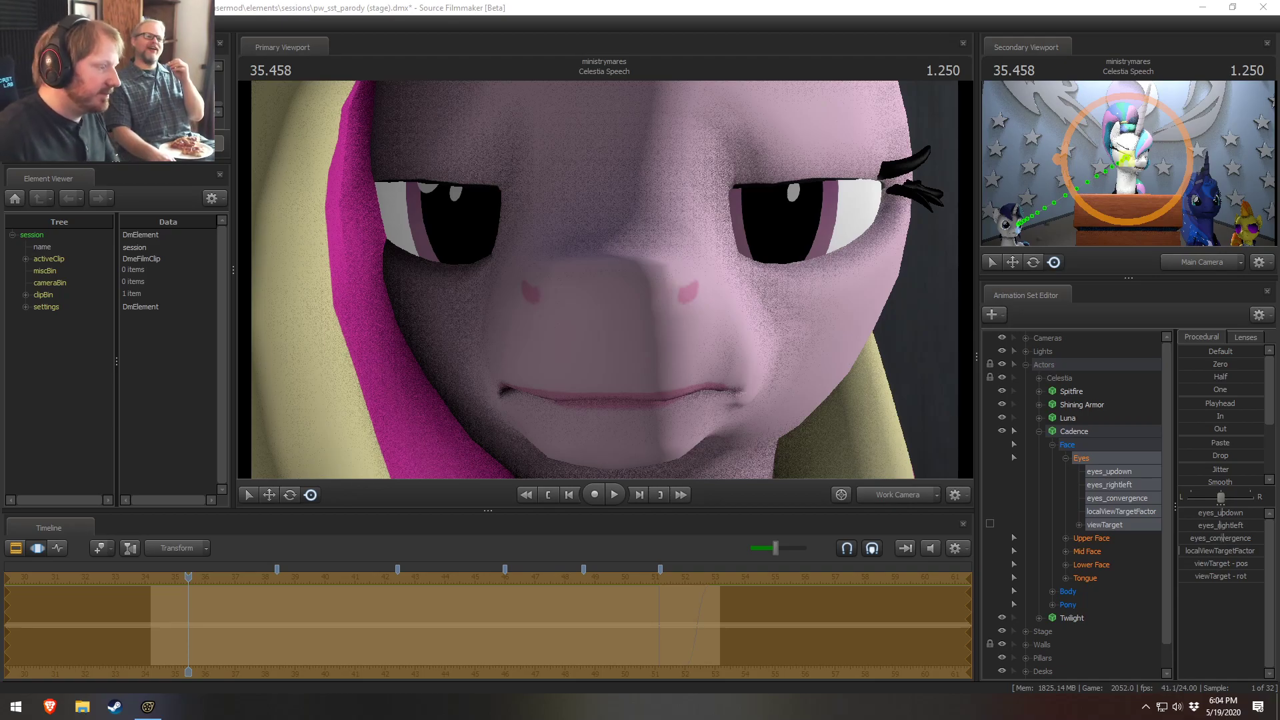
# Step: Switch the secondary viewport to the work camera and enlarge the primary viewport above the timeline
pyautogui.click(202, 609)
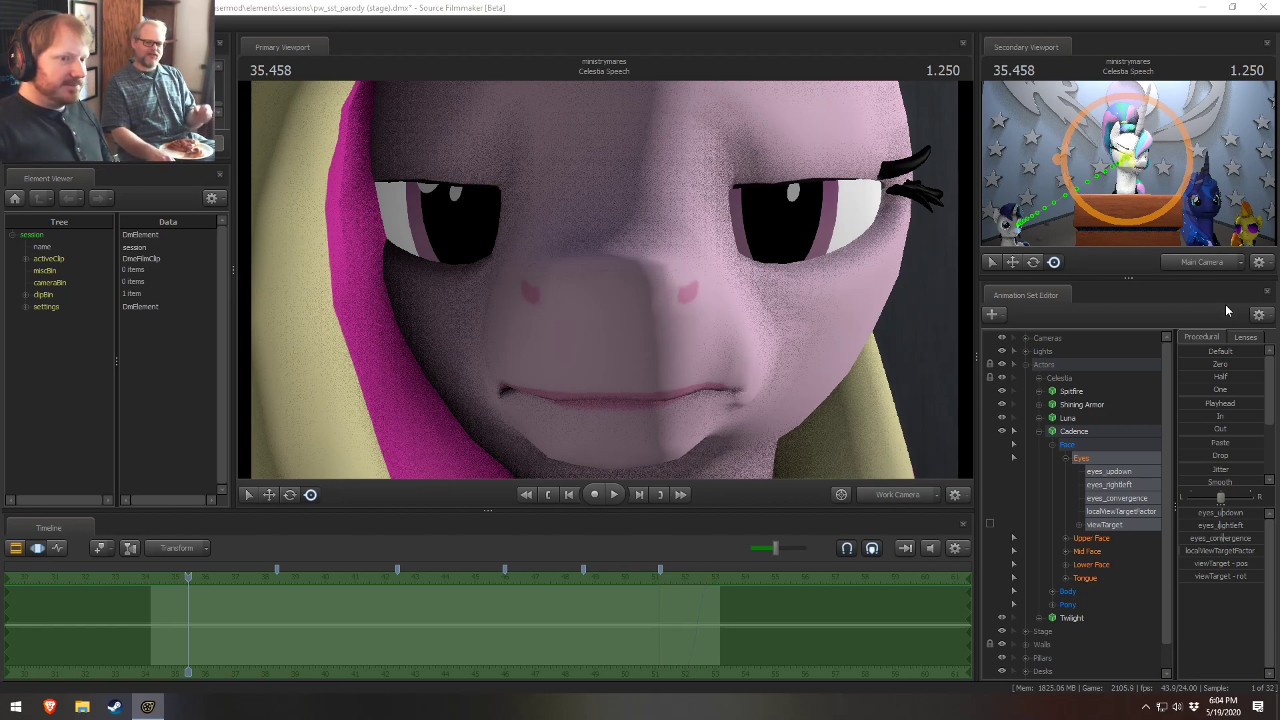
pyautogui.click(1200, 268)
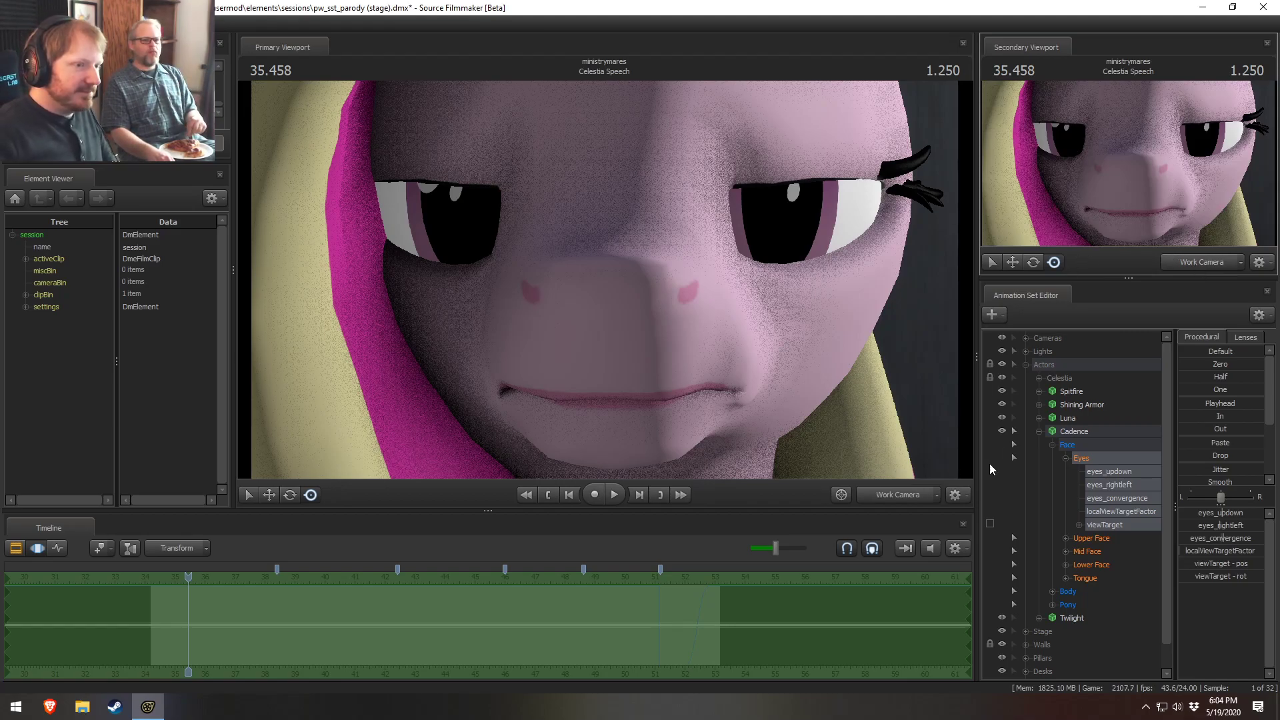
pyautogui.moveTo(693, 510); pyautogui.dragTo(691, 526)
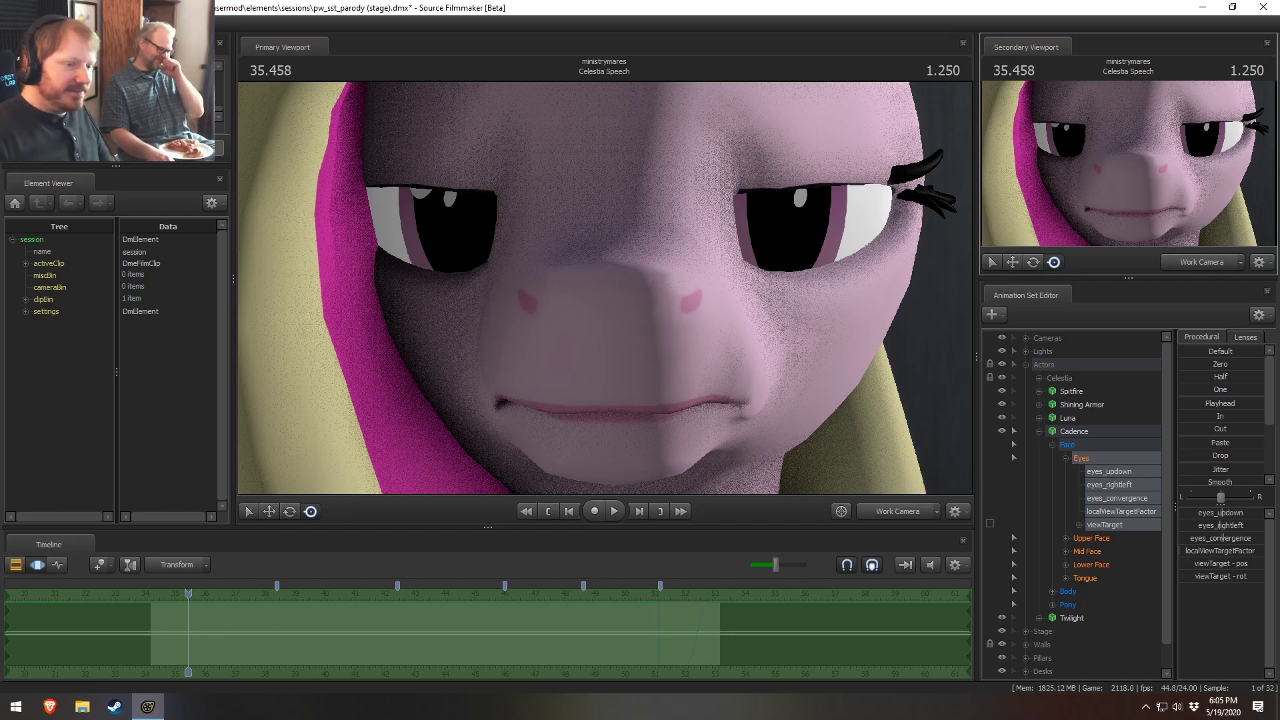
# Step: Select Cadence's Lower Face controls and try adjusting her mouth shape
pyautogui.click(1134, 565)
pyautogui.moveTo(1224, 515); pyautogui.dragTo(1144, 528)
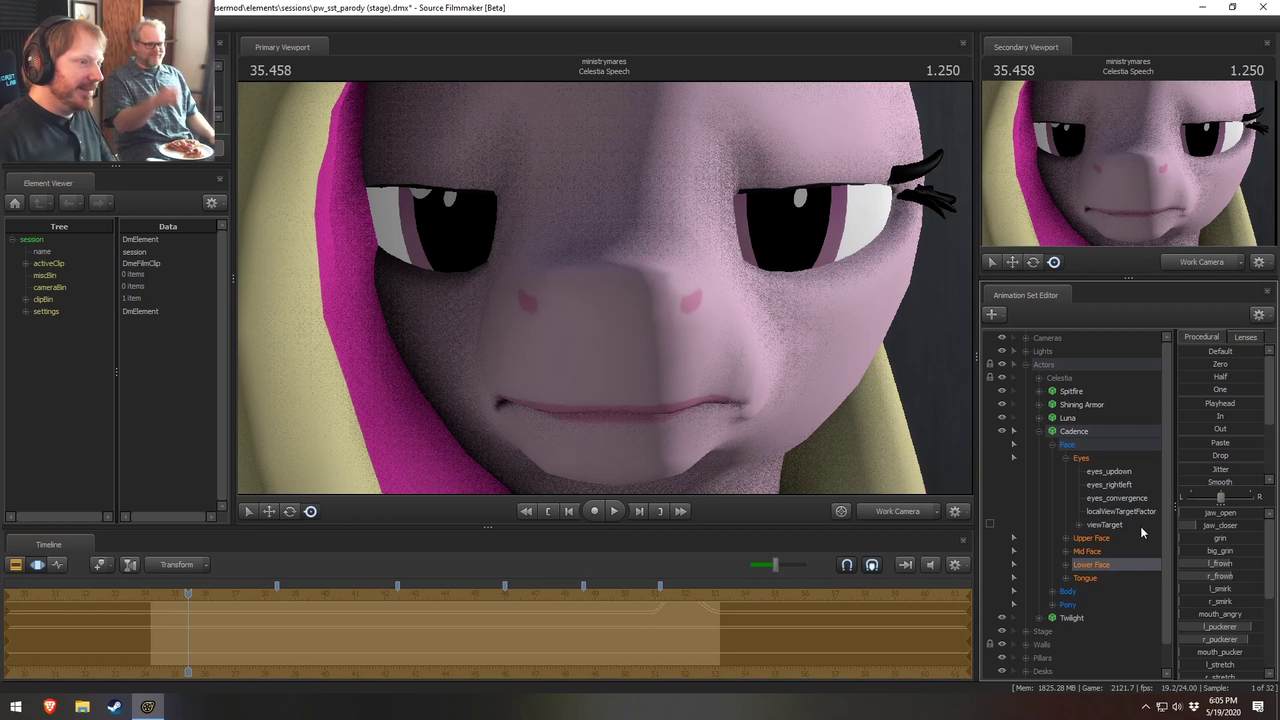
pyautogui.rightClick(863, 470)
pyautogui.click(660, 306)
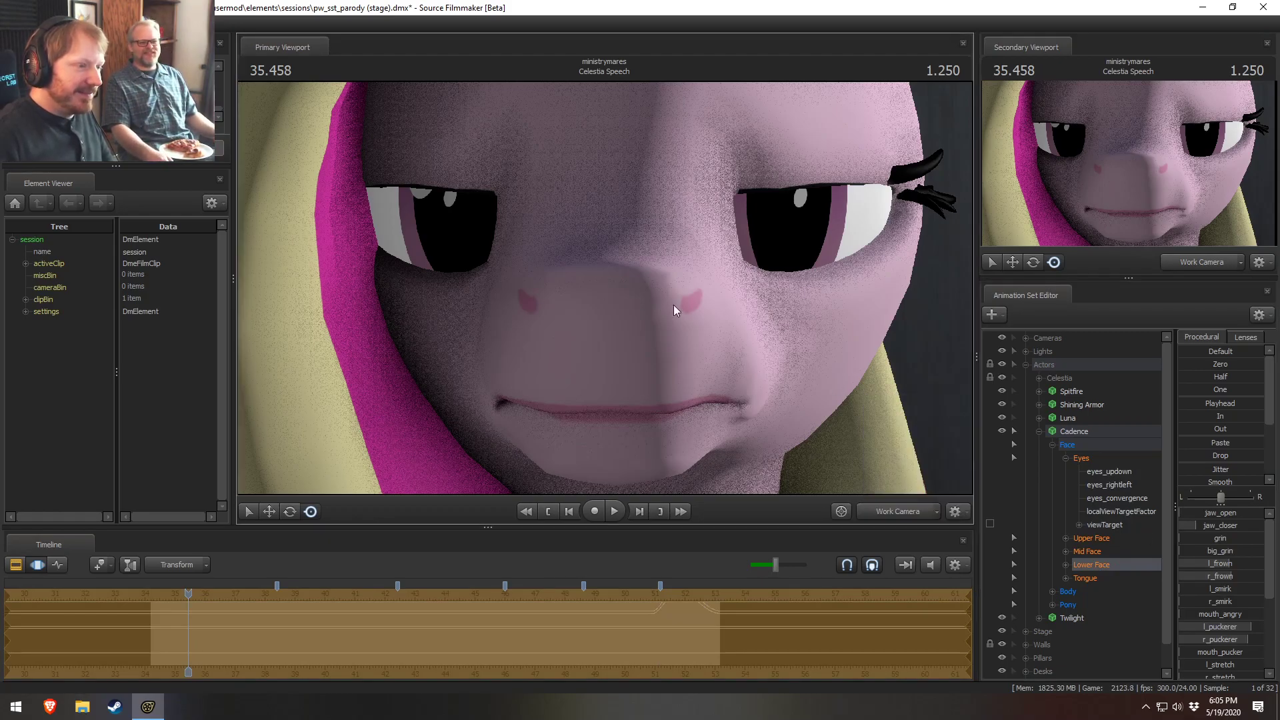
# Step: Undo the recent changes to Cadence's facial expression
pyautogui.hotkey('ctrl', 'z')
pyautogui.hotkey('ctrl', 'z')
pyautogui.hotkey('ctrl', 'z')
pyautogui.hotkey('ctrl', 'z')
pyautogui.hotkey('ctrl', 'z')
pyautogui.hotkey('ctrl', 'z')
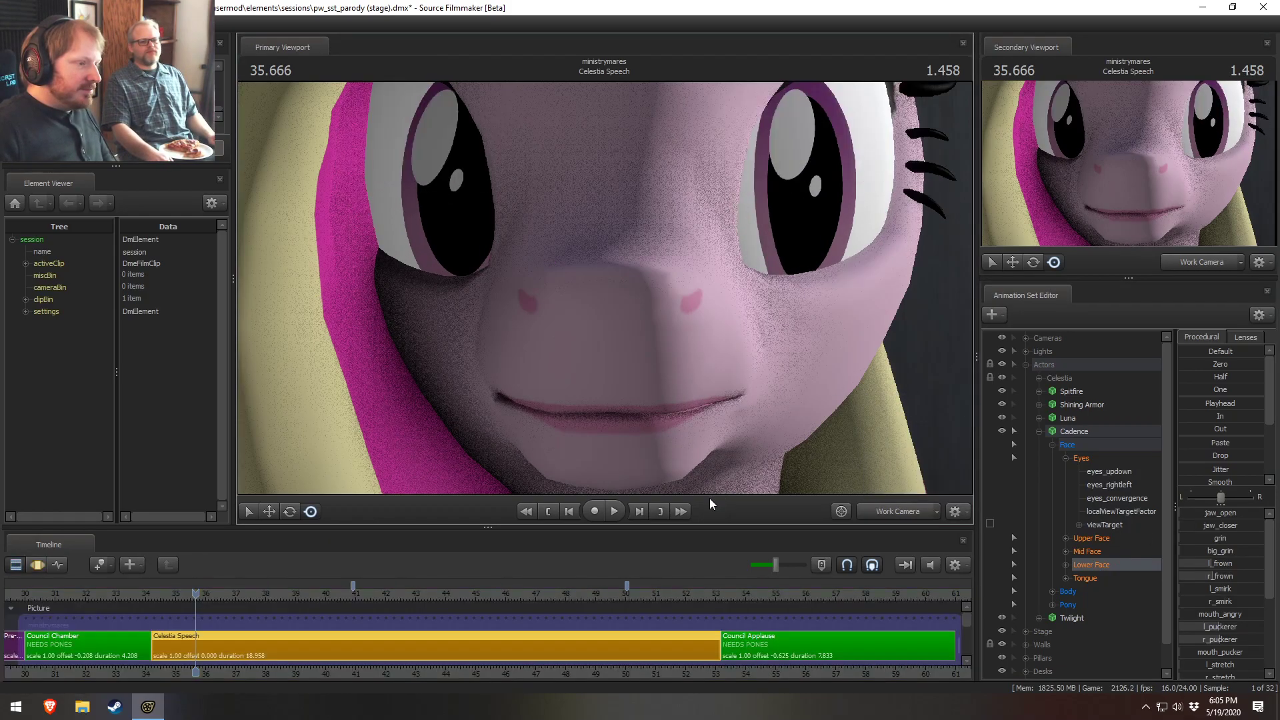
pyautogui.hotkey('ctrl', 'z')
pyautogui.hotkey('ctrl', 'z')
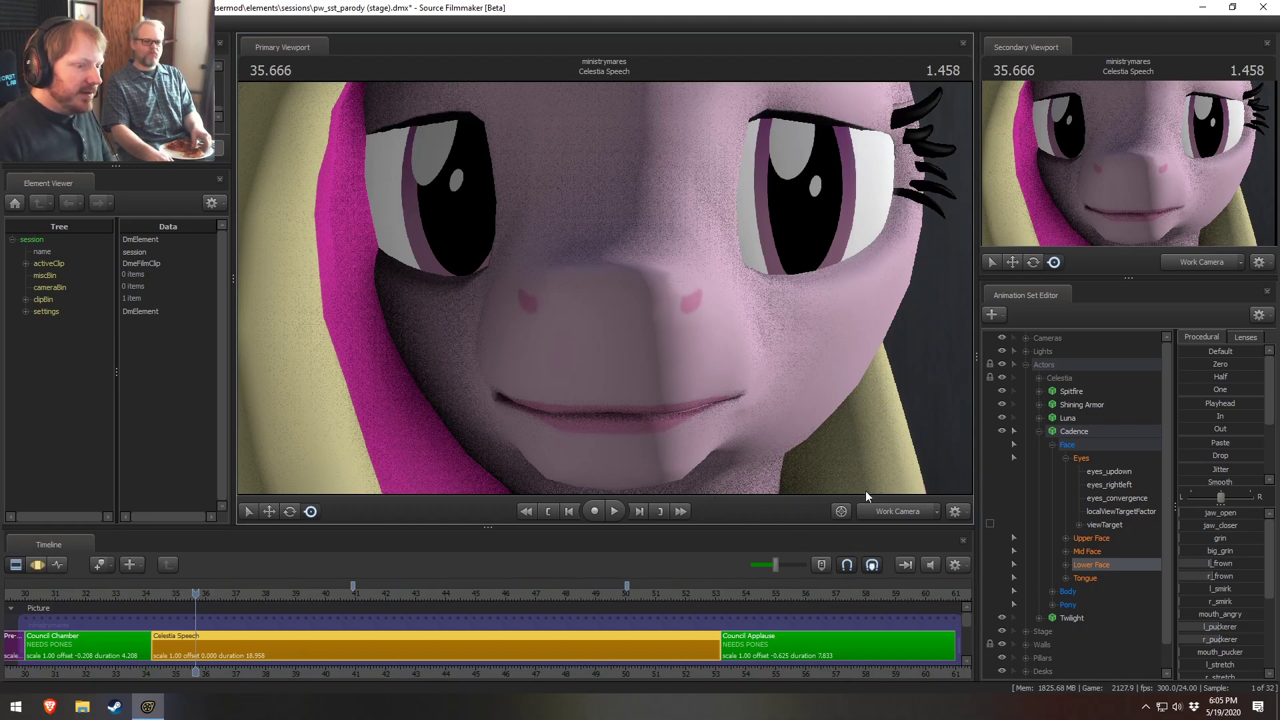
# Step: Frame Shining Armor's face and select the entire time range in the Motion Editor
pyautogui.moveTo(867, 467); pyautogui.dragTo(940, 490)
pyautogui.press('s')
pyautogui.moveTo(606, 288); pyautogui.dragTo(560, 293)
pyautogui.press('w')
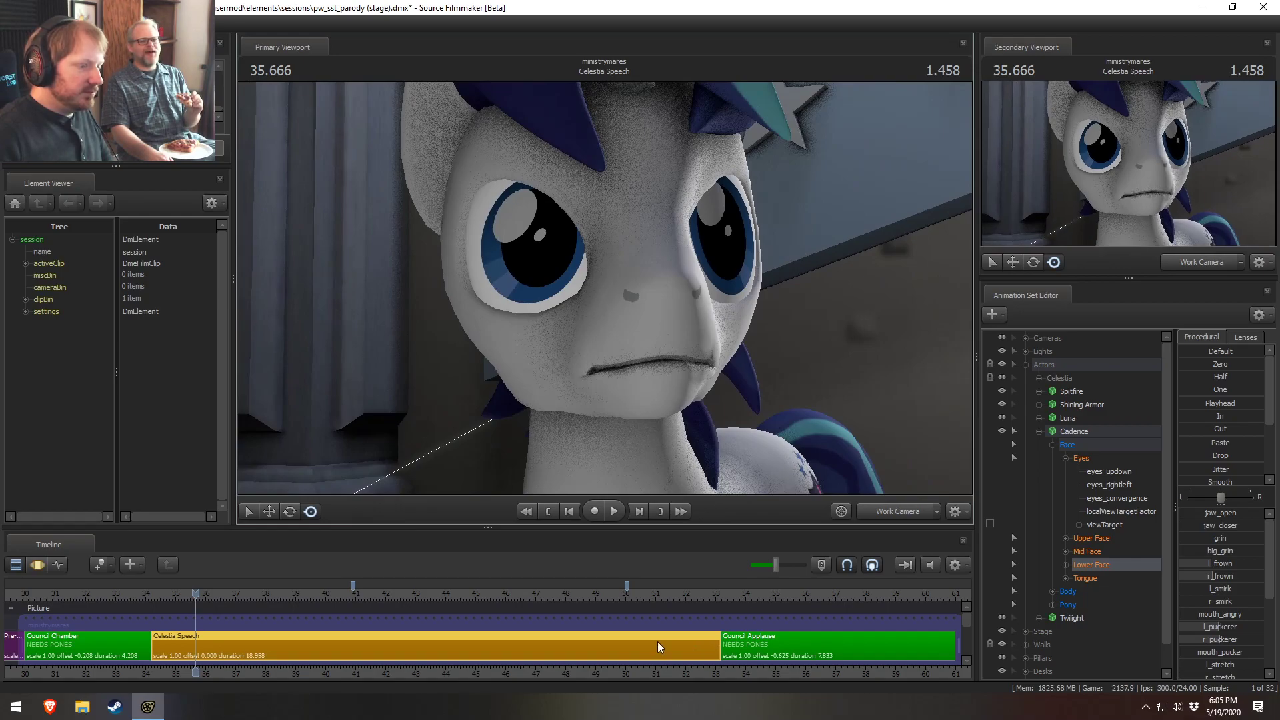
pyautogui.click(1098, 459)
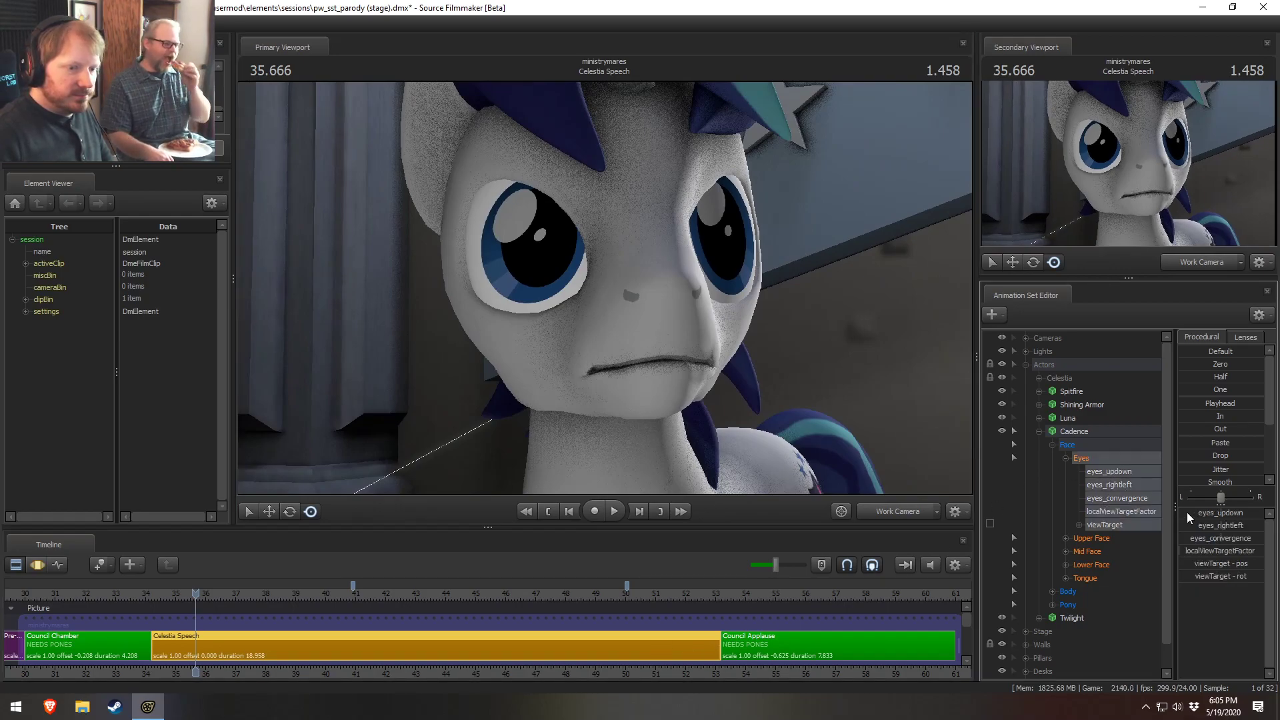
pyautogui.press('F3')
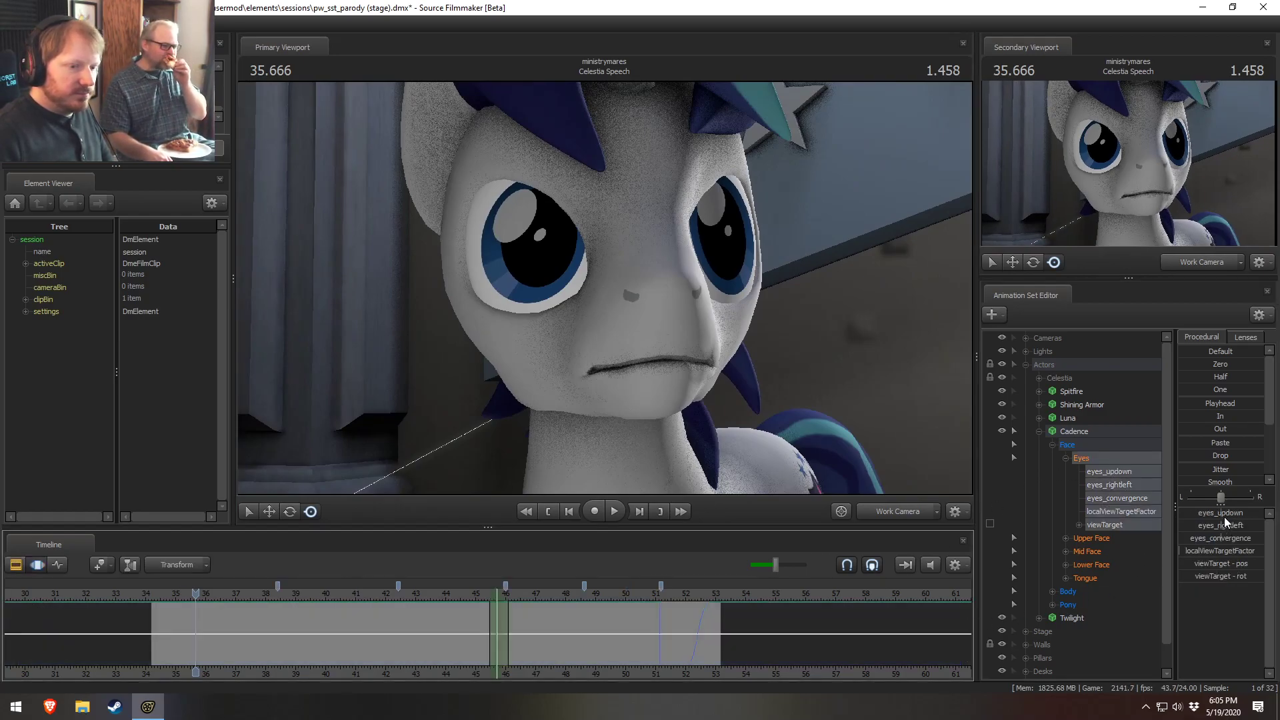
pyautogui.hotkey('ctrl', 'a')
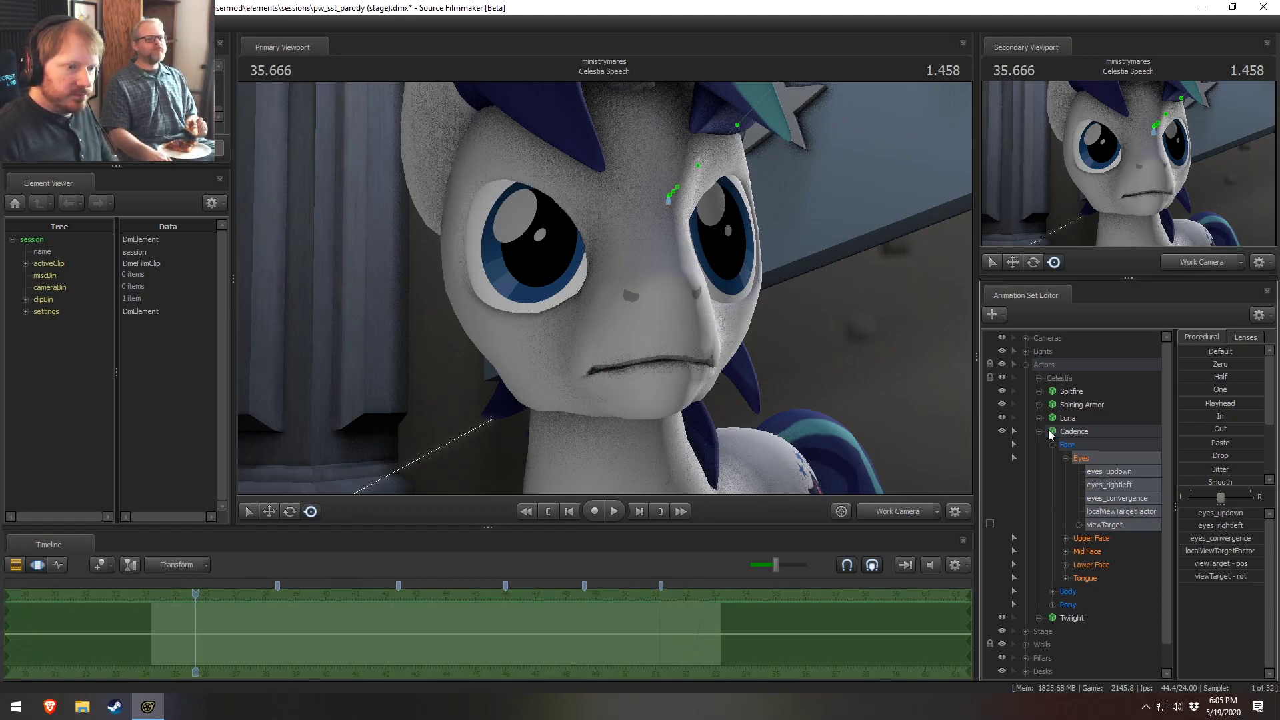
# Step: Expand Shining Armor's Face group and alter his gaze with the Eyes controls across the shot
pyautogui.click(1040, 431)
pyautogui.click(1040, 405)
pyautogui.click(1069, 419)
pyautogui.click(1053, 418)
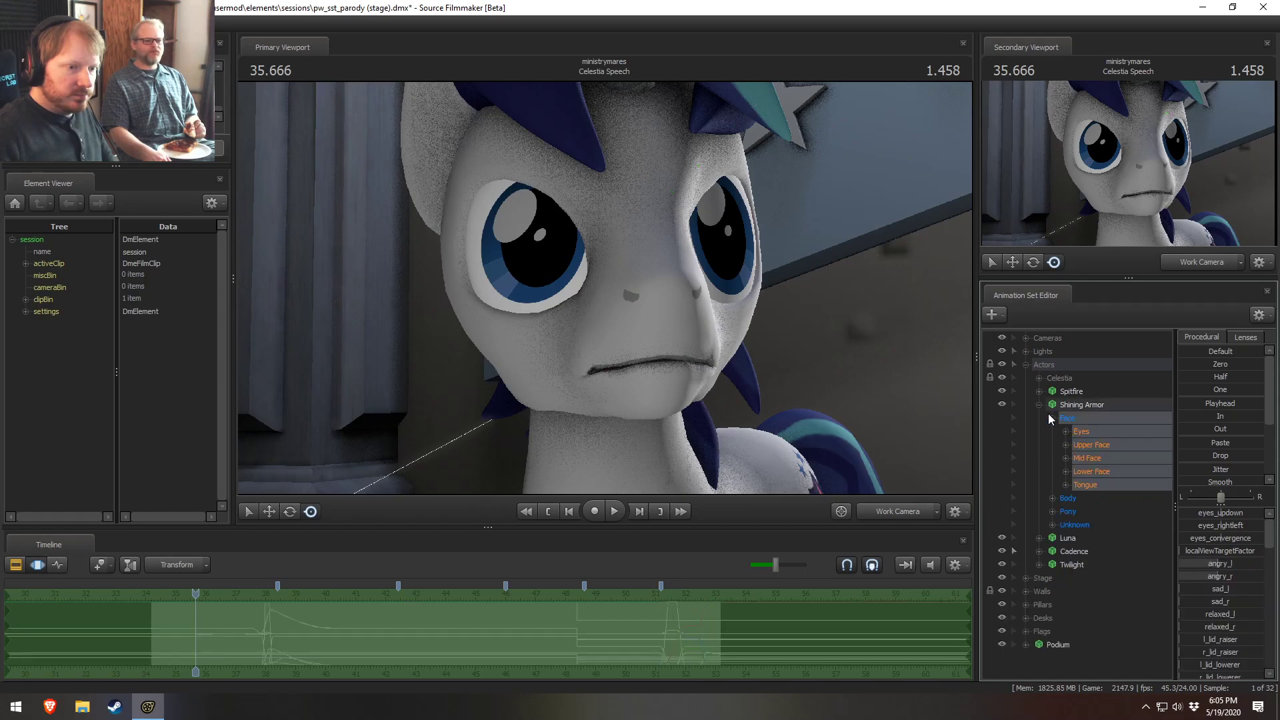
pyautogui.click(1087, 433)
pyautogui.moveTo(1222, 513); pyautogui.dragTo(1182, 540)
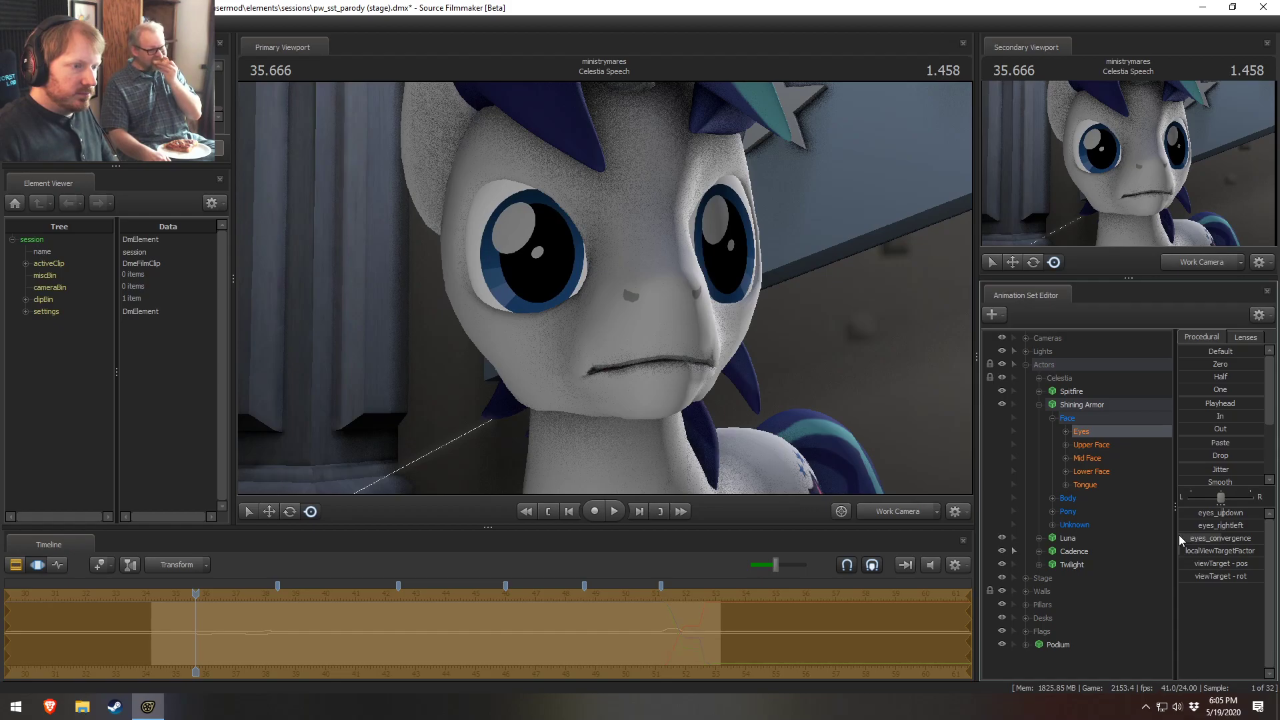
# Step: Change Shining Armor's skin to 2, and switch it to skin 1 instead
pyautogui.click(1087, 405)
pyautogui.rightClick(1086, 406)
pyautogui.moveTo(1115, 580)
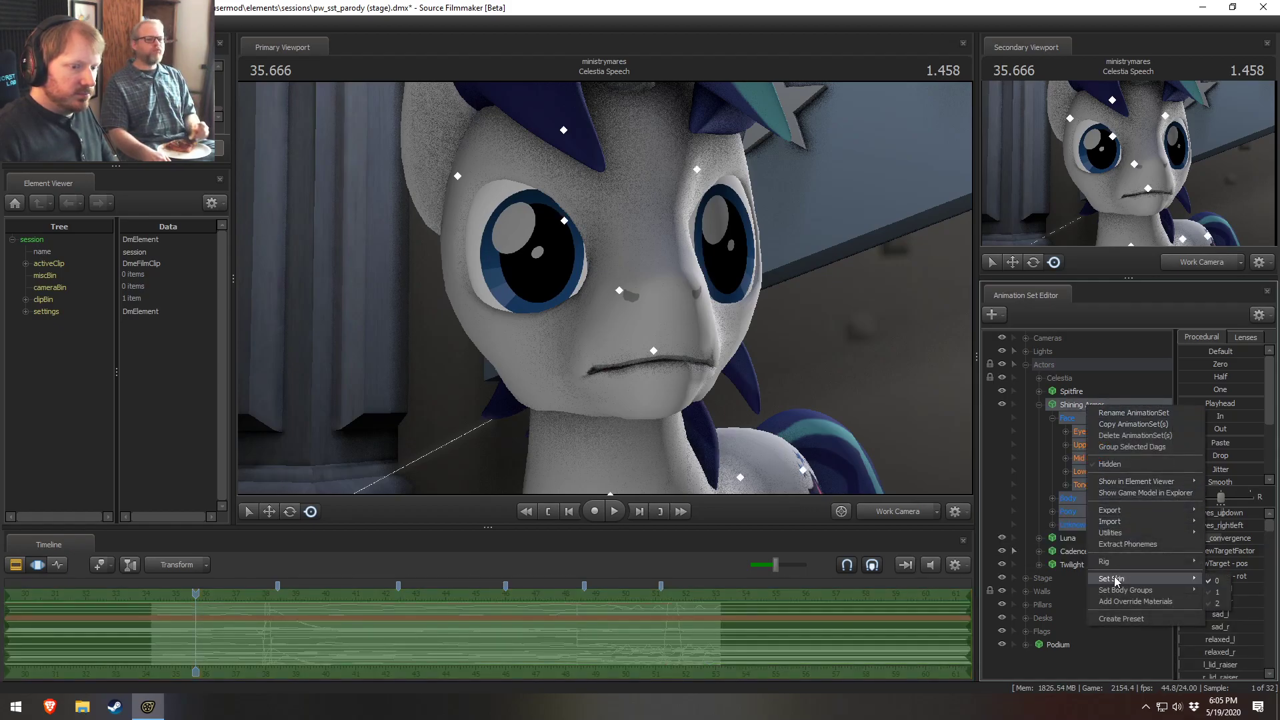
pyautogui.click(1207, 602)
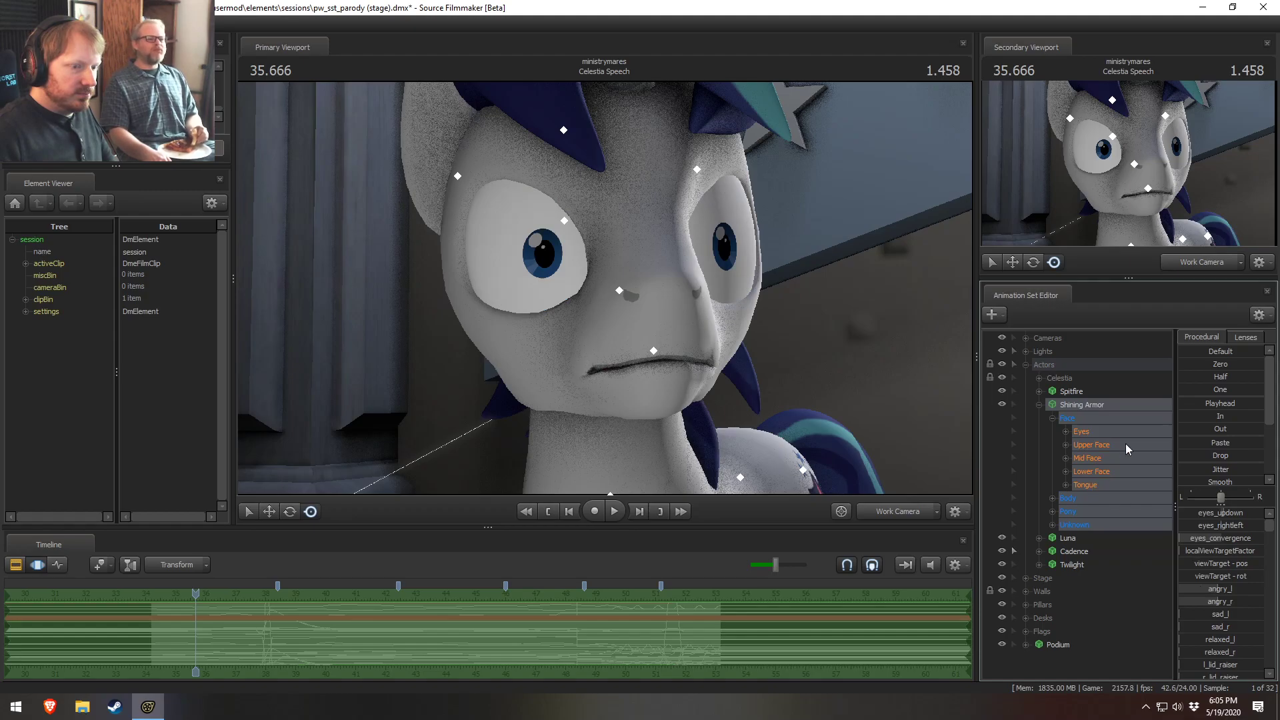
pyautogui.rightClick(1107, 407)
pyautogui.moveTo(1132, 578)
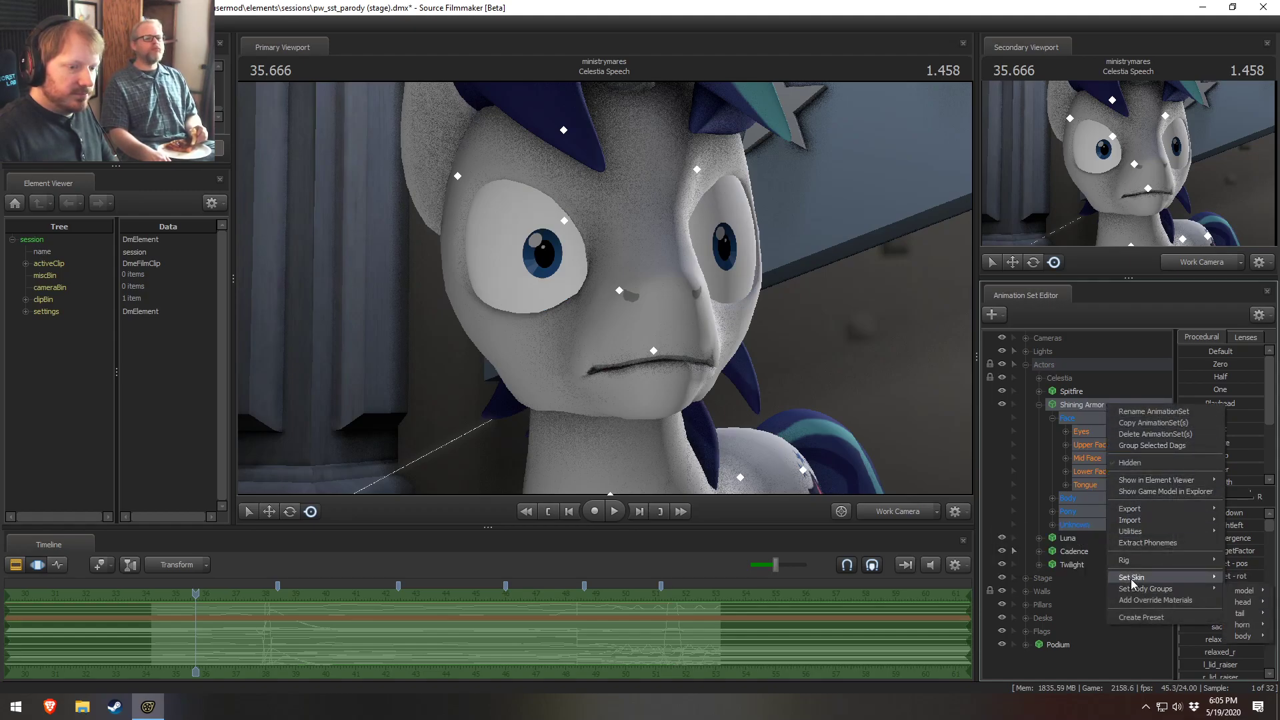
pyautogui.click(1232, 580)
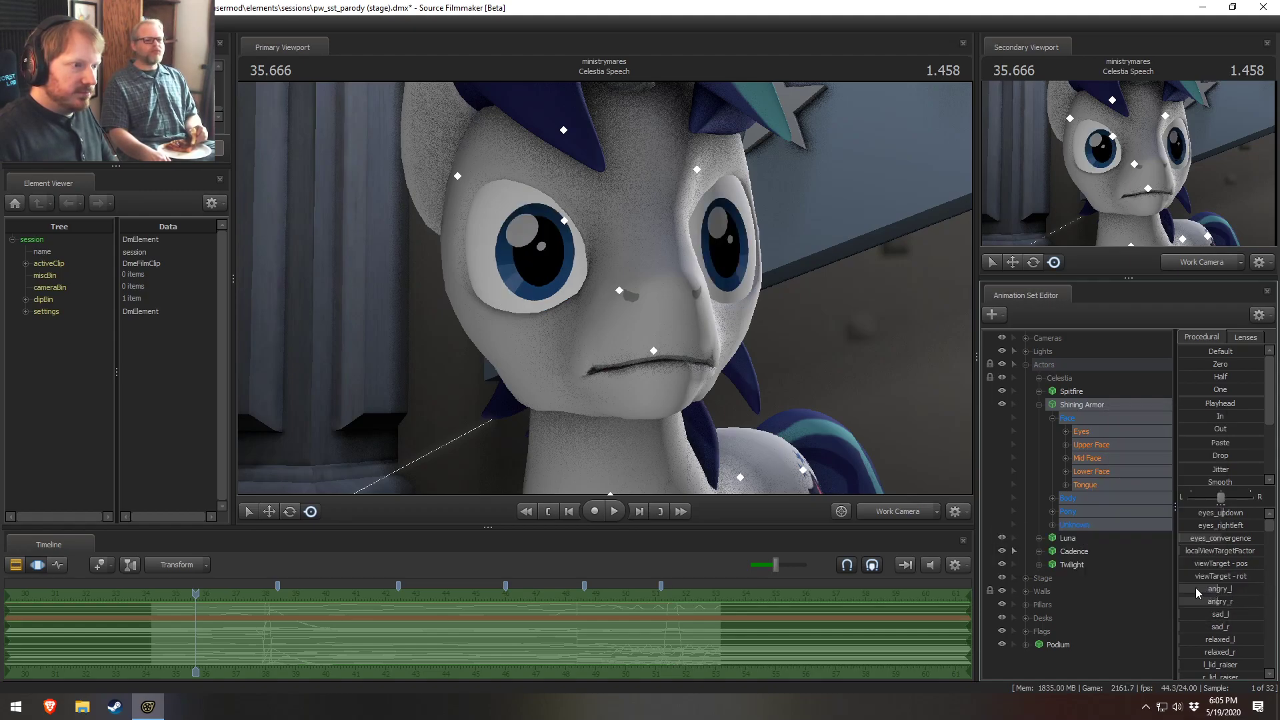
# Step: Open Shining Armor's mouth and raise l_frown and r_frown almost fully using the Lower Face controls
pyautogui.click(1094, 458)
pyautogui.click(1092, 472)
pyautogui.keyDown('alt'); pyautogui.moveTo(773, 402); pyautogui.dragTo(677, 404); pyautogui.keyUp('alt')
pyautogui.keyDown('alt'); pyautogui.moveTo(677, 404); pyautogui.dragTo(676, 327, button='right'); pyautogui.keyUp('alt')
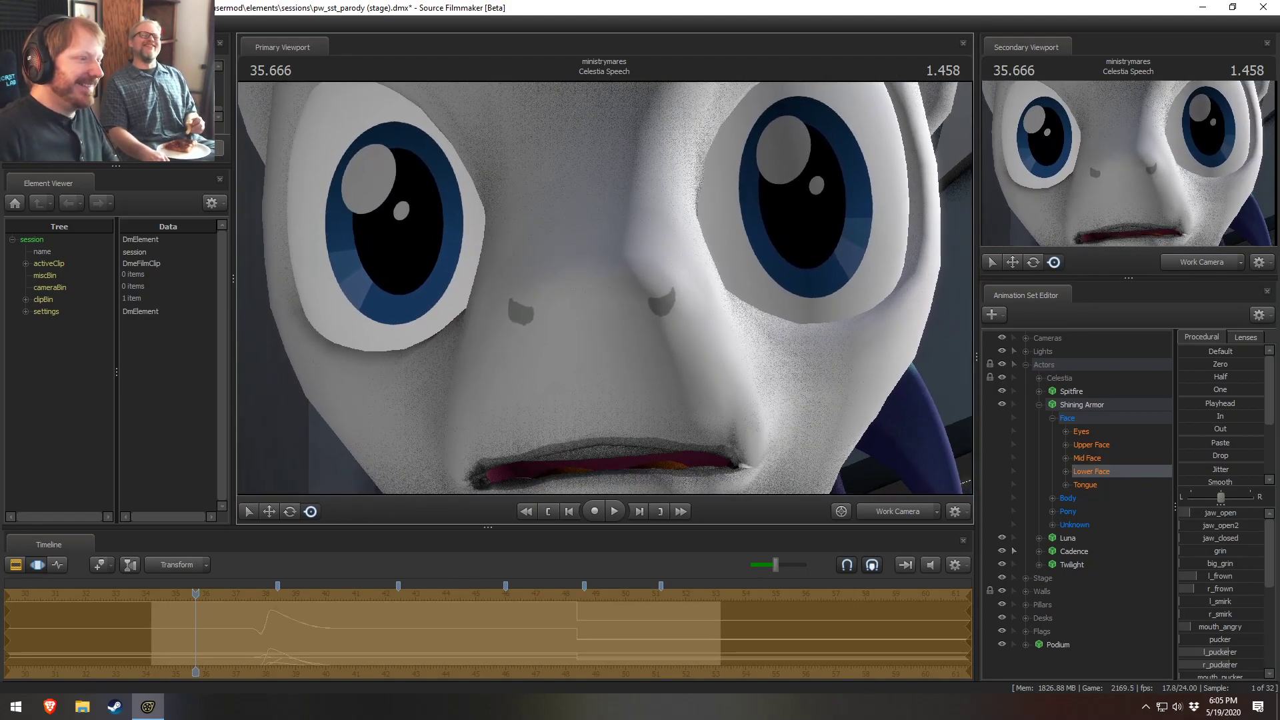
pyautogui.moveTo(773, 402); pyautogui.dragTo(773, 401)
pyautogui.moveTo(1218, 591); pyautogui.dragTo(1258, 578)
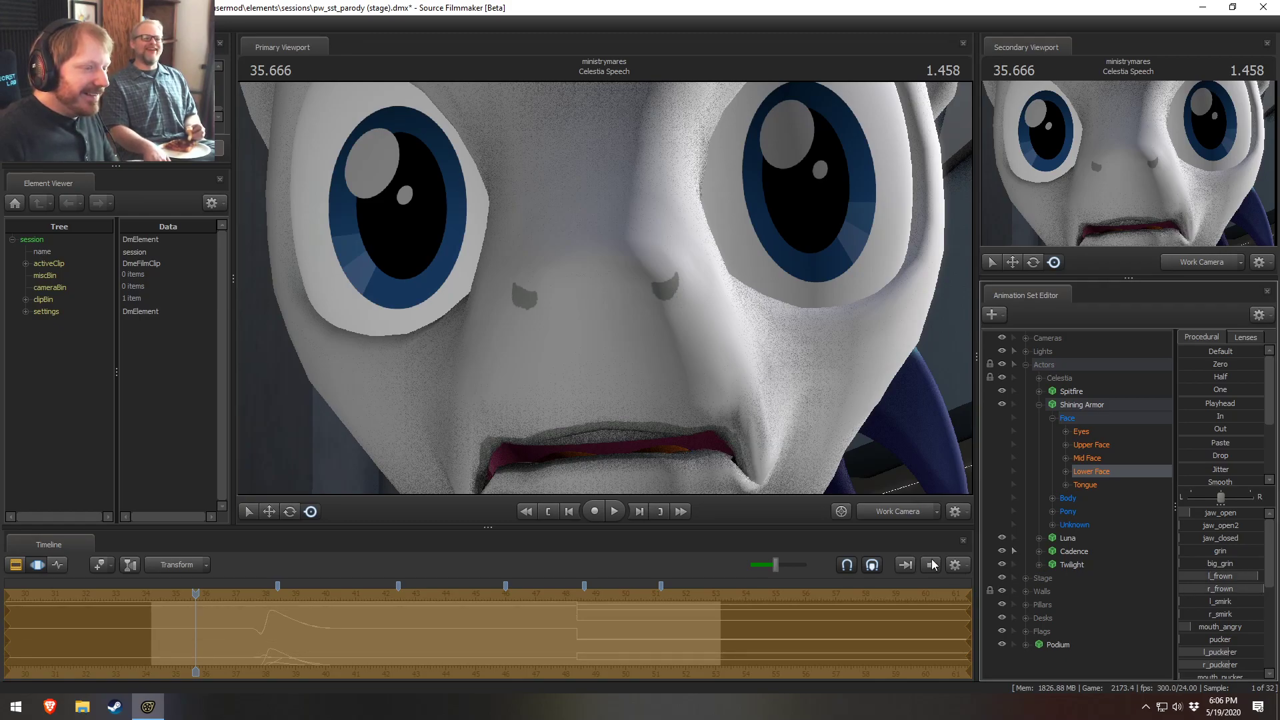
# Step: Play the Celestia Speech shot through the main camera, and return the playhead to the start of the shot
pyautogui.click(898, 512)
pyautogui.press('F2')
pyautogui.press('space')
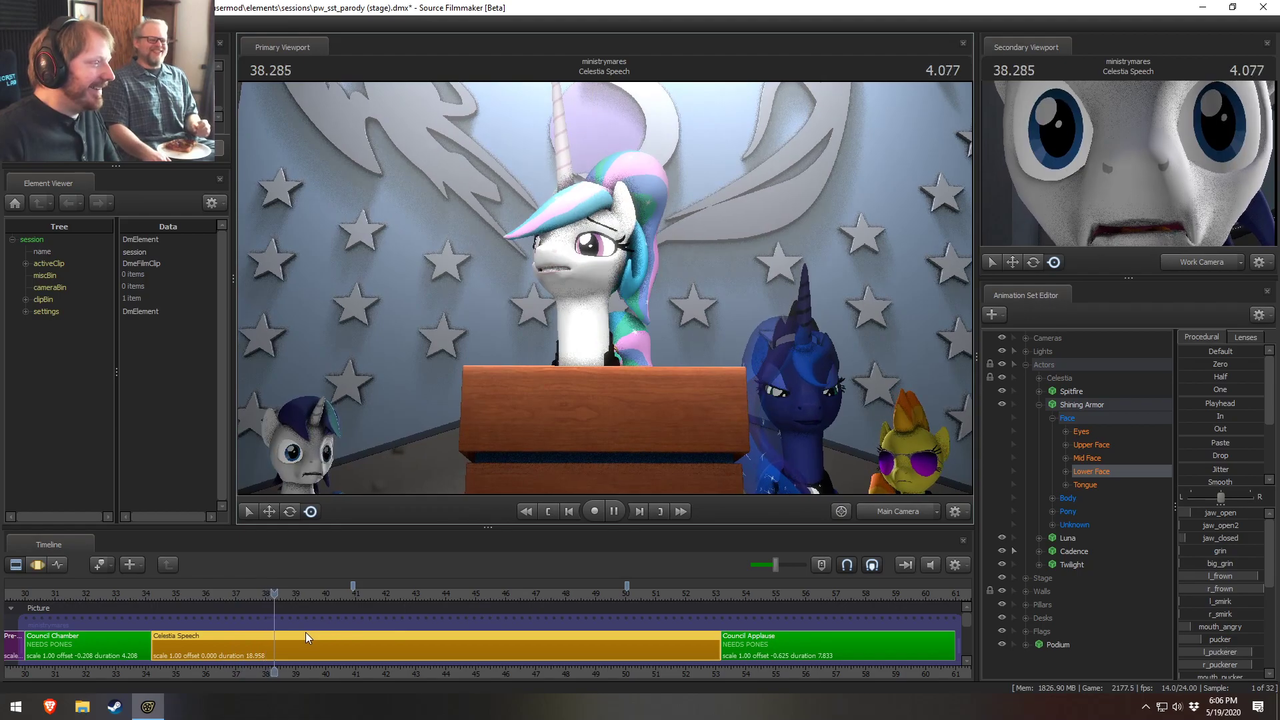
pyautogui.click(157, 594)
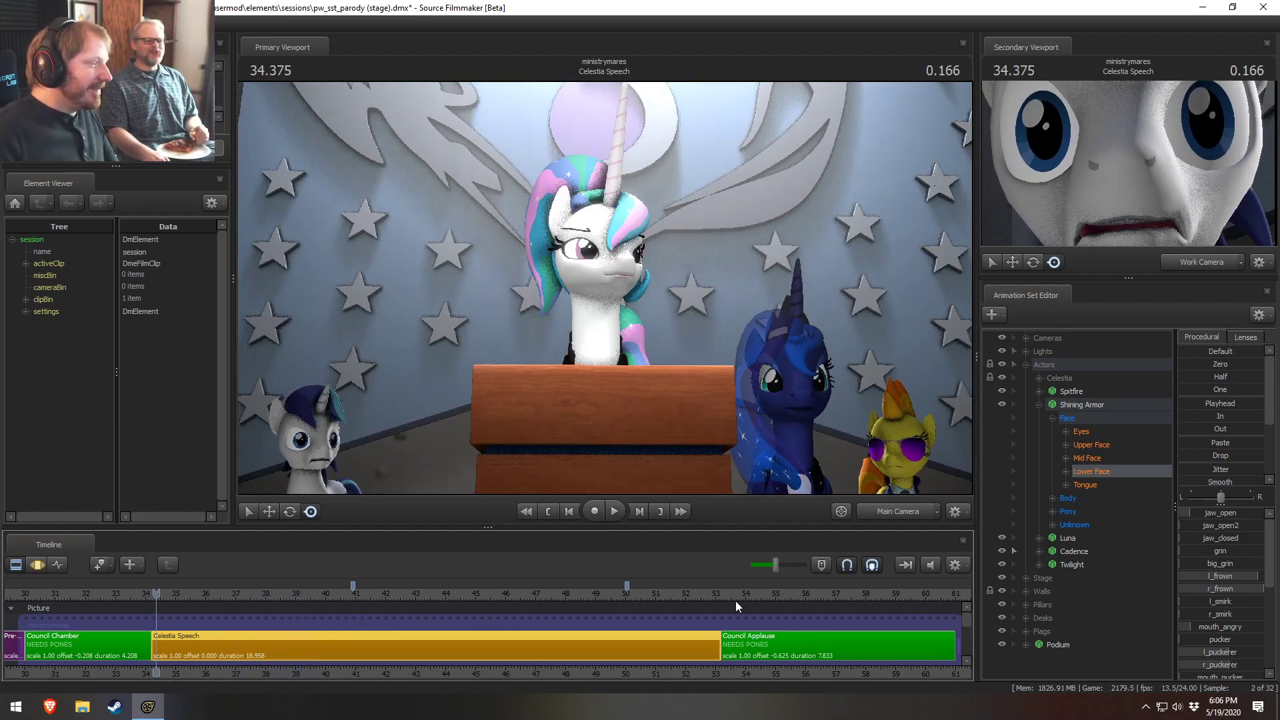
# Step: Play the Celestia Speech shot through the work camera with Shining Armor's face in close-up
pyautogui.click(898, 512)
pyautogui.moveTo(758, 409); pyautogui.dragTo(667, 393)
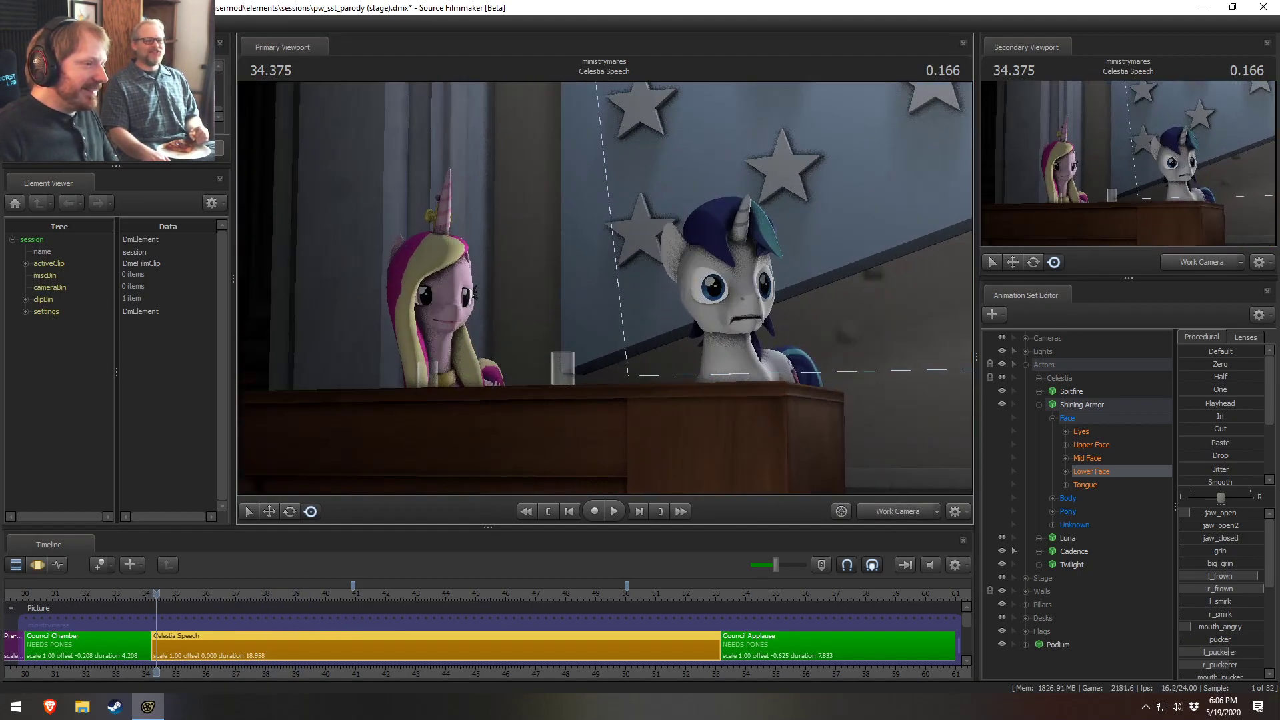
pyautogui.press('w')
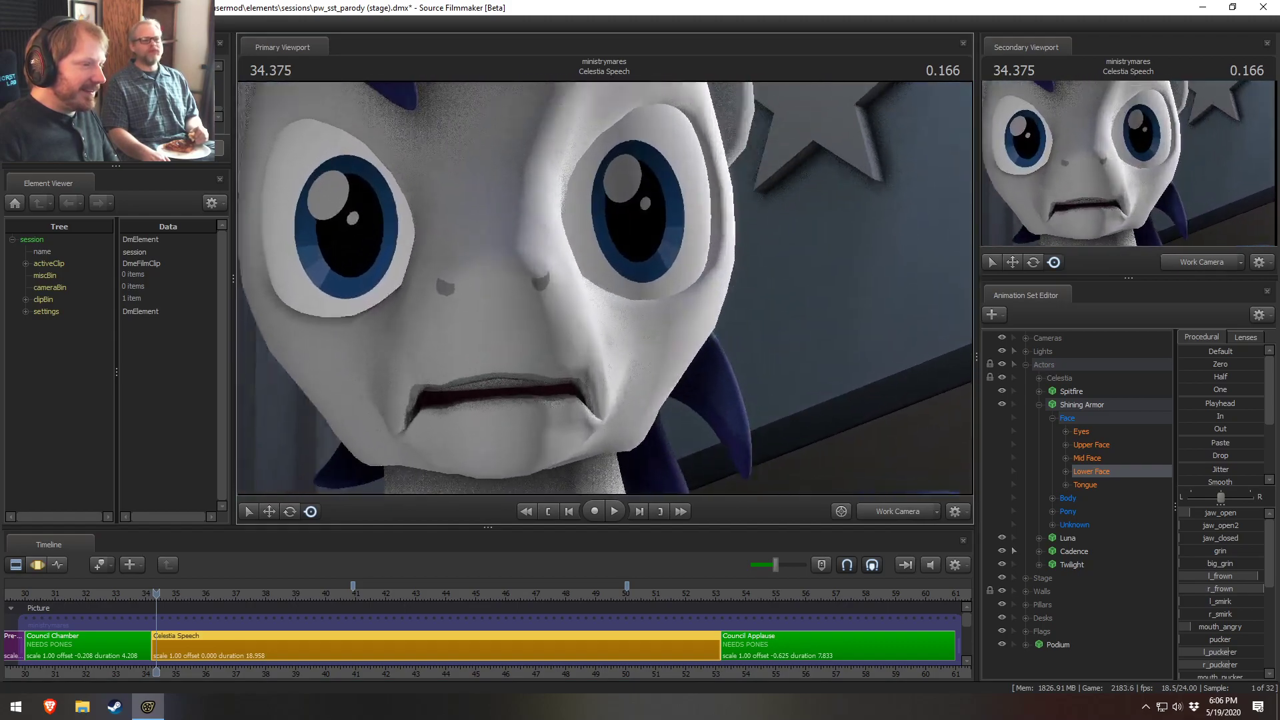
pyautogui.press('space')
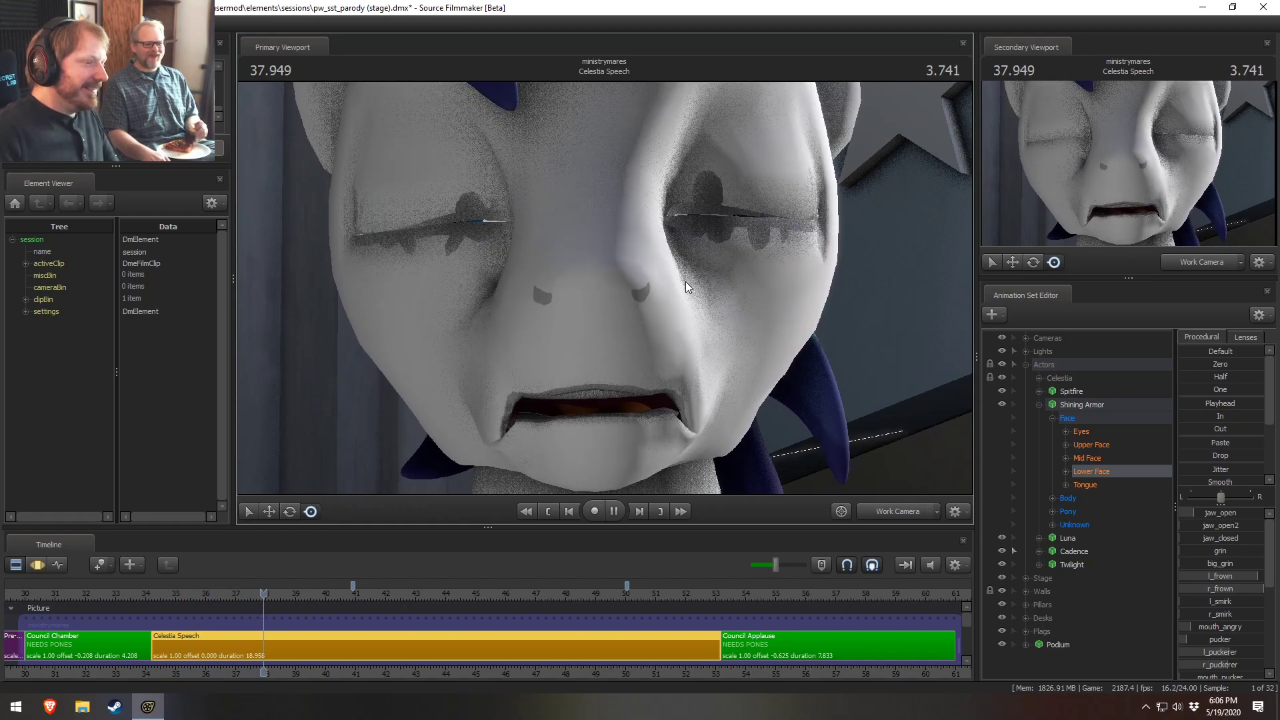
pyautogui.press('space')
pyautogui.press('space')
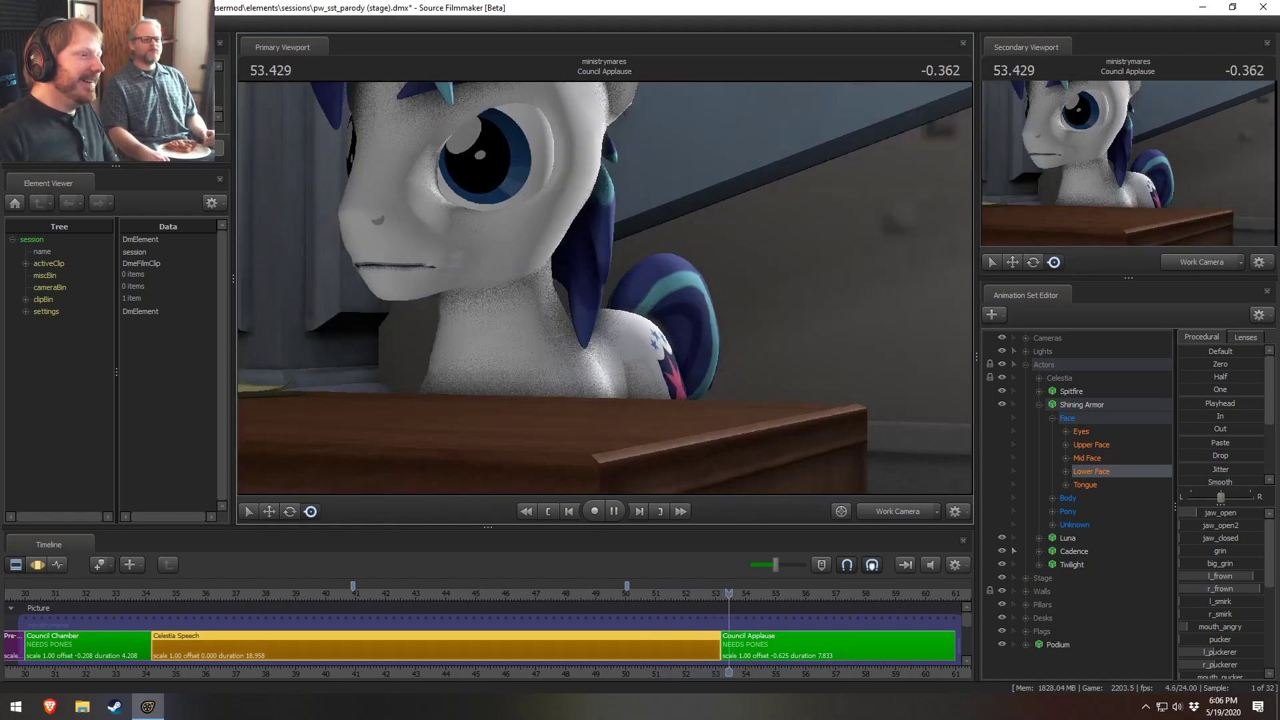
pyautogui.press('space')
# Step: Scrub back through the Celestia Speech shot, lower the playback volume to about 21%, and replay a short stretch
pyautogui.click(633, 596)
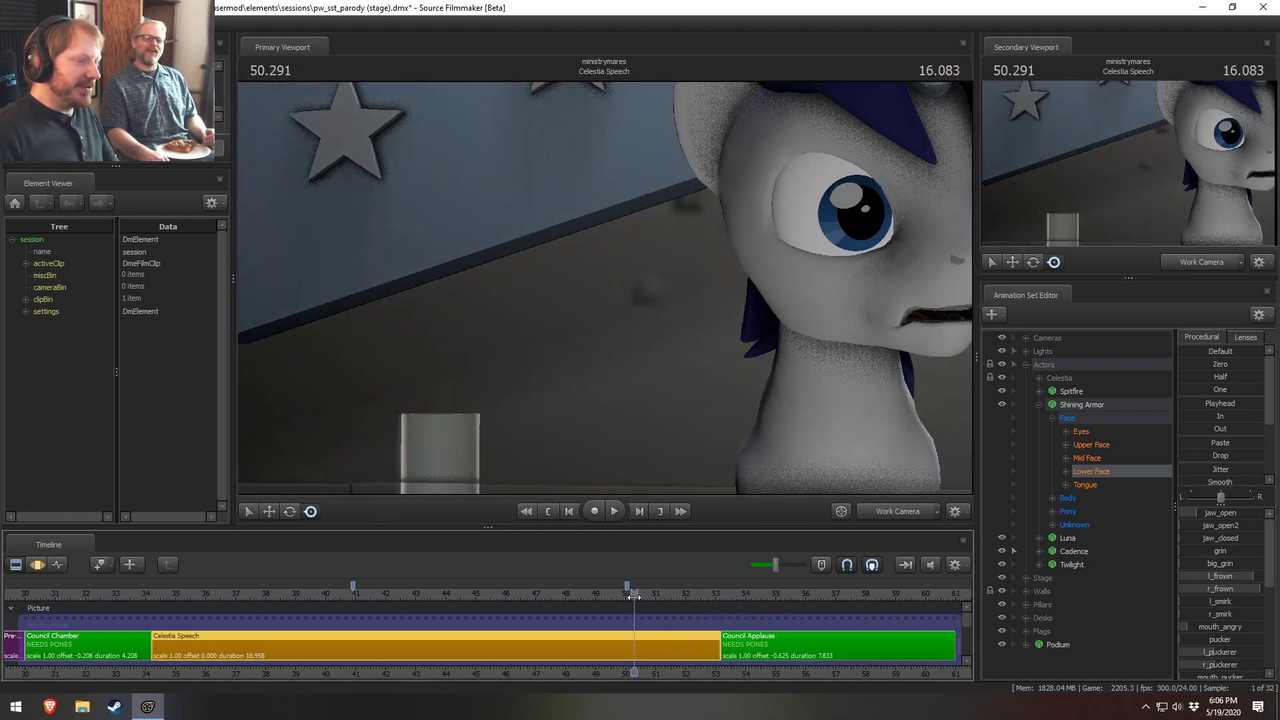
pyautogui.moveTo(654, 440); pyautogui.dragTo(606, 288)
pyautogui.moveTo(504, 591); pyautogui.dragTo(406, 590)
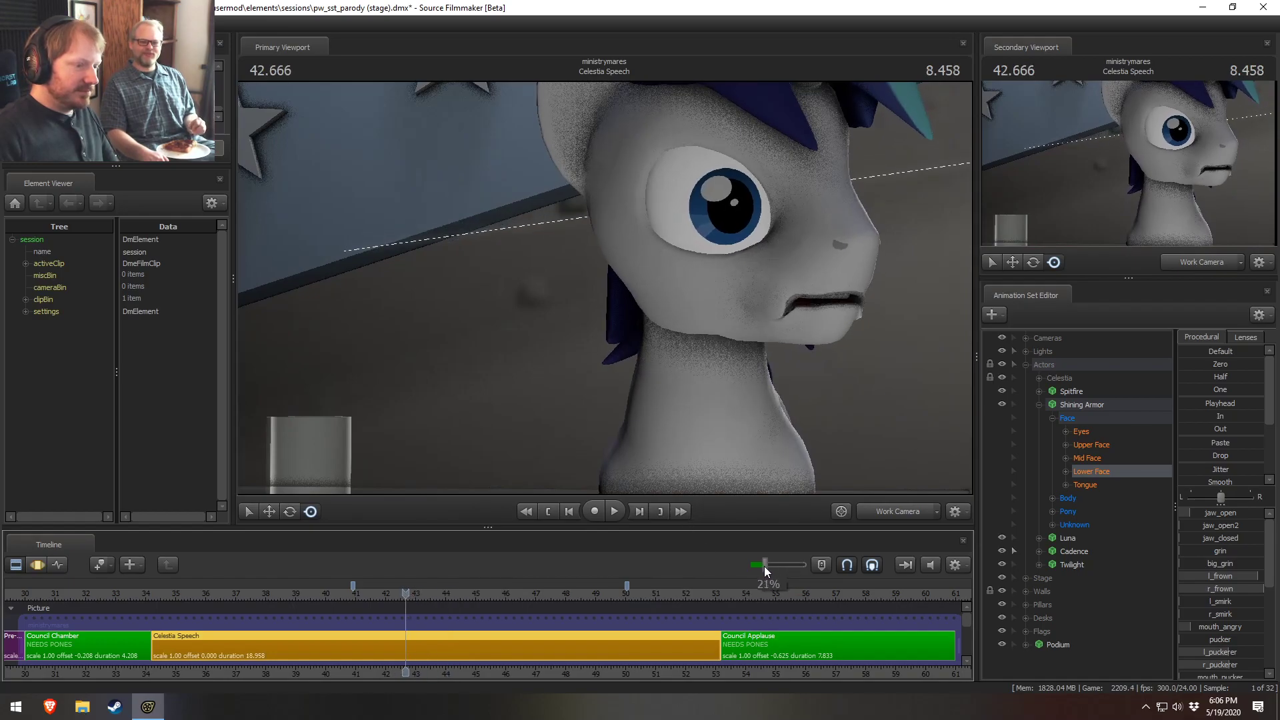
pyautogui.moveTo(760, 570); pyautogui.dragTo(758, 570)
pyautogui.press('space')
pyautogui.press('space')
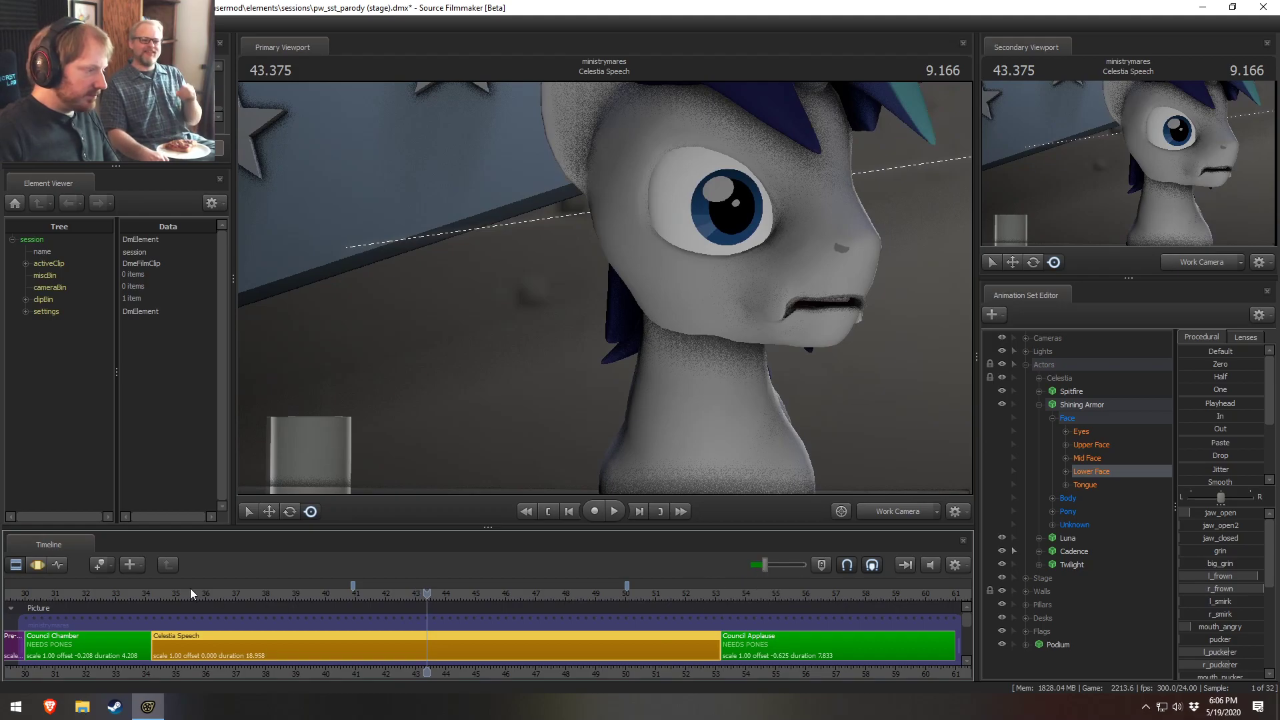
# Step: Collapse the Actors group and copy the scene camera's view to the work camera with the playhead at 35.500
pyautogui.click(190, 592)
pyautogui.press('F2')
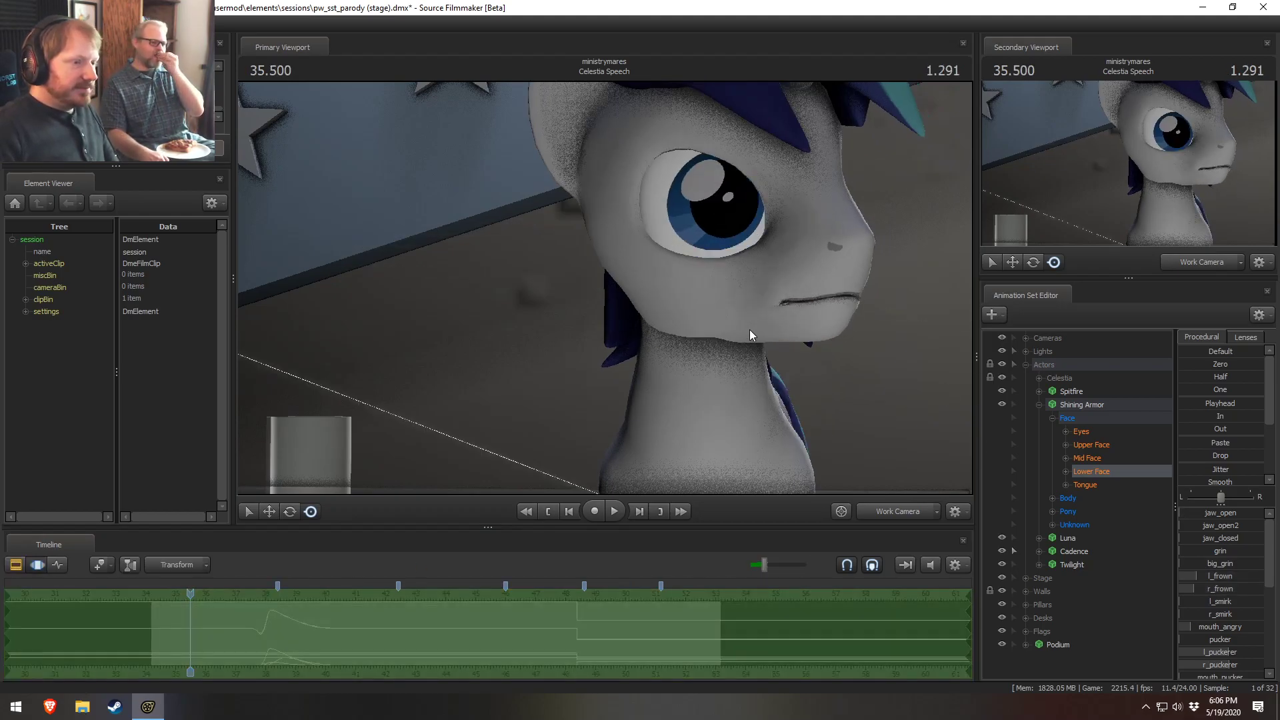
pyautogui.click(1039, 404)
pyautogui.click(1025, 365)
pyautogui.click(882, 509)
pyautogui.keyDown('ctrl'); pyautogui.click(882, 509); pyautogui.keyUp('ctrl')
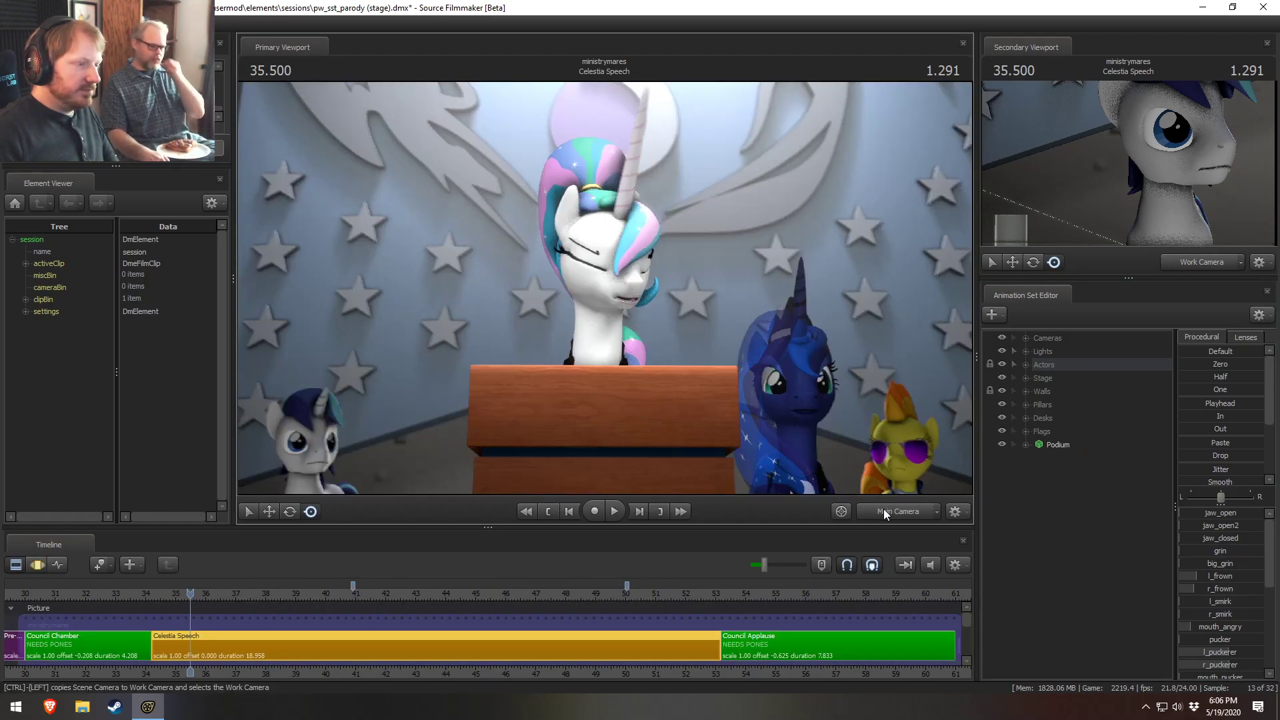
# Step: Play and scrub the opening moments of the Celestia Speech shot to examine Celestia's performance
pyautogui.press('space')
pyautogui.press('space')
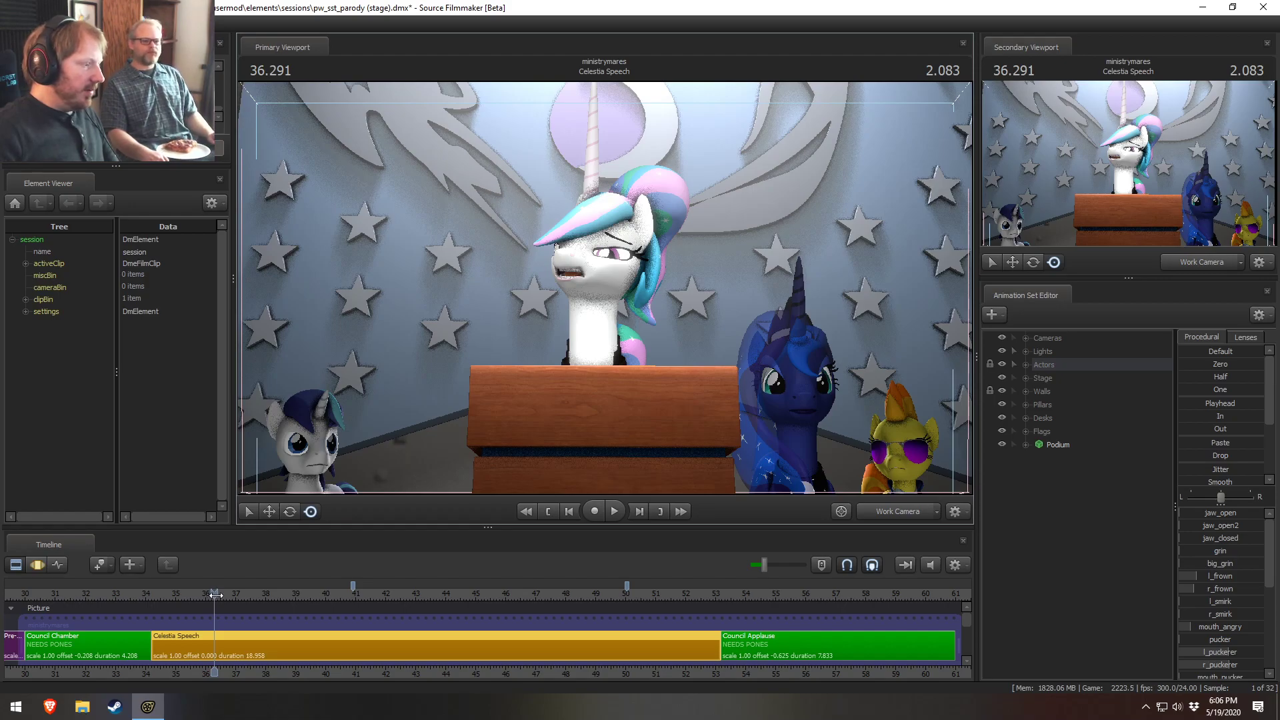
pyautogui.moveTo(163, 594); pyautogui.dragTo(169, 594)
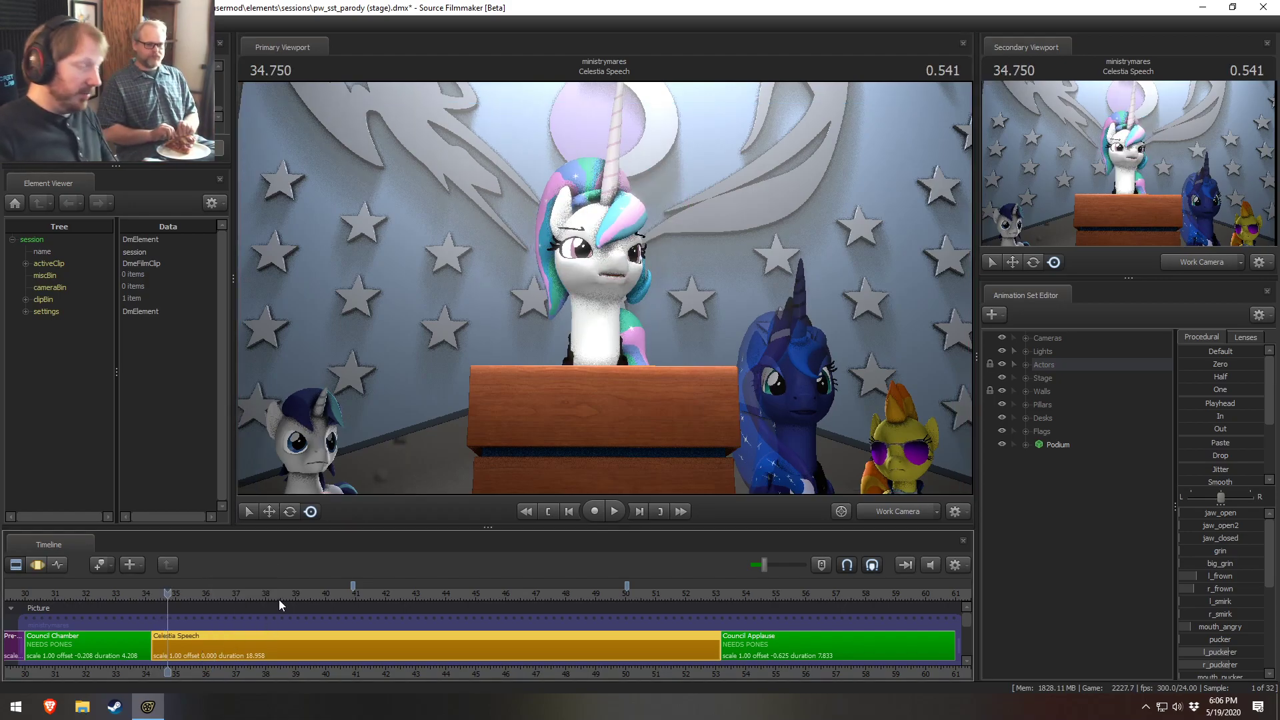
pyautogui.click(163, 593)
pyautogui.moveTo(163, 593); pyautogui.dragTo(175, 592)
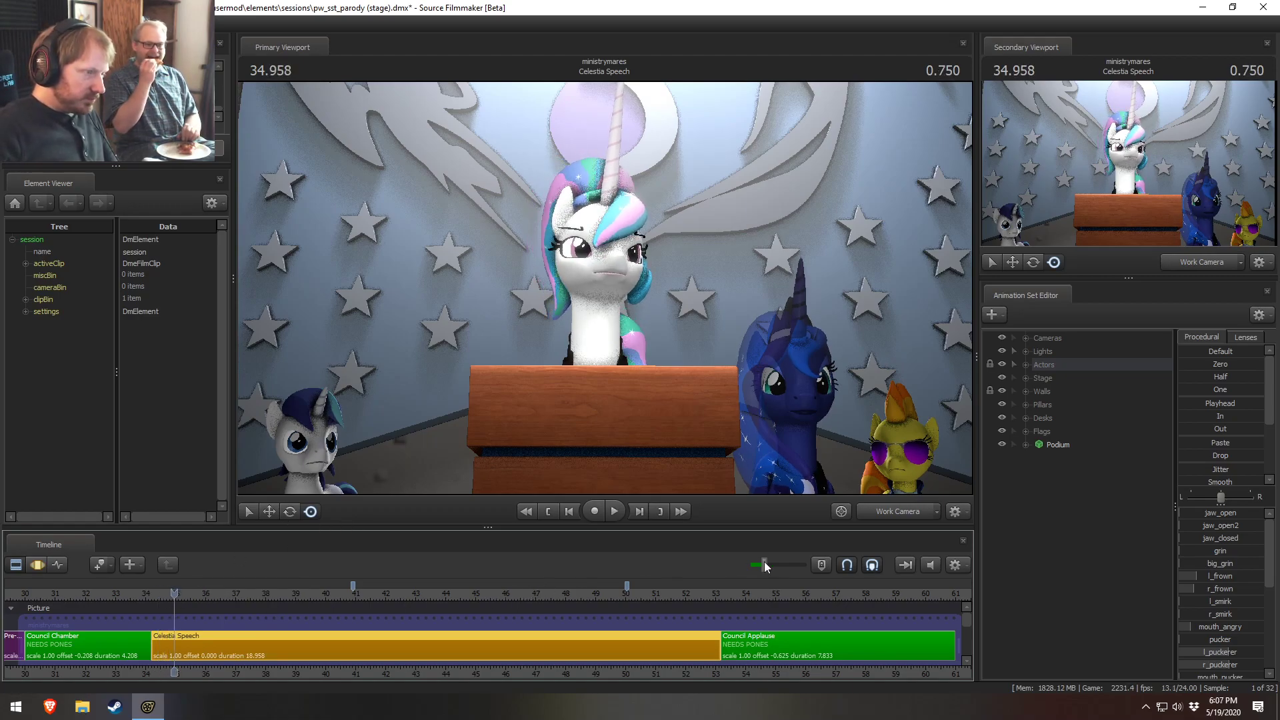
# Step: Turn off lighting in the primary viewport and play the Celestia Speech shot with the work camera close to Celestia
pyautogui.moveTo(626, 313); pyautogui.dragTo(537, 227)
pyautogui.rightClick(626, 314)
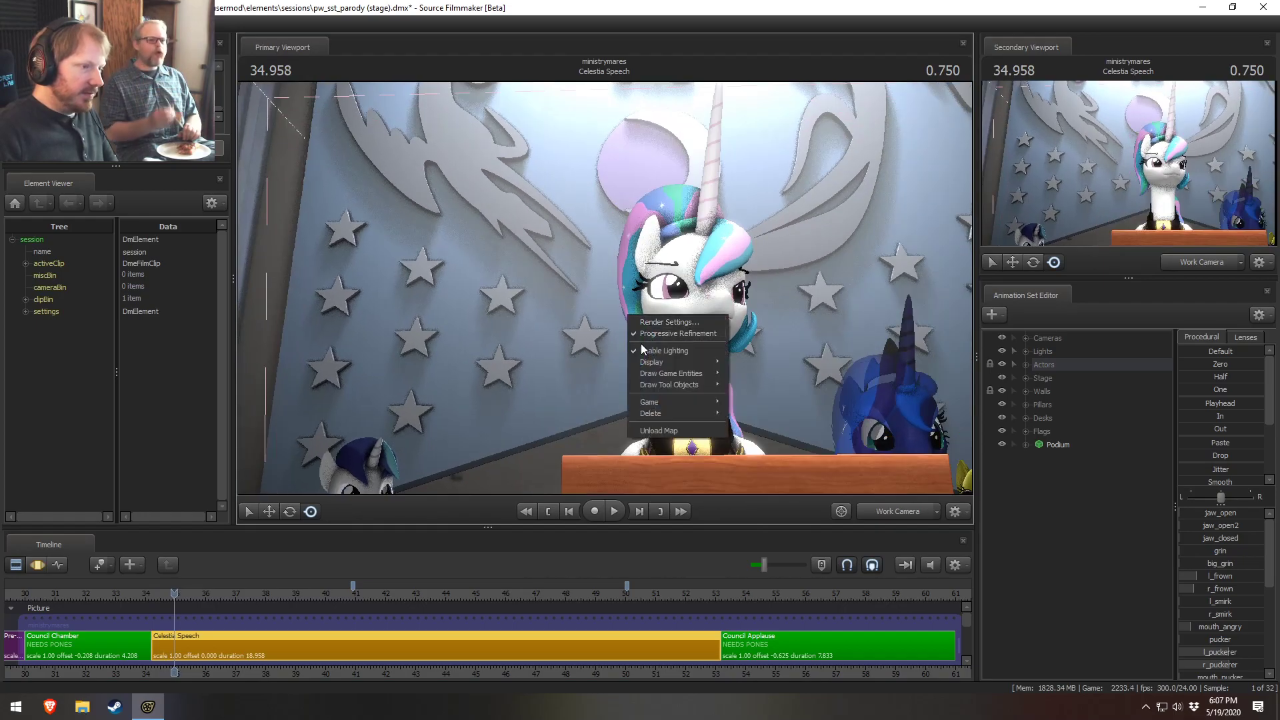
pyautogui.click(642, 347)
pyautogui.moveTo(629, 335); pyautogui.dragTo(740, 300)
pyautogui.click(615, 512)
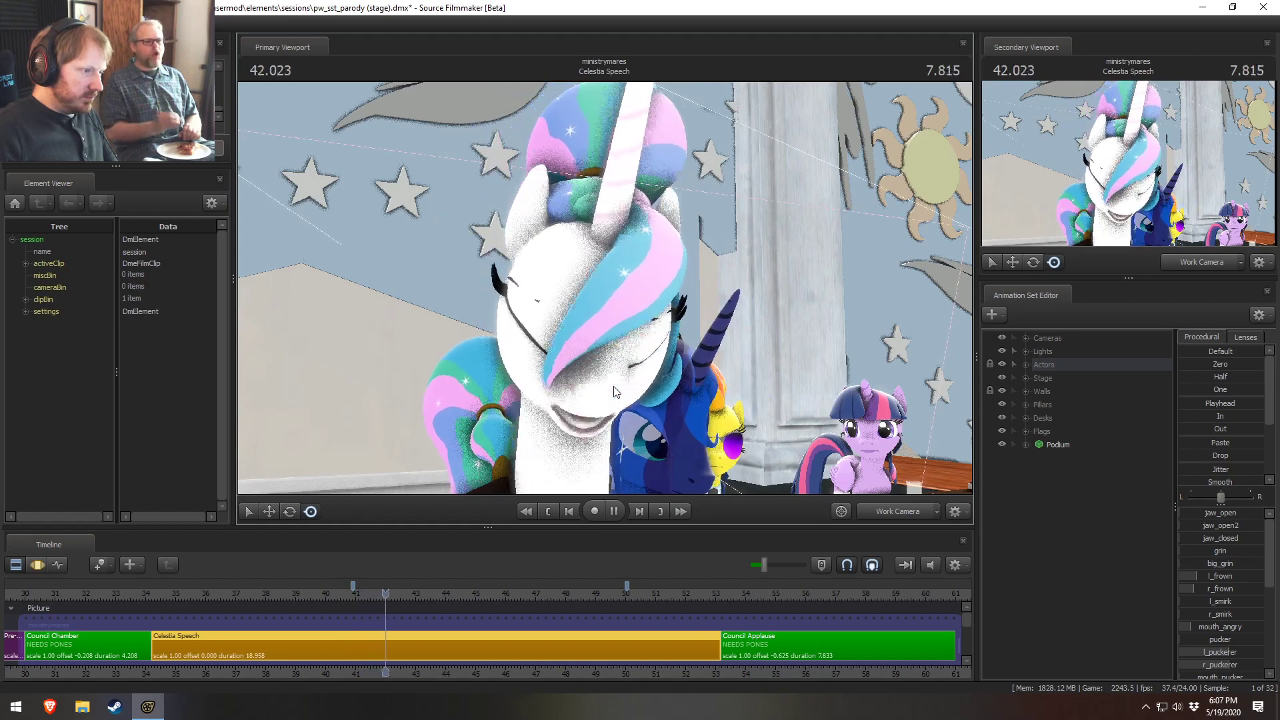
# Step: Play and replay the Celestia Speech shot between about 43.7 and 45.3, turning the work camera to examine Celestia's head movement
pyautogui.press('space')
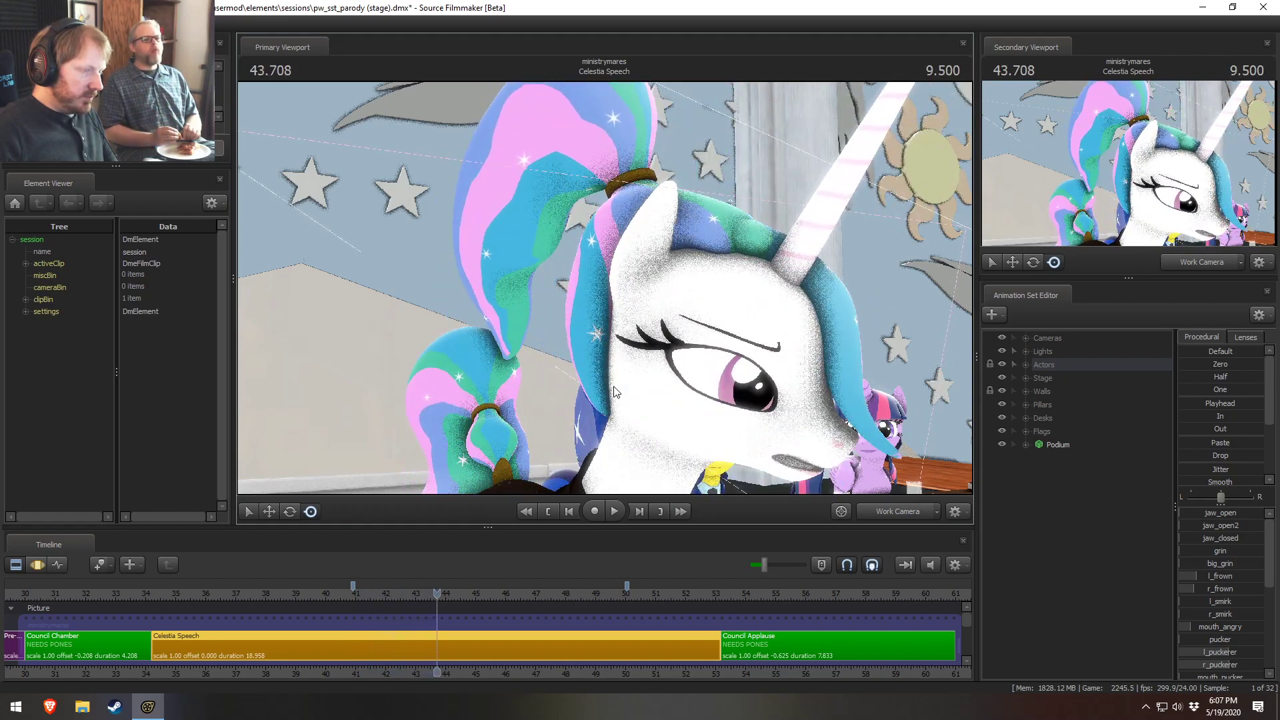
pyautogui.keyDown('alt'); pyautogui.moveTo(701, 331); pyautogui.dragTo(611, 301); pyautogui.keyUp('alt')
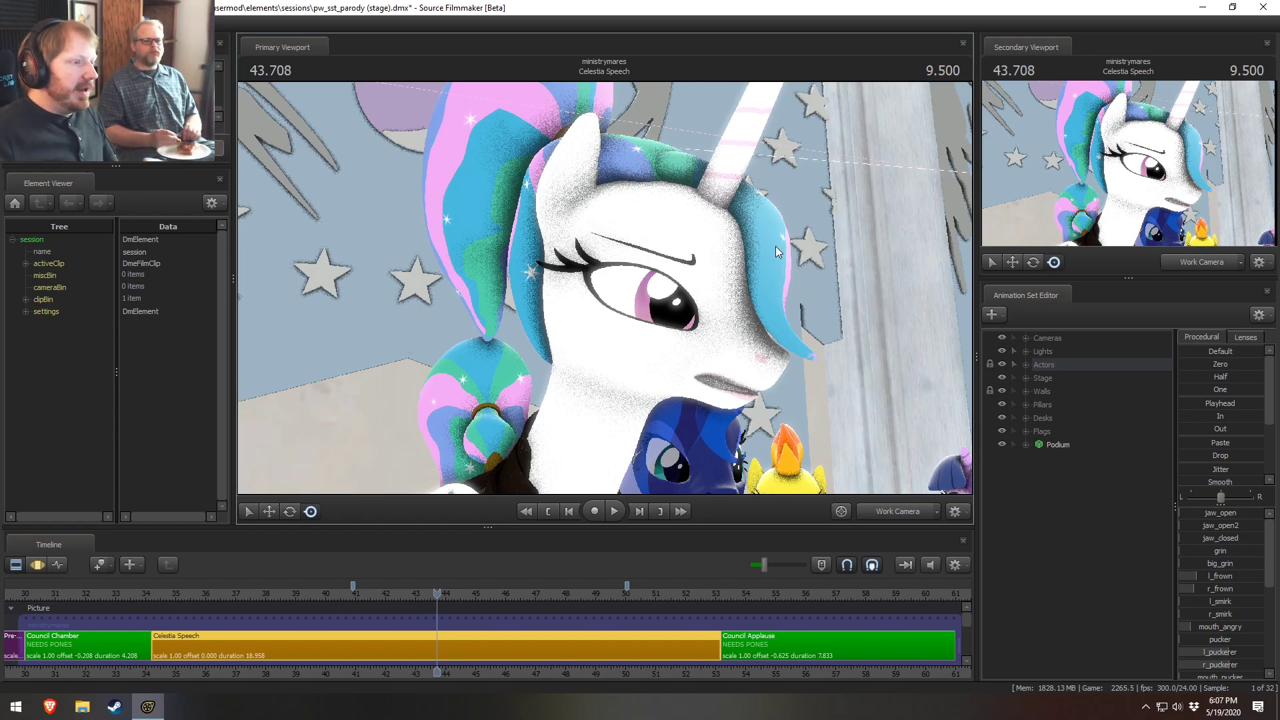
pyautogui.press('space')
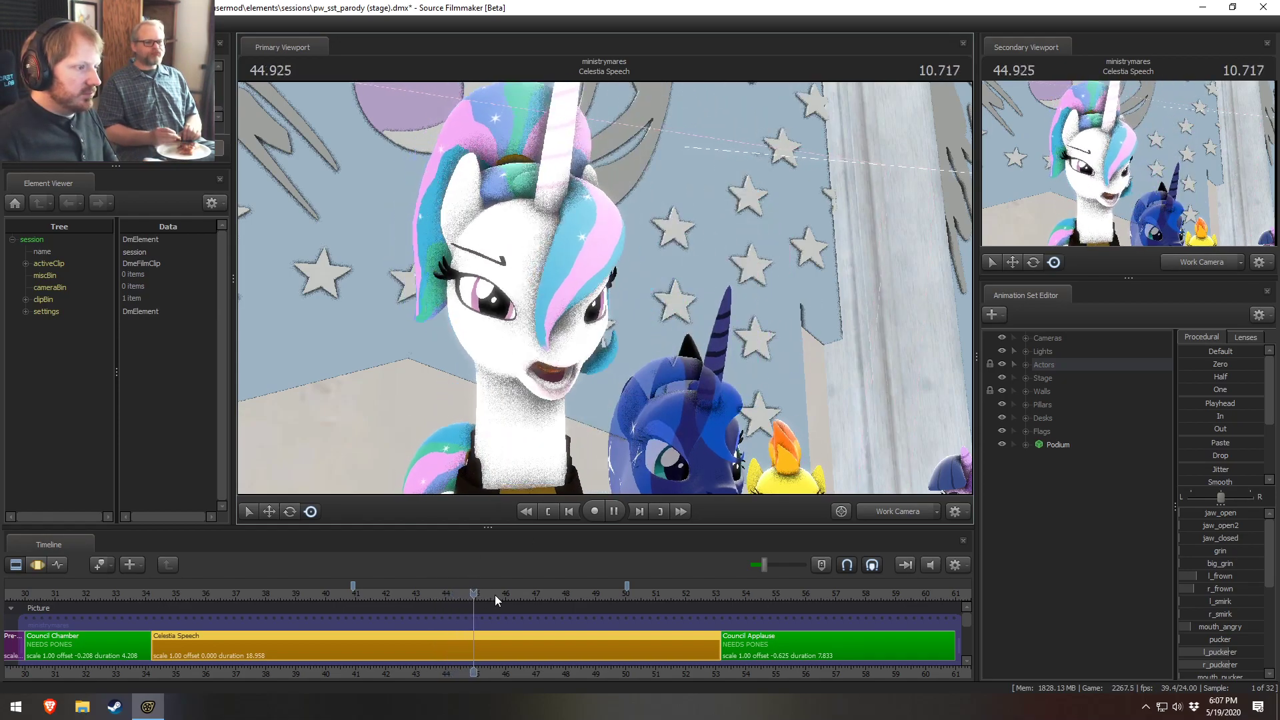
pyautogui.press('space')
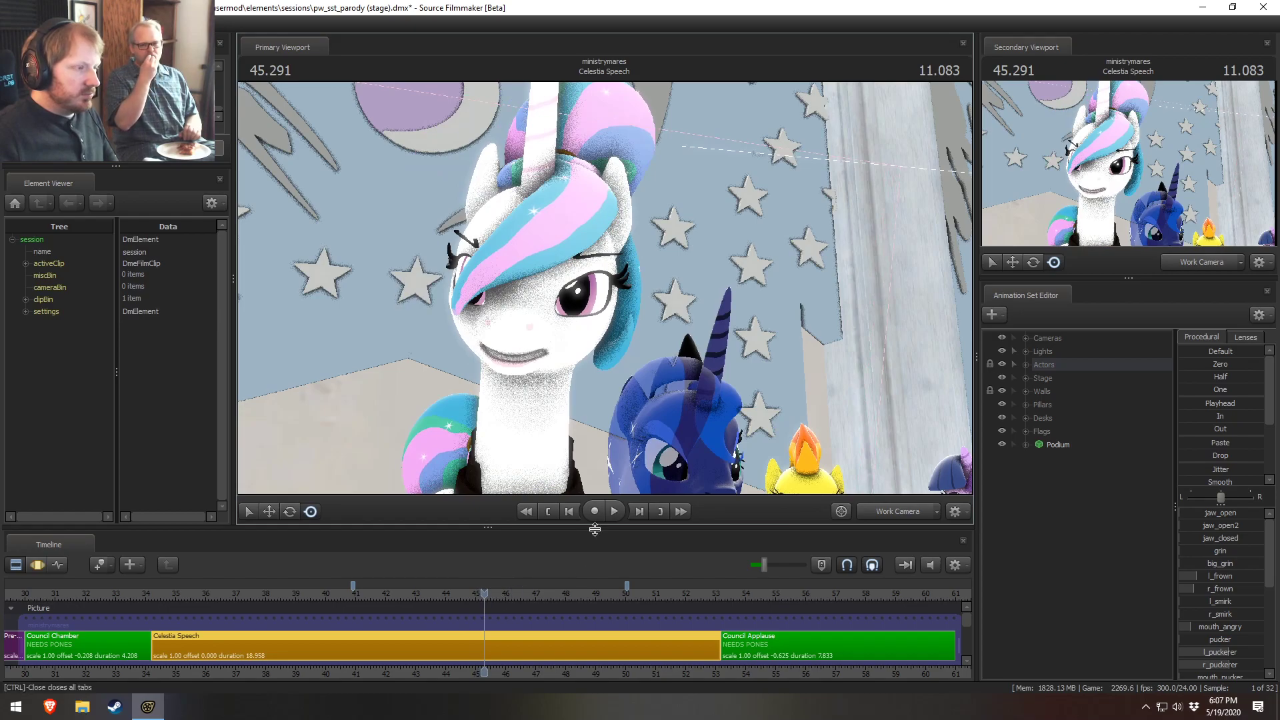
pyautogui.click(442, 593)
pyautogui.press('space')
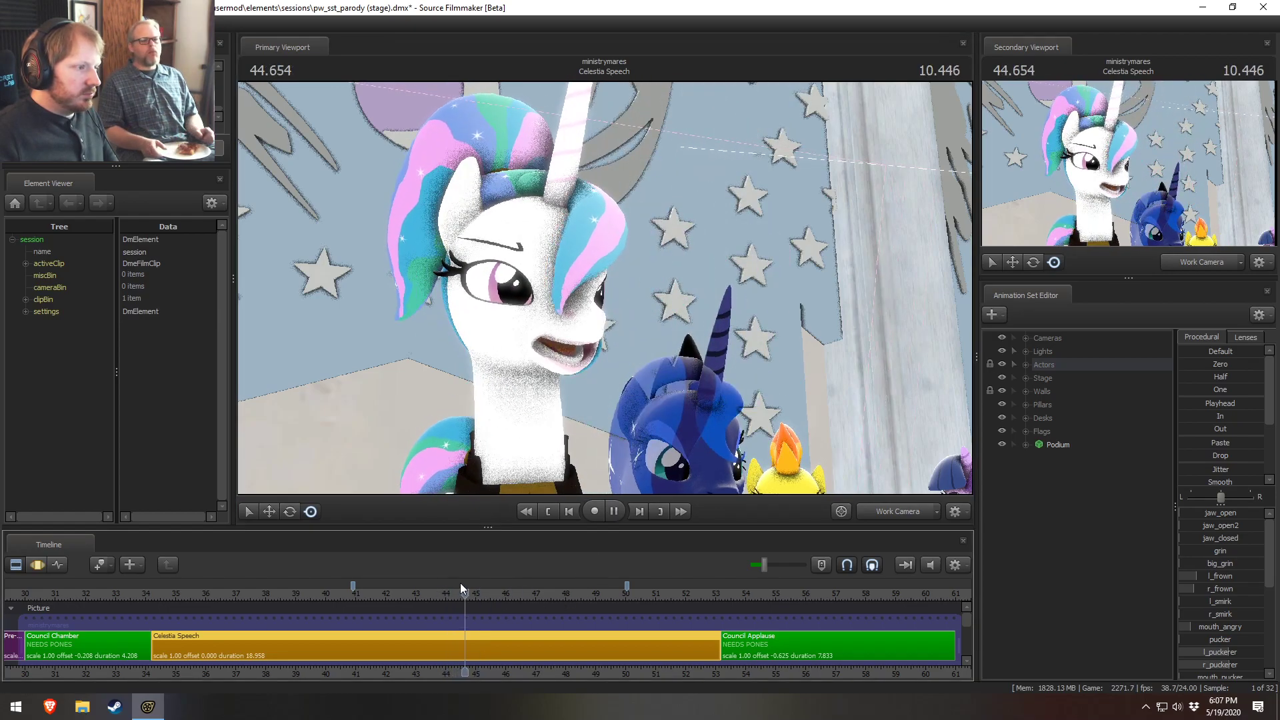
pyautogui.press('space')
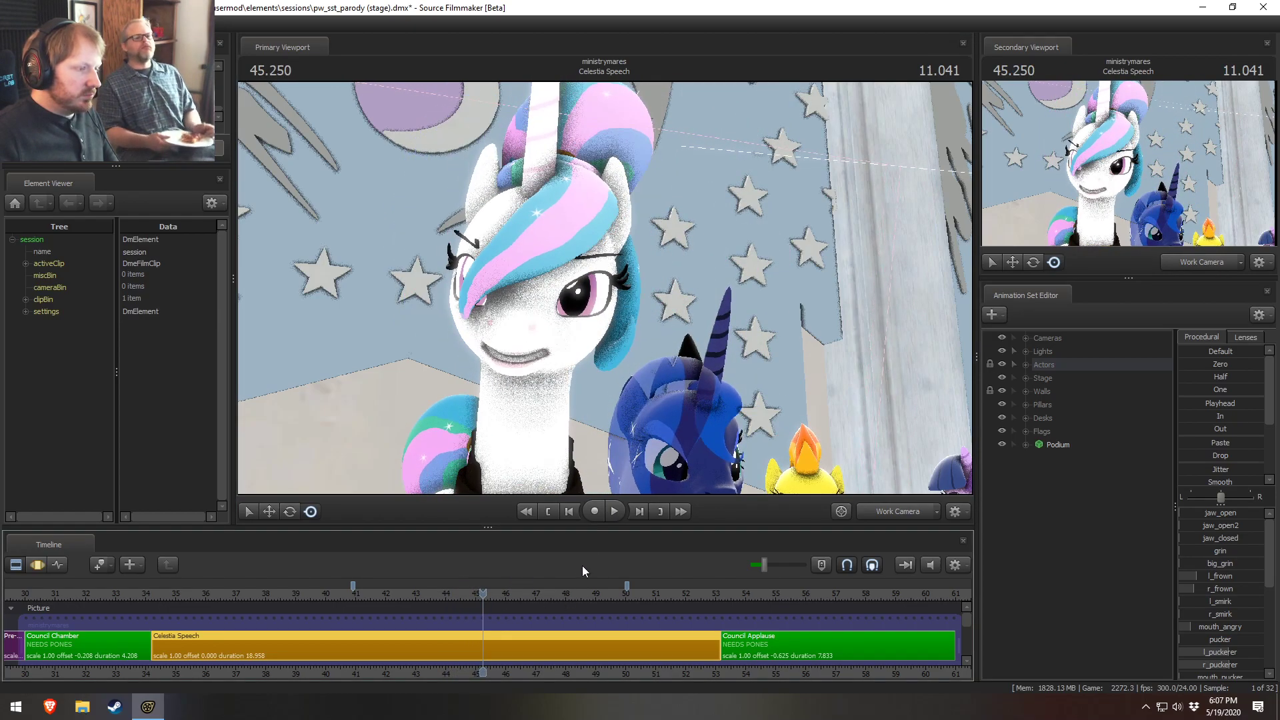
# Step: Expand the Actors group and Shining Armor's controls, and move the work camera to a side close-up of Celestia's face
pyautogui.click(1027, 365)
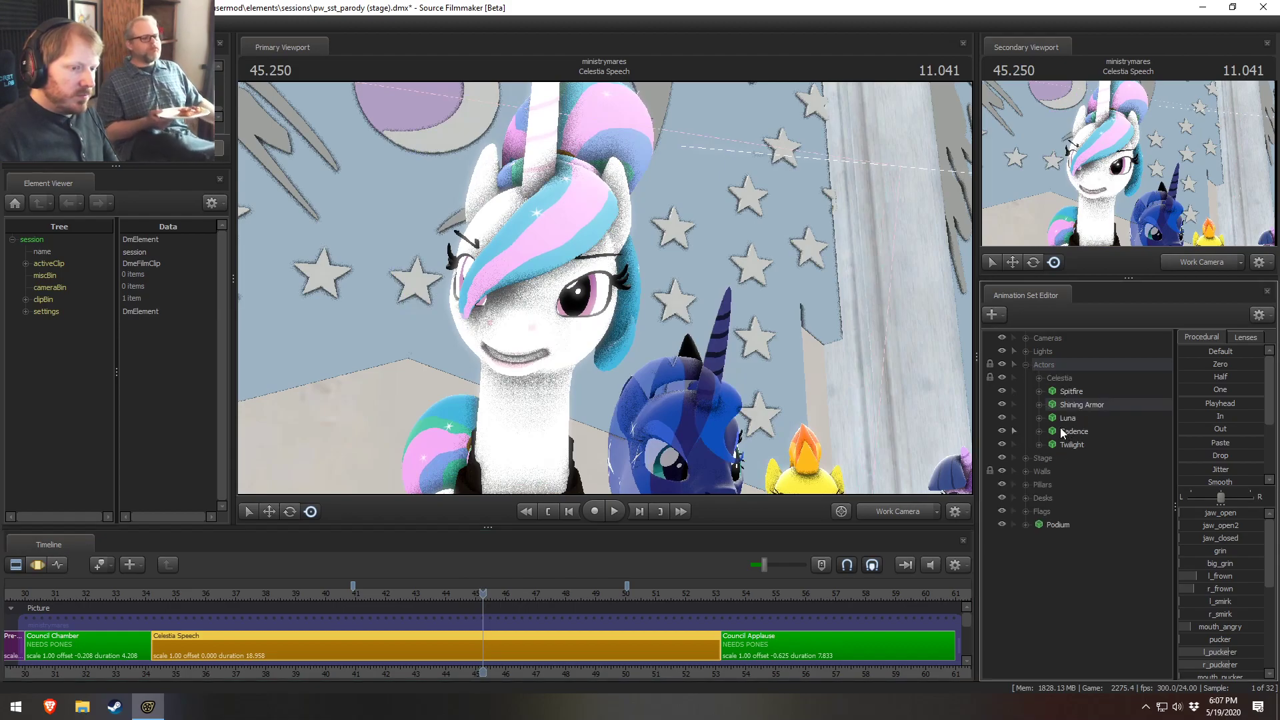
pyautogui.click(1040, 405)
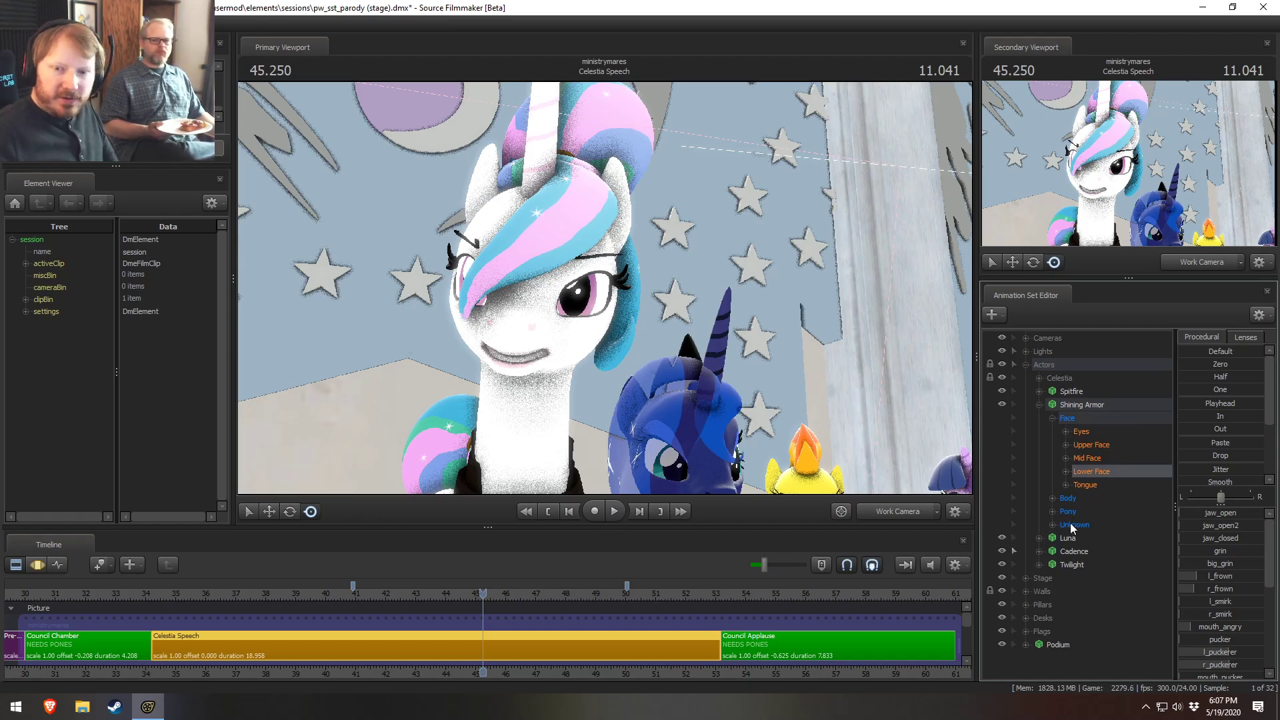
pyautogui.moveTo(828, 385); pyautogui.dragTo(754, 380)
pyautogui.moveTo(605, 289)
pyautogui.mouseDown()
pyautogui.moveTo(706, 287)
pyautogui.moveTo(605, 289)
pyautogui.mouseUp()
pyautogui.click(523, 654)
pyautogui.moveTo(524, 672); pyautogui.dragTo(523, 672, button='middle')
pyautogui.moveTo(523, 672); pyautogui.dragTo(529, 673)
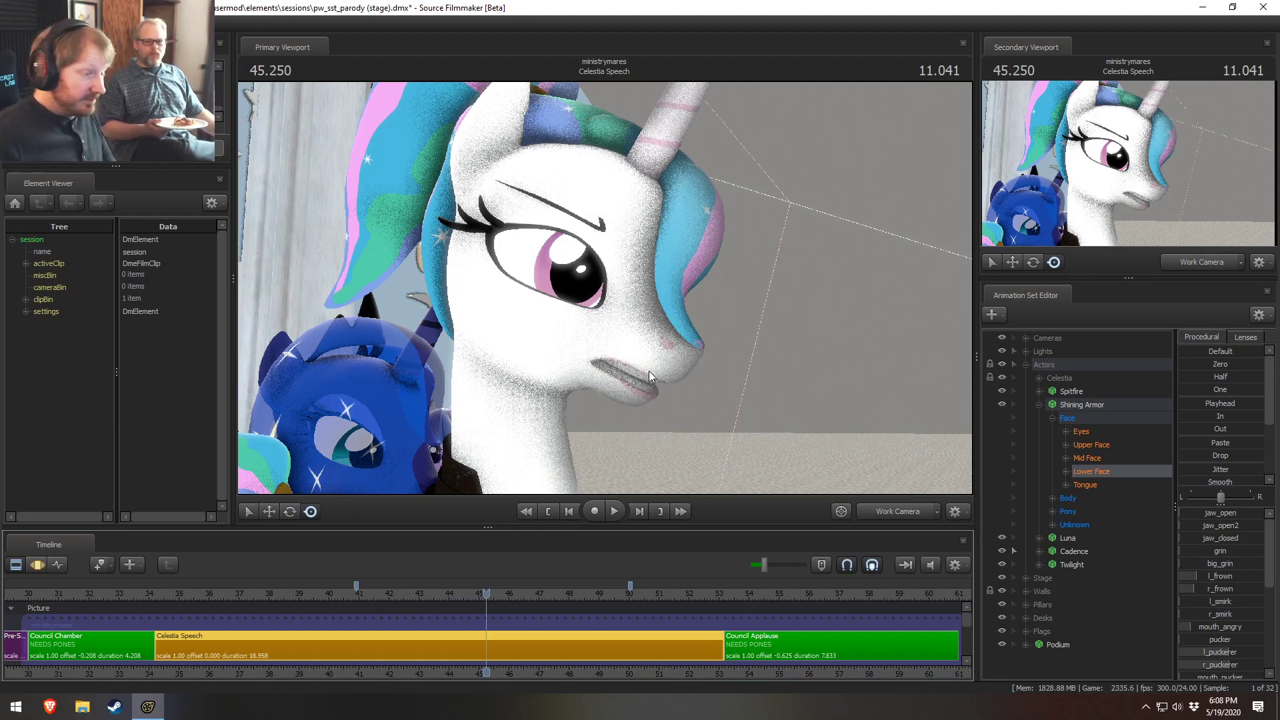
# Step: Replay Celestia's line around 44.5 to 45.4 from the side close-up and set the playhead to 44.625
pyautogui.press('space')
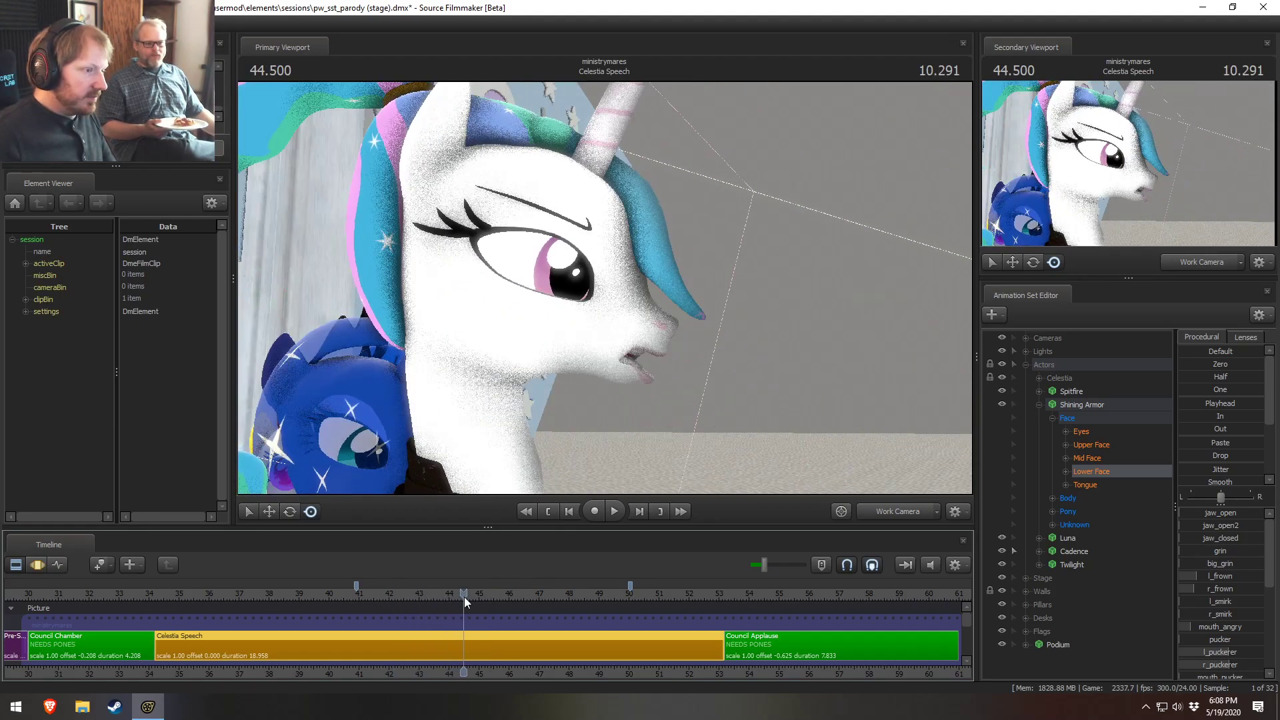
pyautogui.press('space')
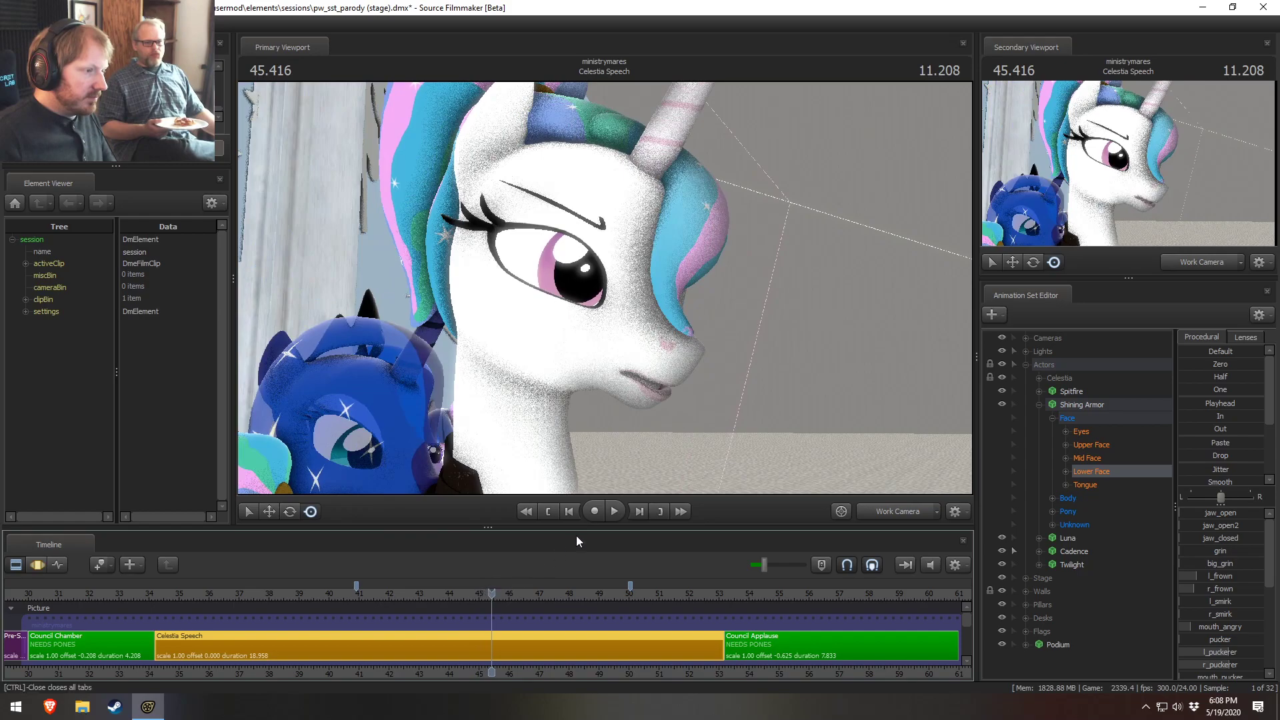
pyautogui.moveTo(491, 591); pyautogui.dragTo(467, 588)
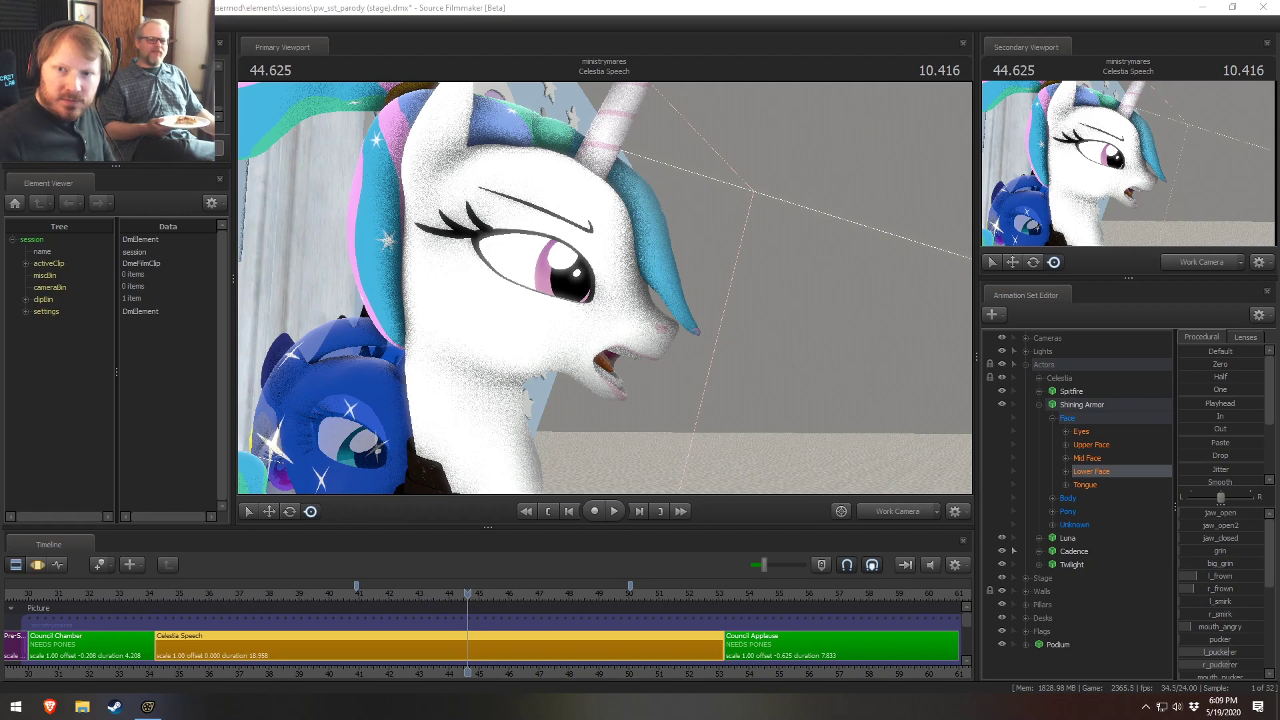
# Step: Switch to the YouTube Music browser window, look through the whole song queue, and minimize the window
pyautogui.moveTo(1279, 100); pyautogui.dragTo(822, 87)
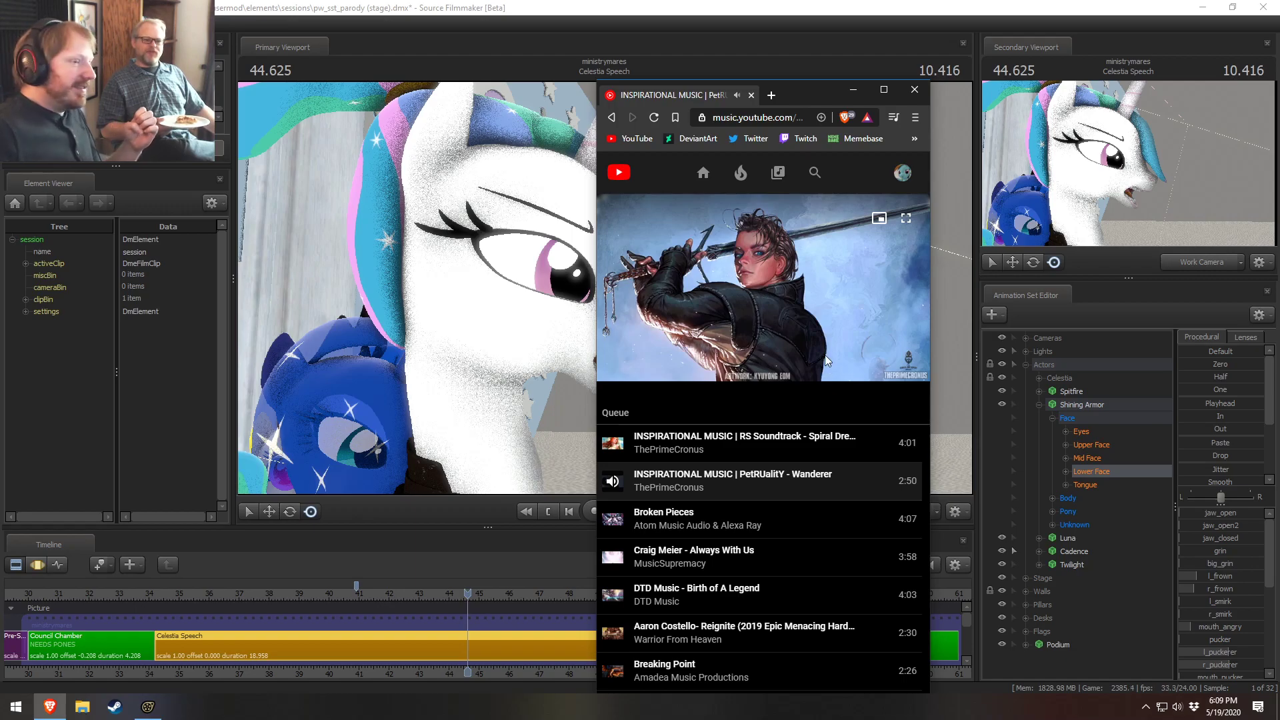
pyautogui.moveTo(805, 91); pyautogui.dragTo(855, 96)
pyautogui.click(908, 92)
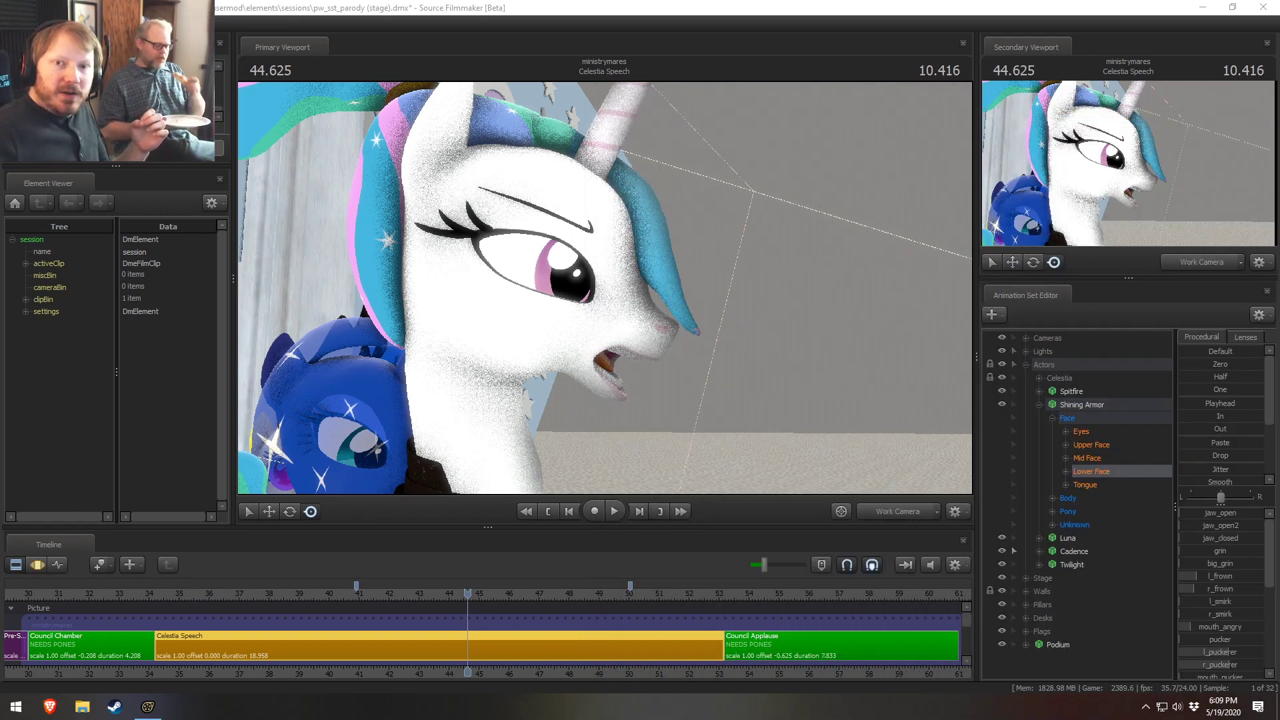
pyautogui.moveTo(1279, 112); pyautogui.dragTo(808, 101)
pyautogui.scroll(-12, 895, 657)
pyautogui.scroll(-5, 857, 618)
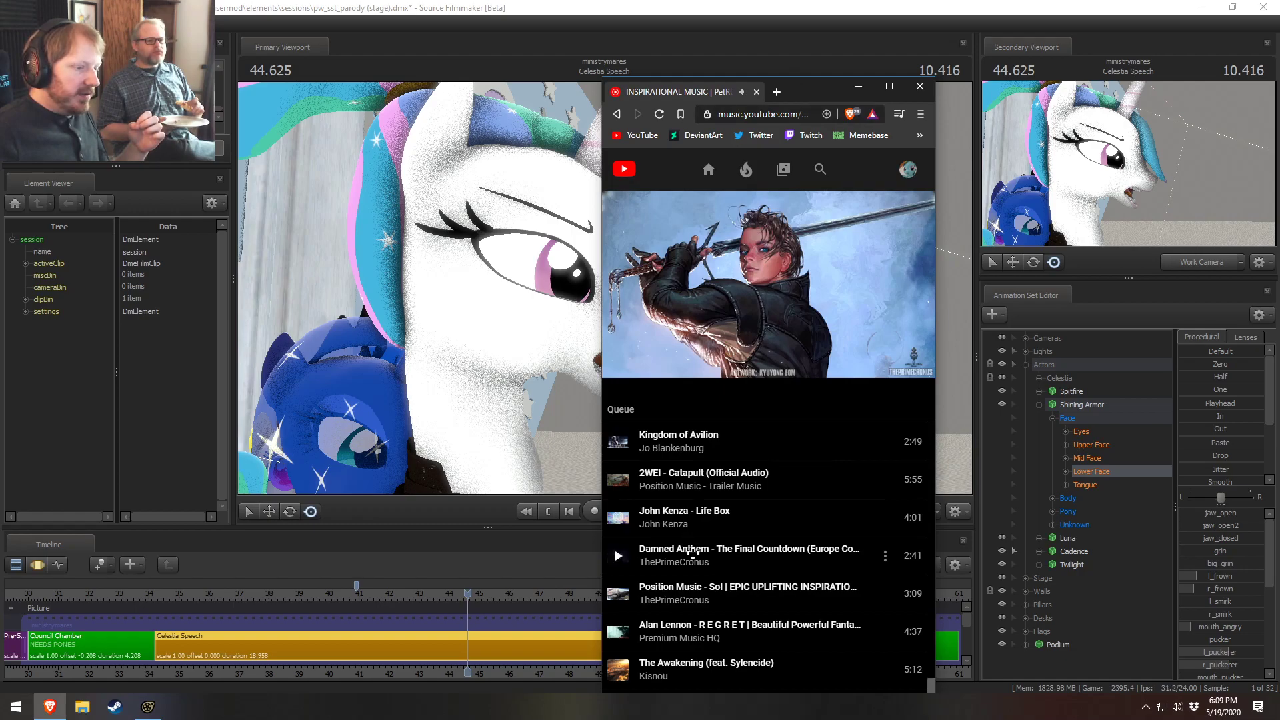
pyautogui.scroll(15, 783, 500)
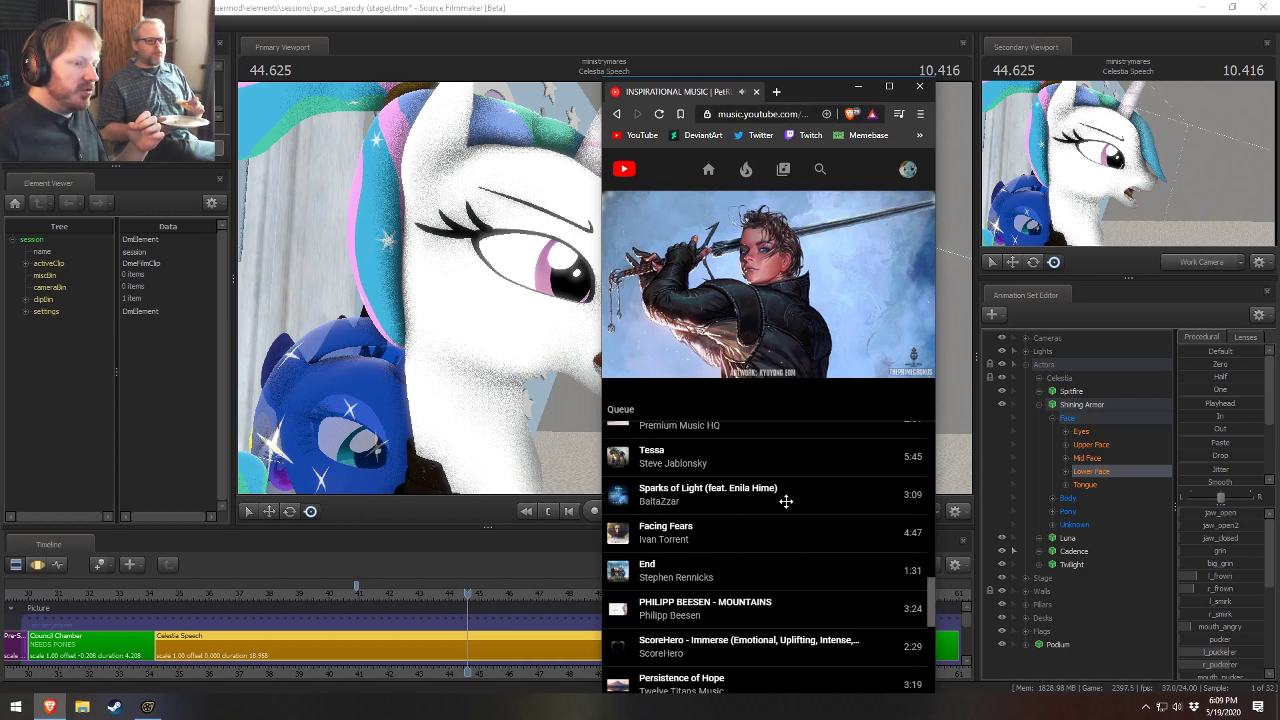
pyautogui.click(859, 86)
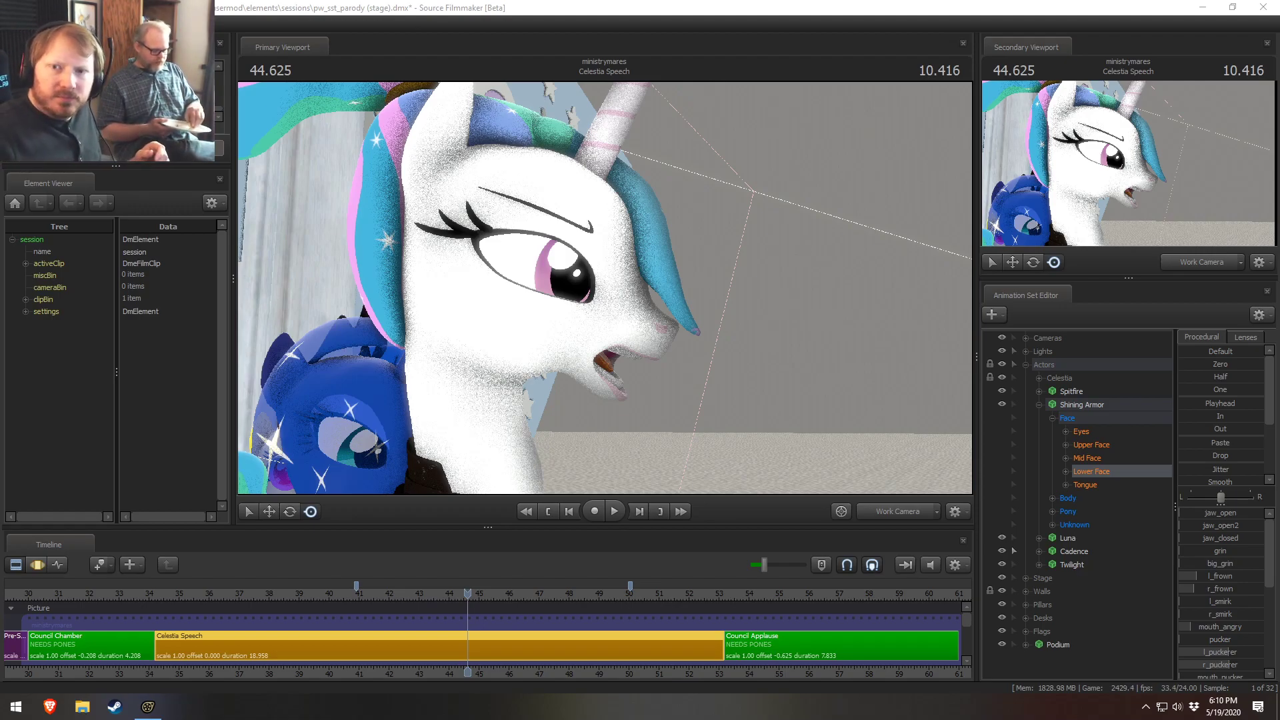
# Step: Bring back the YouTube Music window, browse the queue while Broken Pieces plays, and move the window off this screen
pyautogui.moveTo(1279, 82); pyautogui.dragTo(909, 77)
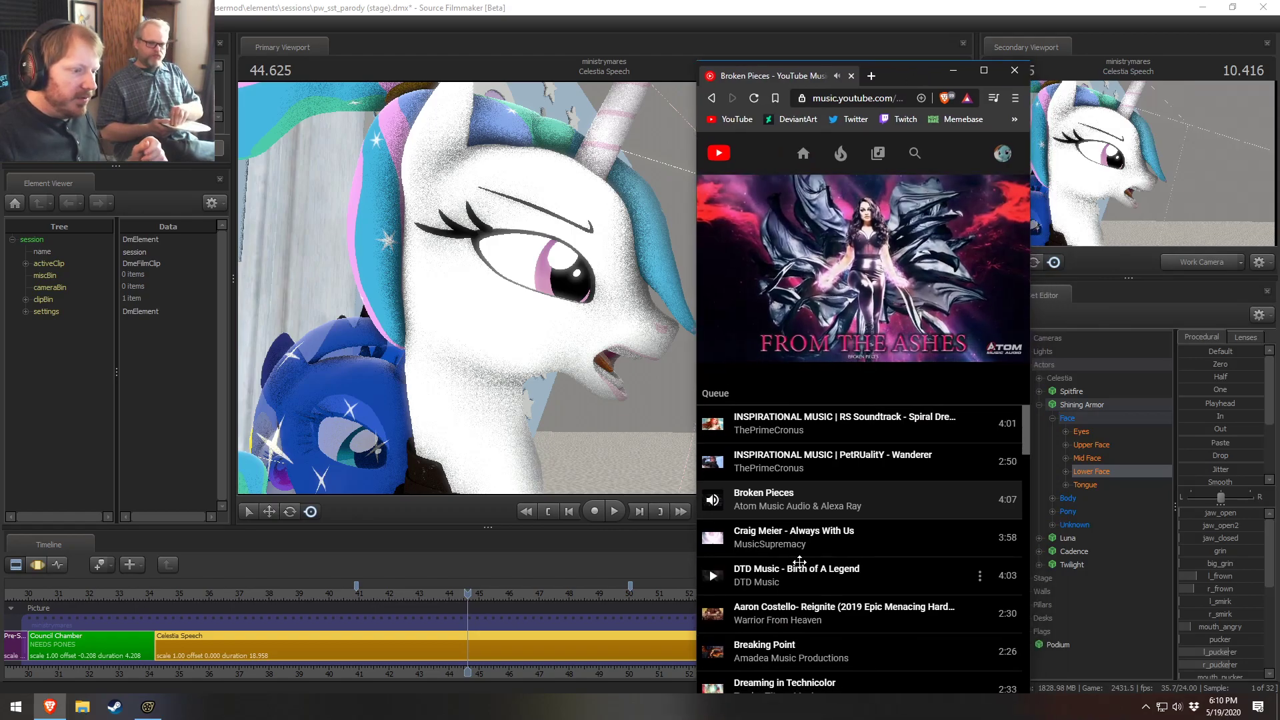
pyautogui.scroll(-2, 751, 619)
pyautogui.scroll(3, 760, 600)
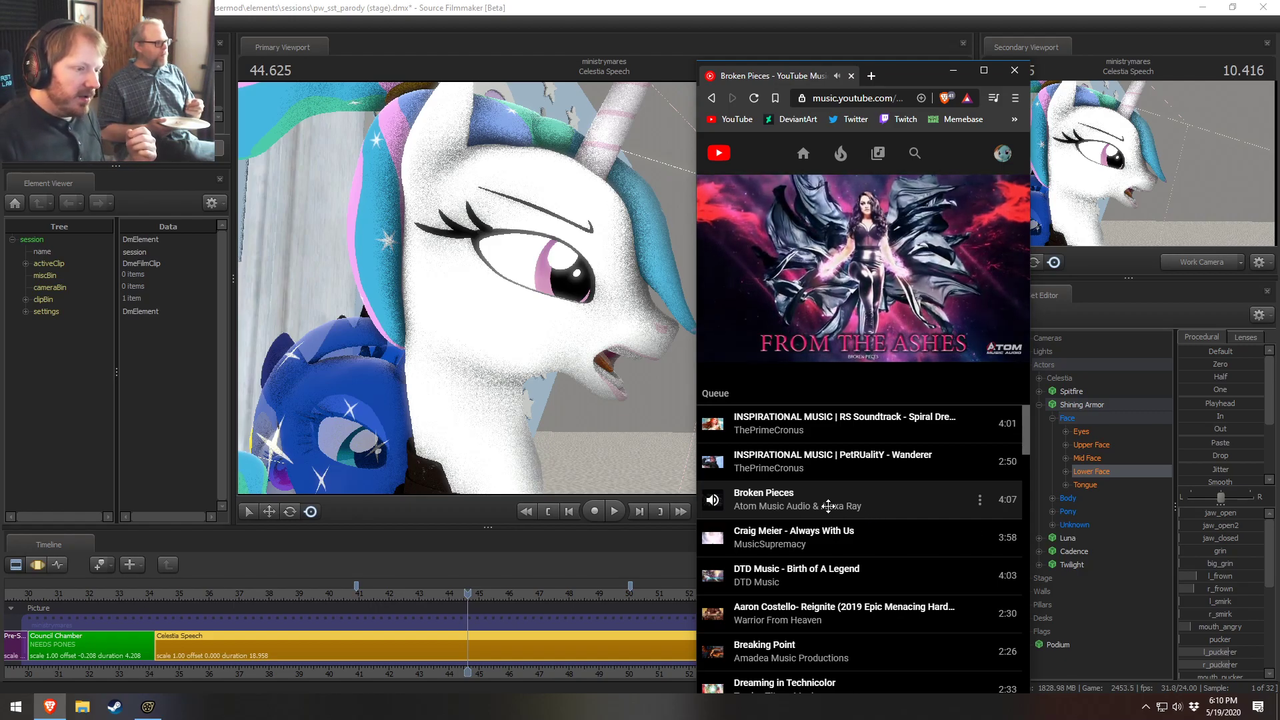
pyautogui.scroll(-1, 826, 514)
pyautogui.scroll(-2, 826, 514)
pyautogui.scroll(-3, 824, 527)
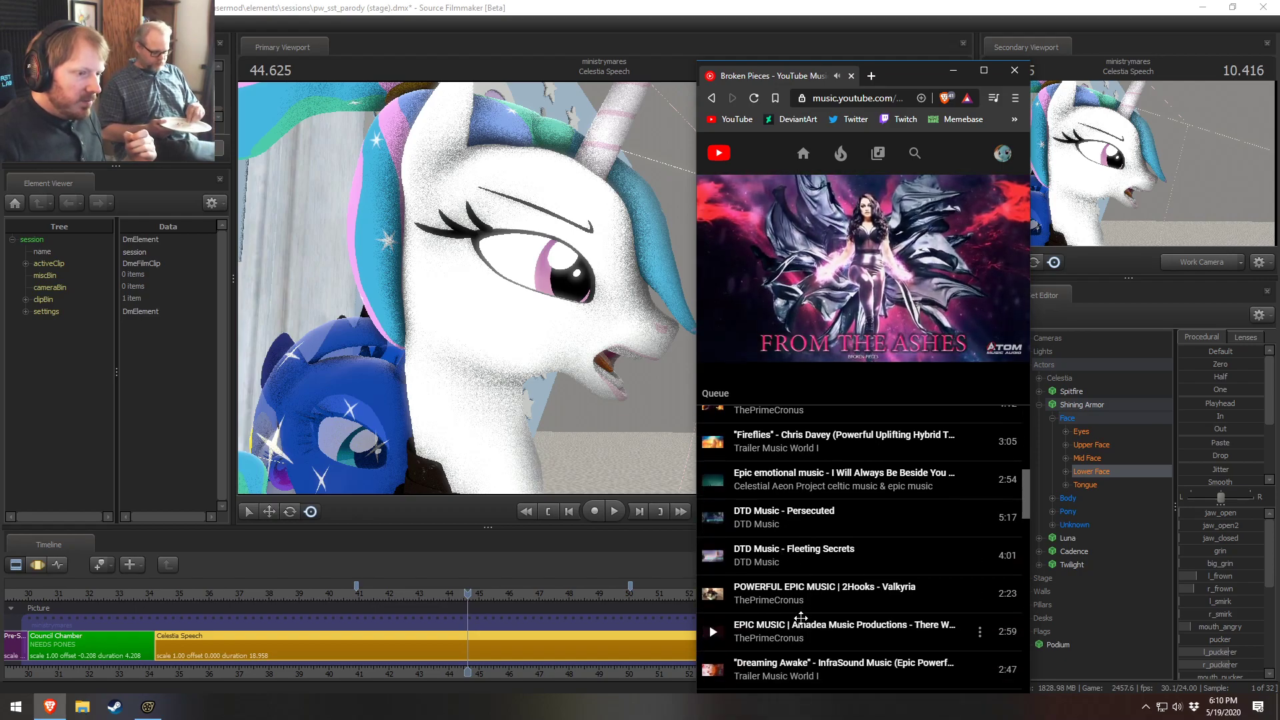
pyautogui.scroll(2, 801, 618)
pyautogui.scroll(-4, 803, 616)
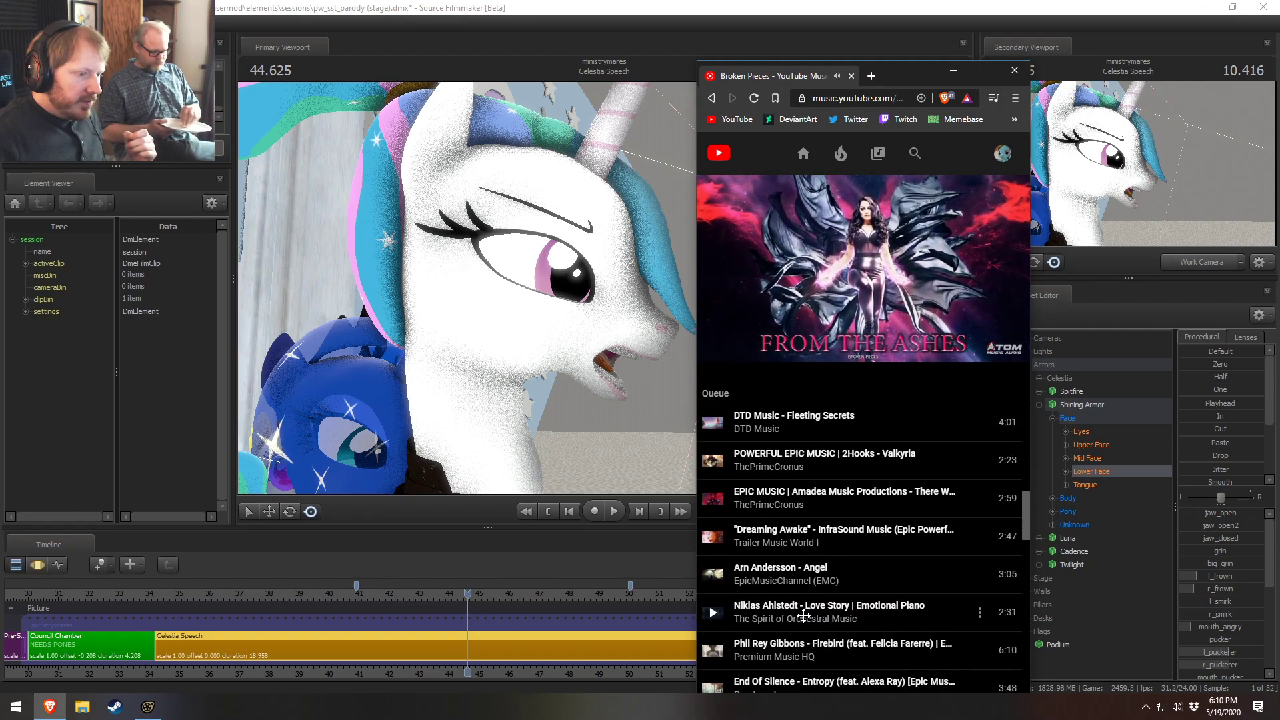
pyautogui.scroll(-1, 804, 617)
pyautogui.scroll(-1, 800, 611)
pyautogui.scroll(-1, 801, 611)
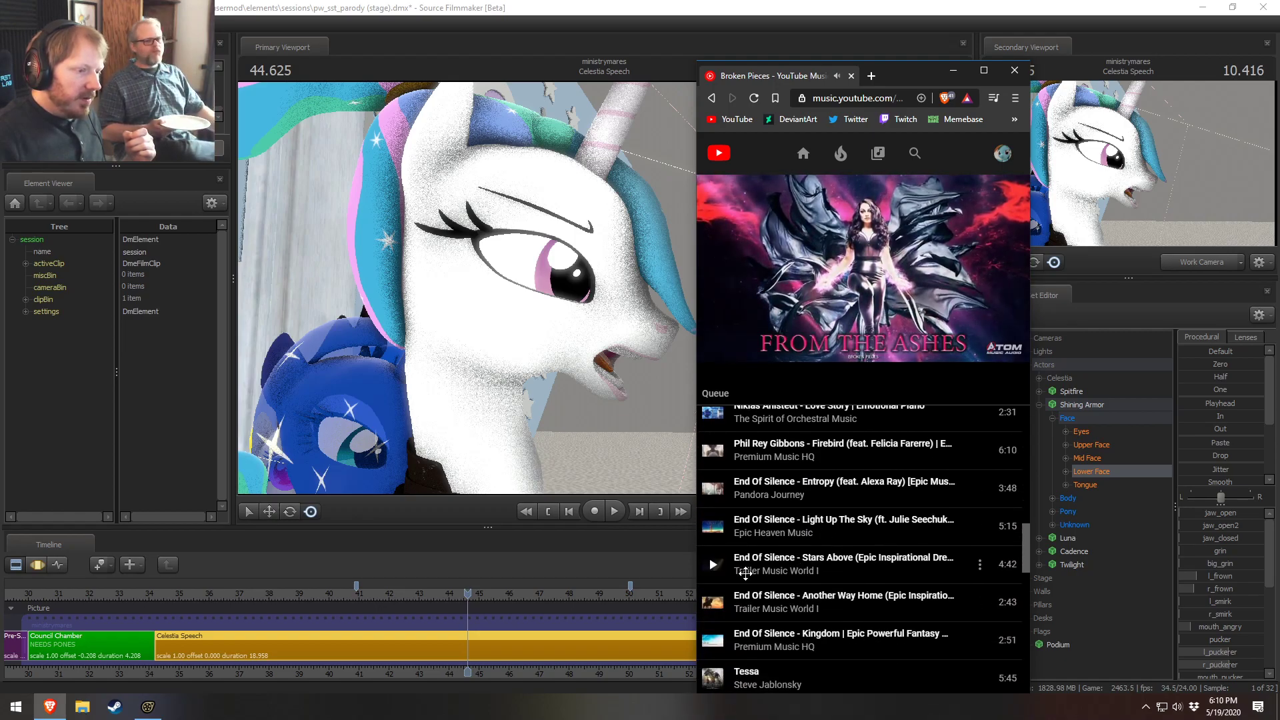
pyautogui.scroll(-2, 835, 632)
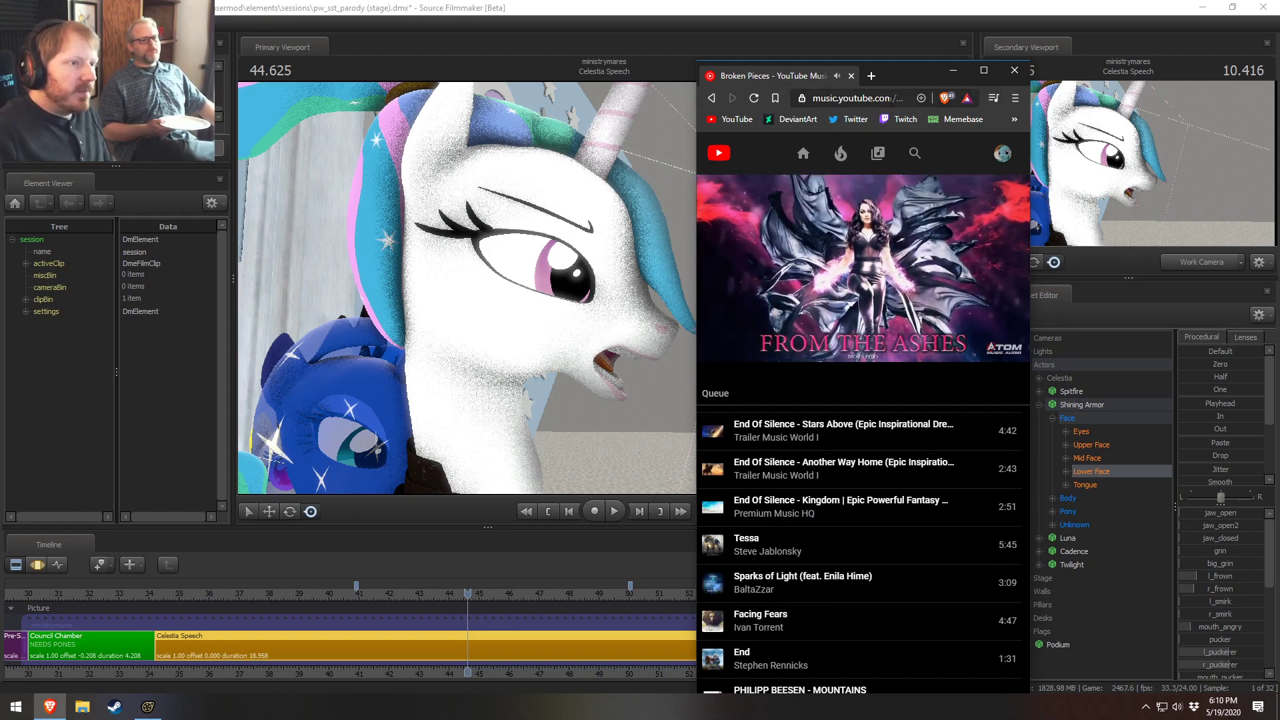
pyautogui.moveTo(898, 72); pyautogui.dragTo(1279, 86)
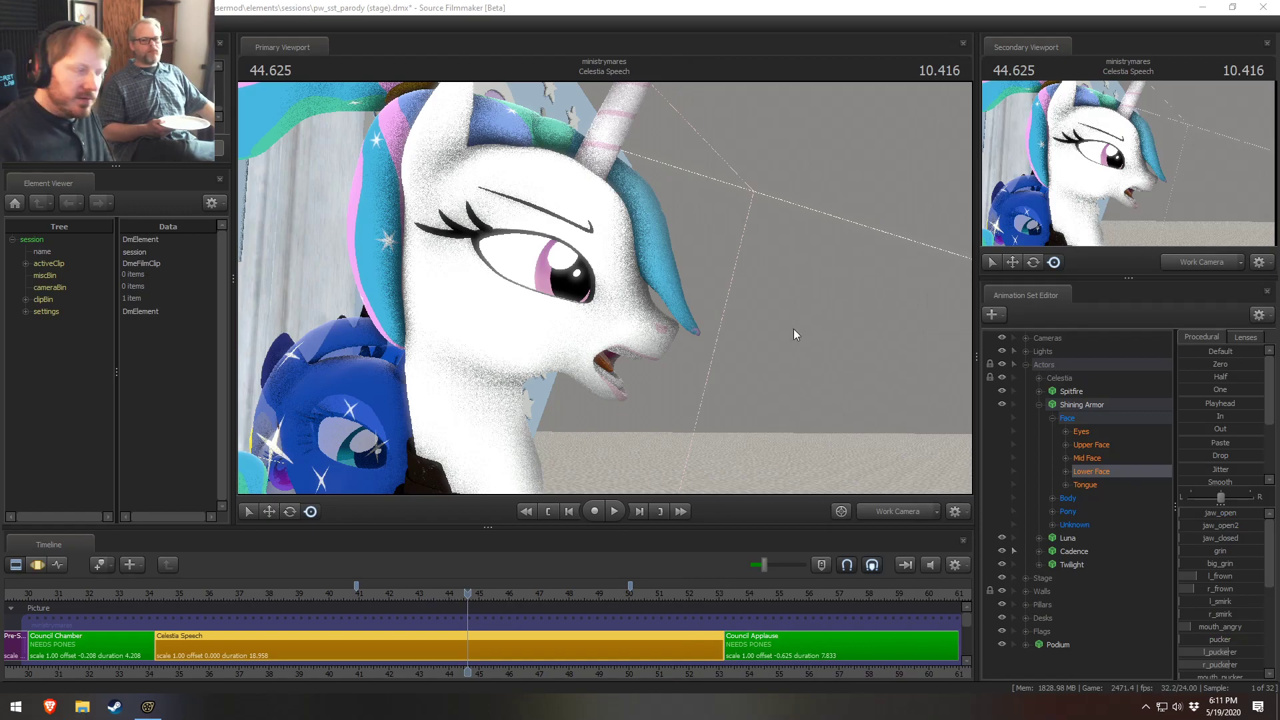
# Step: Return to Source Filmmaker, set the playhead to 41.291, and pull the work camera back to frame Celestia behind the podium
pyautogui.click(321, 5)
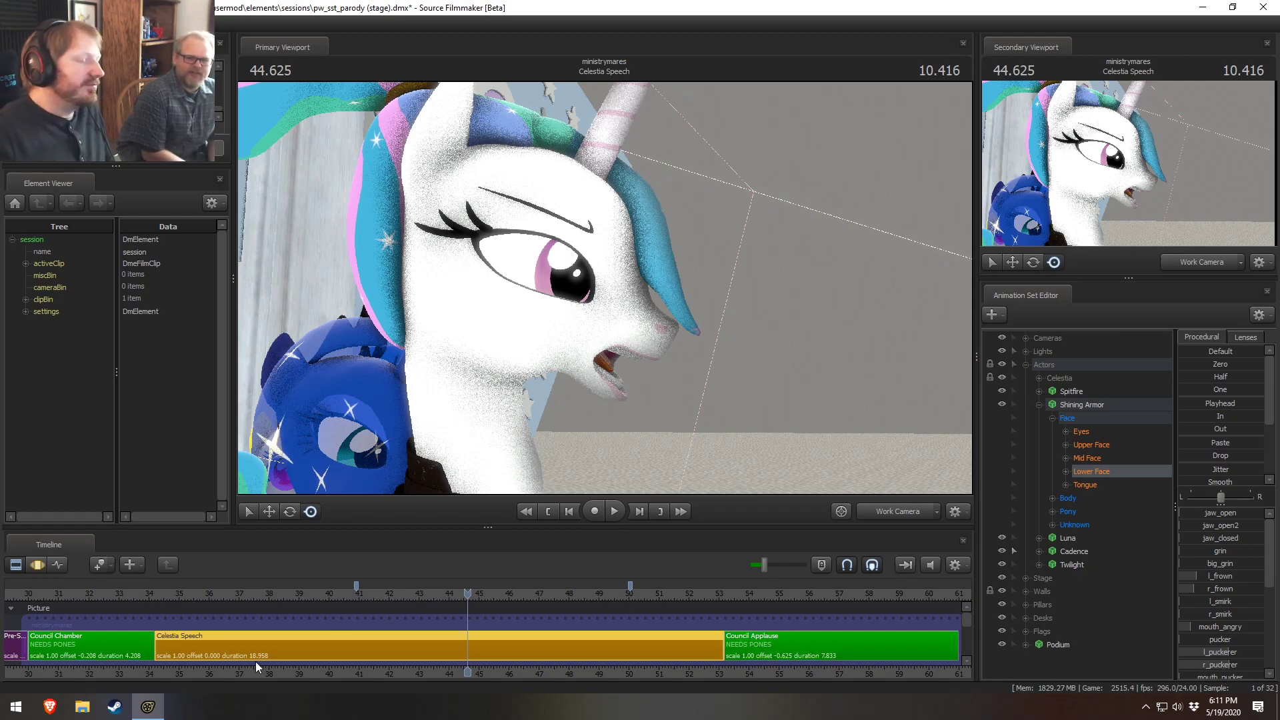
pyautogui.moveTo(475, 595); pyautogui.dragTo(367, 595)
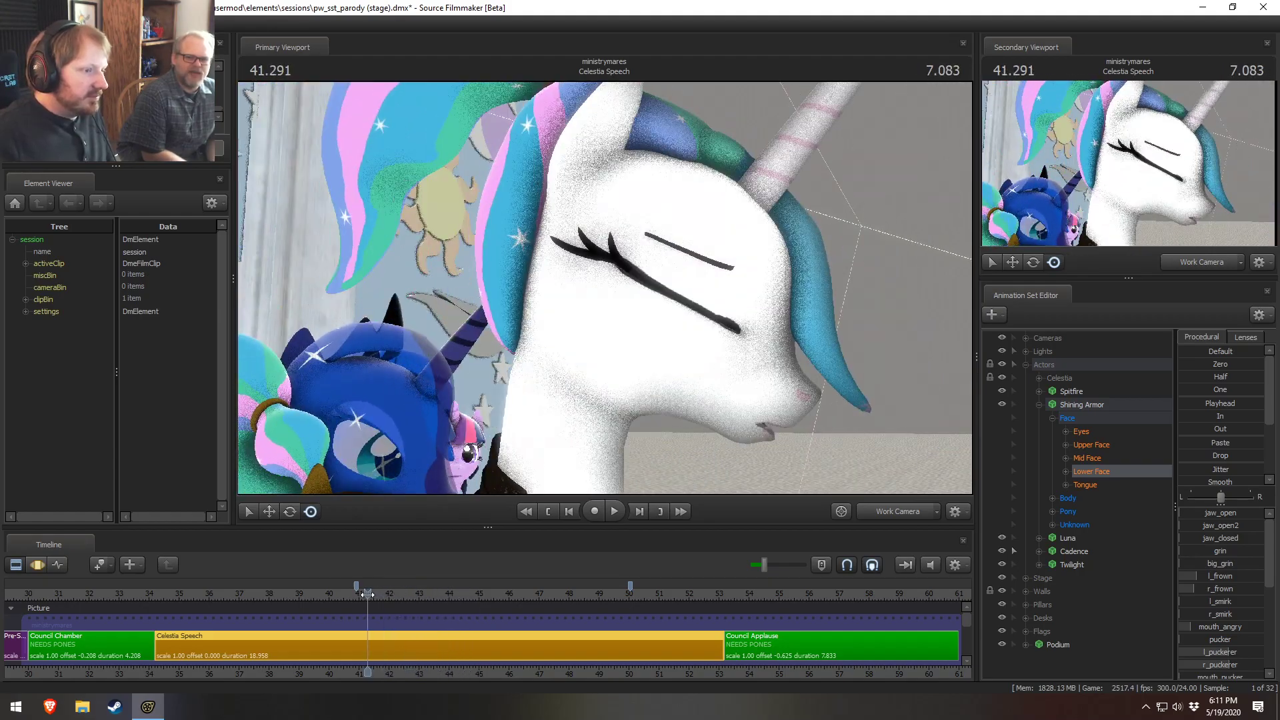
pyautogui.press('s')
pyautogui.moveTo(604, 287)
pyautogui.mouseDown()
pyautogui.moveTo(604, 333)
pyautogui.moveTo(604, 287)
pyautogui.mouseUp()
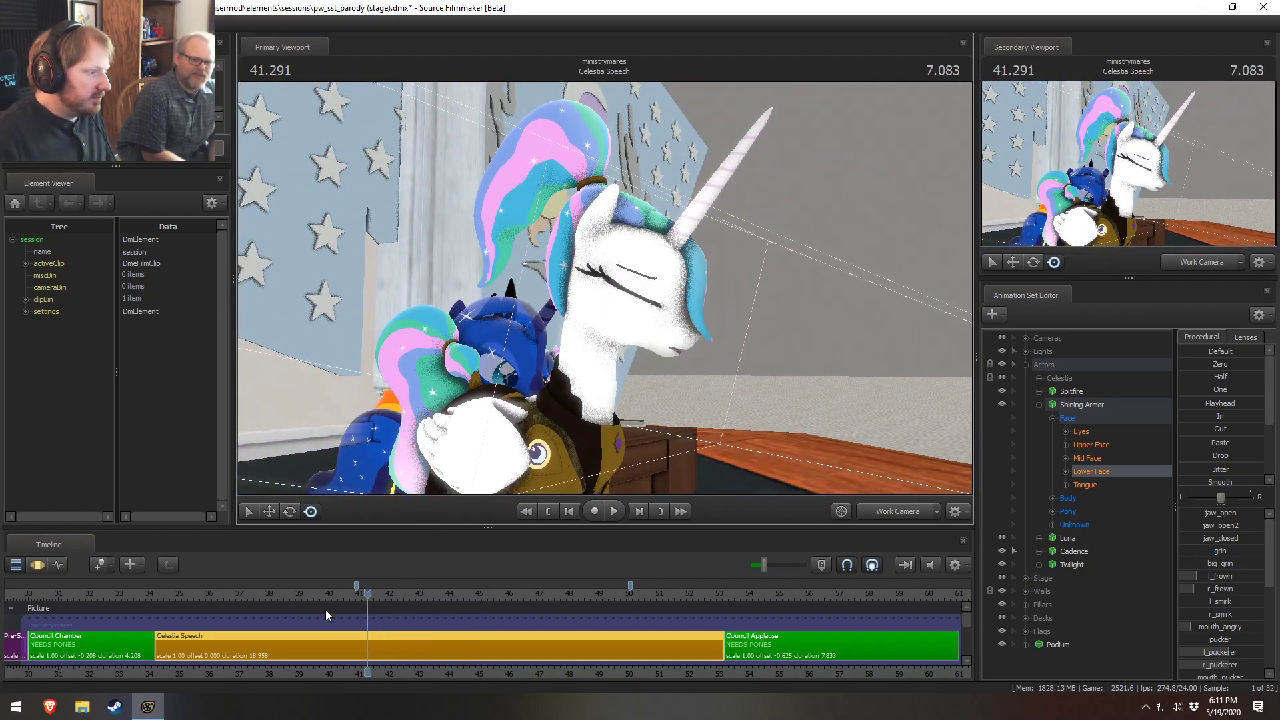
# Step: Play the Celestia Speech shot up to 47.208 from the wider side view, and replay the section ending at 45.291
pyautogui.click(318, 591)
pyautogui.press('space')
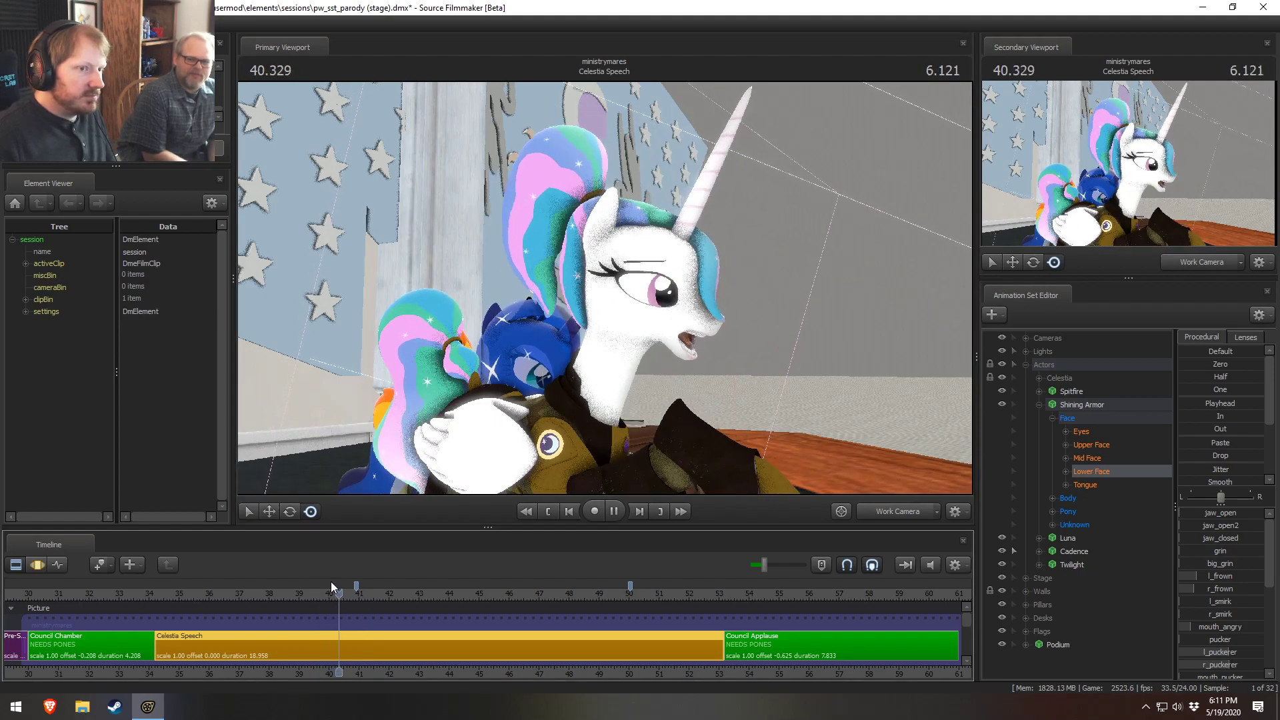
pyautogui.press('space')
pyautogui.moveTo(341, 597); pyautogui.dragTo(346, 597)
pyautogui.press('space')
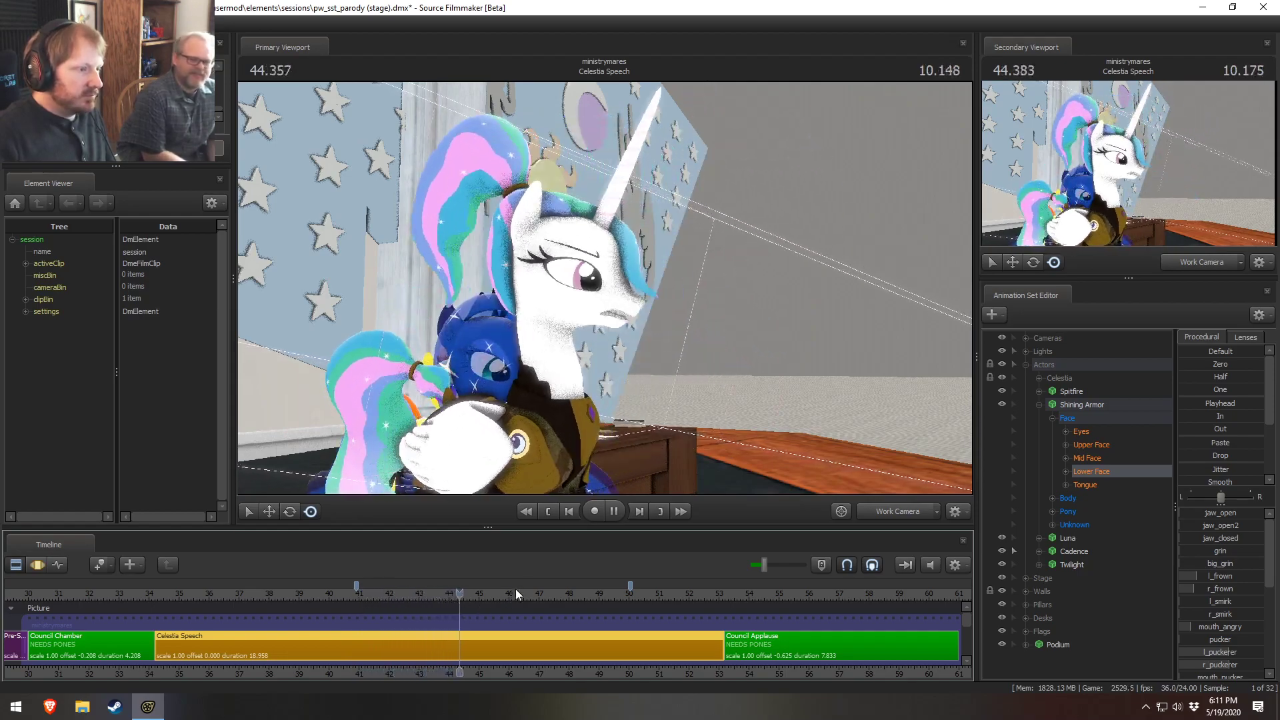
pyautogui.press('space')
pyautogui.press('space')
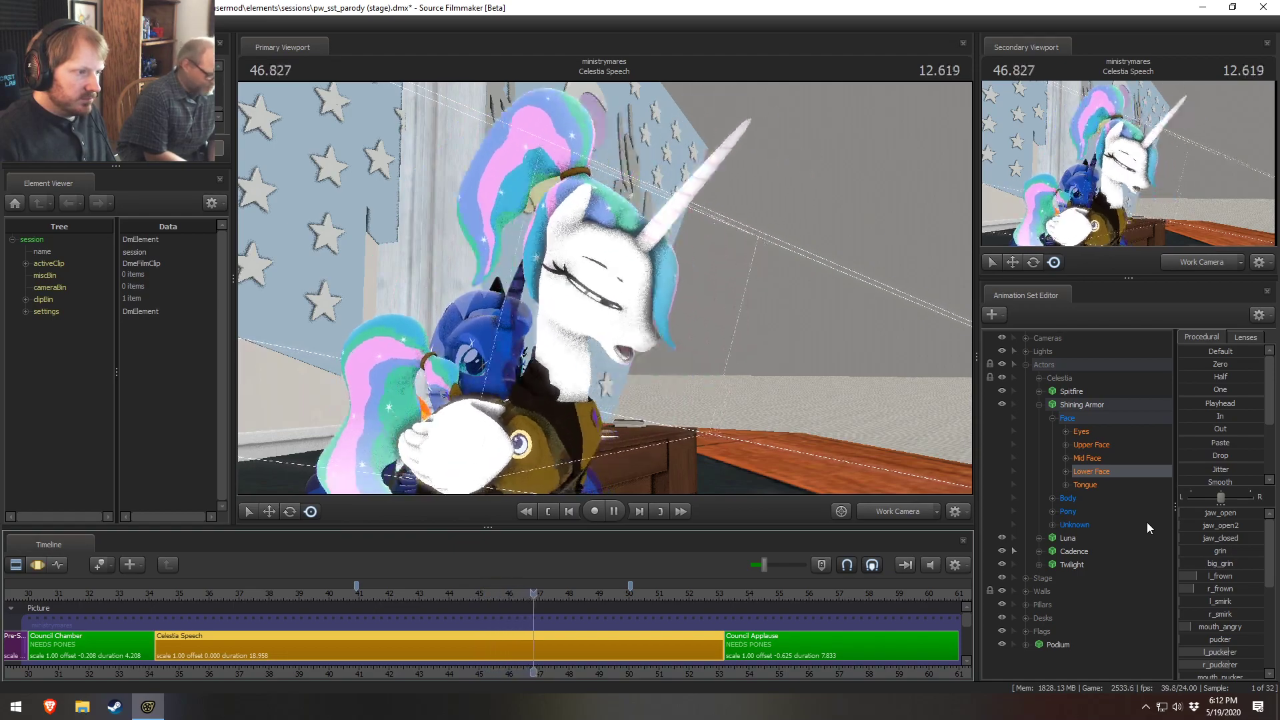
pyautogui.press('space')
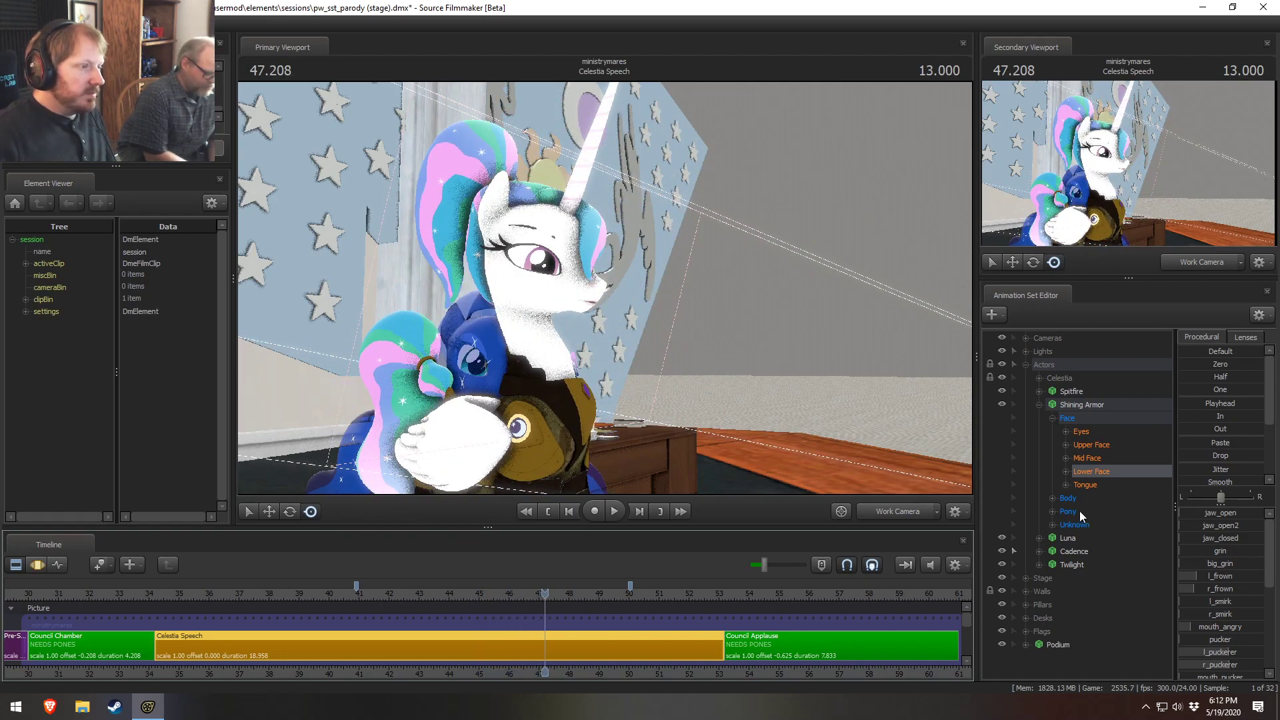
pyautogui.moveTo(522, 589); pyautogui.dragTo(443, 595)
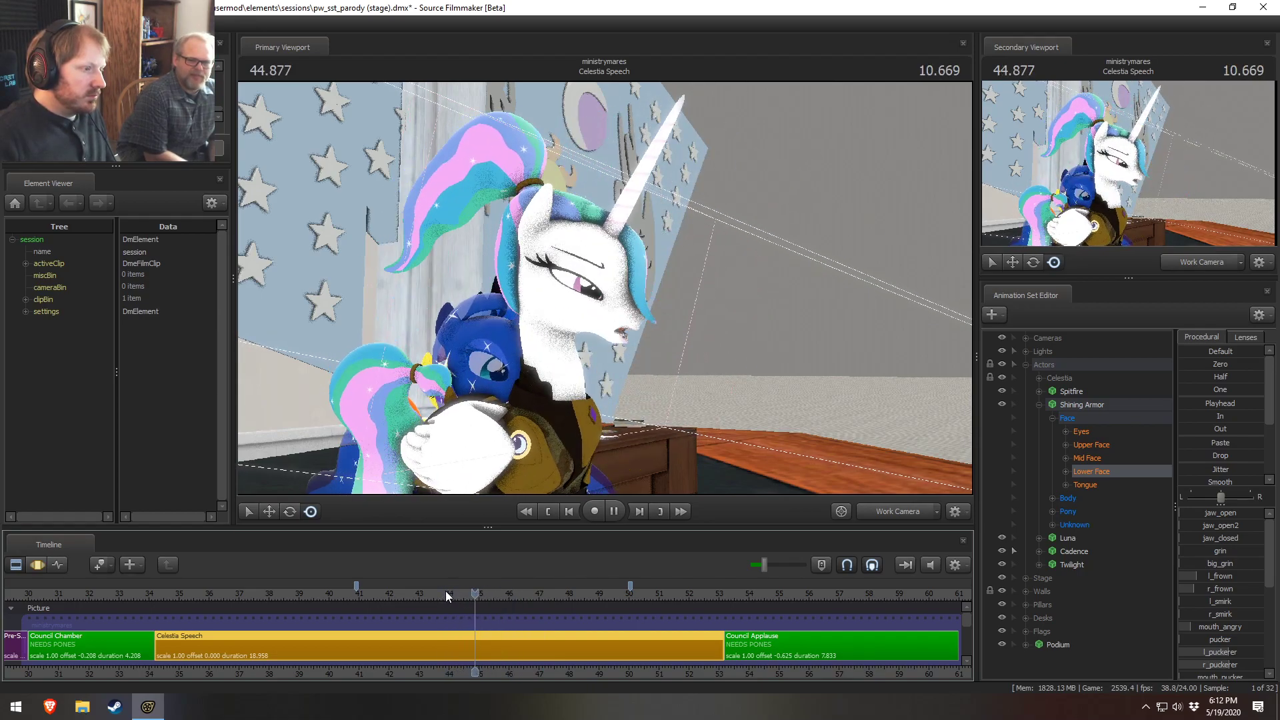
pyautogui.press('space')
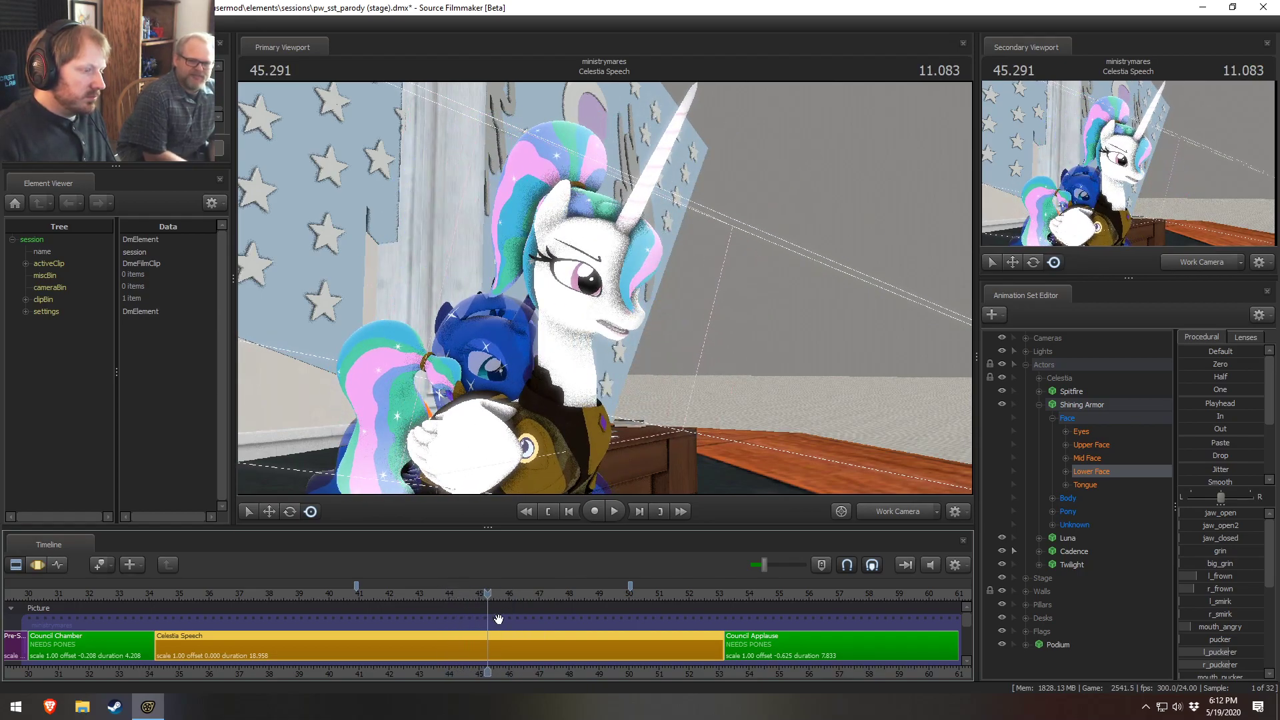
# Step: Switch the timeline to the Motion Editor and select Shining Armor's Upper Face controls
pyautogui.press('F3')
pyautogui.click(1081, 447)
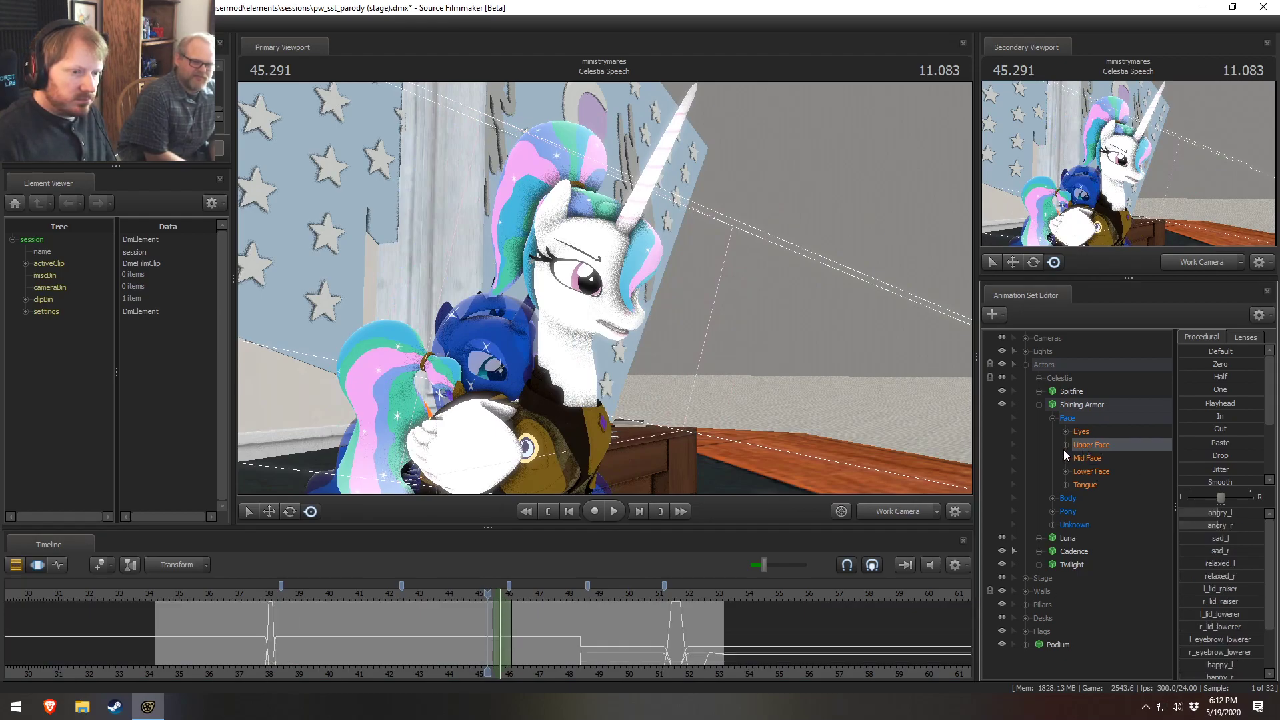
pyautogui.click(1052, 418)
pyautogui.click(1051, 419)
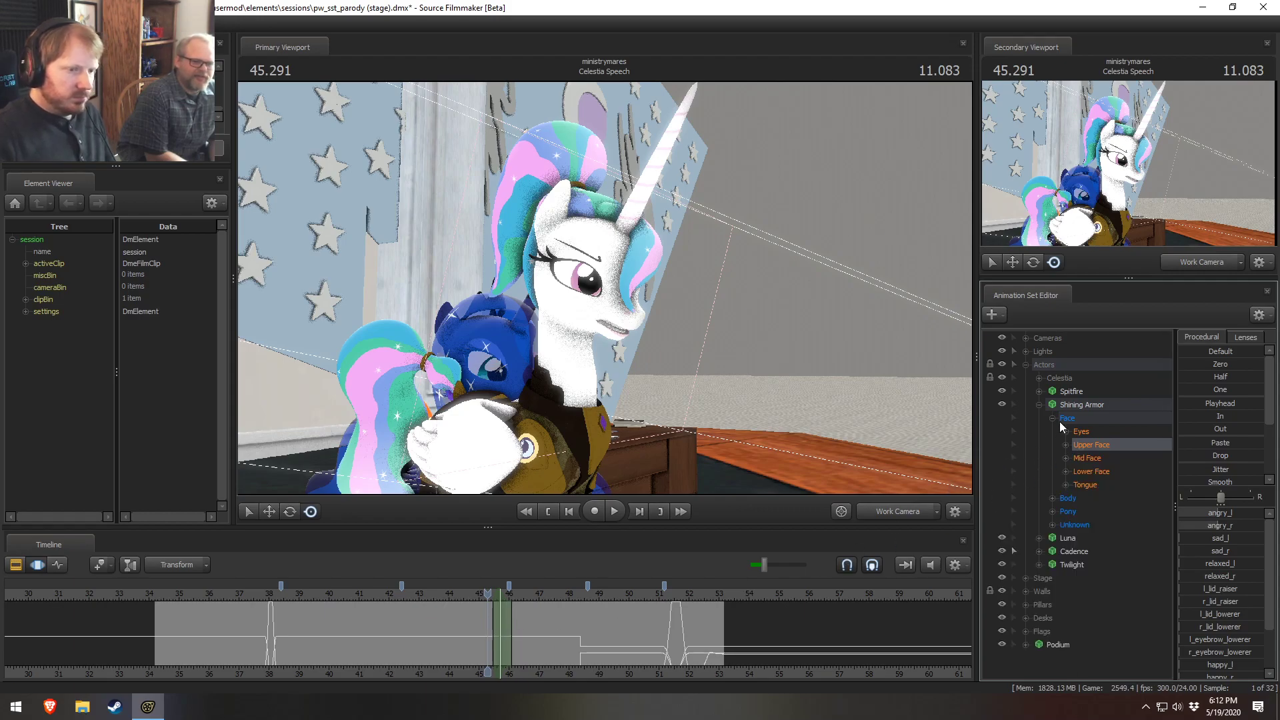
# Step: Collapse Shining Armor's controls, expand Celestia's face controls in the Animation Set Editor, and select her Eyebrows group
pyautogui.click(1039, 404)
pyautogui.click(1039, 379)
pyautogui.click(1053, 393)
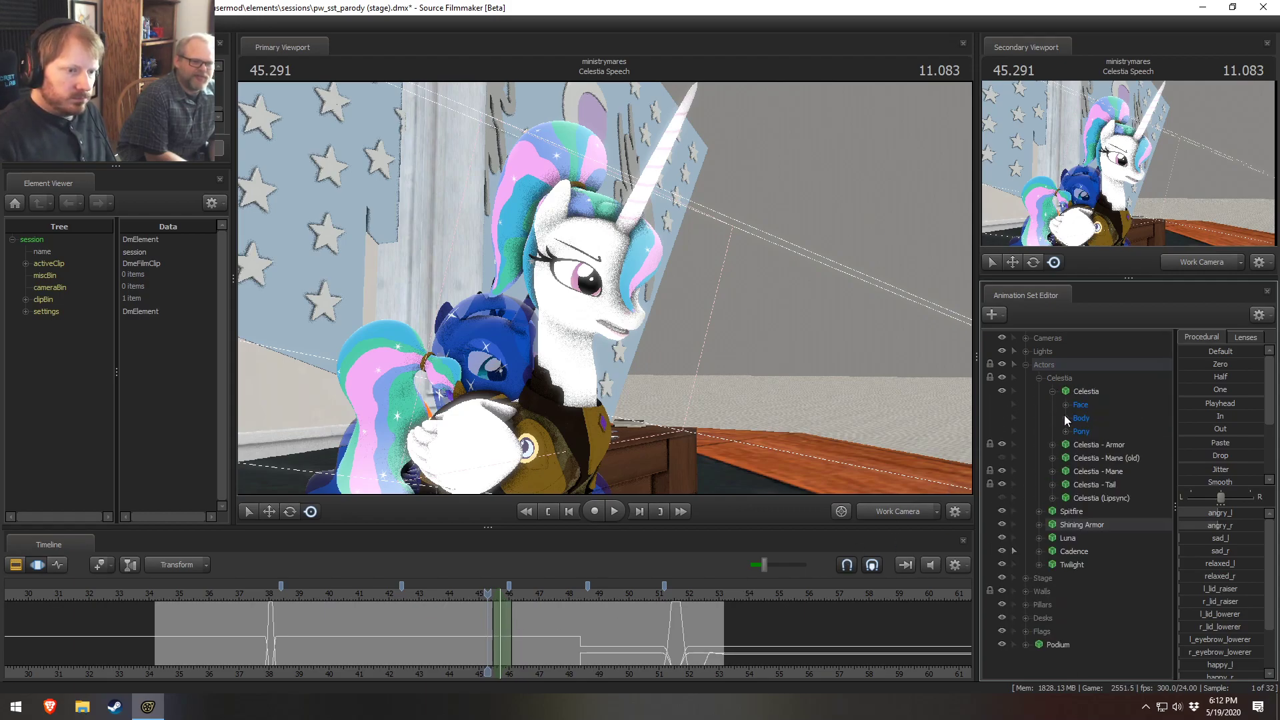
pyautogui.click(1066, 405)
pyautogui.click(1078, 432)
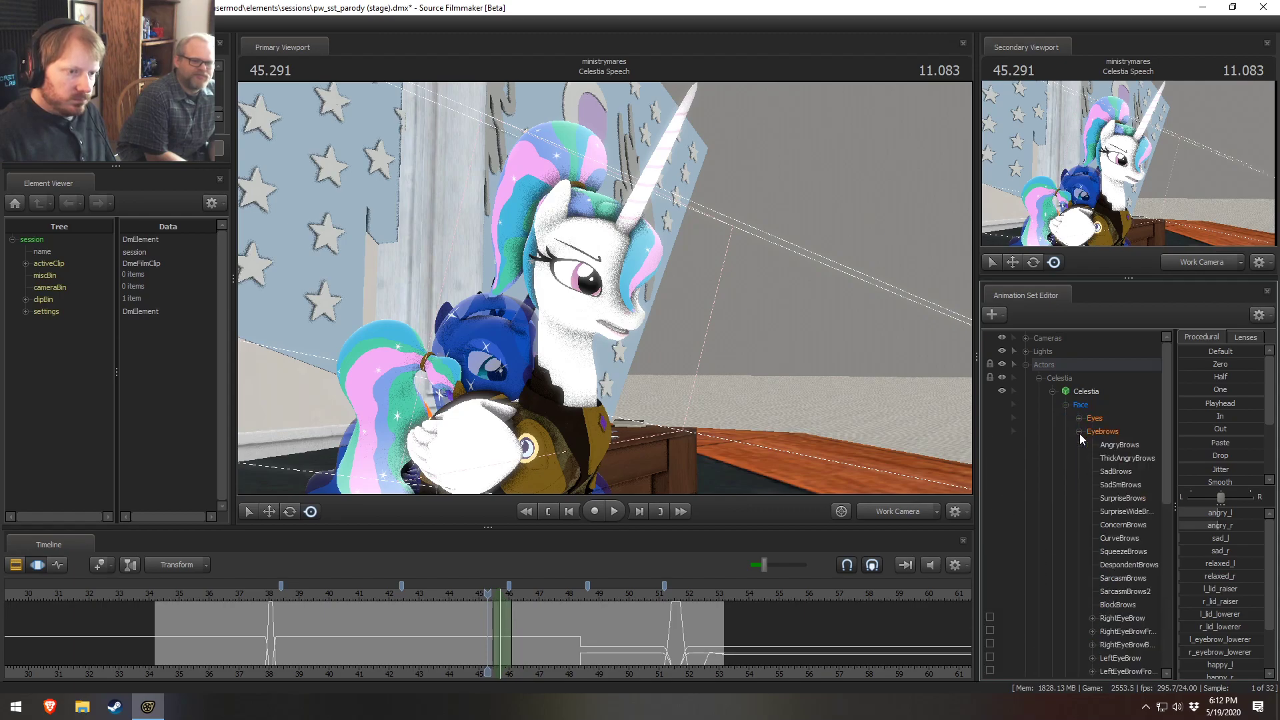
pyautogui.click(1100, 434)
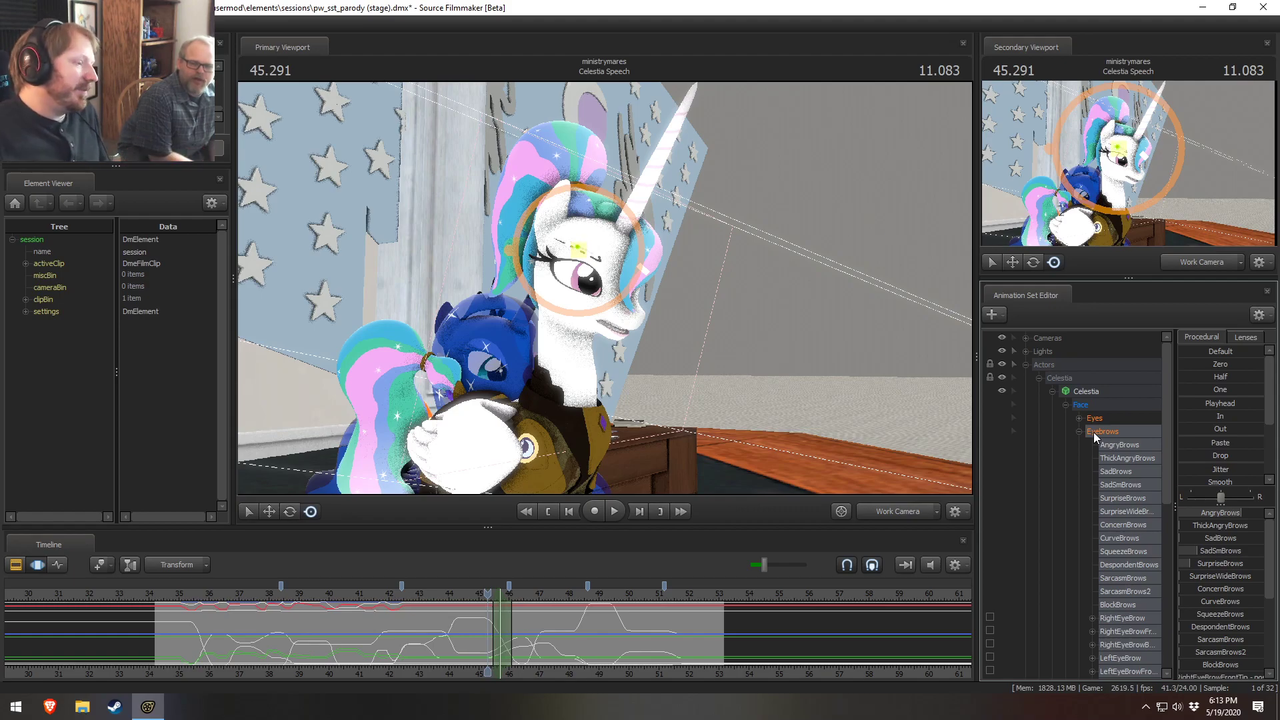
# Step: Play and scrub the Celestia Speech shot around 44 to 47 to check her brow motion, leaving the playhead at 44.375
pyautogui.moveTo(423, 593); pyautogui.dragTo(446, 595)
pyautogui.press('space')
pyautogui.press('space')
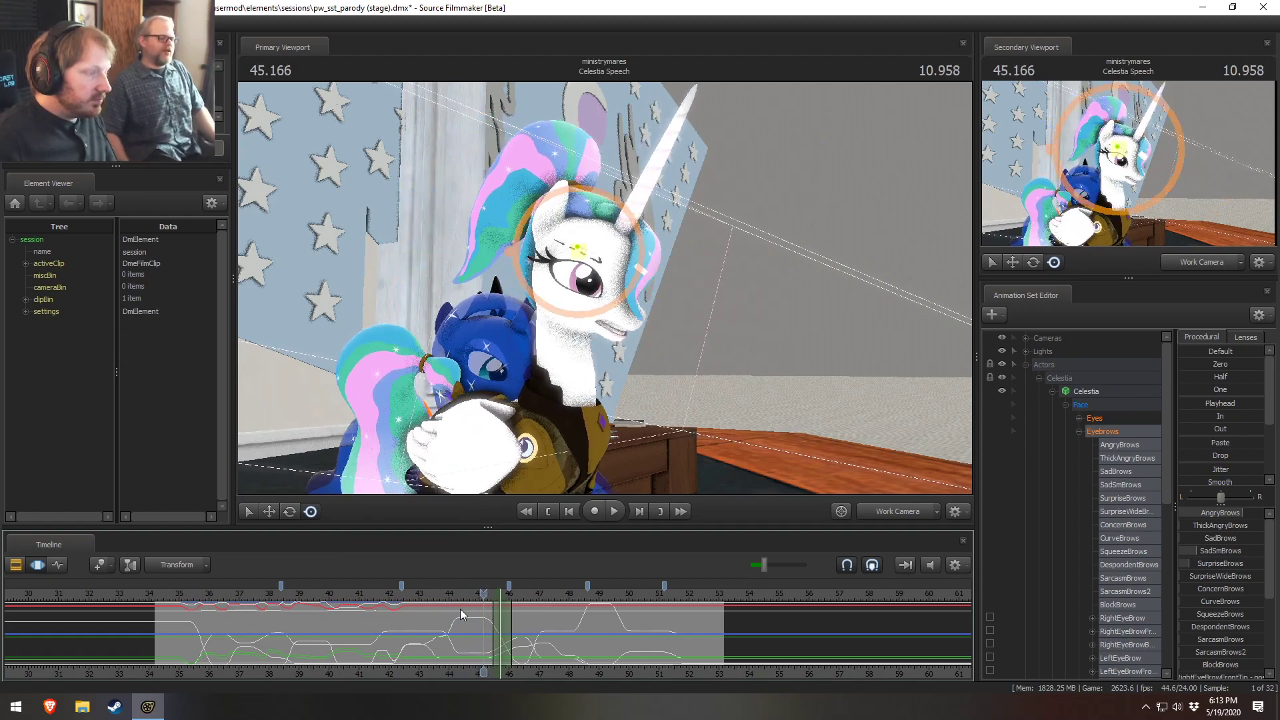
pyautogui.press('space')
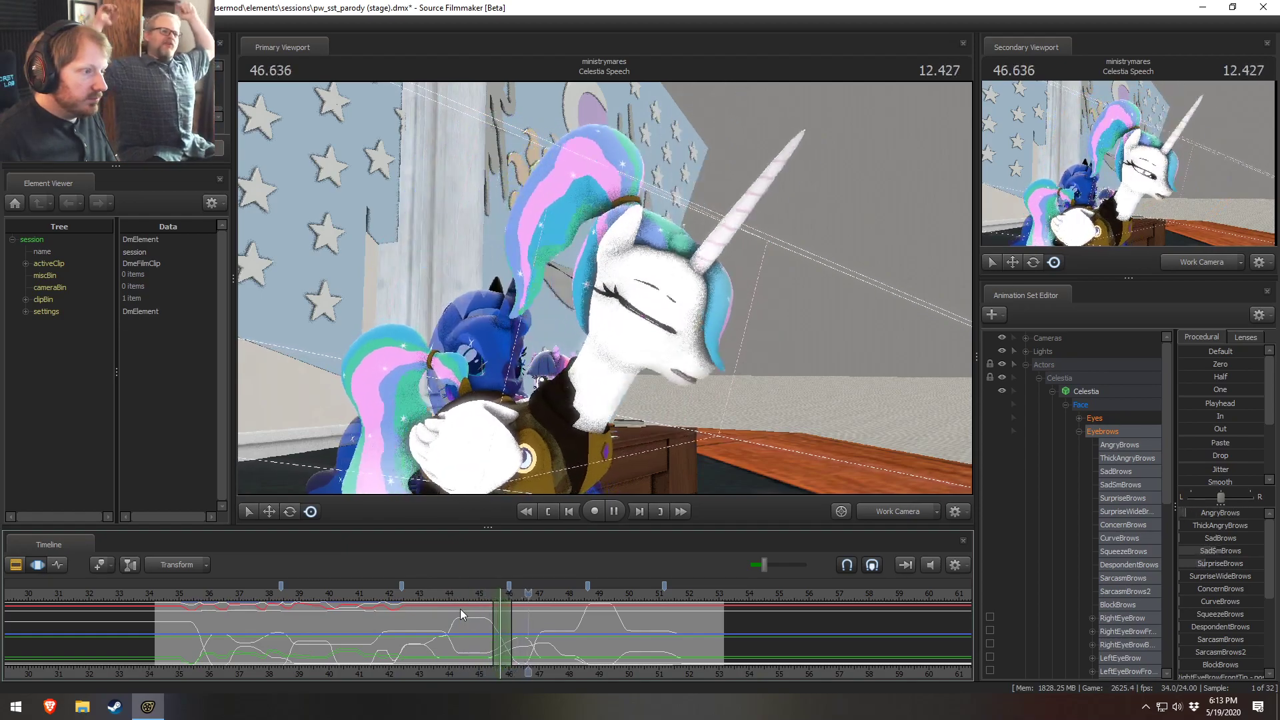
pyautogui.press('space')
pyautogui.moveTo(445, 594)
pyautogui.mouseDown()
pyautogui.moveTo(461, 593)
pyautogui.moveTo(434, 593)
pyautogui.mouseUp()
pyautogui.press('space')
pyautogui.press('space')
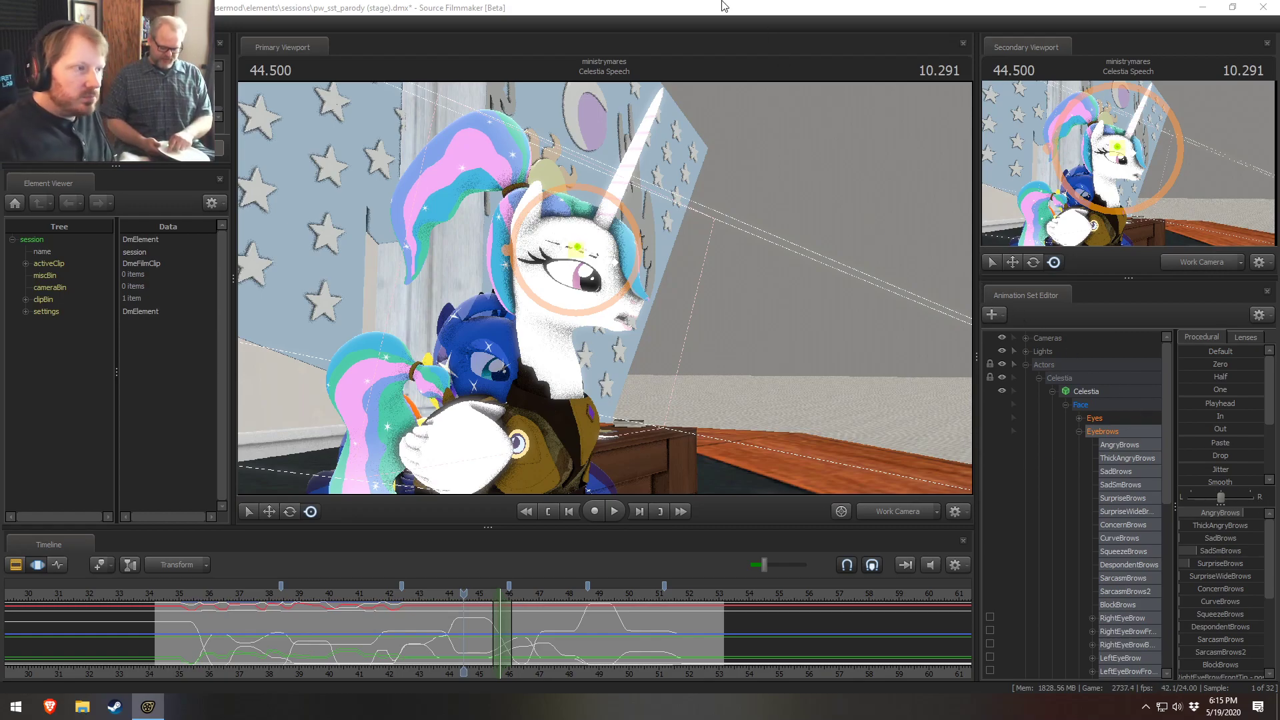
pyautogui.moveTo(243, 593); pyautogui.dragTo(196, 595)
pyautogui.click(454, 592)
pyautogui.moveTo(454, 593); pyautogui.dragTo(461, 593)
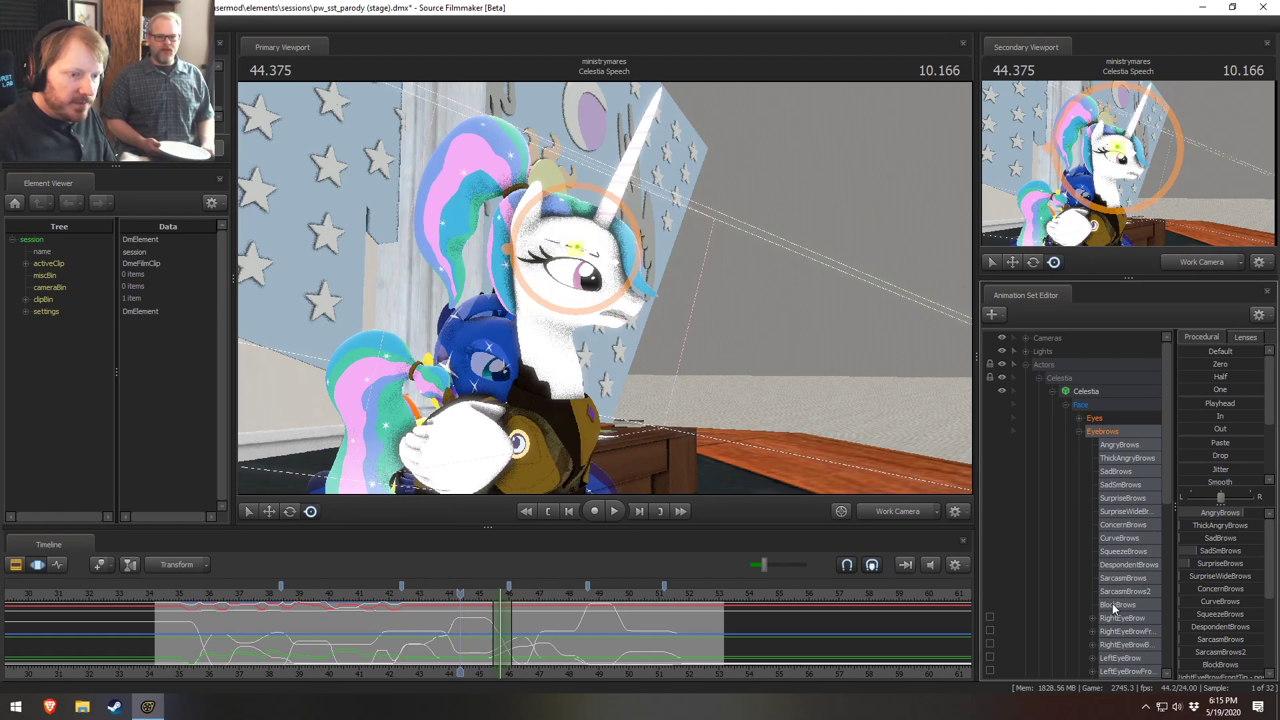
# Step: Select Celestia's AngryBrows through BlockBrows controls and make a time selection held from about 44.4 to 45.1, with falloffs to about 43.9 and 46.0
pyautogui.click(1118, 443)
pyautogui.keyDown('shift'); pyautogui.click(1130, 604); pyautogui.keyUp('shift')
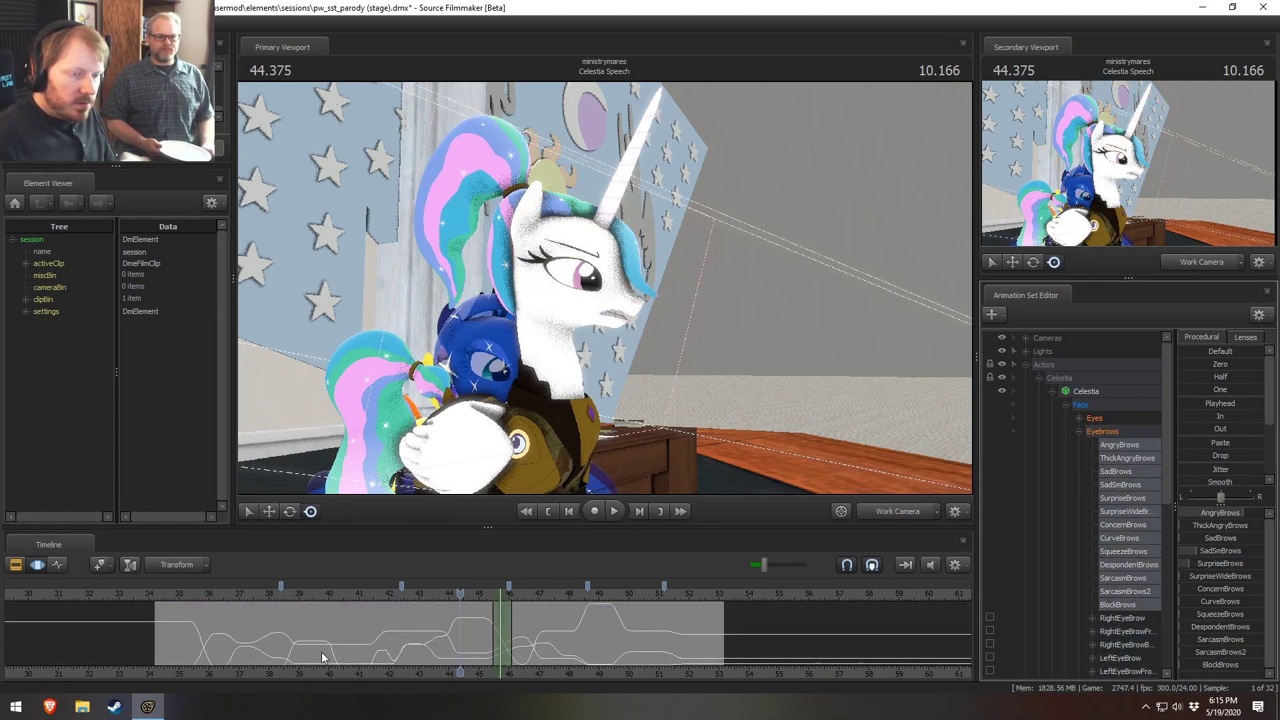
pyautogui.scroll(5, 444, 633)
pyautogui.click(416, 631)
pyautogui.moveTo(416, 631); pyautogui.dragTo(607, 651)
pyautogui.keyDown('ctrl'); pyautogui.scroll(5, 549, 650); pyautogui.keyUp('ctrl')
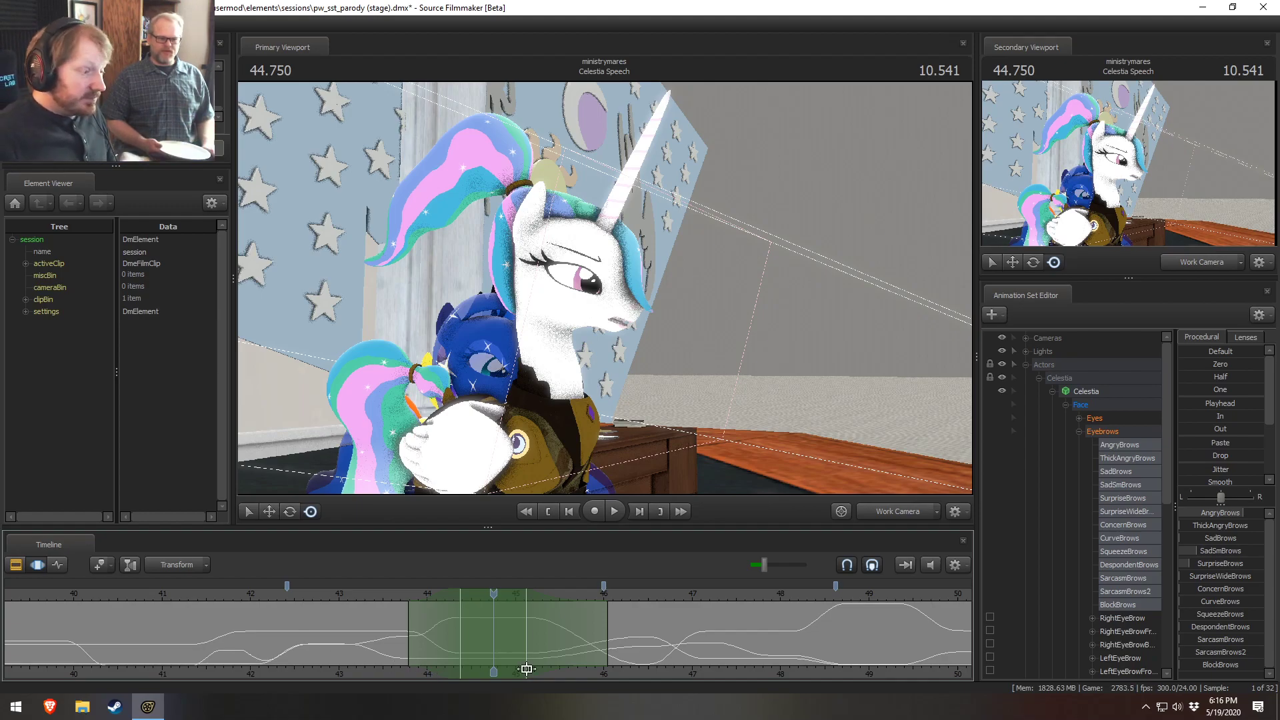
pyautogui.moveTo(412, 638); pyautogui.dragTo(423, 637)
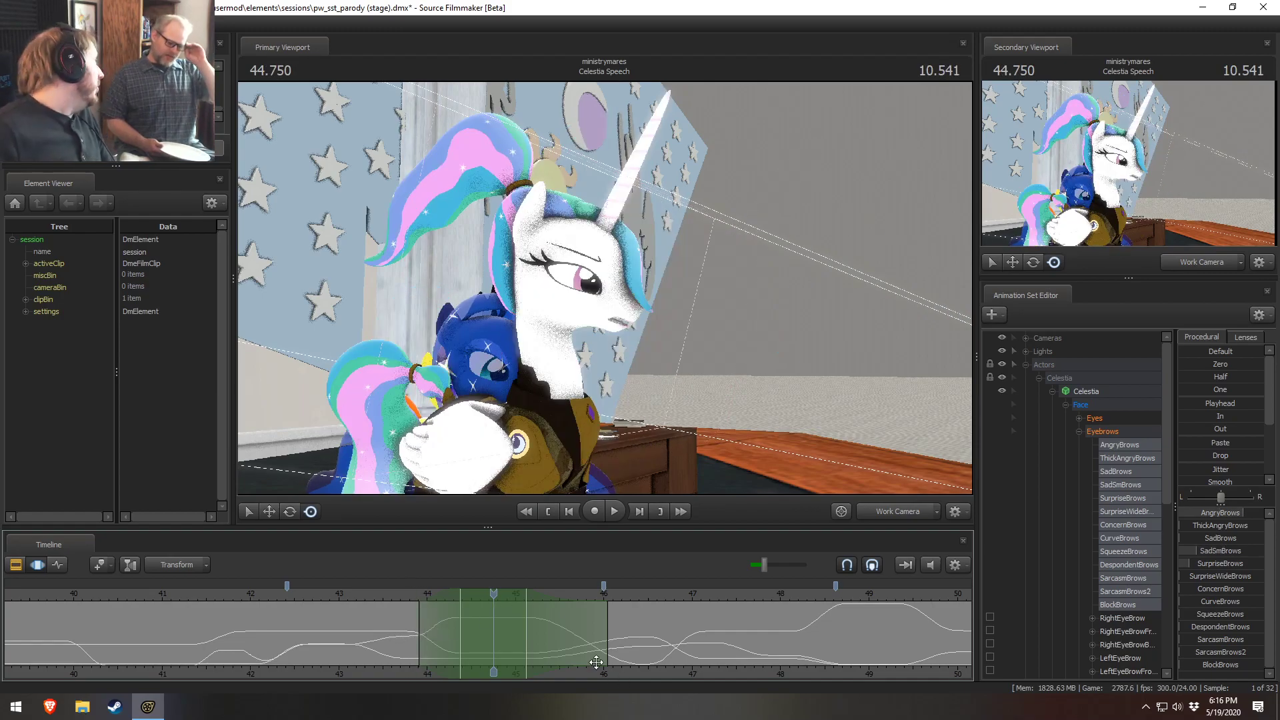
# Step: Widen the Animation Set Editor so the control names fit, and raise Celestia's SurpriseBrows within the time selection
pyautogui.moveTo(1176, 486); pyautogui.dragTo(1191, 497)
pyautogui.moveTo(976, 490); pyautogui.dragTo(952, 485)
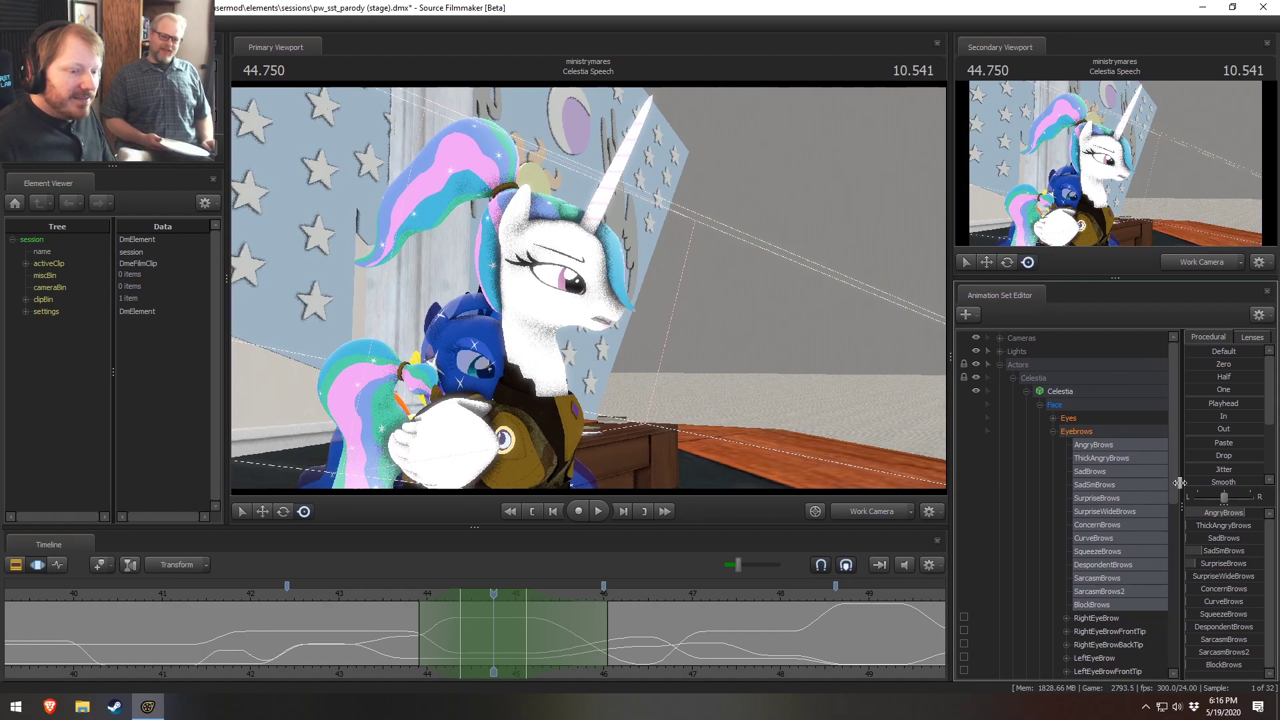
pyautogui.moveTo(1181, 487); pyautogui.dragTo(1170, 492)
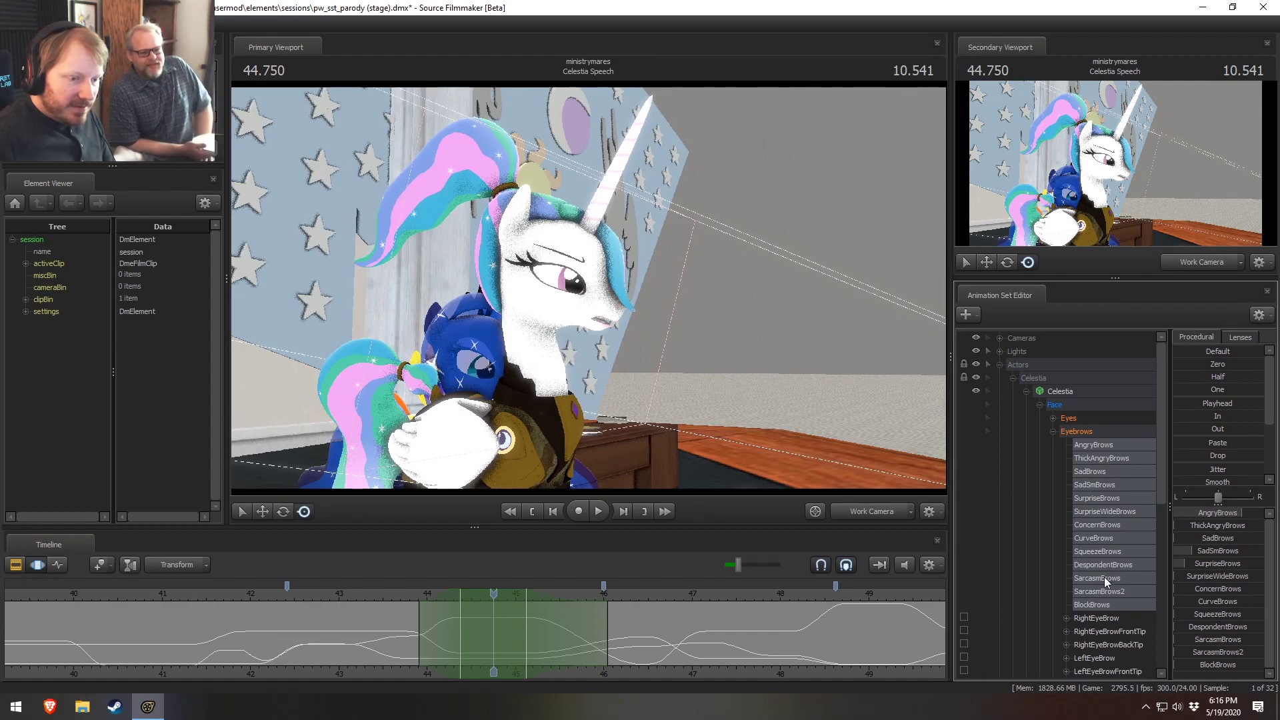
pyautogui.moveTo(1212, 564); pyautogui.dragTo(1232, 562)
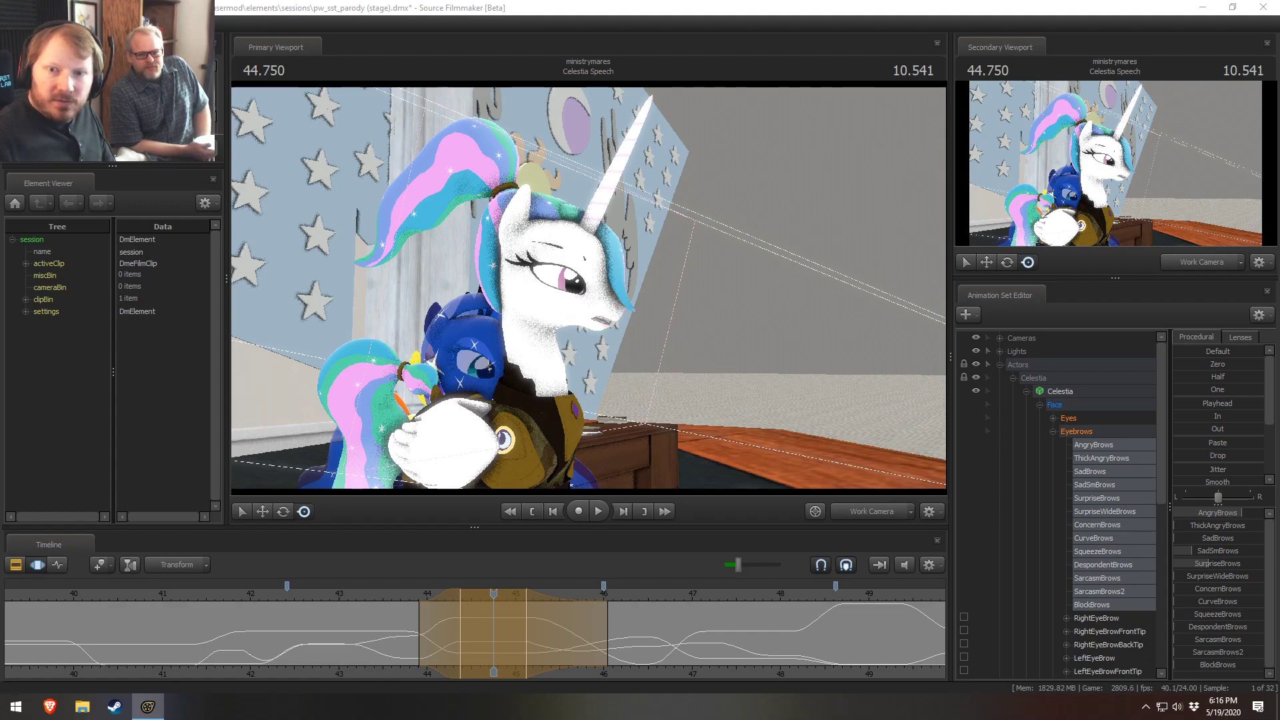
# Step: Bring the YouTube browser window onto this screen, look through the Pure Motivation playlist, and close the window
pyautogui.moveTo(1279, 194); pyautogui.dragTo(244, 97)
pyautogui.moveTo(441, 315); pyautogui.dragTo(898, 376)
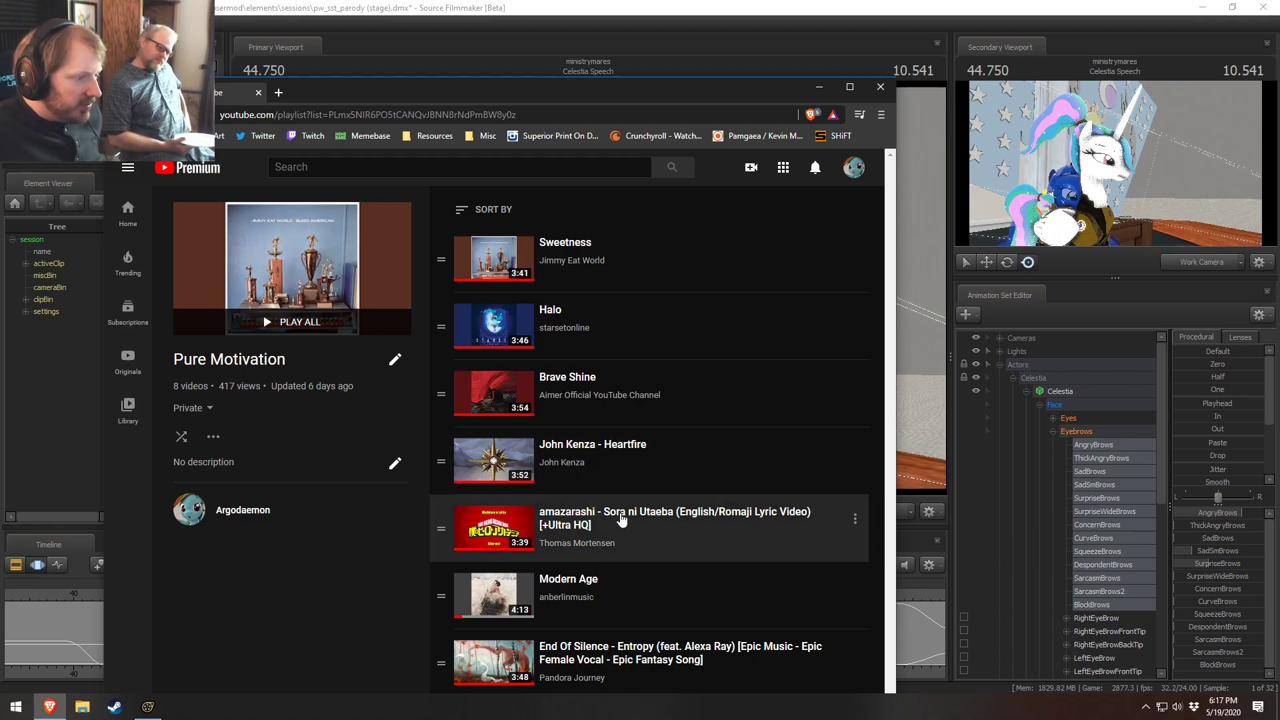
pyautogui.moveTo(730, 90); pyautogui.dragTo(761, 21)
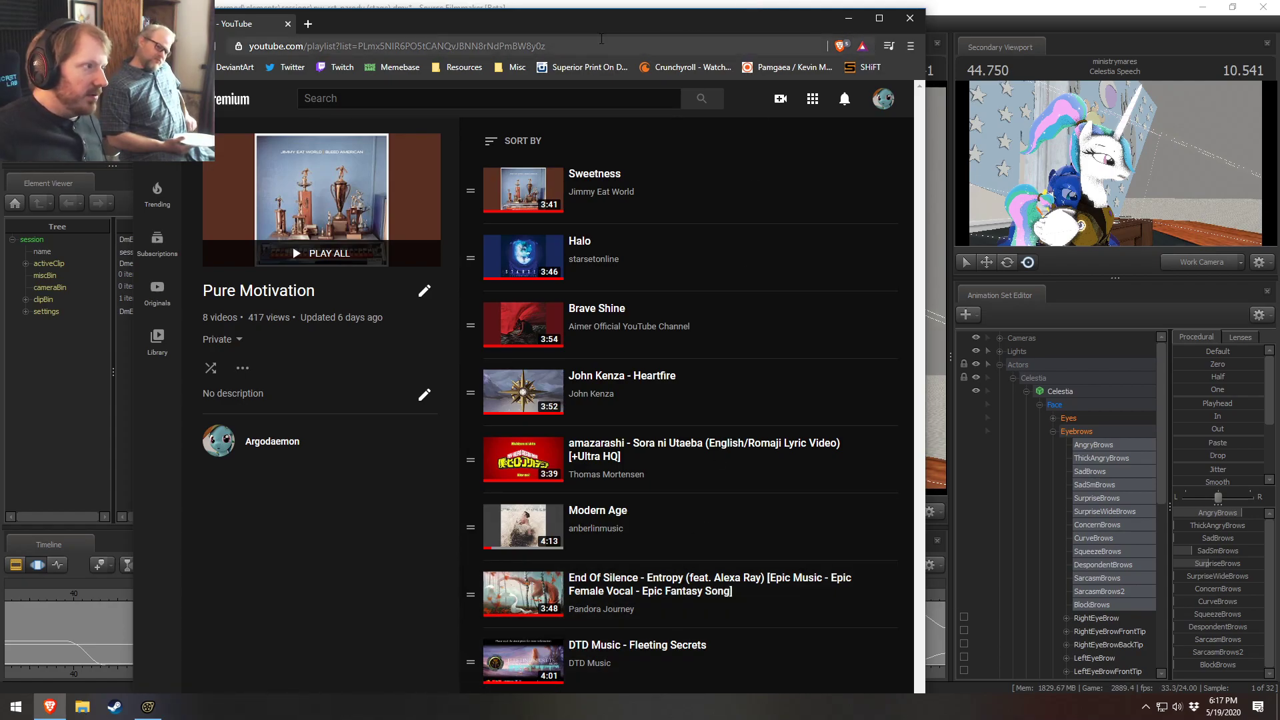
pyautogui.moveTo(571, 16); pyautogui.dragTo(576, 77)
pyautogui.scroll(-3, 742, 557)
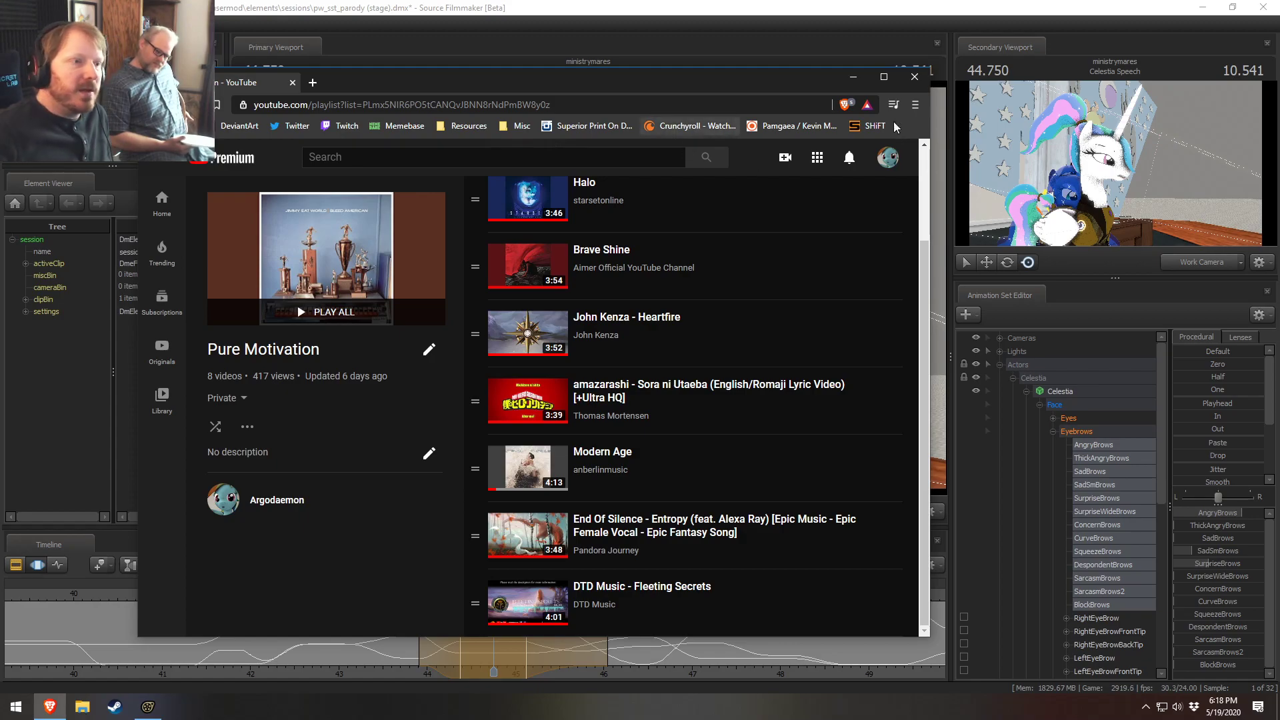
pyautogui.click(915, 77)
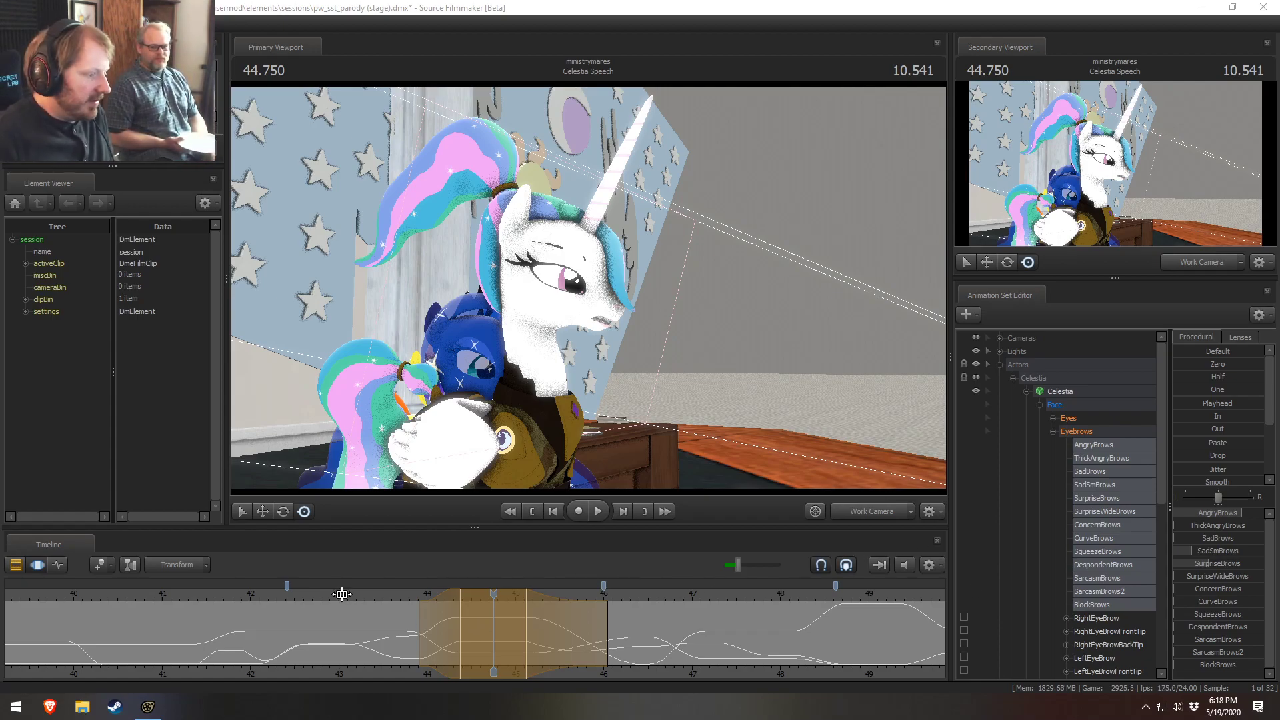
# Step: Scrub through the time selection and play the shot from 43.791 to review the raised brows
pyautogui.moveTo(382, 596); pyautogui.dragTo(444, 604)
pyautogui.press('space')
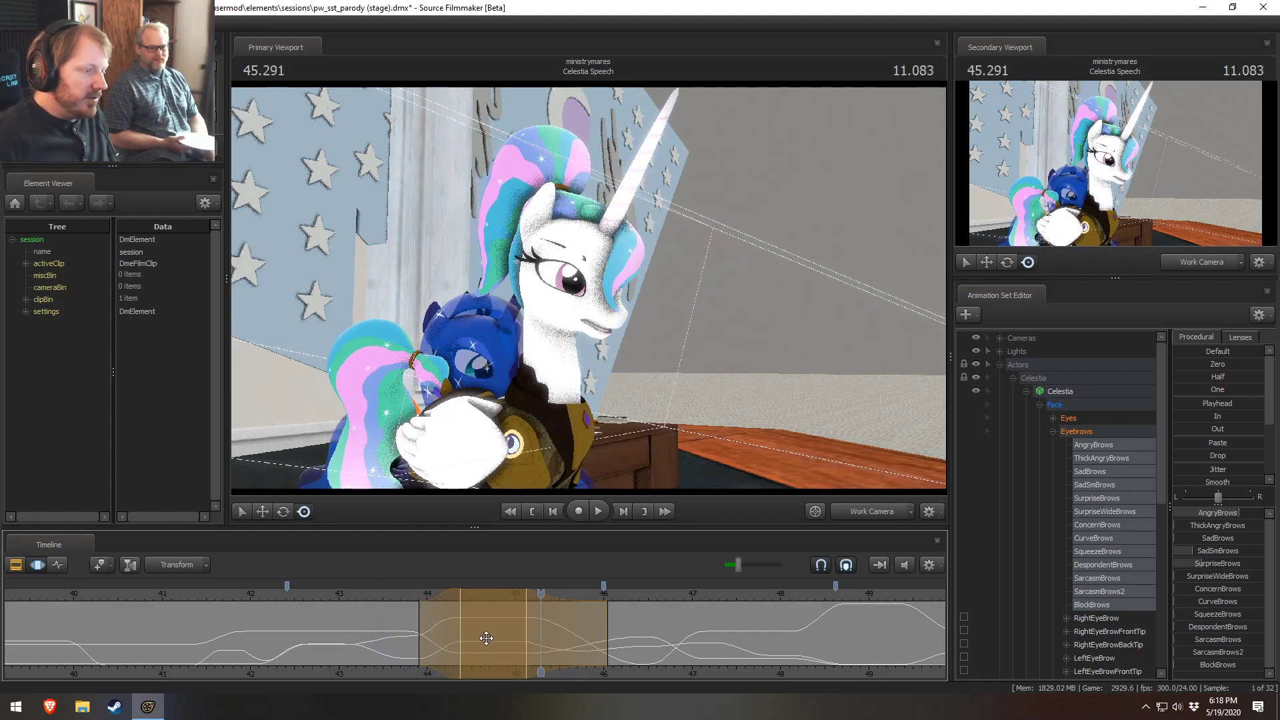
pyautogui.click(408, 601)
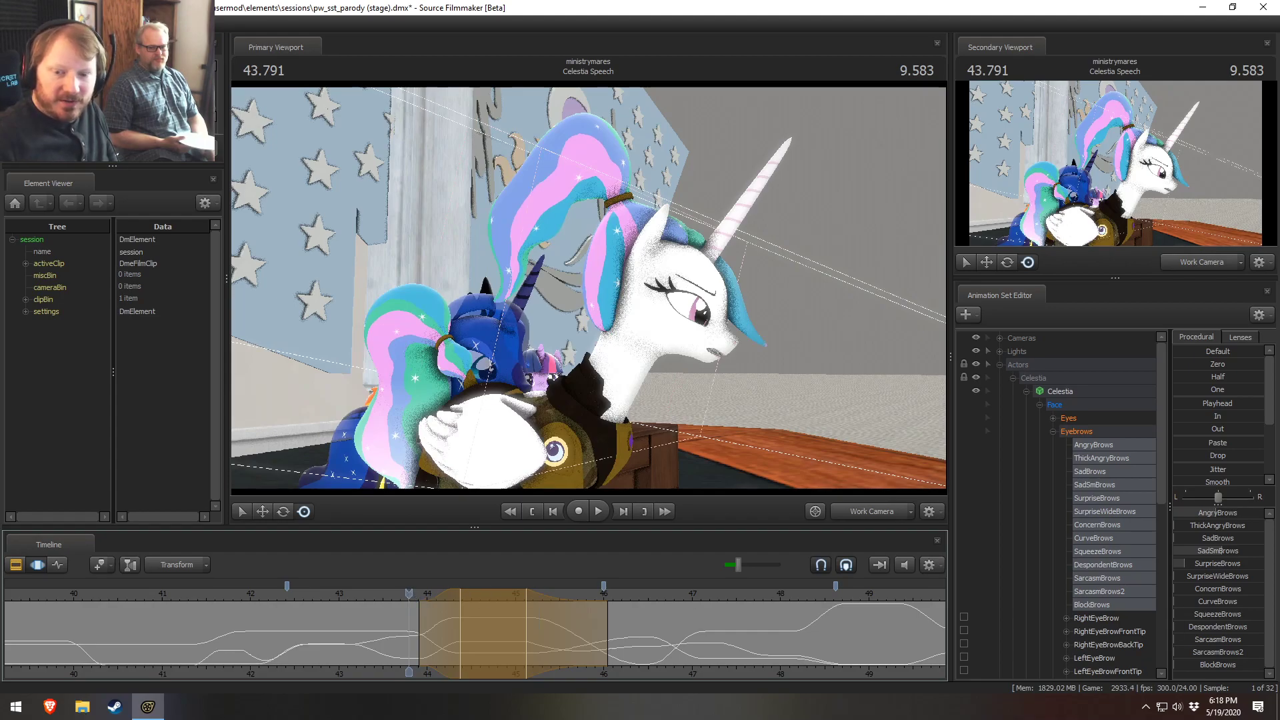
pyautogui.press('space')
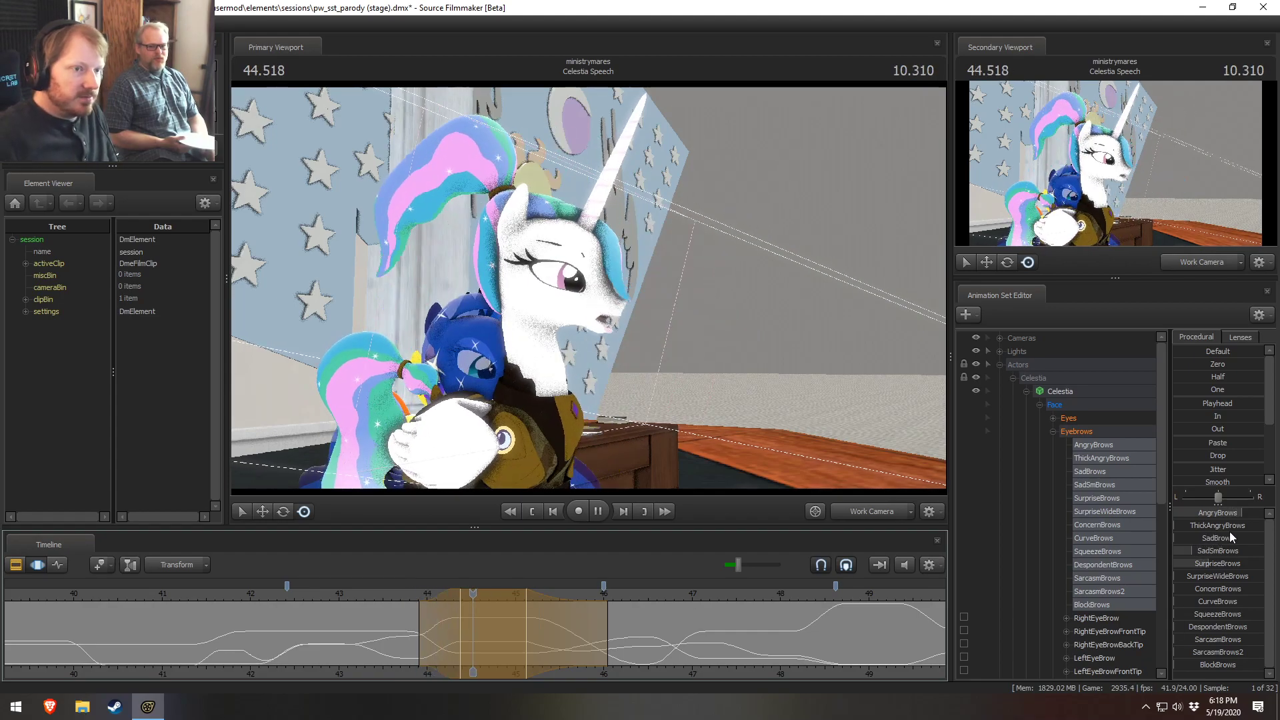
# Step: Move the playhead to 44.583 and raise Celestia's SurpriseBrows slightly within the time selection
pyautogui.click(432, 593)
pyautogui.moveTo(437, 594); pyautogui.dragTo(477, 604)
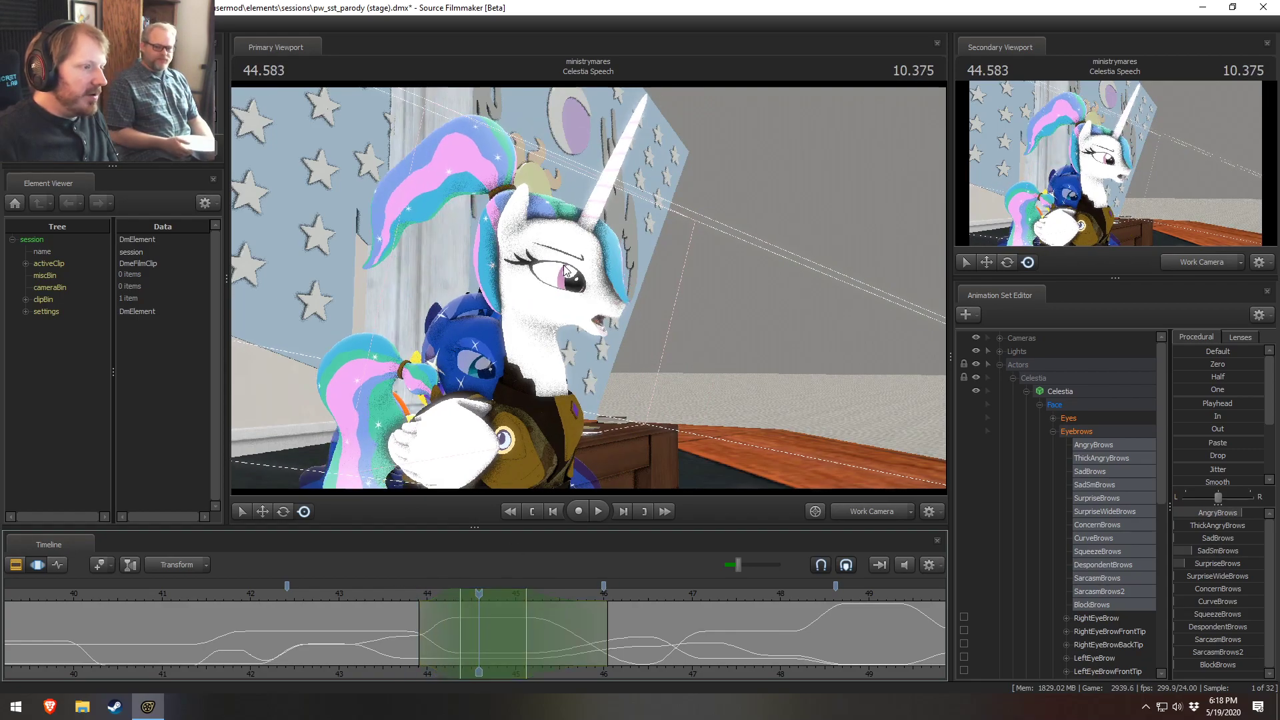
pyautogui.moveTo(1211, 566); pyautogui.dragTo(1200, 564)
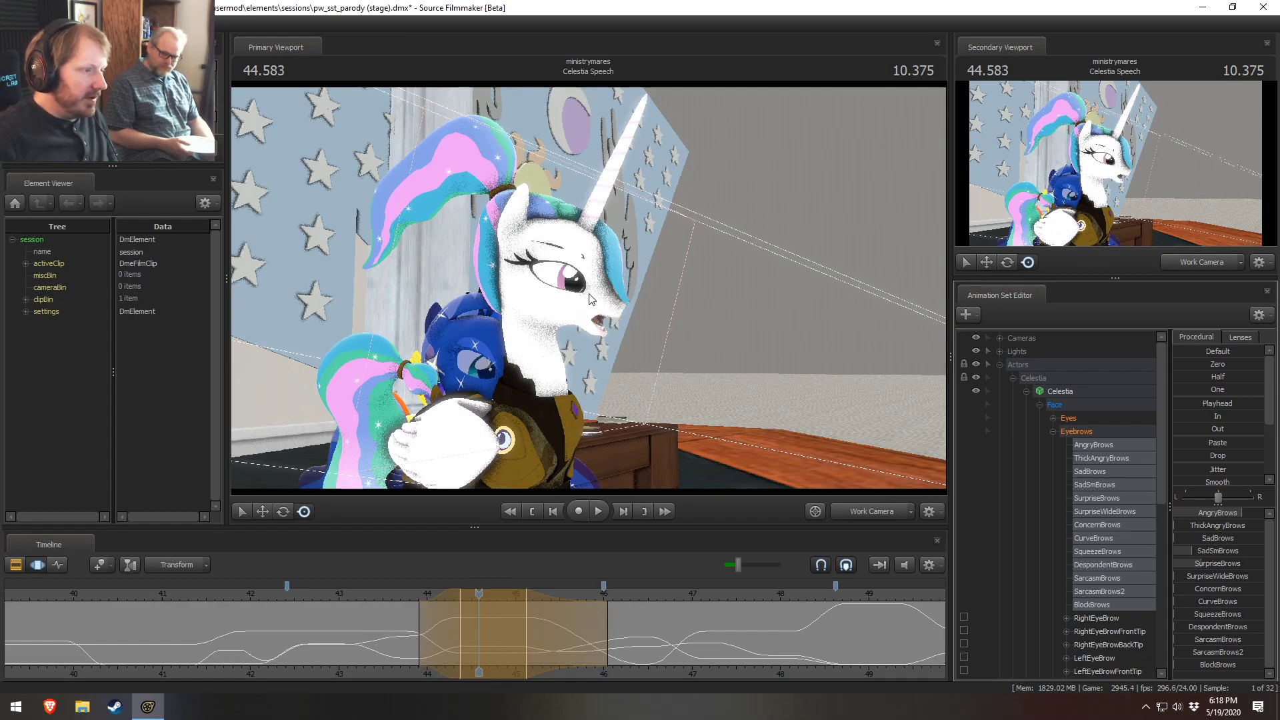
# Step: Replay the brow change from 43.750 and extend the time selection's ending falloff to about 46.1
pyautogui.click(405, 598)
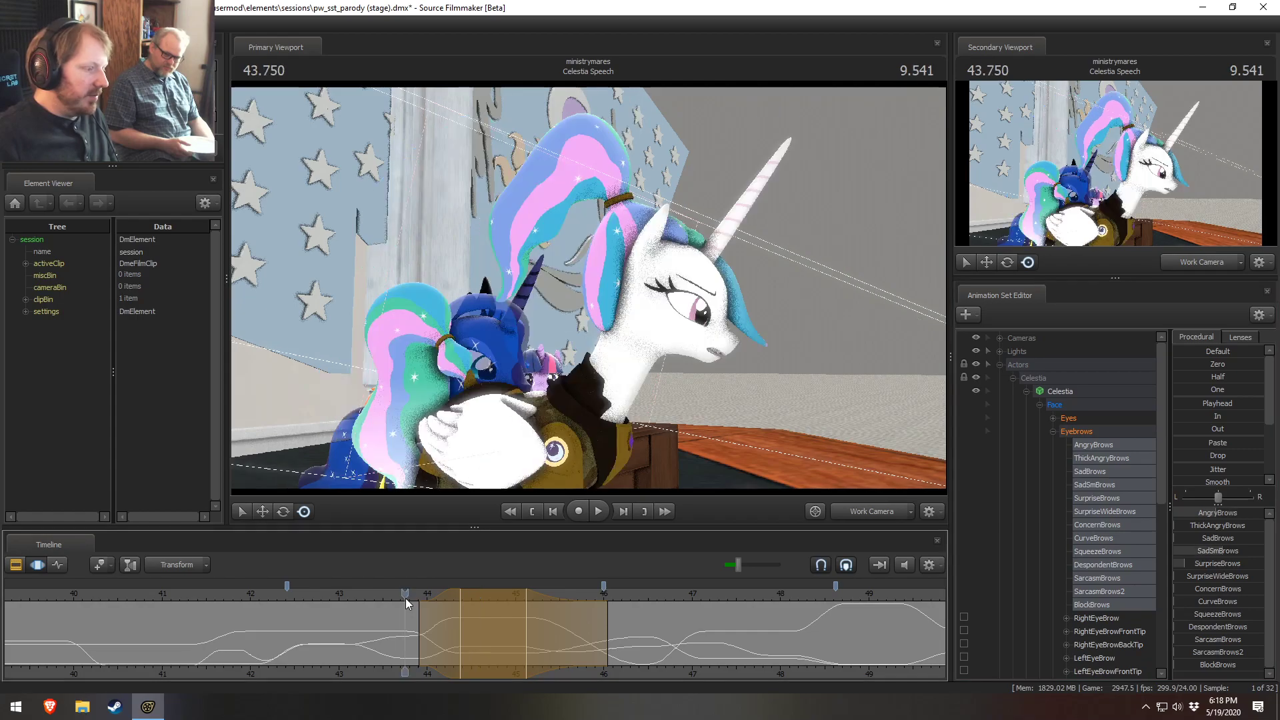
pyautogui.press('space')
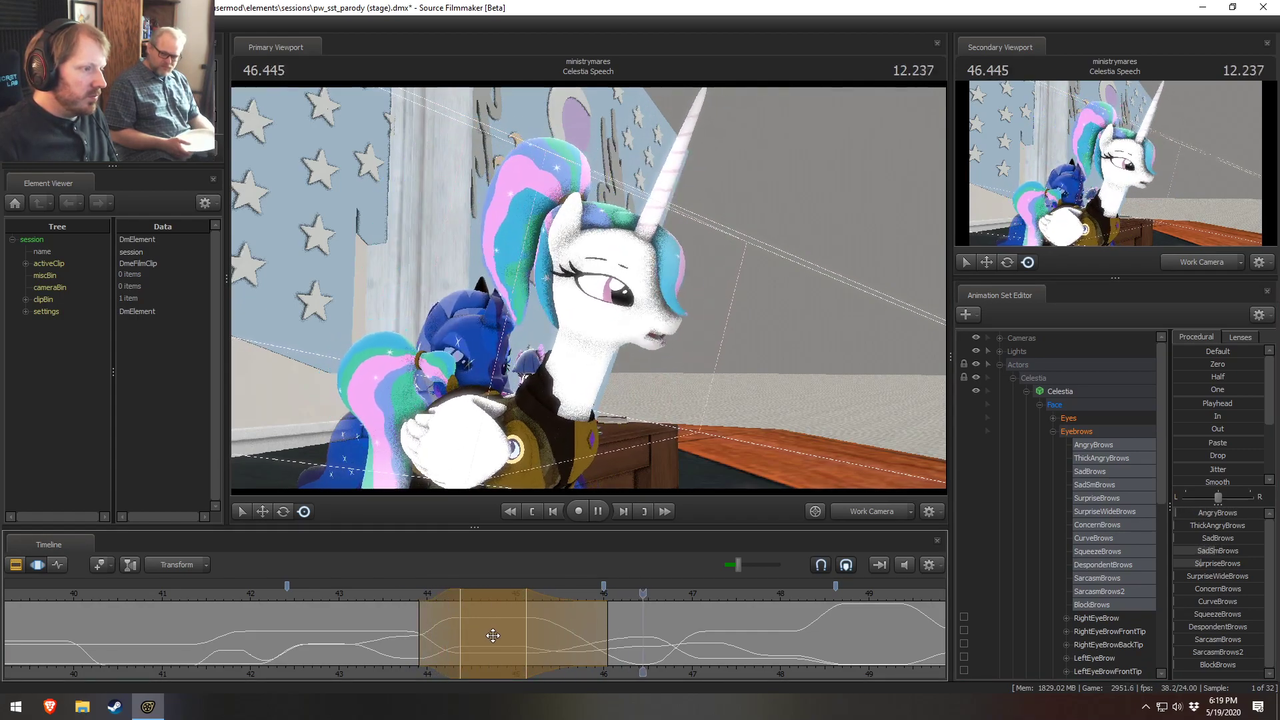
pyautogui.press('space')
pyautogui.moveTo(609, 649); pyautogui.dragTo(616, 646)
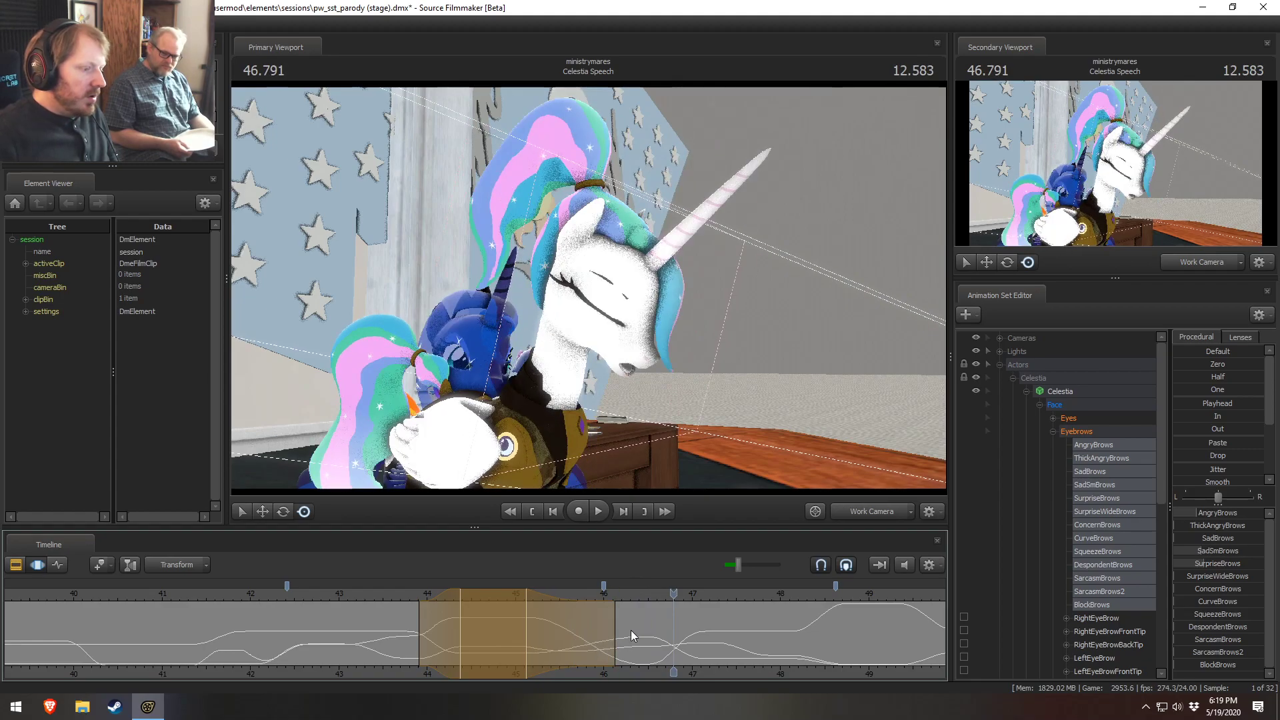
# Step: Play the shot on to 48.666 and examine Celestia's brow curves along the timeline
pyautogui.press('space')
pyautogui.press('space')
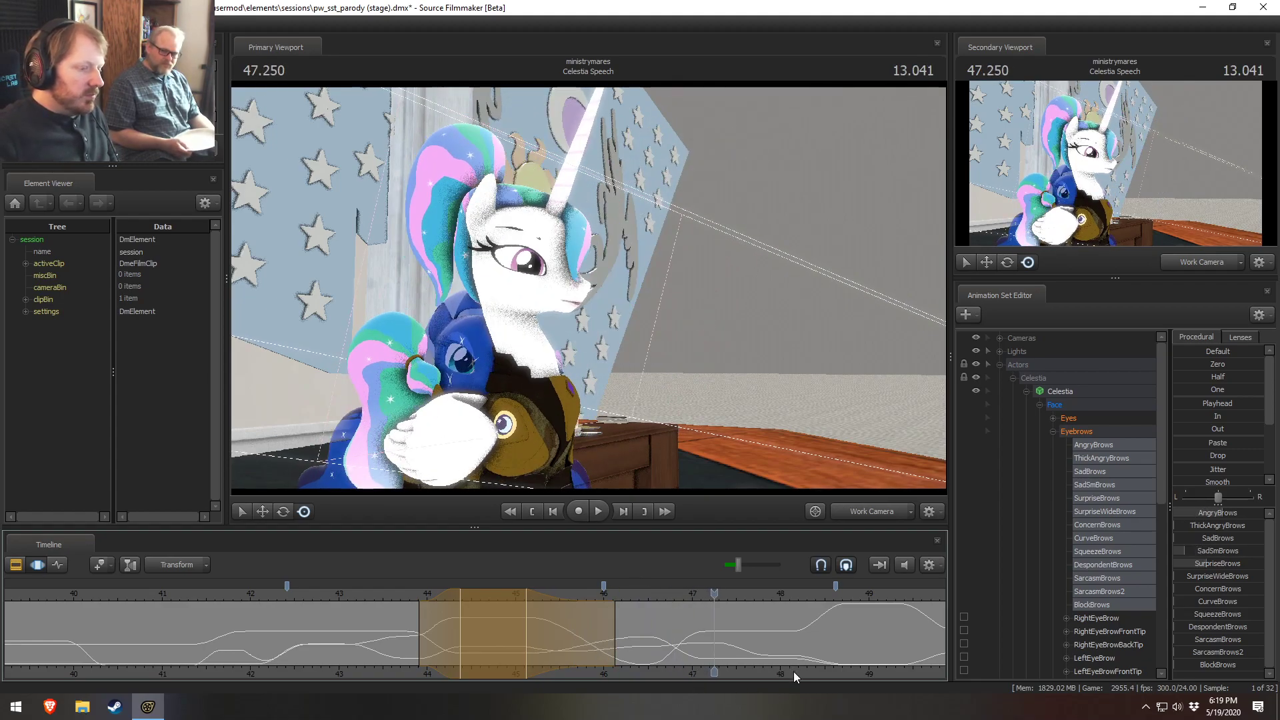
pyautogui.press('space')
pyautogui.press('space')
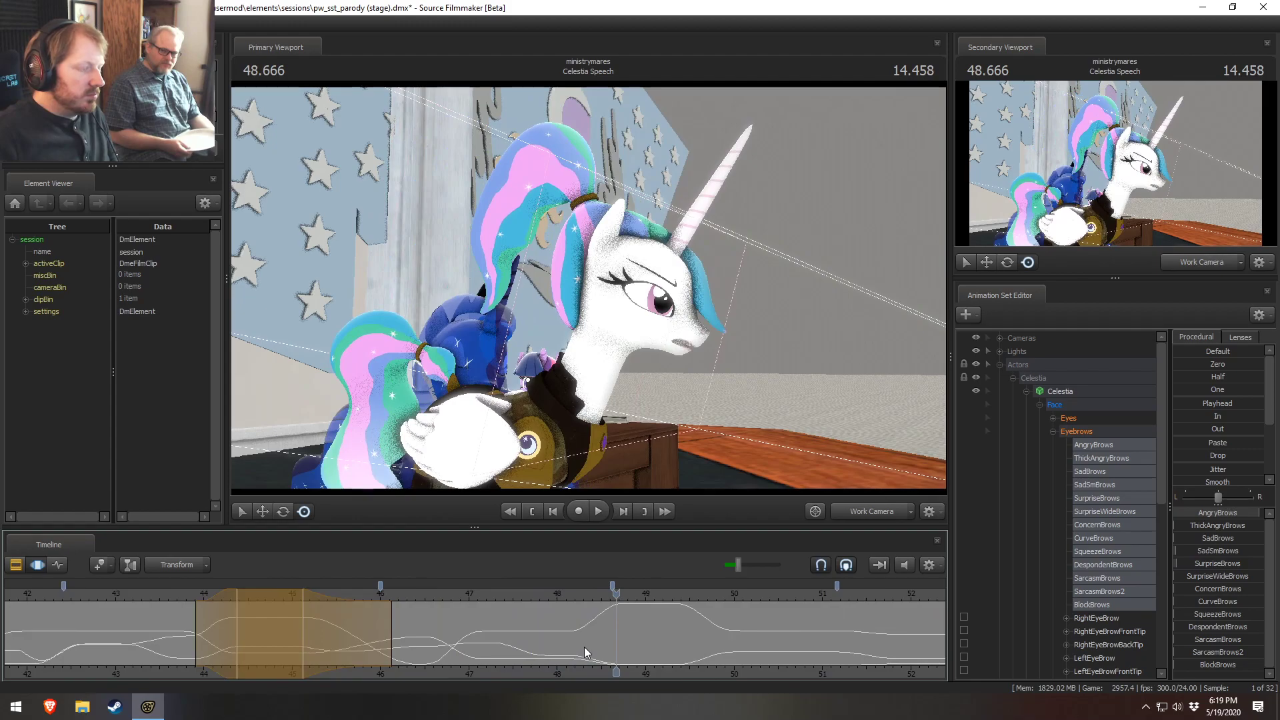
pyautogui.scroll(-2, 322, 645)
pyautogui.scroll(-2, 321, 645)
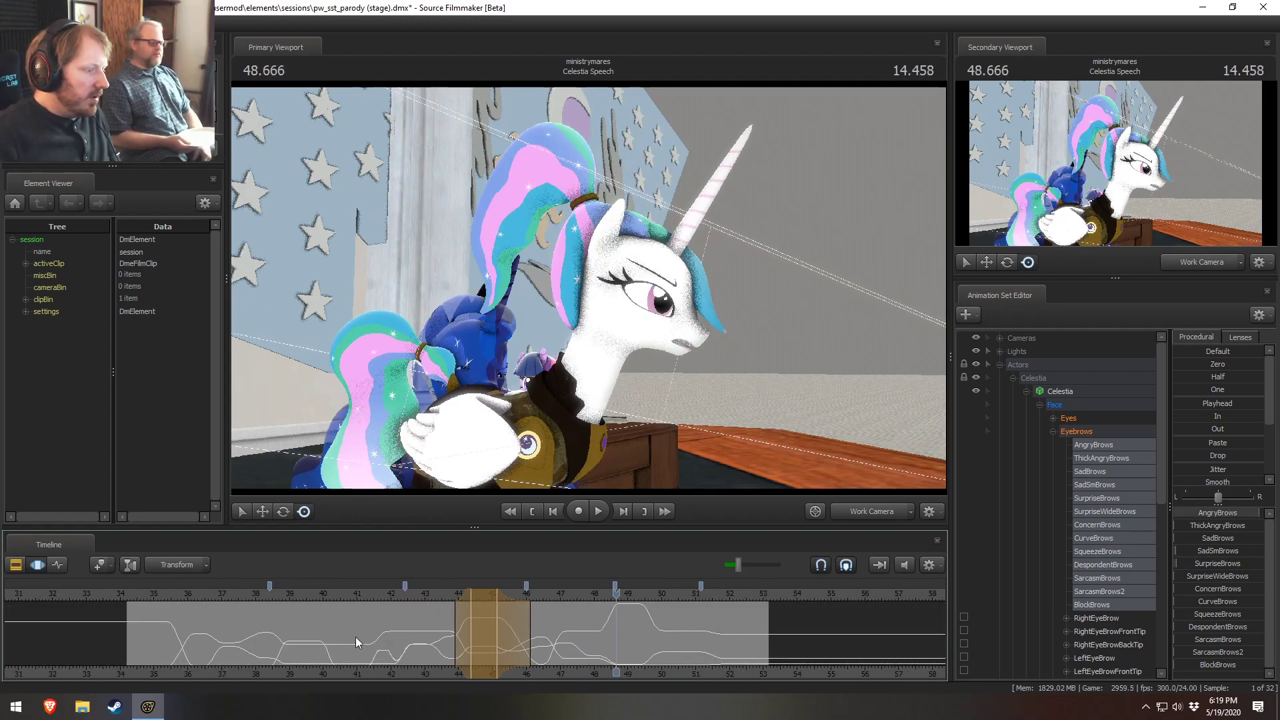
pyautogui.scroll(3, 560, 650)
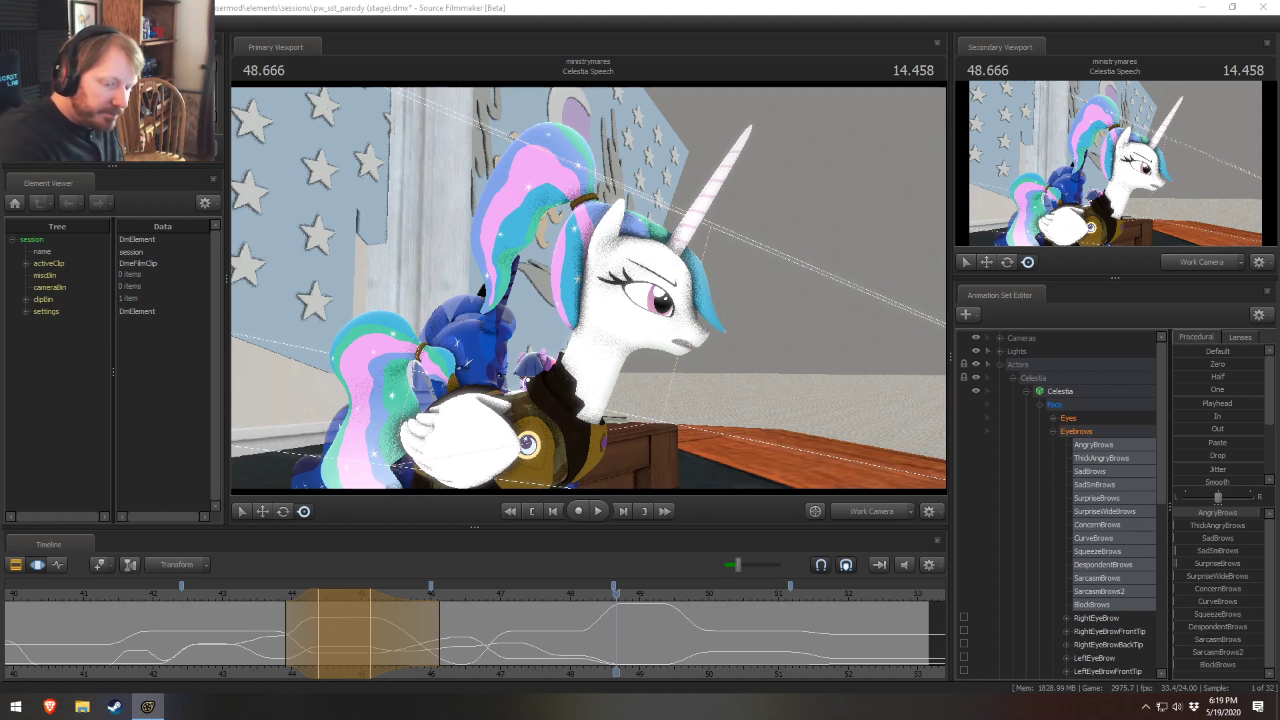
# Step: Commit the pending eyebrow adjustment by switching the timeline out of the Motion Editor and back again
pyautogui.click(632, 645)
pyautogui.press('F2')
pyautogui.press('F3')
pyautogui.moveTo(631, 670); pyautogui.dragTo(495, 659, button='middle')
pyautogui.scroll(-1, 495, 659)
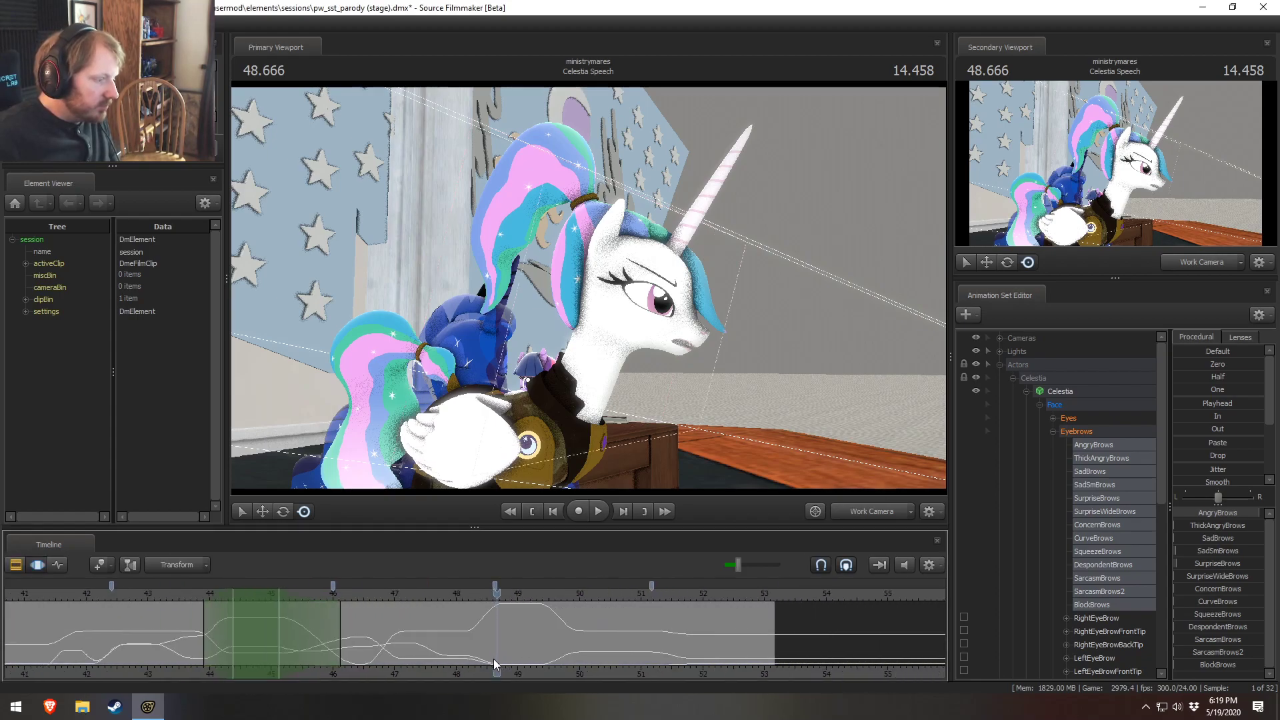
# Step: Play the Celestia Speech shot from about 35 to 40.708 to review her eyebrow animation
pyautogui.scroll(-3, 495, 659)
pyautogui.moveTo(431, 599); pyautogui.dragTo(299, 587)
pyautogui.press('space')
pyautogui.click(44, 594)
pyautogui.press('space')
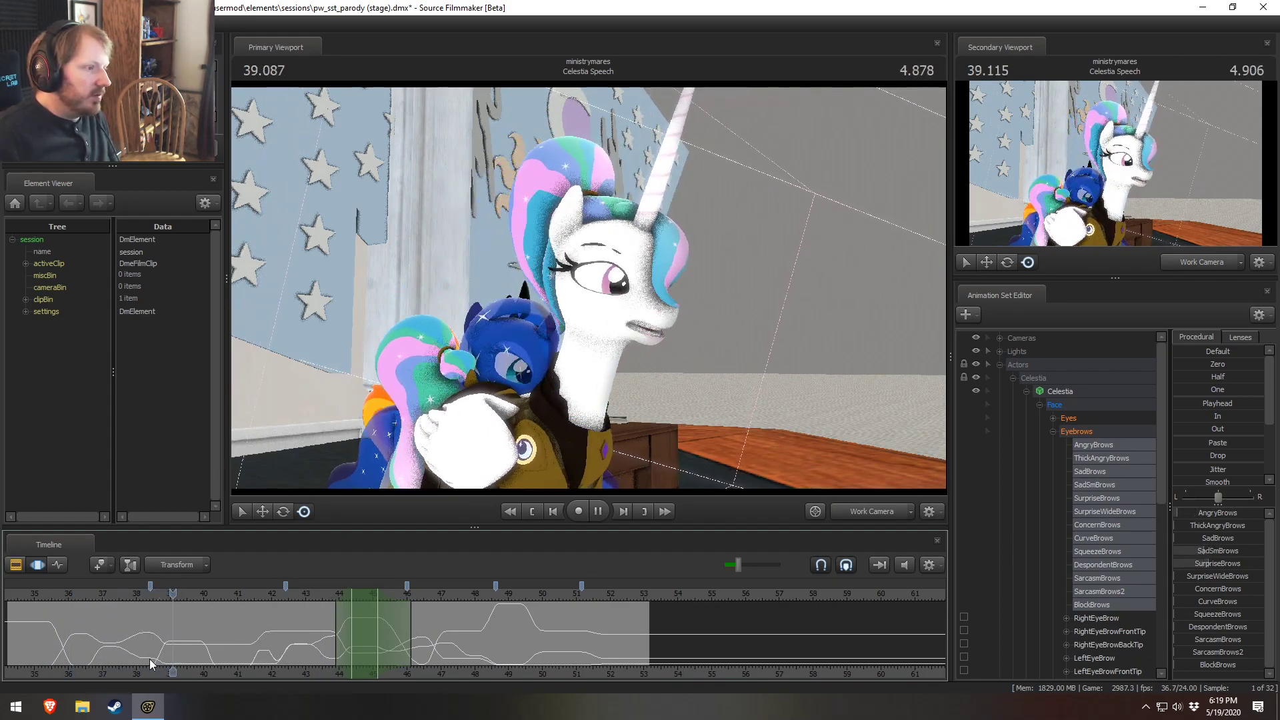
pyautogui.press('space')
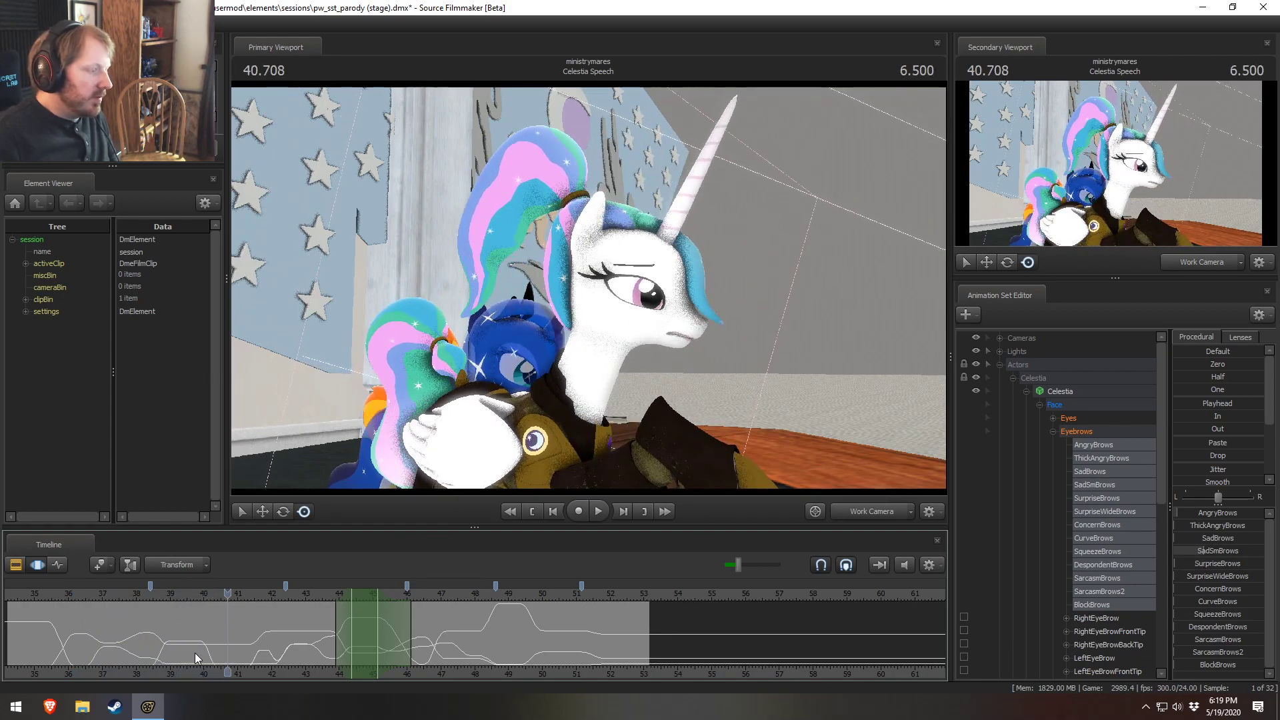
# Step: Replay the section around 38 twice to examine Celestia's brows as she starts turning her head
pyautogui.scroll(2, 194, 656)
pyautogui.scroll(-1, 167, 641)
pyautogui.moveTo(154, 657); pyautogui.dragTo(320, 630, button='middle')
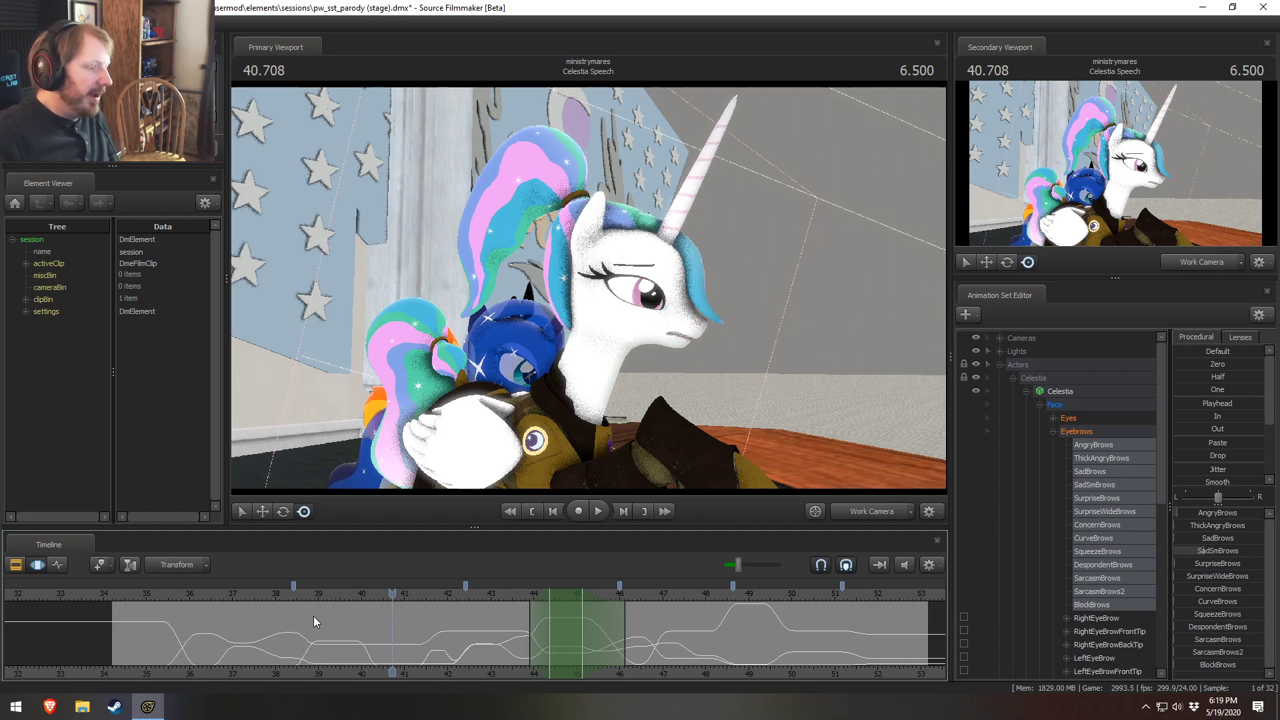
pyautogui.scroll(3, 362, 670)
pyautogui.click(207, 591)
pyautogui.press('space')
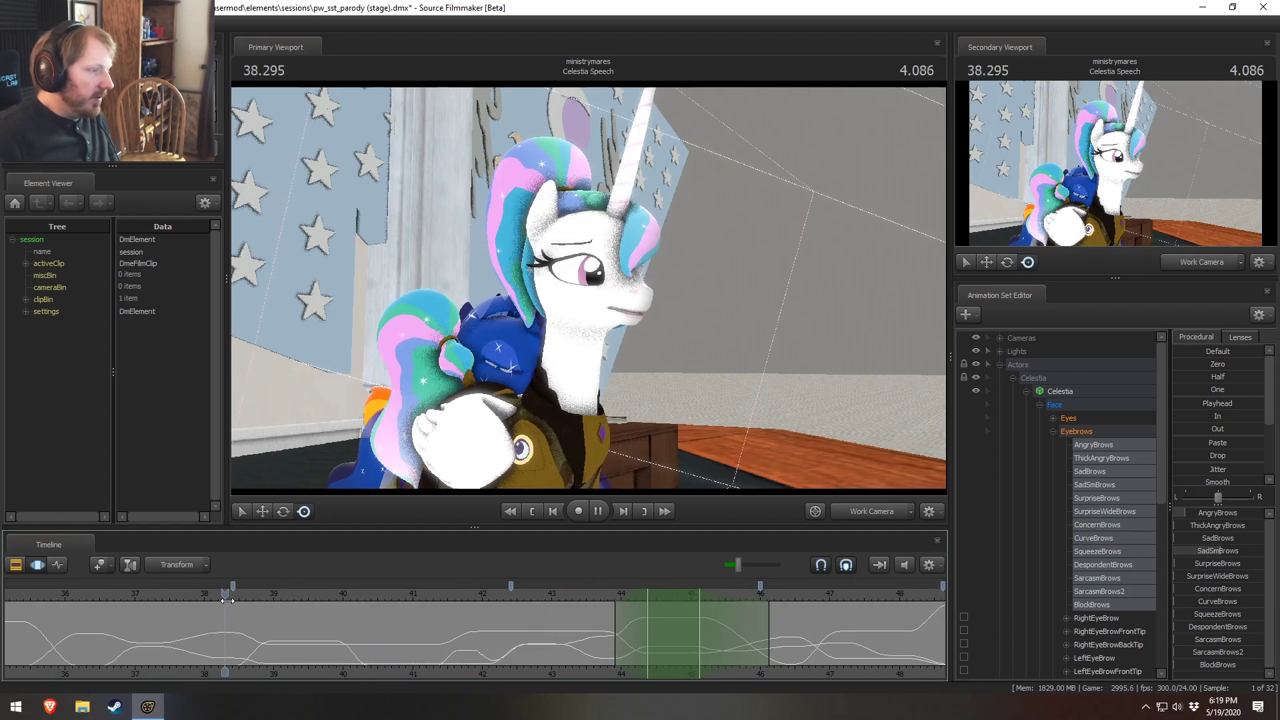
pyautogui.press('space')
pyautogui.click(197, 593)
pyautogui.press('space')
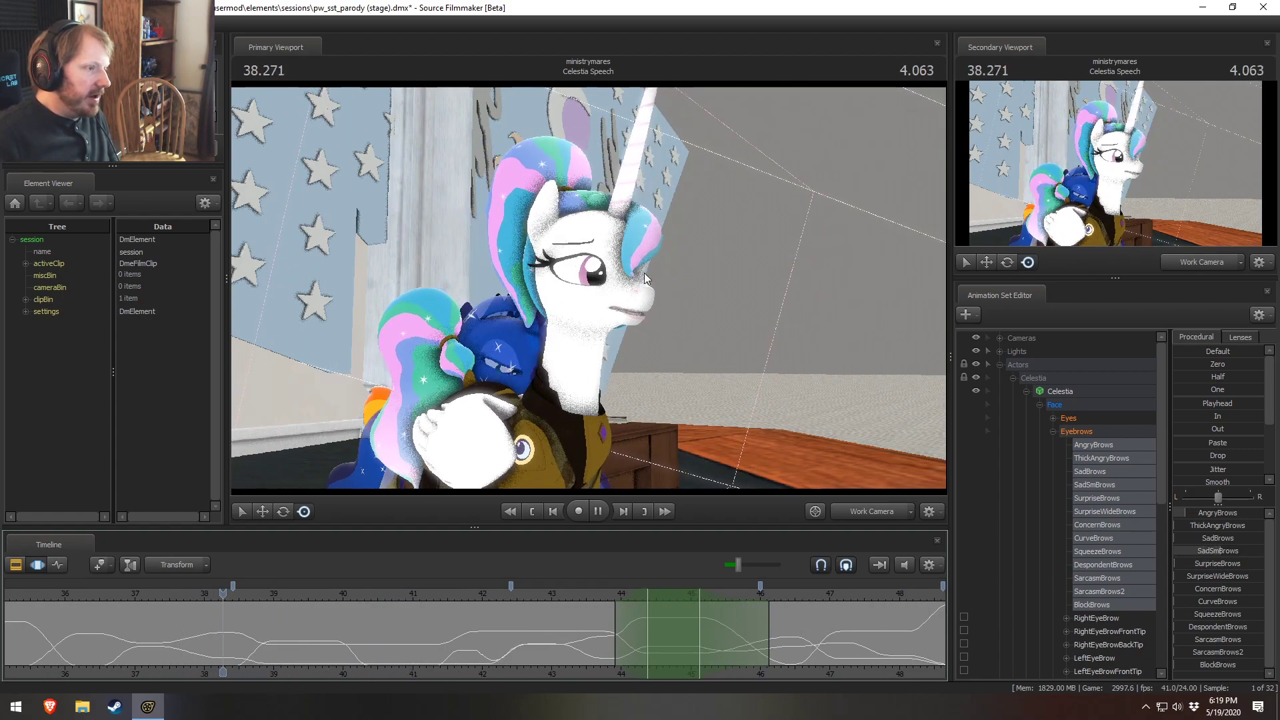
# Step: Replay the head turn from about 38 to 39 again and examine the timing of Celestia's brows
pyautogui.press('space')
pyautogui.click(227, 594)
pyautogui.press('space')
pyautogui.press('space')
pyautogui.scroll(3, 267, 639)
pyautogui.moveTo(266, 639); pyautogui.dragTo(192, 640)
pyautogui.press('space')
pyautogui.press('space')
# Step: Make a soft time selection around 38.958, spanning about 38.4 to 39.5
pyautogui.click(260, 650)
pyautogui.keyDown('shift'); pyautogui.scroll(3, 260, 645); pyautogui.keyUp('shift')
pyautogui.moveTo(326, 644); pyautogui.dragTo(336, 645)
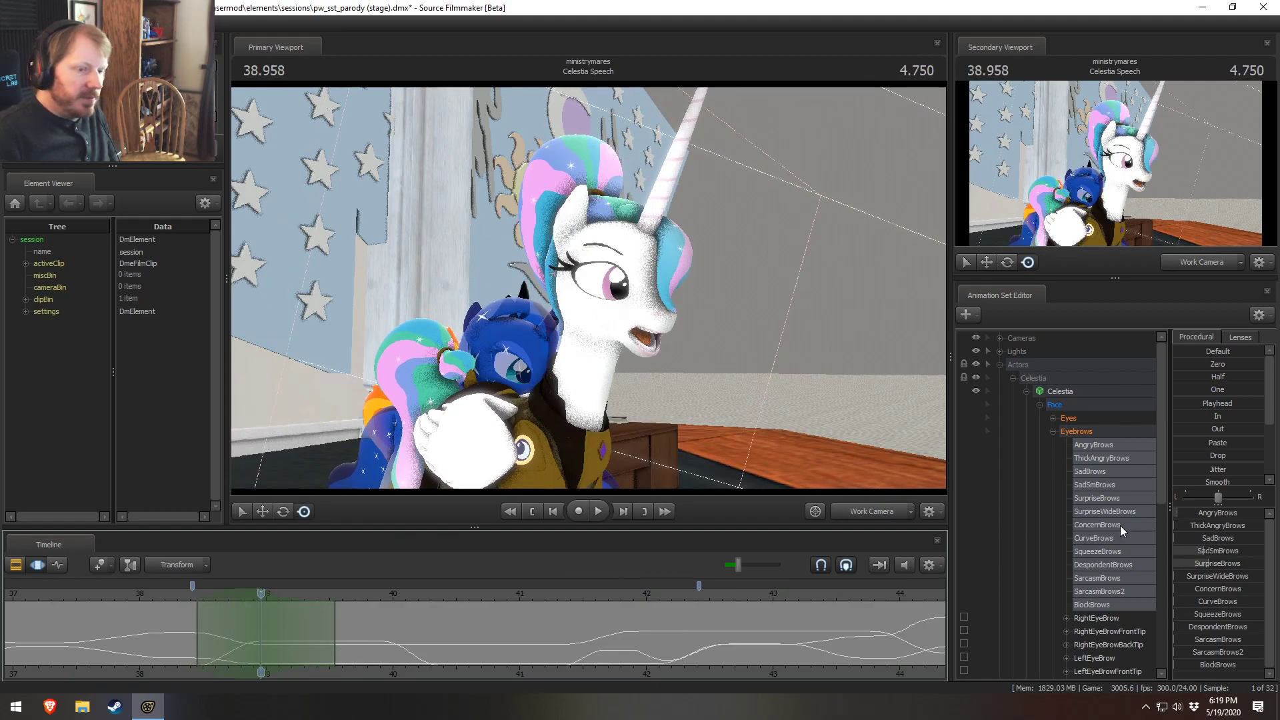
# Step: Identify the RightEyeBrow and LeftEyeBrow bones and try to shift LeftEyeBrow alone at 38.958
pyautogui.click(1109, 617)
pyautogui.keyDown('ctrl'); pyautogui.click(1105, 657); pyautogui.keyUp('ctrl')
pyautogui.keyDown('alt'); pyautogui.moveTo(656, 273); pyautogui.dragTo(530, 288); pyautogui.keyUp('alt')
pyautogui.keyDown('alt'); pyautogui.moveTo(635, 422); pyautogui.dragTo(588, 288); pyautogui.keyUp('alt')
pyautogui.click(1119, 659)
pyautogui.click(1112, 620)
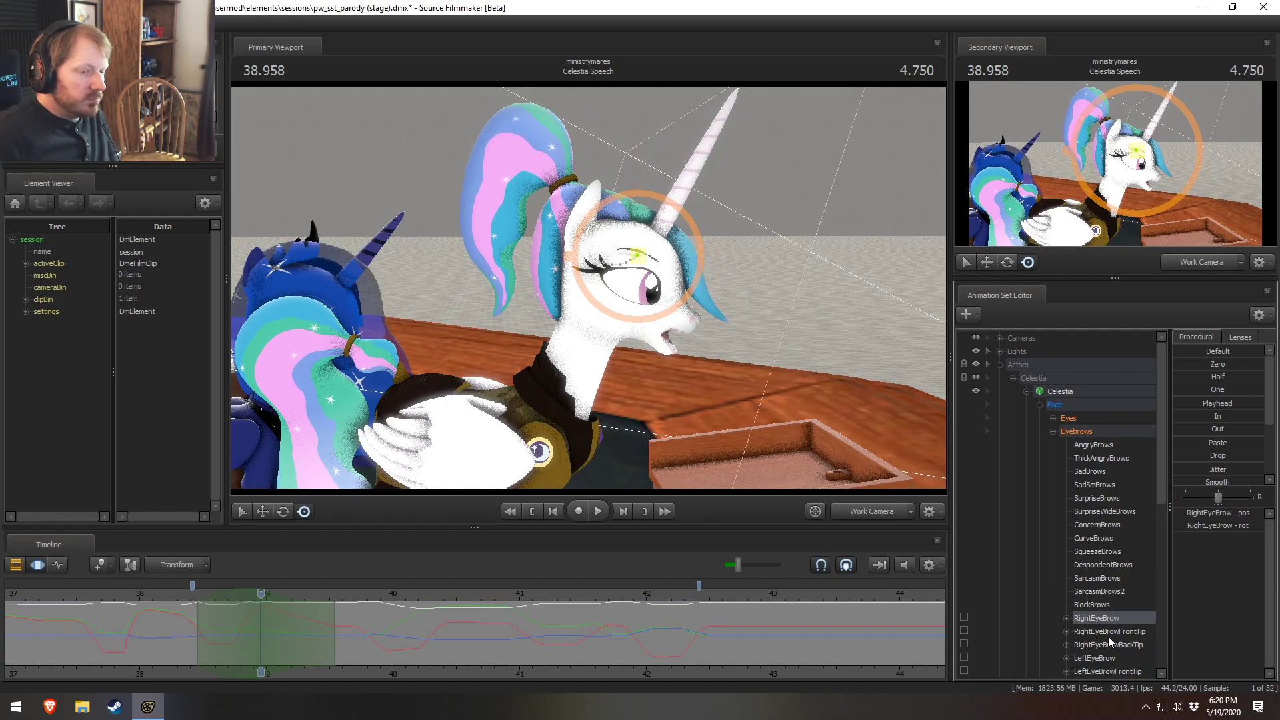
pyautogui.click(1103, 662)
pyautogui.keyDown('alt'); pyautogui.moveTo(630, 440); pyautogui.dragTo(671, 493); pyautogui.keyUp('alt')
pyautogui.keyDown('alt'); pyautogui.moveTo(650, 294); pyautogui.dragTo(664, 286); pyautogui.keyUp('alt')
pyautogui.press('w')
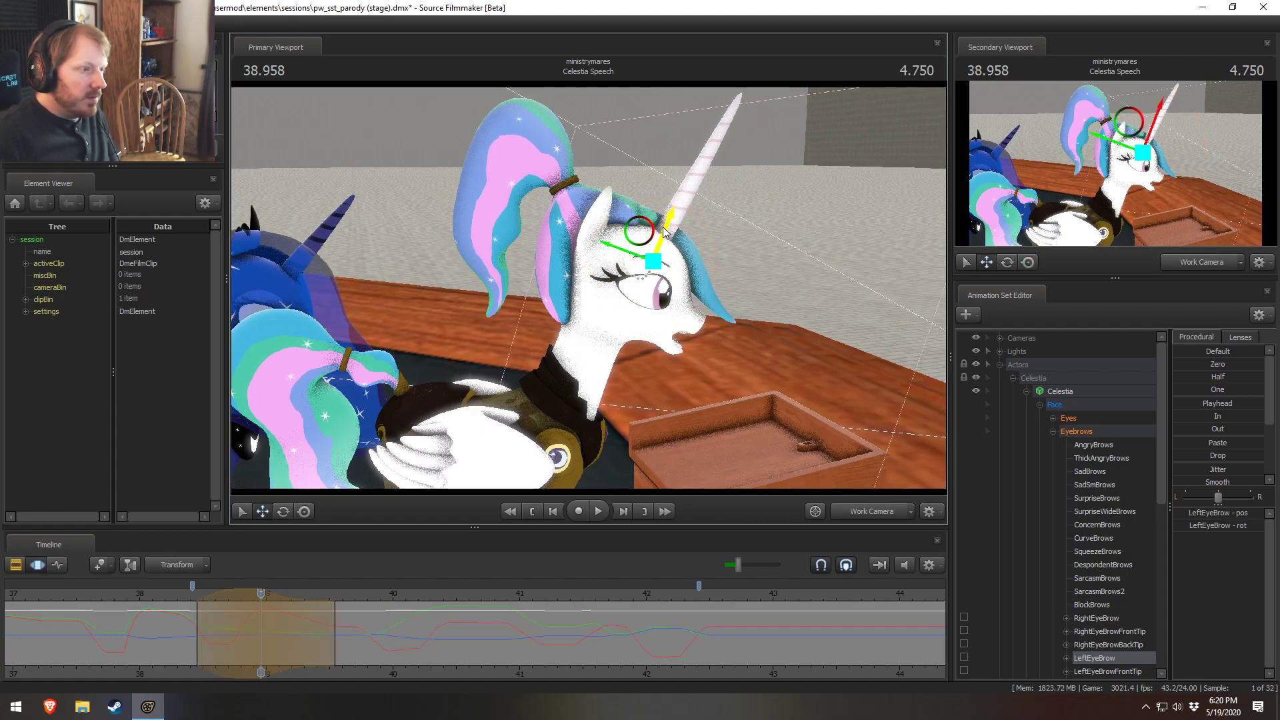
pyautogui.press('e')
pyautogui.moveTo(656, 258); pyautogui.dragTo(654, 262)
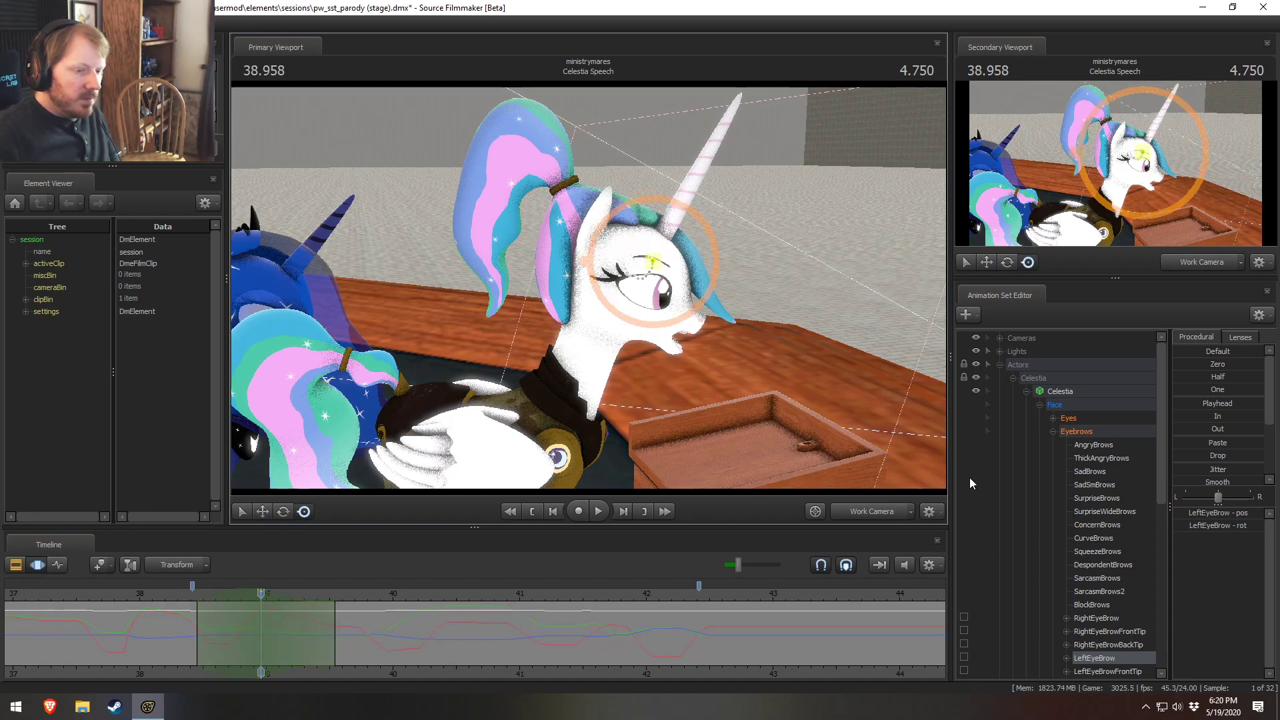
# Step: Add RightEyeBrow to the selected LeftEyeBrow and raise both brow bones slightly at 38.958
pyautogui.scroll(-2, 1127, 673)
pyautogui.keyDown('ctrl'); pyautogui.click(1097, 539); pyautogui.keyUp('ctrl')
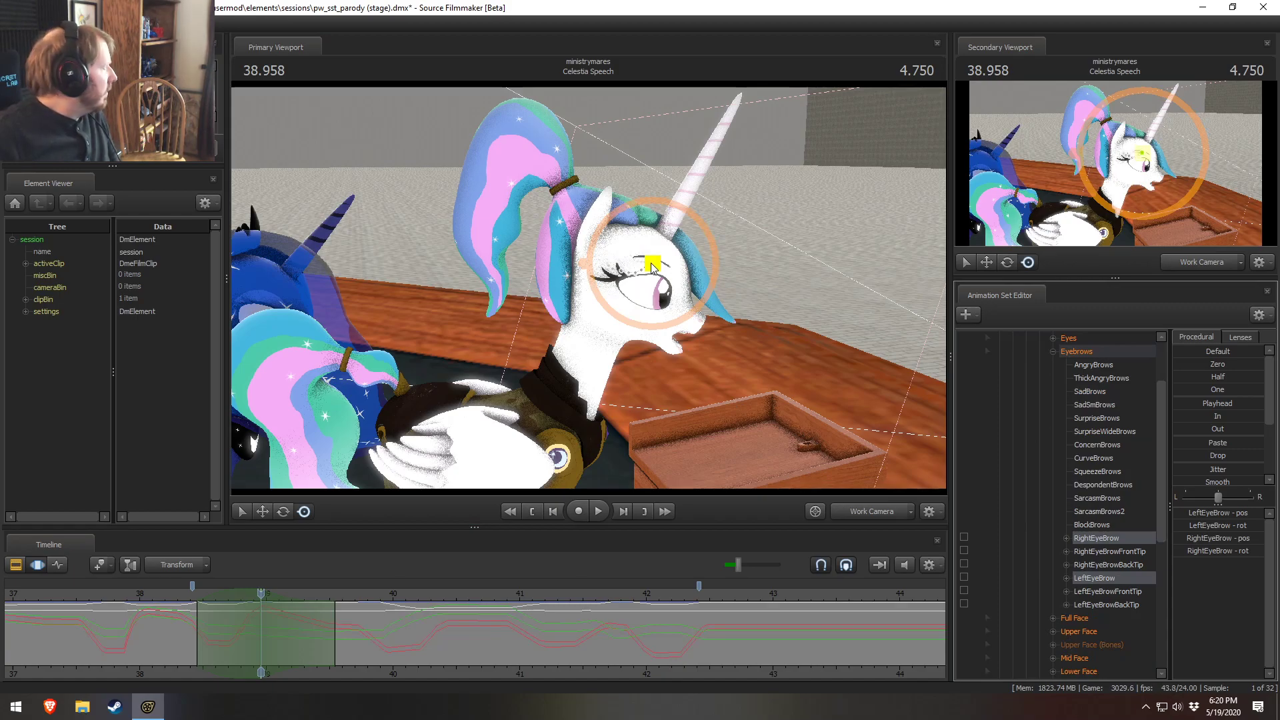
pyautogui.moveTo(653, 265); pyautogui.dragTo(653, 260)
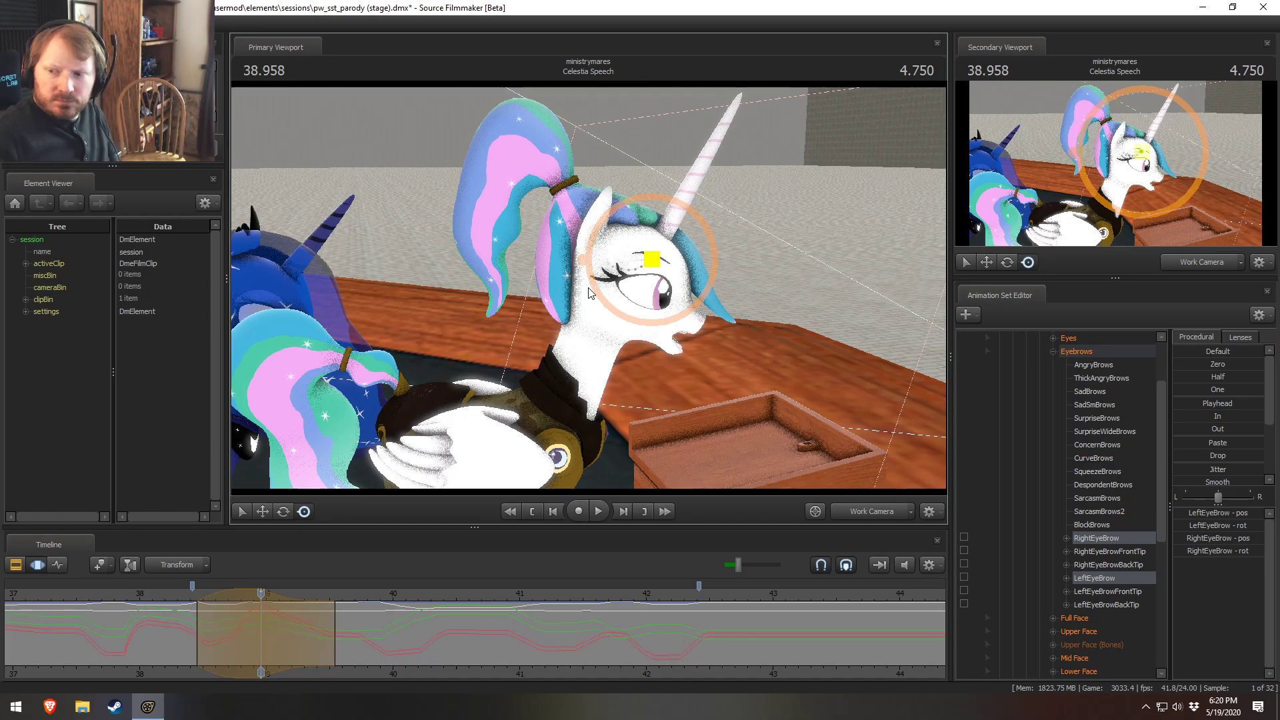
# Step: Move the start of the brow raise's time selection to about 38.7 and replay the head turn
pyautogui.click(177, 594)
pyautogui.press('space')
pyautogui.press('space')
pyautogui.click(176, 594)
pyautogui.moveTo(146, 618)
pyautogui.mouseDown()
pyautogui.moveTo(278, 626)
pyautogui.moveTo(209, 624)
pyautogui.moveTo(271, 620)
pyautogui.moveTo(233, 596)
pyautogui.moveTo(218, 629)
pyautogui.moveTo(227, 638)
pyautogui.mouseUp()
pyautogui.press('space')
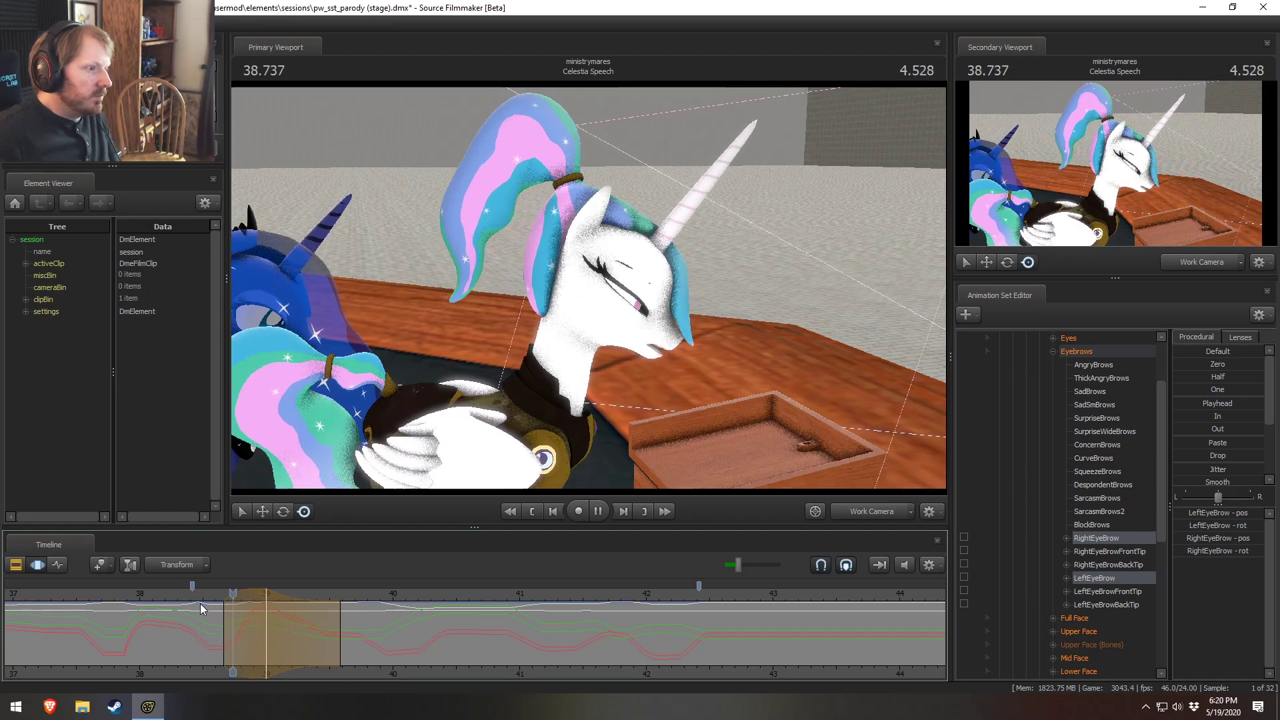
pyautogui.press('space')
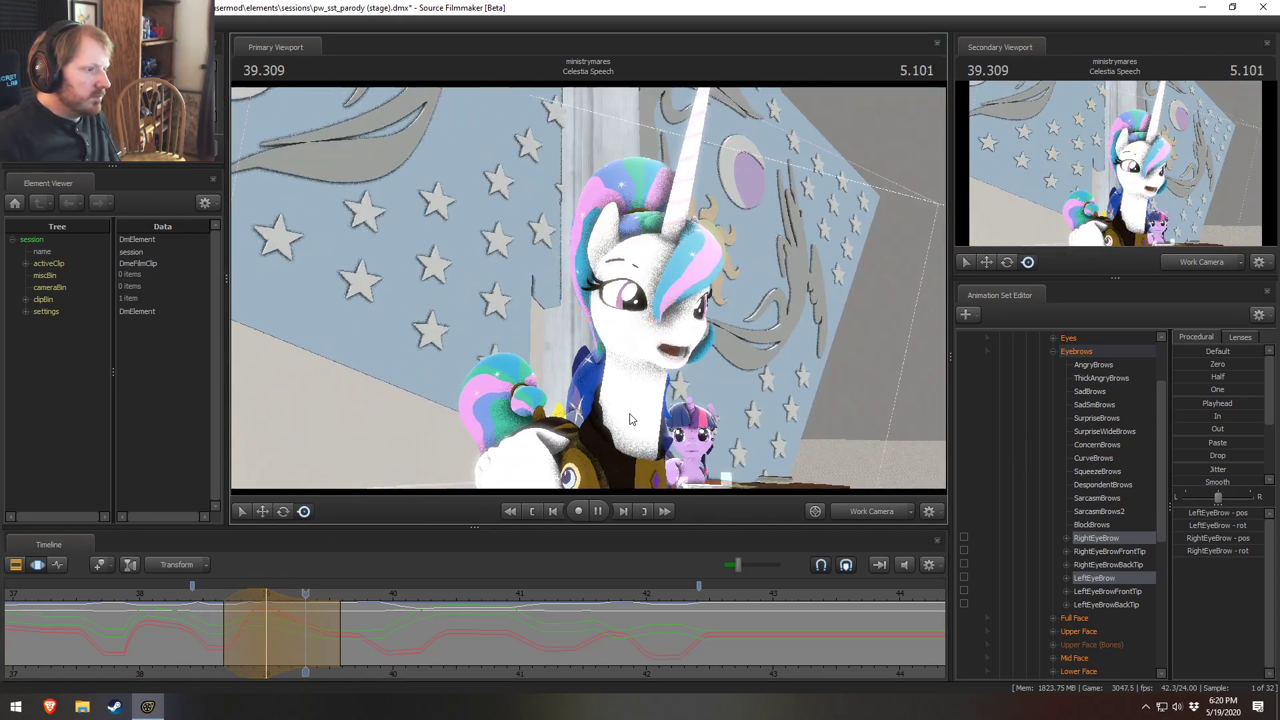
# Step: Shorten the end of the brow raise's time selection to about 39.3, replaying the motion to judge it
pyautogui.click(141, 593)
pyautogui.press('space')
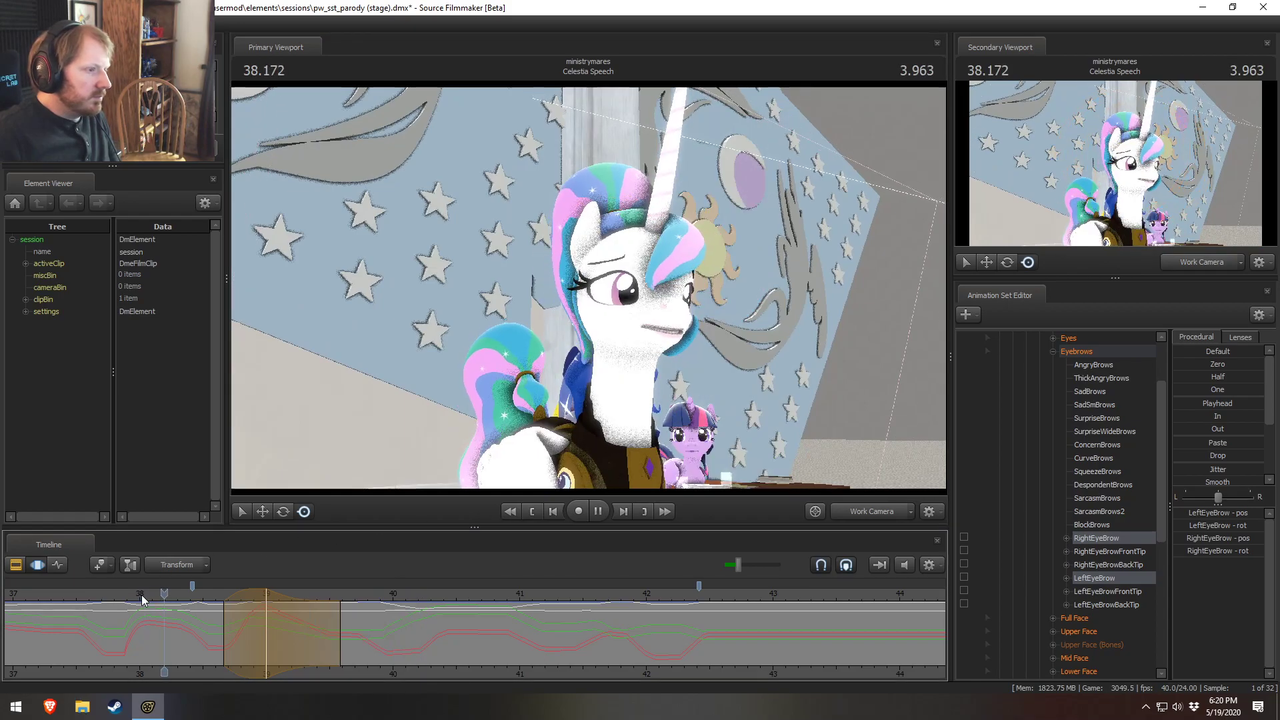
pyautogui.press('space')
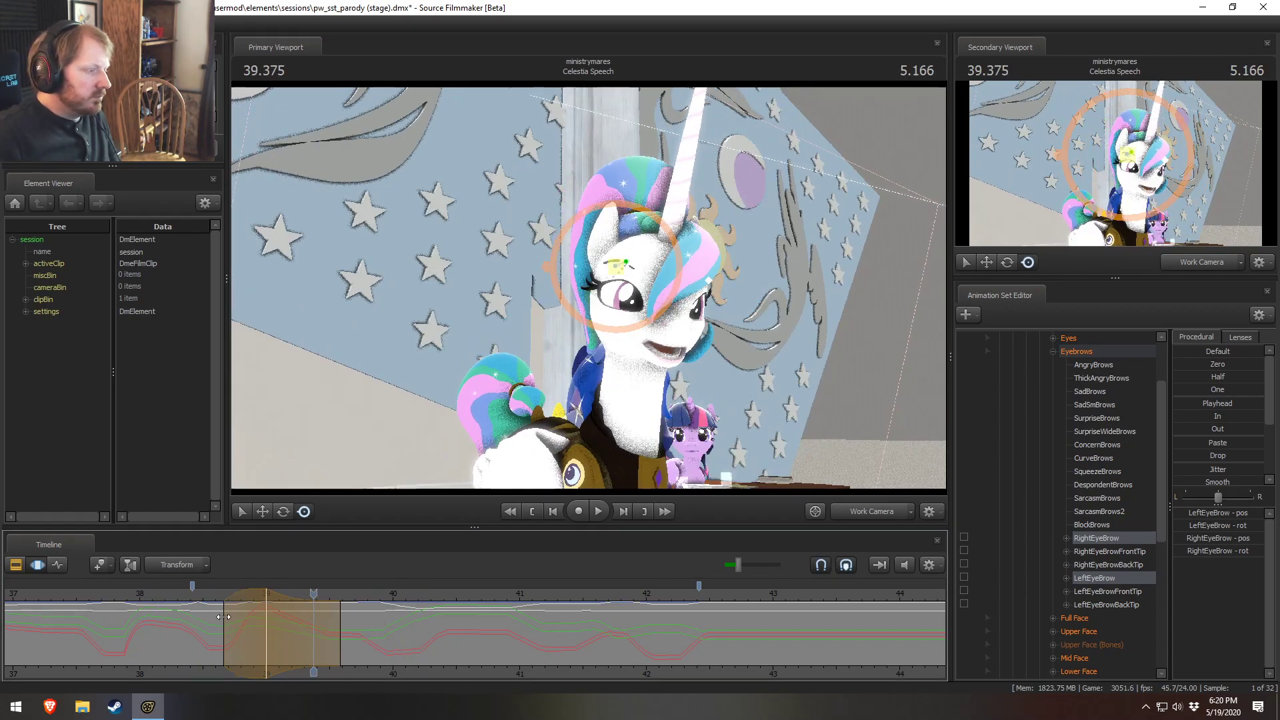
pyautogui.moveTo(347, 640); pyautogui.dragTo(300, 639)
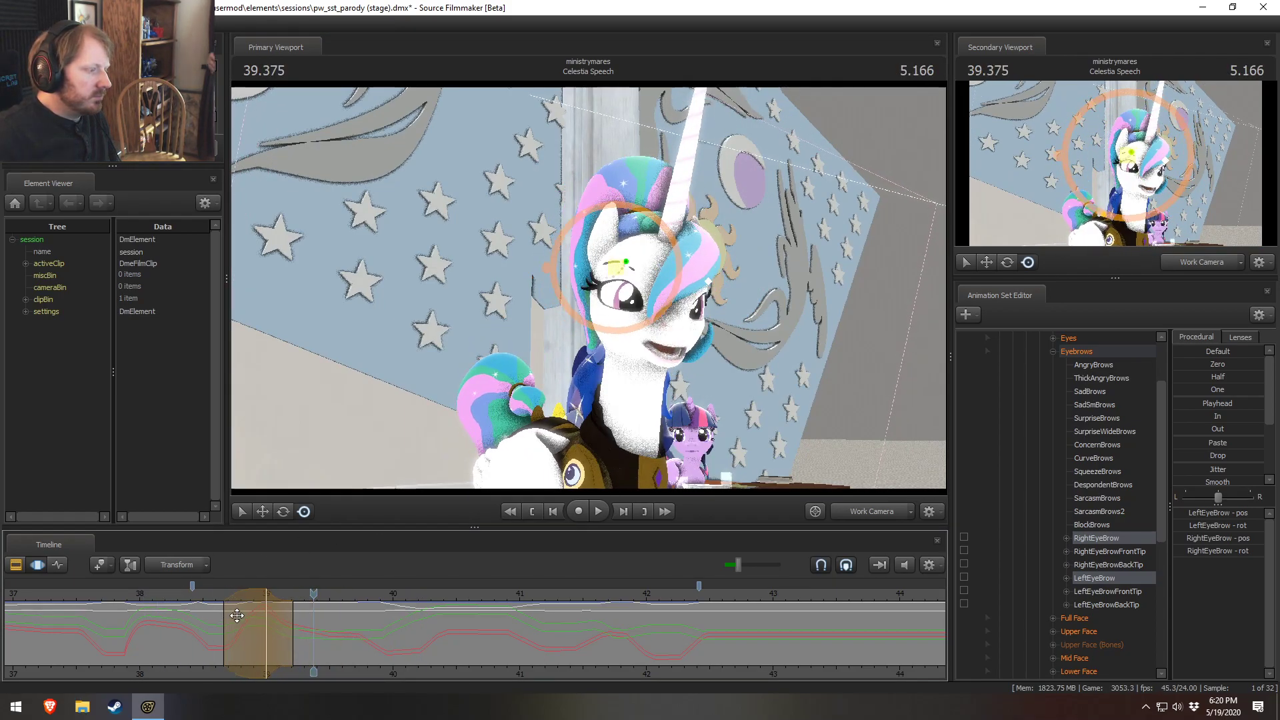
pyautogui.click(207, 596)
pyautogui.press('space')
pyautogui.press('space')
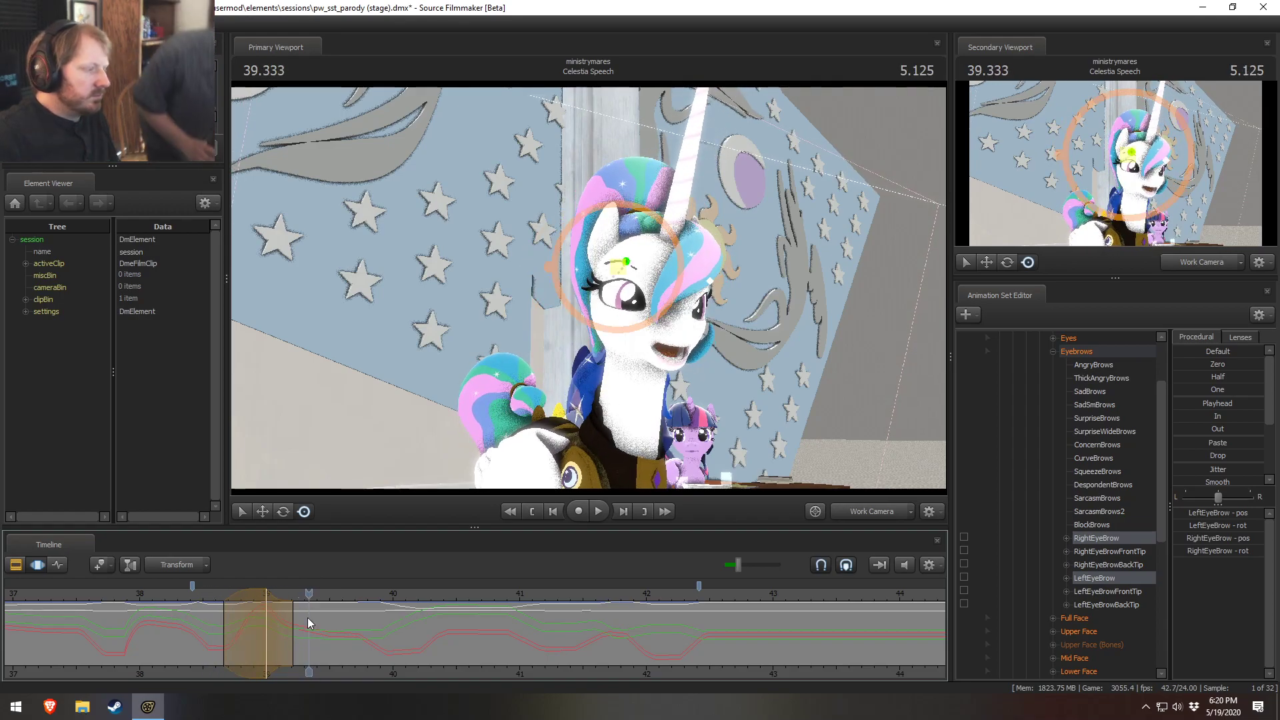
pyautogui.click(182, 593)
pyautogui.press('space')
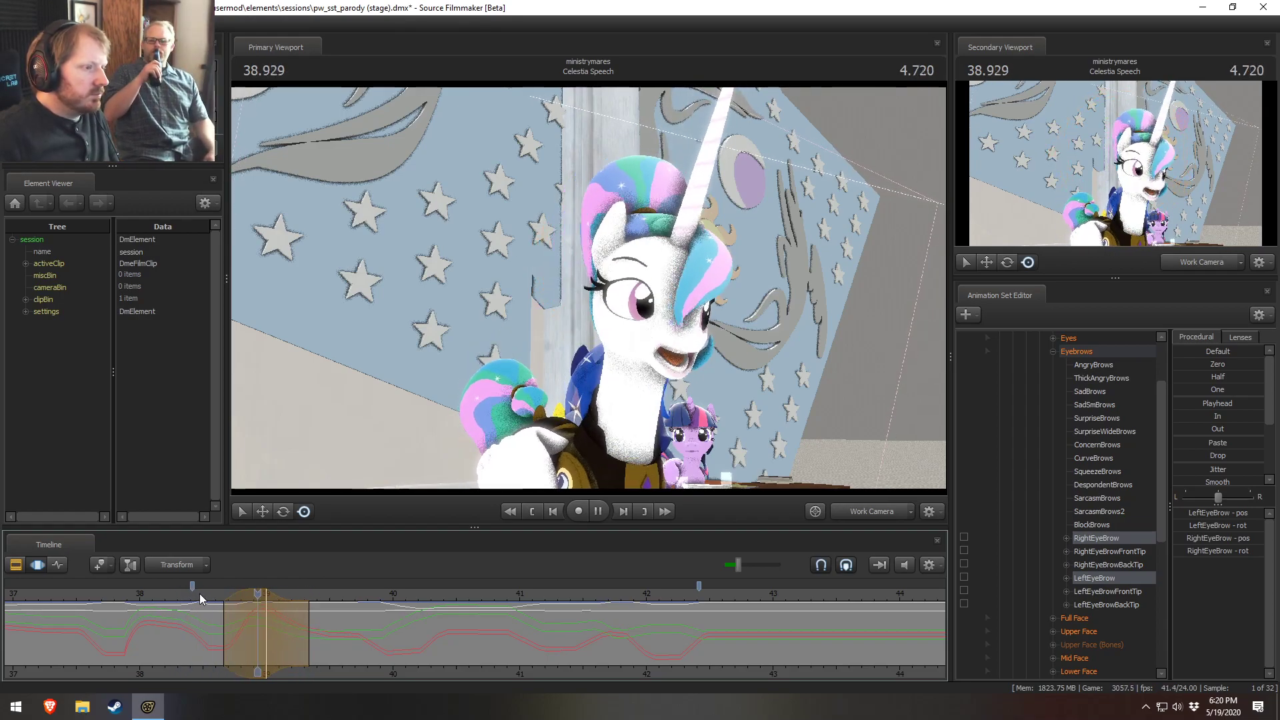
pyautogui.press('space')
# Step: Select a soft time range from about 39.7 to 40.5 and lower both eyebrow bones at 40.083
pyautogui.moveTo(361, 633)
pyautogui.mouseDown()
pyautogui.moveTo(322, 638)
pyautogui.moveTo(453, 644)
pyautogui.moveTo(369, 648)
pyautogui.moveTo(414, 654)
pyautogui.mouseUp()
pyautogui.keyDown('shift'); pyautogui.scroll(3, 412, 653); pyautogui.keyUp('shift')
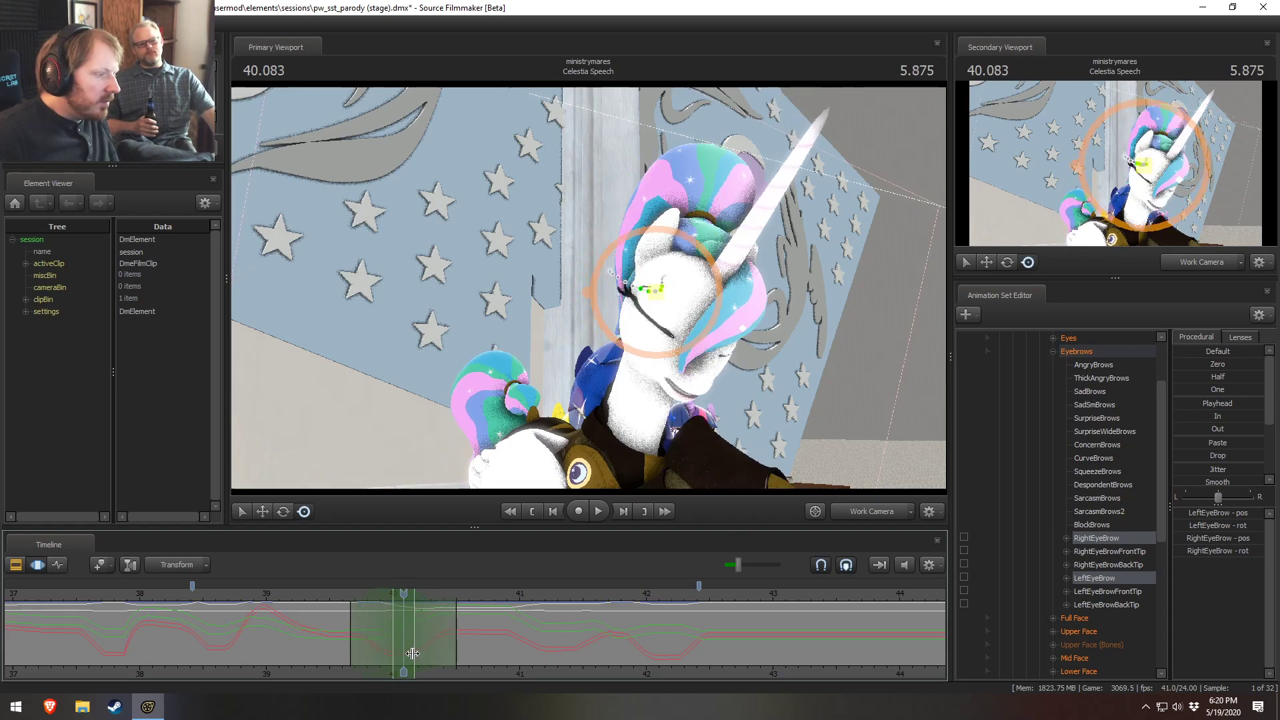
pyautogui.keyDown('alt'); pyautogui.moveTo(789, 321); pyautogui.dragTo(883, 387); pyautogui.keyUp('alt')
pyautogui.press('w')
pyautogui.press('e')
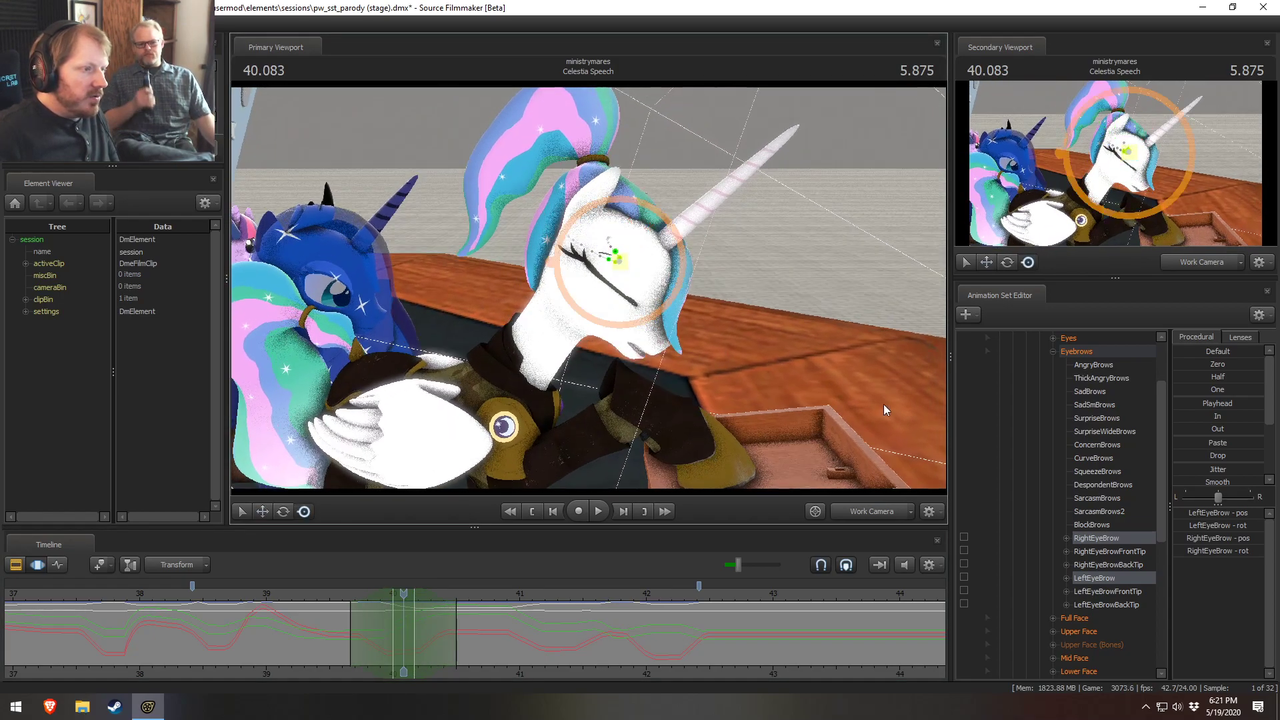
pyautogui.click(1117, 579)
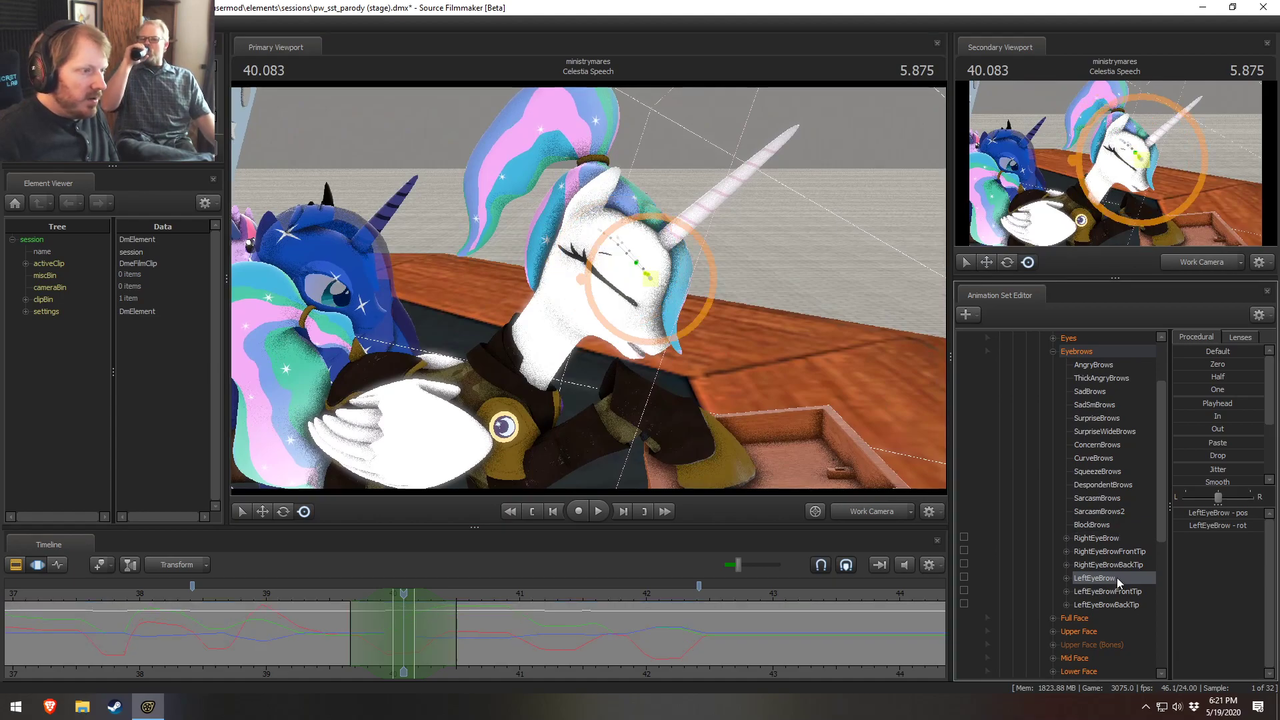
pyautogui.keyDown('ctrl'); pyautogui.click(1115, 539); pyautogui.keyUp('ctrl')
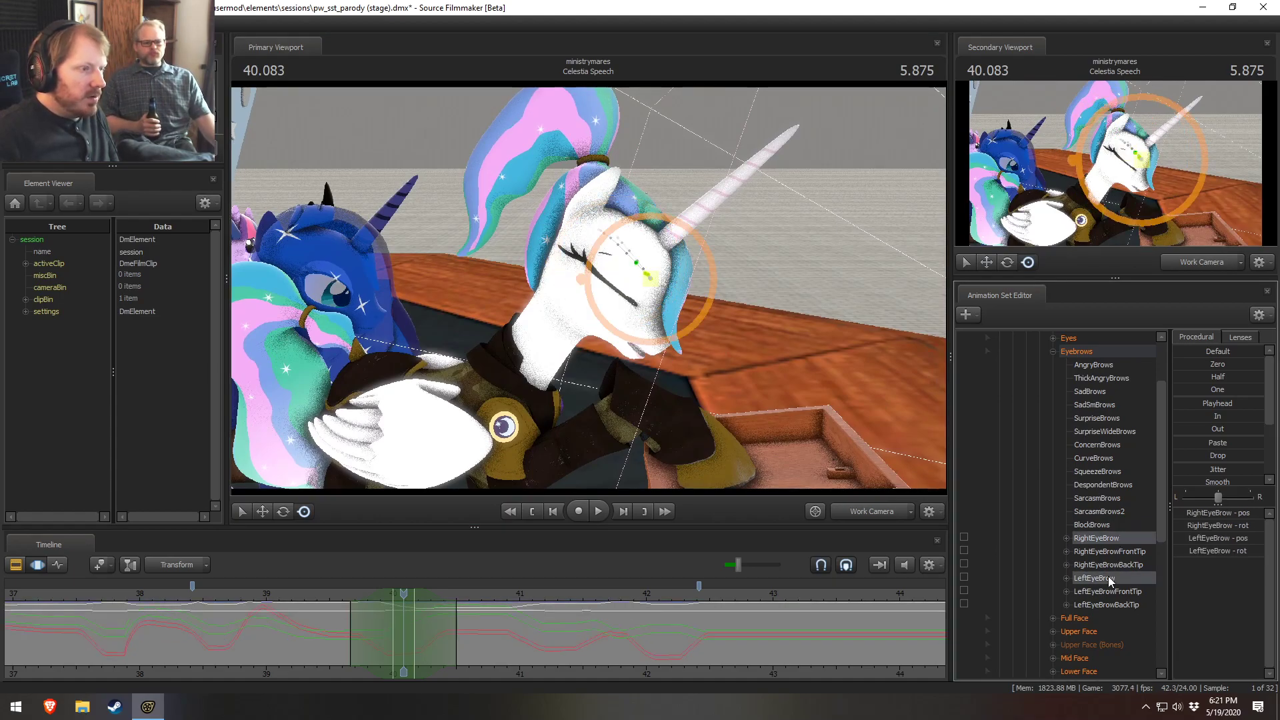
pyautogui.keyDown('alt'); pyautogui.moveTo(634, 266); pyautogui.dragTo(676, 317); pyautogui.keyUp('alt')
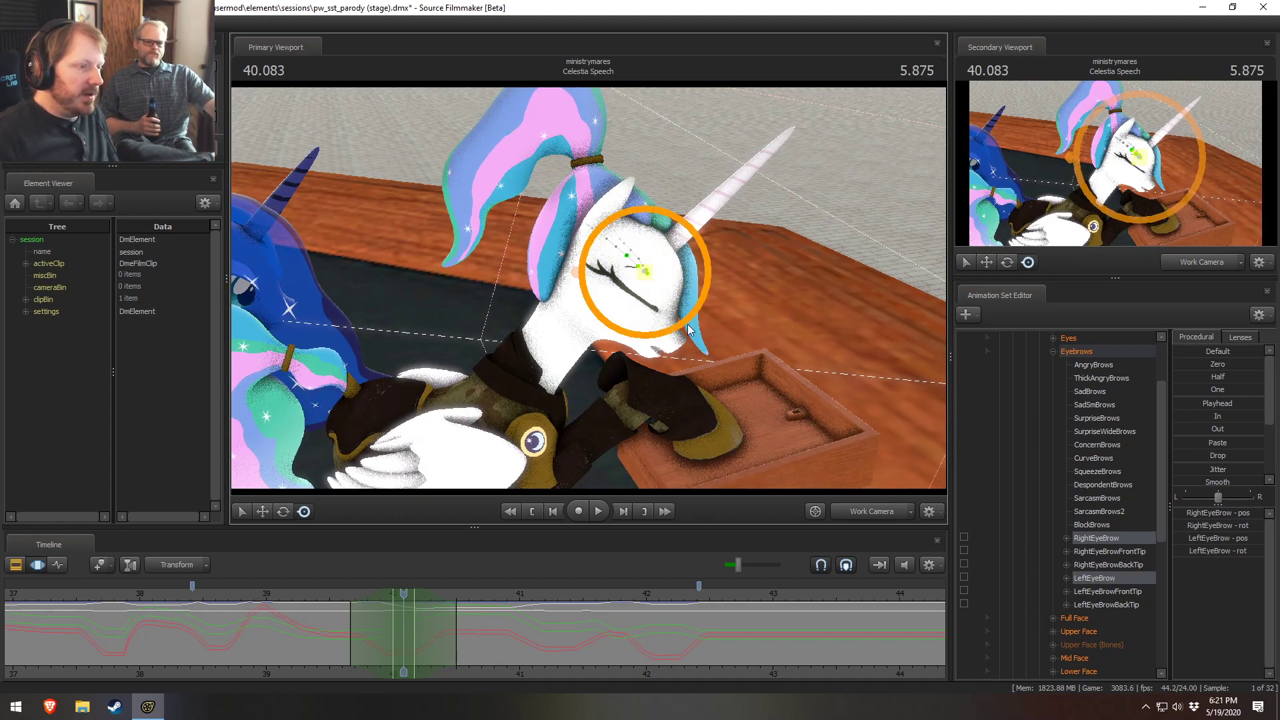
pyautogui.press('w')
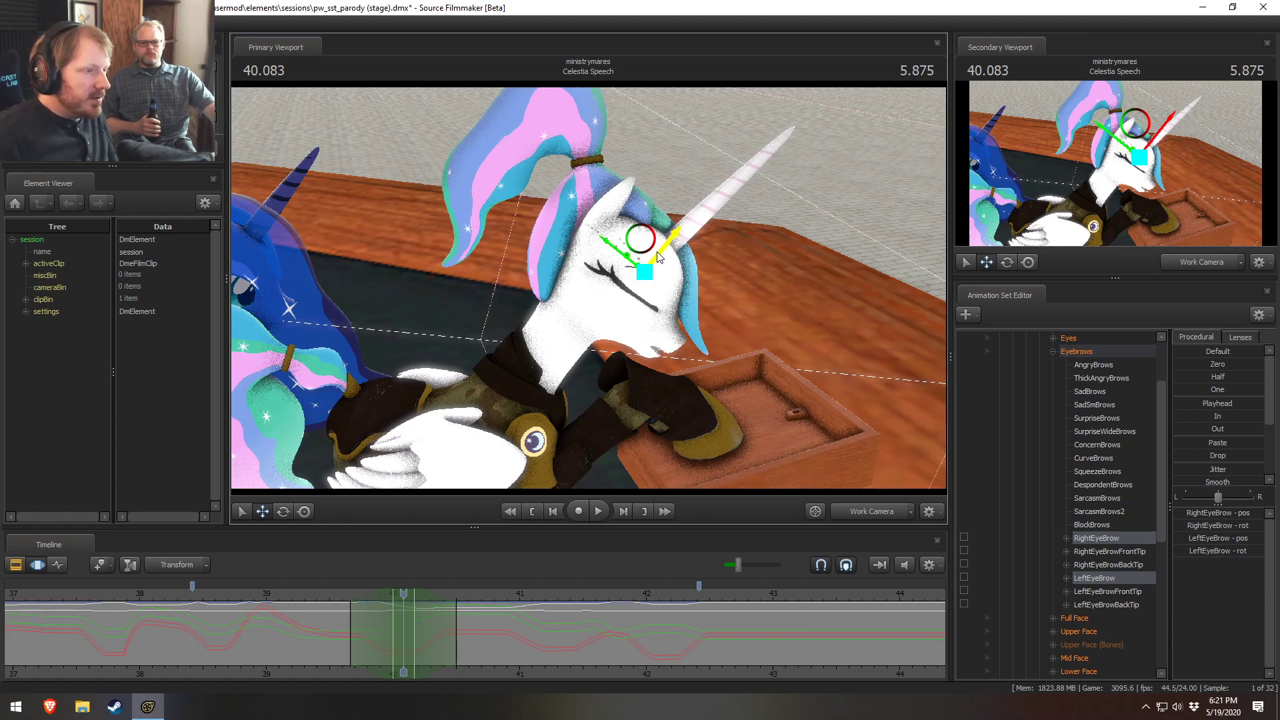
pyautogui.moveTo(647, 274); pyautogui.dragTo(645, 282)
# Step: Rotate the RightEyeBrow and LeftEyeBrow bones slightly at 40.083 over the closed eyes
pyautogui.press('e')
pyautogui.press('r')
pyautogui.press('e')
pyautogui.press('r')
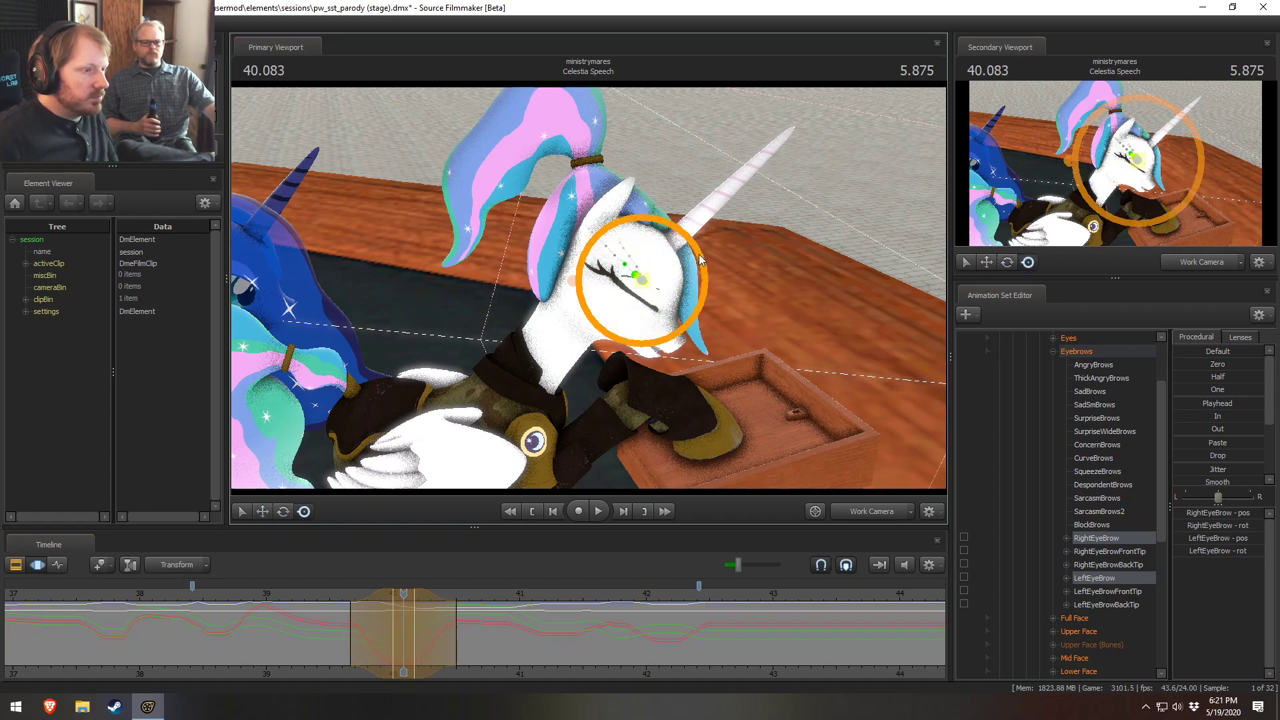
pyautogui.press('e')
pyautogui.moveTo(692, 265); pyautogui.dragTo(698, 280)
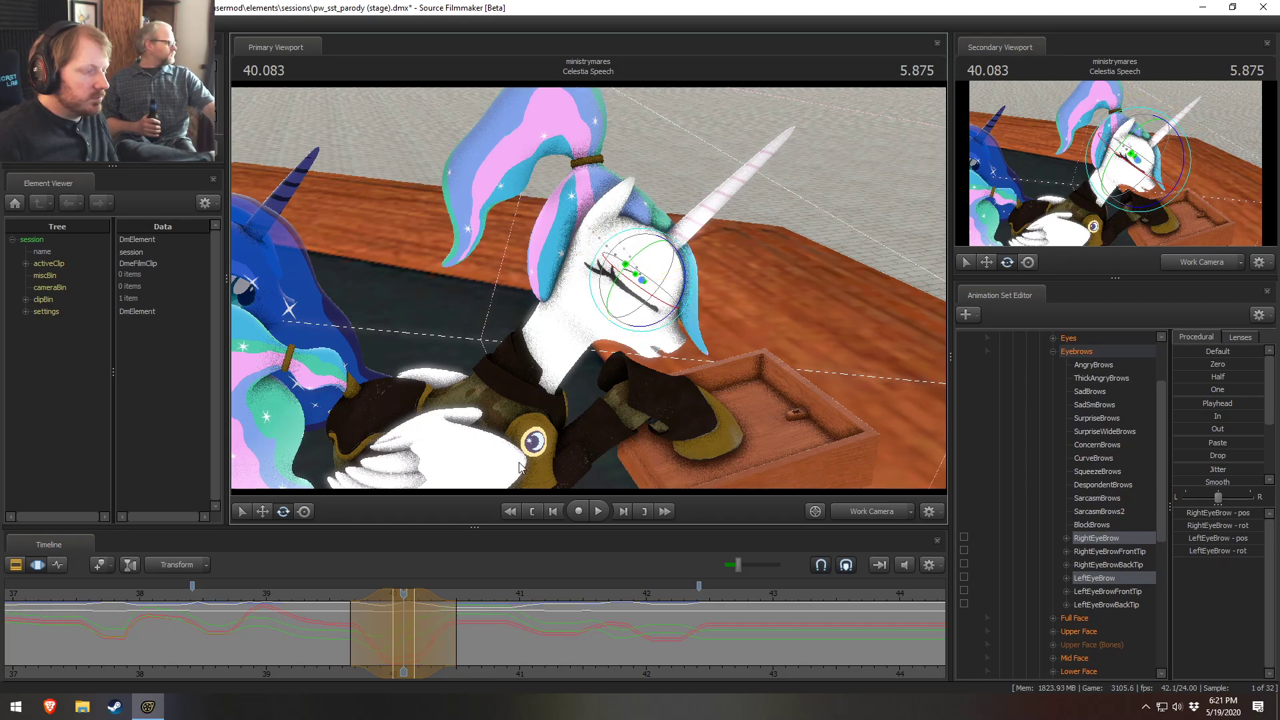
# Step: Move the start of the lowered-brow time selection to about 39.8 and replay the blink
pyautogui.click(326, 605)
pyautogui.press('space')
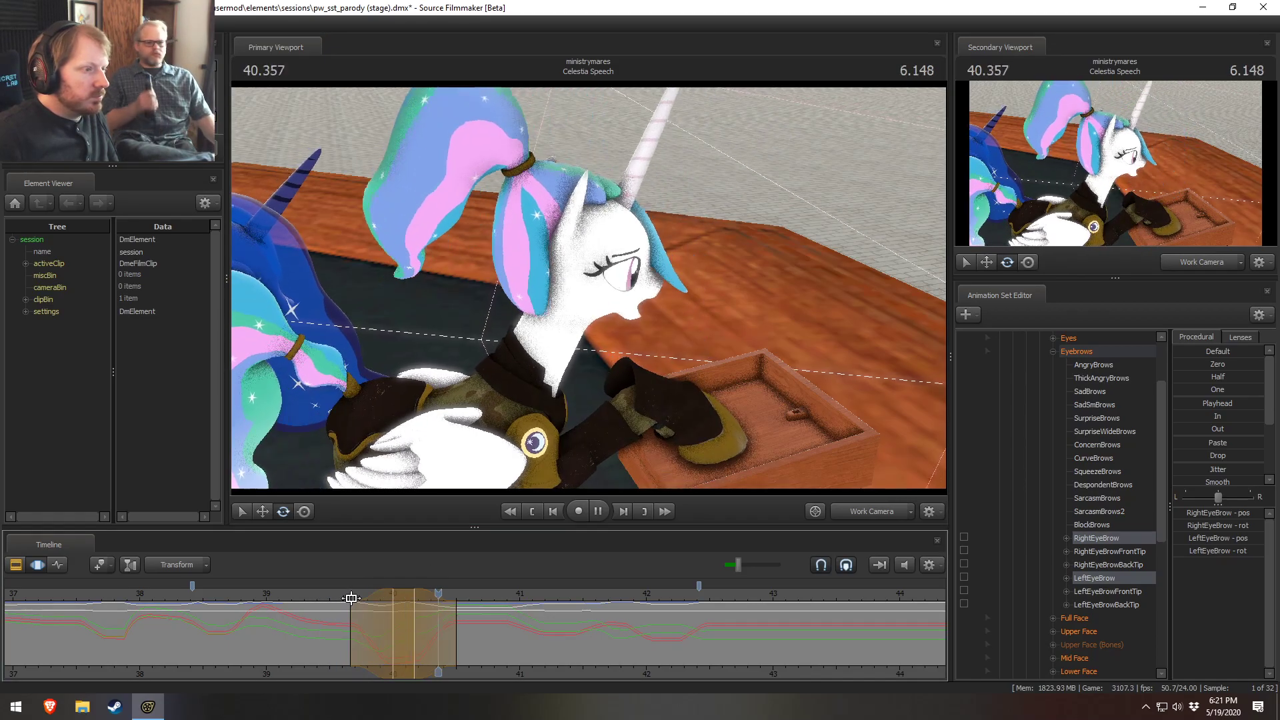
pyautogui.press('space')
pyautogui.moveTo(346, 638)
pyautogui.mouseDown()
pyautogui.moveTo(467, 641)
pyautogui.moveTo(358, 645)
pyautogui.moveTo(376, 653)
pyautogui.moveTo(369, 639)
pyautogui.mouseUp()
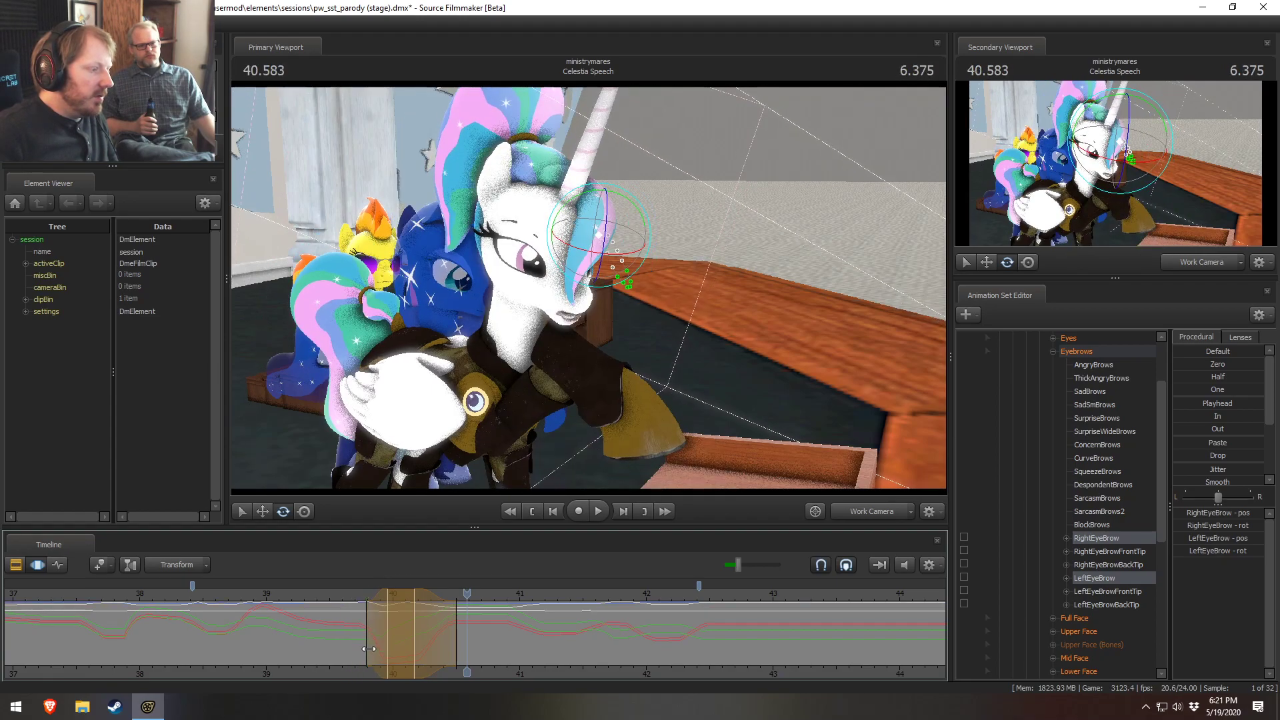
pyautogui.click(346, 595)
pyautogui.press('space')
pyautogui.press('space')
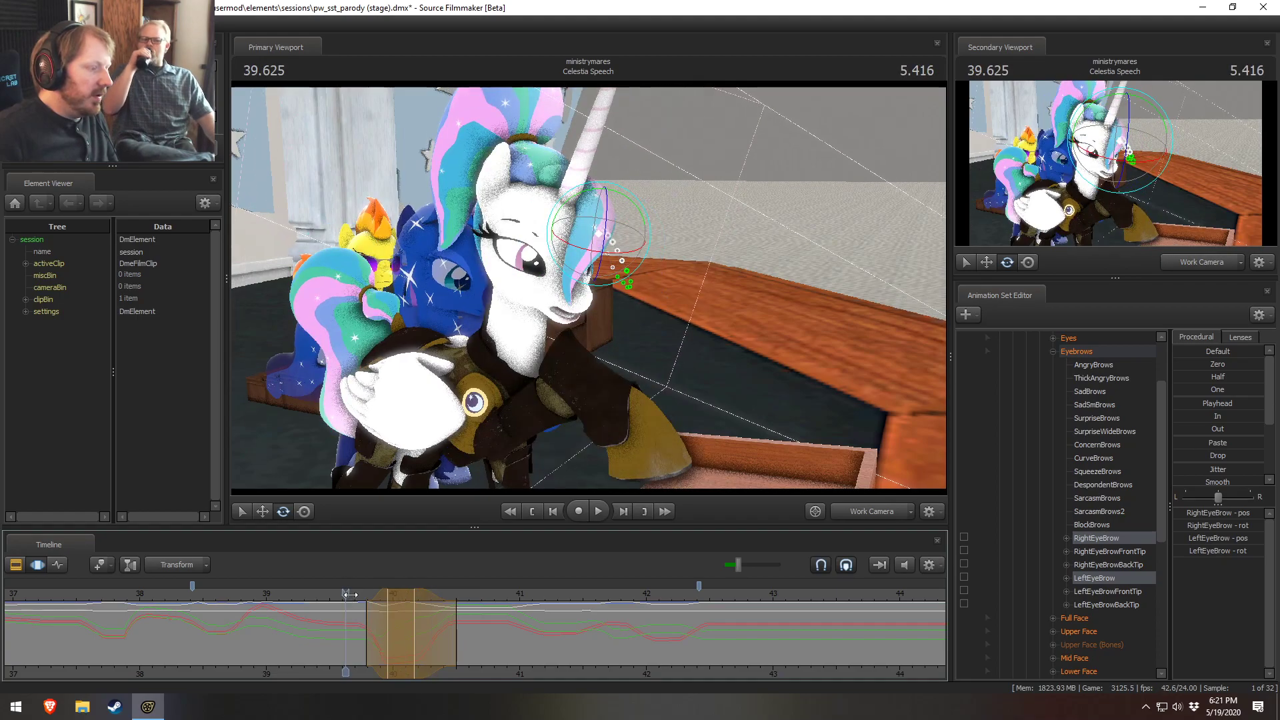
# Step: Pull the end of the lowered-brow falloff in to about 40.4 and hold the full pose until about 40.2
pyautogui.click(370, 620)
pyautogui.moveTo(397, 634); pyautogui.dragTo(463, 630)
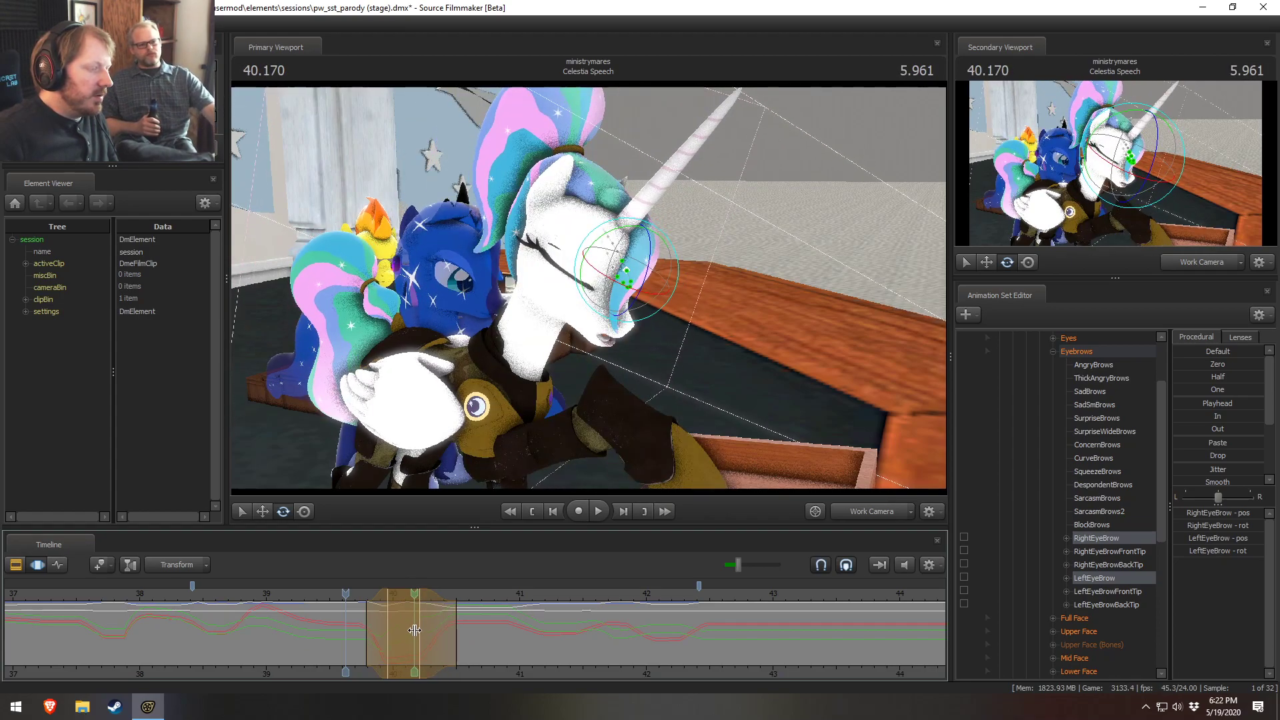
pyautogui.moveTo(447, 637); pyautogui.dragTo(450, 637)
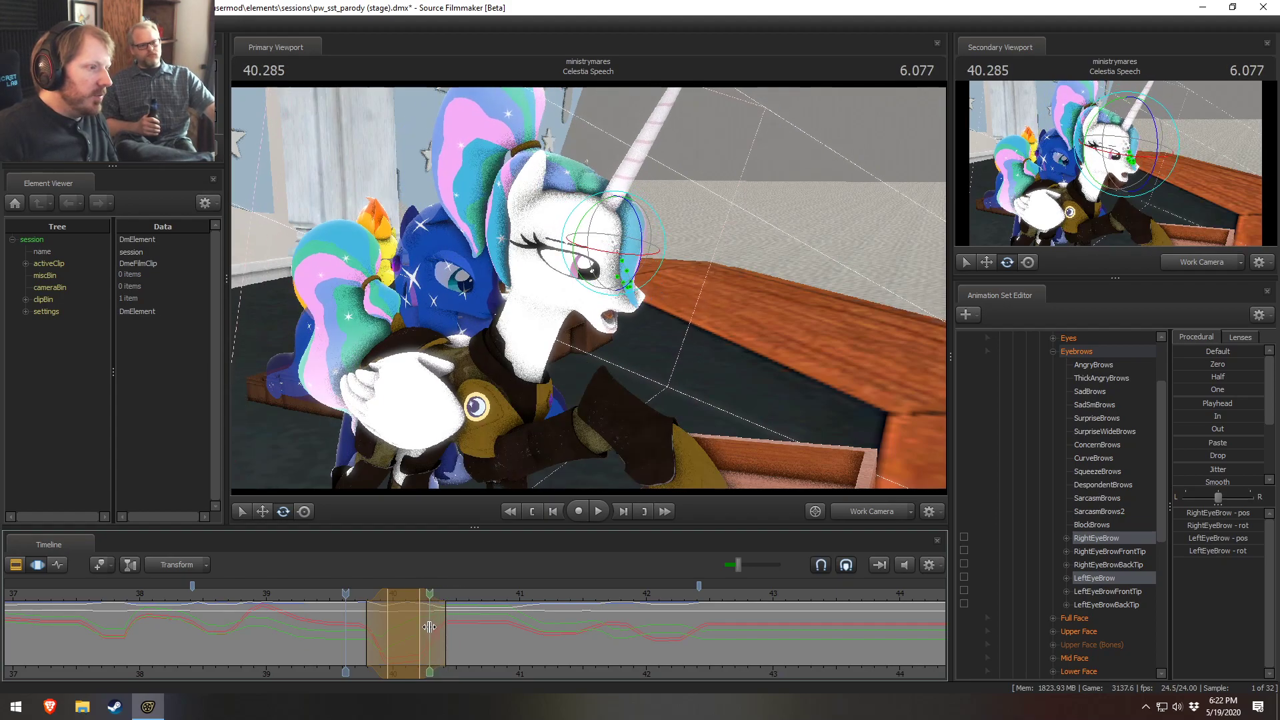
pyautogui.moveTo(441, 634); pyautogui.dragTo(428, 637)
# Step: Replay the section from about 39.6 to 40.7 to check the lowered brows during the blink
pyautogui.press('space')
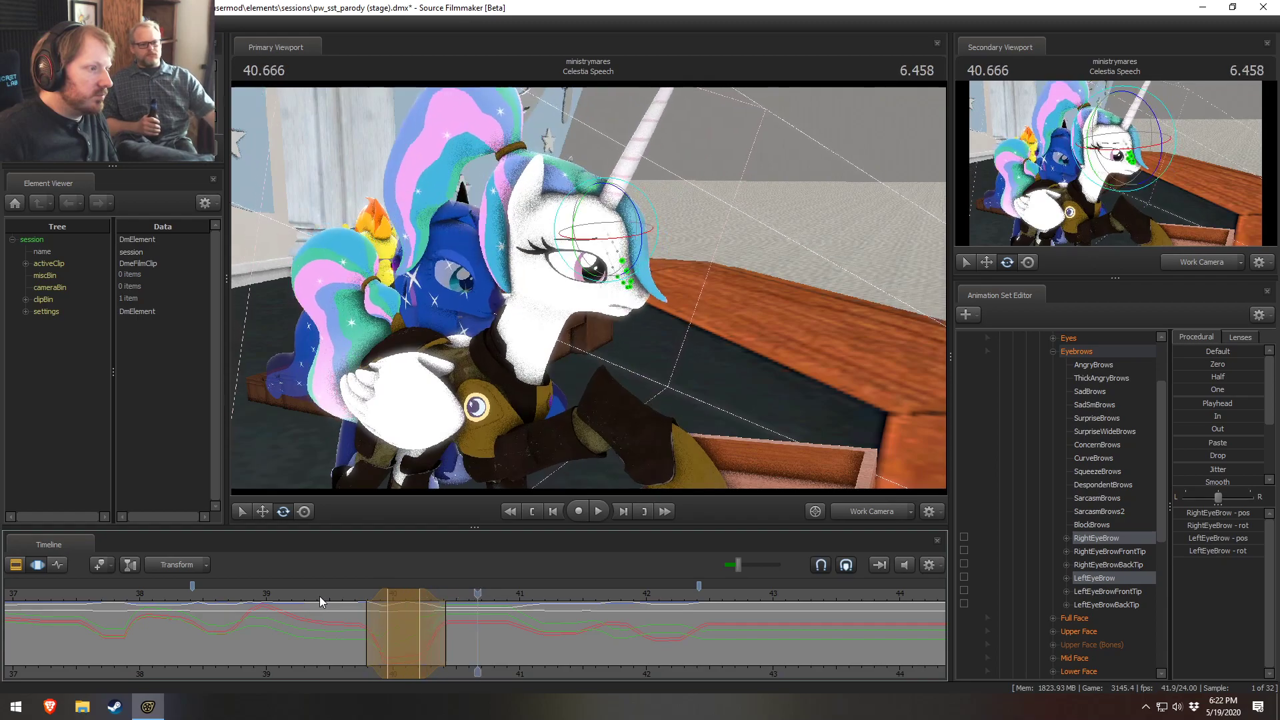
pyautogui.press('space')
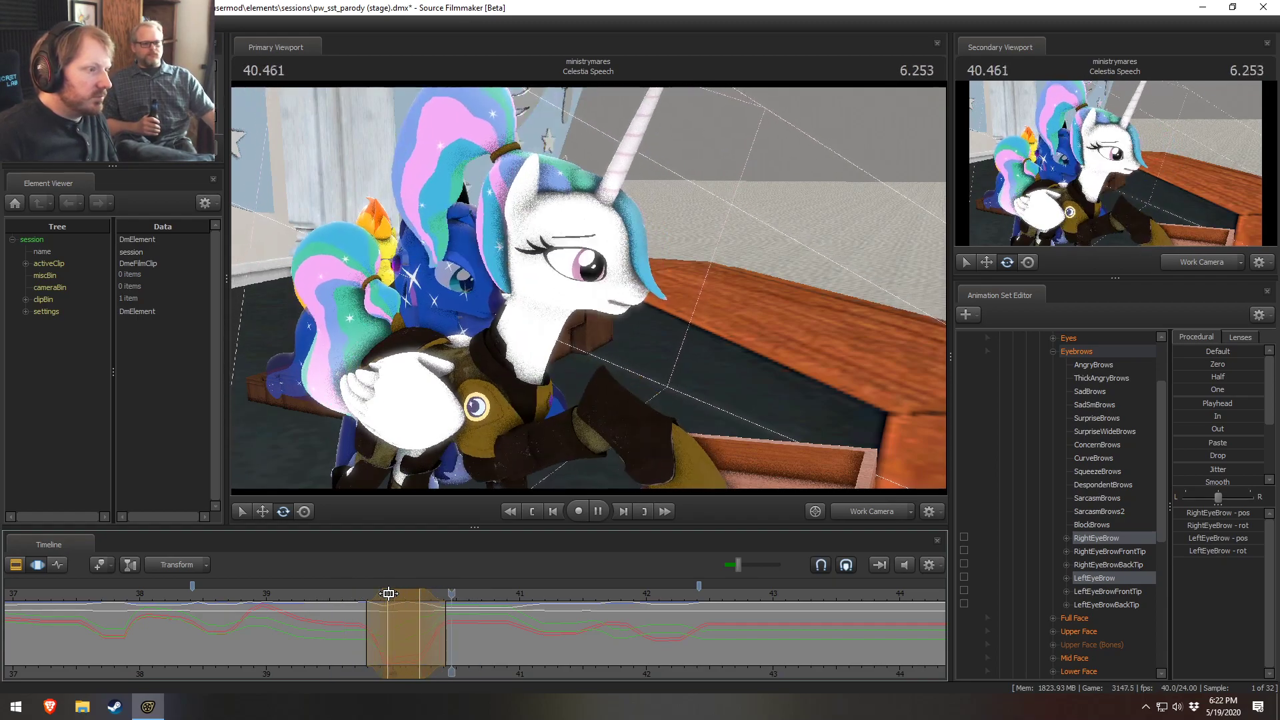
pyautogui.scroll(3, 400, 624)
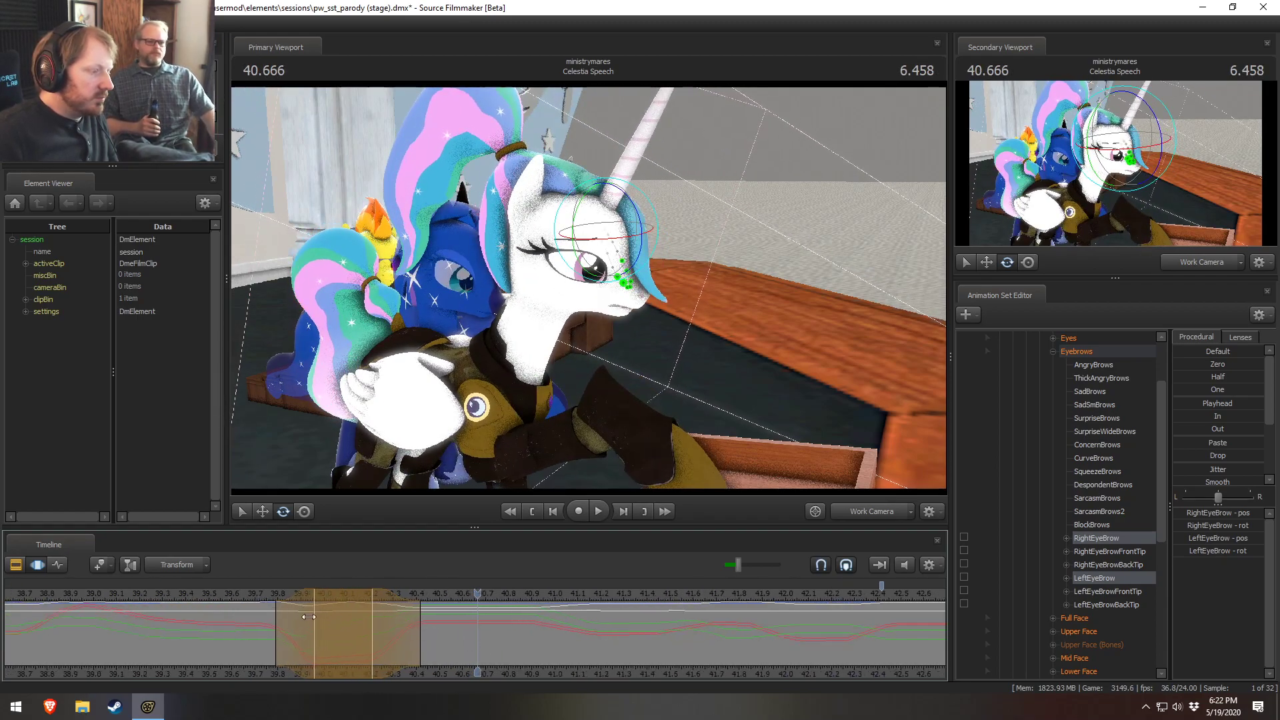
pyautogui.click(253, 598)
pyautogui.press('space')
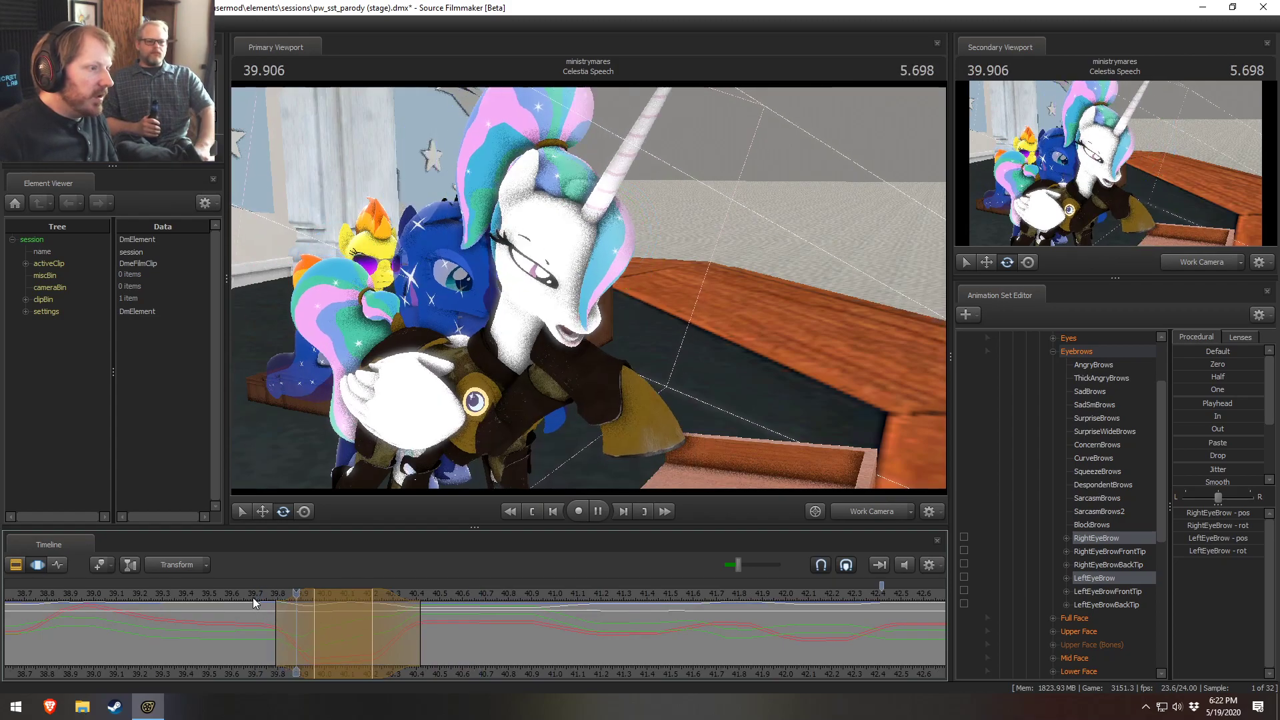
pyautogui.press('space')
# Step: Select the brow sliders from AngryBrows to BlockBrows and adjust SurpriseBrows at 40.083
pyautogui.moveTo(254, 597); pyautogui.dragTo(343, 609)
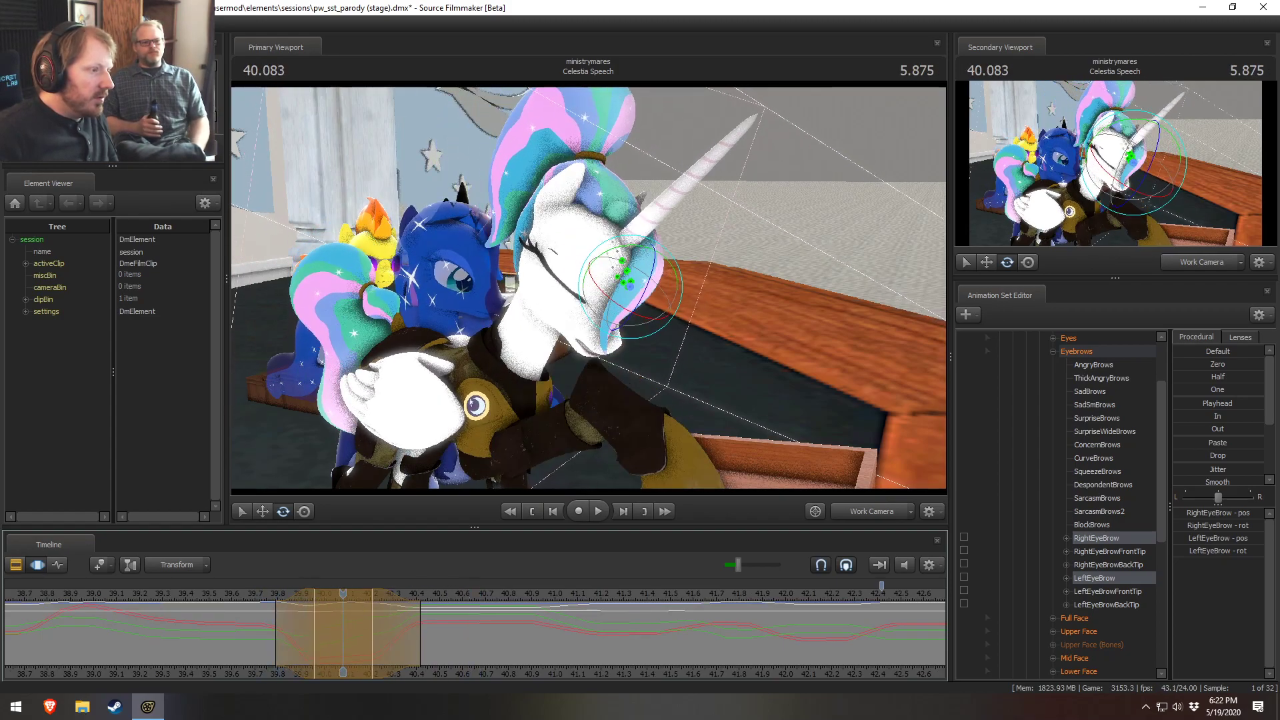
pyautogui.keyDown('alt'); pyautogui.moveTo(612, 462); pyautogui.dragTo(716, 519); pyautogui.keyUp('alt')
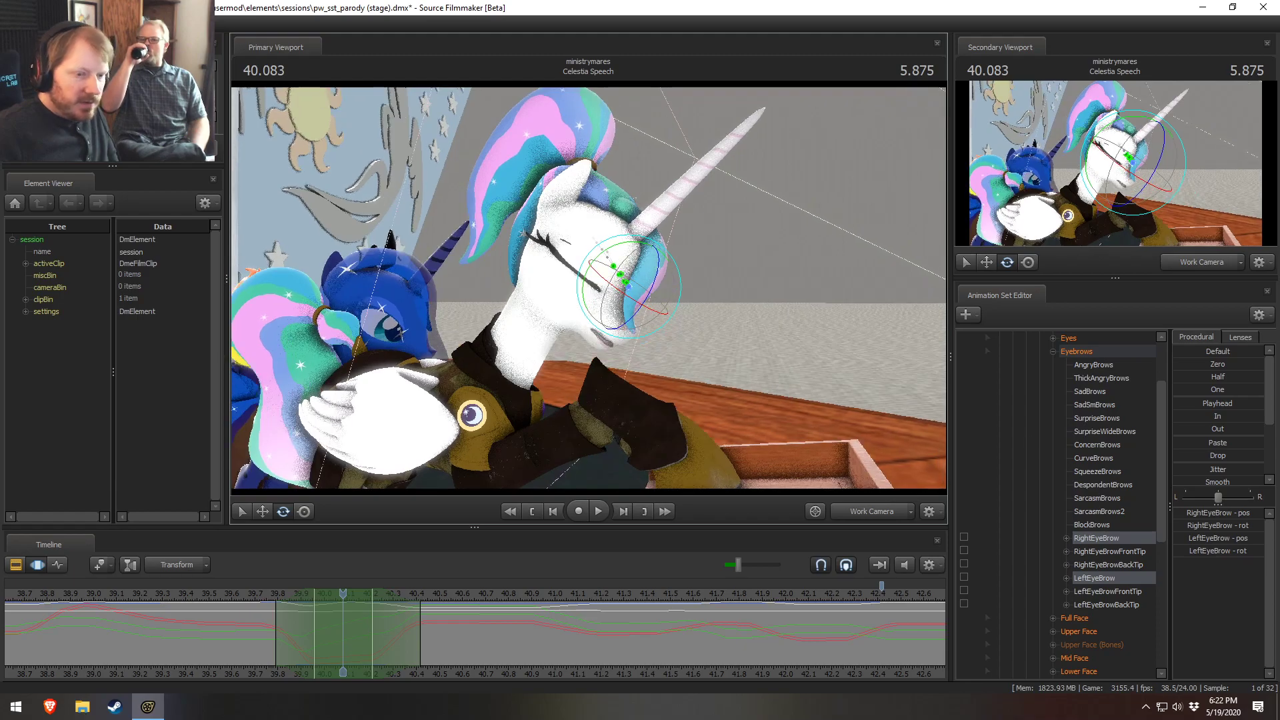
pyautogui.click(1099, 365)
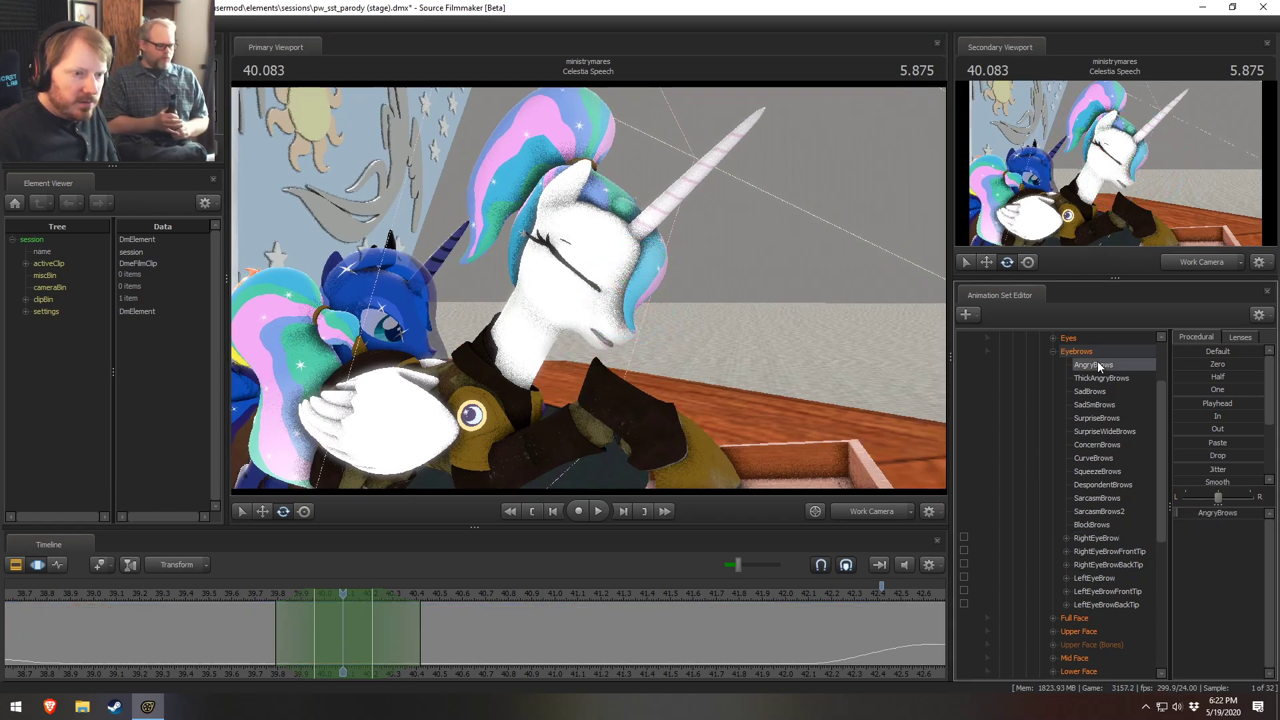
pyautogui.keyDown('shift'); pyautogui.click(1091, 525); pyautogui.keyUp('shift')
pyautogui.moveTo(1210, 565); pyautogui.dragTo(1210, 565)
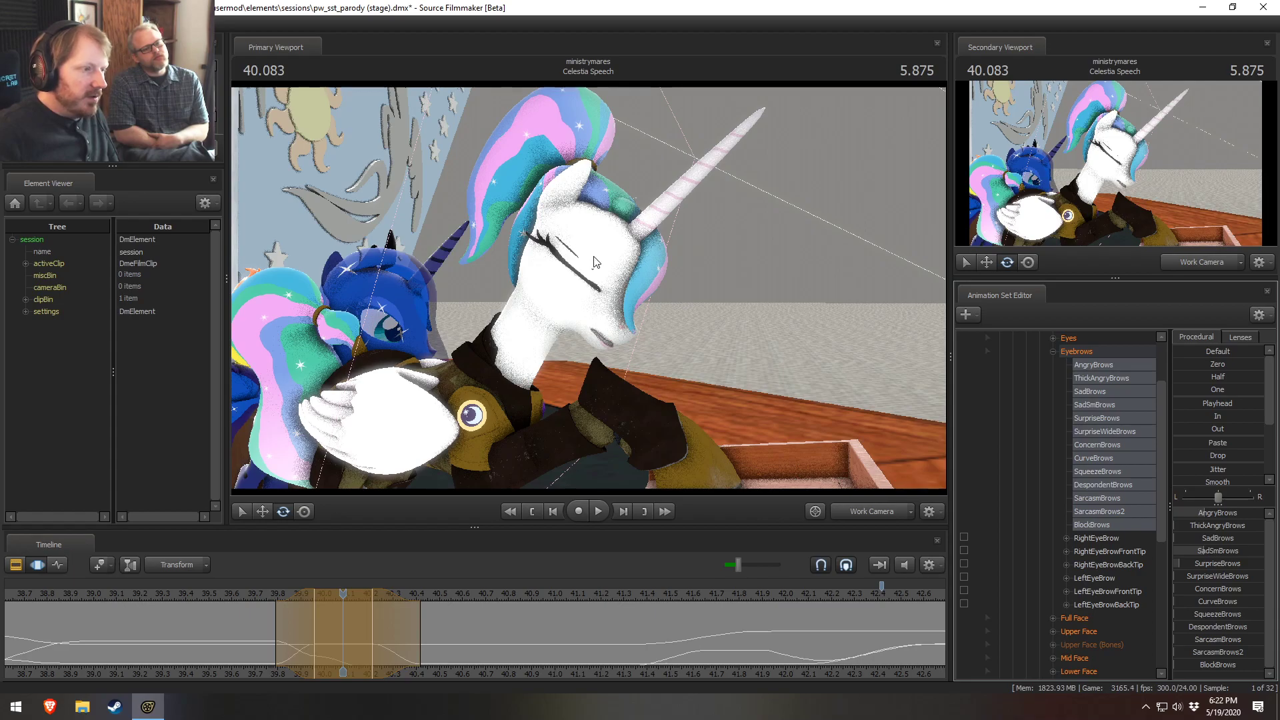
pyautogui.moveTo(626, 301); pyautogui.dragTo(589, 292)
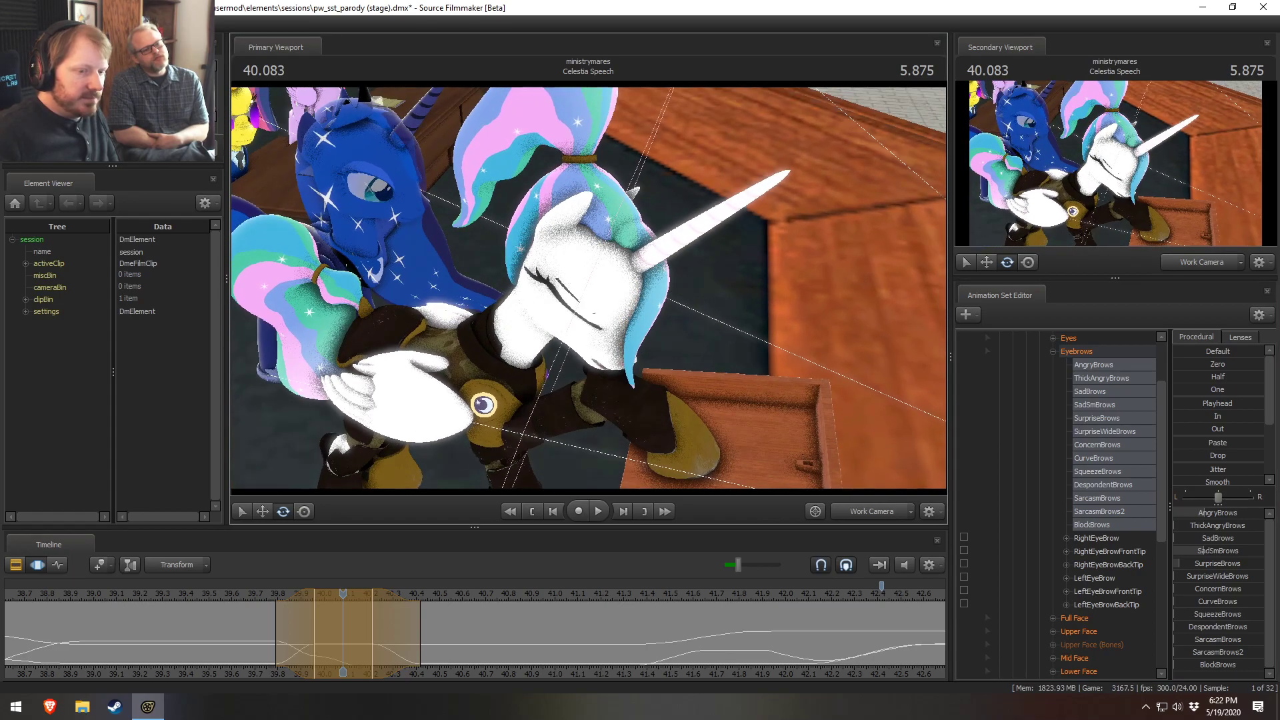
# Step: Replay the blink, undo the last brow slider change, and readjust SurpriseBrows at 40.041
pyautogui.click(242, 592)
pyautogui.press('space')
pyautogui.press('space')
pyautogui.moveTo(244, 590); pyautogui.dragTo(333, 603)
pyautogui.keyDown('alt'); pyautogui.moveTo(696, 380); pyautogui.dragTo(740, 357); pyautogui.keyUp('alt')
pyautogui.hotkey('ctrl', 'z')
pyautogui.moveTo(1220, 565)
pyautogui.mouseDown()
pyautogui.moveTo(1201, 565)
pyautogui.moveTo(1211, 551)
pyautogui.mouseUp()
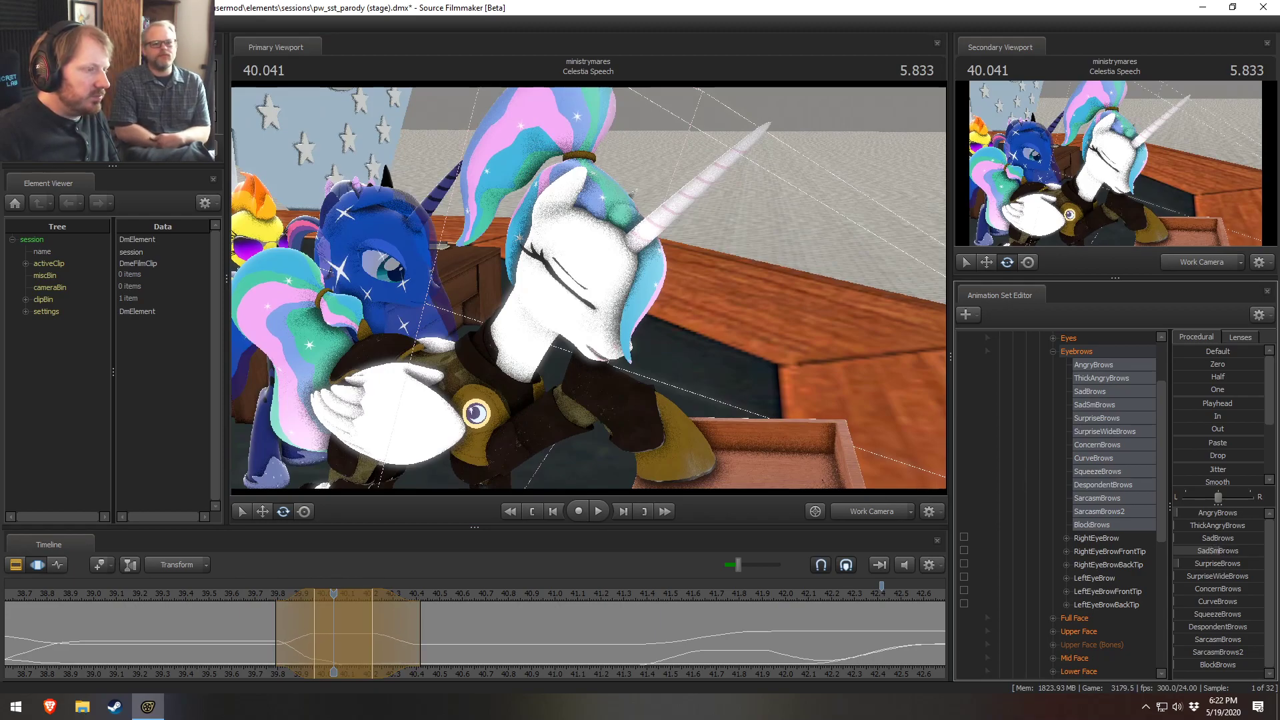
# Step: Play the shot around the blink and scrub forward to 39.916 to check the brows as the eyes close
pyautogui.press('space')
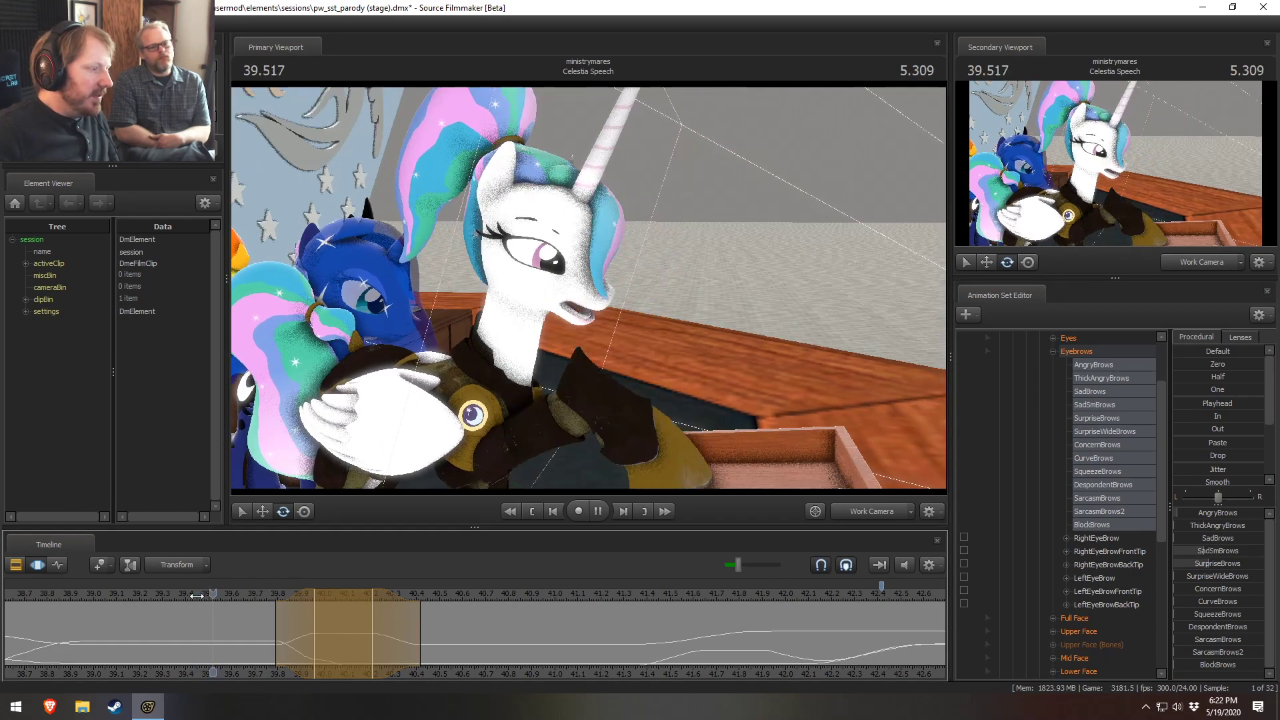
pyautogui.press('space')
pyautogui.moveTo(198, 594); pyautogui.dragTo(307, 625)
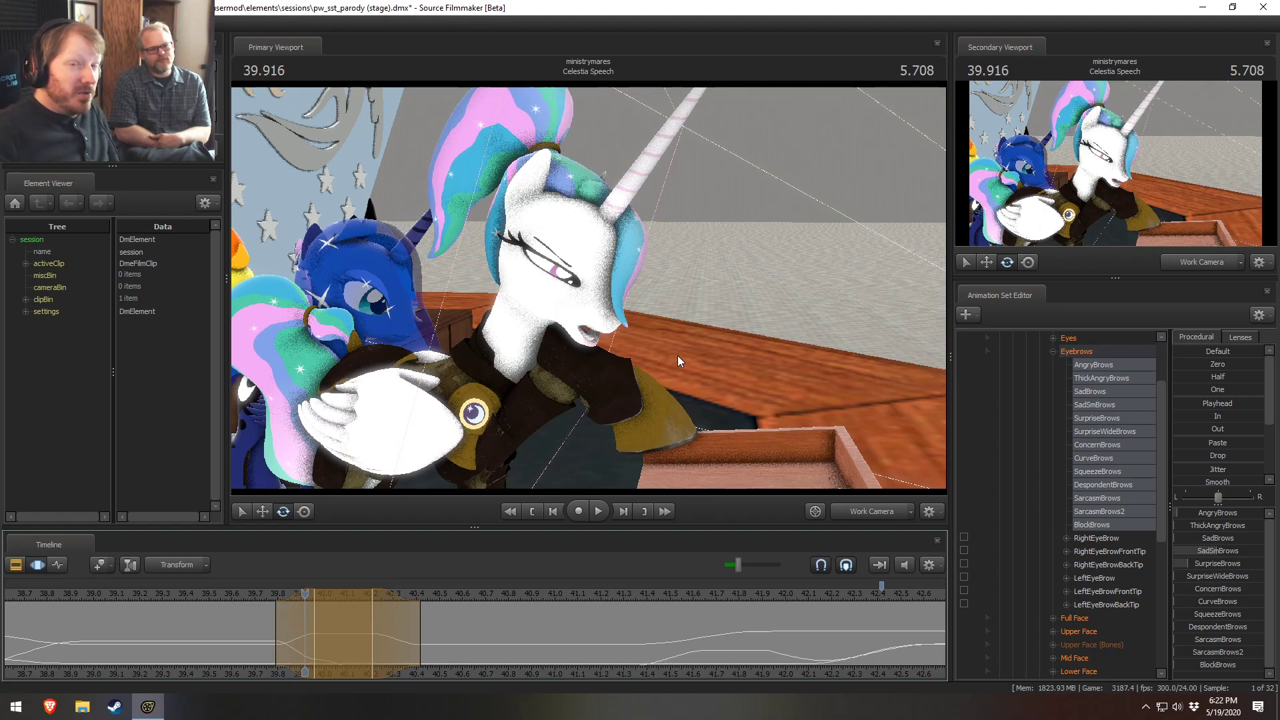
# Step: Set the time selection's falloff to span about 39.83 to 40.37 and switch the manipulation mode to Overwrite
pyautogui.scroll(2, 245, 610)
pyautogui.moveTo(245, 609)
pyautogui.mouseDown()
pyautogui.moveTo(329, 620)
pyautogui.moveTo(269, 634)
pyautogui.moveTo(292, 639)
pyautogui.moveTo(466, 650)
pyautogui.moveTo(440, 656)
pyautogui.mouseUp()
pyautogui.scroll(1, 286, 637)
pyautogui.scroll(1, 286, 636)
pyautogui.press('F2')
pyautogui.press('F3')
pyautogui.moveTo(315, 628); pyautogui.dragTo(264, 634)
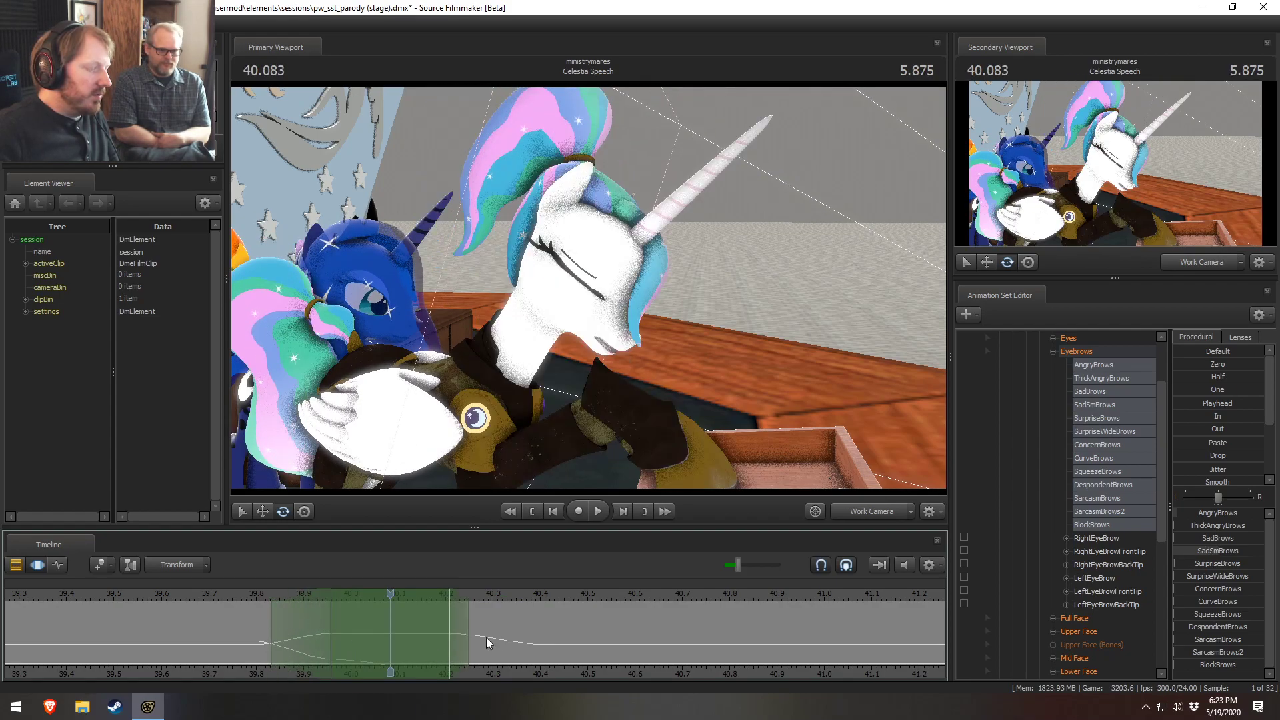
pyautogui.moveTo(480, 639); pyautogui.dragTo(541, 640)
pyautogui.click(177, 564)
pyautogui.click(172, 596)
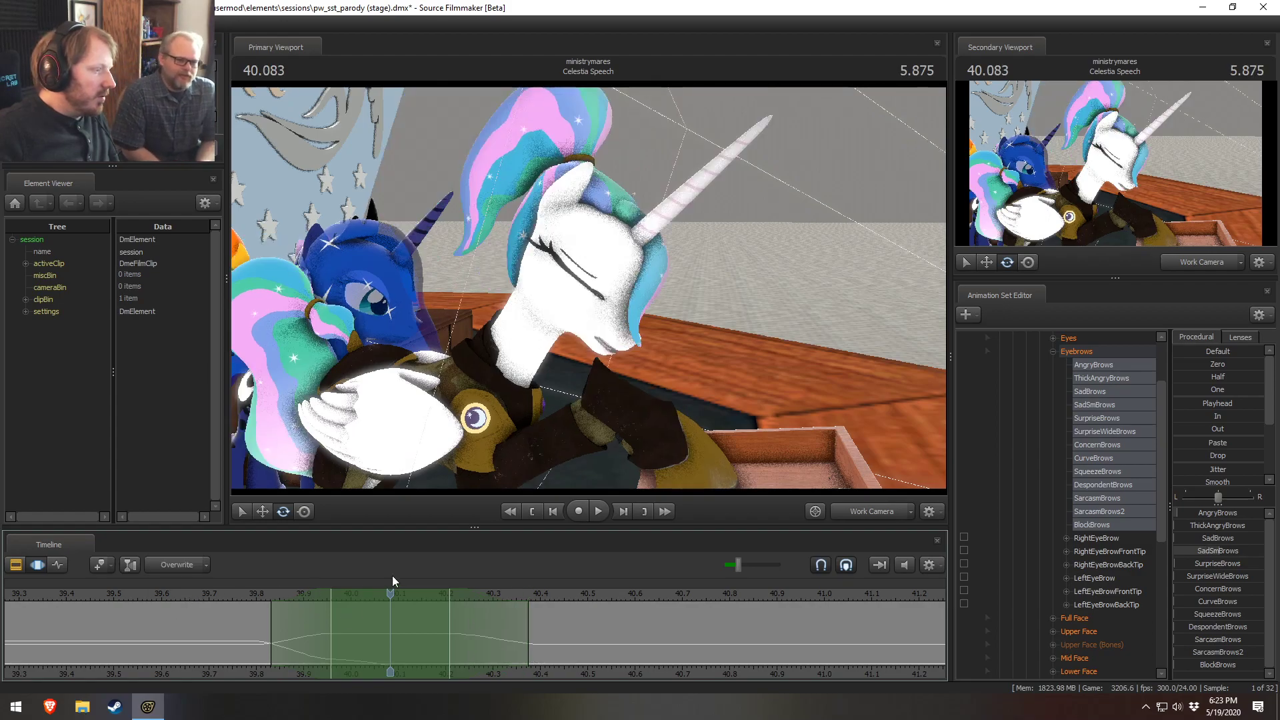
# Step: Select the RightEyeBrow bone and adjust it toward the closed right eyelid at 40.083
pyautogui.press('w')
pyautogui.moveTo(588, 287); pyautogui.dragTo(600, 295)
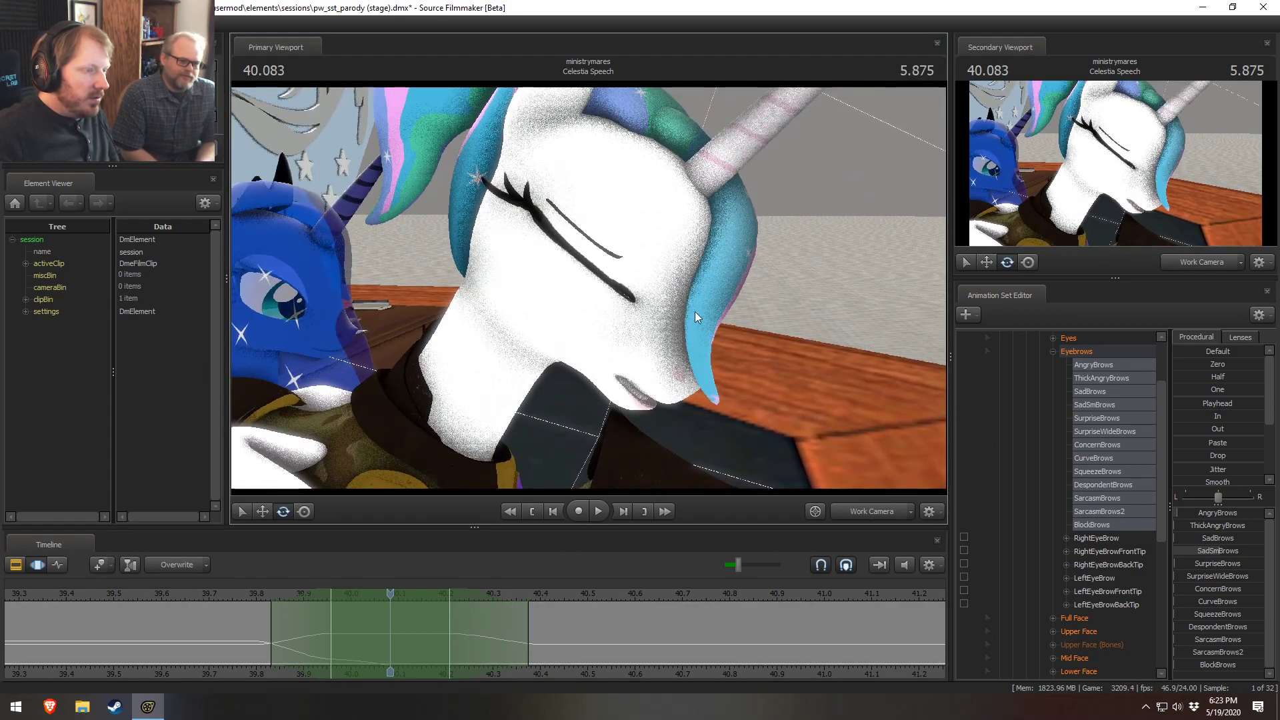
pyautogui.click(1081, 526)
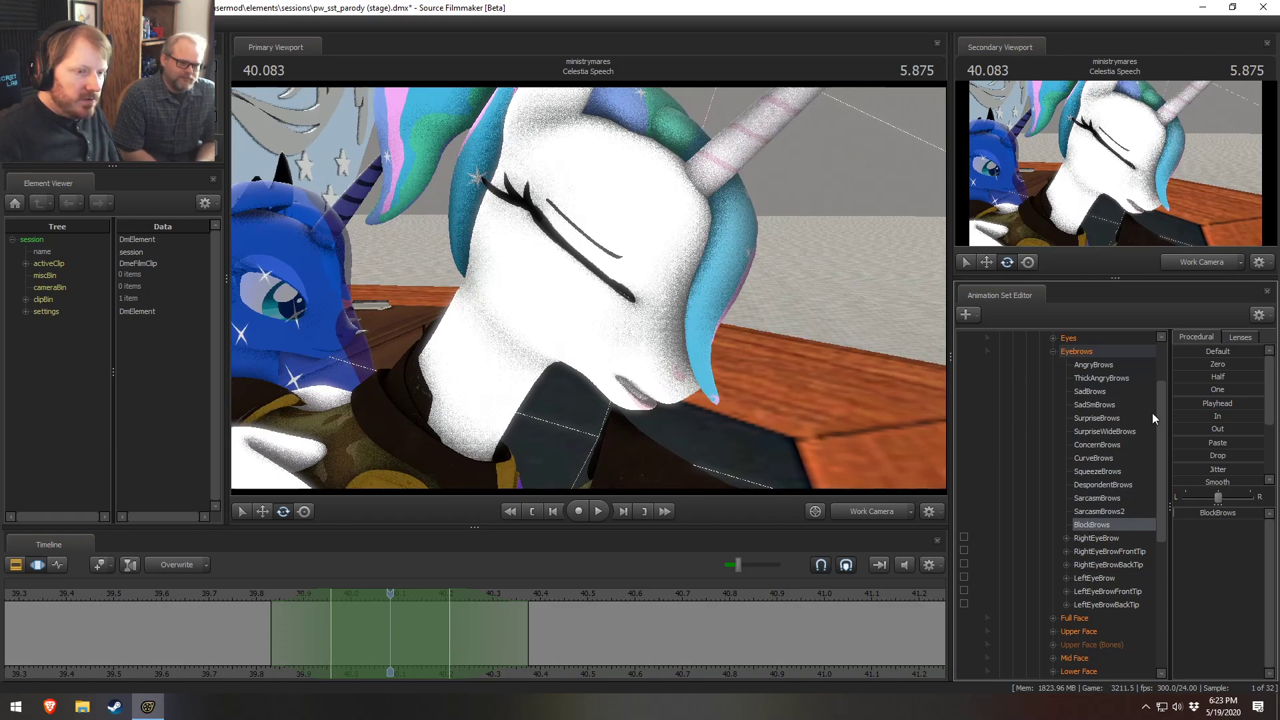
pyautogui.click(1097, 538)
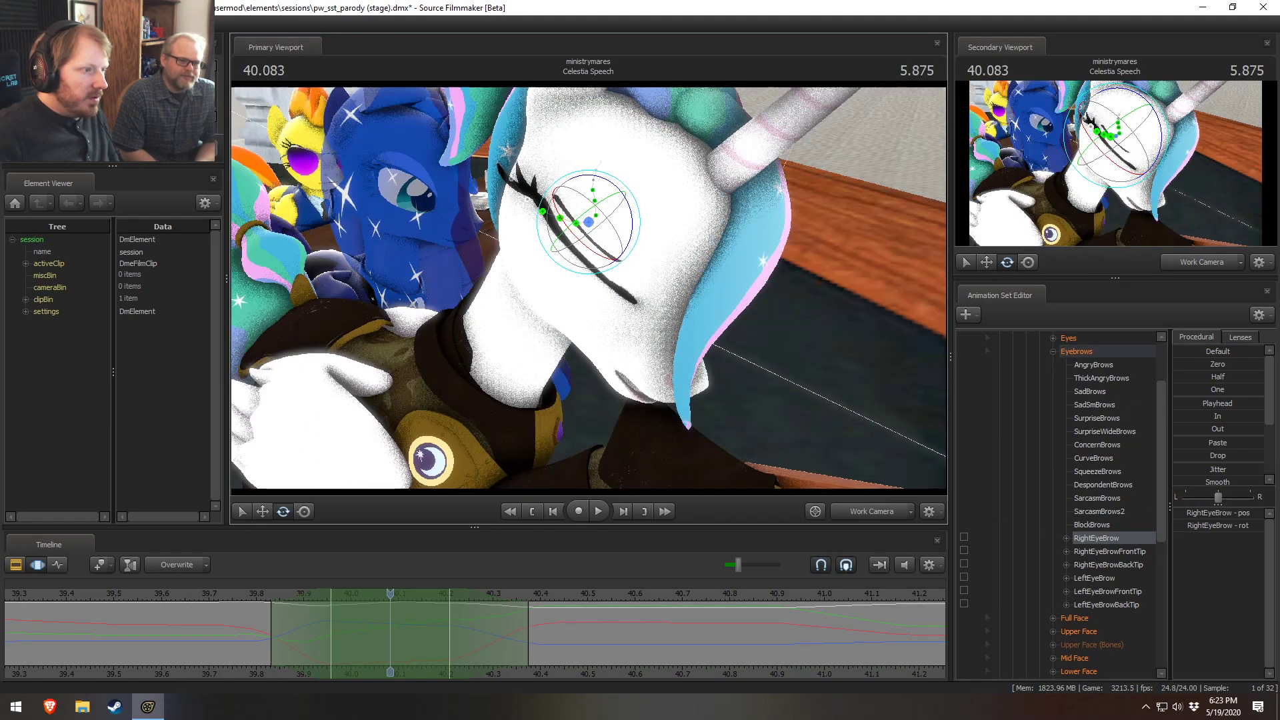
pyautogui.keyDown('alt'); pyautogui.moveTo(589, 288); pyautogui.dragTo(588, 347); pyautogui.keyUp('alt')
pyautogui.moveTo(669, 313); pyautogui.dragTo(672, 300)
pyautogui.keyDown('alt'); pyautogui.moveTo(590, 291); pyautogui.dragTo(593, 290, button='right'); pyautogui.keyUp('alt')
pyautogui.keyDown('alt'); pyautogui.moveTo(593, 290); pyautogui.dragTo(567, 293); pyautogui.keyUp('alt')
pyautogui.press('w')
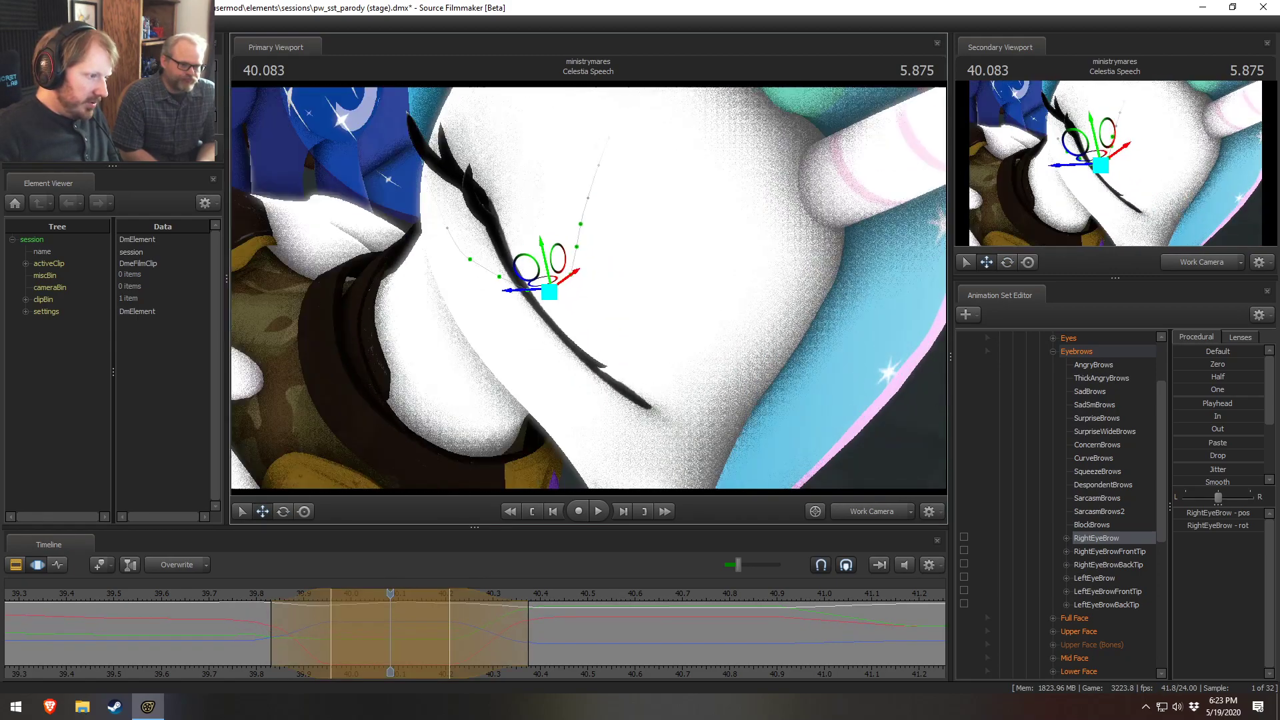
# Step: Check the RightEyeBrow from several angles and refine its position along the closed lash line
pyautogui.press('e')
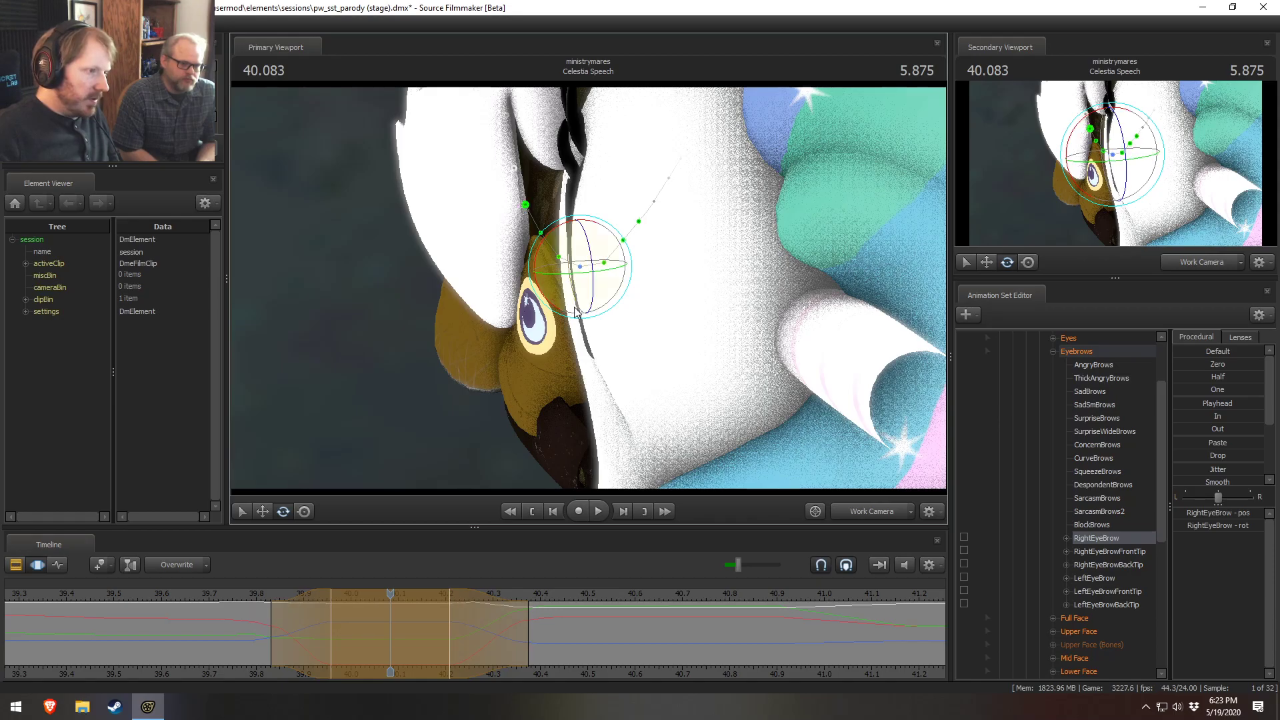
pyautogui.keyDown('alt'); pyautogui.moveTo(581, 310); pyautogui.dragTo(549, 312); pyautogui.keyUp('alt')
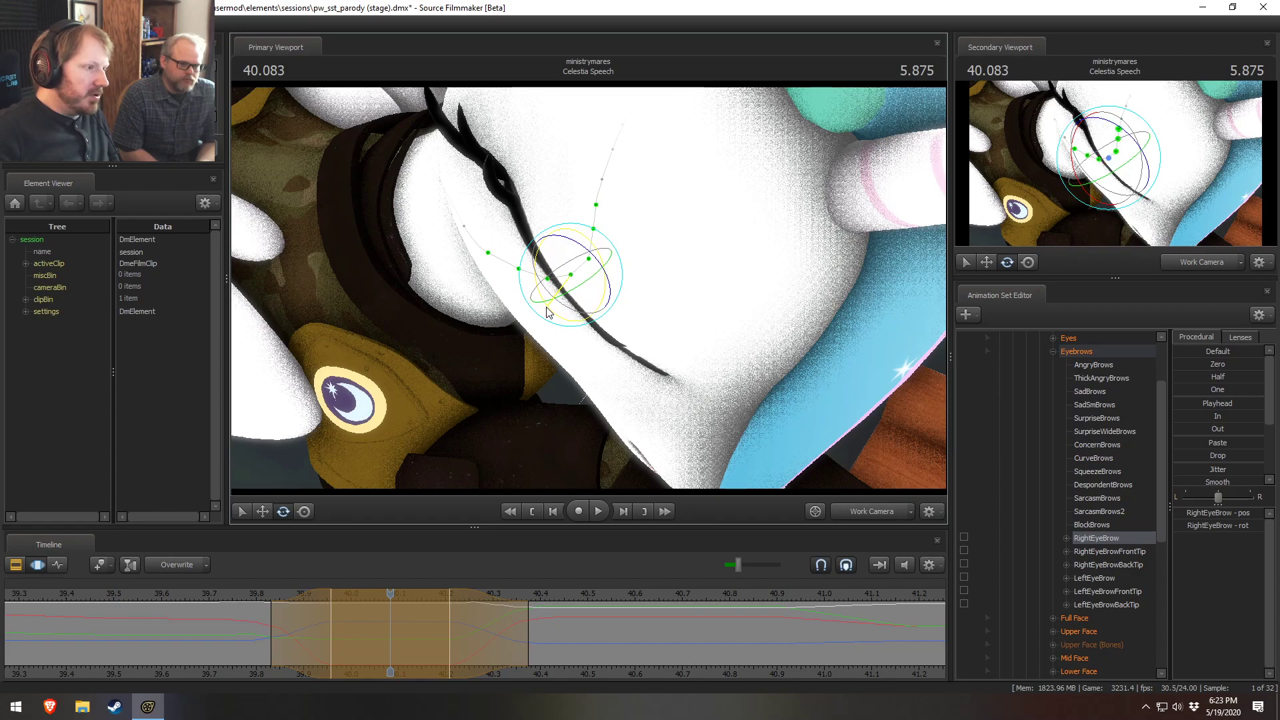
pyautogui.keyDown('alt'); pyautogui.moveTo(551, 311); pyautogui.dragTo(604, 325); pyautogui.keyUp('alt')
pyautogui.press('w')
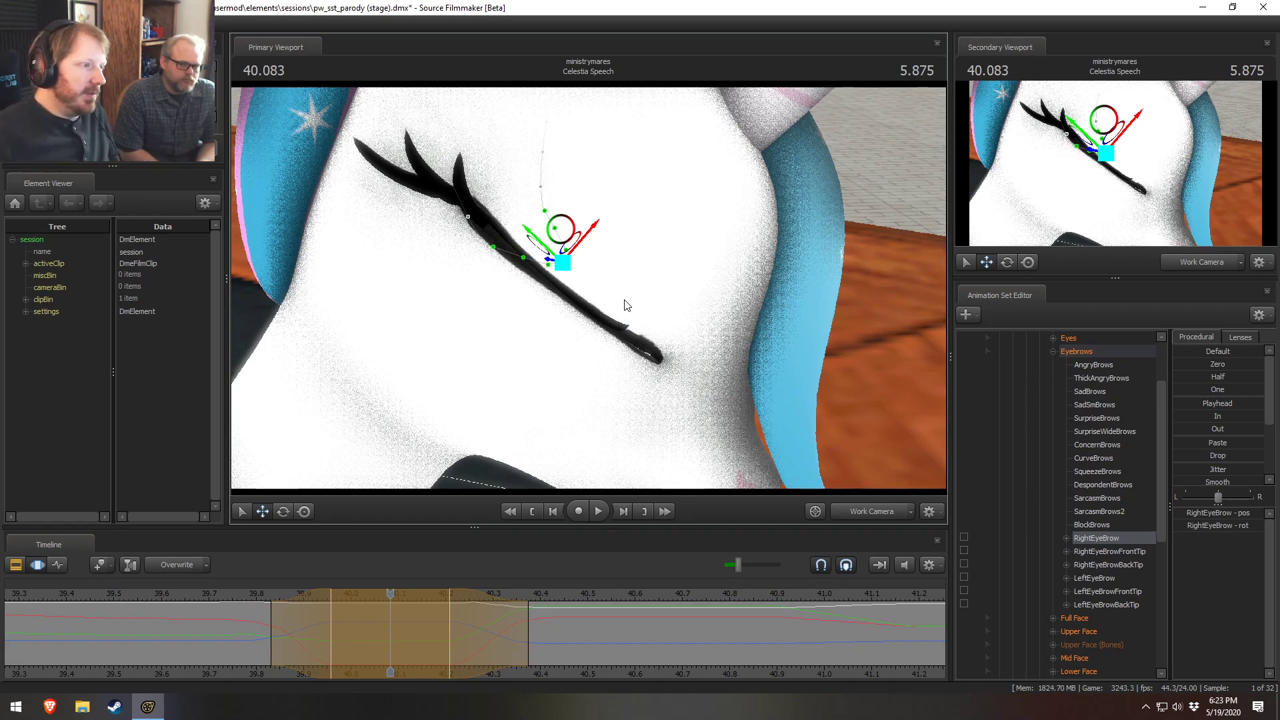
pyautogui.moveTo(594, 257); pyautogui.dragTo(644, 255)
pyautogui.keyDown('alt'); pyautogui.moveTo(591, 323); pyautogui.dragTo(589, 294); pyautogui.keyUp('alt')
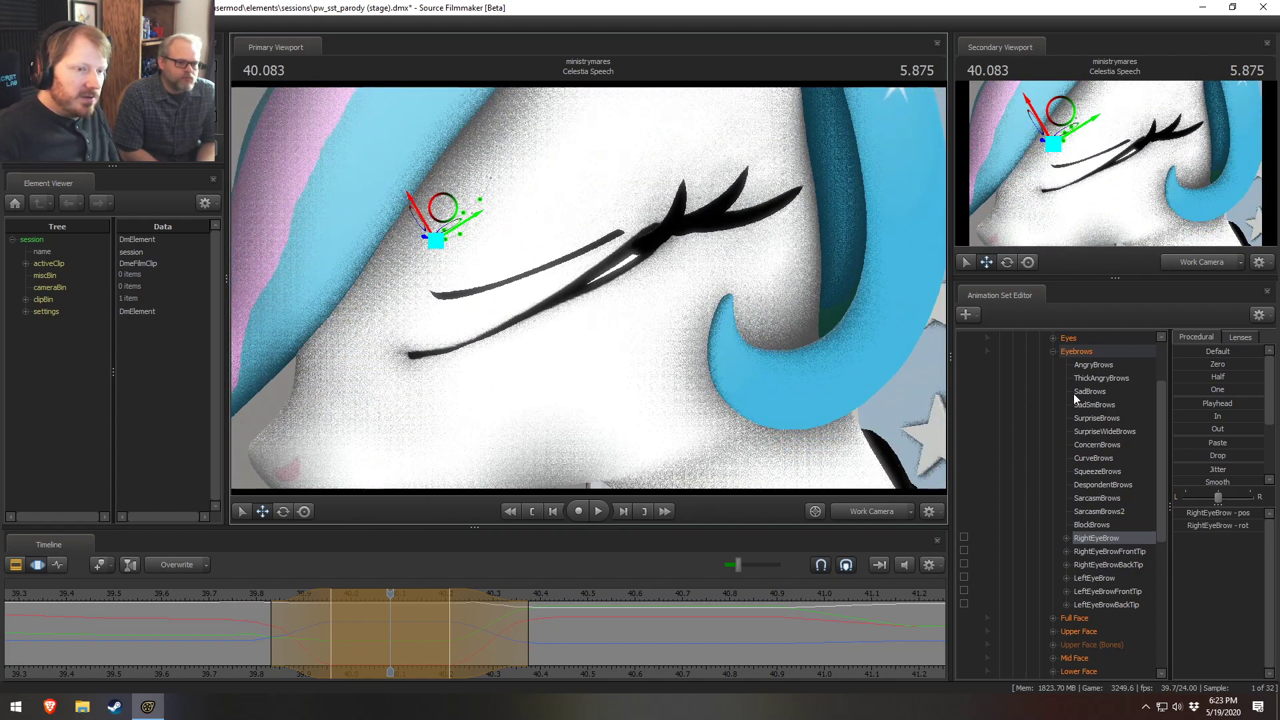
# Step: Lower the LeftEyeBrow bone and rotate it toward the closed left lash line at 40.083
pyautogui.click(1193, 262)
pyautogui.click(1194, 262)
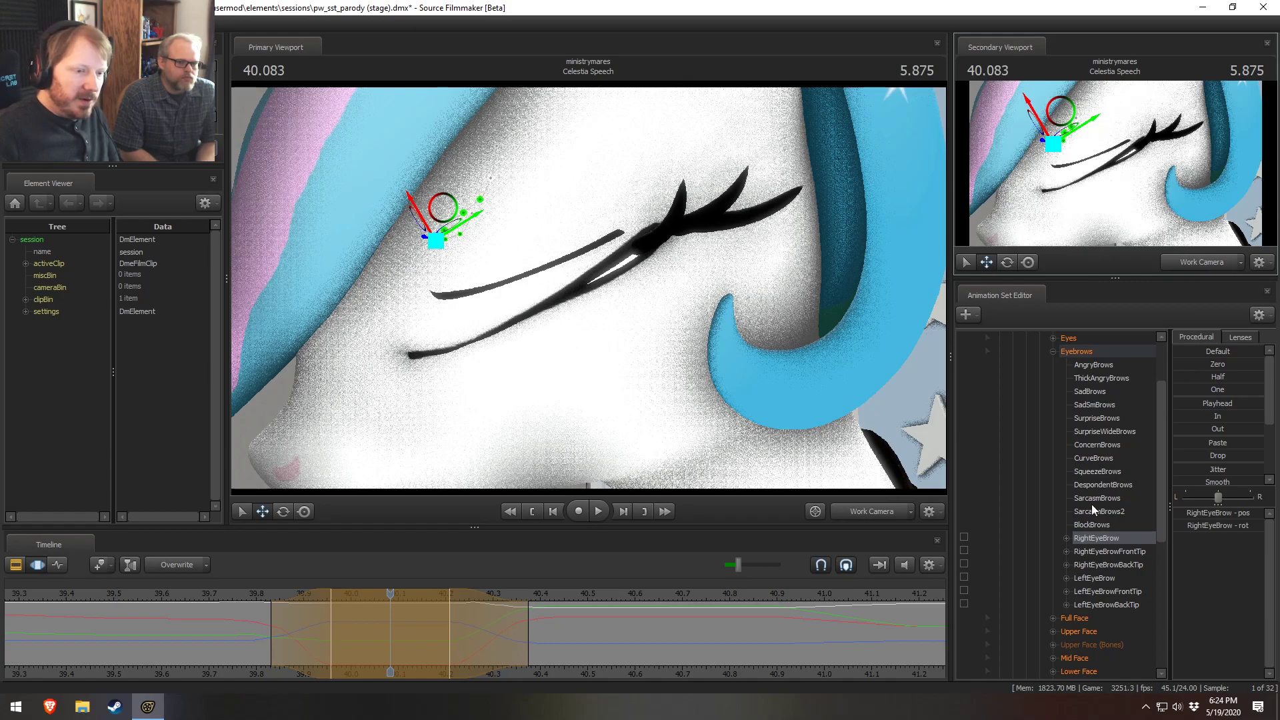
pyautogui.click(1084, 575)
pyautogui.keyDown('alt'); pyautogui.moveTo(557, 338); pyautogui.dragTo(589, 262); pyautogui.keyUp('alt')
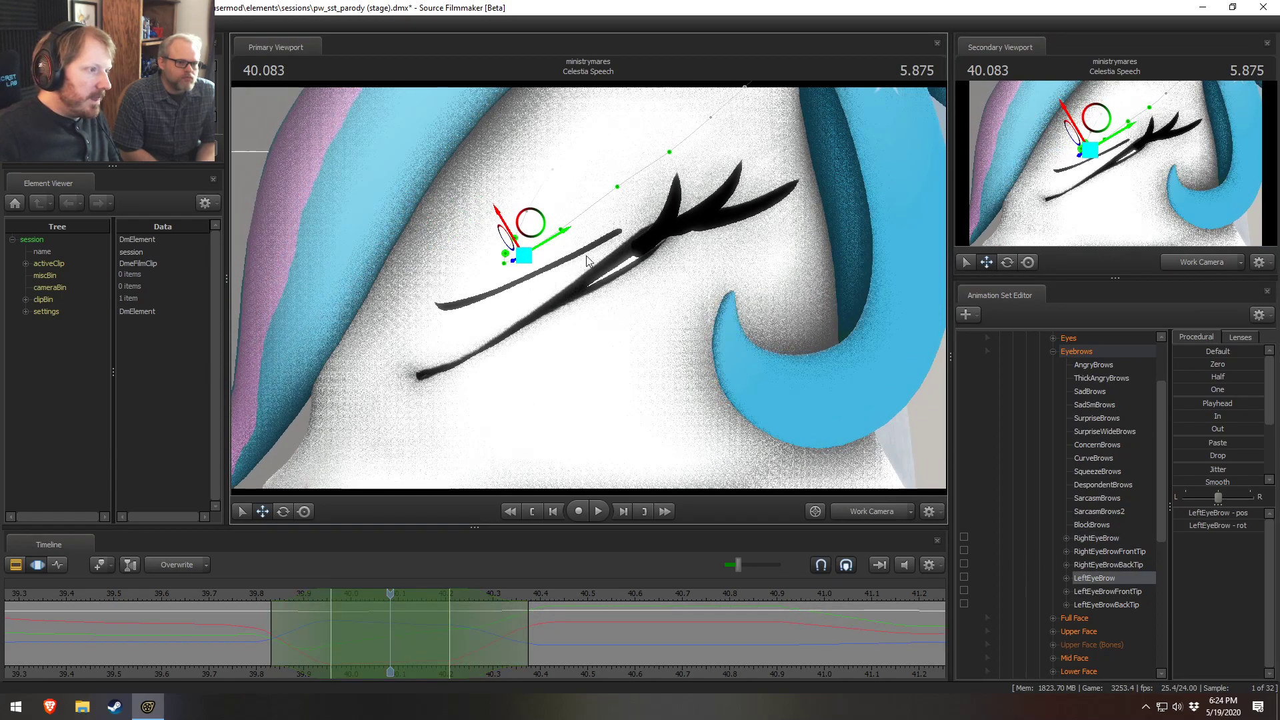
pyautogui.moveTo(501, 219); pyautogui.dragTo(510, 243)
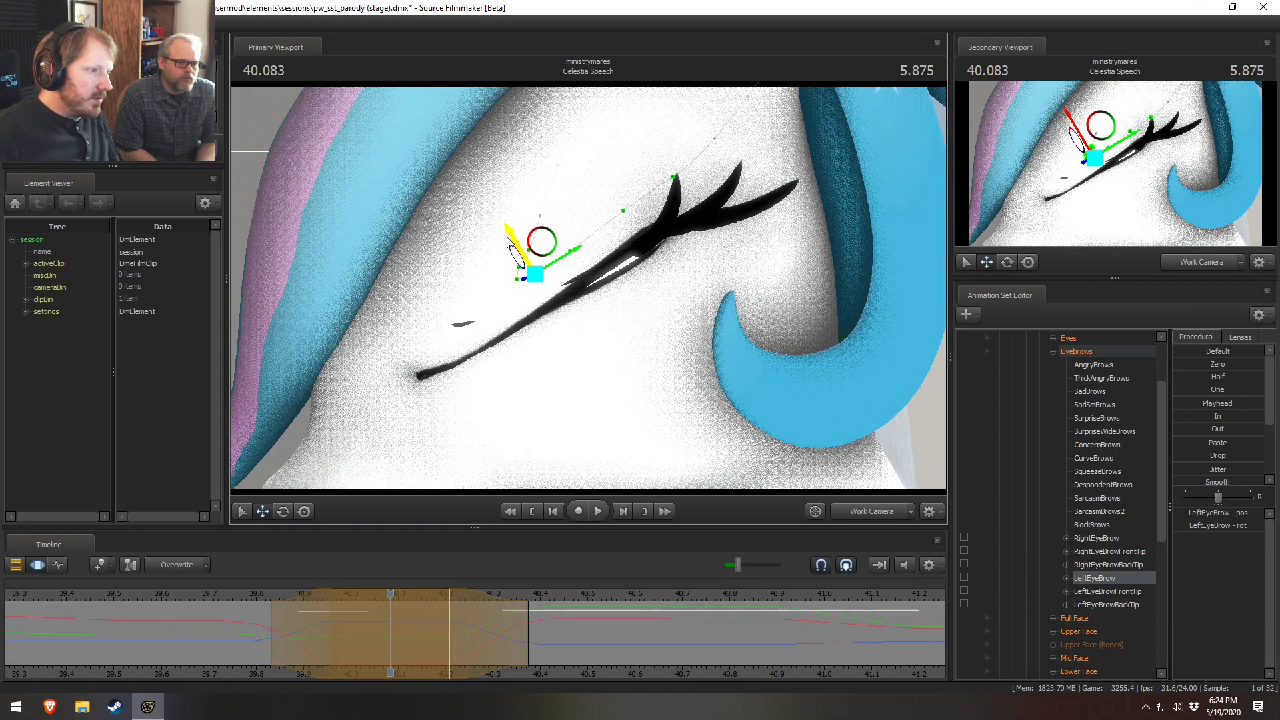
pyautogui.press('e')
pyautogui.moveTo(560, 238); pyautogui.dragTo(555, 230)
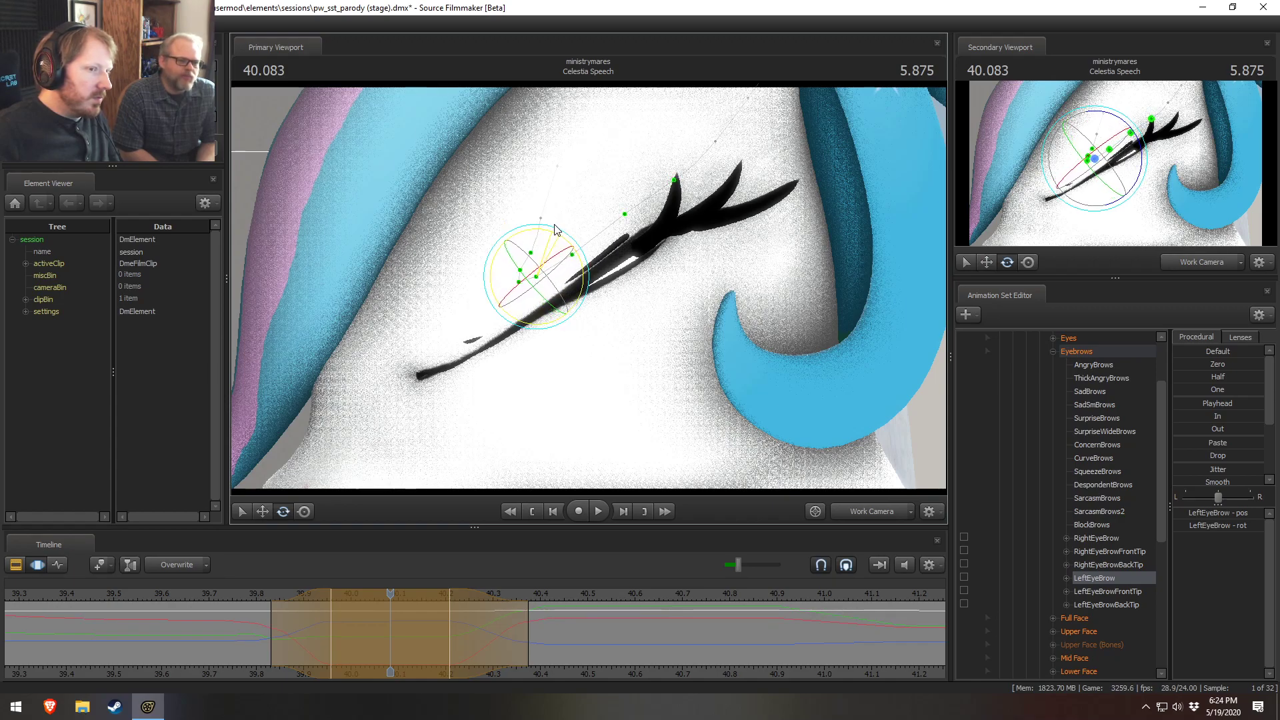
pyautogui.press('w')
pyautogui.moveTo(522, 242); pyautogui.dragTo(588, 292)
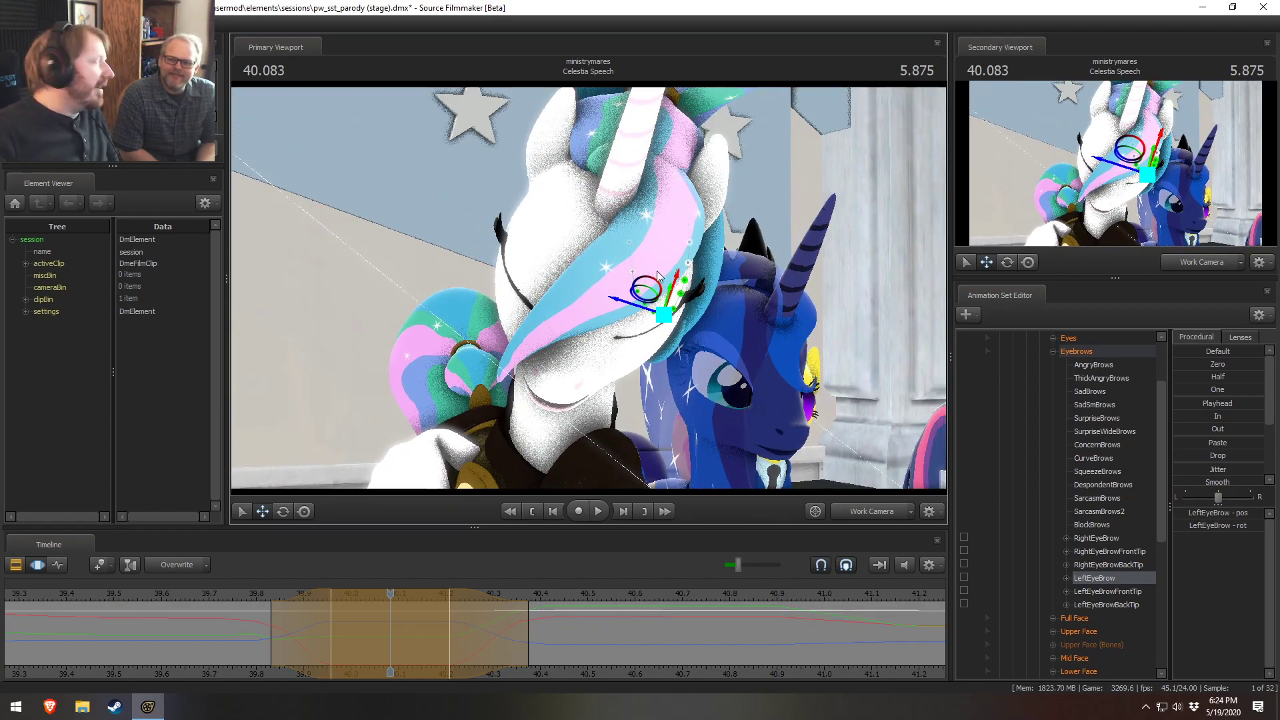
# Step: Replay the blink from about 39.65 with both brows in view, checking how they move with the eyelids
pyautogui.keyDown('alt'); pyautogui.moveTo(643, 293); pyautogui.dragTo(534, 378); pyautogui.keyUp('alt')
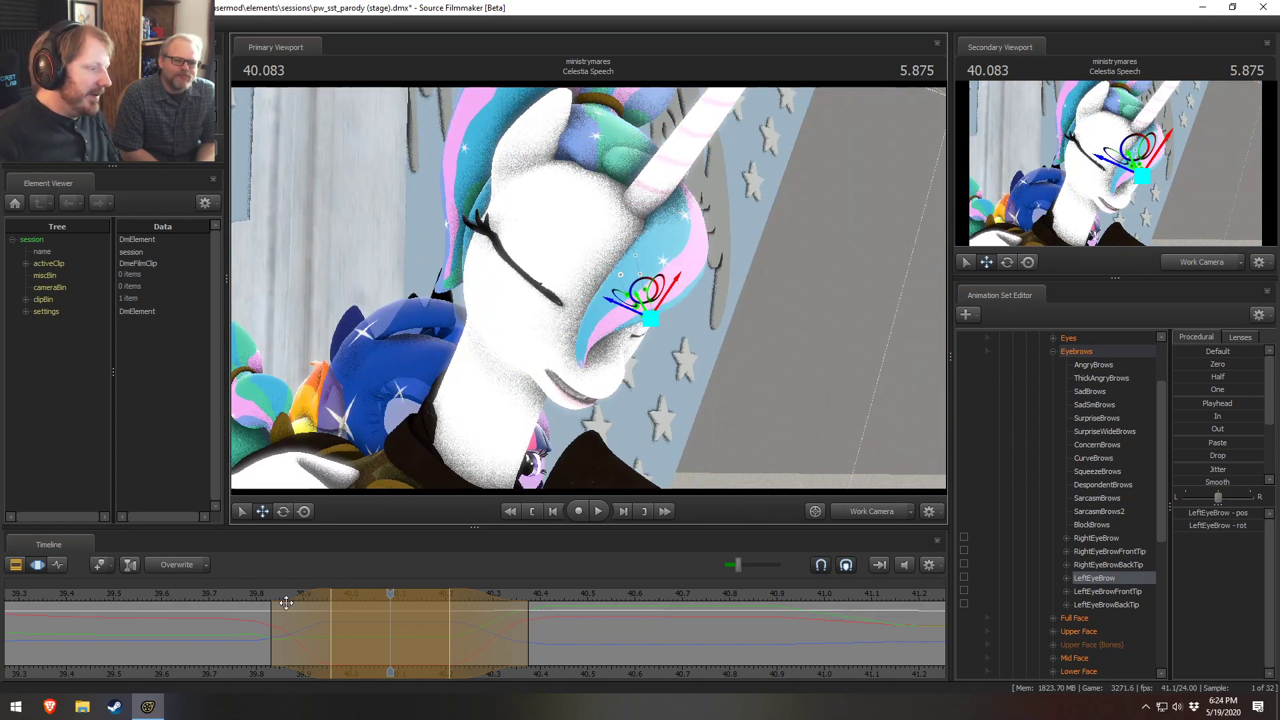
pyautogui.click(251, 599)
pyautogui.press('shift')
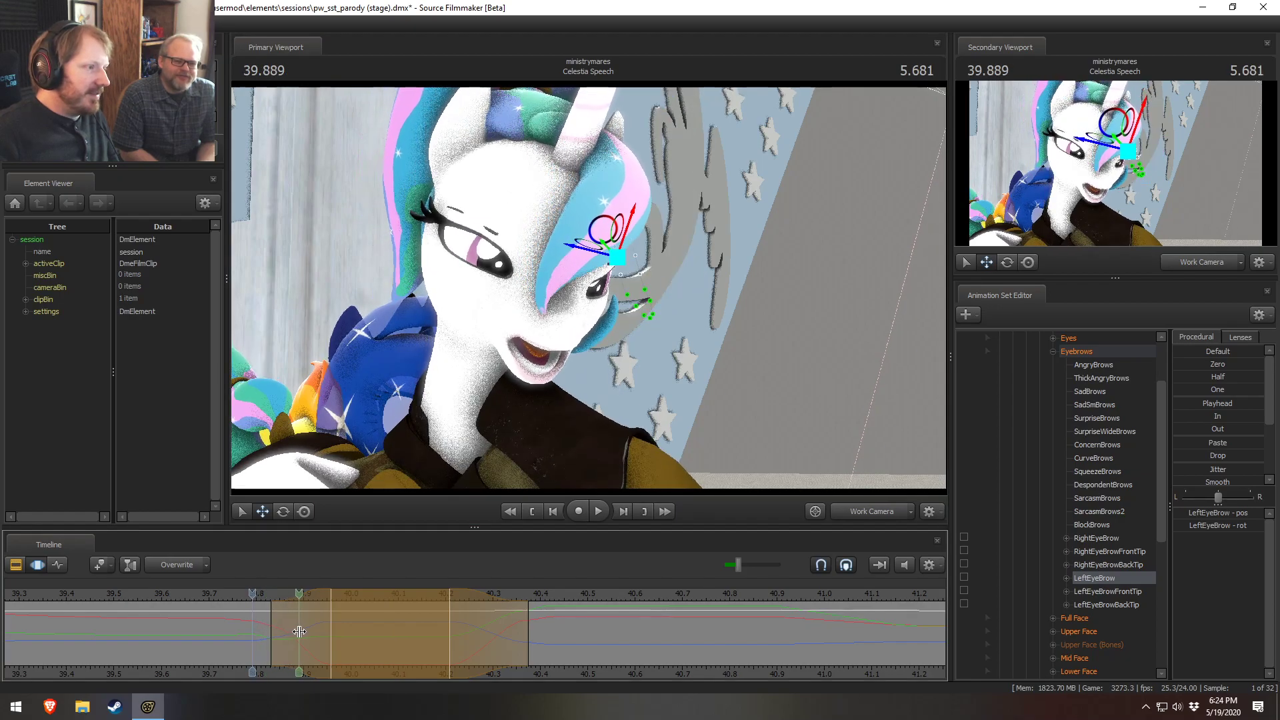
pyautogui.moveTo(467, 640)
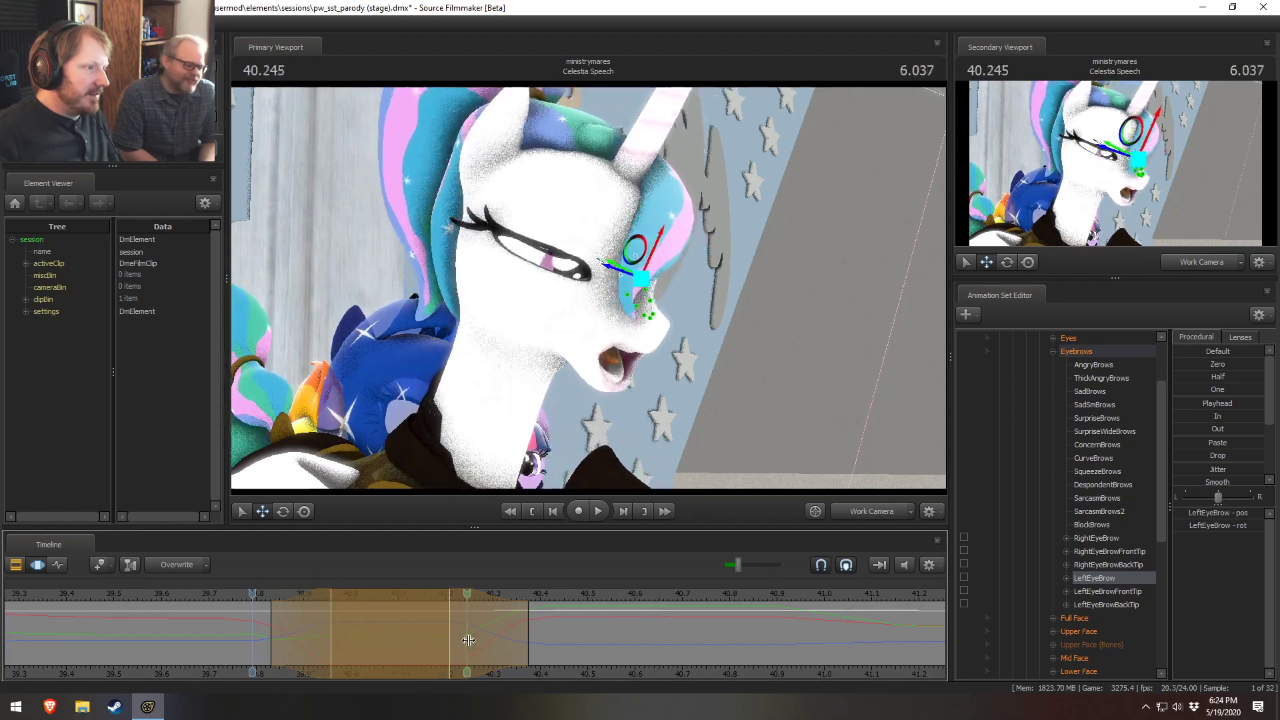
pyautogui.click(188, 595)
pyautogui.press('space')
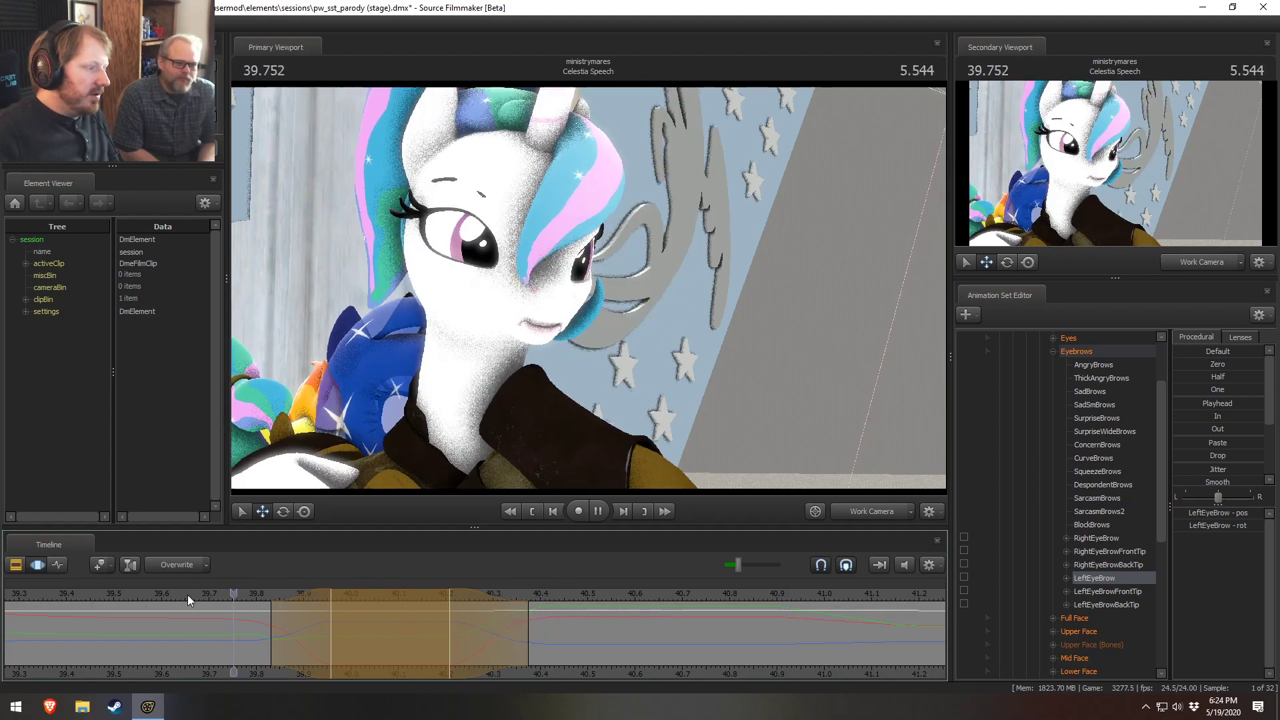
pyautogui.press('space')
pyautogui.click(194, 593)
pyautogui.press('space')
pyautogui.press('space')
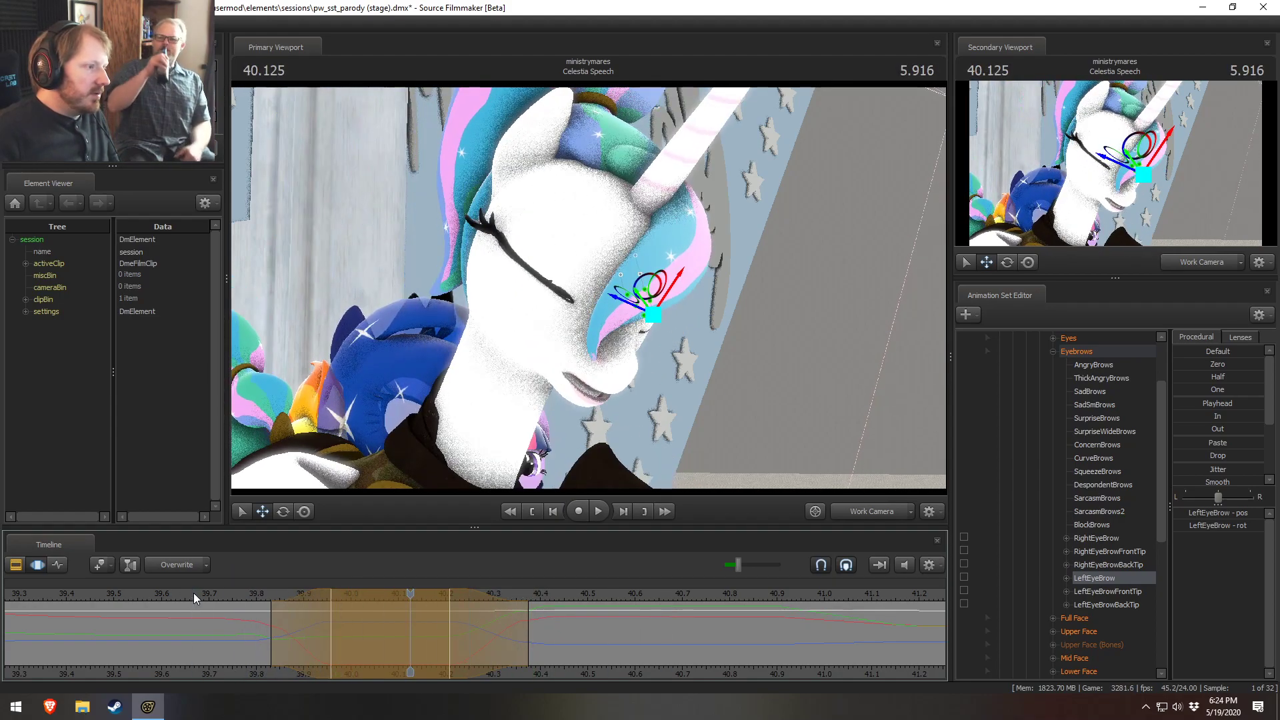
pyautogui.press('space')
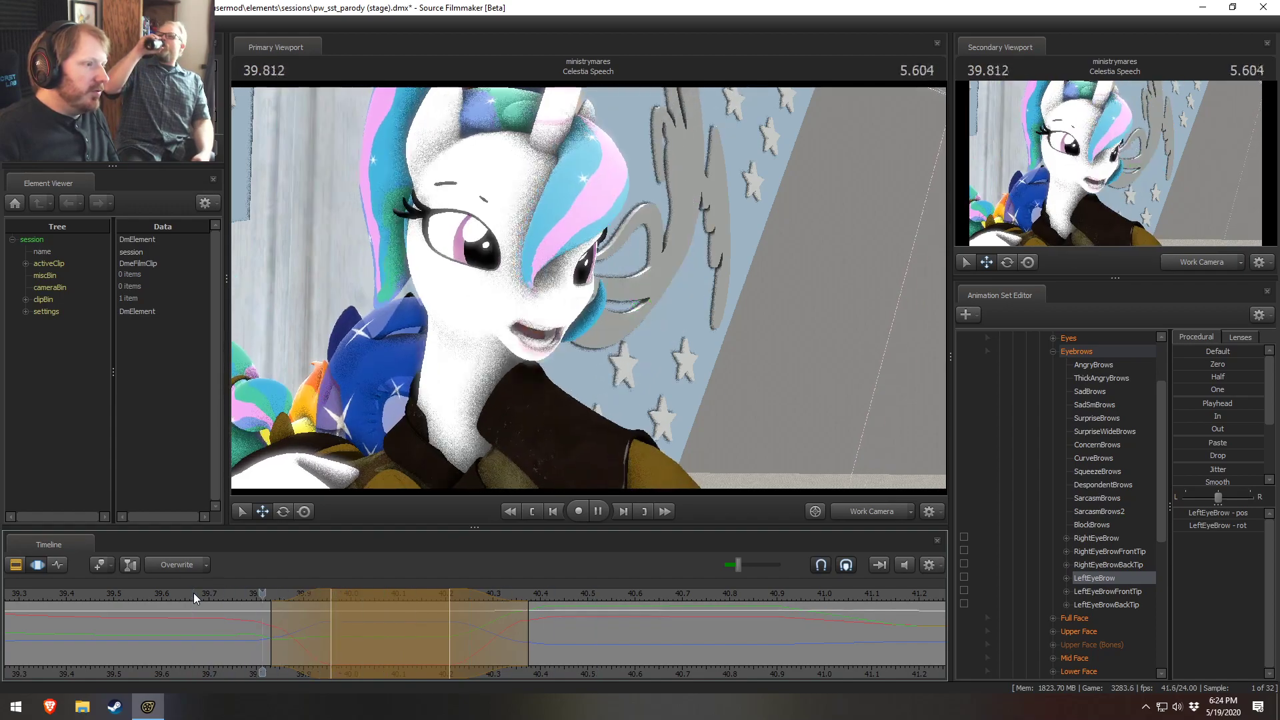
pyautogui.press('space')
# Step: Replay the blink with a longer lead-in from about 39.55
pyautogui.scroll(-3, 196, 594)
pyautogui.moveTo(266, 594); pyautogui.dragTo(395, 588)
pyautogui.press('space')
pyautogui.press('space')
pyautogui.press('space')
pyautogui.press('space')
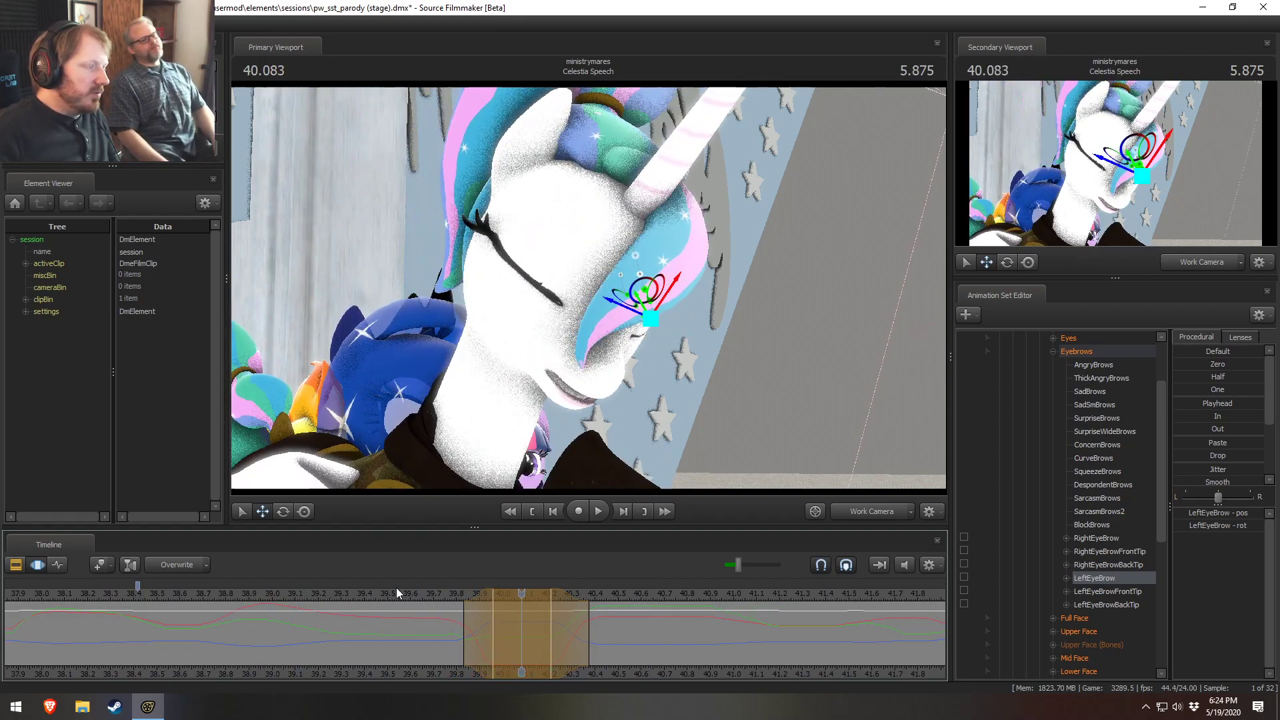
# Step: Undo the LeftEyeBrow changes and replay the lead-in to the blink
pyautogui.press('space')
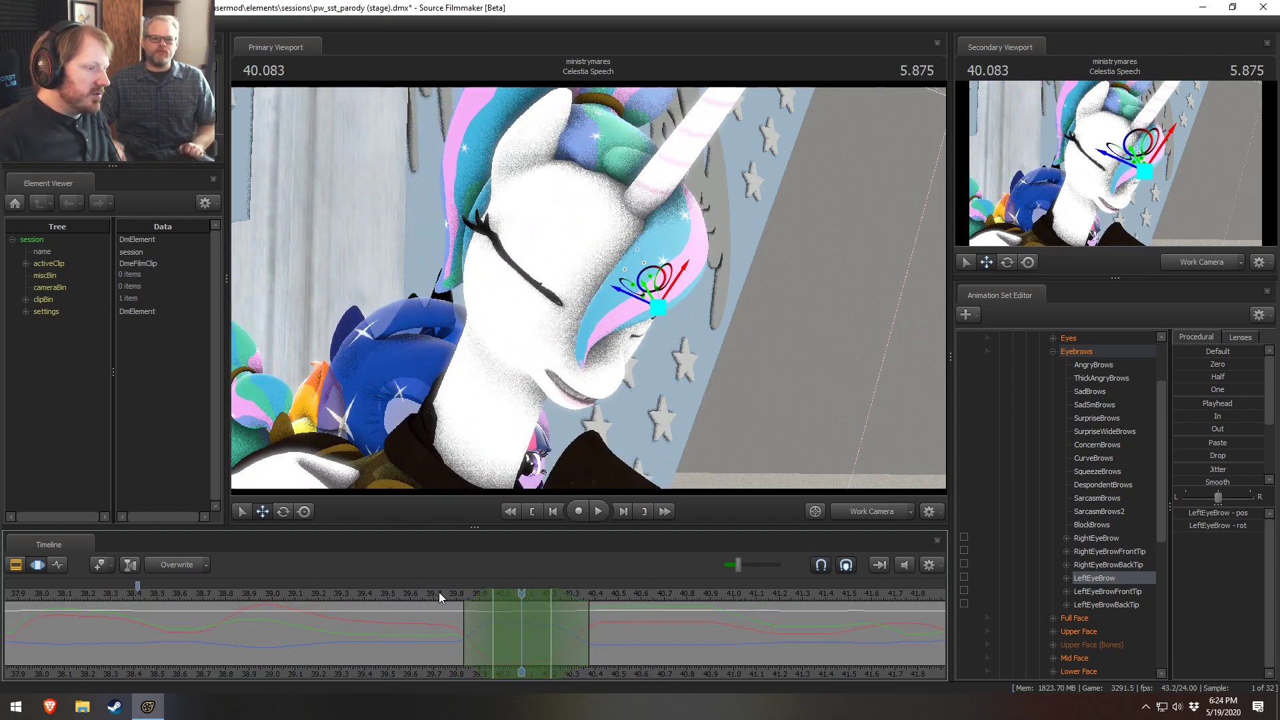
pyautogui.press('space')
pyautogui.press('Left')
pyautogui.press('Left')
pyautogui.press('Left')
pyautogui.press('Left')
pyautogui.press('Left')
pyautogui.press('Left')
pyautogui.press('Left')
pyautogui.press('Left')
pyautogui.press('Left')
pyautogui.press('Left')
pyautogui.press('Left')
pyautogui.press('Left')
pyautogui.press('Left')
pyautogui.press('Left')
pyautogui.press('Left')
pyautogui.press('Left')
pyautogui.press('Left')
pyautogui.press('Left')
pyautogui.press('Left')
pyautogui.press('Left')
pyautogui.press('space')
pyautogui.press('space')
# Step: At 40.000, move the RightEyeBrow bone outward from the face and rotate it to follow the closed lash line
pyautogui.moveTo(472, 608); pyautogui.dragTo(507, 604)
pyautogui.keyDown('alt'); pyautogui.moveTo(633, 438); pyautogui.dragTo(700, 439); pyautogui.keyUp('alt')
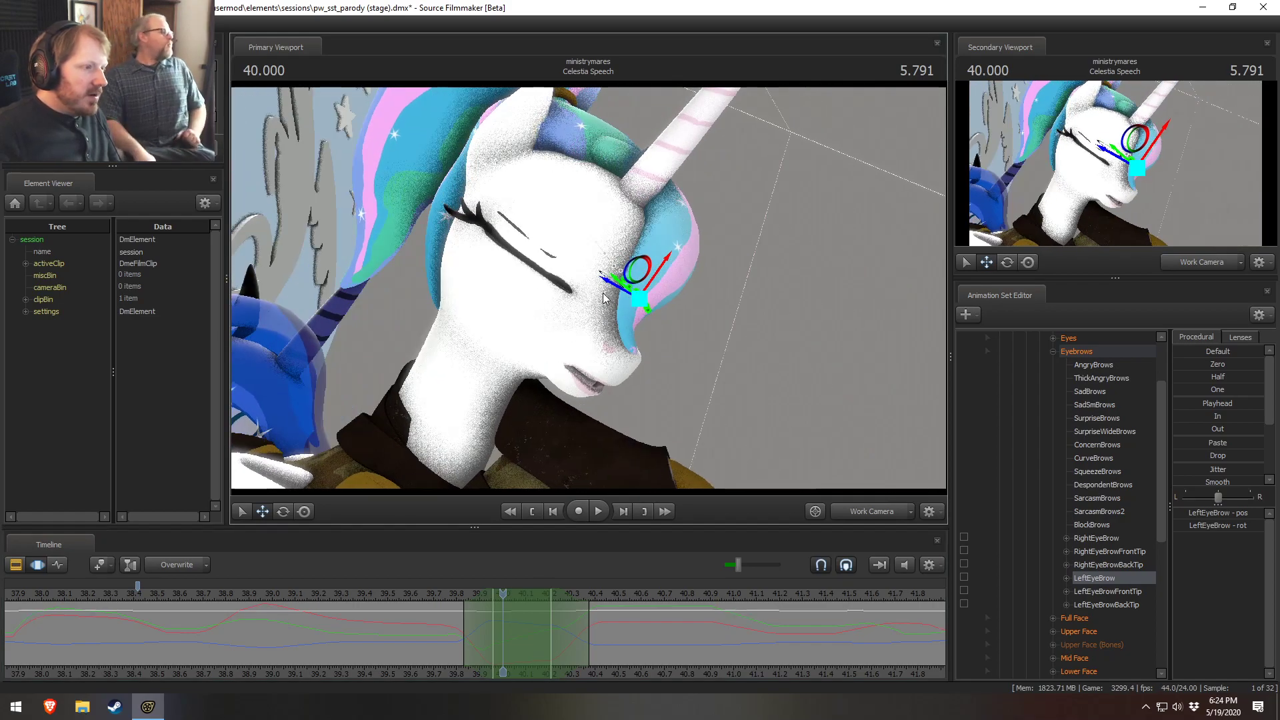
pyautogui.click(1097, 538)
pyautogui.moveTo(589, 304)
pyautogui.mouseDown()
pyautogui.moveTo(574, 297)
pyautogui.moveTo(589, 304)
pyautogui.mouseUp()
pyautogui.moveTo(545, 214); pyautogui.dragTo(583, 305)
pyautogui.keyDown('alt'); pyautogui.moveTo(583, 305); pyautogui.dragTo(599, 236, button='right'); pyautogui.keyUp('alt')
pyautogui.moveTo(524, 229); pyautogui.dragTo(520, 227)
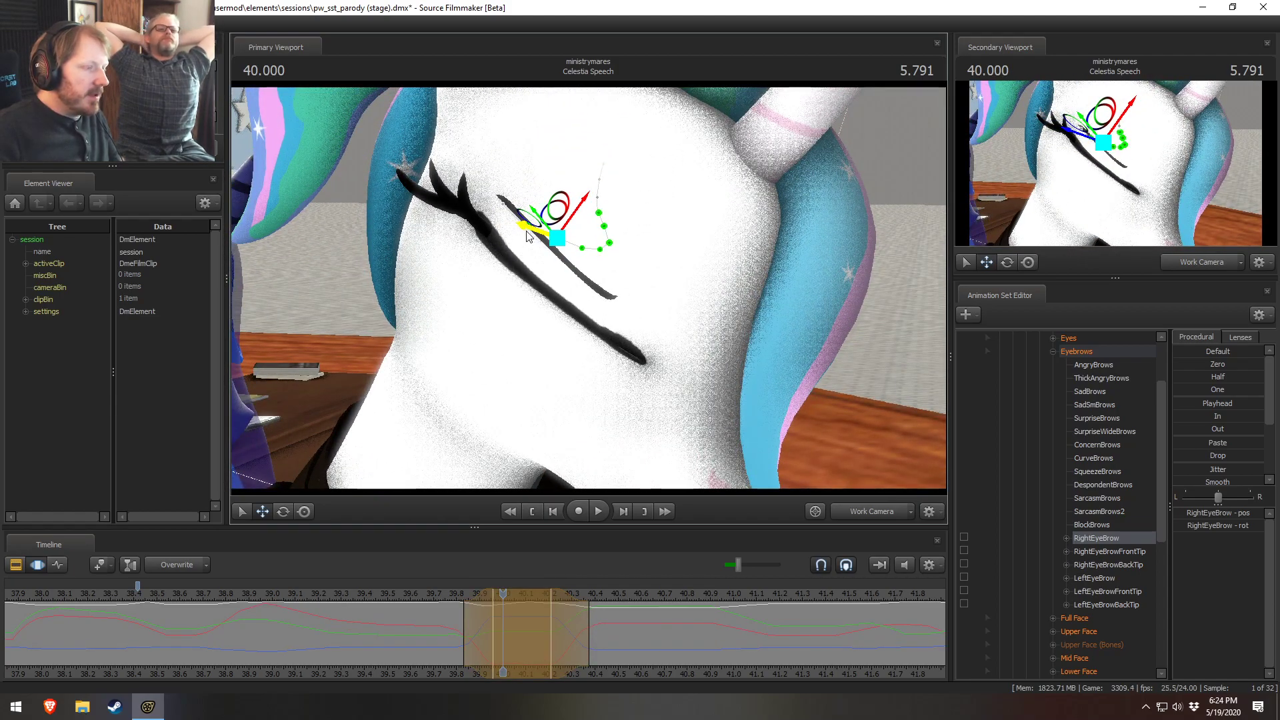
pyautogui.press('e')
pyautogui.moveTo(599, 237); pyautogui.dragTo(574, 261)
pyautogui.press('w')
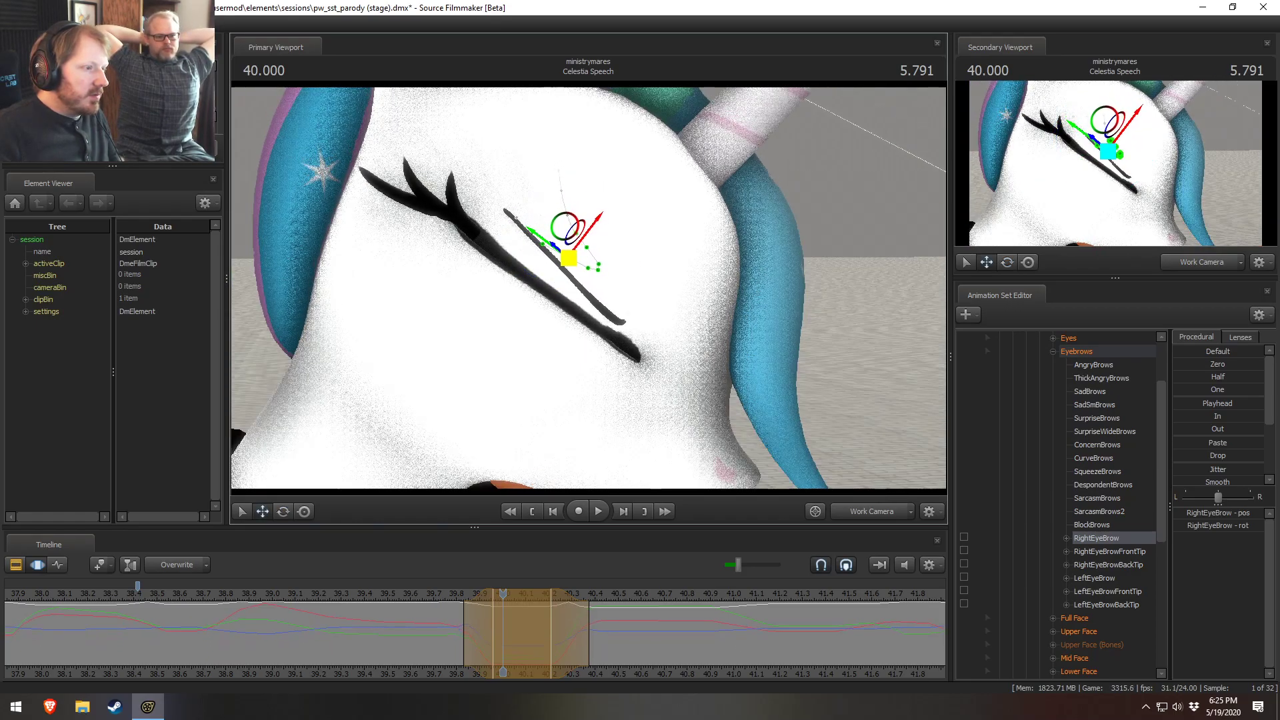
# Step: Extend the end of the right brow's falloff to about 40.4 and replay the blink
pyautogui.click(433, 594)
pyautogui.press('space')
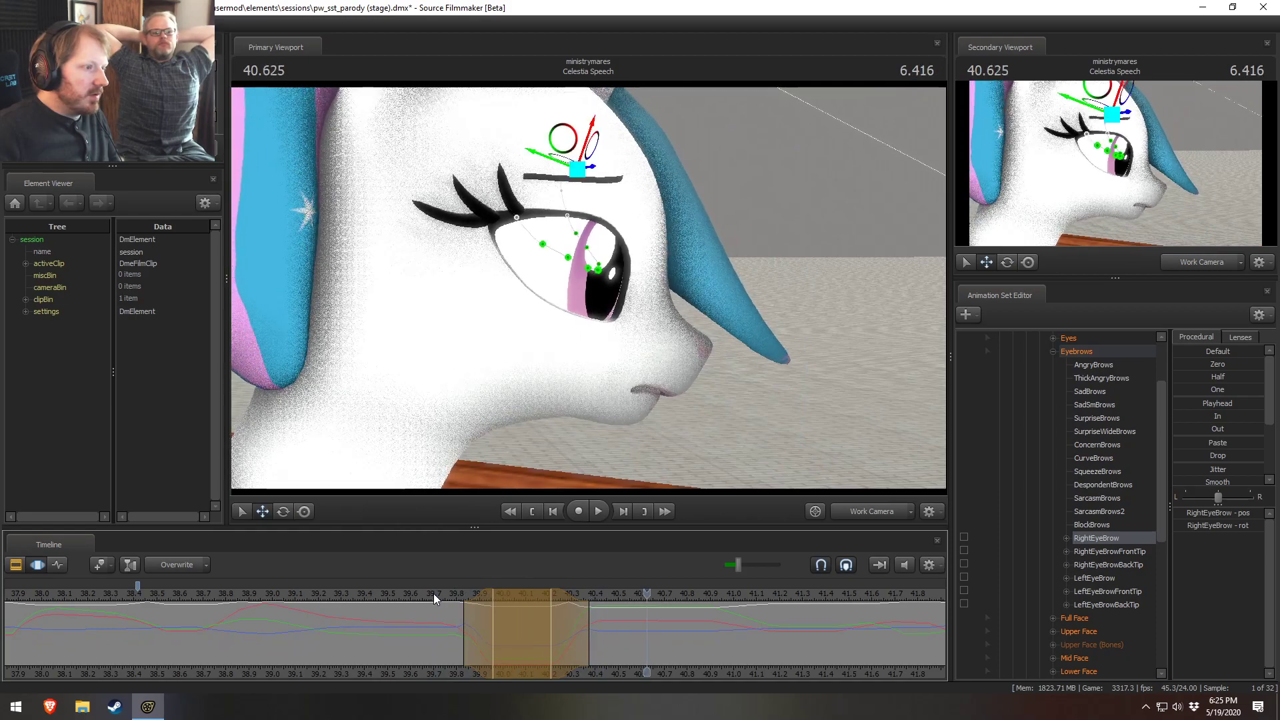
pyautogui.click(378, 590)
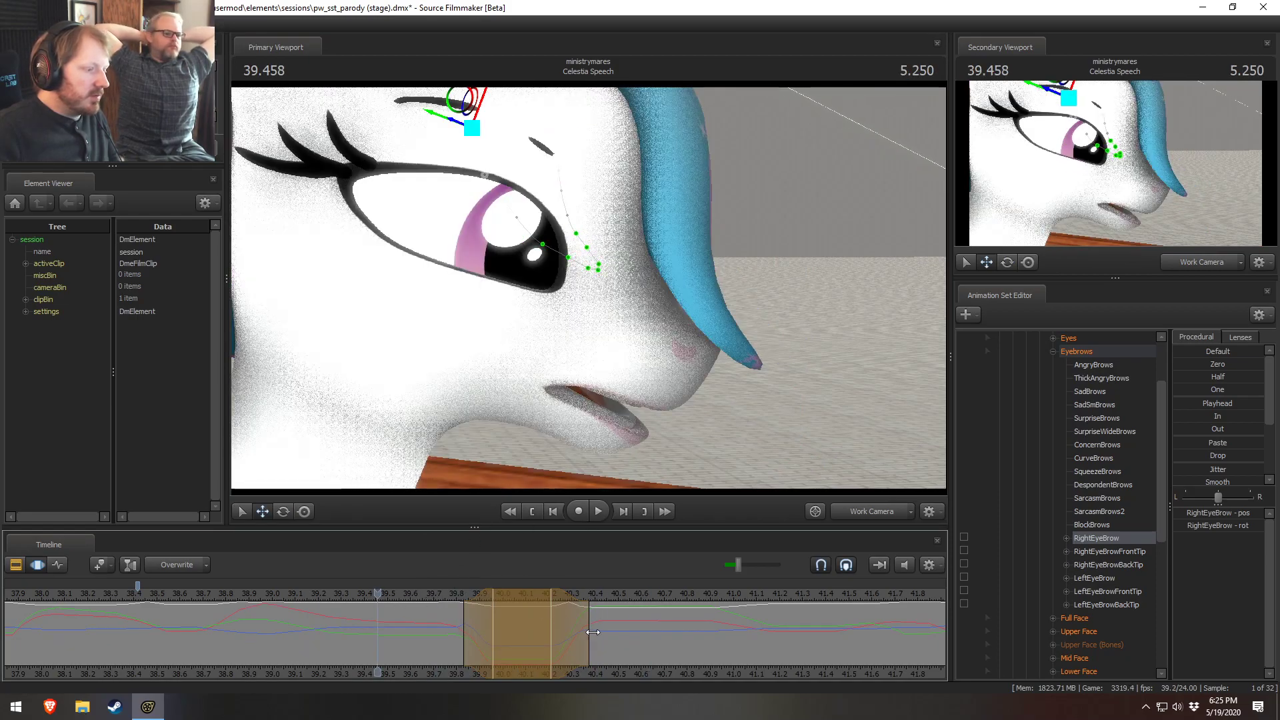
pyautogui.moveTo(595, 633); pyautogui.dragTo(601, 632)
pyautogui.click(444, 595)
pyautogui.press('space')
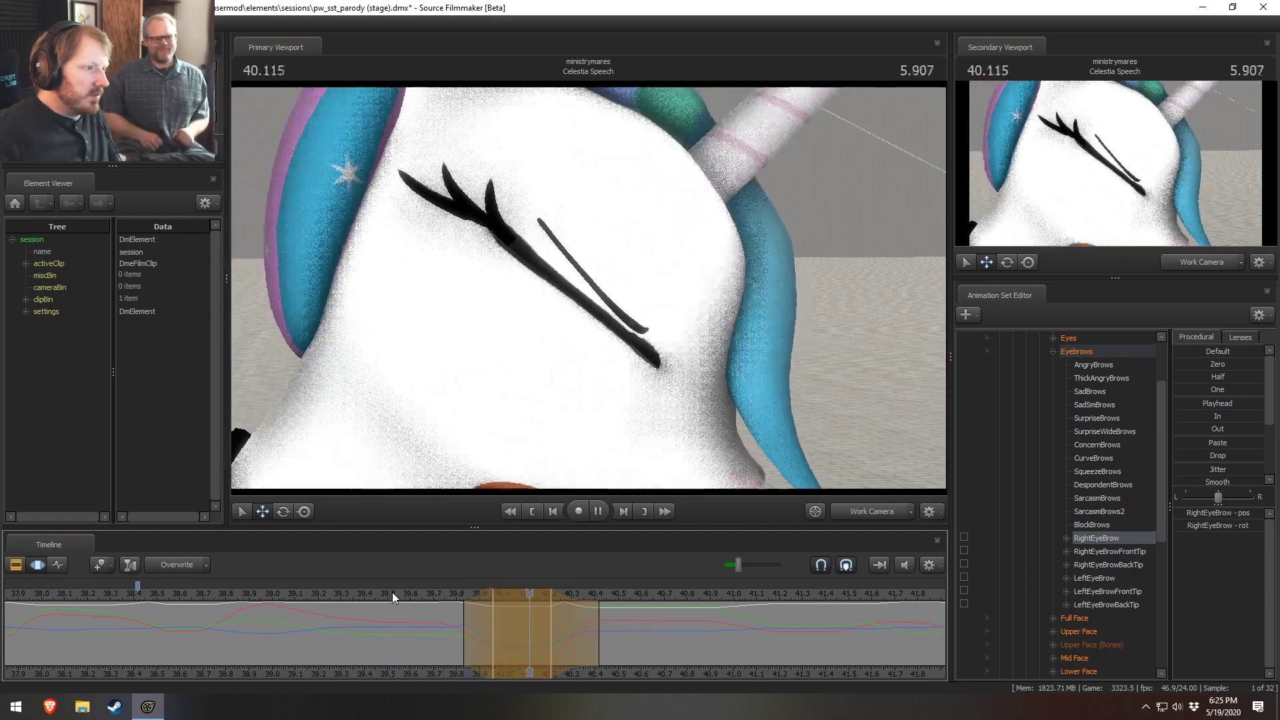
# Step: Delay the start of the full-strength hold to about 40.04 and replay the blink
pyautogui.press('space')
pyautogui.moveTo(494, 628); pyautogui.dragTo(426, 593)
pyautogui.press('space')
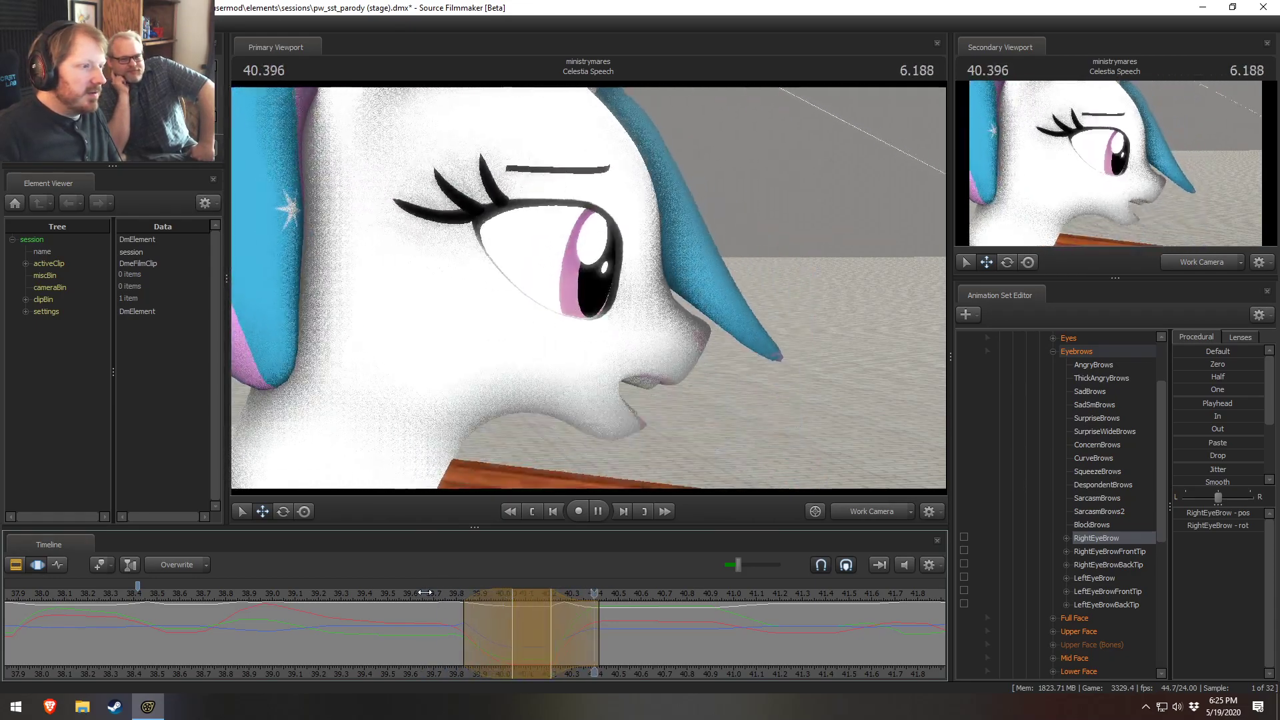
pyautogui.press('space')
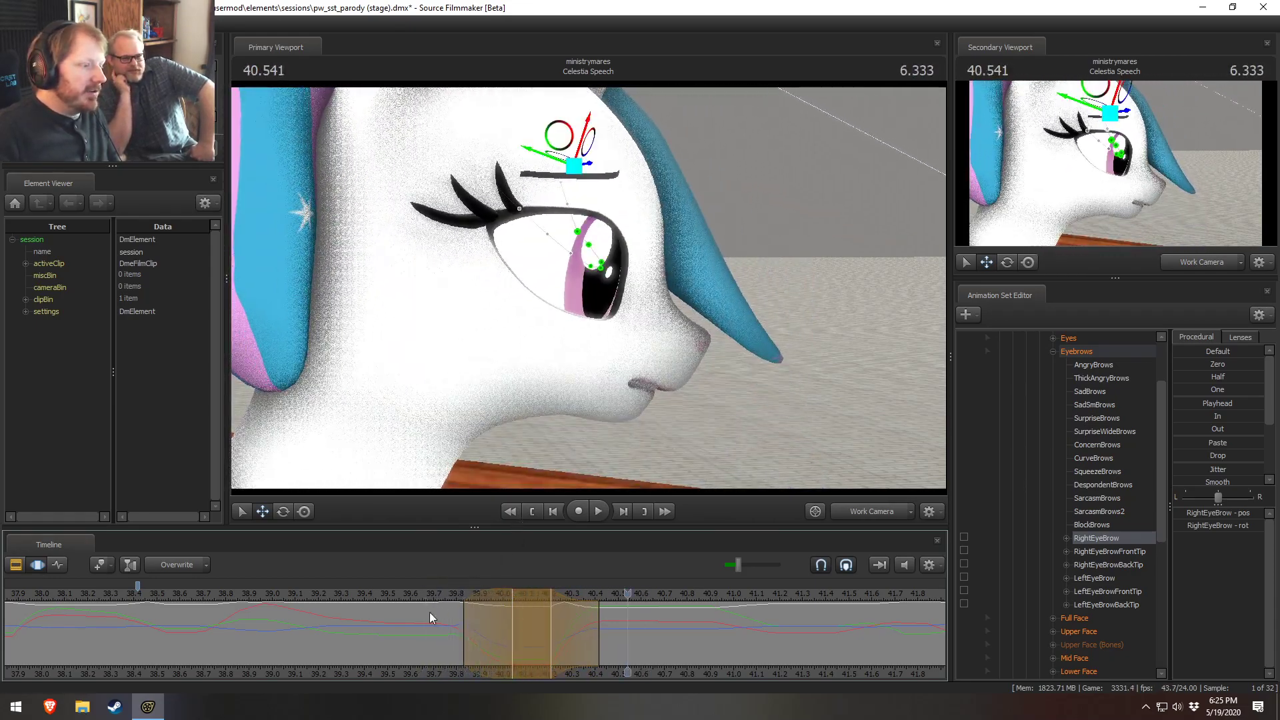
pyautogui.click(406, 594)
pyautogui.press('space')
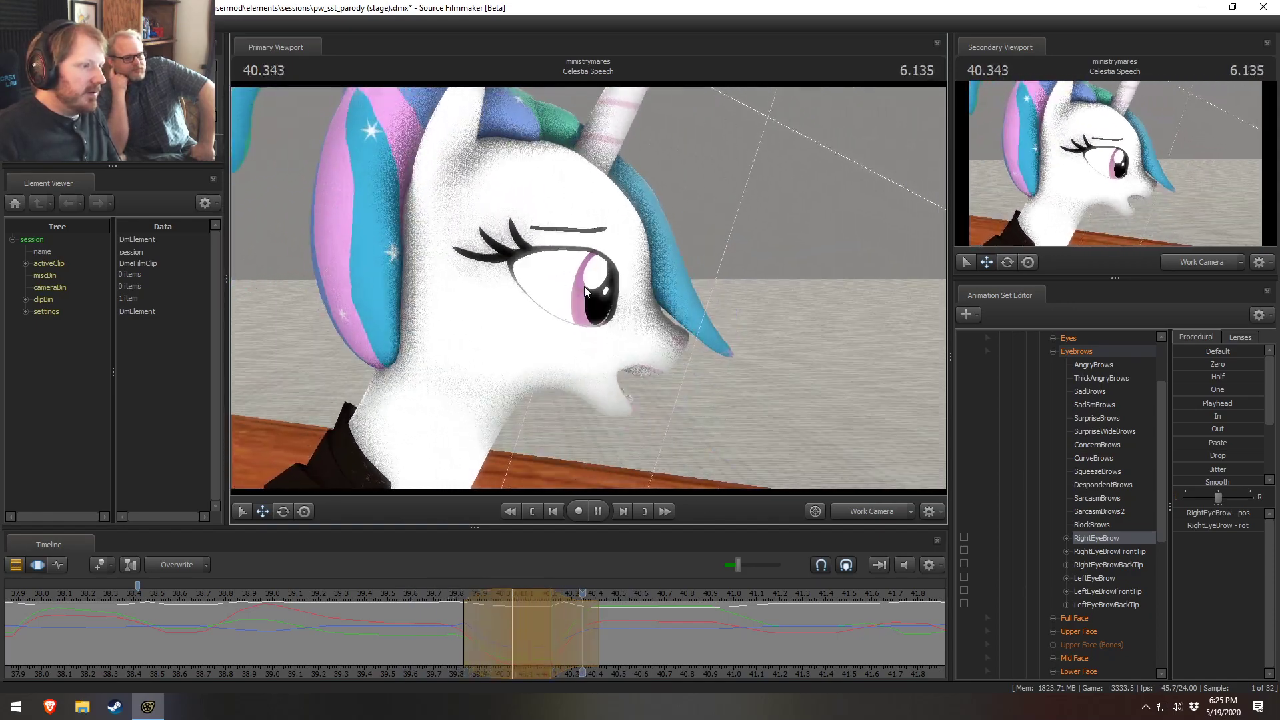
pyautogui.press('space')
pyautogui.scroll(2, 587, 627)
pyautogui.moveTo(486, 646); pyautogui.dragTo(666, 645)
pyautogui.press('Escape')
pyautogui.keyDown('shift'); pyautogui.scroll(-1, 564, 649); pyautogui.keyUp('shift')
pyautogui.keyDown('alt'); pyautogui.moveTo(599, 200); pyautogui.dragTo(559, 201); pyautogui.keyUp('alt')
pyautogui.click(882, 517)
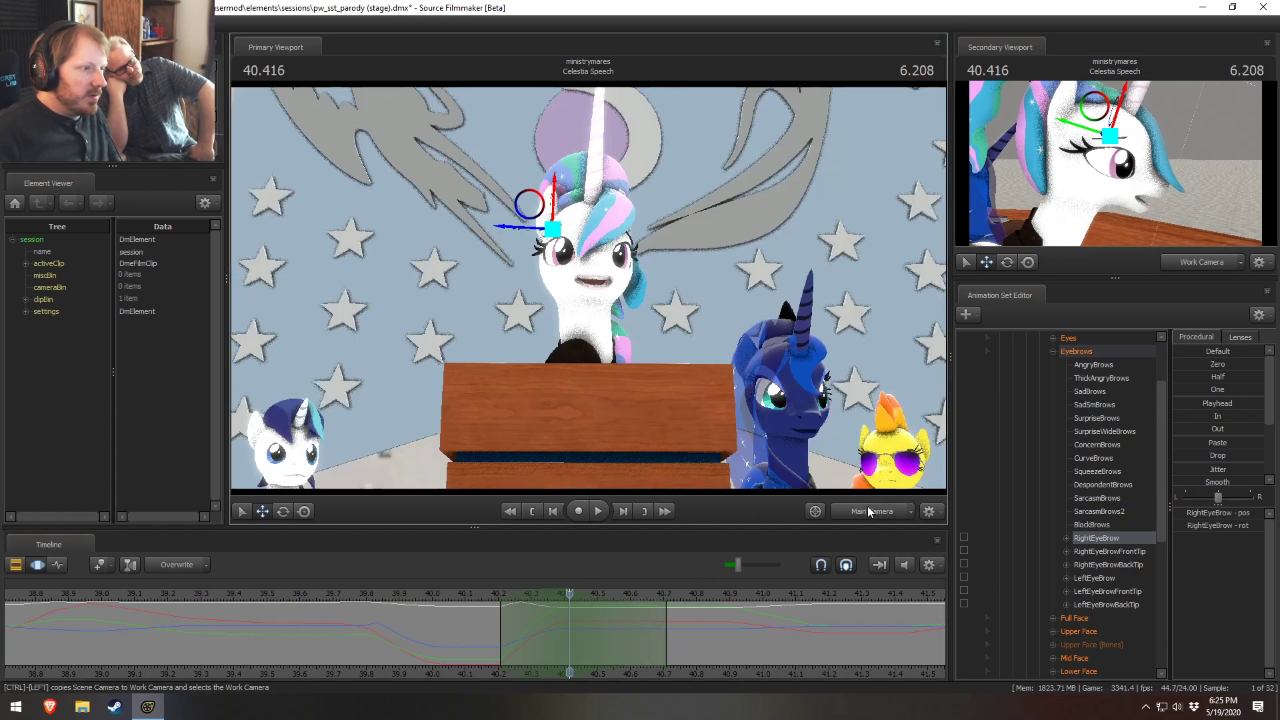
pyautogui.click(867, 506)
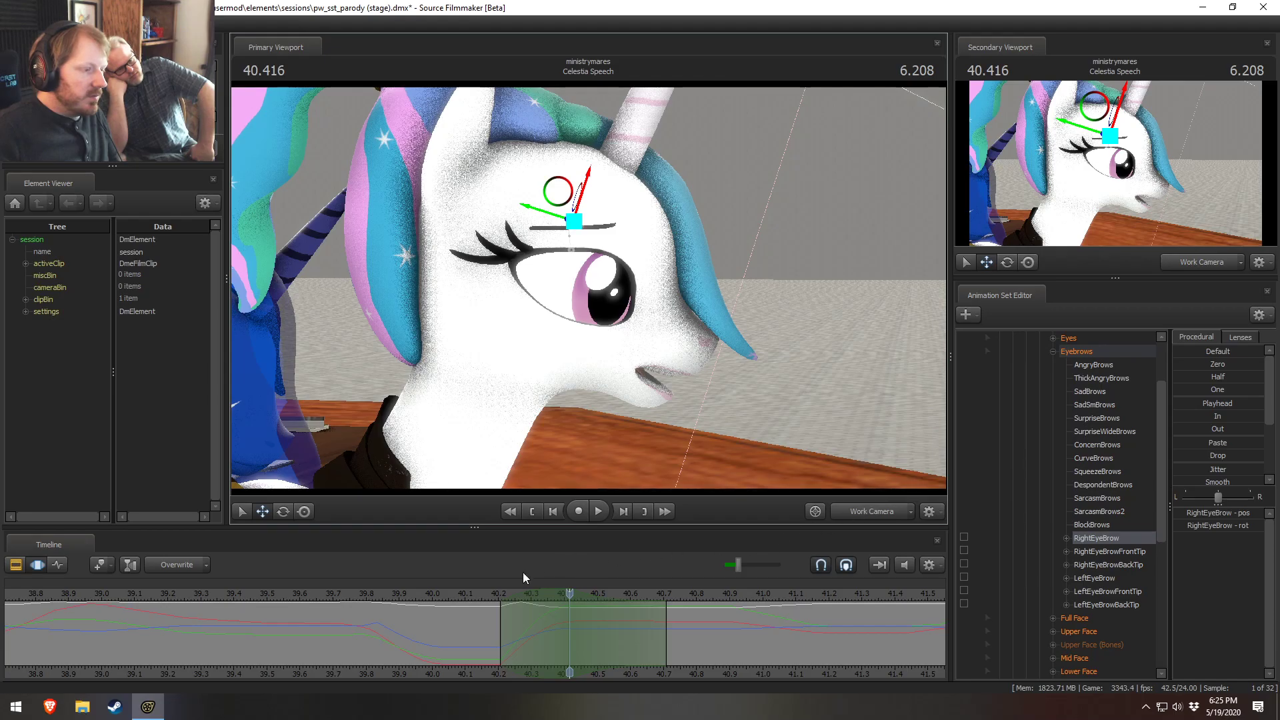
pyautogui.hotkey('ctrl', 'z')
pyautogui.hotkey('ctrl', 'z')
pyautogui.hotkey('ctrl', 'z')
# Step: At 40.083, rotate the LeftEyeBrow bone to follow the closed lash line
pyautogui.moveTo(363, 596); pyautogui.dragTo(460, 600)
pyautogui.click(1101, 580)
pyautogui.keyDown('alt'); pyautogui.moveTo(667, 310); pyautogui.dragTo(507, 280); pyautogui.keyUp('alt')
pyautogui.press('e')
pyautogui.moveTo(646, 223); pyautogui.dragTo(635, 220)
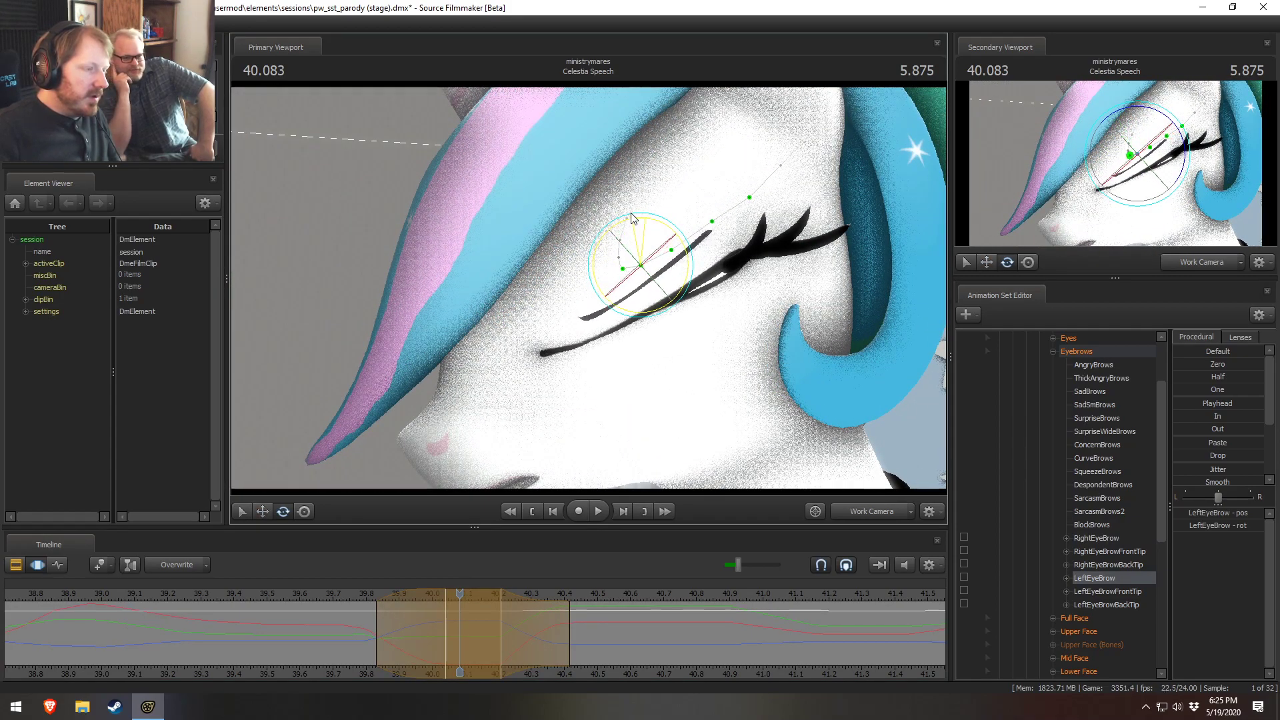
# Step: Adjust the LeftEyeBrow bone against the closed lash line, judging its placement from the front and the side of the face
pyautogui.keyDown('alt'); pyautogui.moveTo(665, 309); pyautogui.dragTo(594, 290); pyautogui.keyUp('alt')
pyautogui.keyDown('alt'); pyautogui.moveTo(593, 290); pyautogui.dragTo(546, 295, button='right'); pyautogui.keyUp('alt')
pyautogui.keyDown('alt'); pyautogui.moveTo(546, 294); pyautogui.dragTo(1055, 170); pyautogui.keyUp('alt')
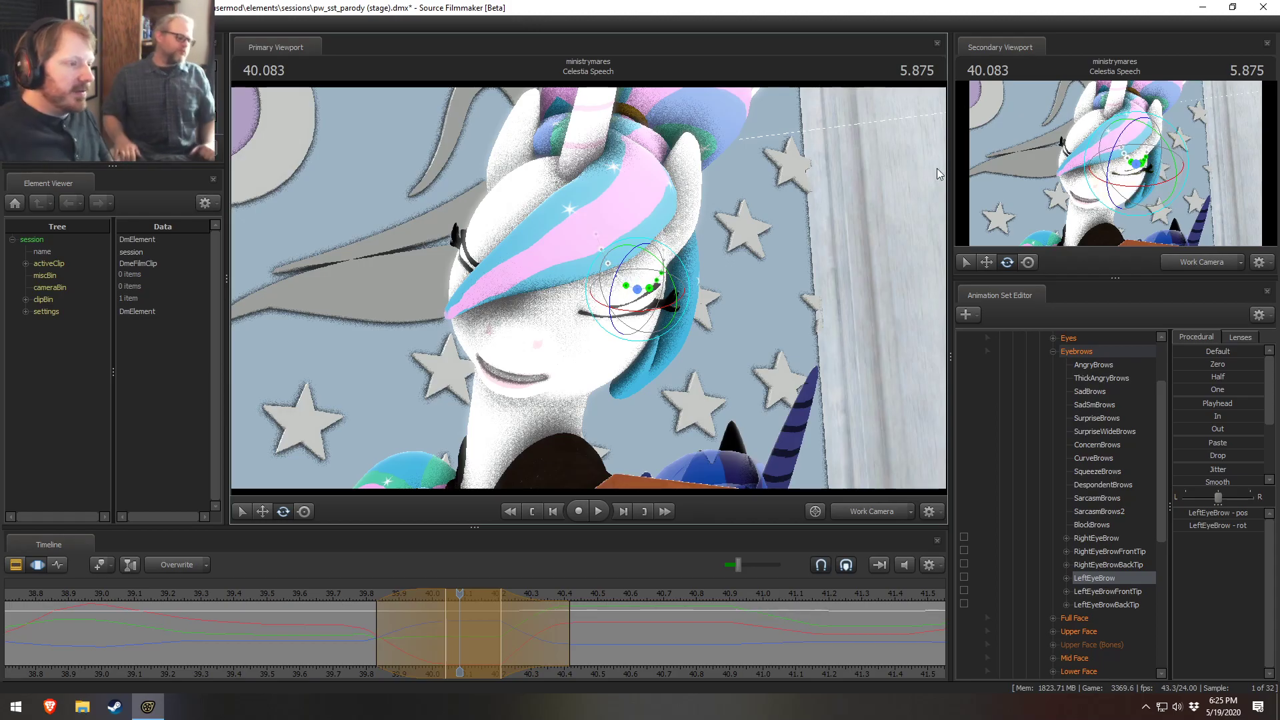
pyautogui.keyDown('alt'); pyautogui.moveTo(656, 270); pyautogui.dragTo(612, 308); pyautogui.keyUp('alt')
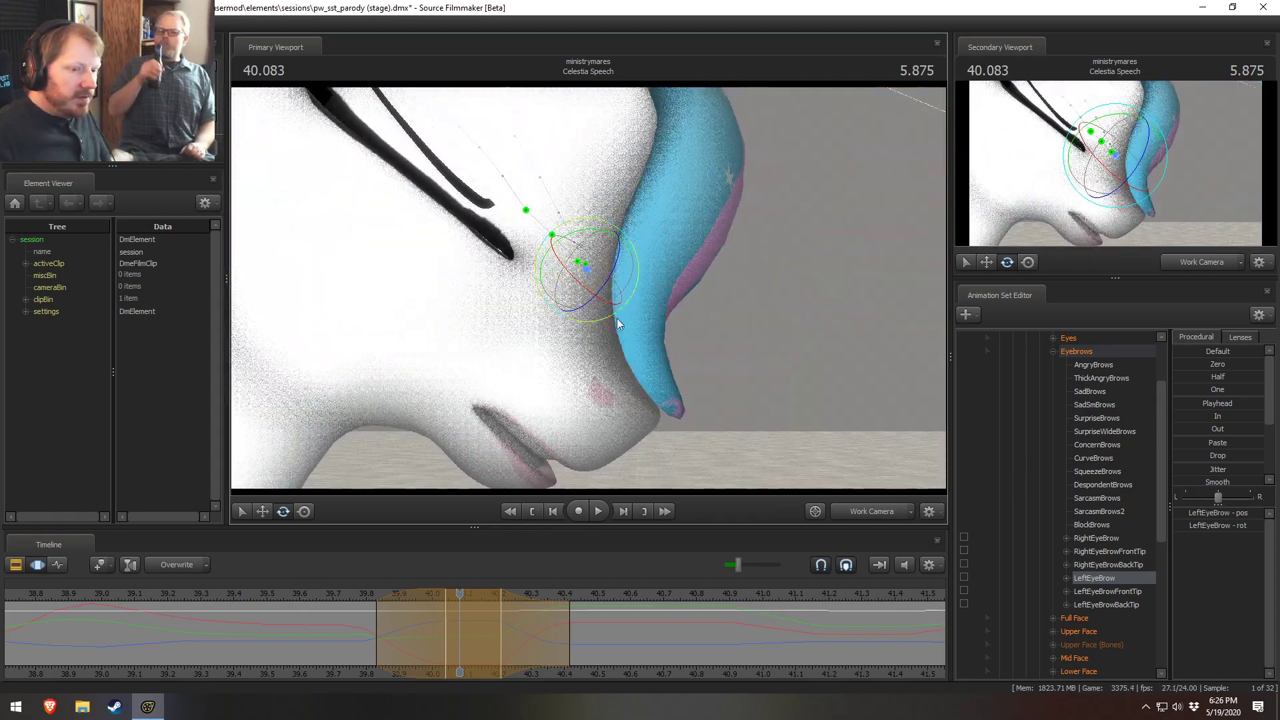
pyautogui.moveTo(690, 397); pyautogui.dragTo(578, 283)
pyautogui.moveTo(587, 287)
pyautogui.keyDown('alt'); pyautogui.mouseDown()
pyautogui.moveTo(587, 360)
pyautogui.moveTo(587, 227)
pyautogui.moveTo(569, 262)
pyautogui.moveTo(660, 265)
pyautogui.moveTo(581, 287)
pyautogui.moveTo(590, 294)
pyautogui.mouseUp(); pyautogui.keyUp('alt')
# Step: Replay the blink from about 39.75 several times to check the left brow's motion
pyautogui.press('space')
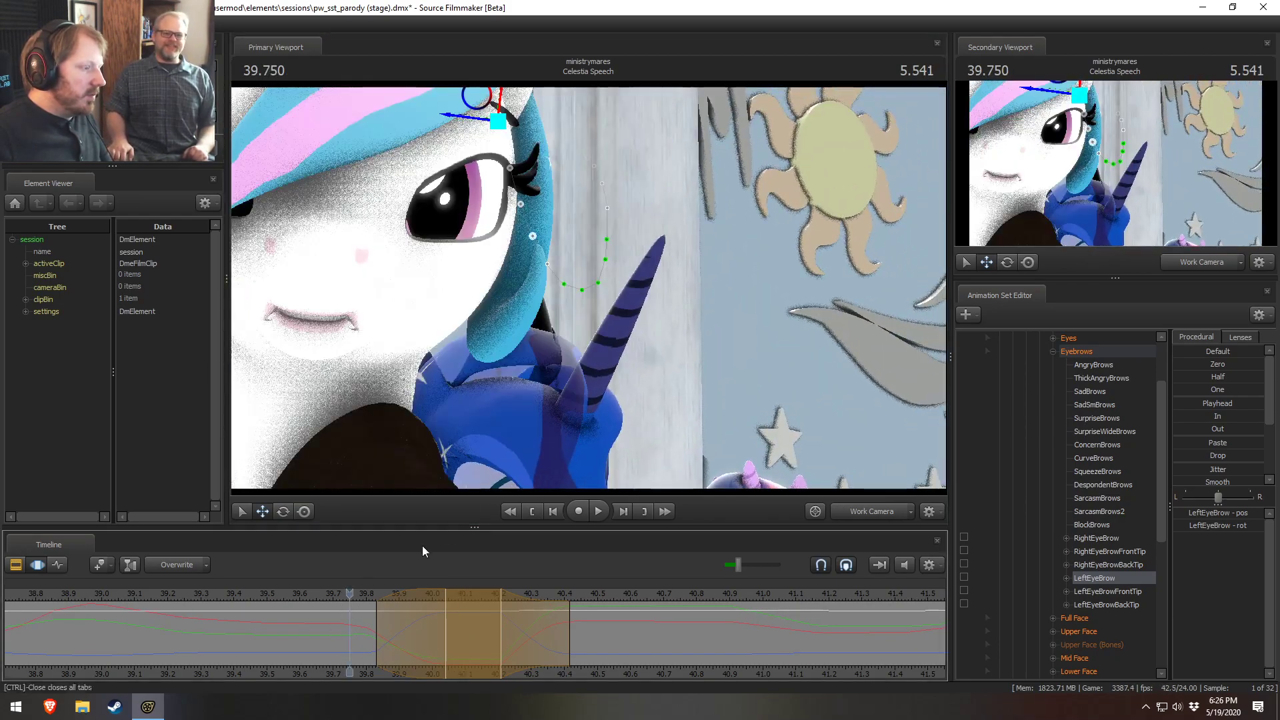
pyautogui.press('space')
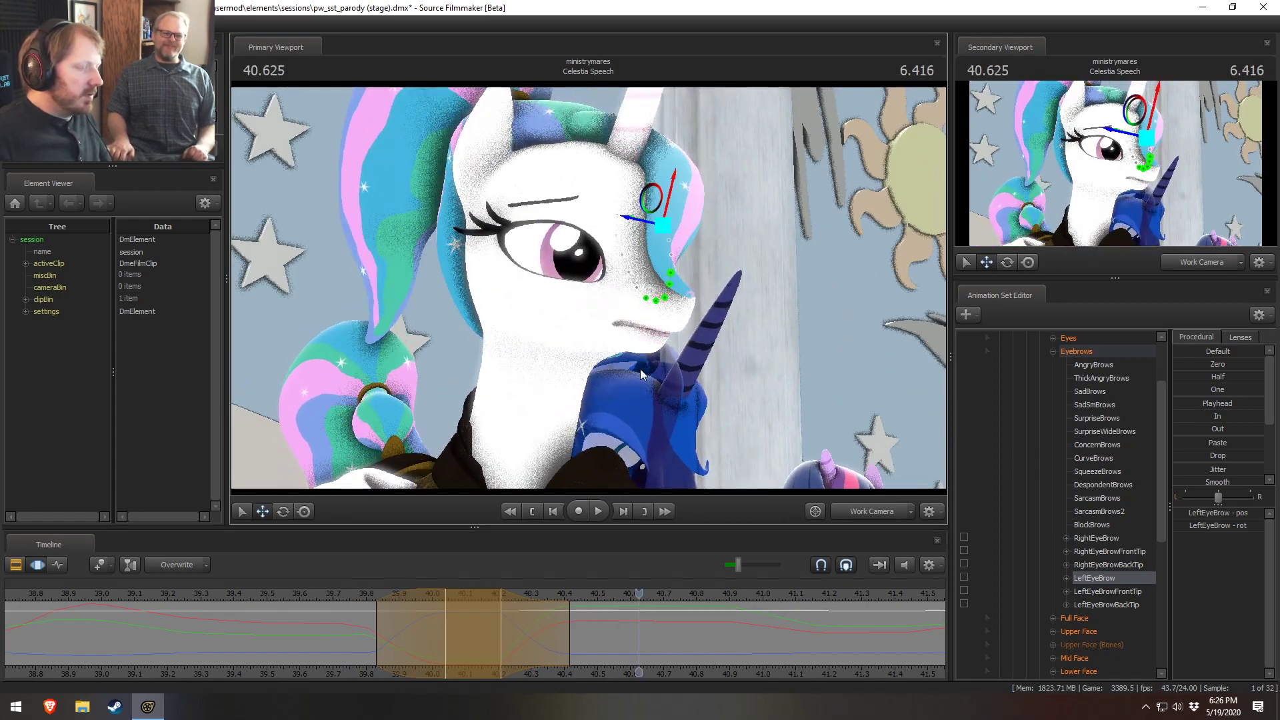
pyautogui.click(349, 590)
pyautogui.press('space')
pyautogui.press('space')
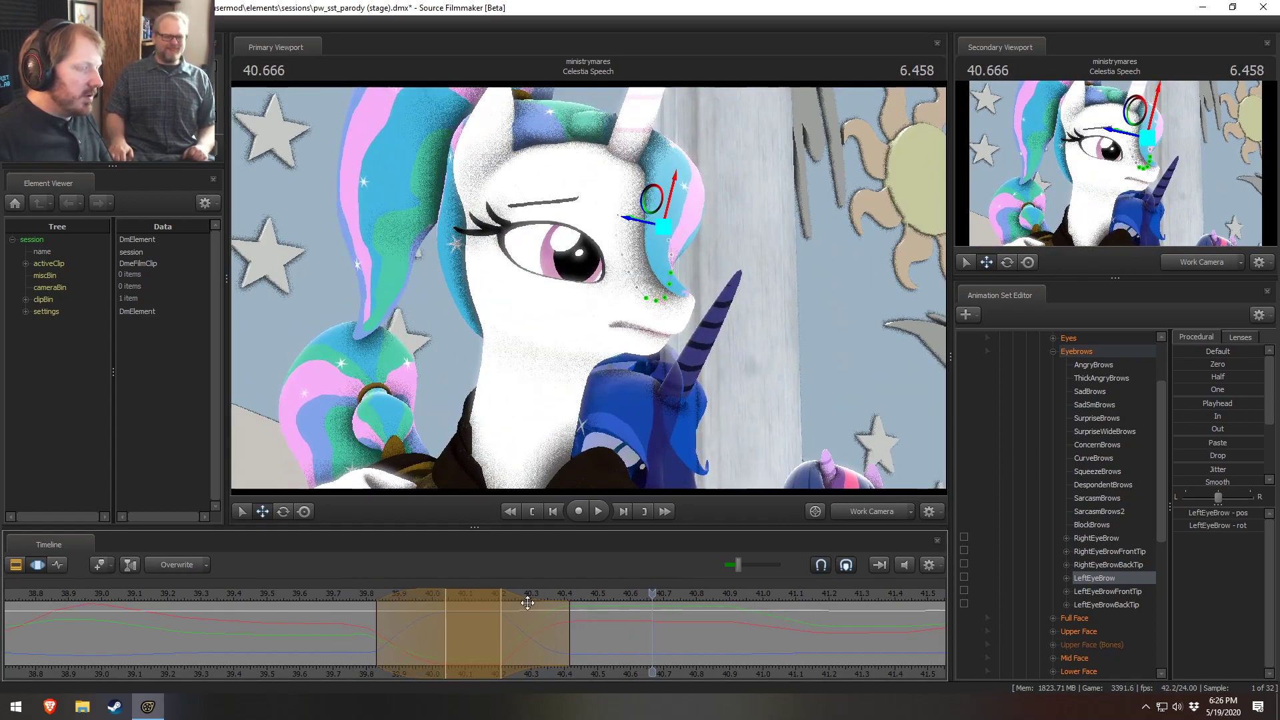
pyautogui.click(362, 593)
pyautogui.press('space')
pyautogui.press('space')
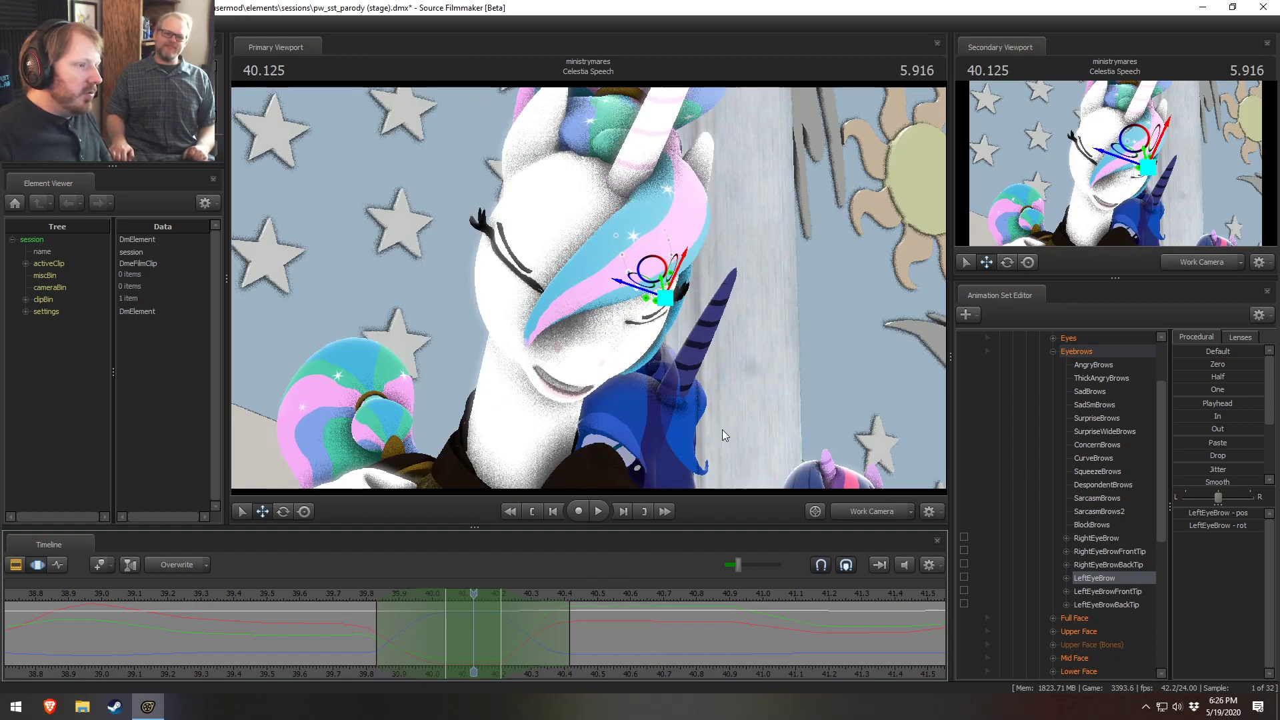
# Step: Select the RightEyeBrow and LeftEyeBrow bones together at 40.125 and try nudging them toward the closed lash line
pyautogui.keyDown('alt'); pyautogui.moveTo(642, 470); pyautogui.dragTo(612, 228); pyautogui.keyUp('alt')
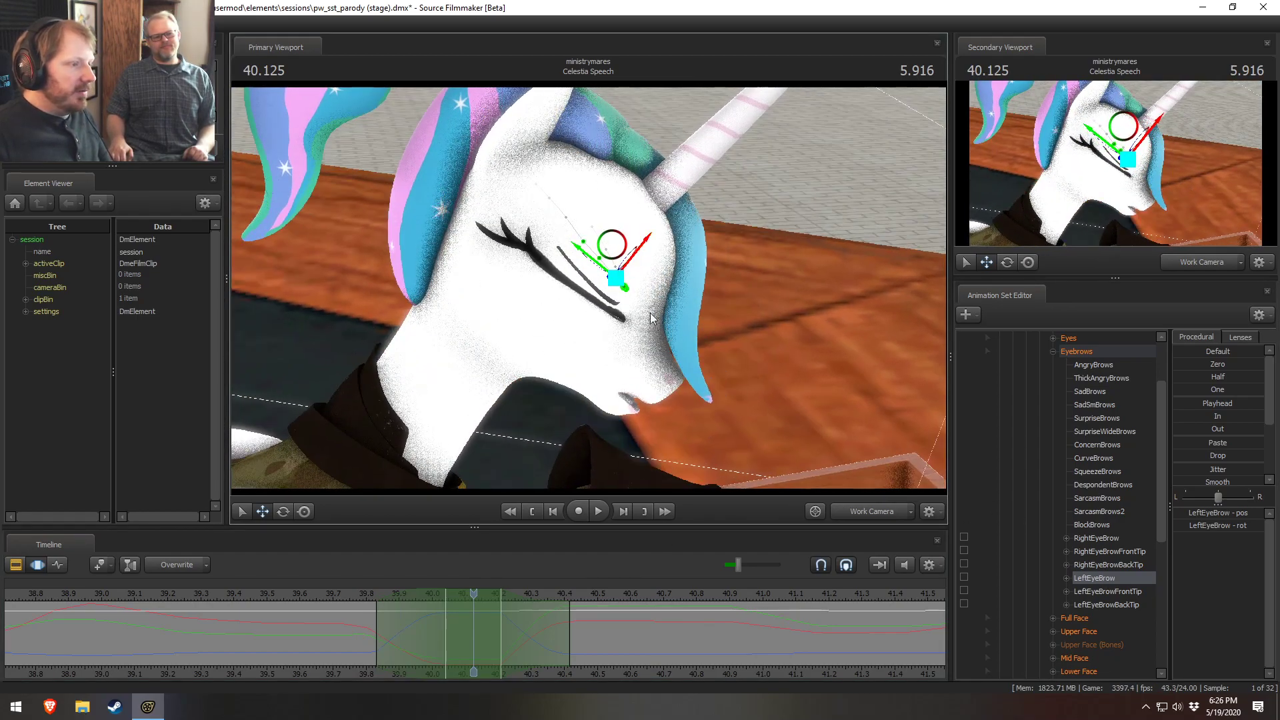
pyautogui.click(1097, 539)
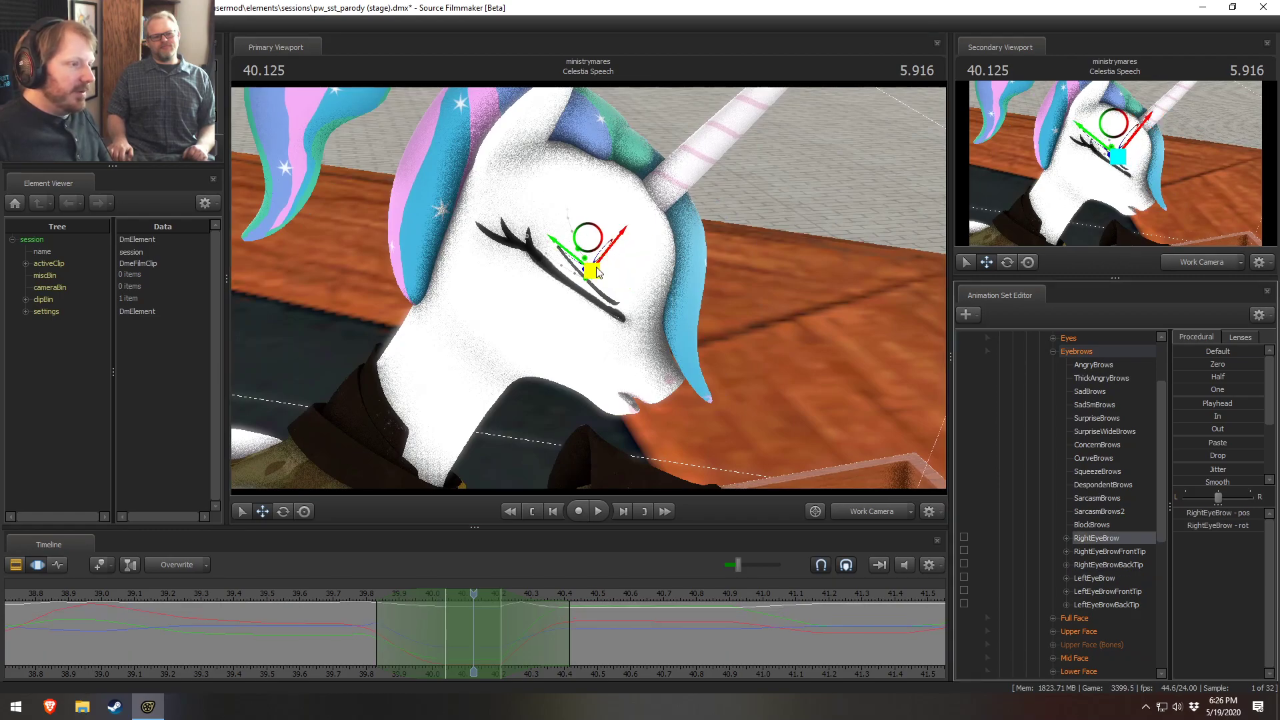
pyautogui.keyDown('ctrl'); pyautogui.click(1112, 579); pyautogui.keyUp('ctrl')
pyautogui.keyDown('alt'); pyautogui.moveTo(637, 377); pyautogui.dragTo(677, 393); pyautogui.keyUp('alt')
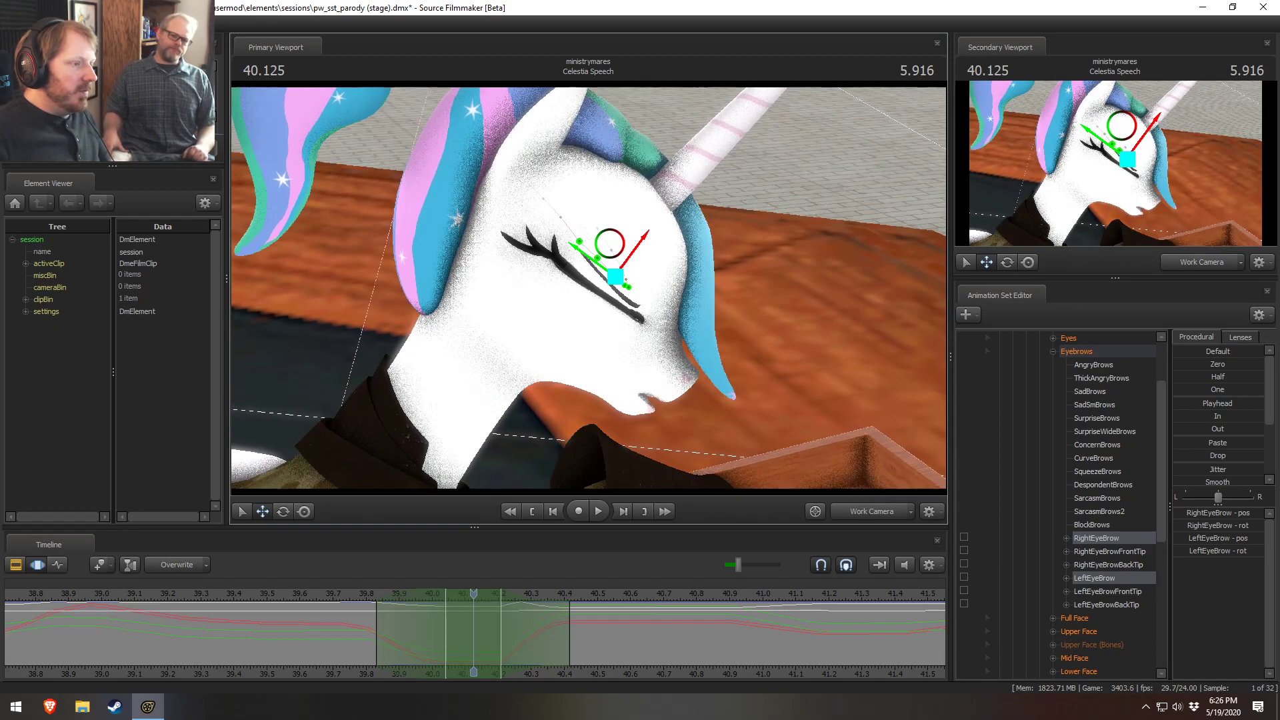
pyautogui.keyDown('ctrl'); pyautogui.click(1106, 579); pyautogui.keyUp('ctrl')
pyautogui.keyDown('ctrl'); pyautogui.click(1108, 574); pyautogui.keyUp('ctrl')
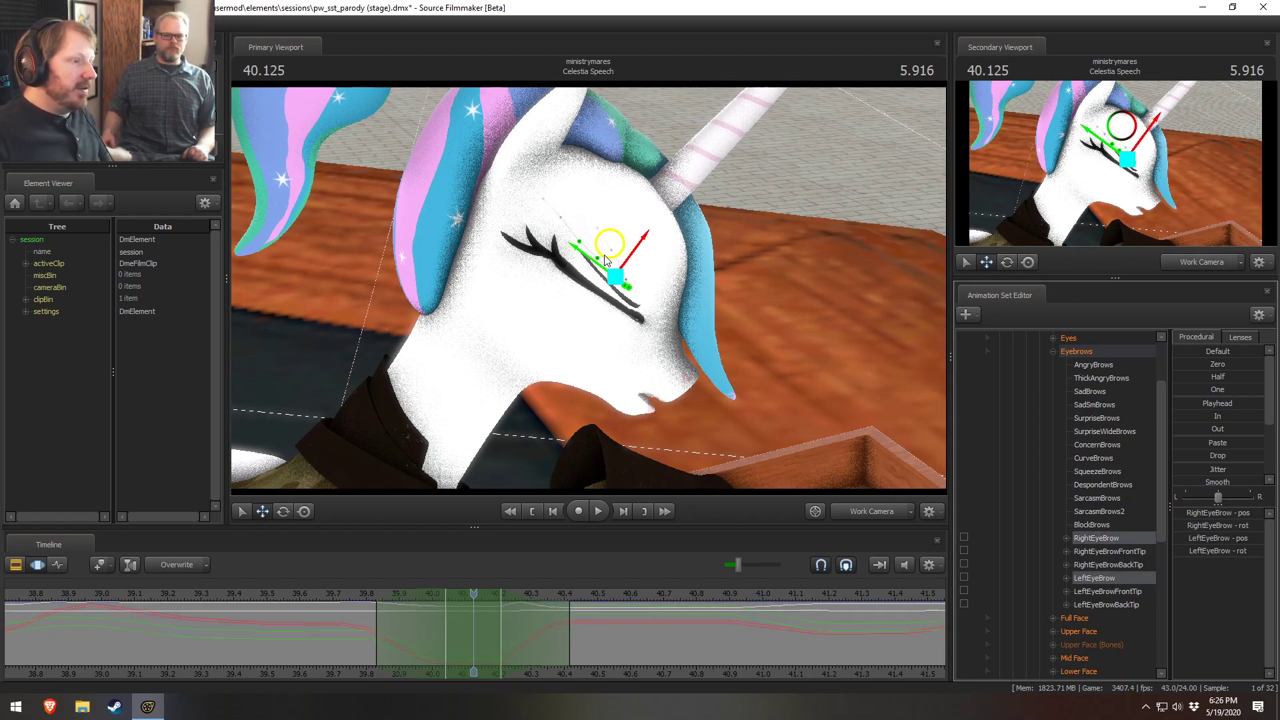
pyautogui.moveTo(619, 280)
pyautogui.mouseDown()
pyautogui.moveTo(636, 259)
pyautogui.moveTo(611, 280)
pyautogui.moveTo(627, 293)
pyautogui.mouseUp()
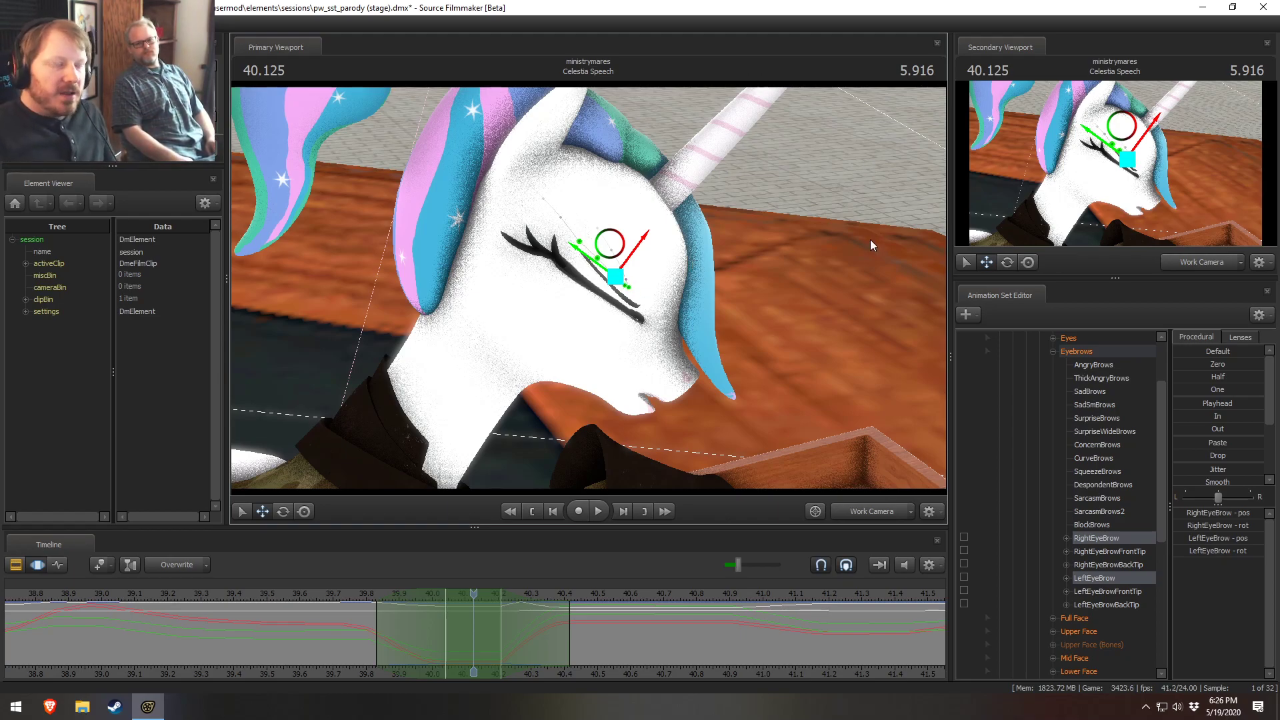
# Step: Replay the blink in side view with both brows selected to check their shared motion
pyautogui.click(316, 593)
pyautogui.press('space')
pyautogui.press('space')
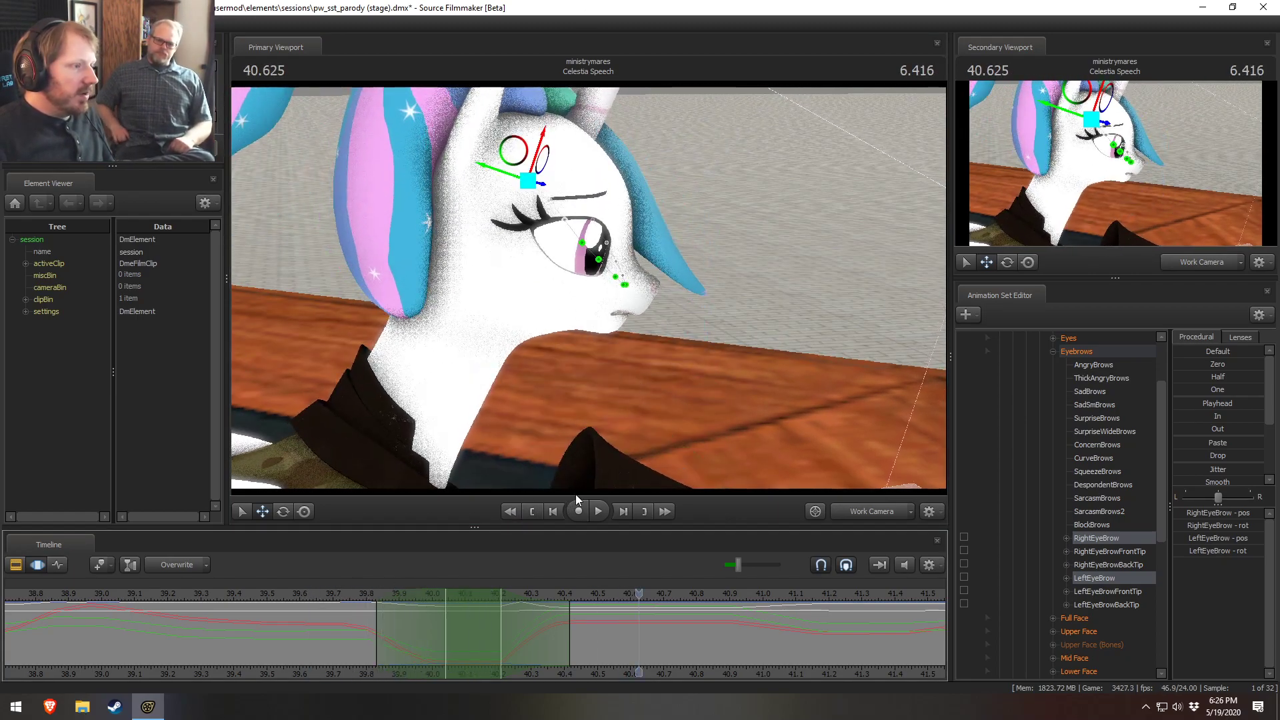
pyautogui.click(182, 593)
pyautogui.press('space')
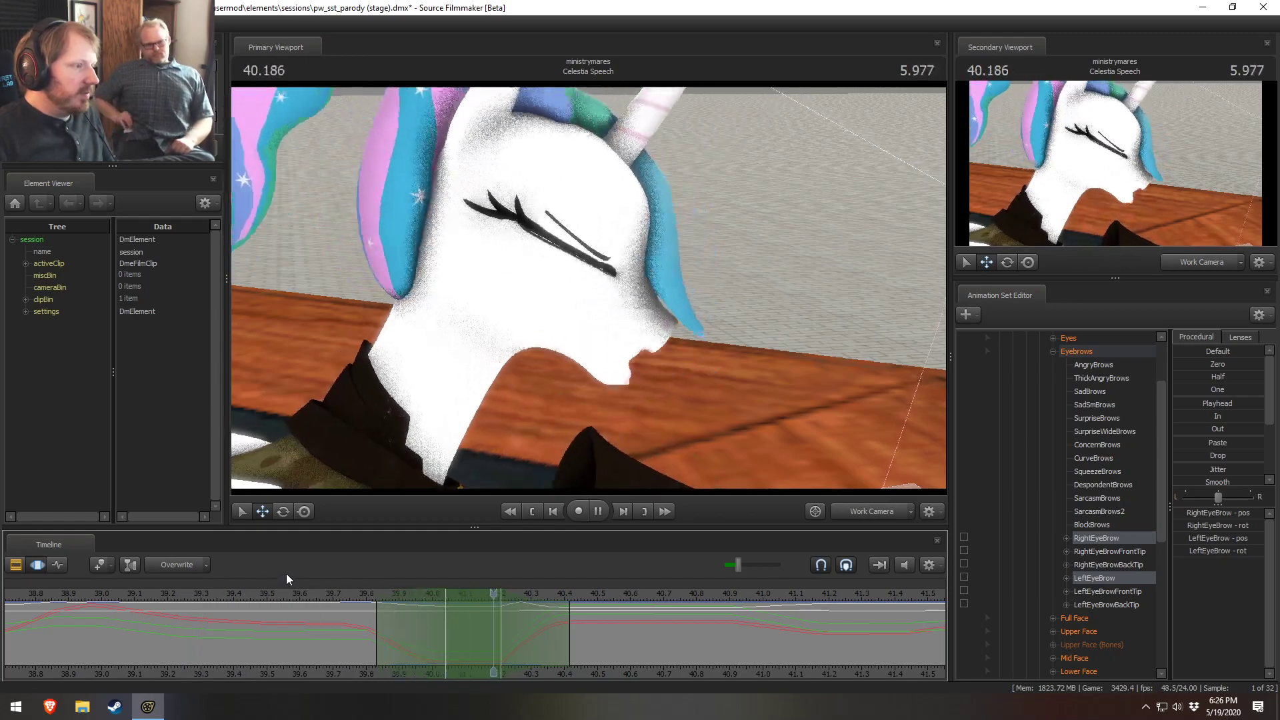
pyautogui.press('space')
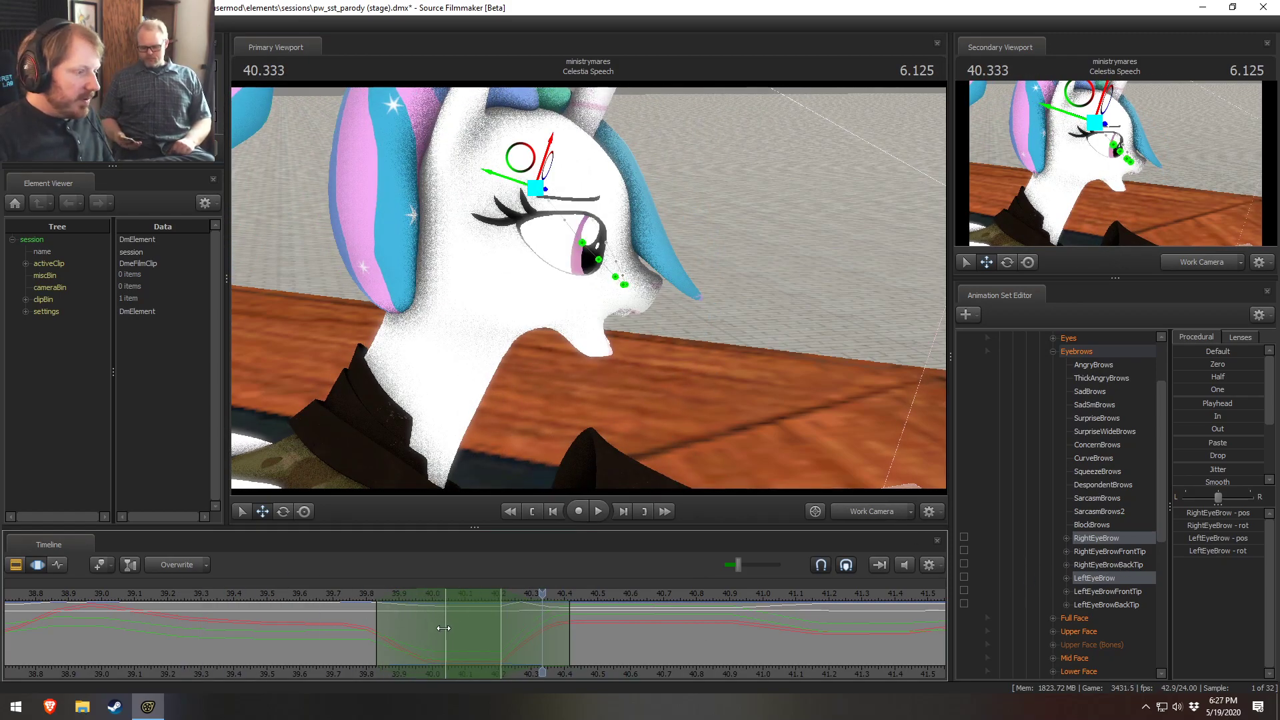
# Step: Set a soft time selection from about 39.96 to 40.16, adjust both eyebrow bones over the closed-eye moment, and replay it
pyautogui.moveTo(401, 648); pyautogui.dragTo(468, 651)
pyautogui.scroll(2, 466, 651)
pyautogui.scroll(-1, 462, 652)
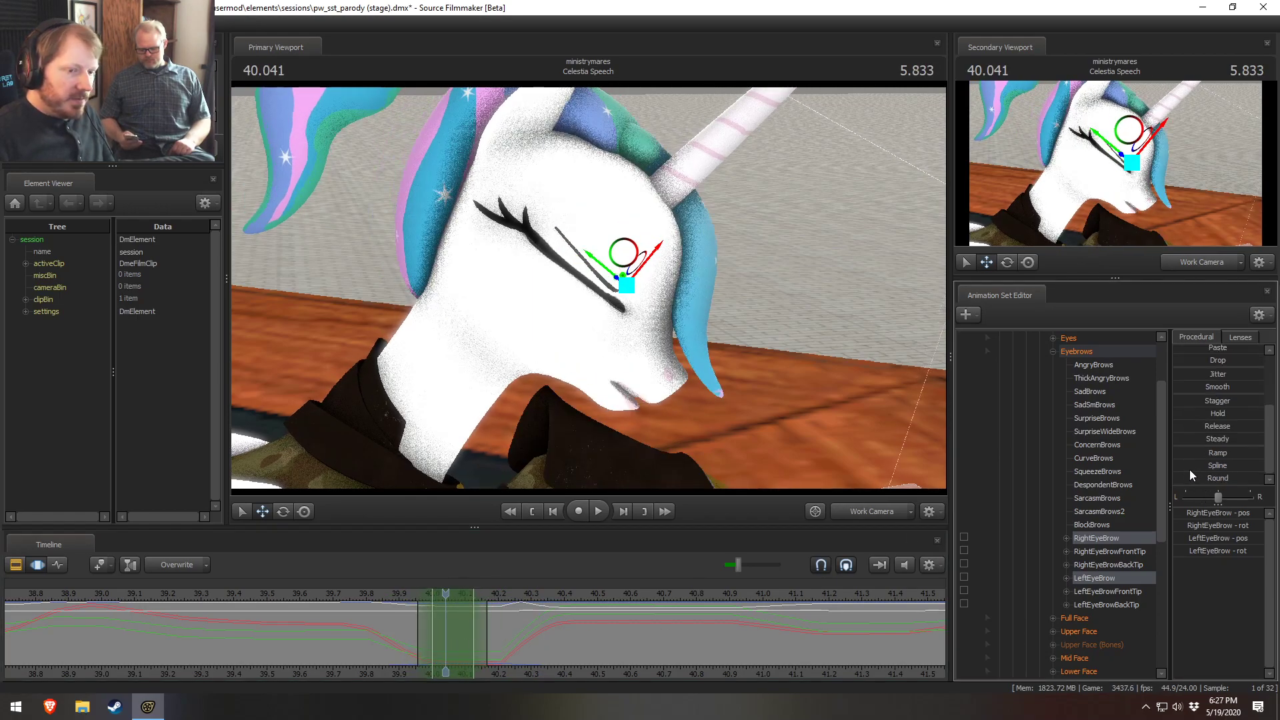
pyautogui.scroll(-3, 1193, 477)
pyautogui.click(374, 597)
pyautogui.press('space')
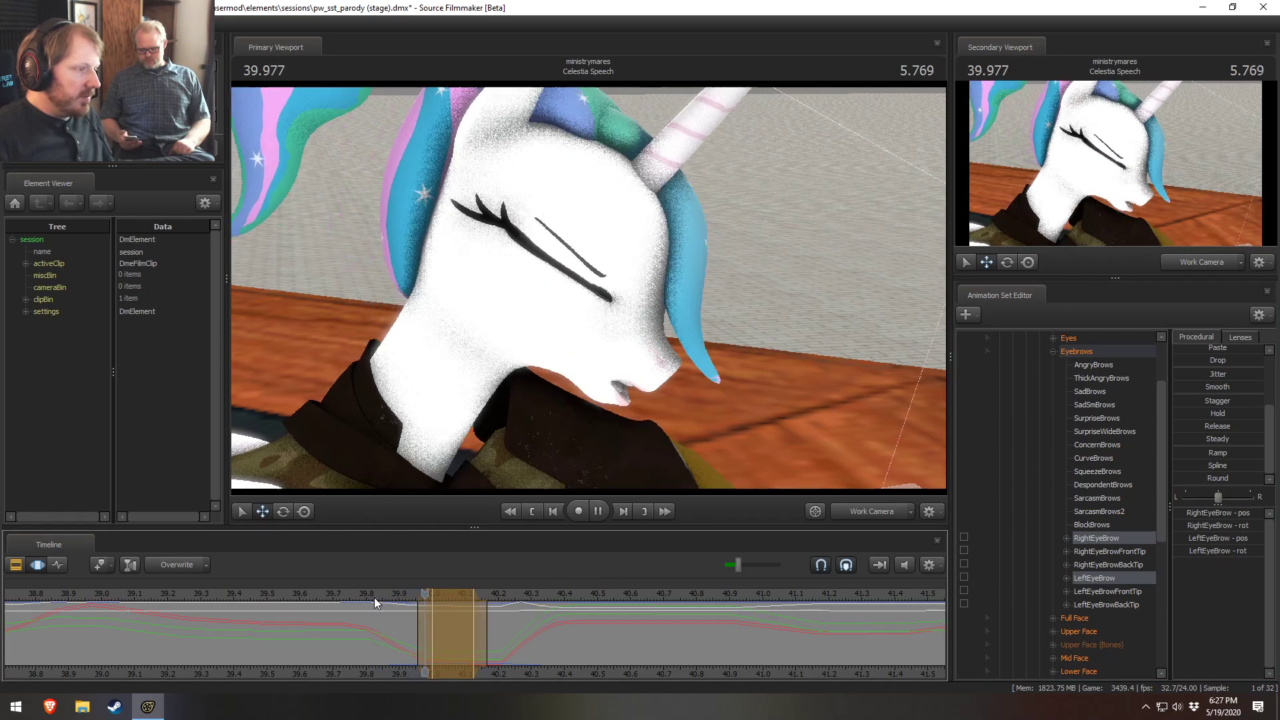
# Step: Move the start of the soft selection earlier, to about 39.91 with full strength from about 39.96, and replay the blink
pyautogui.click(349, 592)
pyautogui.press('space')
pyautogui.press('space')
pyautogui.moveTo(414, 620); pyautogui.dragTo(424, 638)
pyautogui.press('space')
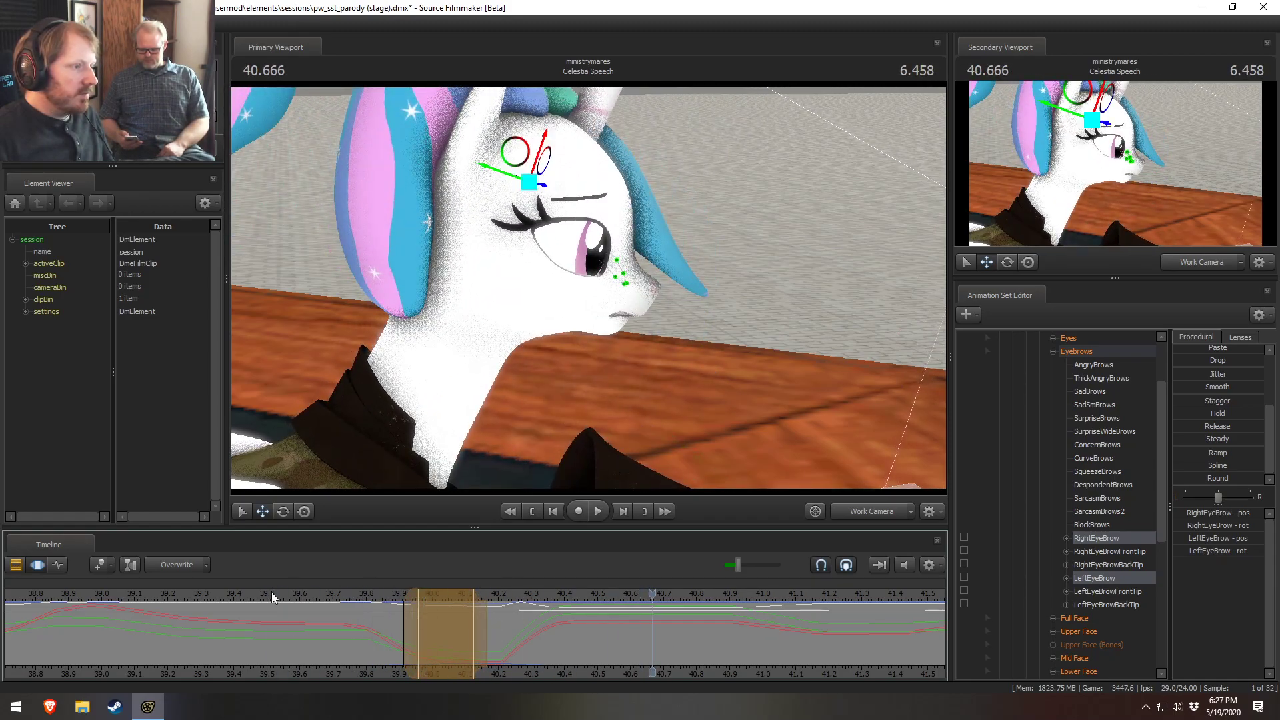
# Step: Scrub and replay the stretch from about 39.3 through the blink from a wider side angle to check the brows
pyautogui.press('space')
pyautogui.moveTo(352, 595); pyautogui.dragTo(212, 595)
pyautogui.keyDown('alt'); pyautogui.moveTo(587, 288); pyautogui.dragTo(572, 286); pyautogui.keyUp('alt')
pyautogui.press('space')
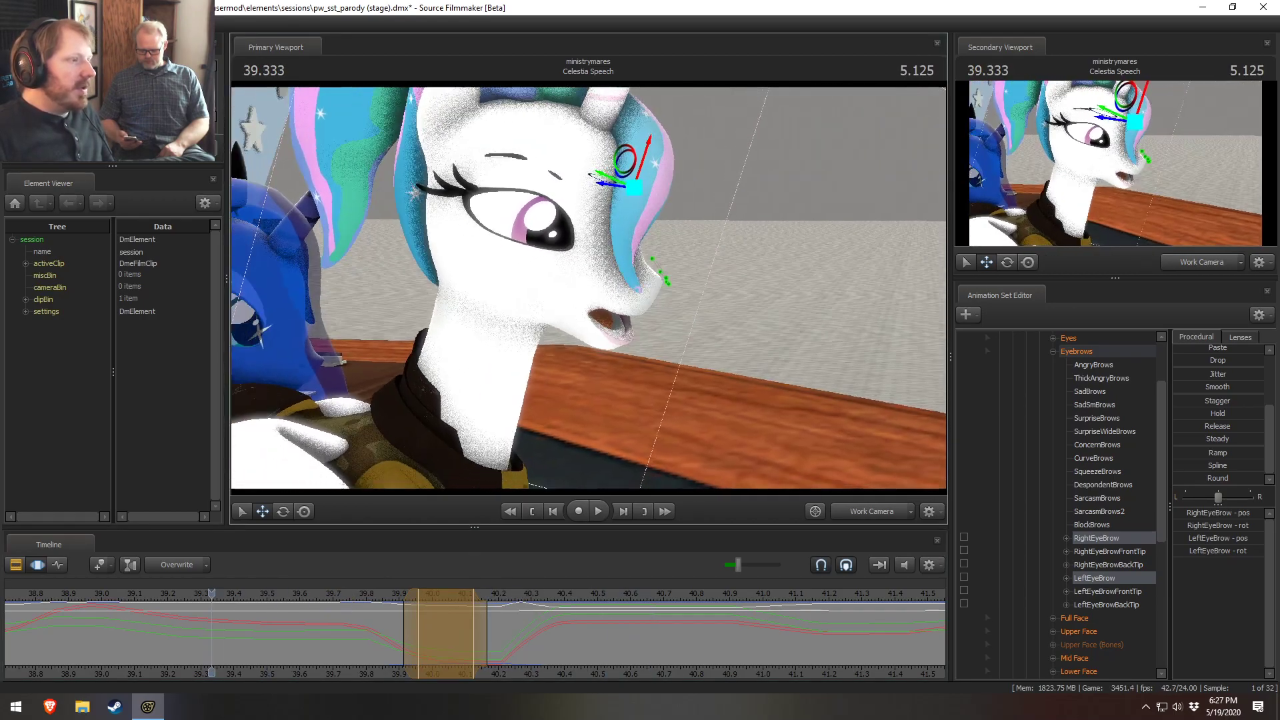
pyautogui.moveTo(392, 628); pyautogui.dragTo(466, 614)
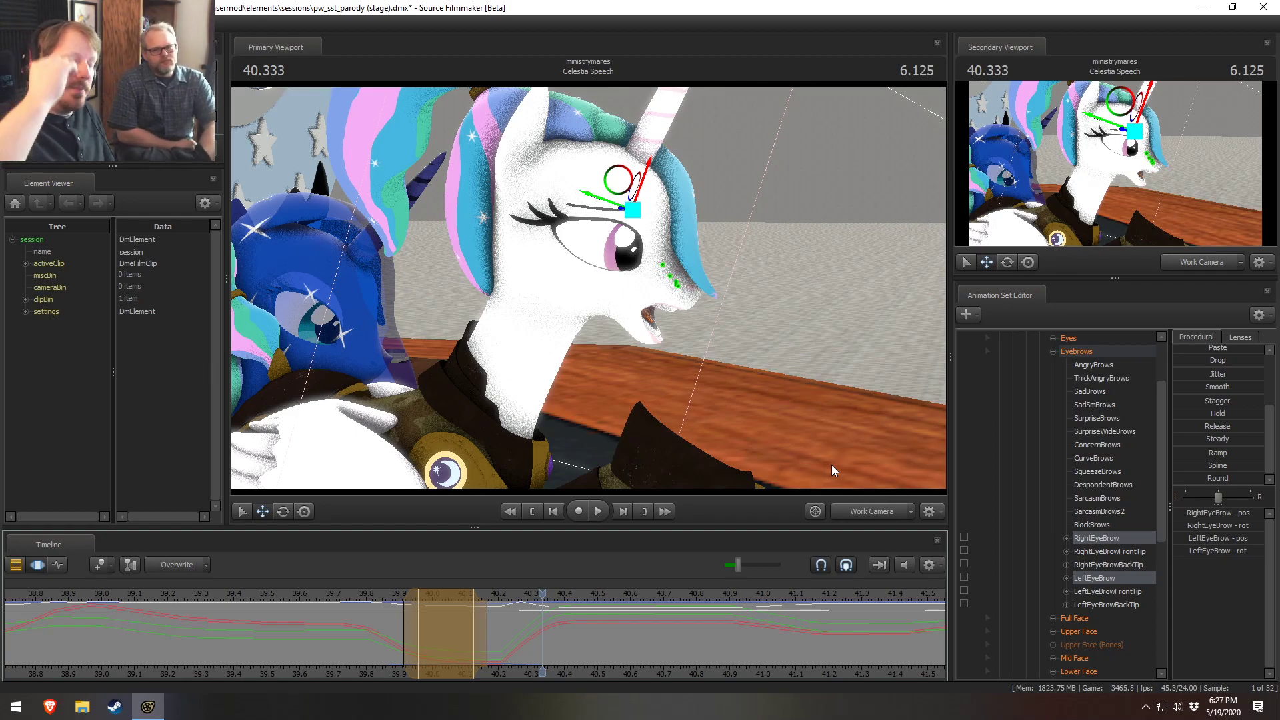
pyautogui.click(318, 598)
pyautogui.press('space')
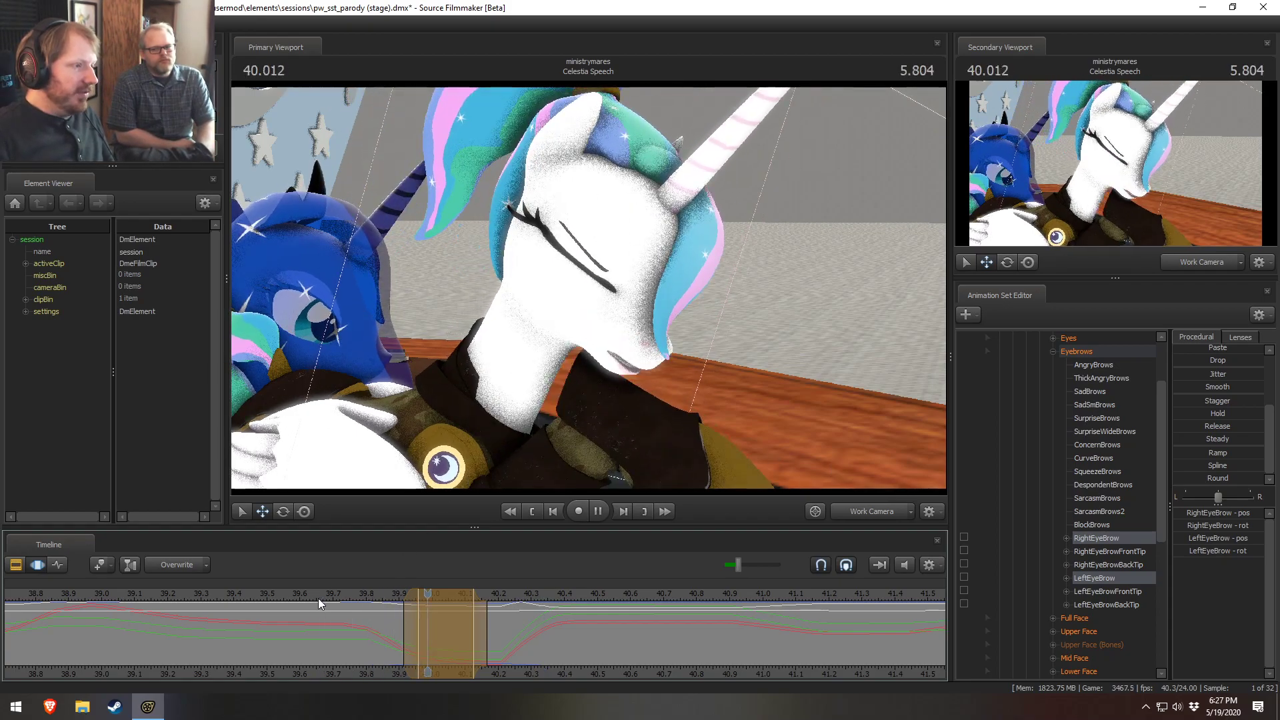
pyautogui.click(318, 598)
pyautogui.press('space')
pyautogui.press('space')
# Step: Make a soft time selection from about 40.2 to 40.63 and select both the RightEyeBrow and LeftEyeBrow bones
pyautogui.moveTo(517, 634); pyautogui.dragTo(639, 634)
pyautogui.press('Escape')
pyautogui.scroll(5, 562, 635)
pyautogui.scroll(-1, 562, 633)
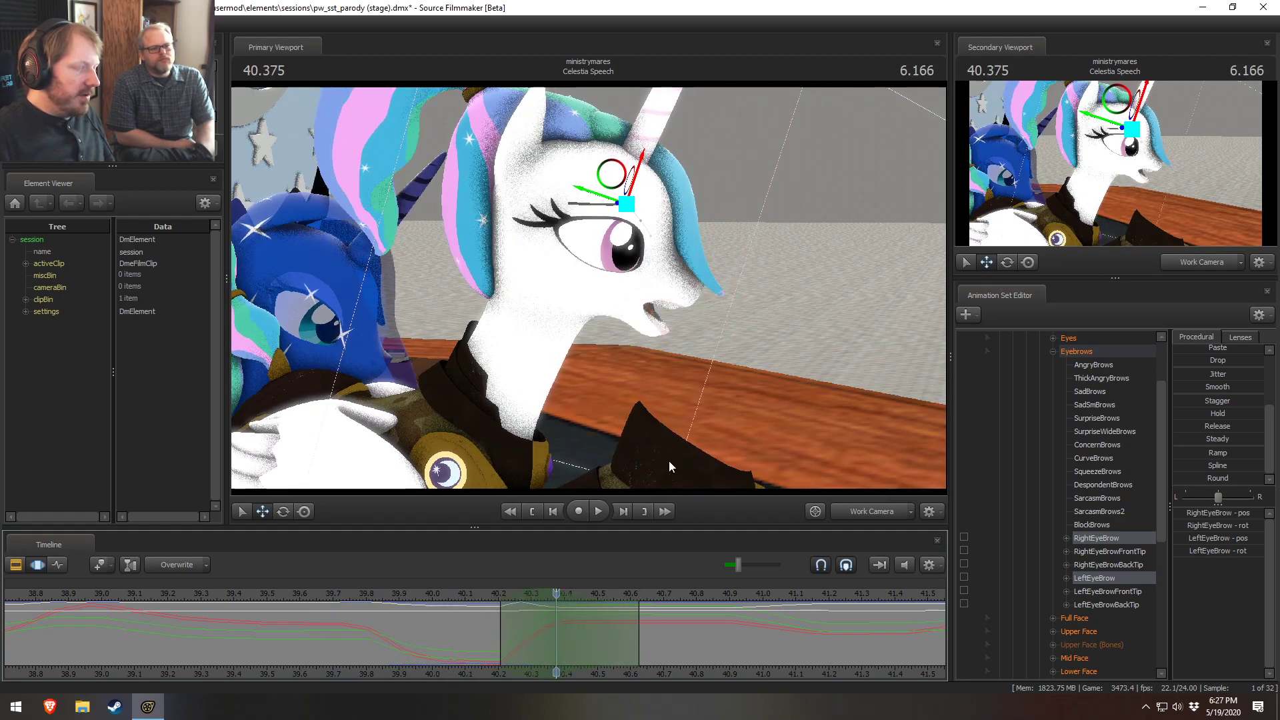
pyautogui.click(1111, 580)
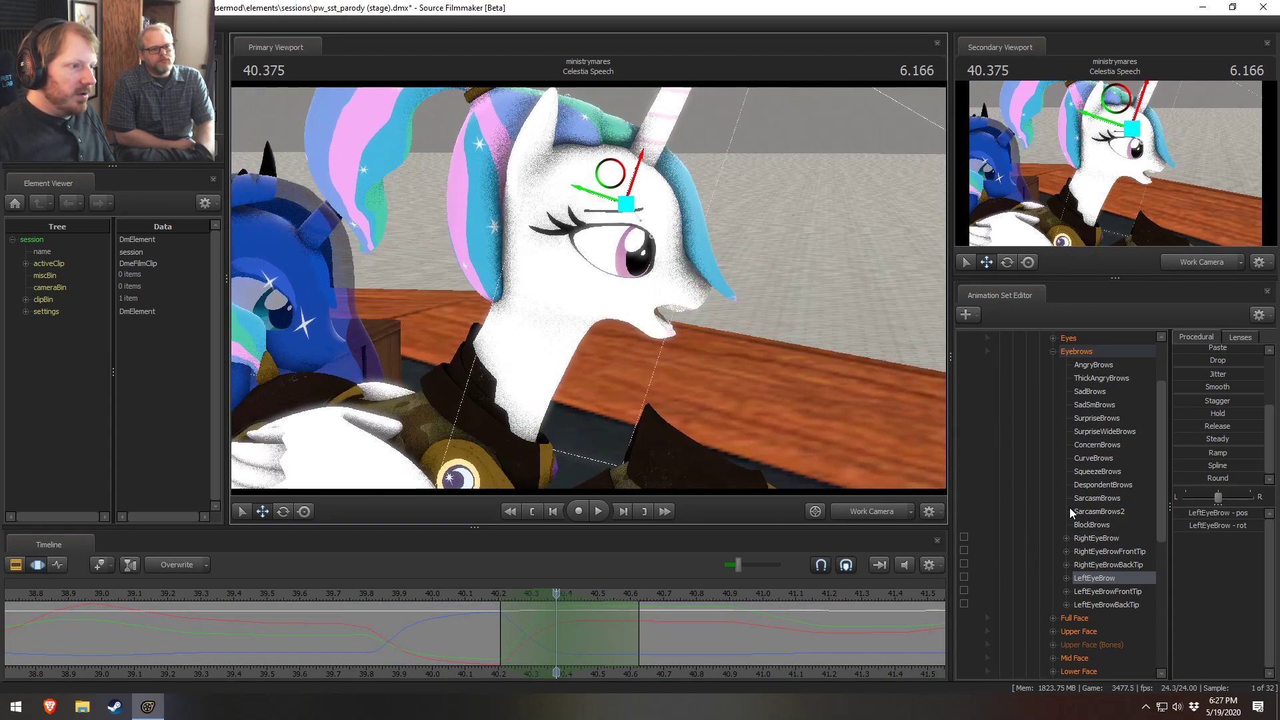
pyautogui.click(1106, 538)
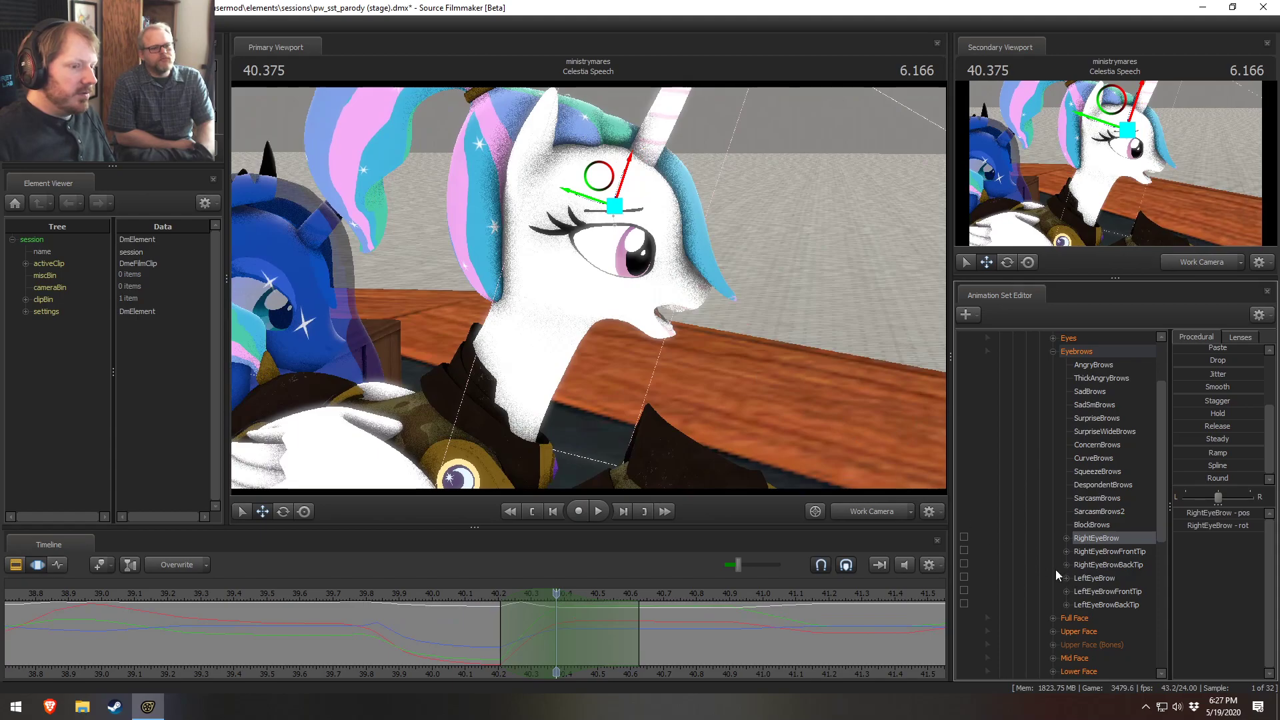
pyautogui.keyDown('ctrl'); pyautogui.click(1099, 578); pyautogui.keyUp('ctrl')
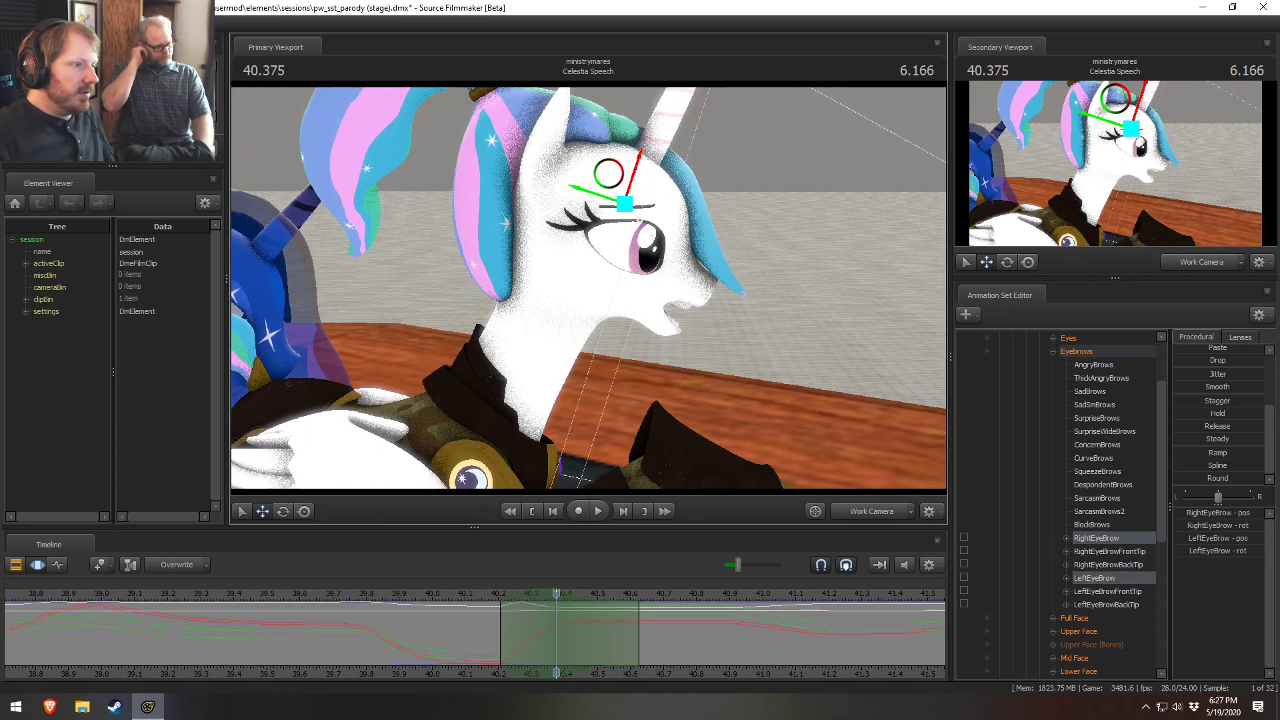
# Step: At 40.375, raise both eyebrow bones slightly above the opened eyes
pyautogui.moveTo(619, 193)
pyautogui.mouseDown()
pyautogui.moveTo(561, 118)
pyautogui.moveTo(670, 238)
pyautogui.moveTo(588, 154)
pyautogui.moveTo(607, 172)
pyautogui.mouseUp()
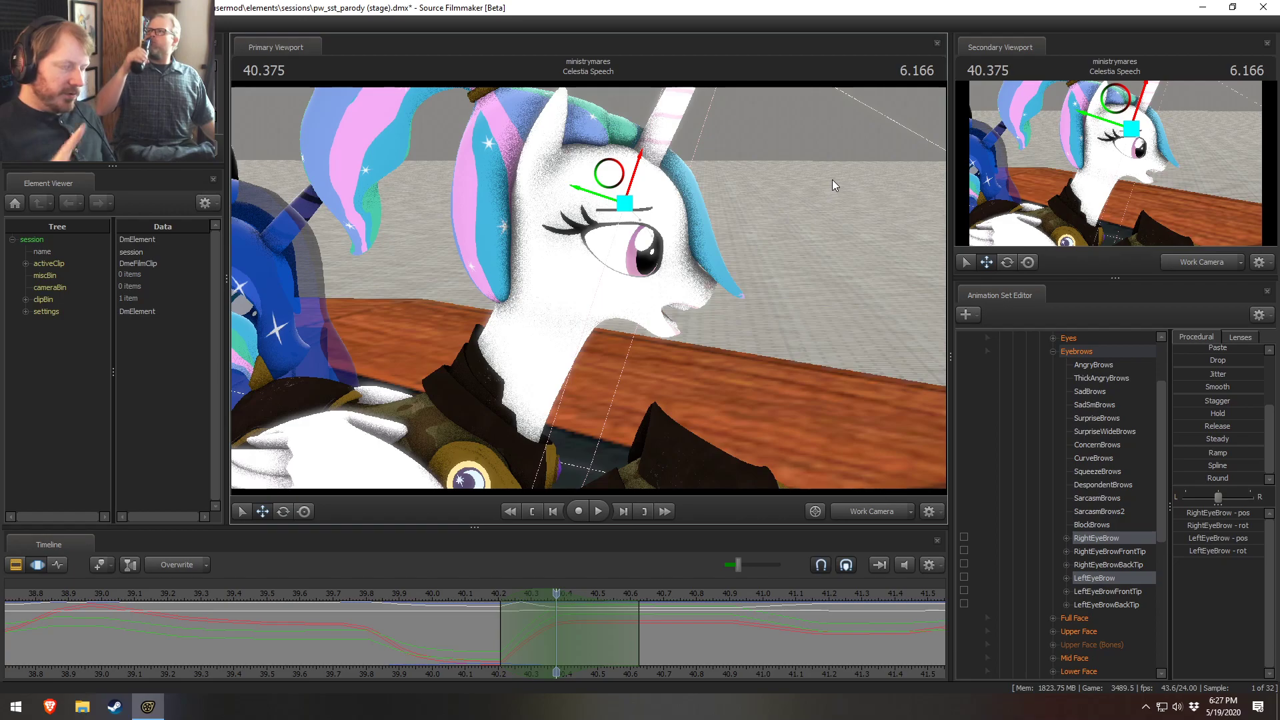
pyautogui.press('e')
pyautogui.moveTo(663, 188); pyautogui.dragTo(625, 198)
pyautogui.press('w')
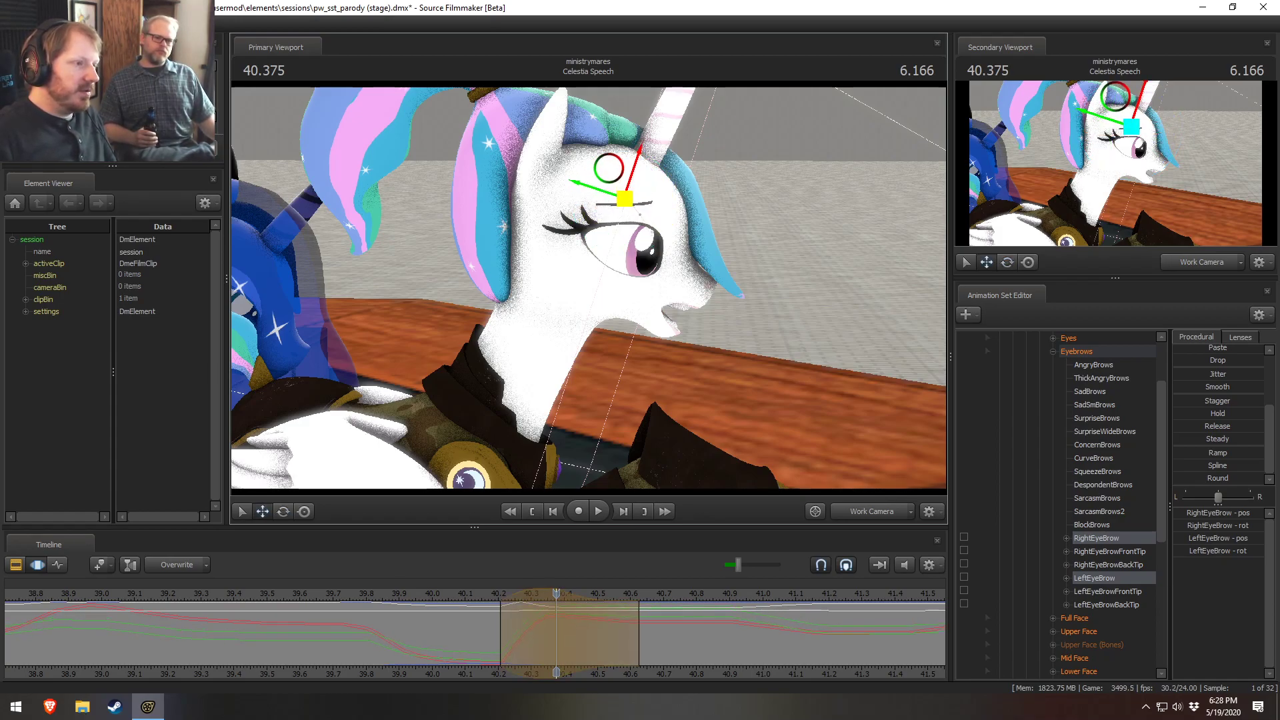
# Step: Extend the end of the raised brows' falloff to about 40.92, replaying the recovery from the blink to judge the timing
pyautogui.click(480, 599)
pyautogui.press('space')
pyautogui.press('space')
pyautogui.moveTo(600, 644); pyautogui.dragTo(757, 644)
pyautogui.click(426, 598)
pyautogui.press('space')
pyautogui.click(460, 597)
pyautogui.press('space')
pyautogui.moveTo(646, 644); pyautogui.dragTo(632, 645)
pyautogui.press('space')
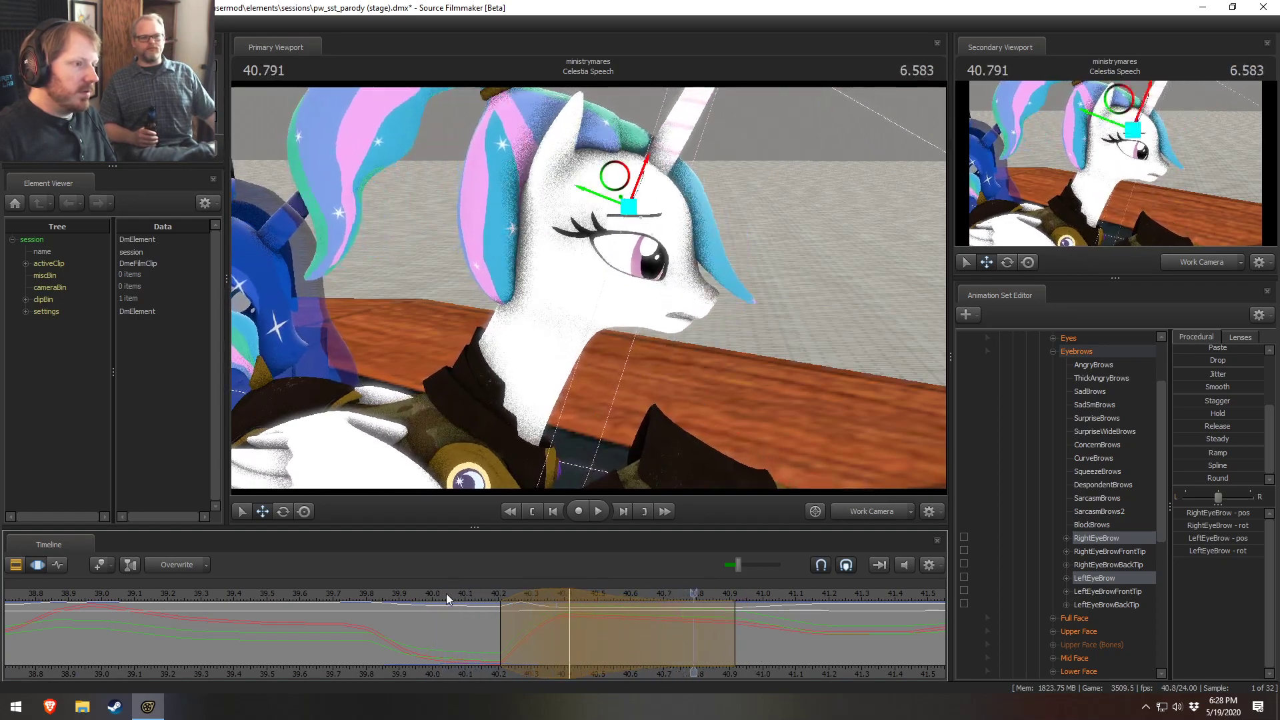
pyautogui.press('space')
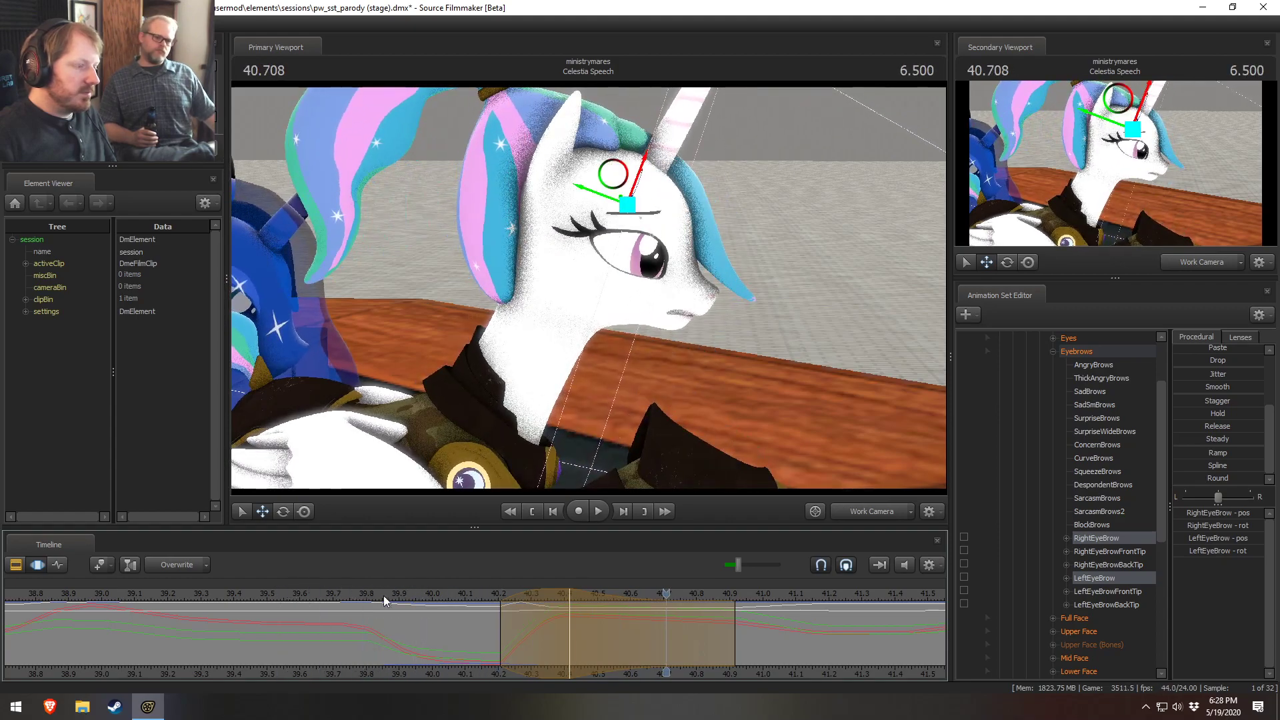
# Step: Try delaying the brow selection's full-strength point to about 40.46, replay it, and return the point to about 40.42
pyautogui.click(457, 593)
pyautogui.moveTo(575, 632); pyautogui.dragTo(586, 641)
pyautogui.press('space')
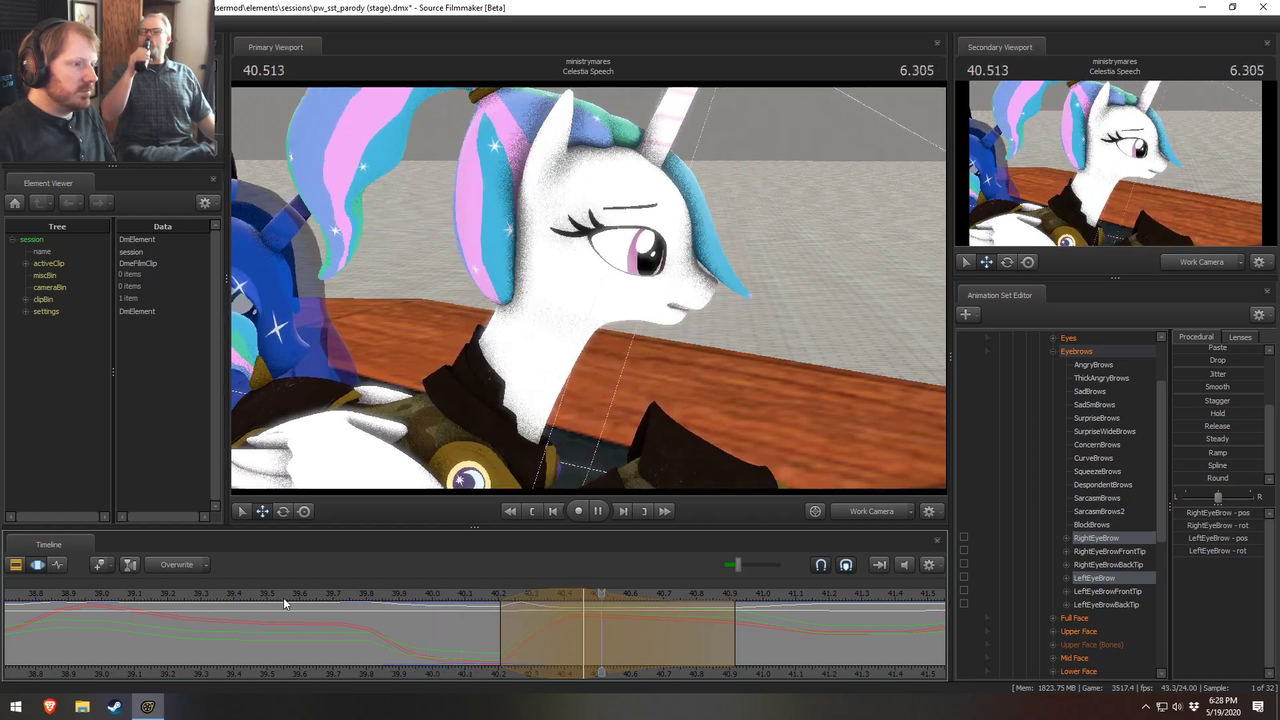
pyautogui.press('space')
pyautogui.moveTo(583, 637); pyautogui.dragTo(569, 633)
# Step: Replay the blink and the brow recovery through about 40.7 to review the eased motion
pyautogui.click(430, 593)
pyautogui.press('space')
pyautogui.press('space')
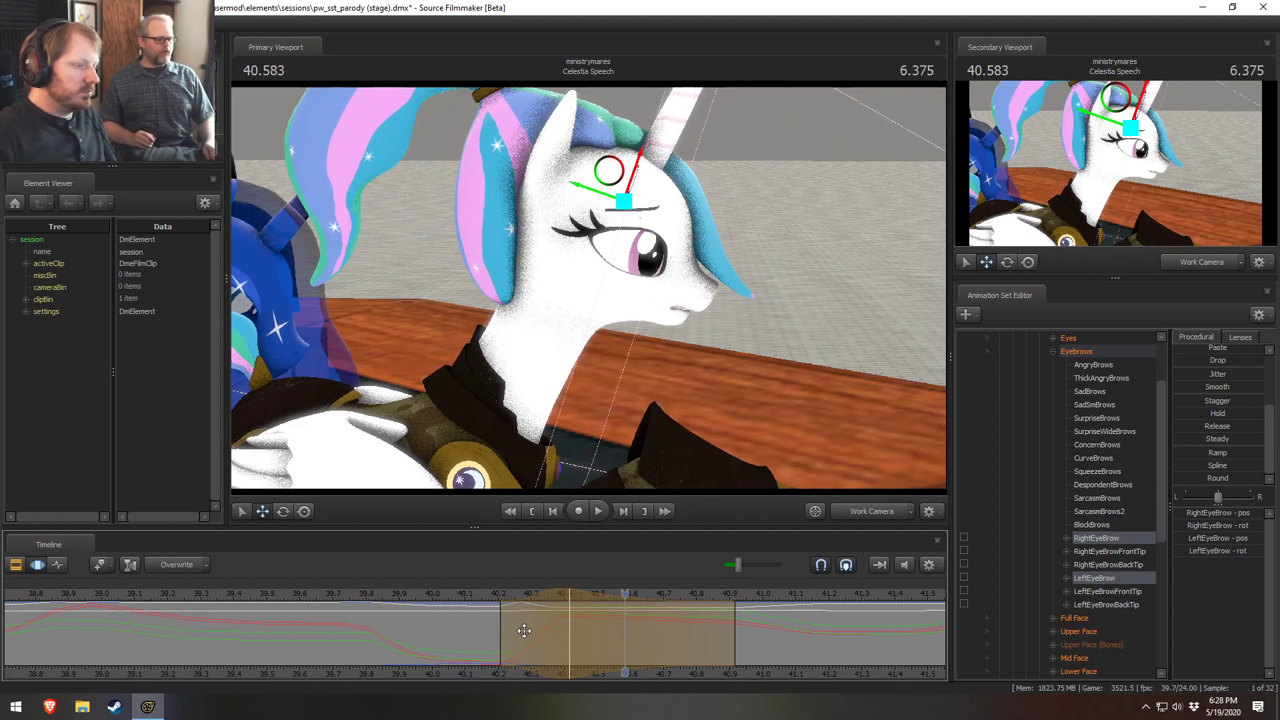
pyautogui.press('space')
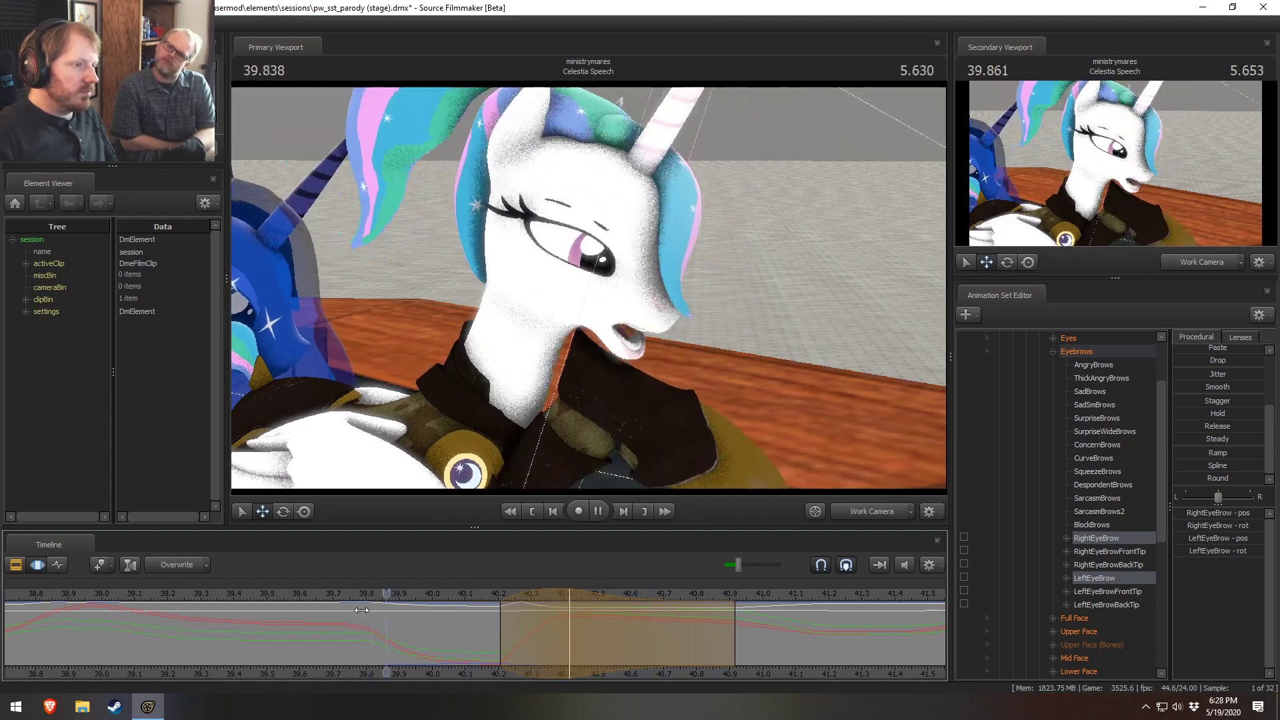
pyautogui.press('space')
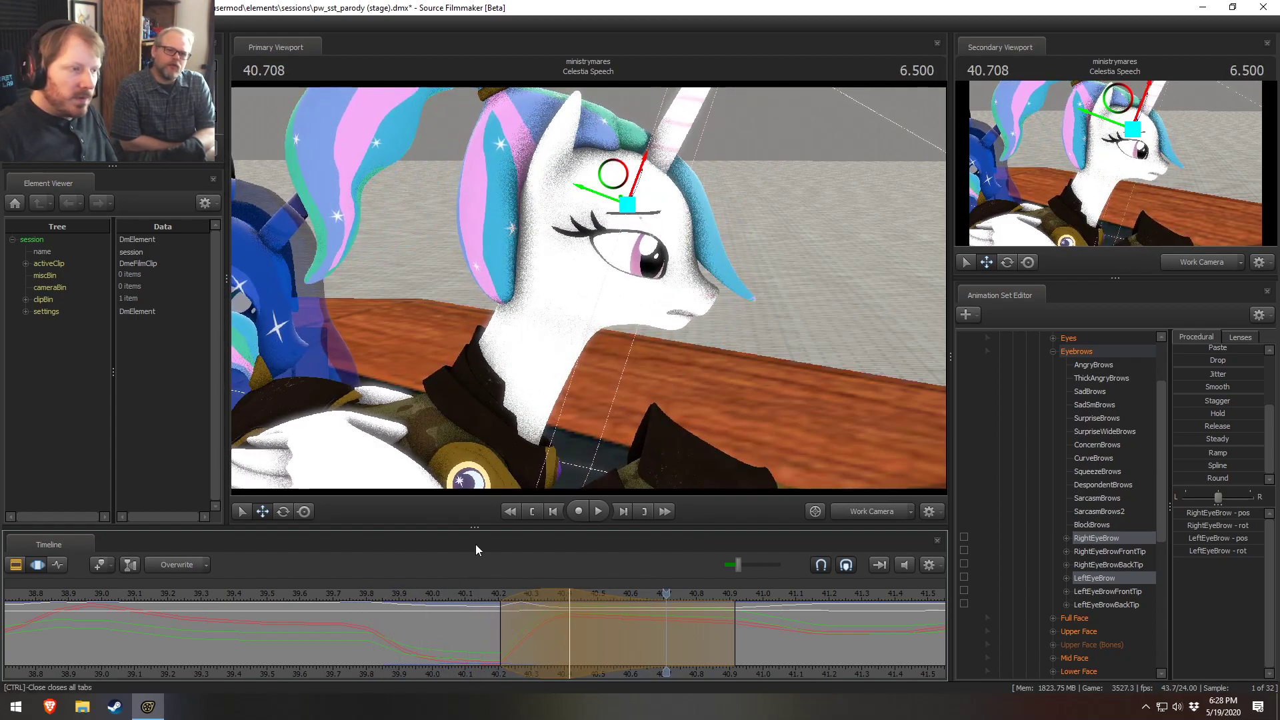
# Step: Apply the pending brow edit and inspect Celestia from the front, from a facial close-up out to a wide view with the neighbouring ponies
pyautogui.keyDown('alt'); pyautogui.moveTo(689, 450); pyautogui.dragTo(454, 450); pyautogui.keyUp('alt')
pyautogui.keyDown('alt'); pyautogui.moveTo(589, 287); pyautogui.dragTo(631, 287, button='middle'); pyautogui.keyUp('alt')
pyautogui.keyDown('alt'); pyautogui.moveTo(588, 288); pyautogui.dragTo(760, 287, button='right'); pyautogui.keyUp('alt')
pyautogui.moveTo(598, 284); pyautogui.dragTo(589, 288)
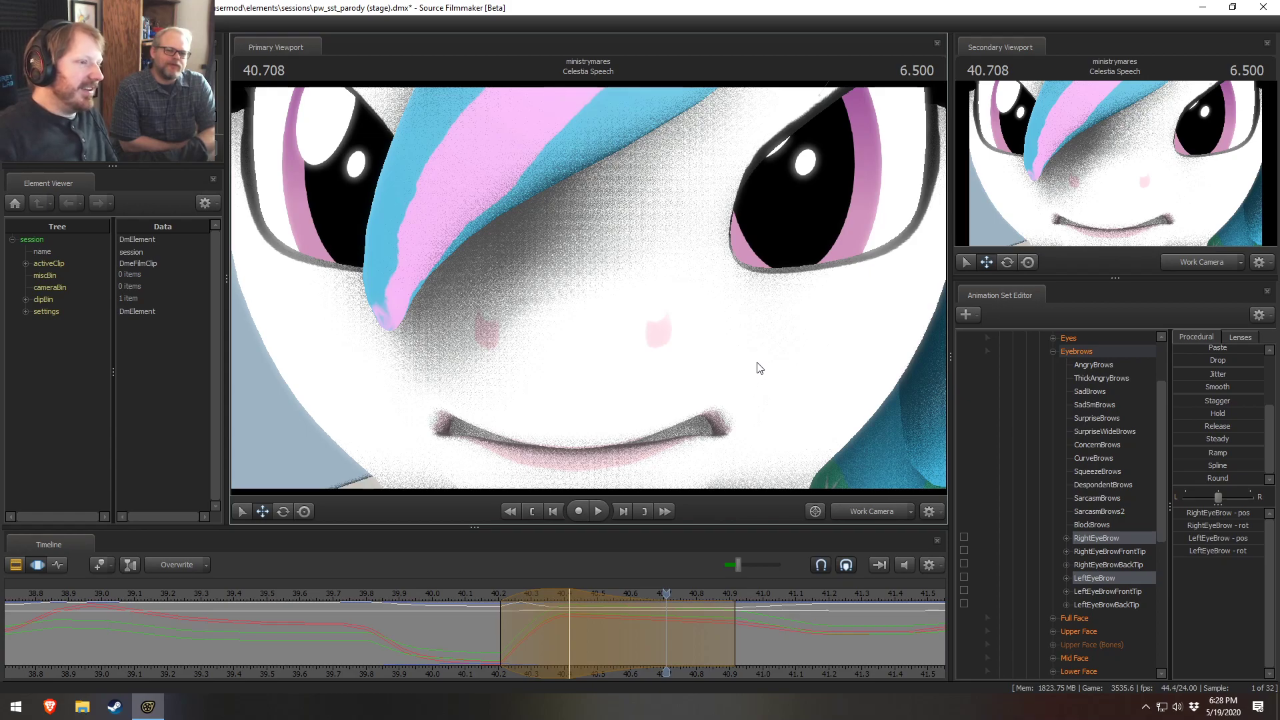
pyautogui.press('Return')
pyautogui.moveTo(589, 288)
pyautogui.mouseDown()
pyautogui.moveTo(581, 314)
pyautogui.moveTo(597, 299)
pyautogui.moveTo(588, 288)
pyautogui.mouseUp()
pyautogui.press('s')
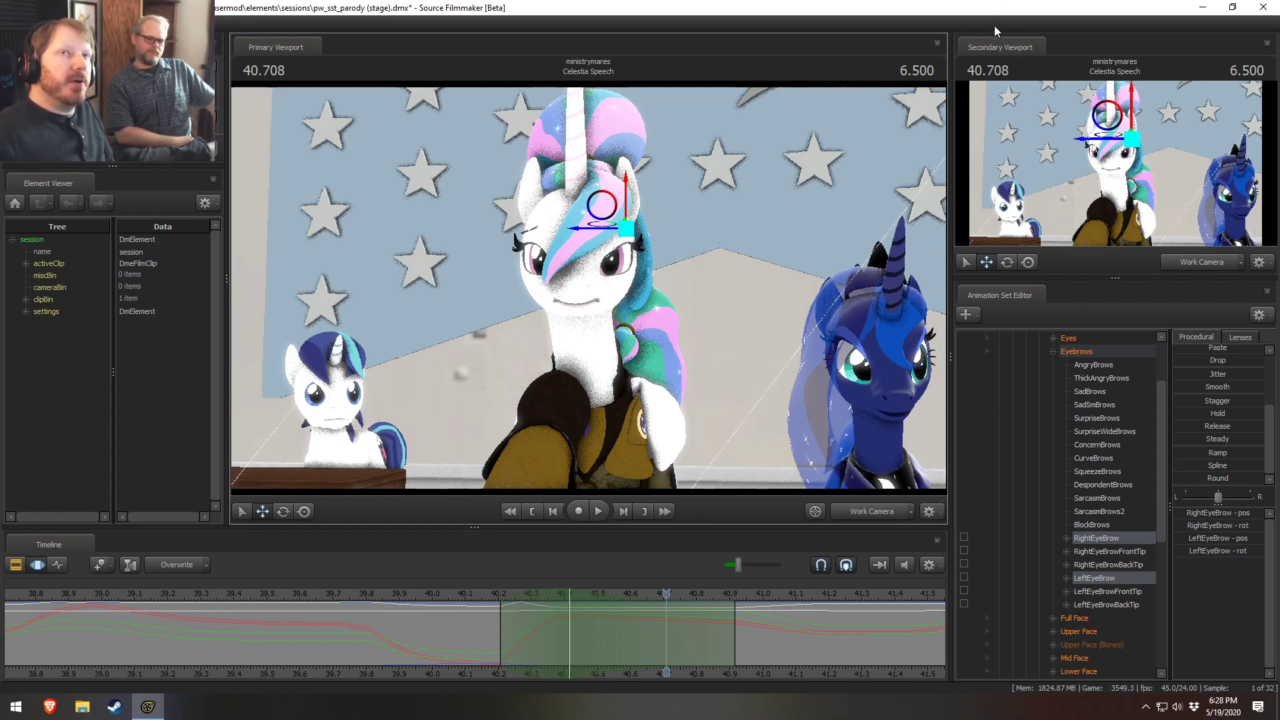
pyautogui.scroll(-5, 437, 599)
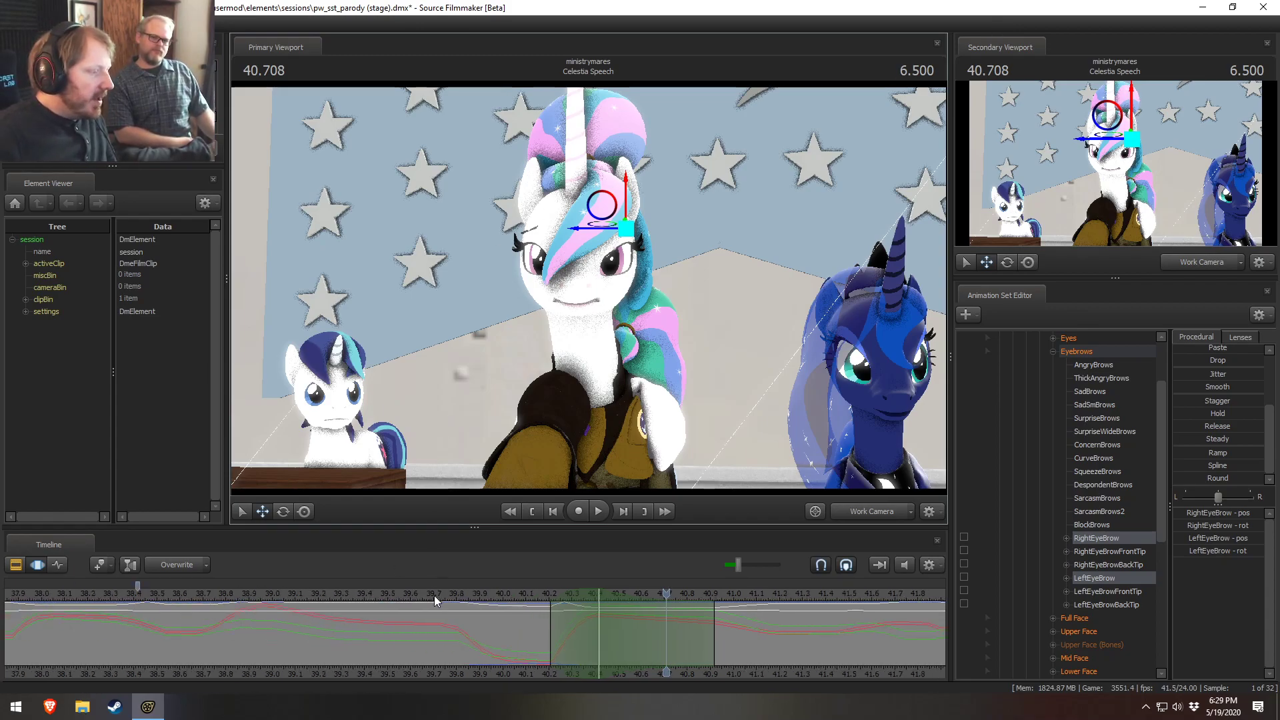
# Step: Show the shots in the Clip Editor and play from 30.5 in Council Chamber through the scene cameras into Celestia Speech
pyautogui.press('F3')
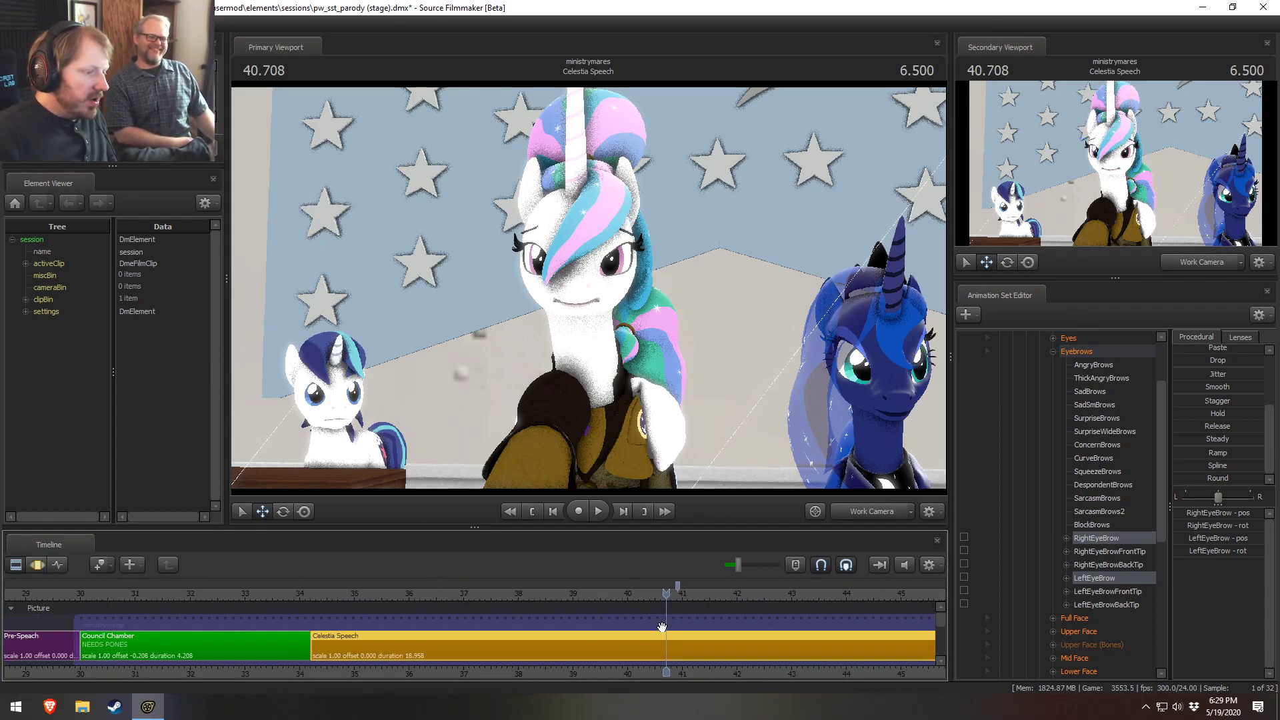
pyautogui.moveTo(726, 670); pyautogui.dragTo(543, 648, button='middle')
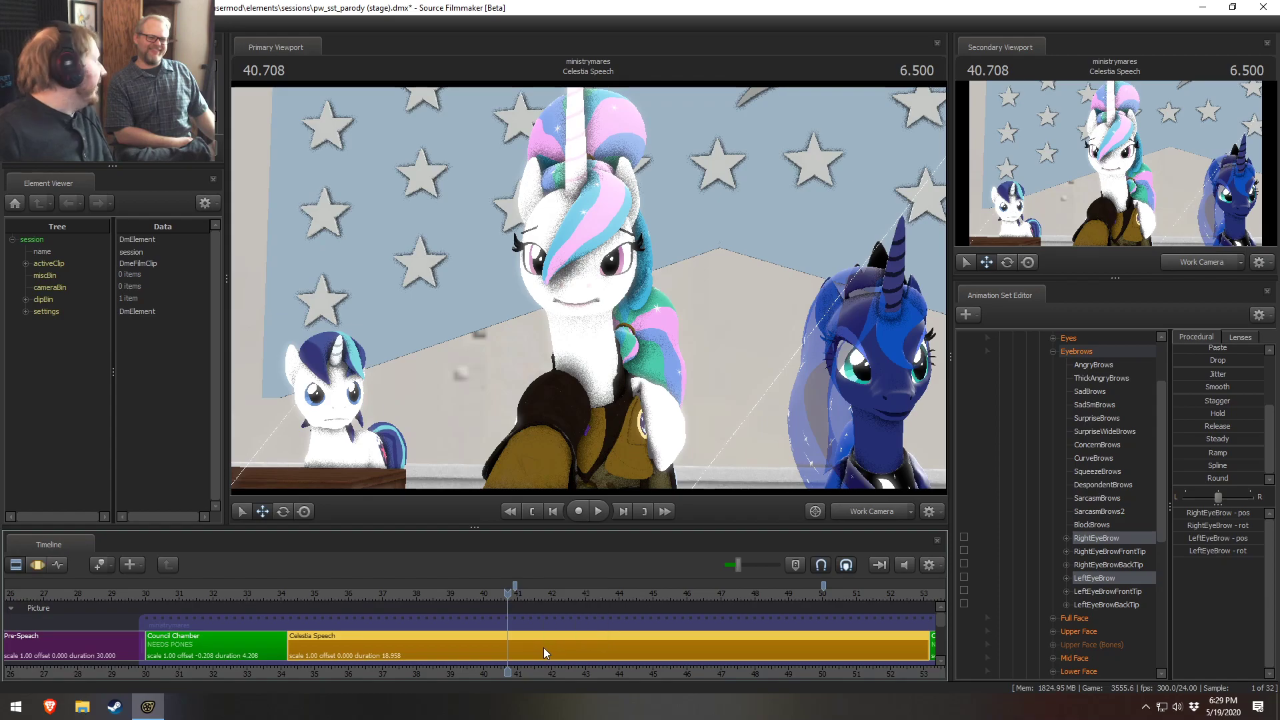
pyautogui.scroll(-3, 579, 639)
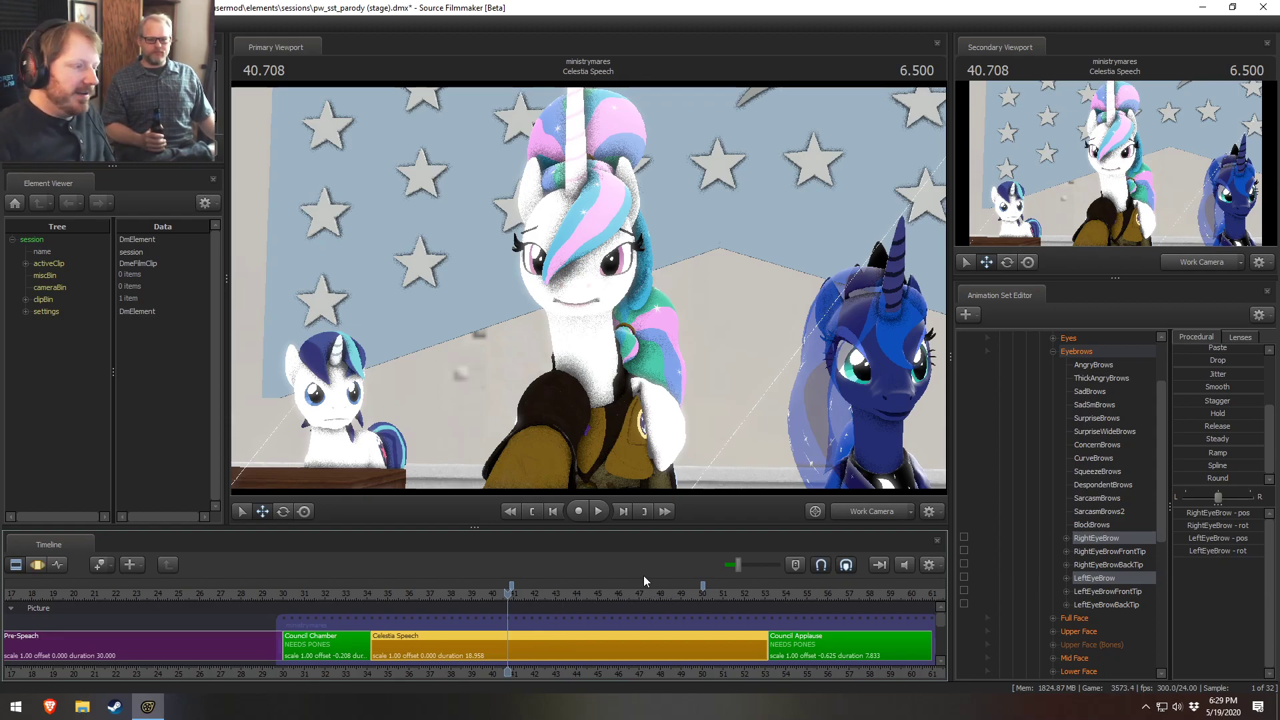
pyautogui.click(294, 596)
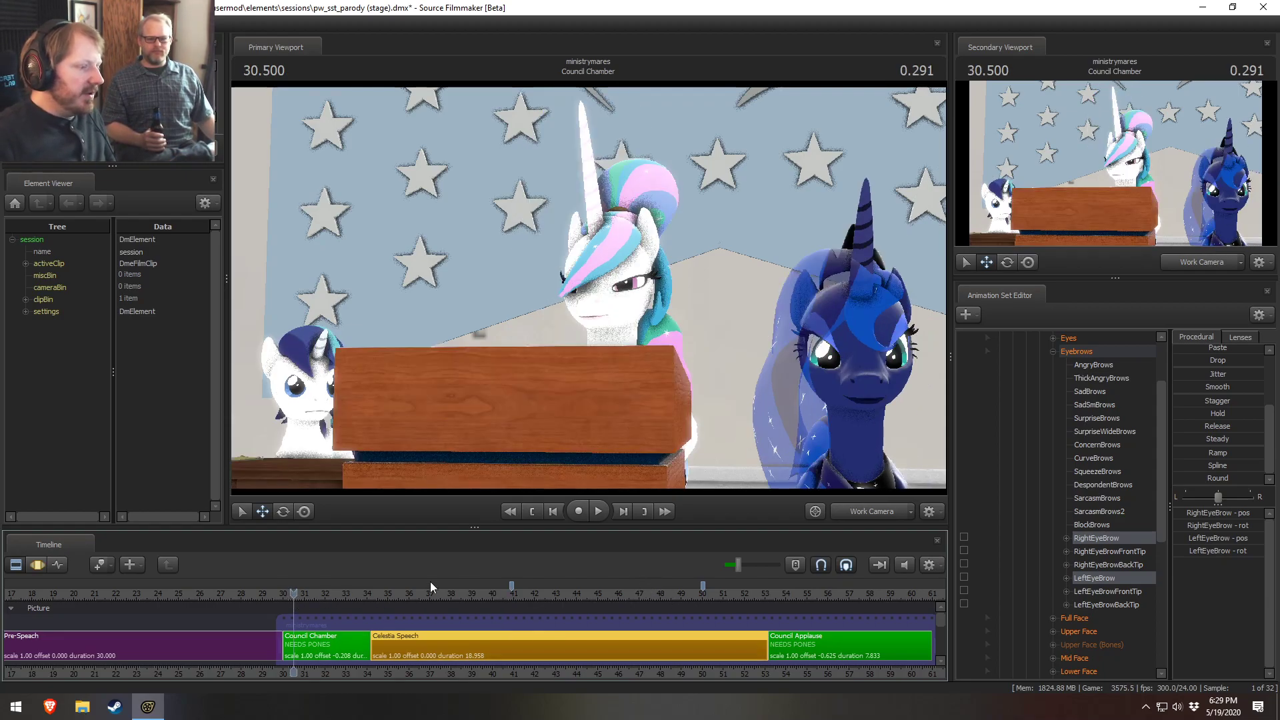
pyautogui.click(845, 514)
pyautogui.press('space')
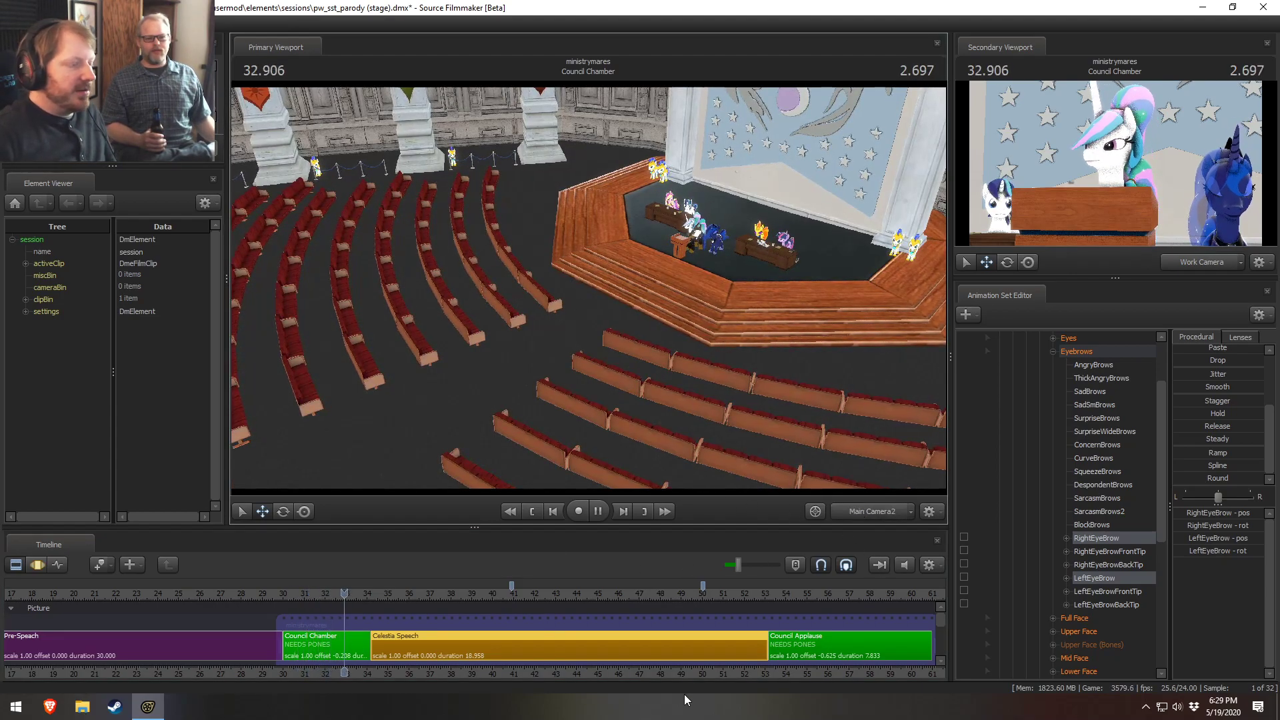
pyautogui.press('space')
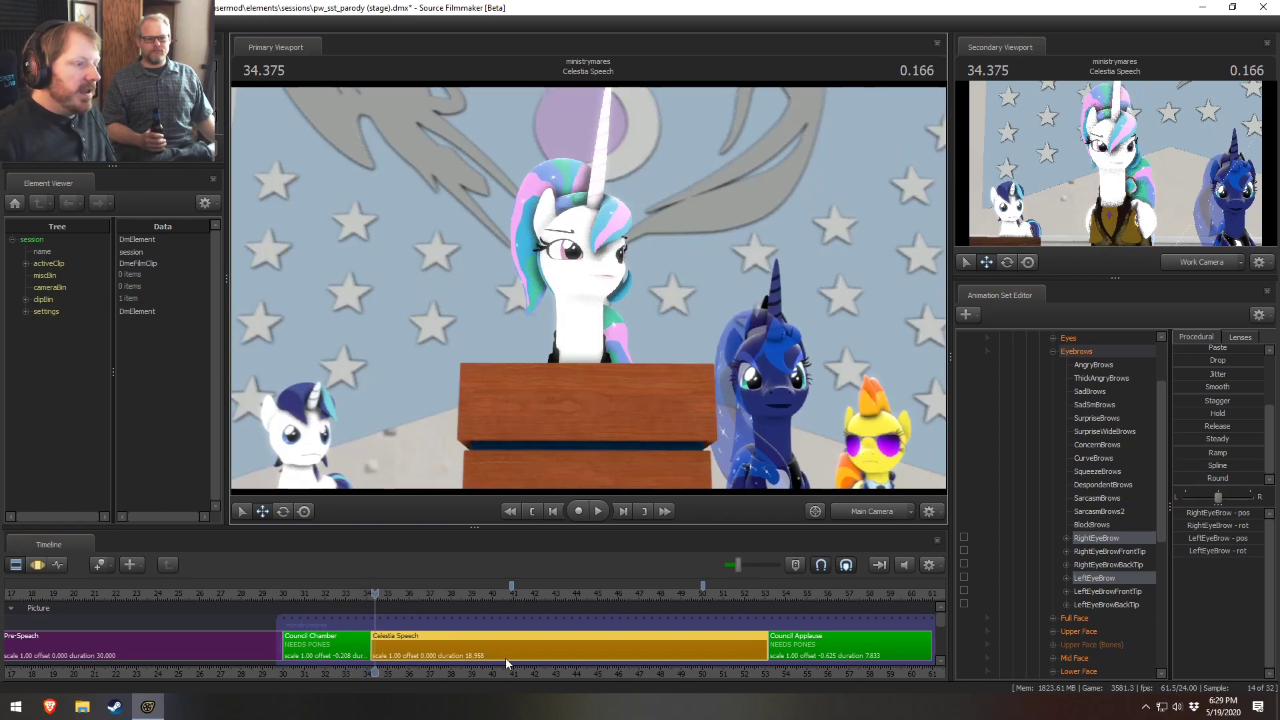
# Step: Extend the movie's start back to about 15 s, inside the Pre-Speach shot, and play briefly around 21.96
pyautogui.moveTo(543, 652); pyautogui.dragTo(443, 648, button='middle')
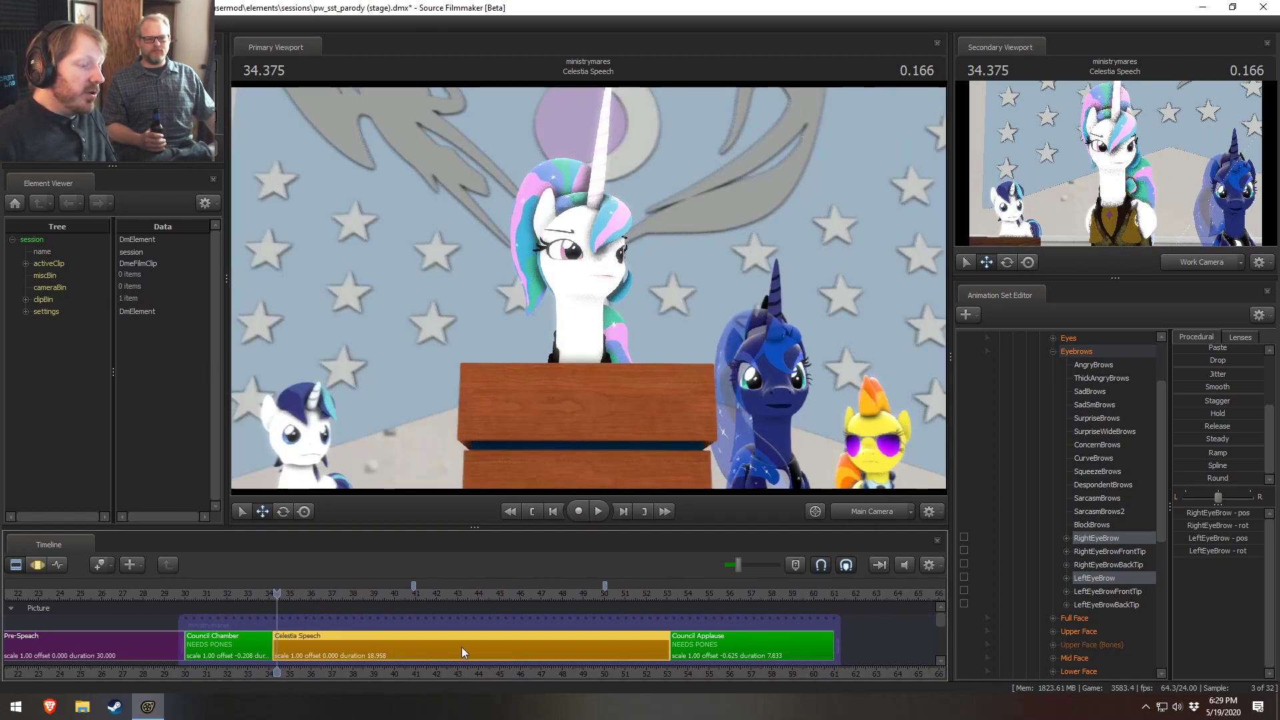
pyautogui.scroll(1, 553, 645)
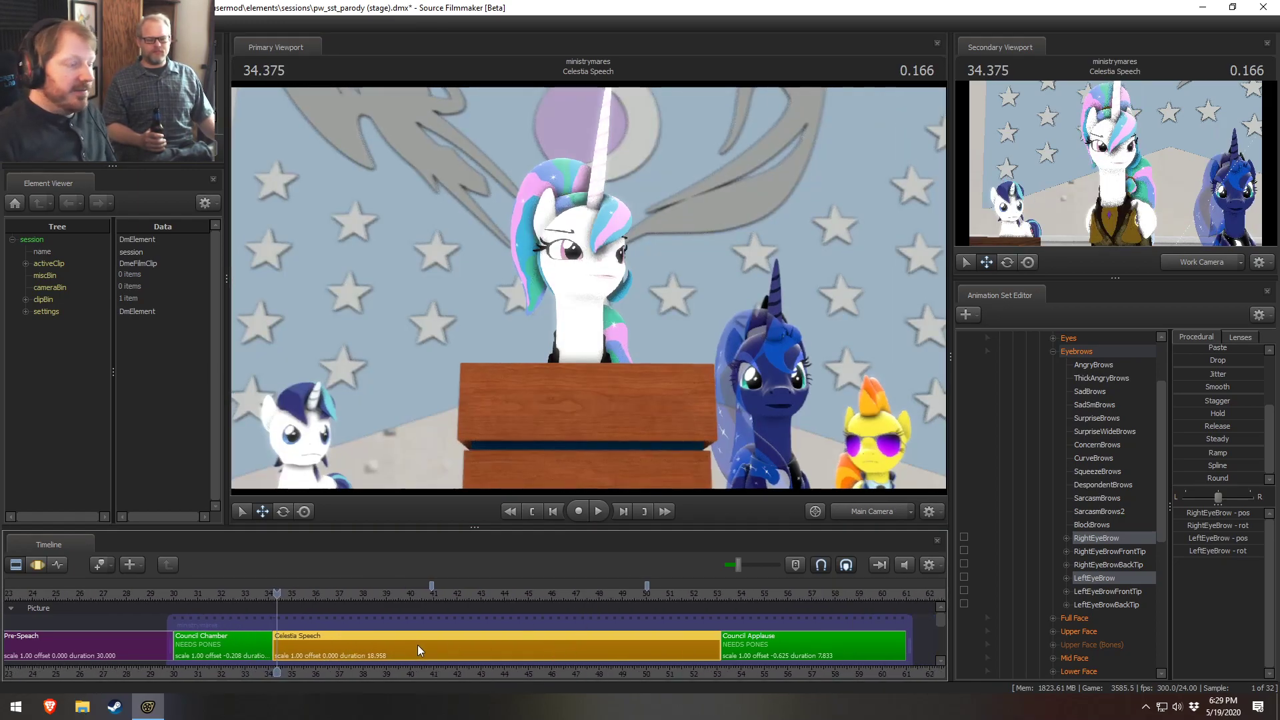
pyautogui.click(182, 592)
pyautogui.scroll(-2, 410, 622)
pyautogui.moveTo(419, 622); pyautogui.dragTo(149, 617)
pyautogui.click(266, 592)
pyautogui.press('space')
pyautogui.press('space')
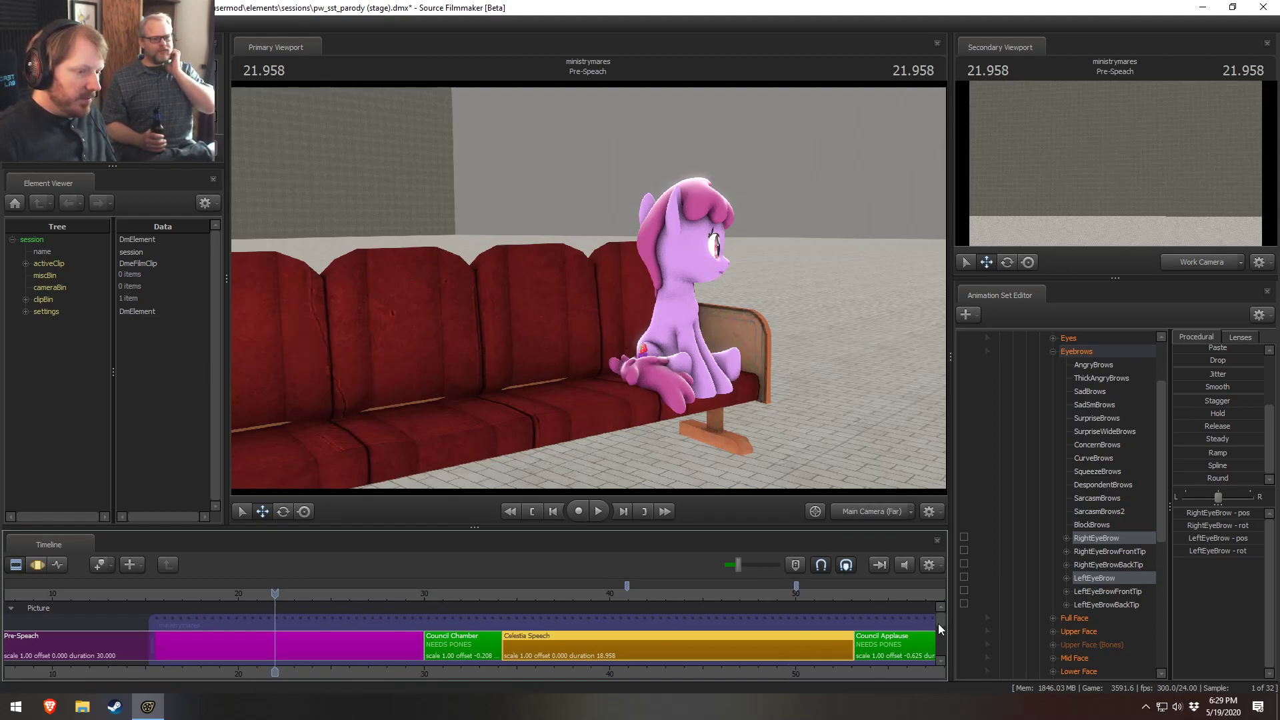
# Step: Play Pre-Speach onward into Council Chamber to about 32.58, raising the playback volume to 52% and lowering it again
pyautogui.moveTo(939, 623); pyautogui.dragTo(944, 642)
pyautogui.moveTo(431, 622); pyautogui.dragTo(247, 622)
pyautogui.press('space')
pyautogui.moveTo(946, 643); pyautogui.dragTo(943, 624)
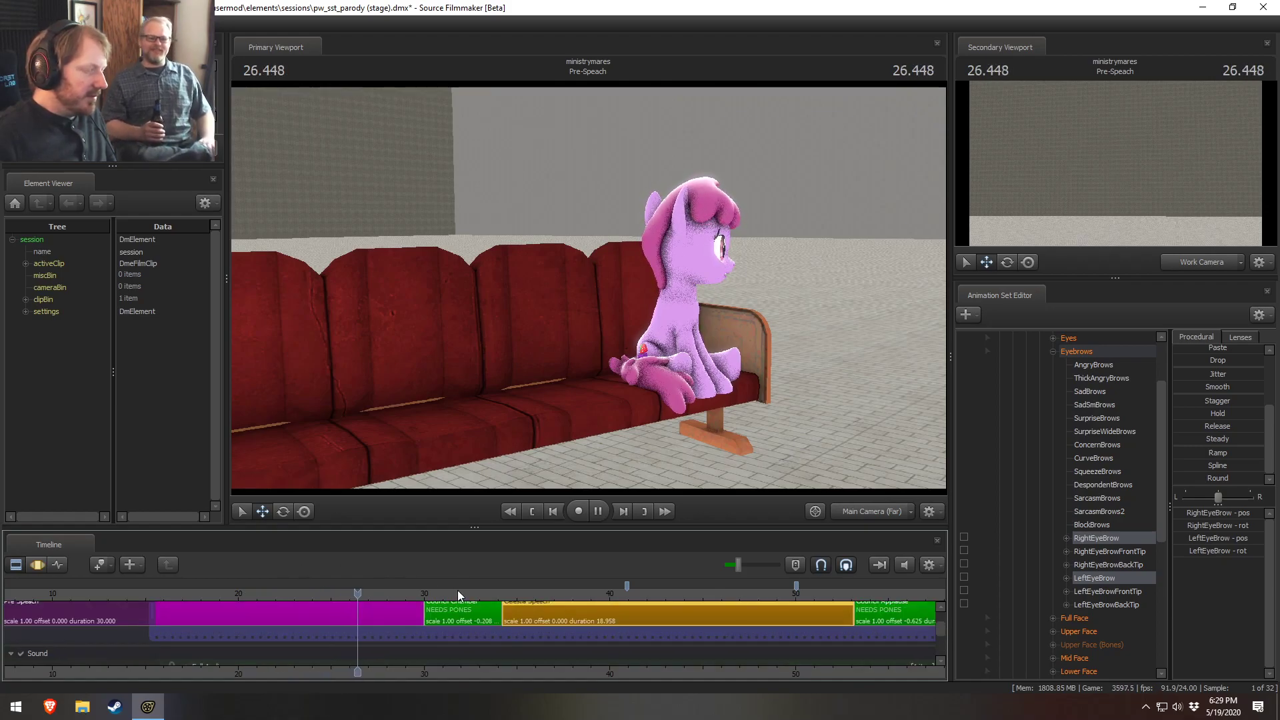
pyautogui.moveTo(739, 565); pyautogui.dragTo(754, 567)
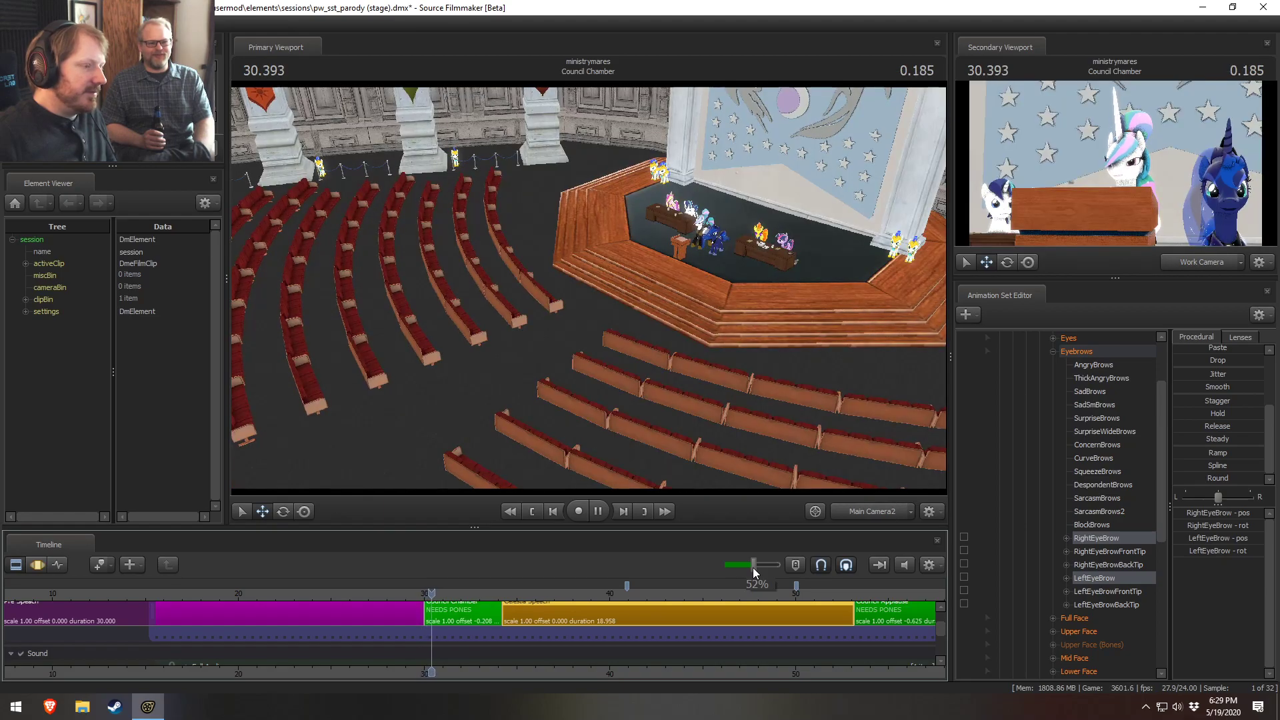
pyautogui.press('space')
pyautogui.moveTo(754, 567); pyautogui.dragTo(743, 567)
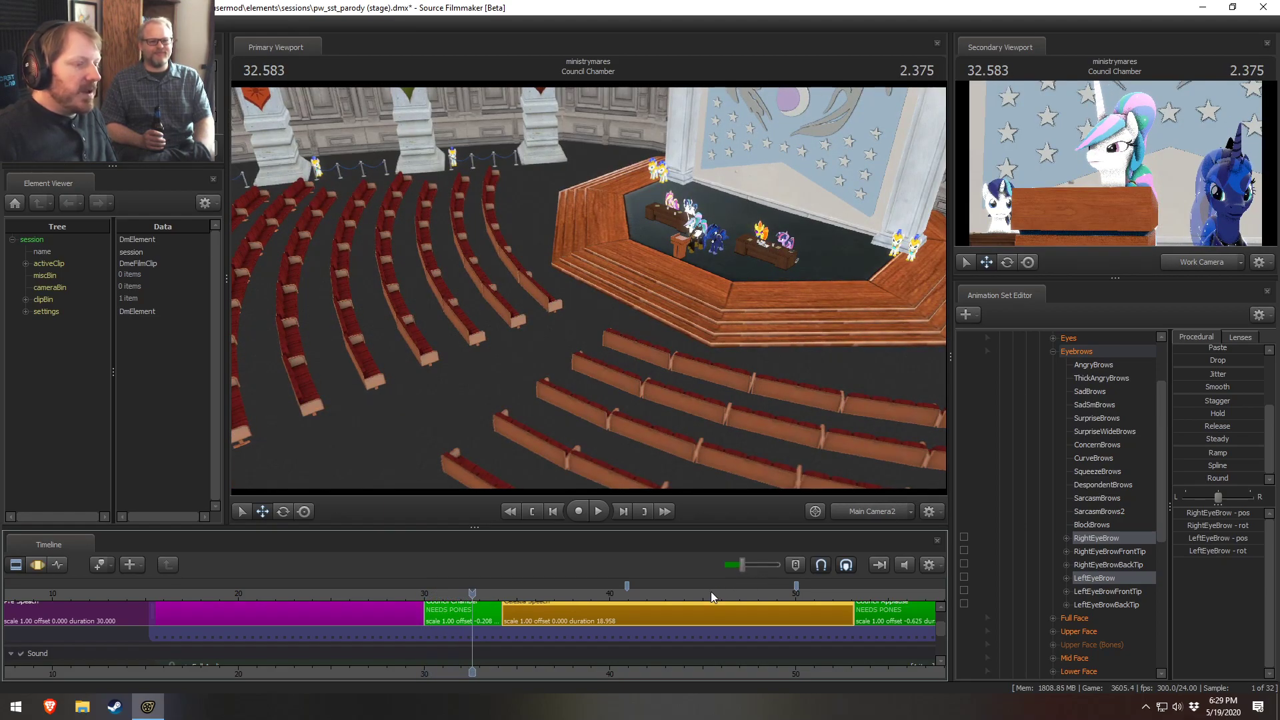
# Step: Return the movie's start to the beginning of the Council Chamber shot at about 30 s
pyautogui.scroll(-2, 223, 621)
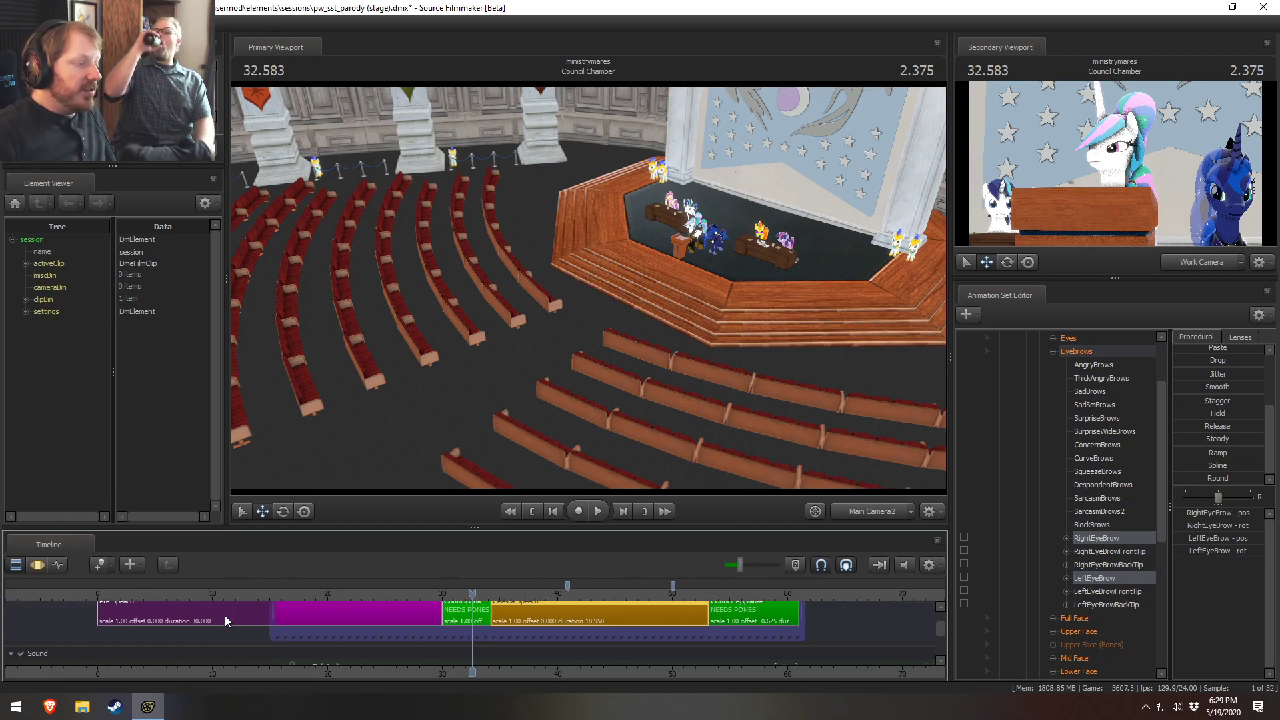
pyautogui.moveTo(276, 638); pyautogui.dragTo(438, 638)
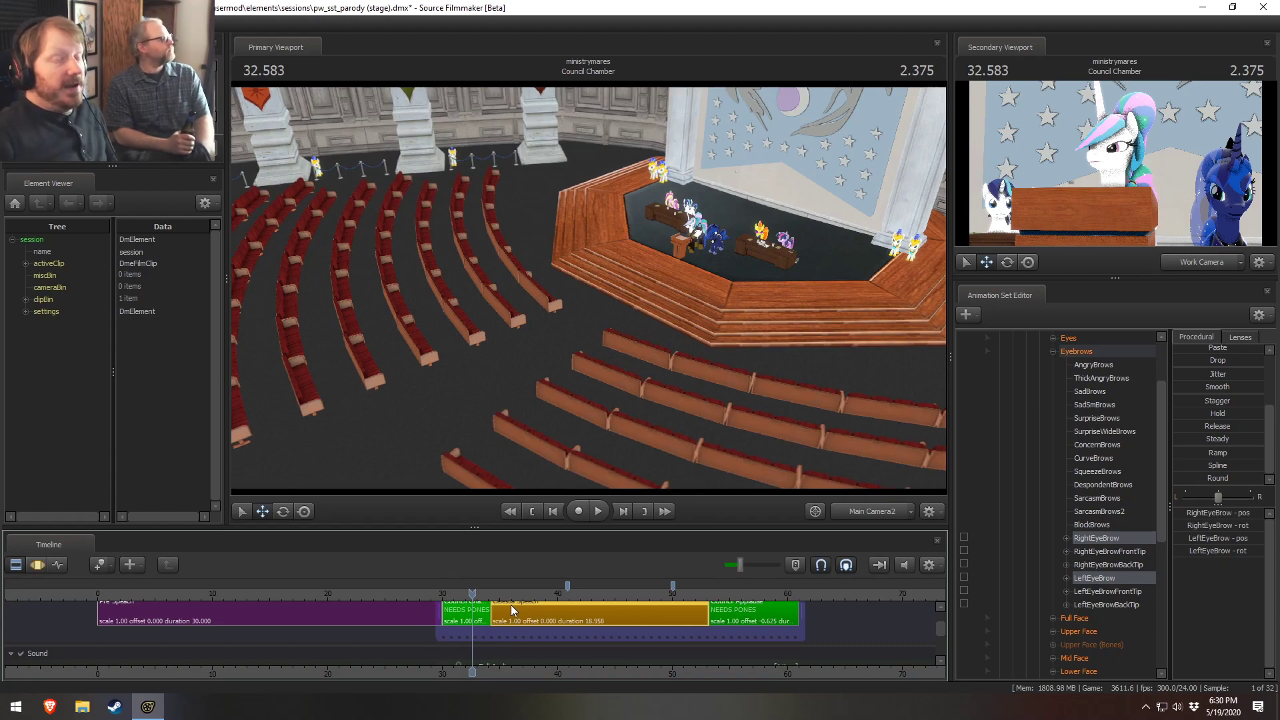
pyautogui.moveTo(511, 606)
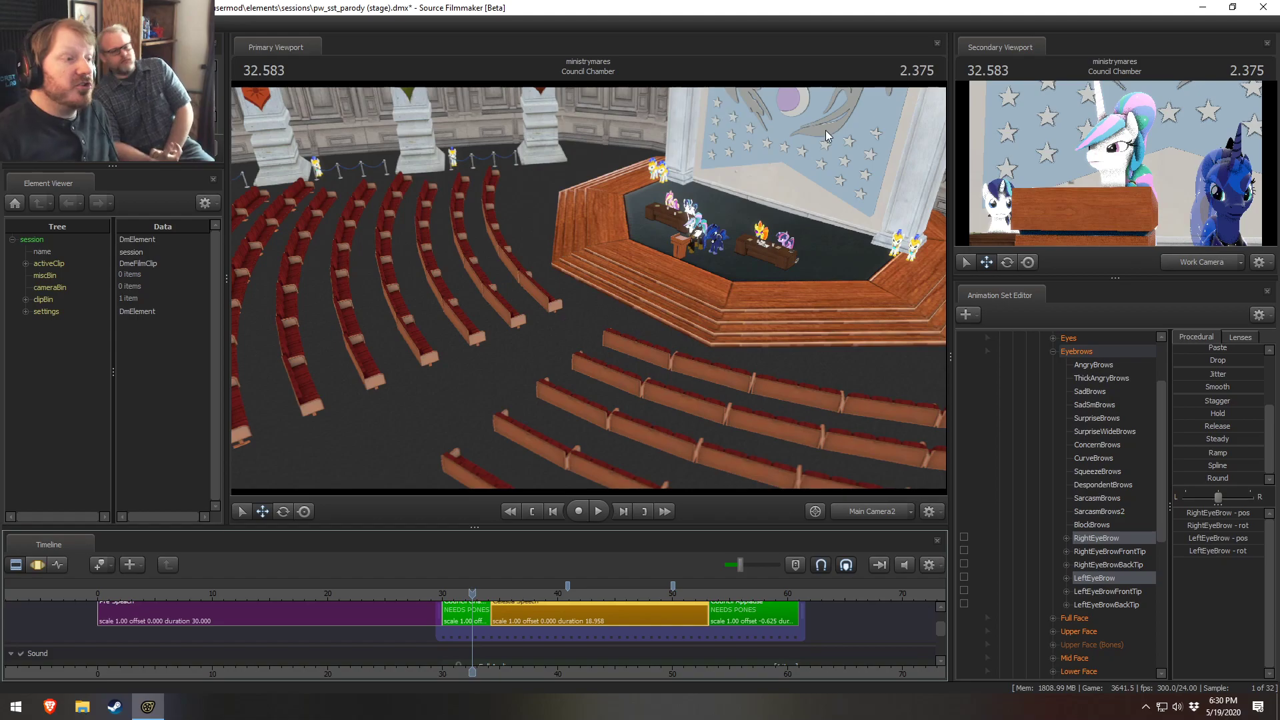
# Step: Examine the council chamber set from the work camera, from the empty surroundings and benches to a closer view of the stage
pyautogui.click(874, 511)
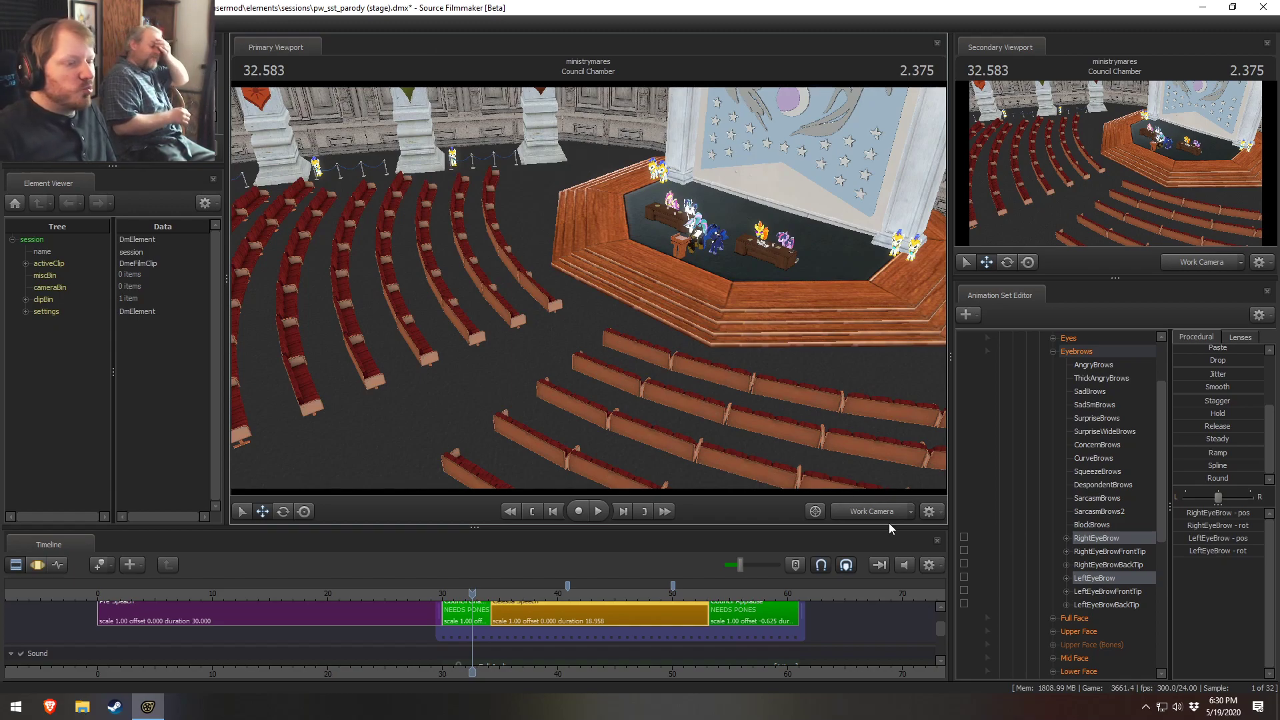
pyautogui.moveTo(587, 287); pyautogui.dragTo(281, 222)
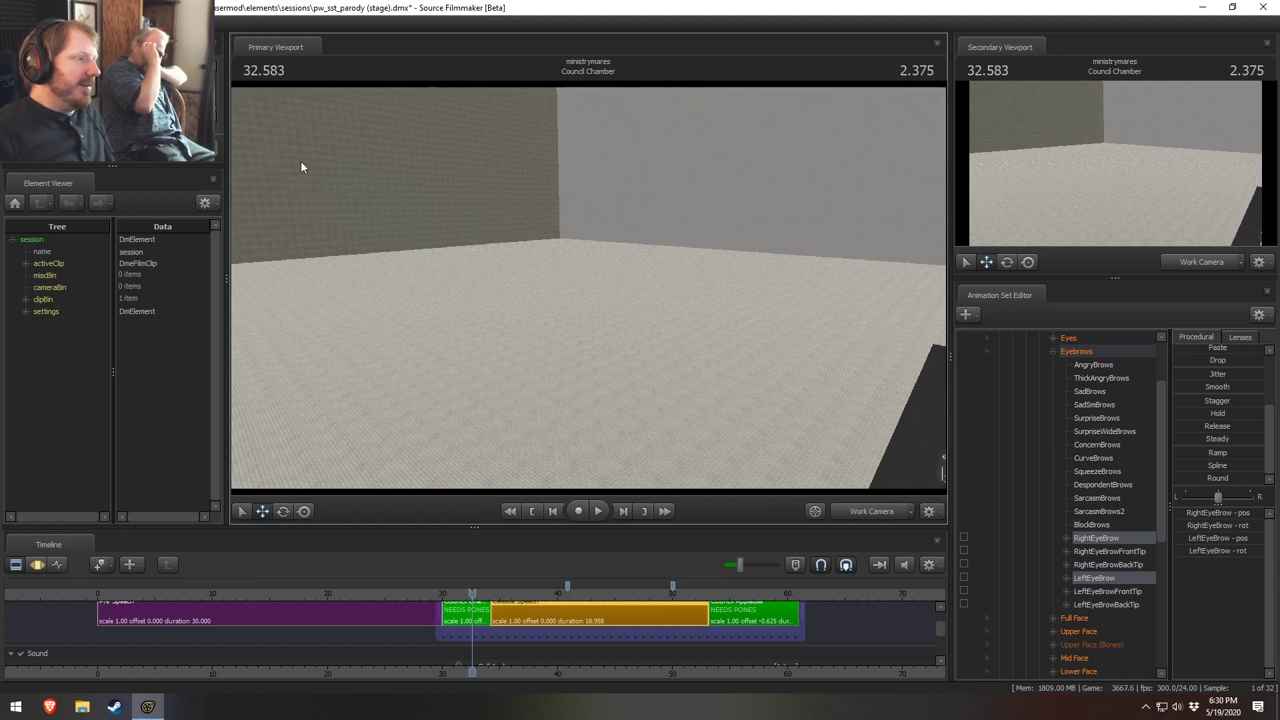
pyautogui.moveTo(669, 368); pyautogui.dragTo(589, 289)
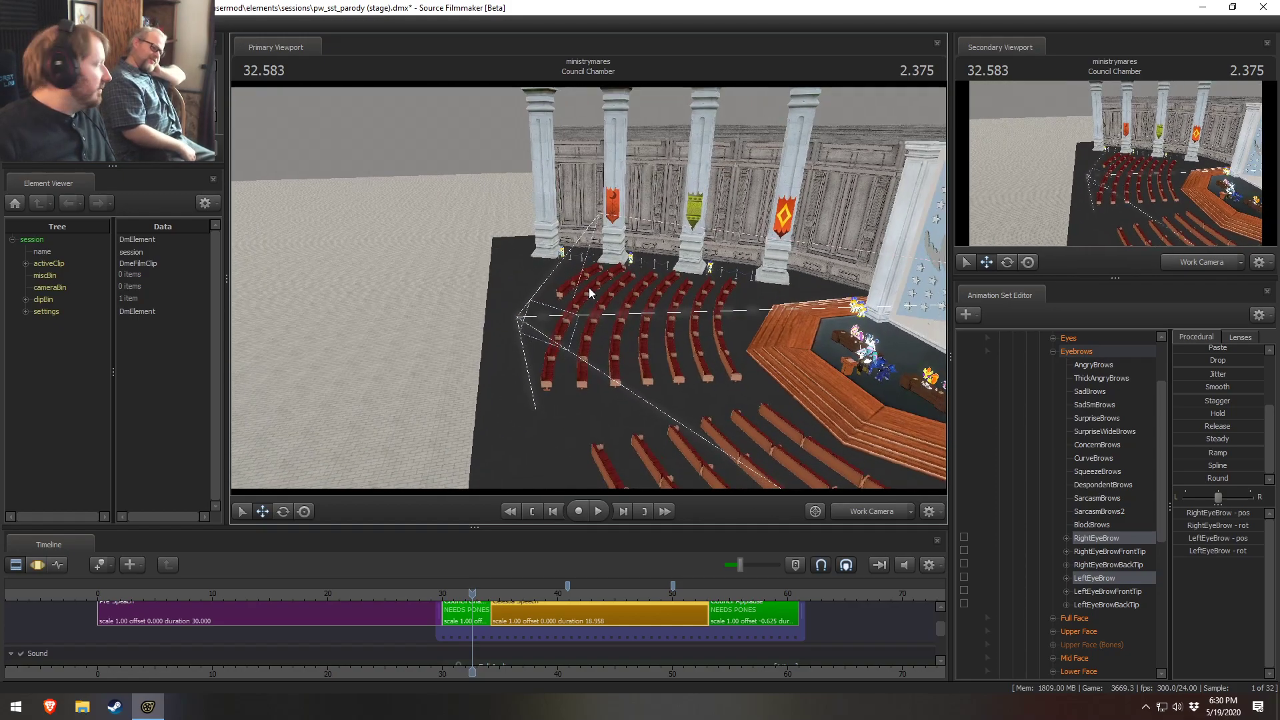
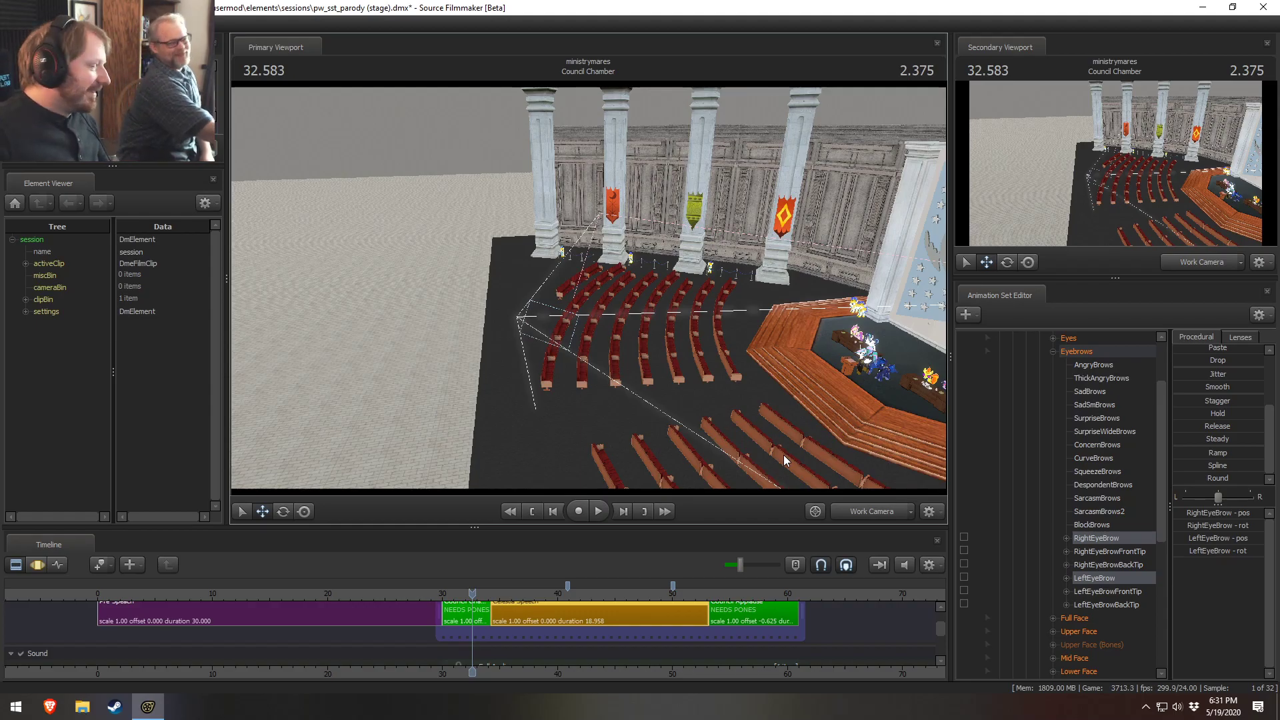
pyautogui.moveTo(784, 456); pyautogui.dragTo(920, 477)
pyautogui.moveTo(589, 291)
pyautogui.mouseDown()
pyautogui.moveTo(640, 327)
pyautogui.moveTo(588, 292)
pyautogui.mouseUp()
pyautogui.press('w')
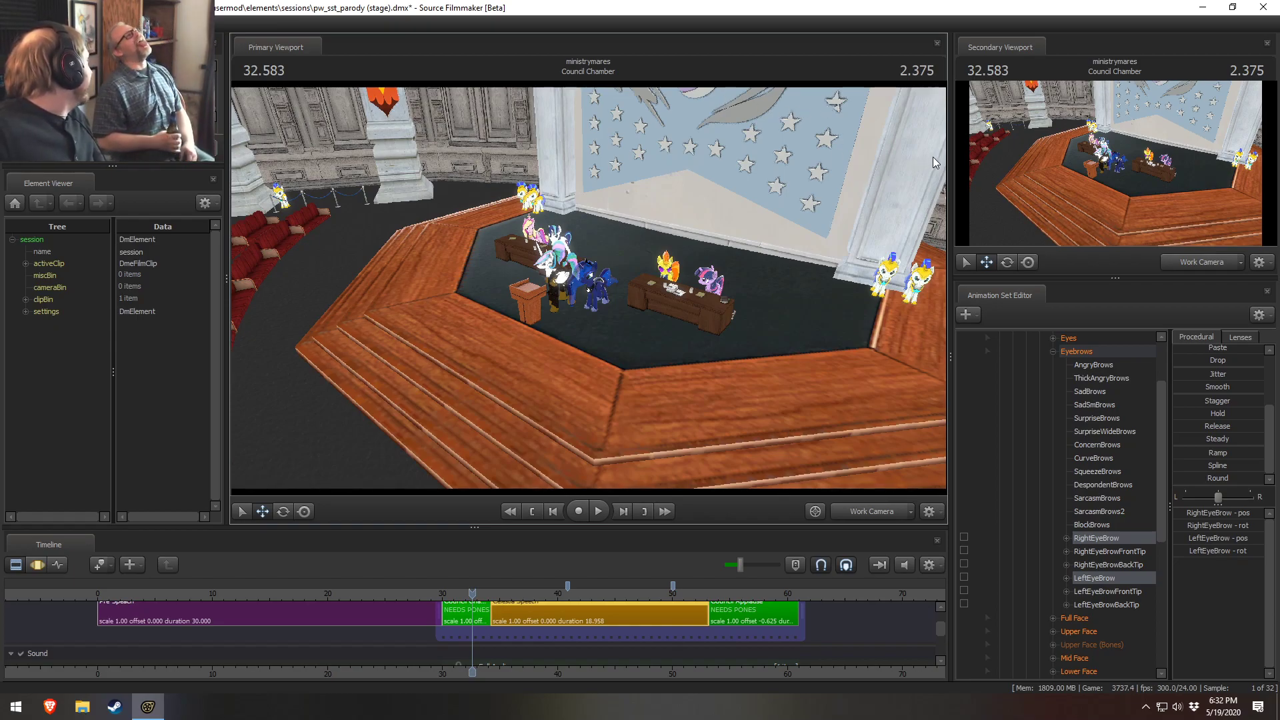
pyautogui.moveTo(717, 336); pyautogui.dragTo(701, 301)
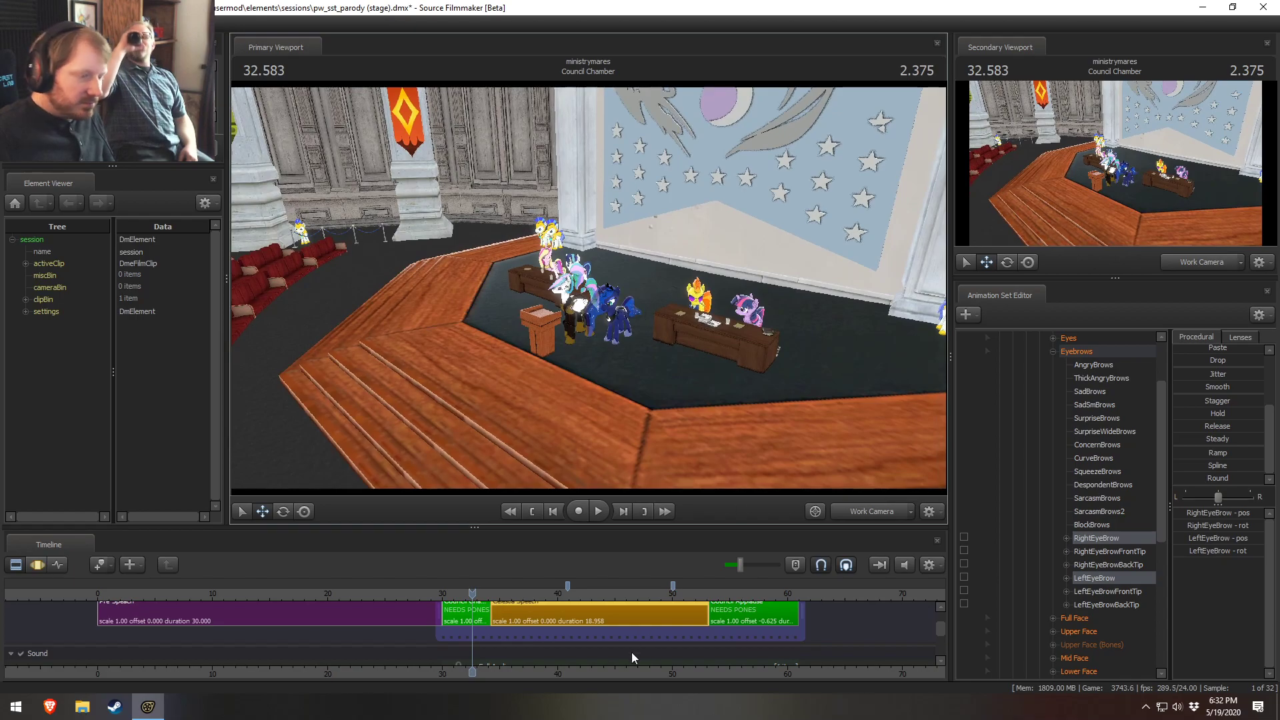
# Step: View Celestia Speech at 34.625 through the Main Camera with lighting enabled
pyautogui.click(482, 592)
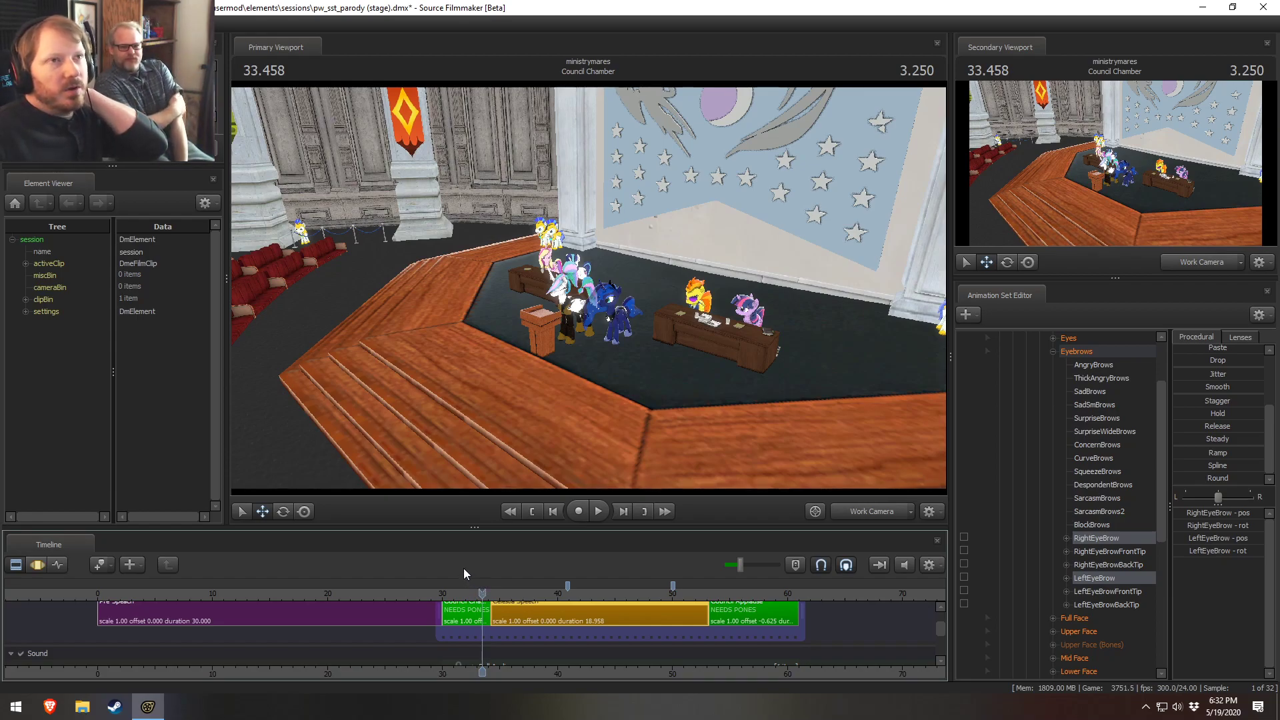
pyautogui.moveTo(490, 593); pyautogui.dragTo(495, 596)
pyautogui.click(866, 511)
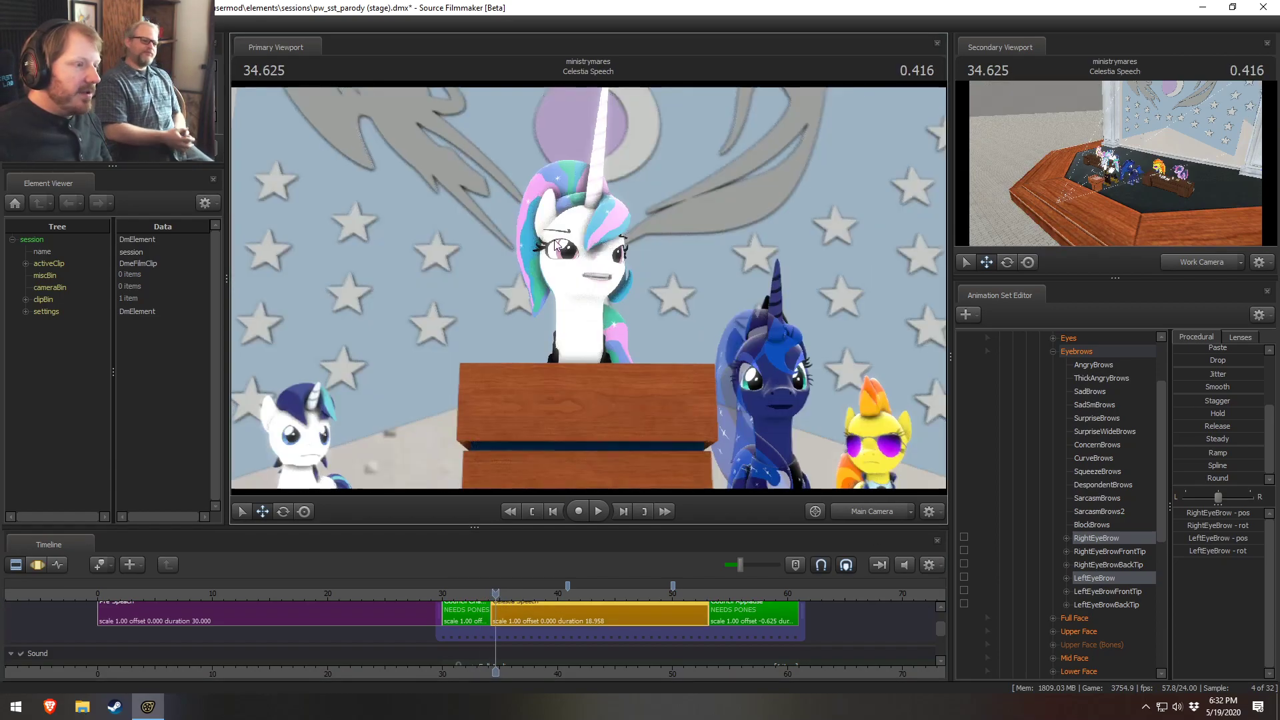
pyautogui.rightClick(701, 294)
pyautogui.click(723, 329)
pyautogui.rightClick(637, 331)
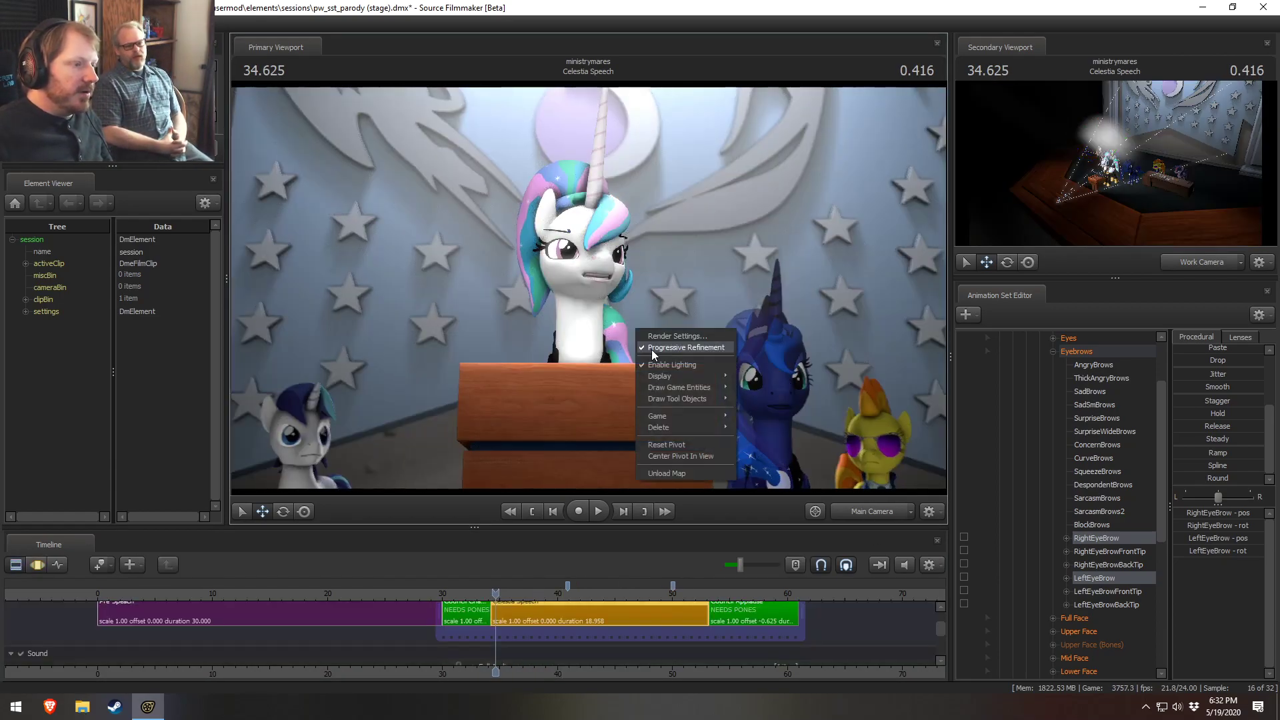
pyautogui.click(731, 238)
# Step: Disable the lighting and play the whole speech from 34.625 into the Council Applause shot
pyautogui.rightClick(731, 238)
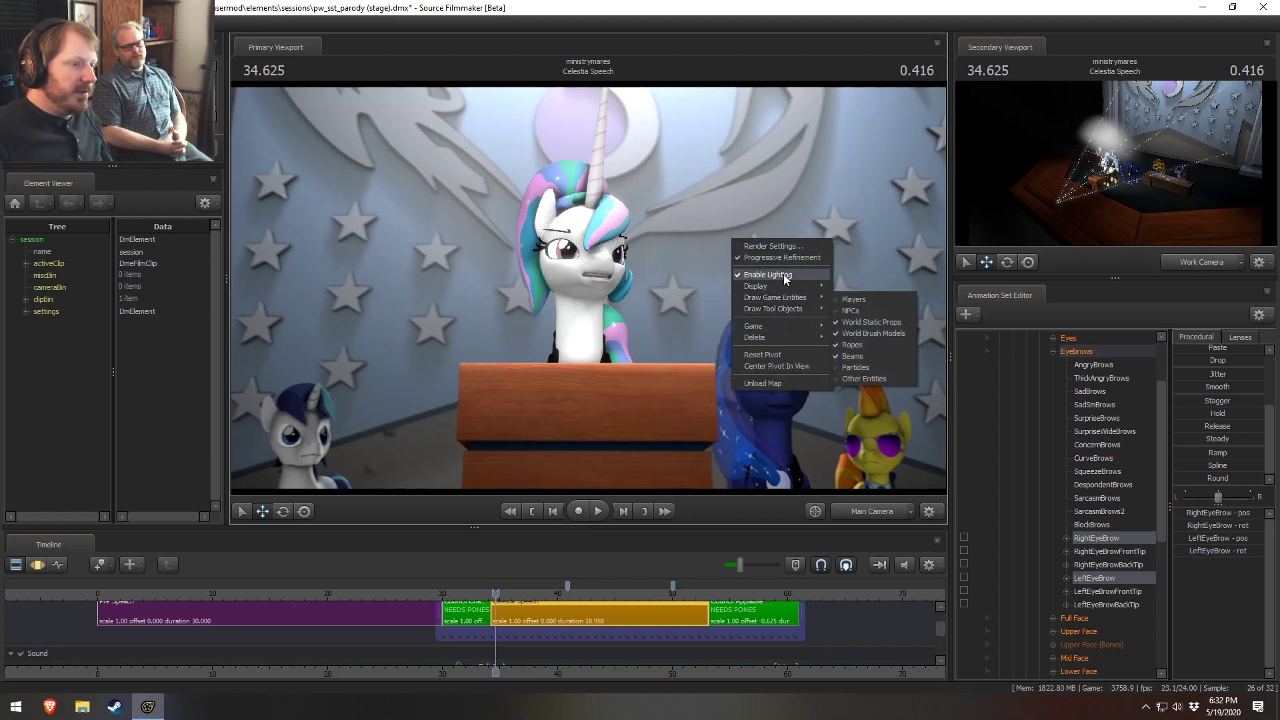
pyautogui.click(783, 274)
pyautogui.press('space')
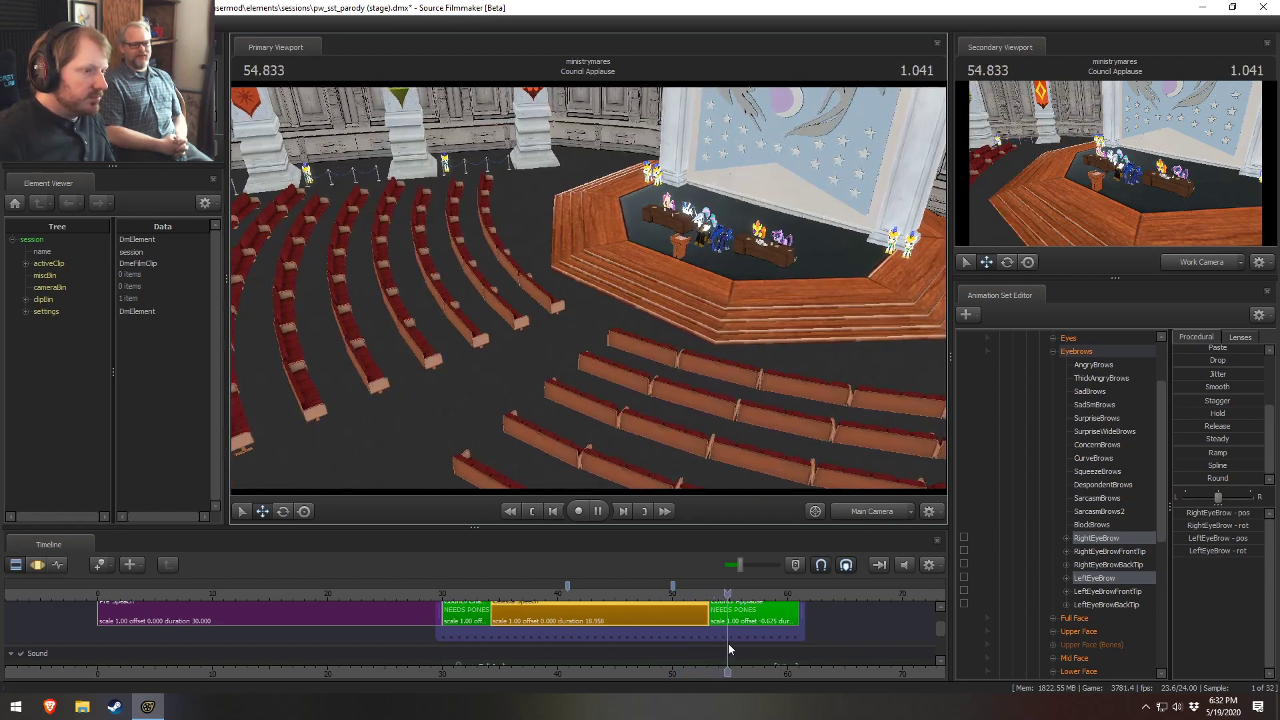
pyautogui.press('space')
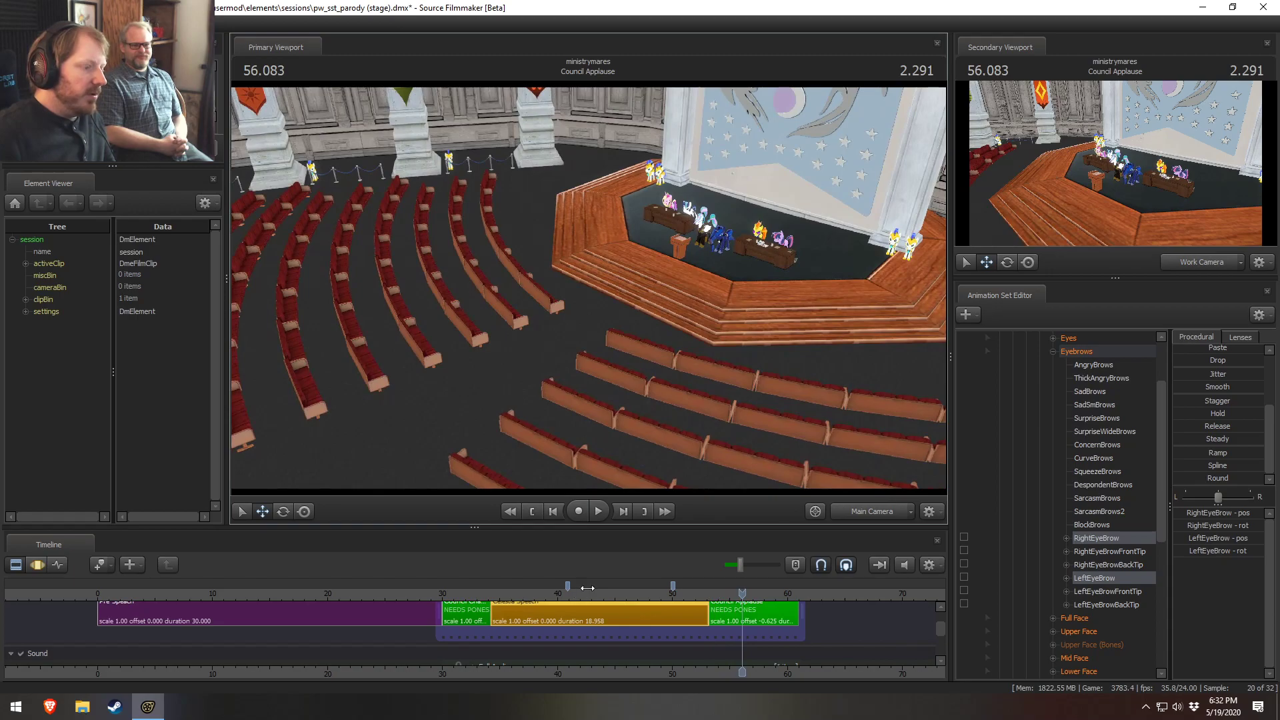
# Step: Go to 42.625 in Celestia Speech and frame Celestia's face close up in the work camera
pyautogui.click(588, 593)
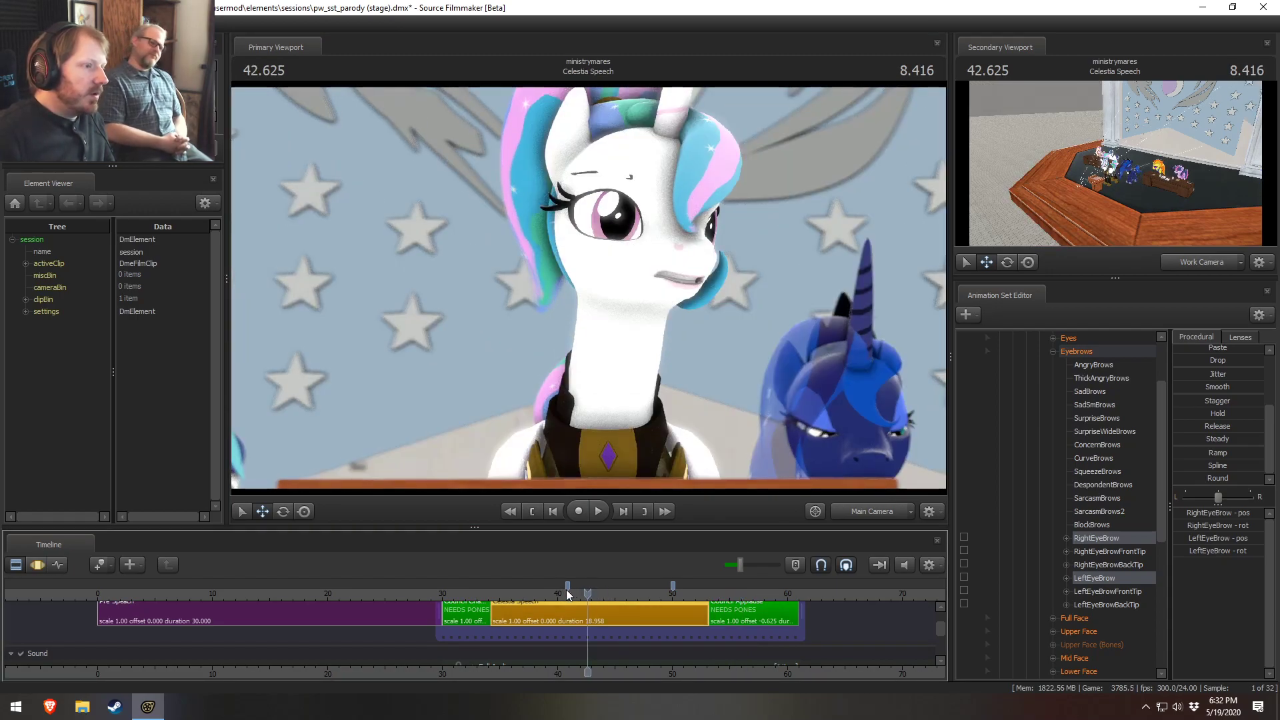
pyautogui.keyDown('ctrl'); pyautogui.click(853, 508); pyautogui.keyUp('ctrl')
pyautogui.moveTo(820, 460); pyautogui.dragTo(832, 417)
pyautogui.press('w')
pyautogui.press('w')
pyautogui.moveTo(589, 289); pyautogui.dragTo(594, 334)
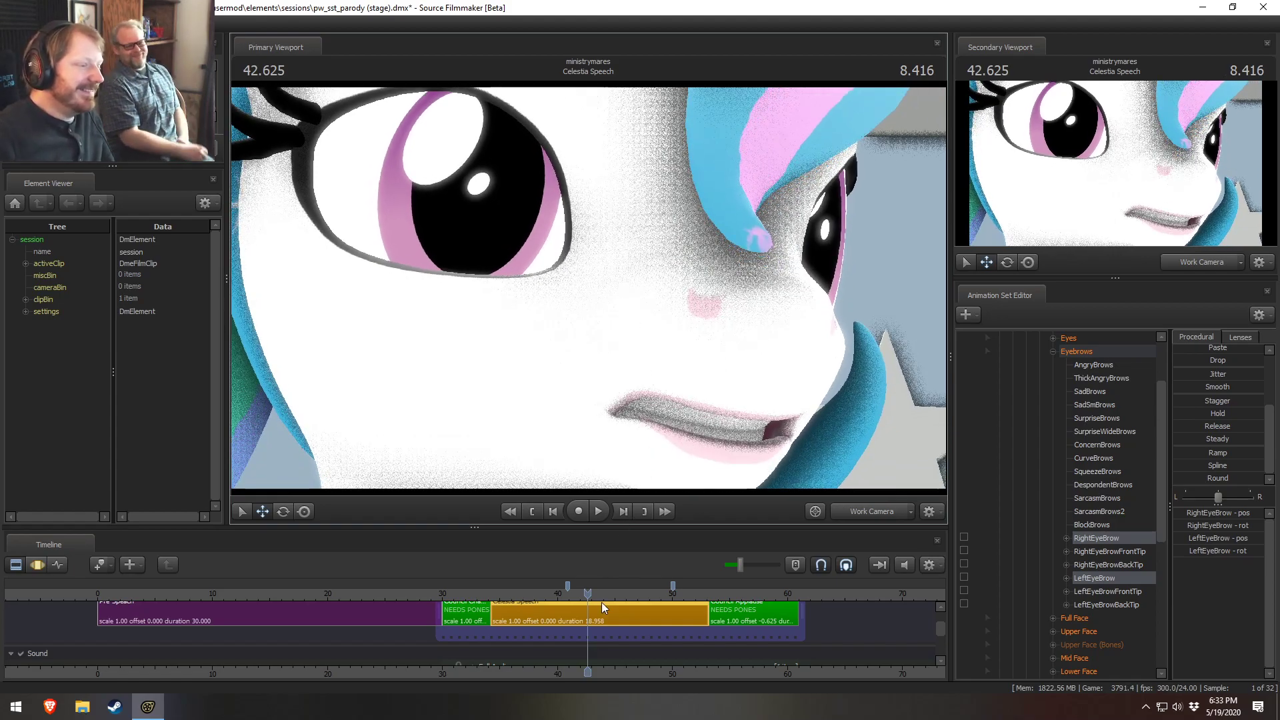
# Step: Collapse Celestia's Eyebrows group, select her Upper Face controls and show their curves in the Motion Editor
pyautogui.click(1094, 366)
pyautogui.scroll(2, 1082, 373)
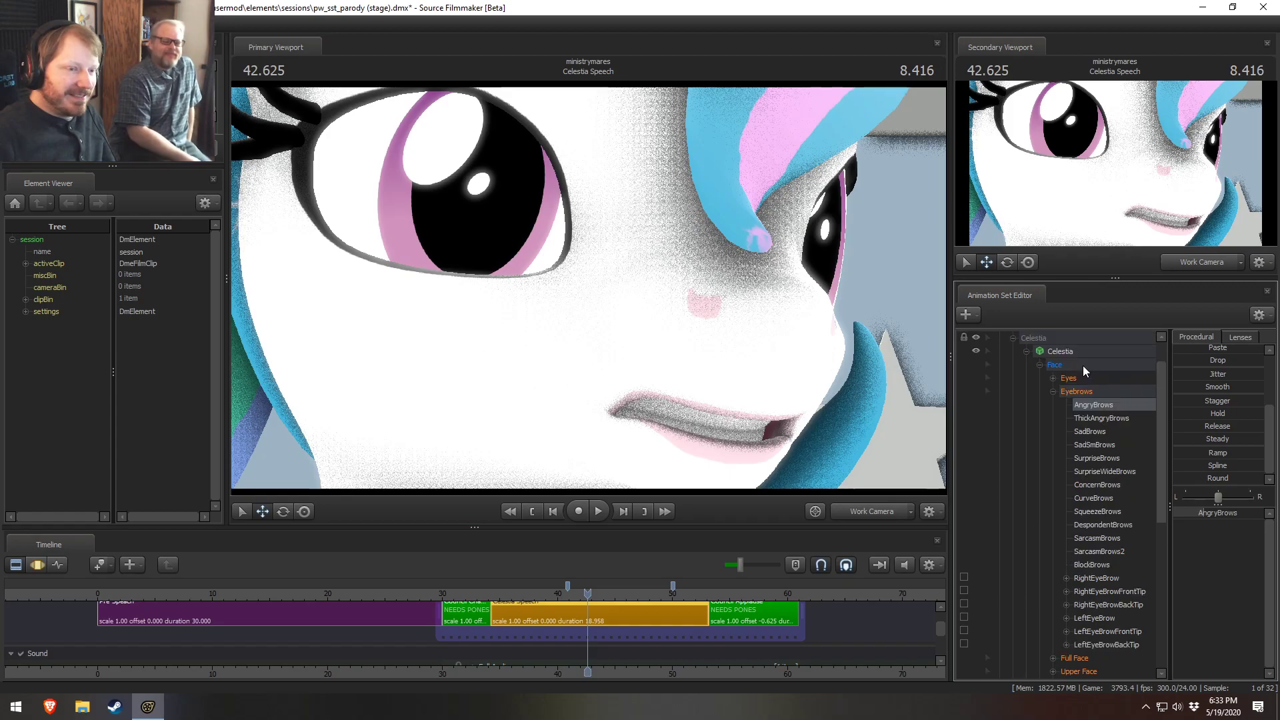
pyautogui.click(1054, 432)
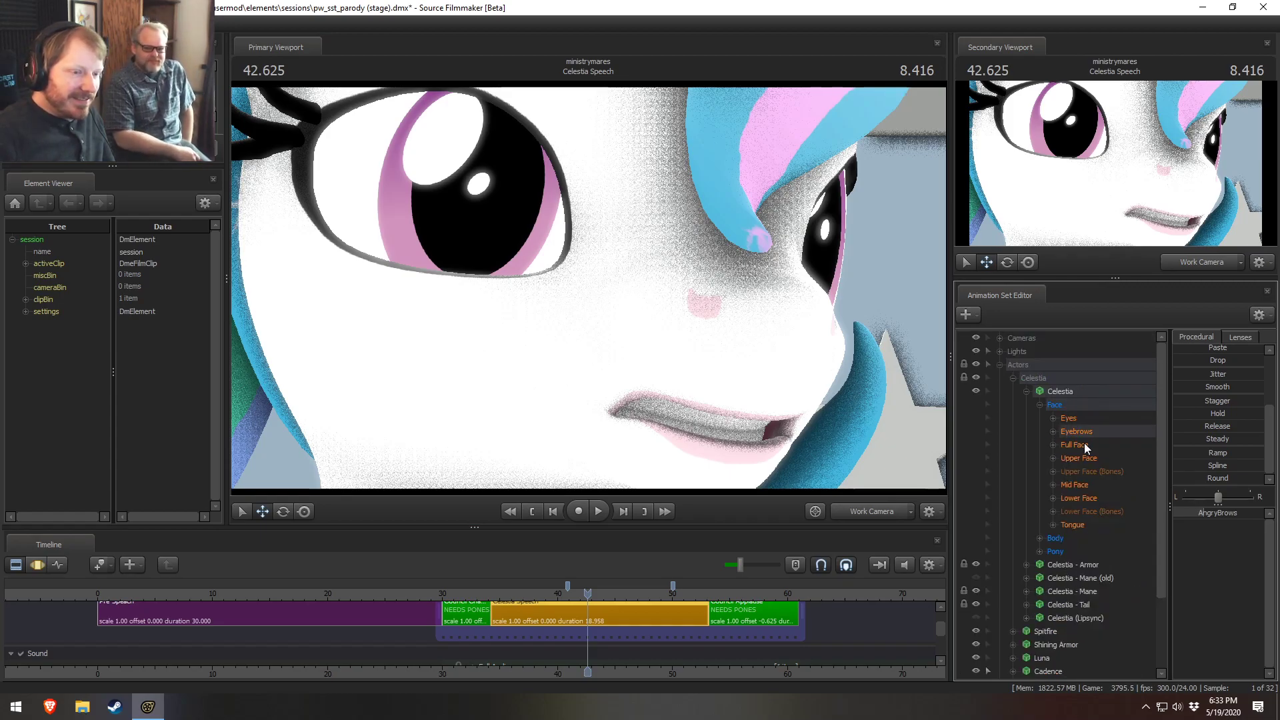
pyautogui.click(1094, 458)
pyautogui.press('F3')
pyautogui.click(851, 649)
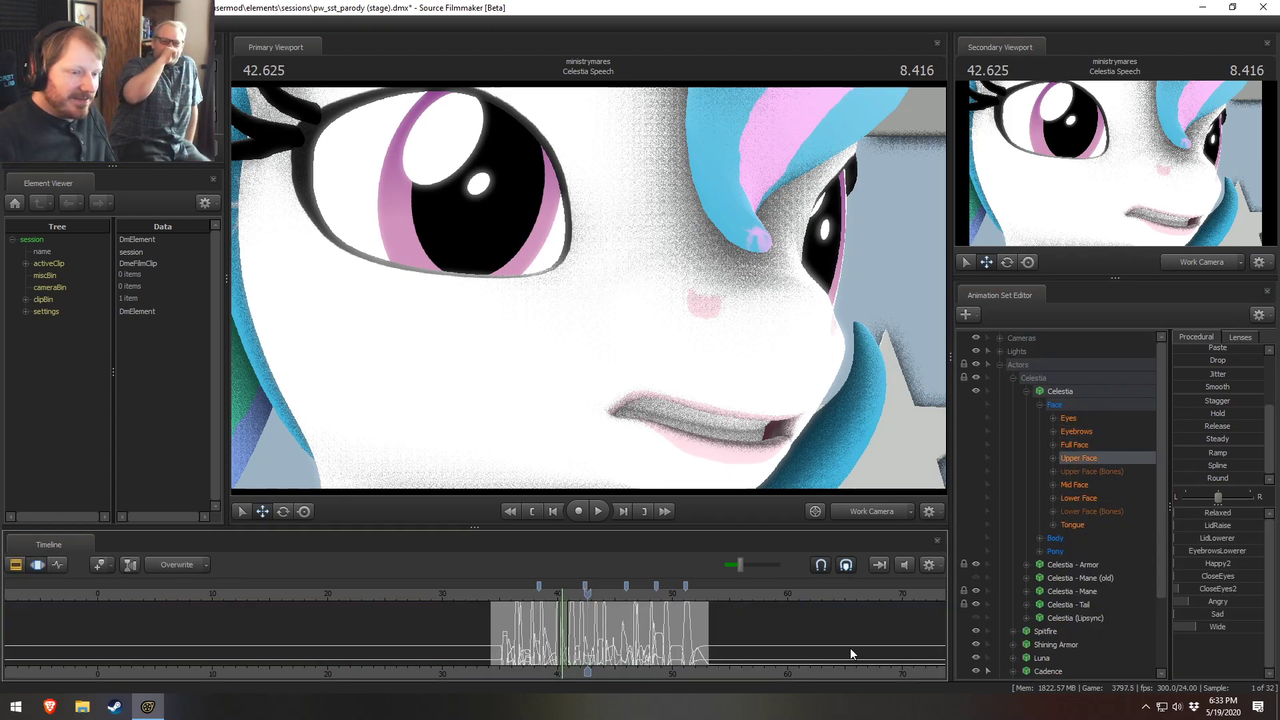
# Step: Try the Angry, LidLowerer and CloseEyes2 presets on Celestia's Upper Face controls over the entire timeline, undoing the changes
pyautogui.hotkey('ctrl', 'a')
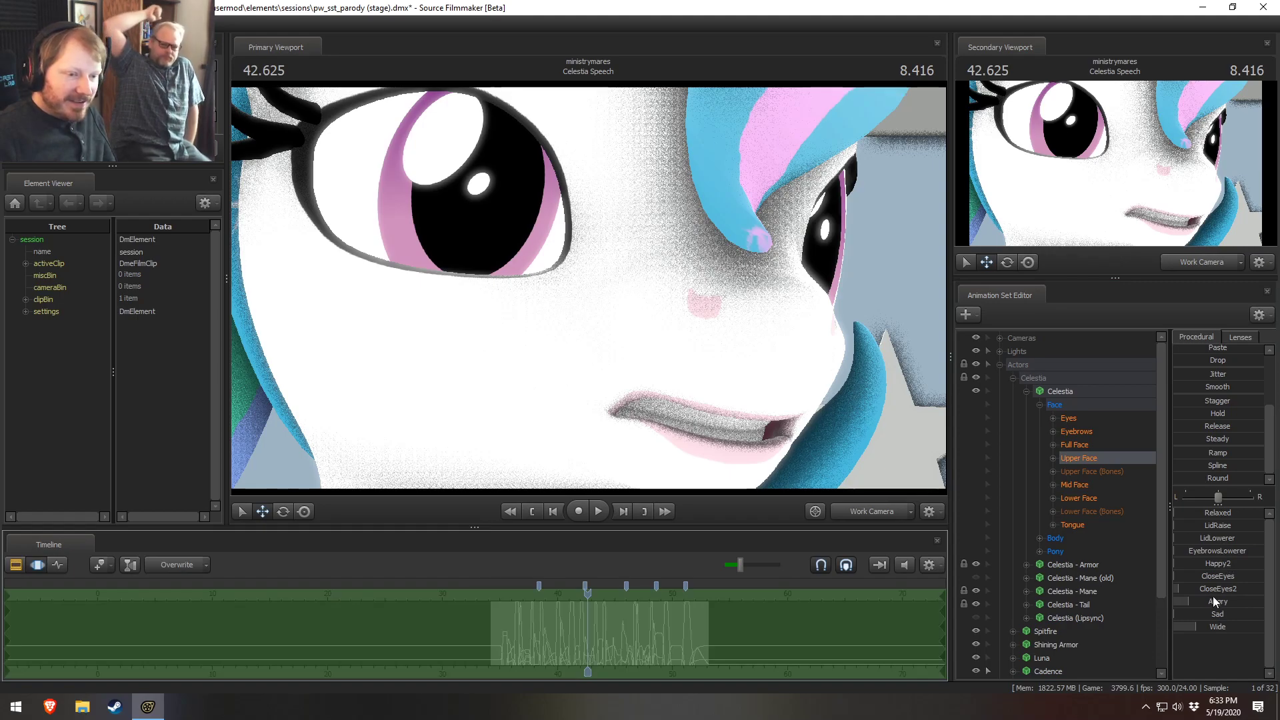
pyautogui.moveTo(1206, 601); pyautogui.dragTo(1265, 627)
pyautogui.hotkey('ctrl', 'z')
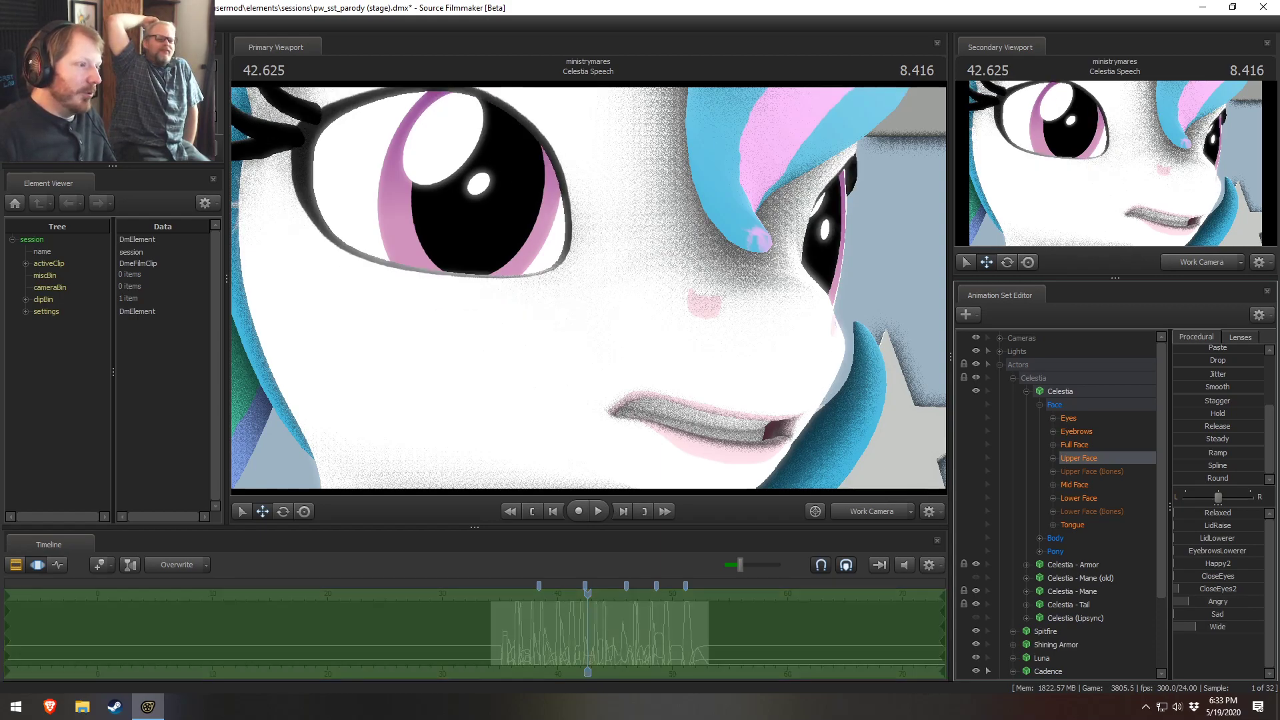
pyautogui.moveTo(1215, 539); pyautogui.dragTo(1215, 539)
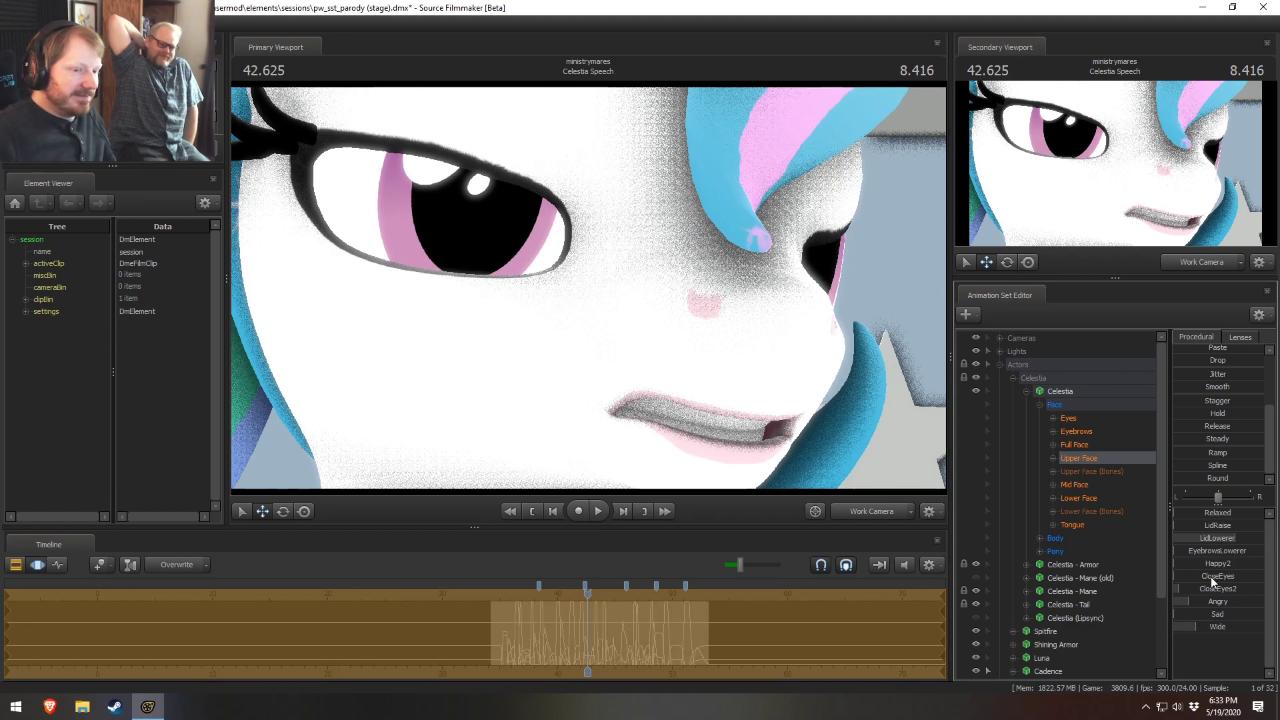
pyautogui.hotkey('ctrl', 'z')
pyautogui.moveTo(1219, 590)
pyautogui.mouseDown()
pyautogui.moveTo(1257, 589)
pyautogui.moveTo(1213, 588)
pyautogui.mouseUp()
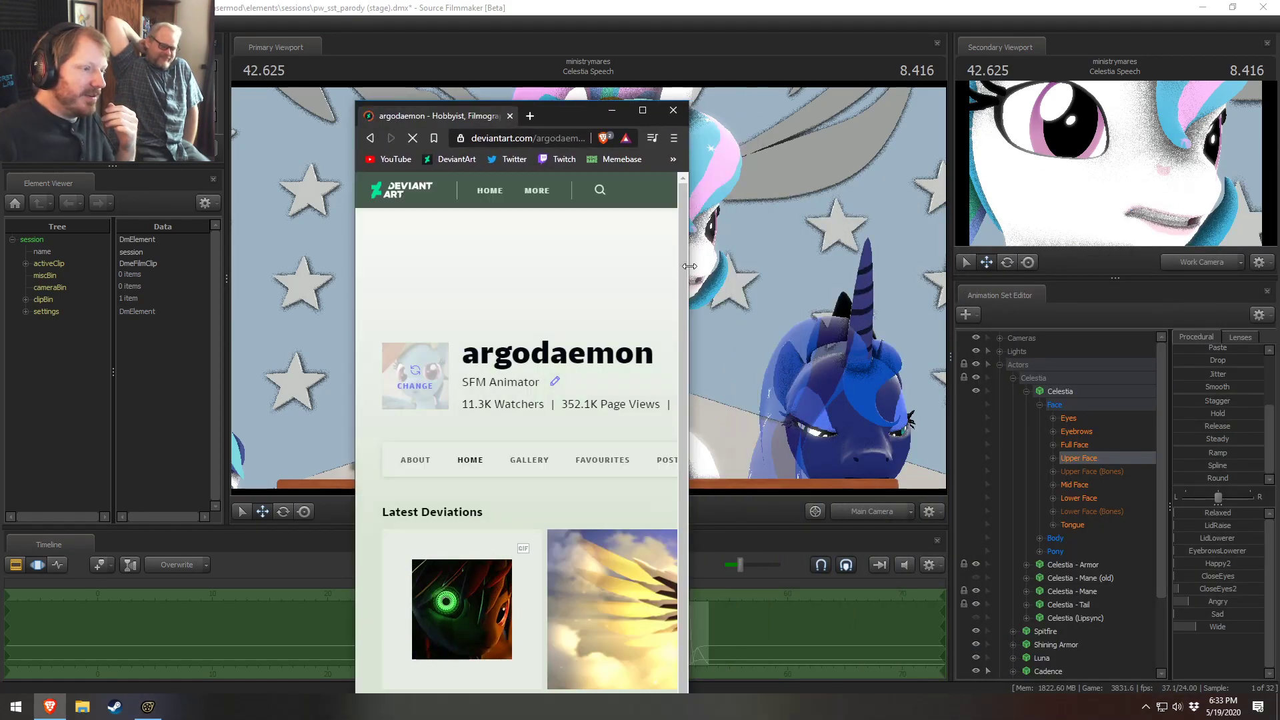
# Step: Widen the browser window on the DeviantArt profile, open the "She Protec" deviation and check its publication date
pyautogui.moveTo(688, 266); pyautogui.dragTo(1052, 266)
pyautogui.scroll(-3, 689, 400)
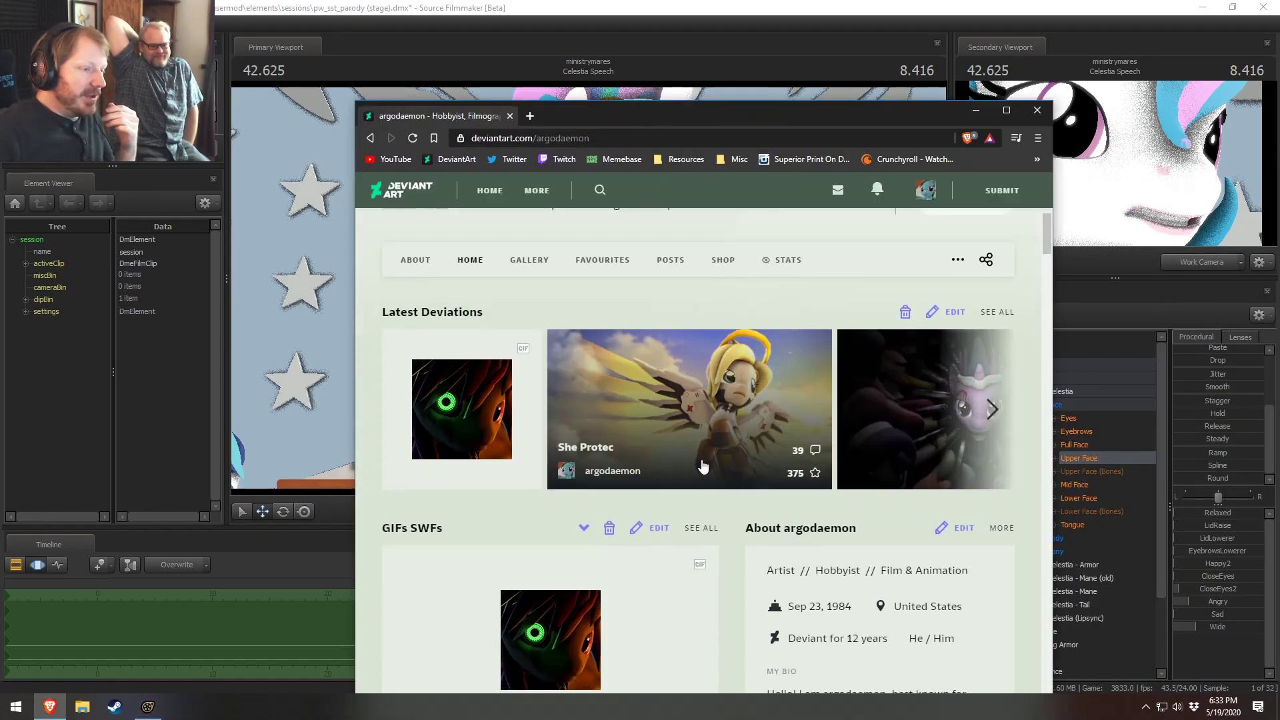
pyautogui.click(689, 400)
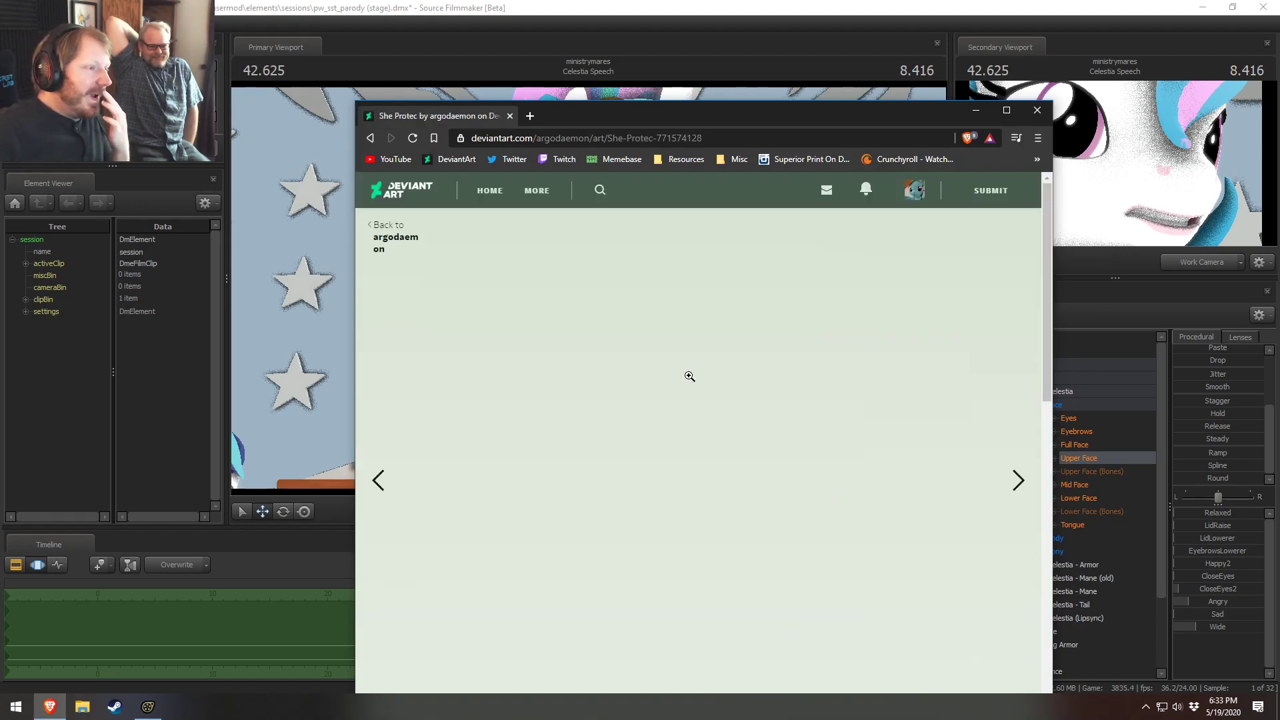
pyautogui.scroll(-7, 872, 458)
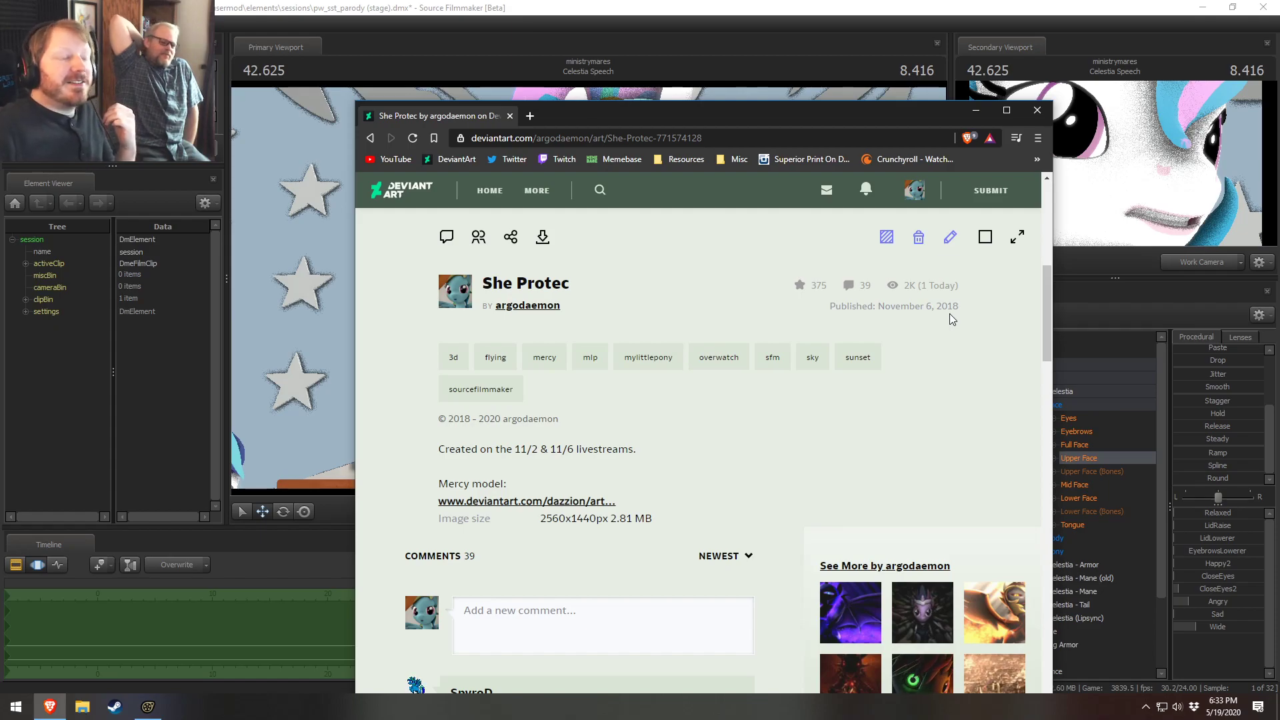
pyautogui.scroll(6, 822, 409)
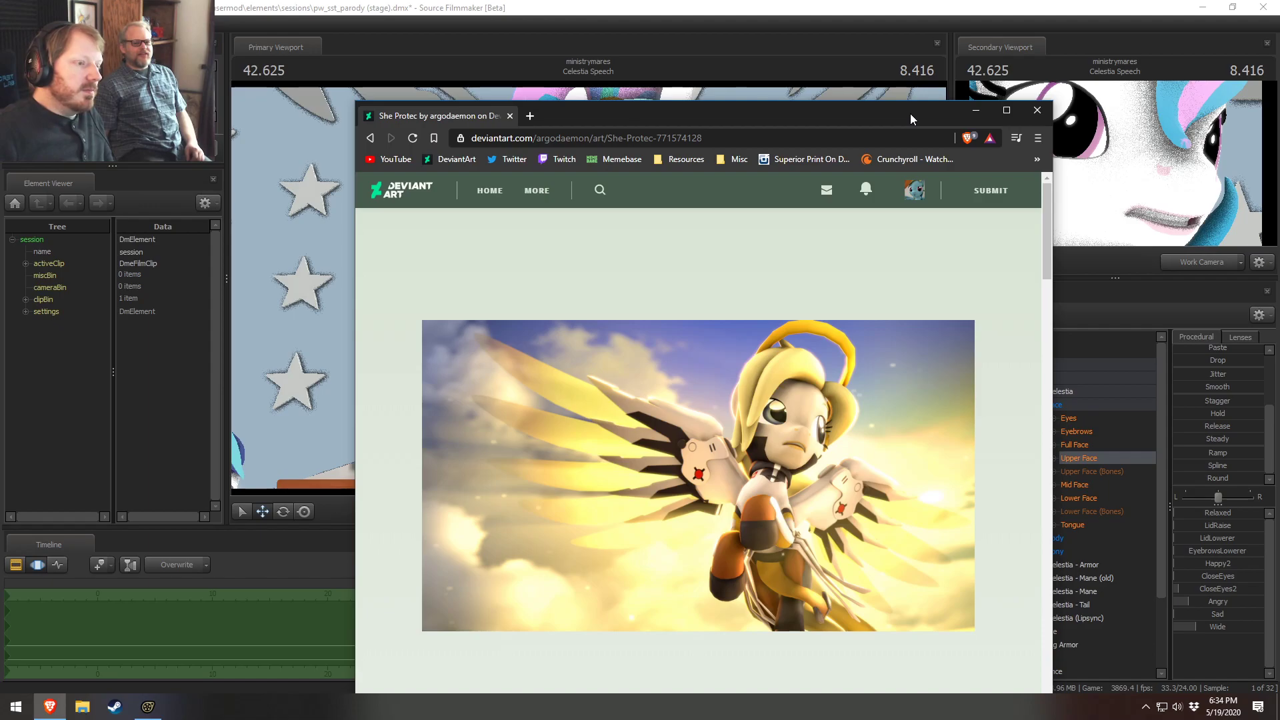
# Step: Return to the profile's Latest Deviations and open "I'm Everything You're Afraid To Be" to check its publication date
pyautogui.click(370, 138)
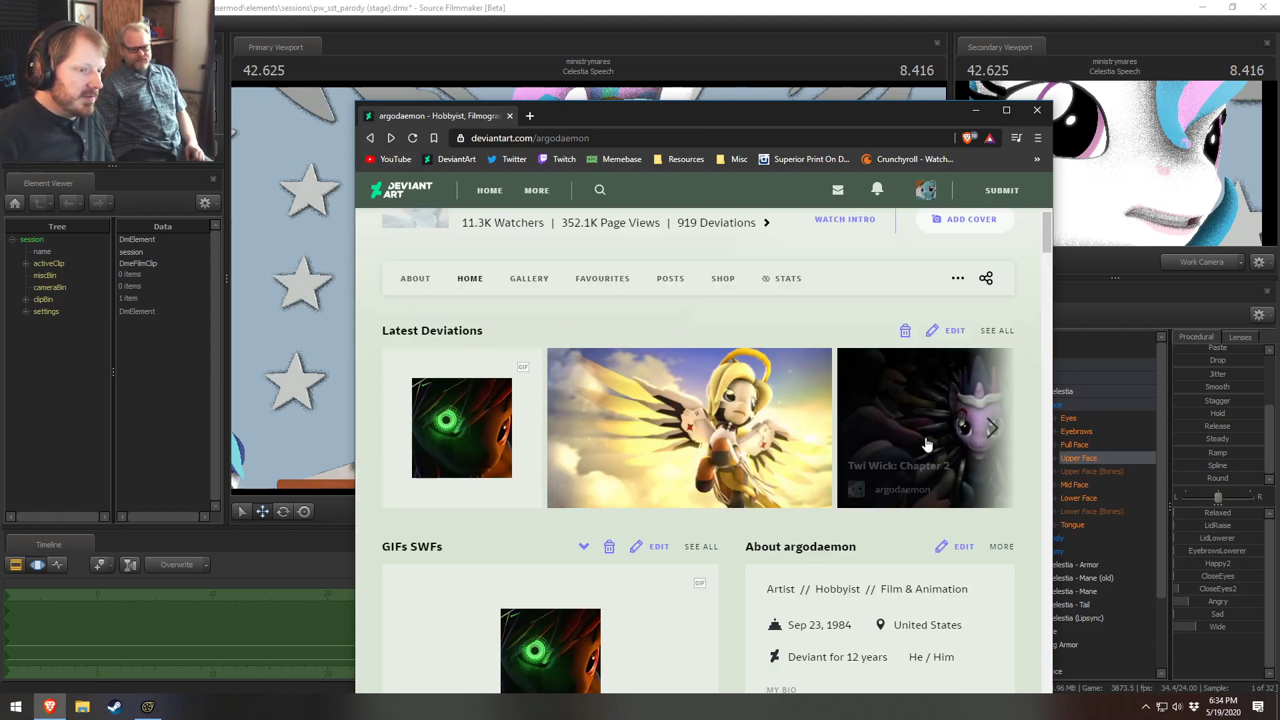
pyautogui.click(994, 428)
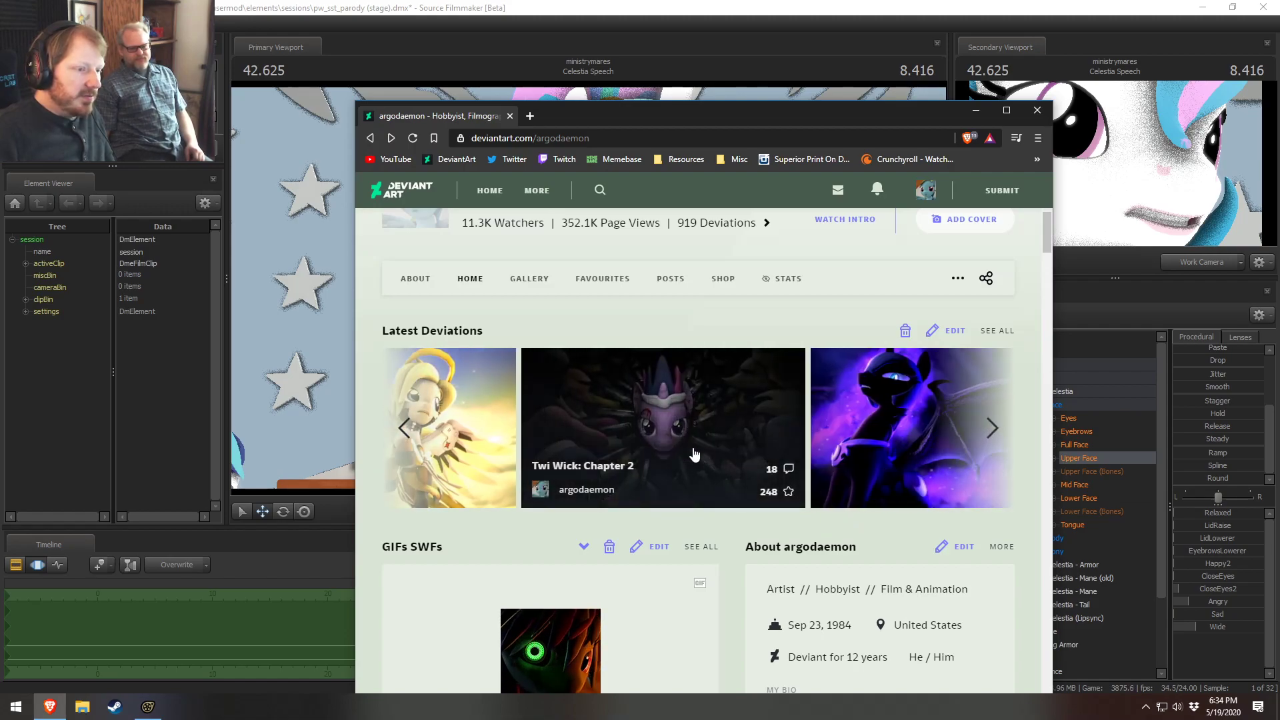
pyautogui.click(871, 402)
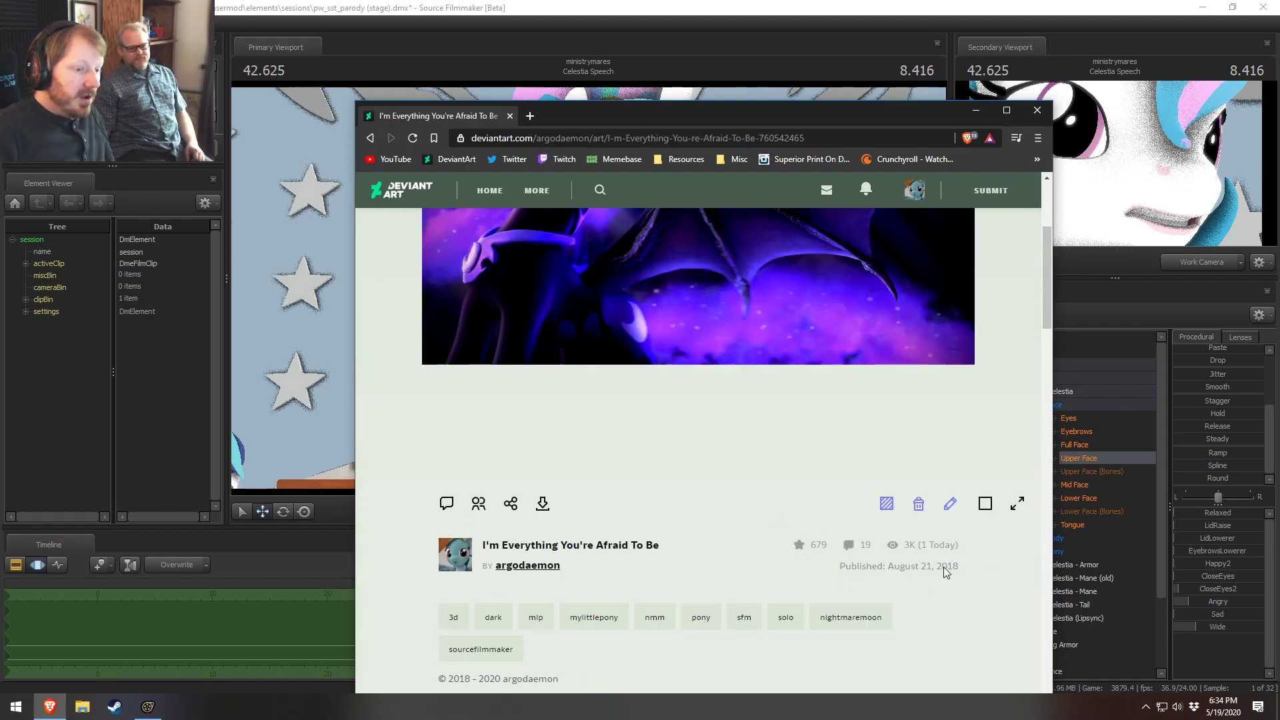
# Step: Open the "Heroes [Commission]" deviation from the profile, check its publication date and return to Source Filmmaker
pyautogui.click(371, 138)
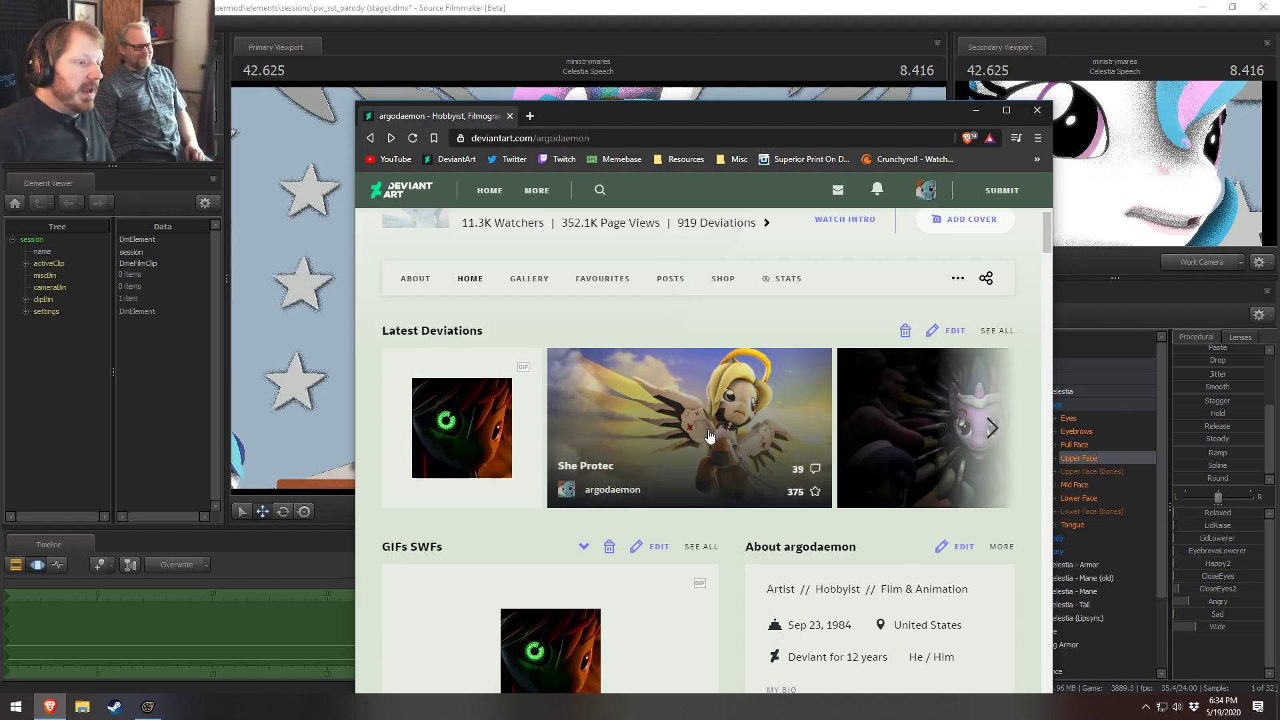
pyautogui.click(467, 426)
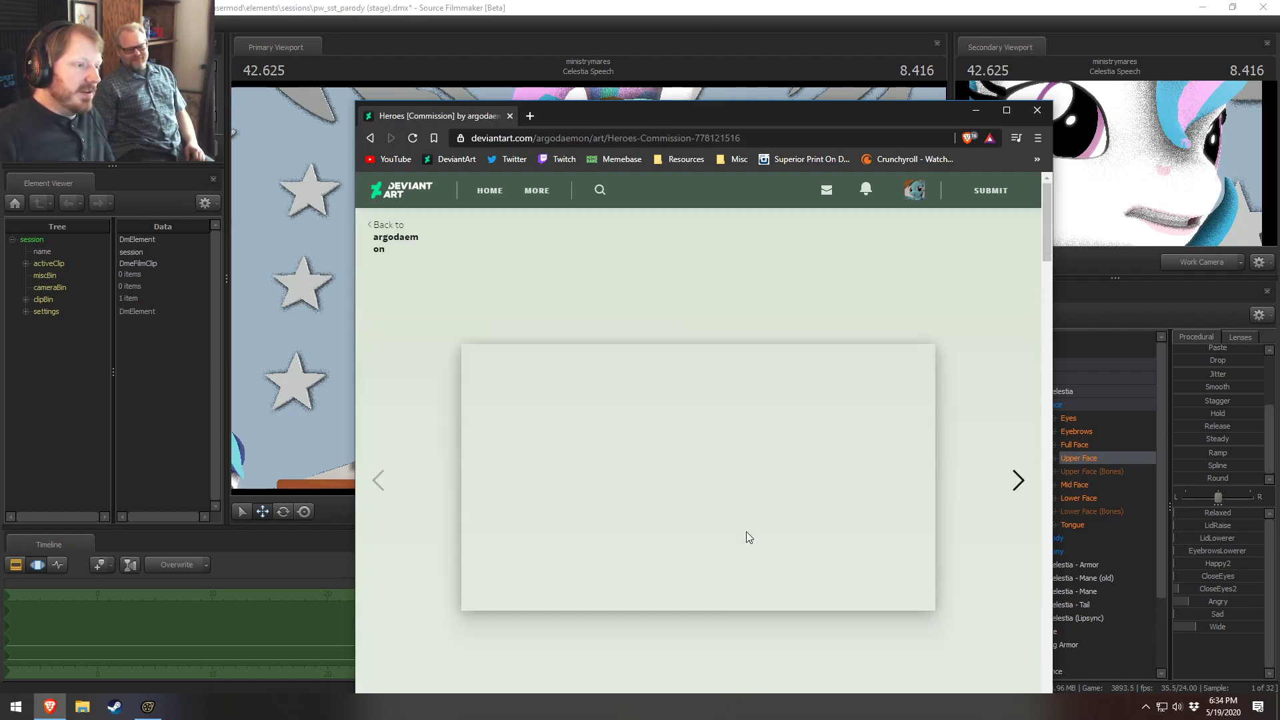
pyautogui.scroll(-7, 939, 499)
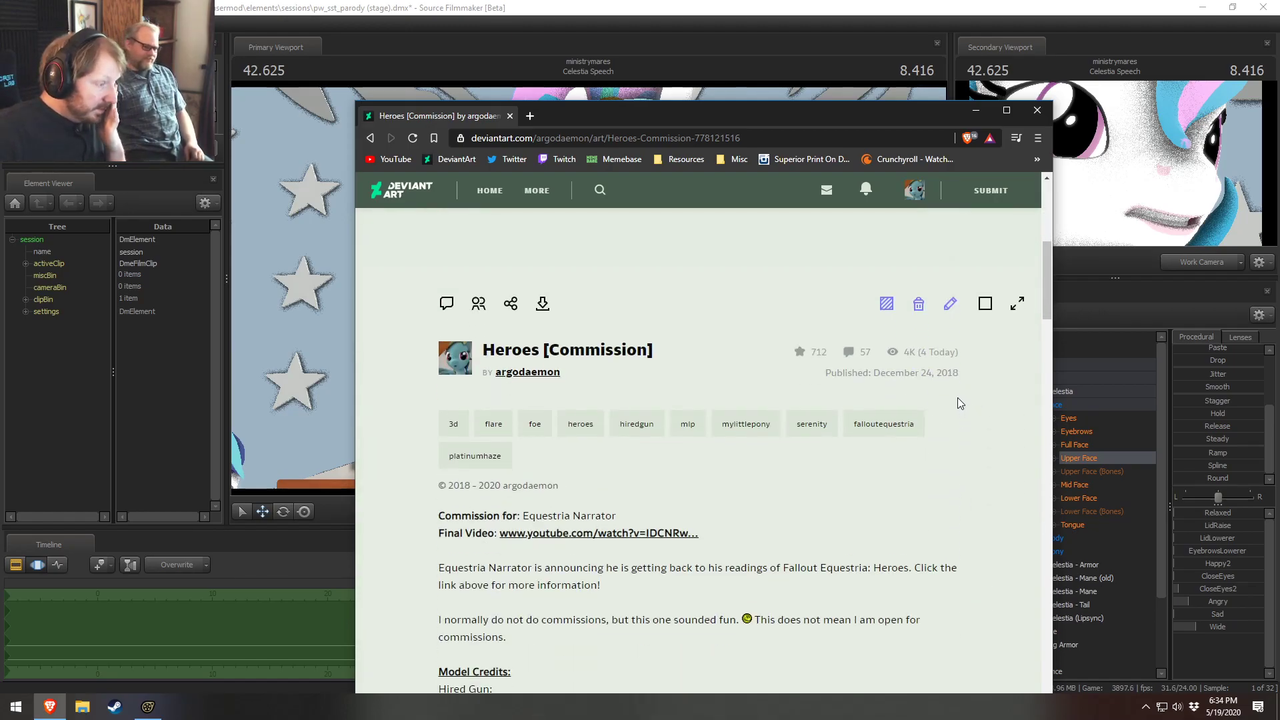
pyautogui.scroll(4, 842, 461)
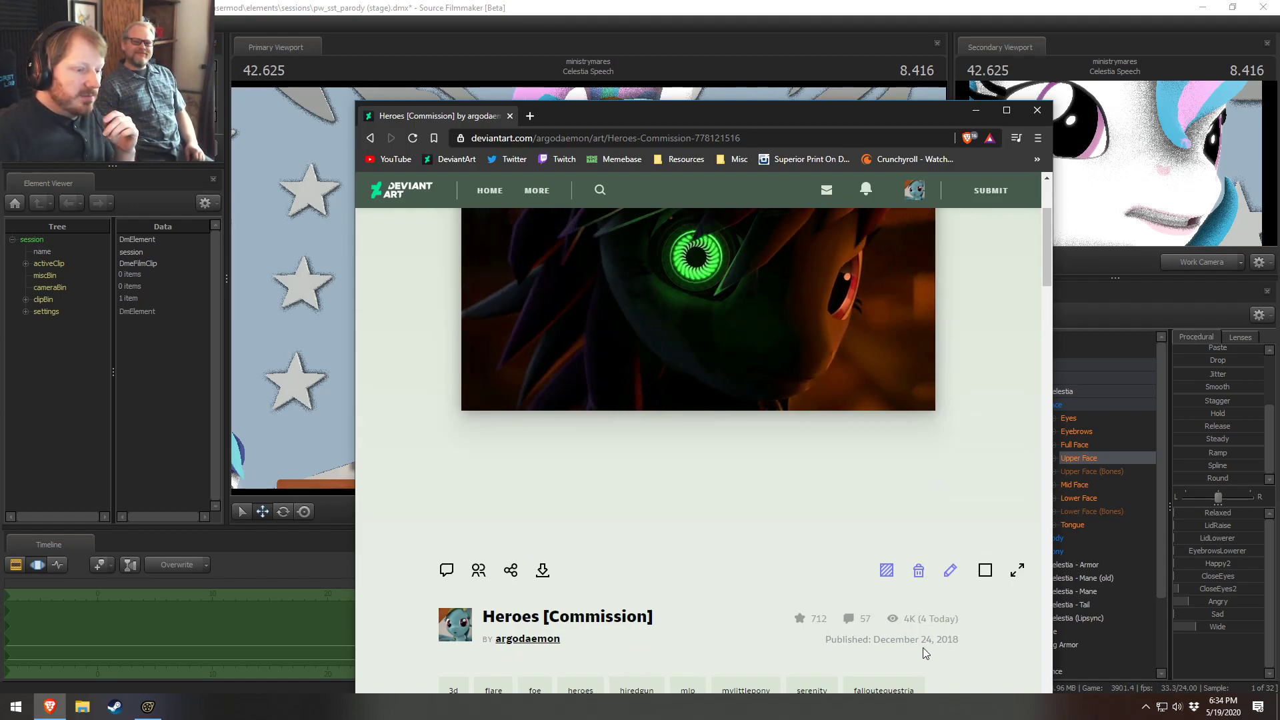
pyautogui.scroll(2, 953, 647)
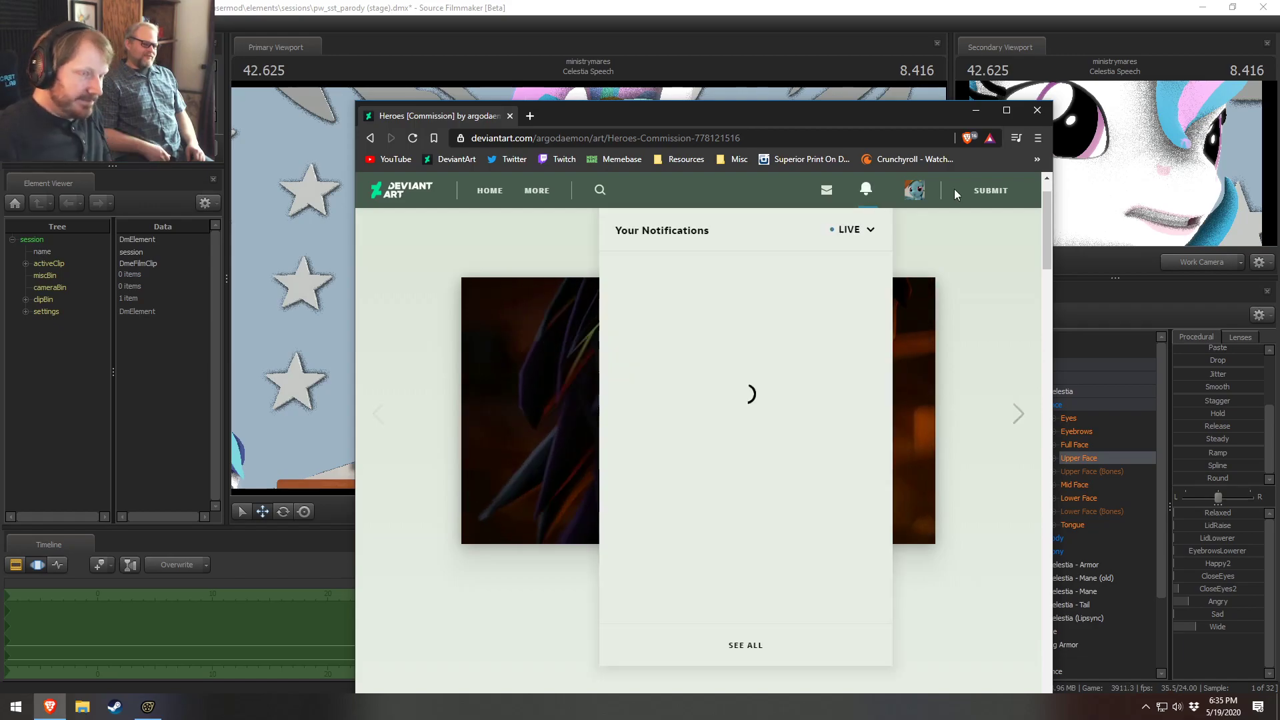
pyautogui.click(974, 110)
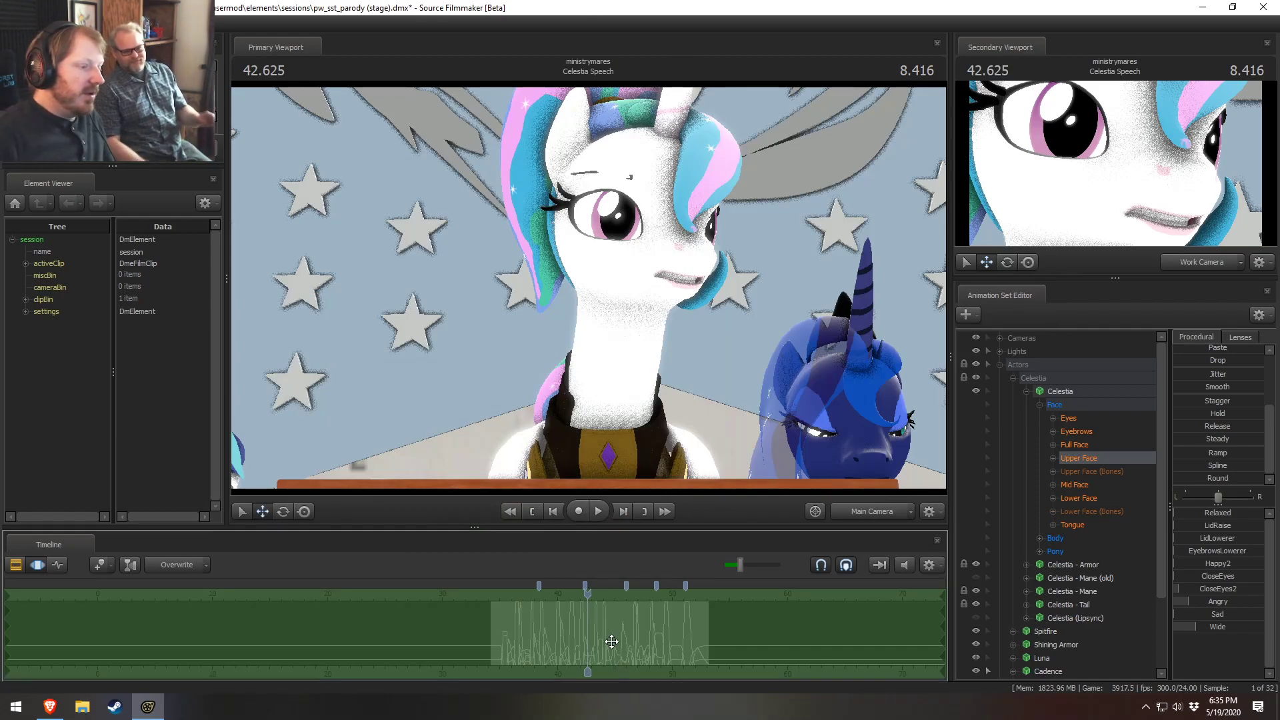
# Step: Move the playhead to 43.416 in Celestia Speech and clear the time selection covering the entire timeline
pyautogui.scroll(4, 611, 640)
pyautogui.scroll(2, 611, 640)
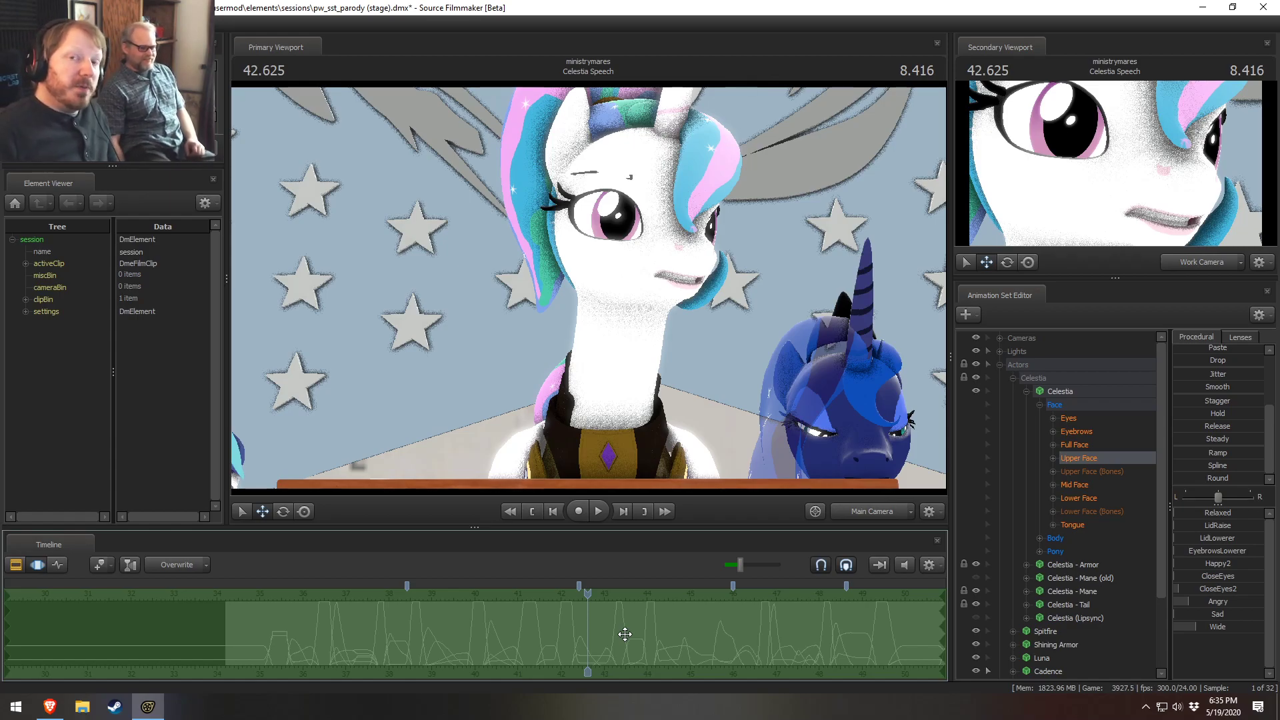
pyautogui.scroll(1, 625, 634)
pyautogui.click(632, 634)
pyautogui.press('Escape')
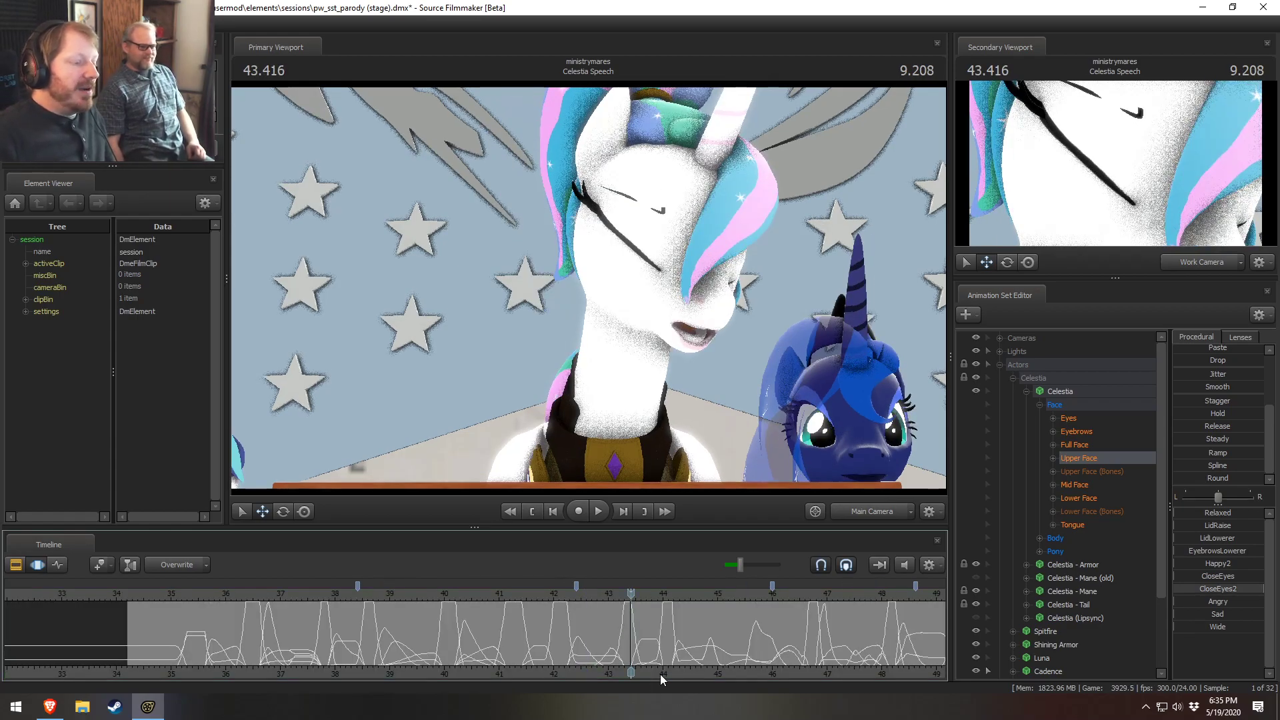
pyautogui.moveTo(660, 674); pyautogui.dragTo(510, 672, button='middle')
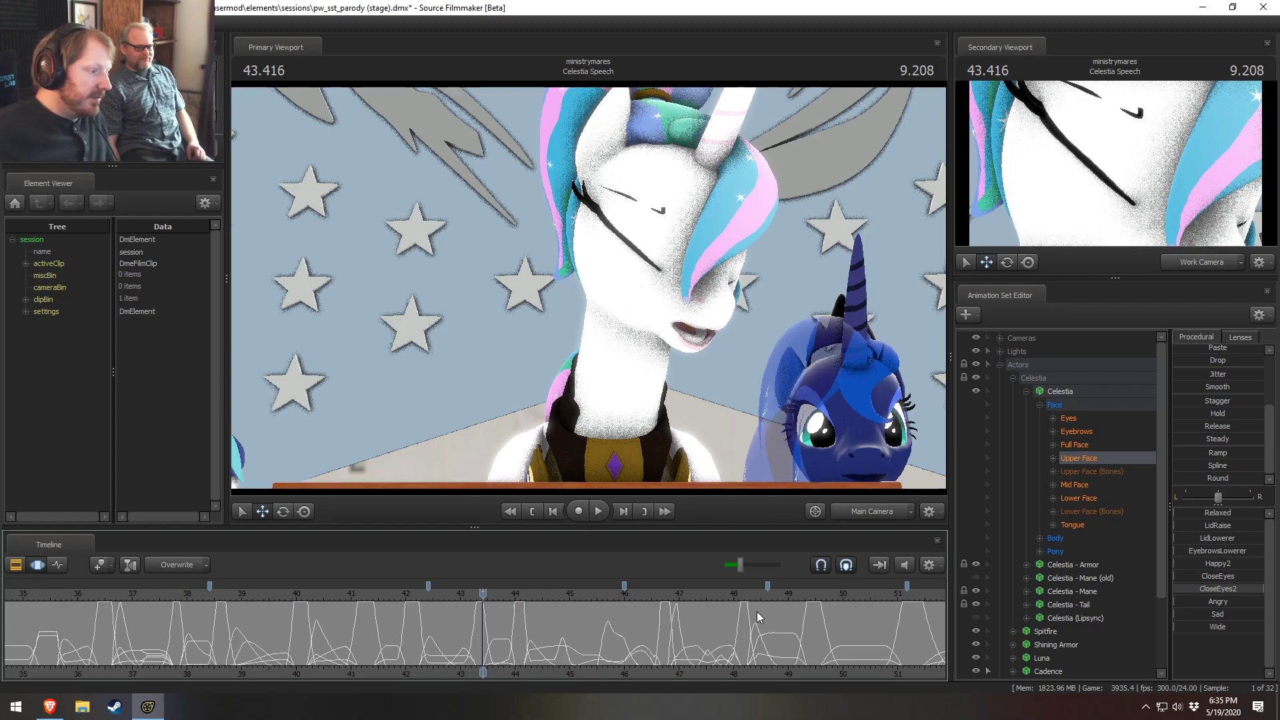
pyautogui.scroll(-1, 323, 618)
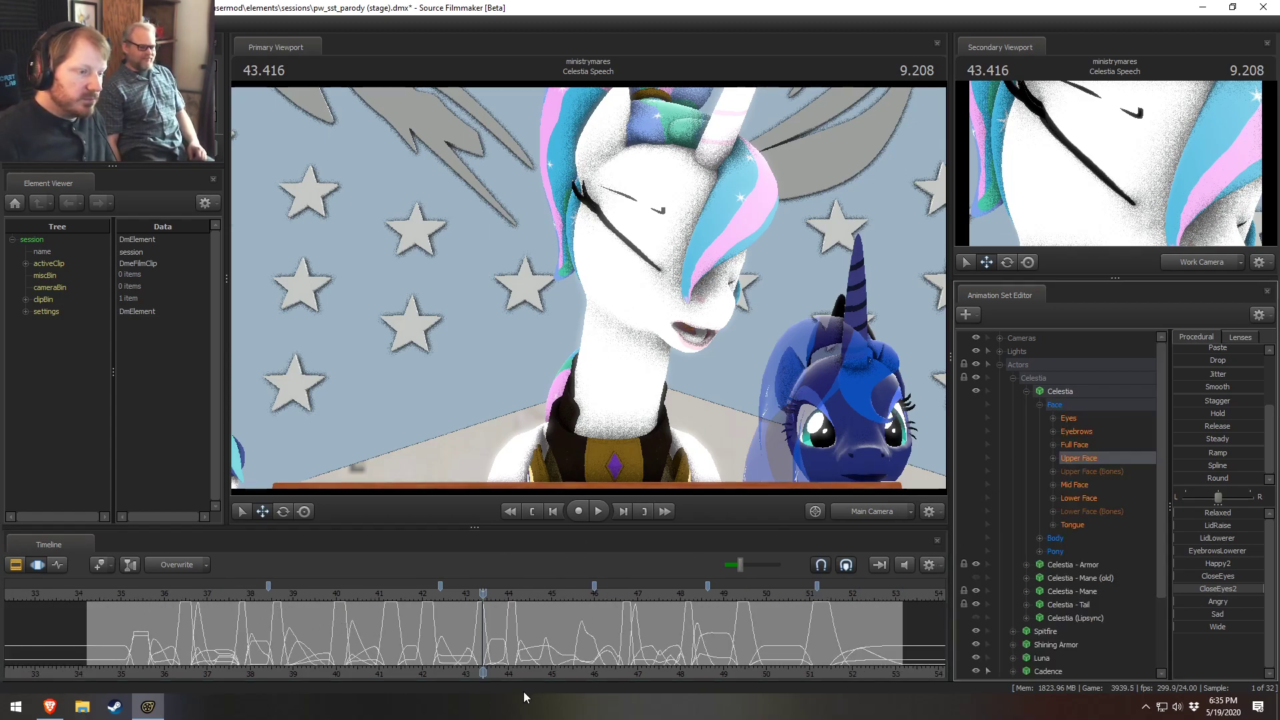
# Step: Play Celestia Speech from 35.666 through the Main Camera, pause at 36.083 and dismiss the Invalid Manipulation message
pyautogui.moveTo(193, 593); pyautogui.dragTo(150, 593)
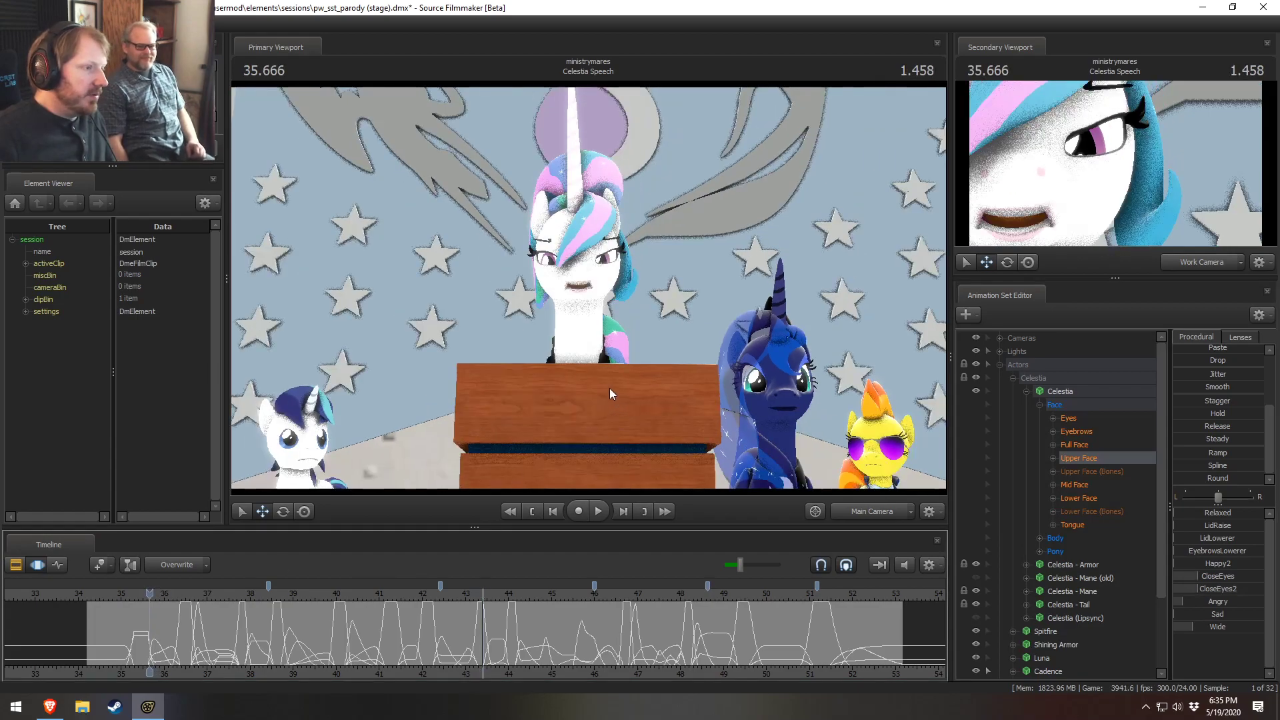
pyautogui.press('space')
pyautogui.press('space')
pyautogui.click(558, 436)
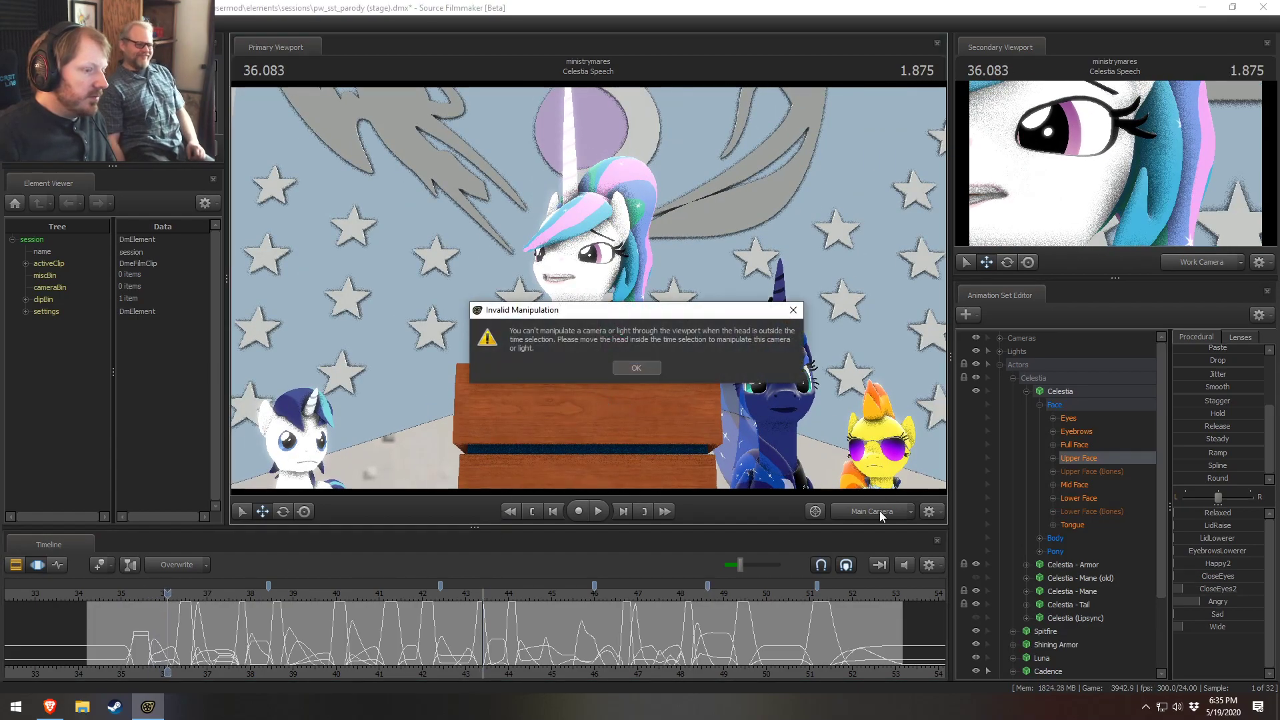
pyautogui.click(634, 368)
# Step: Switch to DeviantArt in the browser, open the account's own profile page and view the journal submission form, closing it without posting
pyautogui.hotkey('alt', 'Tab')
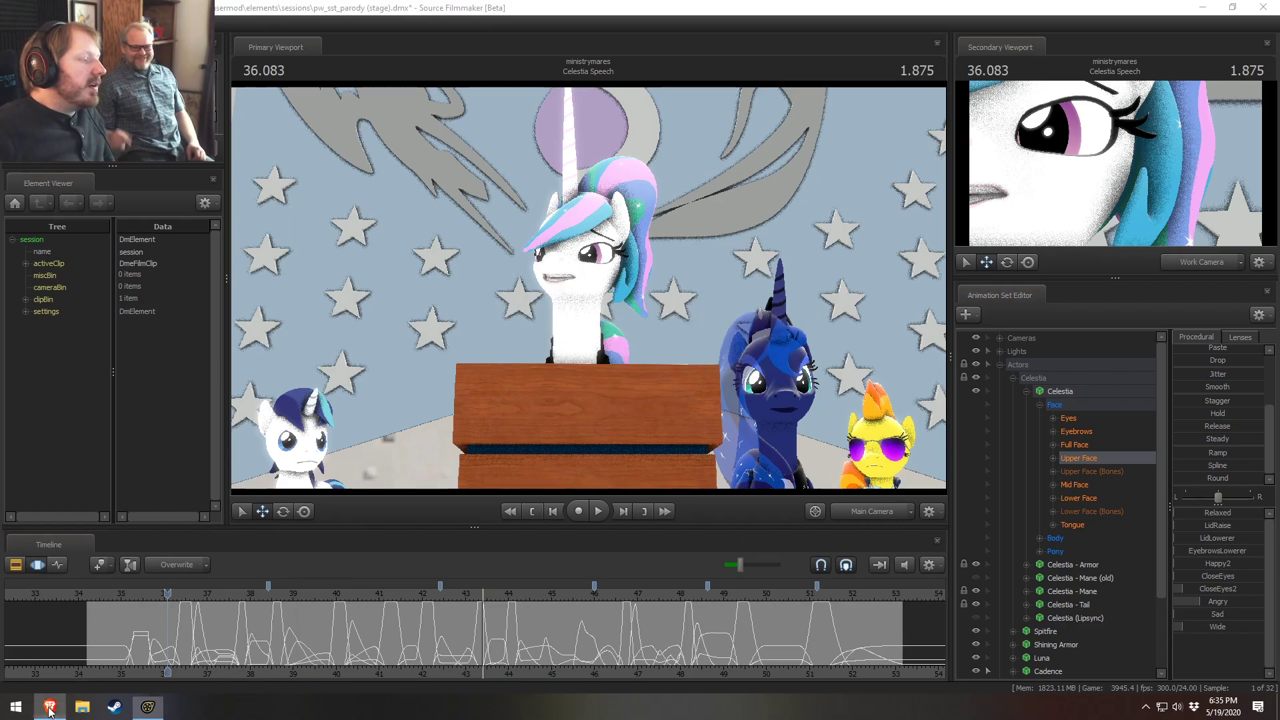
pyautogui.moveTo(914, 190)
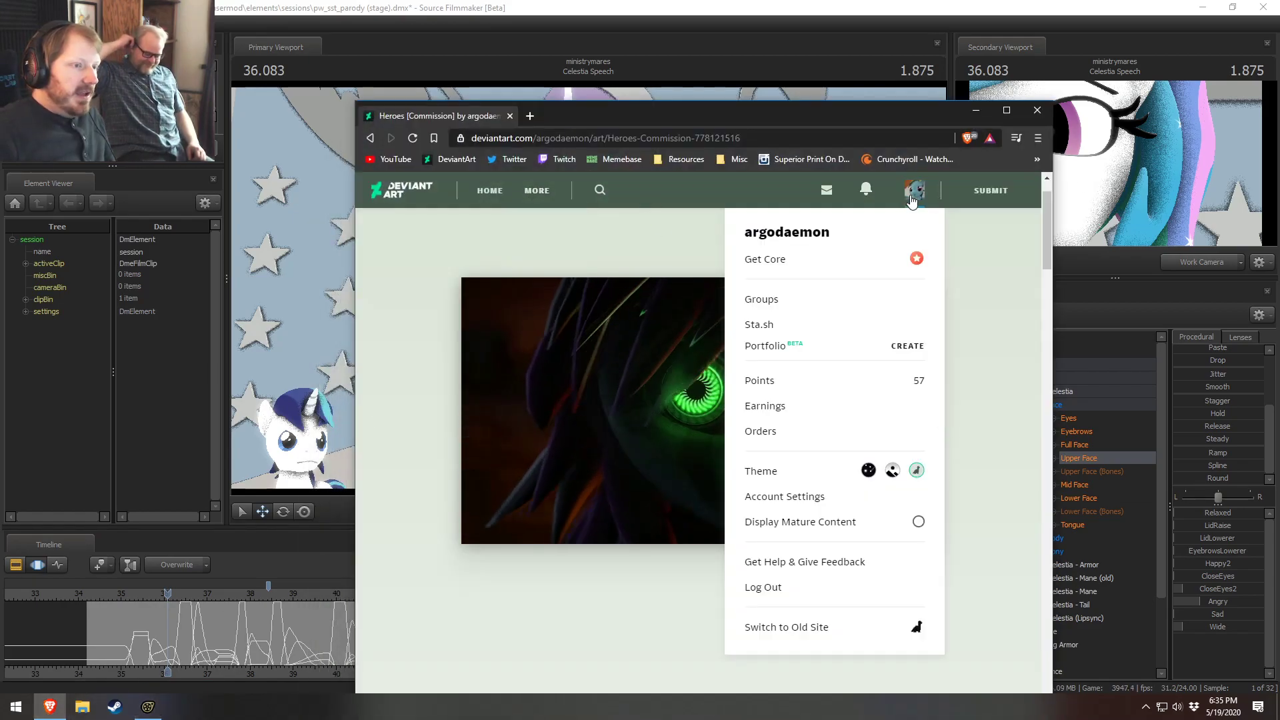
pyautogui.click(800, 233)
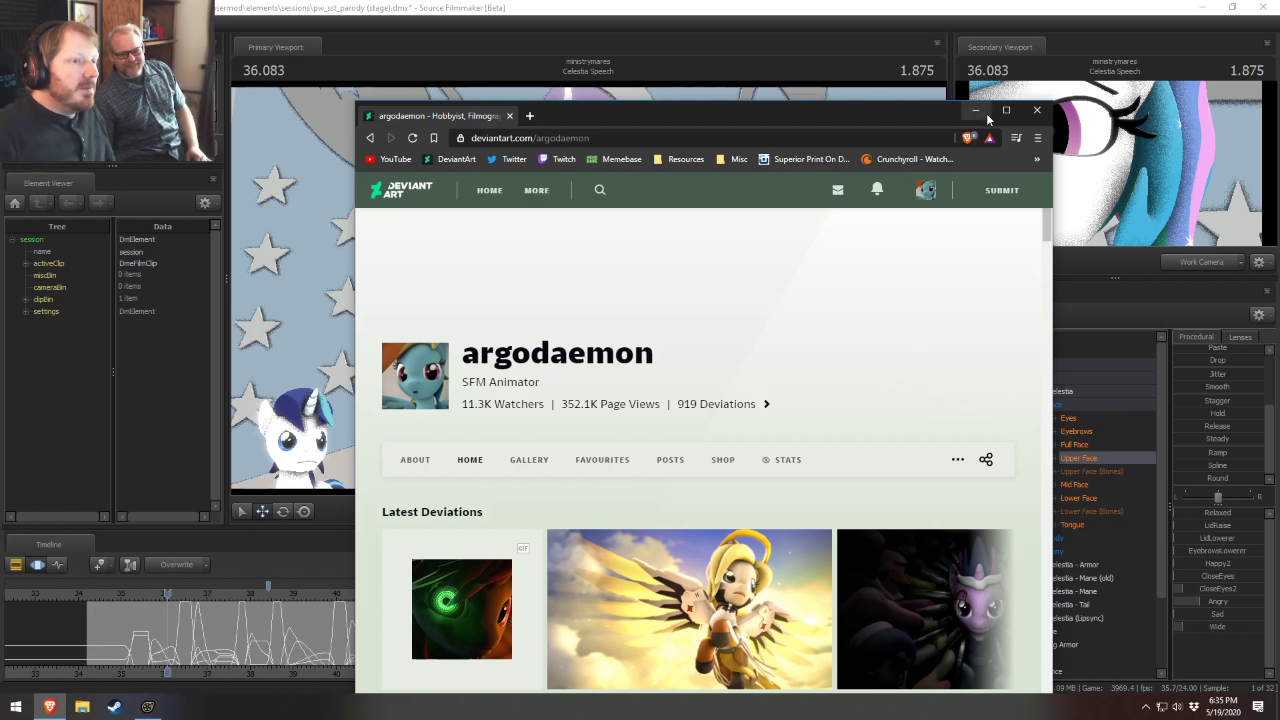
pyautogui.moveTo(1002, 190)
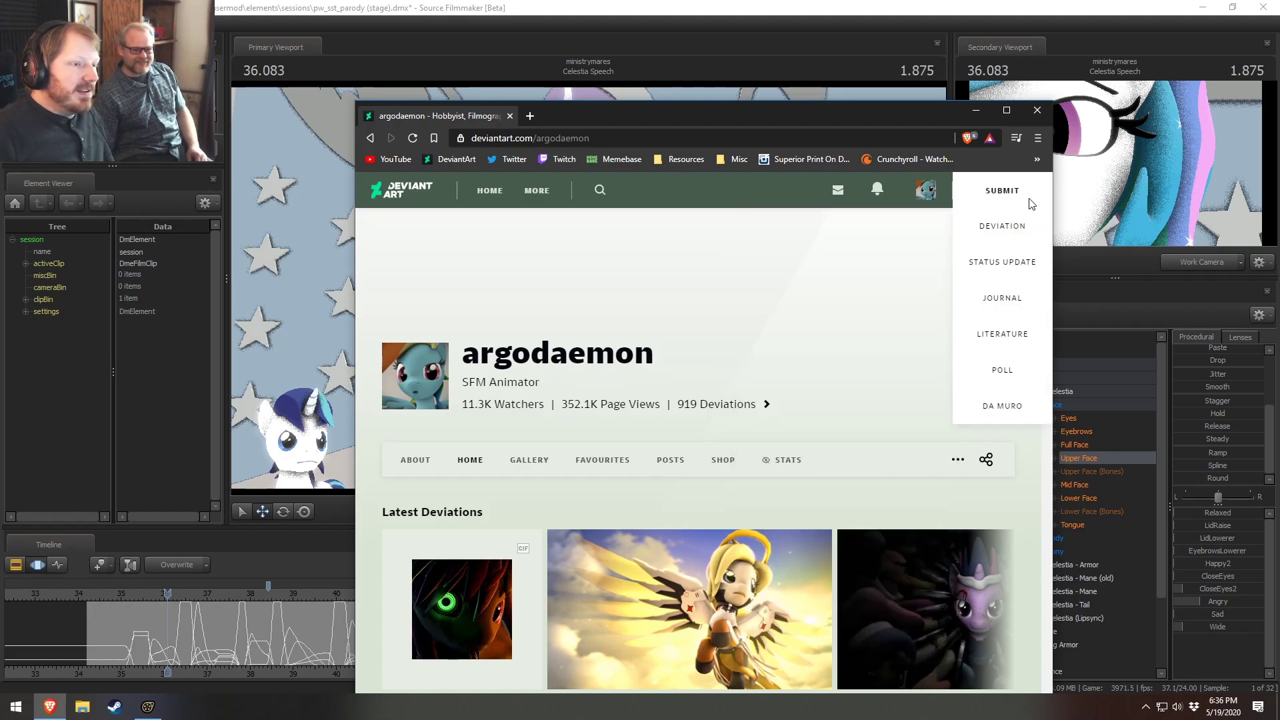
pyautogui.click(1011, 304)
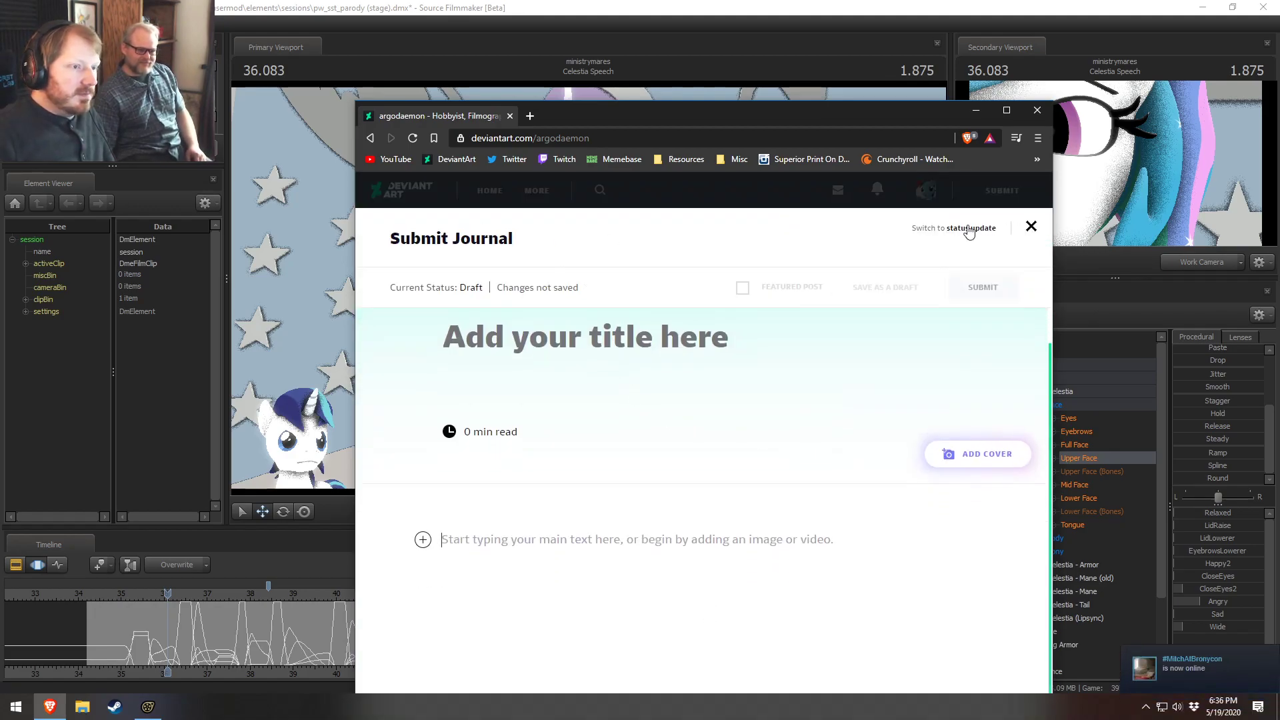
pyautogui.click(1031, 228)
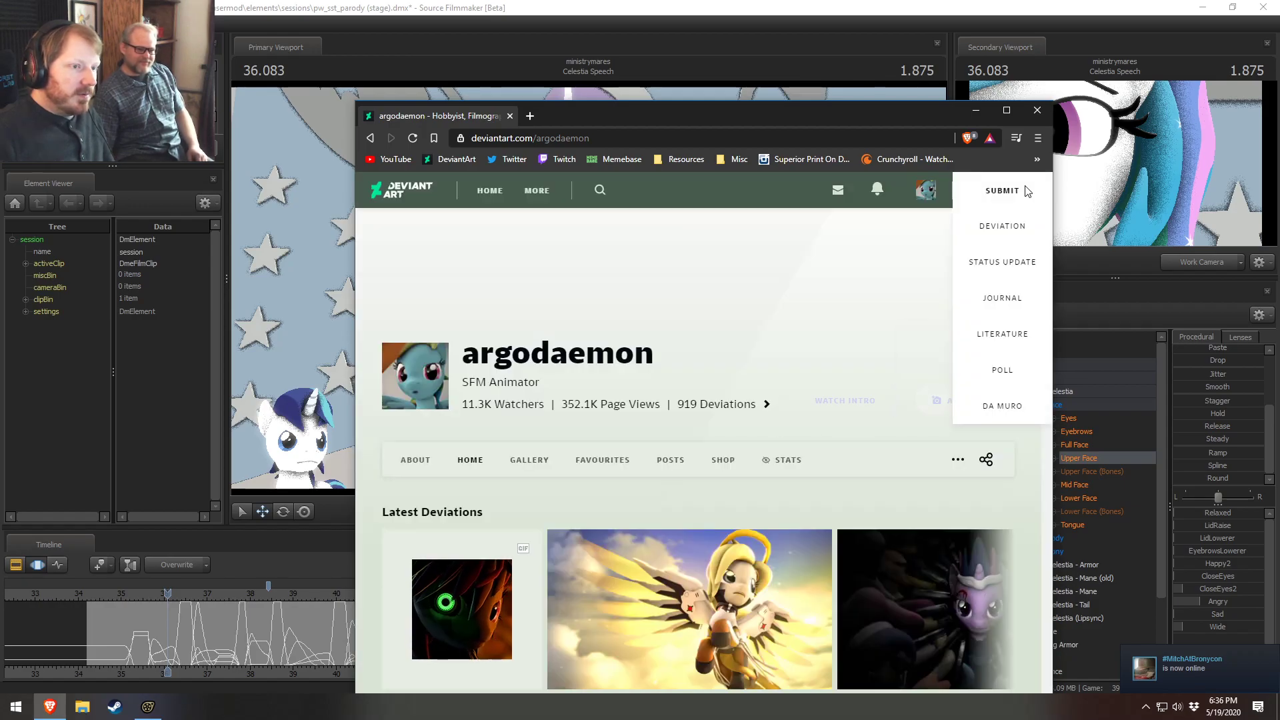
# Step: Look over the DeviantArt profile page from header to deviations and return to Source Filmmaker
pyautogui.moveTo(918, 204)
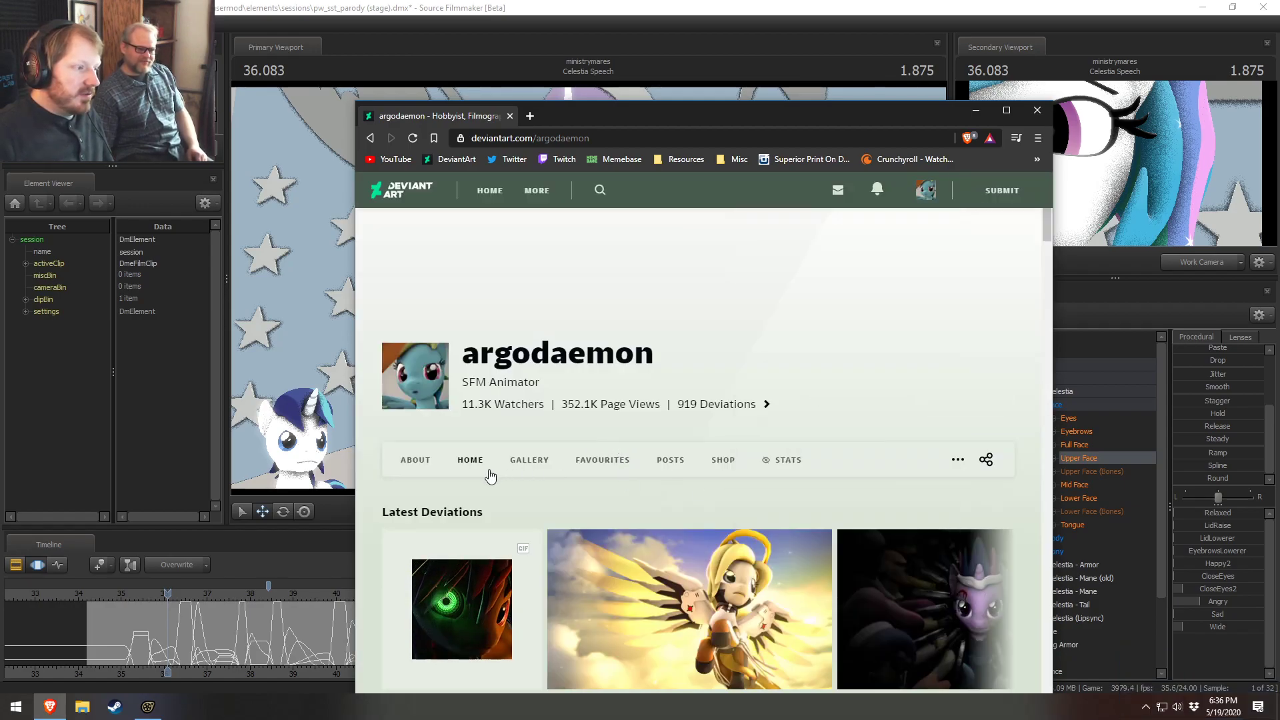
pyautogui.moveTo(843, 401)
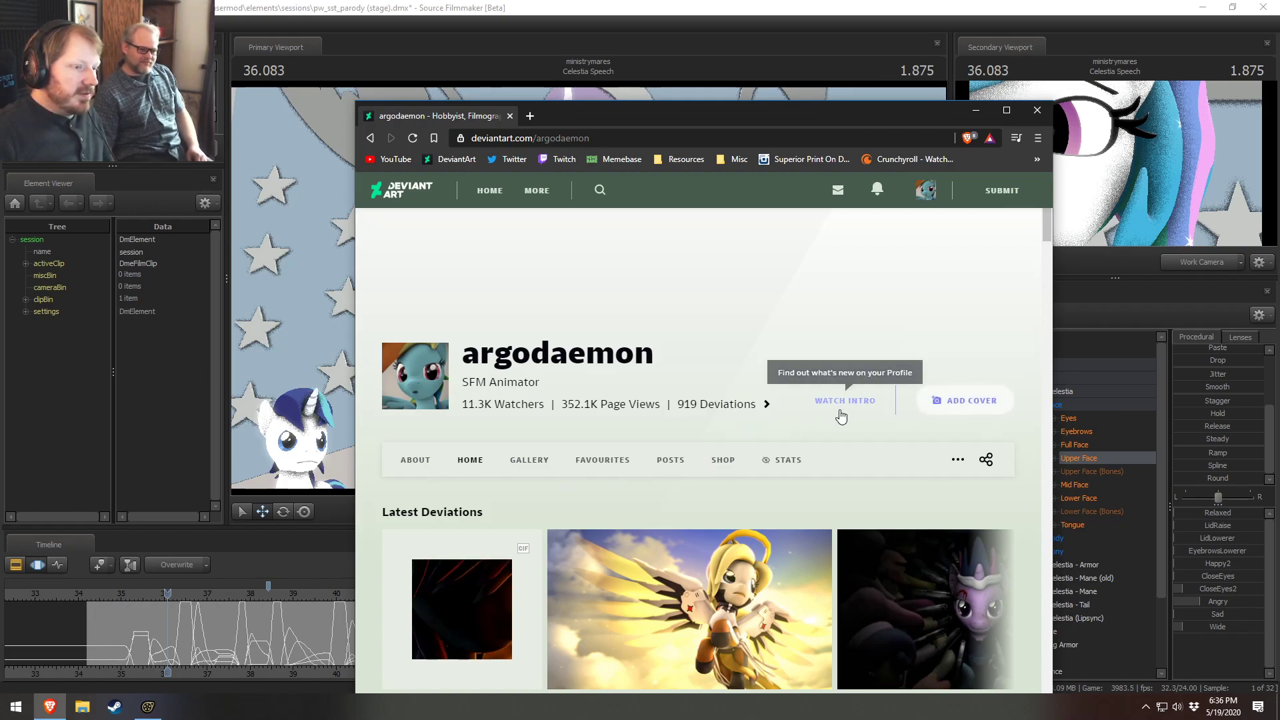
pyautogui.scroll(-5, 777, 312)
pyautogui.scroll(5, 787, 305)
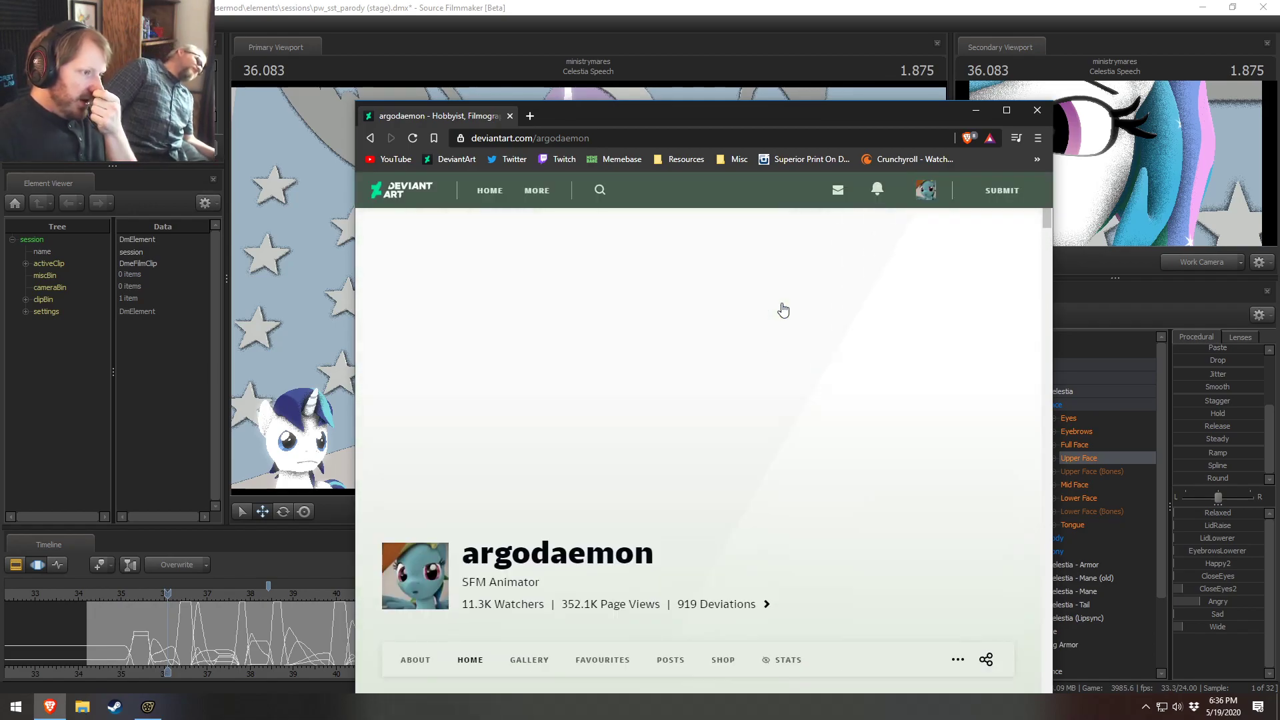
pyautogui.click(976, 110)
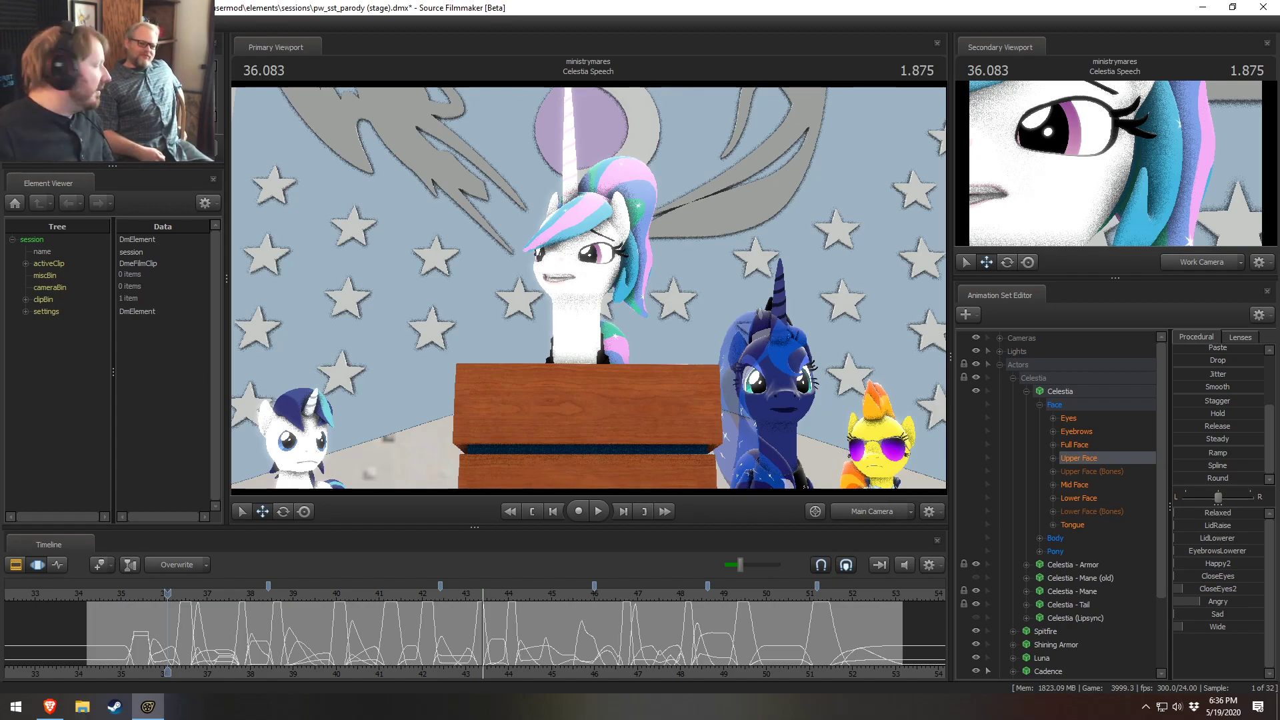
# Step: Play Celestia Speech from shortly after 36.083 and pause at 38.083
pyautogui.moveTo(164, 594); pyautogui.dragTo(183, 594)
pyautogui.press('space')
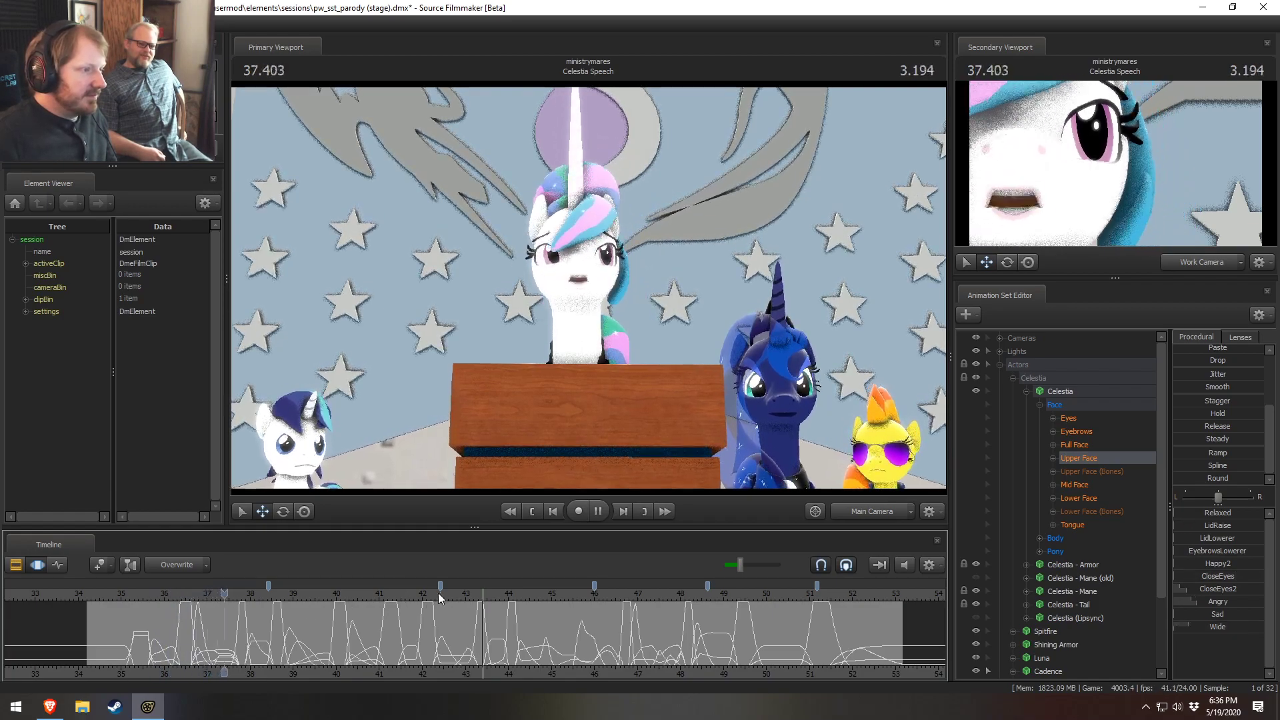
pyautogui.press('space')
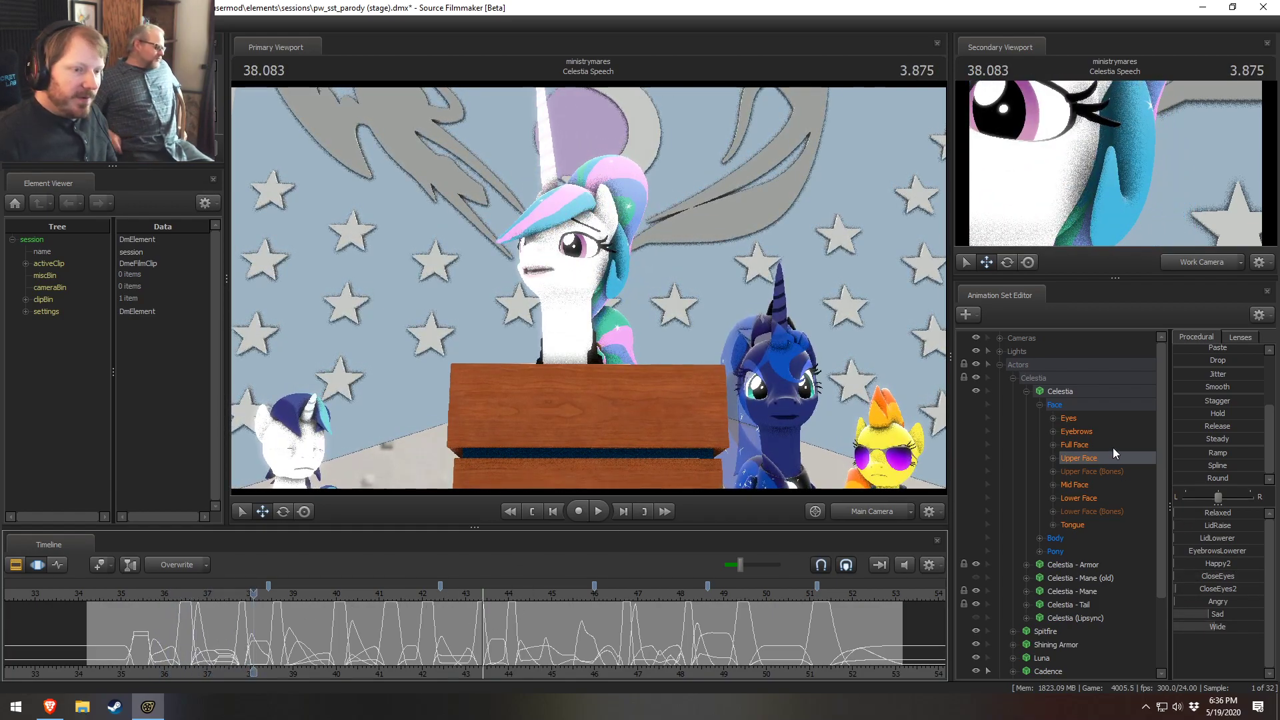
# Step: Select Celestia's Eyebrows group and play Celestia Speech in the Clip Editor through the Main Camera, pausing at 41.333
pyautogui.click(1076, 432)
pyautogui.press('F2')
pyautogui.scroll(3, 322, 610)
pyautogui.moveTo(254, 592); pyautogui.dragTo(335, 590)
pyautogui.press('space')
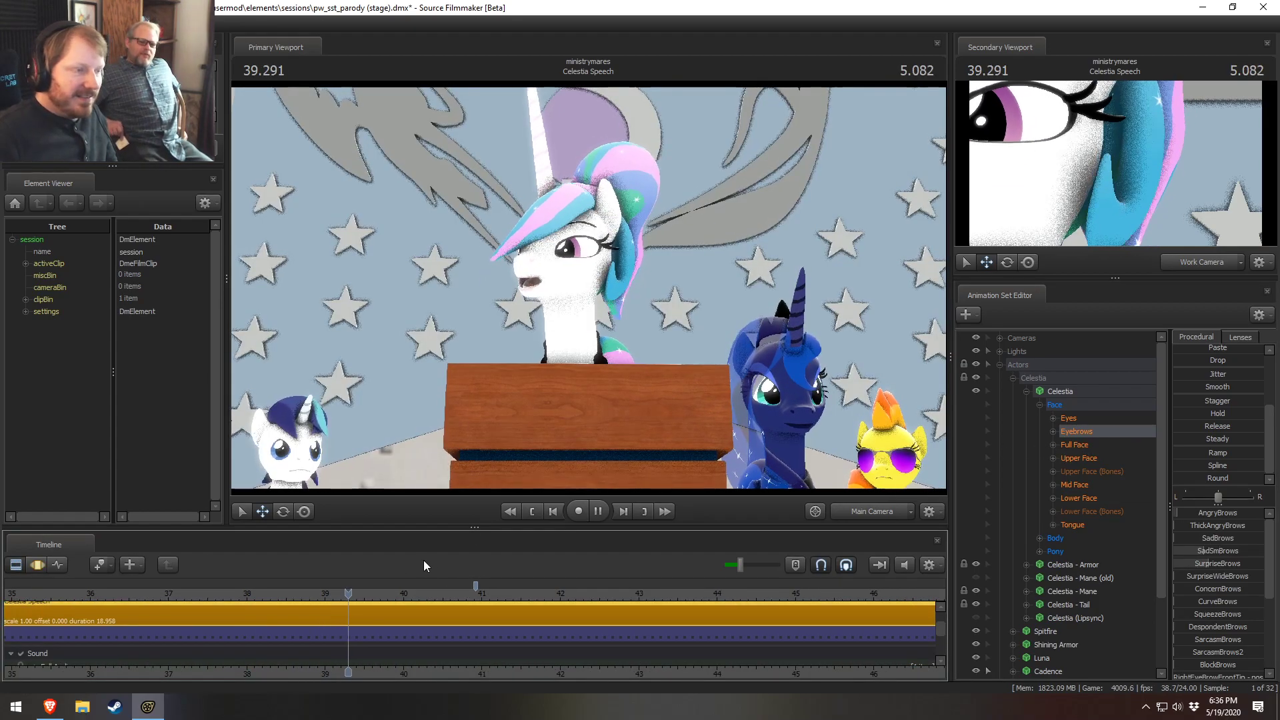
pyautogui.press('space')
pyautogui.press('space')
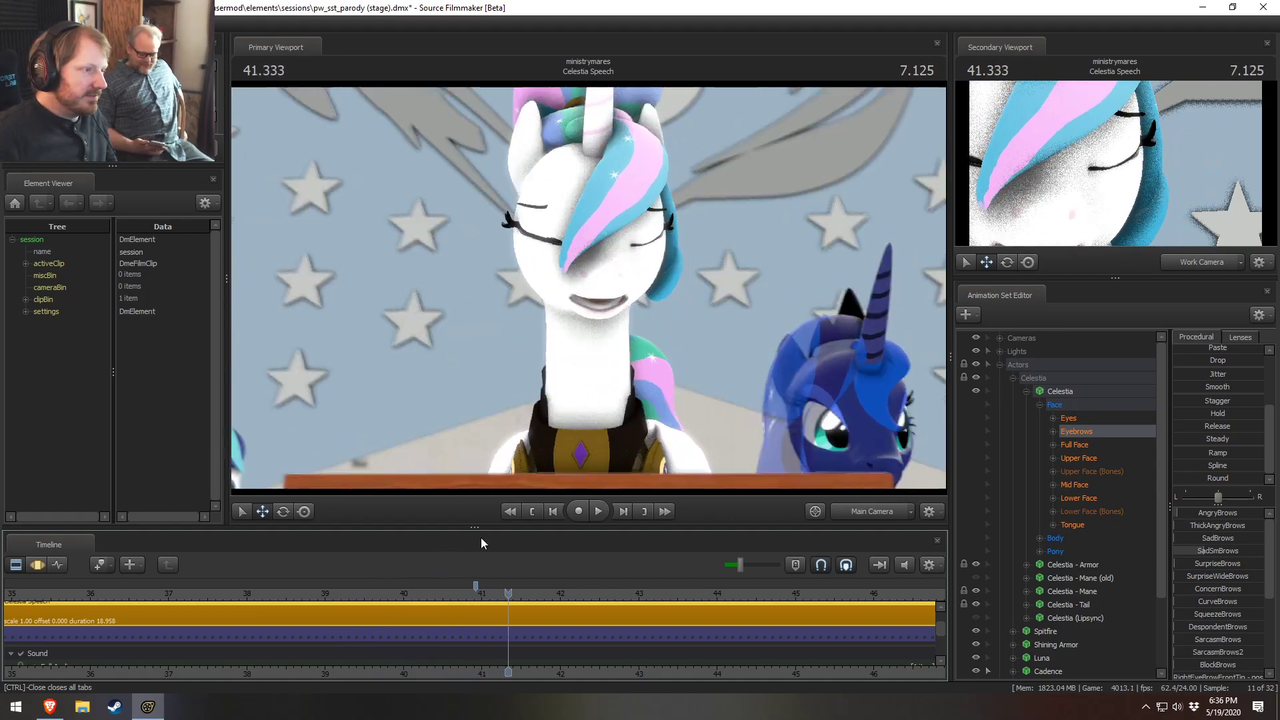
pyautogui.keyDown('ctrl'); pyautogui.click(884, 516); pyautogui.keyUp('ctrl')
pyautogui.keyDown('alt'); pyautogui.moveTo(588, 289); pyautogui.dragTo(667, 288); pyautogui.keyUp('alt')
pyautogui.press('space')
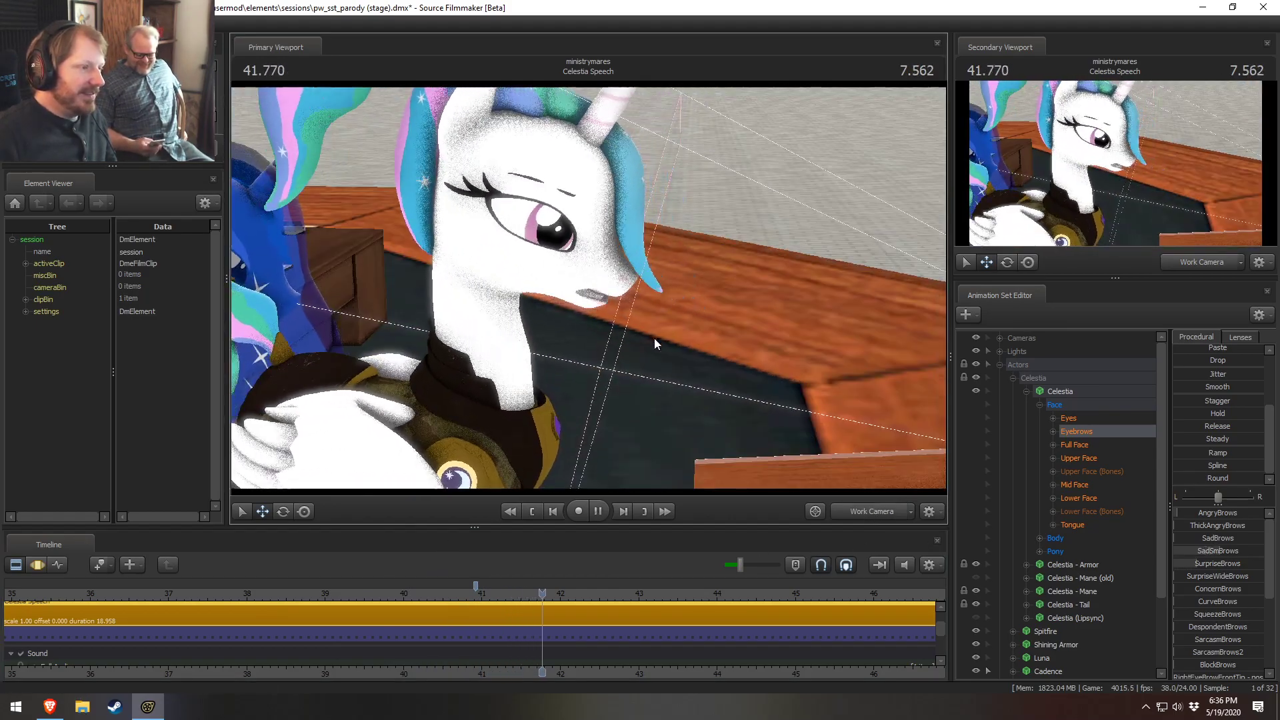
pyautogui.press('space')
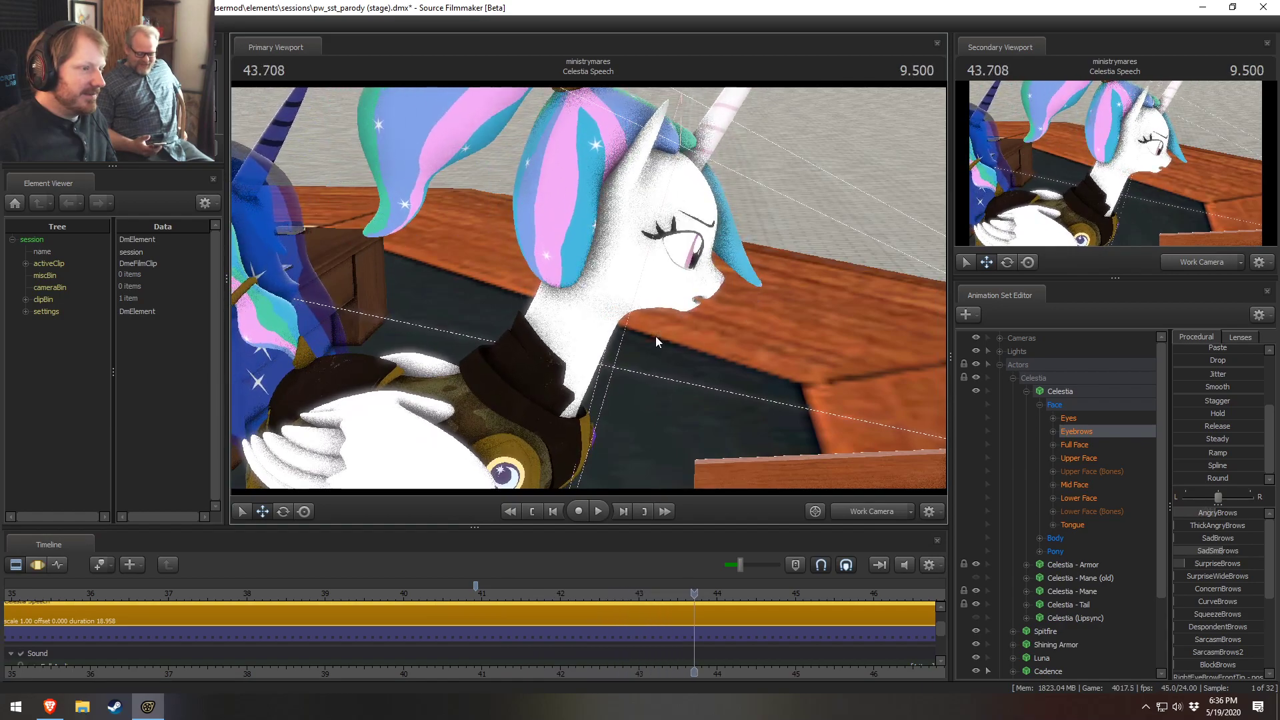
# Step: Expand the Eyebrows group in the Motion Editor and select the controls from ThickAngryBrows through BlockBrows
pyautogui.press('F3')
pyautogui.scroll(-2, 428, 603)
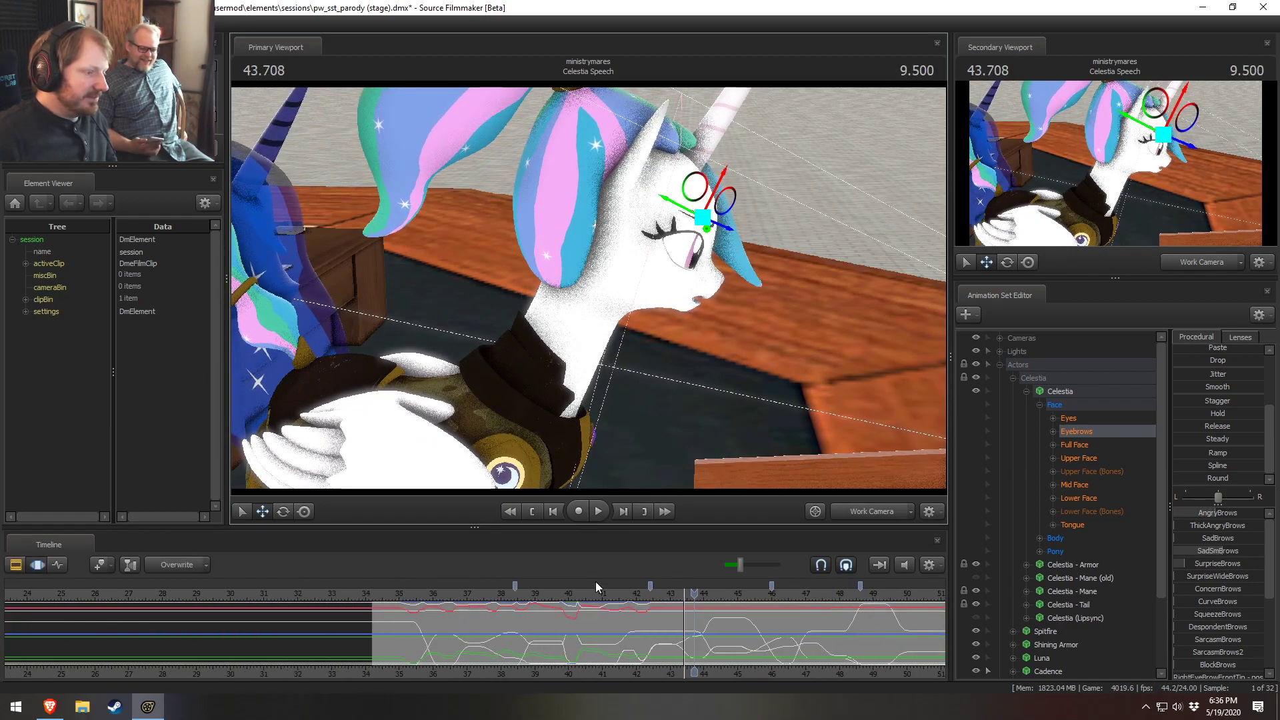
pyautogui.click(1054, 431)
pyautogui.scroll(-2, 1095, 620)
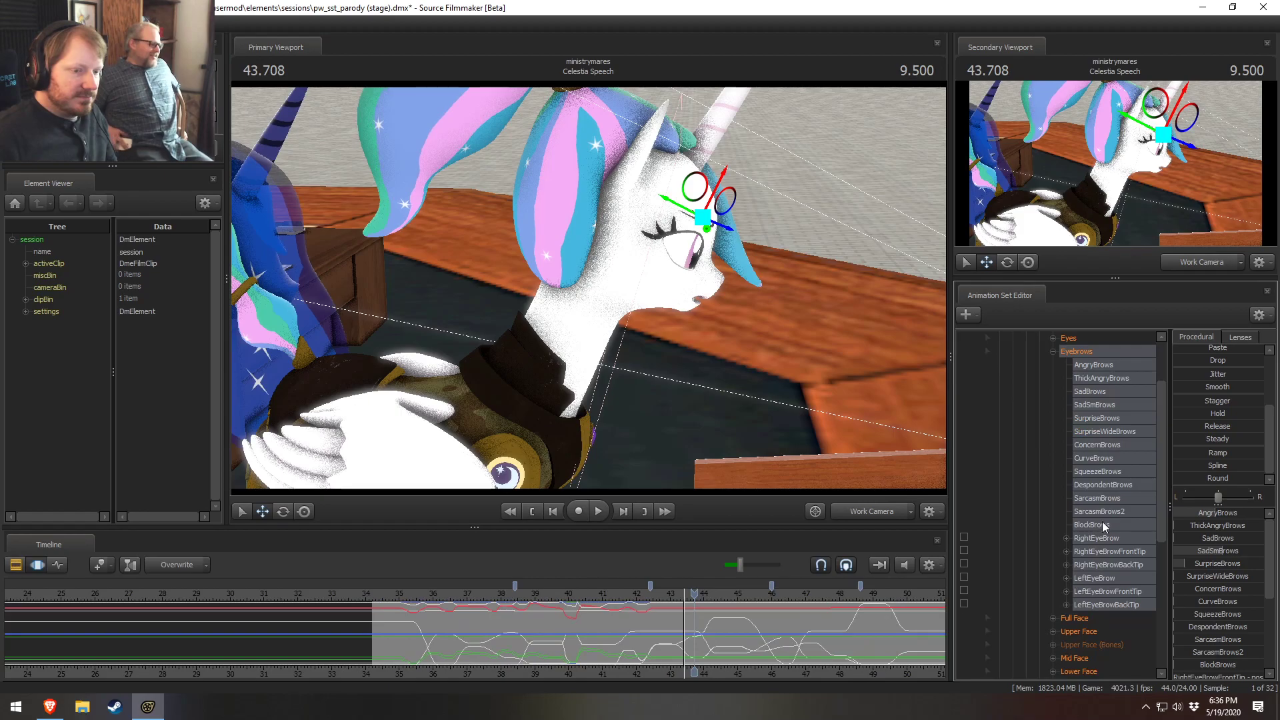
pyautogui.click(1108, 525)
pyautogui.keyDown('shift'); pyautogui.click(1108, 377); pyautogui.keyUp('shift')
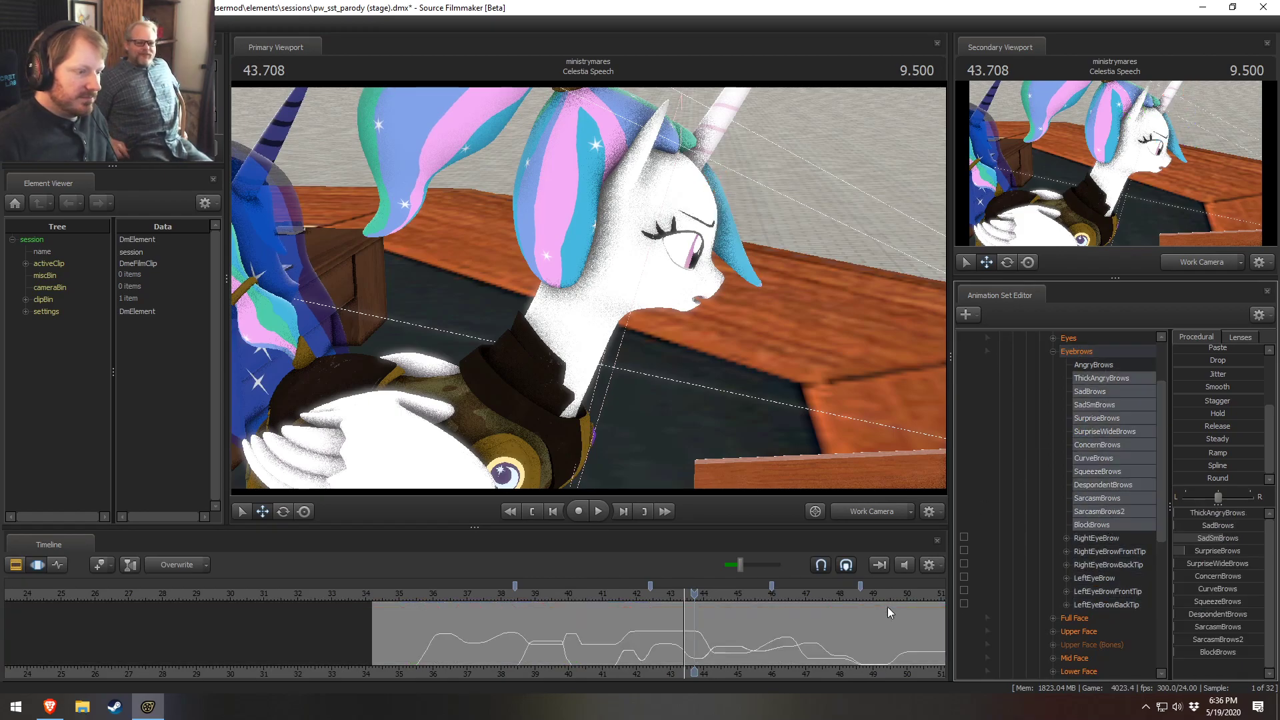
# Step: Scrub and play the selected brow controls between 41.125 and 41.333, checking the brow motion while Celestia's eyes are closed
pyautogui.moveTo(704, 671); pyautogui.dragTo(491, 643, button='middle')
pyautogui.moveTo(347, 595); pyautogui.dragTo(390, 593)
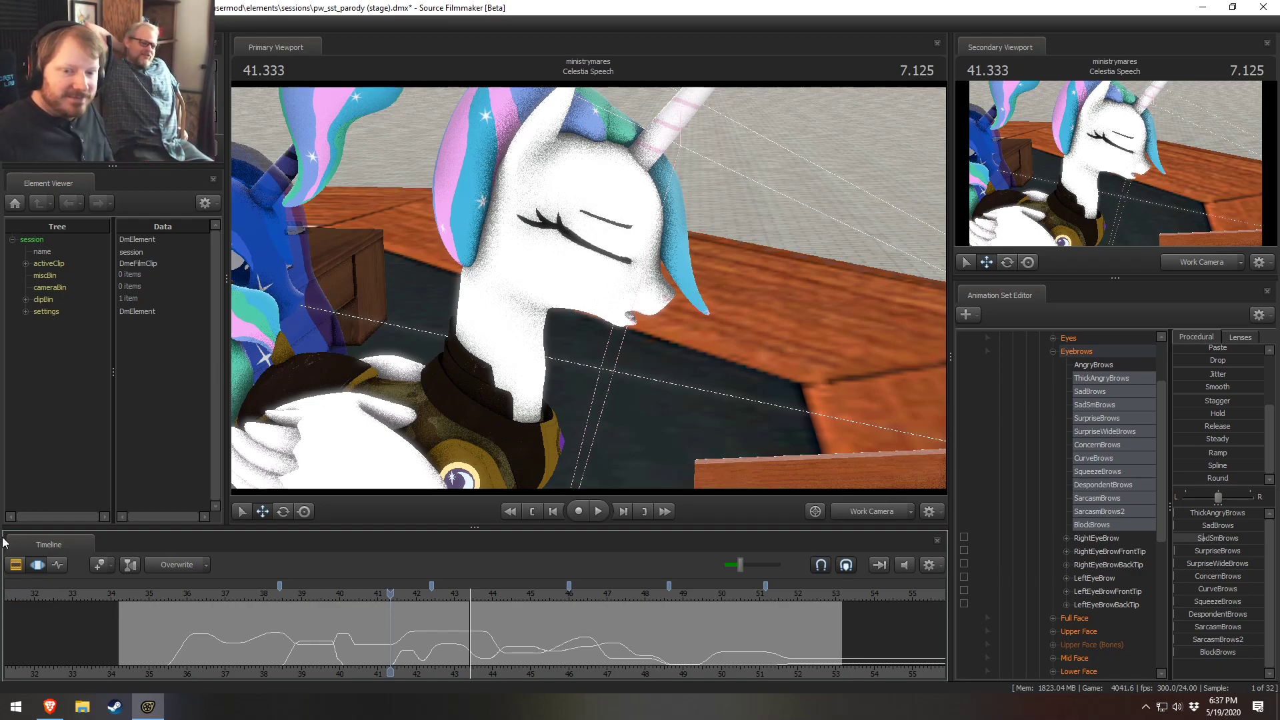
pyautogui.moveTo(415, 602); pyautogui.dragTo(383, 598)
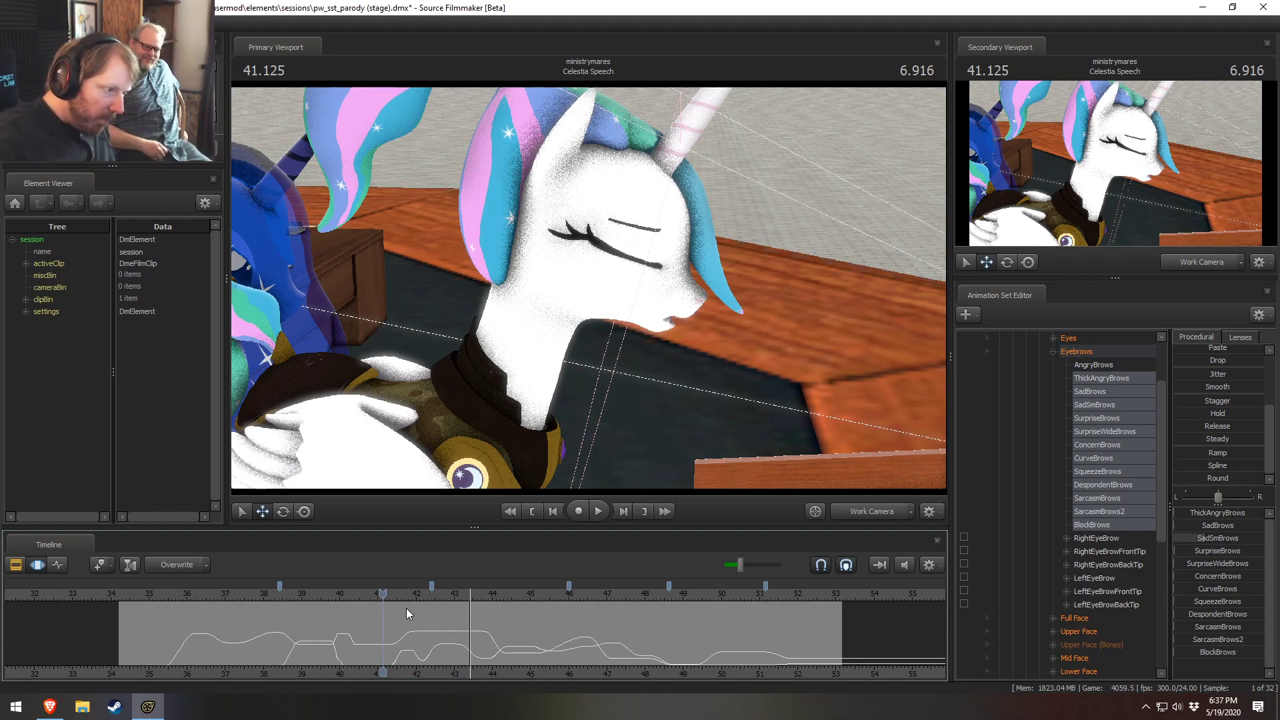
pyautogui.press('space')
pyautogui.click(387, 594)
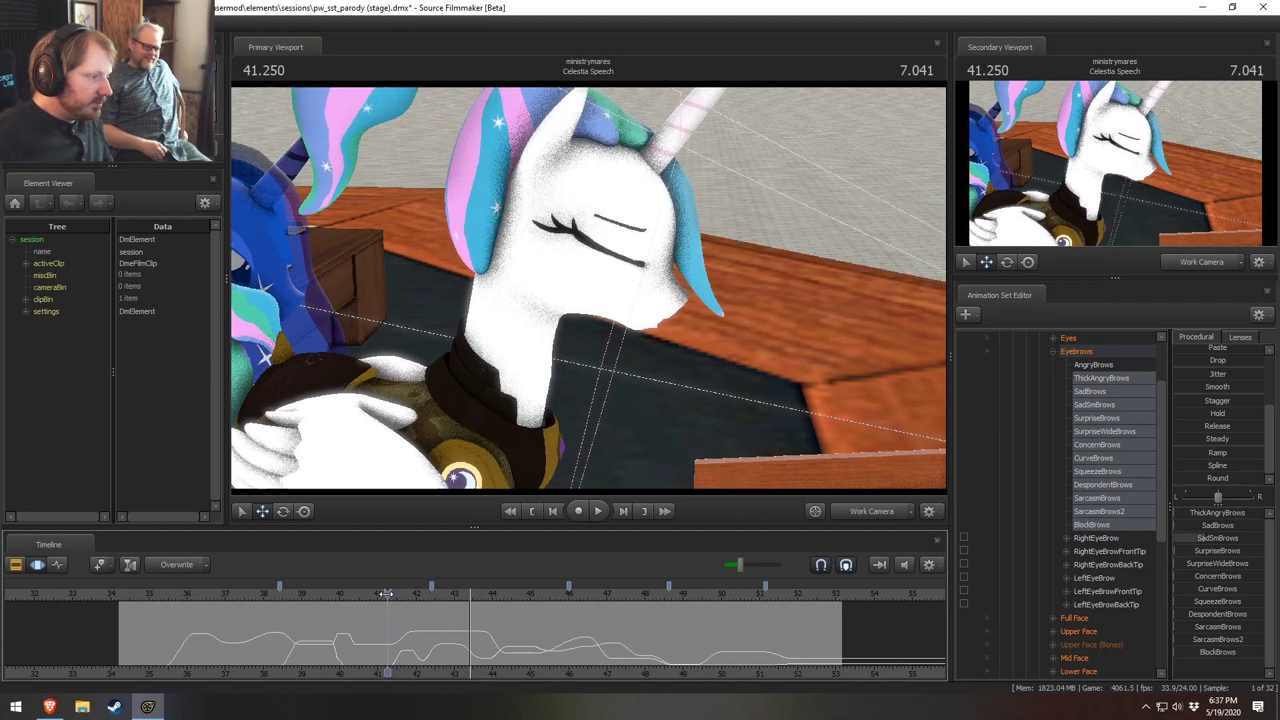
pyautogui.press('space')
pyautogui.click(386, 596)
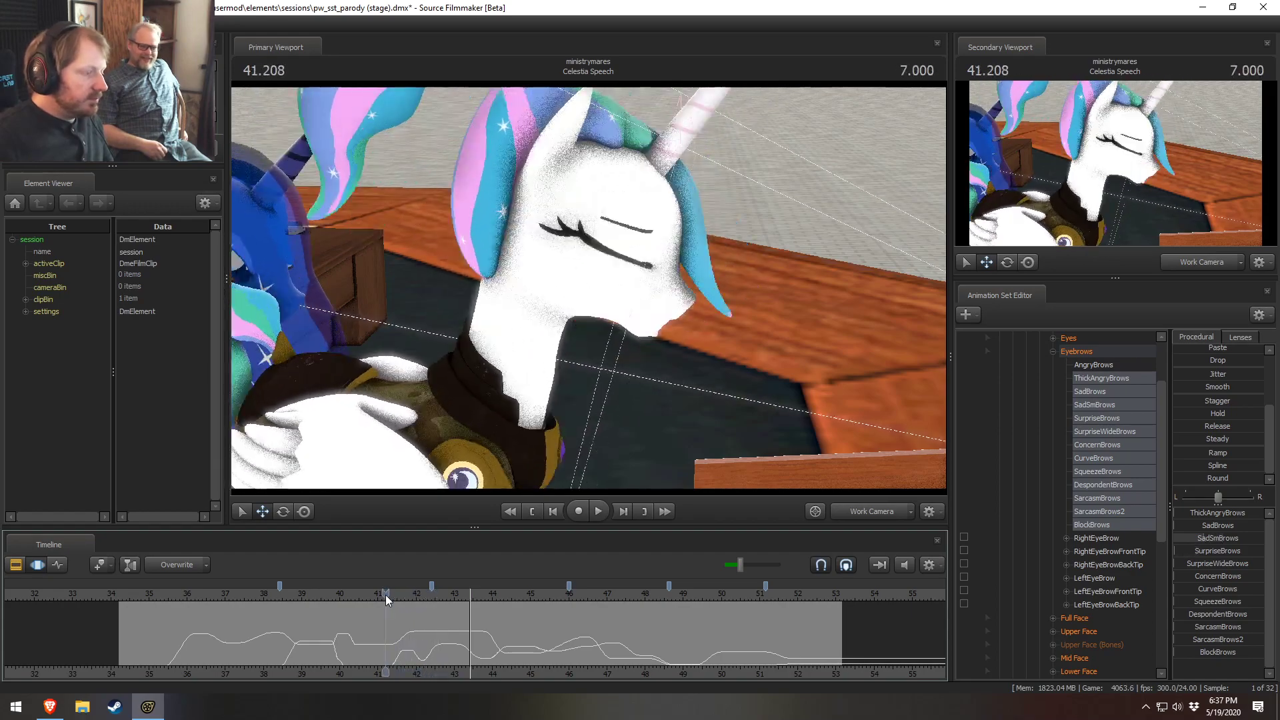
# Step: Replay the brow animation from an earlier point in the speech and pause at 41.583
pyautogui.scroll(1, 364, 609)
pyautogui.click(315, 595)
pyautogui.press('space')
pyautogui.press('space')
pyautogui.press('space')
pyautogui.press('space')
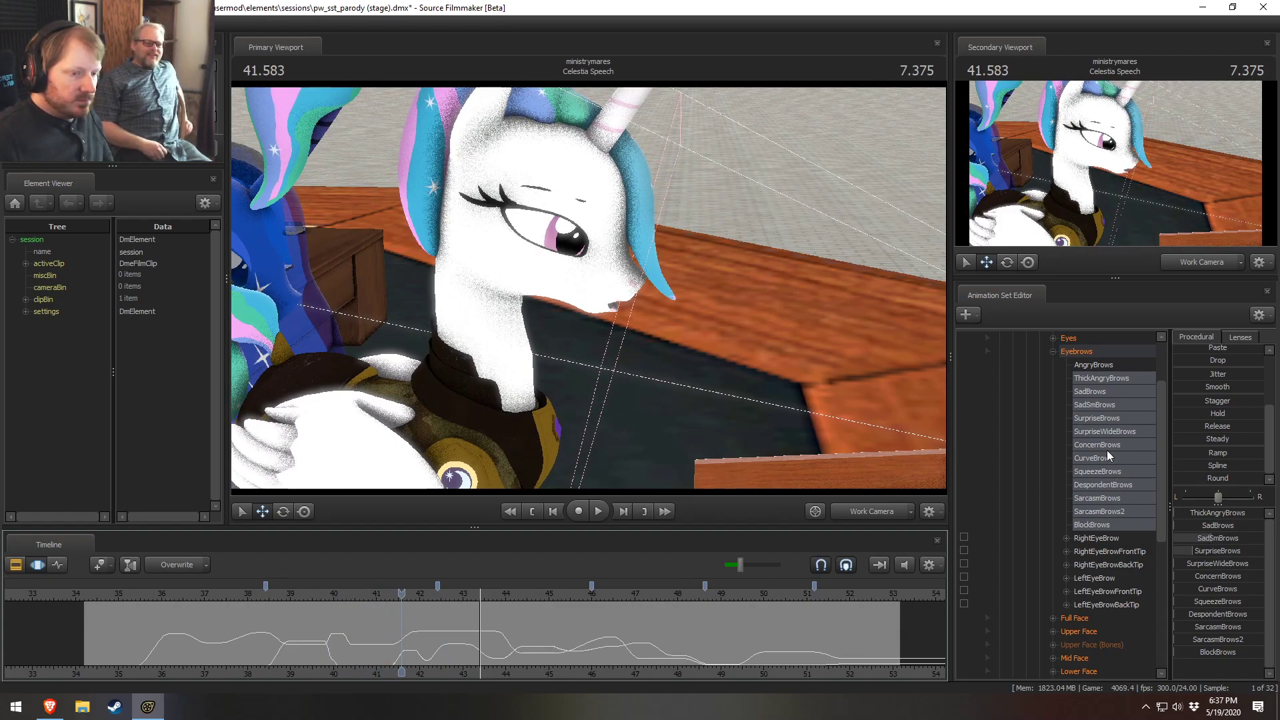
# Step: Select RightEyeBrow and LeftEyeBrow and make a time selection from about 40.9 to 41.6
pyautogui.click(1094, 540)
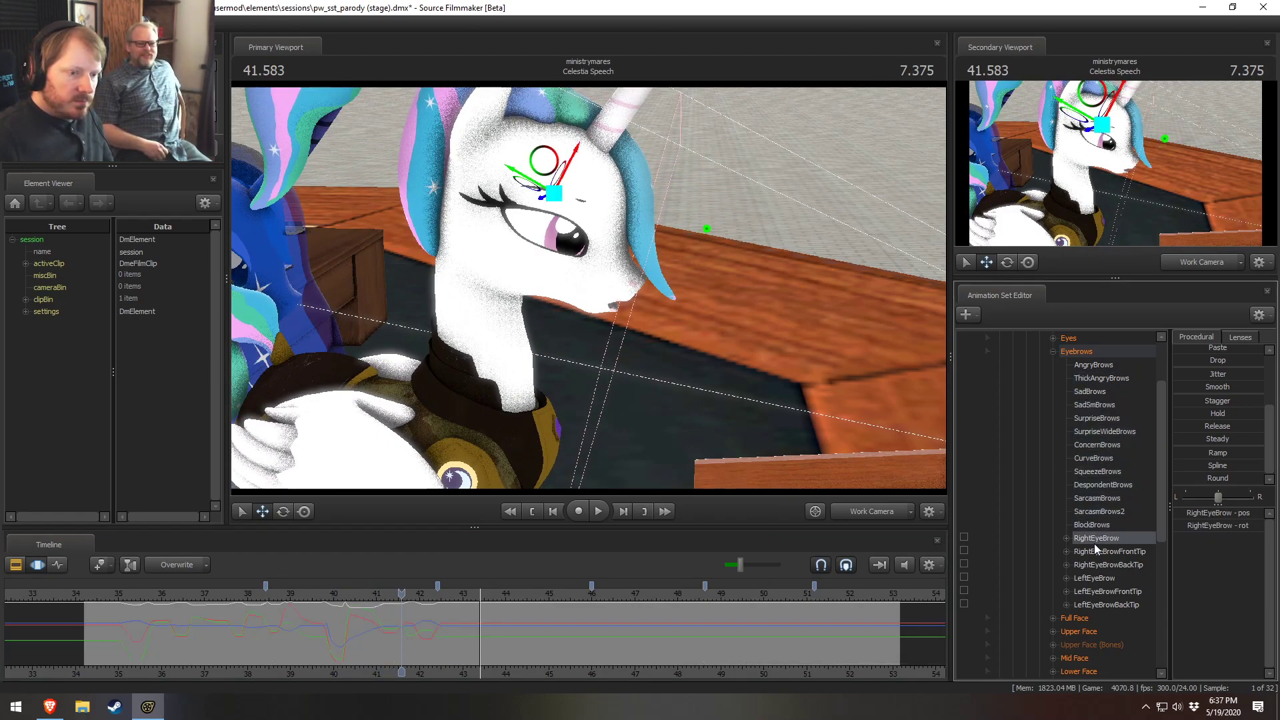
pyautogui.keyDown('ctrl'); pyautogui.click(1093, 578); pyautogui.keyUp('ctrl')
pyautogui.scroll(2, 432, 638)
pyautogui.scroll(1, 433, 639)
pyautogui.press('shift')
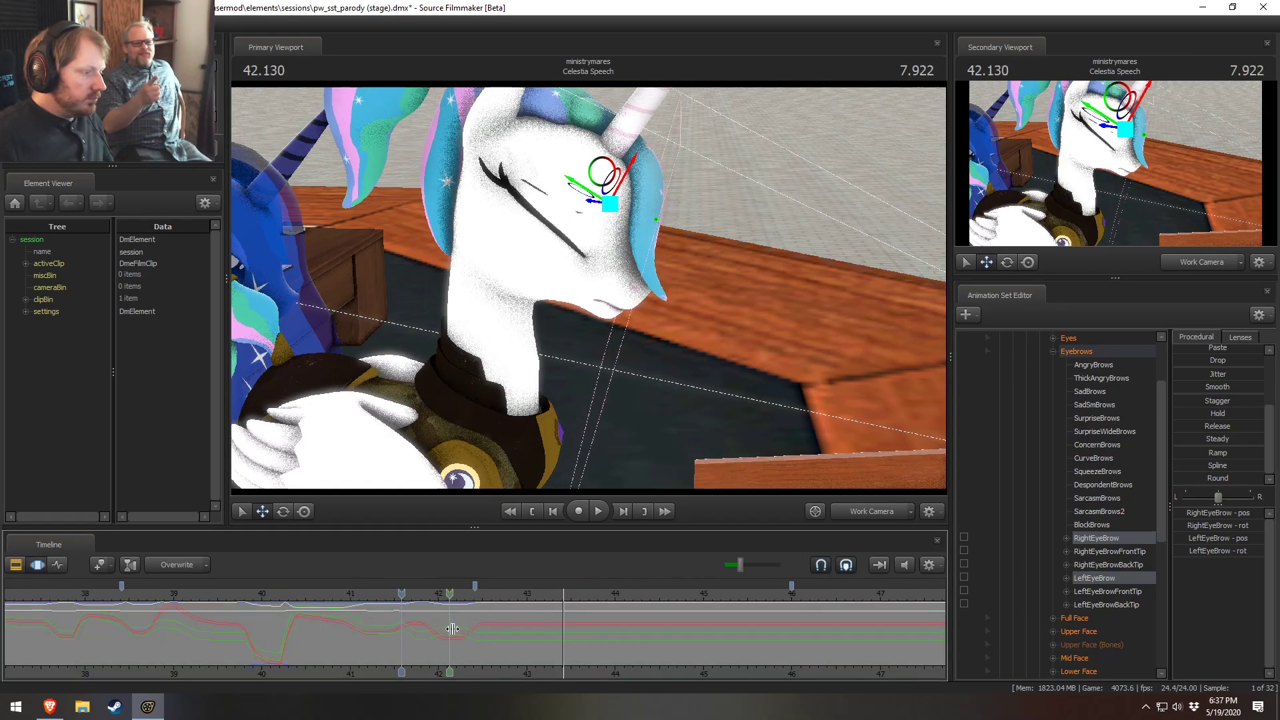
pyautogui.moveTo(493, 632); pyautogui.dragTo(376, 626)
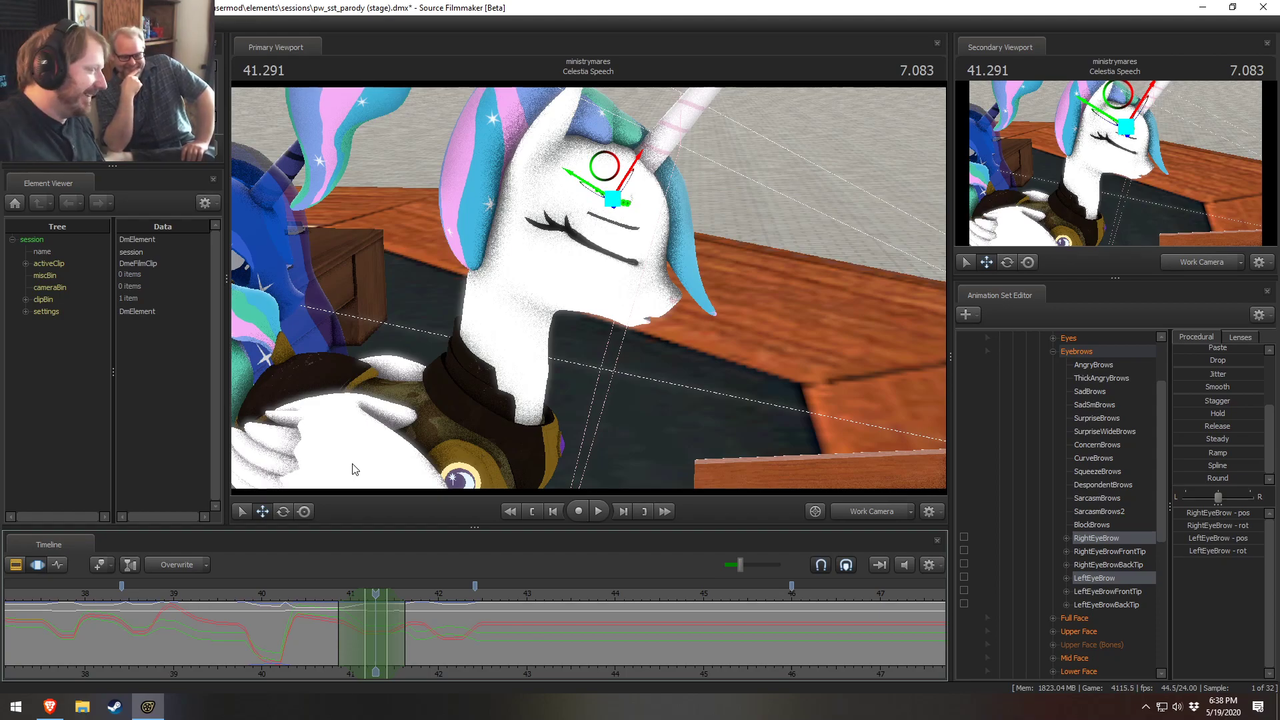
# Step: Play into the time selection from shortly before it and place the playhead at 41.375
pyautogui.click(324, 593)
pyautogui.press('space')
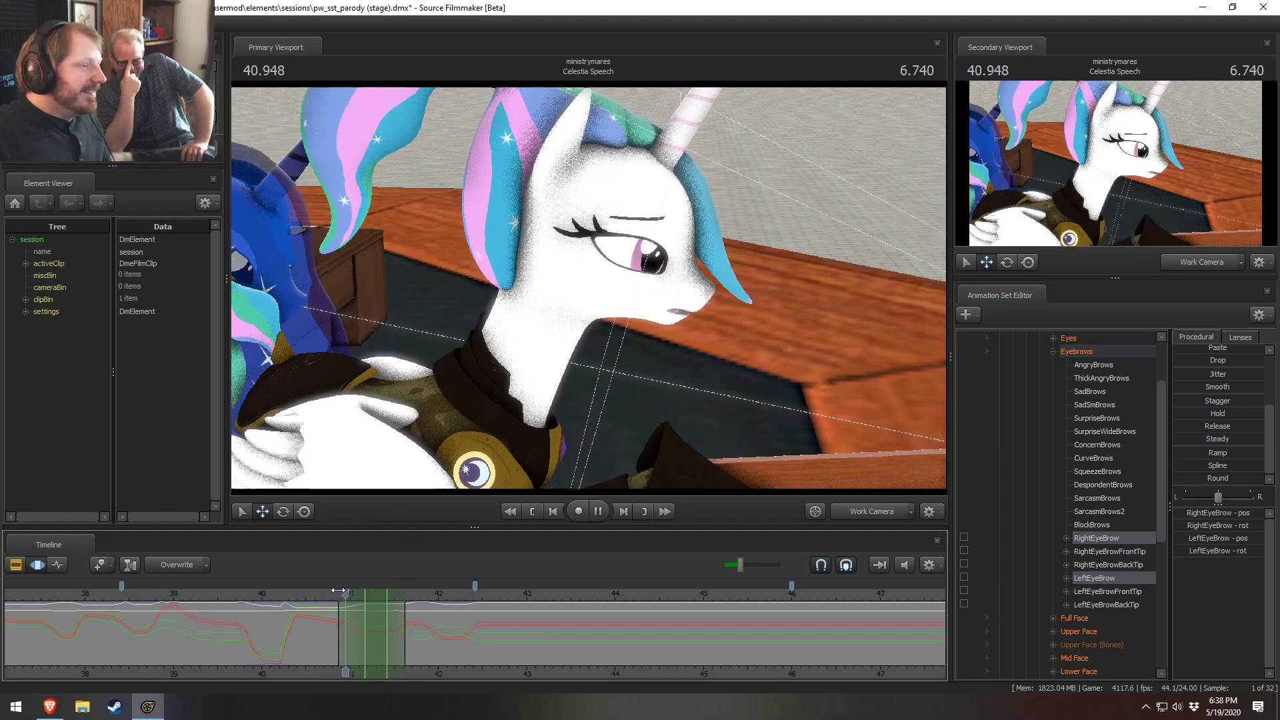
pyautogui.moveTo(325, 595); pyautogui.dragTo(383, 603)
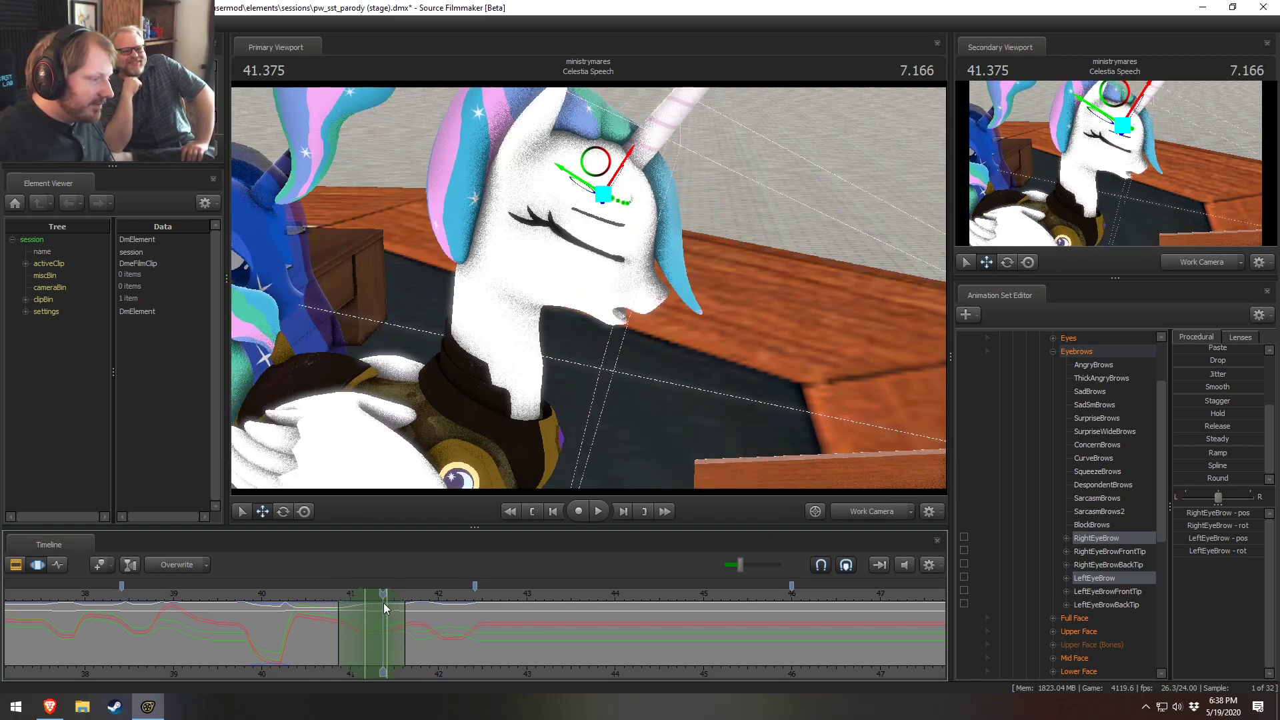
# Step: Reselect RightEyeBrow and LeftEyeBrow together and move both eyebrows slightly down toward the closed eyes at 41.375
pyautogui.keyDown('alt'); pyautogui.moveTo(609, 420); pyautogui.dragTo(819, 454); pyautogui.keyUp('alt')
pyautogui.click(1098, 537)
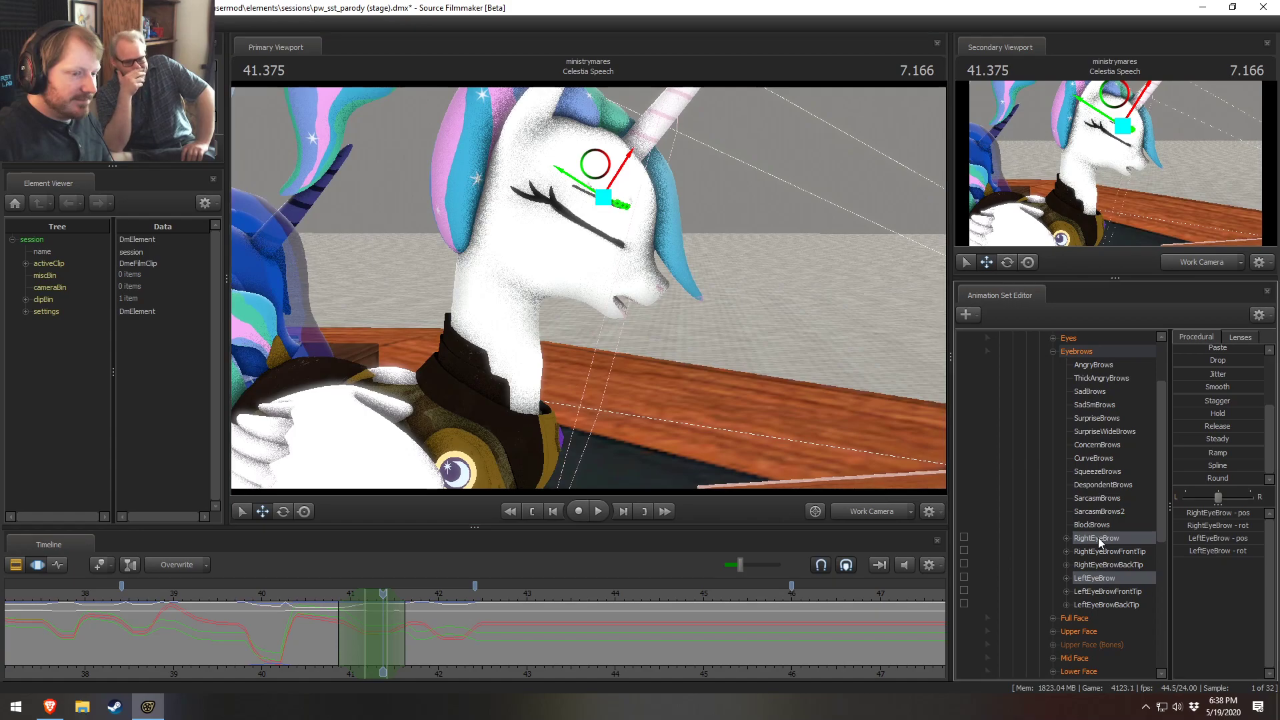
pyautogui.click(1097, 577)
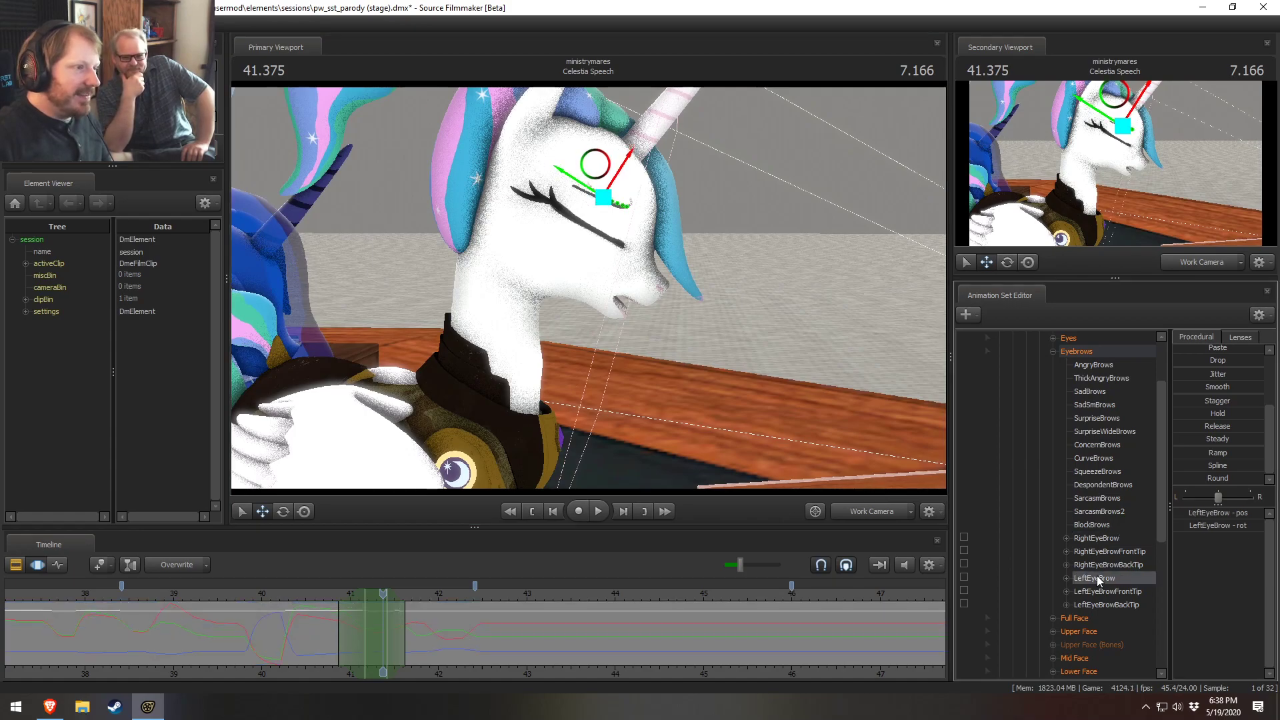
pyautogui.keyDown('ctrl'); pyautogui.click(1094, 540); pyautogui.keyUp('ctrl')
pyautogui.keyDown('alt'); pyautogui.moveTo(803, 414); pyautogui.dragTo(800, 440); pyautogui.keyUp('alt')
pyautogui.keyDown('alt'); pyautogui.moveTo(584, 288); pyautogui.dragTo(589, 288); pyautogui.keyUp('alt')
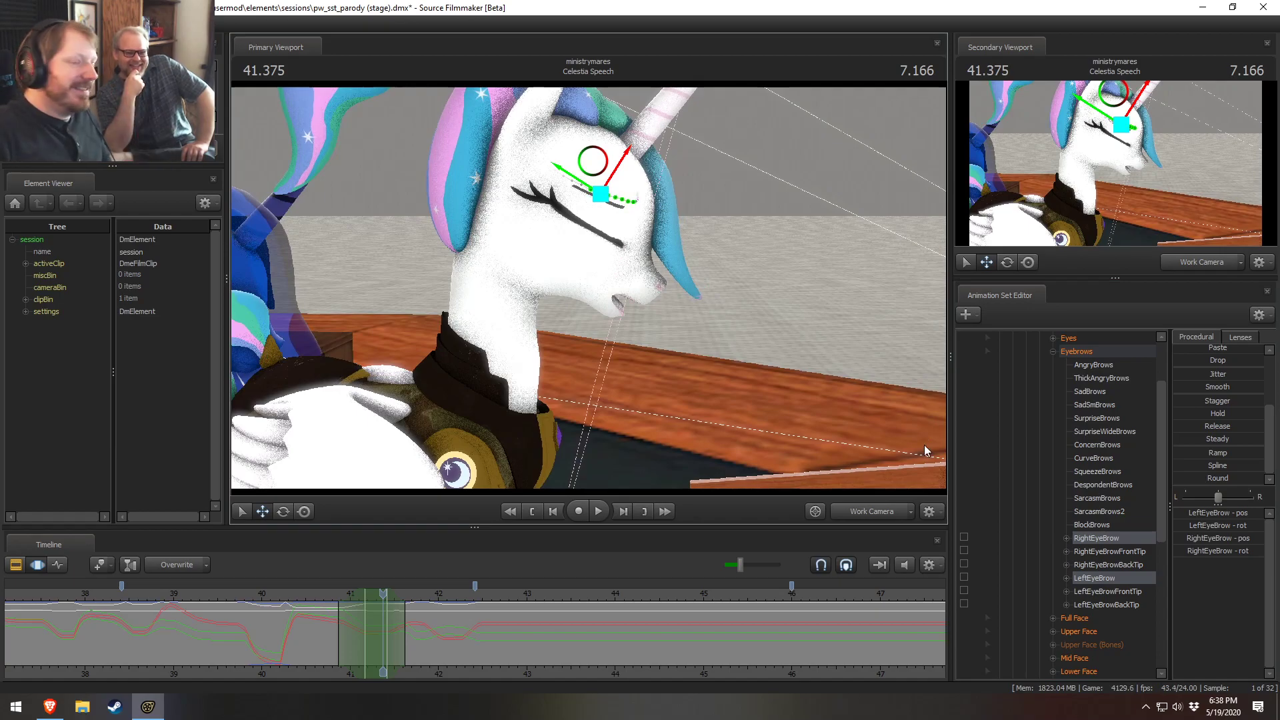
pyautogui.click(1110, 538)
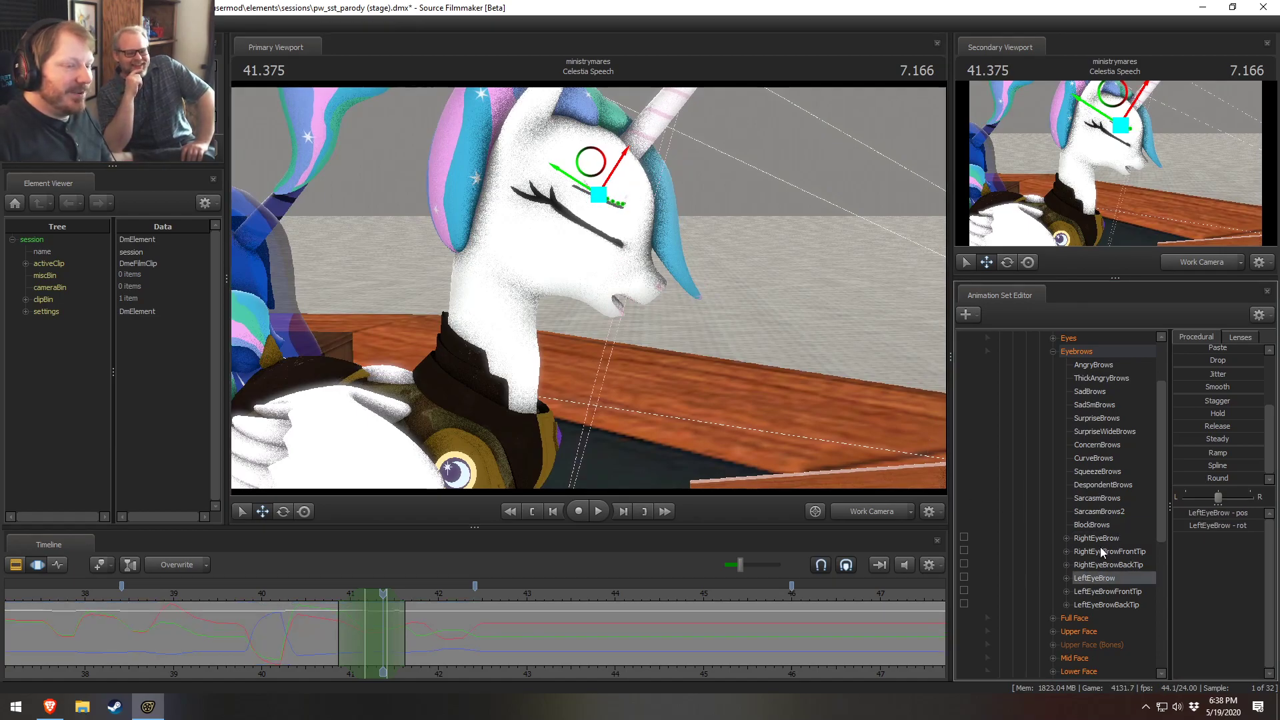
pyautogui.keyDown('ctrl'); pyautogui.click(1095, 579); pyautogui.keyUp('ctrl')
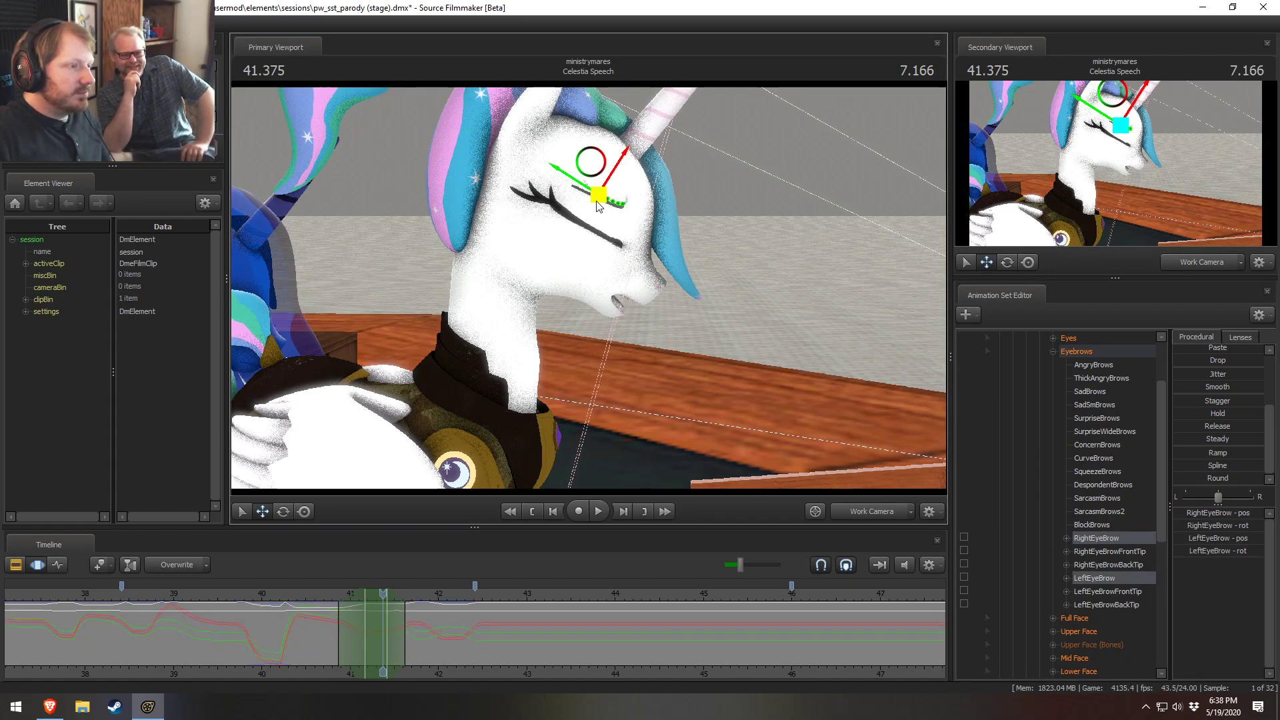
pyautogui.moveTo(598, 195); pyautogui.dragTo(597, 205)
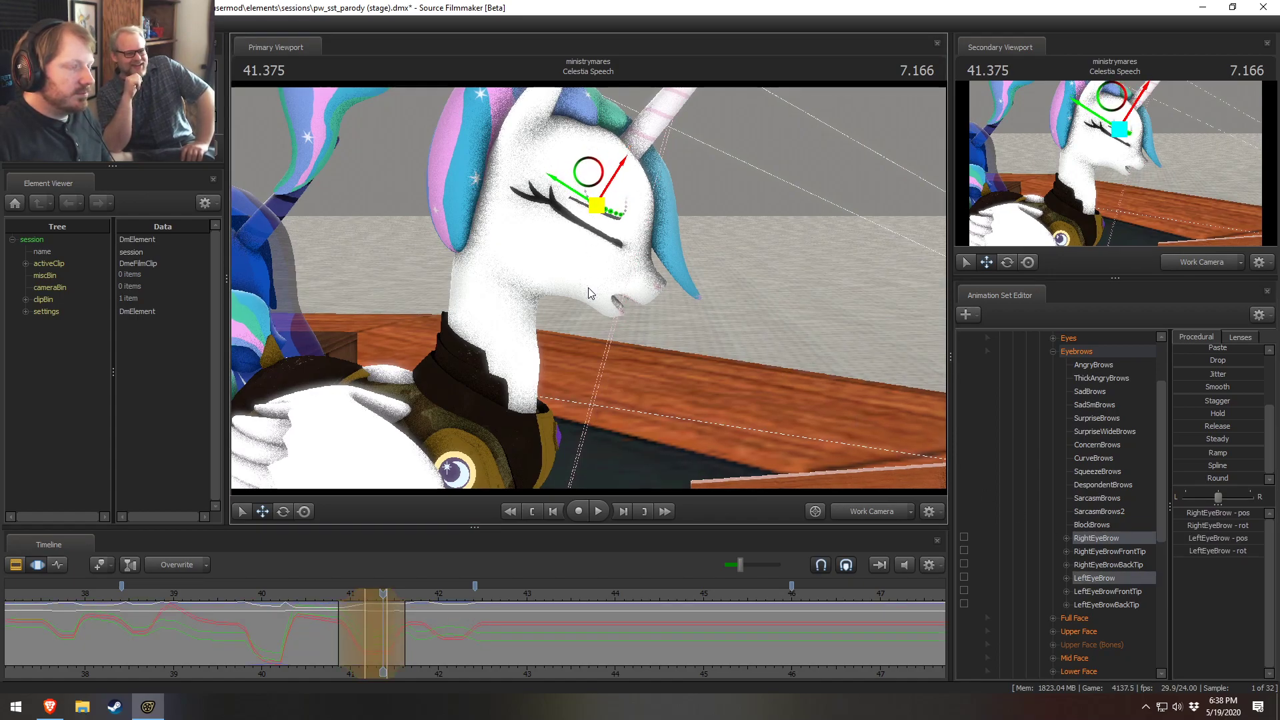
pyautogui.press('e')
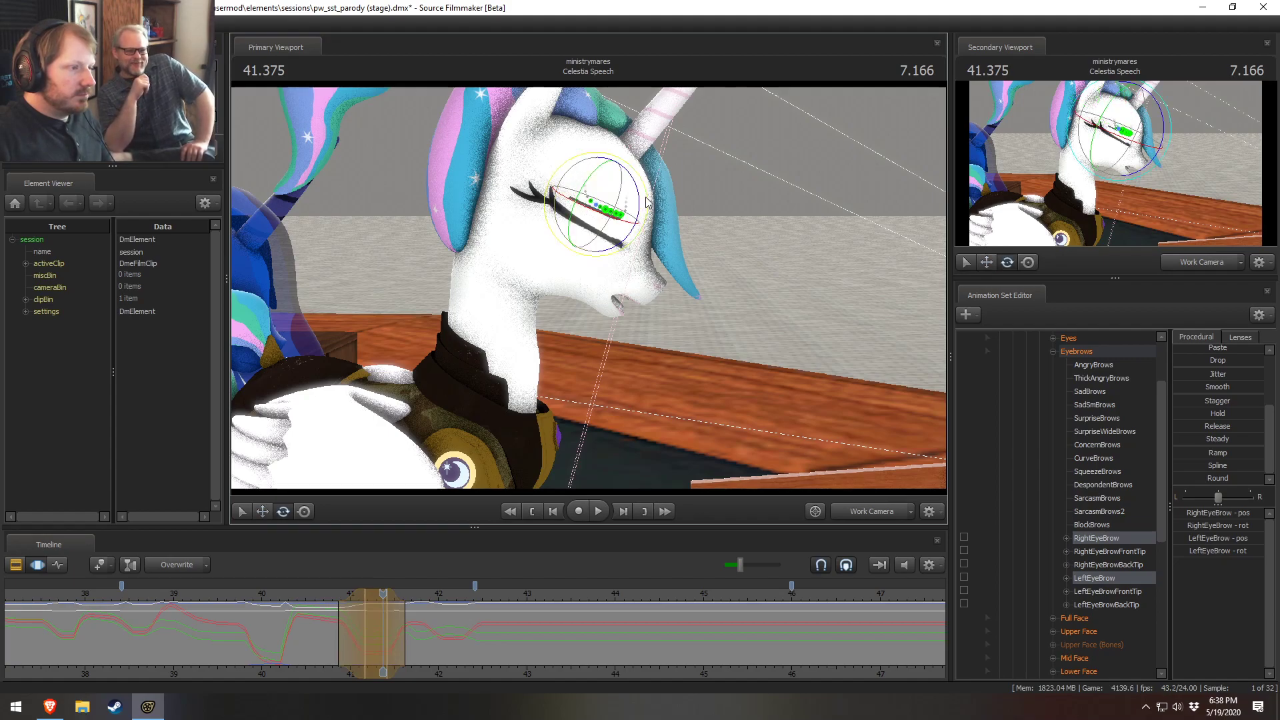
# Step: Replay the eyebrow edit, place the playhead at 41.291 and nudge both eyebrows slightly lower
pyautogui.click(307, 594)
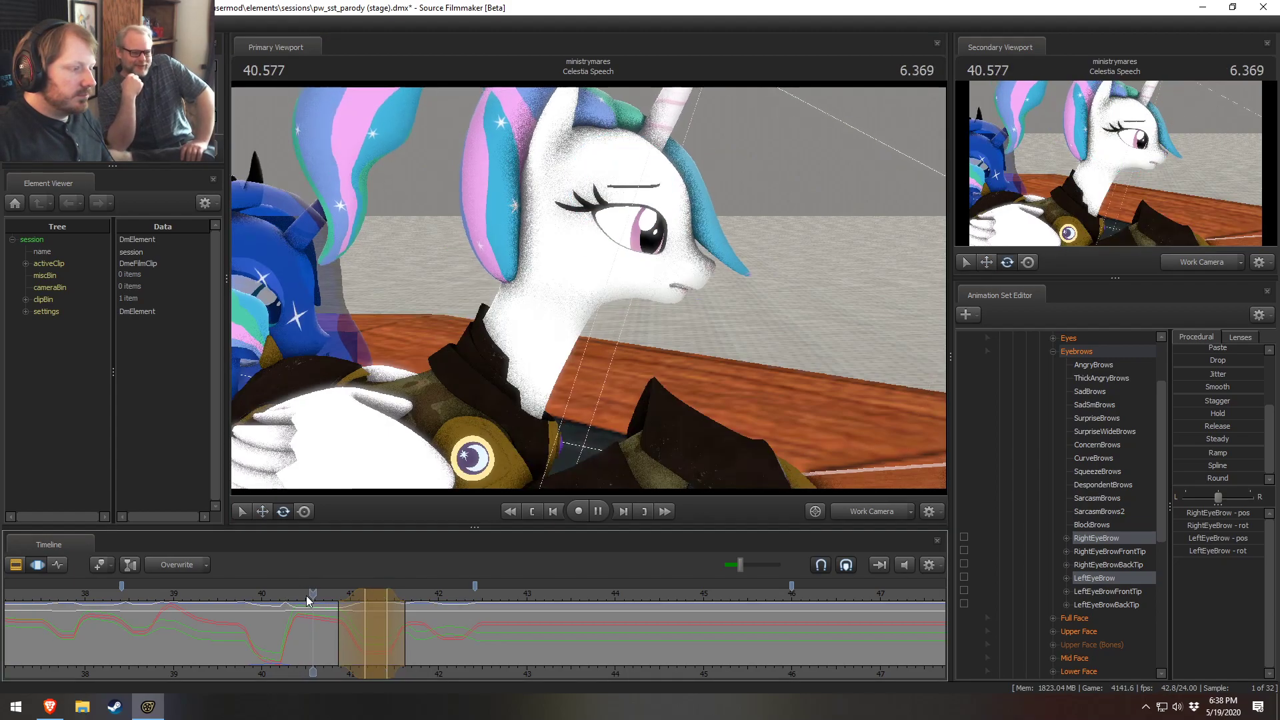
pyautogui.press('space')
pyautogui.scroll(4, 361, 629)
pyautogui.moveTo(266, 638); pyautogui.dragTo(313, 614)
pyautogui.press('w')
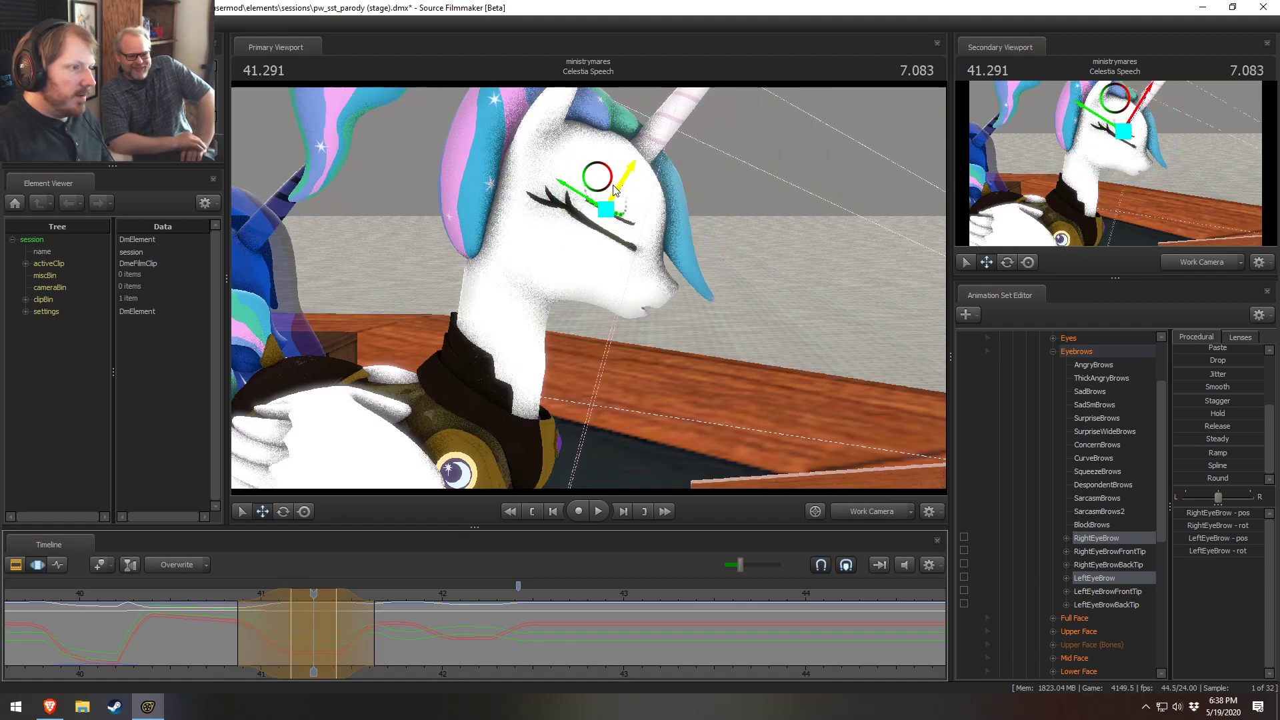
pyautogui.moveTo(606, 209); pyautogui.dragTo(604, 213)
# Step: Make a time selection from about 41.0 to 41.4, apply the Round preset to both eyebrows and play to 41.875
pyautogui.keyDown('shift'); pyautogui.moveTo(283, 641); pyautogui.dragTo(320, 650); pyautogui.keyUp('shift')
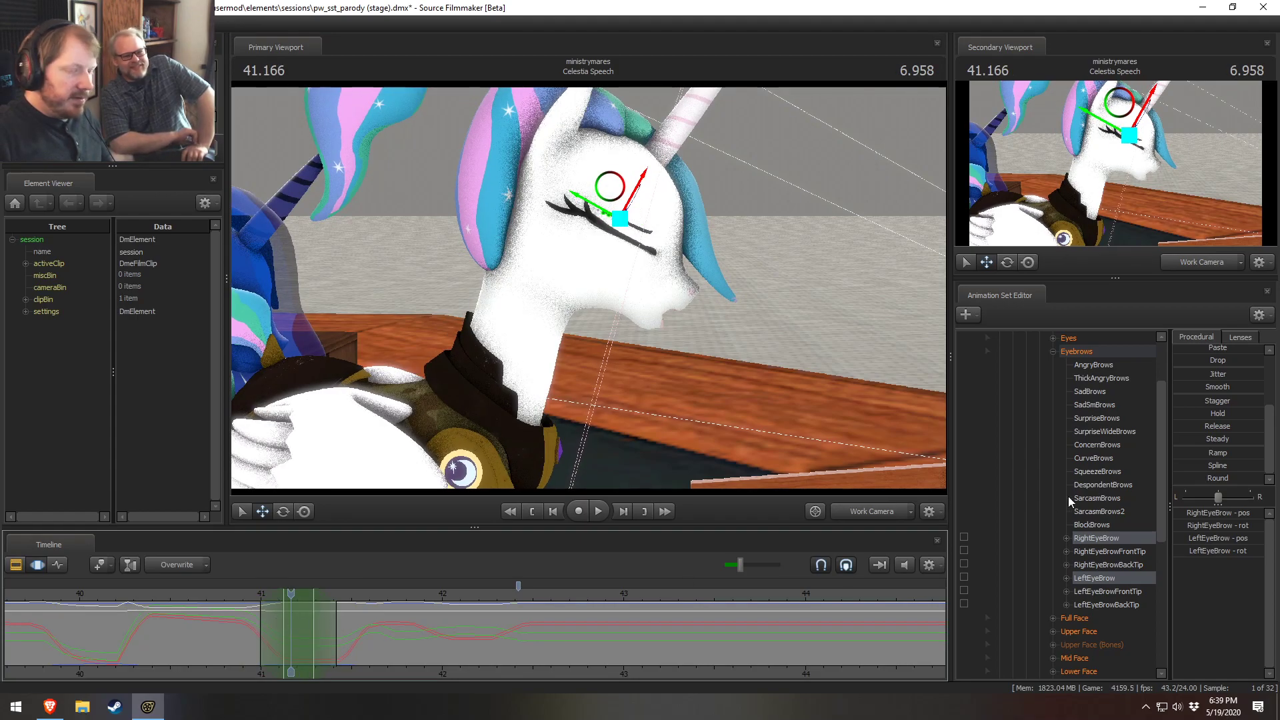
pyautogui.click(1204, 479)
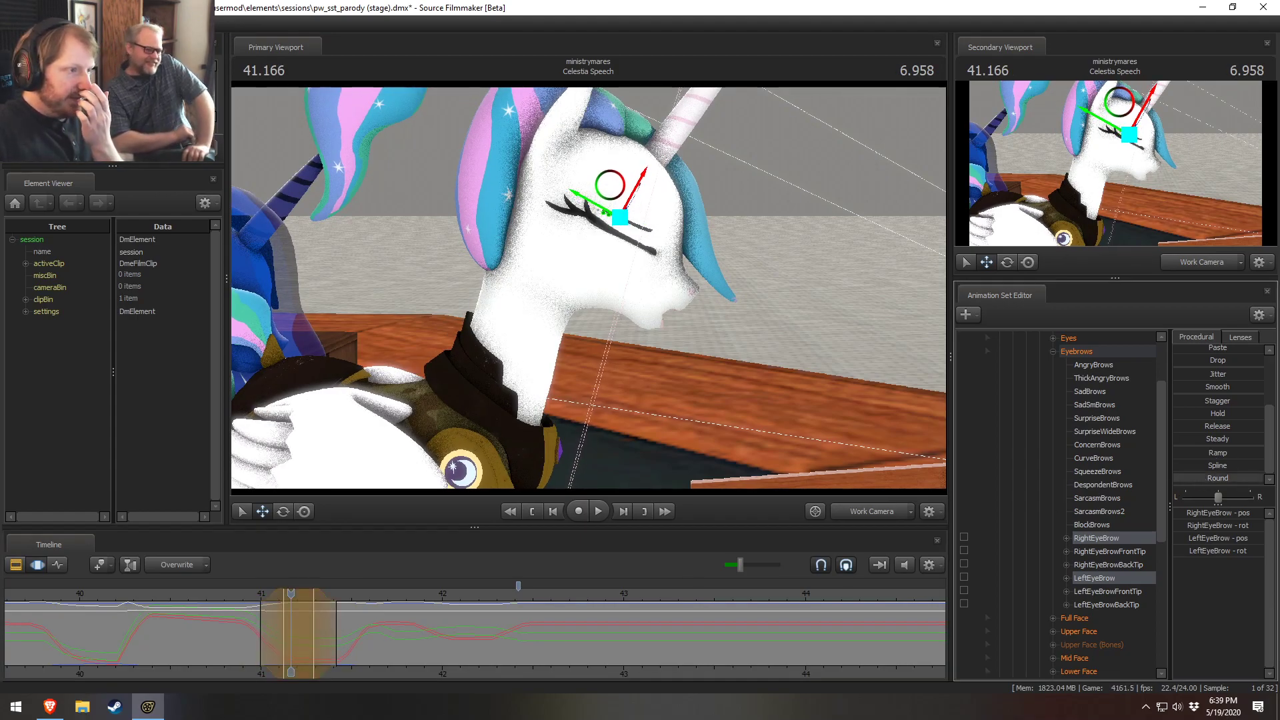
pyautogui.moveTo(284, 623); pyautogui.dragTo(281, 624)
pyautogui.press('space')
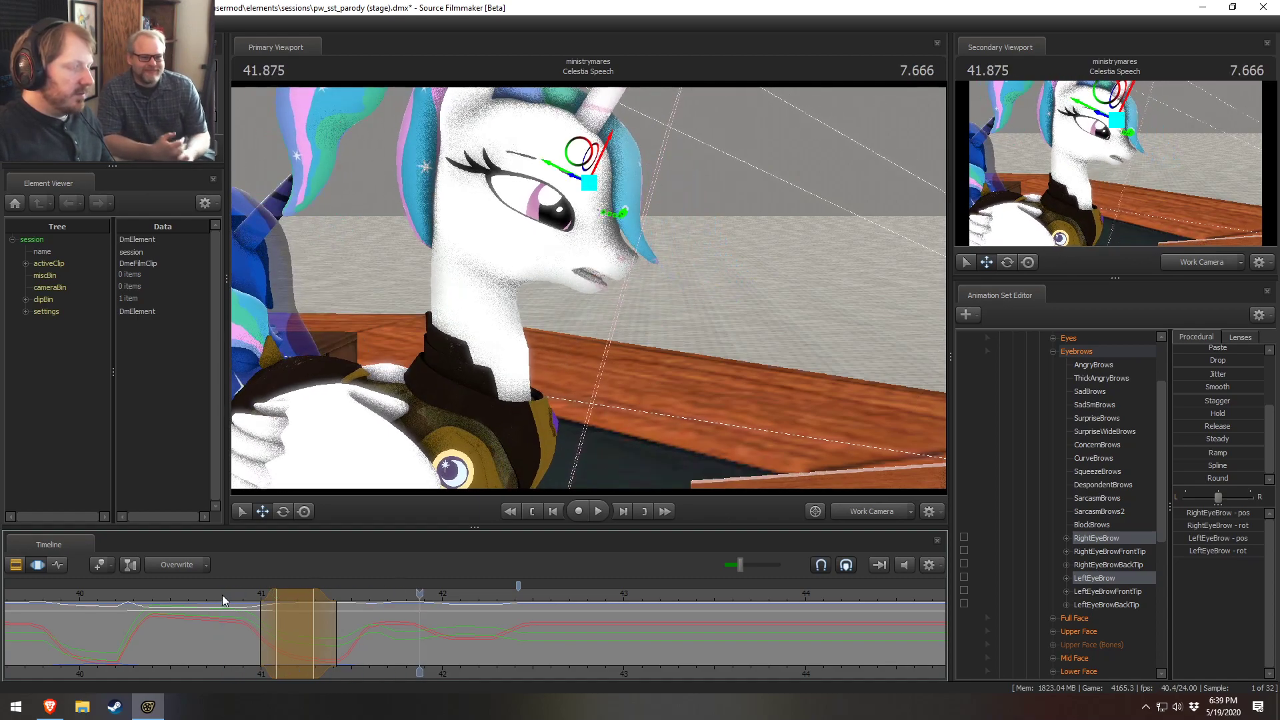
pyautogui.press('space')
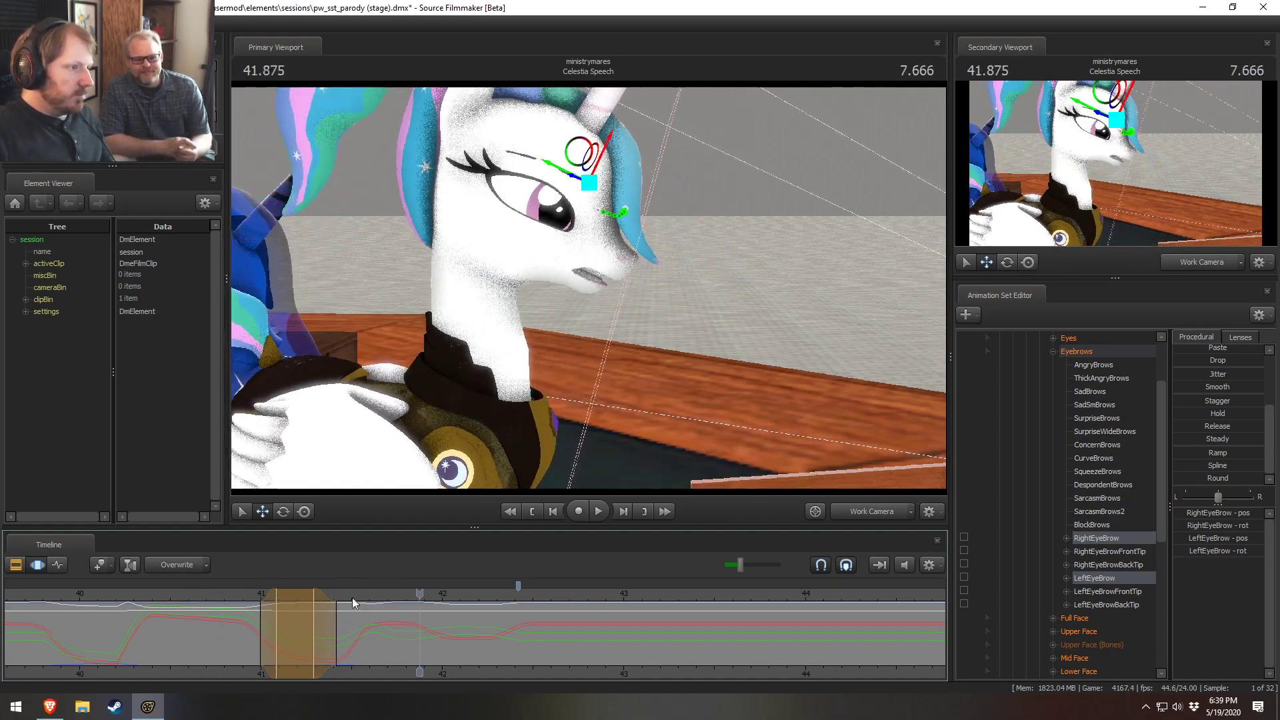
# Step: Make a time selection from about 41.4 to 42.1 around 41.666, keeping both RightEyeBrow and LeftEyeBrow selected
pyautogui.moveTo(324, 614)
pyautogui.mouseDown()
pyautogui.moveTo(470, 648)
pyautogui.moveTo(315, 642)
pyautogui.moveTo(378, 635)
pyautogui.moveTo(477, 655)
pyautogui.mouseUp()
pyautogui.scroll(3, 378, 635)
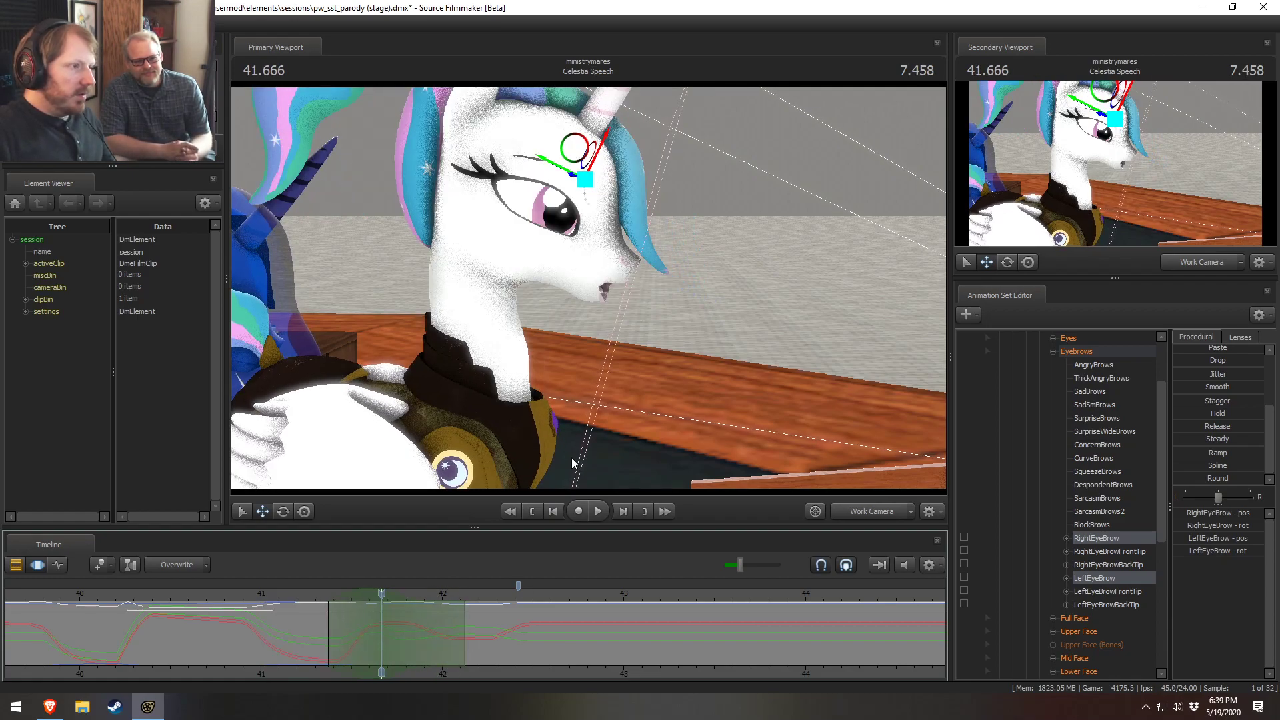
pyautogui.keyDown('alt'); pyautogui.moveTo(627, 250); pyautogui.dragTo(633, 294); pyautogui.keyUp('alt')
pyautogui.keyDown('ctrl'); pyautogui.click(1102, 579); pyautogui.keyUp('ctrl')
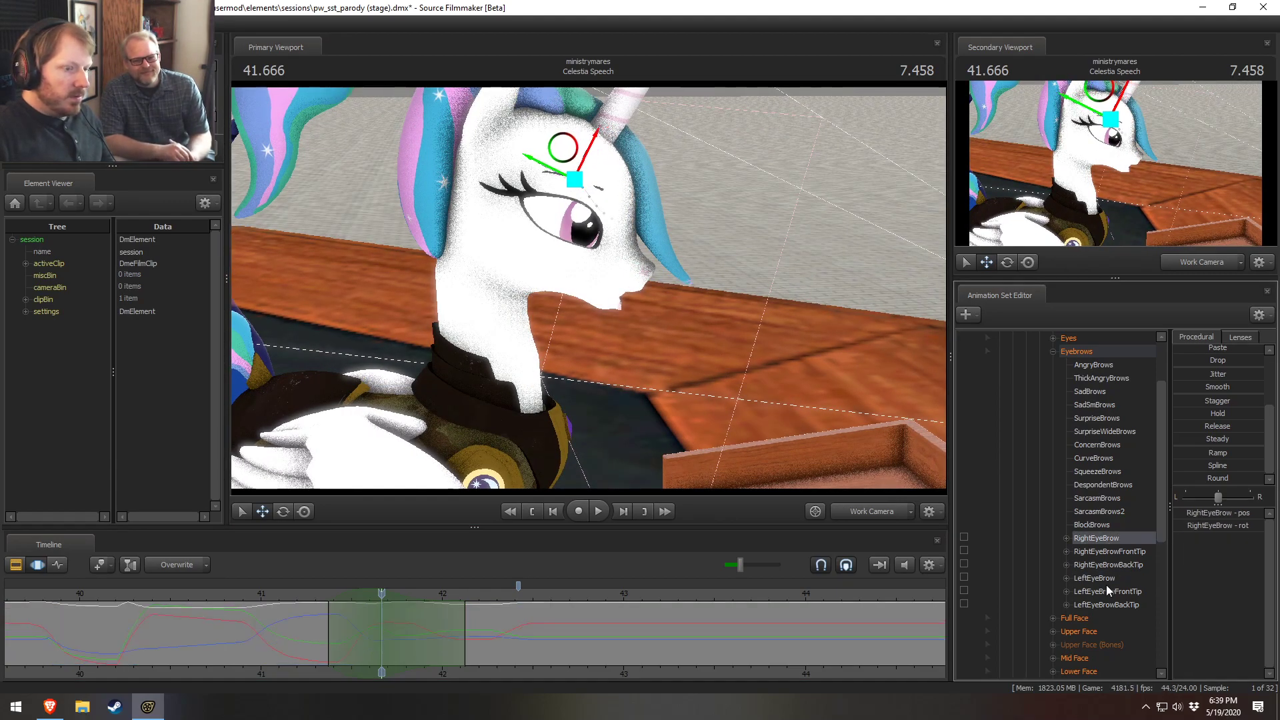
pyautogui.keyDown('ctrl'); pyautogui.click(1102, 578); pyautogui.keyUp('ctrl')
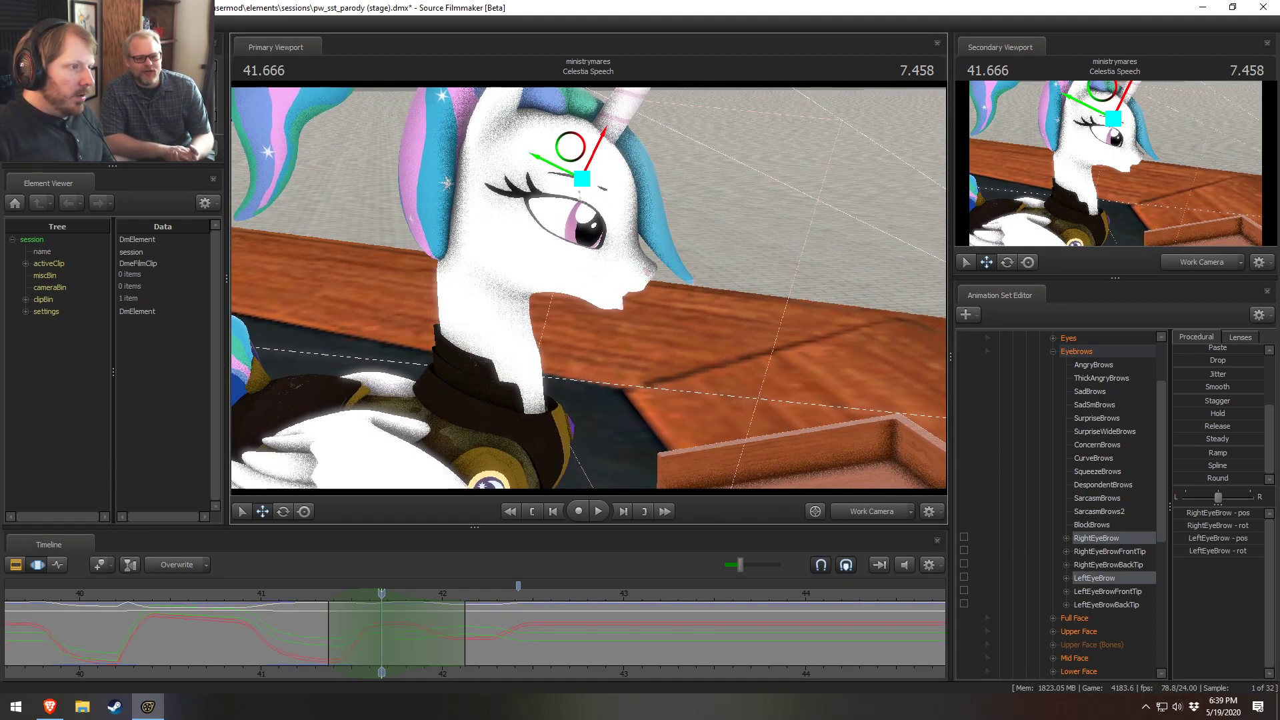
# Step: Try to reposition both eyebrows slightly at 41.666, undoing each move
pyautogui.moveTo(582, 179); pyautogui.dragTo(582, 184)
pyautogui.hotkey('ctrl', 'z')
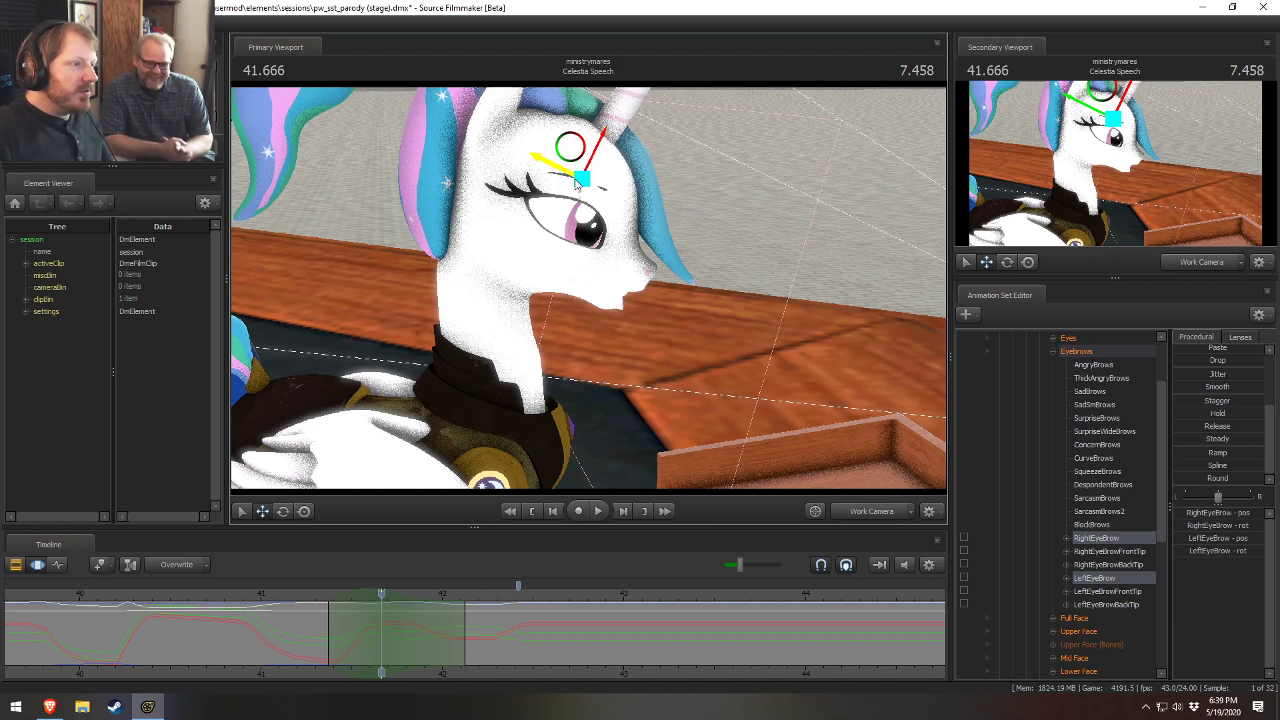
pyautogui.moveTo(581, 185)
pyautogui.mouseDown()
pyautogui.moveTo(583, 168)
pyautogui.moveTo(582, 179)
pyautogui.mouseUp()
pyautogui.hotkey('ctrl', 'z')
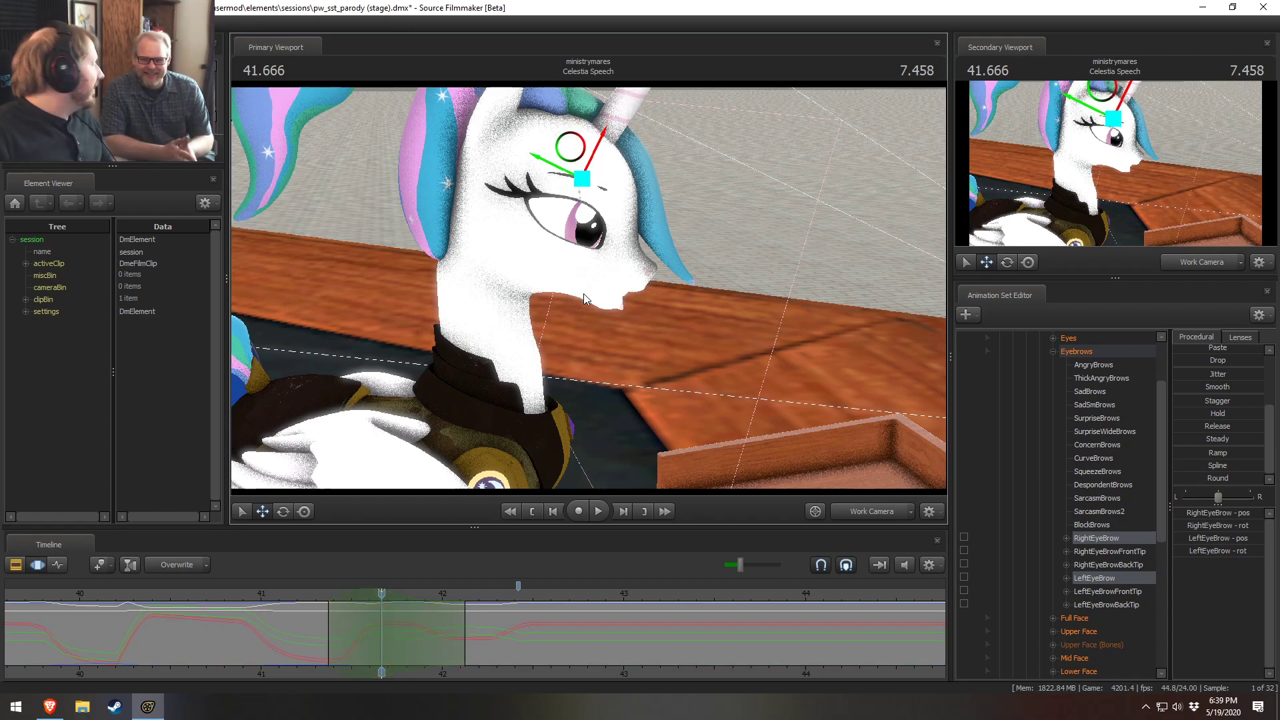
# Step: Raise both of Celestia's eyebrows slightly at 41.666 seconds and play back the surrounding animation
pyautogui.moveTo(585, 182); pyautogui.dragTo(581, 178)
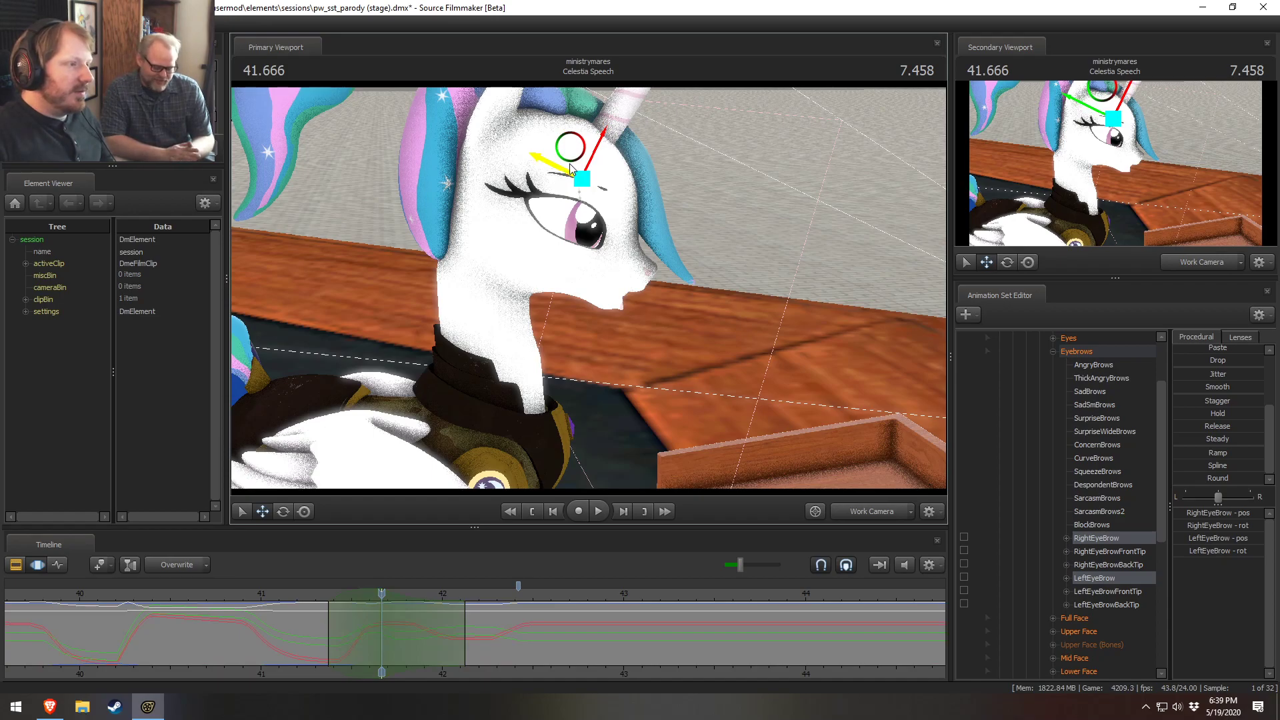
pyautogui.moveTo(603, 151); pyautogui.dragTo(604, 143)
pyautogui.click(299, 595)
pyautogui.press('space')
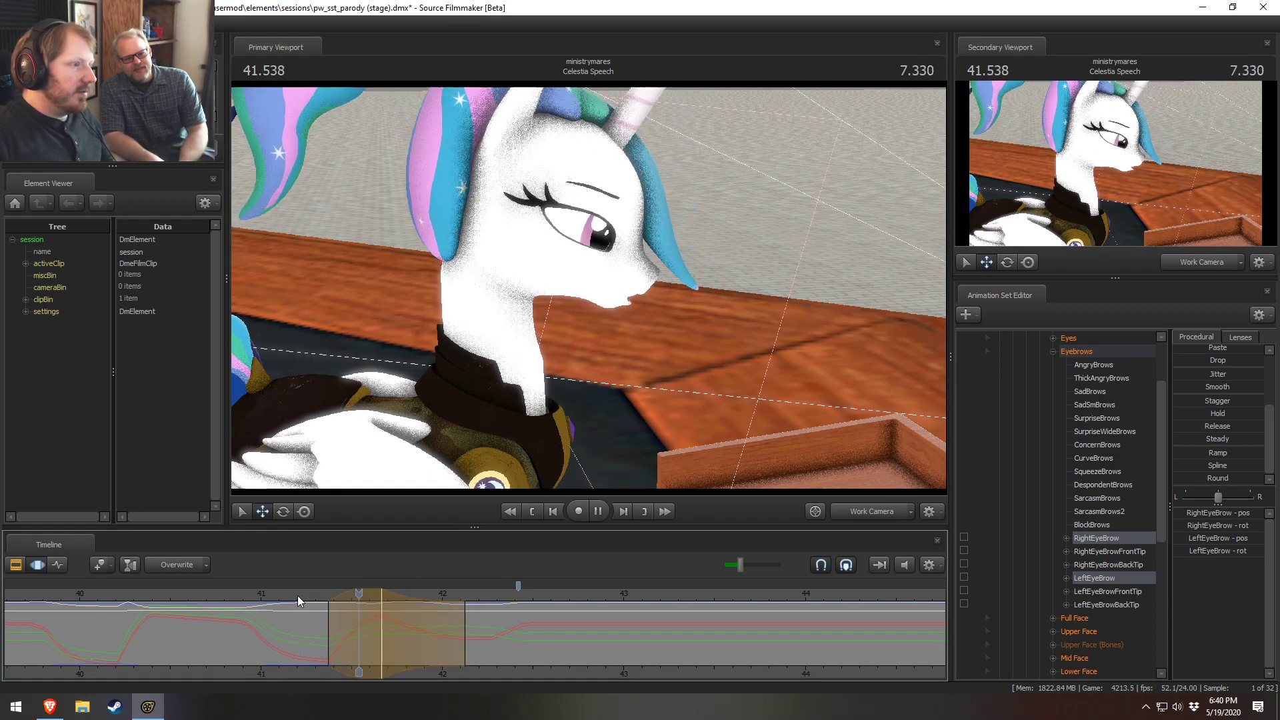
pyautogui.press('space')
pyautogui.press('space')
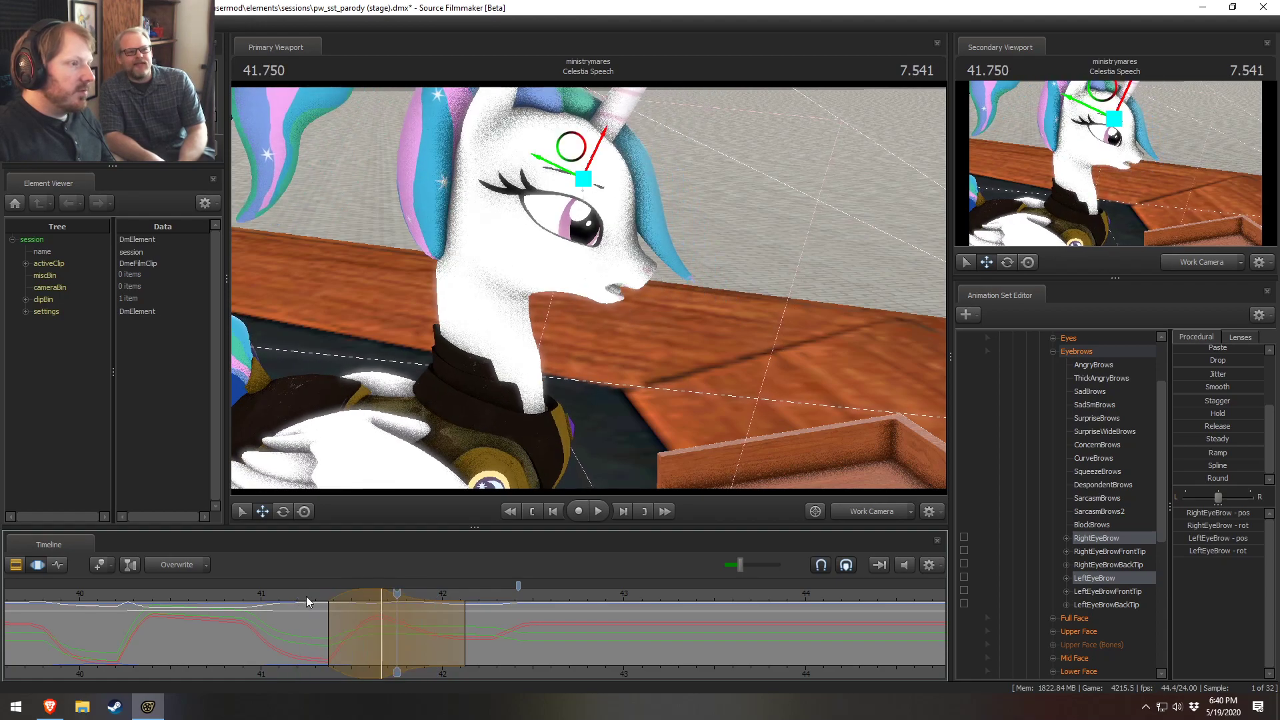
pyautogui.press('space')
pyautogui.press('space')
# Step: Shorten the time selection to end at about 42 seconds, raise both eyebrows slightly at 41.583 seconds, and preview the motion
pyautogui.moveTo(406, 627); pyautogui.dragTo(442, 644)
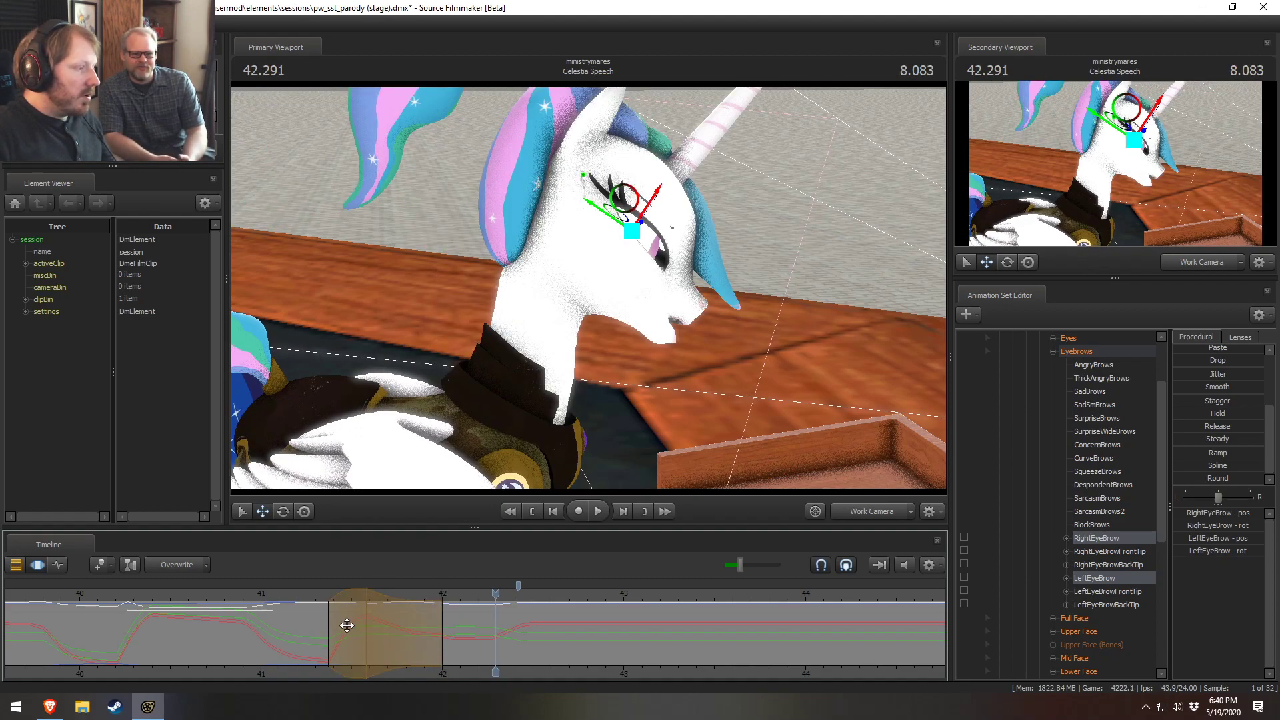
pyautogui.click(102, 594)
pyautogui.moveTo(369, 610); pyautogui.dragTo(365, 610)
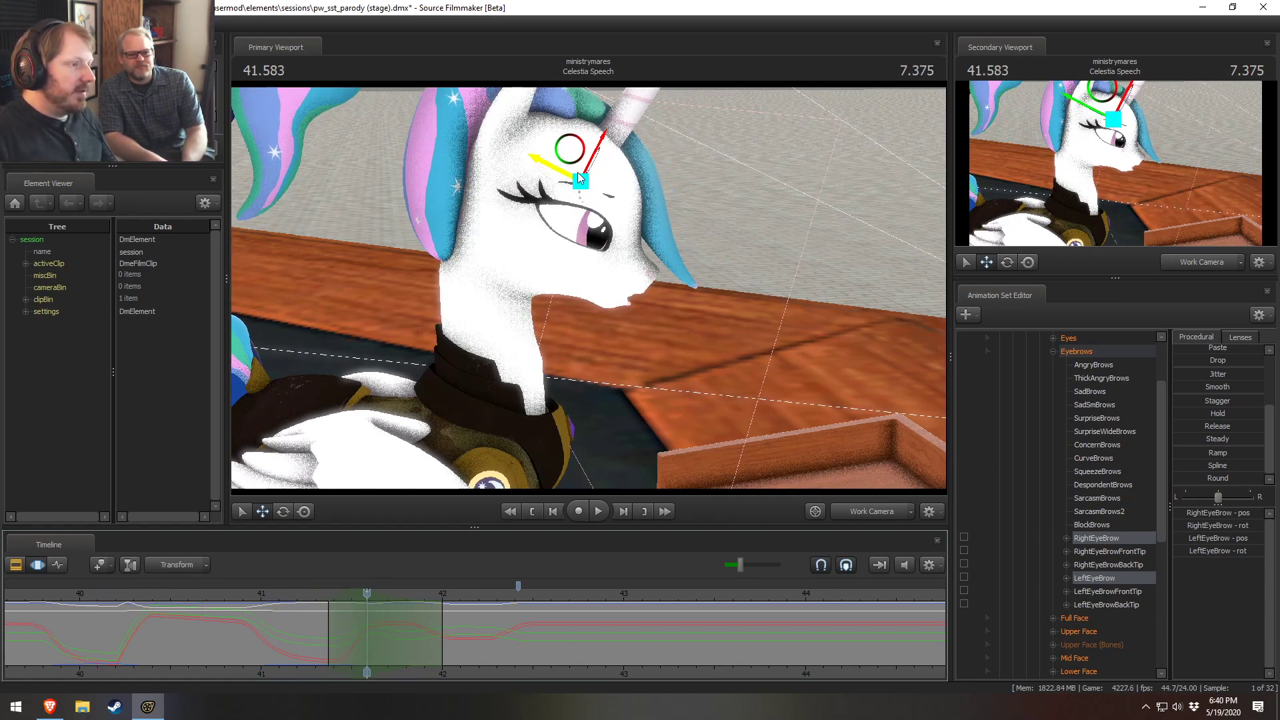
pyautogui.moveTo(583, 185); pyautogui.dragTo(584, 179)
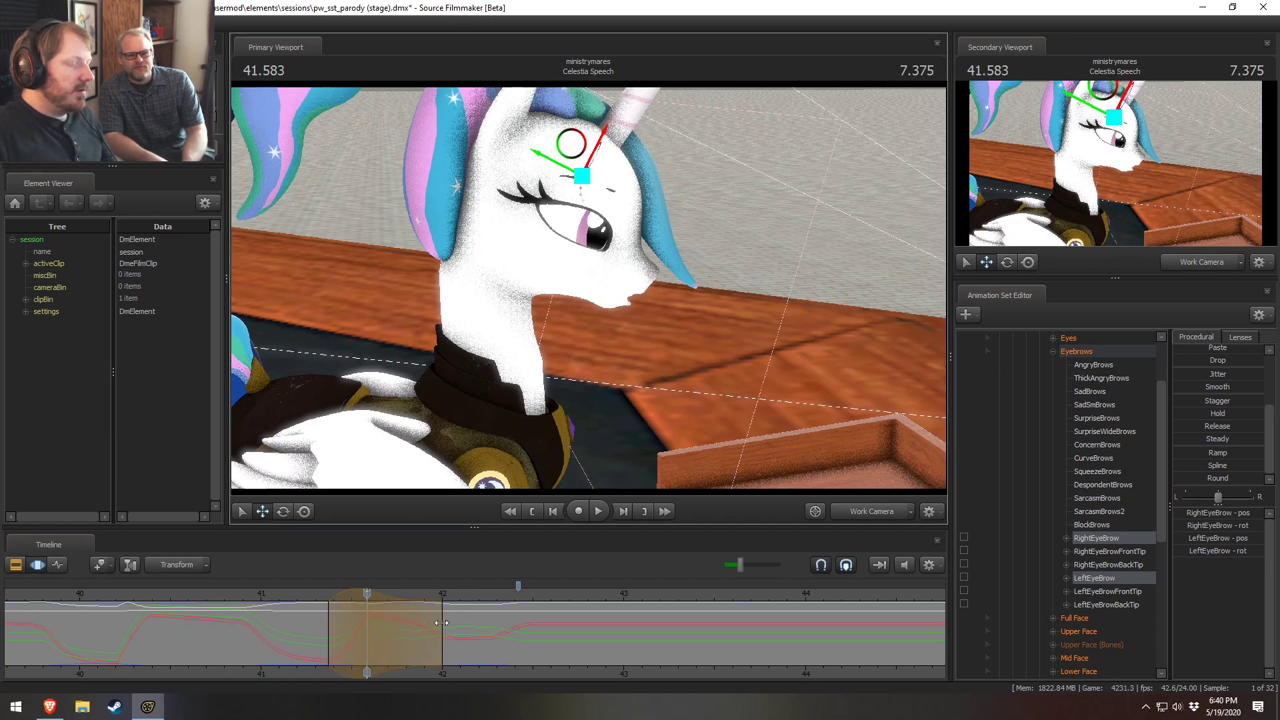
pyautogui.click(310, 606)
pyautogui.press('space')
pyautogui.press('space')
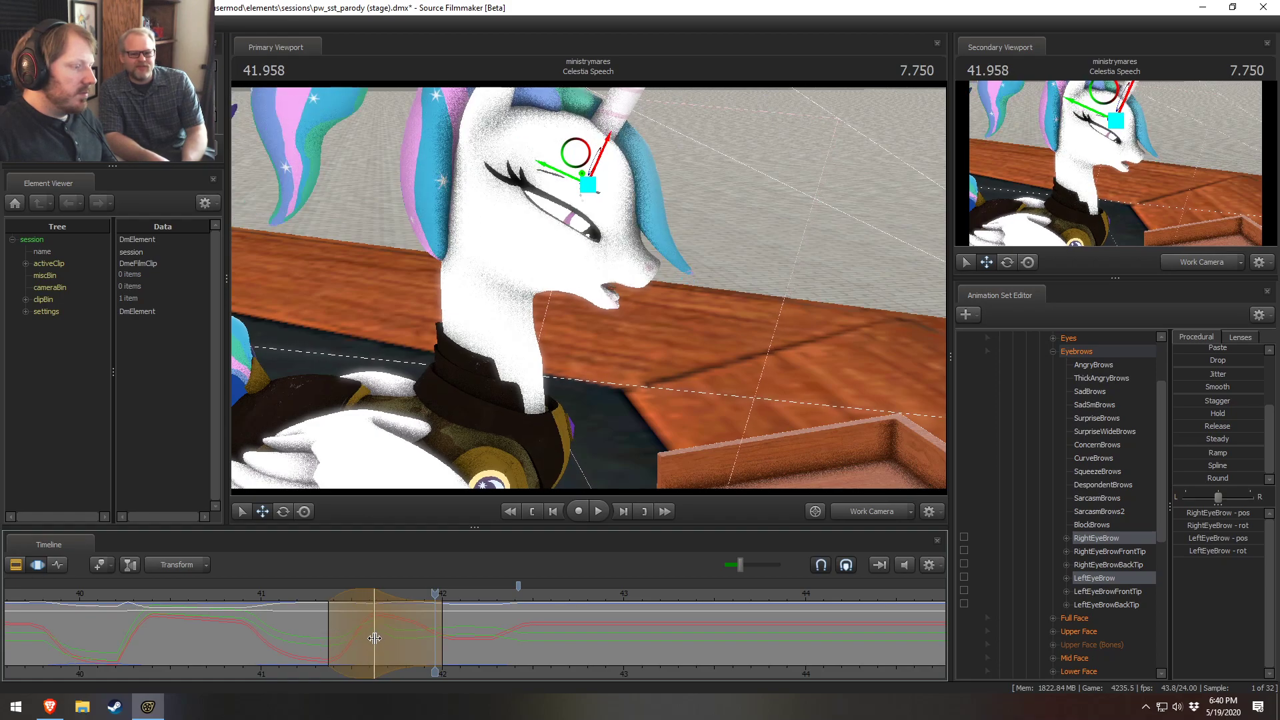
# Step: Extend the end of the time selection to about 42.08 seconds and play back the eyebrow motion
pyautogui.moveTo(444, 646); pyautogui.dragTo(458, 646)
pyautogui.click(306, 599)
pyautogui.press('space')
pyautogui.press('space')
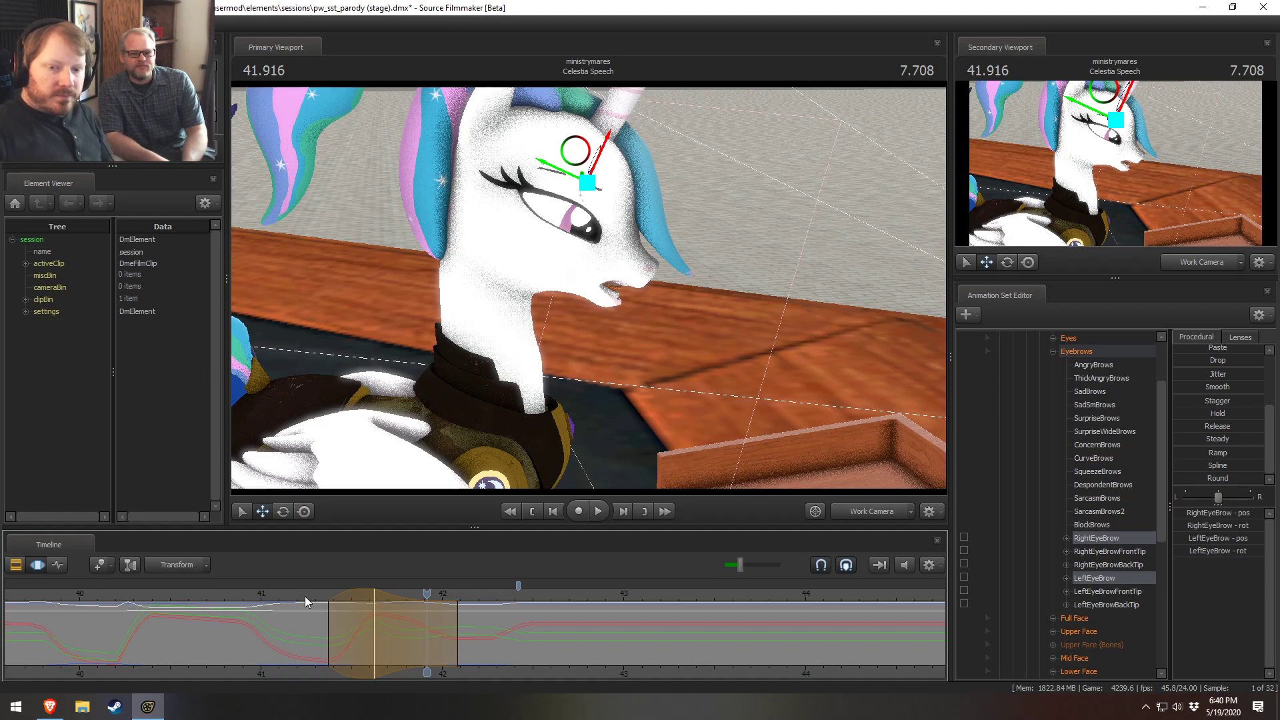
pyautogui.press('shift')
pyautogui.press('space')
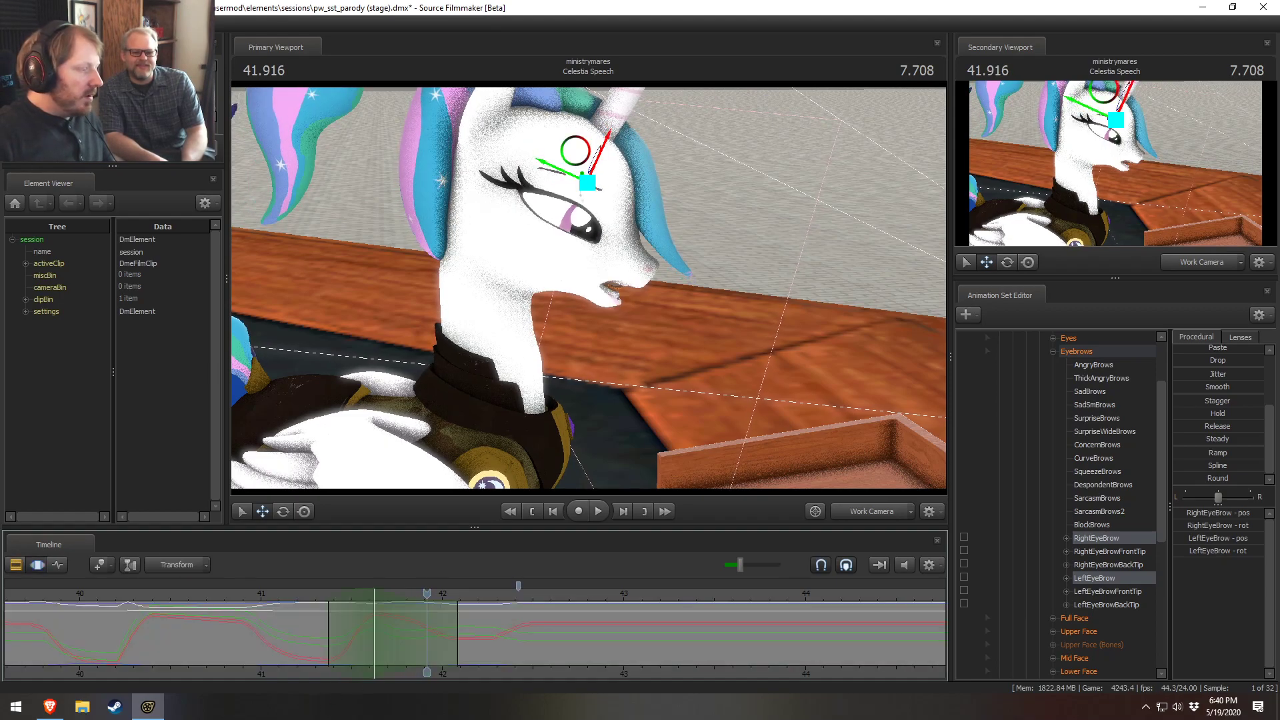
# Step: Switch to the Brave browser and search Google for "pokemon celestia" in a new tab
pyautogui.click(50, 706)
pyautogui.hotkey('ctrl', 't')
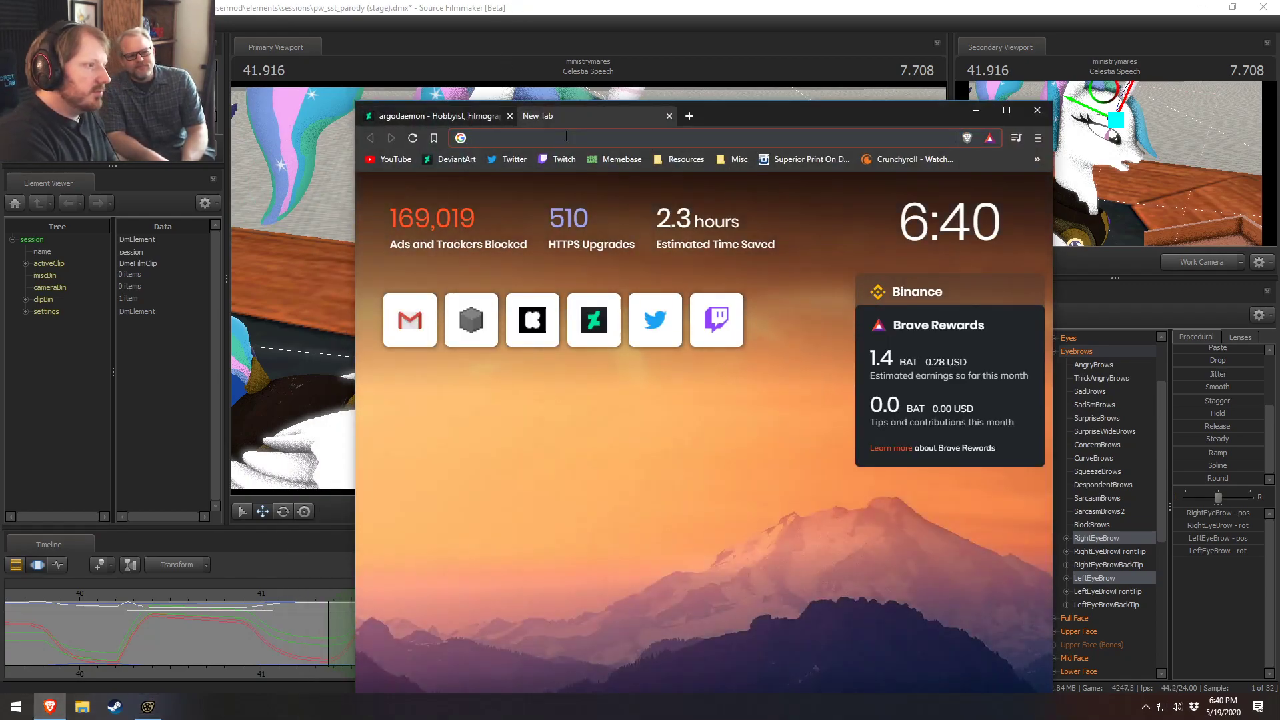
pyautogui.write('pokemon')
pyautogui.write('e')
pyautogui.press('BackSpace')
pyautogui.press('BackSpace')
pyautogui.write('celestia')
pyautogui.press('Return')
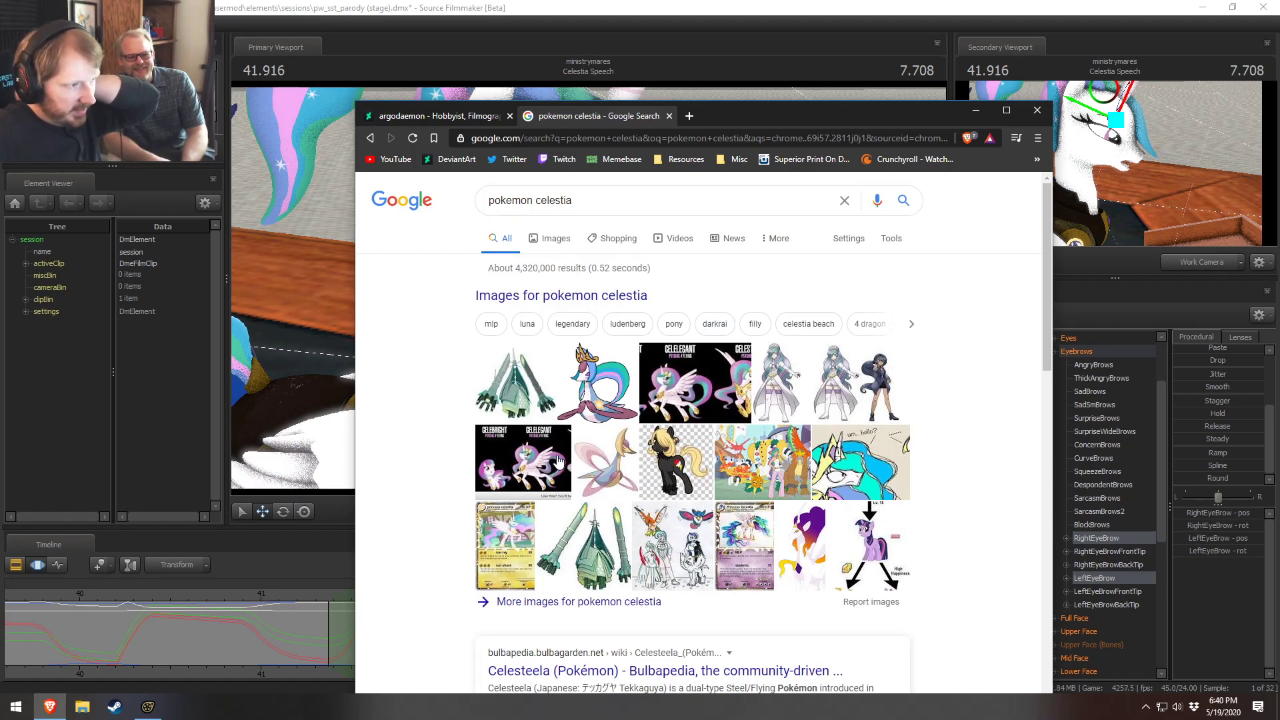
# Step: Look through the "pokemon celestia" web results and image results for a matching Pokémon
pyautogui.scroll(-3, 687, 484)
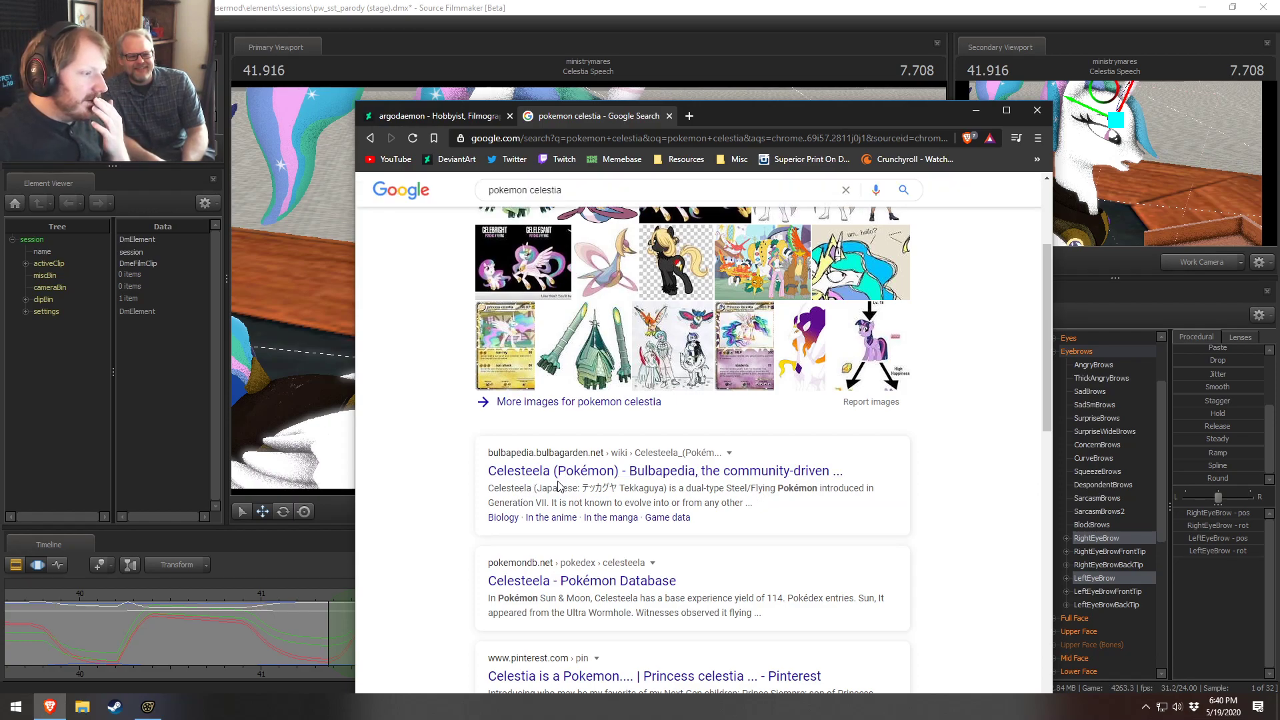
pyautogui.scroll(1, 635, 476)
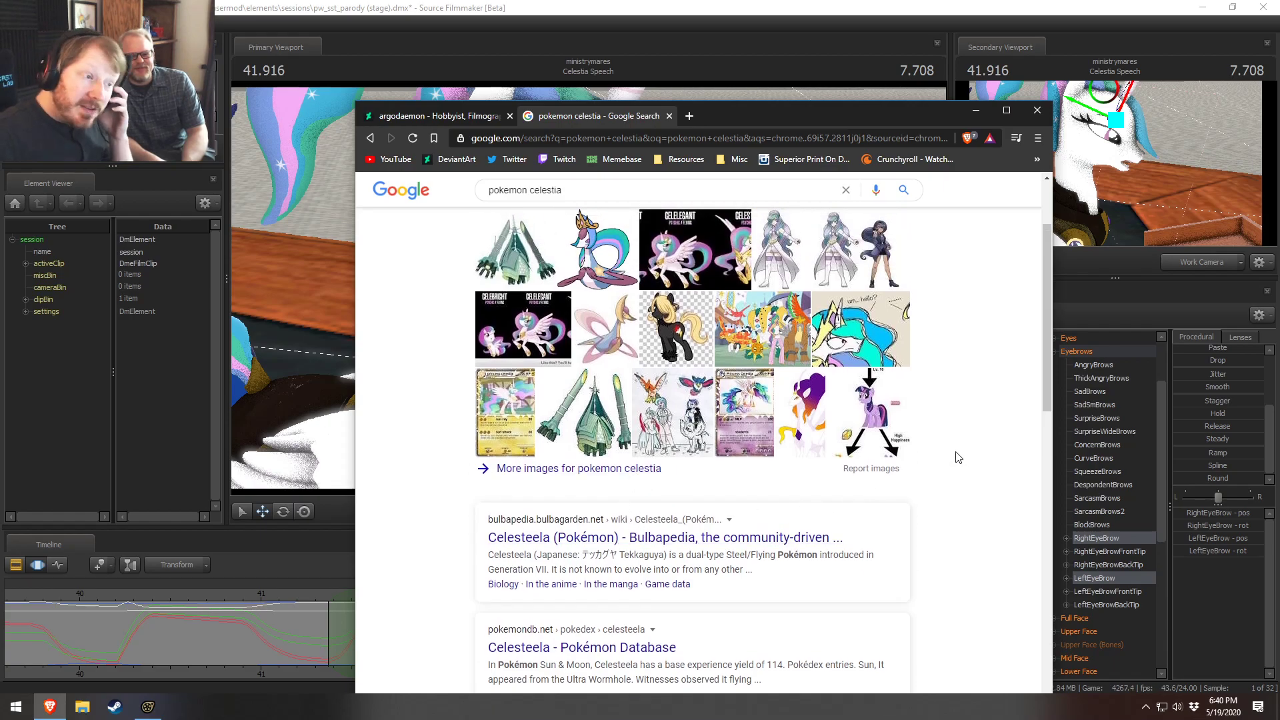
pyautogui.scroll(2, 867, 415)
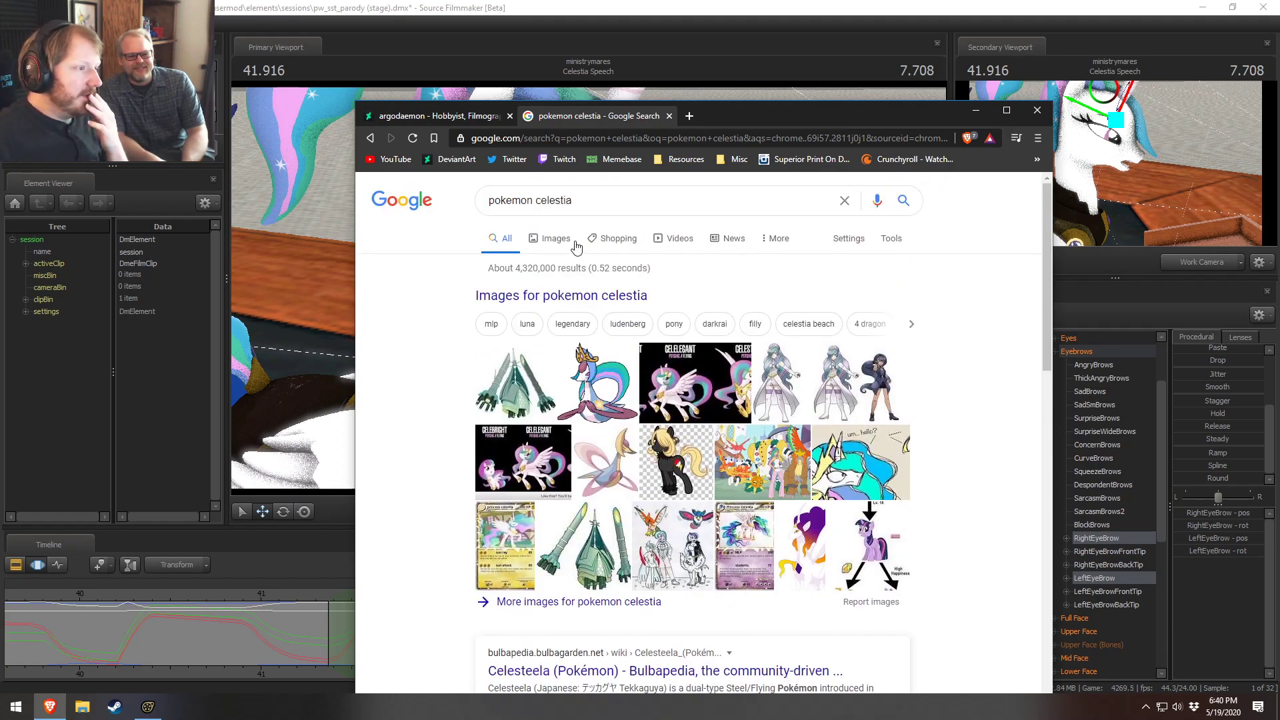
pyautogui.click(555, 239)
pyautogui.scroll(-4, 800, 341)
pyautogui.scroll(-8, 798, 341)
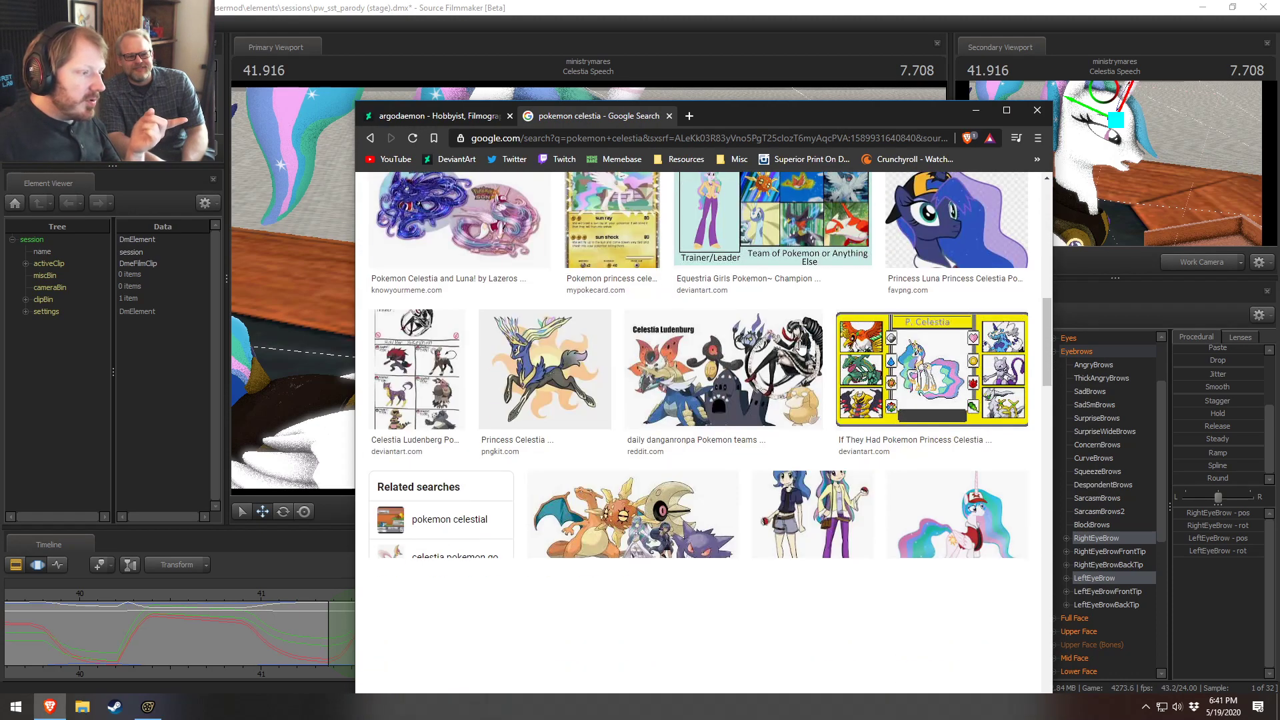
pyautogui.scroll(-5, 803, 345)
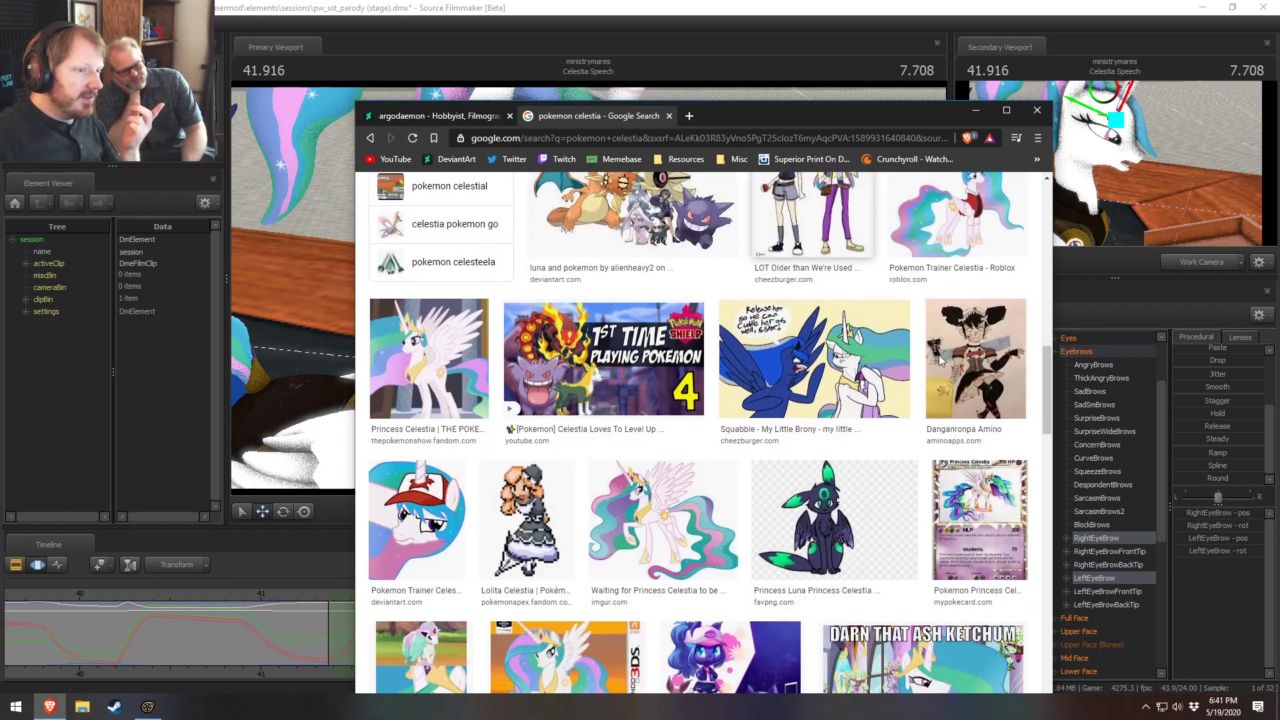
pyautogui.scroll(1, 940, 273)
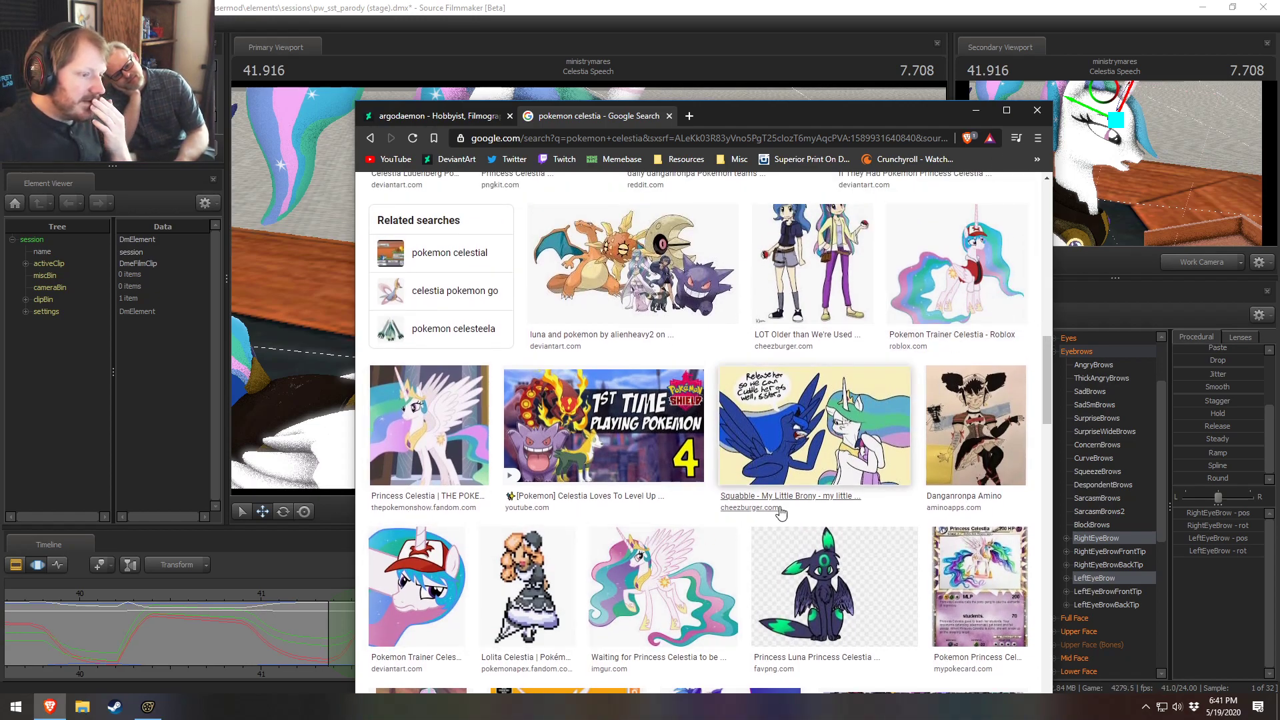
pyautogui.scroll(-4, 779, 513)
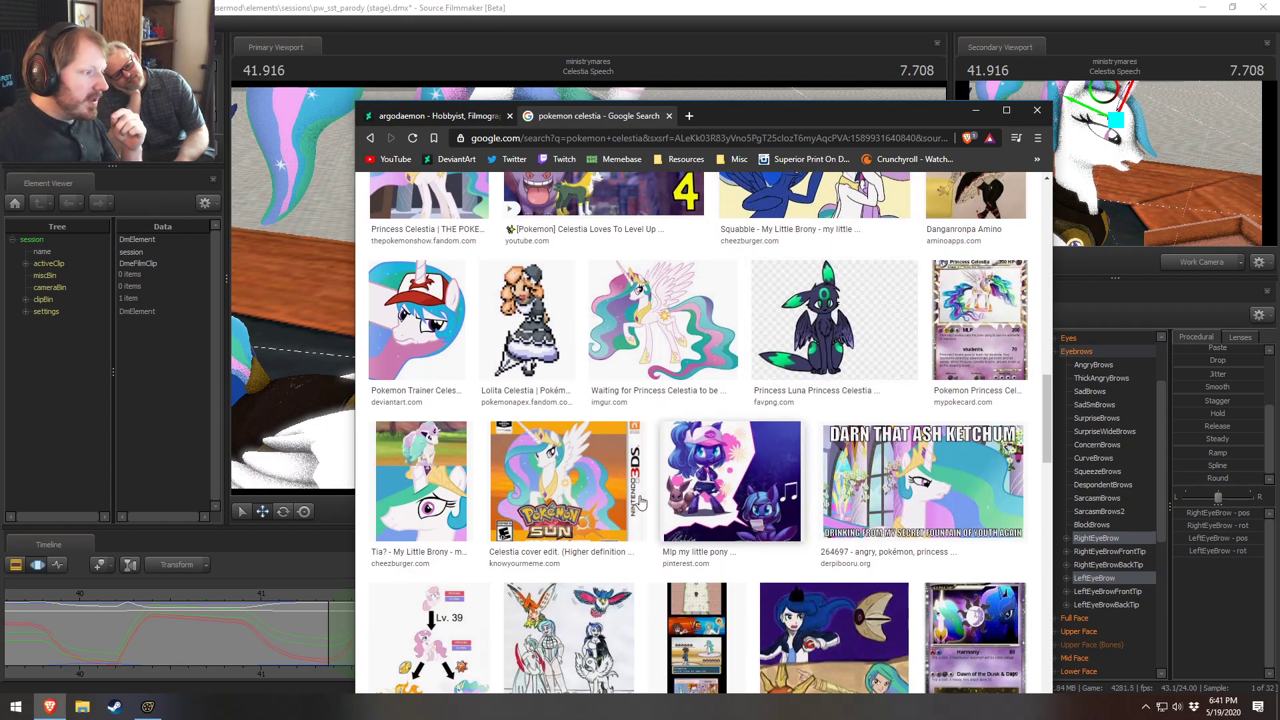
# Step: Preview the "Princess Luna Princess Celestia" image from favpng.com, look through the nearby results, and close the preview
pyautogui.click(430, 451)
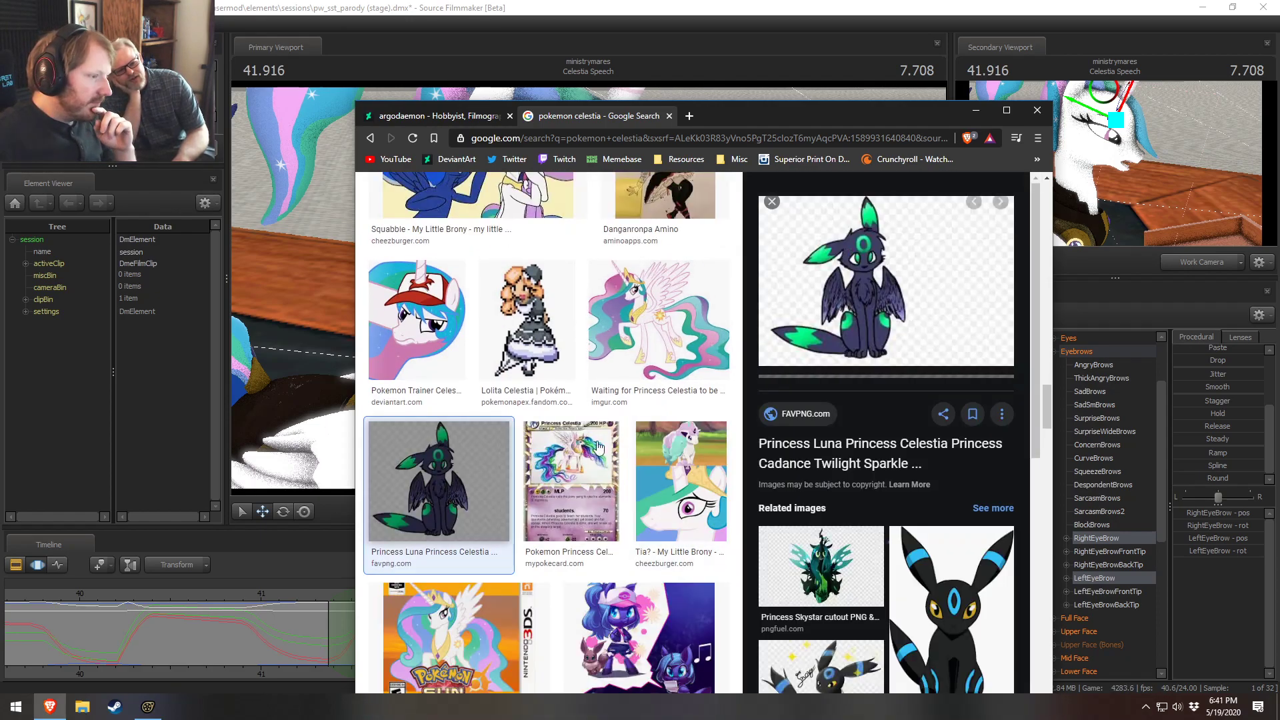
pyautogui.scroll(-3, 587, 400)
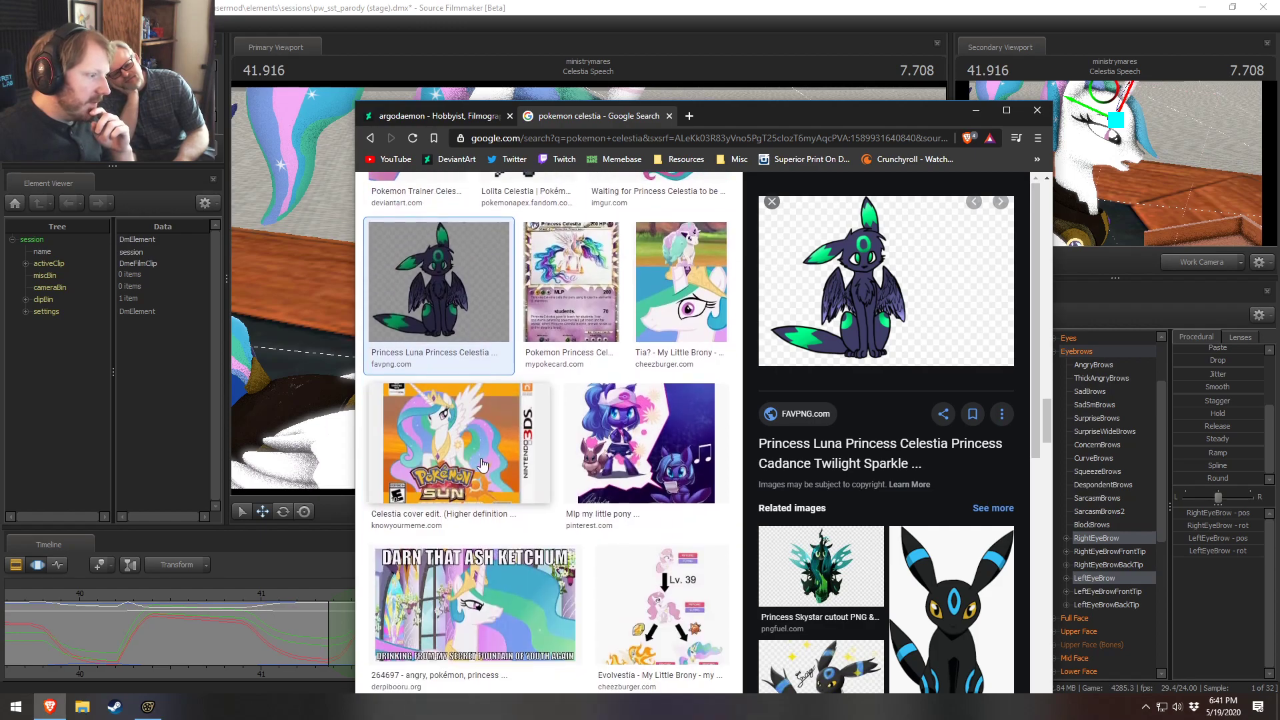
pyautogui.scroll(8, 484, 458)
pyautogui.scroll(5, 484, 457)
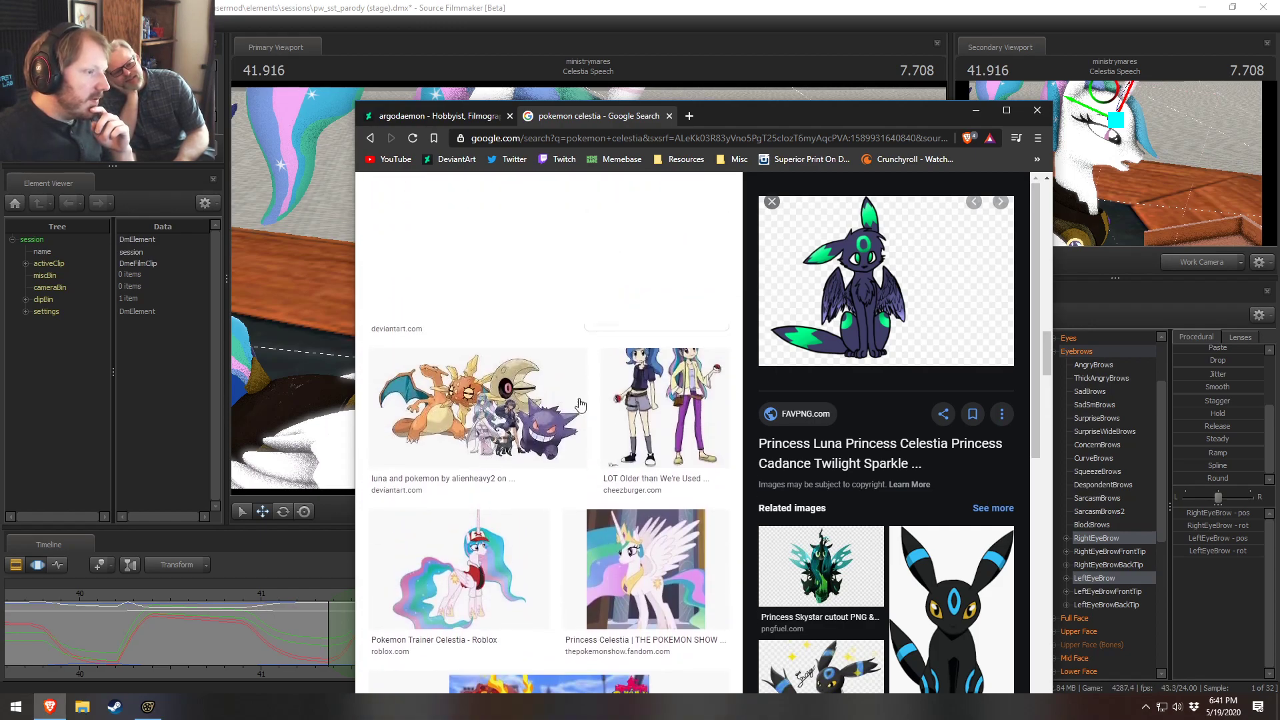
pyautogui.click(772, 201)
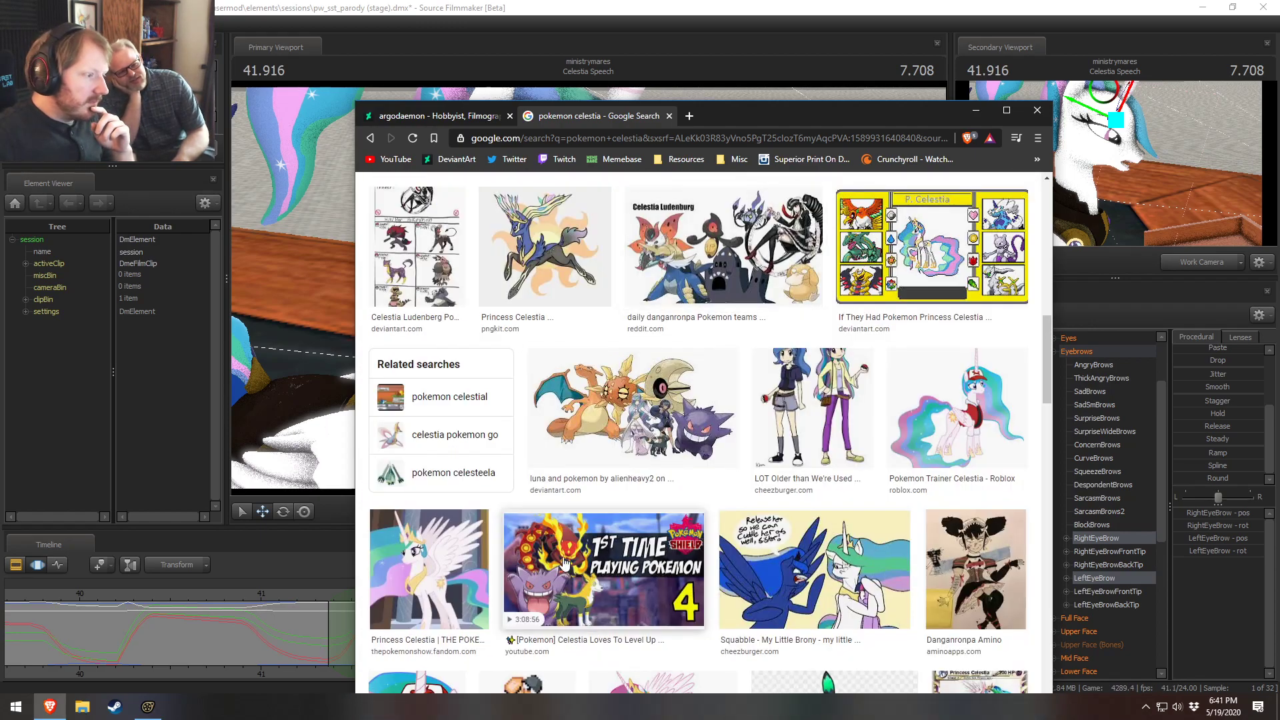
# Step: Preview the "You Wanna Explain This, Tia?" image, view its source page on Cheezburger, and close that page
pyautogui.scroll(-3, 495, 555)
pyautogui.scroll(-2, 496, 555)
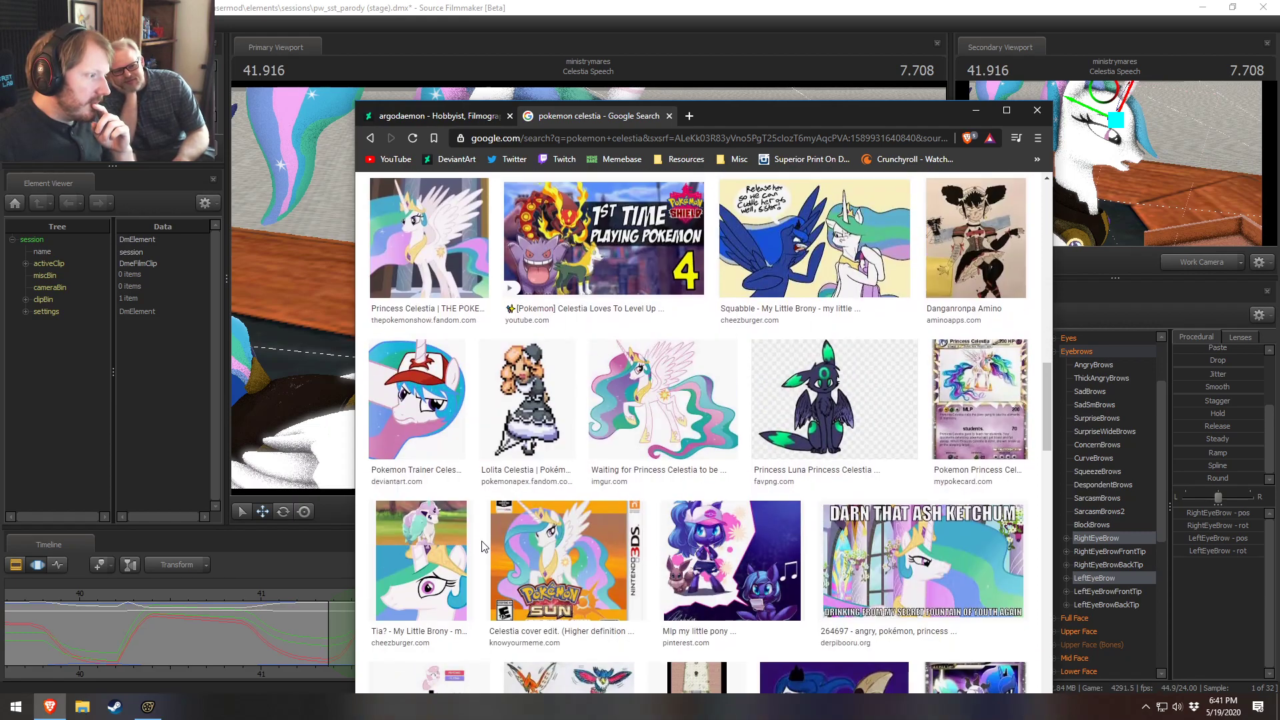
pyautogui.click(437, 533)
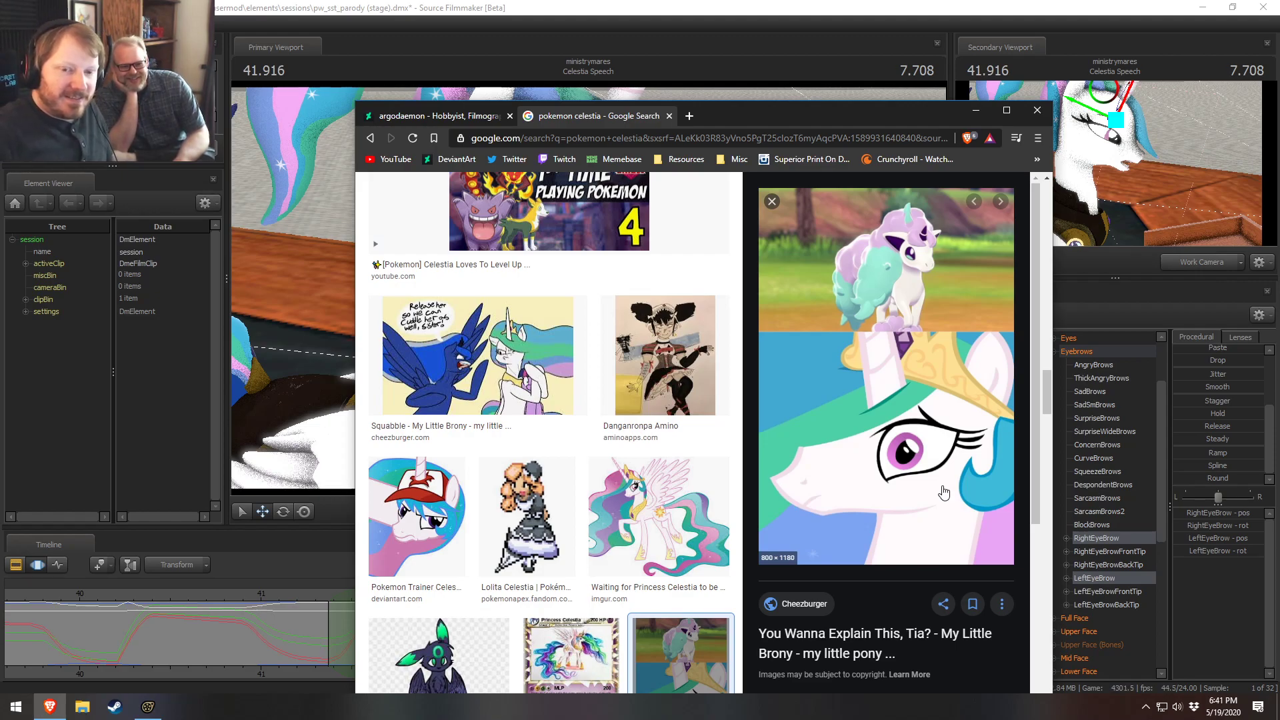
pyautogui.scroll(-2, 890, 512)
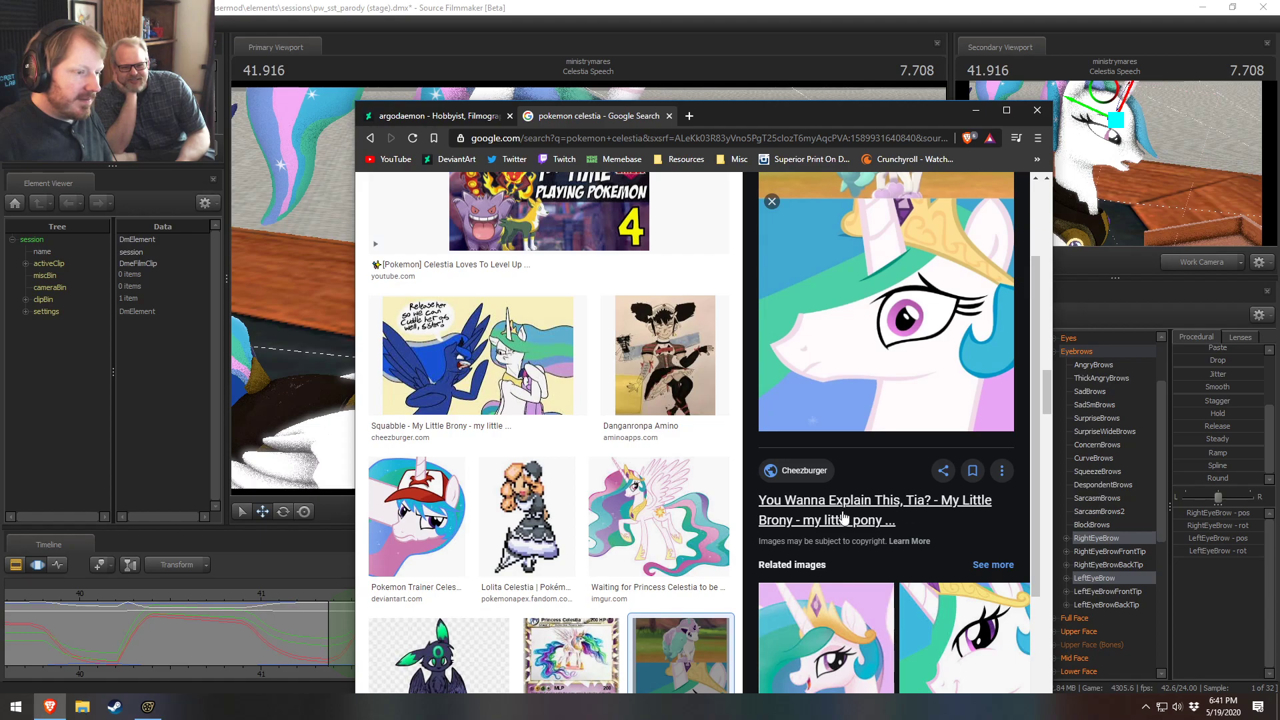
pyautogui.click(843, 509)
pyautogui.scroll(-3, 867, 379)
pyautogui.scroll(6, 868, 379)
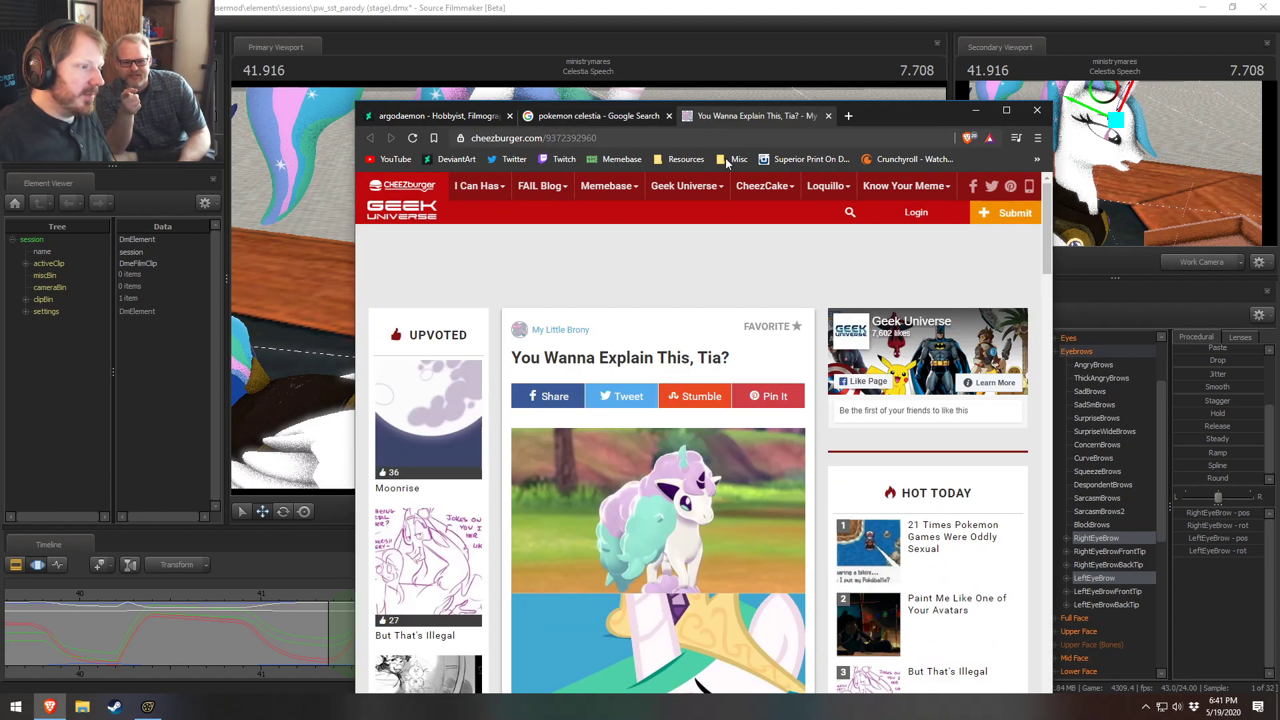
pyautogui.click(828, 117)
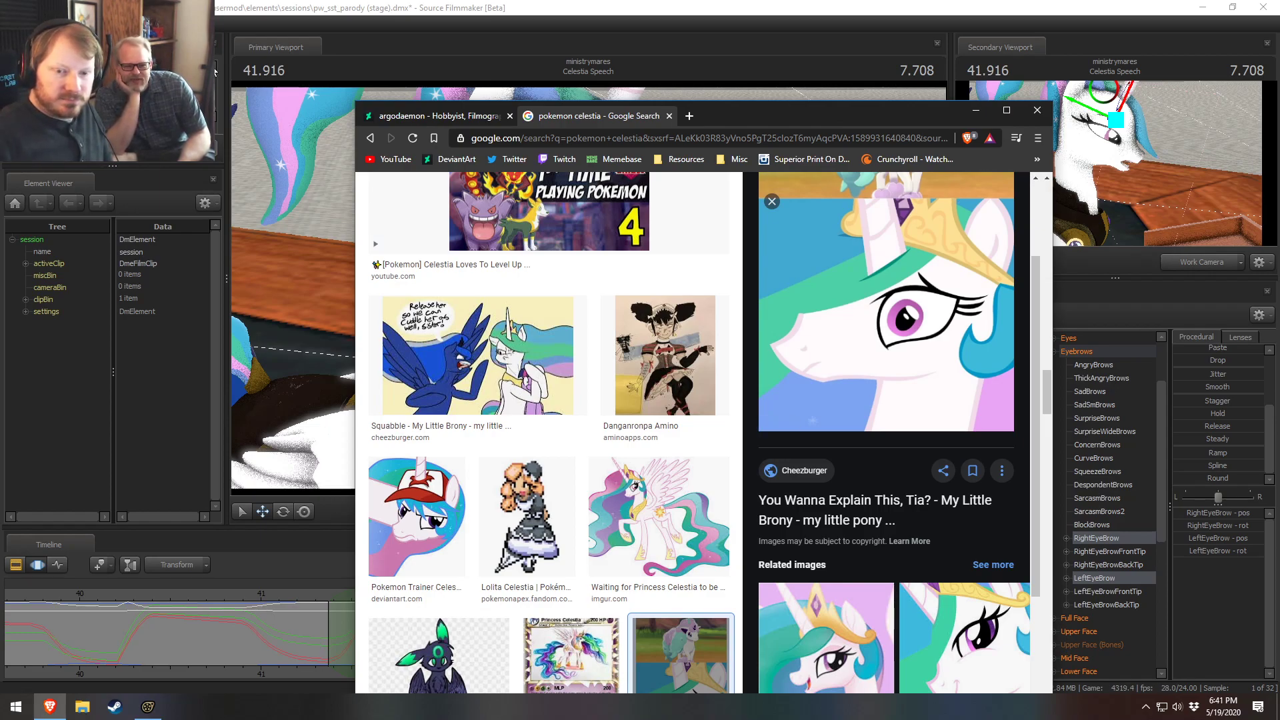
# Step: Return to Source Filmmaker and play back the eyebrow animation from shortly after 41 seconds
pyautogui.click(737, 7)
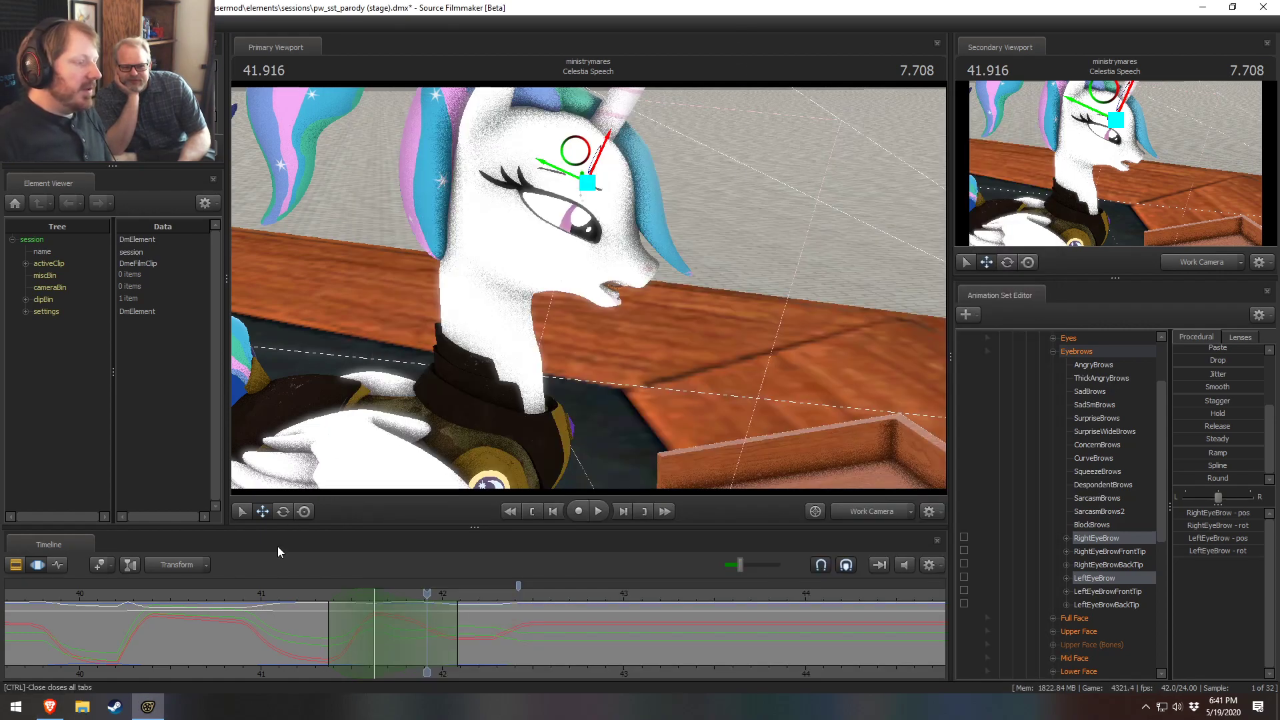
pyautogui.click(282, 598)
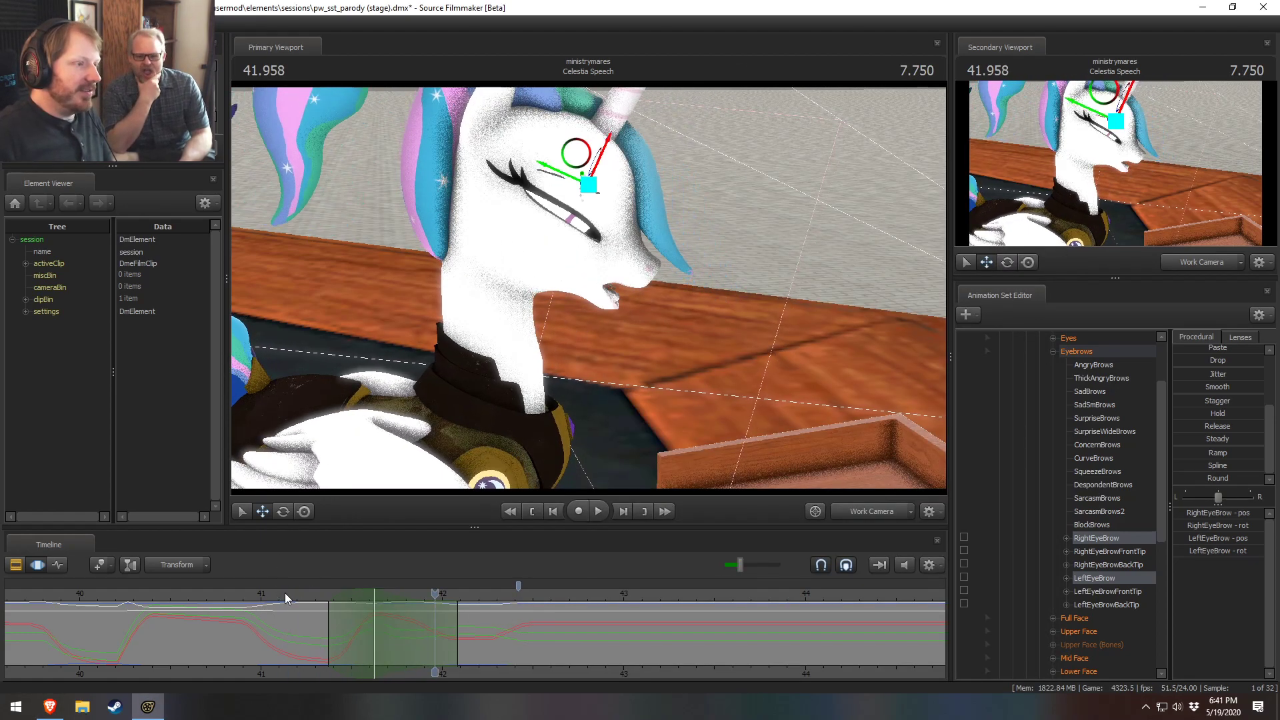
pyautogui.click(285, 591)
pyautogui.press('space')
pyautogui.press('space')
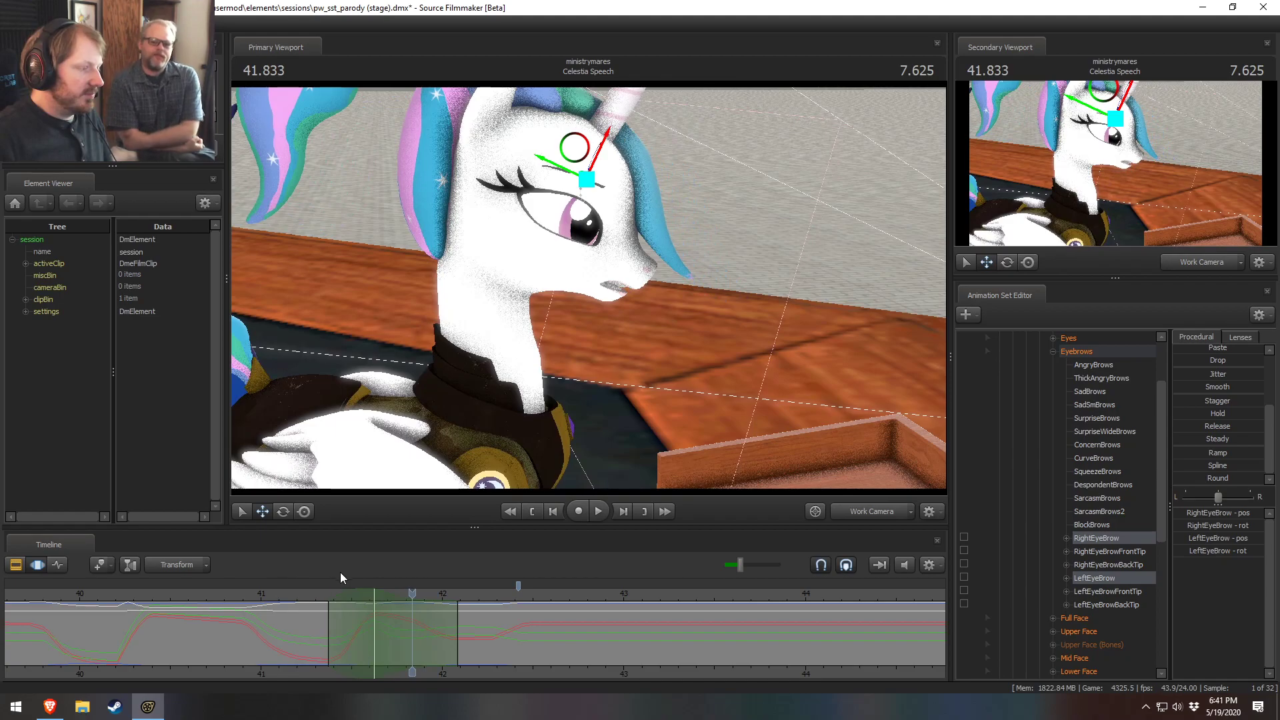
pyautogui.click(307, 597)
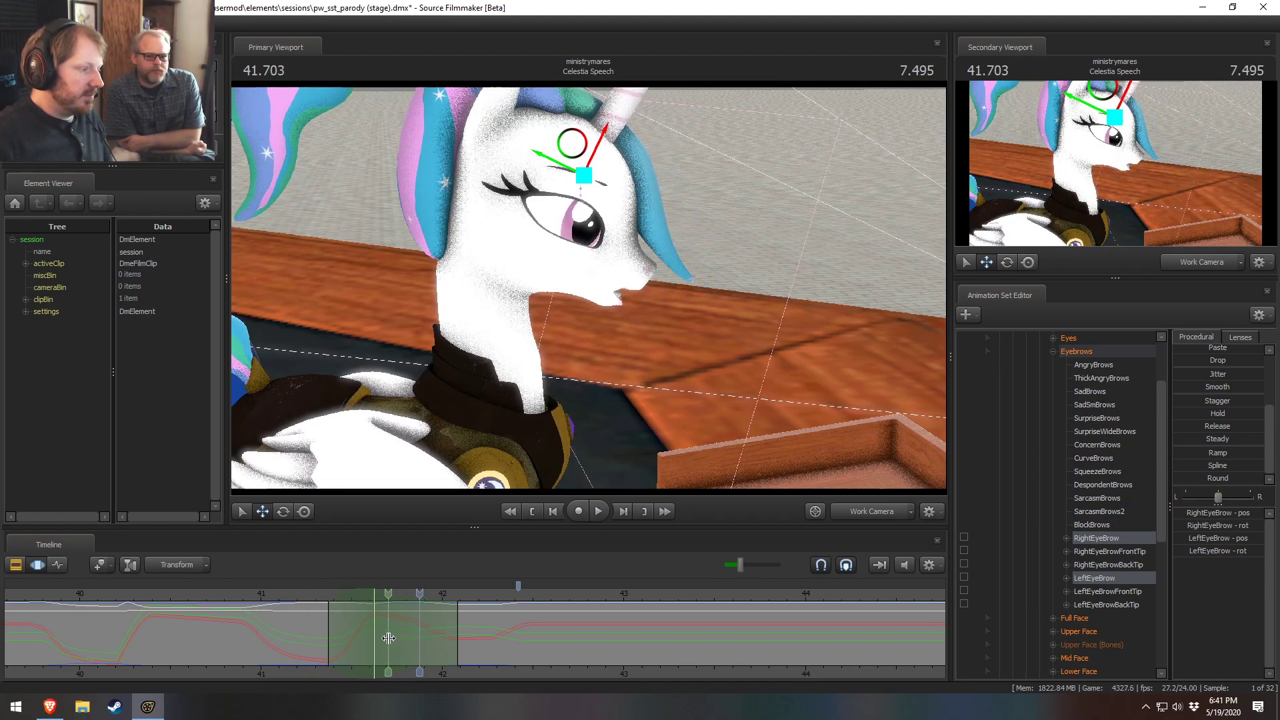
# Step: Set the time selection to about 42.08–42.29 seconds with wide falloffs, and select the whole Eyebrows group with the playhead at 41.375 seconds
pyautogui.moveTo(412, 648); pyautogui.dragTo(495, 664)
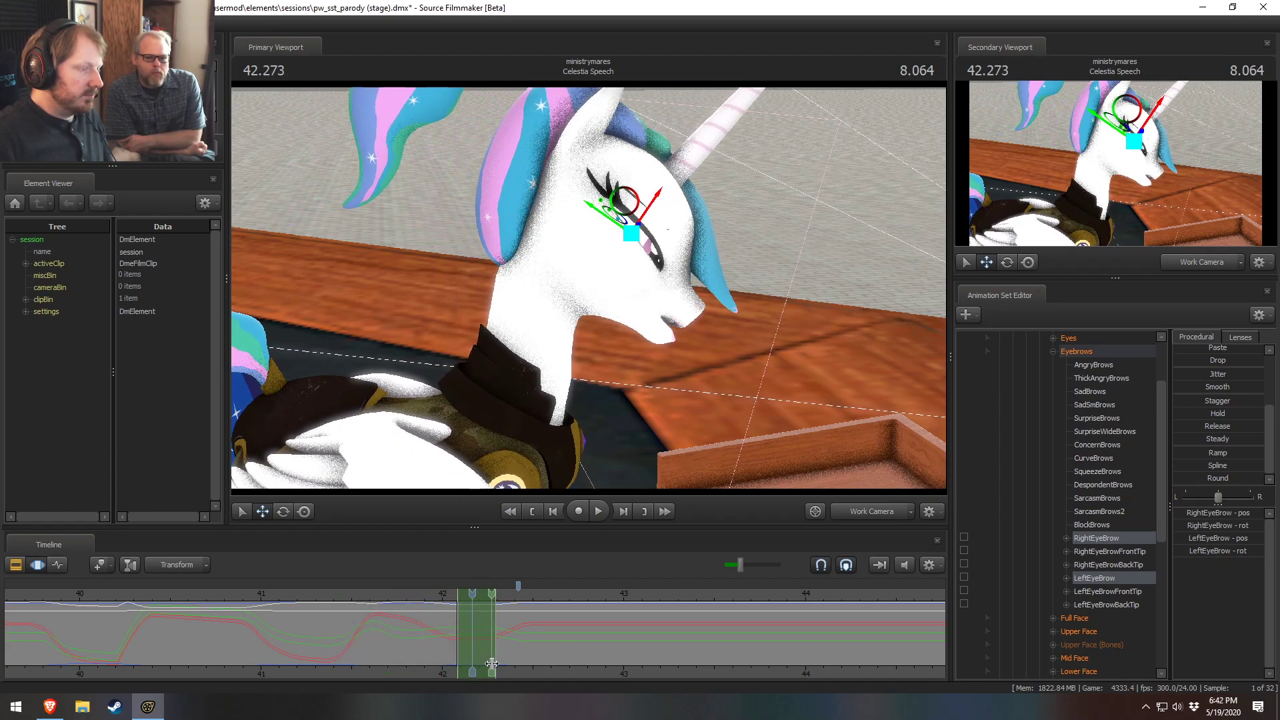
pyautogui.scroll(5, 492, 664)
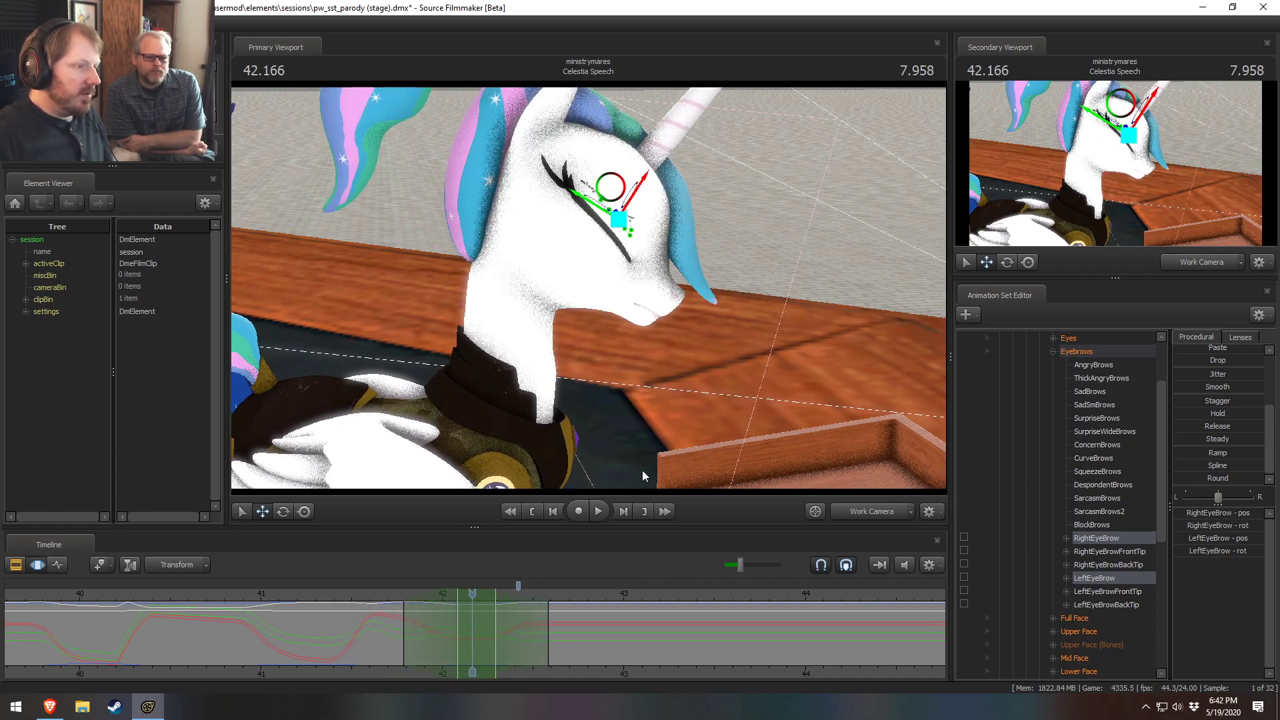
pyautogui.keyDown('alt'); pyautogui.moveTo(775, 364); pyautogui.dragTo(606, 293); pyautogui.keyUp('alt')
pyautogui.moveTo(256, 594)
pyautogui.mouseDown()
pyautogui.moveTo(216, 595)
pyautogui.moveTo(328, 614)
pyautogui.mouseUp()
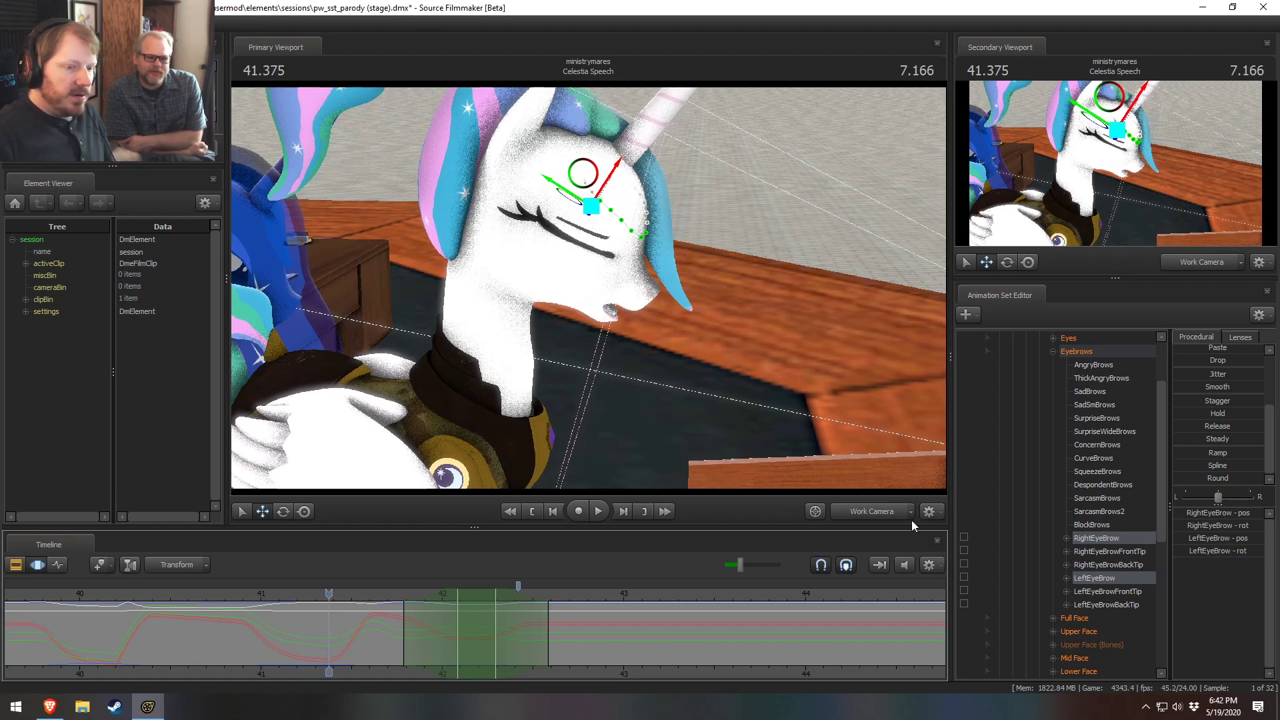
pyautogui.click(1105, 351)
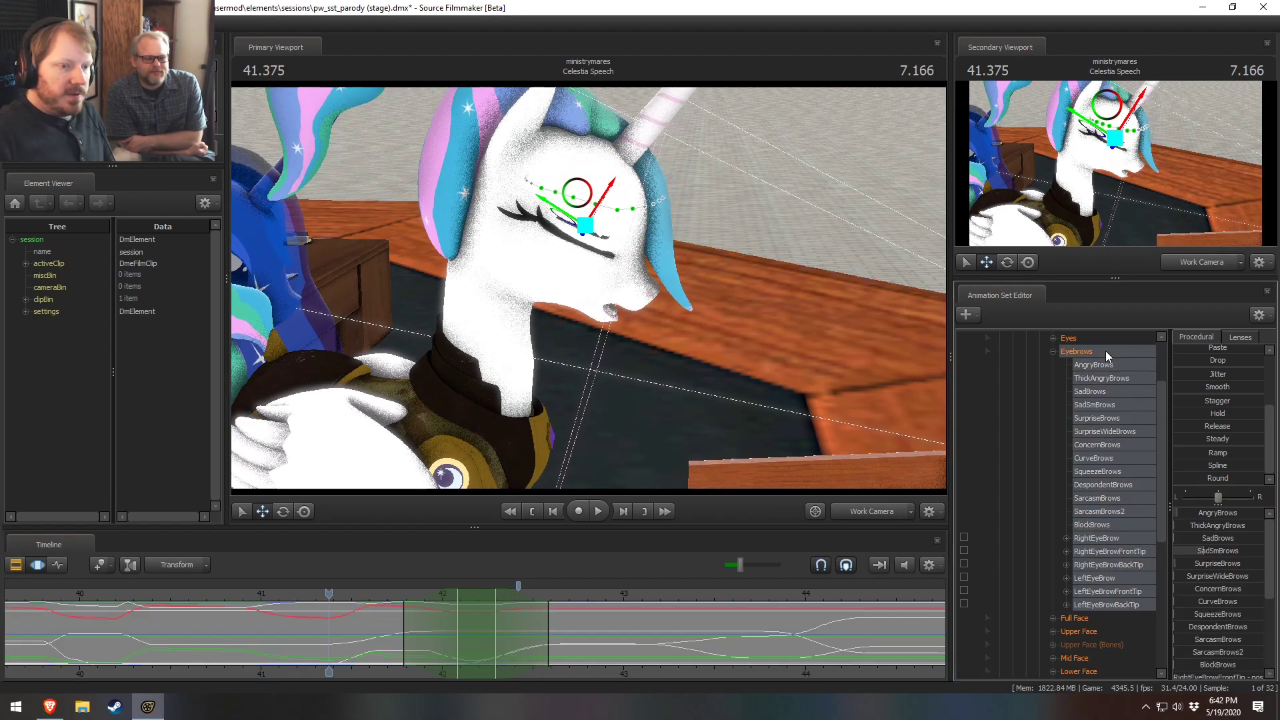
# Step: Try the Playhead preset on the whole Eyebrows group using the pose at 41.375 seconds, and play it back
pyautogui.scroll(3, 1219, 458)
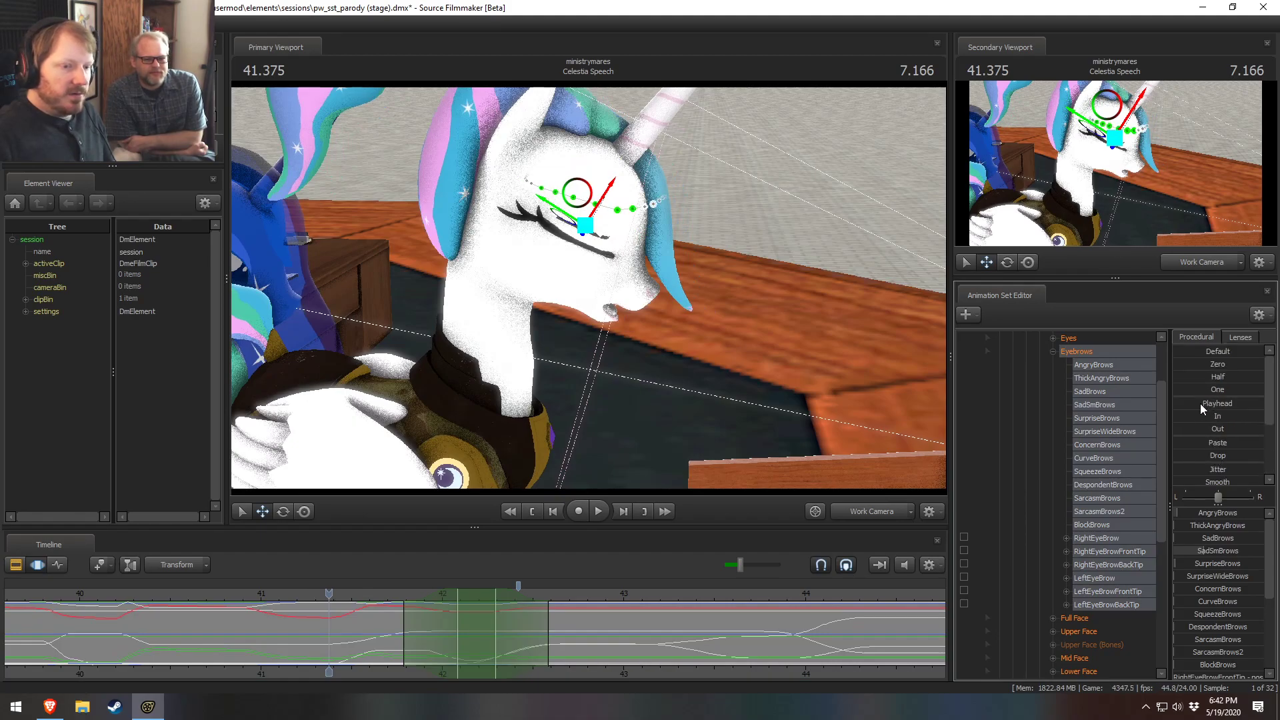
pyautogui.click(1201, 403)
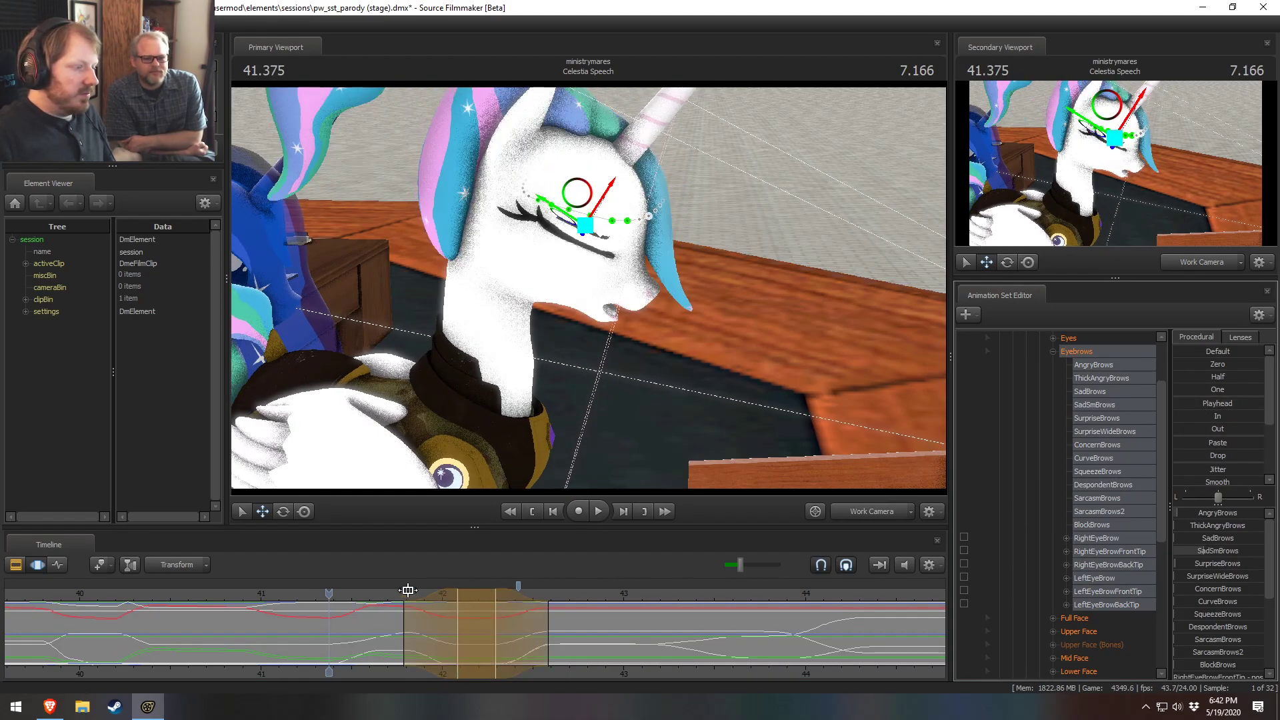
pyautogui.press('space')
pyautogui.press('space')
pyautogui.press('Return')
# Step: Try the Playhead preset at full strength on the Eyebrows group with the pose at 41.416 seconds, and undo it
pyautogui.moveTo(405, 603); pyautogui.dragTo(481, 604)
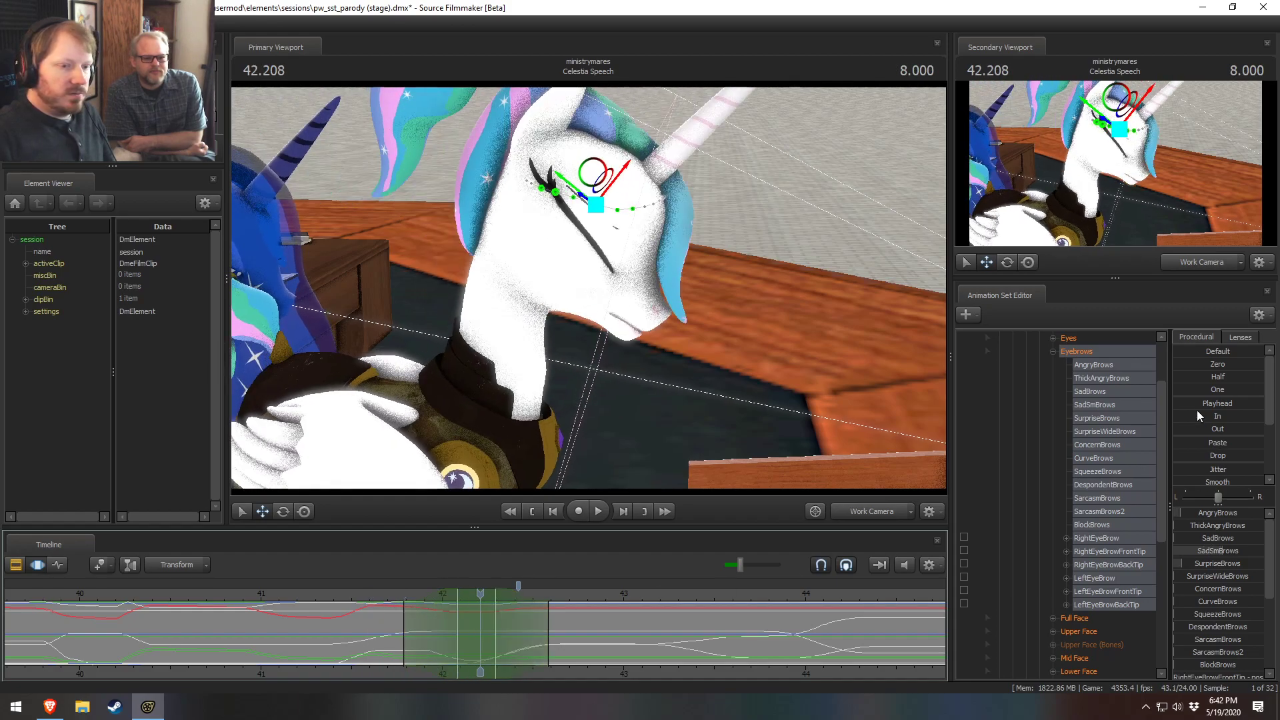
pyautogui.moveTo(351, 594); pyautogui.dragTo(335, 632)
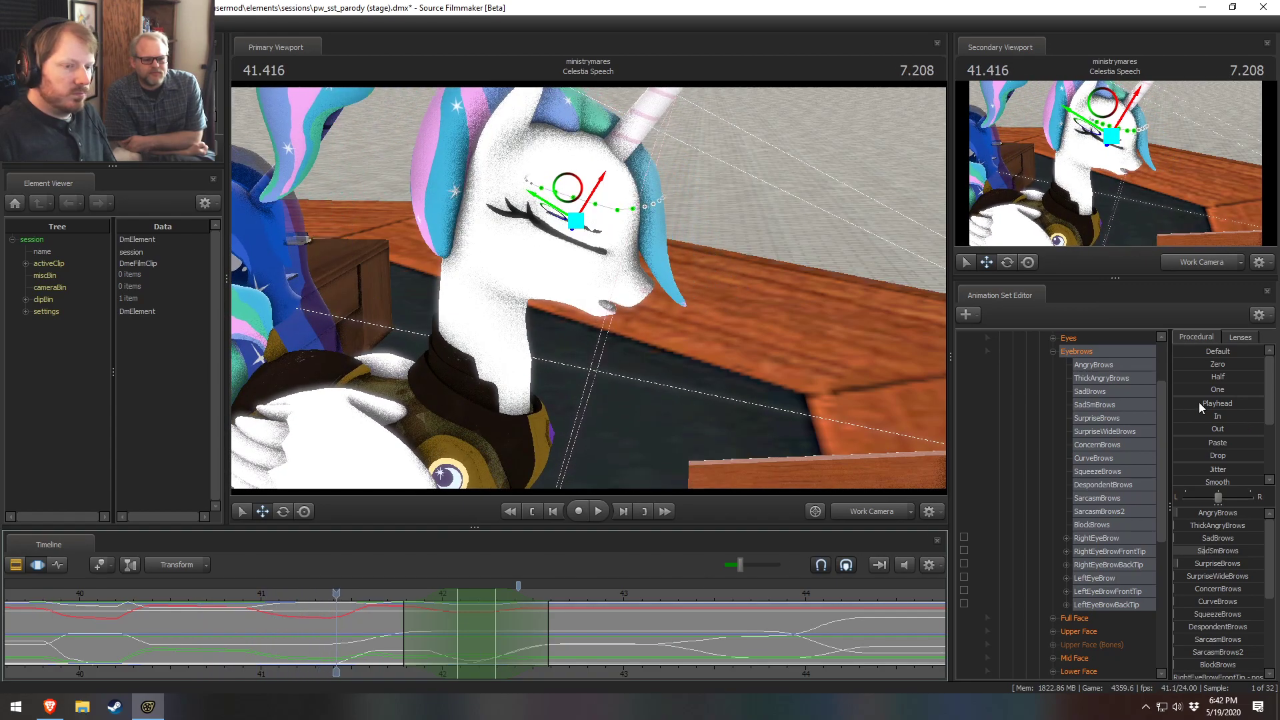
pyautogui.moveTo(1183, 404); pyautogui.dragTo(1264, 404)
pyautogui.hotkey('ctrl', 'z')
# Step: Deselect the right and left eyebrow tip controls, try the Playhead preset on the remaining eyebrow controls, and undo it
pyautogui.keyDown('ctrl'); pyautogui.click(1110, 551); pyautogui.keyUp('ctrl')
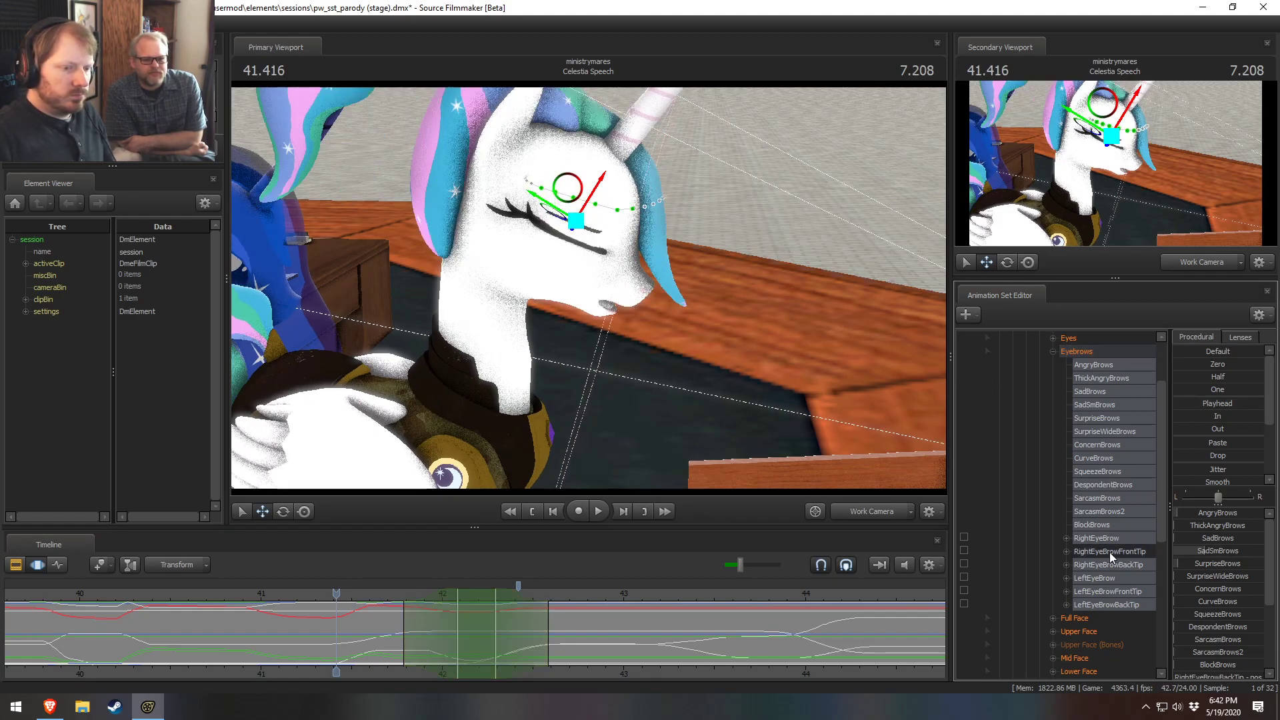
pyautogui.keyDown('ctrl'); pyautogui.click(1108, 564); pyautogui.keyUp('ctrl')
pyautogui.keyDown('ctrl'); pyautogui.click(1106, 579); pyautogui.keyUp('ctrl')
pyautogui.keyDown('ctrl'); pyautogui.click(1104, 590); pyautogui.keyUp('ctrl')
pyautogui.keyDown('ctrl'); pyautogui.click(1104, 604); pyautogui.keyUp('ctrl')
pyautogui.keyDown('ctrl'); pyautogui.click(1104, 579); pyautogui.keyUp('ctrl')
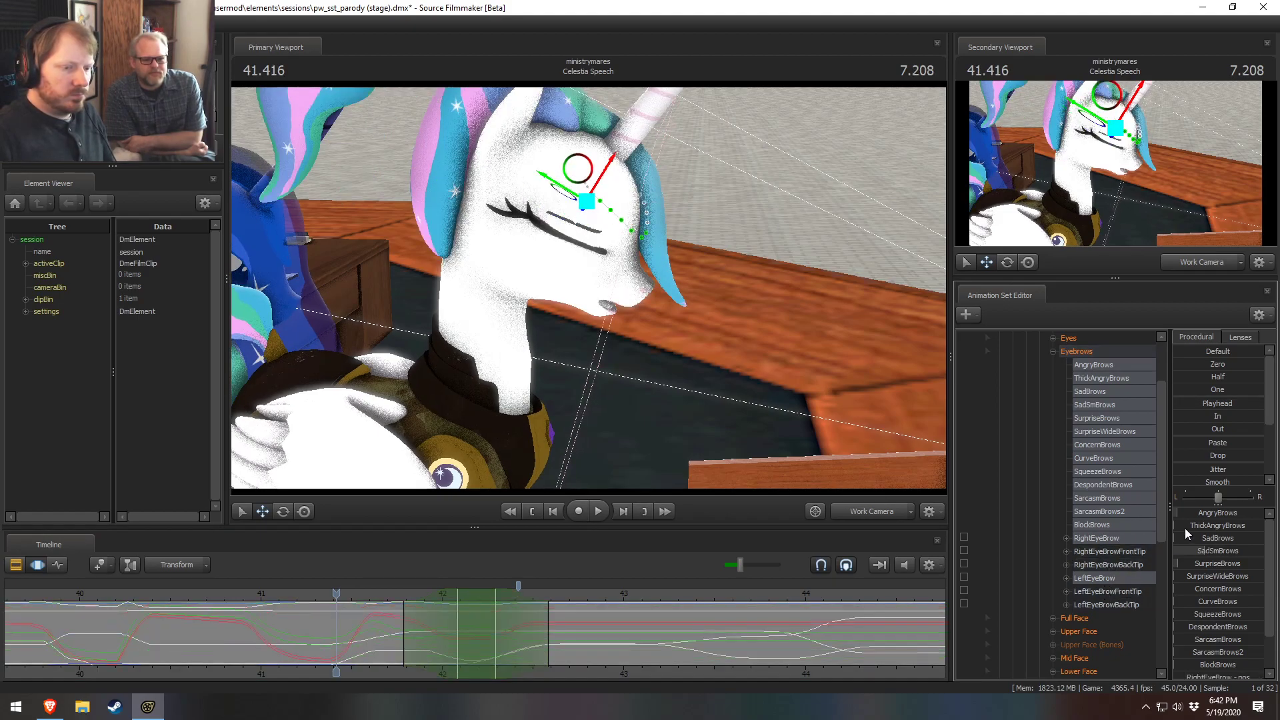
pyautogui.moveTo(1184, 403); pyautogui.dragTo(1264, 403)
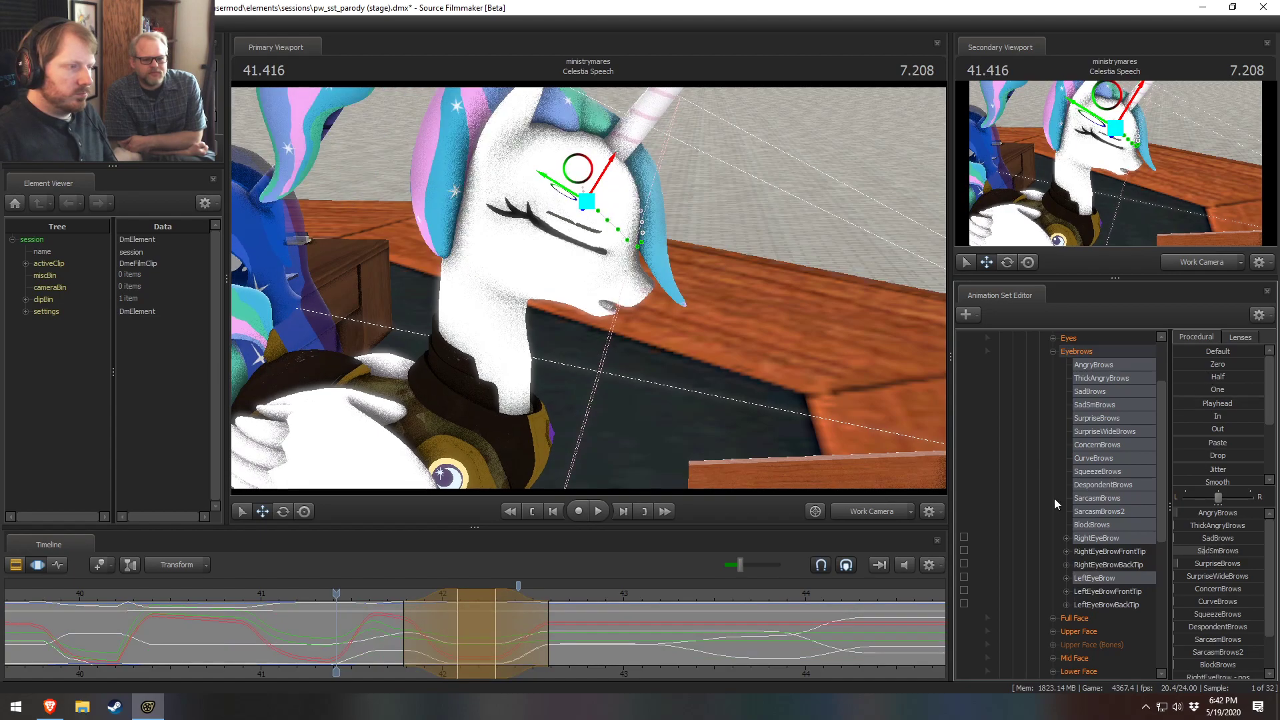
pyautogui.hotkey('ctrl', 'z')
# Step: At 42.166 seconds, check the RightEyeBrow and LeftEyeBrow controls individually and select both together
pyautogui.scroll(2, 1114, 534)
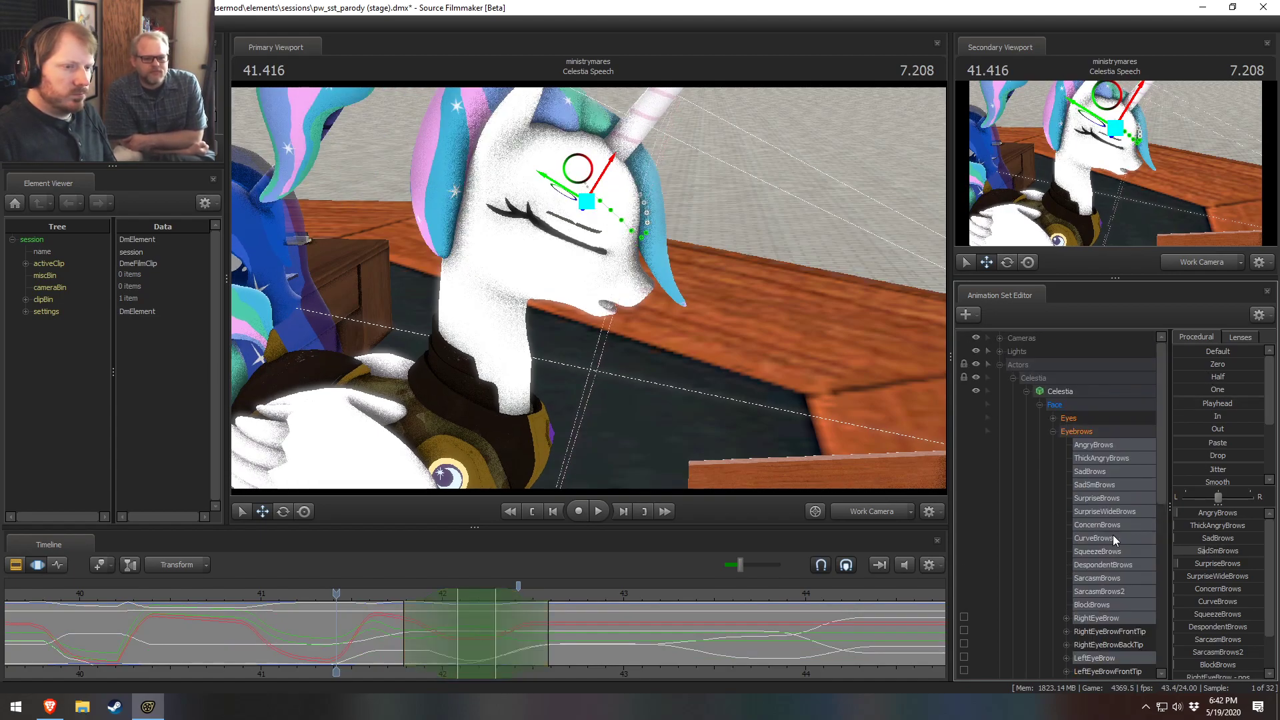
pyautogui.moveTo(376, 601); pyautogui.dragTo(473, 616)
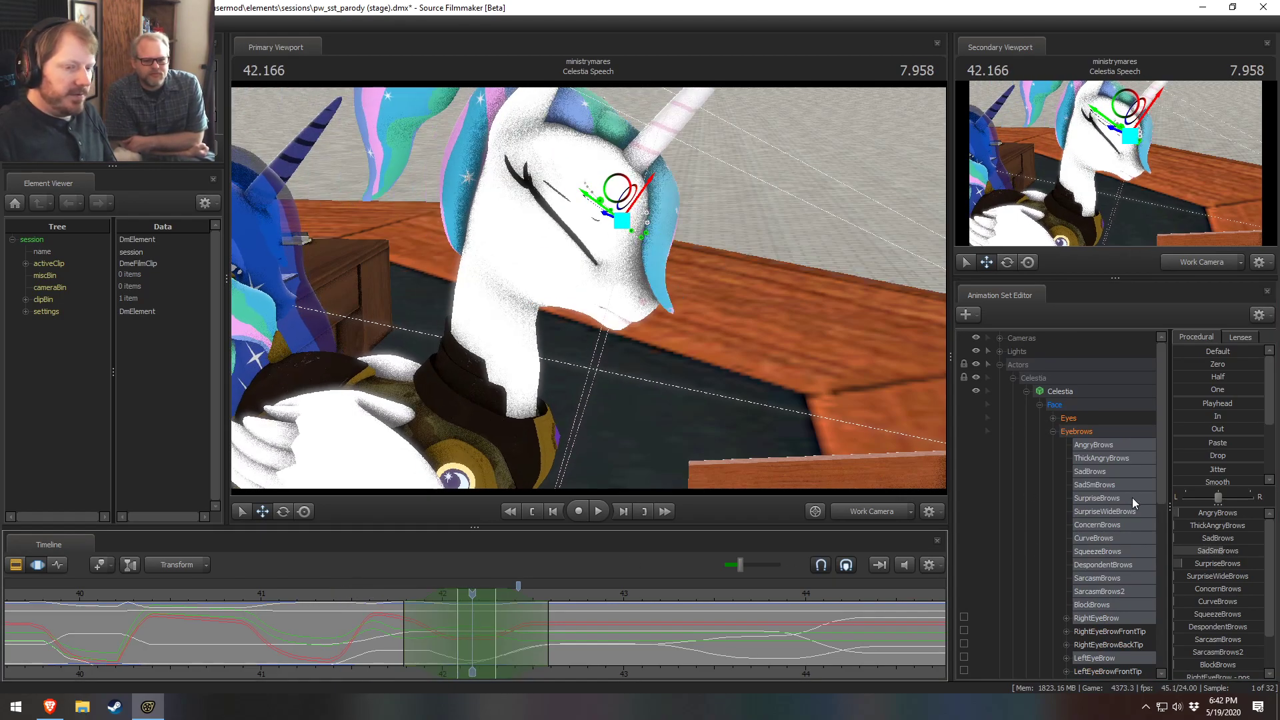
pyautogui.click(1097, 619)
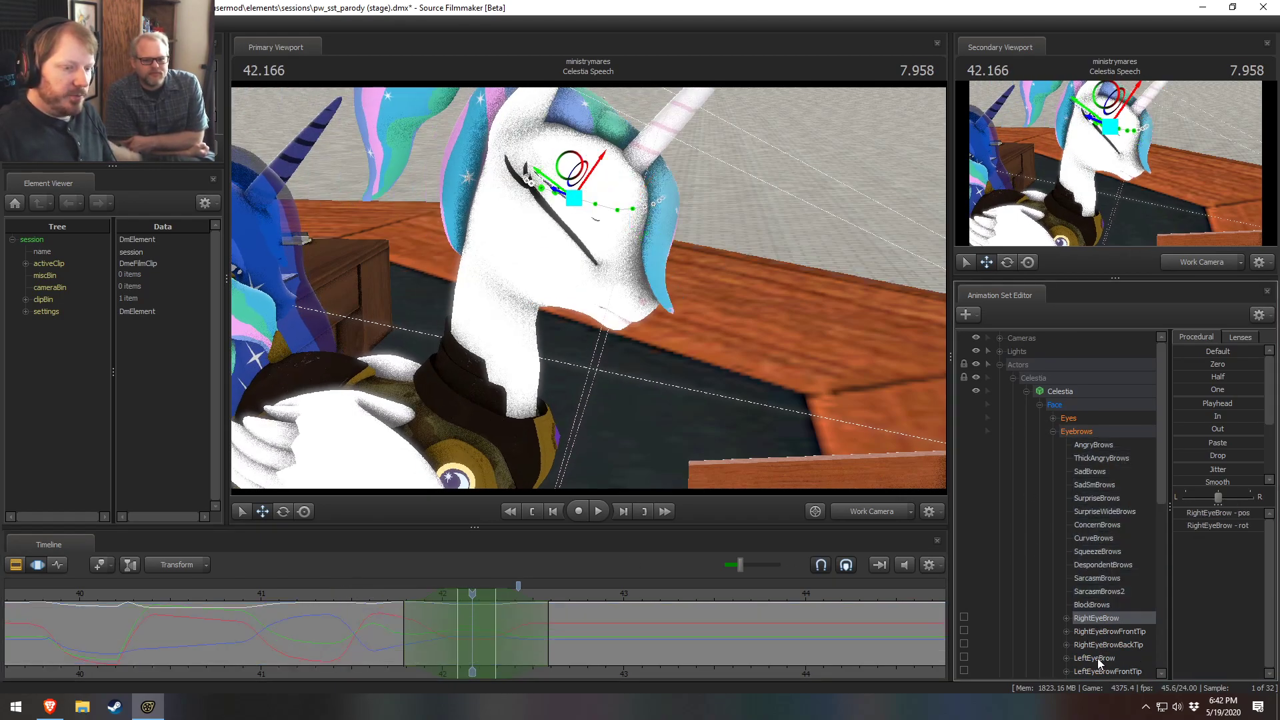
pyautogui.click(1095, 658)
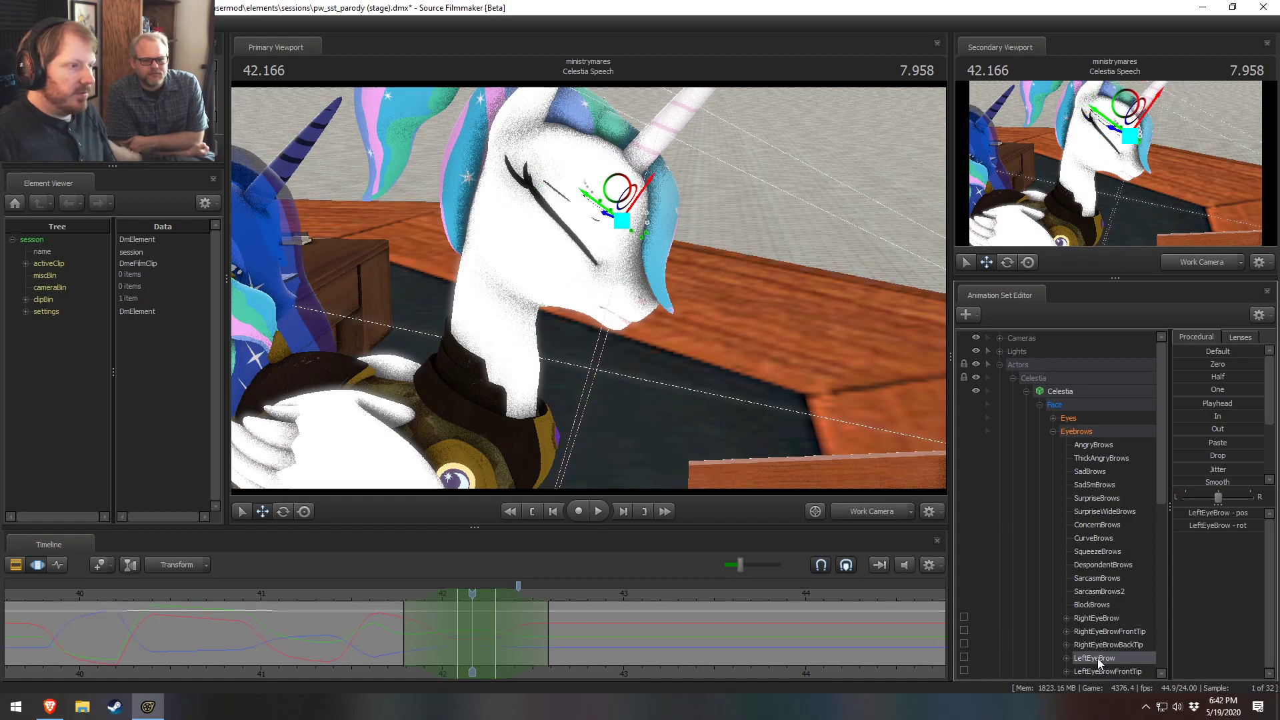
pyautogui.click(1097, 619)
pyautogui.moveTo(664, 446); pyautogui.dragTo(600, 436)
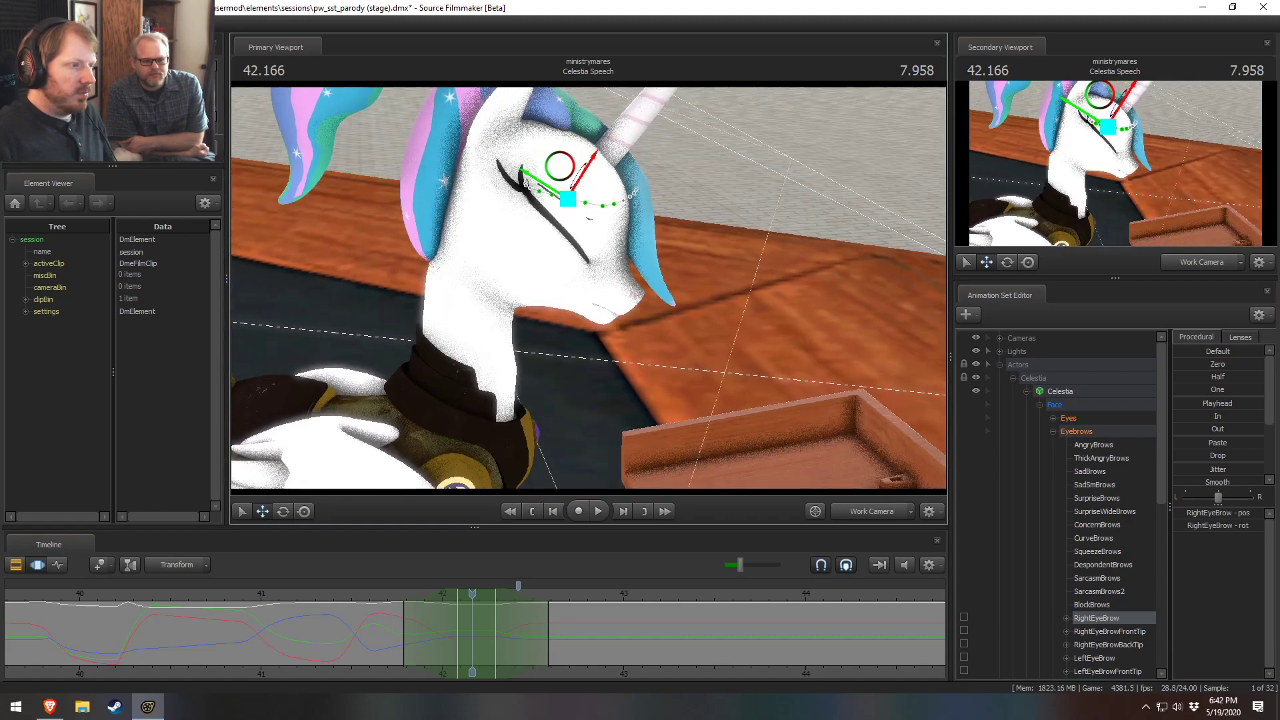
pyautogui.click(1102, 660)
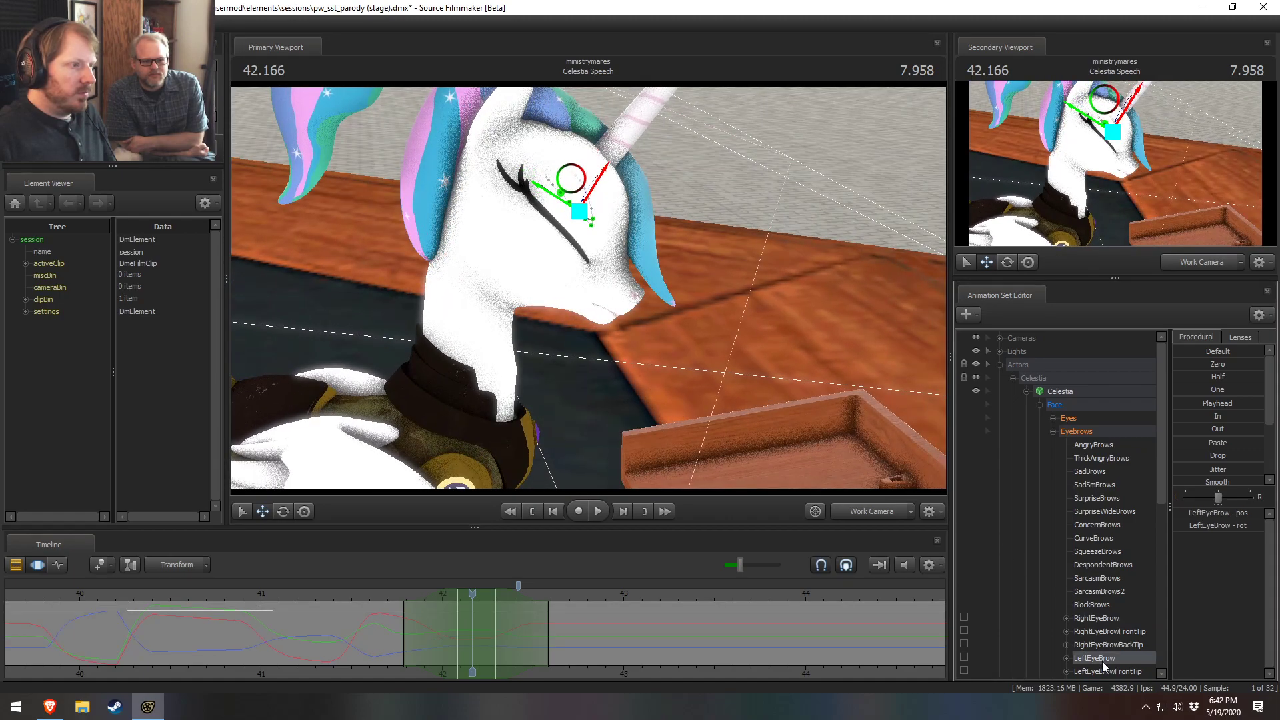
pyautogui.click(1106, 618)
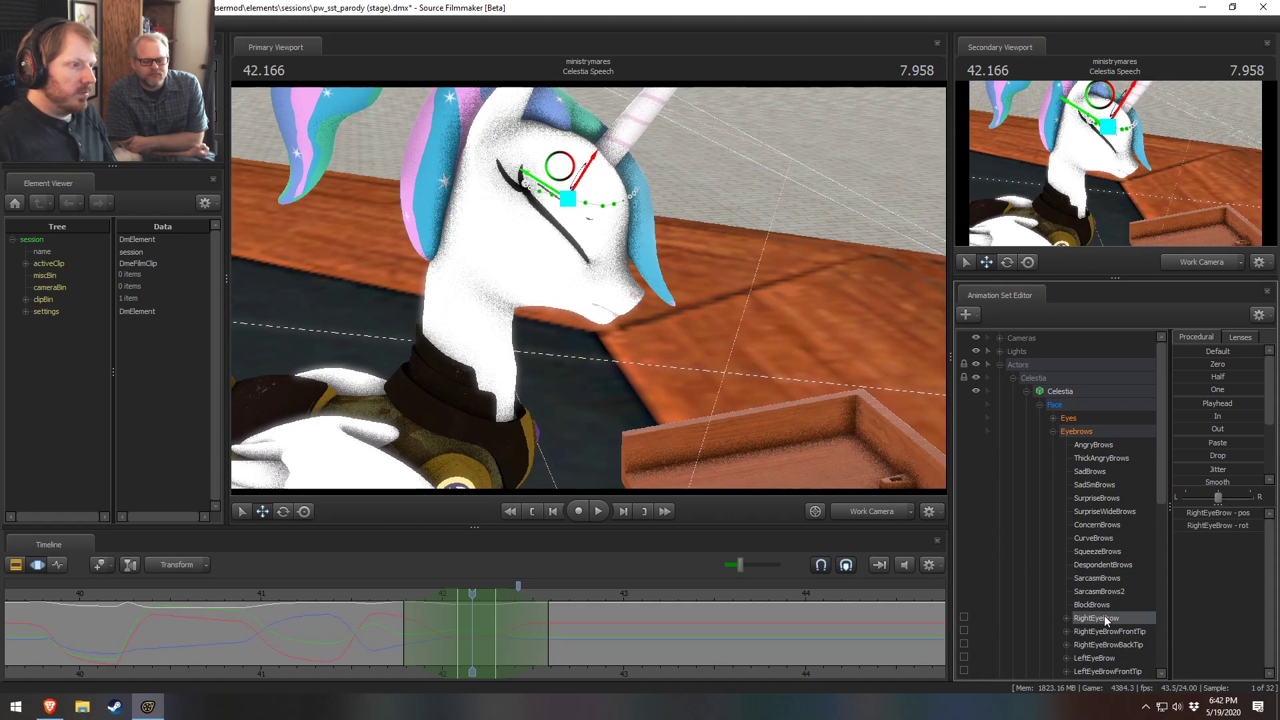
pyautogui.keyDown('ctrl'); pyautogui.click(1105, 659); pyautogui.keyUp('ctrl')
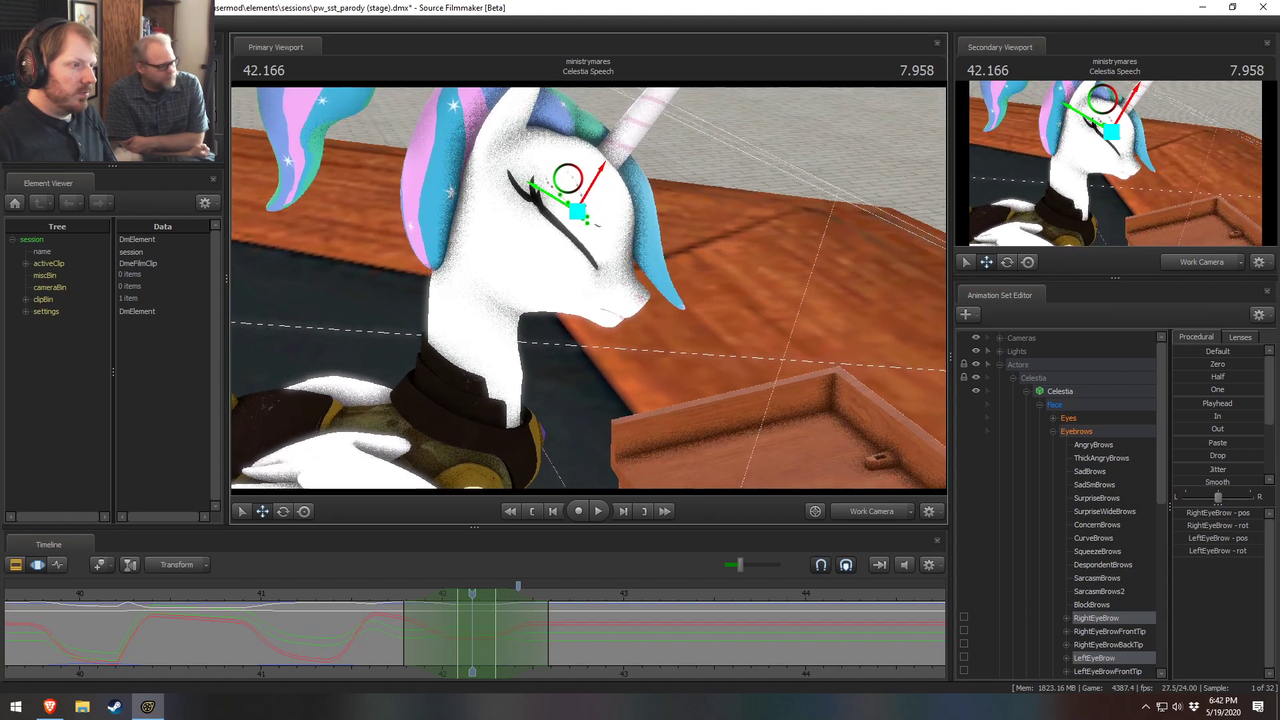
# Step: Rotate both eyebrow controls so the brows slope down along Celestia's closed eyelids at 42.166 seconds
pyautogui.press('e')
pyautogui.moveTo(603, 199); pyautogui.dragTo(583, 223)
pyautogui.press('w')
pyautogui.keyDown('alt'); pyautogui.moveTo(593, 297); pyautogui.dragTo(532, 515); pyautogui.keyUp('alt')
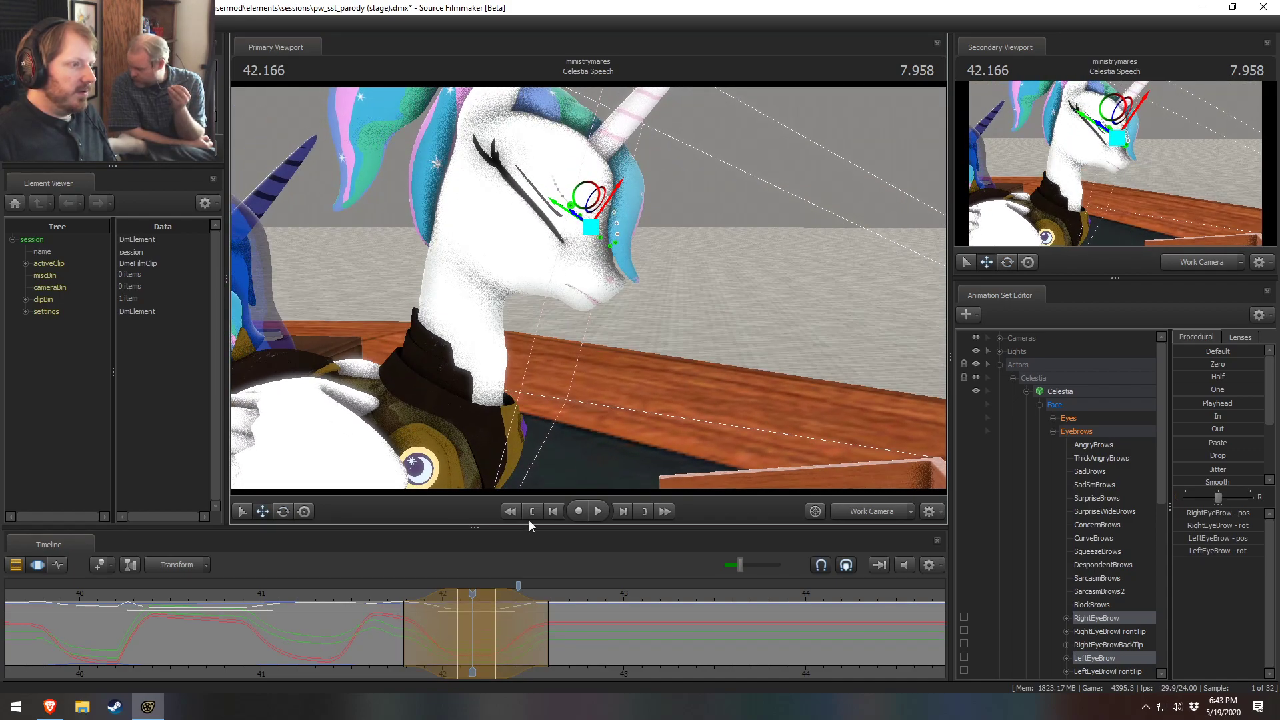
# Step: Play back the rotated eyebrow motion from about 41.5 seconds and view Celestia's face from another angle
pyautogui.click(355, 594)
pyautogui.press('space')
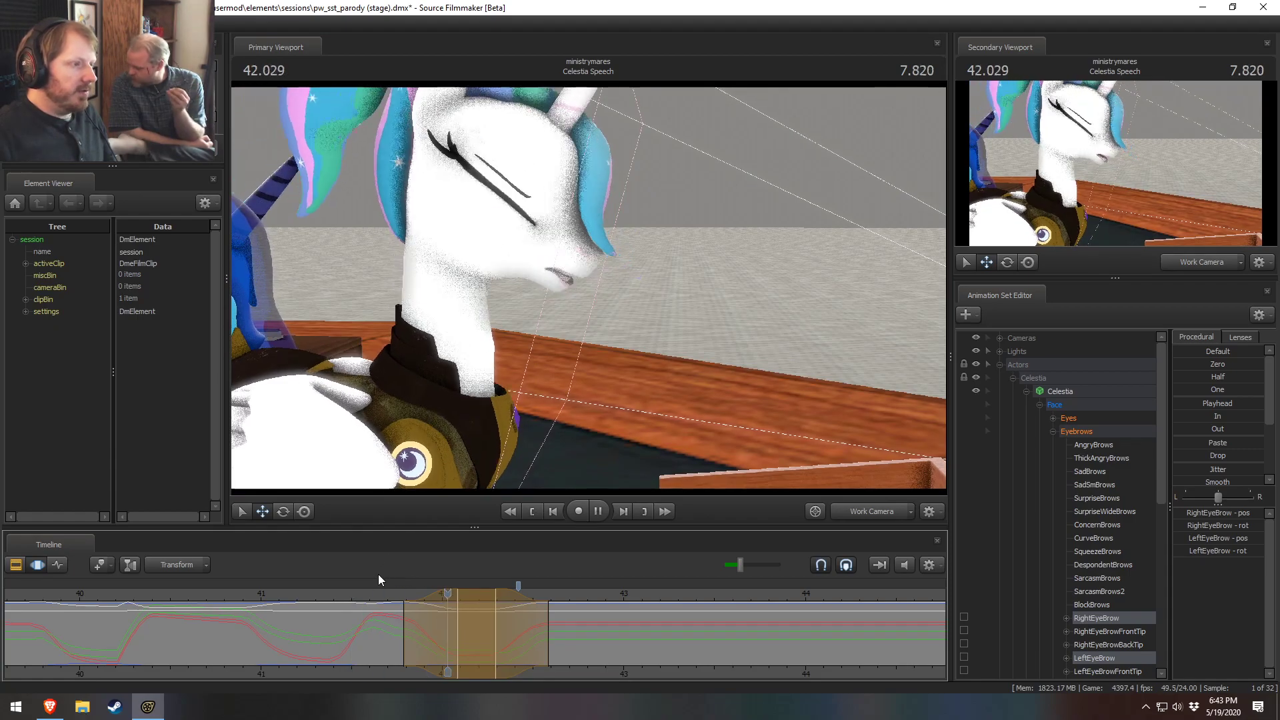
pyautogui.press('space')
pyautogui.scroll(2, 419, 632)
pyautogui.press('space')
pyautogui.keyDown('alt'); pyautogui.moveTo(612, 334); pyautogui.dragTo(528, 472); pyautogui.keyUp('alt')
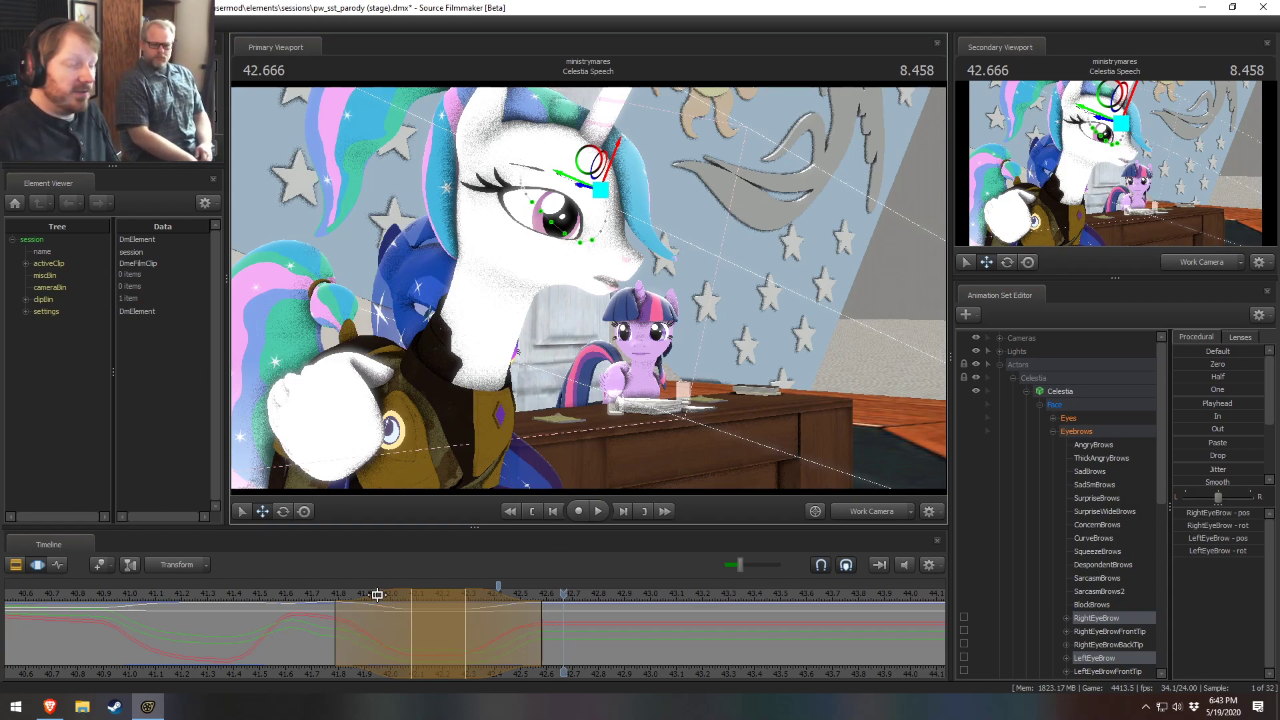
# Step: Shorten the time selection so its hold ends at about 42.25 seconds and its falloff at about 42.4 seconds
pyautogui.click(331, 622)
pyautogui.moveTo(351, 629); pyautogui.dragTo(464, 634)
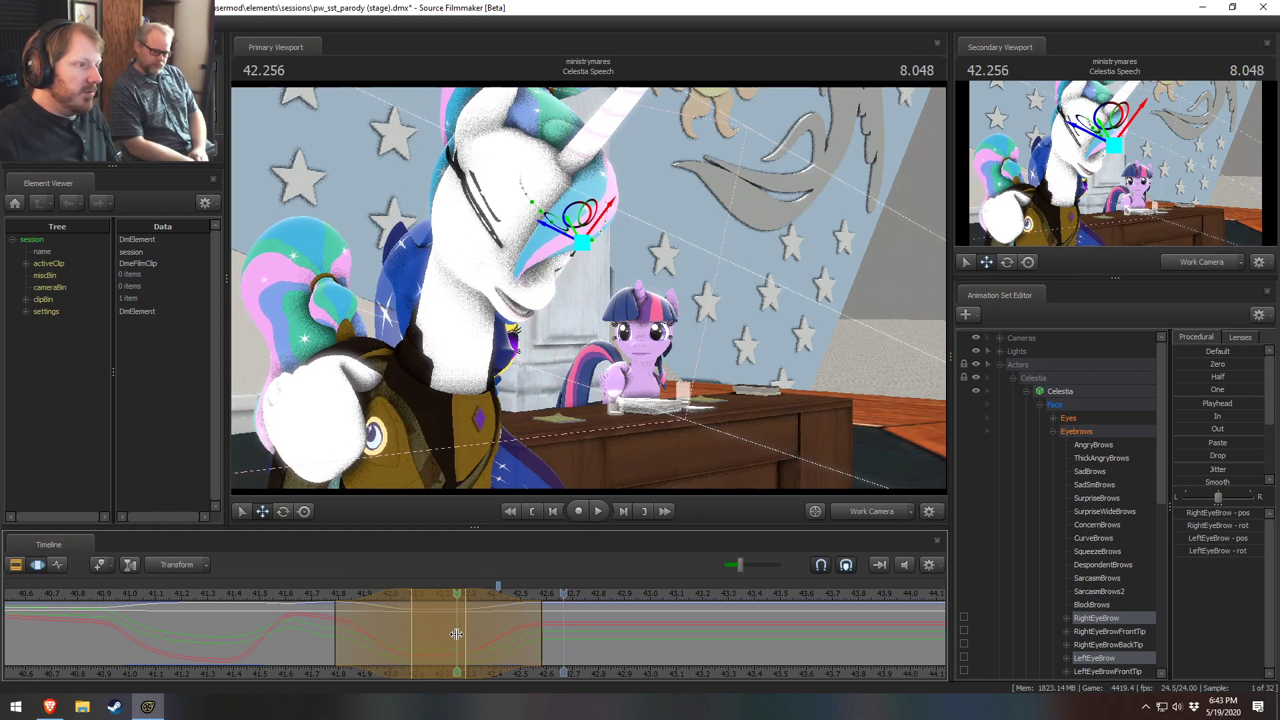
pyautogui.moveTo(457, 632); pyautogui.dragTo(564, 629)
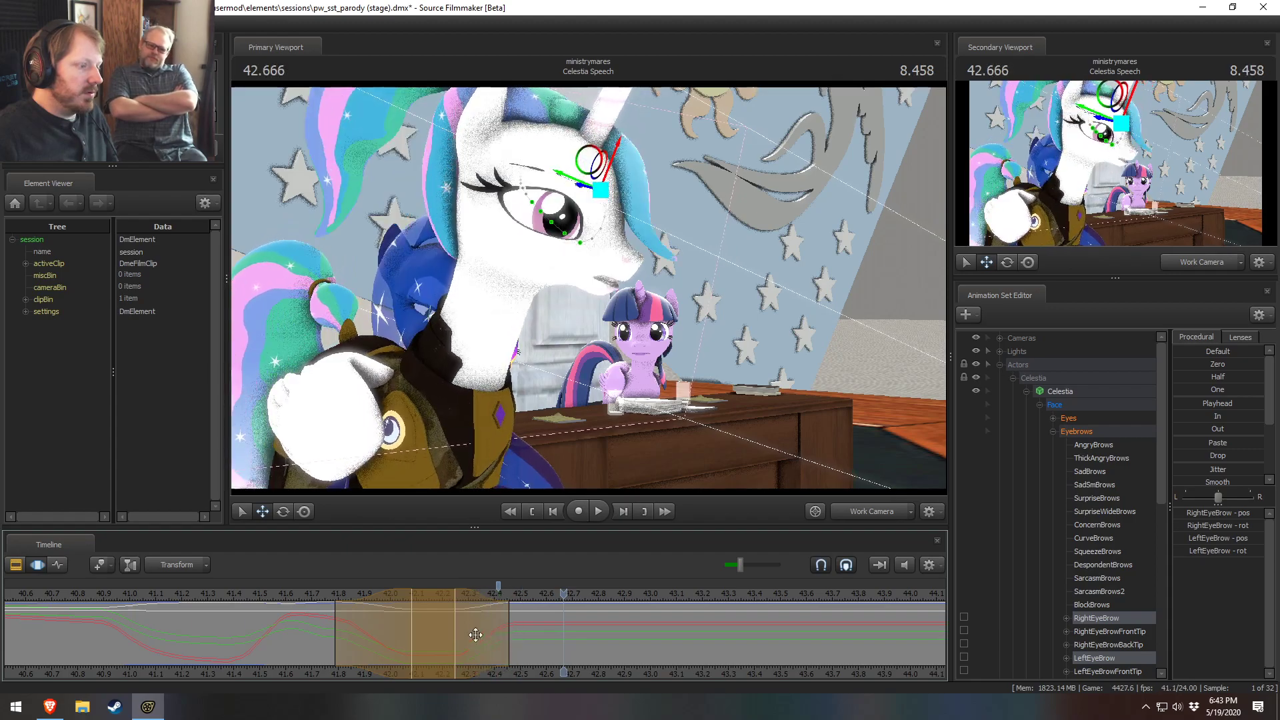
pyautogui.moveTo(449, 631); pyautogui.dragTo(563, 639)
# Step: Play back the eyebrow motion from about 41.7 and 41.4 seconds, and commit the eyebrow edit
pyautogui.click(303, 599)
pyautogui.press('space')
pyautogui.press('space')
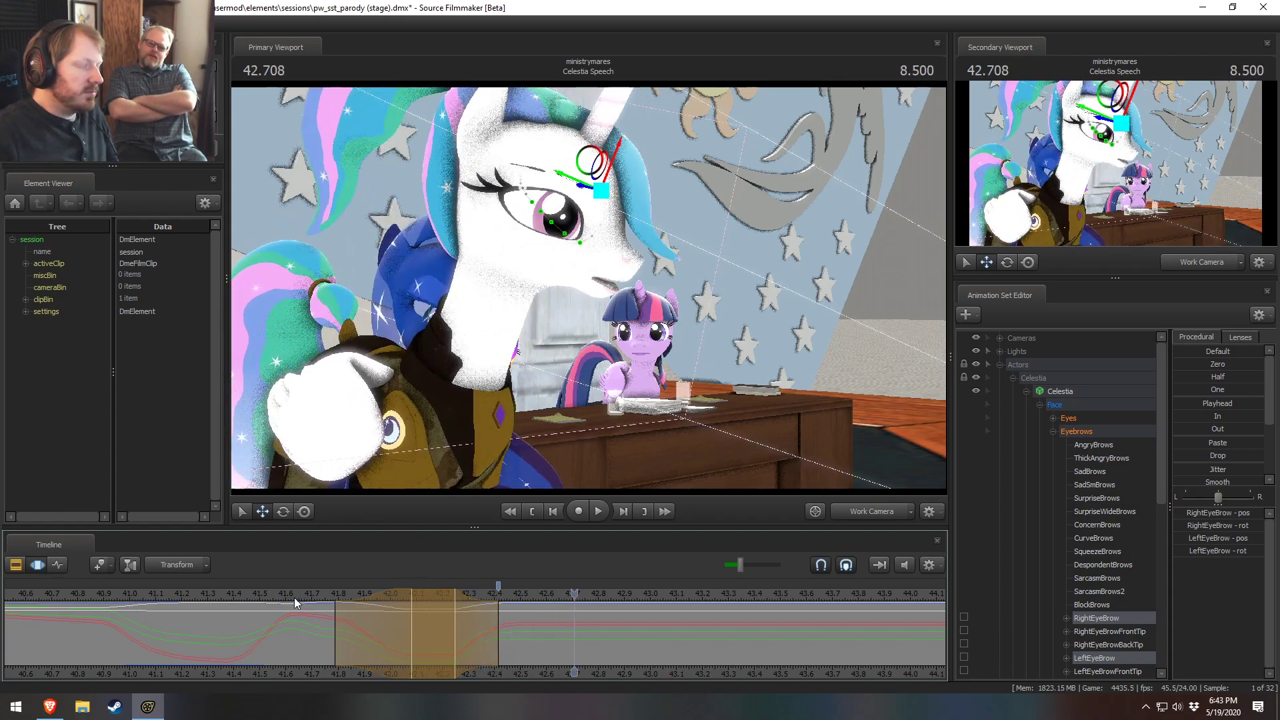
pyautogui.click(244, 602)
pyautogui.press('space')
pyautogui.press('space')
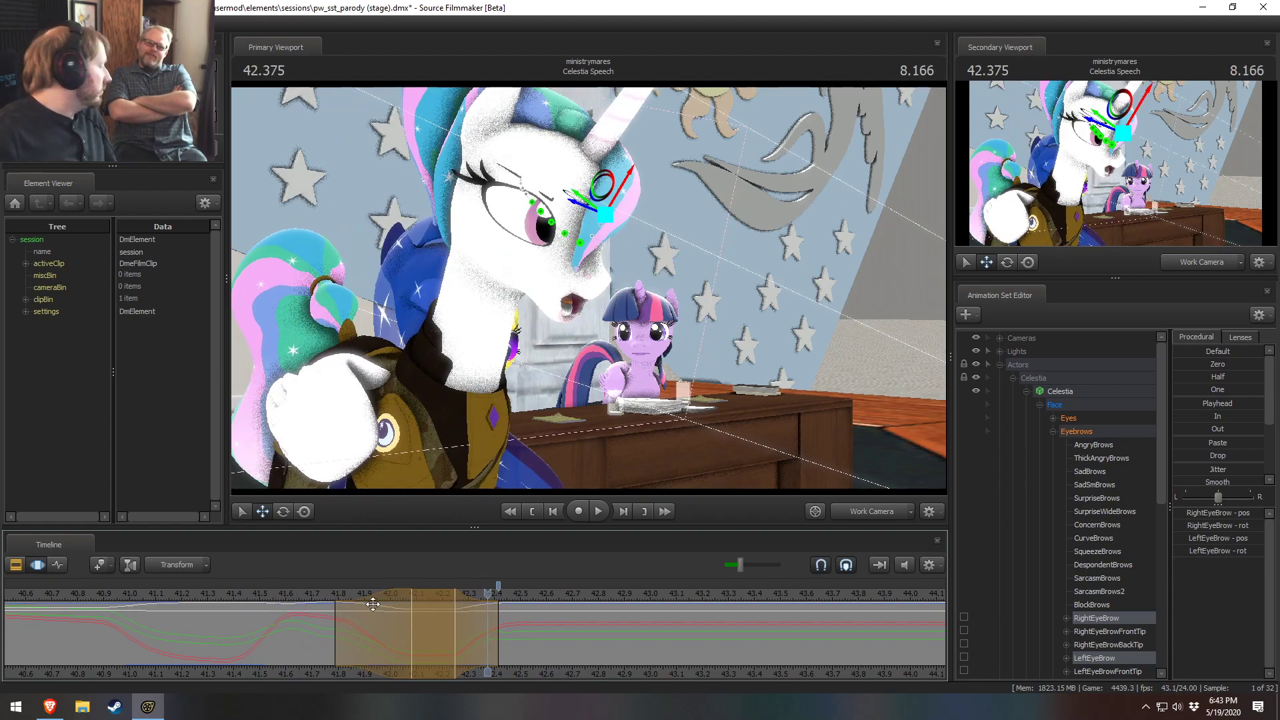
pyautogui.press('F2')
pyautogui.press('F3')
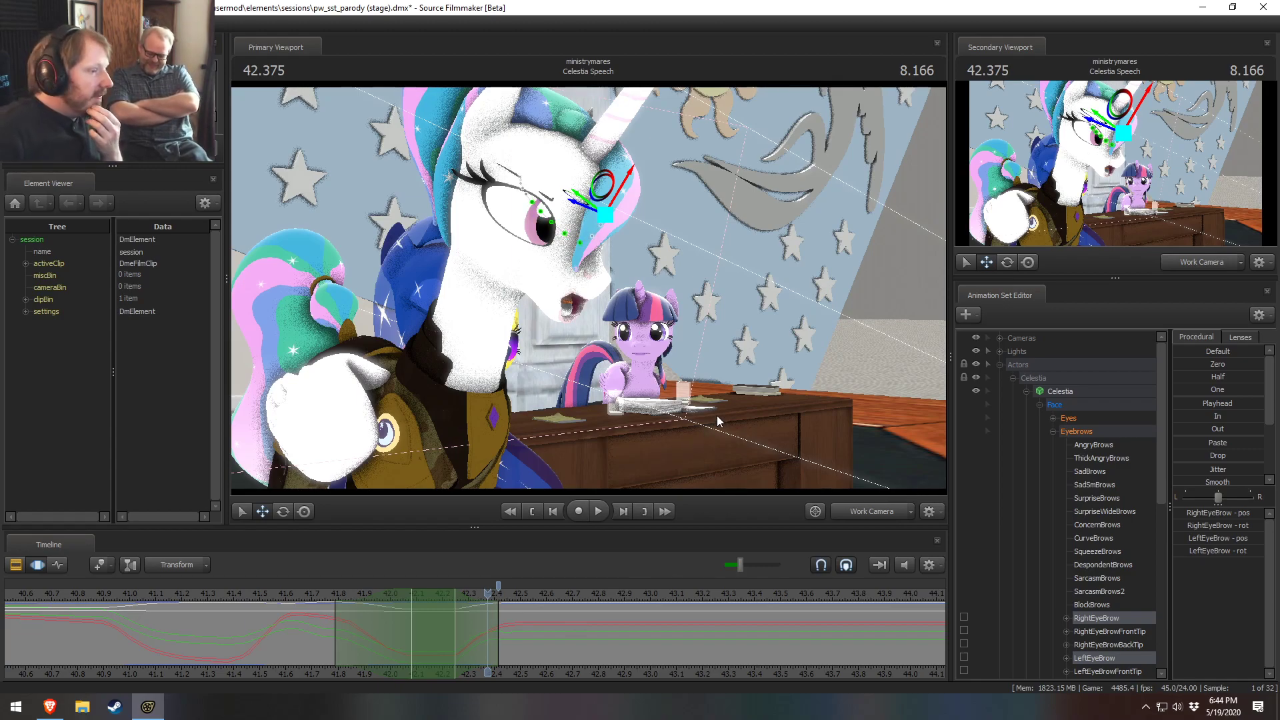
# Step: Compare Celestia's expression at 42.375 seconds through the main camera and from both sides in the work camera
pyautogui.click(871, 510)
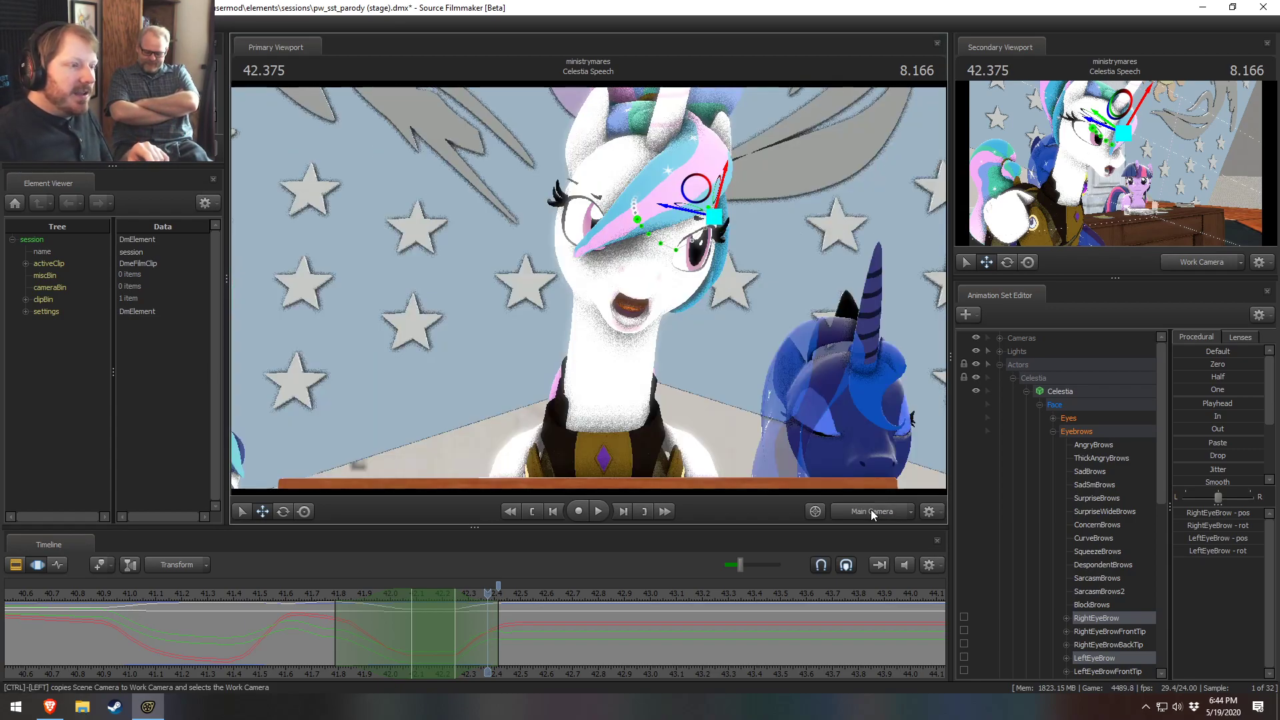
pyautogui.click(833, 511)
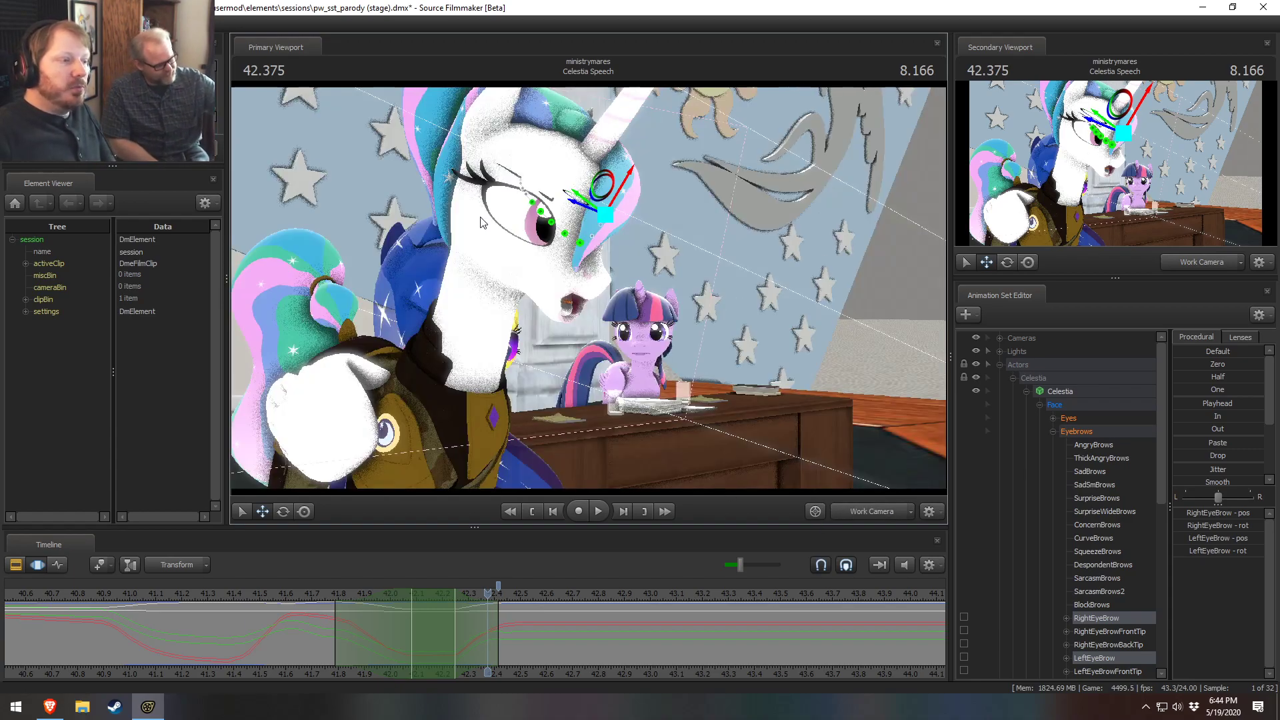
pyautogui.keyDown('alt'); pyautogui.moveTo(460, 226); pyautogui.dragTo(280, 227); pyautogui.keyUp('alt')
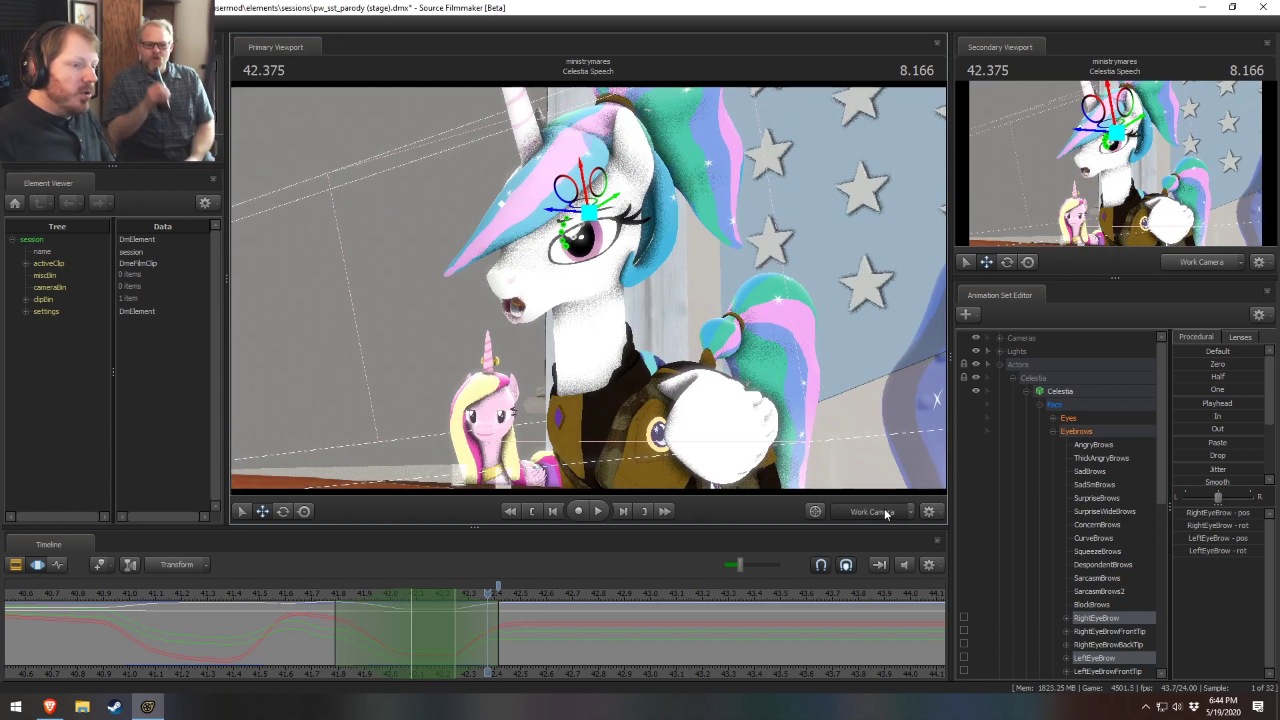
pyautogui.click(881, 511)
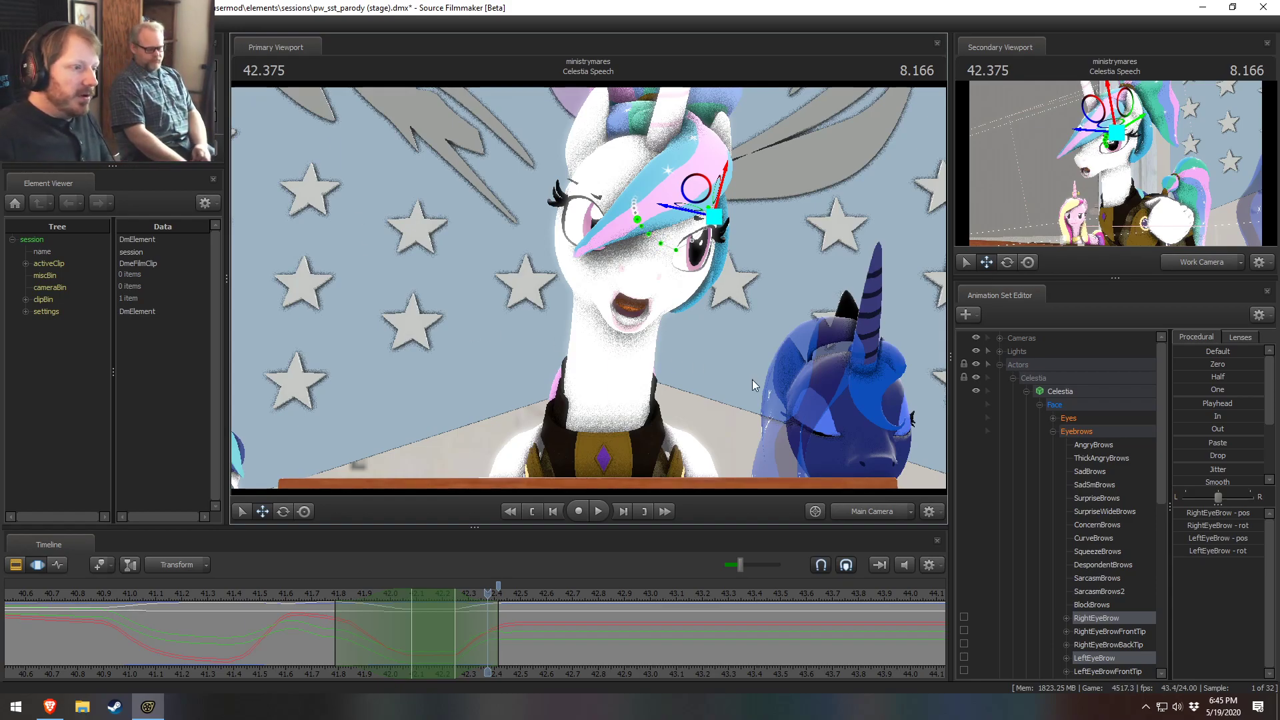
# Step: Examine Celestia and the surrounding characters at 42.375 seconds from several work camera angles, ending in front of her face
pyautogui.click(872, 511)
pyautogui.keyDown('alt'); pyautogui.moveTo(835, 447); pyautogui.dragTo(597, 293); pyautogui.keyUp('alt')
pyautogui.moveTo(597, 290)
pyautogui.keyDown('alt'); pyautogui.mouseDown(button='right')
pyautogui.moveTo(590, 333)
pyautogui.moveTo(590, 314)
pyautogui.mouseUp(button='right'); pyautogui.keyUp('alt')
pyautogui.moveTo(593, 290); pyautogui.dragTo(589, 293)
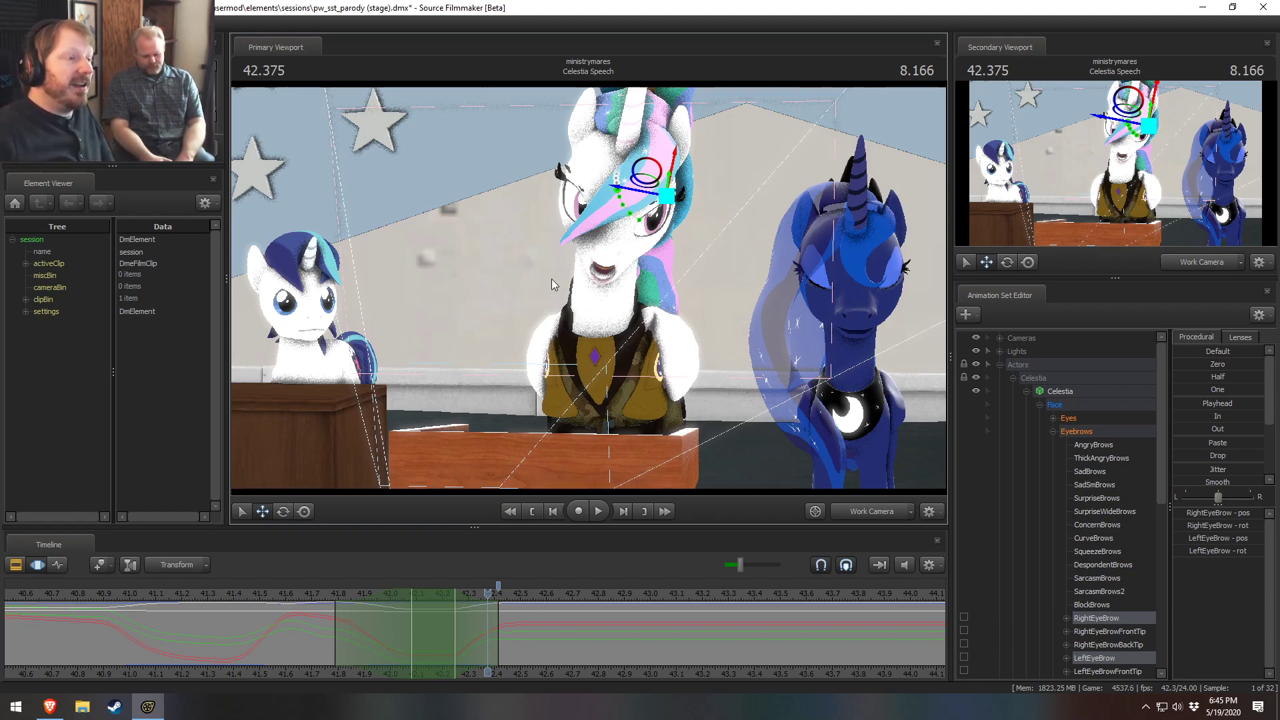
pyautogui.keyDown('alt'); pyautogui.moveTo(548, 287); pyautogui.dragTo(814, 274); pyautogui.keyUp('alt')
pyautogui.keyDown('alt'); pyautogui.moveTo(813, 273); pyautogui.dragTo(814, 200, button='right'); pyautogui.keyUp('alt')
pyautogui.keyDown('alt'); pyautogui.moveTo(733, 266); pyautogui.dragTo(546, 200); pyautogui.keyUp('alt')
pyautogui.moveTo(588, 286); pyautogui.dragTo(627, 344)
pyautogui.moveTo(640, 147); pyautogui.dragTo(589, 340)
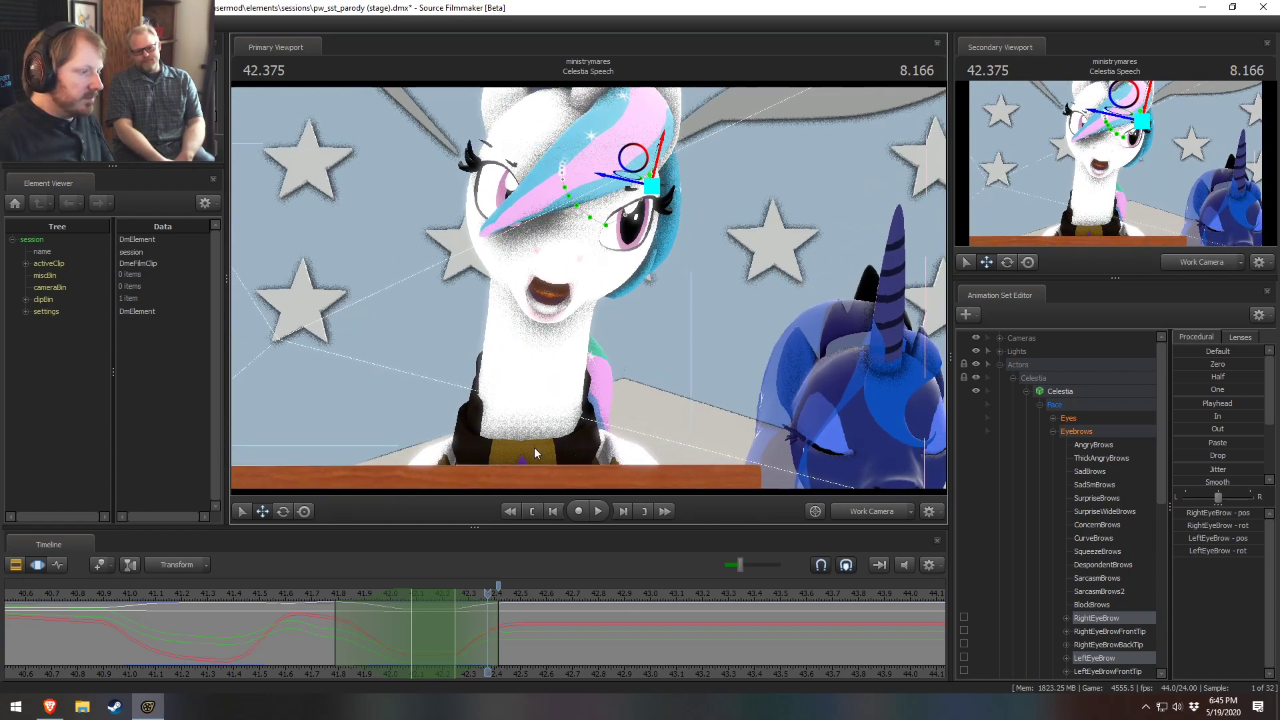
# Step: Play back Celestia's eyebrow motion repeatedly from between 41.5 and 41.75 seconds, viewing it from the front and side
pyautogui.click(316, 590)
pyautogui.press('space')
pyautogui.press('space')
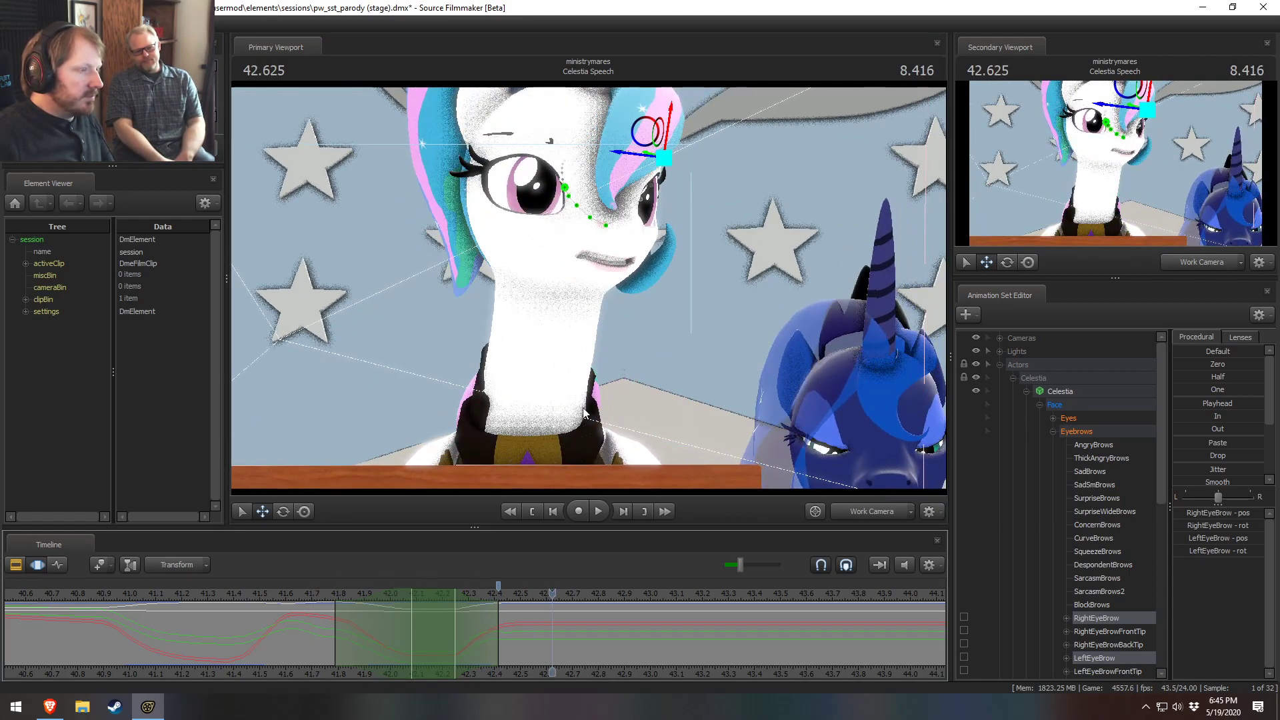
pyautogui.keyDown('alt'); pyautogui.moveTo(577, 418); pyautogui.dragTo(674, 418); pyautogui.keyUp('alt')
pyautogui.press('space')
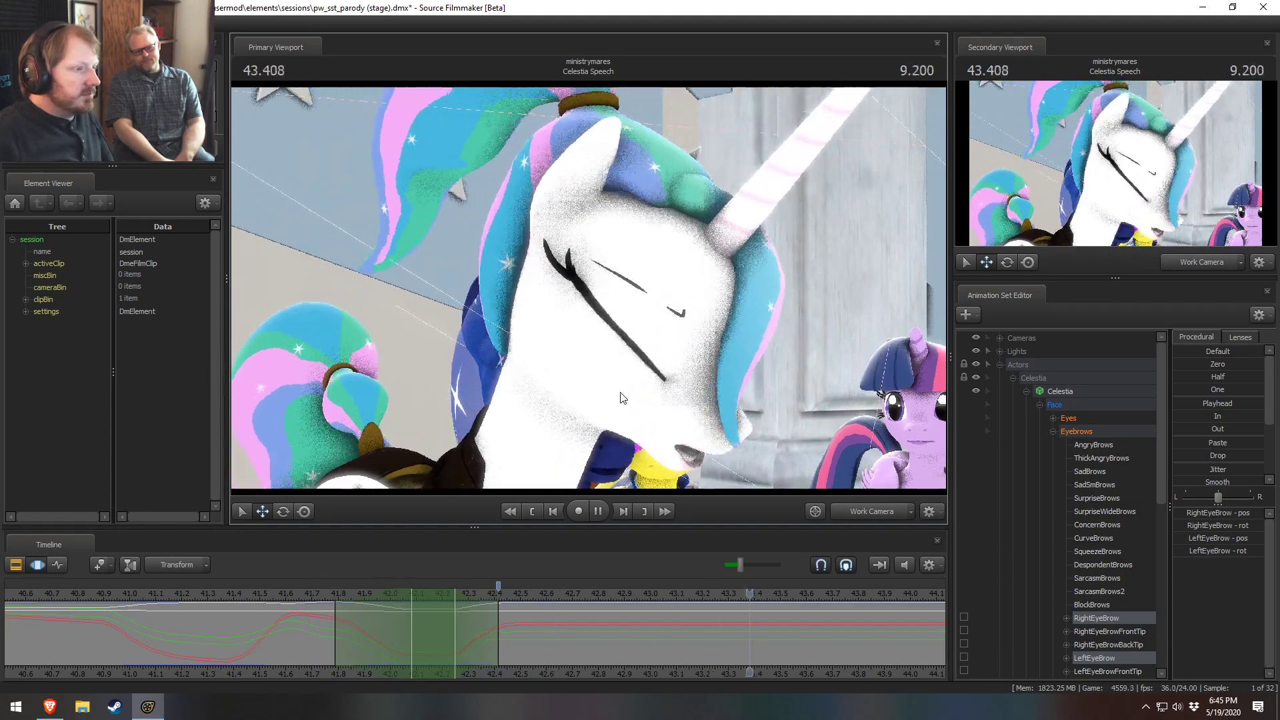
pyautogui.press('space')
pyautogui.click(270, 592)
pyautogui.press('space')
pyautogui.press('space')
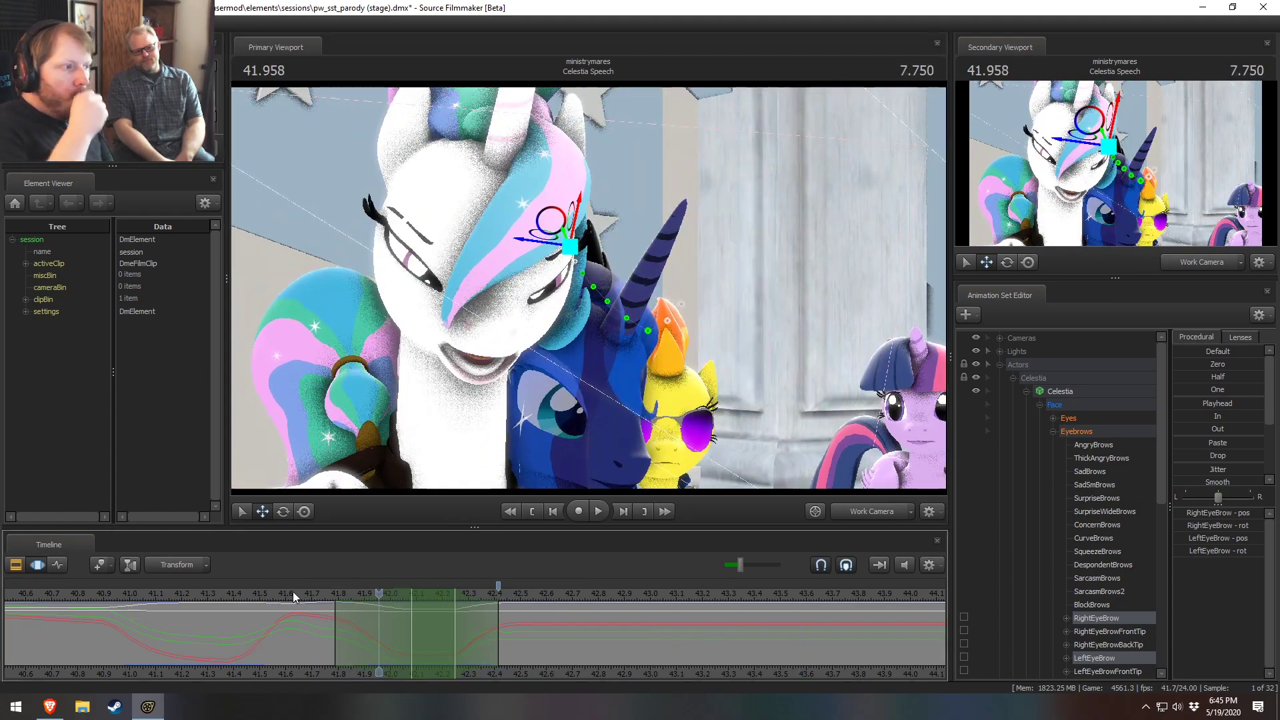
# Step: Start the time selection at about 42.12 seconds with falloff from about 41.83, and adjust the Eyebrows group's AngryBrows control at 42.166 seconds
pyautogui.moveTo(310, 593); pyautogui.dragTo(432, 607)
pyautogui.keyDown('alt'); pyautogui.moveTo(534, 418); pyautogui.dragTo(726, 314); pyautogui.keyUp('alt')
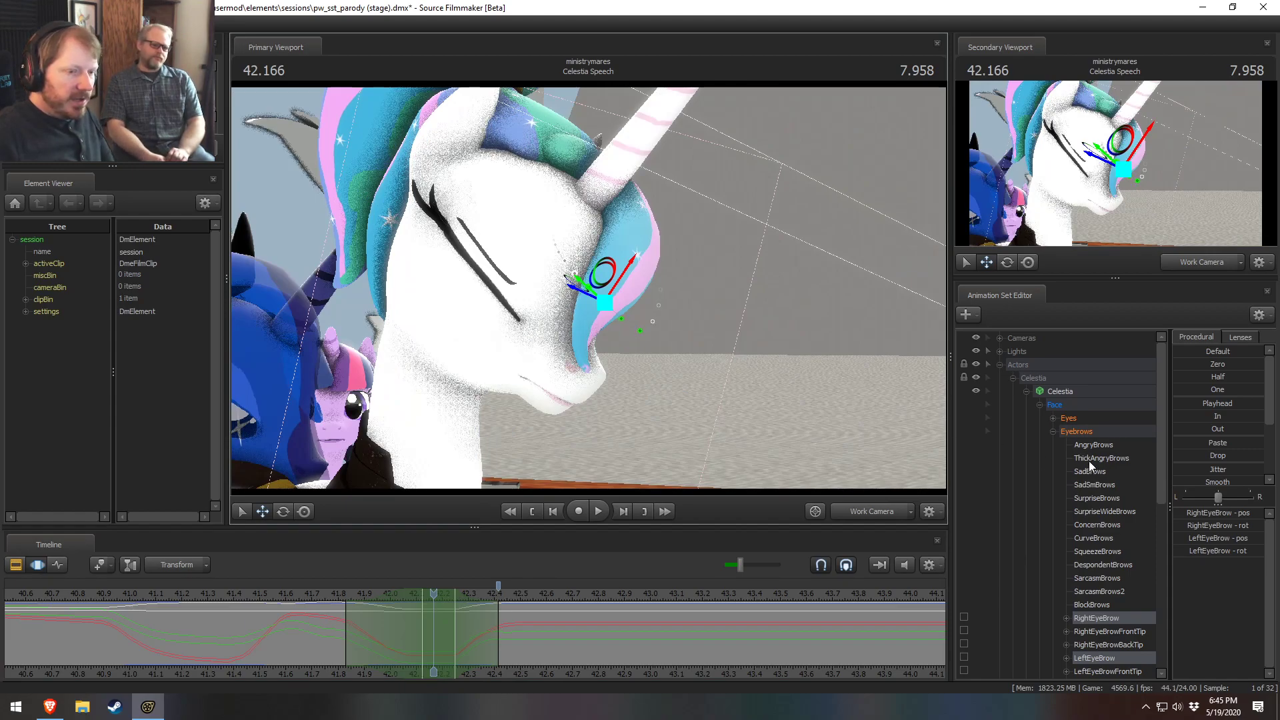
pyautogui.click(1088, 432)
pyautogui.moveTo(1211, 515); pyautogui.dragTo(1229, 515)
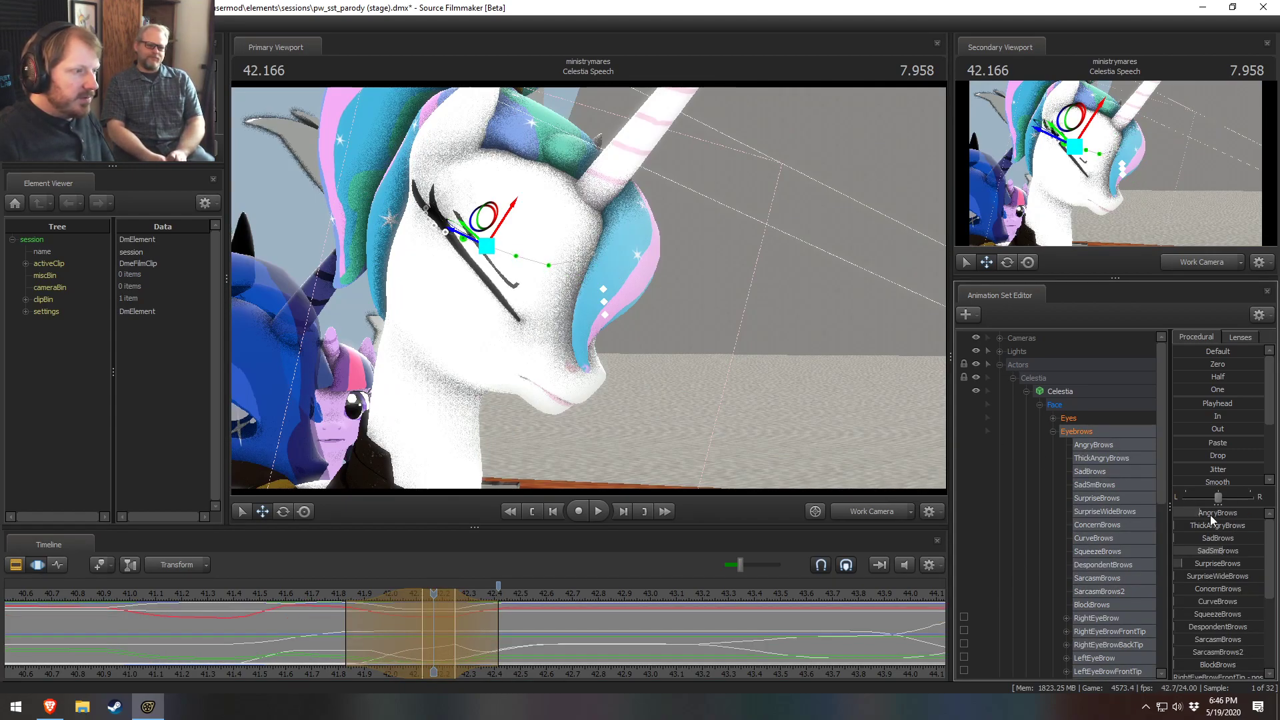
# Step: Play back the AngryBrows adjustment from about 41.7 to 42.625 seconds
pyautogui.click(316, 595)
pyautogui.press('space')
pyautogui.press('space')
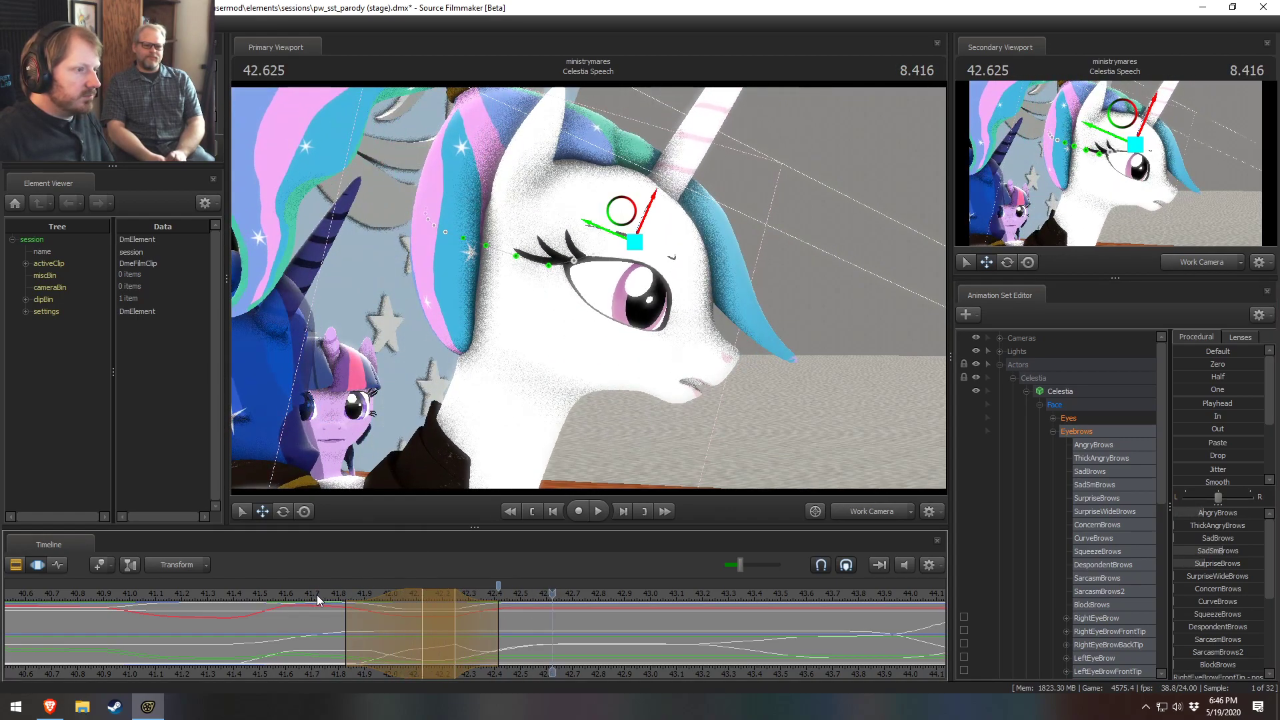
# Step: Shift the time selection's start to about 42.17 seconds with falloff from about 41.91, play it back, and place the playhead at 42.166 seconds
pyautogui.moveTo(347, 621); pyautogui.dragTo(433, 616)
pyautogui.press('space')
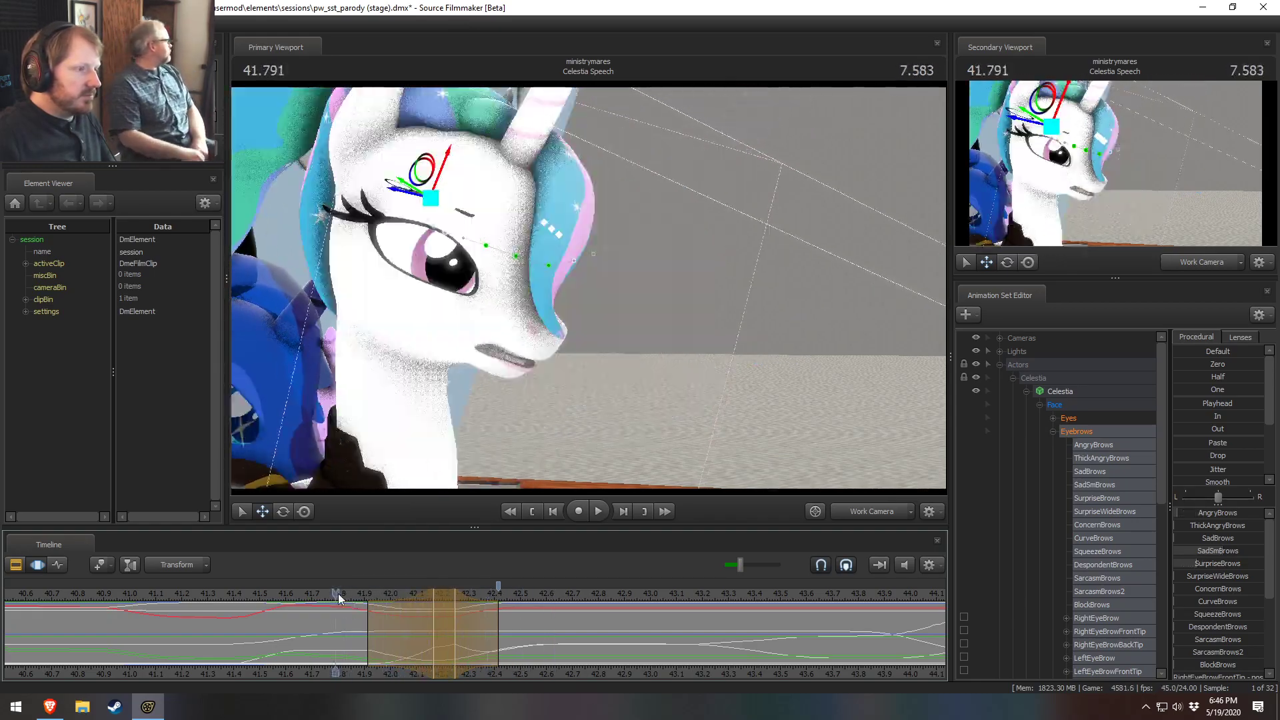
pyautogui.press('space')
pyautogui.moveTo(424, 610); pyautogui.dragTo(435, 612)
pyautogui.moveTo(530, 324); pyautogui.dragTo(682, 348)
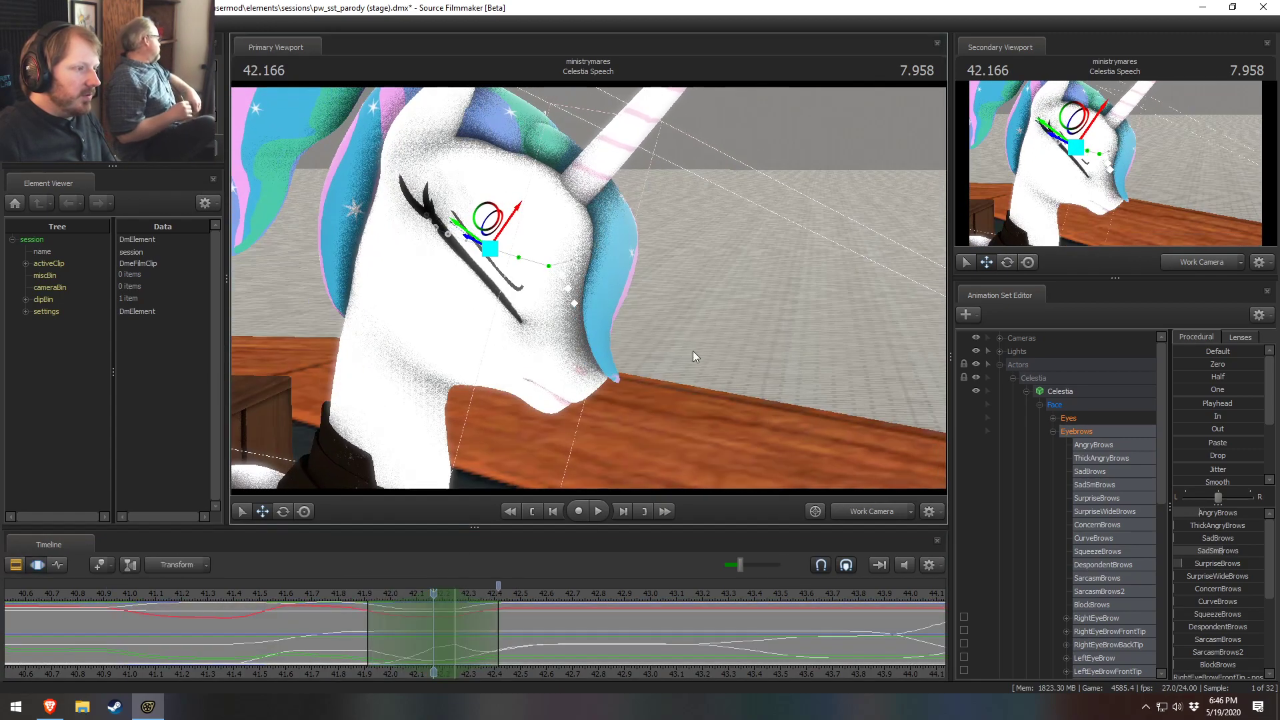
# Step: Select Celestia's RightEyeBrow and LeftEyeBrow controls together, and slightly rotate and reposition them at 42.166 seconds
pyautogui.scroll(-1, 1137, 665)
pyautogui.click(1105, 619)
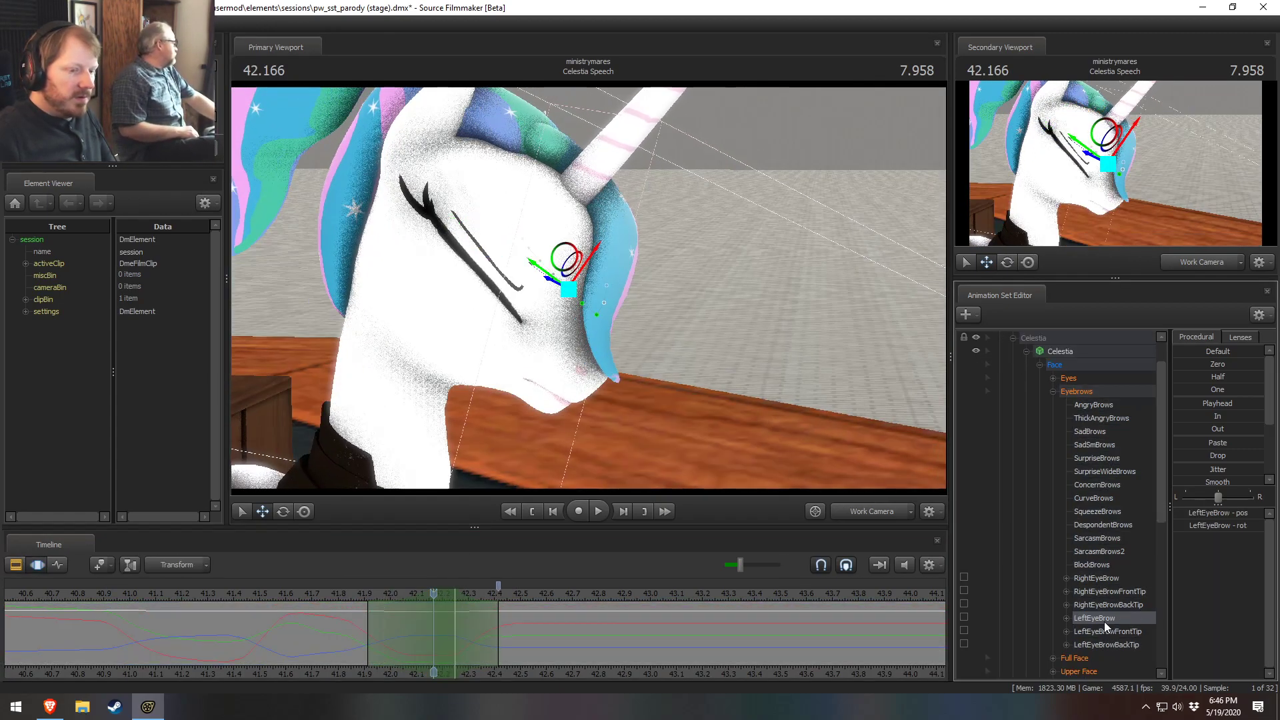
pyautogui.click(1107, 578)
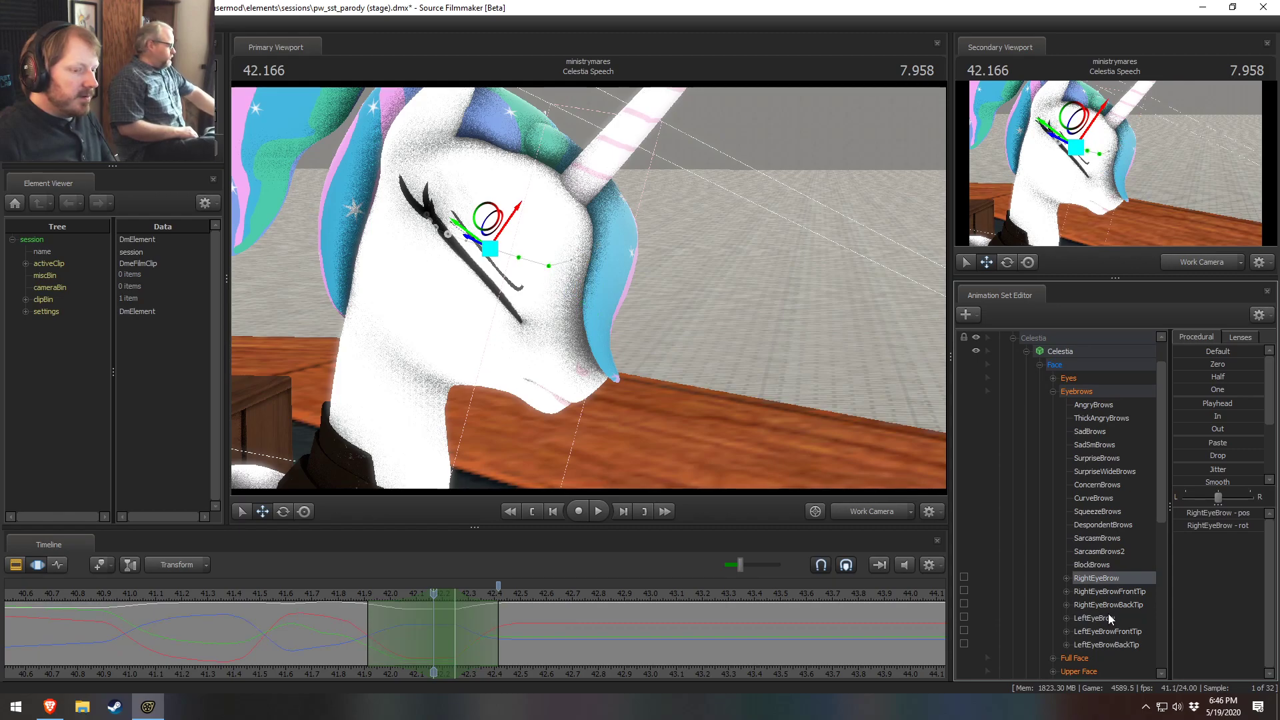
pyautogui.click(1107, 617)
pyautogui.moveTo(696, 460); pyautogui.dragTo(995, 446)
pyautogui.click(1105, 579)
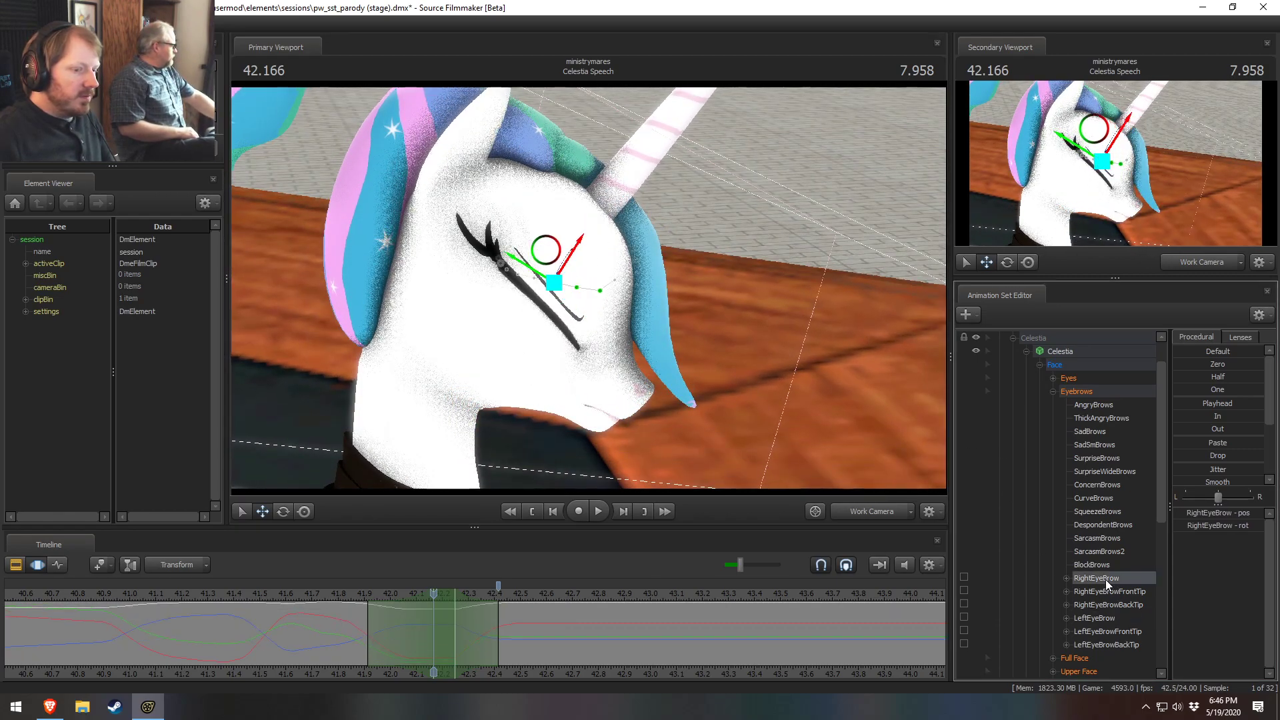
pyautogui.keyDown('ctrl'); pyautogui.click(1110, 619); pyautogui.keyUp('ctrl')
pyautogui.keyDown('alt'); pyautogui.moveTo(567, 283); pyautogui.dragTo(589, 292); pyautogui.keyUp('alt')
pyautogui.press('e')
pyautogui.press('e')
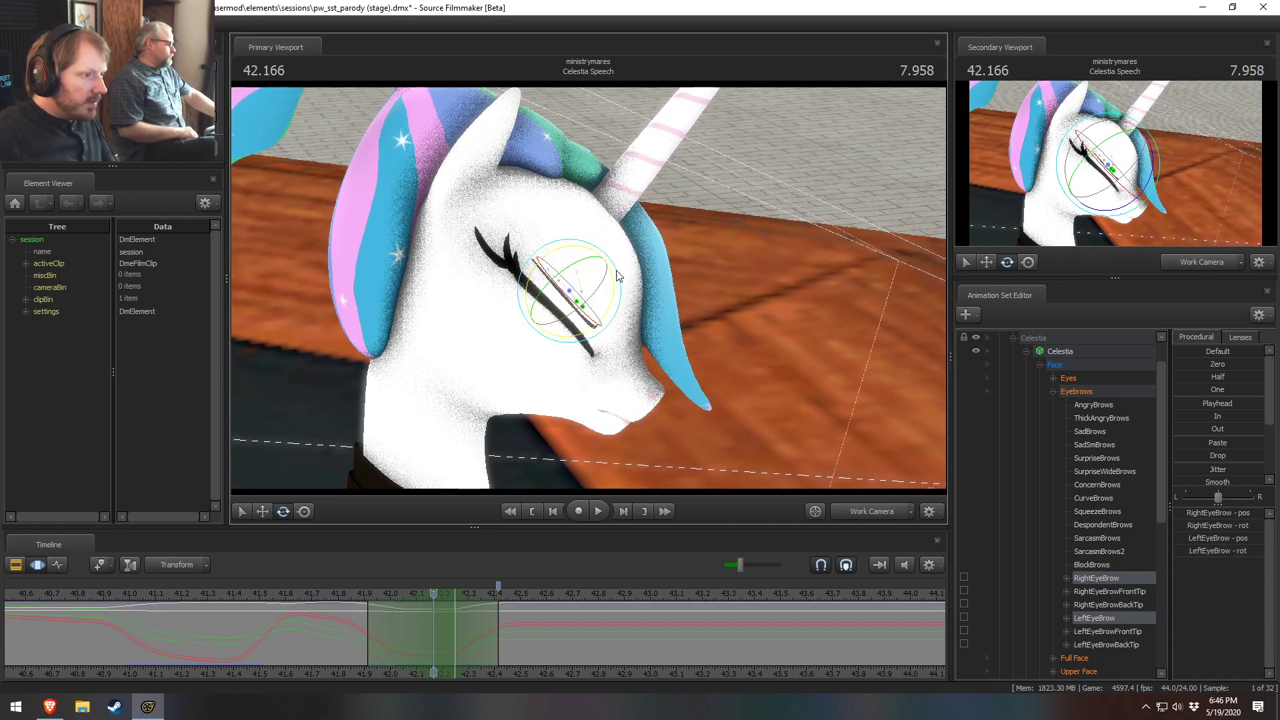
pyautogui.moveTo(620, 278); pyautogui.dragTo(622, 283)
pyautogui.press('w')
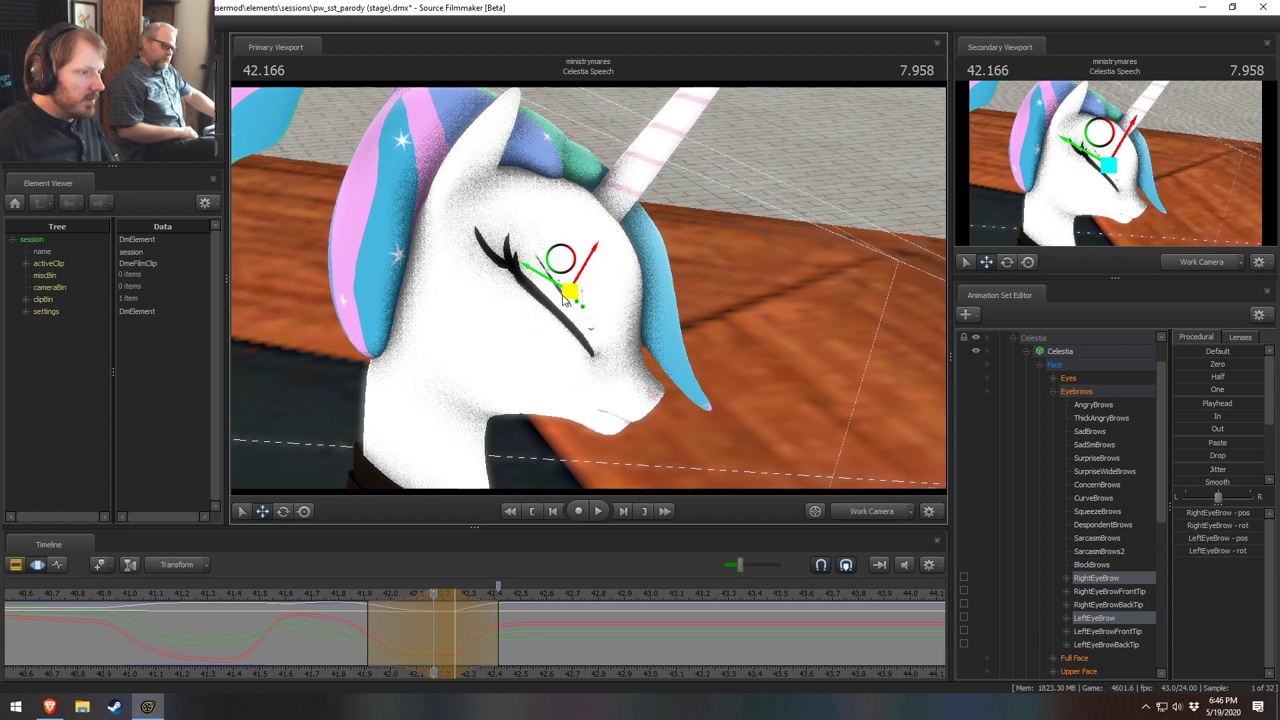
pyautogui.moveTo(571, 292); pyautogui.dragTo(572, 294)
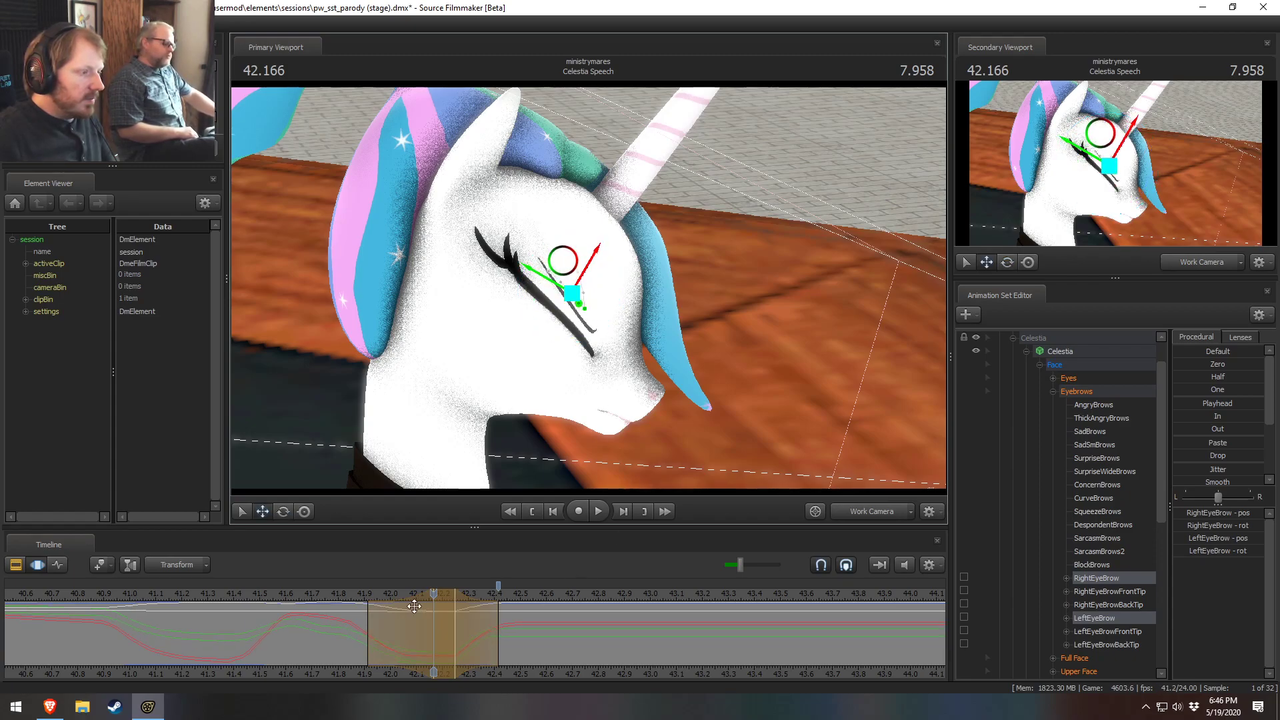
# Step: Play back the repositioned eyebrows from about 41.83 seconds and again from 41.666 seconds
pyautogui.click(347, 594)
pyautogui.press('space')
pyautogui.press('space')
pyautogui.click(304, 593)
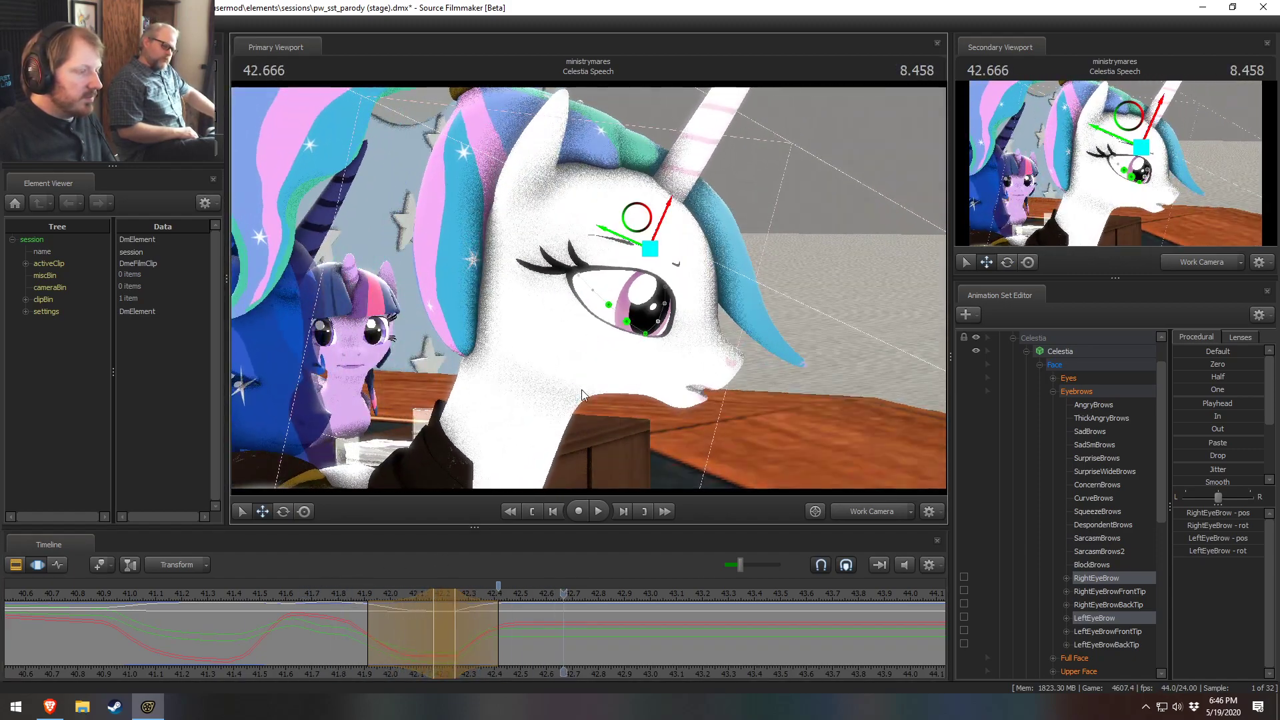
pyautogui.press('space')
pyautogui.press('F2')
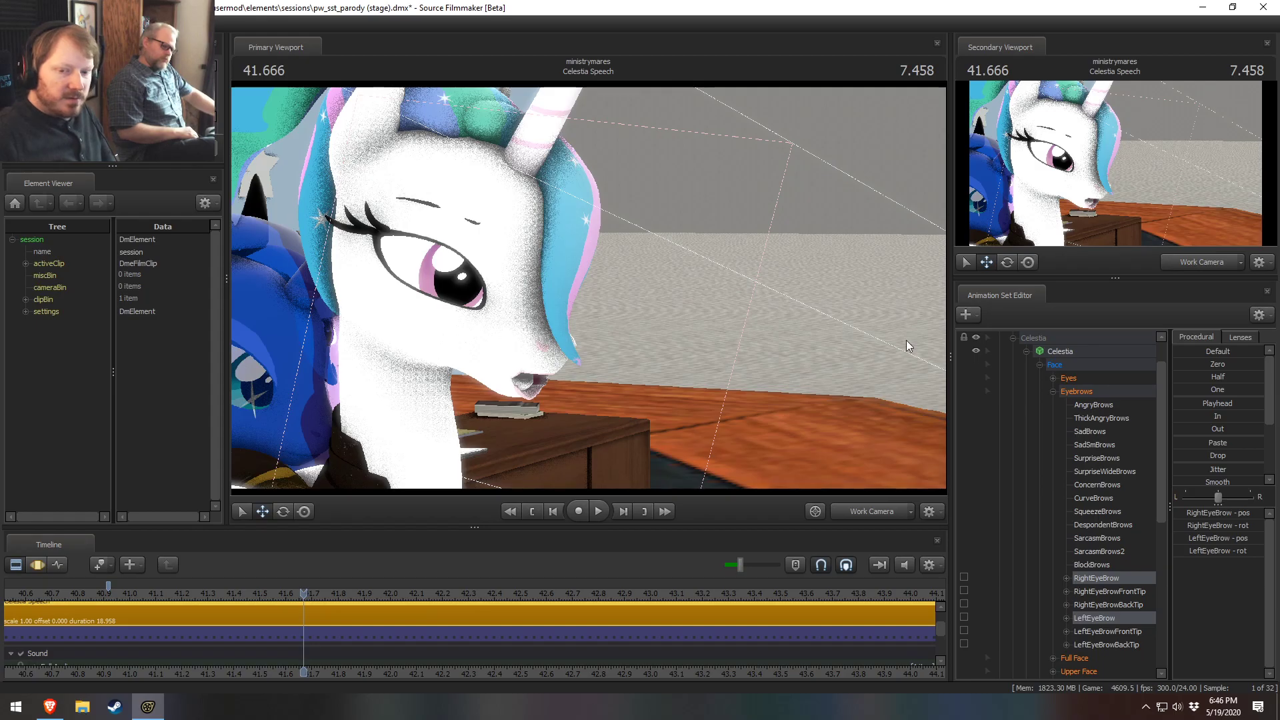
pyautogui.press('F3')
# Step: Examine Celestia's face and the characters around her at 41.666 seconds from the front and both sides with the work camera
pyautogui.keyDown('alt'); pyautogui.moveTo(879, 361); pyautogui.dragTo(820, 320); pyautogui.keyUp('alt')
pyautogui.keyDown('alt'); pyautogui.moveTo(820, 320); pyautogui.dragTo(633, 301, button='right'); pyautogui.keyUp('alt')
pyautogui.rightClick(634, 302)
pyautogui.keyDown('alt'); pyautogui.moveTo(562, 311); pyautogui.dragTo(414, 307); pyautogui.keyUp('alt')
pyautogui.keyDown('alt'); pyautogui.moveTo(521, 291); pyautogui.dragTo(586, 292); pyautogui.keyUp('alt')
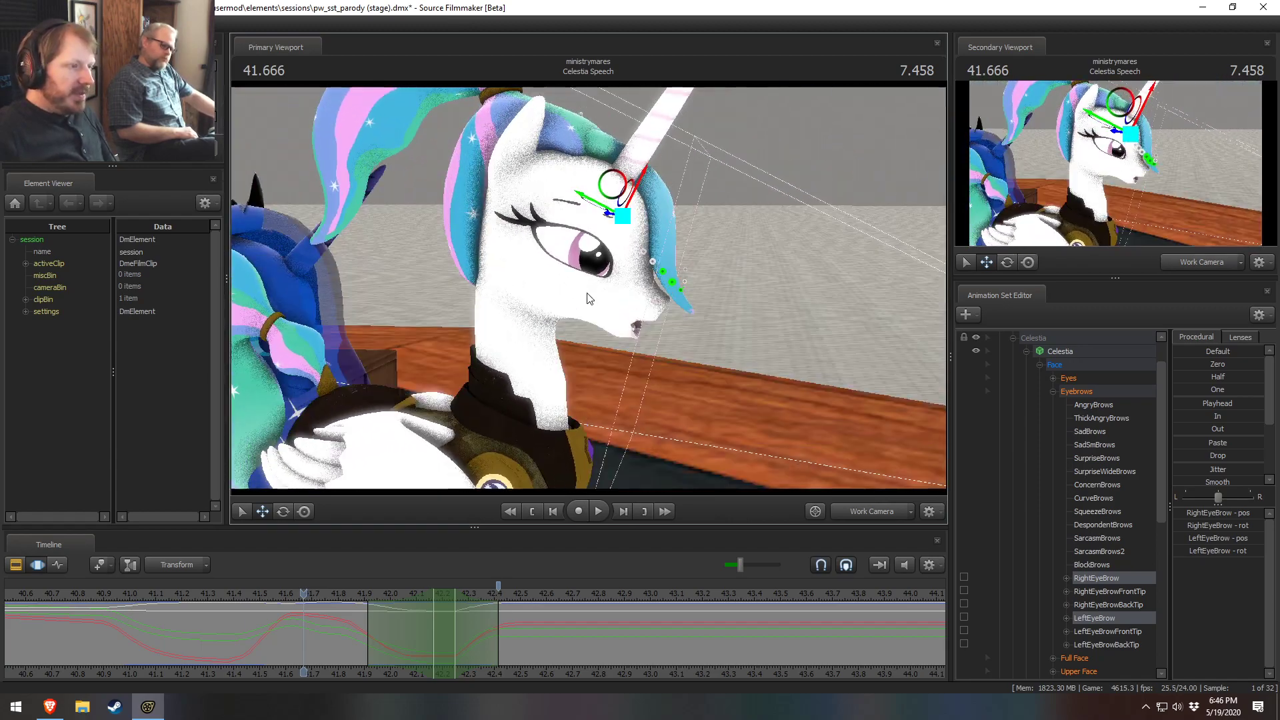
pyautogui.moveTo(637, 356); pyautogui.dragTo(589, 293)
pyautogui.moveTo(668, 302); pyautogui.dragTo(668, 302)
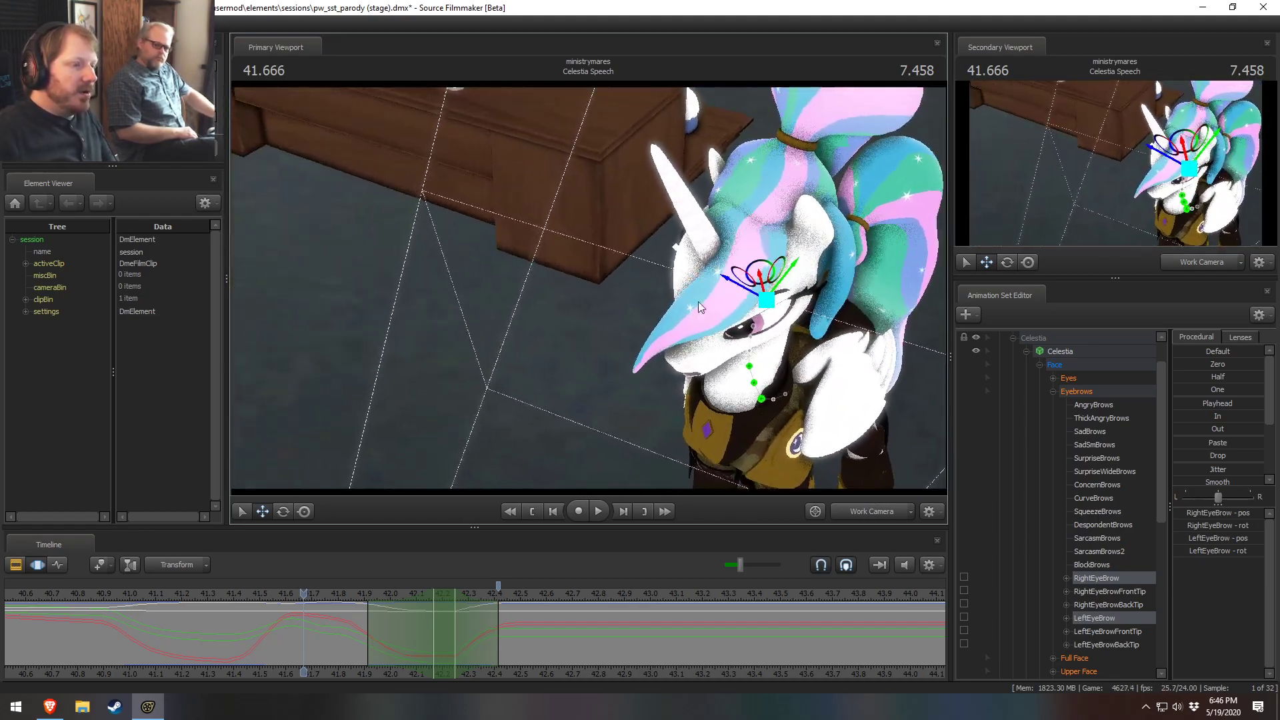
pyautogui.moveTo(588, 325); pyautogui.dragTo(590, 292)
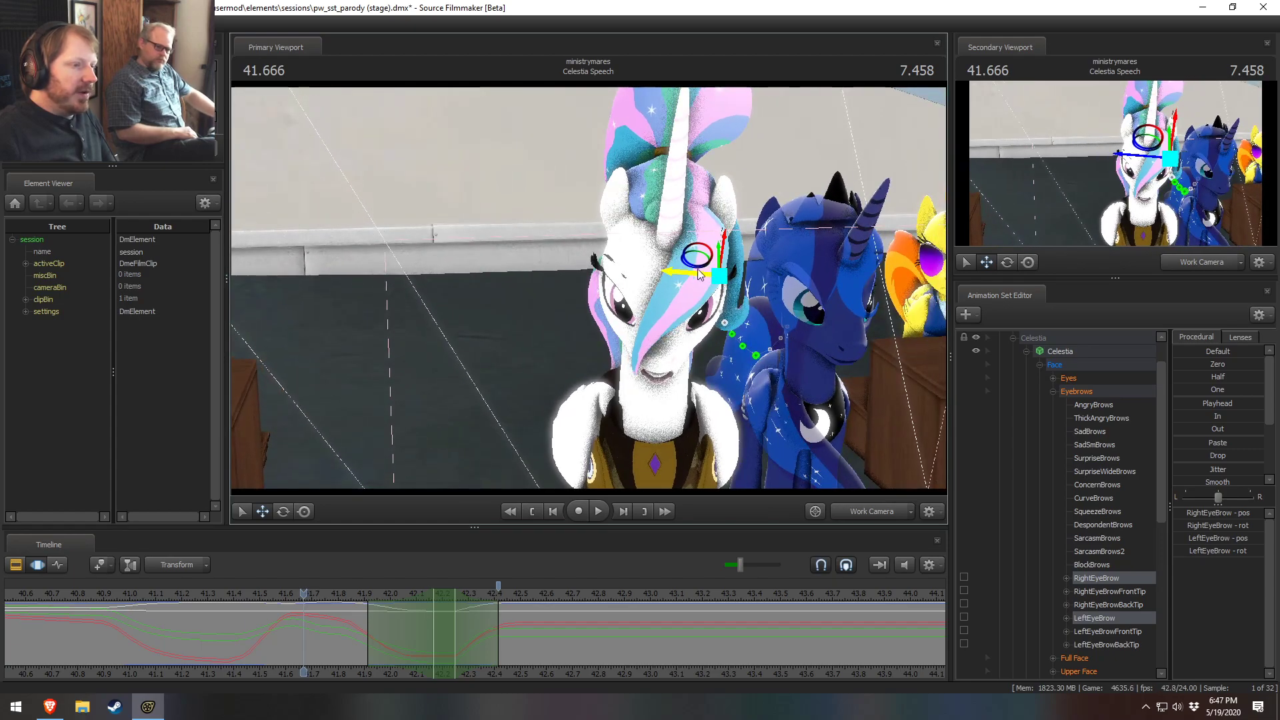
pyautogui.moveTo(593, 280); pyautogui.dragTo(593, 280)
pyautogui.keyDown('alt'); pyautogui.moveTo(660, 315); pyautogui.dragTo(549, 288); pyautogui.keyUp('alt')
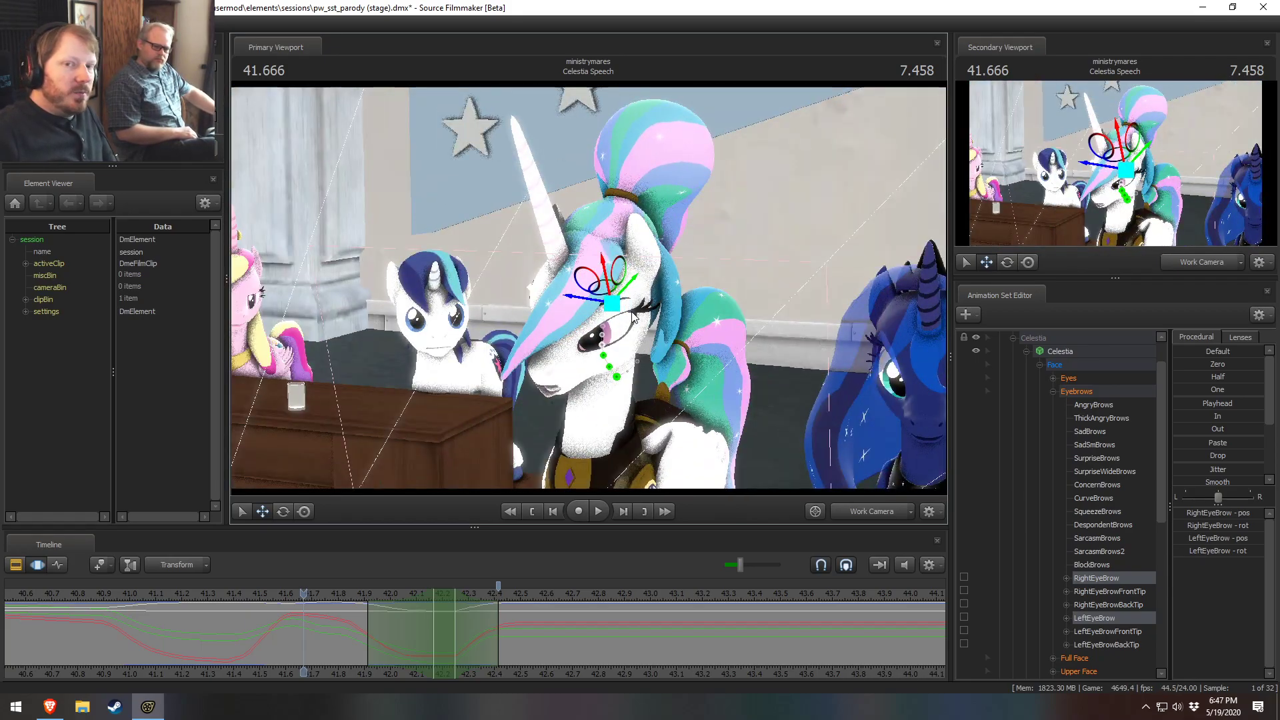
pyautogui.keyDown('alt'); pyautogui.moveTo(645, 390); pyautogui.dragTo(537, 377); pyautogui.keyUp('alt')
pyautogui.keyDown('alt'); pyautogui.moveTo(770, 234); pyautogui.dragTo(547, 257); pyautogui.keyUp('alt')
pyautogui.keyDown('alt'); pyautogui.moveTo(587, 306); pyautogui.dragTo(647, 297); pyautogui.keyUp('alt')
pyautogui.press('w')
pyautogui.moveTo(624, 364); pyautogui.dragTo(625, 382)
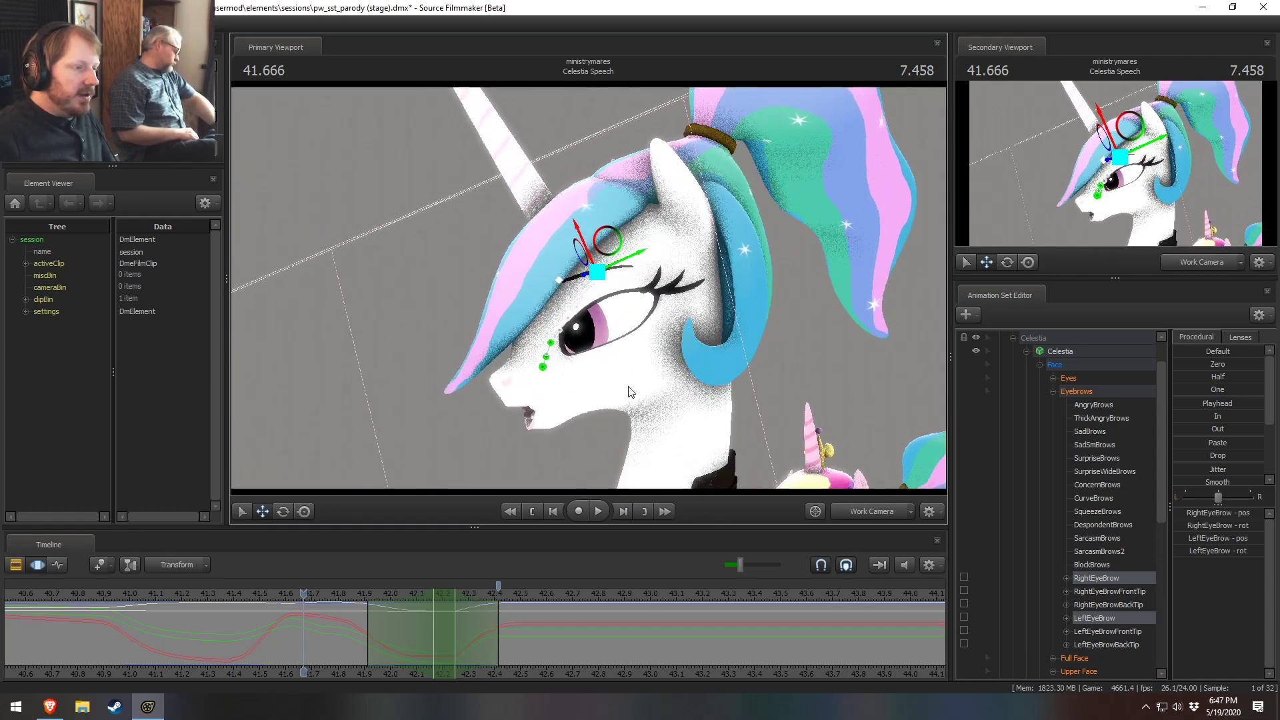
# Step: Fly the work camera past Celestia and Luna to a close-up of Twilight's face
pyautogui.press('a')
pyautogui.moveTo(648, 430); pyautogui.dragTo(640, 507)
pyautogui.press('a')
pyautogui.moveTo(560, 288); pyautogui.dragTo(588, 293)
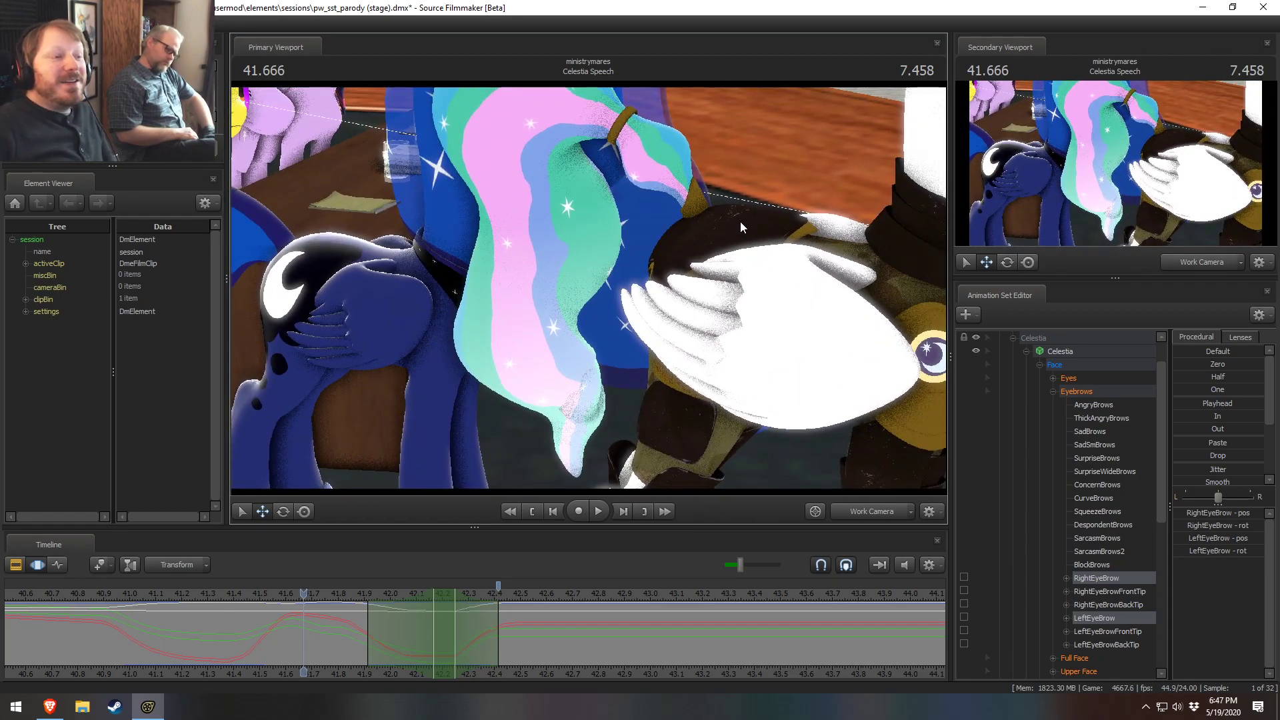
pyautogui.moveTo(740, 222); pyautogui.dragTo(739, 208)
pyautogui.moveTo(609, 314); pyautogui.dragTo(597, 288)
pyautogui.press('a')
pyautogui.moveTo(822, 277); pyautogui.dragTo(823, 277)
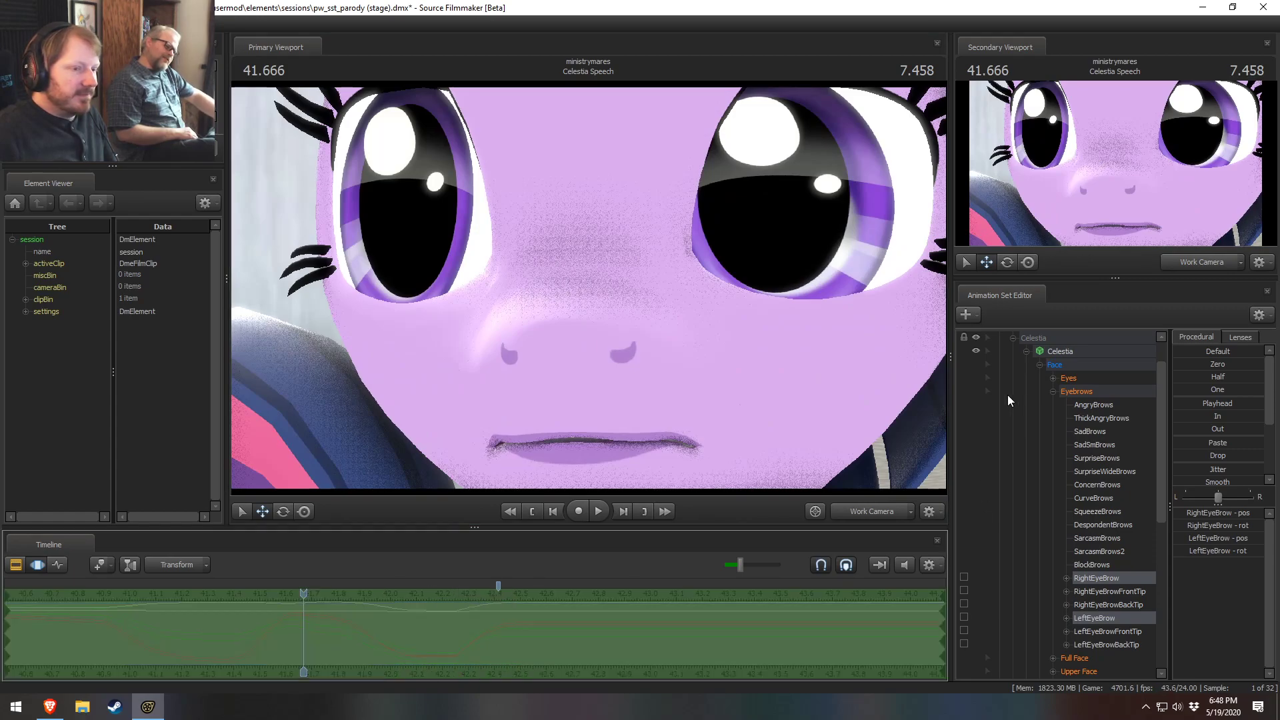
# Step: Try an open-mouthed expression on Twilight using the Lower Face jaw_open and mouth_O controls, and undo it
pyautogui.click(1027, 352)
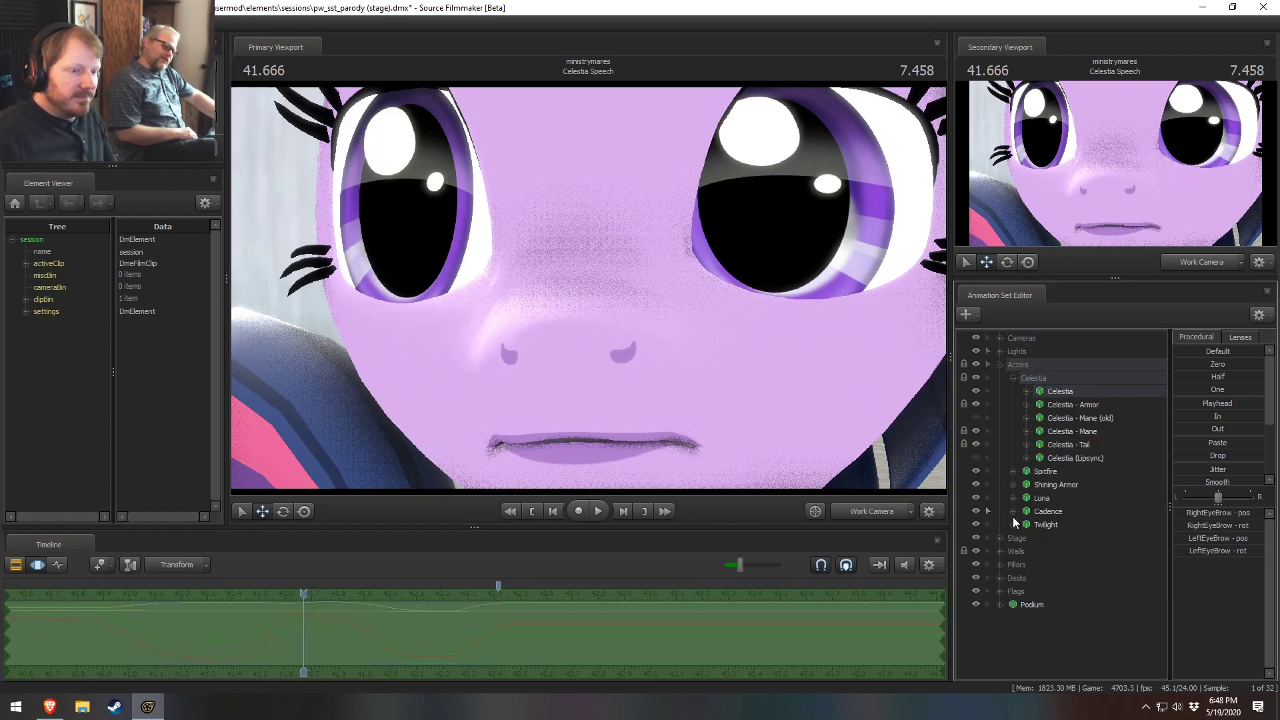
pyautogui.click(1066, 591)
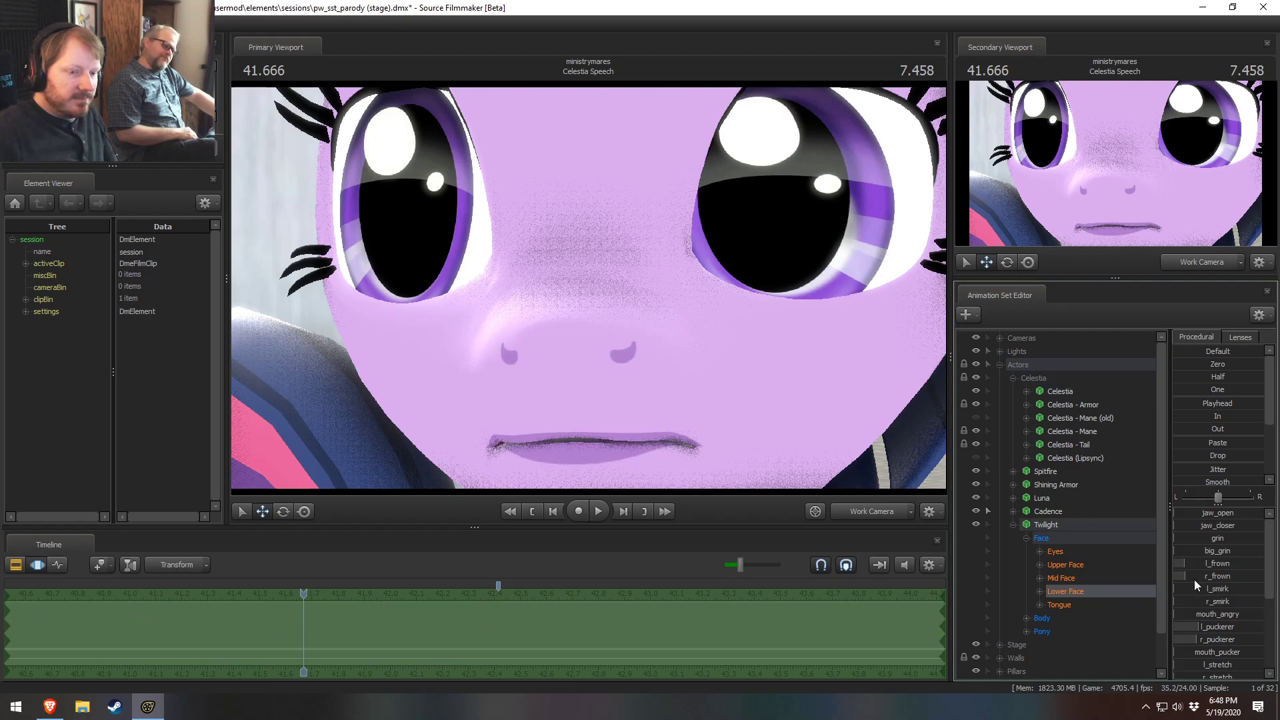
pyautogui.moveTo(1205, 518); pyautogui.dragTo(1209, 518)
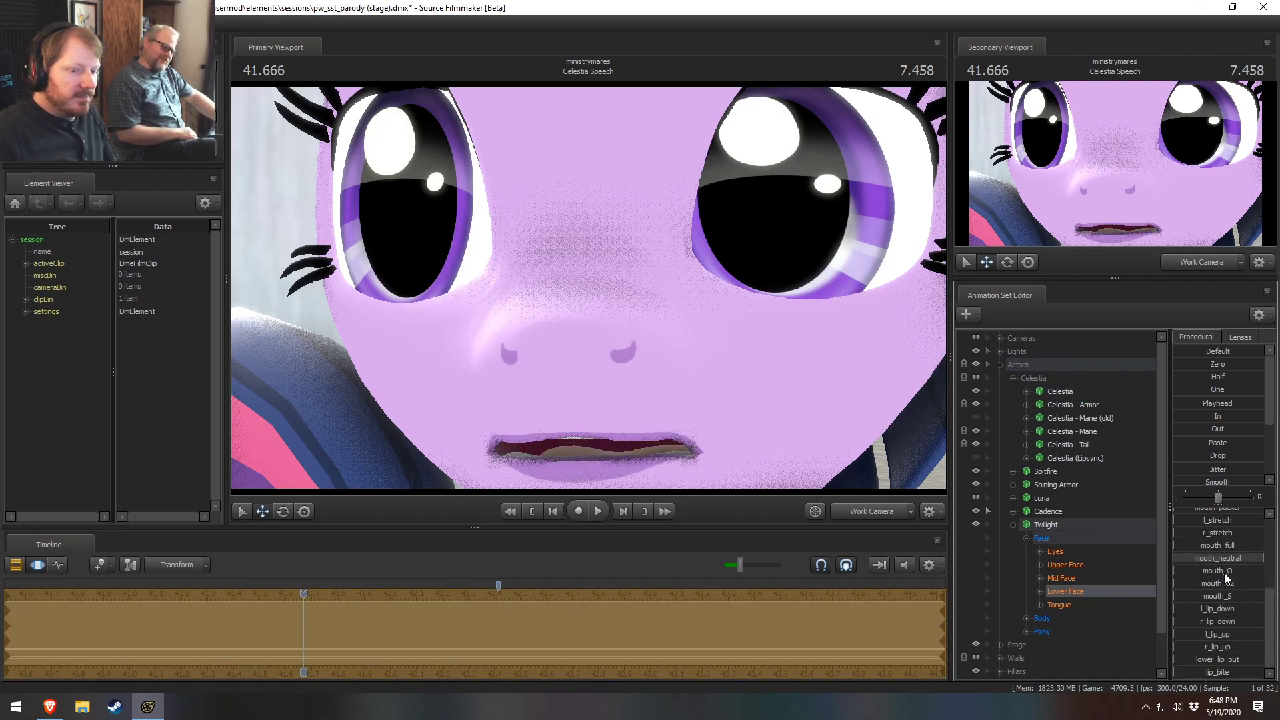
pyautogui.press('s')
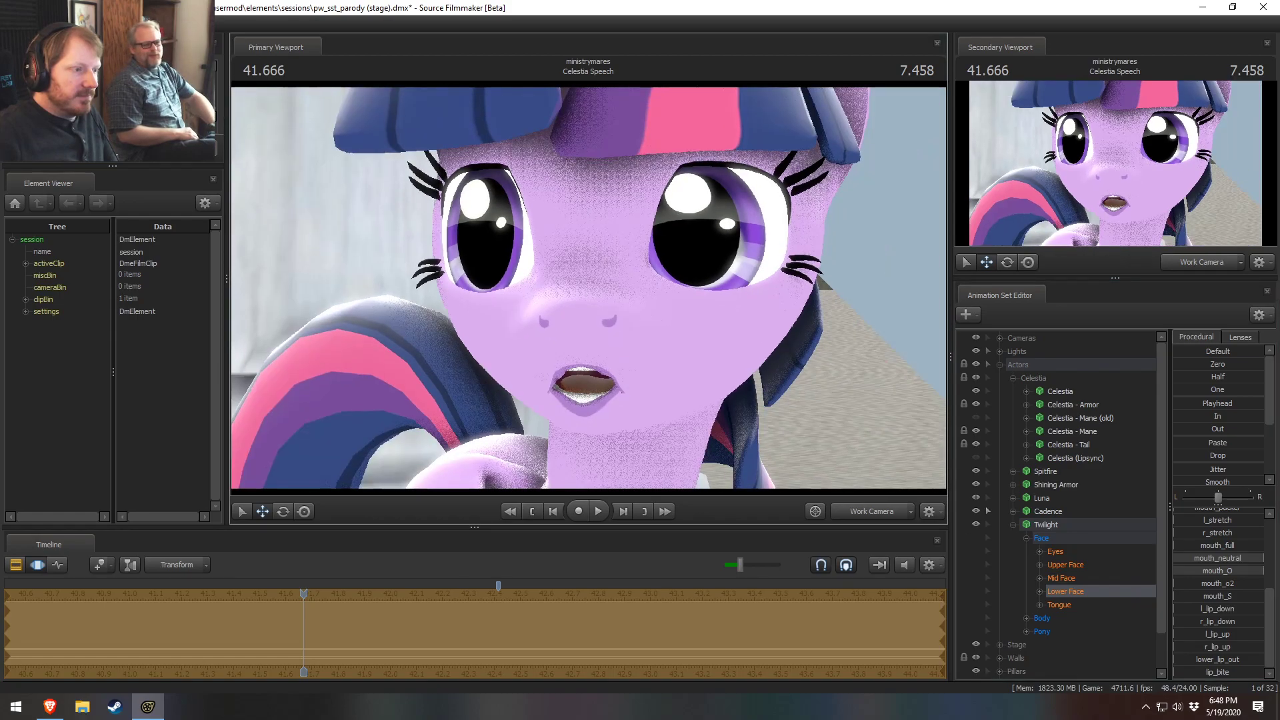
pyautogui.scroll(4, 1221, 570)
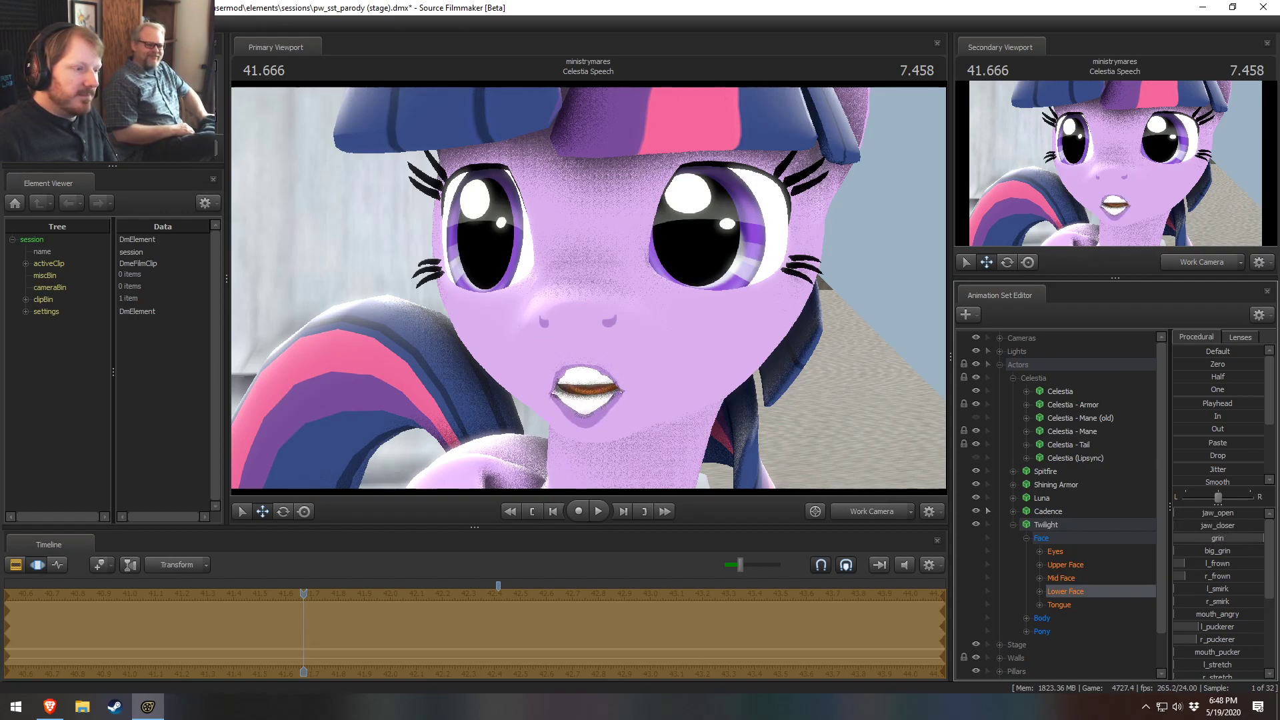
pyautogui.hotkey('ctrl', 'z')
# Step: Bring the work camera back to Celestia and select her Eyebrows control group
pyautogui.moveTo(667, 400); pyautogui.dragTo(627, 298)
pyautogui.press('s')
pyautogui.click(1054, 391)
pyautogui.click(1027, 391)
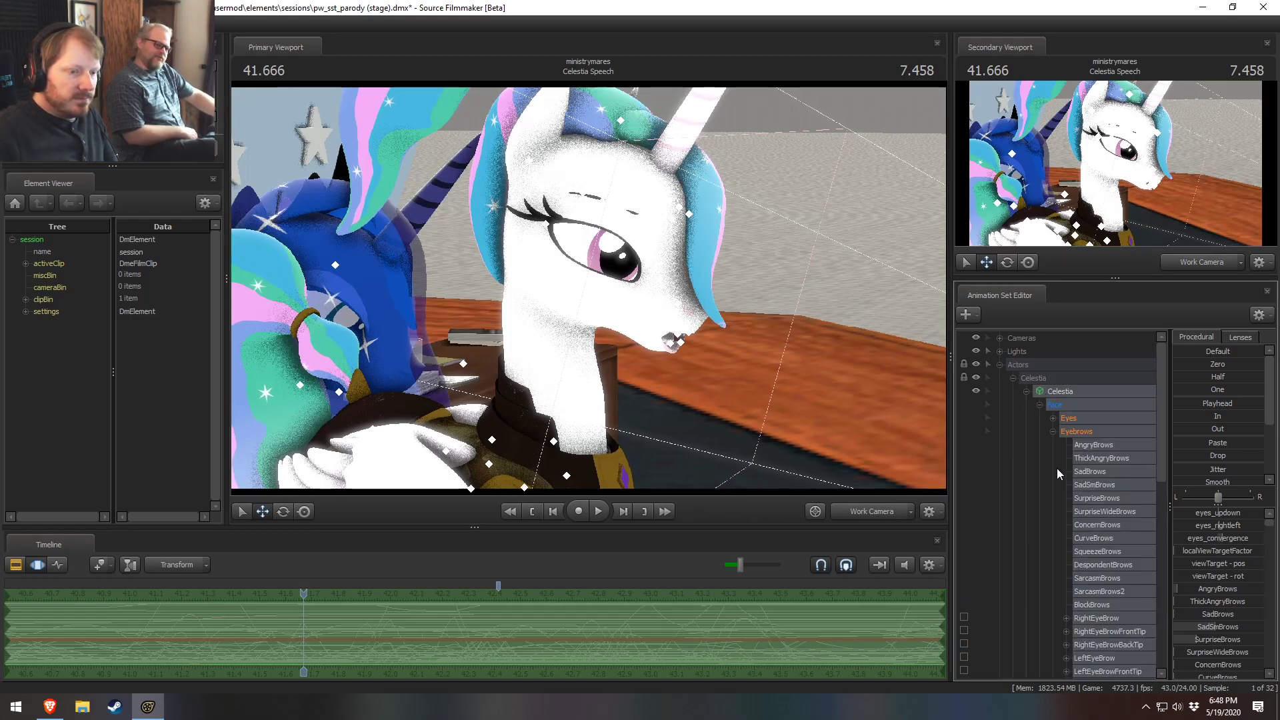
pyautogui.click(1080, 430)
pyautogui.press('f')
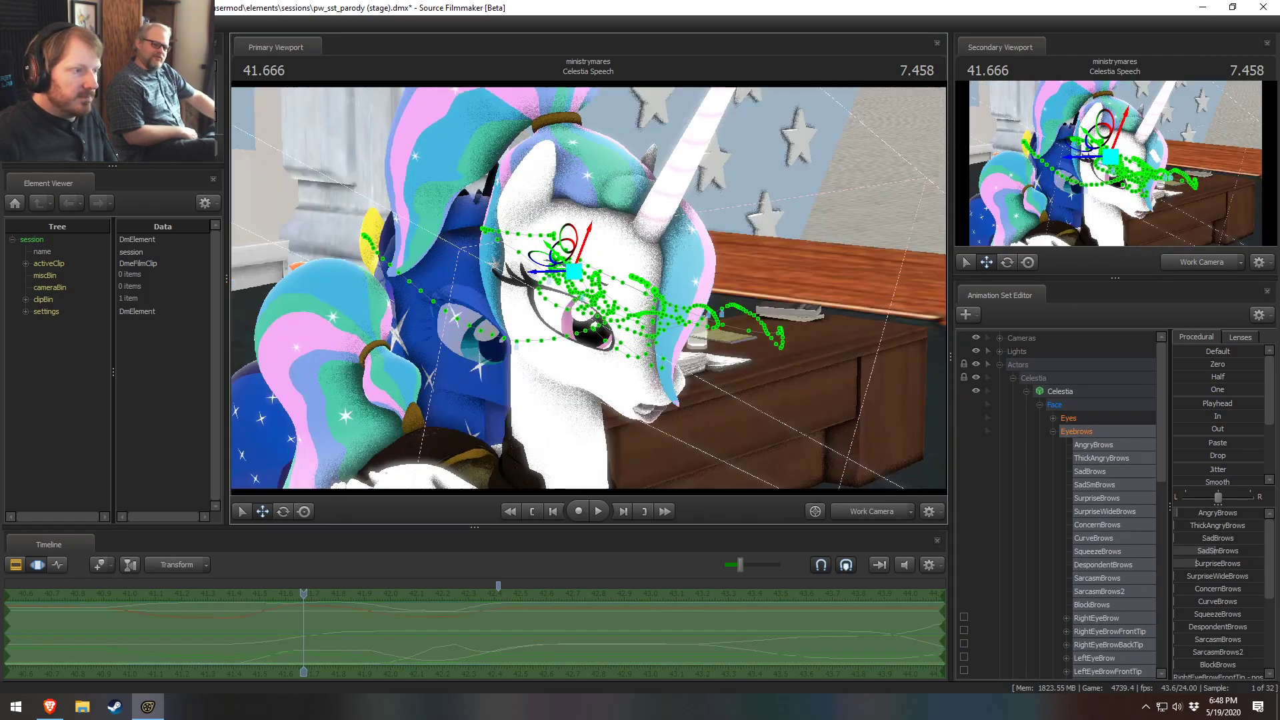
# Step: Play back Celestia's eyebrow motion from 41.666 to 42.5 seconds, viewing her from the side and behind
pyautogui.moveTo(588, 288)
pyautogui.keyDown('alt'); pyautogui.mouseDown()
pyautogui.moveTo(686, 298)
pyautogui.moveTo(693, 333)
pyautogui.moveTo(680, 360)
pyautogui.moveTo(600, 353)
pyautogui.moveTo(620, 293)
pyautogui.moveTo(654, 280)
pyautogui.moveTo(574, 287)
pyautogui.moveTo(513, 313)
pyautogui.moveTo(540, 353)
pyautogui.moveTo(589, 292)
pyautogui.mouseUp(); pyautogui.keyUp('alt')
pyautogui.press('space')
pyautogui.press('space')
pyautogui.press('space')
pyautogui.press('space')
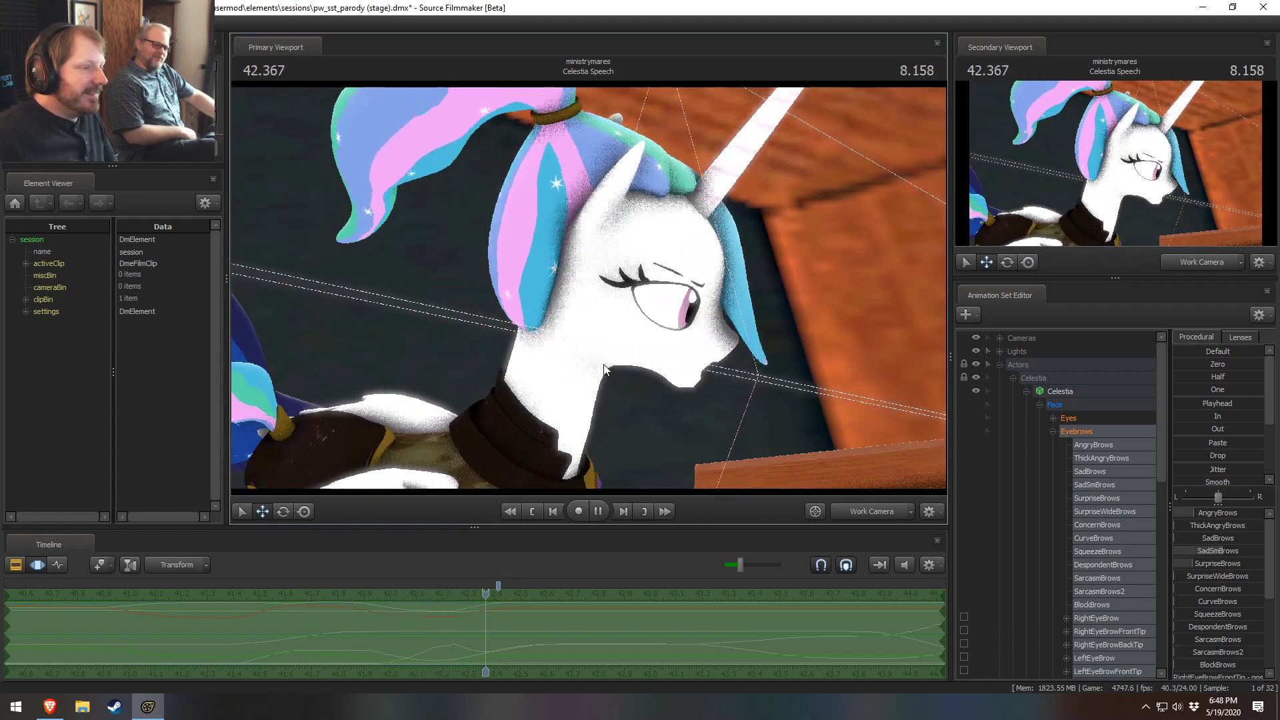
pyautogui.moveTo(633, 372); pyautogui.dragTo(547, 363)
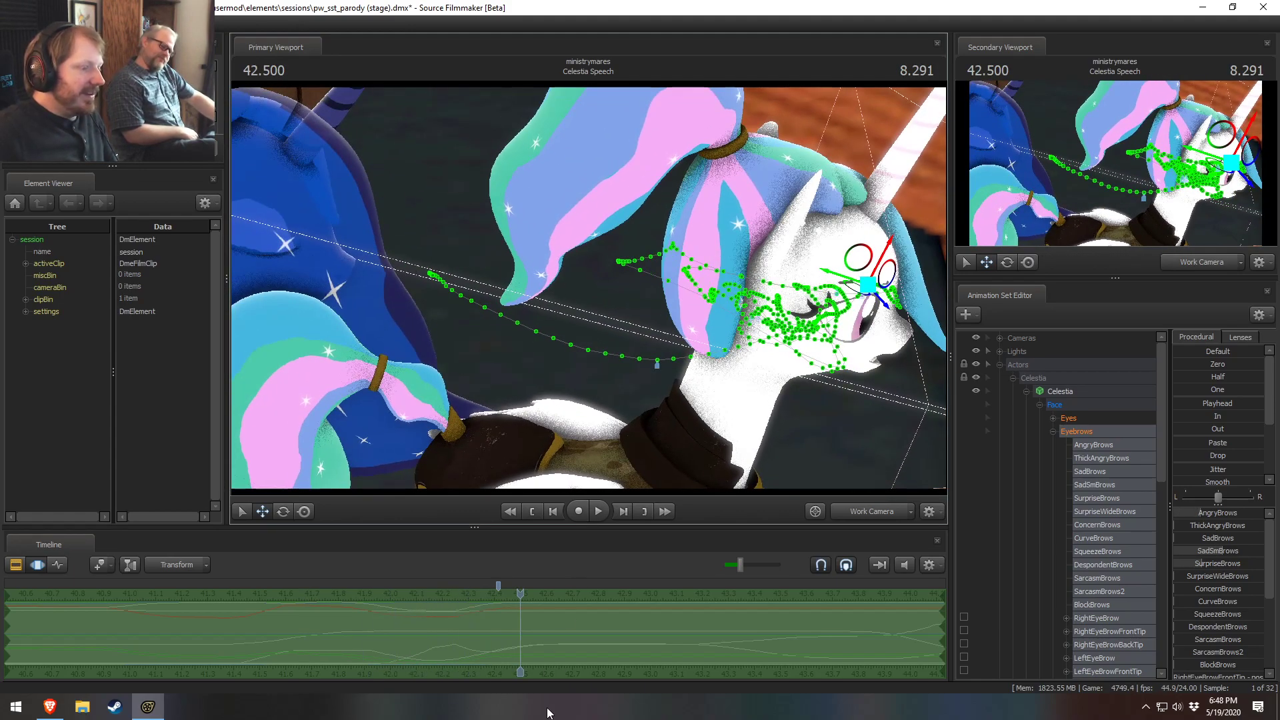
# Step: Move the playhead to 44.5 seconds and narrow the time selection to about 43.6 to 44.1 seconds
pyautogui.scroll(-3, 521, 635)
pyautogui.moveTo(521, 627); pyautogui.dragTo(714, 600)
pyautogui.scroll(2, 533, 639)
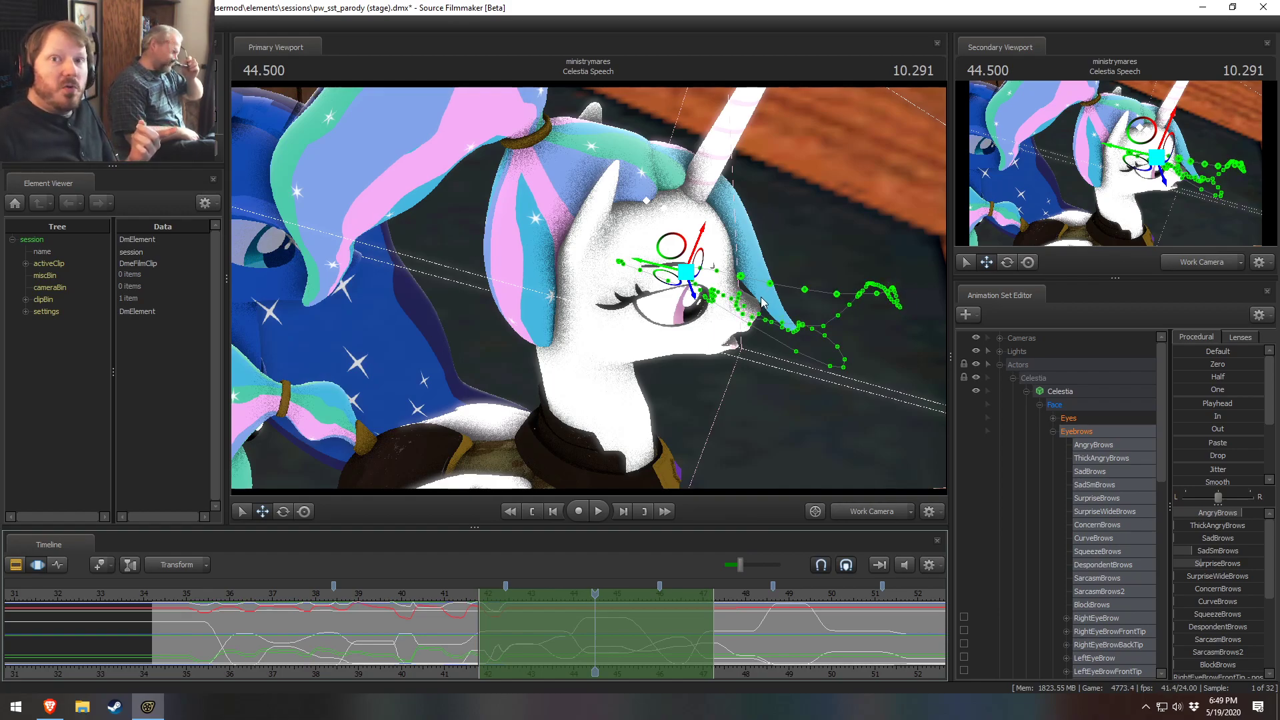
pyautogui.press('s')
pyautogui.moveTo(616, 324)
pyautogui.mouseDown()
pyautogui.moveTo(616, 293)
pyautogui.moveTo(616, 324)
pyautogui.mouseUp()
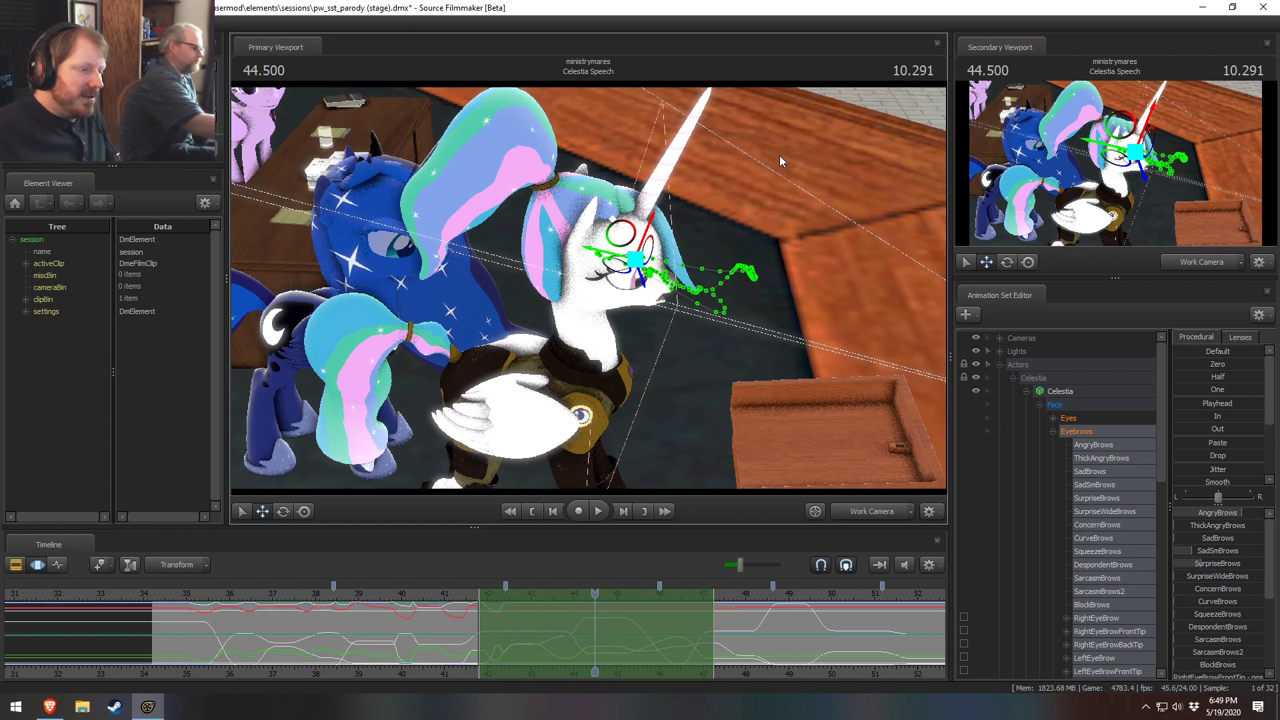
pyautogui.scroll(5, 560, 626)
pyautogui.moveTo(327, 626); pyautogui.dragTo(505, 639)
pyautogui.moveTo(868, 621); pyautogui.dragTo(557, 621)
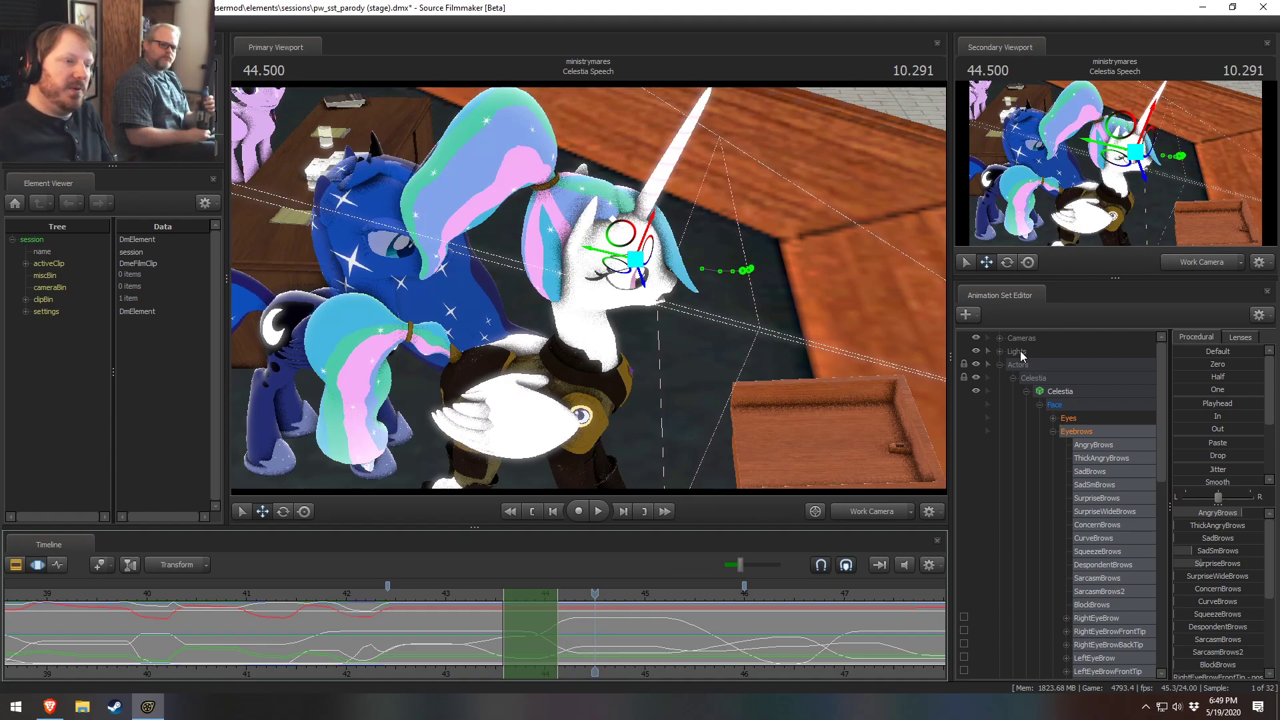
# Step: Play back Celestia's eyebrow motion from about 41.3 to 41.8 seconds from a front work camera angle
pyautogui.keyDown('alt'); pyautogui.moveTo(640, 483); pyautogui.dragTo(631, 330); pyautogui.keyUp('alt')
pyautogui.press('F2')
pyautogui.press('F3')
pyautogui.moveTo(342, 594); pyautogui.dragTo(280, 594)
pyautogui.press('space')
pyautogui.press('space')
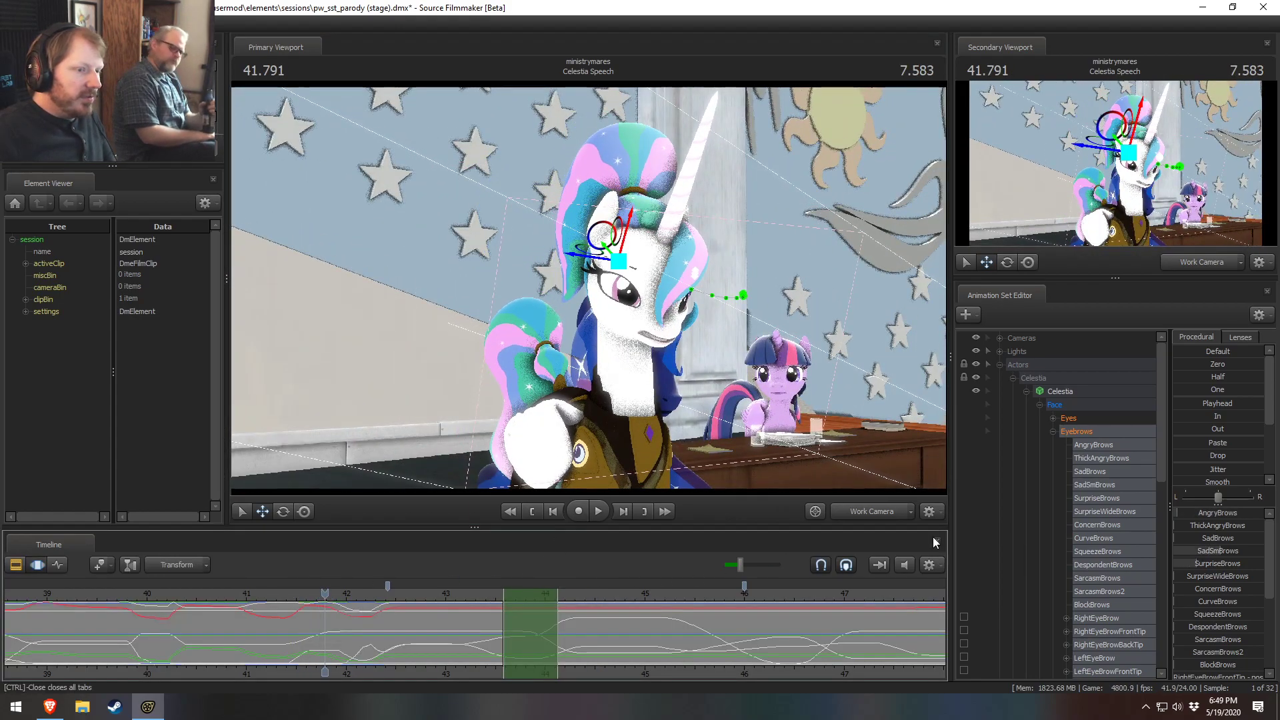
# Step: Play back parts of the speech through the Main Camera, starting from about 34.7 seconds and from about 43.5 seconds
pyautogui.click(866, 504)
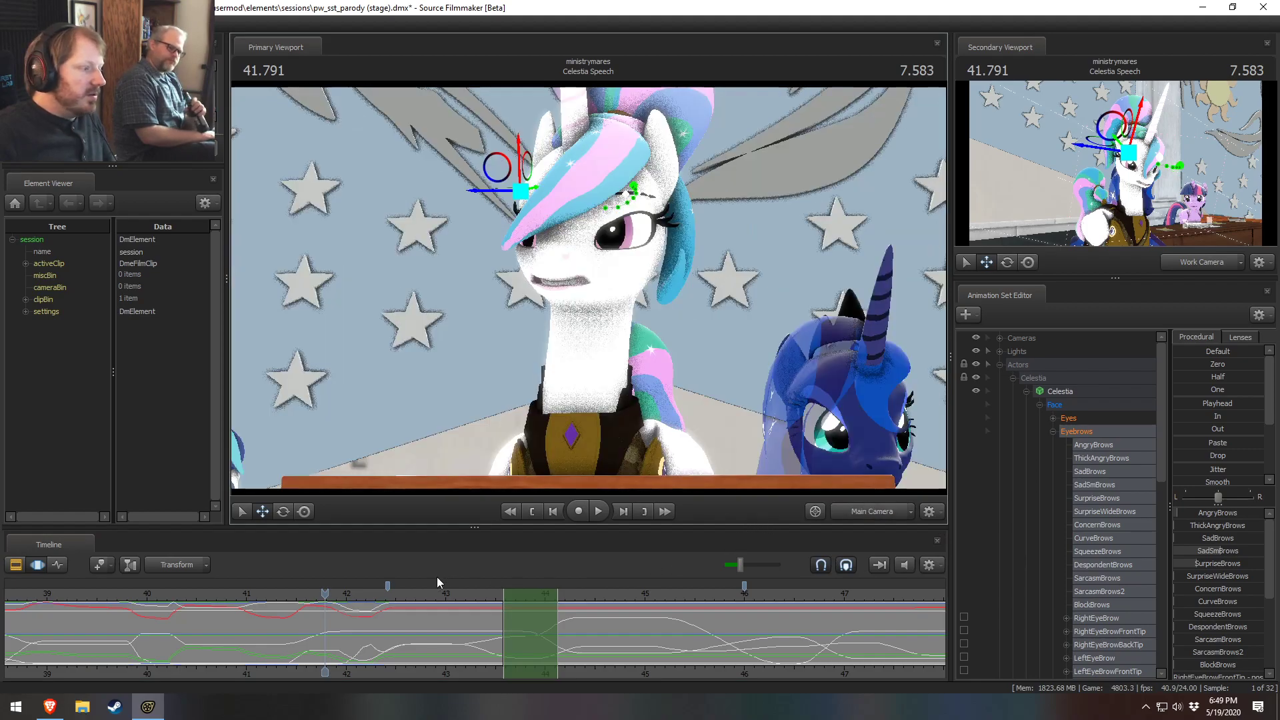
pyautogui.scroll(-5, 218, 607)
pyautogui.click(86, 598)
pyautogui.press('space')
pyautogui.press('space')
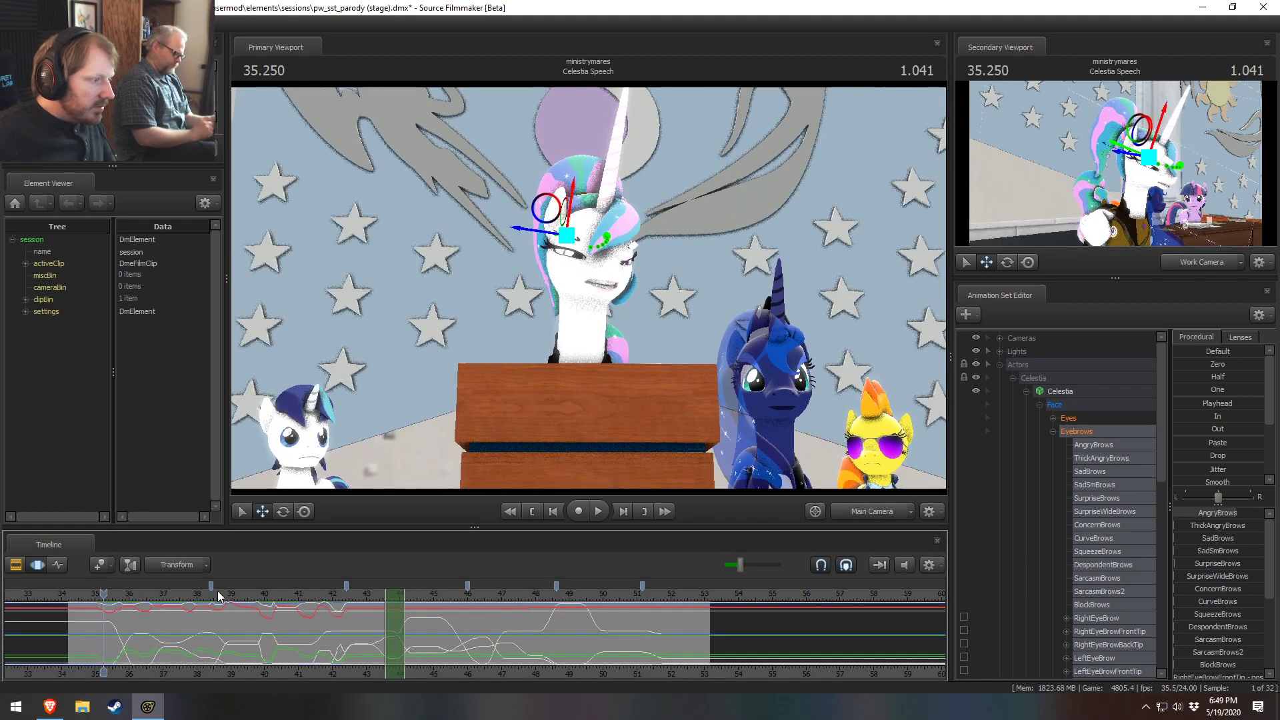
pyautogui.click(384, 598)
pyautogui.press('space')
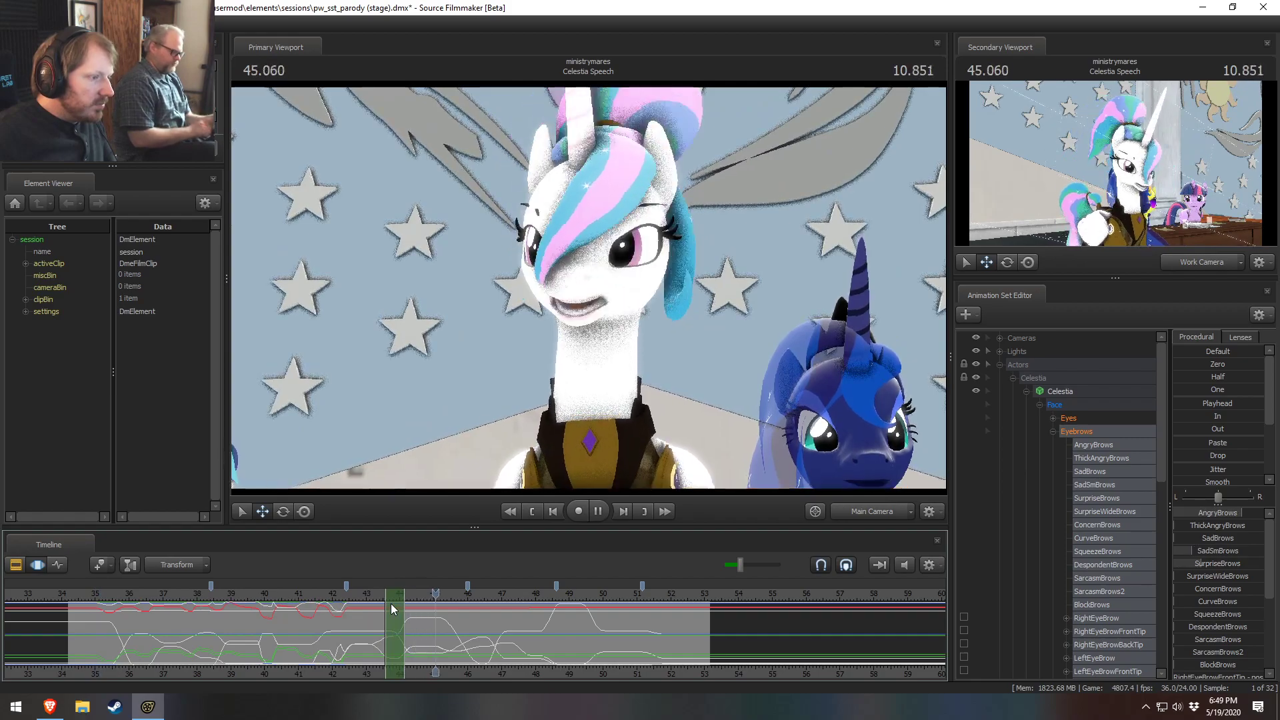
pyautogui.press('space')
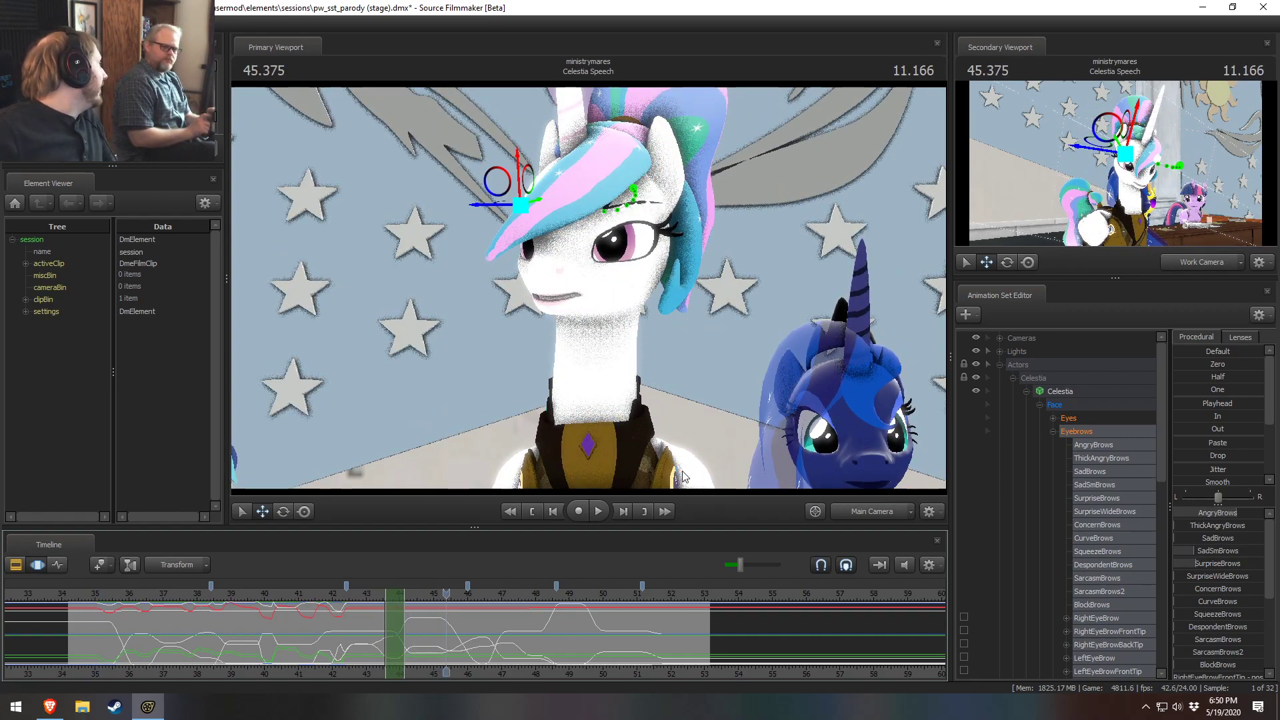
# Step: Switch the primary viewport back to the Work Camera and view Celestia from the side at 45.375 seconds
pyautogui.click(872, 513)
pyautogui.keyDown('alt'); pyautogui.moveTo(427, 364); pyautogui.dragTo(640, 364); pyautogui.keyUp('alt')
pyautogui.press('F3')
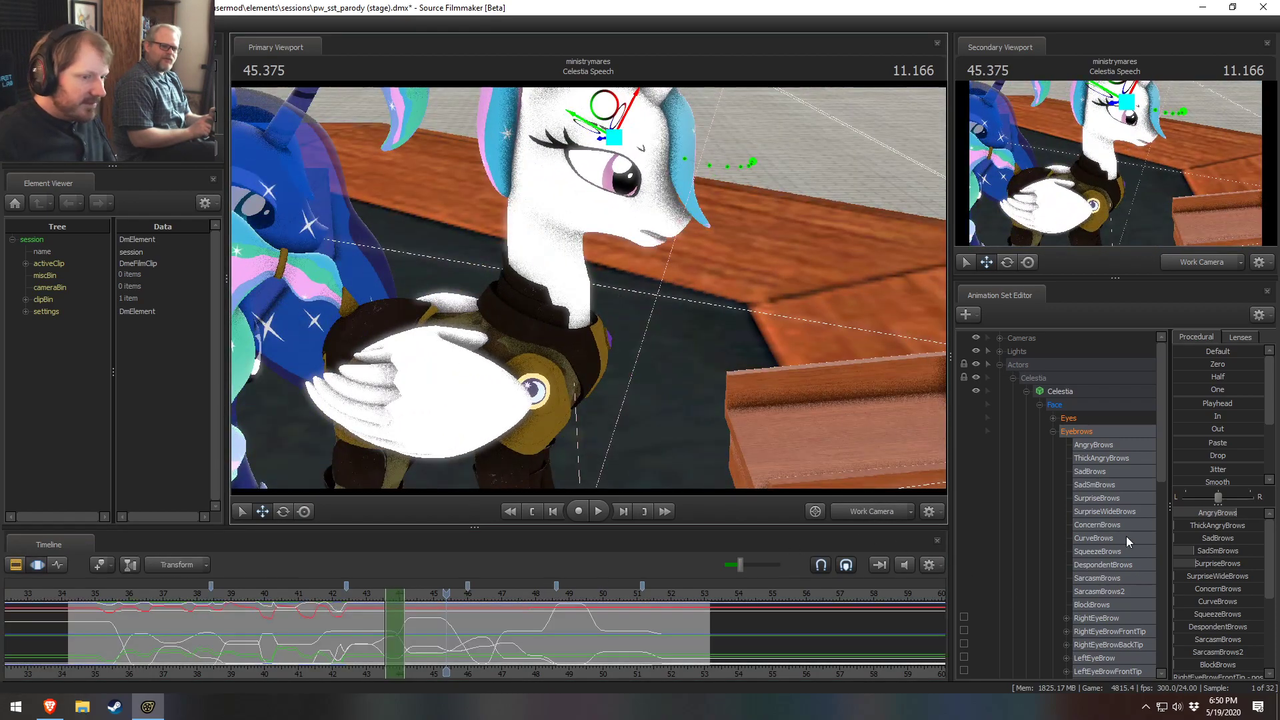
# Step: Collapse Celestia's Eyebrows group and expand her Pony, Pony Wings and Right Wing Closed groups to show the wing controls
pyautogui.click(1054, 432)
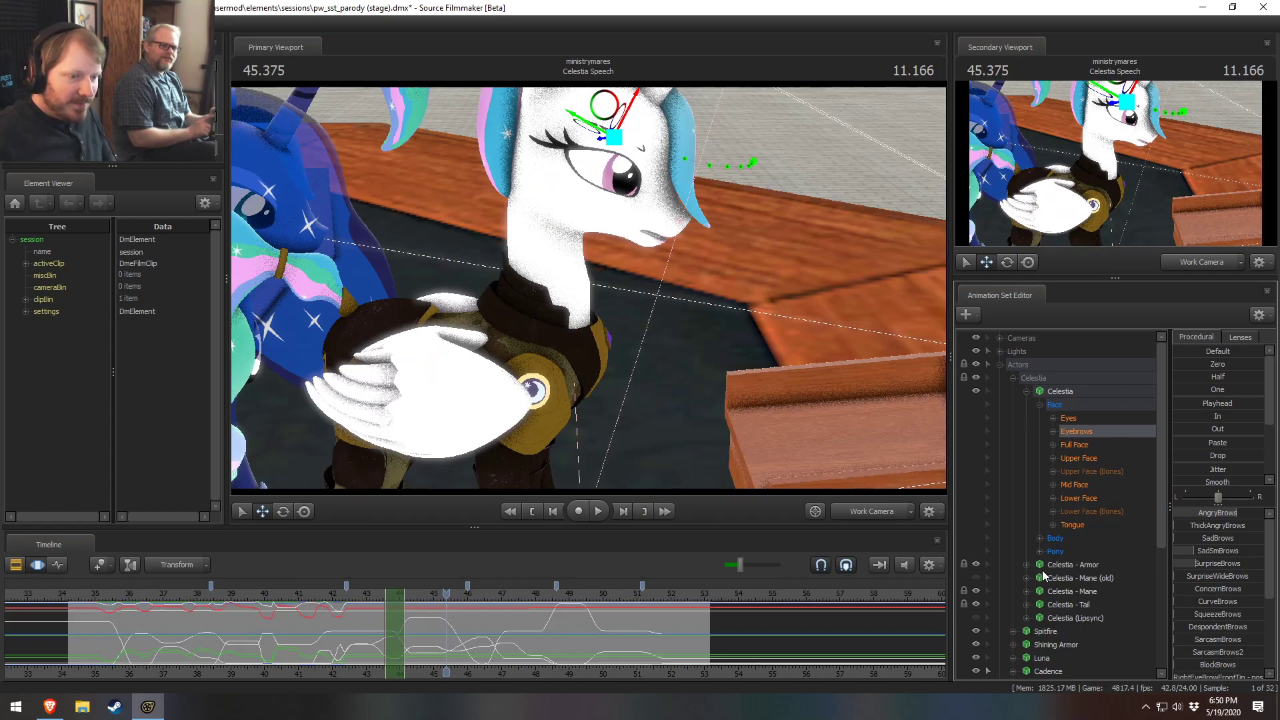
pyautogui.click(1040, 551)
pyautogui.click(1053, 591)
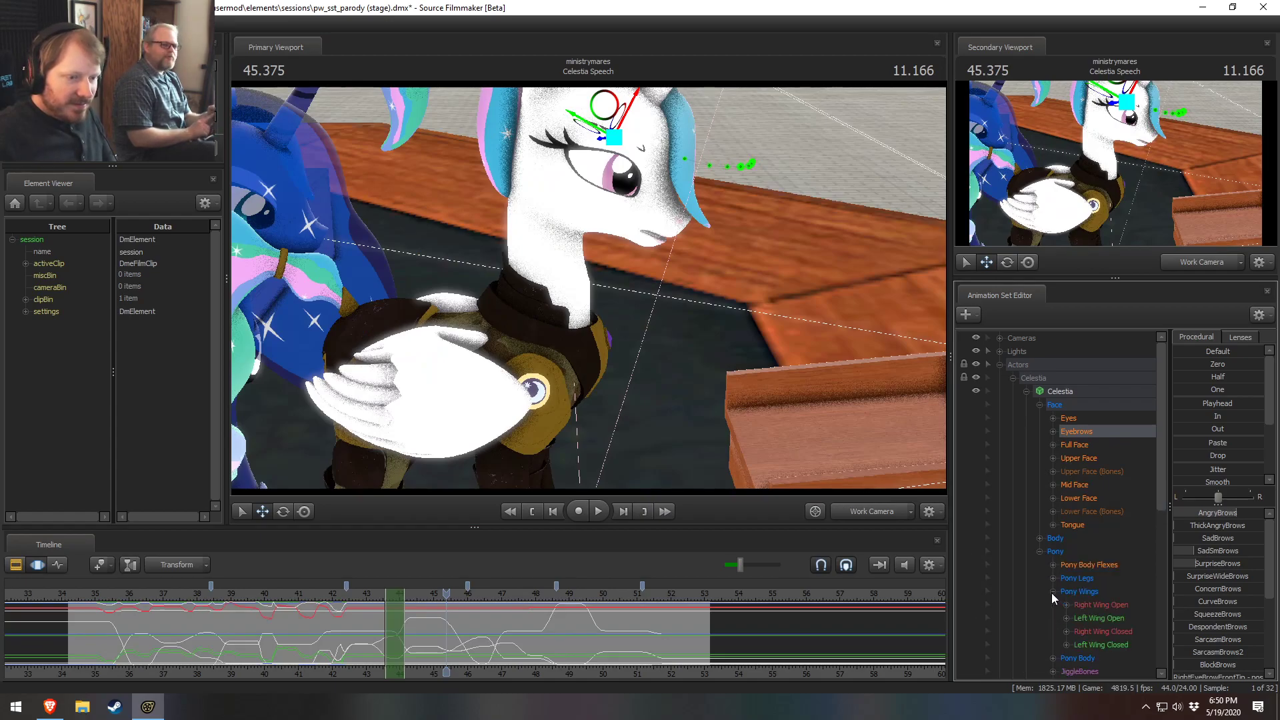
pyautogui.click(1067, 632)
pyautogui.scroll(-2, 1110, 620)
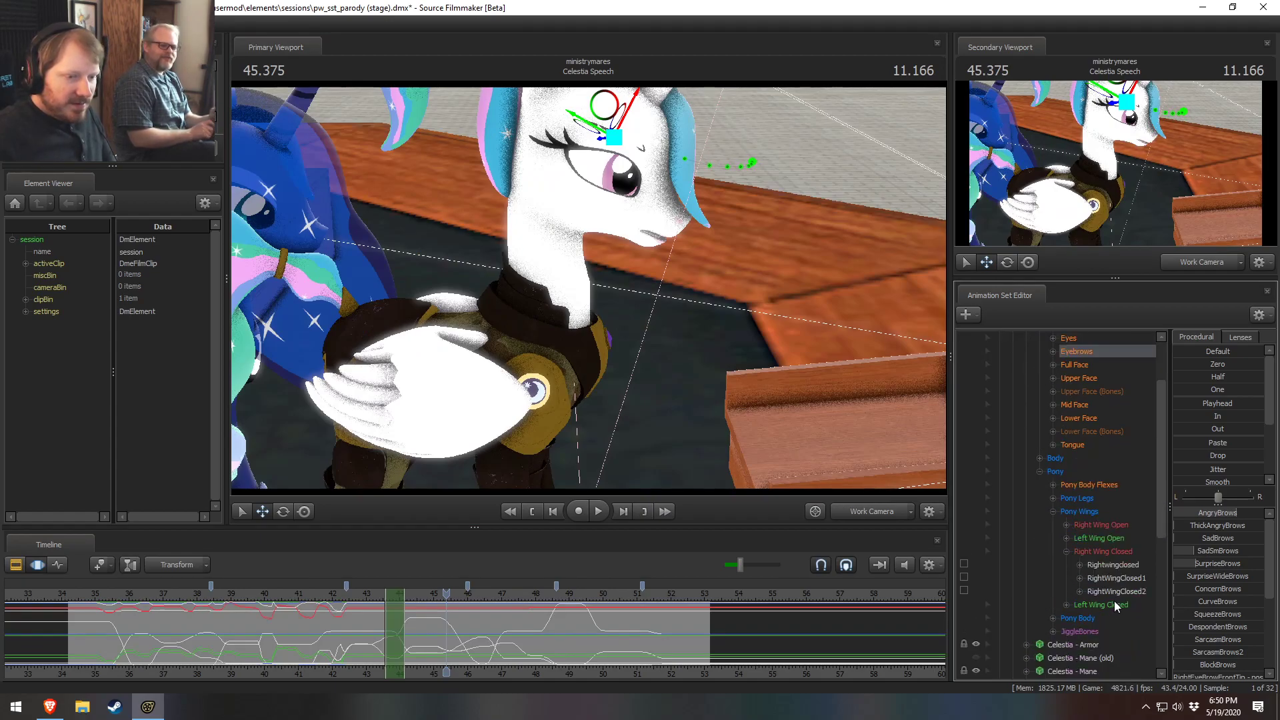
# Step: Select the Rightwingclosed control for rotation and extend the time selection over the whole timeline
pyautogui.click(1114, 564)
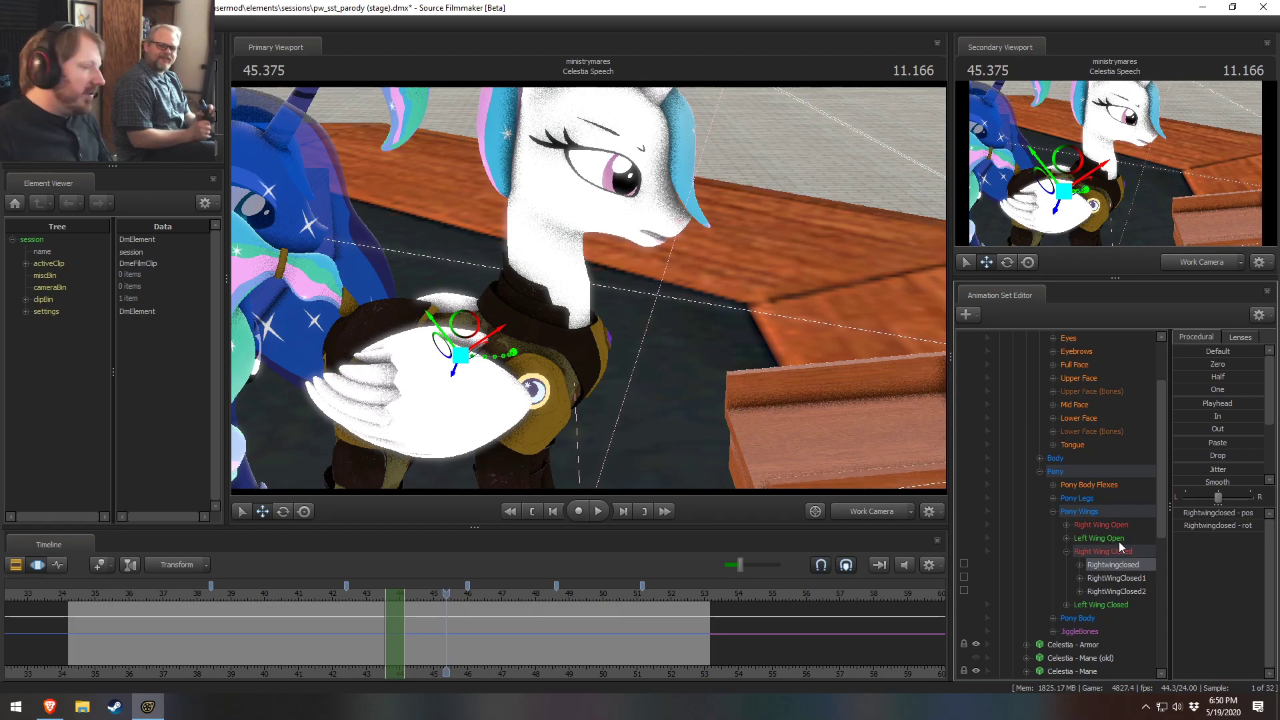
pyautogui.press('e')
pyautogui.click(503, 338)
pyautogui.click(533, 640)
pyautogui.hotkey('ctrl', 'a')
# Step: Try rotating the Rightwingclosed and RightWingClosed2 controls one after the other, undoing each rotation
pyautogui.moveTo(505, 340); pyautogui.dragTo(499, 432)
pyautogui.hotkey('ctrl', 'z')
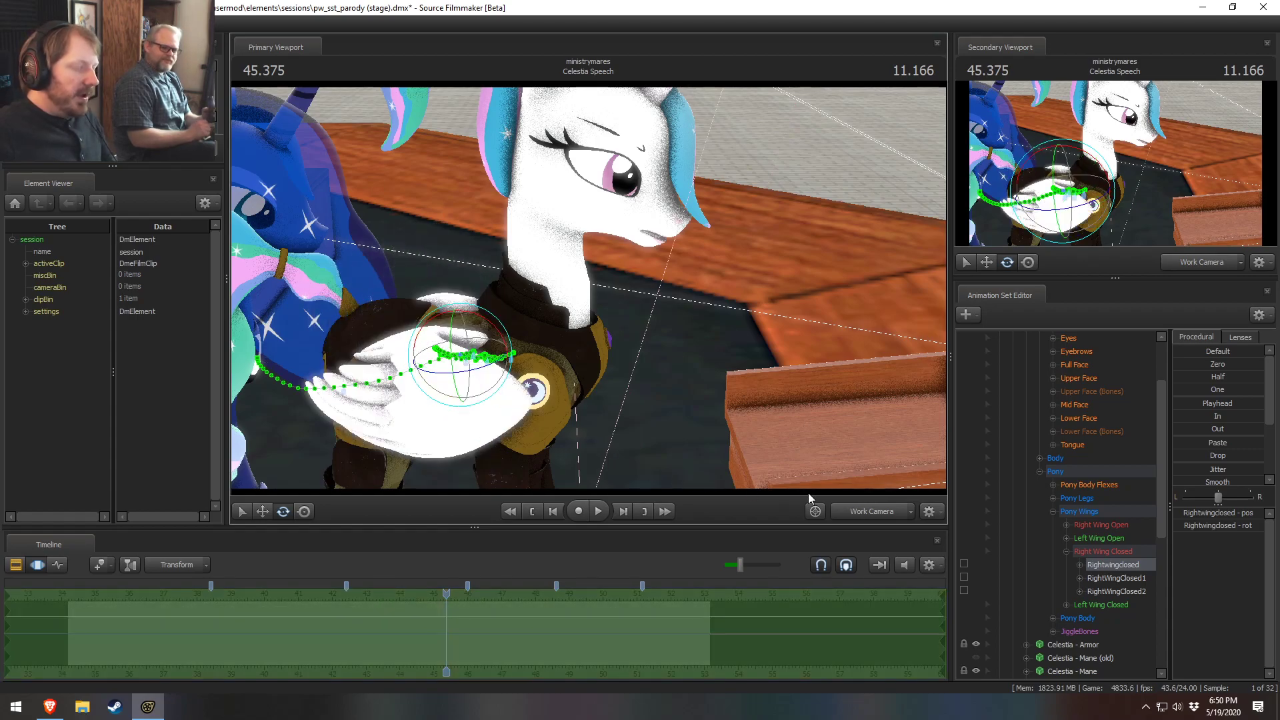
pyautogui.click(1120, 591)
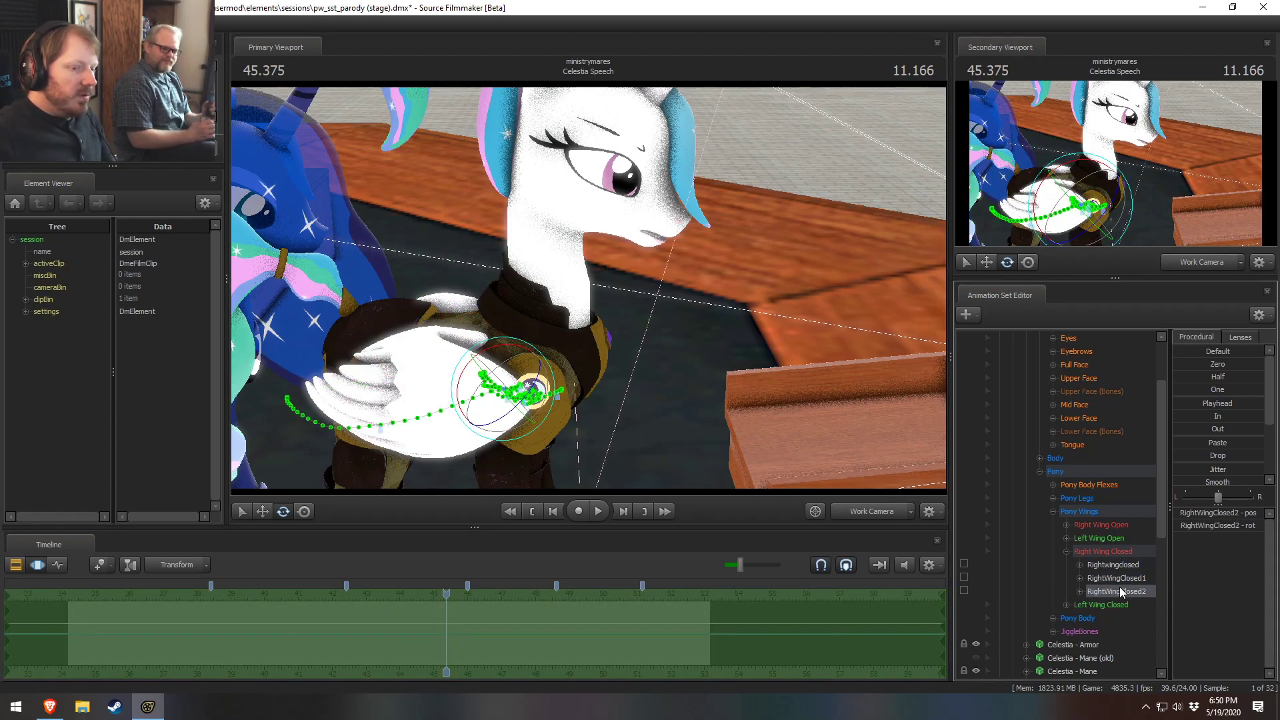
pyautogui.moveTo(531, 346); pyautogui.dragTo(526, 362)
pyautogui.hotkey('ctrl', 'z')
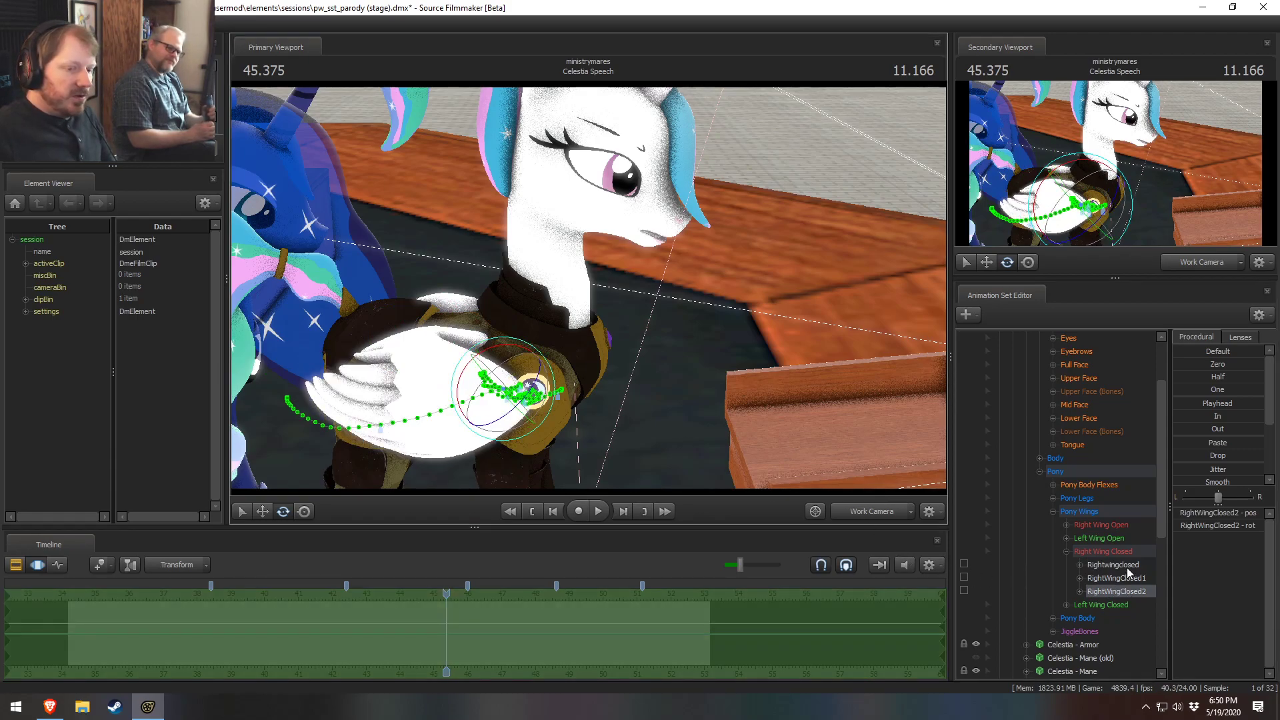
# Step: Try rotating Rightwingclosed and RightWingClosed2 together to repose Celestia's folded right wing, and undo each attempt
pyautogui.keyDown('ctrl'); pyautogui.click(1113, 565); pyautogui.keyUp('ctrl')
pyautogui.moveTo(480, 310); pyautogui.dragTo(400, 390)
pyautogui.hotkey('ctrl', 'z')
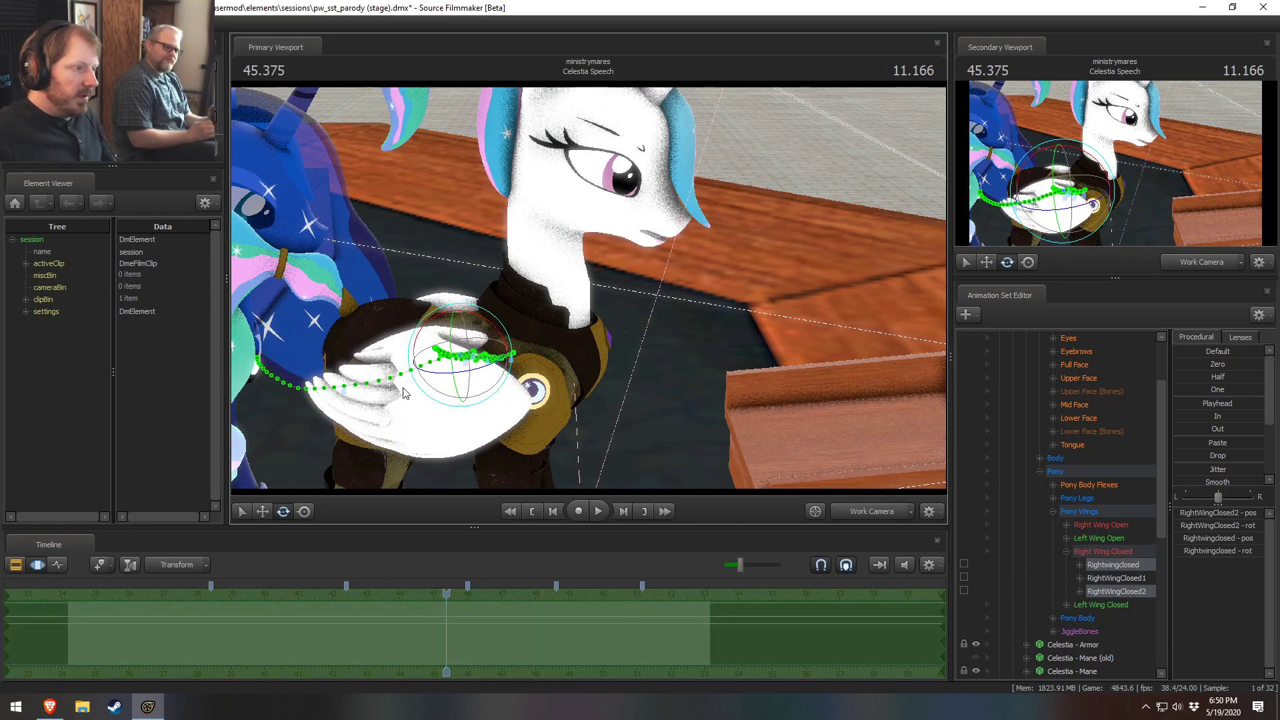
pyautogui.rightClick(489, 365)
pyautogui.moveTo(531, 398)
pyautogui.click(608, 406)
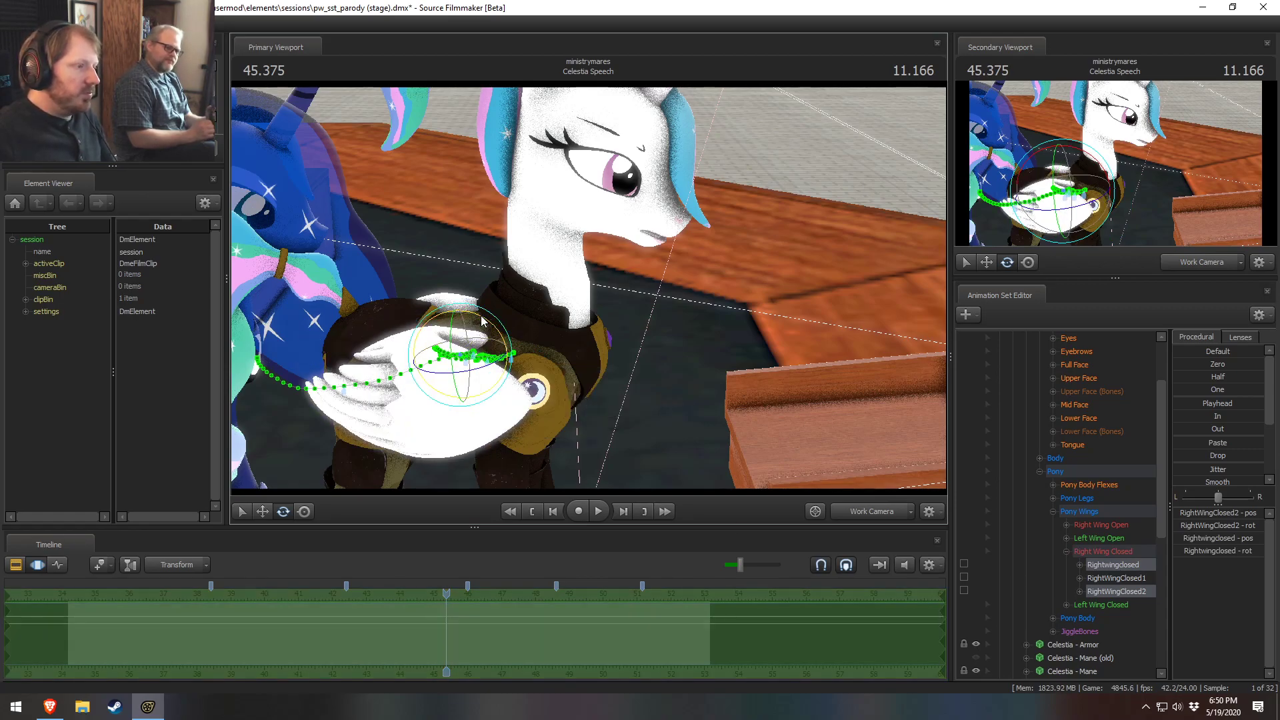
pyautogui.moveTo(485, 325); pyautogui.dragTo(499, 330)
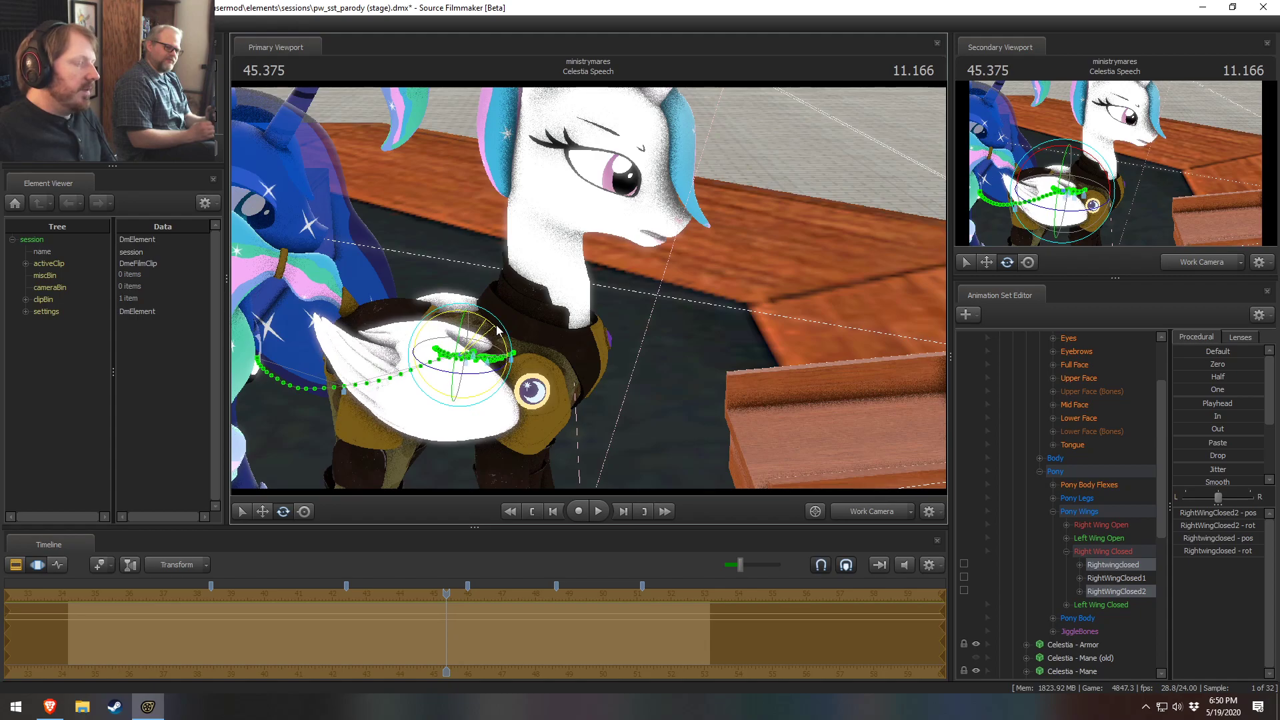
pyautogui.press('w')
pyautogui.hotkey('ctrl', 'z')
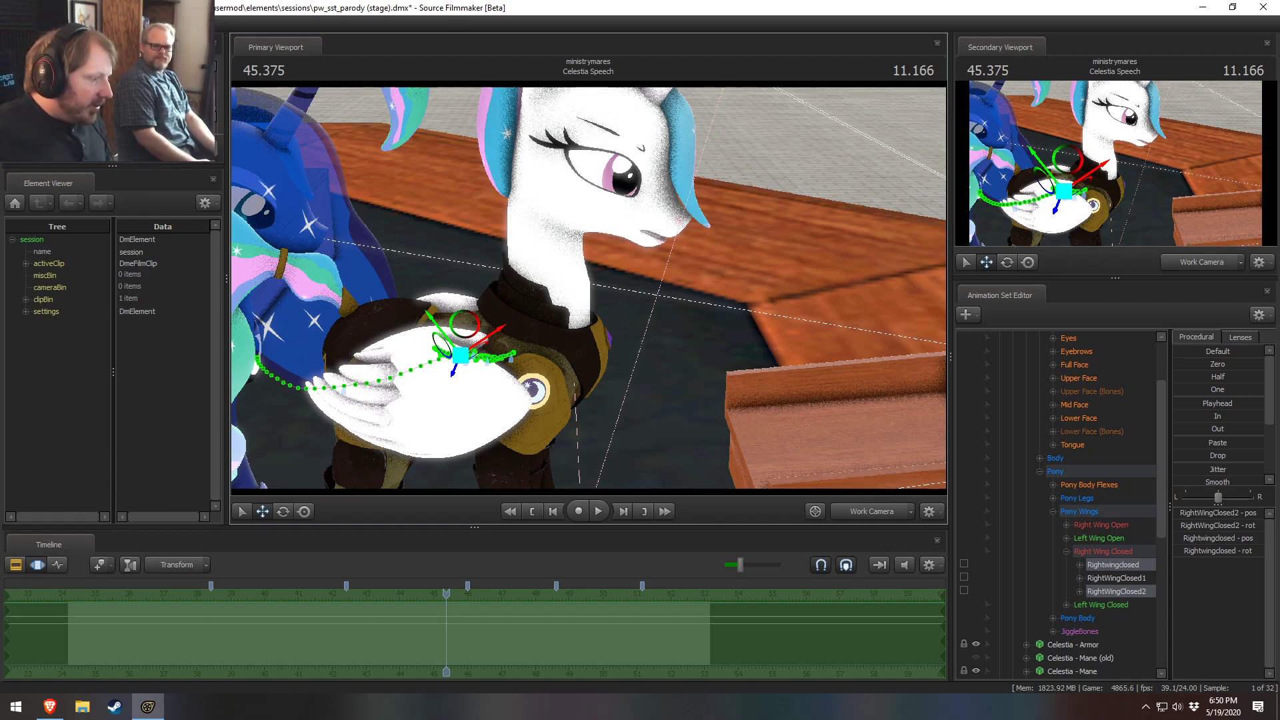
# Step: Switch the primary viewport to the Main Camera and scrub the Celestia Speech shot to 50.000 and 49.208 seconds
pyautogui.click(872, 512)
pyautogui.press('F2')
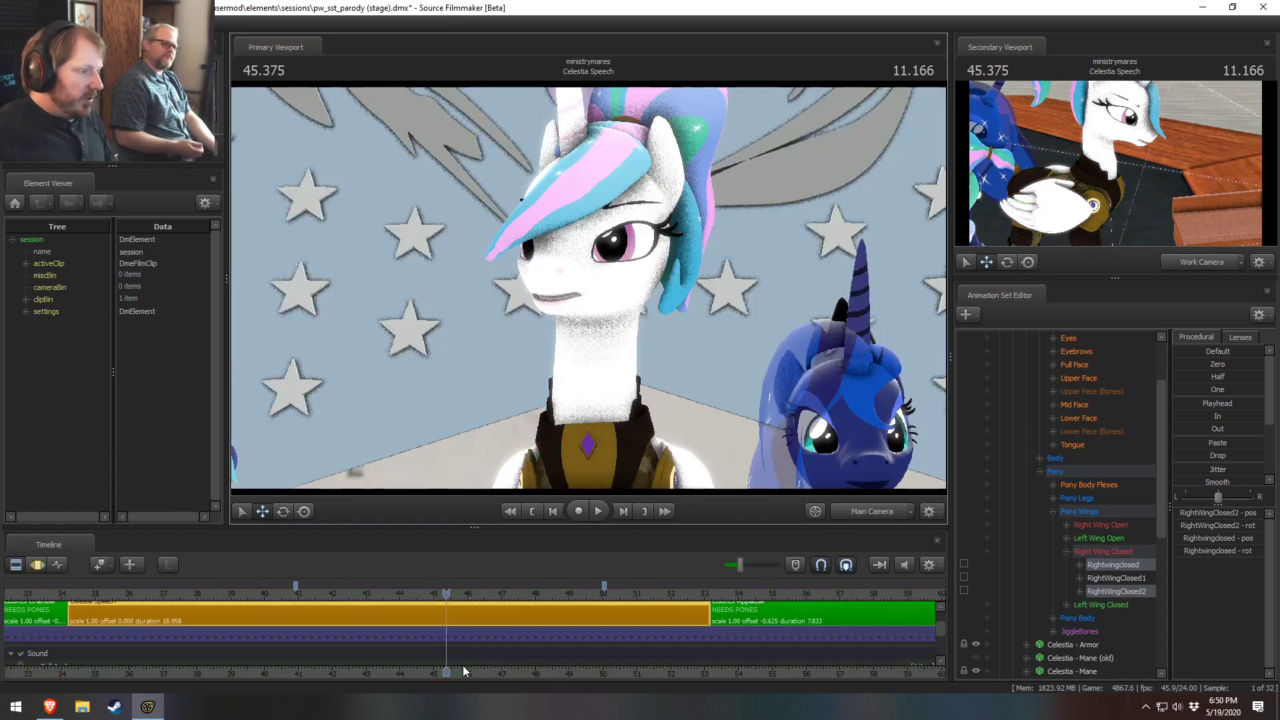
pyautogui.moveTo(325, 598); pyautogui.dragTo(603, 617)
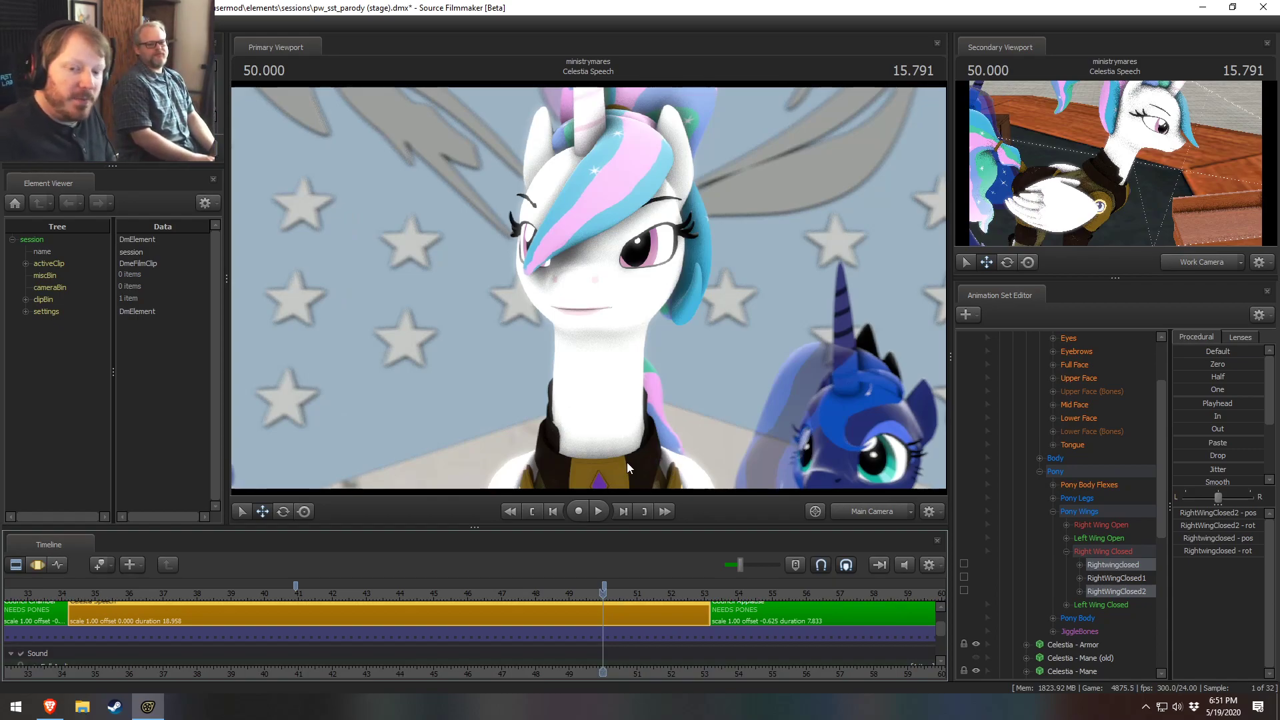
pyautogui.press('F2')
pyautogui.moveTo(601, 603); pyautogui.dragTo(577, 600)
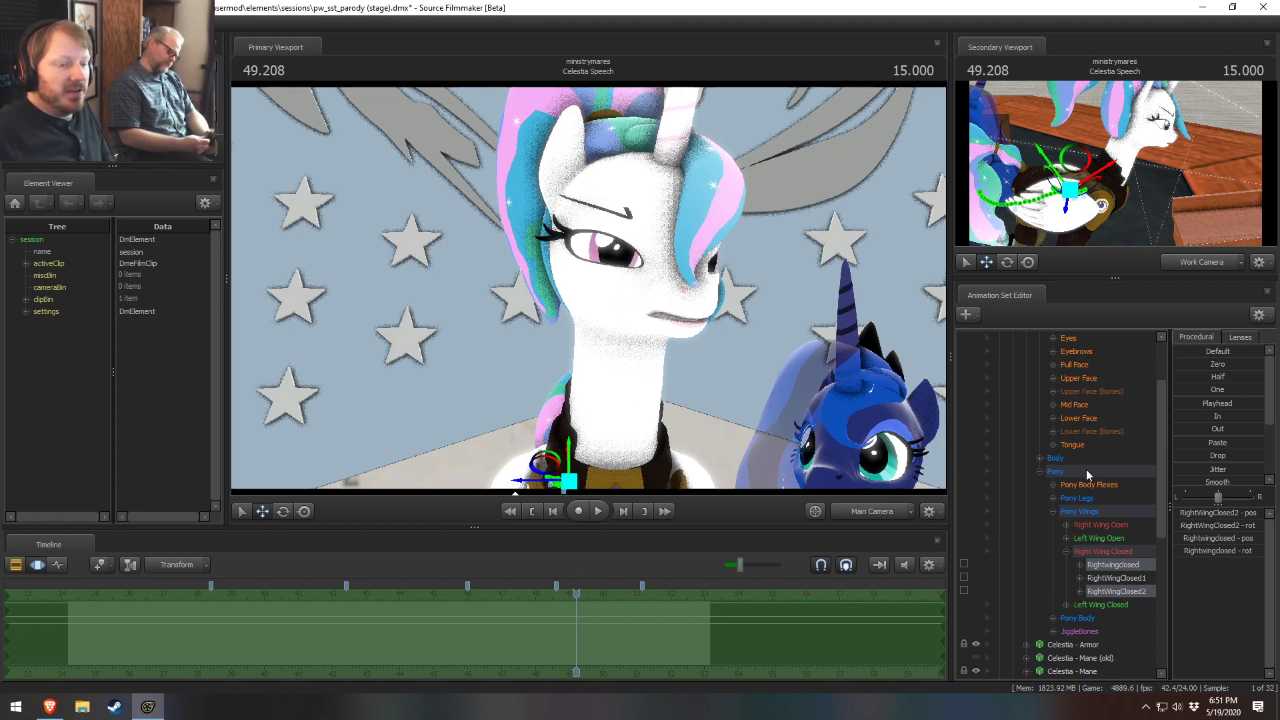
# Step: Play back the speech through the Main Camera from about 45.7 seconds and again from about 36.2 seconds
pyautogui.press('F2')
pyautogui.click(457, 599)
pyautogui.press('space')
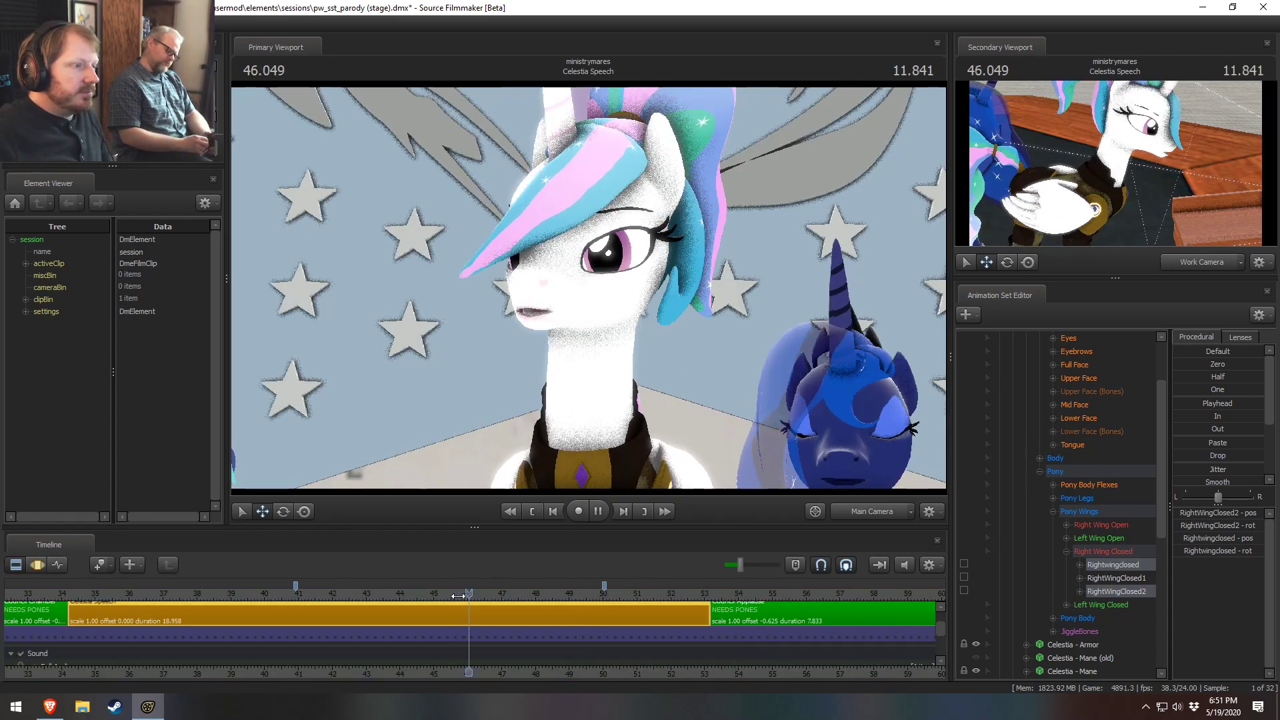
pyautogui.moveTo(458, 595); pyautogui.dragTo(327, 588)
pyautogui.moveTo(155, 590)
pyautogui.mouseDown()
pyautogui.moveTo(107, 591)
pyautogui.moveTo(135, 588)
pyautogui.mouseUp()
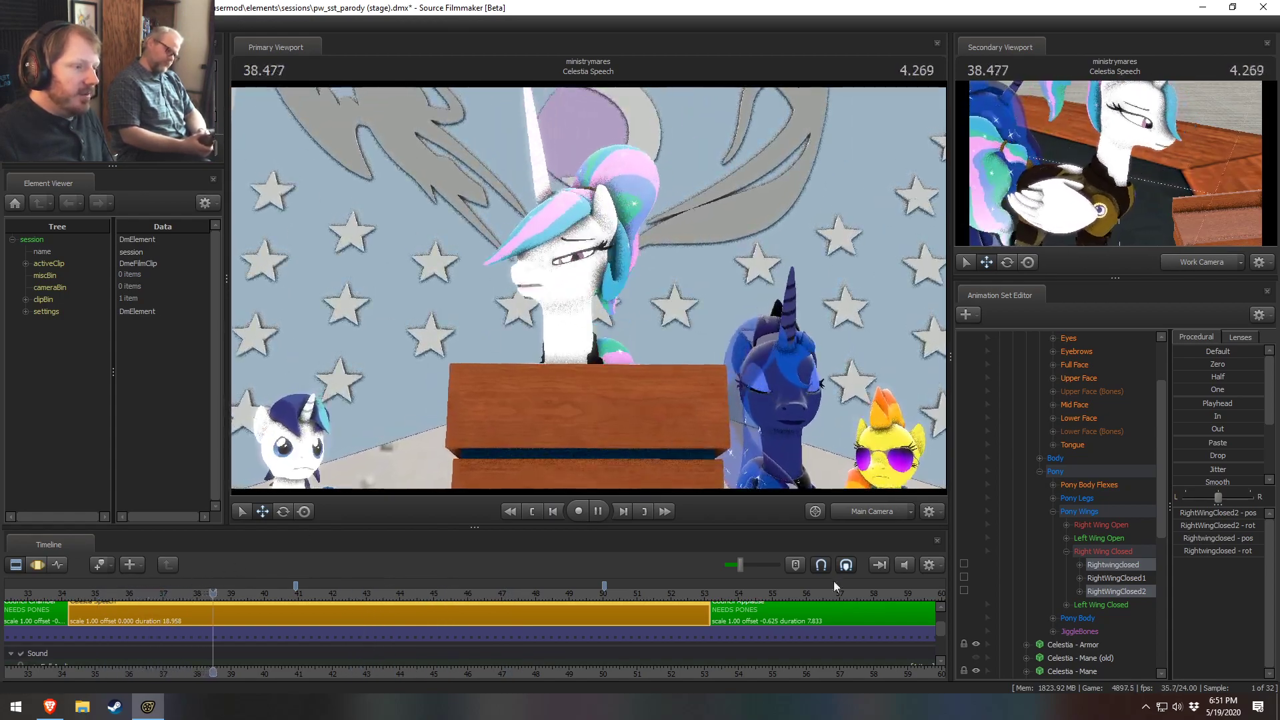
pyautogui.press('space')
# Step: Play back Celestia's speech from a close front Work Camera angle, stopping at 43.916 seconds
pyautogui.click(871, 511)
pyautogui.moveTo(738, 401); pyautogui.dragTo(580, 294)
pyautogui.press('space')
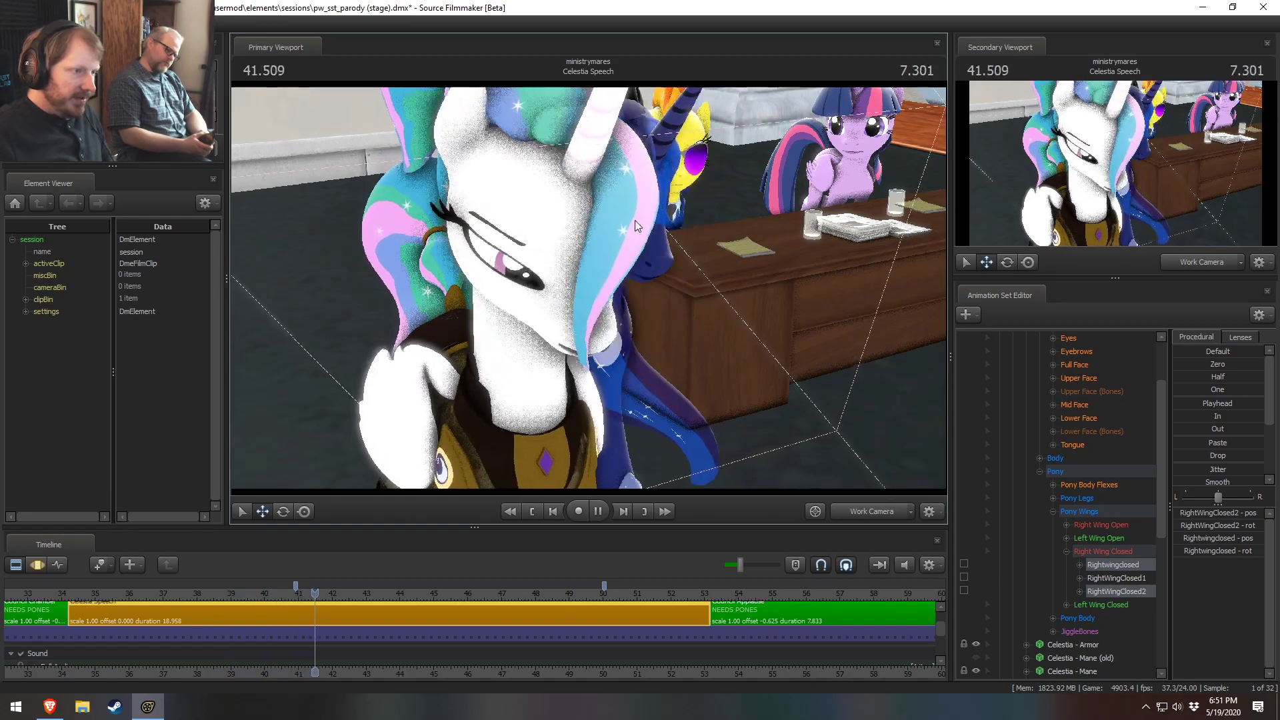
pyautogui.press('space')
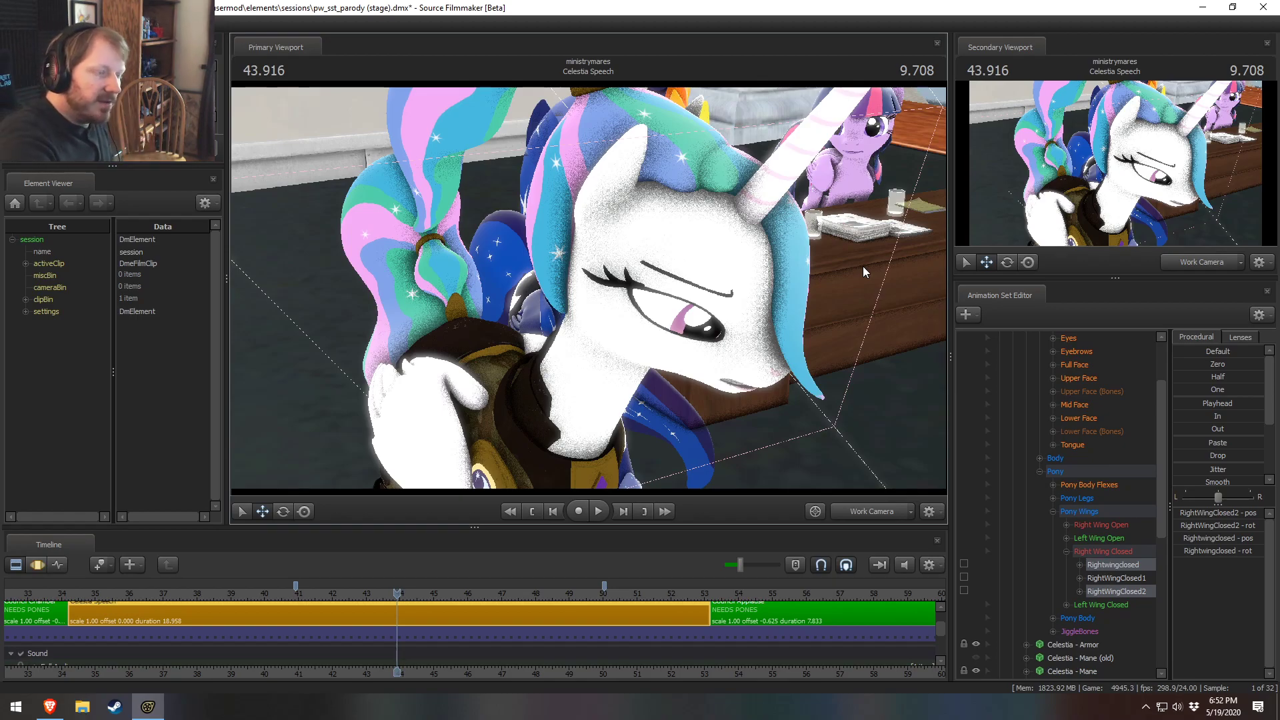
# Step: Examine Celestia's pose at 43.916 seconds from the rear side, front and low side with the Work Camera
pyautogui.keyDown('alt'); pyautogui.moveTo(684, 396); pyautogui.dragTo(573, 407); pyautogui.keyUp('alt')
pyautogui.moveTo(588, 287); pyautogui.dragTo(582, 310)
pyautogui.moveTo(479, 363); pyautogui.dragTo(551, 266)
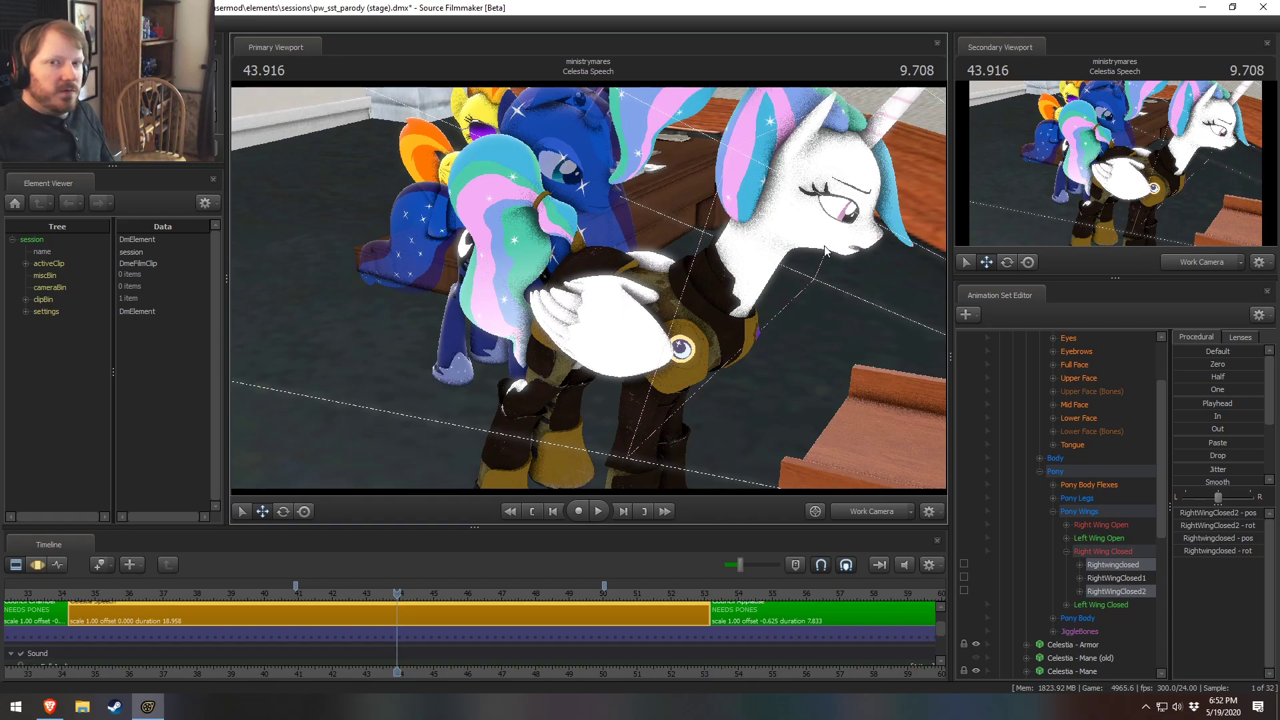
pyautogui.keyDown('alt'); pyautogui.moveTo(845, 286); pyautogui.dragTo(570, 301); pyautogui.keyUp('alt')
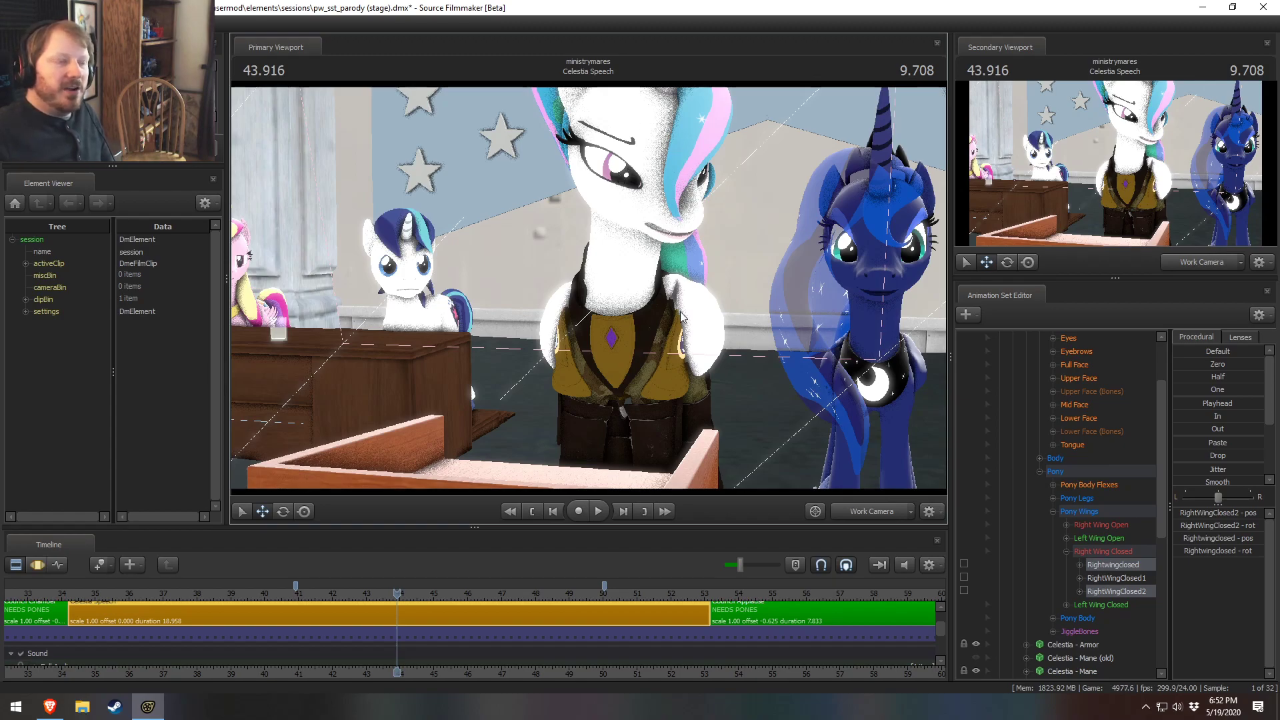
pyautogui.moveTo(557, 339); pyautogui.dragTo(657, 322)
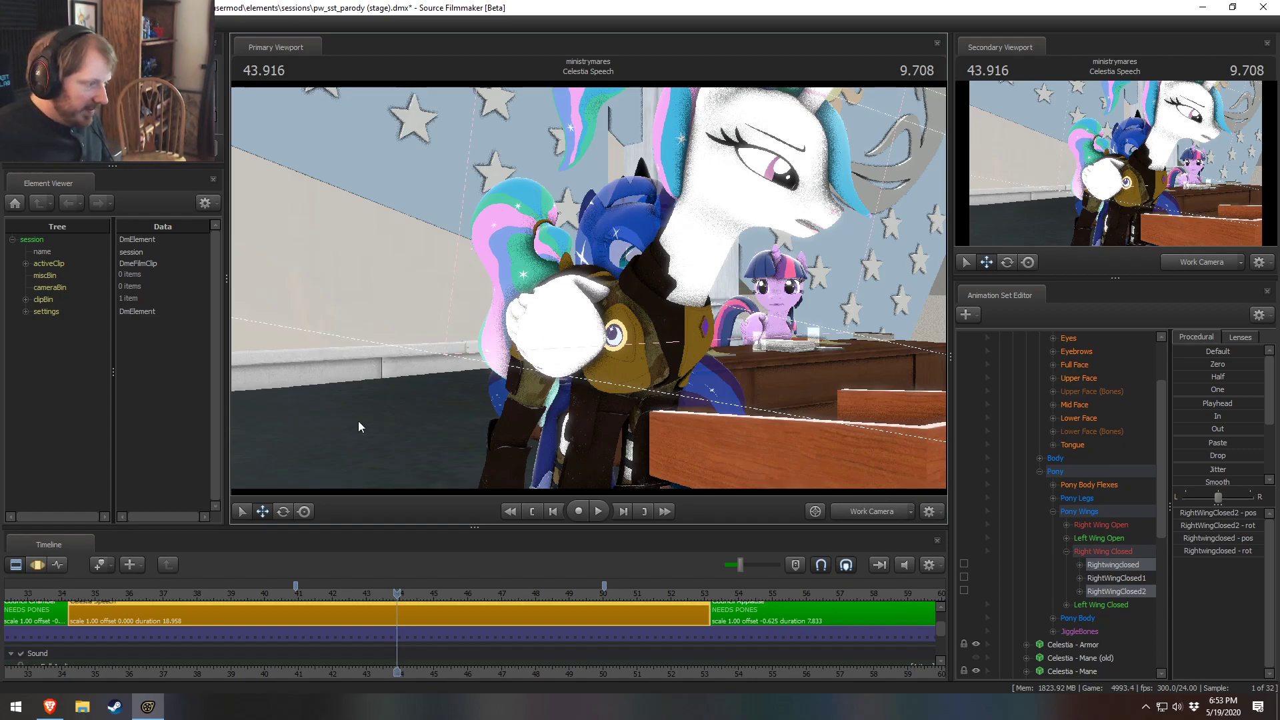
# Step: Play back the Council Chamber shot through Main Camera2 from 30.083 seconds
pyautogui.scroll(-3, 130, 590)
pyautogui.click(140, 593)
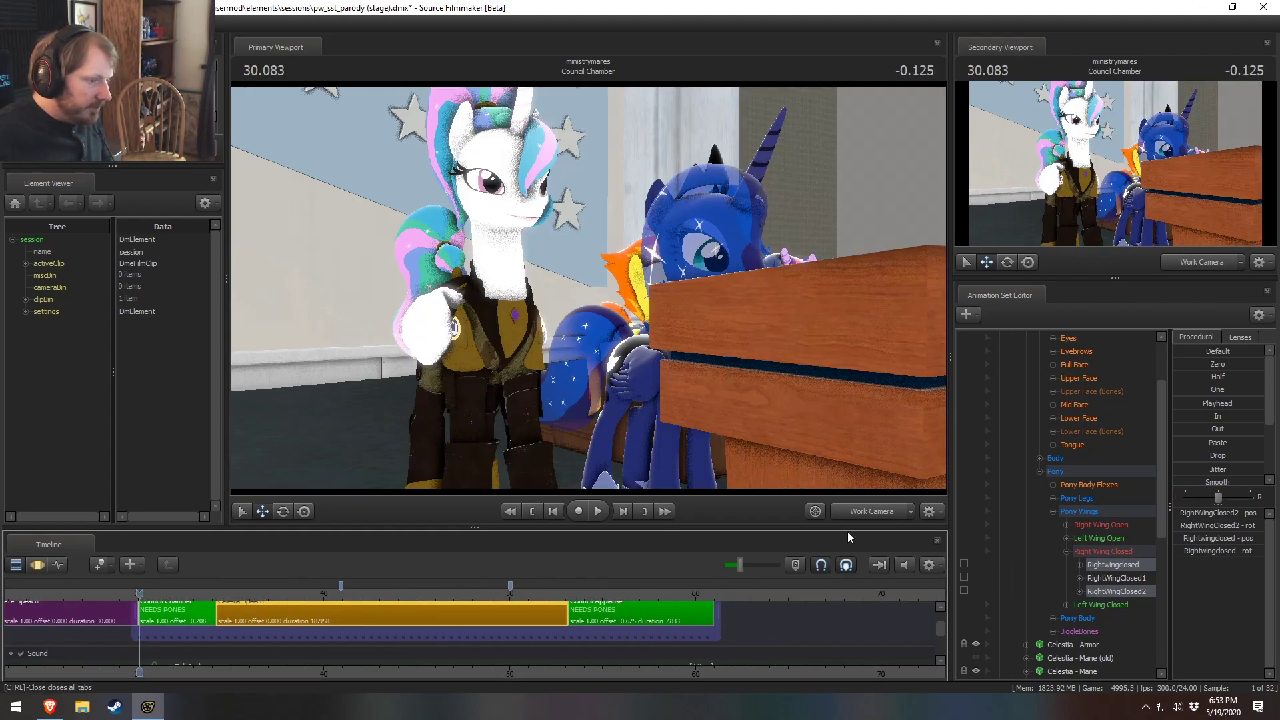
pyautogui.click(860, 515)
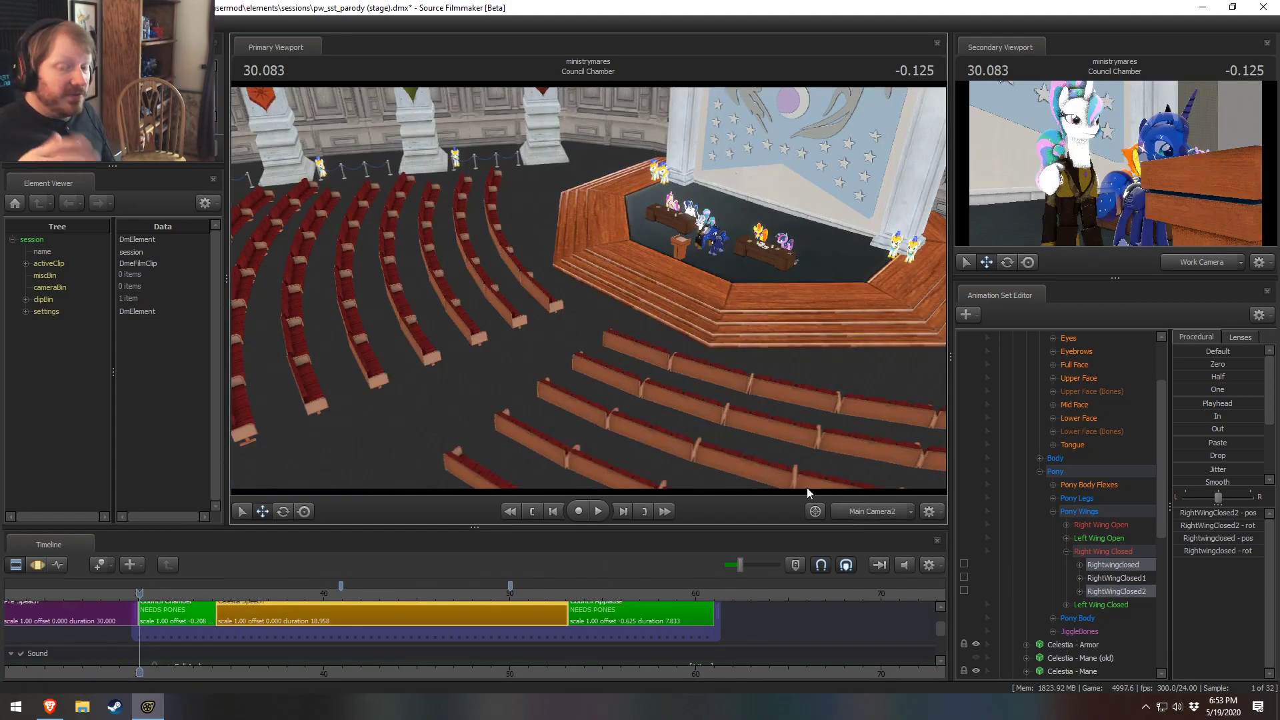
pyautogui.press('space')
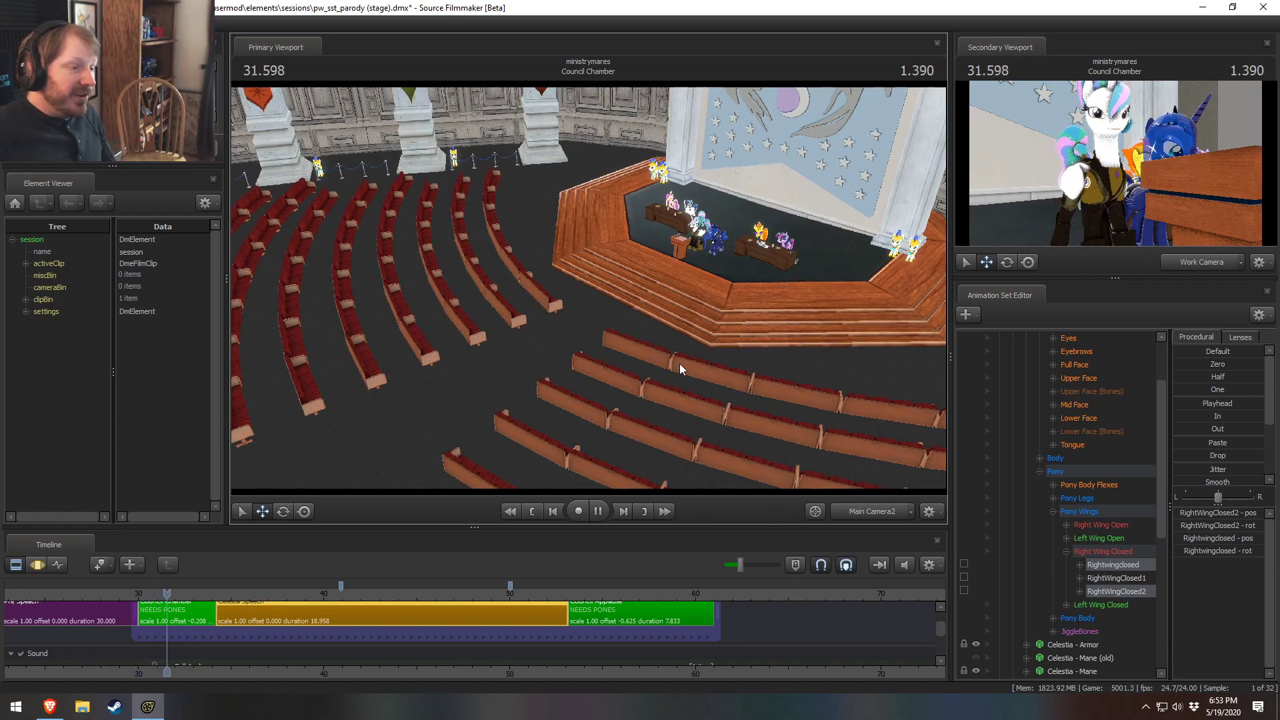
pyautogui.press('space')
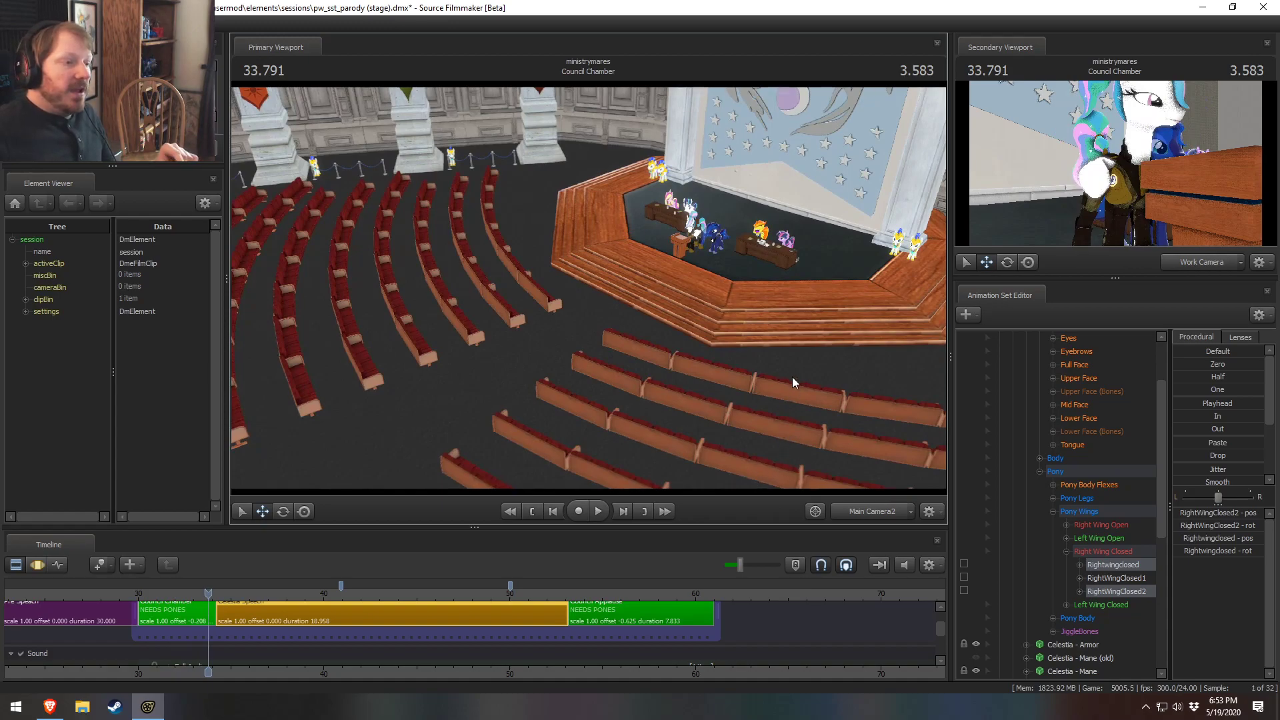
# Step: Replay the Council Chamber shot from 30.125 seconds and park the playhead at 31.208 seconds
pyautogui.moveTo(171, 594); pyautogui.dragTo(140, 595)
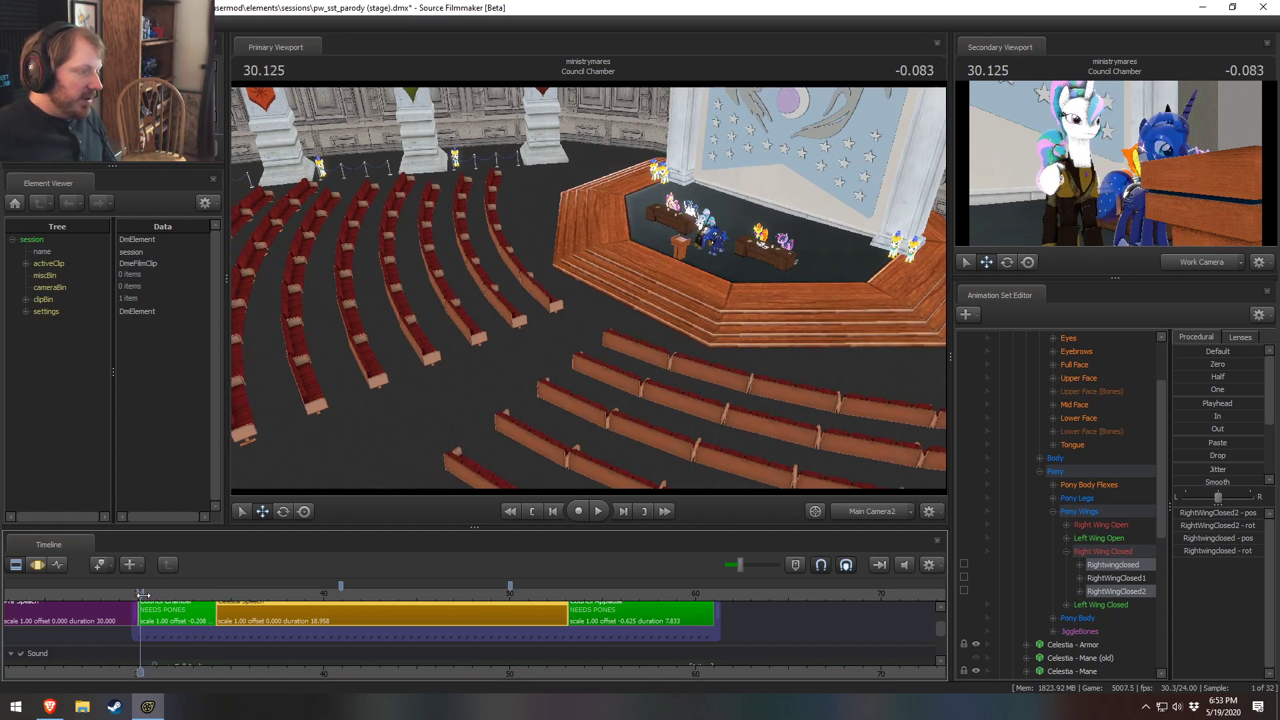
pyautogui.press('space')
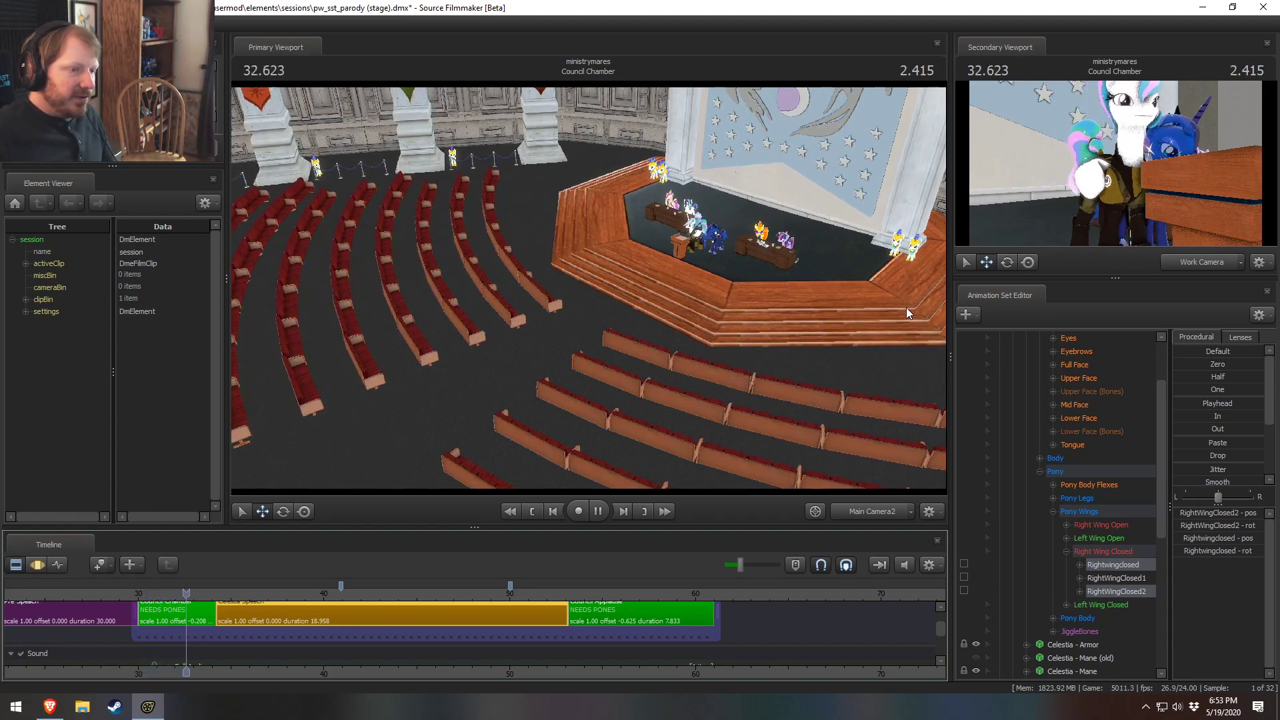
pyautogui.press('space')
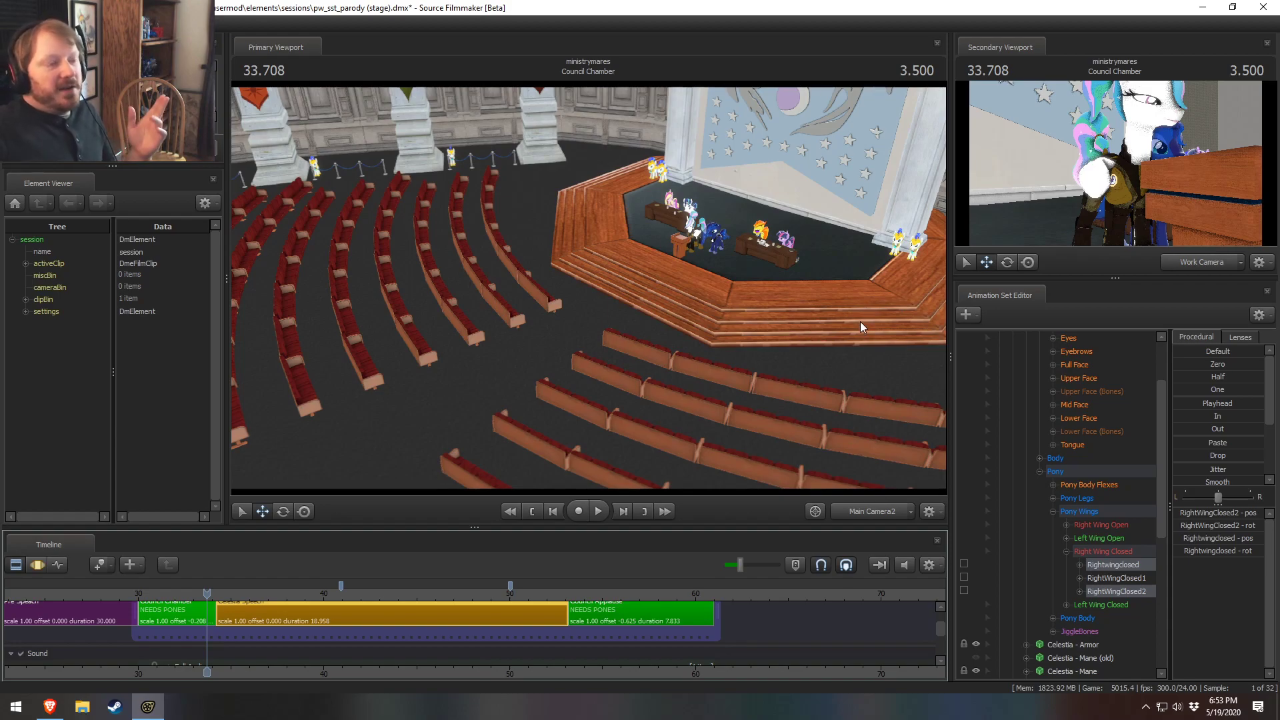
pyautogui.click(160, 591)
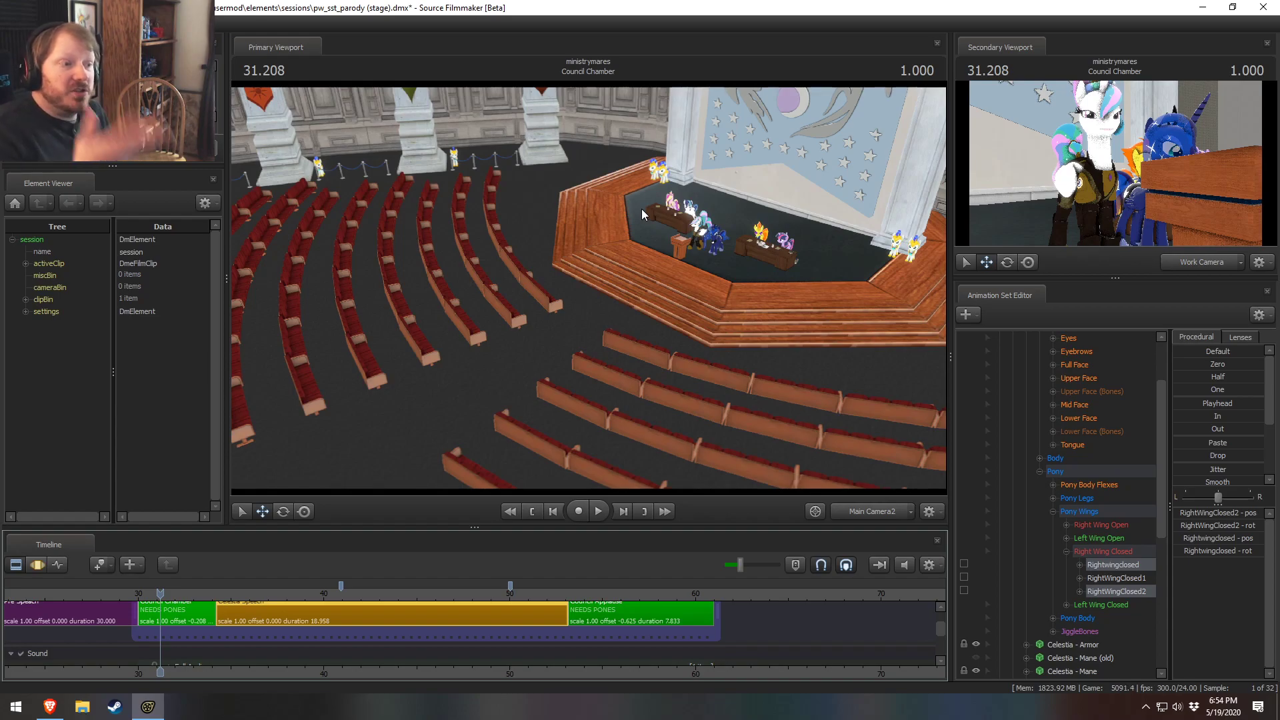
# Step: Play back the start of the Celestia Speech shot through the Main Camera, stopping at 36.500 seconds
pyautogui.click(233, 591)
pyautogui.press('space')
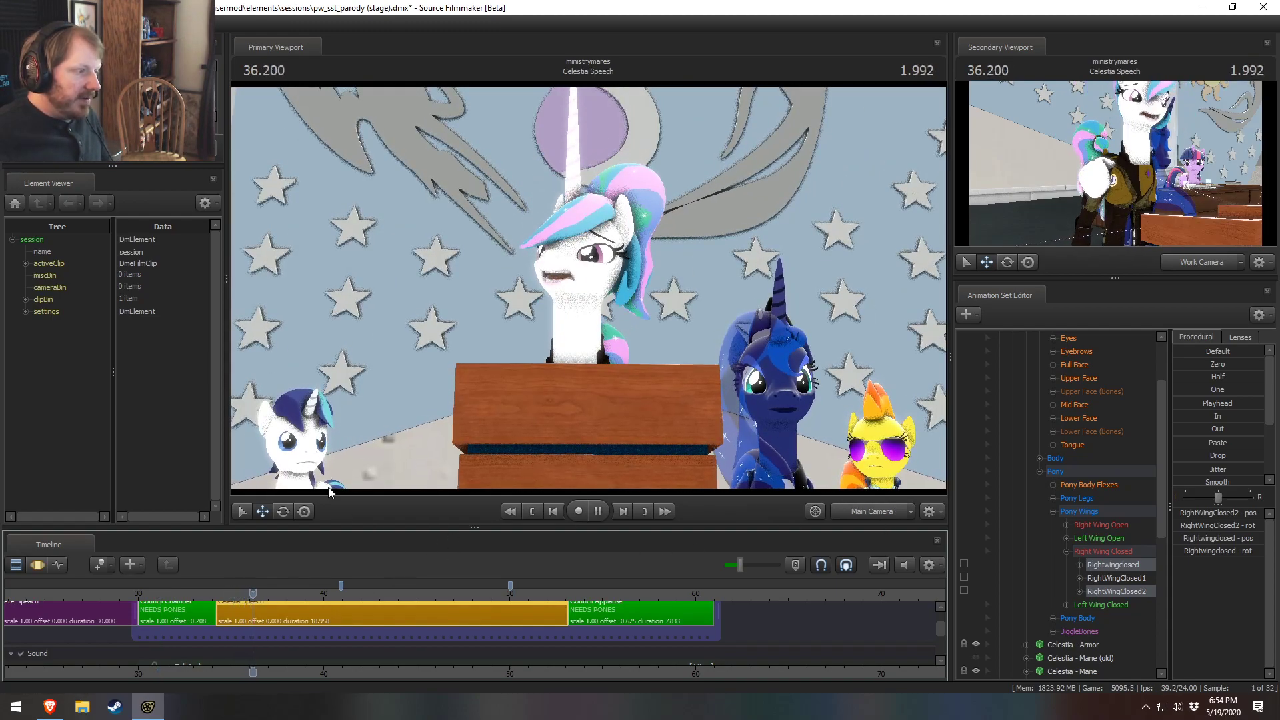
pyautogui.press('space')
# Step: Play back the speech from 36.500 seconds through the Work Camera, viewing Cadence and Shining Armor at their desk
pyautogui.click(871, 511)
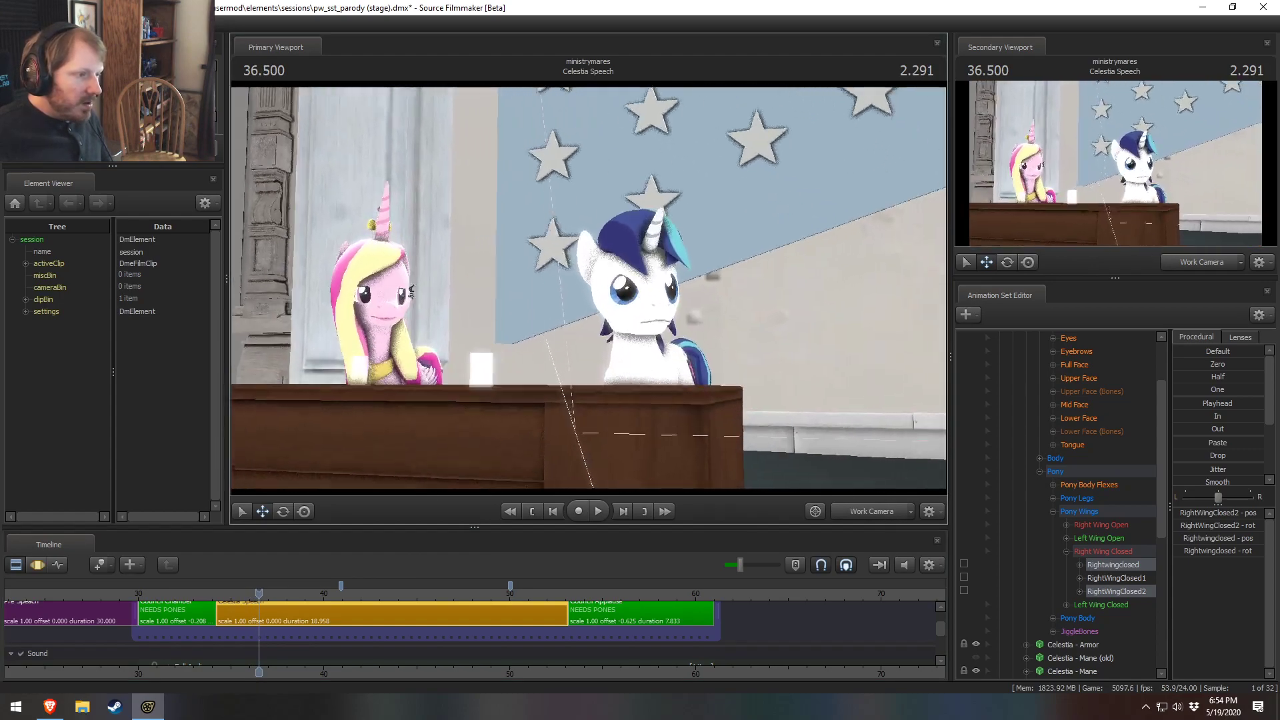
pyautogui.press('space')
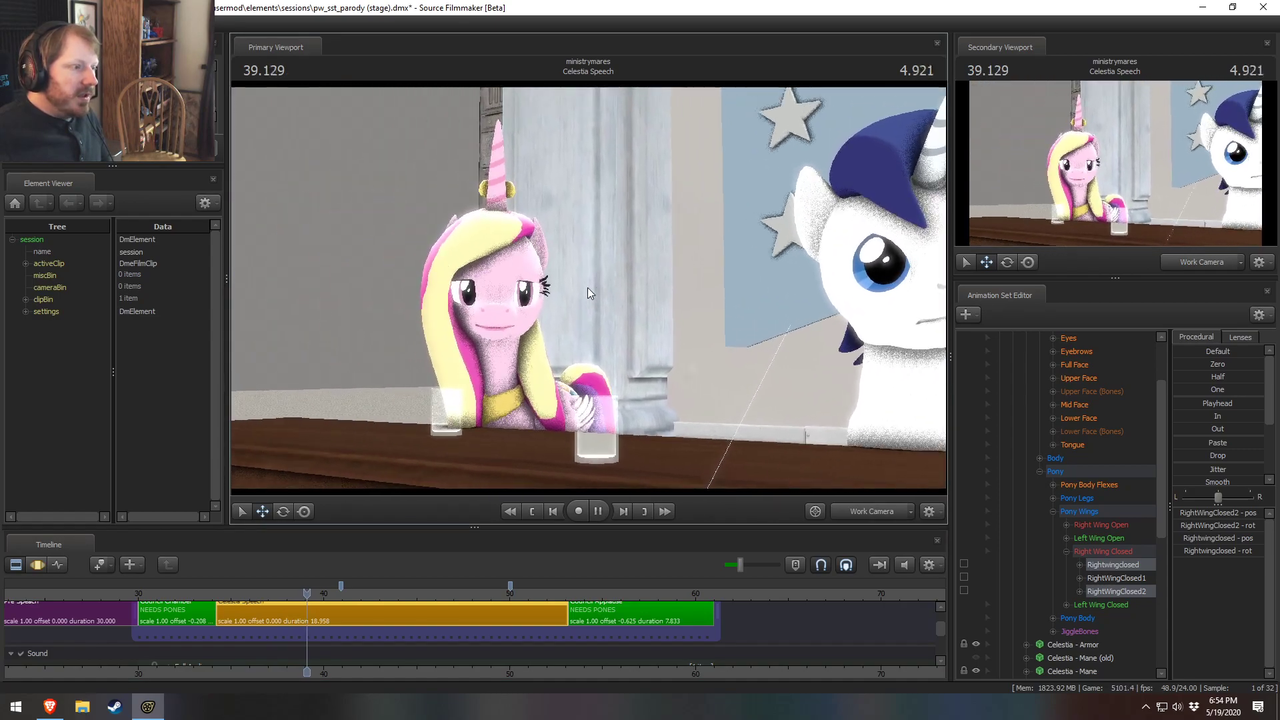
pyautogui.press('space')
pyautogui.moveTo(592, 282)
pyautogui.mouseDown()
pyautogui.moveTo(627, 283)
pyautogui.moveTo(593, 281)
pyautogui.mouseUp()
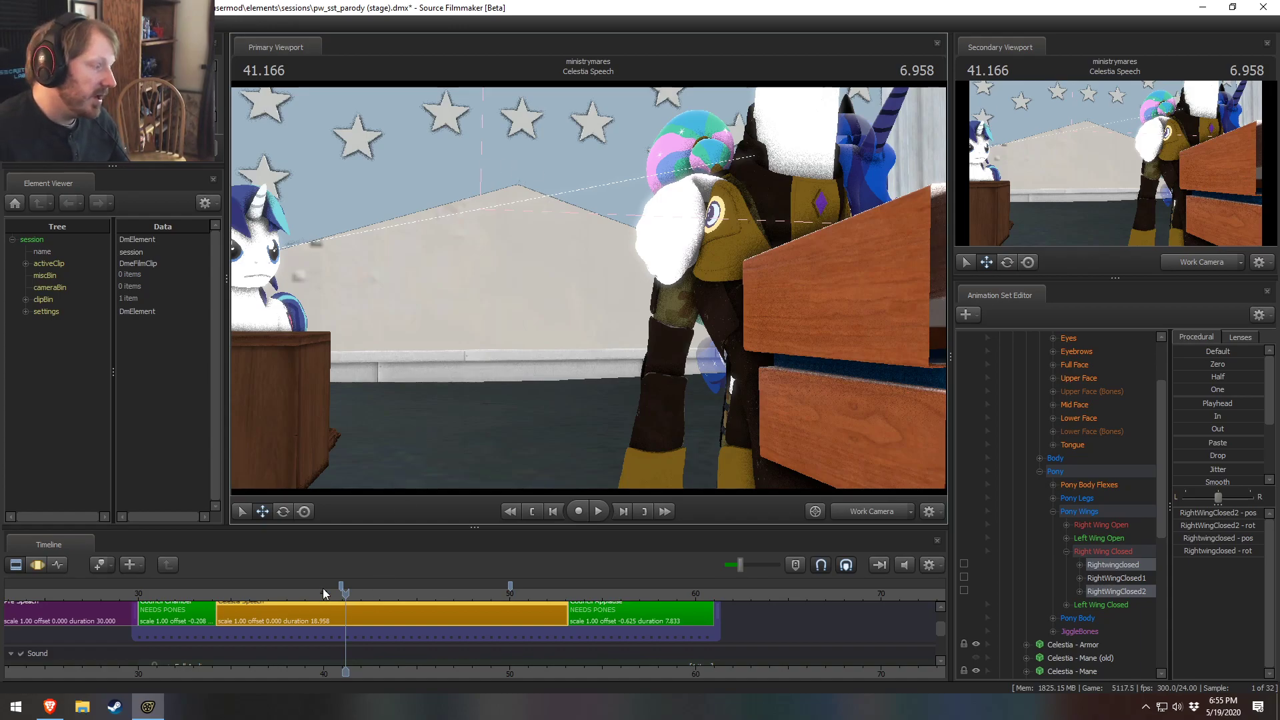
# Step: Play back the opening of the Celestia Speech shot through the Main Camera from 34.625 seconds
pyautogui.click(224, 593)
pyautogui.click(873, 516)
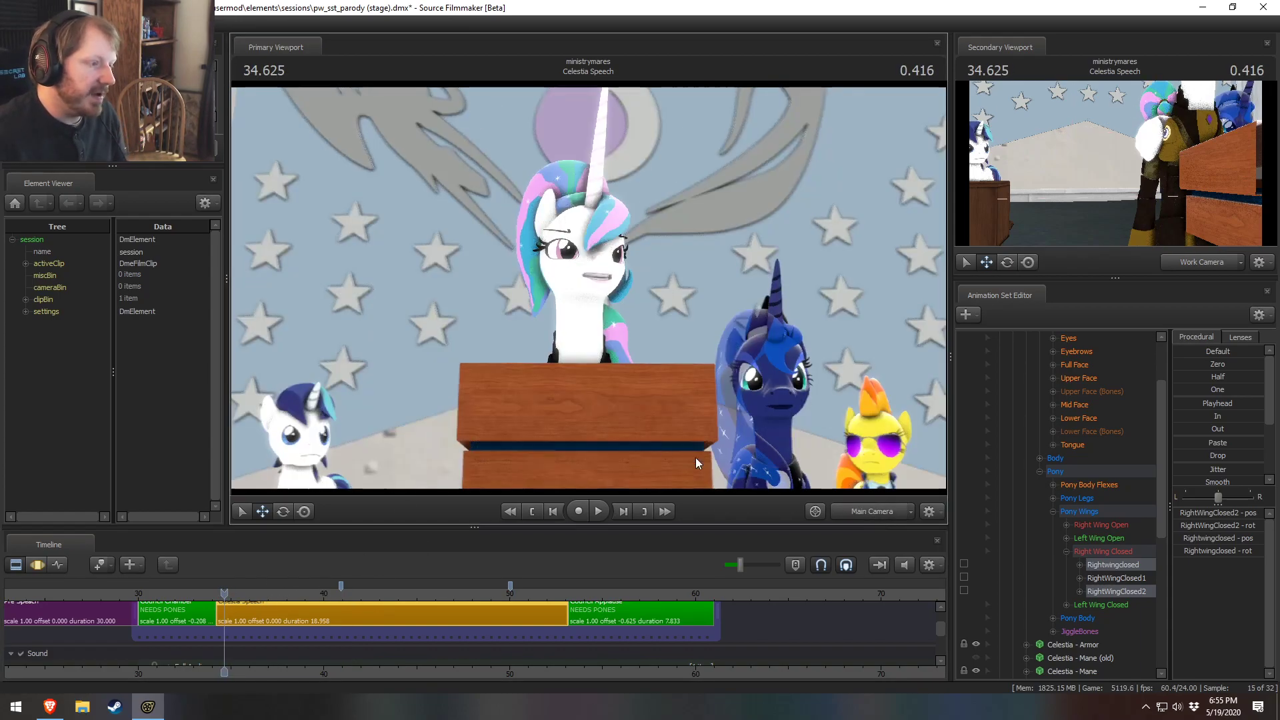
pyautogui.press('space')
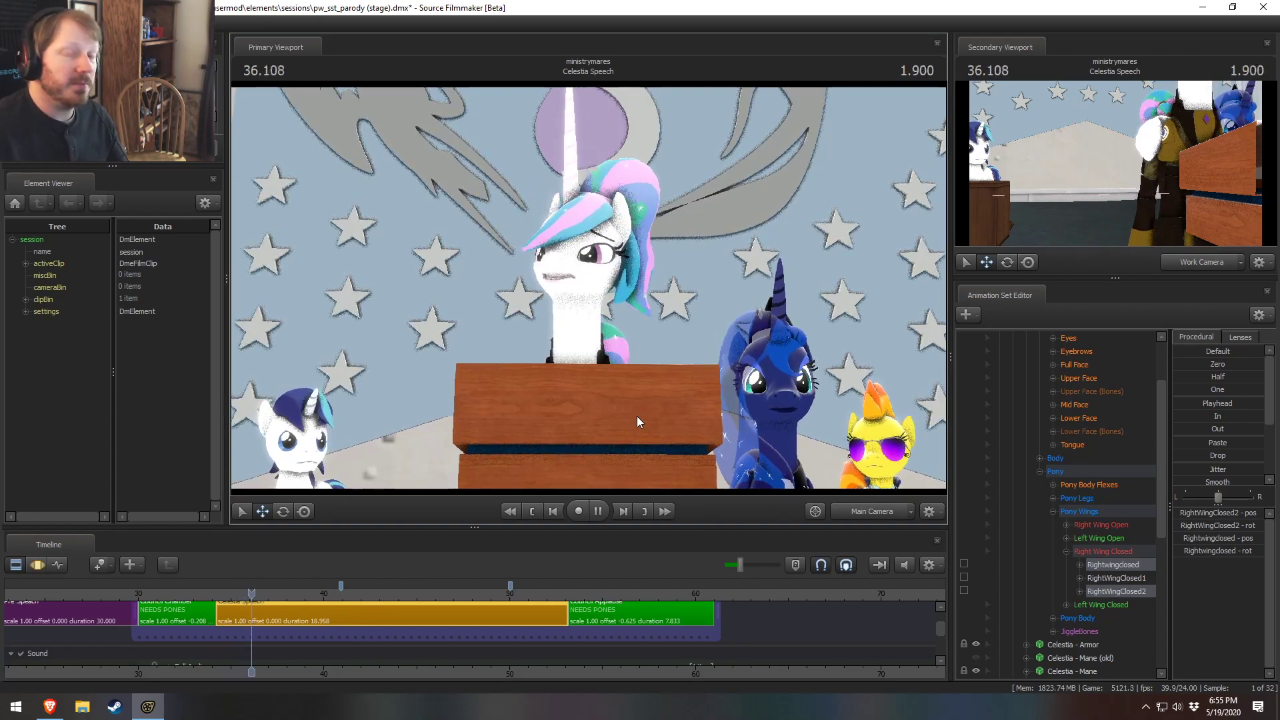
# Step: Replay the cut from the Council Chamber shot into the Celestia speech, starting at 31.166 seconds
pyautogui.click(153, 593)
pyautogui.press('space')
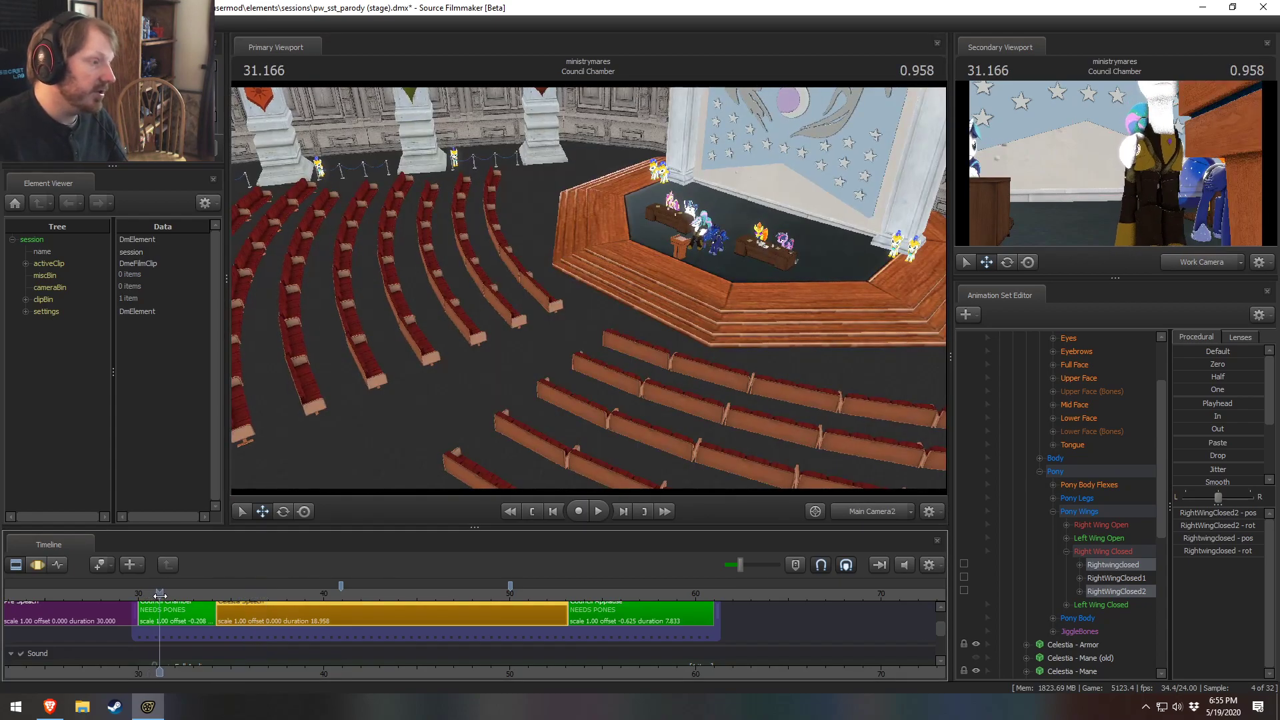
pyautogui.click(234, 593)
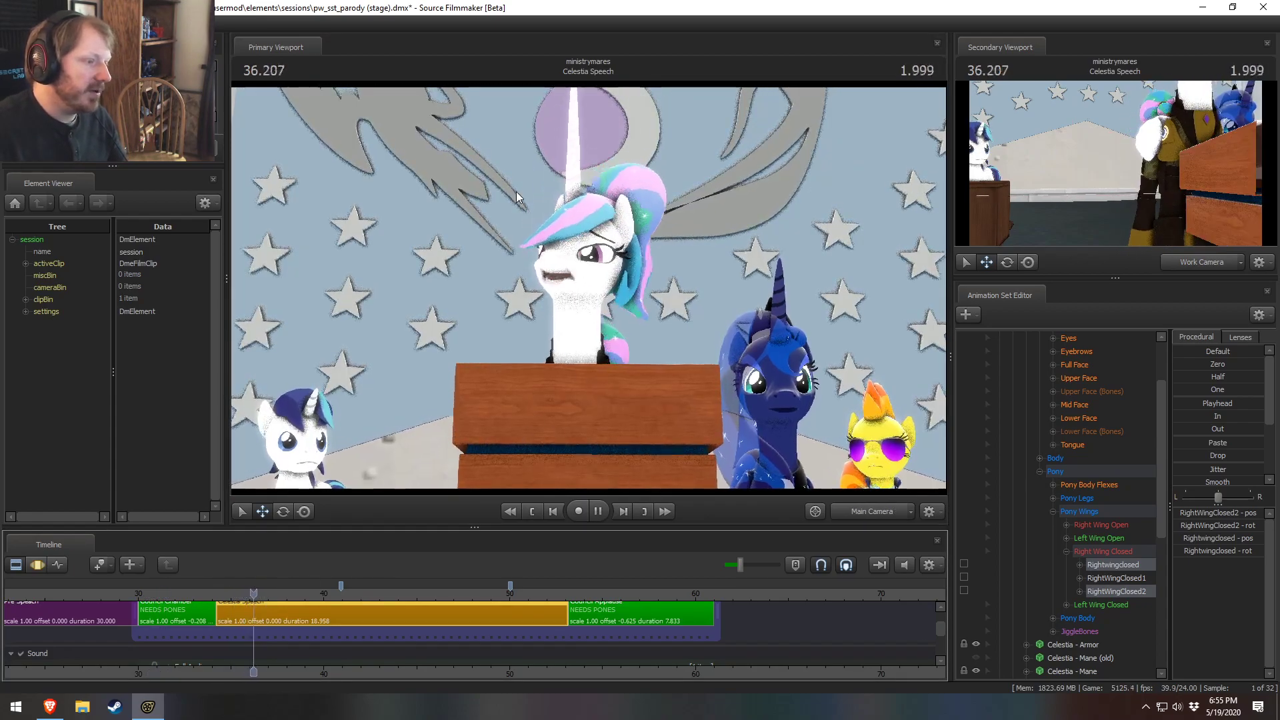
pyautogui.click(159, 593)
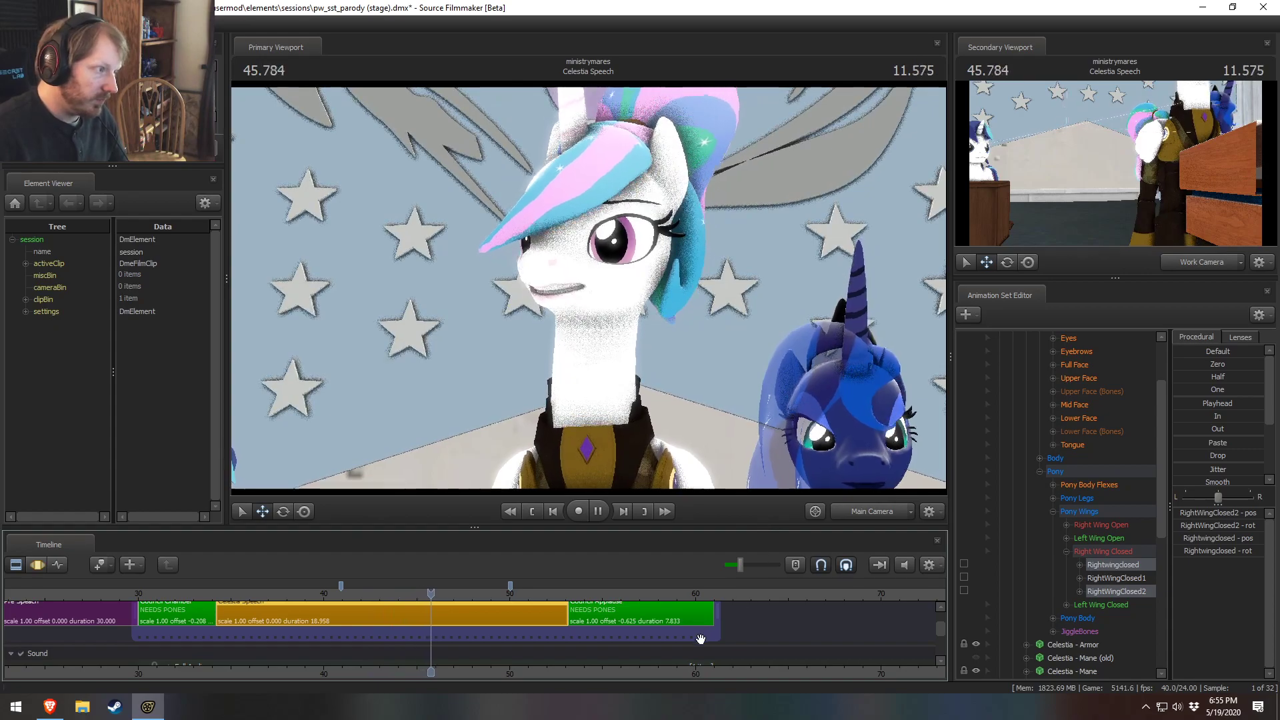
# Step: Play back the end of the speech into the Council Applause shot, stop at 57.333 seconds and select that shot
pyautogui.press('space')
pyautogui.moveTo(520, 599); pyautogui.dragTo(481, 588)
pyautogui.press('space')
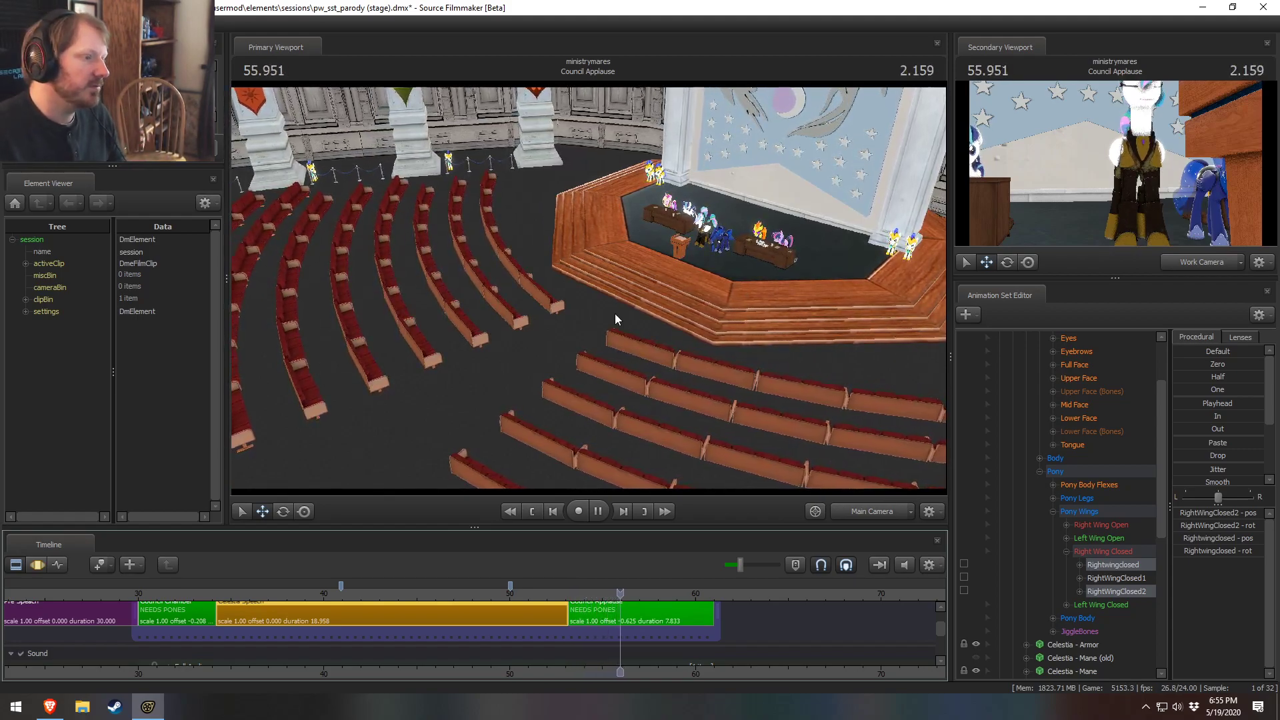
pyautogui.press('space')
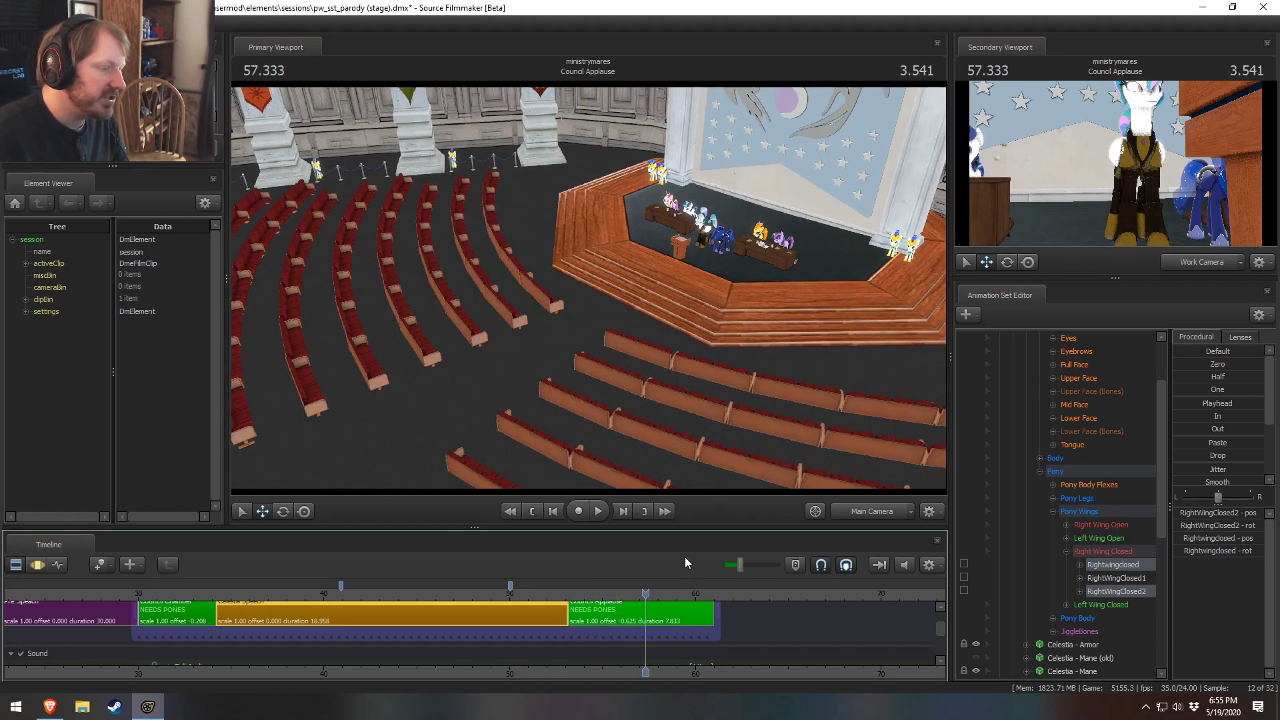
pyautogui.click(636, 616)
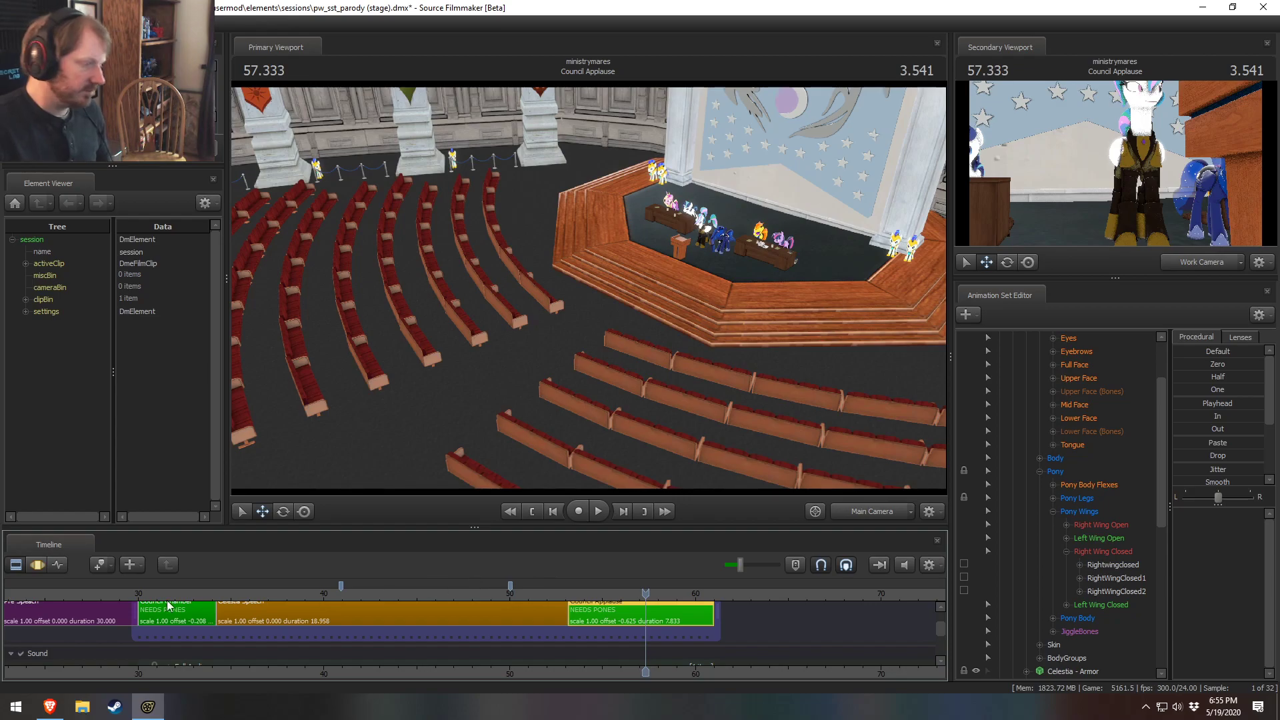
# Step: Replay the opening of the Celestia Speech shot through the Main Camera, stopping at 35.916 seconds
pyautogui.click(240, 594)
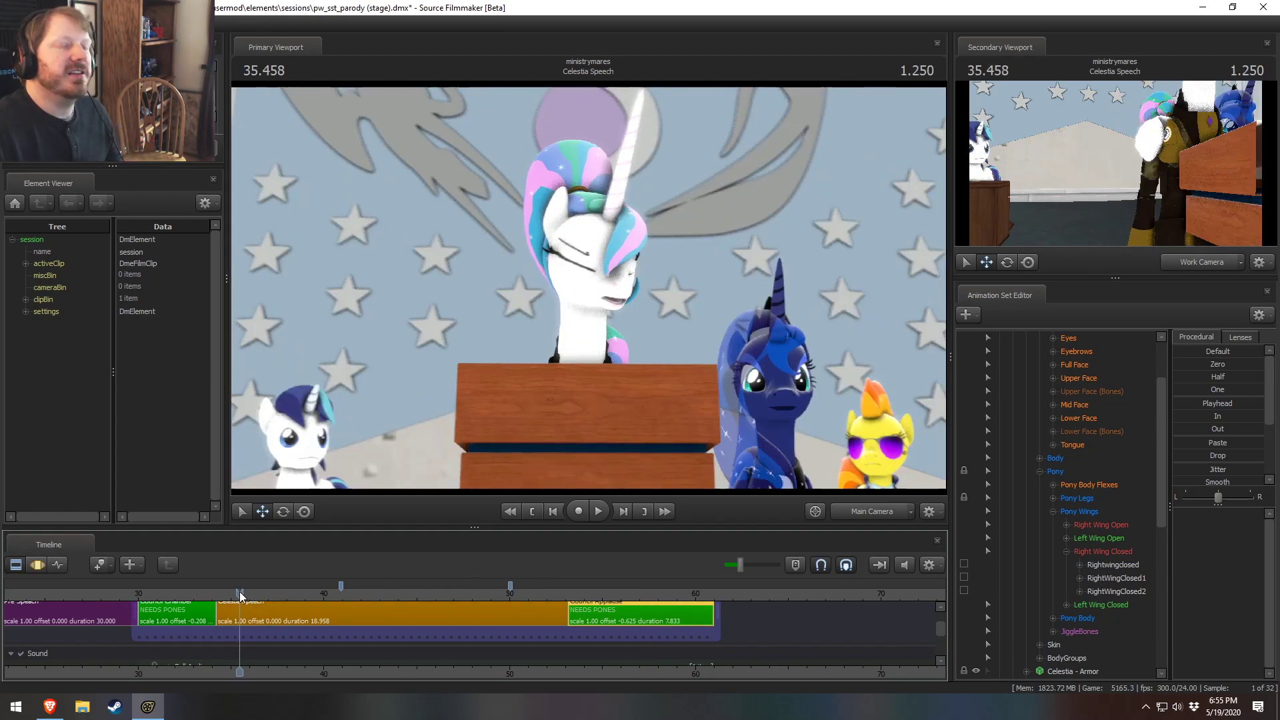
pyautogui.click(229, 592)
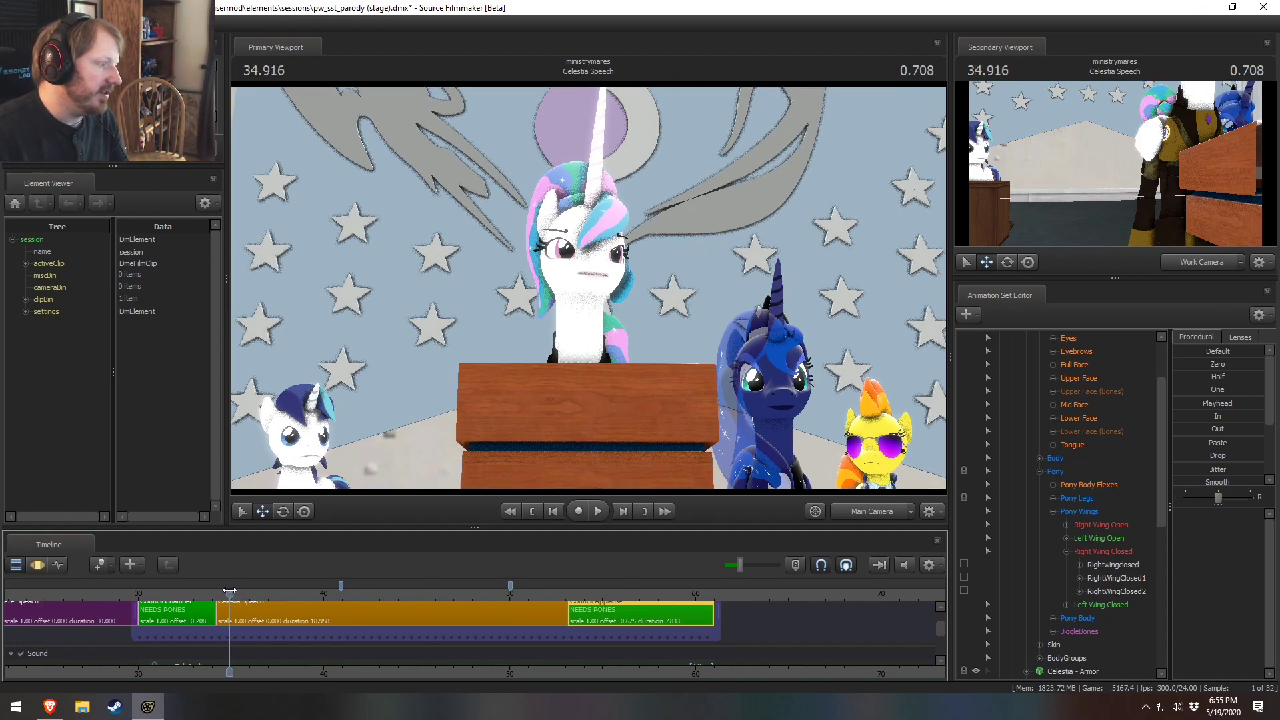
pyautogui.click(221, 592)
pyautogui.press('space')
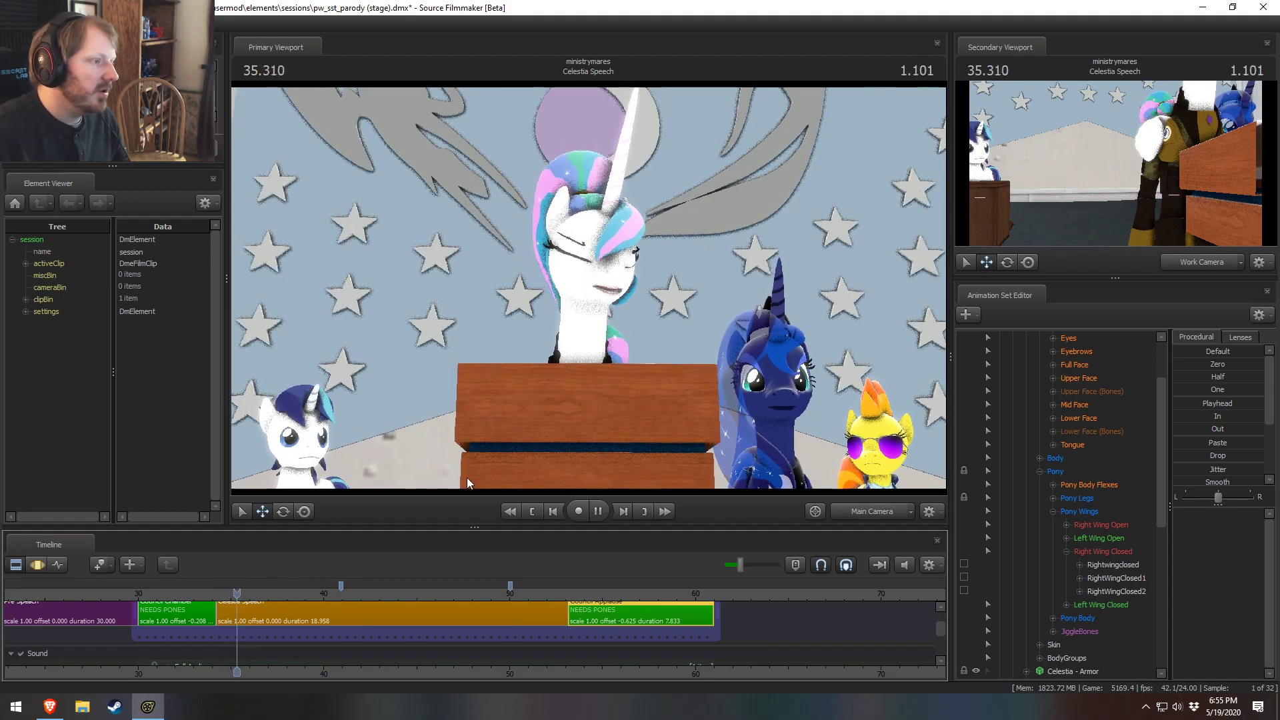
pyautogui.press('space')
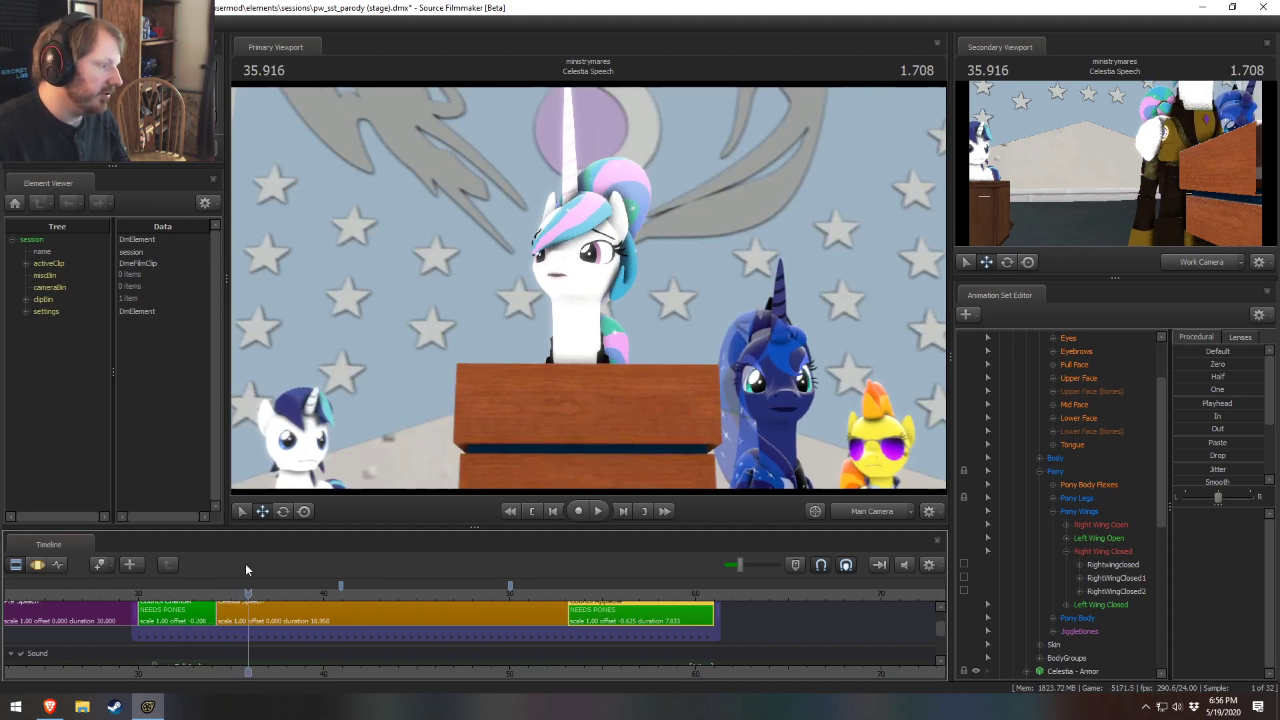
# Step: Frame Shining Armor's face through the Work Camera and park the playhead at 37.958 seconds
pyautogui.scroll(3, 240, 581)
pyautogui.moveTo(238, 589); pyautogui.dragTo(326, 599)
pyautogui.moveTo(590, 288); pyautogui.dragTo(400, 293)
pyautogui.press('w')
pyautogui.moveTo(326, 598); pyautogui.dragTo(317, 605)
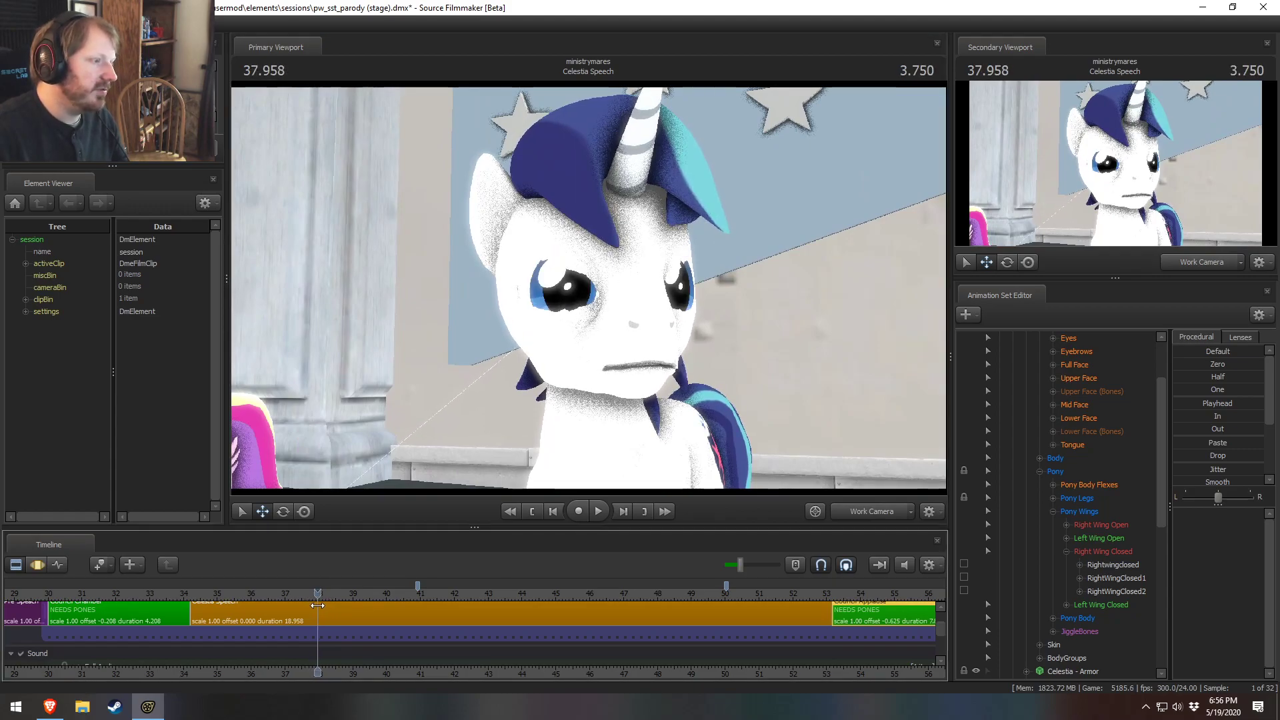
# Step: Play back Celestia's face close up through the Work Camera, stopping at 39.125 seconds
pyautogui.press('space')
pyautogui.press('space')
pyautogui.moveTo(323, 593); pyautogui.dragTo(330, 602)
pyautogui.press('space')
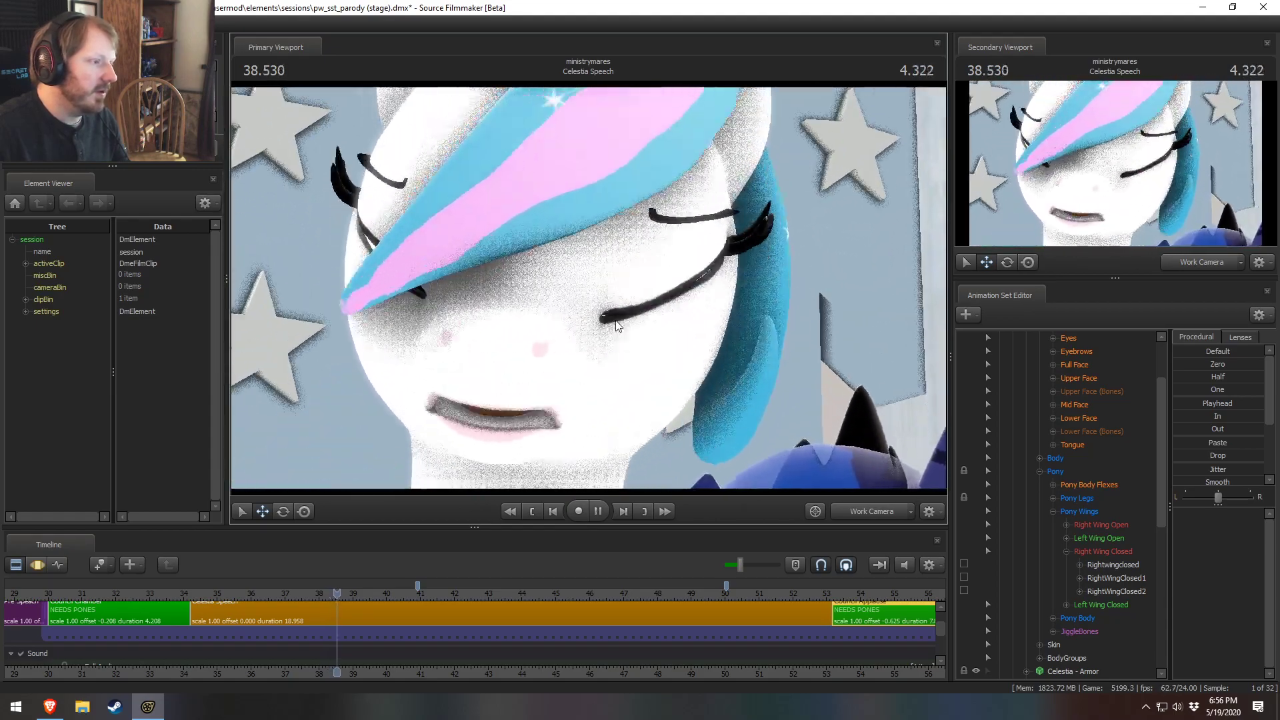
pyautogui.press('space')
# Step: Examine Celestia's eyes and mouth at 38.375 seconds in the Motion Editor with the time scale enlarged
pyautogui.press('F3')
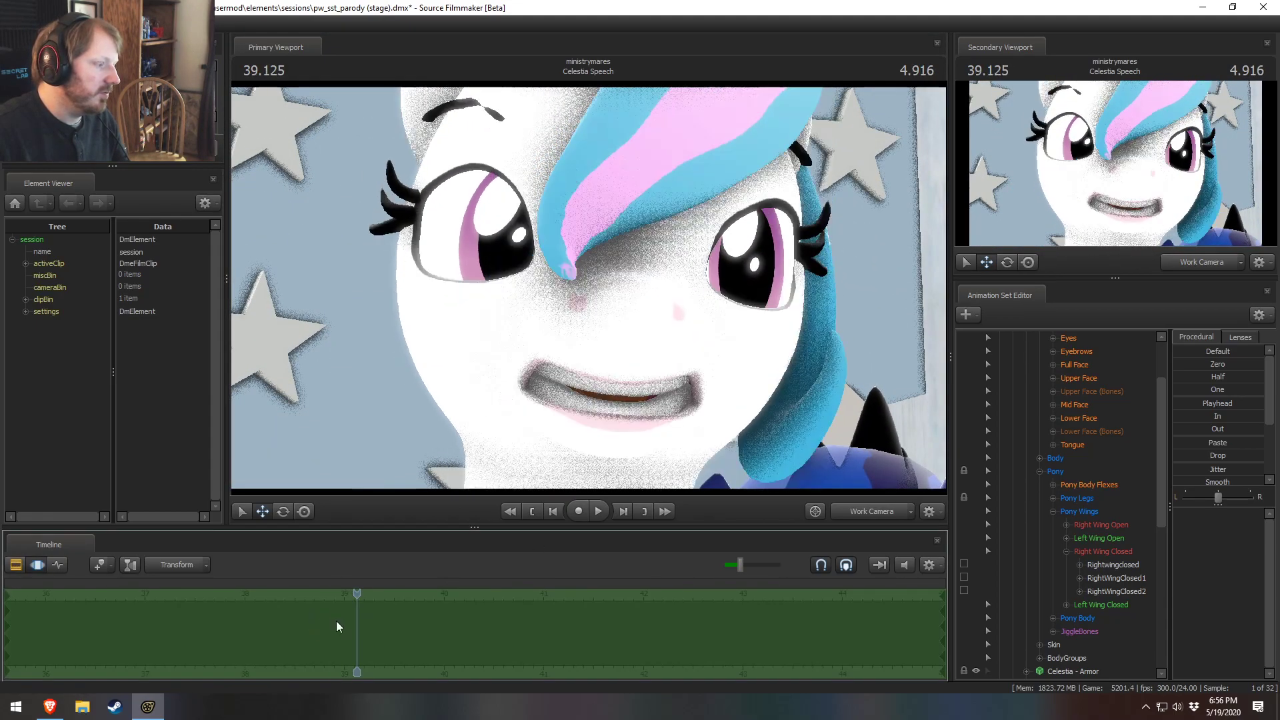
pyautogui.moveTo(336, 623)
pyautogui.mouseDown()
pyautogui.moveTo(316, 632)
pyautogui.moveTo(330, 642)
pyautogui.moveTo(283, 636)
pyautogui.mouseUp()
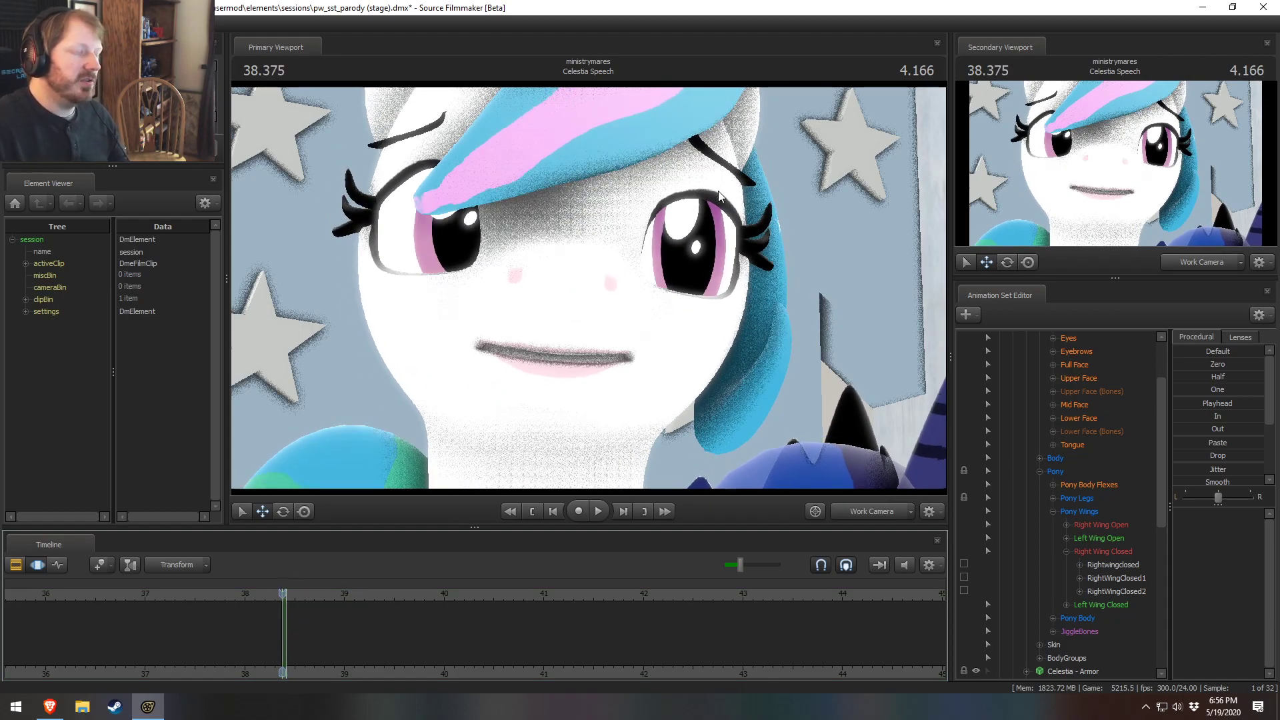
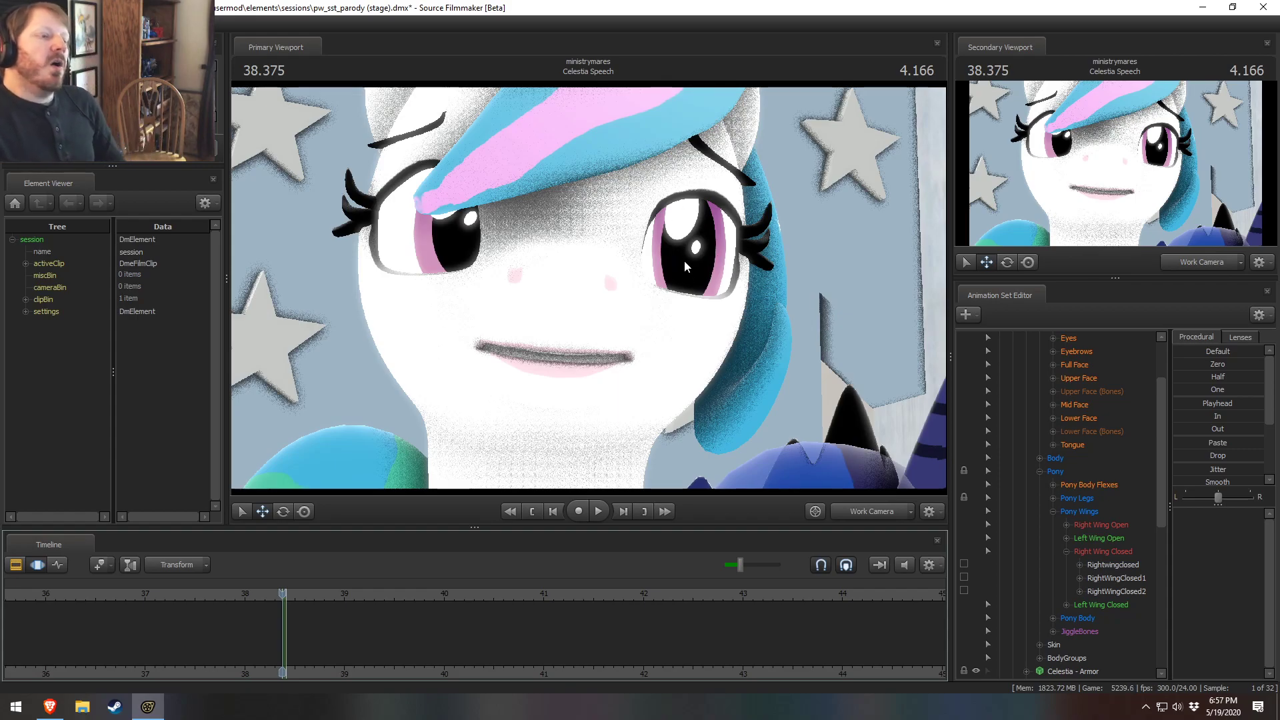
pyautogui.scroll(5, 297, 608)
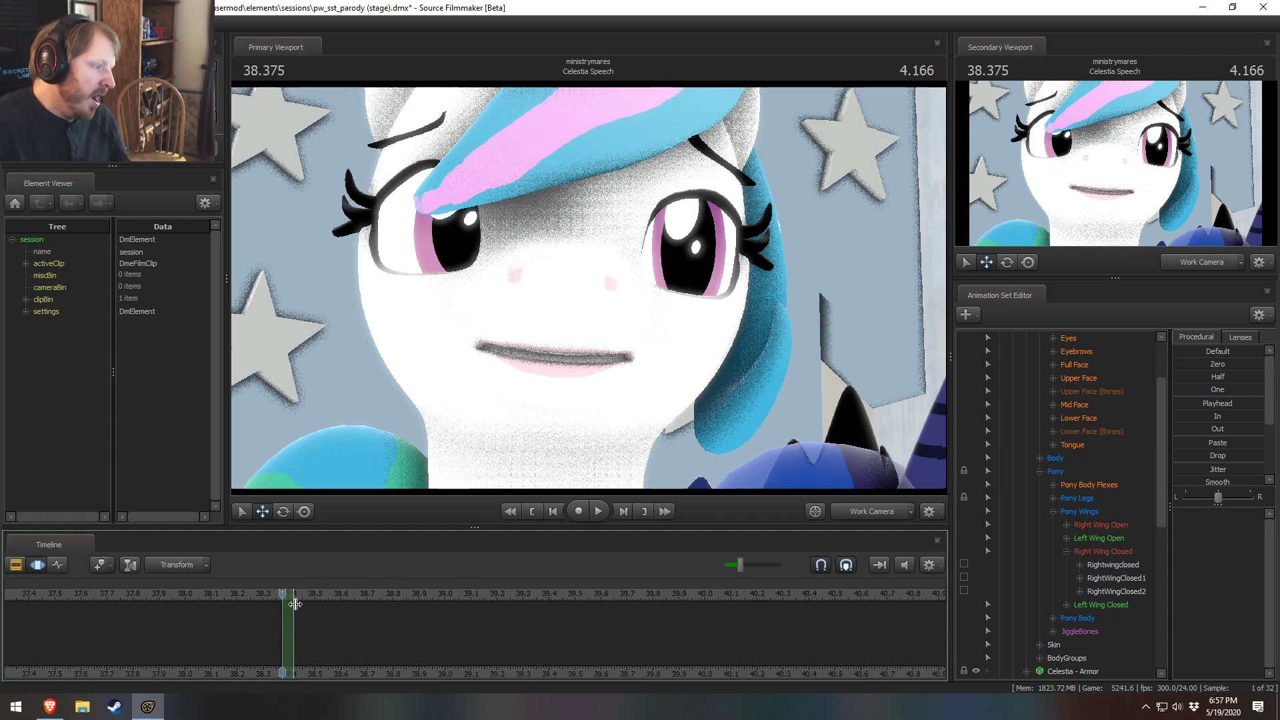
pyautogui.moveTo(282, 623); pyautogui.dragTo(458, 621)
# Step: Return to the Clip Editor's Picture track and pull the Work Camera back to show Celestia's body beside Cadence and Shining Armor
pyautogui.press('F2')
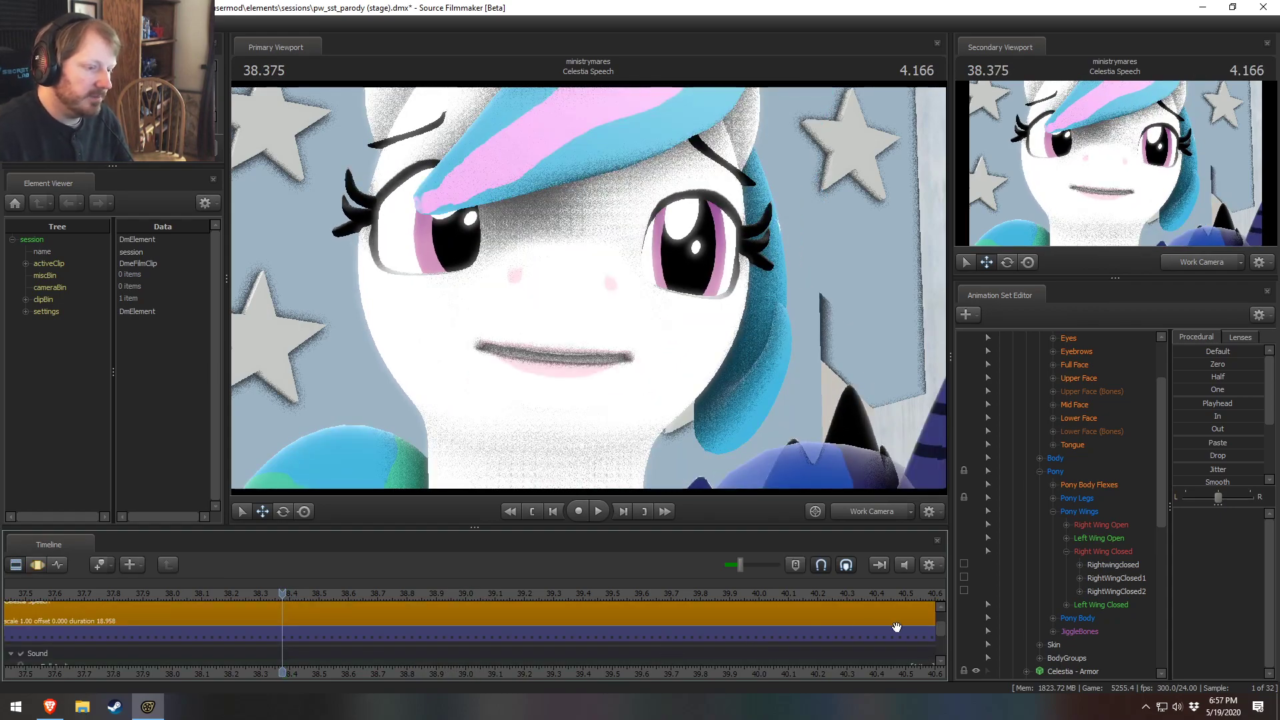
pyautogui.moveTo(942, 630); pyautogui.dragTo(945, 585)
pyautogui.scroll(-8, 698, 679)
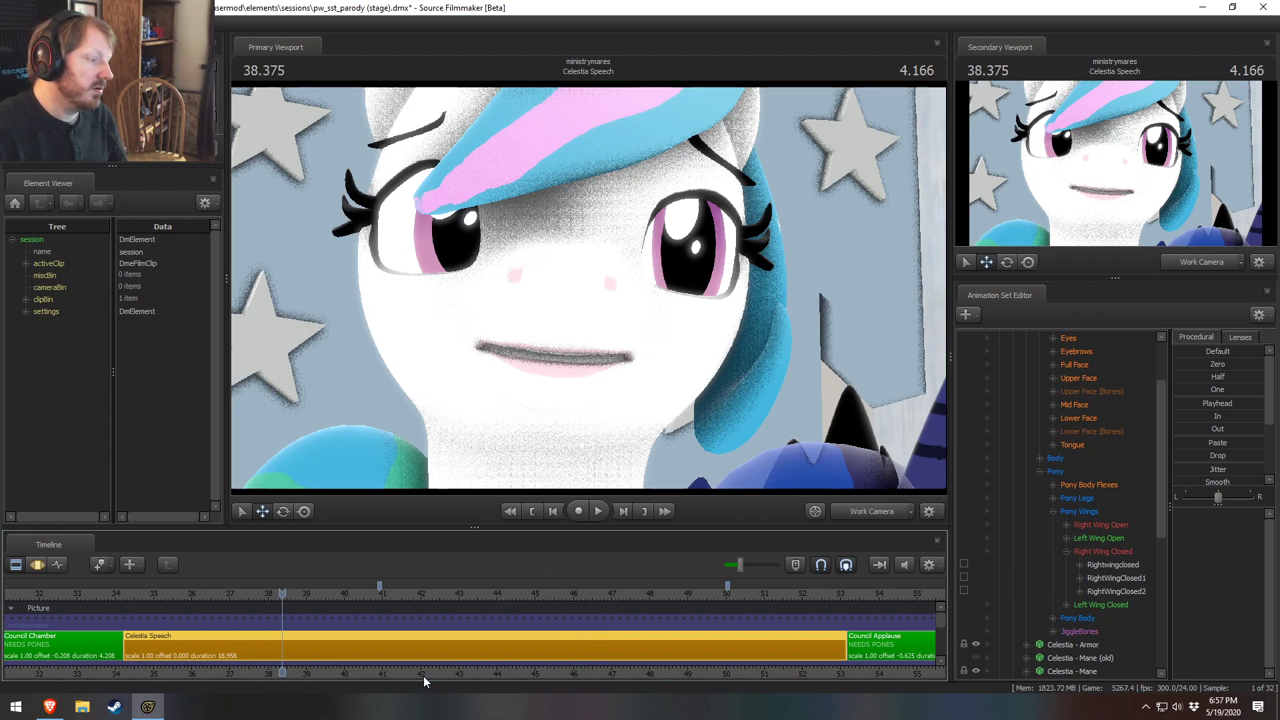
pyautogui.moveTo(423, 676); pyautogui.dragTo(545, 660, button='middle')
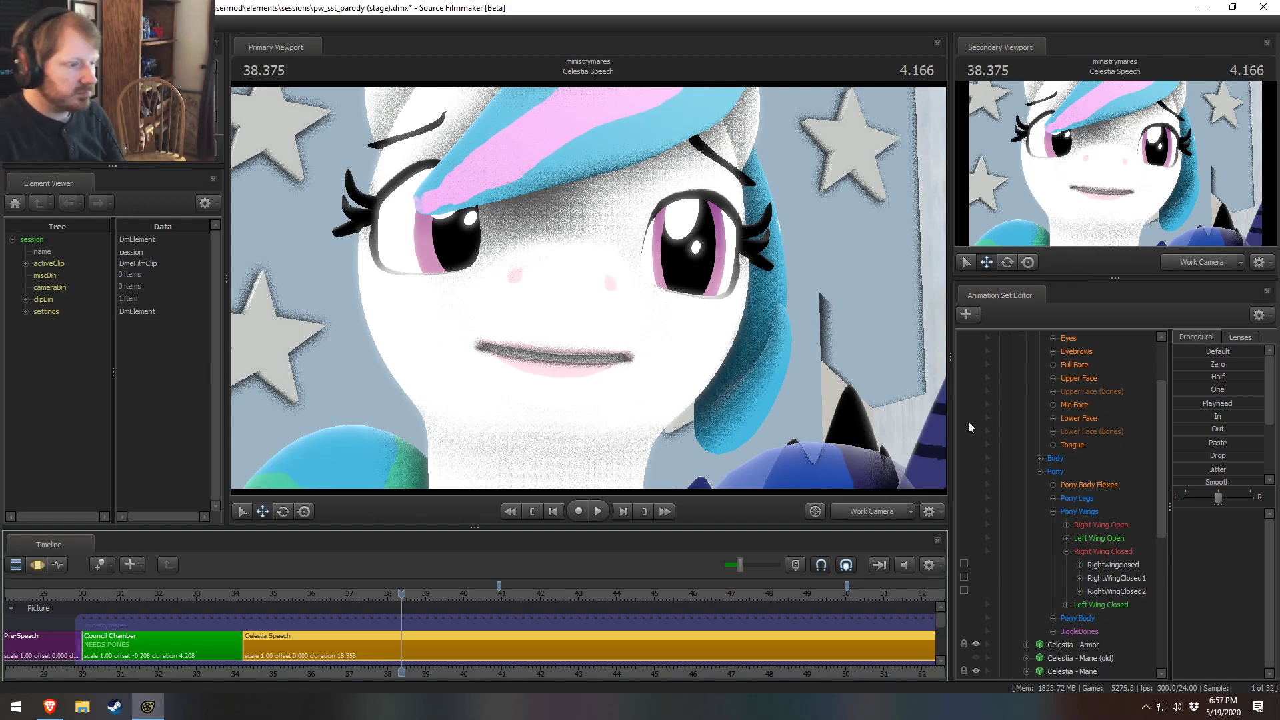
pyautogui.press('s')
pyautogui.moveTo(753, 387); pyautogui.dragTo(664, 148)
pyautogui.press('d')
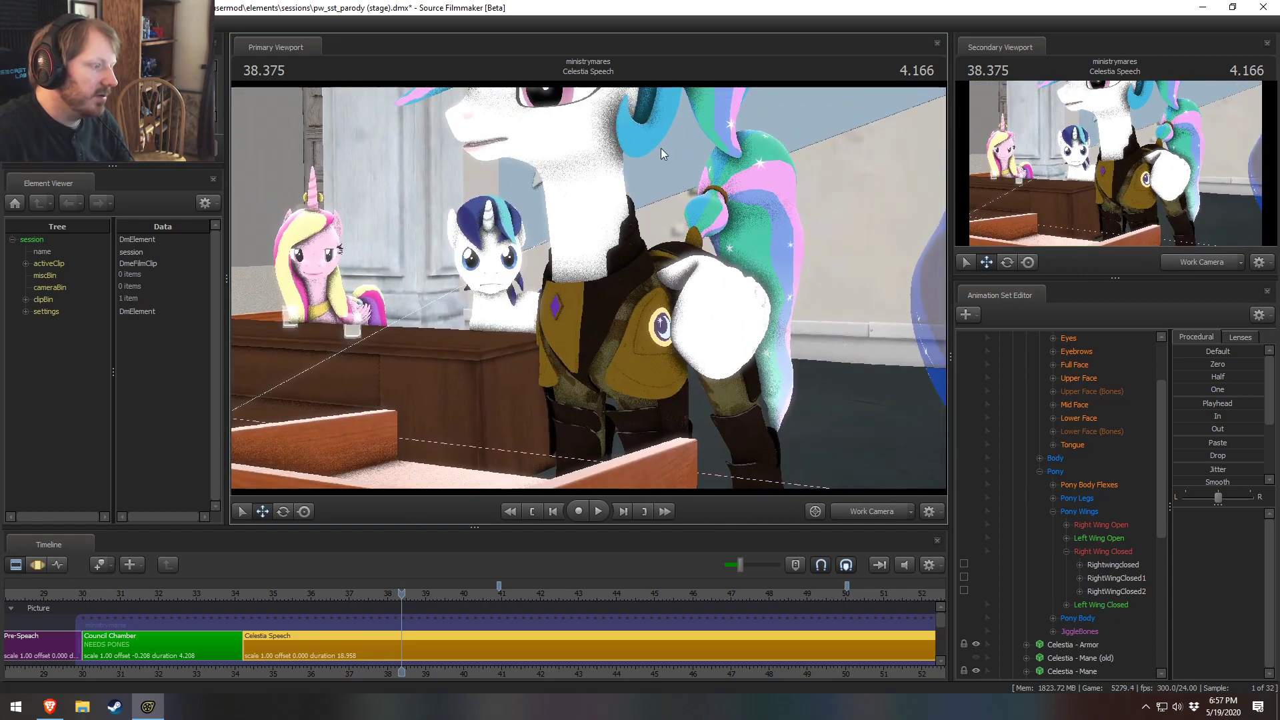
# Step: Frame Celestia's right side and folded wing through the Work Camera and play back the start of the speech
pyautogui.moveTo(318, 594); pyautogui.dragTo(260, 591)
pyautogui.moveTo(587, 287)
pyautogui.mouseDown()
pyautogui.moveTo(733, 293)
pyautogui.moveTo(720, 280)
pyautogui.moveTo(600, 280)
pyautogui.mouseUp()
pyautogui.press('a')
pyautogui.press('s')
pyautogui.press('space')
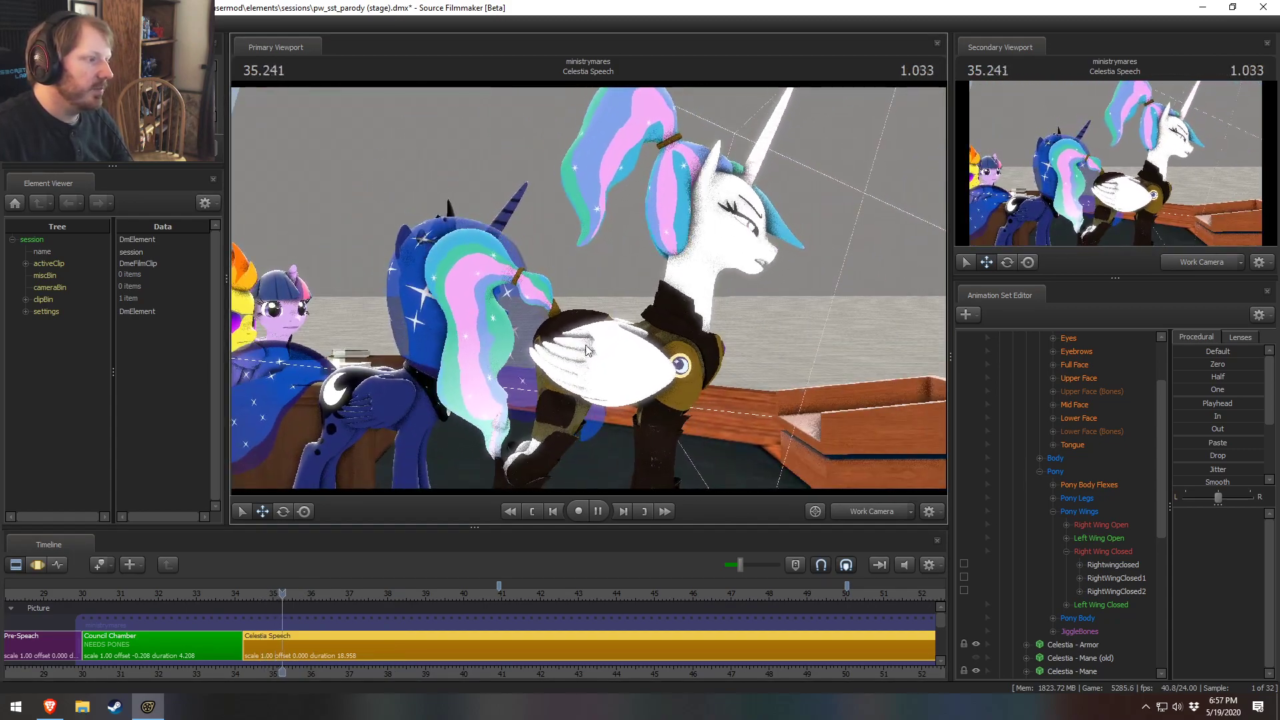
# Step: Replay the first seconds of the speech twice from Celestia's side view, stopping at 35.666 seconds
pyautogui.press('space')
pyautogui.moveTo(274, 591); pyautogui.dragTo(281, 592)
pyautogui.press('space')
pyautogui.press('space')
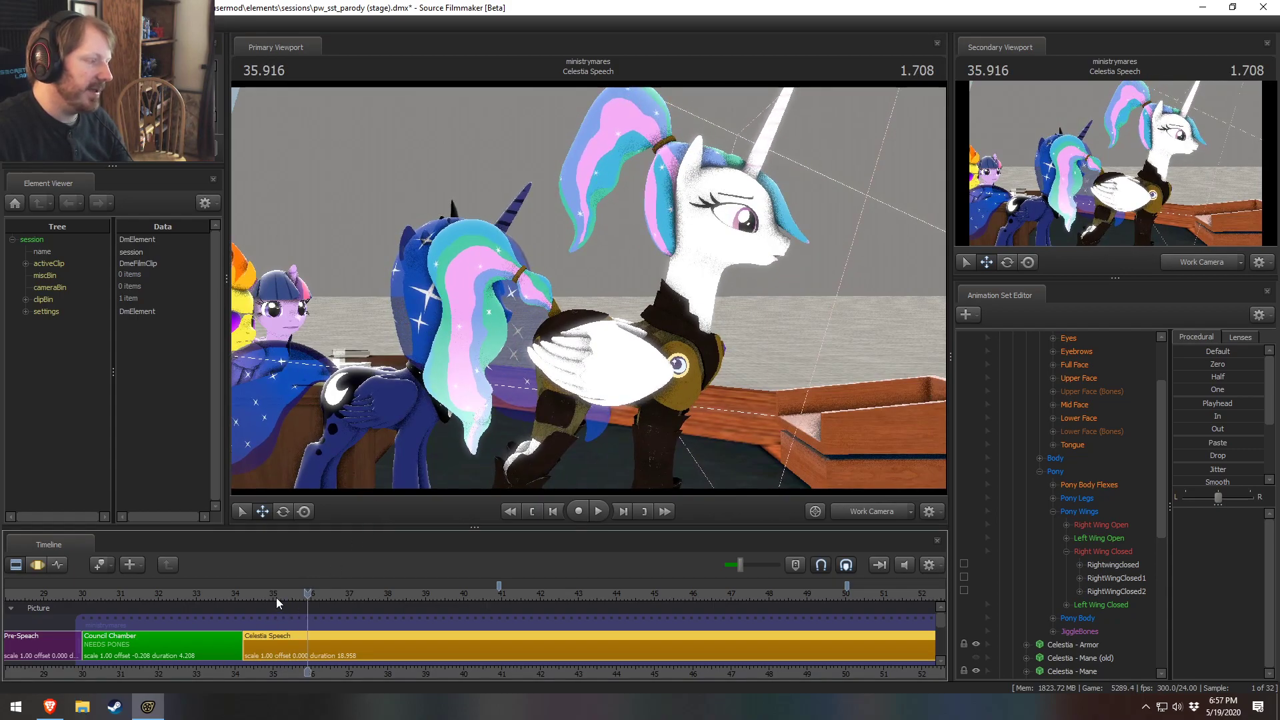
pyautogui.click(278, 605)
pyautogui.press('space')
pyautogui.press('space')
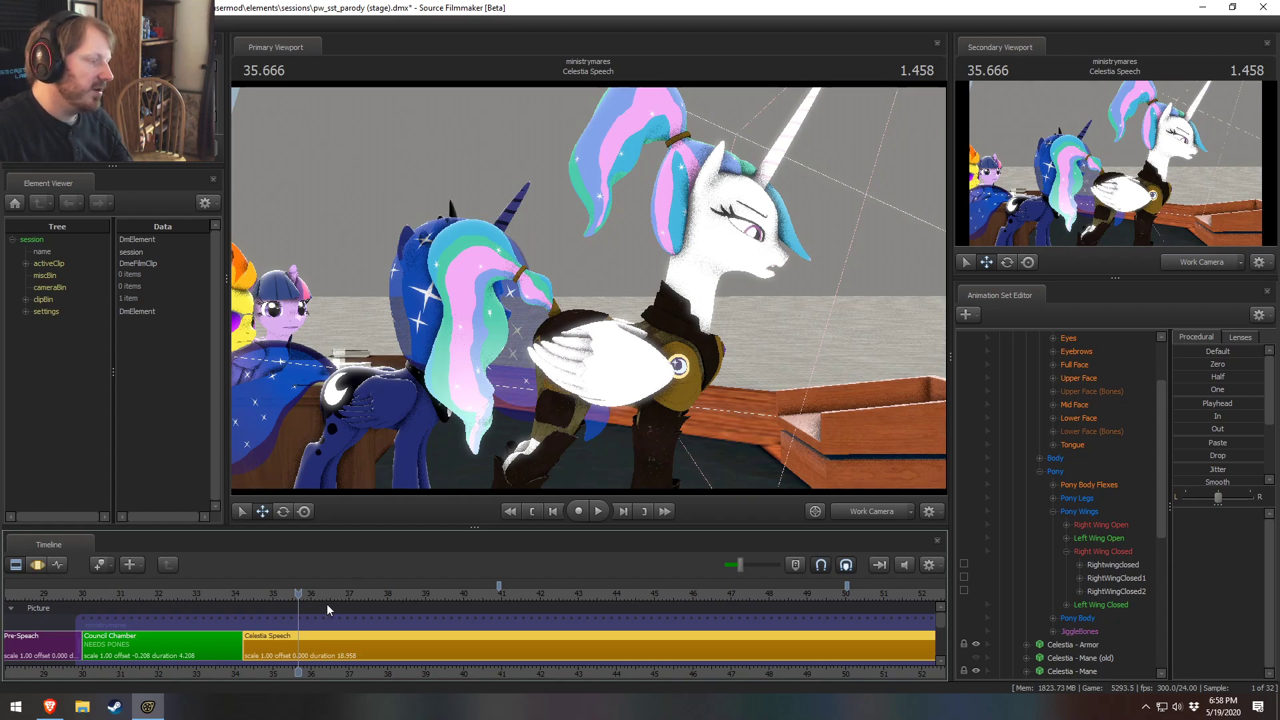
# Step: Play back the speech from its opening through the side-on Work Camera, stopping at 40.708 seconds
pyautogui.click(278, 593)
pyautogui.press('space')
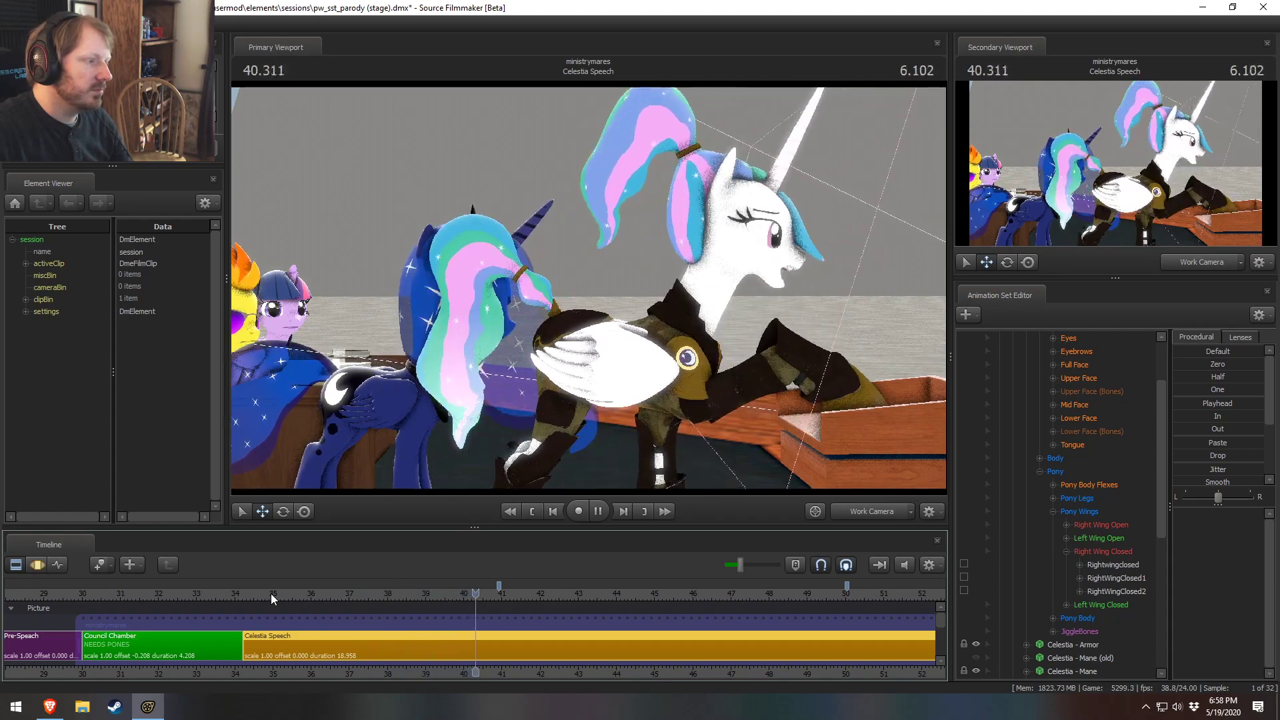
pyautogui.press('space')
# Step: Set the Secondary Viewport to the Main Camera and replay the moments before 40.708 seconds in both views
pyautogui.click(1191, 263)
pyautogui.click(1083, 187)
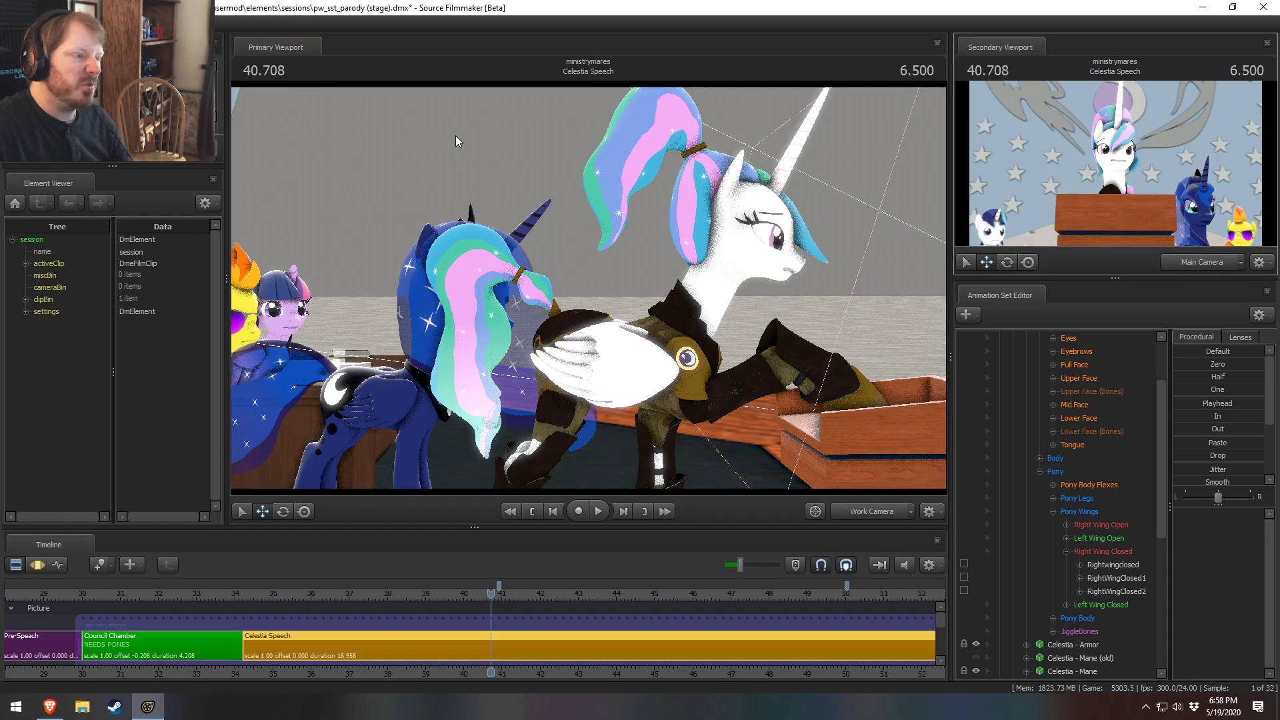
pyautogui.click(467, 597)
pyautogui.press('space')
pyautogui.press('space')
# Step: Switch the Primary Viewport to the Main Camera and replay Celestia's head turn up to 40.708 seconds
pyautogui.click(854, 515)
pyautogui.click(446, 593)
pyautogui.press('space')
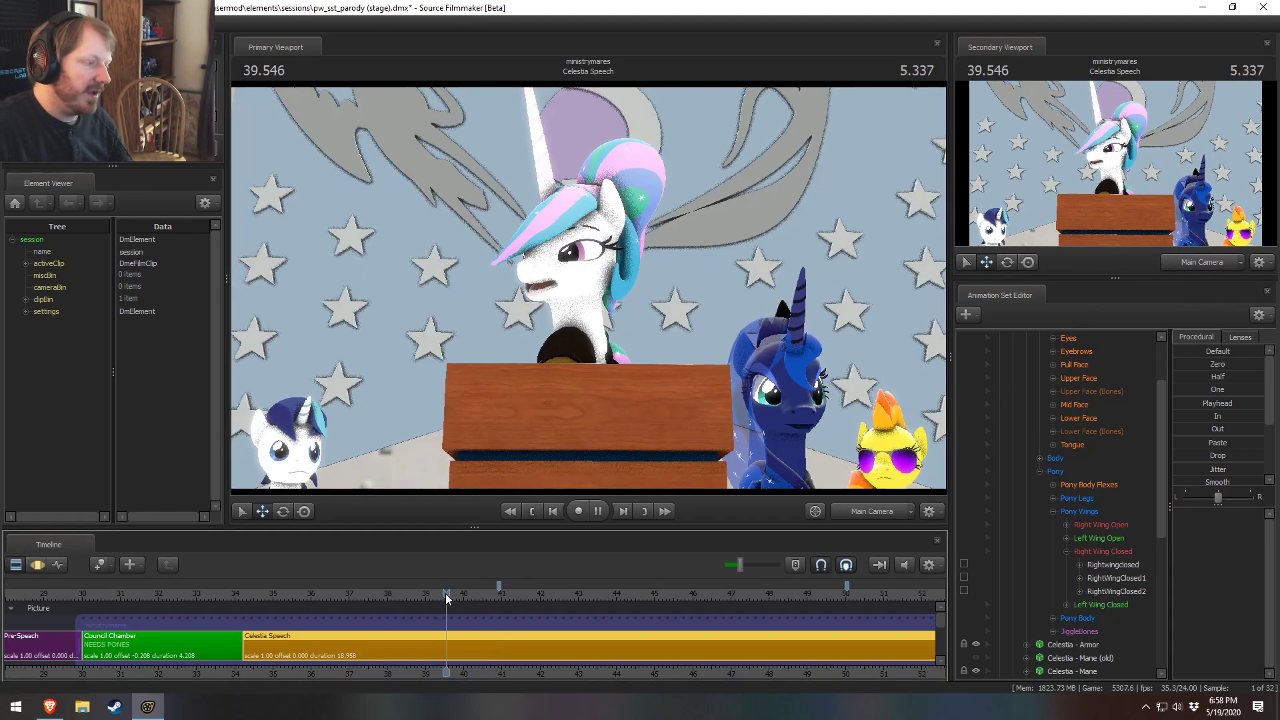
pyautogui.press('space')
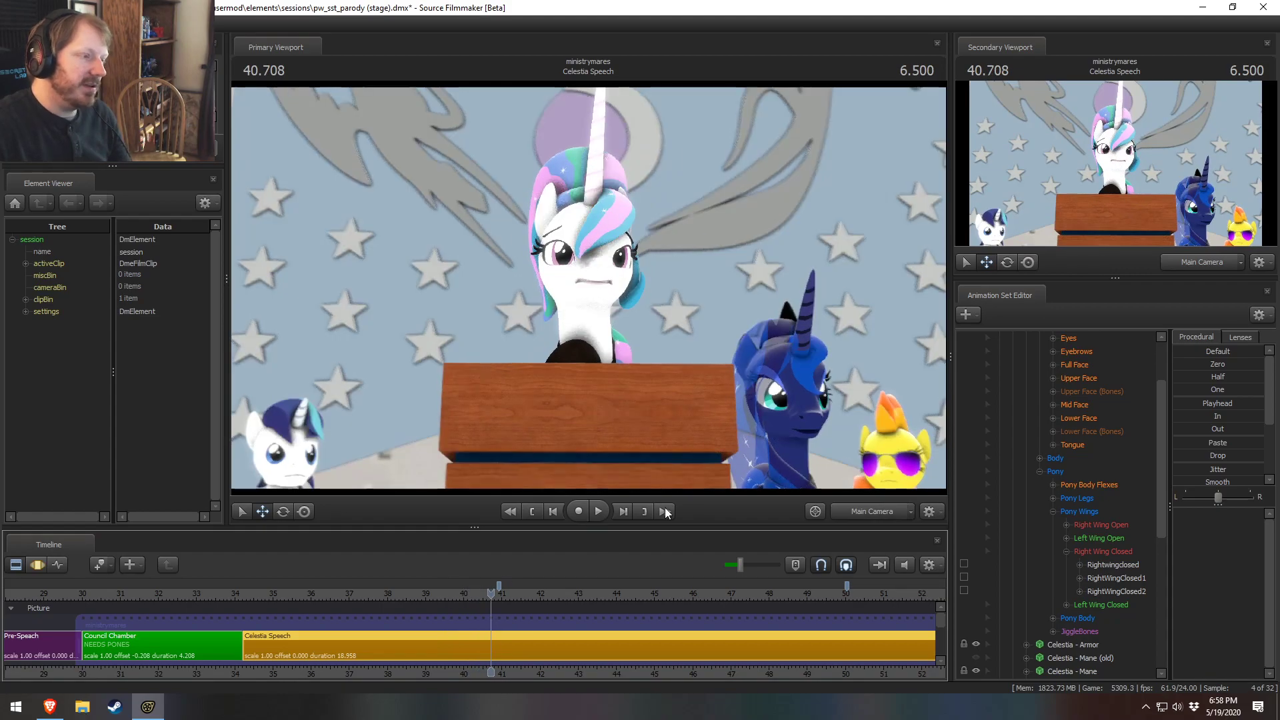
# Step: Play back the middle of the speech with the Work Camera in the Primary Viewport, stopping at 49.083 seconds
pyautogui.click(851, 511)
pyautogui.moveTo(490, 593); pyautogui.dragTo(376, 592)
pyautogui.press('space')
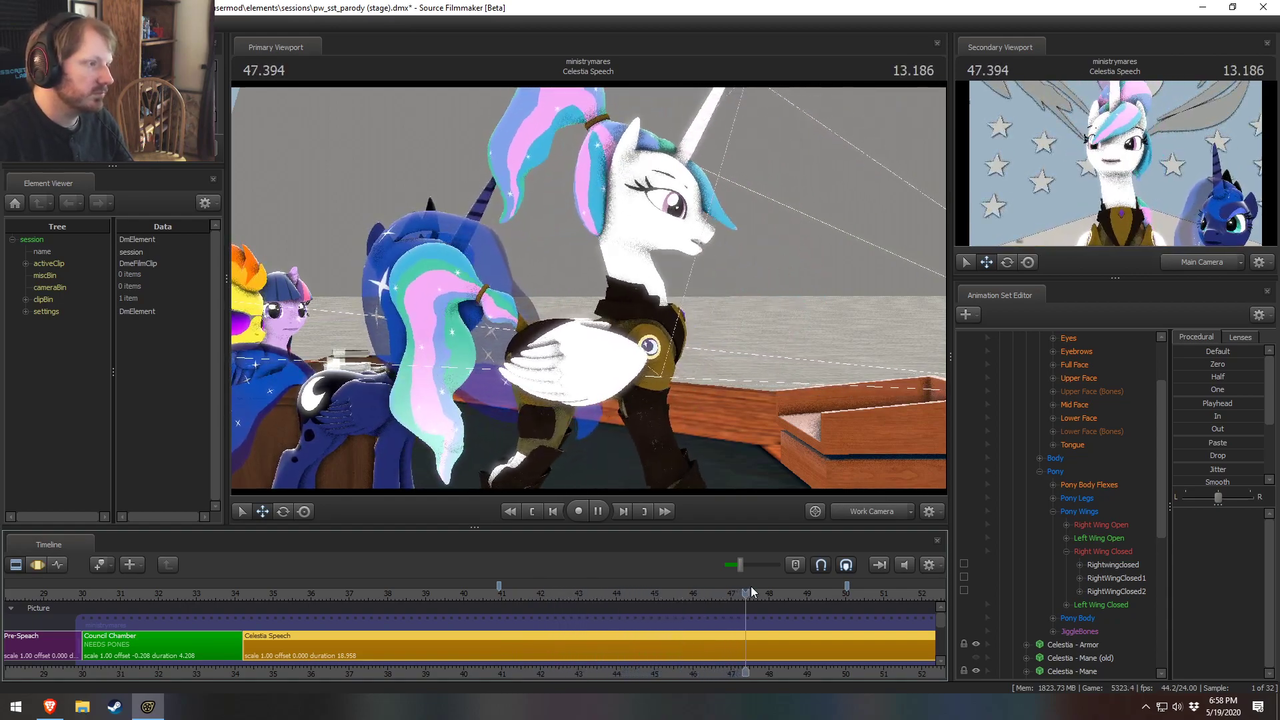
pyautogui.press('space')
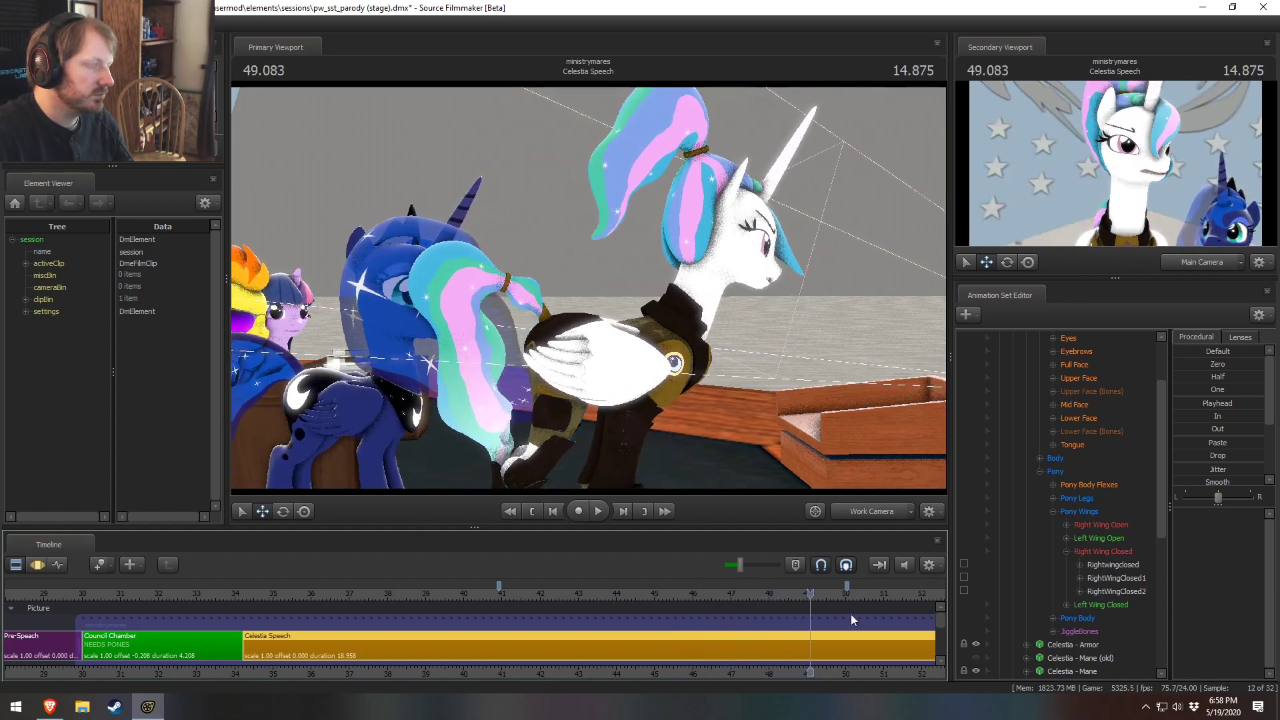
# Step: Compare Celestia's movement from 41.291 to 43.666 seconds between the Main Camera and the side-on Work Camera
pyautogui.click(848, 507)
pyautogui.click(712, 615)
pyautogui.moveTo(711, 597); pyautogui.dragTo(513, 593)
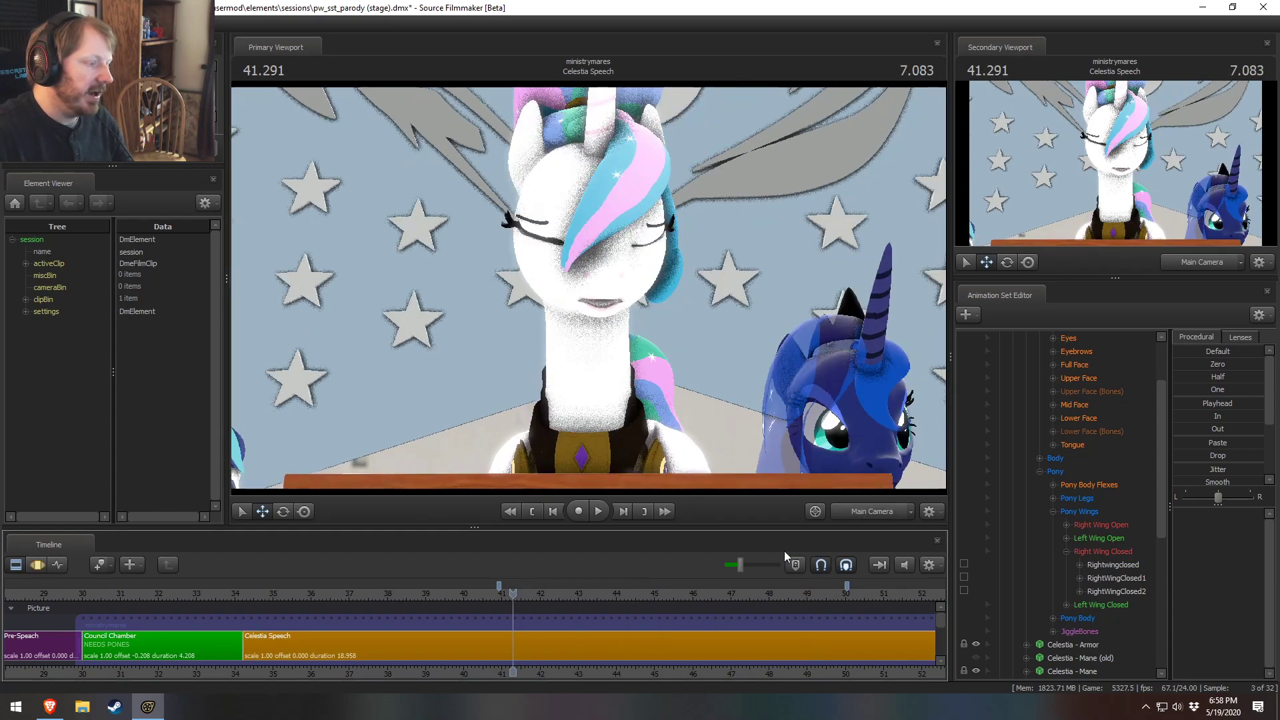
pyautogui.click(883, 516)
pyautogui.press('space')
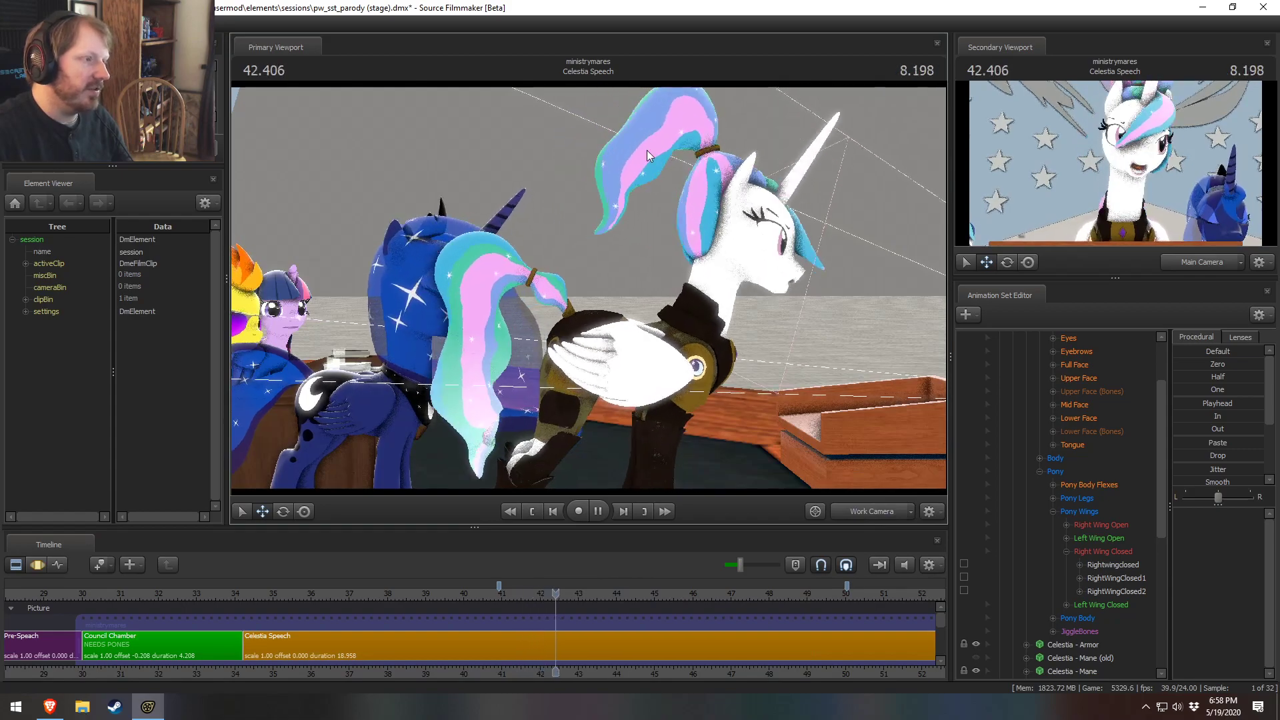
pyautogui.press('space')
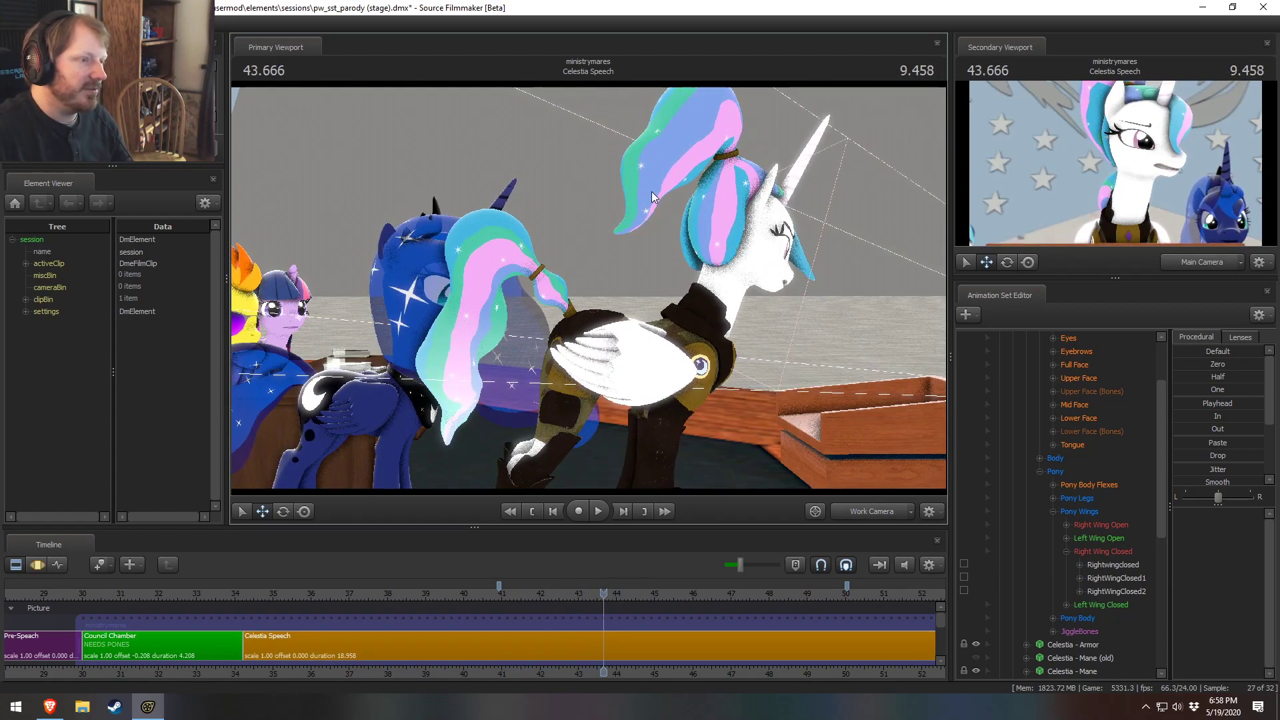
pyautogui.click(879, 504)
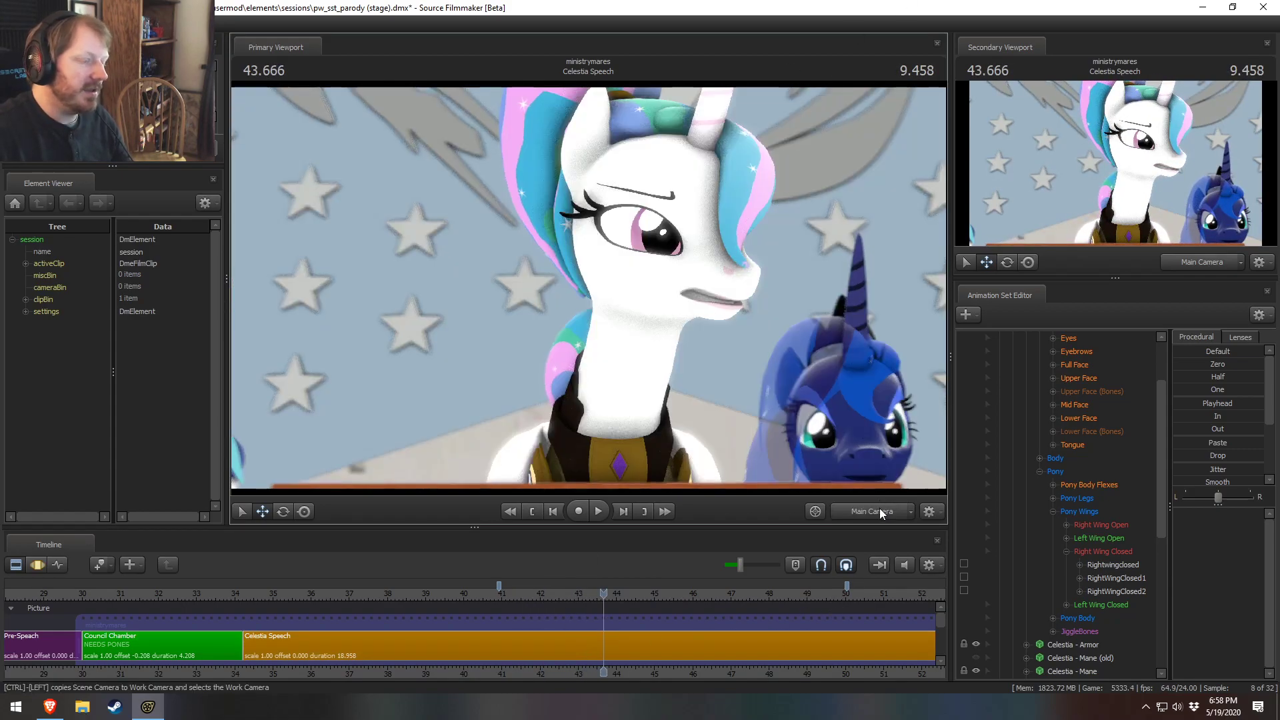
# Step: Play back Celestia's speech through the Main Camera from 43.666 seconds to about 50 seconds
pyautogui.press('space')
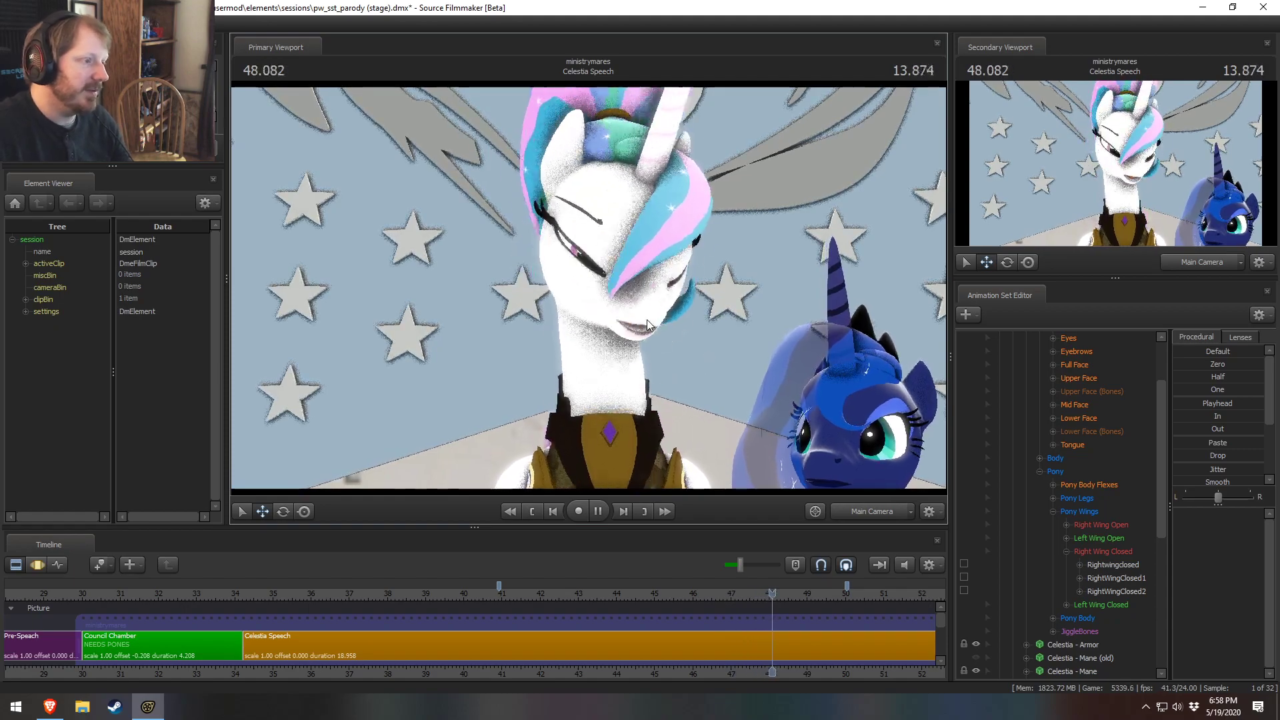
pyautogui.press('space')
pyautogui.press('space')
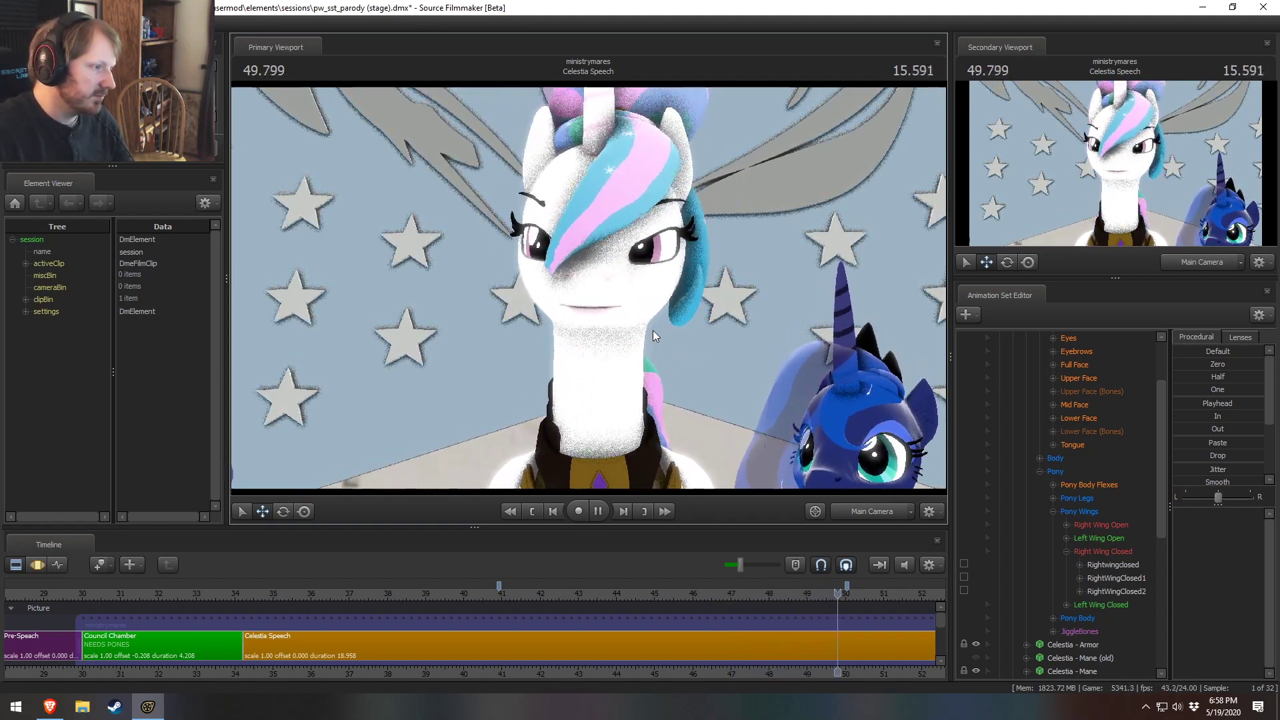
pyautogui.press('space')
# Step: Return to 41.041 seconds in the Celestia Speech shot and load her Eyebrows controls in the Motion Editor
pyautogui.click(503, 598)
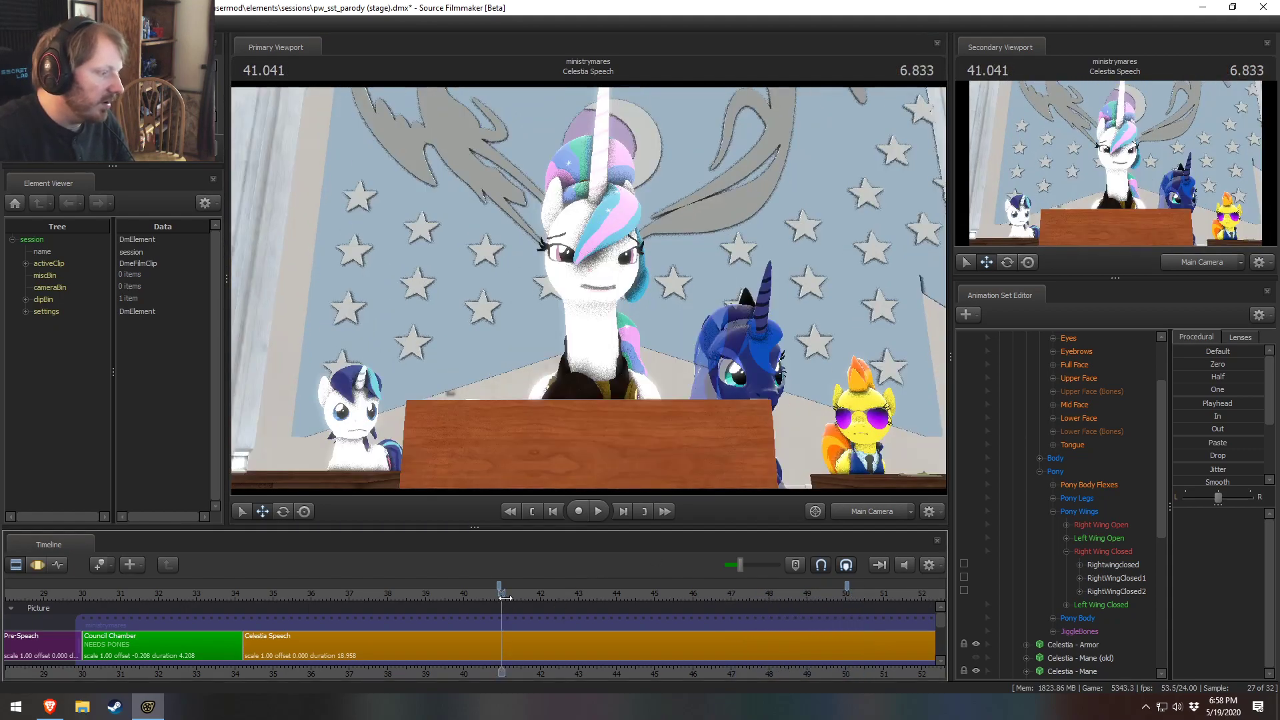
pyautogui.press('F3')
pyautogui.scroll(2, 1094, 459)
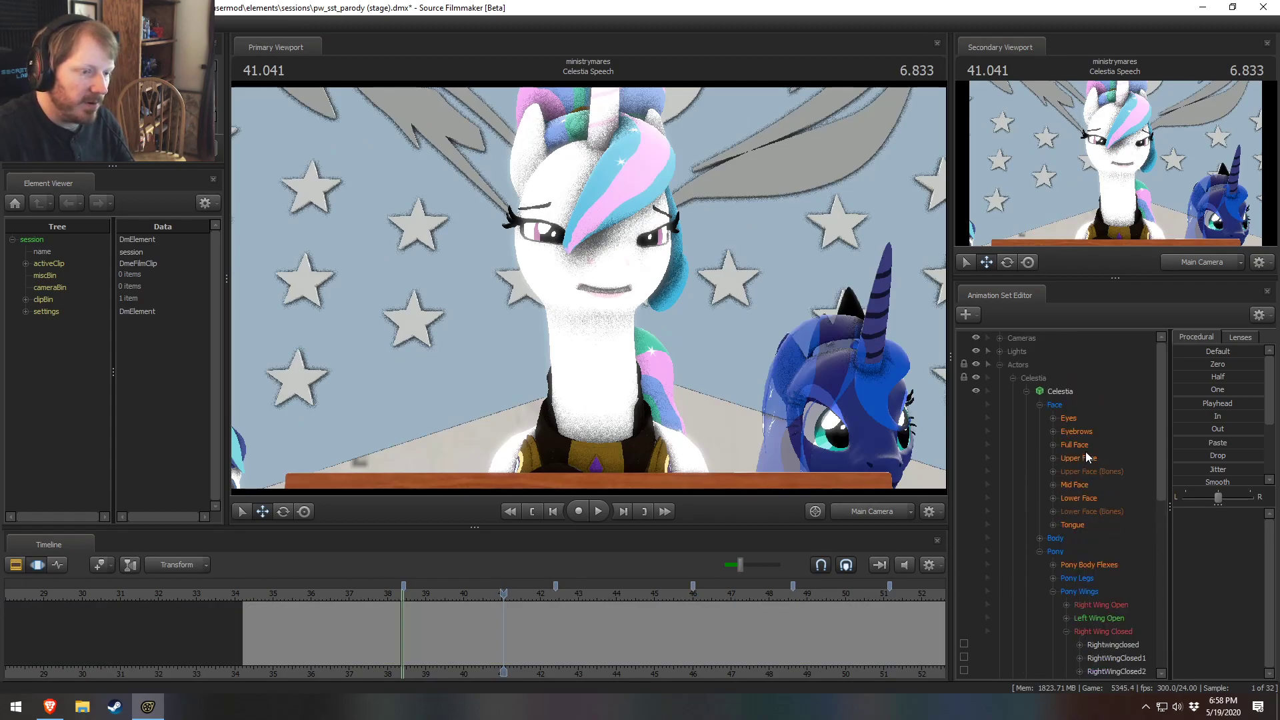
pyautogui.click(1086, 434)
pyautogui.scroll(2, 566, 646)
# Step: Replay Celestia's eyebrow and head movement between about 41 and 44 seconds several times through the Main Camera
pyautogui.click(539, 594)
pyautogui.press('space')
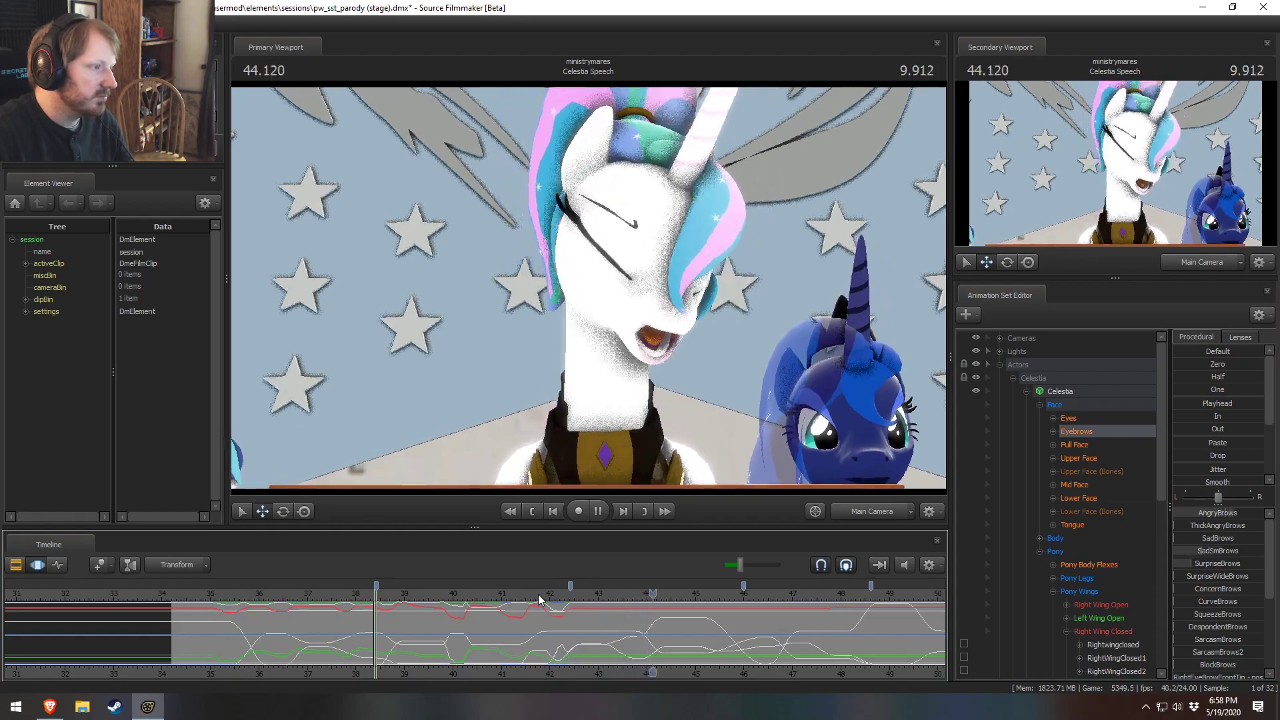
pyautogui.press('space')
pyautogui.moveTo(545, 599)
pyautogui.mouseDown()
pyautogui.moveTo(517, 601)
pyautogui.moveTo(532, 604)
pyautogui.mouseUp()
pyautogui.moveTo(634, 642); pyautogui.dragTo(529, 639, button='middle')
pyautogui.press('space')
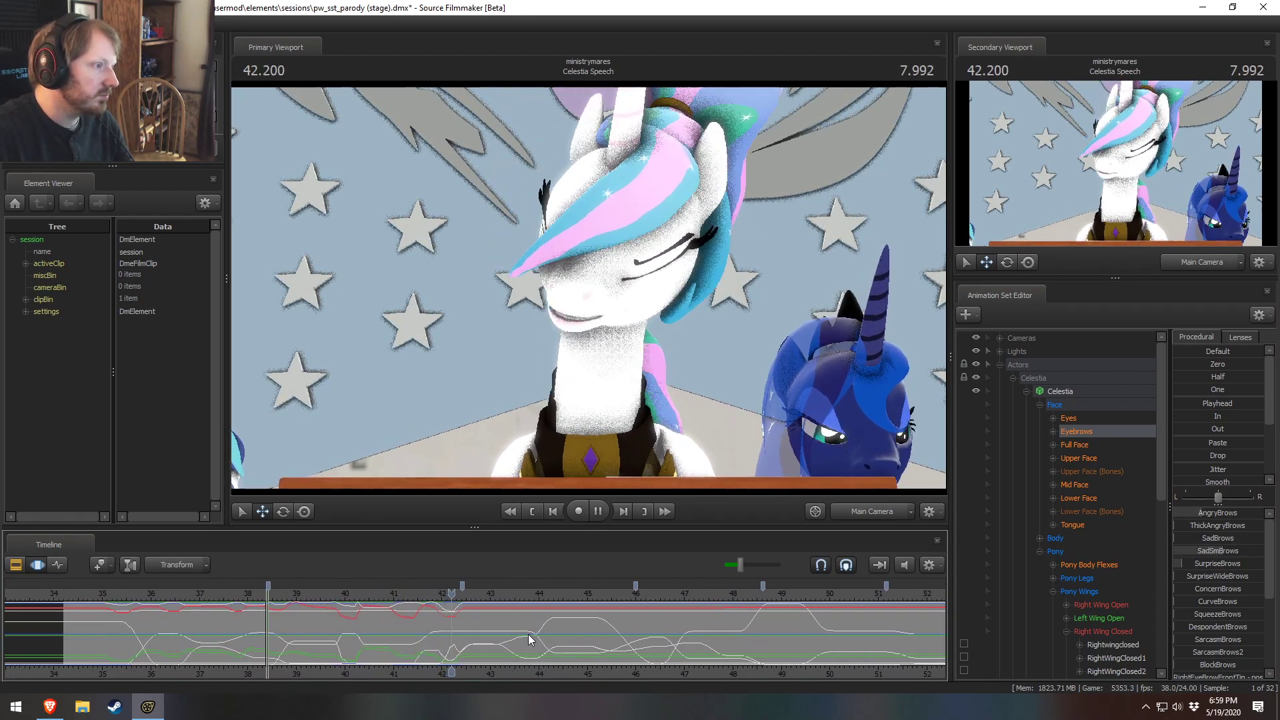
pyautogui.press('space')
pyautogui.click(394, 593)
pyautogui.press('space')
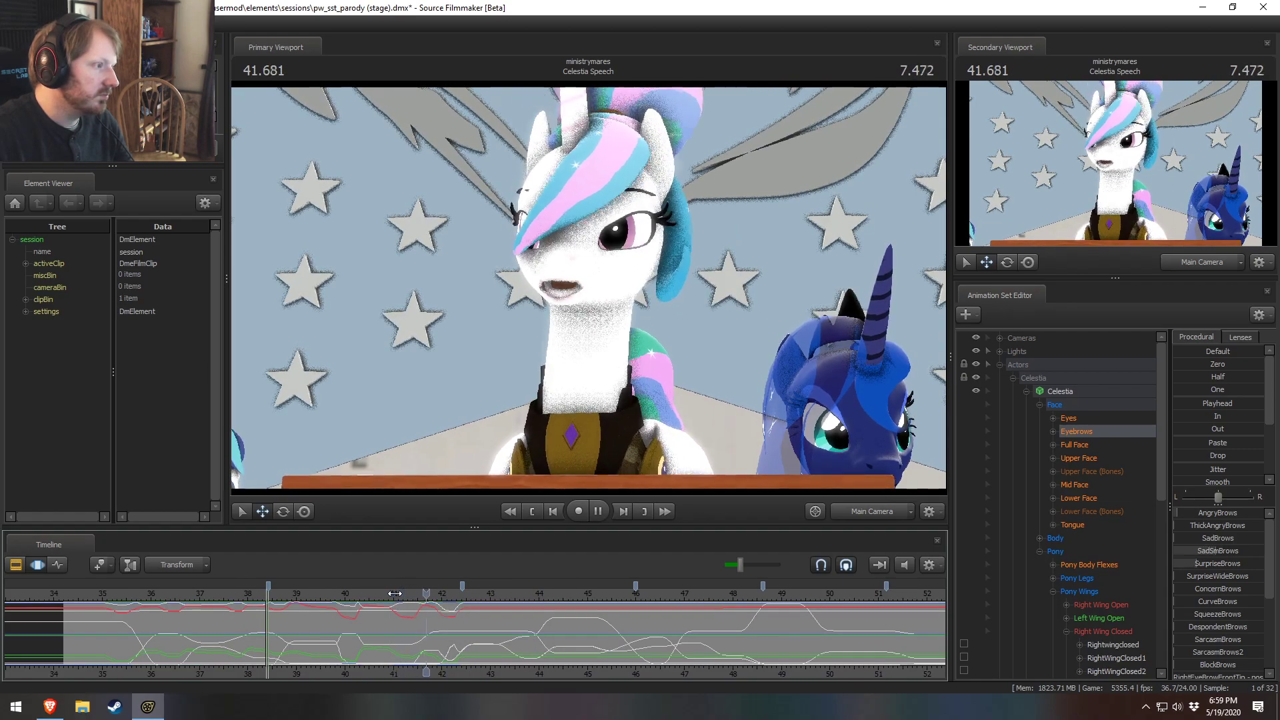
pyautogui.press('space')
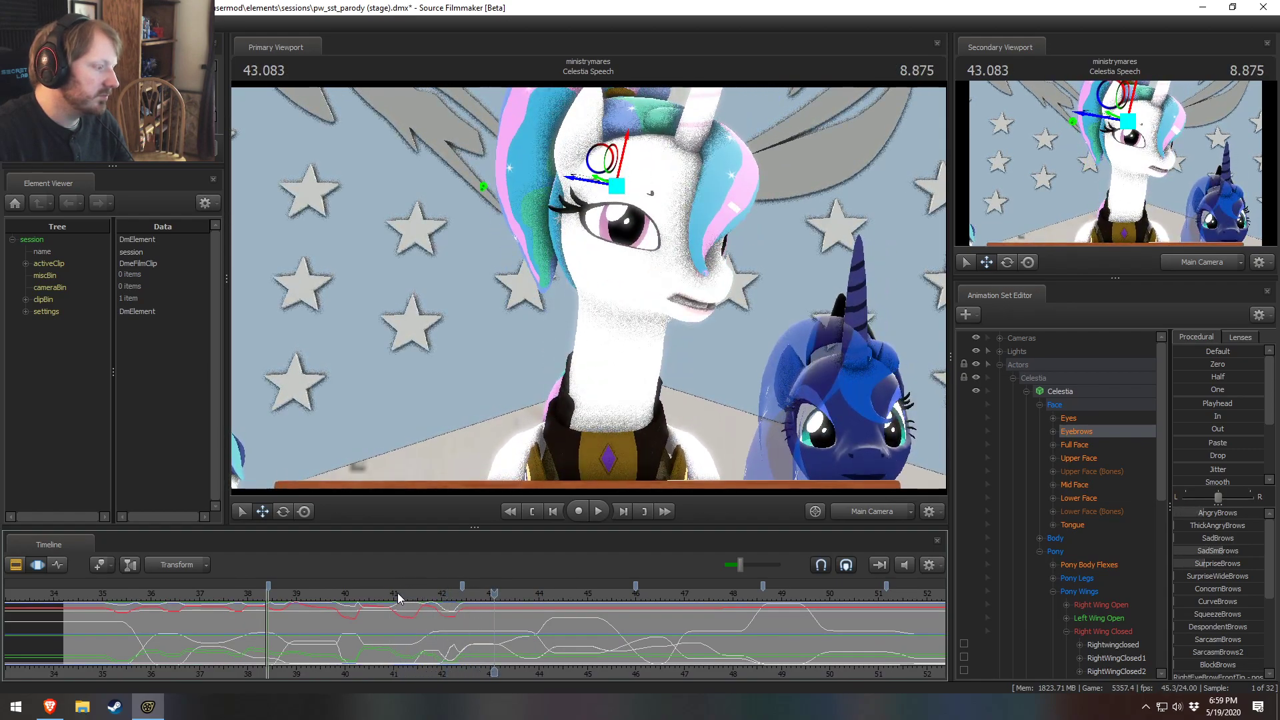
pyautogui.click(398, 596)
pyautogui.press('space')
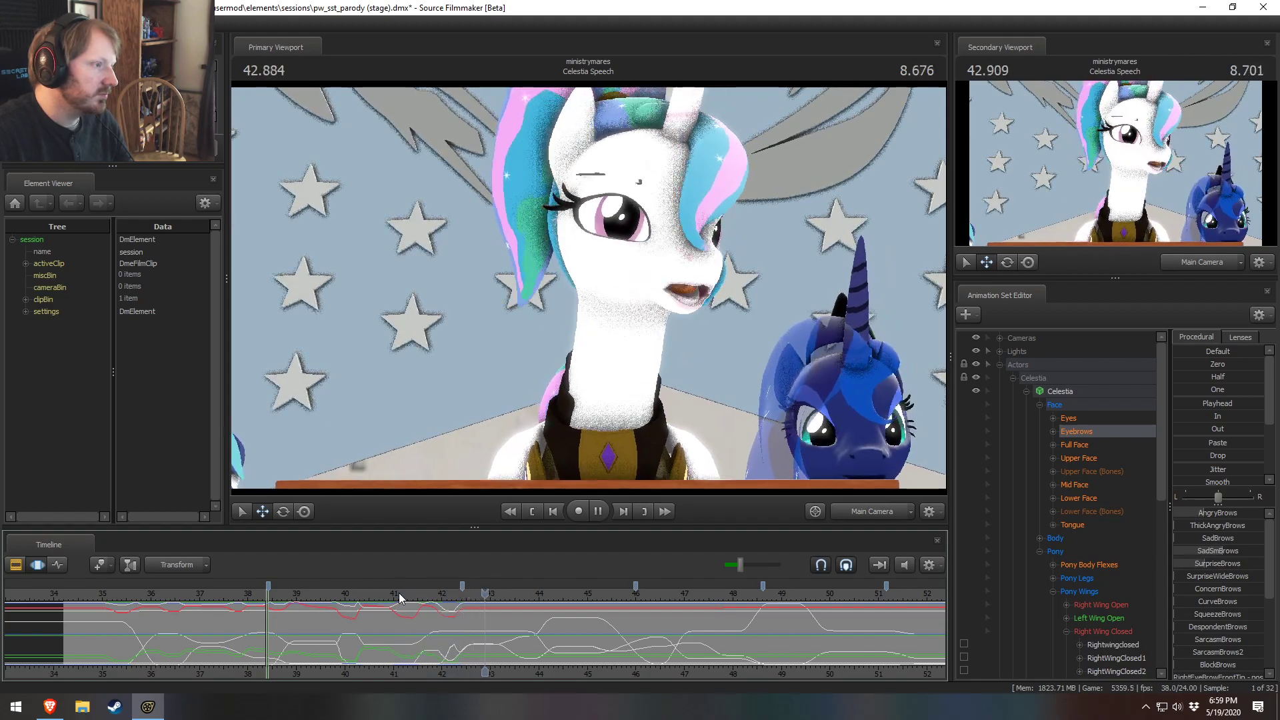
pyautogui.press('space')
# Step: Make a short time selection with falloff around 43.333 seconds and select Celestia's RightEyeBrow and LeftEyeBrow controls together
pyautogui.scroll(2, 498, 659)
pyautogui.moveTo(498, 658); pyautogui.dragTo(530, 637)
pyautogui.scroll(5, 503, 655)
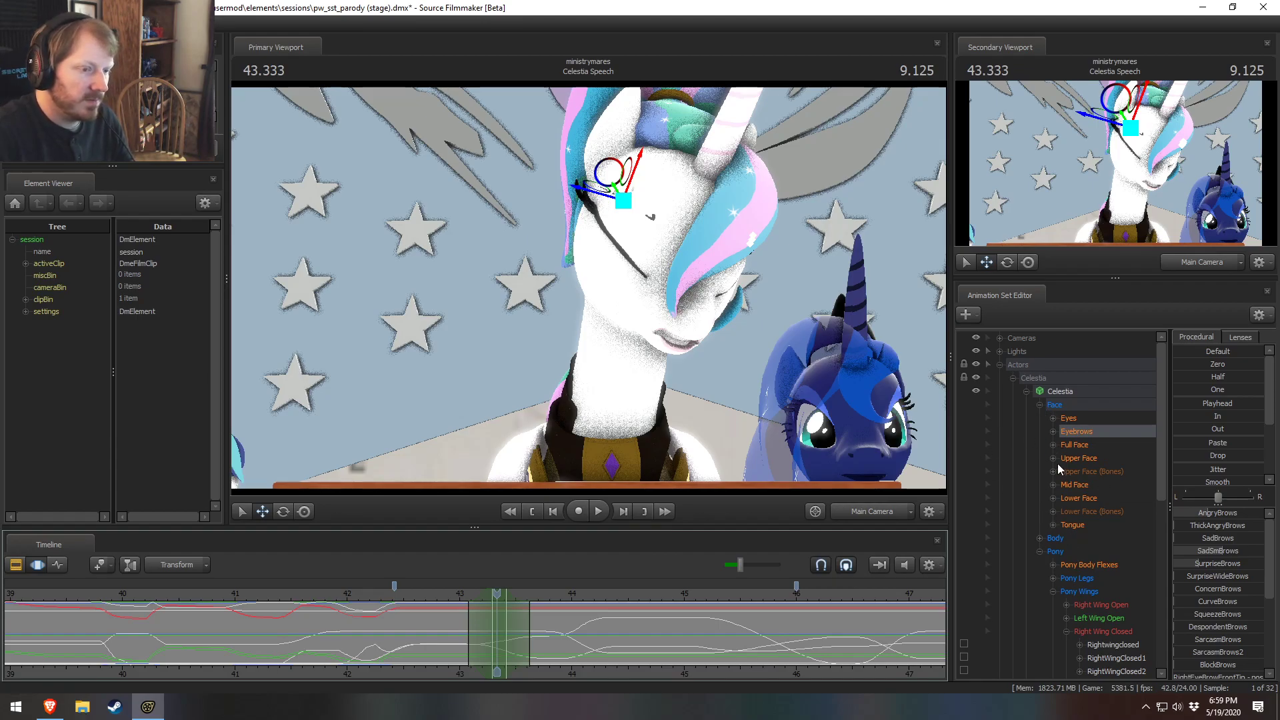
pyautogui.click(1054, 431)
pyautogui.click(1092, 617)
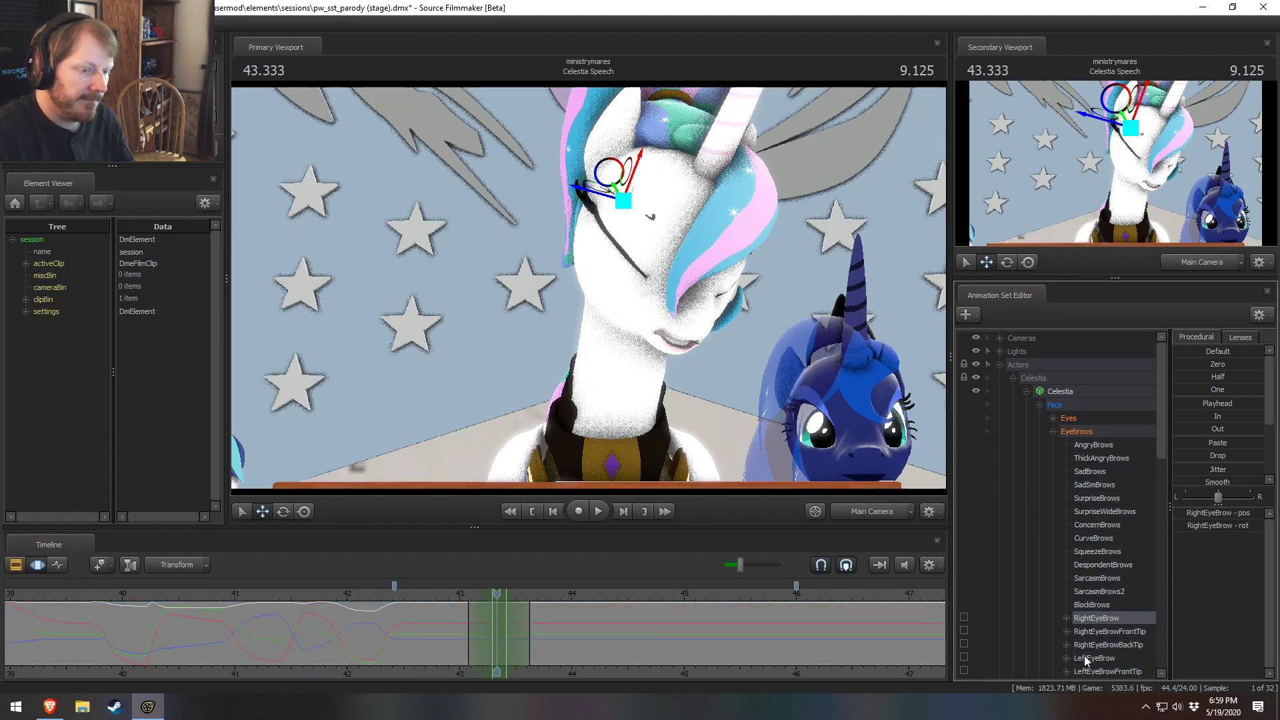
pyautogui.keyDown('ctrl'); pyautogui.click(1084, 656); pyautogui.keyUp('ctrl')
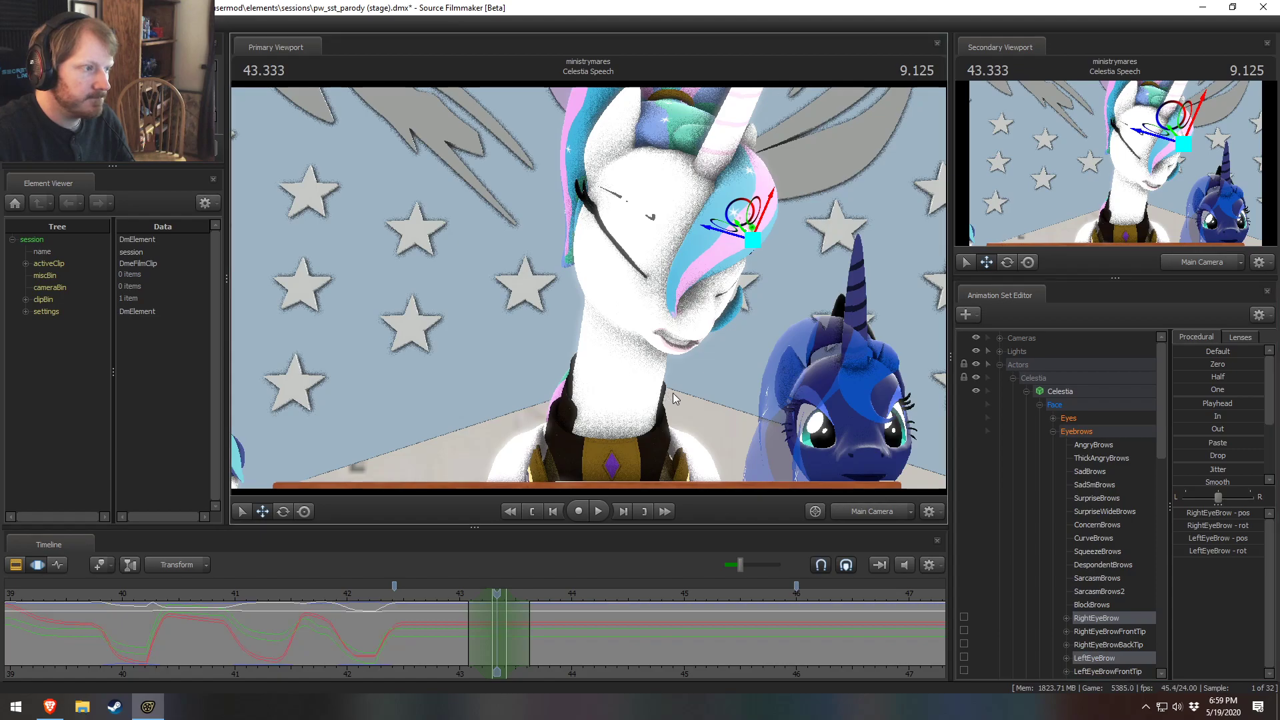
# Step: Using a side-on Work Camera view, rotate and lower both of Celestia's eyebrows at 43.333 seconds to follow her closed eyelids
pyautogui.click(856, 517)
pyautogui.keyDown('alt'); pyautogui.moveTo(467, 294); pyautogui.dragTo(596, 289); pyautogui.keyUp('alt')
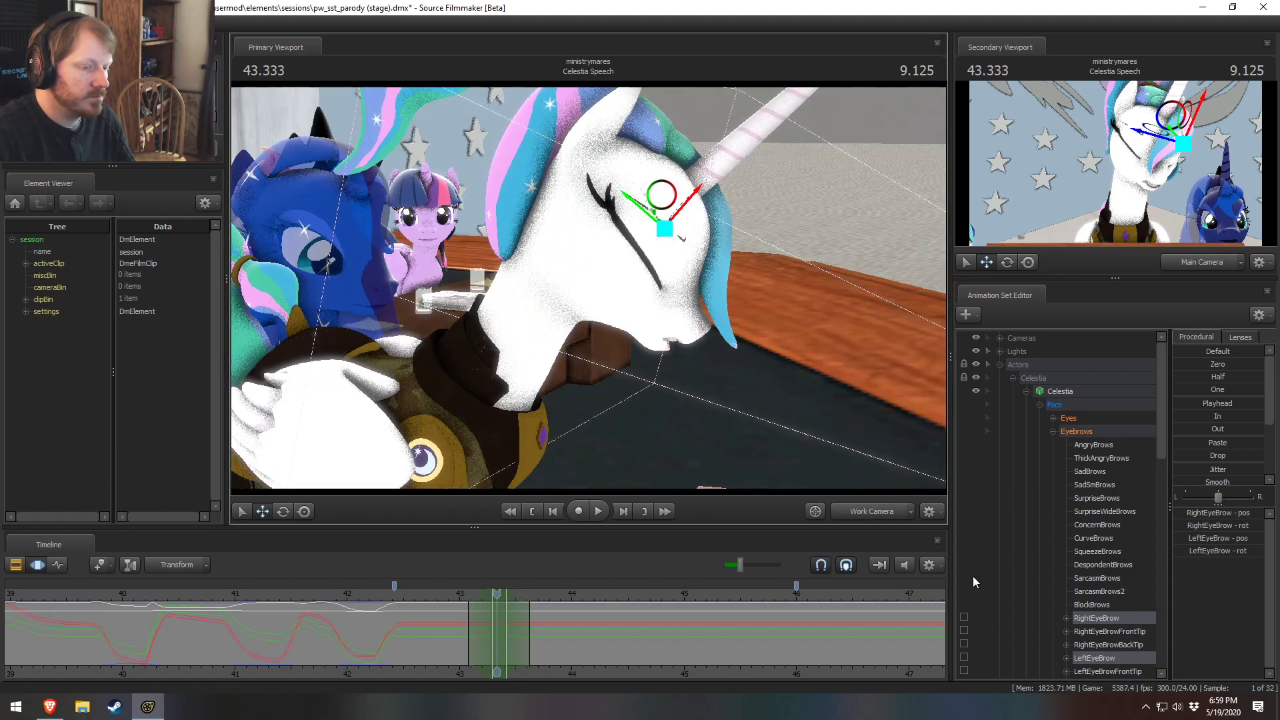
pyautogui.click(1111, 655)
pyautogui.click(1097, 614)
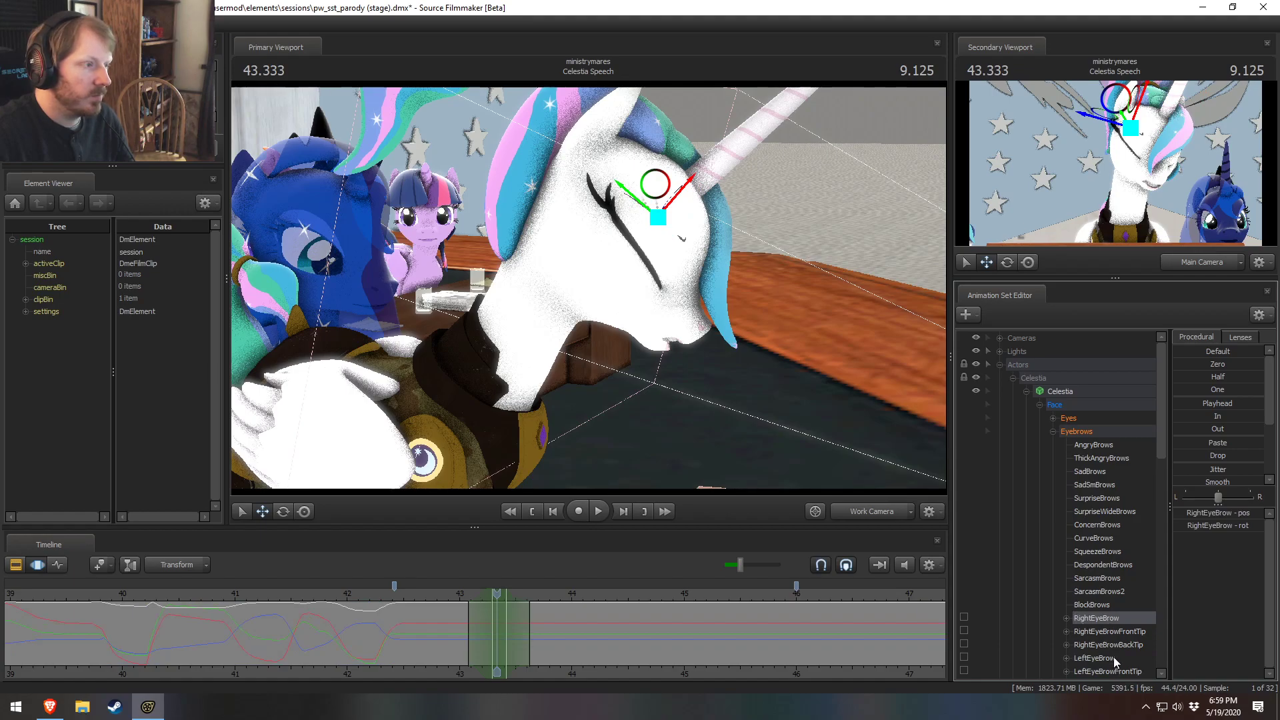
pyautogui.keyDown('ctrl'); pyautogui.click(1093, 658); pyautogui.keyUp('ctrl')
pyautogui.moveTo(769, 438); pyautogui.dragTo(790, 441)
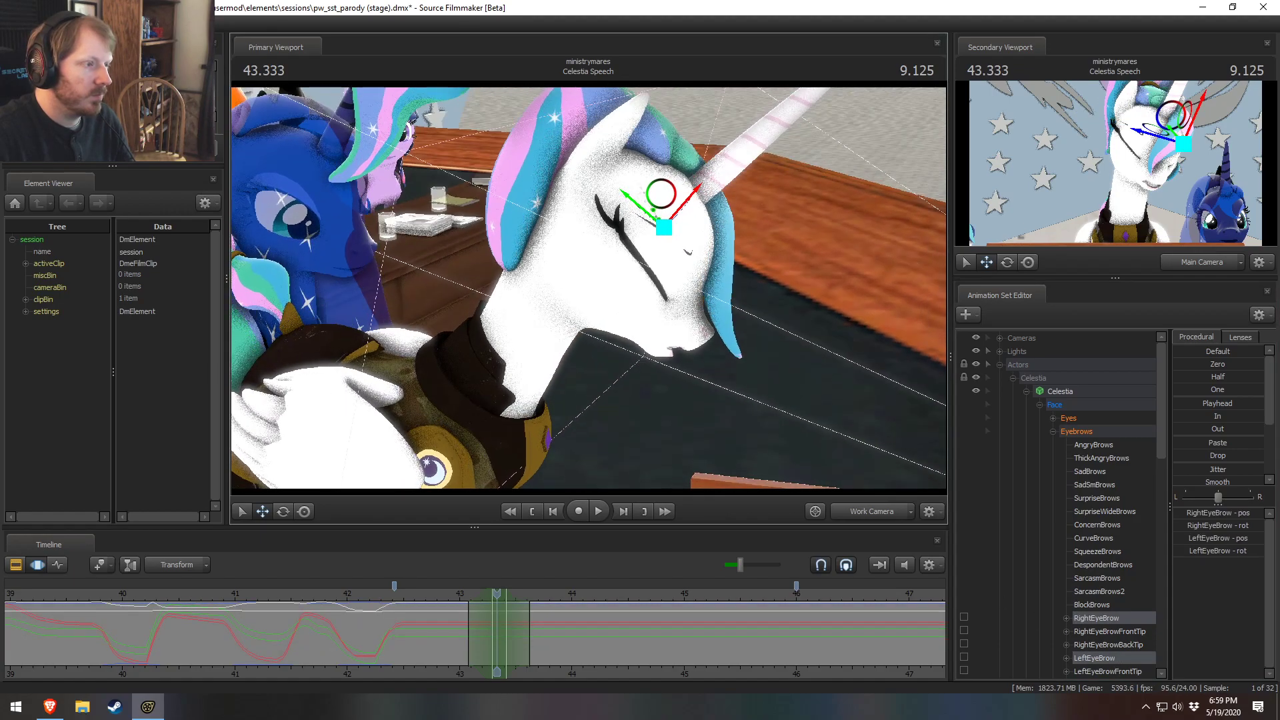
pyautogui.press('e')
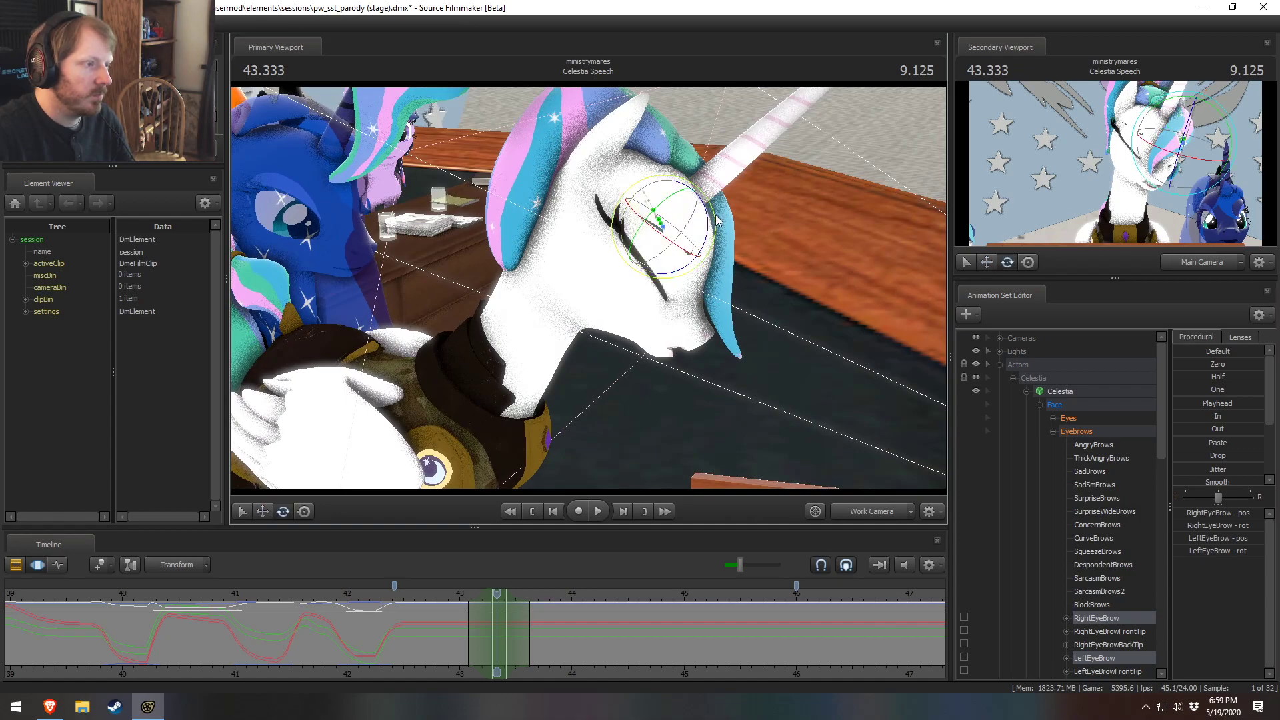
pyautogui.press('w')
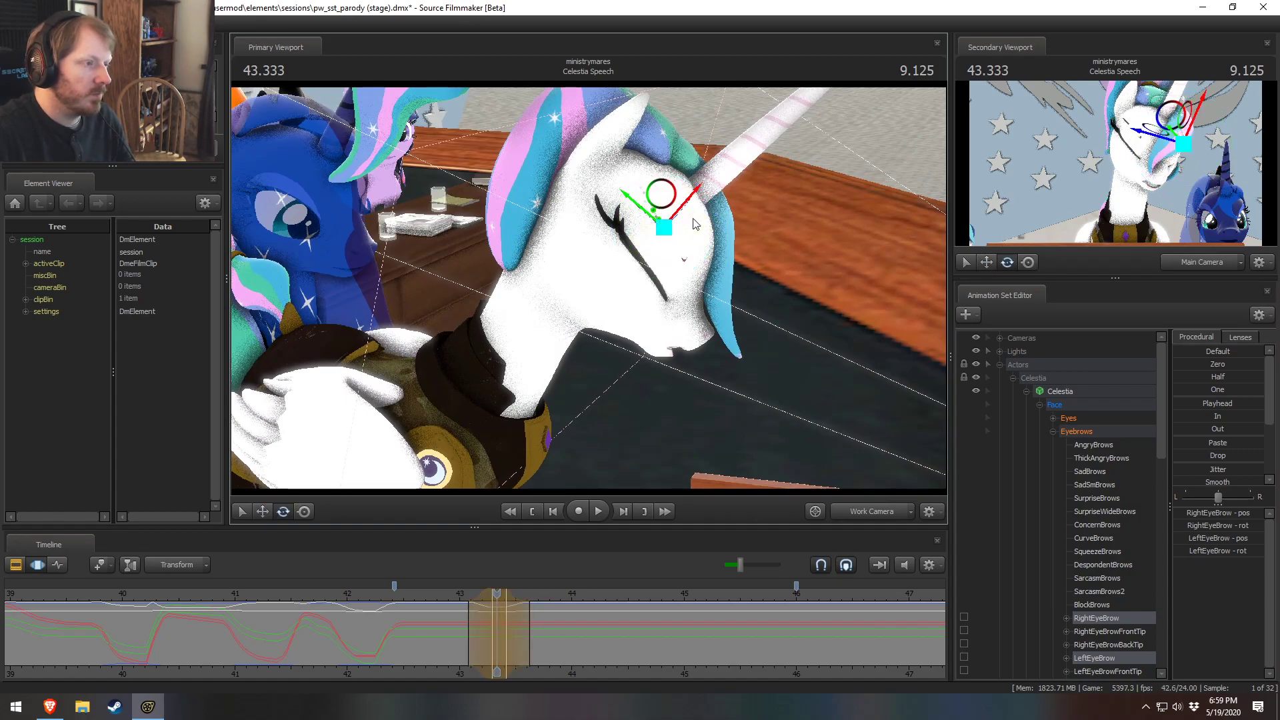
pyautogui.moveTo(665, 227); pyautogui.dragTo(653, 246)
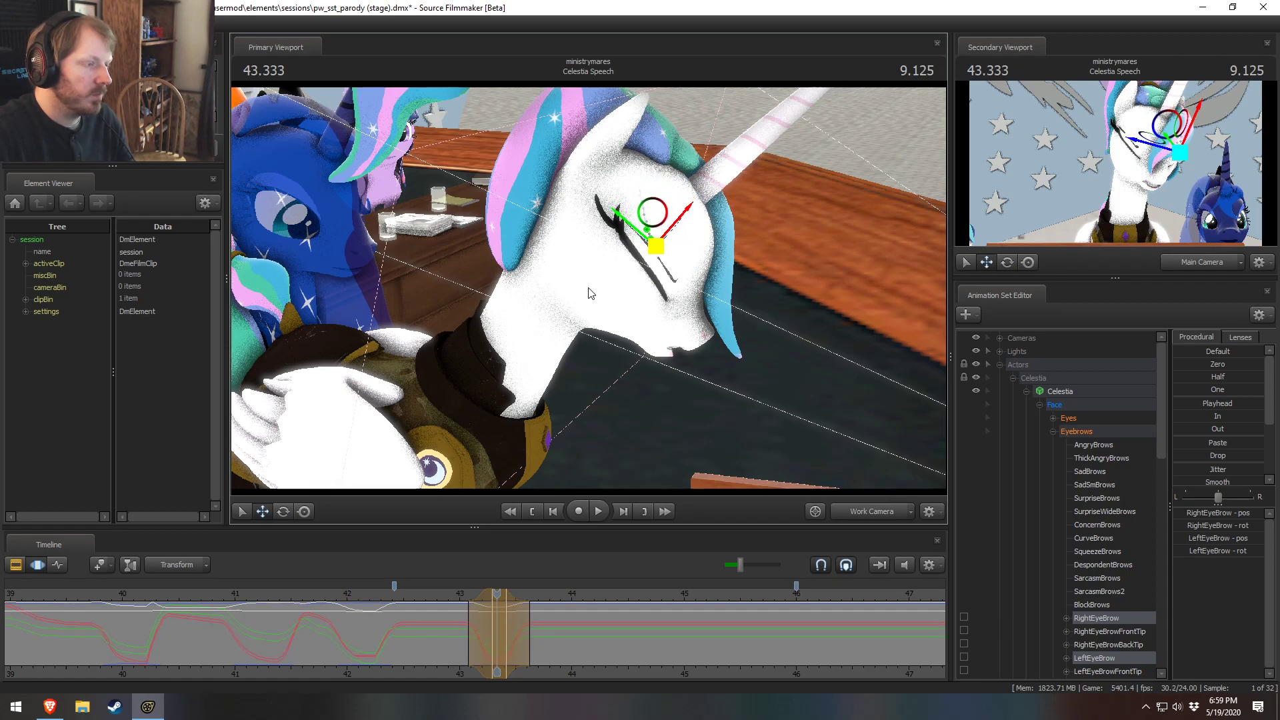
# Step: Replay the eyebrow dip from the side-on Work Camera view, stopping at 43.875 seconds
pyautogui.click(432, 594)
pyautogui.press('space')
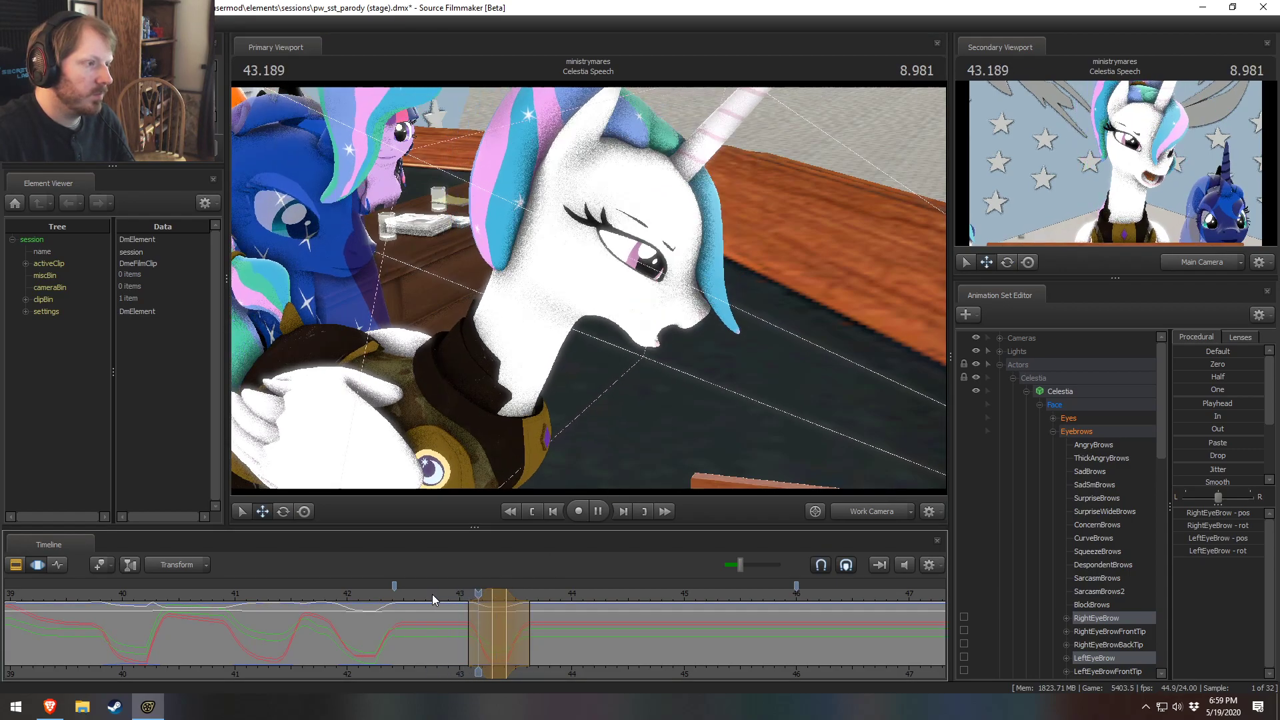
pyautogui.press('space')
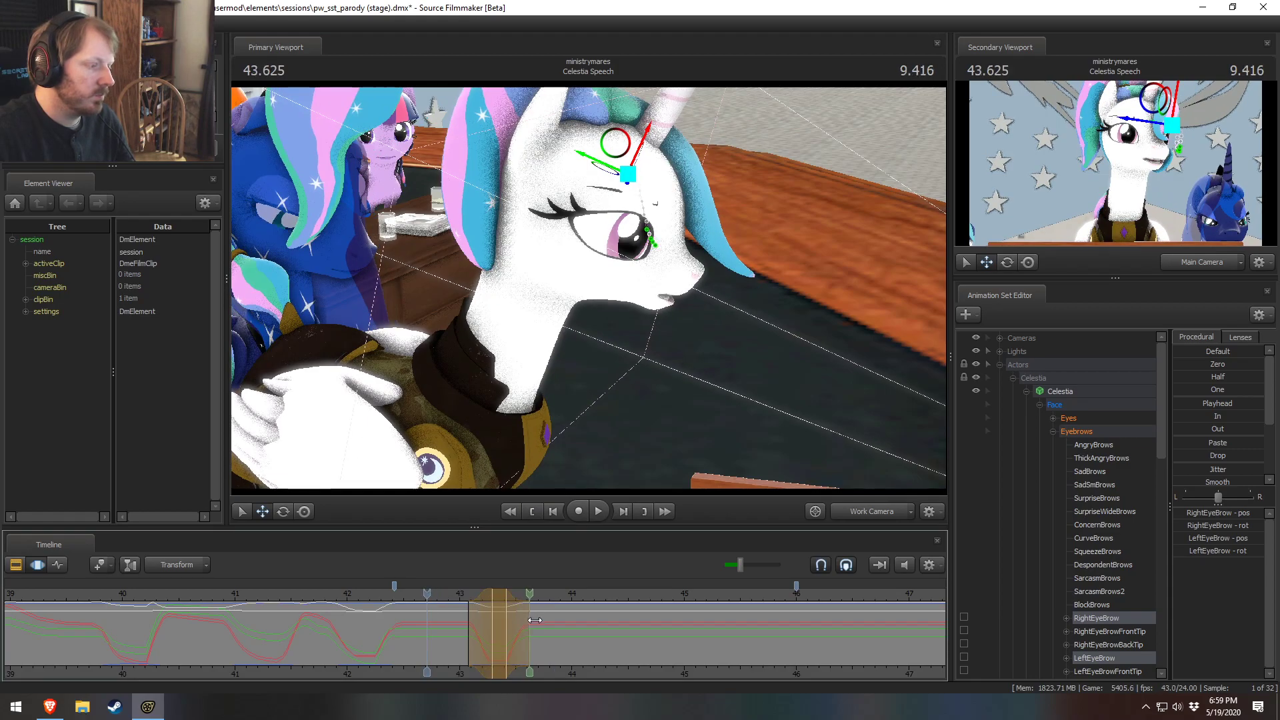
pyautogui.press('space')
pyautogui.press('space')
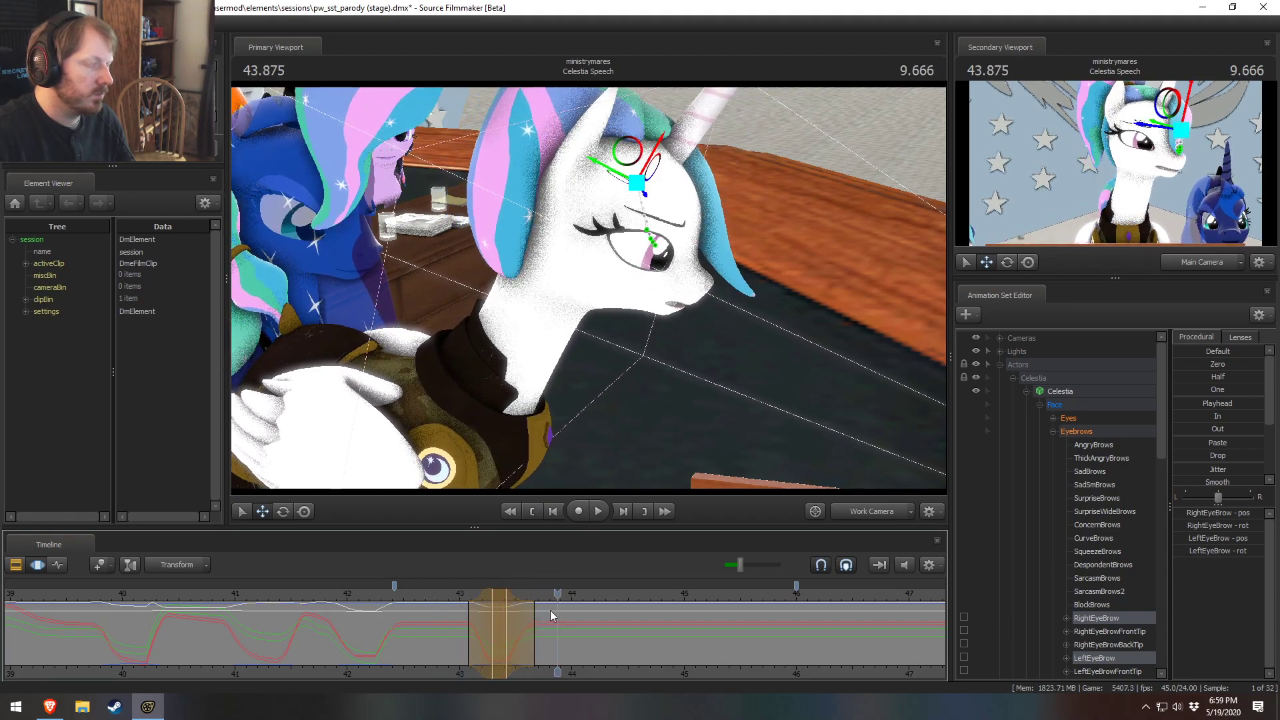
# Step: Turn the Work Camera to face Celestia and replay the eyebrow motion from about 42.5 seconds onward
pyautogui.moveTo(588, 288); pyautogui.dragTo(467, 294)
pyautogui.click(412, 592)
pyautogui.press('space')
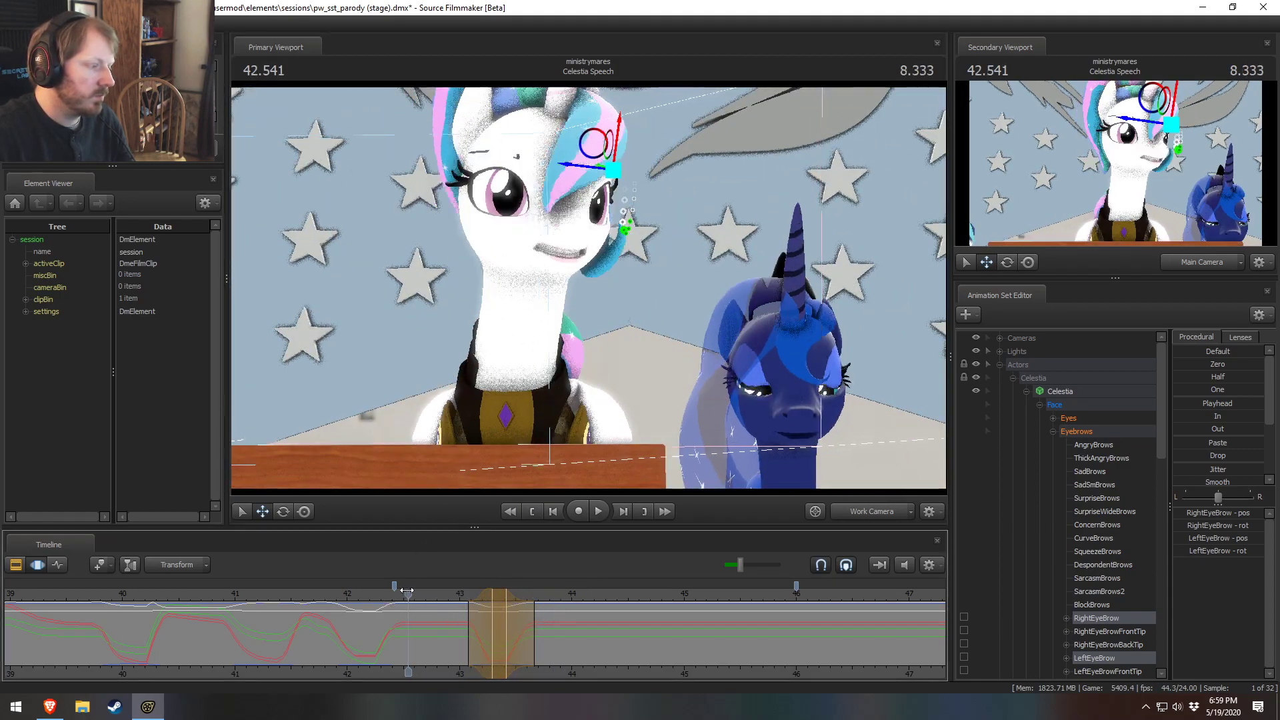
pyautogui.press('space')
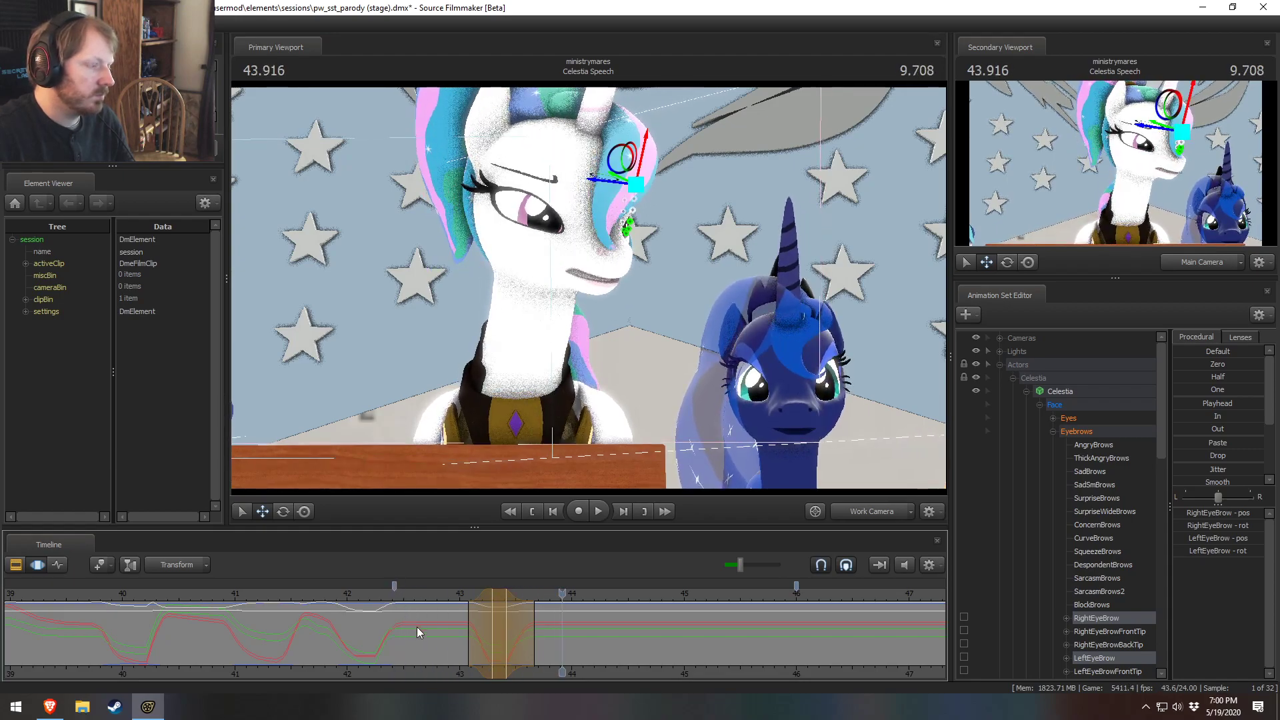
pyautogui.press('space')
pyautogui.press('space')
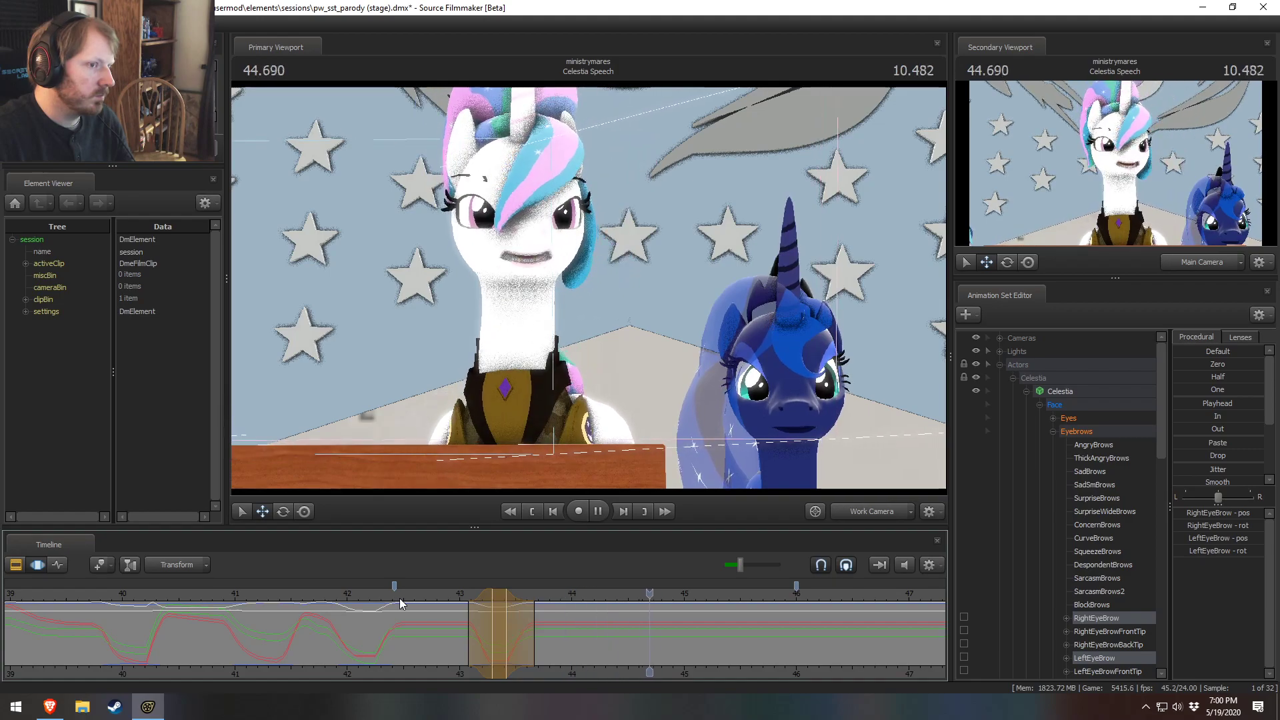
pyautogui.press('space')
pyautogui.click(397, 602)
pyautogui.press('space')
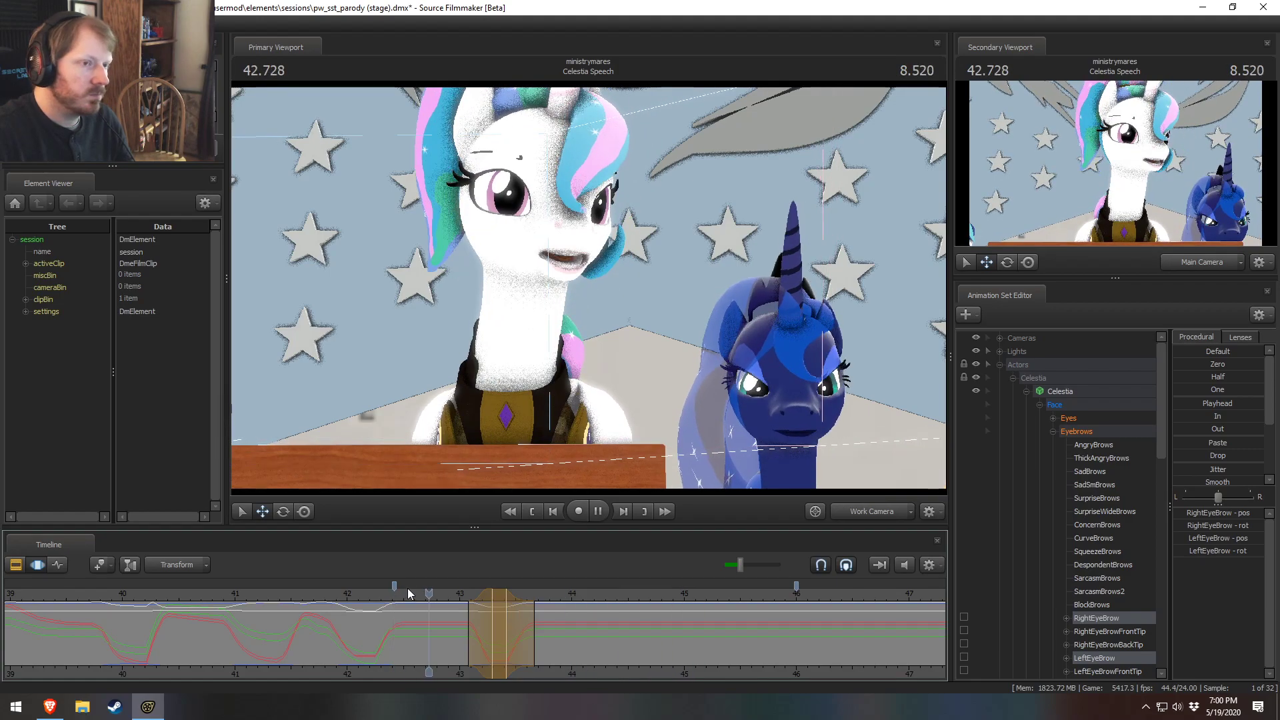
pyautogui.press('space')
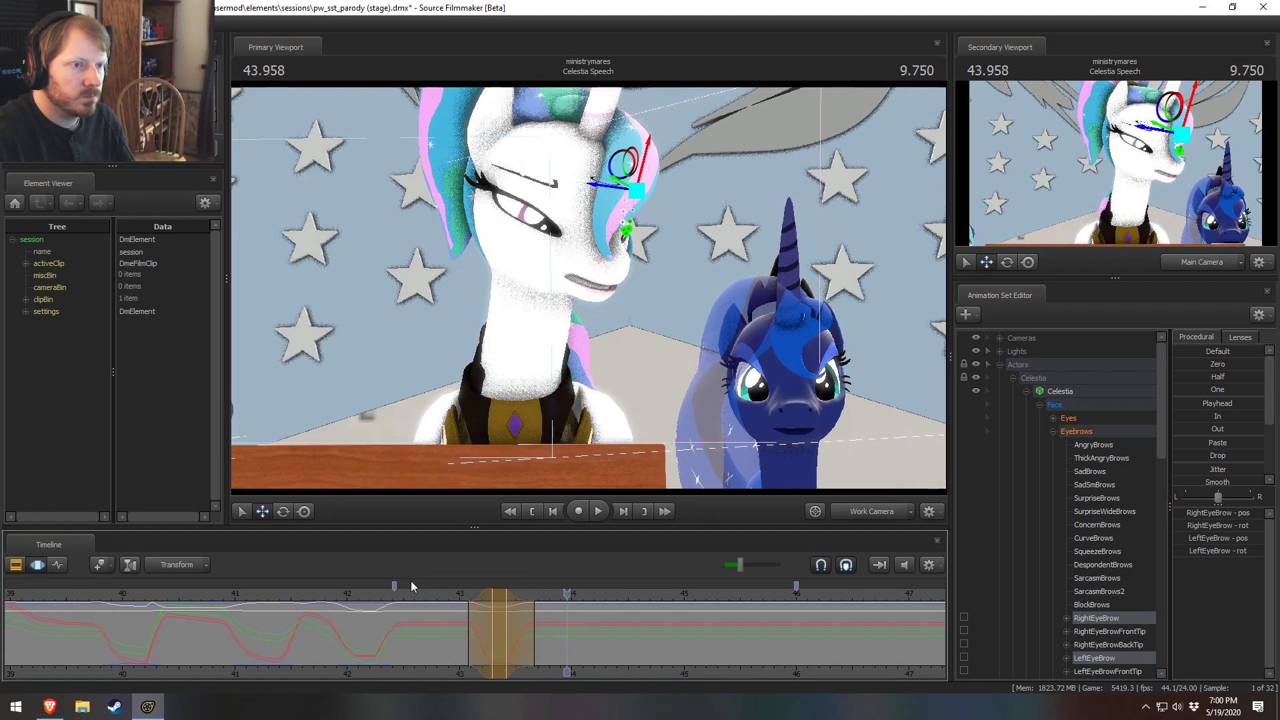
# Step: Set the time selection around Celestia's second blink and place the playhead at 44.041 seconds
pyautogui.press('shift')
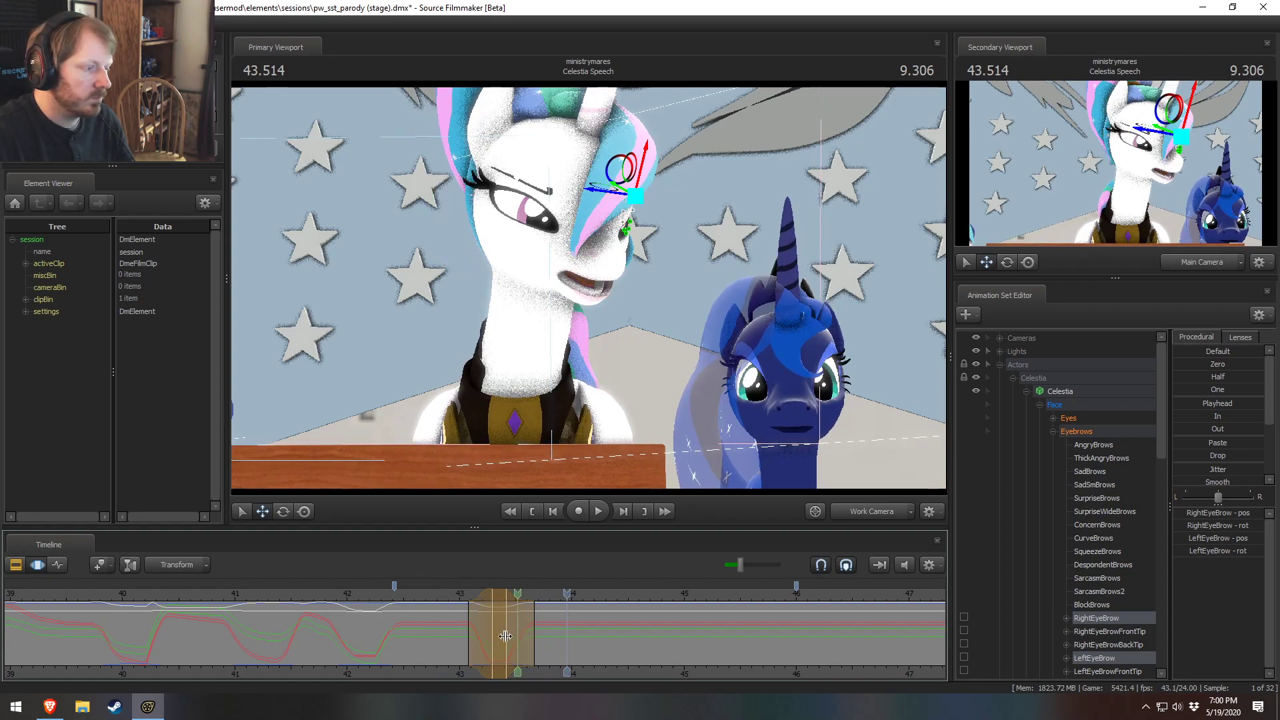
pyautogui.keyDown('shift'); pyautogui.moveTo(534, 648); pyautogui.dragTo(590, 662); pyautogui.keyUp('shift')
pyautogui.scroll(3, 591, 662)
pyautogui.click(454, 590)
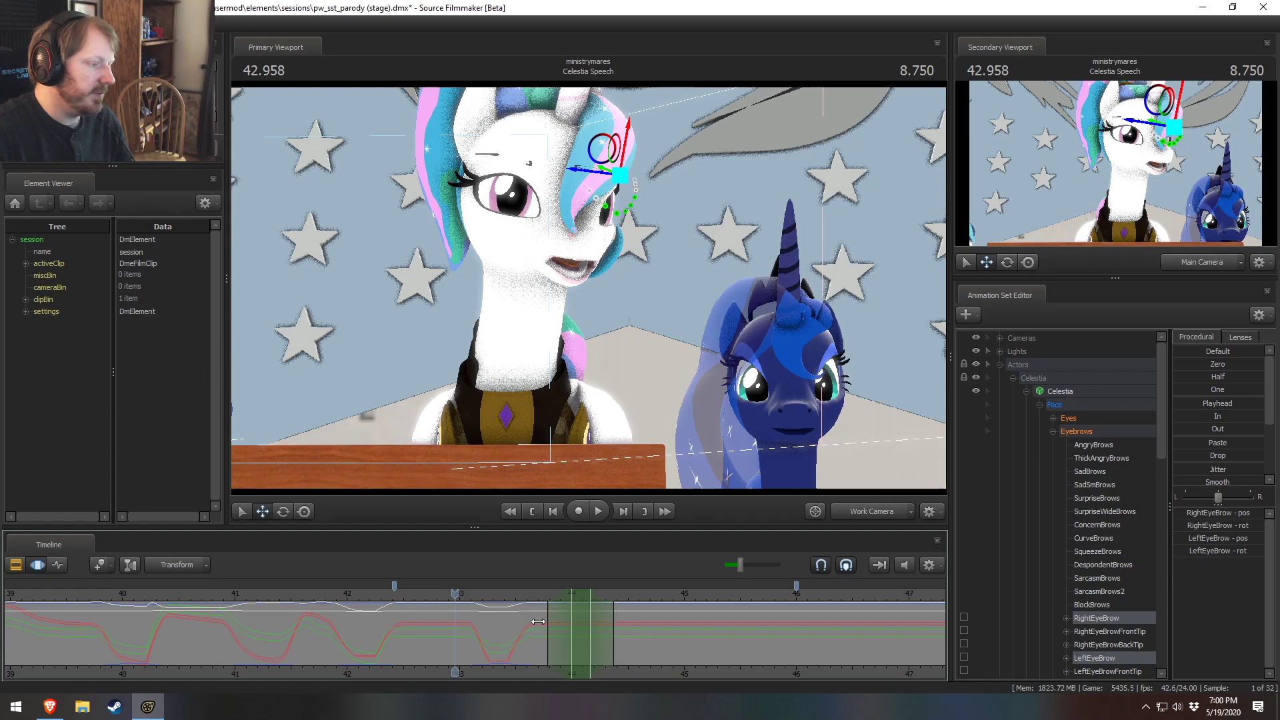
pyautogui.moveTo(513, 603); pyautogui.dragTo(576, 605)
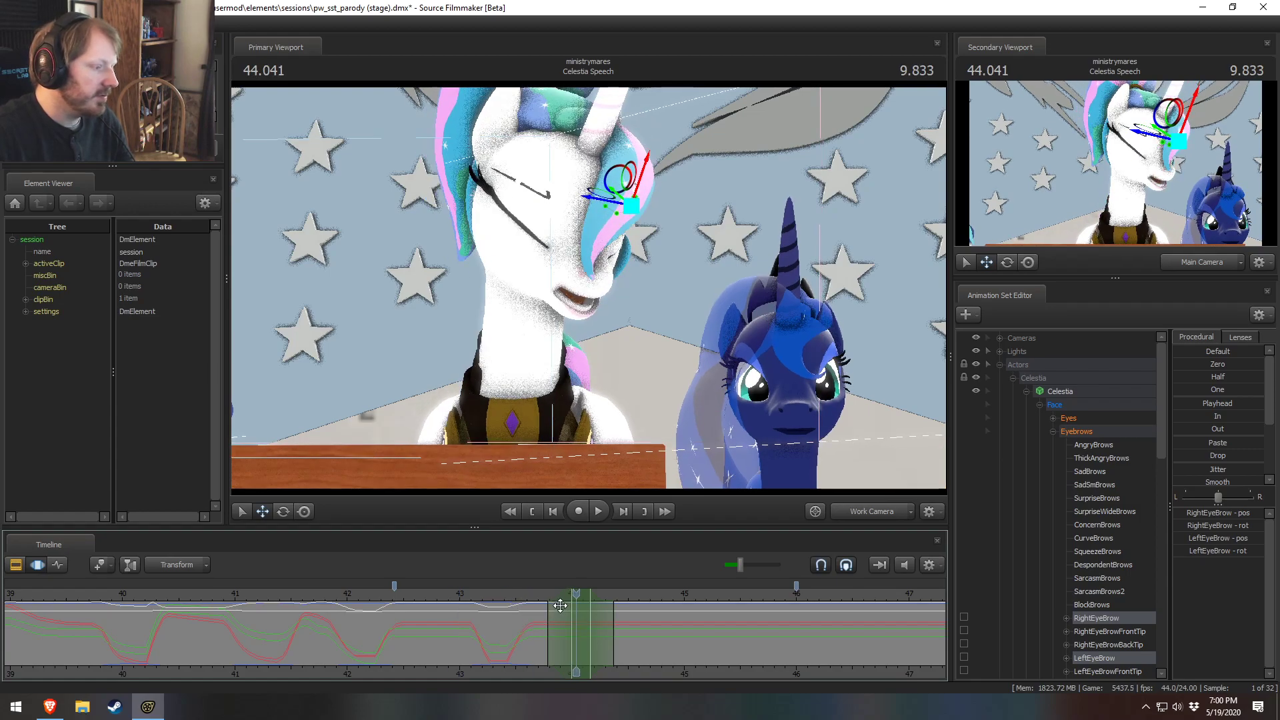
# Step: From a side-on Work Camera view, rotate and lower RightEyeBrow and LeftEyeBrow together at 44.041 seconds to follow the closed eyelids
pyautogui.keyDown('alt'); pyautogui.moveTo(572, 385); pyautogui.dragTo(718, 331); pyautogui.keyUp('alt')
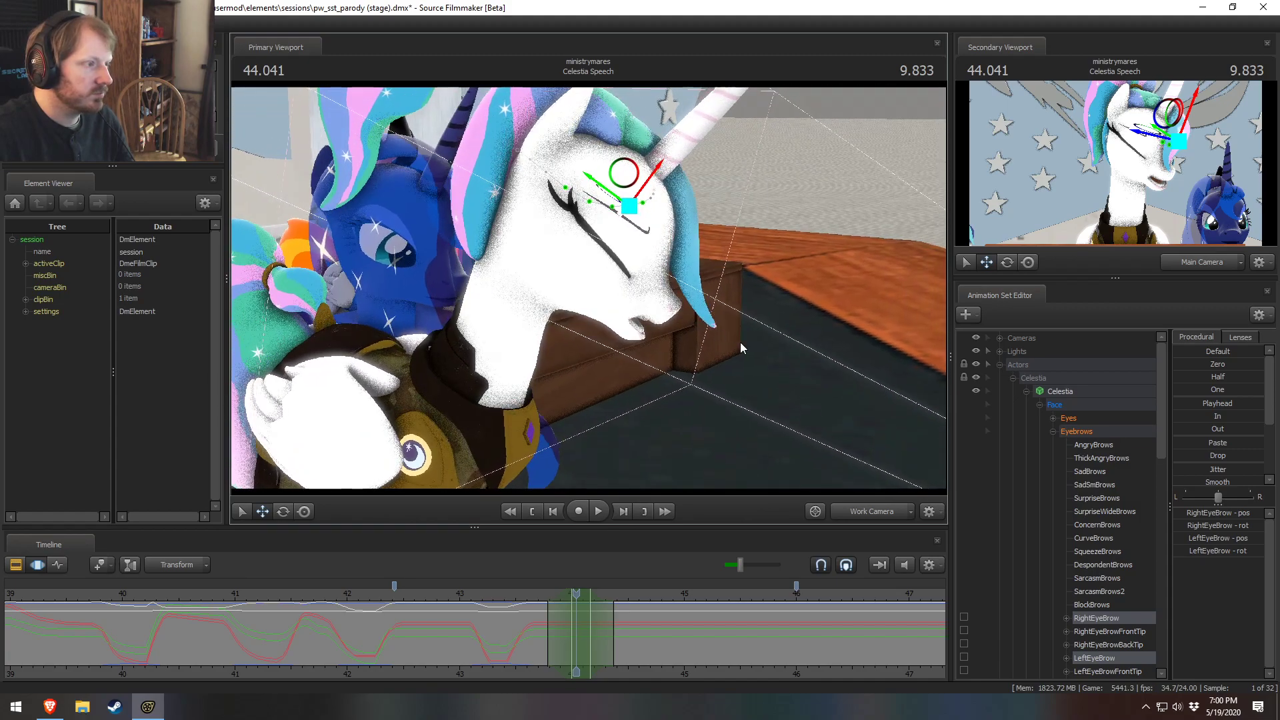
pyautogui.click(1106, 658)
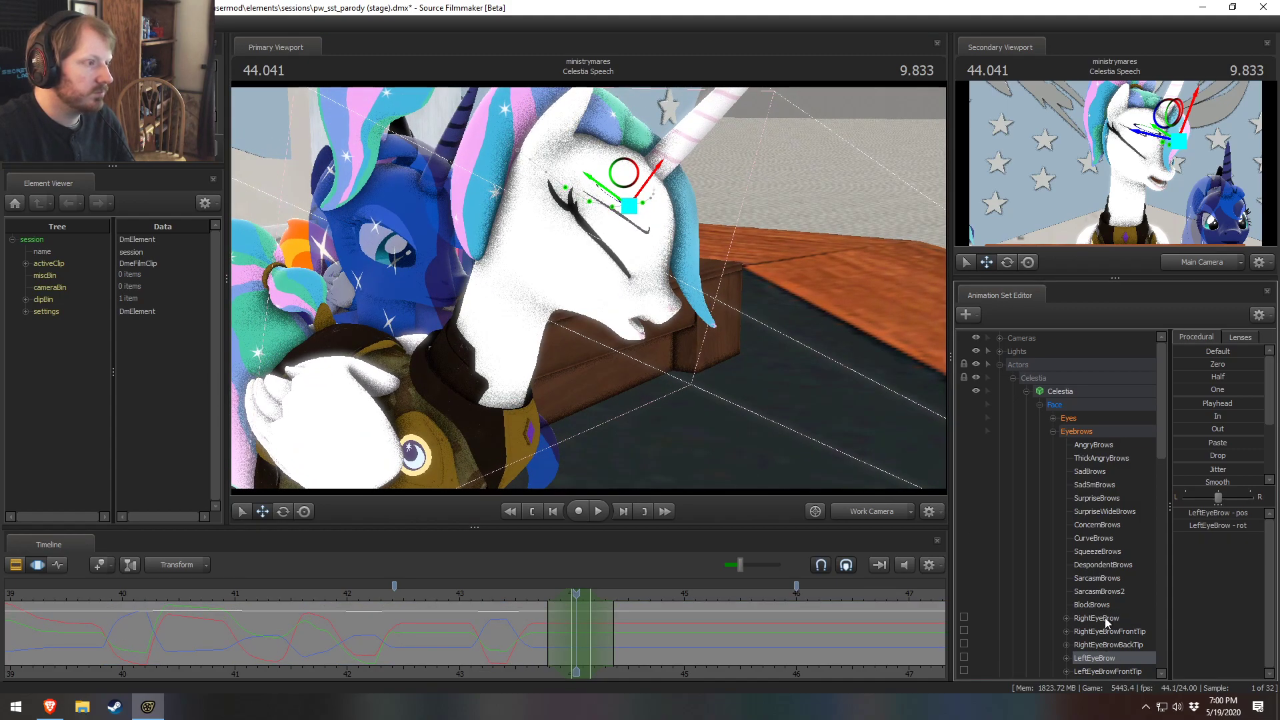
pyautogui.click(1106, 617)
pyautogui.keyDown('alt'); pyautogui.moveTo(674, 380); pyautogui.dragTo(653, 358); pyautogui.keyUp('alt')
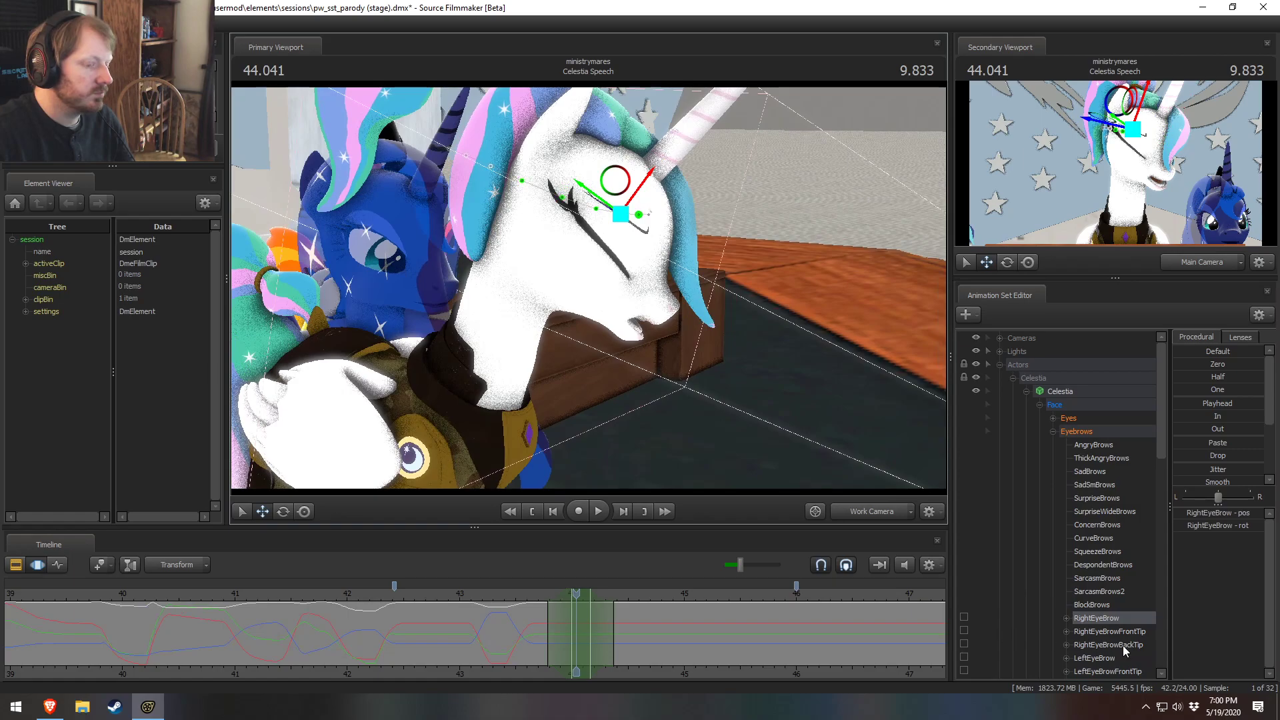
pyautogui.keyDown('ctrl'); pyautogui.click(1107, 657); pyautogui.keyUp('ctrl')
pyautogui.keyDown('alt'); pyautogui.moveTo(712, 448); pyautogui.dragTo(674, 433); pyautogui.keyUp('alt')
pyautogui.keyDown('alt'); pyautogui.moveTo(610, 270); pyautogui.dragTo(601, 267); pyautogui.keyUp('alt')
pyautogui.press('e')
pyautogui.moveTo(675, 195); pyautogui.dragTo(618, 223)
pyautogui.press('w')
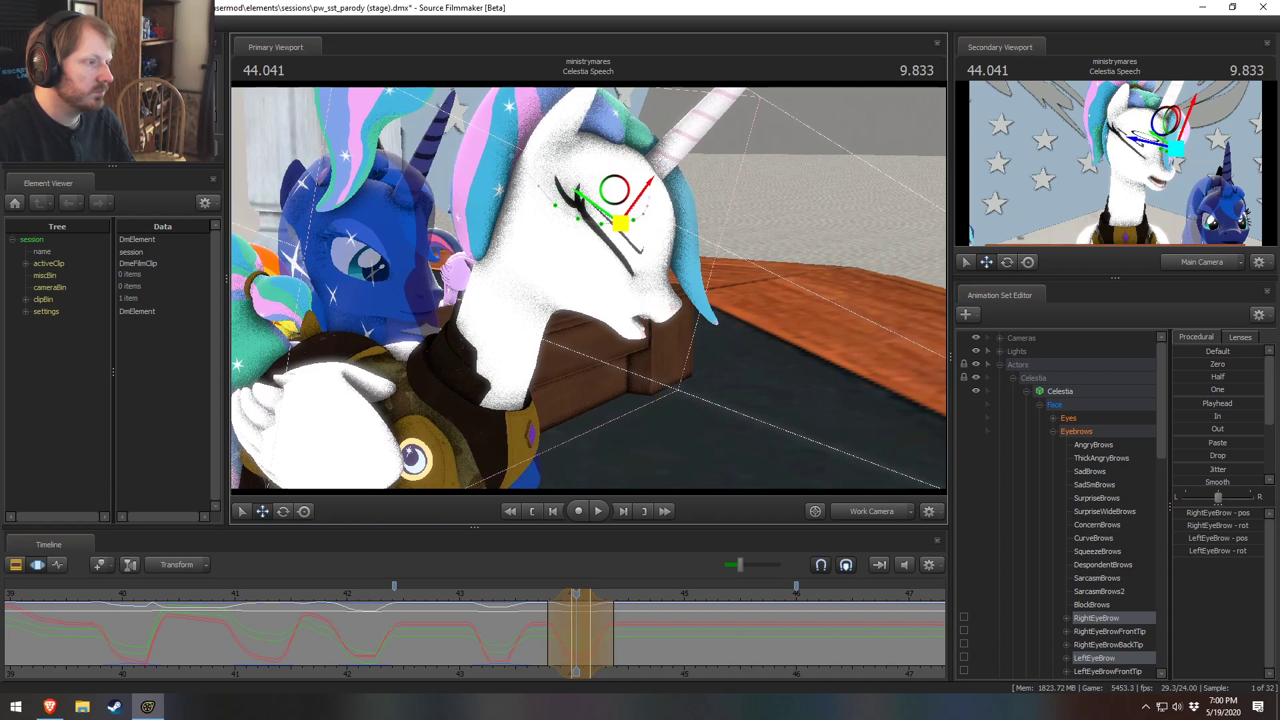
# Step: Rotate RightEyeBrow and LeftEyeBrow together slightly further at 44.000 seconds so they follow the closed eyelids
pyautogui.click(518, 595)
pyautogui.press('space')
pyautogui.press('space')
pyautogui.moveTo(518, 594); pyautogui.dragTo(574, 615)
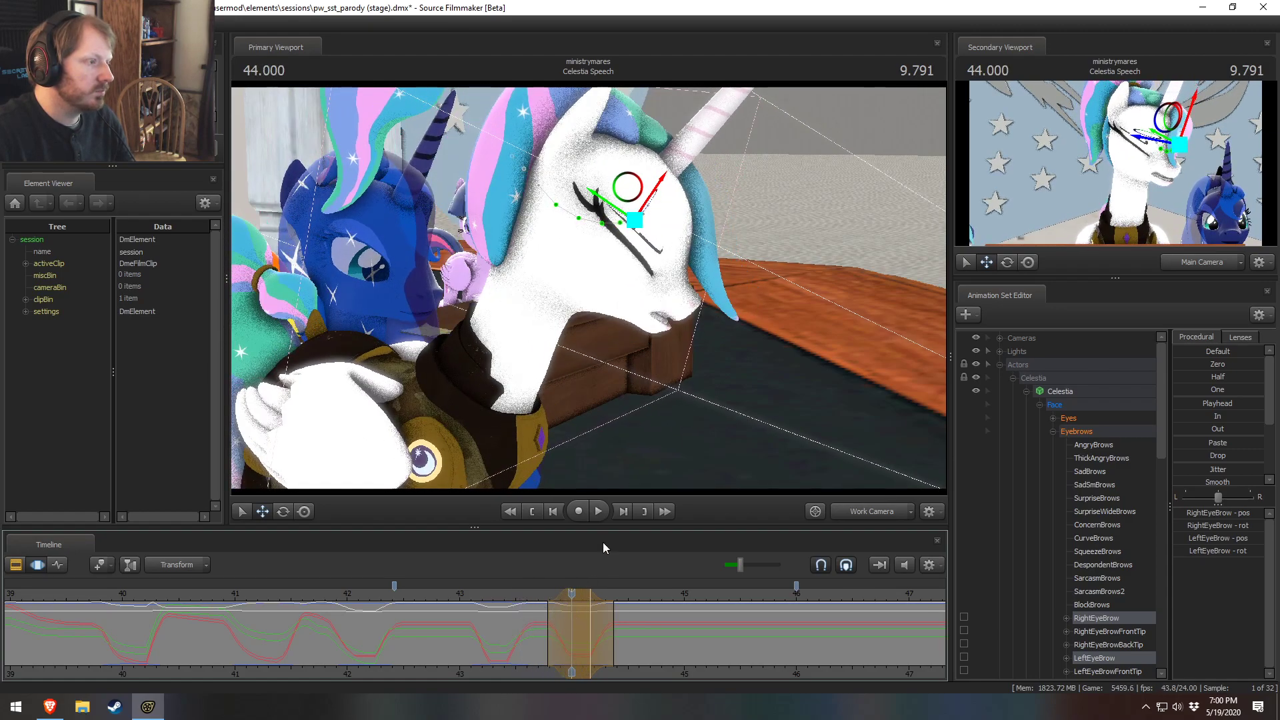
pyautogui.press('e')
pyautogui.moveTo(685, 239); pyautogui.dragTo(685, 247)
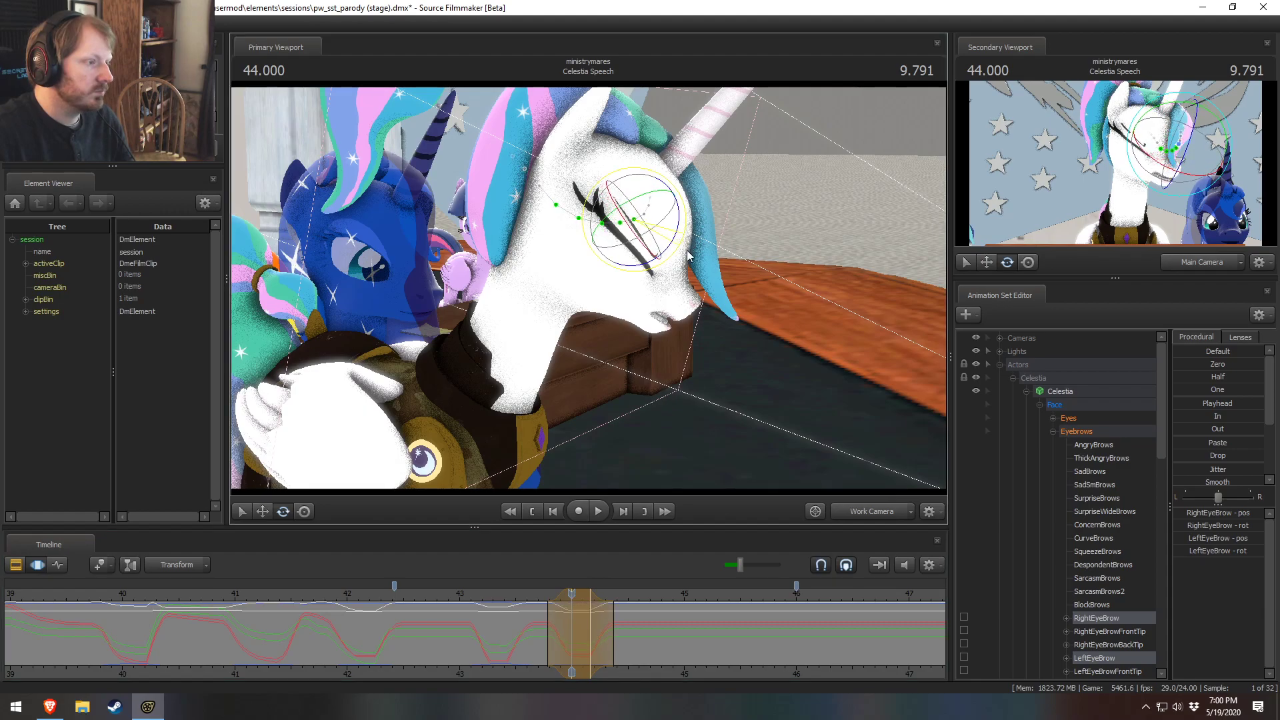
# Step: Replay Celestia's second blink from about 43.6 seconds and scrub through 44.149 seconds to check the eyebrow motion
pyautogui.press('space')
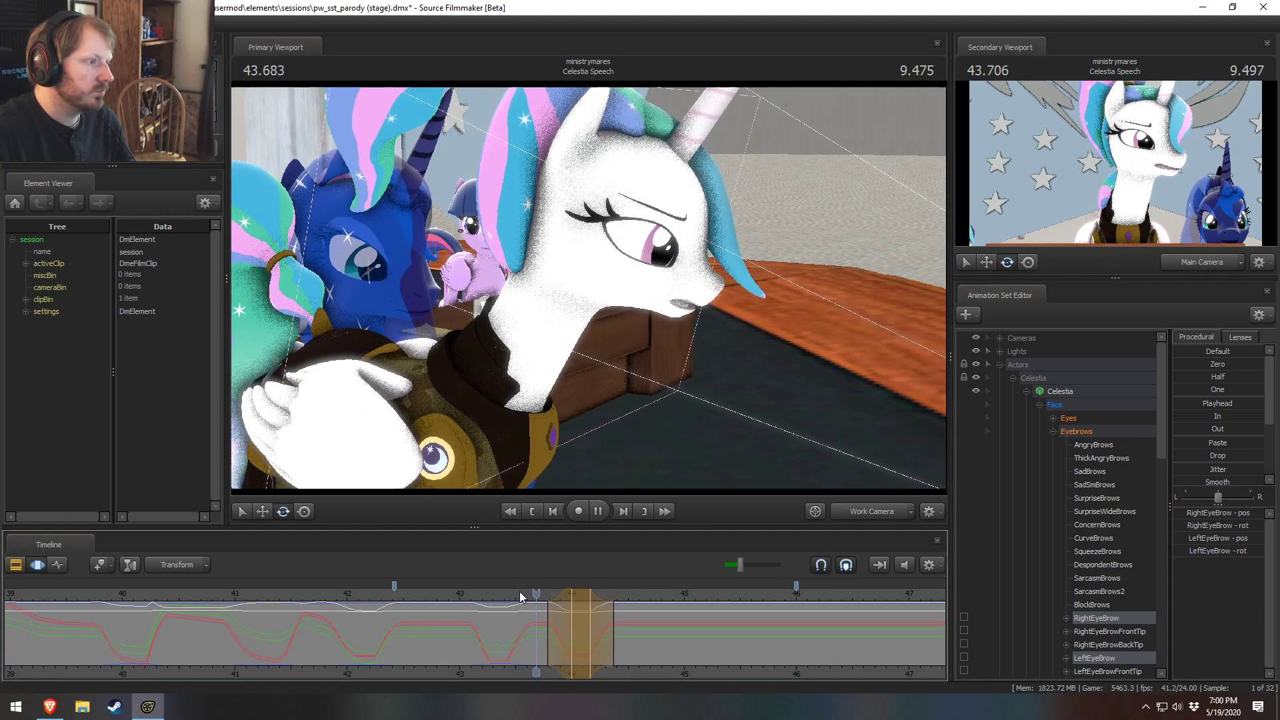
pyautogui.press('space')
pyautogui.press('space')
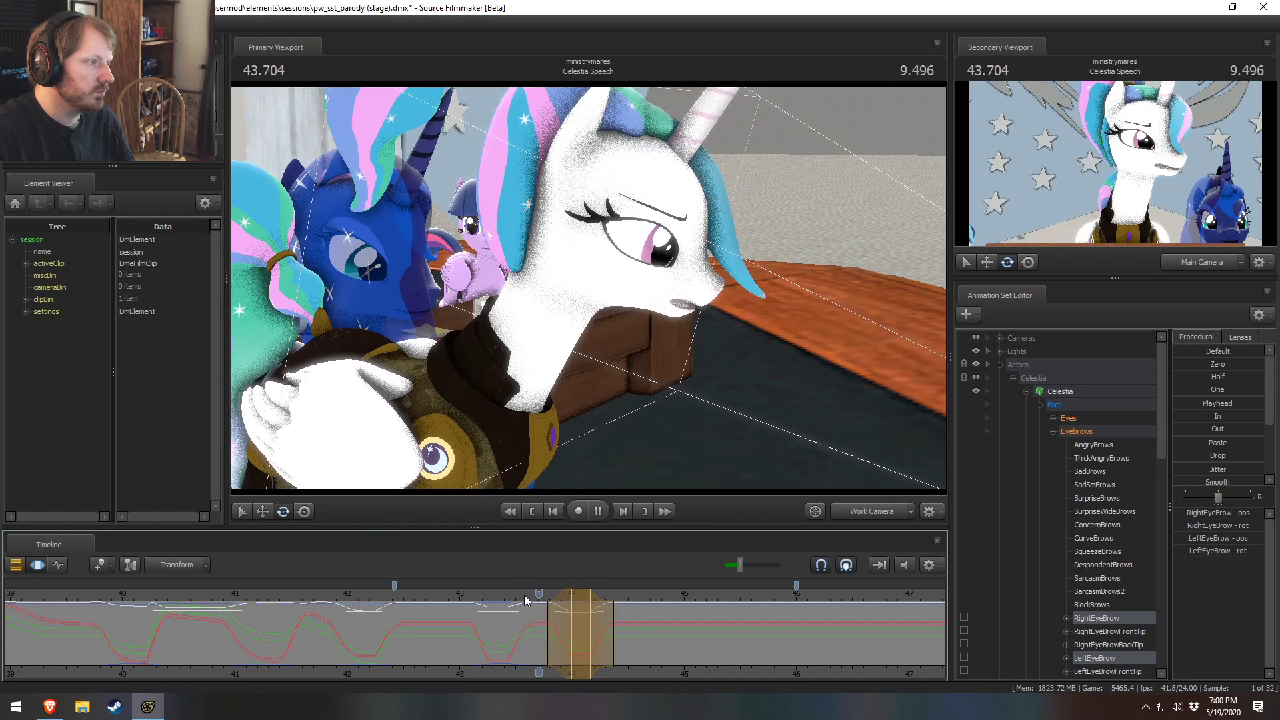
pyautogui.press('space')
pyautogui.moveTo(624, 622); pyautogui.dragTo(589, 635)
pyautogui.click(531, 600)
pyautogui.press('space')
pyautogui.press('space')
pyautogui.press('space')
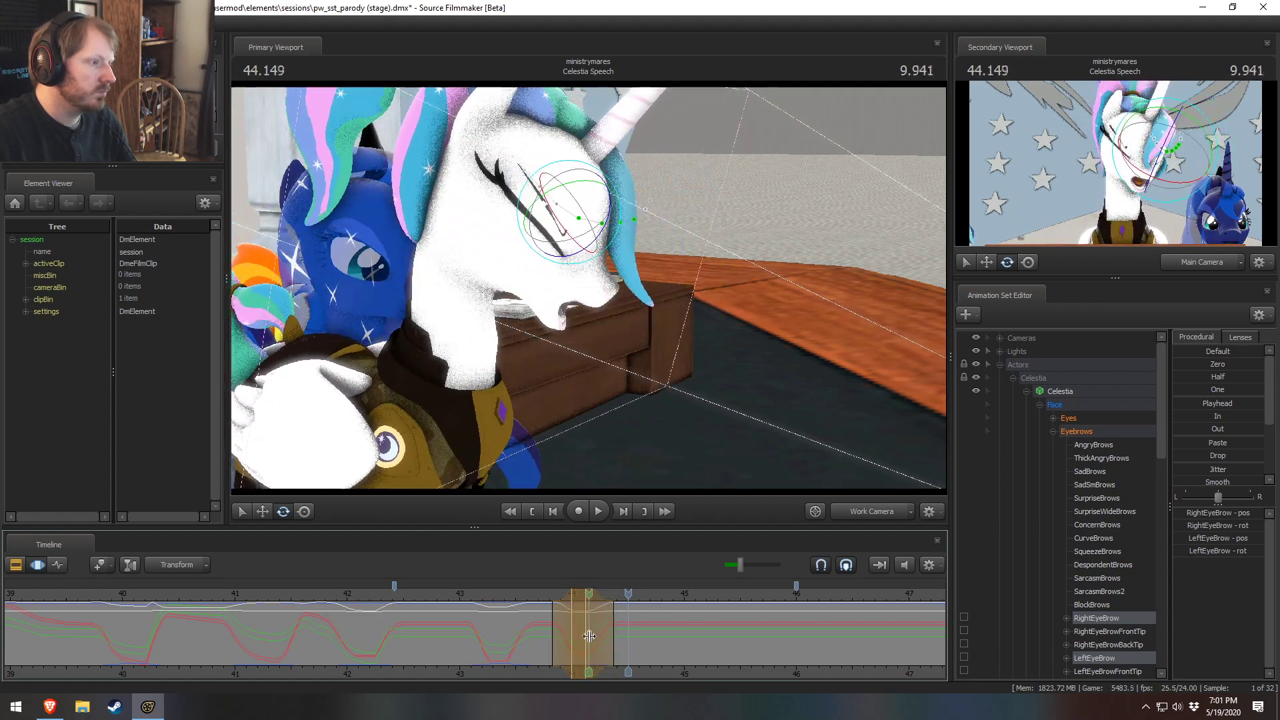
pyautogui.press('space')
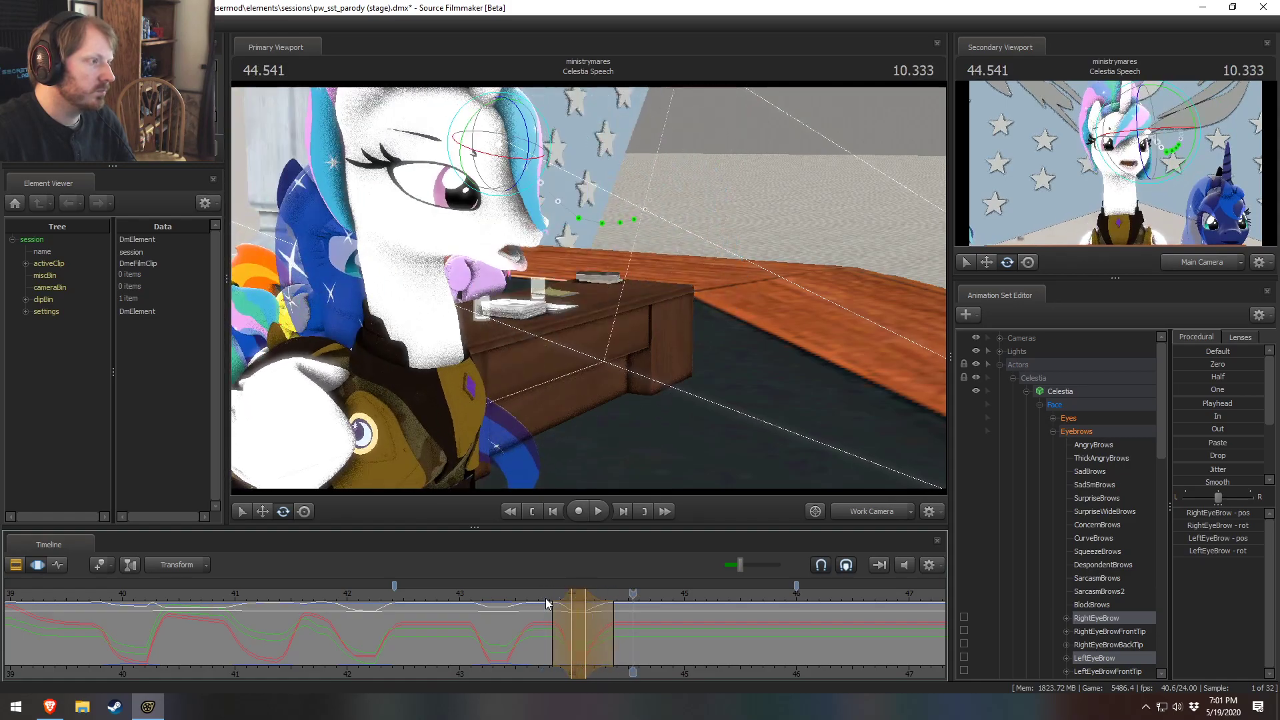
pyautogui.press('space')
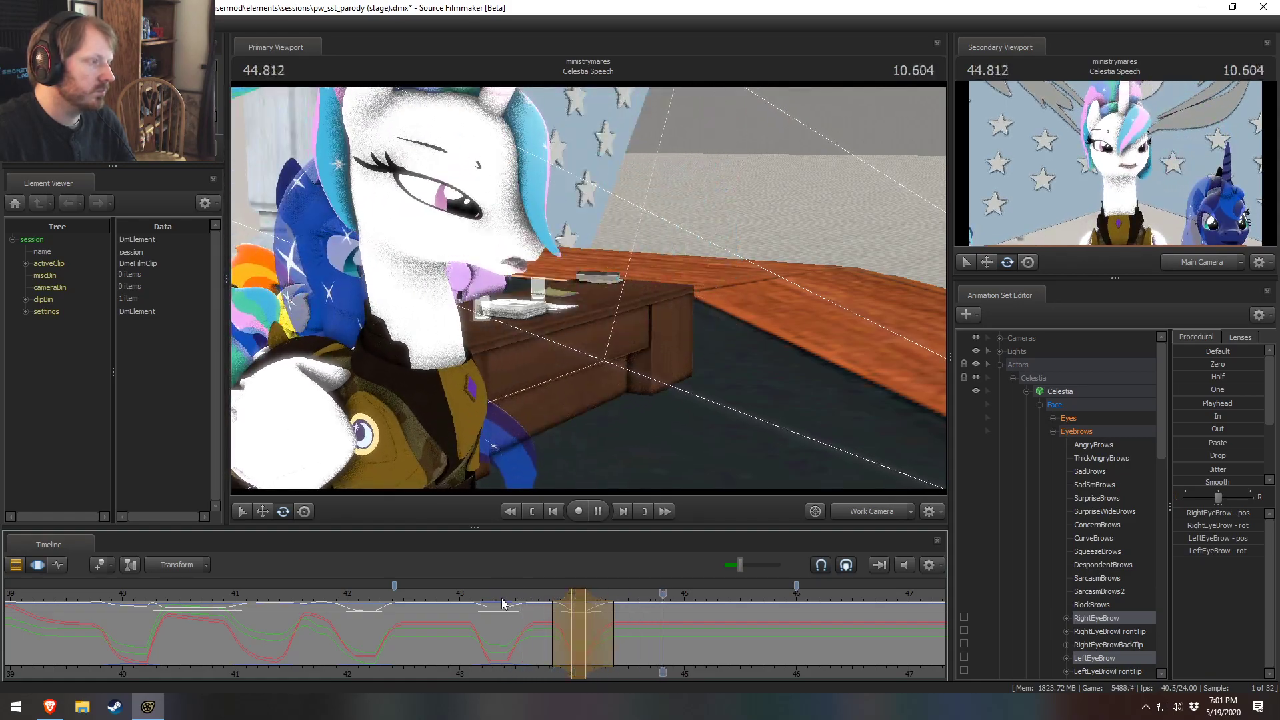
# Step: Replay Celestia's performance from about 42.5 seconds through both blinks to compare the eyebrow movement
pyautogui.click(459, 602)
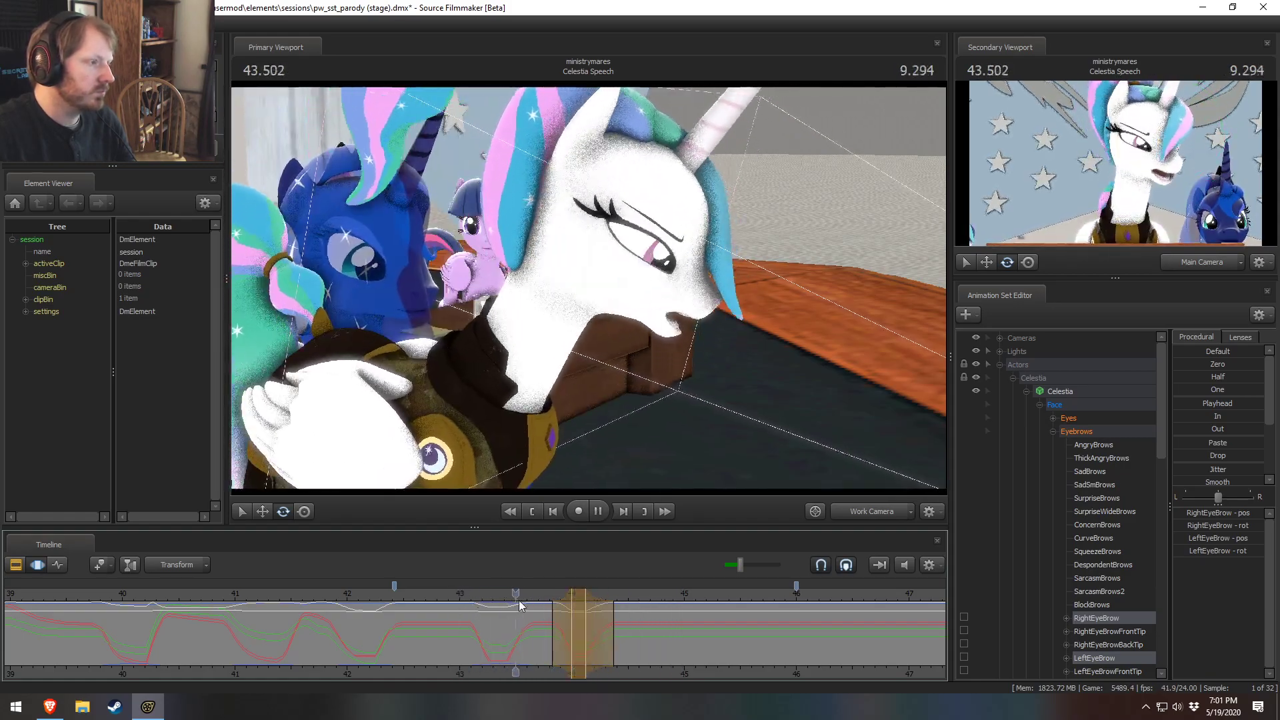
pyautogui.press('space')
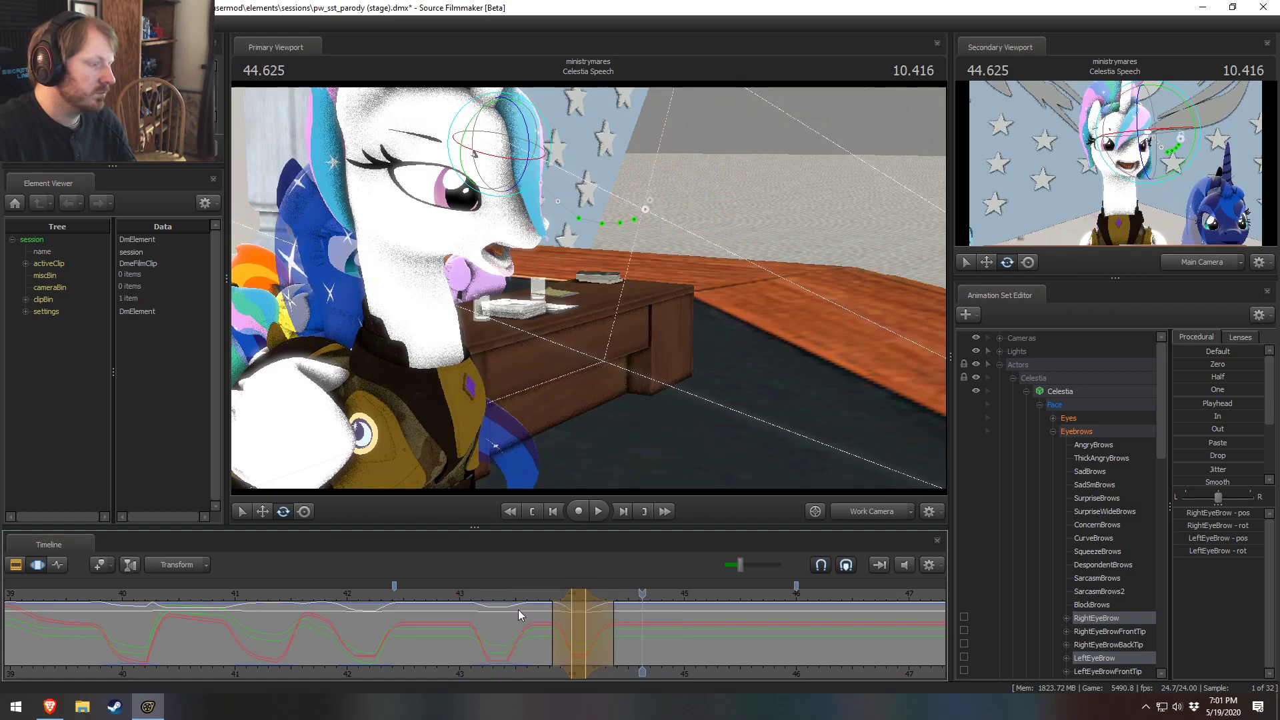
pyautogui.press('space')
pyautogui.click(465, 605)
pyautogui.click(408, 604)
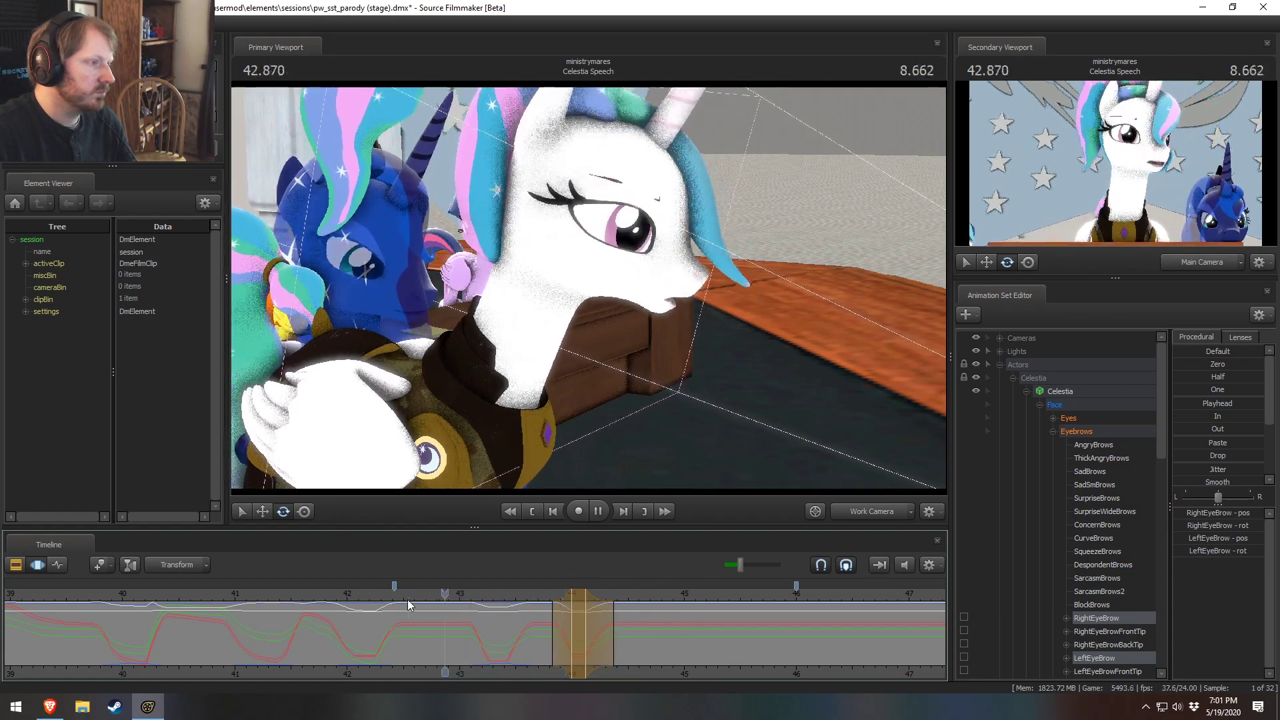
pyautogui.press('space')
# Step: Set the time selection between Celestia's two blinks and place the playhead at 43.708 seconds
pyautogui.moveTo(465, 622); pyautogui.dragTo(554, 653)
pyautogui.moveTo(664, 320)
pyautogui.keyDown('alt'); pyautogui.mouseDown()
pyautogui.moveTo(467, 314)
pyautogui.moveTo(656, 314)
pyautogui.mouseUp(); pyautogui.keyUp('alt')
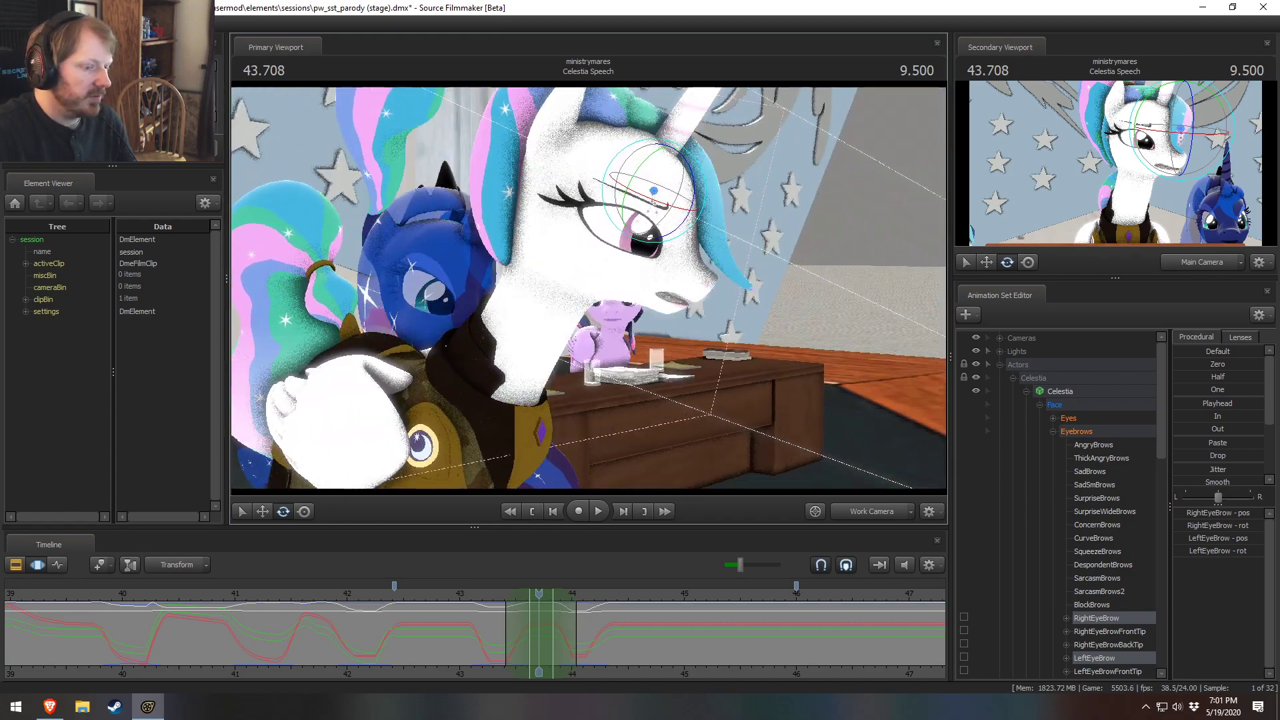
pyautogui.moveTo(544, 443); pyautogui.dragTo(540, 442)
# Step: Select RightEyeBrow and LeftEyeBrow together and rotate them slightly so their front ends tilt down at 43.708 seconds
pyautogui.click(1105, 615)
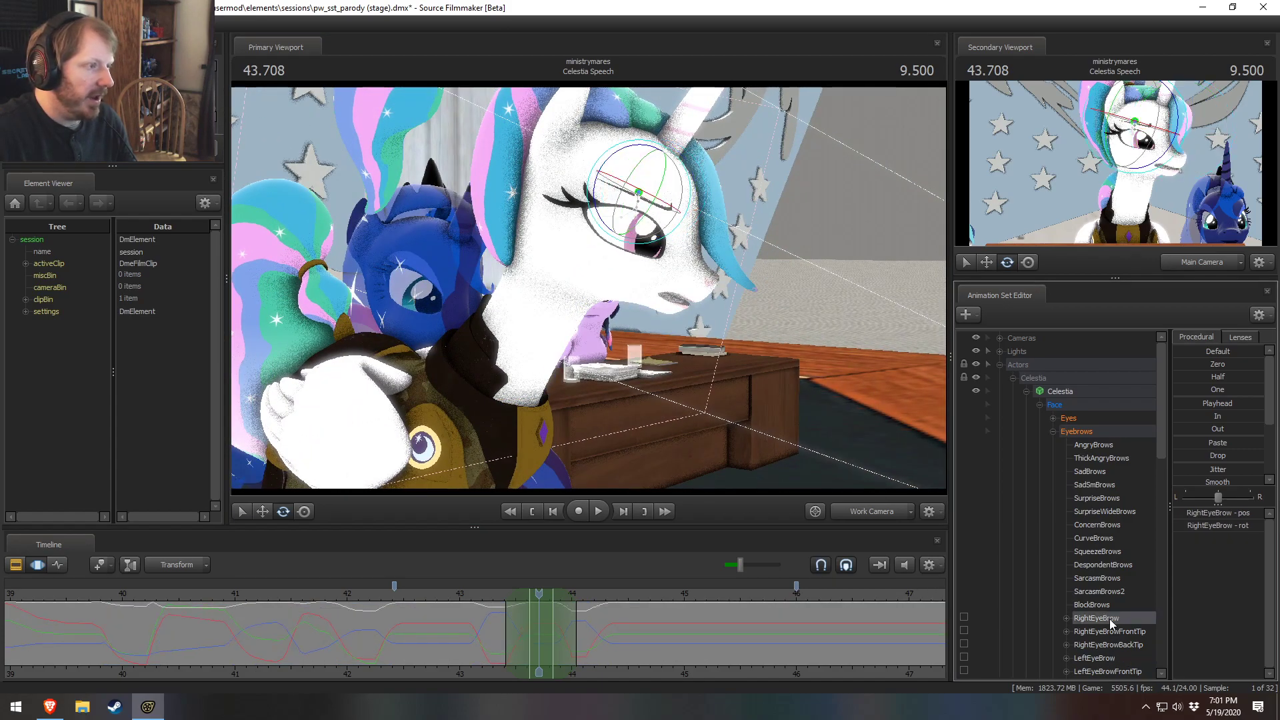
pyautogui.press('w')
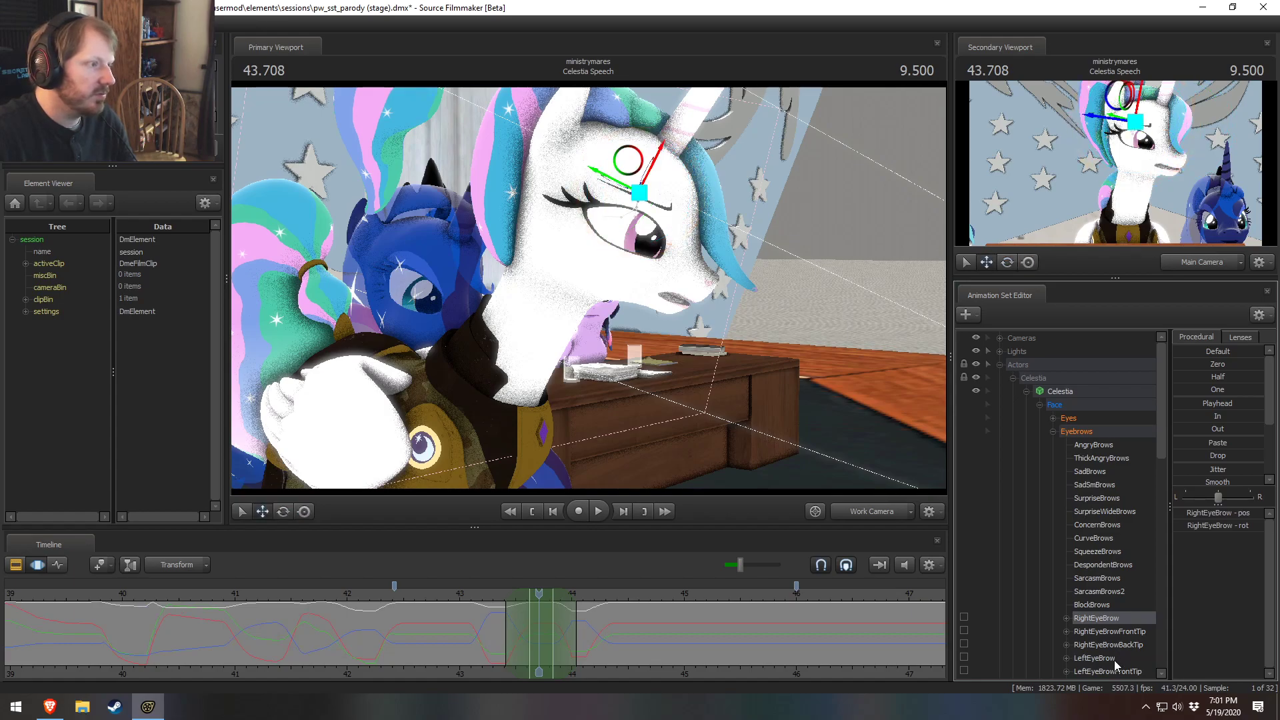
pyautogui.keyDown('ctrl'); pyautogui.click(1114, 659); pyautogui.keyUp('ctrl')
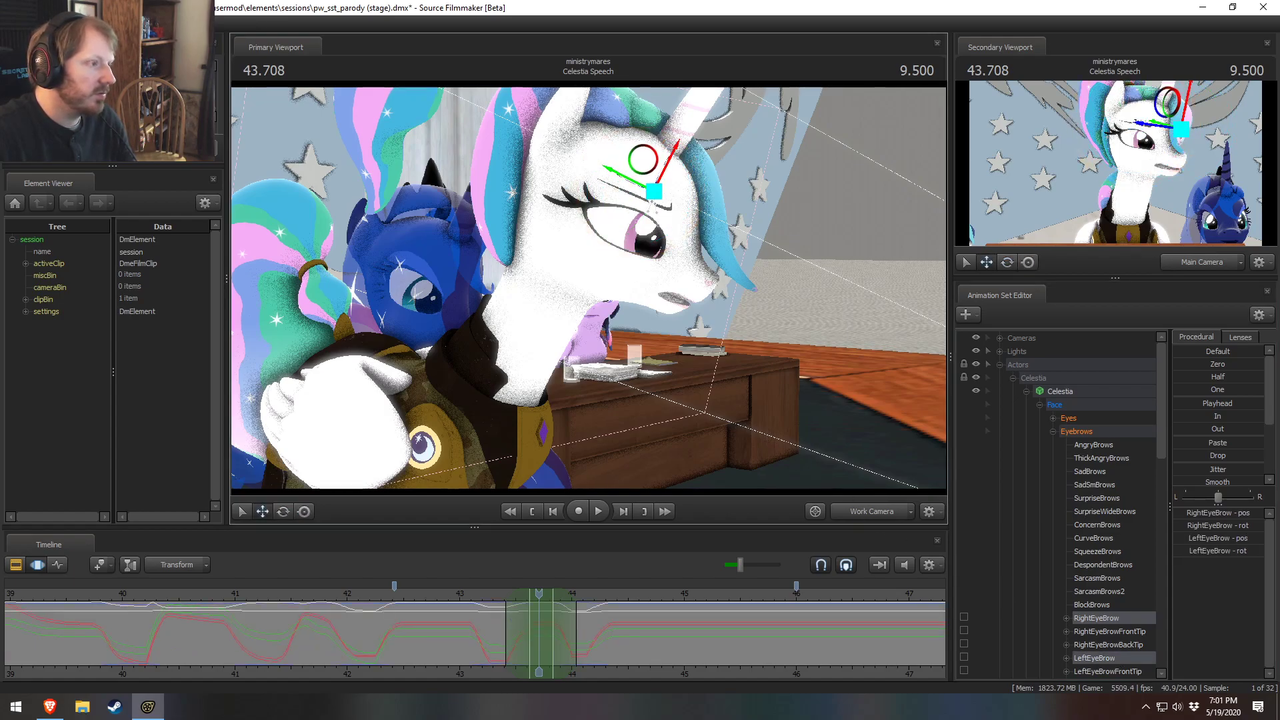
pyautogui.keyDown('alt'); pyautogui.moveTo(560, 293); pyautogui.dragTo(589, 294); pyautogui.keyUp('alt')
pyautogui.click(1095, 659)
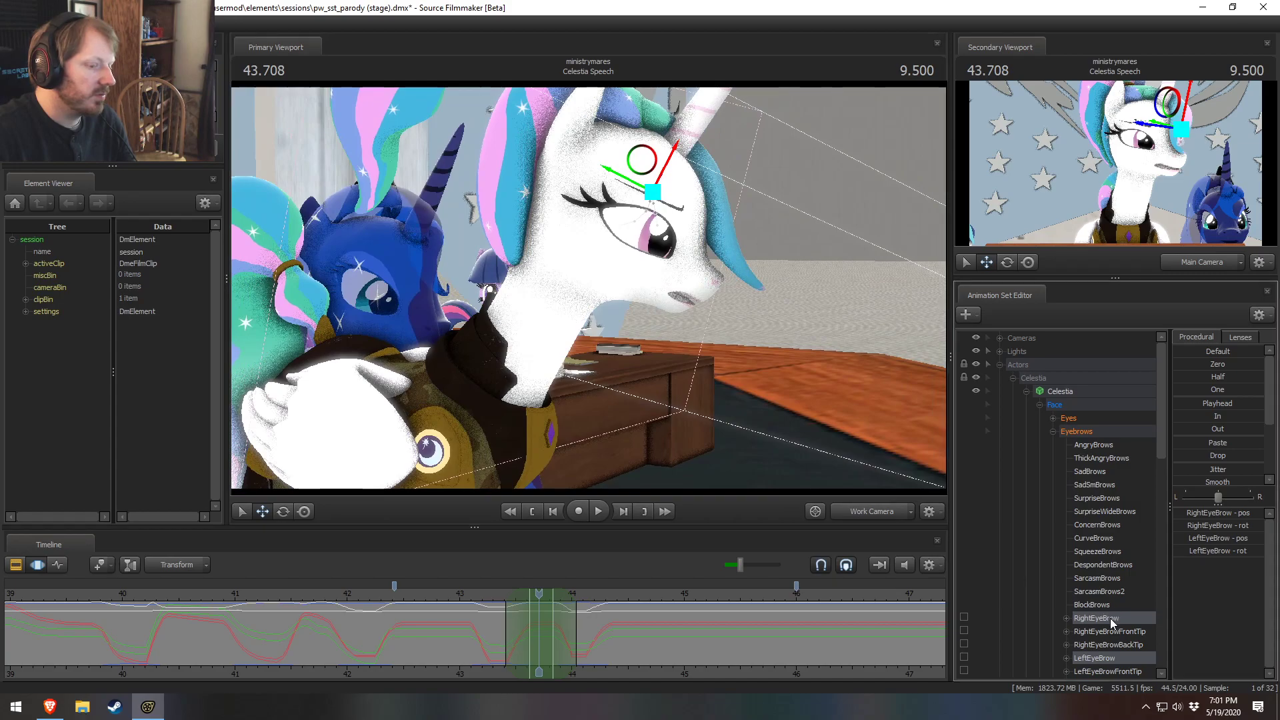
pyautogui.keyDown('ctrl'); pyautogui.click(1102, 619); pyautogui.keyUp('ctrl')
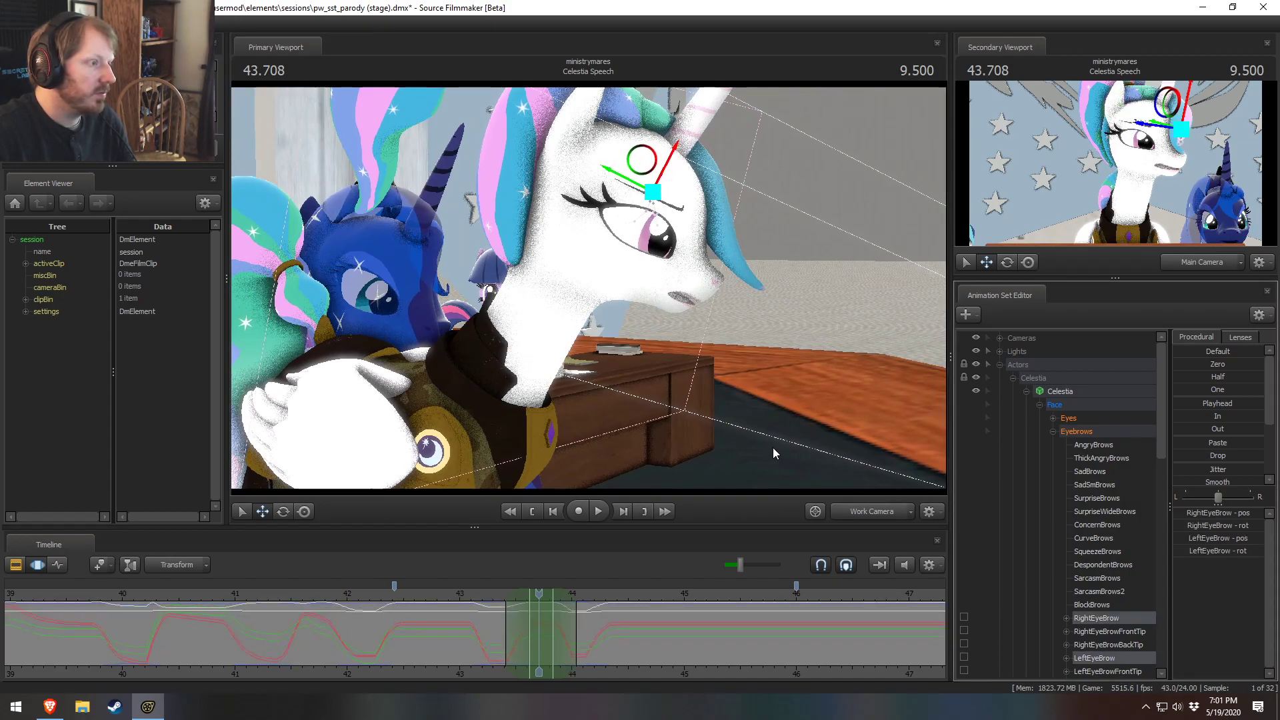
pyautogui.keyDown('alt'); pyautogui.moveTo(759, 444); pyautogui.dragTo(752, 444); pyautogui.keyUp('alt')
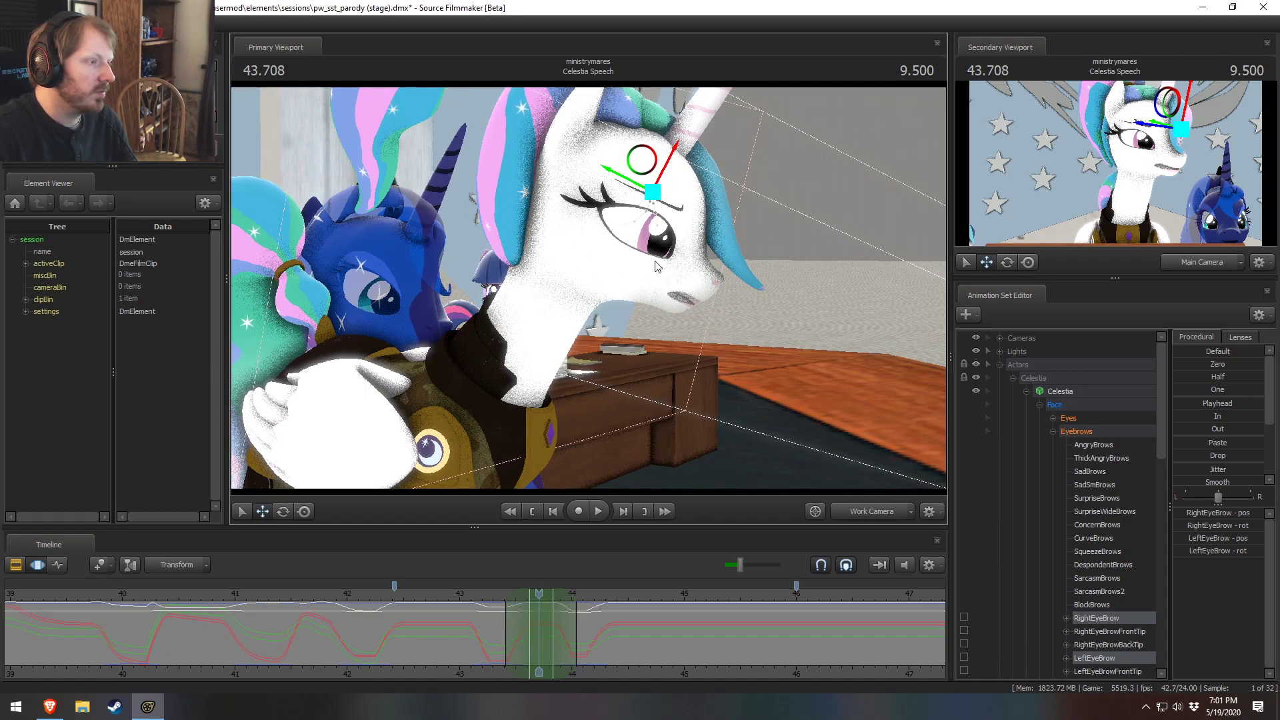
pyautogui.press('e')
pyautogui.moveTo(702, 177); pyautogui.dragTo(707, 190)
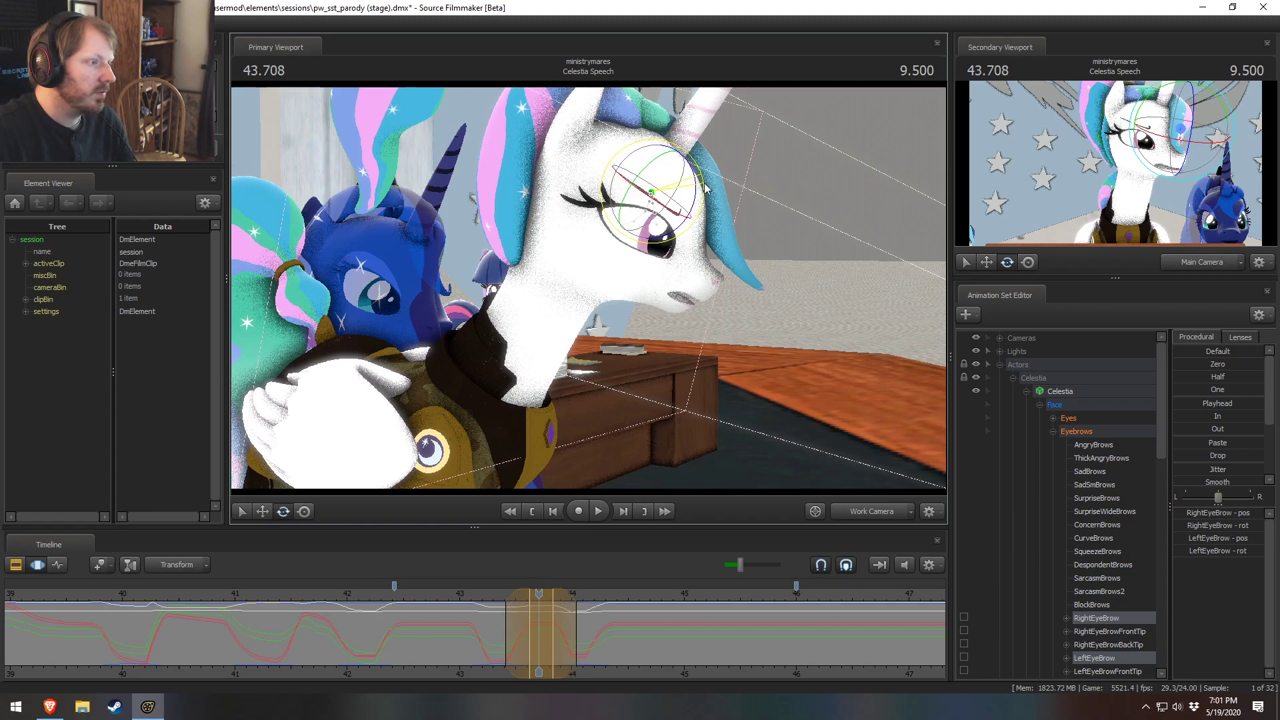
# Step: Turn the Work Camera toward Celestia's front and replay the eyebrow motion between the blinks from about 42.8 seconds
pyautogui.moveTo(476, 591); pyautogui.dragTo(563, 553)
pyautogui.keyDown('alt'); pyautogui.moveTo(600, 427); pyautogui.dragTo(574, 427); pyautogui.keyUp('alt')
pyautogui.press('space')
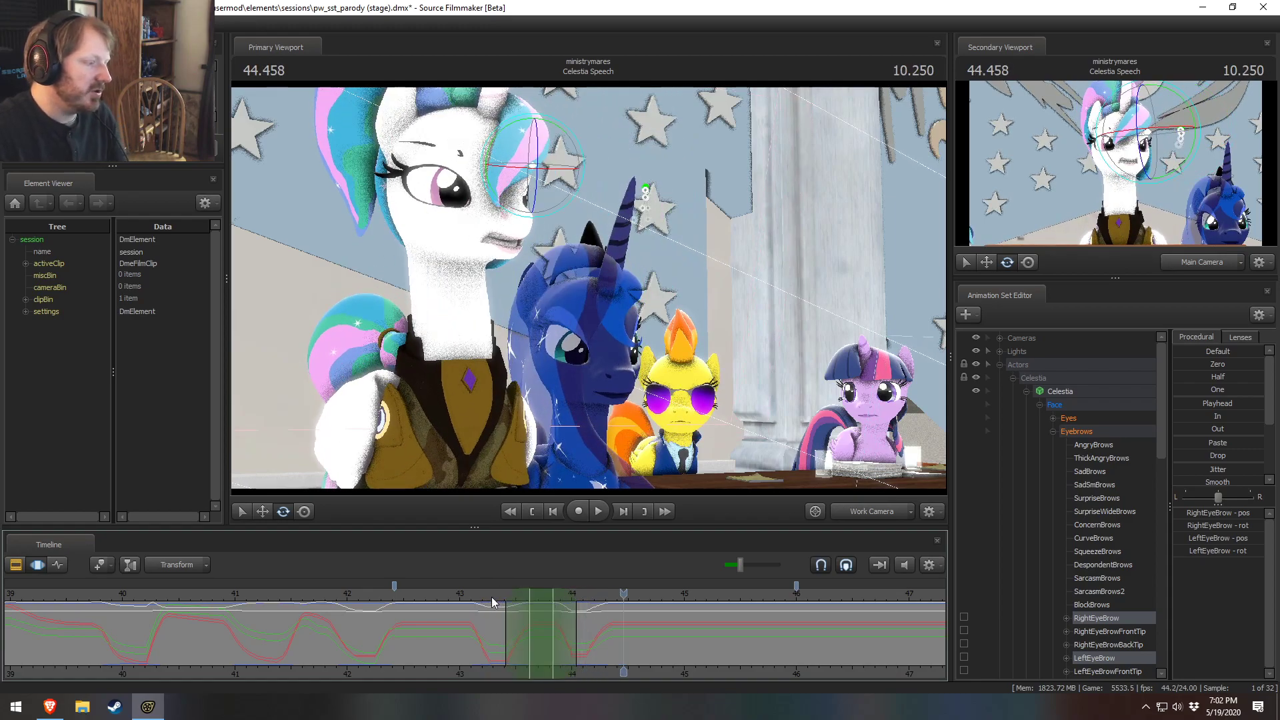
pyautogui.press('space')
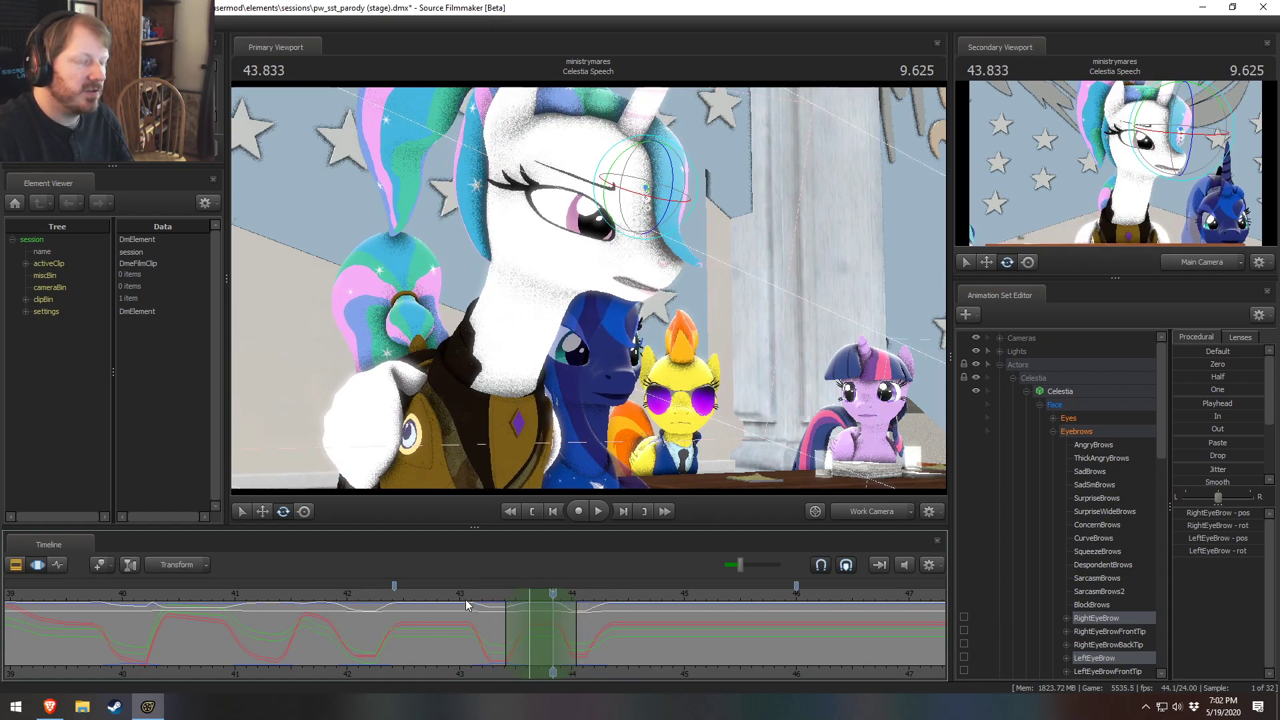
pyautogui.click(440, 597)
pyautogui.press('space')
pyautogui.press('space')
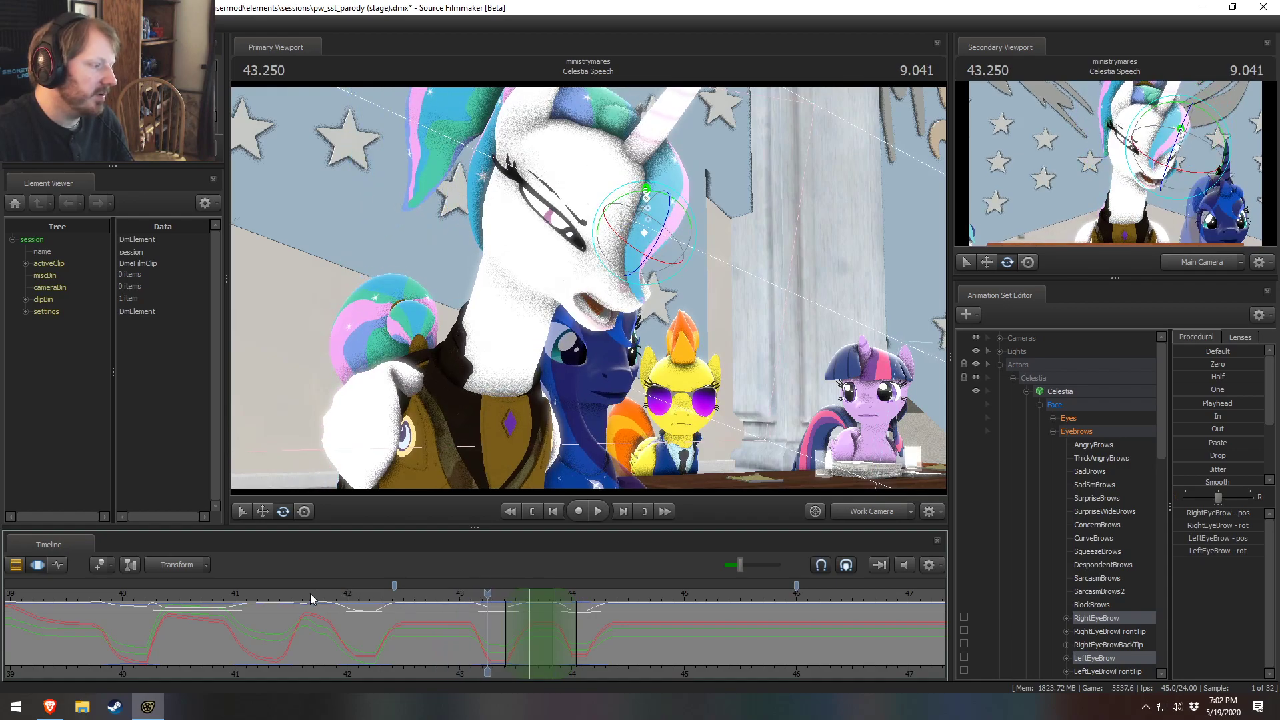
# Step: Replay the performance from about 41.5 seconds, repeat it from about 43.3 seconds, and stop at 43.833 seconds
pyautogui.click(297, 598)
pyautogui.press('space')
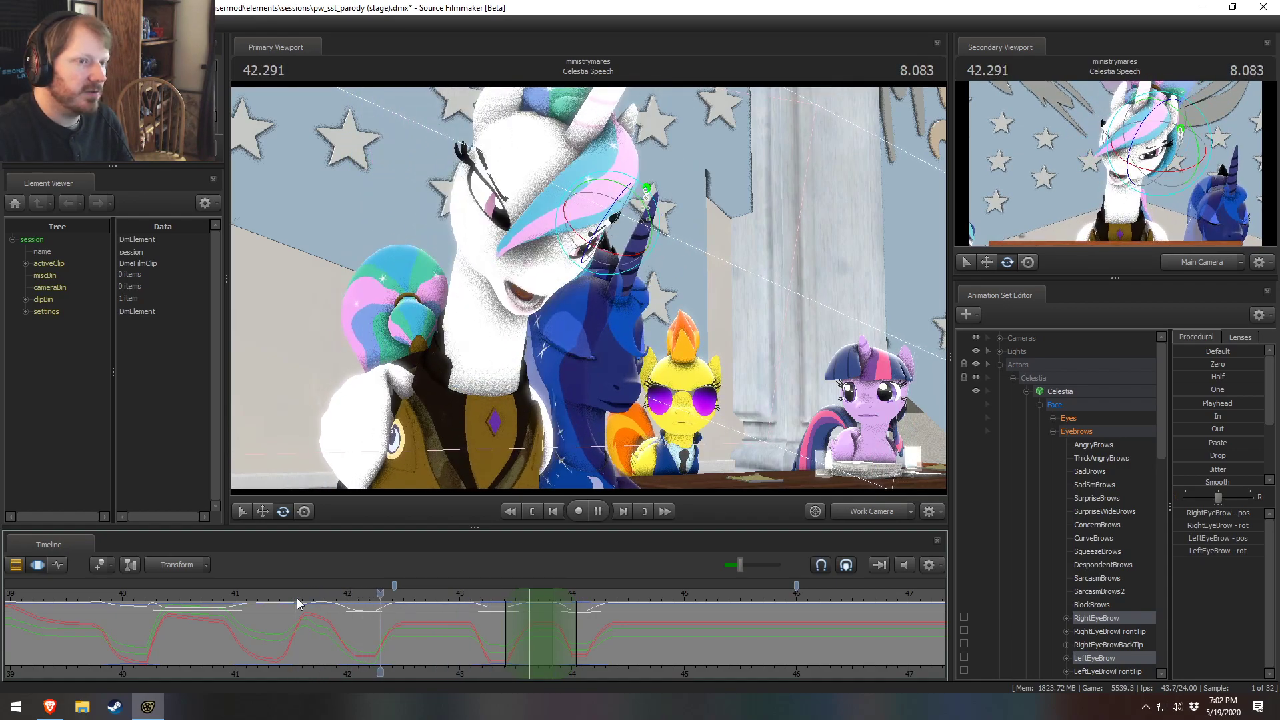
pyautogui.press('space')
pyautogui.click(500, 597)
pyautogui.press('space')
pyautogui.press('space')
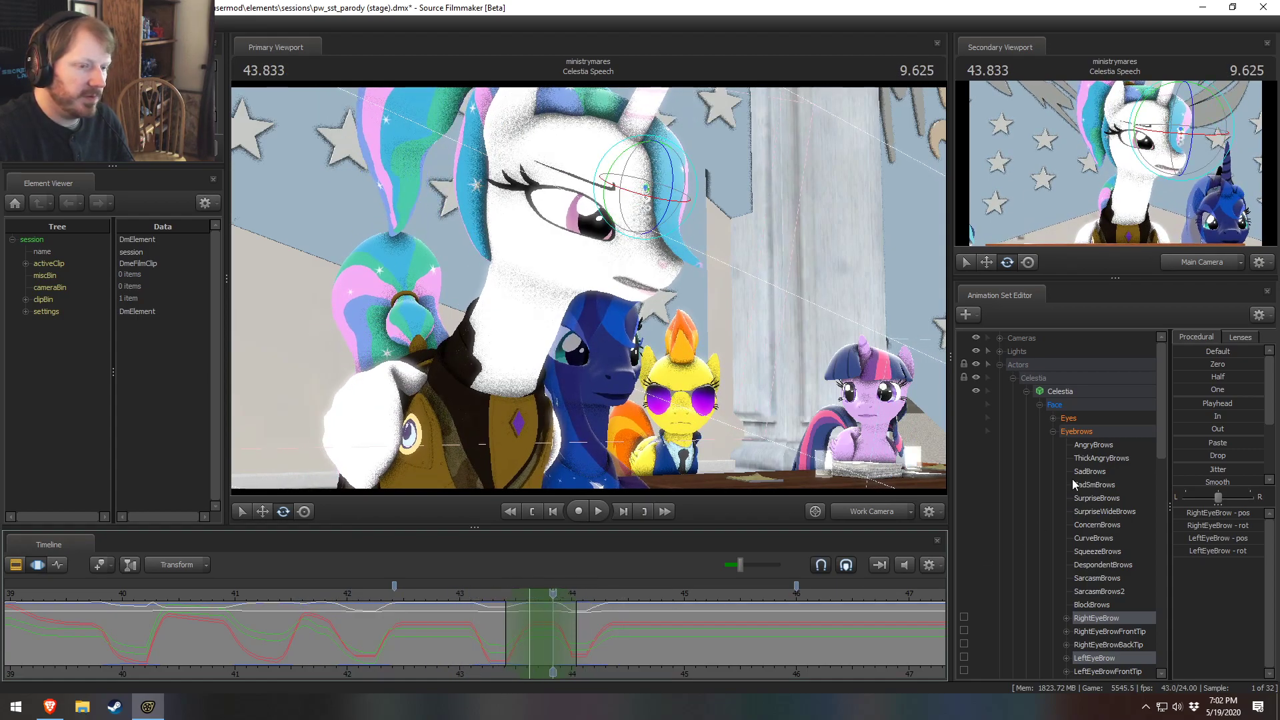
# Step: Reduce AngryBrows and add a slight amount of SadBrows within the time selection around 43.833 seconds
pyautogui.click(1112, 446)
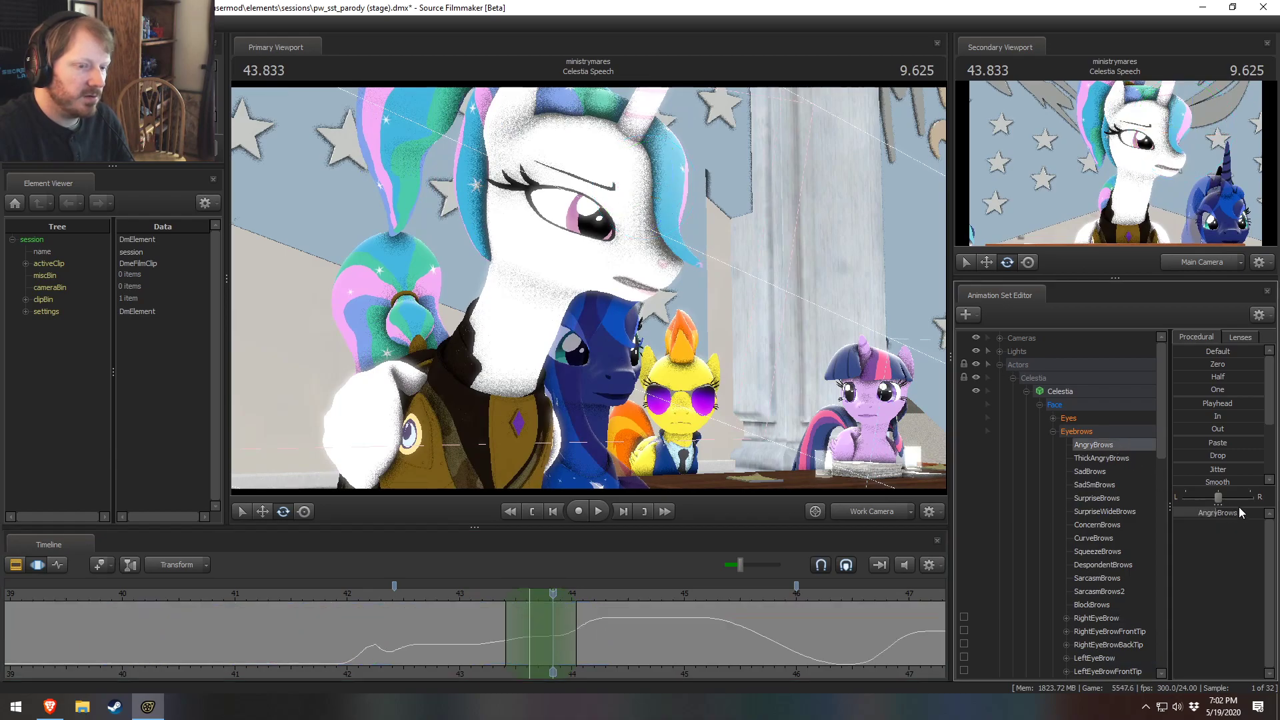
pyautogui.moveTo(1241, 512); pyautogui.dragTo(1237, 513)
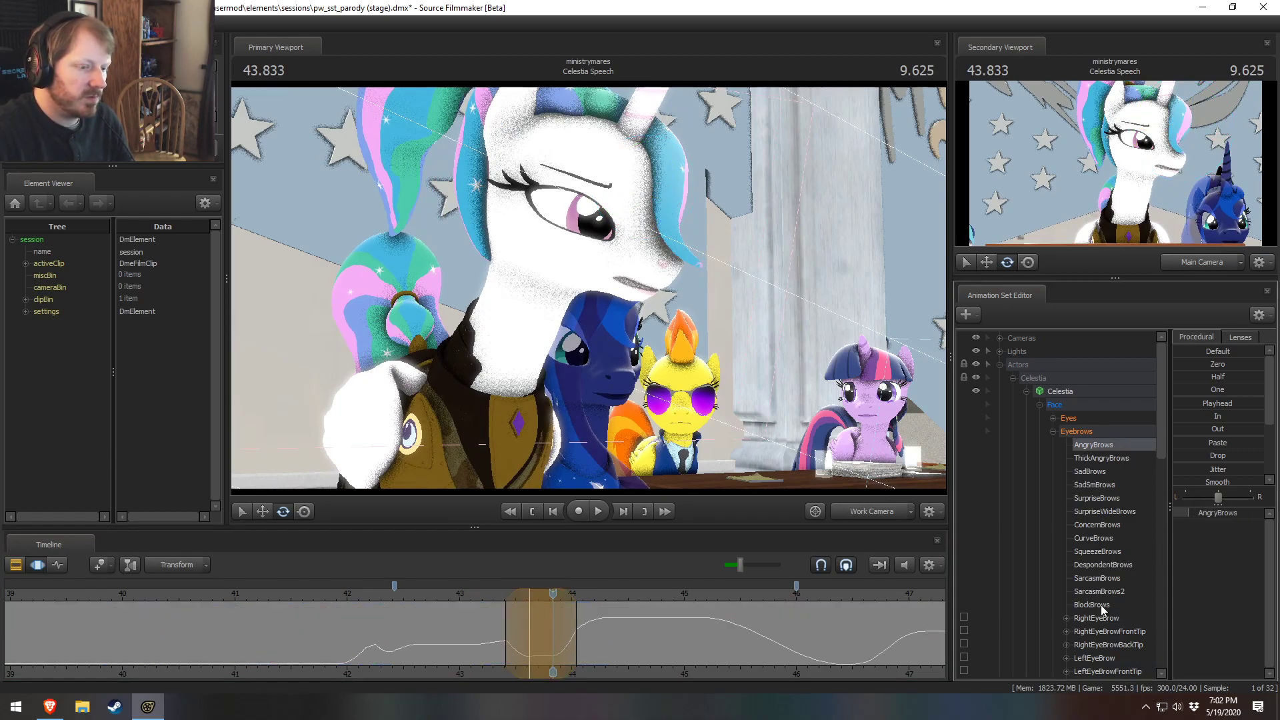
pyautogui.click(1104, 473)
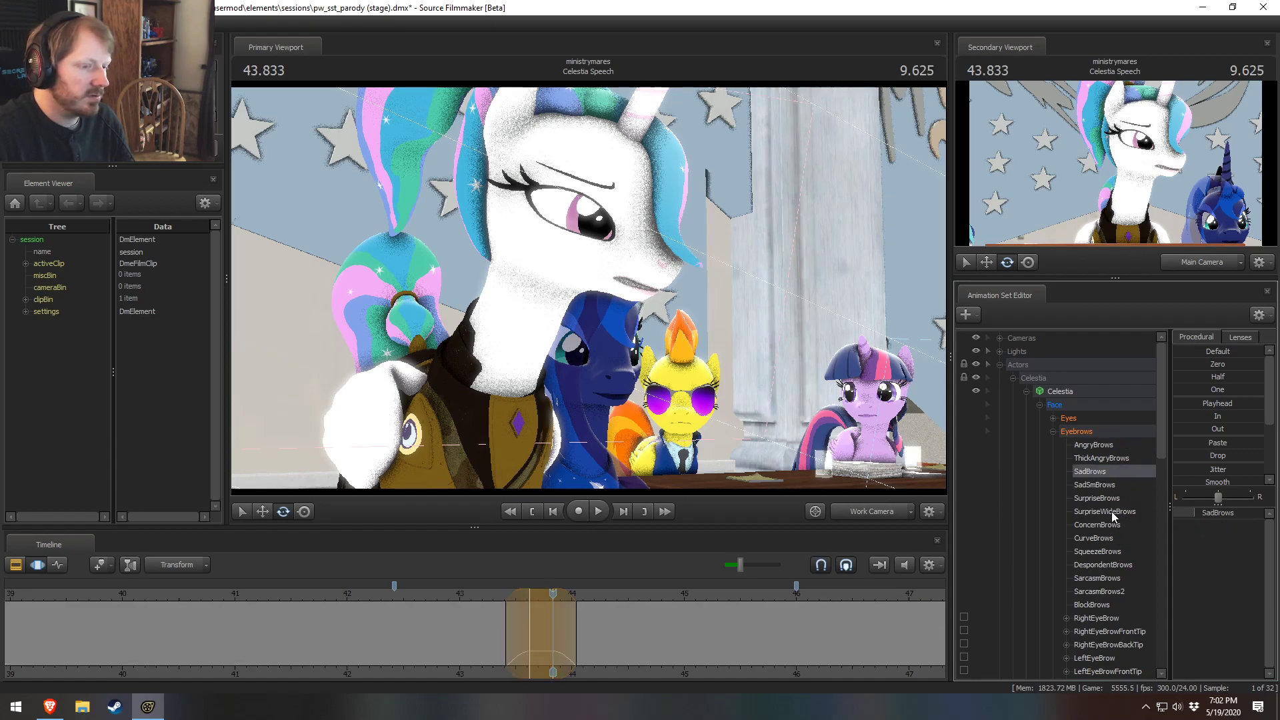
# Step: Select RightEyeBrow and LeftEyeBrow together, rotate them slightly at 43.833 seconds, and switch to the Move tool
pyautogui.click(1103, 620)
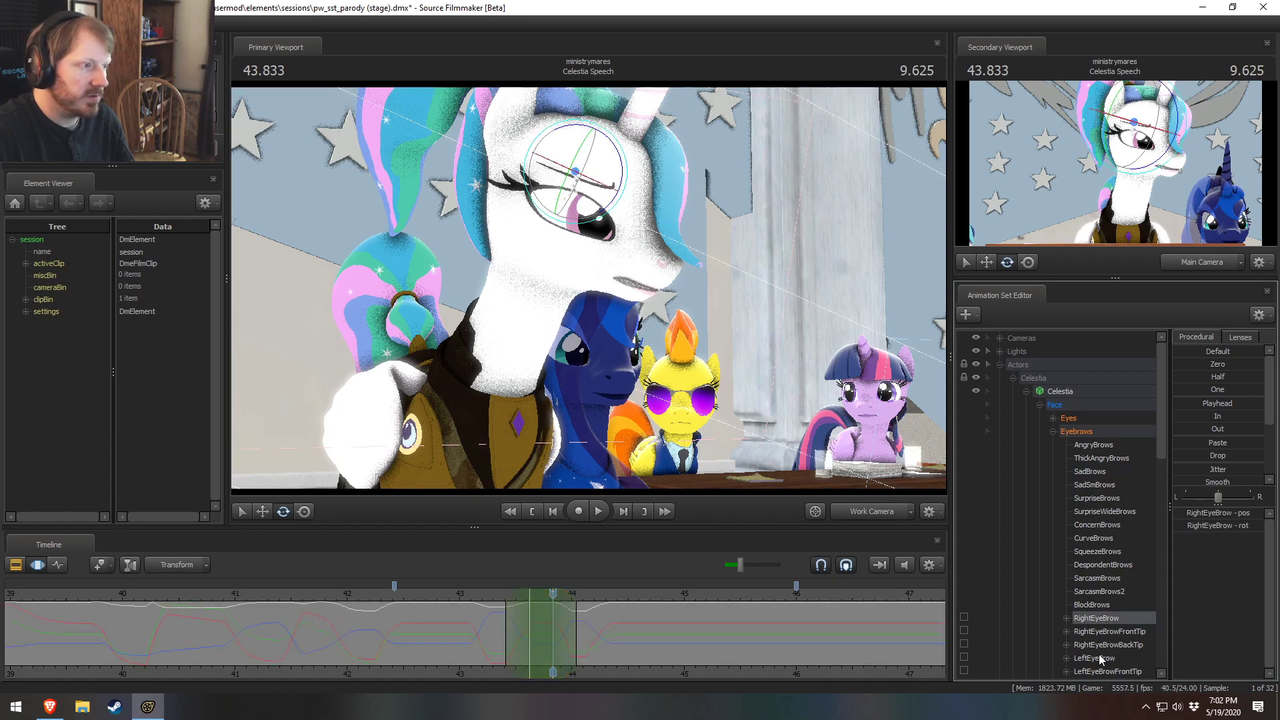
pyautogui.click(1099, 657)
pyautogui.moveTo(734, 443); pyautogui.dragTo(734, 443)
pyautogui.click(1091, 617)
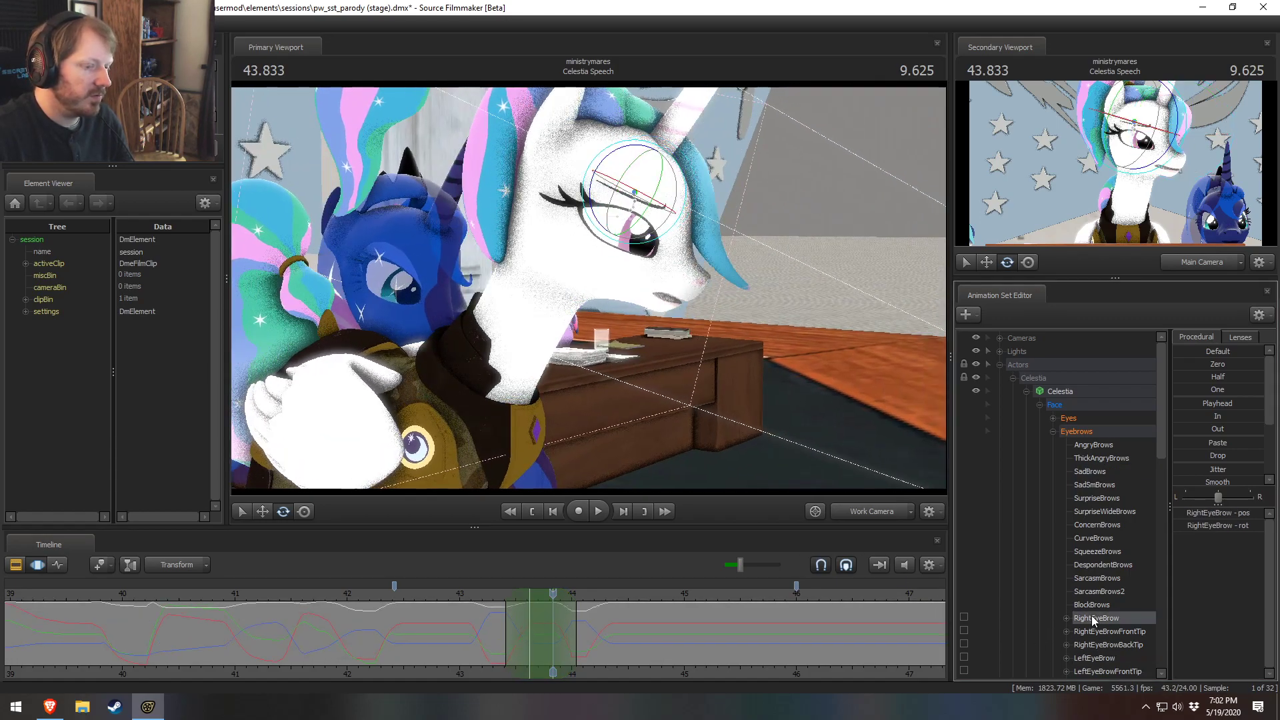
pyautogui.click(1107, 657)
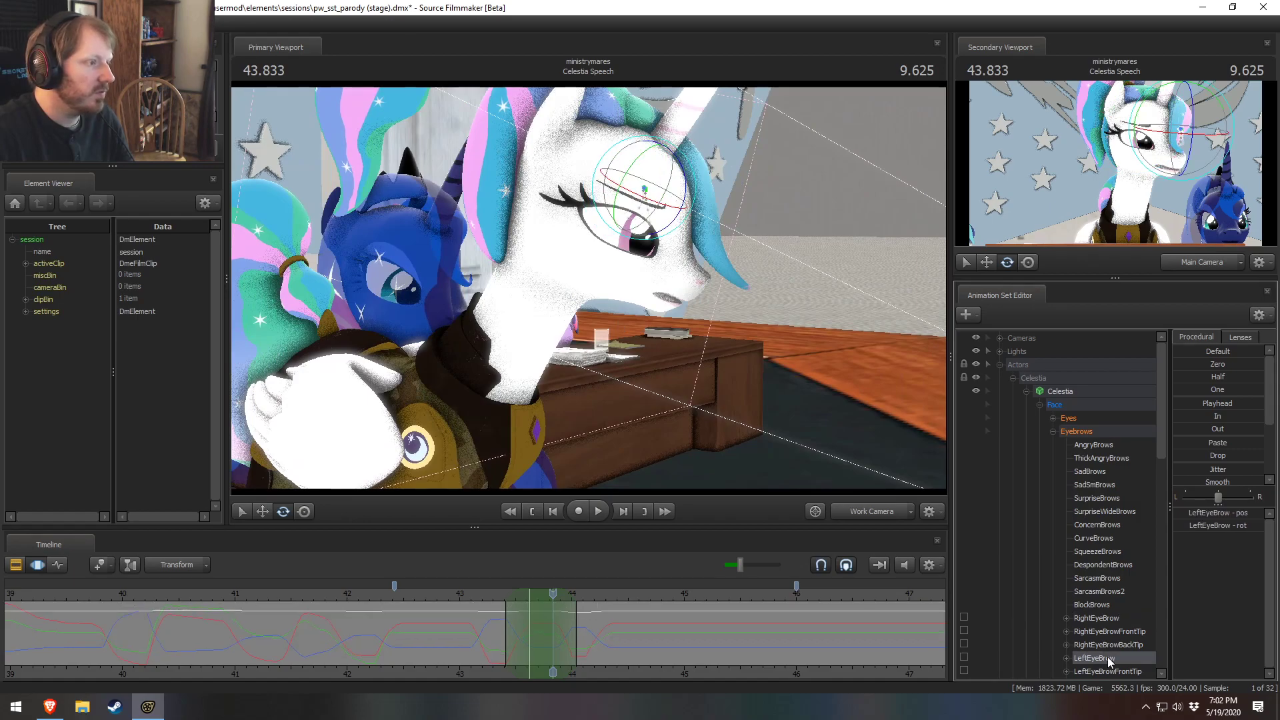
pyautogui.keyDown('ctrl'); pyautogui.click(1109, 616); pyautogui.keyUp('ctrl')
pyautogui.moveTo(762, 449); pyautogui.dragTo(763, 449)
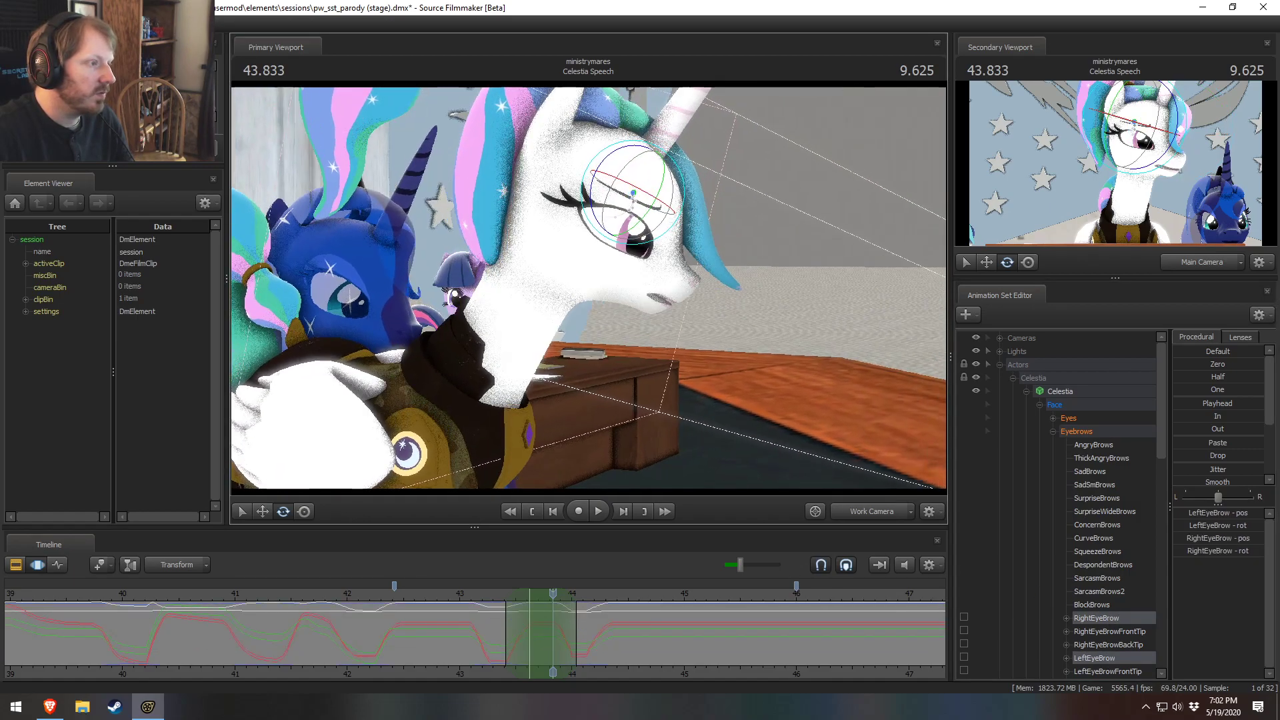
pyautogui.keyDown('ctrl'); pyautogui.click(1096, 616); pyautogui.keyUp('ctrl')
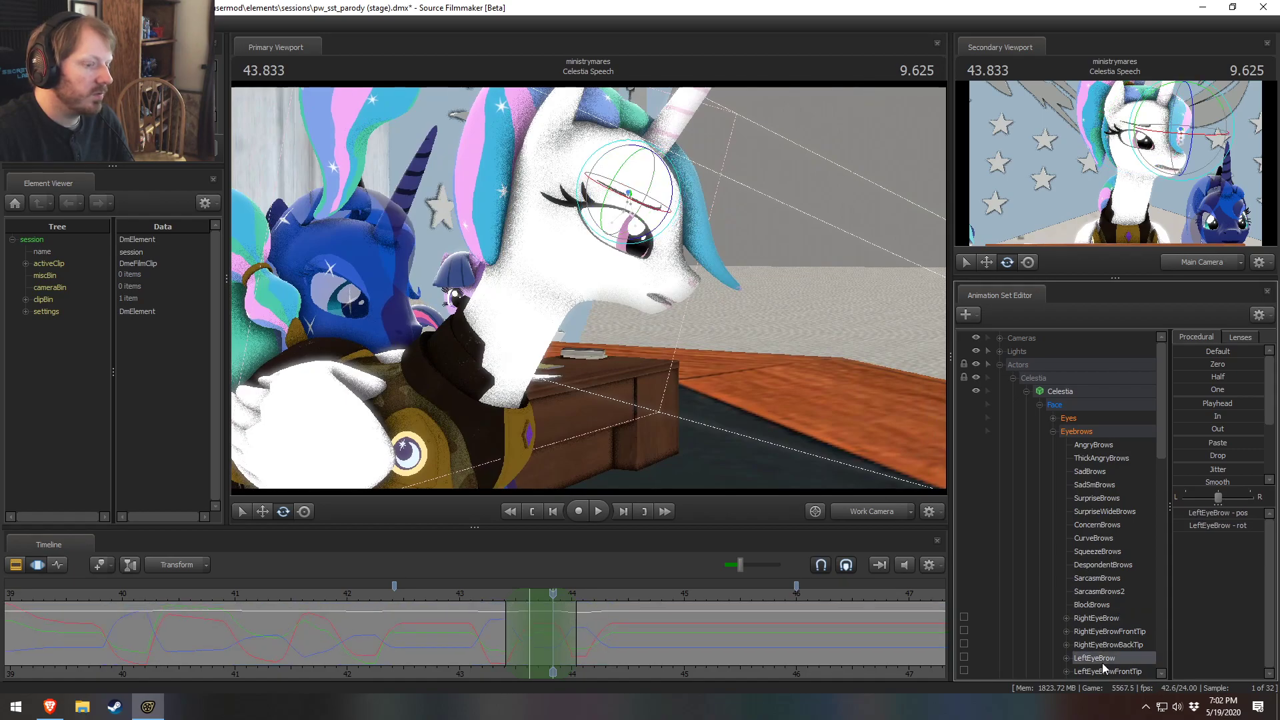
pyautogui.click(1110, 618)
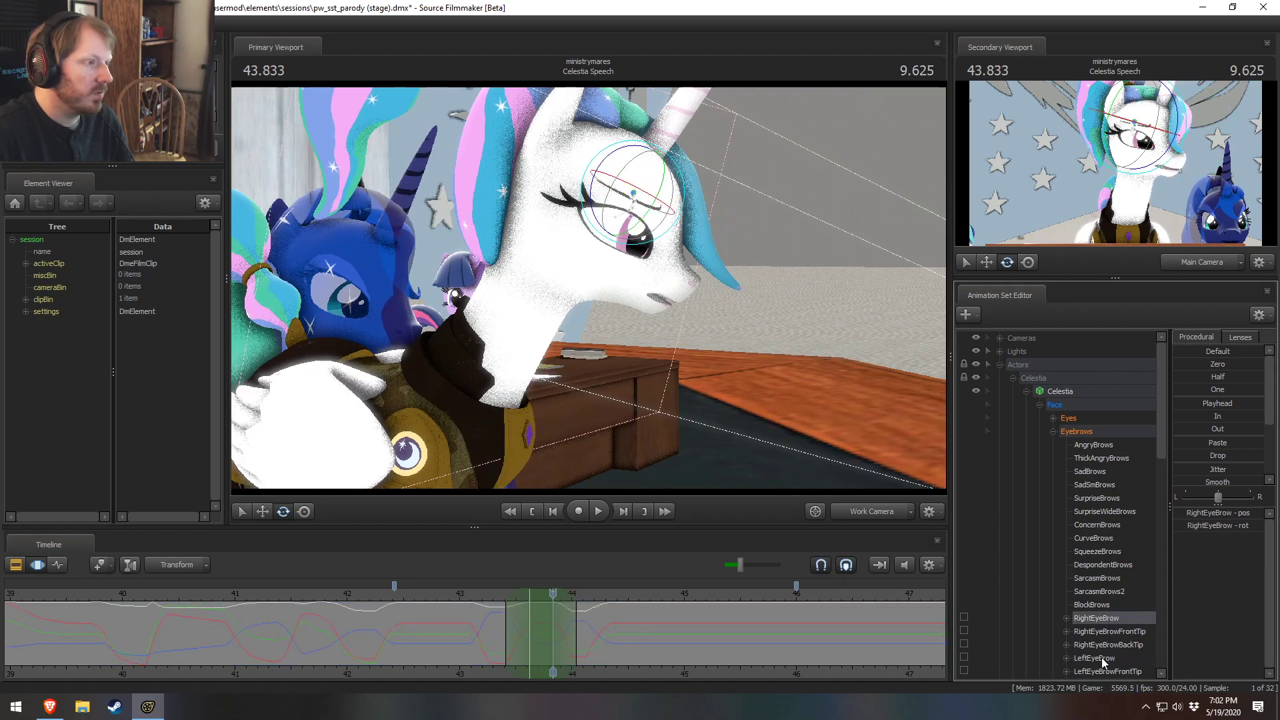
pyautogui.keyDown('ctrl'); pyautogui.click(1101, 657); pyautogui.keyUp('ctrl')
pyautogui.keyDown('alt'); pyautogui.moveTo(827, 497); pyautogui.dragTo(815, 493); pyautogui.keyUp('alt')
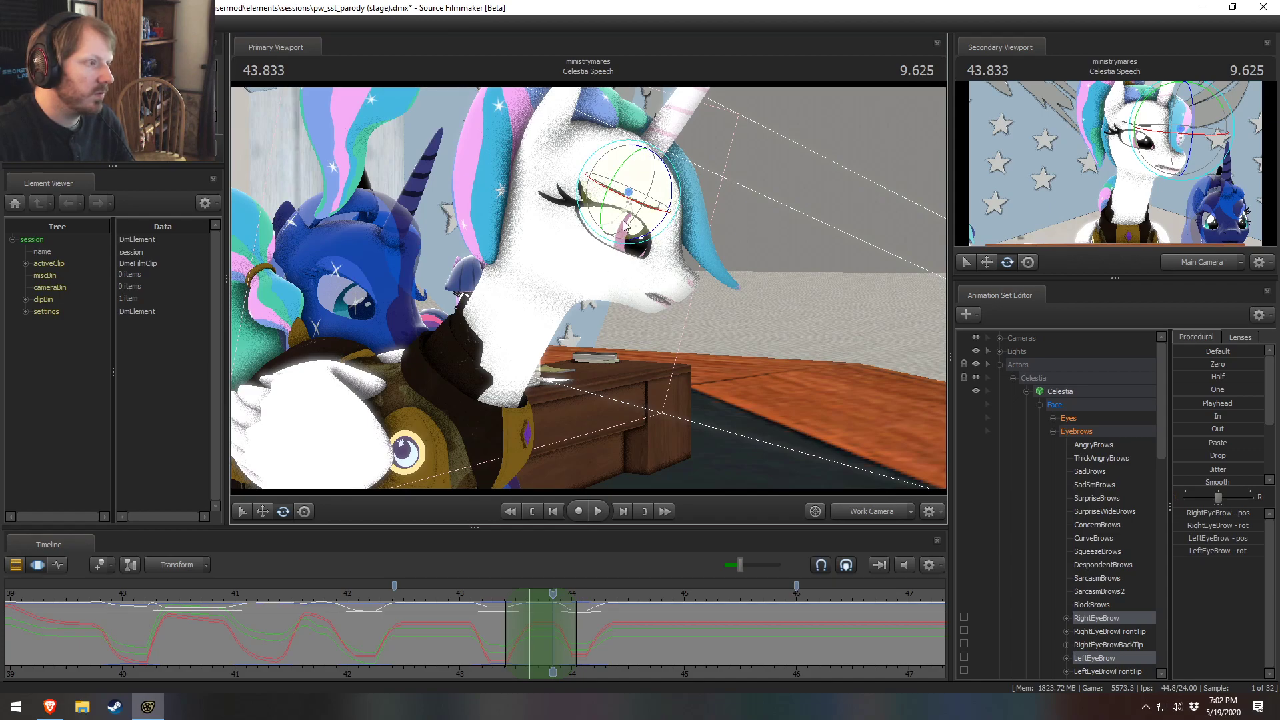
pyautogui.moveTo(678, 184); pyautogui.dragTo(682, 180)
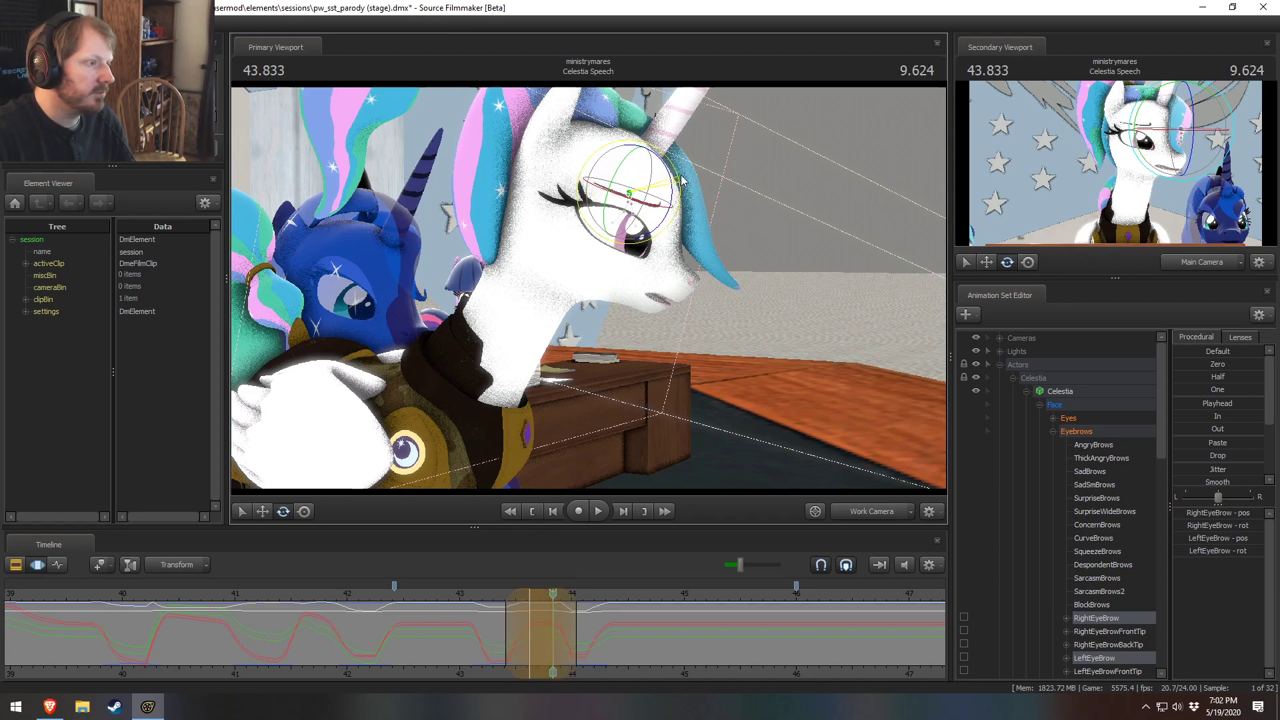
pyautogui.press('w')
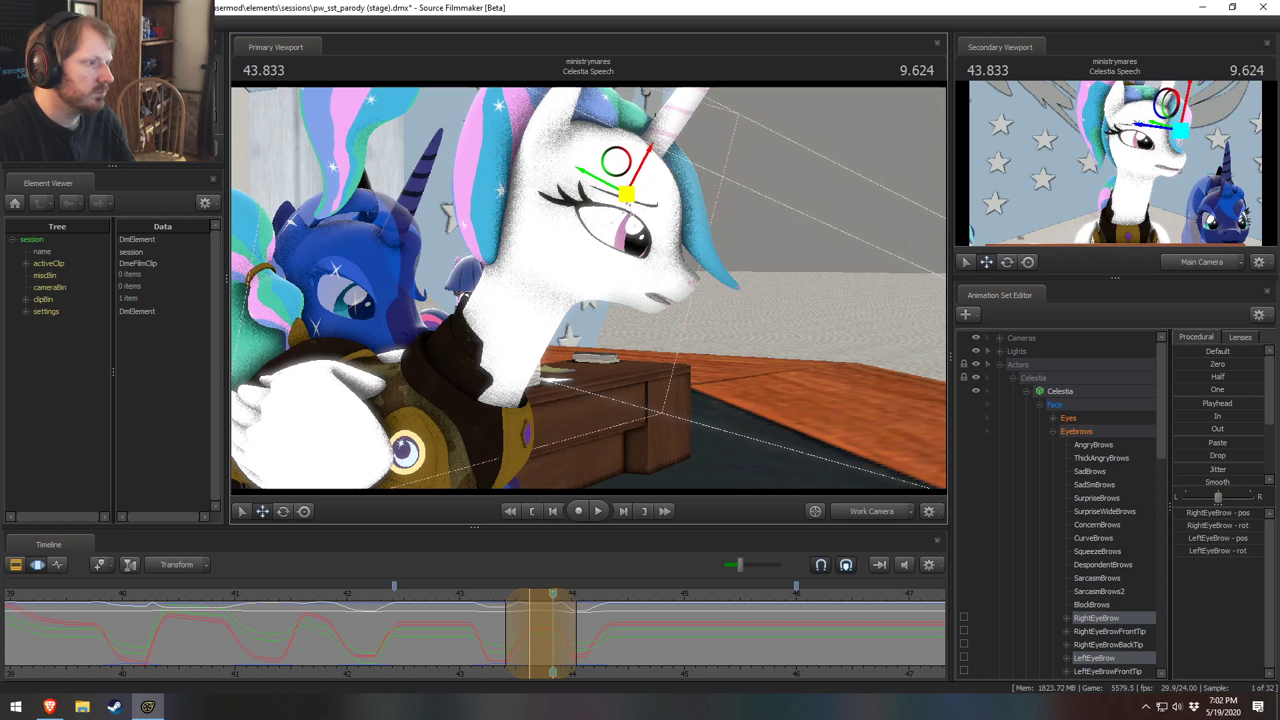
# Step: Replay the adjusted brows from about 43.2 seconds, then view them through the Main Camera from 42.625 seconds
pyautogui.click(487, 611)
pyautogui.press('space')
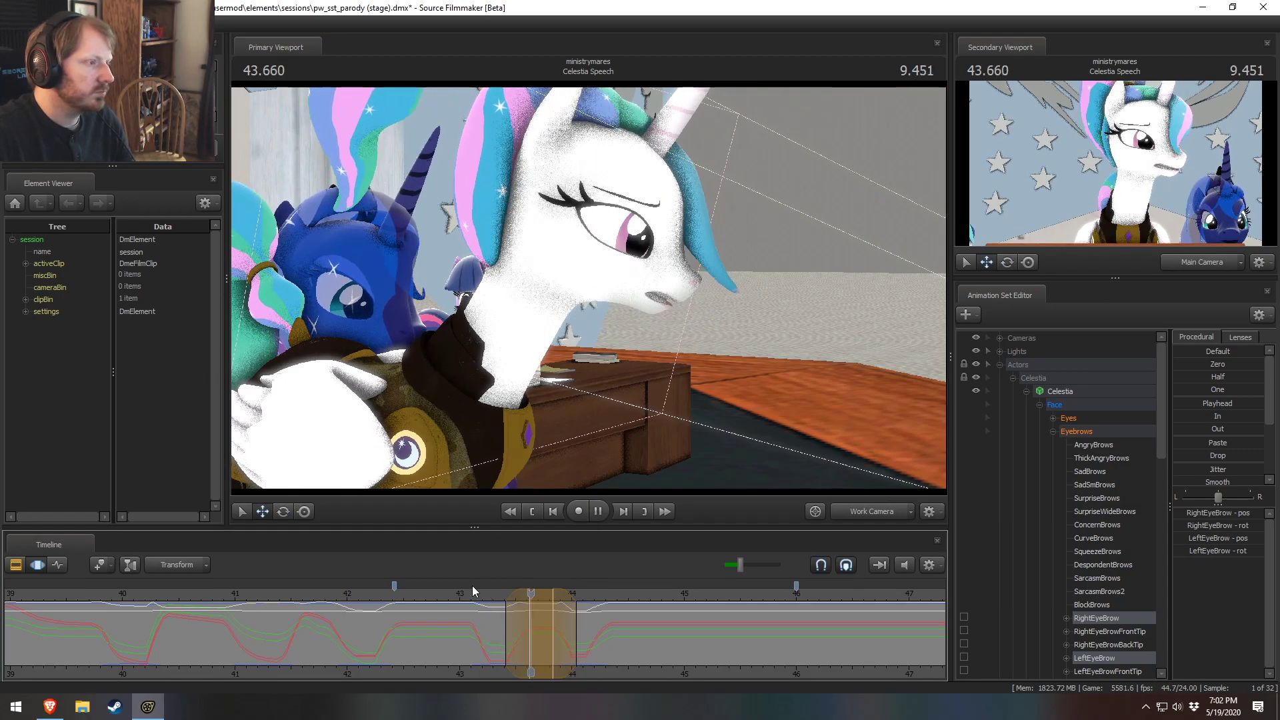
pyautogui.click(417, 588)
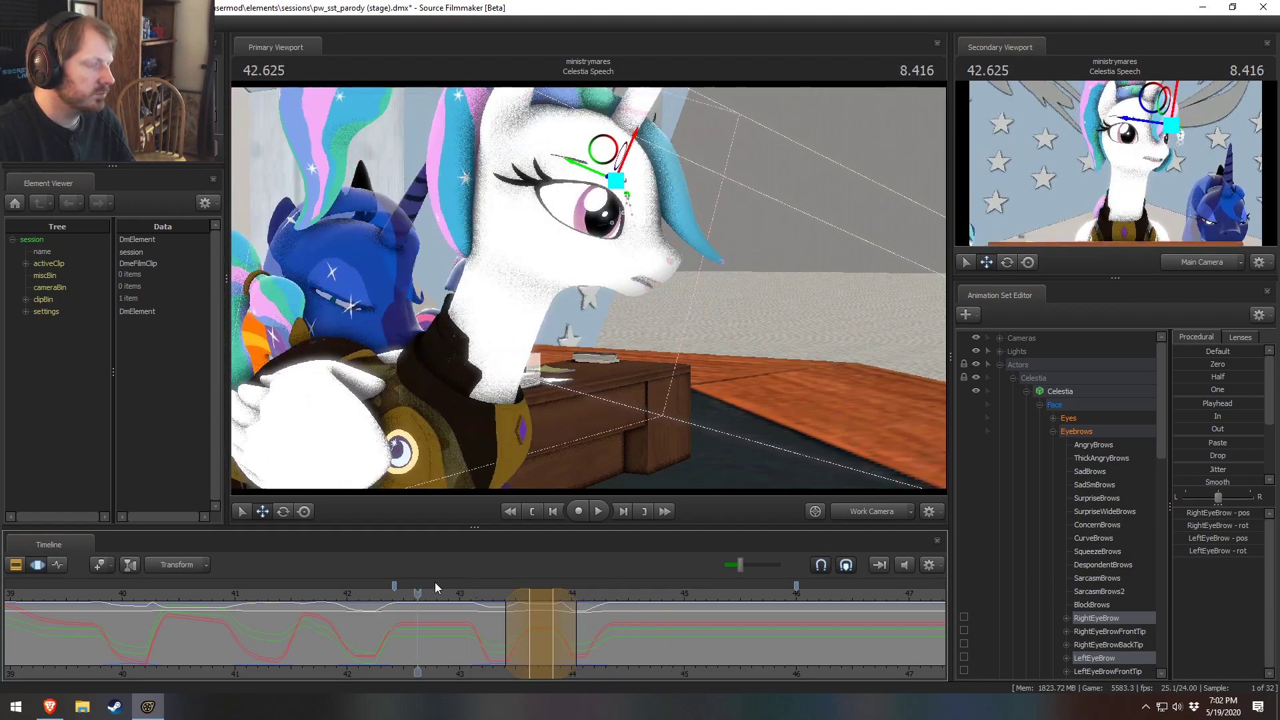
pyautogui.click(878, 511)
pyautogui.press('space')
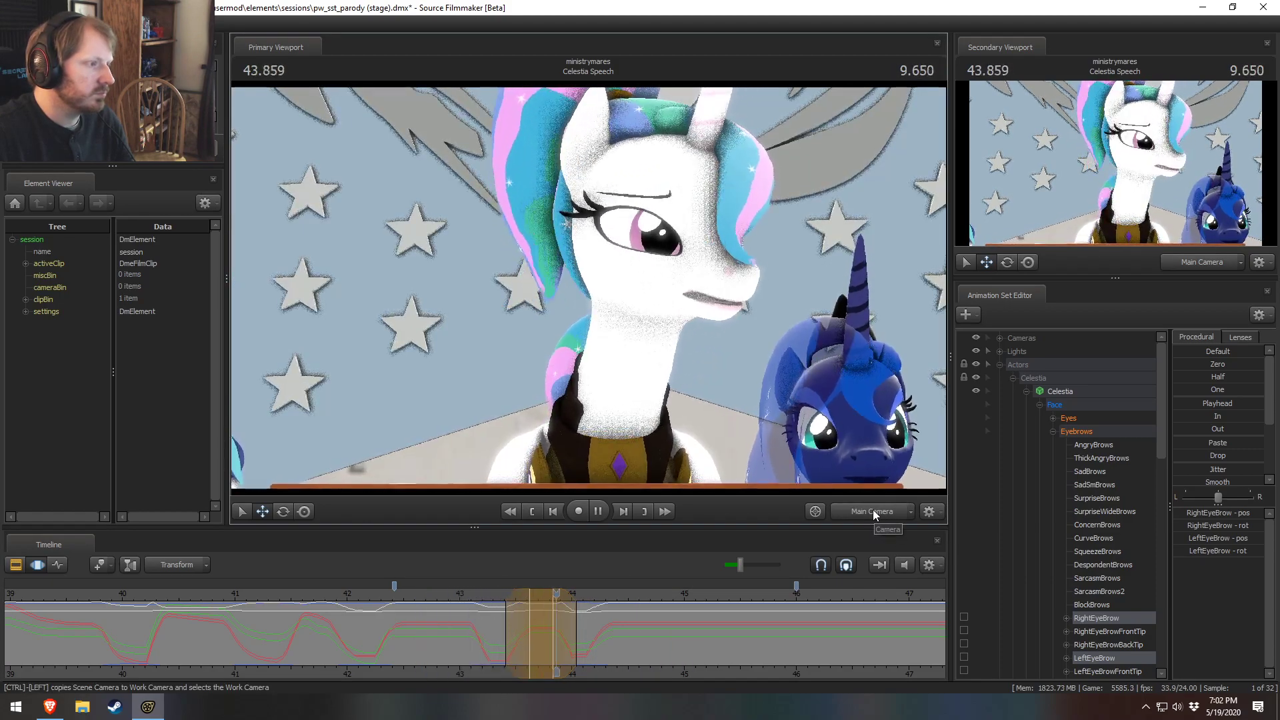
pyautogui.press('space')
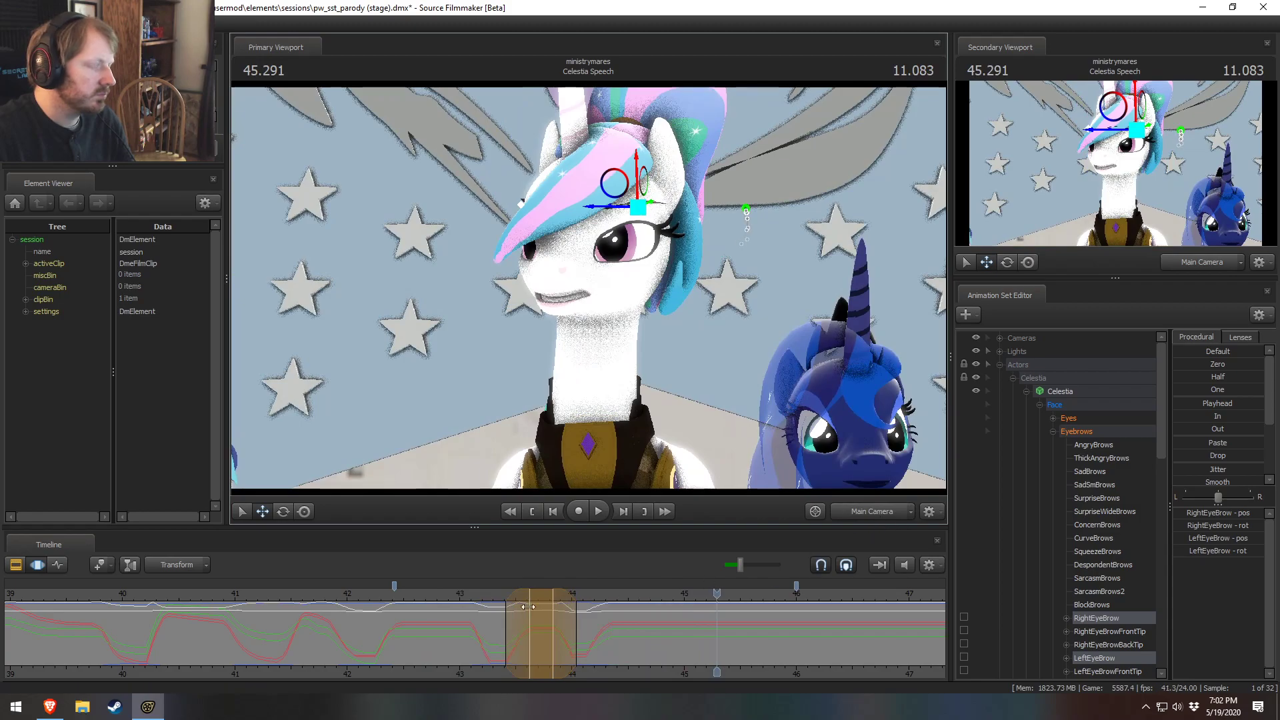
# Step: Replay the Main Camera view from about 41.8 seconds and repeat it from about 43.1 seconds
pyautogui.click(330, 593)
pyautogui.press('space')
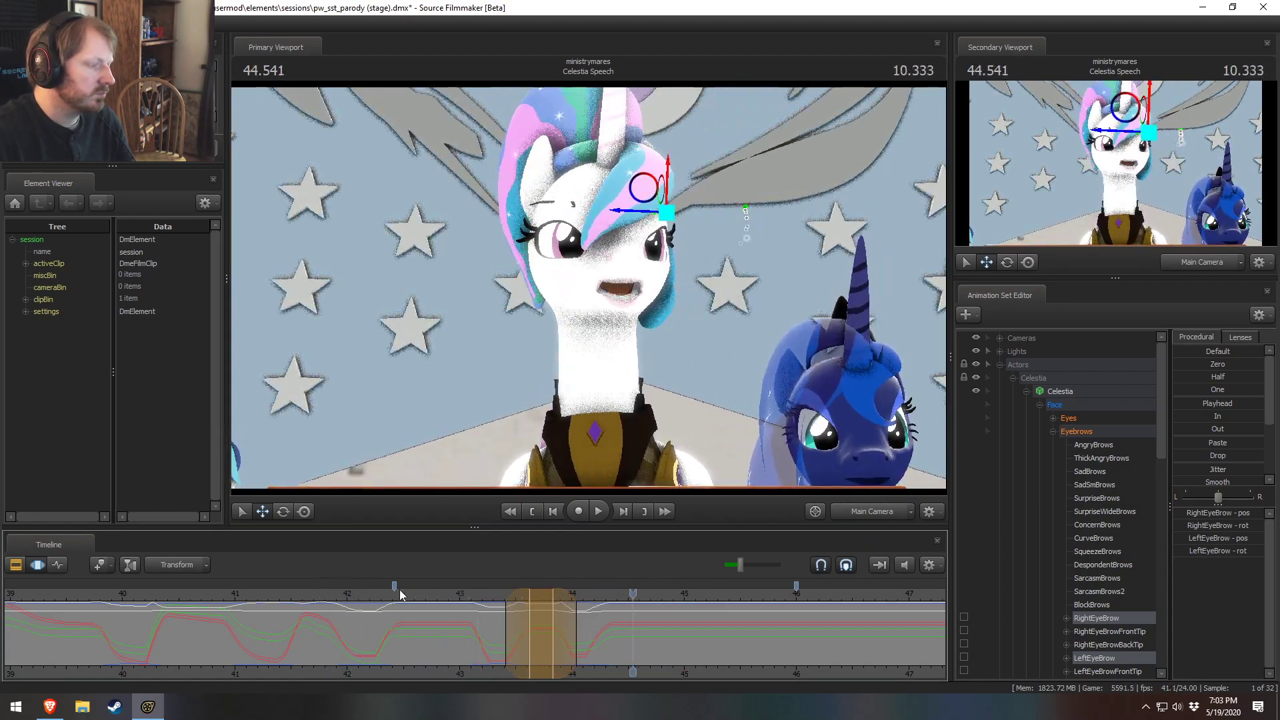
pyautogui.click(503, 600)
pyautogui.click(471, 599)
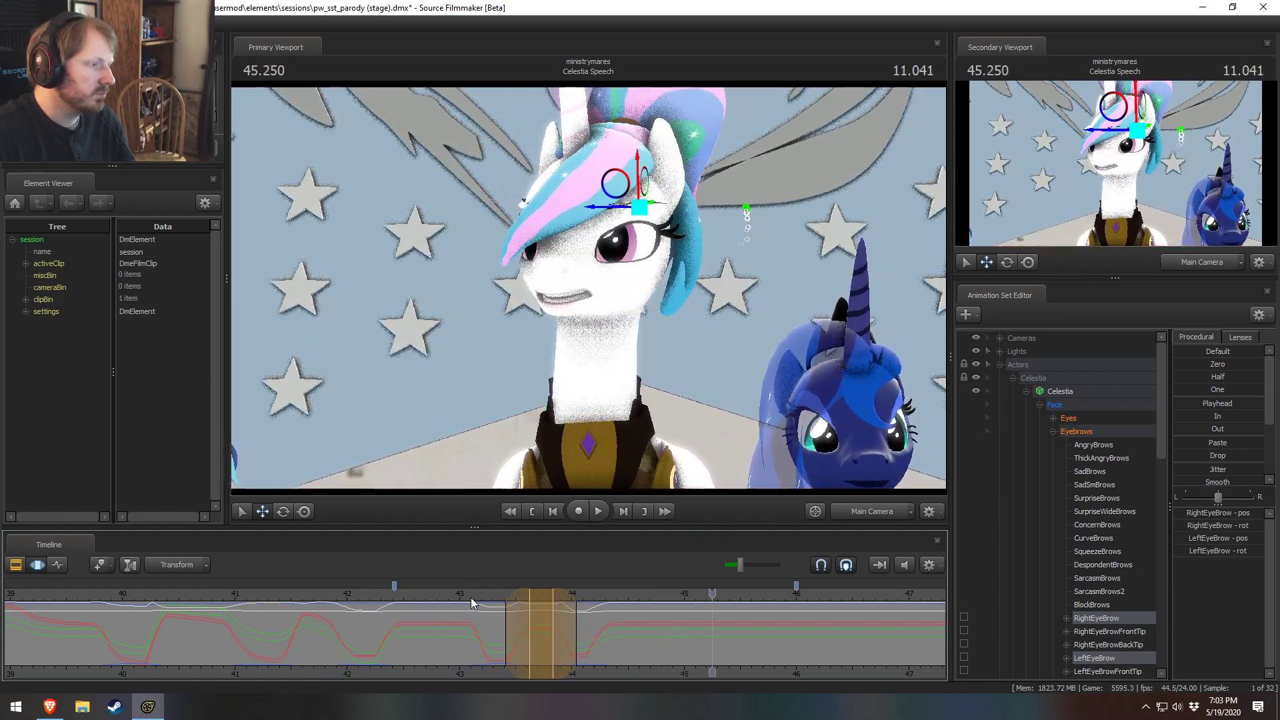
pyautogui.press('space')
# Step: Play the shot from about 40.5 seconds in the Clip Editor, then return to the Motion Editor showing the whole shot
pyautogui.click(178, 602)
pyautogui.press('F2')
pyautogui.press('space')
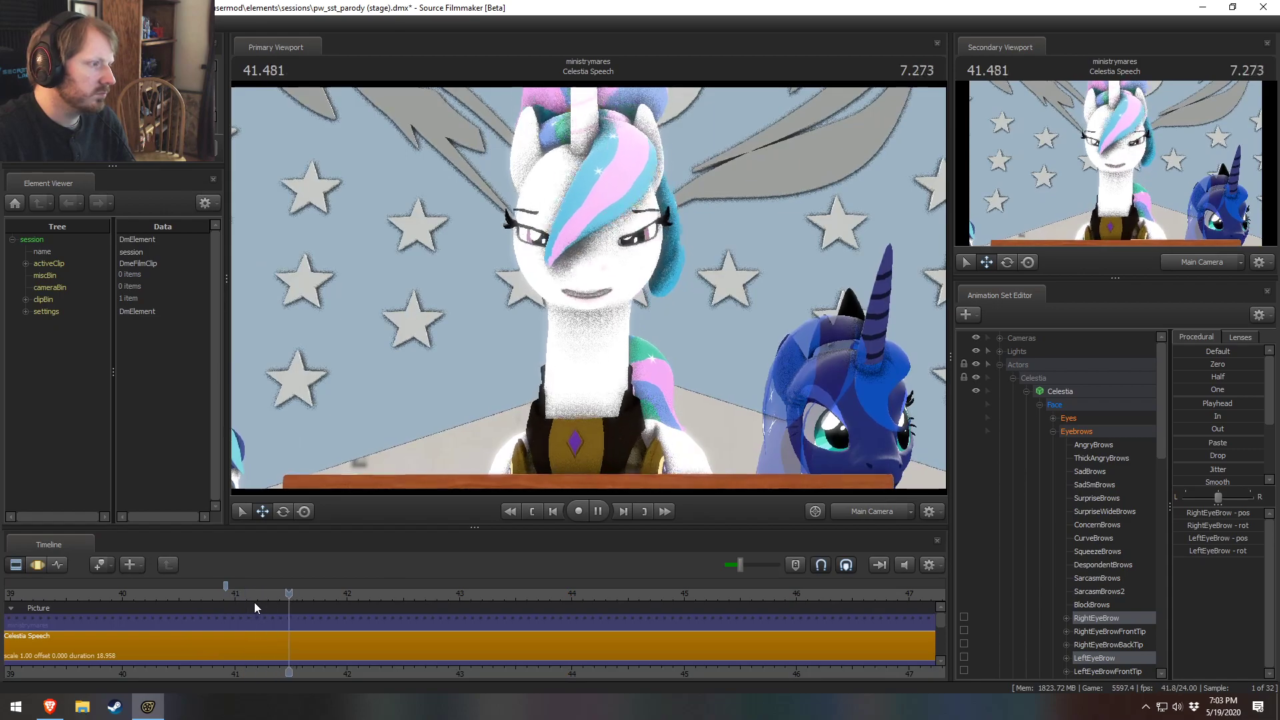
pyautogui.press('space')
pyautogui.scroll(-5, 333, 590)
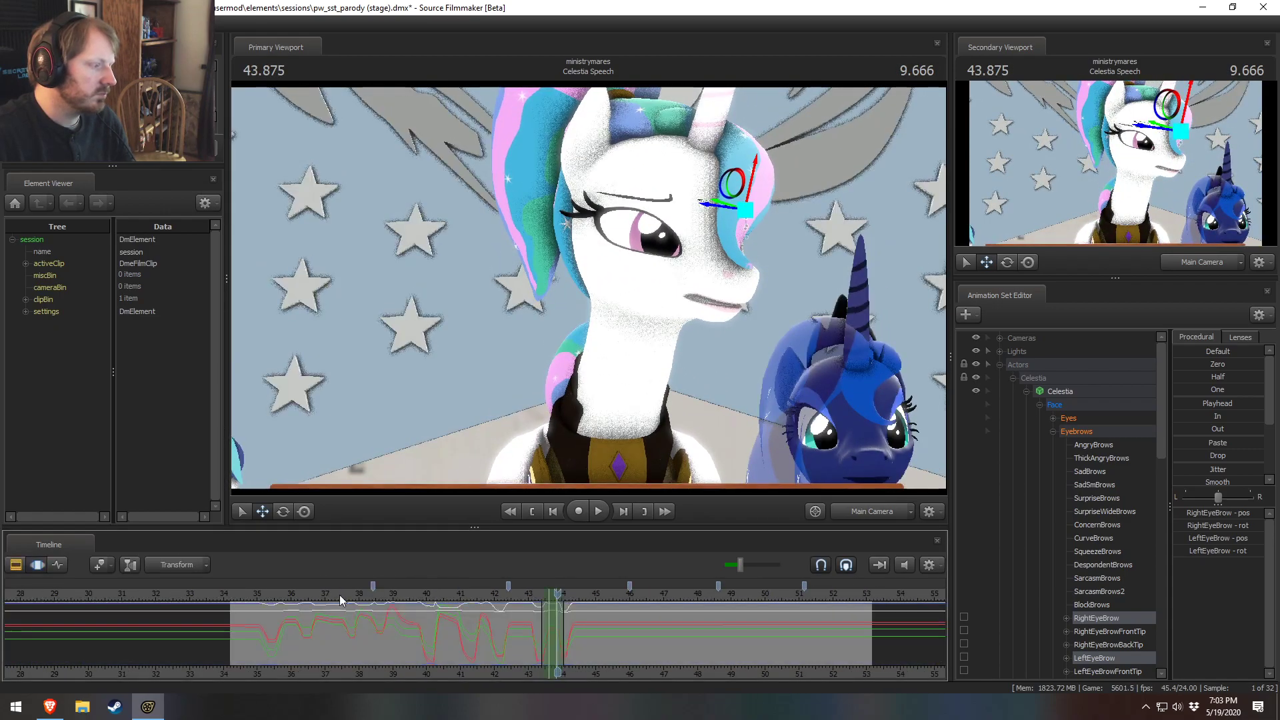
pyautogui.press('F4')
# Step: Review Celestia's brow motion from about 35.4 seconds, and replay the ending from about 43 to 47.208 seconds
pyautogui.click(270, 596)
pyautogui.press('space')
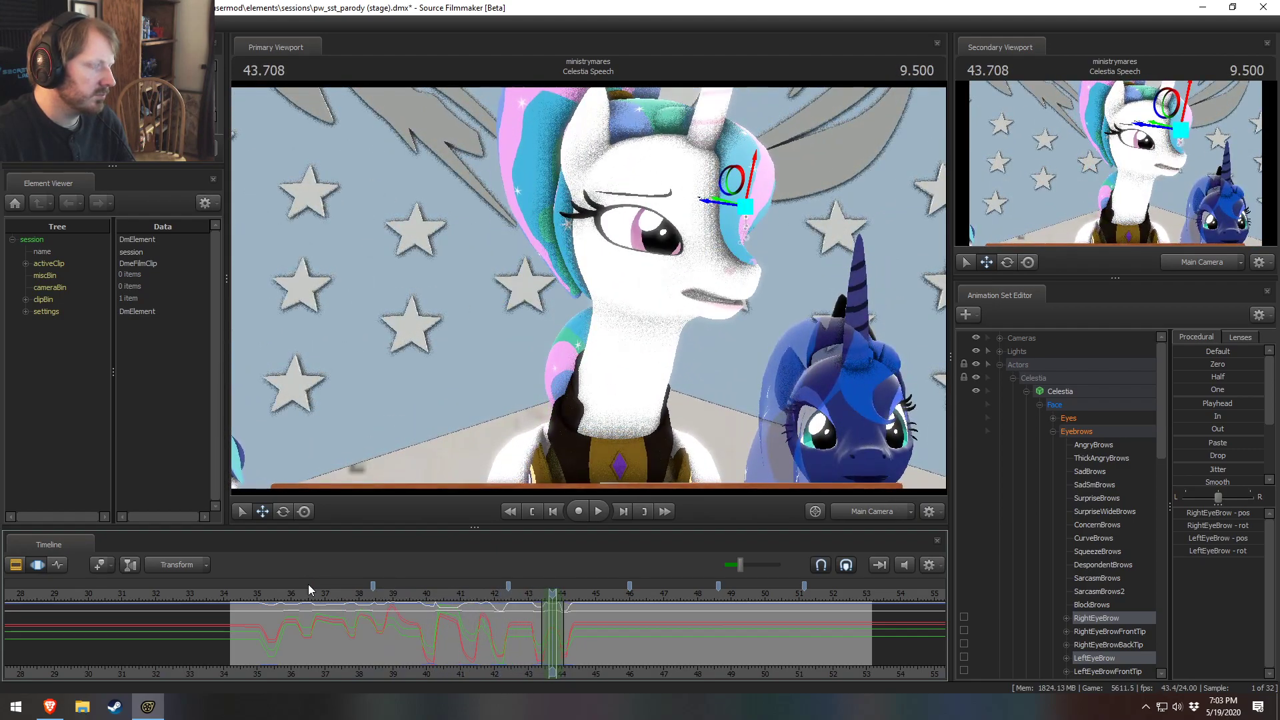
pyautogui.moveTo(550, 598); pyautogui.dragTo(526, 596)
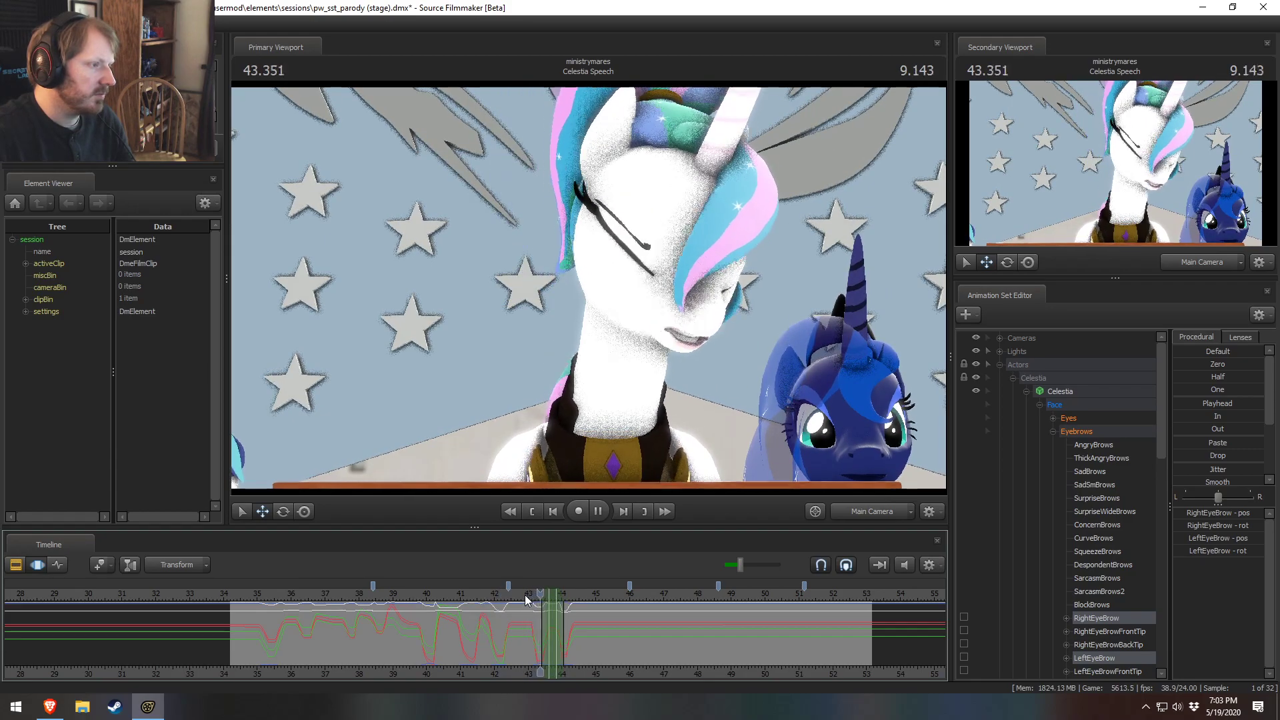
pyautogui.press('space')
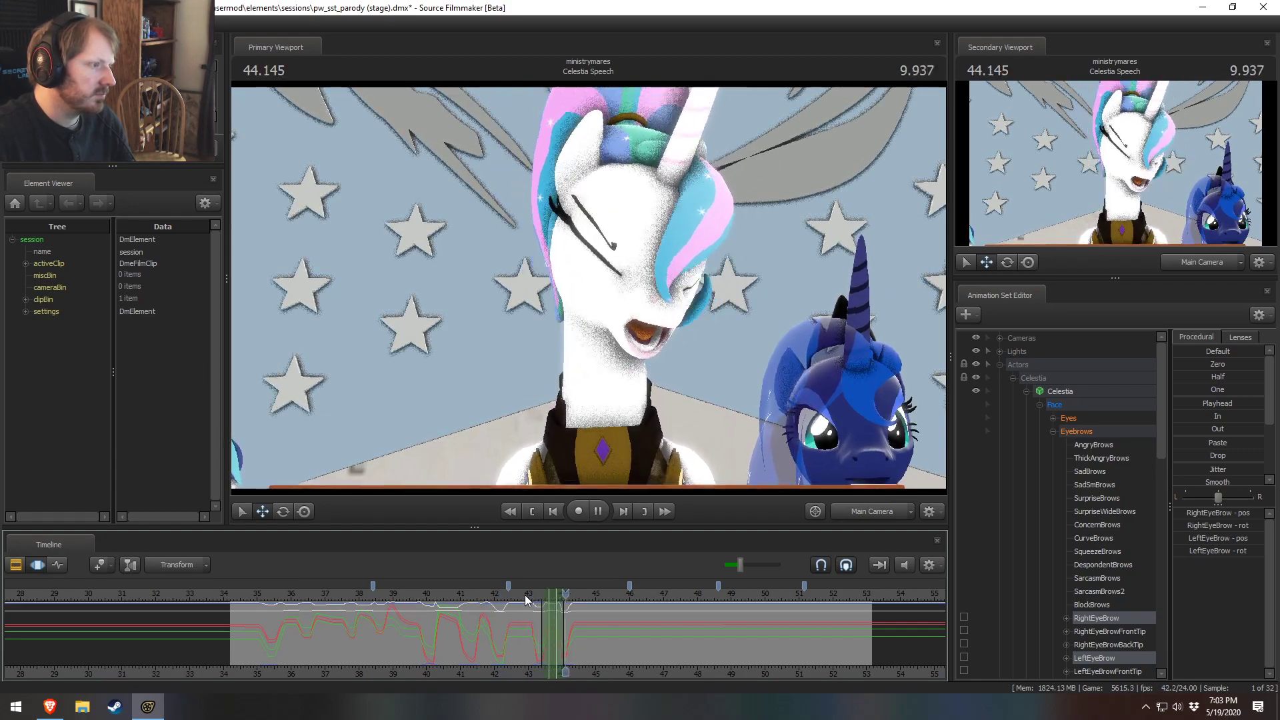
pyautogui.press('space')
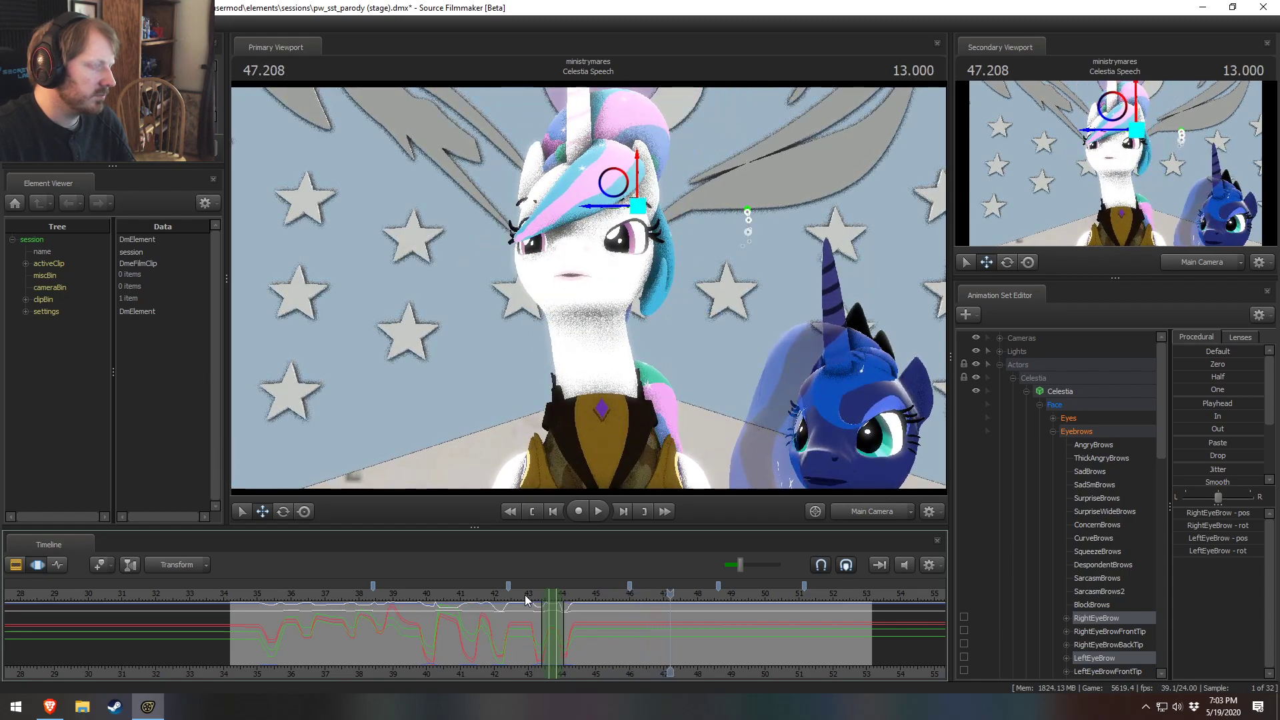
# Step: Check the brows in playback from about 40 and 36.2 seconds, then scrub onward from 36.791 seconds
pyautogui.moveTo(523, 599); pyautogui.dragTo(429, 595)
pyautogui.press('space')
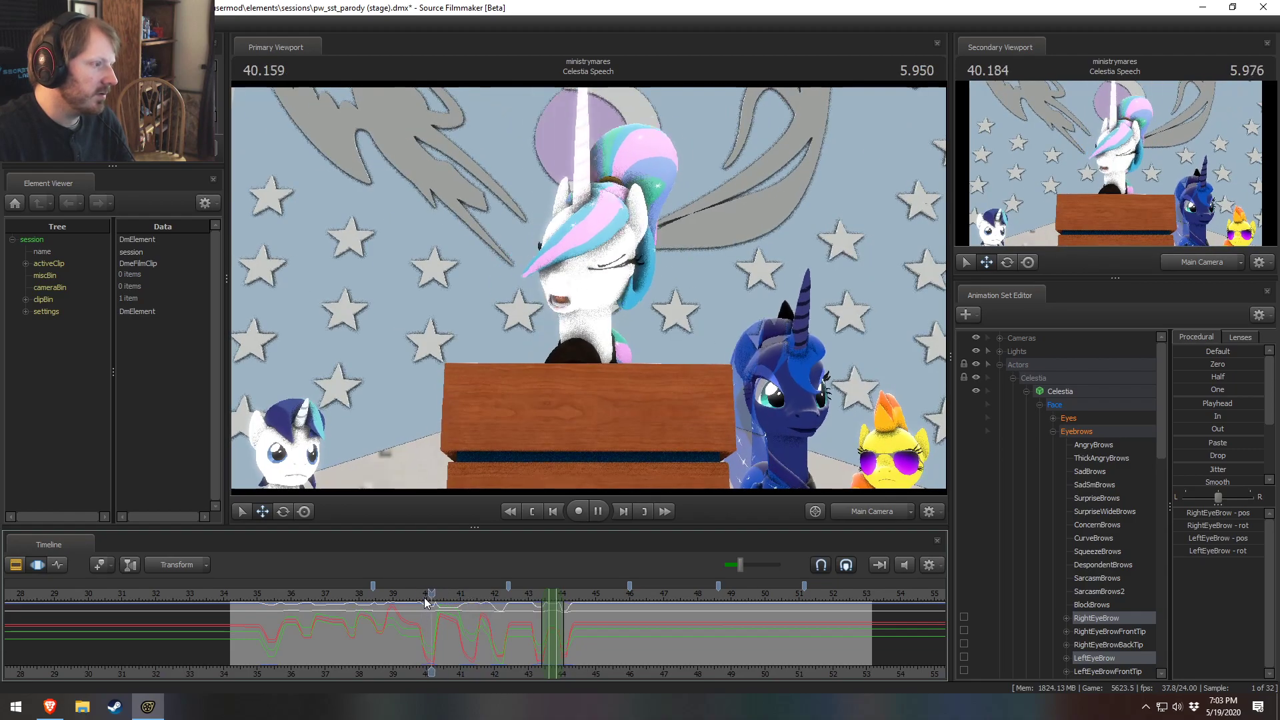
pyautogui.press('space')
pyautogui.click(299, 595)
pyautogui.press('space')
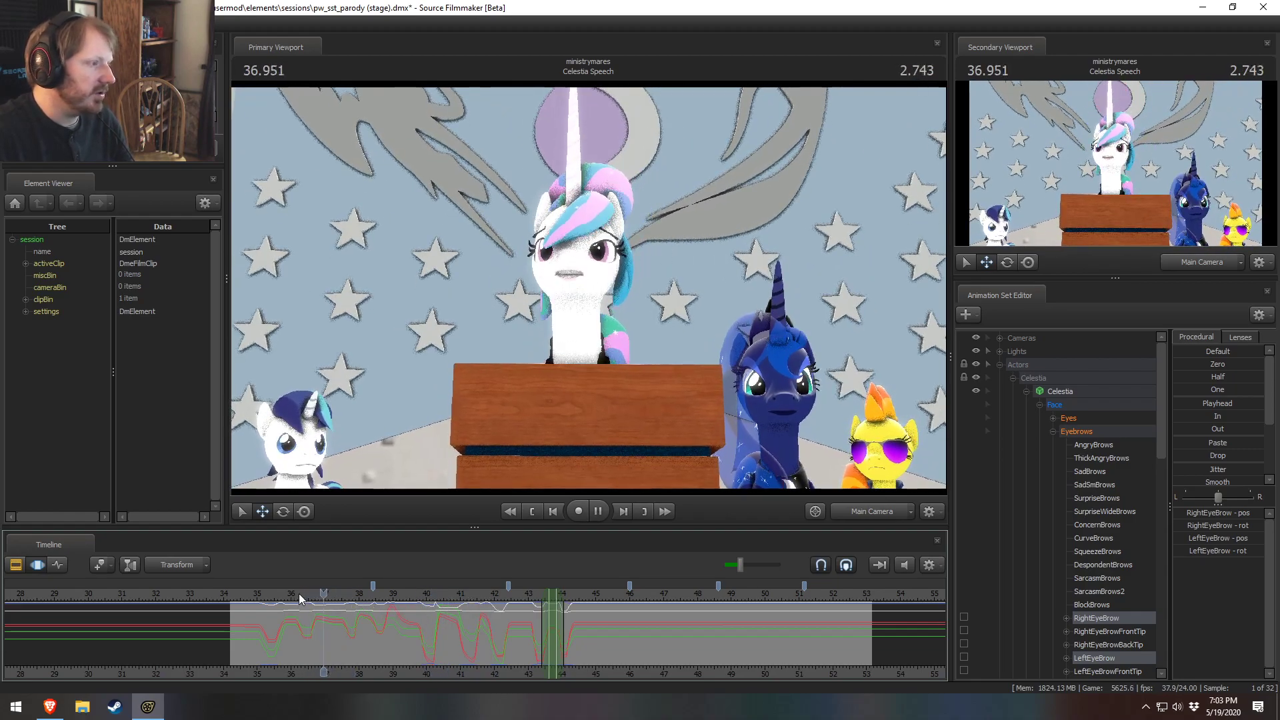
pyautogui.click(318, 595)
pyautogui.press('space')
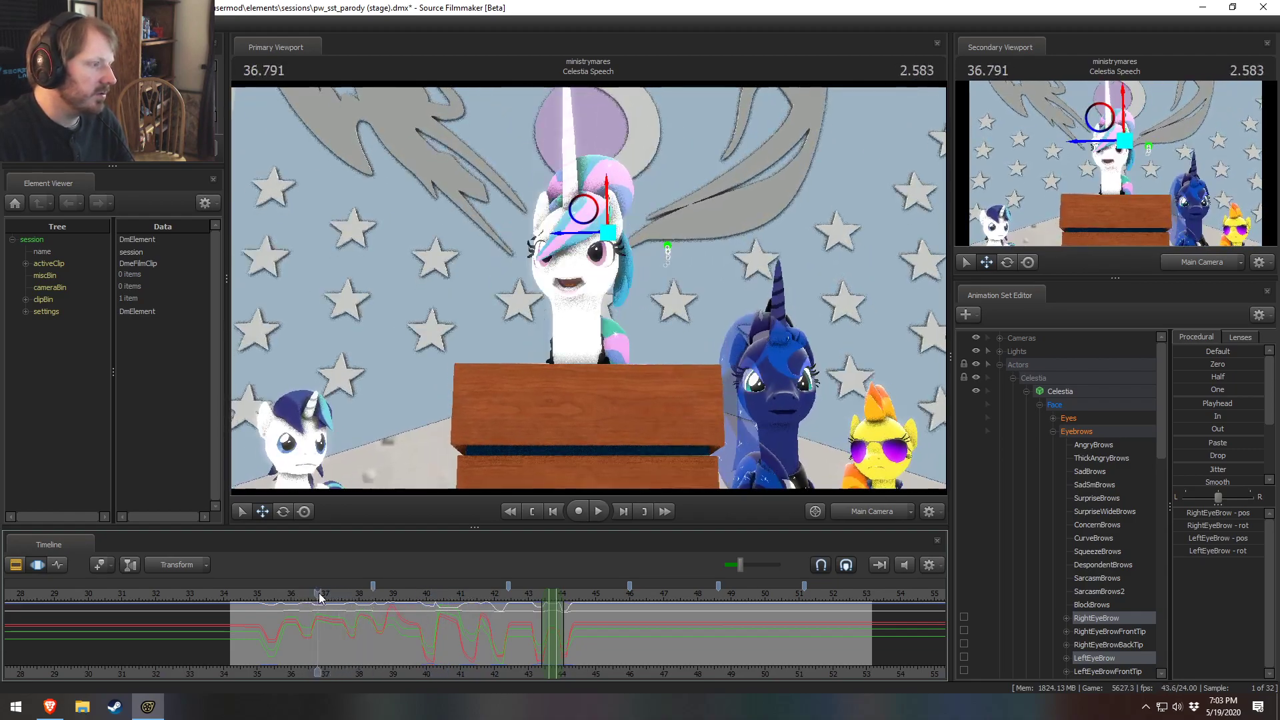
pyautogui.moveTo(319, 593); pyautogui.dragTo(342, 616)
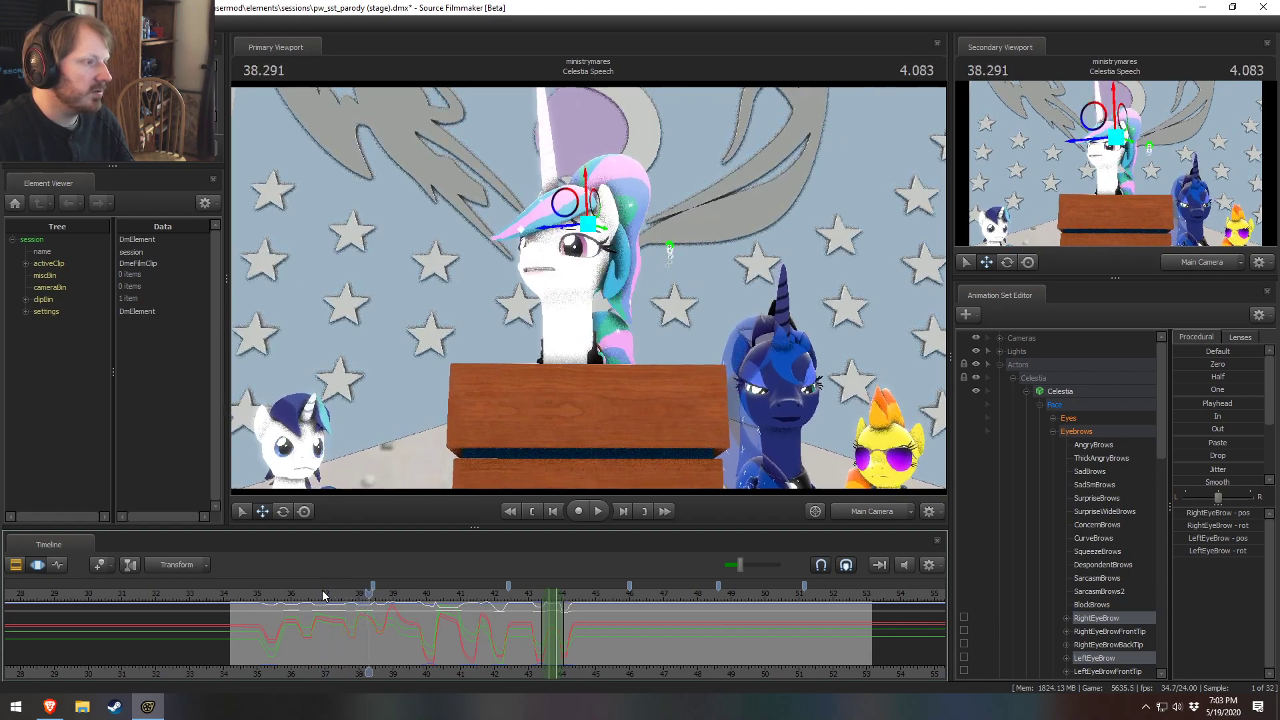
# Step: Replay the blinks from about 35.6 seconds and again from about 38.4 seconds, stopping at 40.666 seconds
pyautogui.click(279, 594)
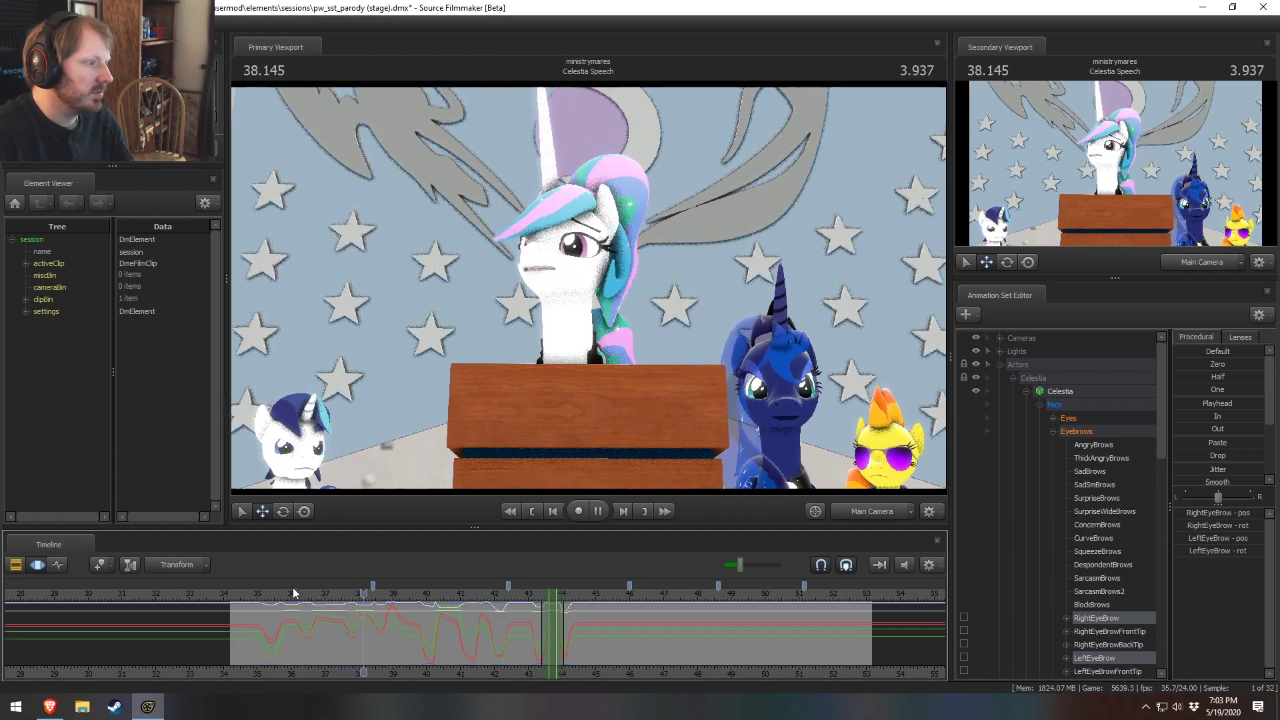
pyautogui.press('space')
pyautogui.click(351, 595)
pyautogui.press('space')
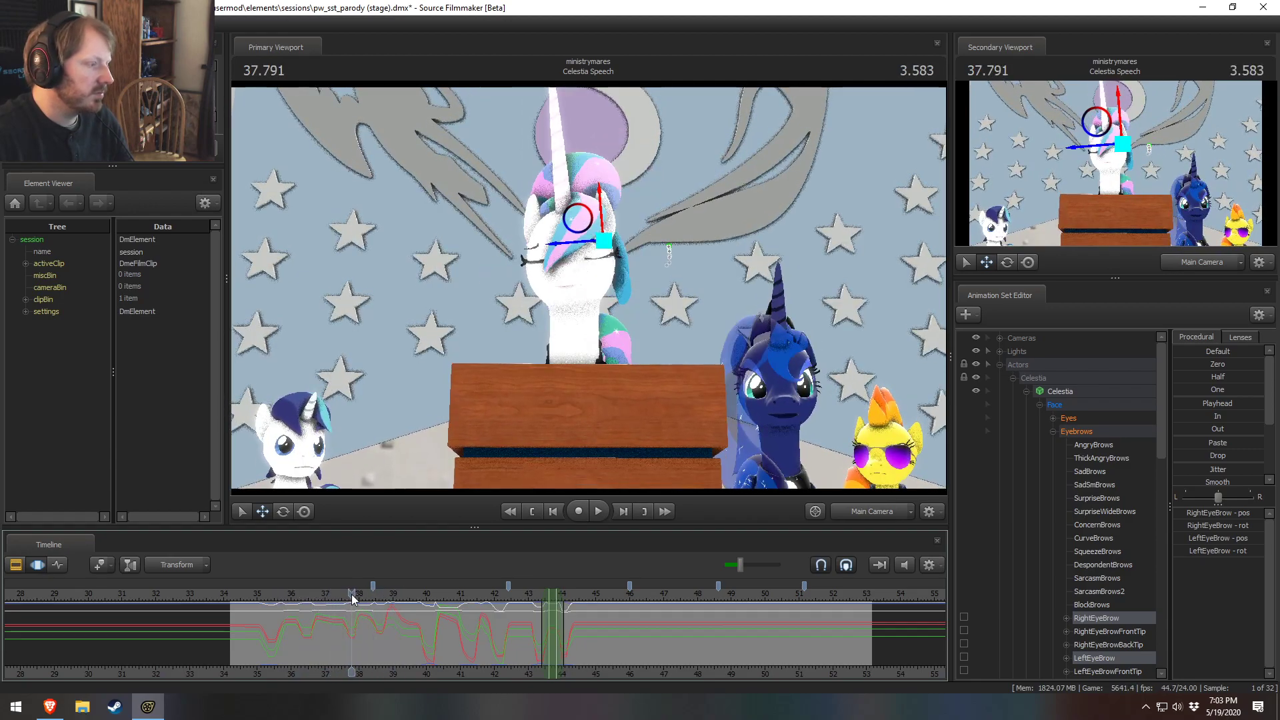
pyautogui.click(371, 597)
pyautogui.press('space')
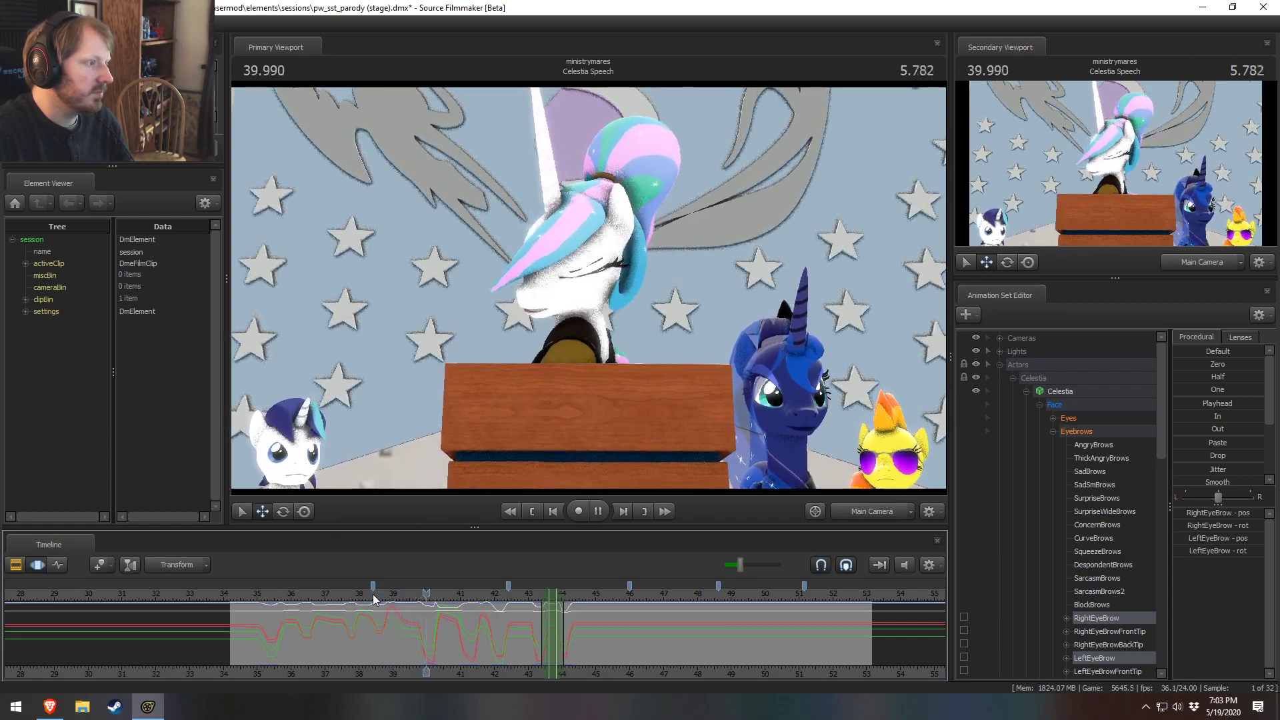
pyautogui.press('space')
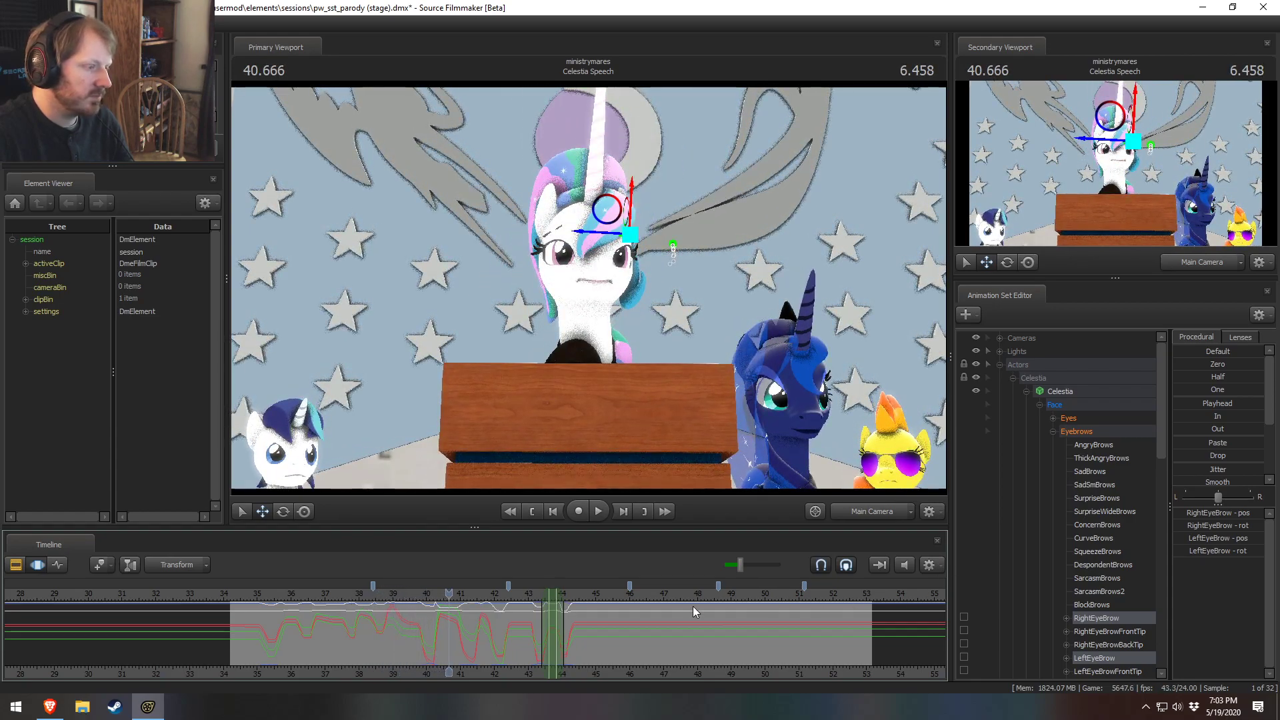
# Step: Select both RightEyeBrow and LeftEyeBrow over about 39.7 to 40.5 seconds and partly blend out their blink dip with a procedural preset
pyautogui.scroll(4, 545, 629)
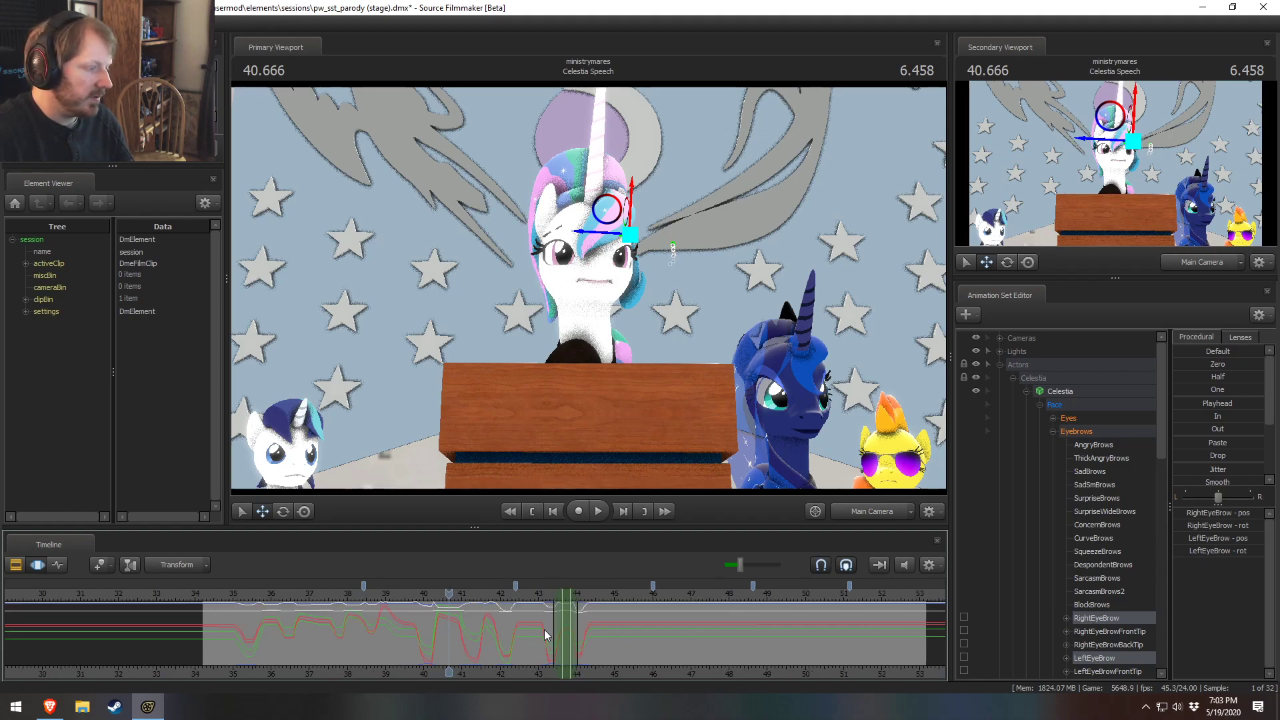
pyautogui.click(399, 597)
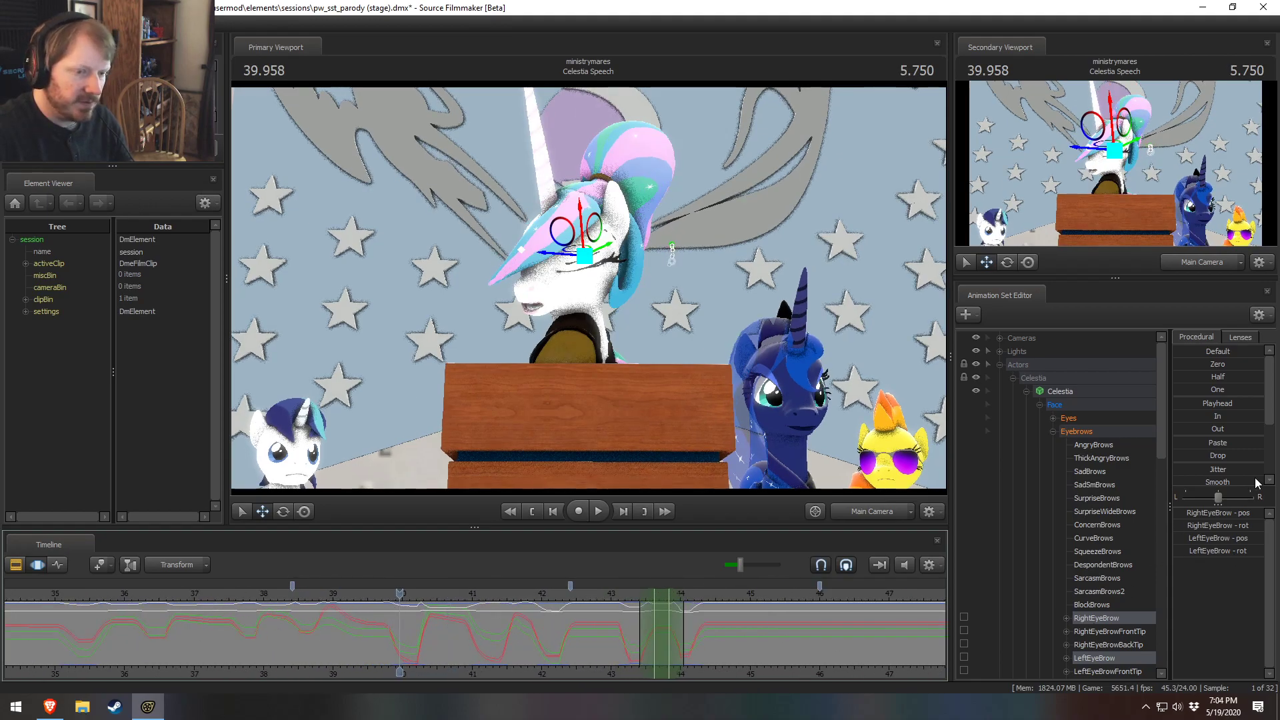
pyautogui.click(1094, 433)
pyautogui.scroll(1, 466, 647)
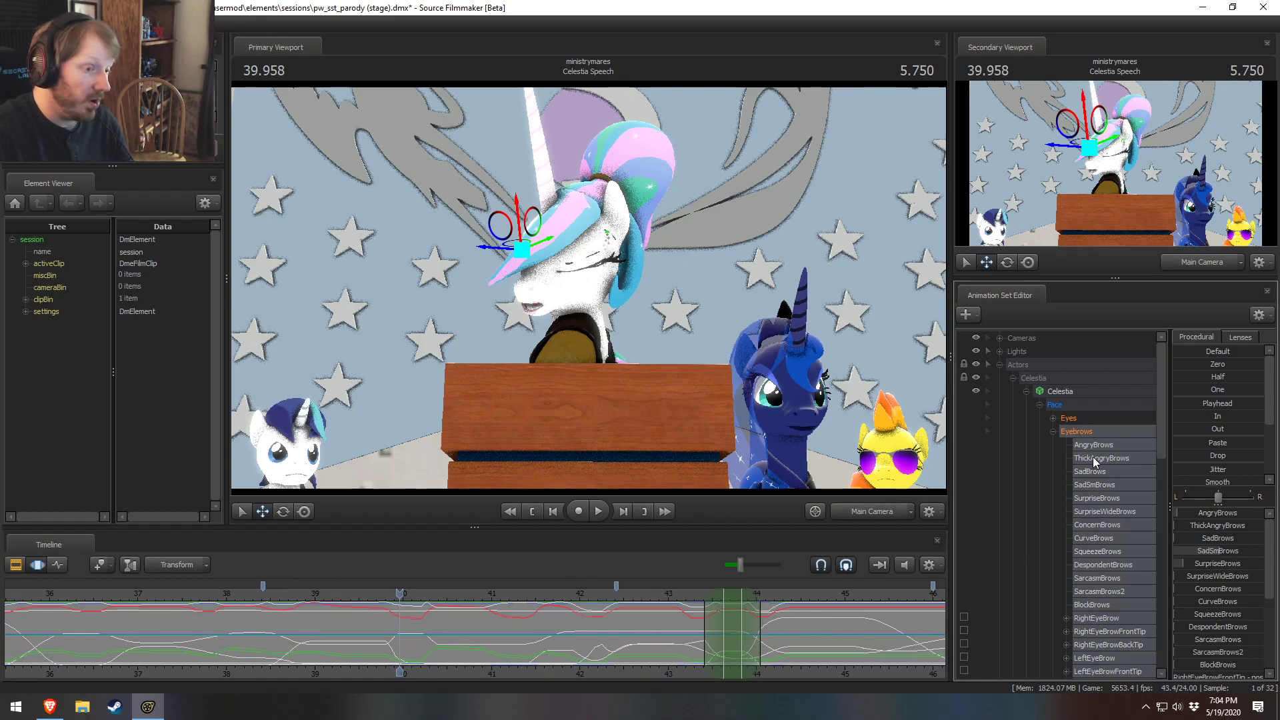
pyautogui.click(1098, 619)
pyautogui.keyDown('ctrl'); pyautogui.click(1088, 658); pyautogui.keyUp('ctrl')
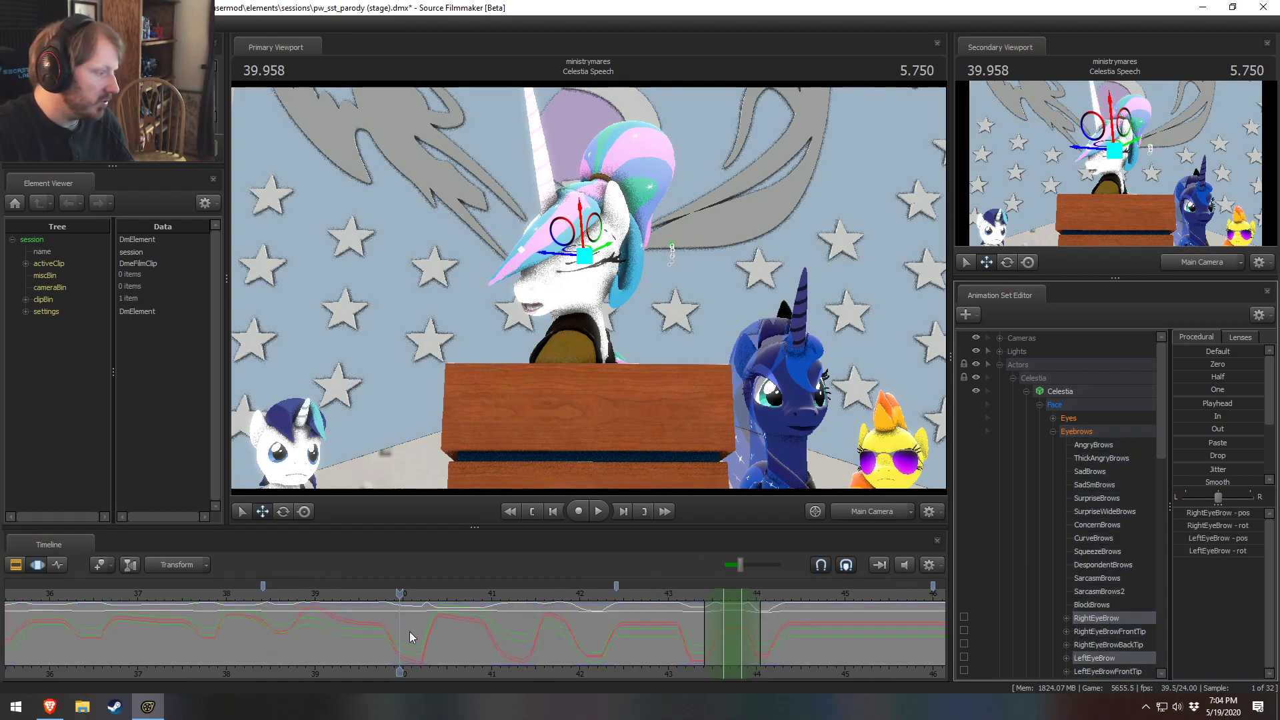
pyautogui.keyDown('shift'); pyautogui.moveTo(381, 633); pyautogui.dragTo(444, 638); pyautogui.keyUp('shift')
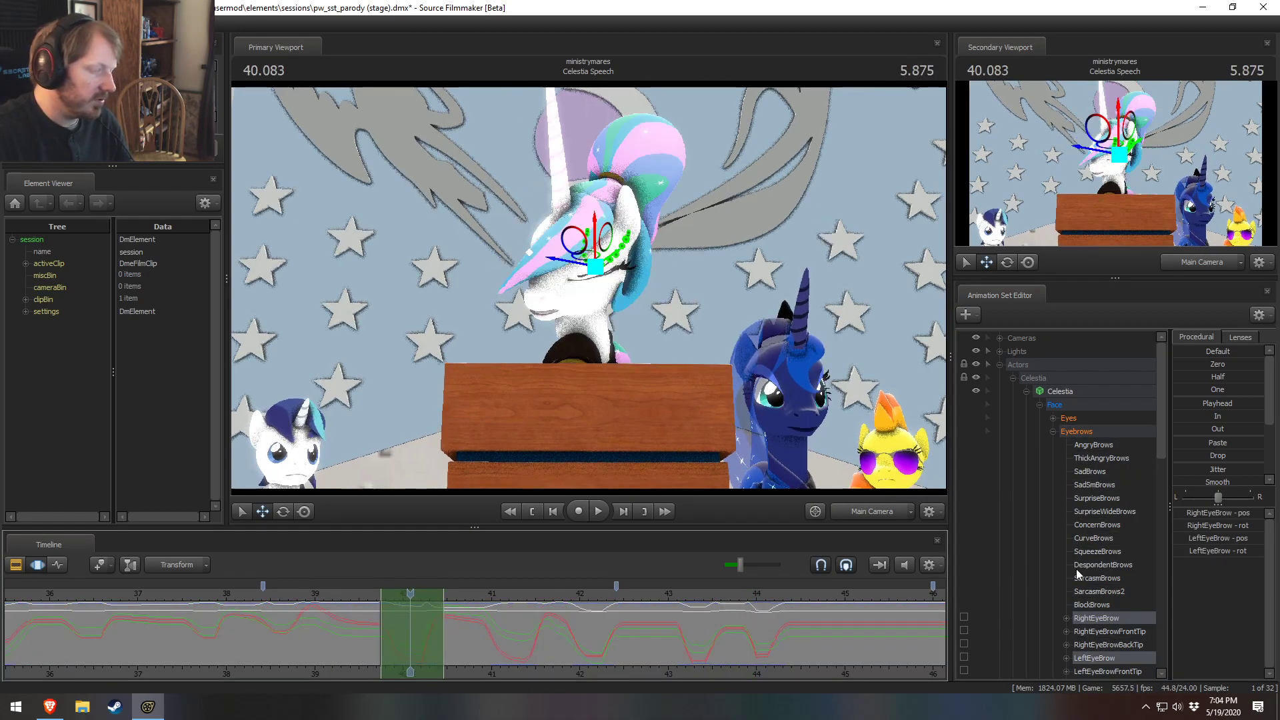
pyautogui.scroll(-3, 1205, 482)
pyautogui.moveTo(1207, 478); pyautogui.dragTo(1227, 479)
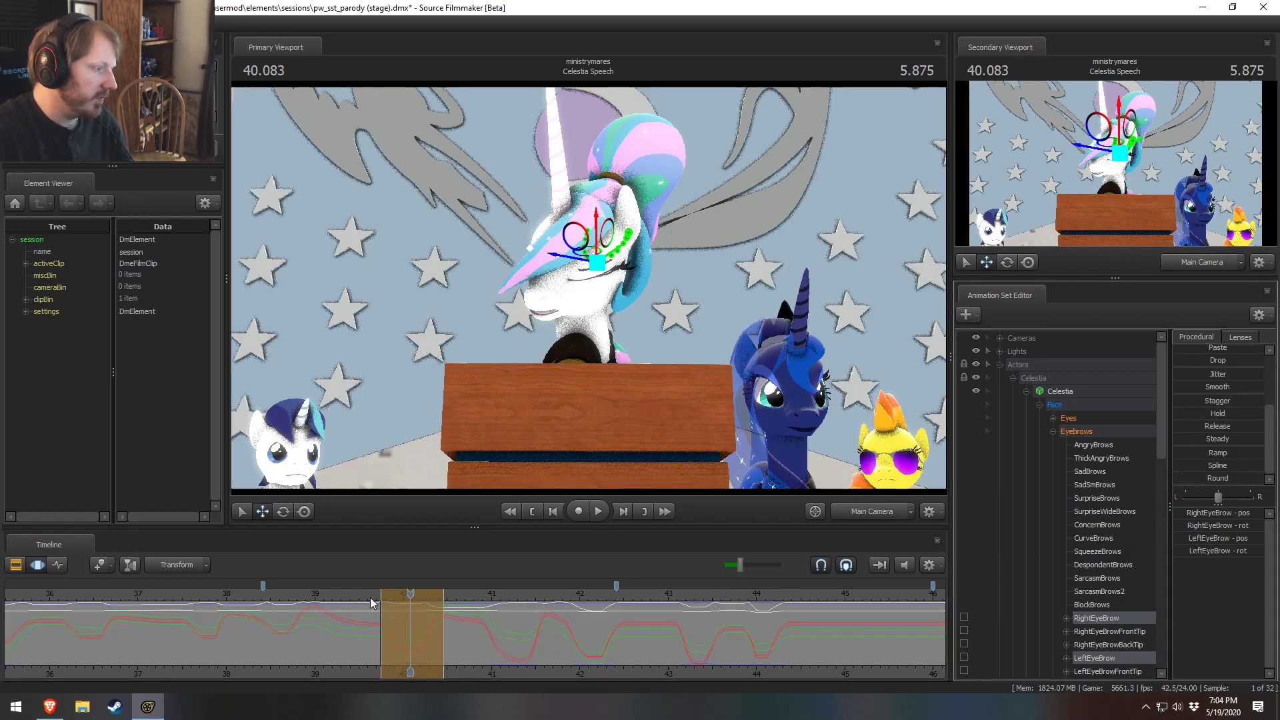
# Step: Replay the brows through the blinks from about 39.7 seconds, stopping past 41 seconds
pyautogui.press('space')
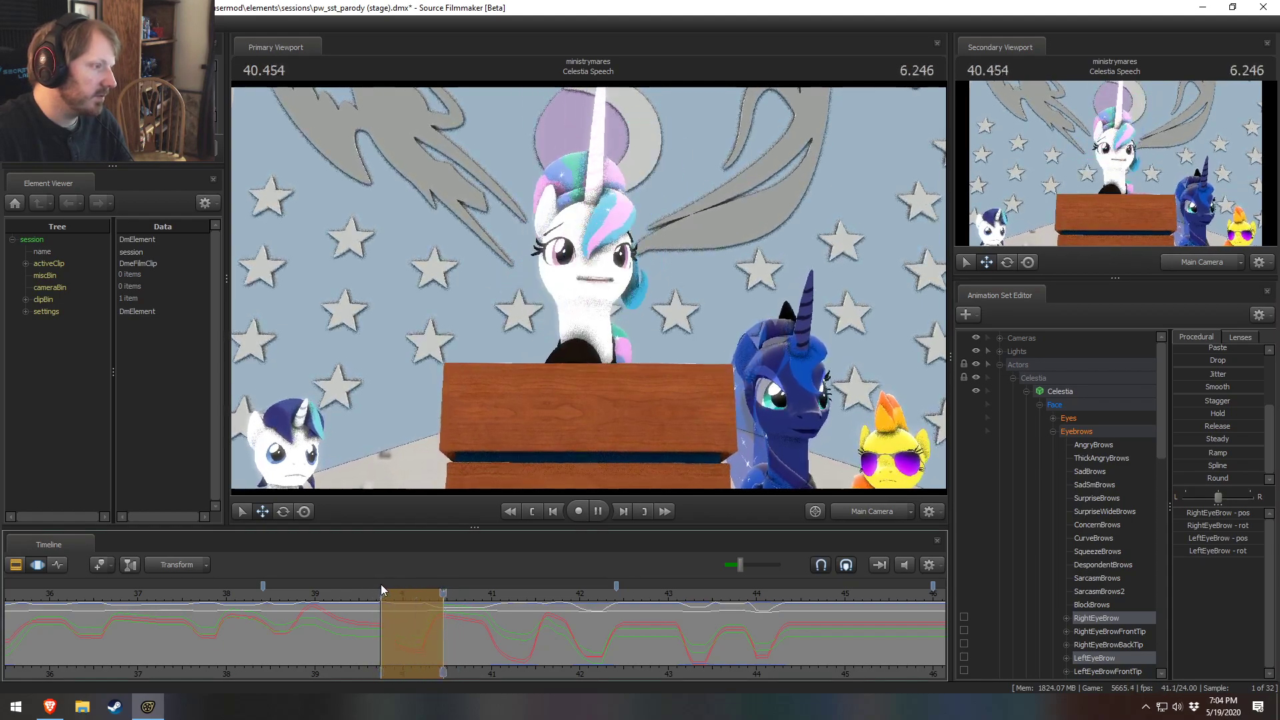
pyautogui.press('space')
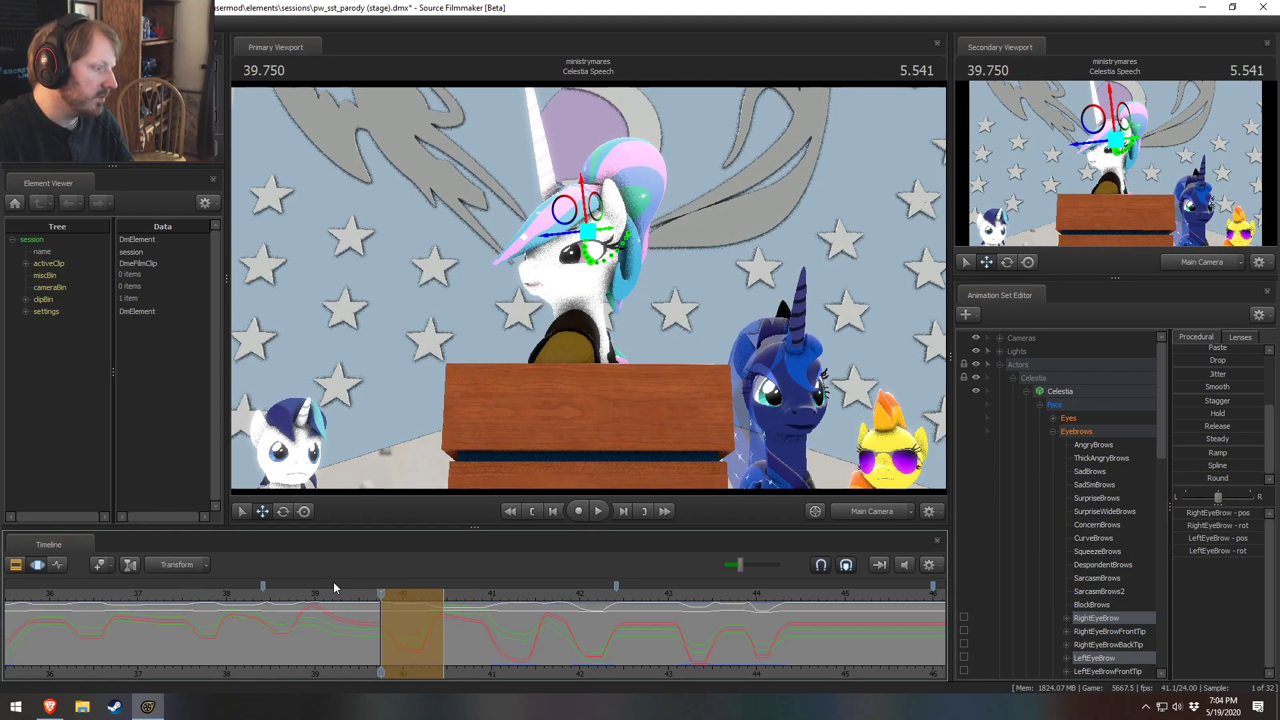
pyautogui.press('space')
pyautogui.press('space')
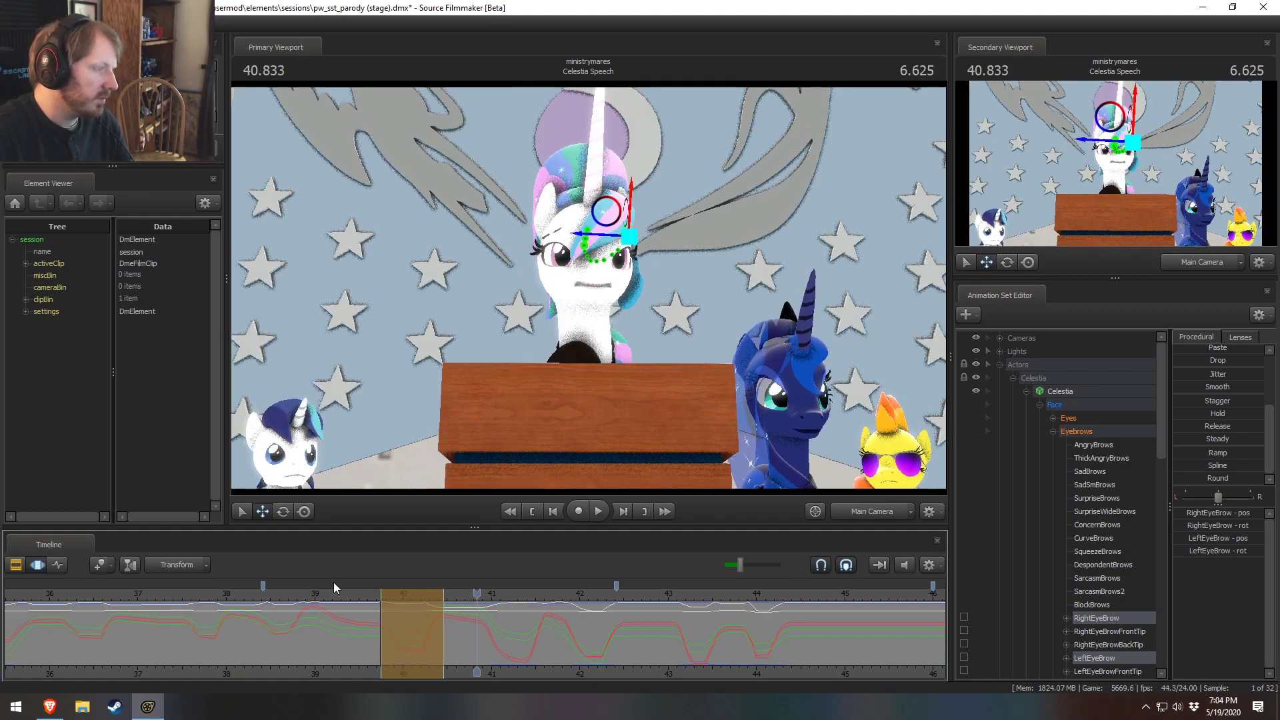
pyautogui.press('space')
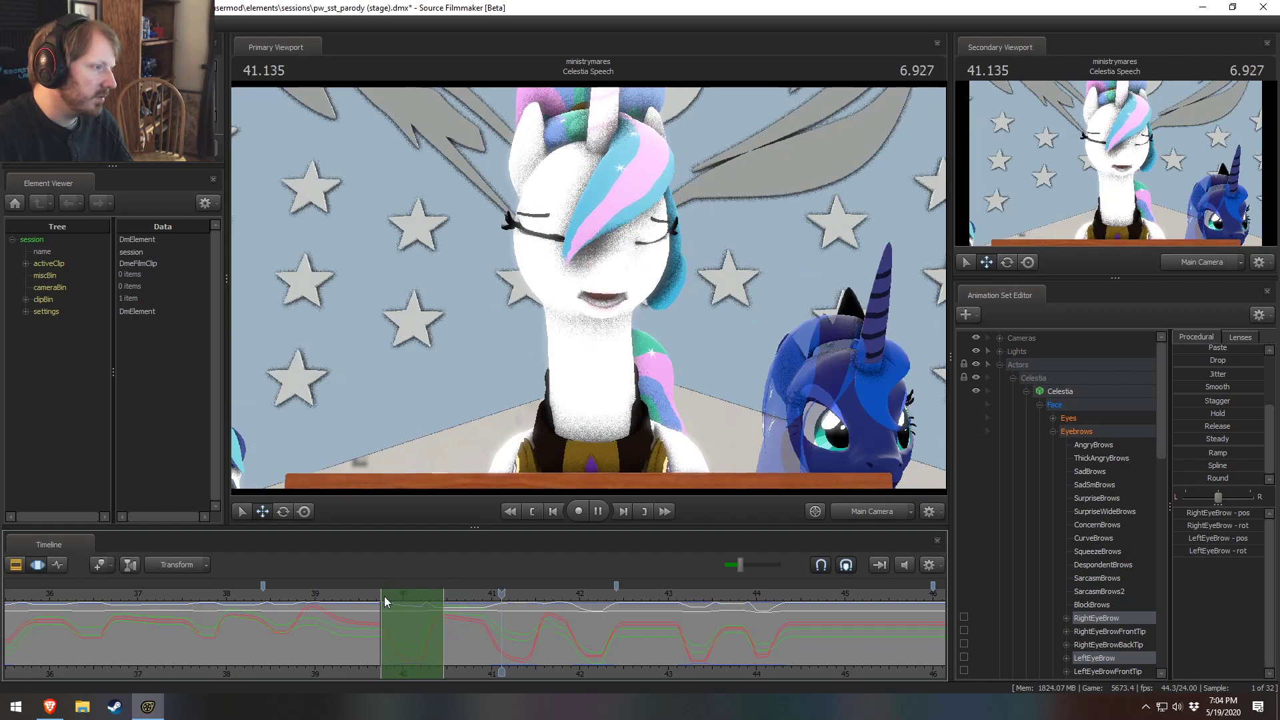
pyautogui.press('space')
# Step: Partly apply the Round preset to both eyebrows over about 41.5 to 41.9 seconds, and replay that stretch
pyautogui.moveTo(481, 629); pyautogui.dragTo(554, 640, button='middle')
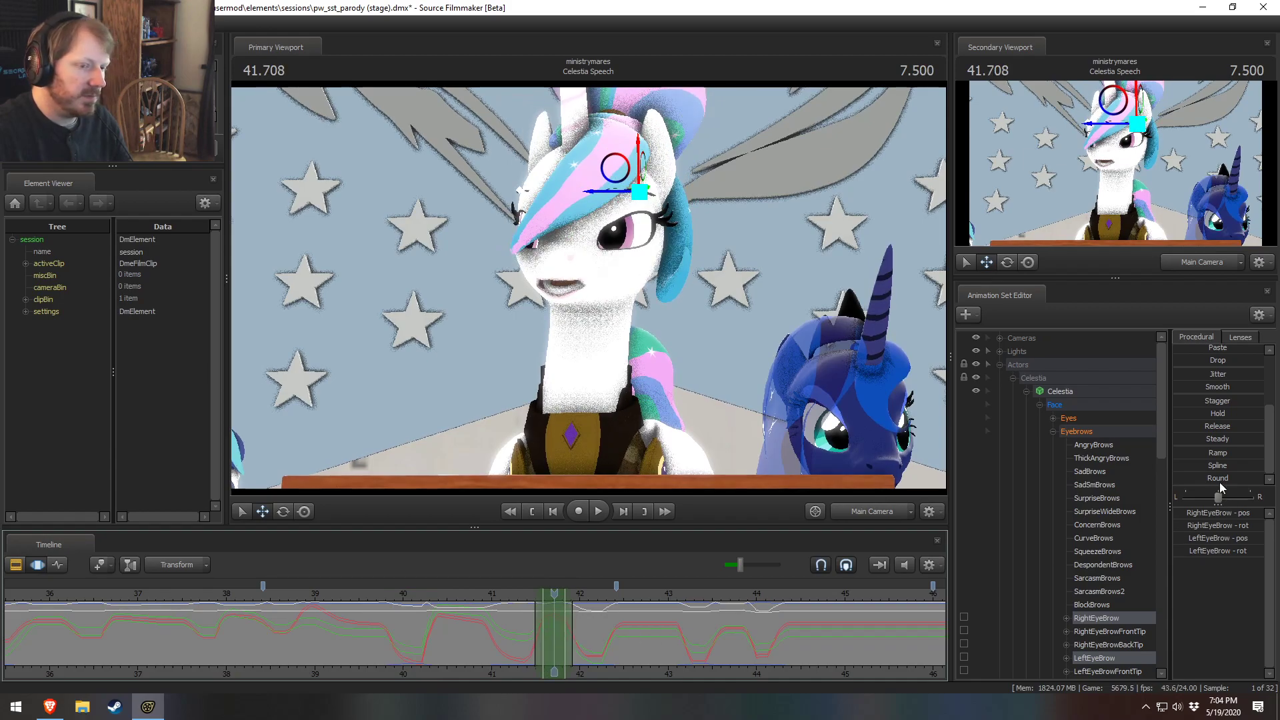
pyautogui.moveTo(1212, 477); pyautogui.dragTo(1243, 477)
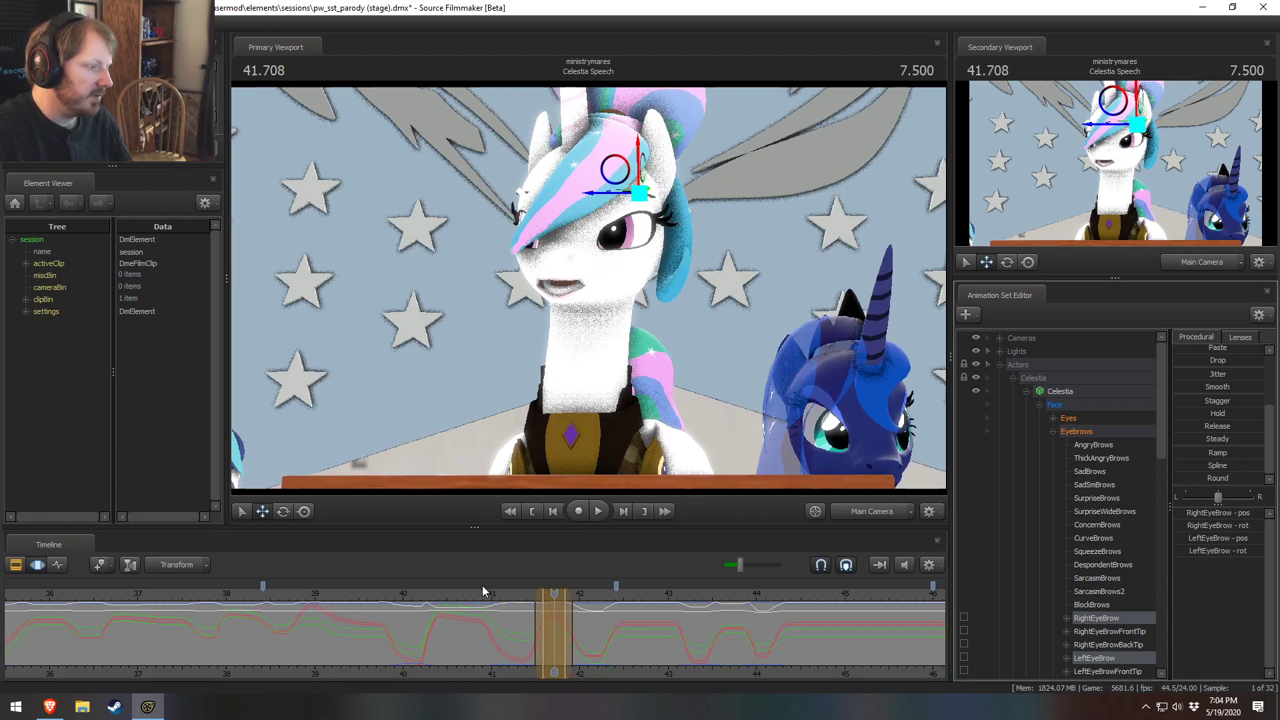
pyautogui.press('space')
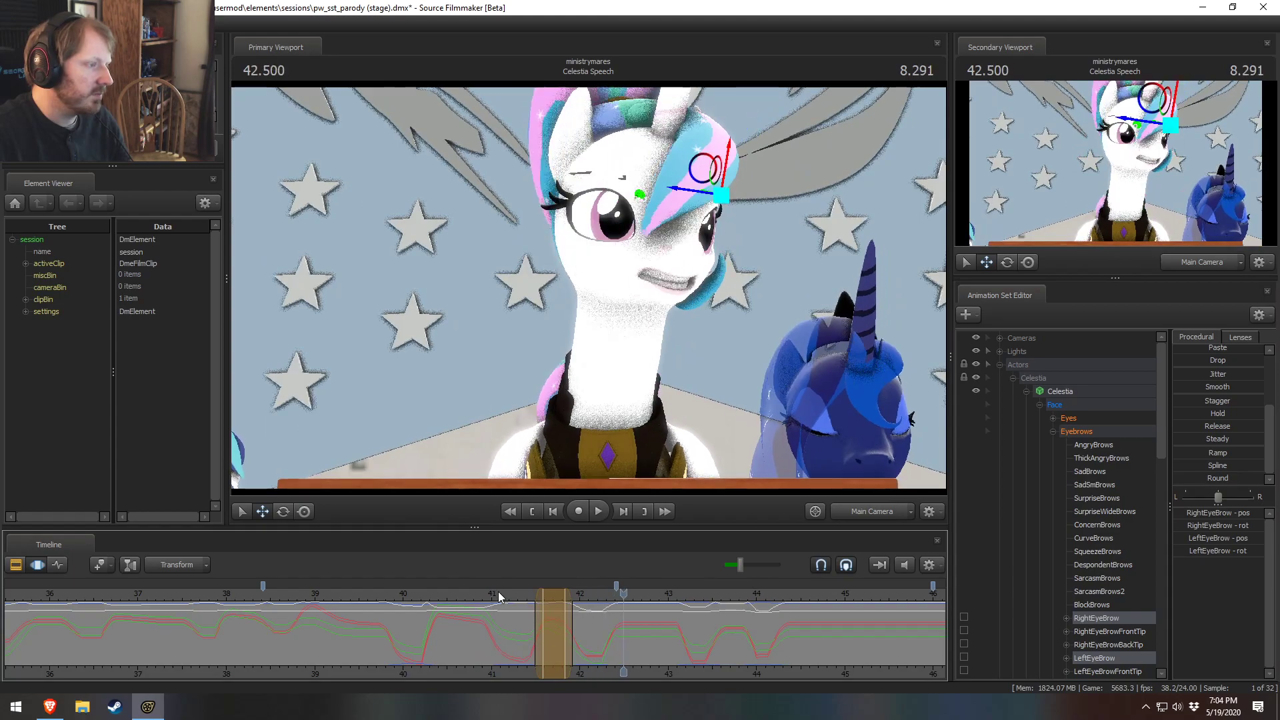
pyautogui.click(532, 618)
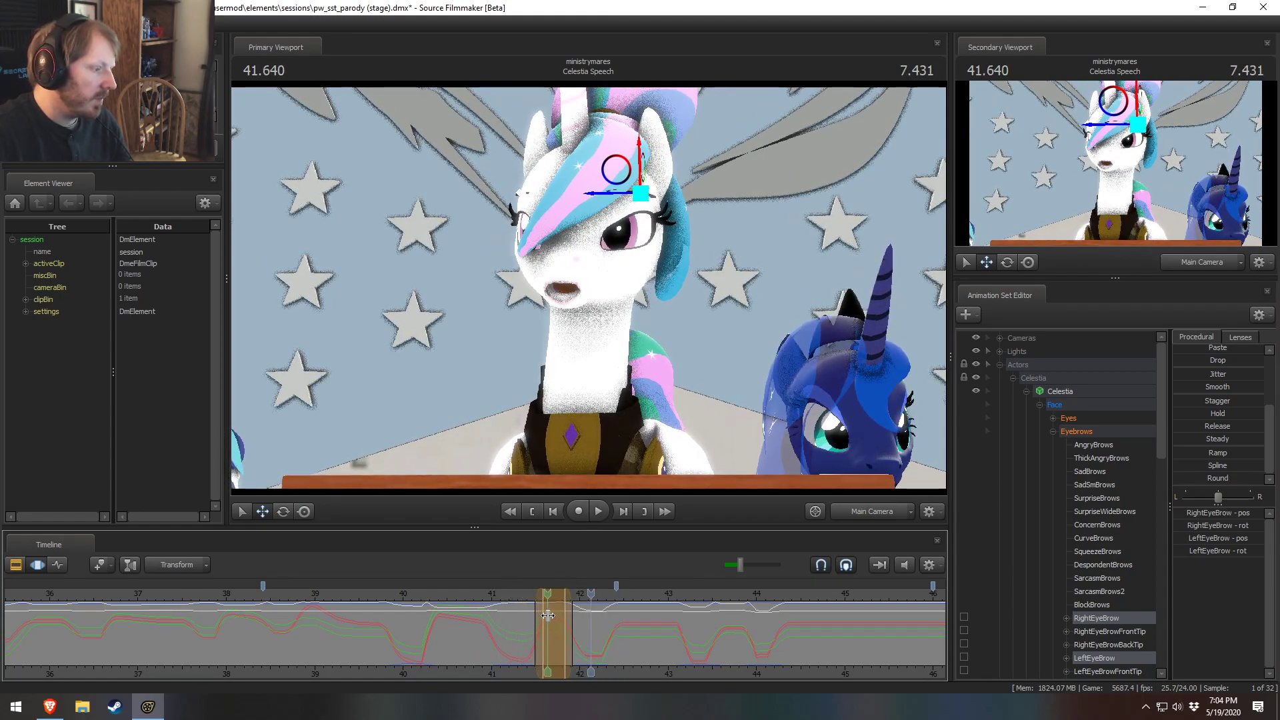
# Step: Reselect about 41.4 to 42.05 seconds and blend both eyebrows toward their pose at 41.625 seconds with the Playhead preset
pyautogui.press('Return')
pyautogui.moveTo(546, 623)
pyautogui.keyDown('shift'); pyautogui.mouseDown()
pyautogui.moveTo(566, 631)
pyautogui.moveTo(554, 630)
pyautogui.mouseUp(); pyautogui.keyUp('shift')
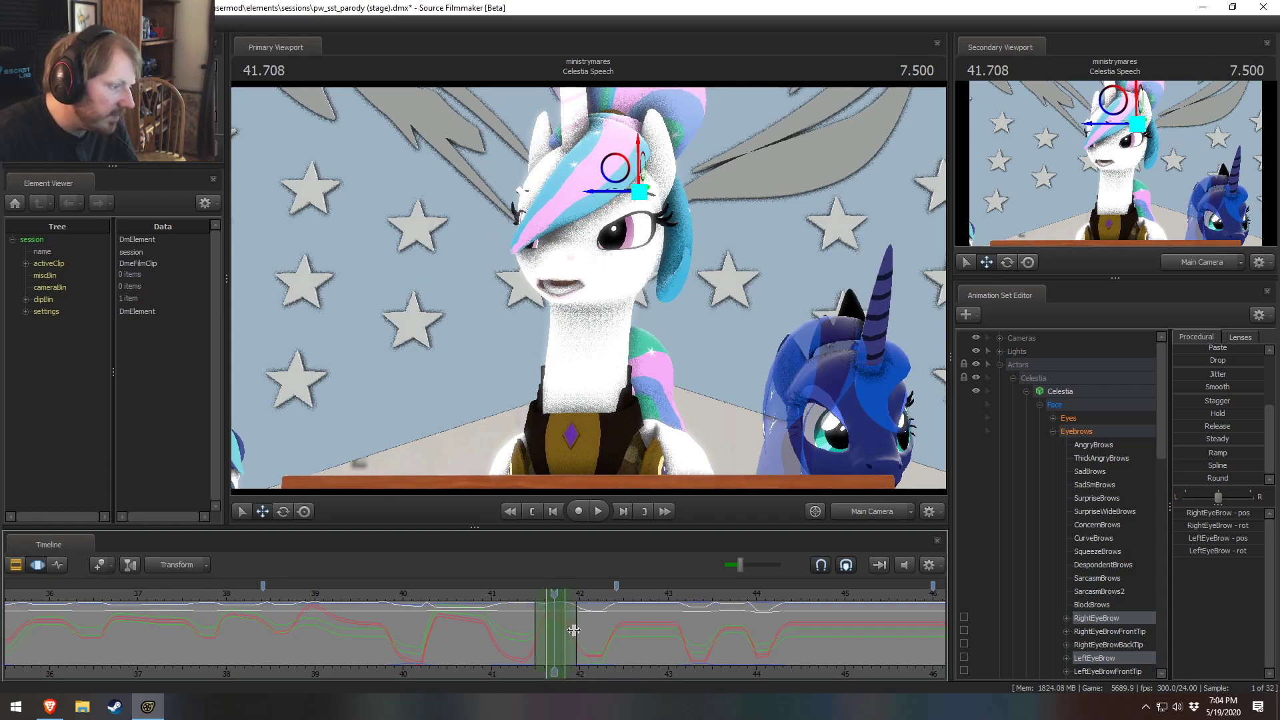
pyautogui.click(542, 601)
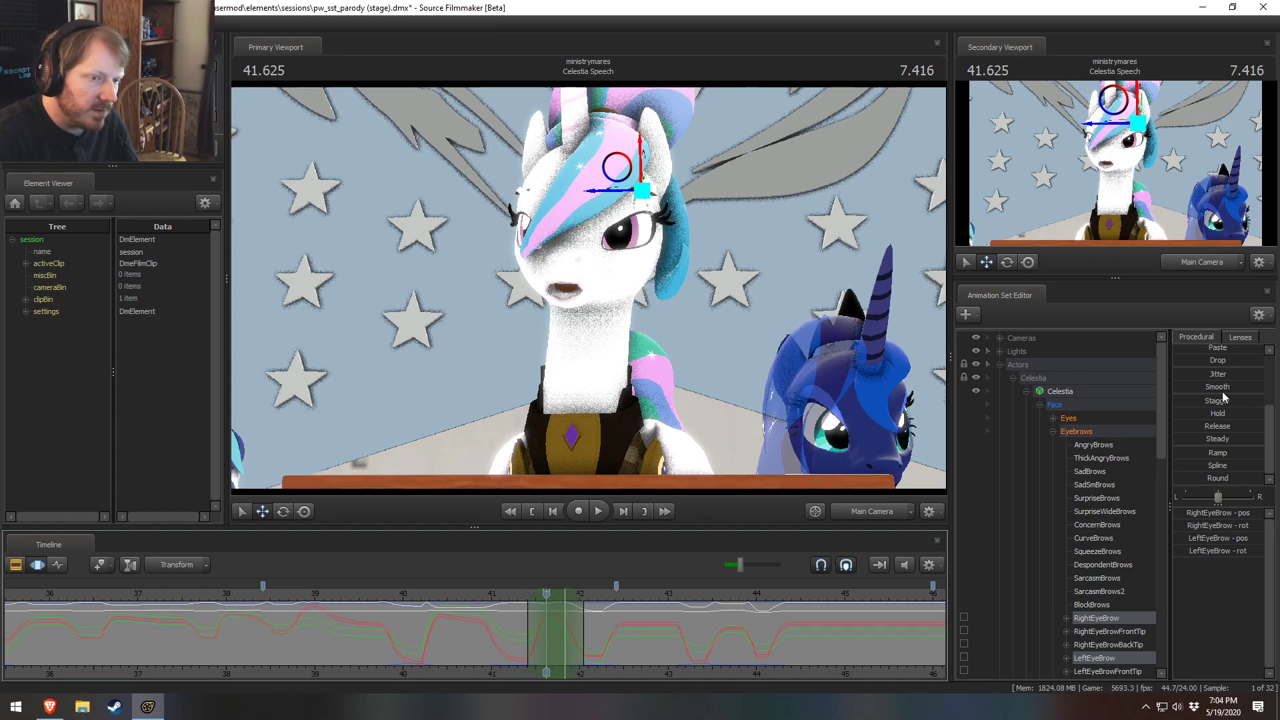
pyautogui.scroll(2, 1225, 397)
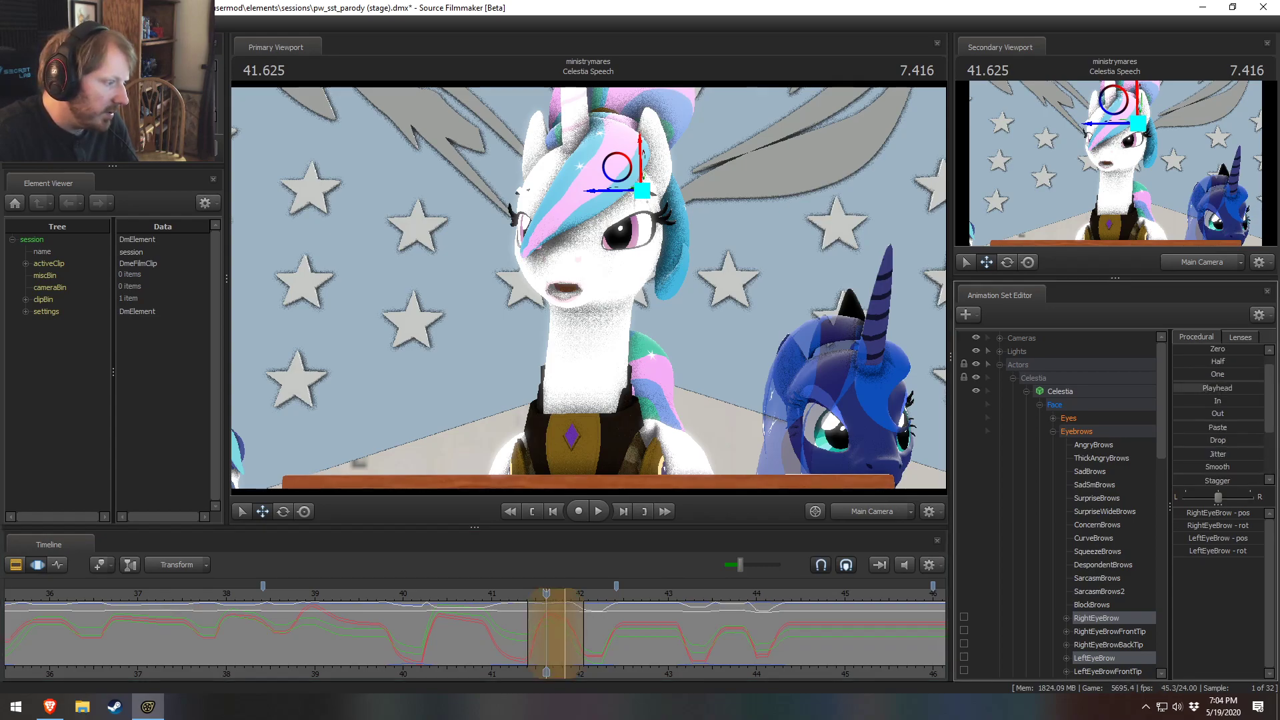
# Step: Replay the brow motion through the blink after 41 seconds, starting from about 40.9 and then about 40.3 seconds
pyautogui.click(483, 595)
pyautogui.press('space')
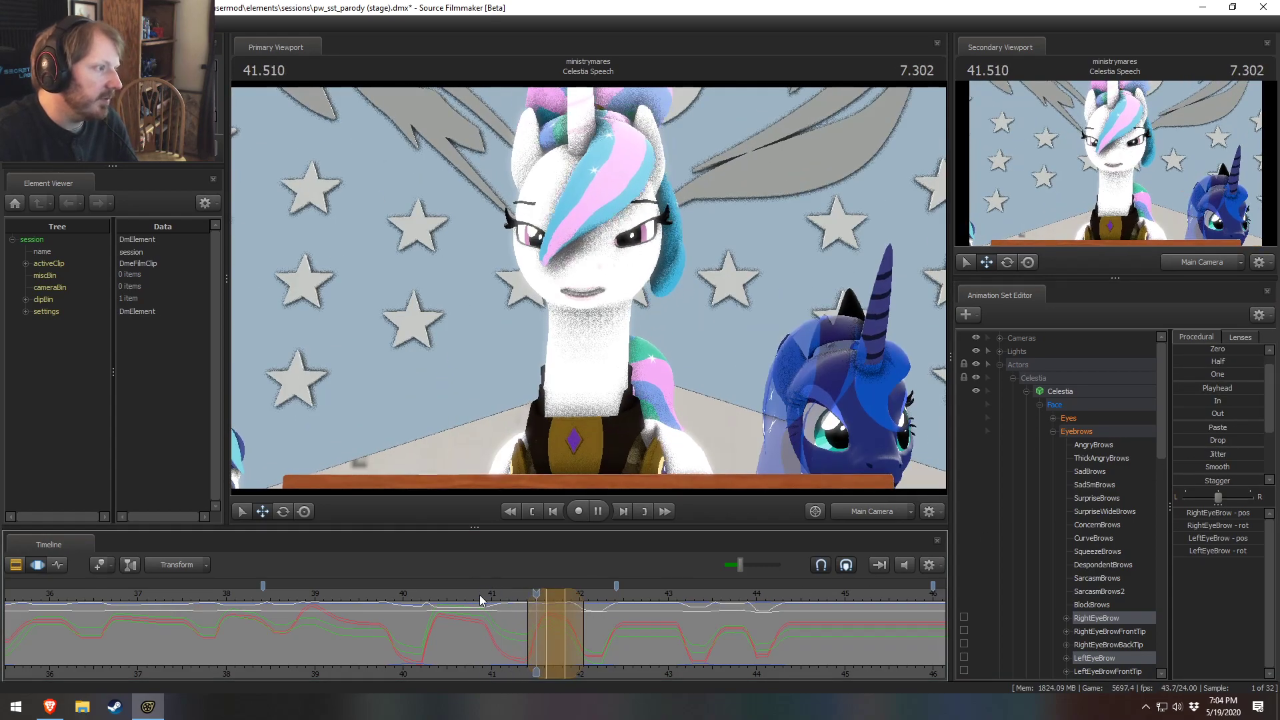
pyautogui.click(480, 594)
pyautogui.press('space')
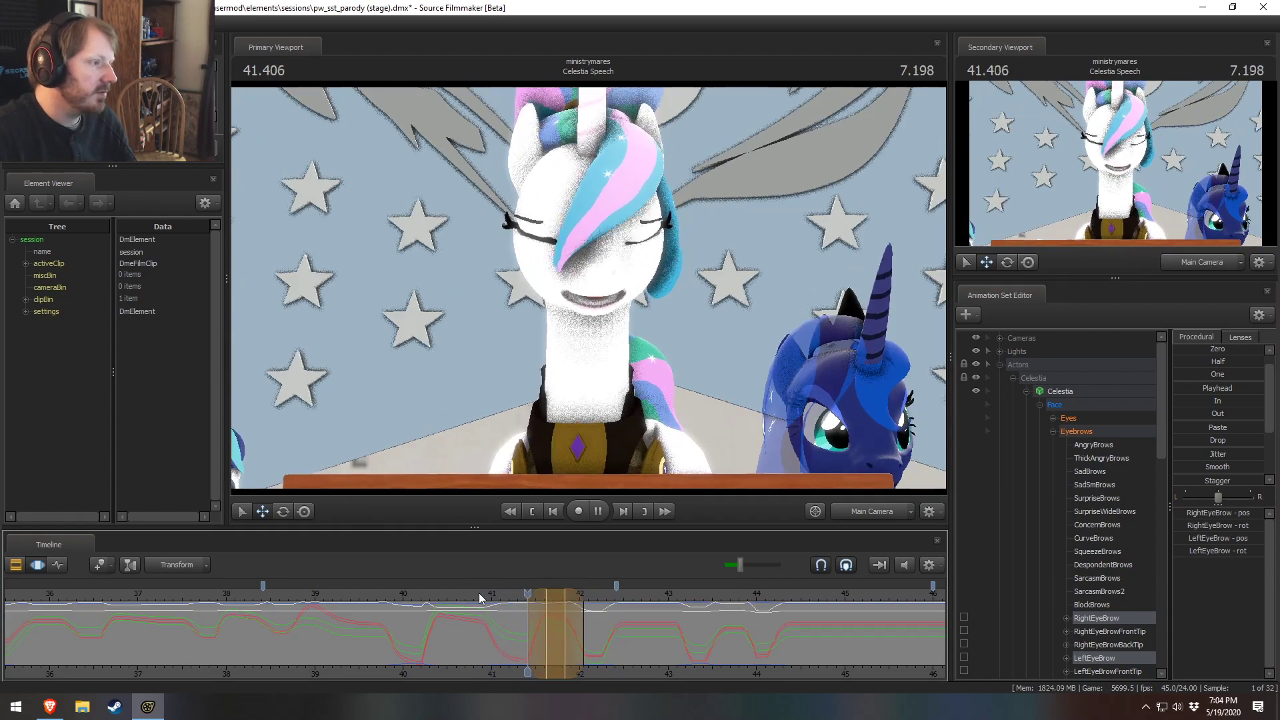
pyautogui.click(434, 602)
pyautogui.press('space')
pyautogui.press('space')
# Step: Soften both eyebrows' dip over about 40.95 to 41.6 seconds with the Round preset, and replay it from about 39.9 seconds
pyautogui.keyDown('shift'); pyautogui.moveTo(488, 646); pyautogui.dragTo(546, 650); pyautogui.keyUp('shift')
pyautogui.scroll(-2, 1226, 441)
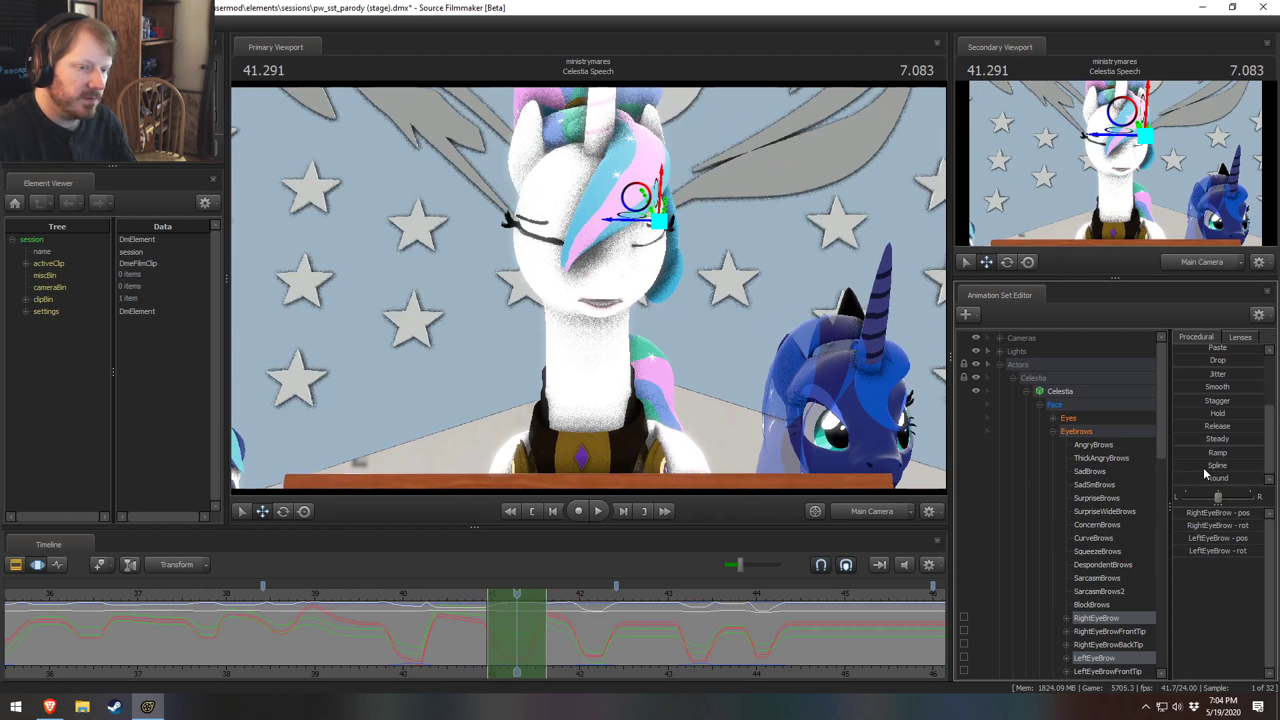
pyautogui.click(1203, 478)
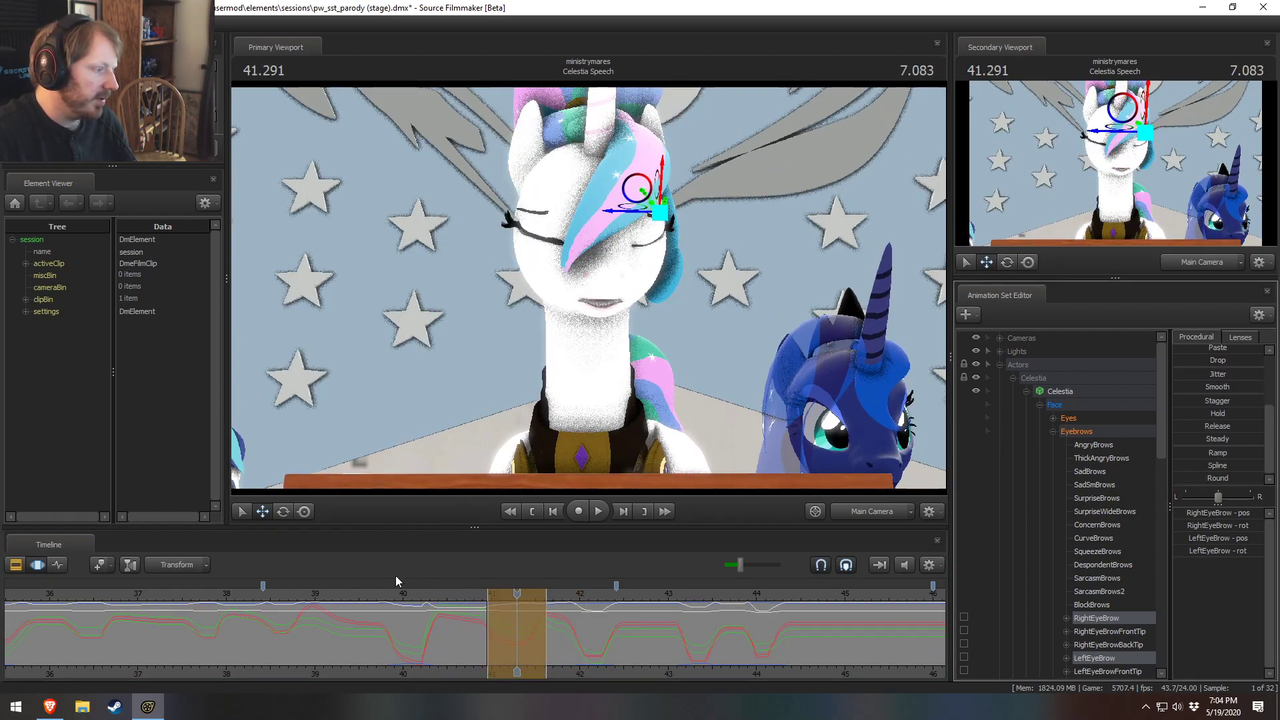
pyautogui.click(393, 595)
pyautogui.press('space')
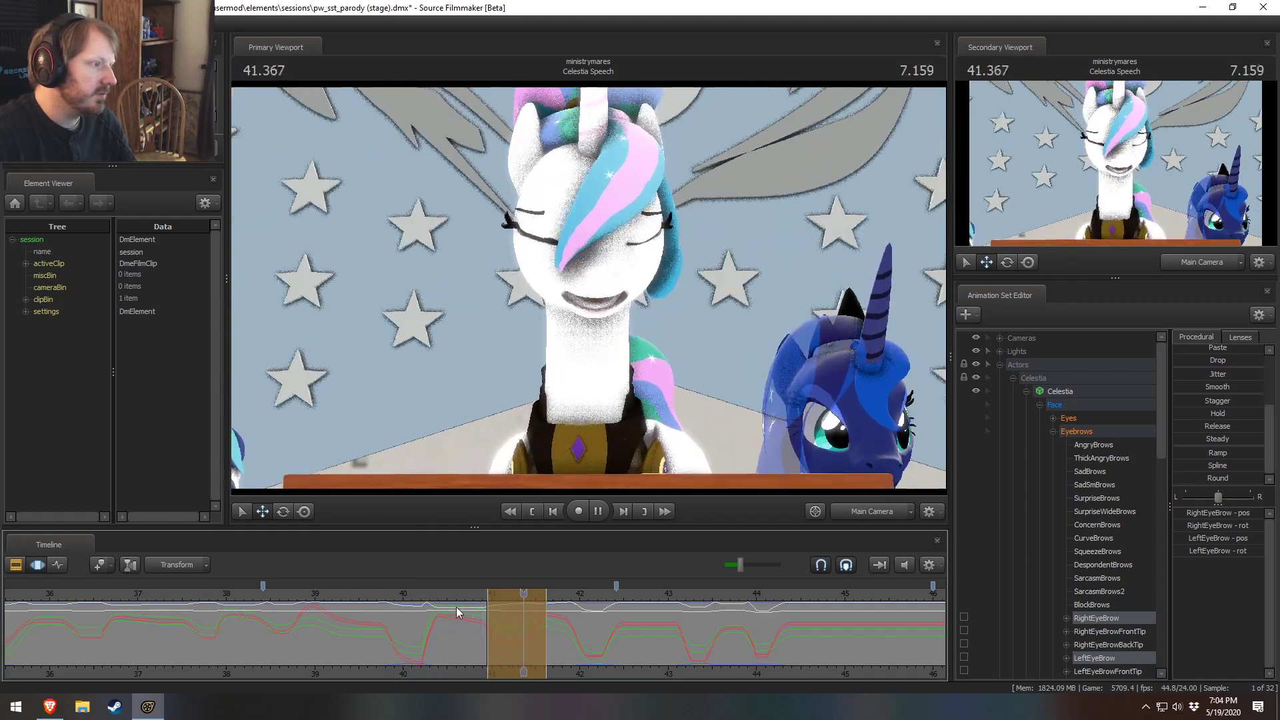
# Step: Partly apply the Round preset to both eyebrows over about 43.1 to 43.65 seconds, and replay the blink from about 42 seconds
pyautogui.moveTo(642, 631); pyautogui.dragTo(700, 637)
pyautogui.moveTo(1189, 478); pyautogui.dragTo(1204, 479)
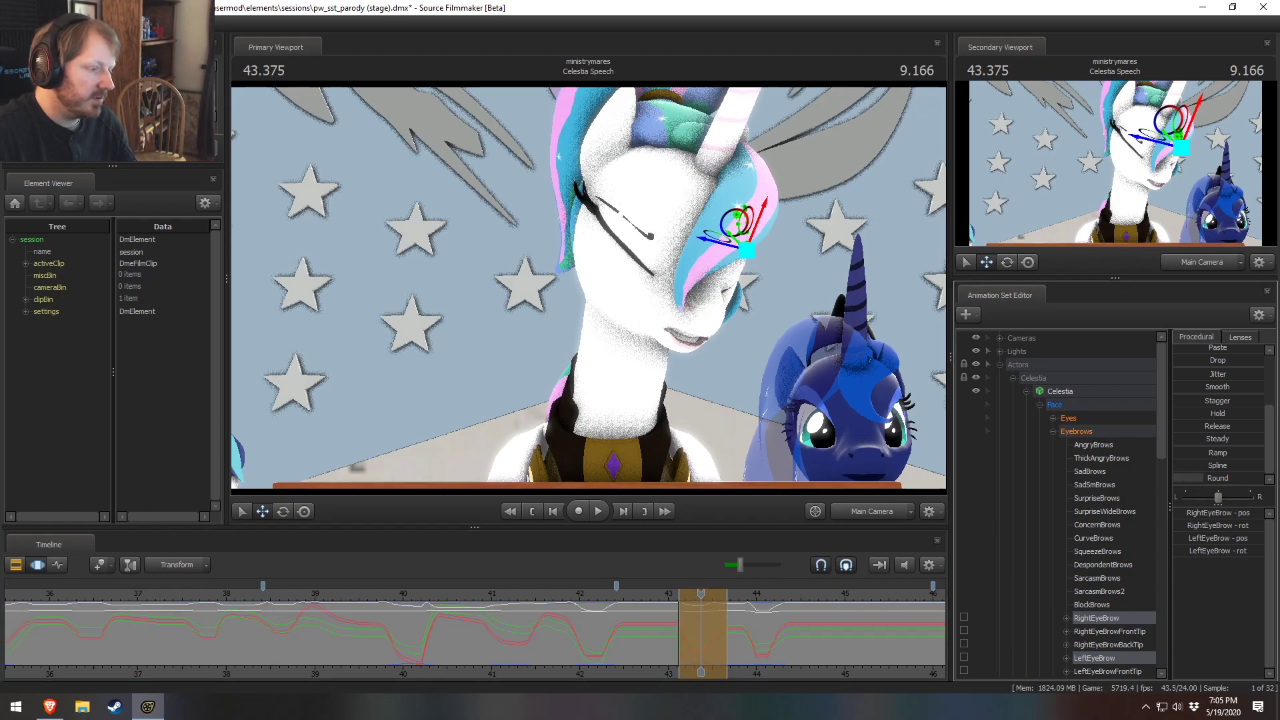
pyautogui.click(644, 597)
pyautogui.press('space')
pyautogui.press('space')
pyautogui.moveTo(647, 595); pyautogui.dragTo(583, 598)
pyautogui.press('space')
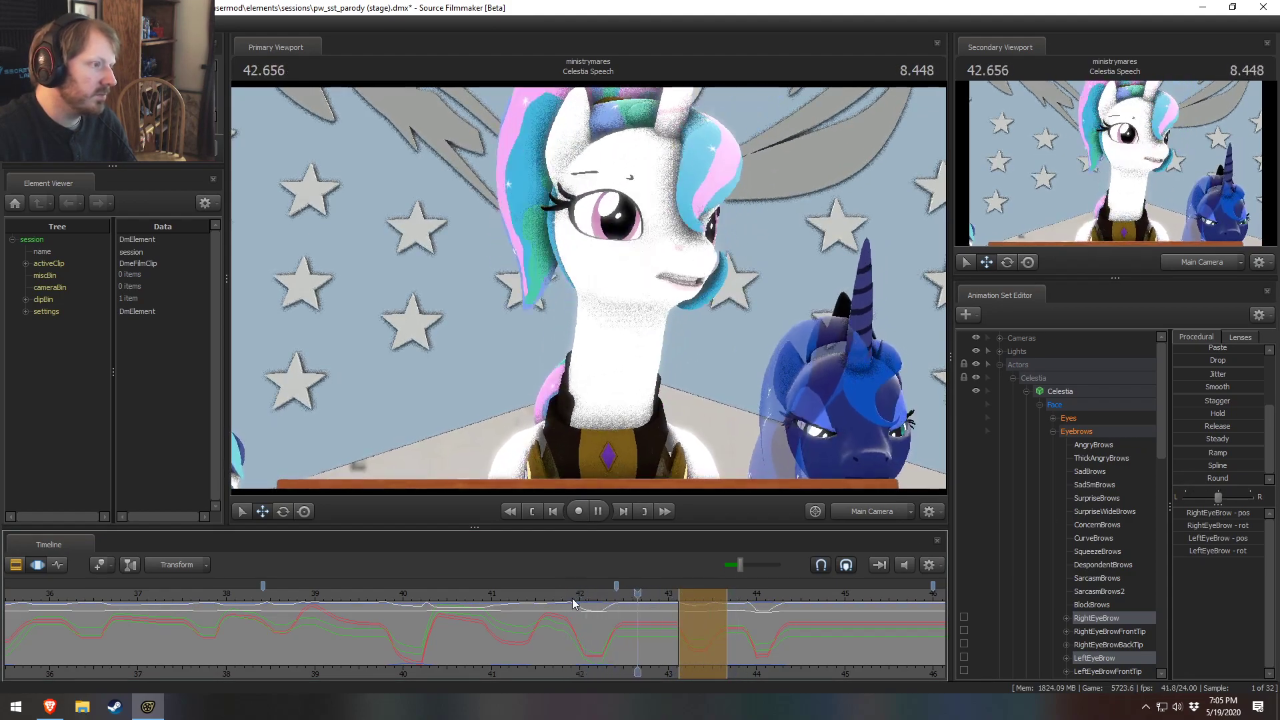
pyautogui.press('space')
# Step: Reselect both eyebrows' dip over about 39.8 to 40.4 seconds and soften it slightly with the Round preset
pyautogui.scroll(-3, 373, 613)
pyautogui.press('F2')
pyautogui.press('F3')
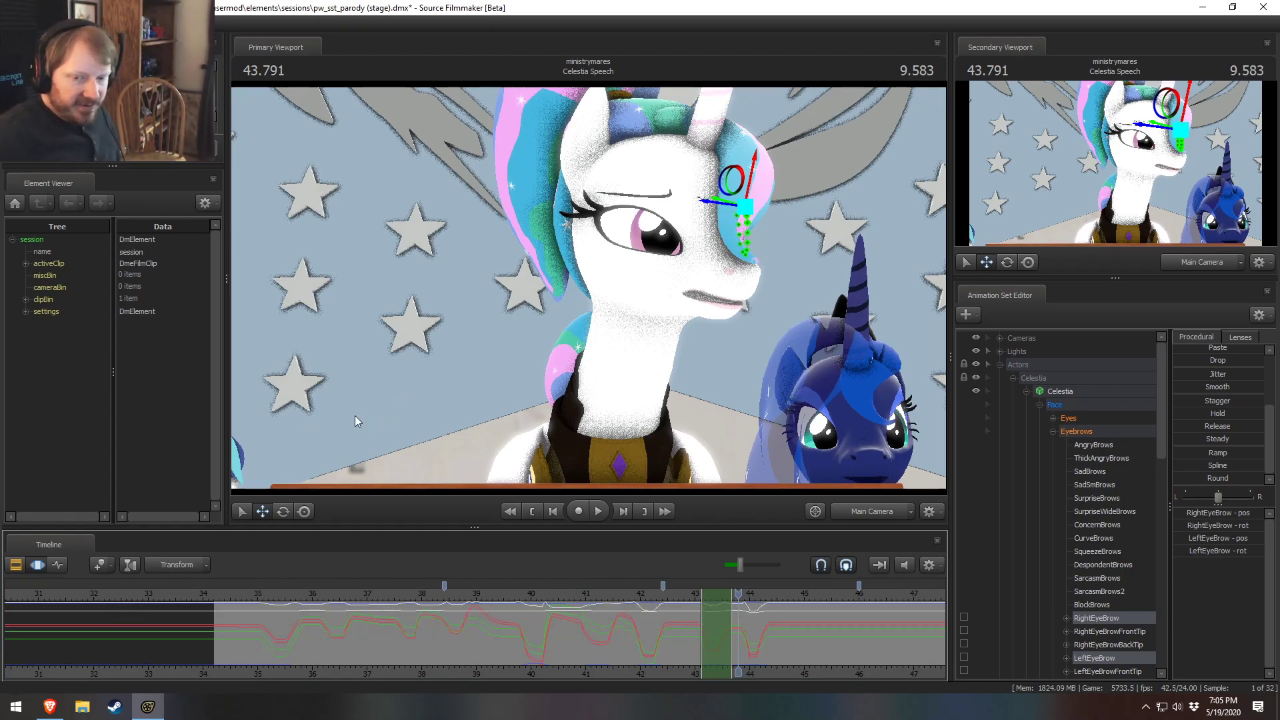
pyautogui.click(505, 593)
pyautogui.press('space')
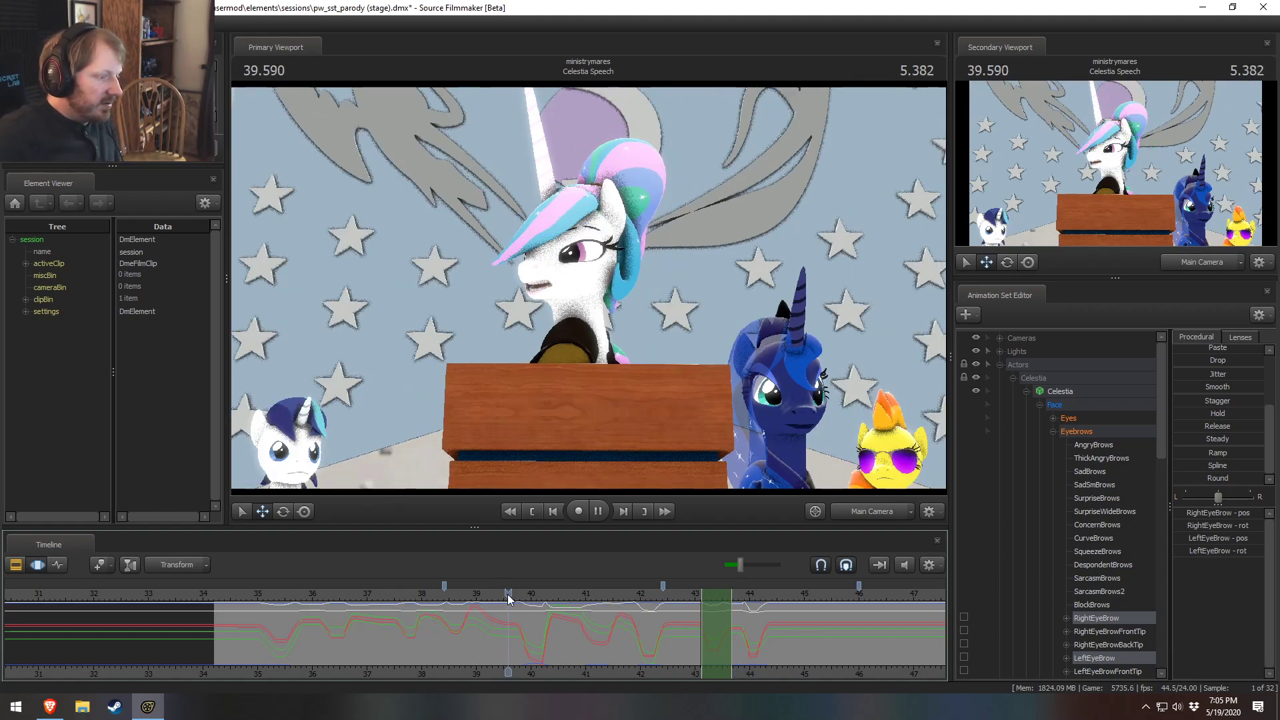
pyautogui.press('space')
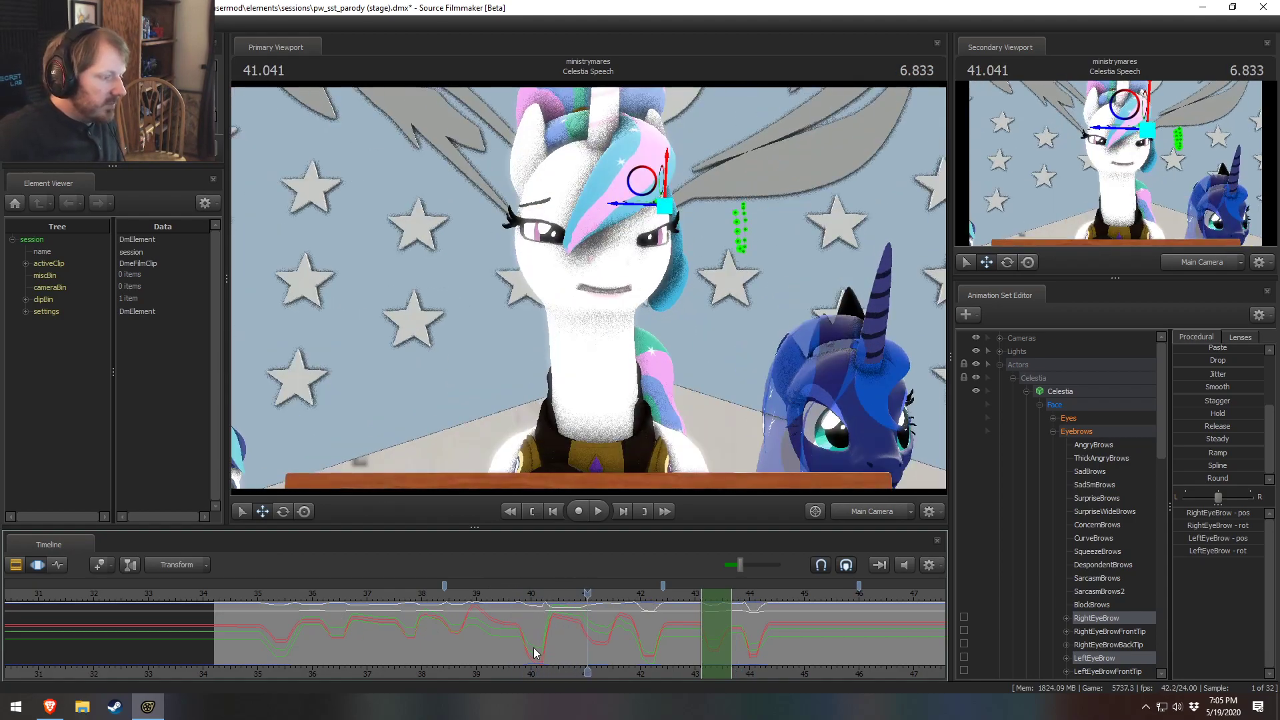
pyautogui.moveTo(519, 651)
pyautogui.keyDown('shift'); pyautogui.mouseDown()
pyautogui.moveTo(562, 650)
pyautogui.moveTo(543, 651)
pyautogui.mouseUp(); pyautogui.keyUp('shift')
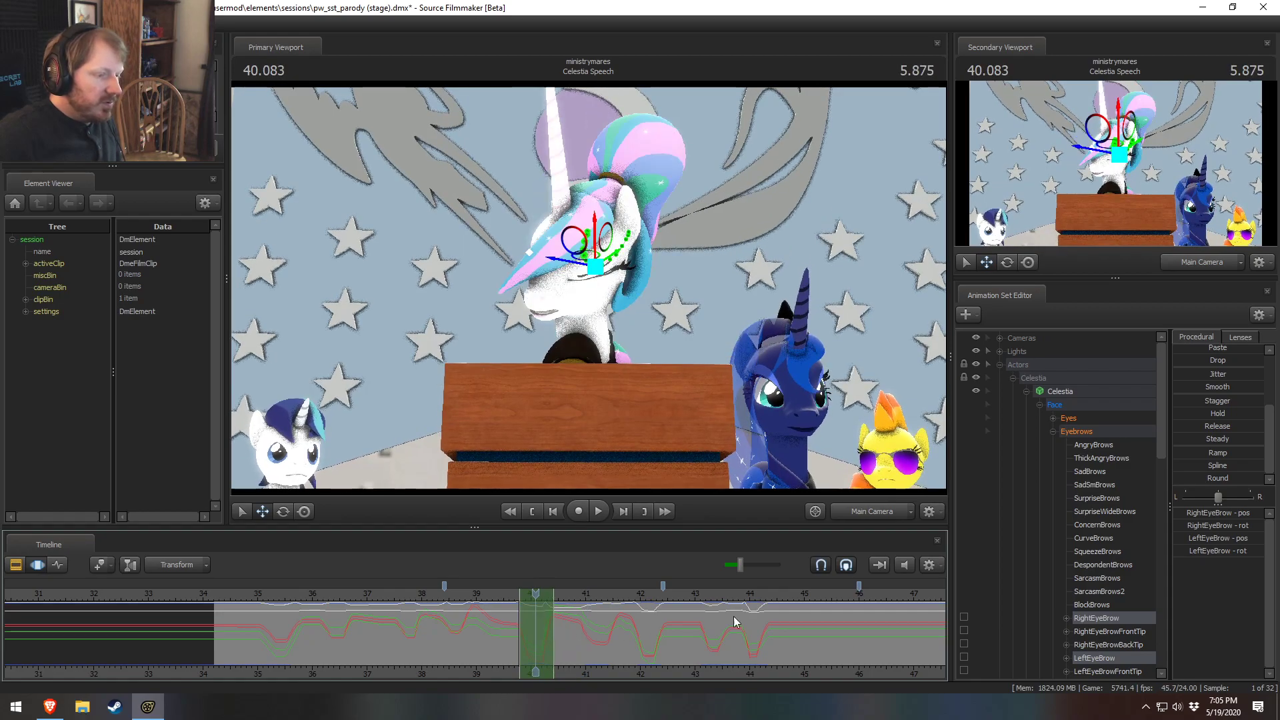
pyautogui.moveTo(1182, 477); pyautogui.dragTo(1190, 478)
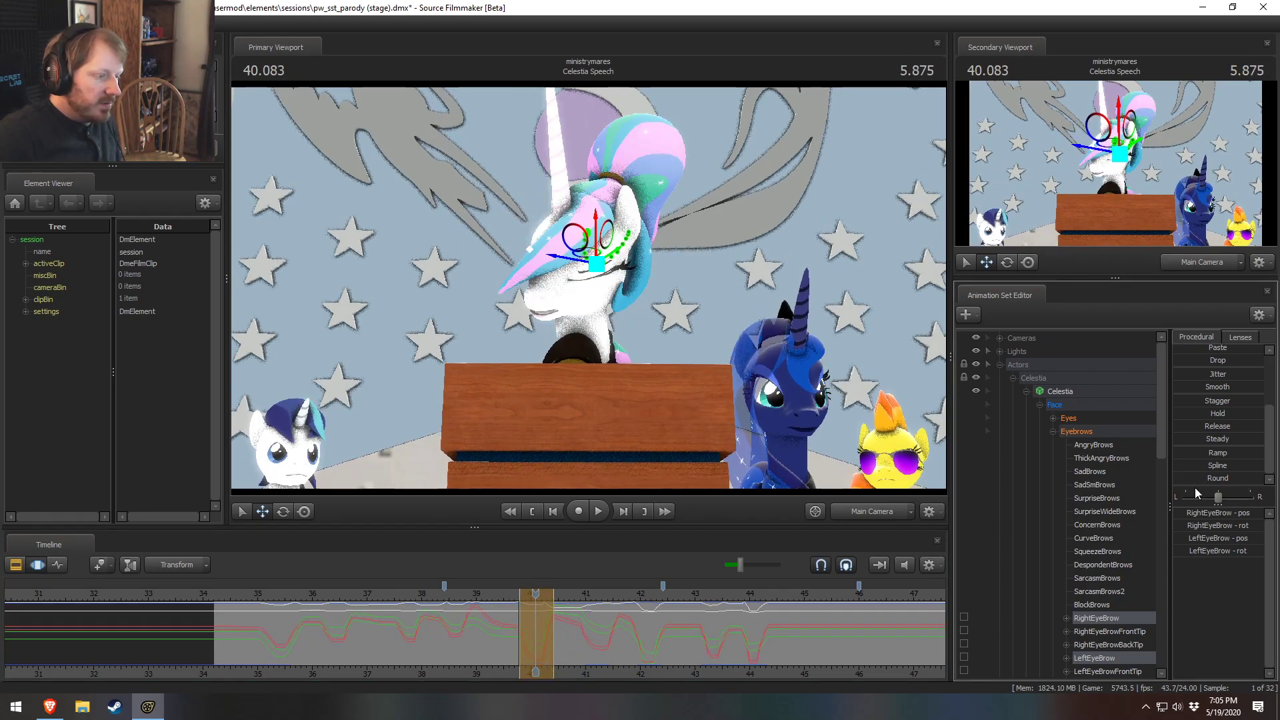
# Step: Replay the brow motion from about 38.9 and 39.3 seconds, and check the blinks following 42.8 seconds up to 44.75 seconds
pyautogui.click(472, 594)
pyautogui.press('space')
pyautogui.press('space')
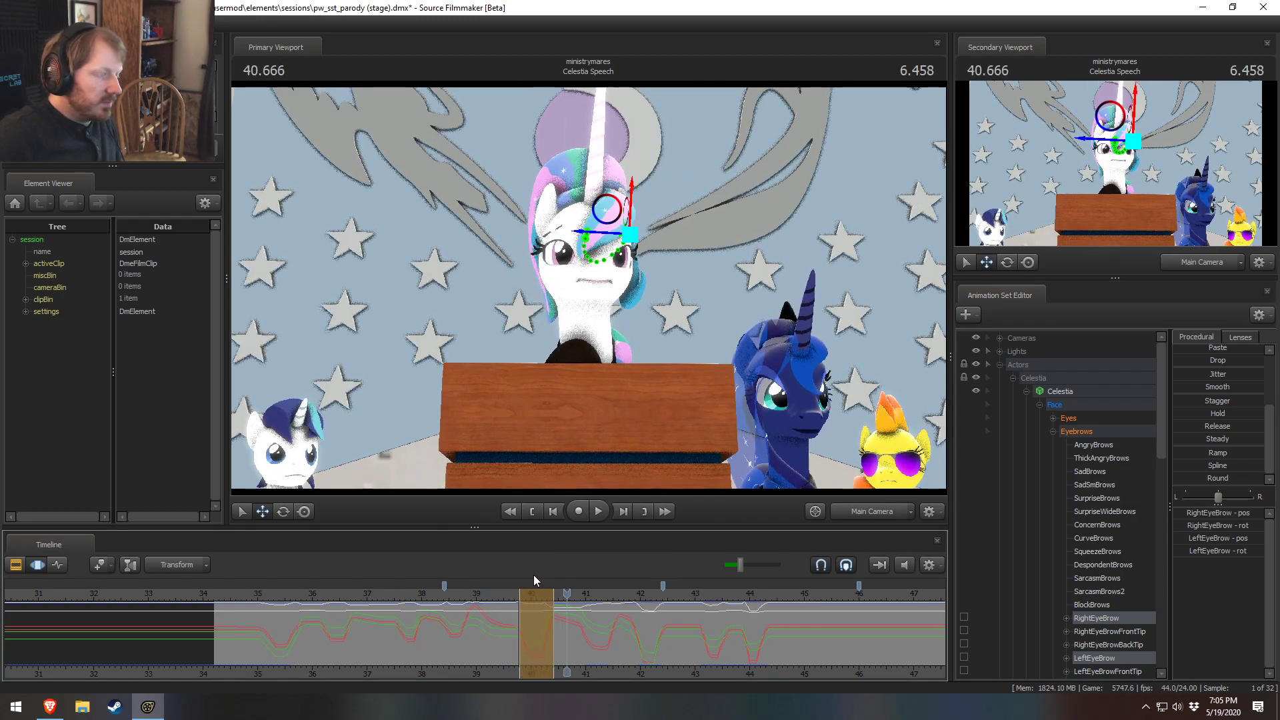
pyautogui.press('space')
pyautogui.press('space')
pyautogui.click(495, 594)
pyautogui.press('space')
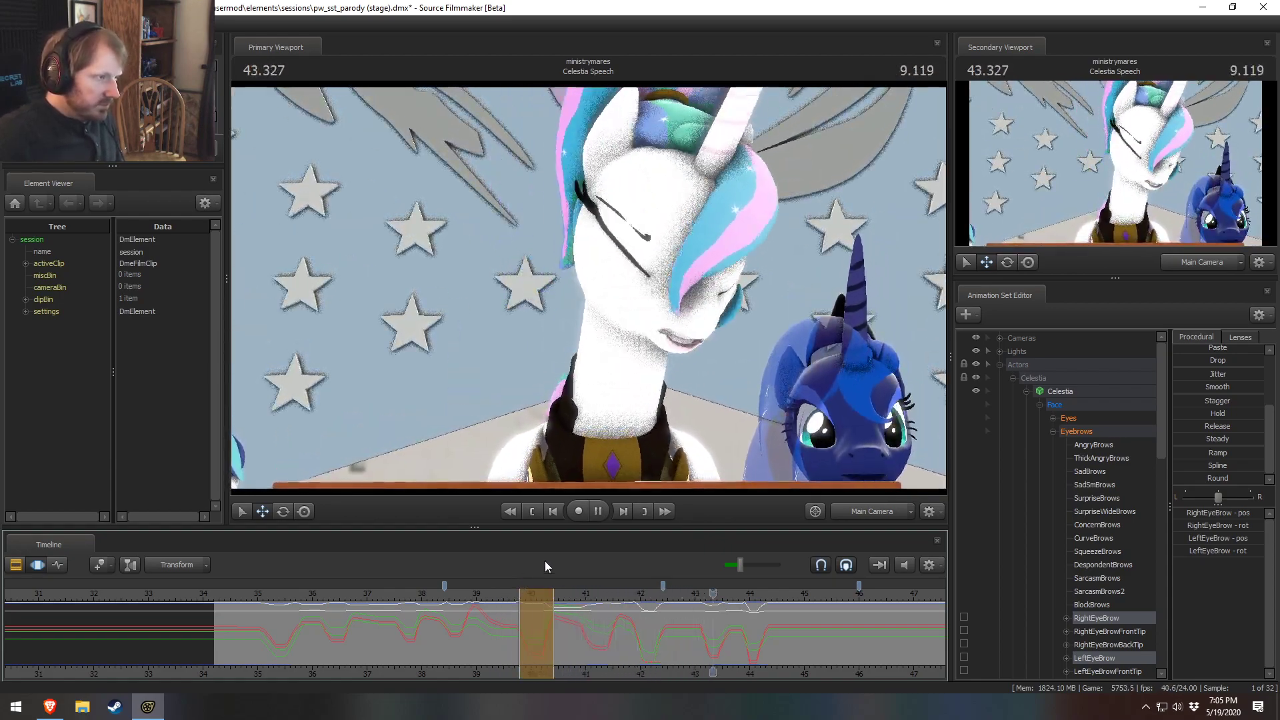
pyautogui.press('space')
pyautogui.click(682, 595)
pyautogui.press('space')
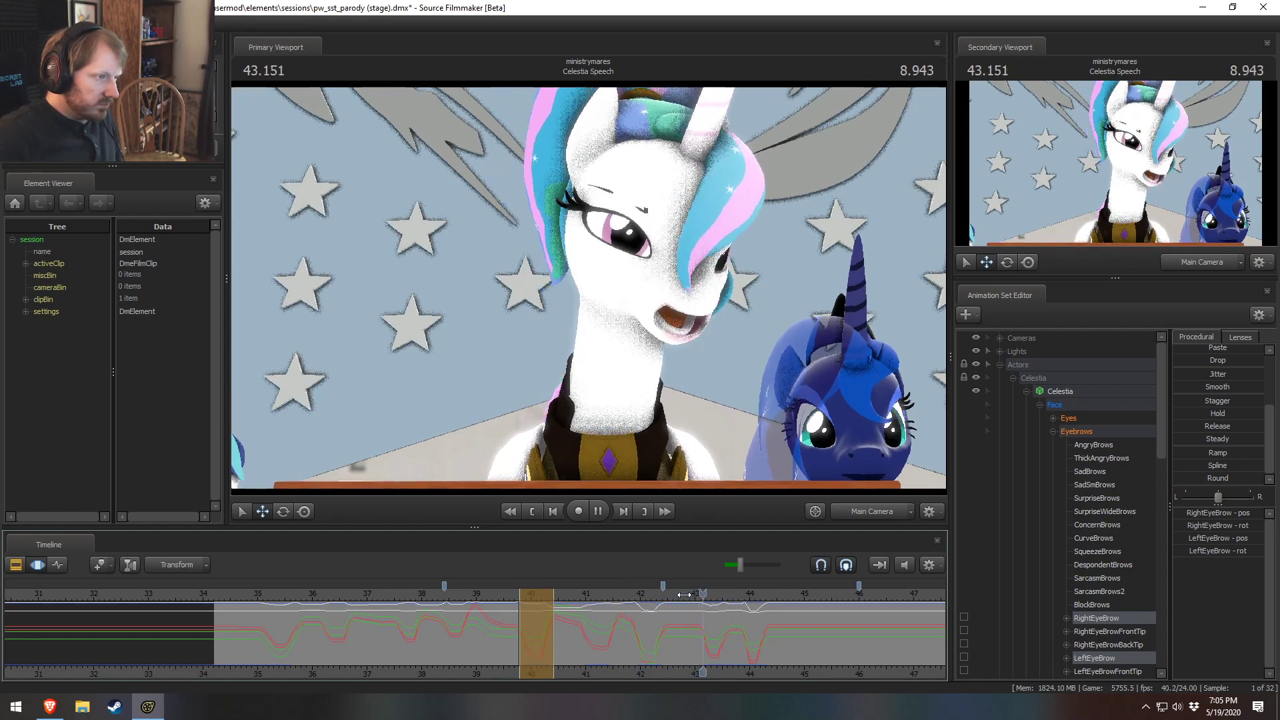
pyautogui.press('space')
pyautogui.moveTo(684, 595); pyautogui.dragTo(704, 600)
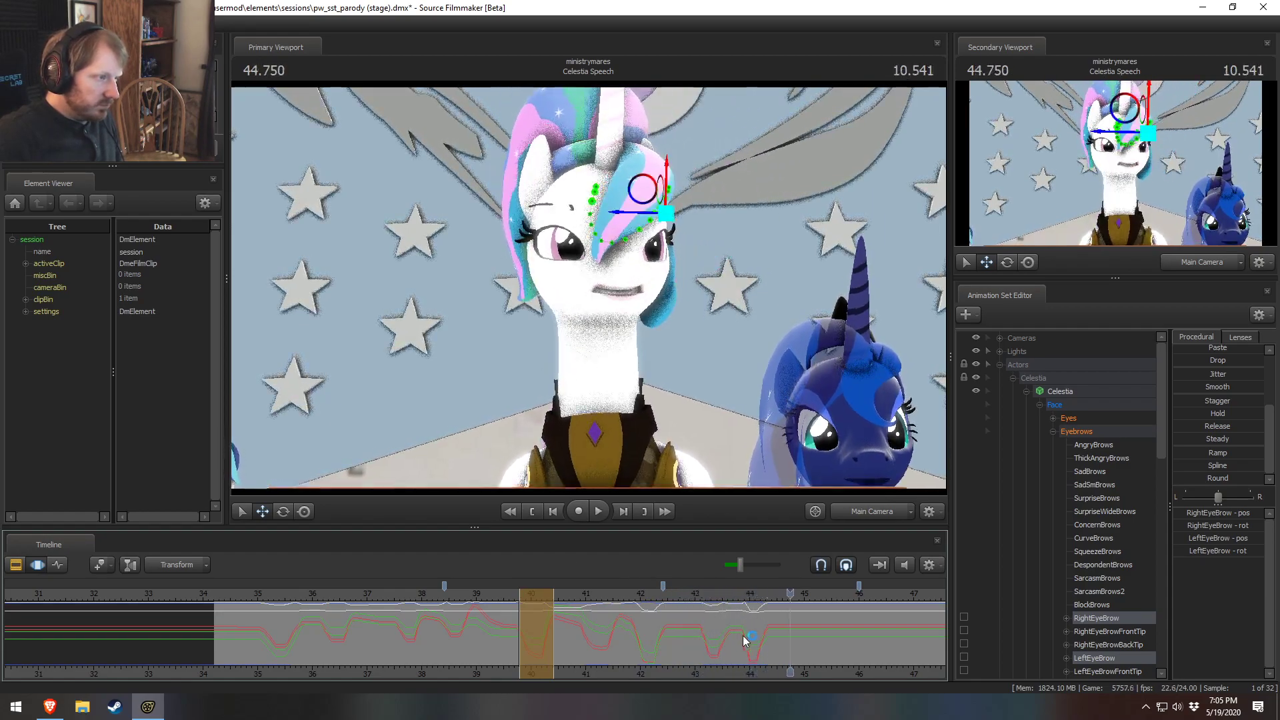
# Step: Review the brow expression in playback from about 43.8 to 46.7 seconds
pyautogui.moveTo(741, 668); pyautogui.dragTo(465, 647, button='middle')
pyautogui.scroll(3, 466, 647)
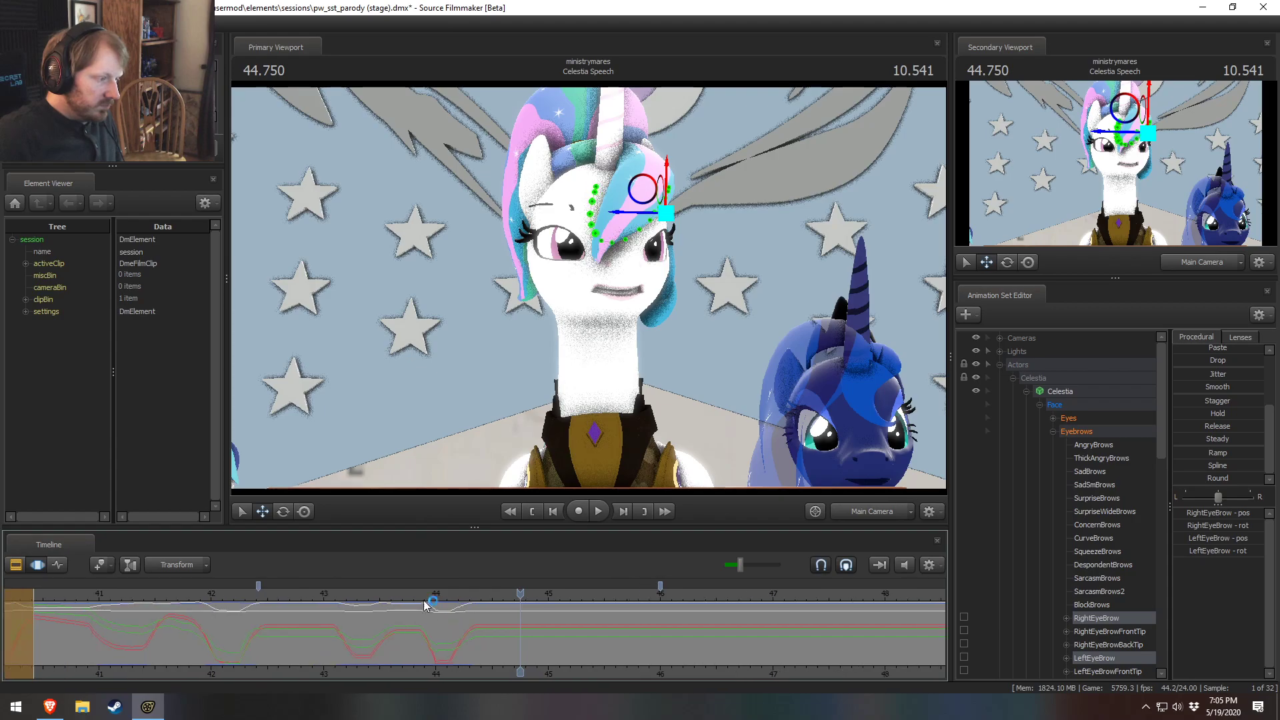
pyautogui.click(418, 595)
pyautogui.press('space')
pyautogui.press('space')
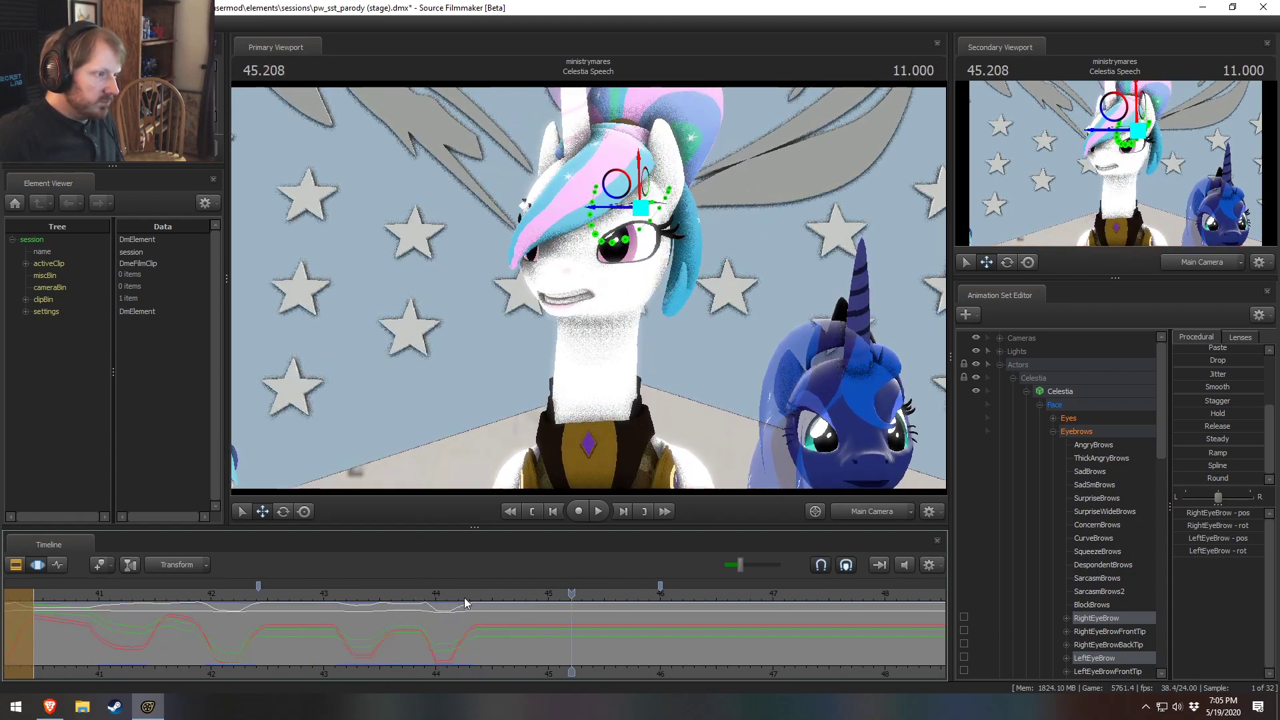
pyautogui.scroll(1, 494, 637)
pyautogui.press('space')
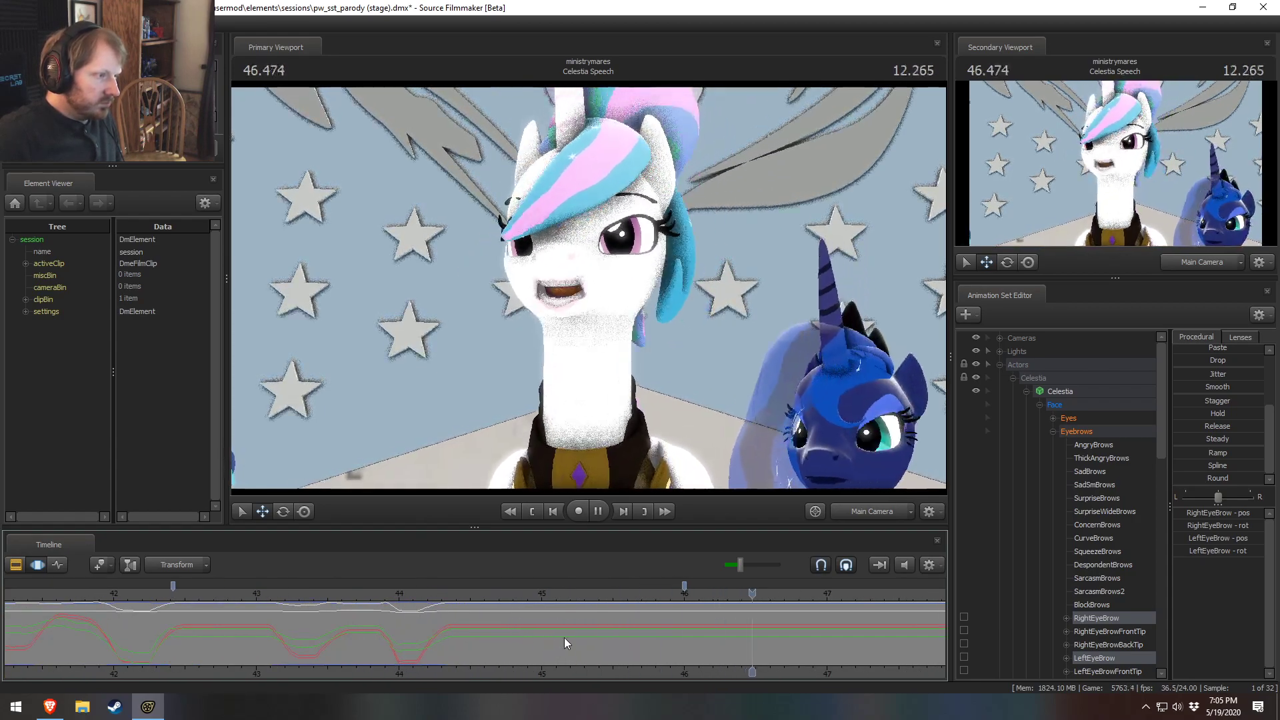
pyautogui.press('space')
pyautogui.scroll(-2, 517, 666)
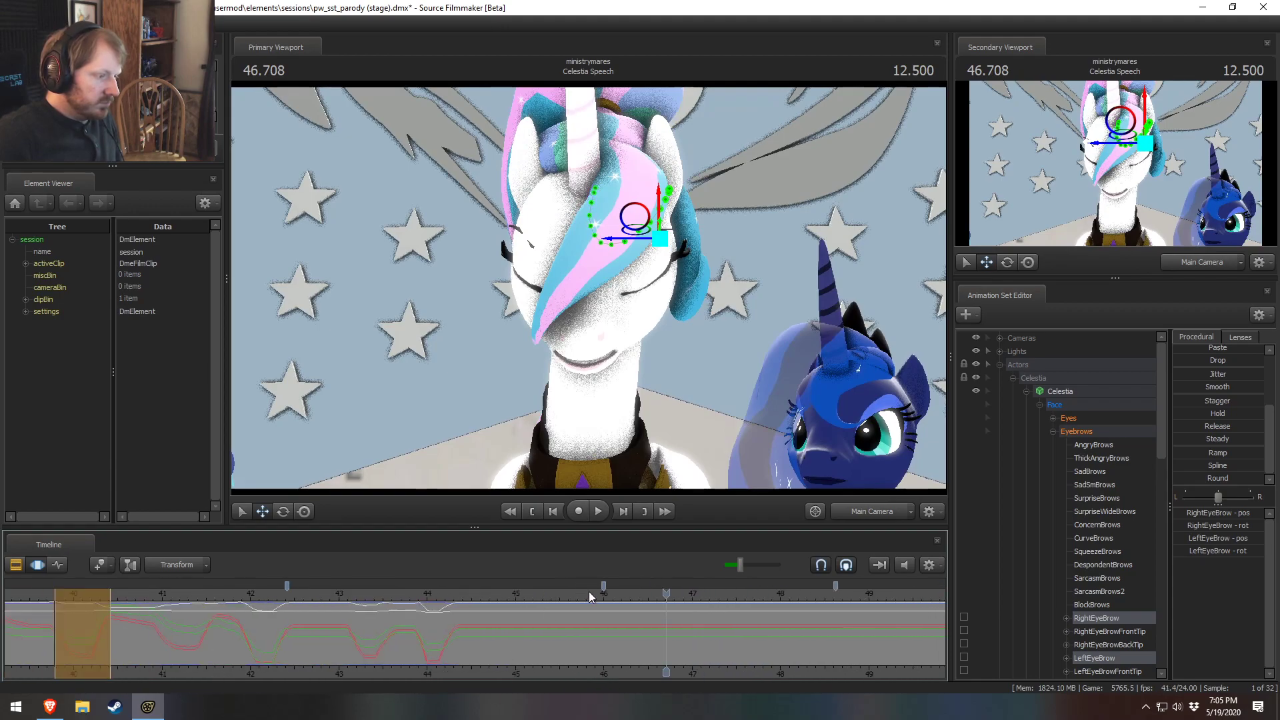
# Step: Recheck the brows in short replays from about 45.8, 44.5 and 44.2 seconds
pyautogui.click(586, 593)
pyautogui.press('space')
pyautogui.press('space')
pyautogui.click(471, 594)
pyautogui.press('space')
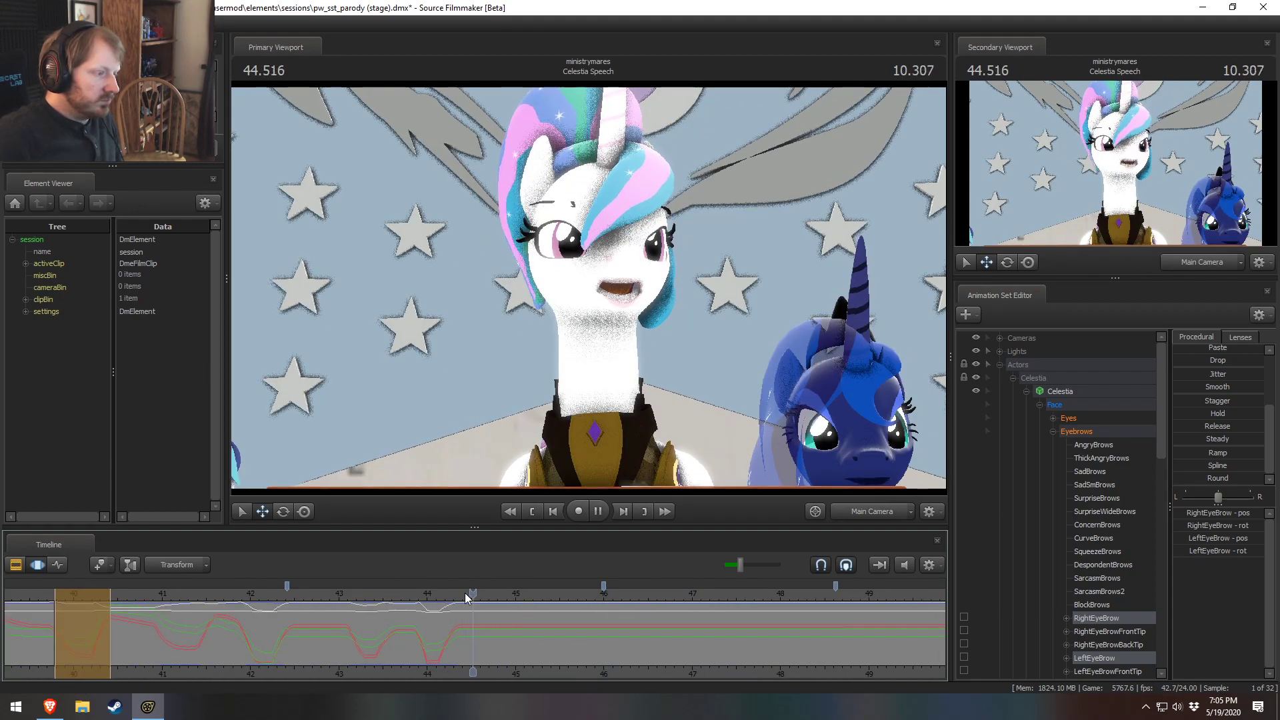
pyautogui.press('space')
pyautogui.click(448, 594)
pyautogui.press('space')
pyautogui.press('space')
# Step: Place a time selection around 44.875 seconds, with its falloffs spanning about 44.5 to 45.2 seconds
pyautogui.press('shift')
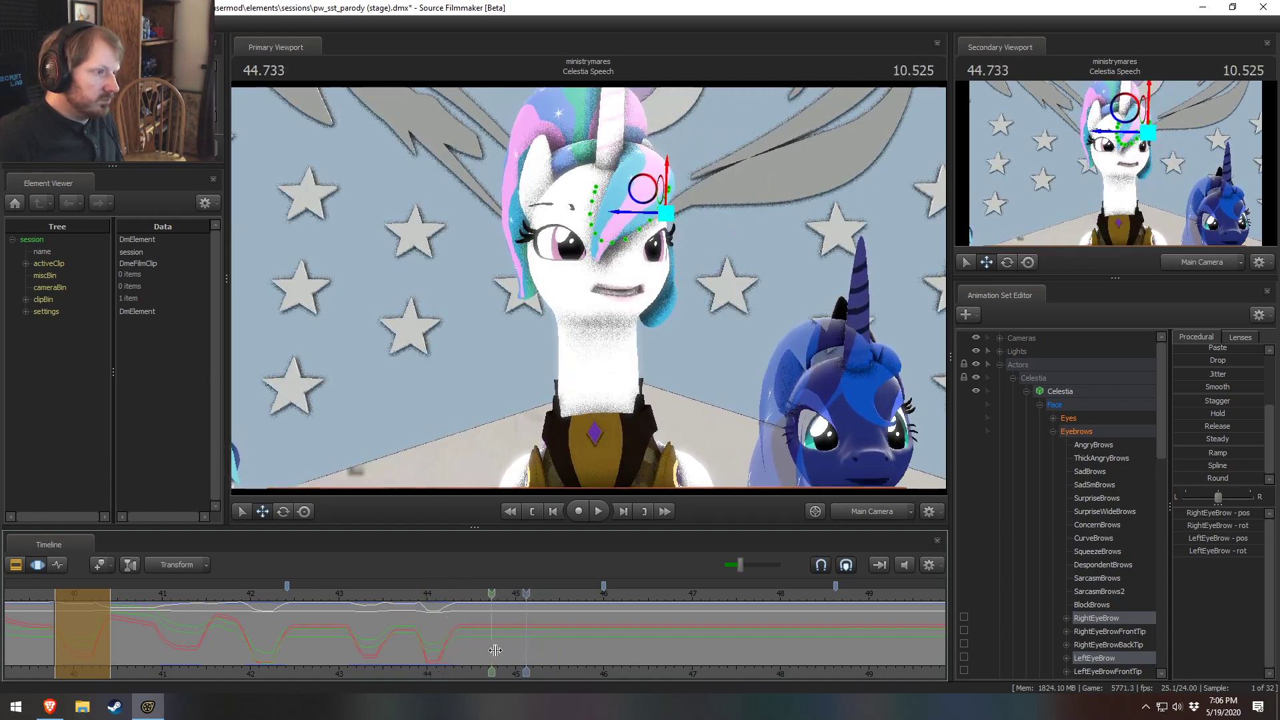
pyautogui.moveTo(518, 652)
pyautogui.mouseDown()
pyautogui.moveTo(490, 653)
pyautogui.moveTo(503, 653)
pyautogui.mouseUp()
pyautogui.scroll(6, 504, 653)
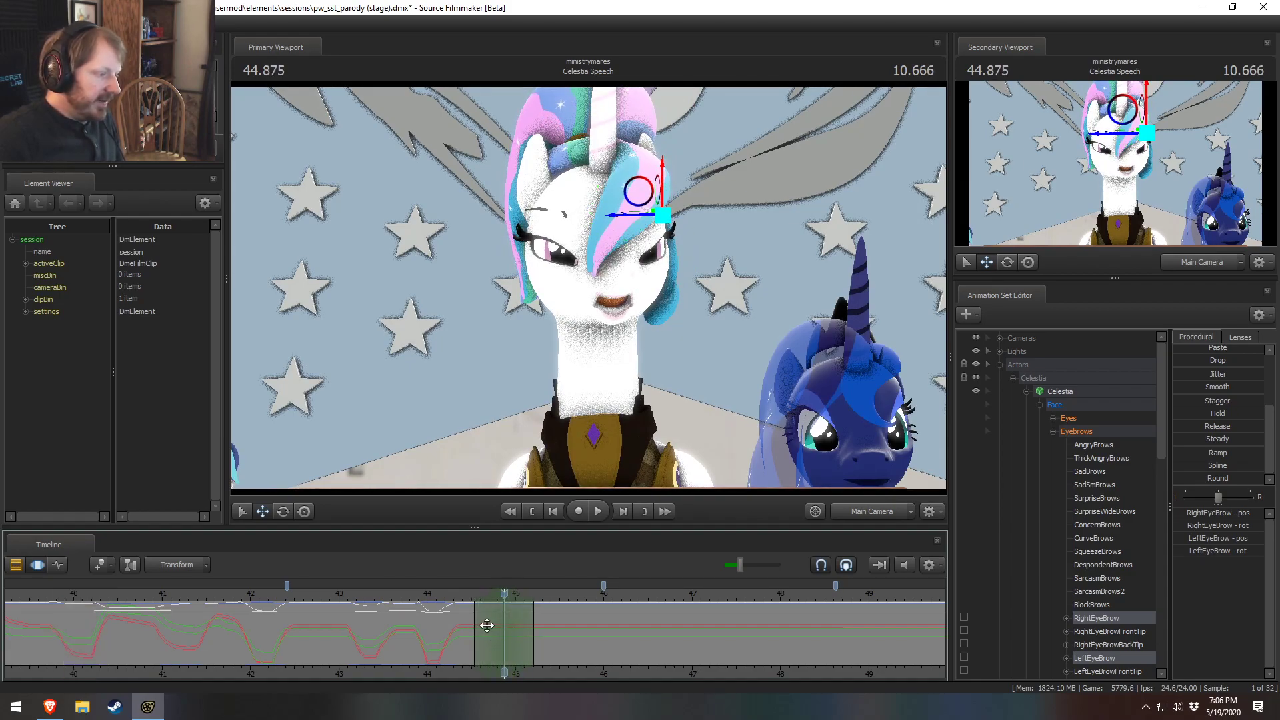
# Step: Switch the primary viewport to the Work Camera and move it to a close three-quarter view of Celestia's face
pyautogui.click(854, 520)
pyautogui.press('w')
pyautogui.moveTo(588, 287); pyautogui.dragTo(620, 267)
pyautogui.press('w')
pyautogui.press('s')
pyautogui.moveTo(596, 482); pyautogui.dragTo(599, 458)
pyautogui.press('w')
pyautogui.press('s')
pyautogui.moveTo(661, 420); pyautogui.dragTo(901, 425)
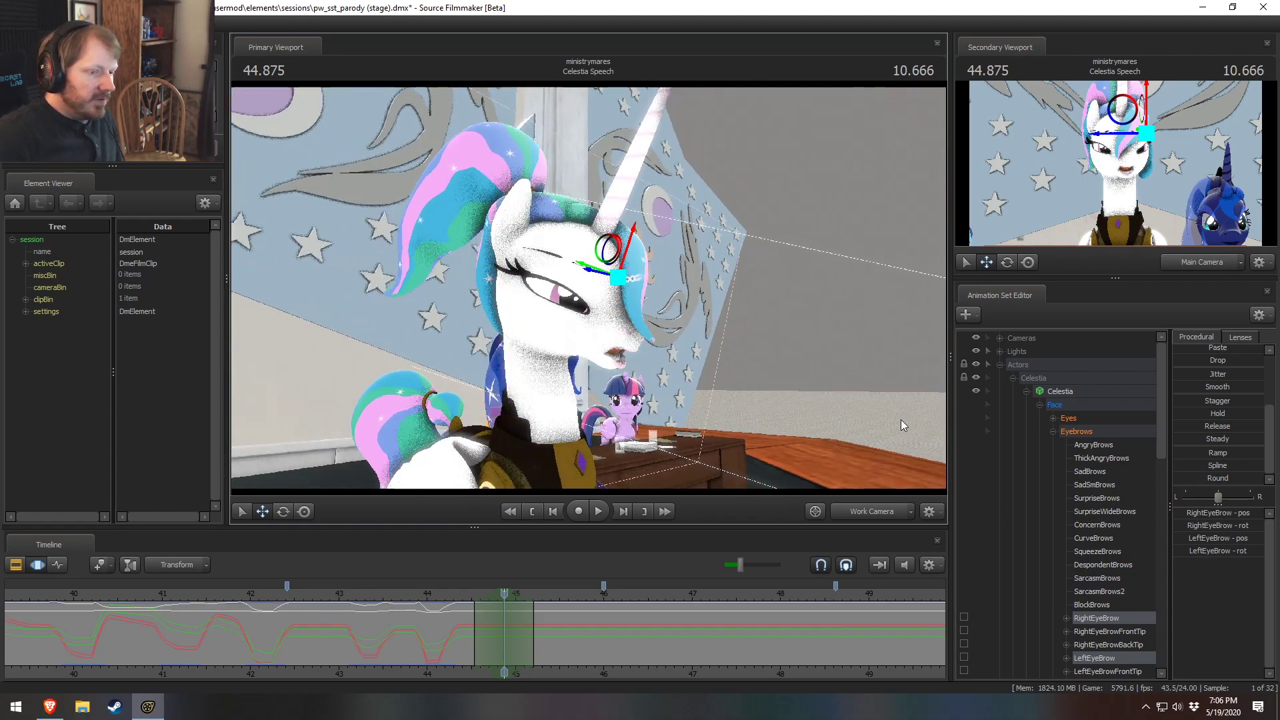
# Step: Select RightEyeBrow and LeftEyeBrow together and, viewed from the side, lower them slightly along Celestia's forehead at 44.875 seconds
pyautogui.click(1115, 658)
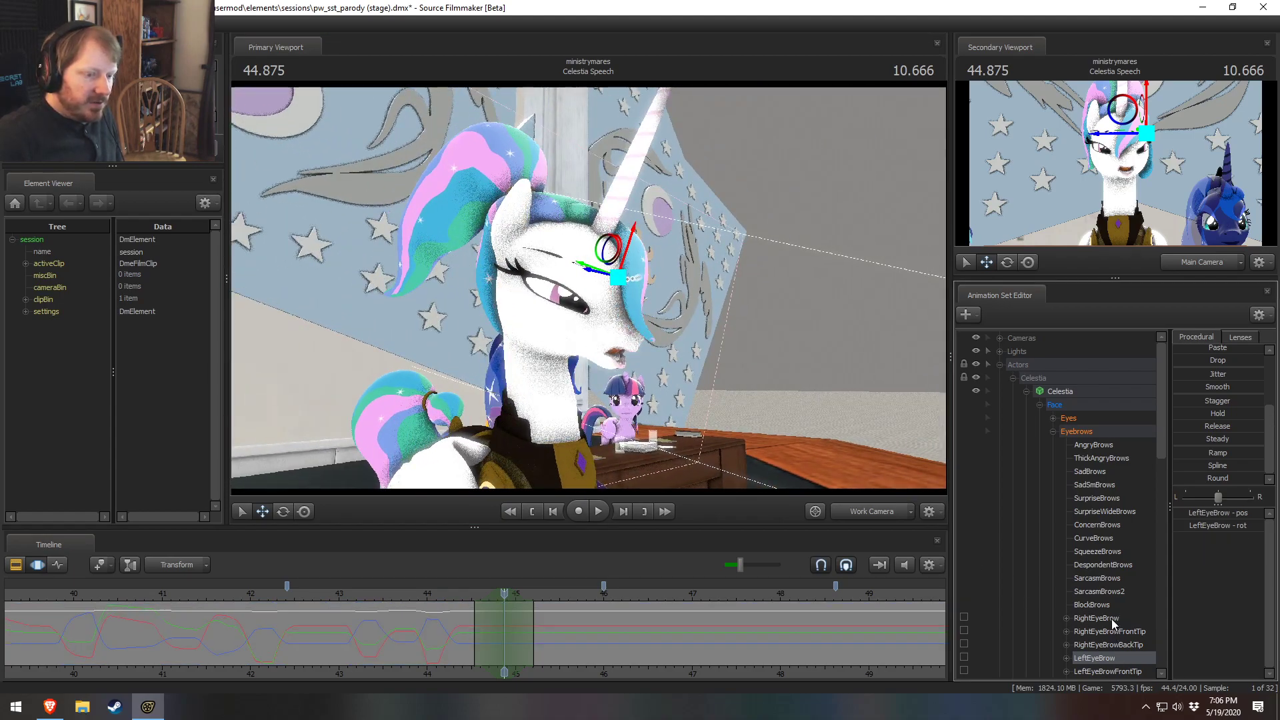
pyautogui.click(1111, 619)
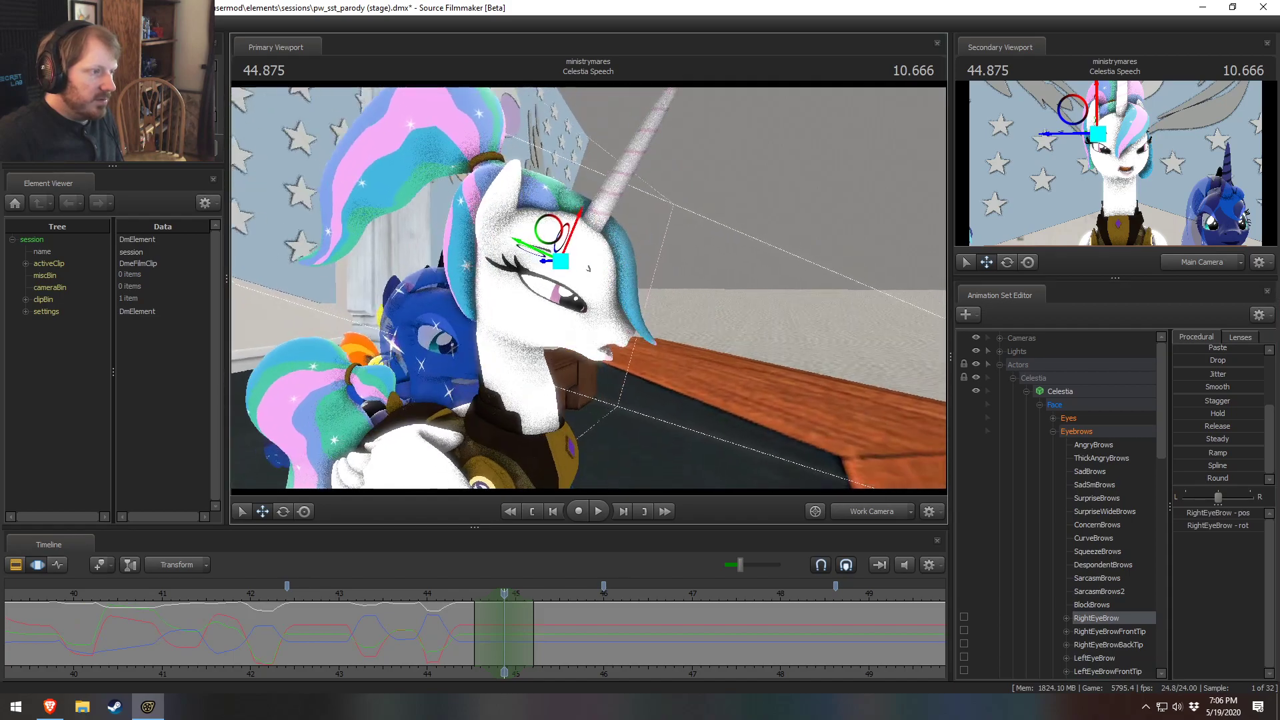
pyautogui.click(1104, 659)
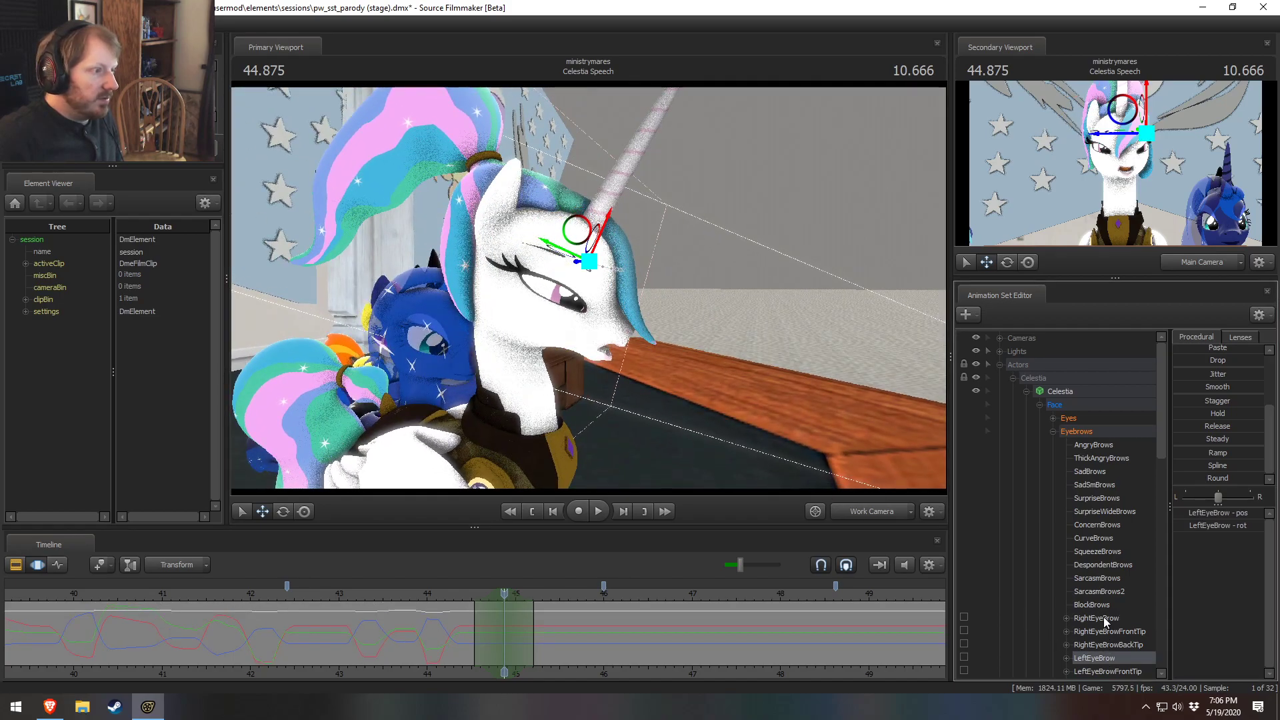
pyautogui.keyDown('ctrl'); pyautogui.click(1103, 617); pyautogui.keyUp('ctrl')
pyautogui.keyDown('alt'); pyautogui.moveTo(717, 464); pyautogui.dragTo(760, 464); pyautogui.keyUp('alt')
pyautogui.click(1112, 661)
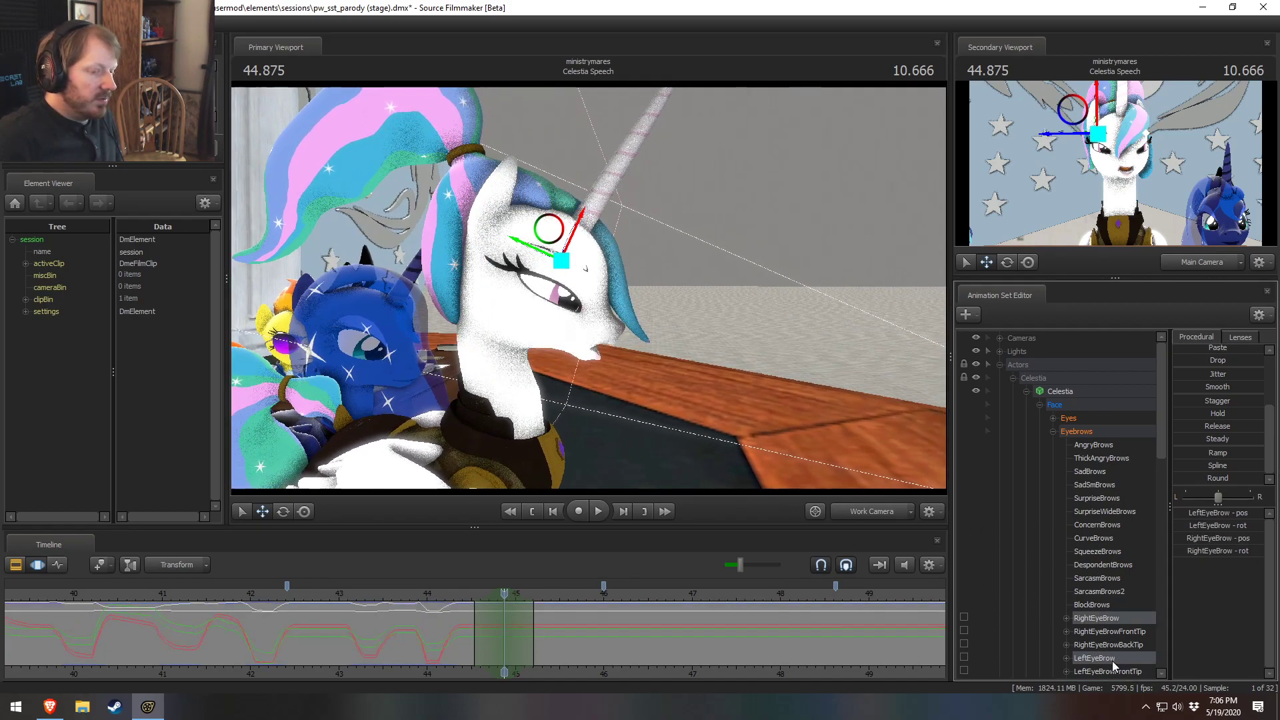
pyautogui.click(1101, 619)
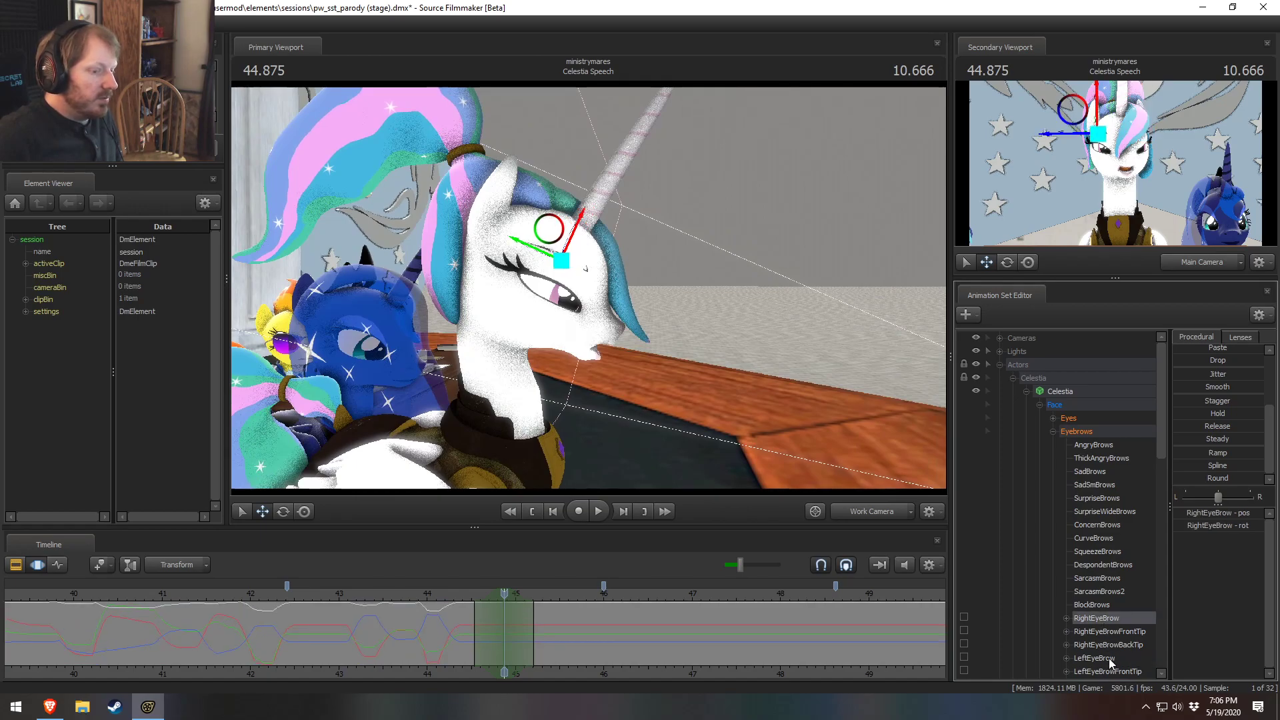
pyautogui.keyDown('ctrl'); pyautogui.click(1110, 658); pyautogui.keyUp('ctrl')
pyautogui.moveTo(707, 434); pyautogui.dragTo(706, 445)
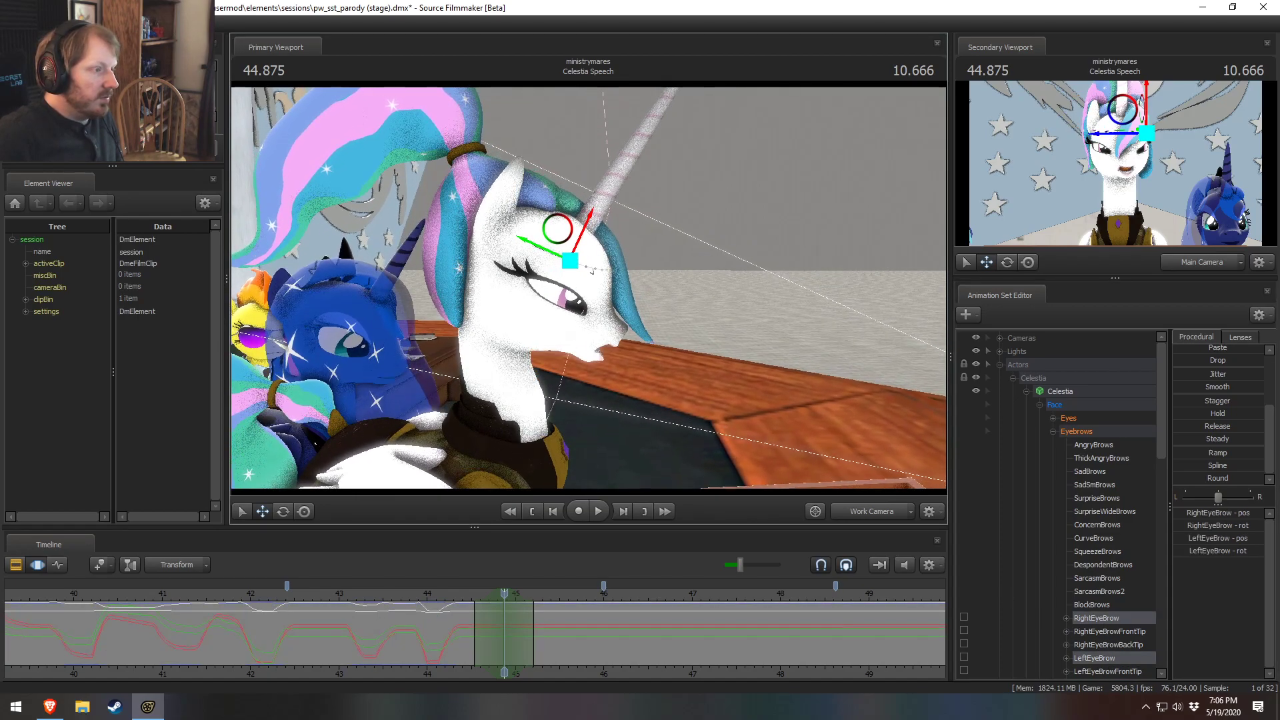
pyautogui.click(1110, 619)
pyautogui.keyDown('ctrl'); pyautogui.click(1108, 657); pyautogui.keyUp('ctrl')
pyautogui.moveTo(726, 460); pyautogui.dragTo(726, 461)
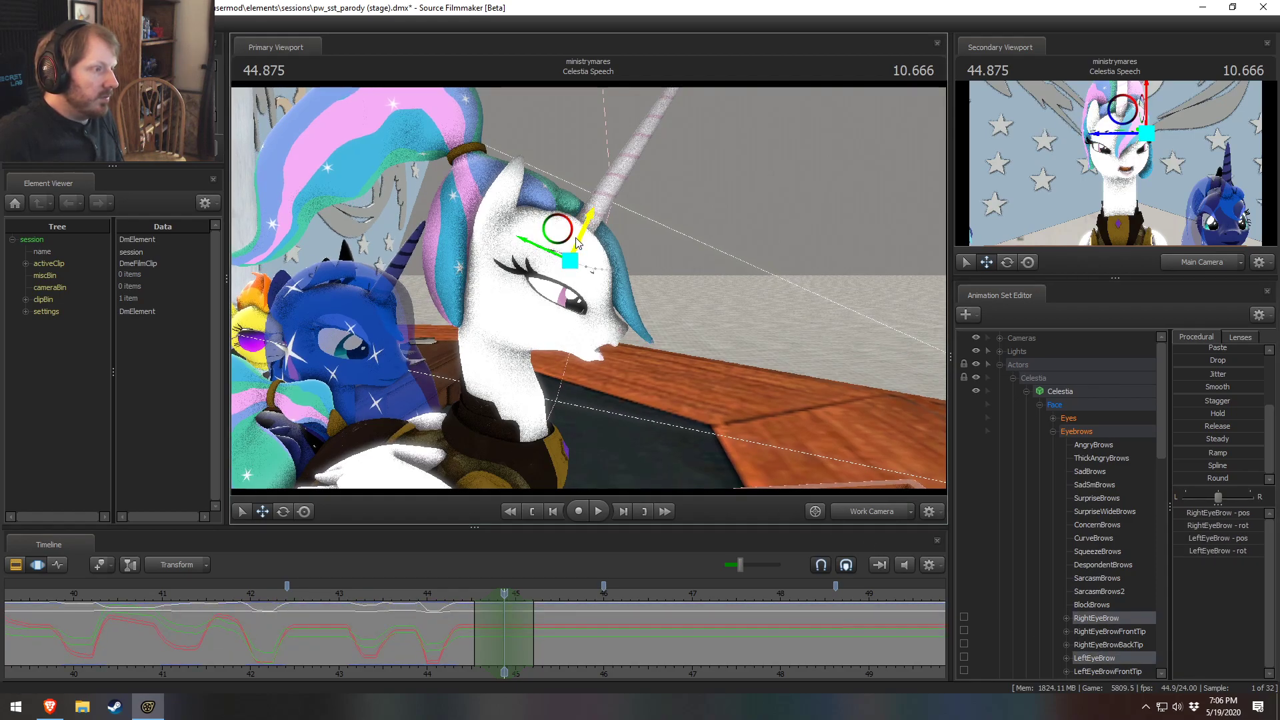
pyautogui.moveTo(573, 260); pyautogui.dragTo(568, 265)
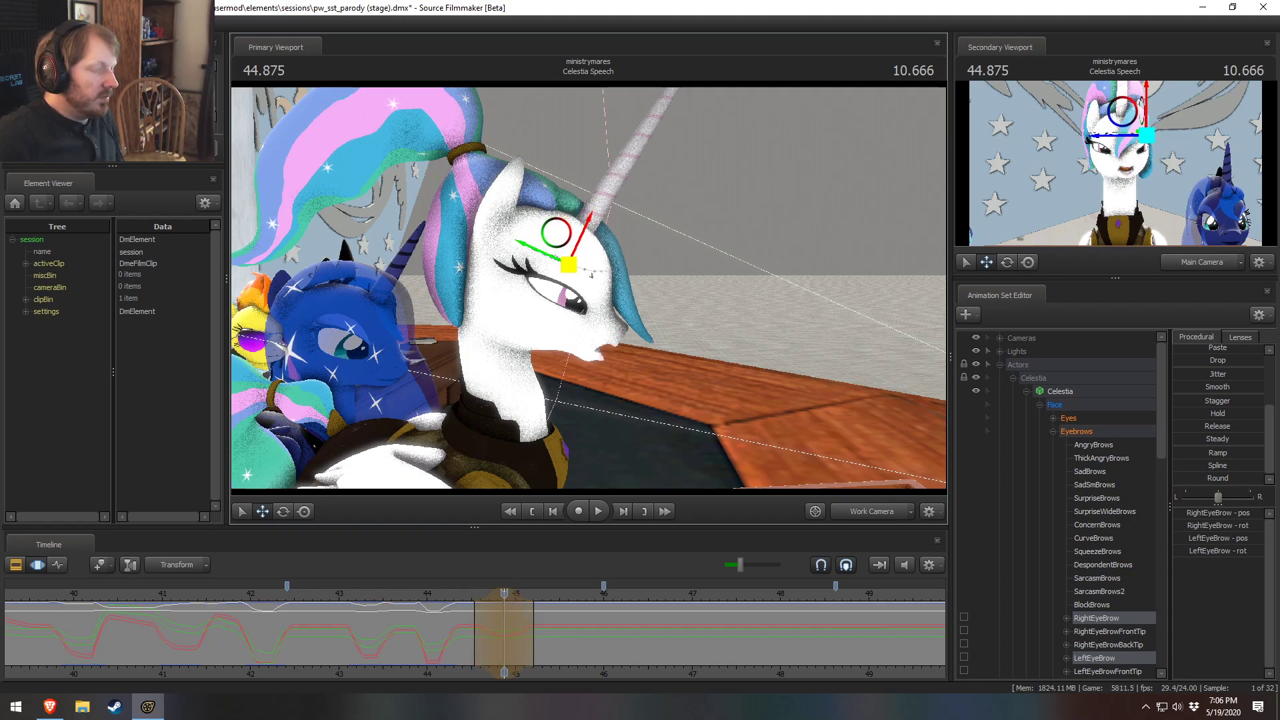
# Step: Check the lowered brows in playback and between about 44.7 and 45.3 seconds from a closer three-quarter view of Celestia's face
pyautogui.click(455, 592)
pyautogui.press('space')
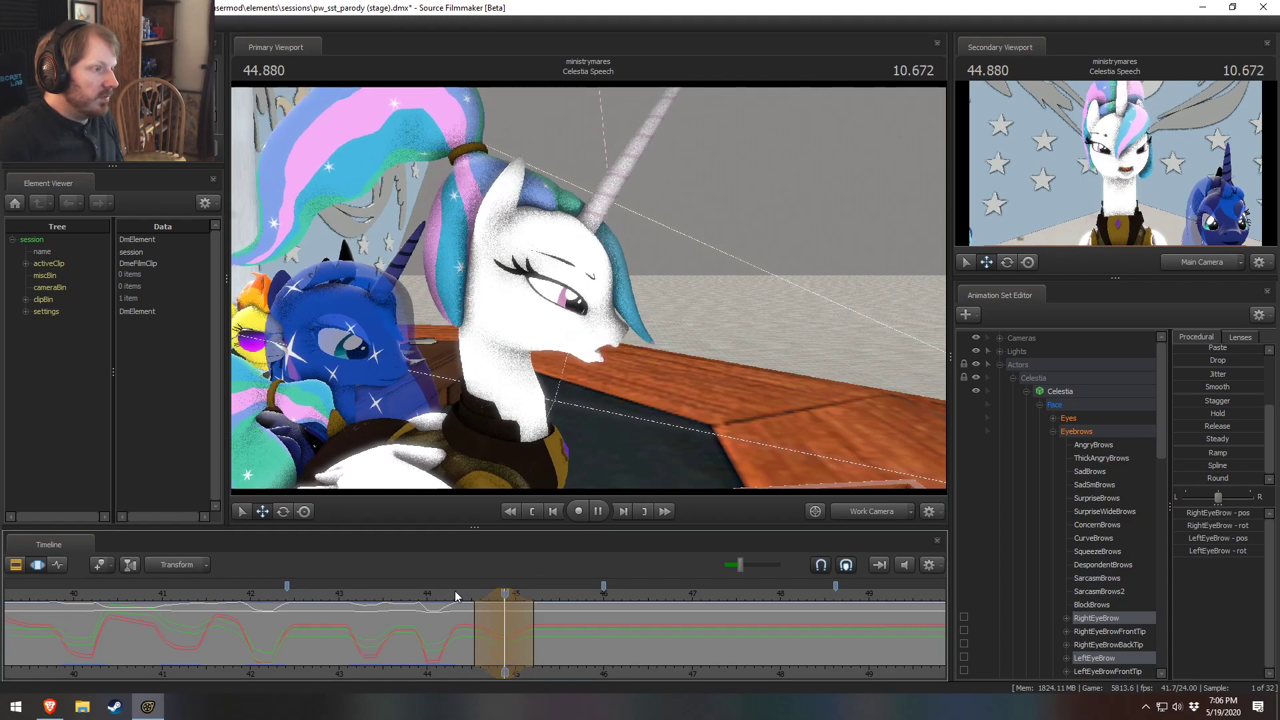
pyautogui.press('space')
pyautogui.scroll(1, 445, 621)
pyautogui.press('d')
pyautogui.moveTo(533, 373); pyautogui.dragTo(470, 434)
pyautogui.press('w')
pyautogui.press('s')
pyautogui.press('w')
pyautogui.press('a')
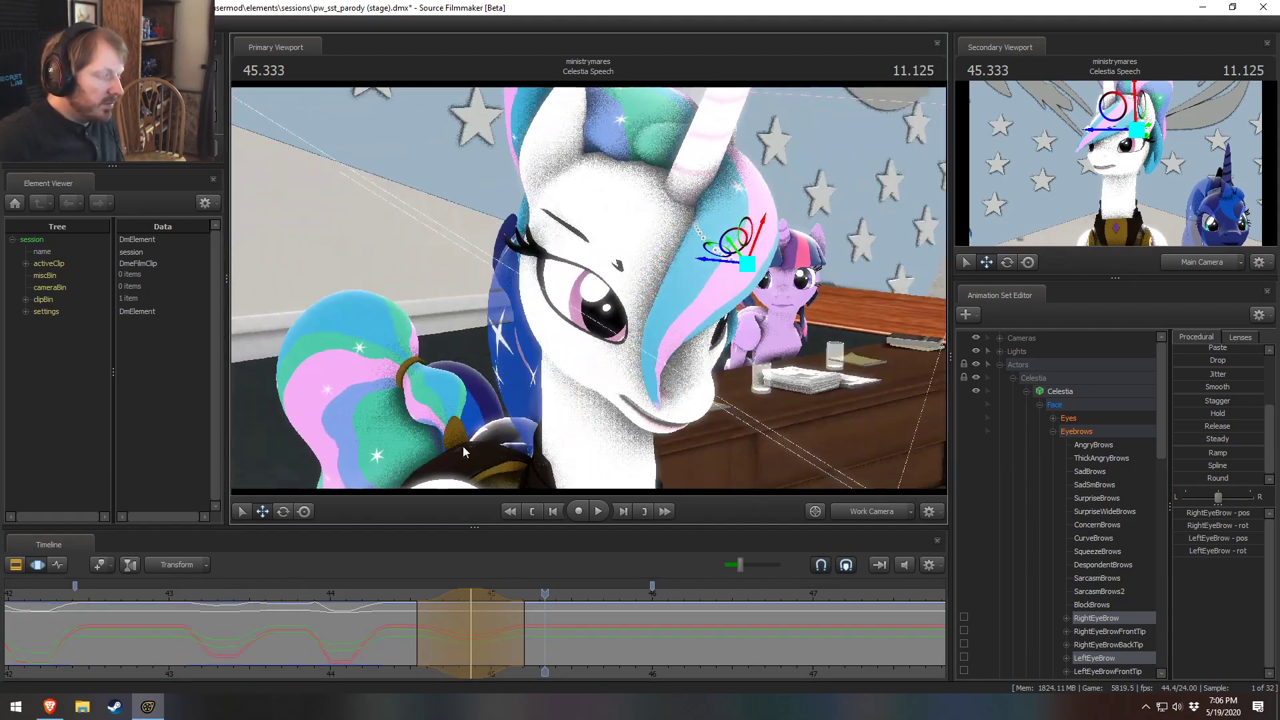
pyautogui.click(424, 626)
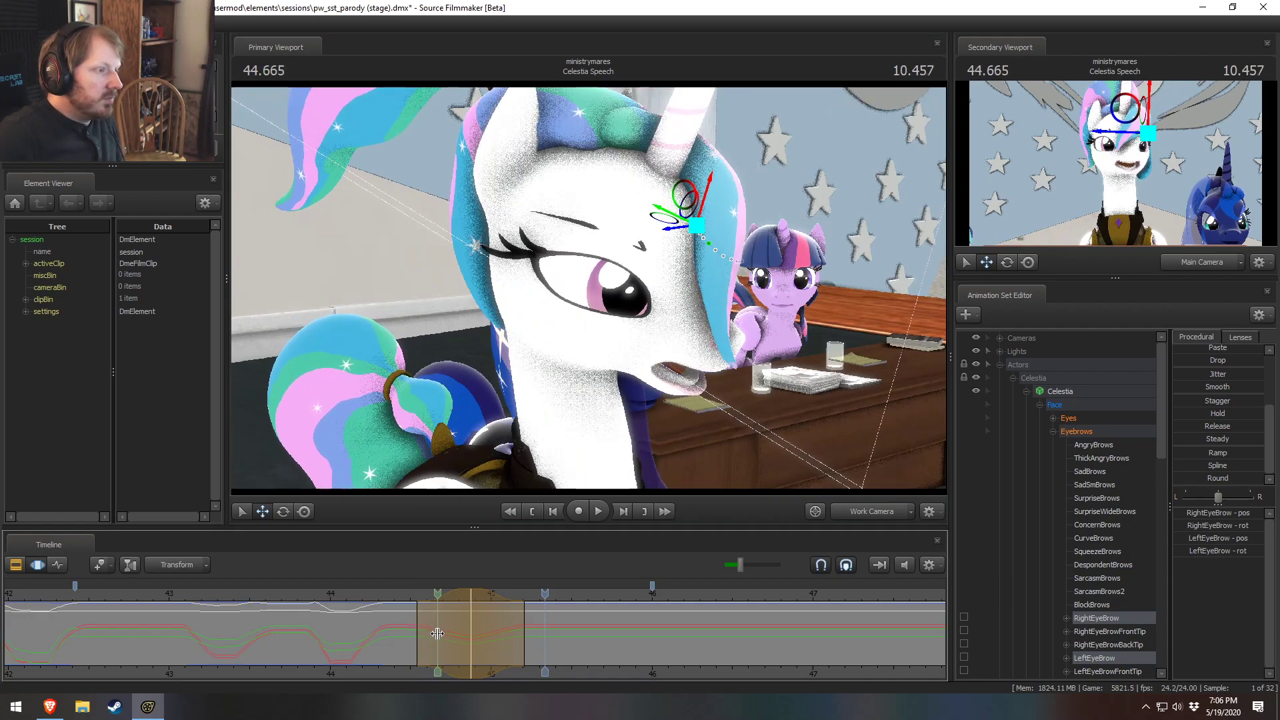
# Step: Shorten the time selection so its outgoing falloff ends at about 45.1 seconds, and recheck the brows at 44.875 seconds
pyautogui.moveTo(453, 638)
pyautogui.mouseDown()
pyautogui.moveTo(526, 640)
pyautogui.moveTo(451, 637)
pyautogui.moveTo(514, 636)
pyautogui.moveTo(415, 612)
pyautogui.moveTo(471, 624)
pyautogui.mouseUp()
pyautogui.click(412, 626)
pyautogui.press('space')
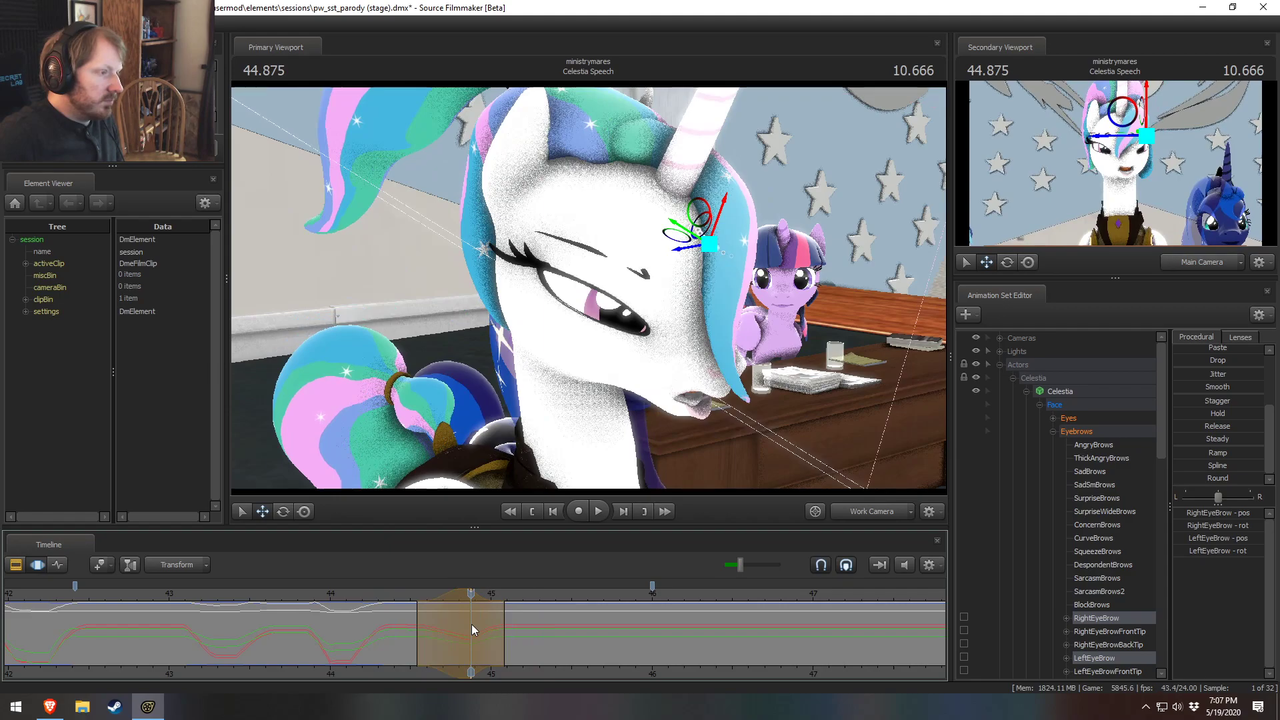
pyautogui.hotkey('ctrl', 'v')
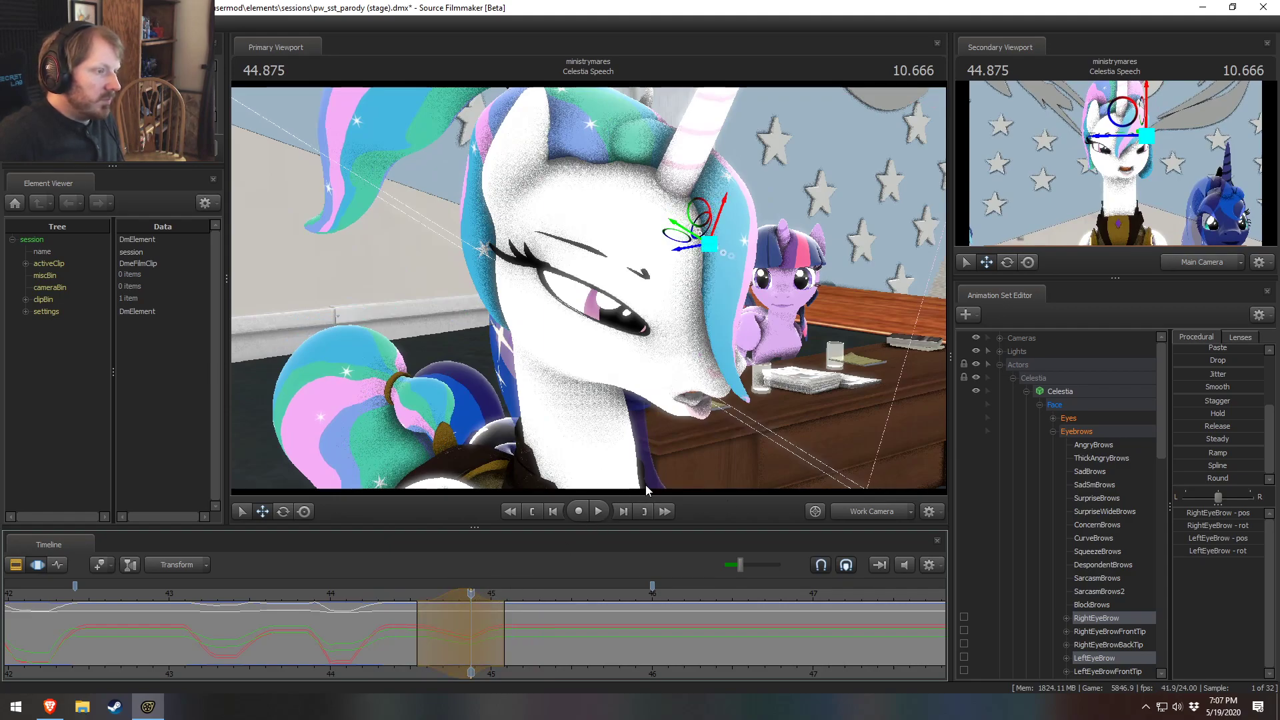
# Step: Reposition Celestia's RightEyeBrow and LeftEyeBrow controls together against her forehead at 44.875 s
pyautogui.click(867, 515)
pyautogui.click(867, 515)
pyautogui.keyDown('alt'); pyautogui.moveTo(777, 442); pyautogui.dragTo(814, 435); pyautogui.keyUp('alt')
pyautogui.click(1114, 618)
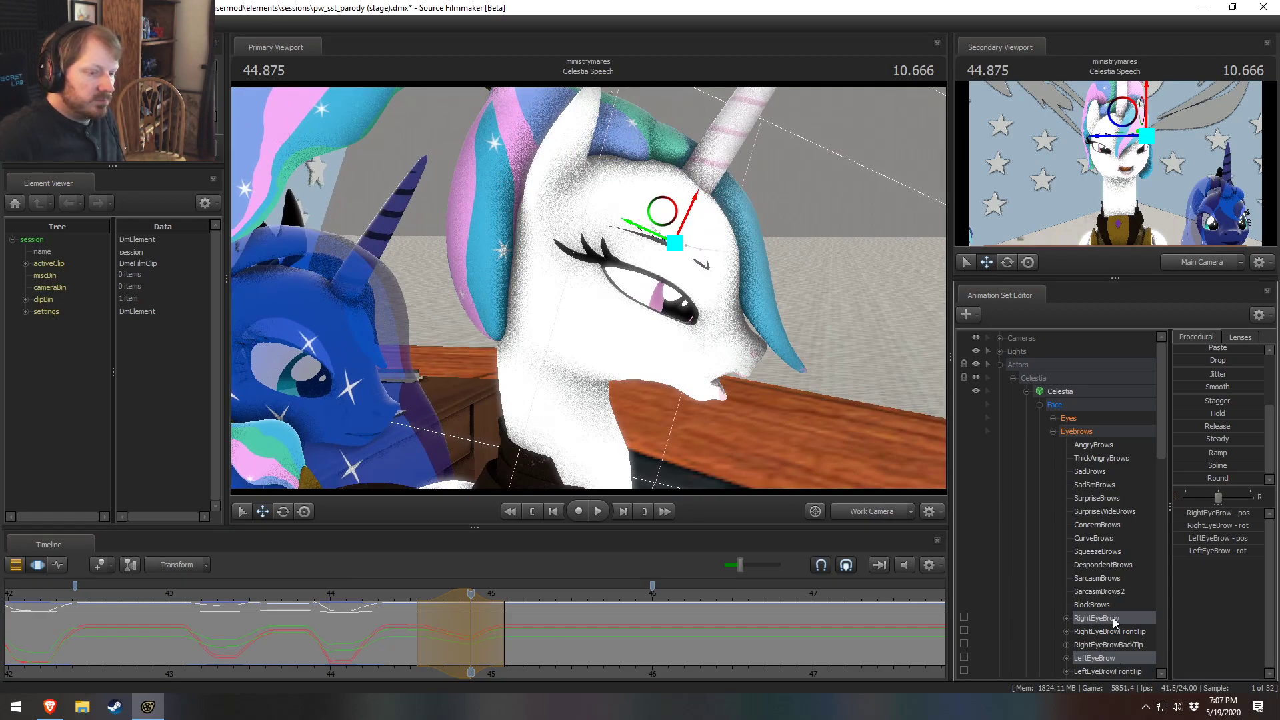
pyautogui.keyDown('ctrl'); pyautogui.click(1098, 658); pyautogui.keyUp('ctrl')
pyautogui.keyDown('alt'); pyautogui.moveTo(742, 454); pyautogui.dragTo(596, 284); pyautogui.keyUp('alt')
pyautogui.moveTo(675, 248); pyautogui.dragTo(674, 245)
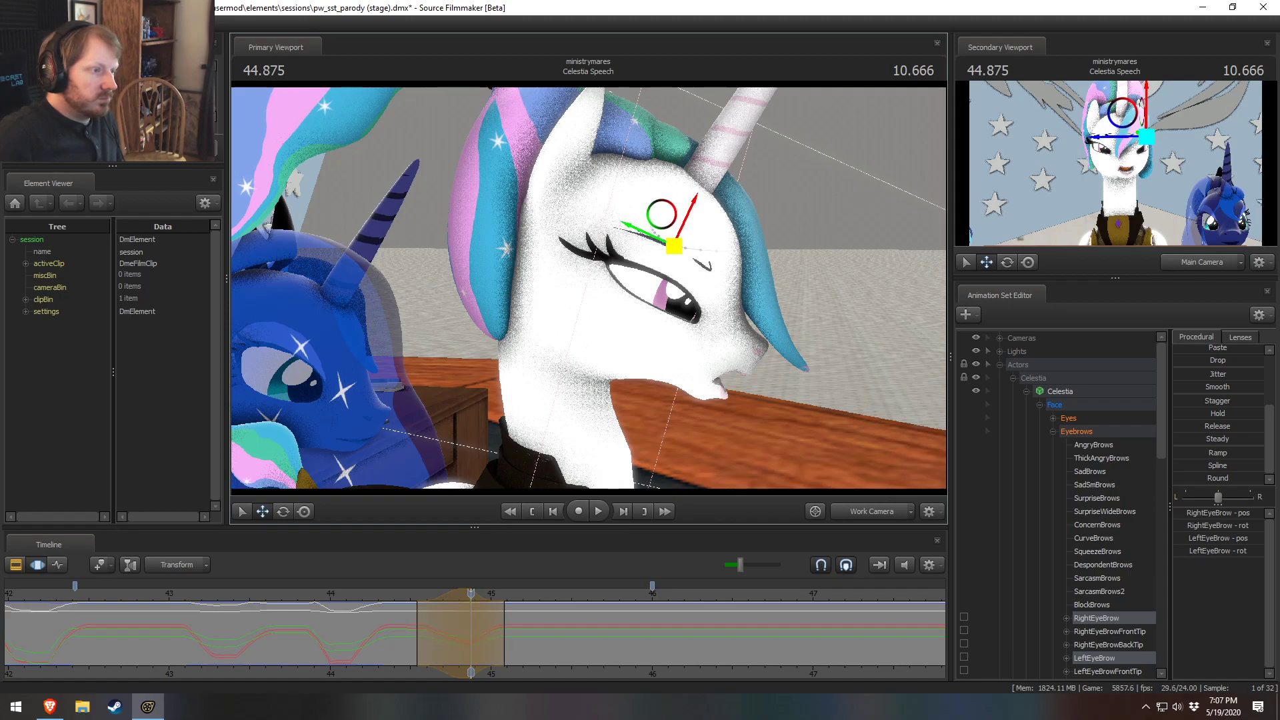
# Step: Play the shot from about 44.4 s several times to review the eyebrow motion around the 44.875 s adjustment
pyautogui.click(394, 593)
pyautogui.press('space')
pyautogui.press('space')
pyautogui.click(352, 604)
pyautogui.press('space')
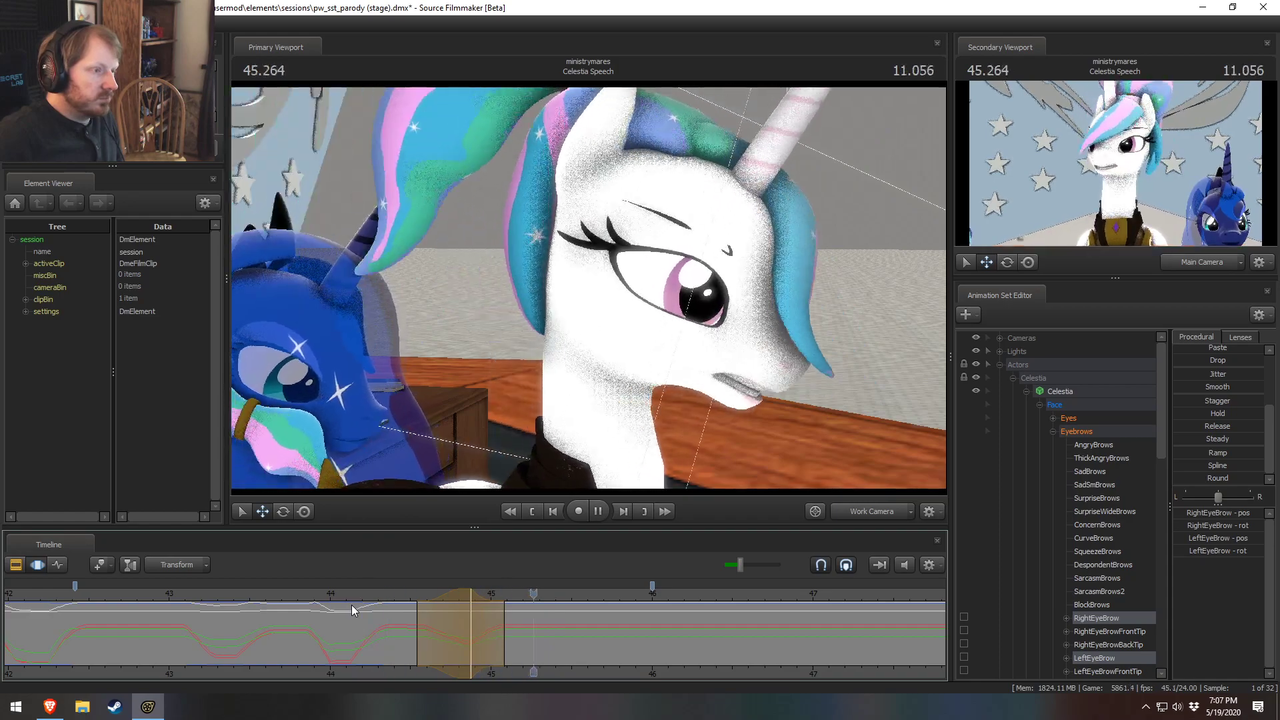
pyautogui.press('space')
pyautogui.click(393, 593)
pyautogui.press('space')
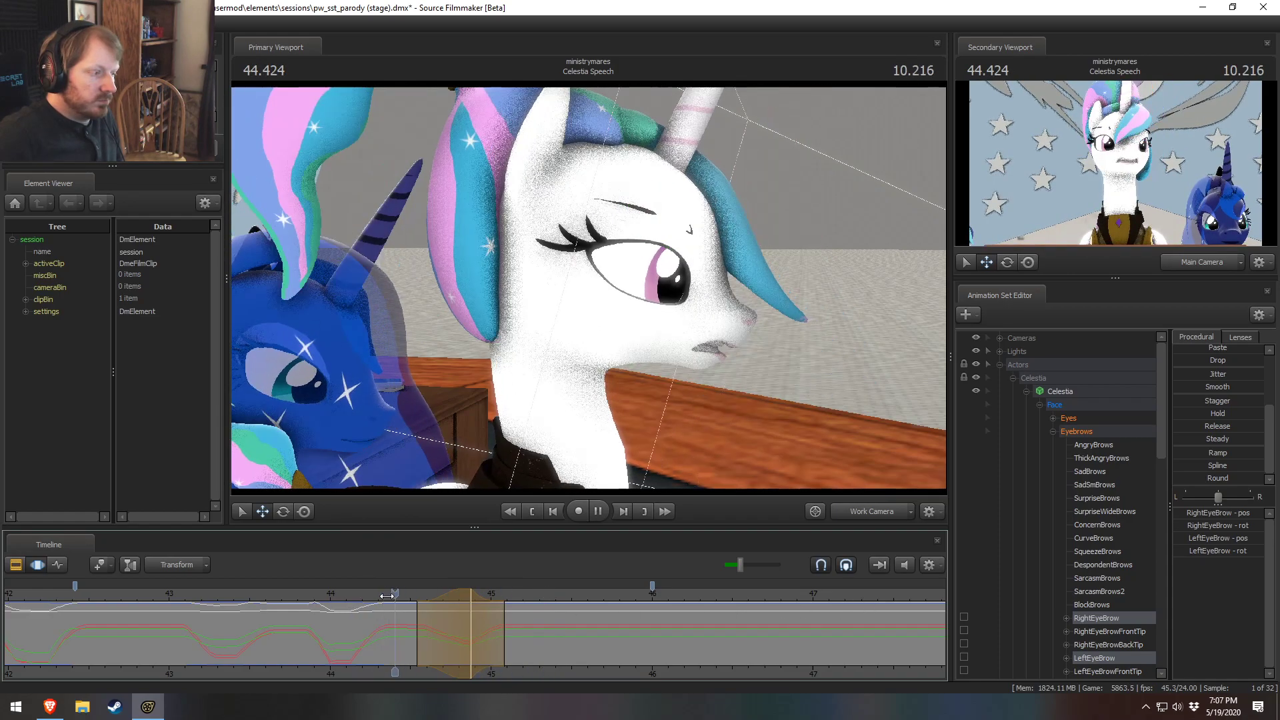
pyautogui.press('space')
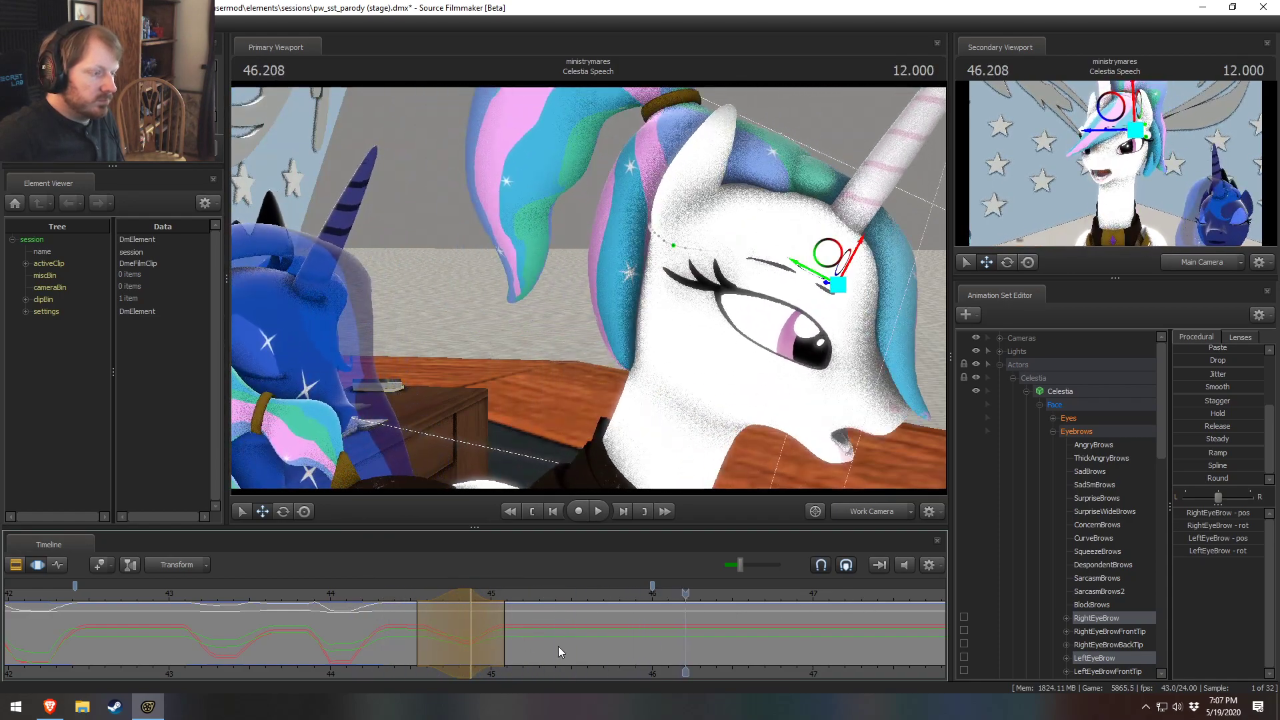
# Step: Time-select from about 45.5 to 46.05 s and raise RightEyeBrow and LeftEyeBrow slightly together at 45.708 s
pyautogui.press('shift')
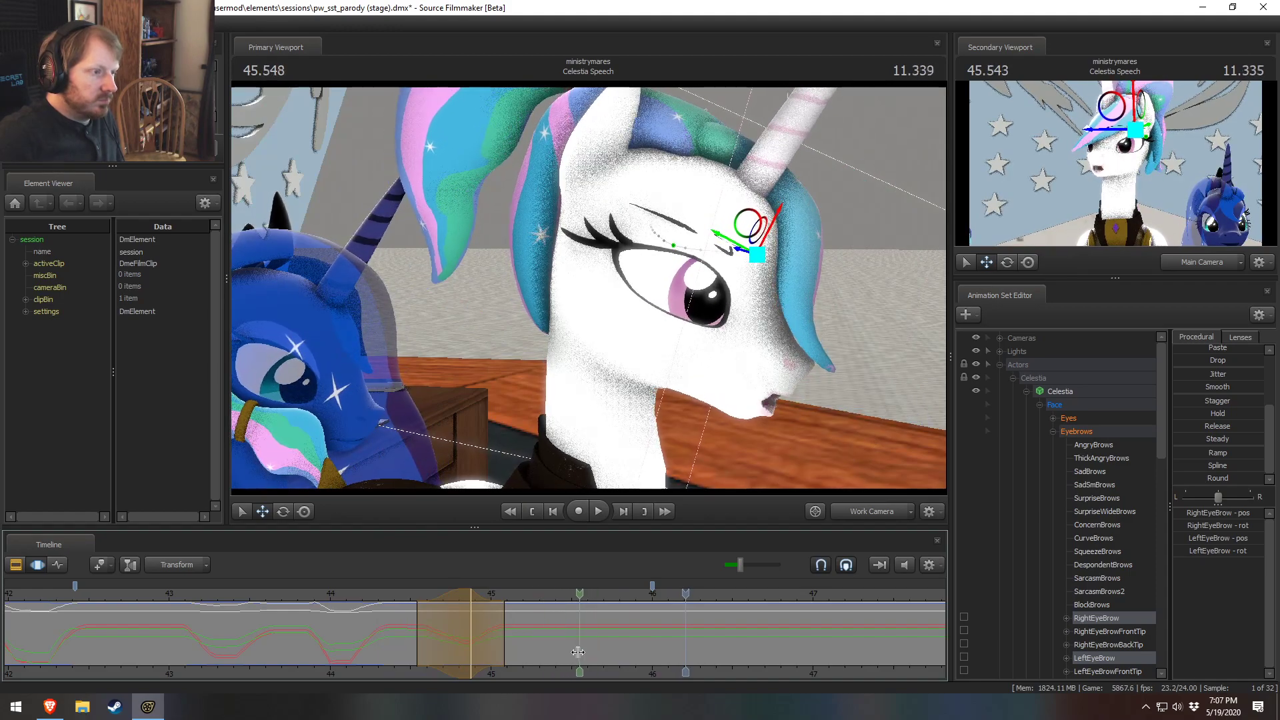
pyautogui.click(605, 656)
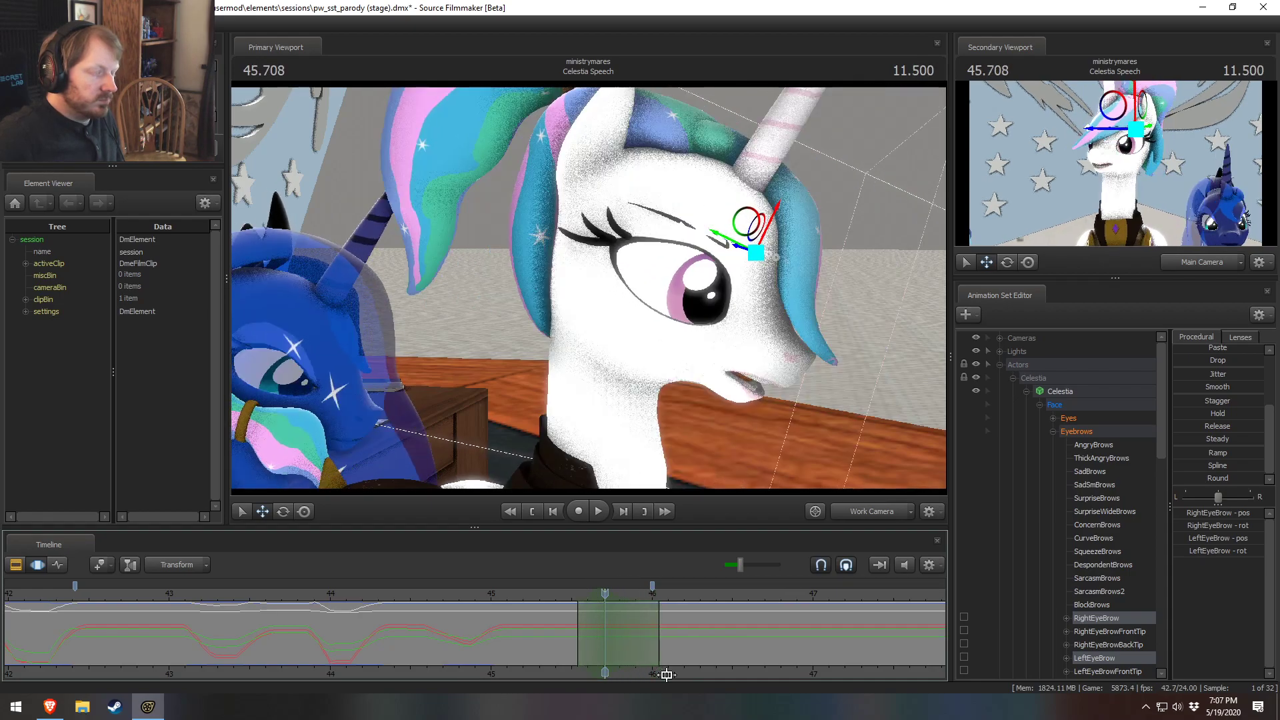
pyautogui.moveTo(692, 317); pyautogui.dragTo(588, 293)
pyautogui.click(1097, 658)
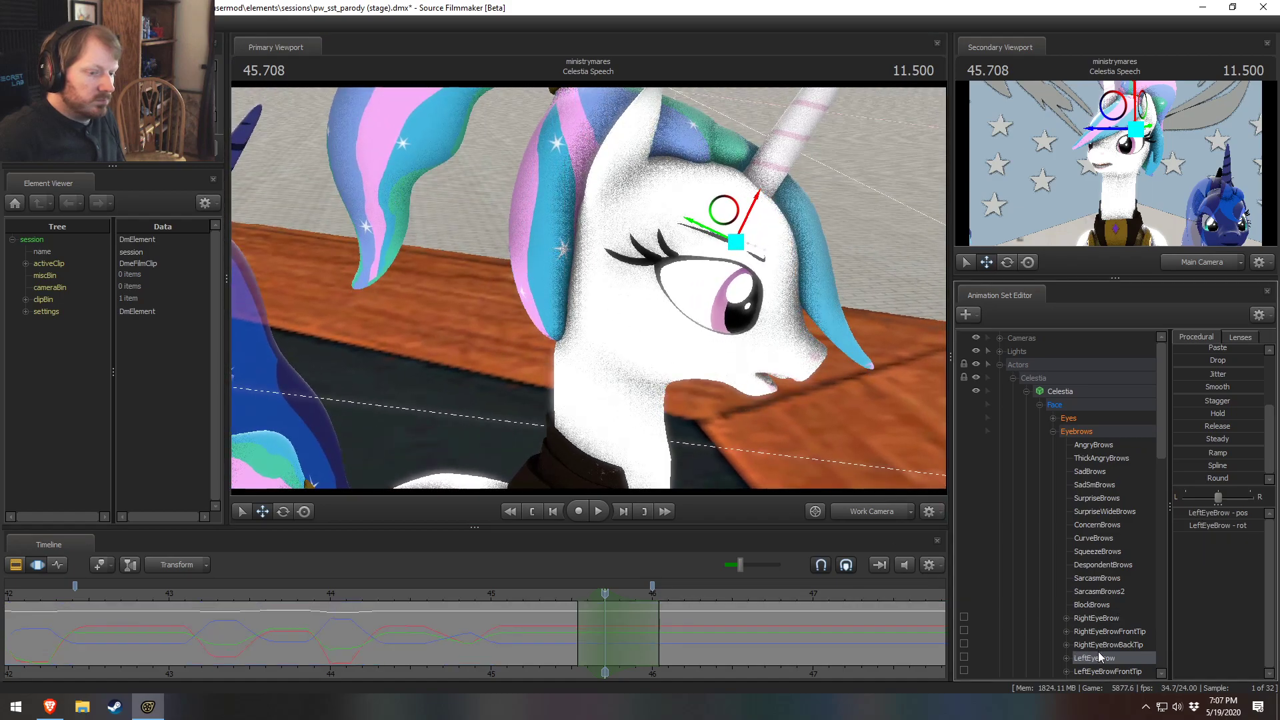
pyautogui.click(1102, 619)
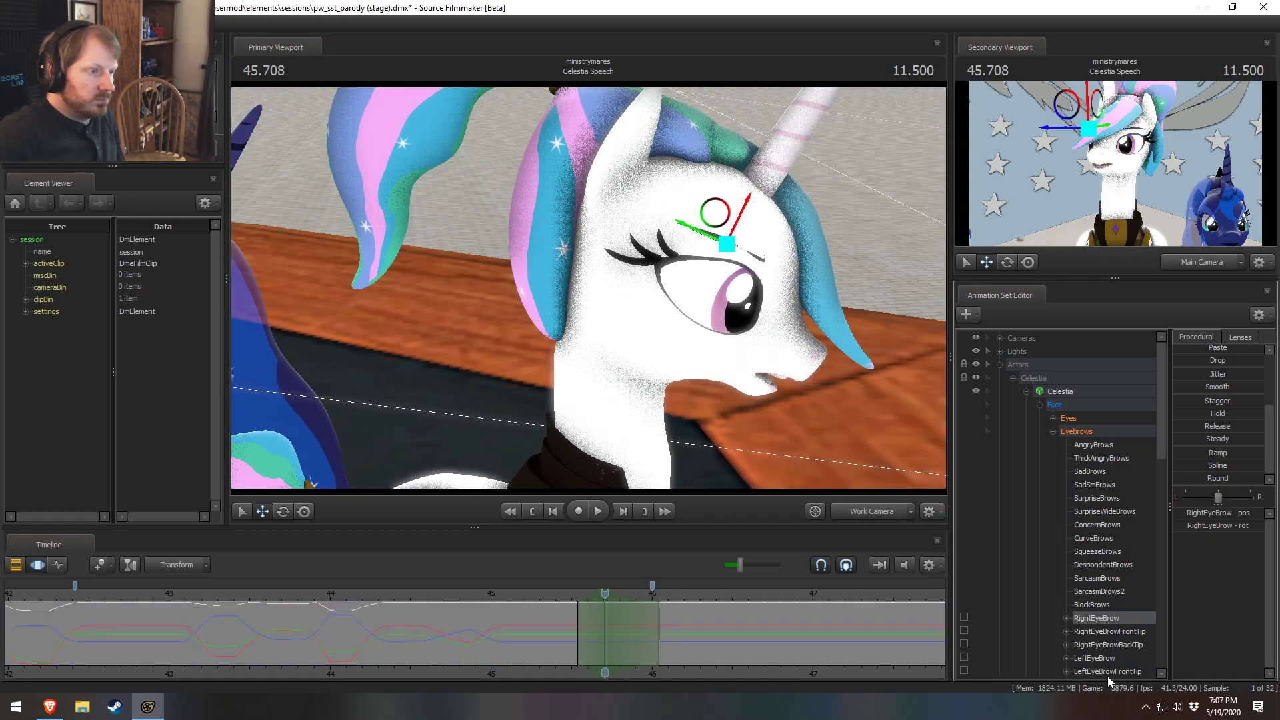
pyautogui.keyDown('ctrl'); pyautogui.click(1102, 658); pyautogui.keyUp('ctrl')
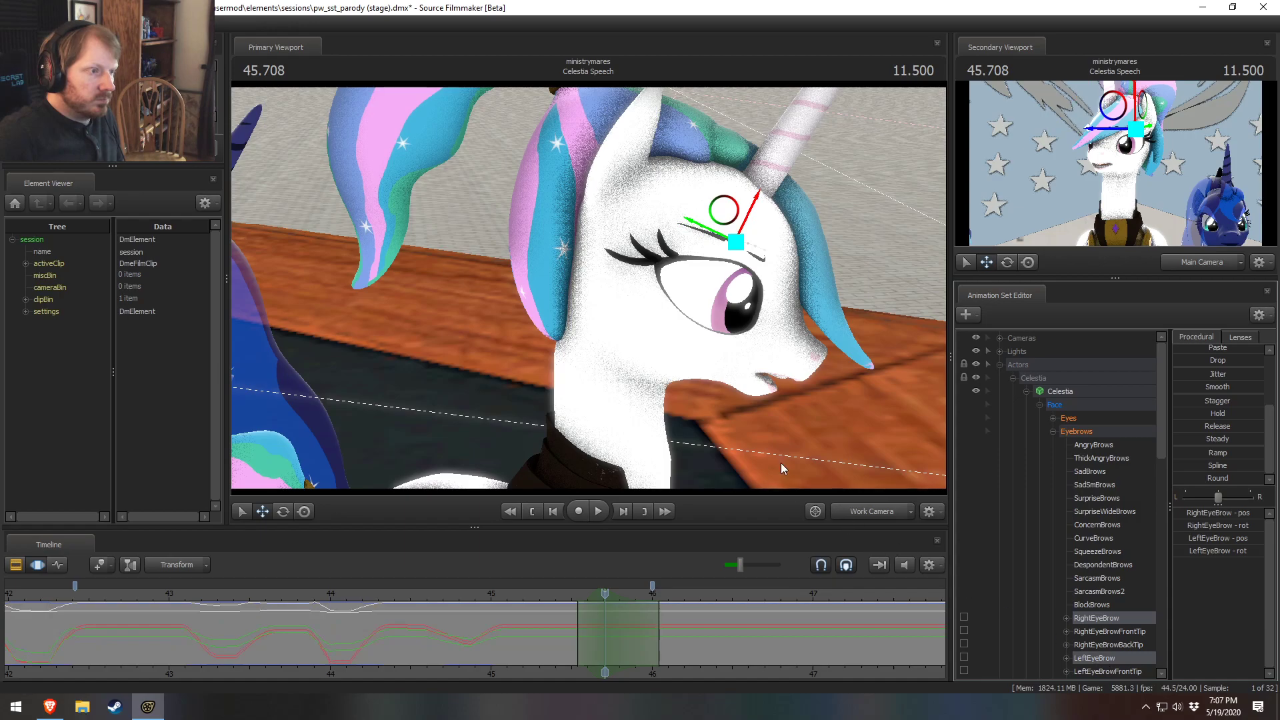
pyautogui.keyDown('alt'); pyautogui.moveTo(588, 287); pyautogui.dragTo(603, 297); pyautogui.keyUp('alt')
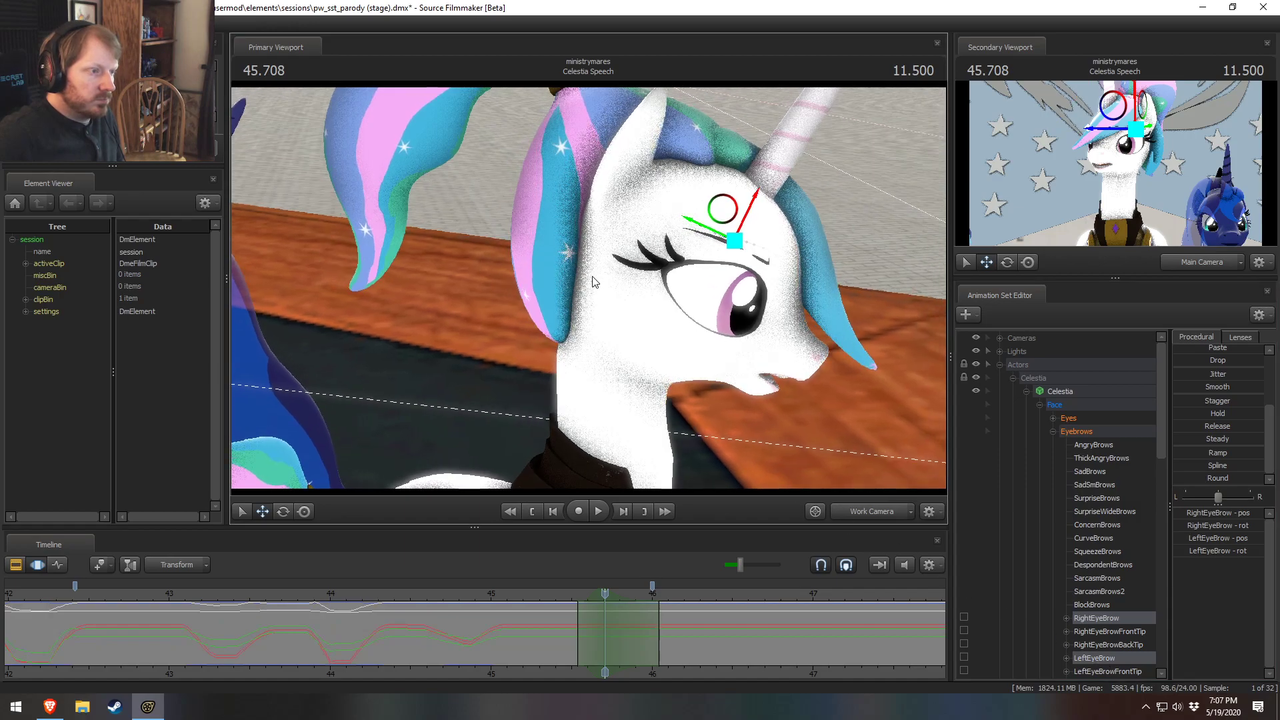
pyautogui.click(732, 241)
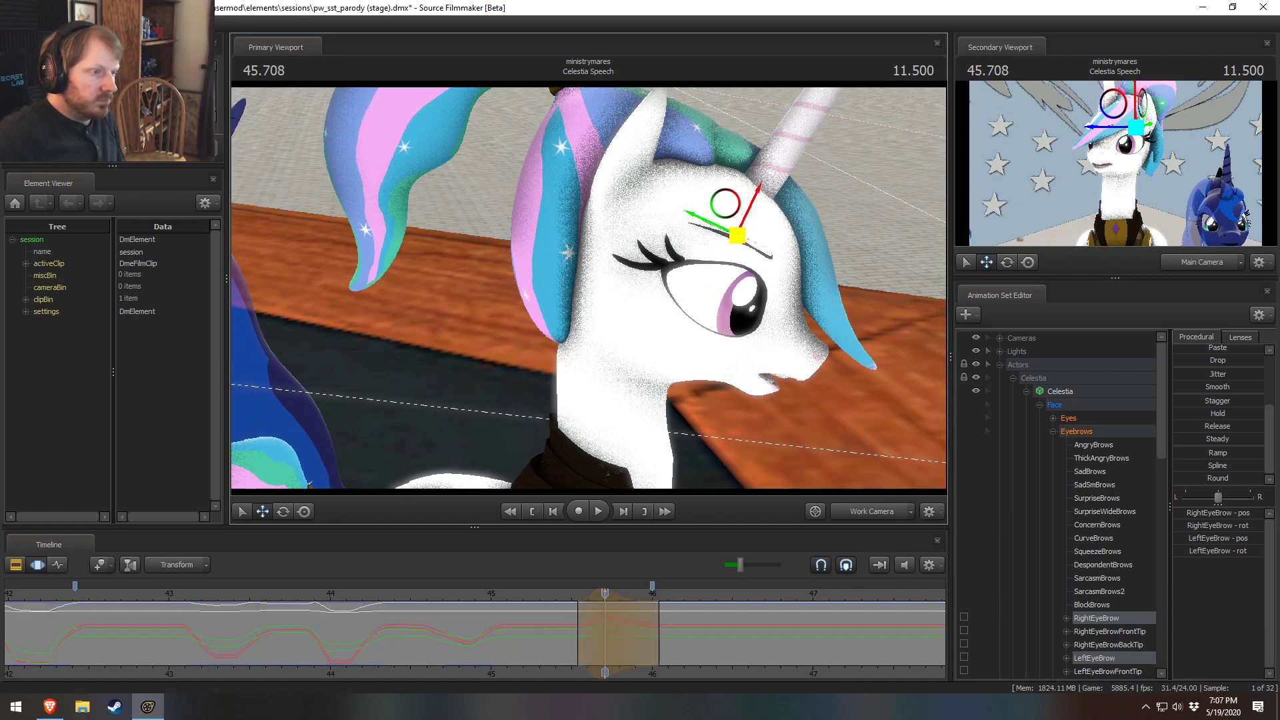
# Step: Play the shot from about 45.4 s and on past 46.5 s to review the brow raise and what follows
pyautogui.click(552, 593)
pyautogui.press('space')
pyautogui.press('space')
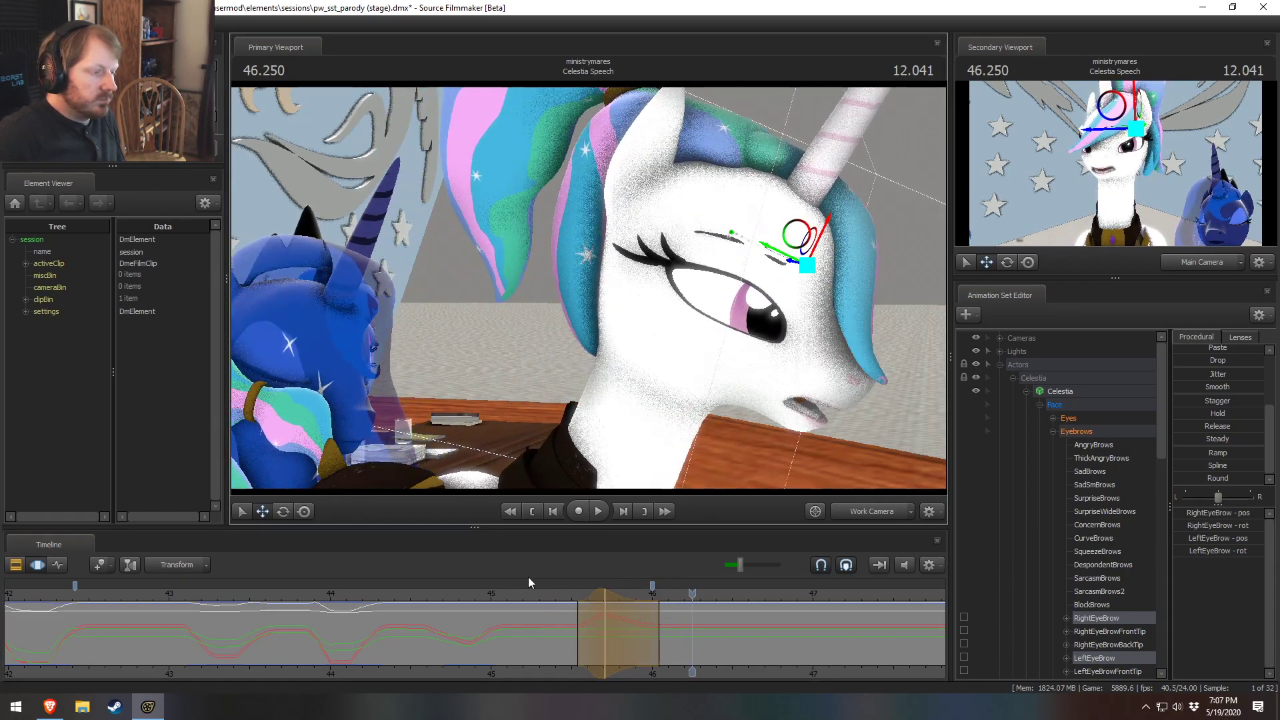
pyautogui.click(551, 594)
pyautogui.press('space')
pyautogui.press('space')
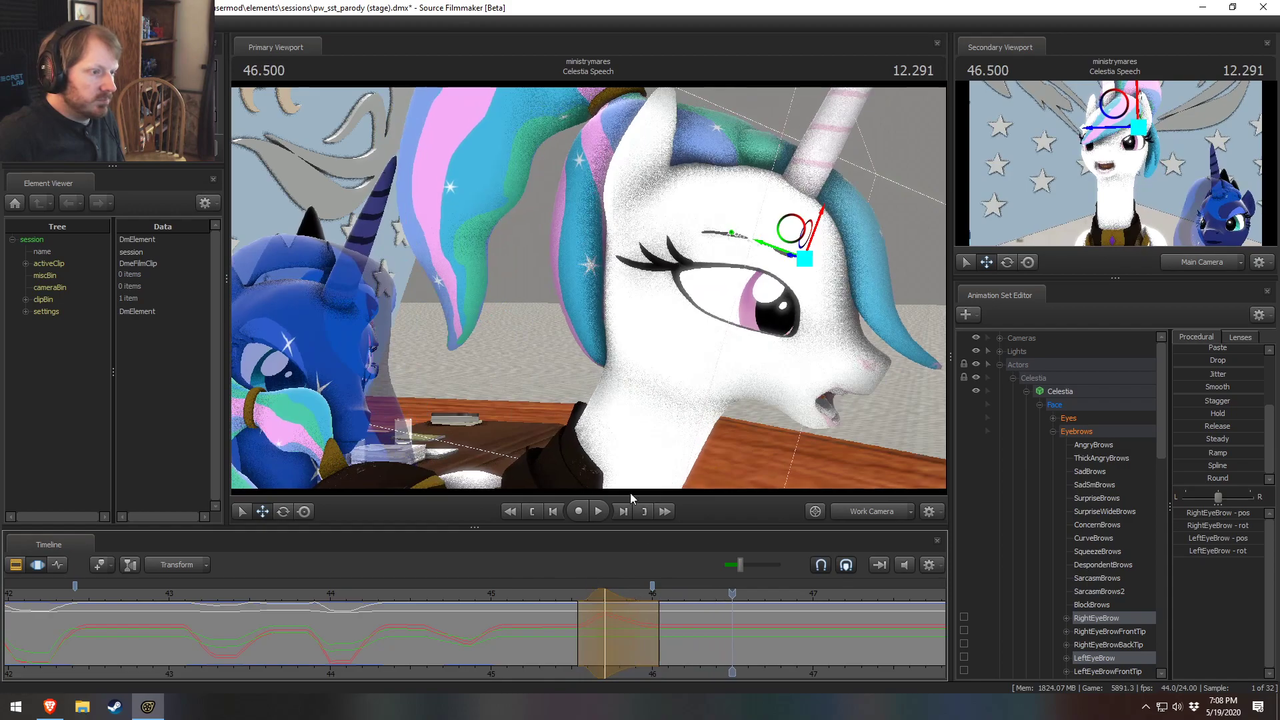
pyautogui.moveTo(707, 676); pyautogui.dragTo(496, 650, button='middle')
pyautogui.press('space')
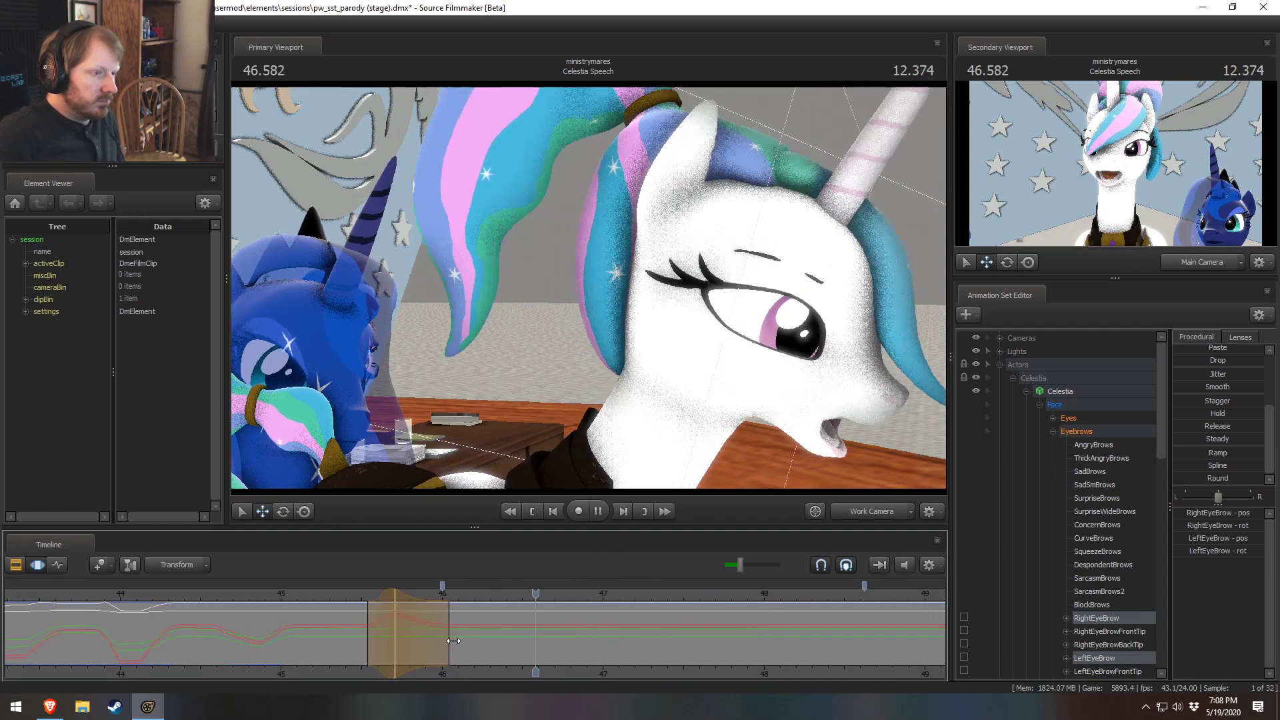
pyautogui.press('space')
# Step: Time-select around 46.458 s with falloffs to about 45.7 and 47.1 s, select AngryBrows through BlockBrows, and adjust the AngryBrows amount
pyautogui.press('shift')
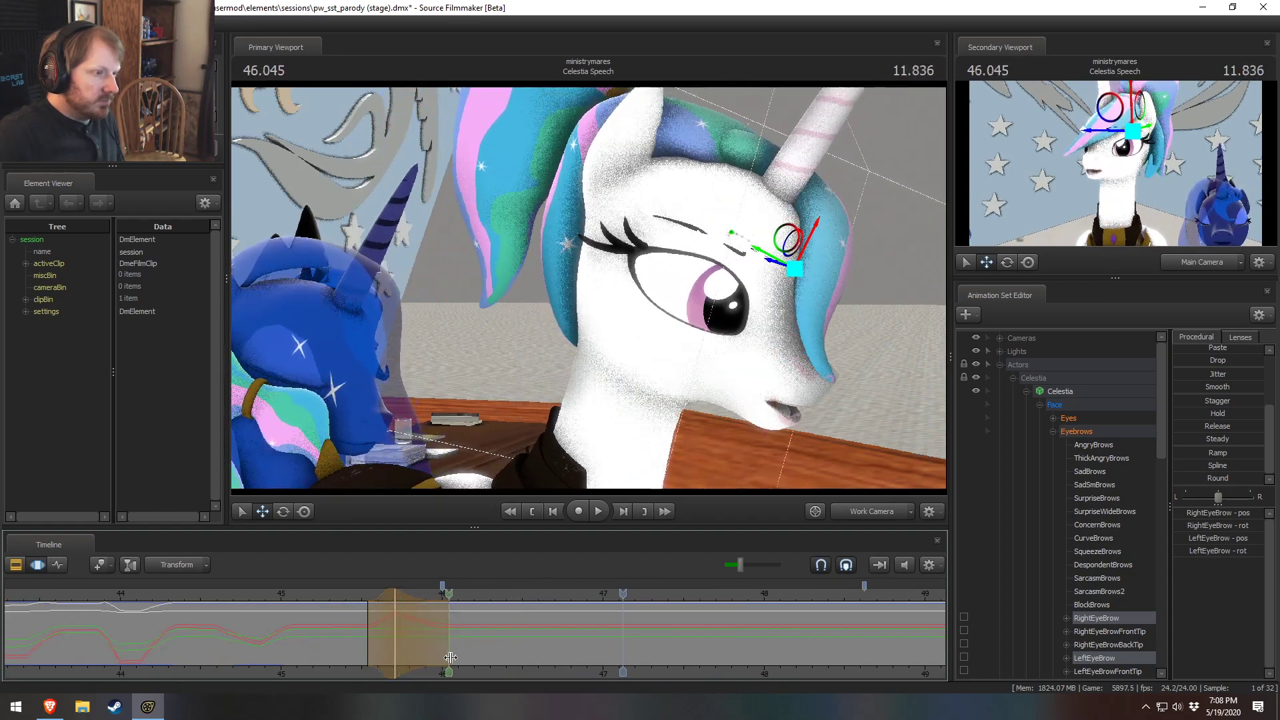
pyautogui.moveTo(467, 660); pyautogui.dragTo(568, 675)
pyautogui.click(1112, 443)
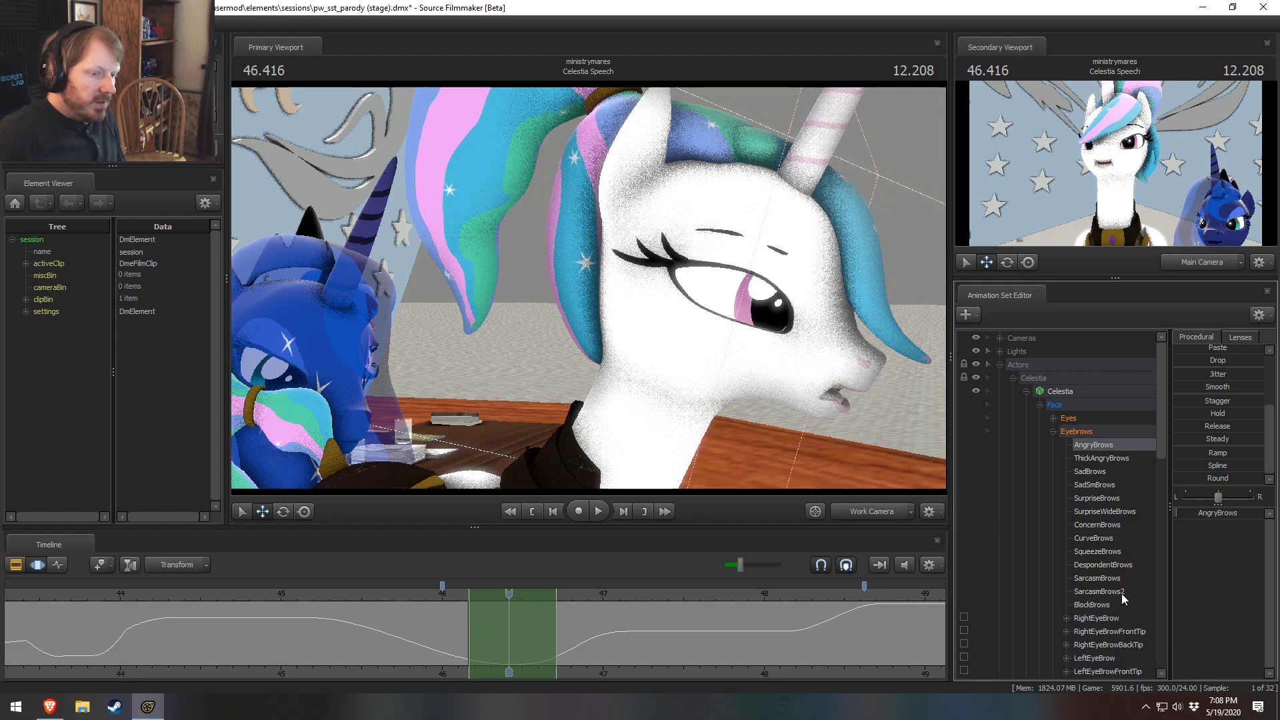
pyautogui.keyDown('ctrl'); pyautogui.click(1111, 607); pyautogui.keyUp('ctrl')
pyautogui.keyDown('shift'); pyautogui.click(1101, 604); pyautogui.keyUp('shift')
pyautogui.moveTo(483, 644); pyautogui.dragTo(548, 650)
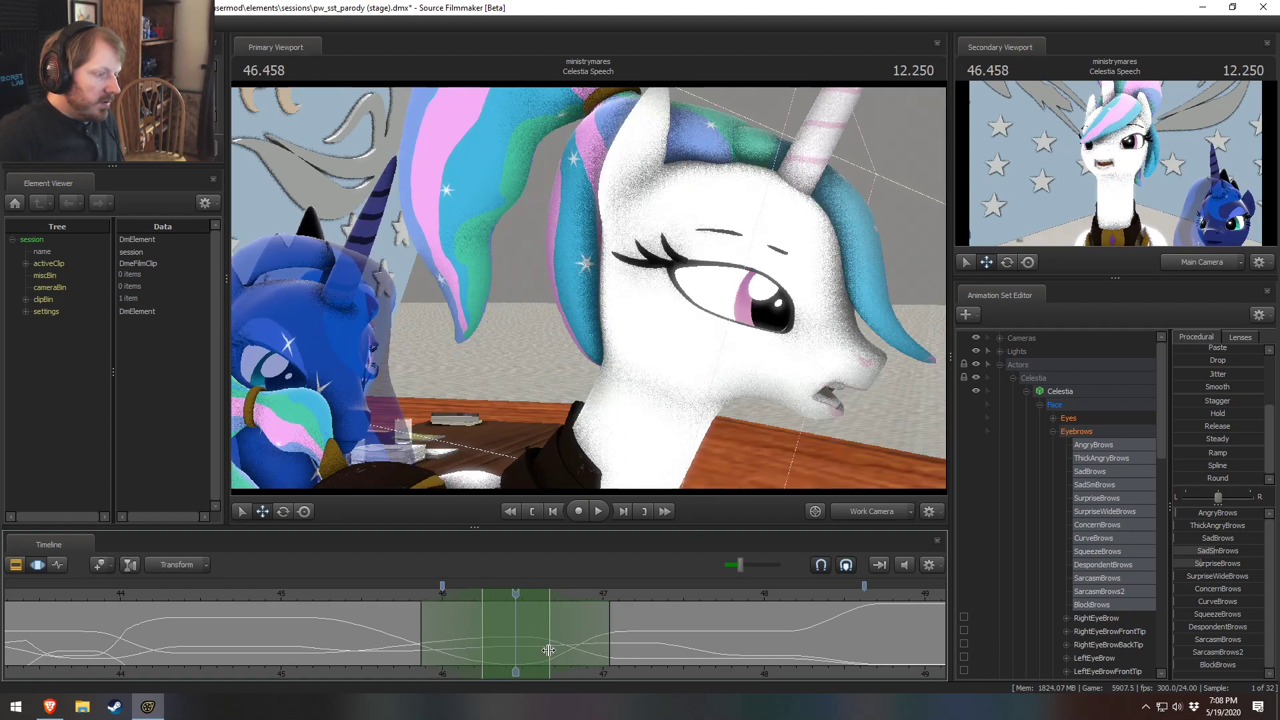
pyautogui.moveTo(407, 639); pyautogui.dragTo(394, 639)
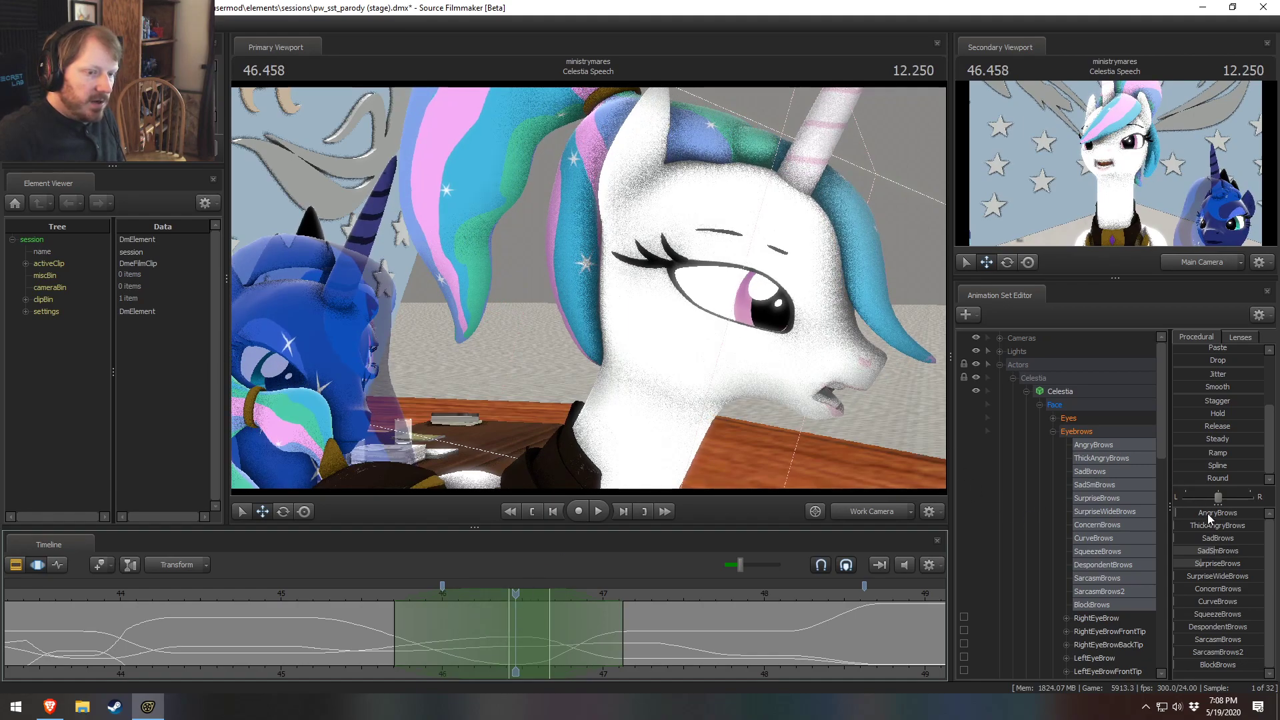
pyautogui.moveTo(1209, 519); pyautogui.dragTo(1177, 520)
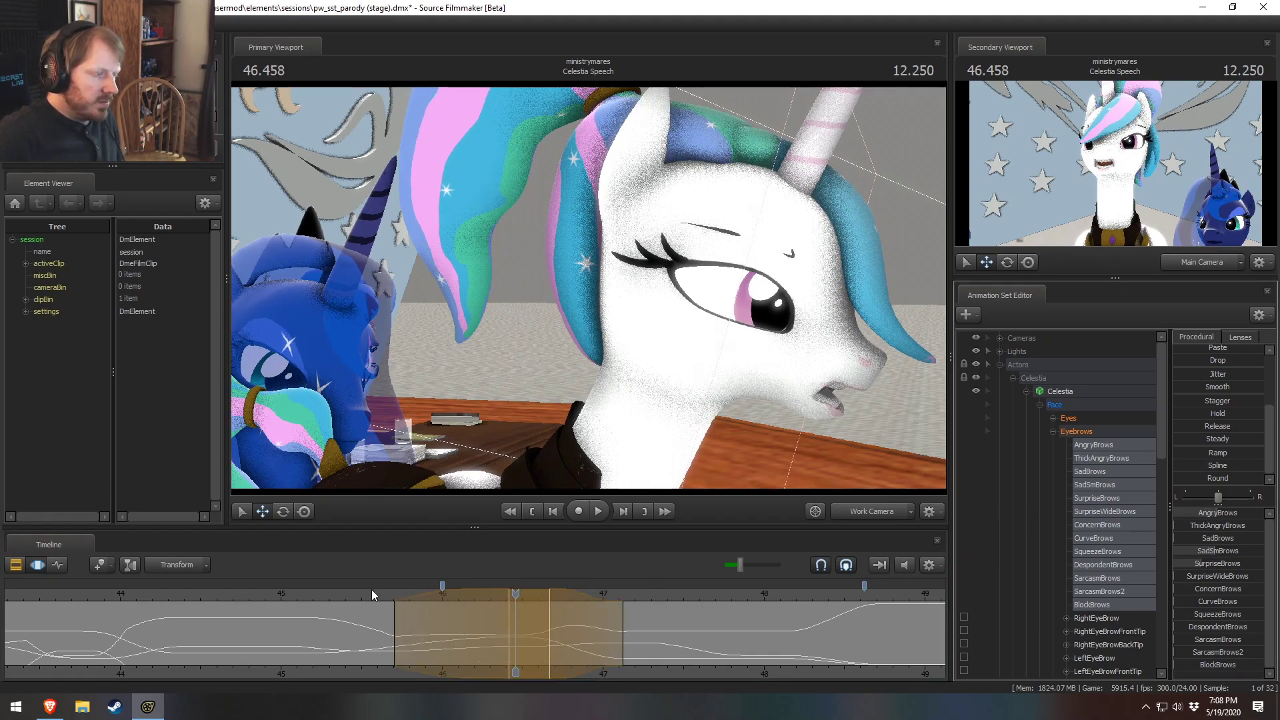
# Step: Play the shot from about 45.6 s and again from about 44.7 s to review the AngryBrows change
pyautogui.click(381, 593)
pyautogui.press('space')
pyautogui.press('space')
pyautogui.moveTo(381, 593); pyautogui.dragTo(234, 594)
pyautogui.press('space')
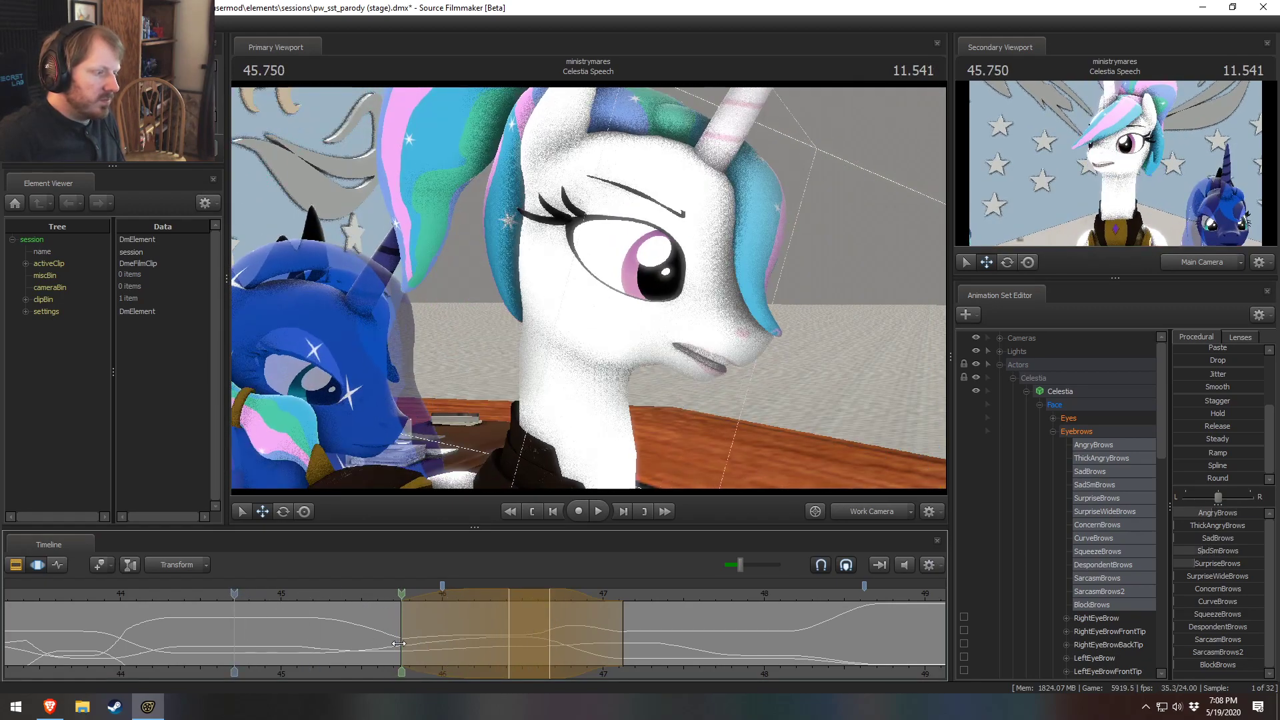
pyautogui.press('space')
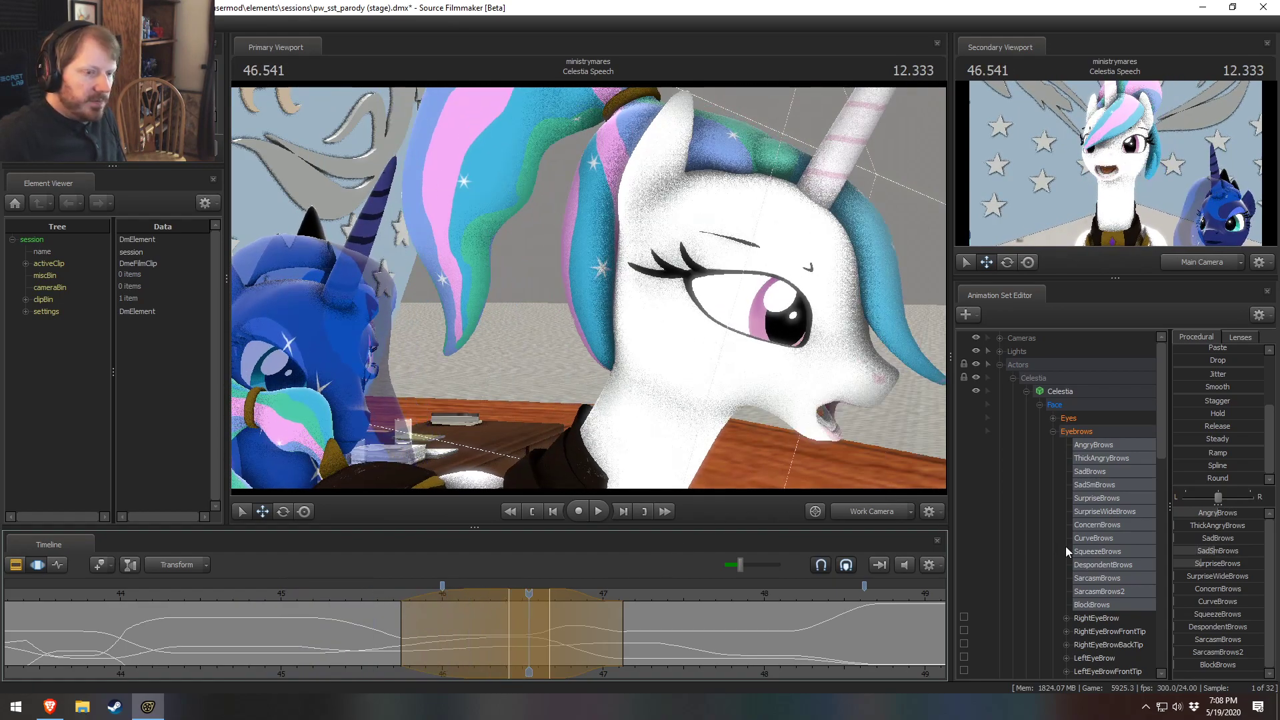
# Step: Rotate RightEyeBrow and LeftEyeBrow together slightly at 46.541 s
pyautogui.click(1094, 619)
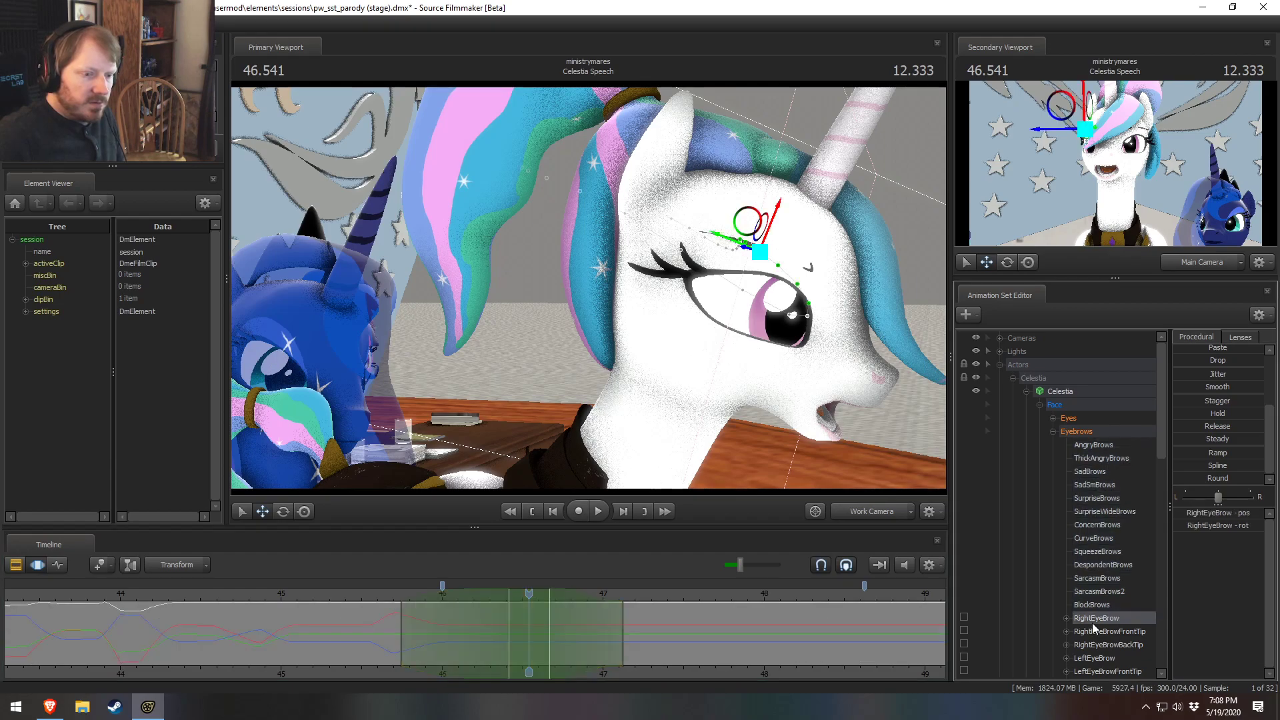
pyautogui.keyDown('ctrl'); pyautogui.click(1102, 658); pyautogui.keyUp('ctrl')
pyautogui.keyDown('alt'); pyautogui.moveTo(766, 427); pyautogui.dragTo(1050, 646); pyautogui.keyUp('alt')
pyautogui.click(1099, 620)
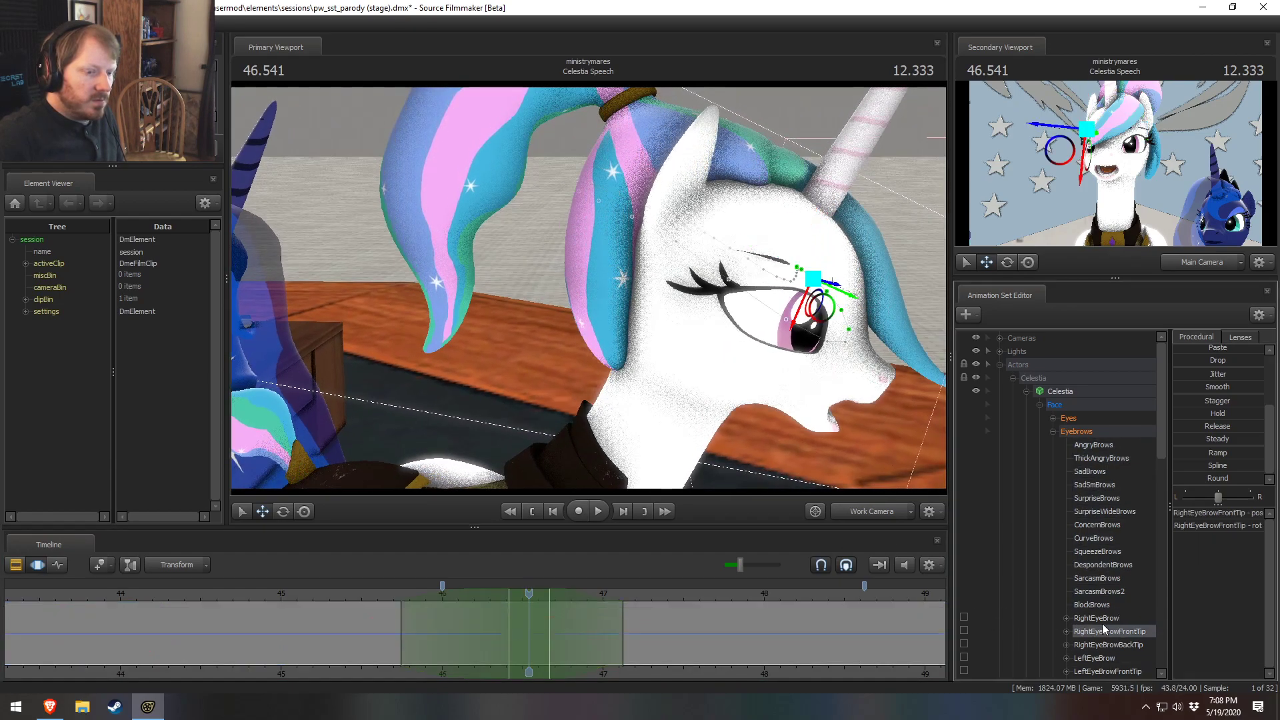
pyautogui.keyDown('ctrl'); pyautogui.click(1094, 658); pyautogui.keyUp('ctrl')
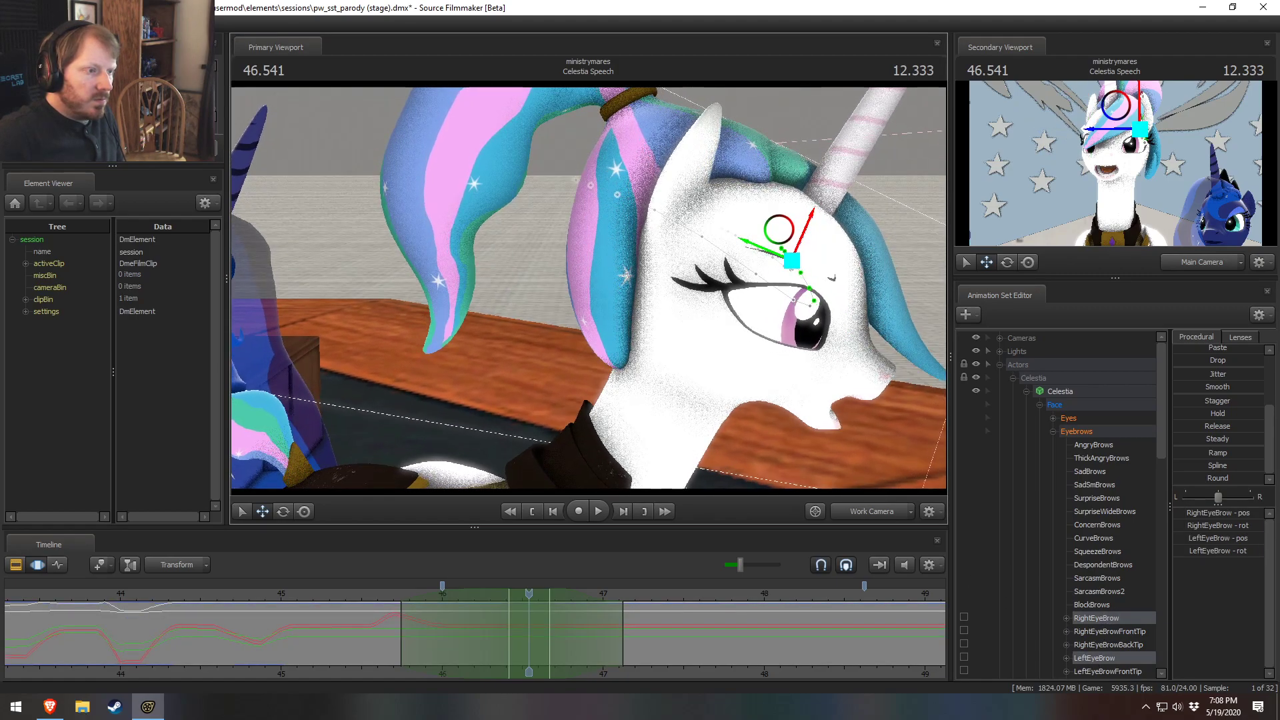
pyautogui.press('e')
pyautogui.moveTo(844, 247); pyautogui.dragTo(850, 257)
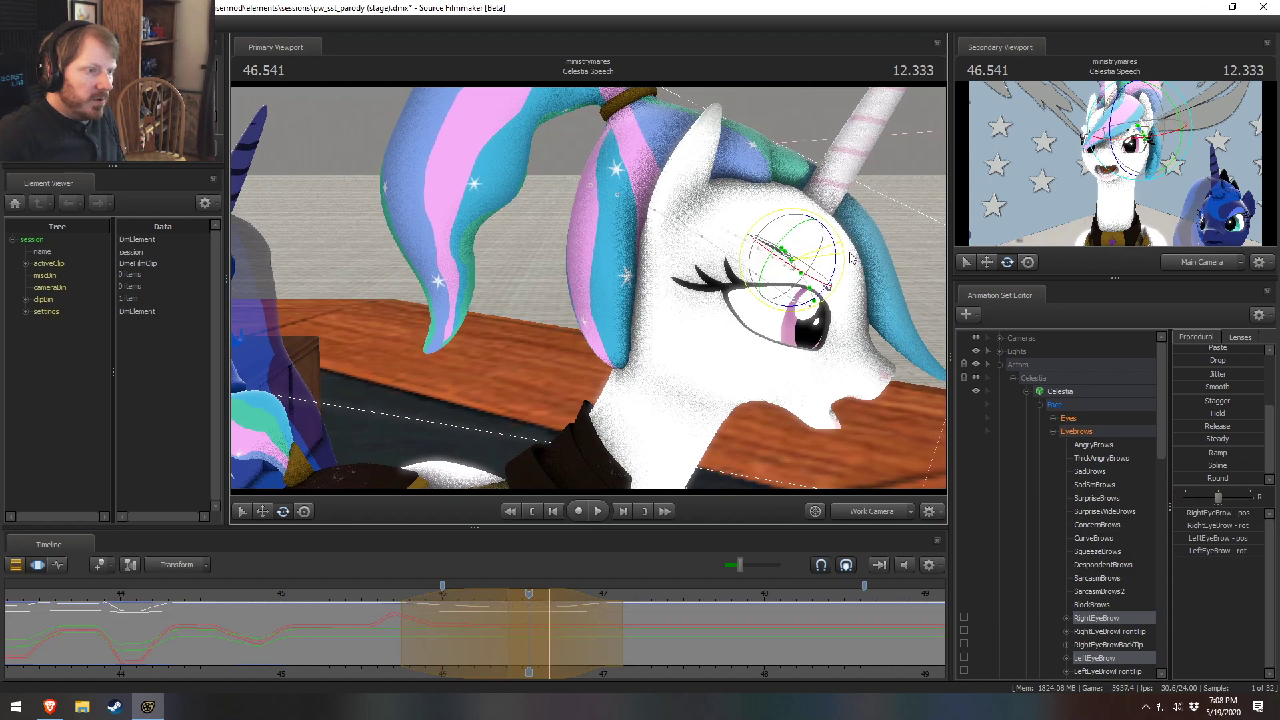
# Step: Review the rotated eyebrows in playback and by scrubbing around 46.5 s, including from the front of Celestia's face
pyautogui.press('space')
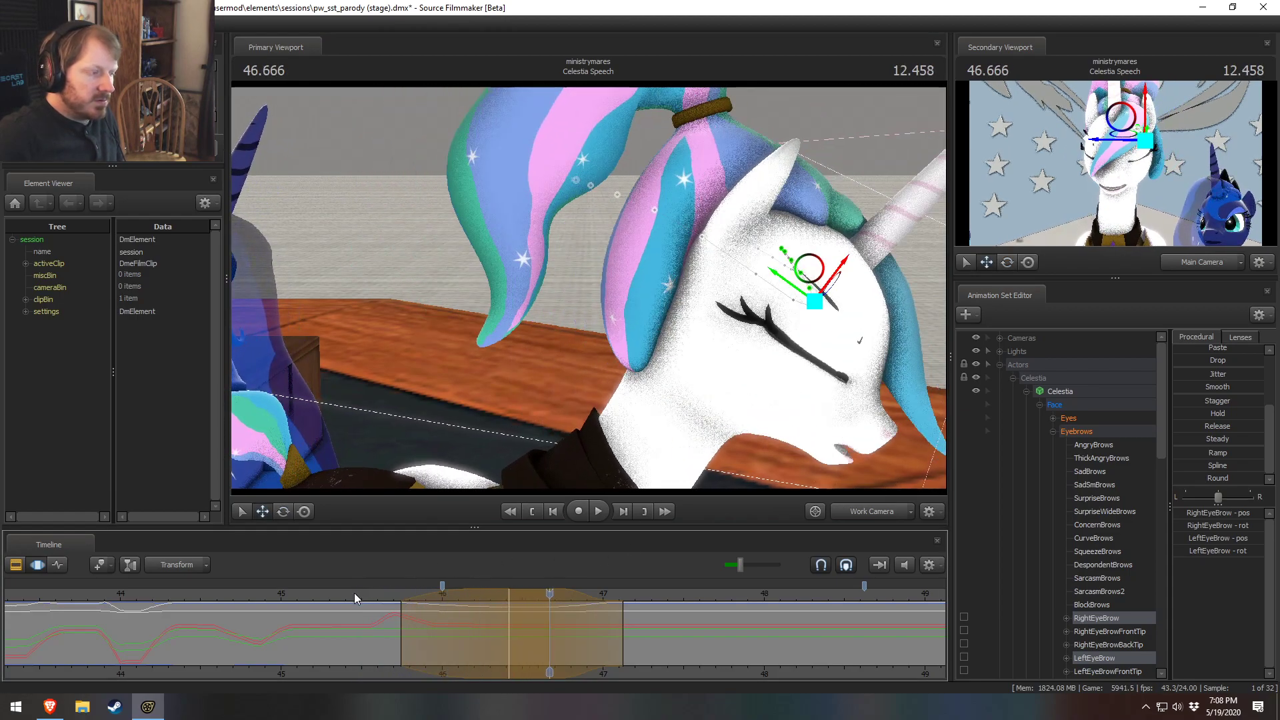
pyautogui.press('space')
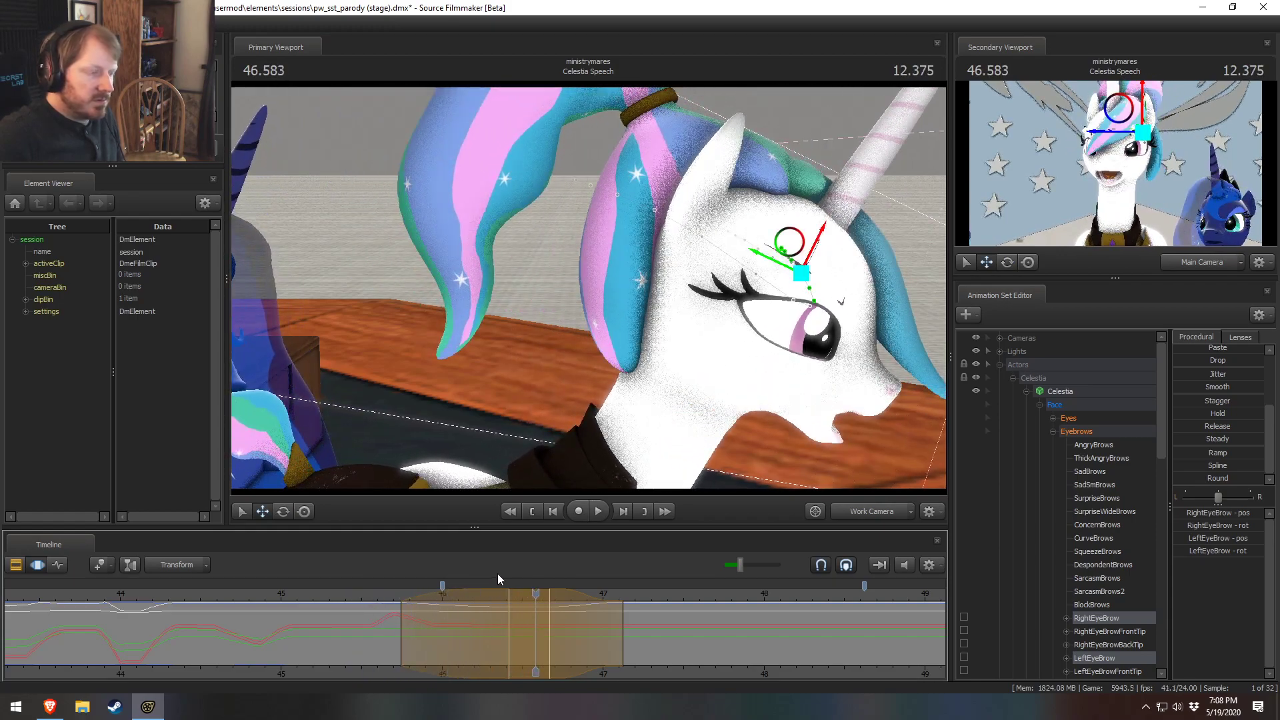
pyautogui.moveTo(437, 599); pyautogui.dragTo(522, 619)
pyautogui.keyDown('alt'); pyautogui.moveTo(588, 374); pyautogui.dragTo(434, 373); pyautogui.keyUp('alt')
pyautogui.press('d')
pyautogui.moveTo(588, 288); pyautogui.dragTo(667, 266)
pyautogui.press('a')
pyautogui.press('space')
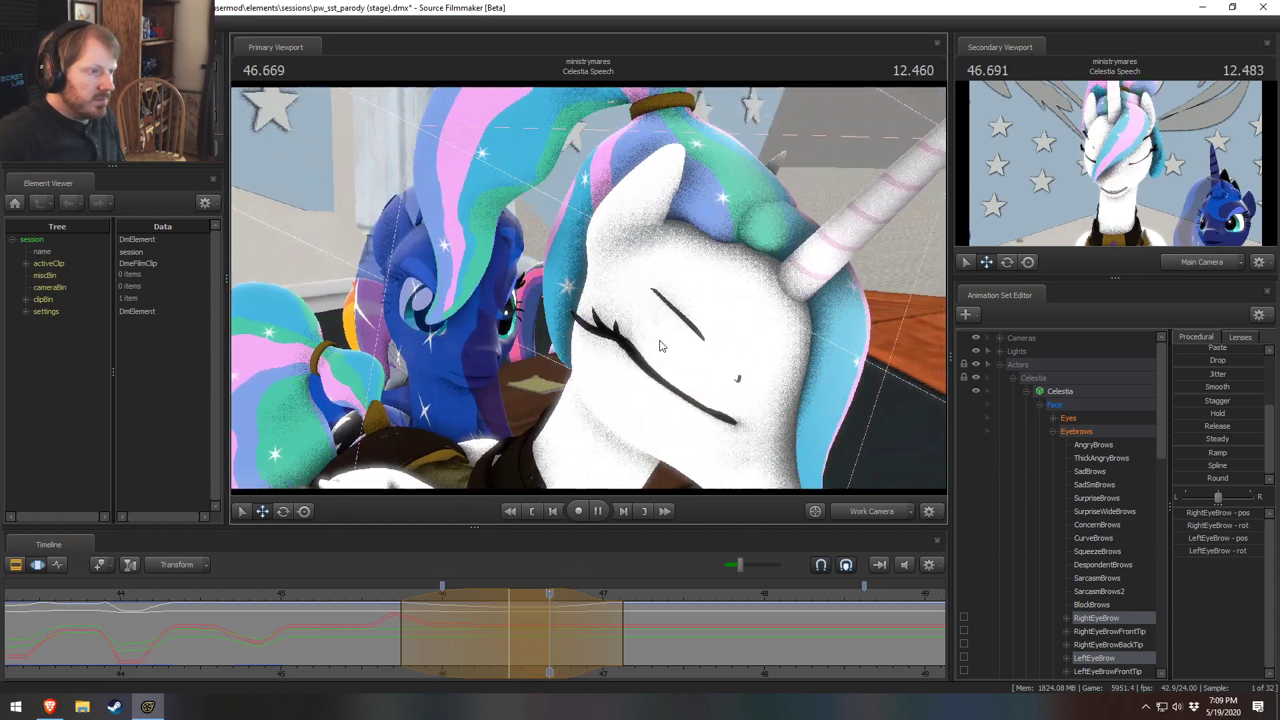
pyautogui.press('space')
pyautogui.click(361, 596)
pyautogui.press('space')
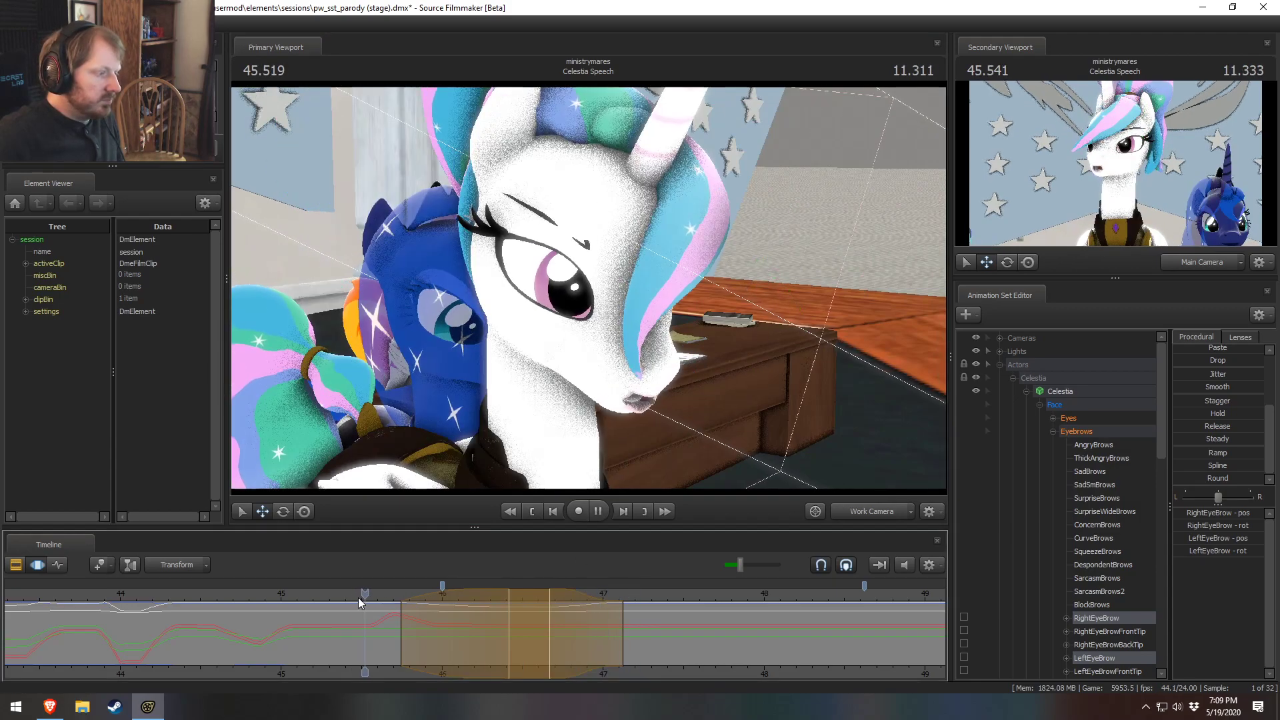
pyautogui.press('space')
pyautogui.moveTo(435, 614); pyautogui.dragTo(527, 635)
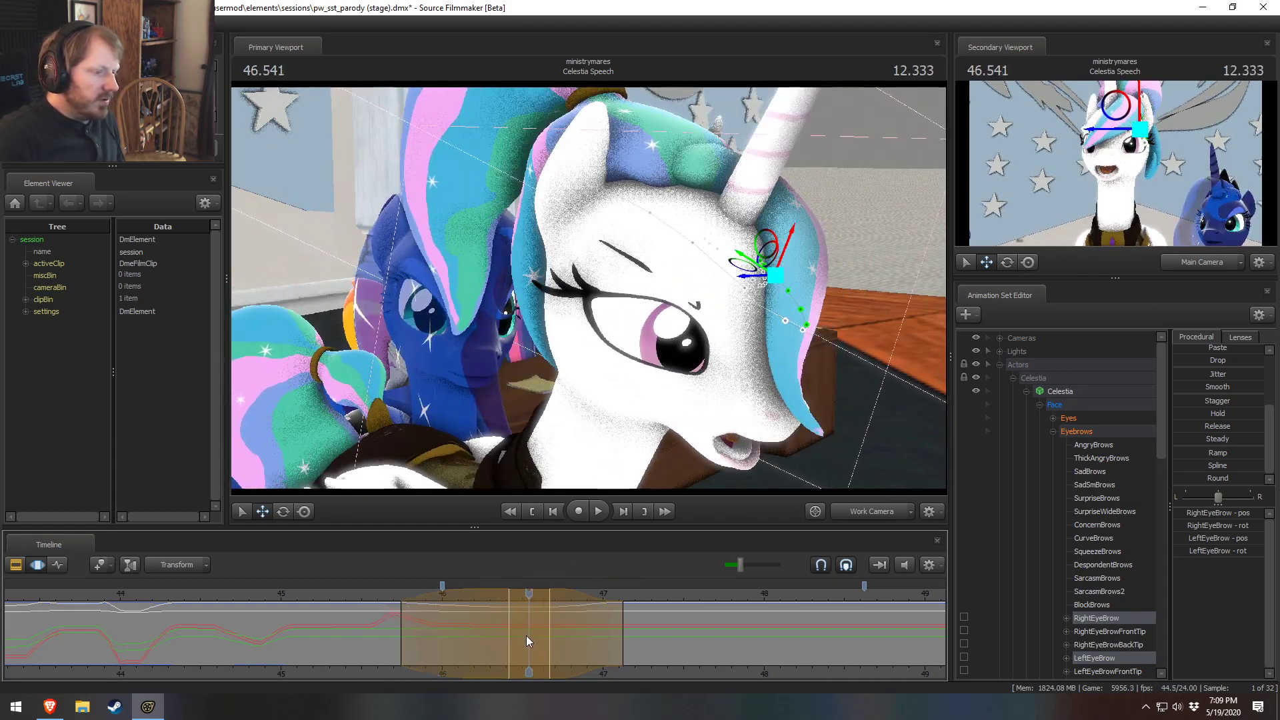
# Step: Move RightEyeBrow and LeftEyeBrow together slightly down and forward on Celestia's forehead at 46.541 s
pyautogui.click(1103, 618)
pyautogui.keyDown('ctrl'); pyautogui.click(1099, 656); pyautogui.keyUp('ctrl')
pyautogui.moveTo(588, 288)
pyautogui.keyDown('alt'); pyautogui.mouseDown()
pyautogui.moveTo(666, 288)
pyautogui.moveTo(597, 307)
pyautogui.mouseUp(); pyautogui.keyUp('alt')
pyautogui.click(1120, 620)
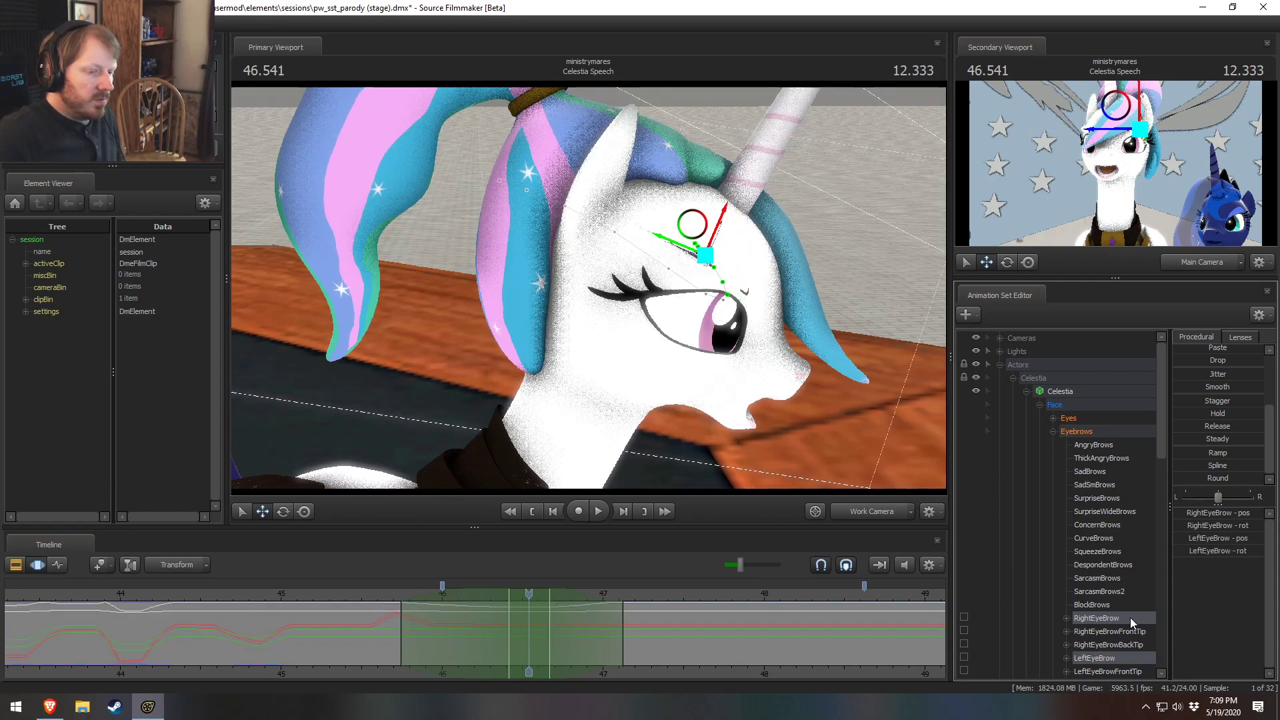
pyautogui.keyDown('ctrl'); pyautogui.click(1119, 658); pyautogui.keyUp('ctrl')
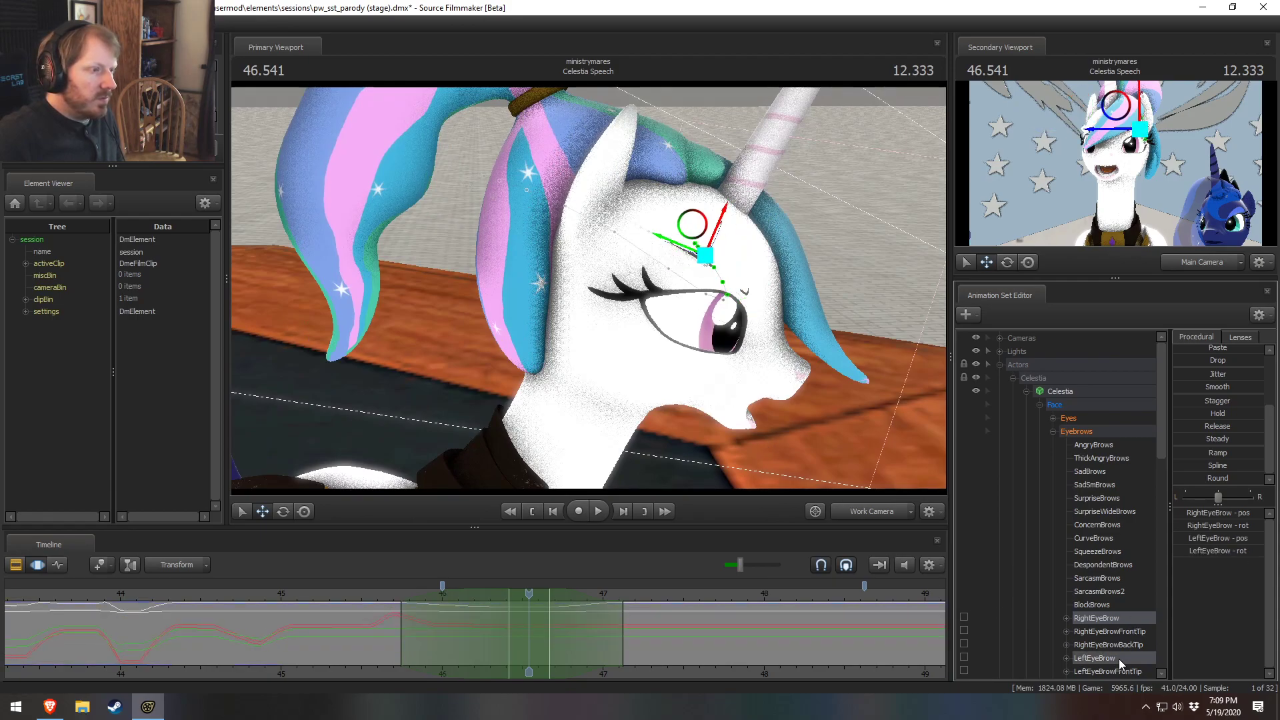
pyautogui.keyDown('alt'); pyautogui.moveTo(824, 474); pyautogui.dragTo(819, 447); pyautogui.keyUp('alt')
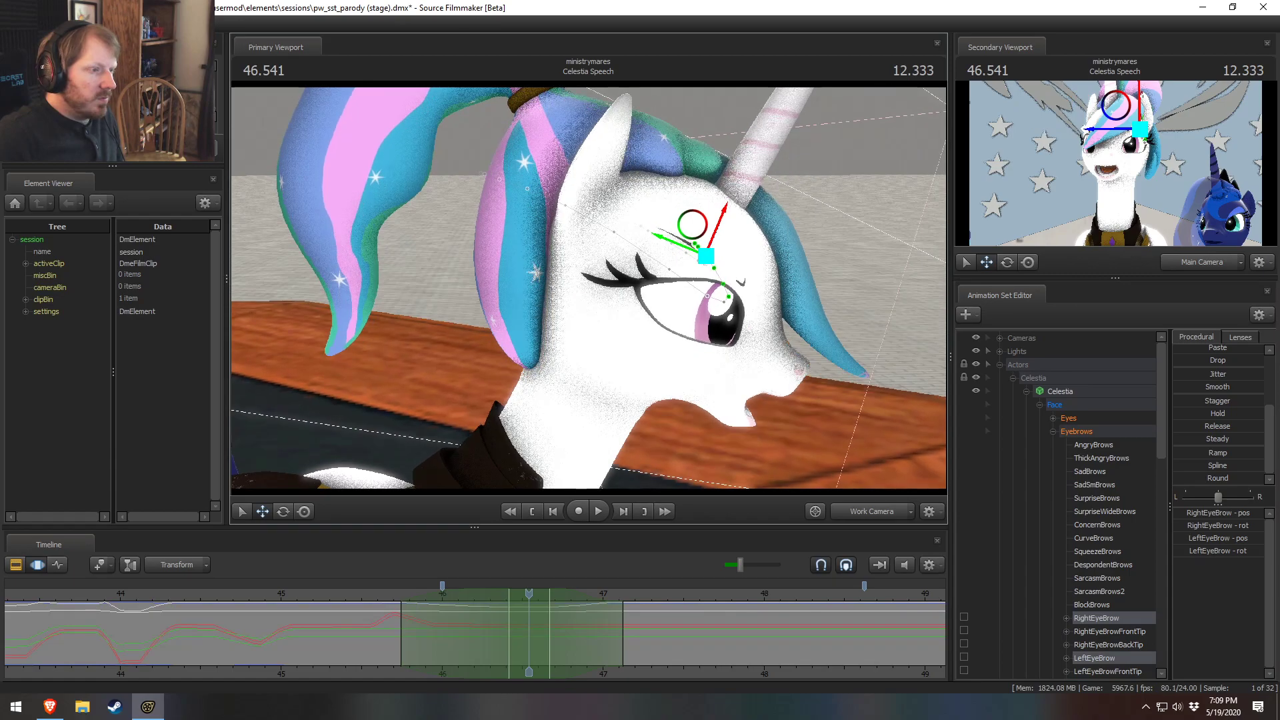
pyautogui.moveTo(705, 257); pyautogui.dragTo(708, 258)
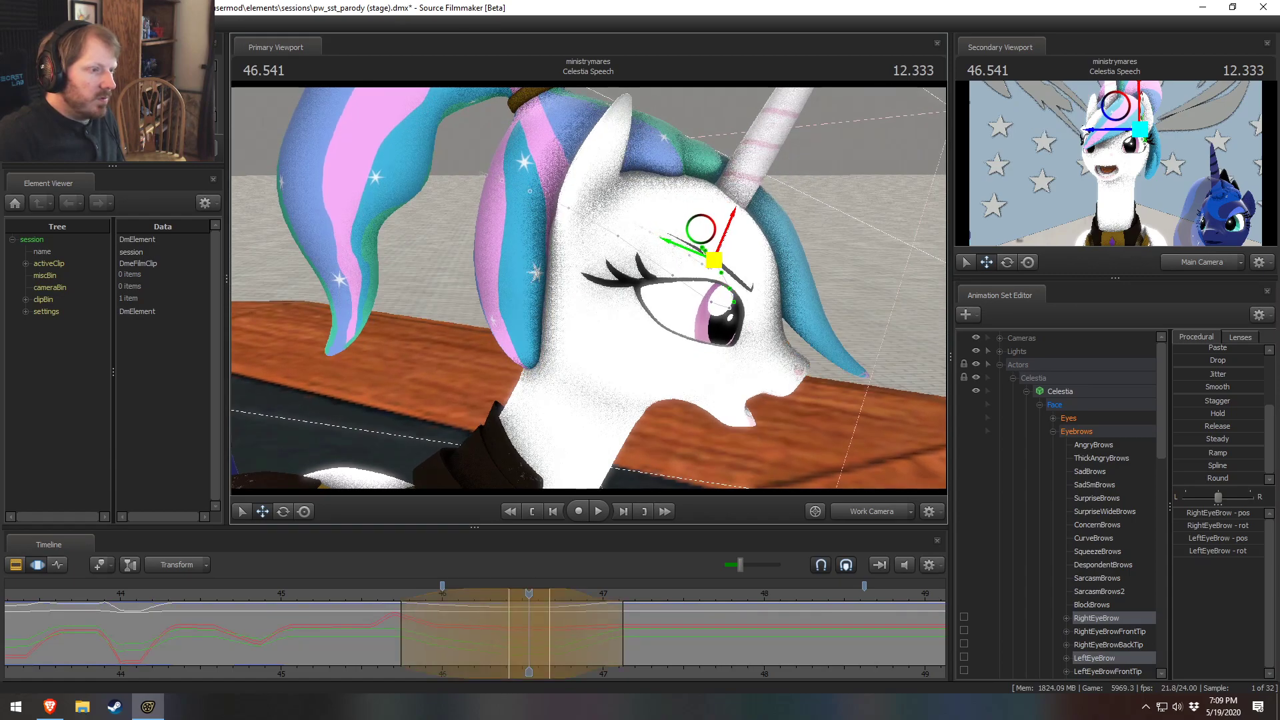
# Step: Shift LeftEyeBrow slightly sideways at 46.541 s, comparing both brows from the front of Celestia's face, and apply the change
pyautogui.keyDown('alt'); pyautogui.moveTo(617, 460); pyautogui.dragTo(513, 487); pyautogui.keyUp('alt')
pyautogui.moveTo(566, 440); pyautogui.dragTo(514, 525)
pyautogui.moveTo(698, 388); pyautogui.dragTo(617, 264)
pyautogui.click(1094, 618)
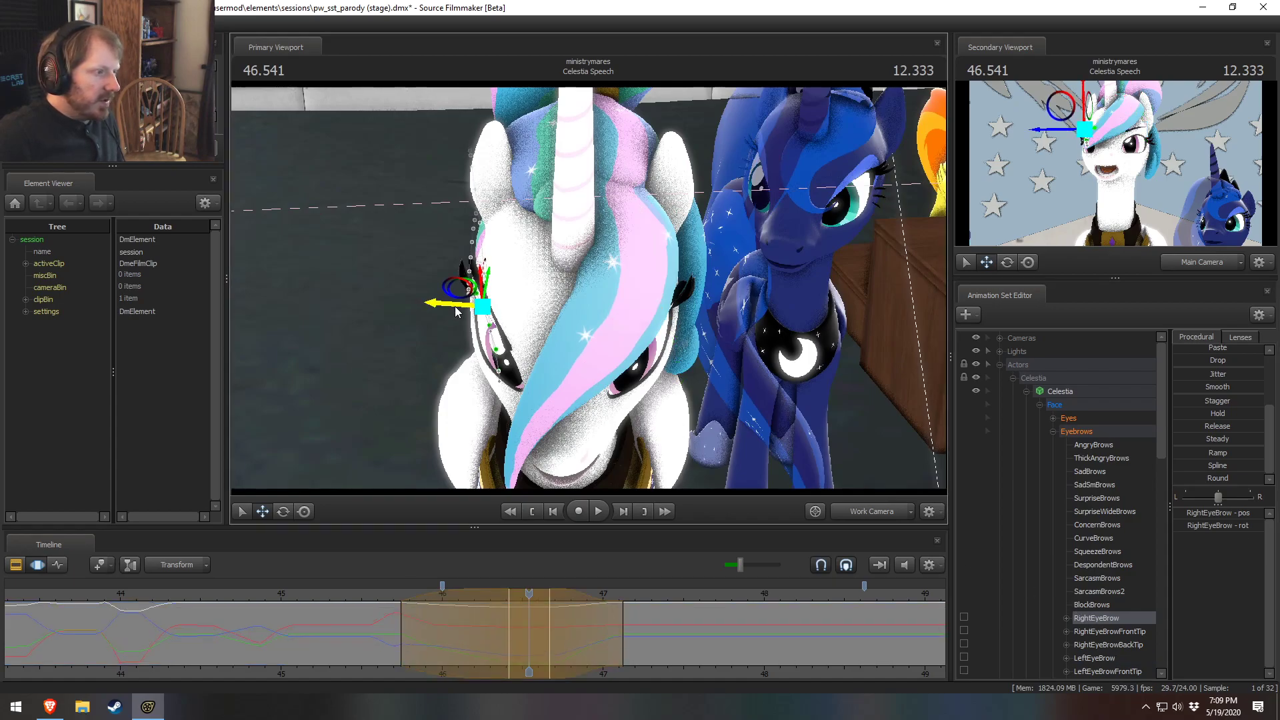
pyautogui.click(1107, 657)
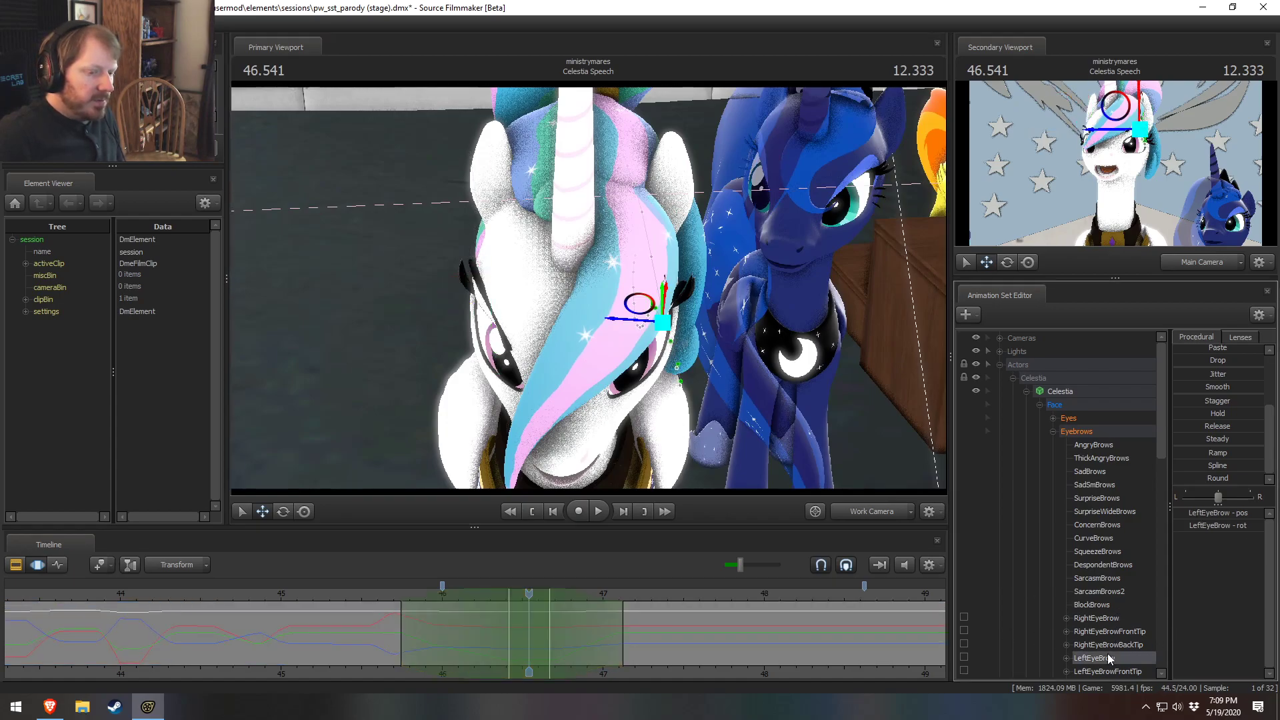
pyautogui.moveTo(638, 324); pyautogui.dragTo(630, 322)
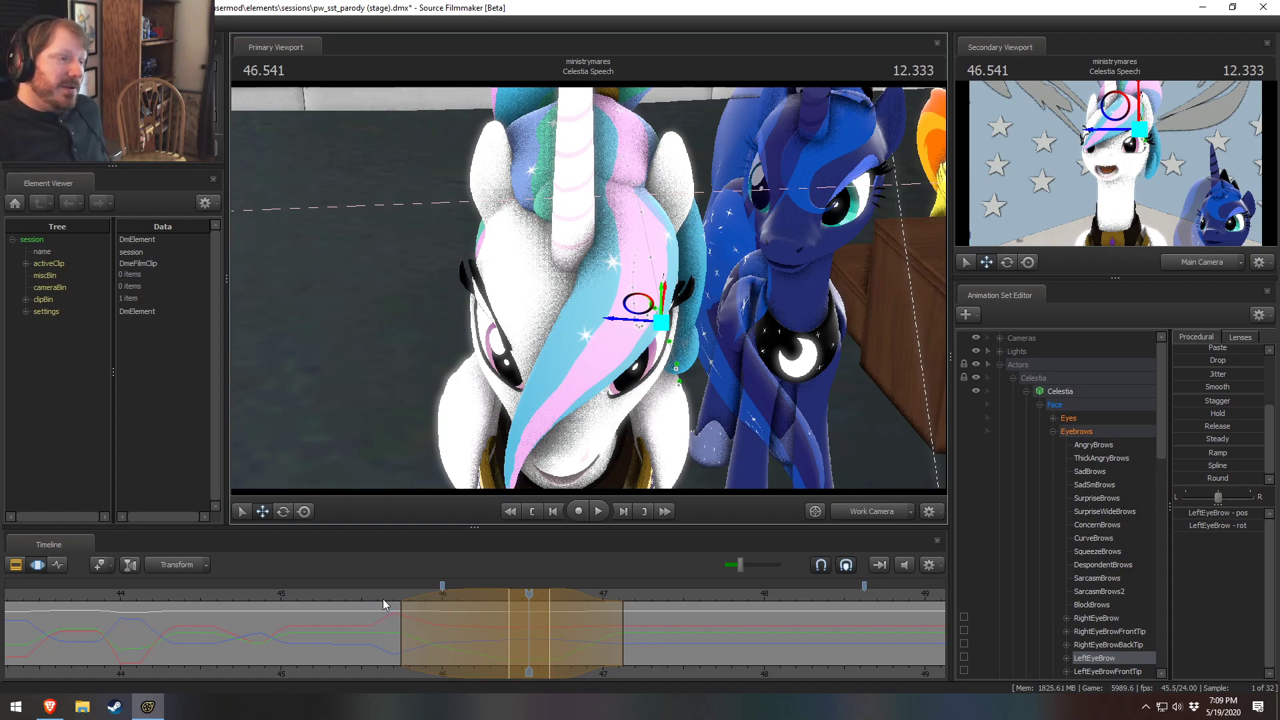
pyautogui.press('Return')
# Step: Review the adjusted eyebrows in playback up to about 47.2 s from beside Celestia's face
pyautogui.keyDown('alt'); pyautogui.moveTo(460, 460); pyautogui.dragTo(589, 294); pyautogui.keyUp('alt')
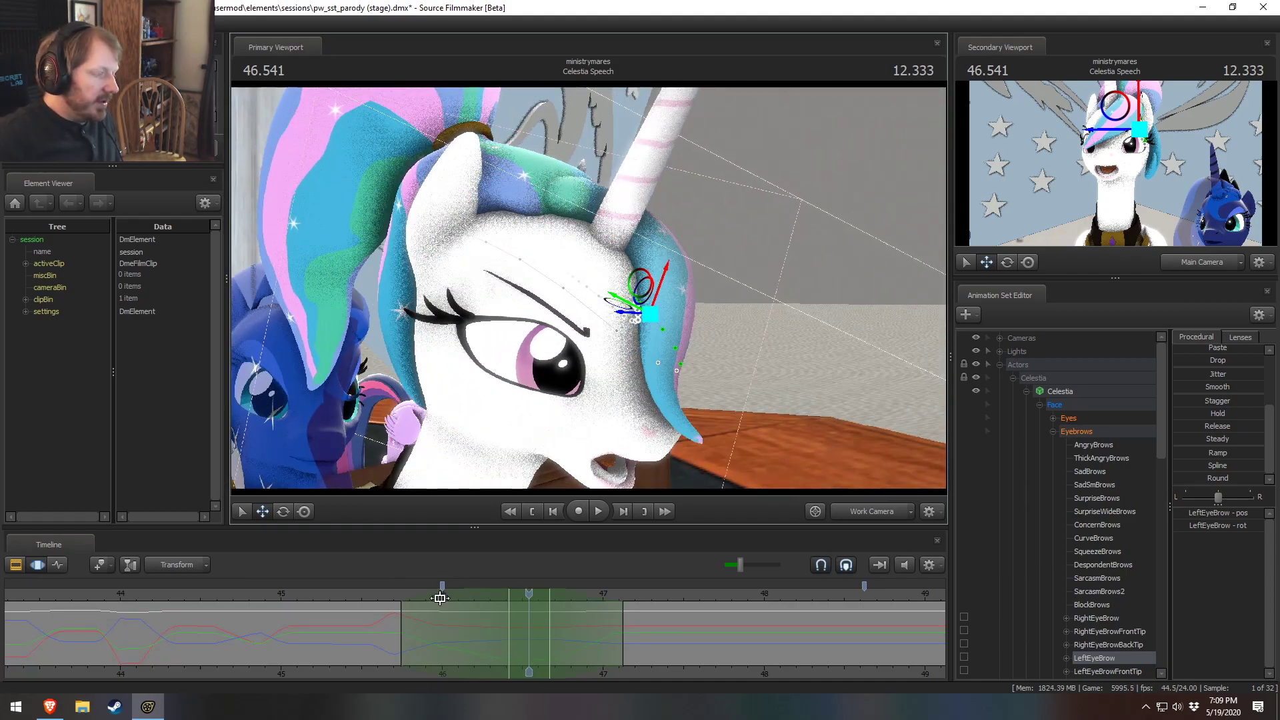
pyautogui.click(387, 590)
pyautogui.press('space')
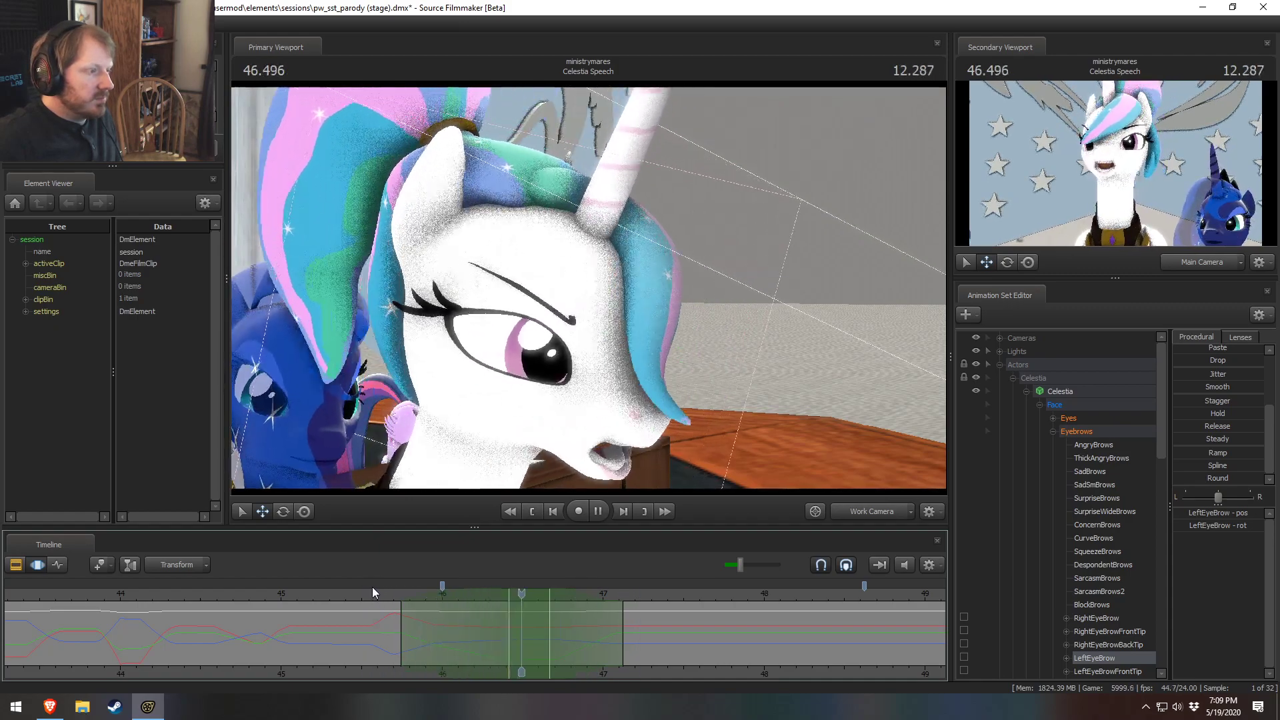
pyautogui.press('space')
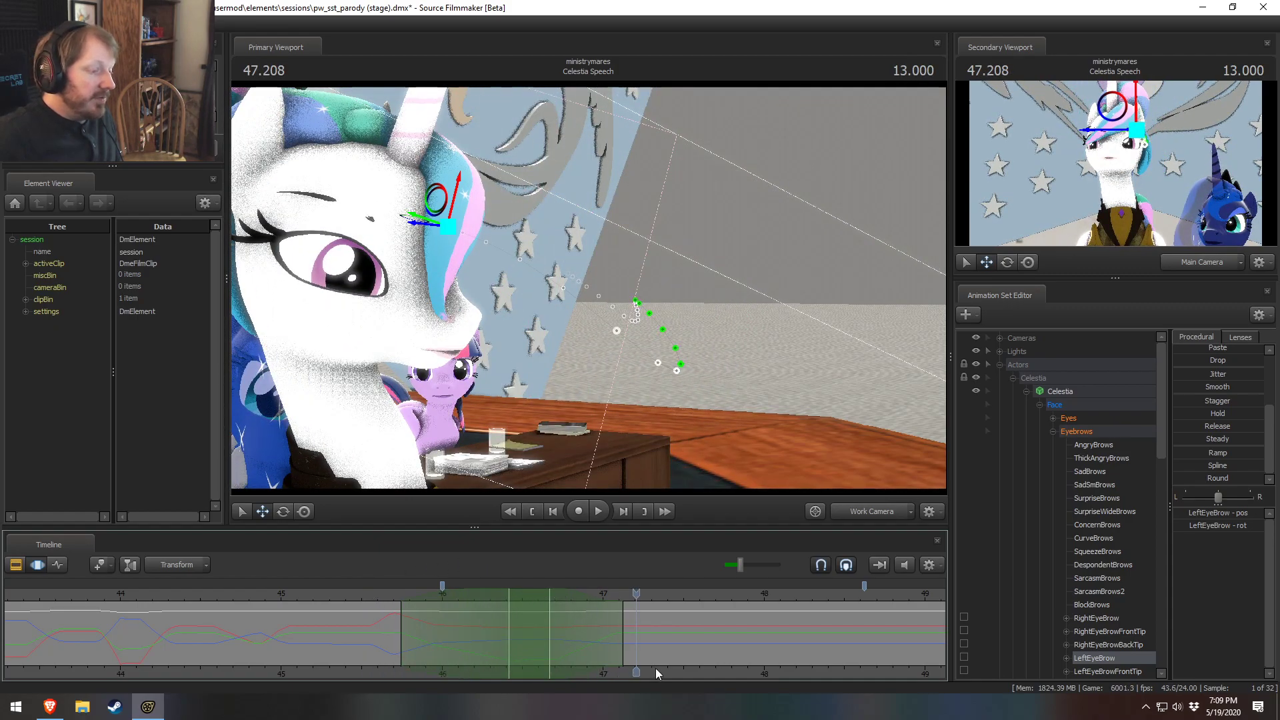
# Step: Set a time selection holding from about 46.67 to 46.79 s, with falloff from 46.54 to 46.95 s, and go to 46.708 s
pyautogui.moveTo(592, 644); pyautogui.dragTo(514, 635, button='middle')
pyautogui.scroll(-2, 514, 634)
pyautogui.moveTo(619, 332)
pyautogui.mouseDown()
pyautogui.moveTo(606, 340)
pyautogui.moveTo(619, 332)
pyautogui.mouseUp()
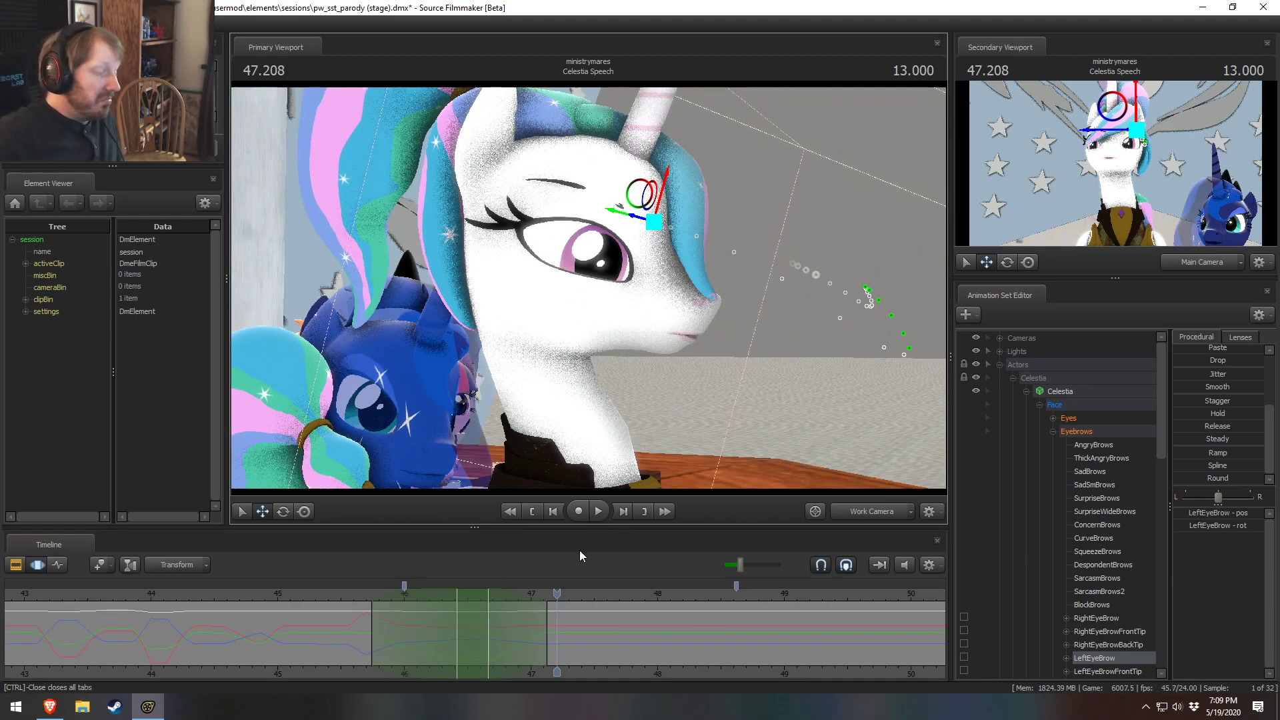
pyautogui.press('shift')
pyautogui.moveTo(526, 639); pyautogui.dragTo(508, 664)
pyautogui.moveTo(507, 663); pyautogui.dragTo(437, 635)
pyautogui.scroll(4, 490, 642)
pyautogui.moveTo(523, 640); pyautogui.dragTo(559, 648)
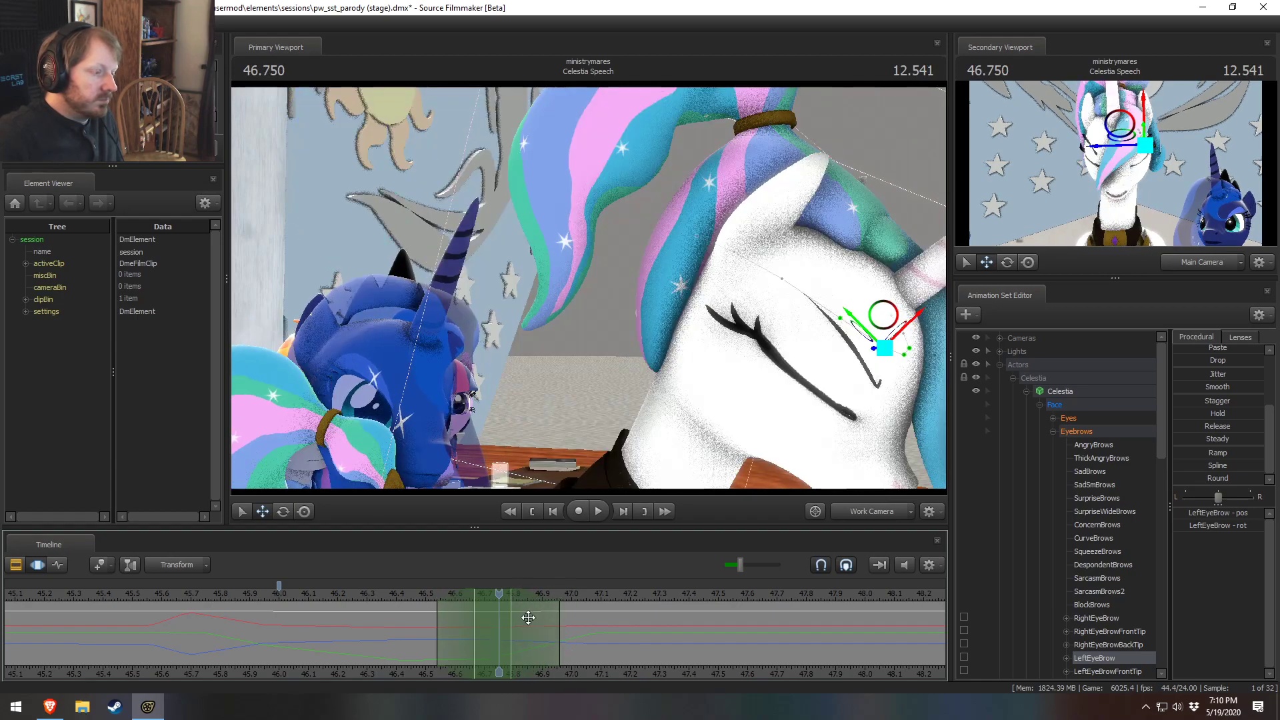
pyautogui.moveTo(498, 596); pyautogui.dragTo(487, 596)
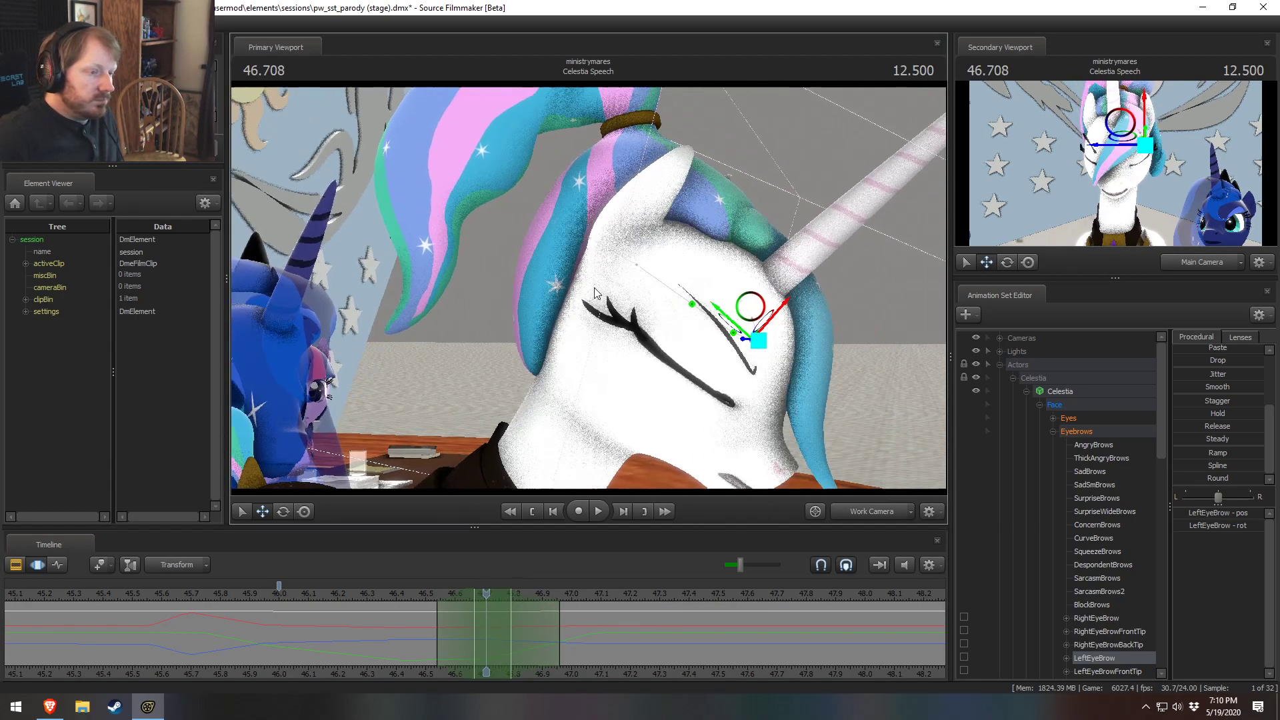
# Step: Move RightEyeBrow and LeftEyeBrow together down and back toward Celestia's closed eyes at 46.708 s
pyautogui.keyDown('ctrl'); pyautogui.click(1112, 619); pyautogui.keyUp('ctrl')
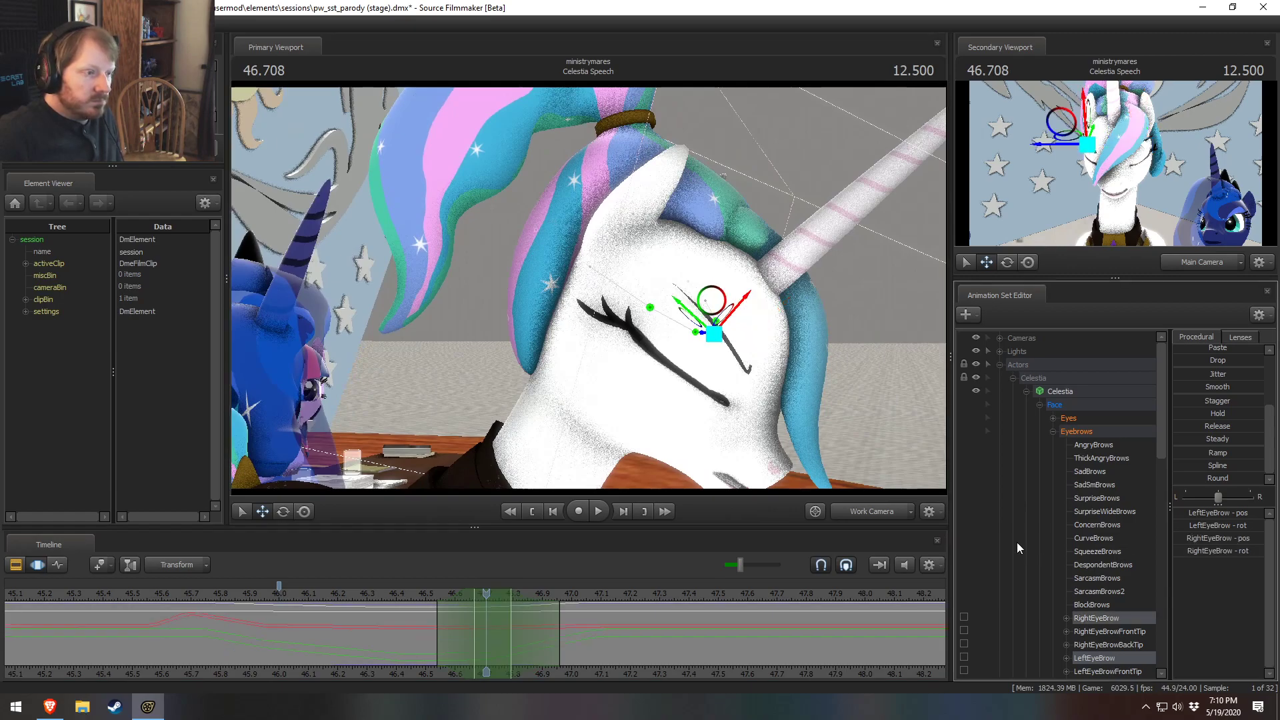
pyautogui.keyDown('alt'); pyautogui.moveTo(870, 460); pyautogui.dragTo(910, 448); pyautogui.keyUp('alt')
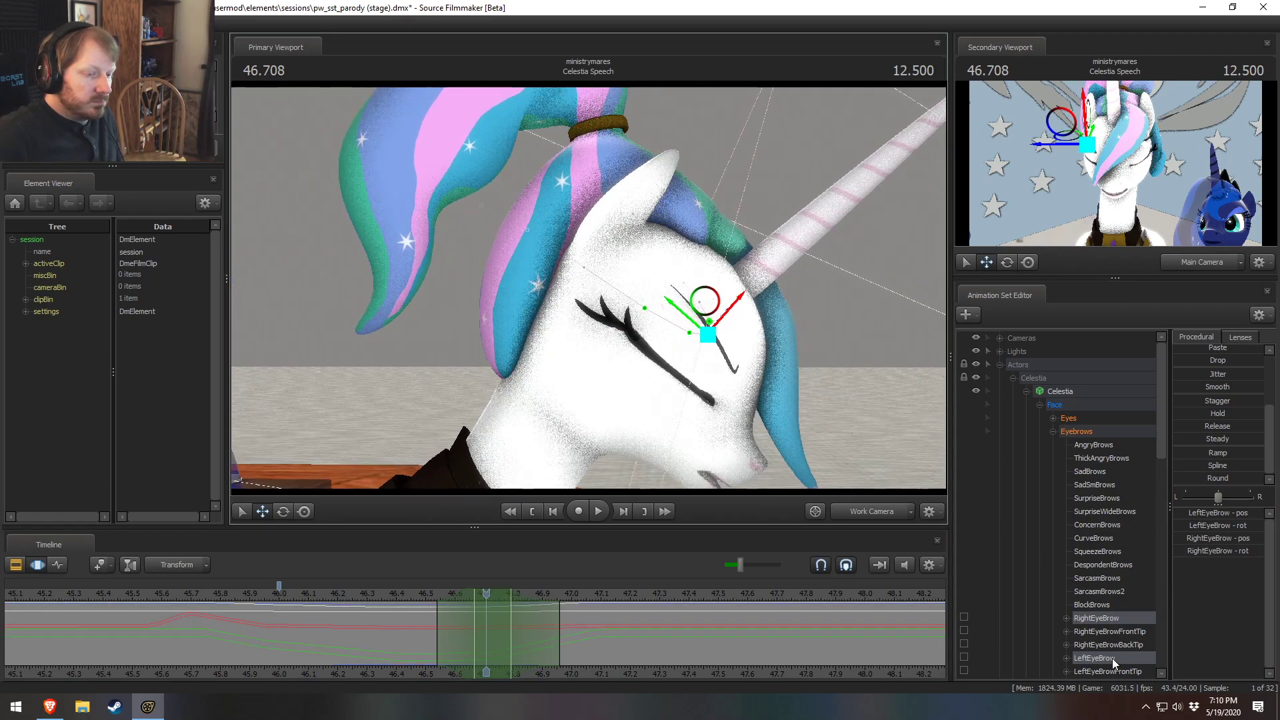
pyautogui.click(1112, 658)
pyautogui.click(1107, 618)
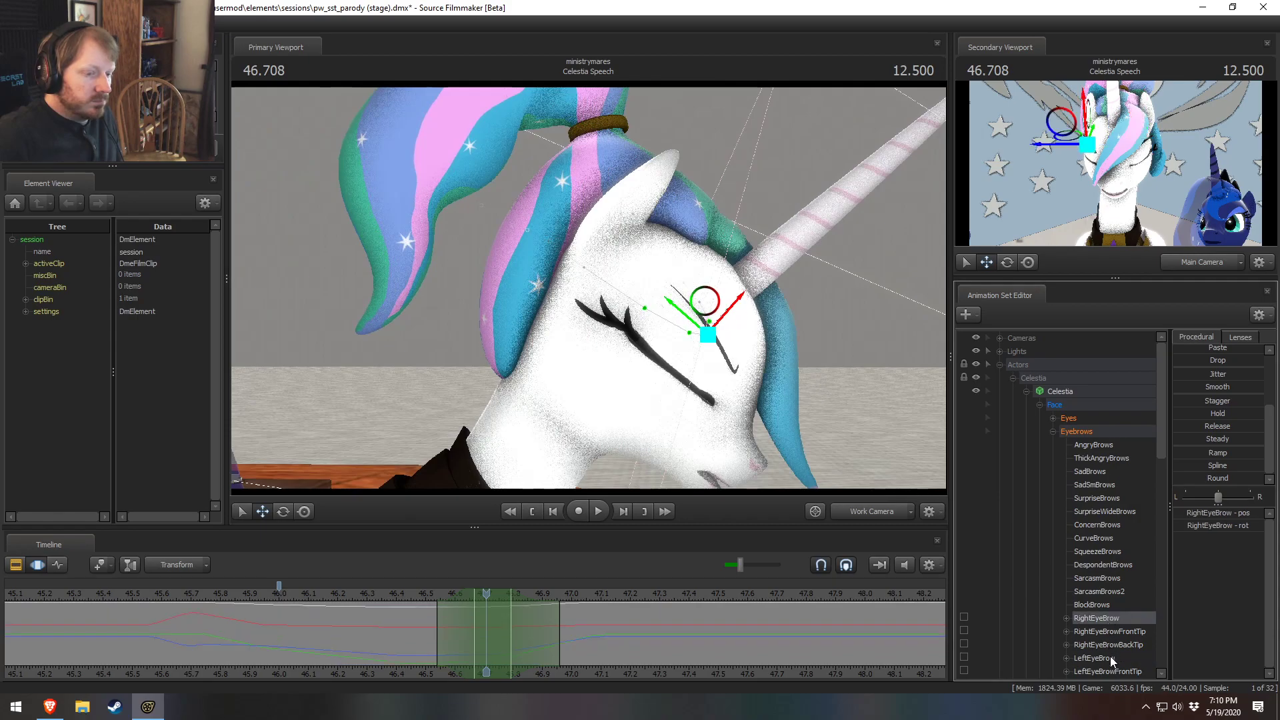
pyautogui.keyDown('ctrl'); pyautogui.click(1110, 656); pyautogui.keyUp('ctrl')
pyautogui.keyDown('alt'); pyautogui.moveTo(733, 414); pyautogui.dragTo(734, 464); pyautogui.keyUp('alt')
pyautogui.moveTo(716, 336); pyautogui.dragTo(689, 358)
pyautogui.press('r')
pyautogui.press('e')
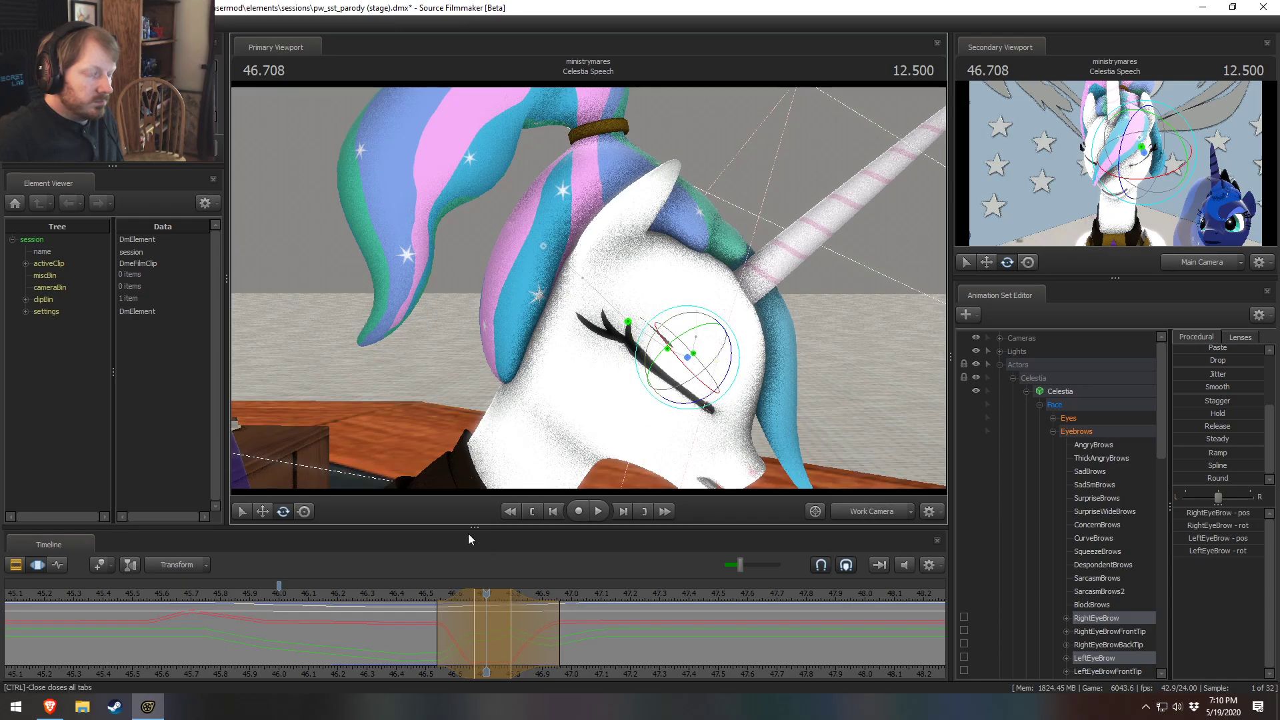
# Step: Play the shot repeatedly from just before 46.5 s to review the brow dip during the blink
pyautogui.click(417, 593)
pyautogui.press('space')
pyautogui.press('space')
pyautogui.click(376, 593)
pyautogui.press('space')
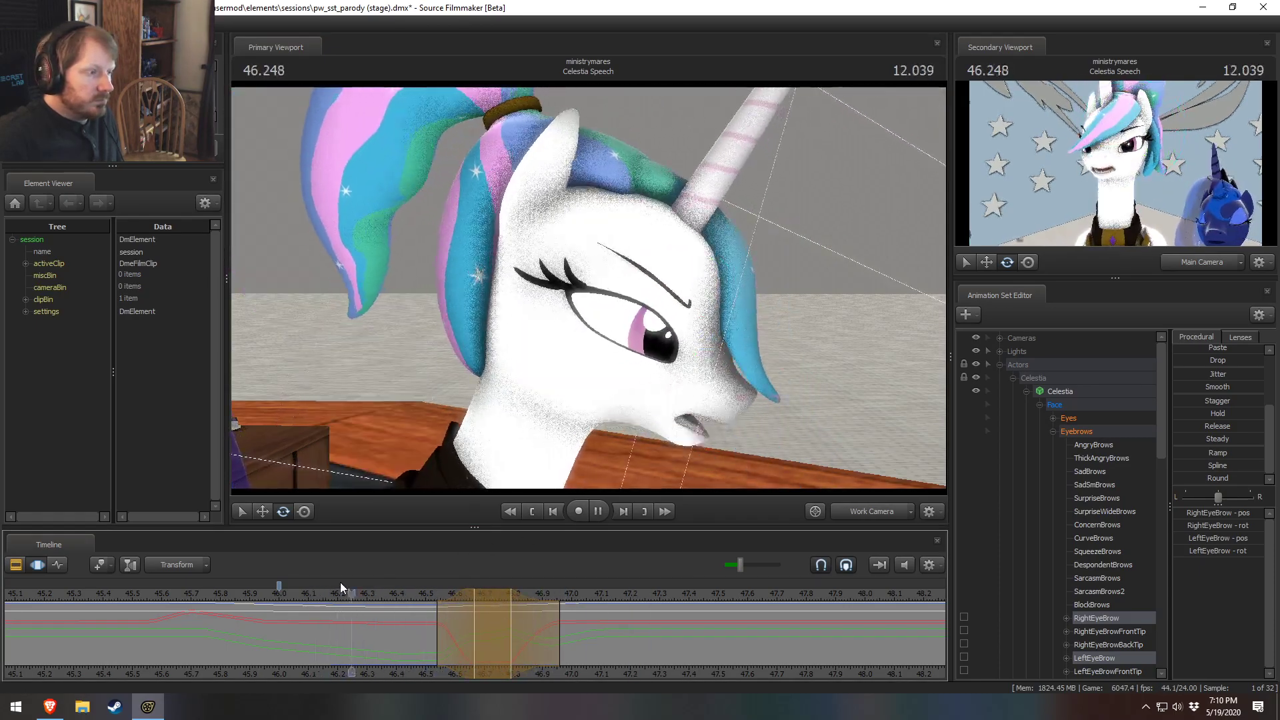
pyautogui.press('space')
pyautogui.moveTo(406, 623); pyautogui.dragTo(451, 636)
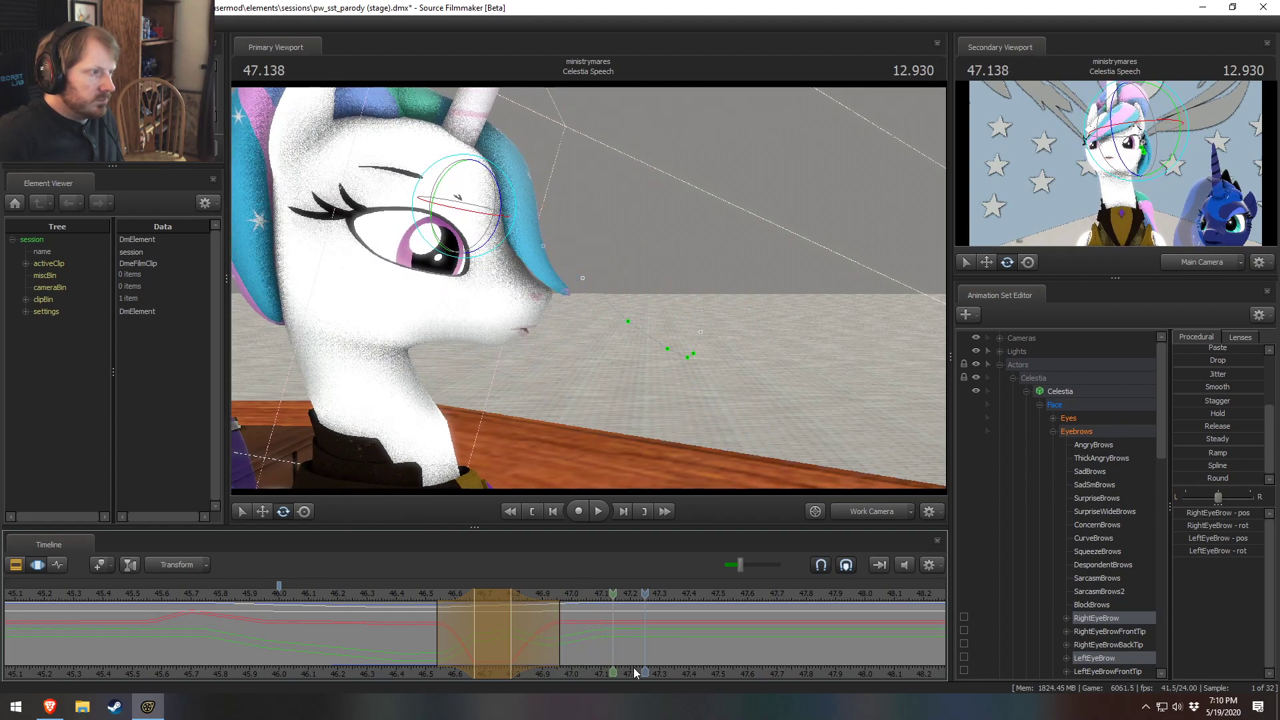
# Step: Set a new time selection holding from about 47.2 to 47.37 s, with falloff from 46.95 to 47.54 s, and go to 47.25 s
pyautogui.moveTo(688, 657); pyautogui.dragTo(562, 629, button='middle')
pyautogui.press('F2')
pyautogui.press('F3')
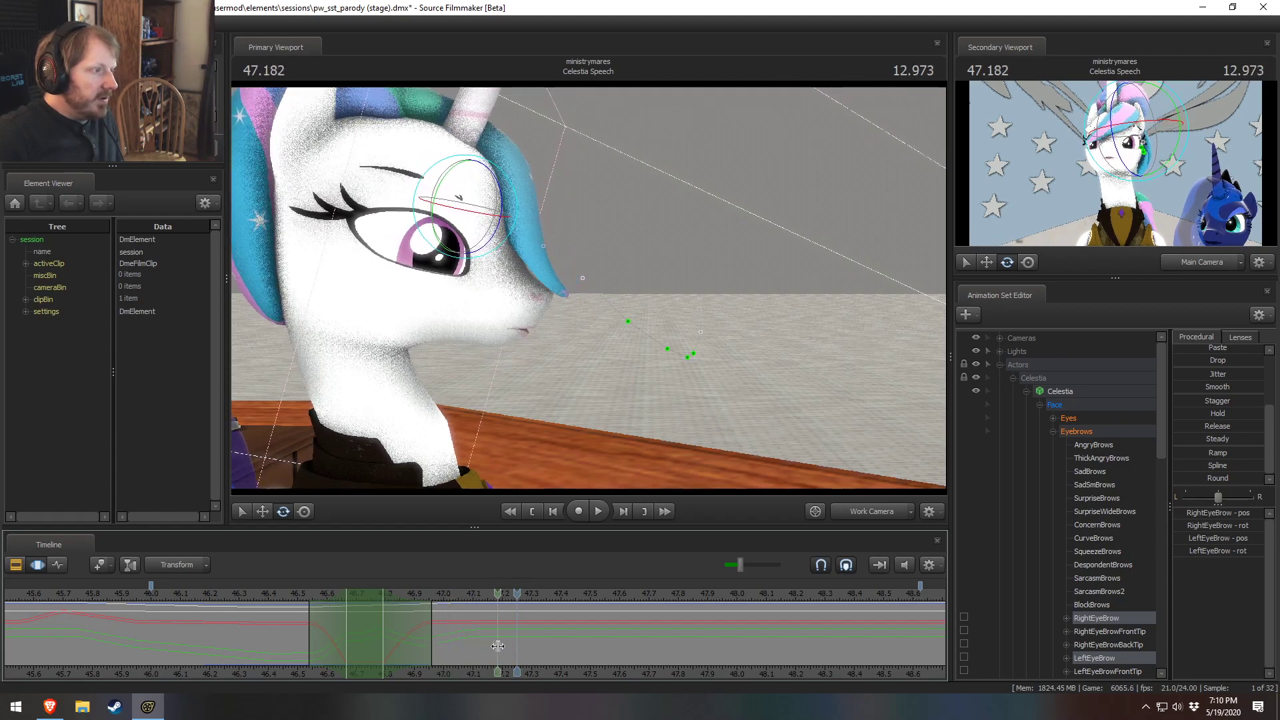
pyautogui.moveTo(507, 648); pyautogui.dragTo(546, 669)
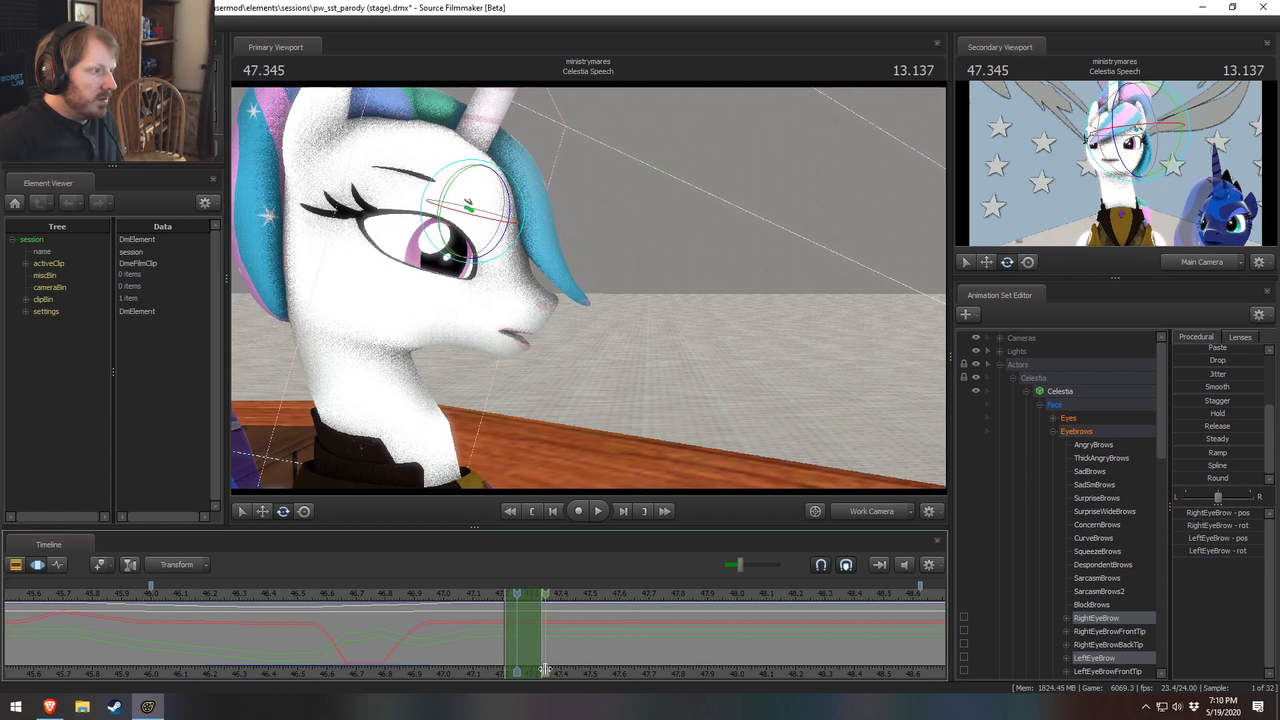
pyautogui.keyDown('shift'); pyautogui.scroll(2, 564, 663); pyautogui.keyUp('shift')
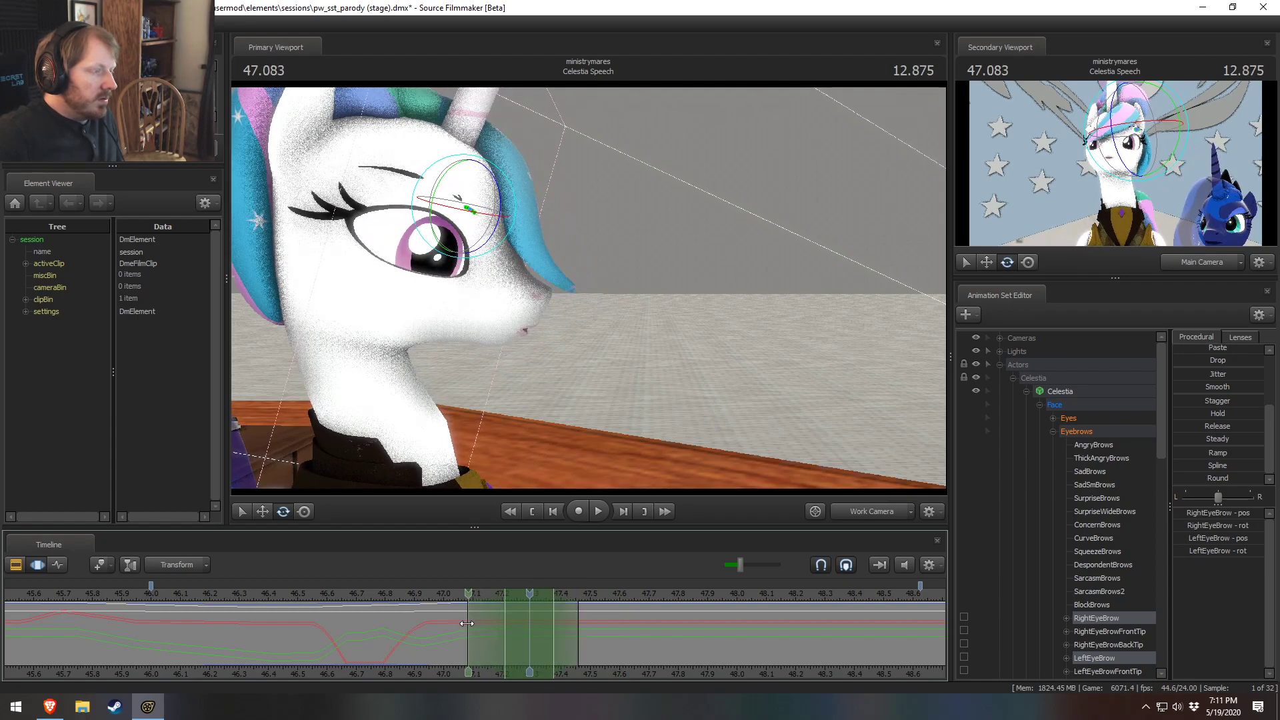
pyautogui.moveTo(467, 623); pyautogui.dragTo(431, 624)
pyautogui.moveTo(572, 637)
pyautogui.mouseDown()
pyautogui.moveTo(638, 653)
pyautogui.moveTo(552, 650)
pyautogui.moveTo(589, 648)
pyautogui.mouseUp()
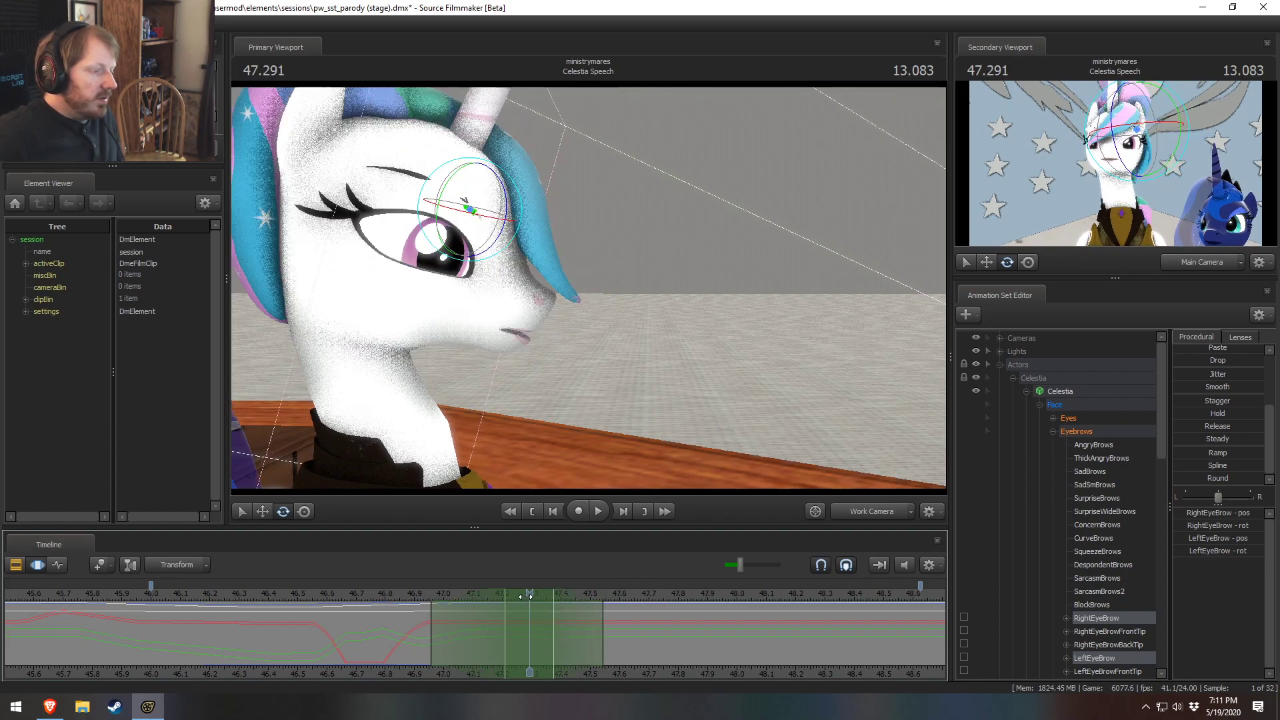
pyautogui.moveTo(528, 595); pyautogui.dragTo(517, 594)
# Step: Move RightEyeBrow and LeftEyeBrow together slightly down toward Celestia's eyes at 47.25 s
pyautogui.click(1112, 620)
pyautogui.moveTo(866, 477); pyautogui.dragTo(849, 471)
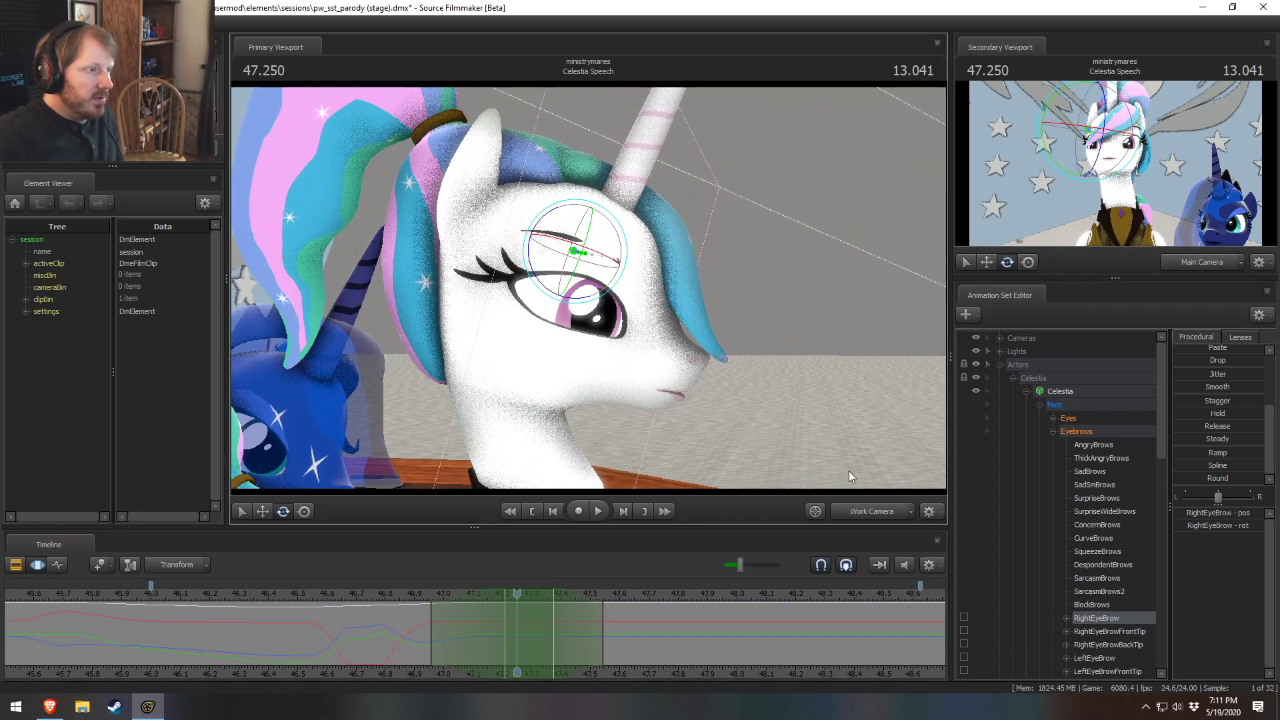
pyautogui.keyDown('ctrl'); pyautogui.click(1109, 658); pyautogui.keyUp('ctrl')
pyautogui.moveTo(705, 449); pyautogui.dragTo(693, 440)
pyautogui.keyDown('alt'); pyautogui.moveTo(687, 343); pyautogui.dragTo(674, 342); pyautogui.keyUp('alt')
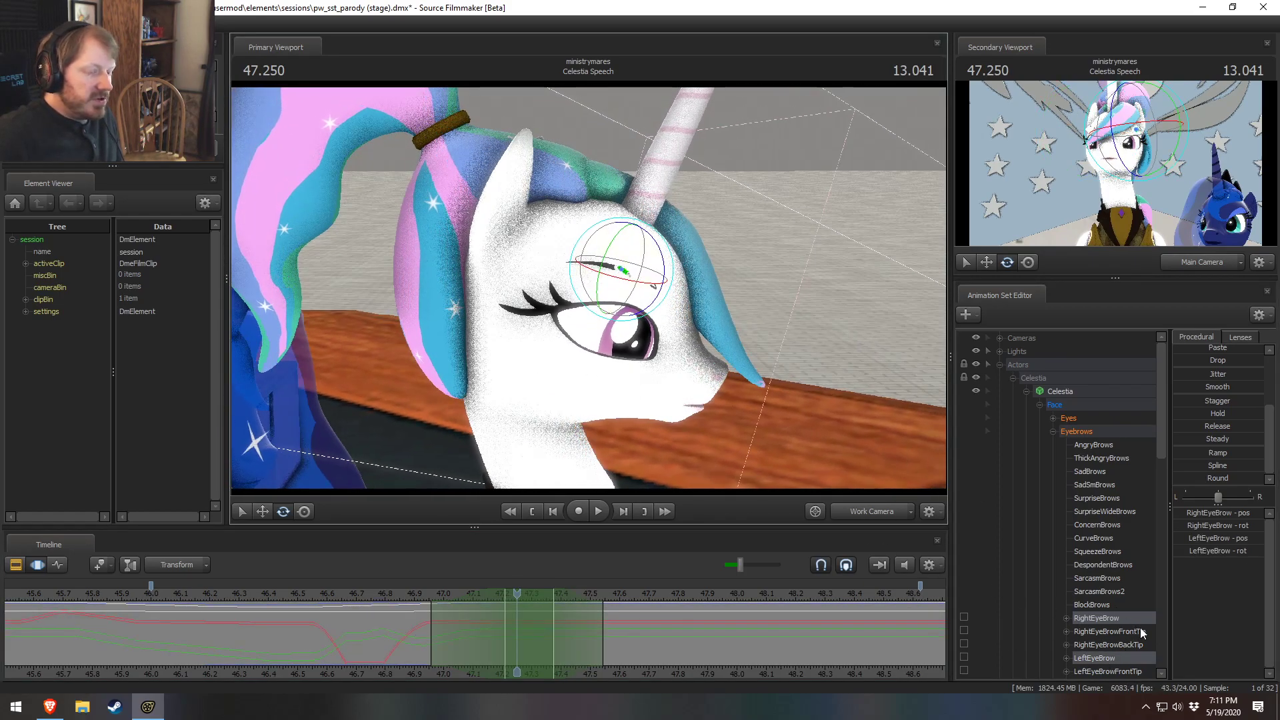
pyautogui.click(1105, 621)
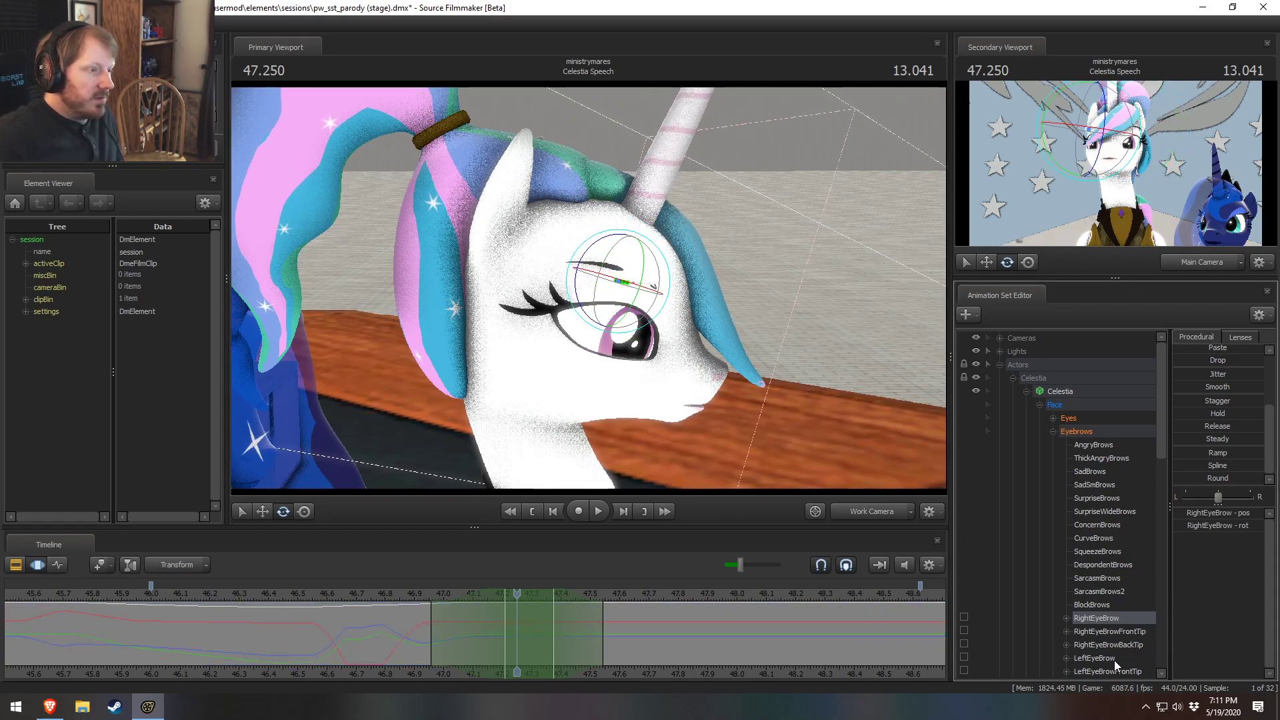
pyautogui.keyDown('ctrl'); pyautogui.click(1114, 659); pyautogui.keyUp('ctrl')
pyautogui.moveTo(773, 466); pyautogui.dragTo(798, 433)
pyautogui.click(1103, 623)
pyautogui.keyDown('ctrl'); pyautogui.click(1116, 658); pyautogui.keyUp('ctrl')
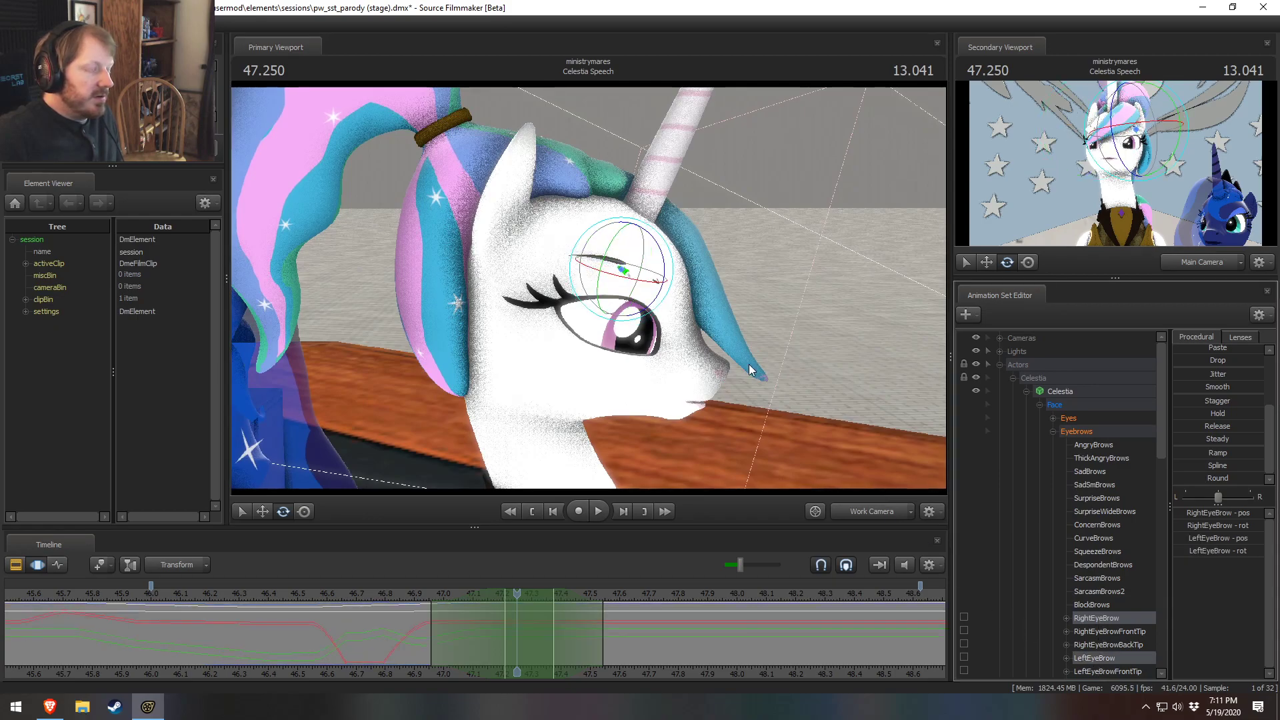
pyautogui.keyDown('alt'); pyautogui.moveTo(778, 421); pyautogui.dragTo(775, 409); pyautogui.keyUp('alt')
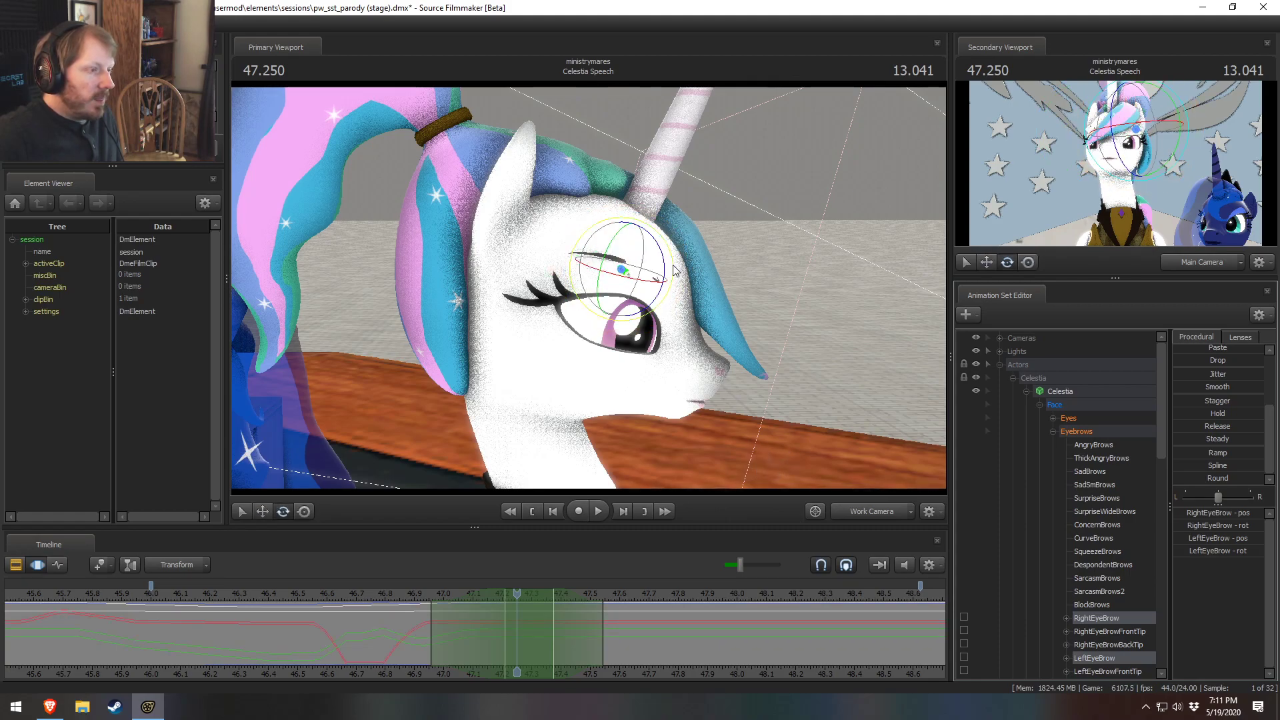
pyautogui.press('w')
pyautogui.moveTo(621, 270); pyautogui.dragTo(622, 279)
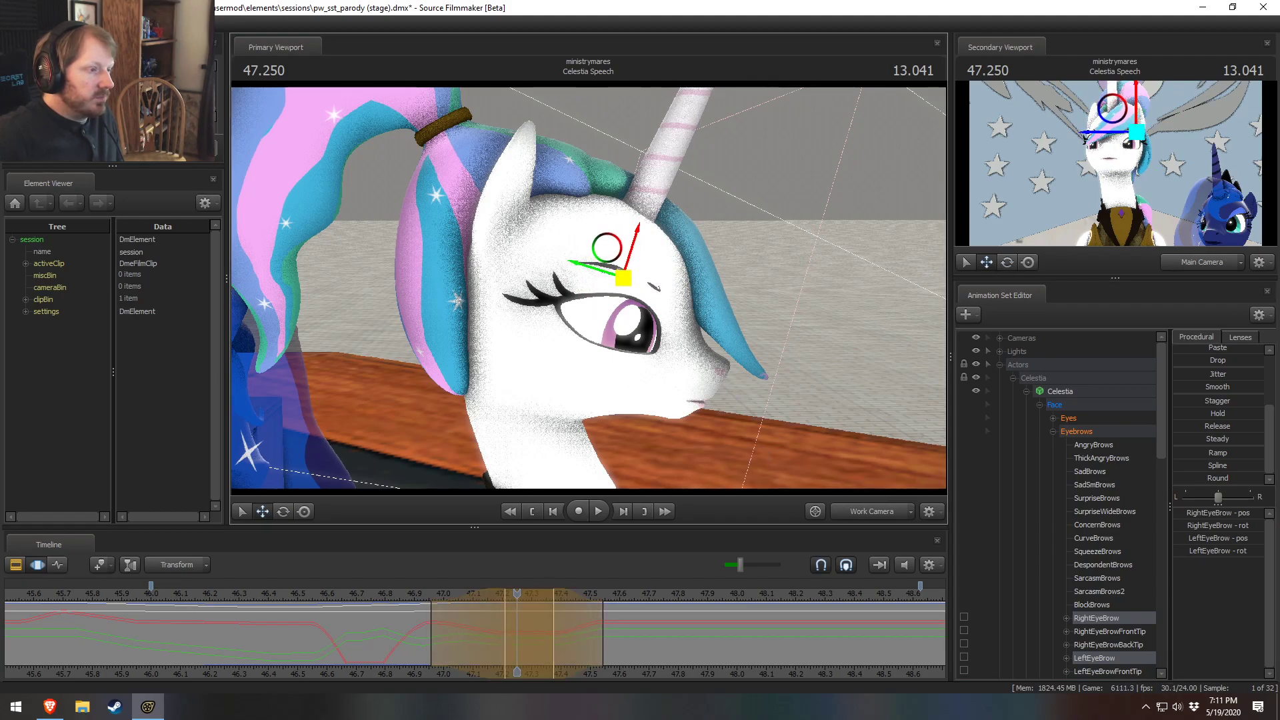
# Step: Review the lowered brows in repeated playback between about 46.6 and 48.6 s, including from the front of Celestia's face
pyautogui.press('space')
pyautogui.press('space')
pyautogui.press('space')
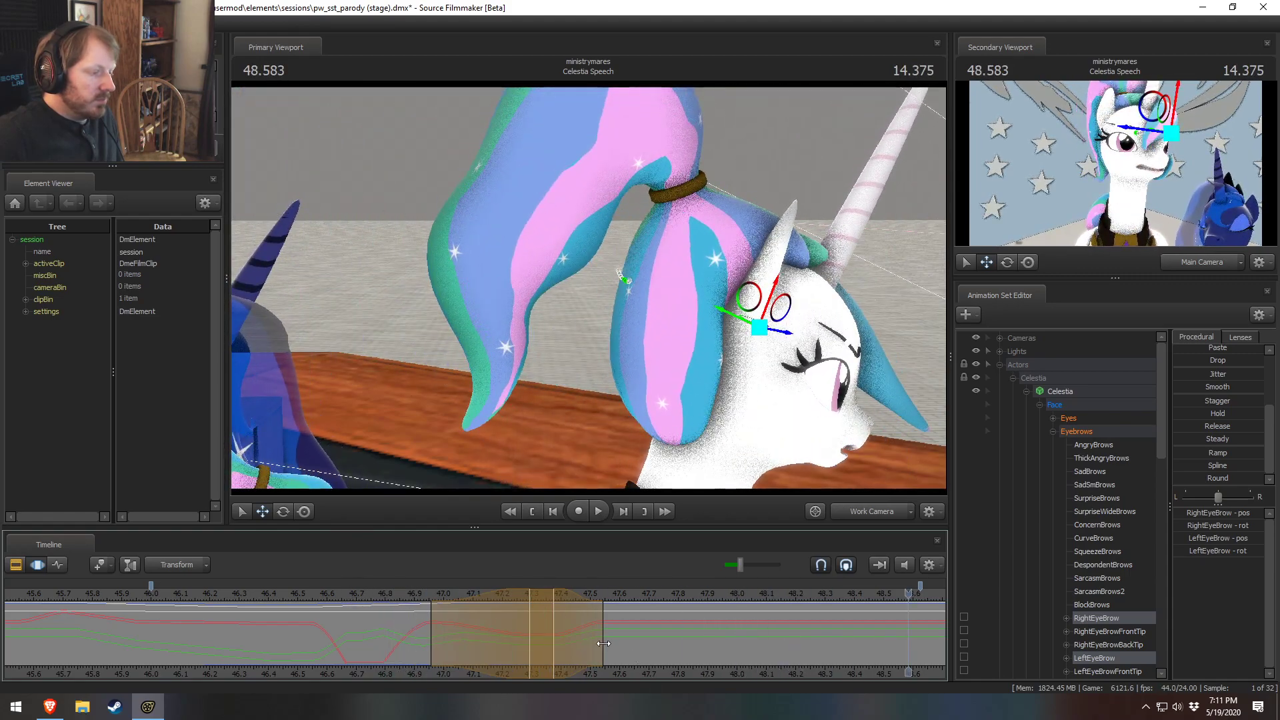
pyautogui.press('space')
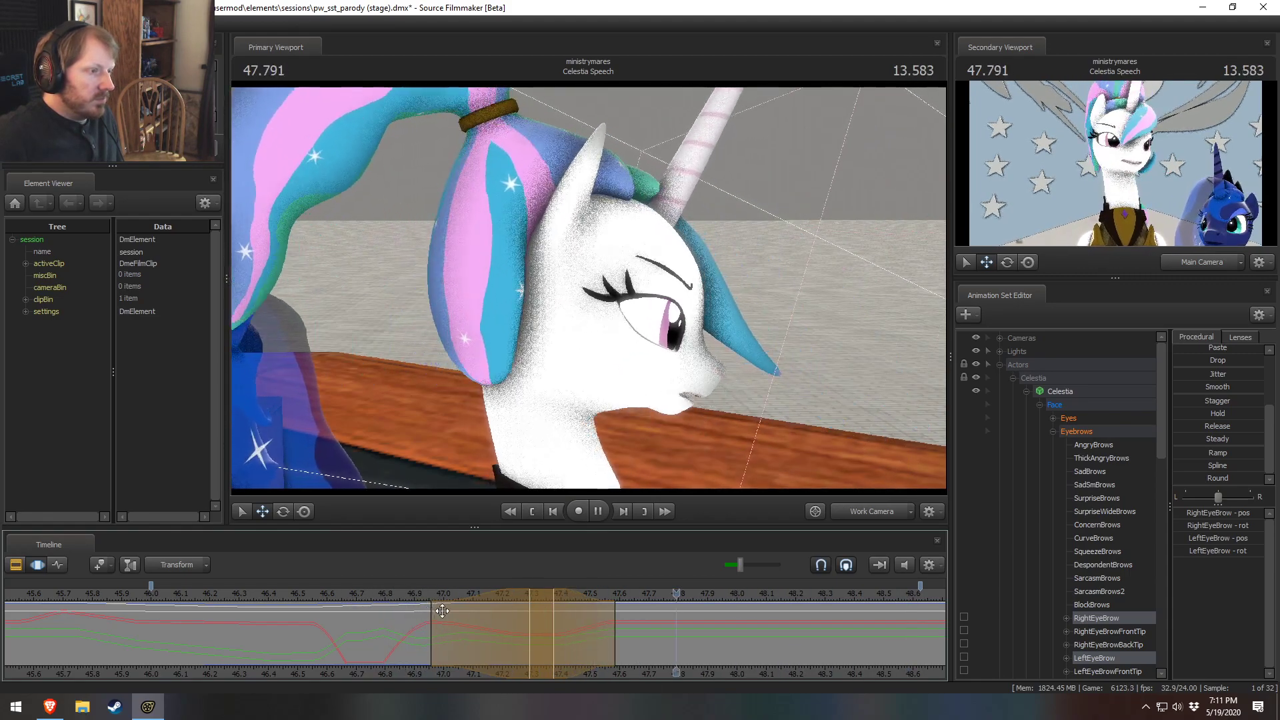
pyautogui.press('space')
pyautogui.moveTo(697, 679); pyautogui.dragTo(455, 626, button='middle')
pyautogui.keyDown('alt'); pyautogui.moveTo(721, 469); pyautogui.dragTo(578, 399); pyautogui.keyUp('alt')
pyautogui.moveTo(347, 591); pyautogui.dragTo(237, 579)
pyautogui.press('space')
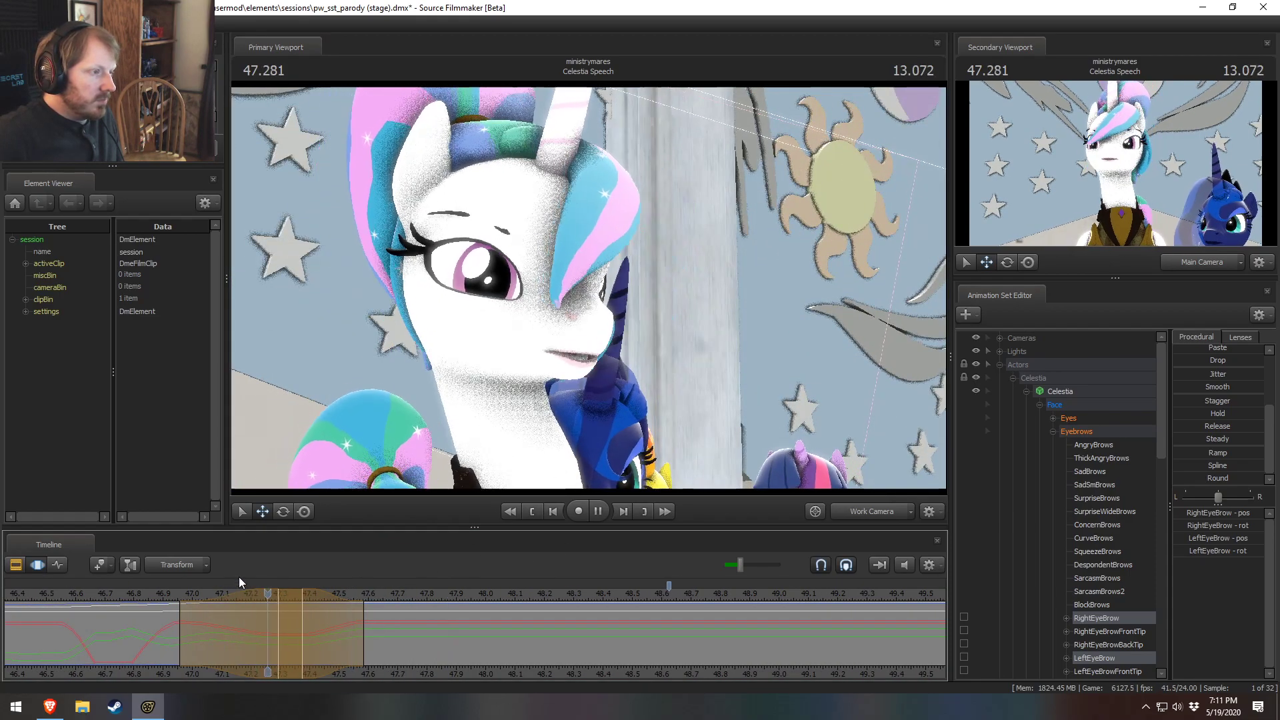
pyautogui.press('space')
pyautogui.click(62, 601)
pyautogui.press('space')
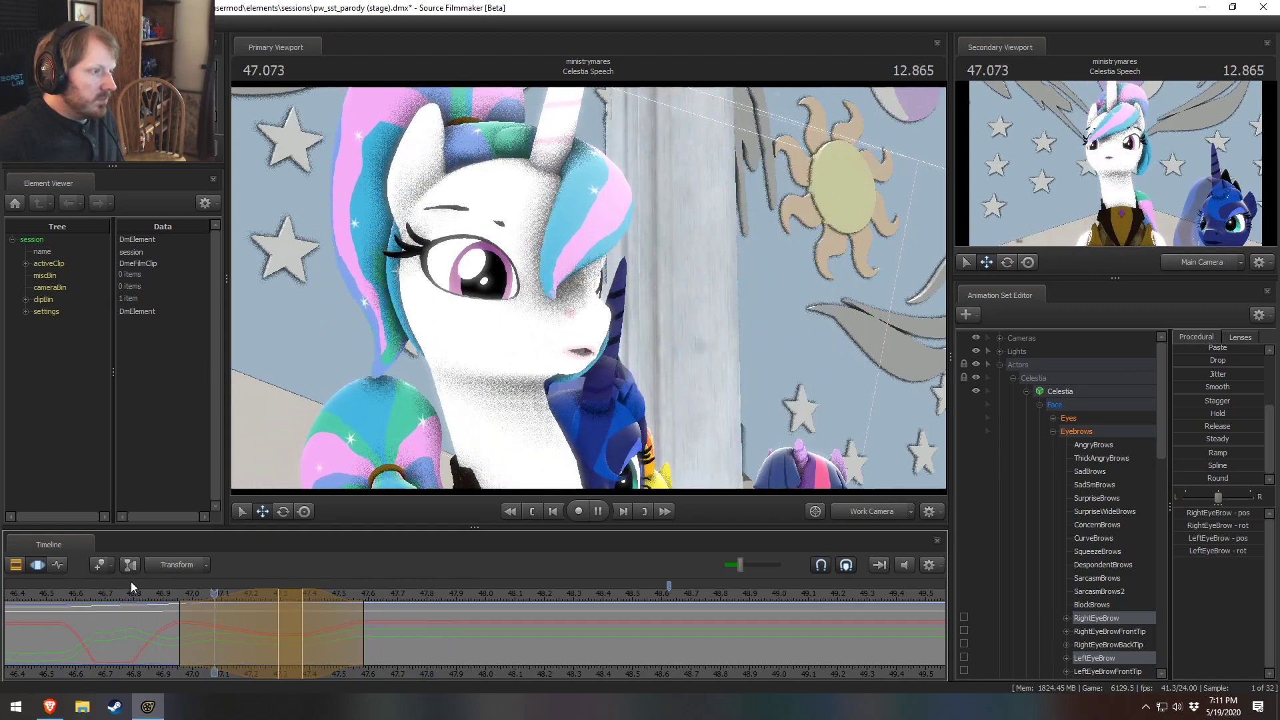
pyautogui.press('space')
# Step: Set a time selection holding from about 48.12 to 48.25 s, with falloff from 47.96 to 48.42 s, and go to 48.208 s
pyautogui.moveTo(320, 627); pyautogui.dragTo(560, 655)
pyautogui.moveTo(535, 592)
pyautogui.mouseDown()
pyautogui.moveTo(462, 593)
pyautogui.moveTo(547, 592)
pyautogui.mouseUp()
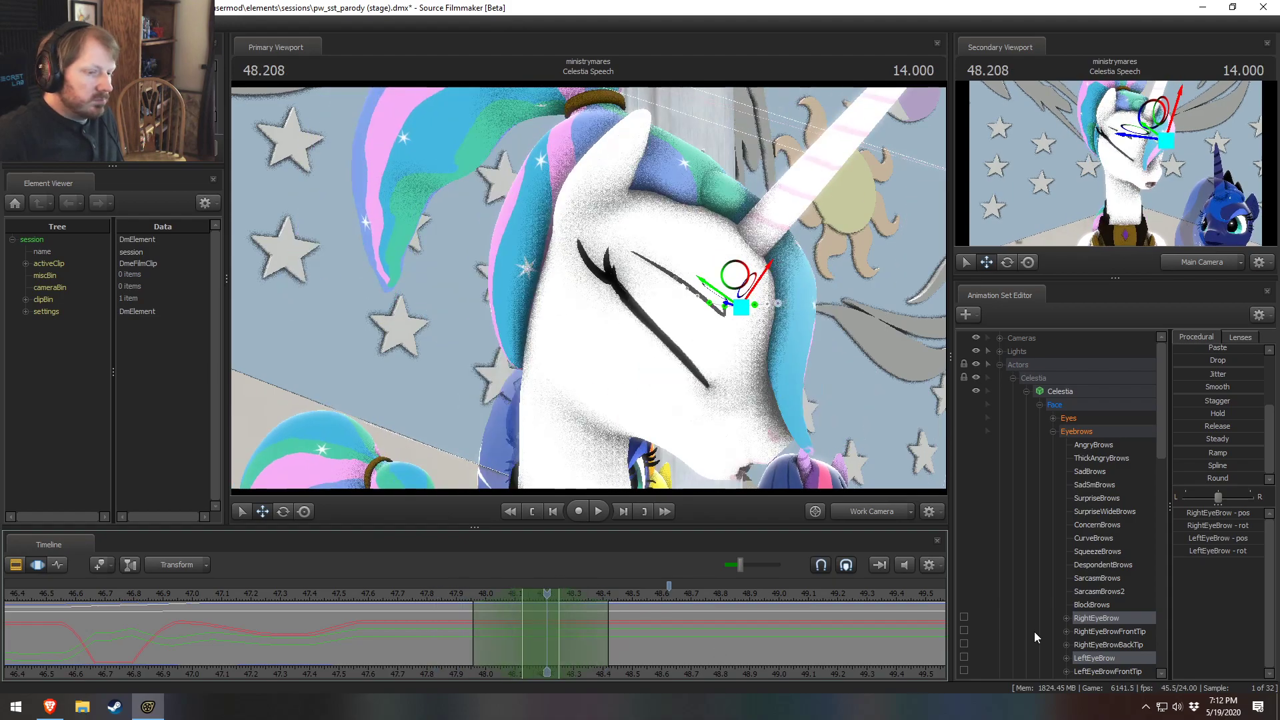
# Step: Rotate RightEyeBrow and LeftEyeBrow together to a steeper slant and move them down toward Celestia's closed eyes at 48.208 s
pyautogui.click(1098, 619)
pyautogui.keyDown('ctrl'); pyautogui.click(1100, 655); pyautogui.keyUp('ctrl')
pyautogui.keyDown('alt'); pyautogui.moveTo(681, 455); pyautogui.dragTo(869, 493); pyautogui.keyUp('alt')
pyautogui.click(1113, 616)
pyautogui.keyDown('ctrl'); pyautogui.click(1103, 654); pyautogui.keyUp('ctrl')
pyautogui.keyDown('alt'); pyautogui.moveTo(753, 448); pyautogui.dragTo(766, 434); pyautogui.keyUp('alt')
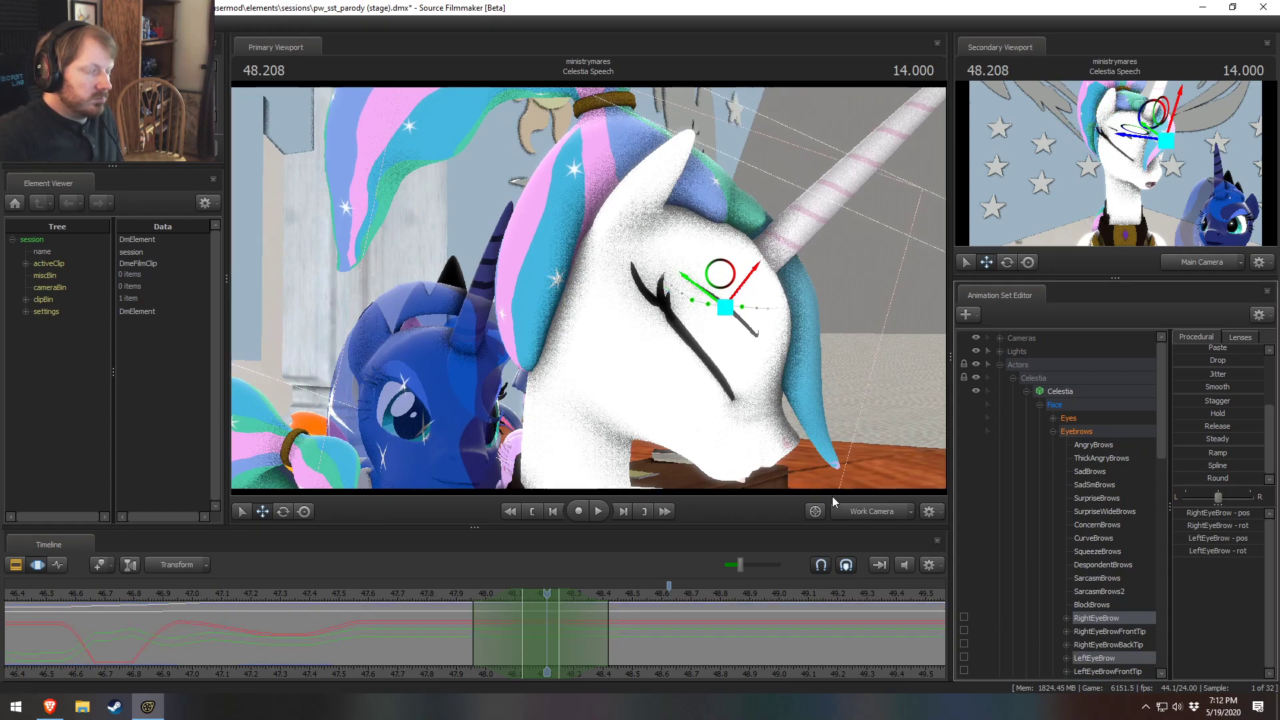
pyautogui.keyDown('alt'); pyautogui.moveTo(758, 412); pyautogui.dragTo(739, 412); pyautogui.keyUp('alt')
pyautogui.click(1133, 619)
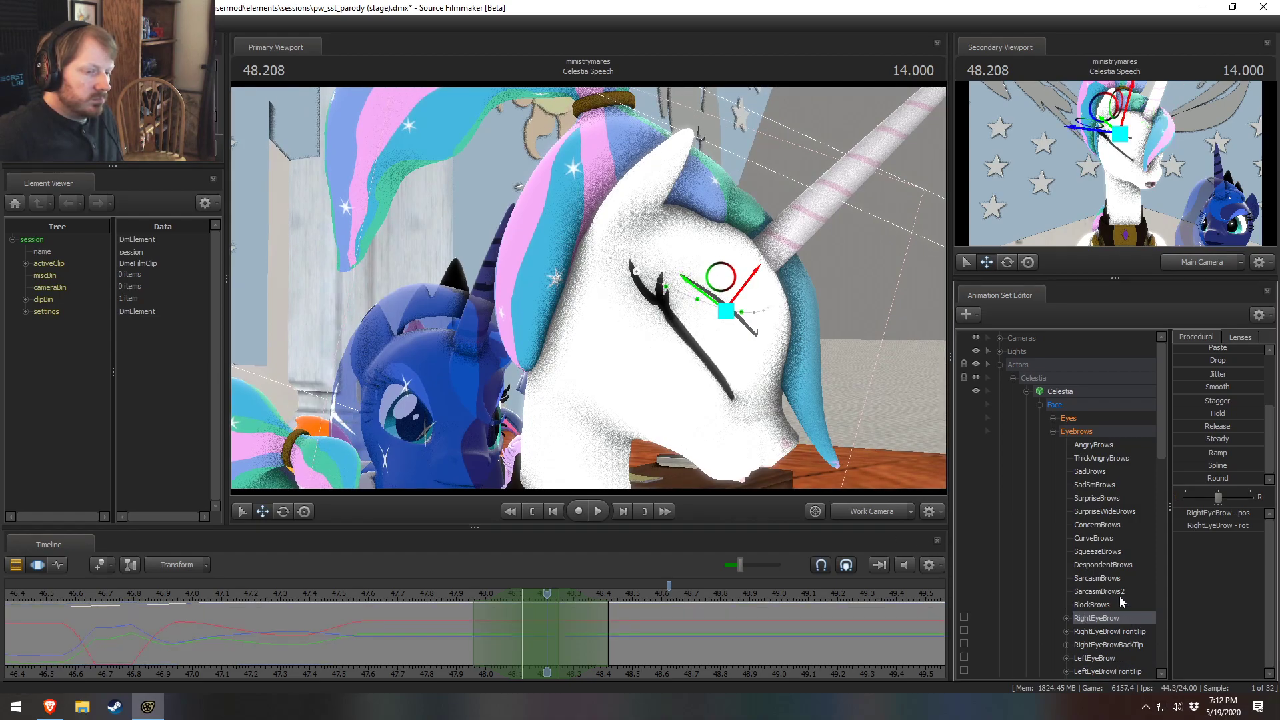
pyautogui.keyDown('ctrl'); pyautogui.click(1096, 658); pyautogui.keyUp('ctrl')
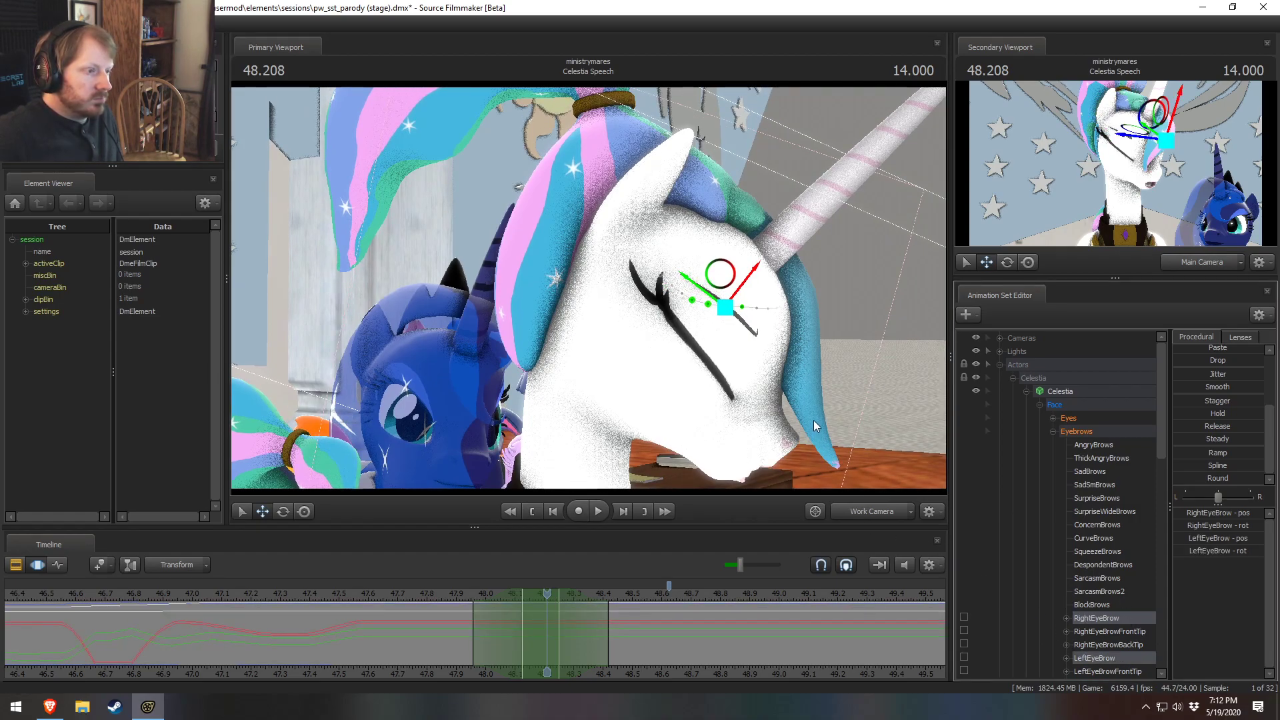
pyautogui.keyDown('alt'); pyautogui.moveTo(743, 411); pyautogui.dragTo(737, 410); pyautogui.keyUp('alt')
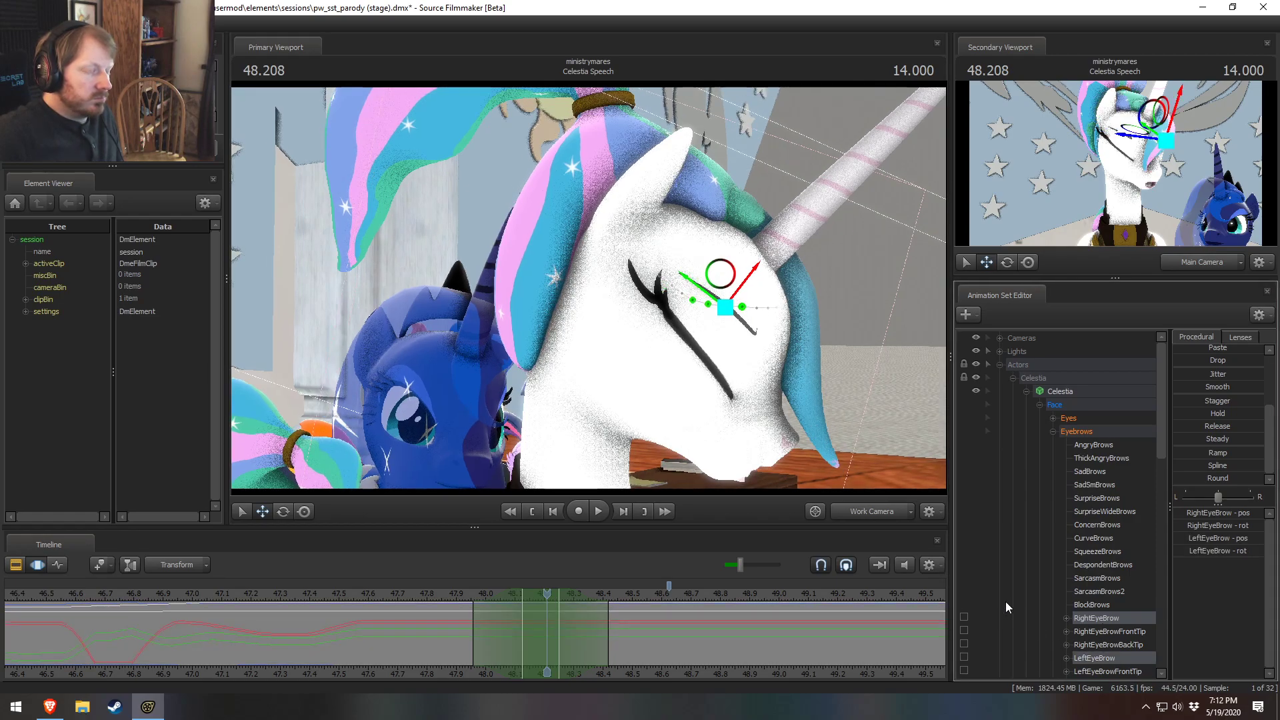
pyautogui.click(787, 387)
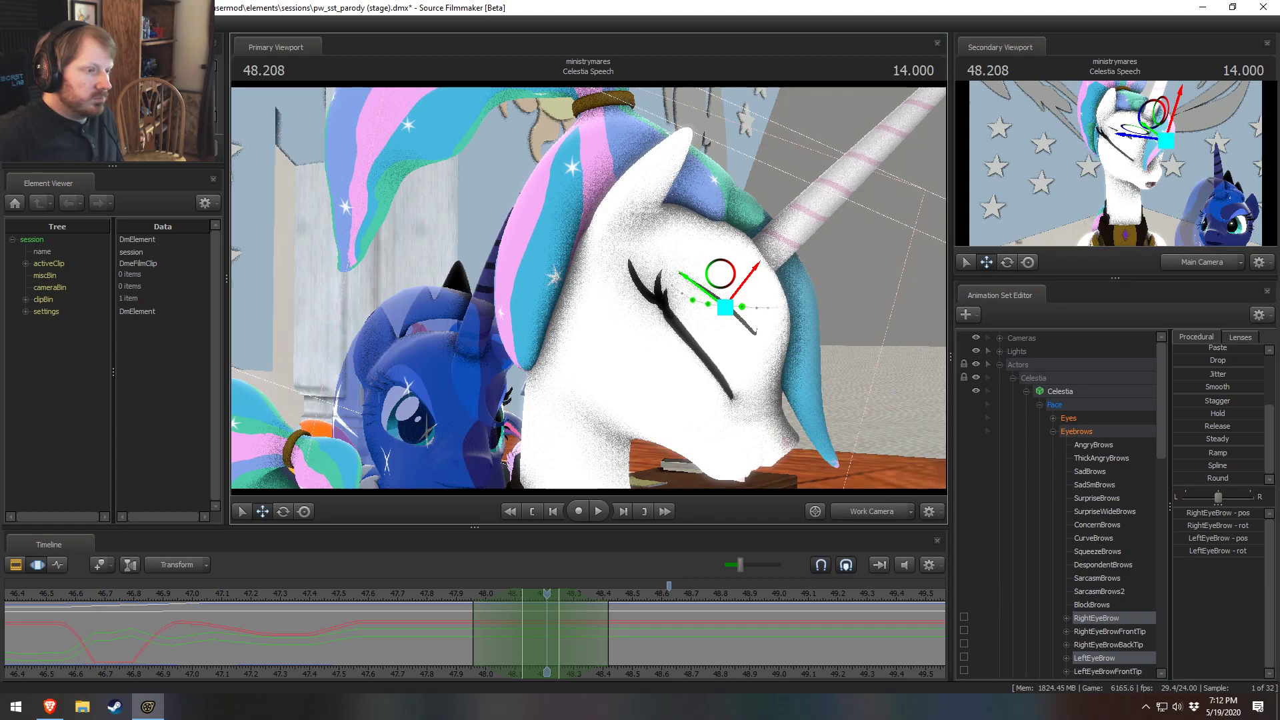
pyautogui.press('r')
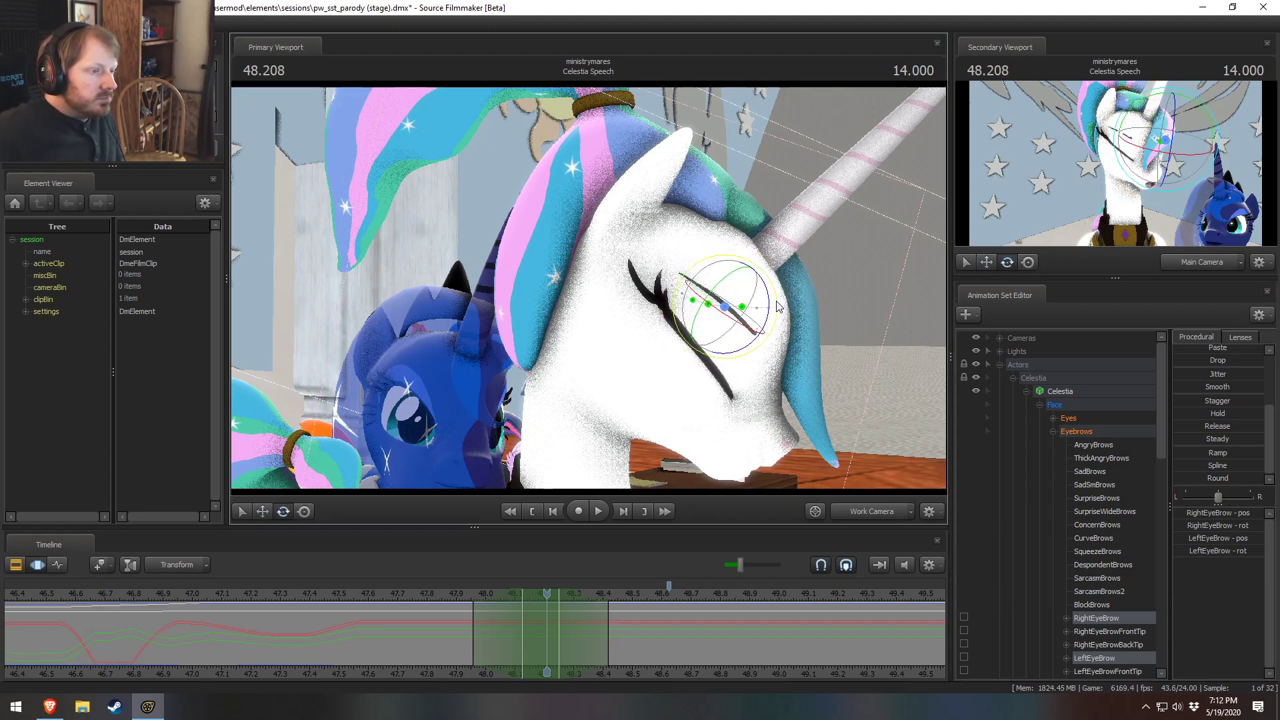
pyautogui.press('e')
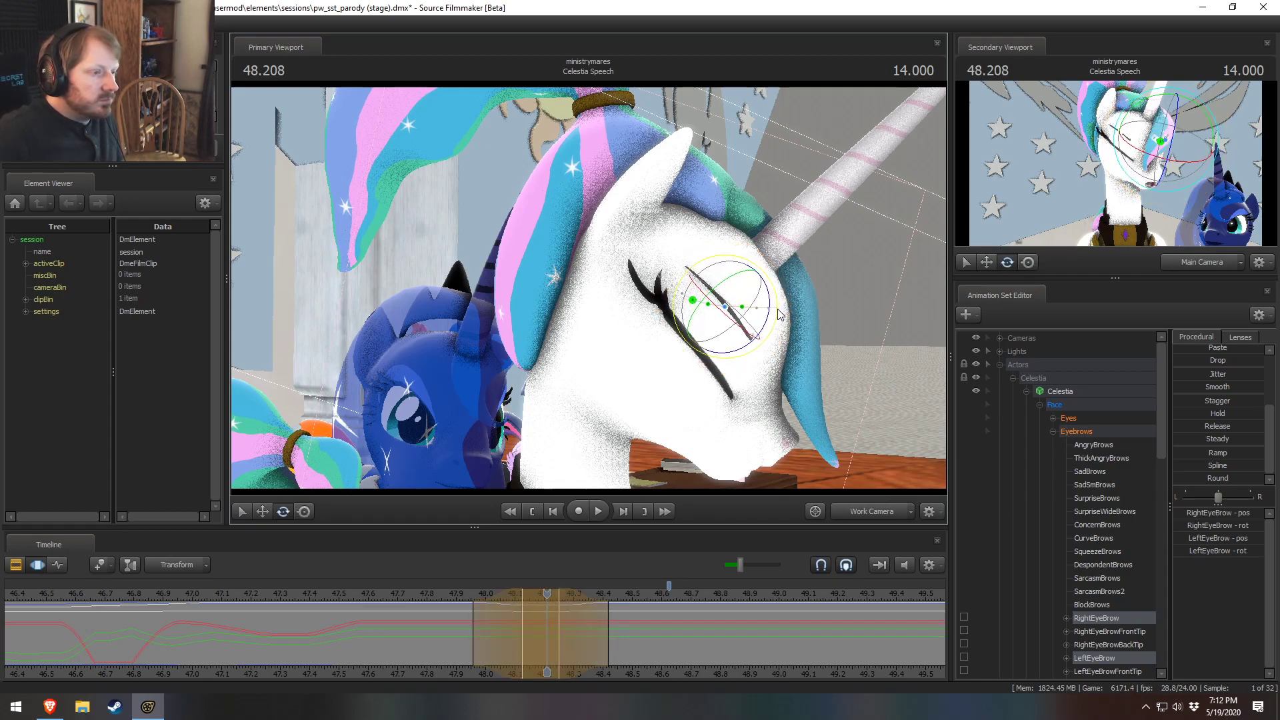
pyautogui.press('w')
pyautogui.moveTo(726, 309); pyautogui.dragTo(716, 328)
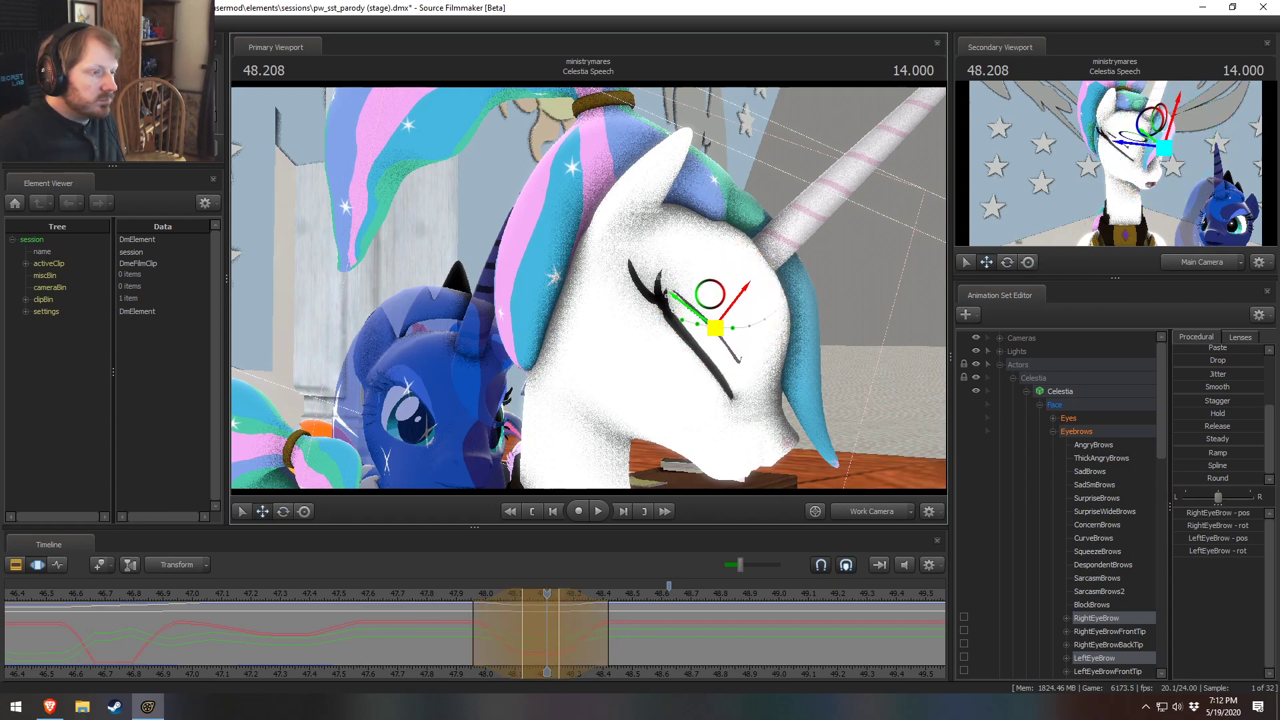
pyautogui.press('e')
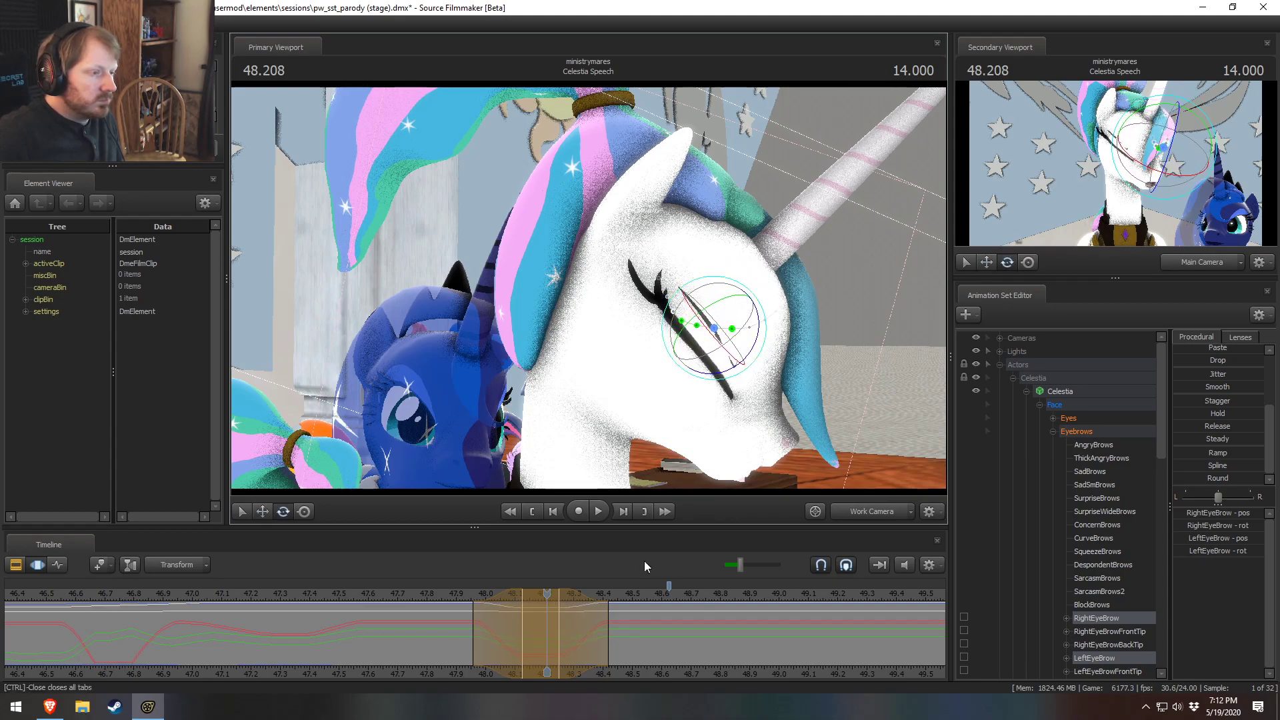
# Step: Play the shot from about 47.87 s to review the lowered brows during the blink
pyautogui.click(449, 595)
pyautogui.press('space')
pyautogui.press('space')
# Step: Set a new time selection peaking at 48.416 s, with falloff from about 48.25 to 48.79 s
pyautogui.press('shift')
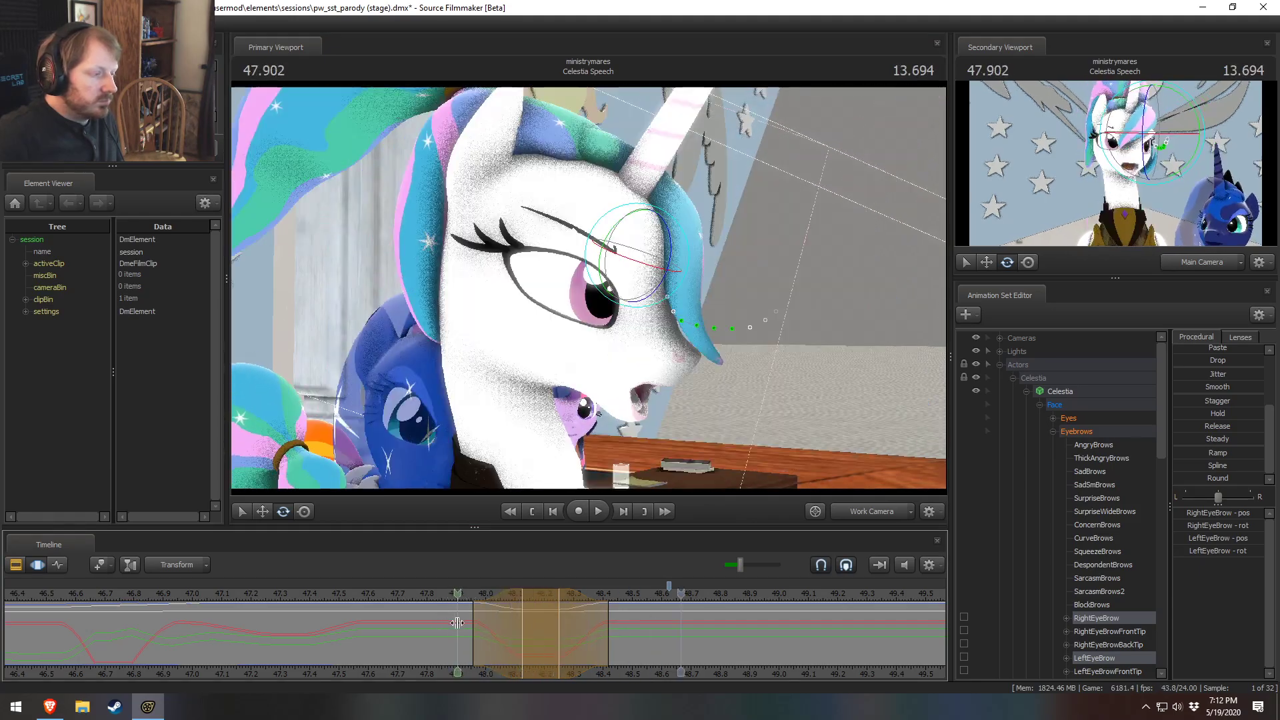
pyautogui.moveTo(517, 643)
pyautogui.mouseDown(button='middle')
pyautogui.moveTo(468, 633)
pyautogui.moveTo(601, 659)
pyautogui.moveTo(557, 644)
pyautogui.moveTo(618, 657)
pyautogui.moveTo(570, 636)
pyautogui.moveTo(601, 637)
pyautogui.moveTo(559, 637)
pyautogui.moveTo(613, 648)
pyautogui.mouseUp(button='middle')
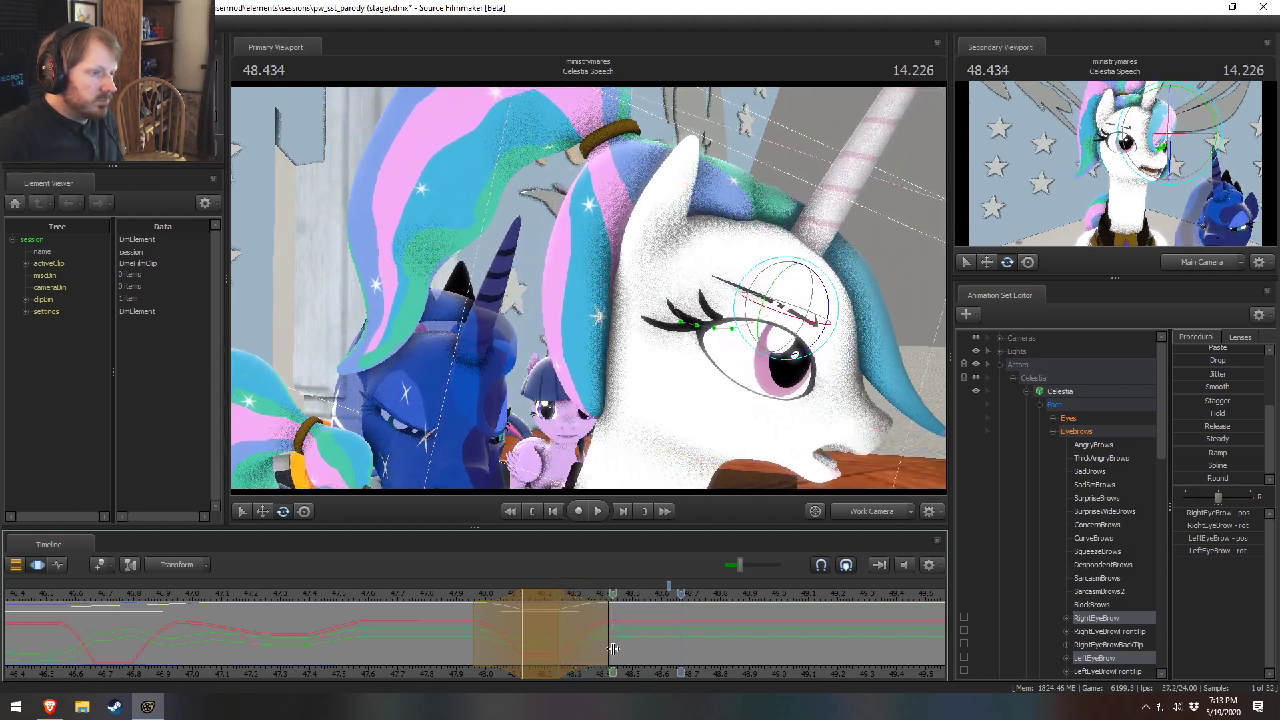
pyautogui.click(612, 649)
pyautogui.scroll(5, 612, 649)
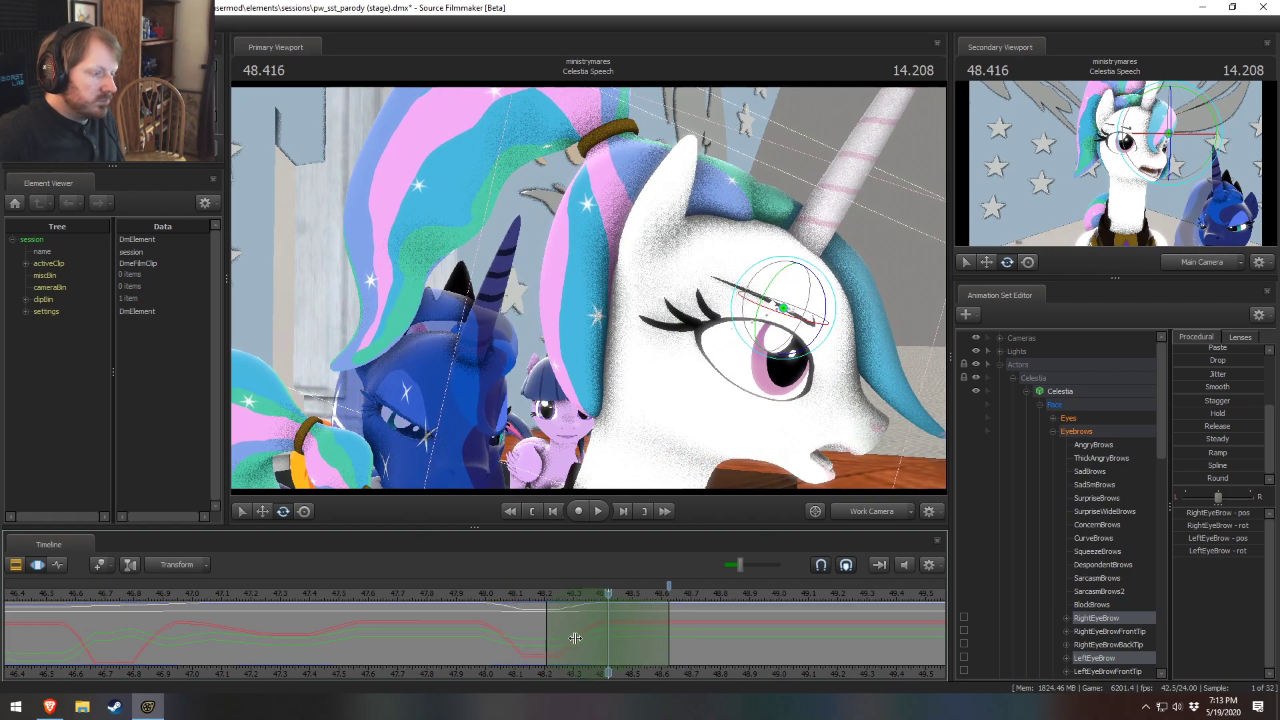
pyautogui.scroll(-1, 576, 640)
pyautogui.moveTo(701, 676); pyautogui.dragTo(615, 666)
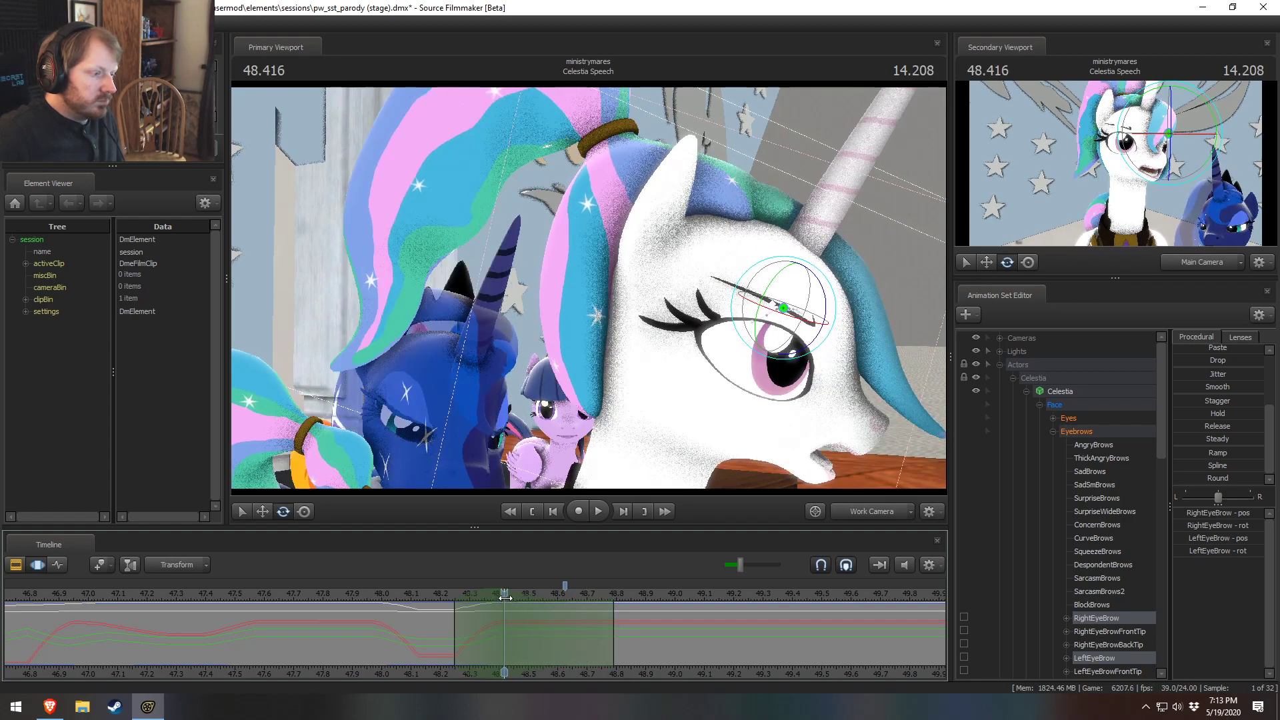
# Step: Raise RightEyeBrow and LeftEyeBrow together slightly above Celestia's eyes at 48.416 s
pyautogui.moveTo(728, 418); pyautogui.dragTo(760, 410)
pyautogui.click(1111, 607)
pyautogui.click(1107, 618)
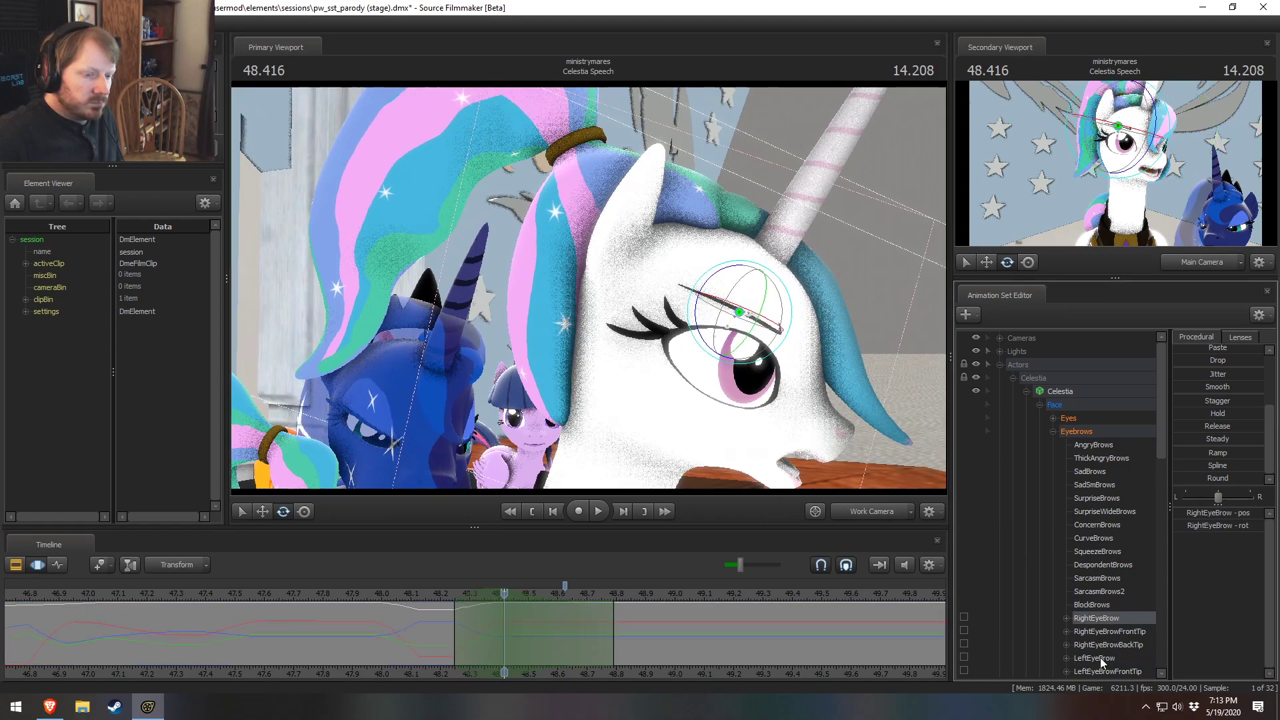
pyautogui.keyDown('ctrl'); pyautogui.click(1101, 661); pyautogui.keyUp('ctrl')
pyautogui.keyDown('alt'); pyautogui.moveTo(627, 319); pyautogui.dragTo(589, 289); pyautogui.keyUp('alt')
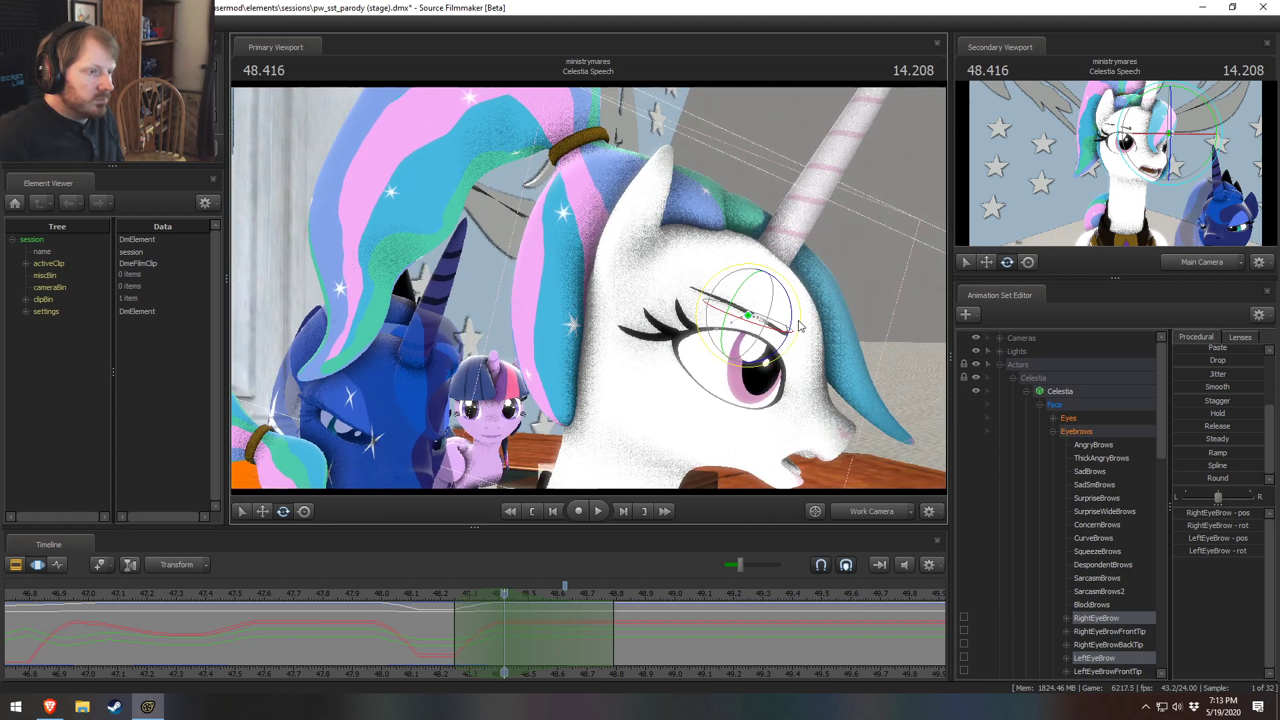
pyautogui.moveTo(741, 309); pyautogui.dragTo(742, 310)
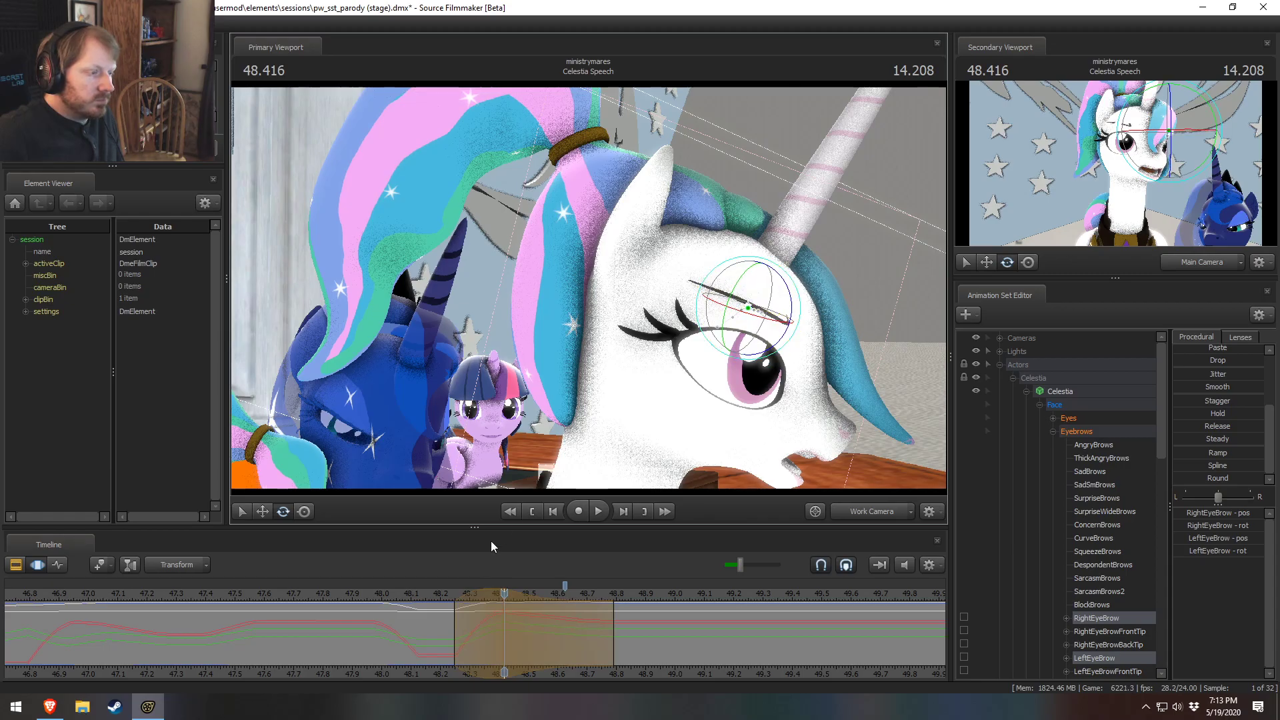
# Step: Review the eyebrow motion in repeated playback of the speech, starting from progressively earlier points back to about 45 s
pyautogui.moveTo(414, 596); pyautogui.dragTo(230, 600)
pyautogui.press('space')
pyautogui.scroll(-2, 362, 608)
pyautogui.press('space')
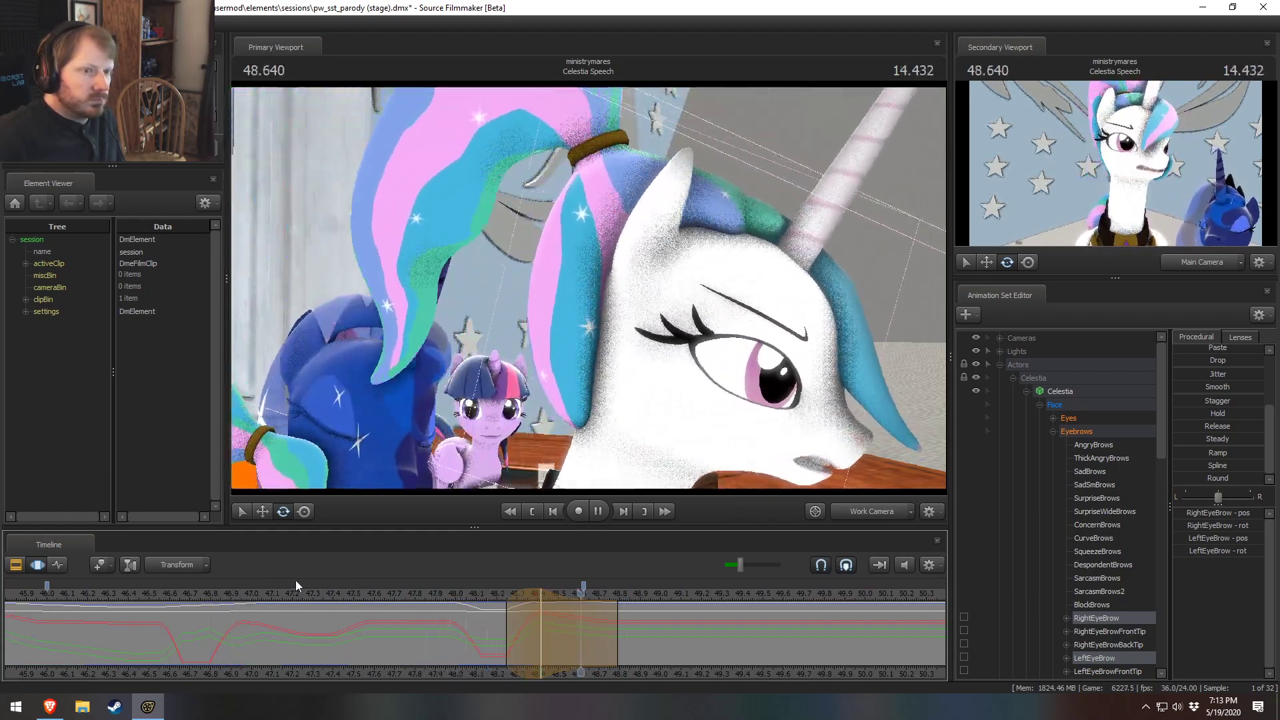
pyautogui.press('space')
pyautogui.scroll(-3, 346, 593)
pyautogui.moveTo(350, 594); pyautogui.dragTo(227, 593)
pyautogui.press('space')
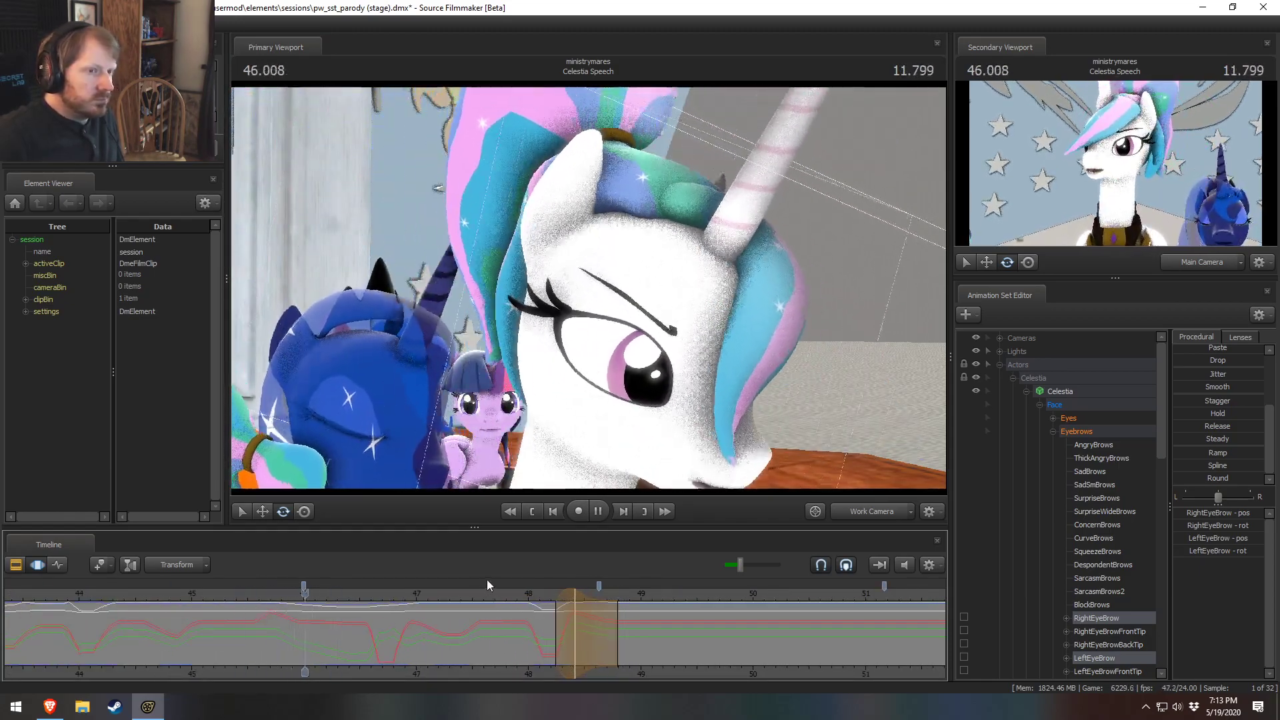
pyautogui.press('space')
pyautogui.click(194, 599)
pyautogui.press('space')
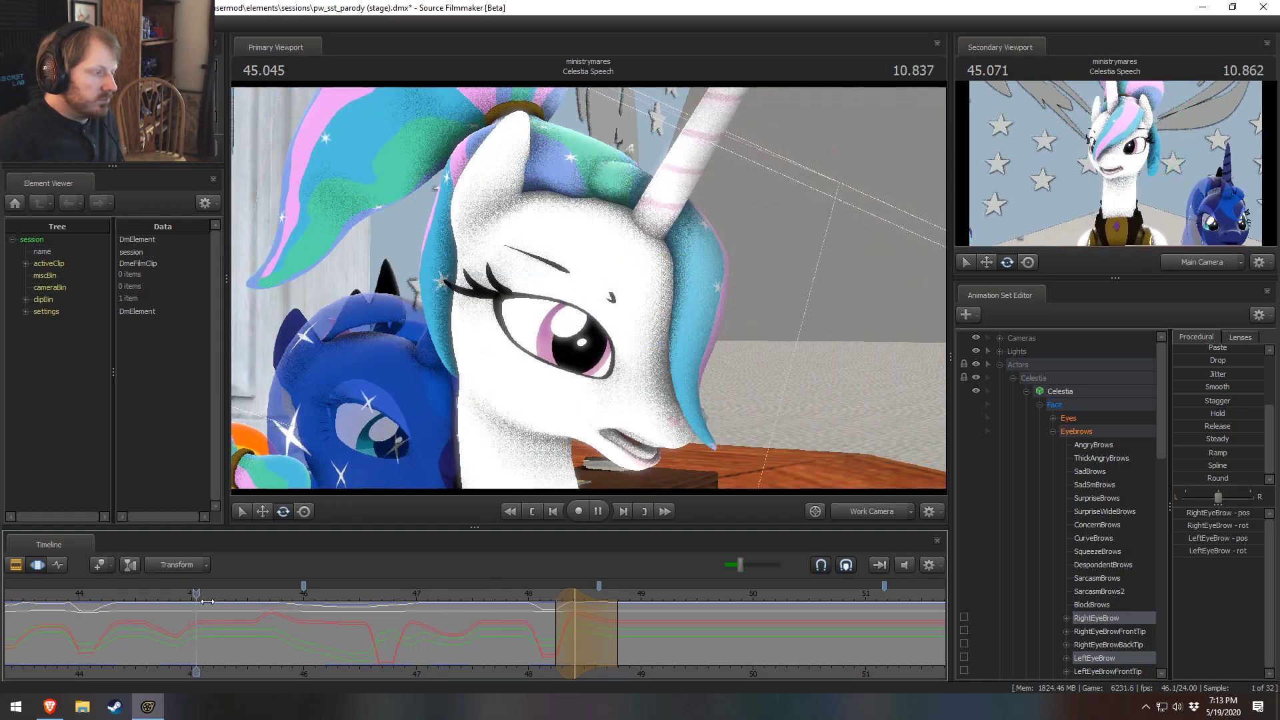
pyautogui.press('space')
# Step: Move both eyebrows slightly down at 46.291 s, using a time selection with falloff from about 46.03 to 46.63 s
pyautogui.moveTo(359, 637)
pyautogui.mouseDown()
pyautogui.moveTo(266, 637)
pyautogui.moveTo(374, 639)
pyautogui.mouseUp()
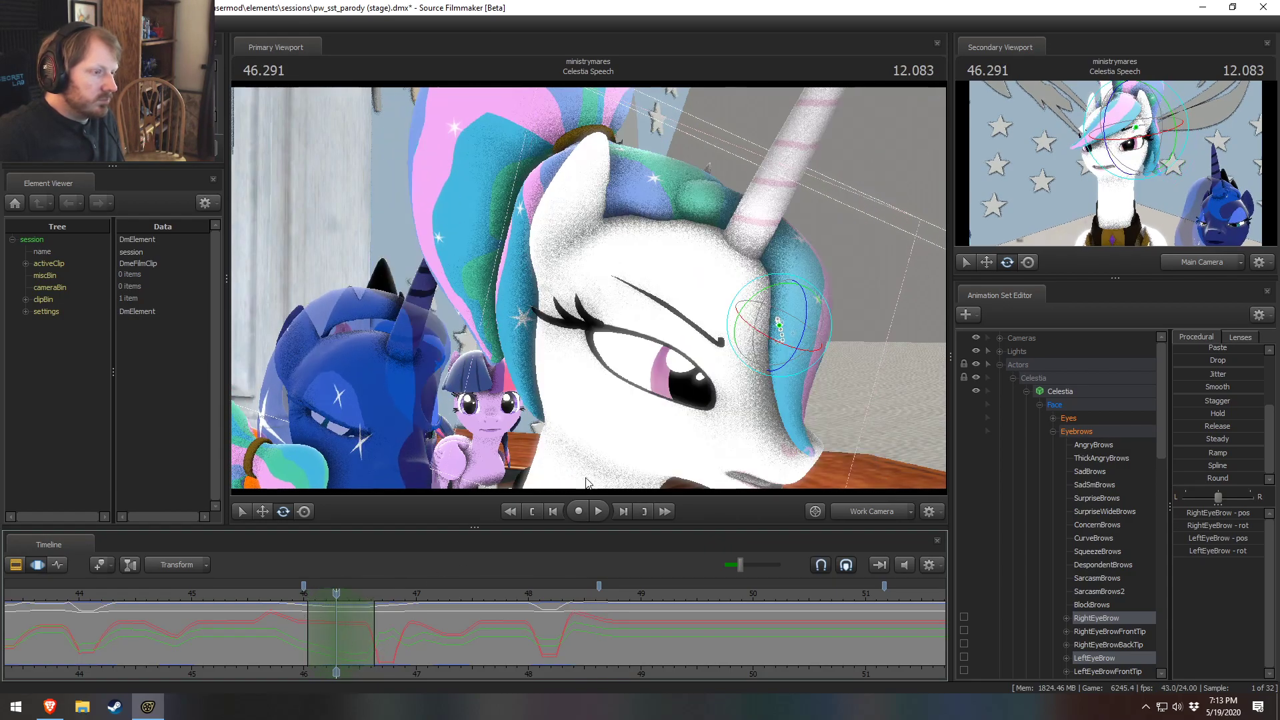
pyautogui.click(1102, 620)
pyautogui.keyDown('ctrl'); pyautogui.click(1102, 659); pyautogui.keyUp('ctrl')
pyautogui.keyDown('alt'); pyautogui.moveTo(787, 373); pyautogui.dragTo(883, 368); pyautogui.keyUp('alt')
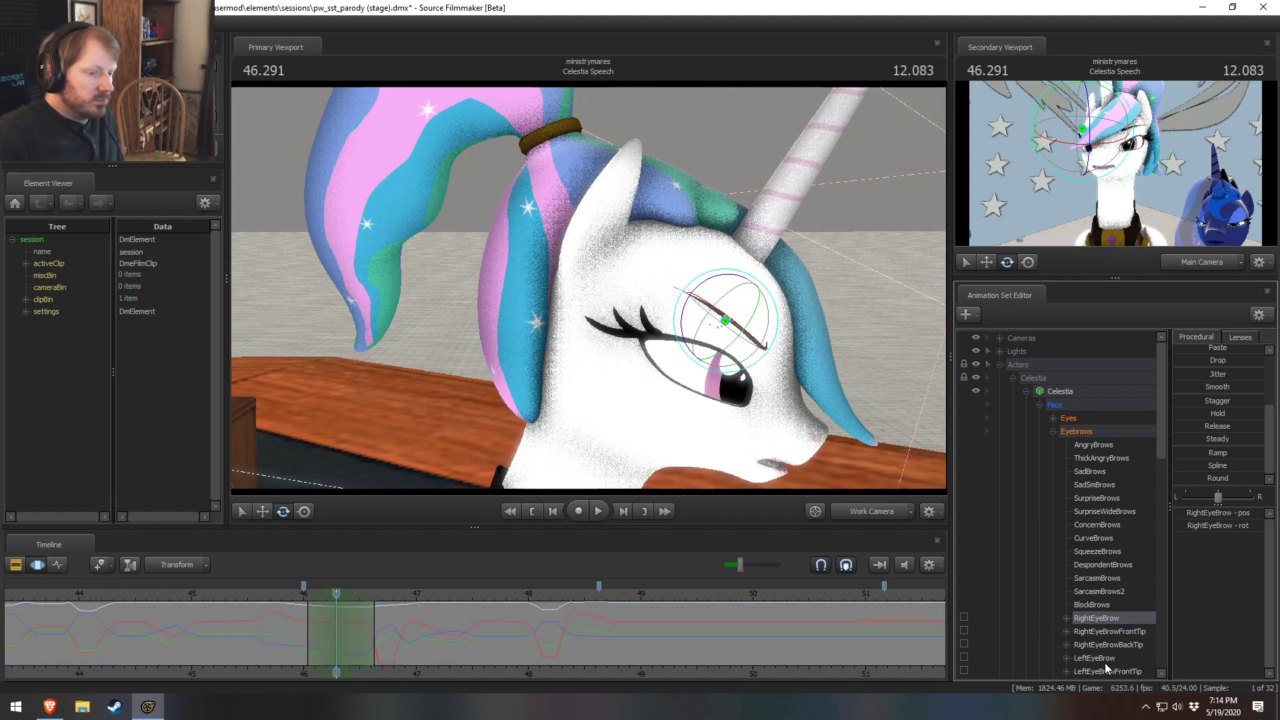
pyautogui.keyDown('alt'); pyautogui.moveTo(777, 457); pyautogui.dragTo(787, 459); pyautogui.keyUp('alt')
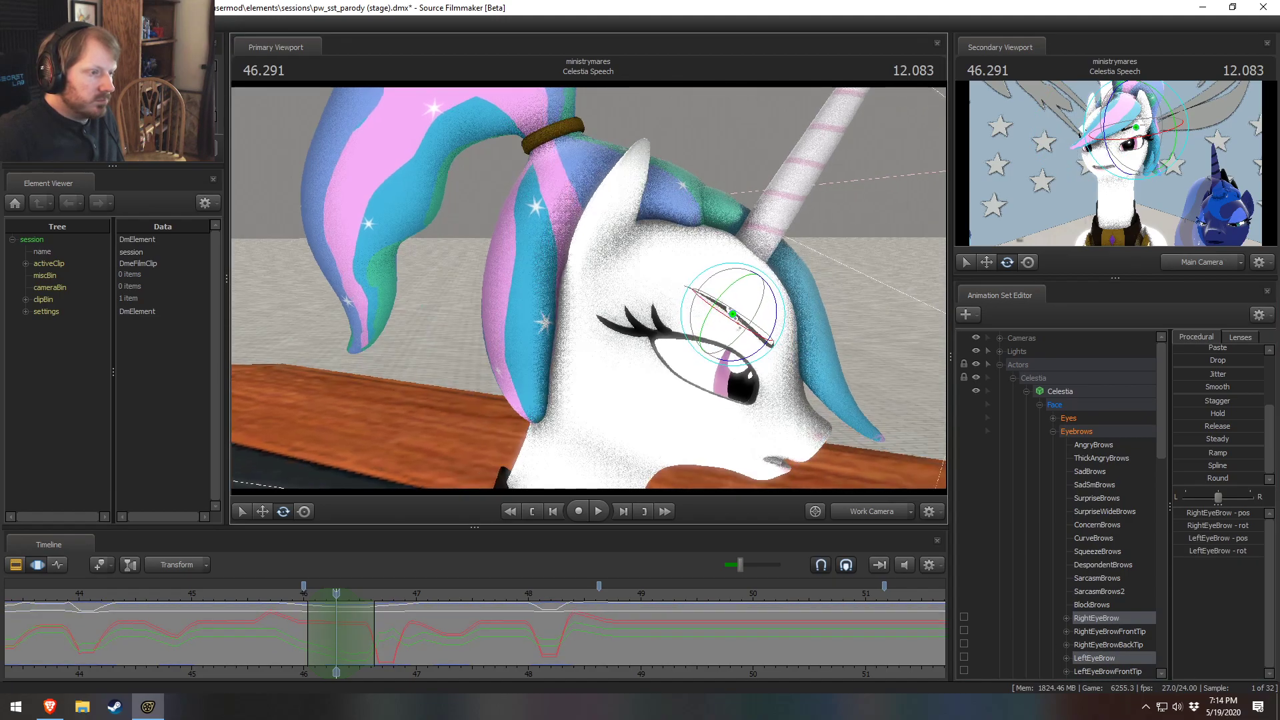
pyautogui.keyDown('alt'); pyautogui.moveTo(585, 287); pyautogui.dragTo(588, 288); pyautogui.keyUp('alt')
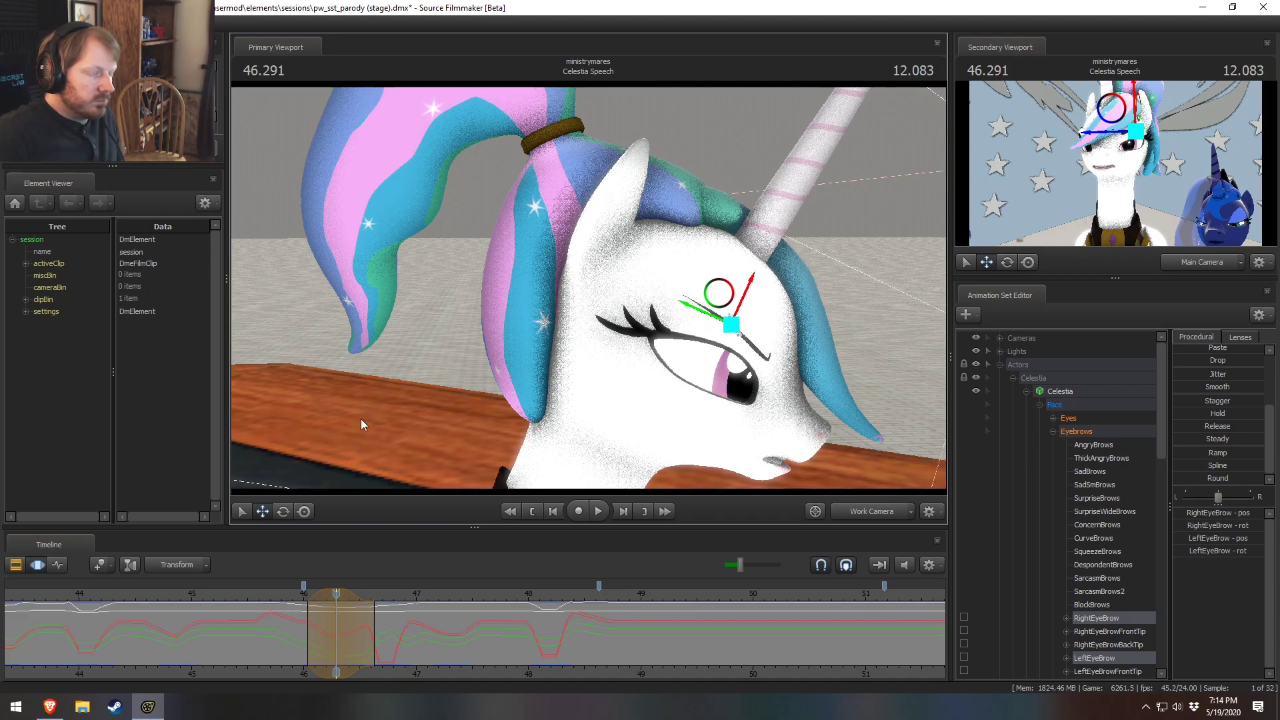
# Step: Play the speech again from about 45.2 s, and once more from about 44.6 s through the Main Camera, to review the brows
pyautogui.press('space')
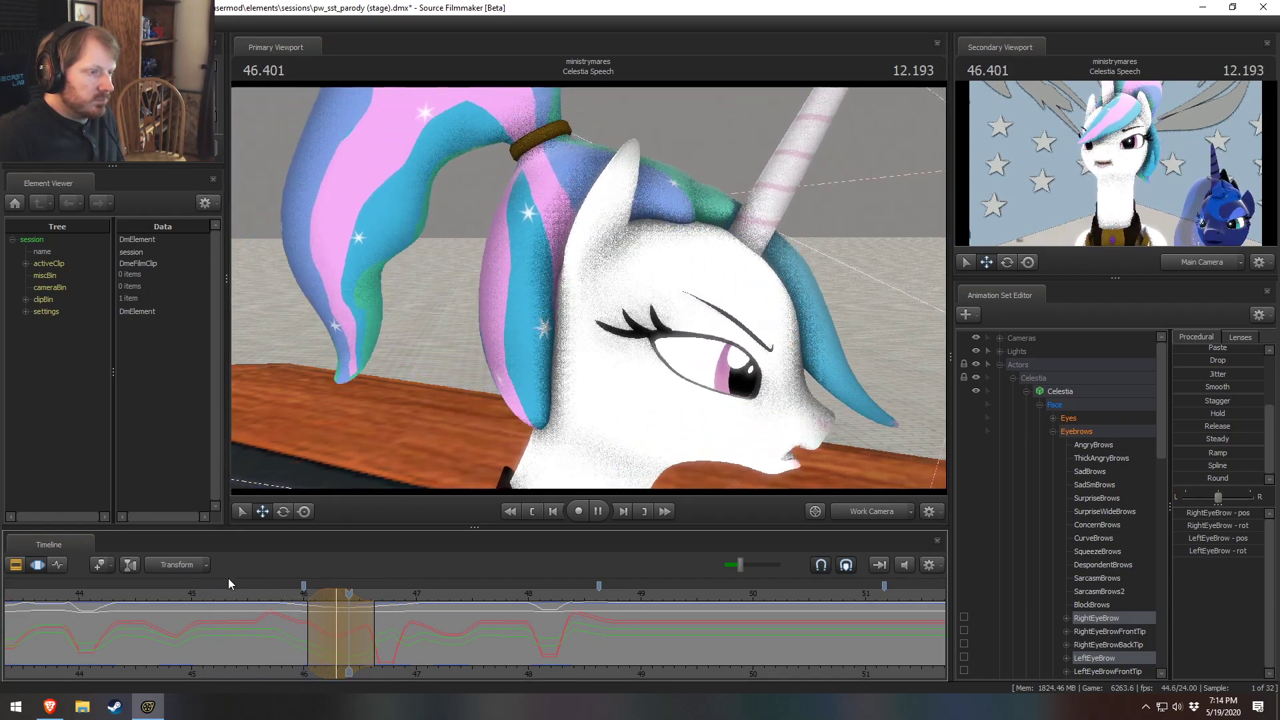
pyautogui.press('space')
pyautogui.click(216, 596)
pyautogui.press('space')
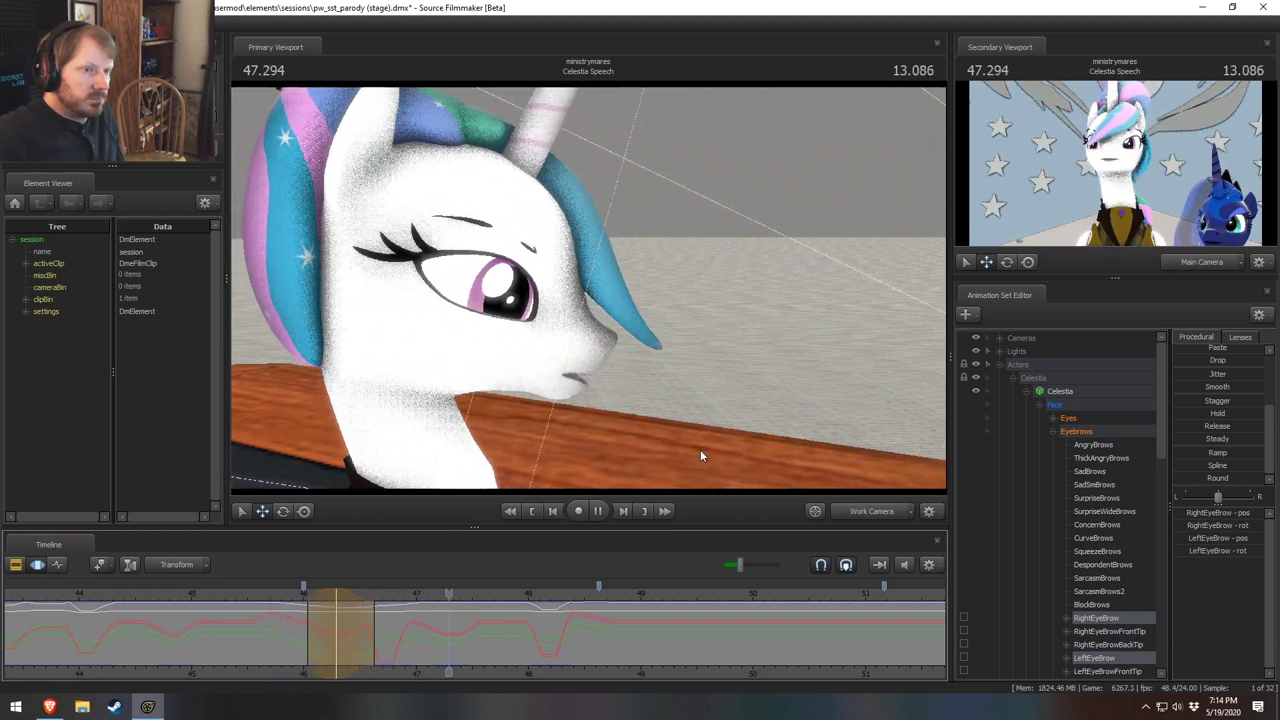
pyautogui.press('space')
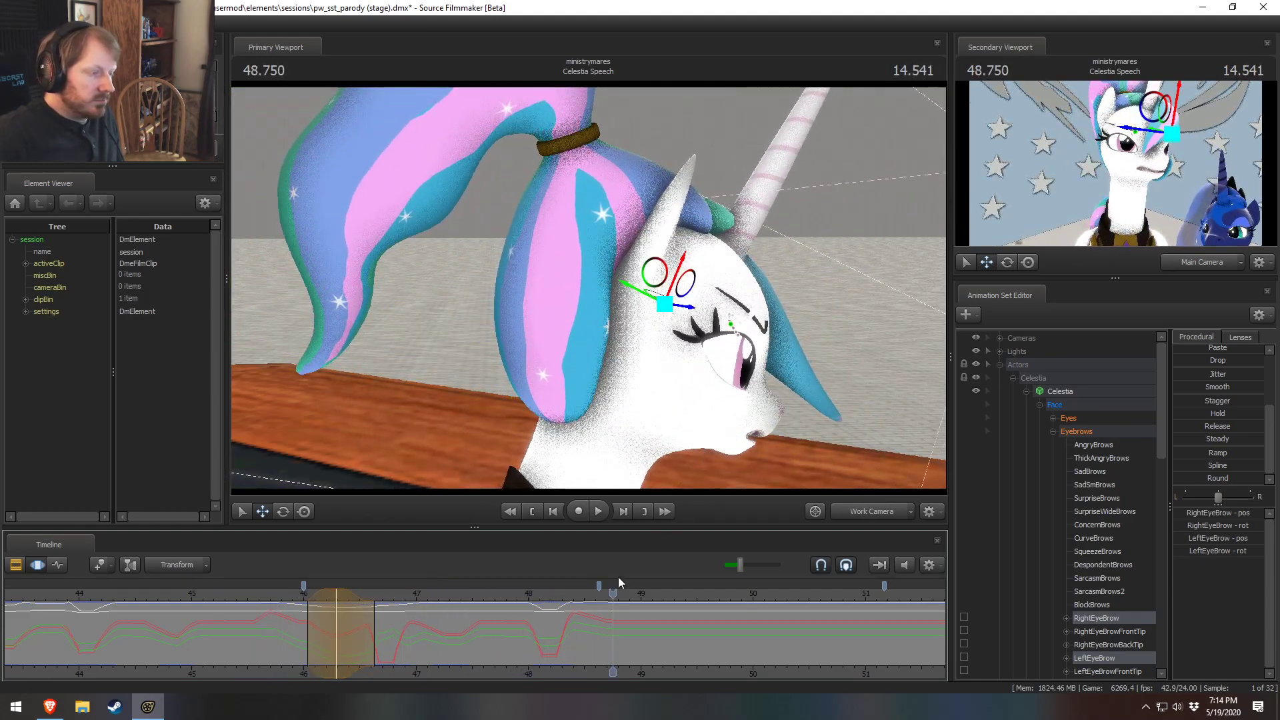
pyautogui.scroll(-4, 354, 600)
pyautogui.click(387, 596)
pyautogui.click(873, 513)
pyautogui.press('space')
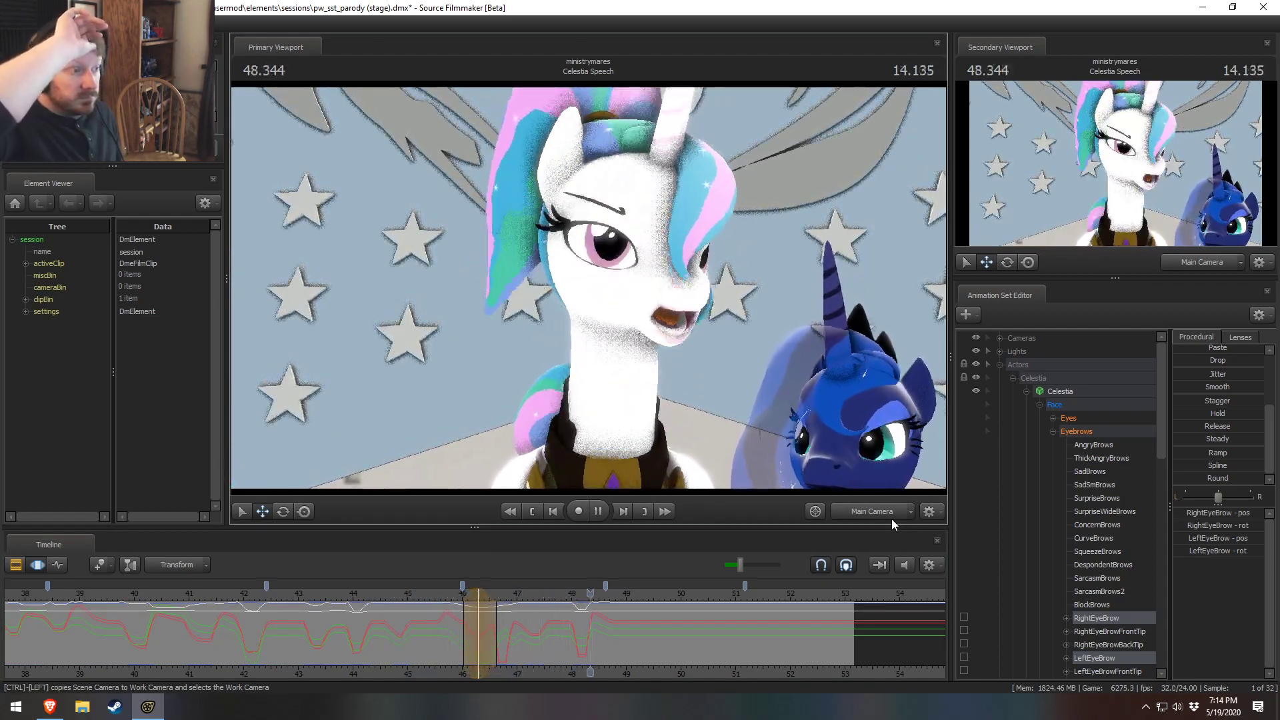
pyautogui.press('space')
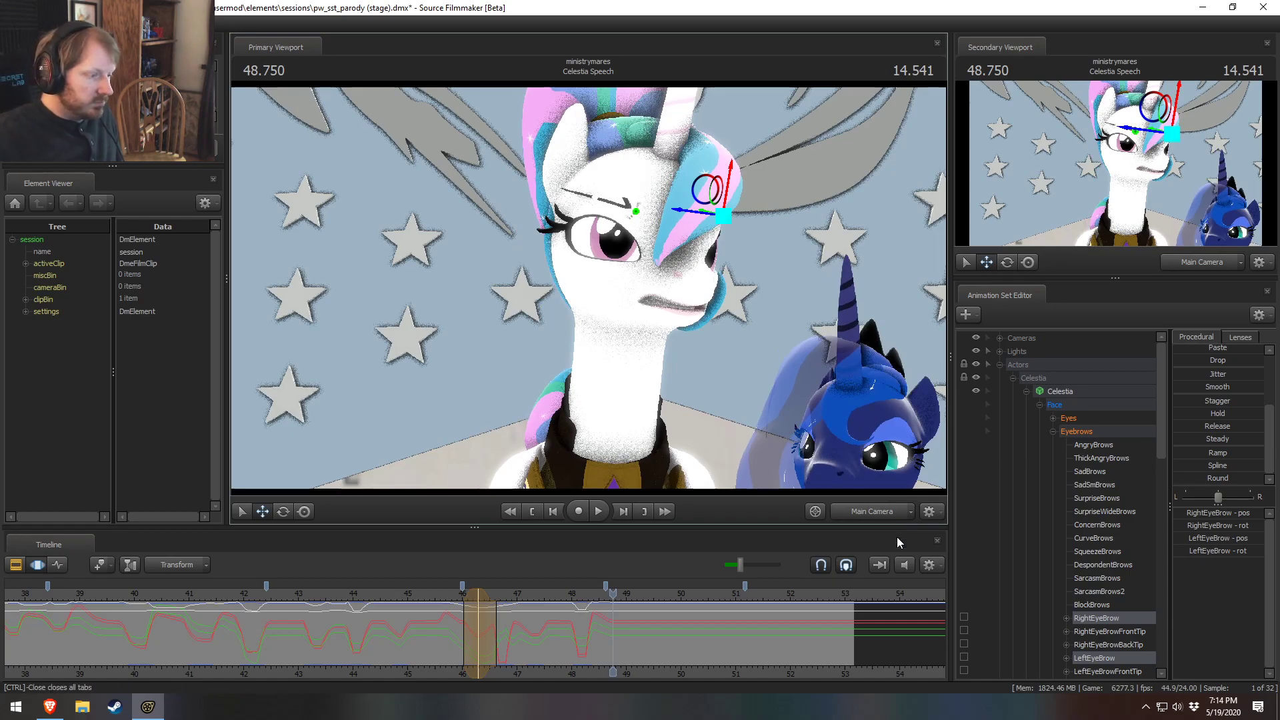
# Step: Set a time selection holding from about 48.7 to 49.1 s, with falloff from 48.4 to 49.5 s, and go to 48.708 s
pyautogui.scroll(4, 611, 630)
pyautogui.moveTo(611, 630); pyautogui.dragTo(754, 641)
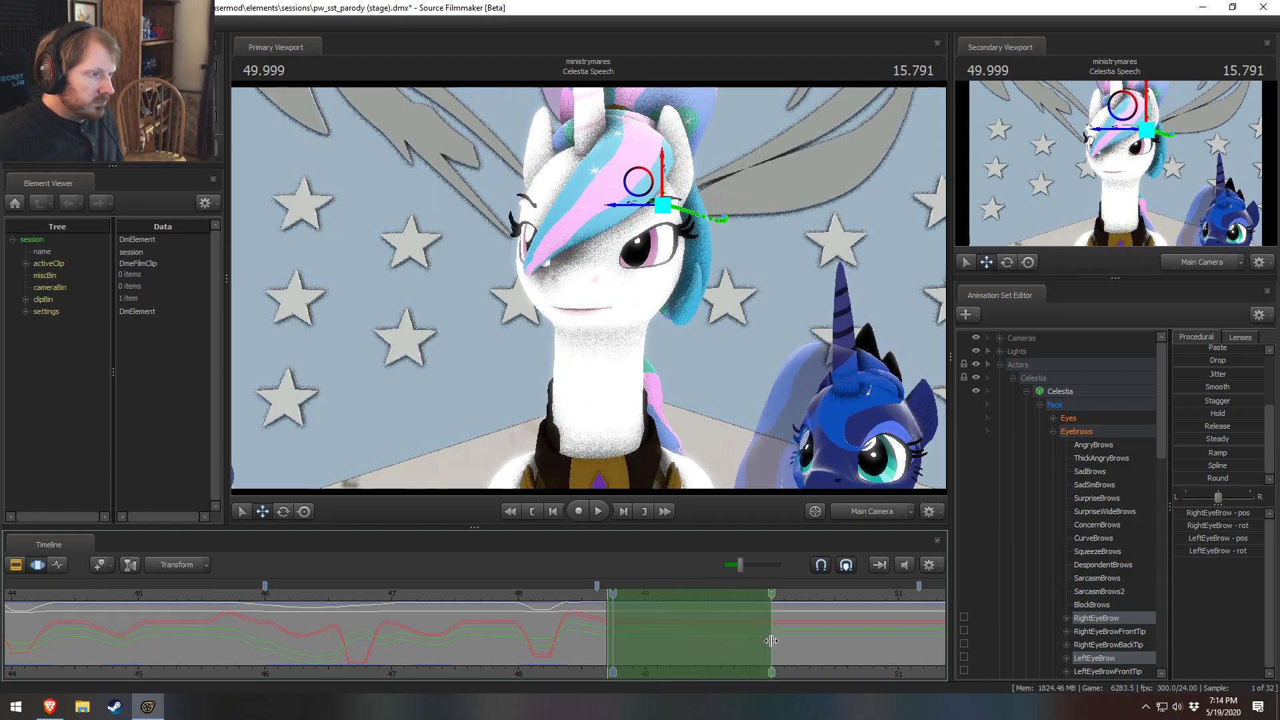
pyautogui.press('space')
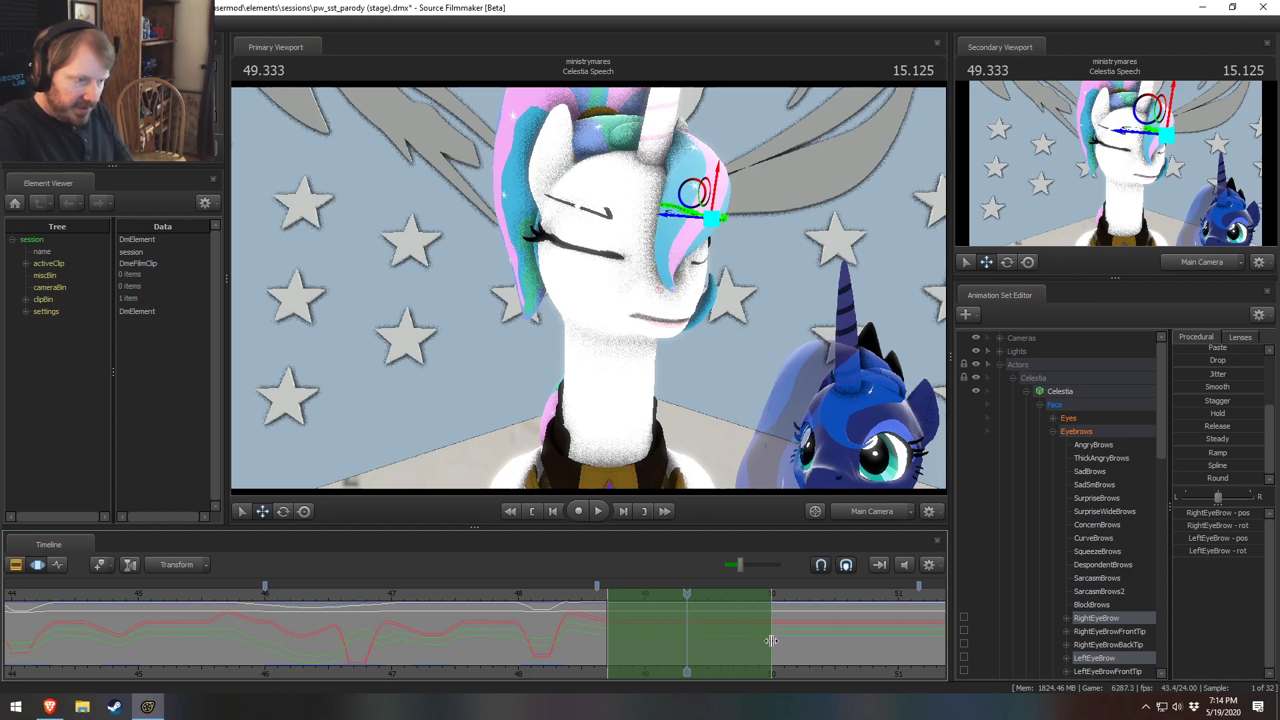
pyautogui.keyDown('shift'); pyautogui.scroll(2, 643, 661); pyautogui.keyUp('shift')
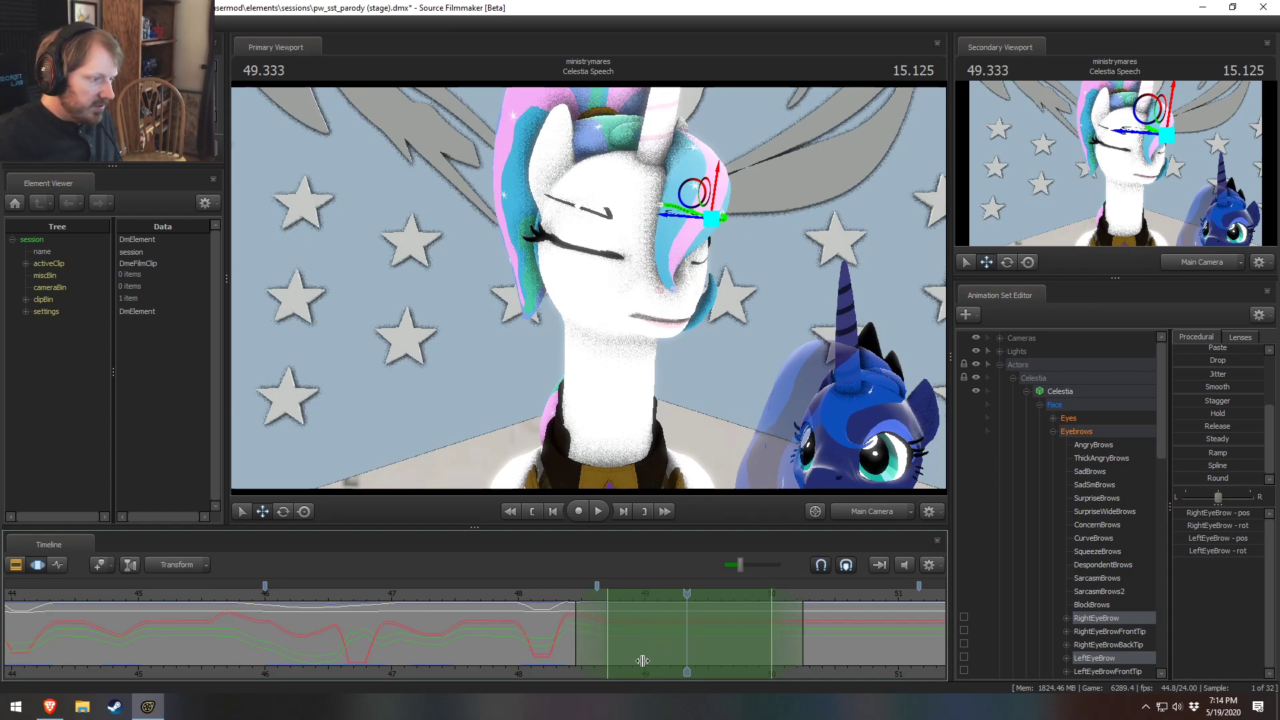
pyautogui.moveTo(809, 629)
pyautogui.mouseDown()
pyautogui.moveTo(829, 634)
pyautogui.moveTo(686, 647)
pyautogui.moveTo(715, 642)
pyautogui.mouseUp()
pyautogui.moveTo(558, 605); pyautogui.dragTo(610, 612)
pyautogui.click(678, 618)
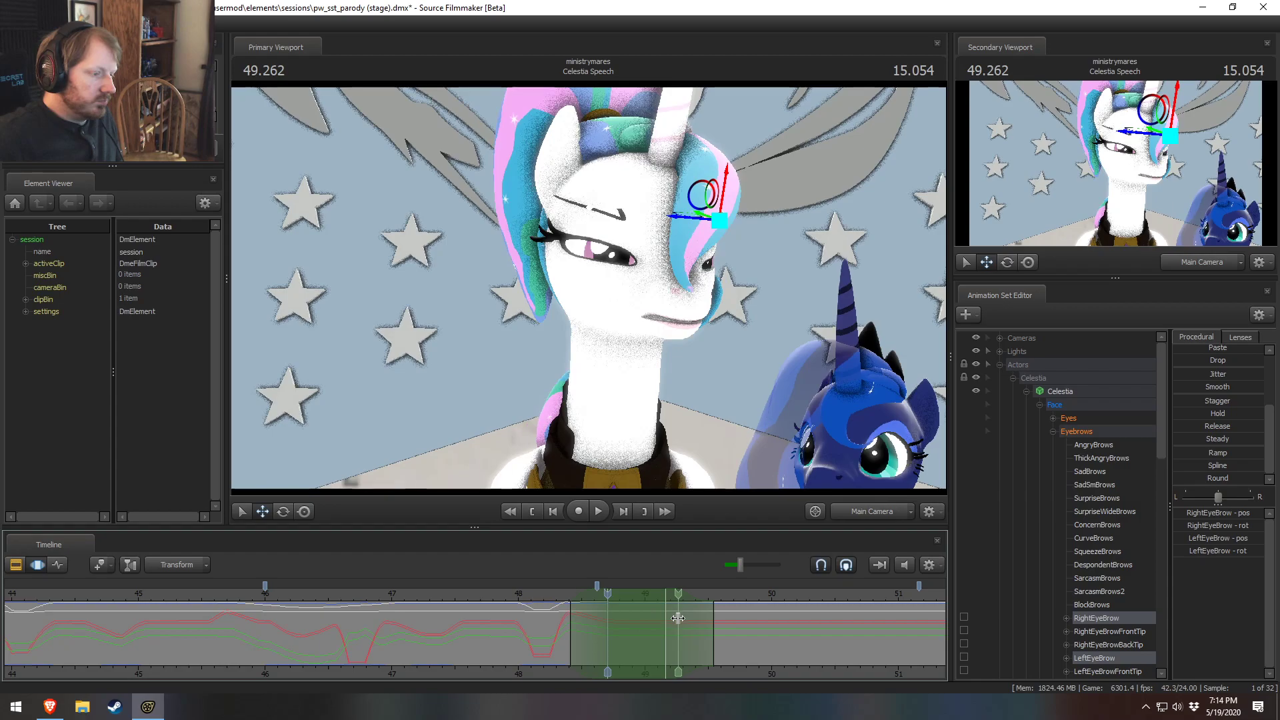
pyautogui.moveTo(706, 630); pyautogui.dragTo(700, 635)
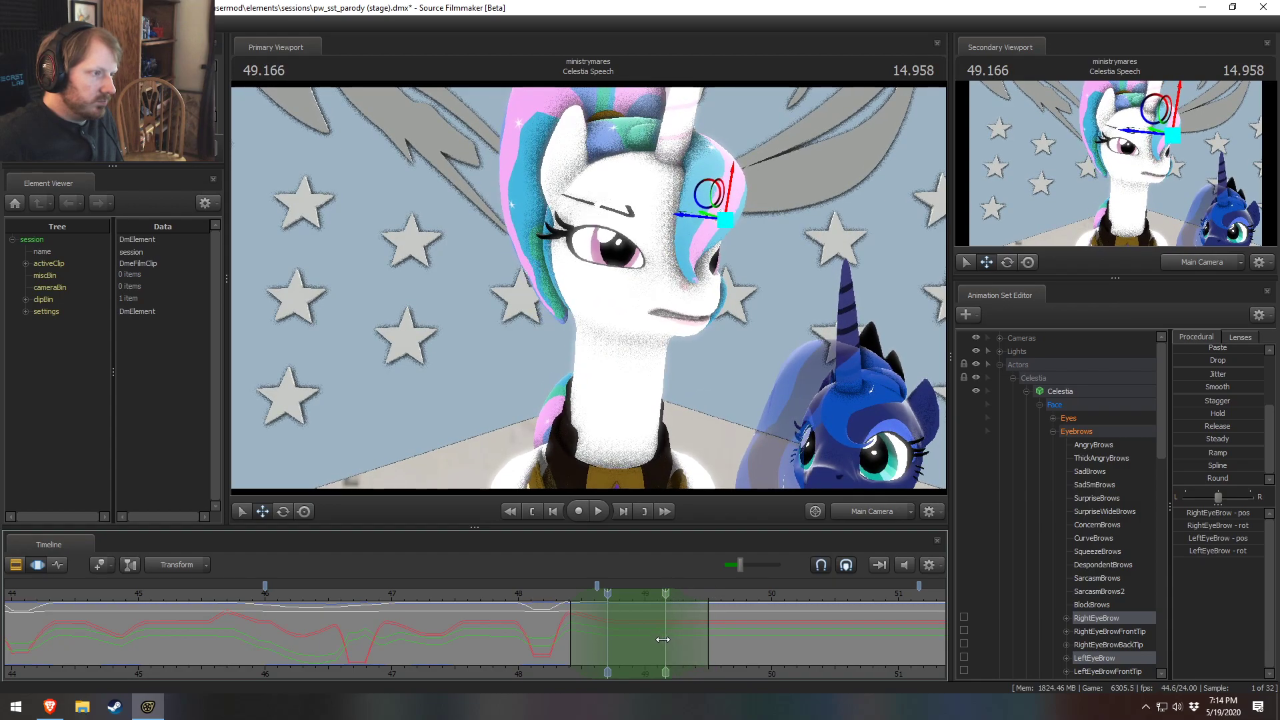
pyautogui.moveTo(705, 641); pyautogui.dragTo(693, 655)
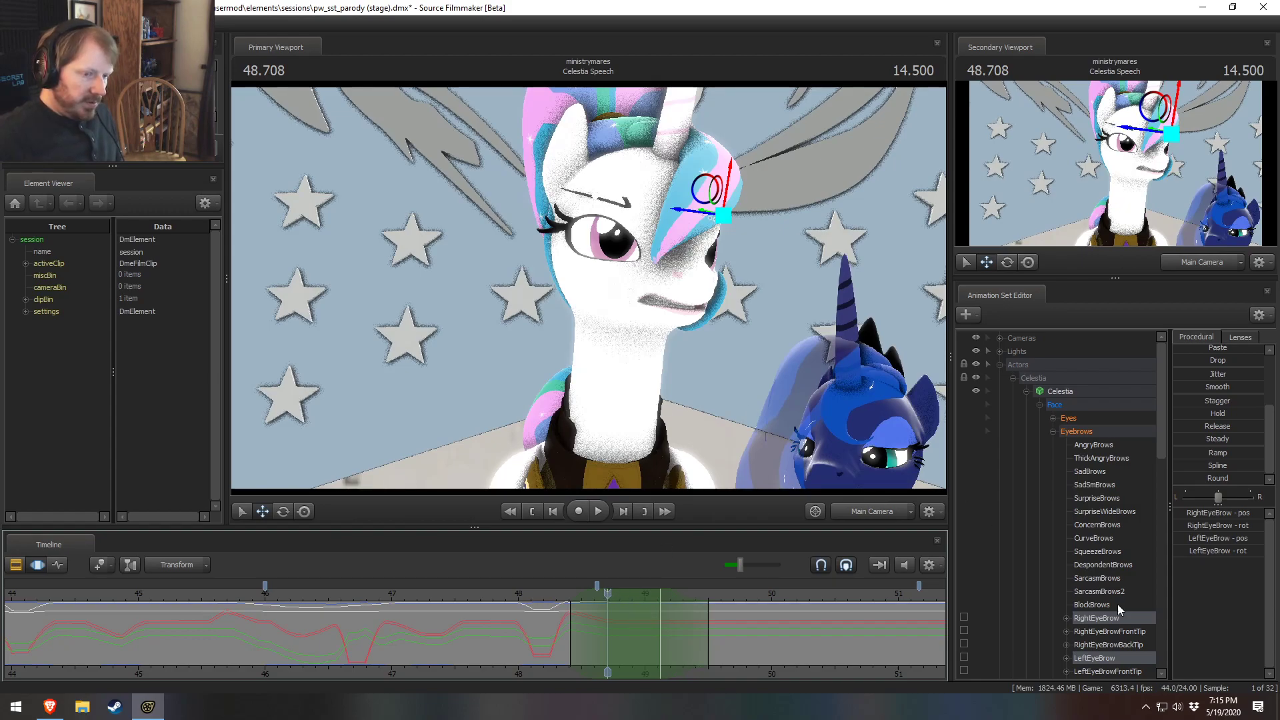
# Step: Switch the primary viewport to the Work Camera and select both the right and left eyebrow controls
pyautogui.click(863, 510)
pyautogui.moveTo(821, 513)
pyautogui.mouseDown()
pyautogui.moveTo(867, 513)
pyautogui.moveTo(821, 513)
pyautogui.mouseUp()
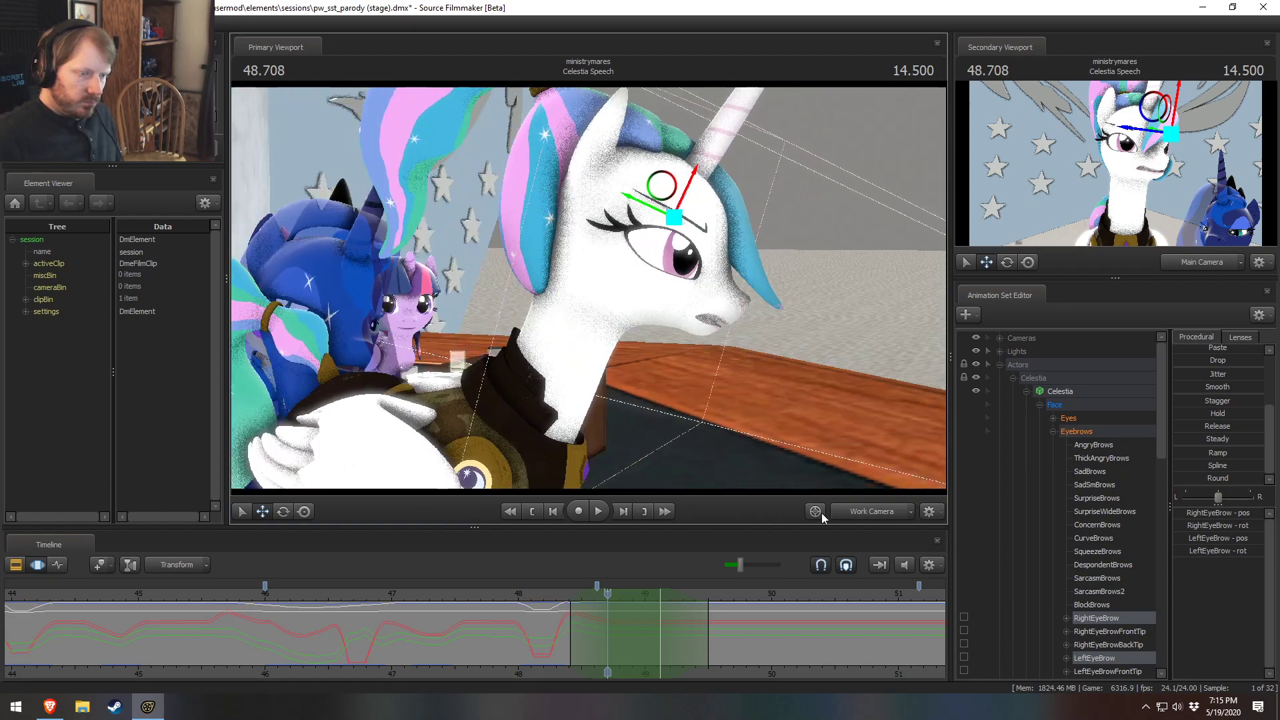
pyautogui.click(1106, 618)
pyautogui.keyDown('ctrl'); pyautogui.click(1107, 660); pyautogui.keyUp('ctrl')
pyautogui.keyDown('alt'); pyautogui.moveTo(799, 481); pyautogui.dragTo(796, 486); pyautogui.keyUp('alt')
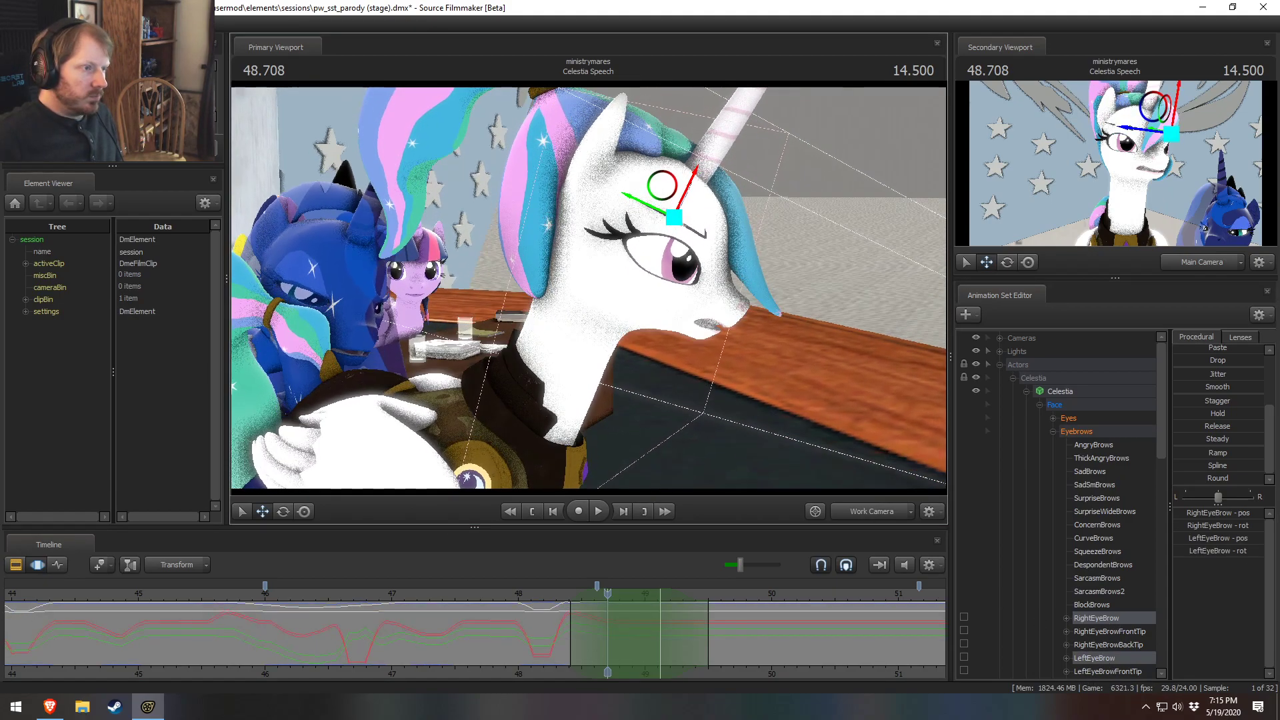
# Step: Try moving both eyebrows slightly down at 48.708 s, and extend the time selection to hold from about 48.5 s with falloff from 48.2 s
pyautogui.moveTo(721, 212); pyautogui.dragTo(729, 211)
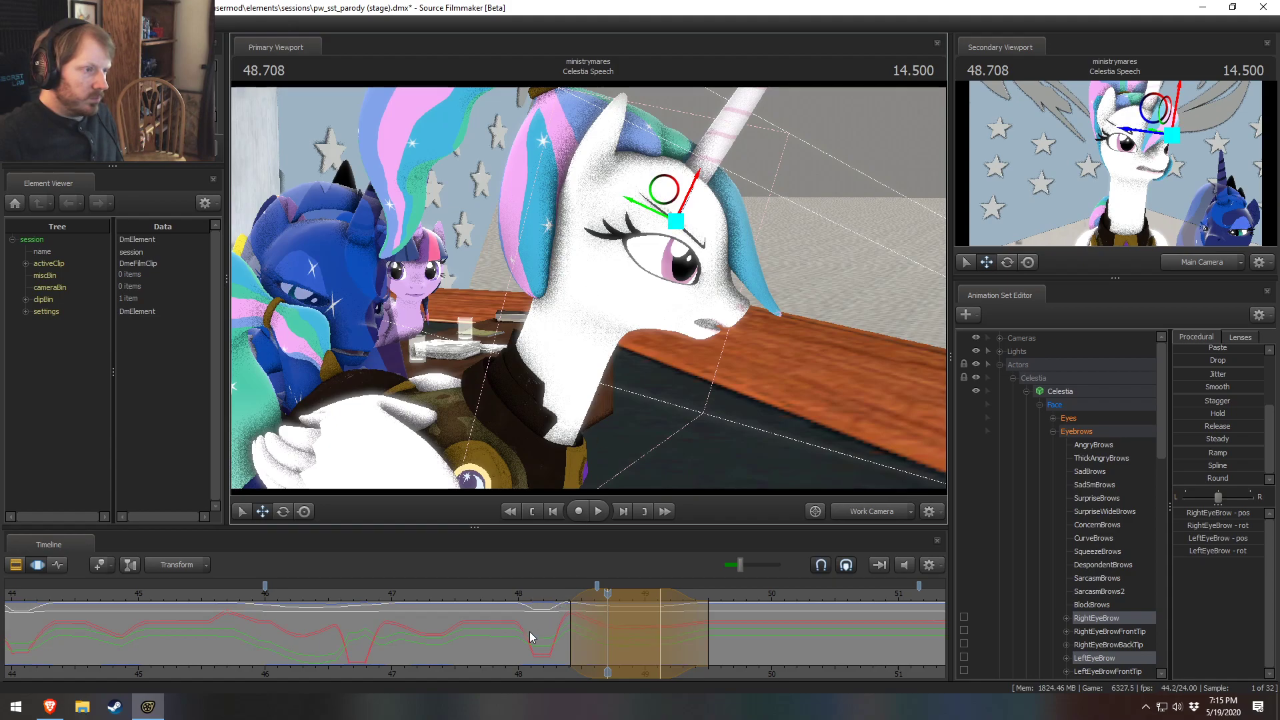
pyautogui.click(531, 593)
pyautogui.moveTo(526, 594); pyautogui.dragTo(562, 658)
# Step: Play the speech from about 48 s, and again from about 47.8 s, to review the brow motion
pyautogui.click(523, 594)
pyautogui.press('space')
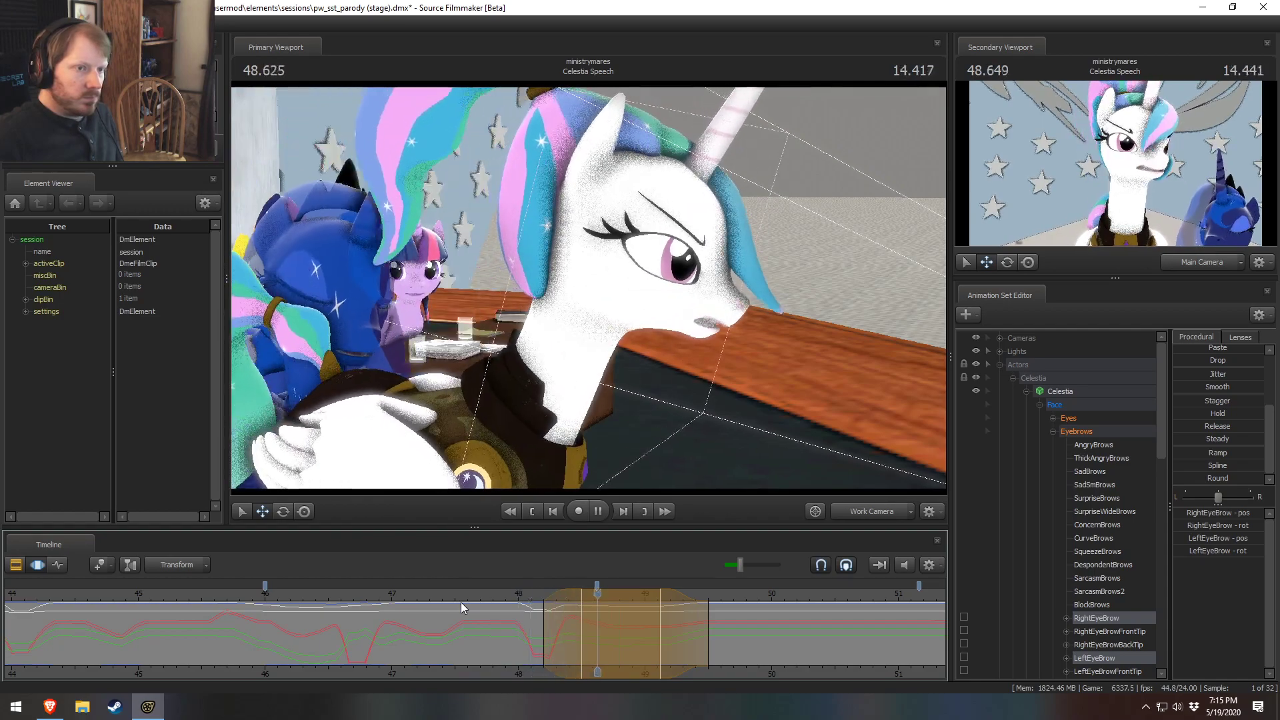
pyautogui.press('space')
pyautogui.click(491, 595)
pyautogui.press('space')
pyautogui.press('space')
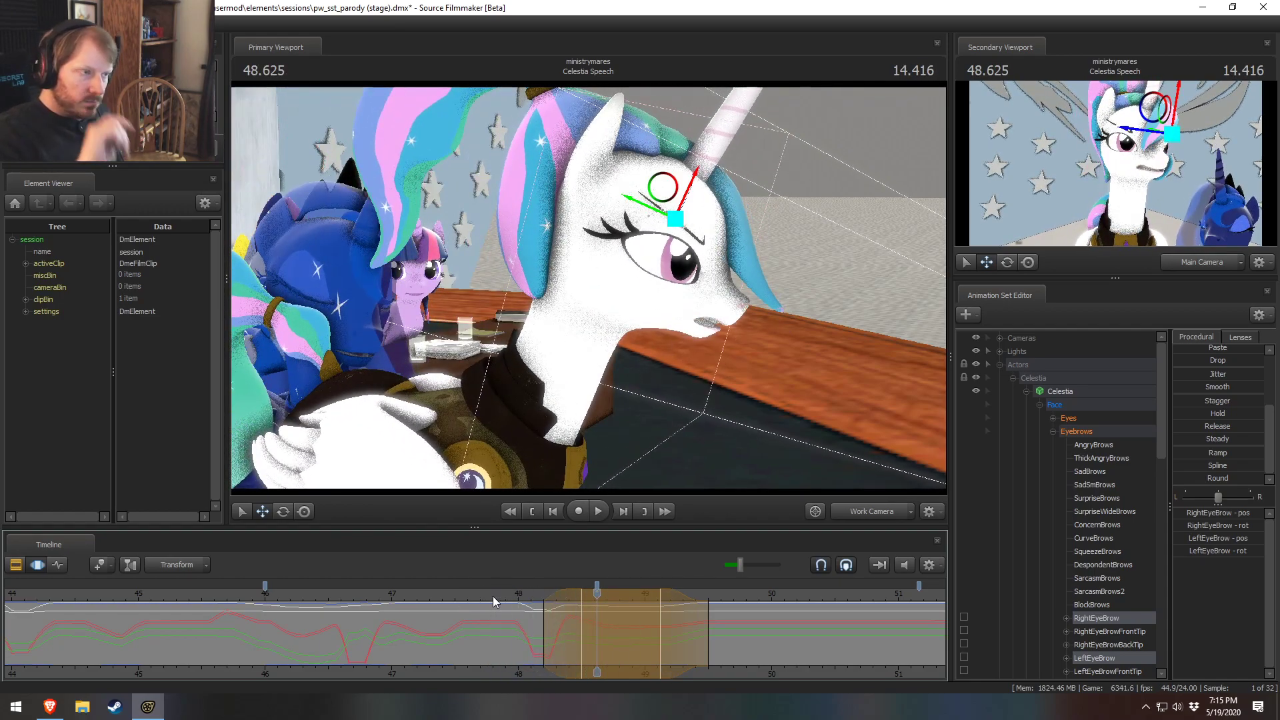
# Step: Undo the last eyebrow move and instead rotate both brows to a slightly steeper frown at 48.625 s
pyautogui.hotkey('ctrl', 'z')
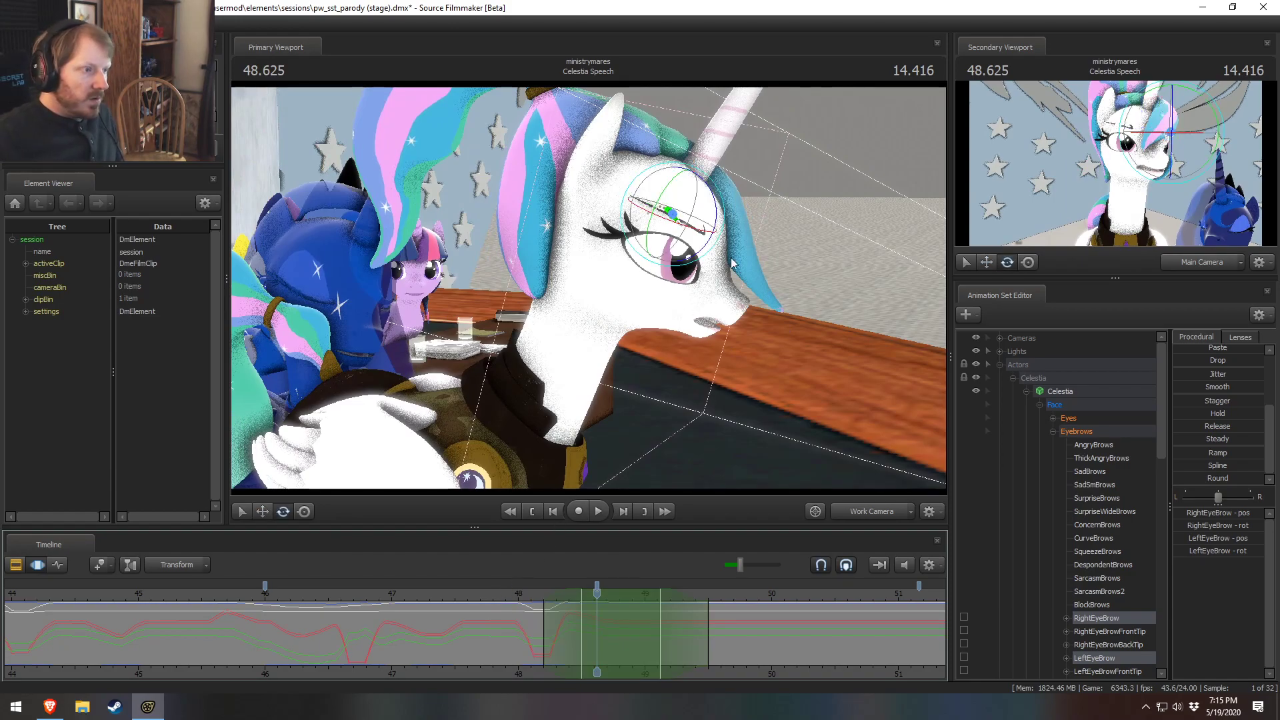
pyautogui.moveTo(725, 212); pyautogui.dragTo(728, 215)
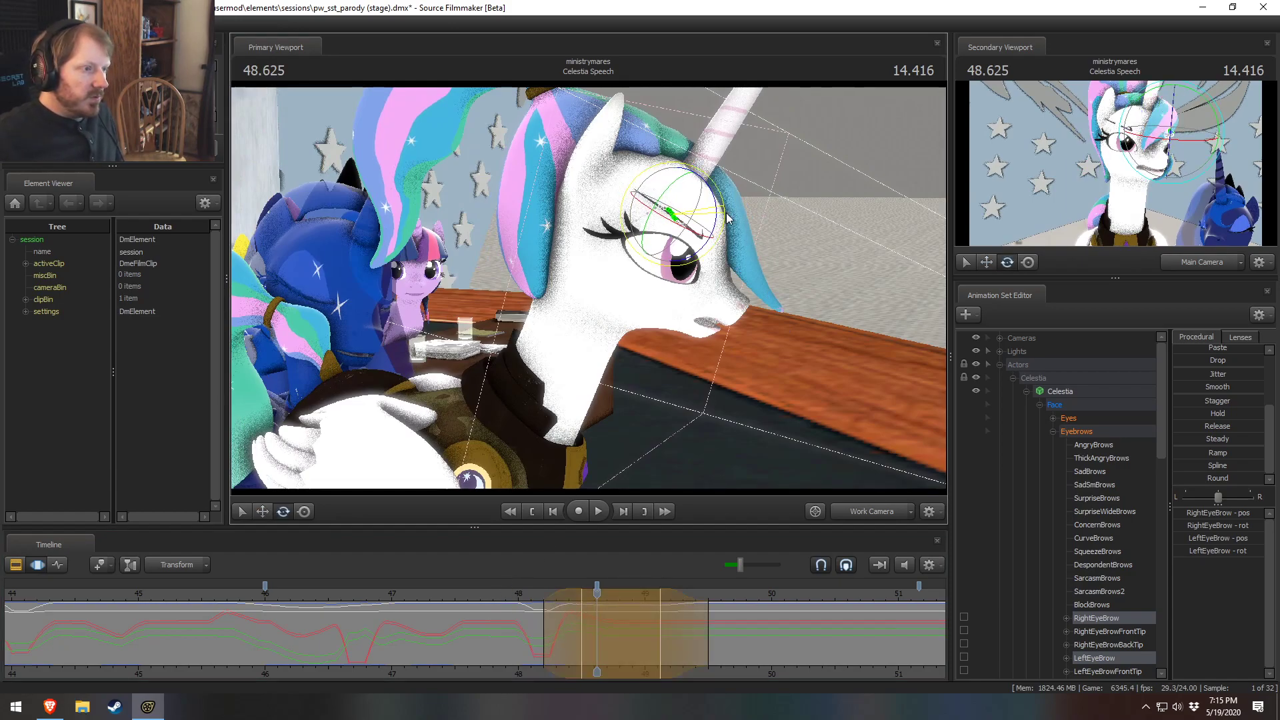
# Step: Replay the speech from between about 47.2 and 47.9 s, viewing Celestia's brows from several angles
pyautogui.press('space')
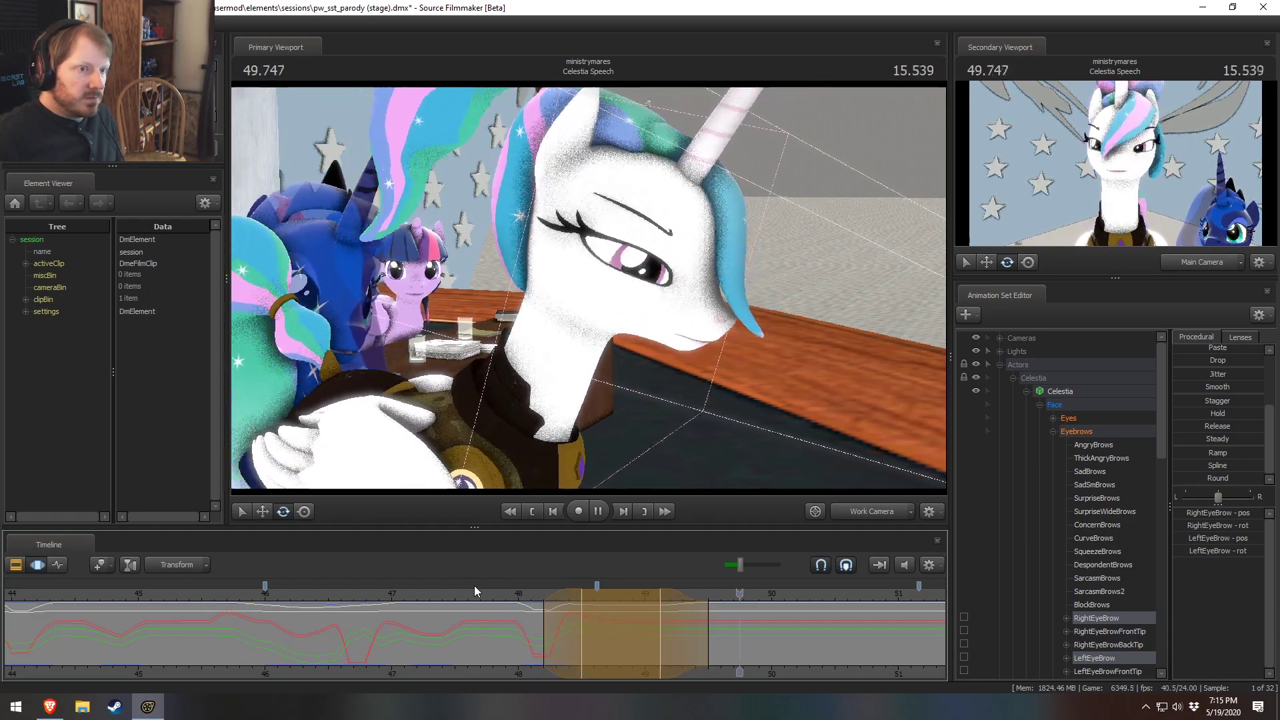
pyautogui.press('space')
pyautogui.click(423, 598)
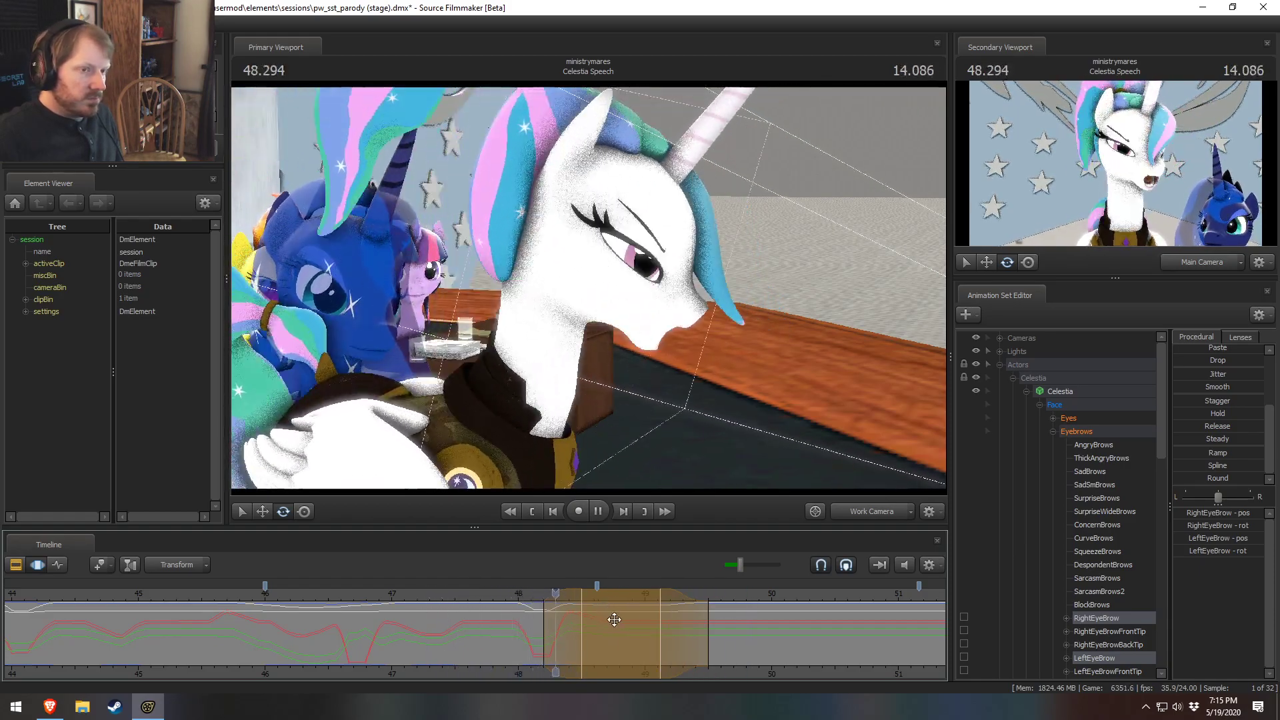
pyautogui.press('space')
pyautogui.keyDown('alt'); pyautogui.moveTo(734, 347); pyautogui.dragTo(601, 287); pyautogui.keyUp('alt')
pyautogui.keyDown('alt'); pyautogui.moveTo(680, 470); pyautogui.dragTo(686, 474); pyautogui.keyUp('alt')
pyautogui.click(499, 594)
pyautogui.press('space')
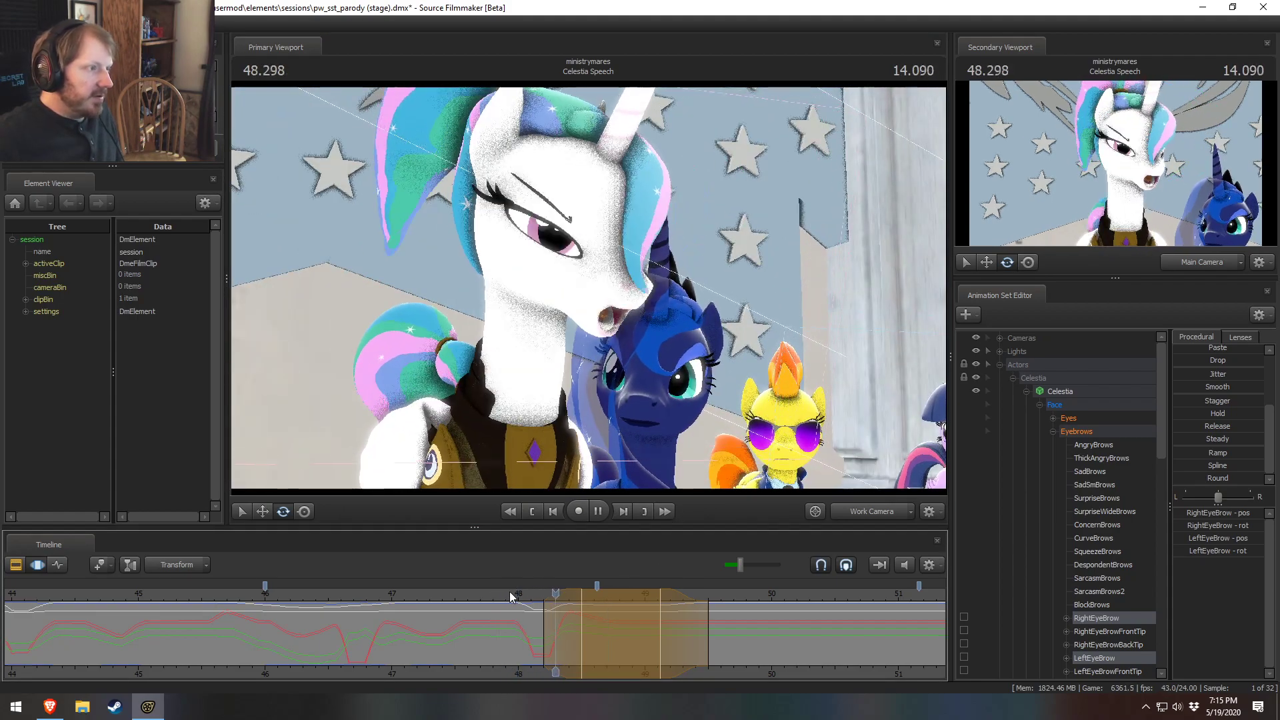
pyautogui.press('space')
pyautogui.keyDown('alt'); pyautogui.moveTo(657, 485); pyautogui.dragTo(589, 313); pyautogui.keyUp('alt')
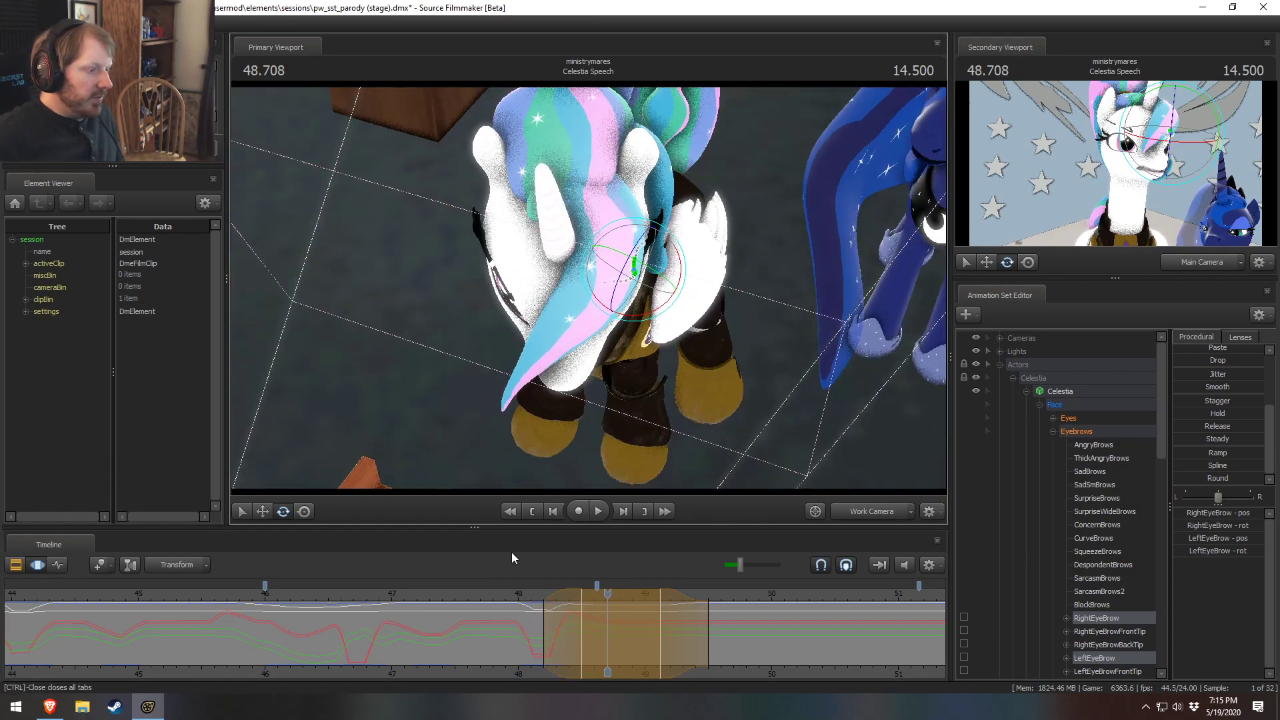
pyautogui.click(502, 594)
pyautogui.press('space')
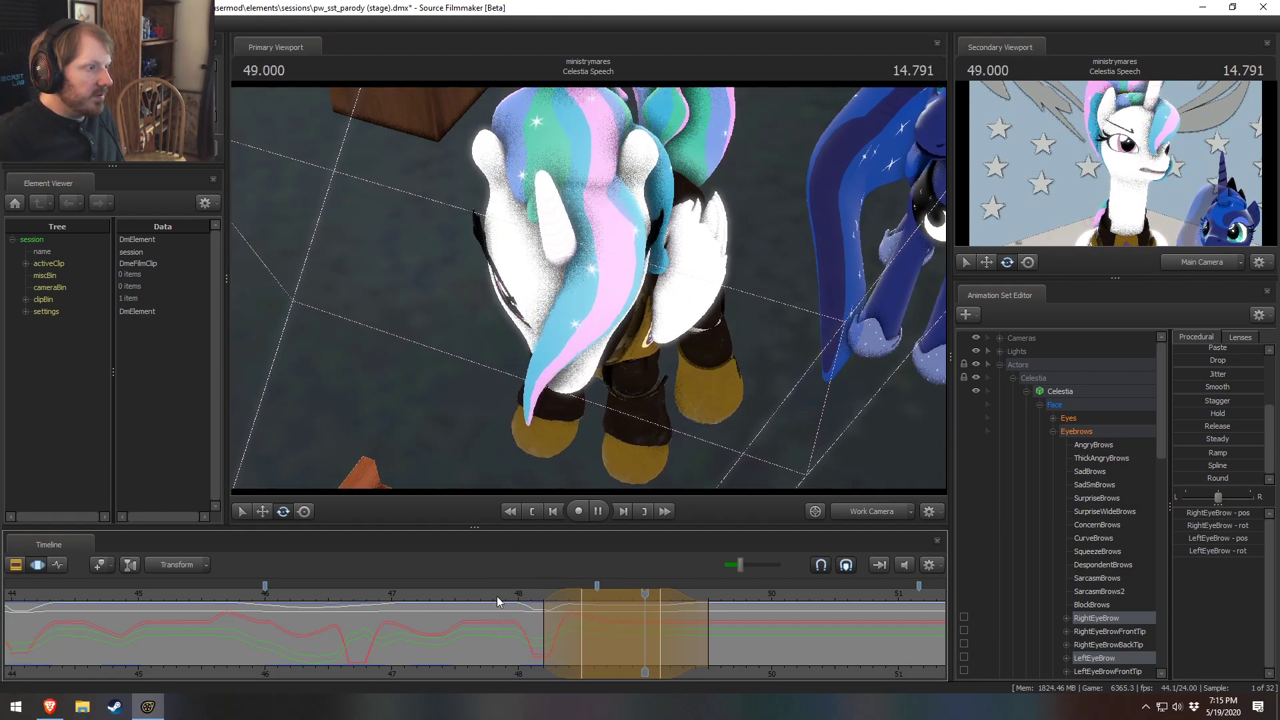
pyautogui.press('space')
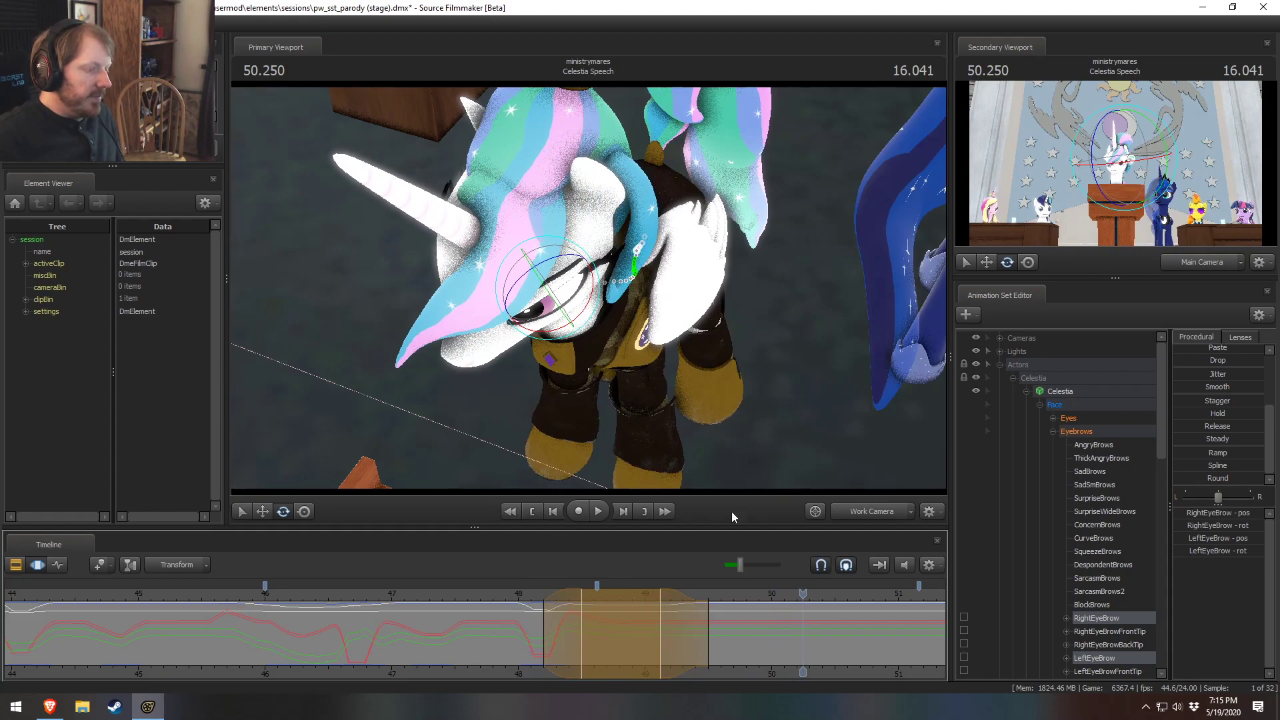
# Step: Commit the eyebrow rotation edit and play the speech again from about 48 s
pyautogui.press('F2')
pyautogui.press('F3')
pyautogui.press('space')
pyautogui.press('space')
pyautogui.click(526, 594)
pyautogui.press('space')
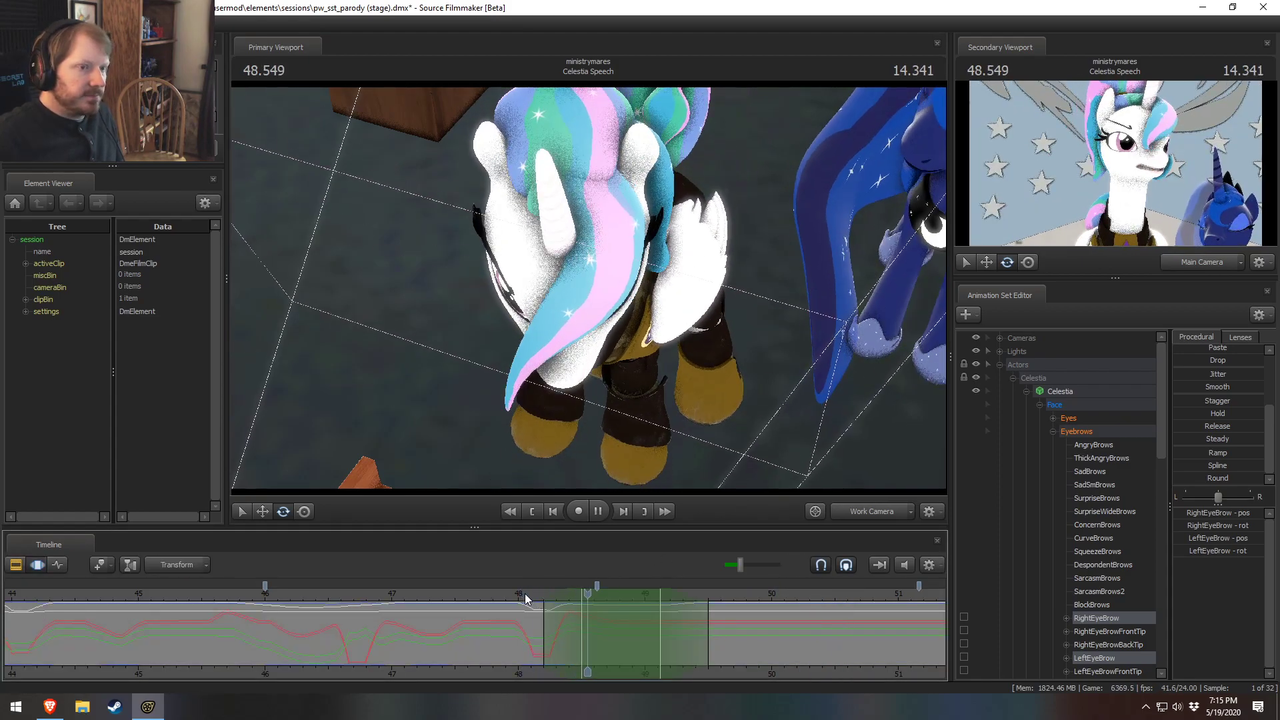
pyautogui.press('space')
# Step: Set an open-ended time selection holding from 50.0 s onward, with falloff from about 49.6 s
pyautogui.moveTo(689, 649); pyautogui.dragTo(917, 637)
pyautogui.moveTo(785, 636); pyautogui.dragTo(747, 635)
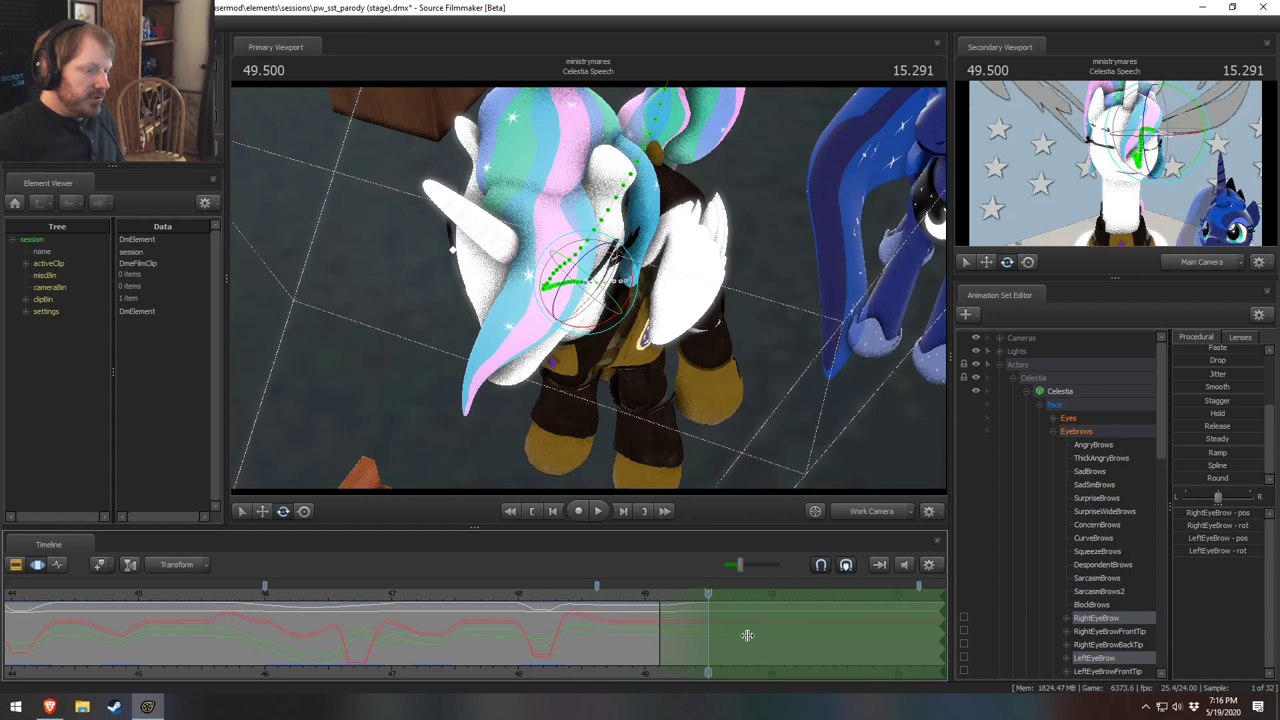
pyautogui.keyDown('alt'); pyautogui.moveTo(741, 440); pyautogui.dragTo(798, 407); pyautogui.keyUp('alt')
pyautogui.press('space')
pyautogui.press('space')
pyautogui.press('space')
pyautogui.press('space')
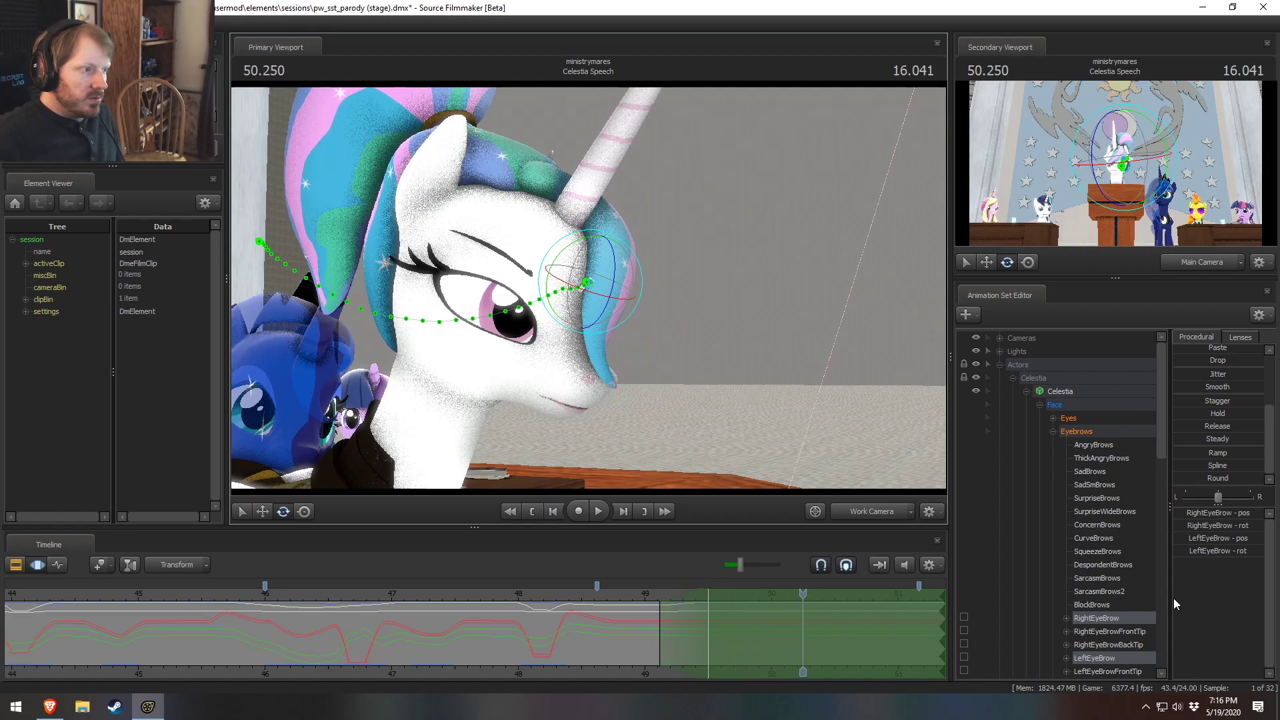
pyautogui.moveTo(667, 657)
pyautogui.mouseDown()
pyautogui.moveTo(758, 639)
pyautogui.moveTo(673, 639)
pyautogui.moveTo(903, 632)
pyautogui.moveTo(715, 634)
pyautogui.mouseUp()
# Step: Reselect the right and left eyebrows together and rotate them slightly at 50.000 s
pyautogui.keyDown('alt'); pyautogui.moveTo(735, 427); pyautogui.dragTo(590, 293); pyautogui.keyUp('alt')
pyautogui.click(1110, 631)
pyautogui.click(1101, 619)
pyautogui.keyDown('ctrl'); pyautogui.click(1095, 659); pyautogui.keyUp('ctrl')
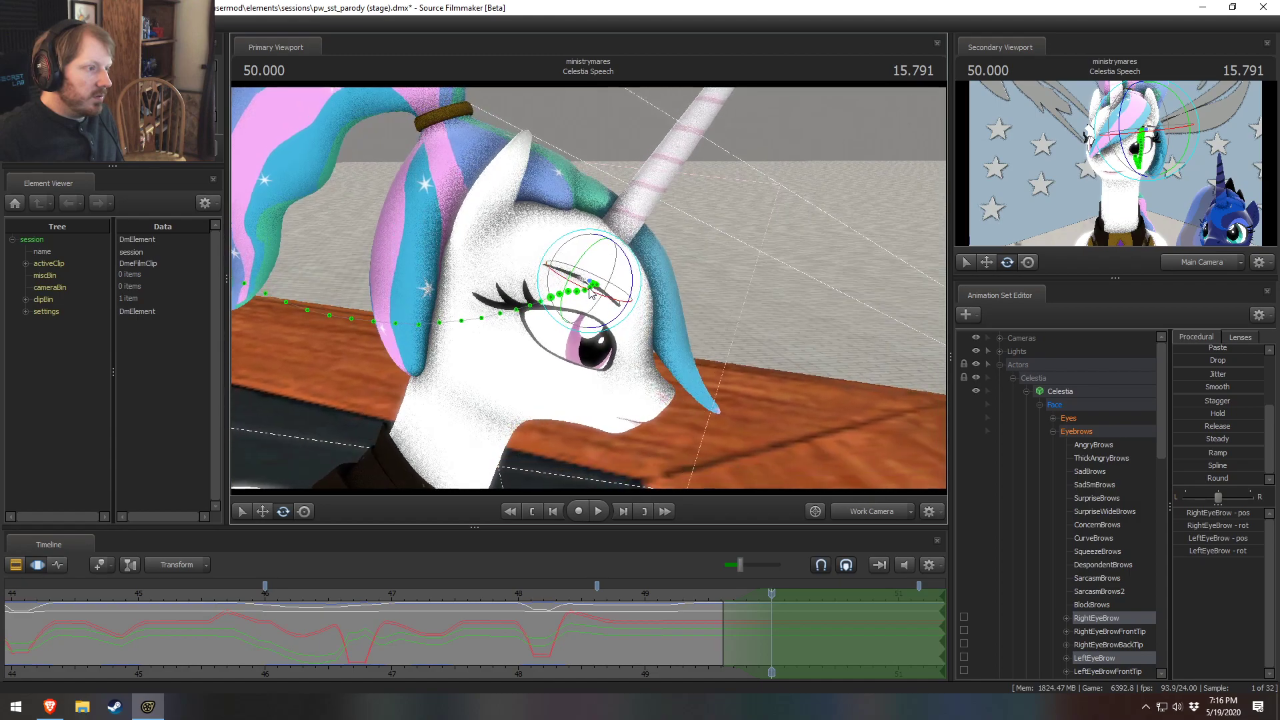
pyautogui.click(1141, 618)
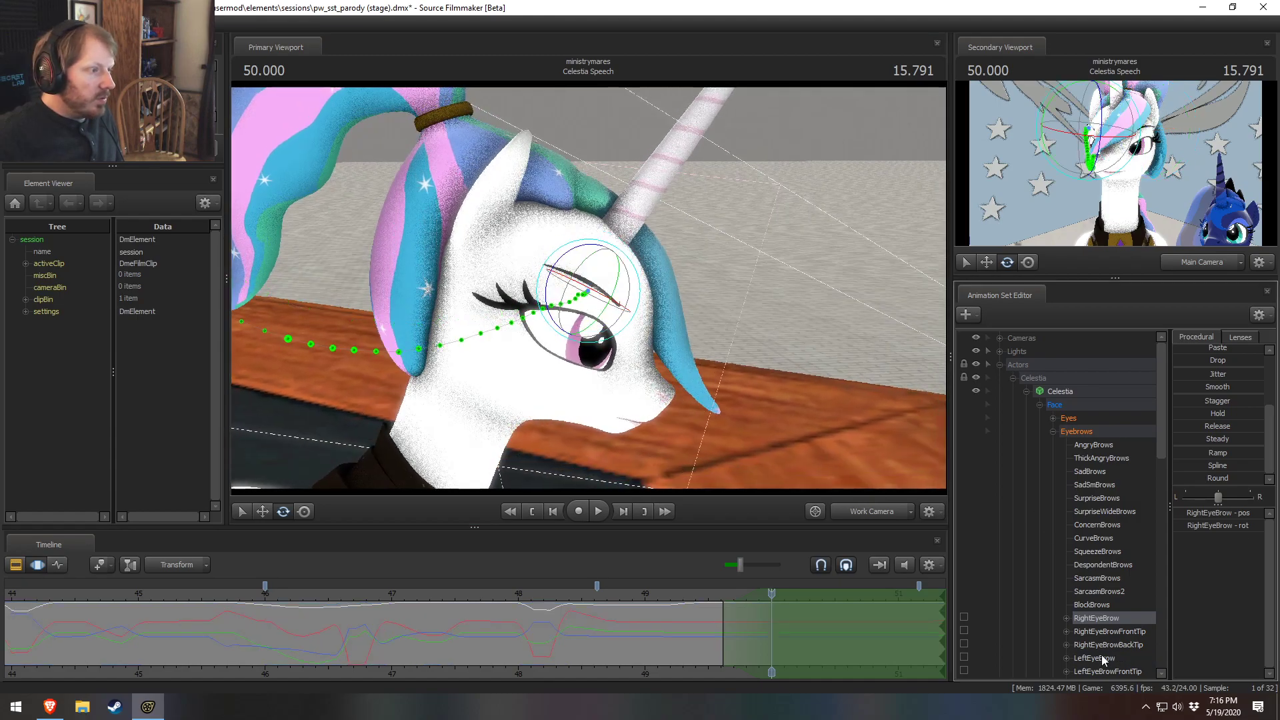
pyautogui.keyDown('ctrl'); pyautogui.click(1102, 660); pyautogui.keyUp('ctrl')
pyautogui.keyDown('alt'); pyautogui.moveTo(799, 432); pyautogui.dragTo(804, 410); pyautogui.keyUp('alt')
pyautogui.keyDown('ctrl'); pyautogui.click(1095, 659); pyautogui.keyUp('ctrl')
pyautogui.moveTo(679, 428); pyautogui.dragTo(660, 417)
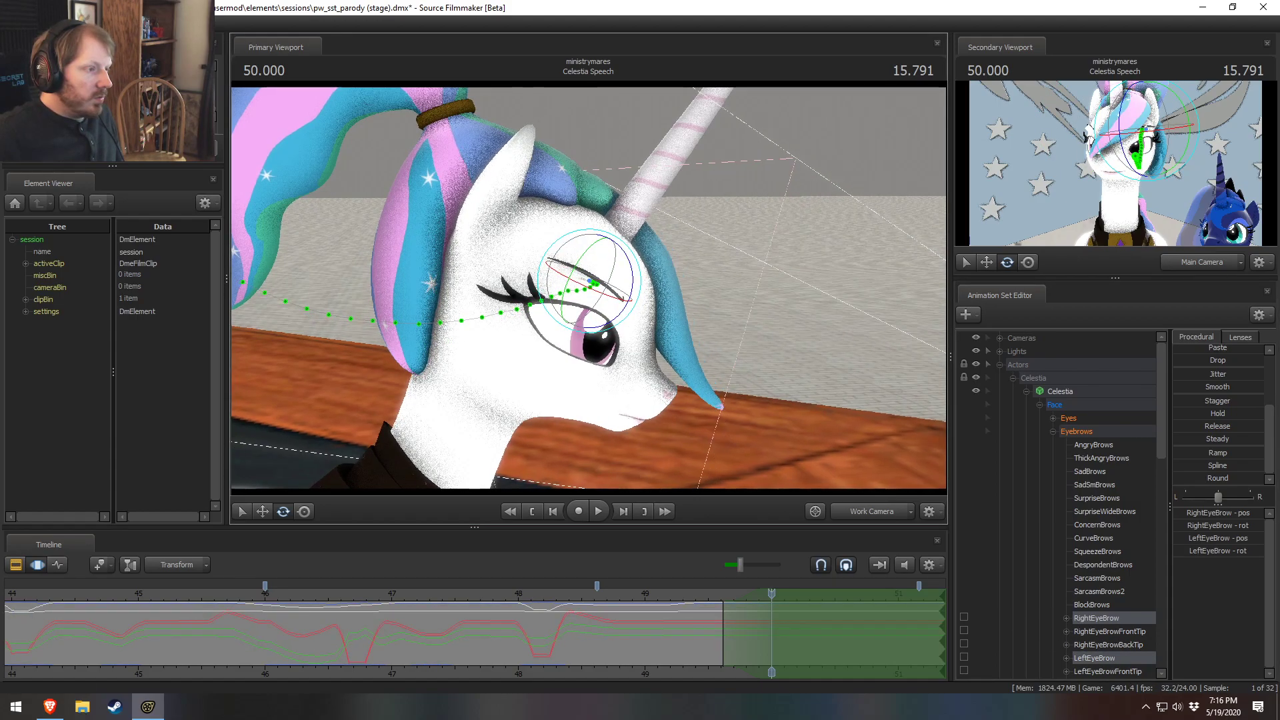
pyautogui.moveTo(639, 271); pyautogui.dragTo(636, 262)
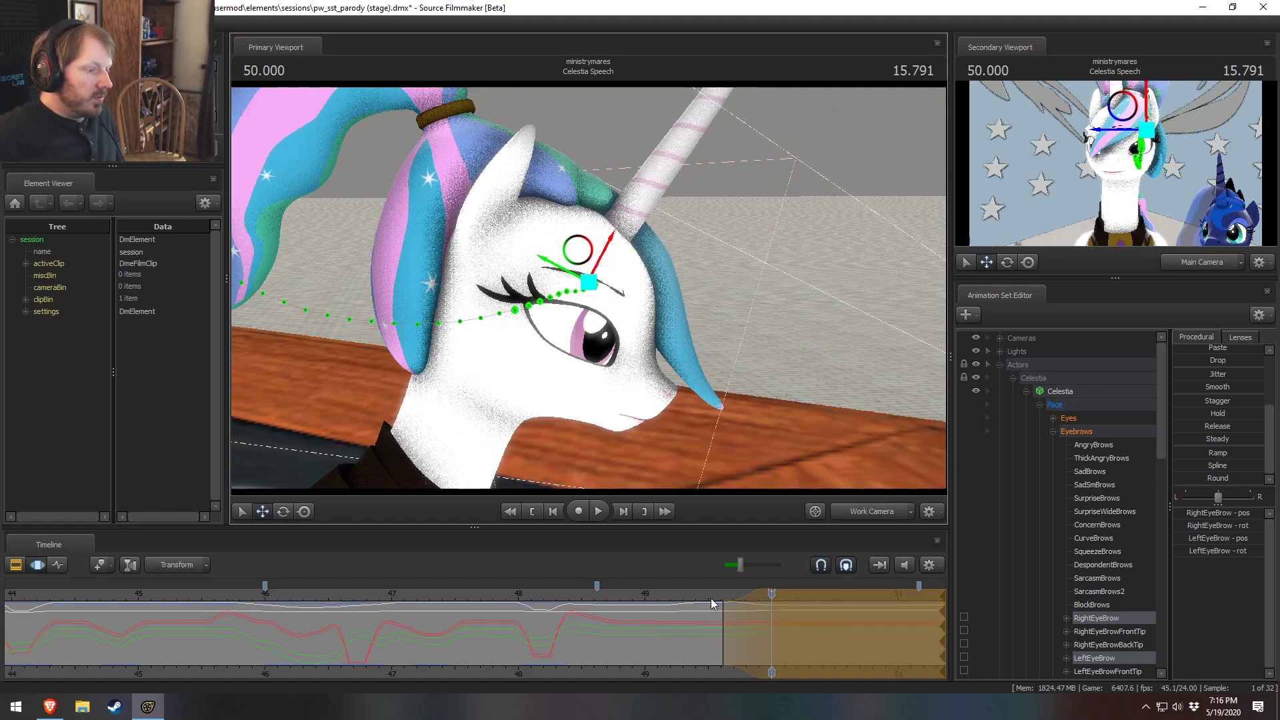
# Step: Extend the falloff start back to about 49.4 s and replay the brow change from about 49.2 s
pyautogui.click(676, 594)
pyautogui.press('space')
pyautogui.press('space')
pyautogui.moveTo(725, 610); pyautogui.dragTo(692, 608)
pyautogui.click(670, 596)
pyautogui.press('space')
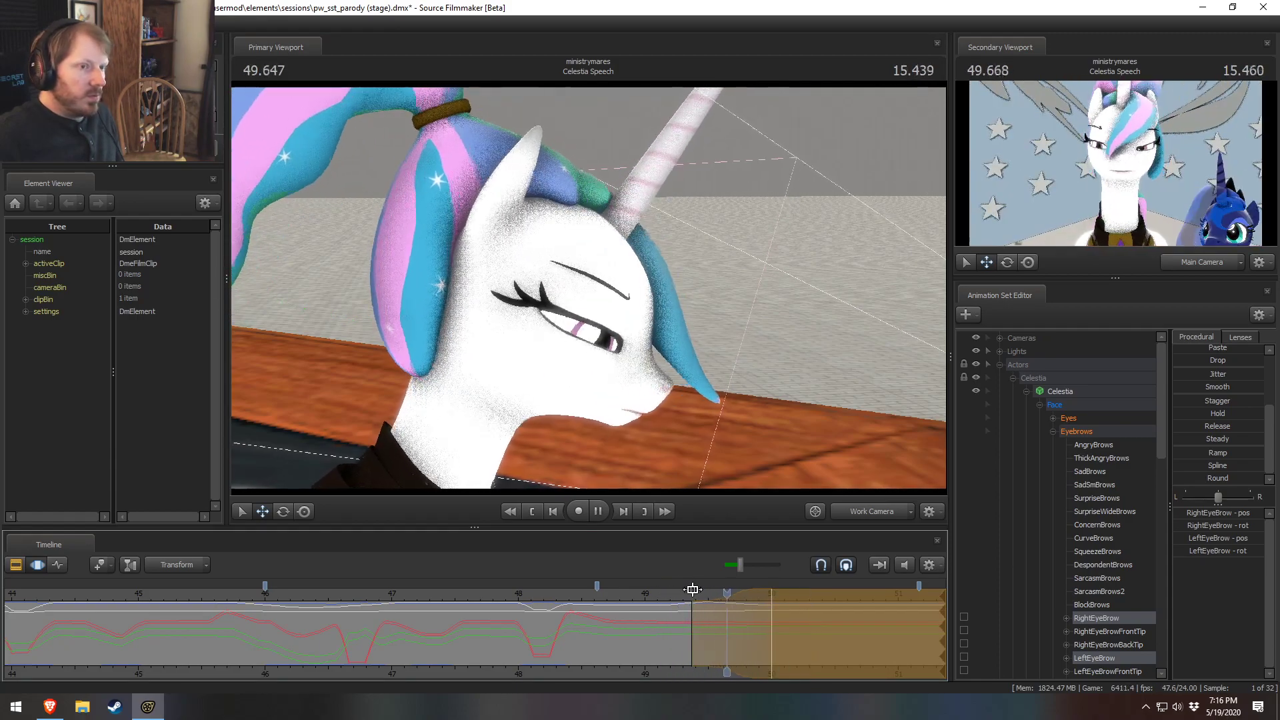
pyautogui.press('space')
# Step: Make a short time selection around 49.500 s, holding from about 49.4 to 49.6 s, with falloff from about 49.15 to 49.8 s
pyautogui.press('shift')
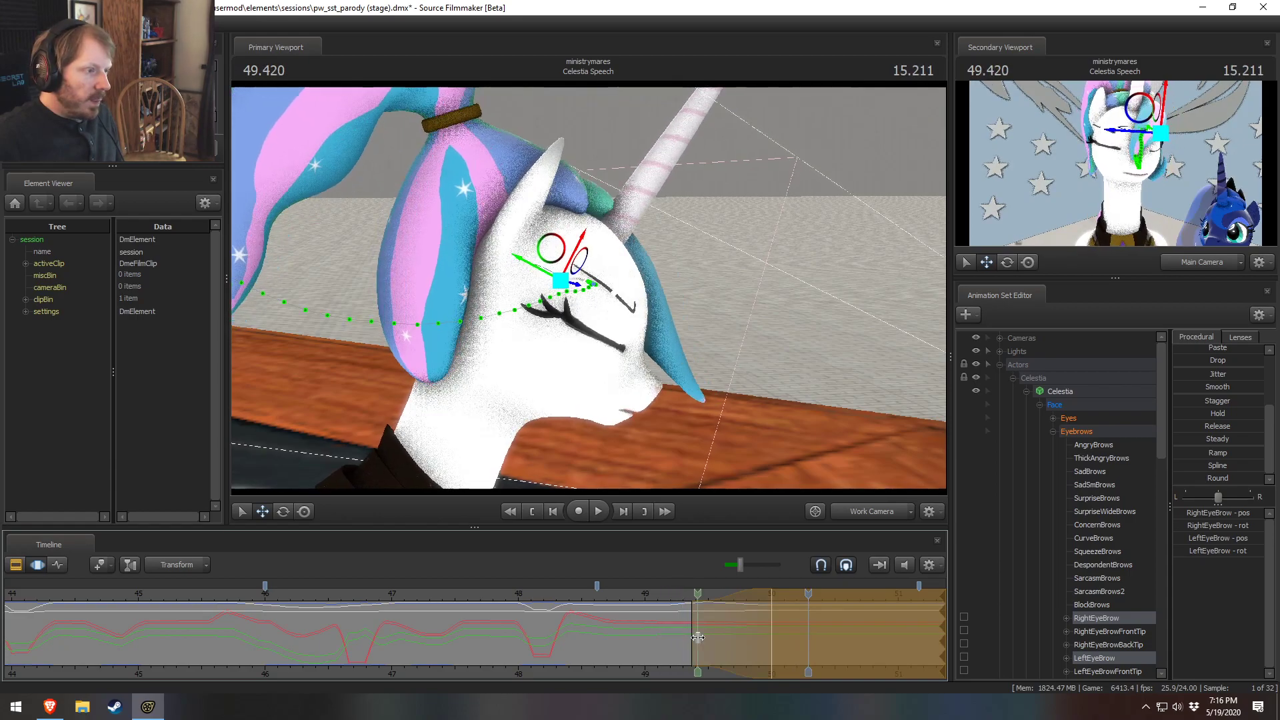
pyautogui.keyDown('shift'); pyautogui.click(697, 637); pyautogui.keyUp('shift')
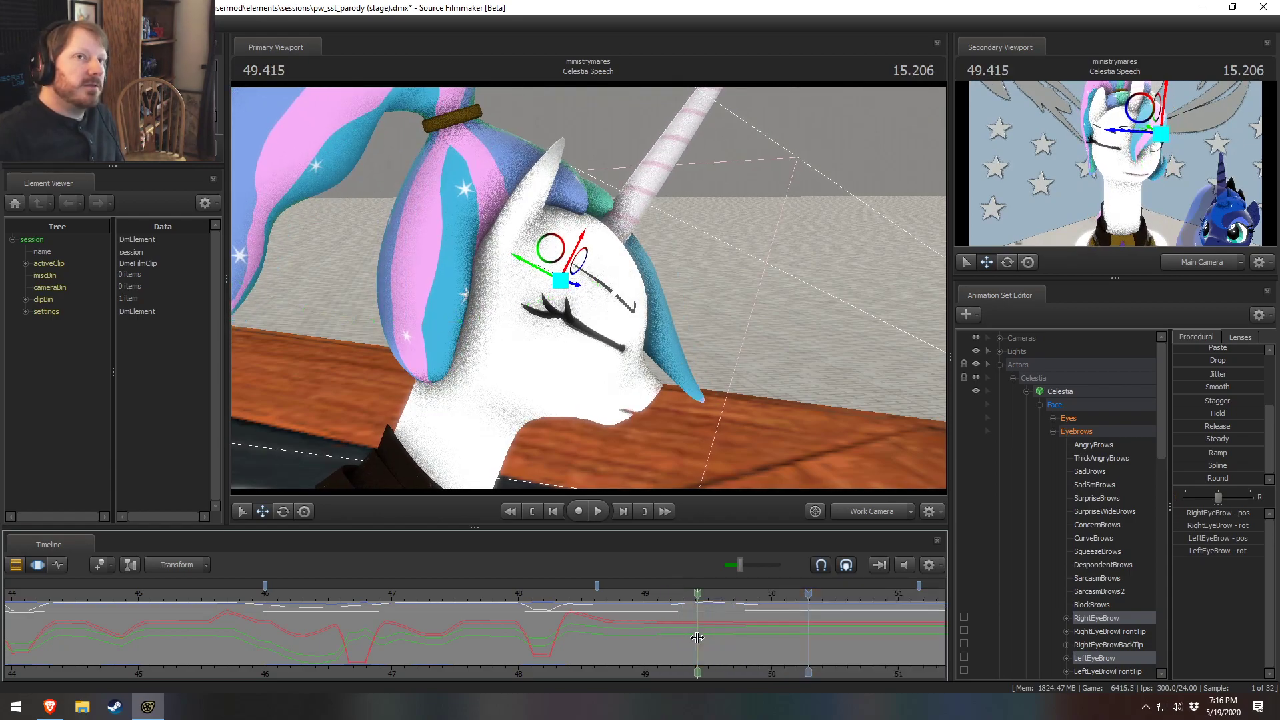
pyautogui.moveTo(697, 638)
pyautogui.mouseDown()
pyautogui.moveTo(725, 637)
pyautogui.moveTo(708, 637)
pyautogui.mouseUp()
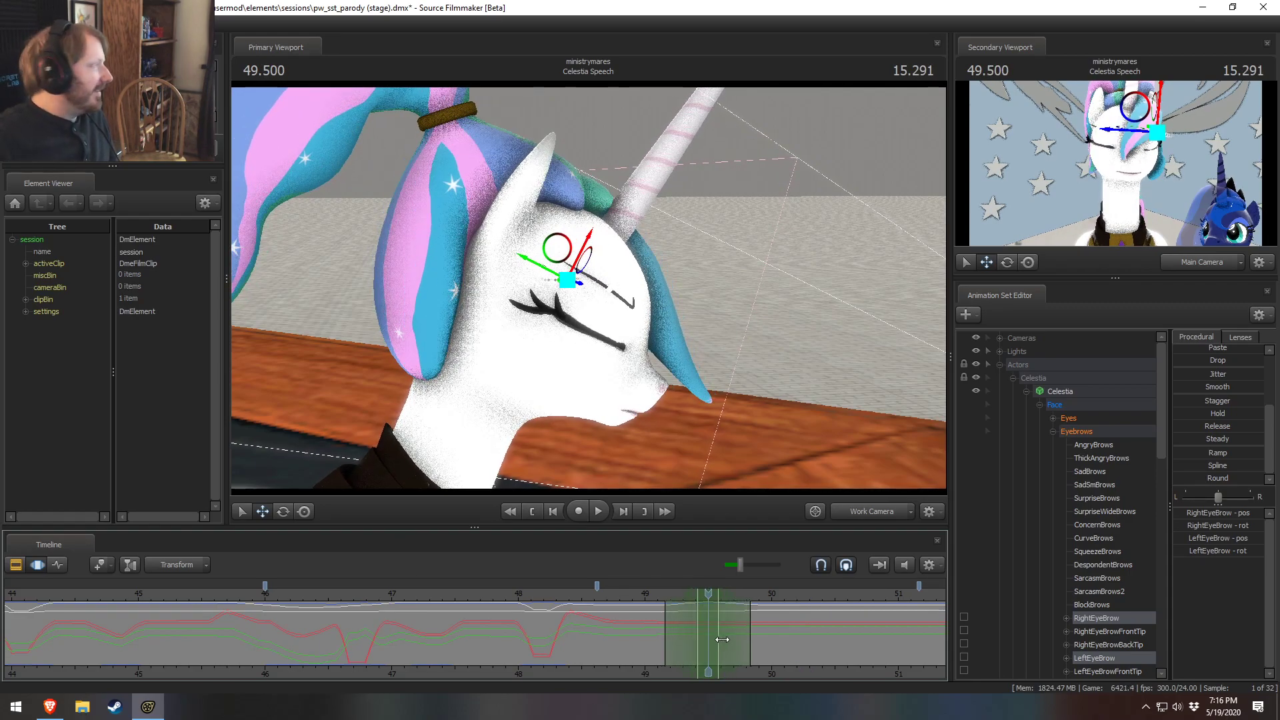
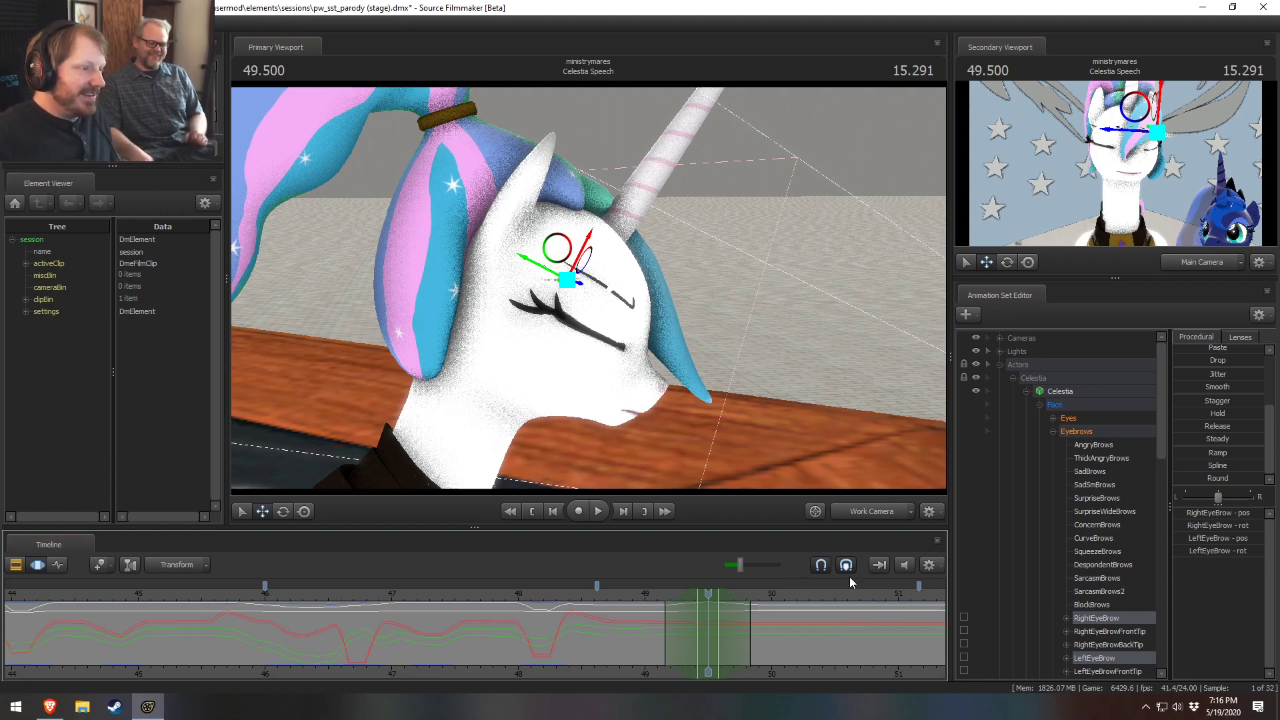
# Step: Move both eyebrows down toward the closed eyes at 49.500 s
pyautogui.keyDown('alt'); pyautogui.moveTo(720, 400); pyautogui.dragTo(647, 361); pyautogui.keyUp('alt')
pyautogui.keyDown('alt'); pyautogui.moveTo(600, 303); pyautogui.dragTo(561, 299); pyautogui.keyUp('alt')
pyautogui.press('e')
pyautogui.press('w')
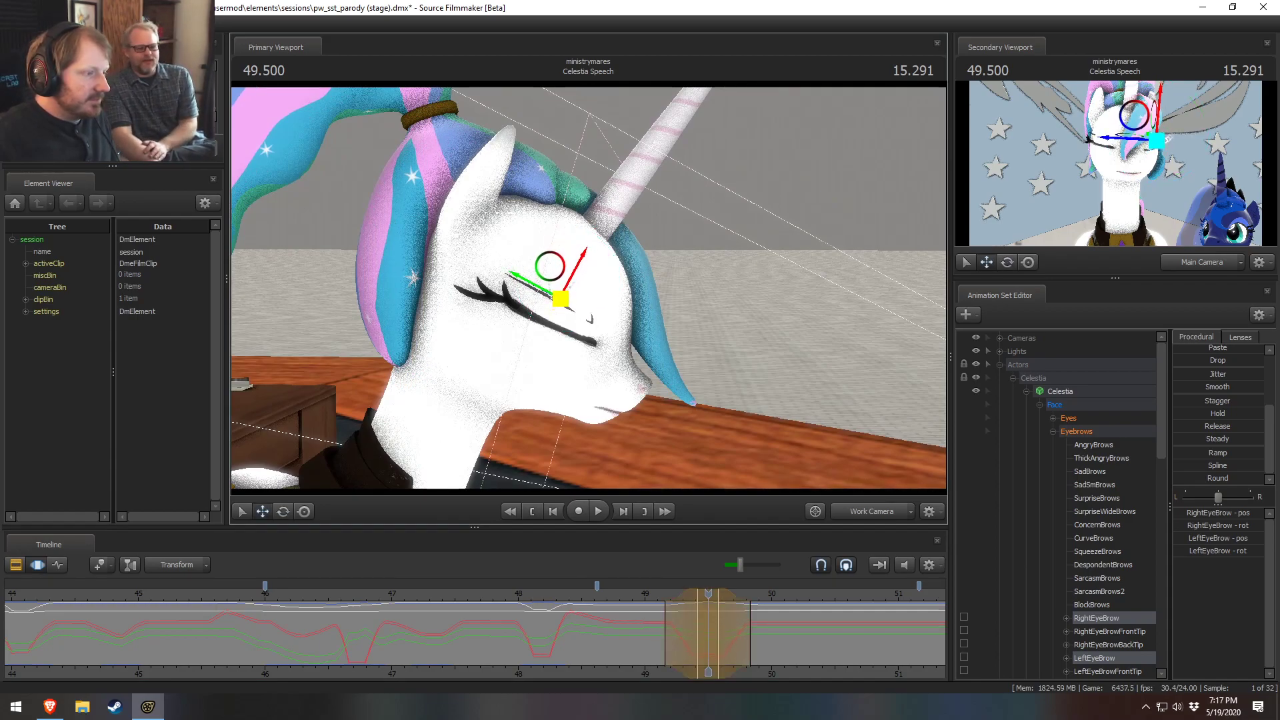
# Step: Play the blink from about 49 s and extend the time selection's end falloff to 50.0 s
pyautogui.click(638, 593)
pyautogui.press('space')
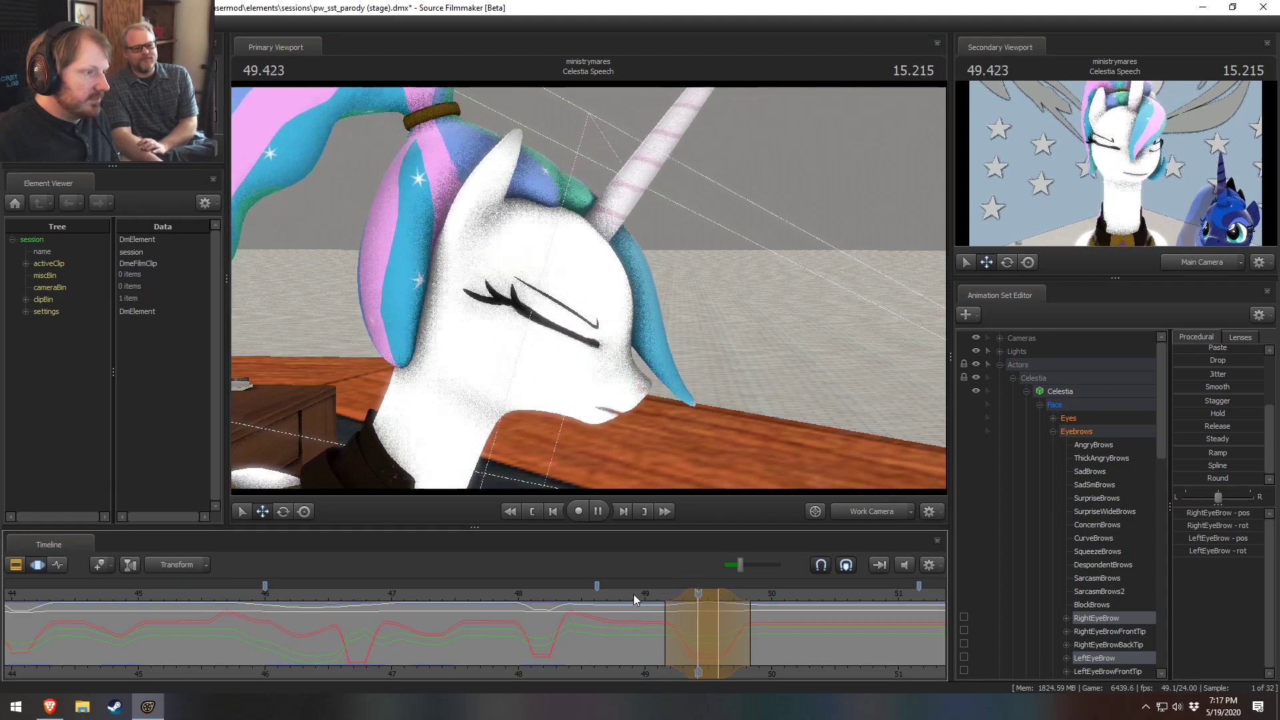
pyautogui.press('space')
pyautogui.press('shift')
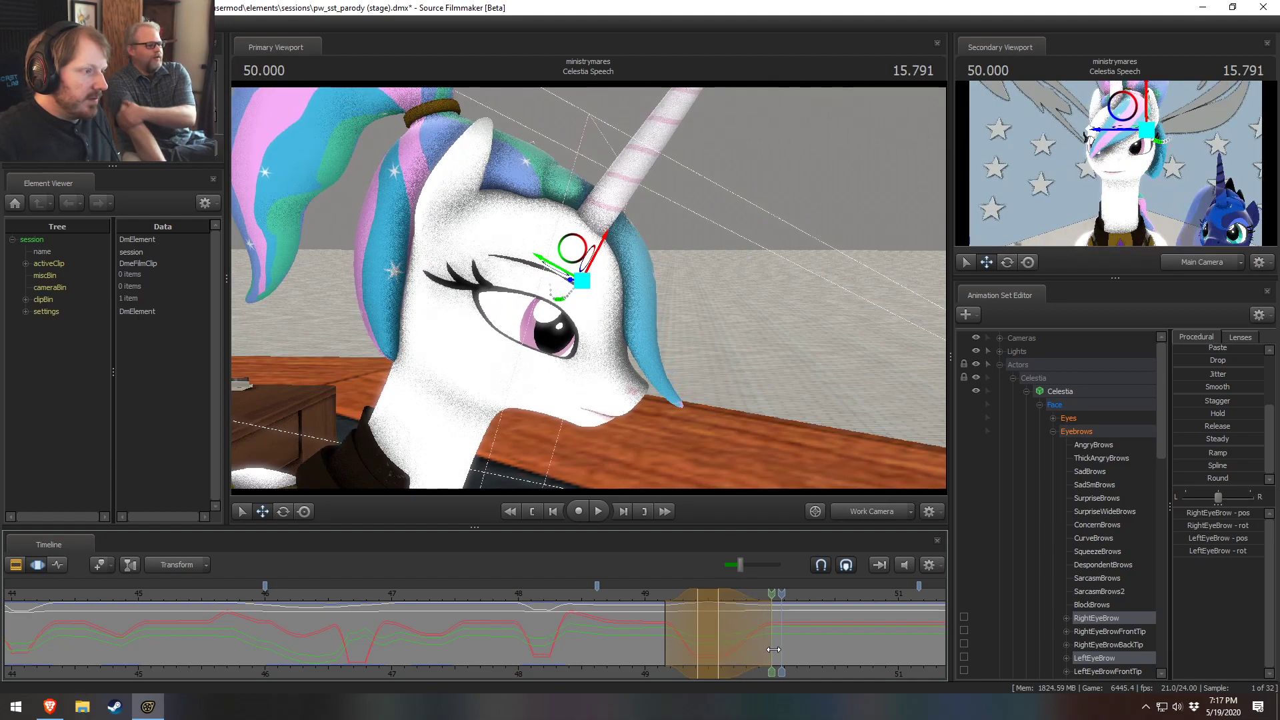
# Step: Replay the blink repeatedly from between about 48.7 and 49 s to review the eyebrow dip
pyautogui.click(643, 597)
pyautogui.press('space')
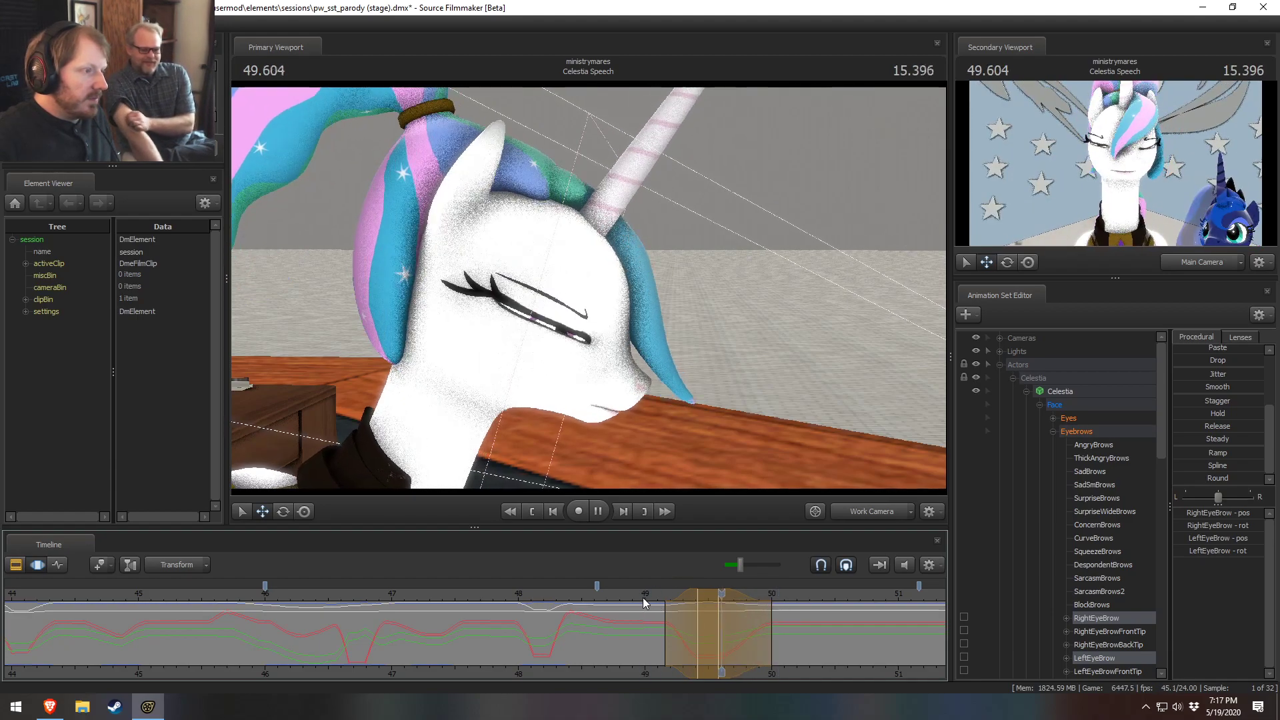
pyautogui.press('space')
pyautogui.press('shift')
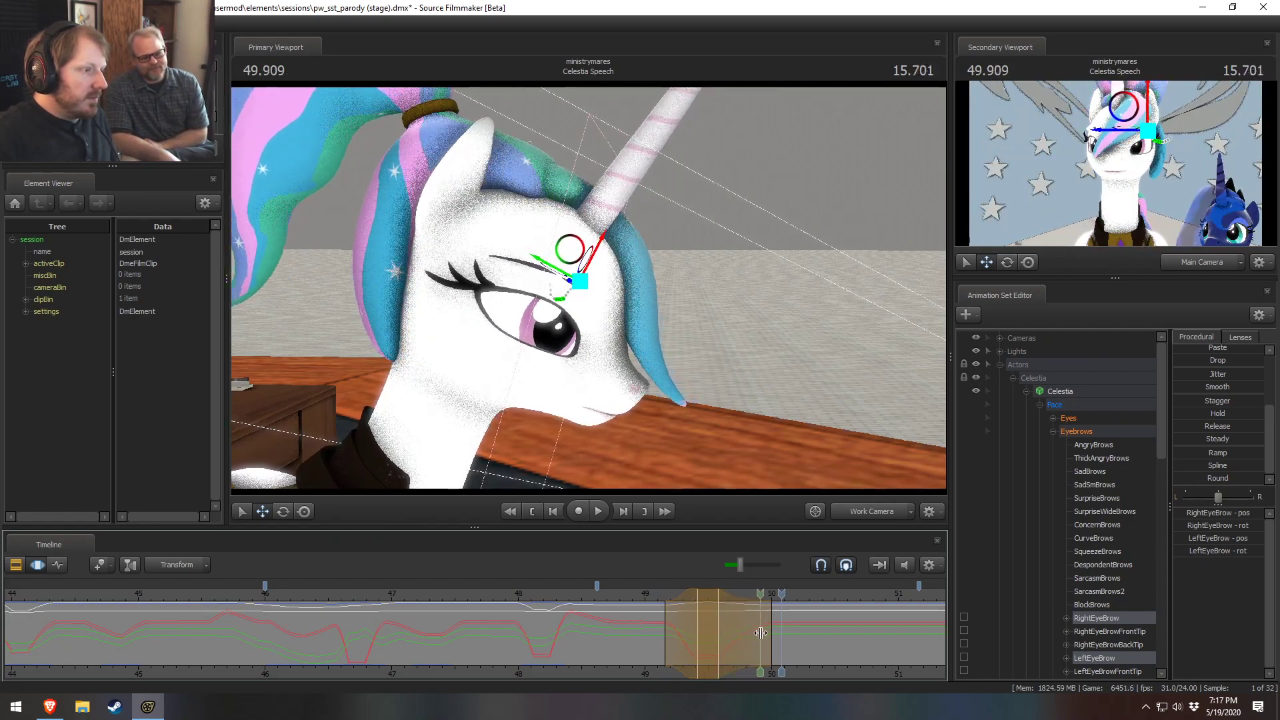
pyautogui.click(634, 597)
pyautogui.press('space')
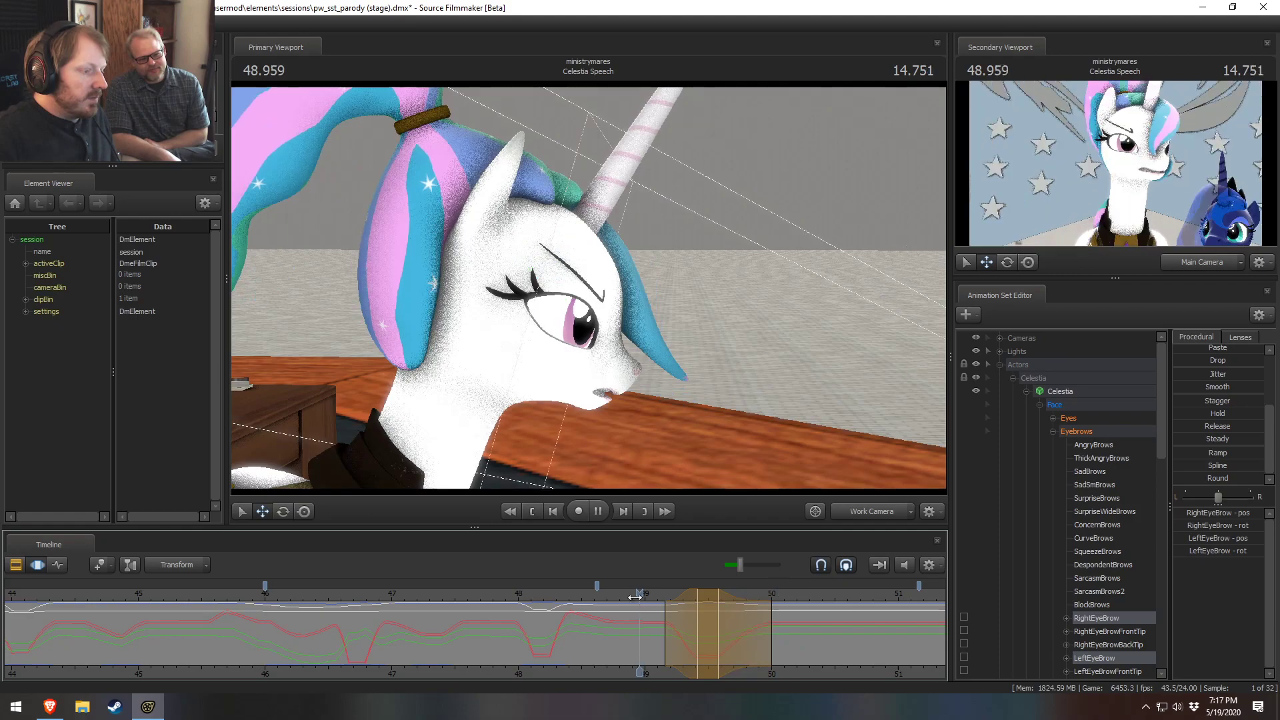
pyautogui.press('space')
pyautogui.click(608, 598)
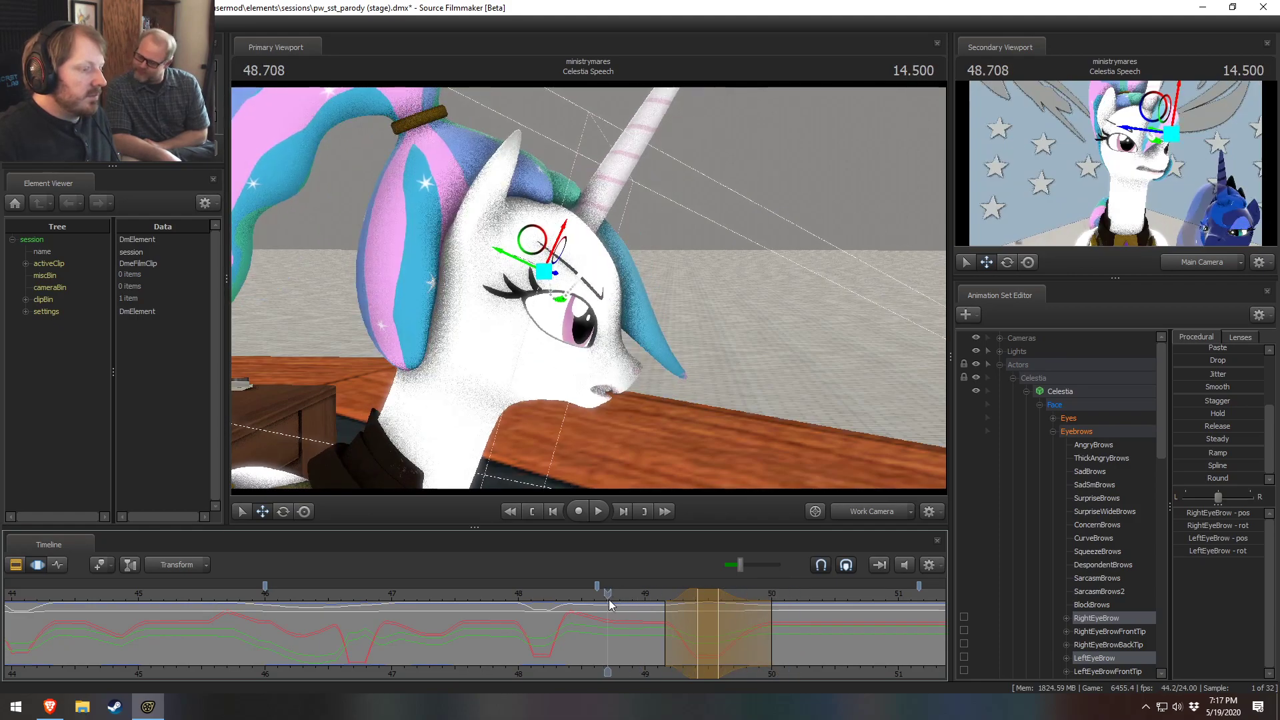
pyautogui.press('space')
pyautogui.press('space')
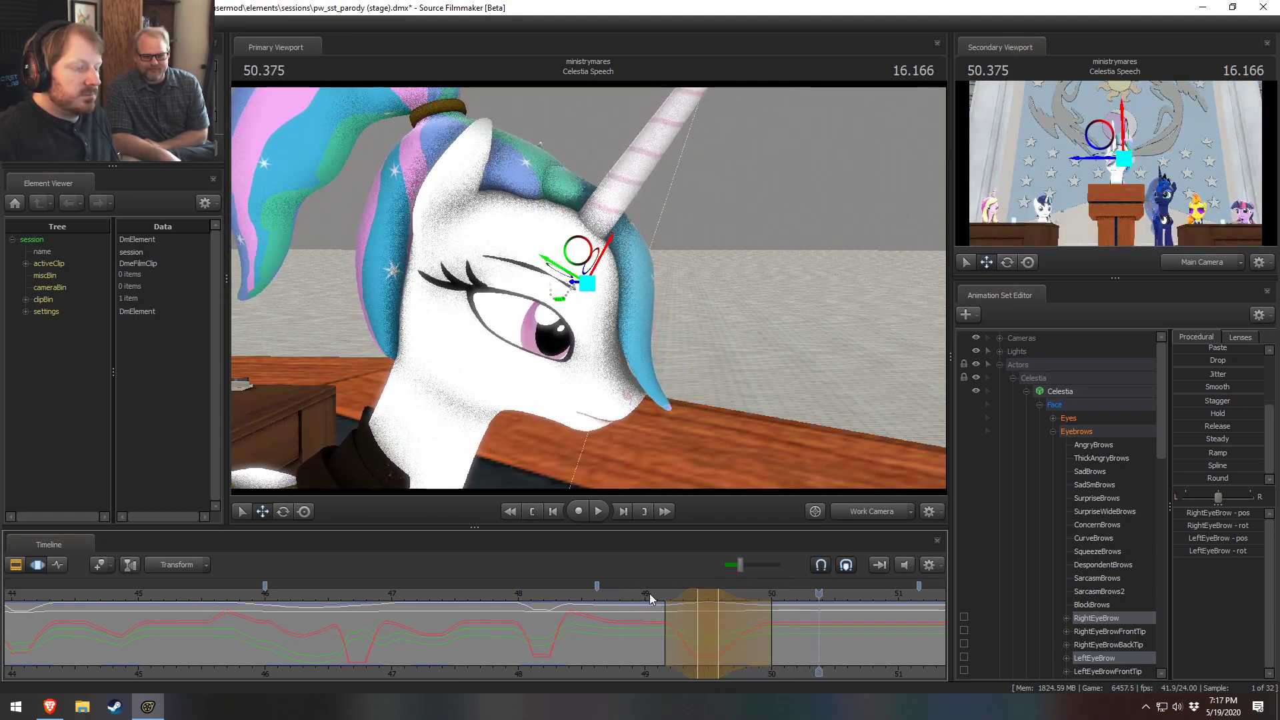
pyautogui.click(647, 594)
pyautogui.press('space')
pyautogui.press('space')
# Step: Return to 49.500 s and move both eyebrows slightly further down over the closed eyes
pyautogui.click(683, 608)
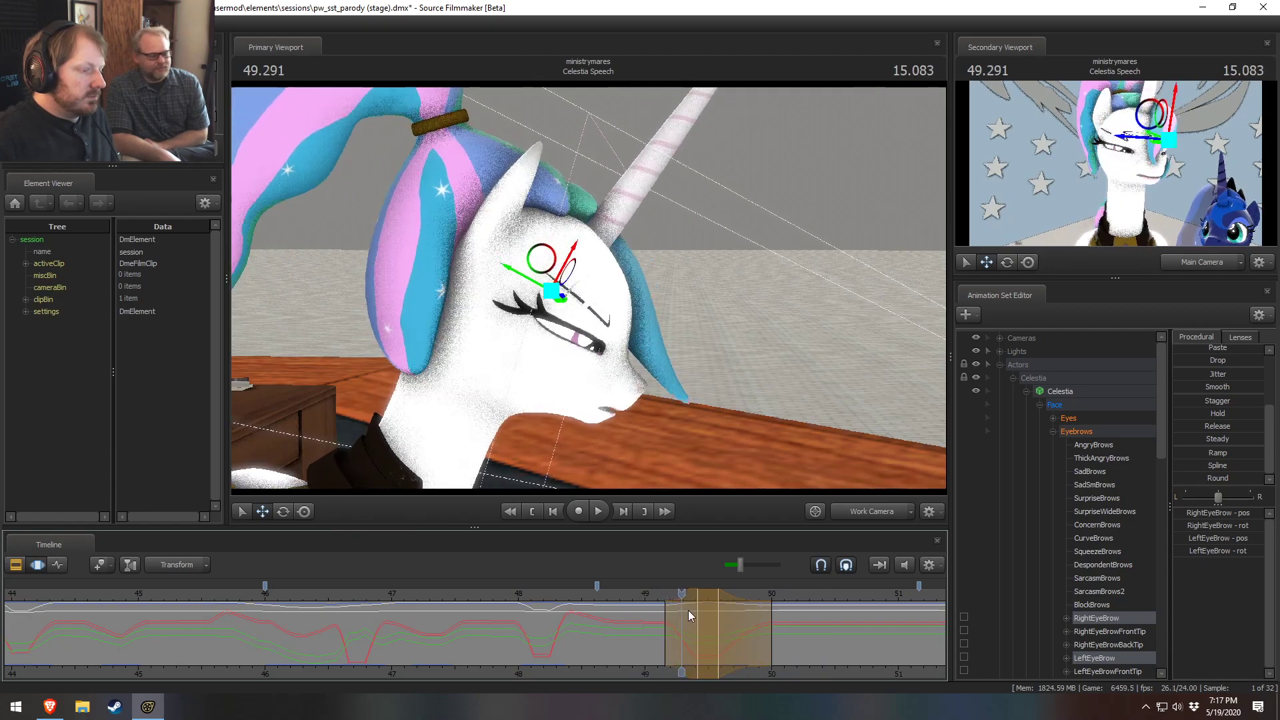
pyautogui.moveTo(685, 608); pyautogui.dragTo(707, 618)
pyautogui.moveTo(554, 270); pyautogui.dragTo(554, 277)
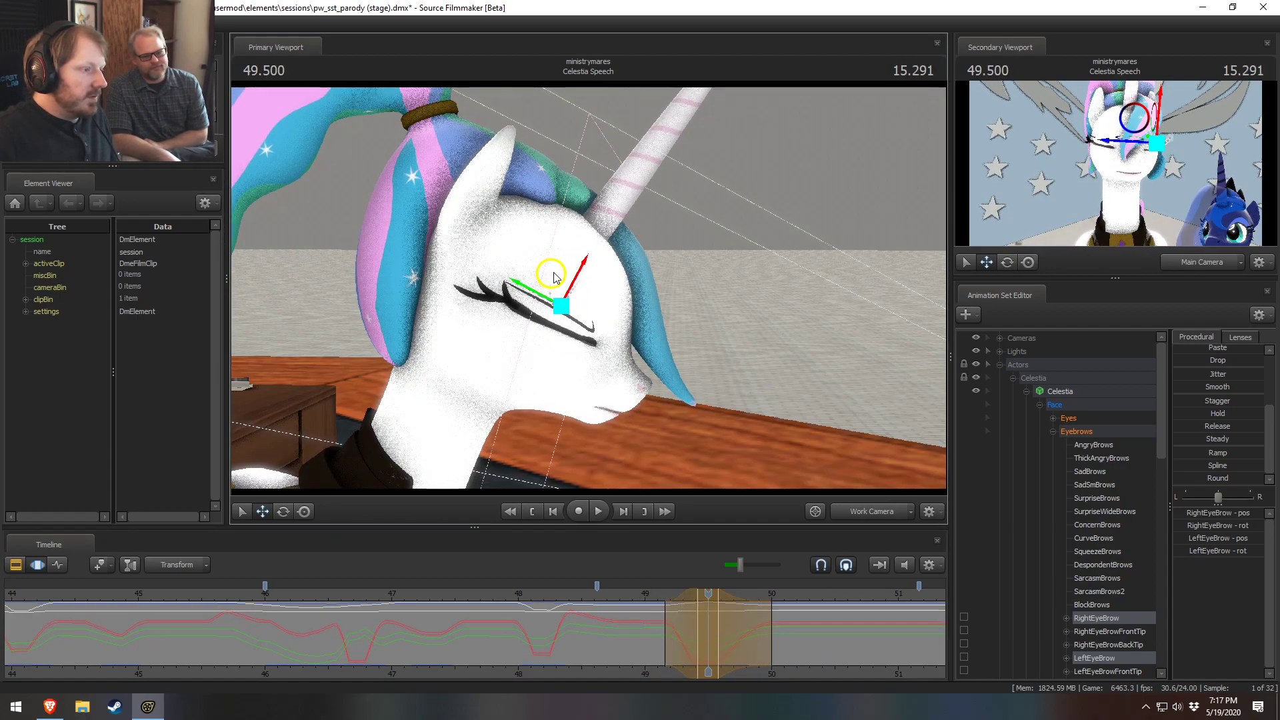
# Step: Switch to rotating the eyebrows and replay the blink from about 49 s to 50 s
pyautogui.press('e')
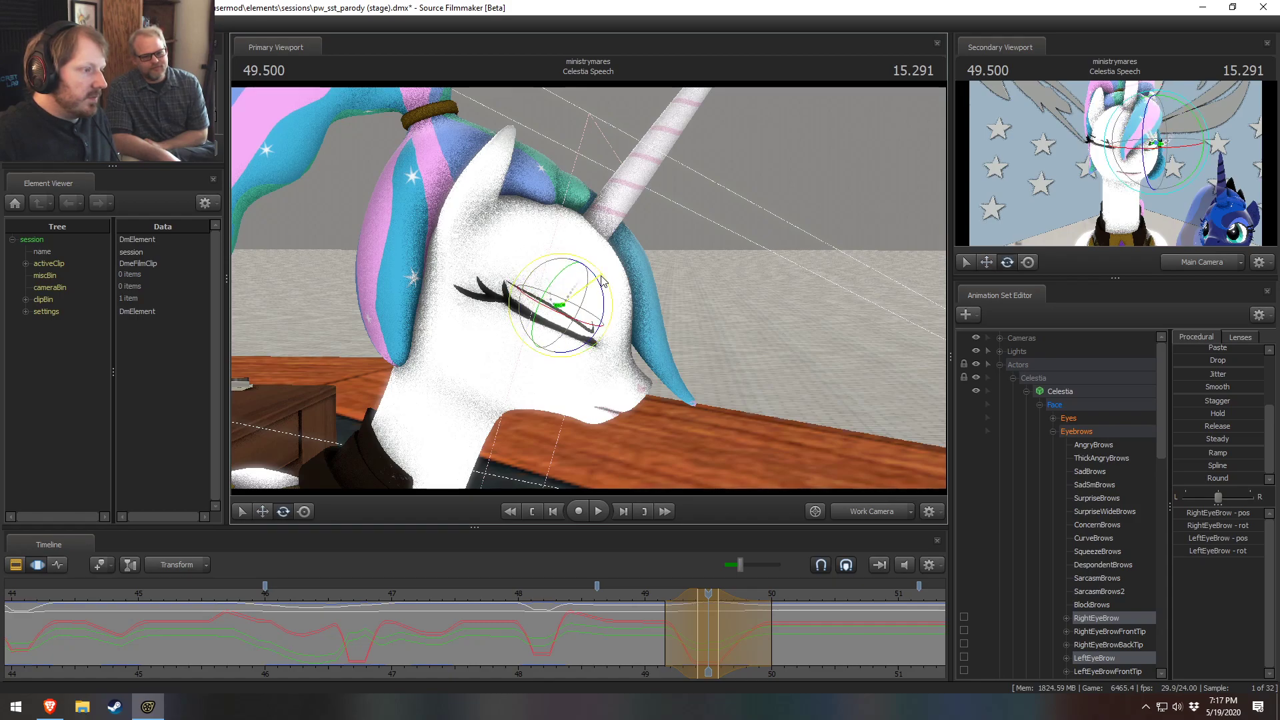
pyautogui.click(644, 598)
pyautogui.press('space')
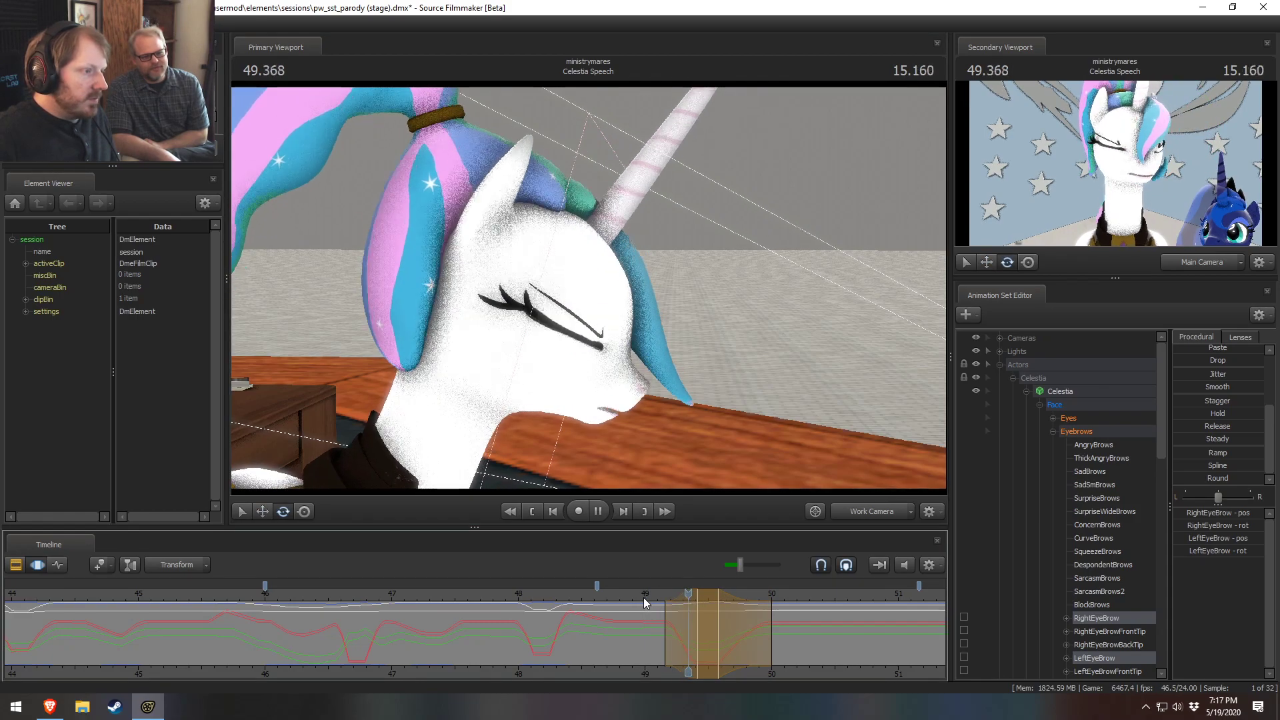
pyautogui.press('space')
pyautogui.scroll(3, 661, 598)
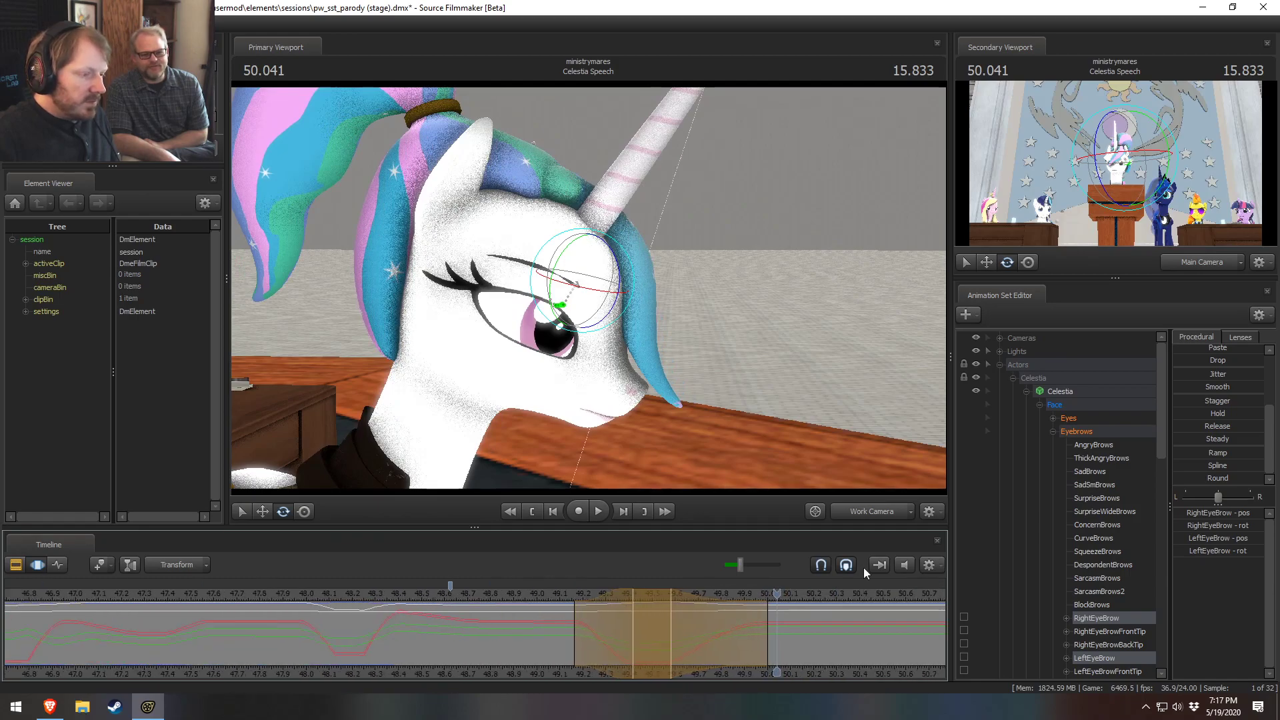
# Step: Apply the Round procedural to both eyebrows around 49.375 s, using a time selection from about 49.25 to 49.6 s
pyautogui.moveTo(652, 624)
pyautogui.mouseDown()
pyautogui.moveTo(617, 629)
pyautogui.moveTo(643, 645)
pyautogui.mouseUp()
pyautogui.keyDown('shift'); pyautogui.scroll(2, 643, 645); pyautogui.keyUp('shift')
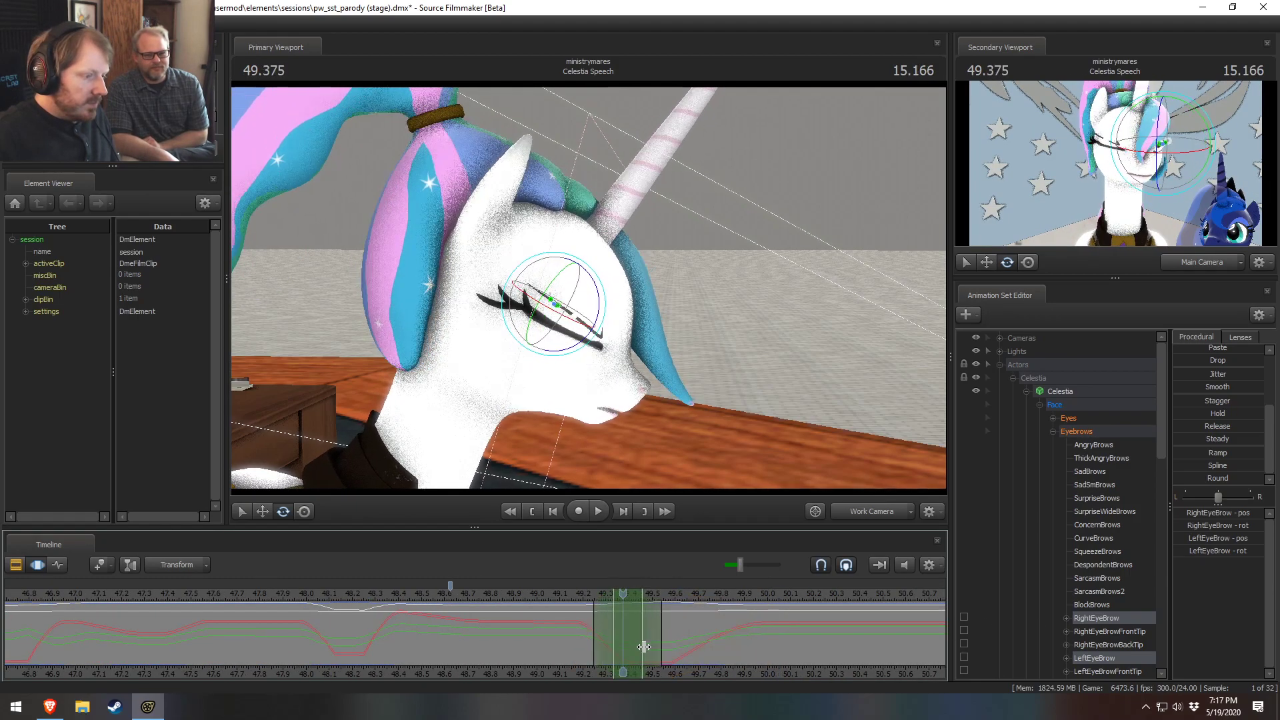
pyautogui.click(1200, 478)
pyautogui.moveTo(673, 637); pyautogui.dragTo(623, 619)
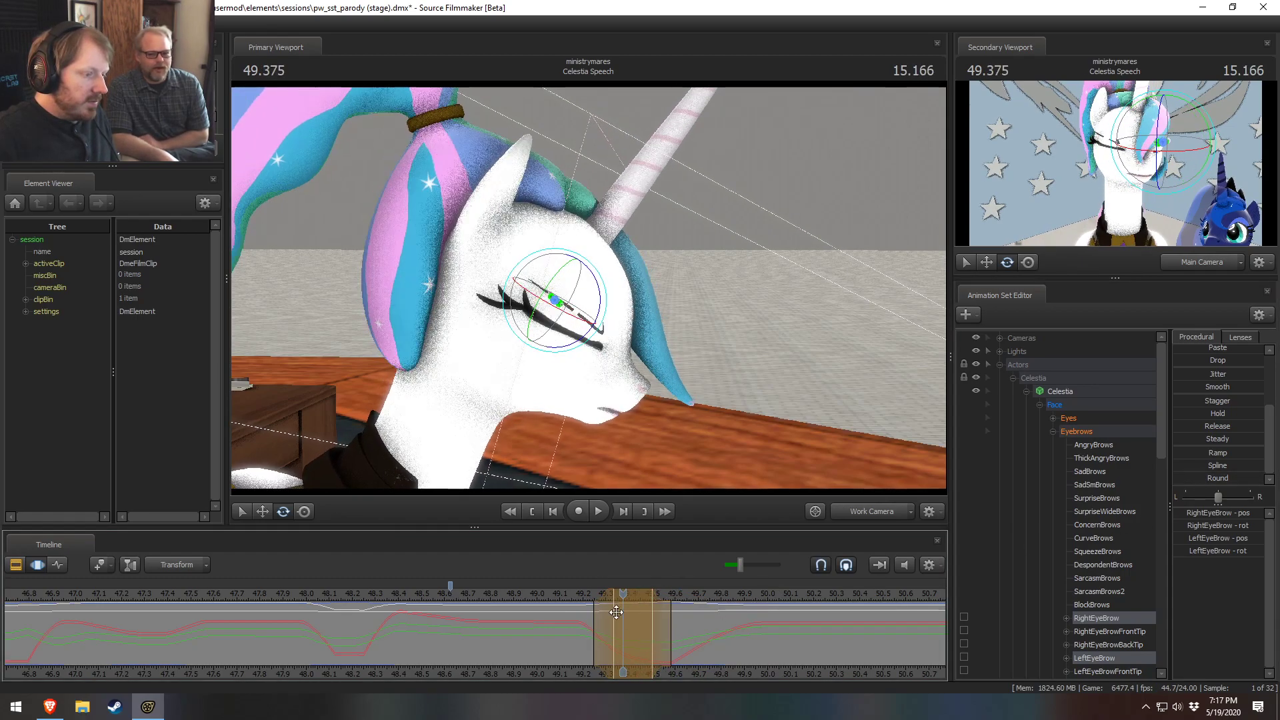
# Step: Replay the blink repeatedly from between about 48.8 and 49 s to check the rounded eyebrow motion
pyautogui.click(534, 594)
pyautogui.press('space')
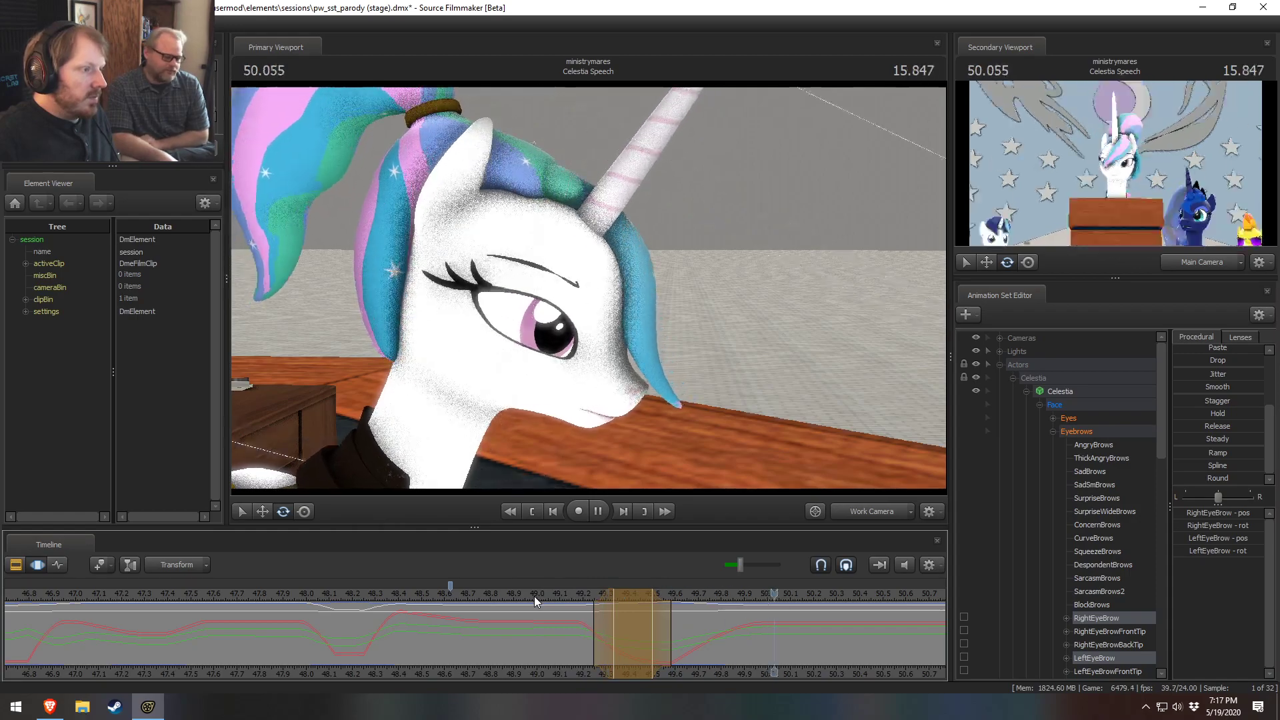
pyautogui.press('space')
pyautogui.moveTo(534, 595); pyautogui.dragTo(493, 596)
pyautogui.press('space')
pyautogui.press('space')
pyautogui.click(530, 591)
pyautogui.press('space')
pyautogui.press('space')
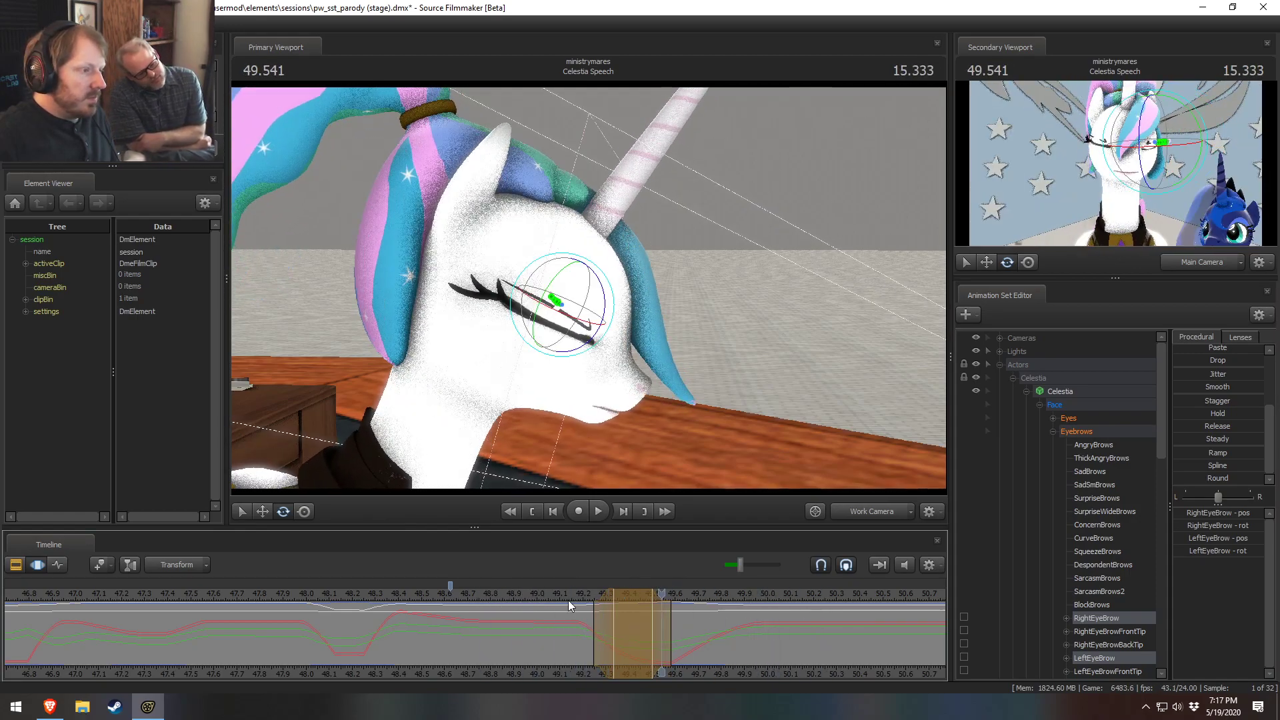
# Step: Set a time selection centred on 49.583 s with falloffs reaching from about 49.25 to 49.9 s
pyautogui.keyDown('alt'); pyautogui.moveTo(667, 373); pyautogui.dragTo(600, 374); pyautogui.keyUp('alt')
pyautogui.press('F2')
pyautogui.press('F3')
pyautogui.moveTo(614, 642); pyautogui.dragTo(666, 653)
pyautogui.keyDown('shift'); pyautogui.click(669, 652); pyautogui.keyUp('shift')
pyautogui.keyDown('shift'); pyautogui.scroll(2, 667, 651); pyautogui.keyUp('shift')
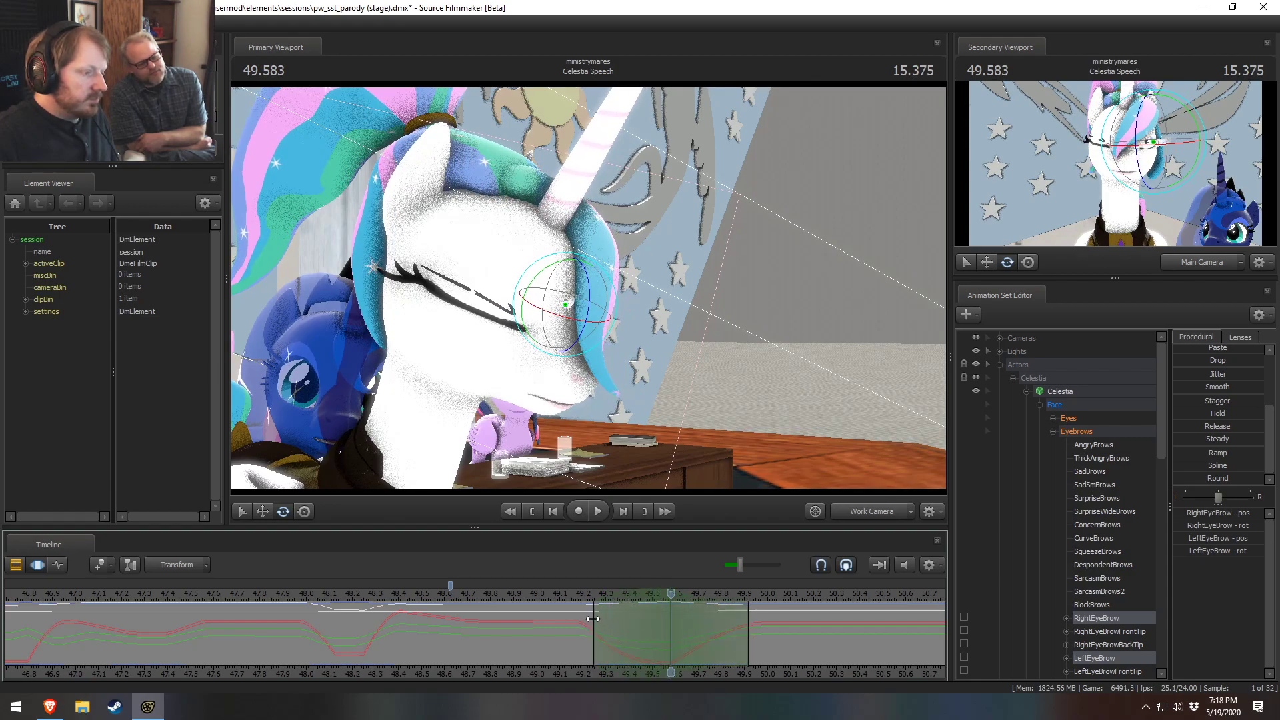
# Step: Reselect RightEyeBrow and LeftEyeBrow and move both brows slightly forward and down at 49.583 s
pyautogui.keyDown('alt'); pyautogui.moveTo(633, 358); pyautogui.dragTo(1166, 499); pyautogui.keyUp('alt')
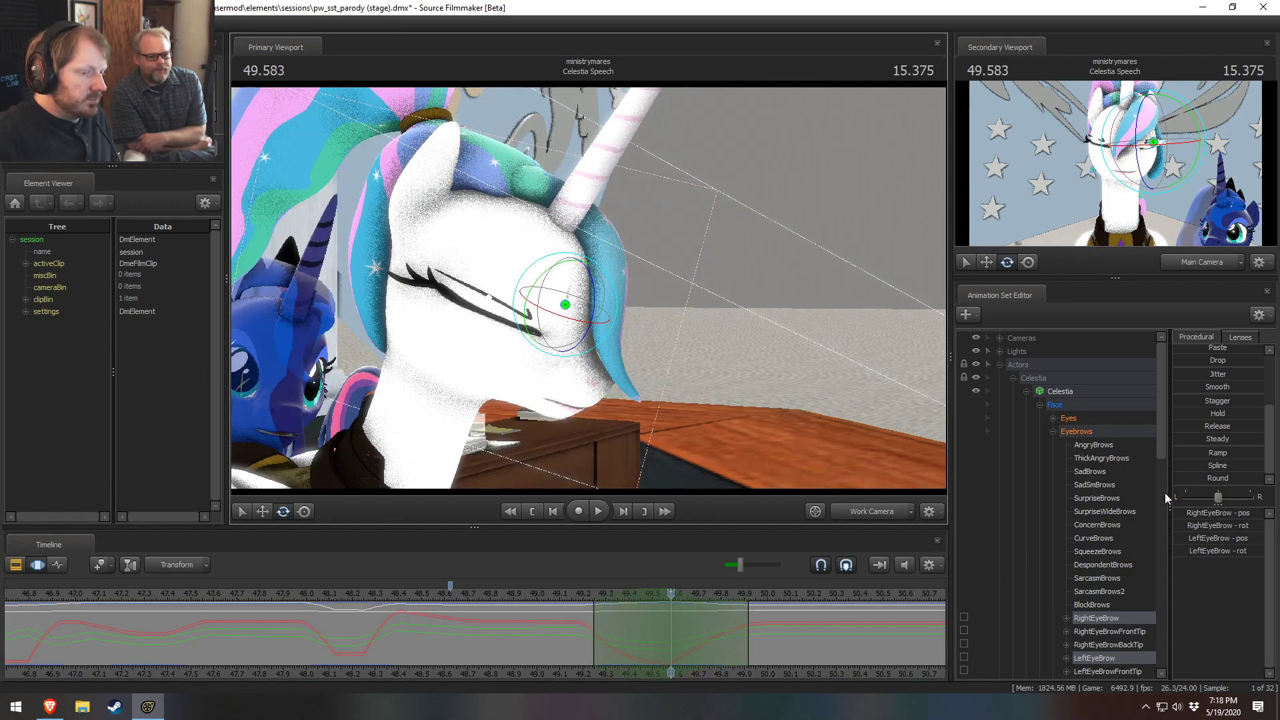
pyautogui.click(1098, 619)
pyautogui.keyDown('ctrl'); pyautogui.click(1107, 657); pyautogui.keyUp('ctrl')
pyautogui.keyDown('alt'); pyautogui.moveTo(627, 346); pyautogui.dragTo(853, 353); pyautogui.keyUp('alt')
pyautogui.moveTo(614, 374); pyautogui.dragTo(620, 300)
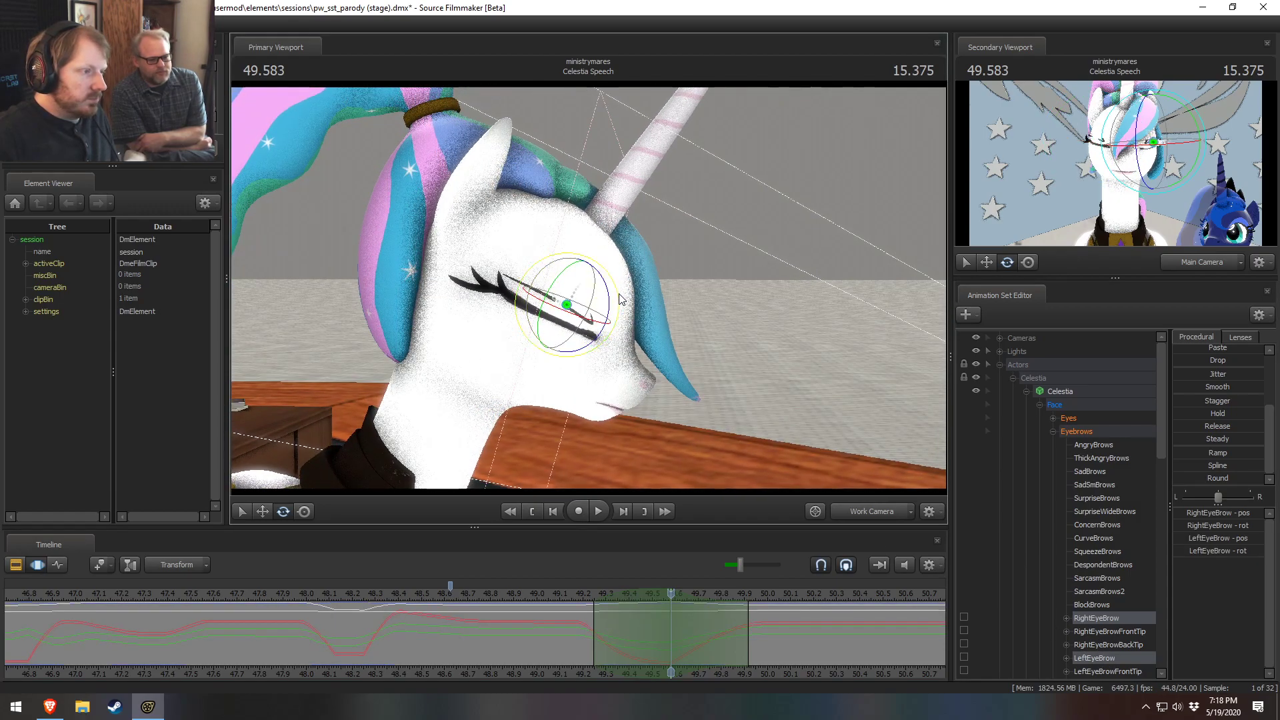
pyautogui.press('w')
pyautogui.moveTo(568, 305); pyautogui.dragTo(572, 307)
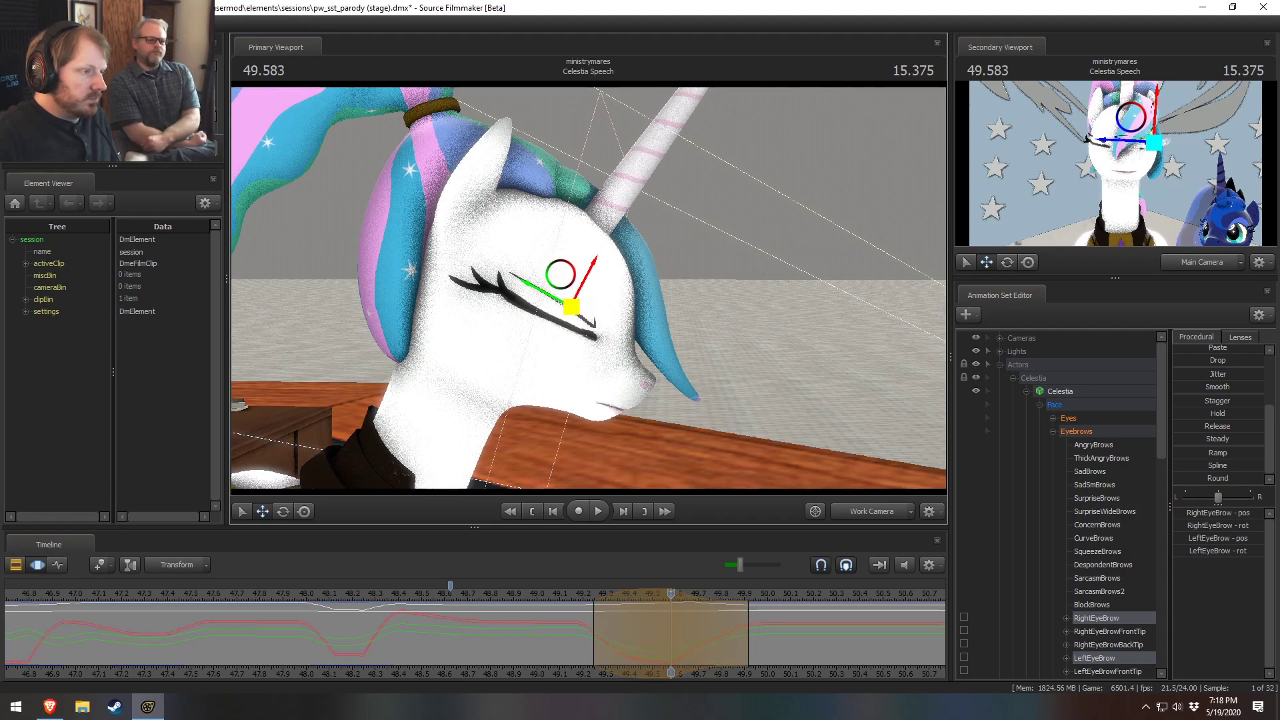
# Step: Play the shot several times from between about 47.75 and 48.3 s to review the eyebrows leading into the blink
pyautogui.press('space')
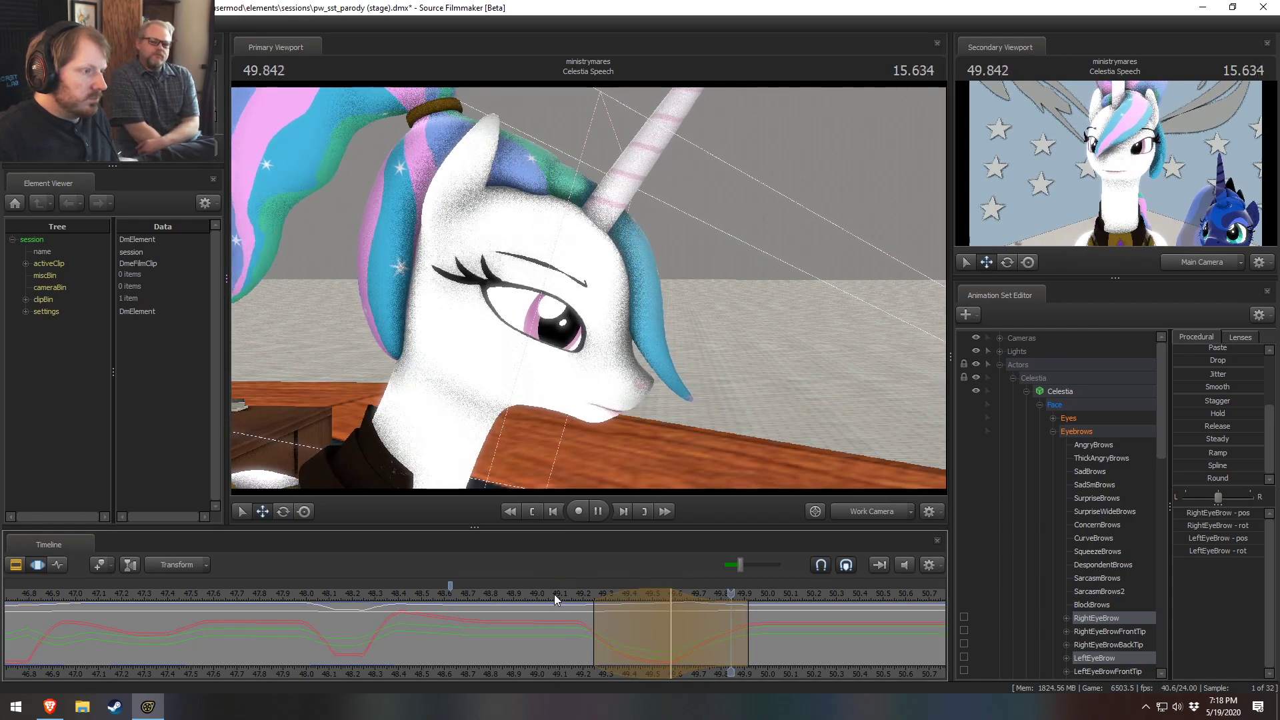
pyautogui.press('space')
pyautogui.moveTo(363, 593); pyautogui.dragTo(330, 593)
pyautogui.press('space')
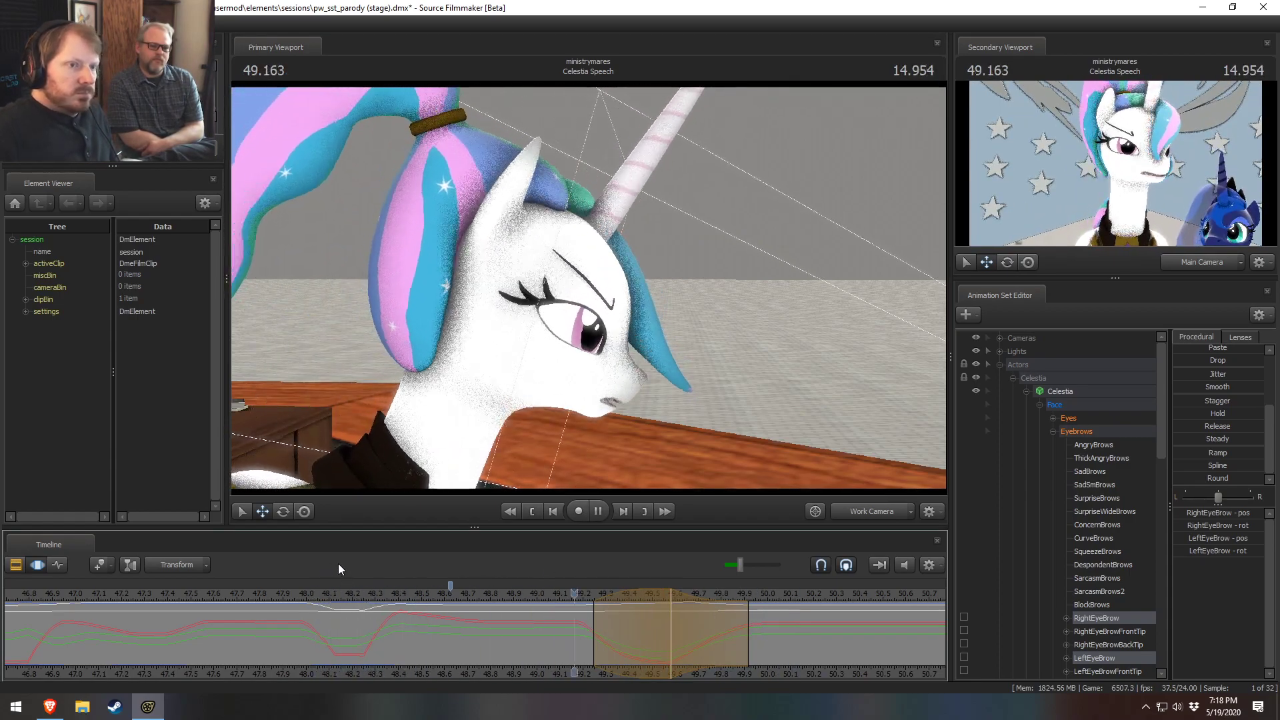
pyautogui.click(523, 588)
pyautogui.click(248, 590)
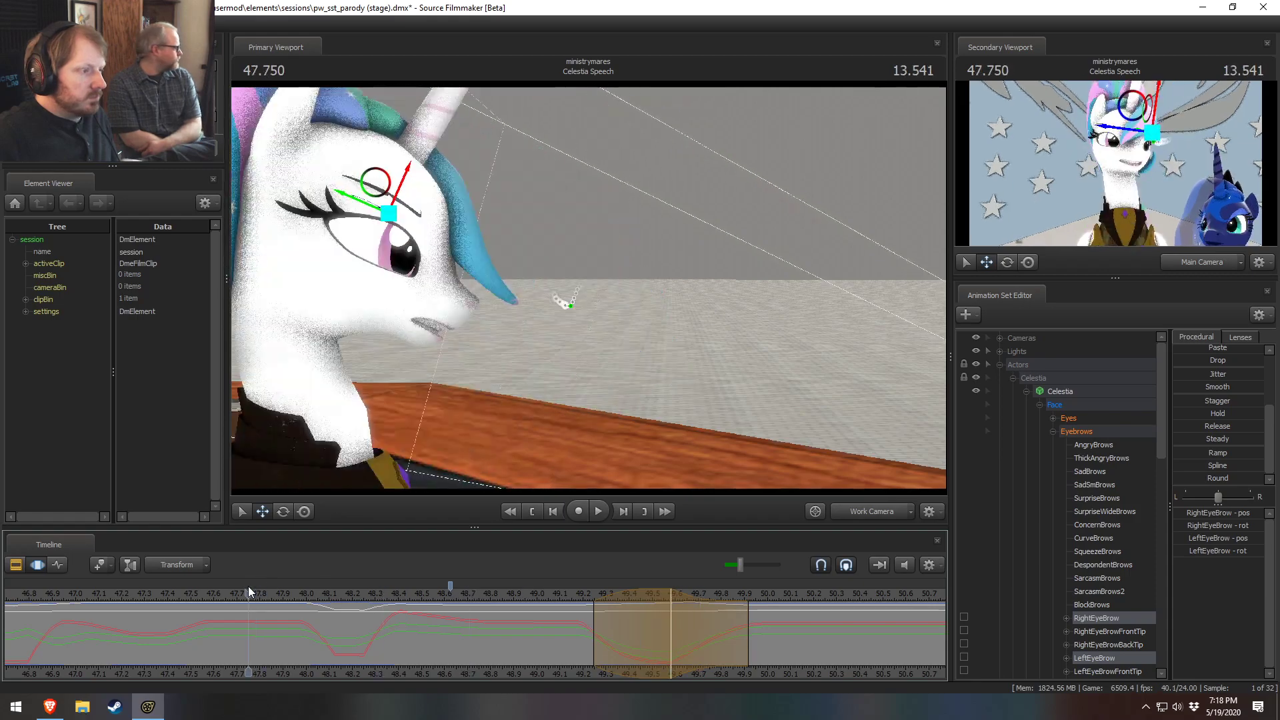
pyautogui.press('space')
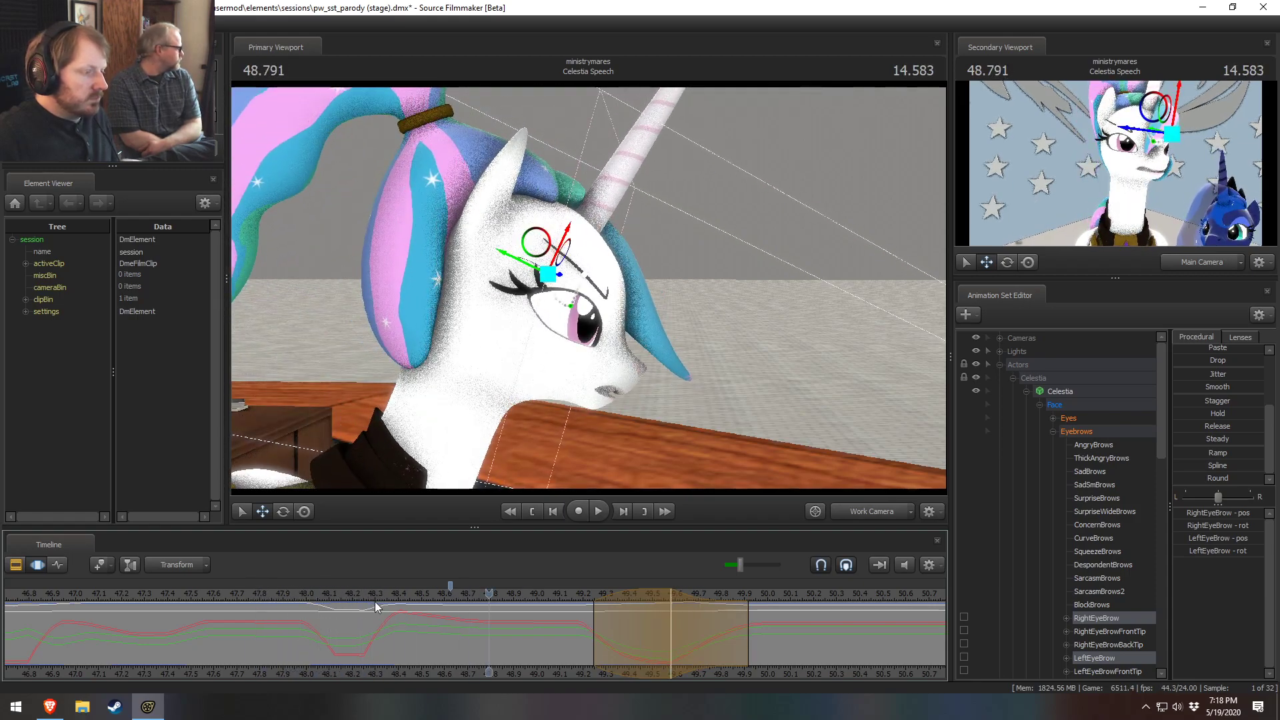
pyautogui.click(368, 594)
# Step: Apply the Round procedural to both eyebrows around 48.833 s, with falloffs from about 48.5 to 49.2 s, and replay the result
pyautogui.press('shift')
pyautogui.moveTo(468, 627)
pyautogui.keyDown('shift'); pyautogui.mouseDown()
pyautogui.moveTo(535, 637)
pyautogui.moveTo(460, 635)
pyautogui.mouseUp(); pyautogui.keyUp('shift')
pyautogui.keyDown('shift'); pyautogui.scroll(4, 536, 638); pyautogui.keyUp('shift')
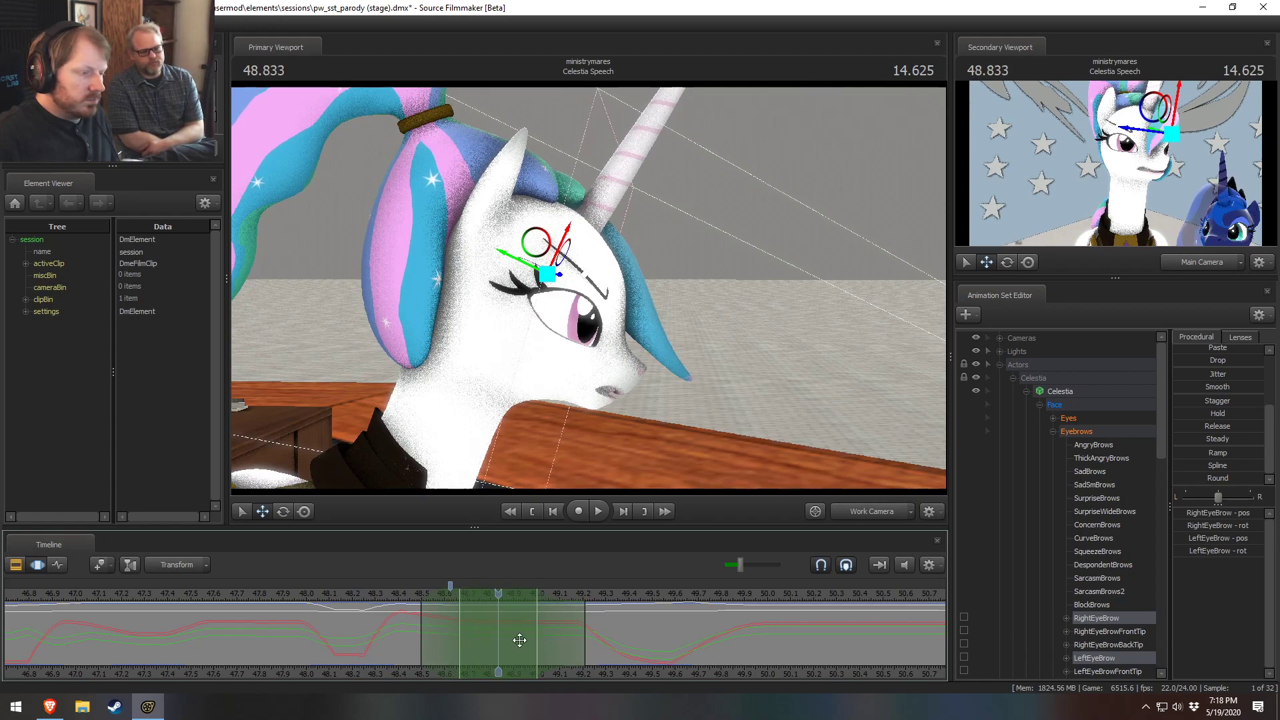
pyautogui.click(1207, 479)
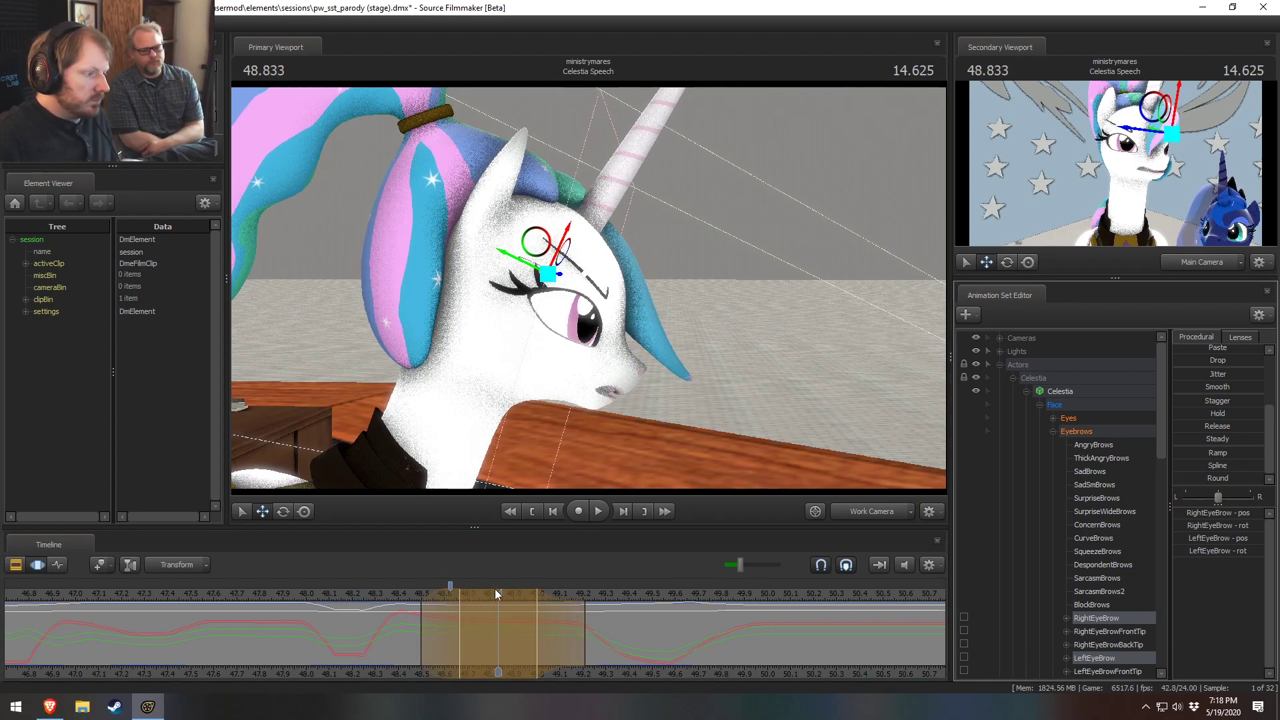
pyautogui.click(361, 594)
pyautogui.press('space')
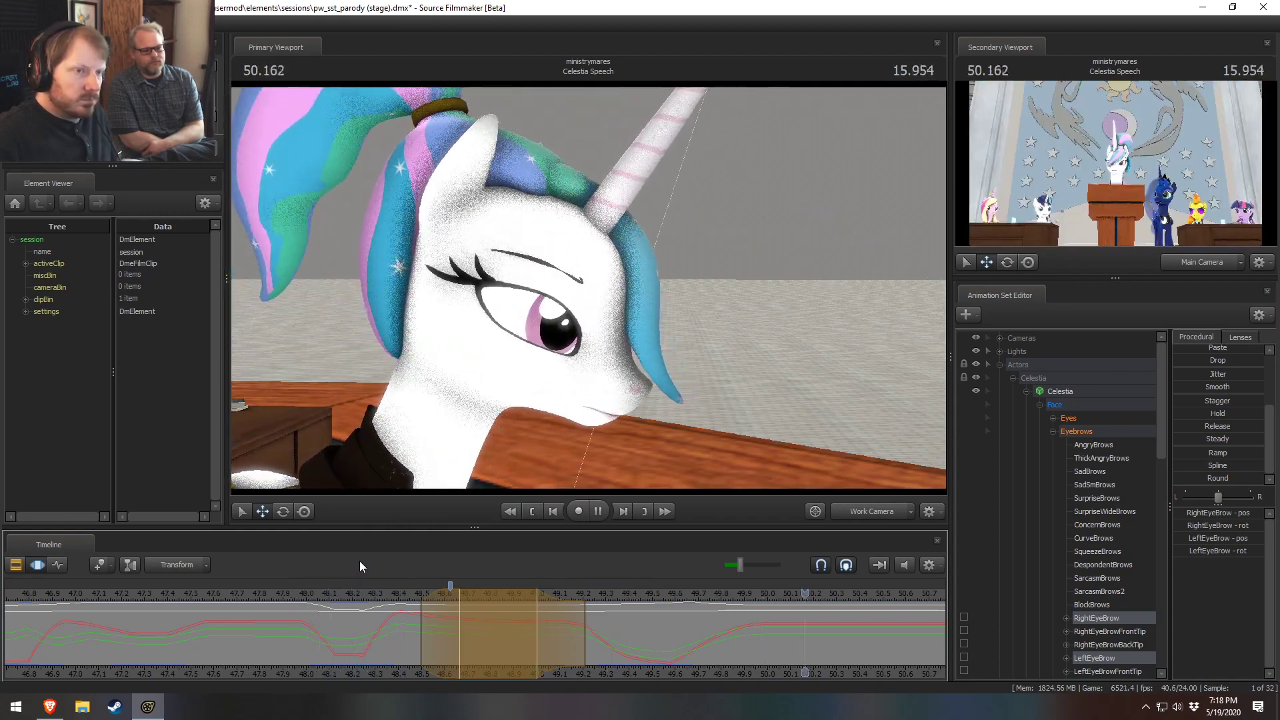
pyautogui.press('space')
# Step: Inspect the curves of all eyebrow controls, set a time selection around 49.583 s, and isolate the AngryBrows control
pyautogui.click(441, 593)
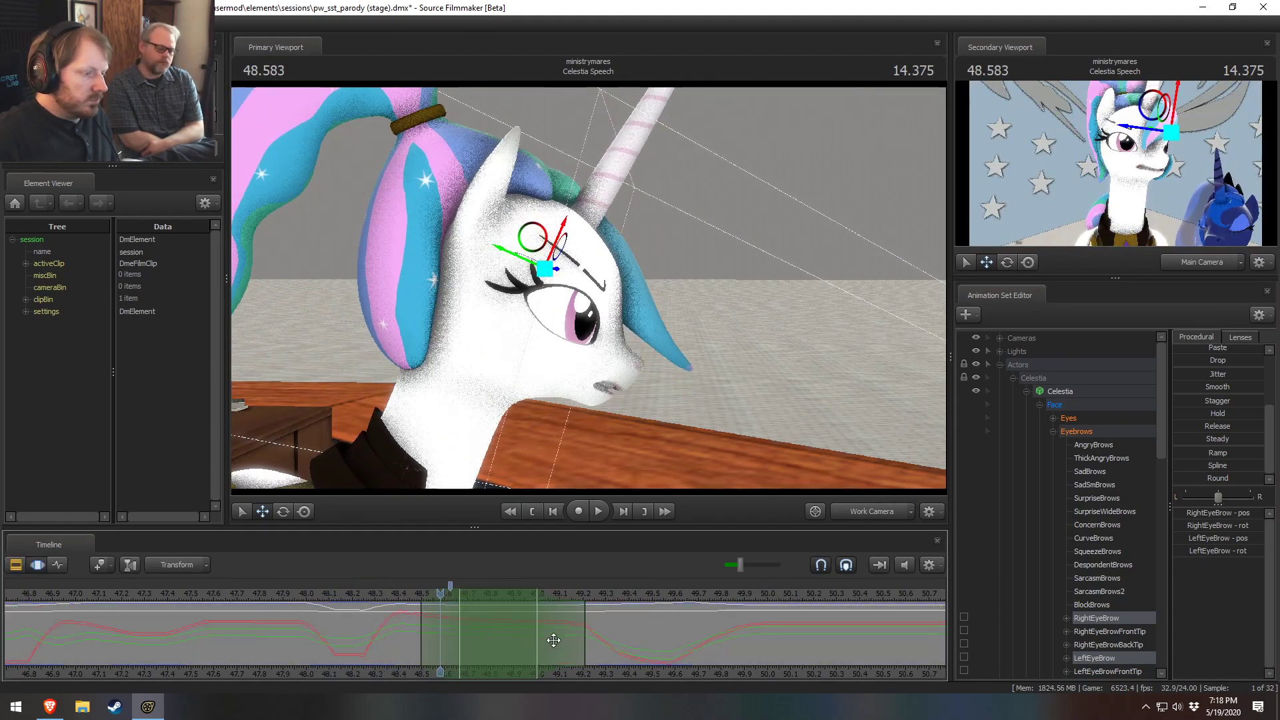
pyautogui.moveTo(596, 648); pyautogui.dragTo(623, 648)
pyautogui.click(1115, 439)
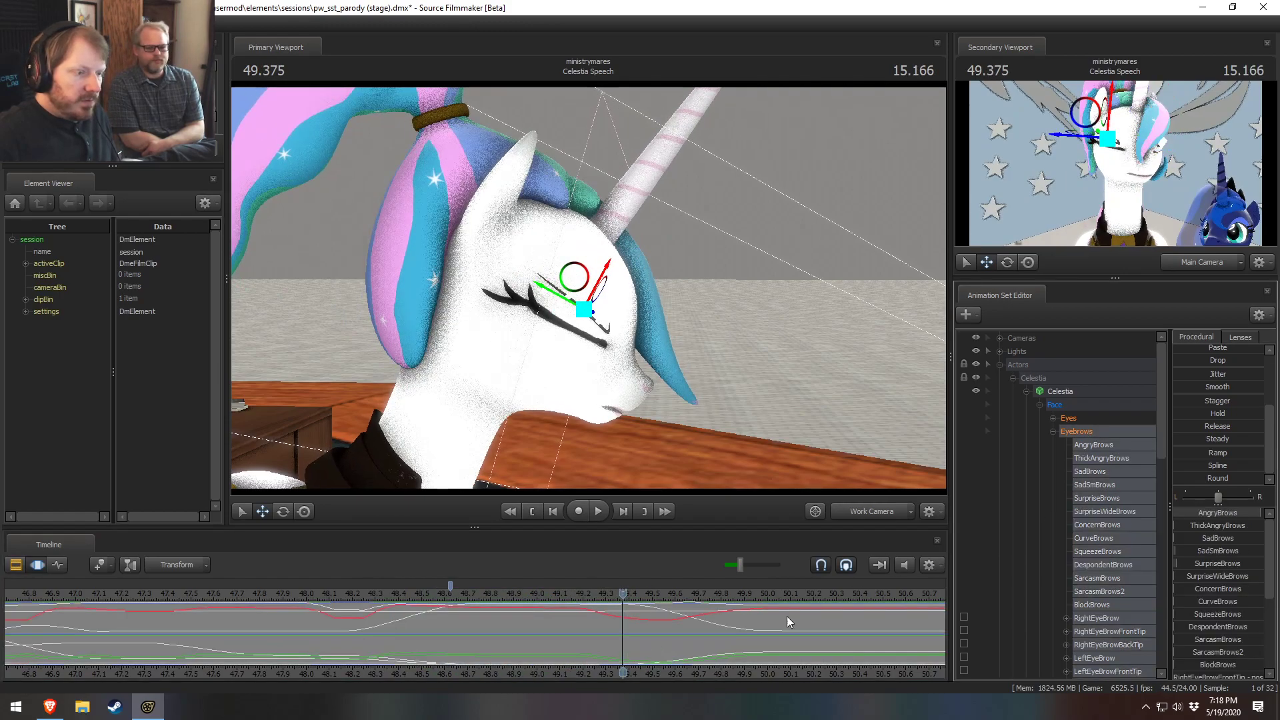
pyautogui.moveTo(711, 660); pyautogui.dragTo(421, 663, button='middle')
pyautogui.keyDown('shift'); pyautogui.moveTo(368, 636); pyautogui.dragTo(409, 640); pyautogui.keyUp('shift')
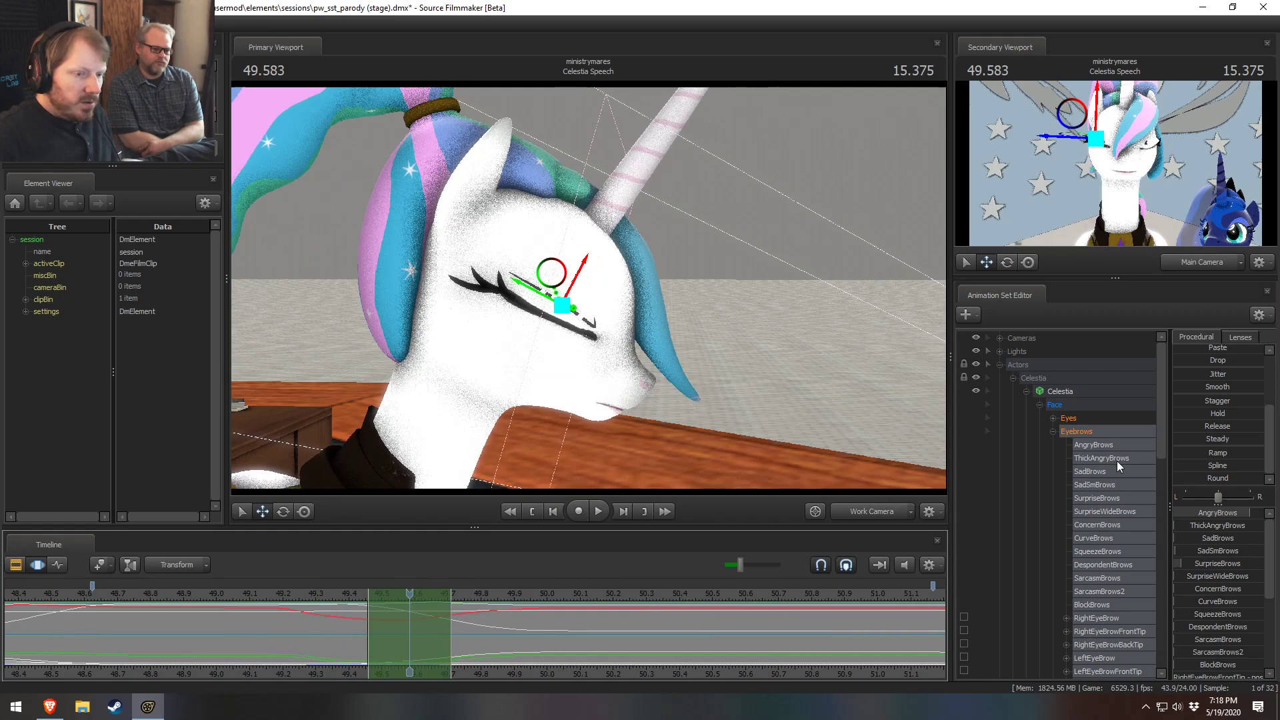
pyautogui.click(1107, 446)
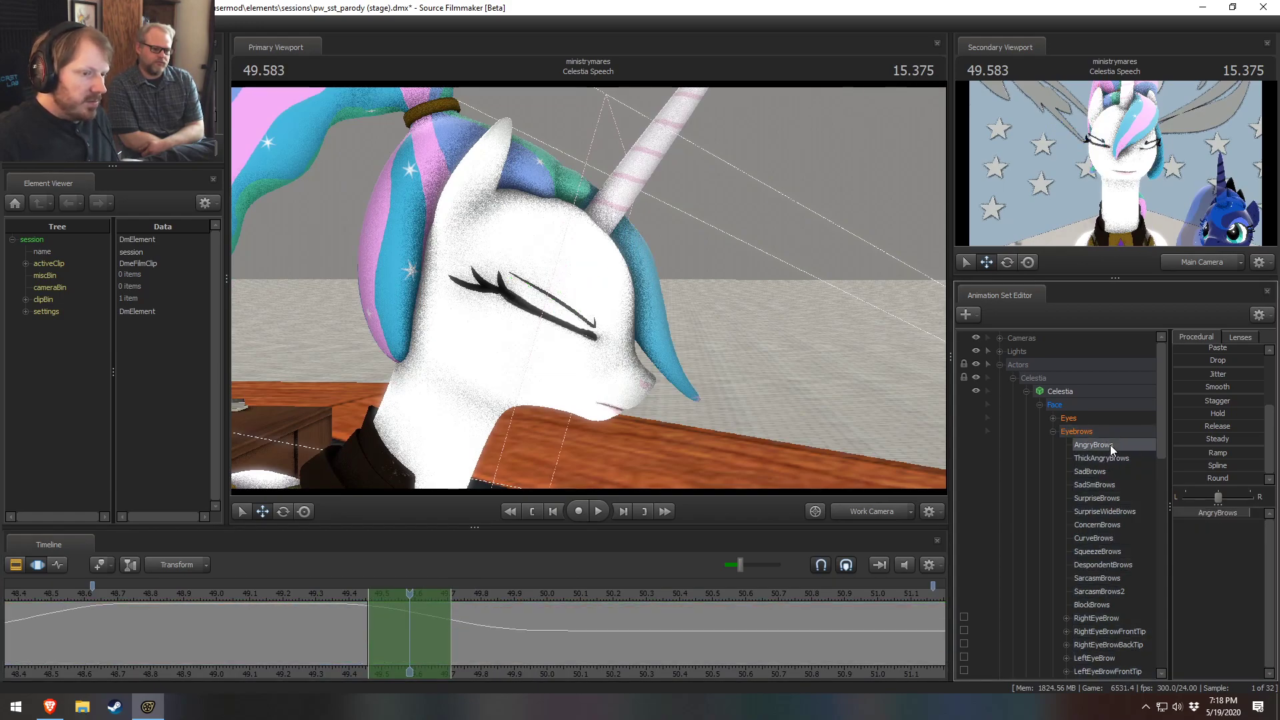
# Step: Retime the AngryBrows drop earlier, to about 49.35 to 49.65 s with wide falloffs, and replay the blink
pyautogui.keyDown('shift'); pyautogui.moveTo(341, 623); pyautogui.dragTo(454, 637); pyautogui.keyUp('shift')
pyautogui.click(311, 593)
pyautogui.press('space')
pyautogui.press('space')
pyautogui.scroll(2, 378, 634)
pyautogui.scroll(3, 379, 634)
pyautogui.moveTo(399, 634); pyautogui.dragTo(385, 635)
pyautogui.click(196, 594)
pyautogui.press('space')
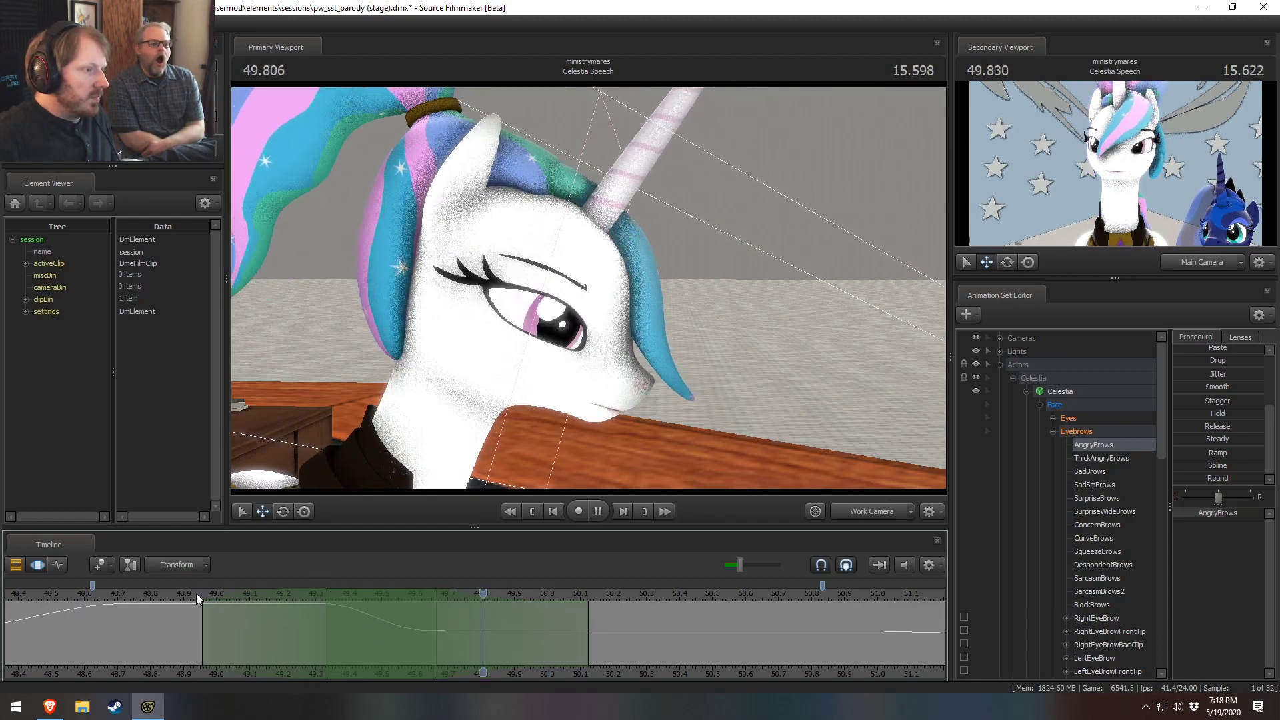
pyautogui.press('space')
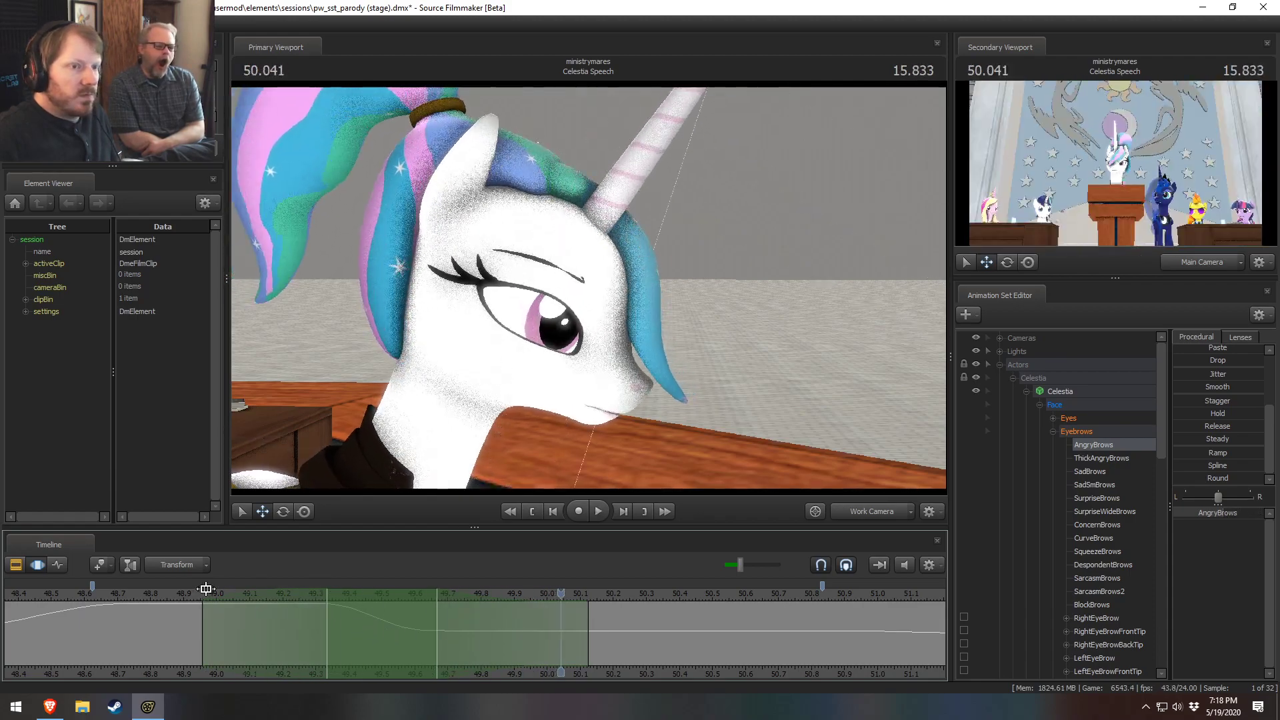
# Step: Shift the AngryBrows drop slightly earlier to about 49.3 to 49.6 s and play it through to 50 s
pyautogui.moveTo(375, 641); pyautogui.dragTo(418, 636)
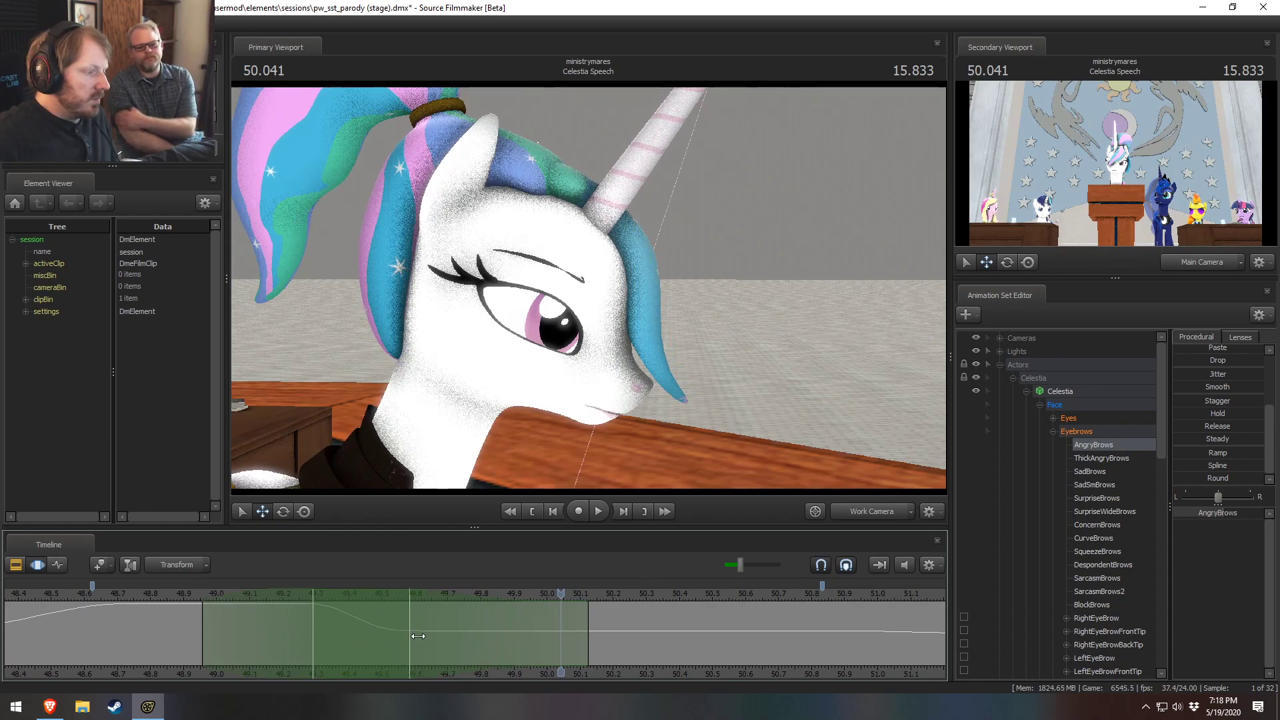
pyautogui.press('space')
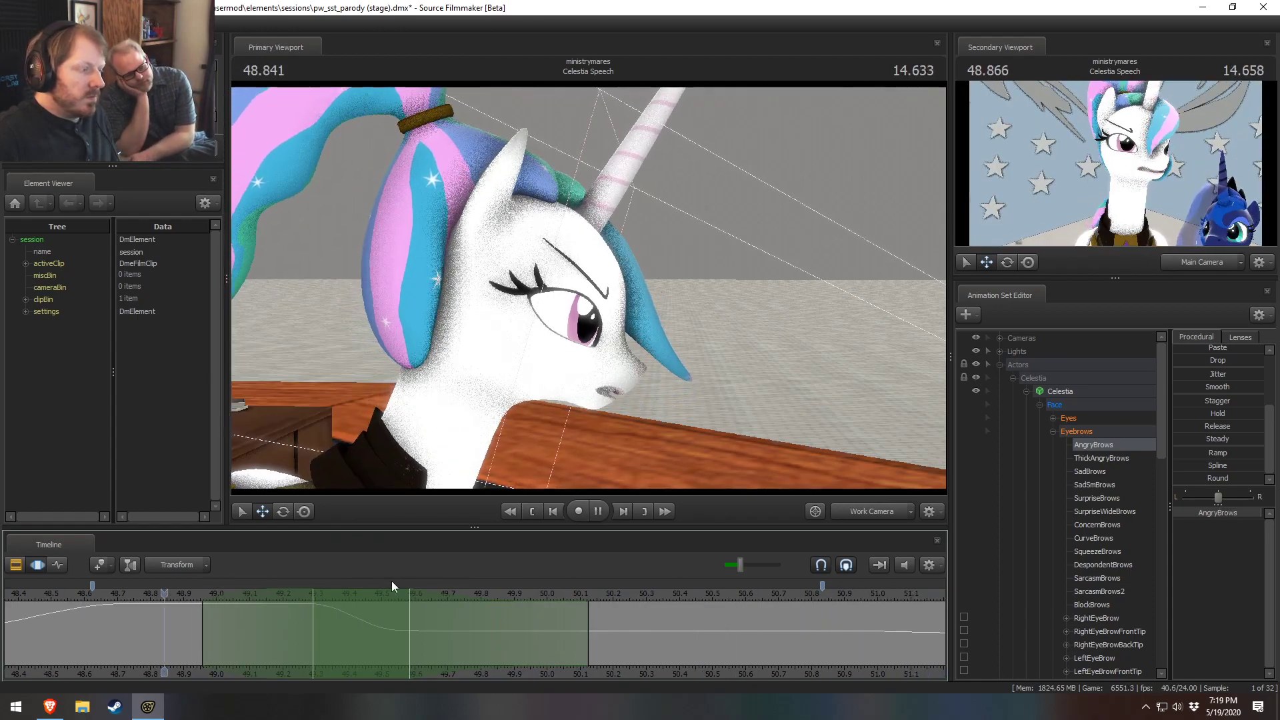
pyautogui.scroll(-3, 654, 592)
pyautogui.scroll(-10, 656, 594)
pyautogui.press('space')
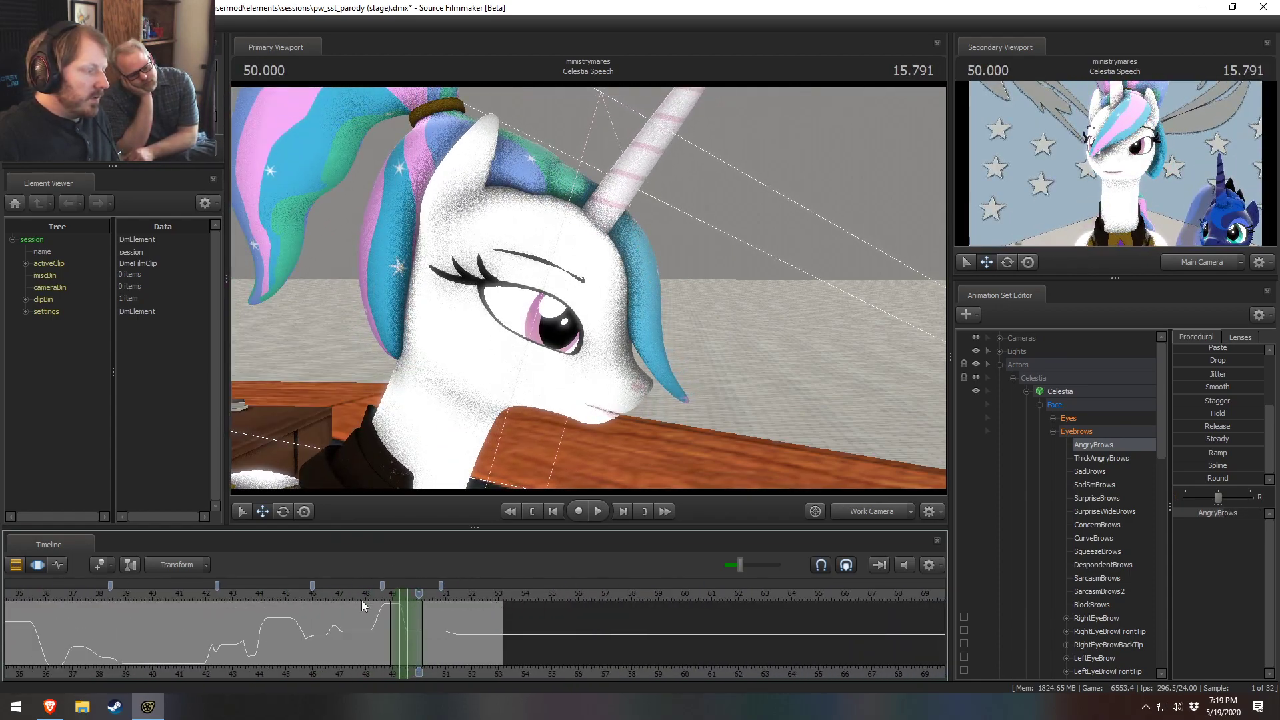
# Step: Save the session and play the earlier part of the speech from about 41 s
pyautogui.press('F2')
pyautogui.press('F4')
pyautogui.click(287, 594)
pyautogui.press('space')
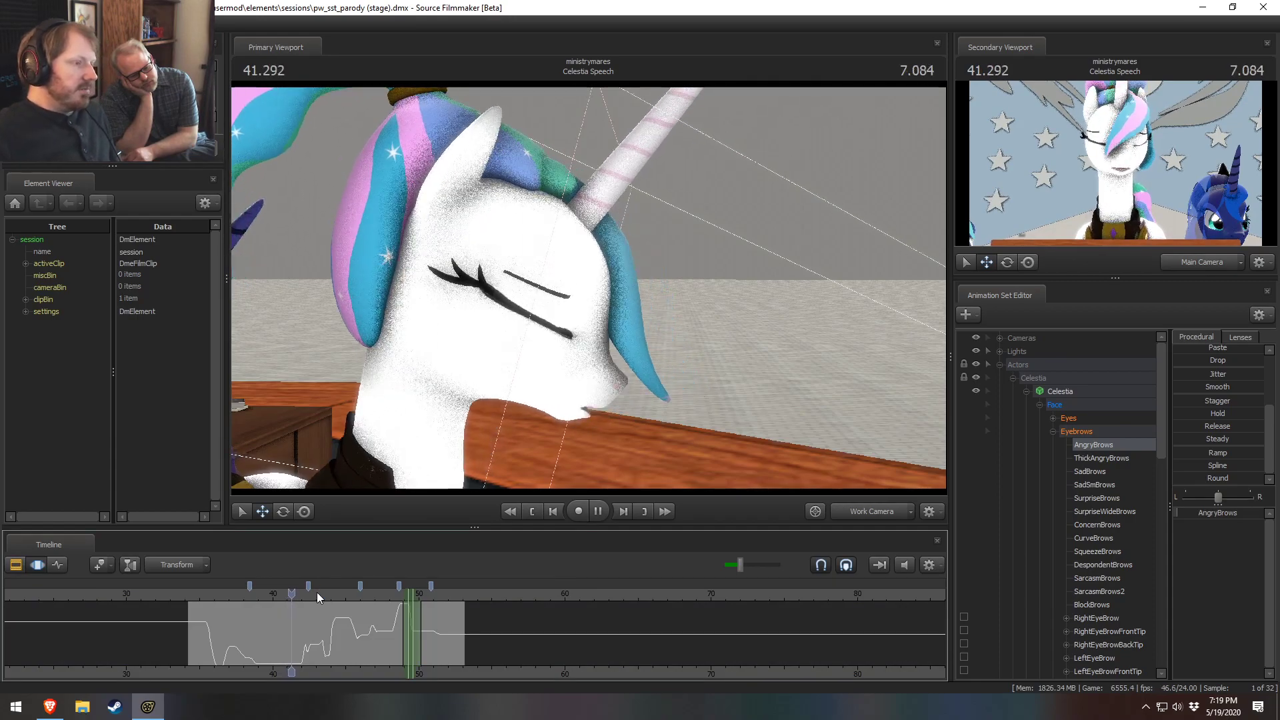
pyautogui.press('space')
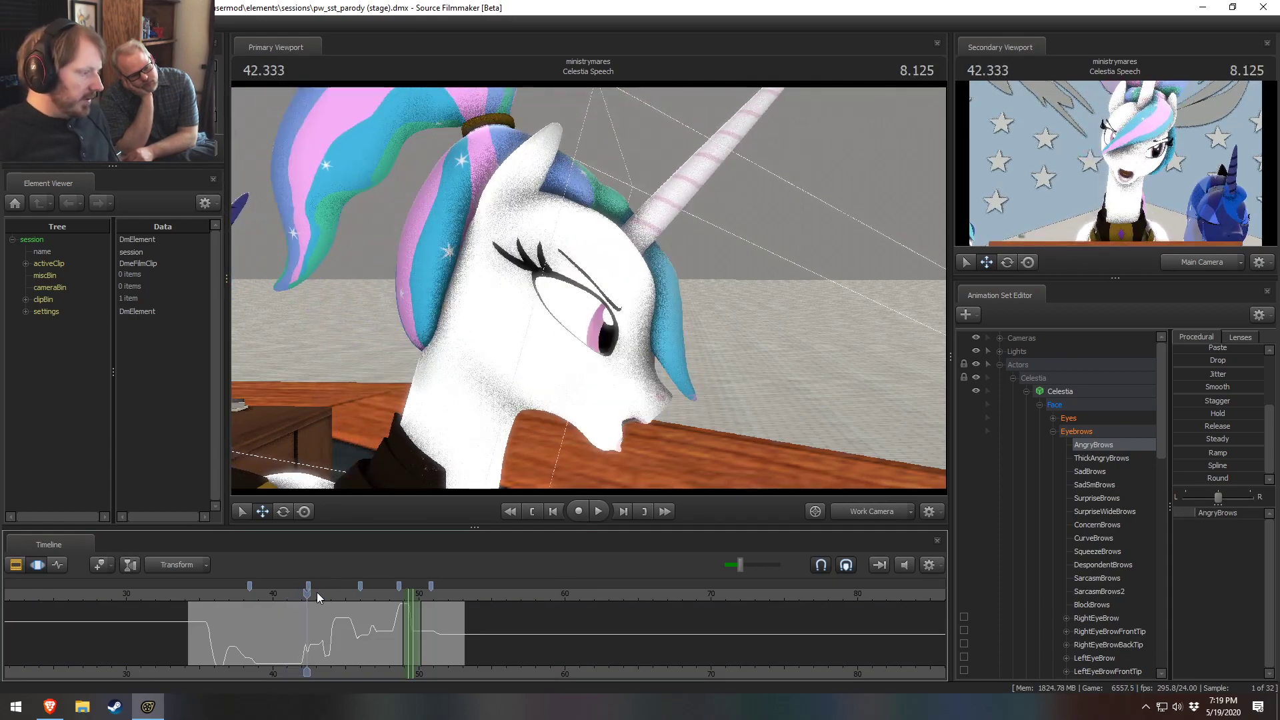
pyautogui.moveTo(308, 594); pyautogui.dragTo(284, 594)
pyautogui.press('space')
pyautogui.press('space')
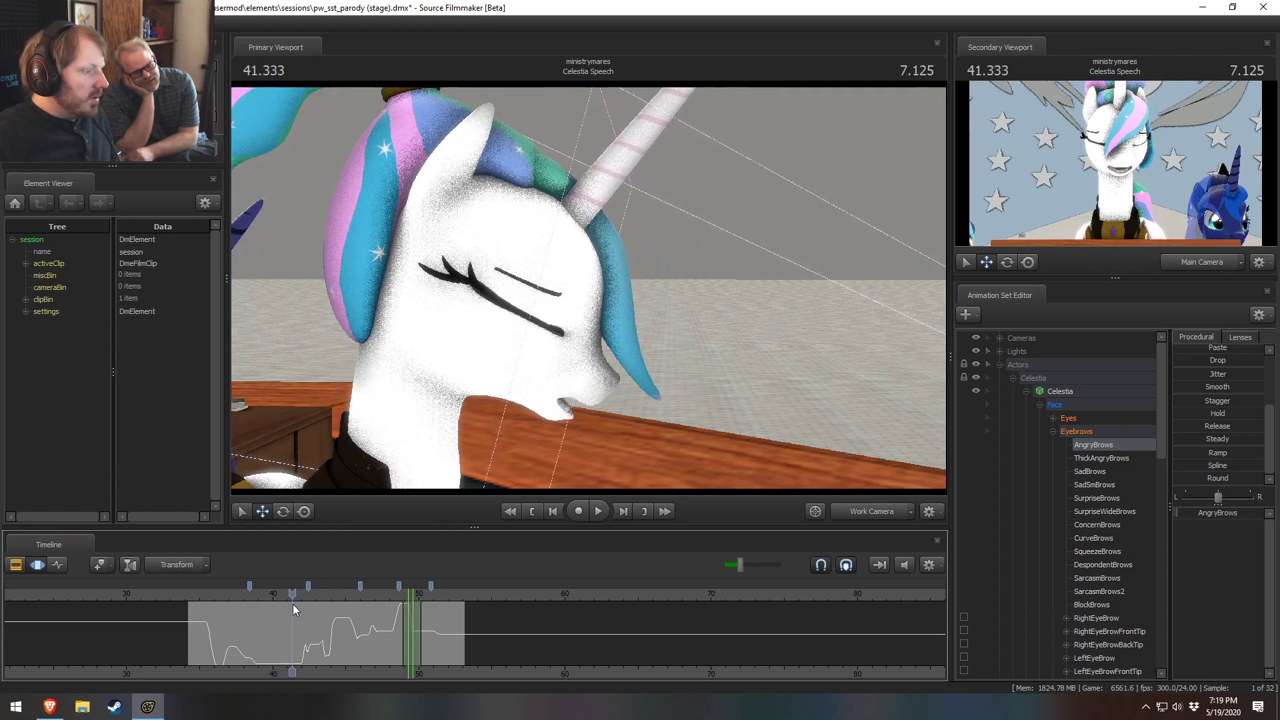
# Step: Examine Celestia's eyebrow expression between about 40.7 and 40.8 s and play the speech from about 37.7 s
pyautogui.scroll(3, 294, 603)
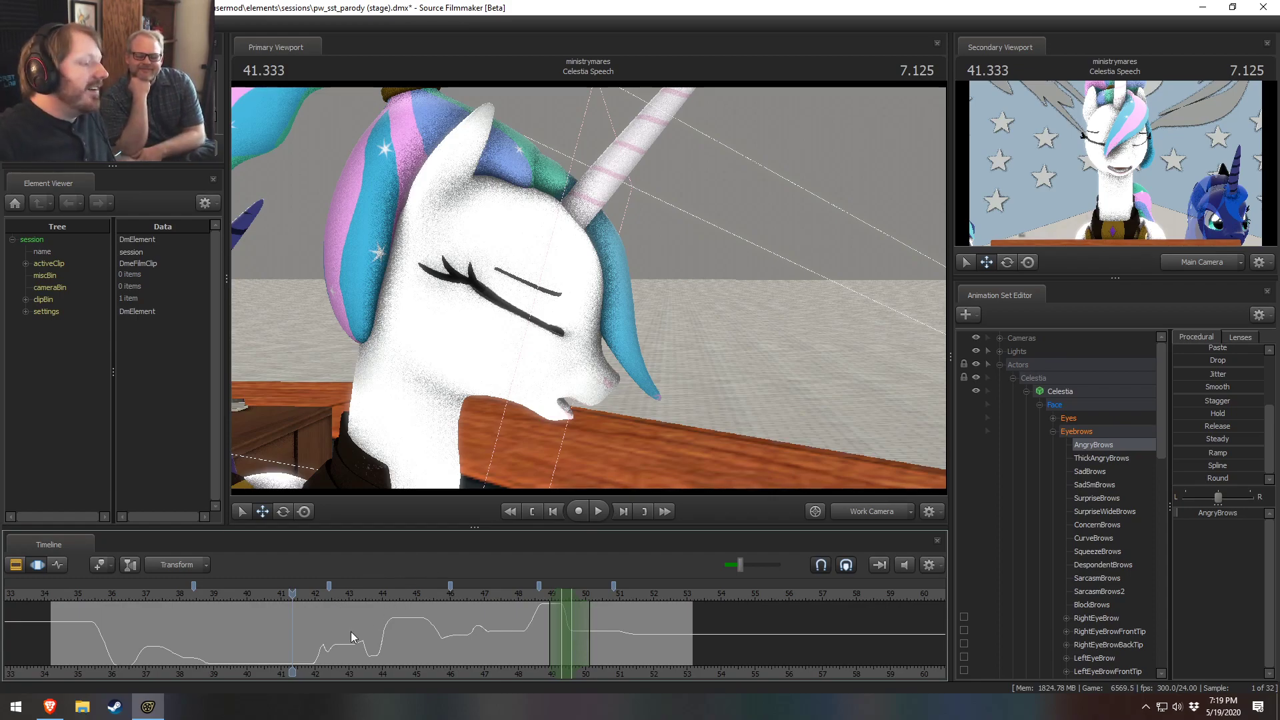
pyautogui.click(276, 592)
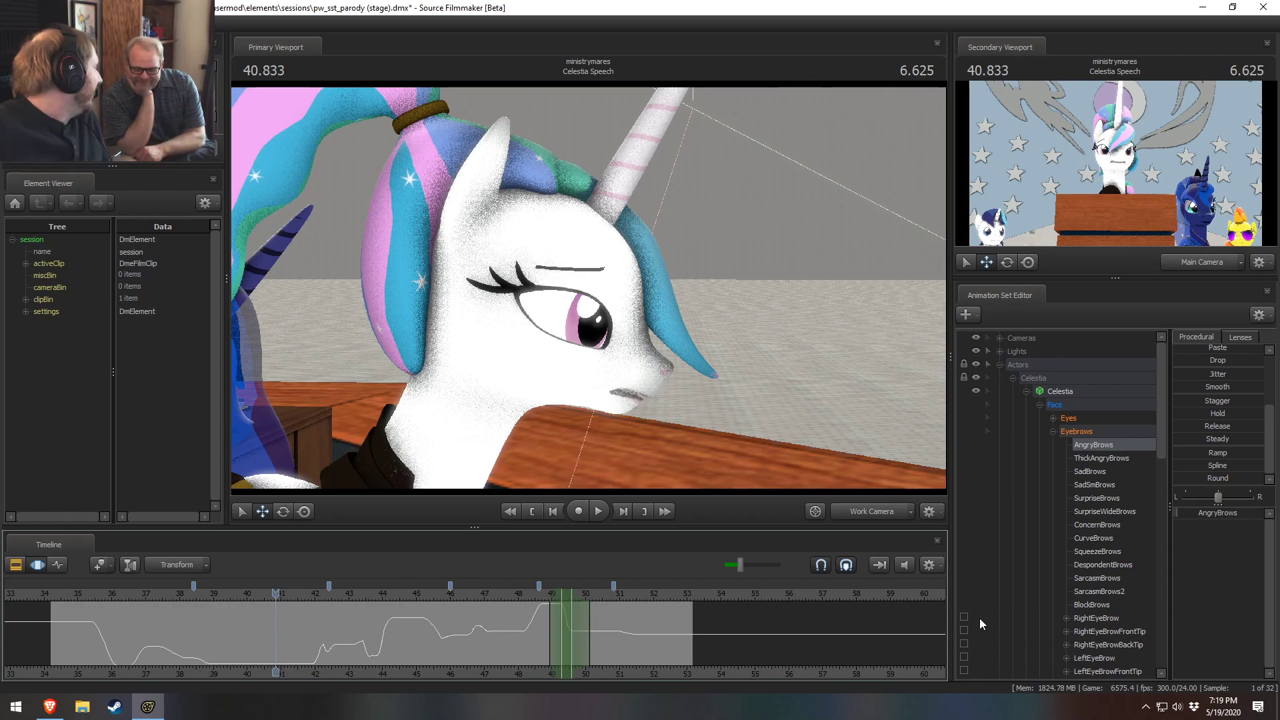
pyautogui.moveTo(276, 593); pyautogui.dragTo(273, 591)
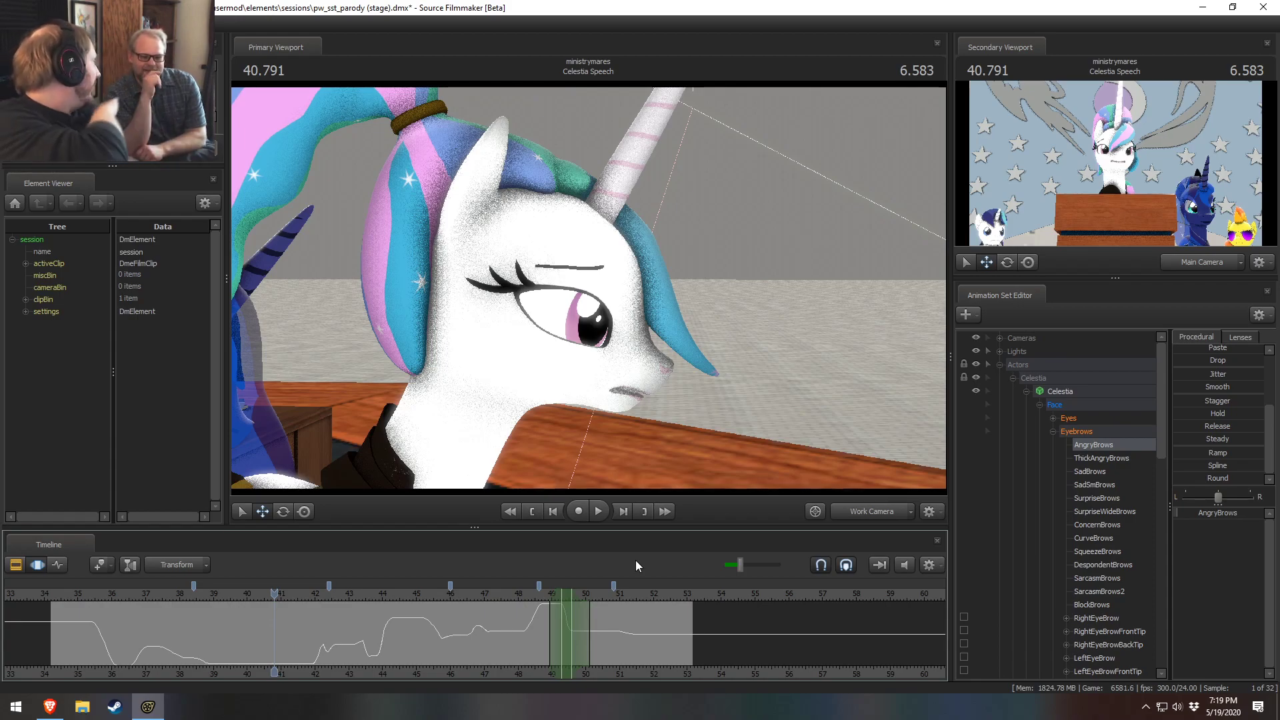
pyautogui.moveTo(274, 592); pyautogui.dragTo(265, 593)
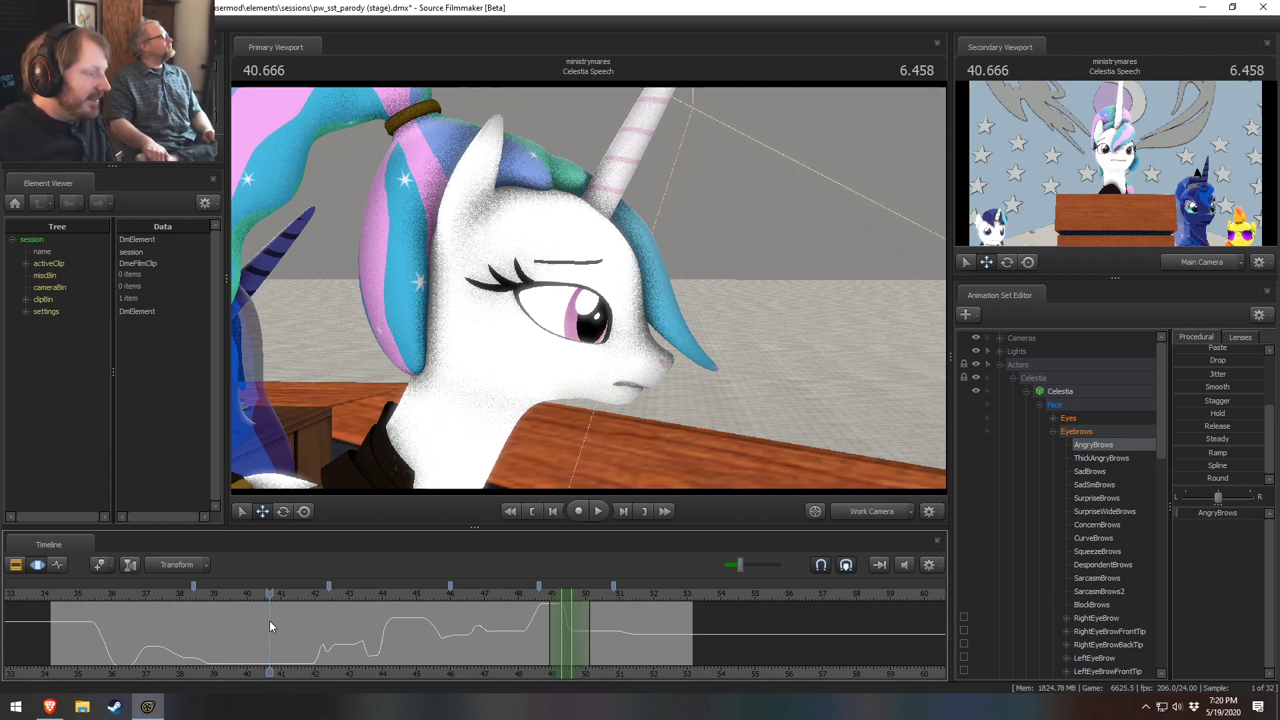
pyautogui.click(169, 587)
pyautogui.press('space')
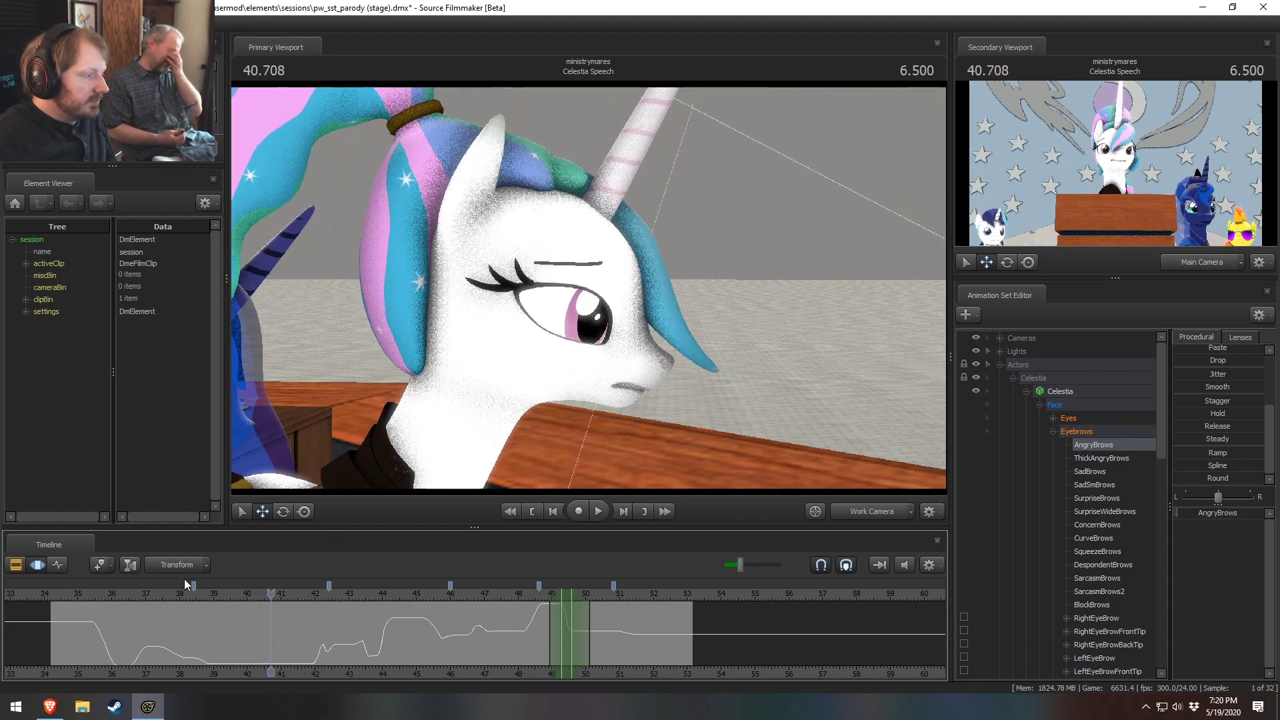
# Step: Play Celestia's speech from about 39.2 s and again from about 34.4 s
pyautogui.click(220, 593)
pyautogui.press('space')
pyautogui.click(58, 594)
pyautogui.press('space')
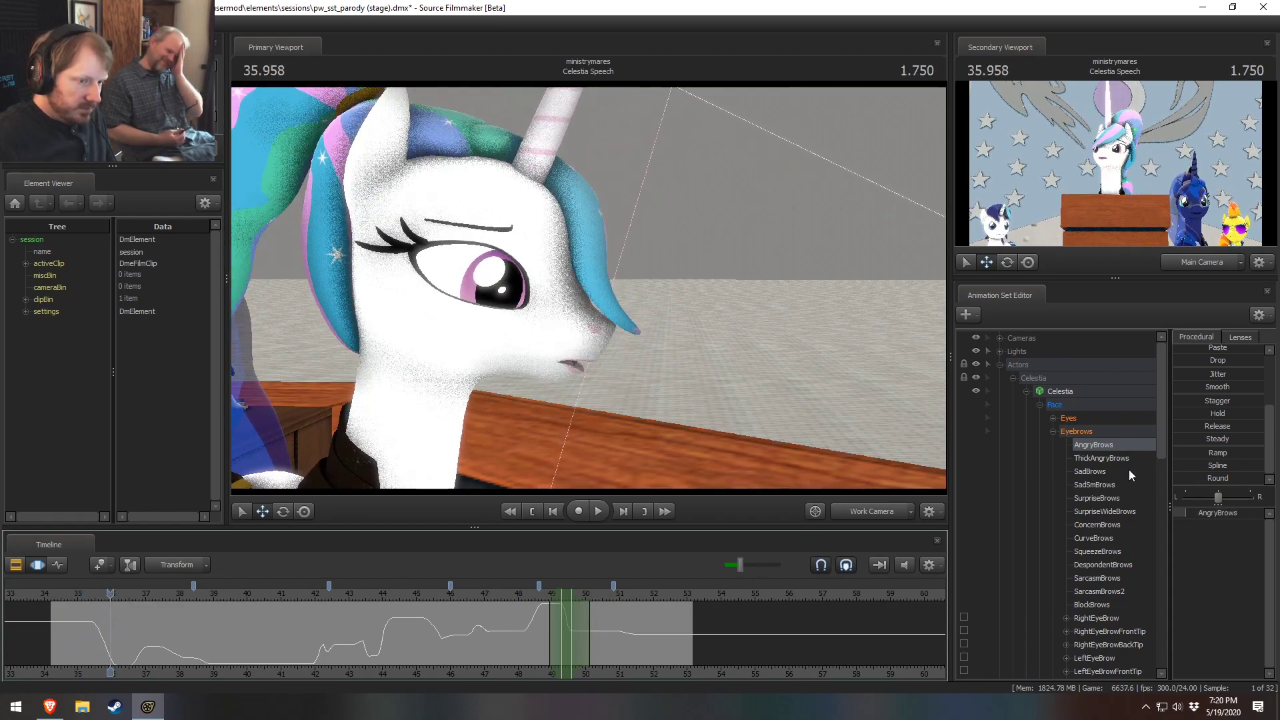
# Step: Select Celestia's RightEyeBrow control and examine the brow against her forehead from above at about 34.8 s
pyautogui.click(1092, 434)
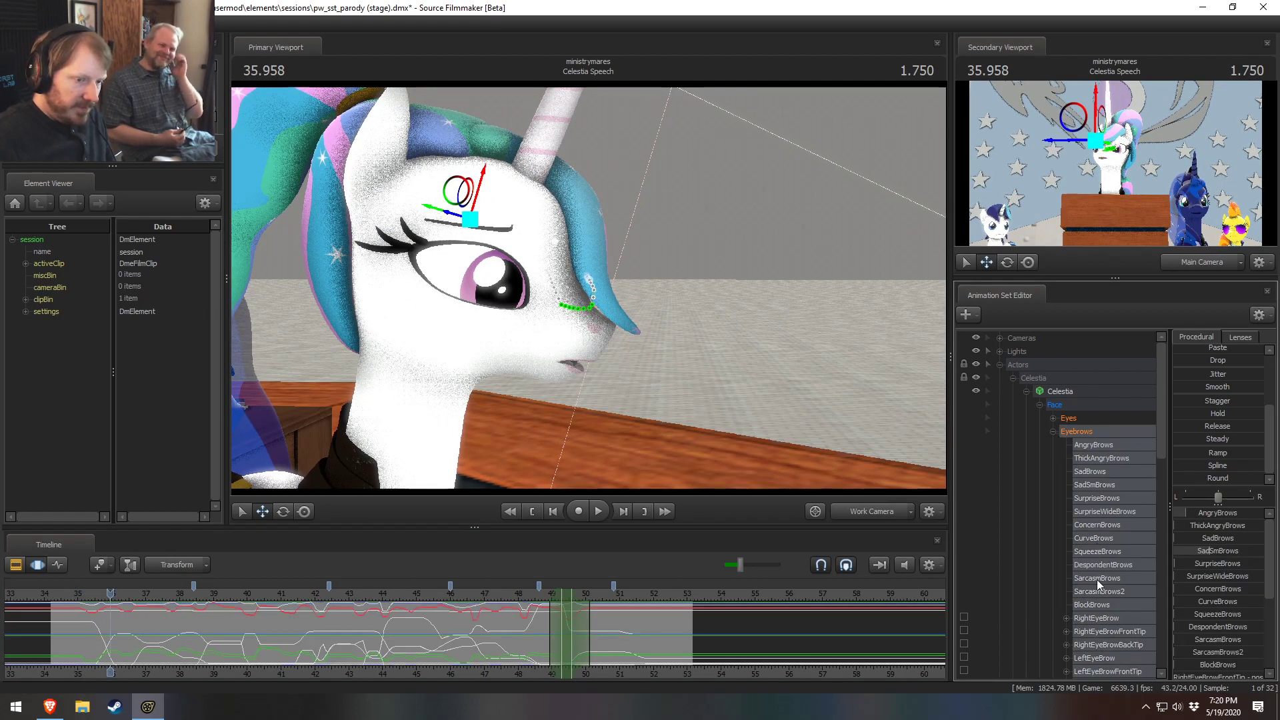
pyautogui.click(1097, 618)
pyautogui.keyDown('alt'); pyautogui.moveTo(794, 408); pyautogui.dragTo(797, 440); pyautogui.keyUp('alt')
pyautogui.moveTo(582, 306); pyautogui.dragTo(582, 306)
pyautogui.moveTo(90, 596); pyautogui.dragTo(72, 600)
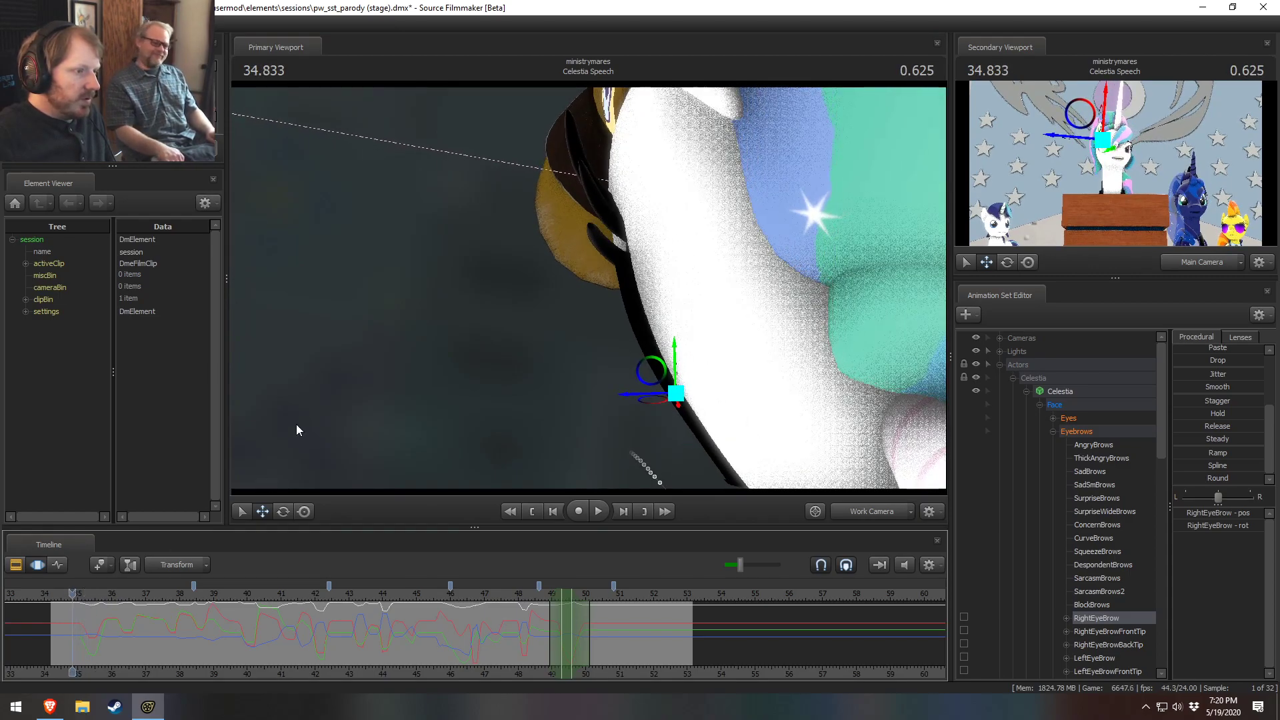
pyautogui.moveTo(300, 430); pyautogui.dragTo(587, 291)
# Step: Create an animation set for a new camera at about 34.1 s and select the entire time range for it
pyautogui.moveTo(72, 619); pyautogui.dragTo(48, 623)
pyautogui.hotkey('ctrl', 'a')
pyautogui.moveTo(940, 632); pyautogui.dragTo(78, 629)
pyautogui.click(1000, 364)
pyautogui.rightClick(1027, 495)
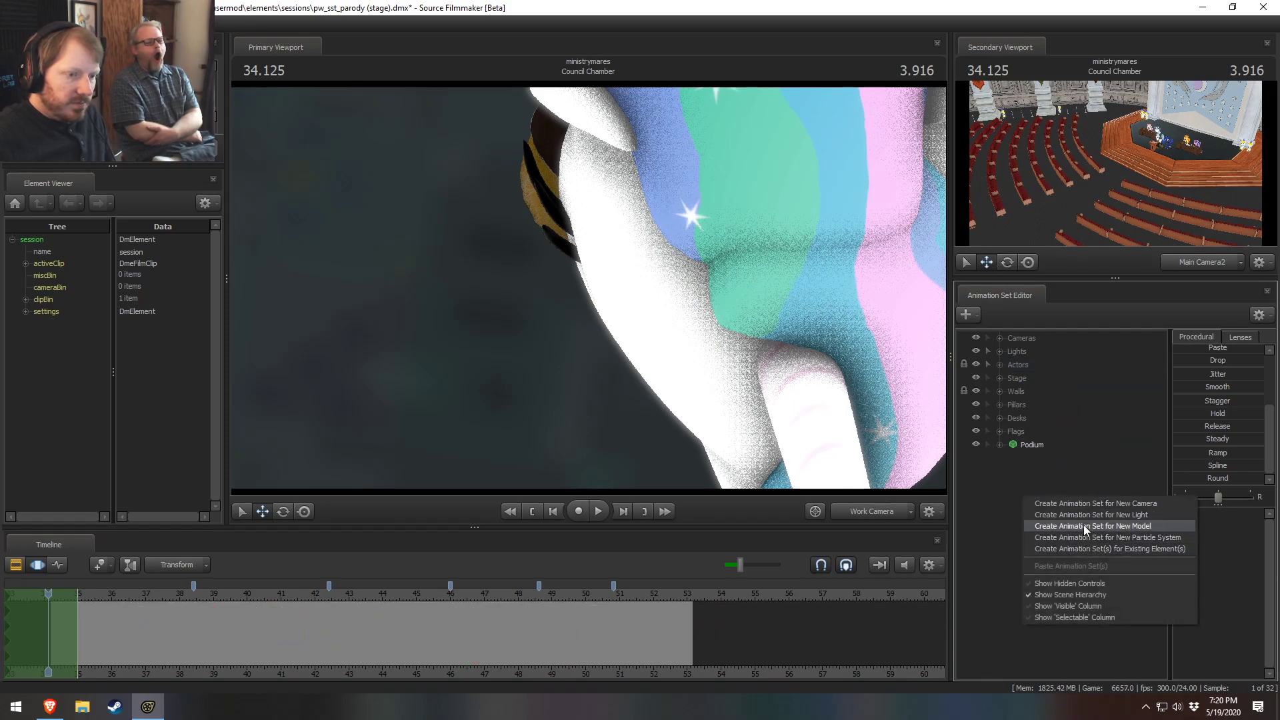
pyautogui.click(1071, 502)
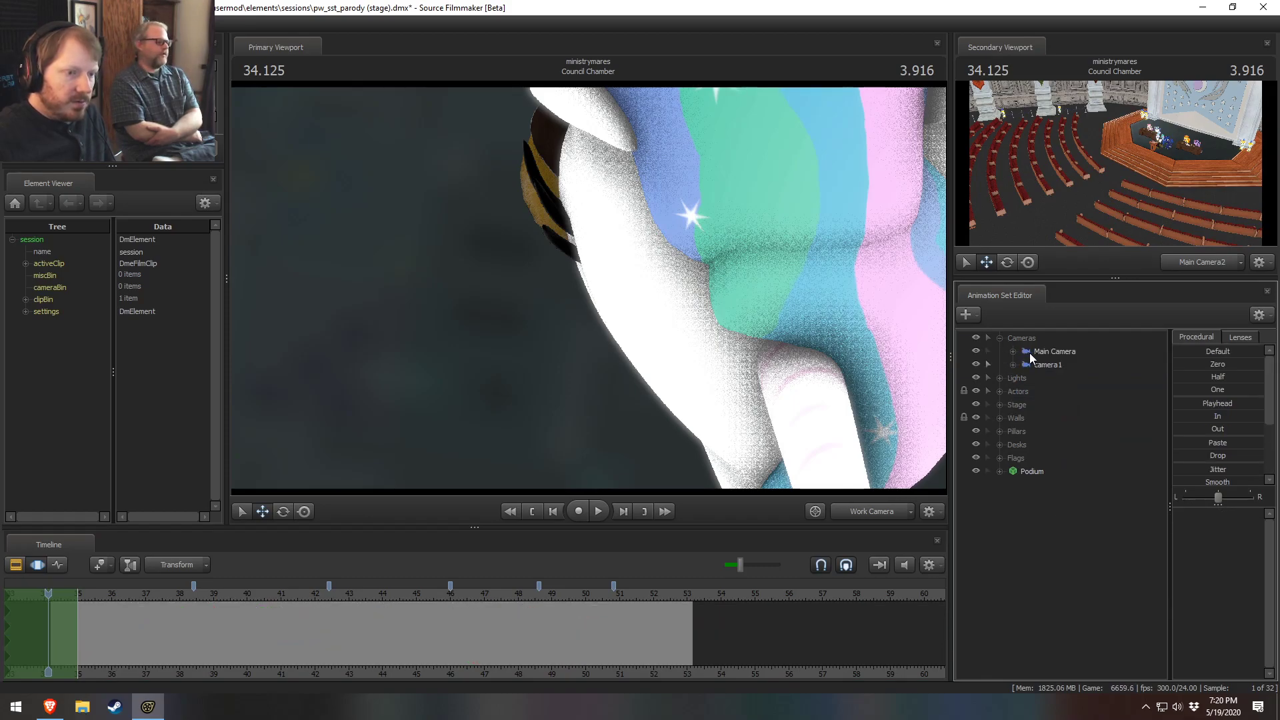
pyautogui.moveTo(1042, 364); pyautogui.dragTo(700, 294)
pyautogui.hotkey('ctrl', 'a')
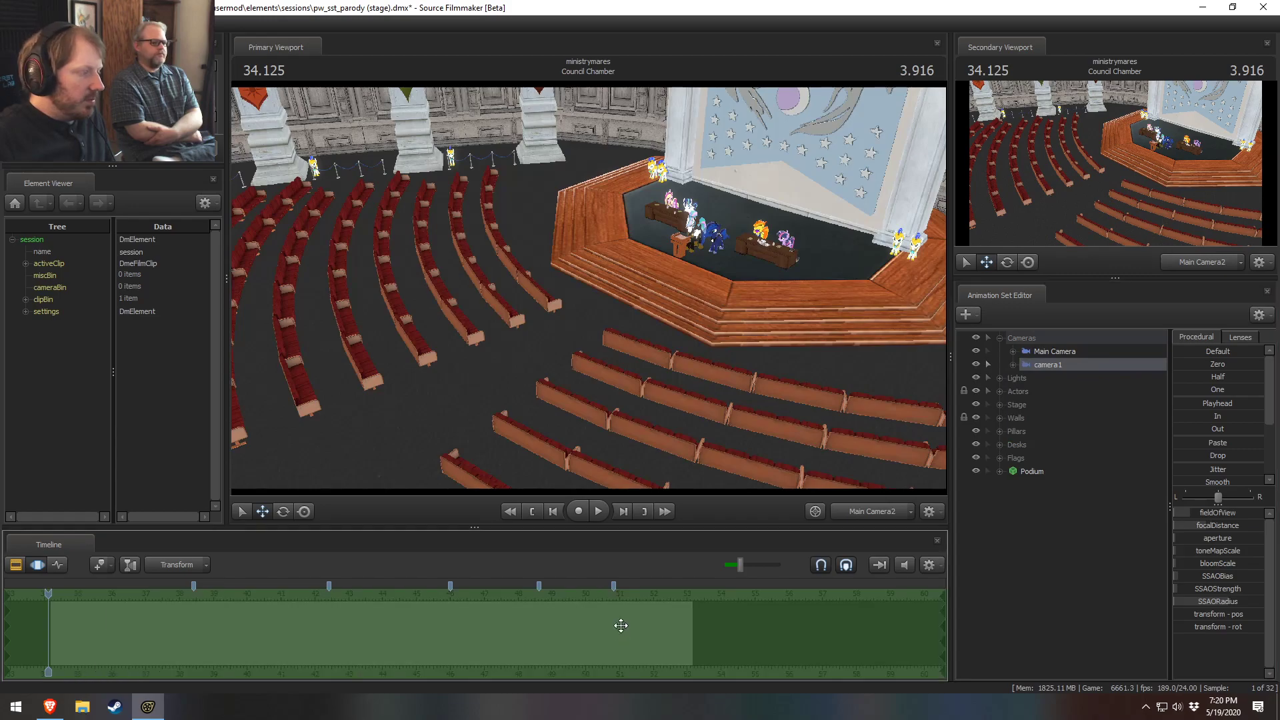
# Step: Try to reposition the view in the Council Chamber shot with camera1 selected
pyautogui.click(687, 291)
pyautogui.click(634, 368)
pyautogui.press('F2')
pyautogui.press('F3')
pyautogui.click(1089, 361)
pyautogui.click(739, 249)
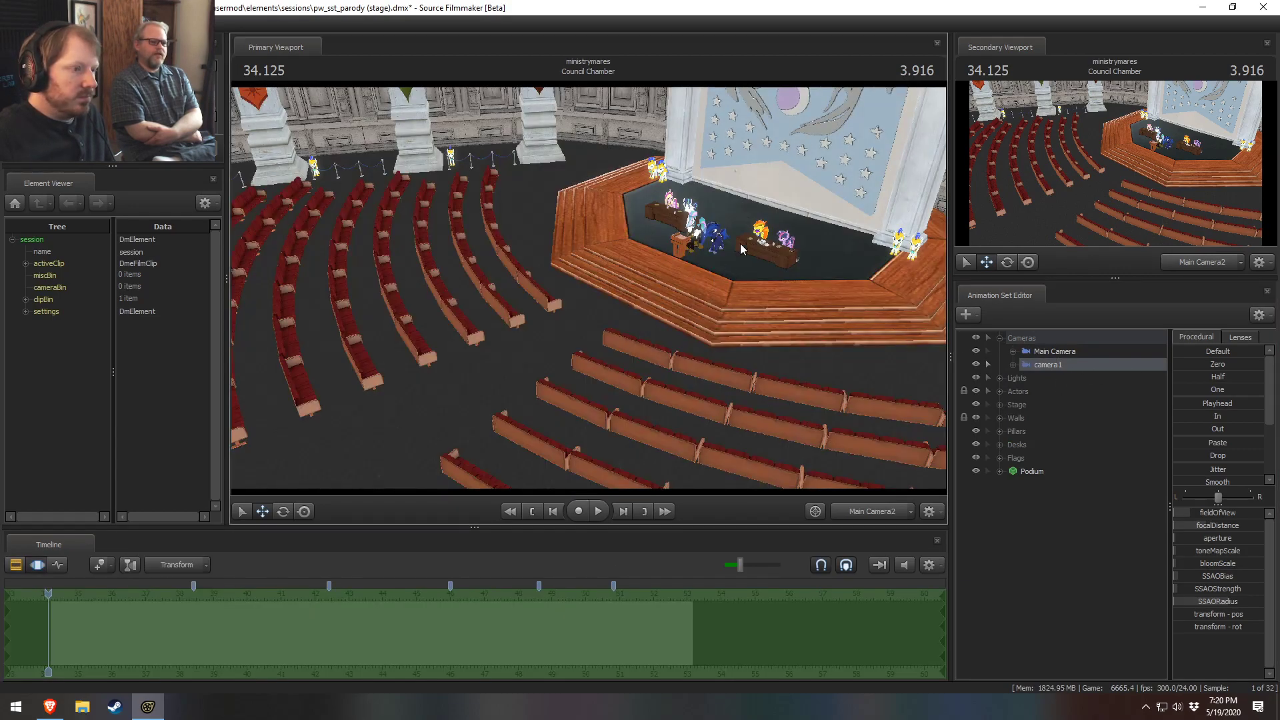
pyautogui.click(639, 363)
pyautogui.click(1039, 374)
pyautogui.click(807, 323)
pyautogui.click(638, 365)
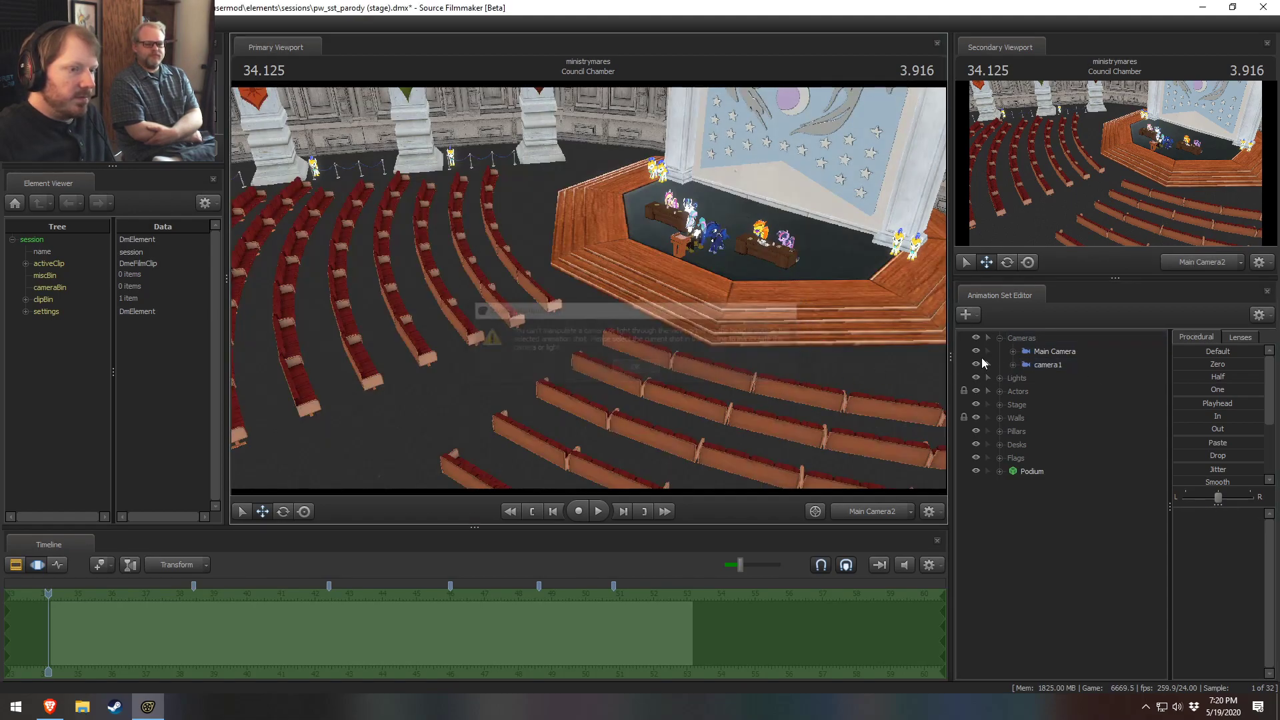
pyautogui.click(1067, 365)
pyautogui.click(833, 350)
pyautogui.click(648, 366)
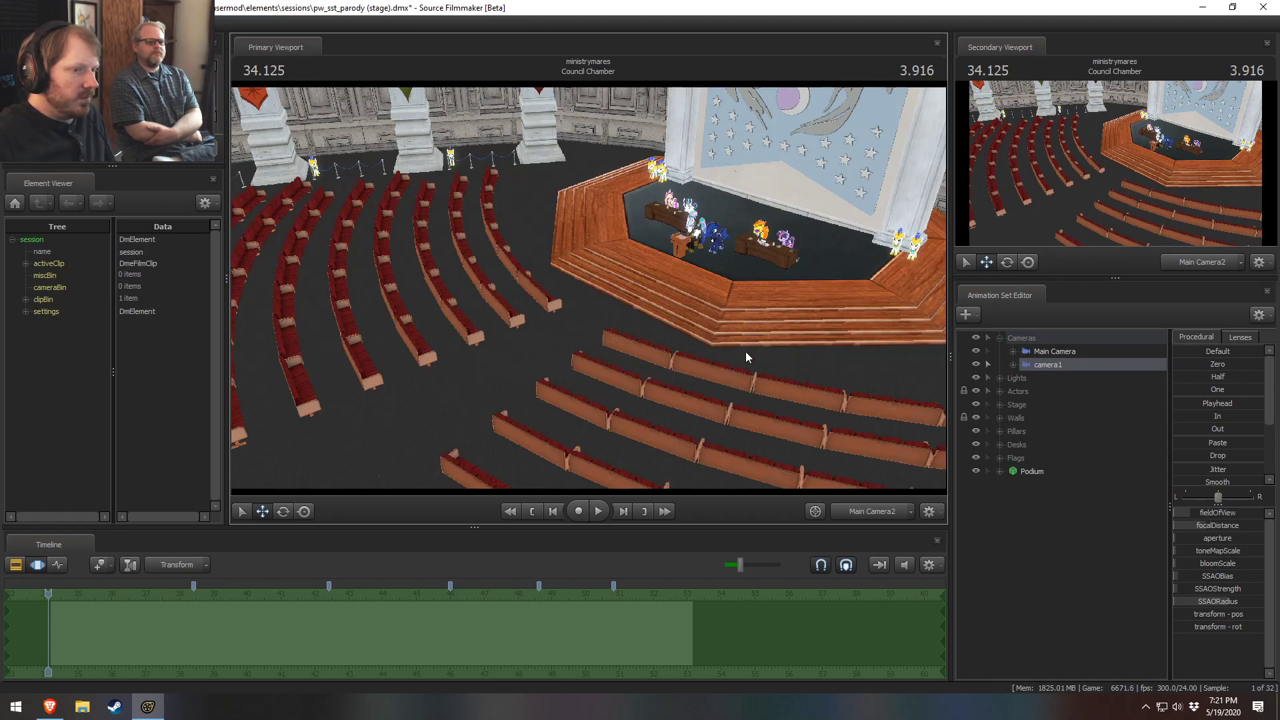
# Step: View through camera1 in the Celestia Speech shot and move it to look down closely on Celestia's right eyebrow
pyautogui.moveTo(1059, 366); pyautogui.dragTo(665, 313)
pyautogui.moveTo(52, 595); pyautogui.dragTo(55, 597)
pyautogui.moveTo(501, 400); pyautogui.dragTo(502, 400)
pyautogui.press('w')
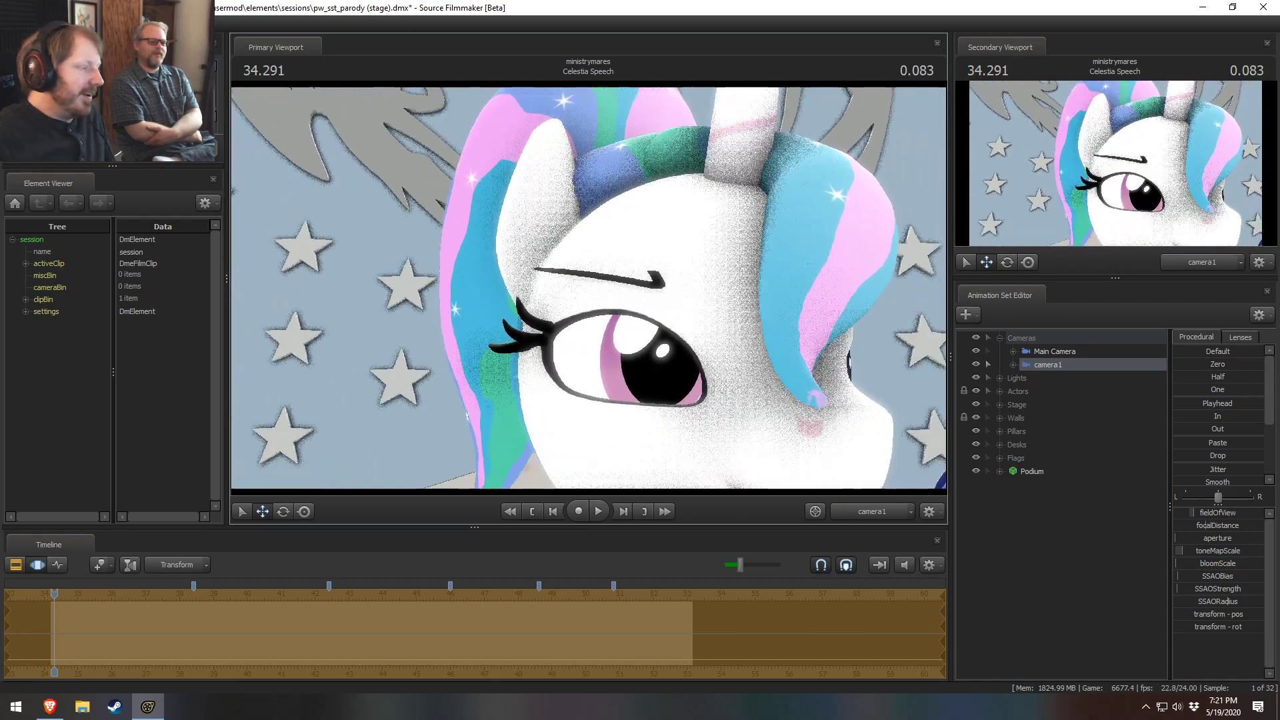
pyautogui.moveTo(588, 293); pyautogui.dragTo(606, 283)
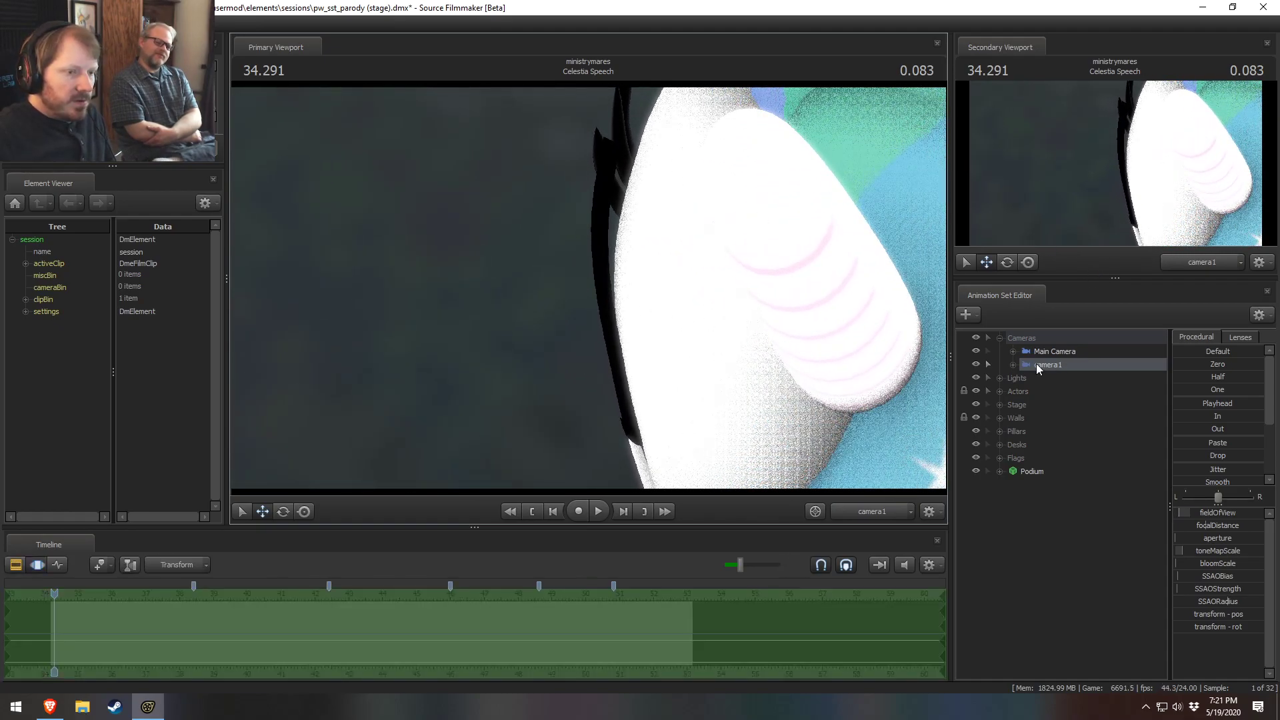
# Step: Try to lock camera1's transform to Cadence's Head control
pyautogui.click(1014, 365)
pyautogui.click(1024, 378)
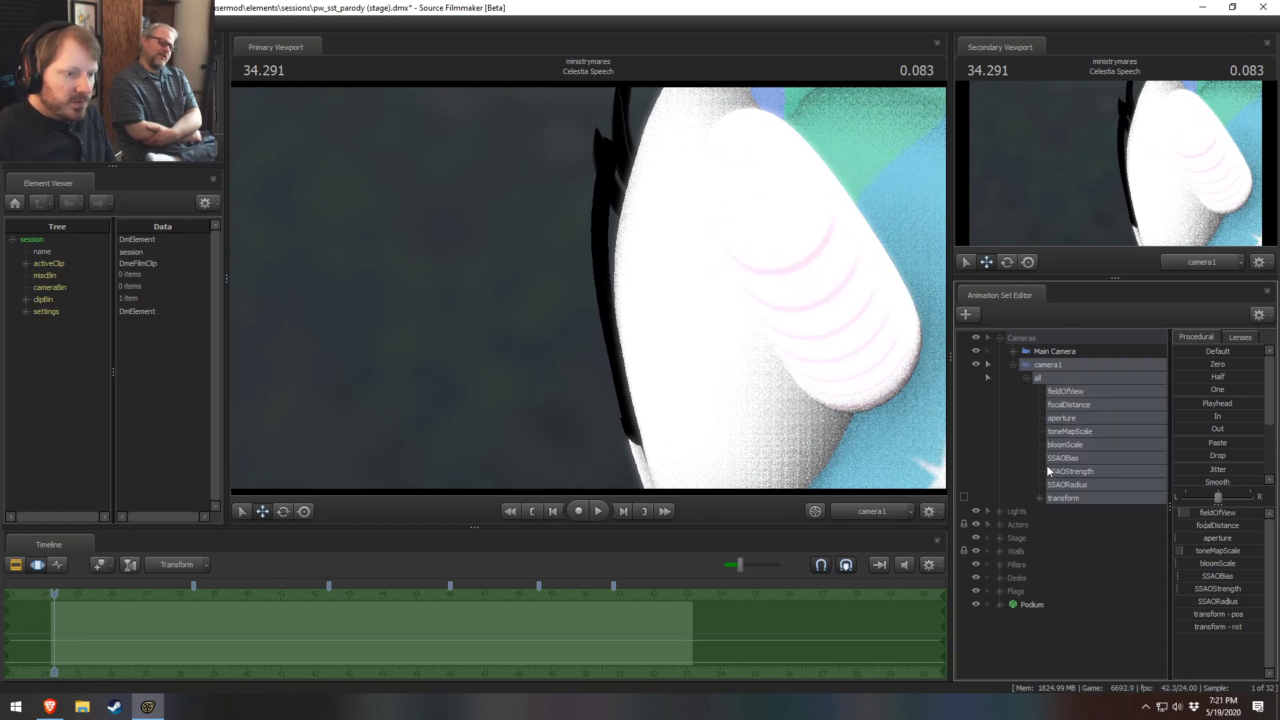
pyautogui.click(999, 525)
pyautogui.scroll(-1, 1029, 561)
pyautogui.click(1015, 578)
pyautogui.scroll(-3, 1044, 587)
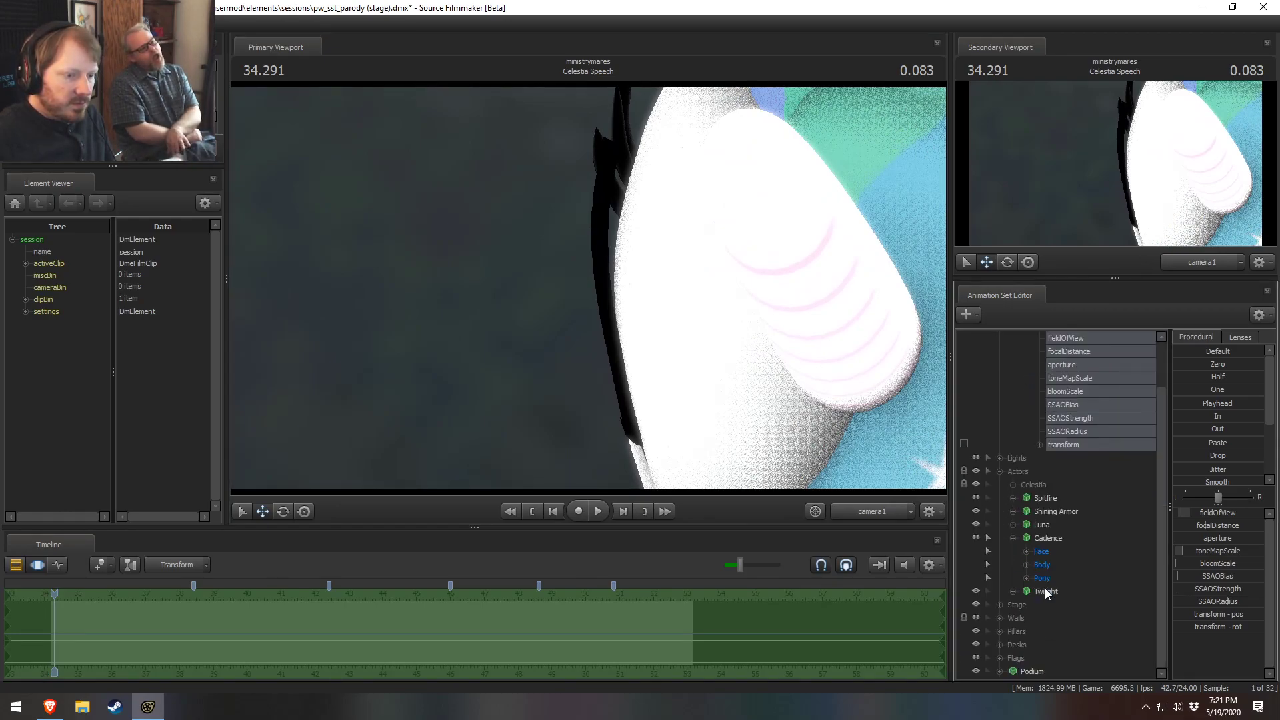
pyautogui.click(1027, 565)
pyautogui.scroll(-1, 1063, 582)
pyautogui.click(1067, 564)
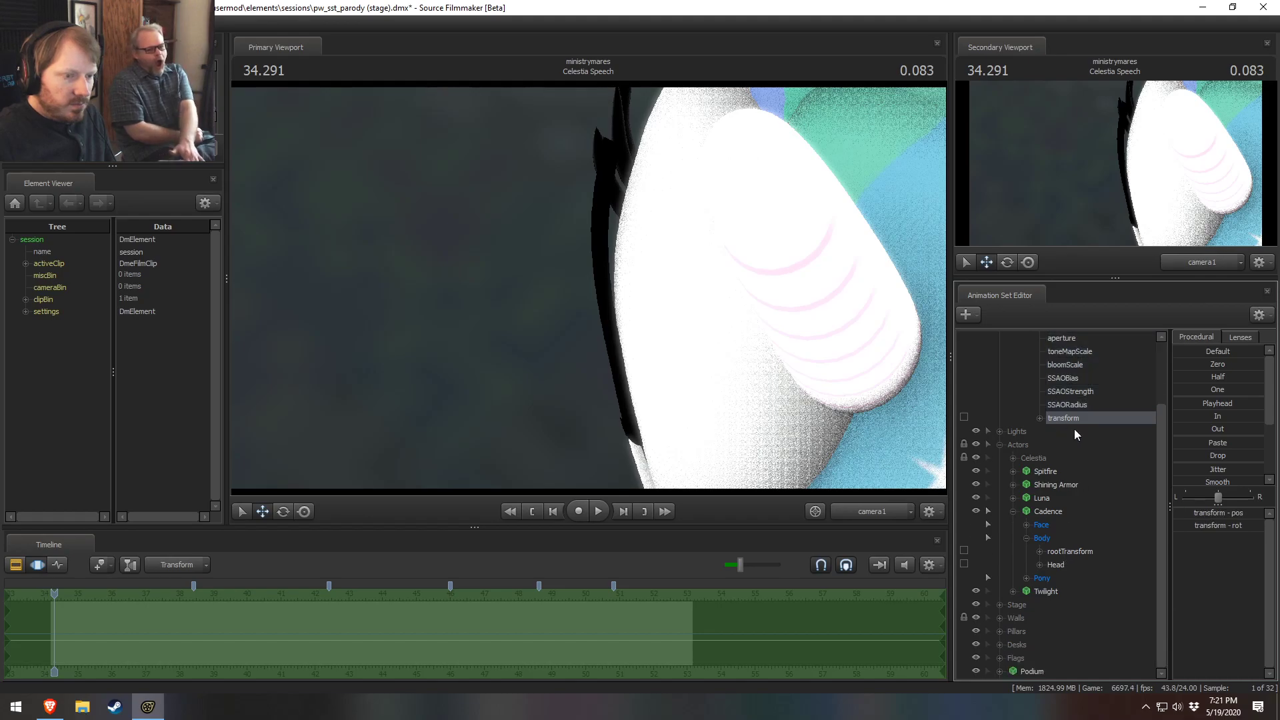
pyautogui.click(1067, 417)
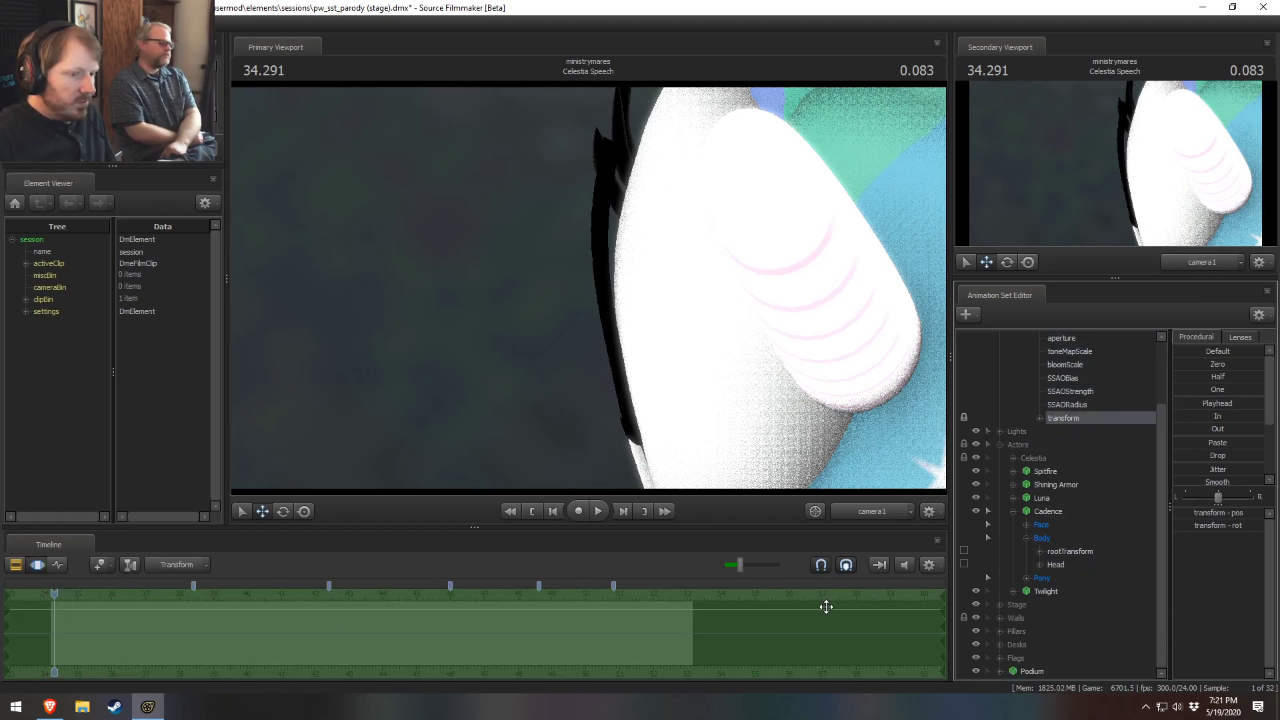
# Step: Lock camera1's transform to Celestia's Head control so the camera follows her head
pyautogui.click(1013, 511)
pyautogui.click(1015, 523)
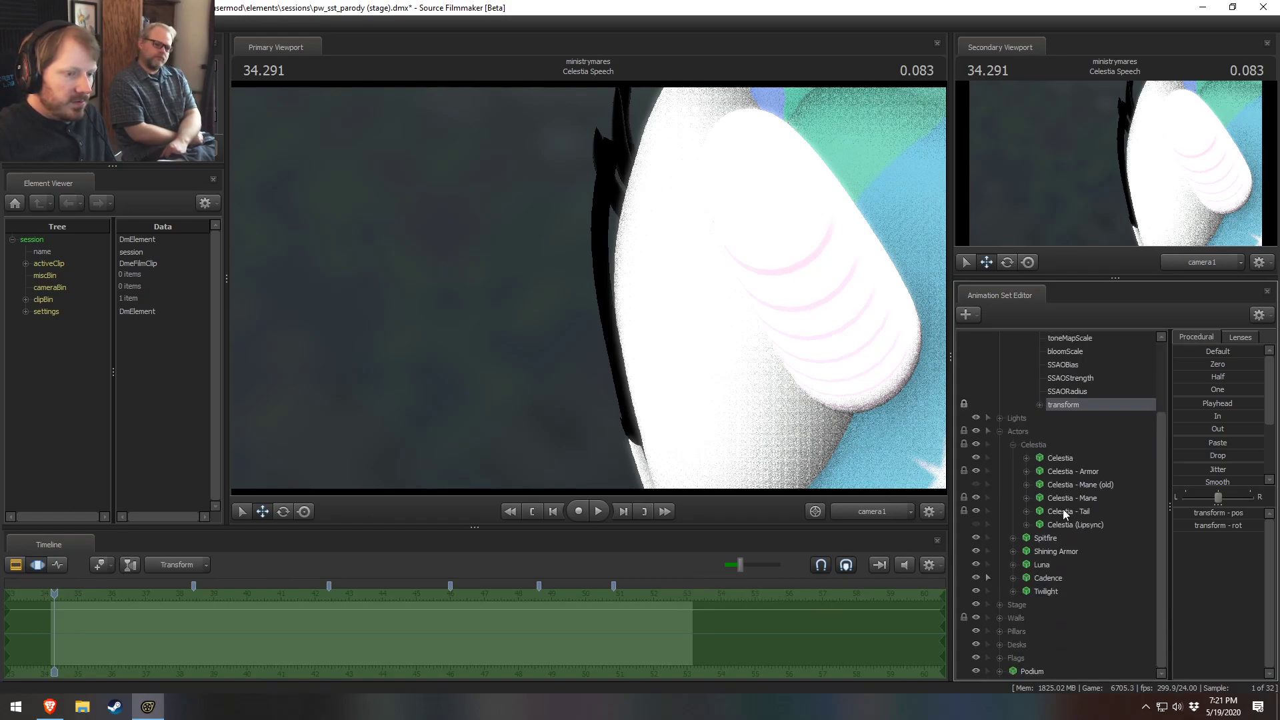
pyautogui.click(1027, 458)
pyautogui.click(1040, 485)
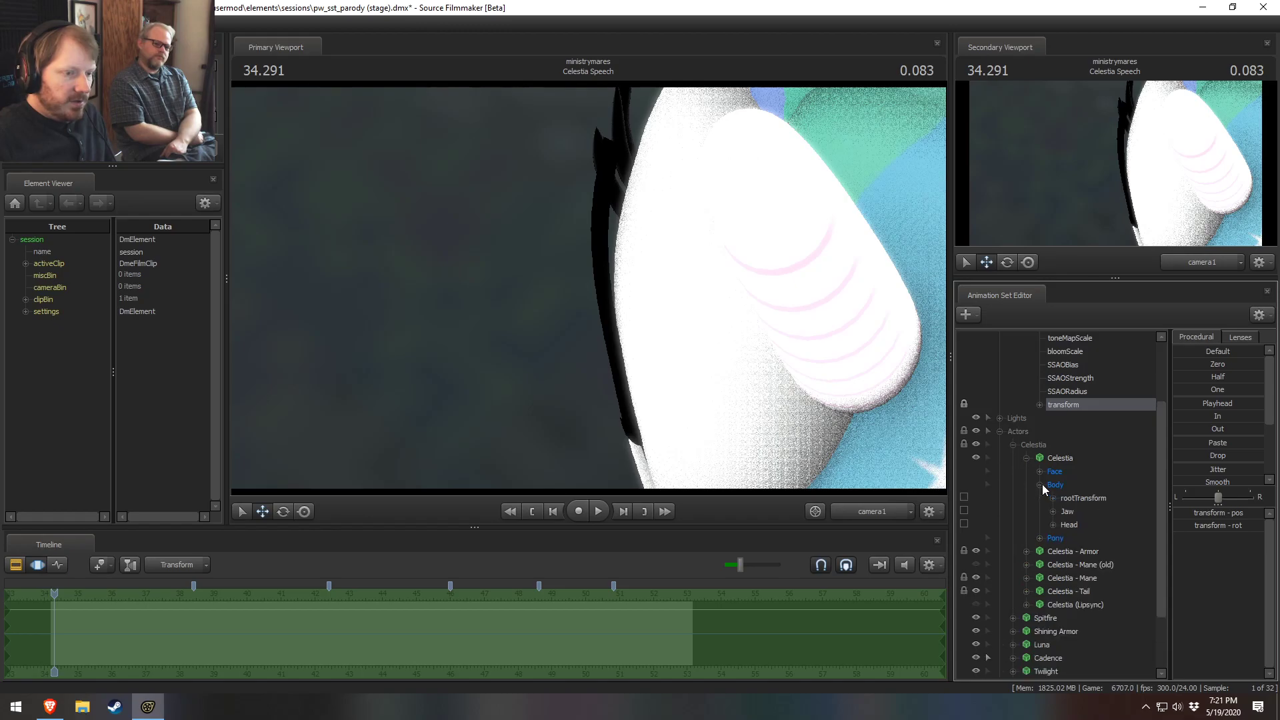
pyautogui.click(1070, 524)
pyautogui.moveTo(1095, 527); pyautogui.dragTo(1077, 421)
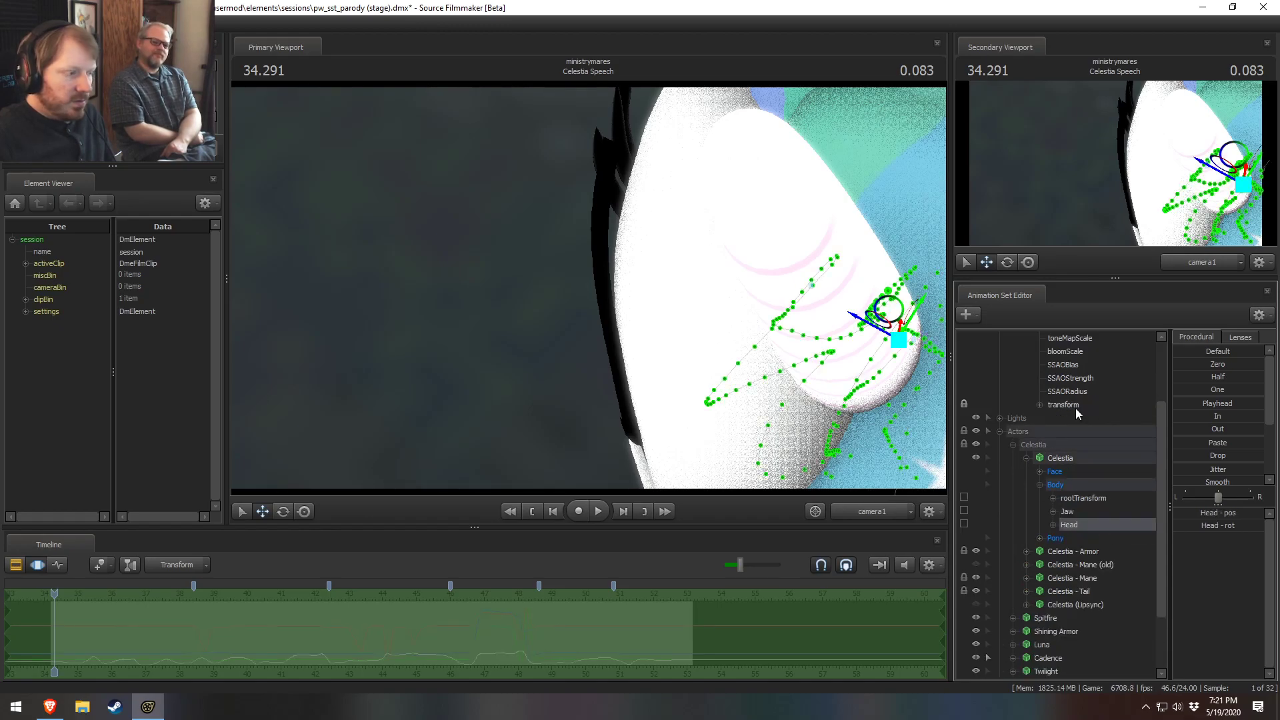
pyautogui.click(1075, 408)
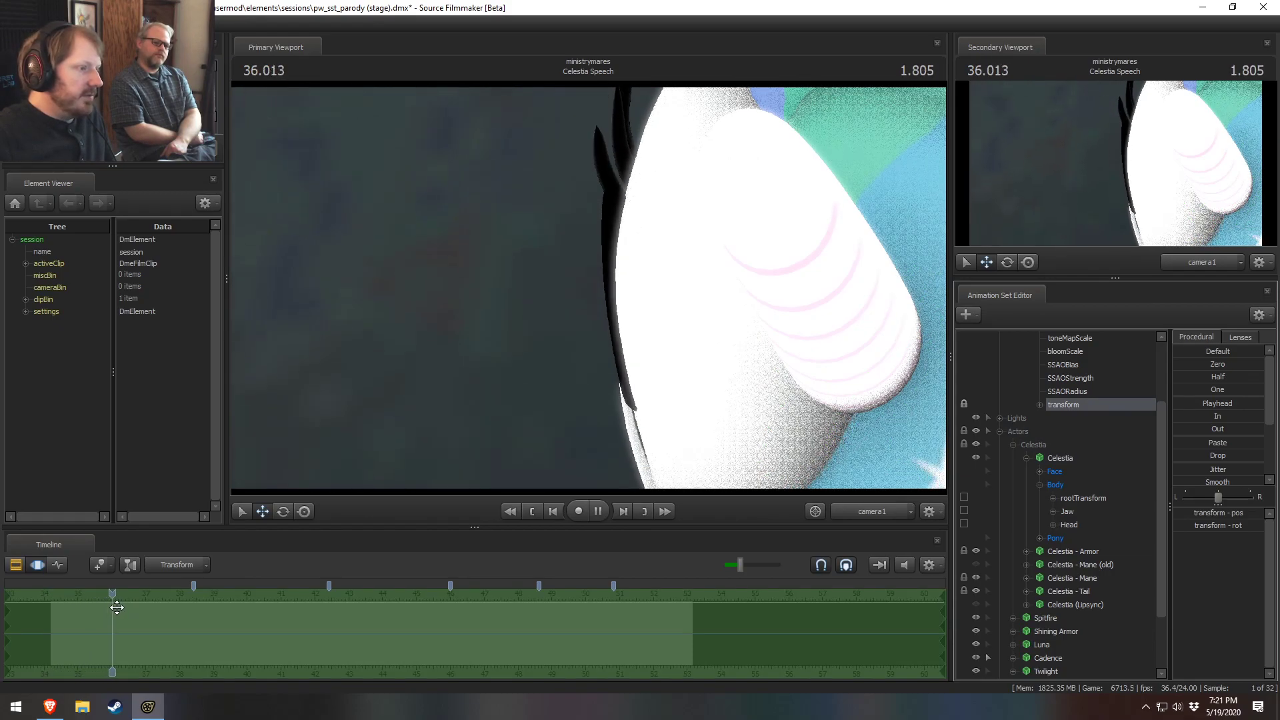
# Step: Put the playhead at 35 s and limit the time selection to everything up to about 36.2 s, with a falloff to 36.5 s
pyautogui.press('space')
pyautogui.press('F2')
pyautogui.scroll(3, 66, 635)
pyautogui.press('F3')
pyautogui.moveTo(46, 633); pyautogui.dragTo(31, 645)
pyautogui.scroll(-5, 46, 650)
pyautogui.moveTo(98, 665); pyautogui.dragTo(296, 649, button='middle')
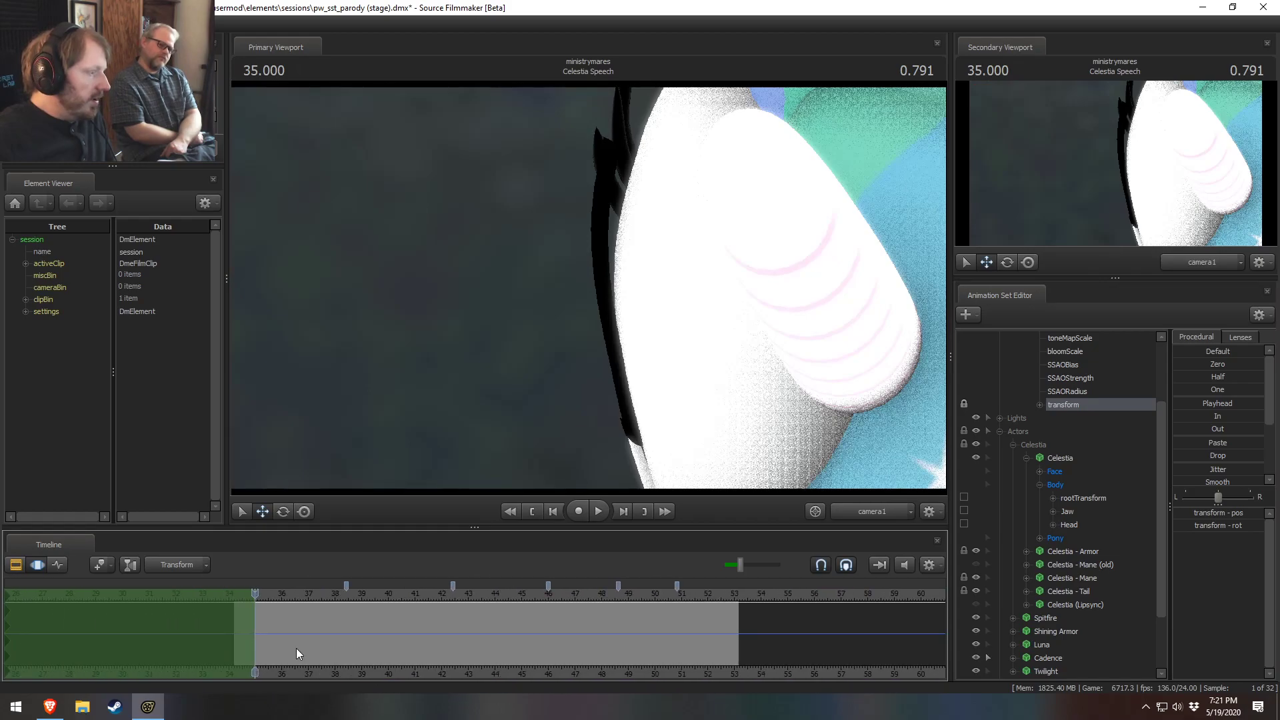
pyautogui.scroll(6, 280, 643)
pyautogui.moveTo(252, 626); pyautogui.dragTo(343, 666)
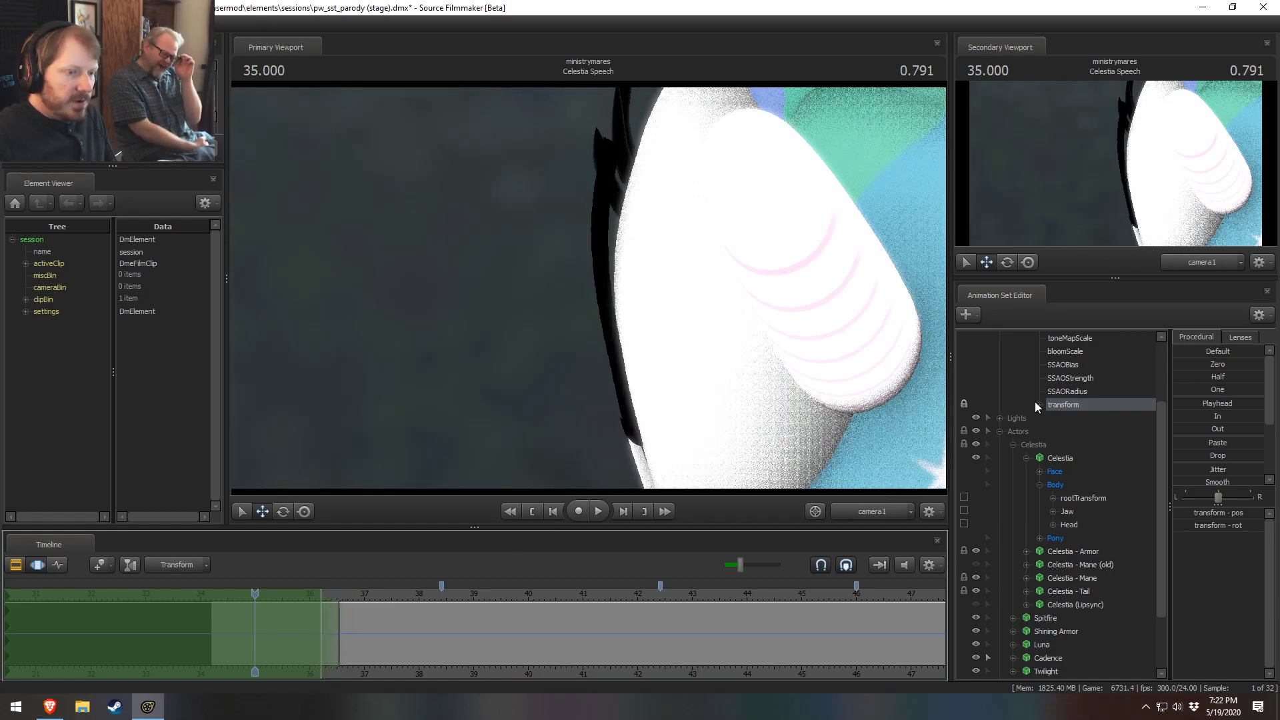
# Step: Select Celestia's RightEyeBrow control and rotate it slightly to follow the curve of her forehead at 35 s
pyautogui.scroll(3, 1053, 434)
pyautogui.scroll(-2, 1074, 562)
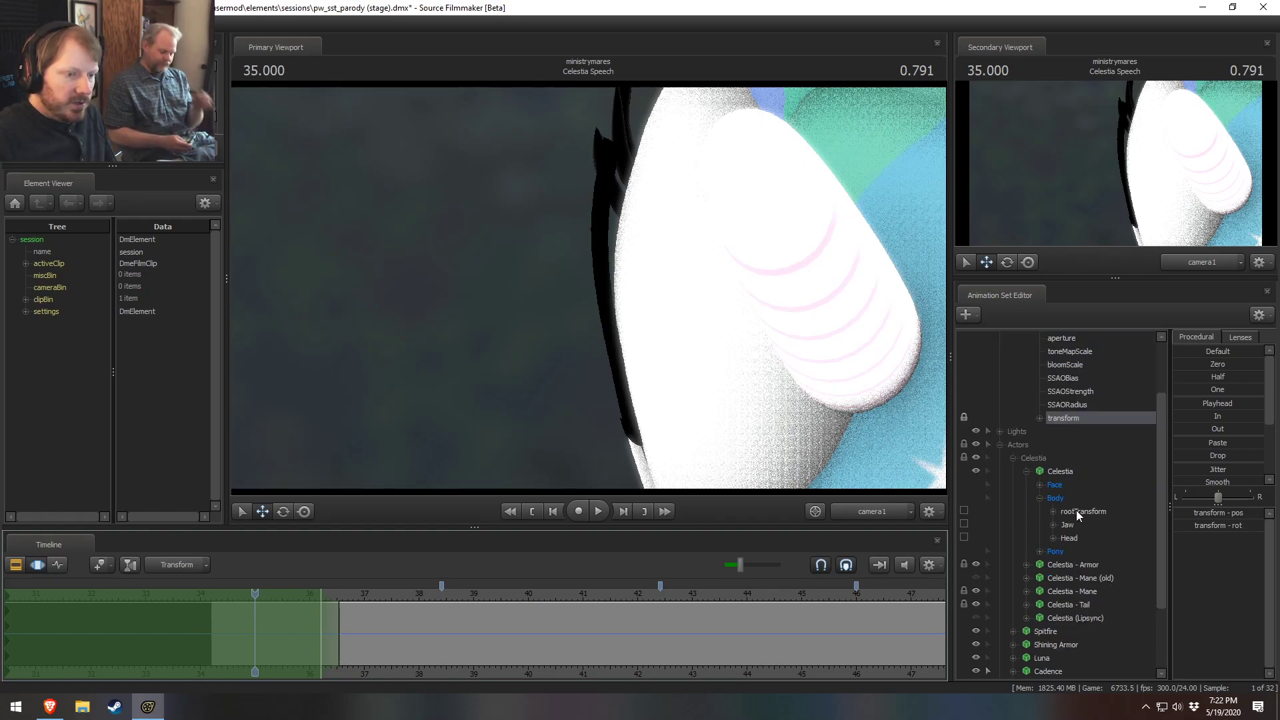
pyautogui.click(1039, 486)
pyautogui.scroll(-4, 1097, 639)
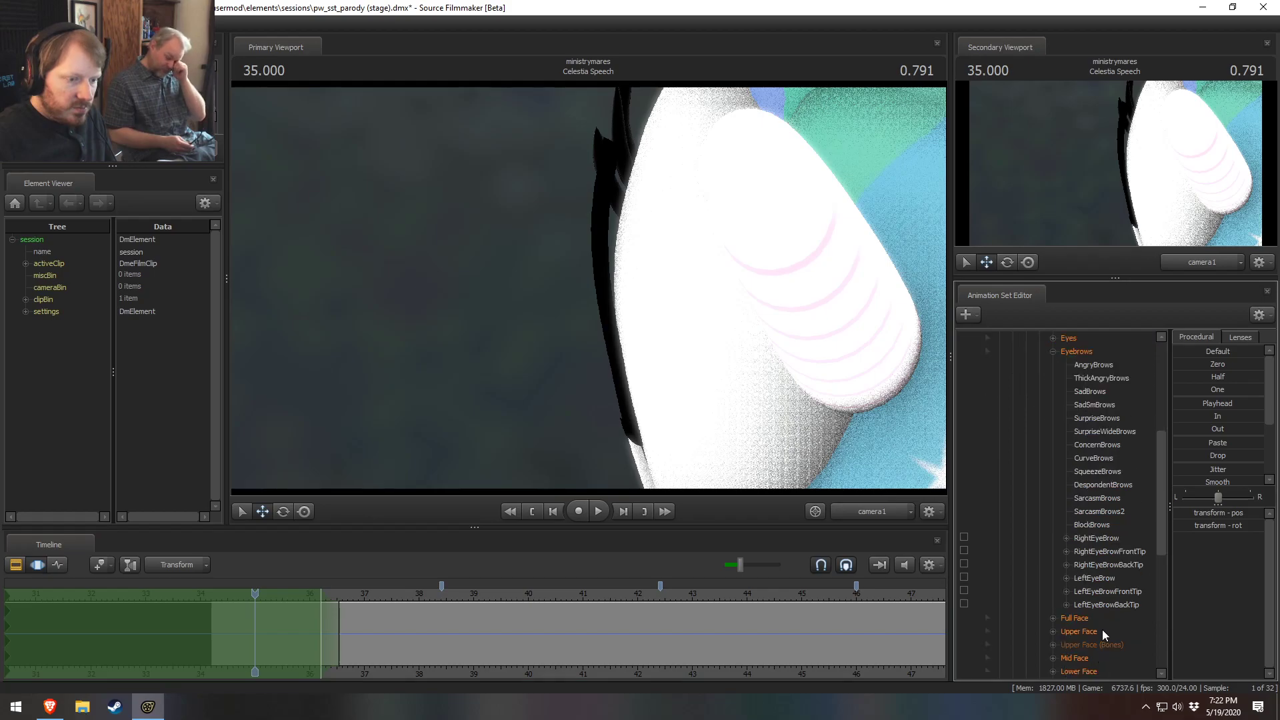
pyautogui.click(1097, 539)
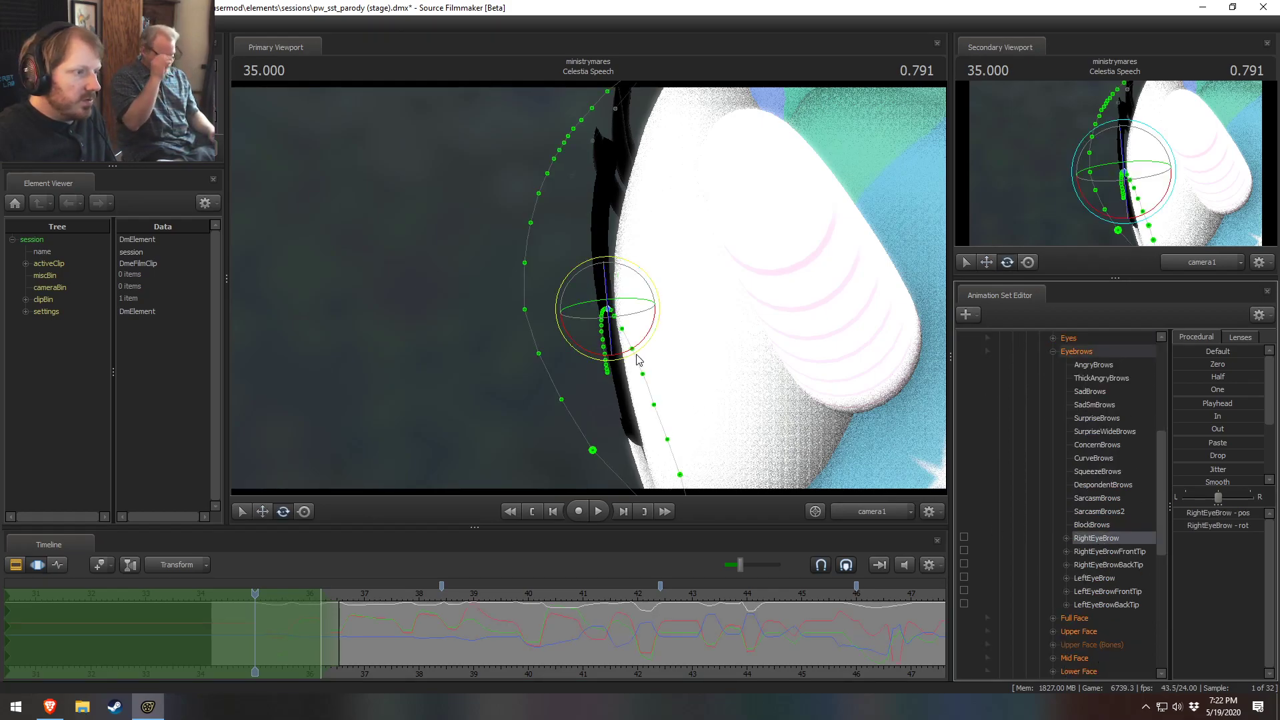
pyautogui.moveTo(638, 360); pyautogui.dragTo(635, 363)
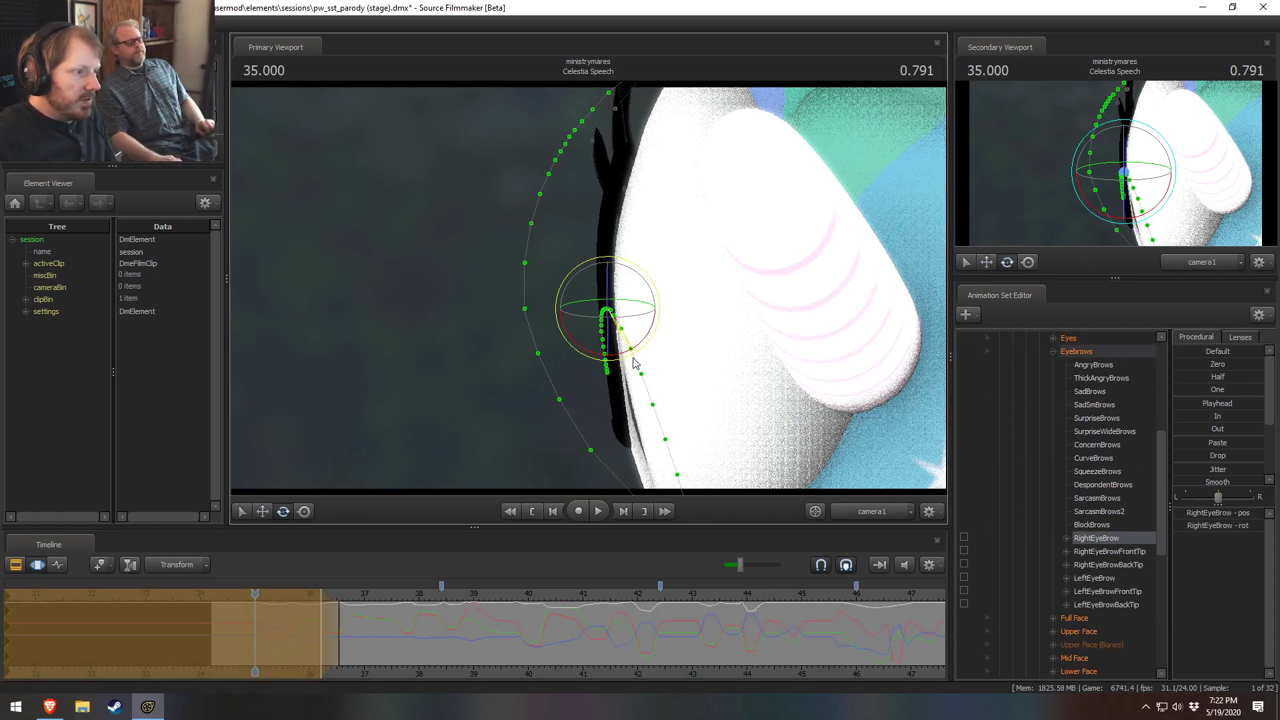
# Step: Nudge the RightEyeBrow control closer against the forehead and refine its rotation at 35 s
pyautogui.press('w')
pyautogui.moveTo(610, 313); pyautogui.dragTo(614, 312)
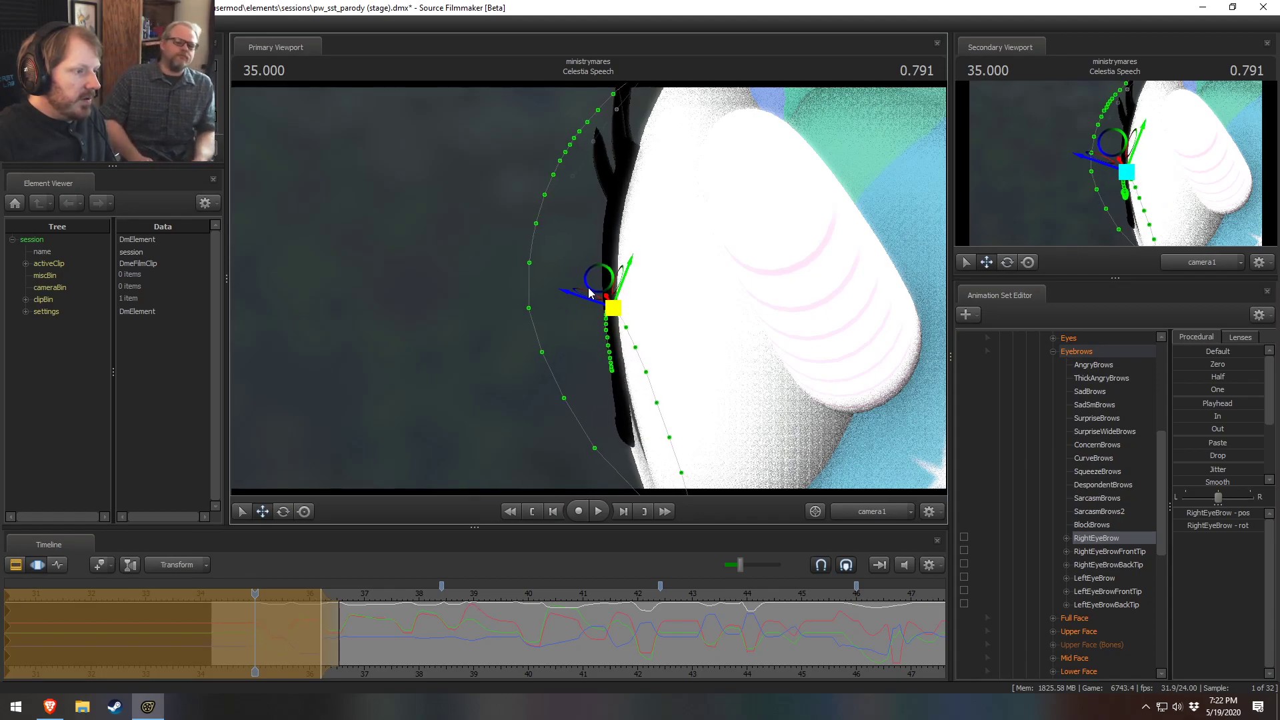
pyautogui.press('e')
pyautogui.moveTo(621, 356); pyautogui.dragTo(625, 358)
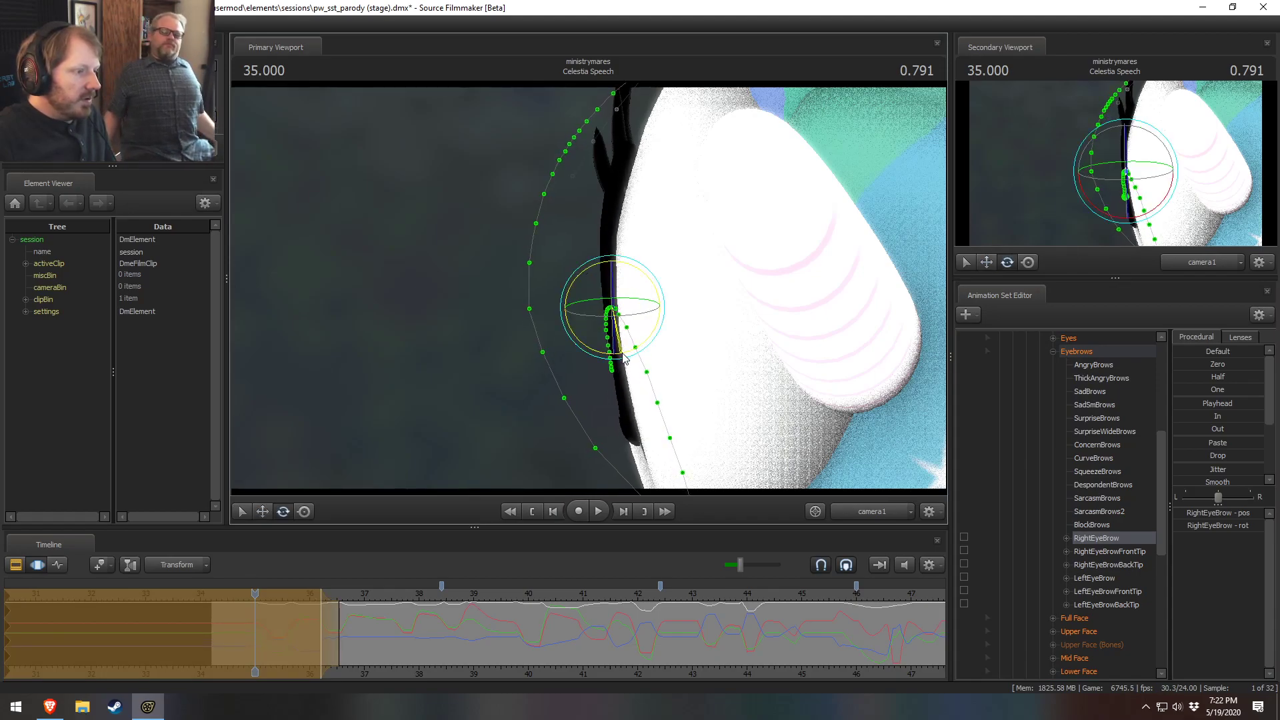
pyautogui.press('w')
pyautogui.moveTo(615, 308); pyautogui.dragTo(618, 305)
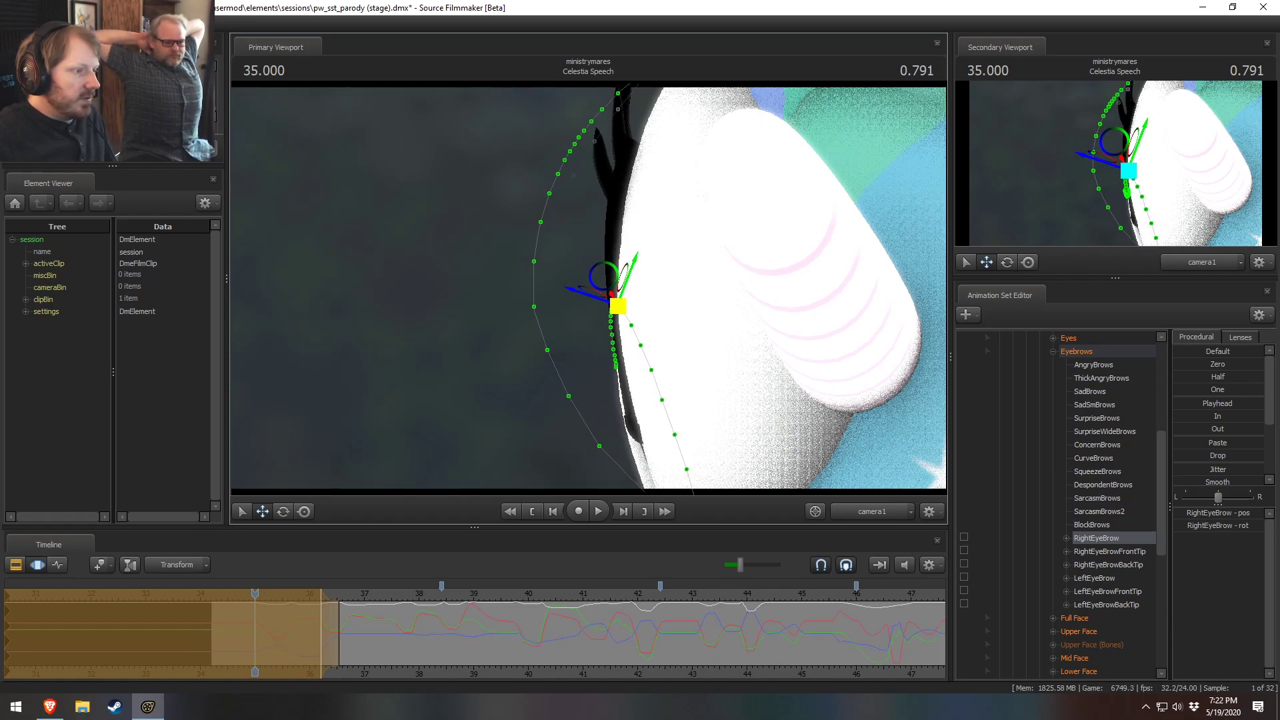
# Step: Rotate and nudge the RightEyeBrow control around 36.1 s, with falloffs from about 35.7 to 36.5 s
pyautogui.moveTo(255, 631); pyautogui.dragTo(318, 656)
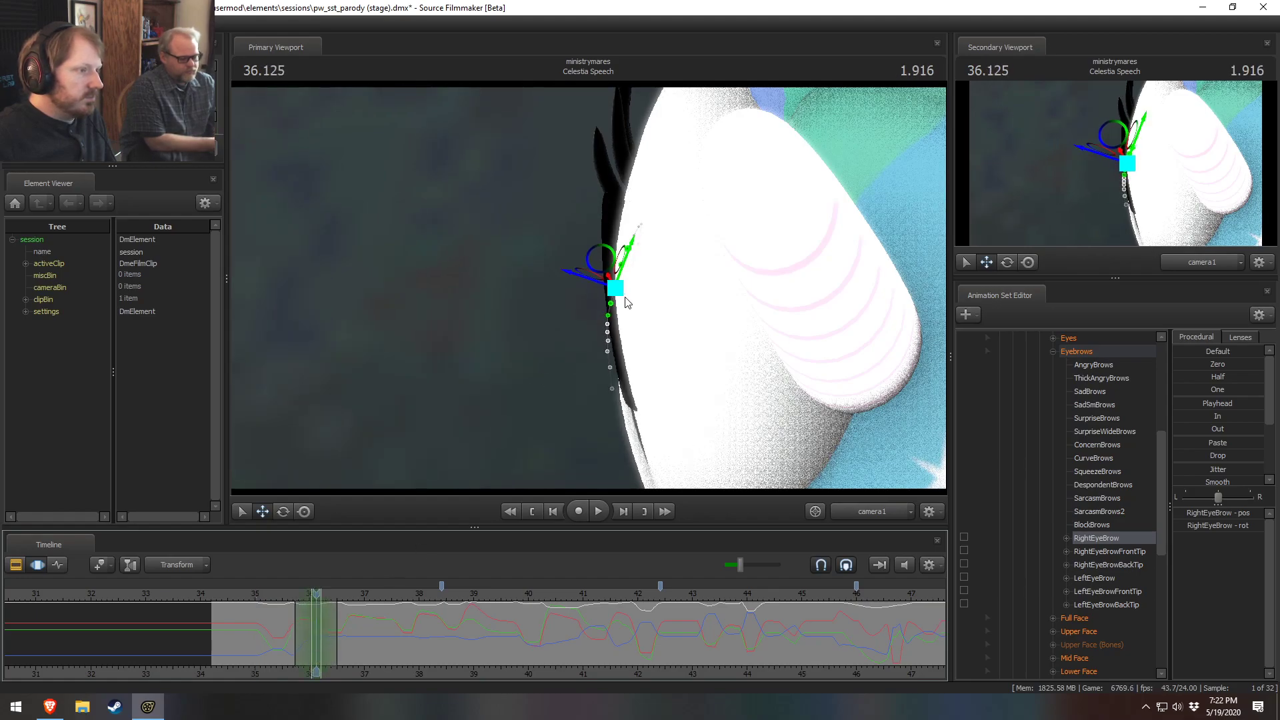
pyautogui.press('e')
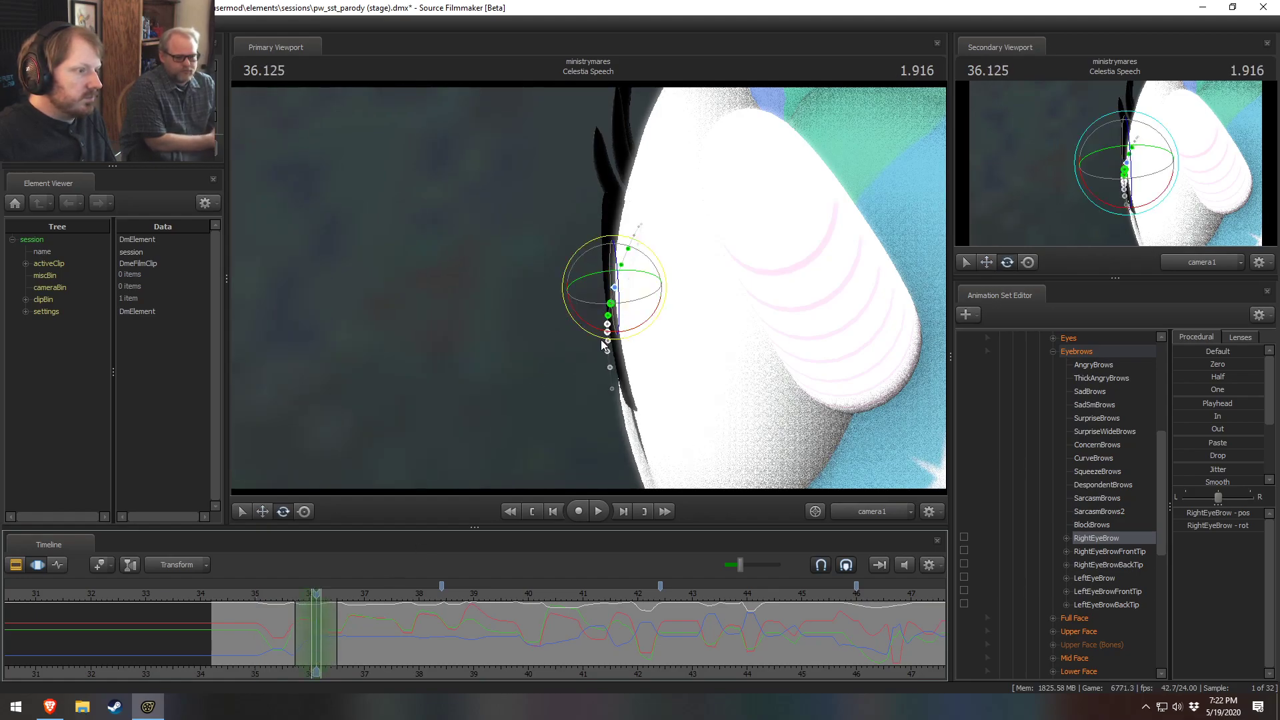
pyautogui.moveTo(601, 339); pyautogui.dragTo(598, 338)
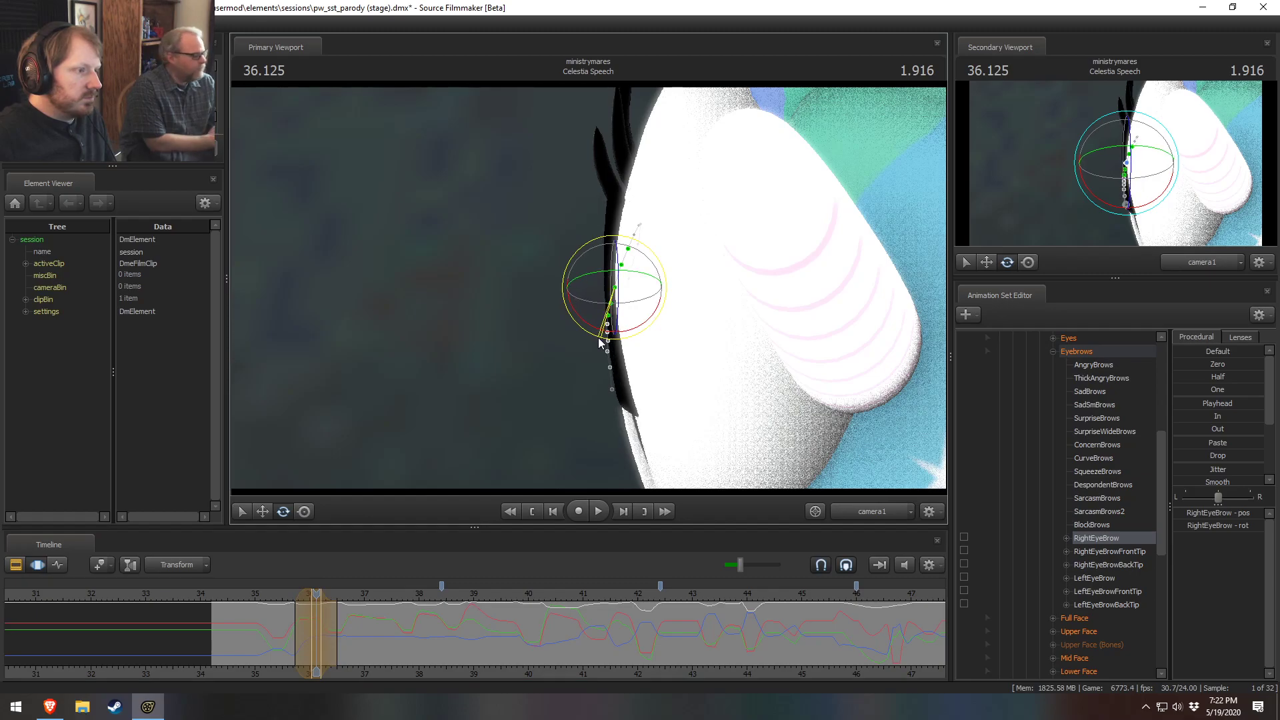
pyautogui.press('w')
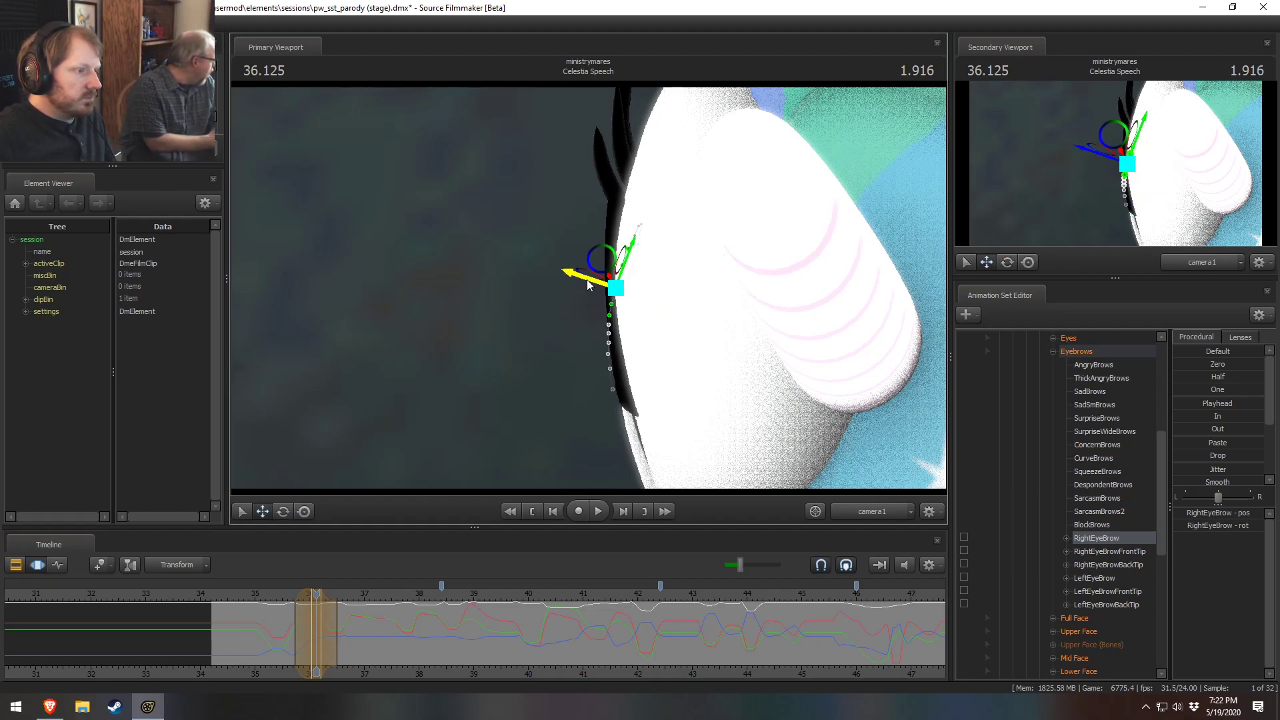
# Step: Limit the time selection to about 36.7–38.4 s, with falloffs to about 36.3 and 38.7 s, and rotate the RightEyeBrow control
pyautogui.moveTo(296, 611); pyautogui.dragTo(441, 695)
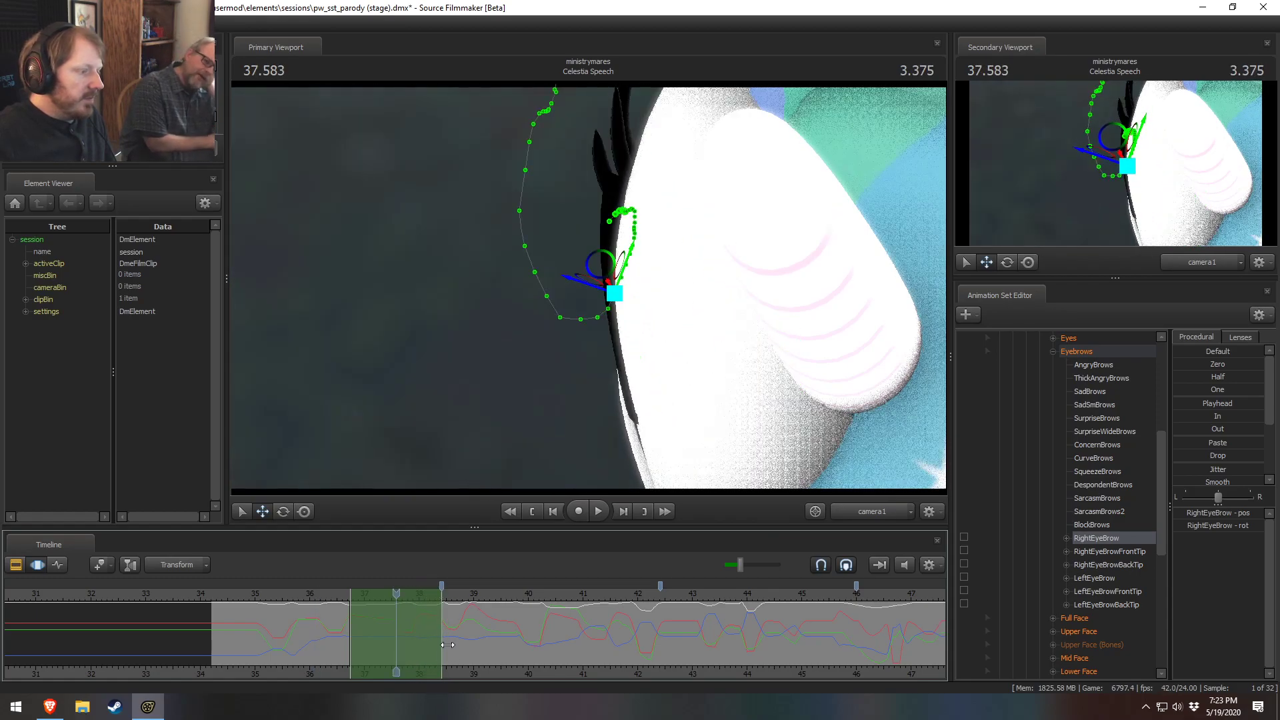
pyautogui.moveTo(360, 634); pyautogui.dragTo(466, 649)
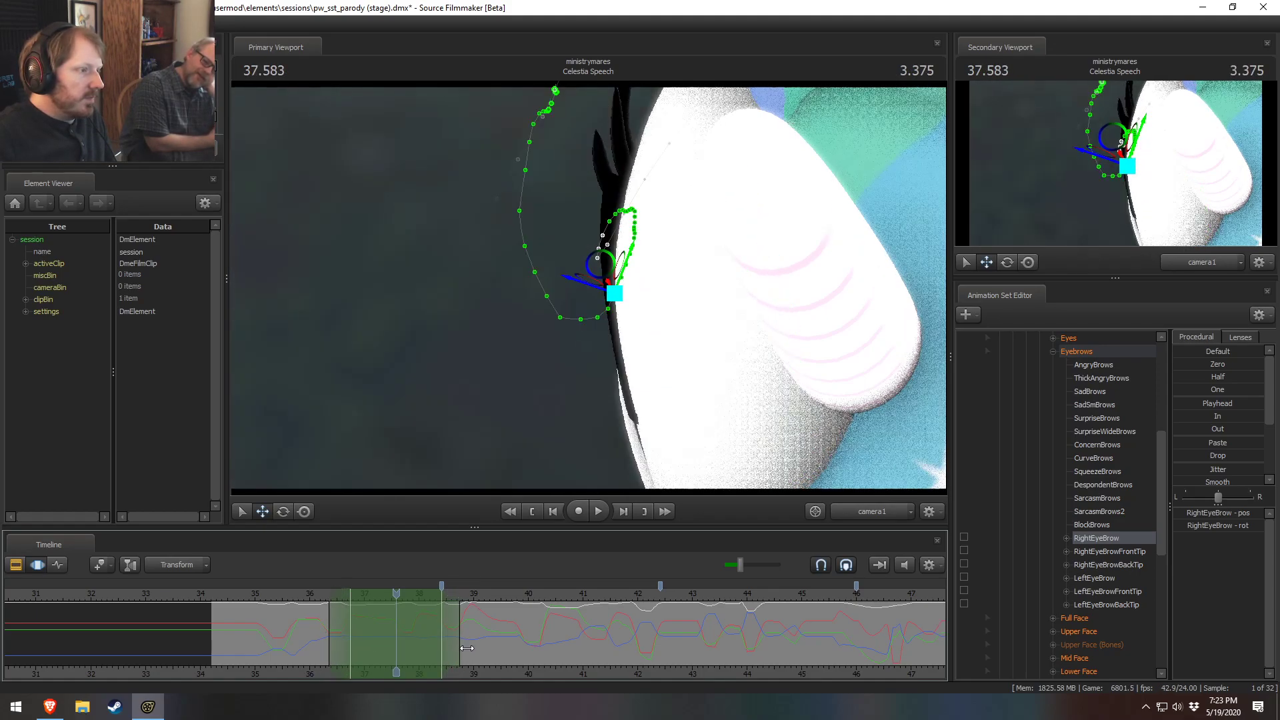
pyautogui.press('r')
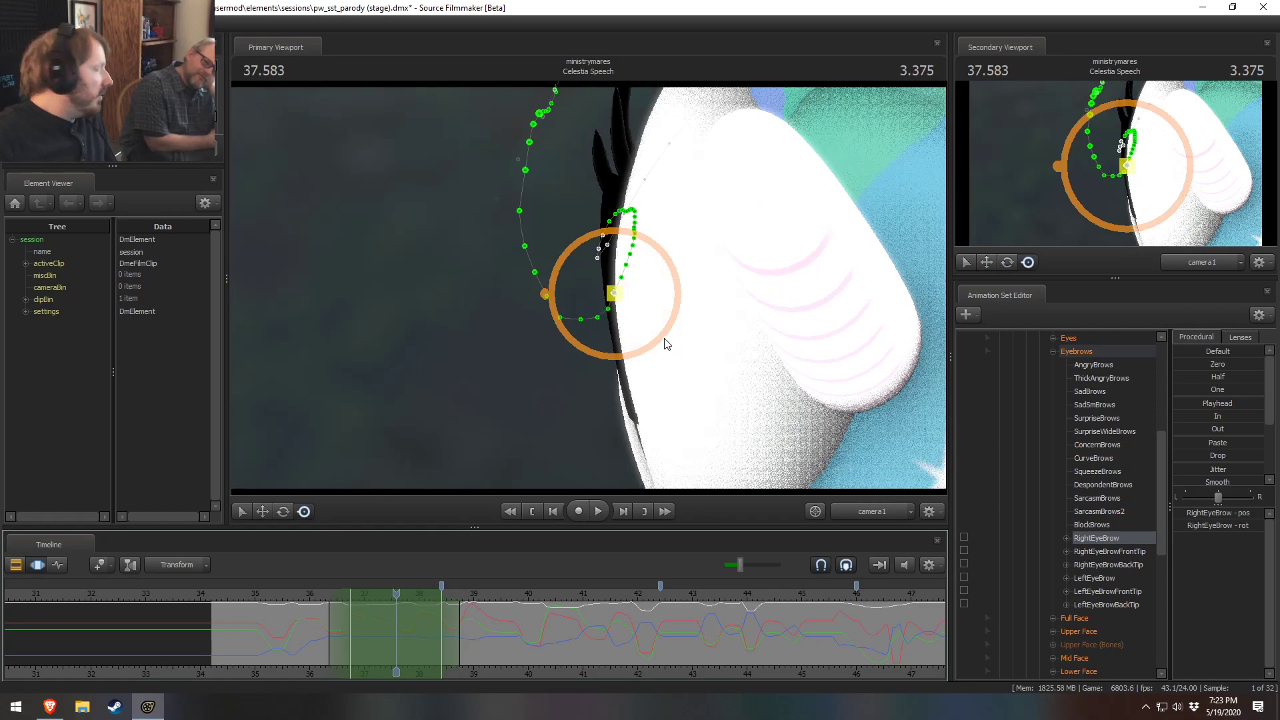
pyautogui.press('e')
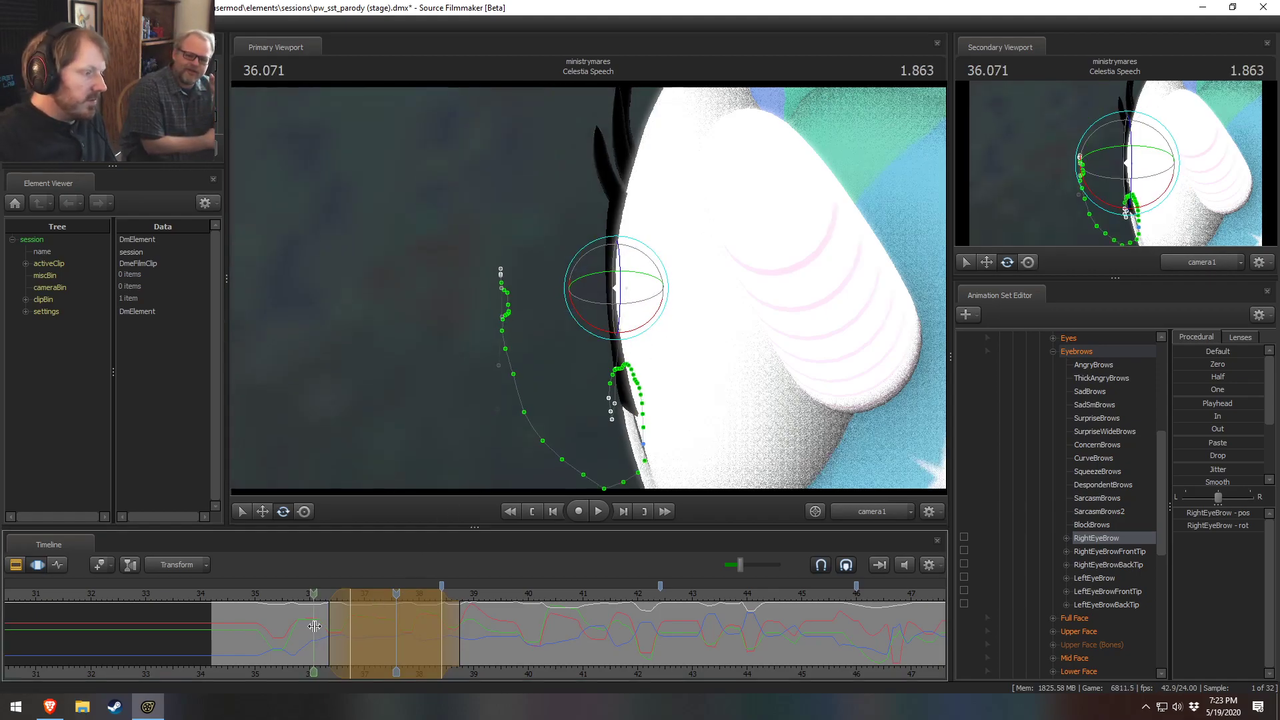
# Step: Review the right eyebrow from about 36 to 39 s, inspecting it at 39.041 s from both the work camera and camera1
pyautogui.moveTo(330, 627); pyautogui.dragTo(395, 638)
pyautogui.moveTo(415, 642); pyautogui.dragTo(476, 653)
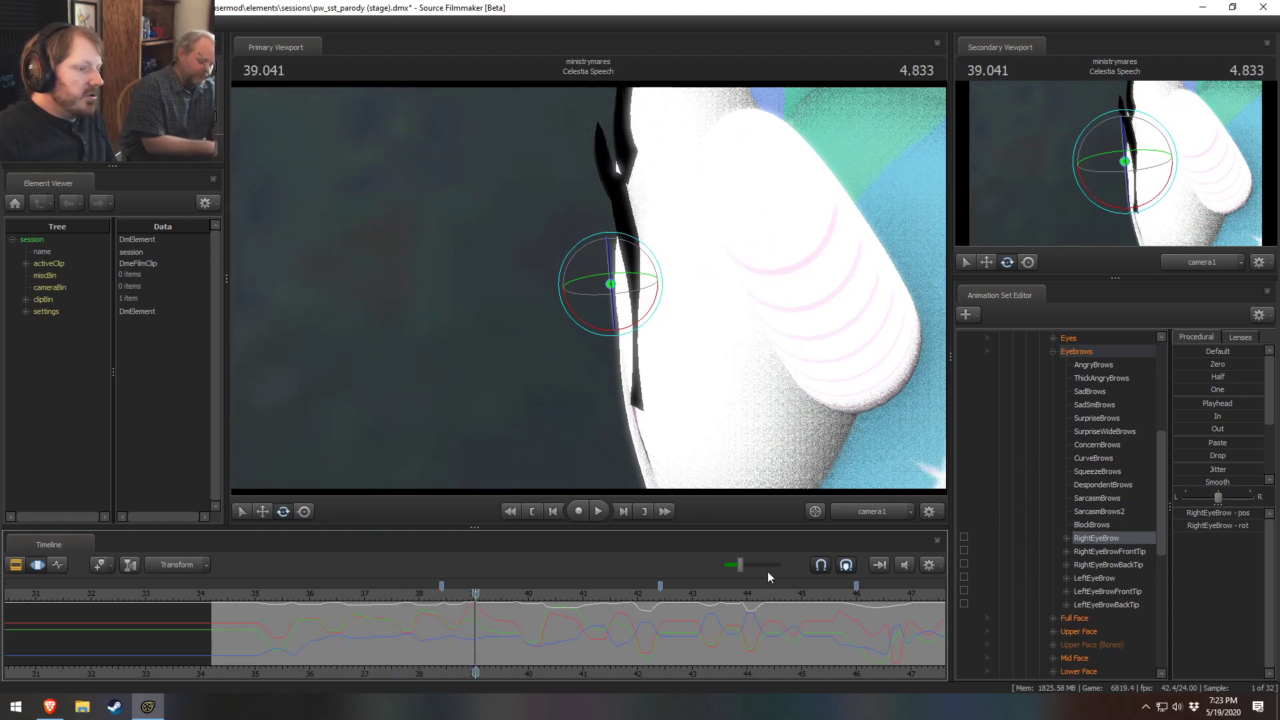
pyautogui.keyDown('ctrl'); pyautogui.click(874, 511); pyautogui.keyUp('ctrl')
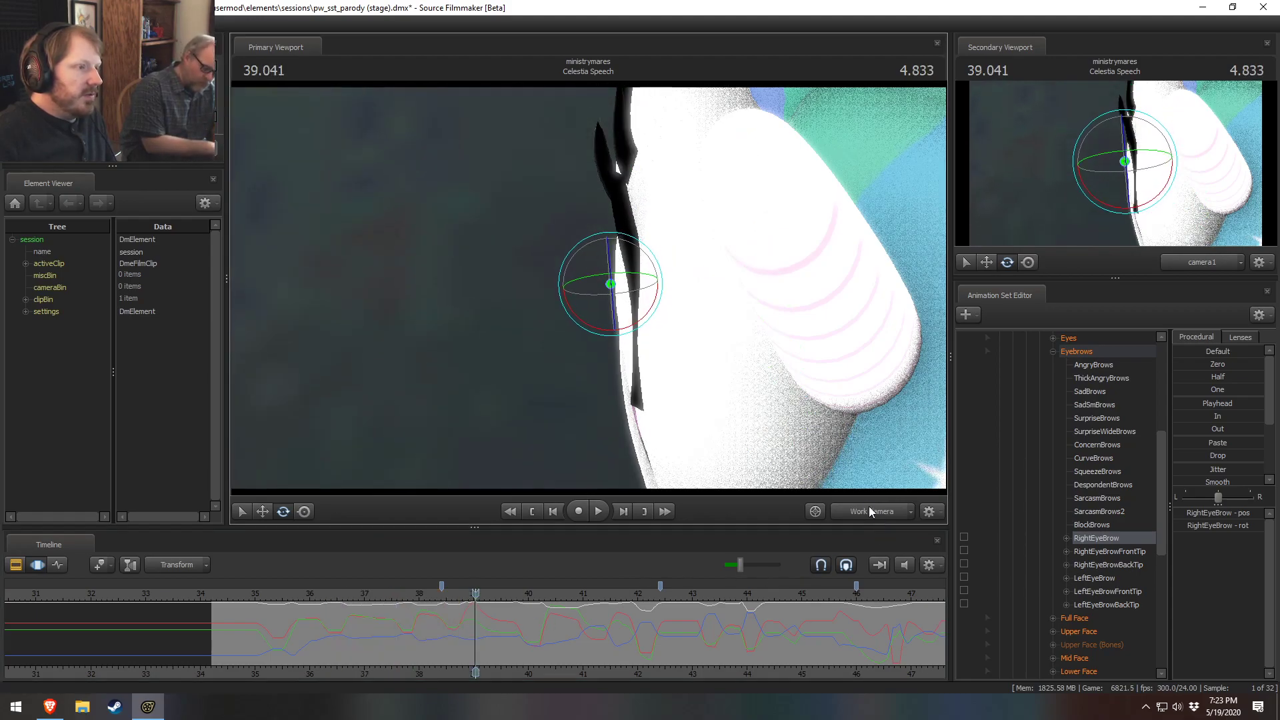
pyautogui.keyDown('alt'); pyautogui.moveTo(588, 288); pyautogui.dragTo(571, 343); pyautogui.keyUp('alt')
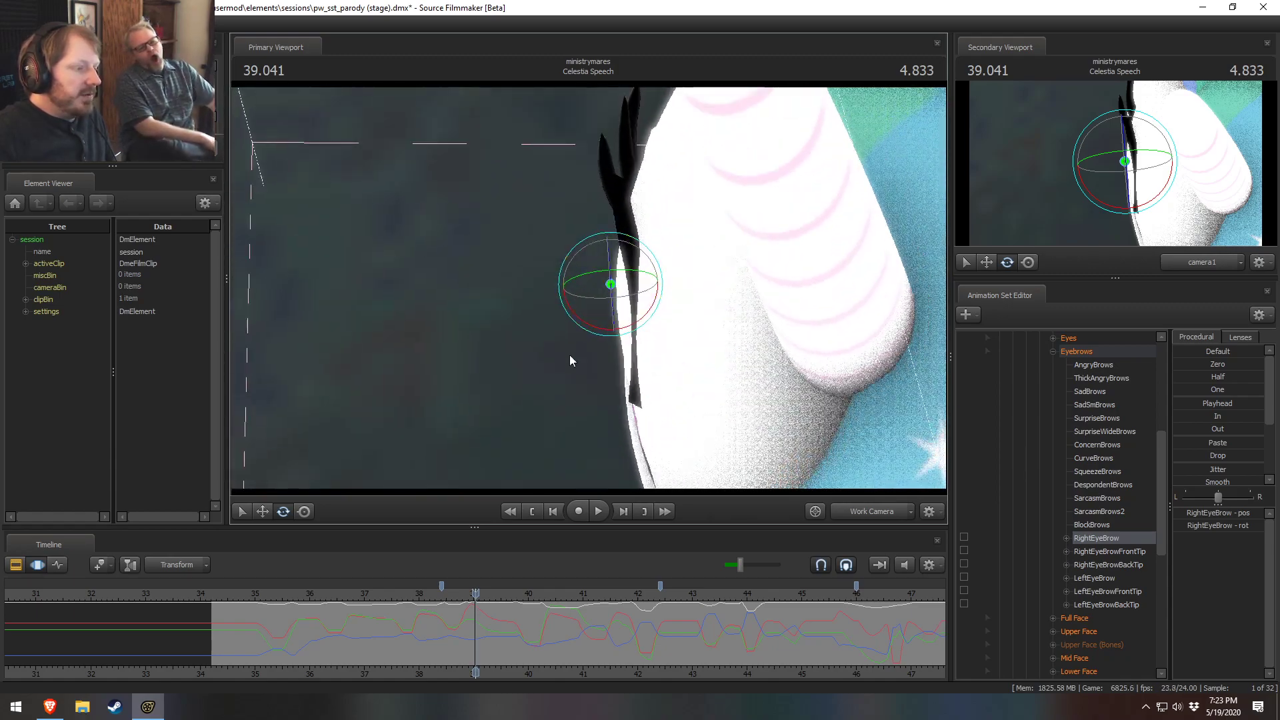
pyautogui.click(861, 513)
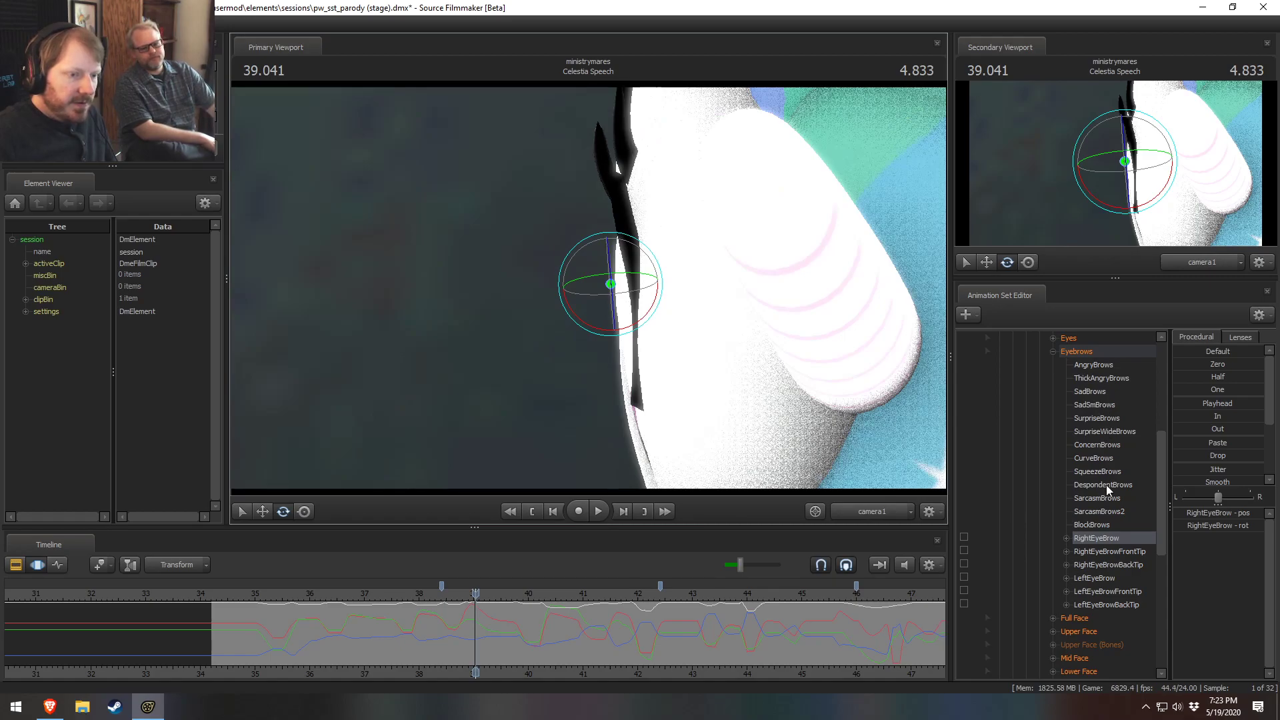
# Step: Select SurpriseBrows and set the time selection over its raised section, about 39 to 39.8 s, with falloffs to about 38.4 and 40.1 s
pyautogui.click(1098, 420)
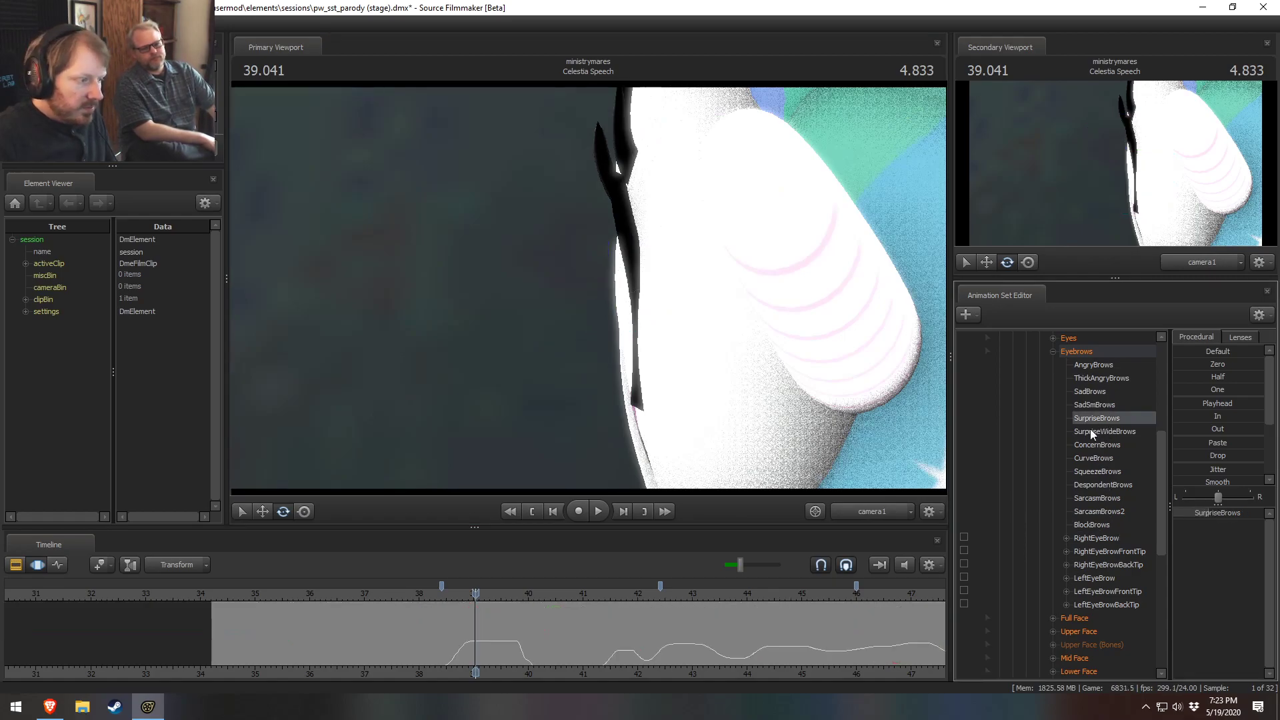
pyautogui.scroll(2, 521, 619)
pyautogui.keyDown('shift'); pyautogui.moveTo(469, 641); pyautogui.dragTo(551, 636); pyautogui.keyUp('shift')
pyautogui.keyDown('shift'); pyautogui.scroll(2, 533, 664); pyautogui.keyUp('shift')
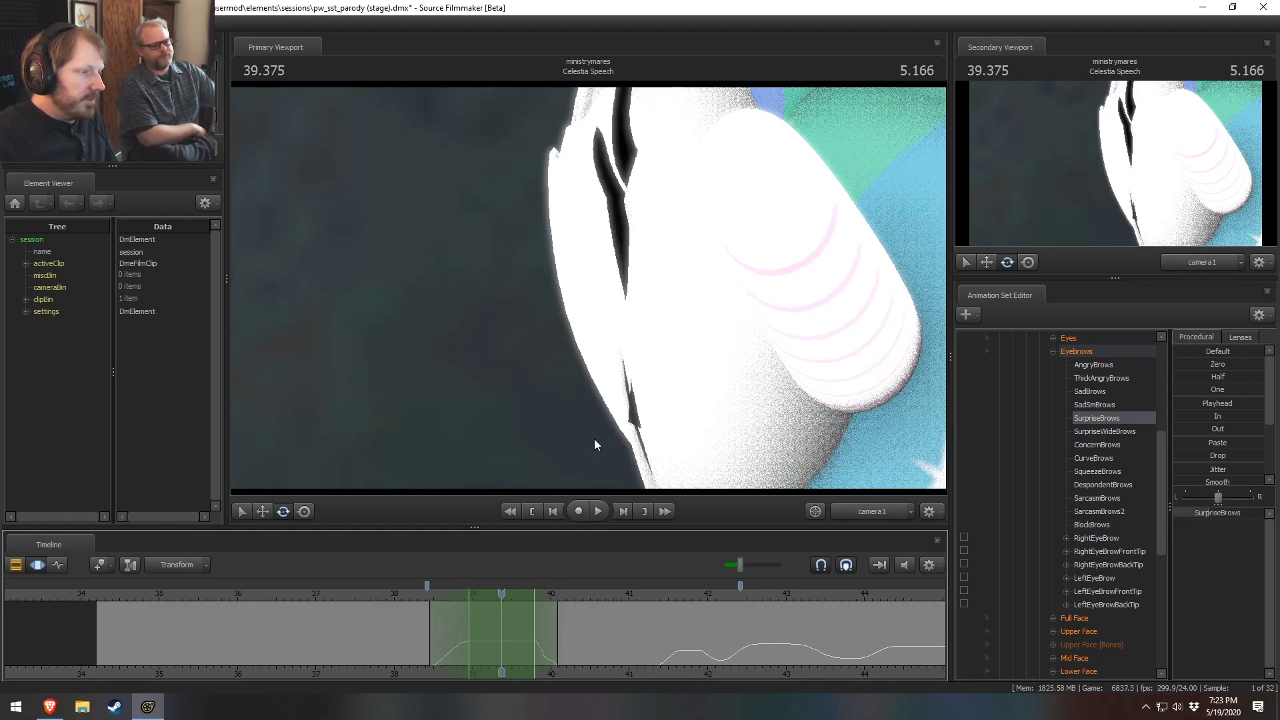
# Step: From the work camera, reposition and rotate the RightEyeBrow control against the forehead at 39.375 s
pyautogui.keyDown('ctrl'); pyautogui.click(884, 516); pyautogui.keyUp('ctrl')
pyautogui.moveTo(840, 413); pyautogui.dragTo(990, 523)
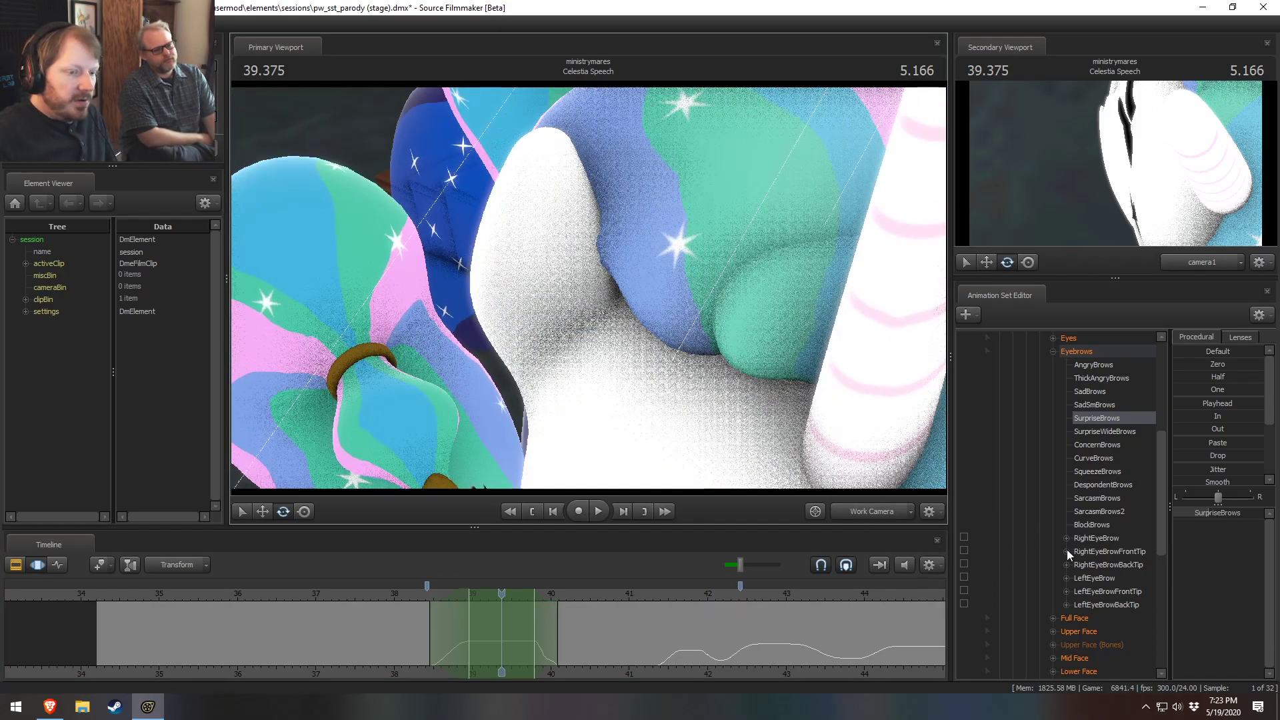
pyautogui.click(1087, 538)
pyautogui.press('f')
pyautogui.keyDown('alt'); pyautogui.moveTo(589, 288); pyautogui.dragTo(572, 350); pyautogui.keyUp('alt')
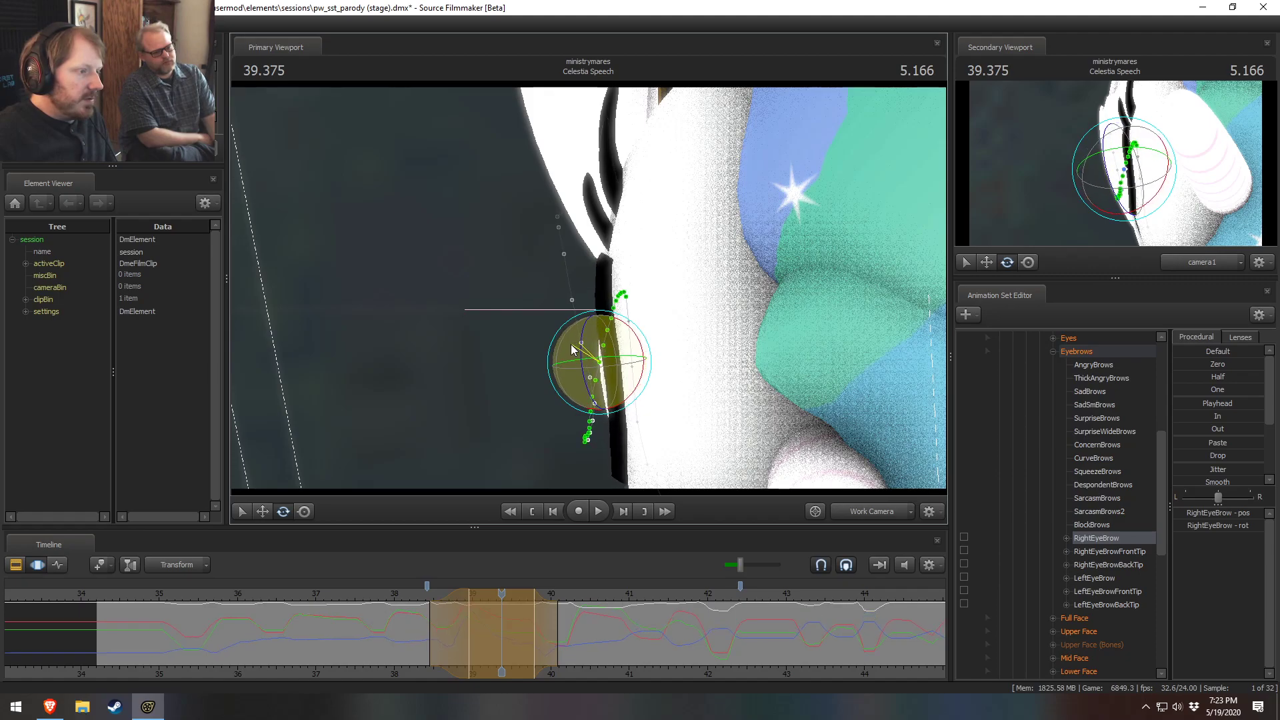
pyautogui.press('w')
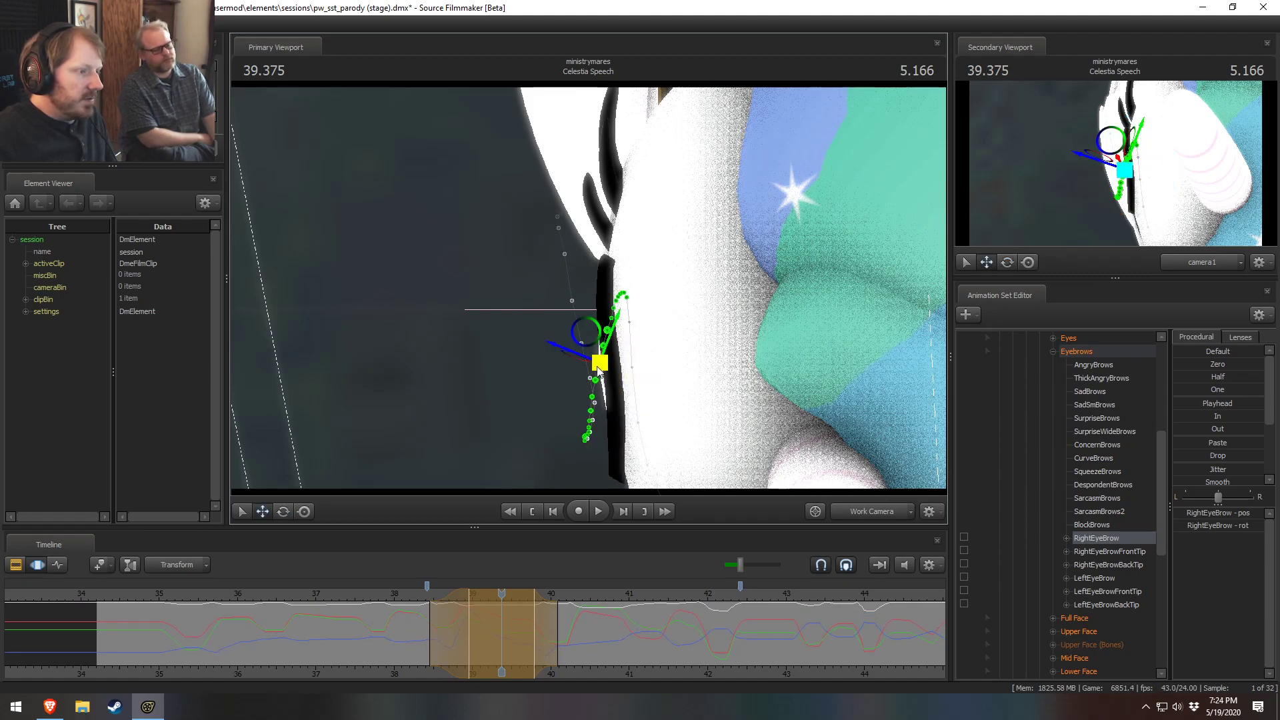
pyautogui.moveTo(597, 342); pyautogui.dragTo(603, 346)
pyautogui.press('e')
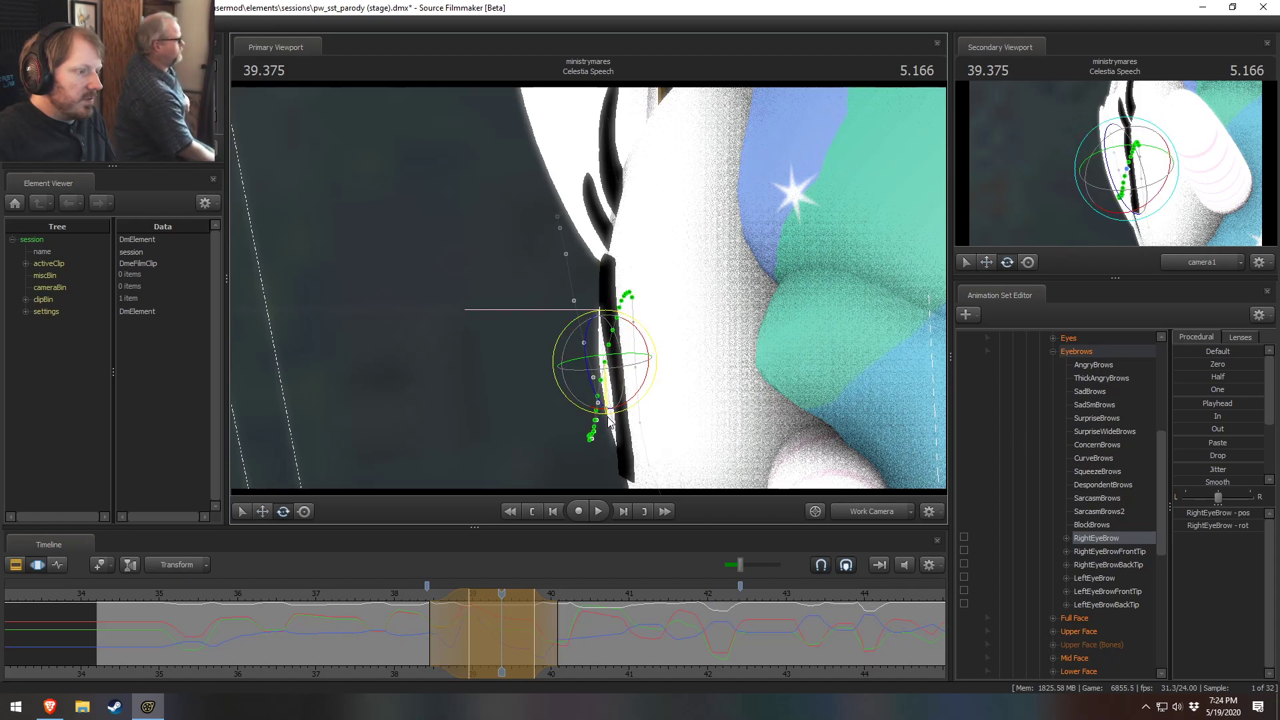
# Step: Play back the eyebrow motion from about 38 s and examine how the brow fits the forehead from the side and front
pyautogui.keyDown('alt'); pyautogui.moveTo(649, 397); pyautogui.dragTo(546, 444); pyautogui.keyUp('alt')
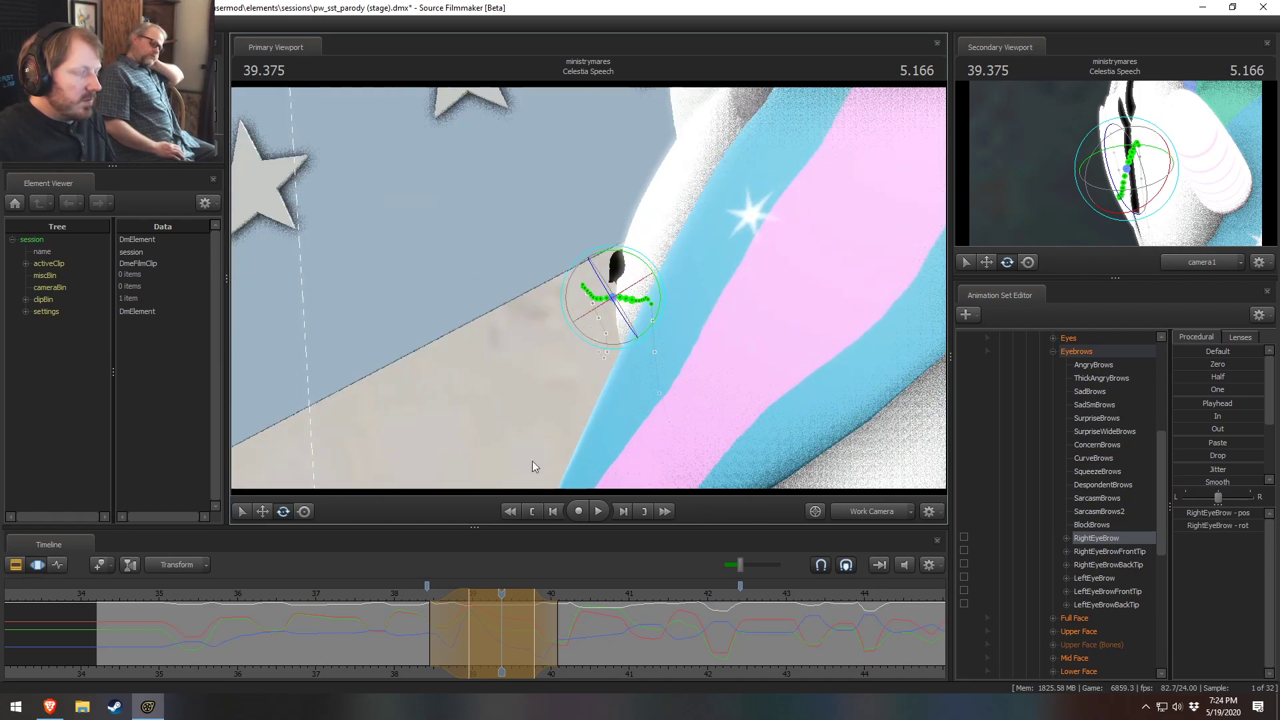
pyautogui.click(392, 594)
pyautogui.press('space')
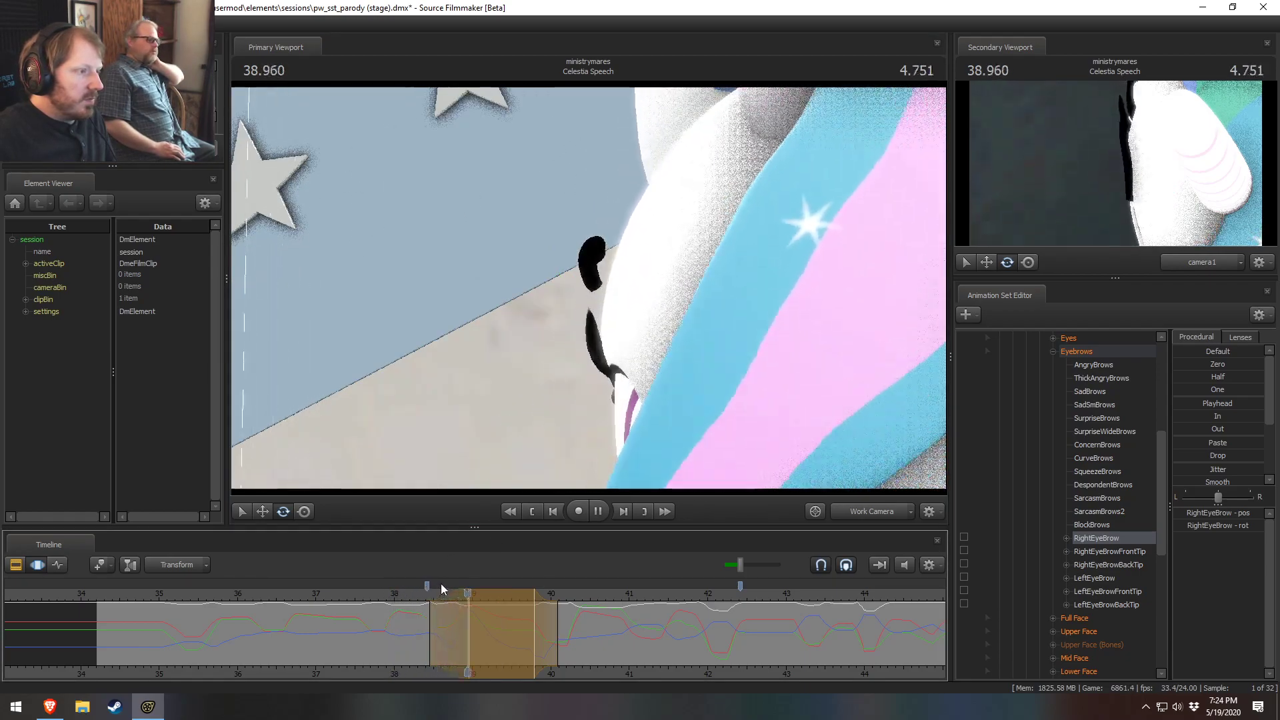
pyautogui.press('space')
pyautogui.keyDown('alt'); pyautogui.moveTo(605, 474); pyautogui.dragTo(604, 475); pyautogui.keyUp('alt')
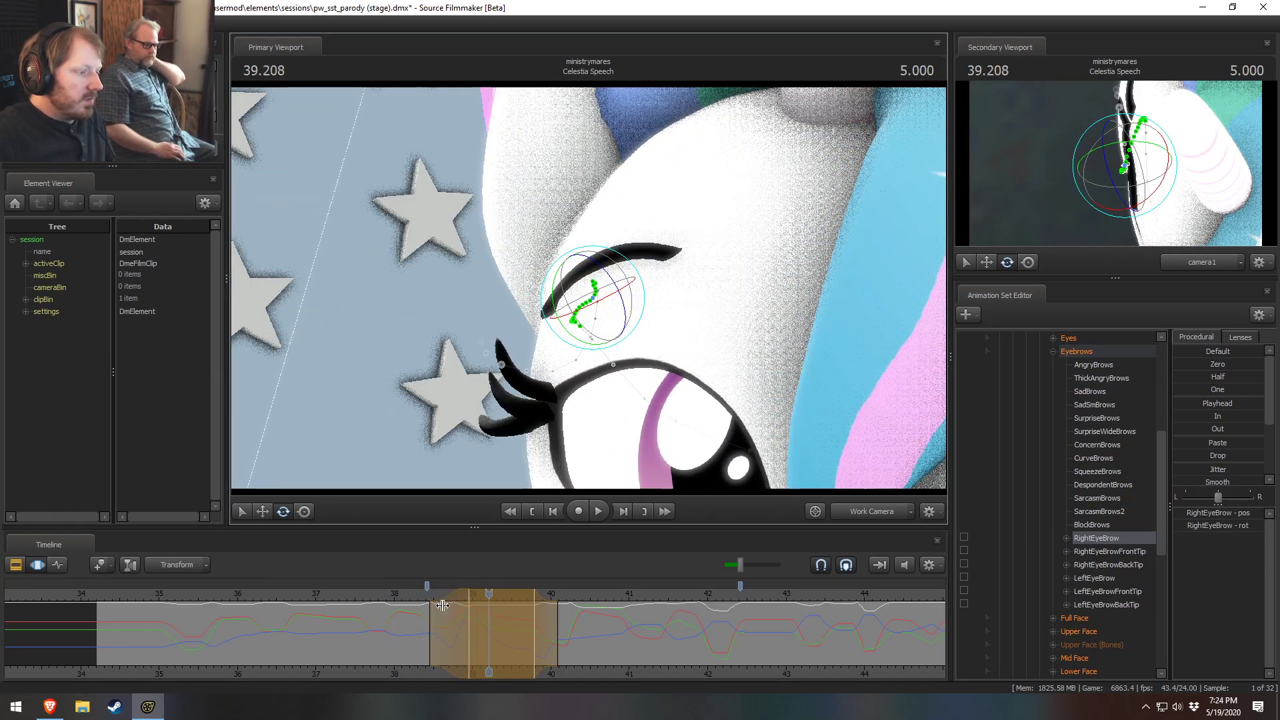
# Step: Clear the time selection and set a short one centred on 39.041 s, with falloffs from about 38.8 to 39.3 s
pyautogui.press('shift')
pyautogui.moveTo(467, 629)
pyautogui.mouseDown()
pyautogui.moveTo(490, 629)
pyautogui.moveTo(473, 630)
pyautogui.mouseUp()
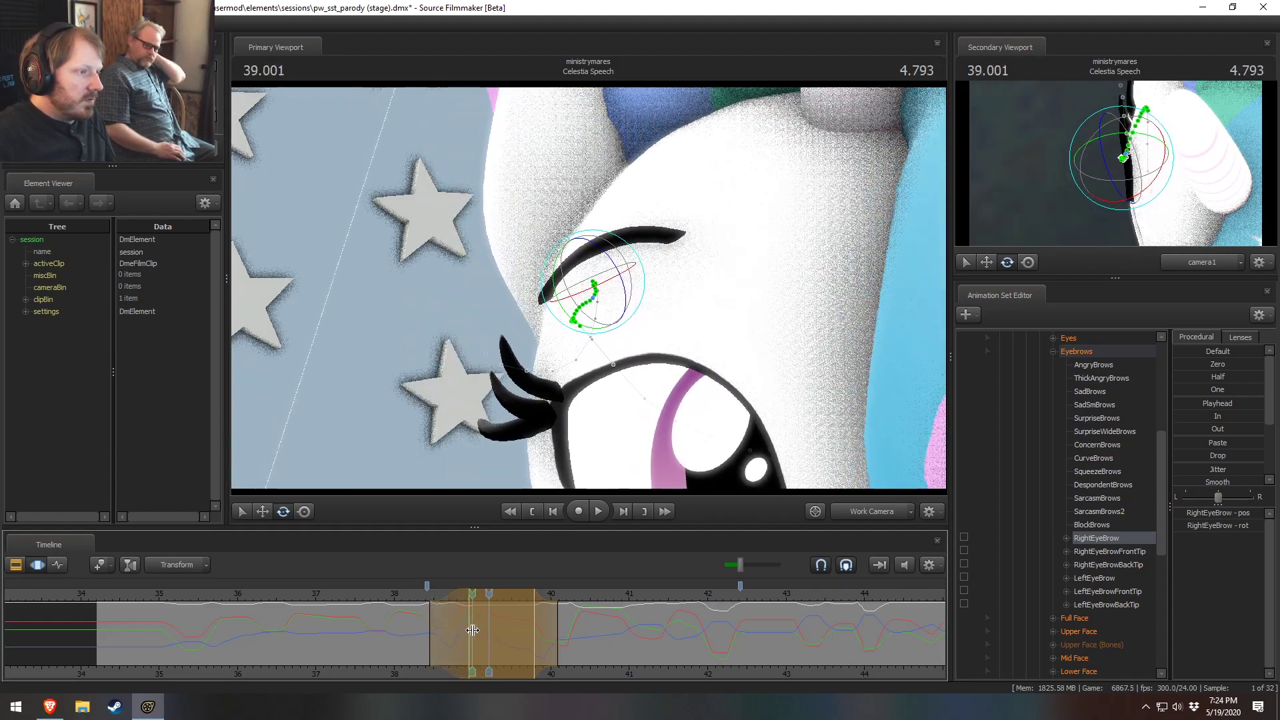
pyautogui.click(472, 630)
pyautogui.press('Escape')
pyautogui.keyDown('alt'); pyautogui.moveTo(533, 400); pyautogui.dragTo(614, 400); pyautogui.keyUp('alt')
pyautogui.press('shift')
pyautogui.moveTo(427, 616); pyautogui.dragTo(460, 633)
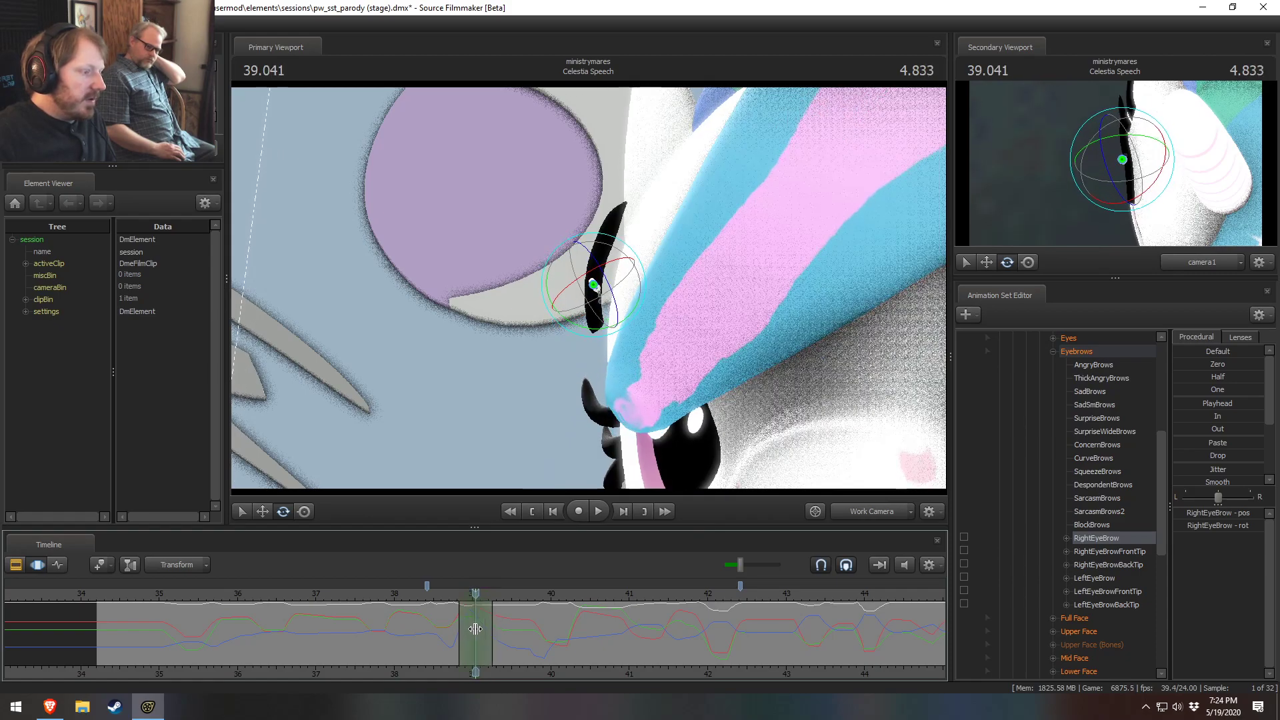
# Step: Adjust the RightEyeBrow control against the forehead around 39.04 s and undo the last adjustment
pyautogui.keyDown('alt'); pyautogui.moveTo(730, 328); pyautogui.dragTo(589, 289); pyautogui.keyUp('alt')
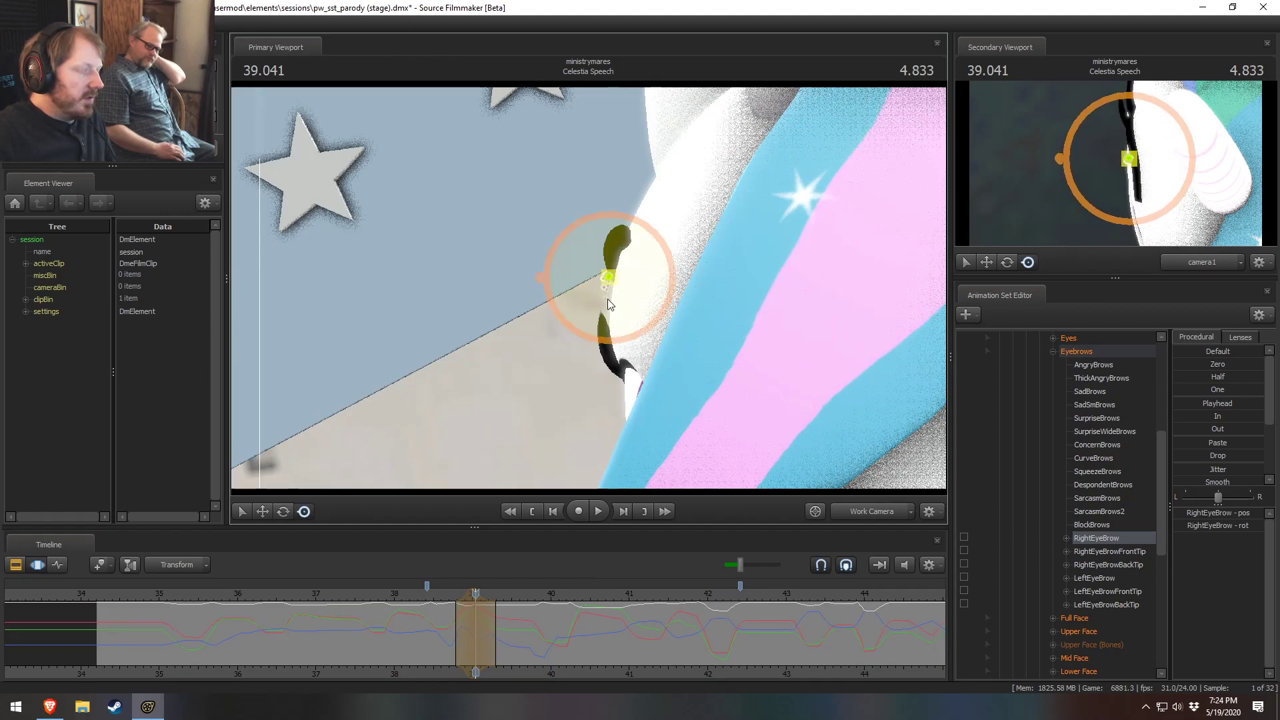
pyautogui.moveTo(421, 622); pyautogui.dragTo(480, 600)
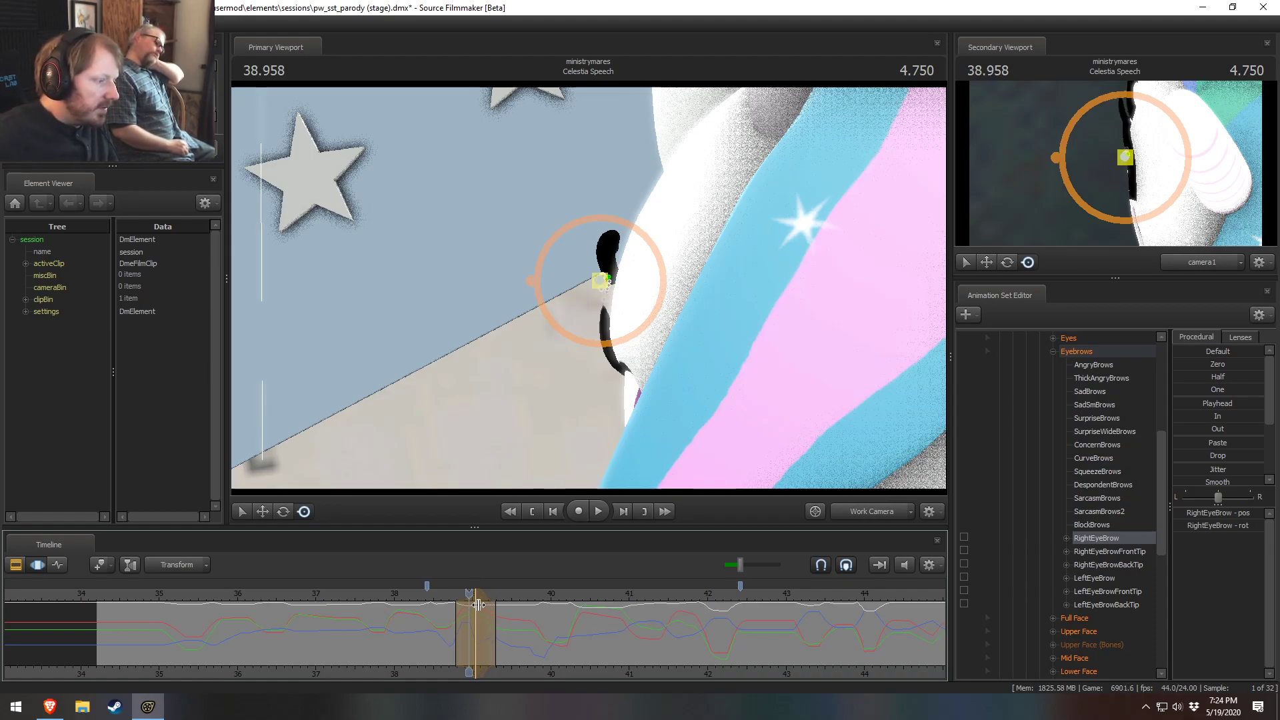
pyautogui.hotkey('ctrl', 'z')
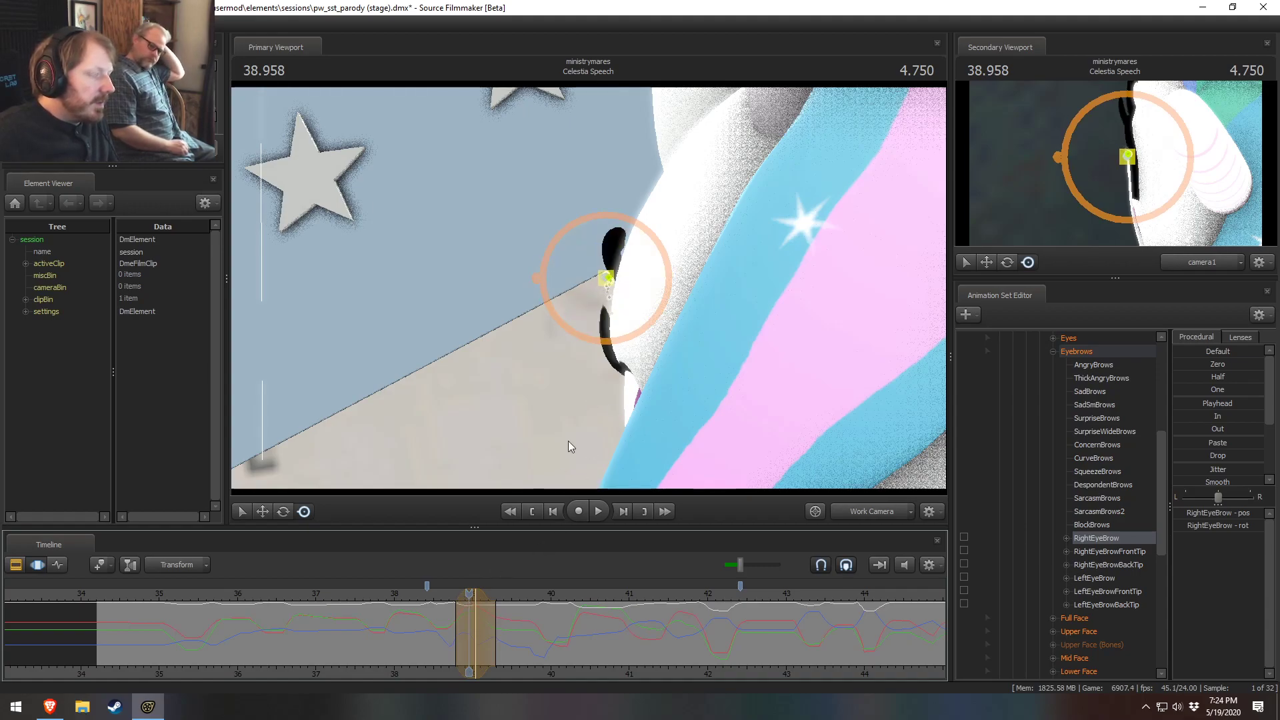
# Step: Play back the brow motion near 39 s and centre a short time selection on 38.666 s, with falloffs from about 38.4 to 38.9 s
pyautogui.scroll(3, 470, 614)
pyautogui.moveTo(485, 614); pyautogui.dragTo(460, 613)
pyautogui.press('space')
pyautogui.moveTo(552, 629)
pyautogui.mouseDown()
pyautogui.moveTo(392, 628)
pyautogui.moveTo(449, 634)
pyautogui.mouseUp()
pyautogui.scroll(5, 606, 399)
pyautogui.press('space')
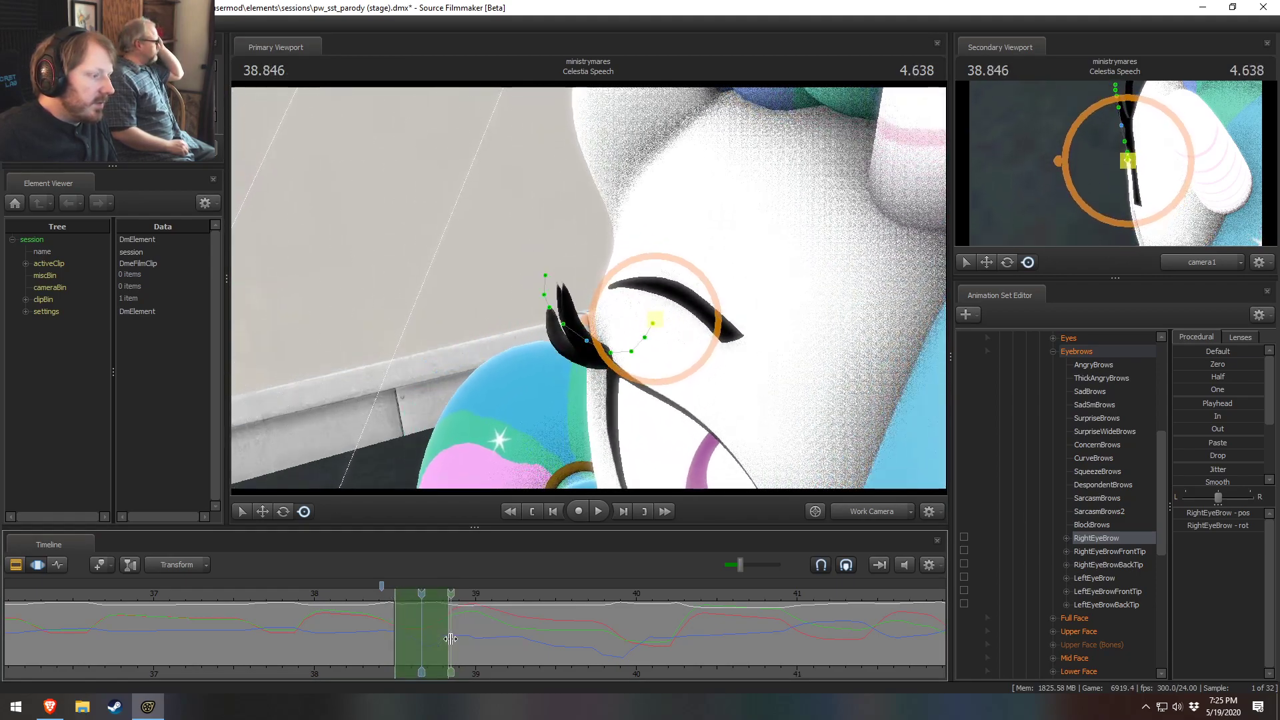
pyautogui.click(420, 630)
# Step: Rotate and move the RightEyeBrow control at 38.666 s so the brow sits on the forehead surface
pyautogui.scroll(1, 421, 631)
pyautogui.keyDown('alt'); pyautogui.moveTo(652, 309); pyautogui.dragTo(633, 329); pyautogui.keyUp('alt')
pyautogui.press('e')
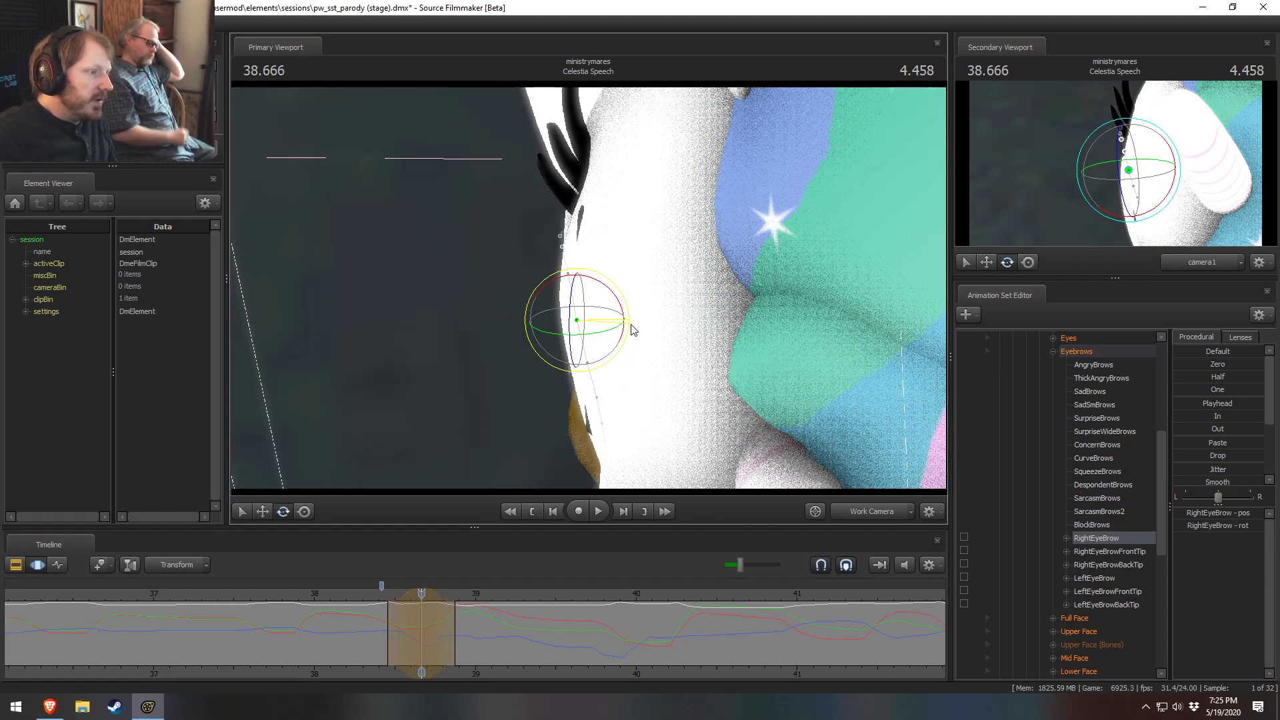
pyautogui.press('w')
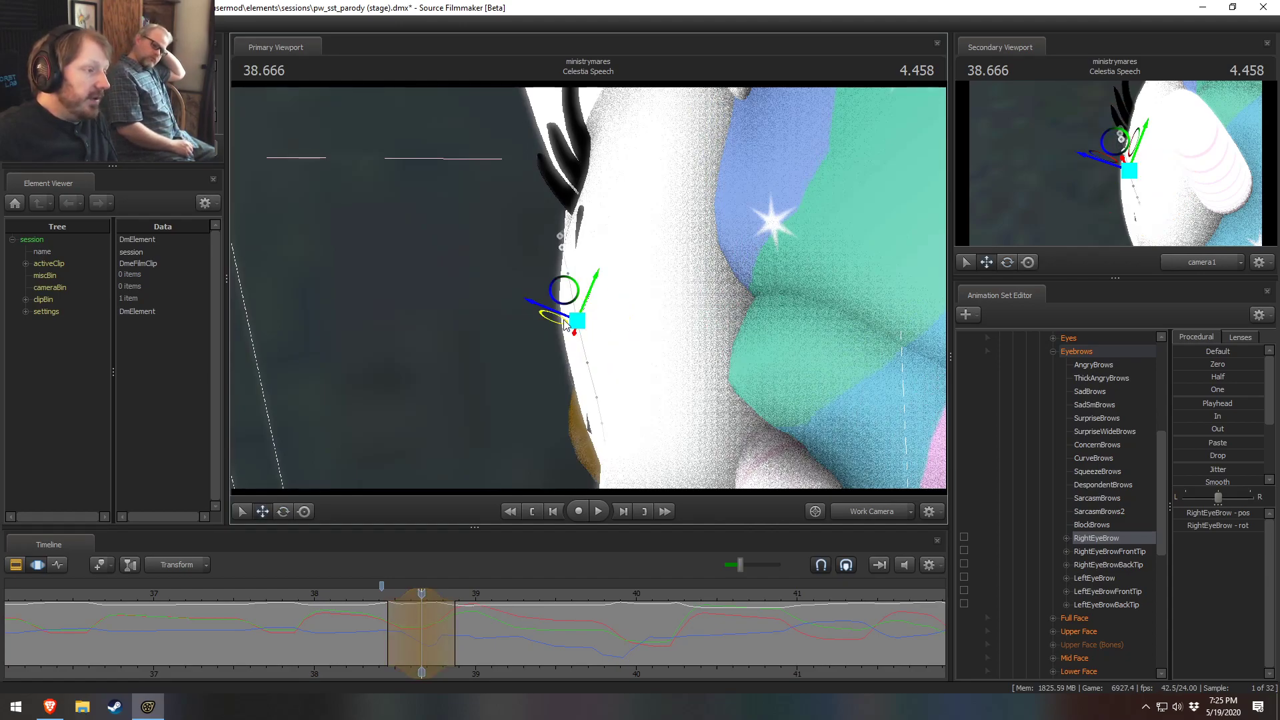
pyautogui.keyDown('alt'); pyautogui.moveTo(600, 286); pyautogui.dragTo(400, 563); pyautogui.keyUp('alt')
pyautogui.moveTo(390, 611); pyautogui.dragTo(422, 626)
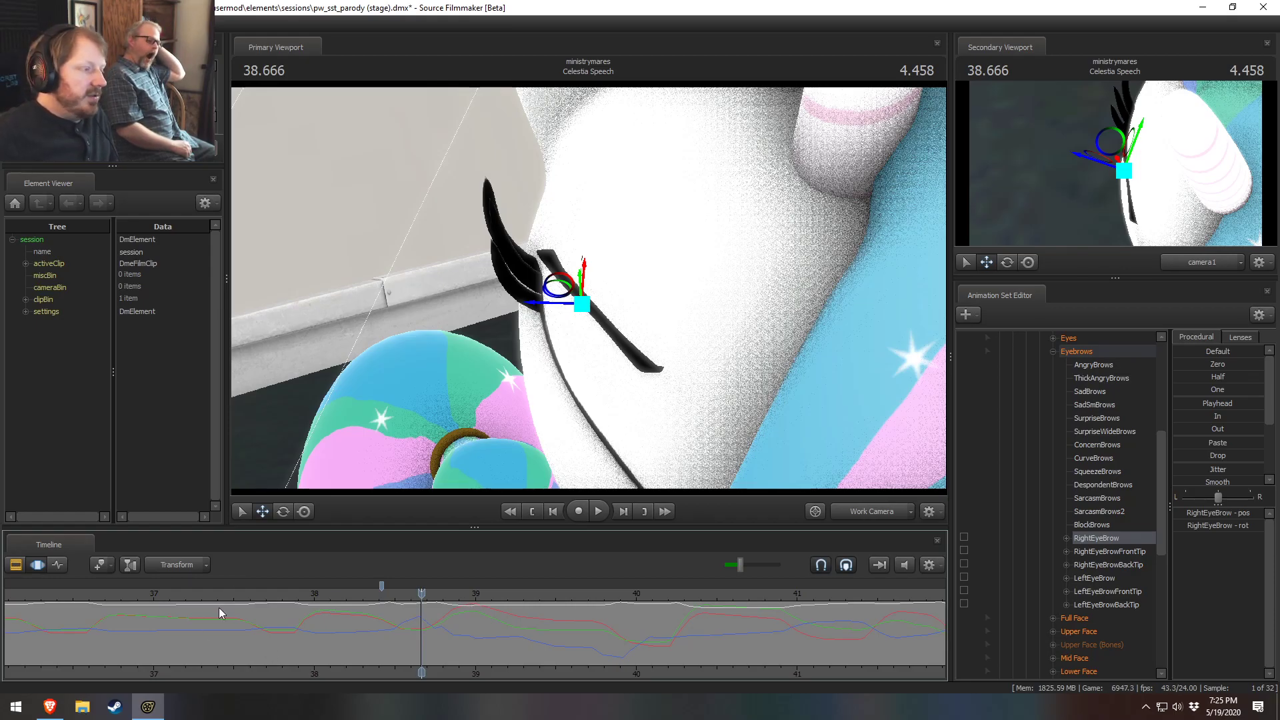
# Step: Play back the speech from 38.666 s and examine the right eyebrow's fit edge-on at 40.416 s
pyautogui.press('space')
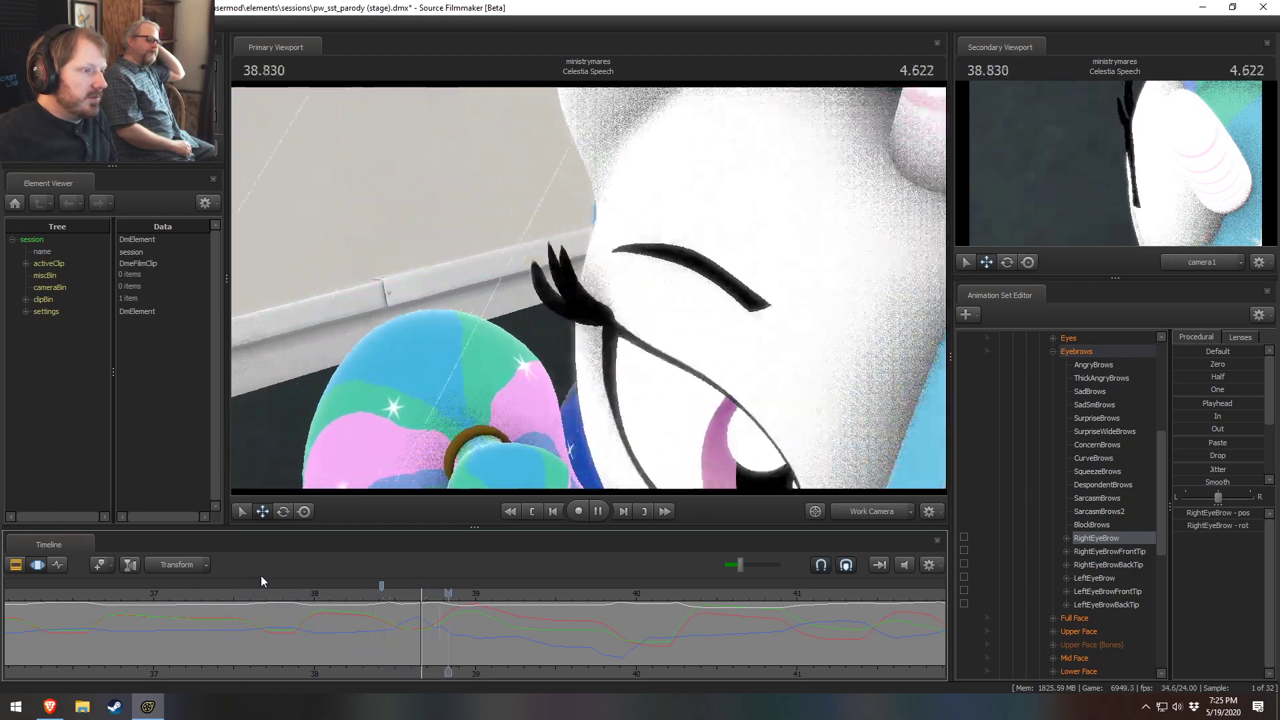
pyautogui.press('space')
pyautogui.keyDown('alt'); pyautogui.moveTo(422, 469); pyautogui.dragTo(589, 291); pyautogui.keyUp('alt')
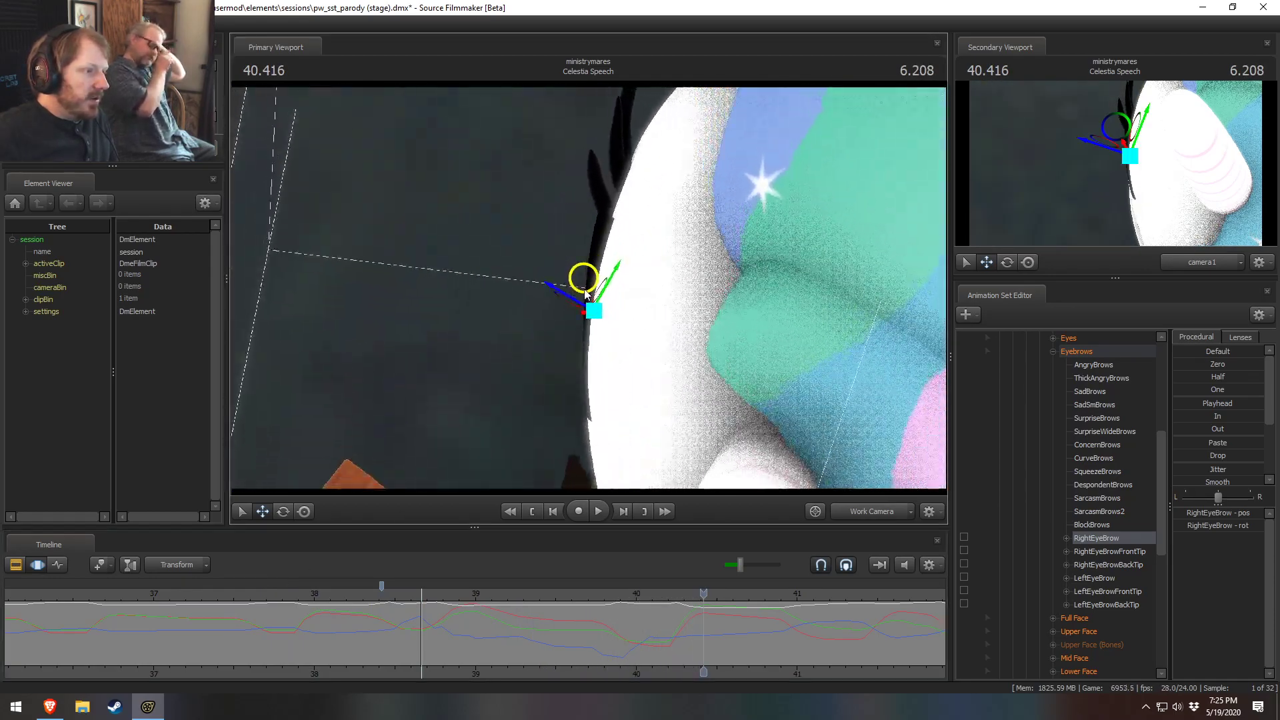
pyautogui.keyDown('alt'); pyautogui.moveTo(589, 291); pyautogui.dragTo(585, 276, button='middle'); pyautogui.keyUp('alt')
pyautogui.keyDown('alt'); pyautogui.moveTo(586, 276); pyautogui.dragTo(584, 275, button='right'); pyautogui.keyUp('alt')
# Step: Set a short time selection centred on 39.916 s, with falloffs from about 39.7 to 40.1 s, and compare the camera1 and work camera views
pyautogui.scroll(-3, 629, 650)
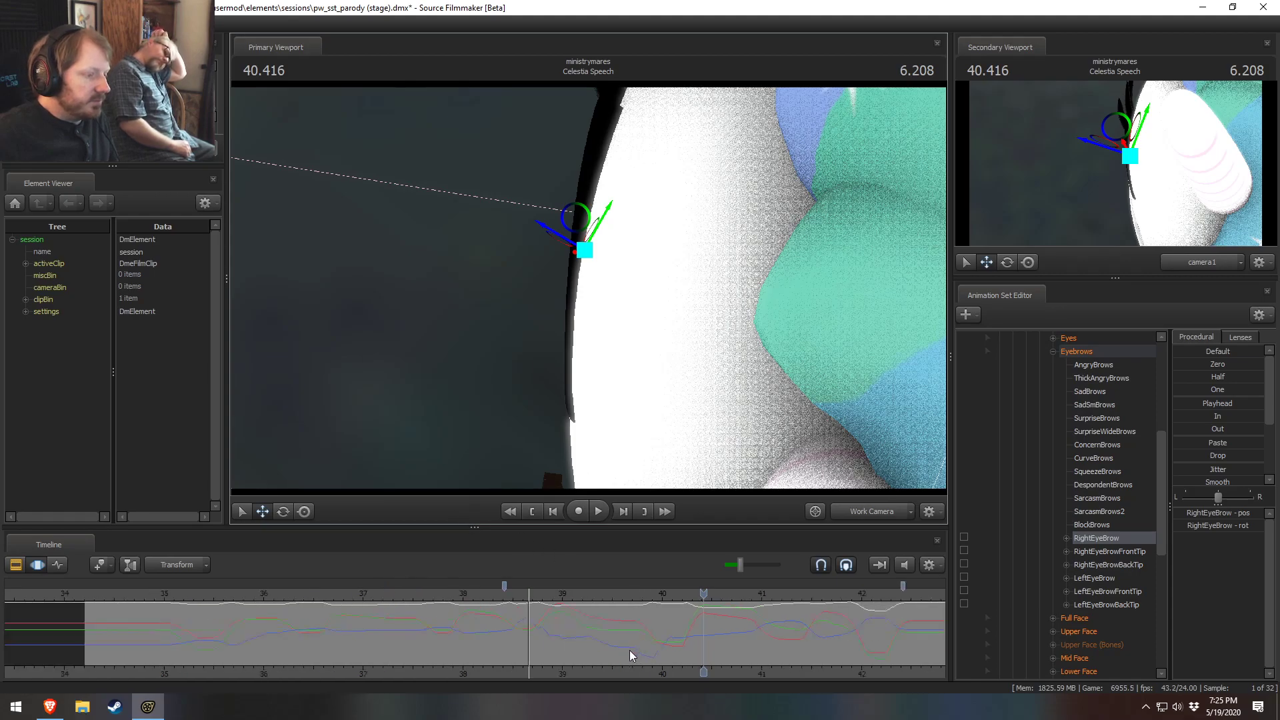
pyautogui.moveTo(618, 672); pyautogui.dragTo(362, 633, button='middle')
pyautogui.moveTo(363, 634)
pyautogui.keyDown('shift'); pyautogui.mouseDown()
pyautogui.moveTo(326, 623)
pyautogui.moveTo(434, 639)
pyautogui.moveTo(363, 639)
pyautogui.moveTo(414, 640)
pyautogui.moveTo(382, 638)
pyautogui.moveTo(395, 634)
pyautogui.mouseUp(); pyautogui.keyUp('shift')
pyautogui.click(849, 511)
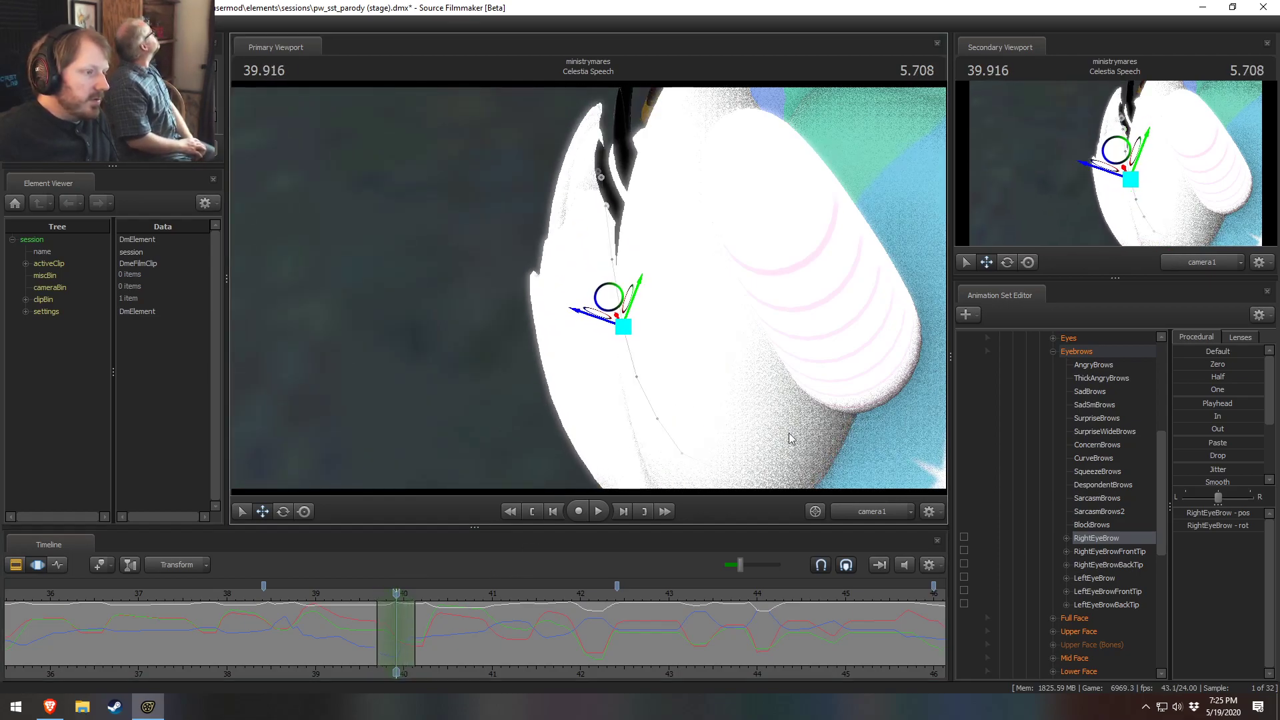
pyautogui.click(872, 518)
# Step: Move the RightEyeBrow control outward from the forehead at 39.916 s
pyautogui.keyDown('alt'); pyautogui.moveTo(629, 318); pyautogui.dragTo(585, 301); pyautogui.keyUp('alt')
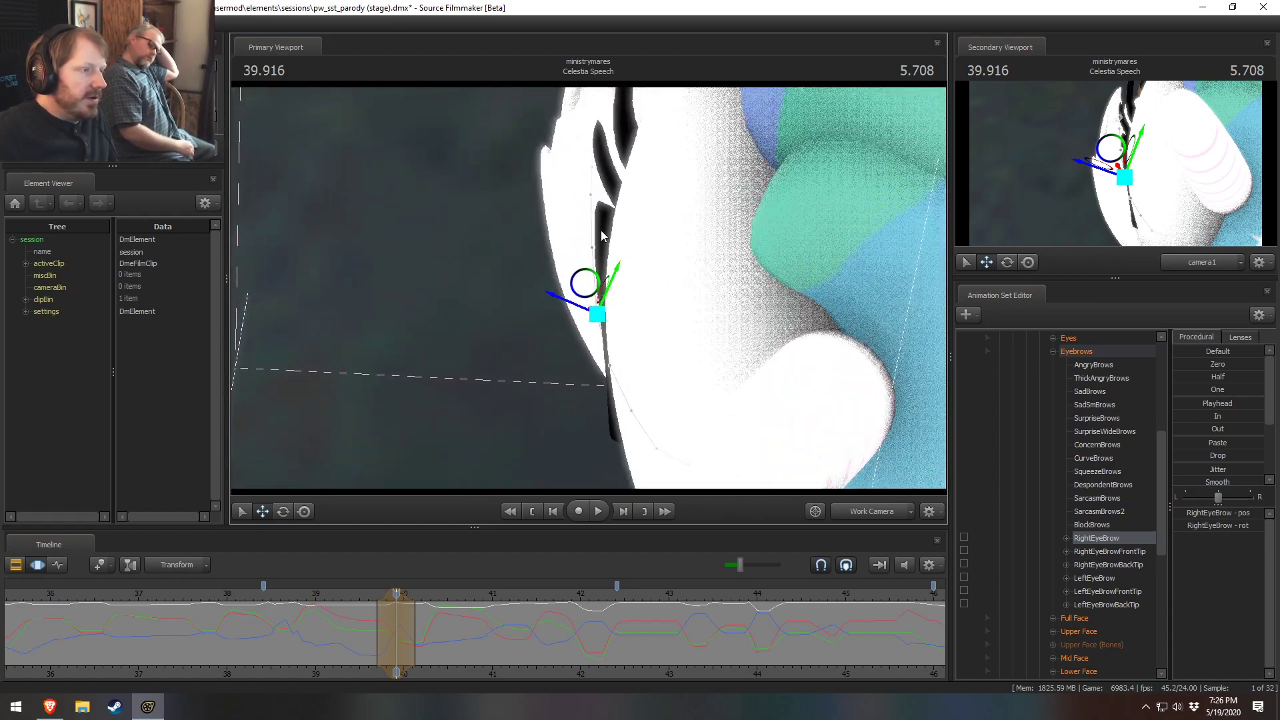
pyautogui.moveTo(577, 305); pyautogui.dragTo(566, 301)
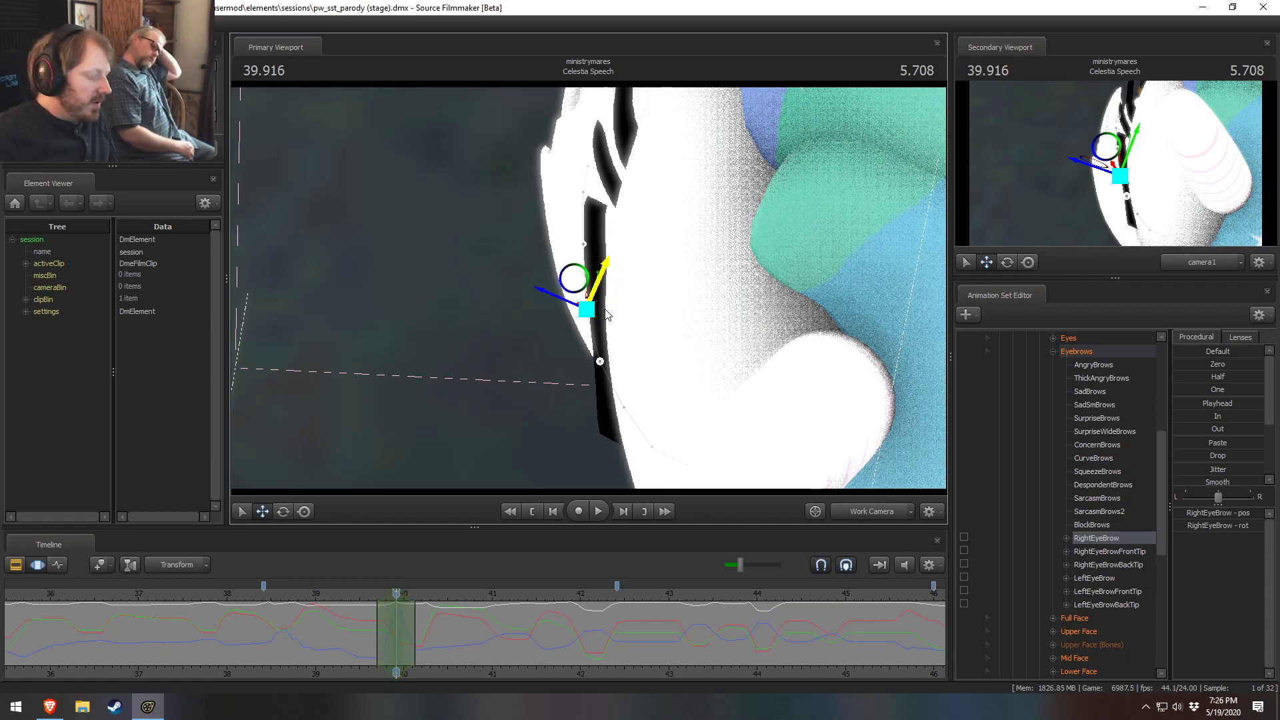
pyautogui.moveTo(598, 305)
pyautogui.mouseDown()
pyautogui.moveTo(599, 330)
pyautogui.moveTo(591, 300)
pyautogui.mouseUp()
# Step: Set a time selection centred on 40.625 s, with falloffs from about 40.2 to 41.15 s, and rotate the RightEyeBrow control against the forehead
pyautogui.press('space')
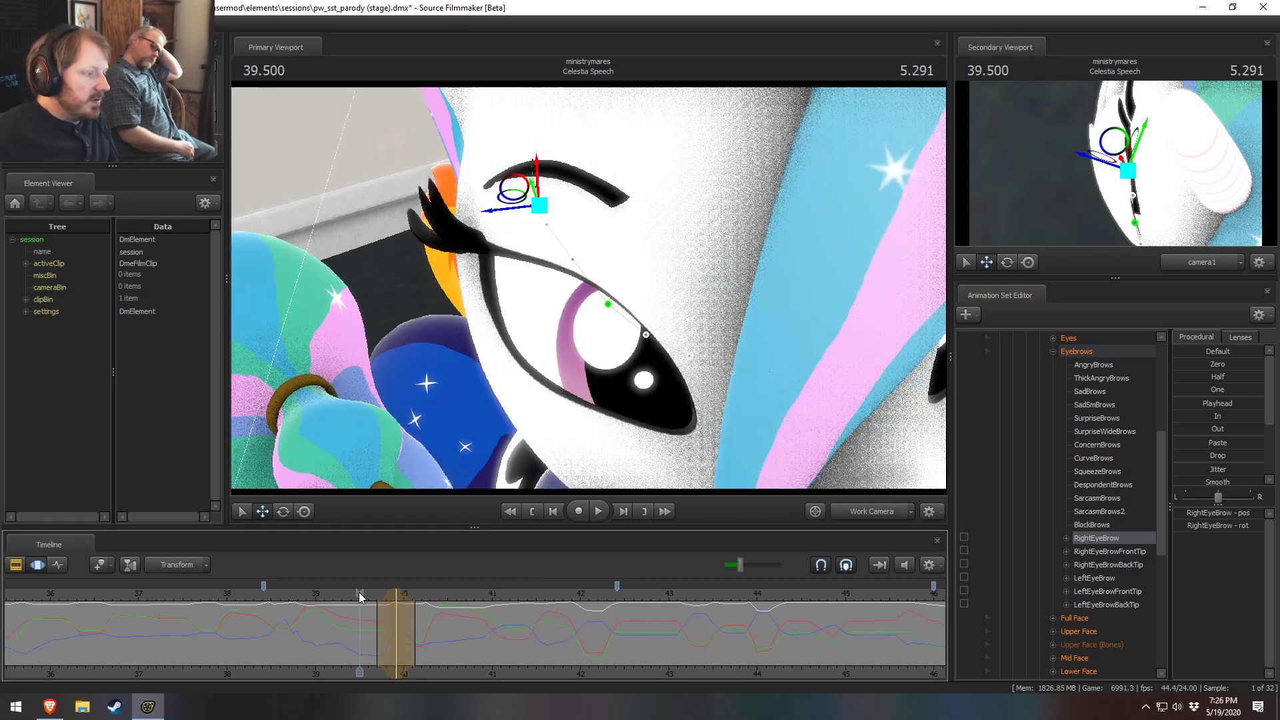
pyautogui.press('f')
pyautogui.keyDown('alt'); pyautogui.moveTo(625, 287); pyautogui.dragTo(615, 333); pyautogui.keyUp('alt')
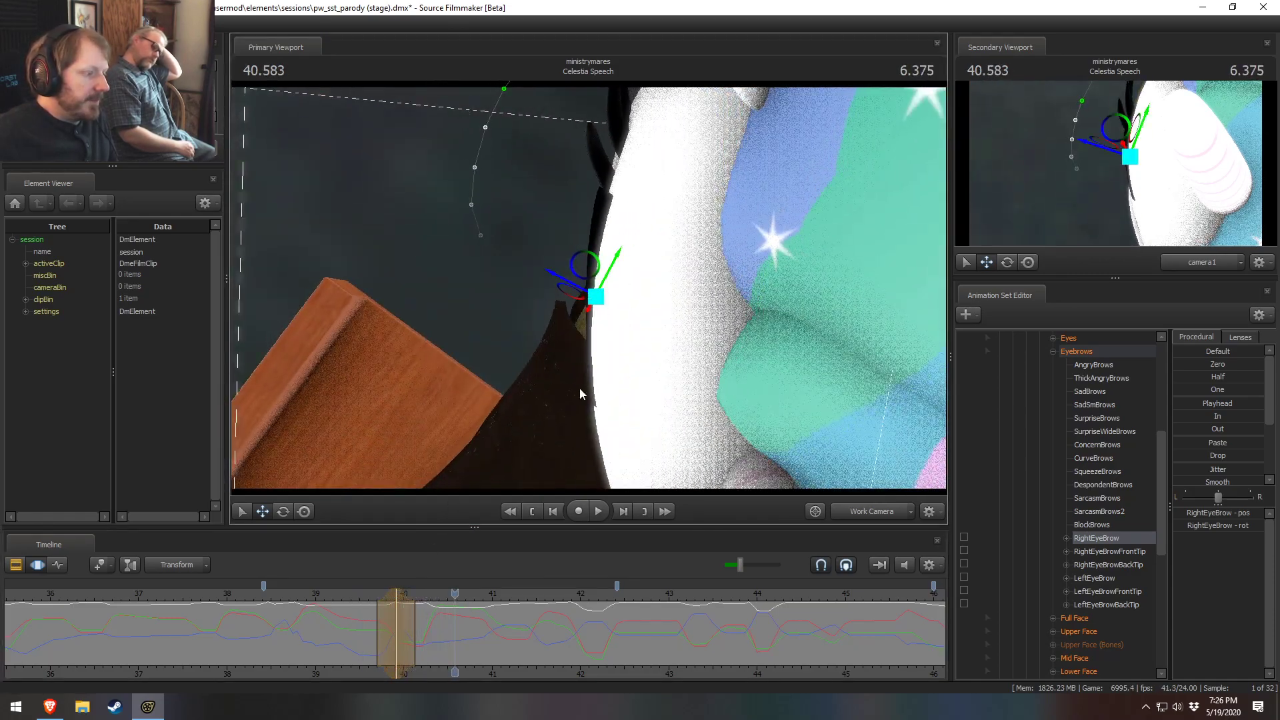
pyautogui.moveTo(426, 653)
pyautogui.mouseDown()
pyautogui.moveTo(411, 644)
pyautogui.moveTo(451, 647)
pyautogui.moveTo(424, 619)
pyautogui.moveTo(450, 630)
pyautogui.moveTo(419, 632)
pyautogui.moveTo(436, 637)
pyautogui.moveTo(512, 638)
pyautogui.moveTo(408, 621)
pyautogui.moveTo(511, 642)
pyautogui.mouseUp()
pyautogui.click(891, 517)
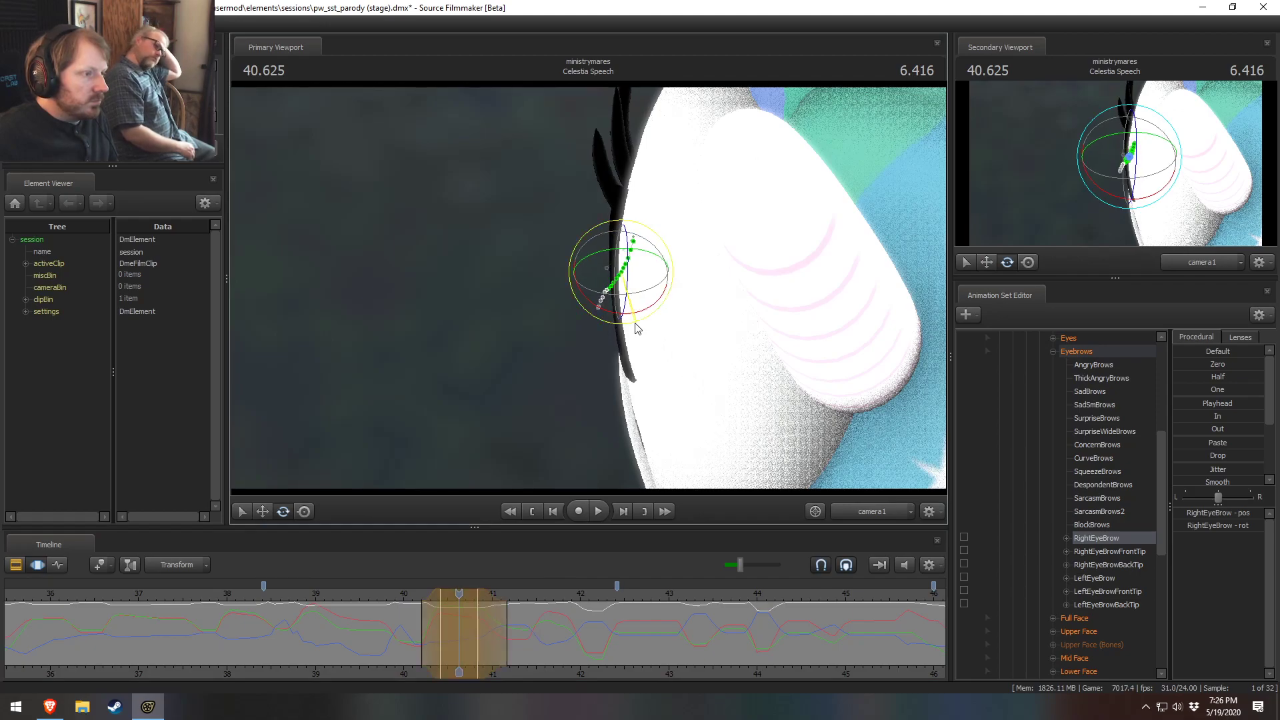
# Step: Play back the speech from about 40.0 to 42.0 s through camera1 to check the right eyebrow edge-on
pyautogui.click(406, 596)
pyautogui.press('space')
pyautogui.press('space')
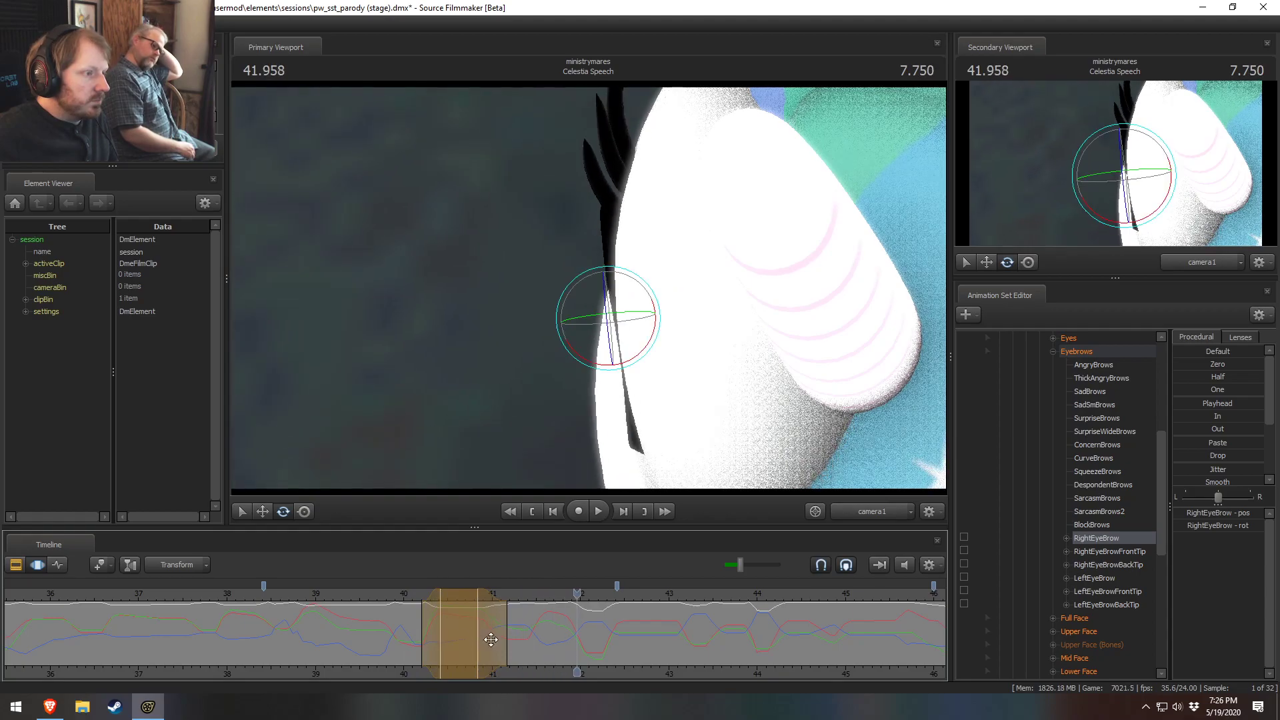
# Step: Set a time selection centred on 41.75 s, with falloffs from about 41.2 to 42.3 s, and view the brow edge-on in the work camera
pyautogui.moveTo(547, 676); pyautogui.dragTo(307, 634, button='middle')
pyautogui.press('shift')
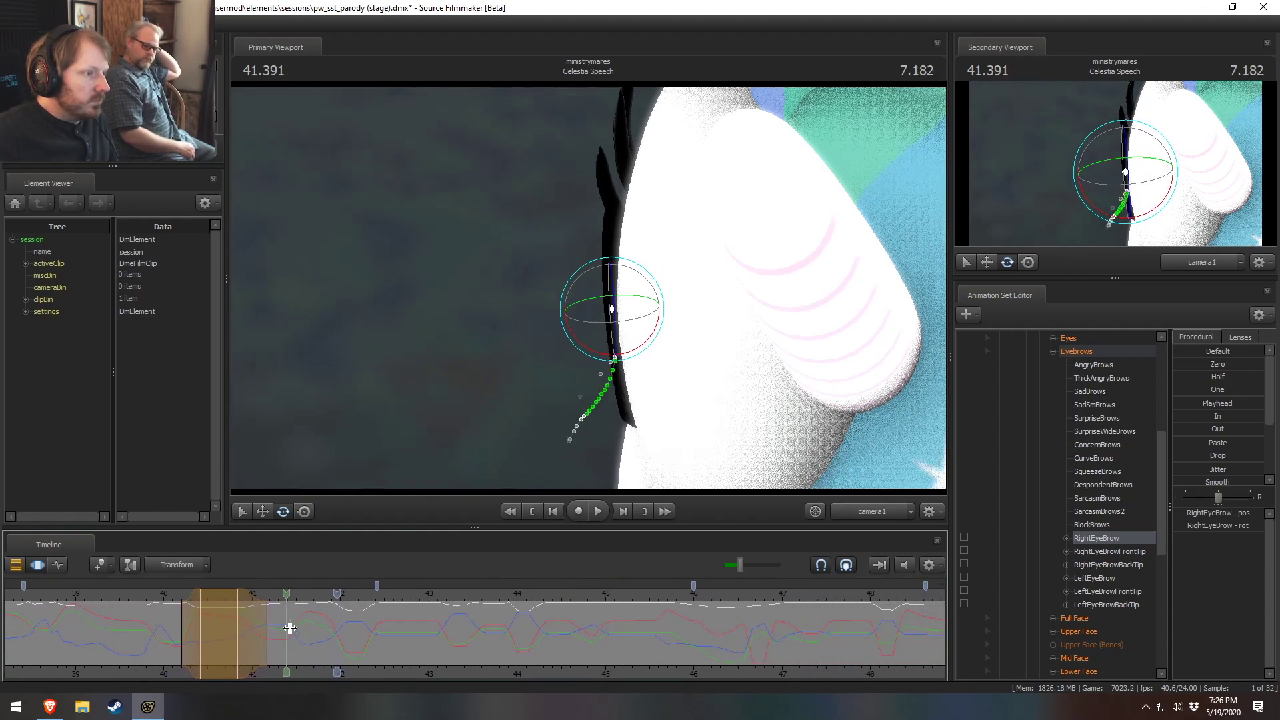
pyautogui.keyDown('shift'); pyautogui.moveTo(296, 636); pyautogui.dragTo(295, 635); pyautogui.keyUp('shift')
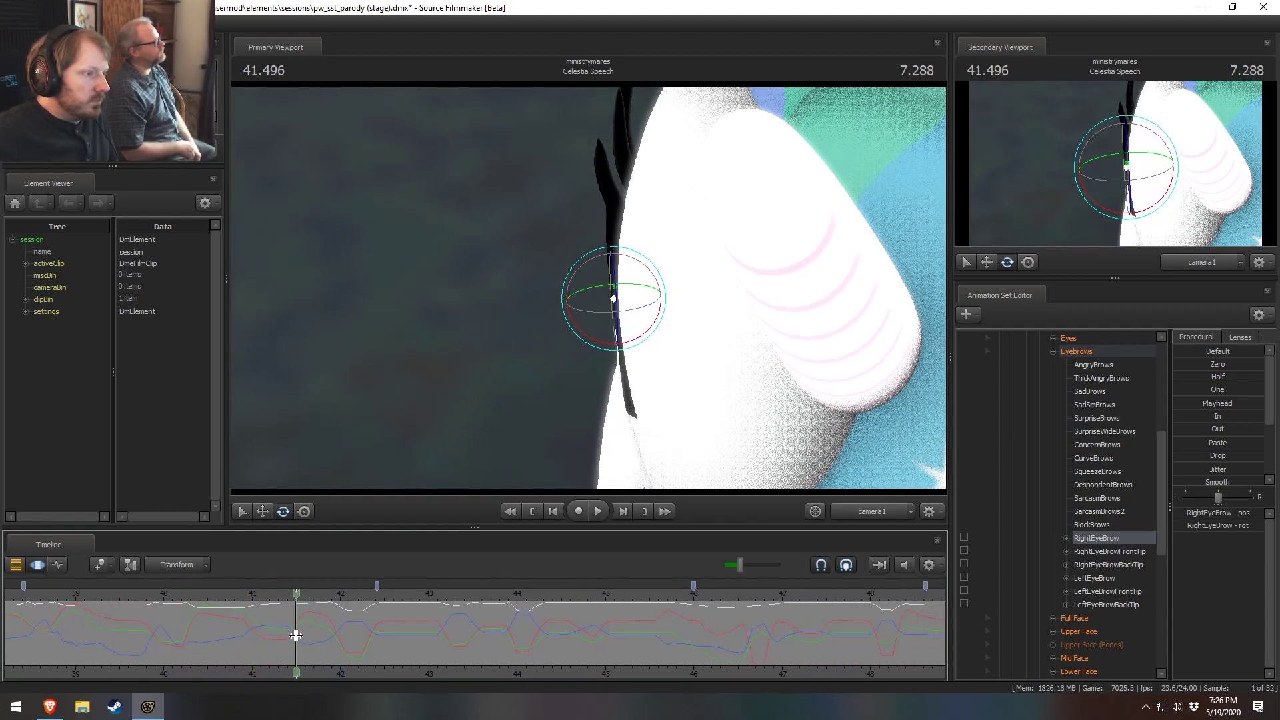
pyautogui.click(866, 518)
pyautogui.press('shift')
pyautogui.moveTo(298, 617)
pyautogui.mouseDown()
pyautogui.moveTo(286, 616)
pyautogui.moveTo(338, 625)
pyautogui.moveTo(300, 630)
pyautogui.mouseUp()
pyautogui.keyDown('shift'); pyautogui.scroll(4, 300, 632); pyautogui.keyUp('shift')
pyautogui.moveTo(570, 402); pyautogui.dragTo(593, 298)
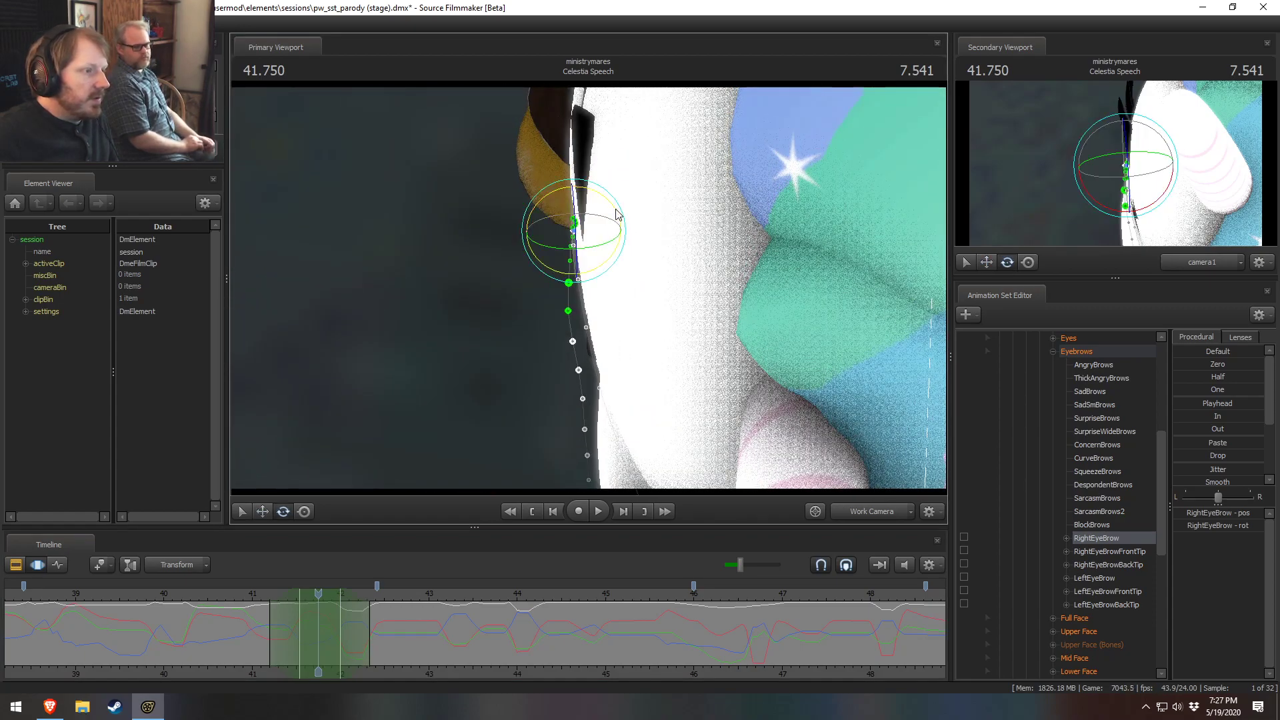
# Step: Rotate and move the RightEyeBrow control to fit the forehead at 41.75 s, and play back the speech from 40.875 s
pyautogui.moveTo(620, 210); pyautogui.dragTo(621, 214)
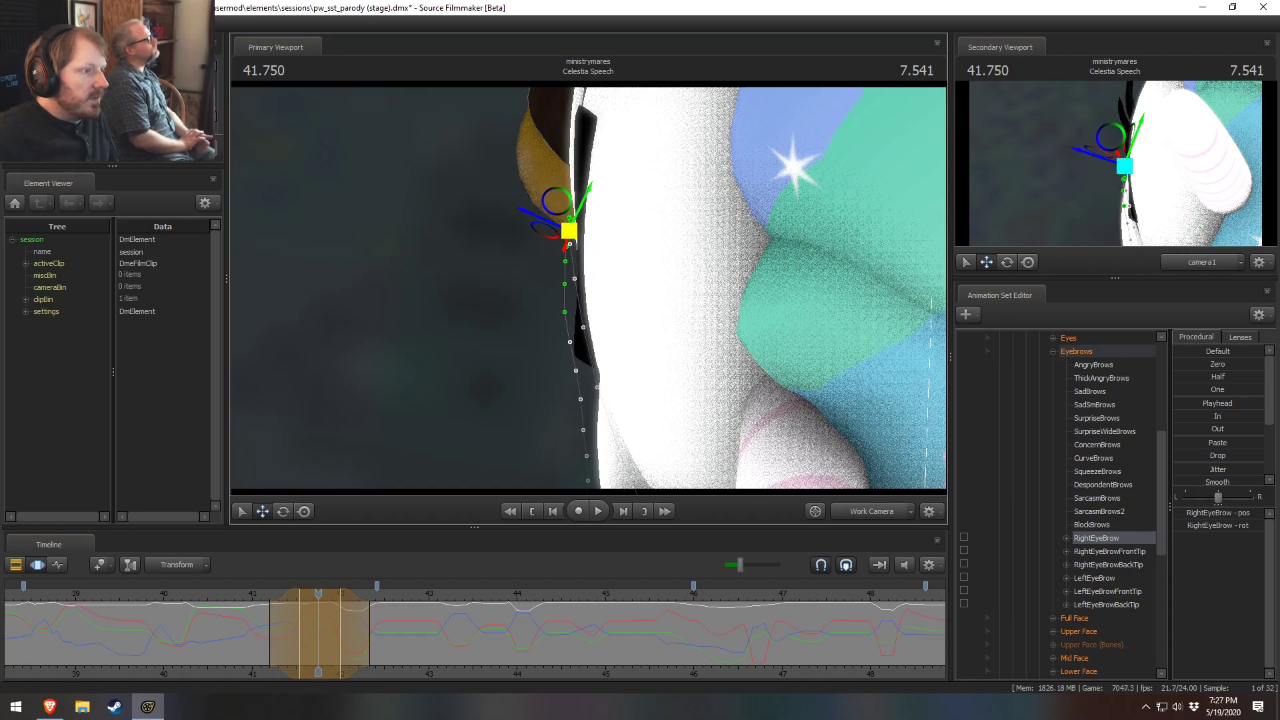
pyautogui.keyDown('alt'); pyautogui.moveTo(591, 286); pyautogui.dragTo(539, 514); pyautogui.keyUp('alt')
pyautogui.moveTo(275, 611); pyautogui.dragTo(244, 599)
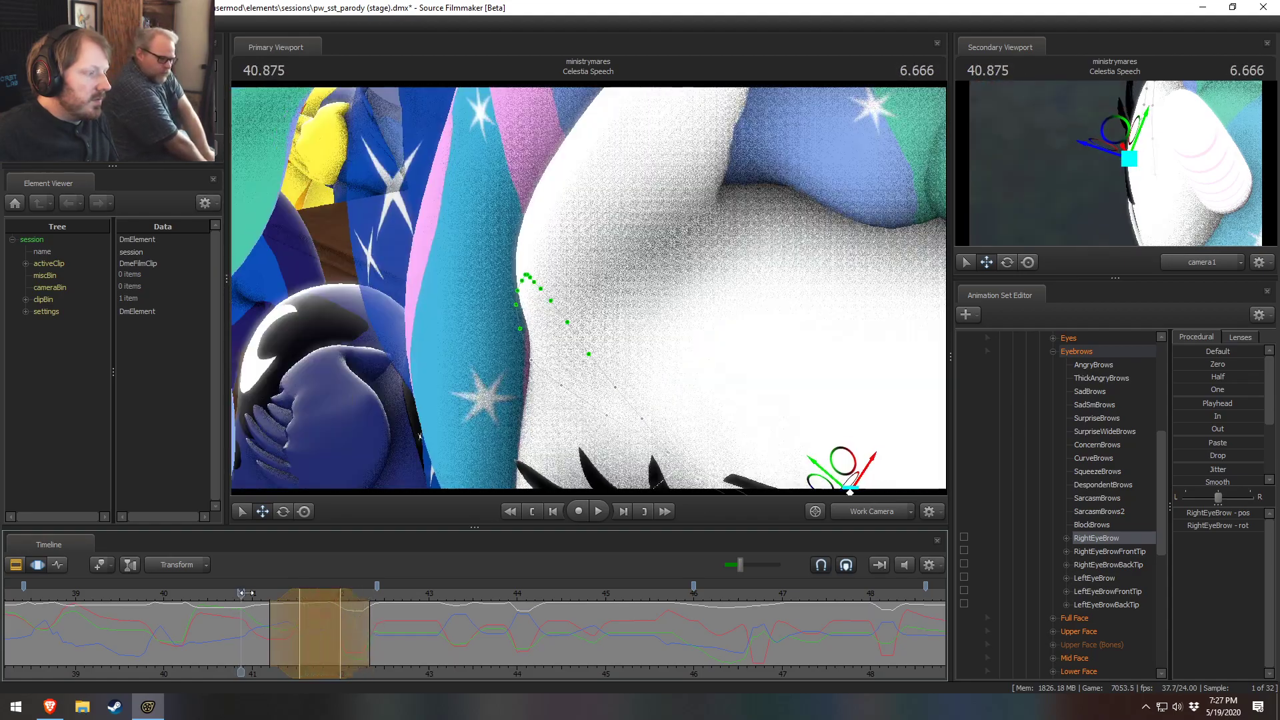
pyautogui.press('space')
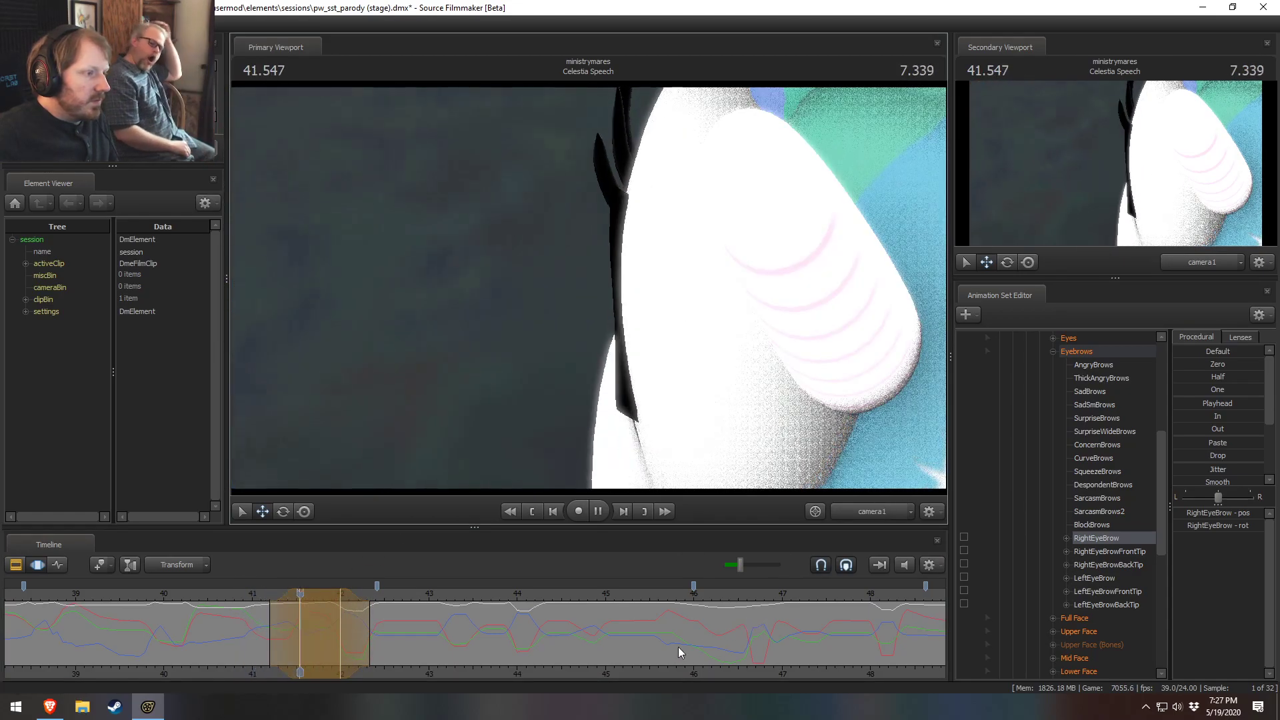
pyautogui.press('space')
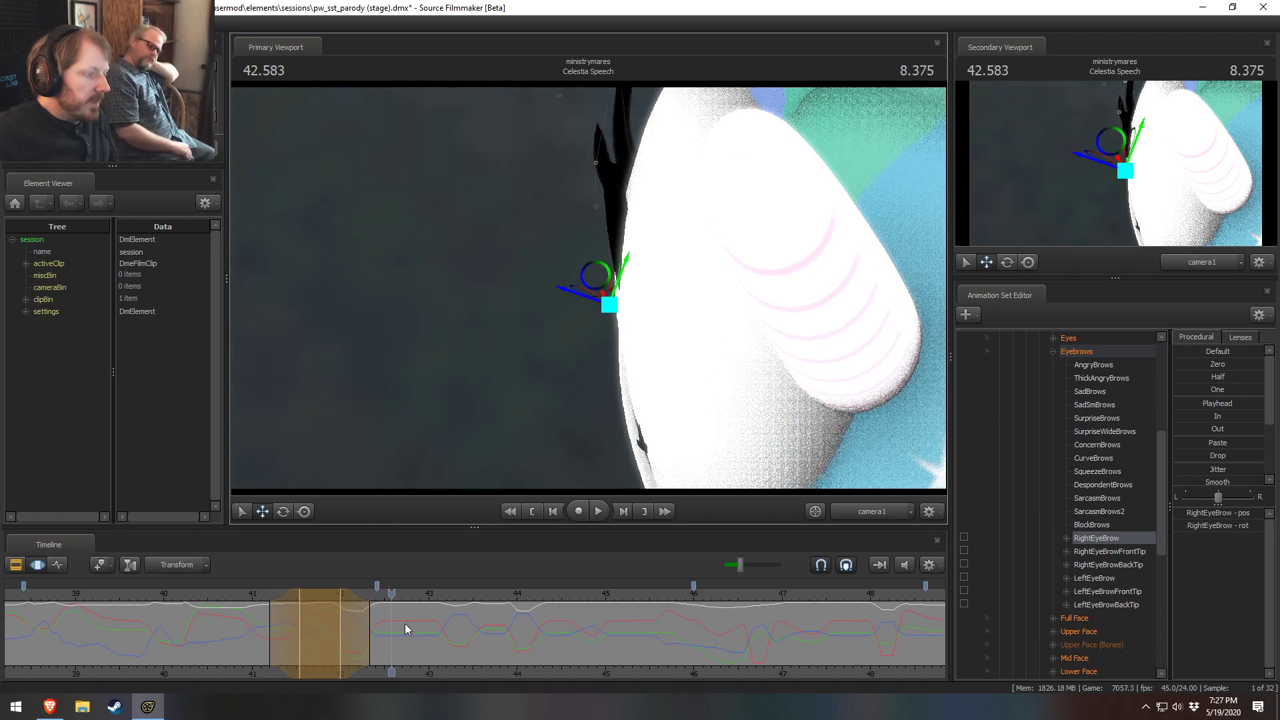
# Step: Set a time selection around 42.791 s, holding from about 42.5 to 43.1 s with falloffs out to about 42.3 and 43.4 s
pyautogui.keyDown('alt'); pyautogui.moveTo(786, 443); pyautogui.dragTo(853, 447); pyautogui.keyUp('alt')
pyautogui.moveTo(392, 608); pyautogui.dragTo(370, 618)
pyautogui.keyDown('alt'); pyautogui.moveTo(688, 434); pyautogui.dragTo(594, 314); pyautogui.keyUp('alt')
pyautogui.moveTo(370, 620)
pyautogui.mouseDown()
pyautogui.moveTo(357, 622)
pyautogui.moveTo(426, 639)
pyautogui.moveTo(363, 634)
pyautogui.moveTo(446, 635)
pyautogui.moveTo(381, 612)
pyautogui.mouseUp()
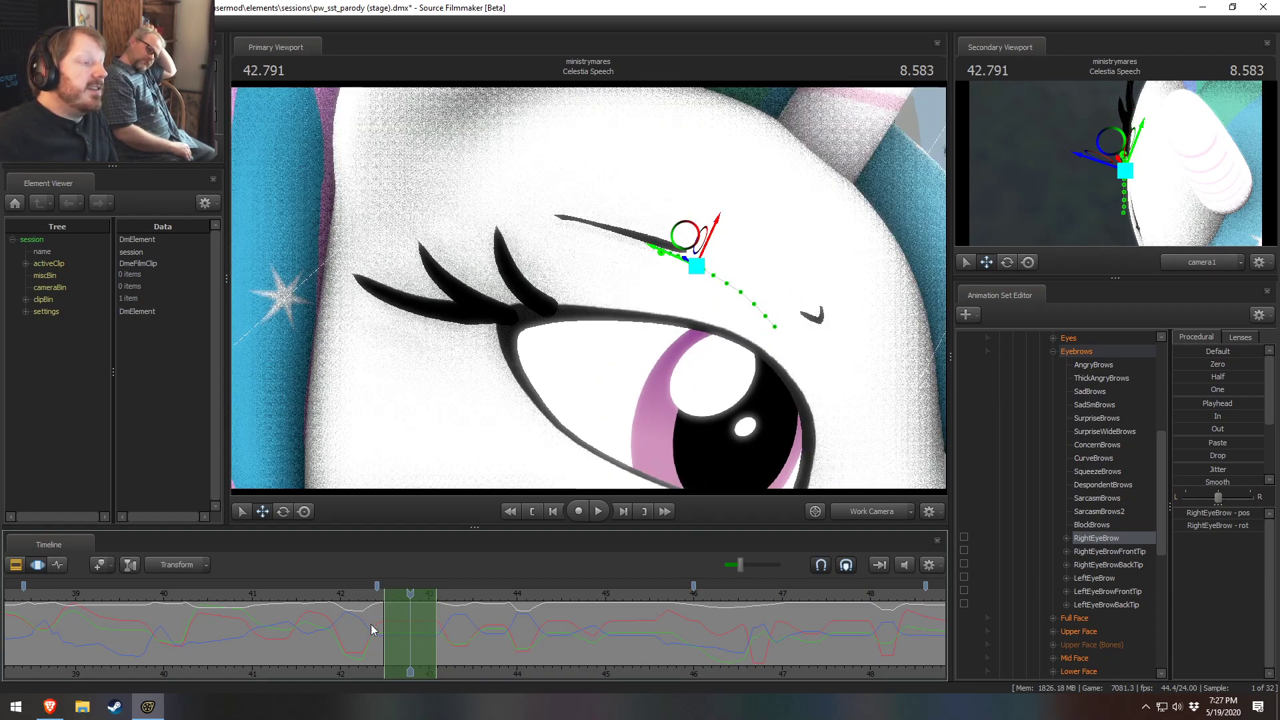
pyautogui.moveTo(375, 621)
pyautogui.mouseDown()
pyautogui.moveTo(357, 620)
pyautogui.moveTo(365, 630)
pyautogui.mouseUp()
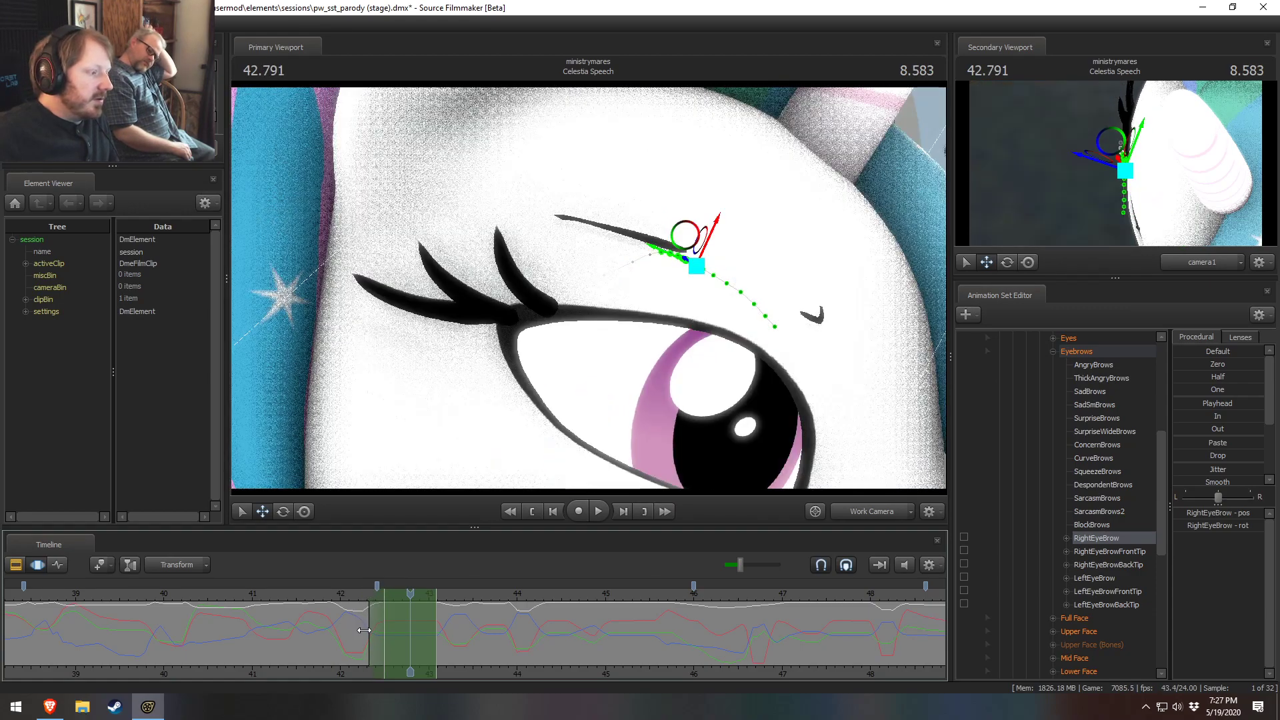
pyautogui.moveTo(442, 617); pyautogui.dragTo(465, 621)
# Step: Move the RightEyeBrow control outward from the forehead at 42.791 s, working from an edge-on view
pyautogui.keyDown('alt'); pyautogui.moveTo(648, 376); pyautogui.dragTo(620, 255); pyautogui.keyUp('alt')
pyautogui.press('e')
pyautogui.press('w')
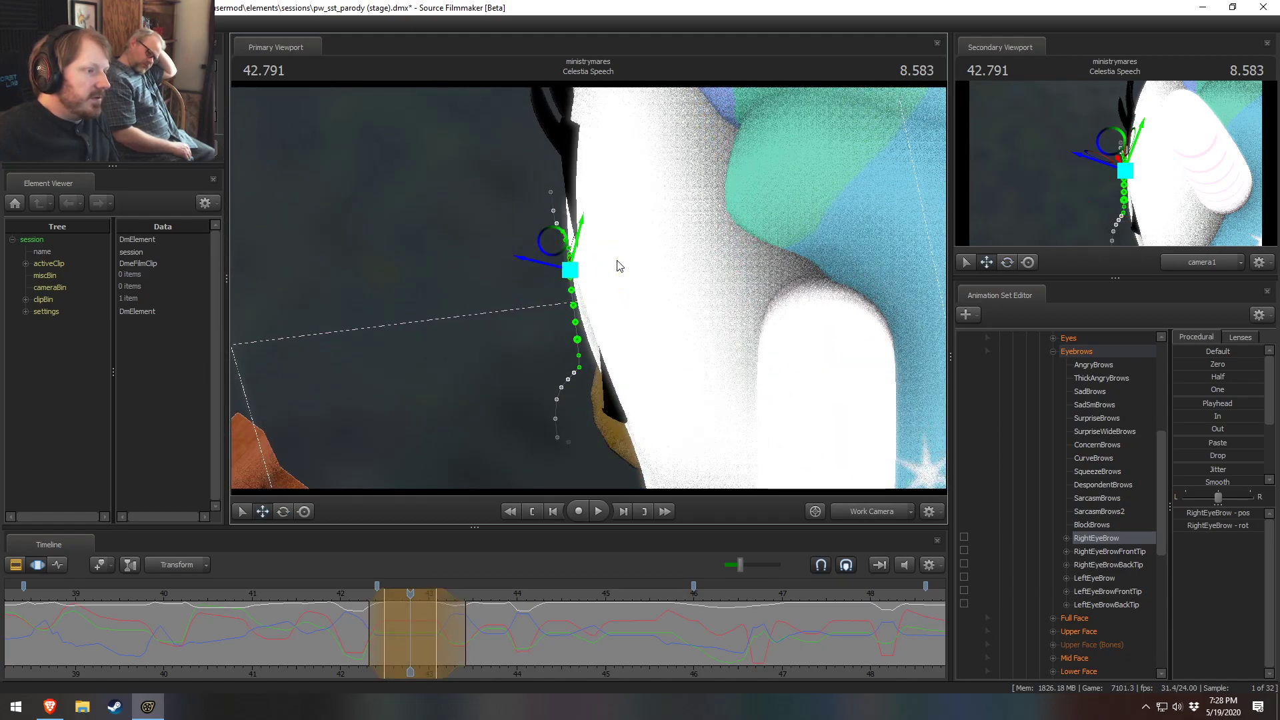
pyautogui.moveTo(570, 270); pyautogui.dragTo(563, 278)
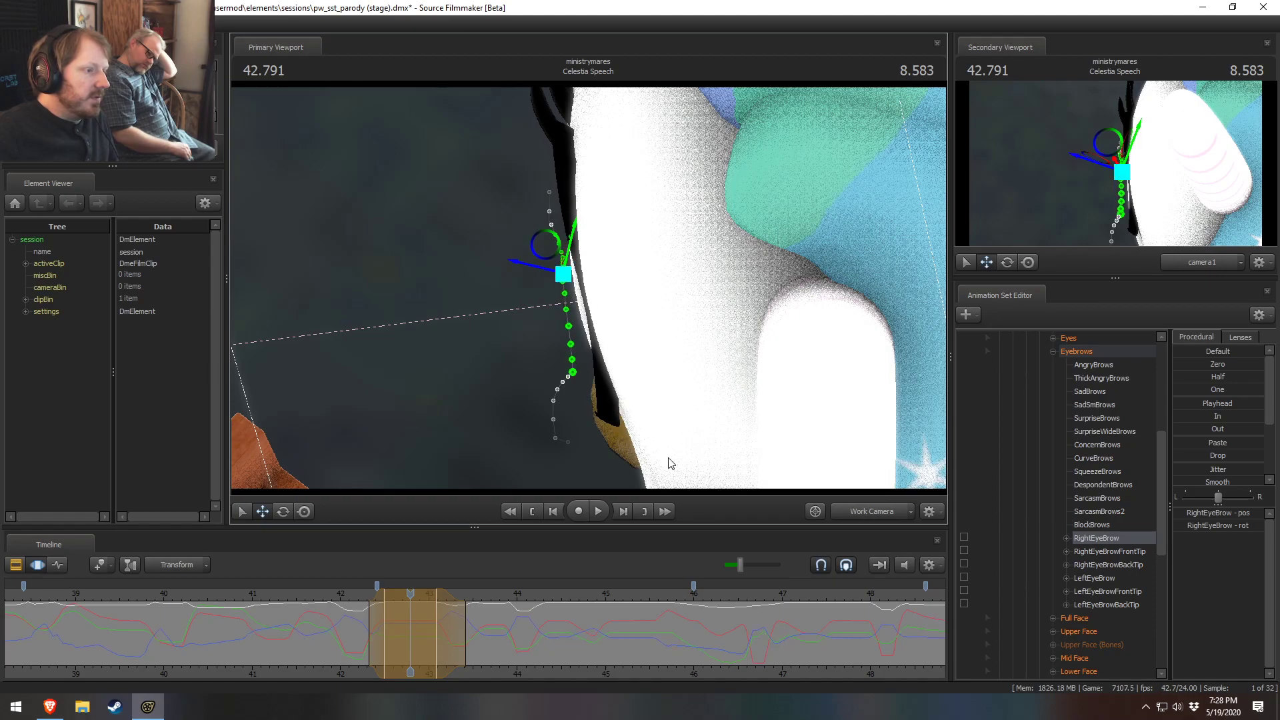
# Step: Play back the speech from about 42.2 s and examine the right eyebrow's fit edge-on at 43.375, 43.833 and 44.25 s
pyautogui.click(356, 595)
pyautogui.press('space')
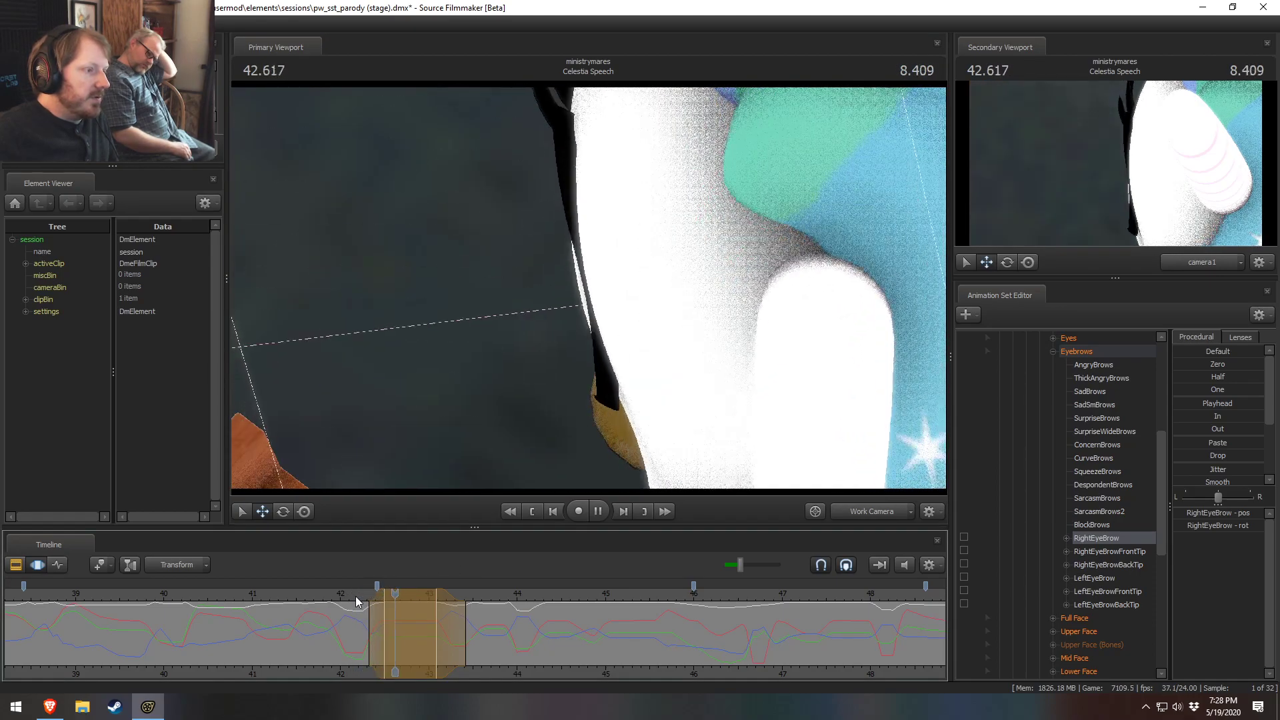
pyautogui.click(849, 517)
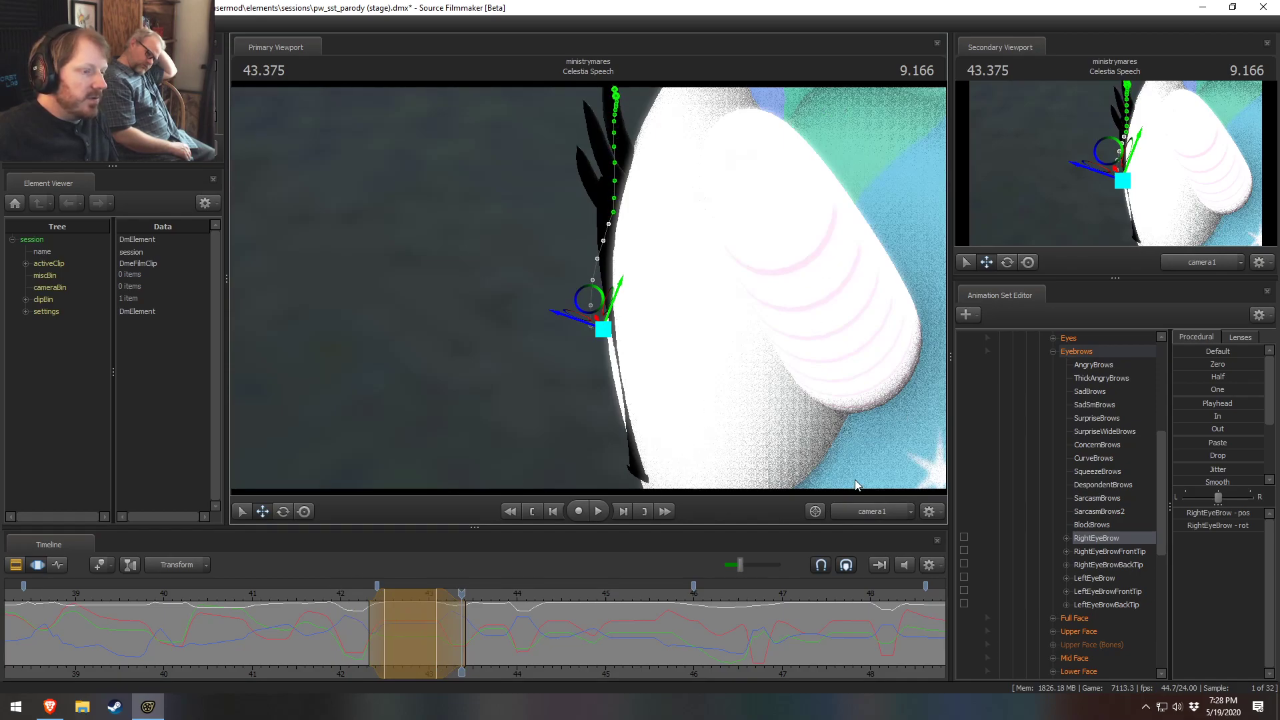
pyautogui.click(857, 513)
pyautogui.keyDown('alt'); pyautogui.moveTo(734, 373); pyautogui.dragTo(623, 447); pyautogui.keyUp('alt')
pyautogui.press('space')
pyautogui.press('space')
pyautogui.moveTo(555, 300); pyautogui.dragTo(610, 407)
pyautogui.keyDown('alt'); pyautogui.moveTo(610, 407); pyautogui.dragTo(640, 347, button='right'); pyautogui.keyUp('alt')
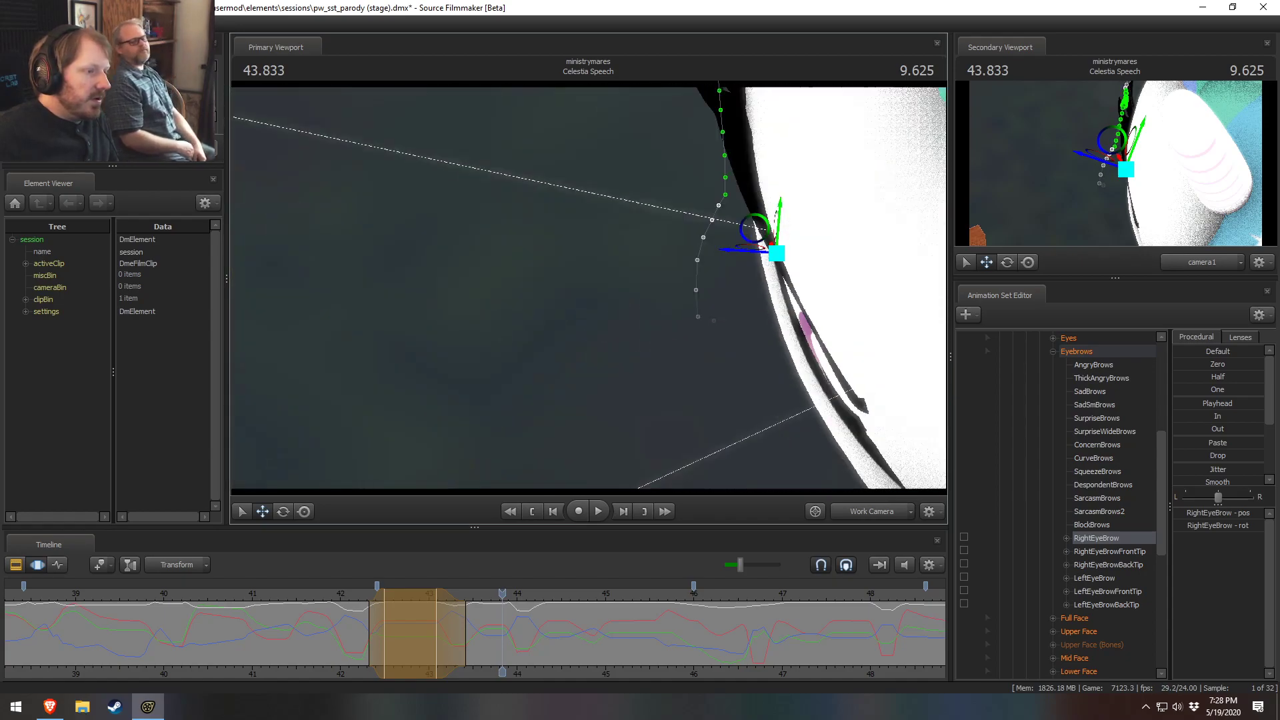
pyautogui.keyDown('alt'); pyautogui.moveTo(640, 347); pyautogui.dragTo(596, 289); pyautogui.keyUp('alt')
pyautogui.press('space')
pyautogui.press('space')
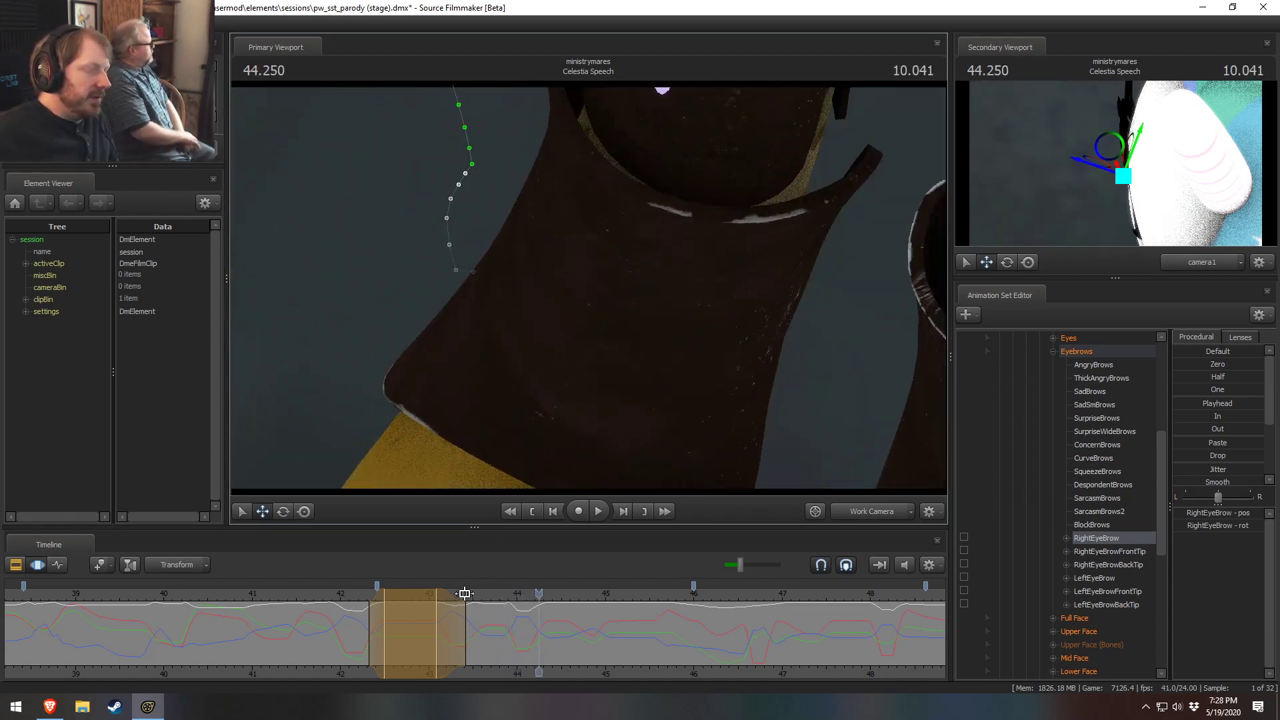
# Step: Replay the speech from about 42.0 s and scrub on to about 45.5 s, comparing the brow in the work camera and camera1
pyautogui.click(845, 511)
pyautogui.click(841, 507)
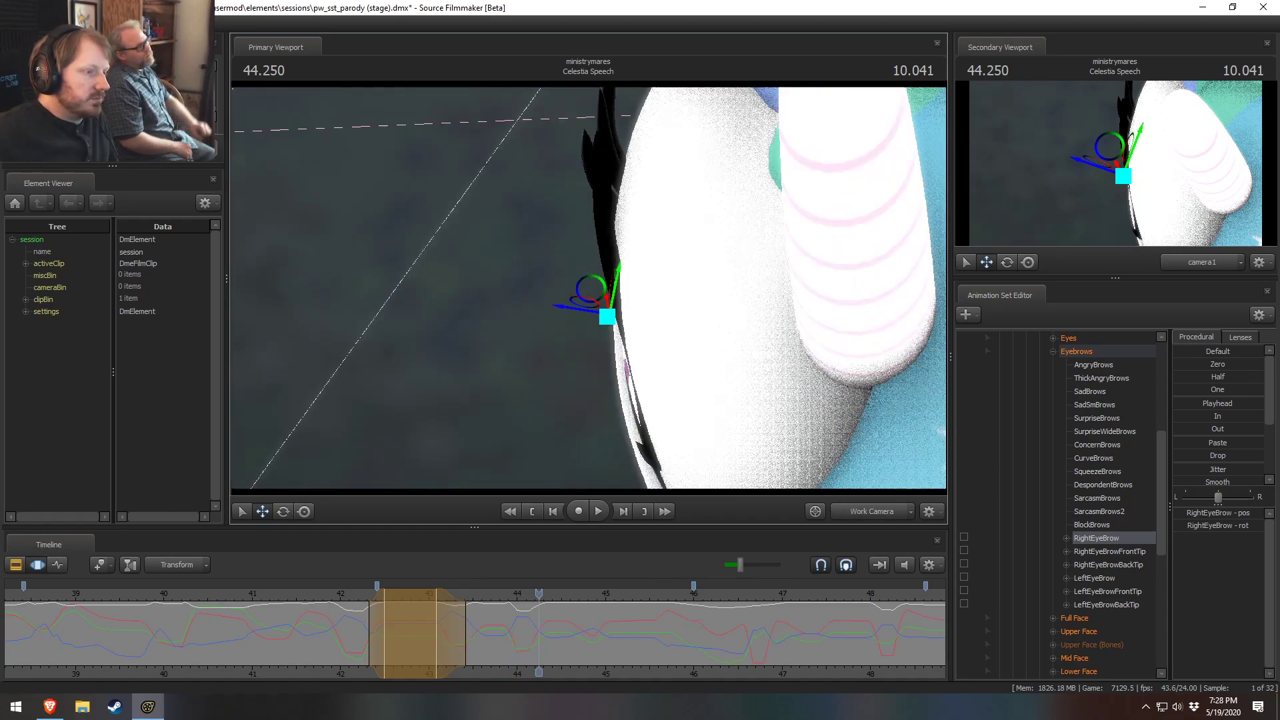
pyautogui.click(358, 594)
pyautogui.press('space')
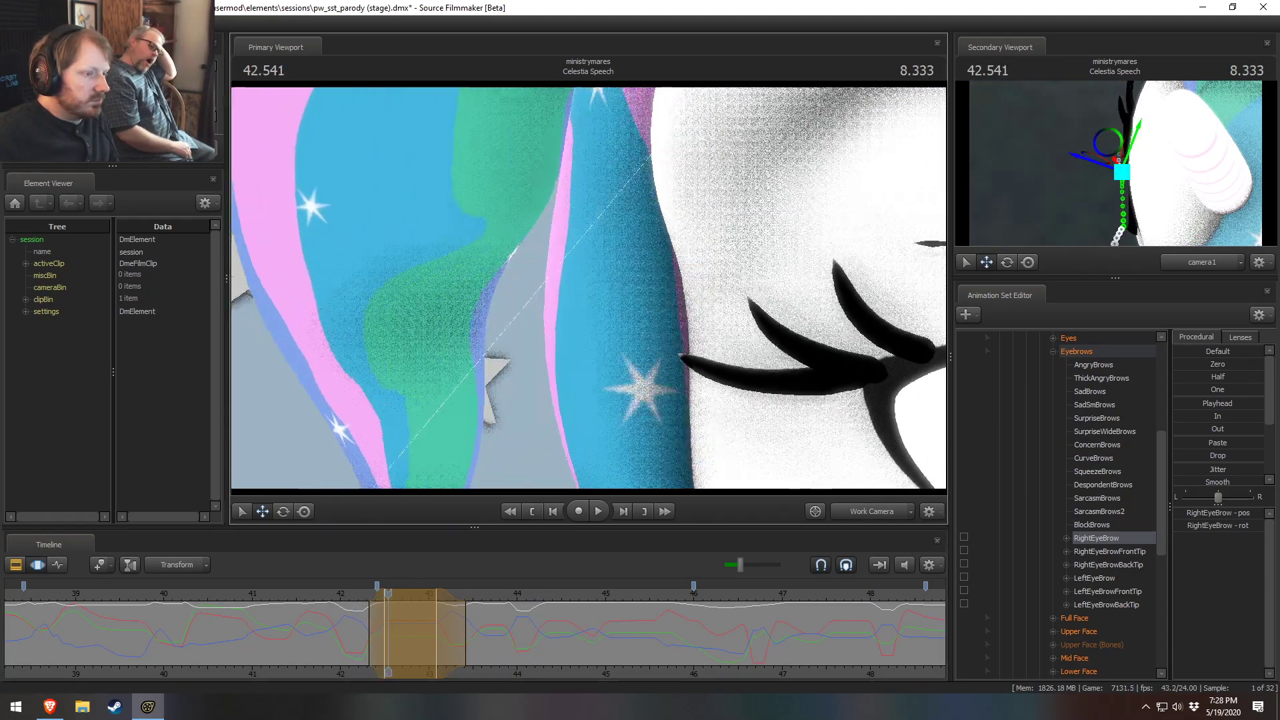
pyautogui.press('space')
pyautogui.click(341, 595)
pyautogui.press('space')
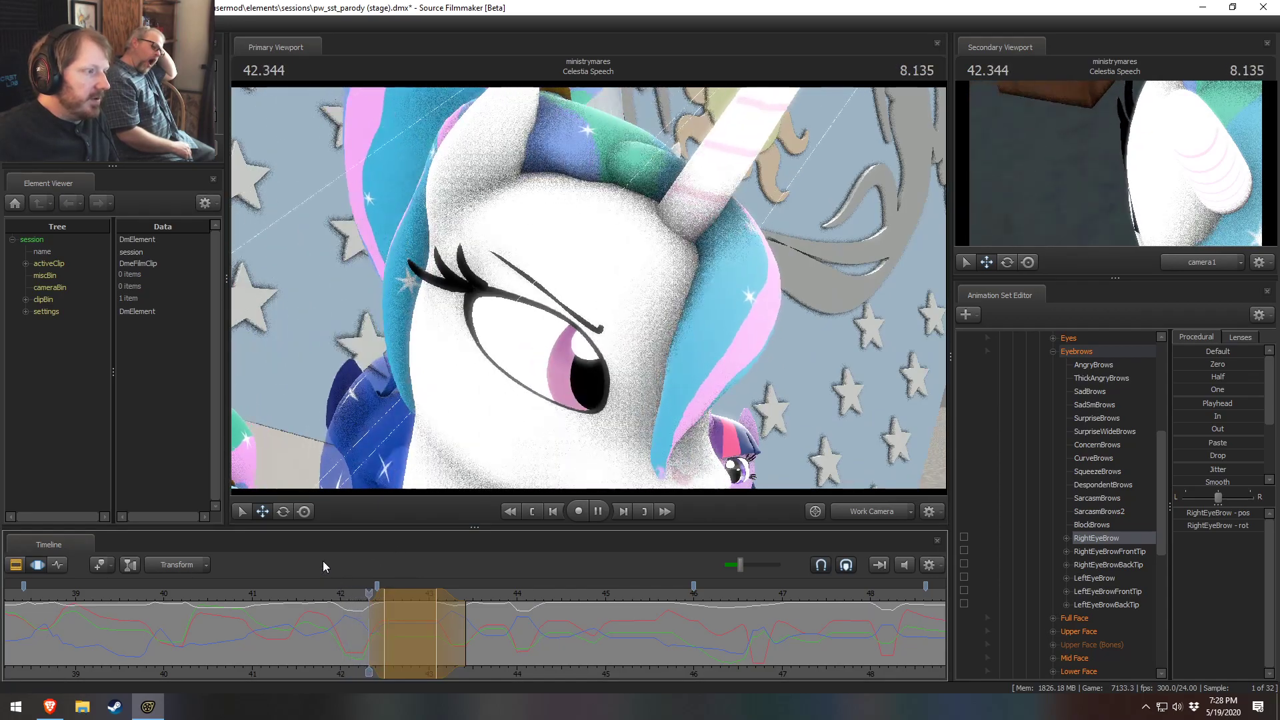
pyautogui.press('space')
pyautogui.moveTo(373, 636)
pyautogui.mouseDown()
pyautogui.moveTo(383, 626)
pyautogui.moveTo(359, 620)
pyautogui.moveTo(379, 604)
pyautogui.moveTo(390, 614)
pyautogui.moveTo(379, 612)
pyautogui.mouseUp()
pyautogui.scroll(4, 368, 613)
pyautogui.keyDown('alt'); pyautogui.moveTo(486, 320); pyautogui.dragTo(485, 398); pyautogui.keyUp('alt')
pyautogui.moveTo(378, 632)
pyautogui.mouseDown()
pyautogui.moveTo(604, 637)
pyautogui.moveTo(620, 672)
pyautogui.moveTo(677, 672)
pyautogui.mouseUp()
pyautogui.keyDown('alt'); pyautogui.moveTo(672, 311); pyautogui.dragTo(685, 445); pyautogui.keyUp('alt')
pyautogui.click(884, 516)
# Step: Reset the motion edit and set a time selection from about 43.6 s through the end of the timeline
pyautogui.press('F2')
pyautogui.press('F3')
pyautogui.press('F2')
pyautogui.press('F3')
pyautogui.moveTo(630, 674)
pyautogui.mouseDown(button='middle')
pyautogui.moveTo(390, 679)
pyautogui.moveTo(280, 662)
pyautogui.mouseUp(button='middle')
pyautogui.scroll(-2, 237, 648)
pyautogui.press('shift')
pyautogui.moveTo(300, 641)
pyautogui.mouseDown()
pyautogui.moveTo(320, 642)
pyautogui.moveTo(238, 630)
pyautogui.moveTo(922, 699)
pyautogui.mouseUp()
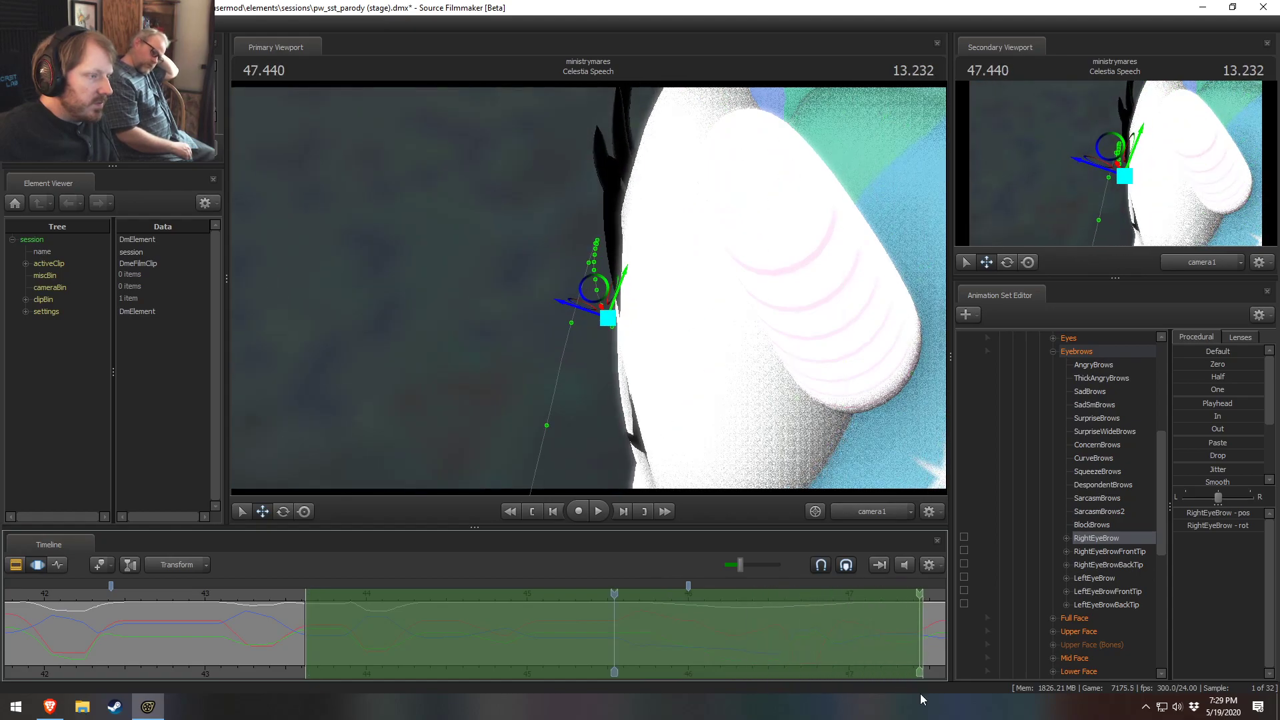
pyautogui.scroll(-3, 912, 669)
pyautogui.moveTo(912, 669); pyautogui.dragTo(570, 662, button='middle')
pyautogui.moveTo(363, 611); pyautogui.dragTo(945, 656)
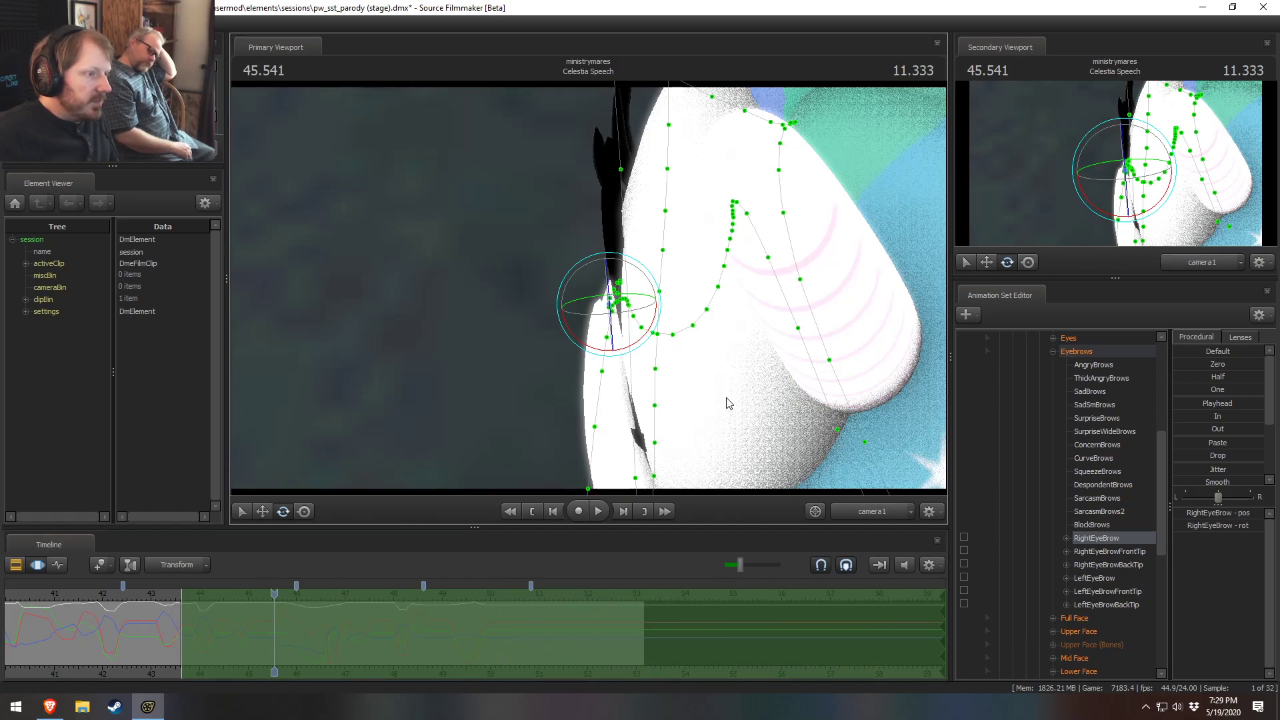
# Step: Rotate the RightEyeBrow control against the forehead at 45.541 s and ease the selection in from about 43.4 to 43.75 s
pyautogui.moveTo(657, 325); pyautogui.dragTo(658, 325)
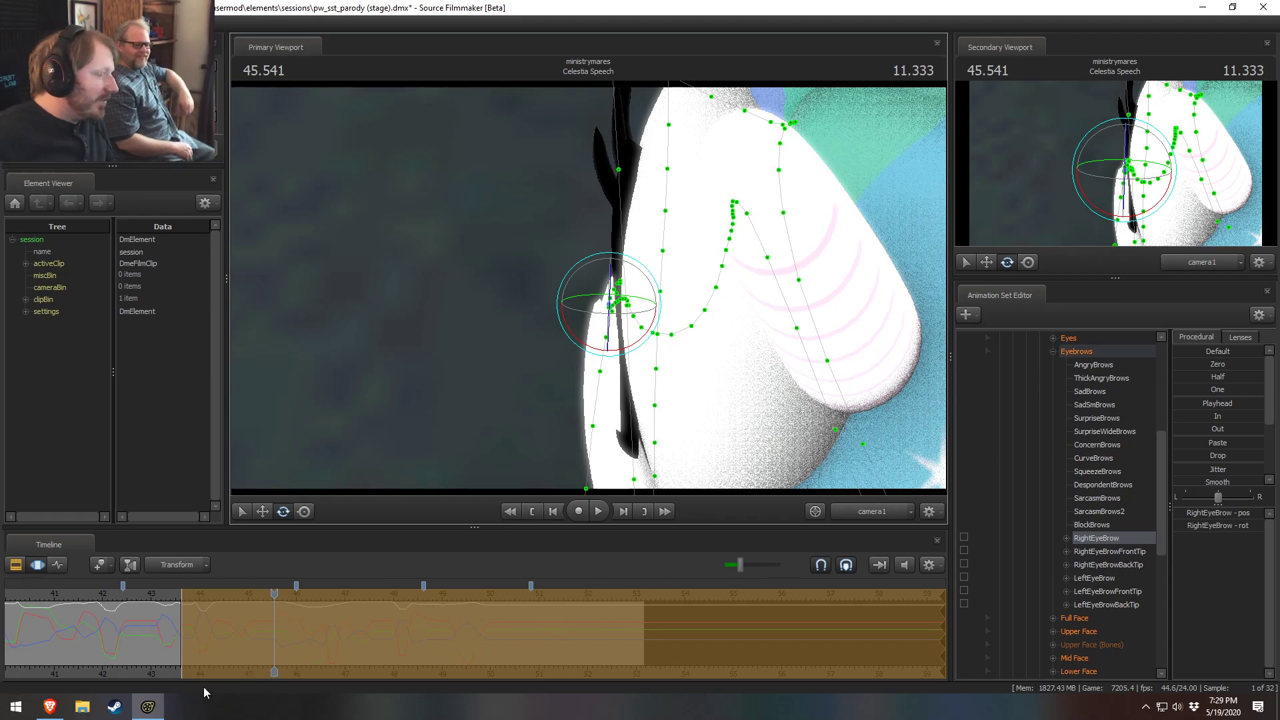
pyautogui.scroll(2, 167, 622)
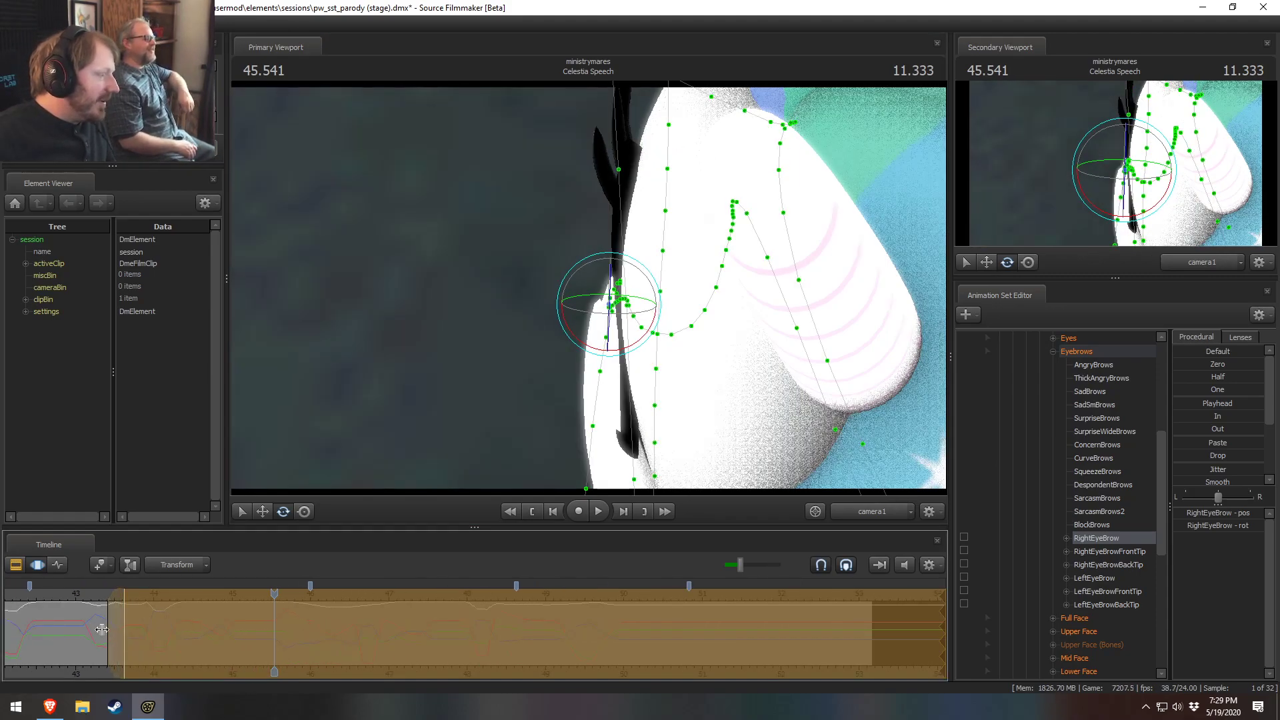
pyautogui.press('shift')
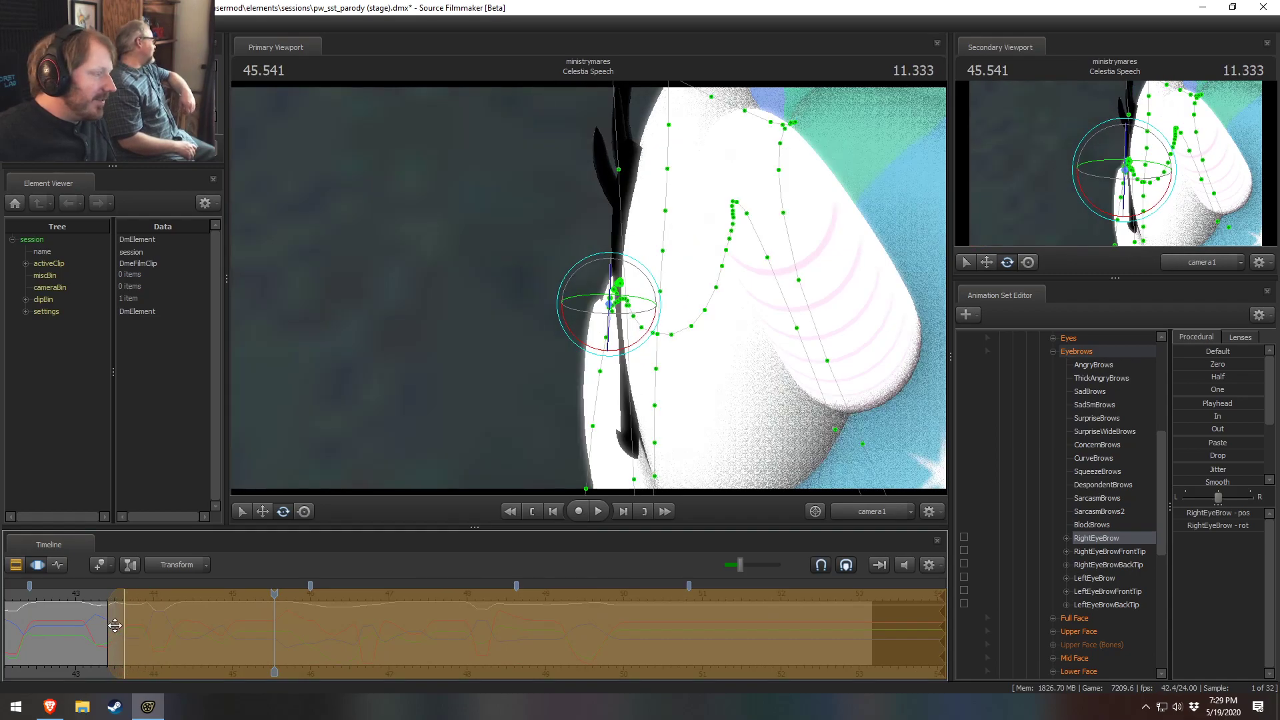
pyautogui.moveTo(133, 623); pyautogui.dragTo(129, 627)
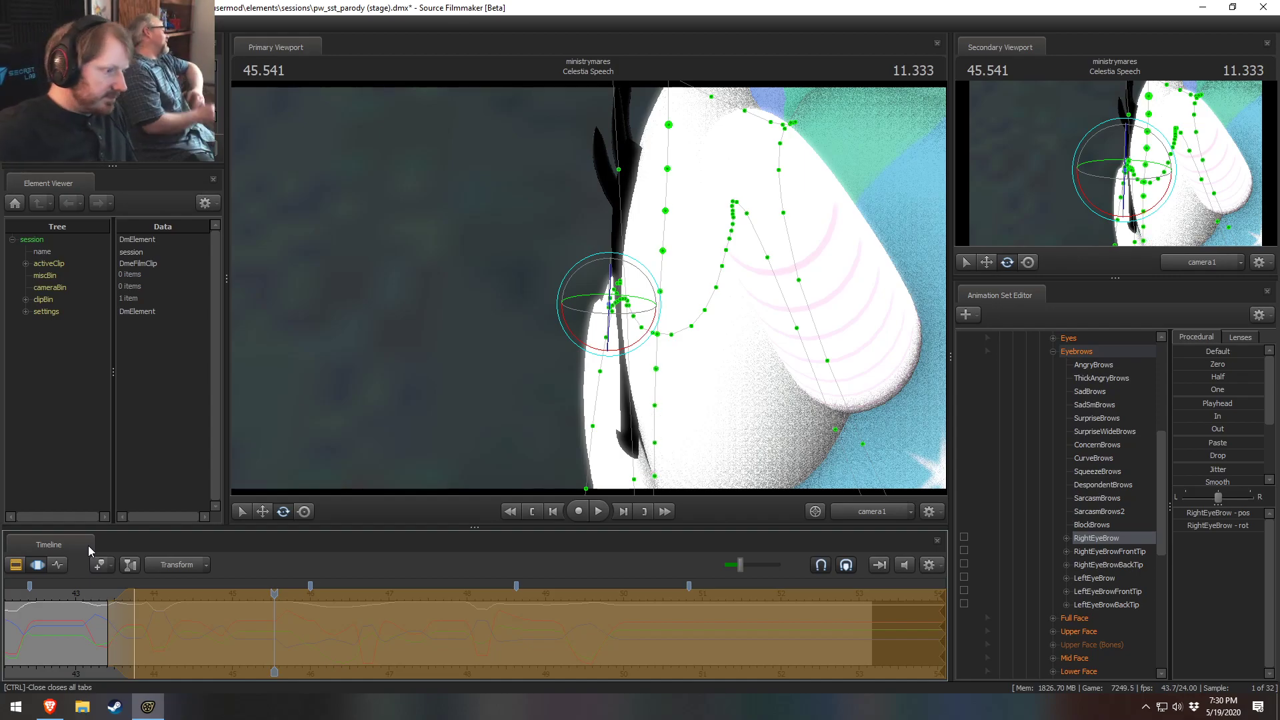
# Step: Play back the speech repeatedly from about 43.2 s through camera1 and examine the rotated right eyebrow
pyautogui.click(94, 595)
pyautogui.press('space')
pyautogui.press('space')
pyautogui.press('space')
pyautogui.click(94, 595)
pyautogui.press('space')
pyautogui.press('space')
pyautogui.press('space')
pyautogui.press('space')
pyautogui.scroll(1, 232, 661)
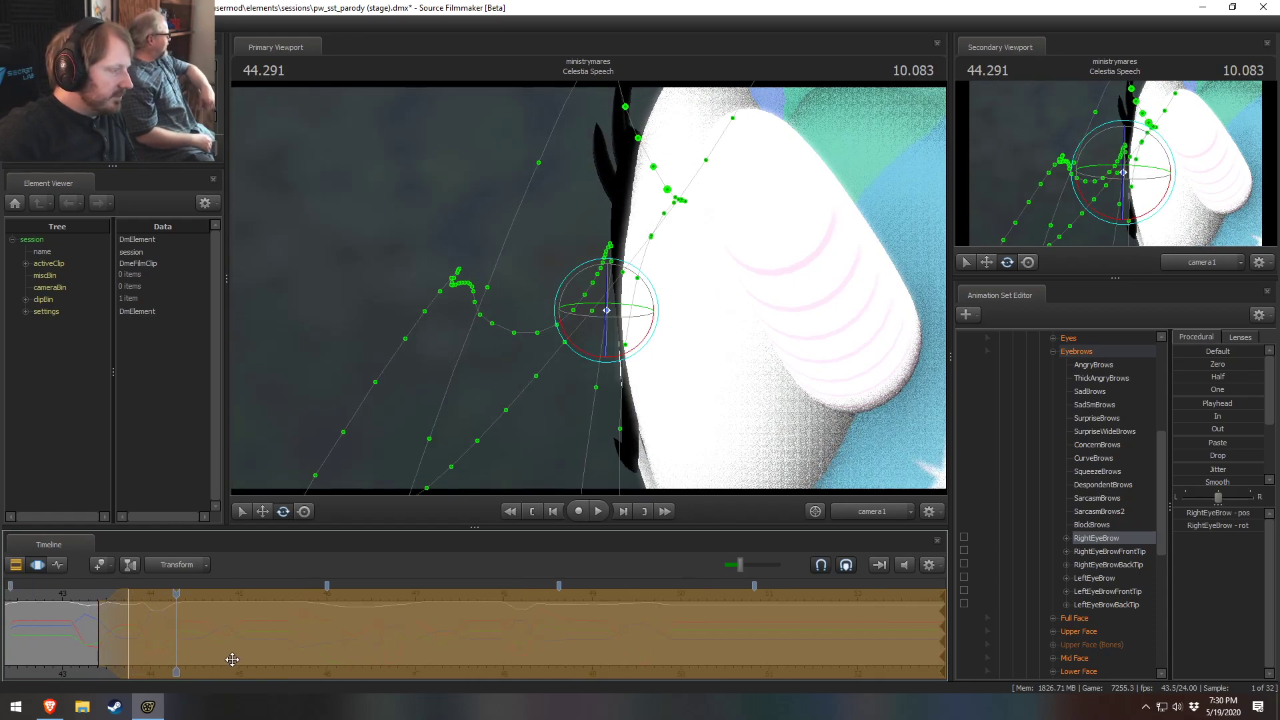
# Step: Commit the pending brow rotation, compare both camera views between 45.4 and 45.7 s, and play on past 46.2 s
pyautogui.press('F2')
pyautogui.press('F3')
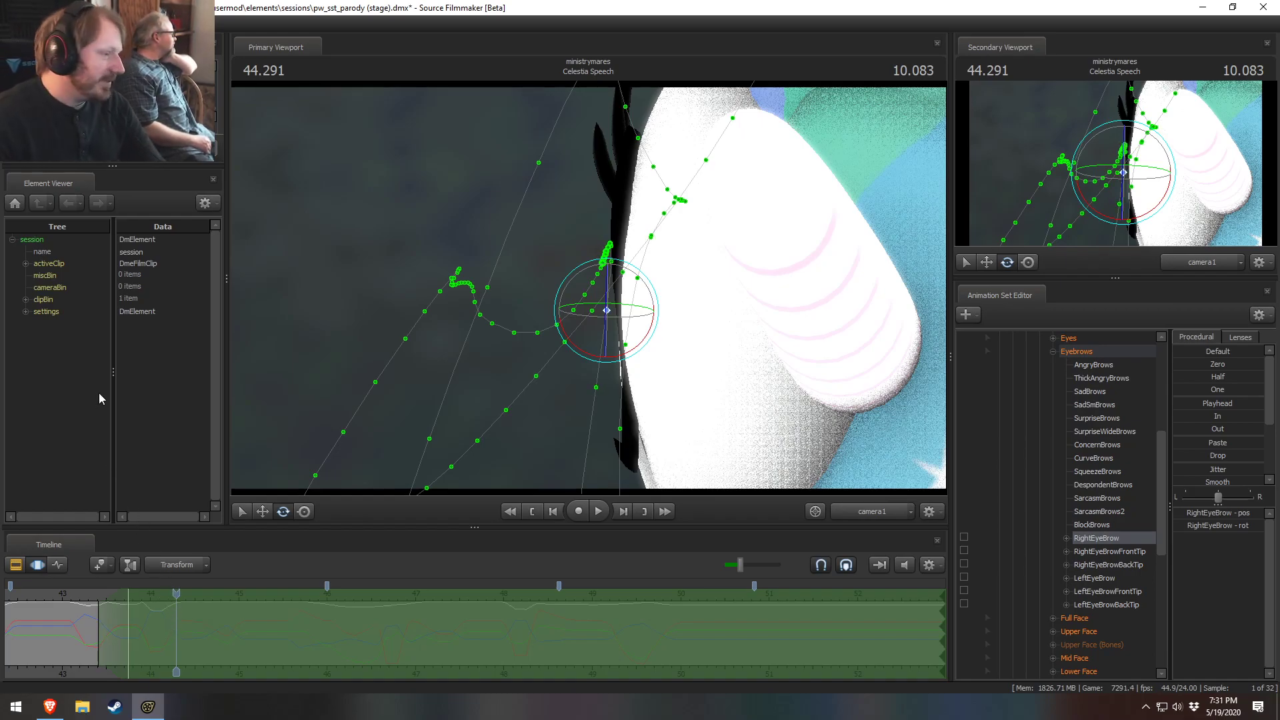
pyautogui.moveTo(176, 636)
pyautogui.mouseDown()
pyautogui.moveTo(253, 639)
pyautogui.moveTo(175, 637)
pyautogui.moveTo(269, 659)
pyautogui.moveTo(293, 634)
pyautogui.mouseUp()
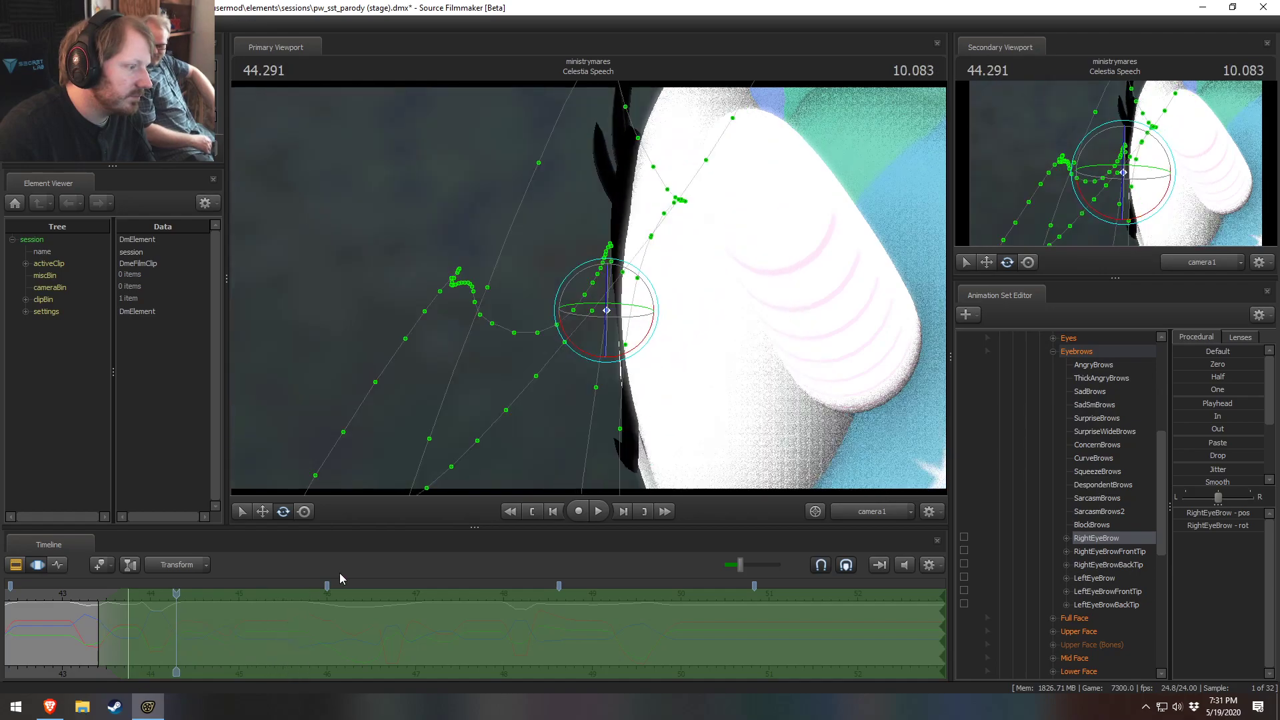
pyautogui.click(854, 506)
pyautogui.keyDown('alt'); pyautogui.moveTo(594, 291); pyautogui.dragTo(640, 267); pyautogui.keyUp('alt')
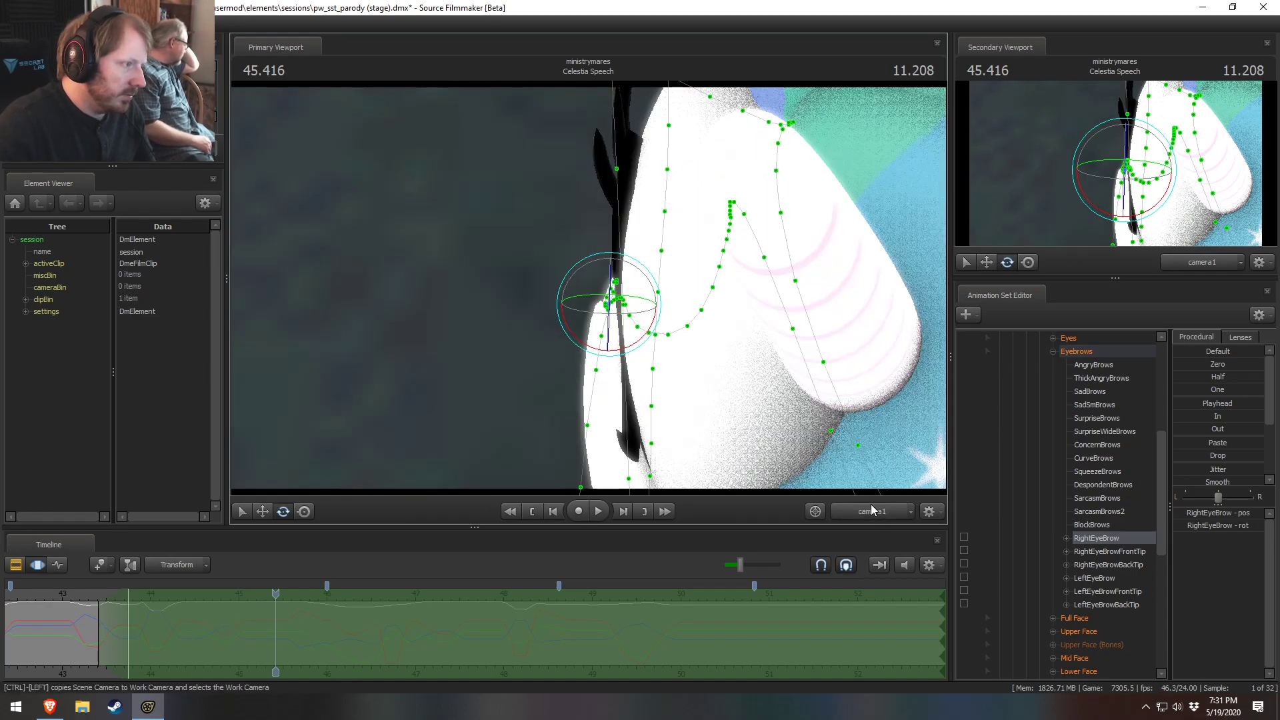
pyautogui.click(872, 511)
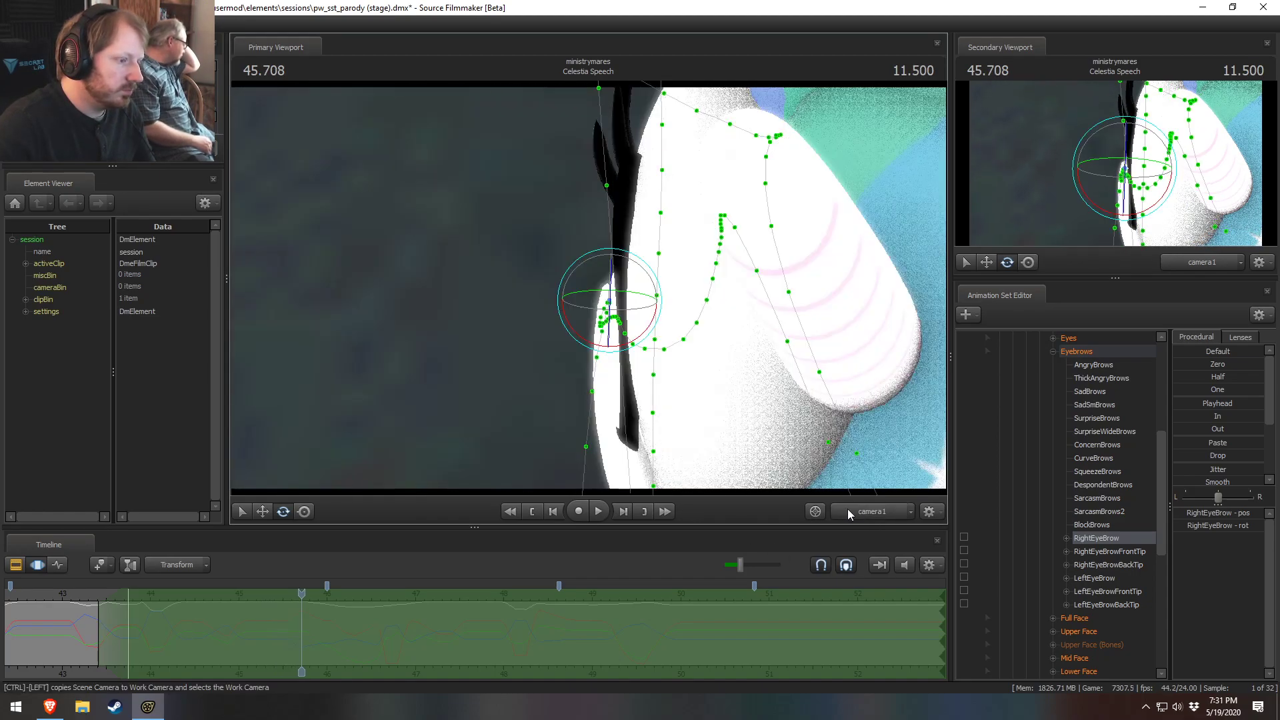
pyautogui.moveTo(619, 309); pyautogui.dragTo(560, 260)
pyautogui.press('space')
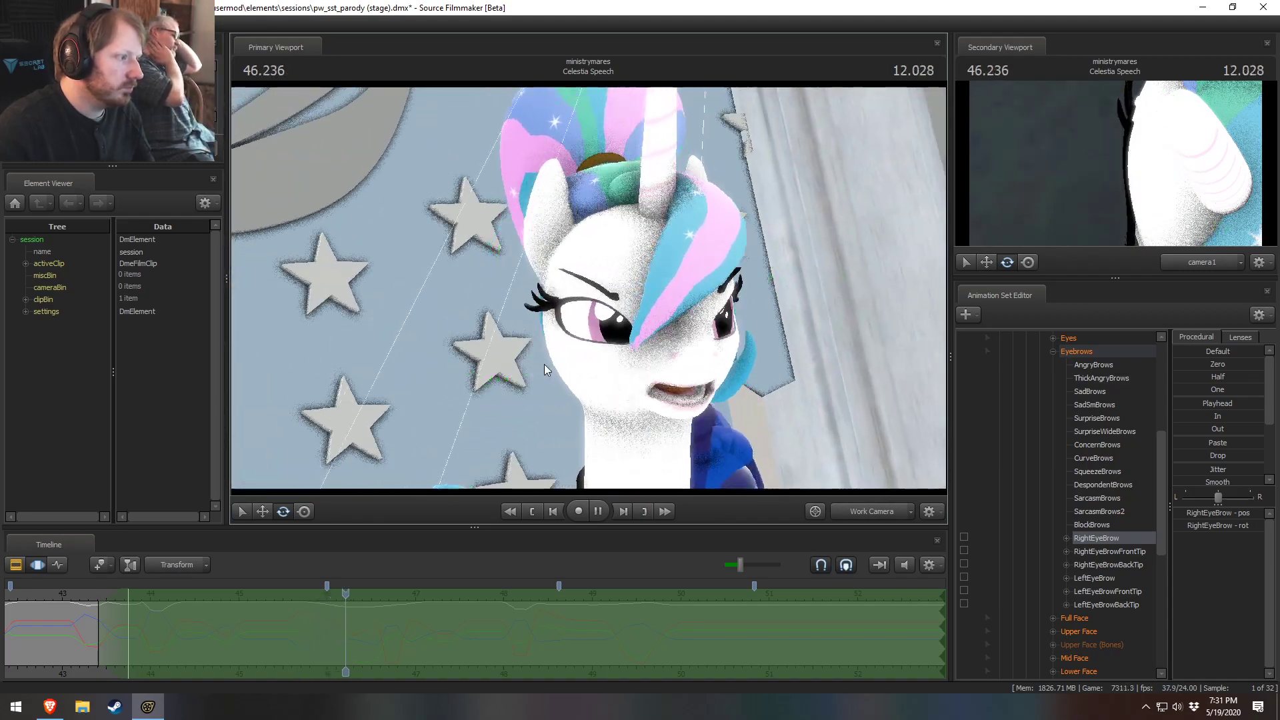
pyautogui.press('space')
# Step: Clear the time selection and bring the RightEyeBrow control close up in the work camera at about 47.16 s
pyautogui.moveTo(793, 338); pyautogui.dragTo(720, 307)
pyautogui.moveTo(578, 405)
pyautogui.mouseDown()
pyautogui.moveTo(587, 440)
pyautogui.moveTo(578, 406)
pyautogui.mouseUp()
pyautogui.scroll(-2, 362, 598)
pyautogui.moveTo(380, 633); pyautogui.dragTo(436, 643)
pyautogui.press('Escape')
pyautogui.moveTo(586, 400); pyautogui.dragTo(588, 288)
pyautogui.moveTo(602, 364); pyautogui.dragTo(603, 379)
pyautogui.press('s')
pyautogui.moveTo(430, 659)
pyautogui.mouseDown()
pyautogui.moveTo(459, 643)
pyautogui.moveTo(431, 643)
pyautogui.mouseUp()
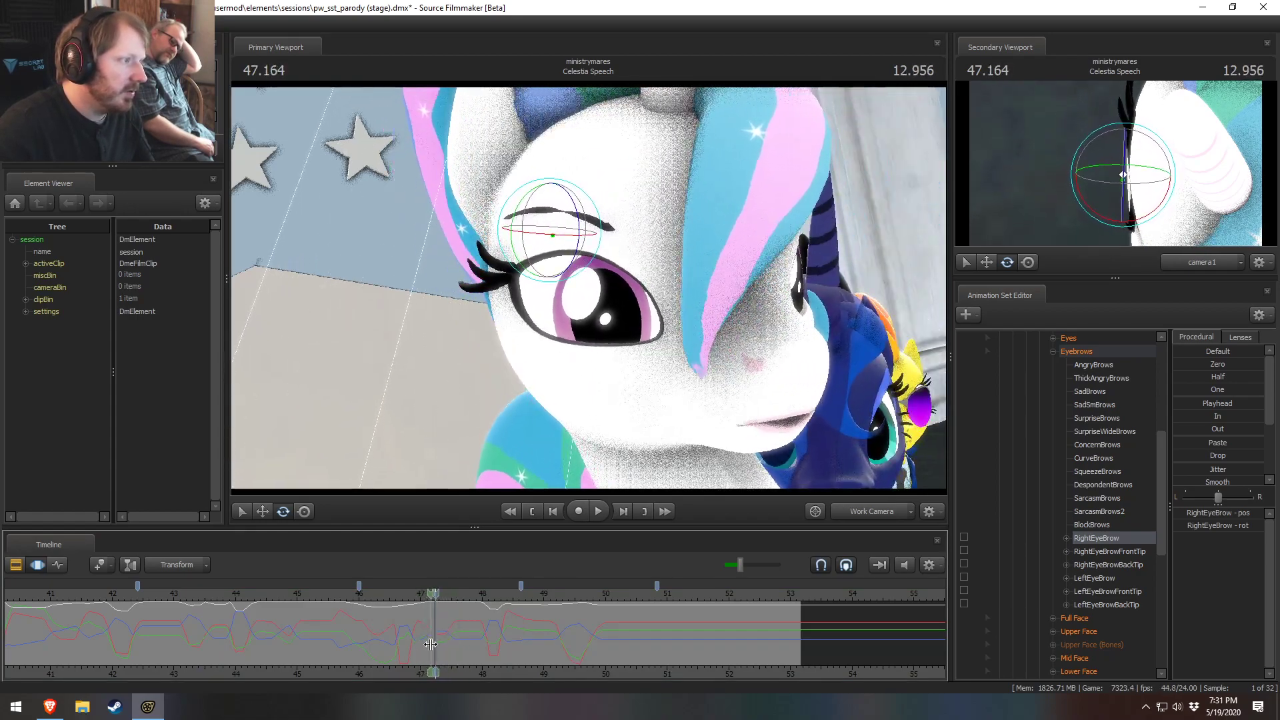
# Step: Compare the right eyebrow's fit against the forehead between about 46.6 and 46.95 s in the work camera and camera1
pyautogui.keyDown('alt'); pyautogui.moveTo(680, 392); pyautogui.dragTo(460, 337); pyautogui.keyUp('alt')
pyautogui.press('shift')
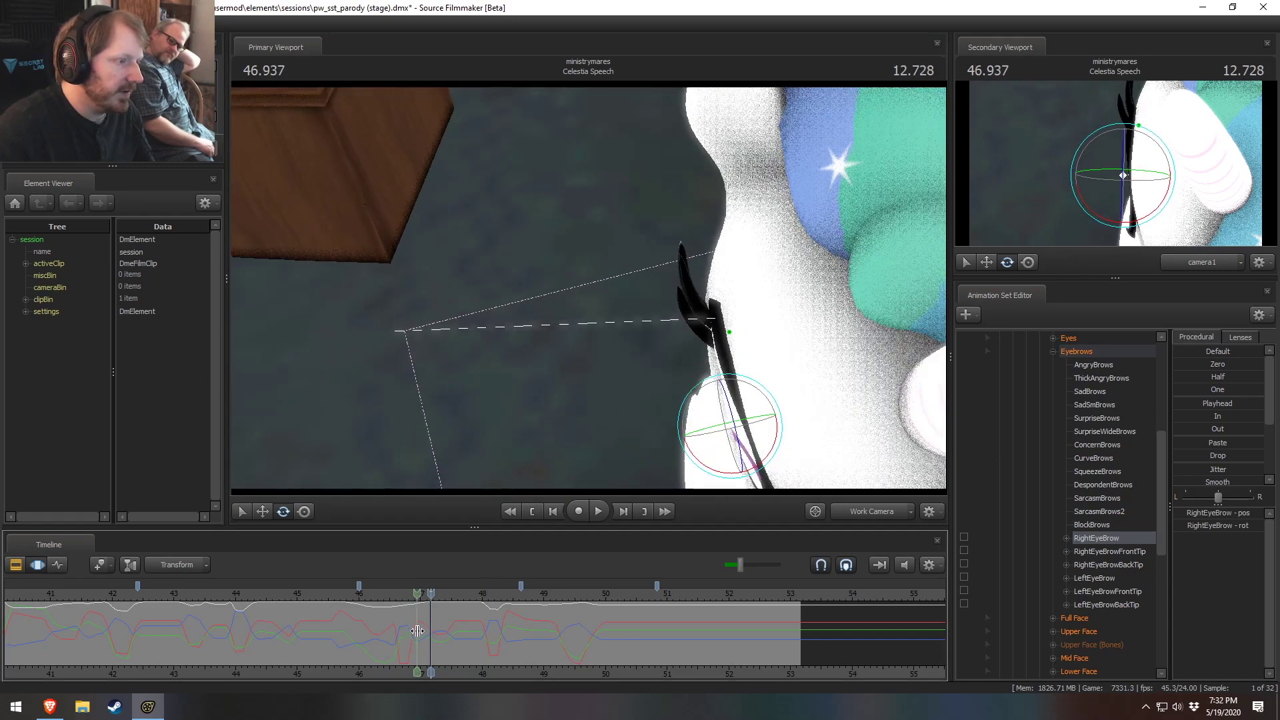
pyautogui.click(876, 517)
pyautogui.press('shift')
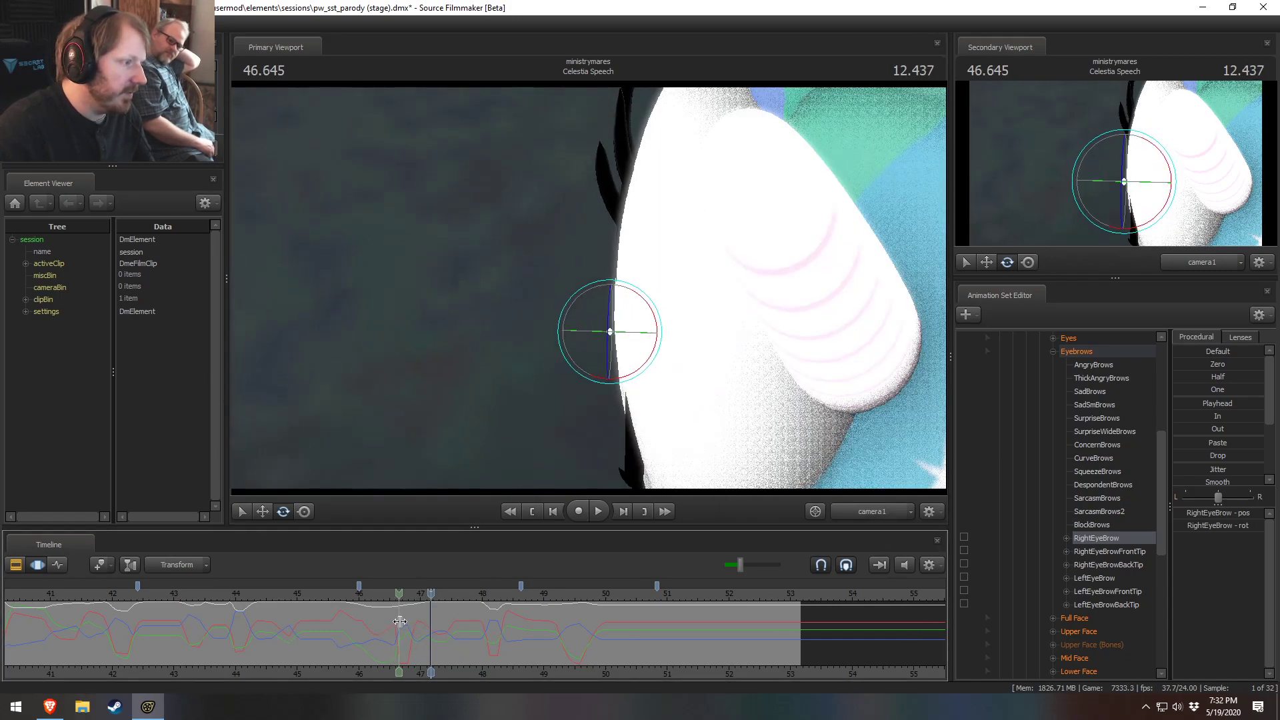
pyautogui.moveTo(407, 625)
pyautogui.mouseDown()
pyautogui.moveTo(421, 625)
pyautogui.moveTo(370, 630)
pyautogui.moveTo(423, 632)
pyautogui.moveTo(410, 630)
pyautogui.mouseUp()
pyautogui.click(872, 511)
pyautogui.keyDown('alt'); pyautogui.moveTo(588, 288); pyautogui.dragTo(417, 262); pyautogui.keyUp('alt')
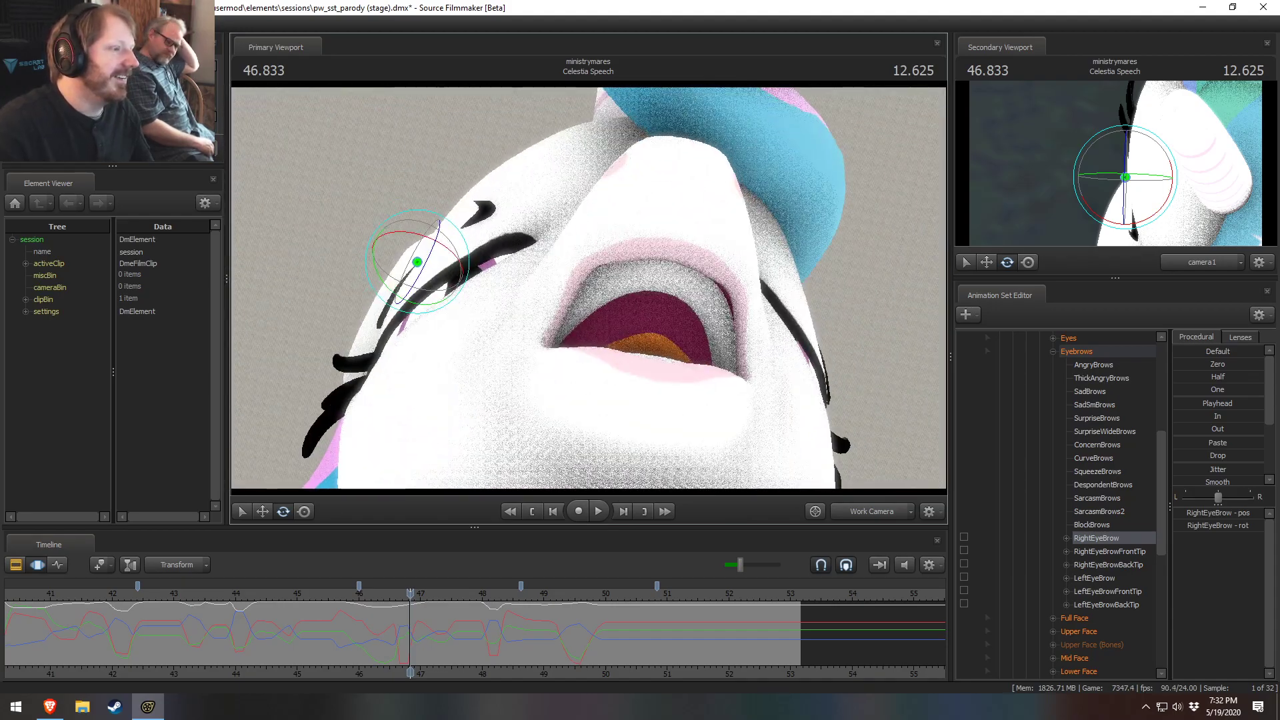
# Step: Set a short time selection from about 46.63 to 46.92 s, with full influence from about 46.67 to 46.84 s
pyautogui.keyDown('alt'); pyautogui.moveTo(719, 331); pyautogui.dragTo(654, 287); pyautogui.keyUp('alt')
pyautogui.scroll(4, 442, 634)
pyautogui.moveTo(410, 632); pyautogui.dragTo(390, 629)
pyautogui.keyDown('alt'); pyautogui.moveTo(852, 481); pyautogui.dragTo(580, 350); pyautogui.keyUp('alt')
pyautogui.moveTo(390, 617); pyautogui.dragTo(427, 652)
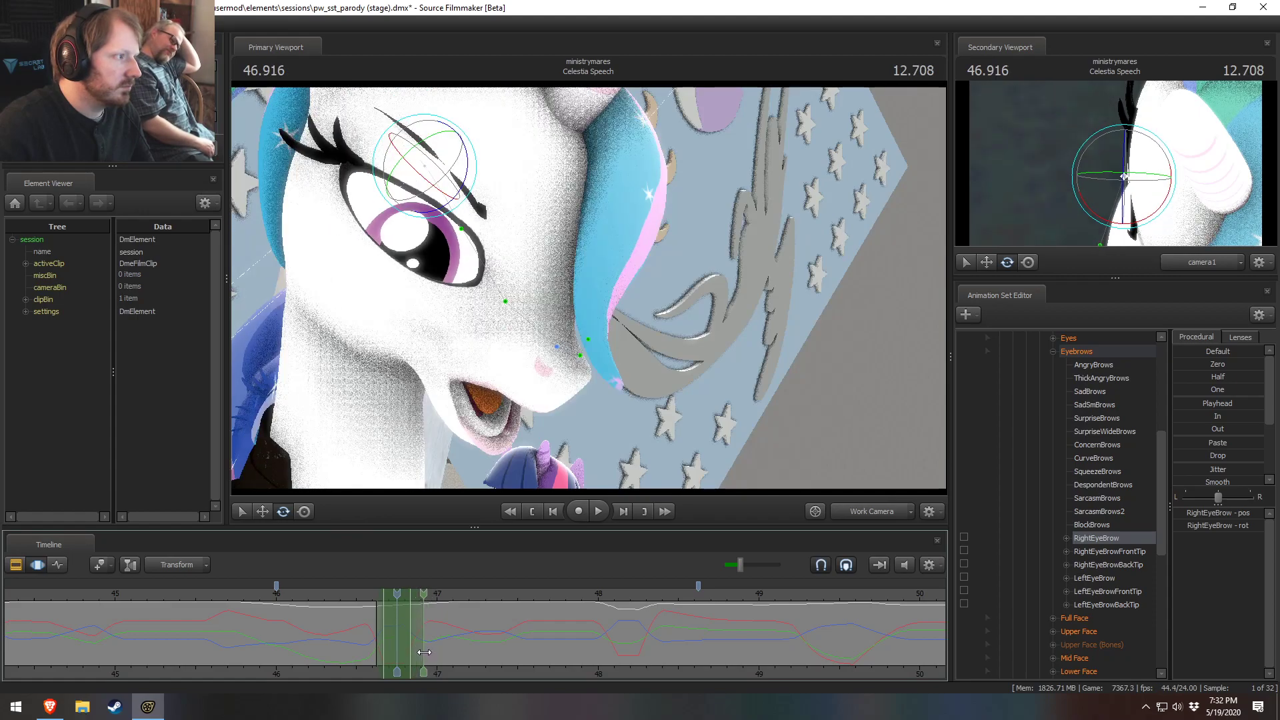
pyautogui.scroll(1, 376, 614)
pyautogui.moveTo(370, 617)
pyautogui.mouseDown()
pyautogui.moveTo(380, 632)
pyautogui.moveTo(369, 630)
pyautogui.mouseUp()
pyautogui.scroll(3, 371, 624)
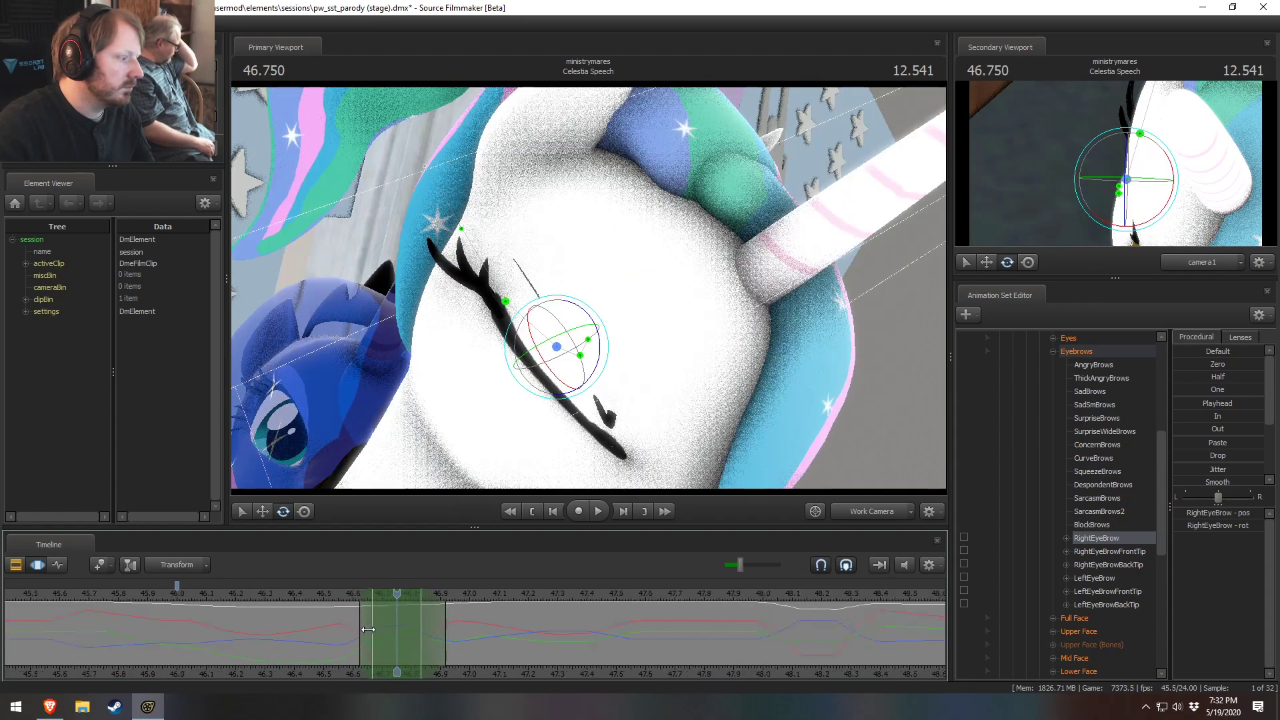
# Step: Move and rotate the RightEyeBrow control at 46.750 s so that the brow follows the surface of the forehead
pyautogui.keyDown('alt'); pyautogui.moveTo(642, 409); pyautogui.dragTo(611, 304); pyautogui.keyUp('alt')
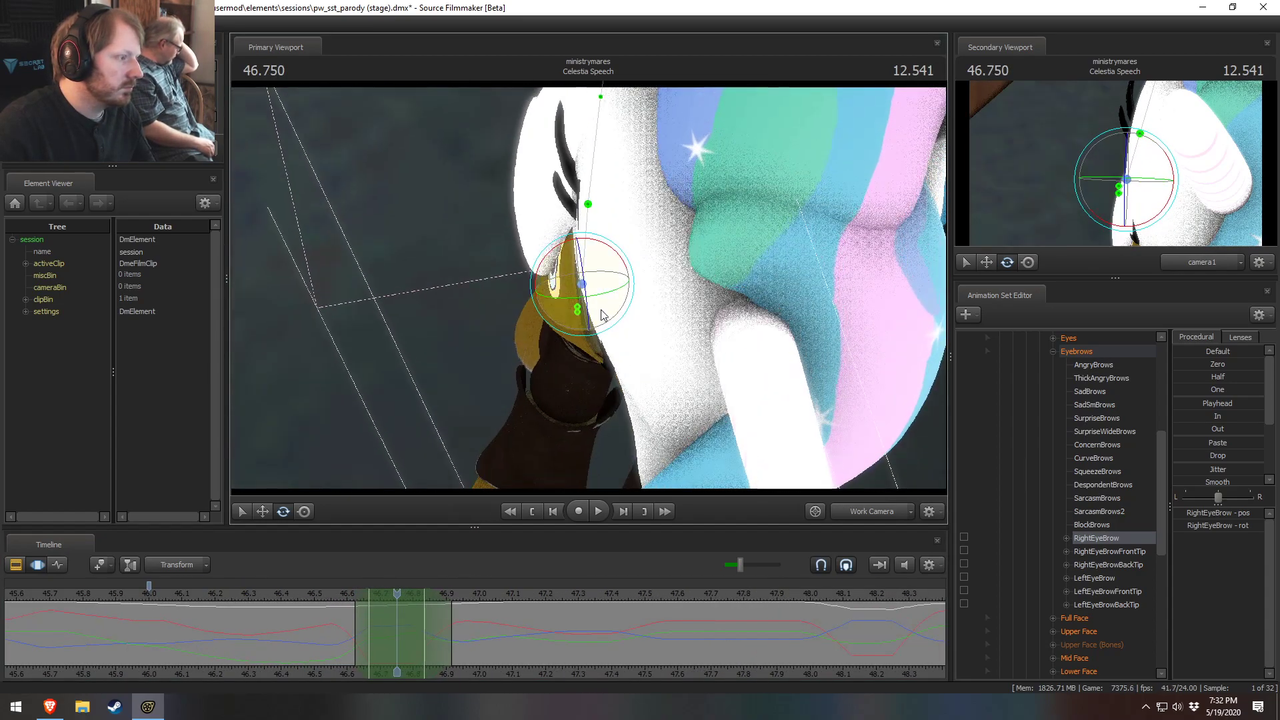
pyautogui.press('w')
pyautogui.moveTo(574, 259); pyautogui.dragTo(566, 265)
pyautogui.press('e')
pyautogui.press('w')
pyautogui.keyDown('alt'); pyautogui.moveTo(665, 240); pyautogui.dragTo(754, 267); pyautogui.keyUp('alt')
pyautogui.keyDown('alt'); pyautogui.moveTo(467, 373); pyautogui.dragTo(492, 381); pyautogui.keyUp('alt')
pyautogui.keyDown('alt'); pyautogui.moveTo(533, 443); pyautogui.dragTo(400, 436); pyautogui.keyUp('alt')
pyautogui.moveTo(580, 293); pyautogui.dragTo(640, 176)
pyautogui.press('e')
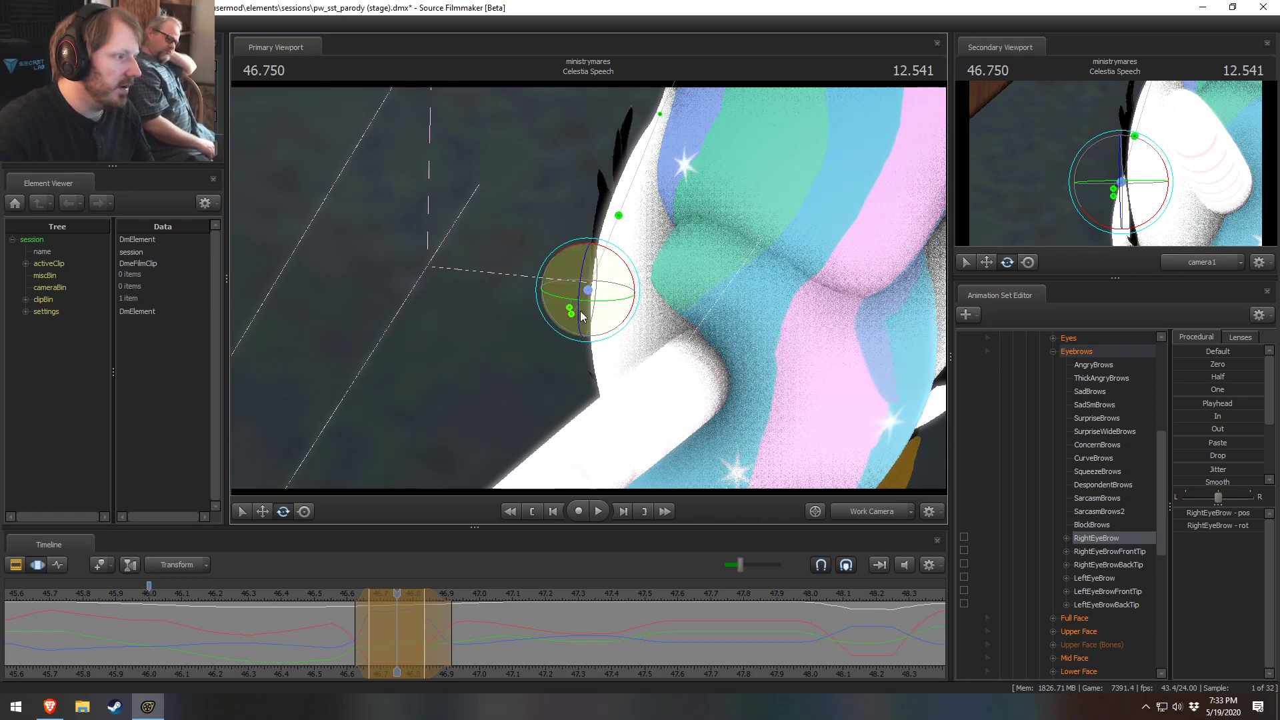
pyautogui.keyDown('alt'); pyautogui.moveTo(639, 290); pyautogui.dragTo(590, 364); pyautogui.keyUp('alt')
# Step: Play back the adjusted right eyebrow from about 46.6 s past 47 s in the work camera
pyautogui.moveTo(379, 627)
pyautogui.mouseDown()
pyautogui.moveTo(349, 624)
pyautogui.moveTo(415, 628)
pyautogui.moveTo(397, 624)
pyautogui.mouseUp()
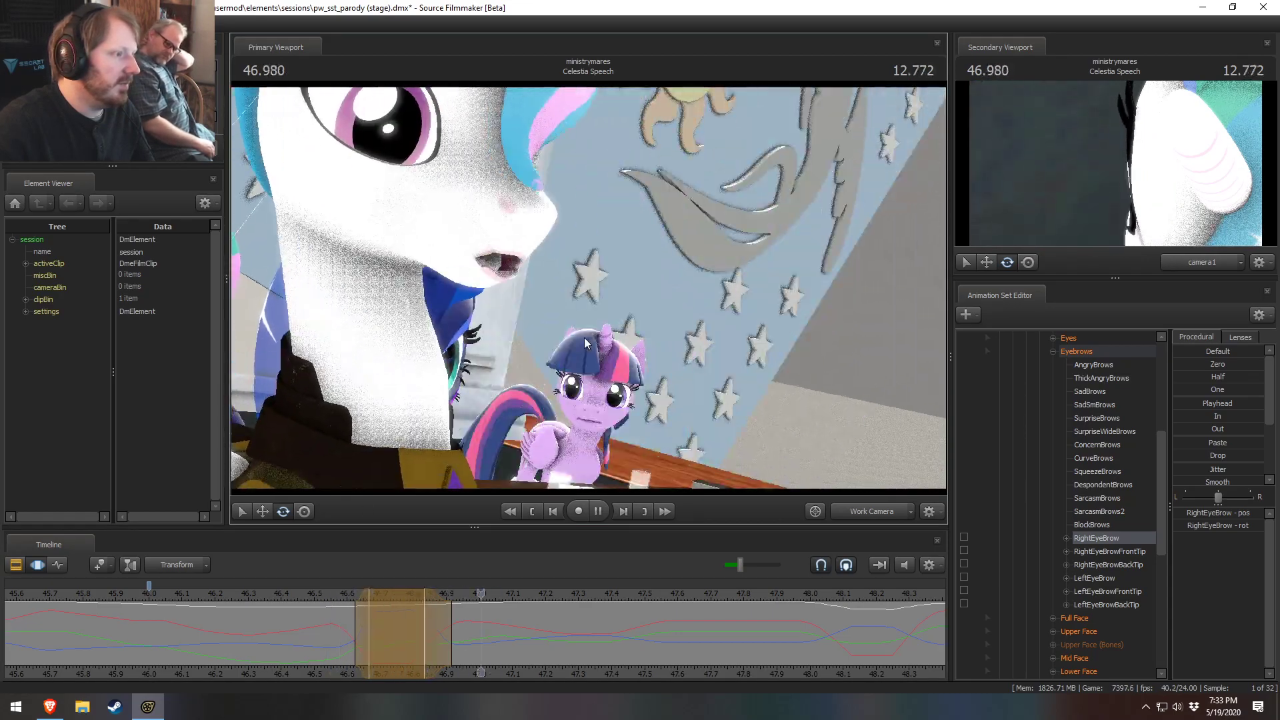
pyautogui.press('space')
pyautogui.click(362, 635)
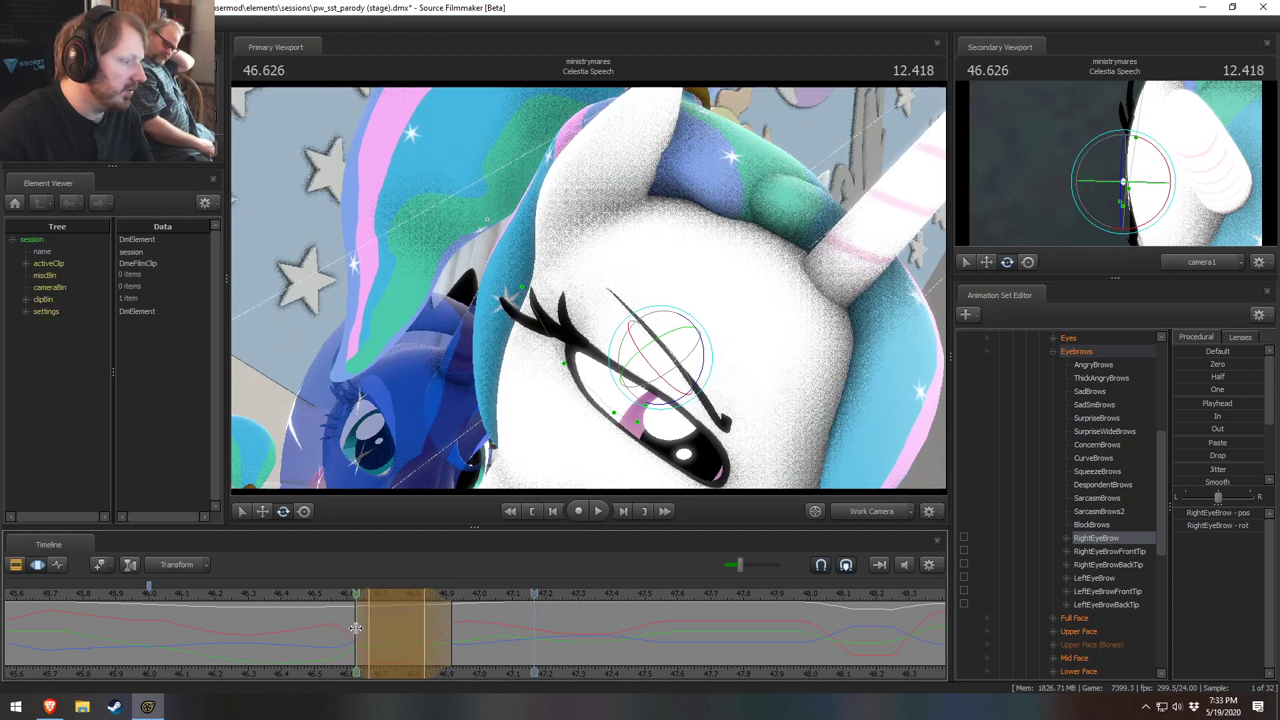
# Step: Set a time selection from about 47.04 to 47.34 s and fit the RightEyeBrow control to the forehead at 47.166 s
pyautogui.moveTo(362, 635); pyautogui.dragTo(534, 643)
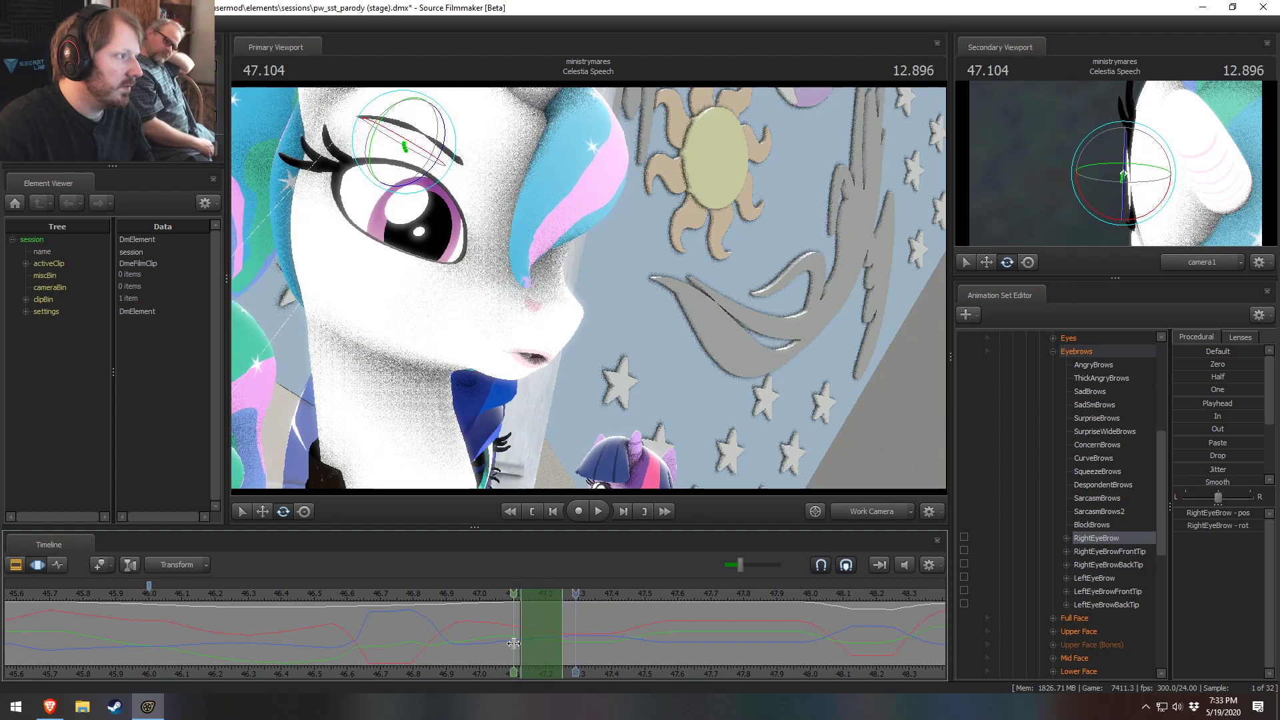
pyautogui.keyDown('alt'); pyautogui.moveTo(588, 288); pyautogui.dragTo(629, 336); pyautogui.keyUp('alt')
pyautogui.press('w')
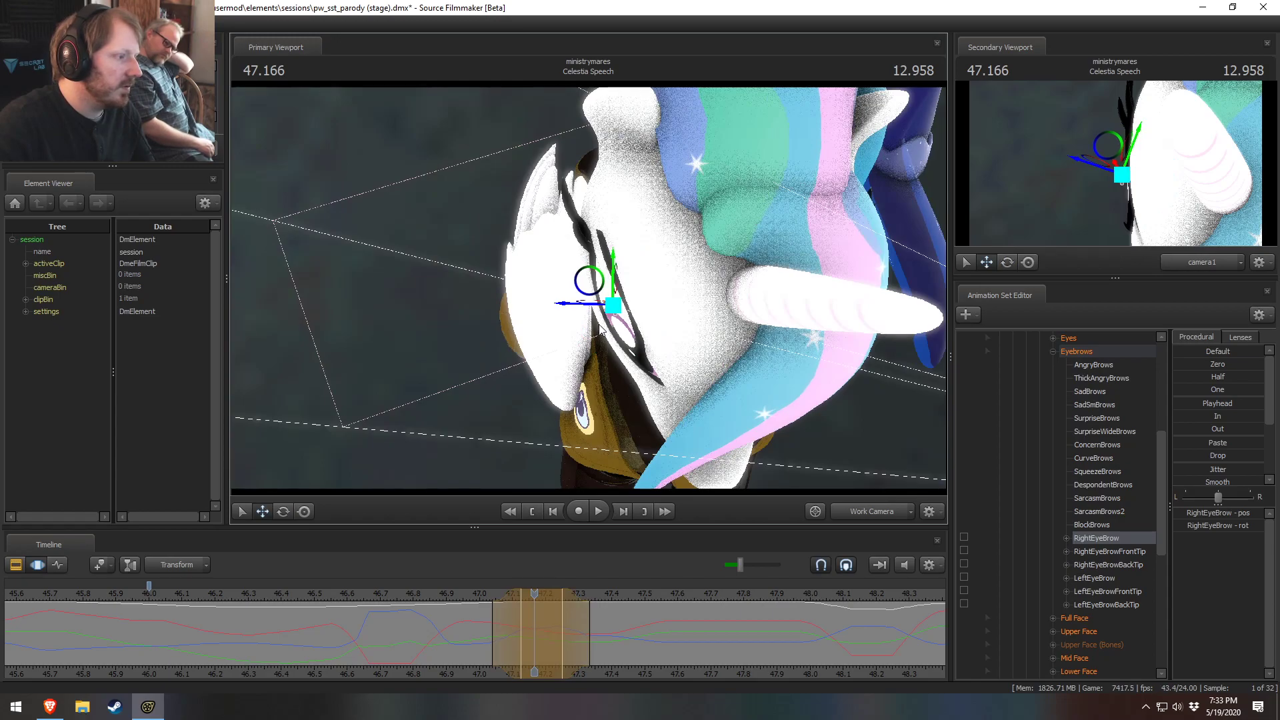
pyautogui.keyDown('alt'); pyautogui.moveTo(605, 353); pyautogui.dragTo(593, 286); pyautogui.keyUp('alt')
# Step: Play the speech in sections from about 47 to 48.9 s and examine the right eyebrow in the work camera
pyautogui.moveTo(534, 595); pyautogui.dragTo(466, 596)
pyautogui.press('space')
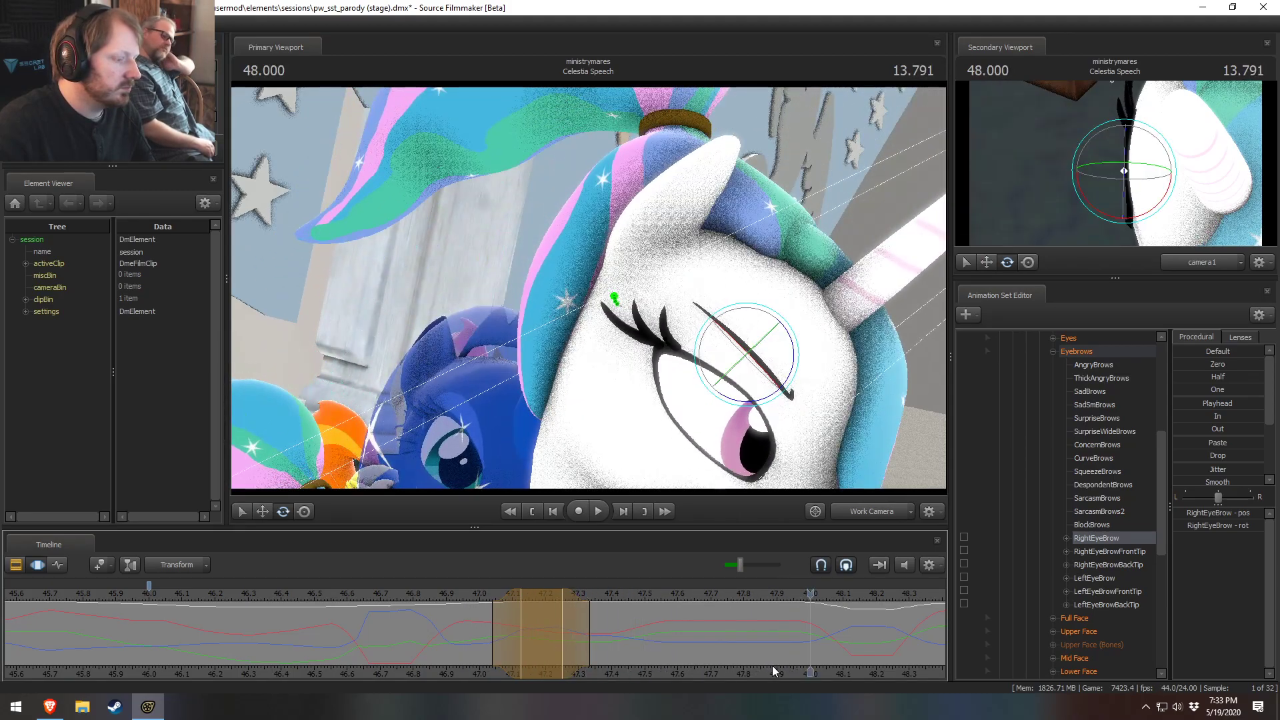
pyautogui.moveTo(773, 665); pyautogui.dragTo(448, 674, button='middle')
pyautogui.moveTo(442, 674); pyautogui.dragTo(606, 666)
pyautogui.moveTo(597, 374)
pyautogui.keyDown('alt'); pyautogui.mouseDown()
pyautogui.moveTo(585, 286)
pyautogui.moveTo(599, 352)
pyautogui.mouseUp(); pyautogui.keyUp('alt')
pyautogui.click(464, 595)
pyautogui.press('space')
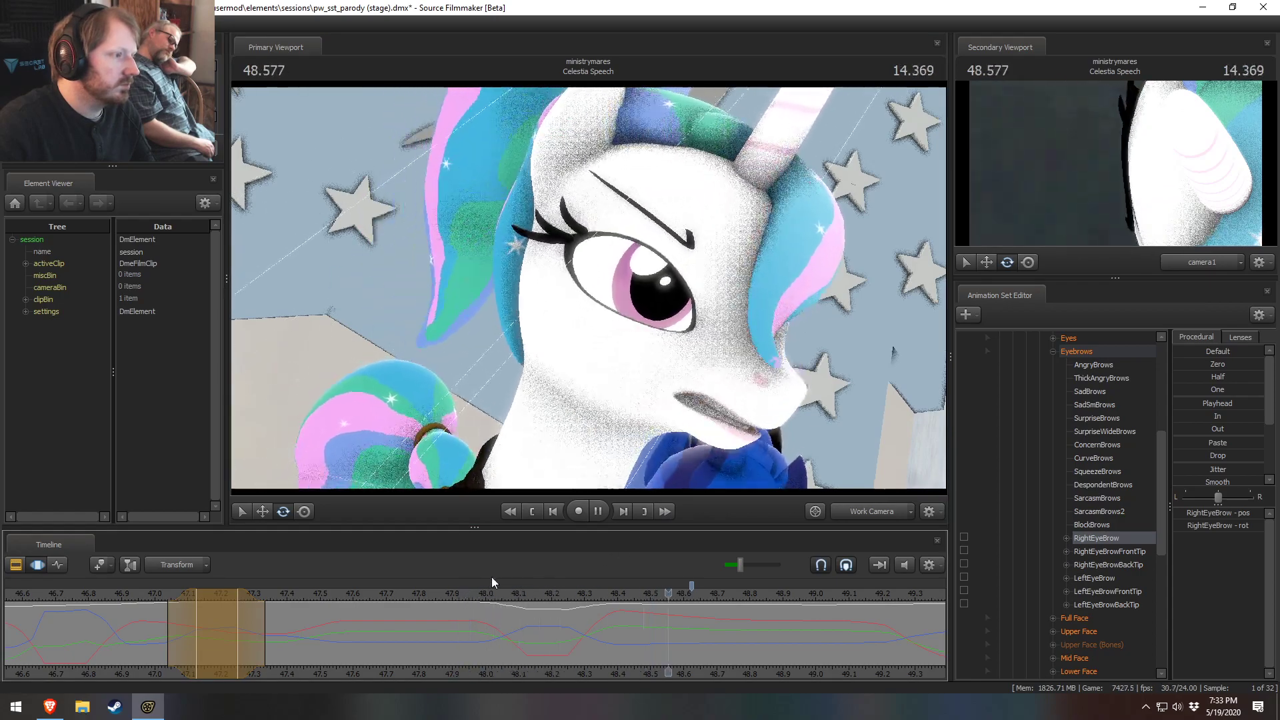
pyautogui.press('space')
pyautogui.scroll(-1, 765, 674)
pyautogui.scroll(-2, 809, 670)
pyautogui.moveTo(808, 670); pyautogui.dragTo(538, 652, button='middle')
pyautogui.press('space')
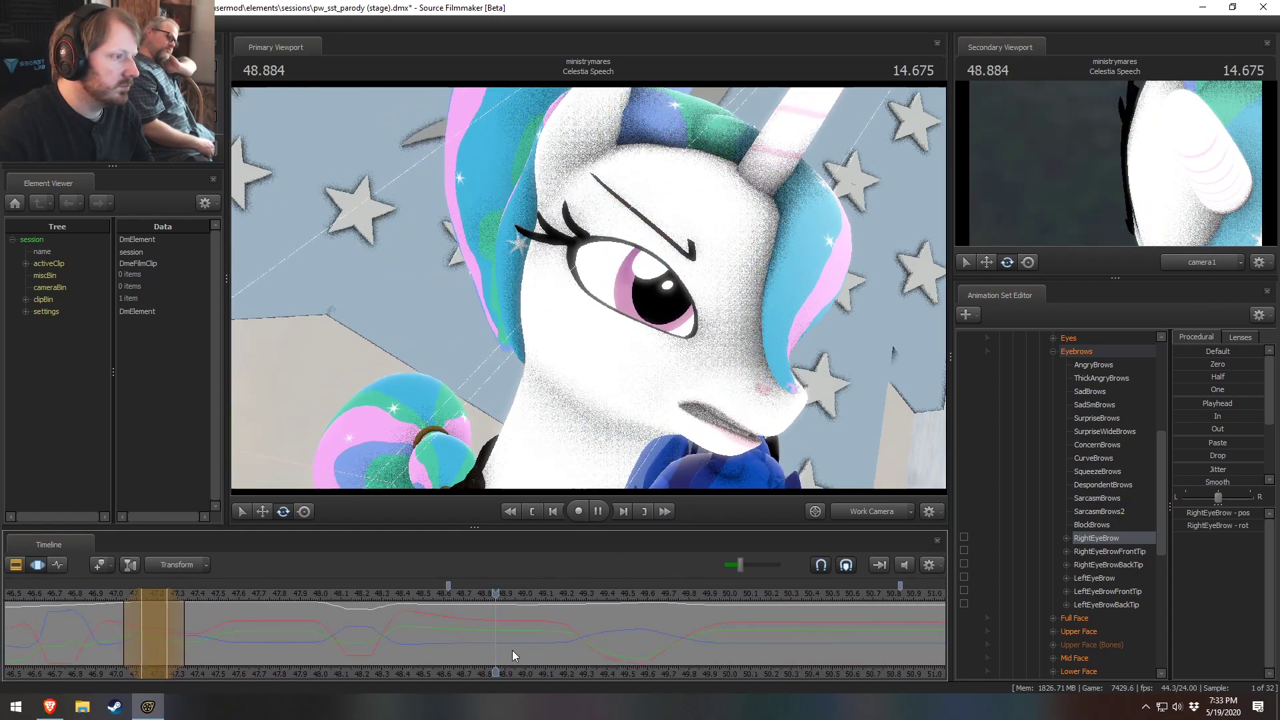
pyautogui.press('space')
# Step: Replay the speech from about 47 s at another angle and check the brow's profile at 49.125 s through camera1
pyautogui.keyDown('alt'); pyautogui.moveTo(600, 194); pyautogui.dragTo(610, 315); pyautogui.keyUp('alt')
pyautogui.press('space')
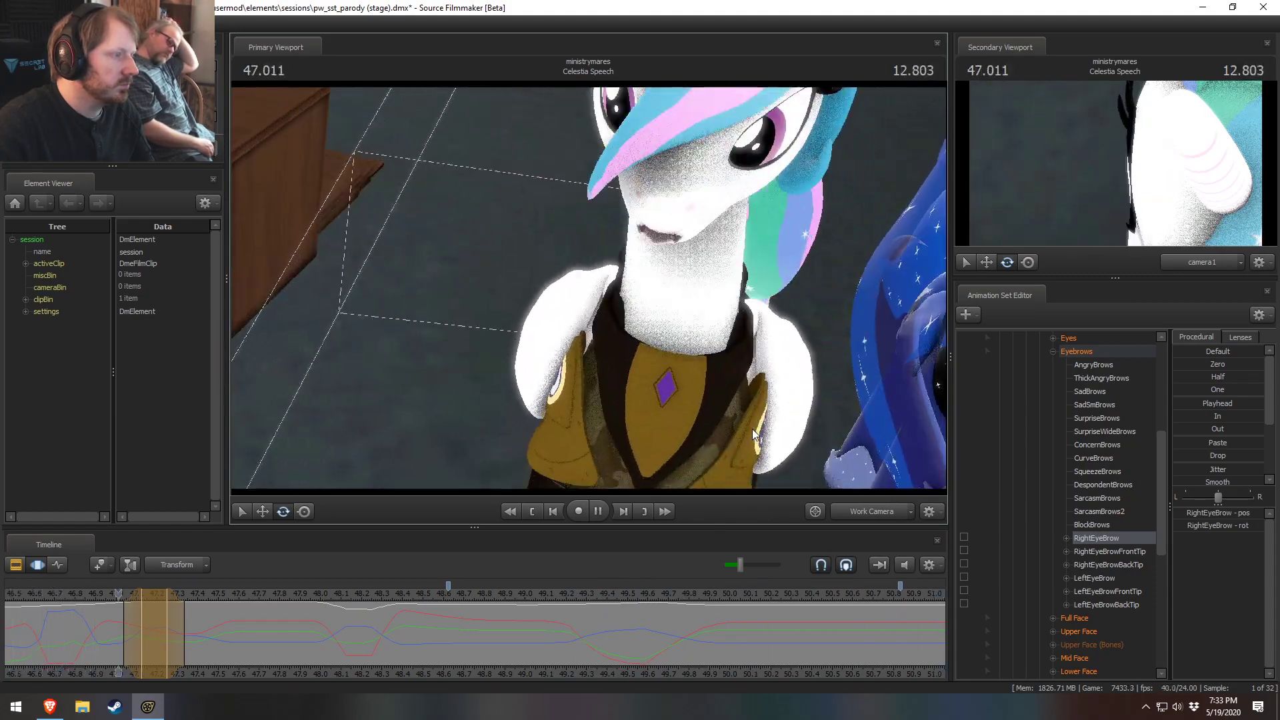
pyautogui.press('space')
pyautogui.keyDown('alt'); pyautogui.moveTo(586, 320); pyautogui.dragTo(647, 280); pyautogui.keyUp('alt')
pyautogui.click(870, 518)
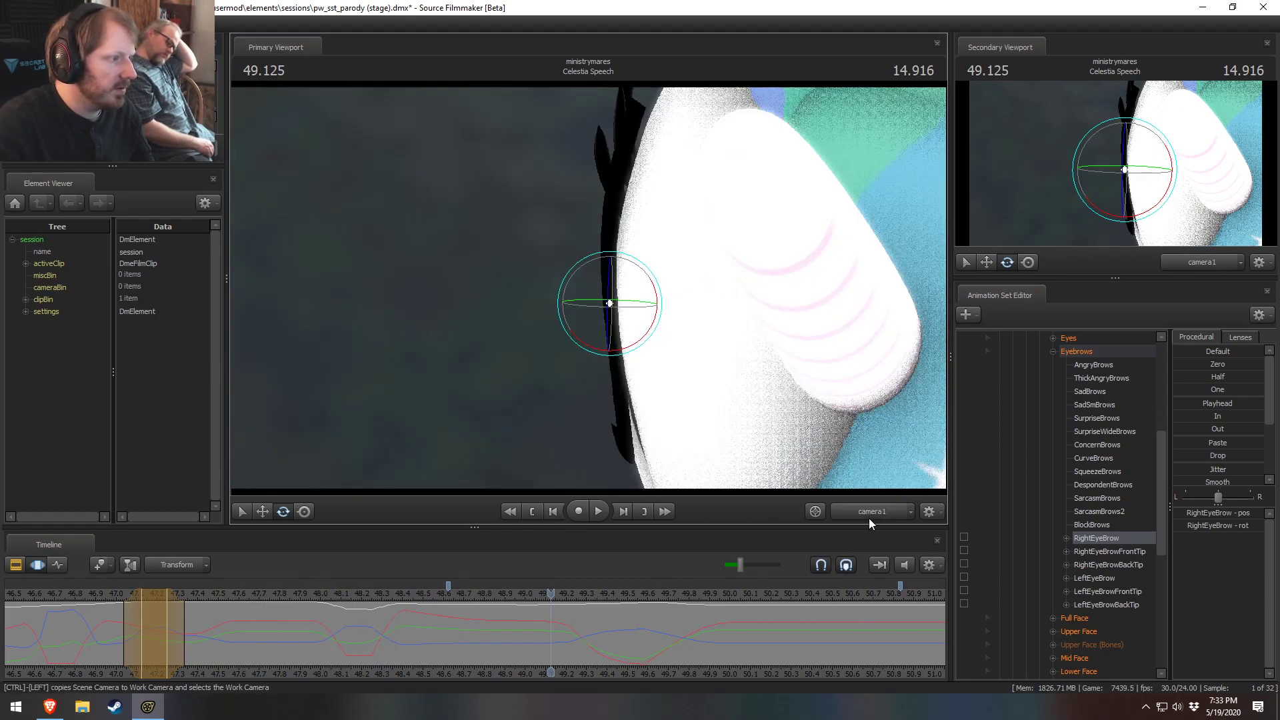
# Step: Set a time selection from about 48.25 to 49.6 s and fit the RightEyeBrow control against the forehead at 48.791 s
pyautogui.scroll(-3, 439, 620)
pyautogui.moveTo(439, 620)
pyautogui.mouseDown()
pyautogui.moveTo(409, 633)
pyautogui.moveTo(686, 672)
pyautogui.moveTo(422, 623)
pyautogui.mouseUp()
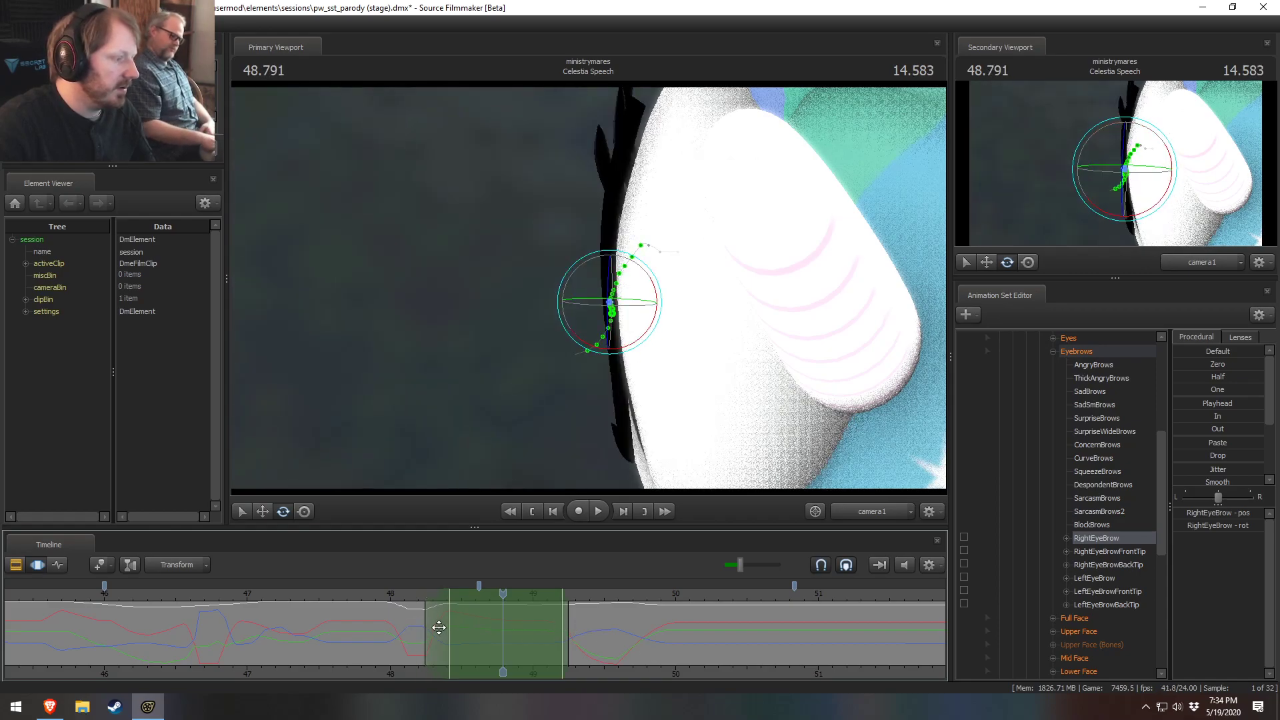
pyautogui.moveTo(577, 621); pyautogui.dragTo(621, 644)
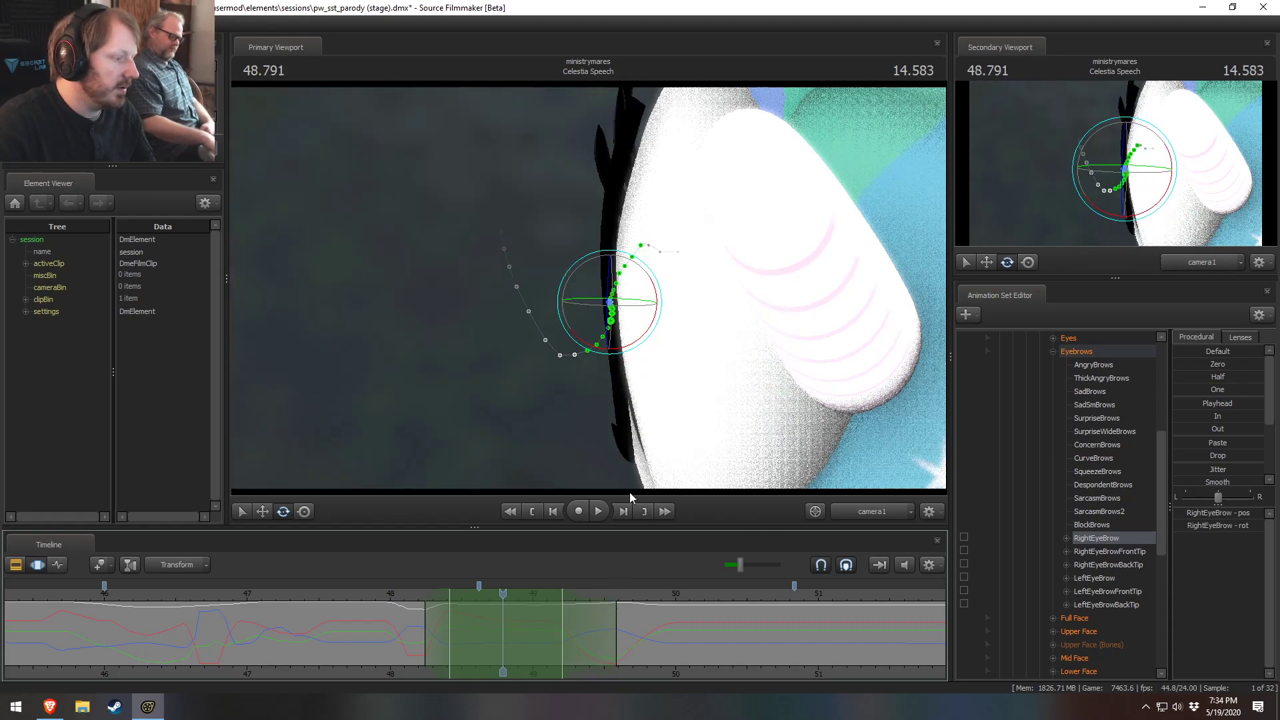
pyautogui.click(879, 516)
pyautogui.keyDown('alt'); pyautogui.moveTo(733, 374); pyautogui.dragTo(653, 276); pyautogui.keyUp('alt')
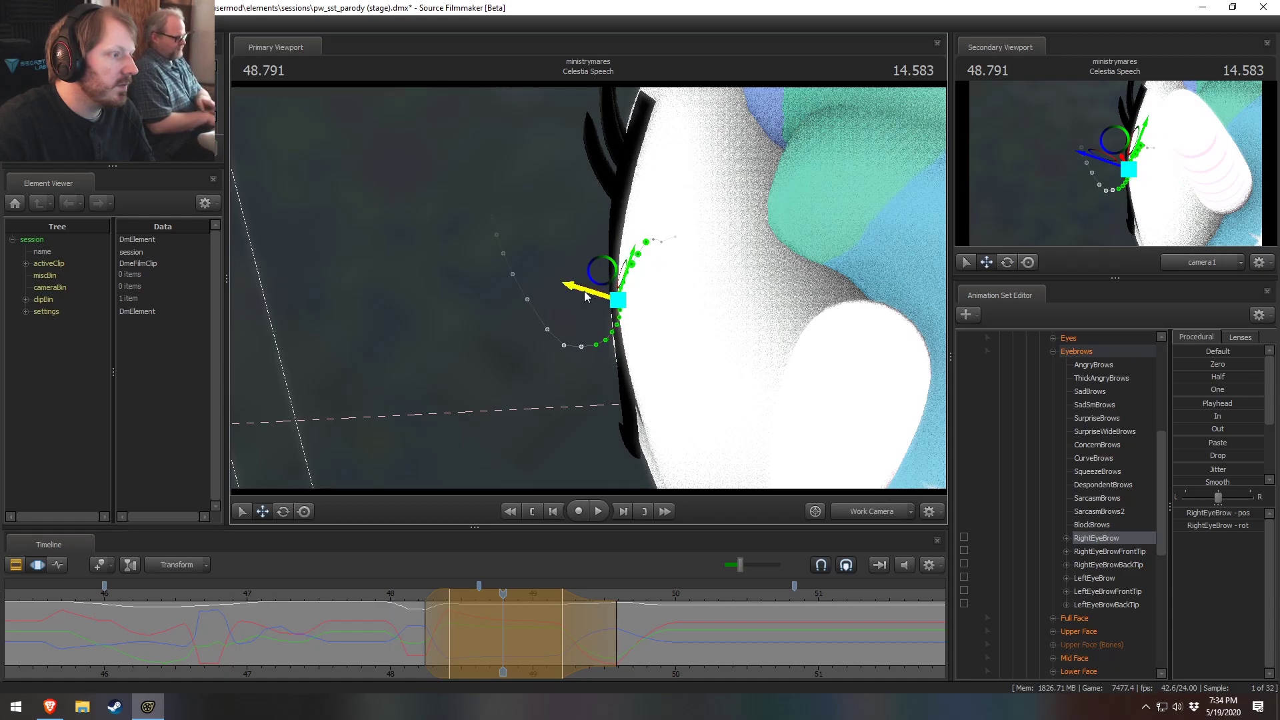
pyautogui.moveTo(620, 275)
pyautogui.keyDown('alt'); pyautogui.mouseDown()
pyautogui.moveTo(667, 280)
pyautogui.moveTo(619, 275)
pyautogui.moveTo(592, 292)
pyautogui.mouseUp(); pyautogui.keyUp('alt')
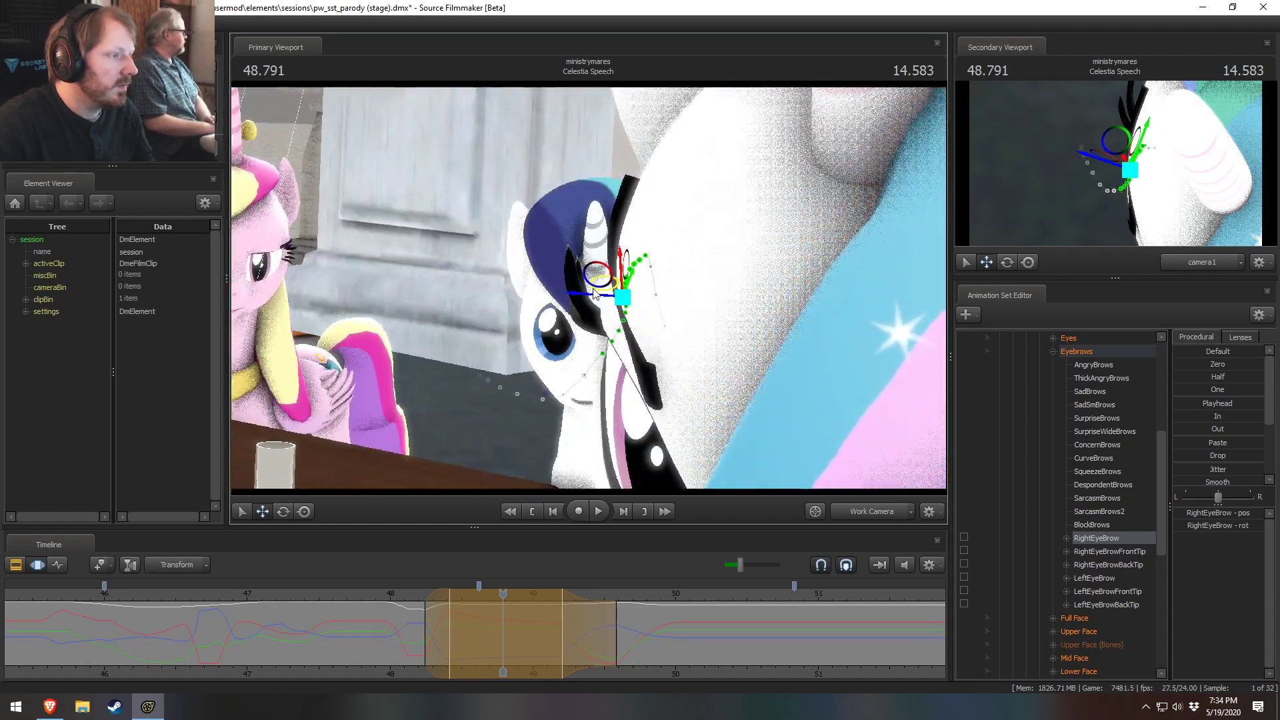
# Step: Commit the pending brow edit and play back from about 48 s through the work camera and camera1
pyautogui.click(387, 592)
pyautogui.press('space')
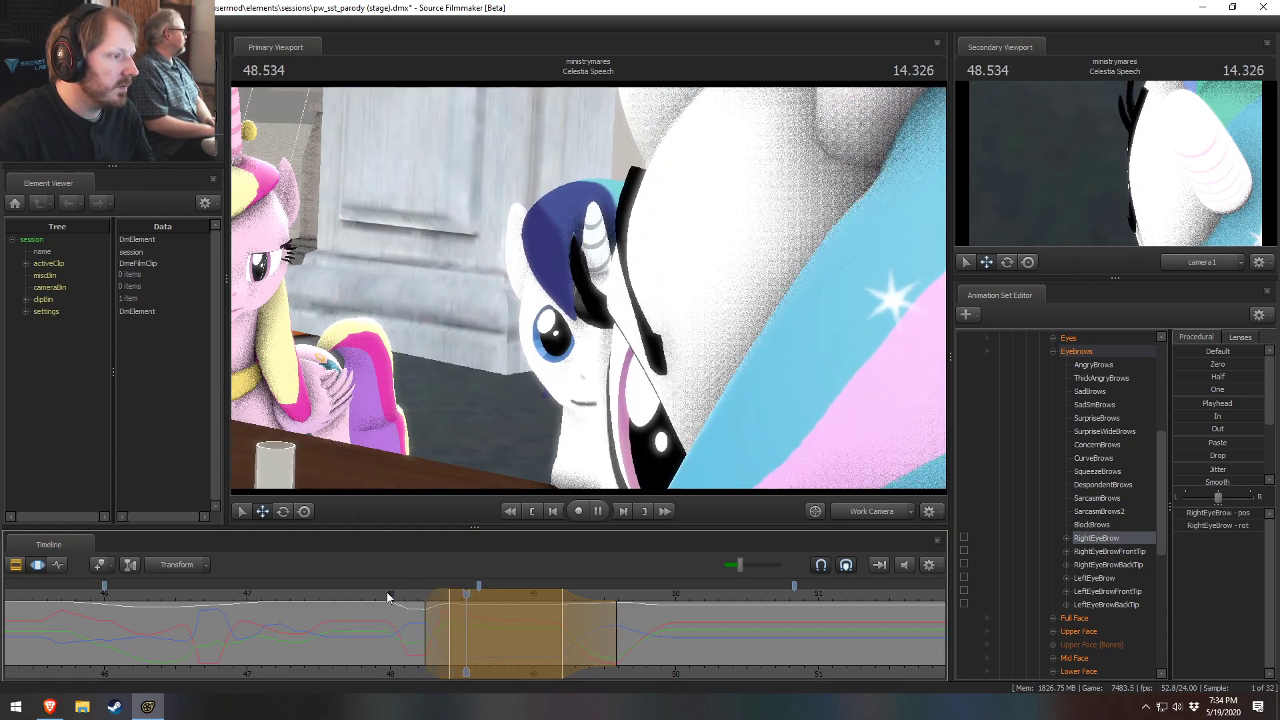
pyautogui.press('space')
pyautogui.click(872, 511)
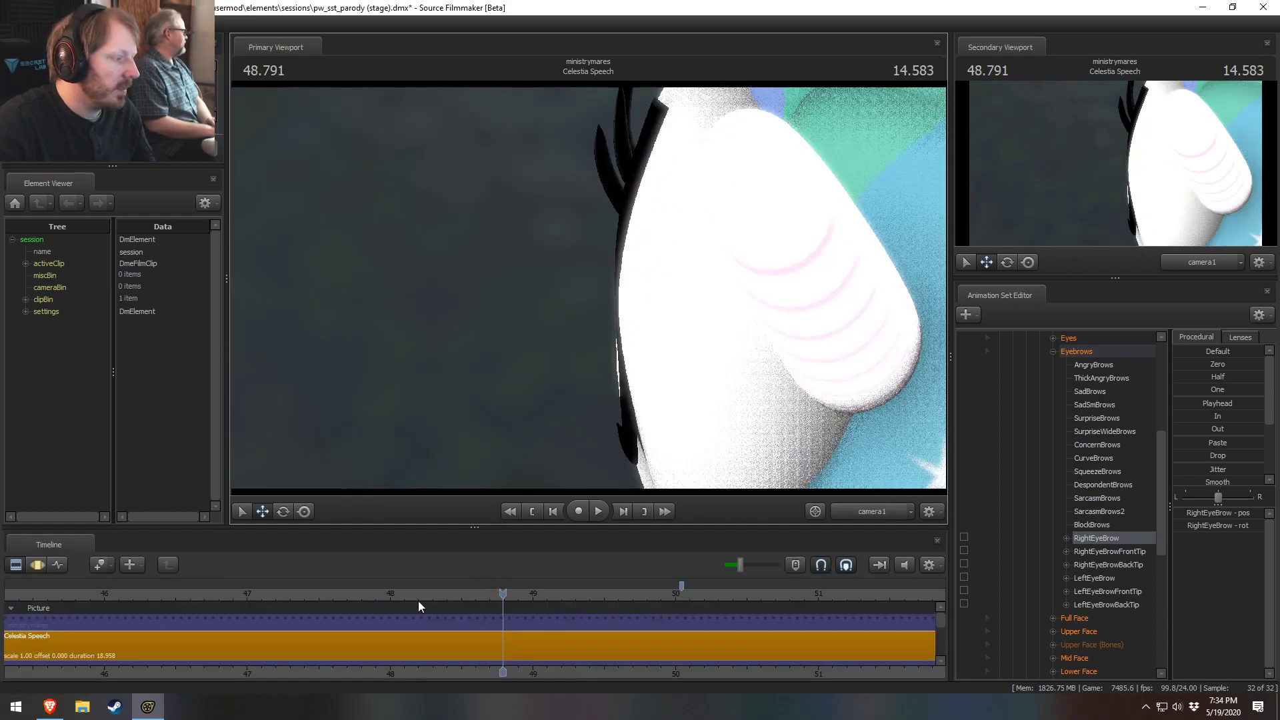
pyautogui.click(385, 593)
pyautogui.press('space')
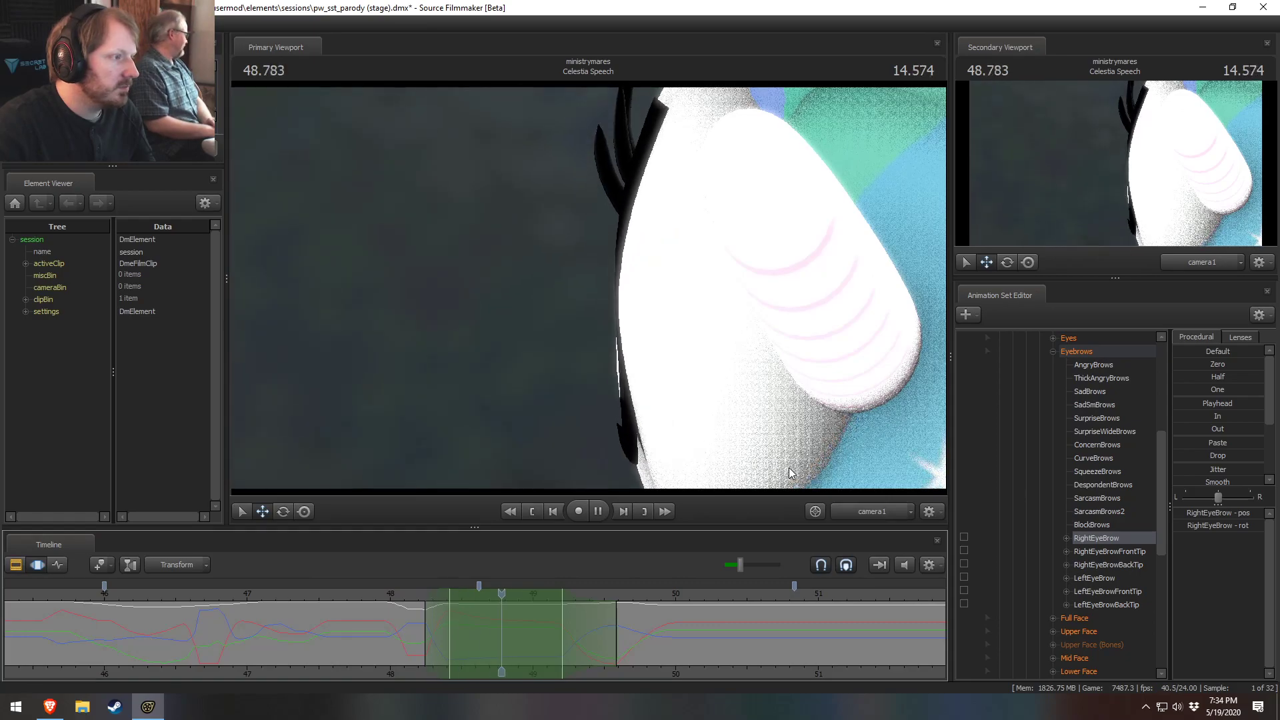
pyautogui.press('space')
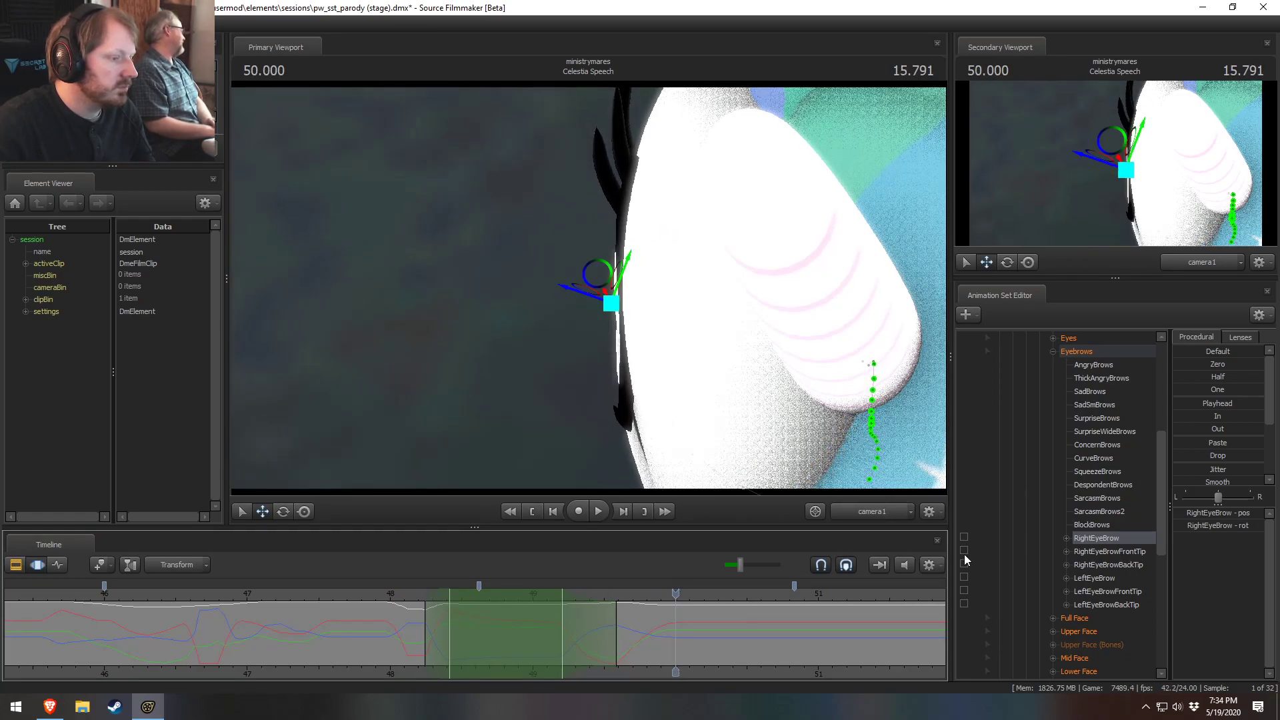
# Step: Clear the time selection and inspect the right eyebrow between 50 and about 50.9 s in the work camera
pyautogui.keyDown('alt'); pyautogui.moveTo(828, 415); pyautogui.dragTo(482, 477); pyautogui.keyUp('alt')
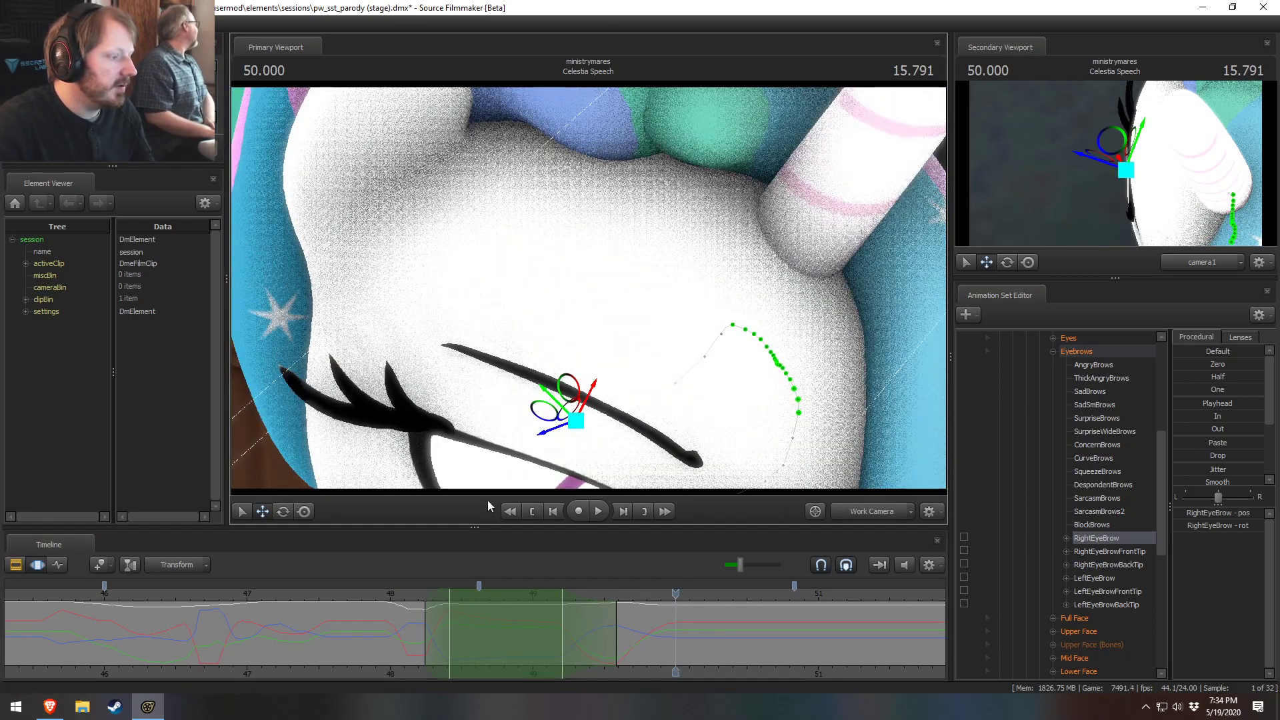
pyautogui.moveTo(552, 619); pyautogui.dragTo(808, 637)
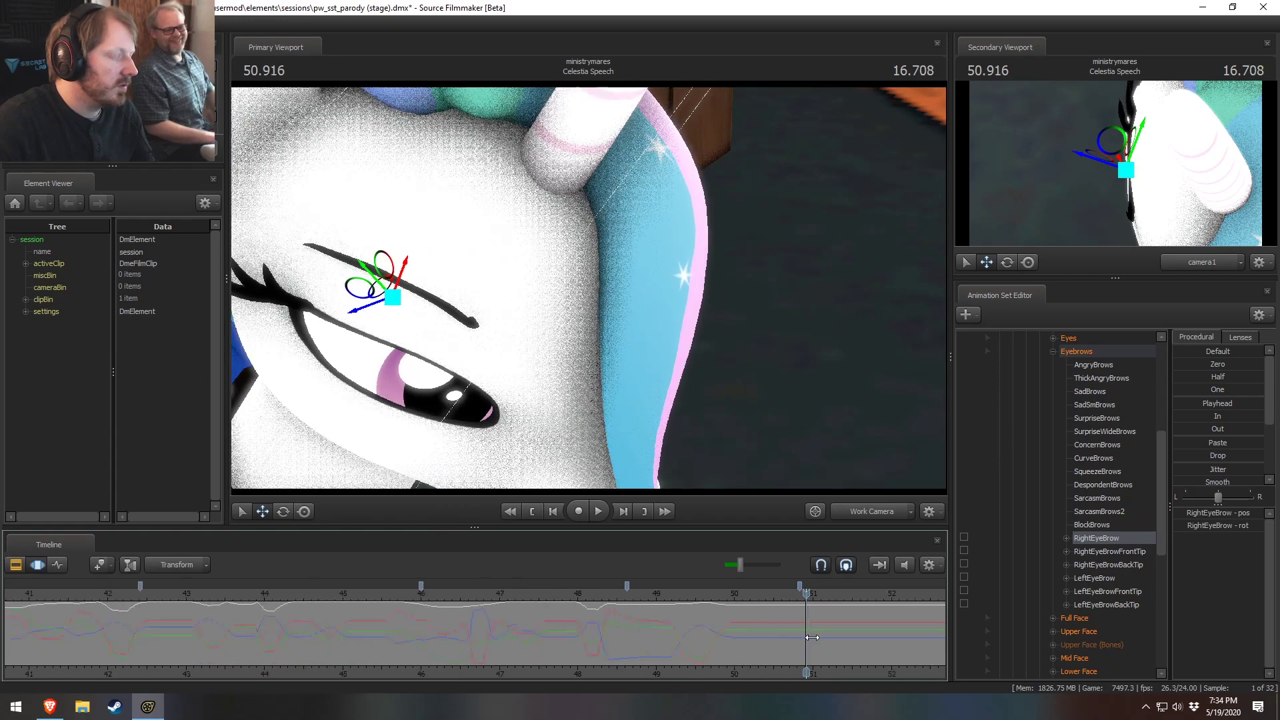
pyautogui.scroll(-4, 812, 637)
pyautogui.scroll(-3, 812, 637)
# Step: Play the speech from 34.875 s through the Main Camera and review the eyebrow animation, rechecking around 46.96 s
pyautogui.click(428, 609)
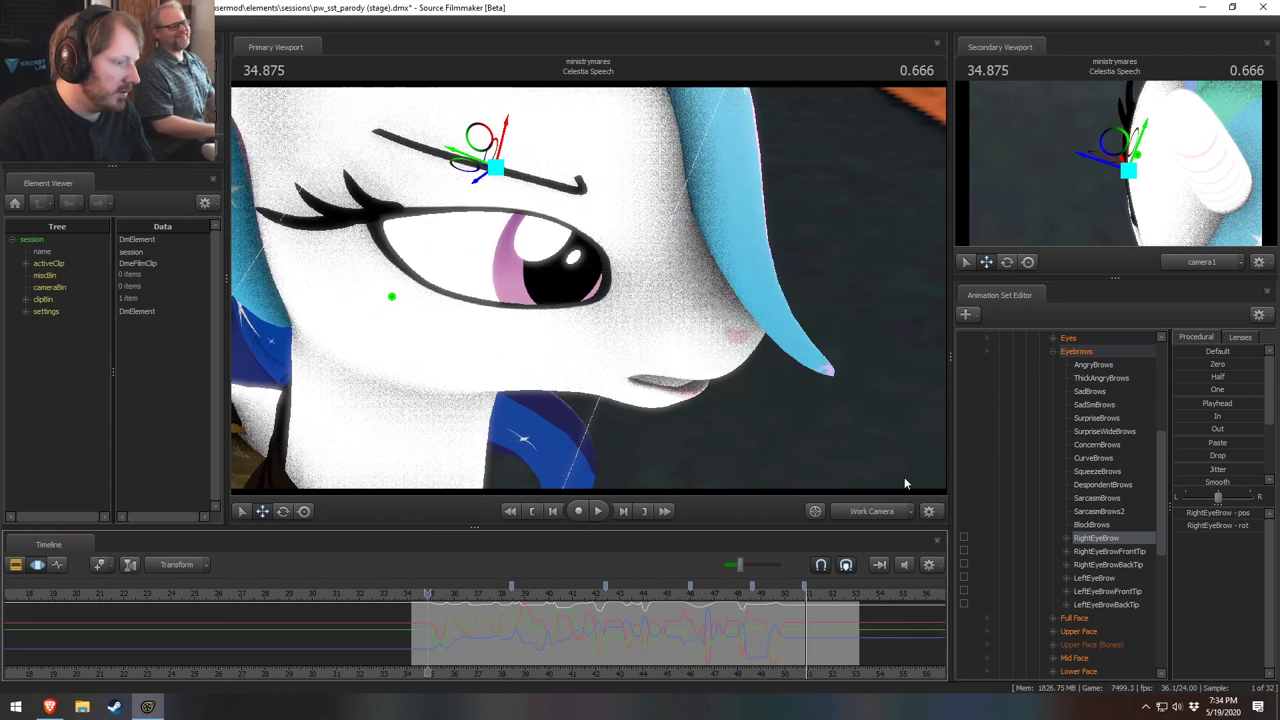
pyautogui.click(878, 513)
pyautogui.scroll(6, 1094, 367)
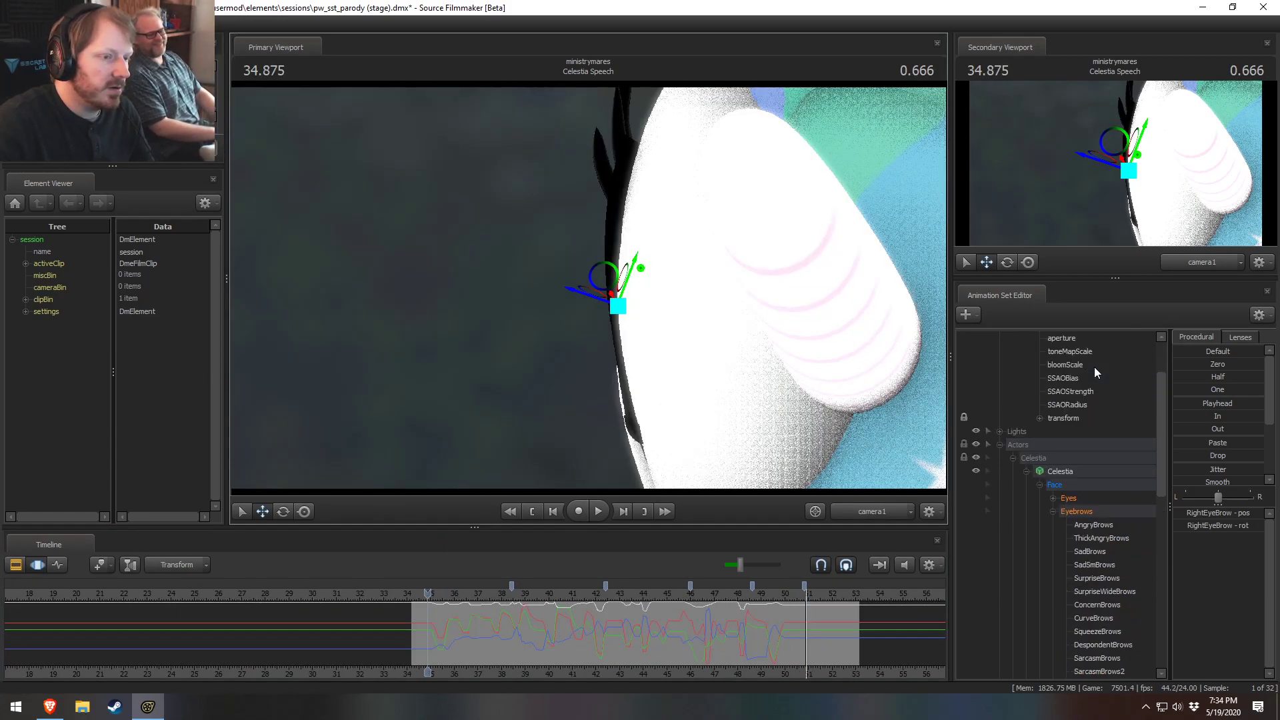
pyautogui.click(1040, 351)
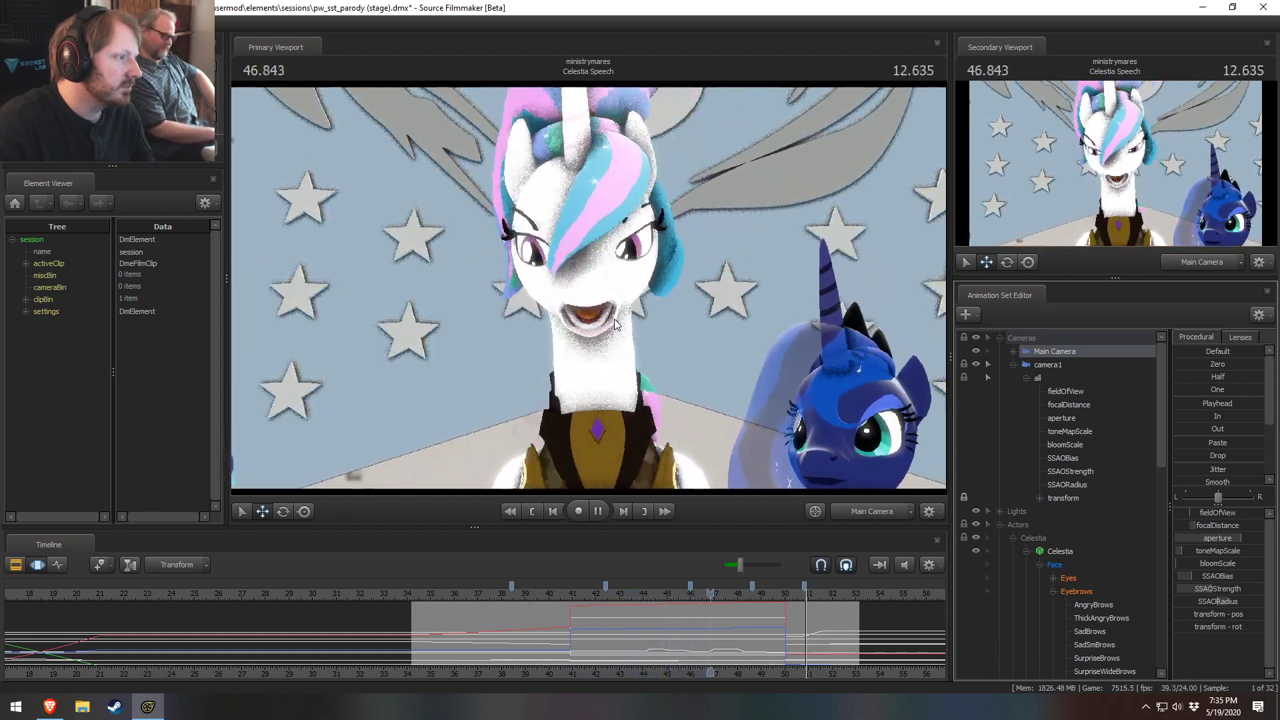
pyautogui.press('space')
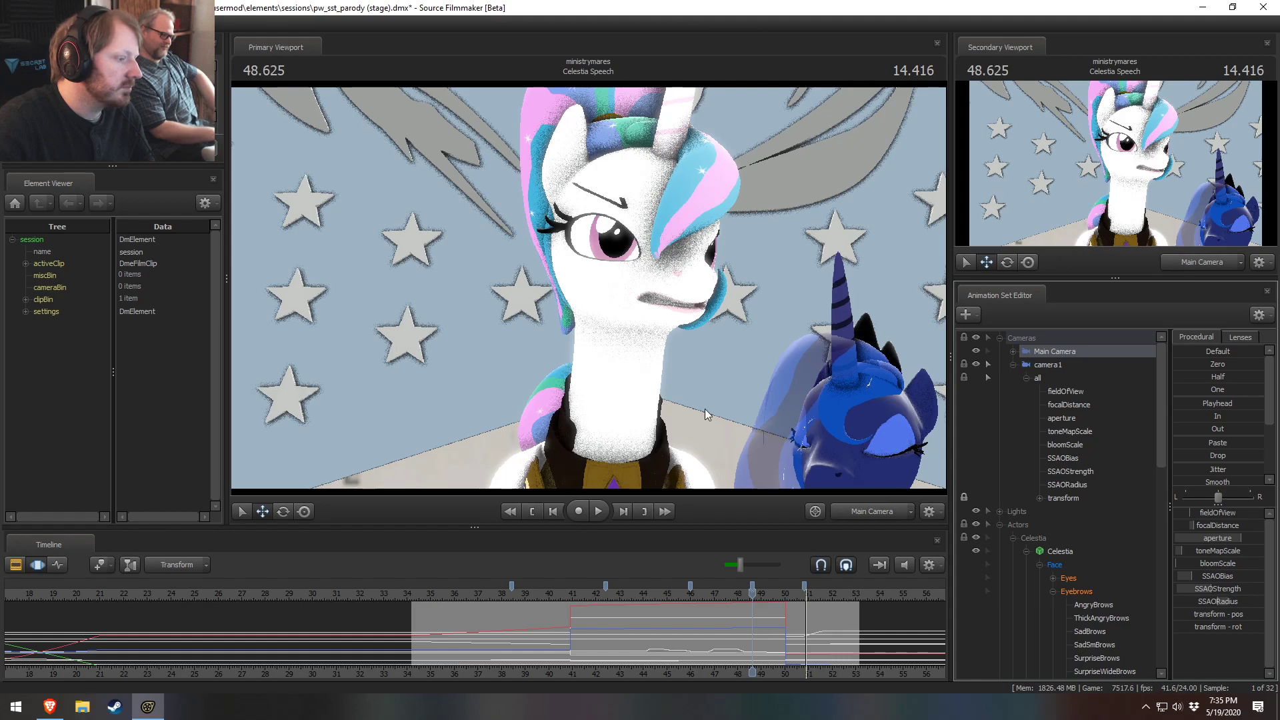
pyautogui.moveTo(766, 593); pyautogui.dragTo(714, 594)
pyautogui.click(876, 506)
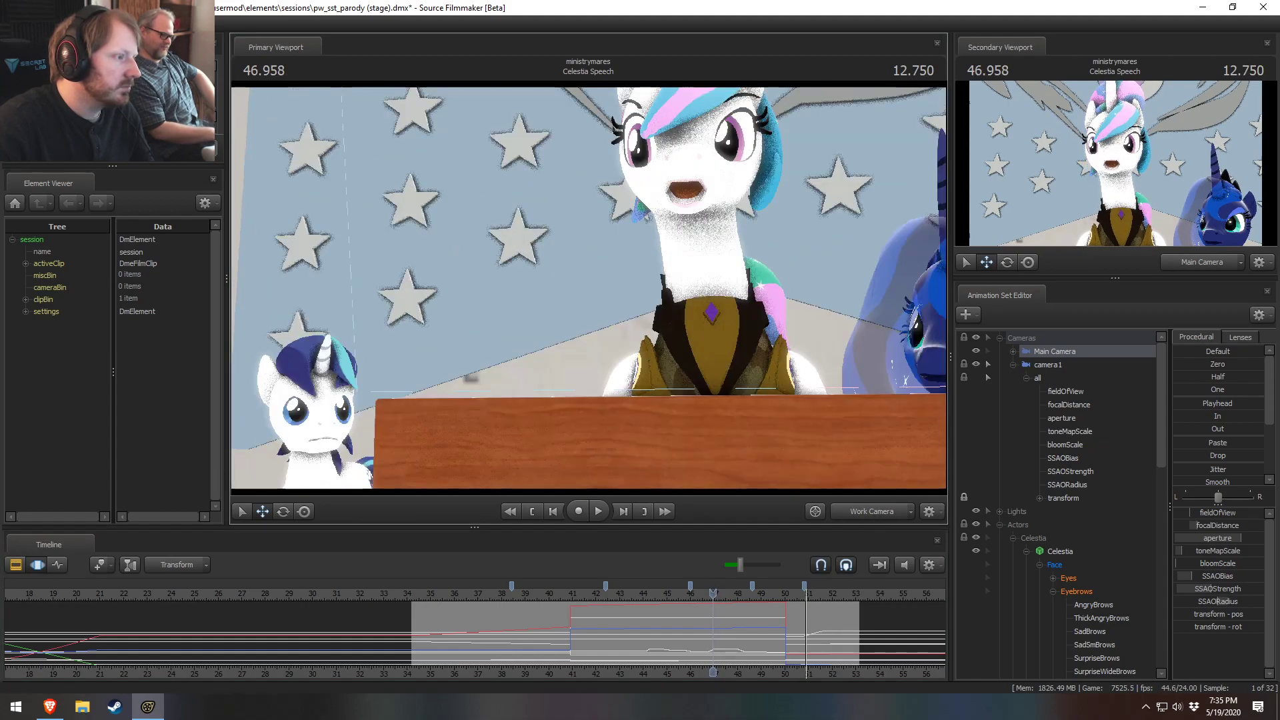
# Step: Return the secondary view to camera1, reselect the RightEyeBrow control and frame it in the work camera at 46.958 s
pyautogui.click(1047, 365)
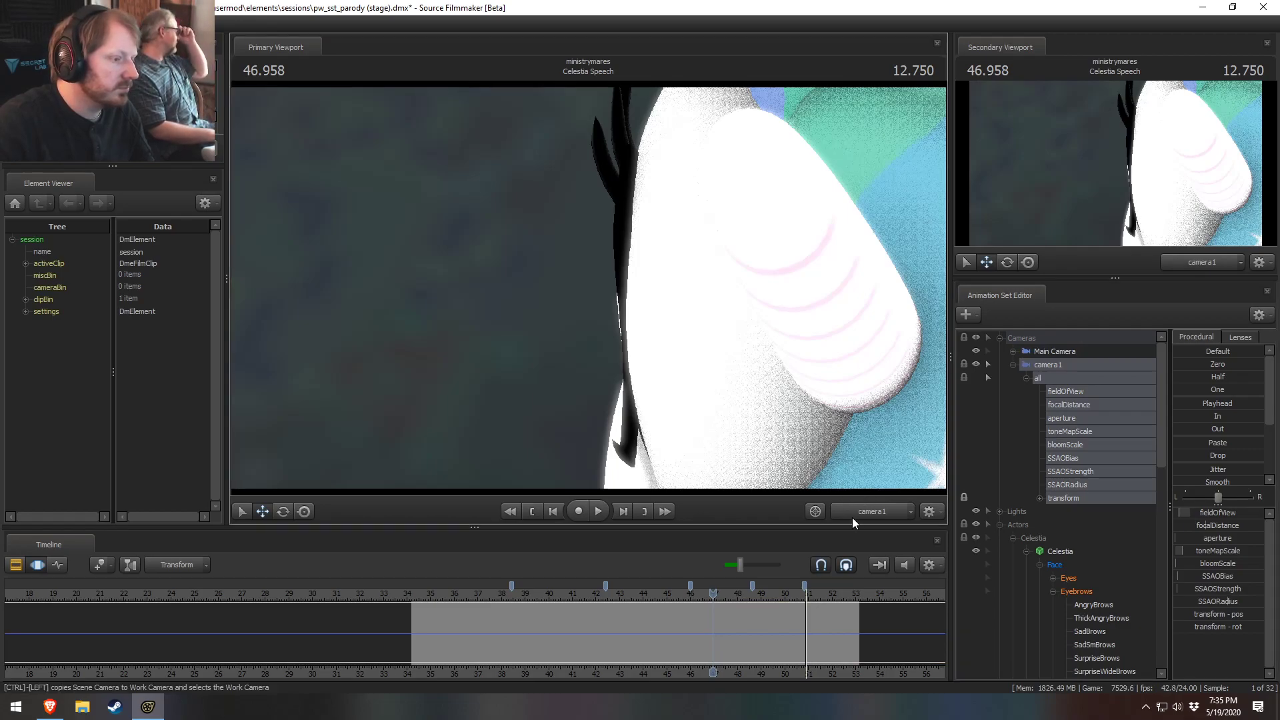
pyautogui.scroll(-6, 1047, 544)
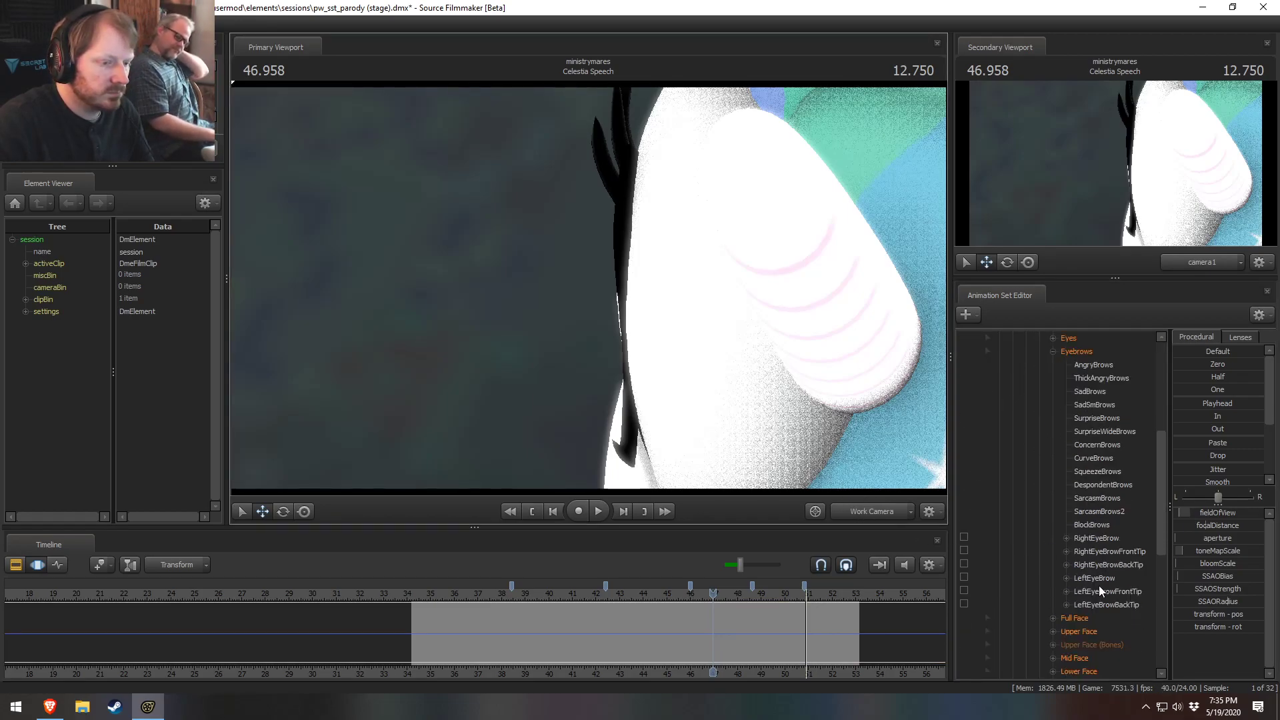
pyautogui.click(1097, 538)
pyautogui.press('f')
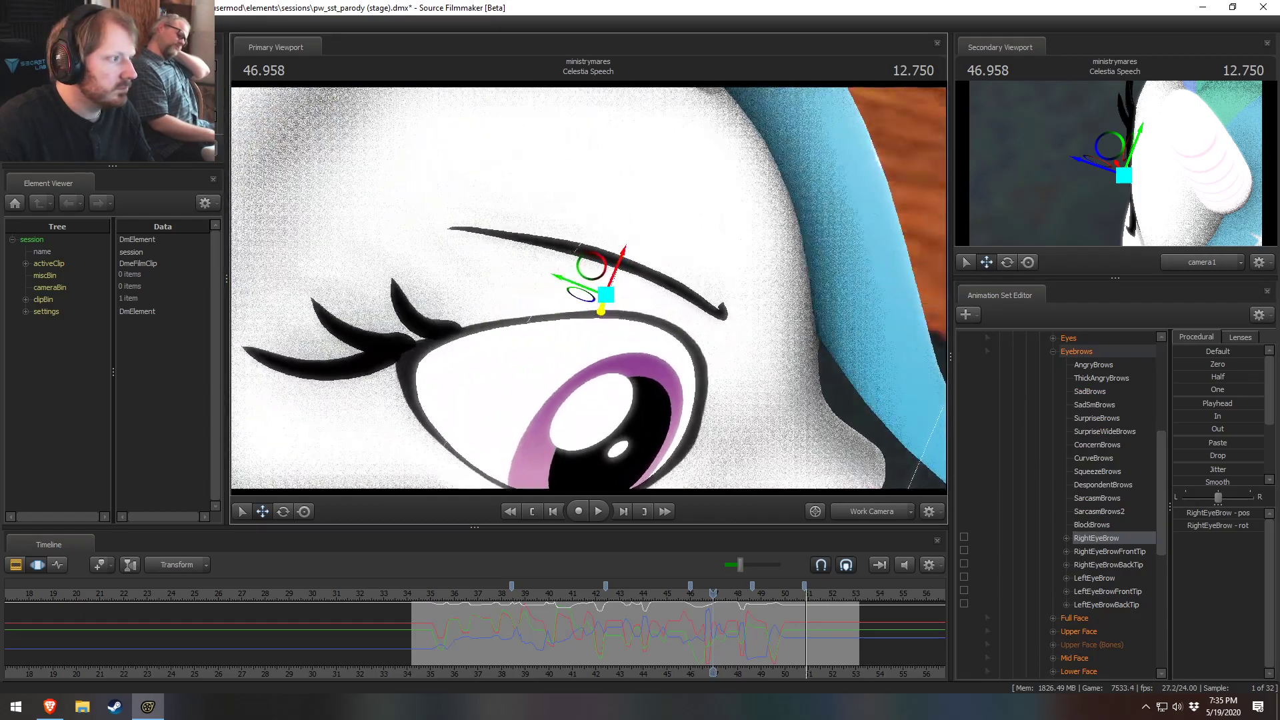
# Step: Show camera1 in the primary viewport and select about 46.6 to 46.9 s with soft falloff on both sides for the RightEyeBrow control
pyautogui.moveTo(607, 298)
pyautogui.keyDown('alt'); pyautogui.mouseDown()
pyautogui.moveTo(637, 283)
pyautogui.moveTo(624, 216)
pyautogui.moveTo(617, 297)
pyautogui.moveTo(513, 314)
pyautogui.moveTo(589, 291)
pyautogui.mouseUp(); pyautogui.keyUp('alt')
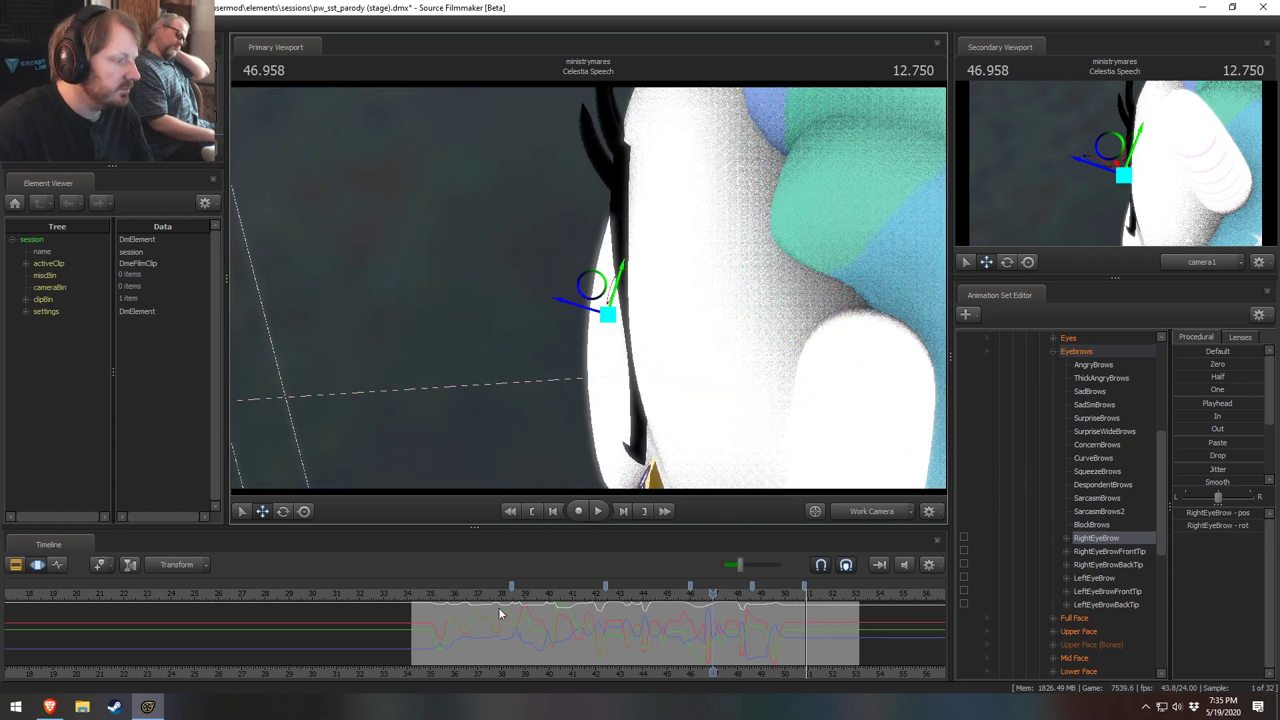
pyautogui.scroll(5, 503, 602)
pyautogui.scroll(3, 734, 672)
pyautogui.moveTo(735, 672); pyautogui.dragTo(568, 650, button='middle')
pyautogui.moveTo(542, 632); pyautogui.dragTo(458, 627)
pyautogui.click(872, 512)
pyautogui.click(867, 528)
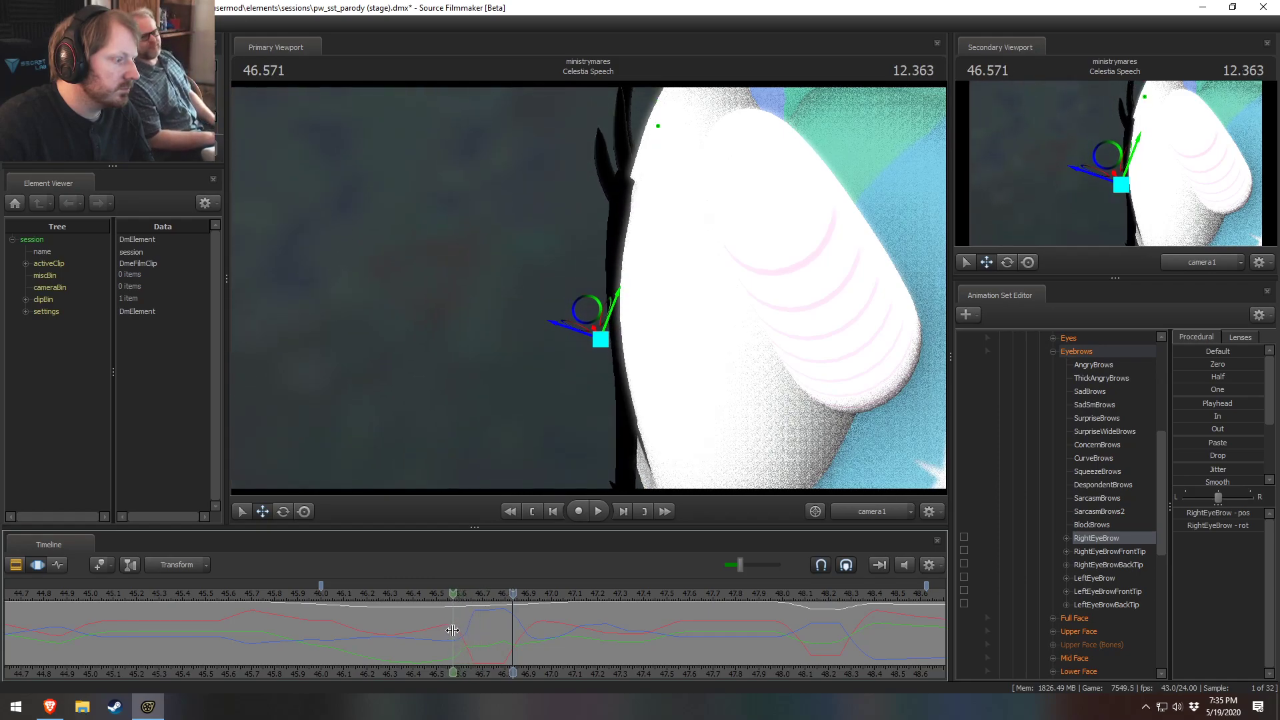
pyautogui.moveTo(518, 645)
pyautogui.mouseDown()
pyautogui.moveTo(554, 646)
pyautogui.moveTo(521, 642)
pyautogui.mouseUp()
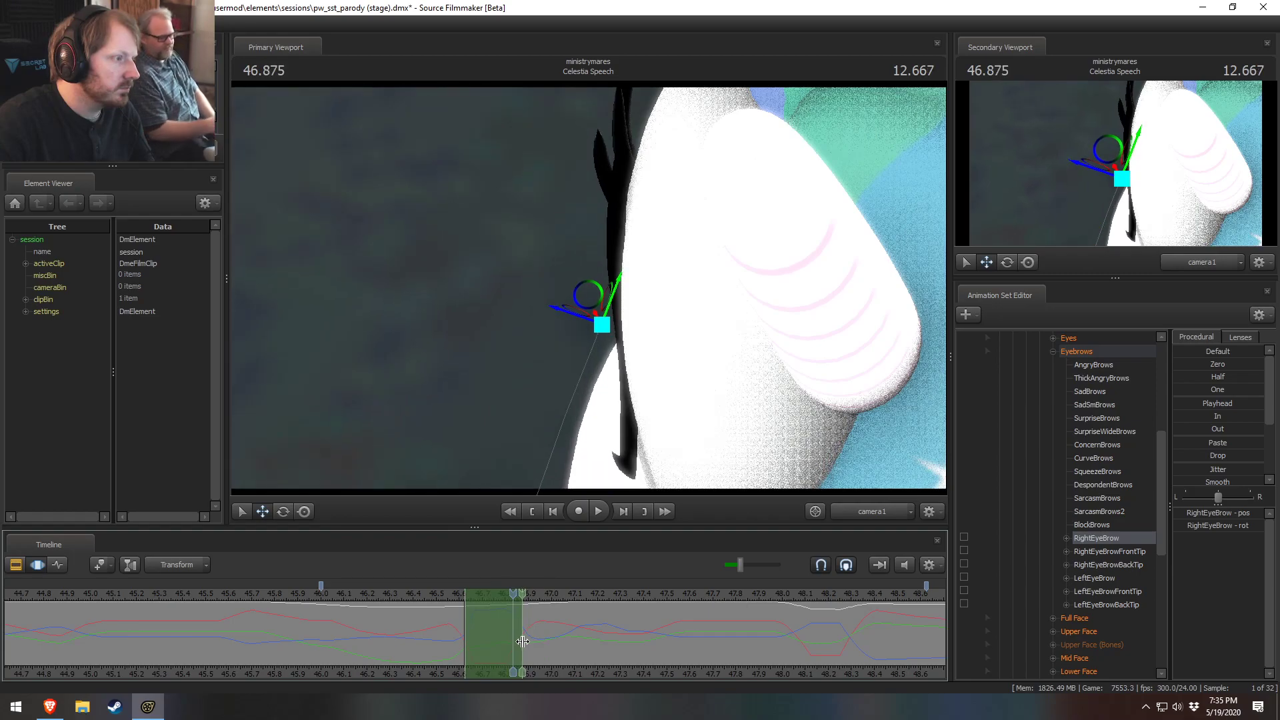
pyautogui.scroll(3, 523, 641)
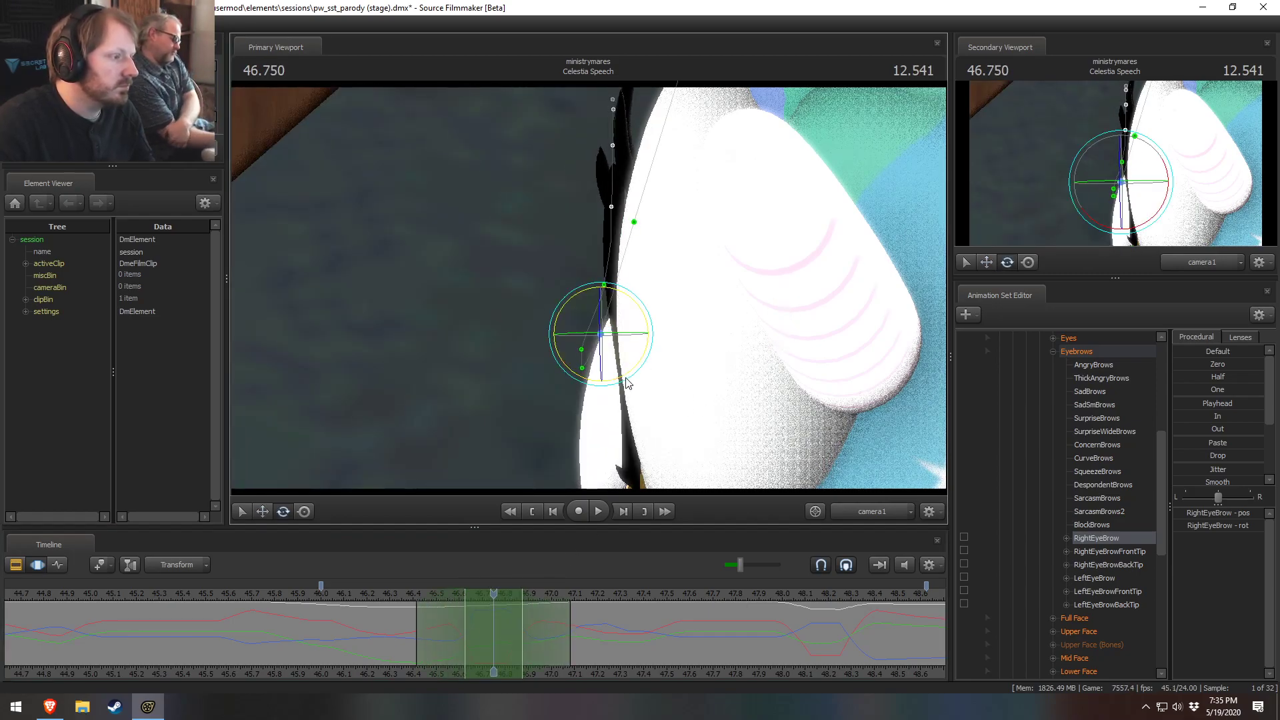
# Step: Rotate and move the right eyebrow at 46.75 s to fit the forehead, widen the falloff slightly and play the section back
pyautogui.moveTo(625, 381); pyautogui.dragTo(632, 385)
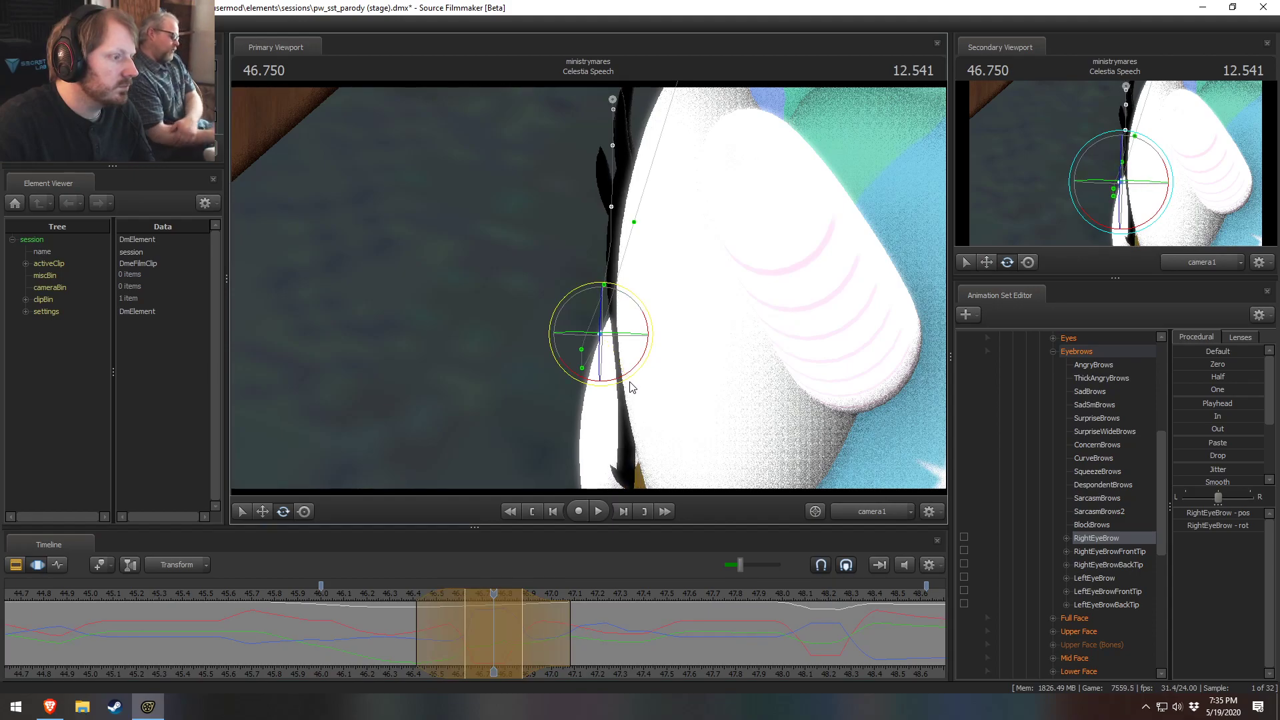
pyautogui.moveTo(633, 351); pyautogui.dragTo(592, 311)
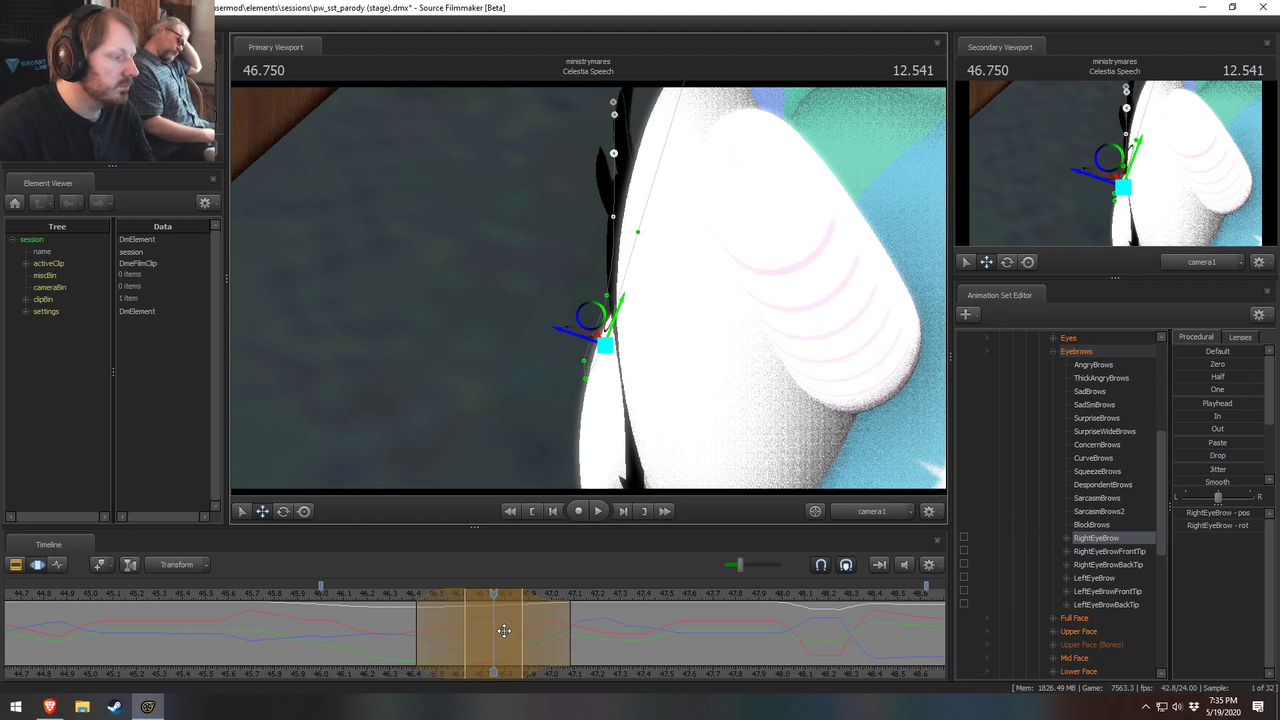
pyautogui.press('space')
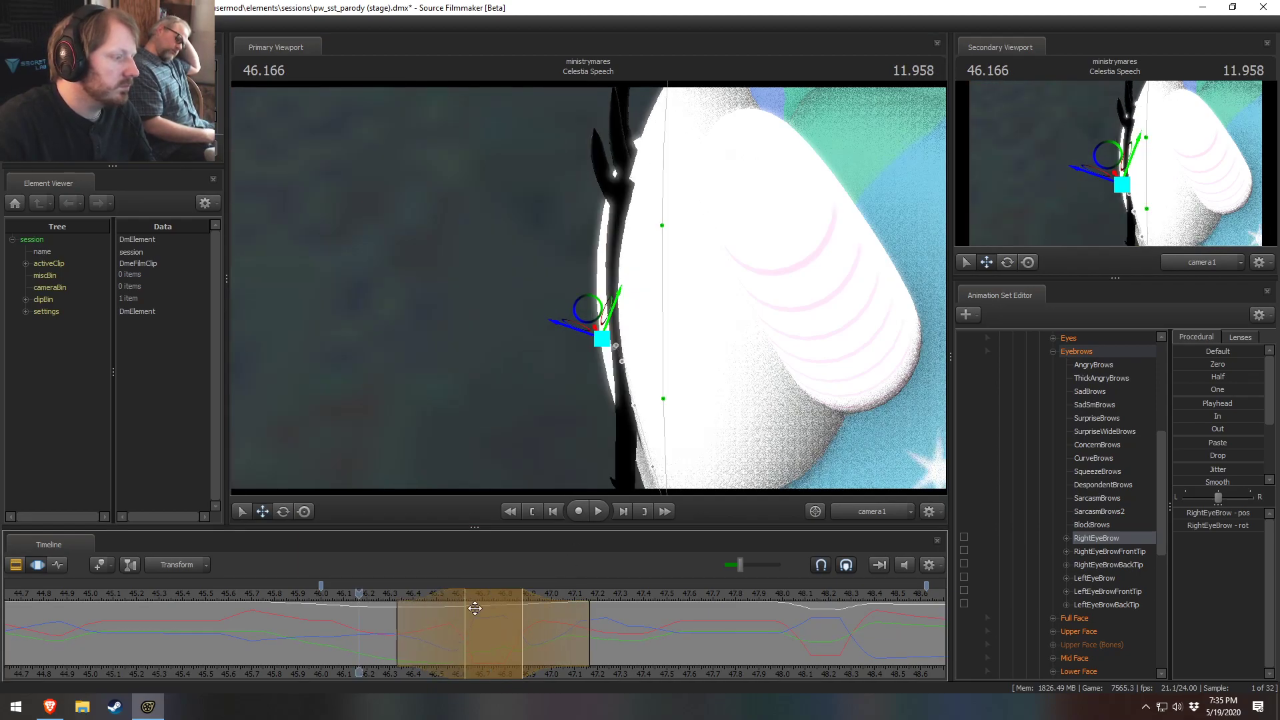
pyautogui.press('space')
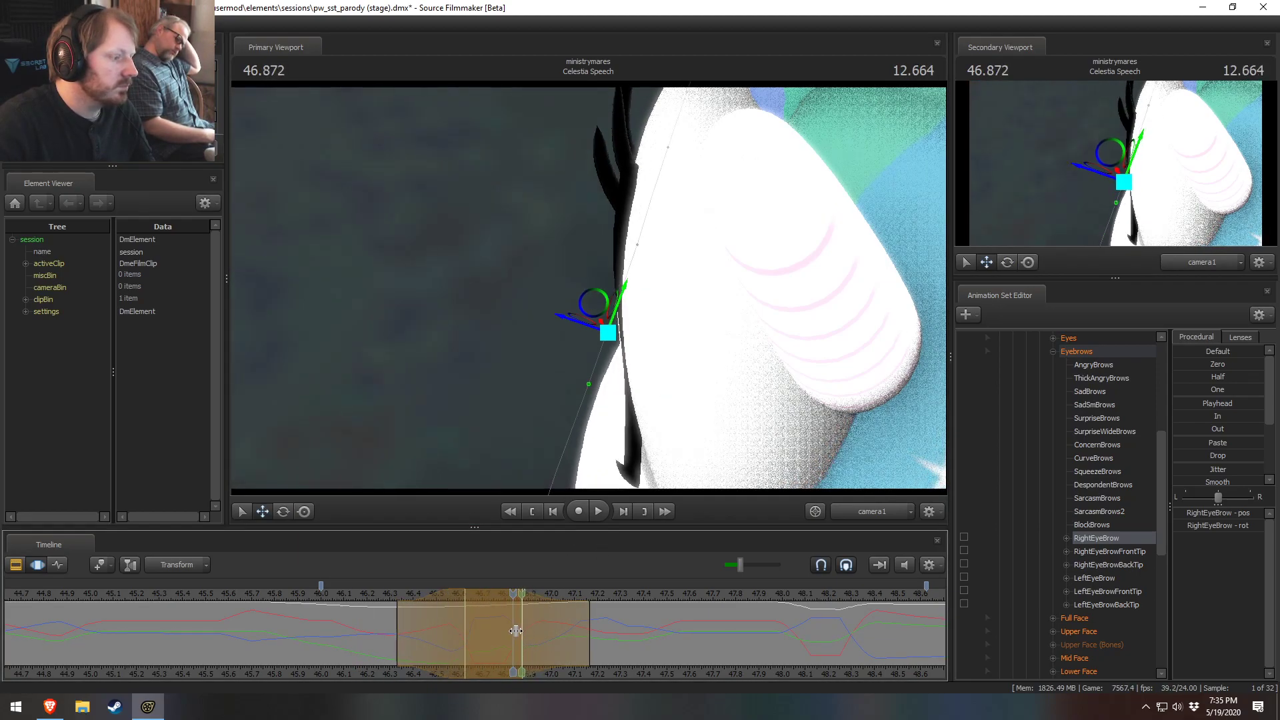
# Step: Return the primary viewport to the work camera, orbit around Celestia's face and play the brow motion between about 46 and 47.25 s
pyautogui.moveTo(545, 637); pyautogui.dragTo(375, 593, button='middle')
pyautogui.click(862, 510)
pyautogui.click(863, 511)
pyautogui.scroll(6, 1108, 379)
pyautogui.click(878, 512)
pyautogui.keyDown('alt'); pyautogui.moveTo(734, 334); pyautogui.dragTo(467, 353); pyautogui.keyUp('alt')
pyautogui.press('space')
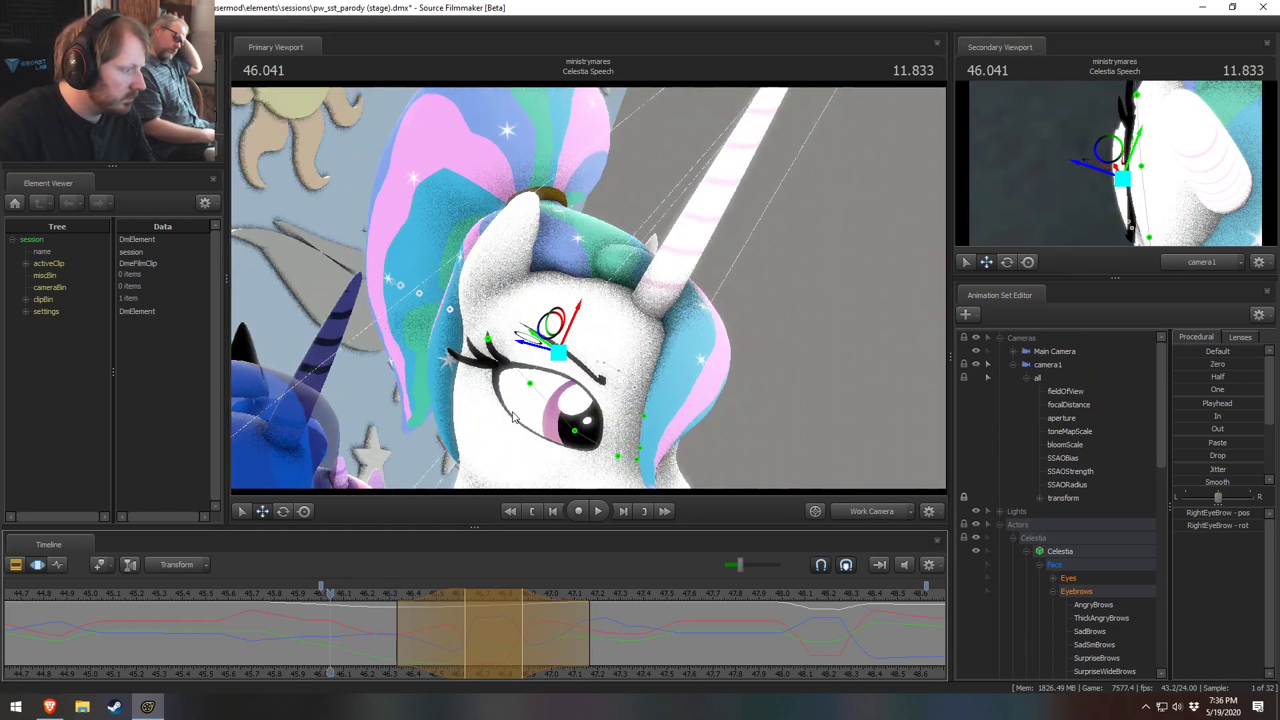
pyautogui.press('space')
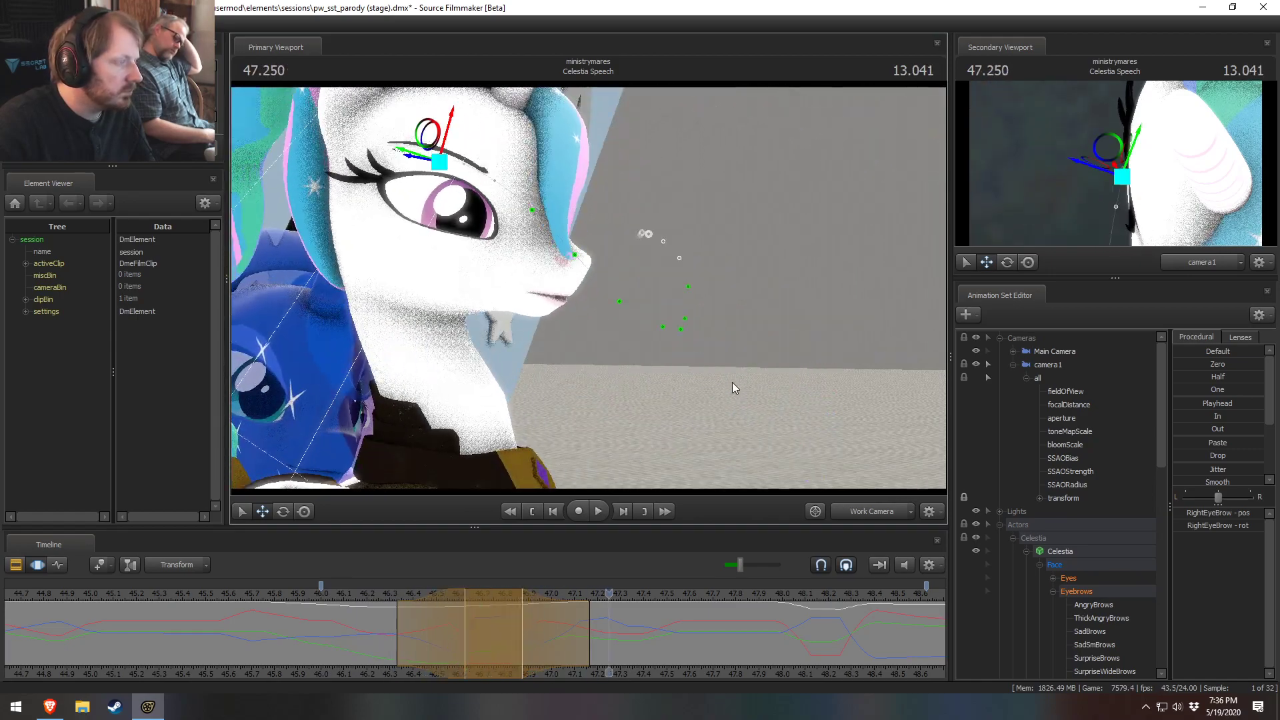
# Step: Select the Main Camera, show its view and review the eyebrow animation between about 46.2 and 47.25 s
pyautogui.click(853, 511)
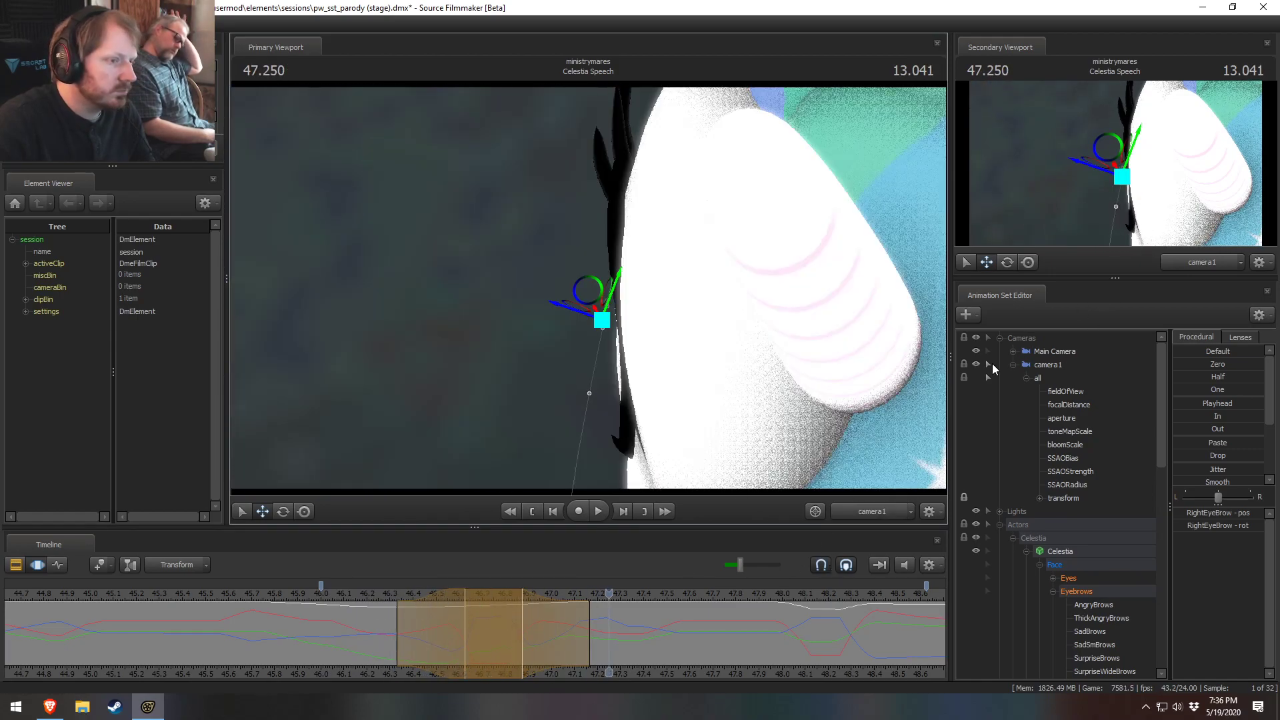
pyautogui.click(1074, 354)
pyautogui.click(368, 591)
pyautogui.press('space')
pyautogui.press('space')
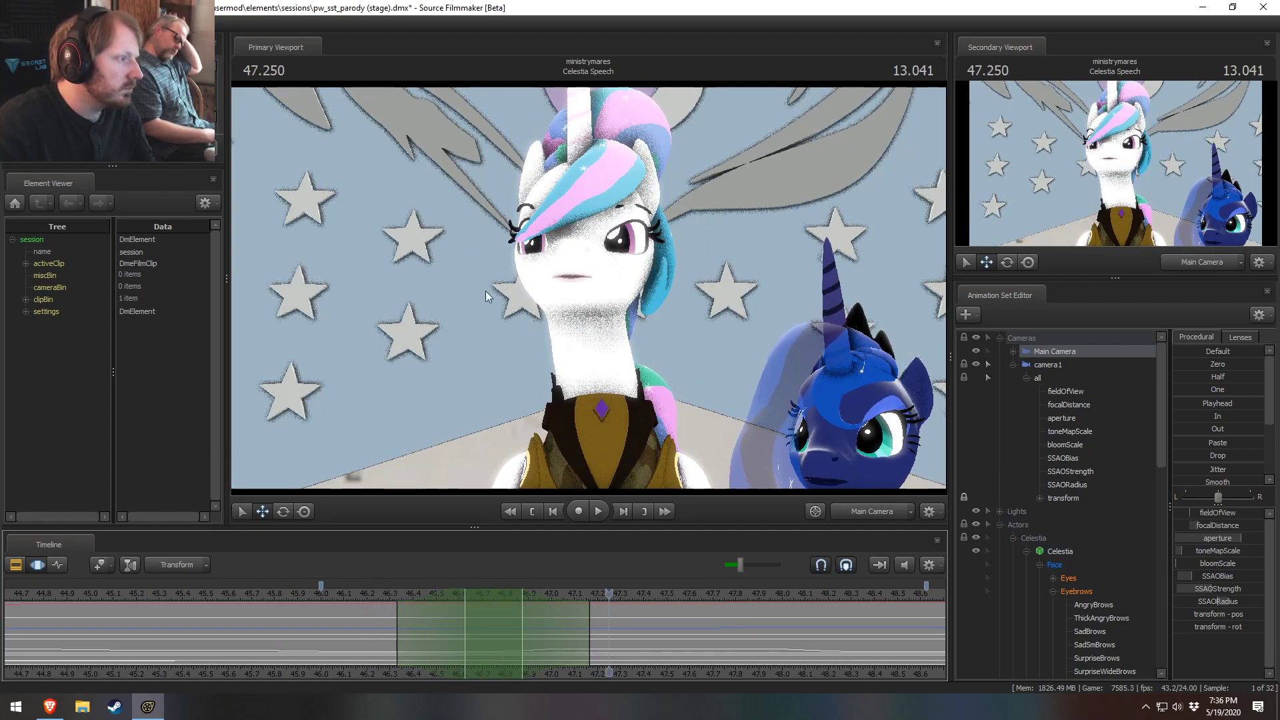
# Step: Undo the last two changes with the work camera close to Celestia's right eyebrow
pyautogui.moveTo(734, 374); pyautogui.dragTo(673, 347)
pyautogui.press('w')
pyautogui.scroll(2, 611, 626)
pyautogui.scroll(-2, 612, 626)
pyautogui.moveTo(646, 667); pyautogui.dragTo(589, 660, button='middle')
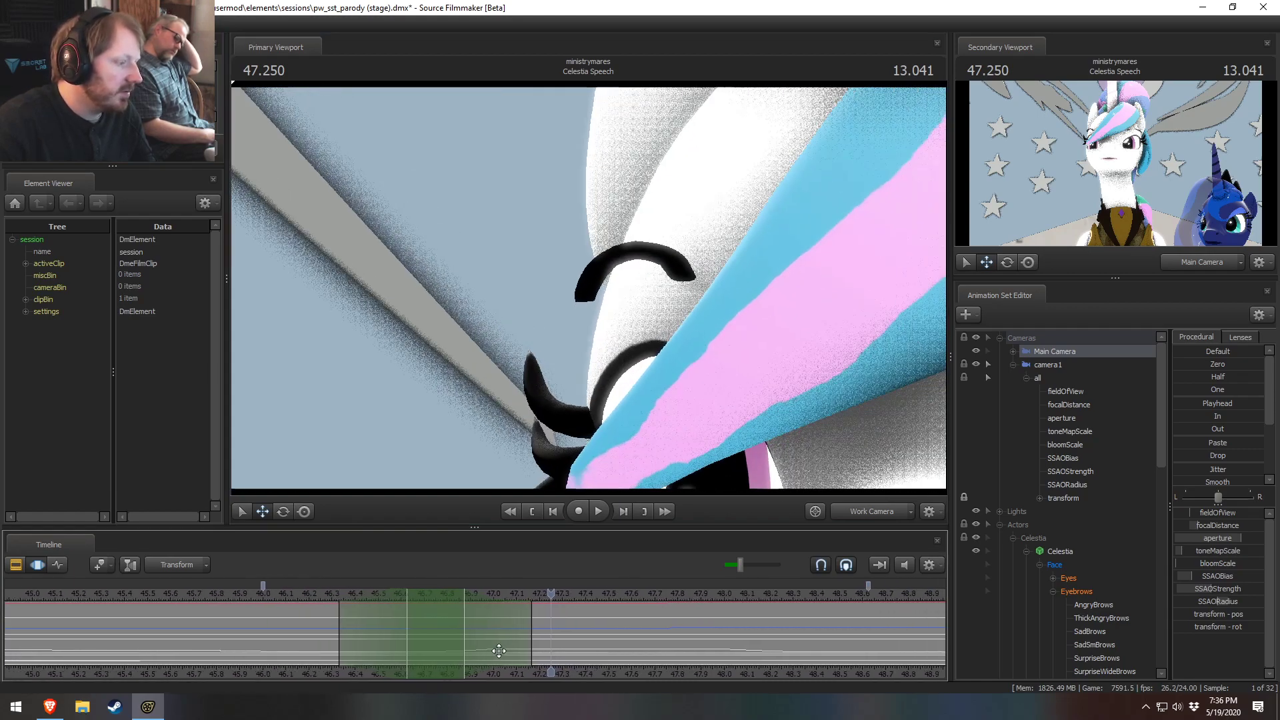
pyautogui.hotkey('ctrl', 'z')
pyautogui.hotkey('ctrl', 'z')
# Step: Set a short time selection around 47.041 and nudge the position of Celestia's RightEyeBrow control
pyautogui.moveTo(506, 630); pyautogui.dragTo(590, 654)
pyautogui.moveTo(465, 644); pyautogui.dragTo(509, 644)
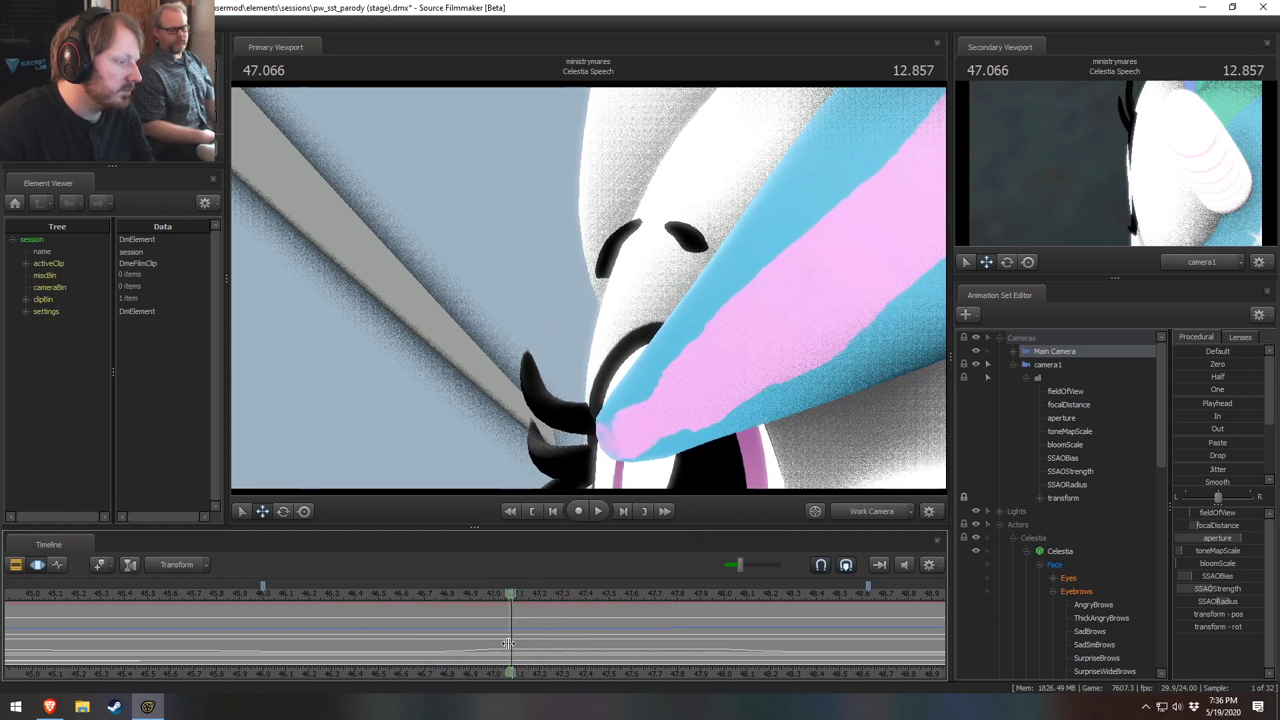
pyautogui.click(506, 647)
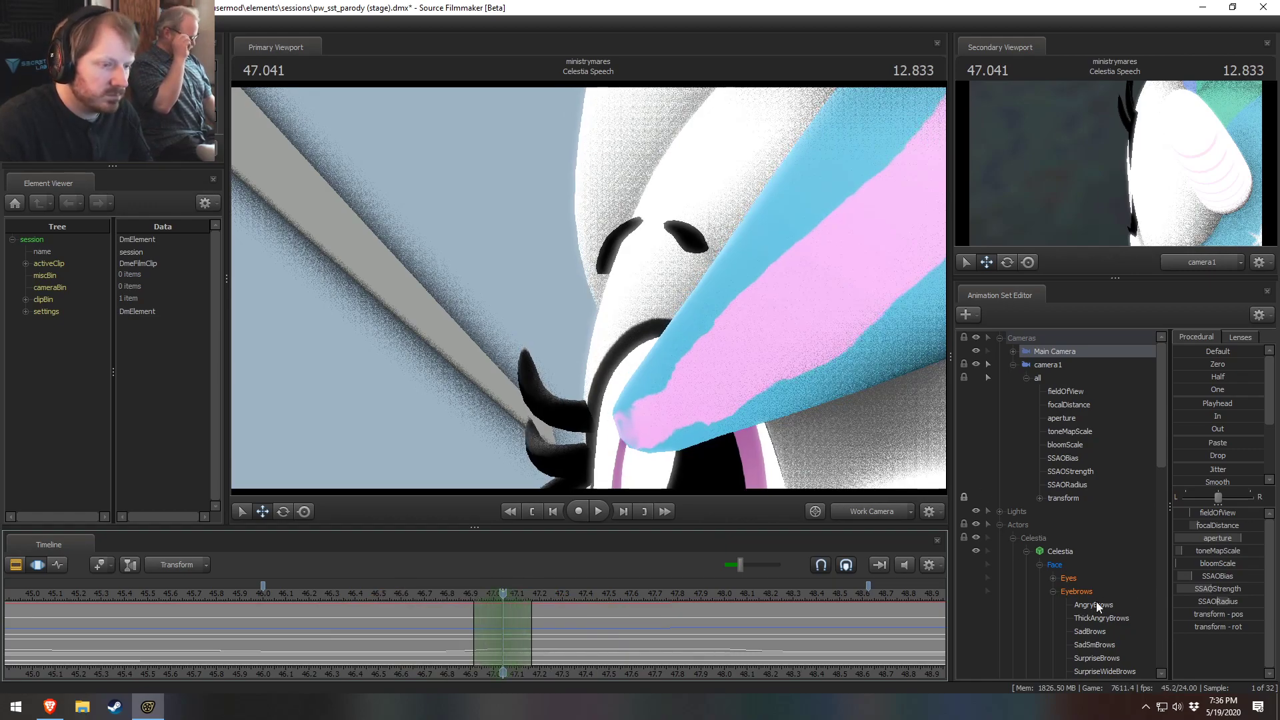
pyautogui.scroll(-6, 1085, 618)
pyautogui.click(1096, 539)
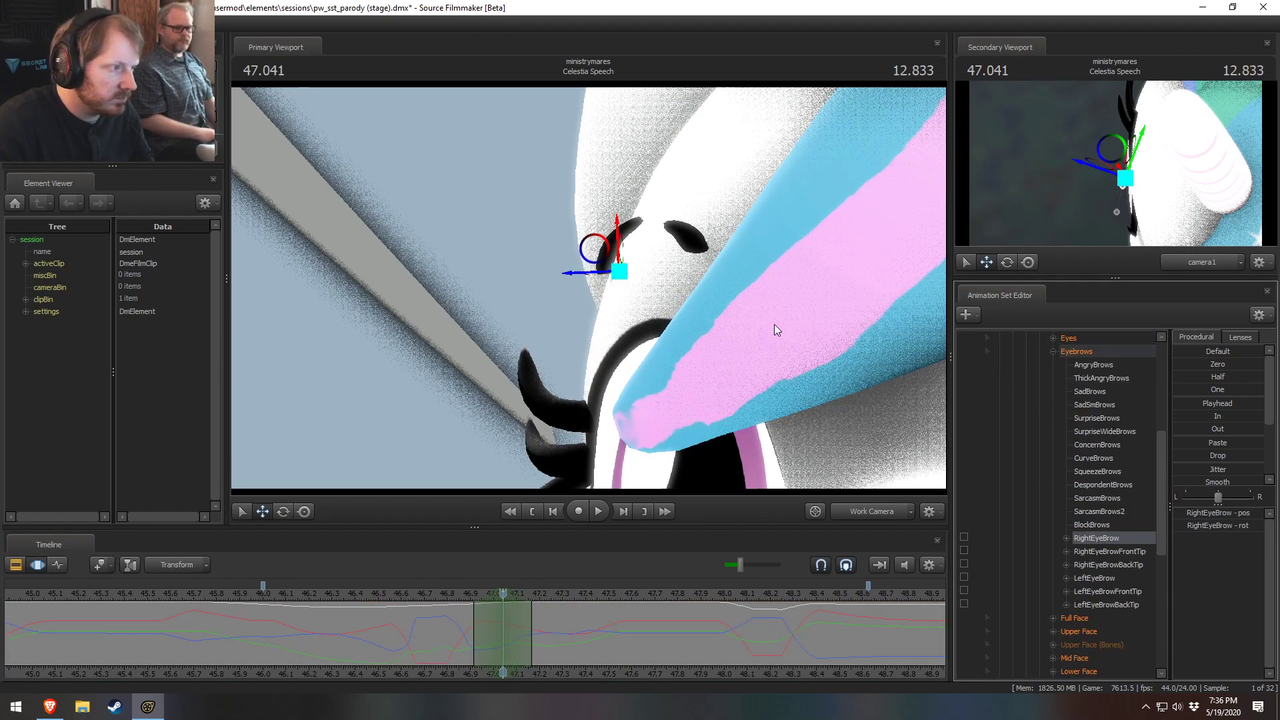
pyautogui.moveTo(591, 269); pyautogui.dragTo(590, 270)
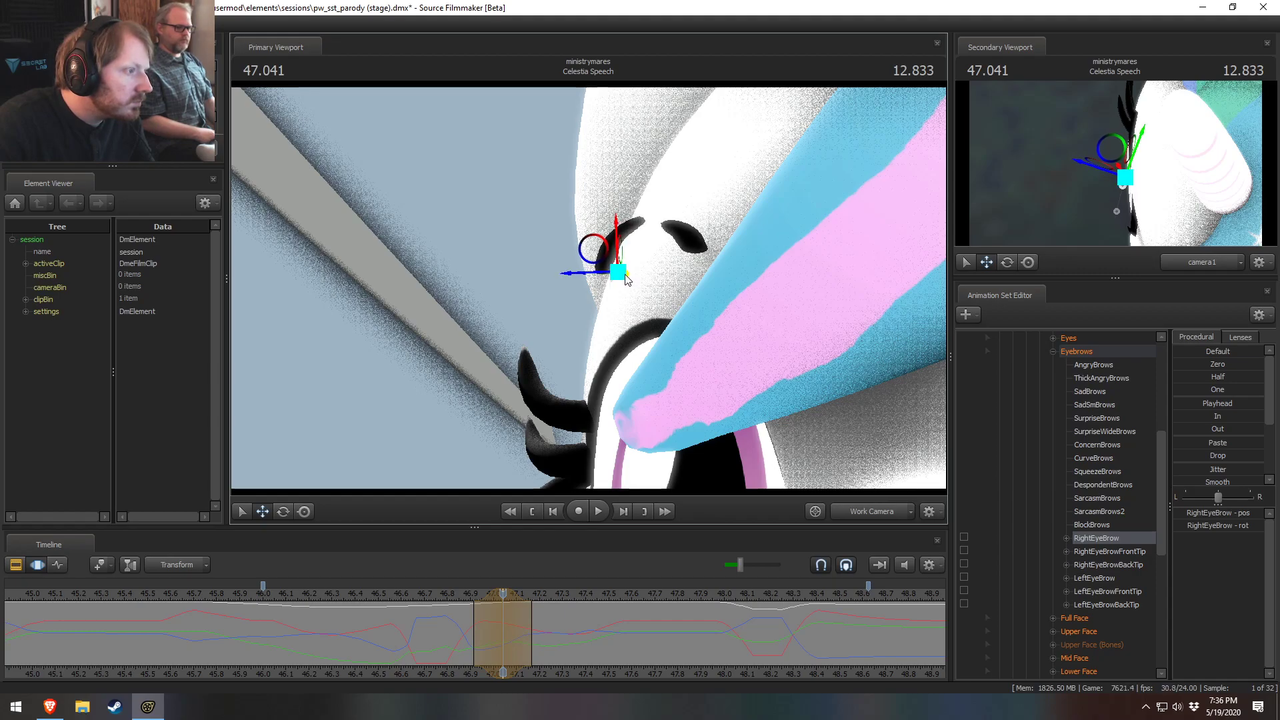
# Step: Center the time selection at about 47.33 and shift RightEyeBrow slightly outward from the face
pyautogui.click(595, 511)
pyautogui.press('shift')
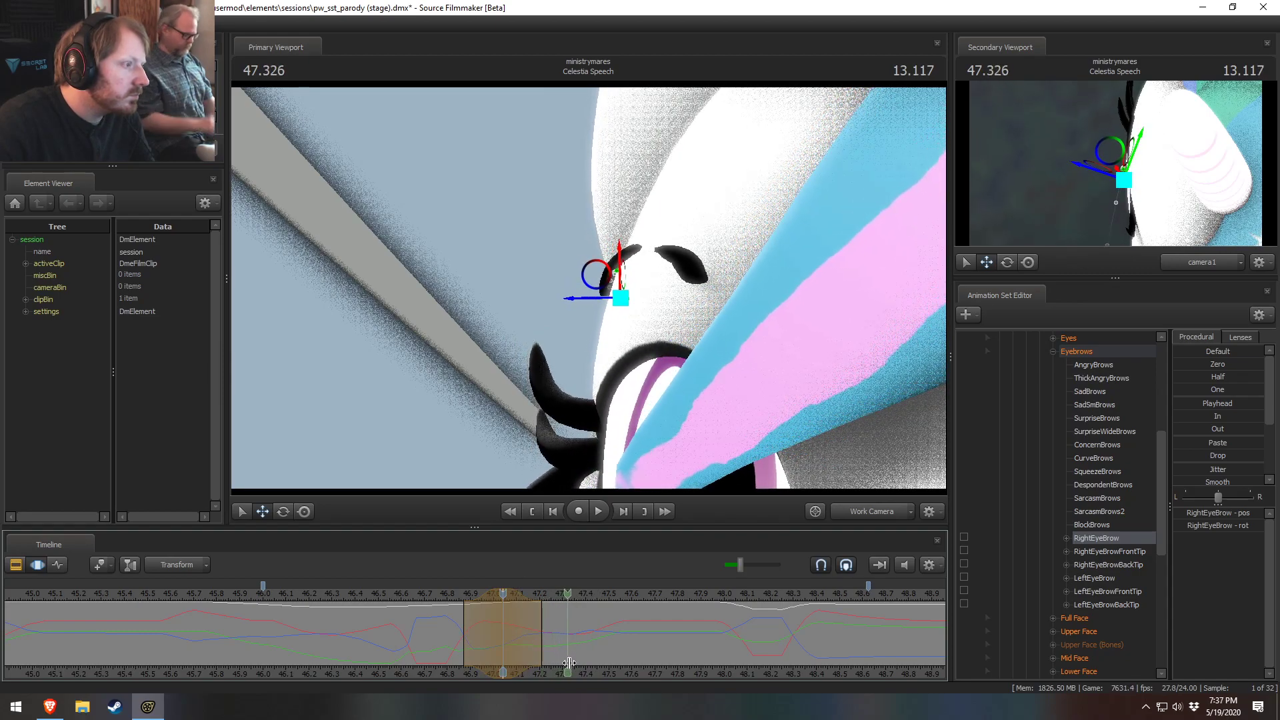
pyautogui.click(571, 663)
pyautogui.moveTo(617, 309); pyautogui.dragTo(603, 302)
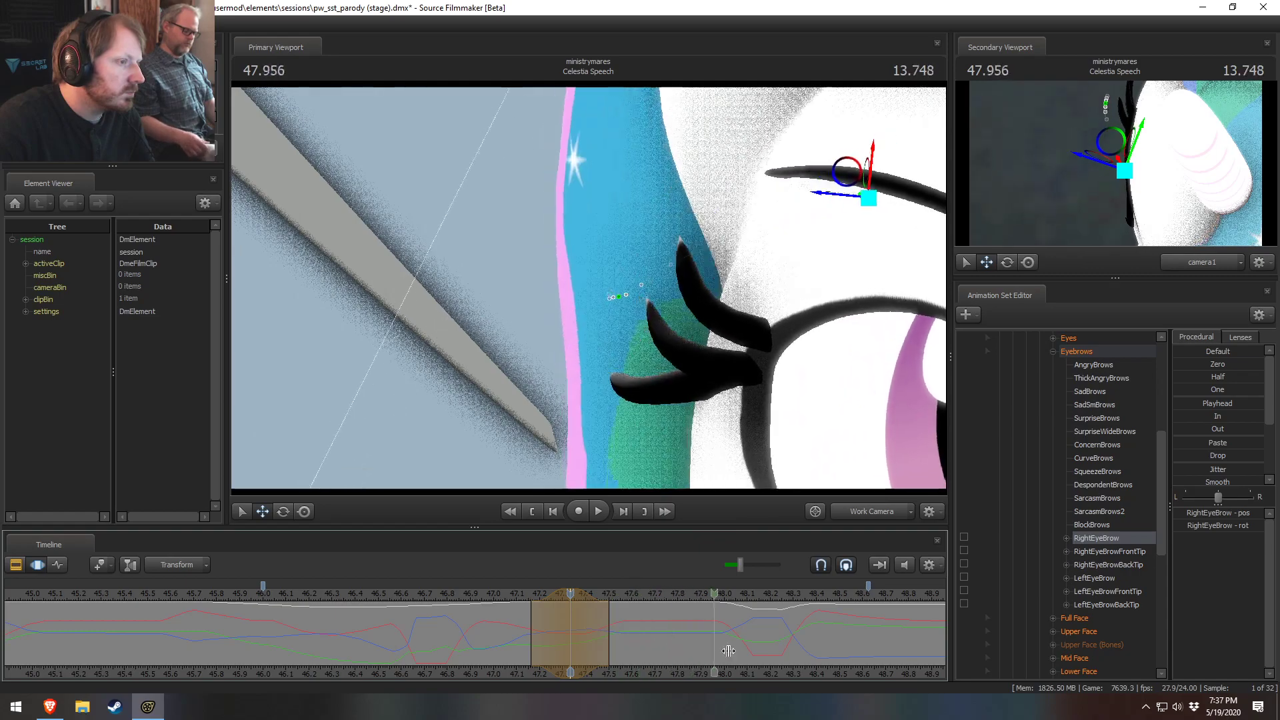
# Step: Play back the Celestia Speech shot through Main Camera to review the eyebrow animation
pyautogui.click(862, 514)
pyautogui.press('F2')
pyautogui.scroll(4, 1059, 419)
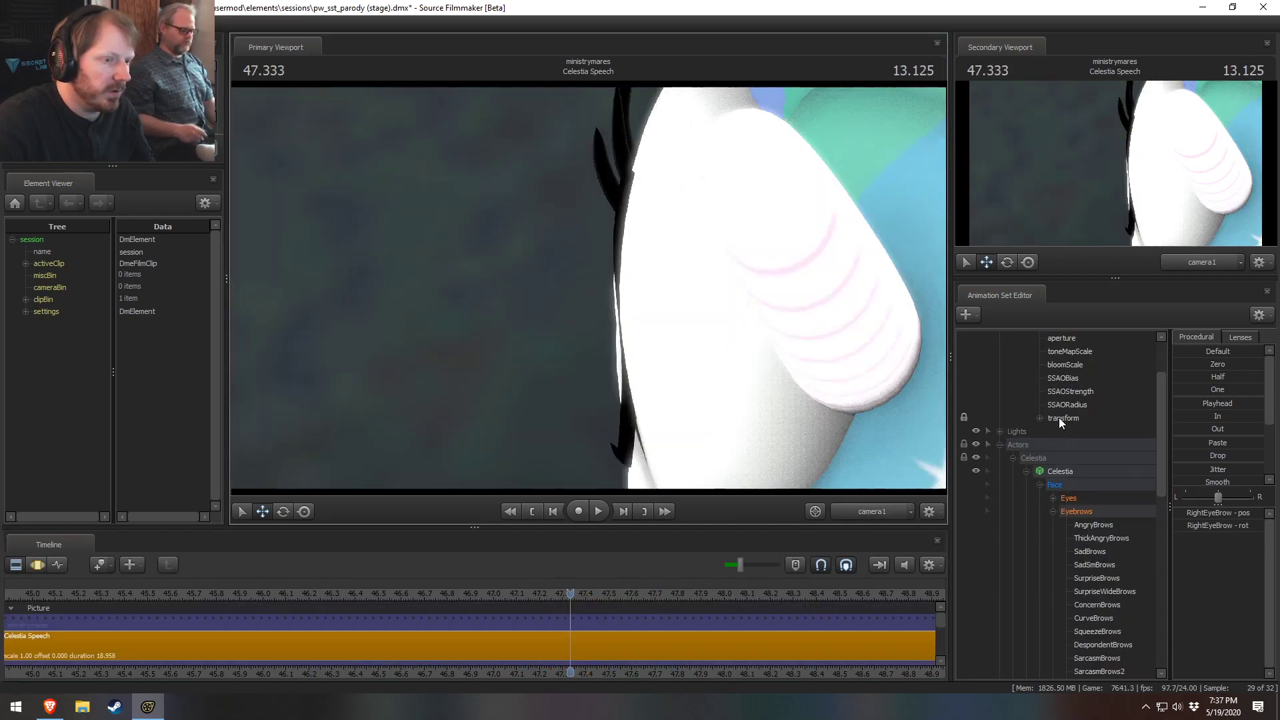
pyautogui.scroll(2, 1061, 413)
pyautogui.click(1054, 351)
pyautogui.click(494, 593)
pyautogui.press('space')
pyautogui.press('space')
pyautogui.scroll(-3, 514, 583)
pyautogui.click(425, 599)
pyautogui.press('space')
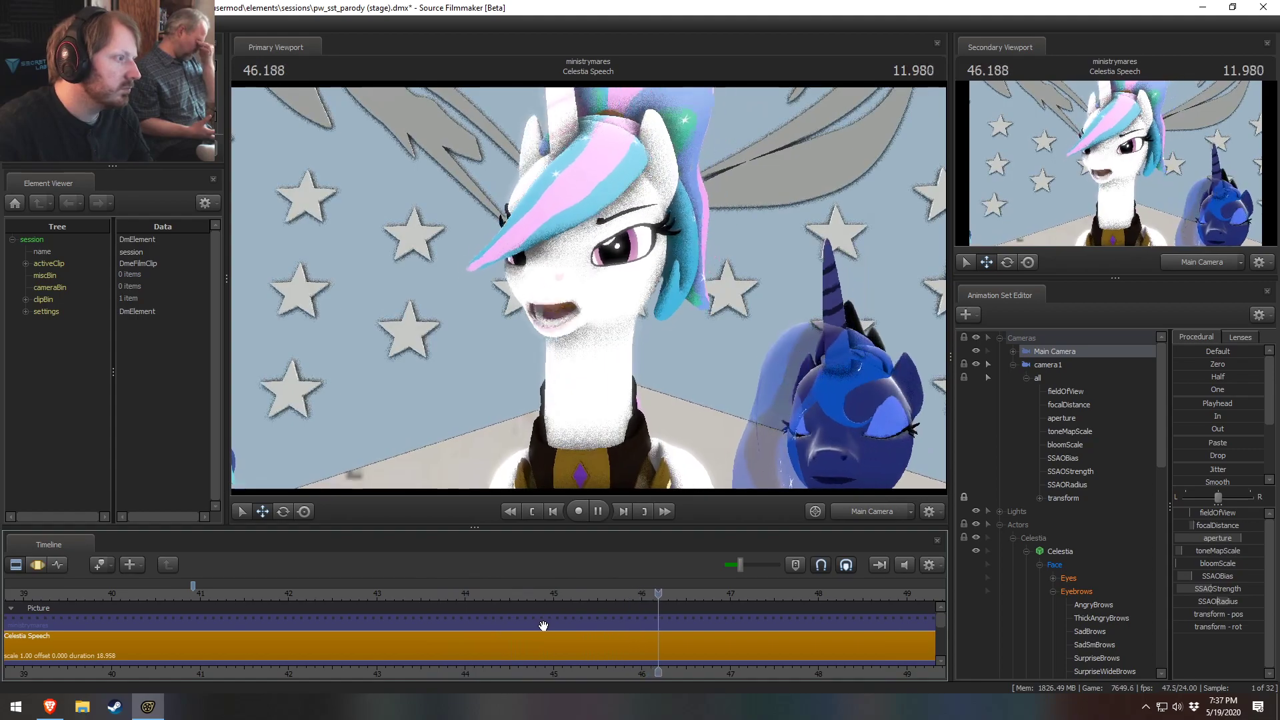
# Step: Place the playhead at 46.208 and set a motion editor time selection from about 45.5 to 46.9
pyautogui.moveTo(747, 591); pyautogui.dragTo(653, 589)
pyautogui.click(867, 512)
pyautogui.press('w')
pyautogui.moveTo(583, 277); pyautogui.dragTo(588, 286)
pyautogui.press('s')
pyautogui.press('w')
pyautogui.press('F3')
pyautogui.press('F2')
pyautogui.press('F3')
pyautogui.click(608, 640)
pyautogui.moveTo(608, 641)
pyautogui.mouseDown()
pyautogui.moveTo(717, 666)
pyautogui.moveTo(656, 663)
pyautogui.moveTo(708, 663)
pyautogui.moveTo(655, 631)
pyautogui.mouseUp()
# Step: View Celestia's face edge from camera1's angle in the work camera and rotate RightEyeBrow slightly at 46.208
pyautogui.click(1054, 367)
pyautogui.scroll(5, 655, 632)
pyautogui.keyDown('ctrl'); pyautogui.click(880, 511); pyautogui.keyUp('ctrl')
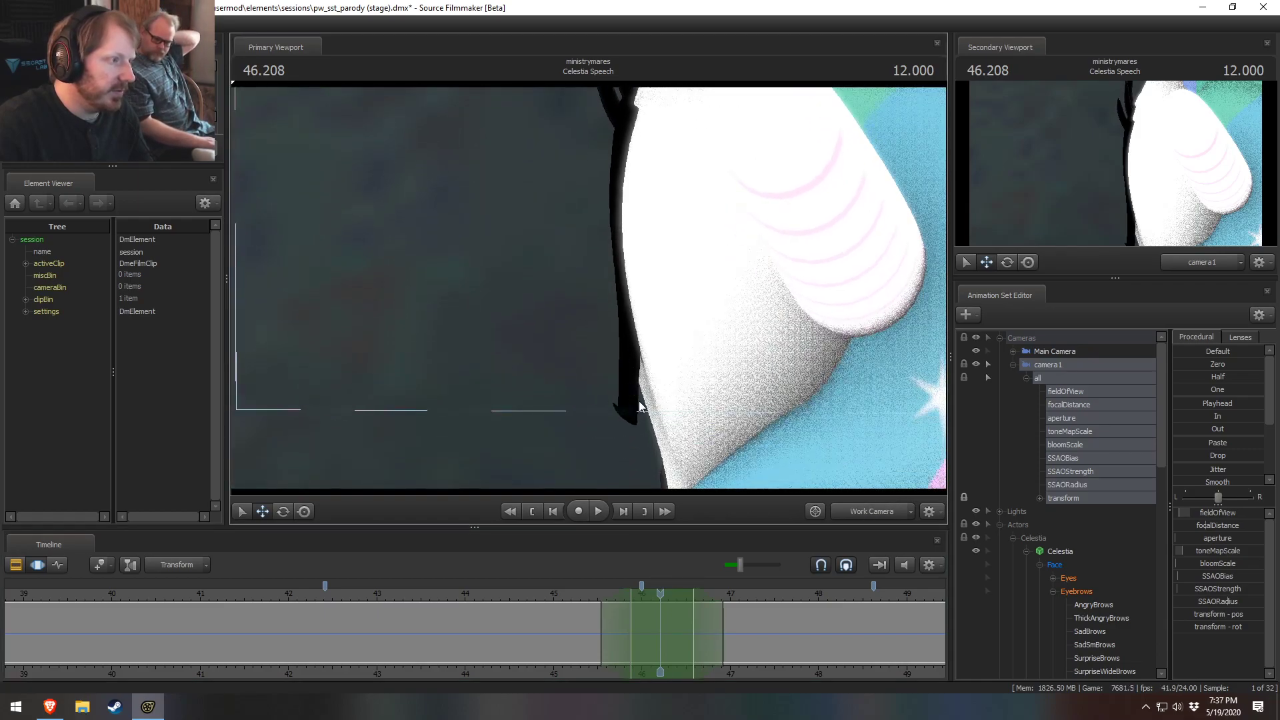
pyautogui.scroll(-6, 1078, 611)
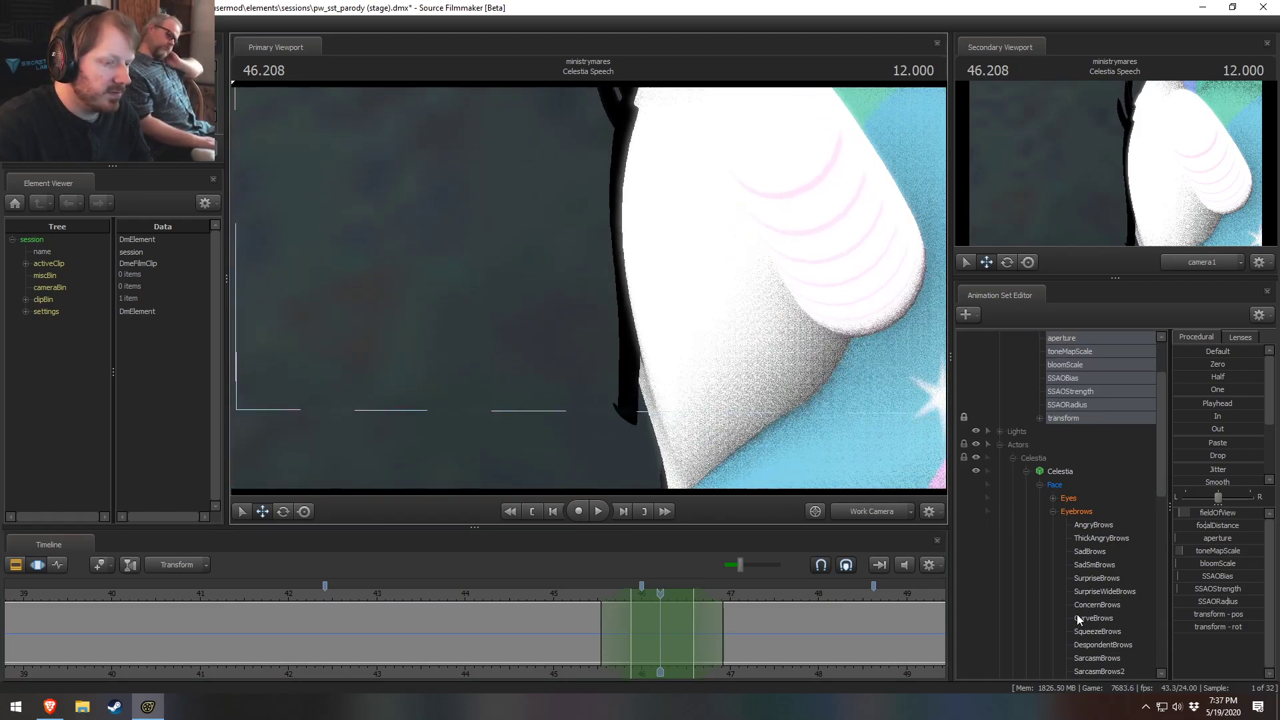
pyautogui.click(1095, 539)
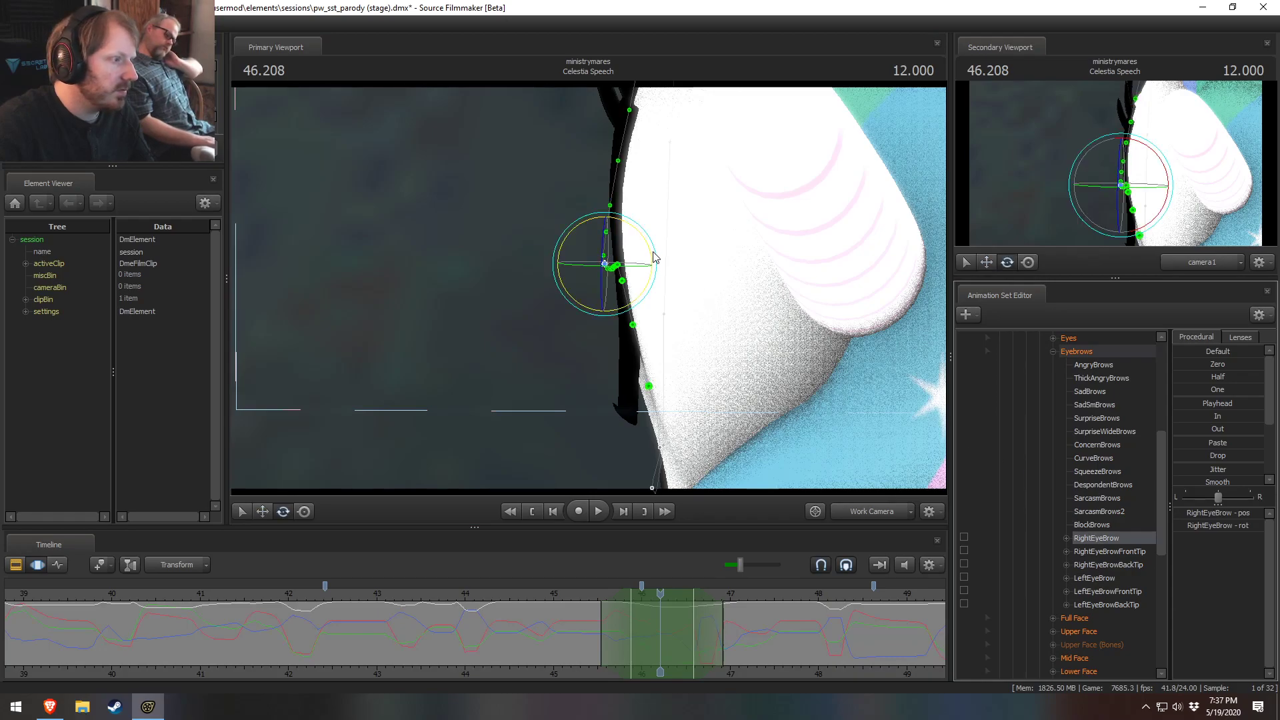
pyautogui.moveTo(654, 256); pyautogui.dragTo(657, 253)
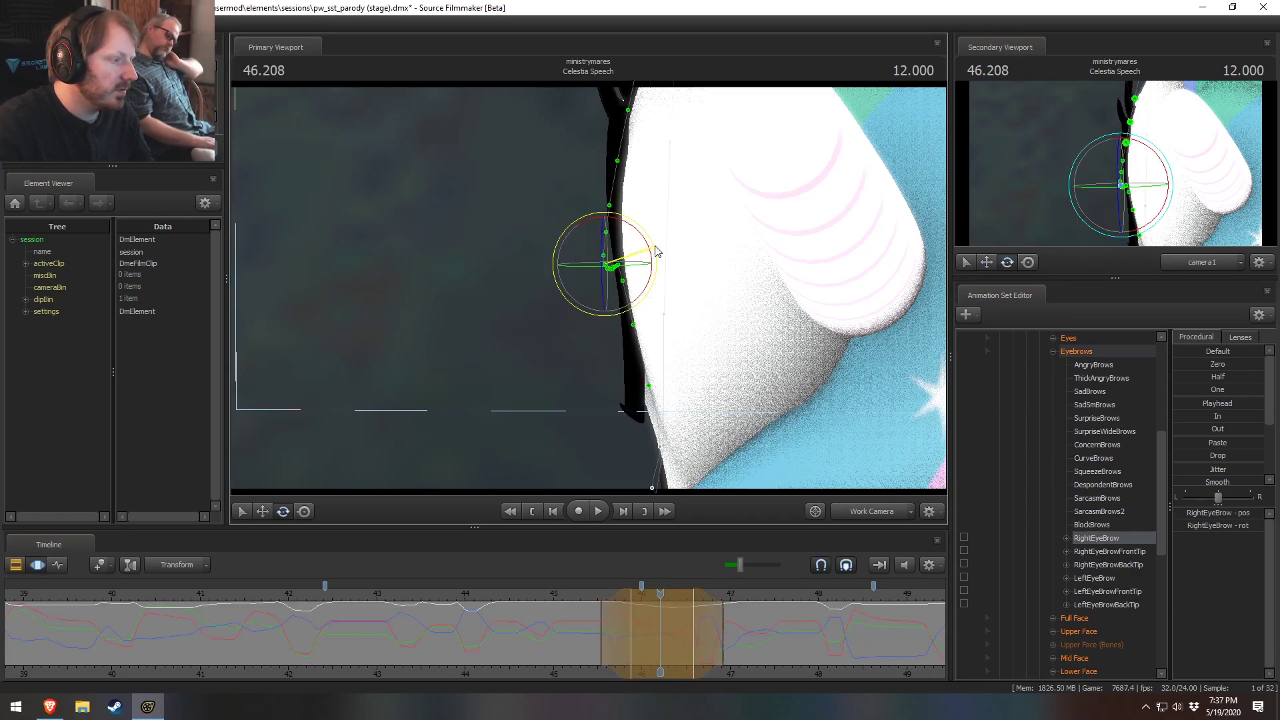
# Step: Move RightEyeBrow slightly inward and down so the eyebrow sits closer against the face at 46.208
pyautogui.press('w')
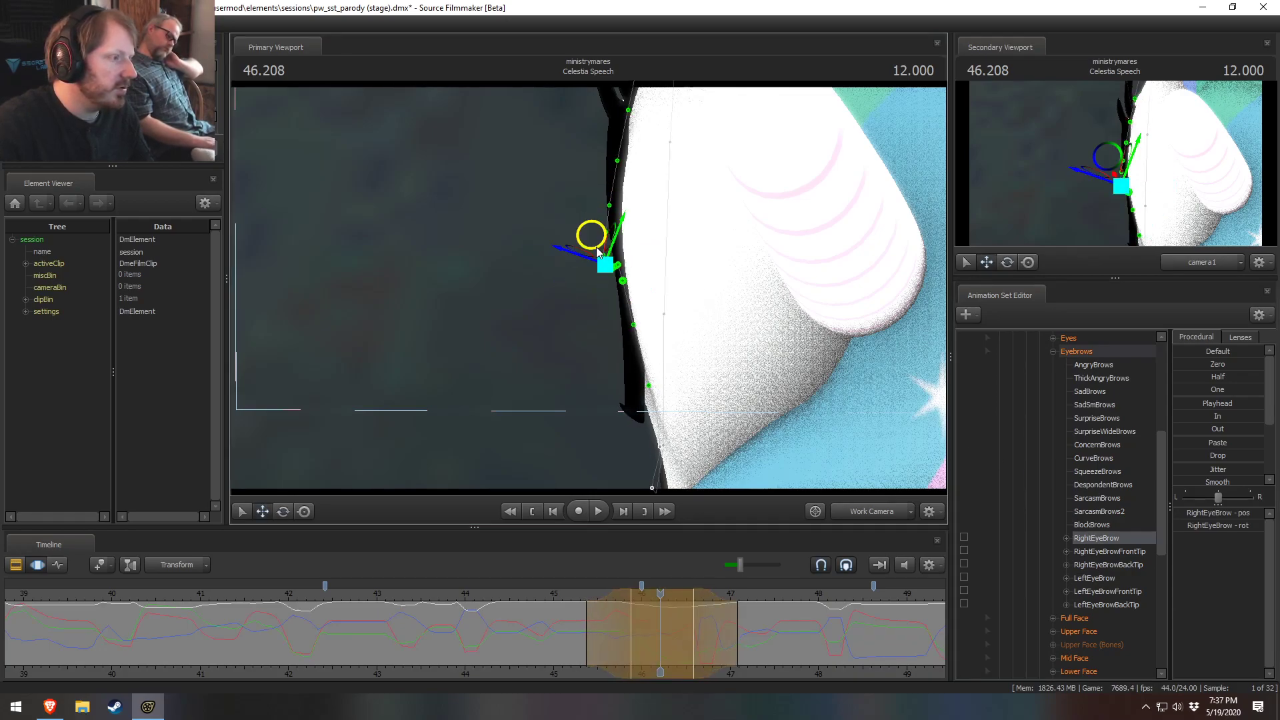
pyautogui.moveTo(604, 266)
pyautogui.mouseDown()
pyautogui.moveTo(607, 279)
pyautogui.moveTo(608, 268)
pyautogui.mouseUp()
pyautogui.press('e')
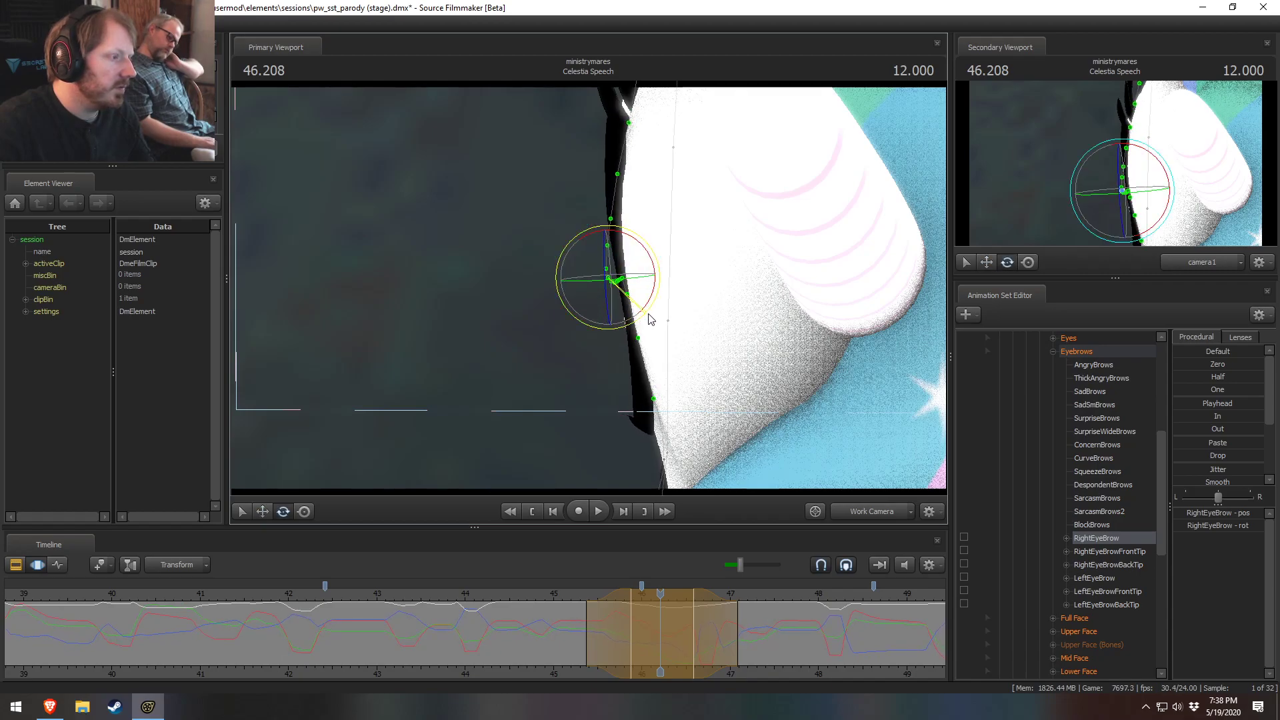
pyautogui.press('w')
pyautogui.moveTo(608, 278); pyautogui.dragTo(611, 288)
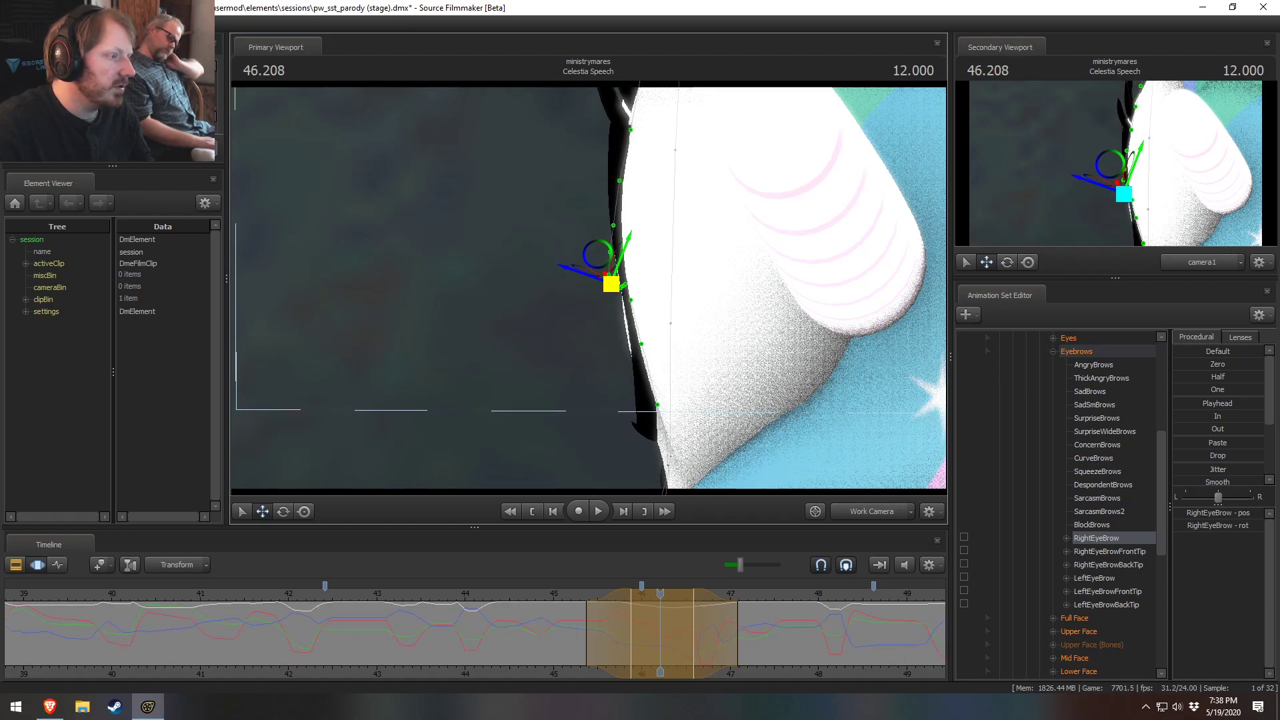
# Step: Play the shot through Main Camera from about 45 to check the adjusted eyebrow
pyautogui.click(860, 511)
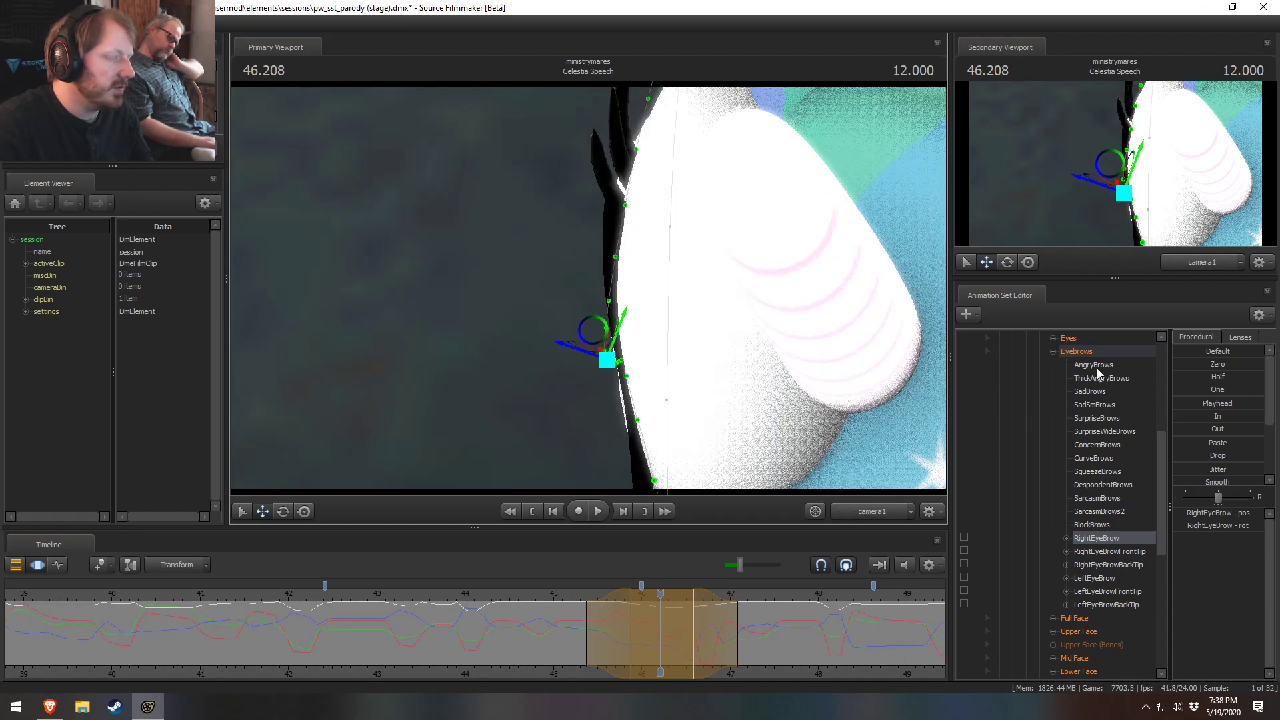
pyautogui.scroll(6, 1092, 373)
pyautogui.click(1073, 351)
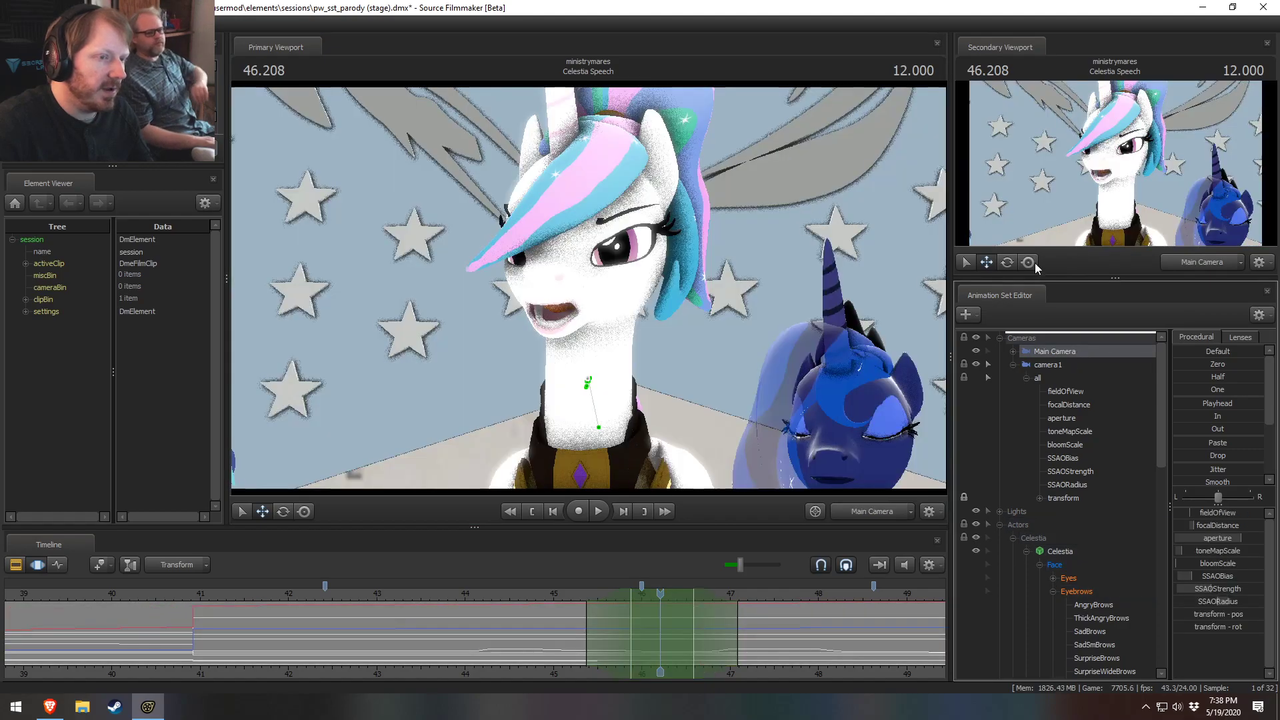
pyautogui.click(554, 597)
pyautogui.press('space')
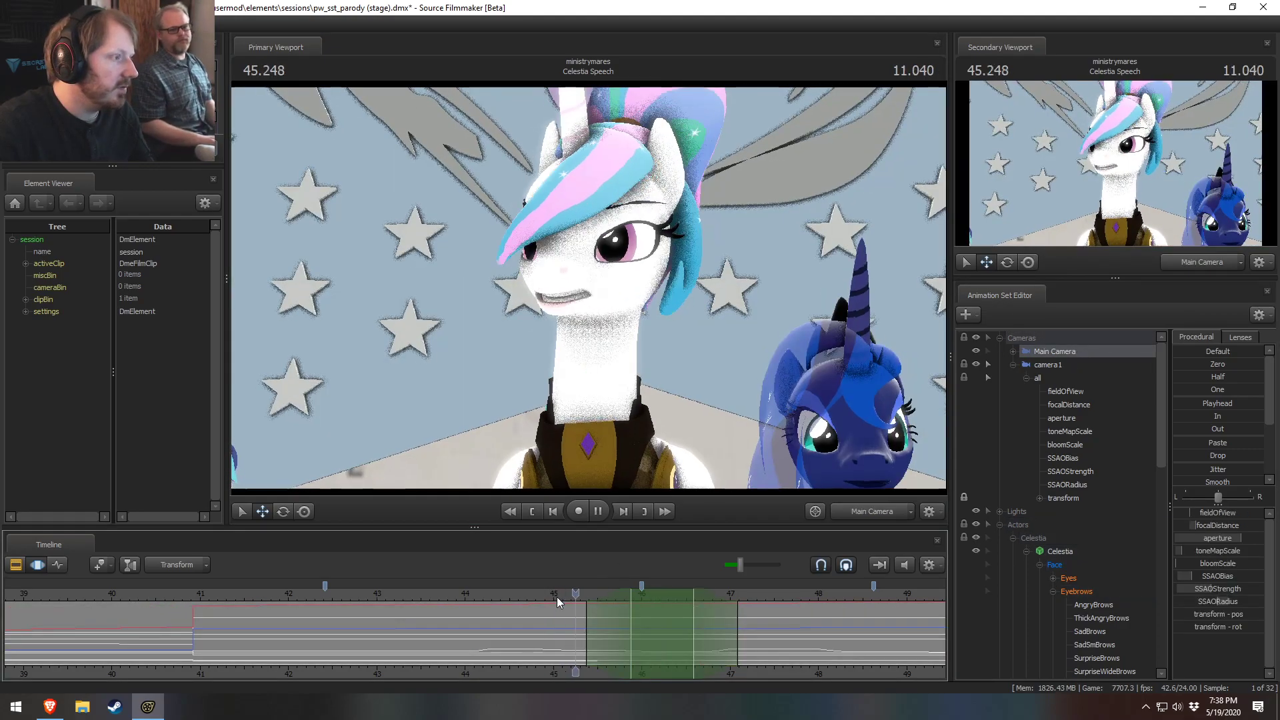
pyautogui.click(534, 591)
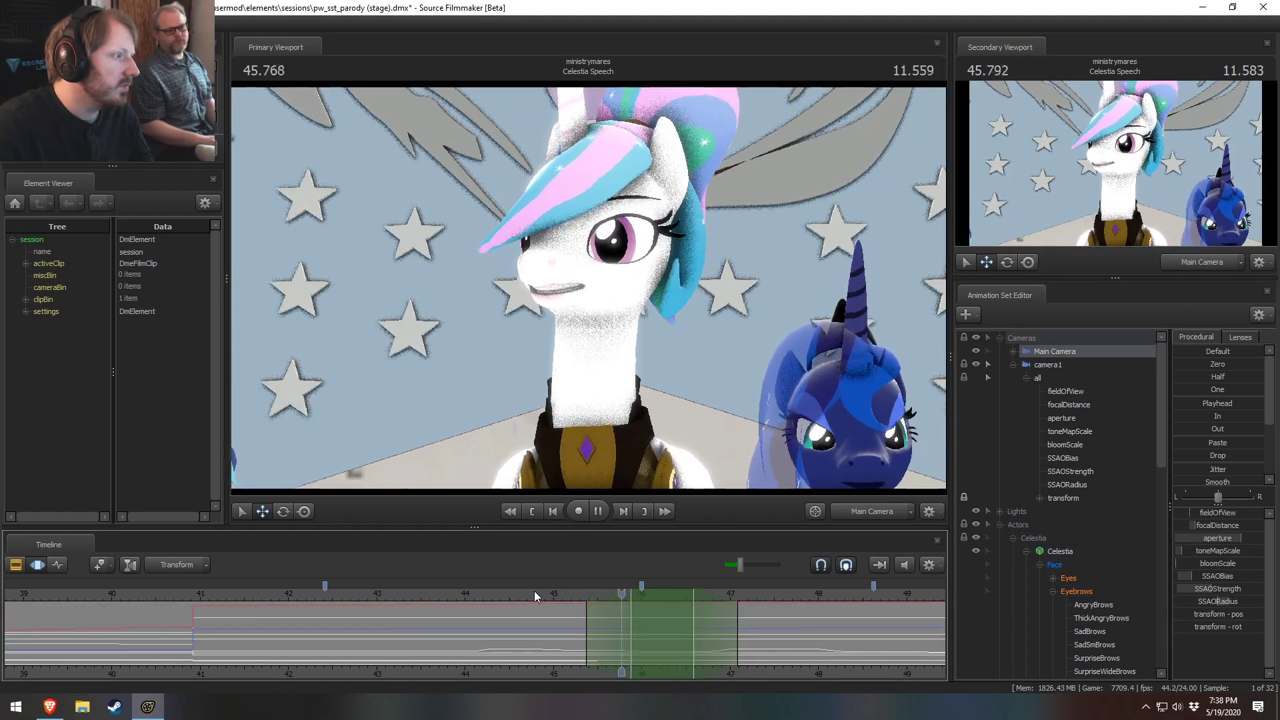
pyautogui.press('space')
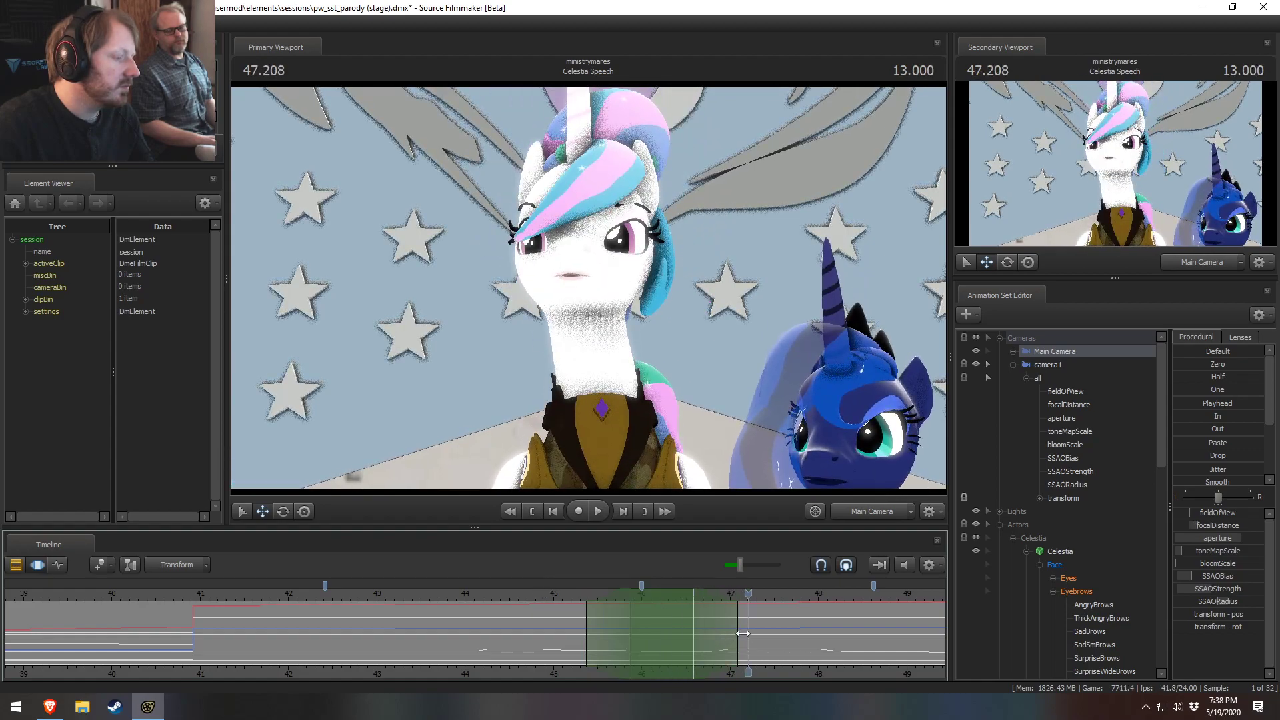
pyautogui.scroll(1, 694, 634)
pyautogui.click(693, 633)
pyautogui.moveTo(694, 634)
pyautogui.mouseDown()
pyautogui.moveTo(709, 641)
pyautogui.moveTo(697, 639)
pyautogui.mouseUp()
pyautogui.hotkey('ctrl', 'z')
pyautogui.hotkey('ctrl', 'z')
pyautogui.hotkey('ctrl', 'z')
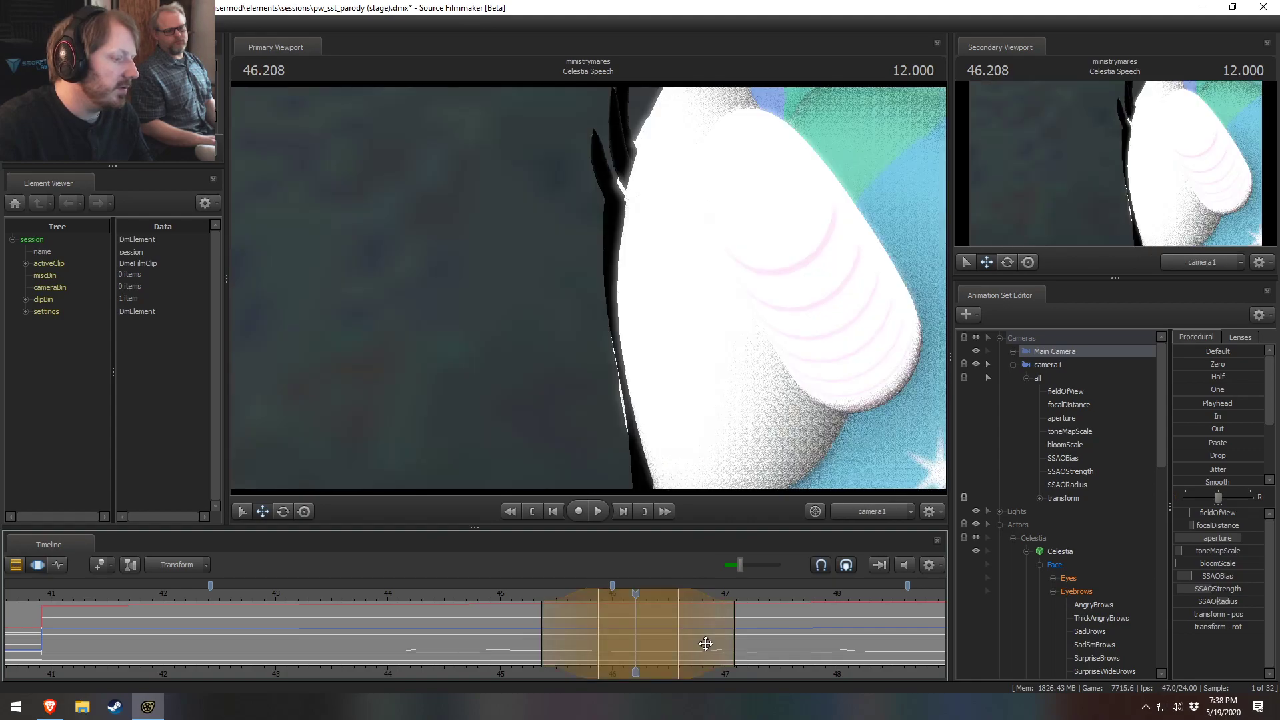
# Step: Set a short time selection centered on 46.583 and view the face from camera1
pyautogui.click(870, 510)
pyautogui.moveTo(766, 374); pyautogui.dragTo(588, 360)
pyautogui.moveTo(678, 623)
pyautogui.mouseDown()
pyautogui.moveTo(699, 624)
pyautogui.moveTo(636, 620)
pyautogui.moveTo(697, 625)
pyautogui.moveTo(669, 623)
pyautogui.moveTo(688, 639)
pyautogui.moveTo(666, 635)
pyautogui.moveTo(693, 652)
pyautogui.moveTo(636, 640)
pyautogui.moveTo(677, 633)
pyautogui.moveTo(659, 627)
pyautogui.moveTo(692, 647)
pyautogui.moveTo(678, 644)
pyautogui.mouseUp()
pyautogui.moveTo(853, 404); pyautogui.dragTo(828, 505)
pyautogui.click(871, 512)
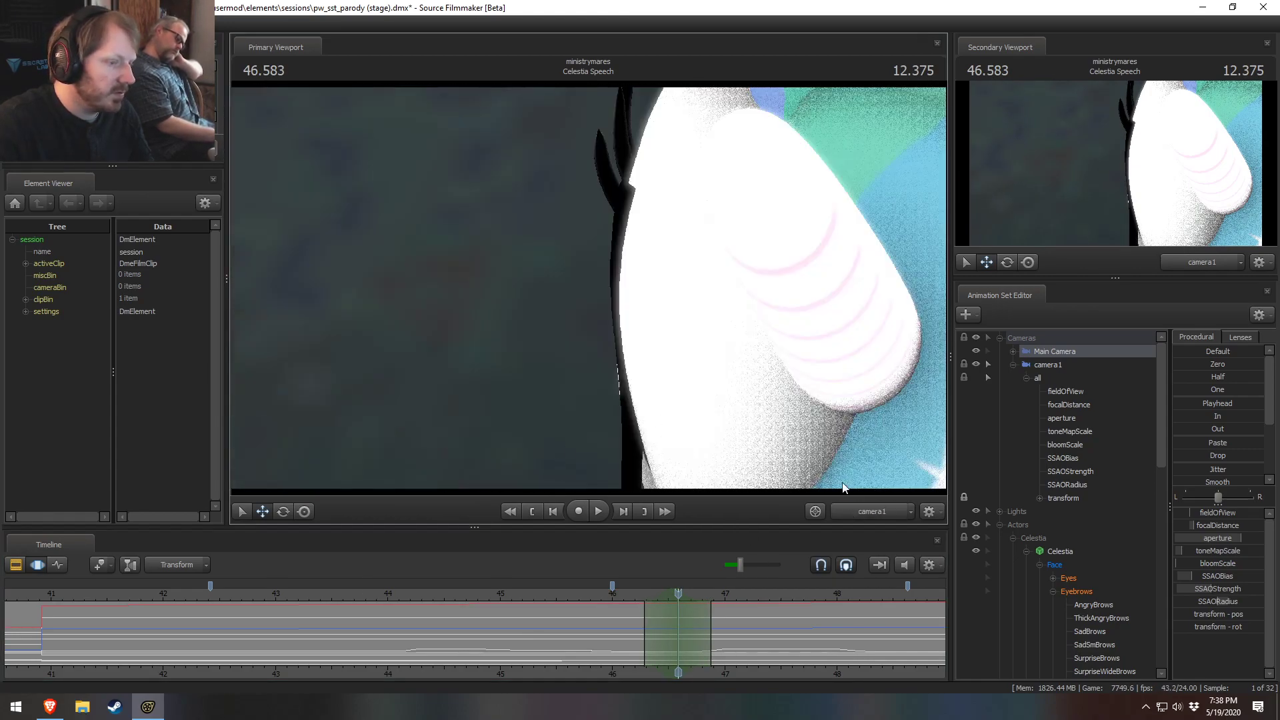
# Step: Nudge the position of Celestia's RightEyeBrow control at 46.583
pyautogui.scroll(-5, 1086, 617)
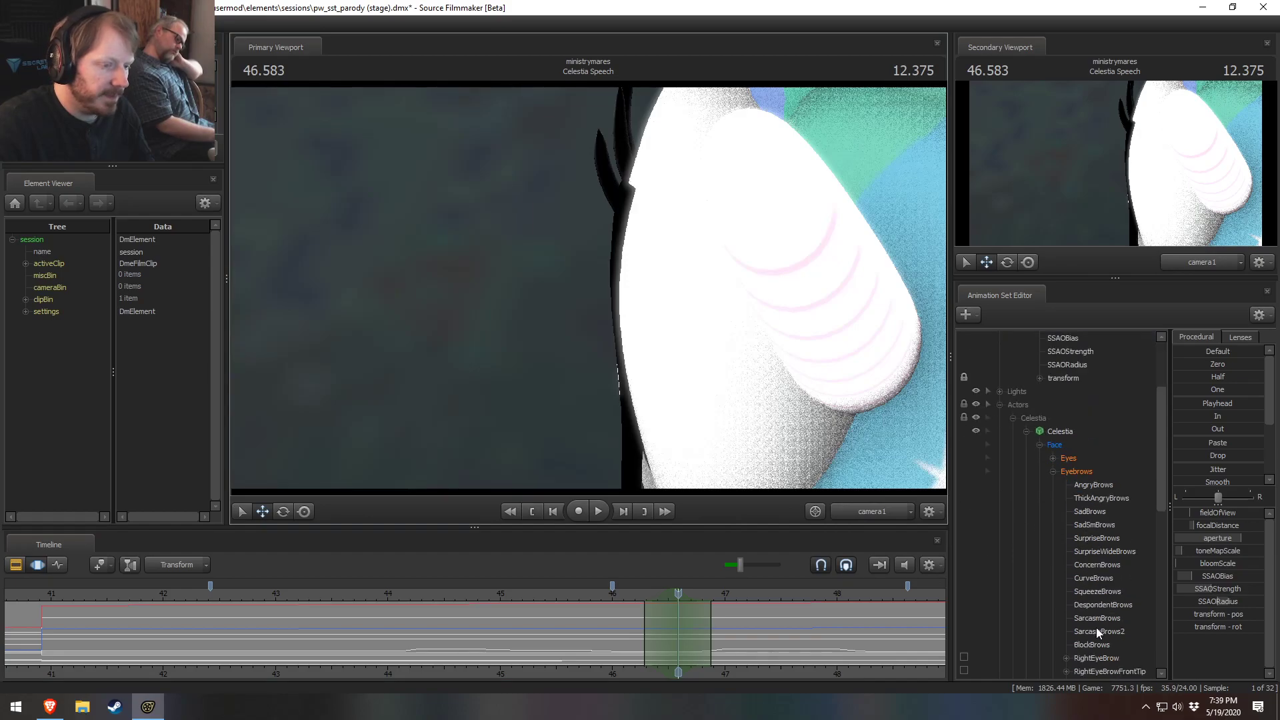
pyautogui.click(1100, 579)
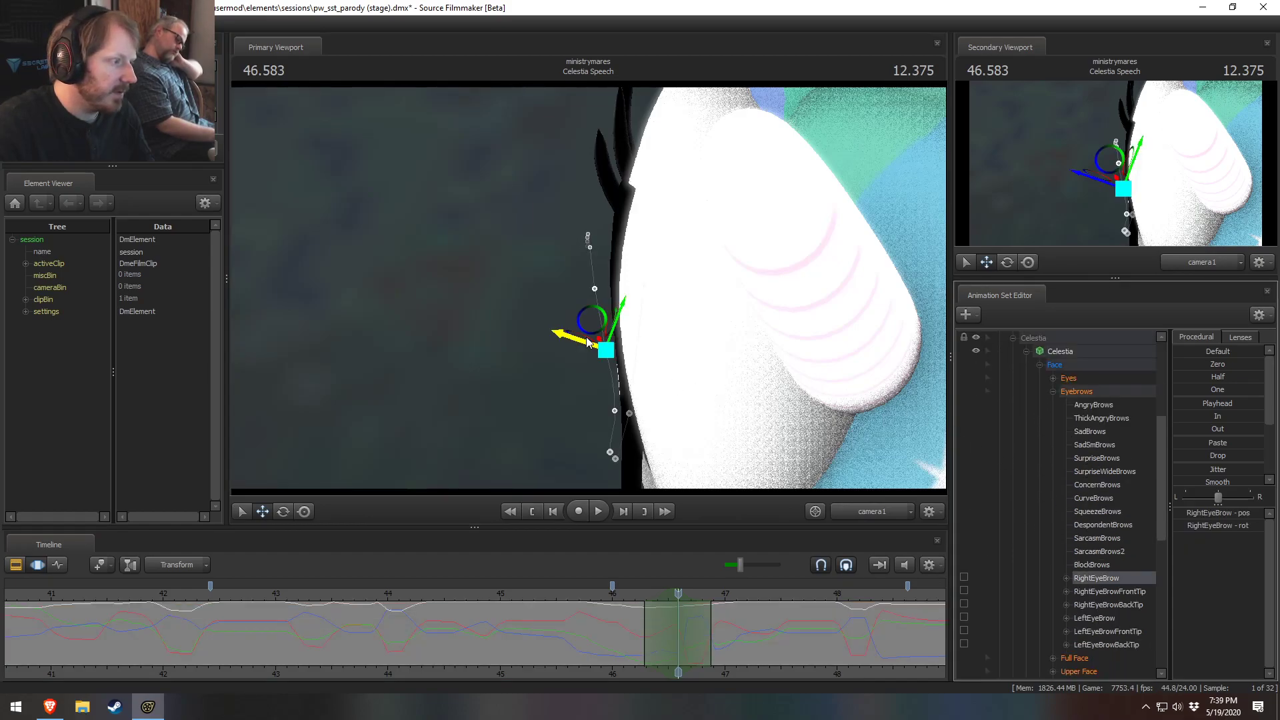
pyautogui.click(836, 510)
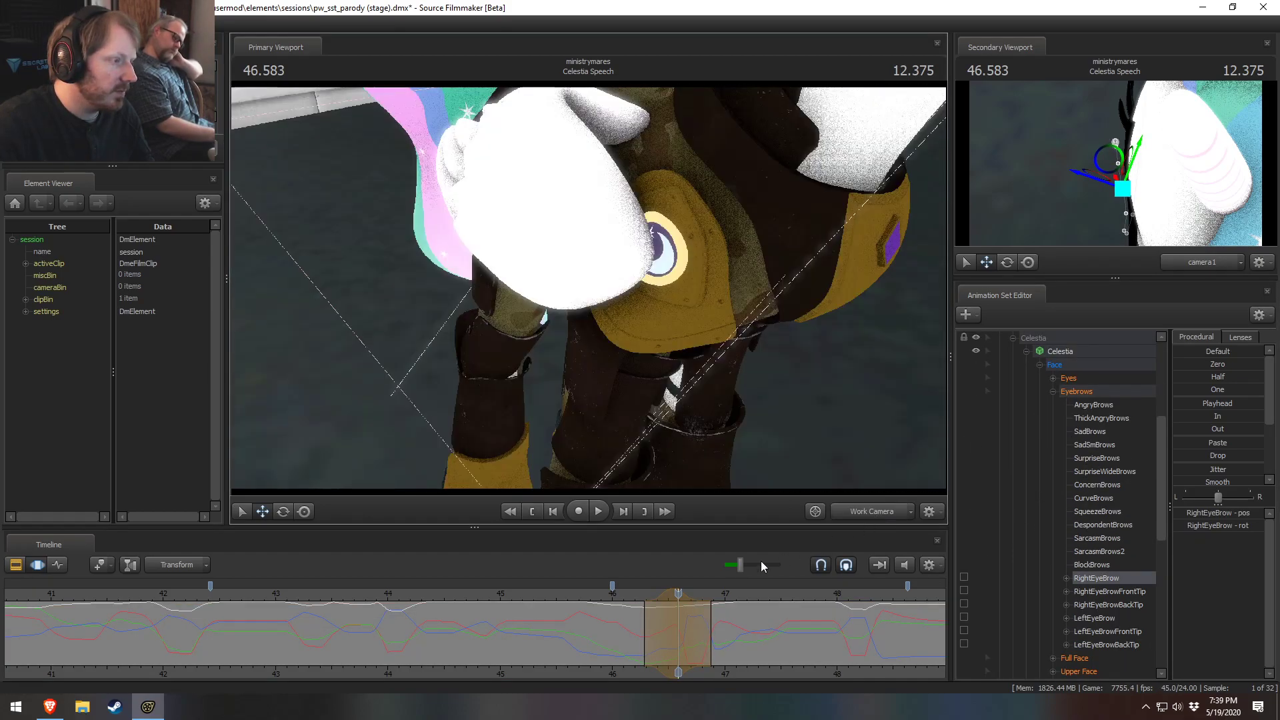
pyautogui.click(881, 511)
# Step: Play the shot through Main Camera from about 45.8 to review the latest eyebrow correction
pyautogui.scroll(5, 1080, 357)
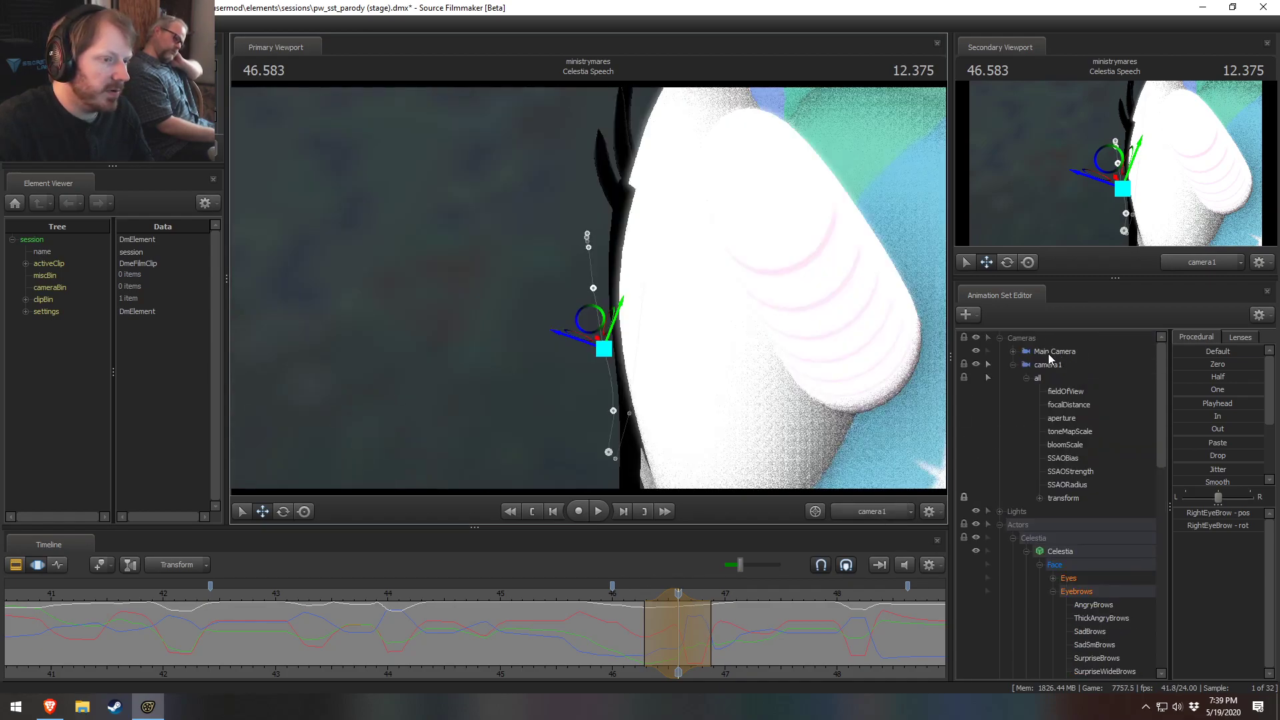
pyautogui.moveTo(1048, 352); pyautogui.dragTo(606, 185)
pyautogui.press('space')
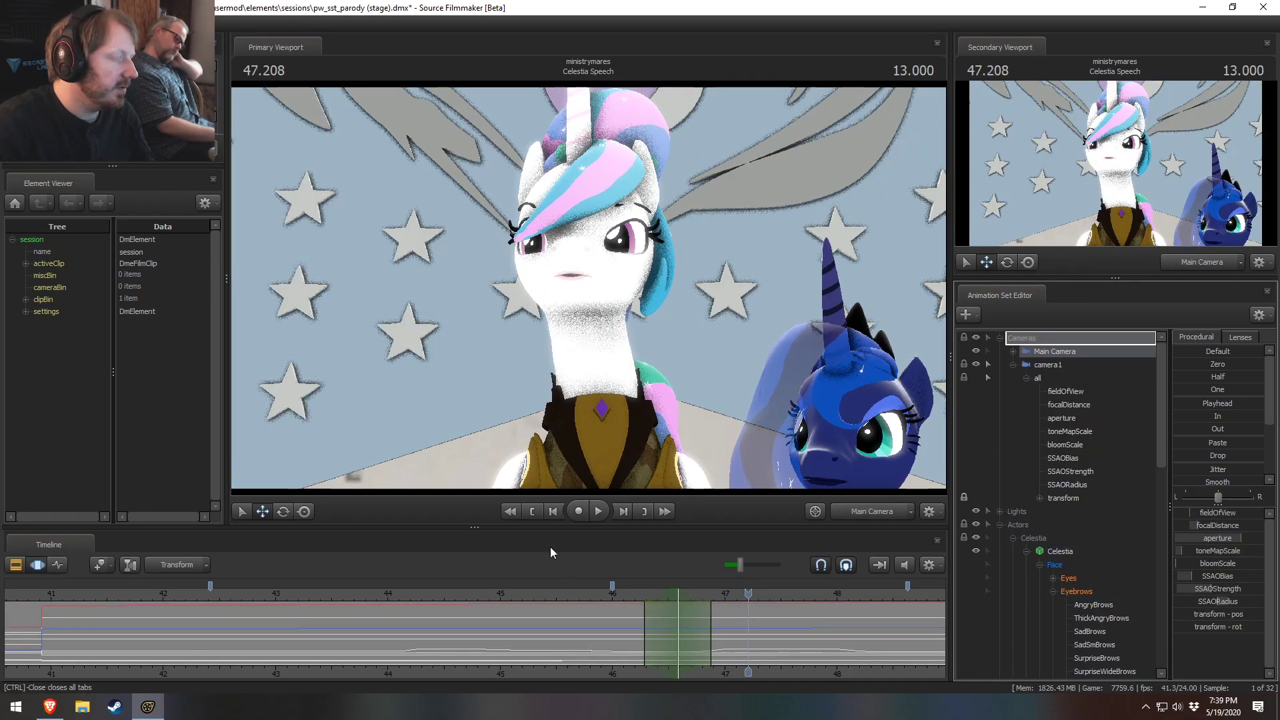
pyautogui.click(593, 597)
pyautogui.press('space')
# Step: Step frame by frame from 46.791 to about 47.166 in the clip editor to inspect Celestia's eyebrows and face
pyautogui.press('shift')
pyautogui.moveTo(684, 629); pyautogui.dragTo(701, 648)
pyautogui.press('F2')
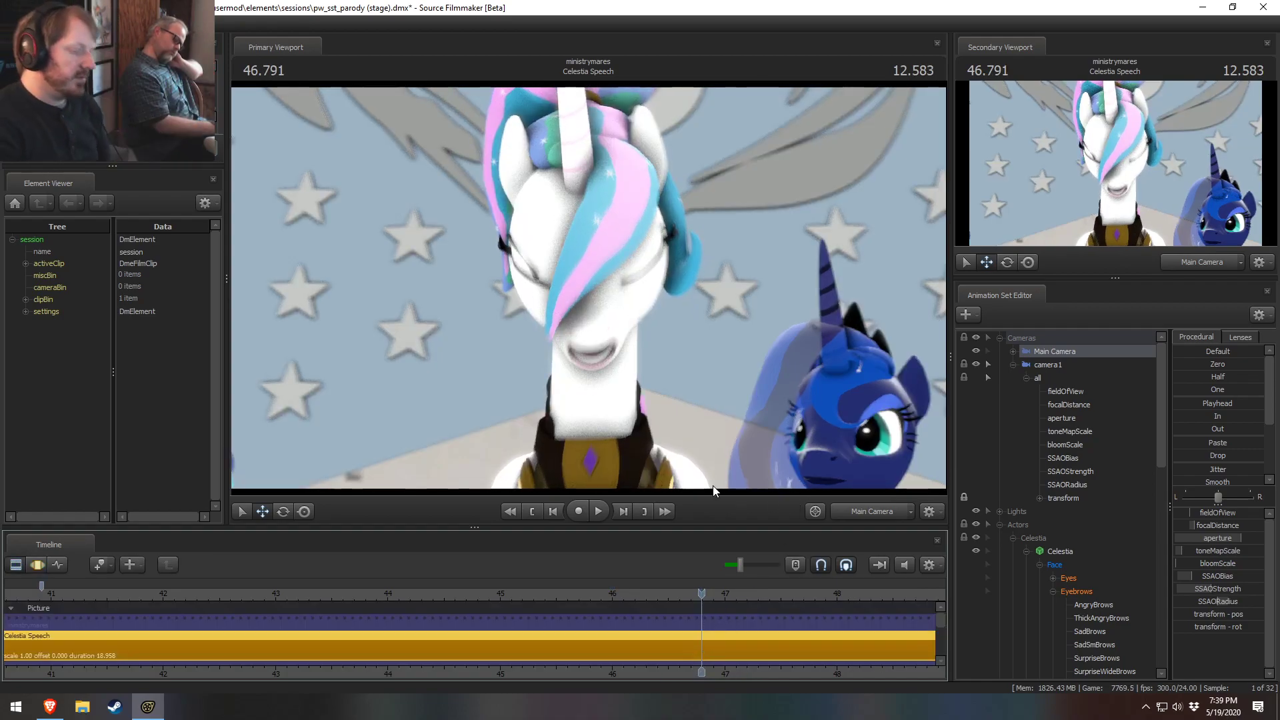
pyautogui.press('Right')
pyautogui.press('Right')
pyautogui.press('Right')
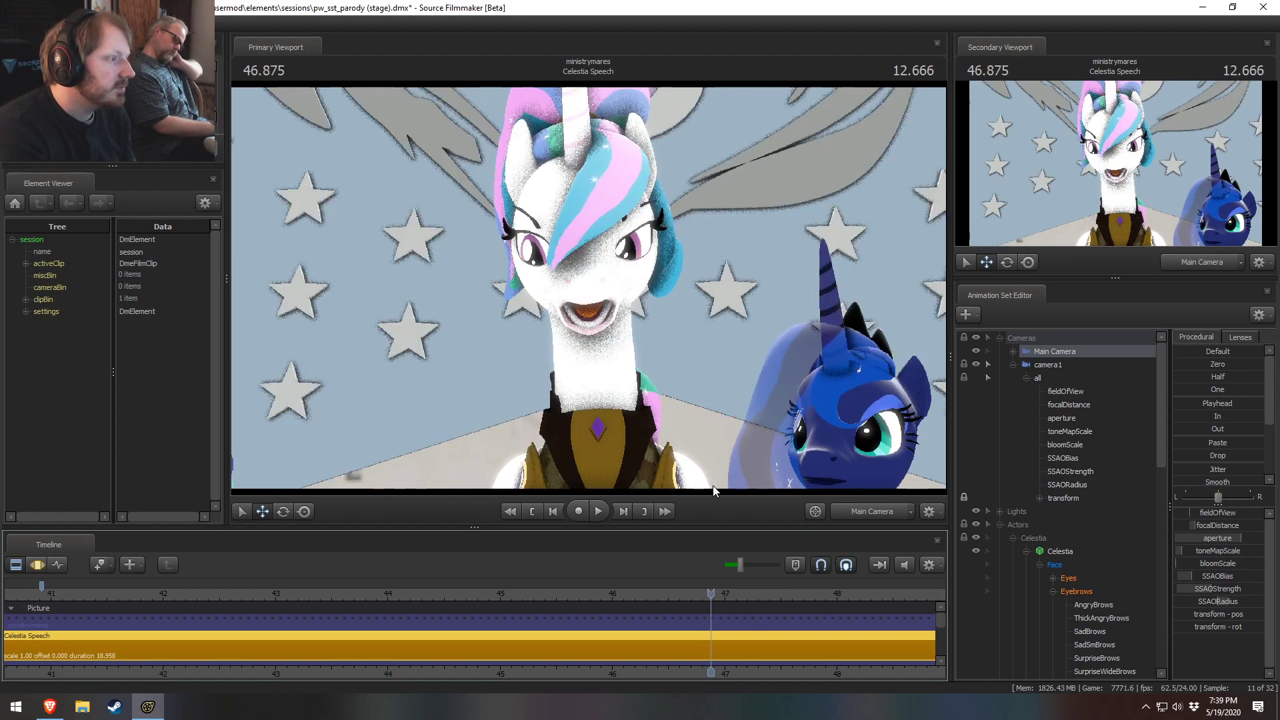
pyautogui.press('Right')
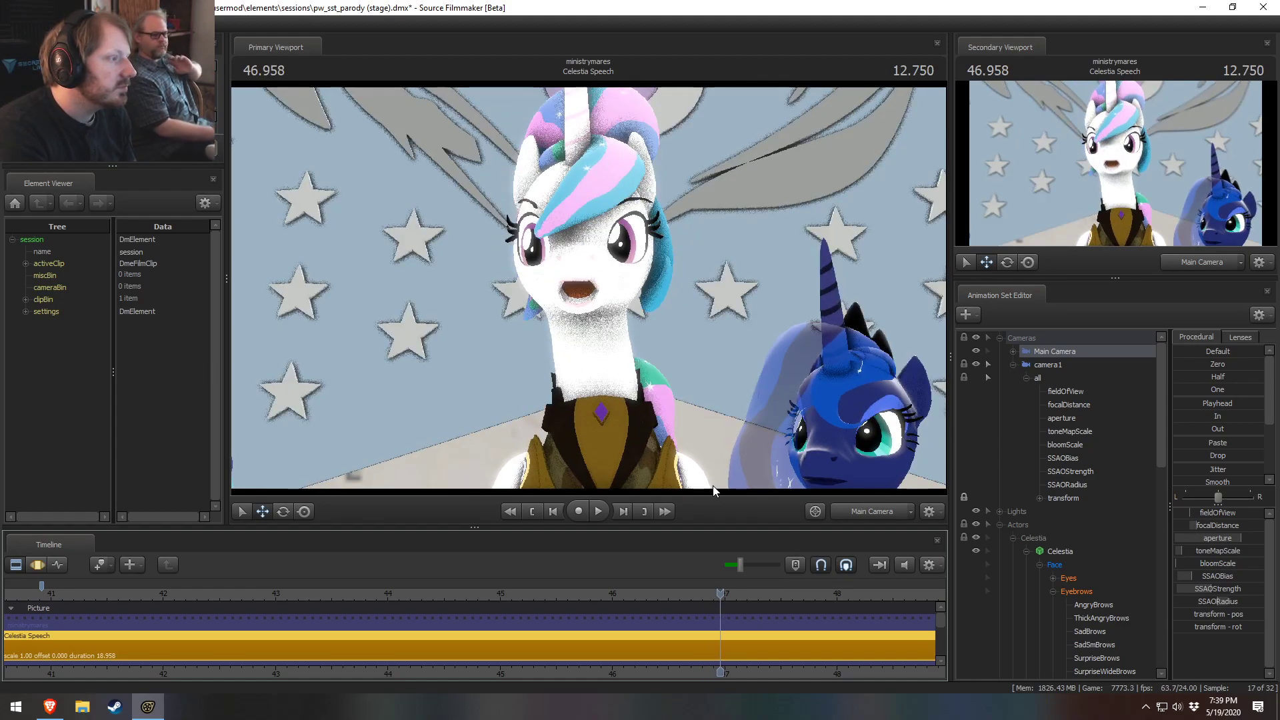
pyautogui.press('Right')
pyautogui.press('Right')
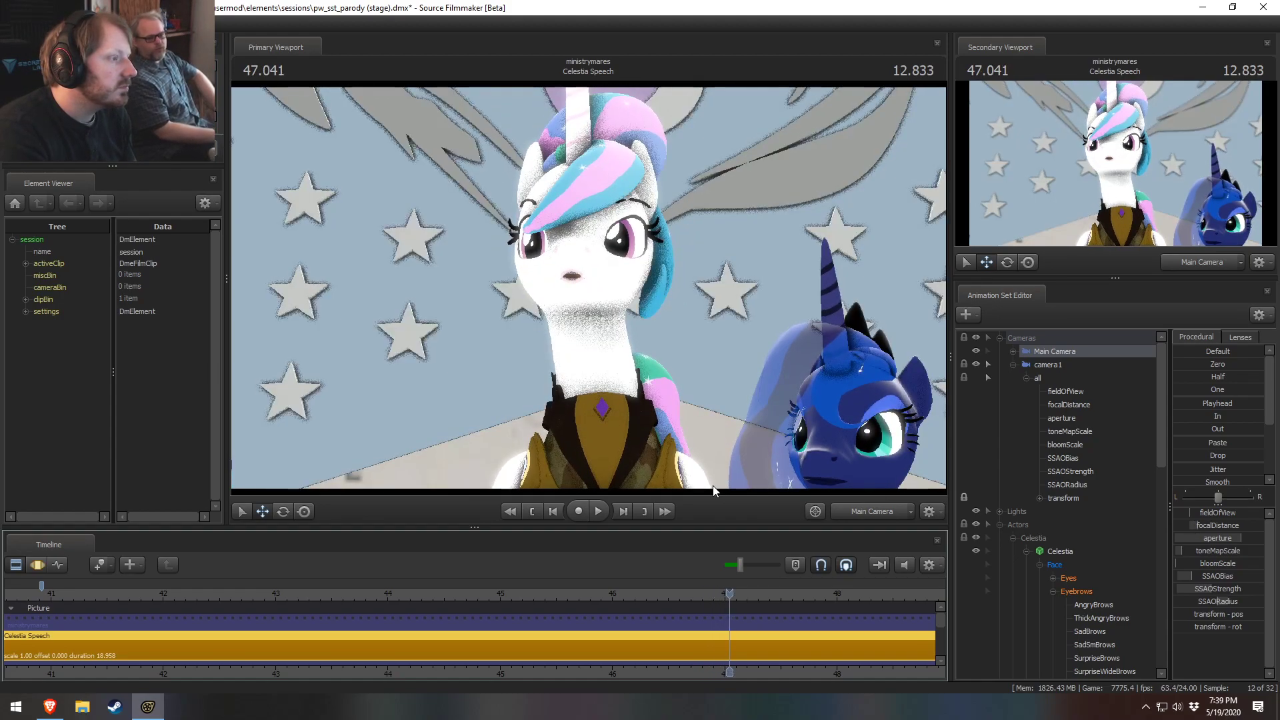
pyautogui.press('Right')
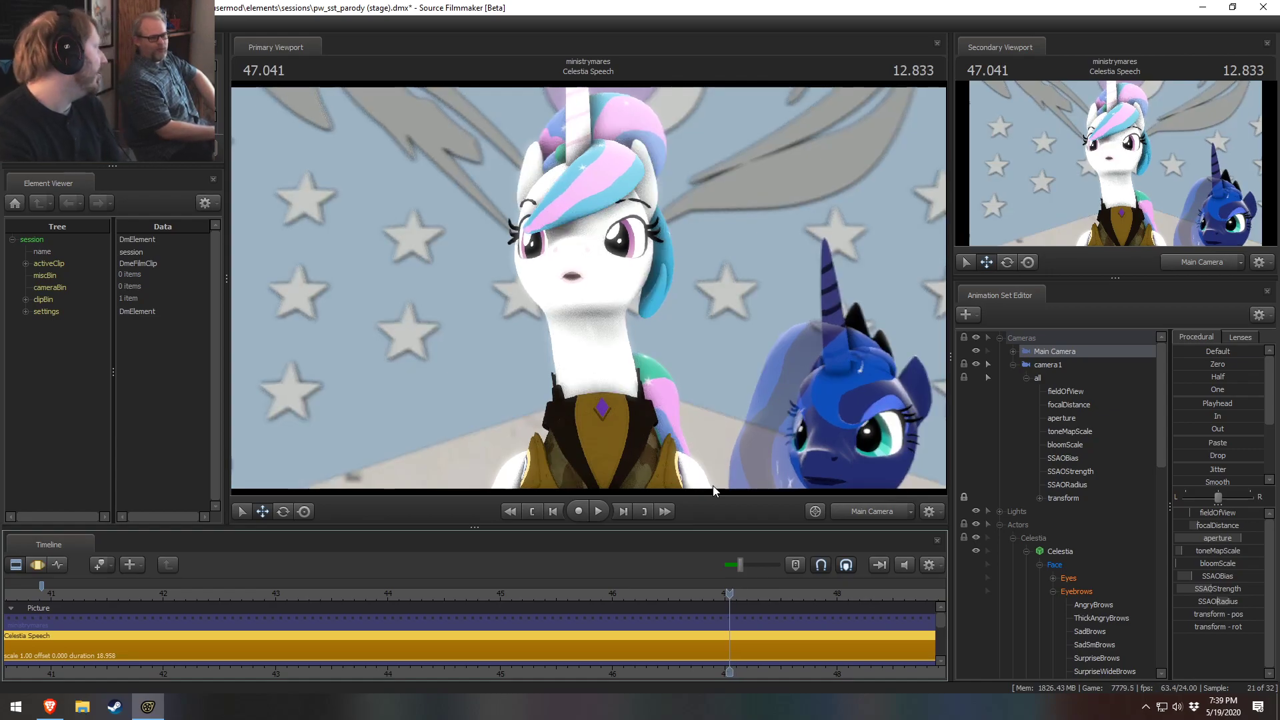
pyautogui.press('Right')
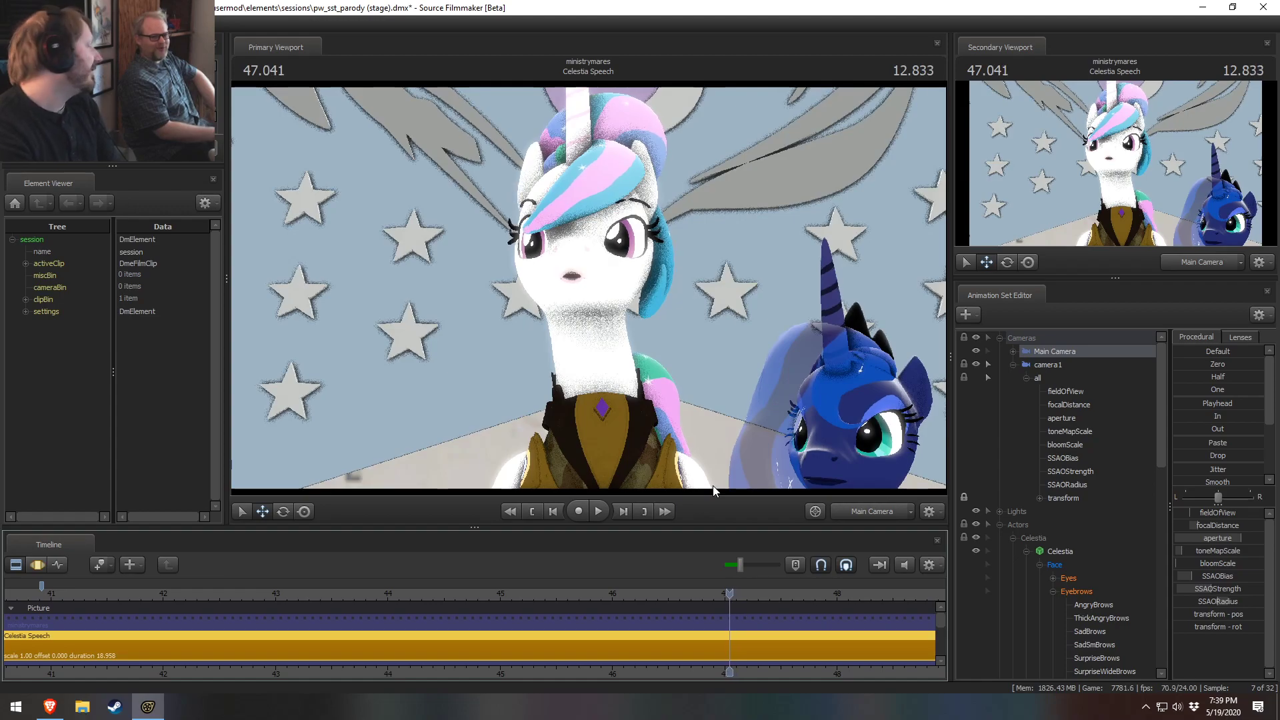
pyautogui.press('Left')
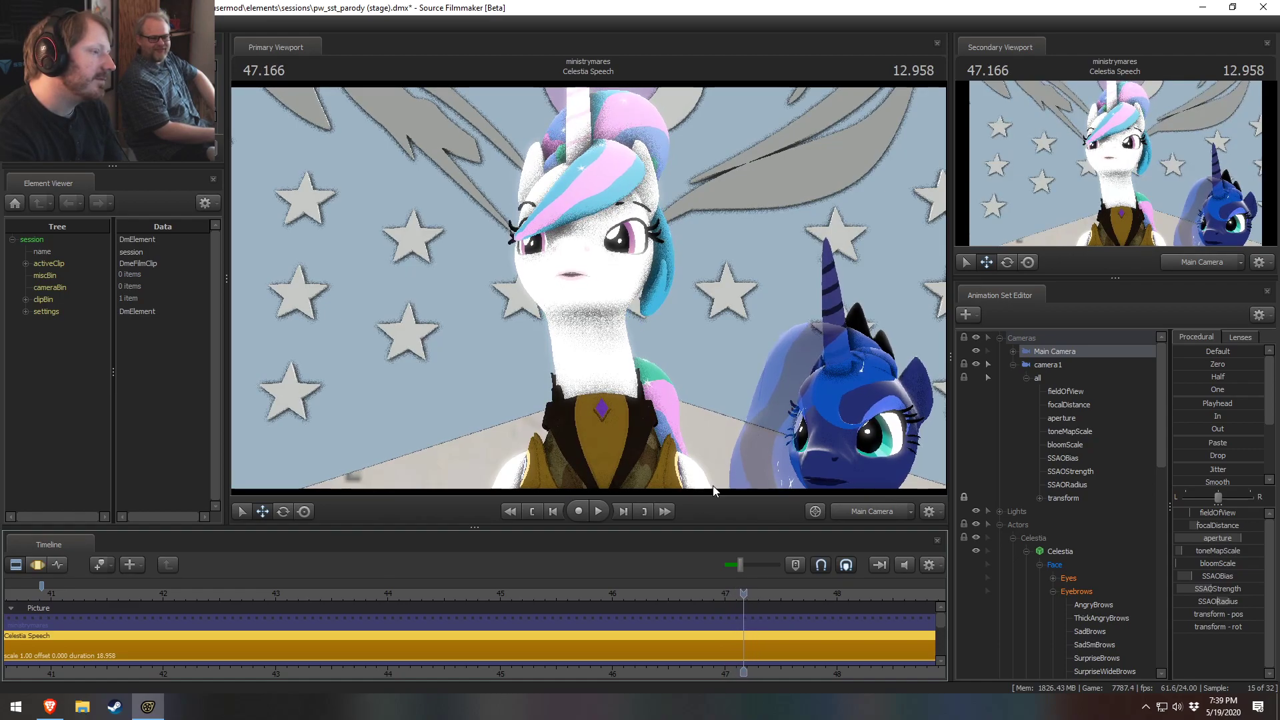
# Step: Step back and forth frame by frame between about 46.833 and 47.000 to examine Celestia's eyebrows and blink through Main Camera
pyautogui.press('Right')
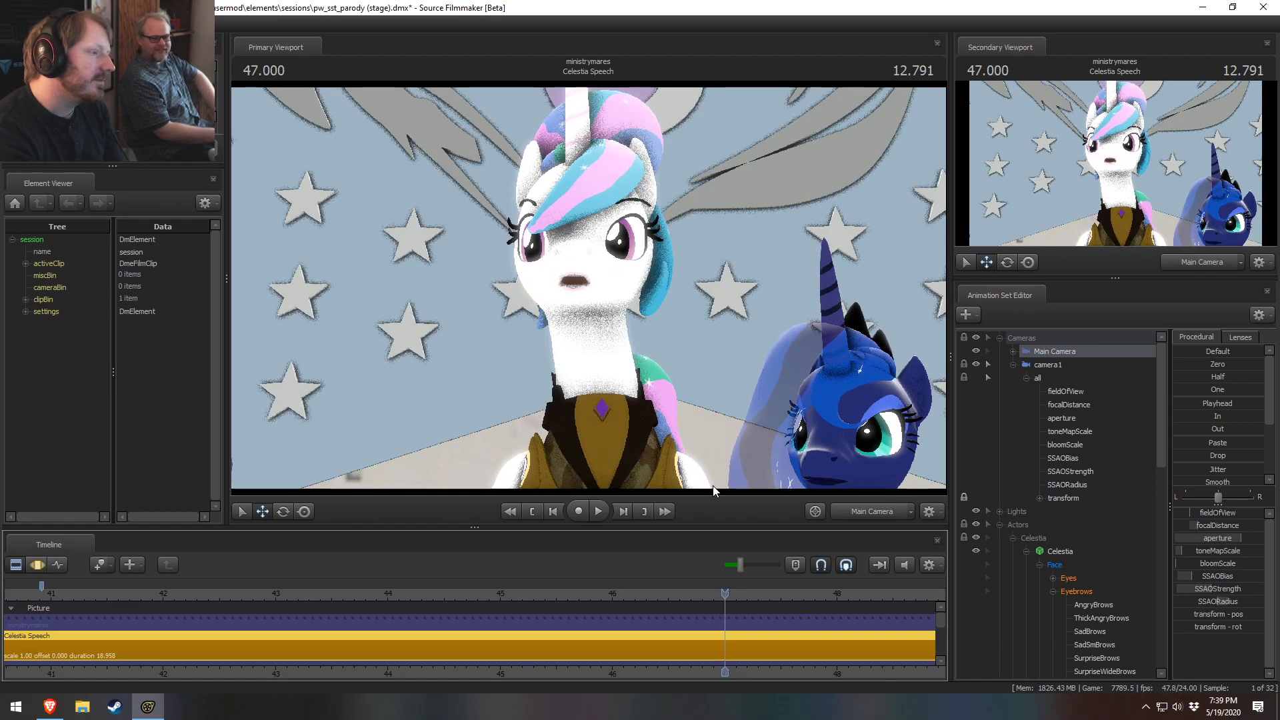
pyautogui.press('Right')
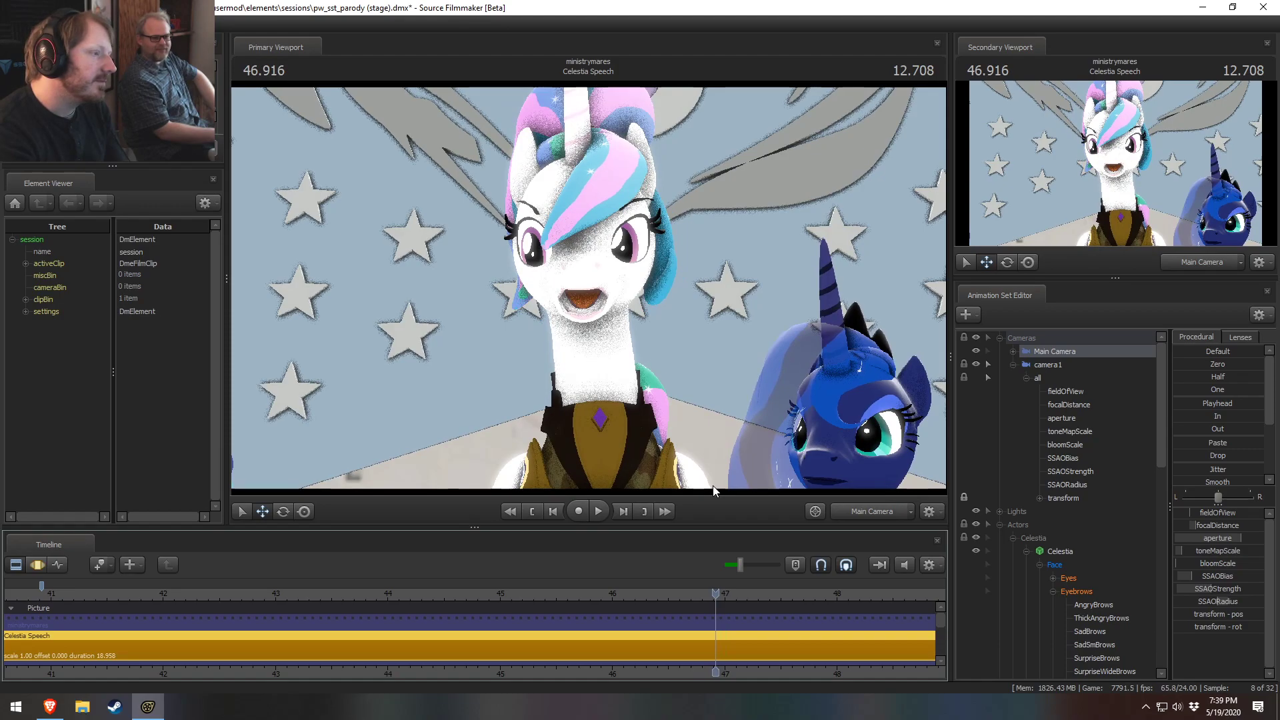
pyautogui.press('Left')
pyautogui.press('Left')
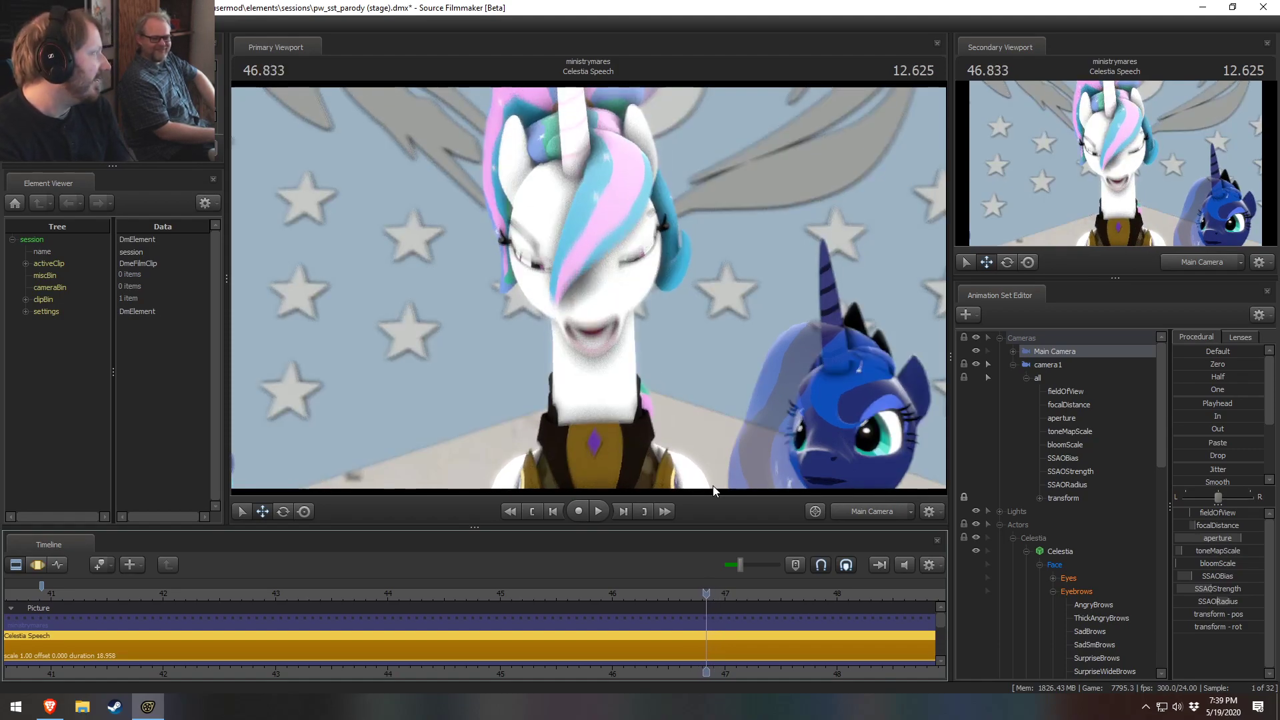
pyautogui.press('Right')
pyautogui.press('Right')
pyautogui.press('Right')
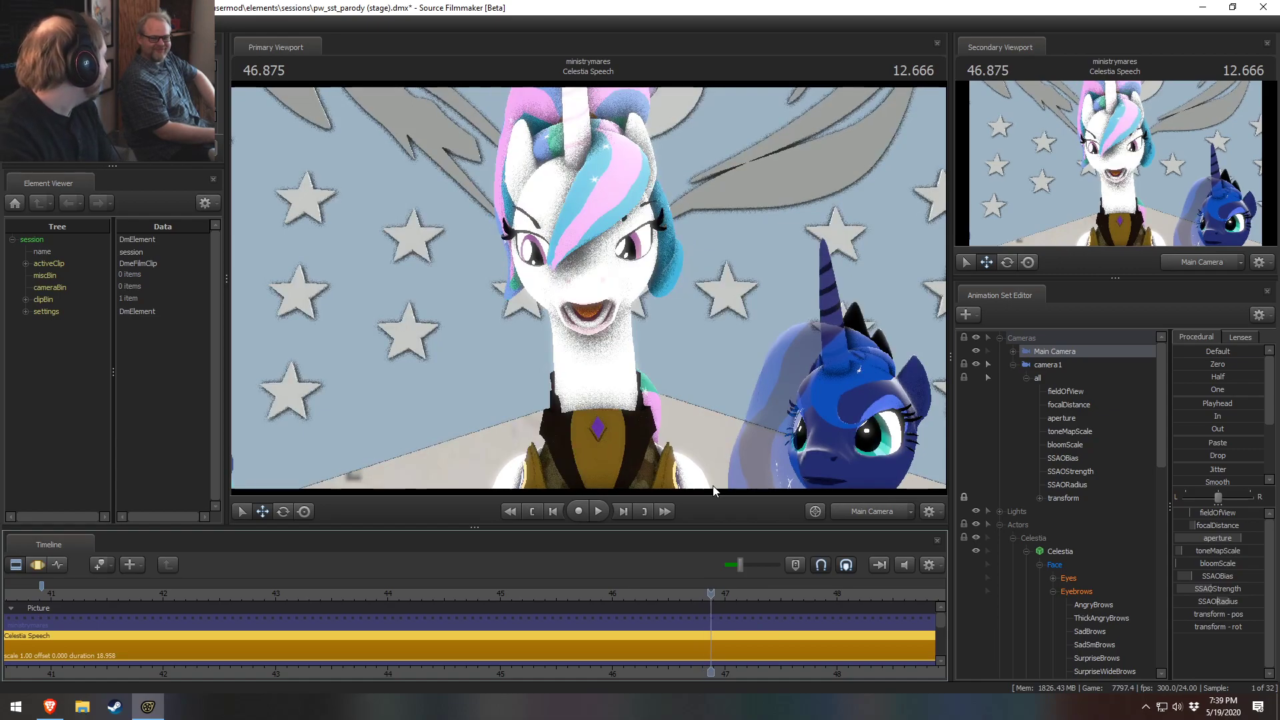
pyautogui.press('Right')
pyautogui.press('Left')
pyautogui.press('Left')
pyautogui.press('Right')
pyautogui.press('Left')
pyautogui.press('Left')
pyautogui.press('Right')
pyautogui.press('Right')
pyautogui.press('Left')
pyautogui.press('Left')
pyautogui.press('Right')
pyautogui.press('Right')
pyautogui.press('Left')
pyautogui.press('Left')
pyautogui.press('Right')
pyautogui.press('Right')
pyautogui.press('Right')
pyautogui.press('Left')
pyautogui.press('Left')
pyautogui.press('Right')
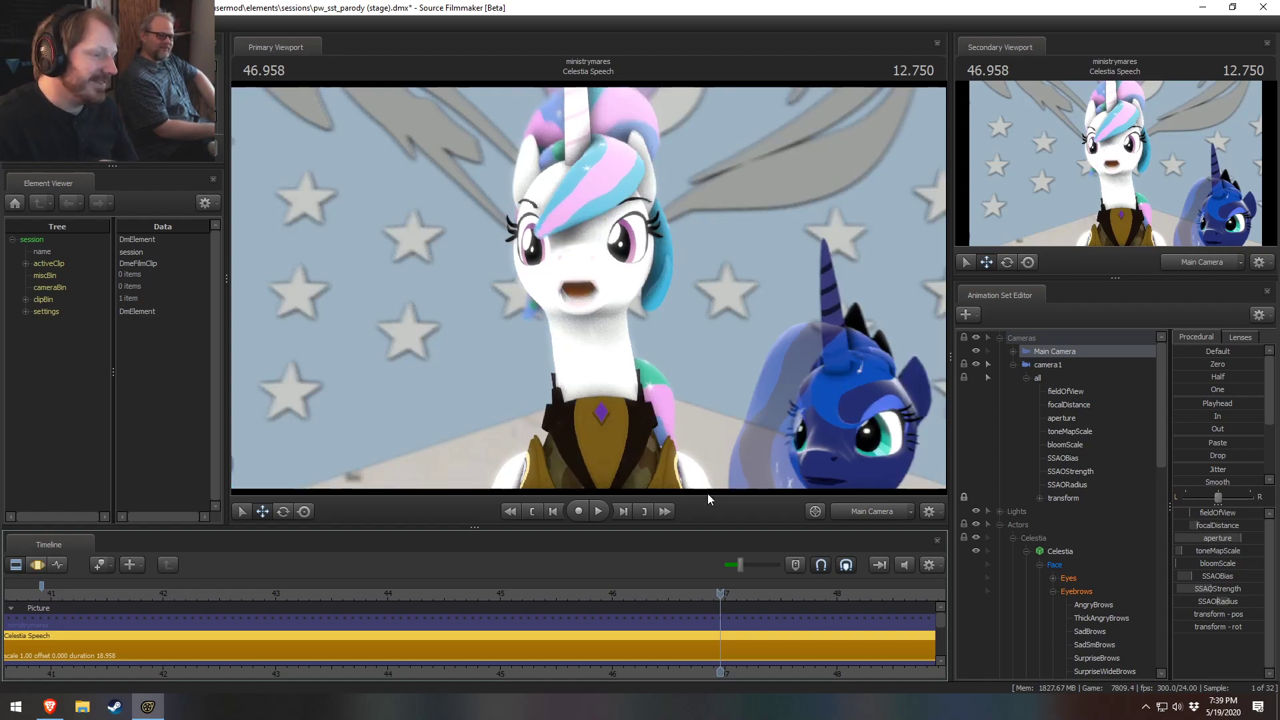
# Step: Play the end of the Celestia Speech shot from about 49.5 to past 52 through Main Camera
pyautogui.scroll(-3, 771, 677)
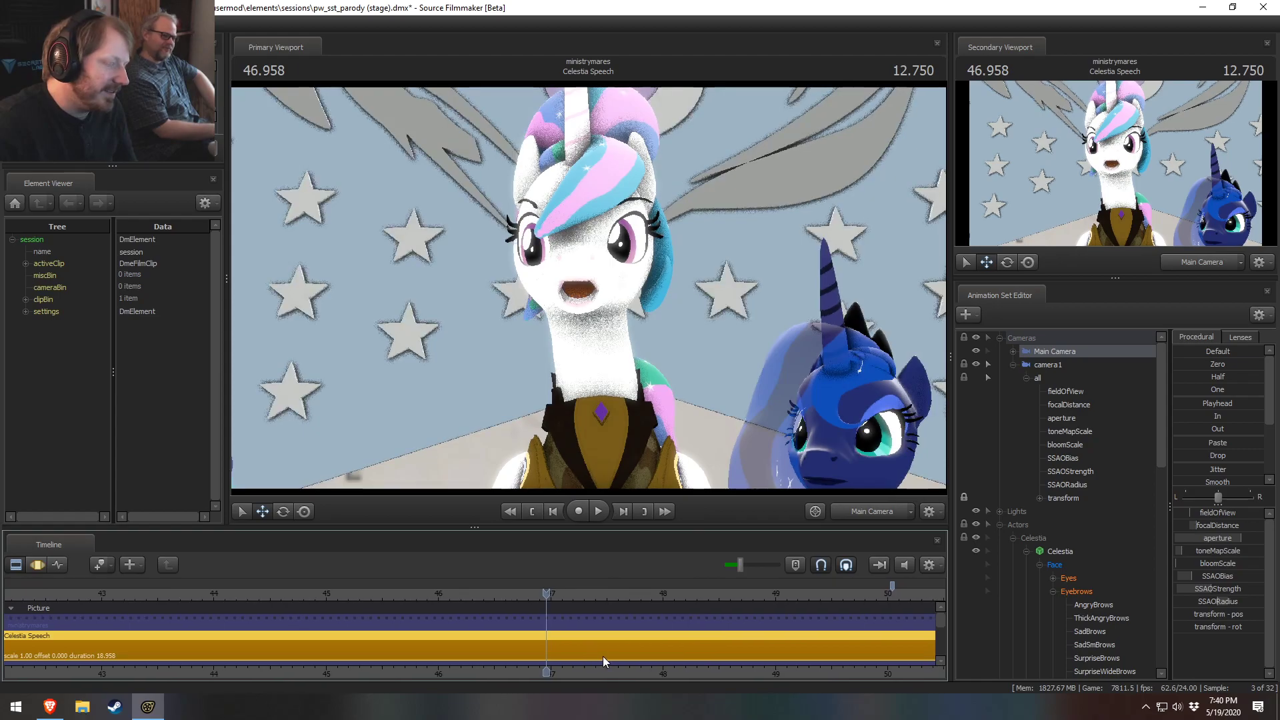
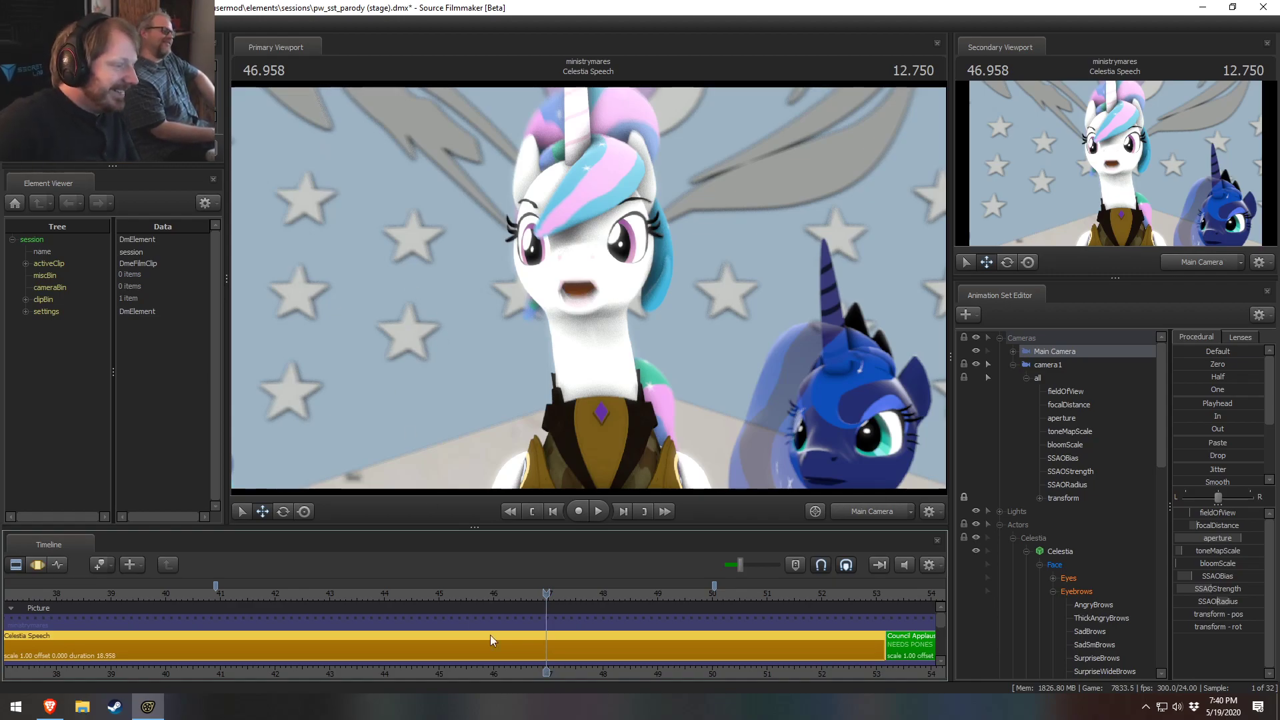
pyautogui.moveTo(671, 677); pyautogui.dragTo(450, 605, button='middle')
pyautogui.click(471, 593)
pyautogui.press('space')
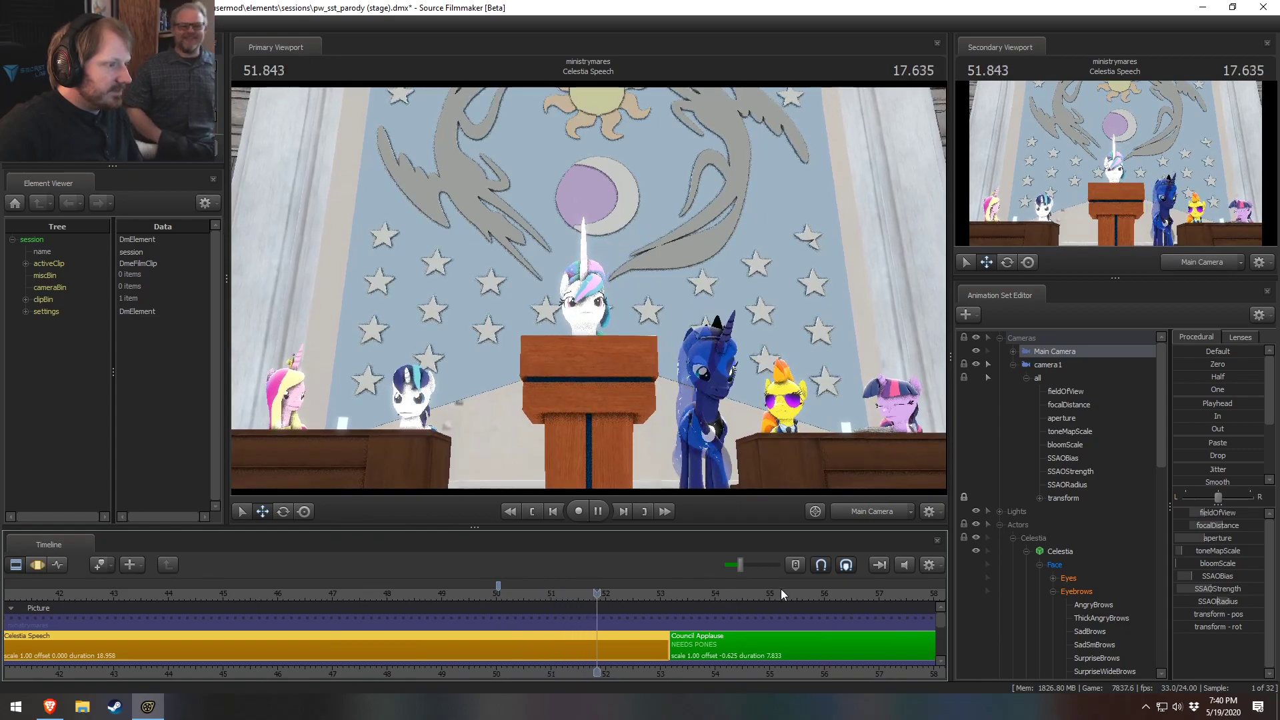
pyautogui.press('space')
# Step: Switch to Work Camera, frame Celestia's face up close, and move to 51.791 in the motion editor
pyautogui.click(870, 512)
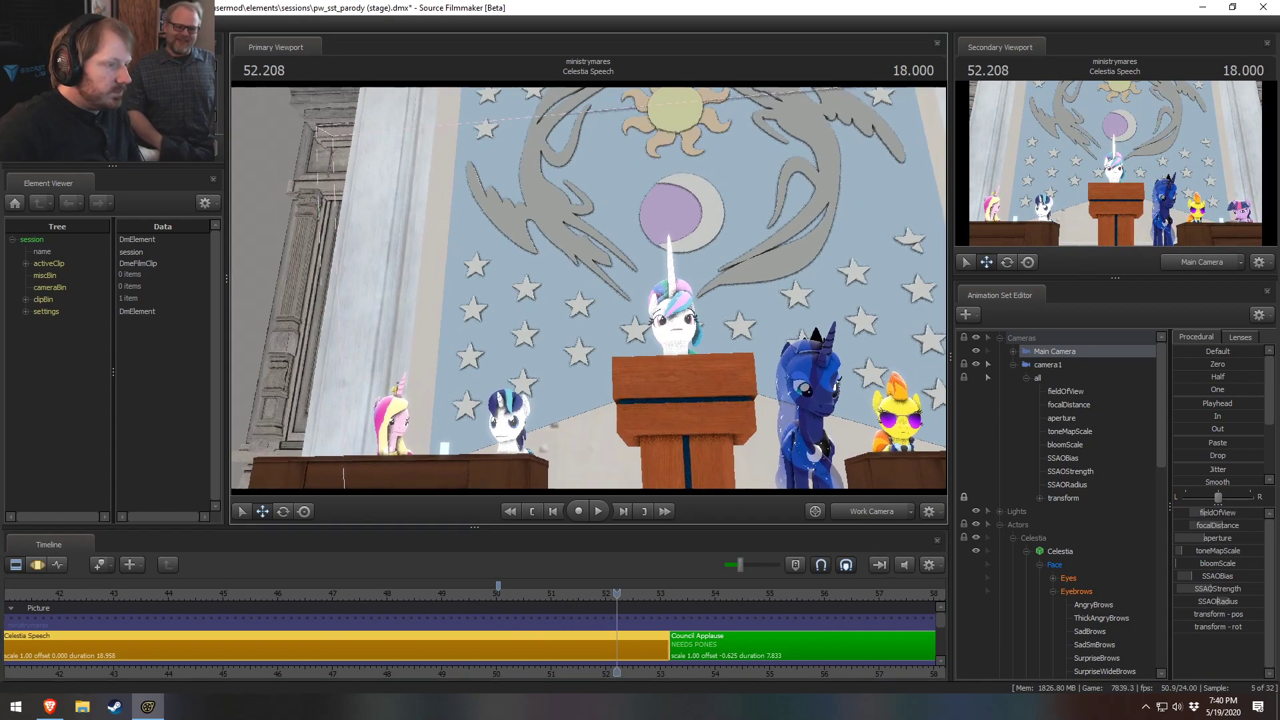
pyautogui.press('w')
pyautogui.moveTo(588, 288); pyautogui.dragTo(804, 293)
pyautogui.press('s')
pyautogui.press('F3')
pyautogui.scroll(4, 606, 658)
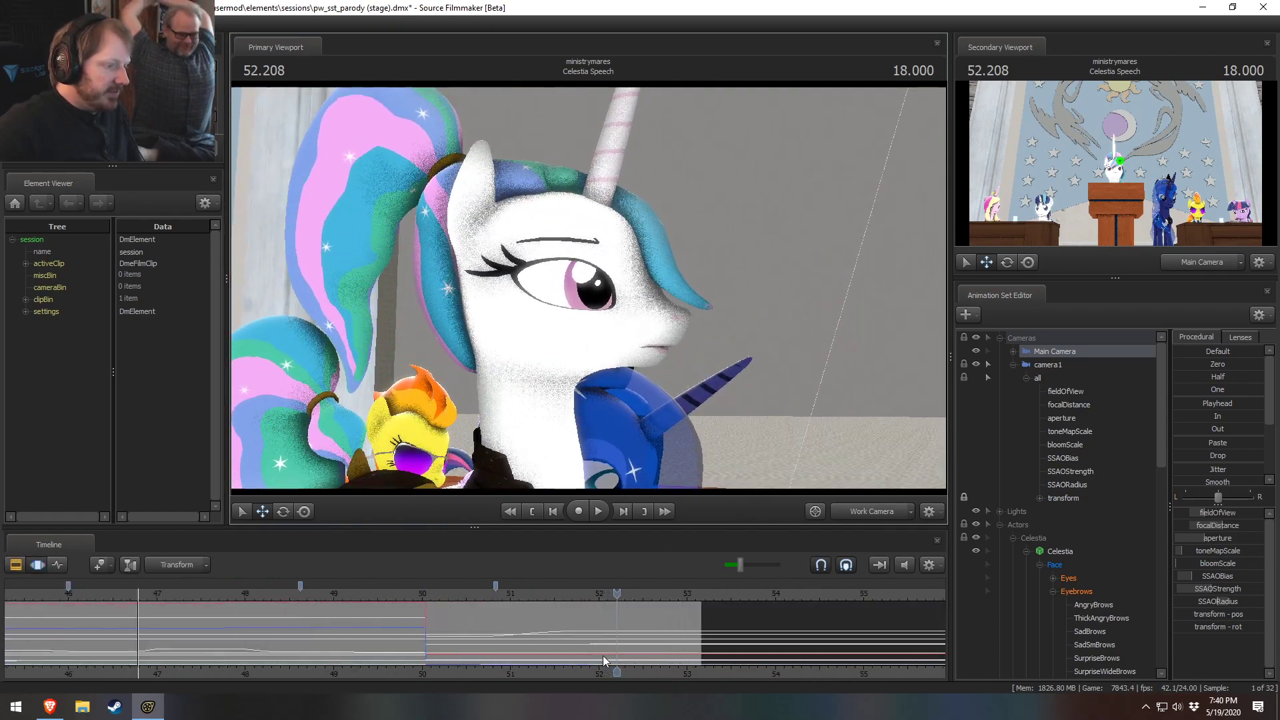
pyautogui.moveTo(517, 633); pyautogui.dragTo(557, 634)
pyautogui.scroll(-4, 1087, 598)
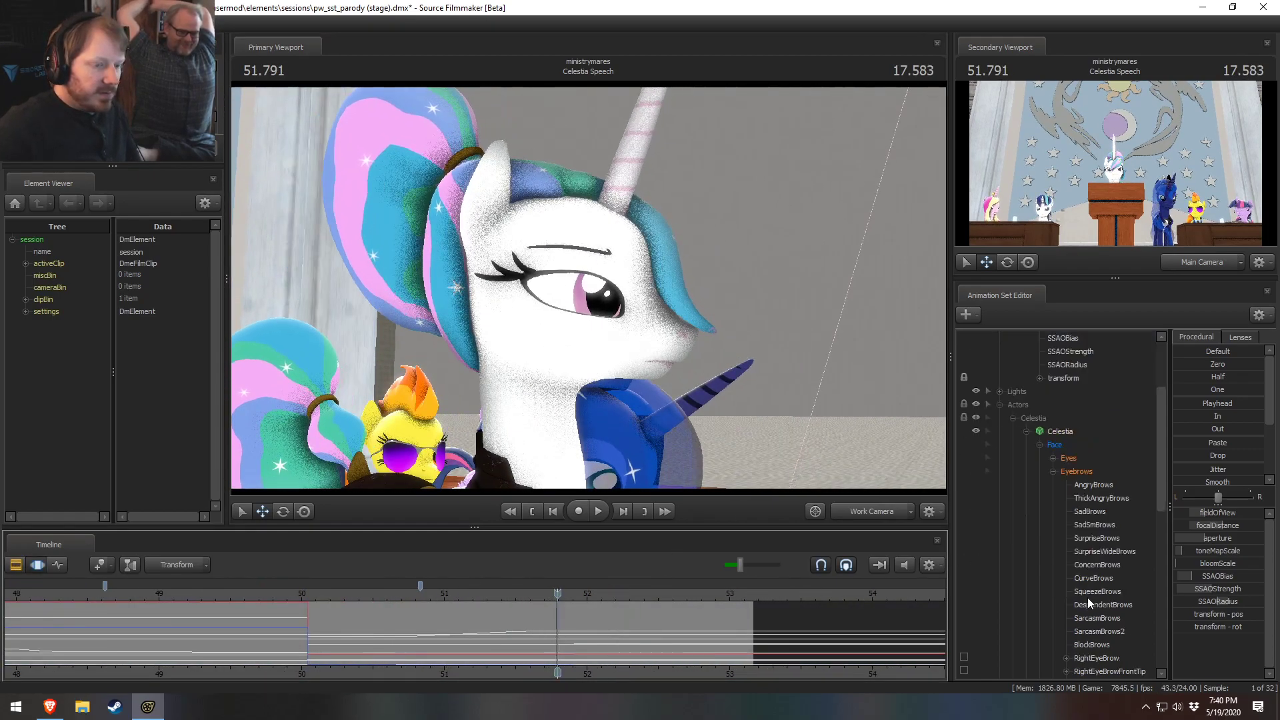
# Step: Select Celestia's RightEyeBrow and LeftEyeBrow controls and set a time selection from about 50.75 to 52 around 51.291
pyautogui.click(1081, 433)
pyautogui.click(1103, 619)
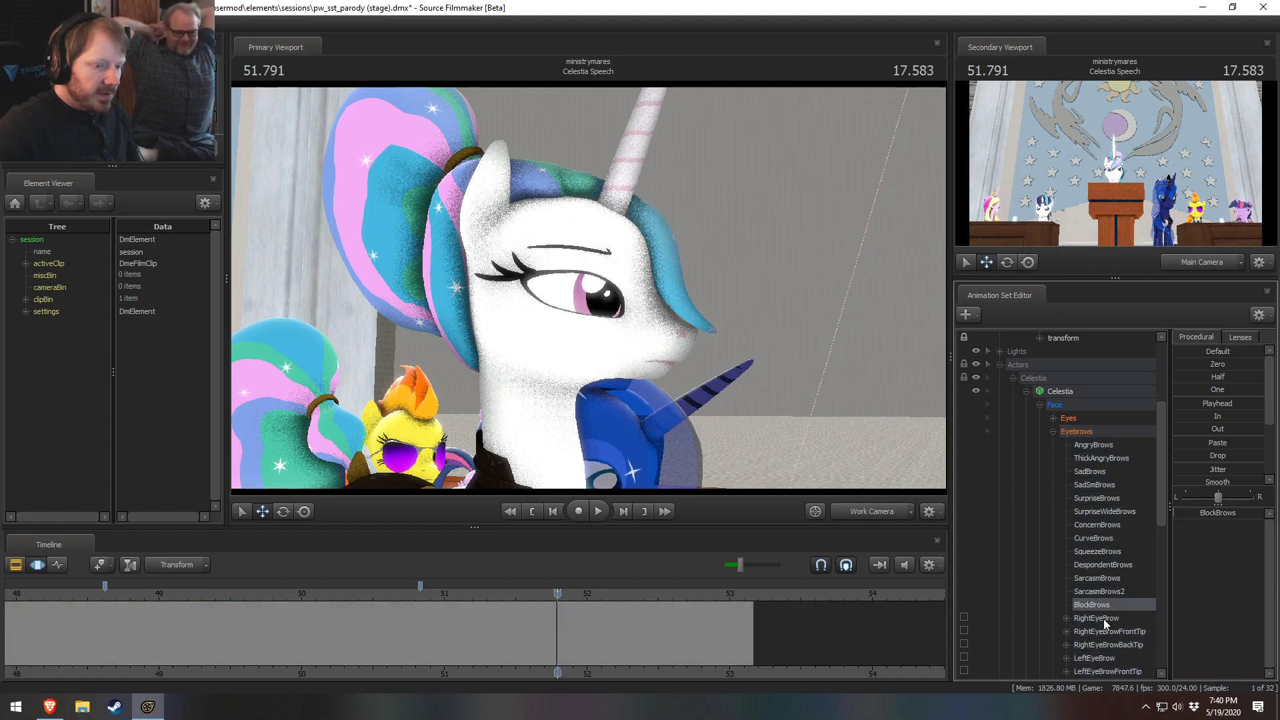
pyautogui.keyDown('ctrl'); pyautogui.click(1094, 657); pyautogui.keyUp('ctrl')
pyautogui.moveTo(497, 626)
pyautogui.mouseDown()
pyautogui.moveTo(446, 639)
pyautogui.moveTo(513, 651)
pyautogui.moveTo(390, 628)
pyautogui.moveTo(589, 648)
pyautogui.moveTo(574, 646)
pyautogui.mouseUp()
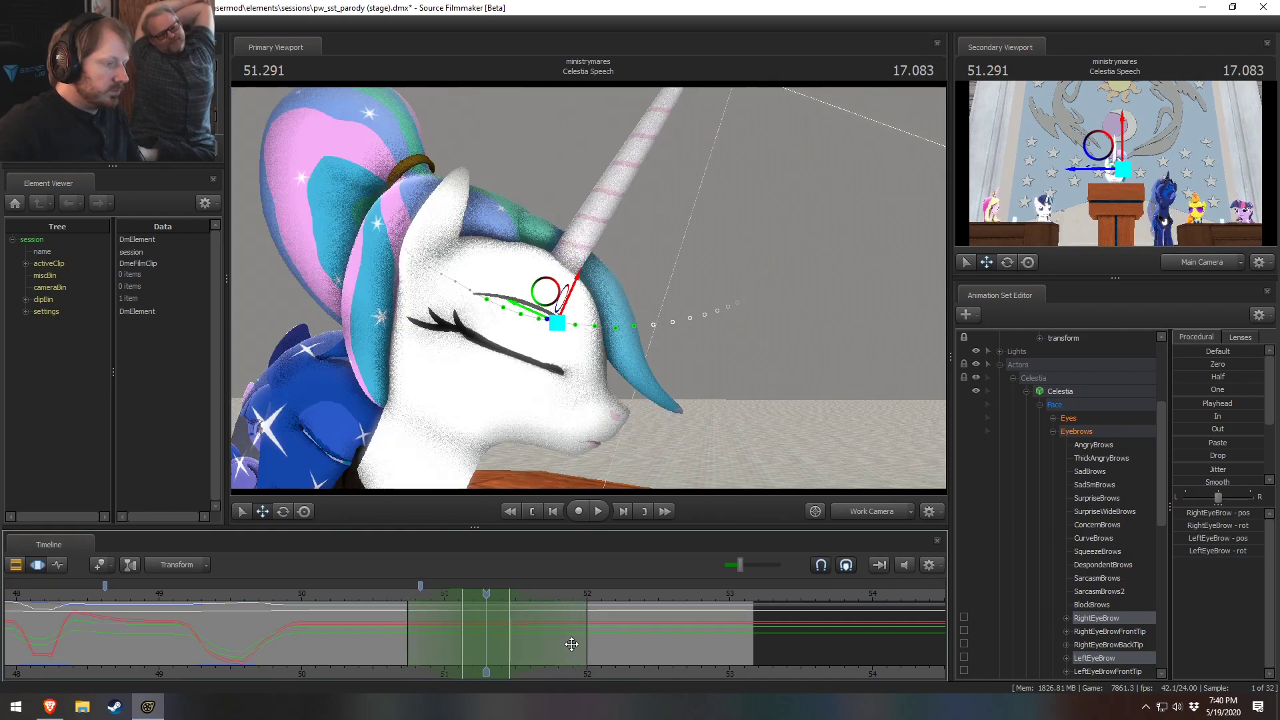
# Step: Move both of Celestia's eyebrow controls down toward her closed eyes at 51.291, keeping RightEyeBrow and LeftEyeBrow selected
pyautogui.moveTo(593, 291); pyautogui.dragTo(588, 294)
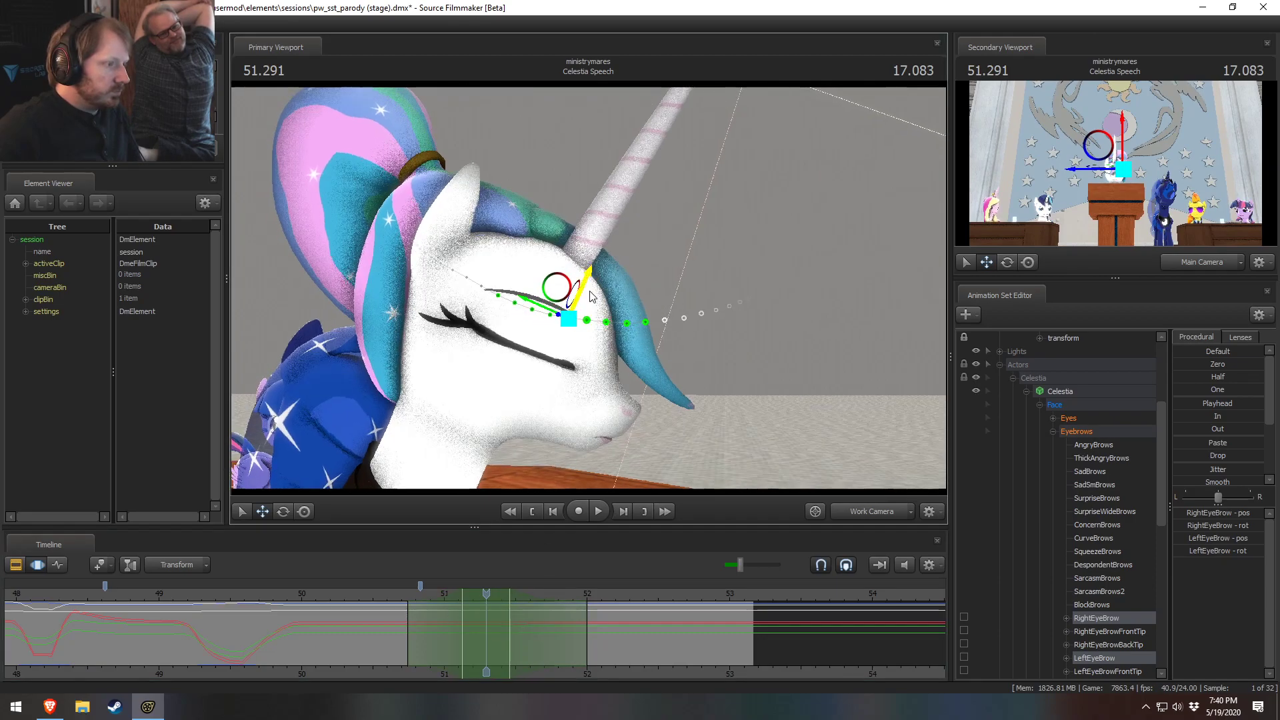
pyautogui.moveTo(785, 445); pyautogui.dragTo(779, 450)
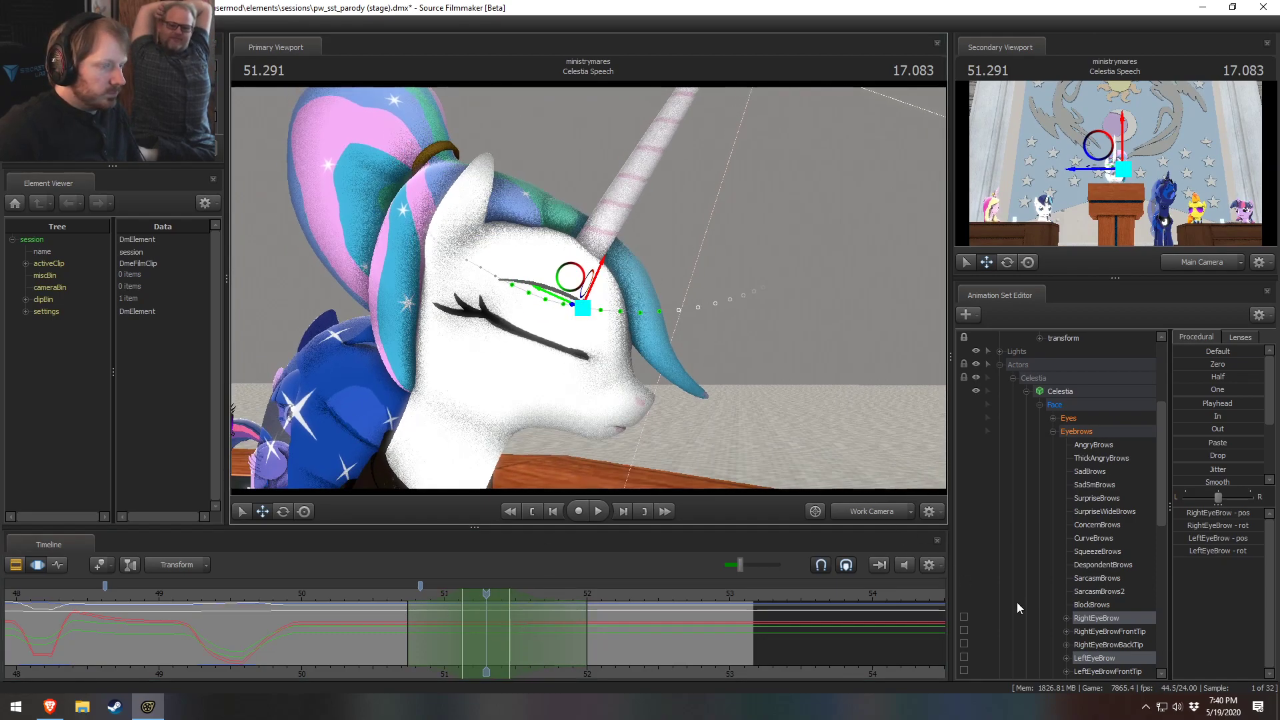
pyautogui.click(1108, 619)
pyautogui.keyDown('ctrl'); pyautogui.click(1104, 658); pyautogui.keyUp('ctrl')
pyautogui.keyDown('alt'); pyautogui.moveTo(752, 389); pyautogui.dragTo(726, 404); pyautogui.keyUp('alt')
pyautogui.click(1110, 619)
pyautogui.keyDown('ctrl'); pyautogui.click(1110, 661); pyautogui.keyUp('ctrl')
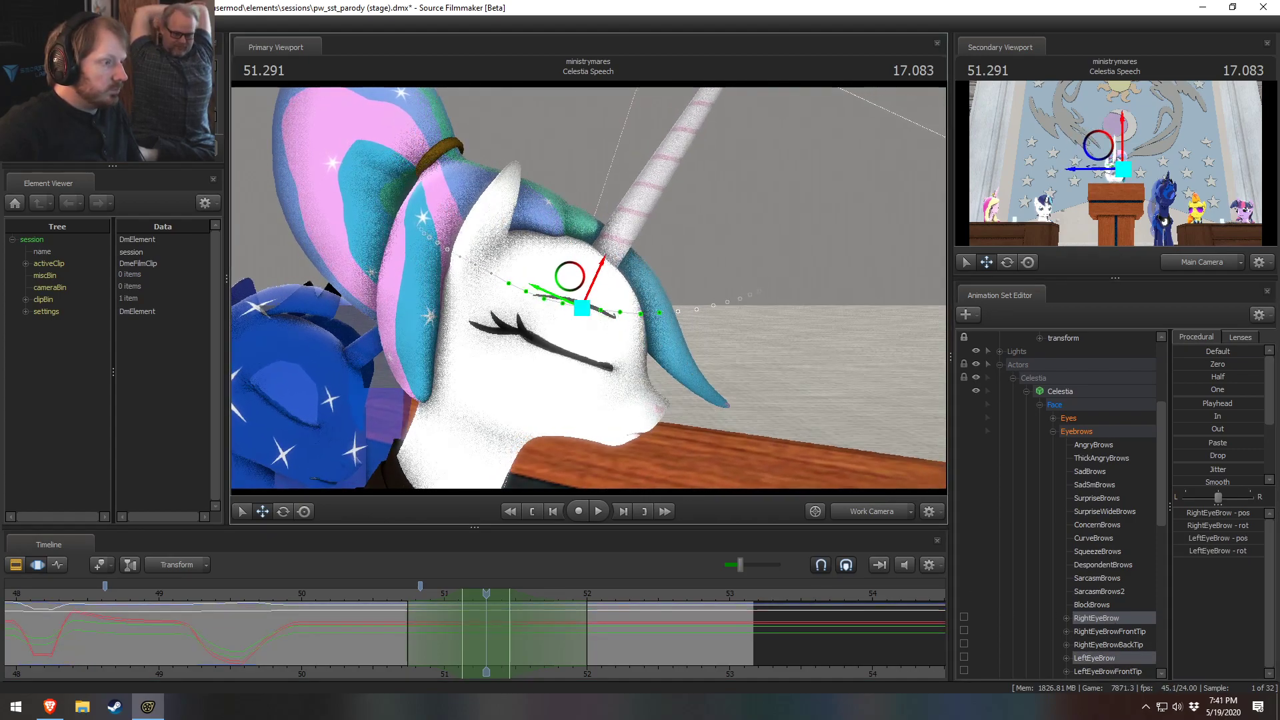
pyautogui.press('e')
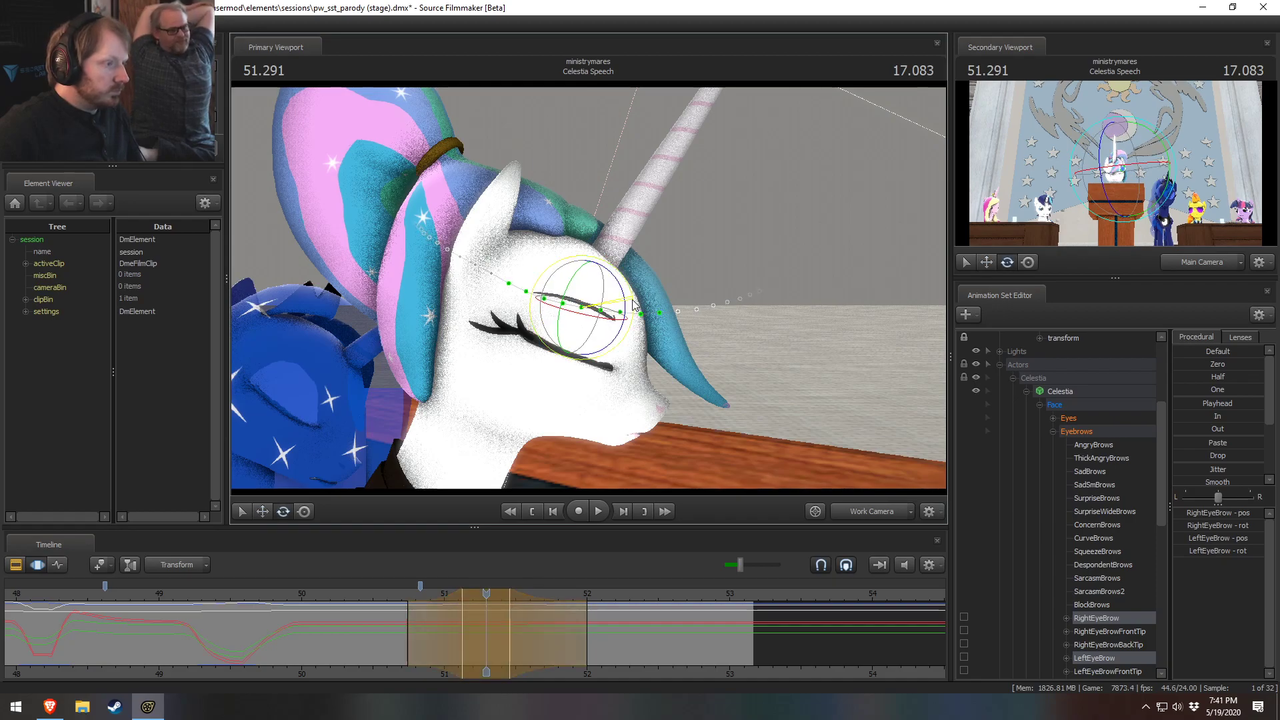
pyautogui.press('w')
pyautogui.moveTo(577, 311)
pyautogui.mouseDown()
pyautogui.moveTo(578, 341)
pyautogui.moveTo(580, 328)
pyautogui.mouseUp()
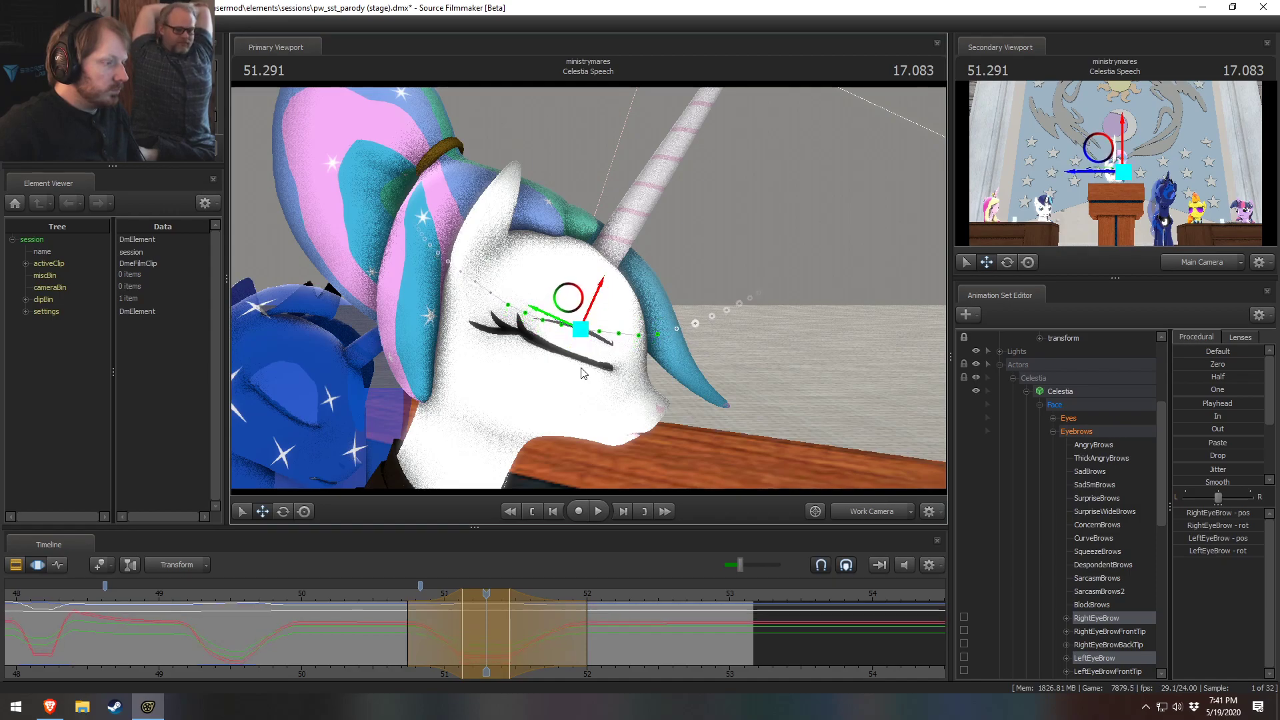
# Step: Play the blink repeatedly from about 50.6 through Work Camera to review the lowered eyebrows
pyautogui.press('space')
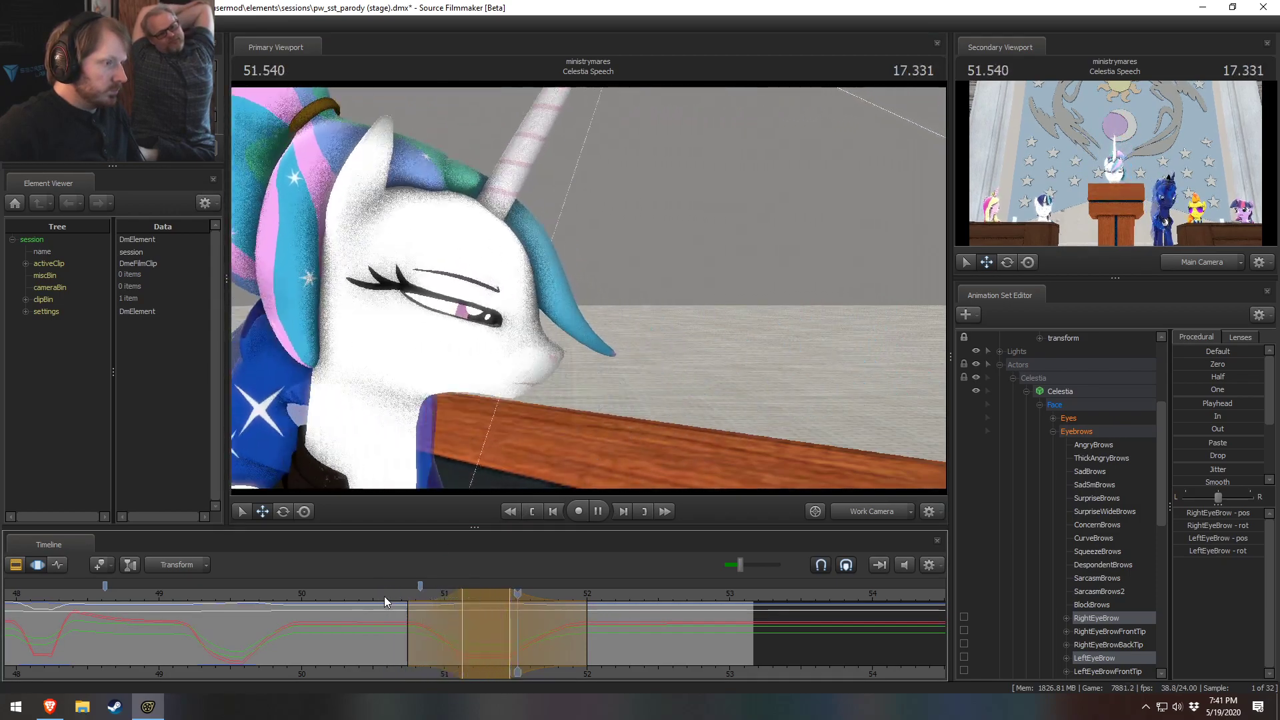
pyautogui.press('space')
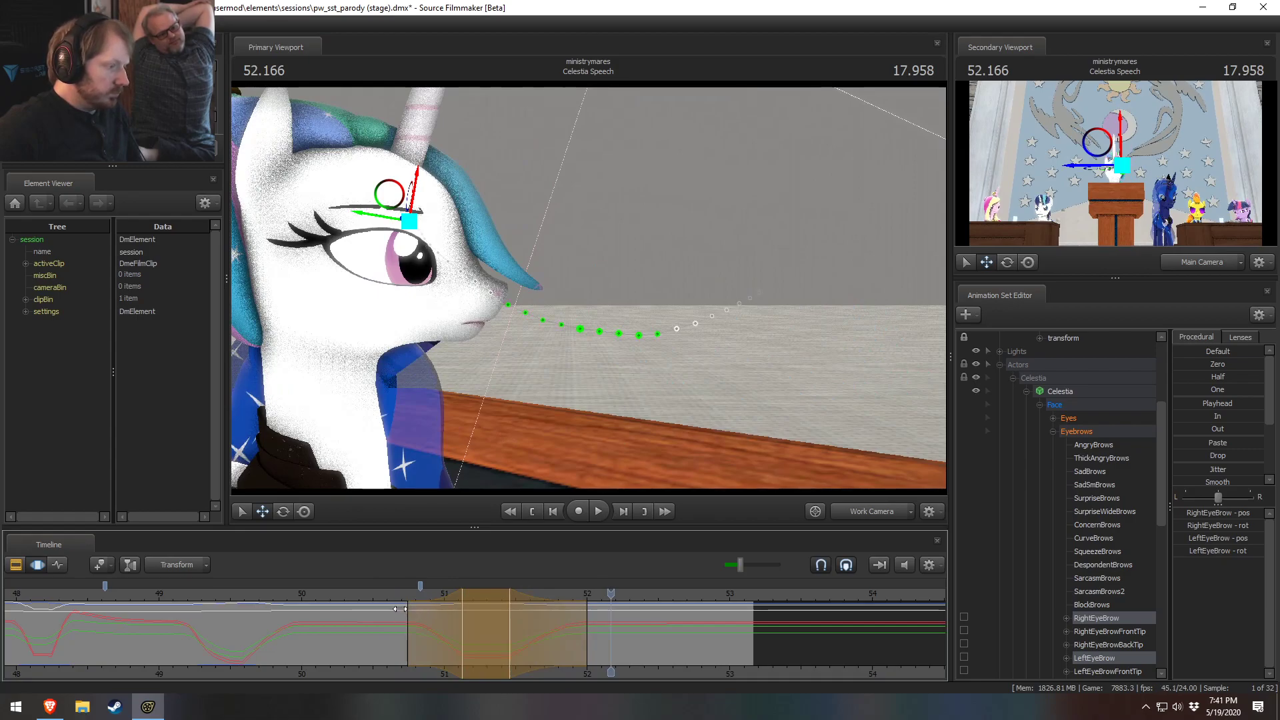
pyautogui.click(392, 609)
pyautogui.press('space')
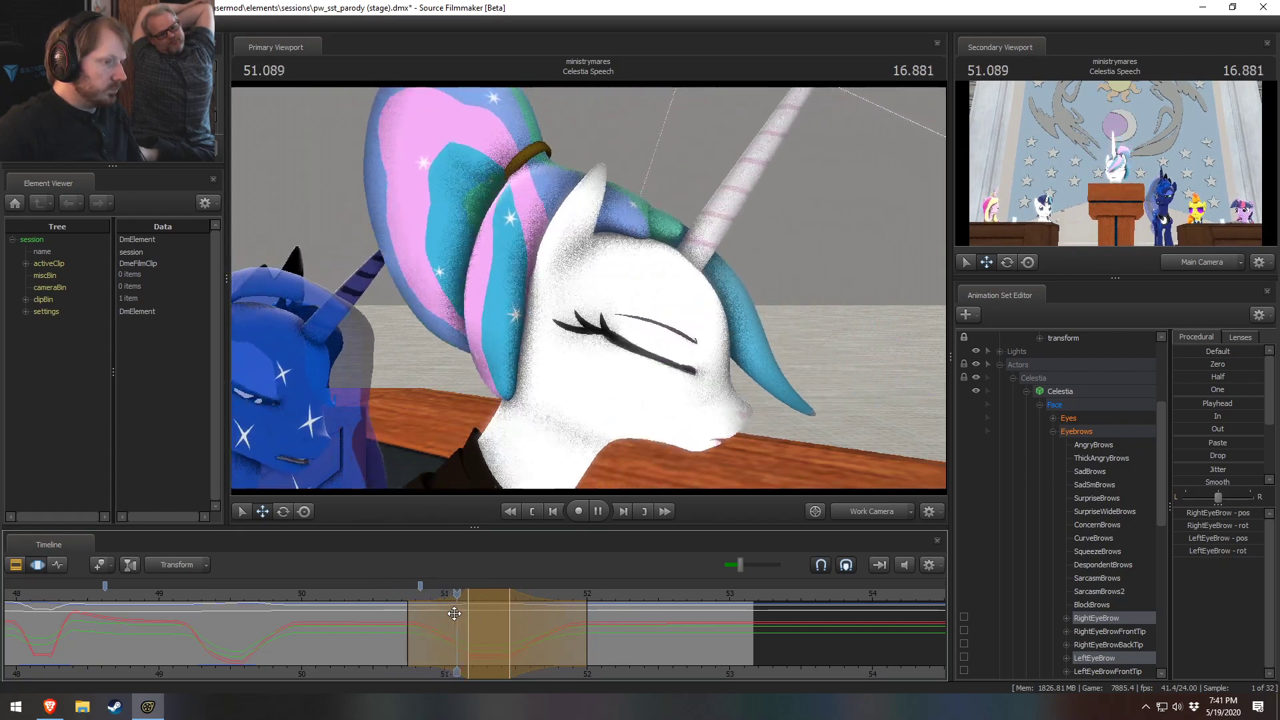
pyautogui.press('space')
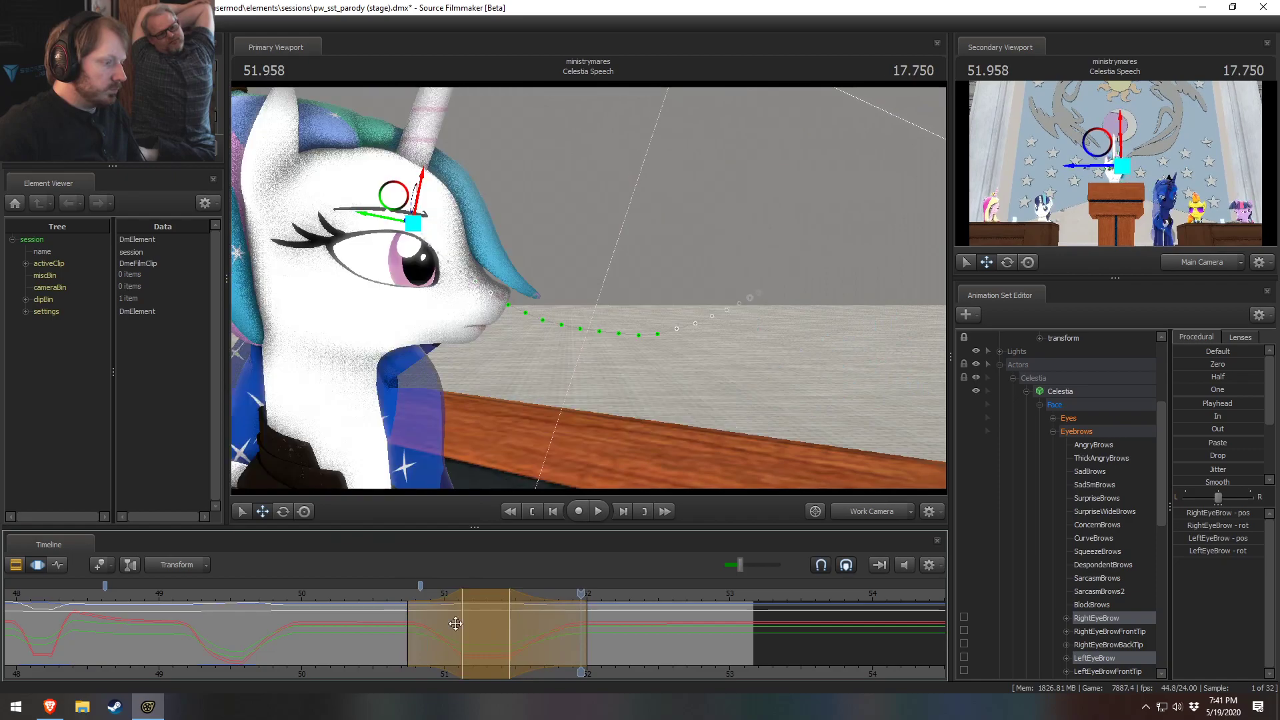
pyautogui.click(386, 593)
pyautogui.press('space')
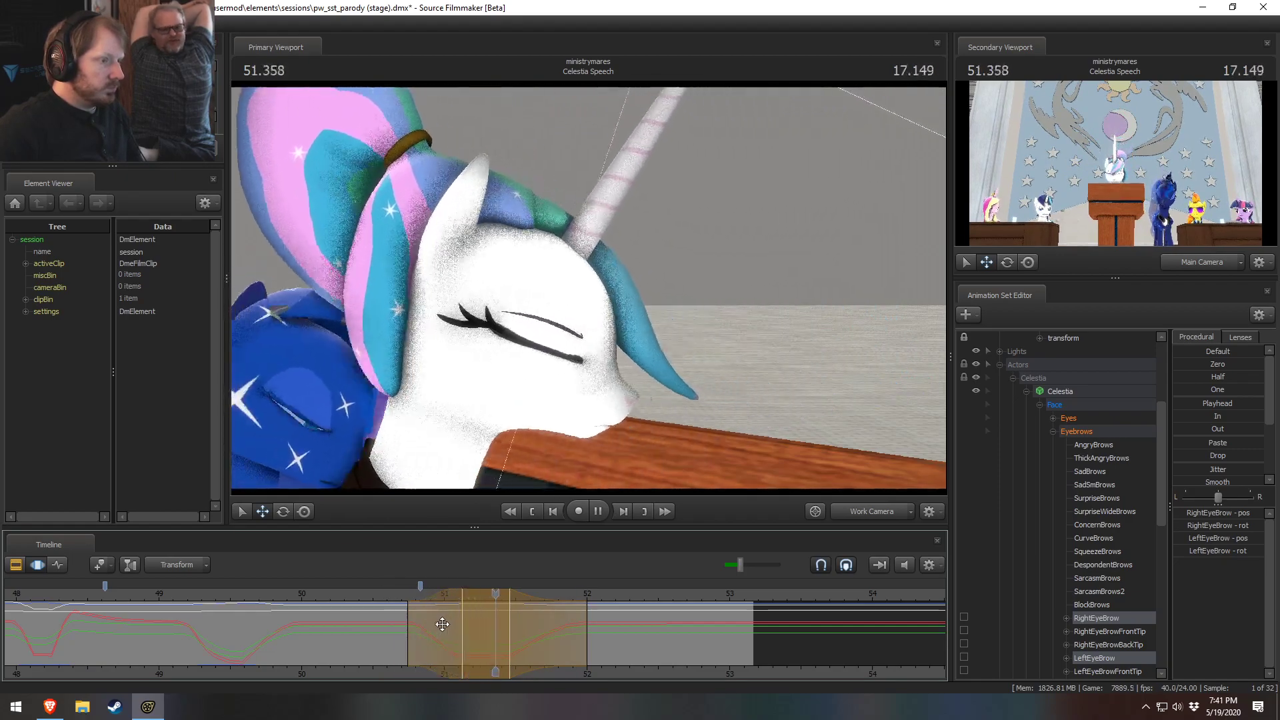
# Step: Switch to Main Camera and play the blink from about 50.6 to check the lowered eyebrows in the final framing
pyautogui.click(902, 517)
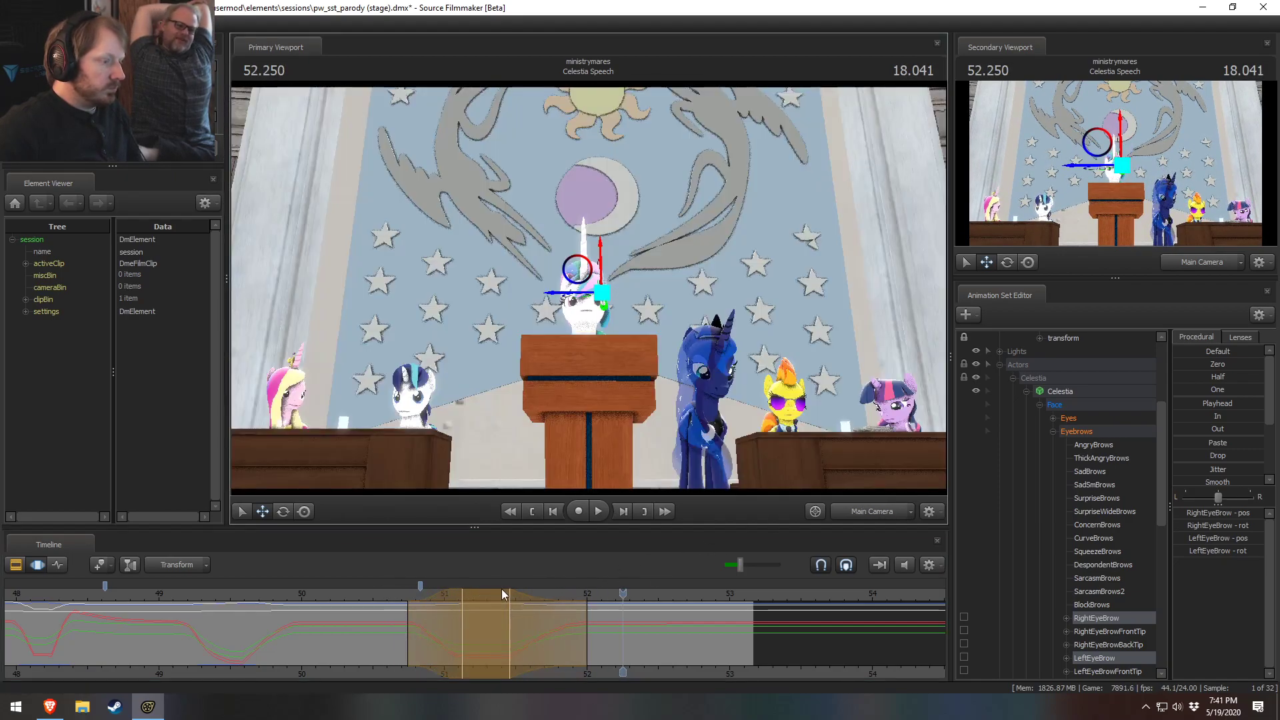
pyautogui.click(387, 595)
pyautogui.press('space')
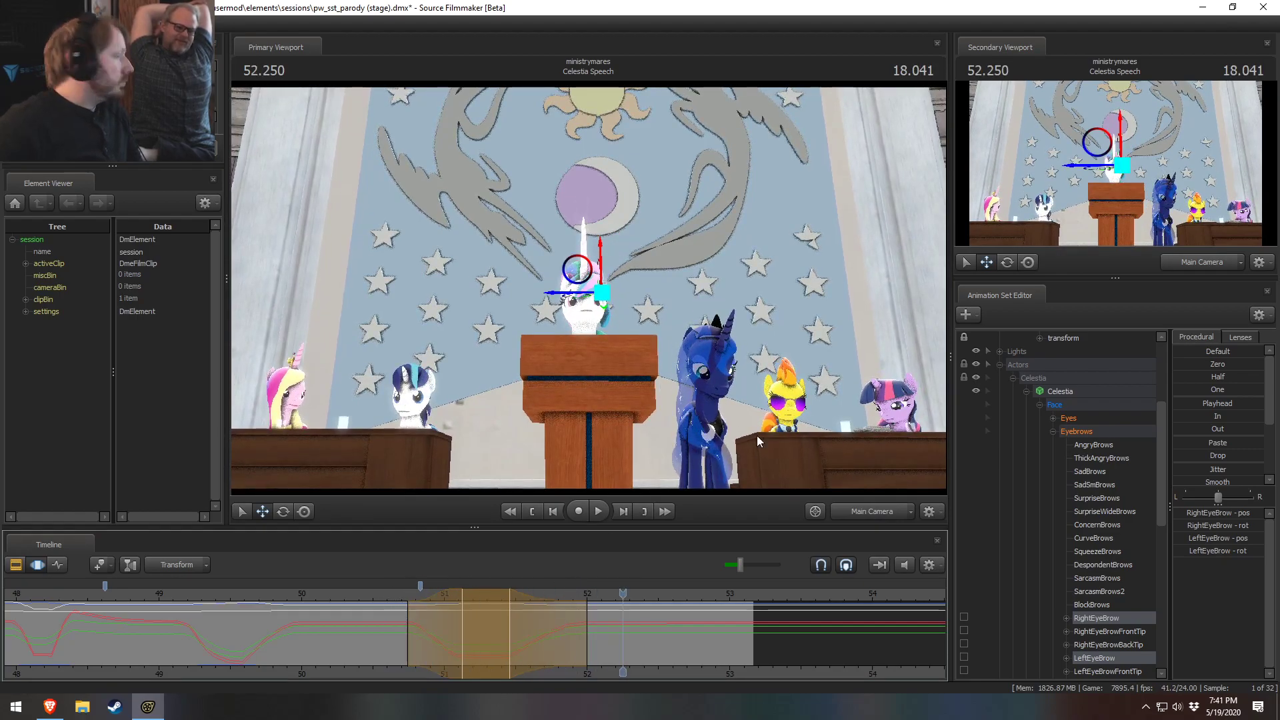
pyautogui.press('space')
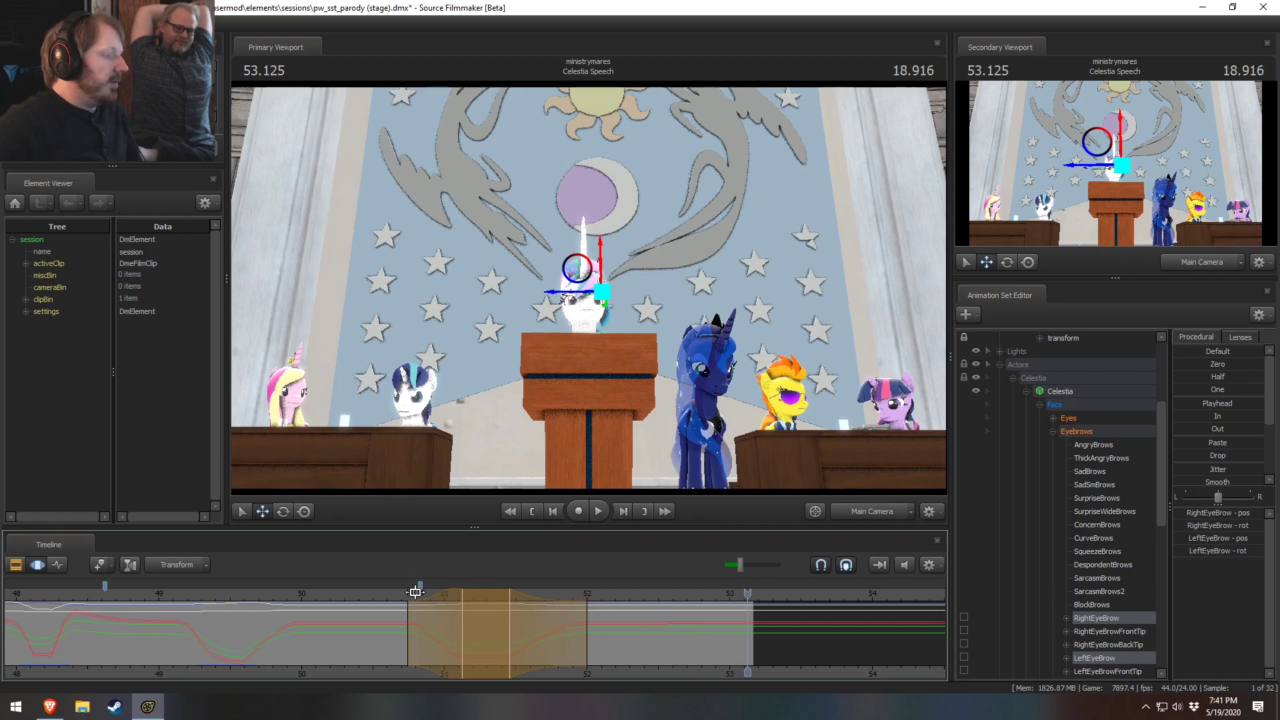
pyautogui.click(414, 592)
pyautogui.press('space')
pyautogui.press('space')
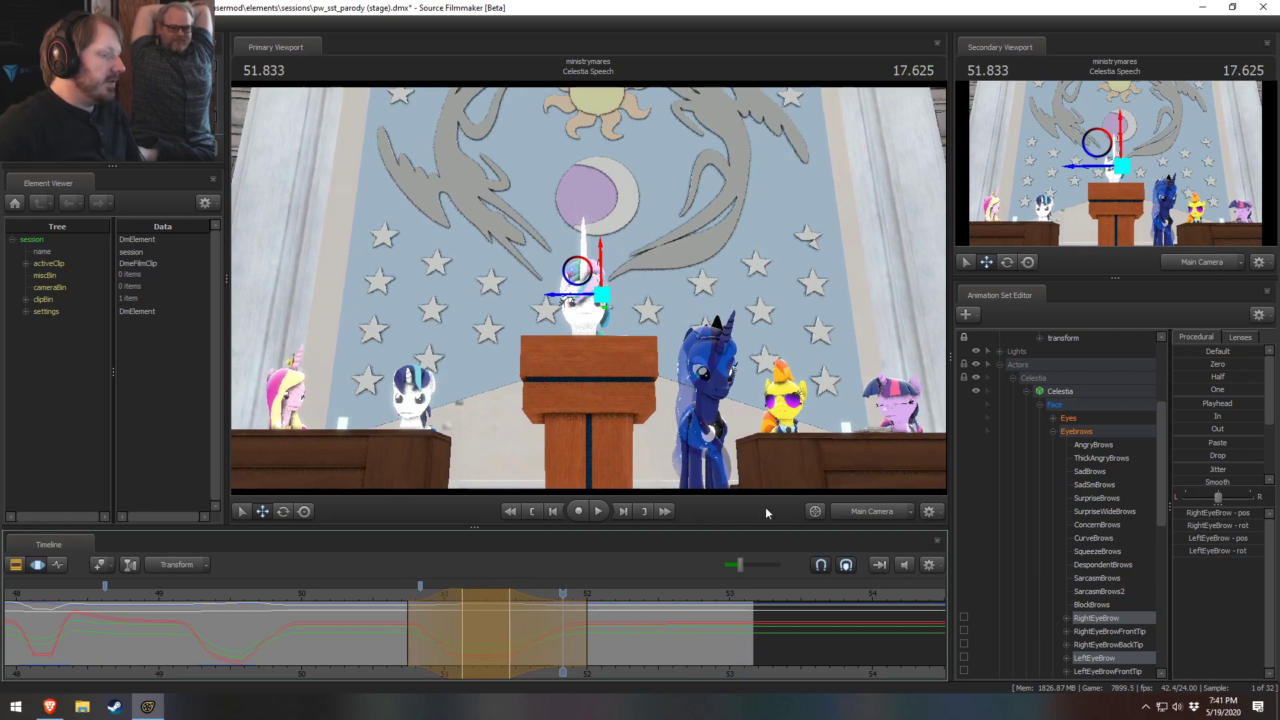
# Step: Return to 51.291 in Work Camera, select the AngryBrows through BlockBrows controls, and slightly adjust the SurpriseBrows slider
pyautogui.moveTo(476, 607); pyautogui.dragTo(487, 608)
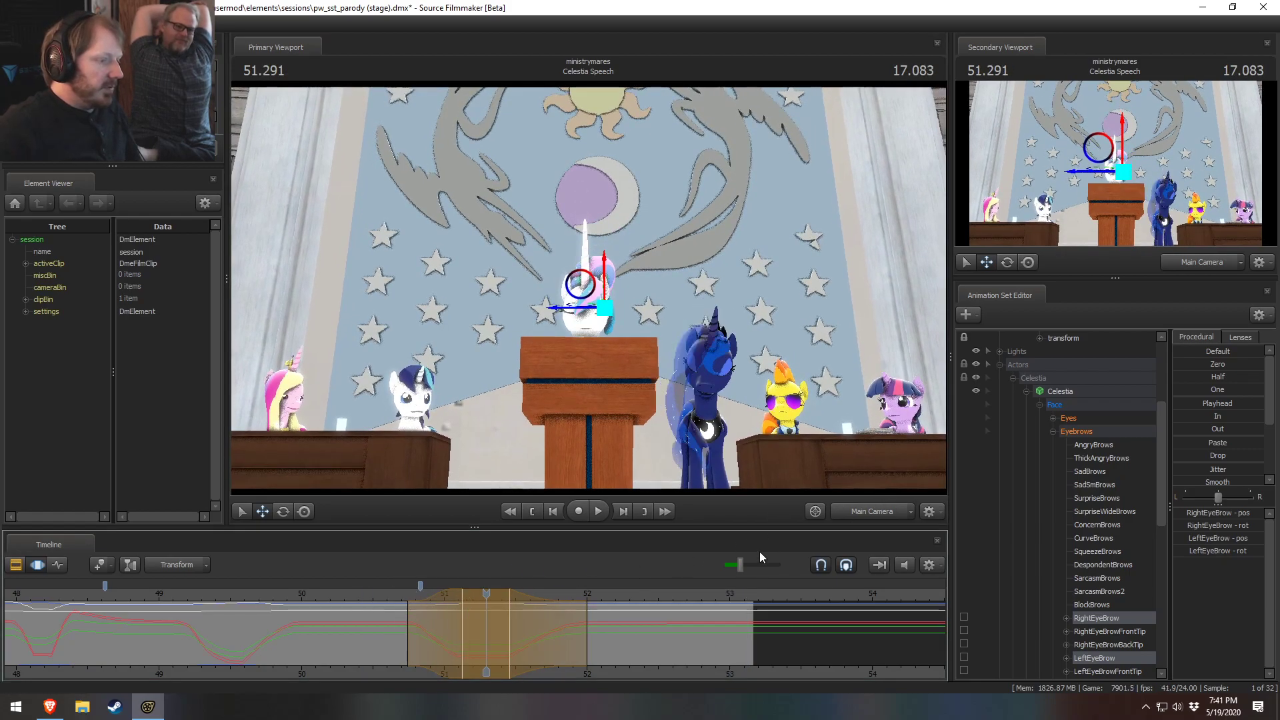
pyautogui.click(855, 508)
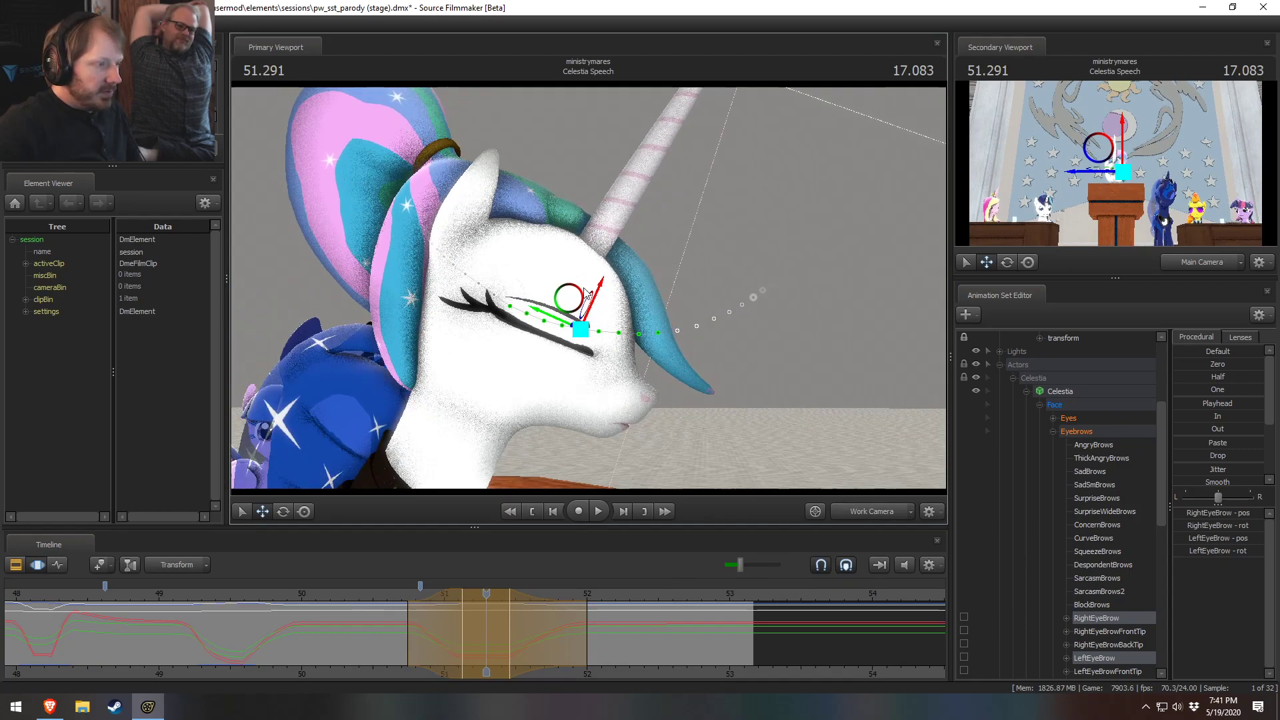
pyautogui.click(1094, 444)
pyautogui.keyDown('shift'); pyautogui.click(1110, 603); pyautogui.keyUp('shift')
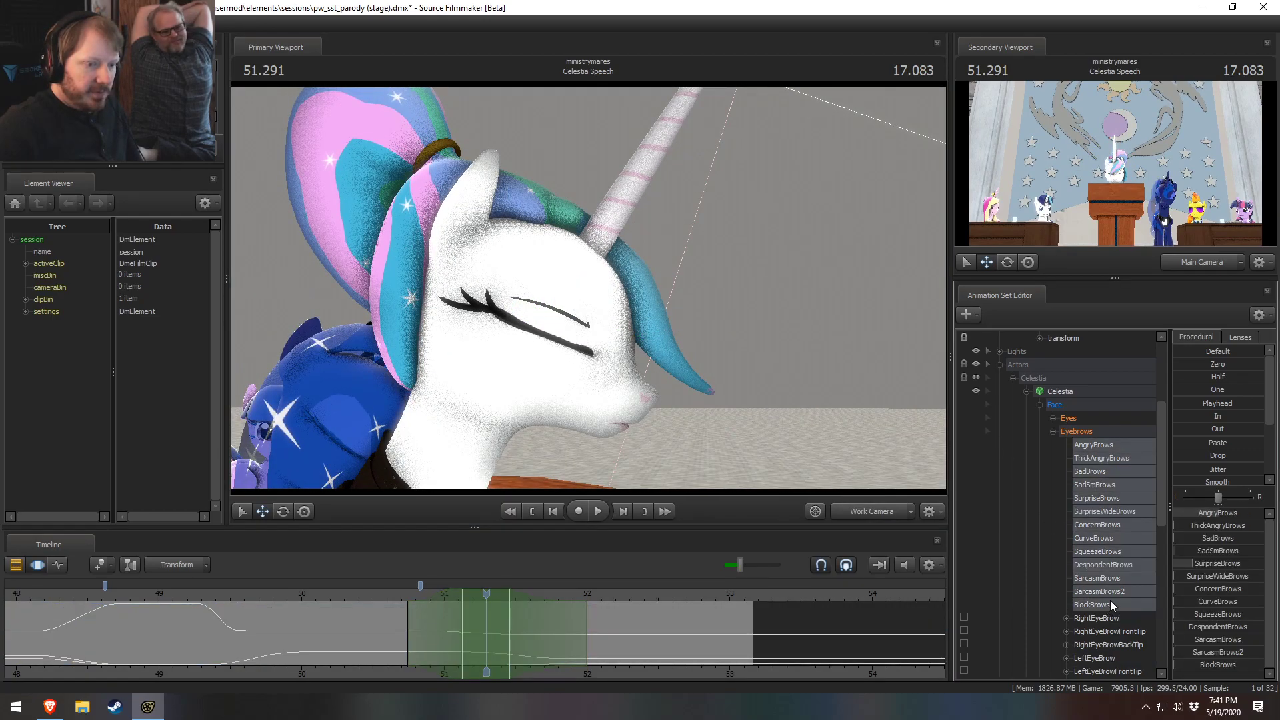
pyautogui.moveTo(1214, 563); pyautogui.dragTo(1211, 563)
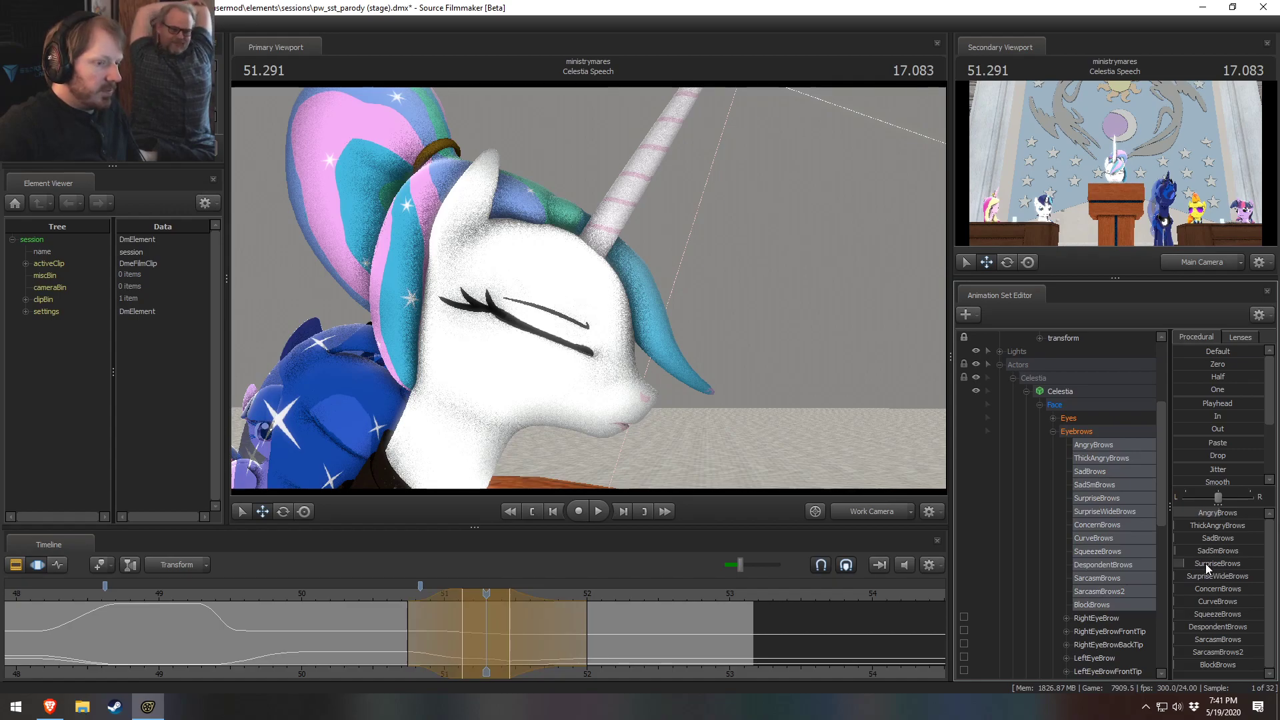
# Step: Play the blink from about 50.5 in Work Camera to review the SurpriseBrows adjustment
pyautogui.click(370, 608)
pyautogui.press('space')
pyautogui.press('space')
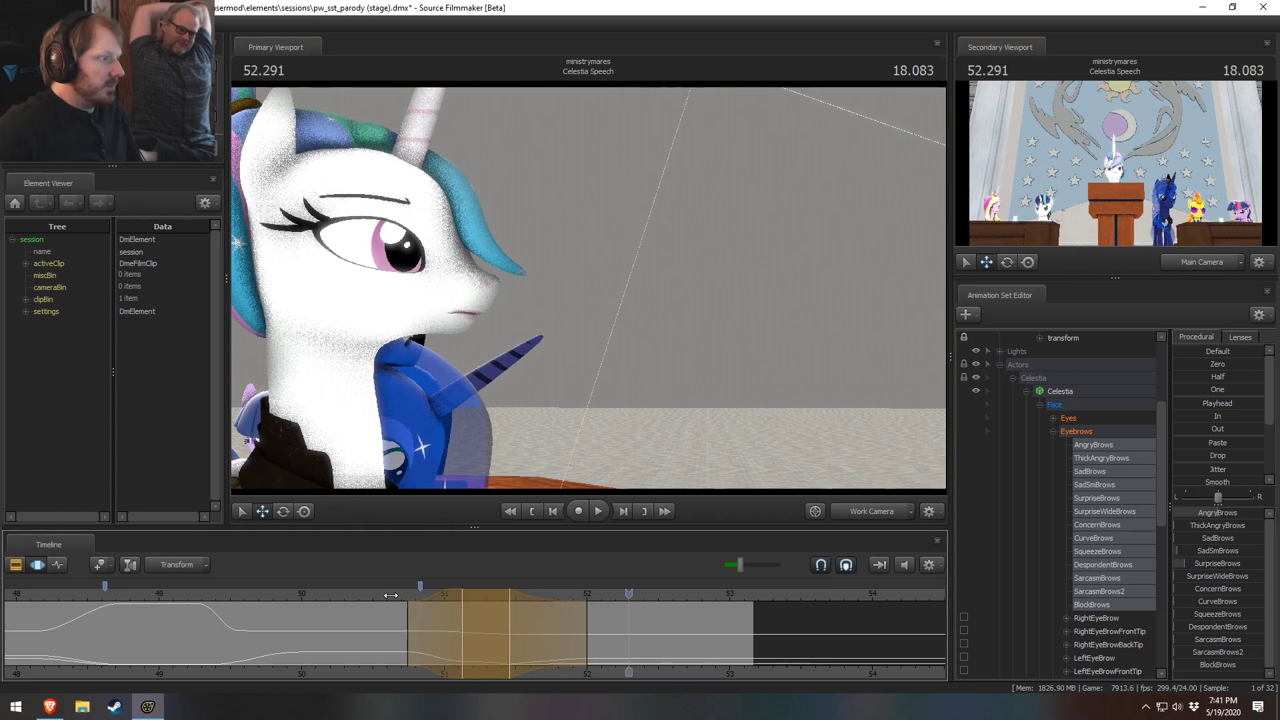
pyautogui.press('space')
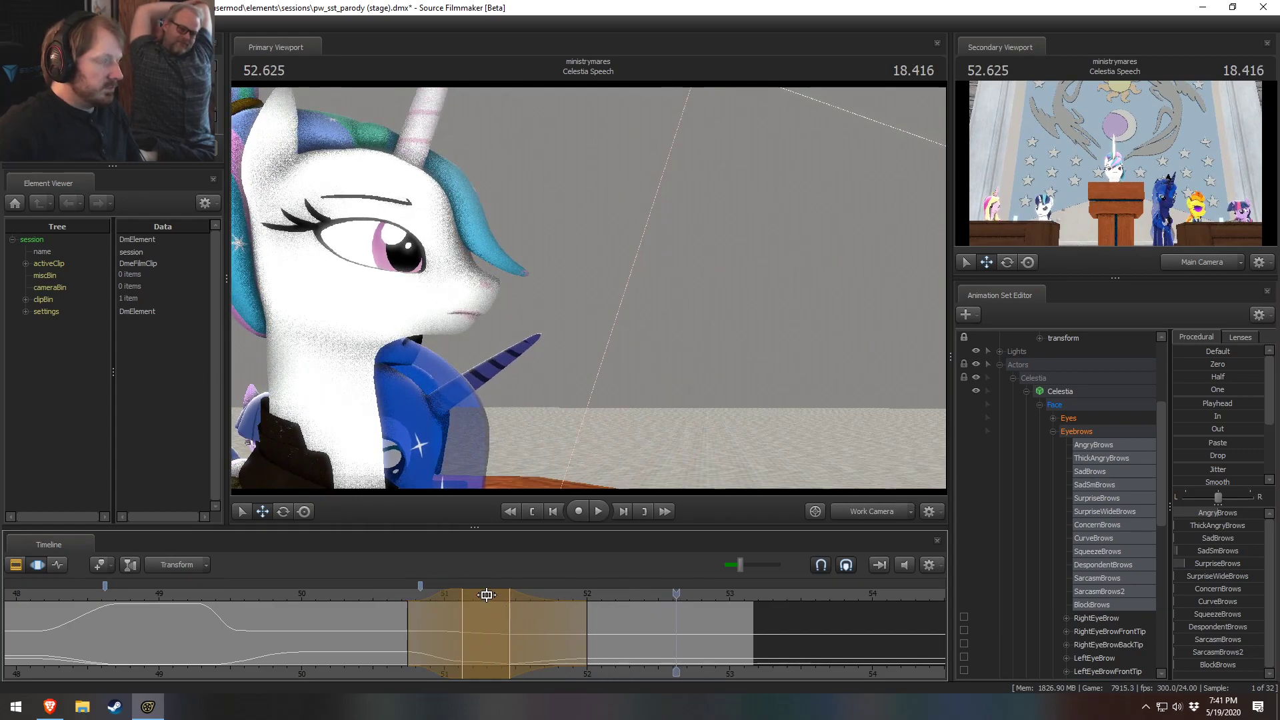
# Step: Compare playback of the adjusted blink through Main Camera and Work Camera, replaying from about 50.5
pyautogui.click(856, 517)
pyautogui.press('space')
pyautogui.press('space')
pyautogui.click(365, 602)
pyautogui.click(872, 510)
pyautogui.press('space')
pyautogui.press('space')
# Step: Set the time selection to ramp in from about 51.4 to 52.000 and extend past the shot's end
pyautogui.moveTo(664, 434)
pyautogui.keyDown('alt'); pyautogui.mouseDown()
pyautogui.moveTo(346, 407)
pyautogui.moveTo(664, 433)
pyautogui.mouseUp(); pyautogui.keyUp('alt')
pyautogui.moveTo(623, 614)
pyautogui.mouseDown()
pyautogui.moveTo(585, 616)
pyautogui.moveTo(943, 606)
pyautogui.moveTo(610, 614)
pyautogui.mouseUp()
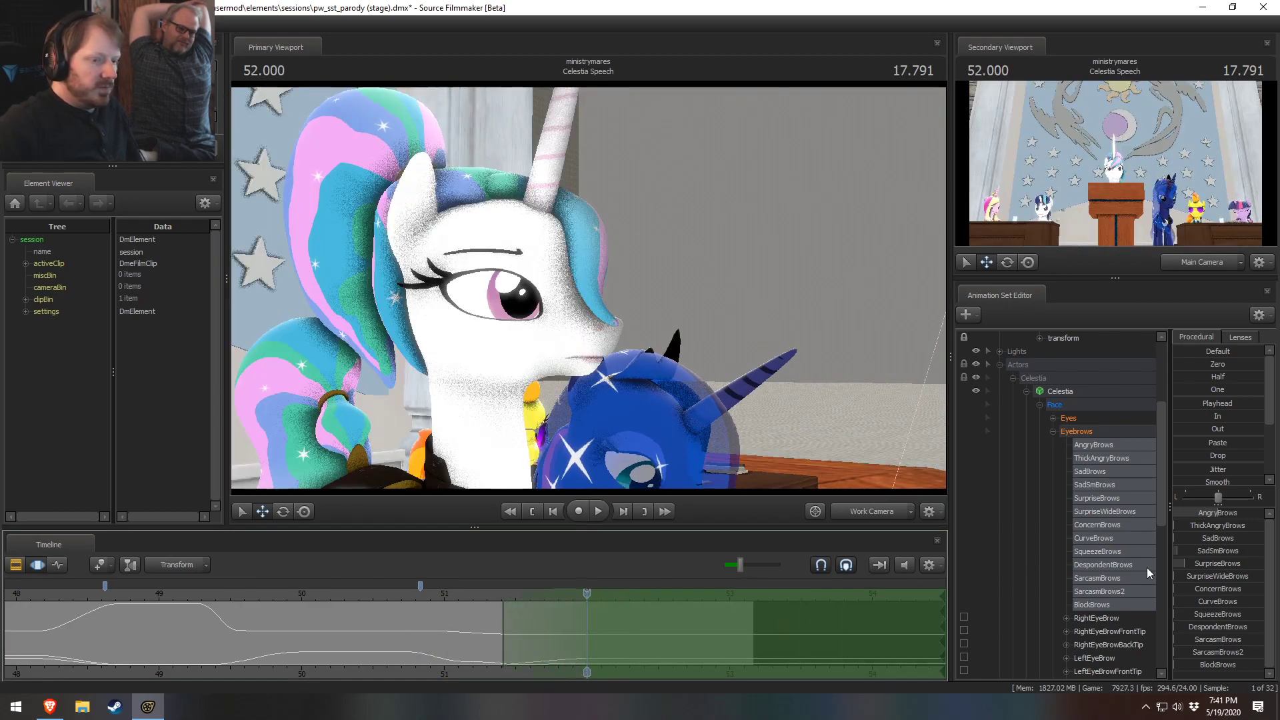
pyautogui.keyDown('alt'); pyautogui.moveTo(822, 422); pyautogui.dragTo(598, 294); pyautogui.keyUp('alt')
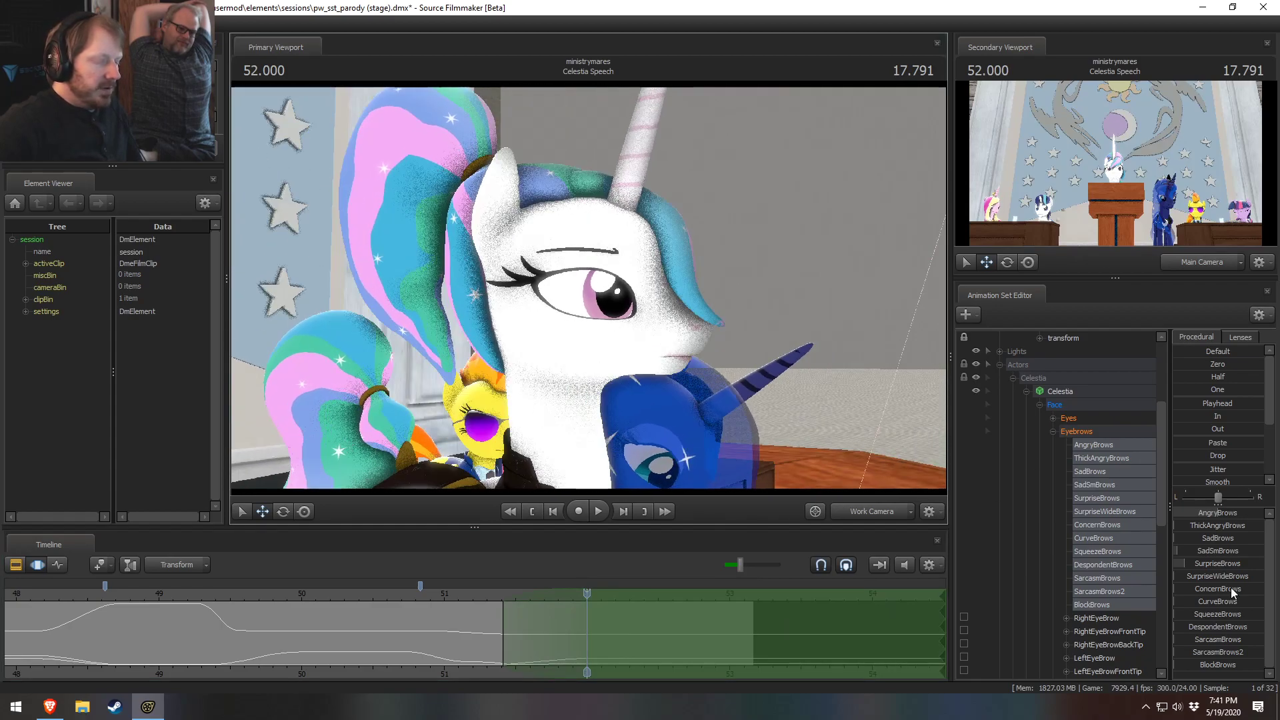
pyautogui.scroll(-5, 1166, 607)
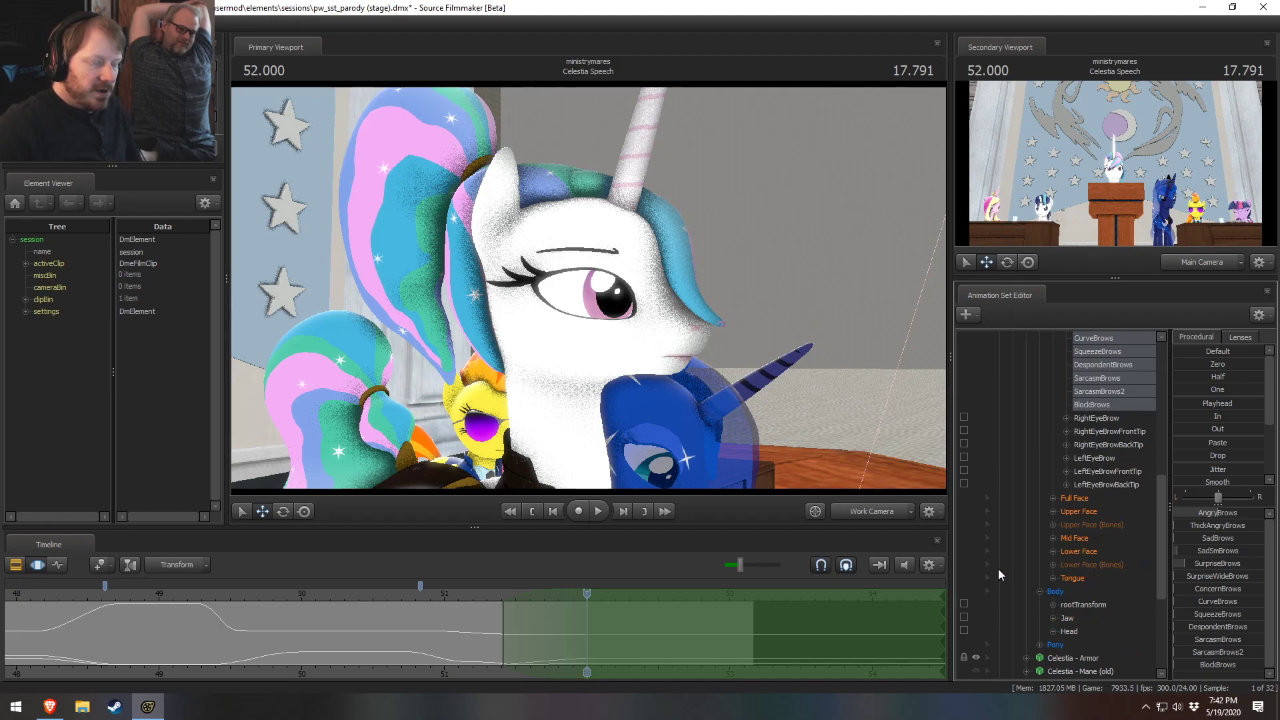
pyautogui.scroll(3, 1093, 577)
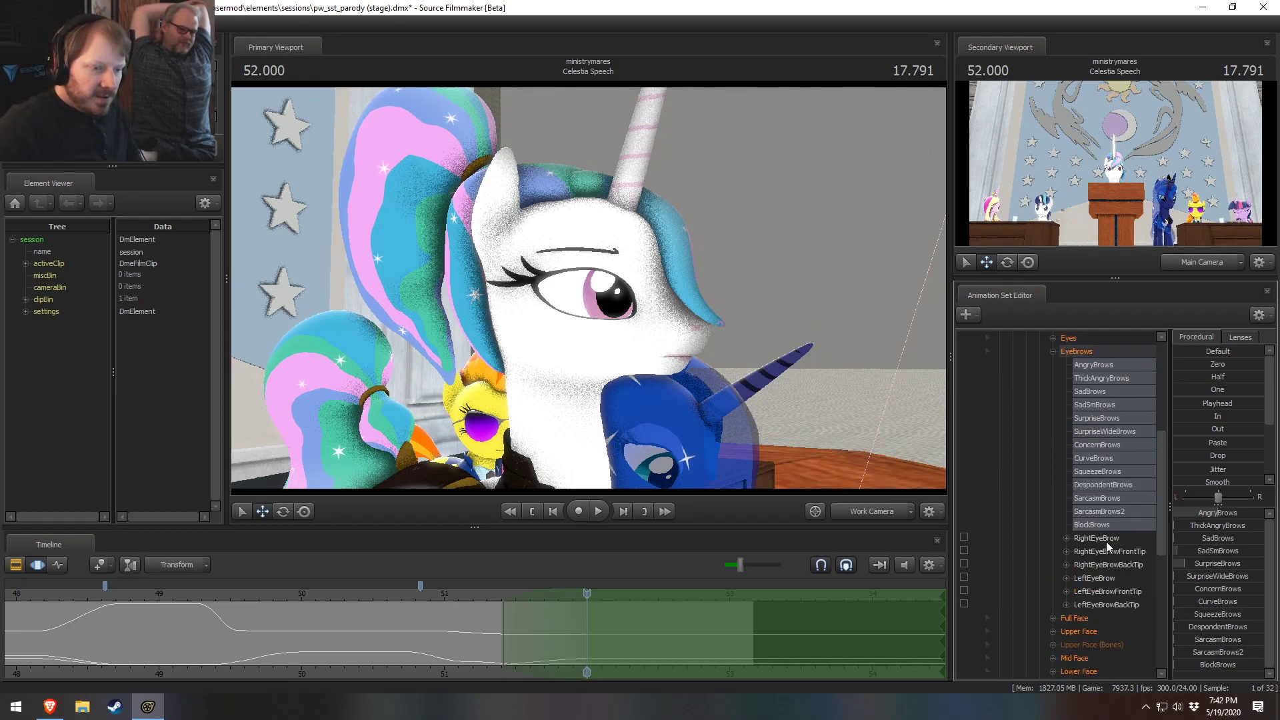
# Step: Select the RightEyeBrow and LeftEyeBrow controls at 52.000 and slightly rotate them
pyautogui.click(1107, 538)
pyautogui.keyDown('ctrl'); pyautogui.click(1105, 577); pyautogui.keyUp('ctrl')
pyautogui.keyDown('alt'); pyautogui.moveTo(750, 389); pyautogui.dragTo(837, 427); pyautogui.keyUp('alt')
pyautogui.moveTo(681, 393); pyautogui.dragTo(664, 394)
pyautogui.press('e')
pyautogui.moveTo(680, 231); pyautogui.dragTo(575, 302)
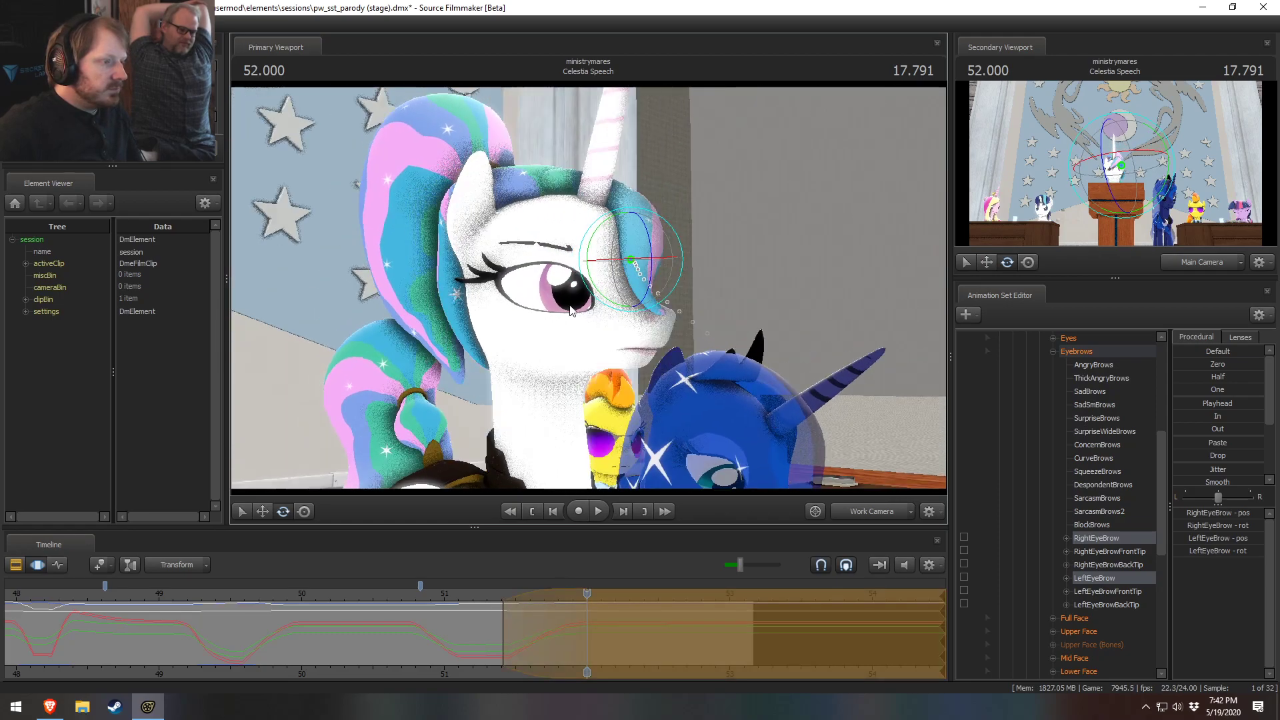
# Step: Play the rotated eyebrows through Main Camera from about 51.2, and return to Work Camera
pyautogui.click(471, 598)
pyautogui.press('space')
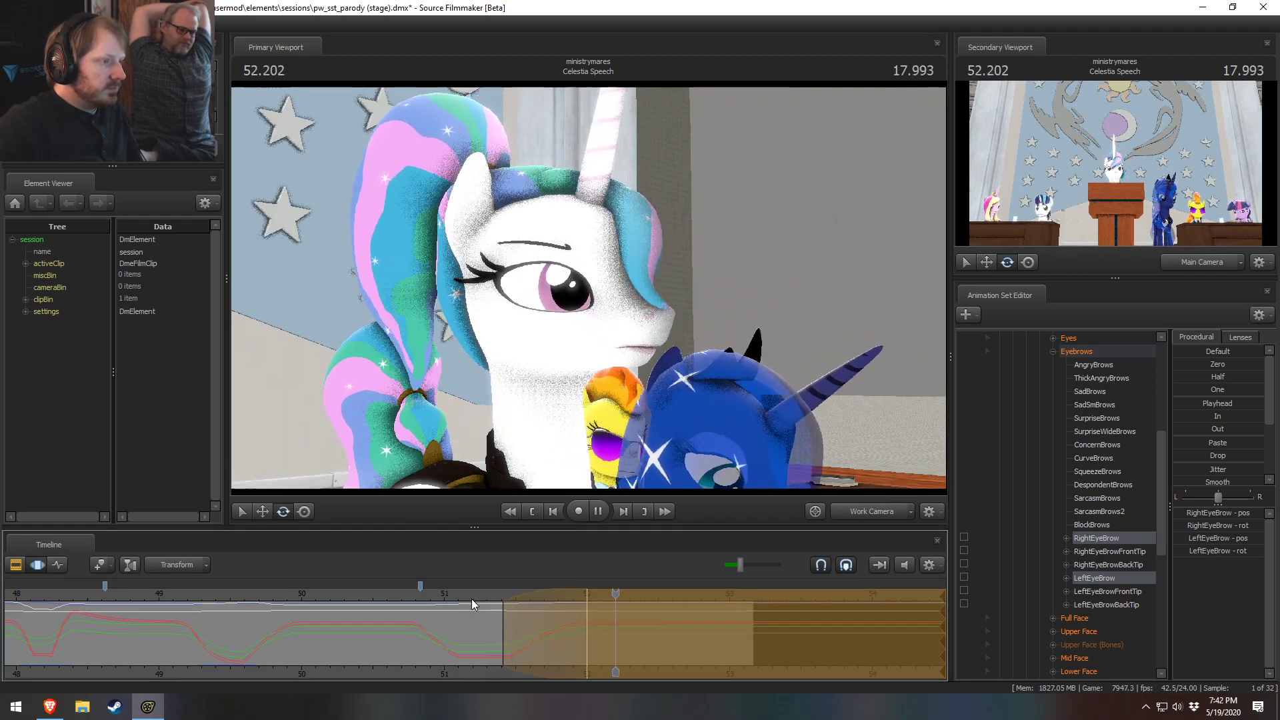
pyautogui.click(862, 506)
pyautogui.press('F2')
pyautogui.press('space')
pyautogui.press('space')
pyautogui.click(872, 511)
# Step: Reposition Work Camera in front of Celestia's face and play the blink from about 50.8
pyautogui.press('w')
pyautogui.moveTo(624, 313); pyautogui.dragTo(661, 423)
pyautogui.scroll(10, 588, 287)
pyautogui.scroll(10, 588, 286)
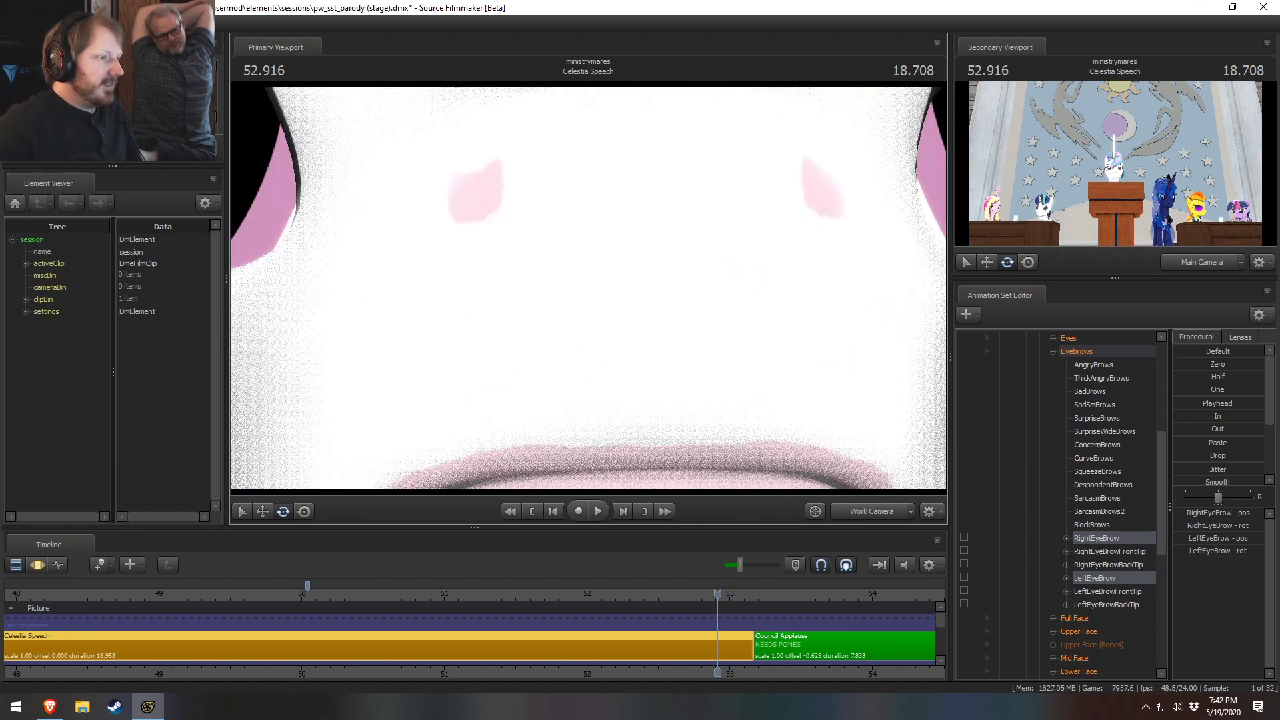
pyautogui.scroll(-8, 588, 294)
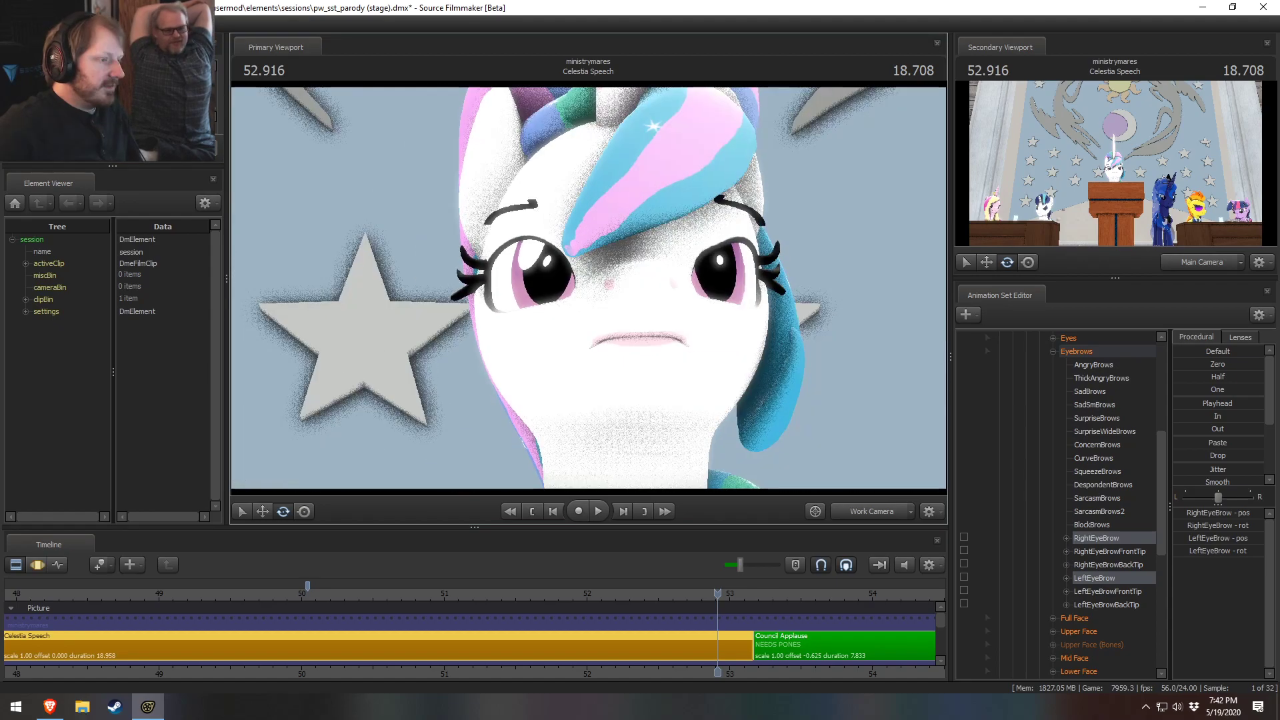
pyautogui.click(651, 594)
pyautogui.press('space')
pyautogui.click(528, 589)
pyautogui.click(419, 591)
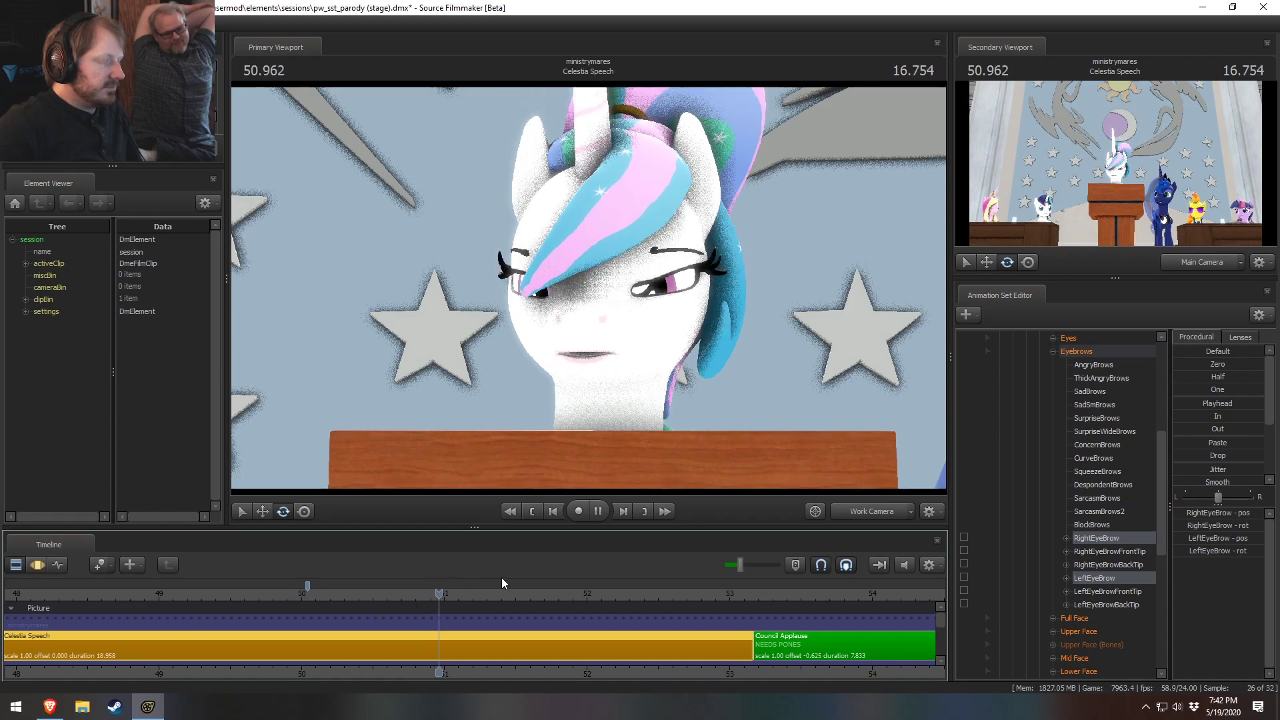
pyautogui.press('space')
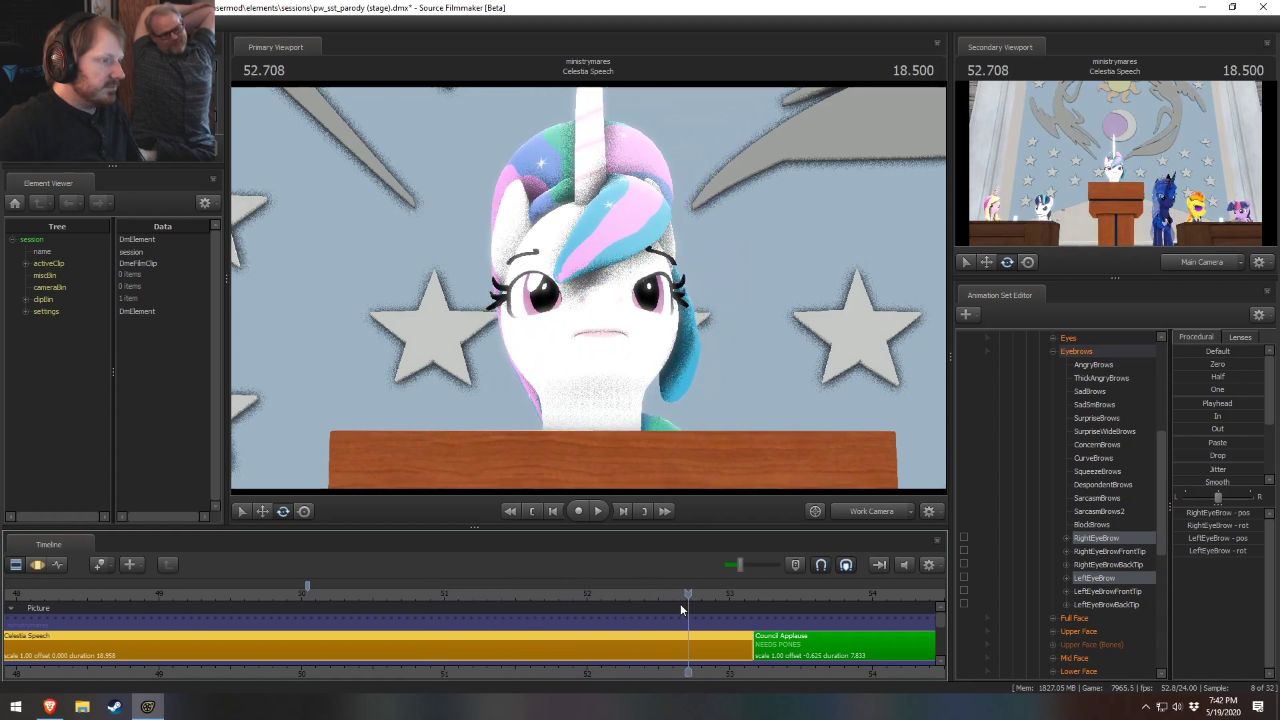
# Step: In the Motion Editor, extend the selection around 52.000 past the shot's end and try blending both eyebrows toward their pose at 51.875
pyautogui.press('F3')
pyautogui.scroll(4, 628, 627)
pyautogui.keyDown('shift'); pyautogui.click(523, 637); pyautogui.keyUp('shift')
pyautogui.keyDown('shift'); pyautogui.scroll(5, 523, 636); pyautogui.keyUp('shift')
pyautogui.press('space')
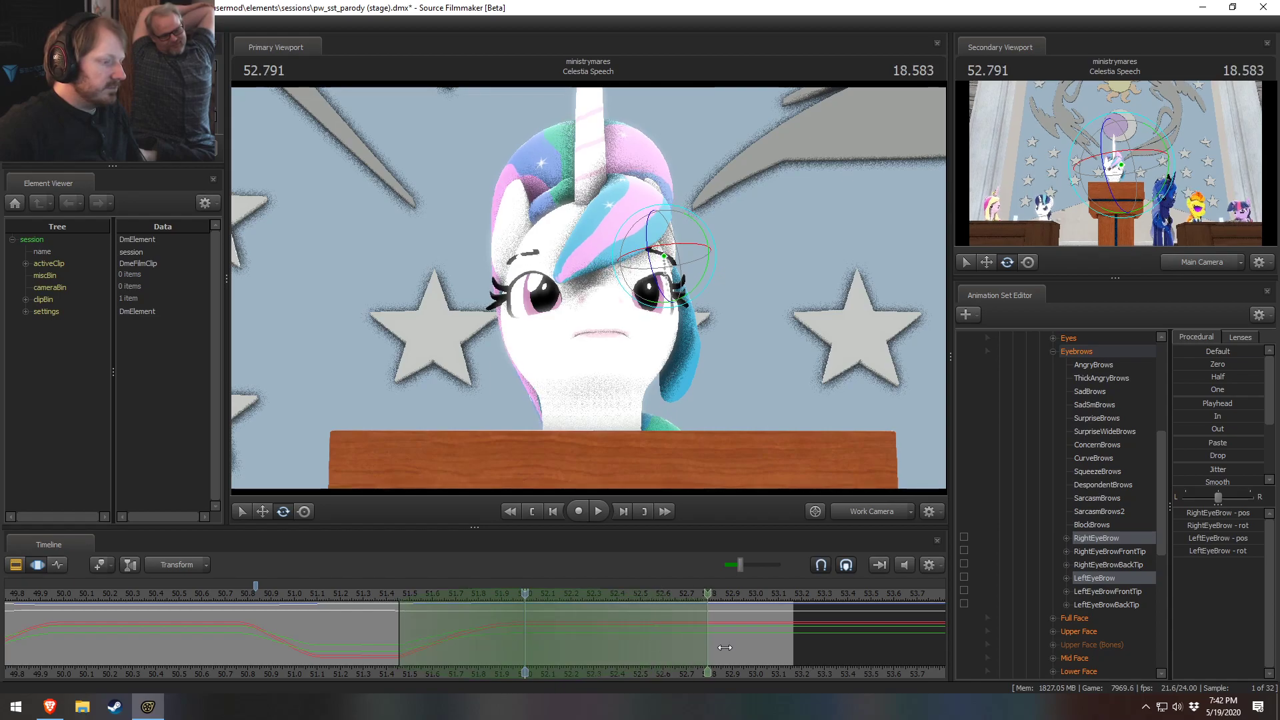
pyautogui.moveTo(648, 653); pyautogui.dragTo(915, 644)
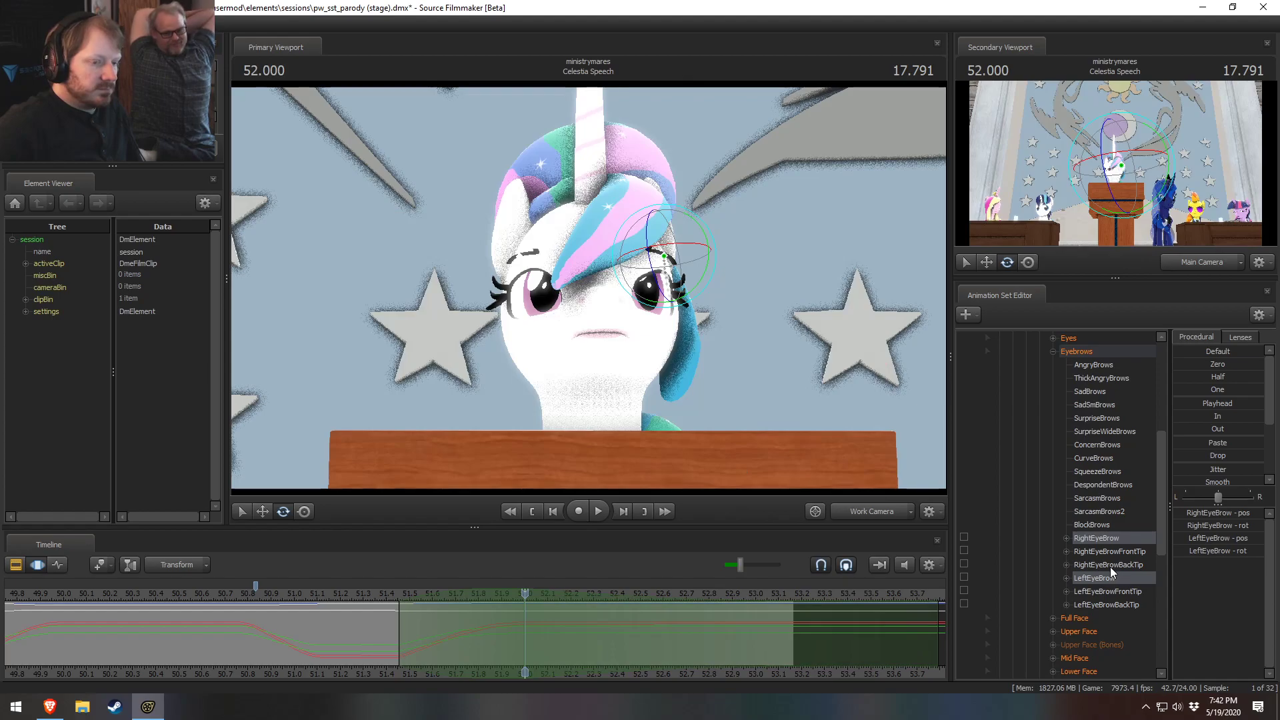
pyautogui.moveTo(378, 602); pyautogui.dragTo(496, 627)
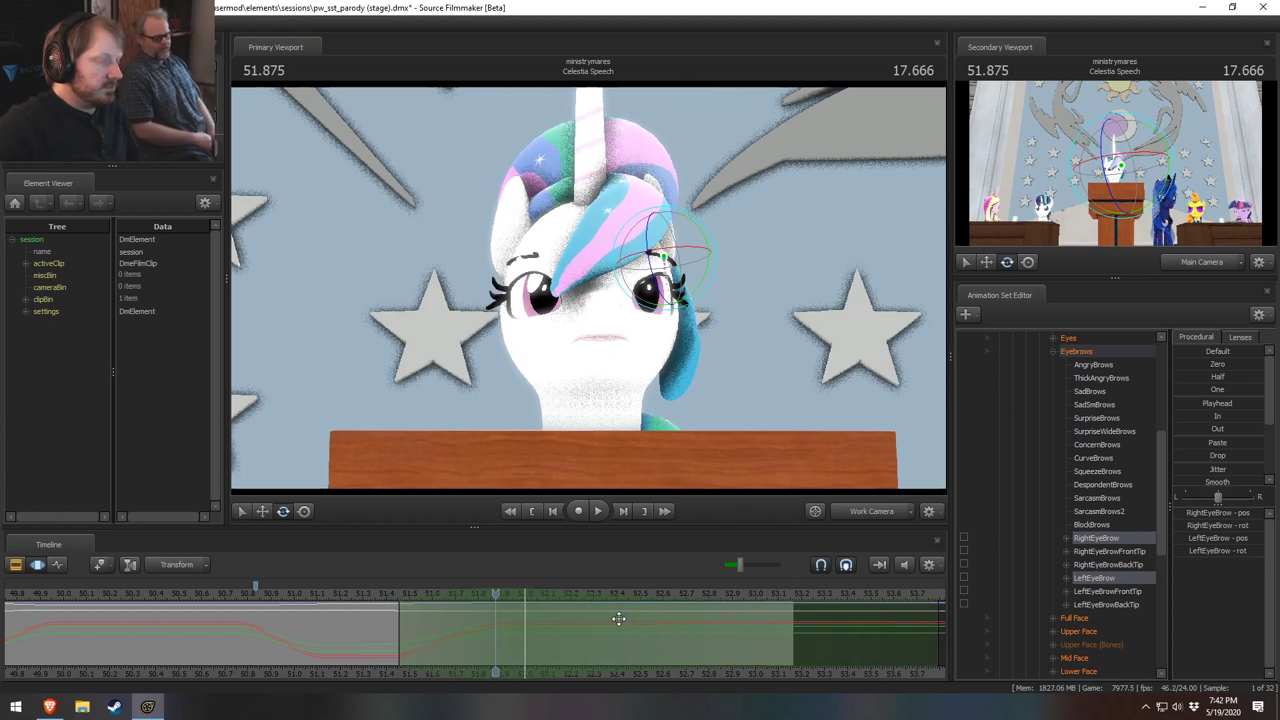
pyautogui.moveTo(1206, 402); pyautogui.dragTo(874, 432)
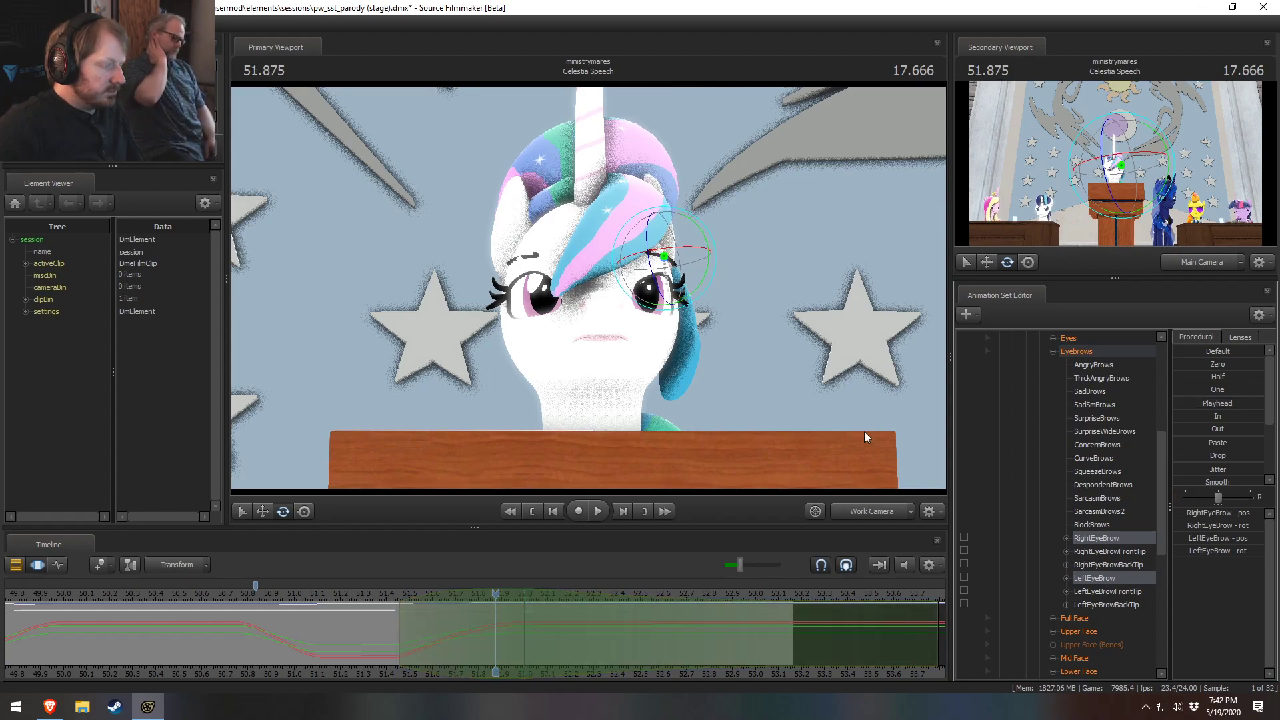
pyautogui.press('shift')
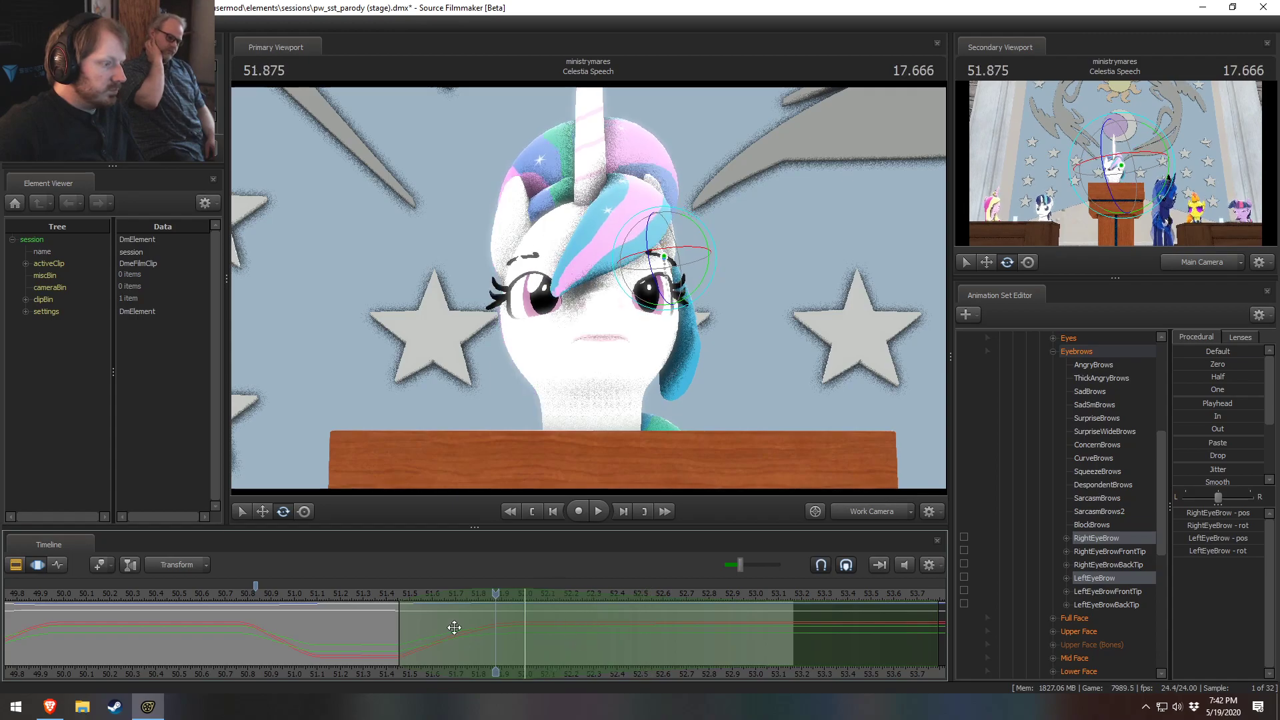
# Step: Reshape the time selection so it starts at 52.000 and ramps to full strength at about 53.1
pyautogui.moveTo(398, 624); pyautogui.dragTo(495, 627)
pyautogui.press('shift')
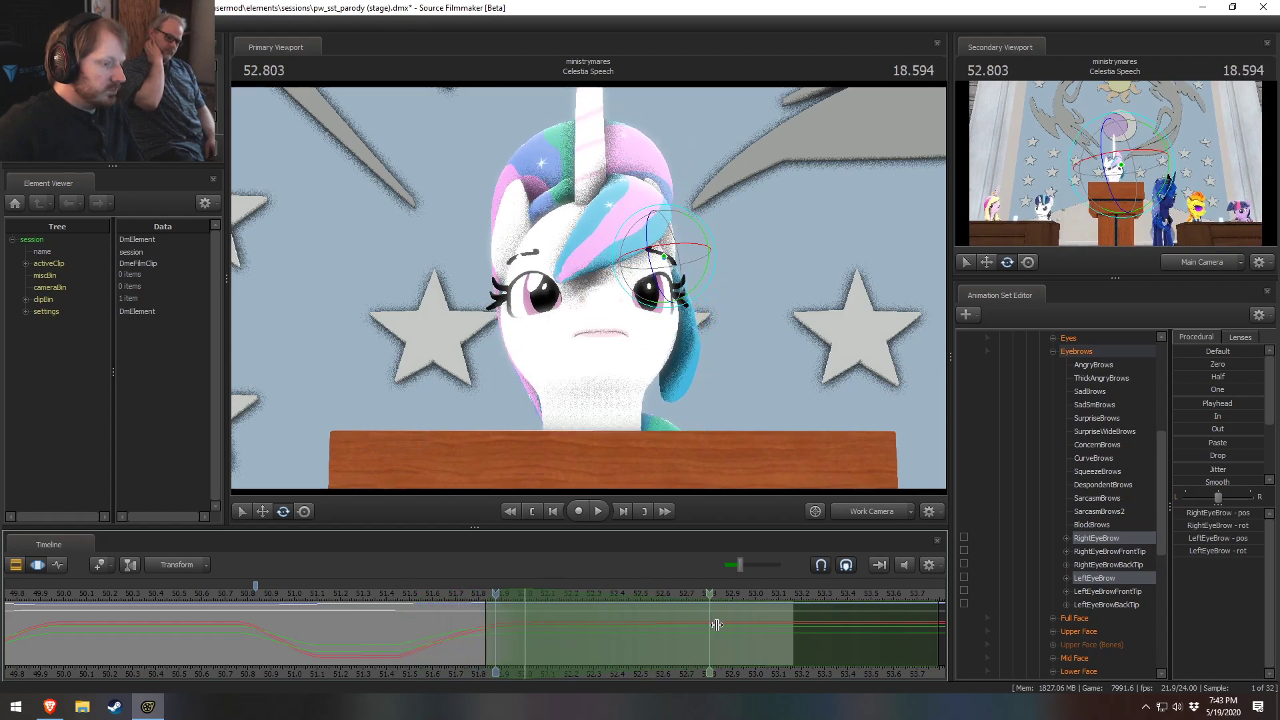
pyautogui.moveTo(712, 624); pyautogui.dragTo(612, 628)
pyautogui.moveTo(745, 627); pyautogui.dragTo(525, 630)
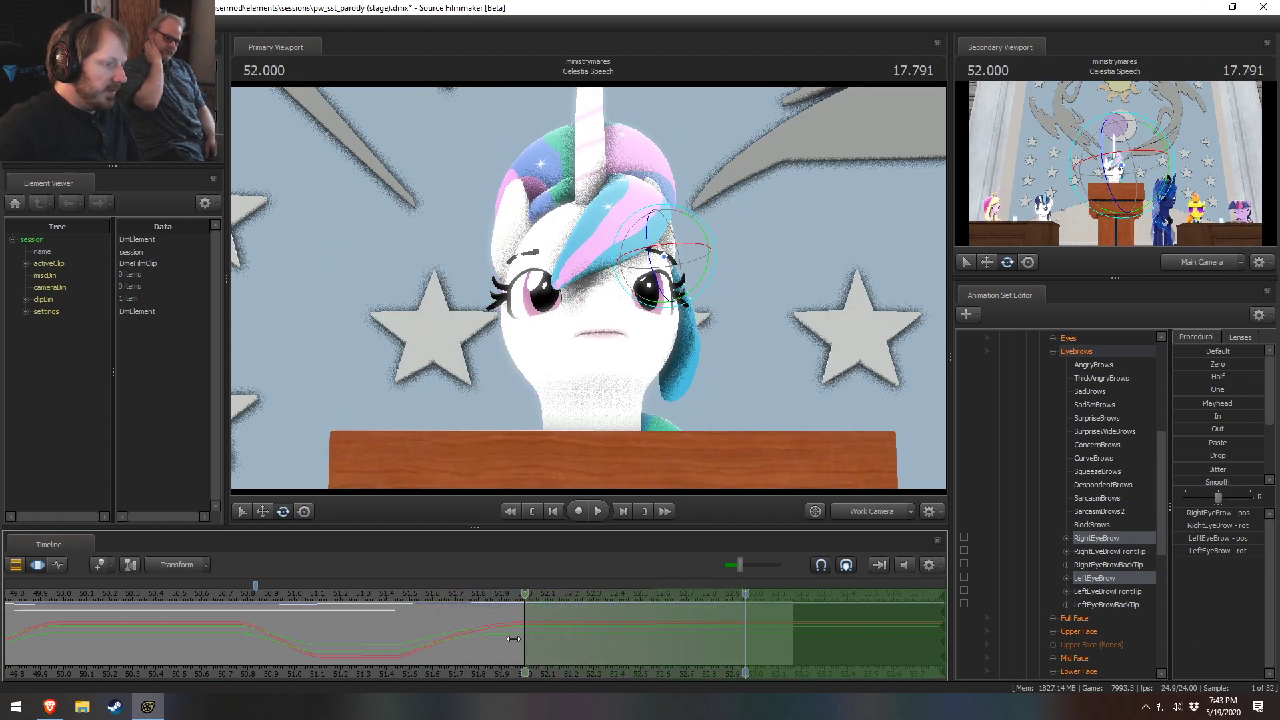
pyautogui.moveTo(747, 596); pyautogui.dragTo(786, 610)
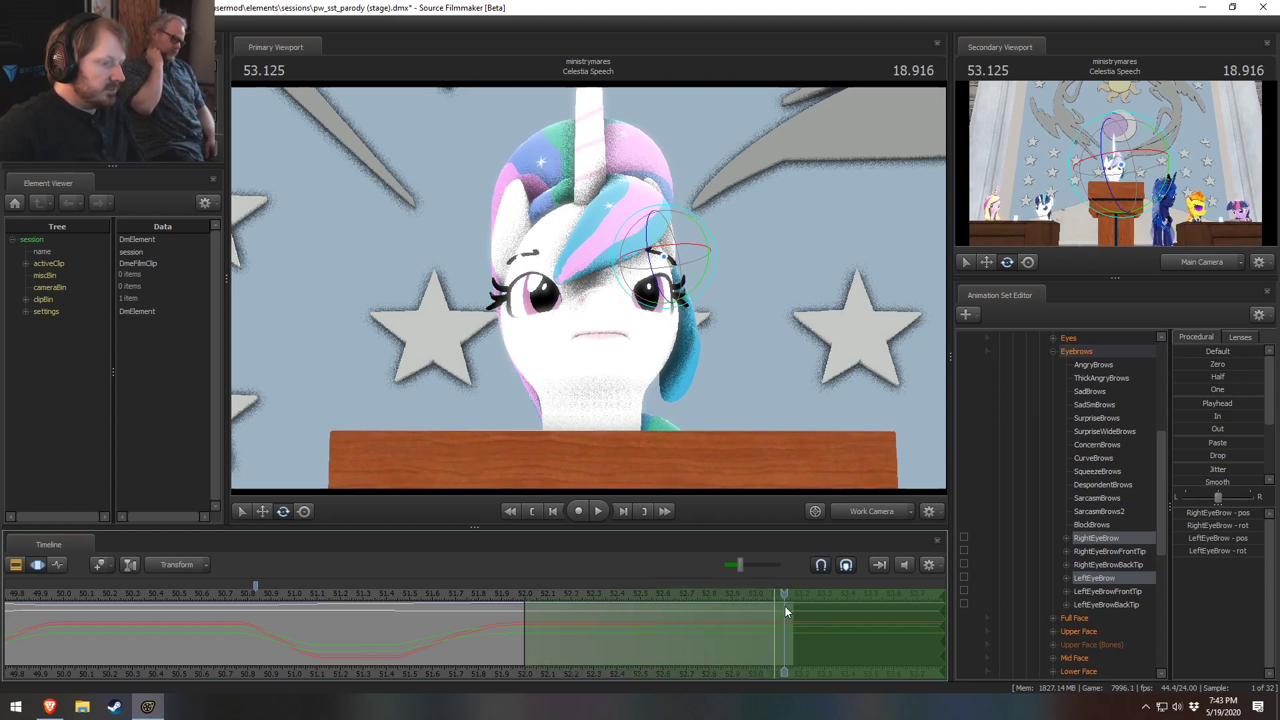
# Step: Blend both eyebrows toward their pose at 51.875 across the selection, and move its full-strength point to about 53.25
pyautogui.click(497, 594)
pyautogui.click(1207, 407)
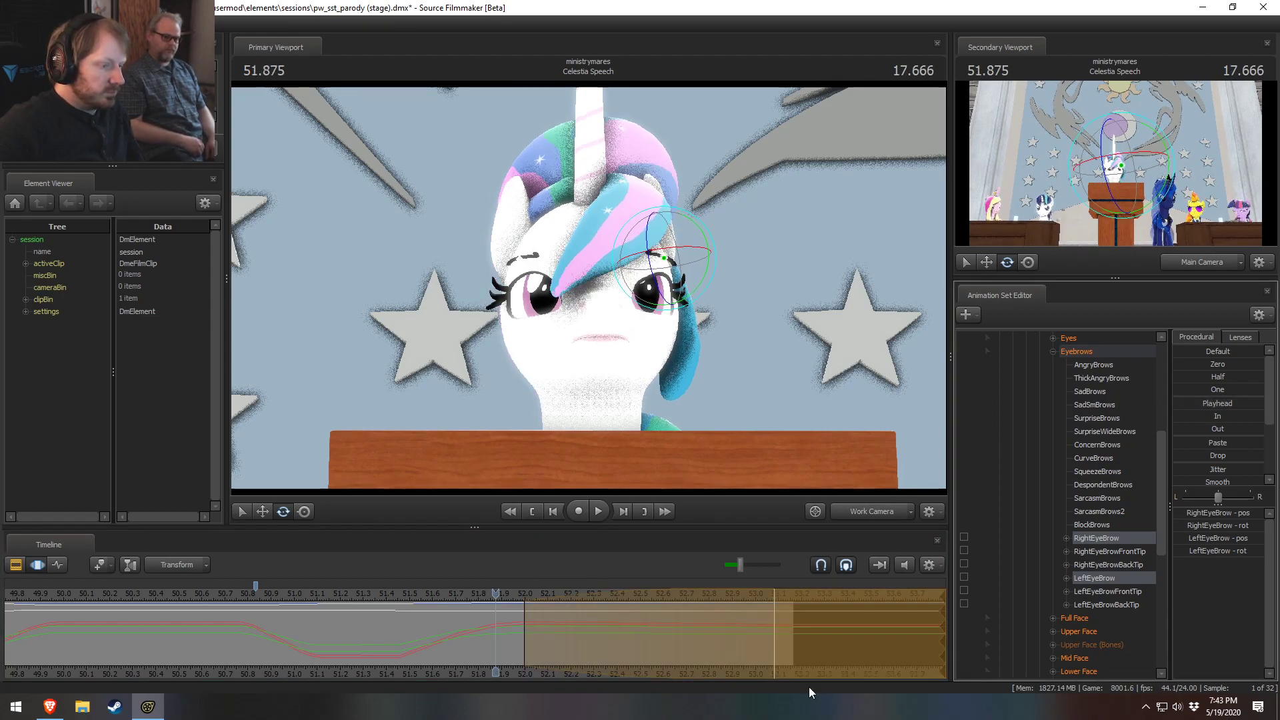
pyautogui.press('space')
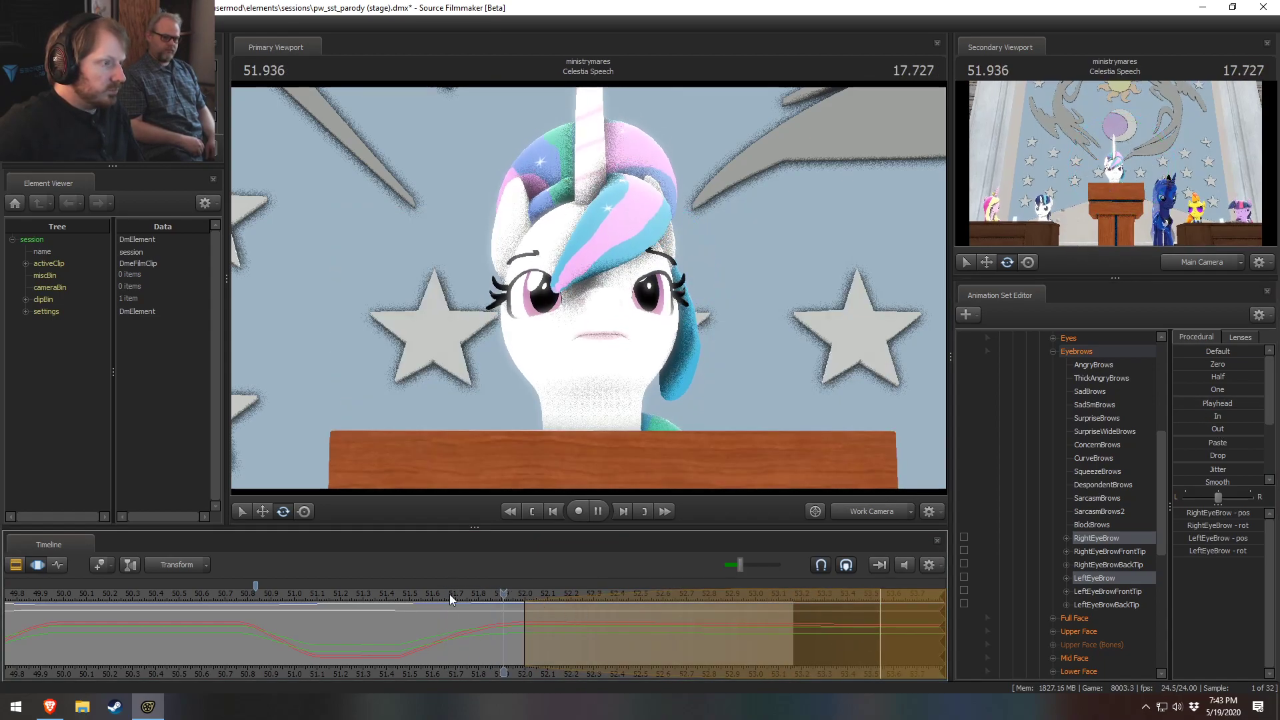
pyautogui.moveTo(868, 636); pyautogui.dragTo(814, 642)
# Step: Play the blended eyebrow motion in Work Camera, replaying from about 51.35
pyautogui.click(506, 595)
pyautogui.press('space')
pyautogui.click(376, 602)
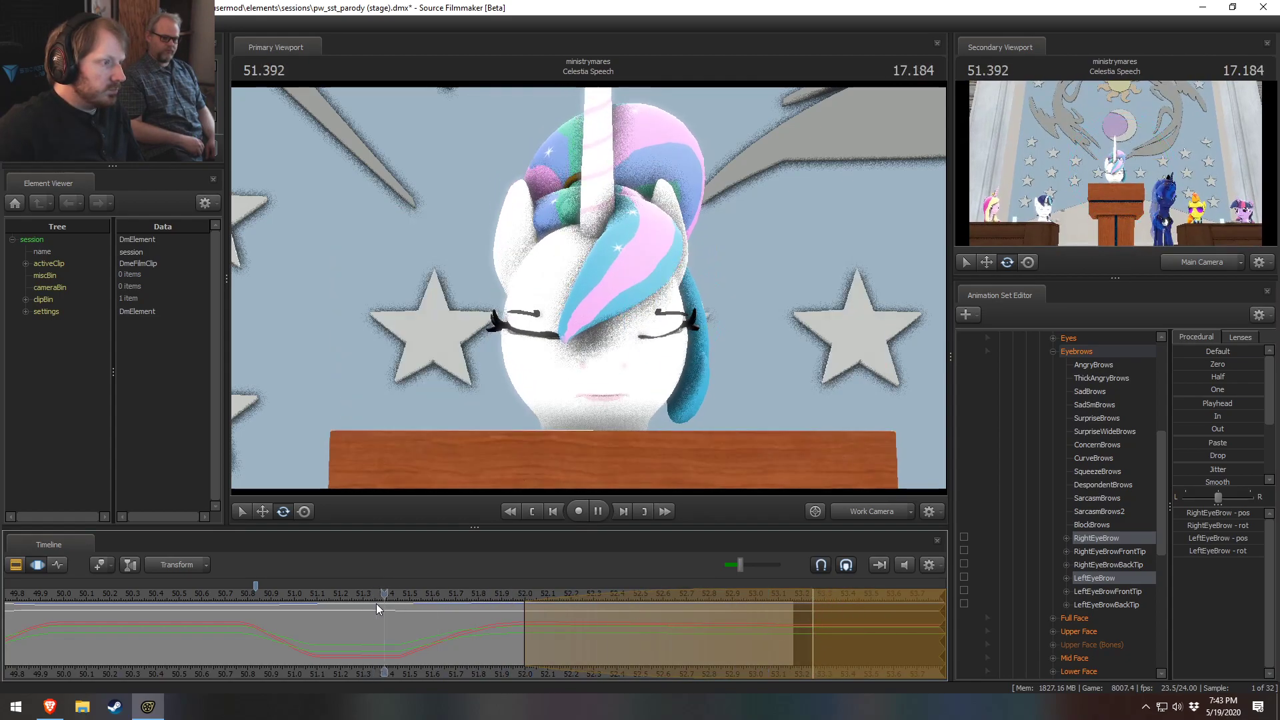
pyautogui.press('space')
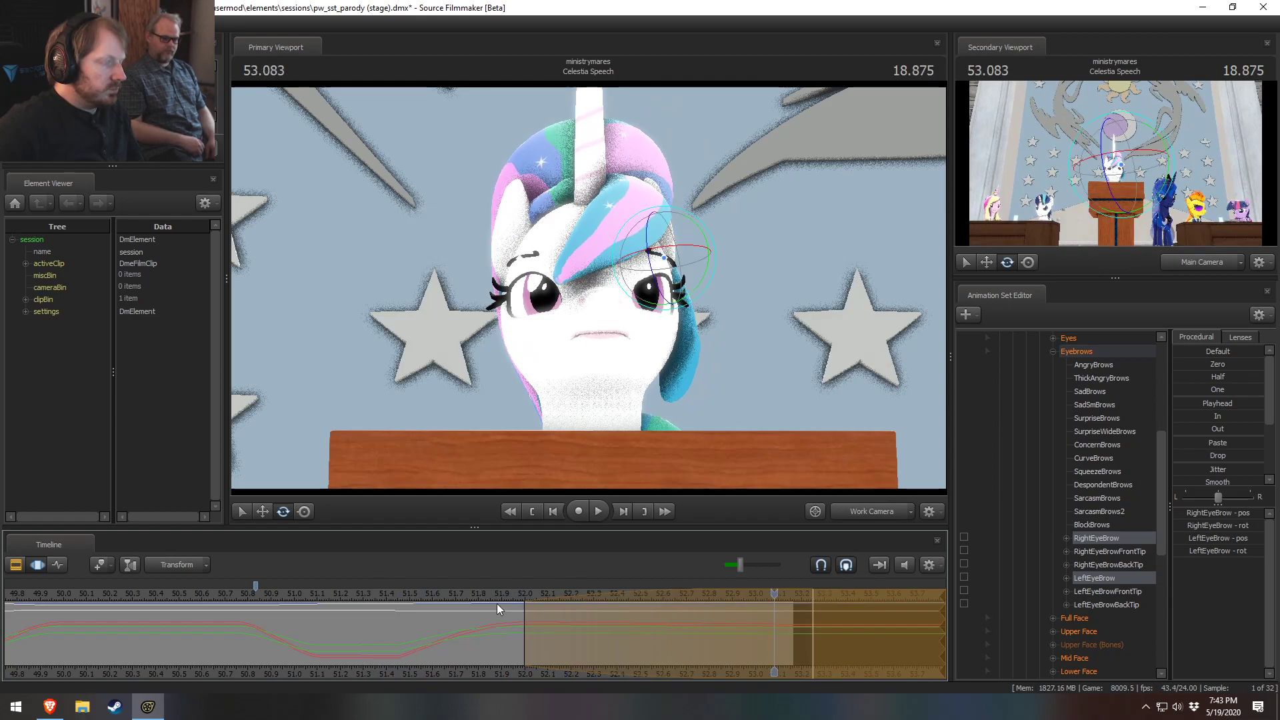
pyautogui.press('space')
pyautogui.press('space')
# Step: Switch to Main Camera and check the eyebrow motion by playing from 51.625 and from about 51.25
pyautogui.click(439, 597)
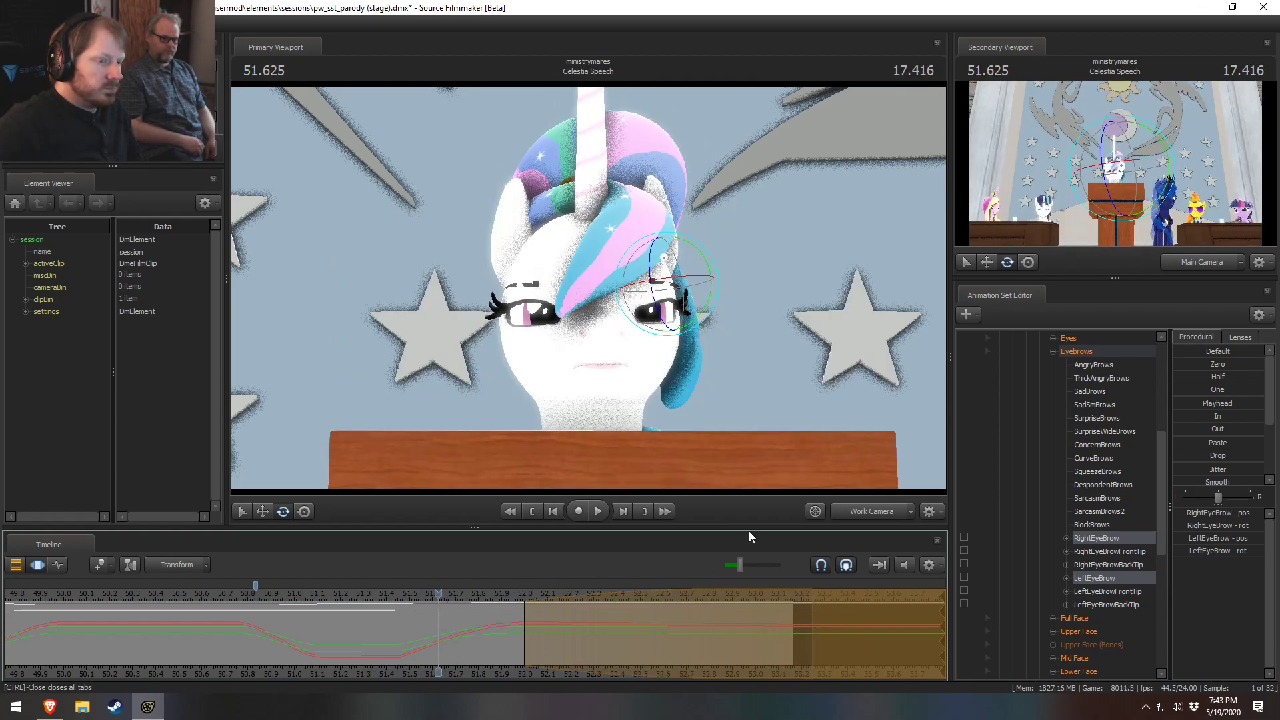
pyautogui.click(870, 512)
pyautogui.press('space')
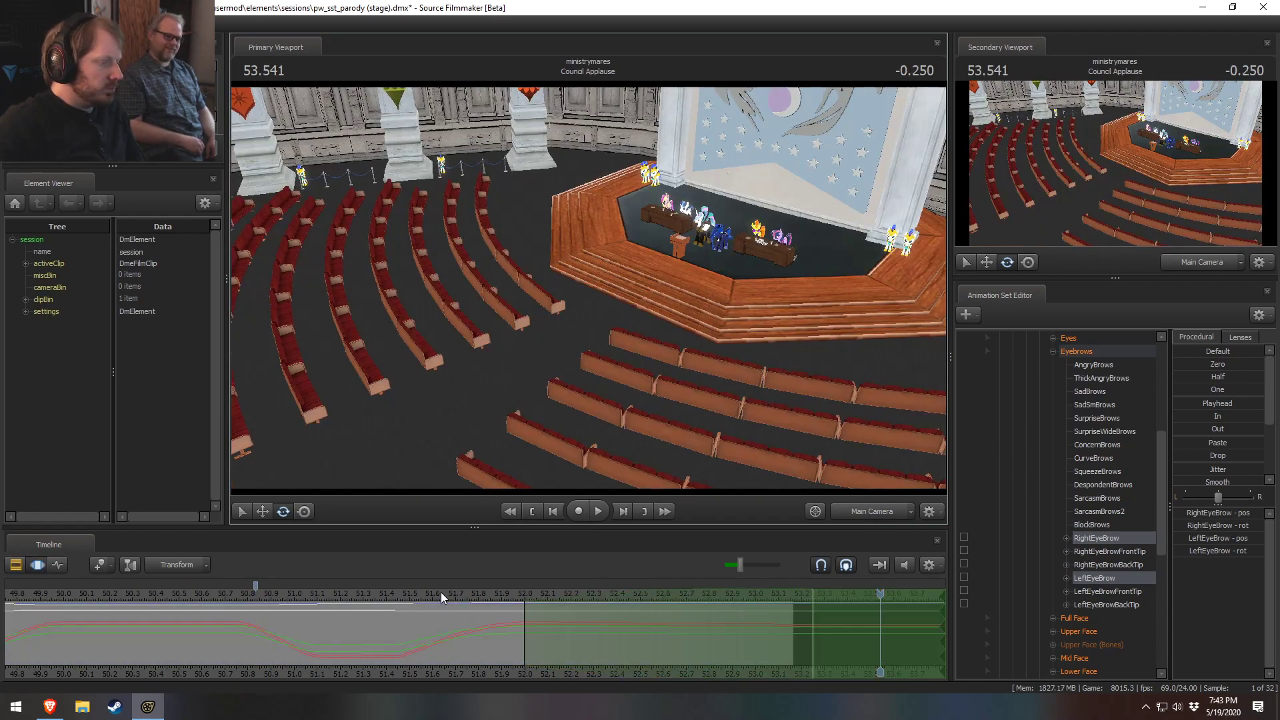
pyautogui.click(353, 591)
pyautogui.press('space')
pyautogui.press('space')
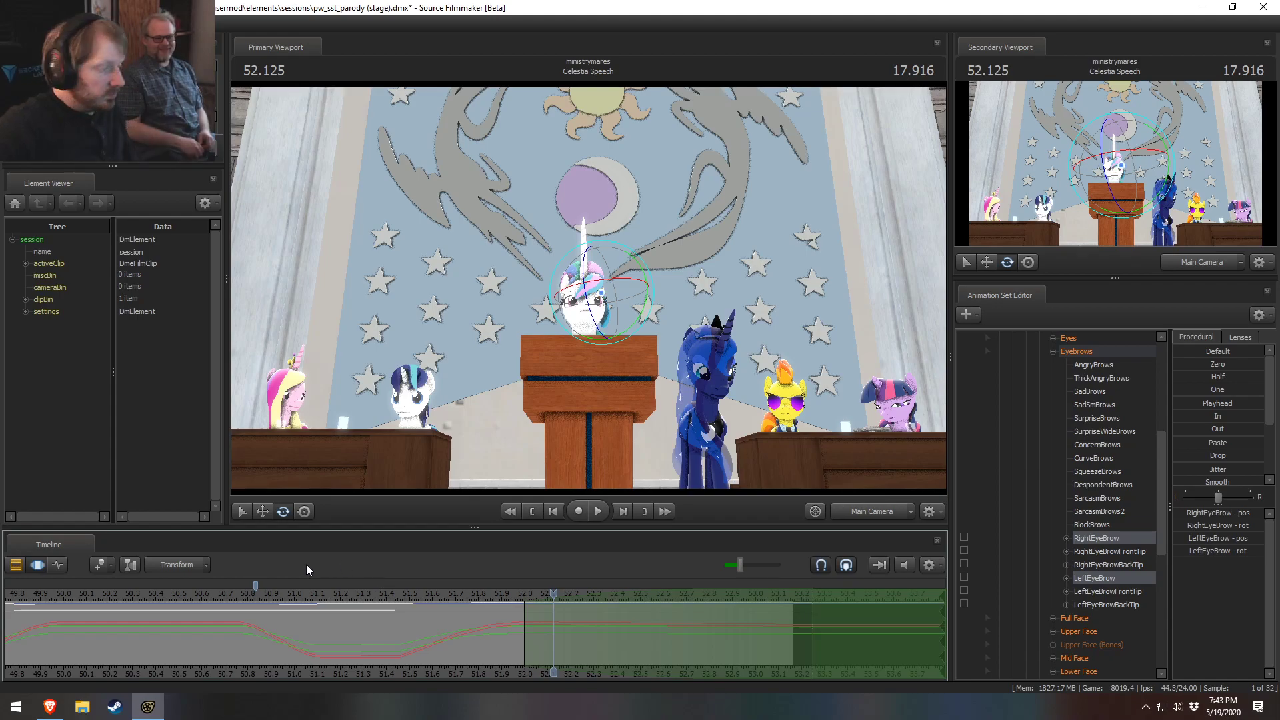
# Step: Replay the whole blink through Main Camera from 51.041, from about 50.8 and from 50.708
pyautogui.click(303, 593)
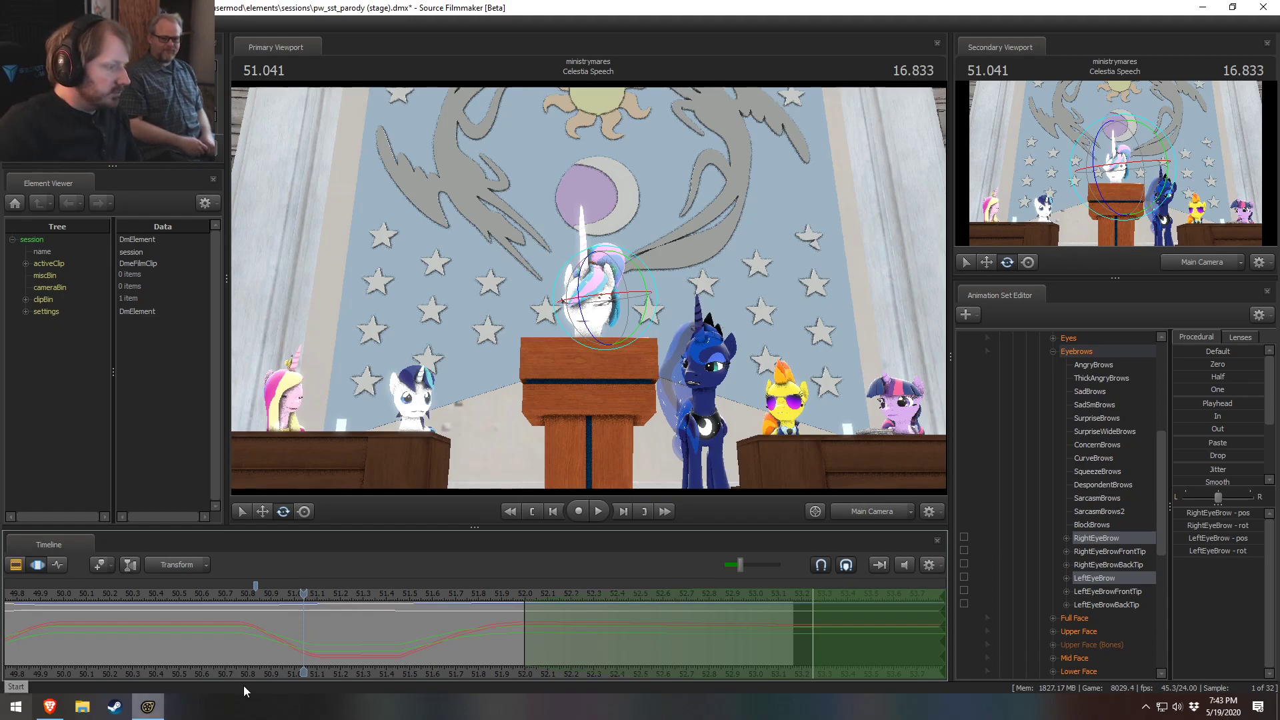
pyautogui.press('space')
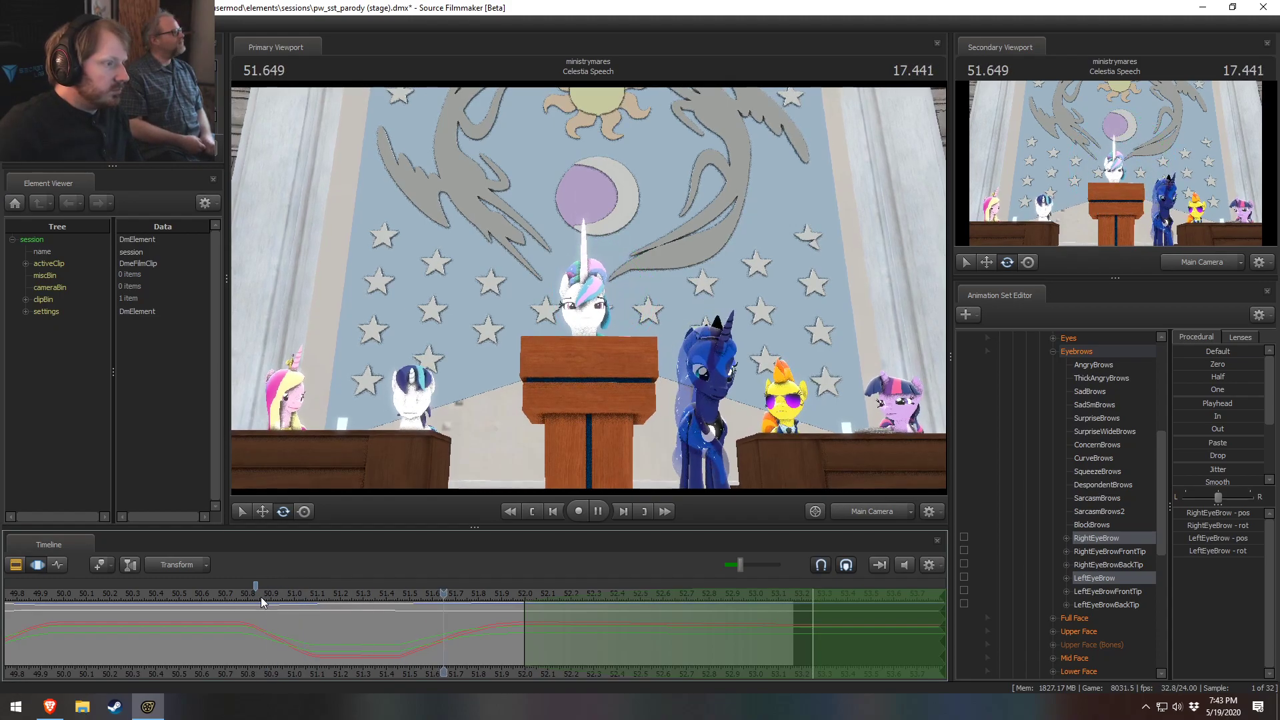
pyautogui.press('space')
pyautogui.click(259, 596)
pyautogui.press('space')
pyautogui.press('space')
pyautogui.click(228, 594)
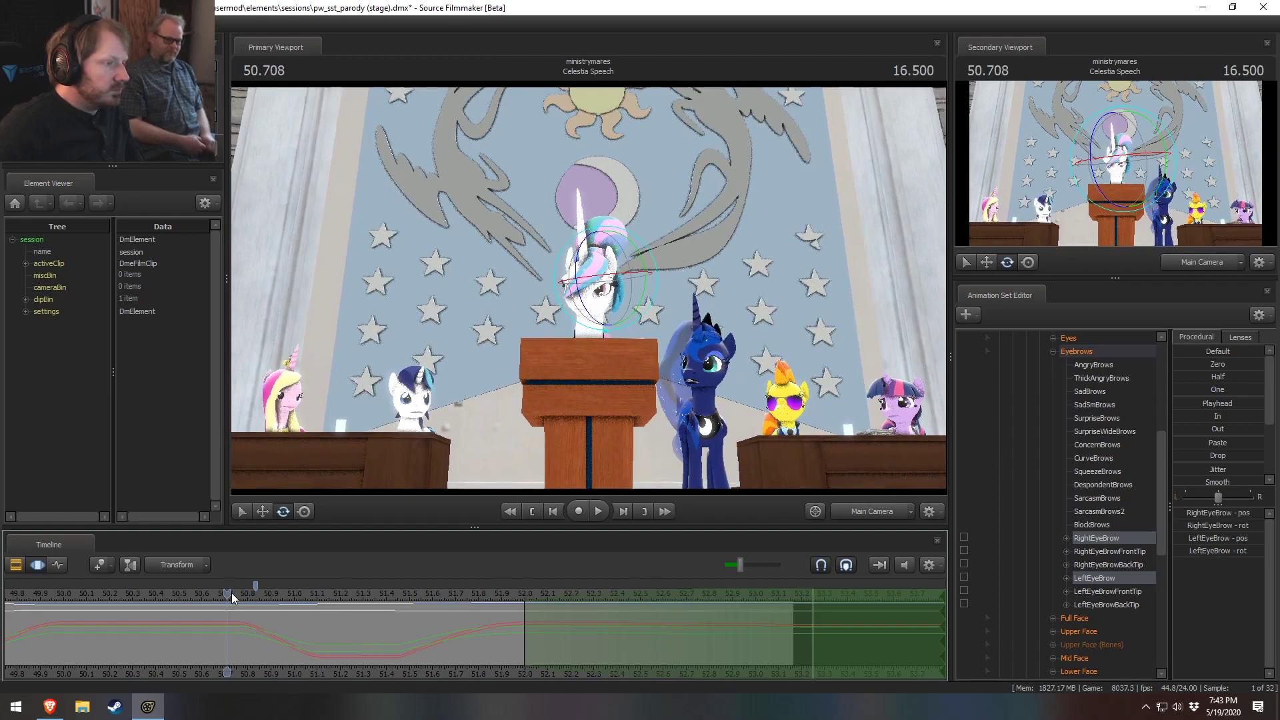
pyautogui.press('space')
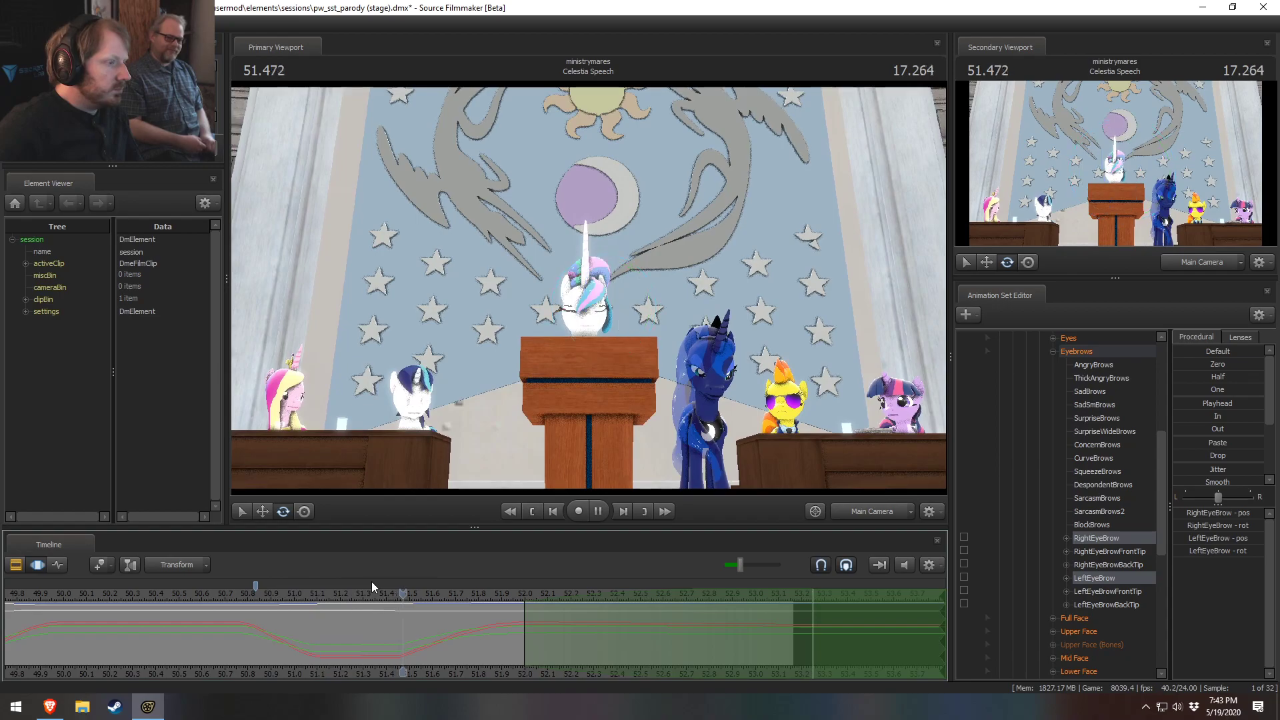
pyautogui.press('space')
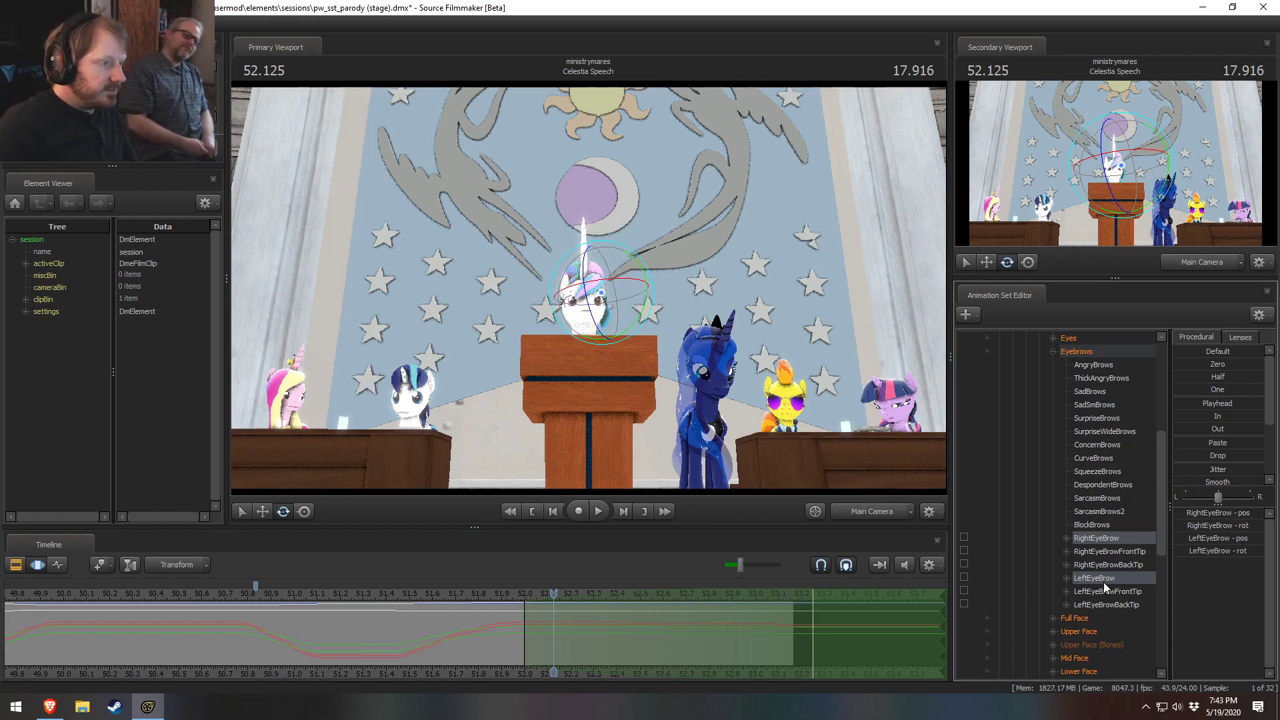
# Step: Select the entire time range, move the playhead to 51.833, and select camera1 and view the scene through it
pyautogui.click(1120, 578)
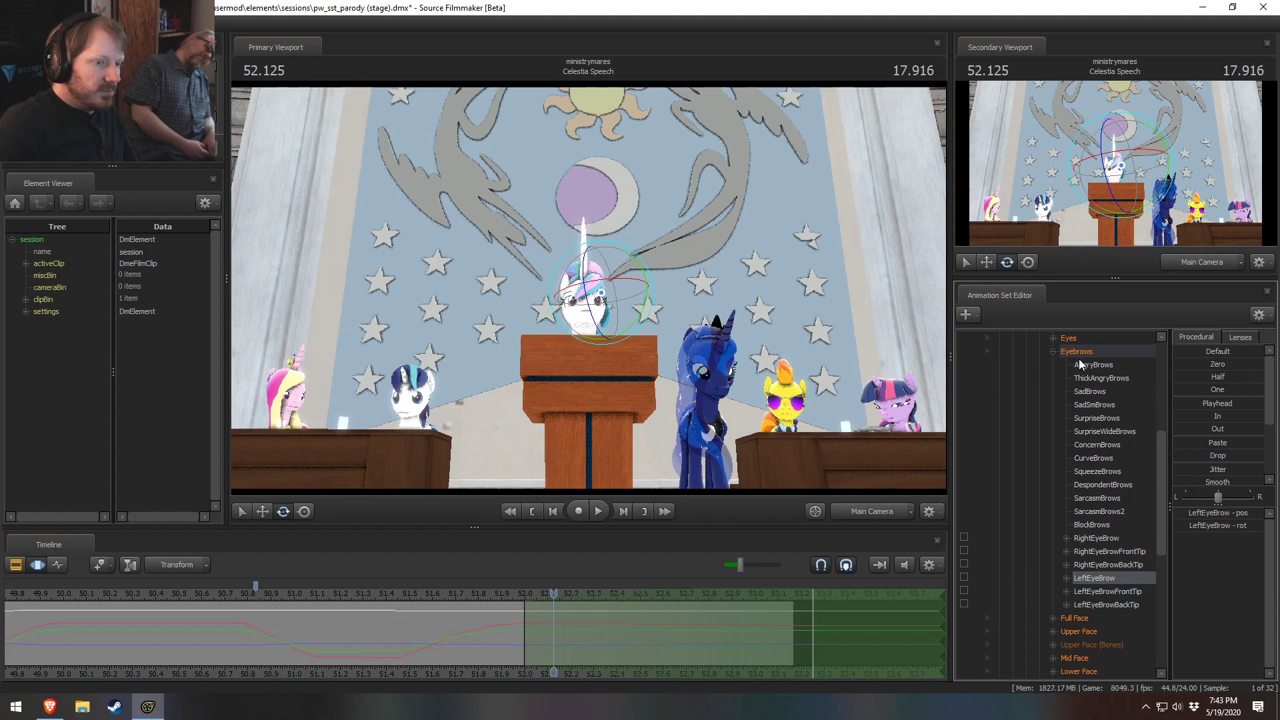
pyautogui.scroll(6, 1079, 358)
pyautogui.click(1057, 352)
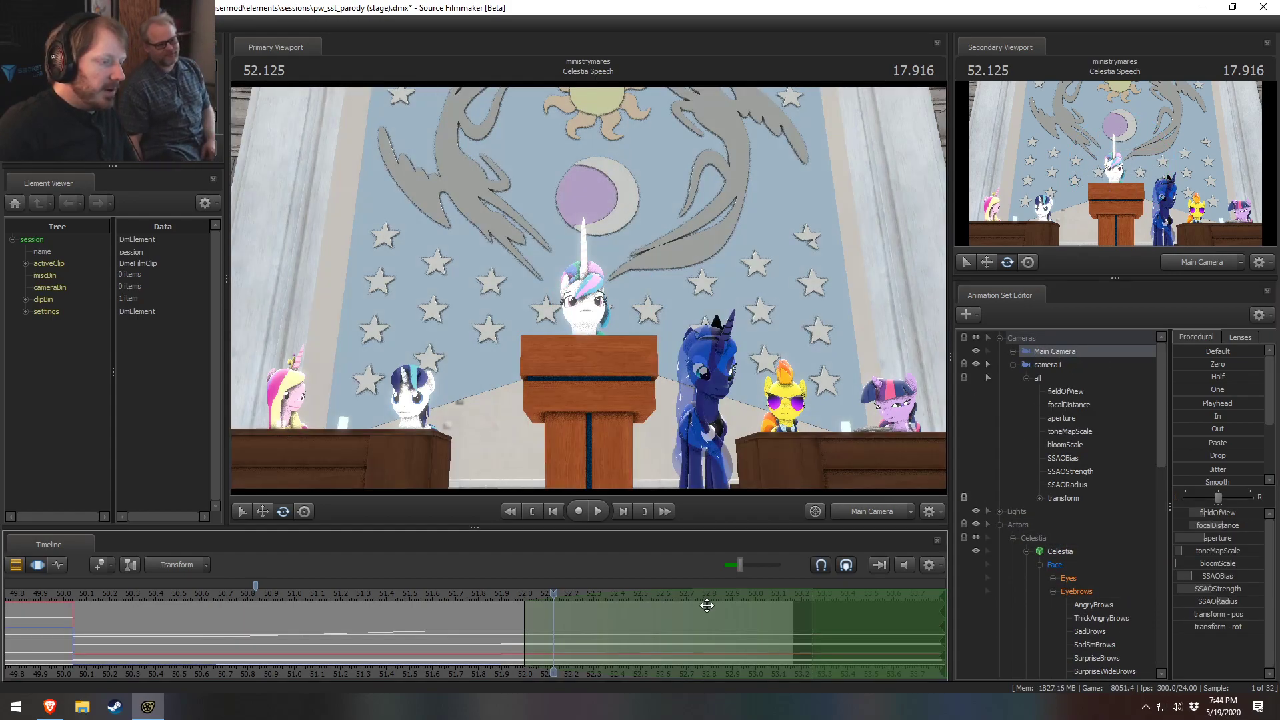
pyautogui.hotkey('ctrl', 'a')
pyautogui.moveTo(555, 595); pyautogui.dragTo(488, 595)
pyautogui.click(1052, 364)
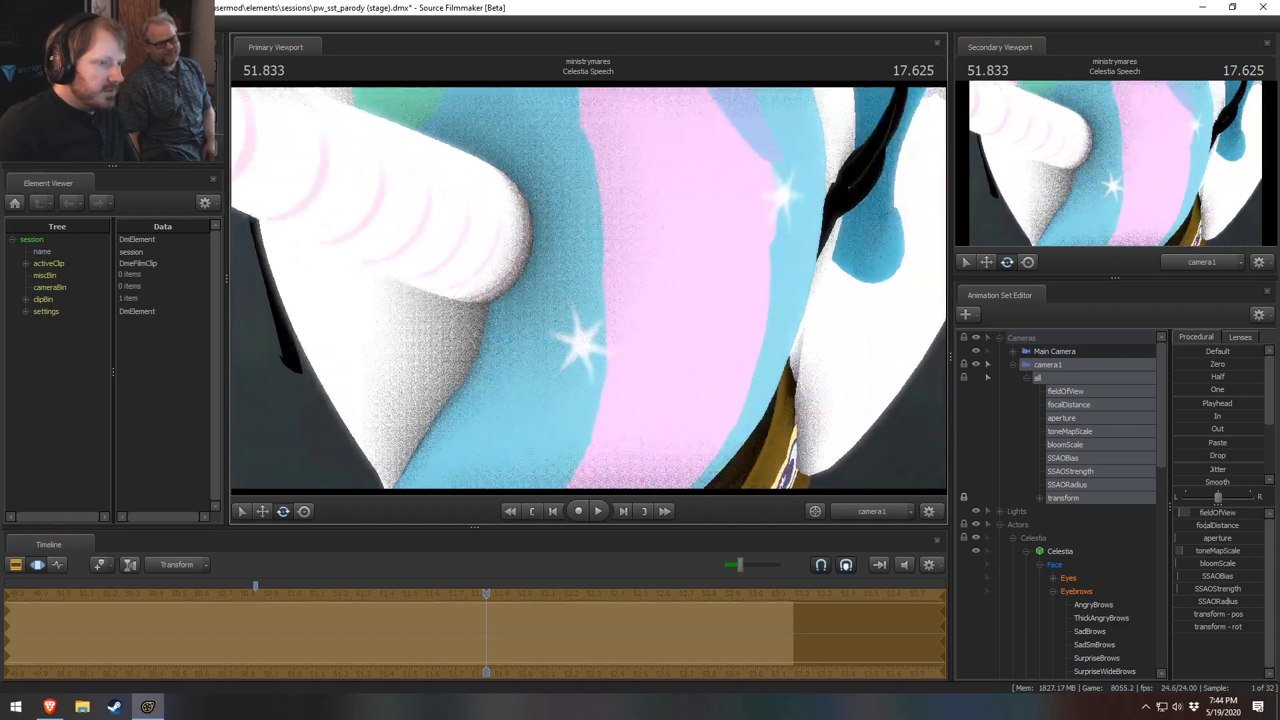
# Step: Hide the Celestia - Mane model and aim camera1 closely along the side of Celestia's head, showing the eyebrow against the face
pyautogui.moveTo(588, 289); pyautogui.dragTo(630, 303)
pyautogui.scroll(-10, 1074, 561)
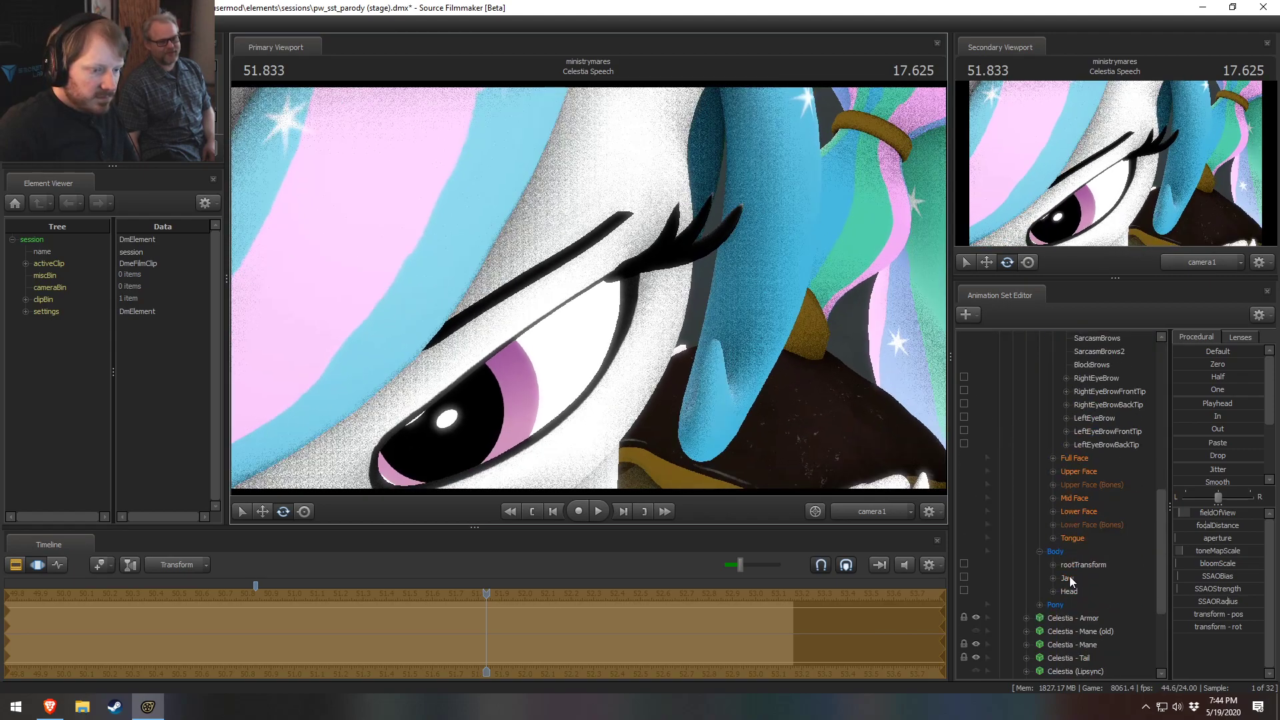
pyautogui.scroll(-1, 1067, 578)
pyautogui.click(977, 606)
pyautogui.moveTo(749, 389); pyautogui.dragTo(700, 347)
pyautogui.moveTo(640, 454); pyautogui.dragTo(594, 271)
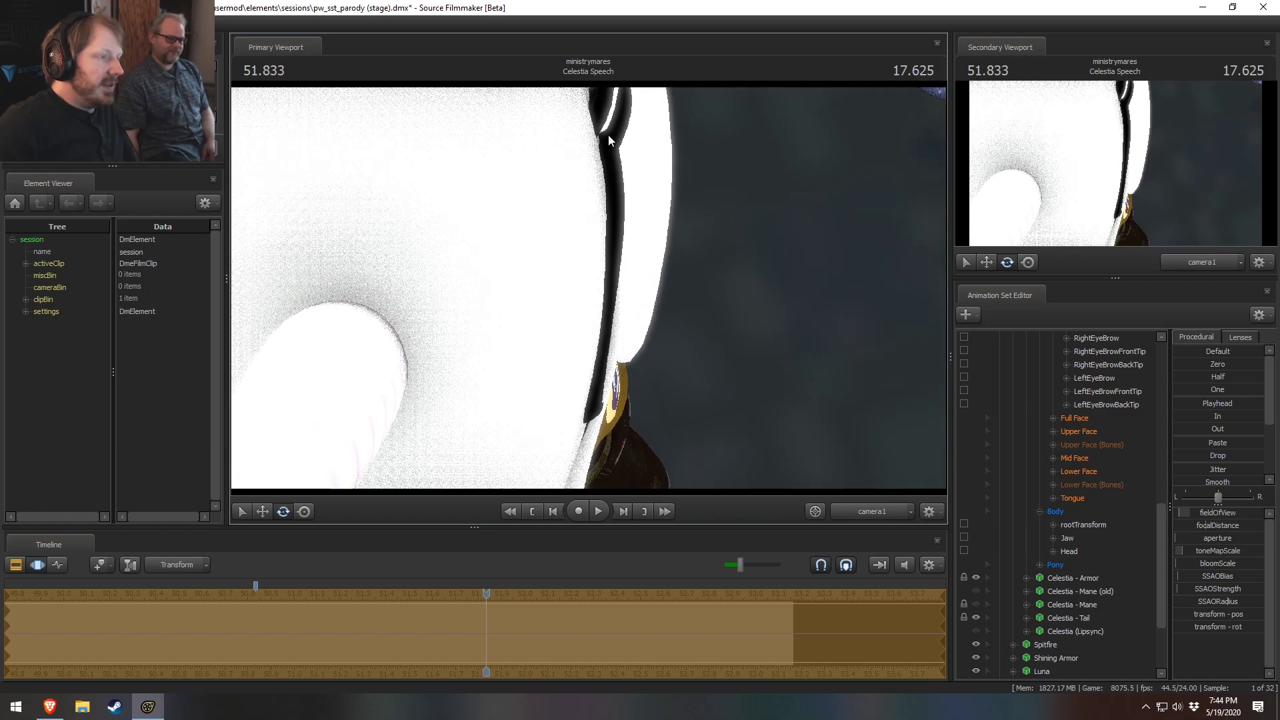
pyautogui.moveTo(606, 141); pyautogui.dragTo(580, 144)
# Step: Add override materials to the Celestia model and list the materials of its game model in the Element Viewer
pyautogui.scroll(7, 1105, 628)
pyautogui.scroll(1, 1090, 604)
pyautogui.rightClick(1053, 433)
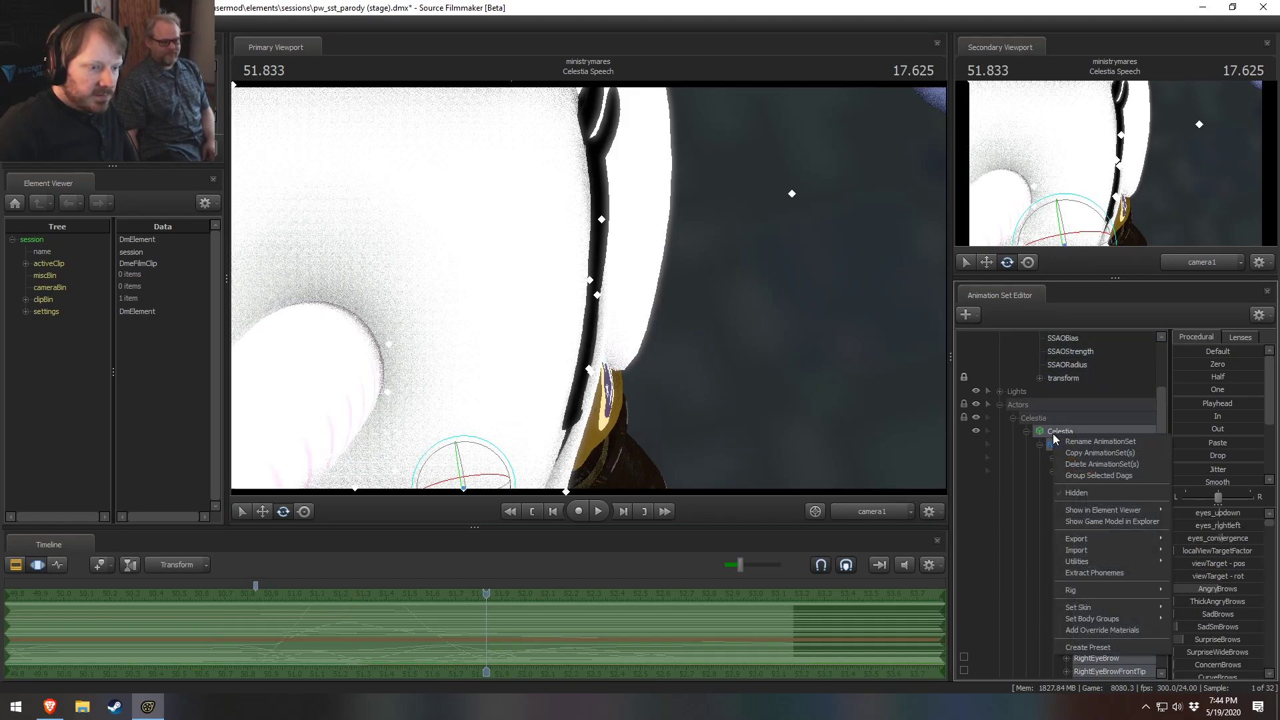
pyautogui.click(1114, 634)
pyautogui.rightClick(1084, 441)
pyautogui.moveTo(1115, 507)
pyautogui.click(1224, 527)
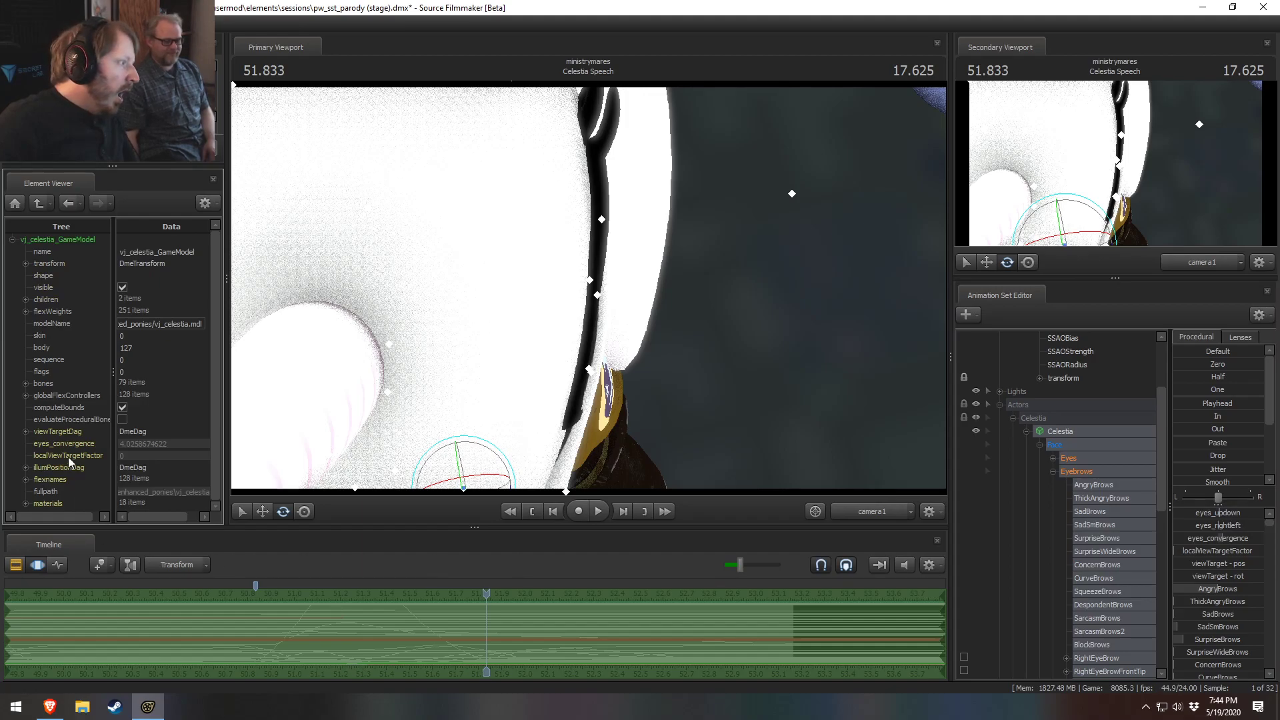
pyautogui.click(25, 503)
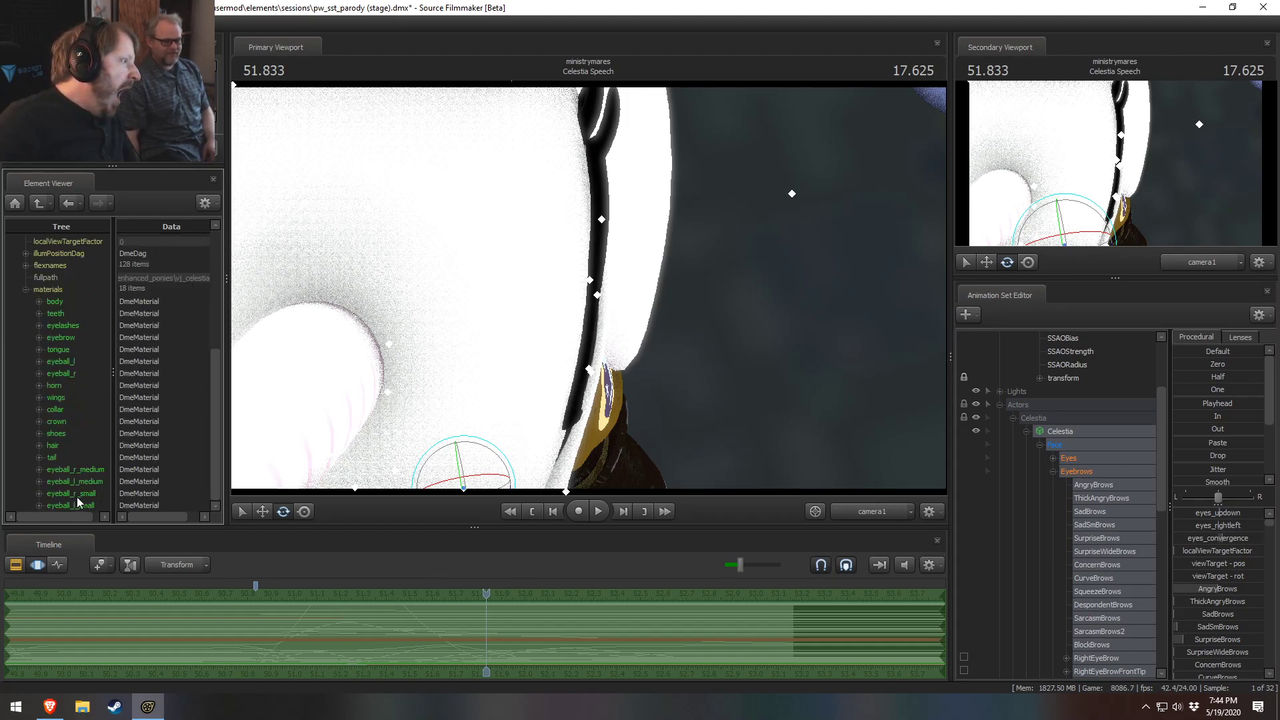
# Step: Add a float attribute named $alpha to Celestia's eyelashes material
pyautogui.click(39, 325)
pyautogui.rightClick(66, 328)
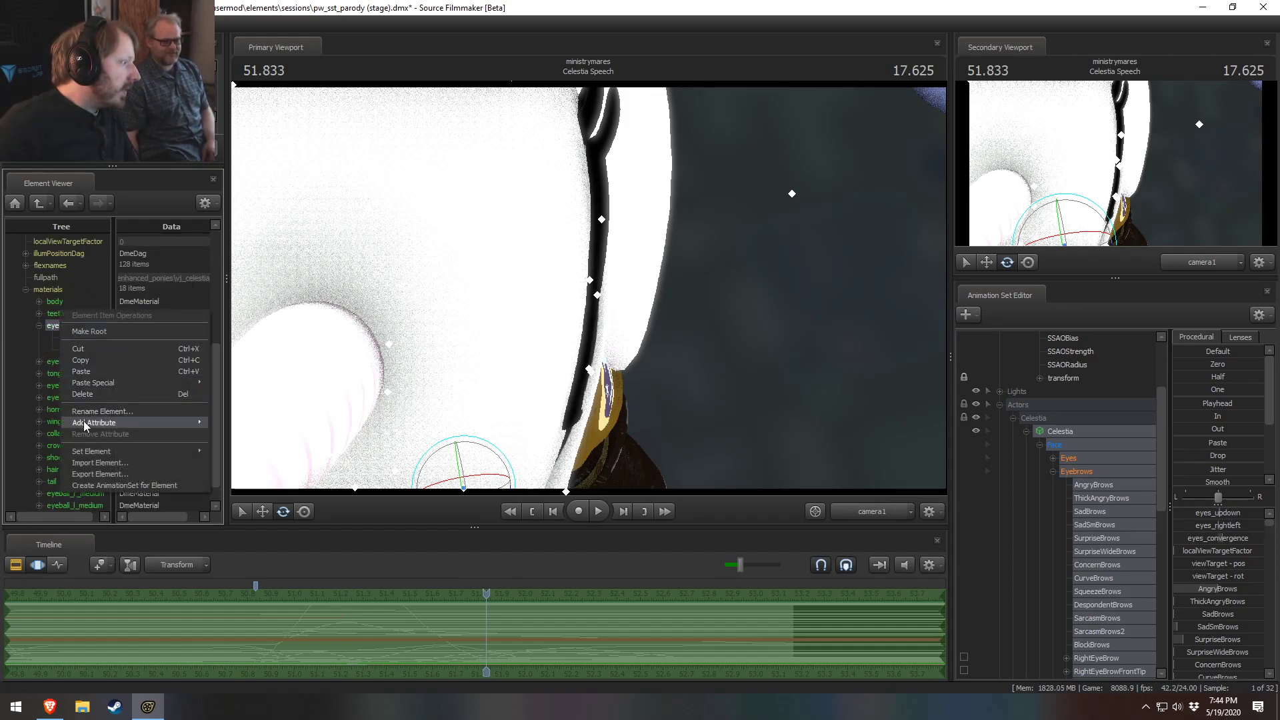
pyautogui.moveTo(82, 421)
pyautogui.click(246, 431)
pyautogui.moveTo(88, 377); pyautogui.dragTo(693, 364)
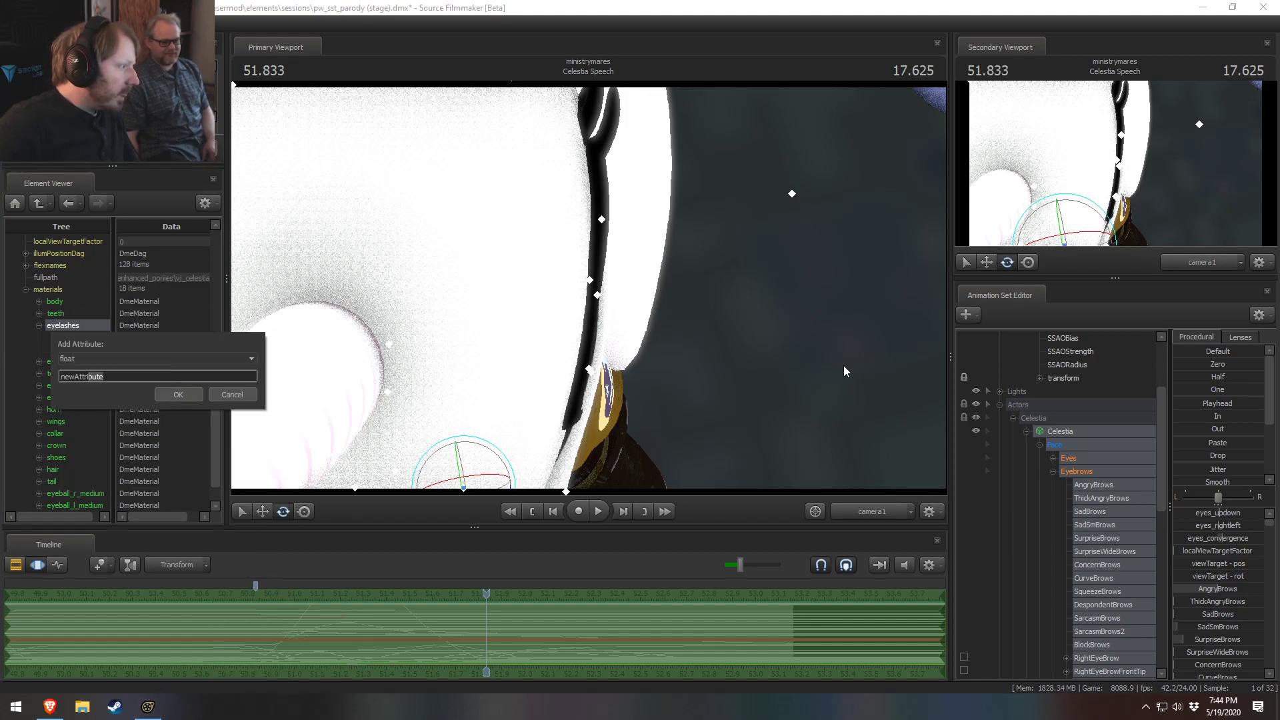
pyautogui.moveTo(156, 375); pyautogui.dragTo(4, 380)
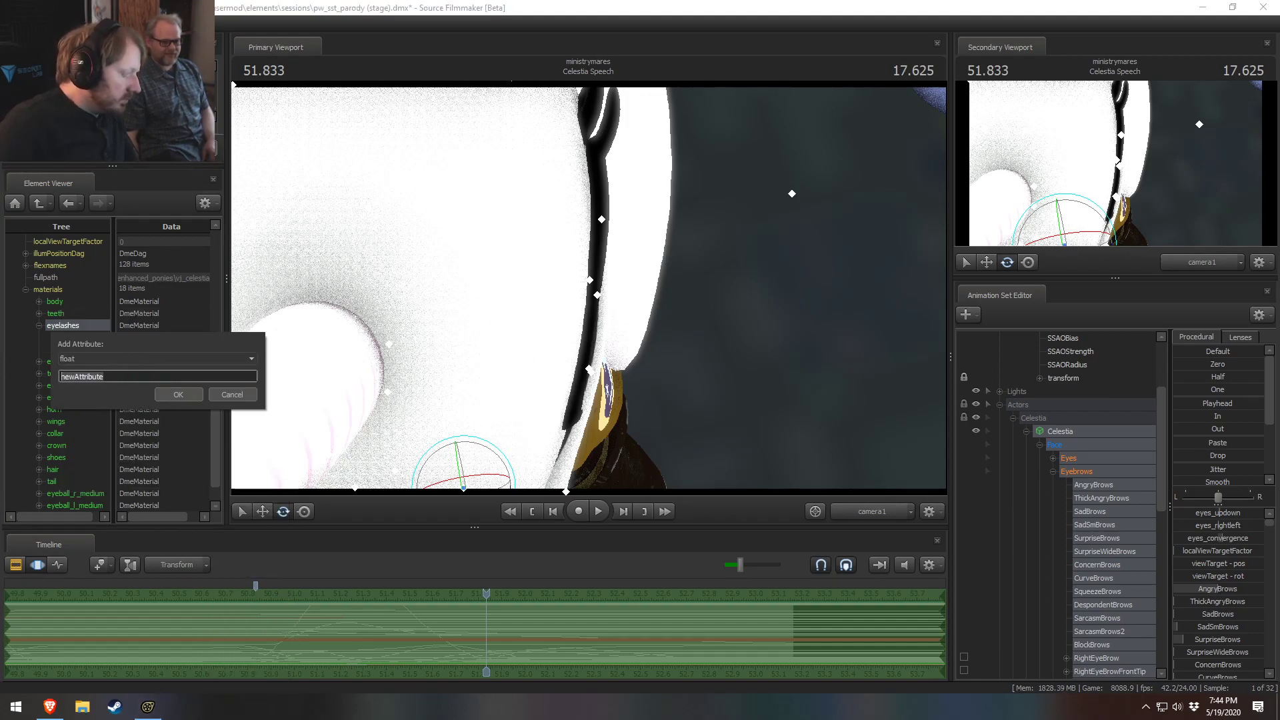
pyautogui.write('s')
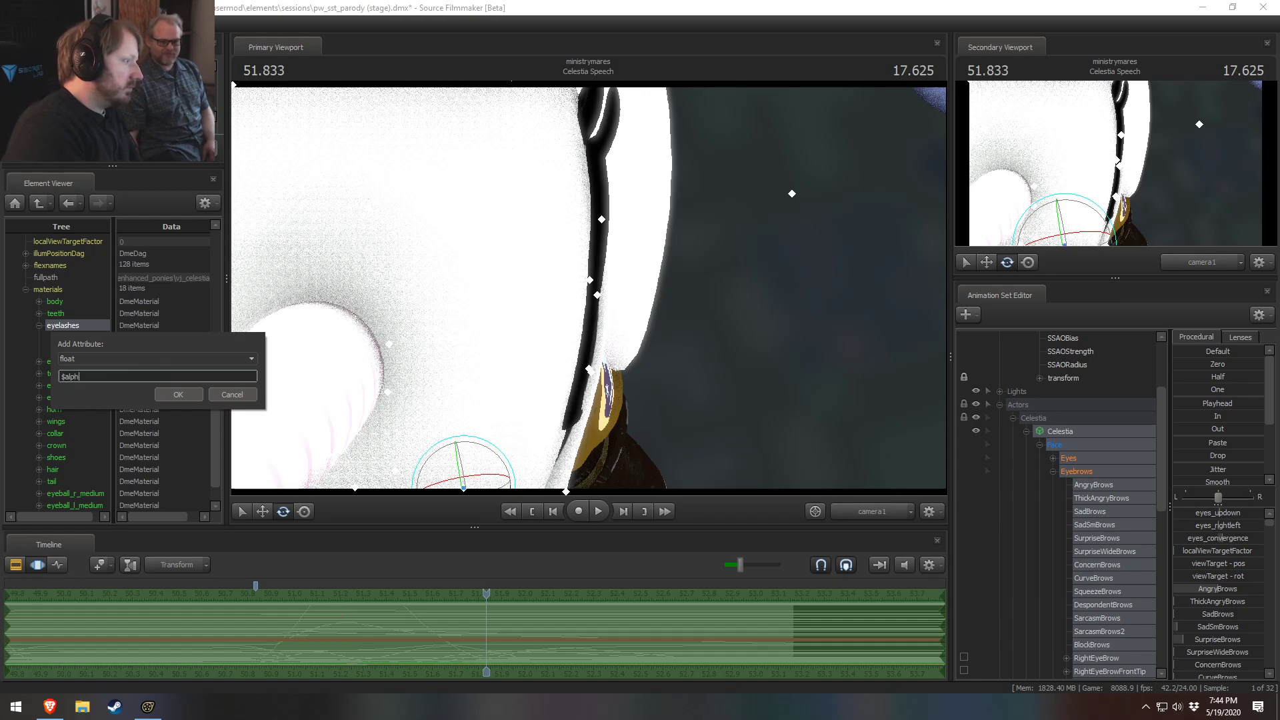
pyautogui.press('Return')
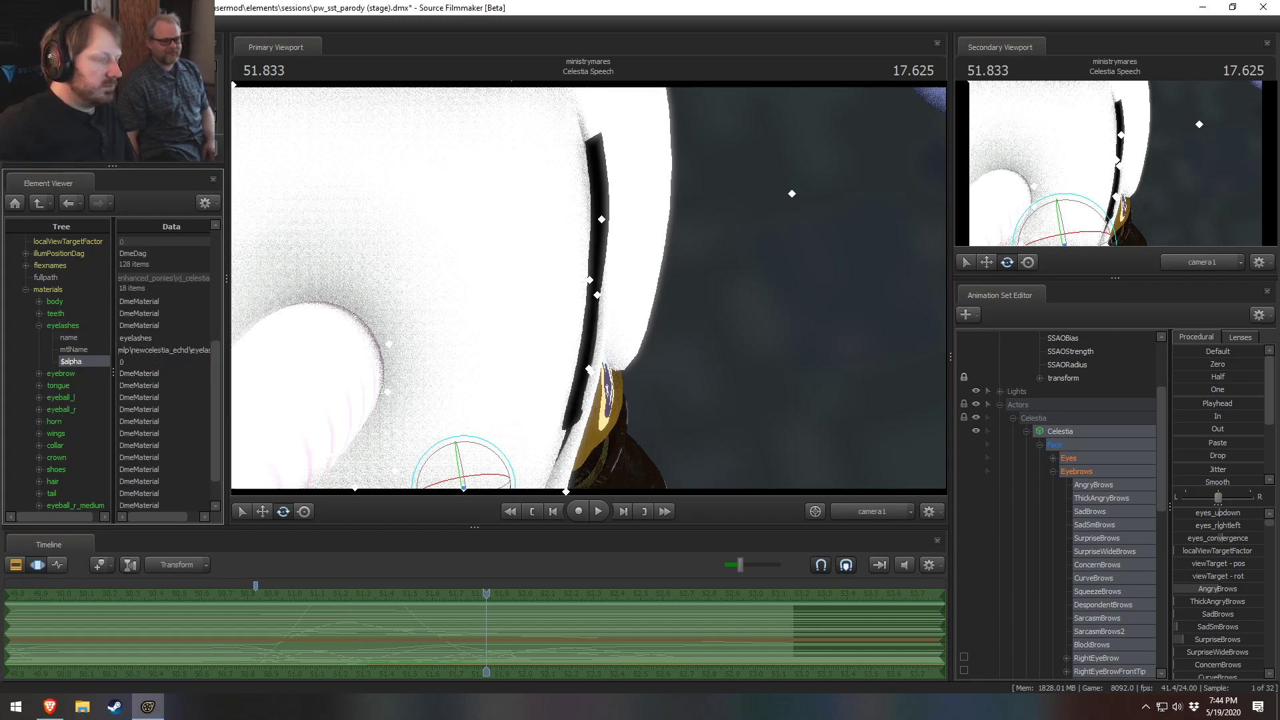
# Step: View the stage through Main Camera, look around briefly with the Work Camera, and return to Main Camera
pyautogui.scroll(3, 1081, 385)
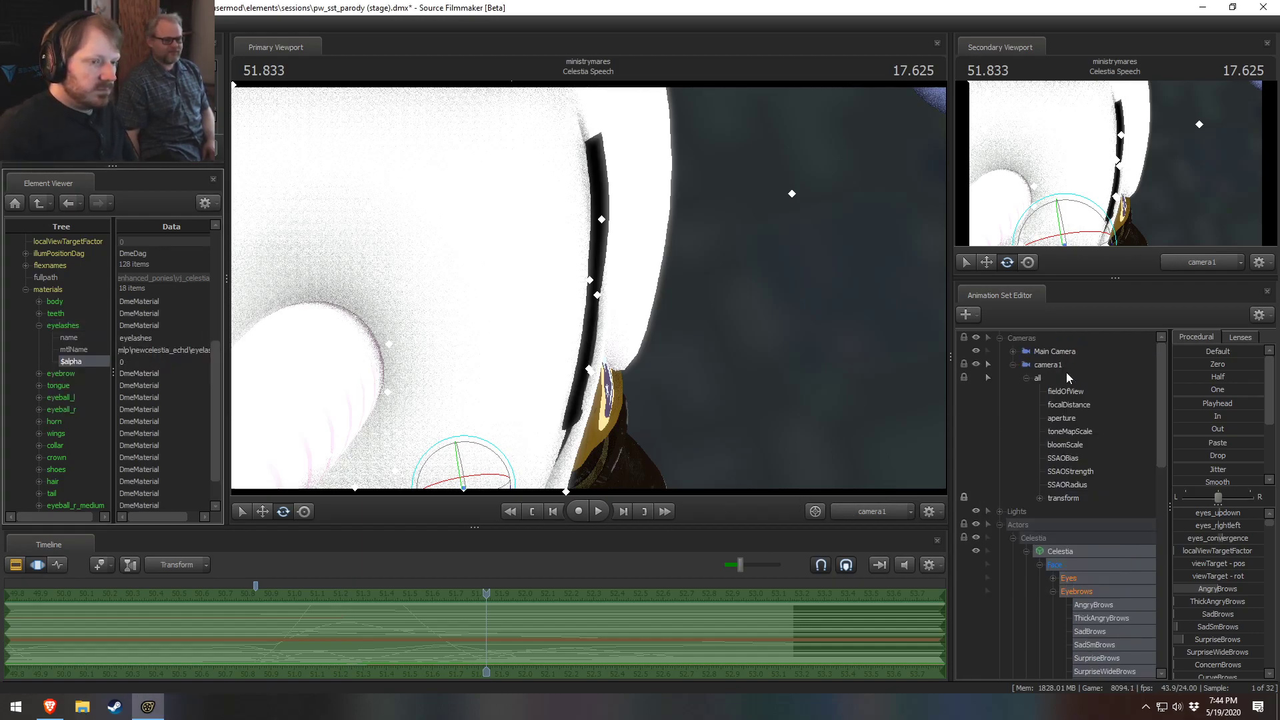
pyautogui.click(1054, 353)
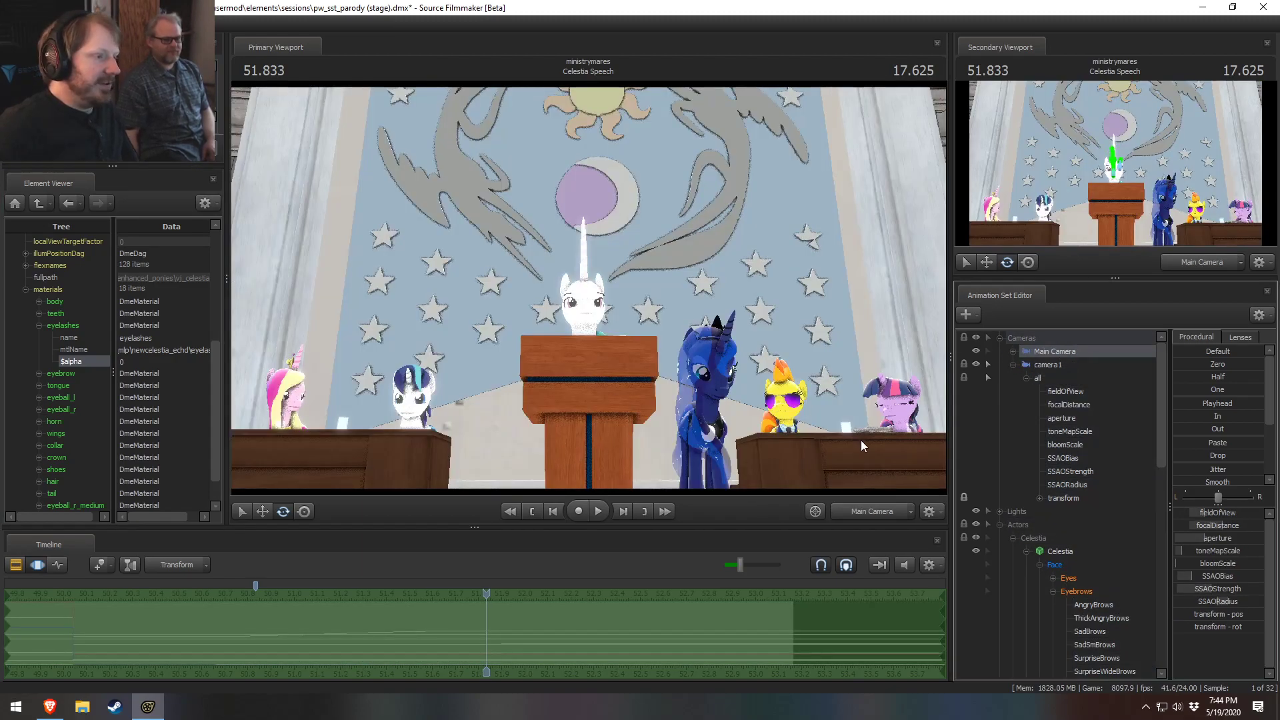
pyautogui.click(877, 512)
pyautogui.press('w')
pyautogui.moveTo(588, 288); pyautogui.dragTo(546, 288)
pyautogui.press('a')
pyautogui.press('d')
pyautogui.press('s')
pyautogui.click(872, 512)
pyautogui.scroll(-5, 572, 605)
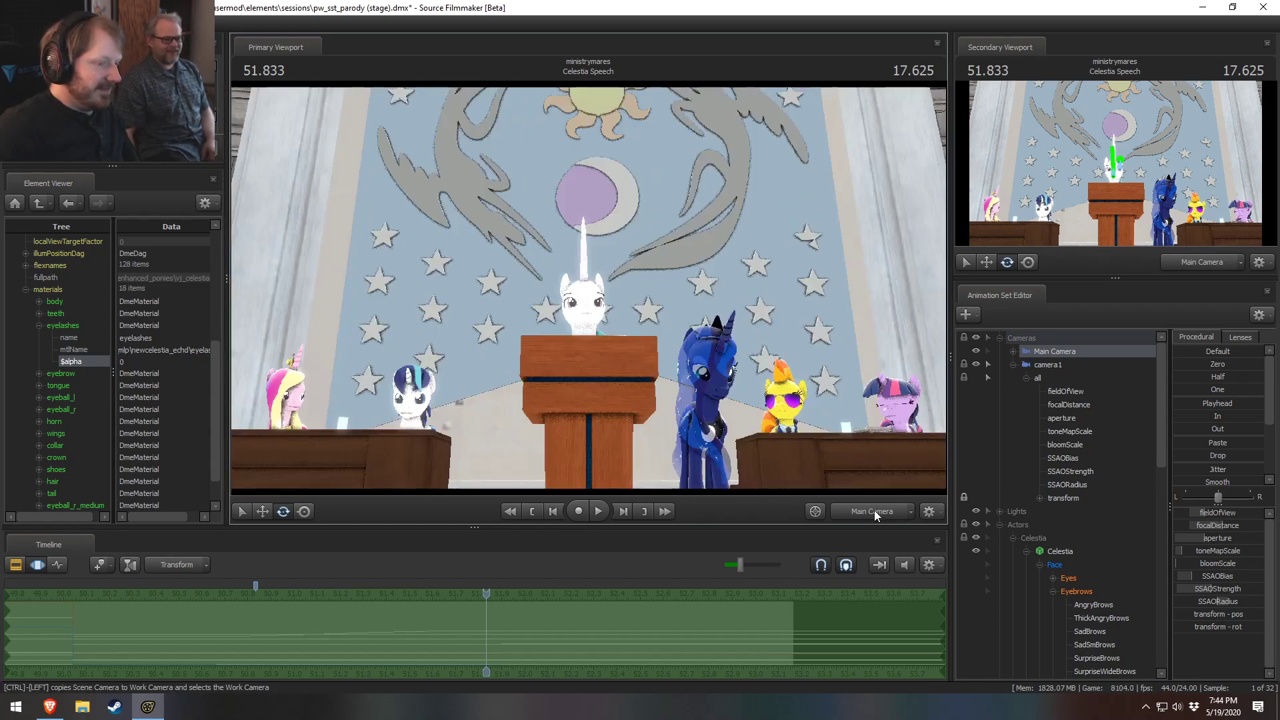
# Step: Open the Clip Editor and play the Celestia Speech shot from about 42 seconds through Main Camera
pyautogui.press('F2')
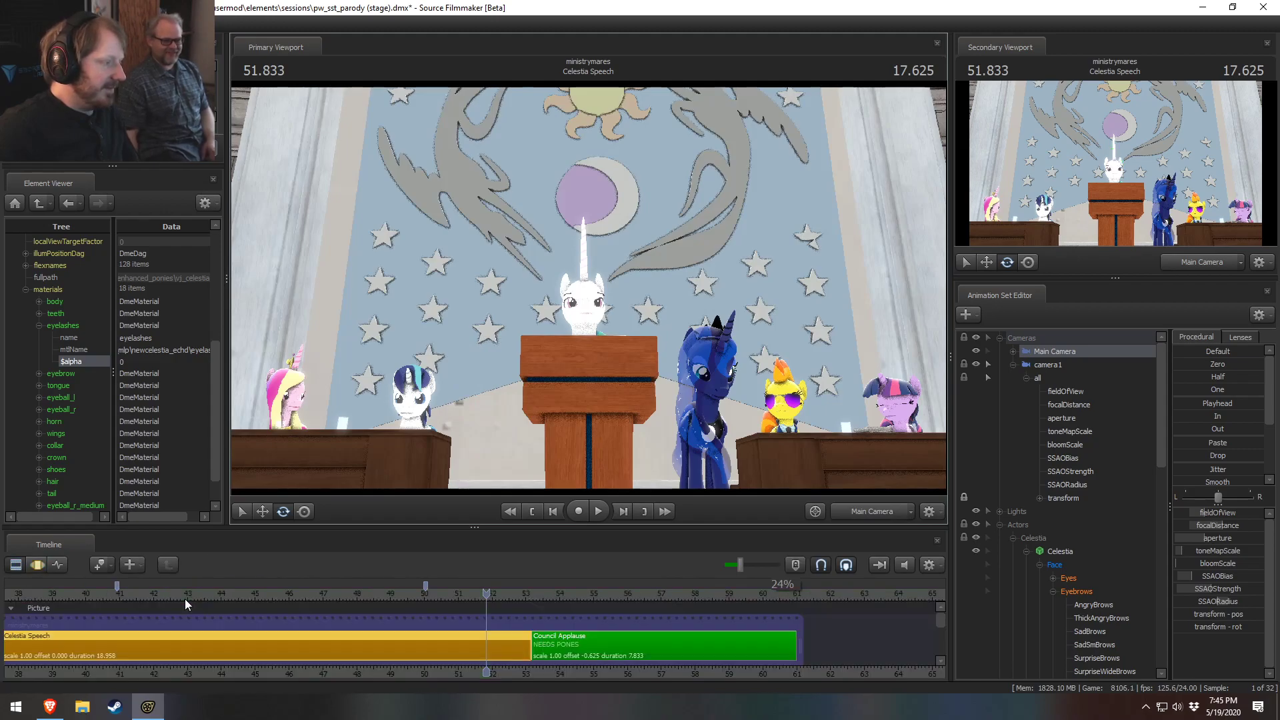
pyautogui.click(159, 598)
pyautogui.press('space')
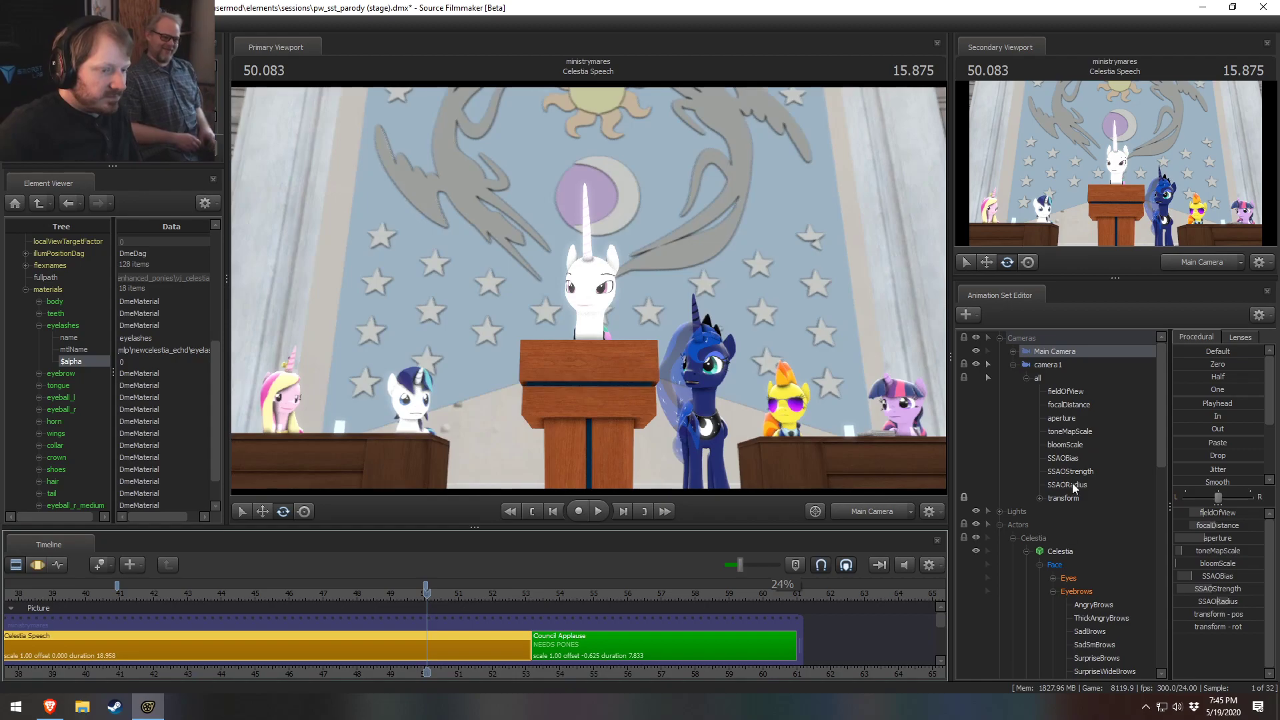
# Step: Re-enter 0 for the eyelashes material's $alpha and collapse the expanded camera1, Celestia and eyelashes entries
pyautogui.doubleClick(1034, 379)
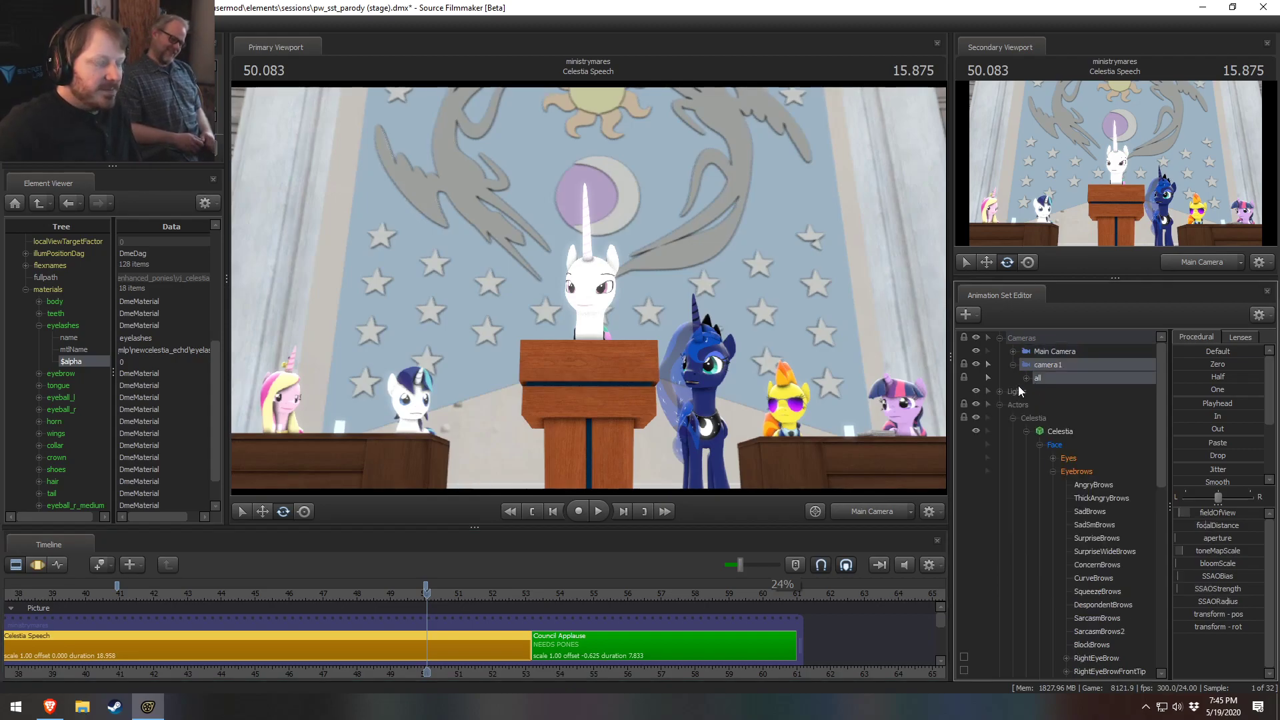
pyautogui.click(1041, 444)
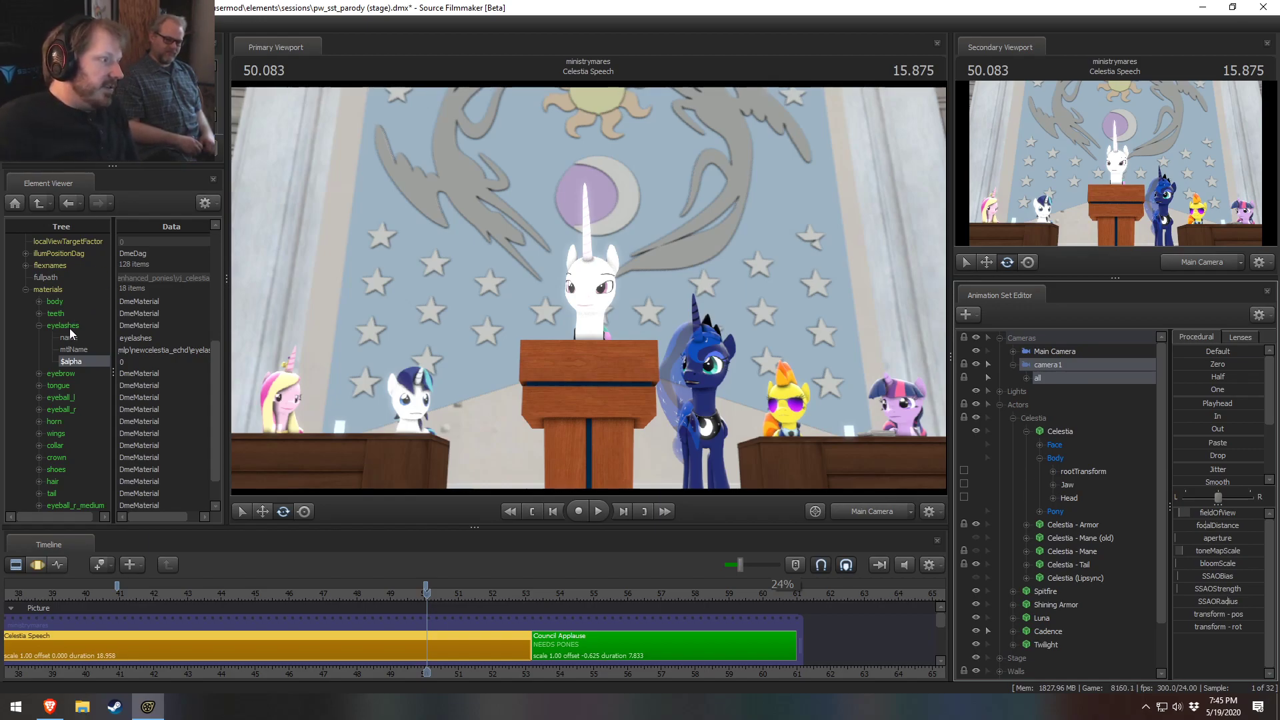
pyautogui.doubleClick(123, 362)
pyautogui.doubleClick(141, 362)
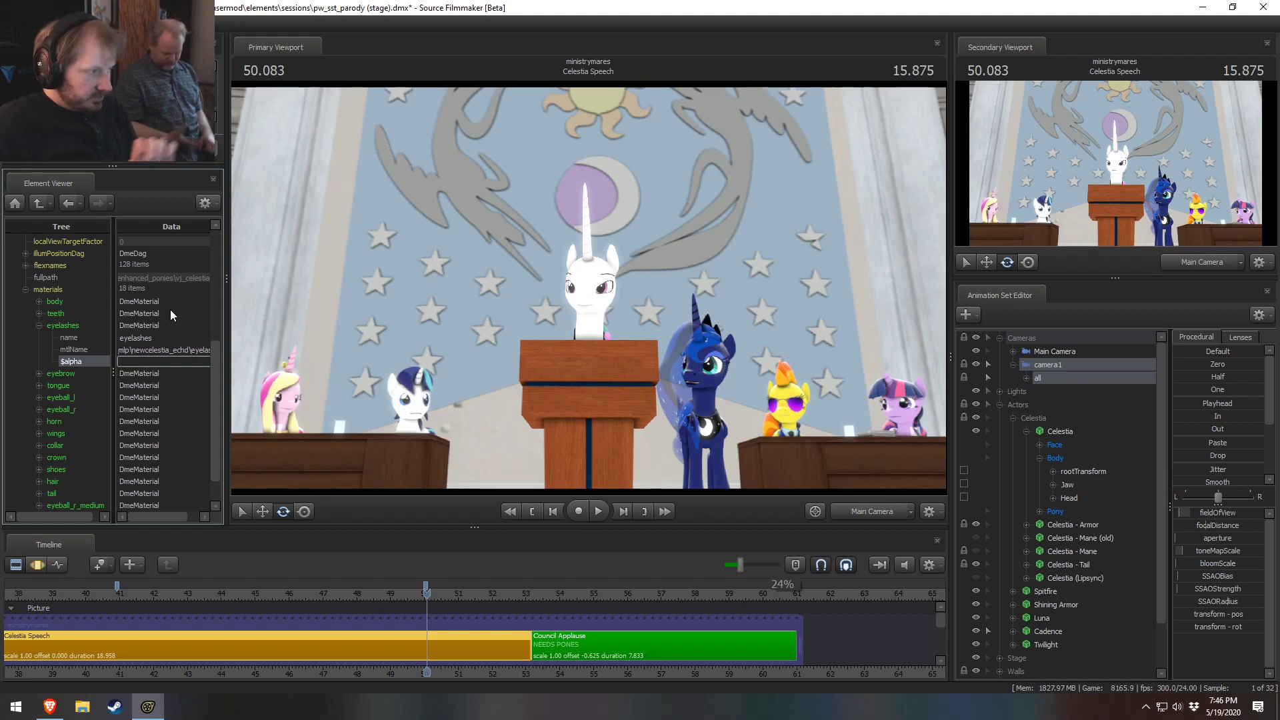
pyautogui.write('0')
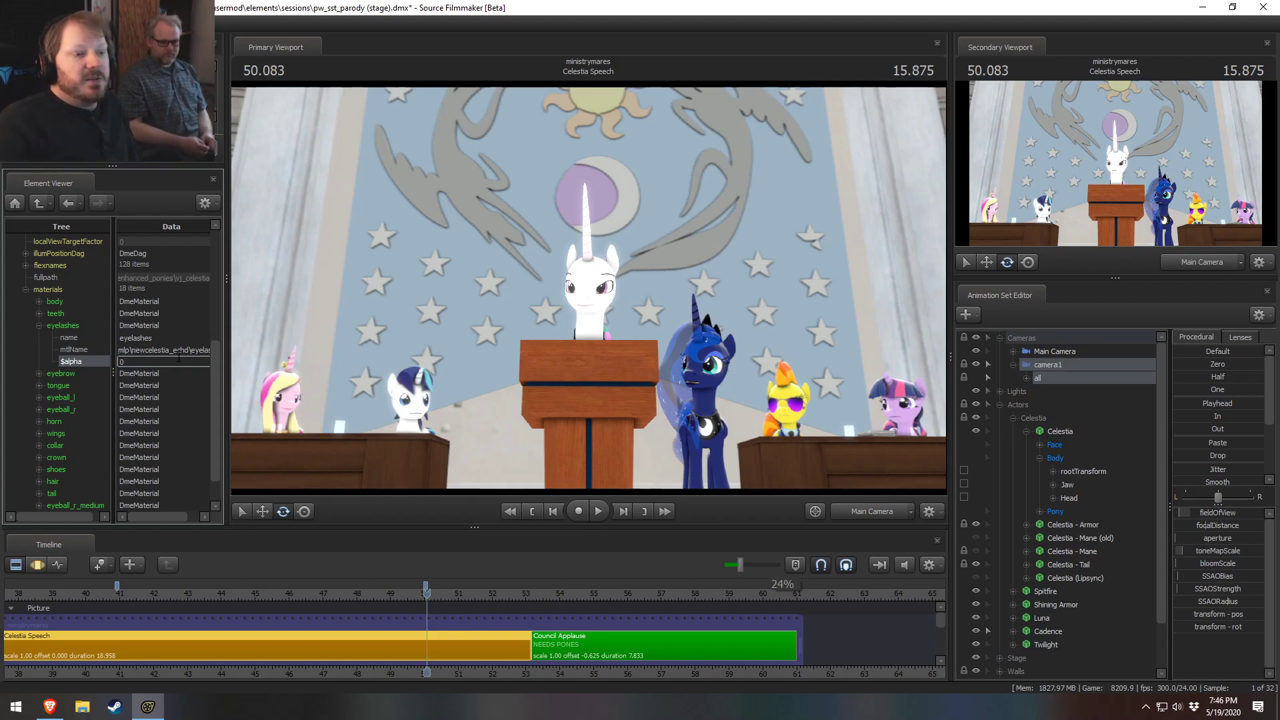
pyautogui.click(1013, 418)
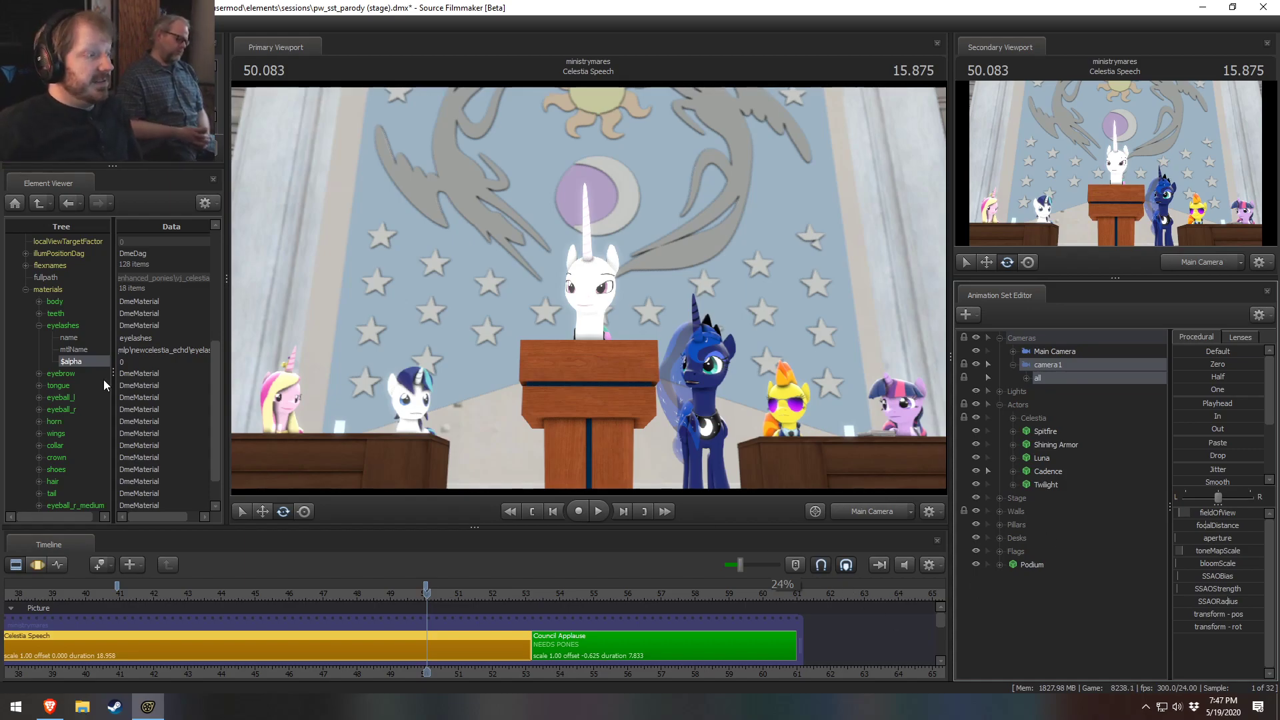
pyautogui.click(139, 361)
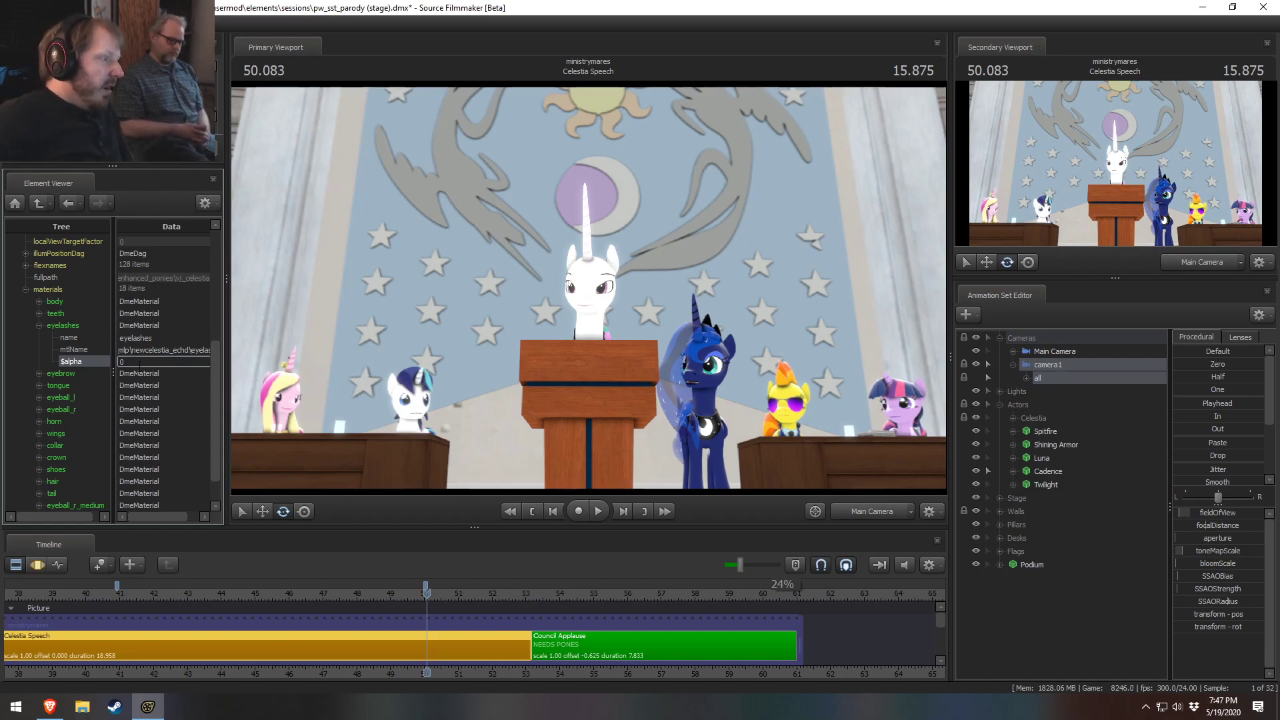
pyautogui.click(40, 325)
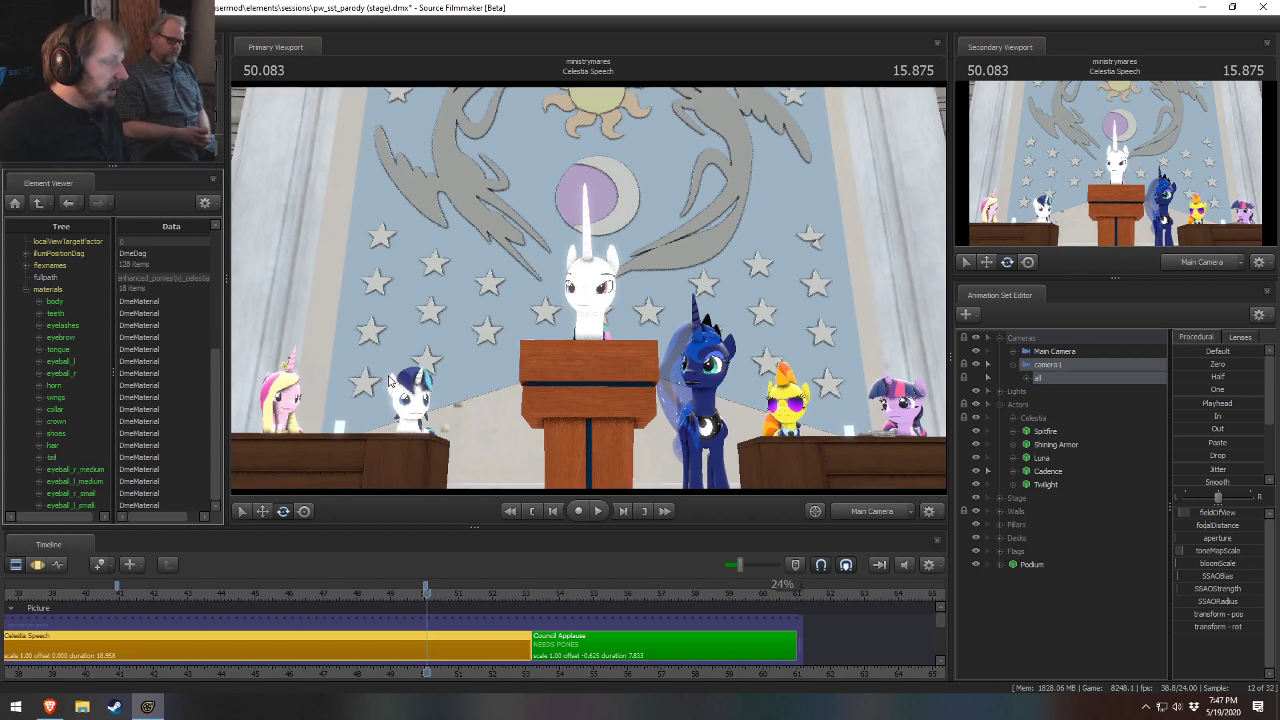
# Step: View the scene through camera1 in the Motion Editor and briefly play from the shot's start at 34.208
pyautogui.click(880, 509)
pyautogui.moveTo(1037, 360); pyautogui.dragTo(679, 462)
pyautogui.press('F3')
pyautogui.scroll(-5, 378, 640)
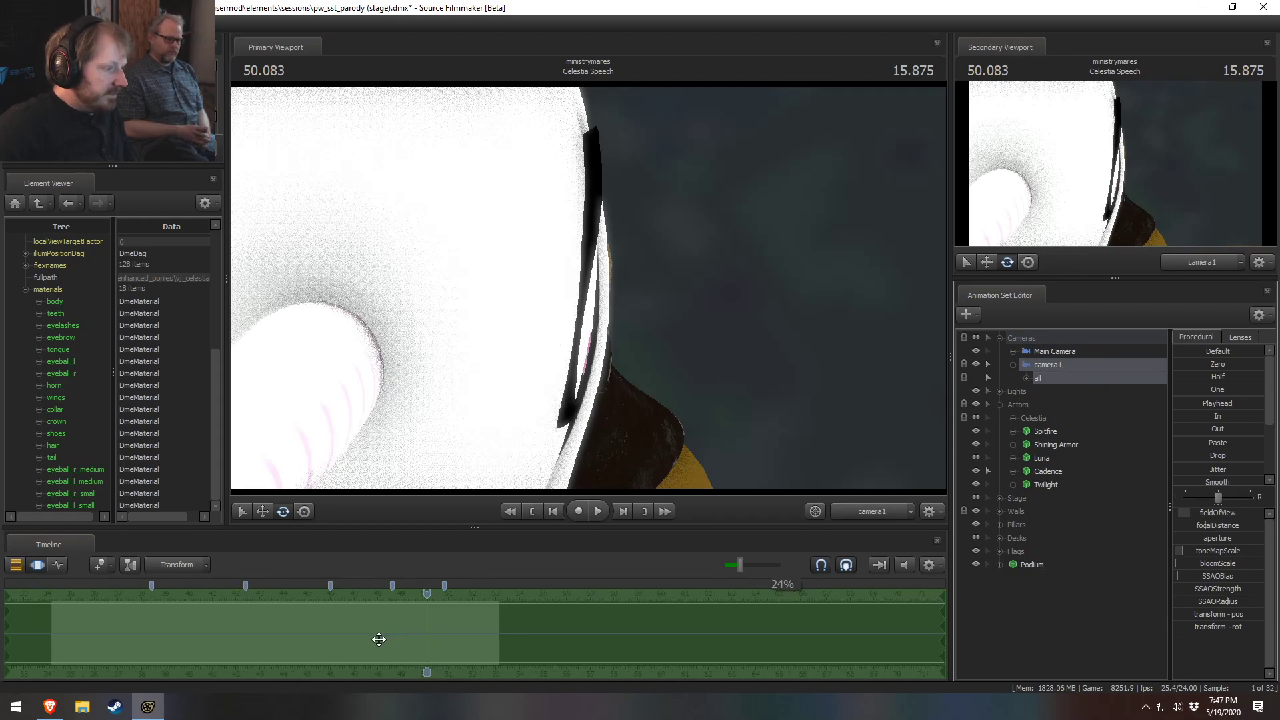
pyautogui.click(326, 617)
pyautogui.moveTo(348, 668); pyautogui.dragTo(462, 645, button='middle')
pyautogui.scroll(6, 450, 641)
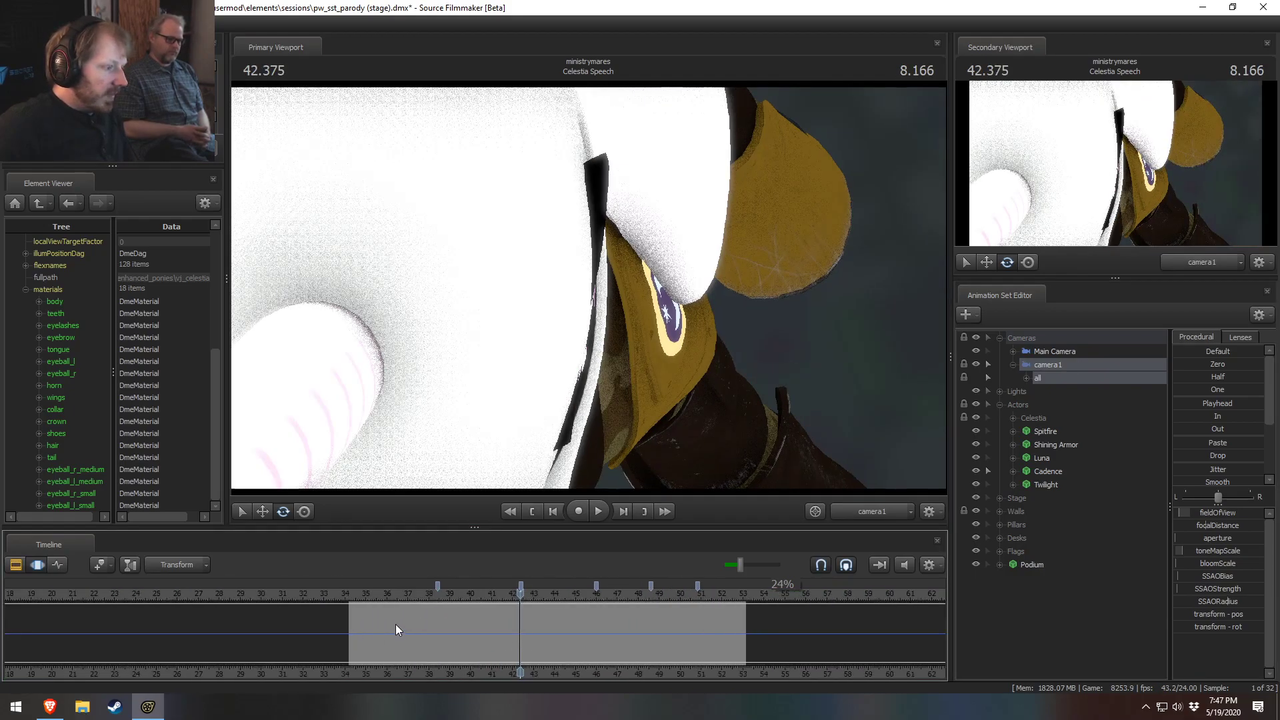
pyautogui.moveTo(570, 672); pyautogui.dragTo(489, 670, button='middle')
pyautogui.moveTo(134, 598); pyautogui.dragTo(87, 600)
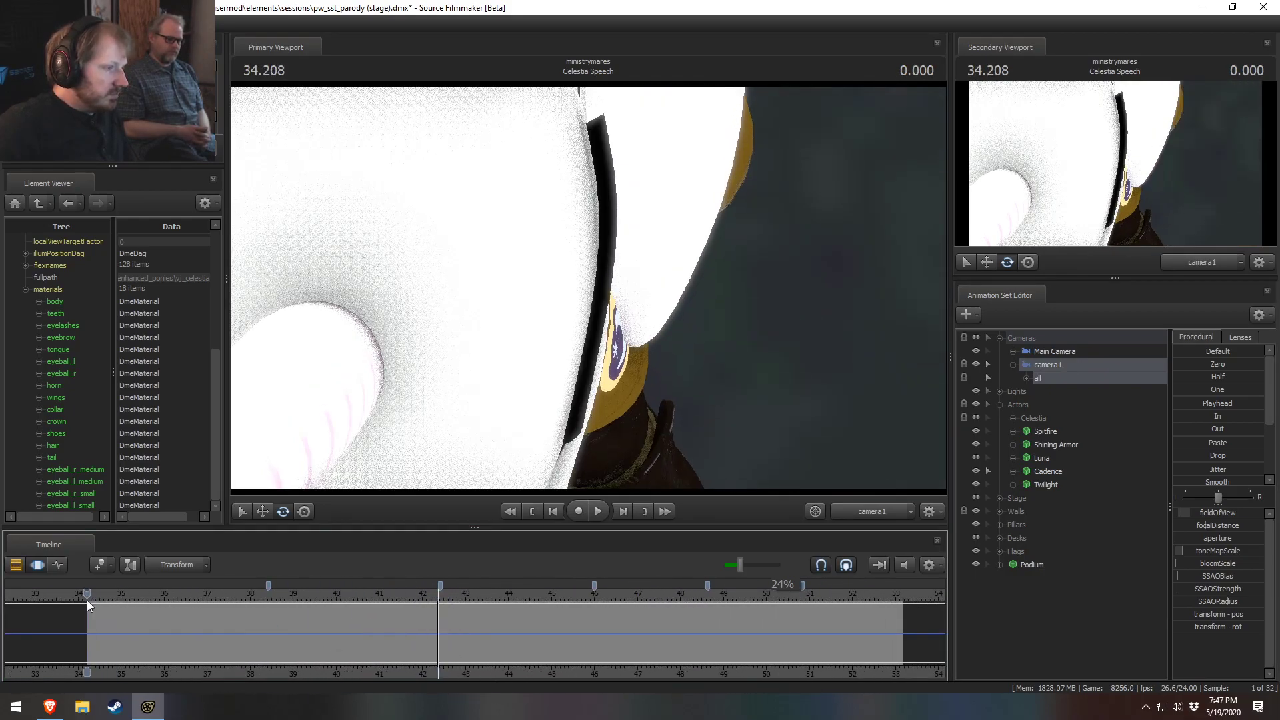
pyautogui.press('space')
pyautogui.press('space')
# Step: Select the entire time range and rotate Celestia's LeftEyeBrow control slightly so it follows the side of her head
pyautogui.hotkey('ctrl', 'a')
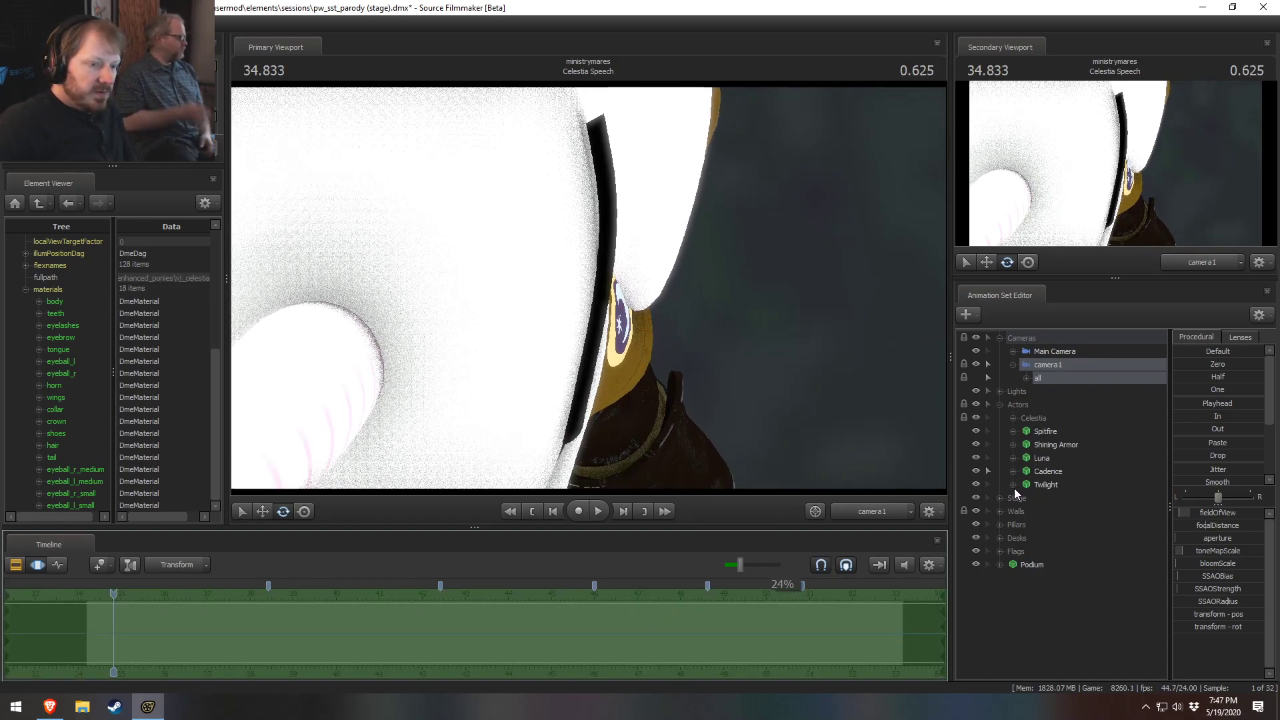
pyautogui.click(1013, 418)
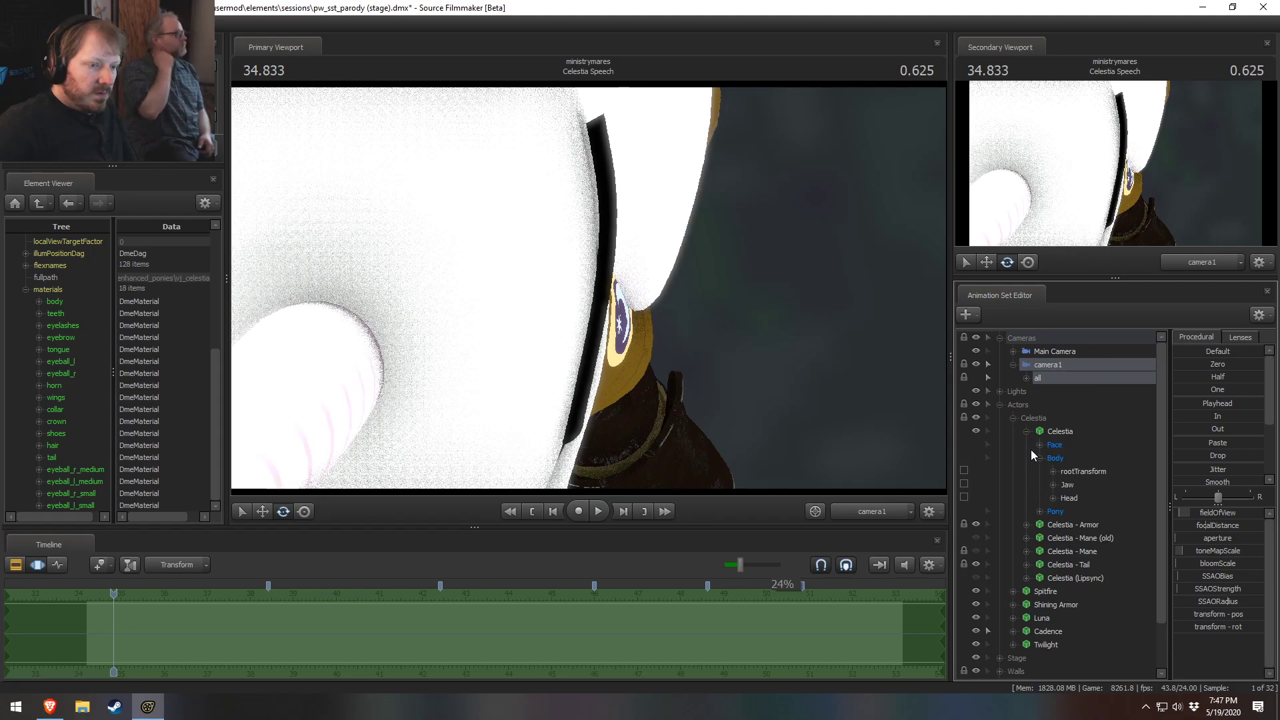
pyautogui.click(1027, 431)
pyautogui.click(1041, 458)
pyautogui.click(1041, 446)
pyautogui.scroll(-5, 1094, 503)
pyautogui.scroll(3, 1102, 508)
pyautogui.click(1095, 537)
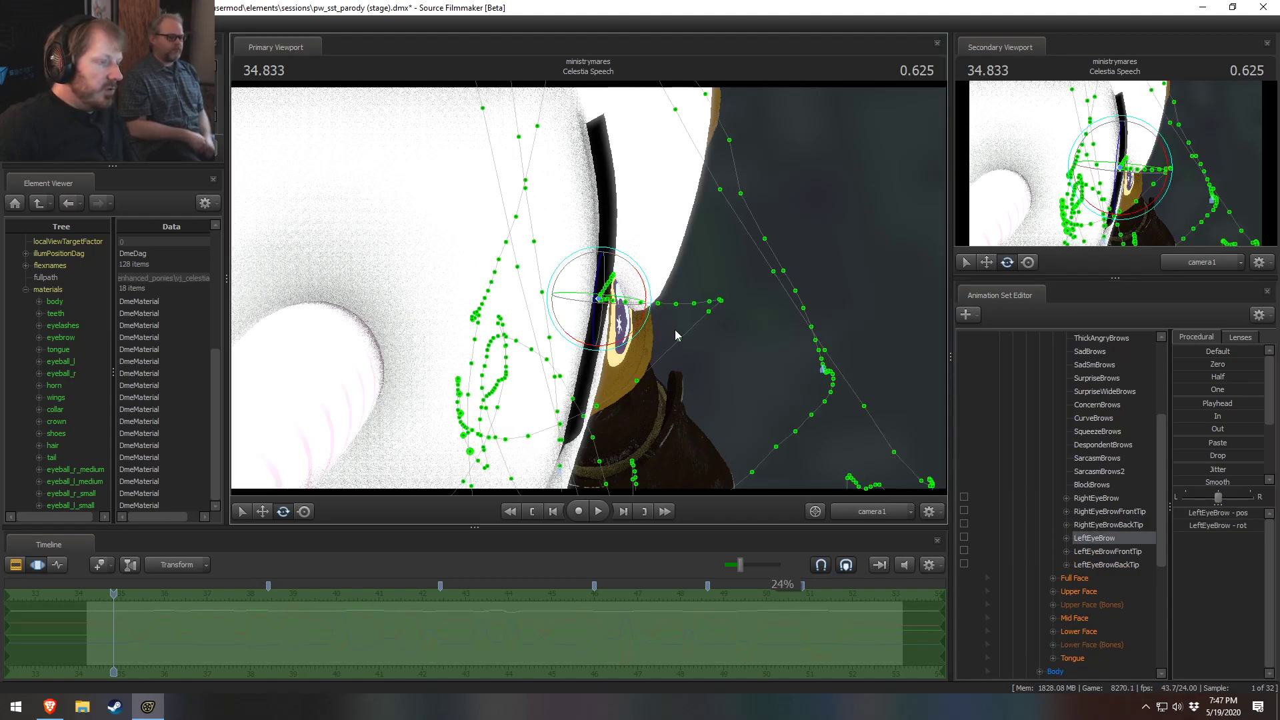
pyautogui.moveTo(650, 322); pyautogui.dragTo(652, 317)
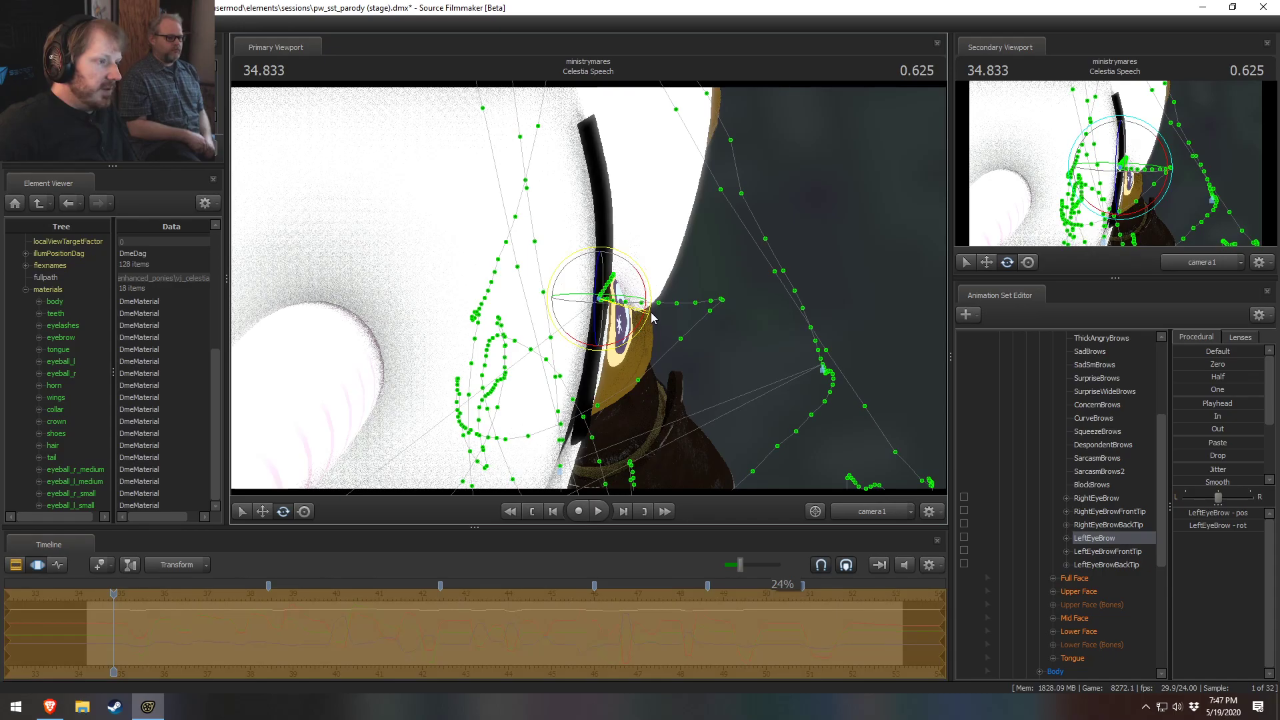
# Step: Limit the time selection to everything up to 38.458 and move LeftEyeBrow slightly toward the face
pyautogui.moveTo(117, 604); pyautogui.dragTo(269, 655)
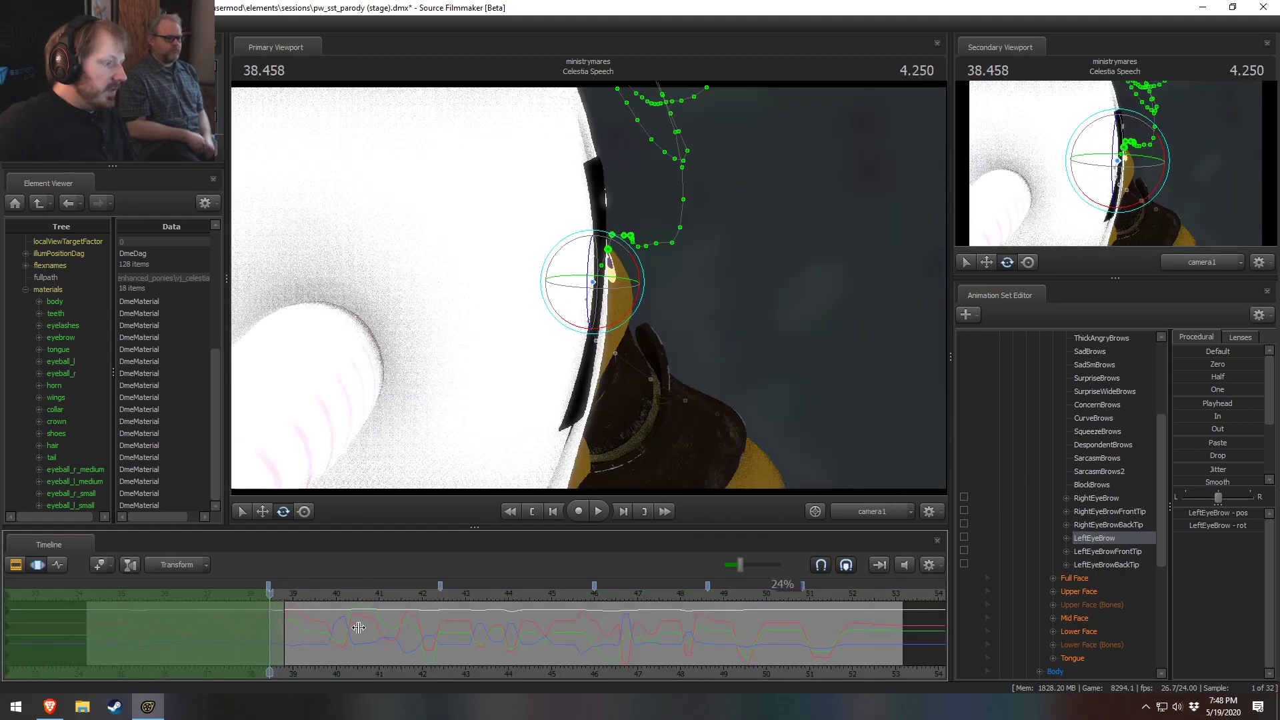
pyautogui.press('w')
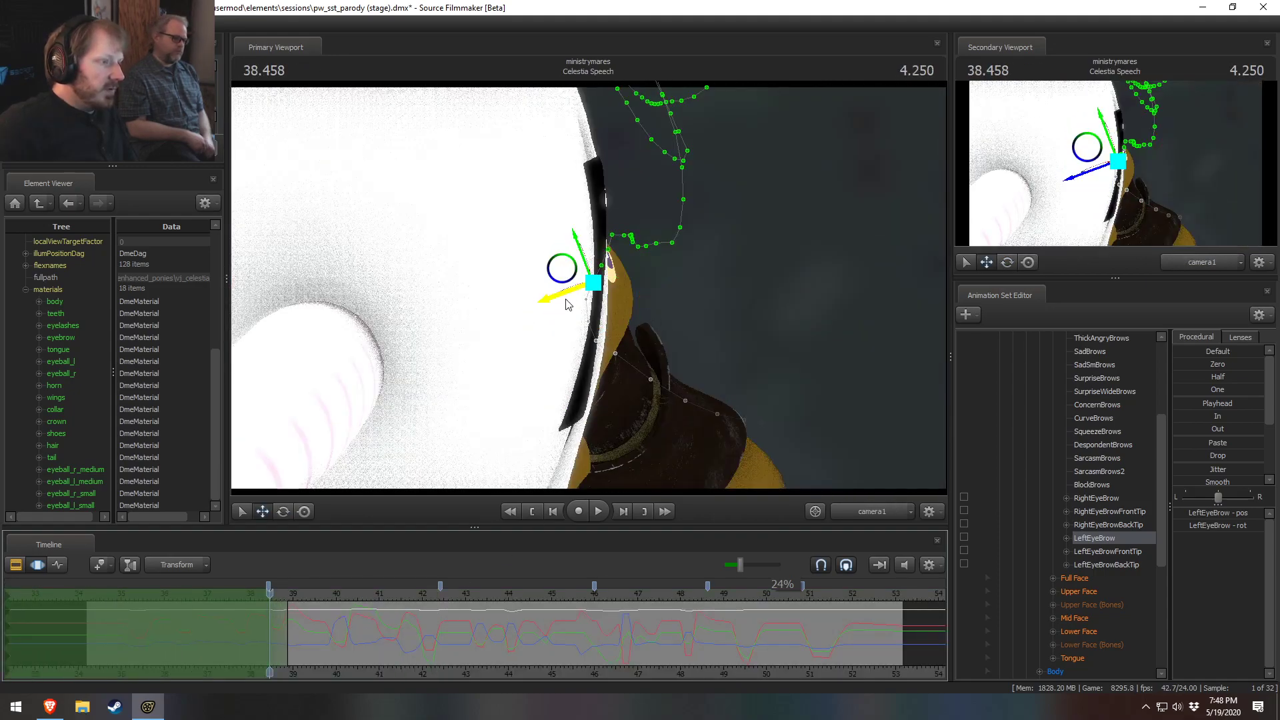
pyautogui.moveTo(600, 291); pyautogui.dragTo(599, 289)
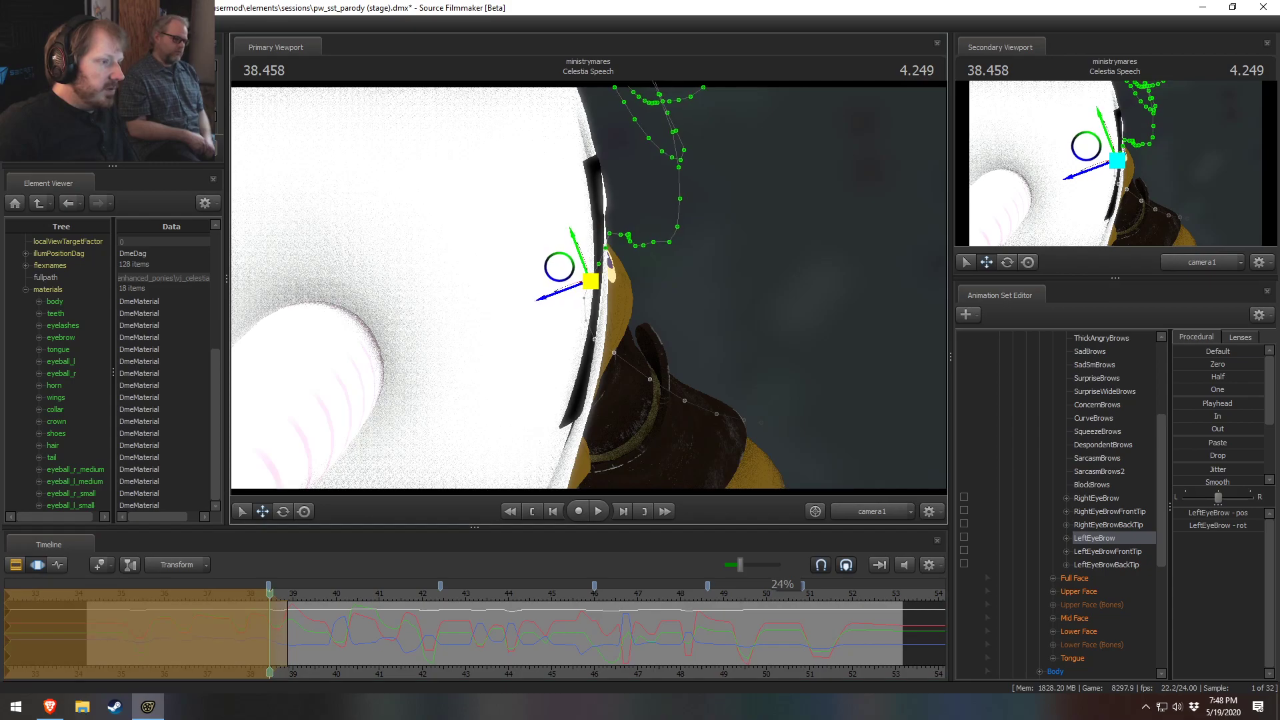
# Step: Narrow the time selection to a short span around 38.625 and examine the left eyebrow from the Work Camera
pyautogui.moveTo(177, 633)
pyautogui.mouseDown()
pyautogui.moveTo(127, 635)
pyautogui.moveTo(294, 644)
pyautogui.moveTo(278, 643)
pyautogui.mouseUp()
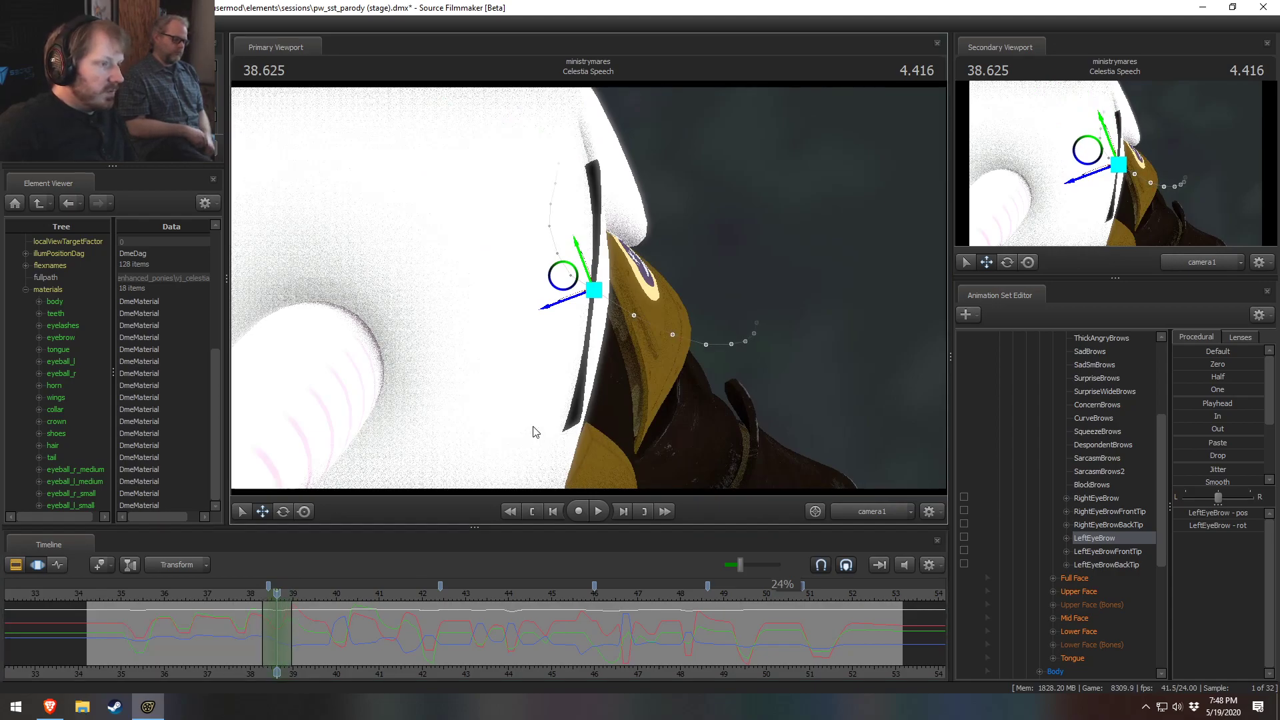
pyautogui.click(871, 511)
pyautogui.keyDown('alt'); pyautogui.moveTo(734, 334); pyautogui.dragTo(586, 354); pyautogui.keyUp('alt')
pyautogui.moveTo(634, 401); pyautogui.dragTo(454, 450)
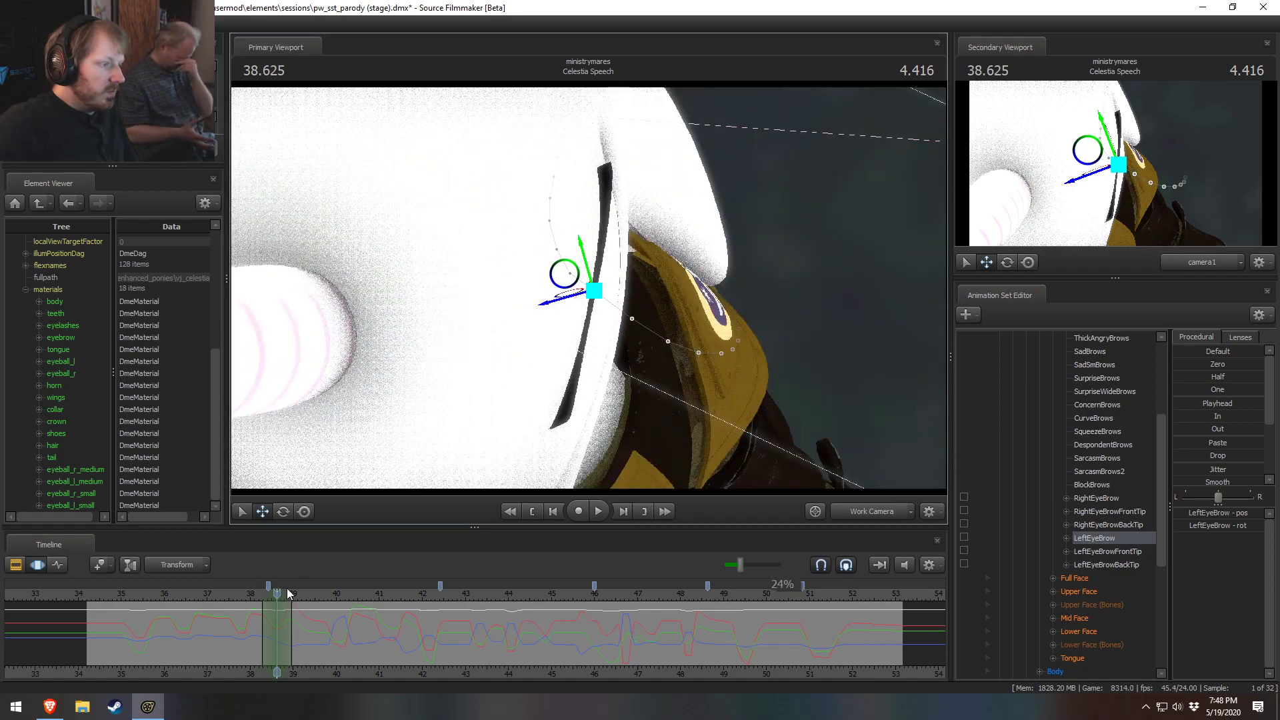
pyautogui.scroll(3, 288, 593)
# Step: Orbit around the left eyebrow to check its fit, select a short span around 39.708, and return to camera1
pyautogui.moveTo(276, 629)
pyautogui.mouseDown()
pyautogui.moveTo(296, 635)
pyautogui.moveTo(283, 630)
pyautogui.mouseUp()
pyautogui.keyDown('alt'); pyautogui.moveTo(588, 288); pyautogui.dragTo(628, 348); pyautogui.keyUp('alt')
pyautogui.keyDown('alt'); pyautogui.moveTo(766, 334); pyautogui.dragTo(552, 474); pyautogui.keyUp('alt')
pyautogui.moveTo(233, 613); pyautogui.dragTo(352, 660)
pyautogui.click(857, 517)
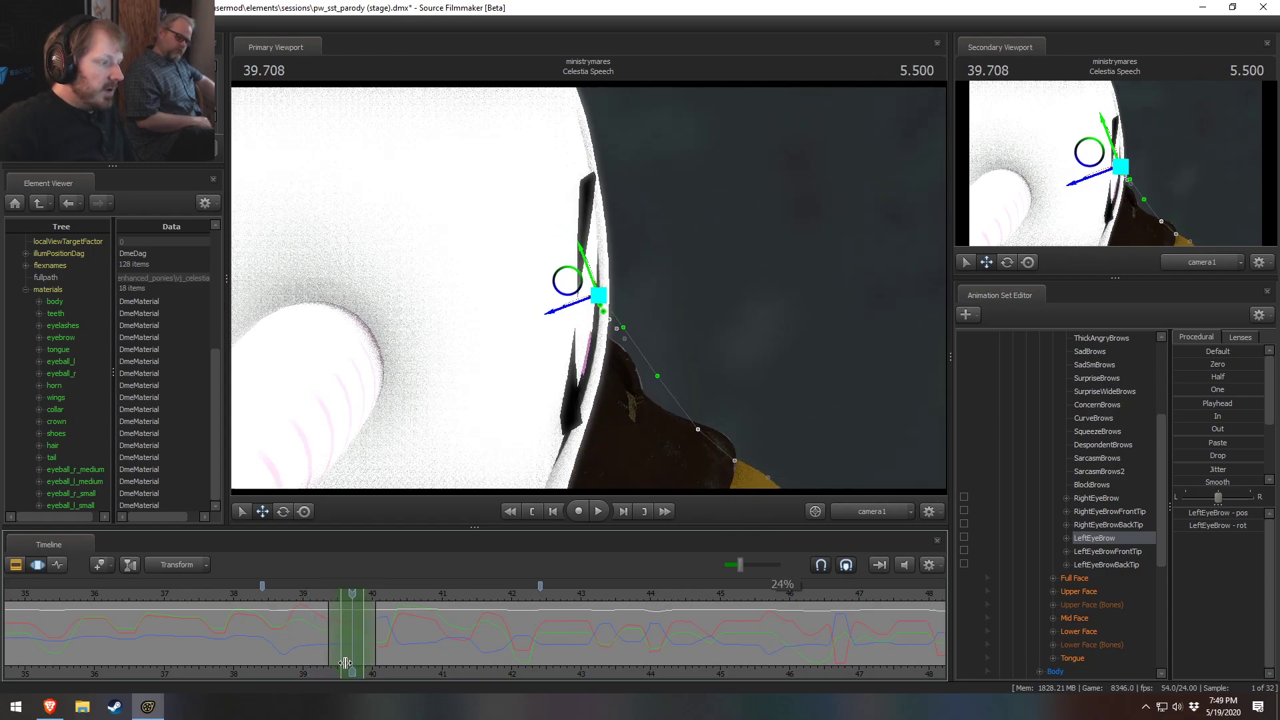
# Step: Try shifting LeftEyeBrow slightly outward at 39.708, check it from the Work Camera, and undo the shift
pyautogui.moveTo(559, 313); pyautogui.dragTo(564, 317)
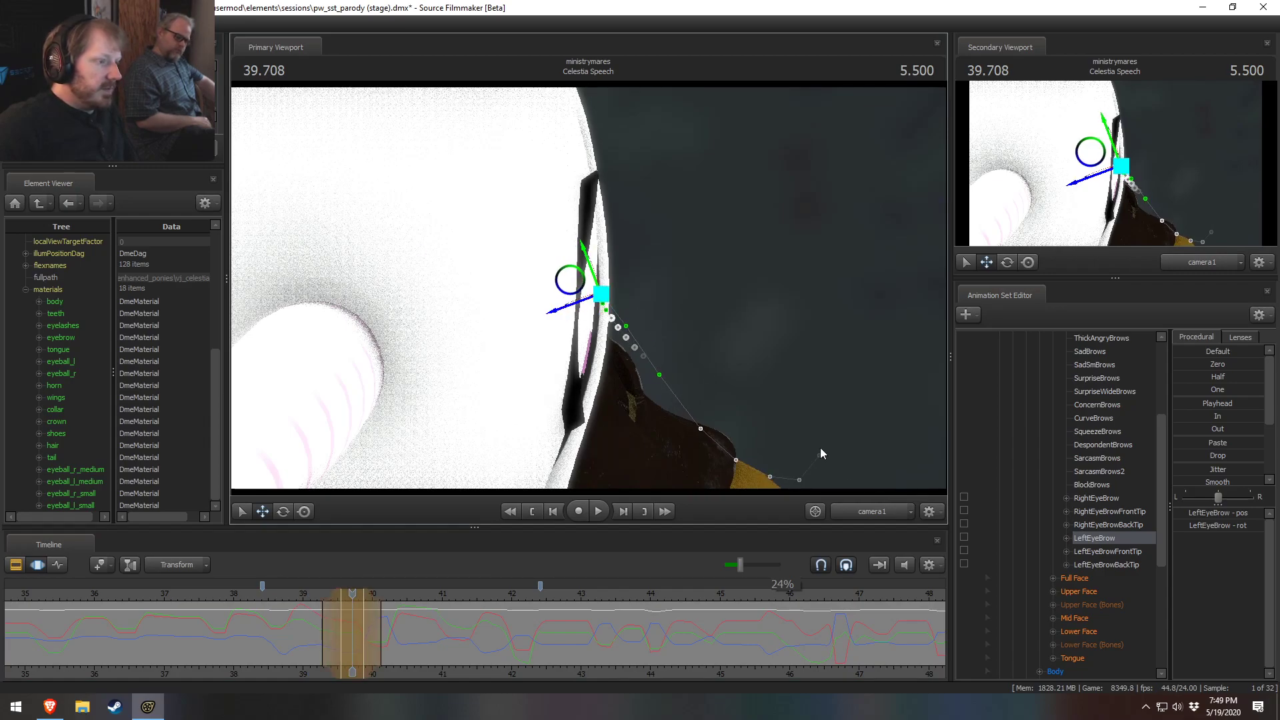
pyautogui.click(881, 513)
pyautogui.keyDown('alt'); pyautogui.moveTo(793, 426); pyautogui.dragTo(730, 399); pyautogui.keyUp('alt')
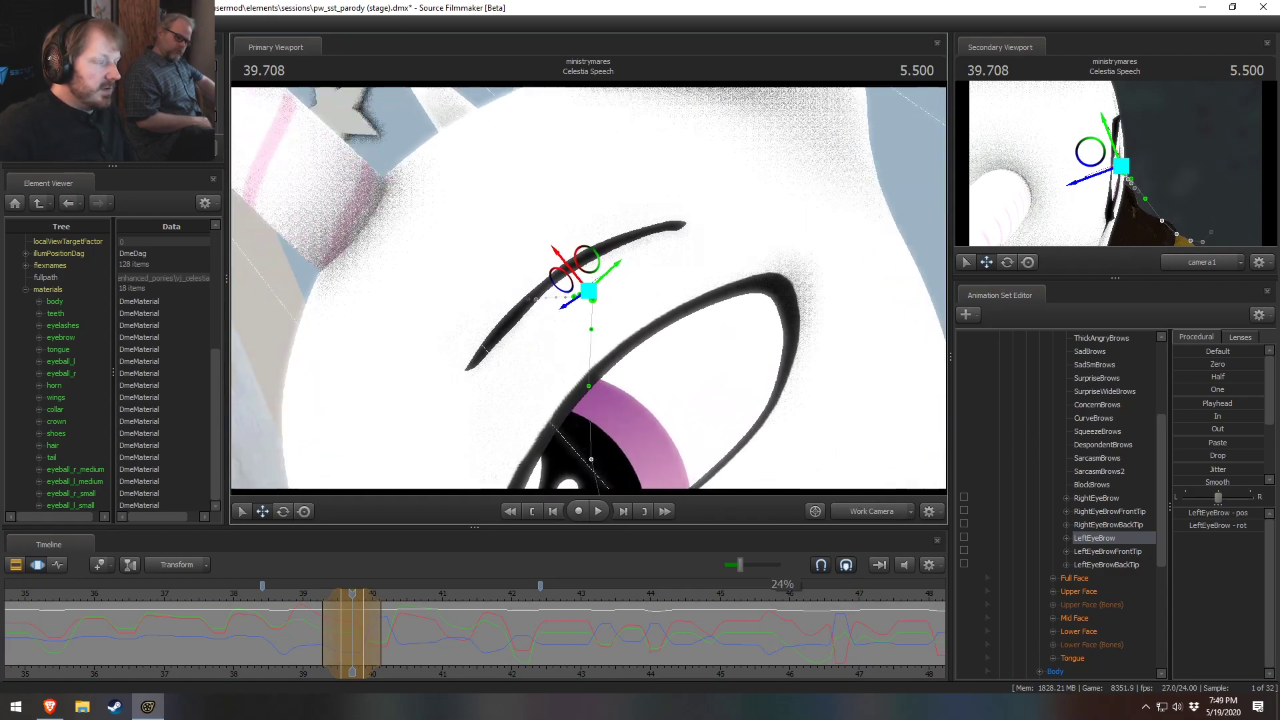
pyautogui.hotkey('ctrl', 'z')
# Step: Clear the time selection, go back to about 39.291, and show the curve of Celestia's SurpriseBrows control
pyautogui.keyDown('alt'); pyautogui.moveTo(634, 374); pyautogui.dragTo(527, 406); pyautogui.keyUp('alt')
pyautogui.scroll(2, 323, 628)
pyautogui.scroll(1, 322, 629)
pyautogui.moveTo(306, 627)
pyautogui.mouseDown()
pyautogui.moveTo(286, 623)
pyautogui.moveTo(311, 625)
pyautogui.mouseUp()
pyautogui.press('Escape')
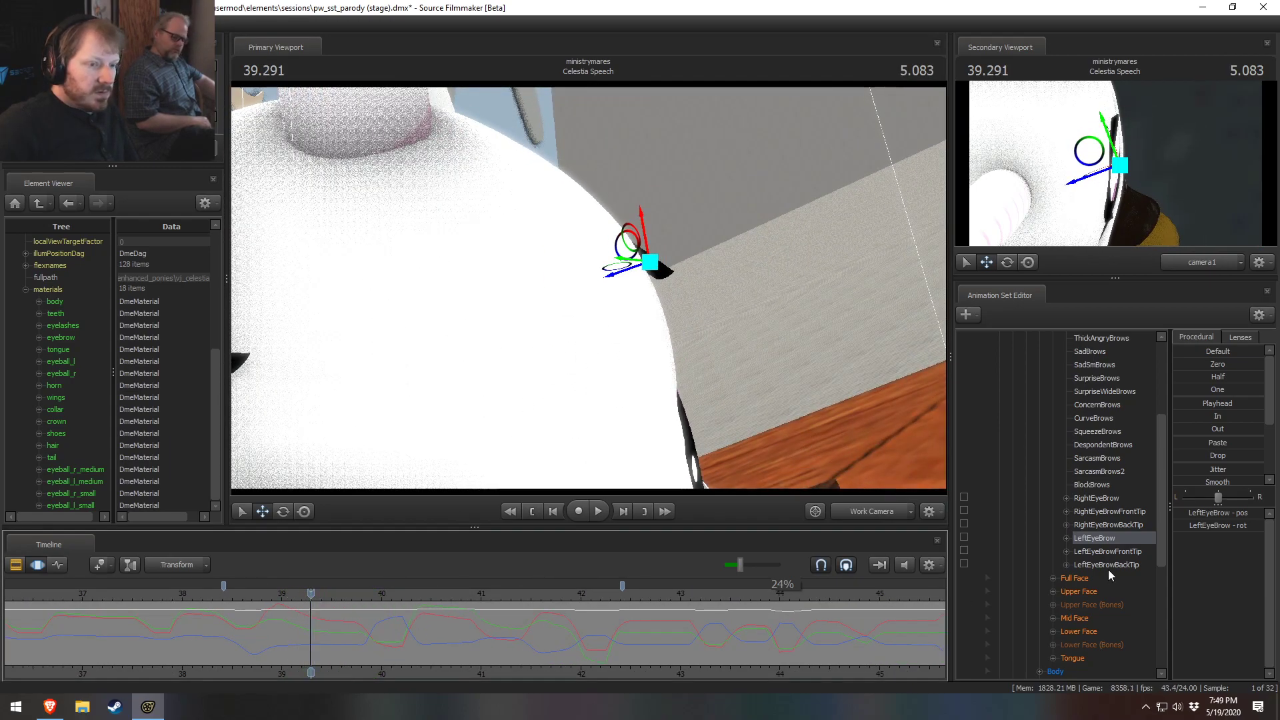
pyautogui.scroll(3, 1097, 494)
pyautogui.click(1093, 510)
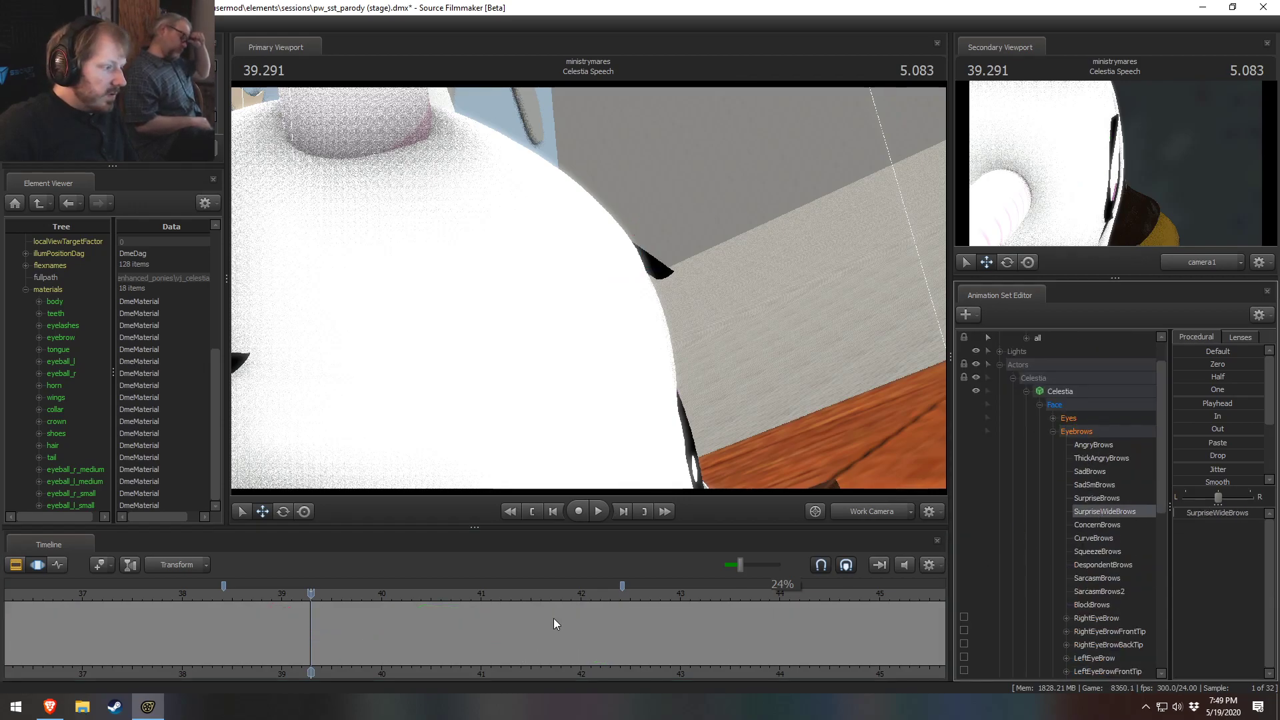
pyautogui.click(1076, 498)
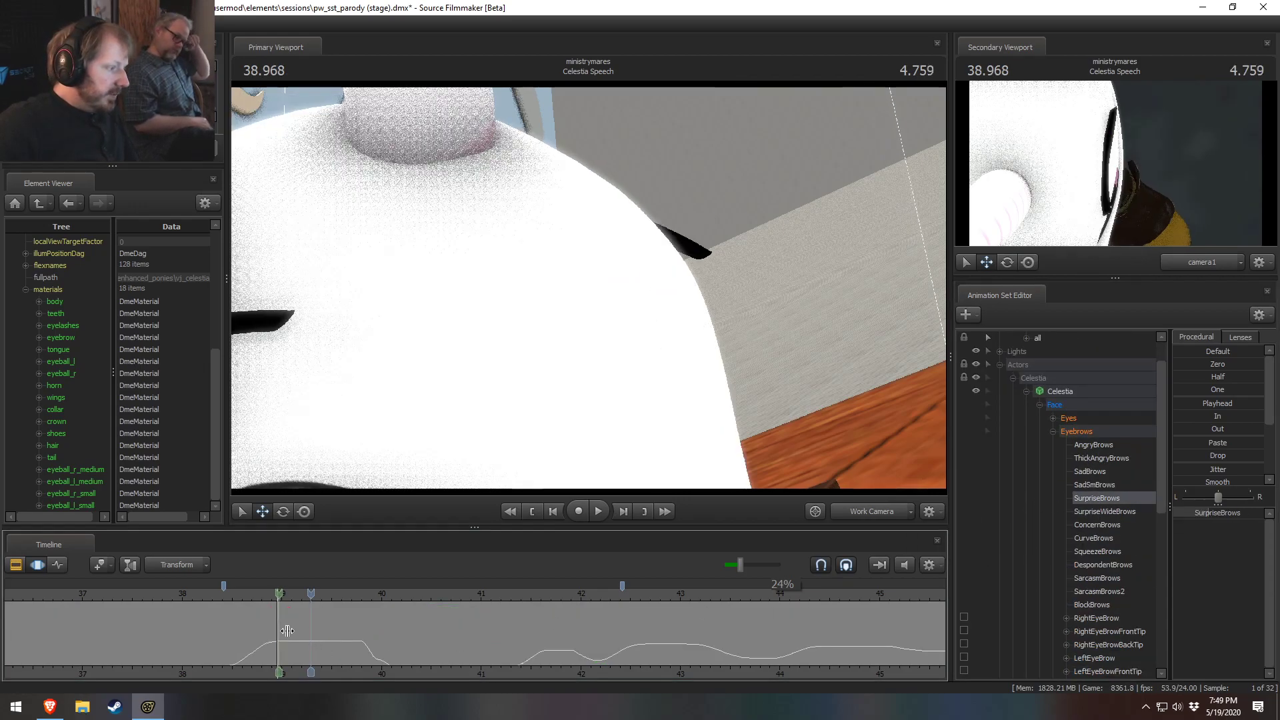
# Step: Select the raised SurpriseBrows span from about 38.97 to 39.8, with falloff ending just after 40
pyautogui.keyDown('shift'); pyautogui.moveTo(277, 630); pyautogui.dragTo(361, 641); pyautogui.keyUp('shift')
pyautogui.scroll(3, 360, 642)
pyautogui.scroll(2, 354, 641)
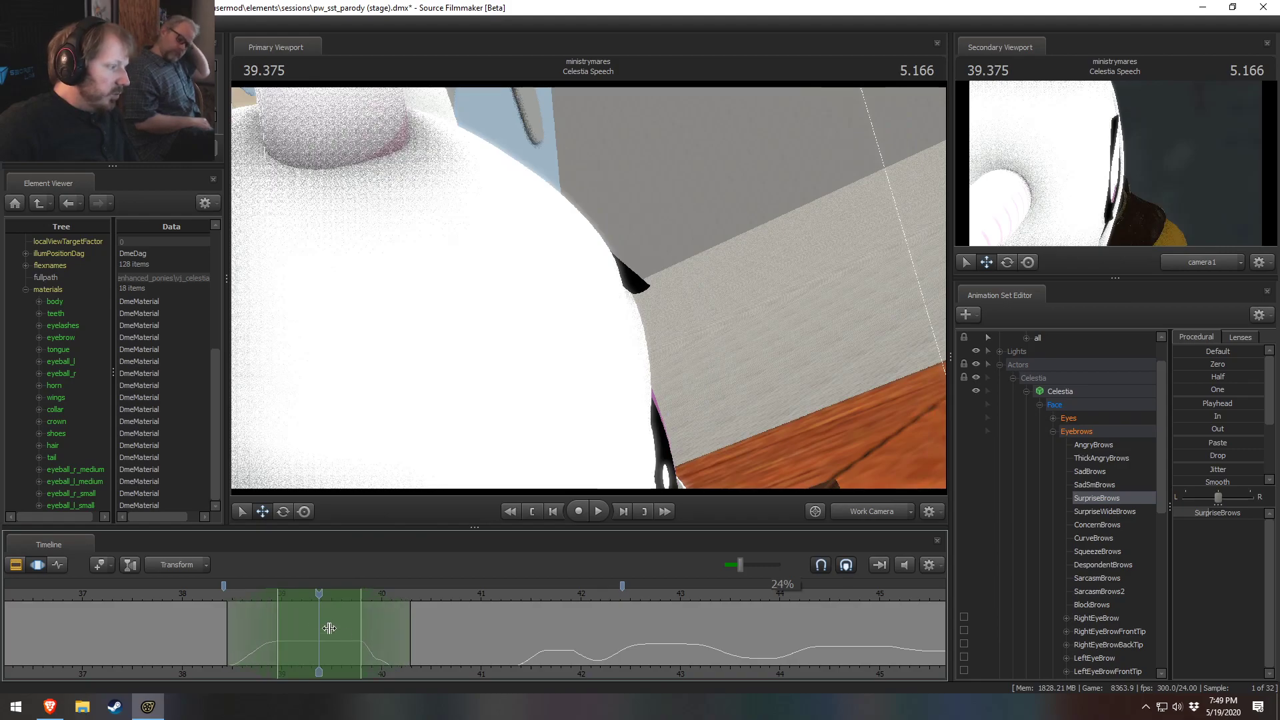
pyautogui.moveTo(417, 633); pyautogui.dragTo(391, 633)
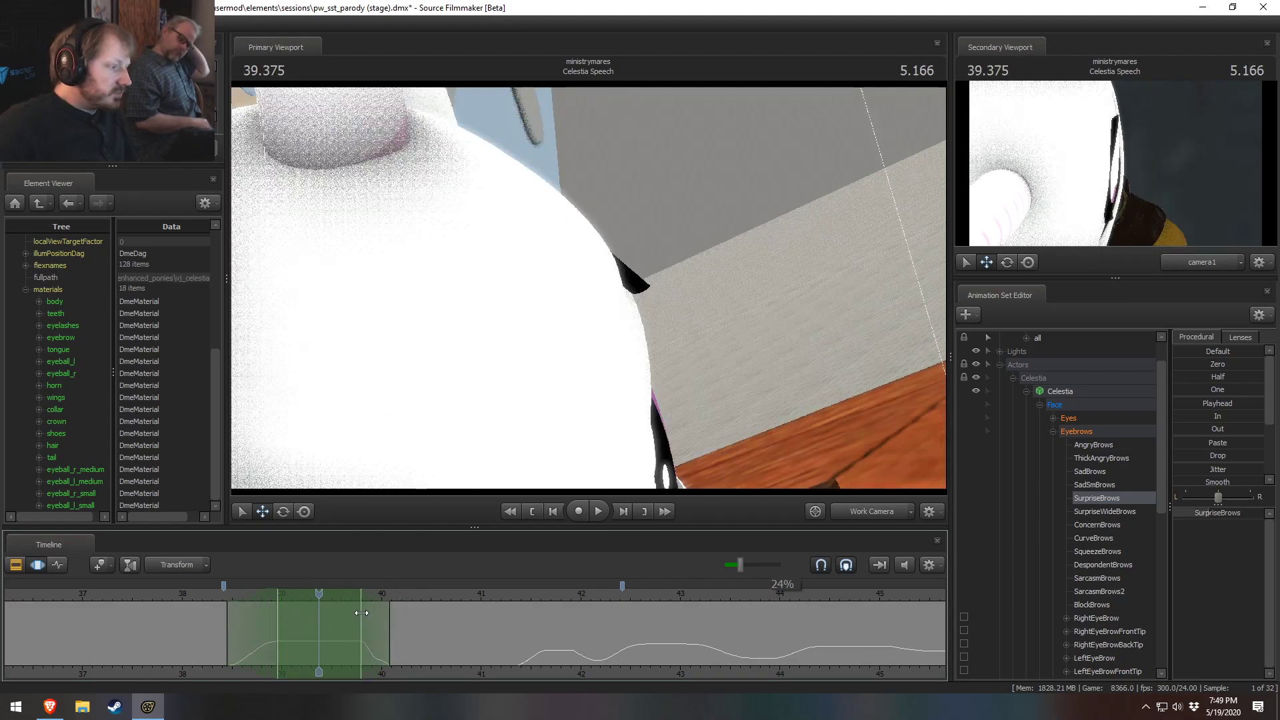
# Step: Rotate LeftEyeBrow at 39.375 over the selected span so it follows the side of Celestia's face
pyautogui.moveTo(869, 435); pyautogui.dragTo(744, 322)
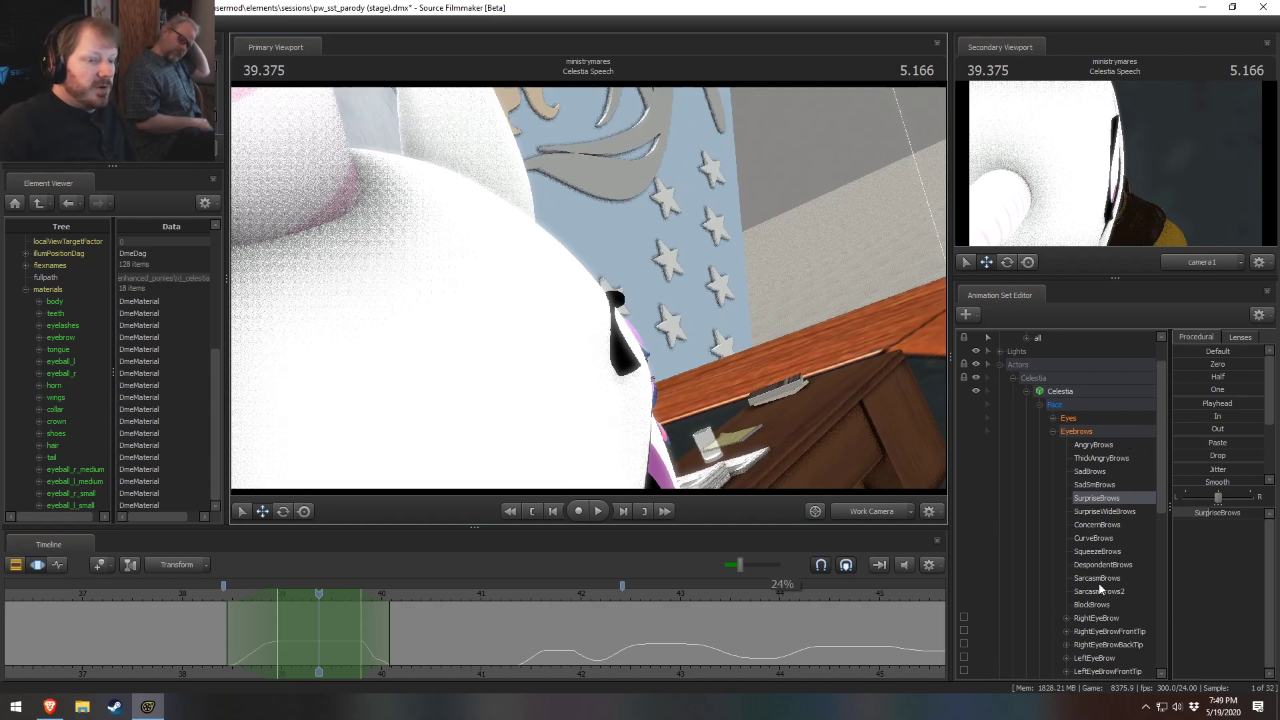
pyautogui.click(1100, 659)
pyautogui.keyDown('alt'); pyautogui.moveTo(865, 396); pyautogui.dragTo(590, 290); pyautogui.keyUp('alt')
pyautogui.press('e')
pyautogui.moveTo(687, 318); pyautogui.dragTo(647, 352)
pyautogui.press('w')
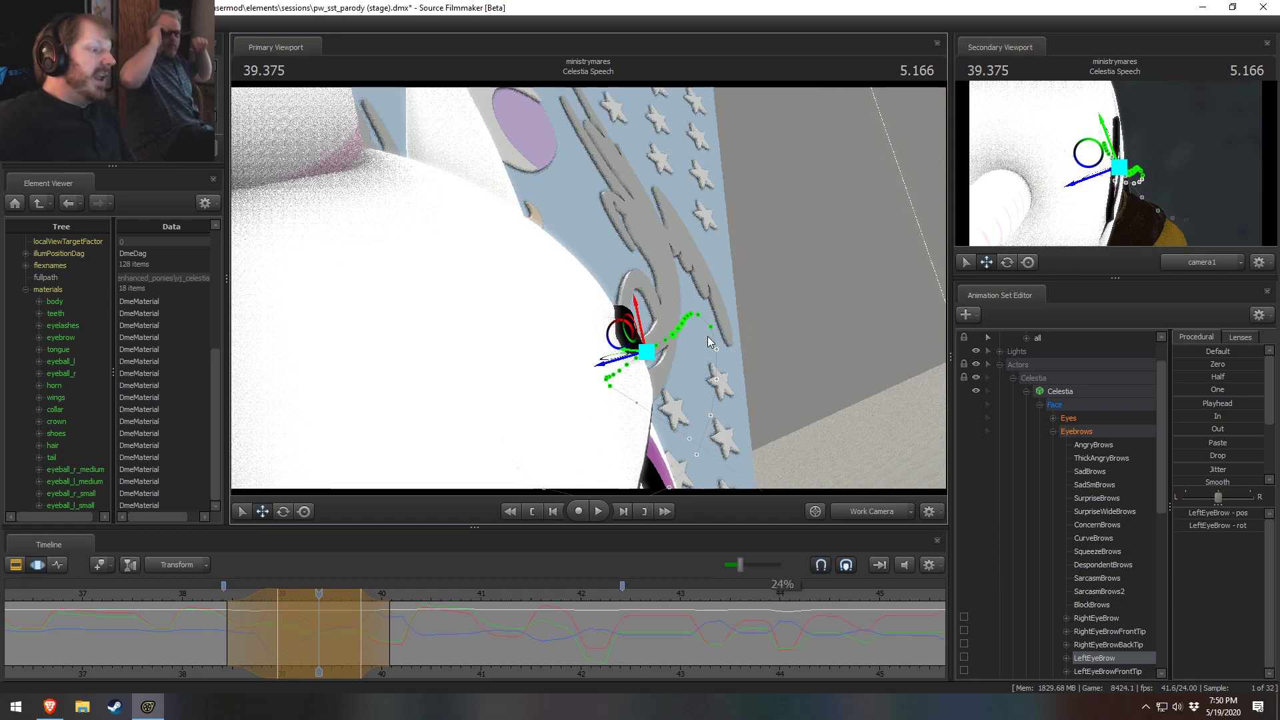
# Step: Refine the LeftEyeBrow rotation at 39.375 and move the control slightly in toward the face
pyautogui.keyDown('alt'); pyautogui.moveTo(877, 319); pyautogui.dragTo(903, 295); pyautogui.keyUp('alt')
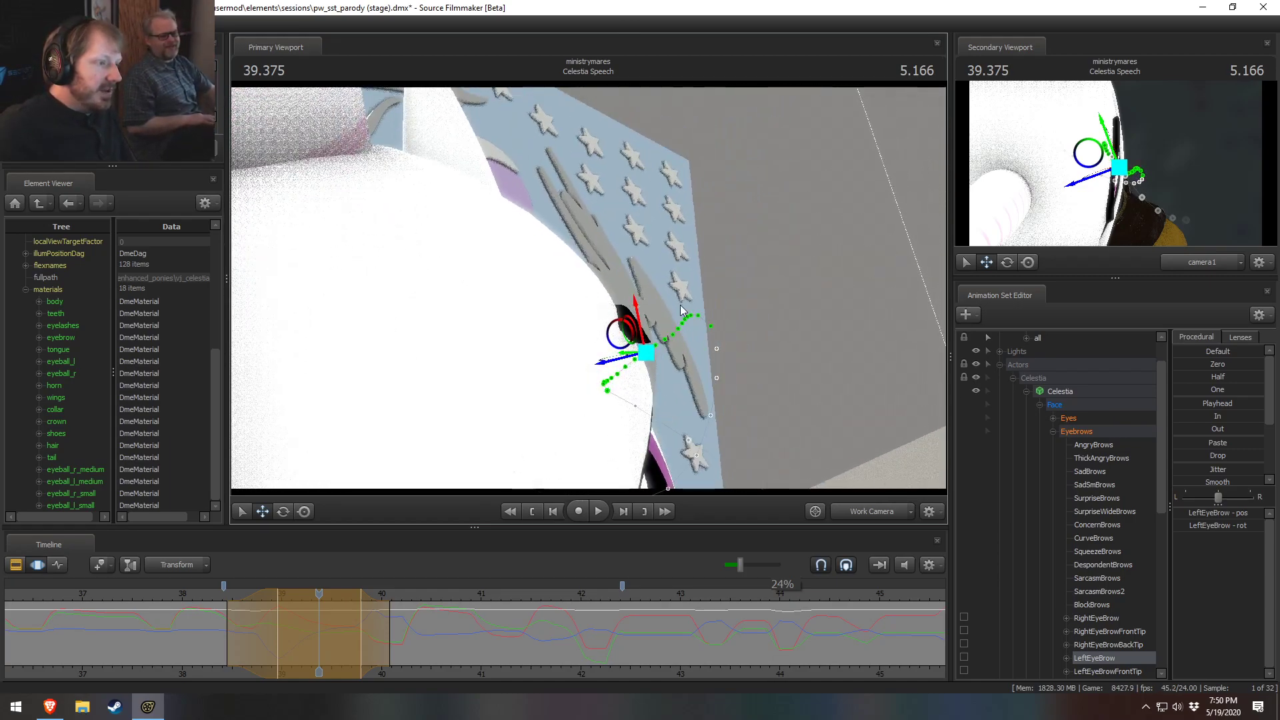
pyautogui.press('e')
pyautogui.moveTo(677, 312); pyautogui.dragTo(754, 335)
pyautogui.press('w')
pyautogui.moveTo(652, 355); pyautogui.dragTo(627, 360)
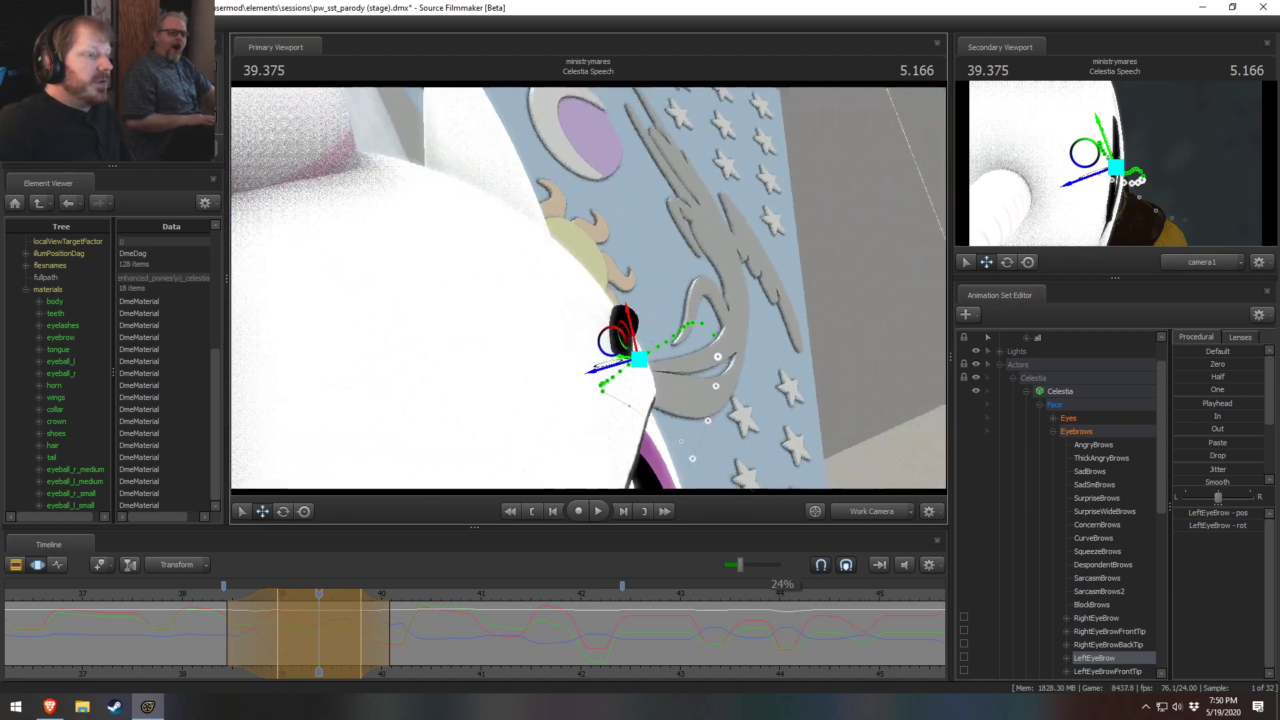
pyautogui.keyDown('alt'); pyautogui.moveTo(513, 330); pyautogui.dragTo(589, 293); pyautogui.keyUp('alt')
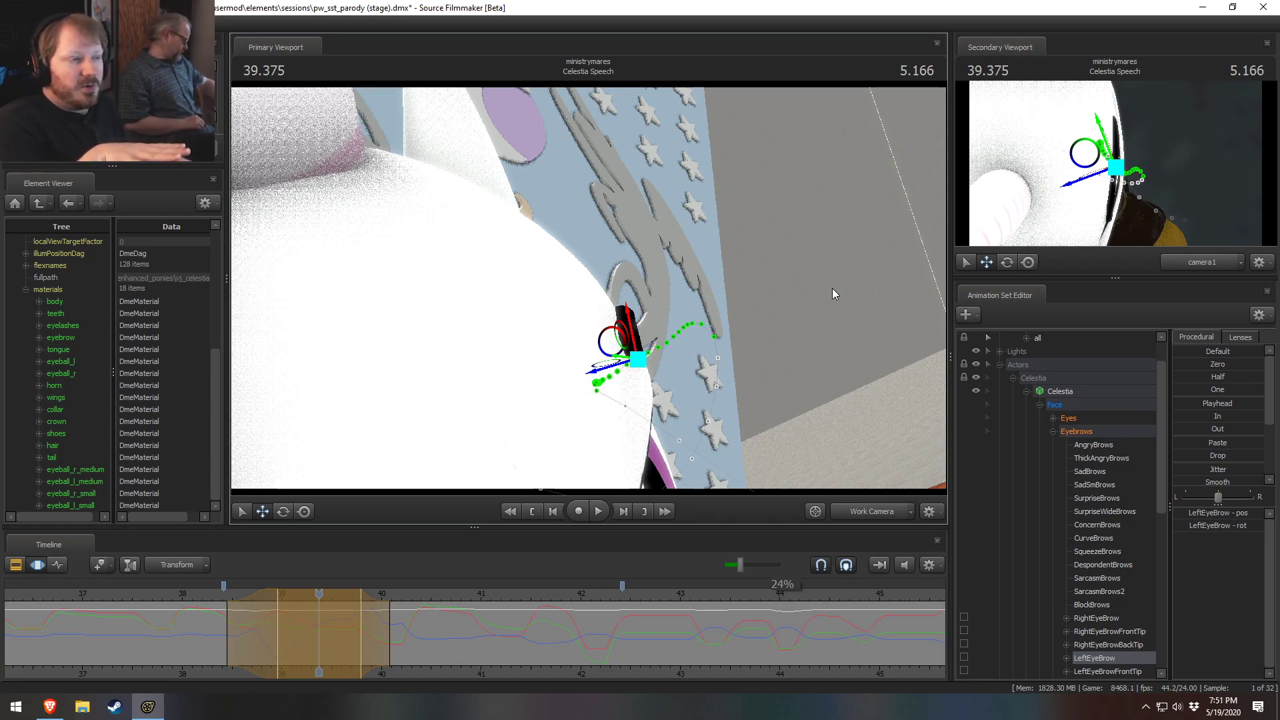
# Step: Scrub between about 38.5 and 39.34 to examine how the left eyebrow sits on Celestia's face
pyautogui.moveTo(206, 594); pyautogui.dragTo(270, 616)
pyautogui.moveTo(576, 346)
pyautogui.mouseDown()
pyautogui.moveTo(589, 288)
pyautogui.moveTo(566, 250)
pyautogui.moveTo(566, 343)
pyautogui.mouseUp()
pyautogui.scroll(2, 238, 604)
pyautogui.press('shift')
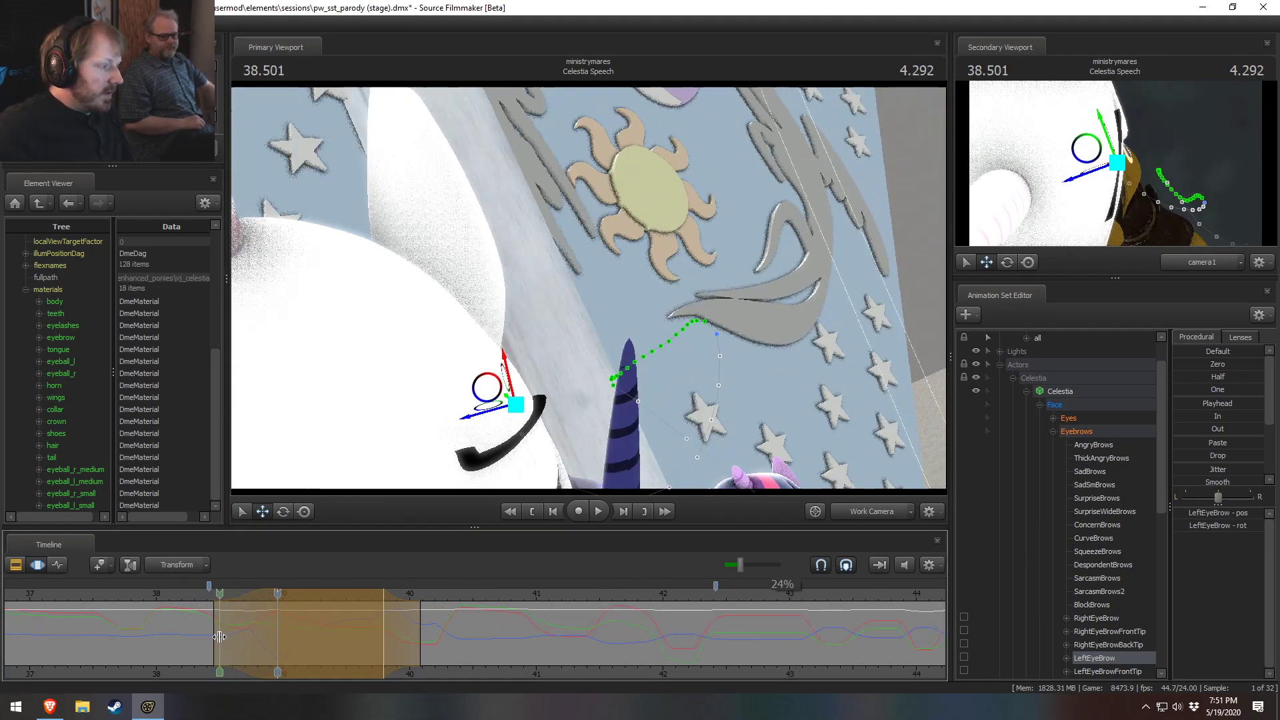
pyautogui.moveTo(693, 360); pyautogui.dragTo(750, 430)
pyautogui.moveTo(590, 310); pyautogui.dragTo(572, 306)
pyautogui.scroll(2, 216, 624)
pyautogui.press('shift')
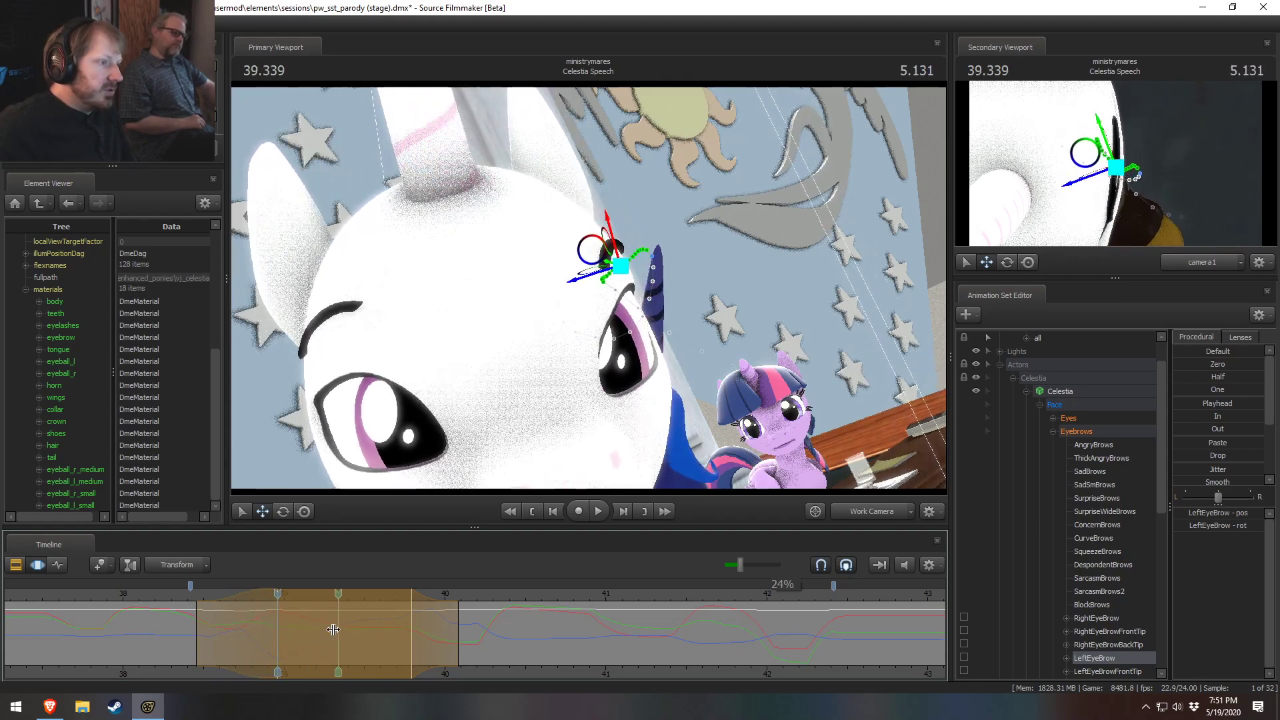
# Step: Adjust the LeftEyeBrow position at 38.958 while viewing Celestia's head from above
pyautogui.keyDown('alt'); pyautogui.moveTo(507, 373); pyautogui.dragTo(547, 460); pyautogui.keyUp('alt')
pyautogui.moveTo(634, 307)
pyautogui.keyDown('alt'); pyautogui.mouseDown()
pyautogui.moveTo(610, 313)
pyautogui.moveTo(637, 308)
pyautogui.mouseUp(); pyautogui.keyUp('alt')
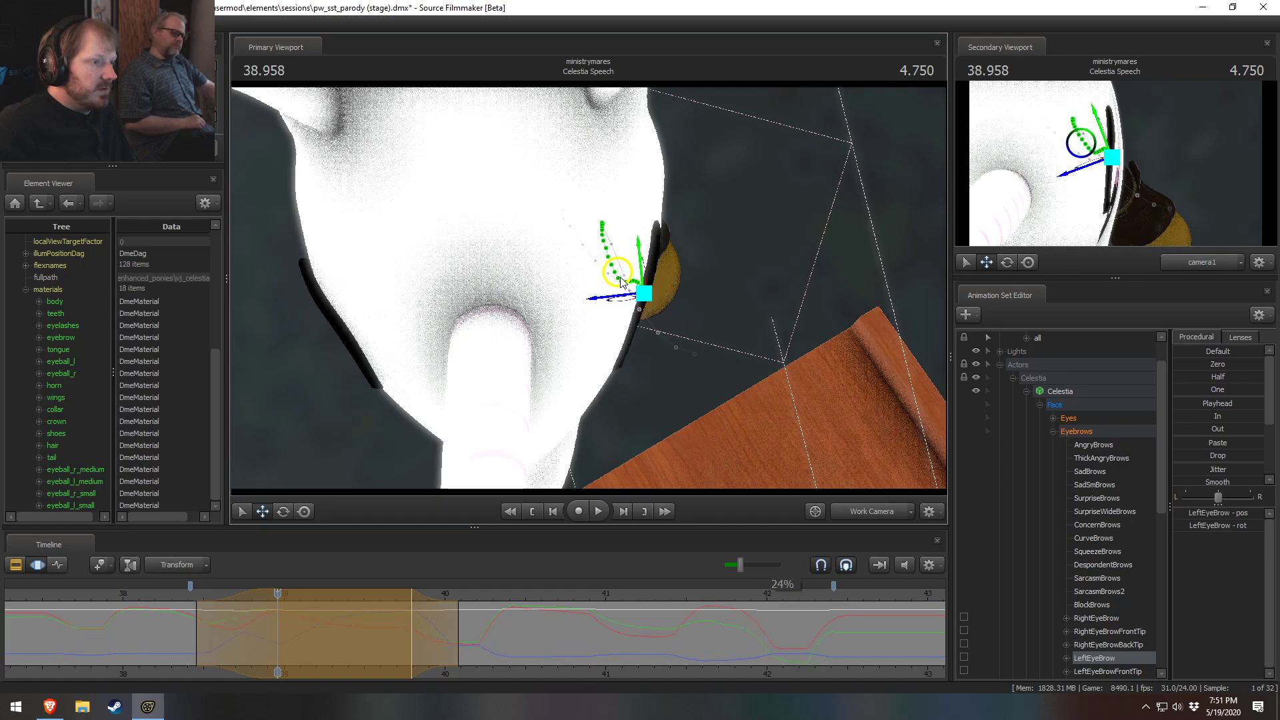
pyautogui.keyDown('alt'); pyautogui.moveTo(546, 460); pyautogui.dragTo(515, 409); pyautogui.keyUp('alt')
pyautogui.moveTo(279, 614)
pyautogui.mouseDown()
pyautogui.moveTo(320, 616)
pyautogui.moveTo(277, 627)
pyautogui.moveTo(315, 638)
pyautogui.moveTo(188, 629)
pyautogui.moveTo(278, 634)
pyautogui.mouseUp()
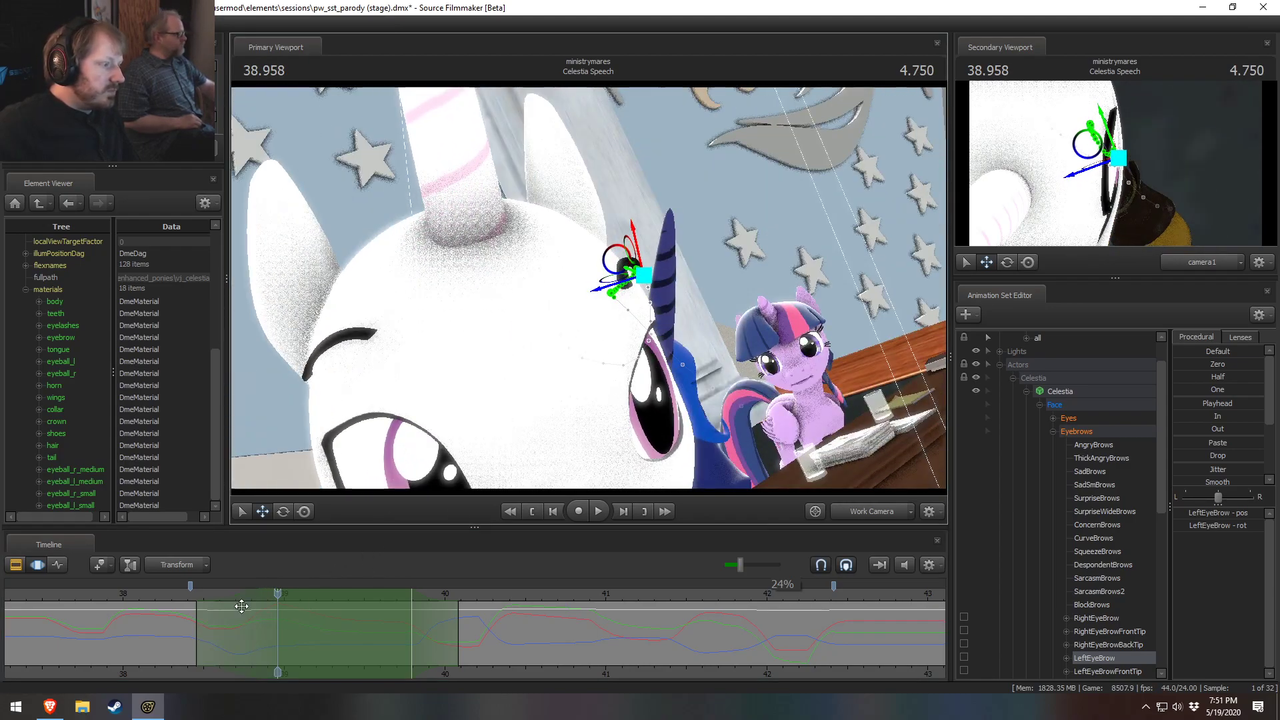
# Step: Shift the start of the time selection to about 38.75 and rotate LeftEyeBrow along the side of the face
pyautogui.moveTo(199, 613); pyautogui.dragTo(278, 650)
pyautogui.moveTo(588, 288)
pyautogui.keyDown('alt'); pyautogui.mouseDown()
pyautogui.moveTo(588, 346)
pyautogui.moveTo(588, 288)
pyautogui.mouseUp(); pyautogui.keyUp('alt')
pyautogui.keyDown('alt'); pyautogui.moveTo(588, 288); pyautogui.dragTo(492, 220, button='right'); pyautogui.keyUp('alt')
pyautogui.keyDown('alt'); pyautogui.moveTo(492, 220); pyautogui.dragTo(641, 243, button='middle'); pyautogui.keyUp('alt')
pyautogui.keyDown('alt'); pyautogui.moveTo(653, 307); pyautogui.dragTo(676, 283); pyautogui.keyUp('alt')
pyautogui.press('e')
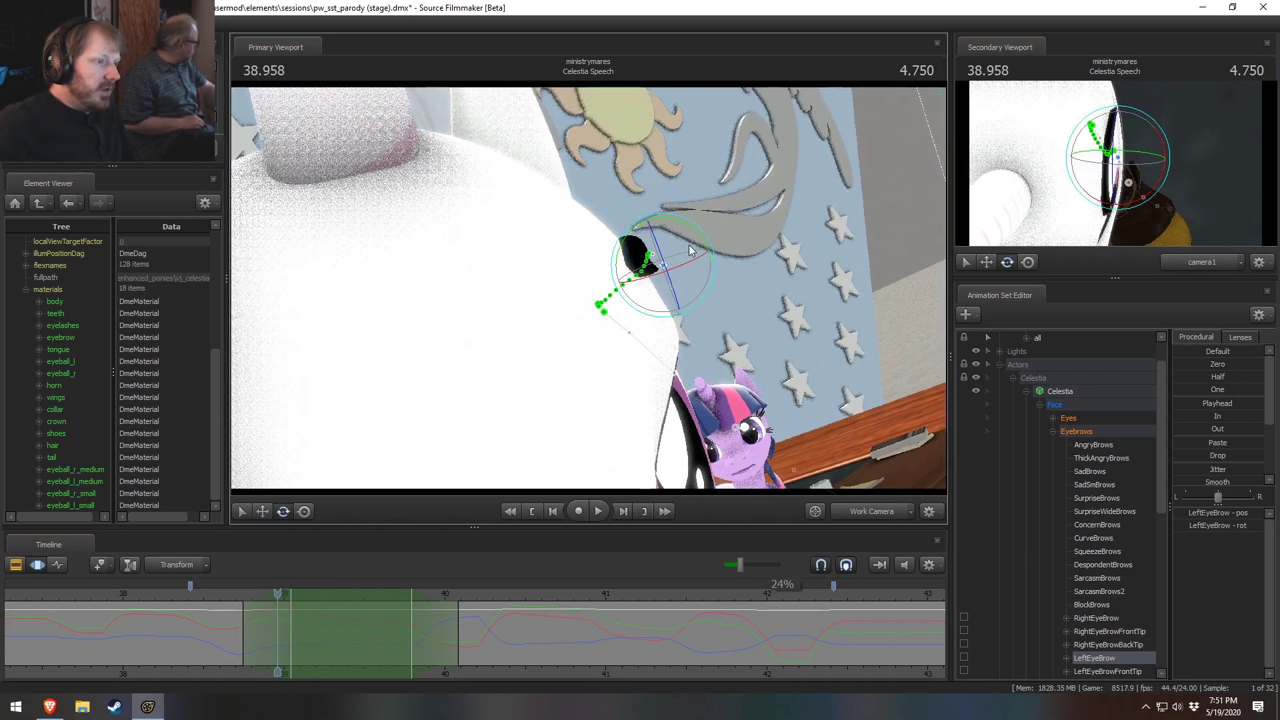
pyautogui.moveTo(693, 237); pyautogui.dragTo(657, 277)
pyautogui.press('w')
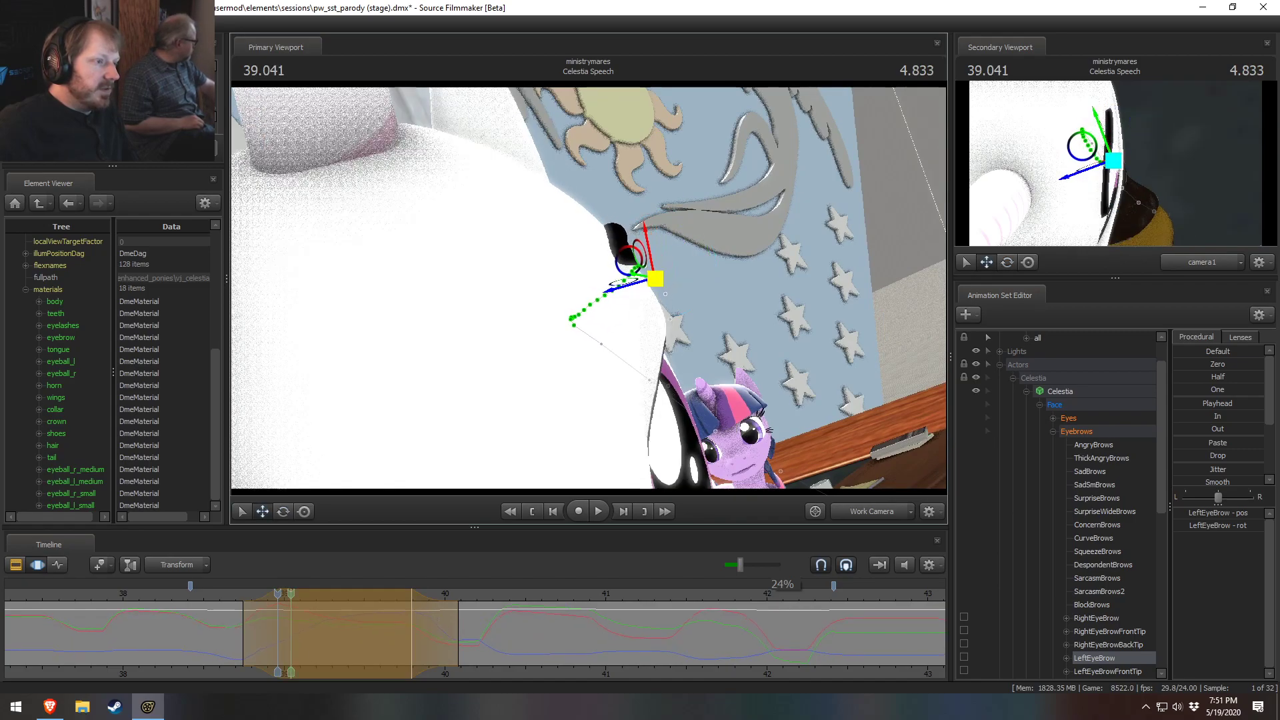
# Step: Play back the eyebrow motion from about 38.6 in a close view and from farther out in the Work Camera
pyautogui.press('Left')
pyautogui.click(223, 594)
pyautogui.press('space')
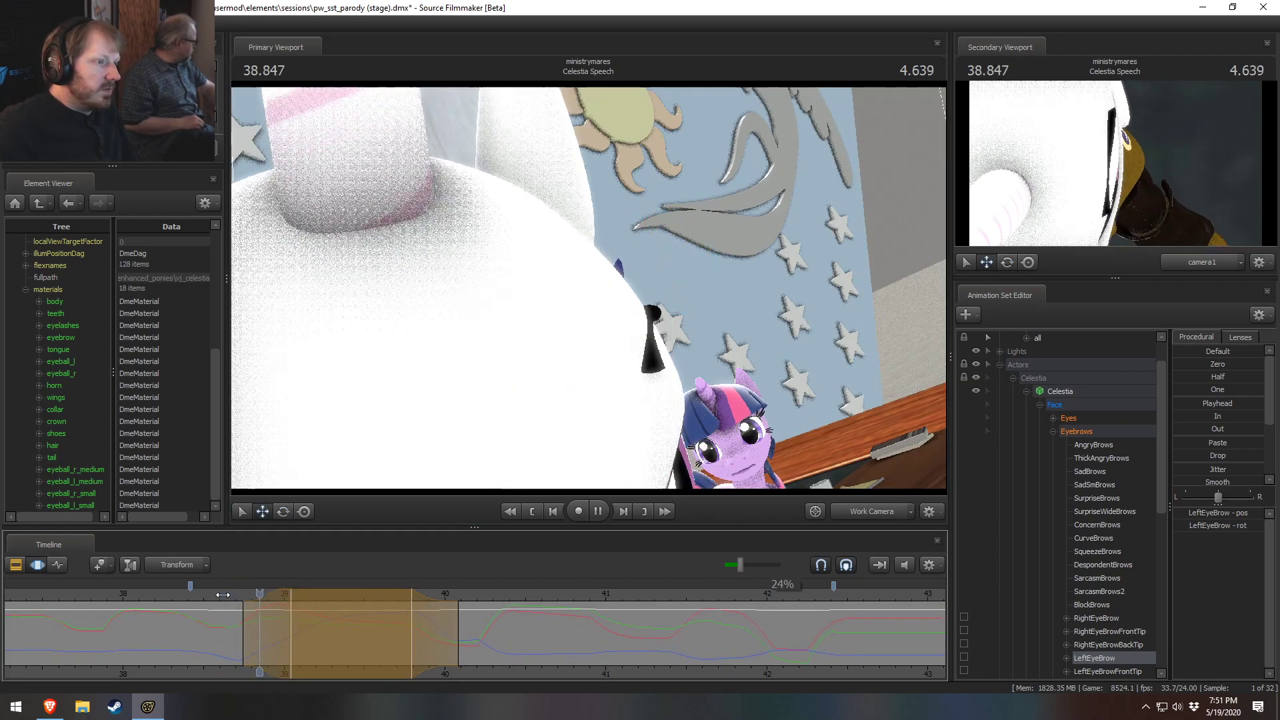
pyautogui.press('space')
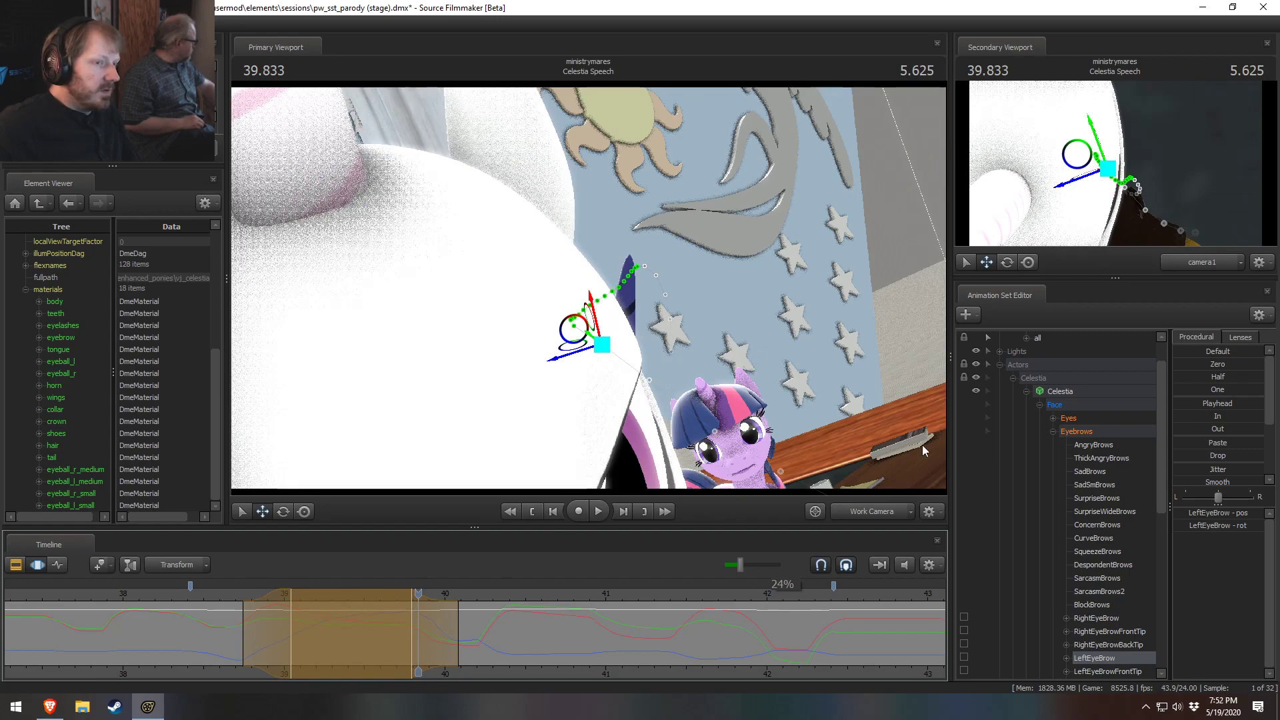
pyautogui.click(876, 514)
pyautogui.click(875, 515)
pyautogui.moveTo(813, 420); pyautogui.dragTo(803, 487)
pyautogui.press('space')
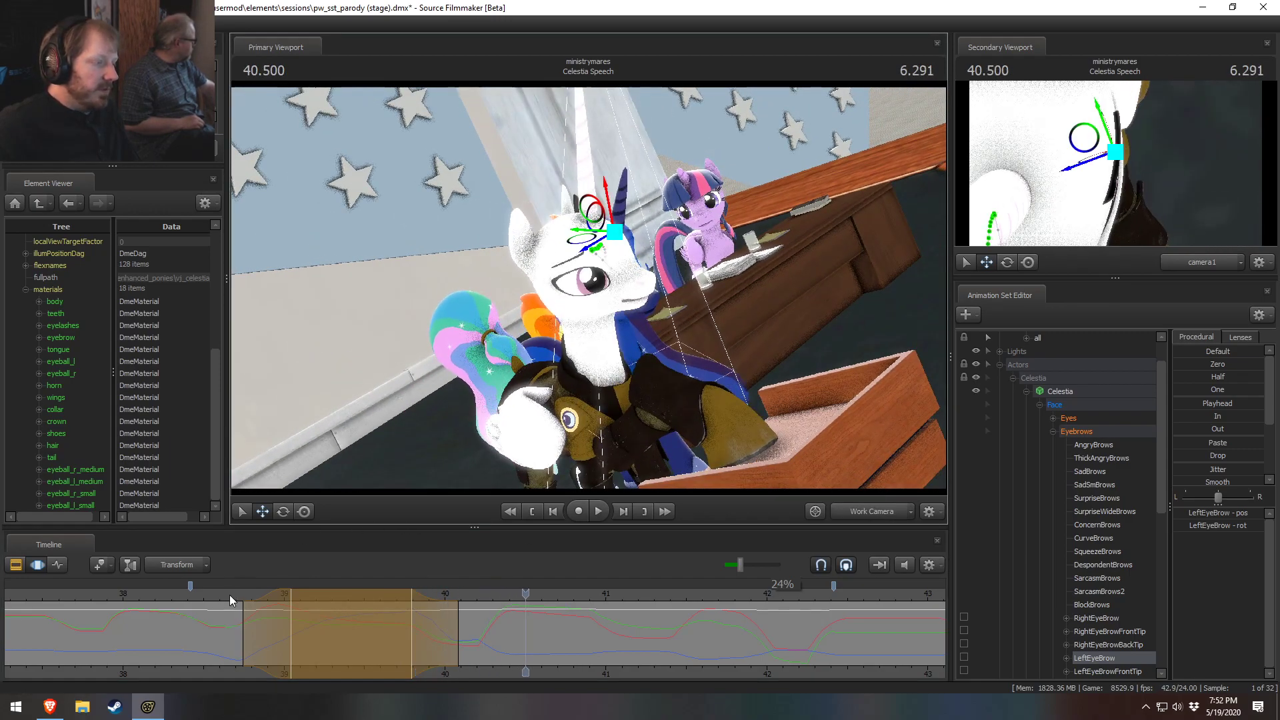
# Step: Check the left eyebrow at 39.166 through camera1 and replay its motion from the Work Camera
pyautogui.click(313, 606)
pyautogui.click(883, 512)
pyautogui.click(744, 429)
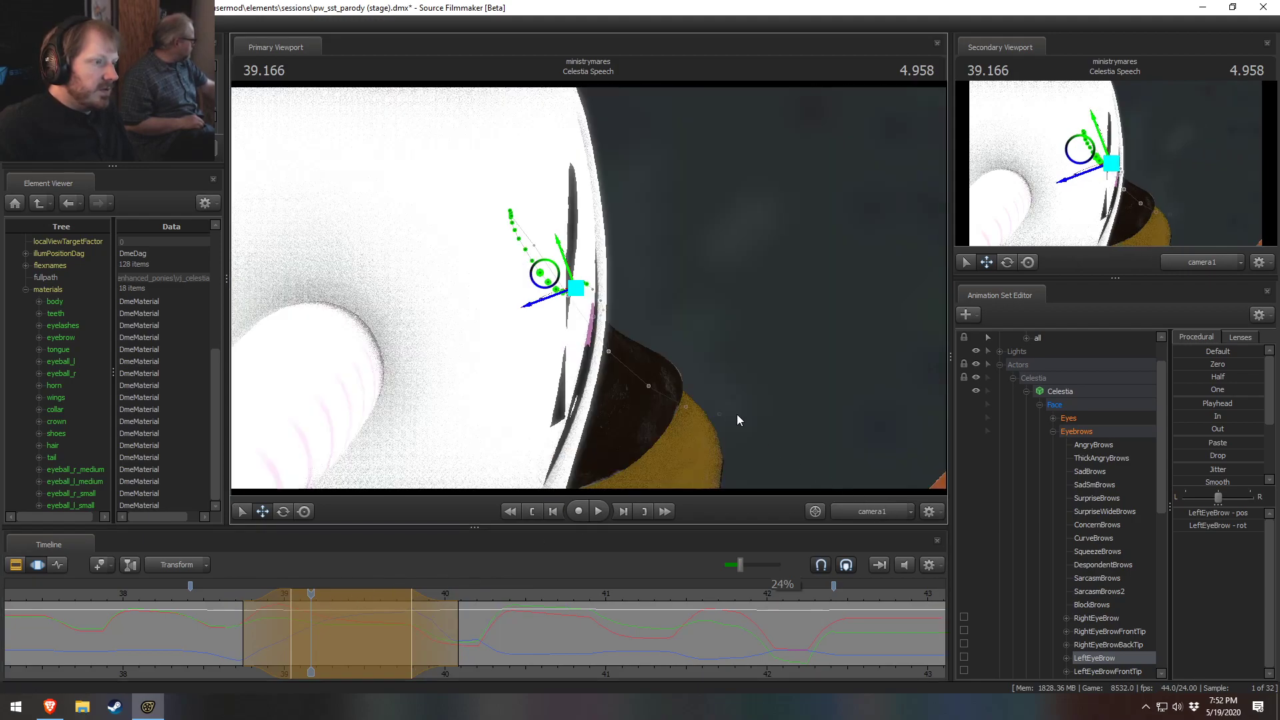
pyautogui.keyDown('ctrl'); pyautogui.click(865, 516); pyautogui.keyUp('ctrl')
pyautogui.moveTo(558, 404)
pyautogui.keyDown('alt'); pyautogui.mouseDown()
pyautogui.moveTo(506, 413)
pyautogui.moveTo(558, 404)
pyautogui.mouseUp(); pyautogui.keyUp('alt')
pyautogui.press('space')
pyautogui.press('space')
# Step: Select a short span around 38.958, try nudging LeftEyeBrow, undo the nudge, and clear the time selection
pyautogui.moveTo(291, 634)
pyautogui.mouseDown()
pyautogui.moveTo(389, 638)
pyautogui.moveTo(245, 640)
pyautogui.moveTo(286, 643)
pyautogui.moveTo(267, 642)
pyautogui.mouseUp()
pyautogui.click(270, 622)
pyautogui.keyDown('alt'); pyautogui.moveTo(467, 374); pyautogui.dragTo(579, 301); pyautogui.keyUp('alt')
pyautogui.moveTo(246, 607)
pyautogui.mouseDown()
pyautogui.moveTo(296, 621)
pyautogui.moveTo(265, 621)
pyautogui.moveTo(282, 623)
pyautogui.mouseUp()
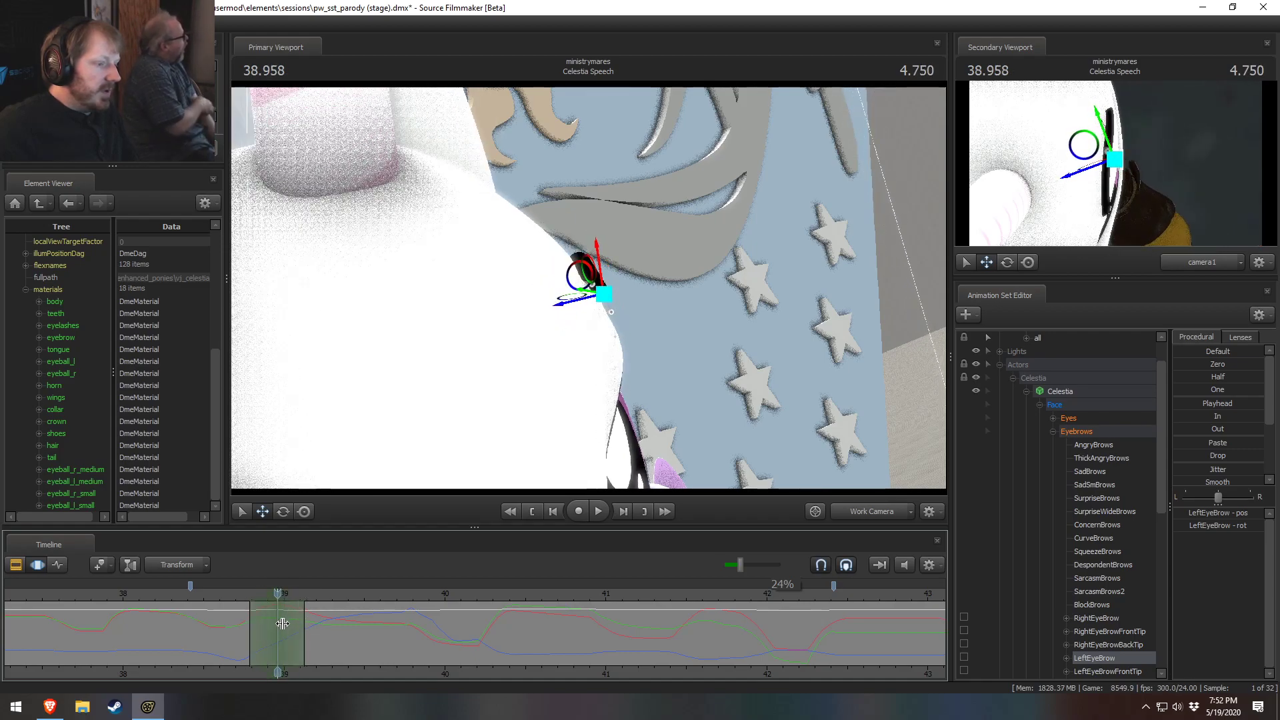
pyautogui.moveTo(614, 299); pyautogui.dragTo(613, 308)
pyautogui.hotkey('ctrl', 'z')
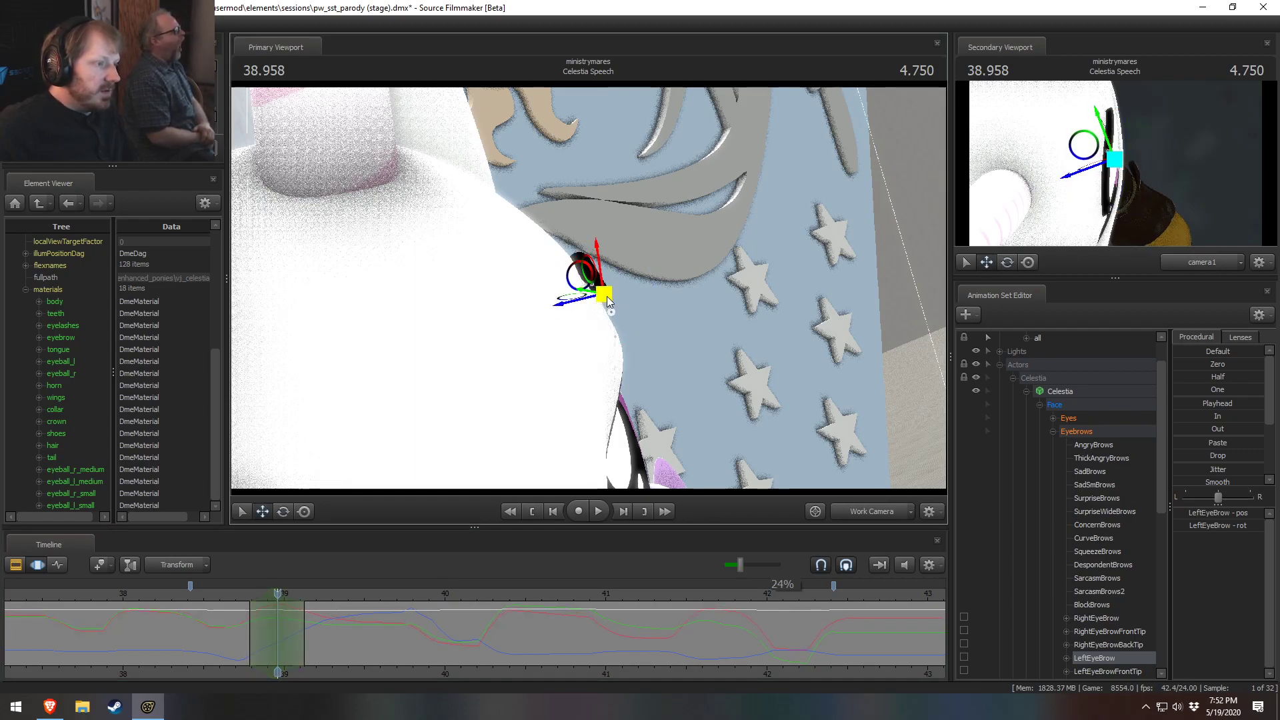
pyautogui.moveTo(277, 622); pyautogui.dragTo(467, 650)
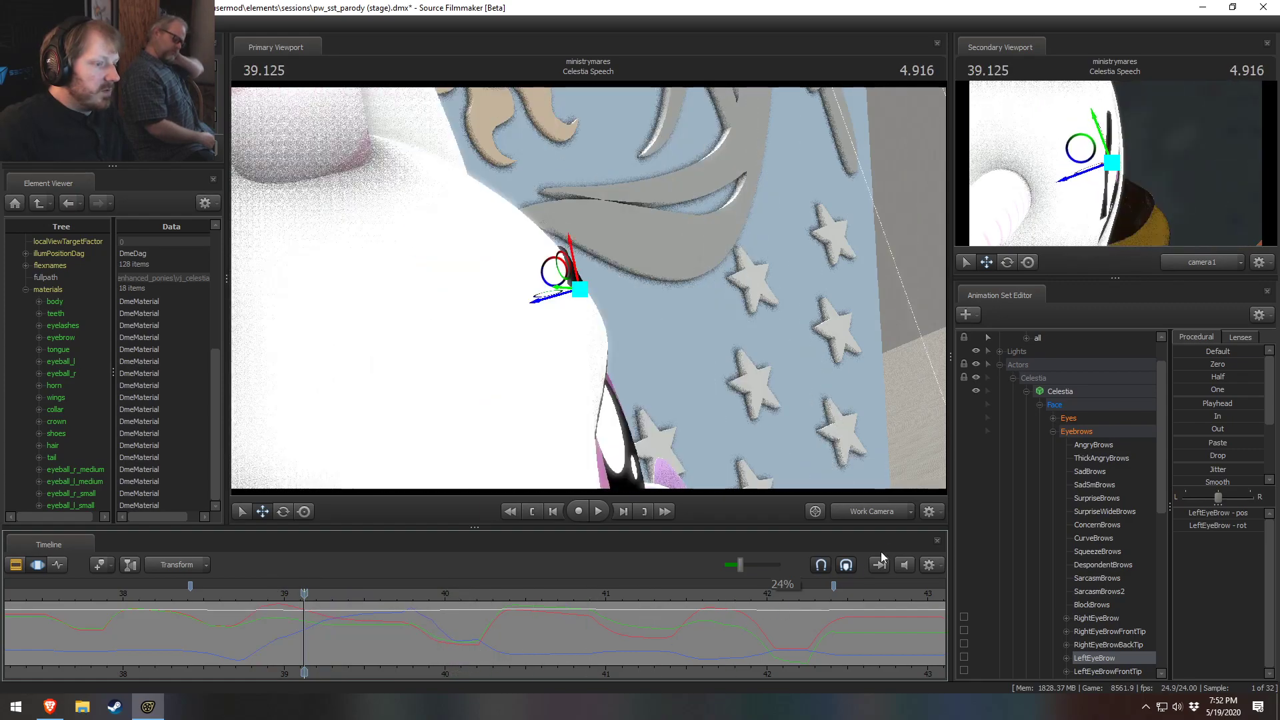
# Step: In camera1, select from about 39.12 to 40.12 and move LeftEyeBrow outward toward the face's edge at 39.791
pyautogui.click(879, 562)
pyautogui.click(306, 626)
pyautogui.moveTo(306, 626)
pyautogui.mouseDown()
pyautogui.moveTo(465, 644)
pyautogui.moveTo(404, 634)
pyautogui.mouseUp()
pyautogui.moveTo(309, 624)
pyautogui.mouseDown()
pyautogui.moveTo(405, 627)
pyautogui.moveTo(387, 614)
pyautogui.moveTo(426, 588)
pyautogui.mouseUp()
pyautogui.moveTo(530, 291); pyautogui.dragTo(561, 299)
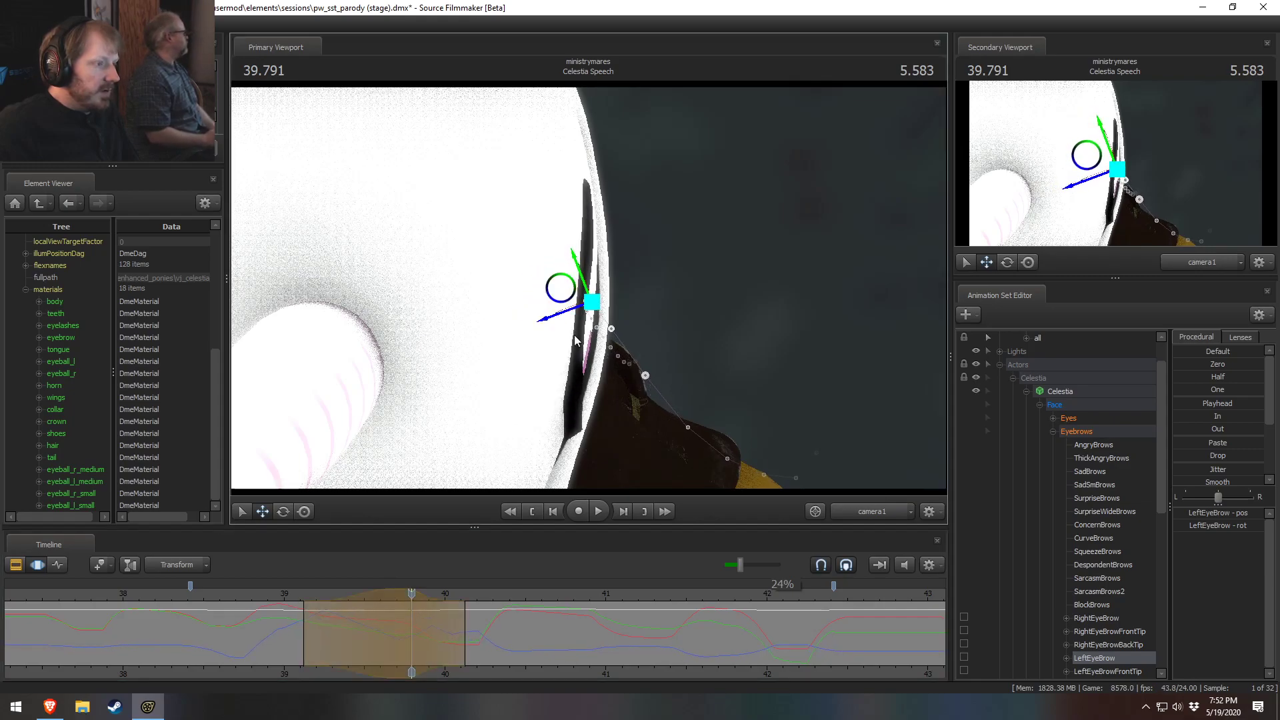
pyautogui.moveTo(387, 626); pyautogui.dragTo(435, 646)
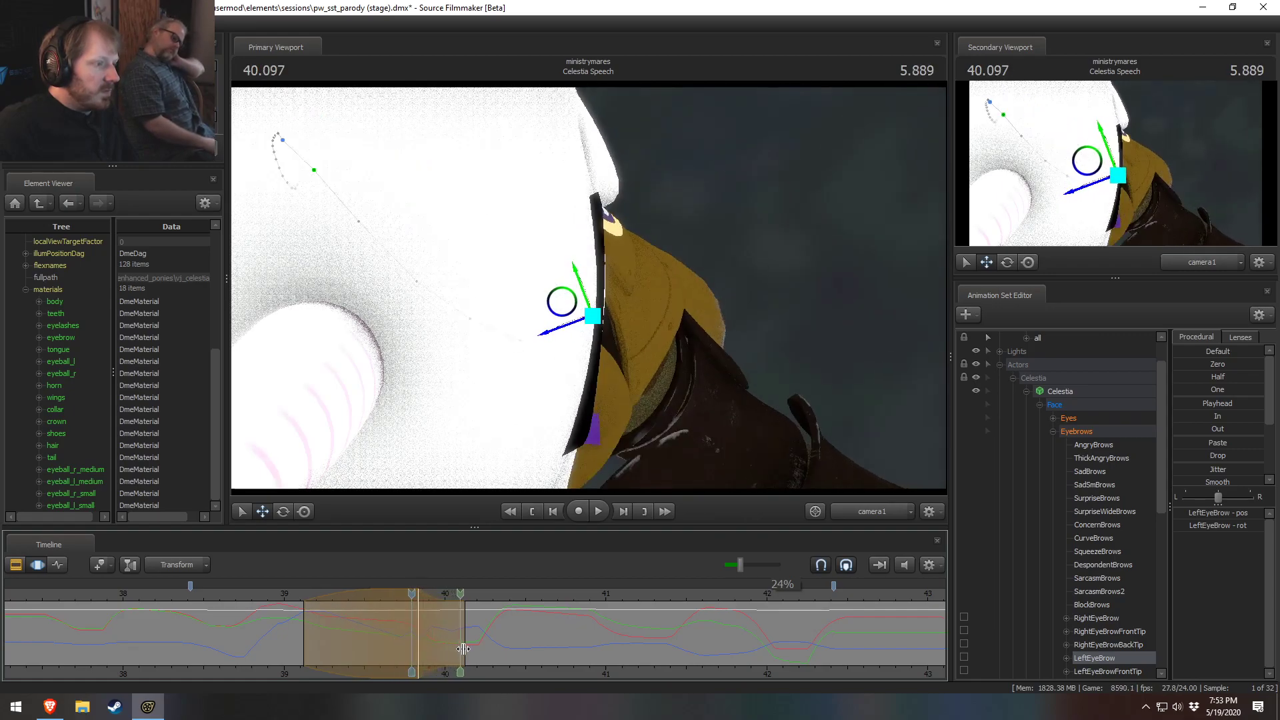
# Step: Play back the shot through the Main Camera and scrub around 39 to review Celestia's eyebrows
pyautogui.click(862, 513)
pyautogui.press('F2')
pyautogui.press('F3')
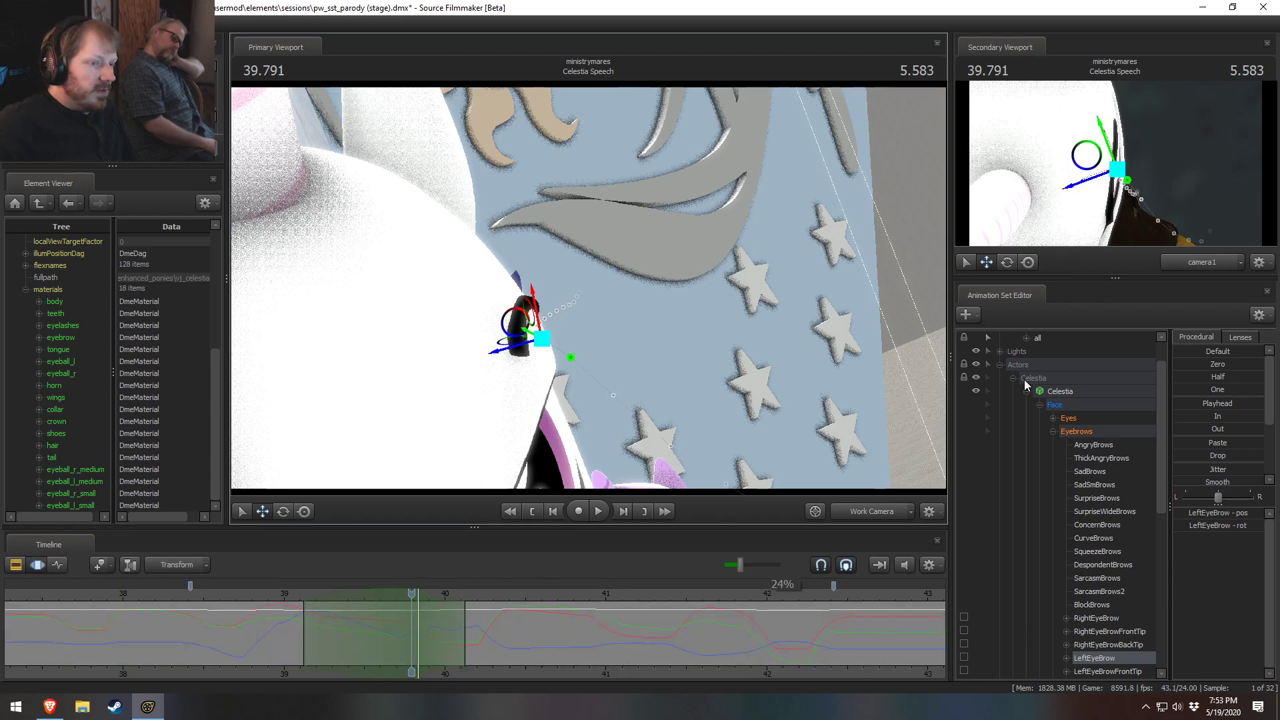
pyautogui.press('space')
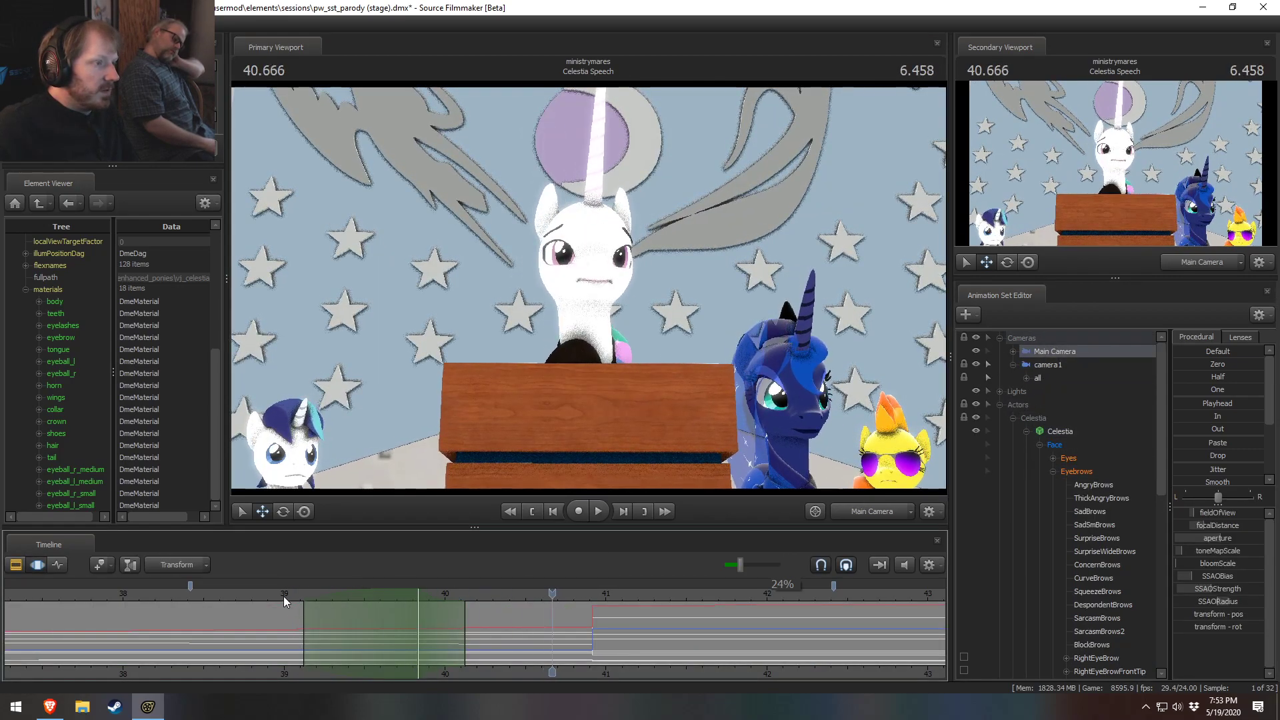
pyautogui.press('space')
pyautogui.press('shift')
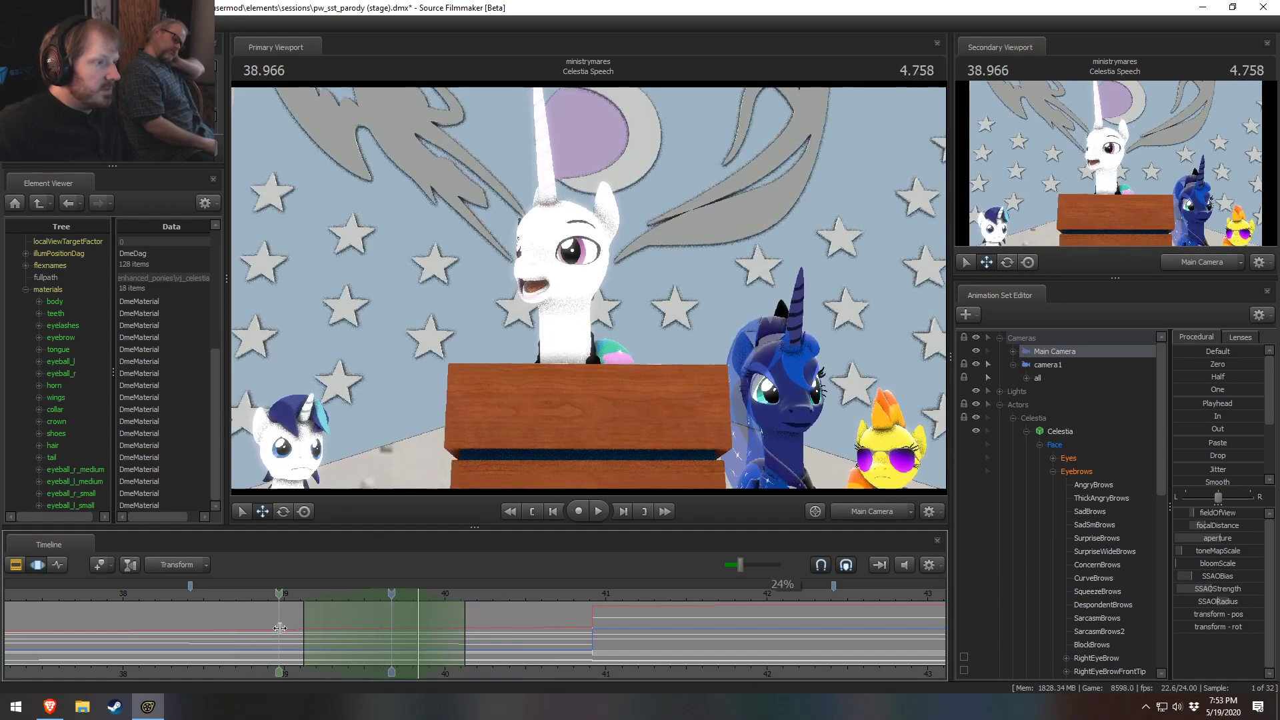
# Step: Select a short time span around 39.916 and frame Celestia's left eyebrow up close through the Work Camera
pyautogui.moveTo(406, 642); pyautogui.dragTo(434, 644)
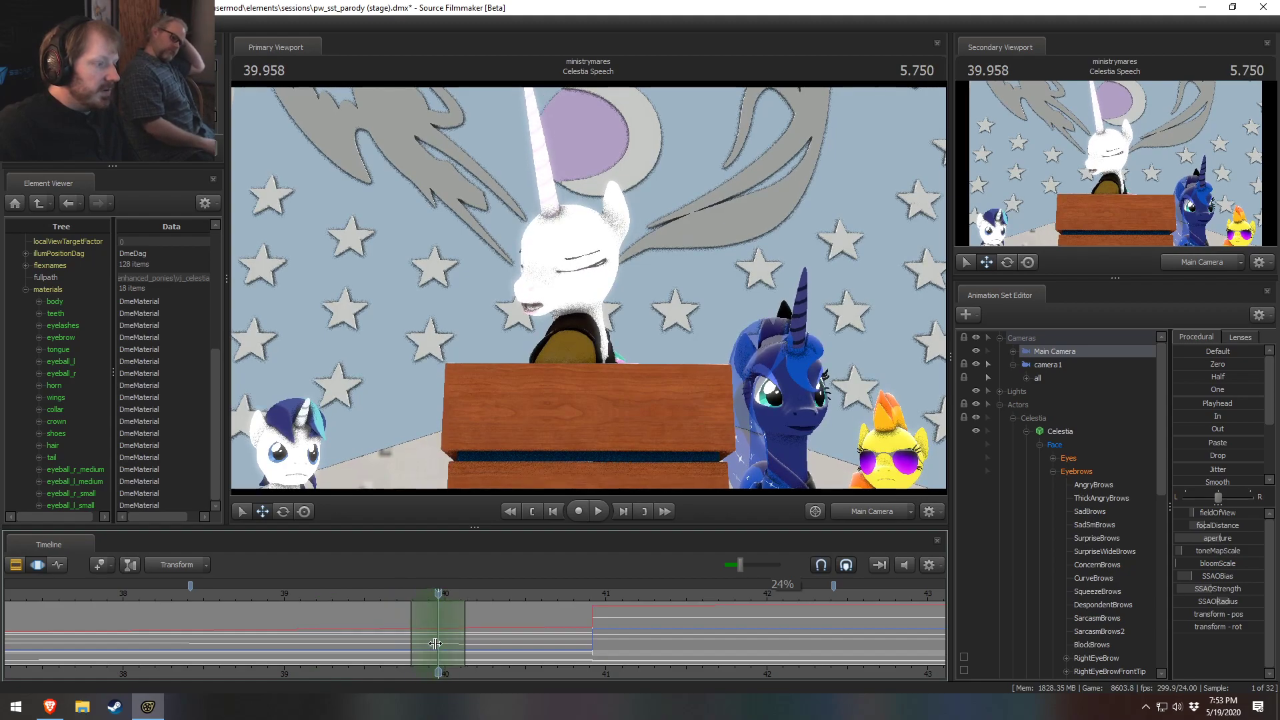
pyautogui.click(866, 512)
pyautogui.moveTo(614, 383)
pyautogui.mouseDown()
pyautogui.moveTo(614, 280)
pyautogui.moveTo(615, 373)
pyautogui.mouseUp()
pyautogui.press('w')
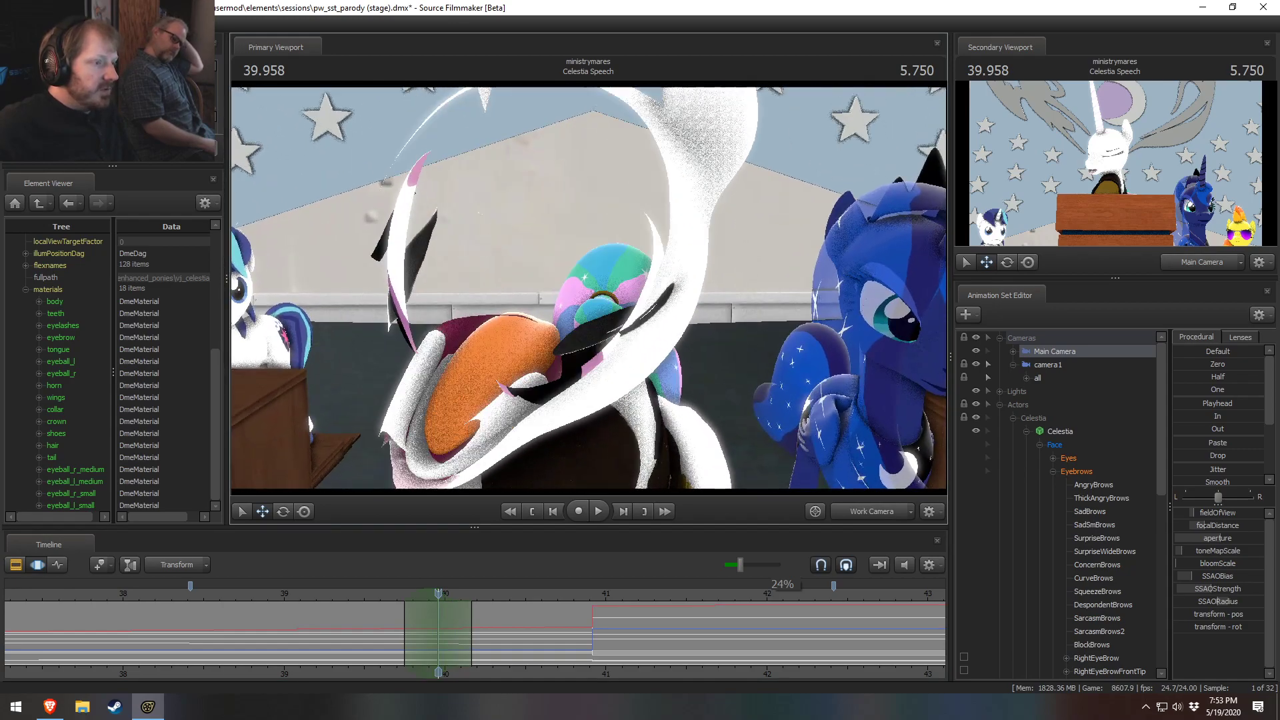
pyautogui.moveTo(592, 294); pyautogui.dragTo(725, 349)
pyautogui.moveTo(395, 609); pyautogui.dragTo(452, 633)
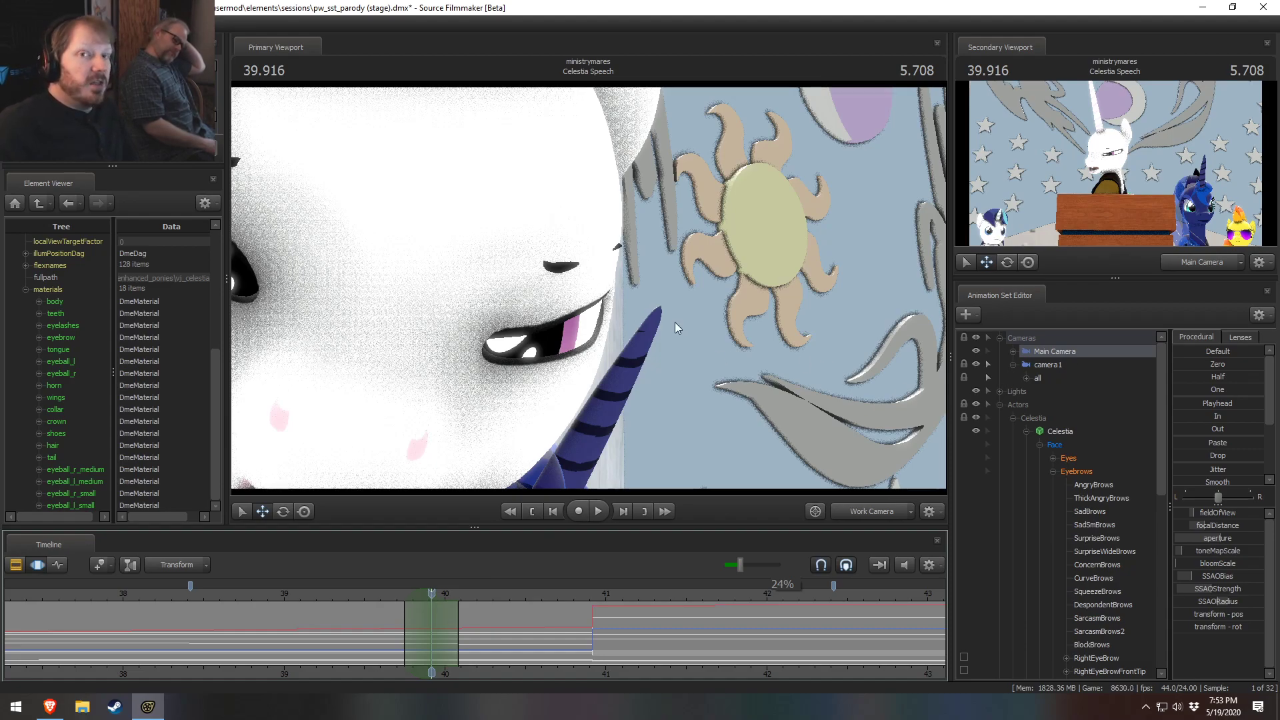
pyautogui.moveTo(698, 314); pyautogui.dragTo(743, 316)
pyautogui.moveTo(633, 301); pyautogui.dragTo(632, 294)
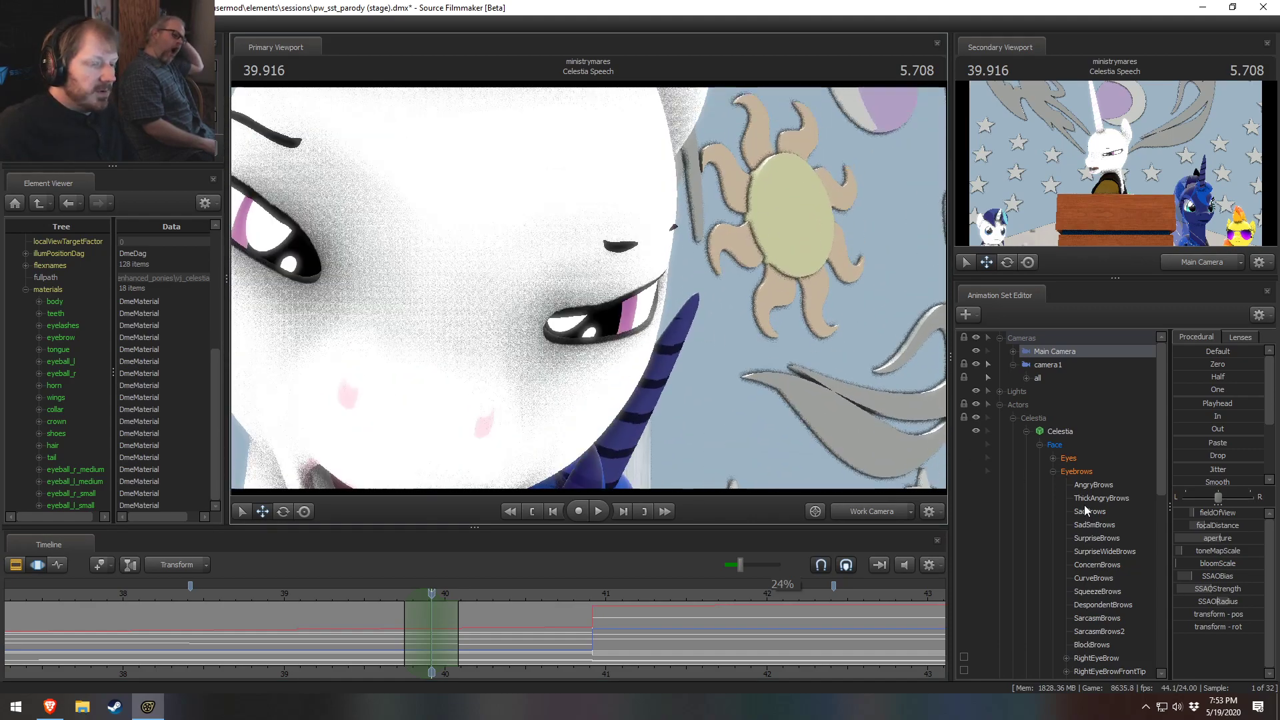
# Step: Reposition LeftEyeBrow on Celestia's face over the short time span around 39.916
pyautogui.scroll(-4, 1093, 507)
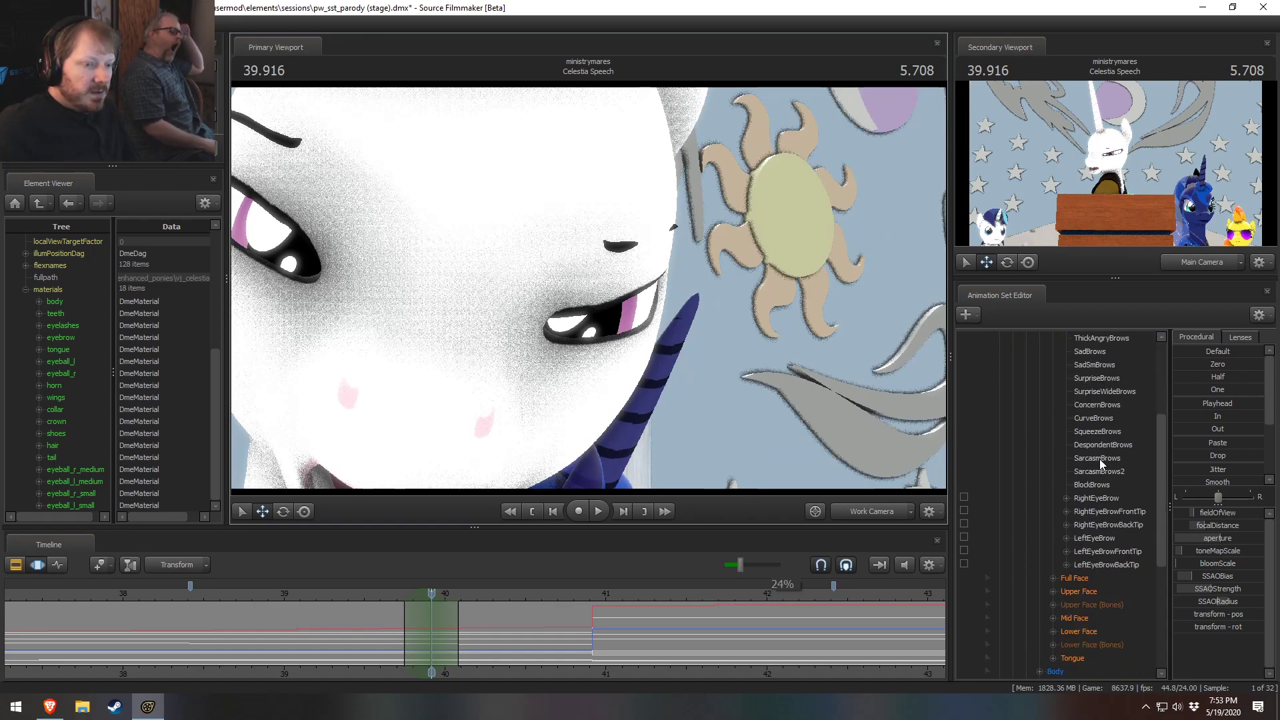
pyautogui.click(1085, 538)
pyautogui.keyDown('alt'); pyautogui.moveTo(620, 304); pyautogui.dragTo(620, 308); pyautogui.keyUp('alt')
pyautogui.moveTo(625, 249); pyautogui.dragTo(629, 258)
pyautogui.keyDown('shift'); pyautogui.moveTo(405, 615); pyautogui.dragTo(461, 638); pyautogui.keyUp('shift')
pyautogui.moveTo(462, 638); pyautogui.dragTo(448, 634, button='middle')
# Step: Play the shot through the Main Camera from about 39.3 to review Celestia's left eyebrow
pyautogui.click(886, 514)
pyautogui.click(333, 597)
pyautogui.press('space')
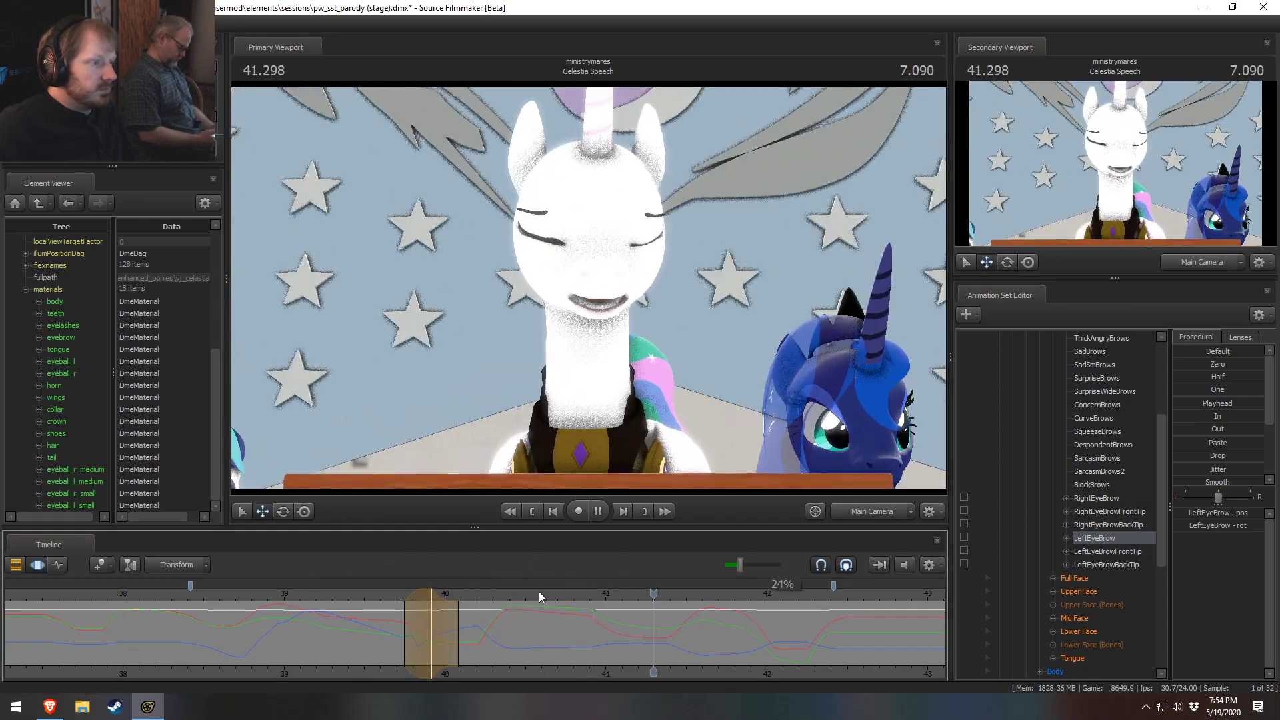
pyautogui.press('space')
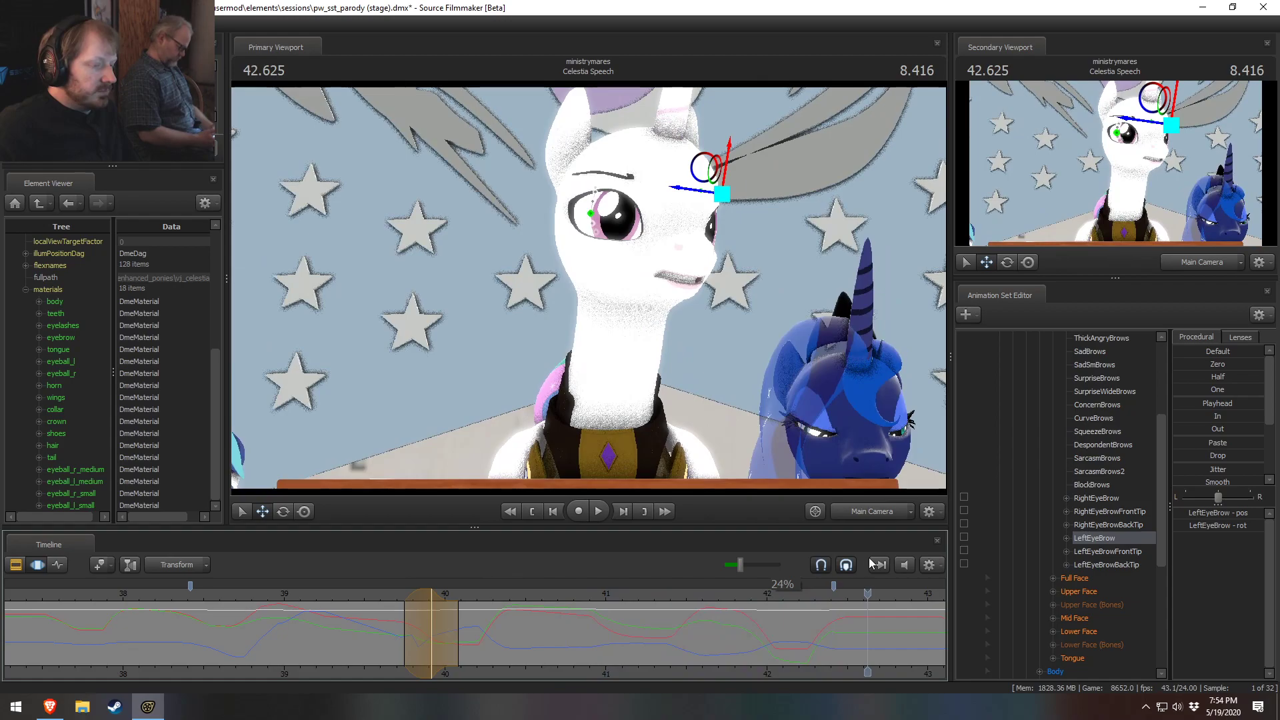
# Step: Through camera1, select about 42.55 to 43.38 at 42.958, with falloff reaching about 42.12 and 43.79
pyautogui.moveTo(830, 671); pyautogui.dragTo(407, 673, button='middle')
pyautogui.moveTo(363, 646); pyautogui.dragTo(431, 643)
pyautogui.click(745, 426)
pyautogui.scroll(4, 1093, 404)
pyautogui.click(1049, 366)
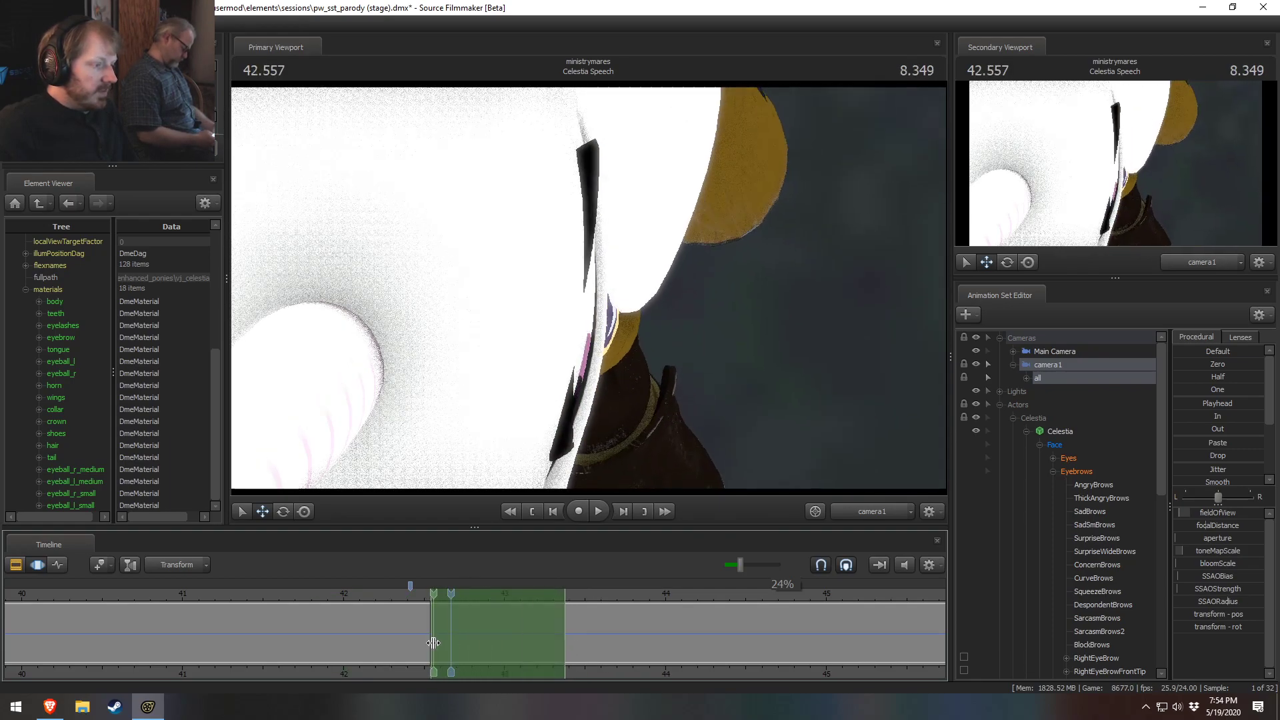
pyautogui.scroll(5, 432, 643)
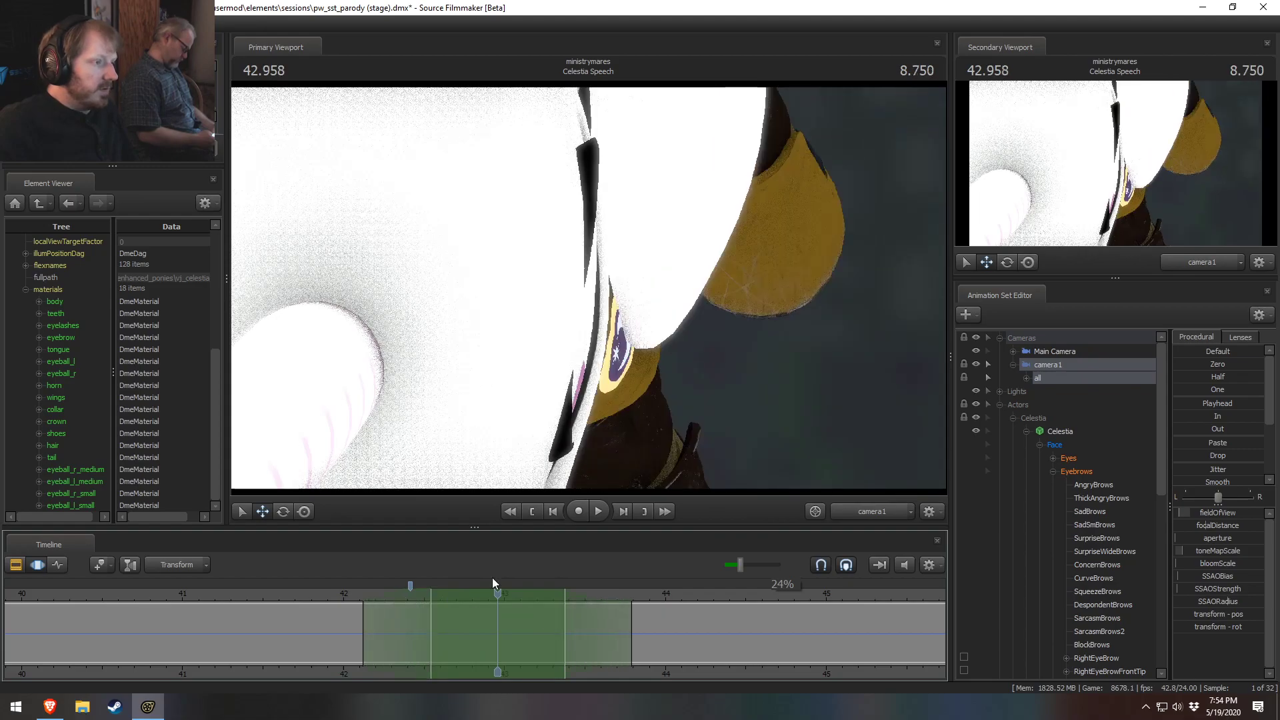
# Step: Move and rotate LeftEyeBrow outward along the face's edge at 42.958
pyautogui.scroll(-2, 1104, 520)
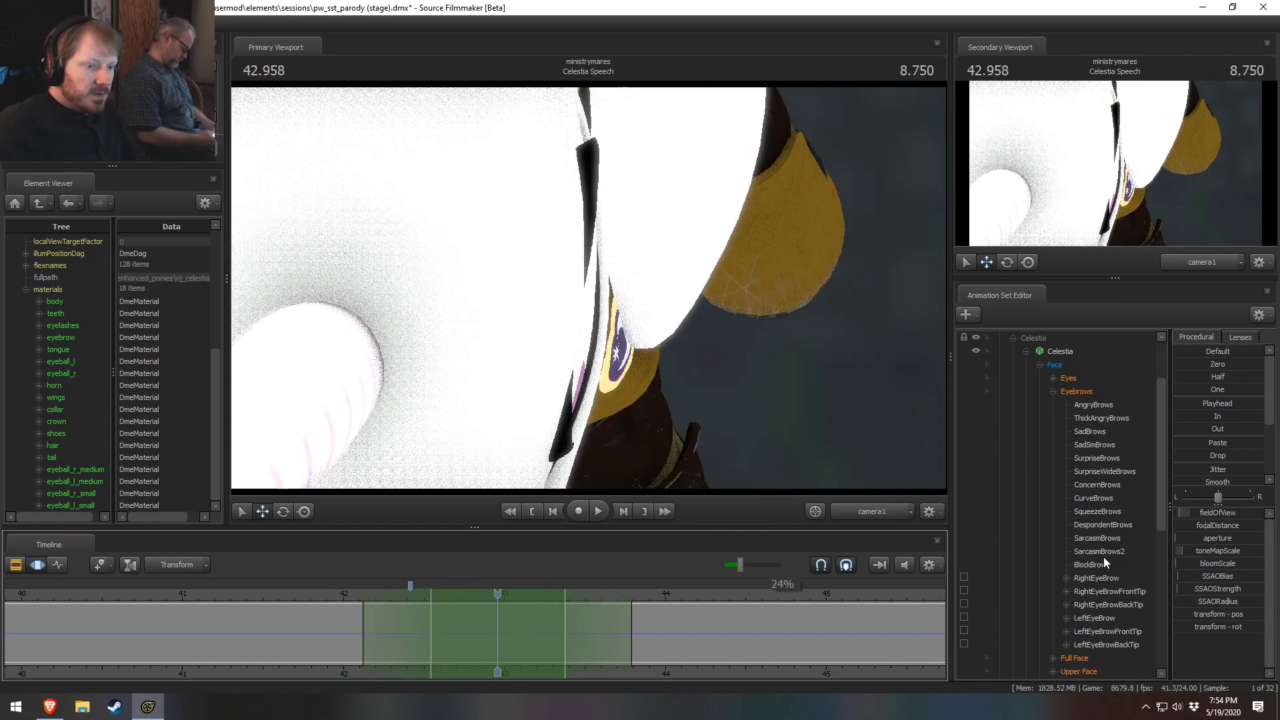
pyautogui.click(1094, 618)
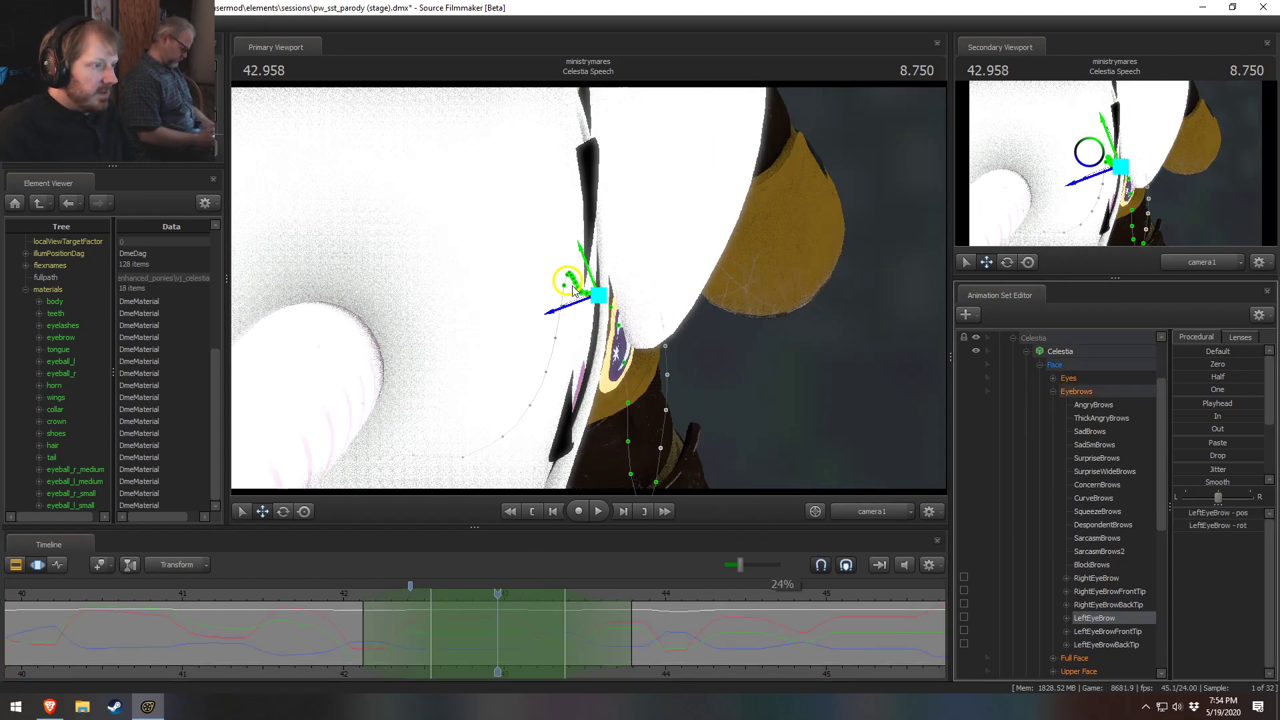
pyautogui.press('e')
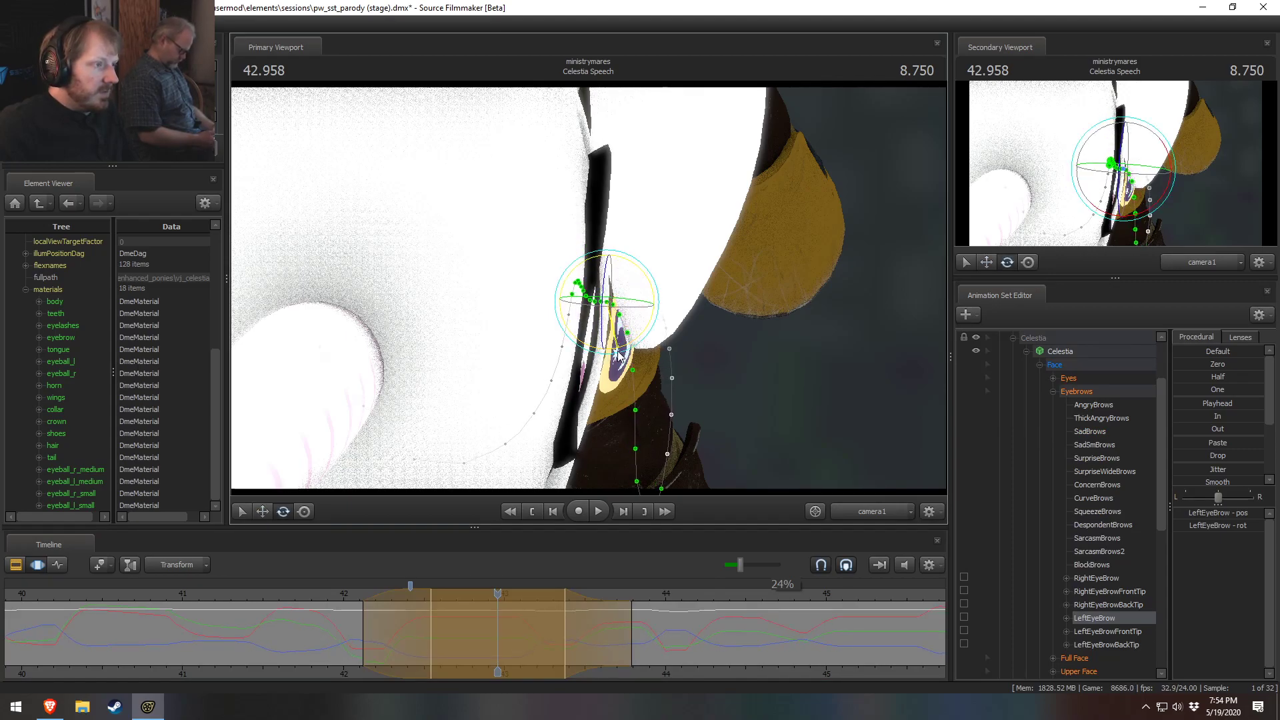
pyautogui.press('w')
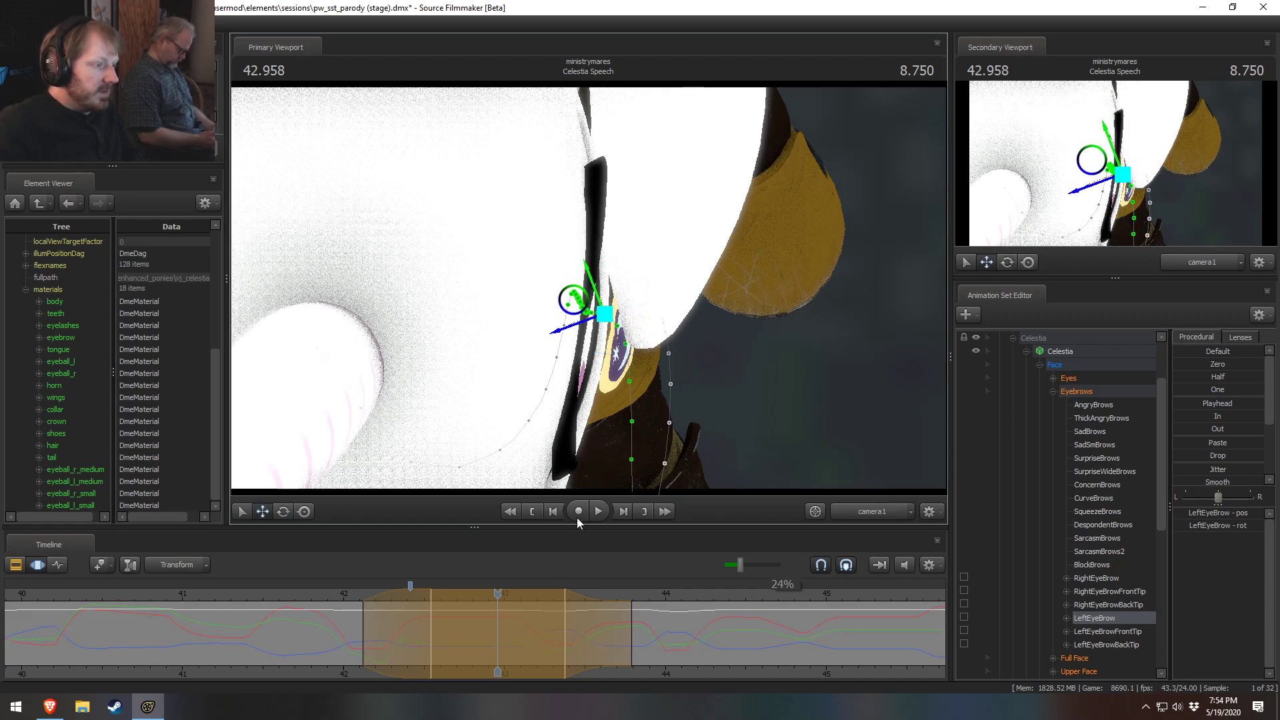
# Step: Select a short span around 43.333 with falloff and nudge LeftEyeBrow against the edge of the face
pyautogui.press('shift')
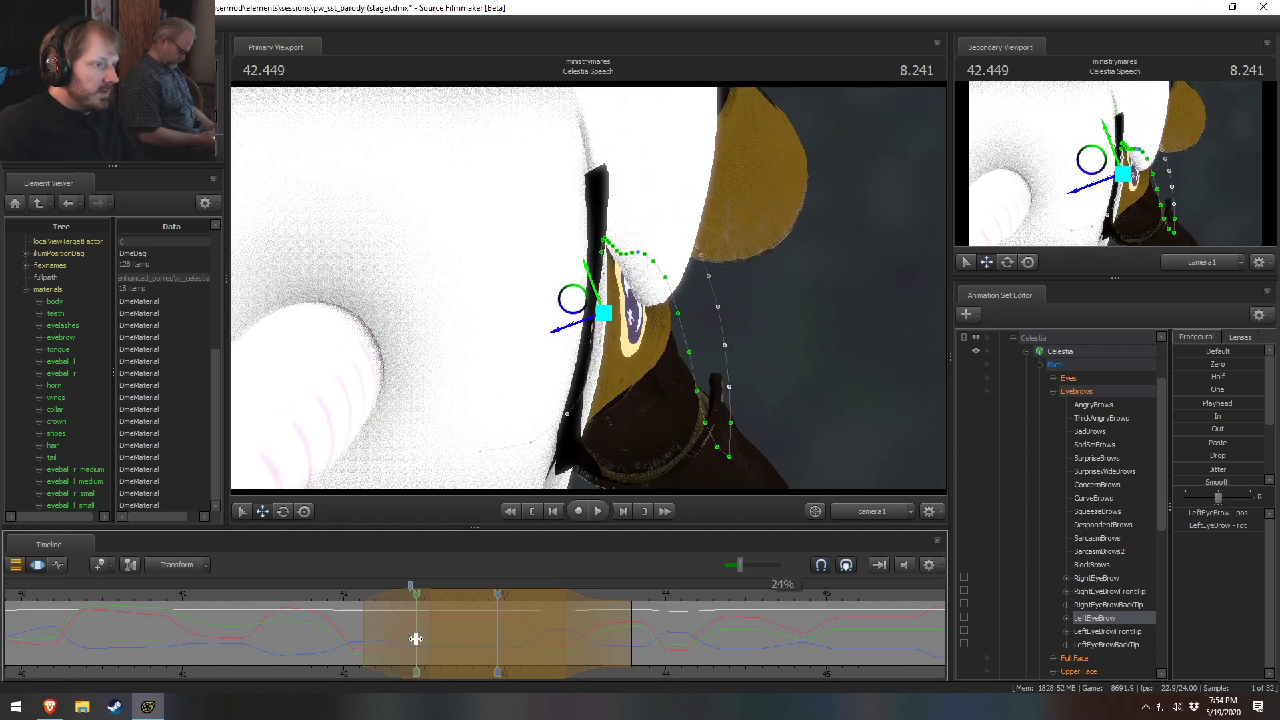
pyautogui.moveTo(435, 642); pyautogui.dragTo(546, 645, button='middle')
pyautogui.keyDown('shift'); pyautogui.moveTo(546, 645); pyautogui.dragTo(574, 646); pyautogui.keyUp('shift')
pyautogui.keyDown('shift'); pyautogui.scroll(1, 574, 646); pyautogui.keyUp('shift')
pyautogui.moveTo(575, 324); pyautogui.dragTo(582, 327)
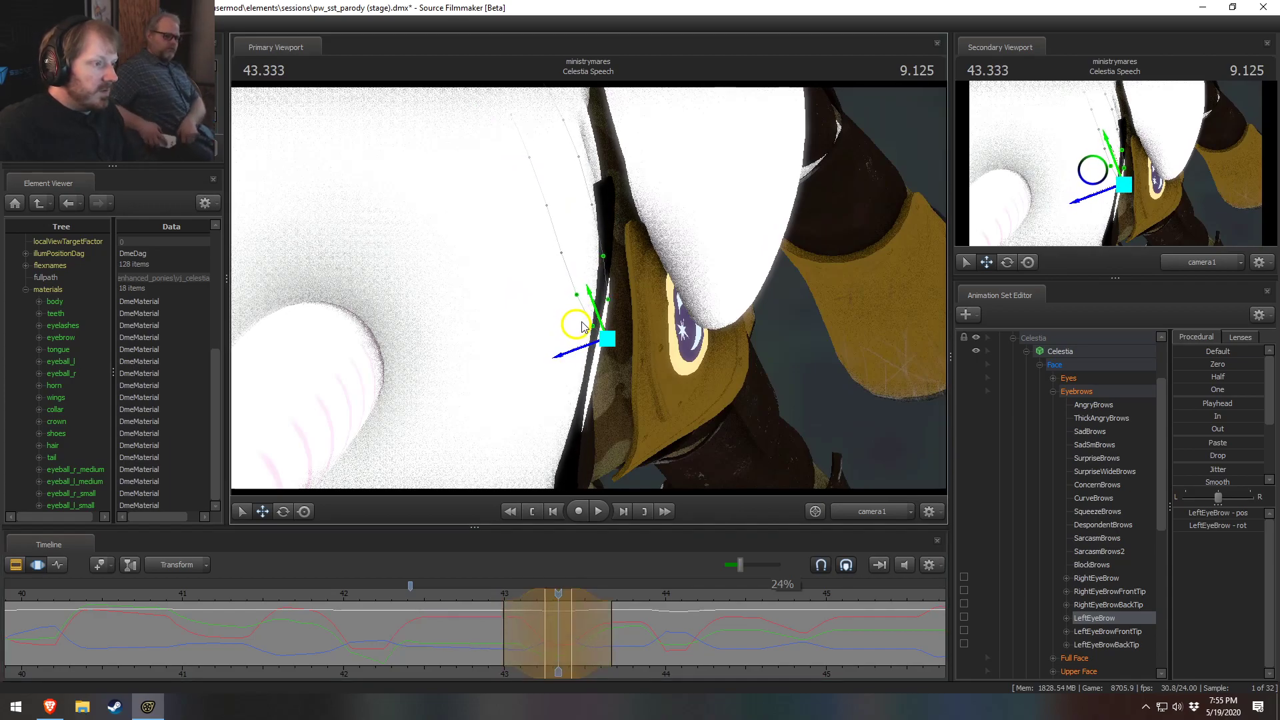
# Step: Scrub and play past 43.333 through camera1 to check how the left eyebrow follows the face
pyautogui.moveTo(518, 631); pyautogui.dragTo(638, 649)
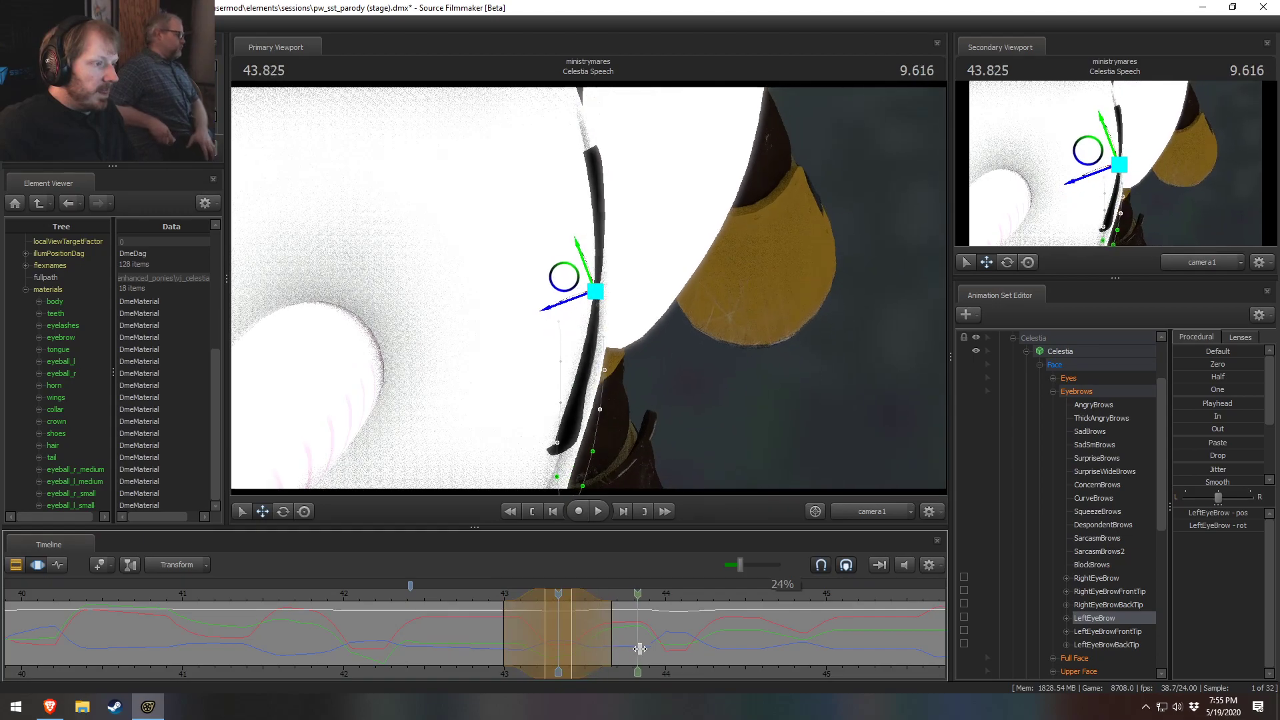
pyautogui.press('space')
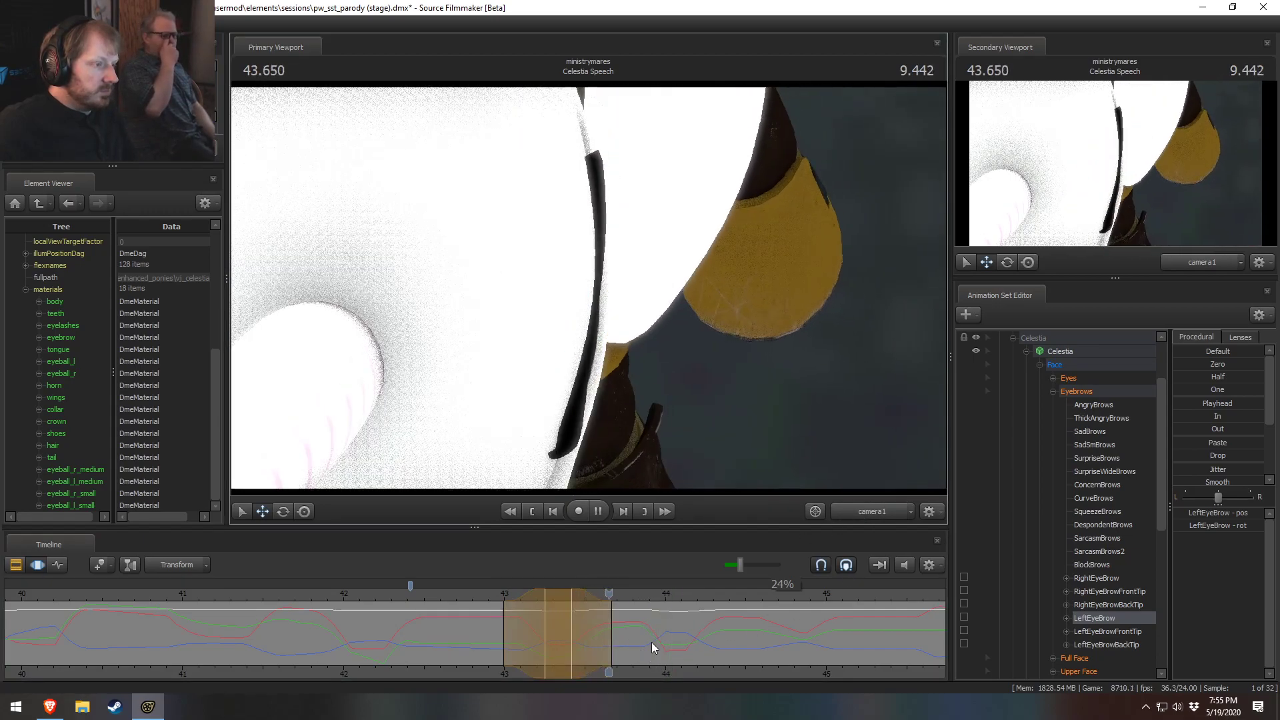
pyautogui.press('space')
# Step: Select a short span around 44.125 with falloff, then move LeftEyeBrow outward and rotate it to follow the face
pyautogui.moveTo(688, 666); pyautogui.dragTo(467, 648, button='middle')
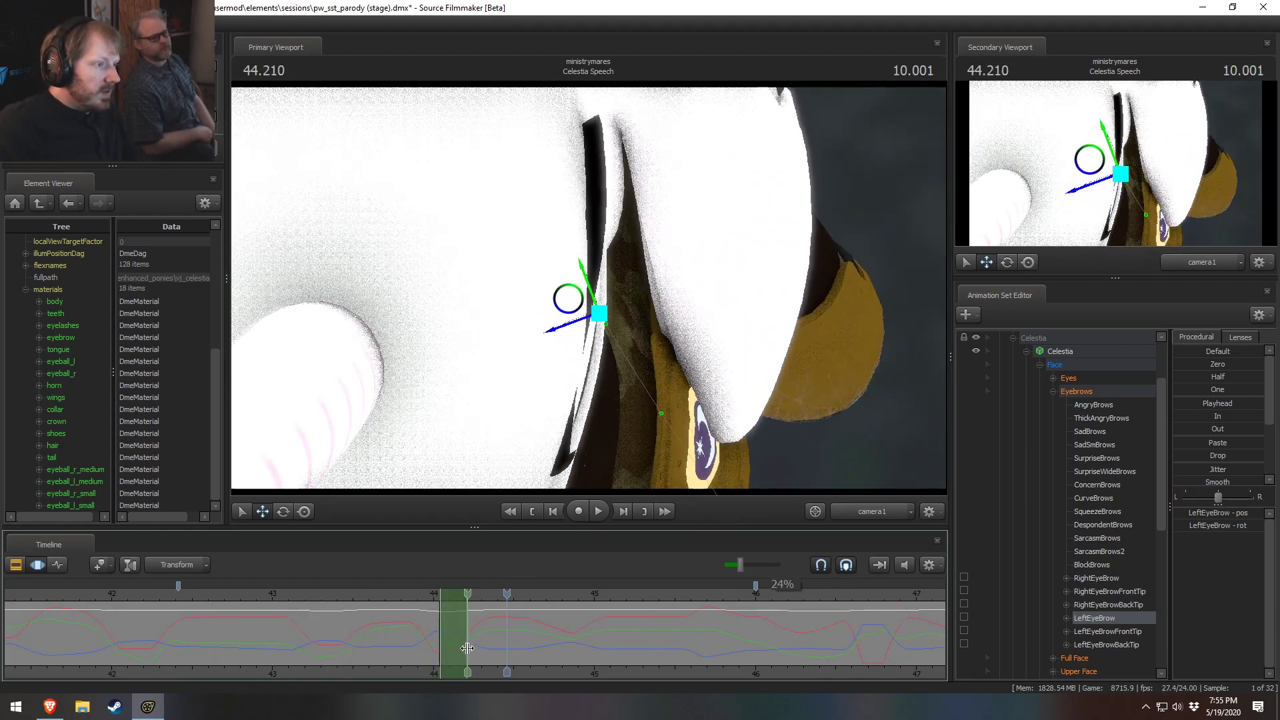
pyautogui.click(455, 645)
pyautogui.scroll(4, 458, 645)
pyautogui.moveTo(561, 312); pyautogui.dragTo(574, 327)
pyautogui.press('e')
pyautogui.moveTo(666, 339); pyautogui.dragTo(605, 331)
pyautogui.press('w')
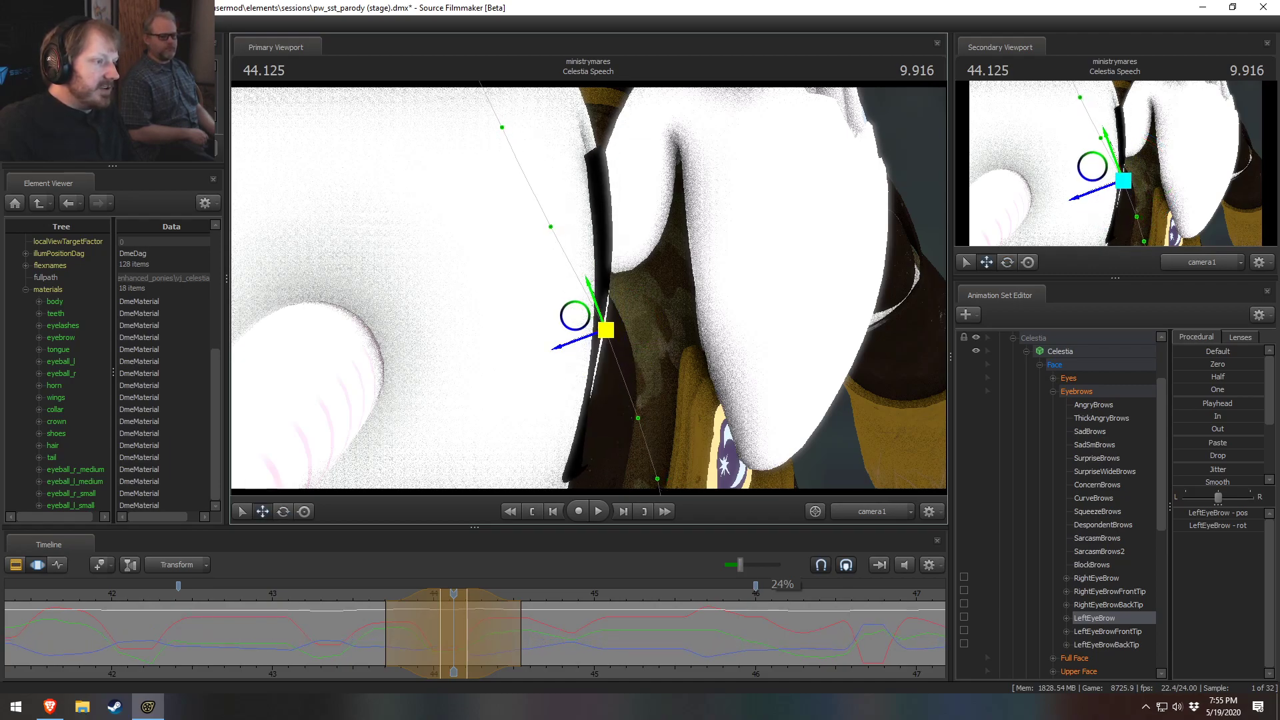
pyautogui.press('e')
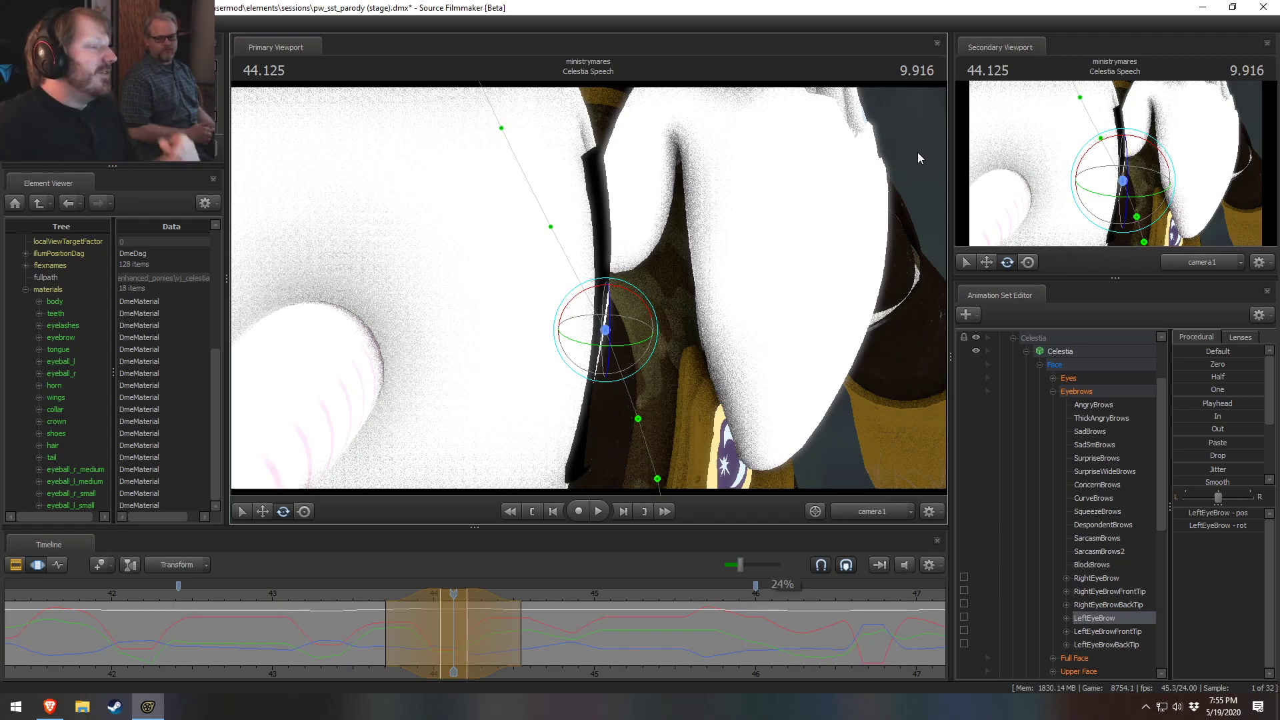
# Step: Scrub from 43.416 to about 43.7 through camera1 to check the left eyebrow before the last edit
pyautogui.click(340, 594)
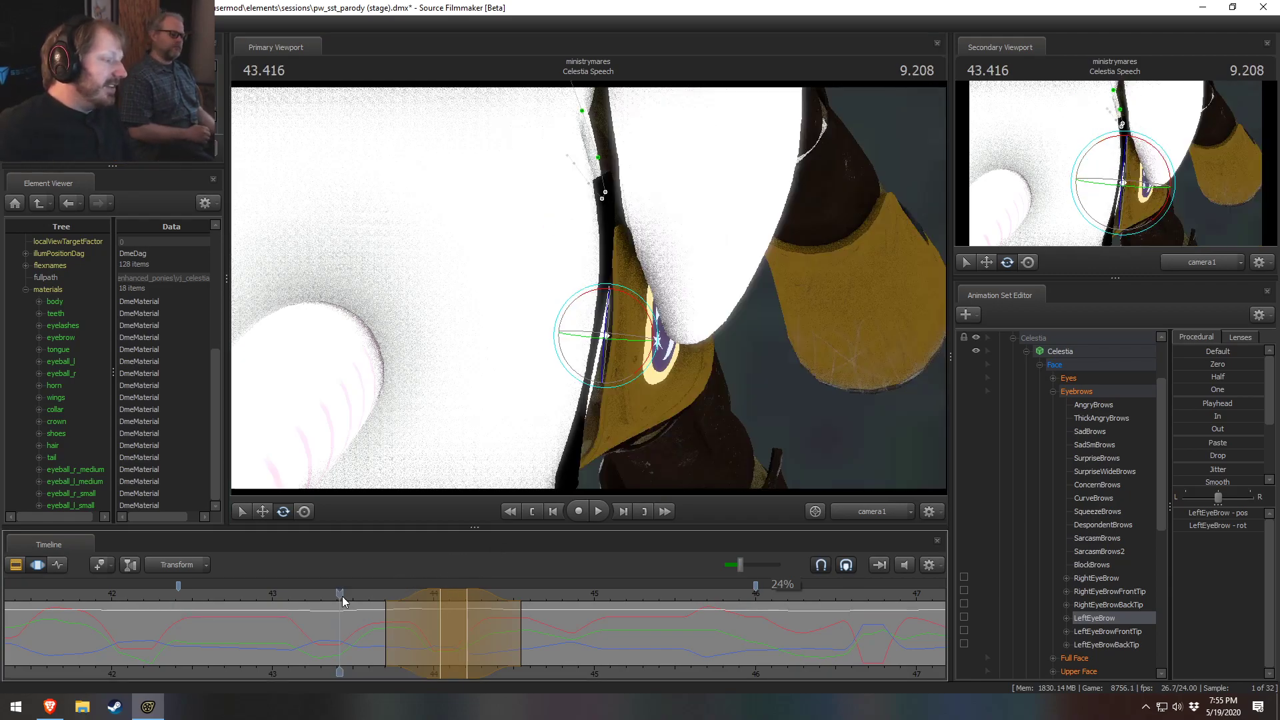
pyautogui.moveTo(339, 594); pyautogui.dragTo(390, 603)
pyautogui.click(395, 642)
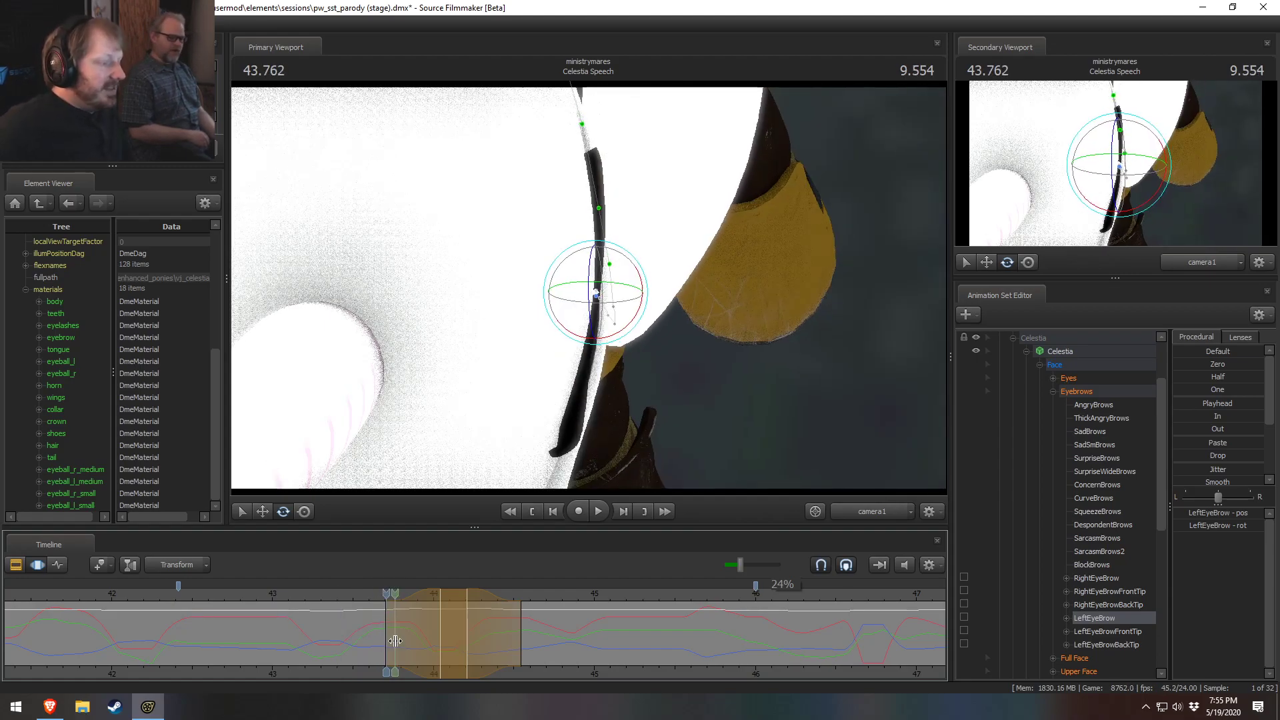
pyautogui.press('Left')
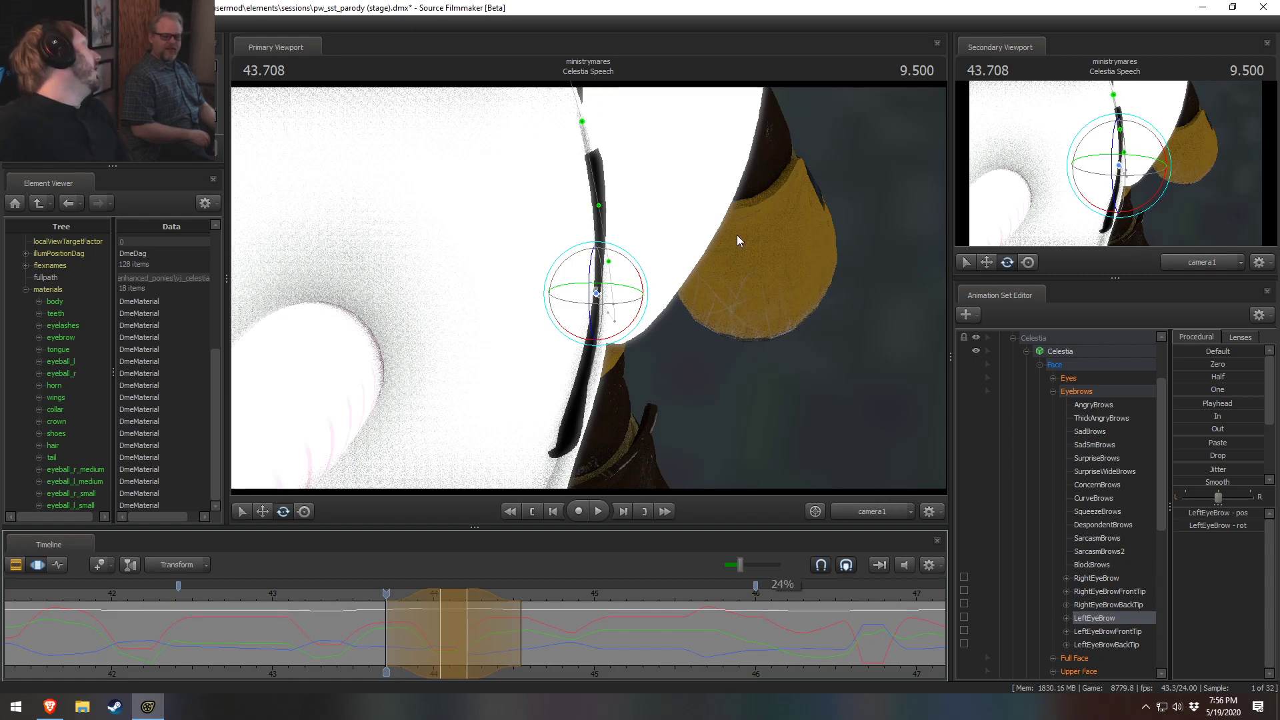
pyautogui.press('F2')
pyautogui.press('F3')
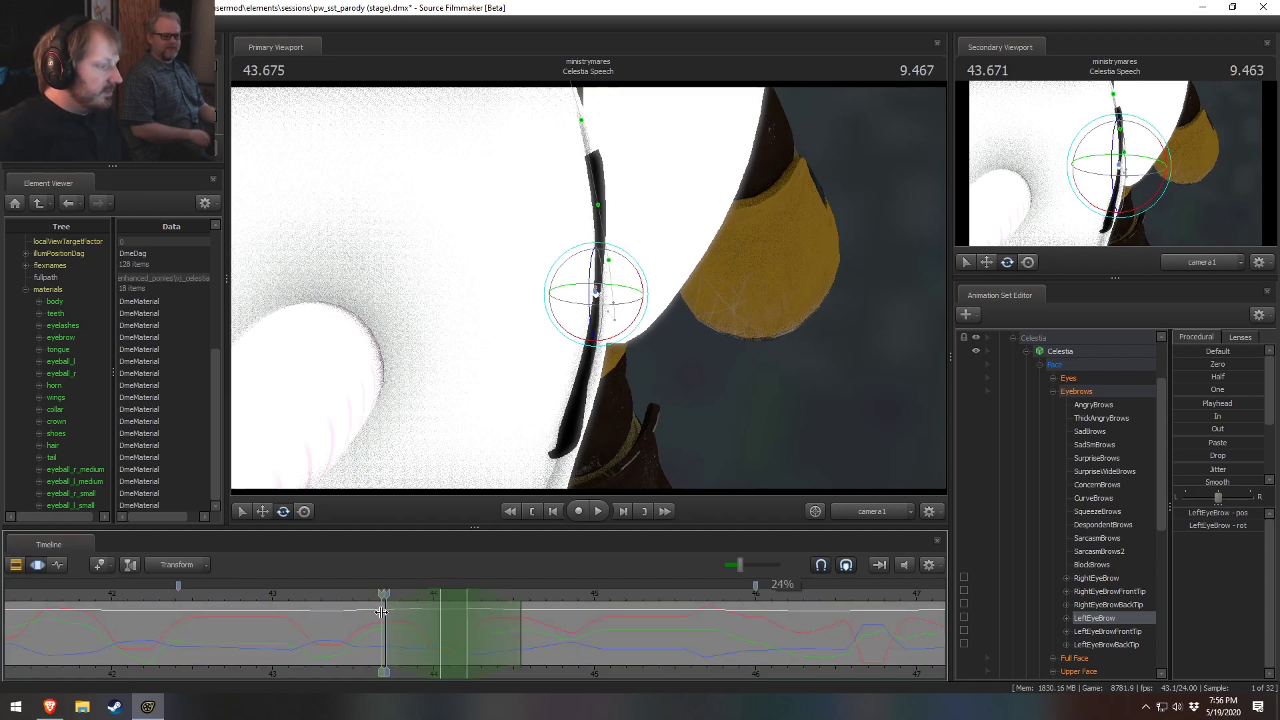
# Step: Select a short span around 44.291 and rotate and move LeftEyeBrow to fit the curve of the face
pyautogui.moveTo(440, 627); pyautogui.dragTo(480, 629)
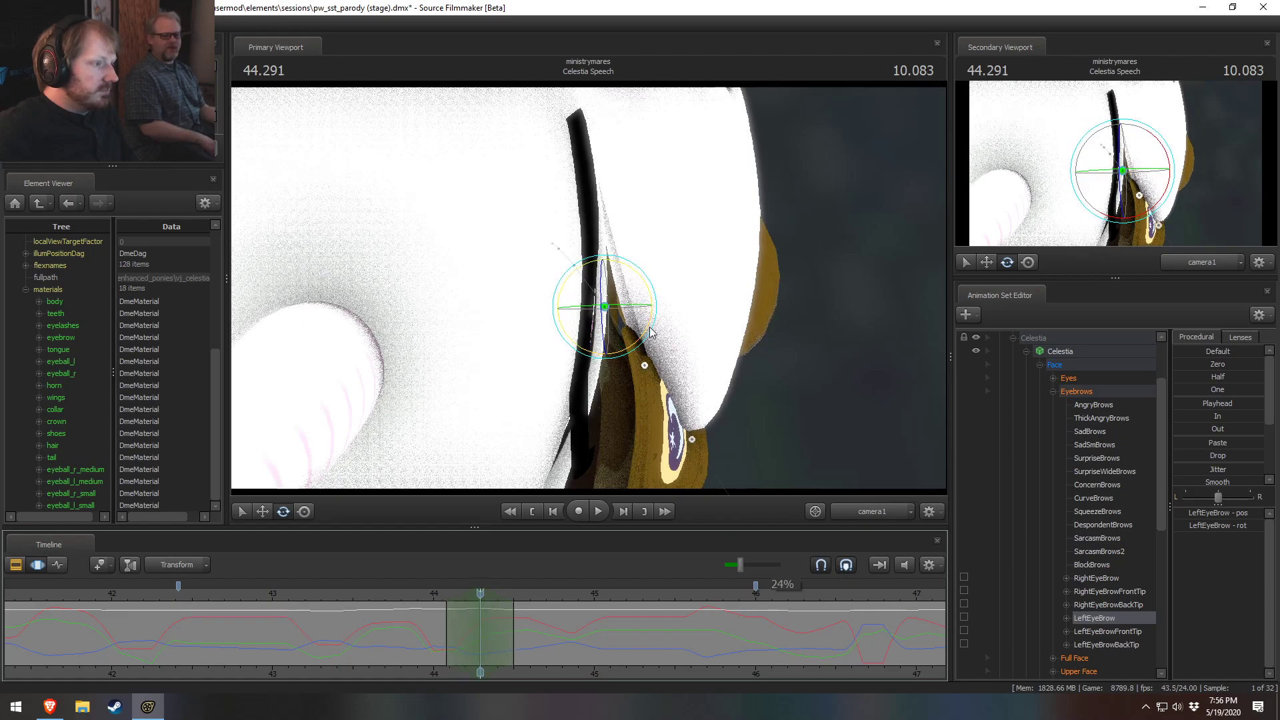
pyautogui.moveTo(651, 334); pyautogui.dragTo(661, 334)
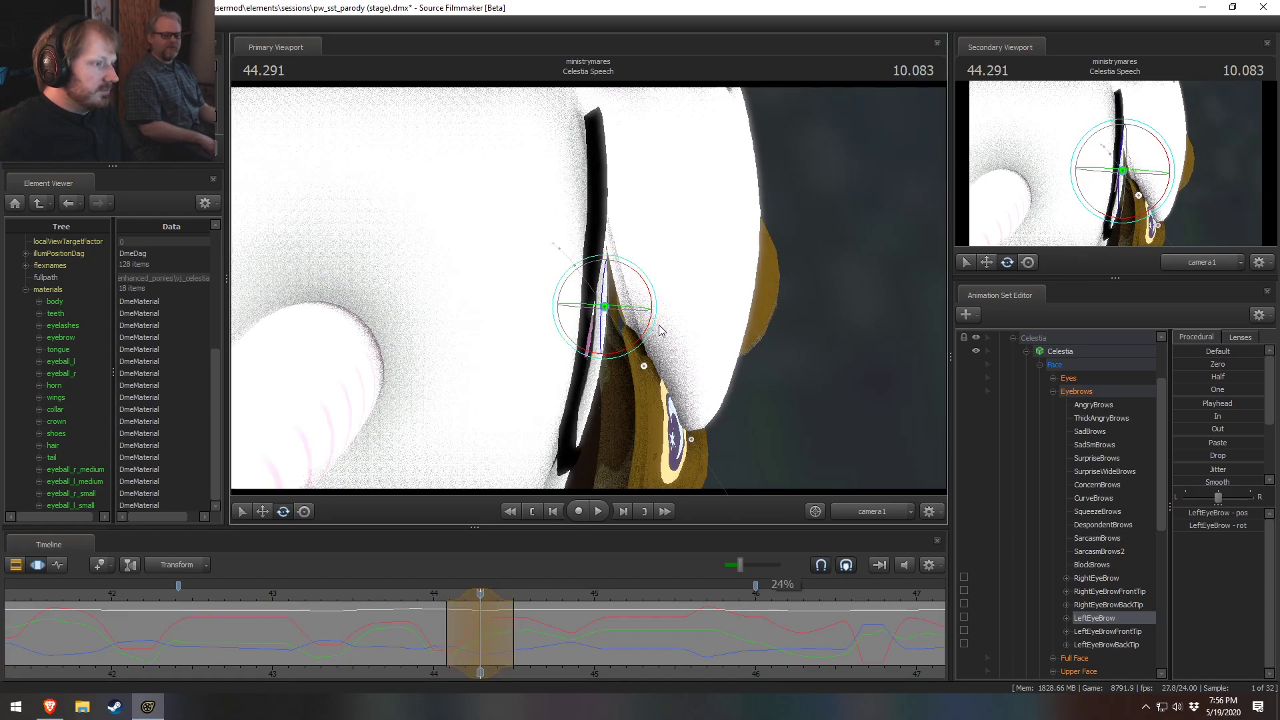
pyautogui.press('w')
pyautogui.moveTo(590, 309); pyautogui.dragTo(572, 312)
pyautogui.press('e')
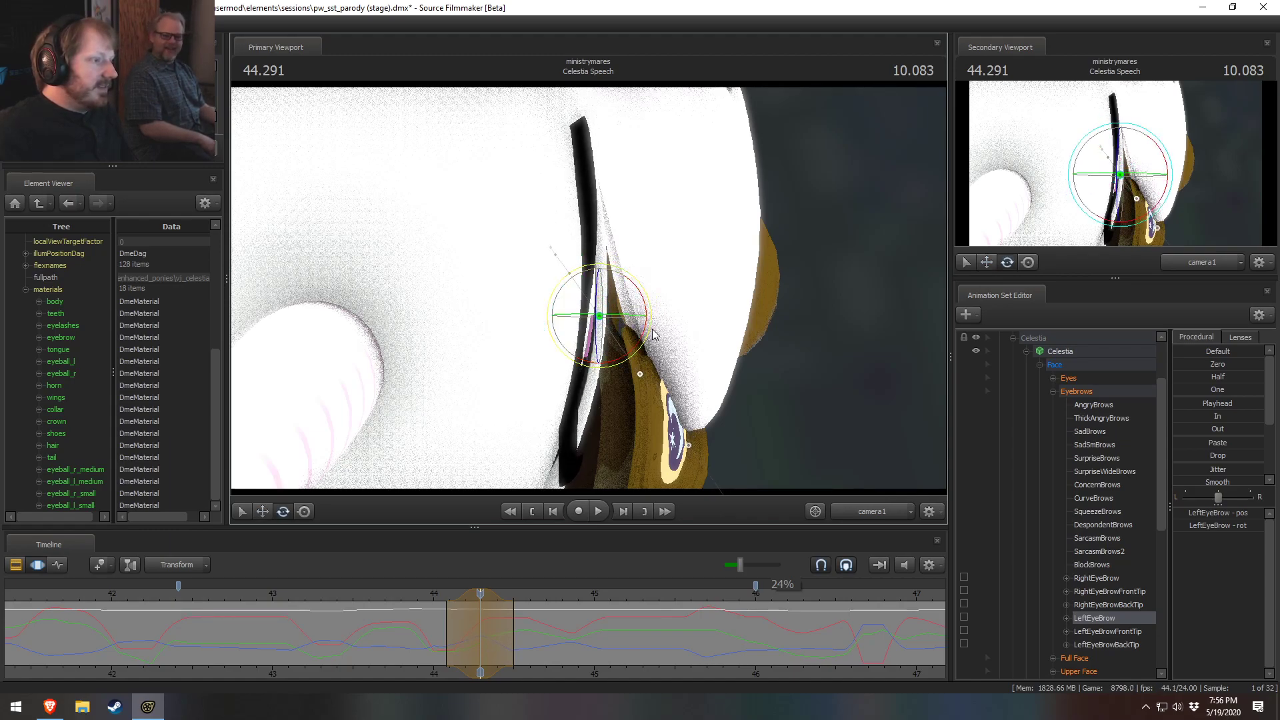
pyautogui.moveTo(654, 335); pyautogui.dragTo(626, 331)
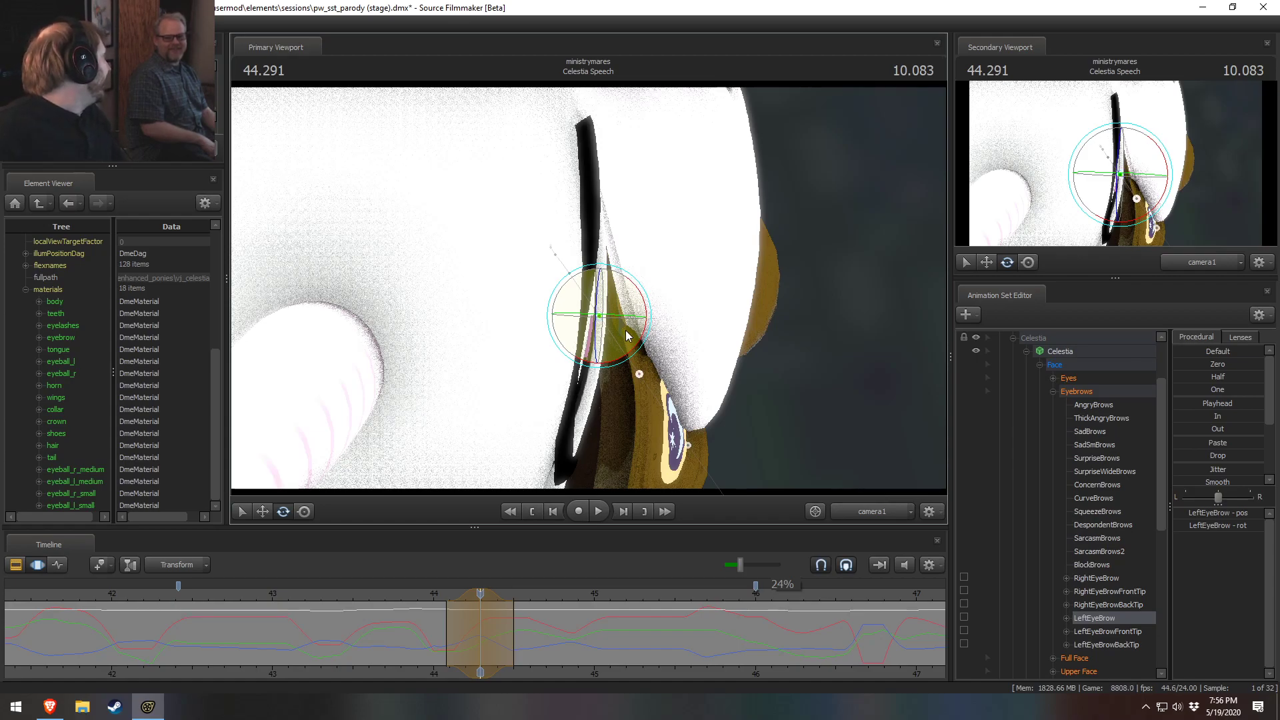
# Step: Play the shot through camera1 from 44.041 to check the left eyebrow's motion
pyautogui.click(439, 604)
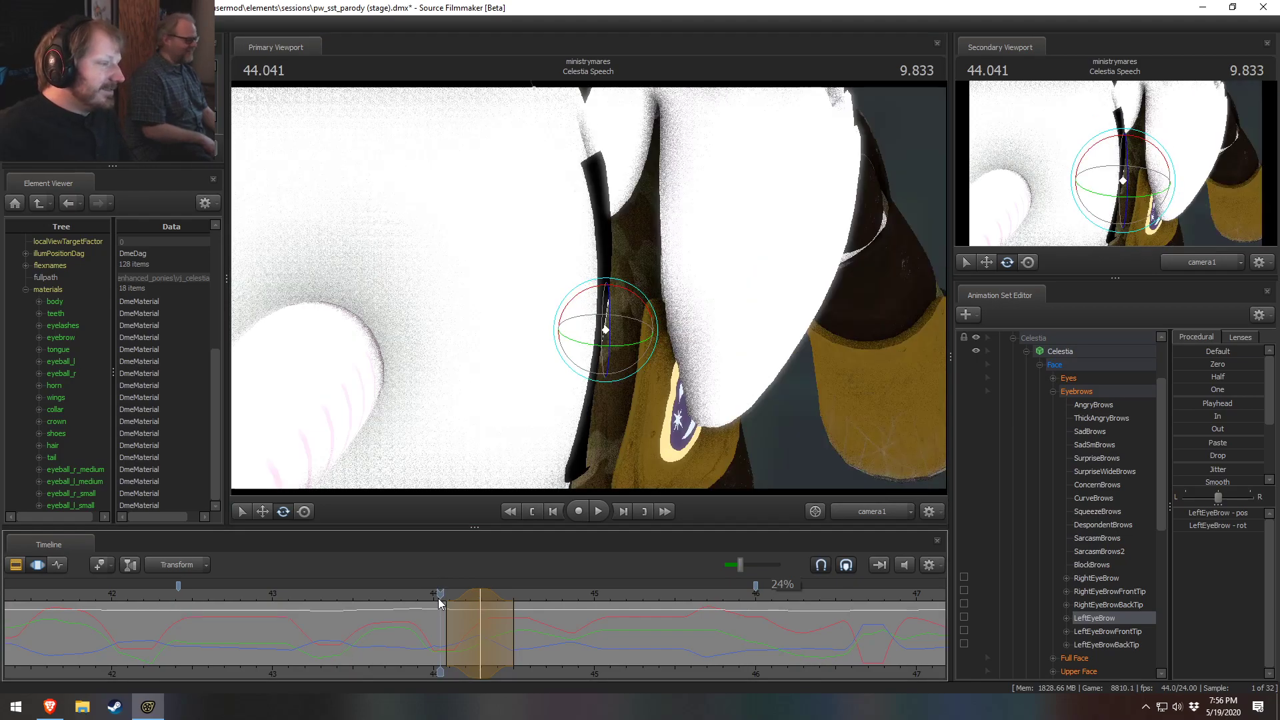
pyautogui.press('space')
pyautogui.press('space')
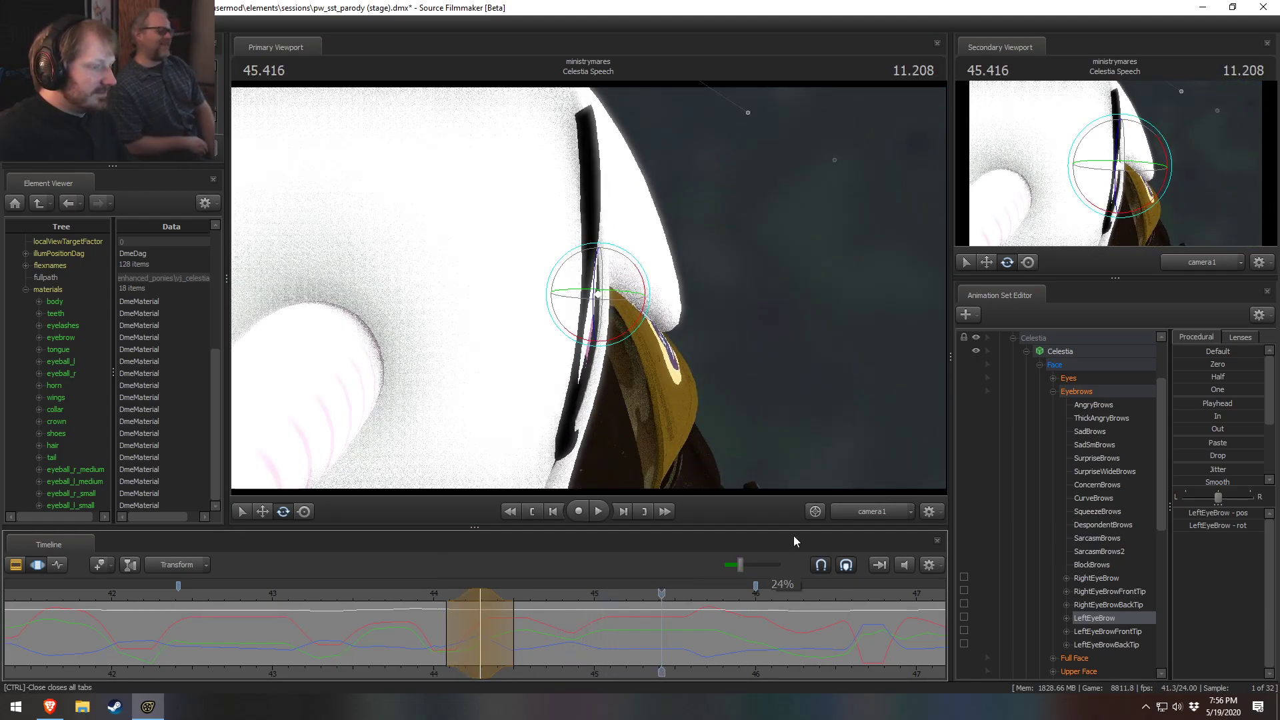
# Step: Play back the shot through the Main Camera from about 44 to review Celestia's eyebrows
pyautogui.scroll(2, 1100, 368)
pyautogui.click(1060, 351)
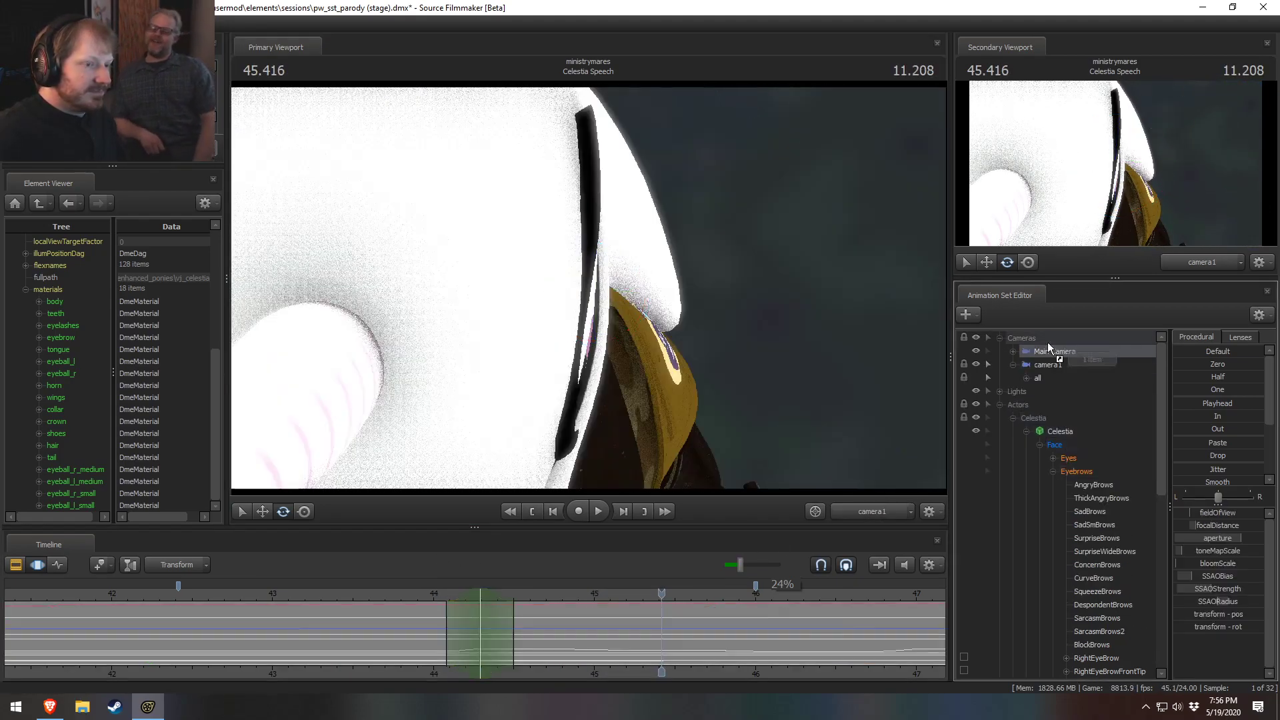
pyautogui.click(434, 598)
pyautogui.press('space')
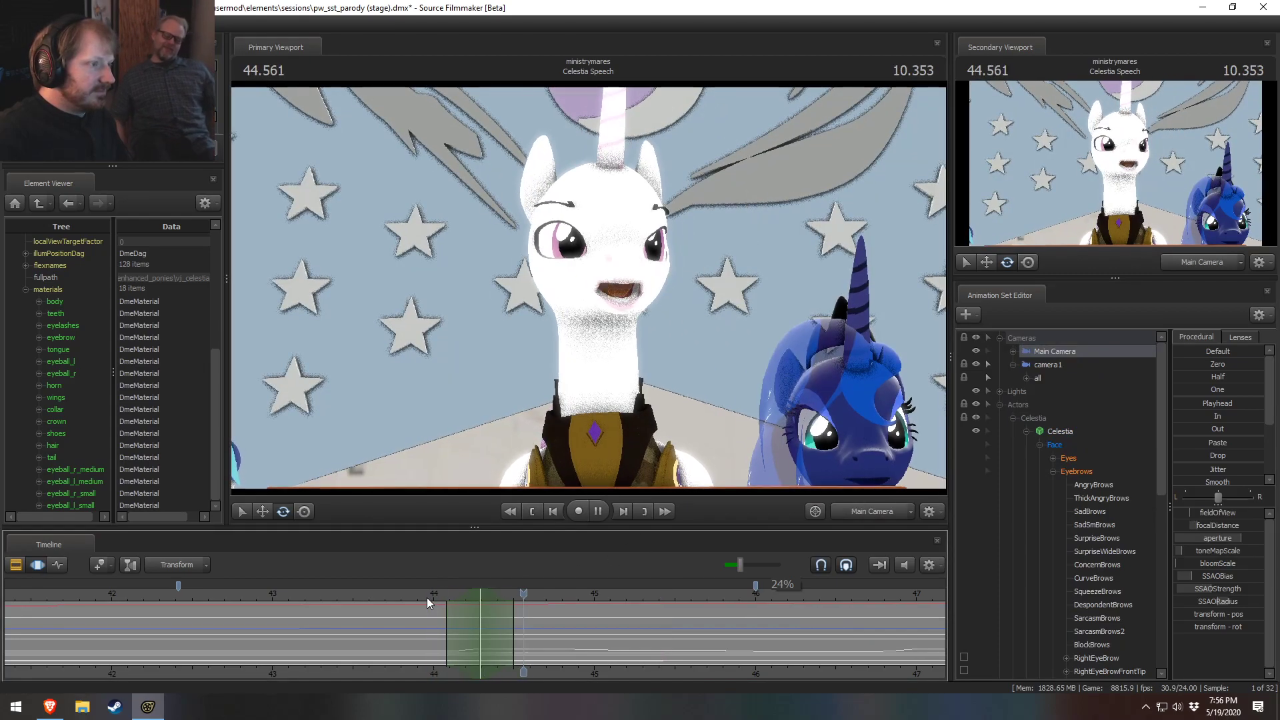
pyautogui.click(502, 628)
pyautogui.press('space')
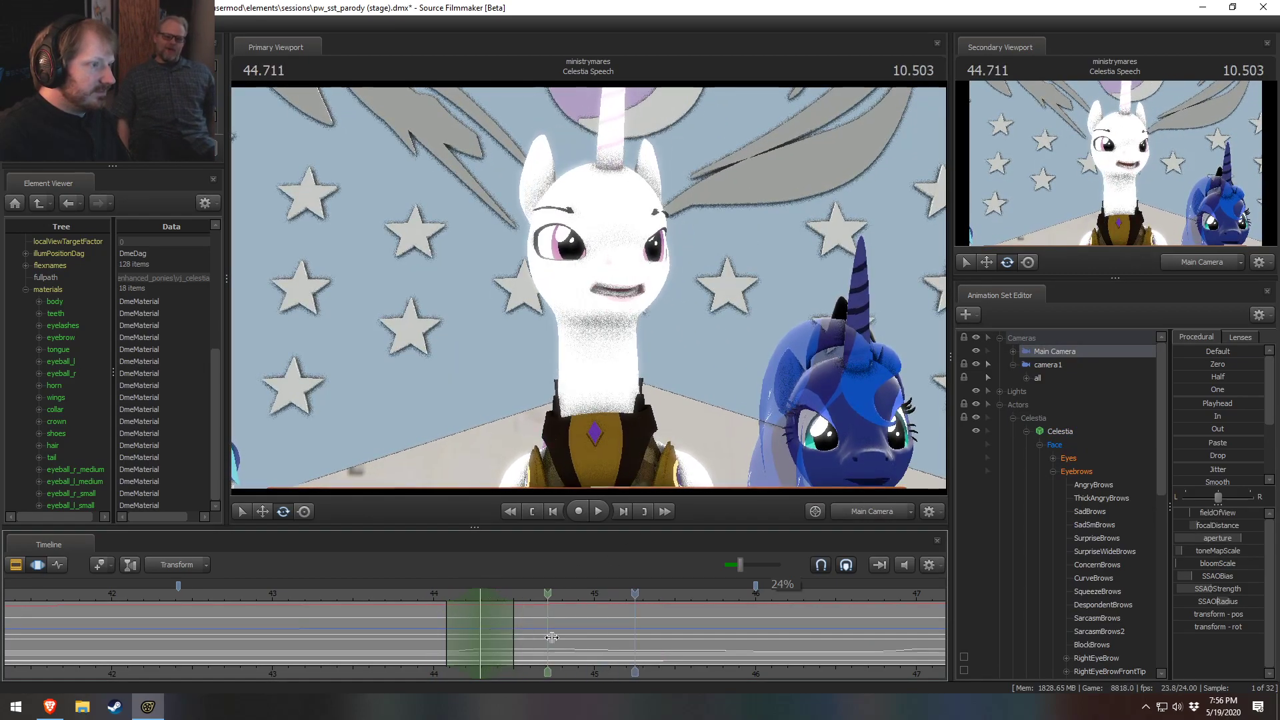
# Step: Select a short span around 44.875 and frame Celestia's face up close in the Work Camera
pyautogui.click(601, 647)
pyautogui.moveTo(601, 647); pyautogui.dragTo(574, 646)
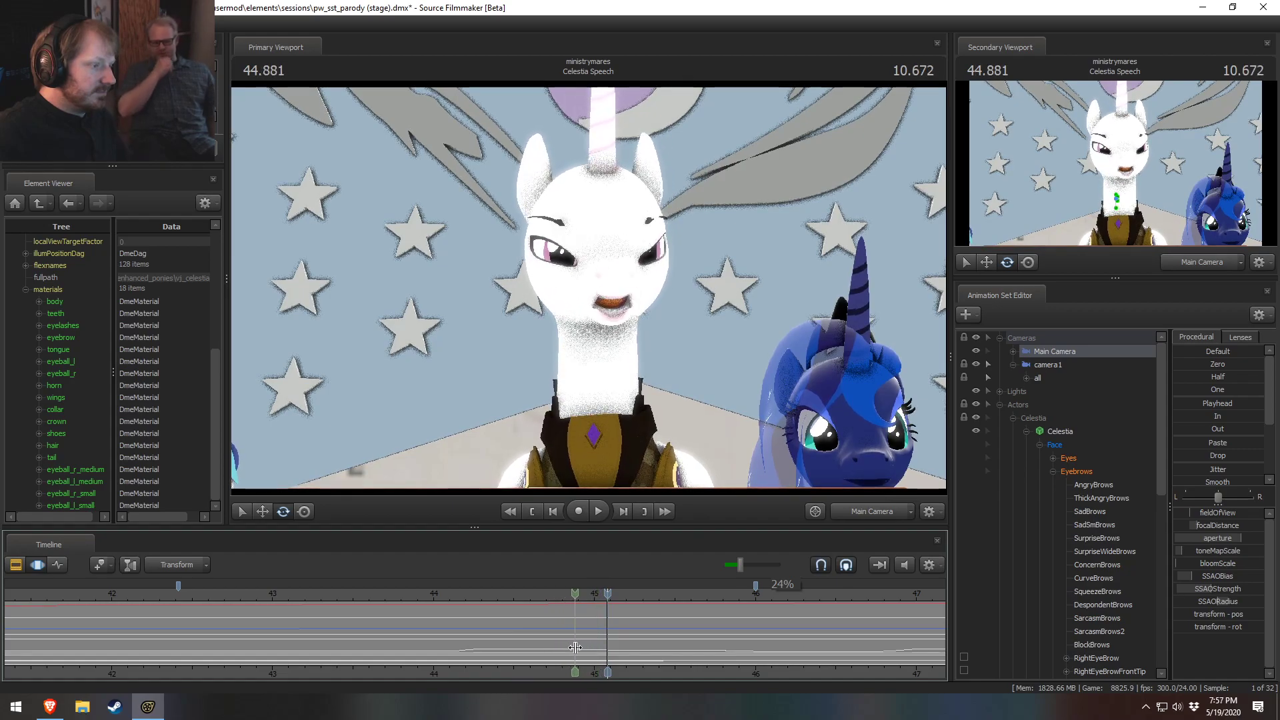
pyautogui.keyDown('shift'); pyautogui.click(575, 647); pyautogui.keyUp('shift')
pyautogui.click(575, 647)
pyautogui.scroll(3, 575, 648)
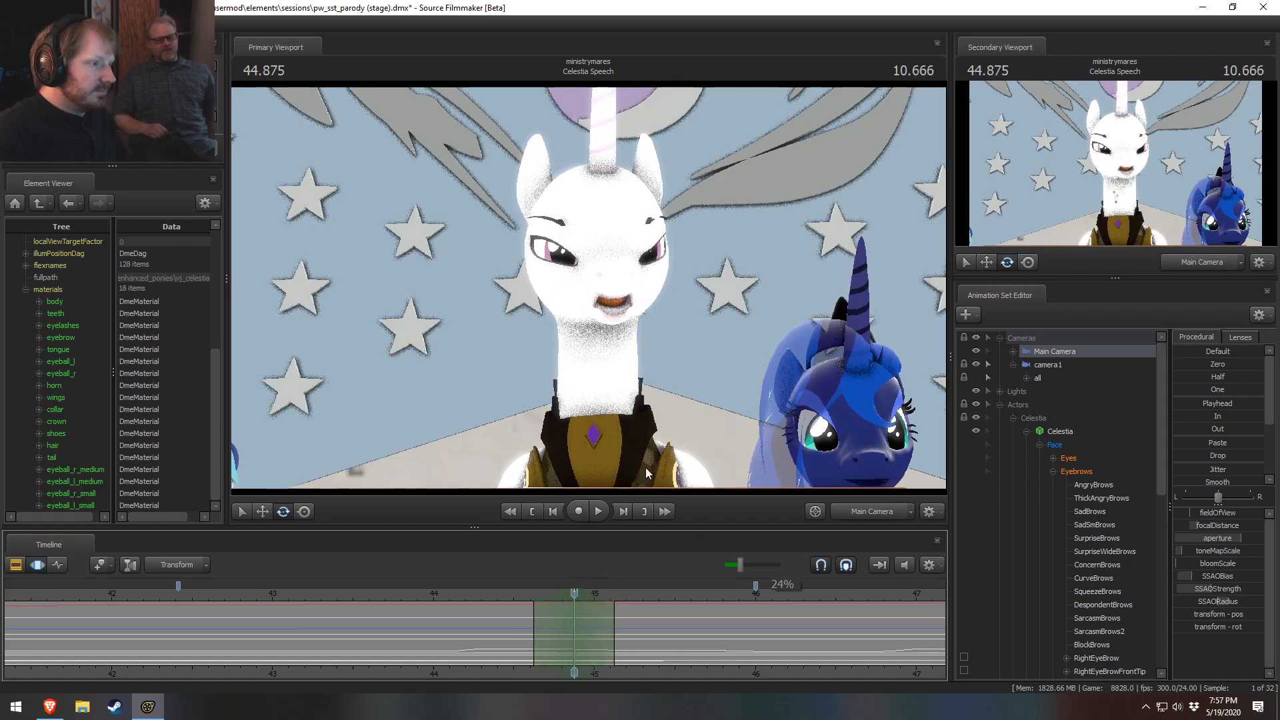
pyautogui.click(856, 513)
pyautogui.moveTo(589, 288); pyautogui.dragTo(670, 316)
pyautogui.press('w')
pyautogui.press('s')
pyautogui.press('w')
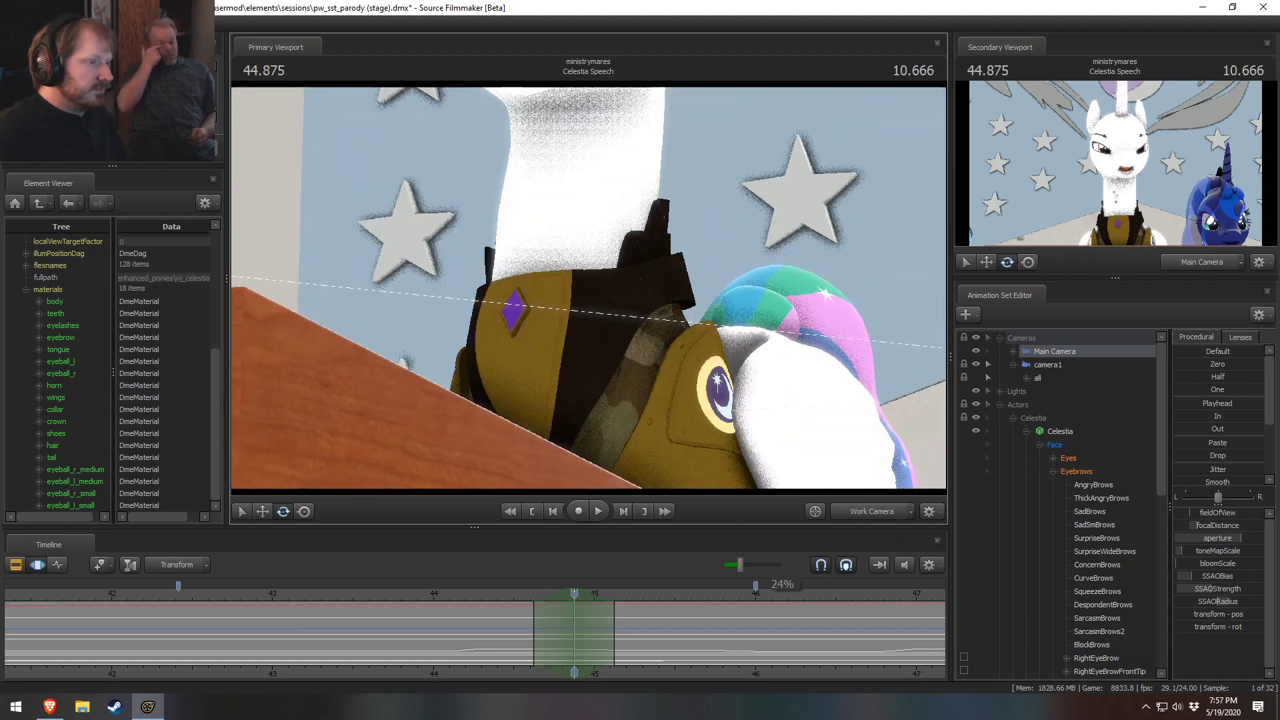
pyautogui.press('z')
pyautogui.moveTo(589, 287); pyautogui.dragTo(589, 300)
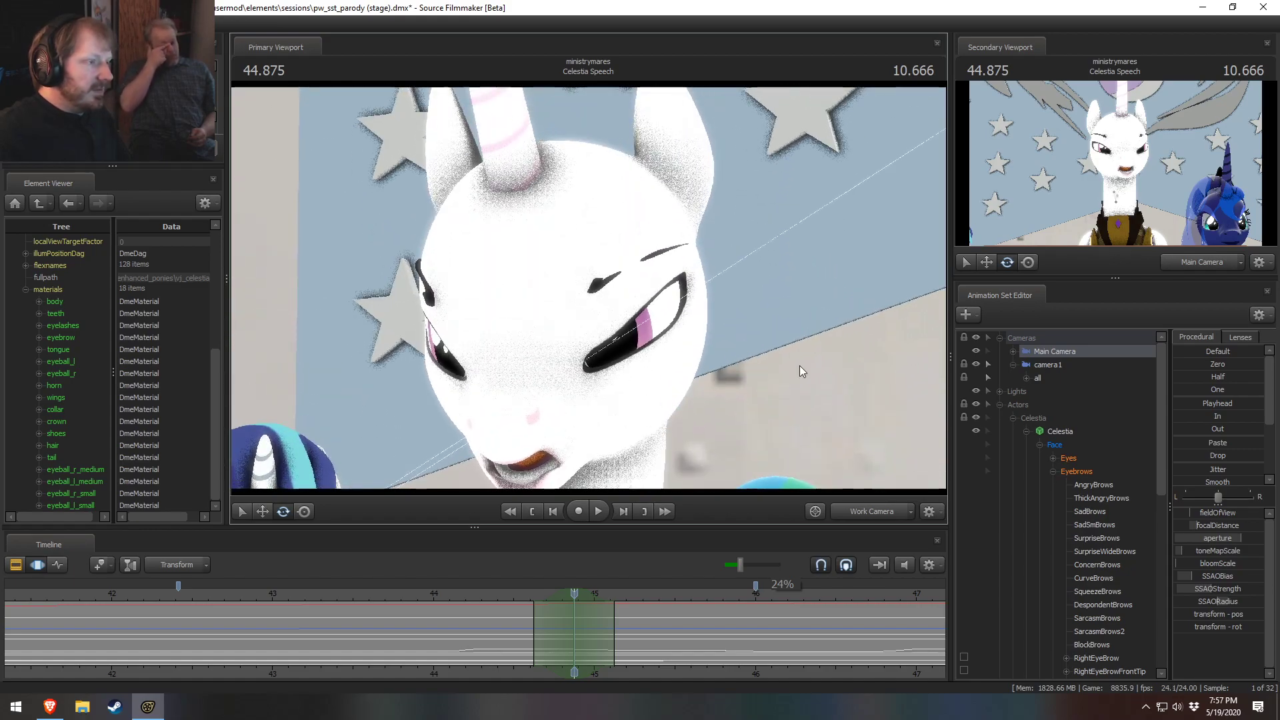
# Step: Collapse camera1 in the animation set list and move LeftEyeBrow onto the surface of Celestia's face at 44.875
pyautogui.click(1014, 418)
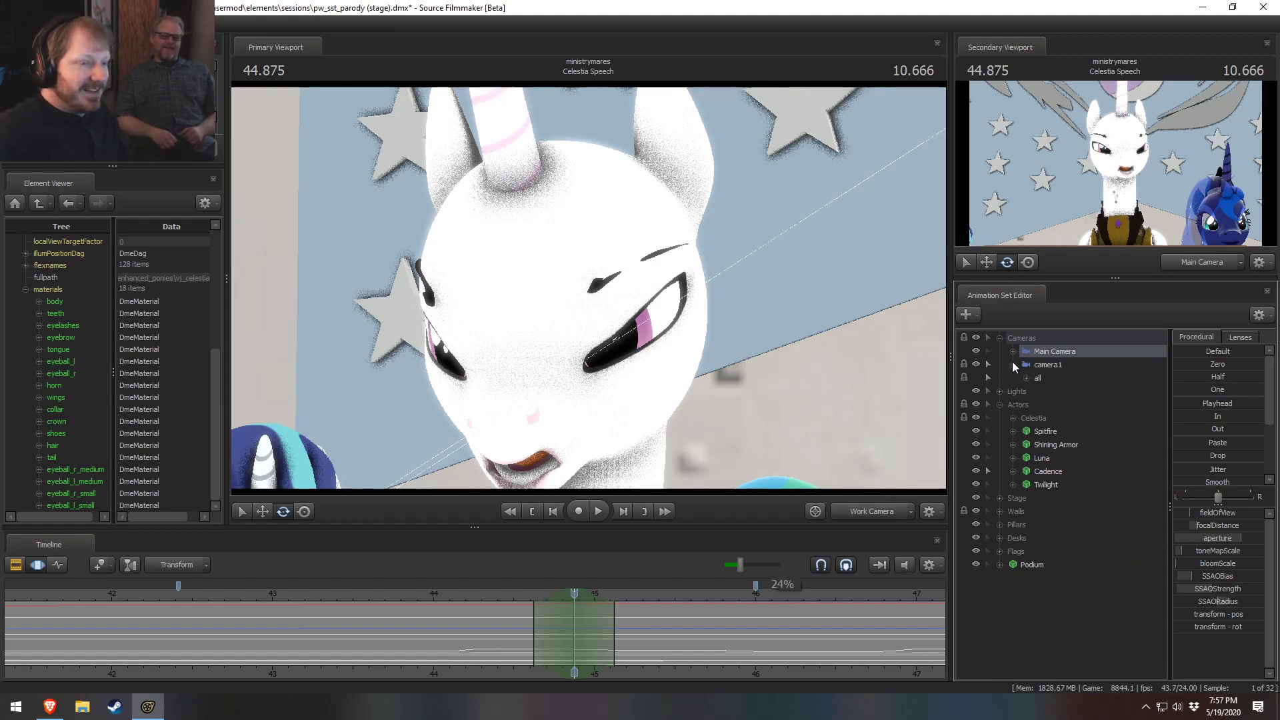
pyautogui.click(1013, 364)
pyautogui.click(1014, 404)
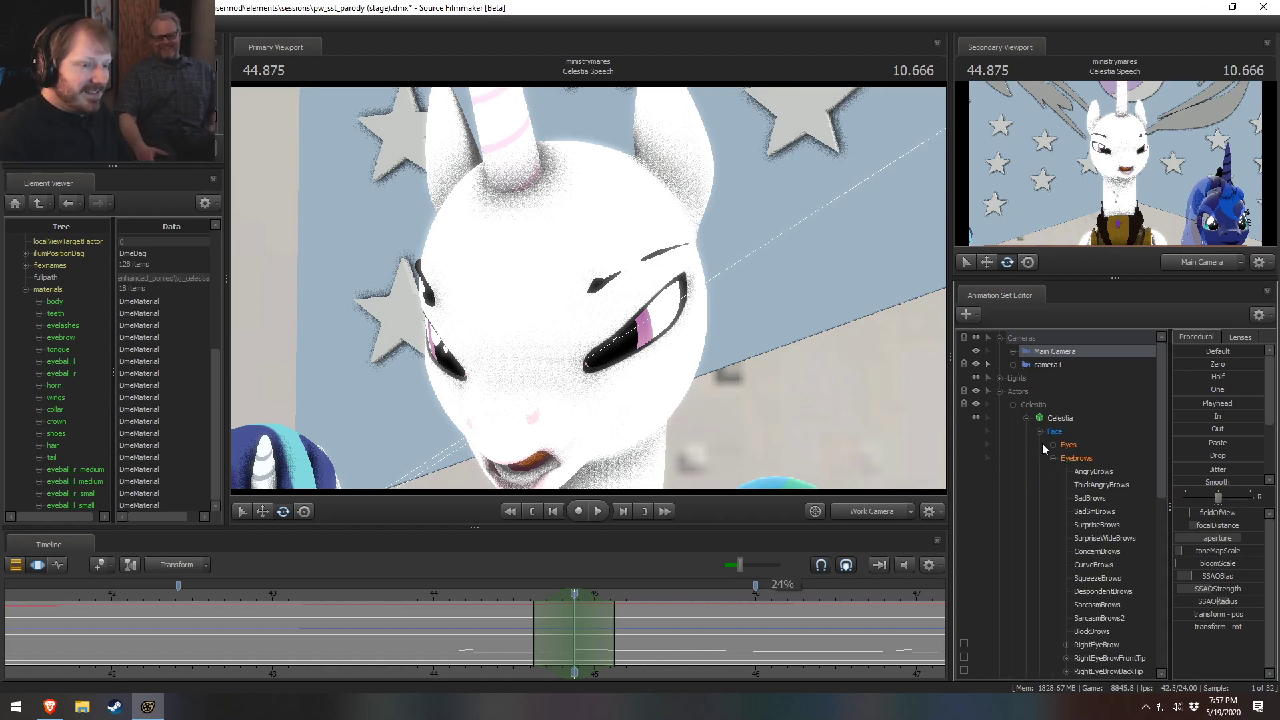
pyautogui.scroll(-4, 1110, 534)
pyautogui.click(1097, 525)
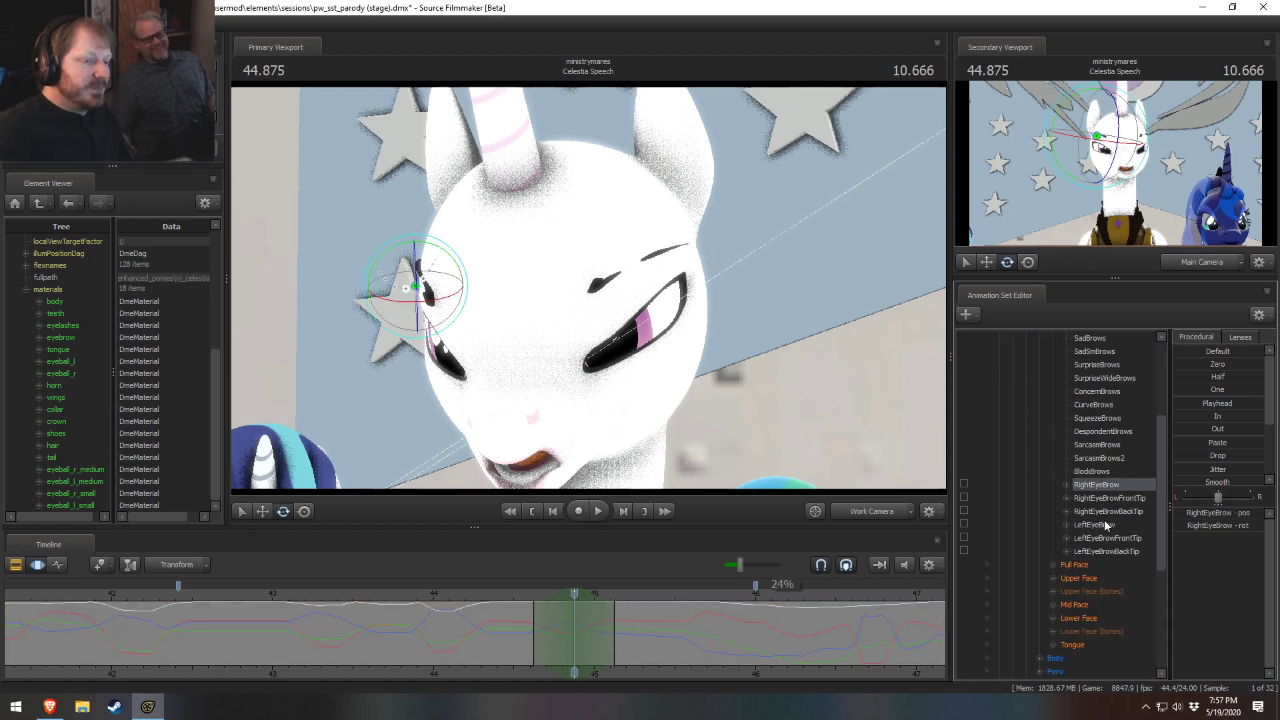
pyautogui.keyDown('alt'); pyautogui.moveTo(724, 380); pyautogui.dragTo(650, 460); pyautogui.keyUp('alt')
pyautogui.press('w')
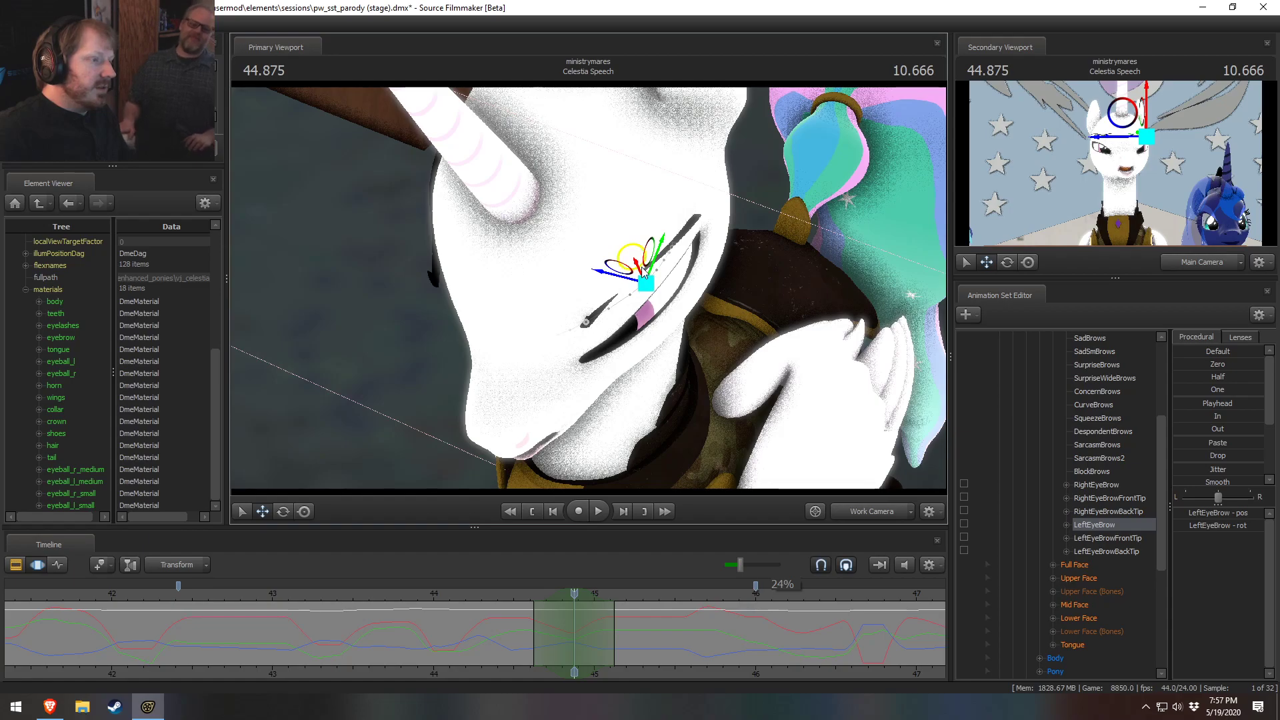
pyautogui.moveTo(639, 266); pyautogui.dragTo(640, 270)
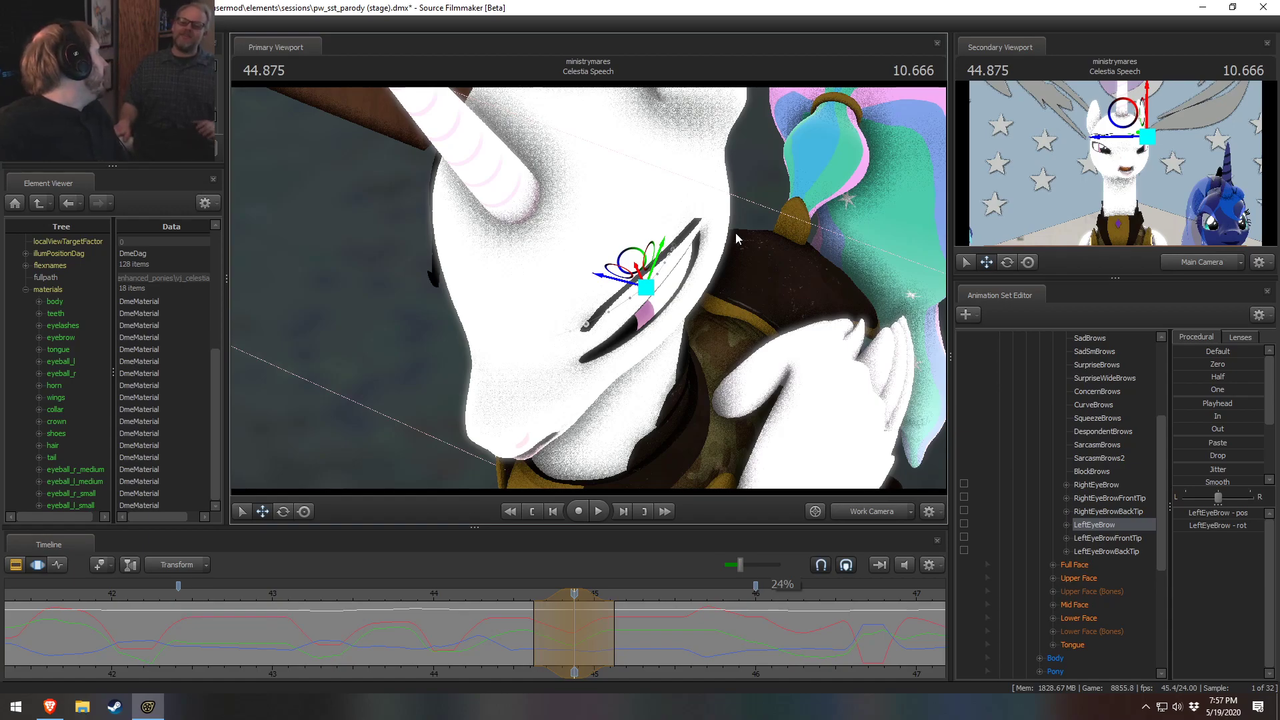
pyautogui.press('Return')
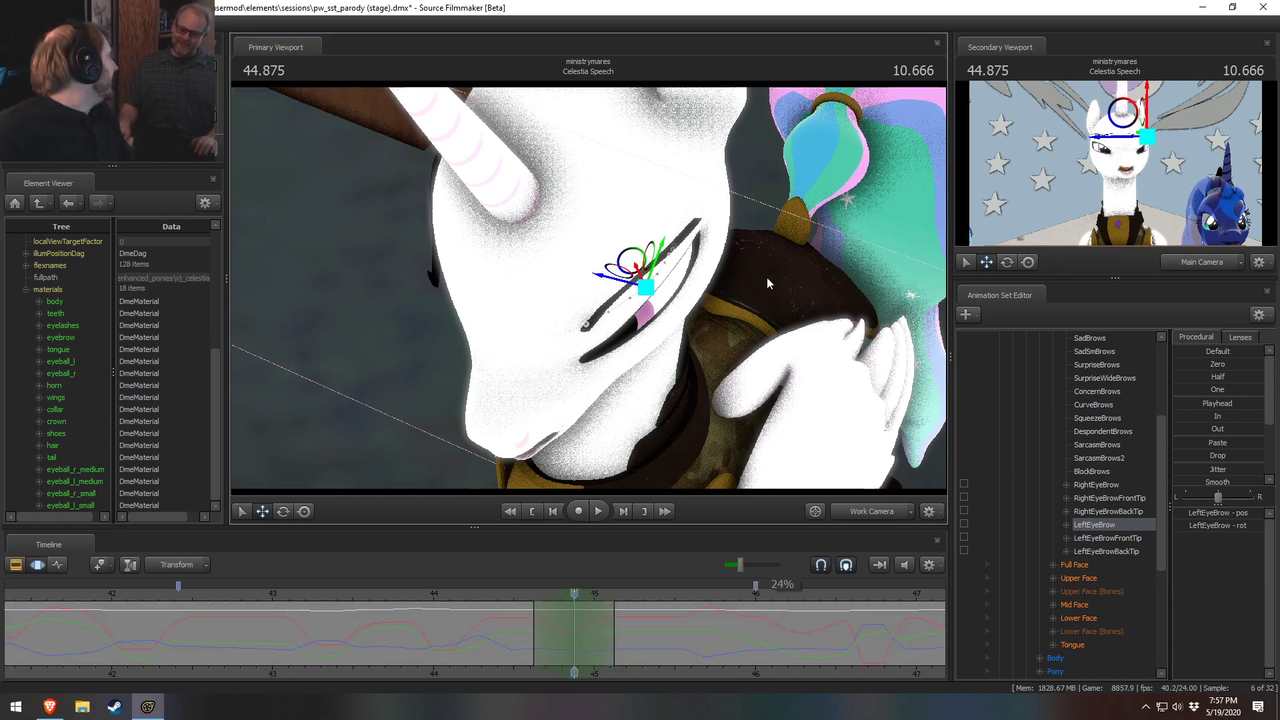
# Step: Play the shot through the Main Camera to about 47.166 to review the adjusted left eyebrow
pyautogui.click(890, 508)
pyautogui.press('F2')
pyautogui.press('space')
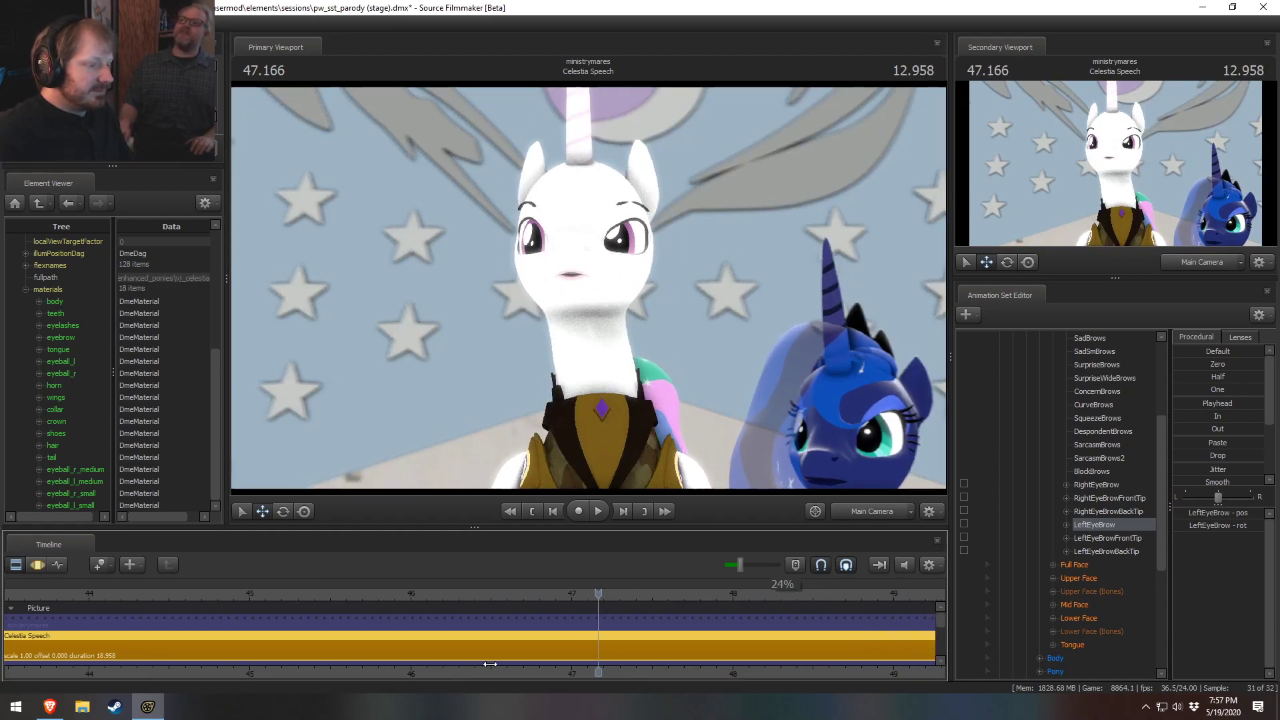
# Step: Select a short span around 47.291 and move LeftEyeBrow slightly to sit correctly on the face, working in the Work Camera
pyautogui.press('F4')
pyautogui.moveTo(594, 637)
pyautogui.mouseDown()
pyautogui.moveTo(552, 637)
pyautogui.moveTo(614, 631)
pyautogui.mouseUp()
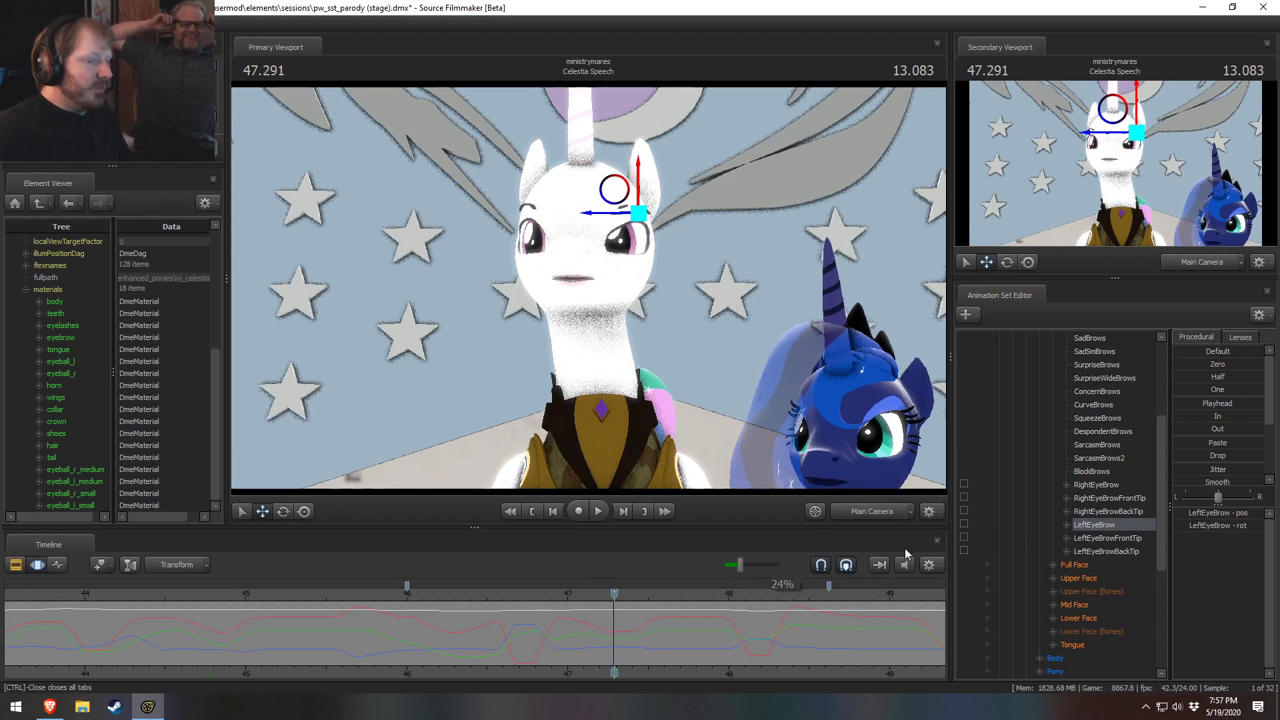
pyautogui.keyDown('ctrl'); pyautogui.click(726, 293); pyautogui.keyUp('ctrl')
pyautogui.moveTo(614, 634)
pyautogui.mouseDown()
pyautogui.moveTo(578, 631)
pyautogui.moveTo(643, 633)
pyautogui.moveTo(618, 630)
pyautogui.mouseUp()
pyautogui.scroll(6, 617, 630)
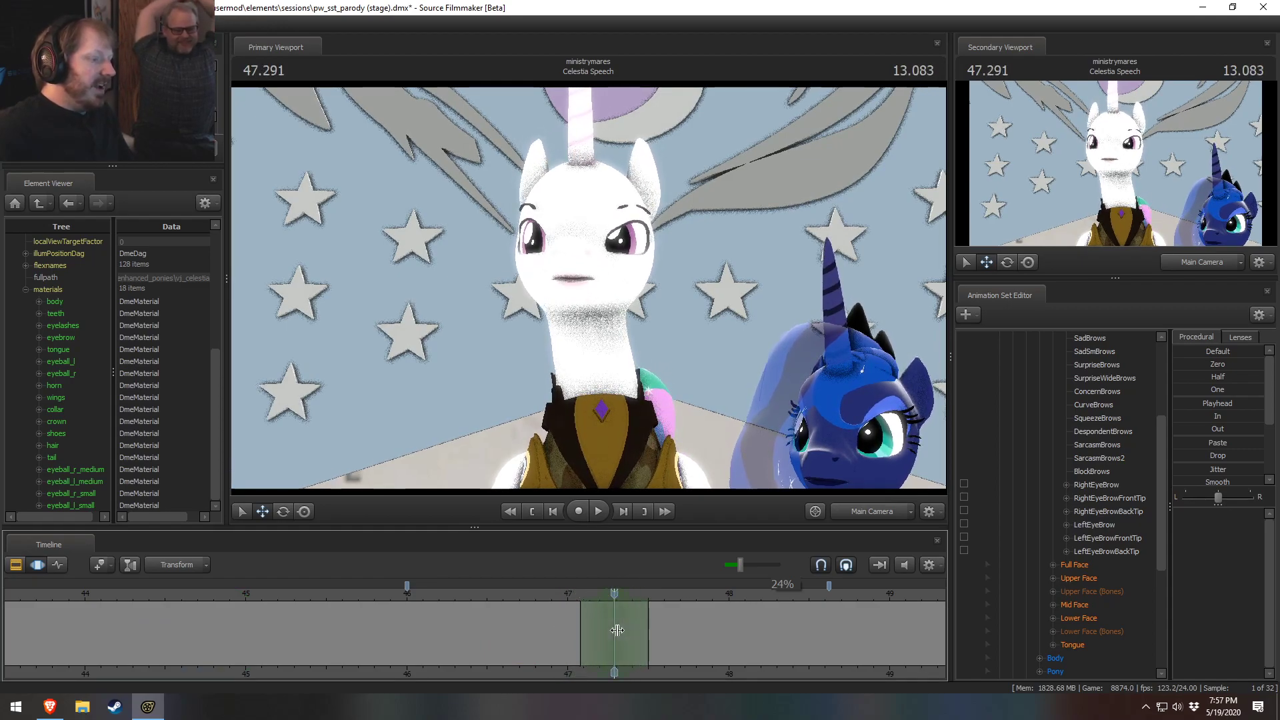
pyautogui.click(872, 511)
pyautogui.moveTo(845, 462); pyautogui.dragTo(835, 407)
pyautogui.scroll(-1, 1089, 605)
pyautogui.click(1099, 480)
pyautogui.moveTo(601, 267); pyautogui.dragTo(601, 270)
# Step: Play the shot through the Main Camera from about 46.9 to 48.4 to check Celestia's left eyebrow
pyautogui.click(878, 511)
pyautogui.click(553, 596)
pyautogui.press('space')
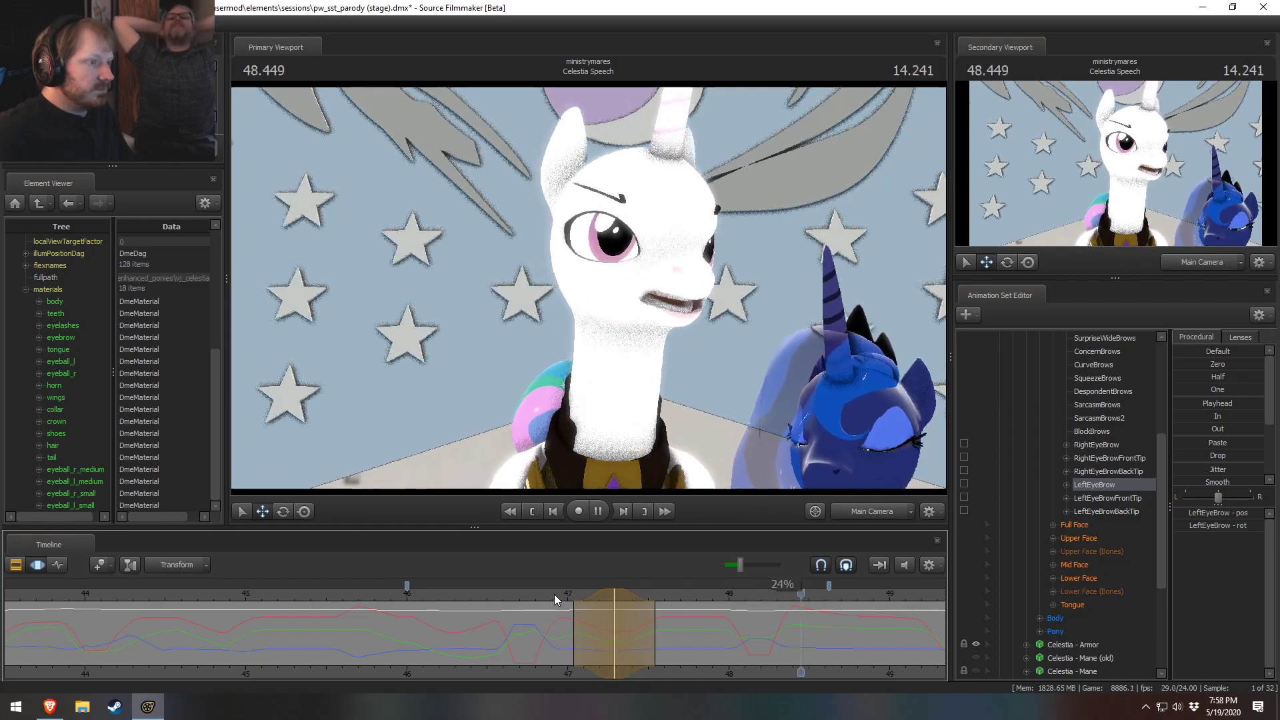
pyautogui.press('space')
# Step: Select a short span around 48.208 and rotate and move LeftEyeBrow against the far side of Celestia's face in the Work Camera
pyautogui.scroll(2, 784, 657)
pyautogui.moveTo(771, 675); pyautogui.dragTo(458, 638, button='middle')
pyautogui.click(761, 398)
pyautogui.moveTo(457, 638); pyautogui.dragTo(417, 627)
pyautogui.scroll(1, 417, 627)
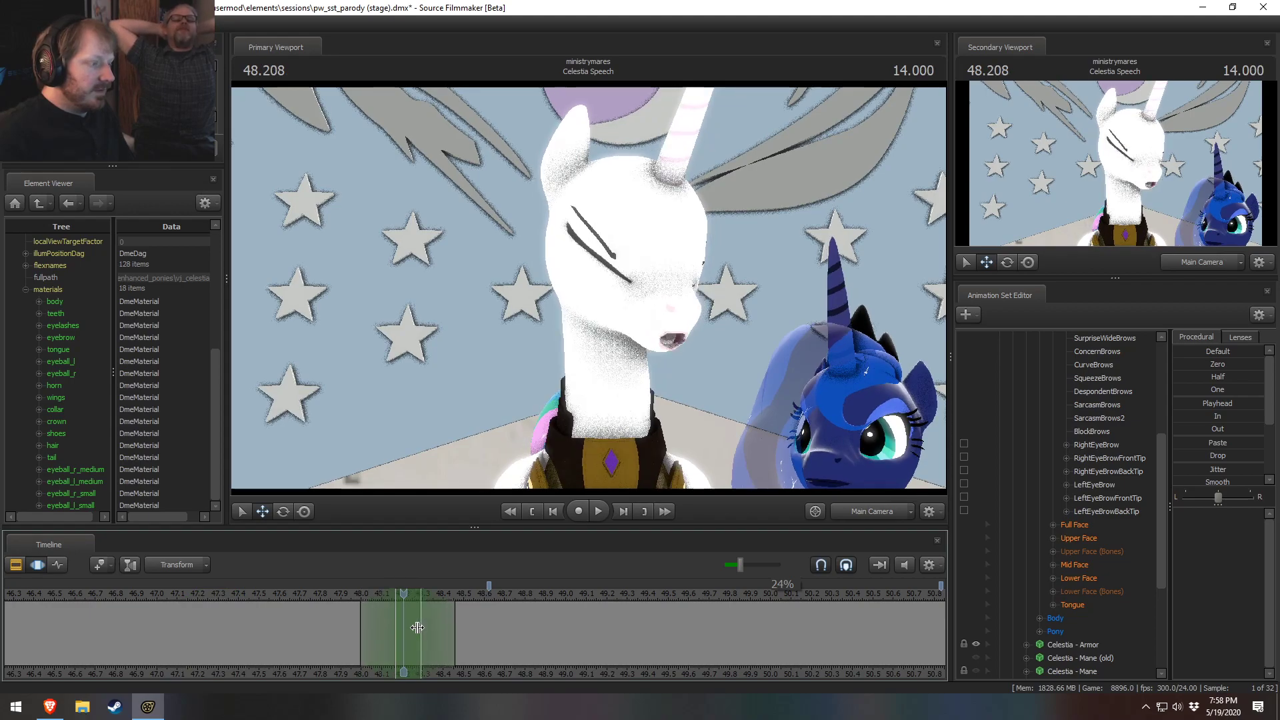
pyautogui.click(871, 511)
pyautogui.keyDown('alt'); pyautogui.moveTo(862, 461); pyautogui.dragTo(600, 461); pyautogui.keyUp('alt')
pyautogui.moveTo(588, 289); pyautogui.dragTo(625, 302)
pyautogui.press('w')
pyautogui.click(1094, 484)
pyautogui.moveTo(699, 342); pyautogui.dragTo(586, 270)
pyautogui.press('e')
pyautogui.press('w')
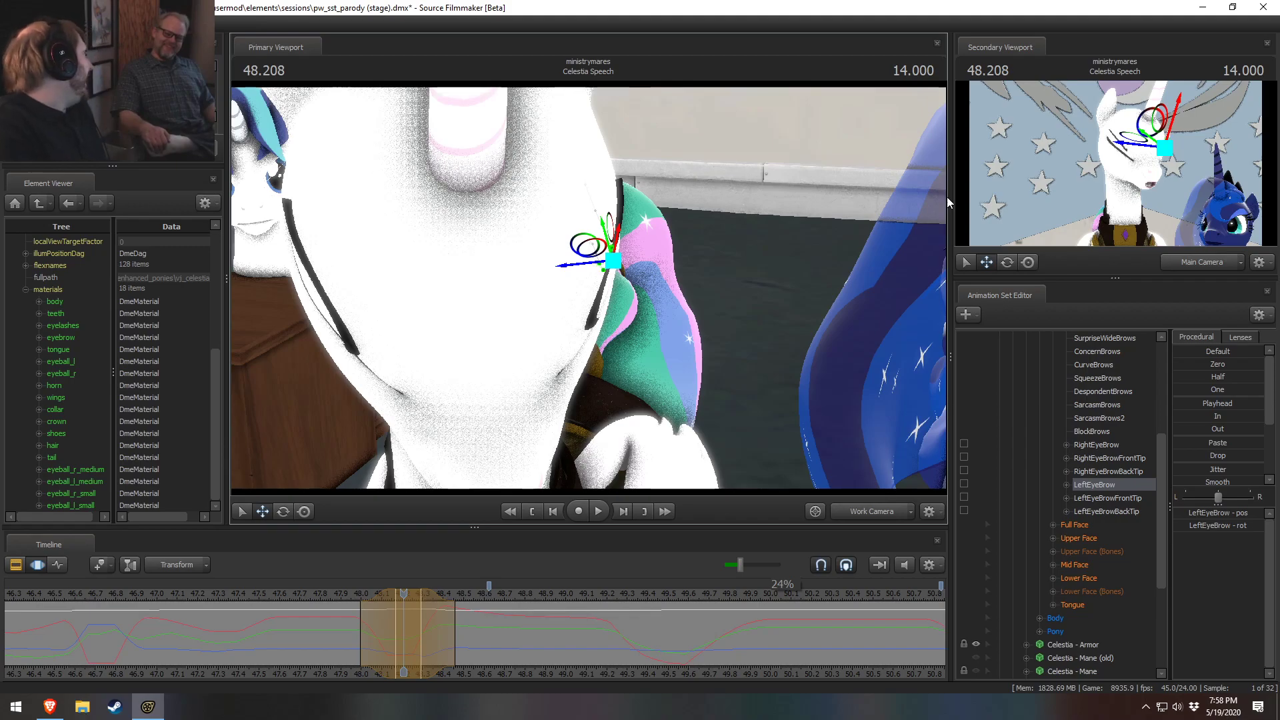
# Step: Play the shot through the Work Camera from about 47.8 to check the left eyebrow's motion
pyautogui.click(322, 594)
pyautogui.press('space')
pyautogui.keyDown('alt'); pyautogui.moveTo(522, 430); pyautogui.dragTo(587, 495); pyautogui.keyUp('alt')
# Step: Set the time selection to hold from 48.416 to about 49.2, with a falloff ending near 49.6
pyautogui.moveTo(433, 617); pyautogui.dragTo(946, 627)
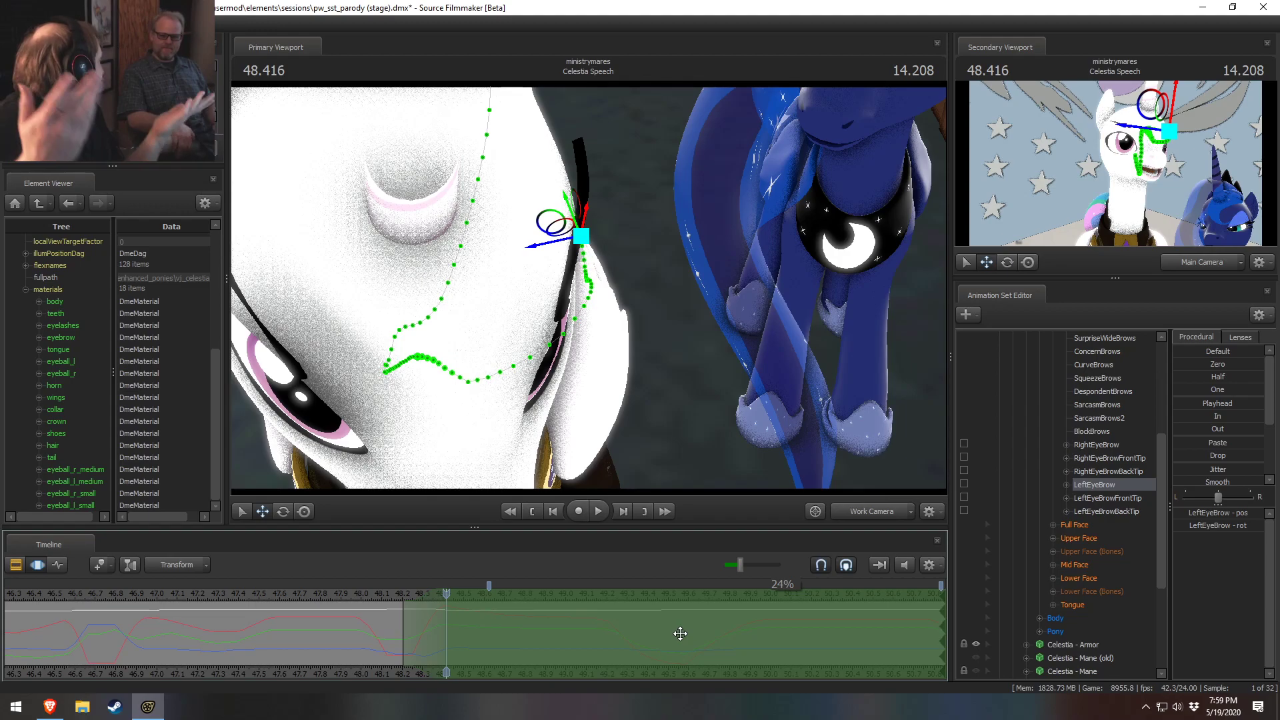
pyautogui.keyDown('alt'); pyautogui.moveTo(611, 372); pyautogui.dragTo(619, 239); pyautogui.keyUp('alt')
pyautogui.press('e')
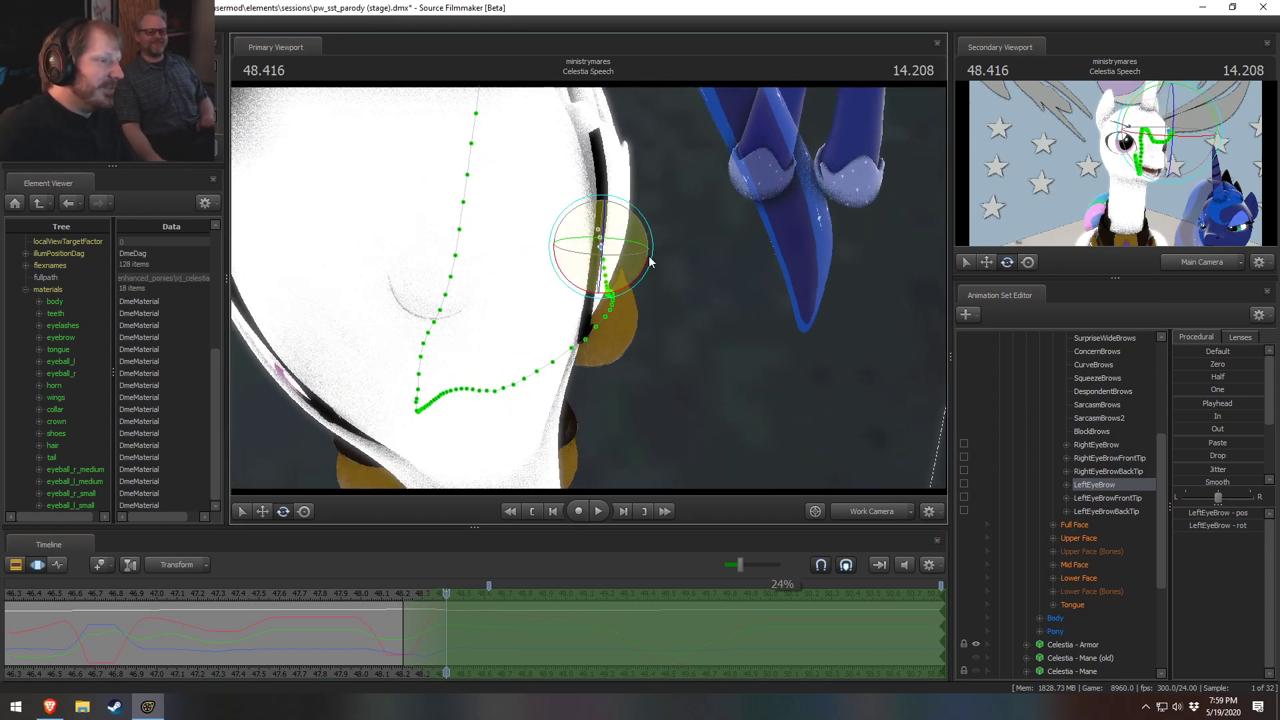
pyautogui.moveTo(944, 640); pyautogui.dragTo(608, 643)
pyautogui.moveTo(685, 642)
pyautogui.mouseDown()
pyautogui.moveTo(721, 642)
pyautogui.moveTo(619, 642)
pyautogui.moveTo(691, 651)
pyautogui.mouseUp()
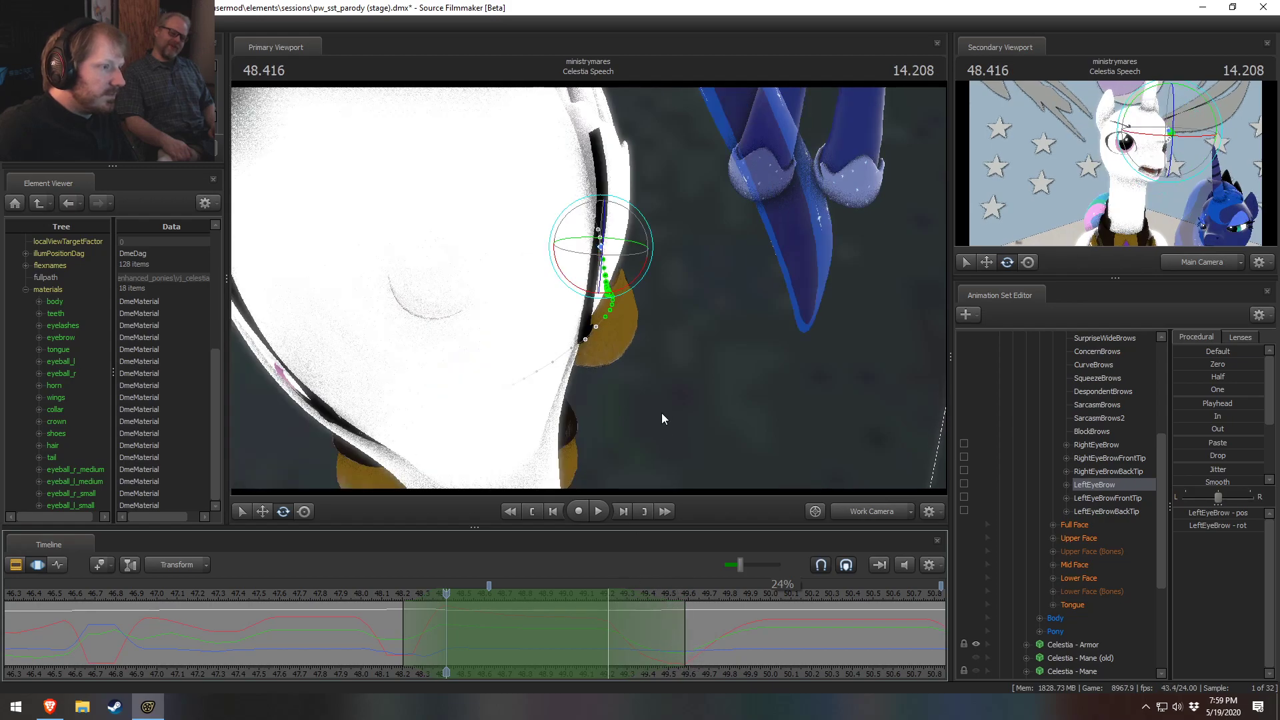
# Step: Rotate and move LeftEyeBrow at 48.416 to follow the curve of Celestia's brow
pyautogui.keyDown('alt'); pyautogui.moveTo(678, 286); pyautogui.dragTo(612, 277); pyautogui.keyUp('alt')
pyautogui.moveTo(651, 233); pyautogui.dragTo(651, 229)
pyautogui.press('w')
pyautogui.moveTo(573, 241); pyautogui.dragTo(564, 242)
pyautogui.press('e')
pyautogui.moveTo(643, 230); pyautogui.dragTo(641, 229)
pyautogui.press('w')
pyautogui.moveTo(566, 238); pyautogui.dragTo(566, 242)
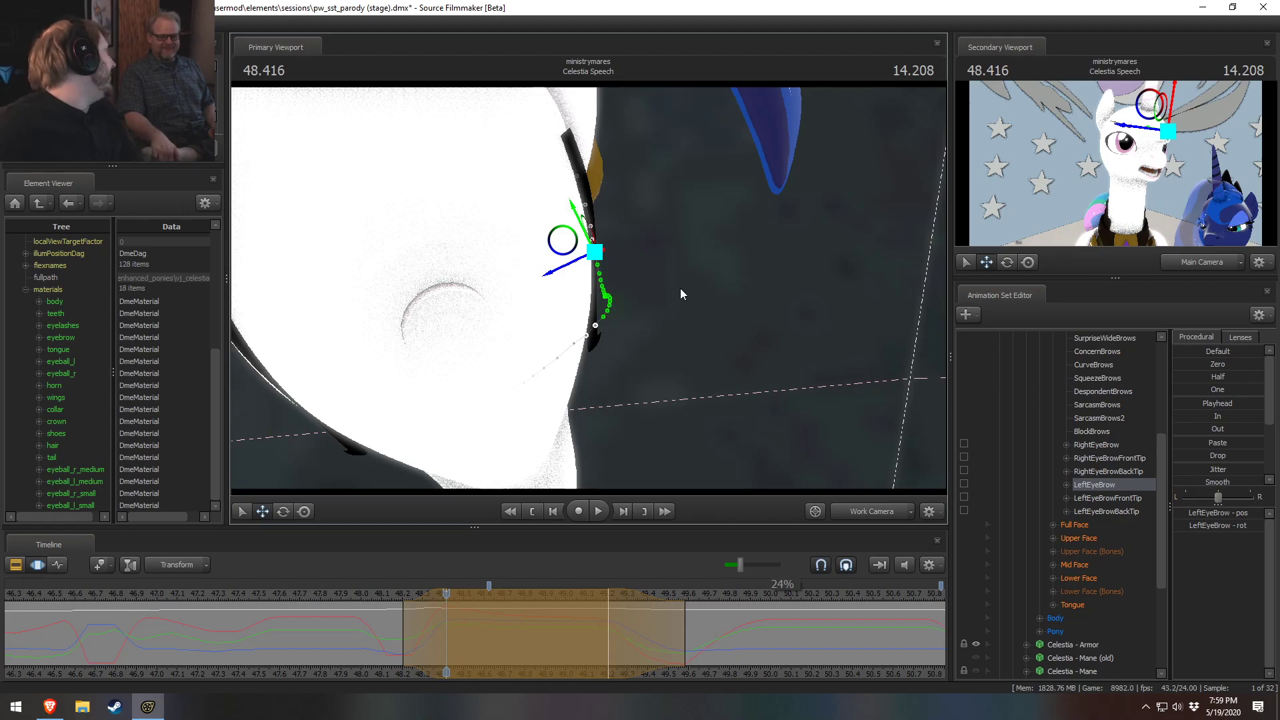
# Step: Play the shot through the Work Camera from about 48.1 to check the eyebrow from the front
pyautogui.keyDown('alt'); pyautogui.moveTo(679, 312); pyautogui.dragTo(596, 389); pyautogui.keyUp('alt')
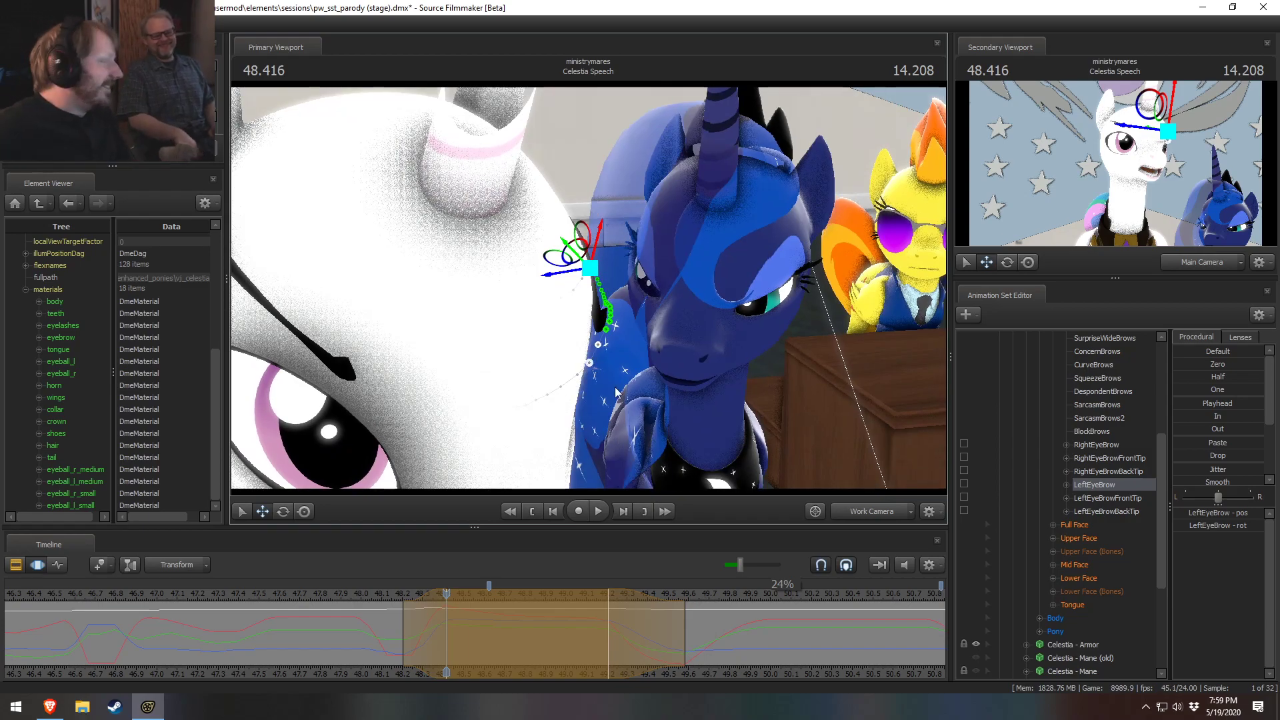
pyautogui.click(385, 591)
pyautogui.press('space')
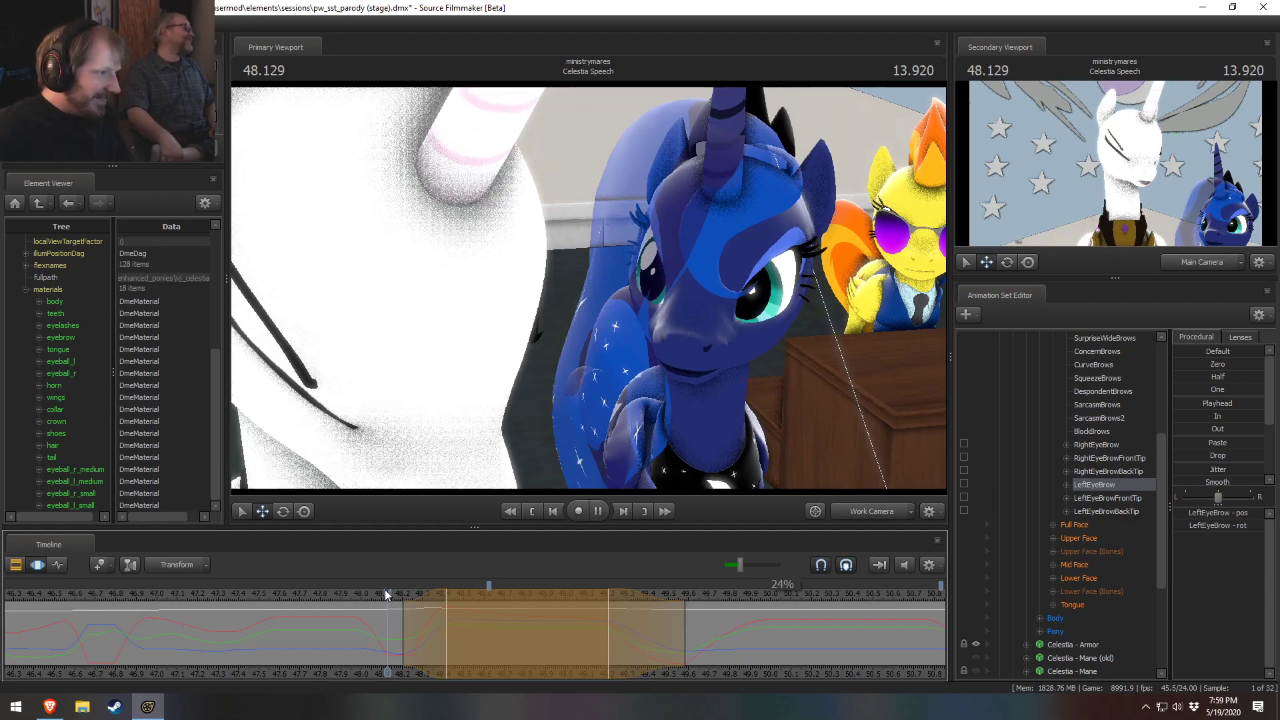
pyautogui.press('space')
# Step: Play the shot through the Main Camera from about 47.7 to 52 to review Celestia's eyebrows up to the wide view
pyautogui.click(855, 509)
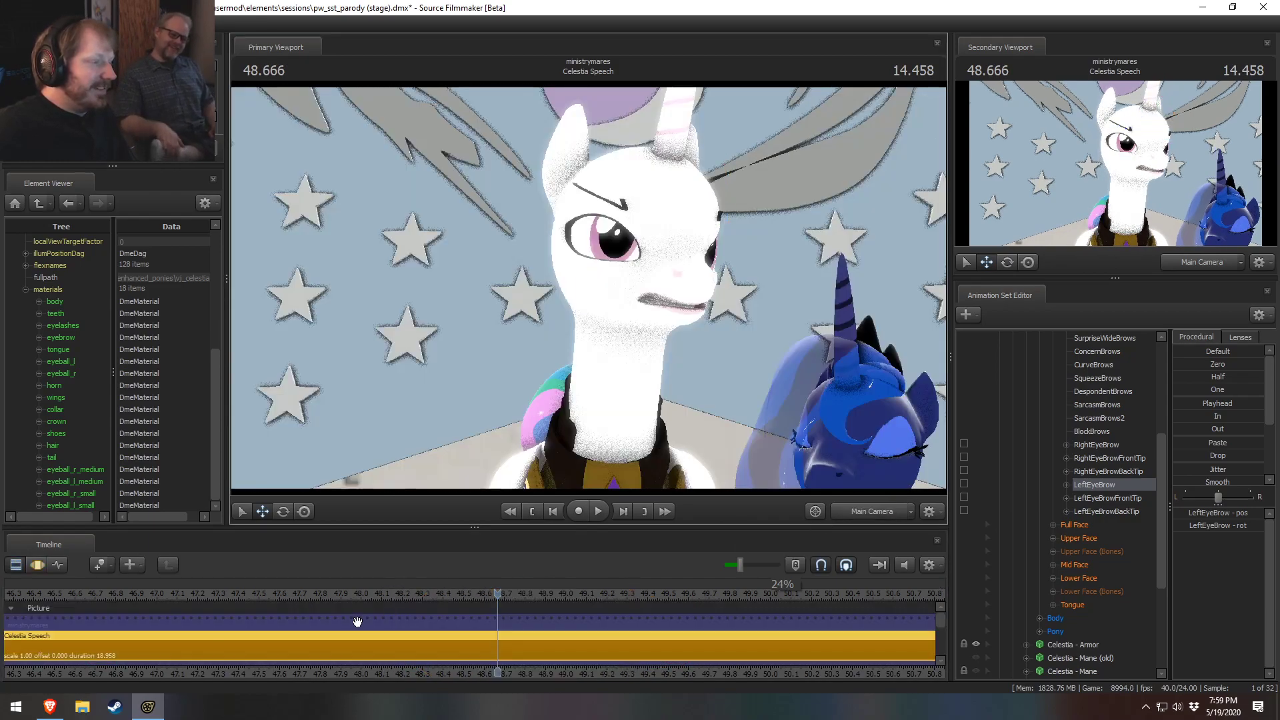
pyautogui.scroll(-3, 362, 627)
pyautogui.click(425, 597)
pyautogui.press('space')
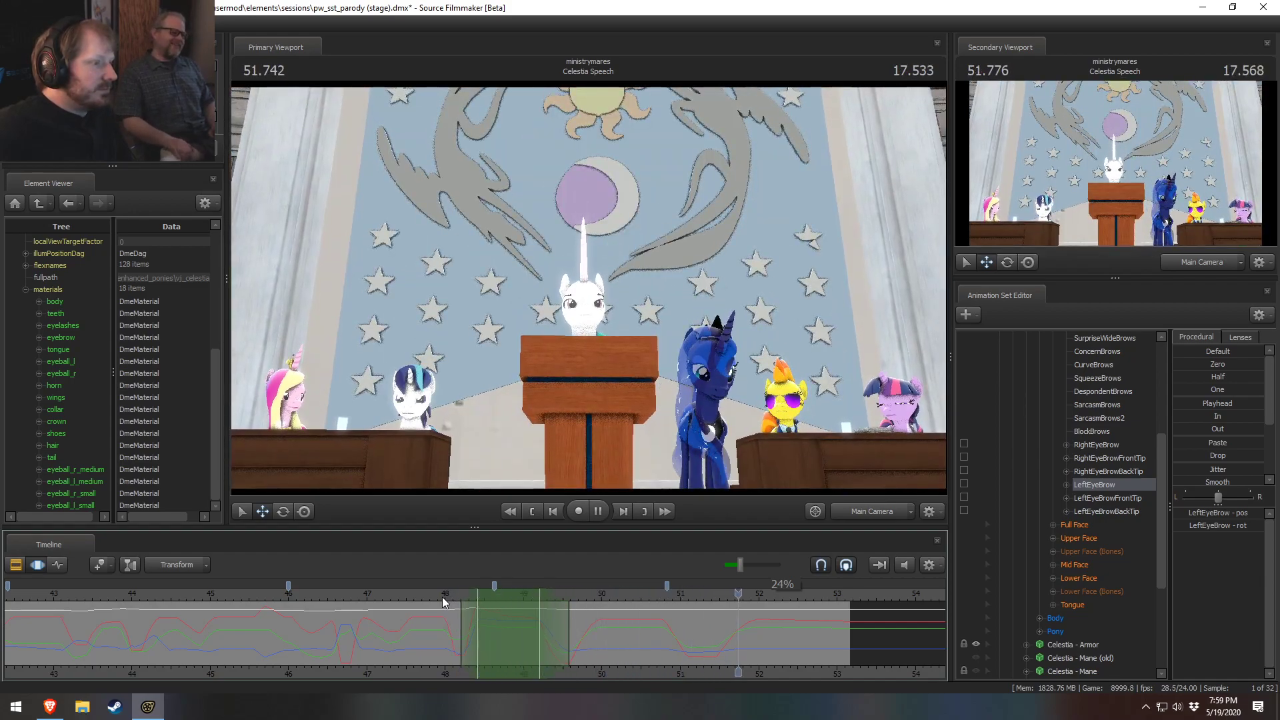
pyautogui.press('space')
# Step: Collapse Celestia's Eyebrows group and play the start of the shot through the Main Camera from about 35 to 35.5
pyautogui.scroll(-2, 355, 611)
pyautogui.scroll(5, 1082, 489)
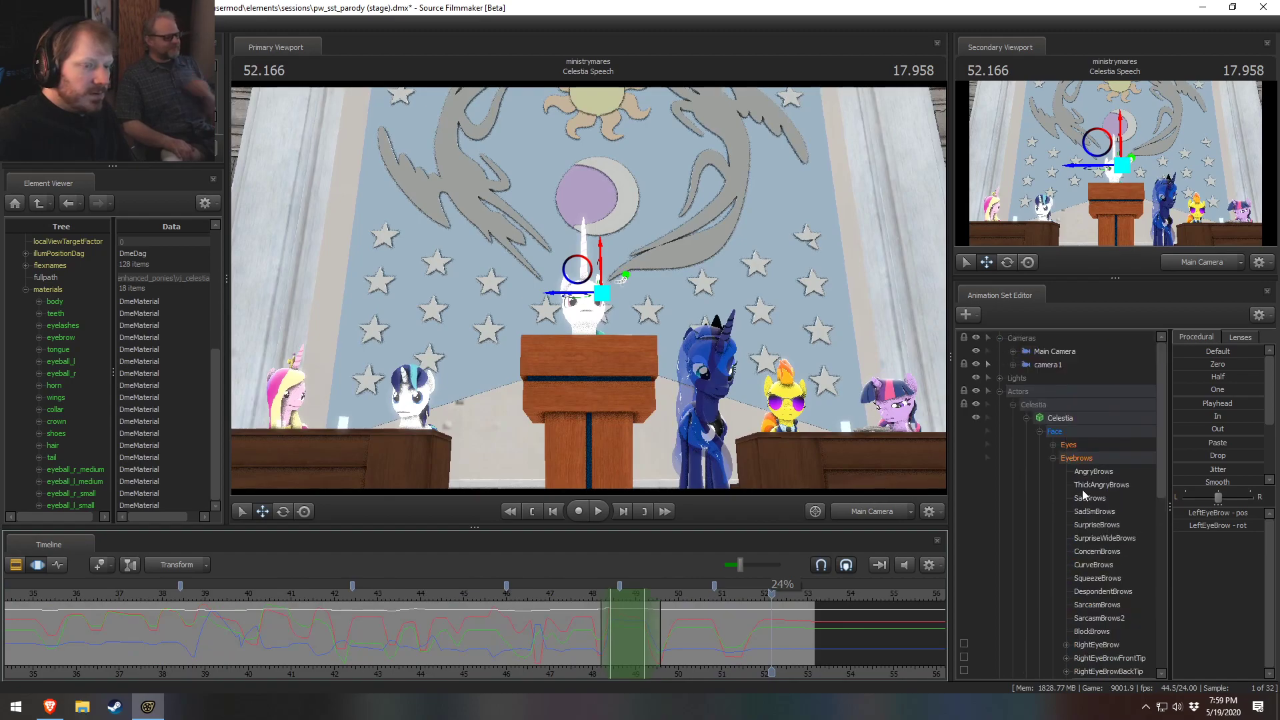
pyautogui.click(1054, 458)
pyautogui.scroll(-2, 81, 591)
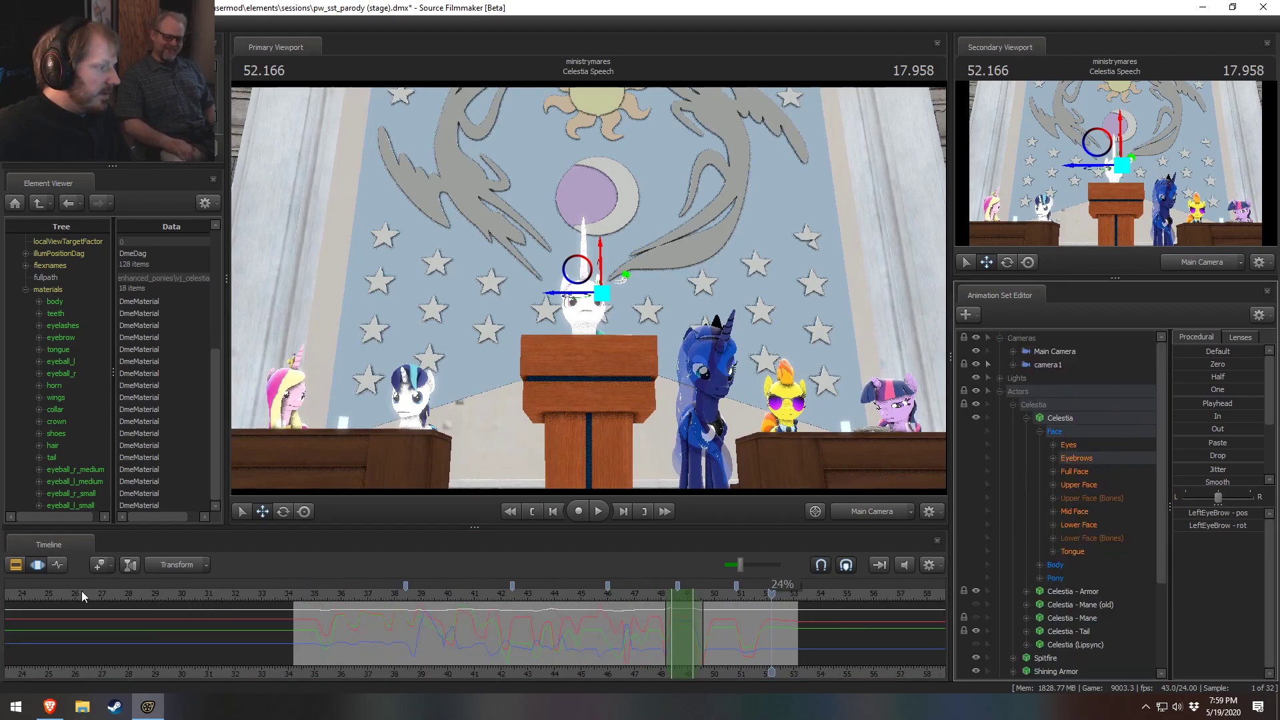
pyautogui.click(314, 593)
pyautogui.press('space')
pyautogui.press('space')
pyautogui.press('space')
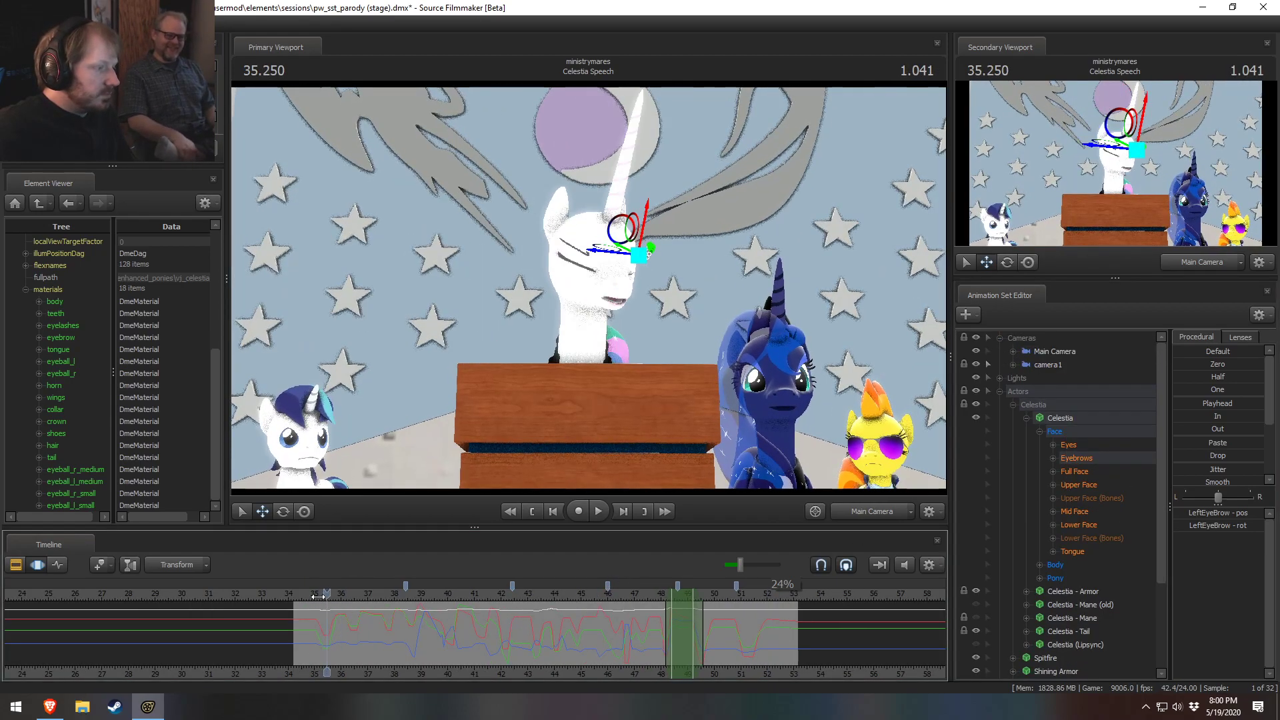
pyautogui.press('F2')
pyautogui.press('space')
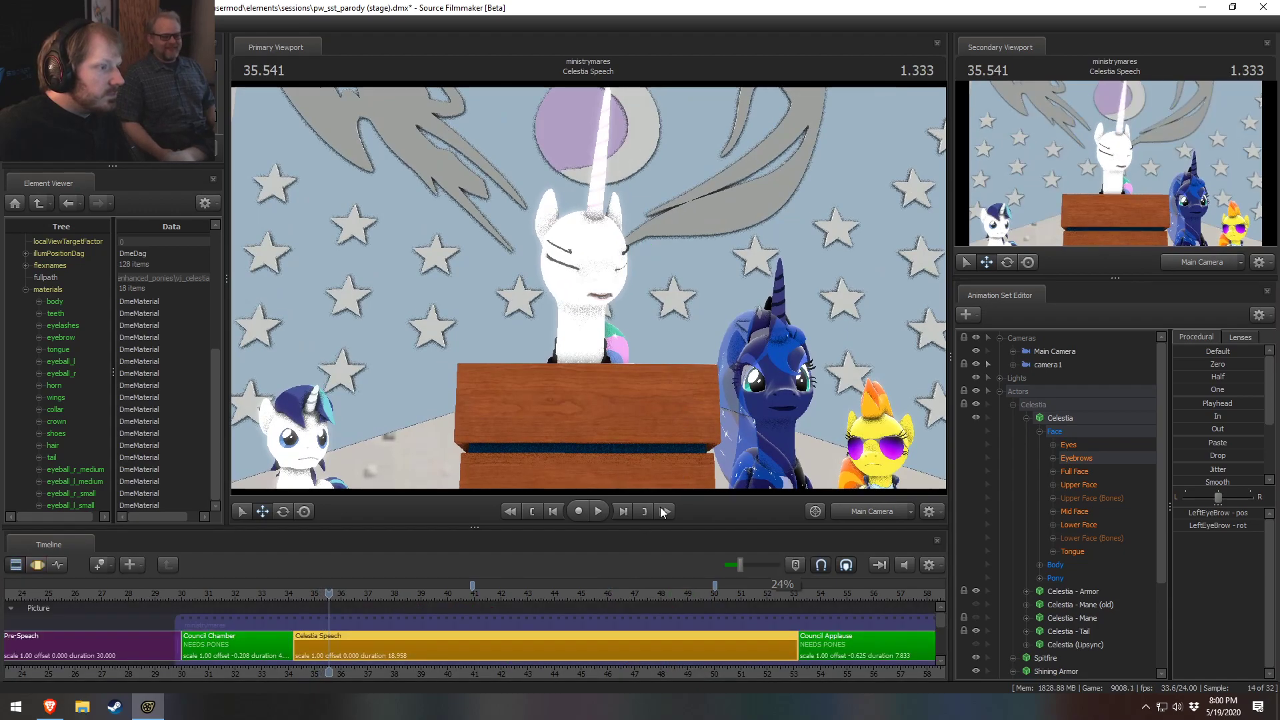
# Step: Select all time up to about 35.9 and move LeftEyeBrow against the side of Celestia's face in the Work Camera
pyautogui.moveTo(588, 288); pyautogui.dragTo(594, 300)
pyautogui.press('w')
pyautogui.scroll(3, 360, 646)
pyautogui.press('F3')
pyautogui.moveTo(329, 646)
pyautogui.mouseDown()
pyautogui.moveTo(310, 638)
pyautogui.moveTo(348, 652)
pyautogui.mouseUp()
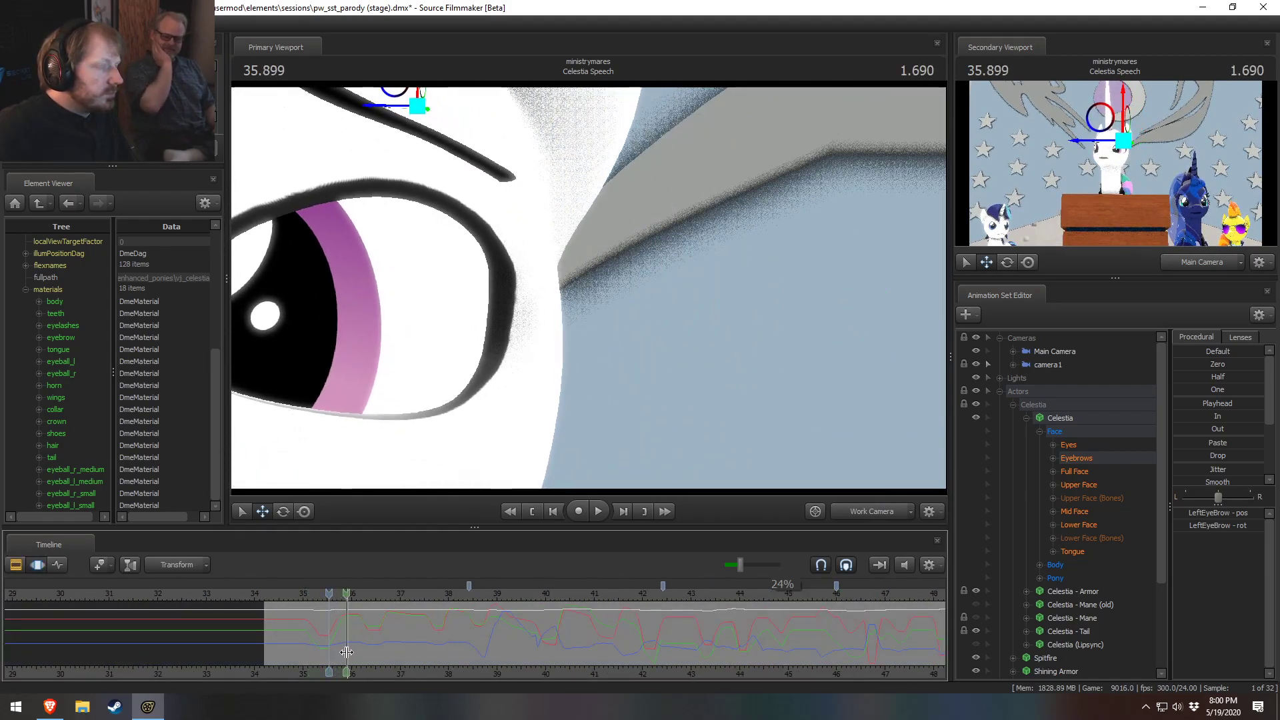
pyautogui.keyDown('alt'); pyautogui.moveTo(569, 291); pyautogui.dragTo(433, 493); pyautogui.keyUp('alt')
pyautogui.moveTo(351, 624); pyautogui.dragTo(13, 635)
pyautogui.keyDown('alt'); pyautogui.moveTo(468, 405); pyautogui.dragTo(554, 325); pyautogui.keyUp('alt')
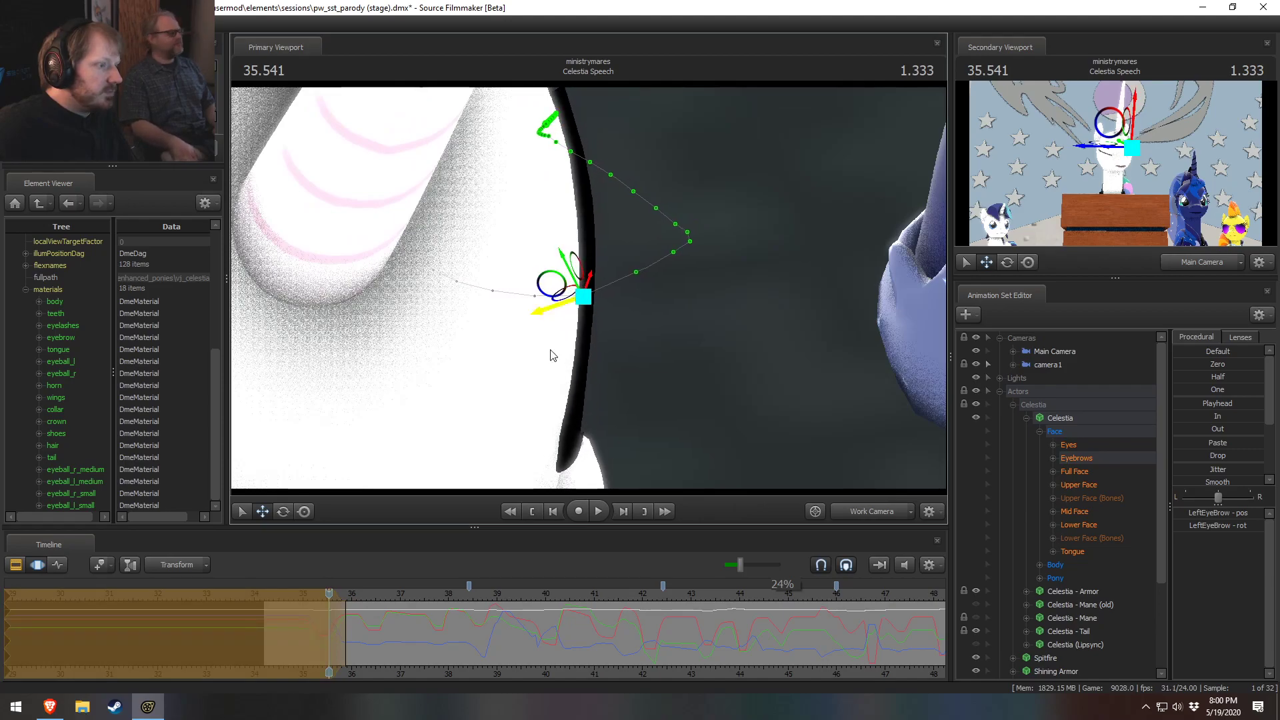
pyautogui.moveTo(331, 646)
pyautogui.mouseDown()
pyautogui.moveTo(322, 634)
pyautogui.moveTo(367, 627)
pyautogui.mouseUp()
pyautogui.hotkey('ctrl', 'z')
# Step: Play the shot through the Main Camera from about 34.4, then go to 36.250 to check Celestia's eyebrows
pyautogui.click(865, 512)
pyautogui.click(296, 601)
pyautogui.moveTo(292, 602); pyautogui.dragTo(290, 596)
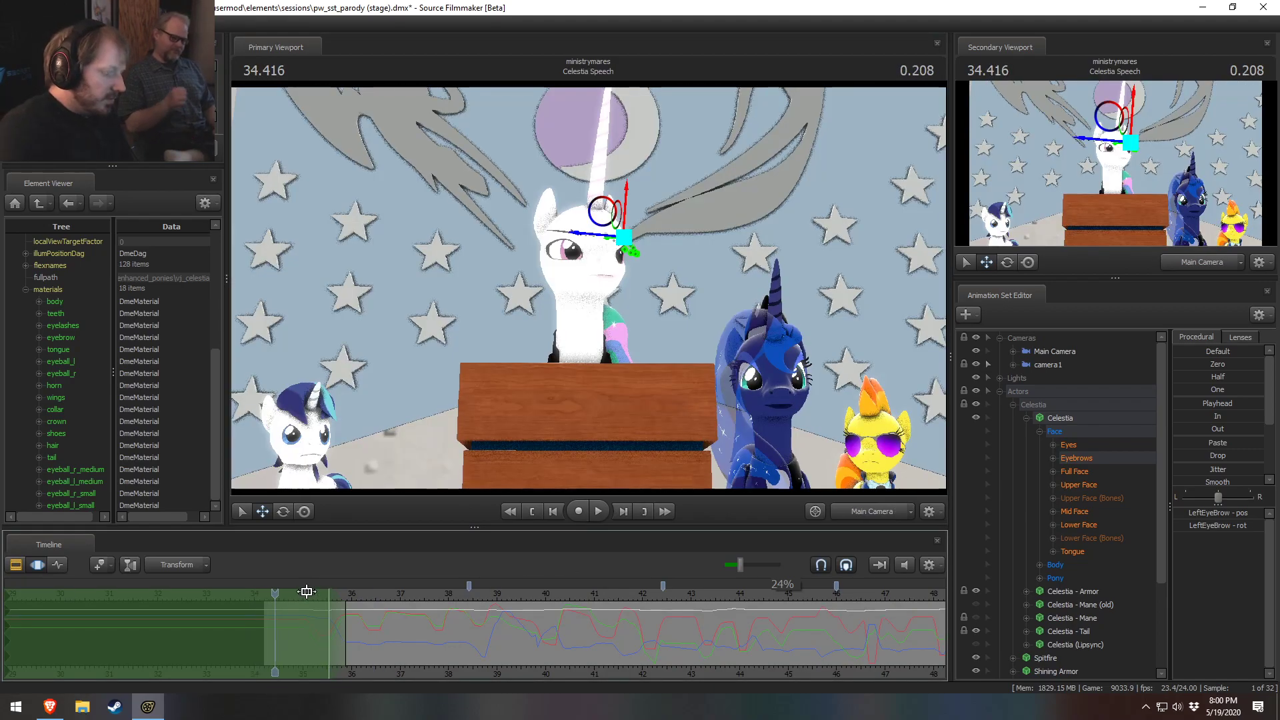
pyautogui.press('F2')
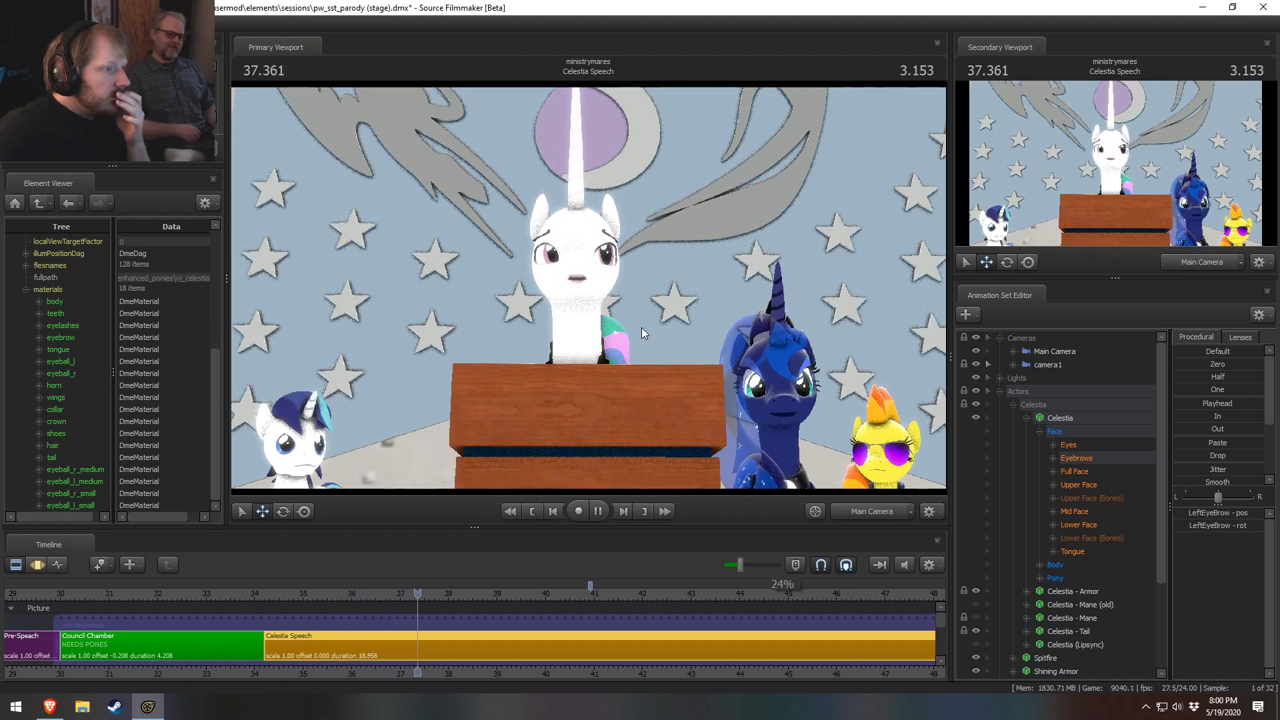
pyautogui.click(366, 592)
pyautogui.press('space')
# Step: Select Celestia's Eyebrows controls and frame her face up close in the Work Camera at 36.250
pyautogui.click(1078, 475)
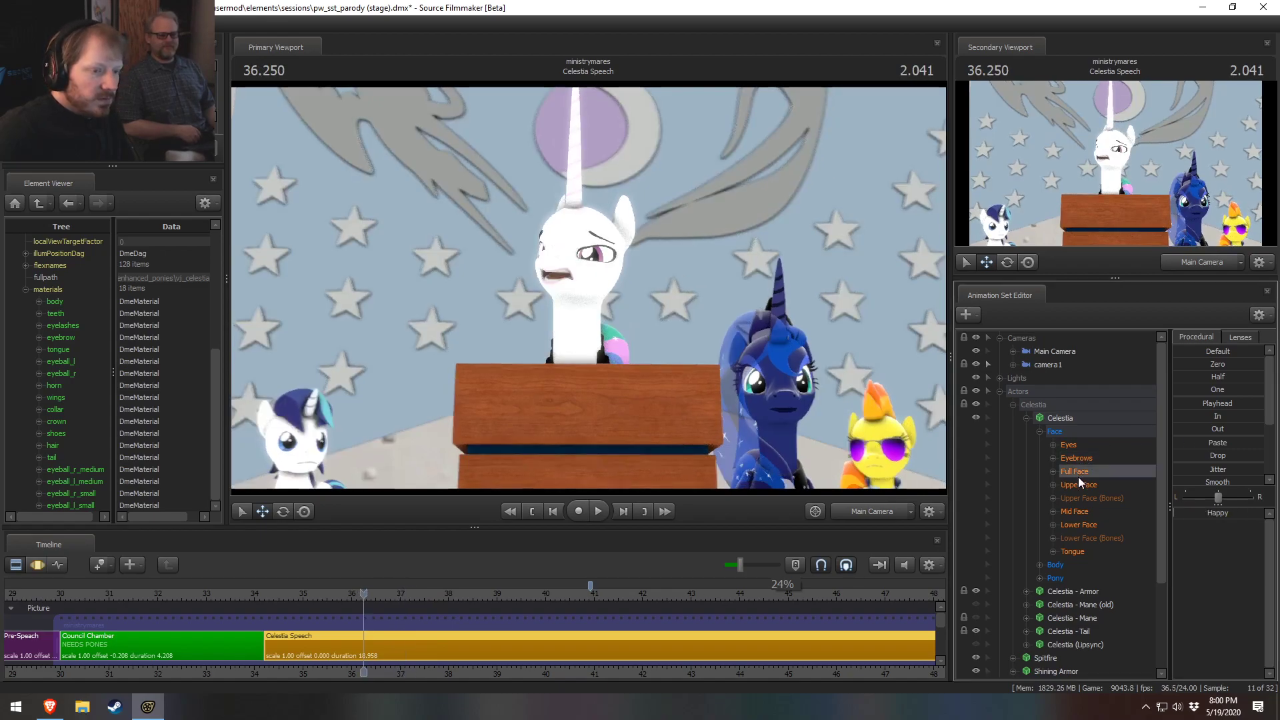
pyautogui.click(1077, 459)
pyautogui.click(863, 510)
pyautogui.keyDown('alt'); pyautogui.moveTo(667, 300); pyautogui.dragTo(493, 280); pyautogui.keyUp('alt')
pyautogui.press('w')
pyautogui.moveTo(589, 288); pyautogui.dragTo(673, 297)
pyautogui.scroll(6, 370, 634)
# Step: Select the time from about 36.5 to 37.2 around 36.791, keeping Celestia's face in close view in the Work Camera
pyautogui.press('F3')
pyautogui.moveTo(351, 658); pyautogui.dragTo(422, 645)
pyautogui.press('Escape')
pyautogui.moveTo(589, 293)
pyautogui.keyDown('alt'); pyautogui.mouseDown()
pyautogui.moveTo(467, 297)
pyautogui.moveTo(586, 283)
pyautogui.moveTo(587, 307)
pyautogui.moveTo(591, 294)
pyautogui.mouseUp(); pyautogui.keyUp('alt')
pyautogui.moveTo(405, 632); pyautogui.dragTo(456, 637)
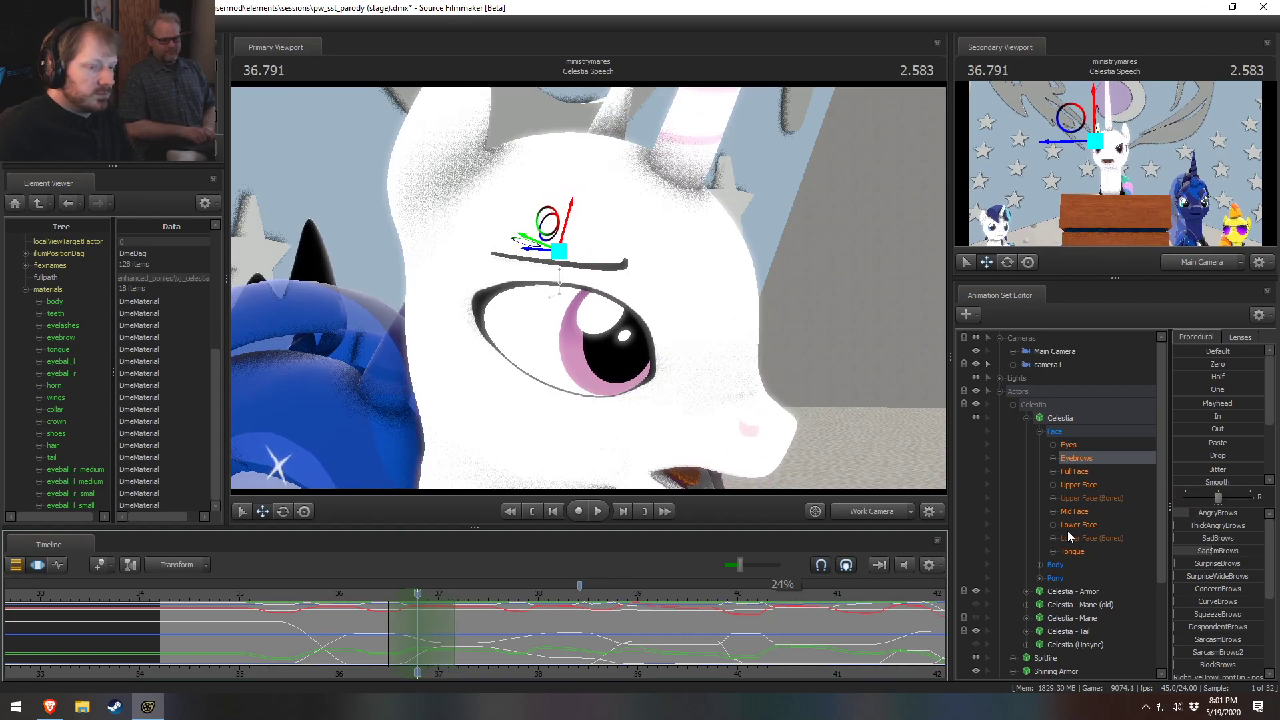
# Step: Expand the Eyebrows group, adjust RightEyeBrow and LeftEyeBrow together at 36.791, and play on to about 37.250
pyautogui.click(1054, 459)
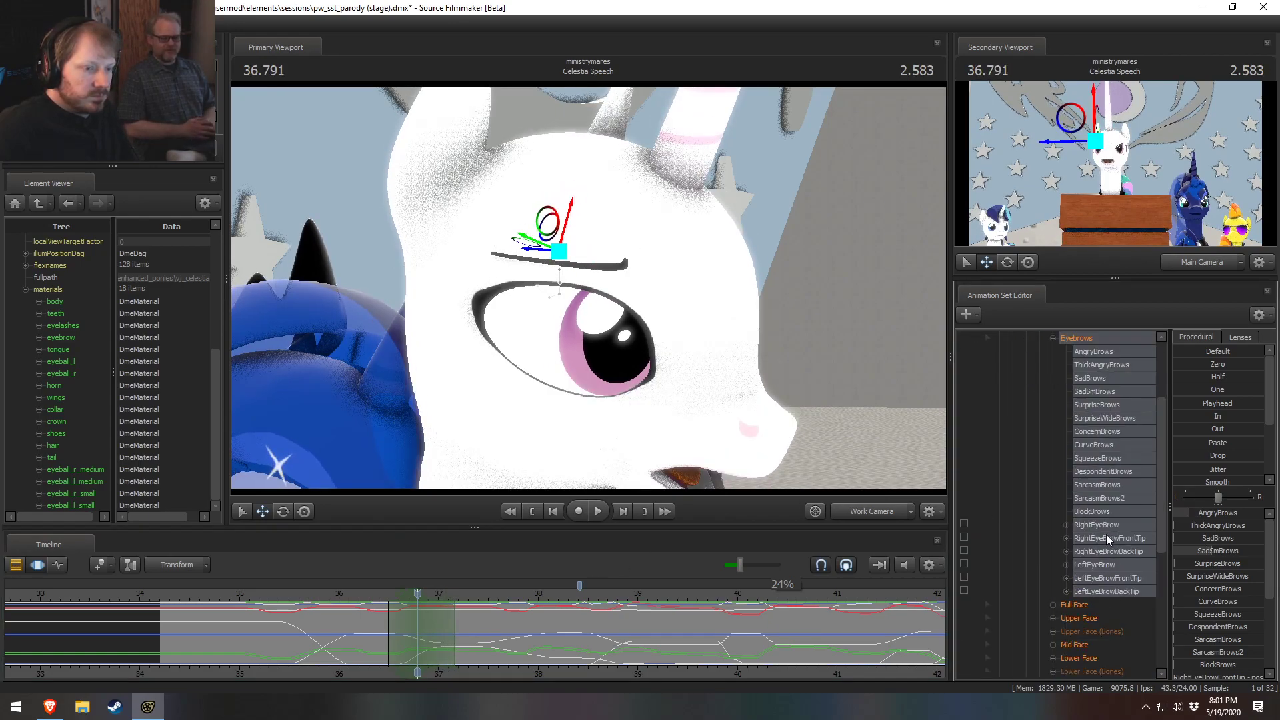
pyautogui.click(1096, 525)
pyautogui.keyDown('ctrl'); pyautogui.click(1098, 564); pyautogui.keyUp('ctrl')
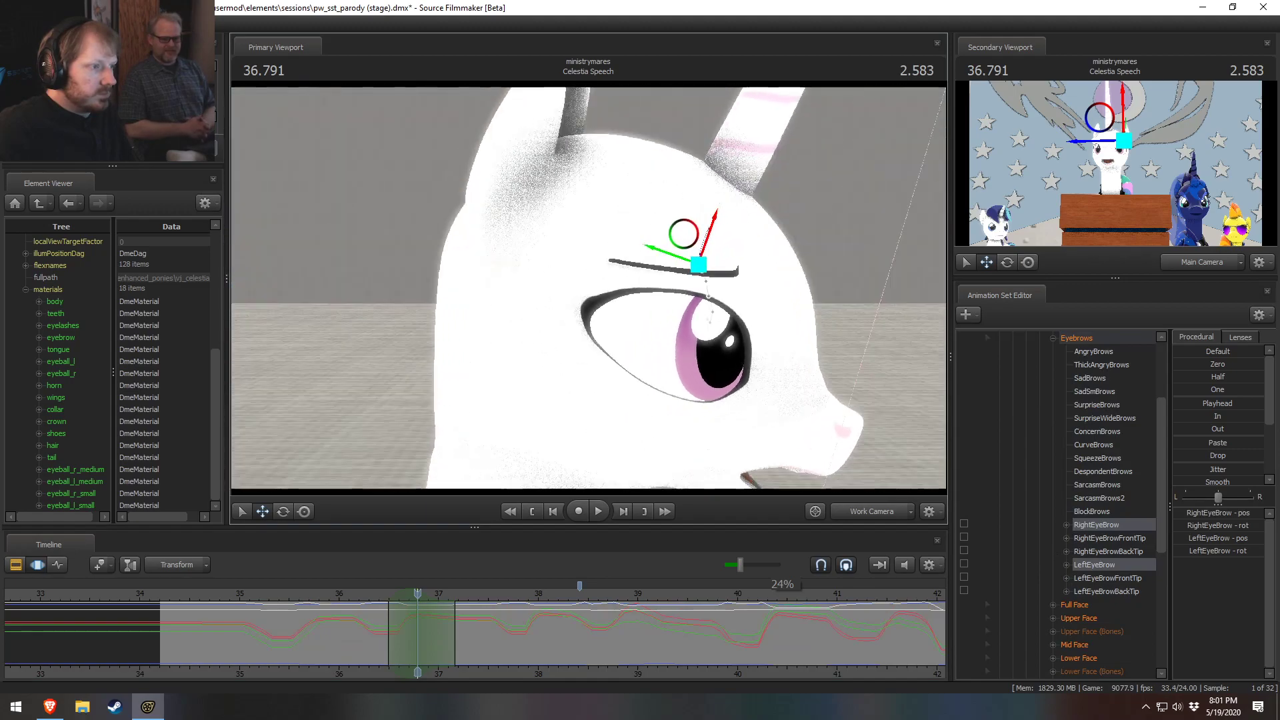
pyautogui.click(1094, 524)
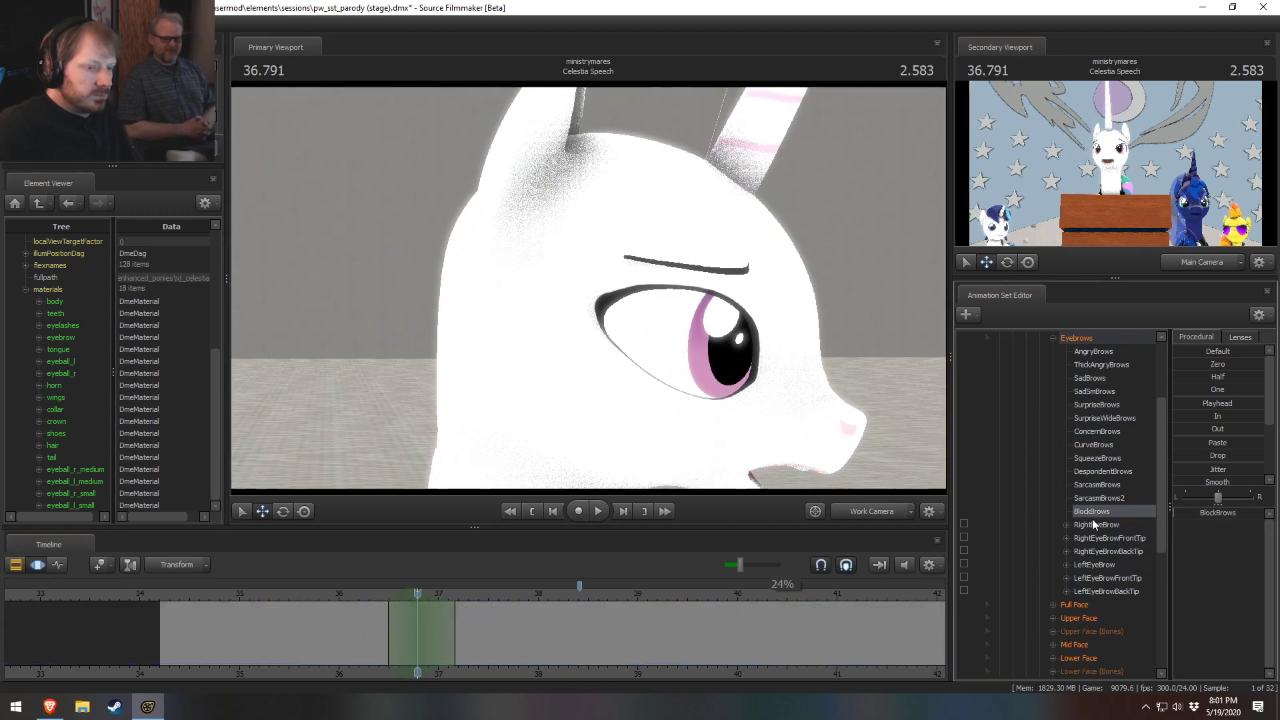
pyautogui.keyDown('ctrl'); pyautogui.click(1101, 565); pyautogui.keyUp('ctrl')
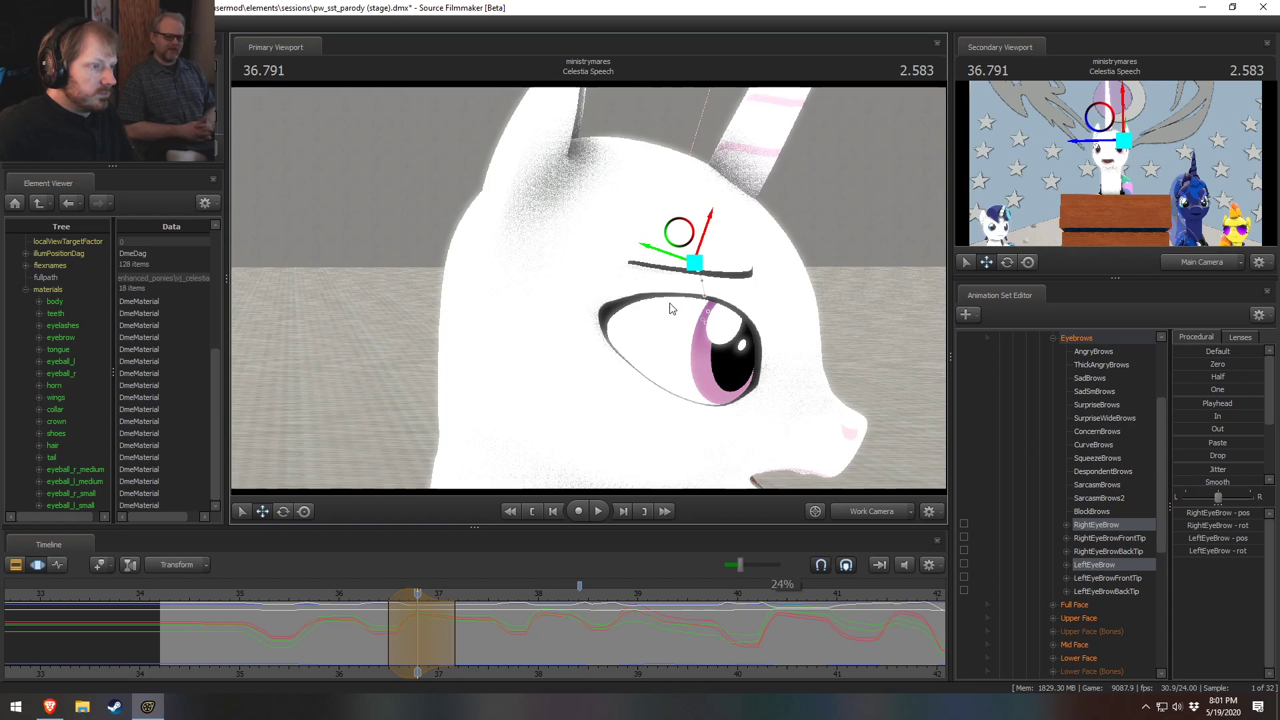
pyautogui.press('space')
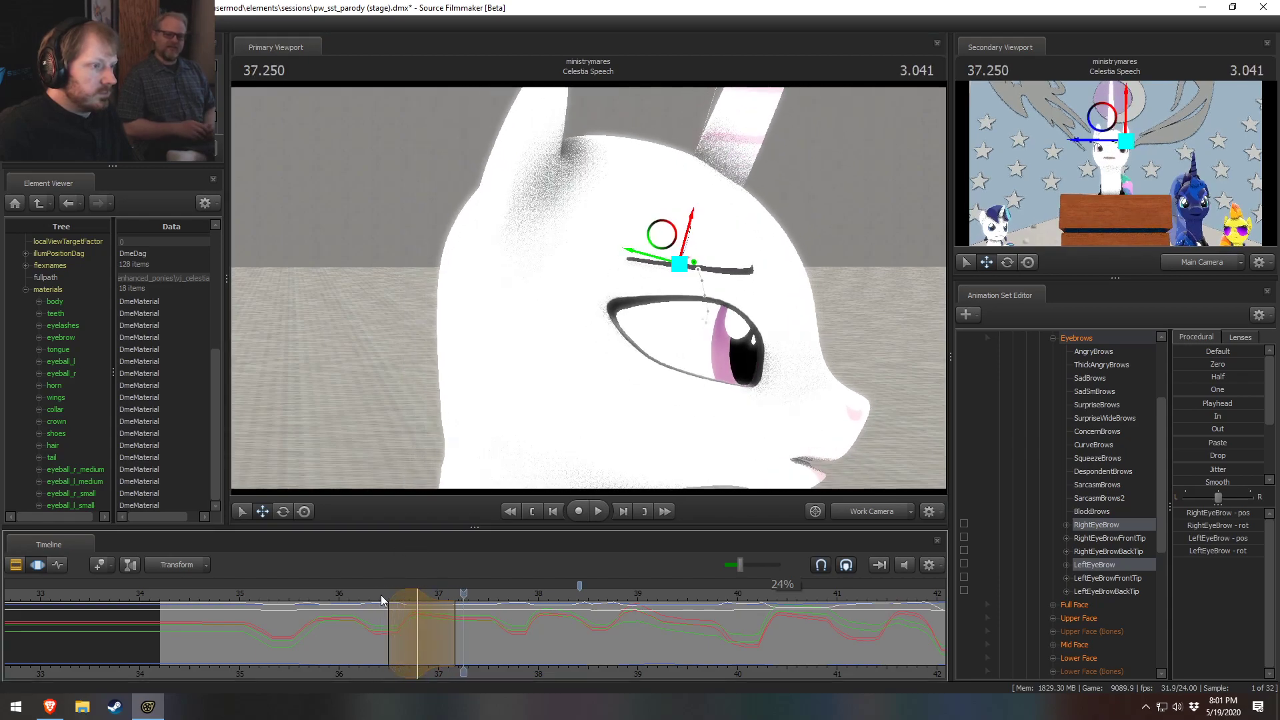
# Step: Select the time from about 36.8 to 37.7 and lower both eyebrows slightly at 37.083
pyautogui.moveTo(377, 613); pyautogui.dragTo(488, 642)
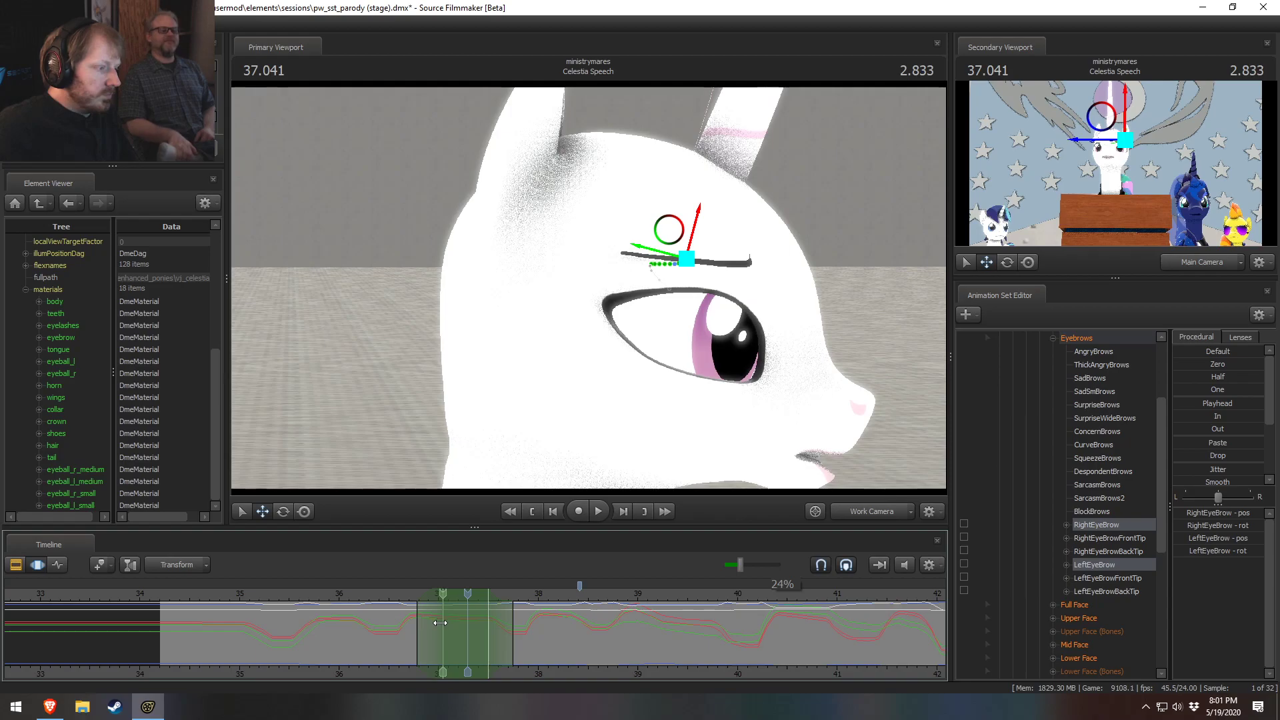
pyautogui.moveTo(464, 600); pyautogui.dragTo(447, 600)
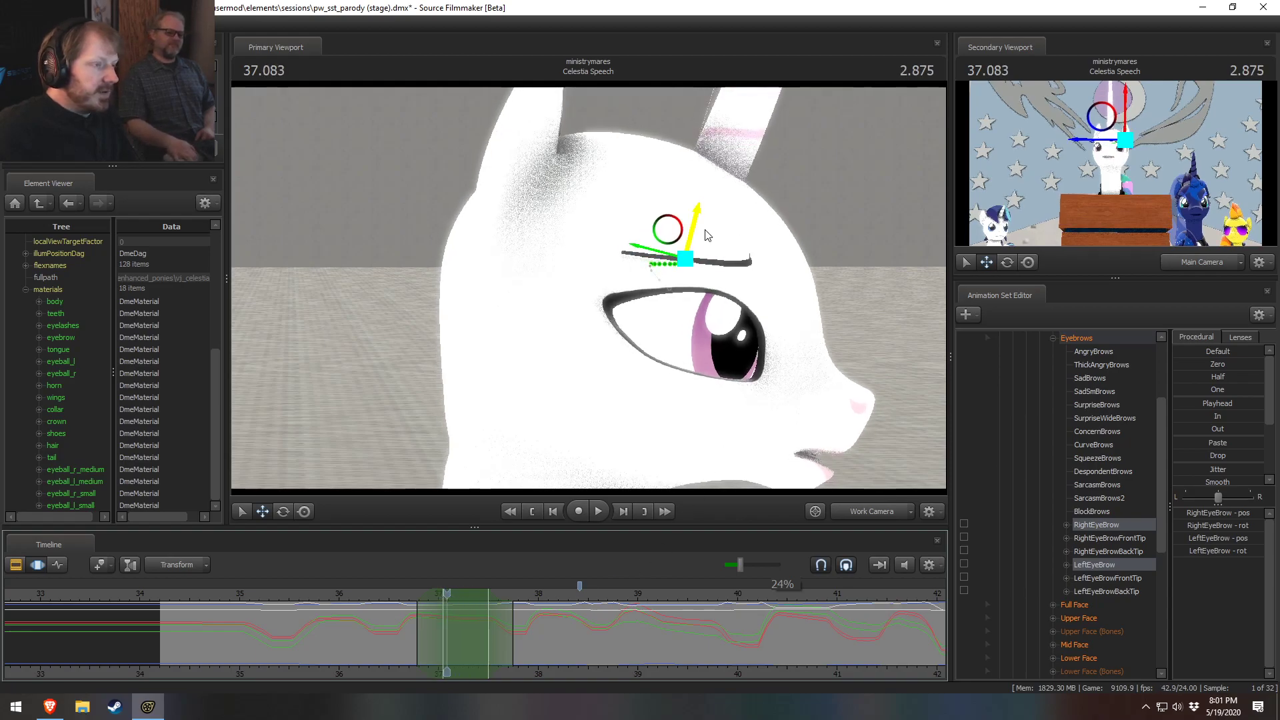
pyautogui.moveTo(691, 230); pyautogui.dragTo(693, 232)
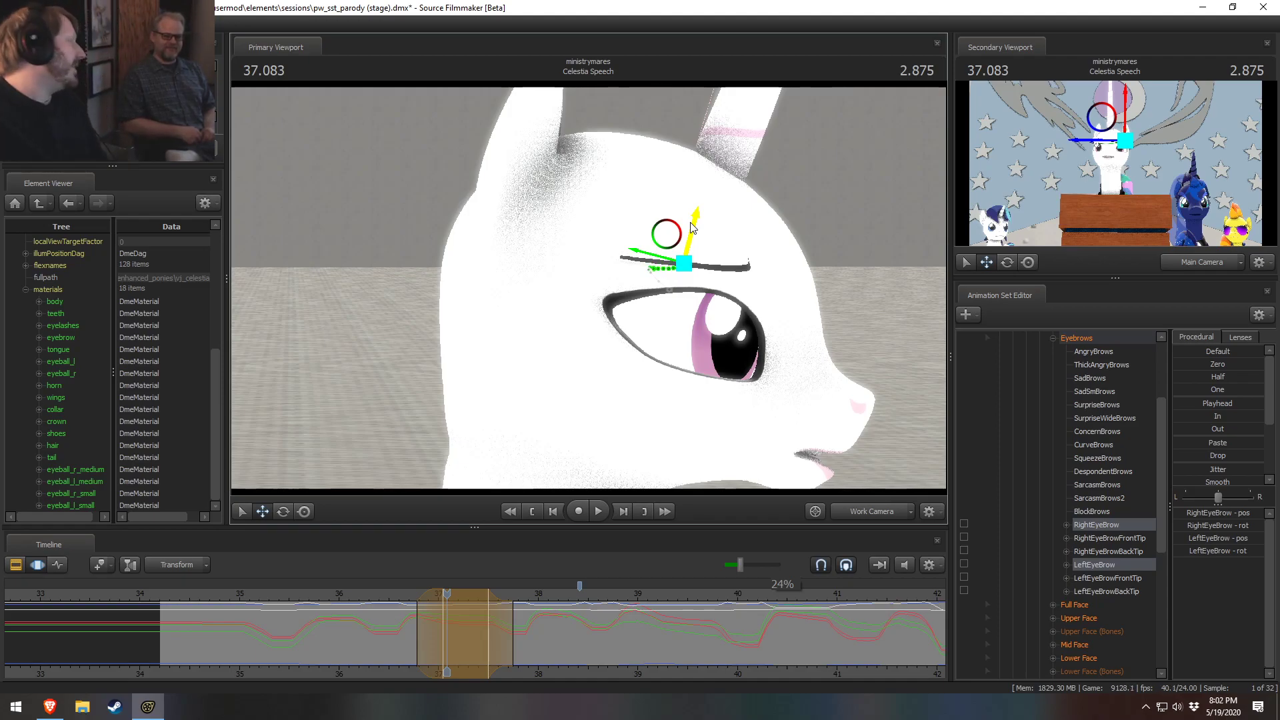
# Step: Play the passage from about 36 to 37.250 in the Work Camera to check the eyebrow motion
pyautogui.click(403, 594)
pyautogui.press('space')
pyautogui.press('space')
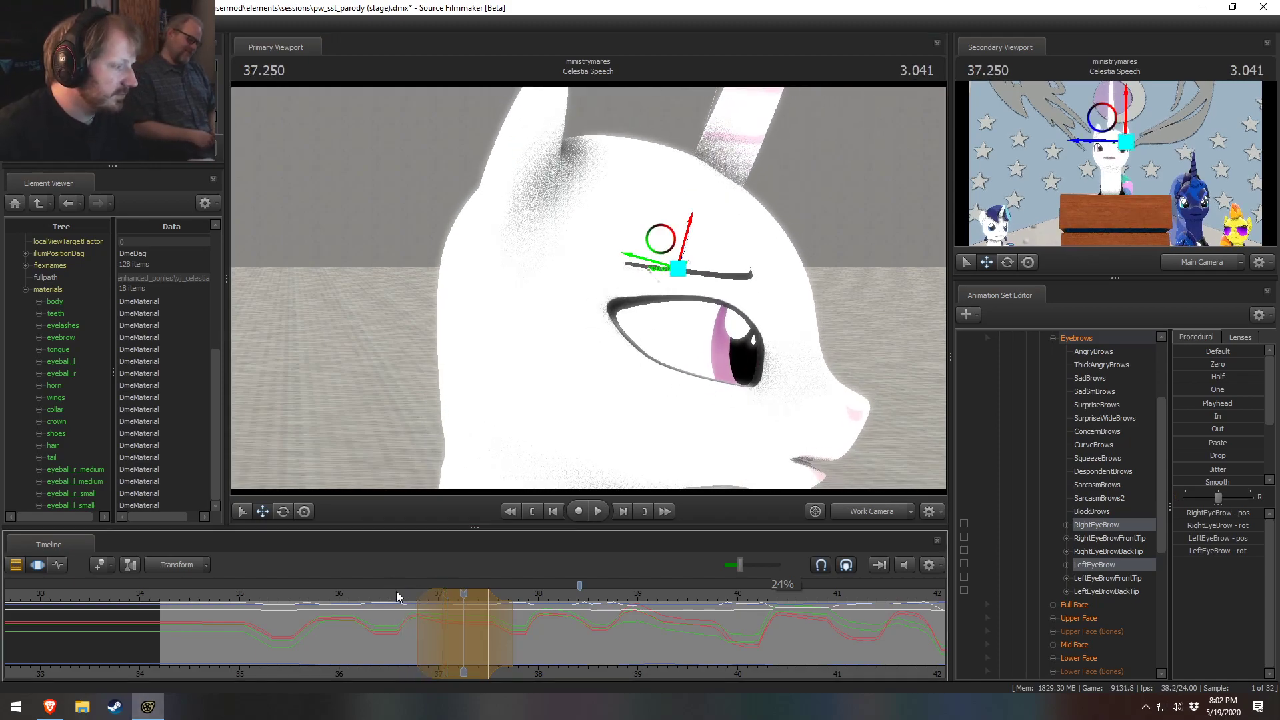
pyautogui.moveTo(393, 592); pyautogui.dragTo(357, 593)
pyautogui.press('space')
pyautogui.press('space')
pyautogui.click(372, 595)
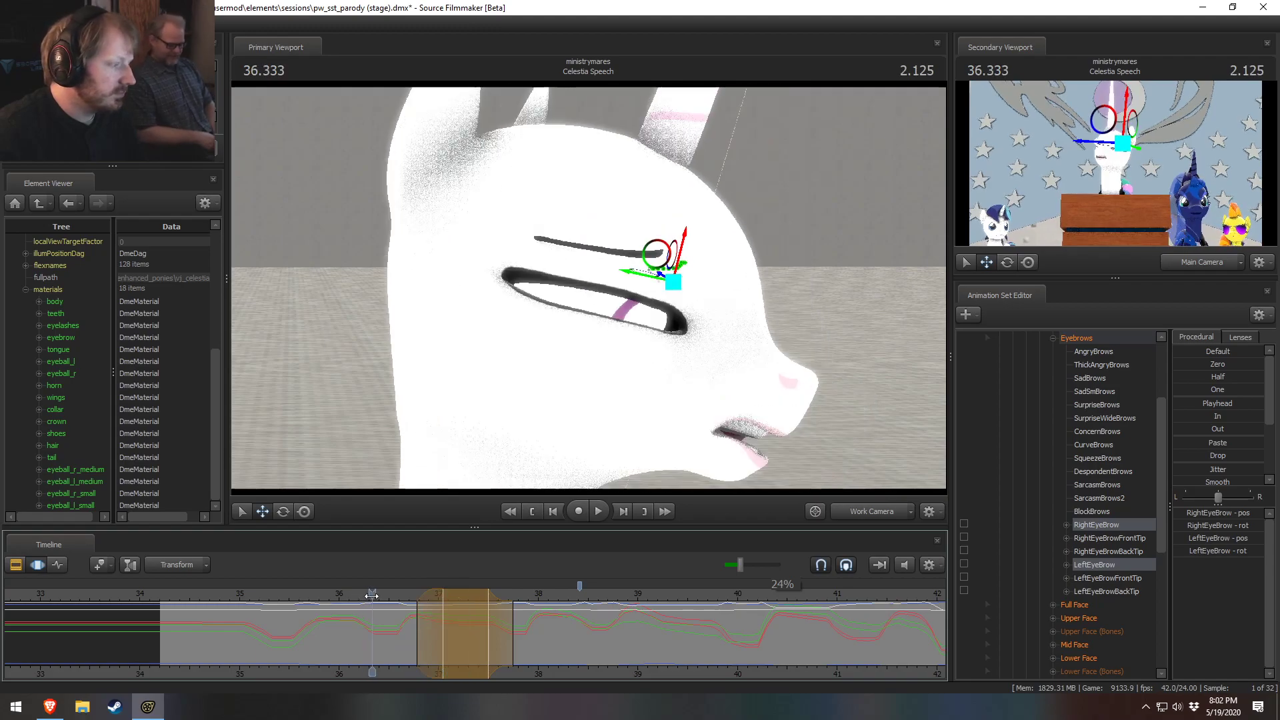
# Step: Play the passage from 36.333 through the Main Camera and return to the Work Camera at 36.583
pyautogui.click(874, 513)
pyautogui.press('space')
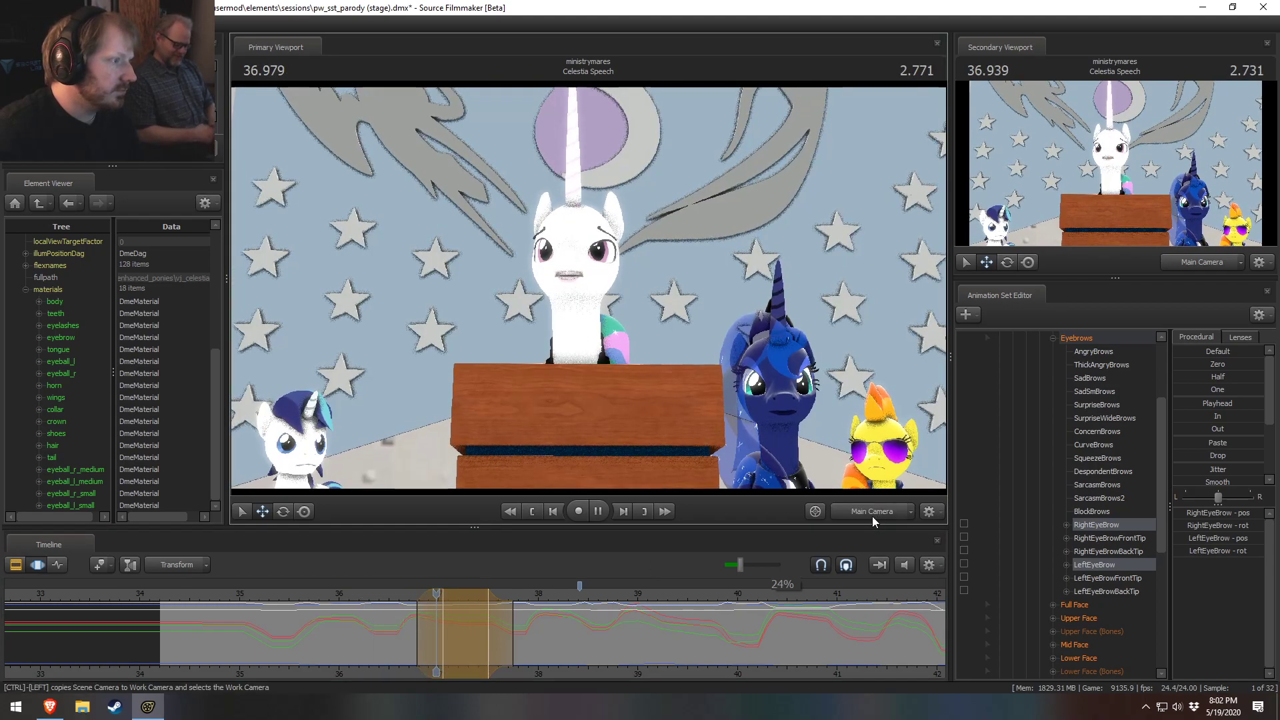
pyautogui.click(398, 594)
pyautogui.click(842, 513)
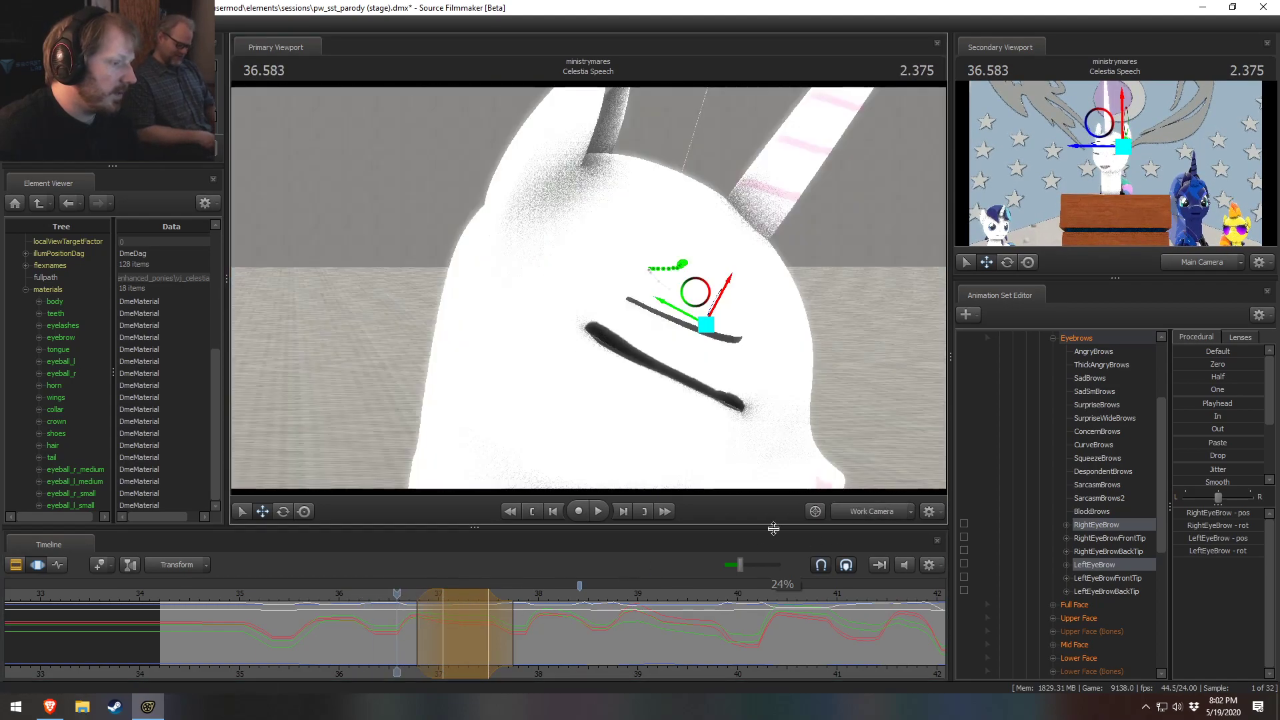
# Step: Select the time from about 36.6 to 37.0 and raise both eyebrows slightly at 36.791
pyautogui.moveTo(394, 609)
pyautogui.mouseDown()
pyautogui.moveTo(428, 613)
pyautogui.moveTo(395, 614)
pyautogui.moveTo(406, 613)
pyautogui.moveTo(397, 635)
pyautogui.moveTo(439, 637)
pyautogui.moveTo(388, 631)
pyautogui.mouseUp()
pyautogui.scroll(2, 571, 614)
pyautogui.moveTo(482, 641); pyautogui.dragTo(414, 640)
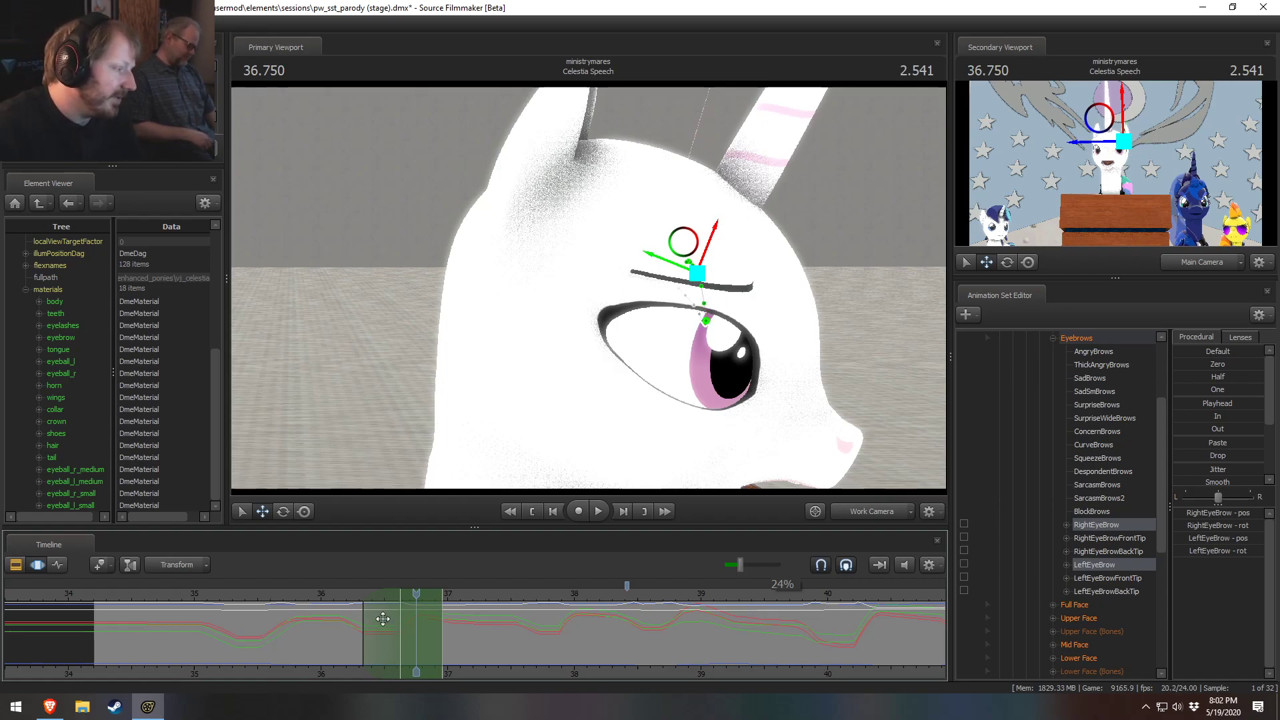
pyautogui.click(352, 599)
pyautogui.press('space')
pyautogui.press('space')
pyautogui.press('shift')
pyautogui.moveTo(360, 612); pyautogui.dragTo(456, 627)
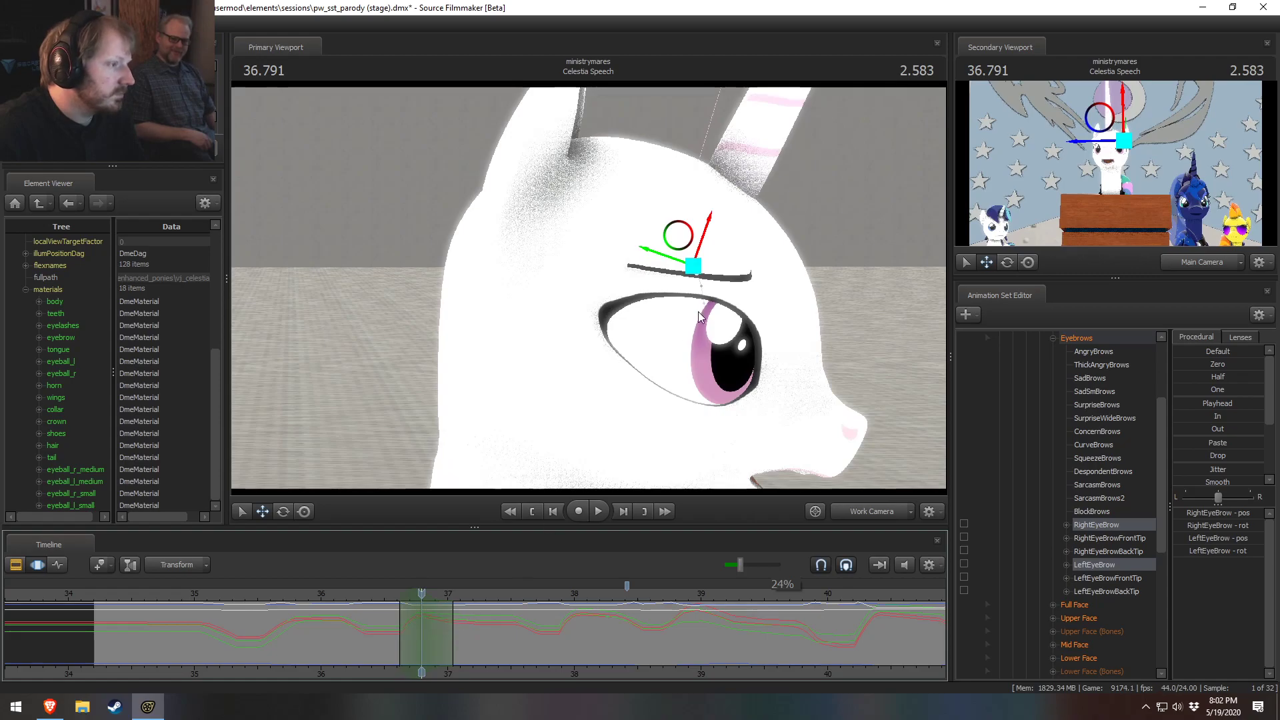
pyautogui.moveTo(702, 236); pyautogui.dragTo(705, 233)
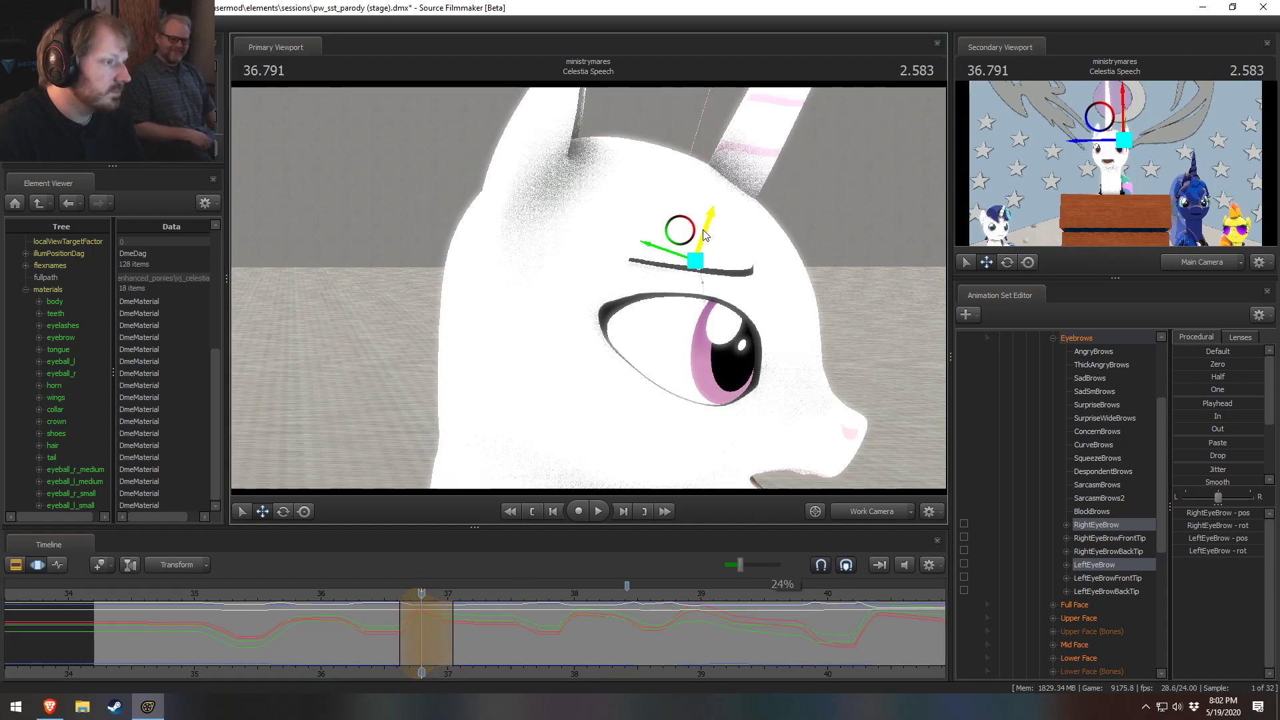
# Step: Raise both eyebrows a little further at 36.791 and play the passage from about 36.4
pyautogui.click(390, 596)
pyautogui.moveTo(389, 598); pyautogui.dragTo(421, 605)
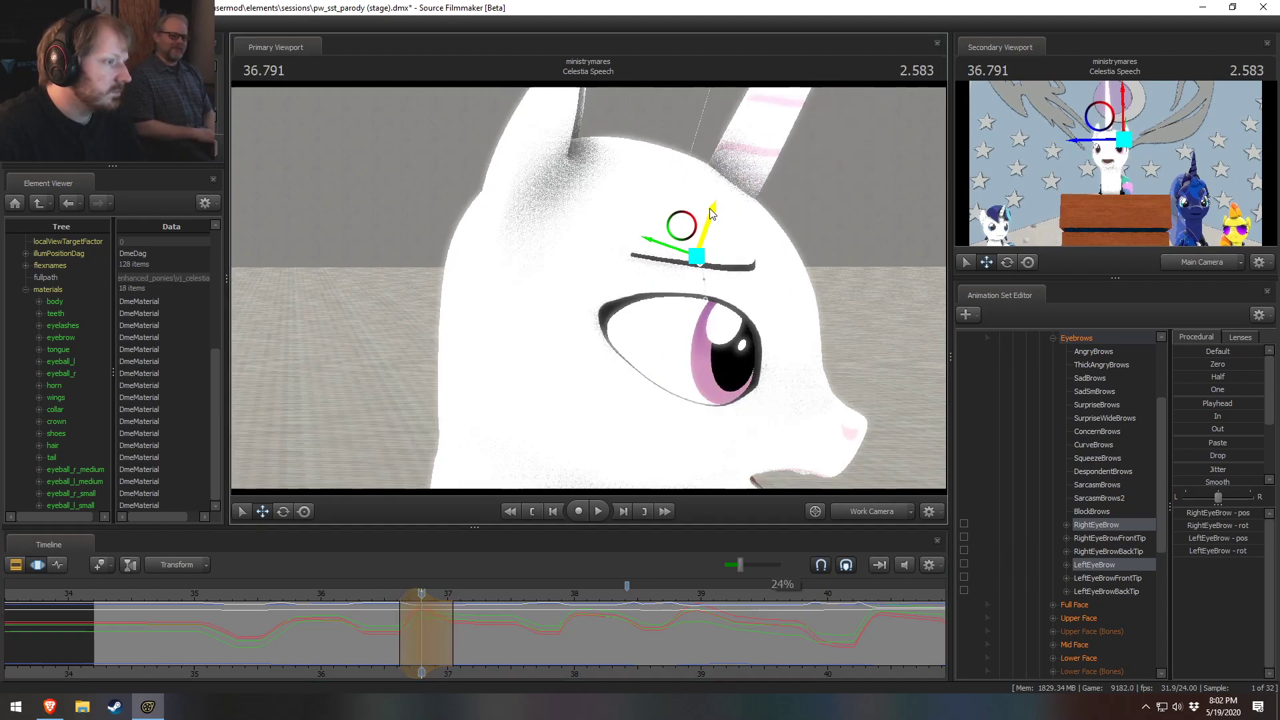
pyautogui.click(371, 598)
pyautogui.press('space')
pyautogui.press('space')
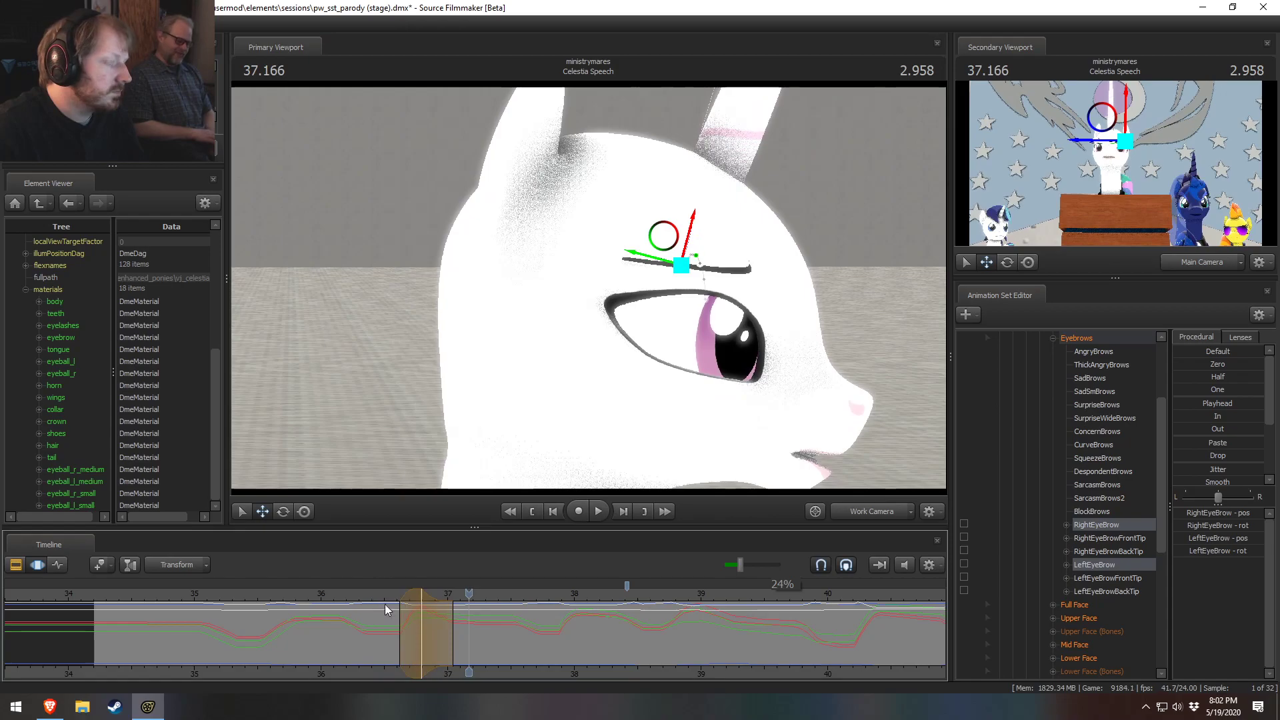
# Step: Extend the end of the time selection to about 37.2 and replay the passage from about 36.4
pyautogui.moveTo(453, 626); pyautogui.dragTo(474, 624)
pyautogui.click(375, 601)
pyautogui.press('space')
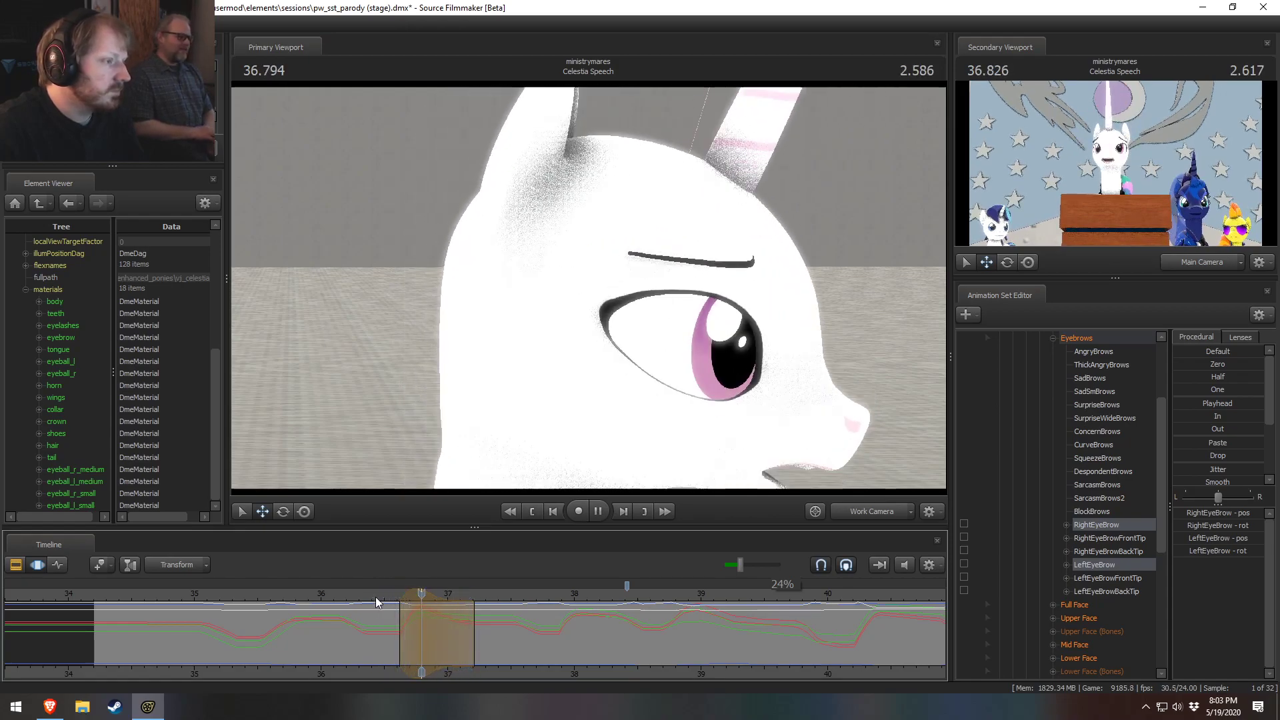
pyautogui.press('space')
# Step: Smooth the motion of both eyebrows from about 36.9 to 37.5 and go to 37.250
pyautogui.moveTo(445, 630); pyautogui.dragTo(516, 637)
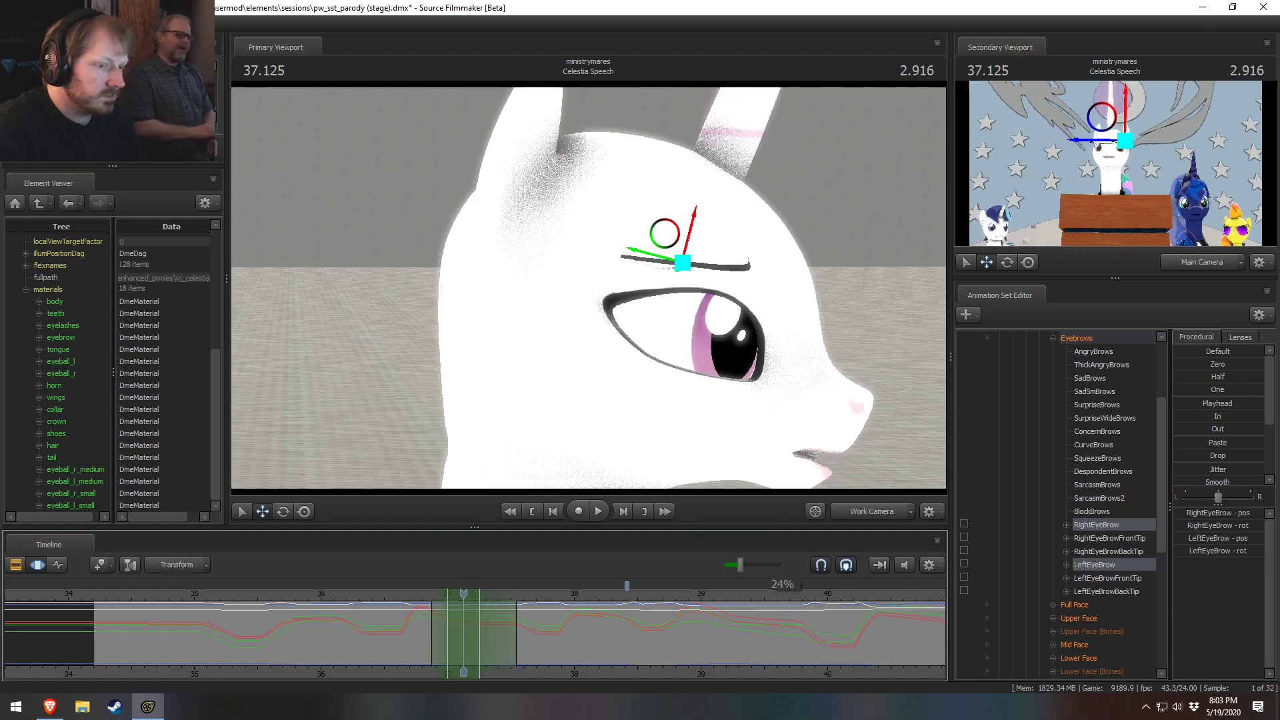
pyautogui.click(1218, 484)
pyautogui.moveTo(475, 597)
pyautogui.mouseDown()
pyautogui.moveTo(401, 594)
pyautogui.moveTo(479, 594)
pyautogui.mouseUp()
# Step: Review the eyebrow motion through the Main Camera, playing the shot repeatedly up to about 39.2
pyautogui.click(876, 510)
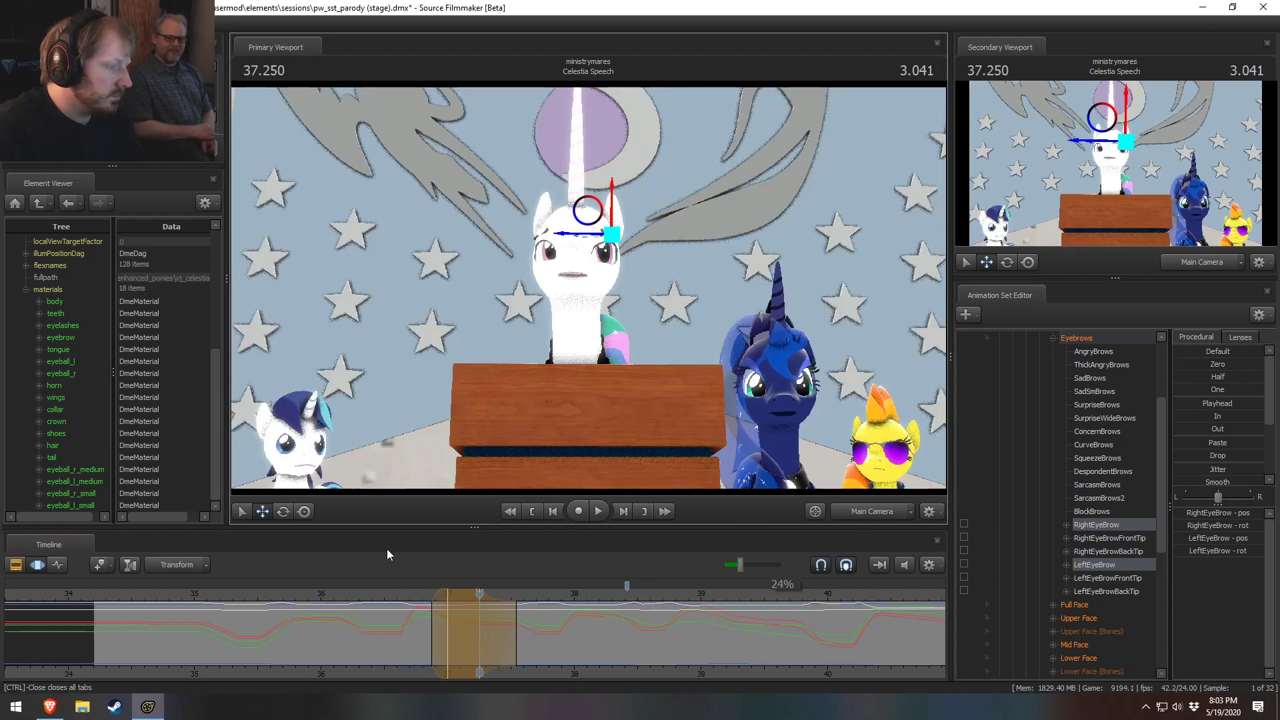
pyautogui.press('space')
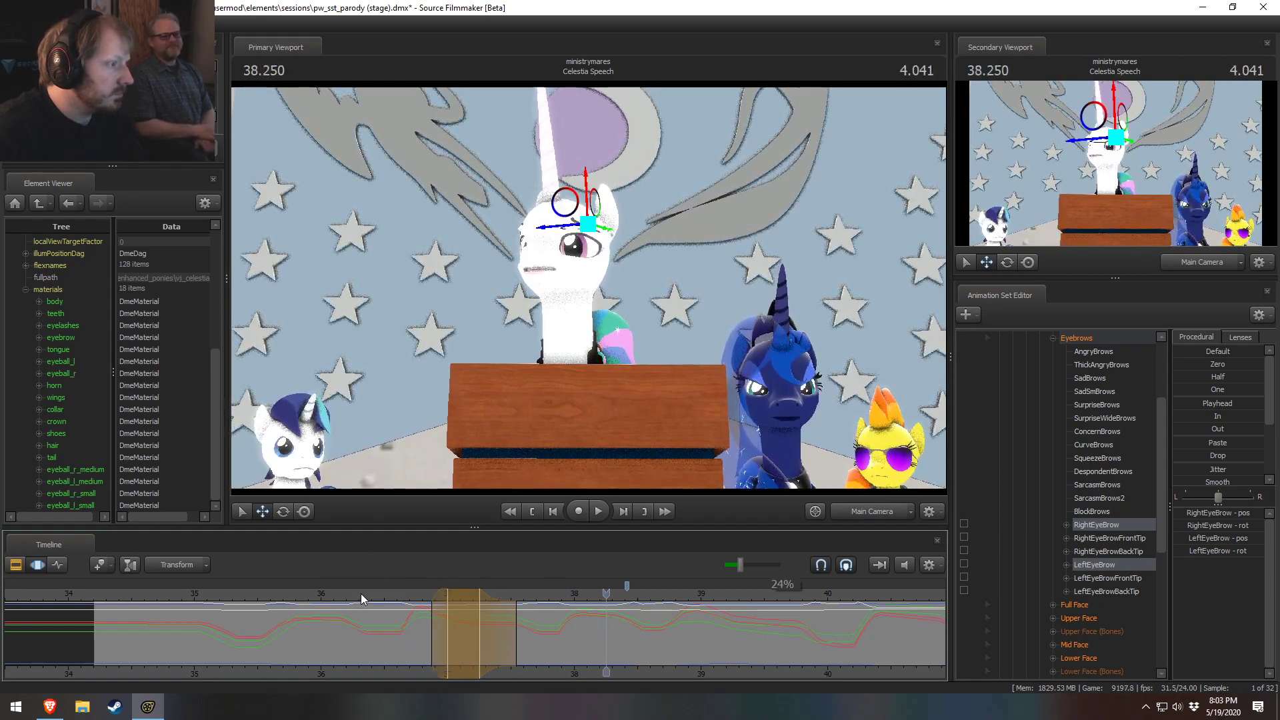
pyautogui.click(330, 594)
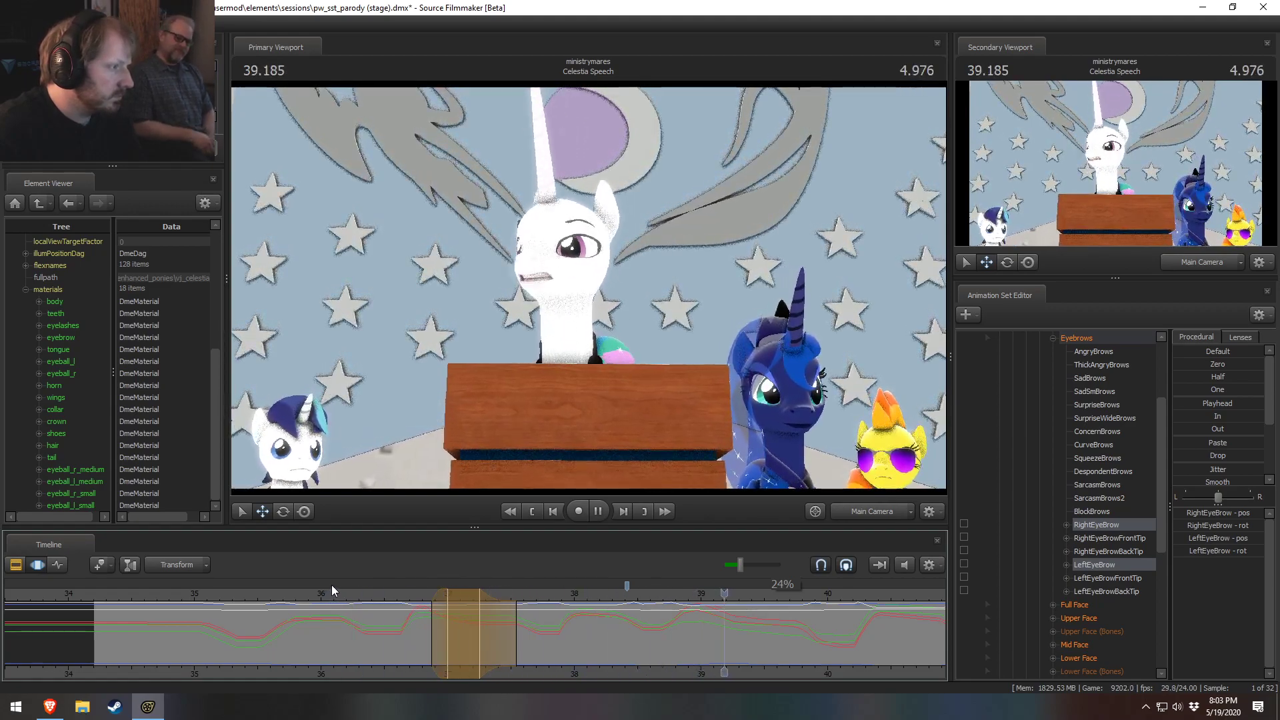
pyautogui.press('space')
pyautogui.click(331, 585)
pyautogui.press('space')
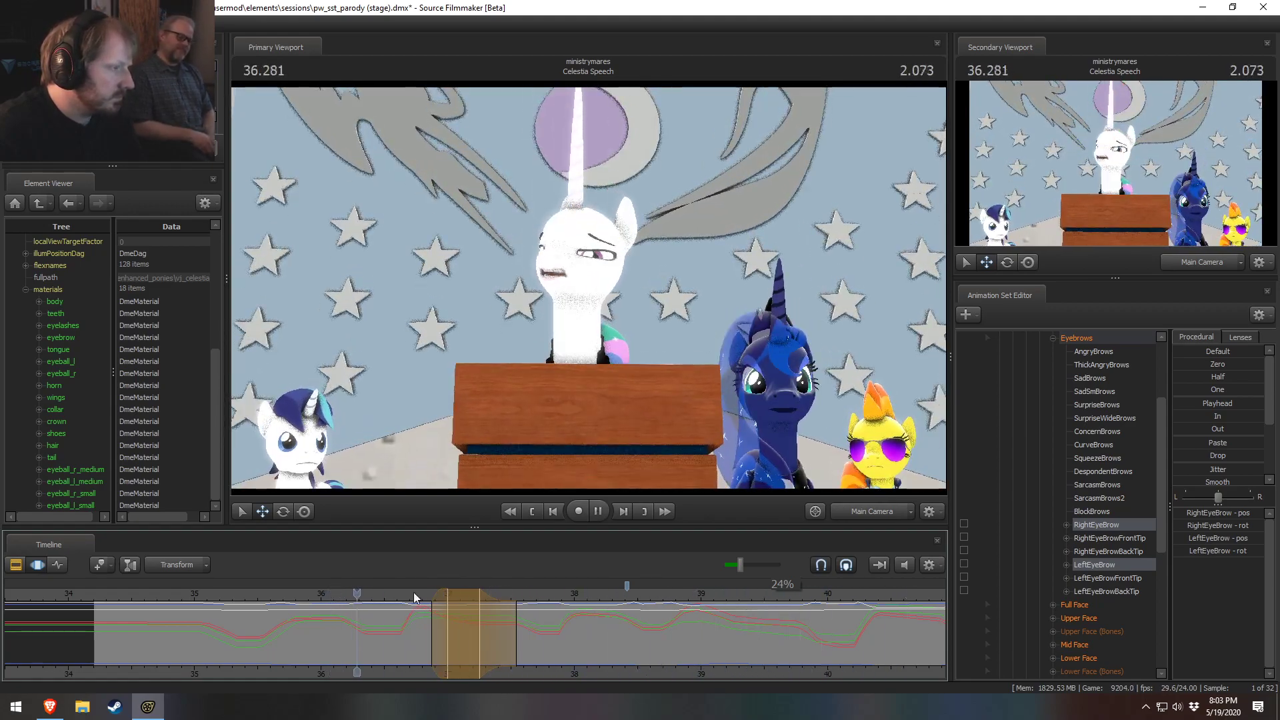
pyautogui.press('F2')
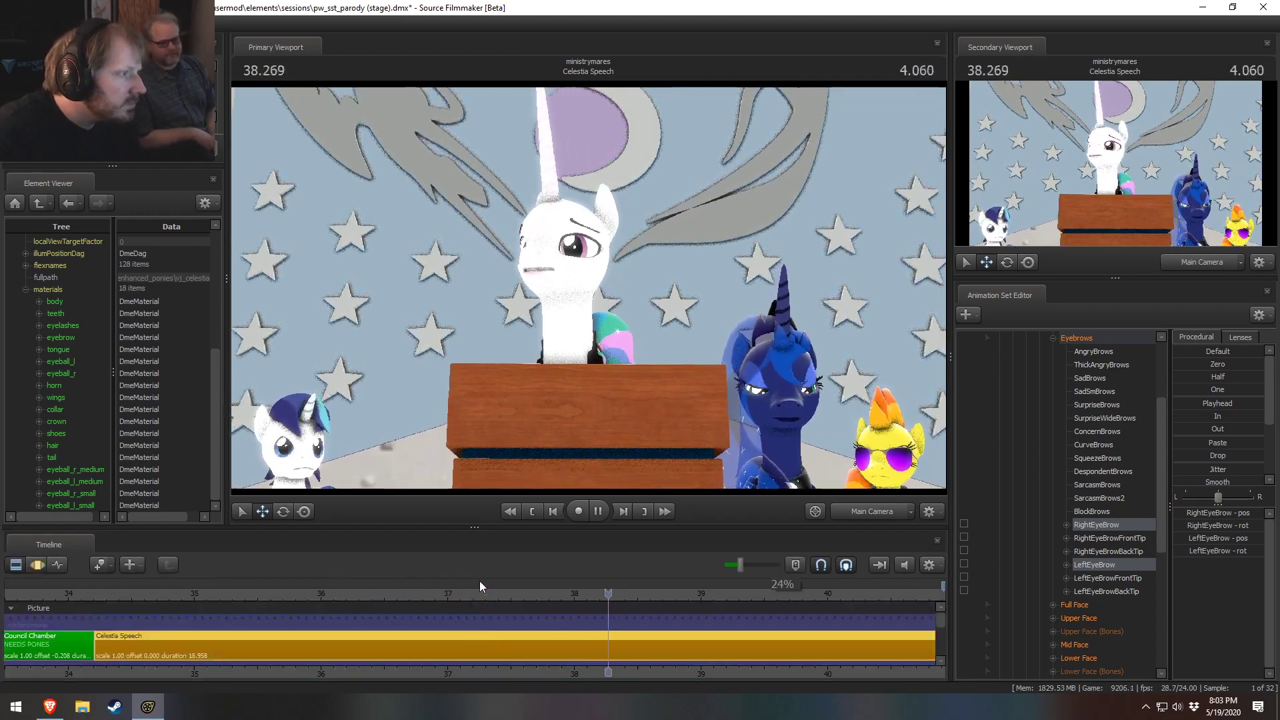
pyautogui.press('space')
# Step: Go to 38.833 in the Motion Editor, clear the control selection and frame Celestia's face up close in the Work Camera
pyautogui.moveTo(746, 661); pyautogui.dragTo(573, 652, button='middle')
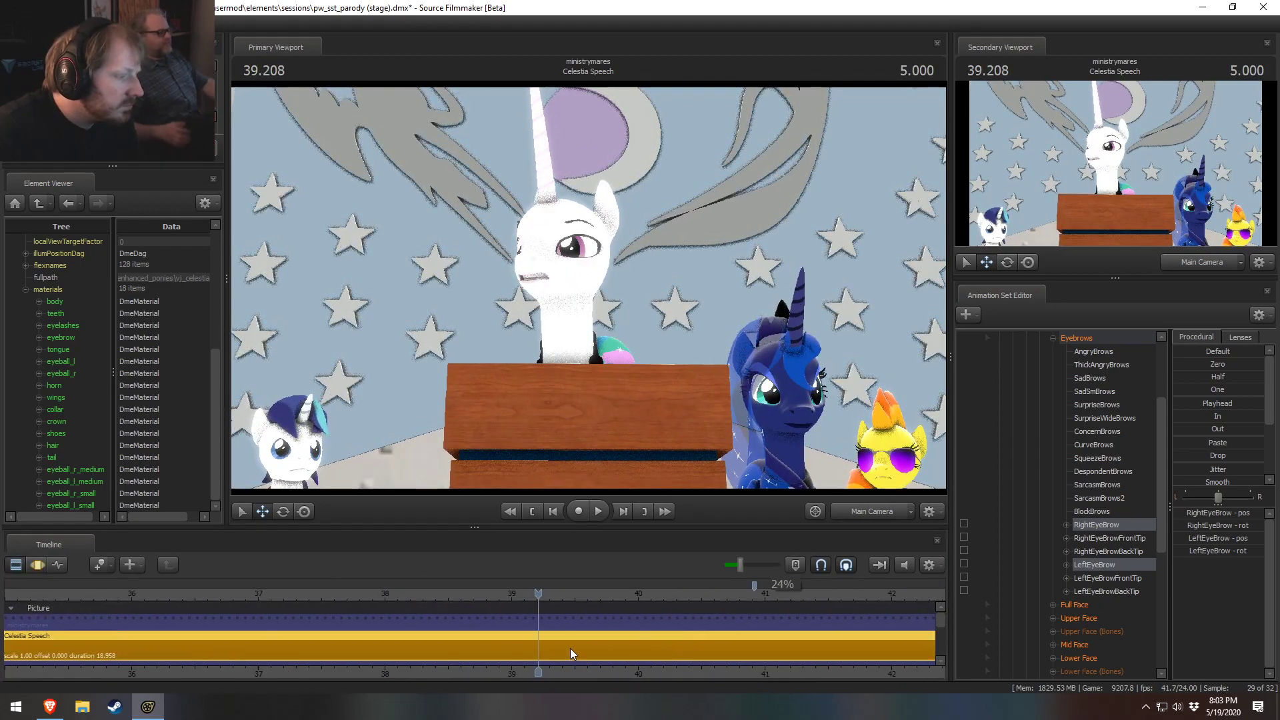
pyautogui.press('F3')
pyautogui.keyDown('shift'); pyautogui.click(492, 635); pyautogui.keyUp('shift')
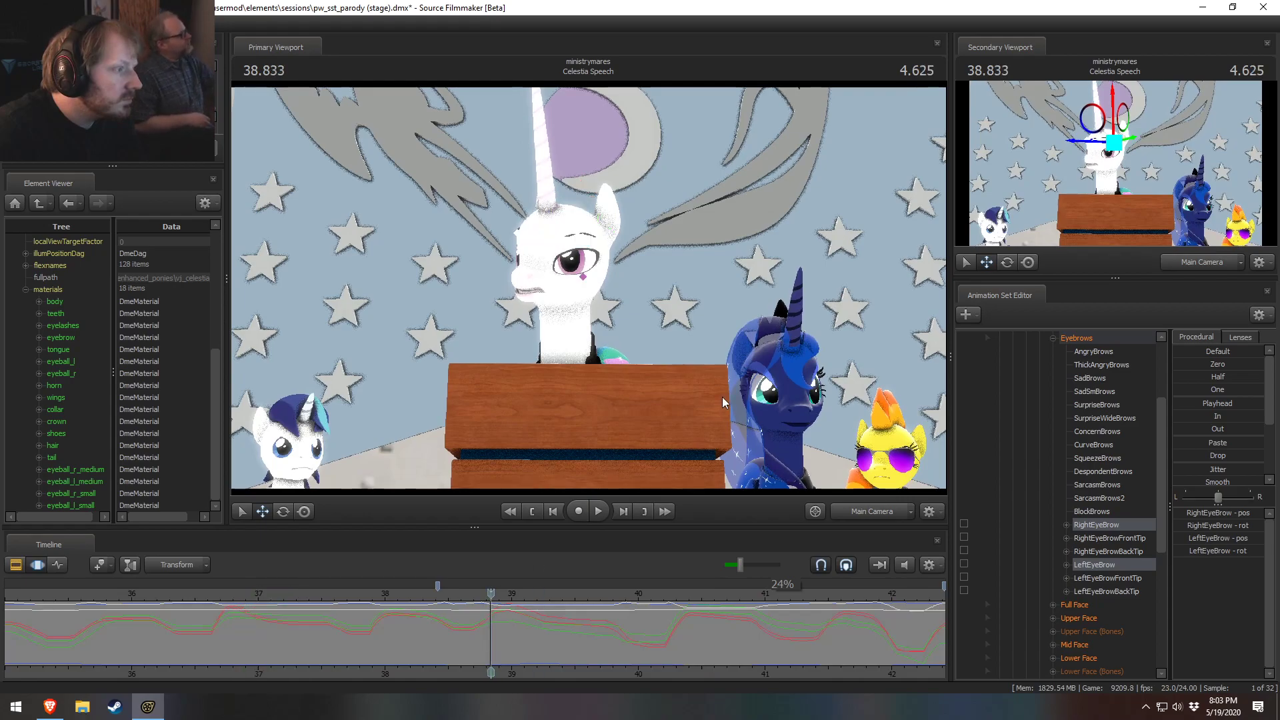
pyautogui.click(721, 402)
pyautogui.scroll(1, 474, 642)
pyautogui.click(862, 519)
pyautogui.moveTo(746, 400); pyautogui.dragTo(744, 373)
pyautogui.press('w')
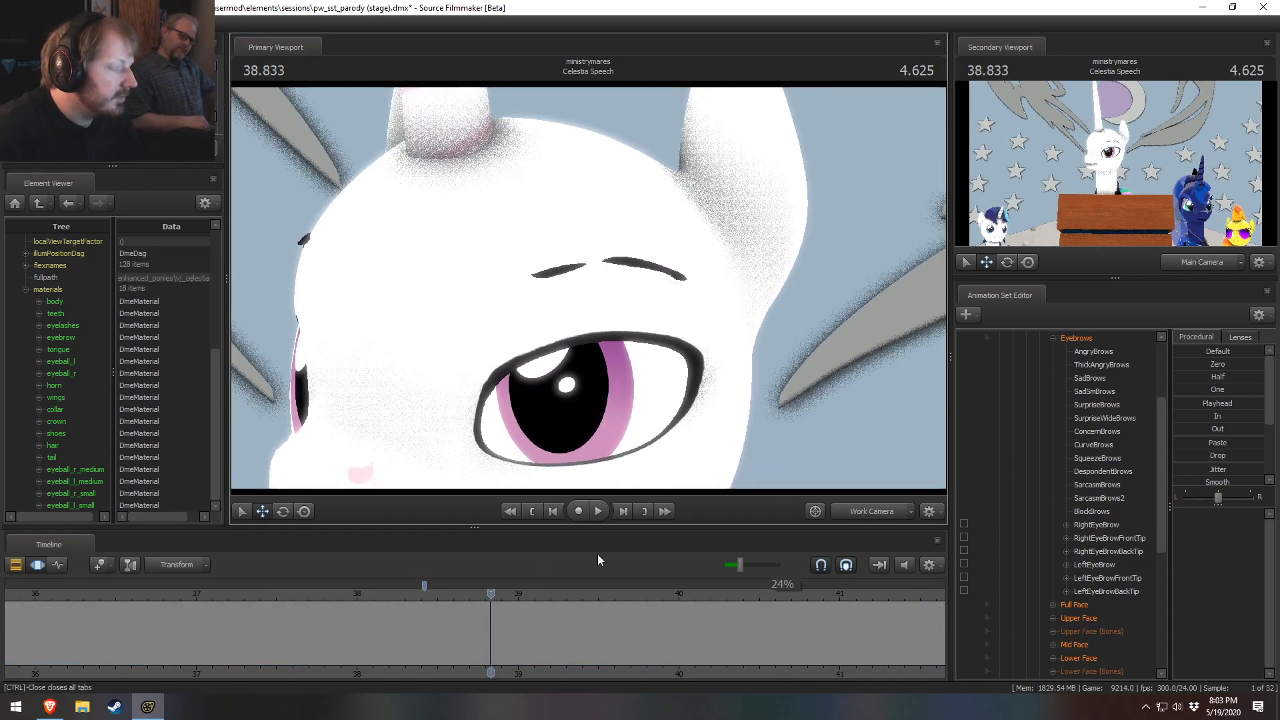
# Step: Compare the frame at 38.833 through the Main Camera and examine Celestia's left eyebrow up close in the Work Camera
pyautogui.click(866, 511)
pyautogui.press('F2')
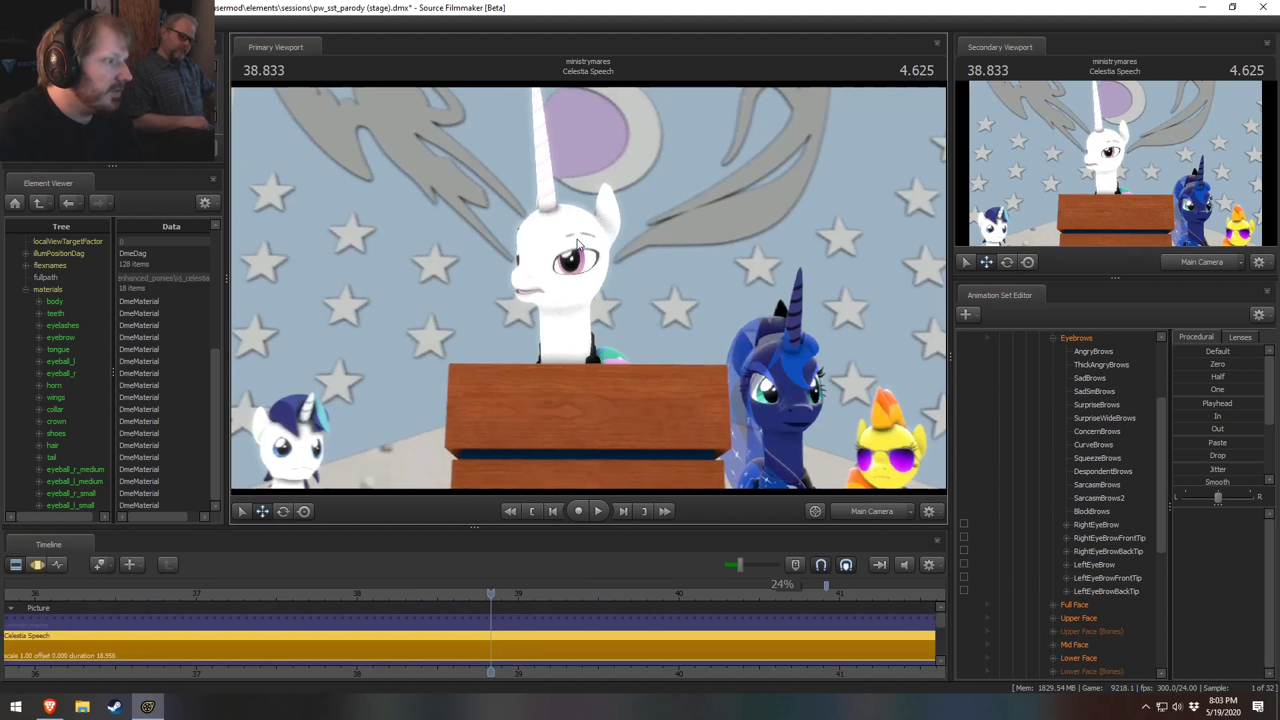
pyautogui.press('F3')
pyautogui.click(906, 512)
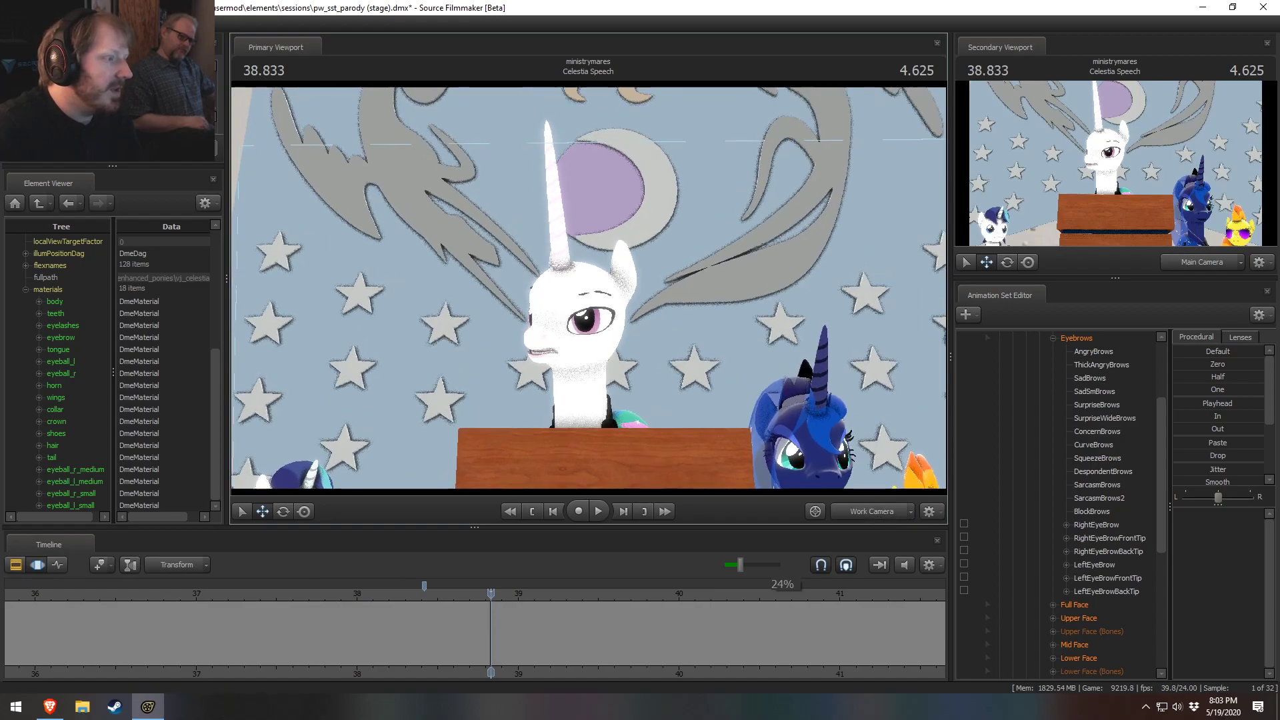
pyautogui.press('s')
pyautogui.press('w')
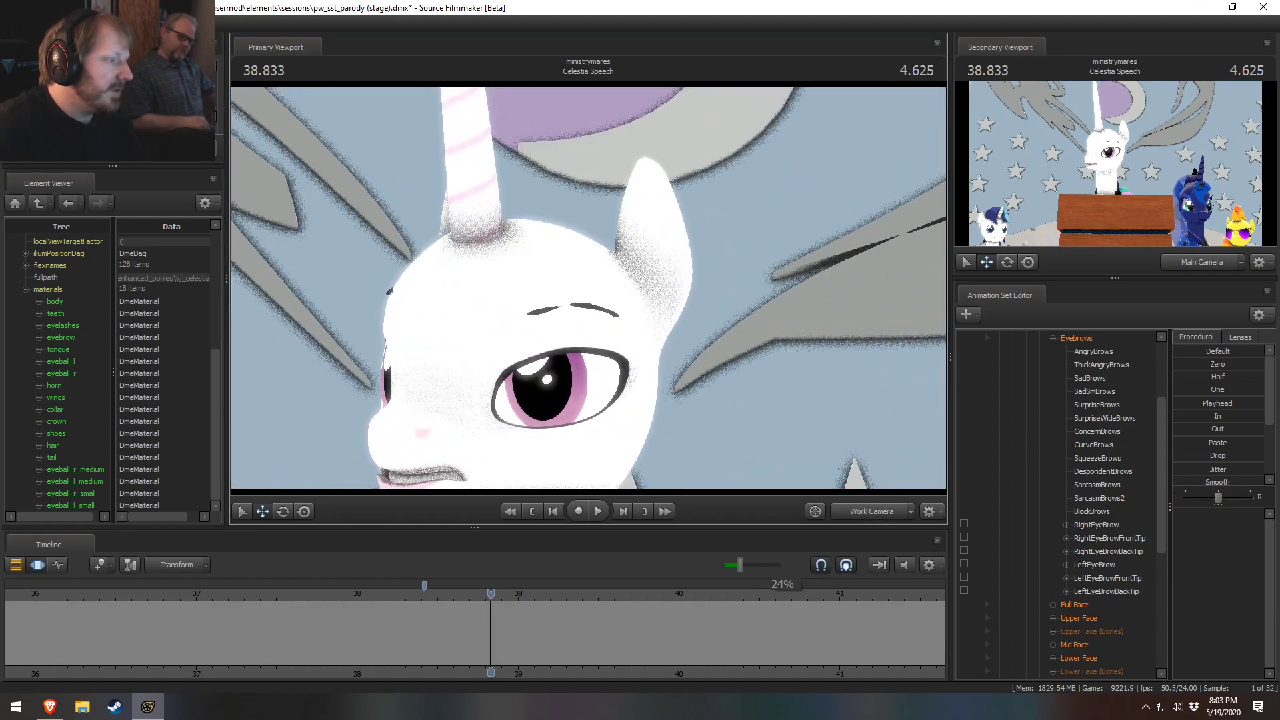
pyautogui.scroll(8, 587, 286)
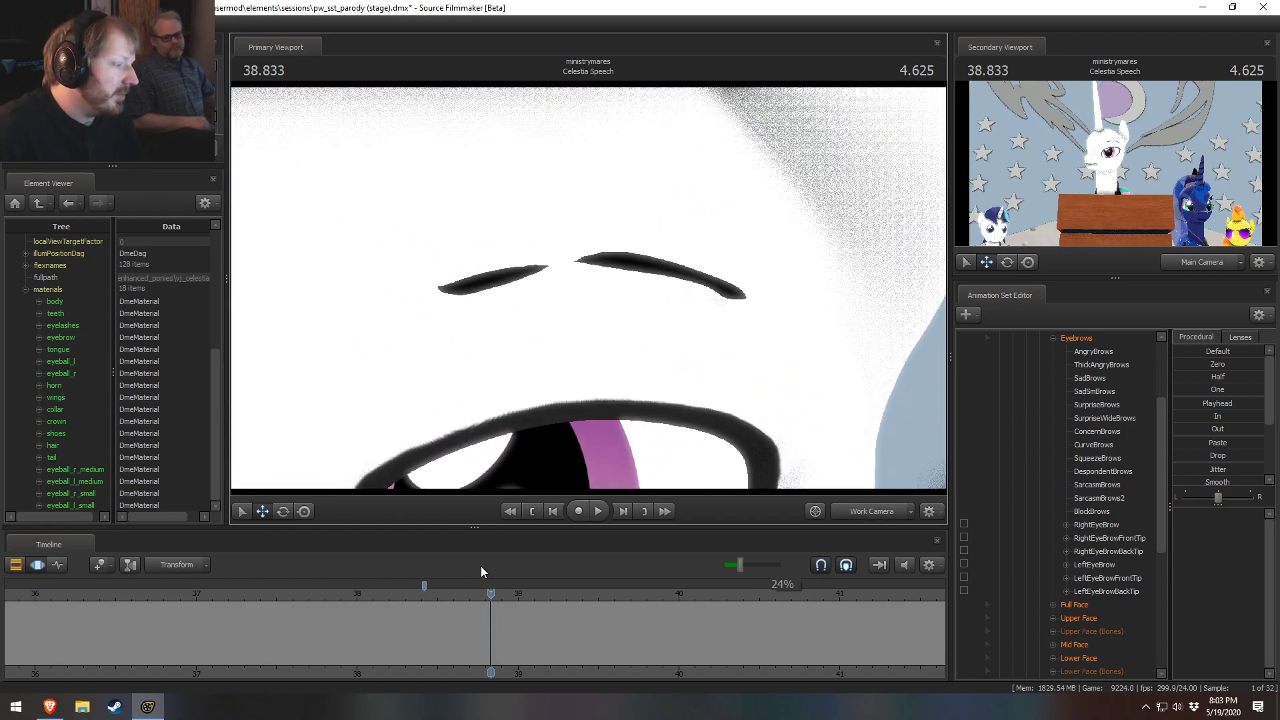
pyautogui.scroll(2, 477, 621)
# Step: Select the time from about 38.7 to 39.0 around 38.833
pyautogui.moveTo(482, 621)
pyautogui.mouseDown()
pyautogui.moveTo(464, 621)
pyautogui.moveTo(499, 628)
pyautogui.moveTo(474, 629)
pyautogui.moveTo(488, 630)
pyautogui.mouseUp()
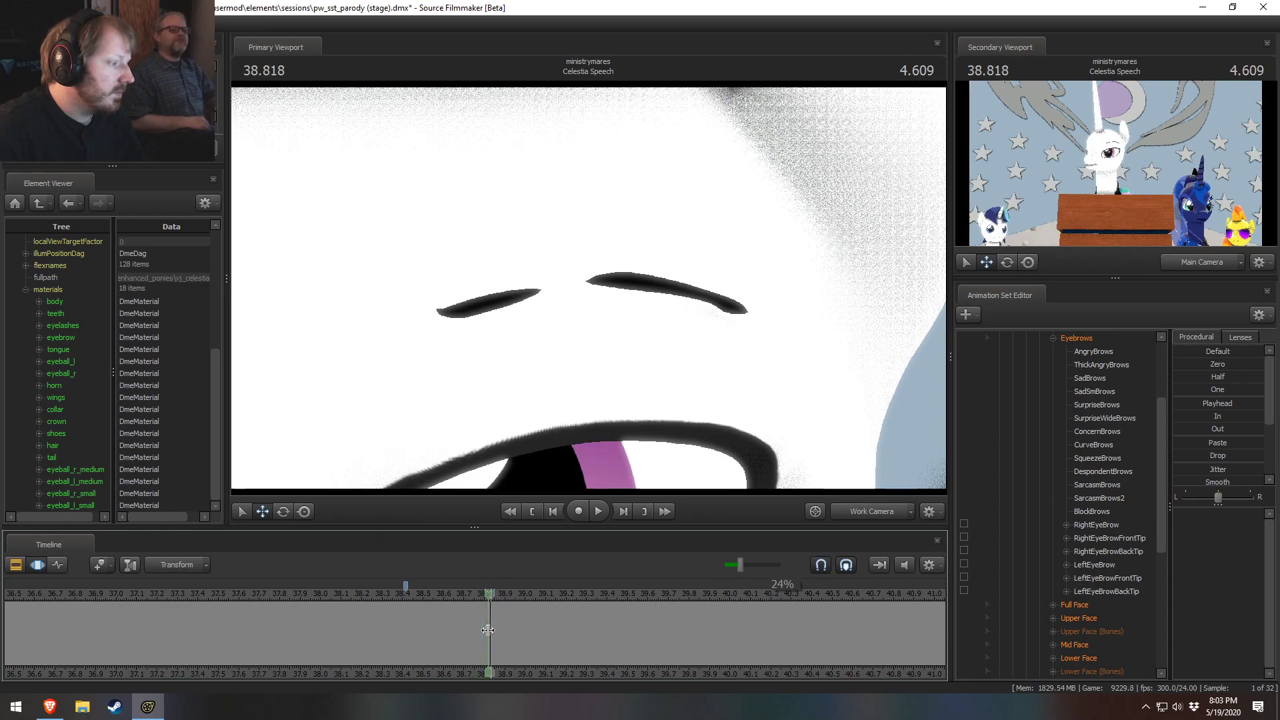
pyautogui.keyDown('shift'); pyautogui.scroll(3, 488, 630); pyautogui.keyUp('shift')
pyautogui.keyDown('shift'); pyautogui.scroll(1, 488, 630); pyautogui.keyUp('shift')
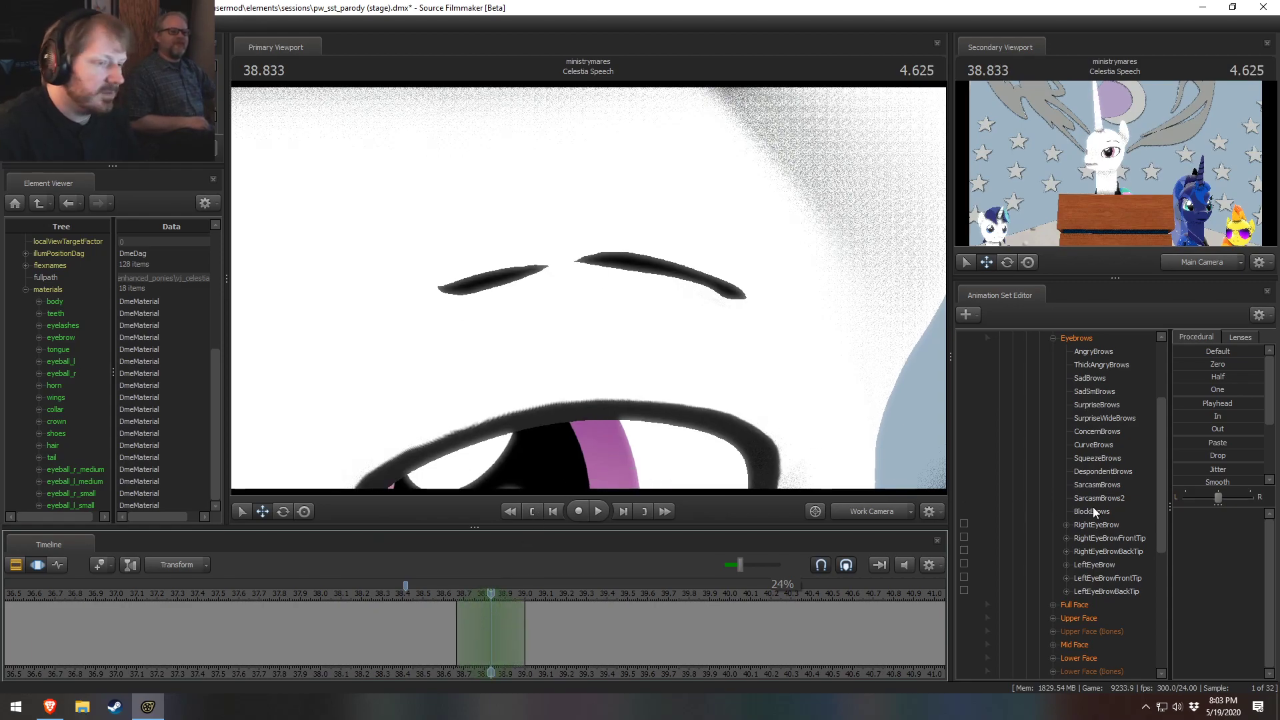
# Step: View Celestia's head from above in the Work Camera to examine how her eyebrows meet her face at 38.833
pyautogui.keyDown('ctrl'); pyautogui.click(875, 512); pyautogui.keyUp('ctrl')
pyautogui.moveTo(667, 334); pyautogui.dragTo(660, 360)
pyautogui.moveTo(594, 226); pyautogui.dragTo(594, 333)
pyautogui.scroll(3, 1111, 471)
pyautogui.scroll(-3, 1108, 475)
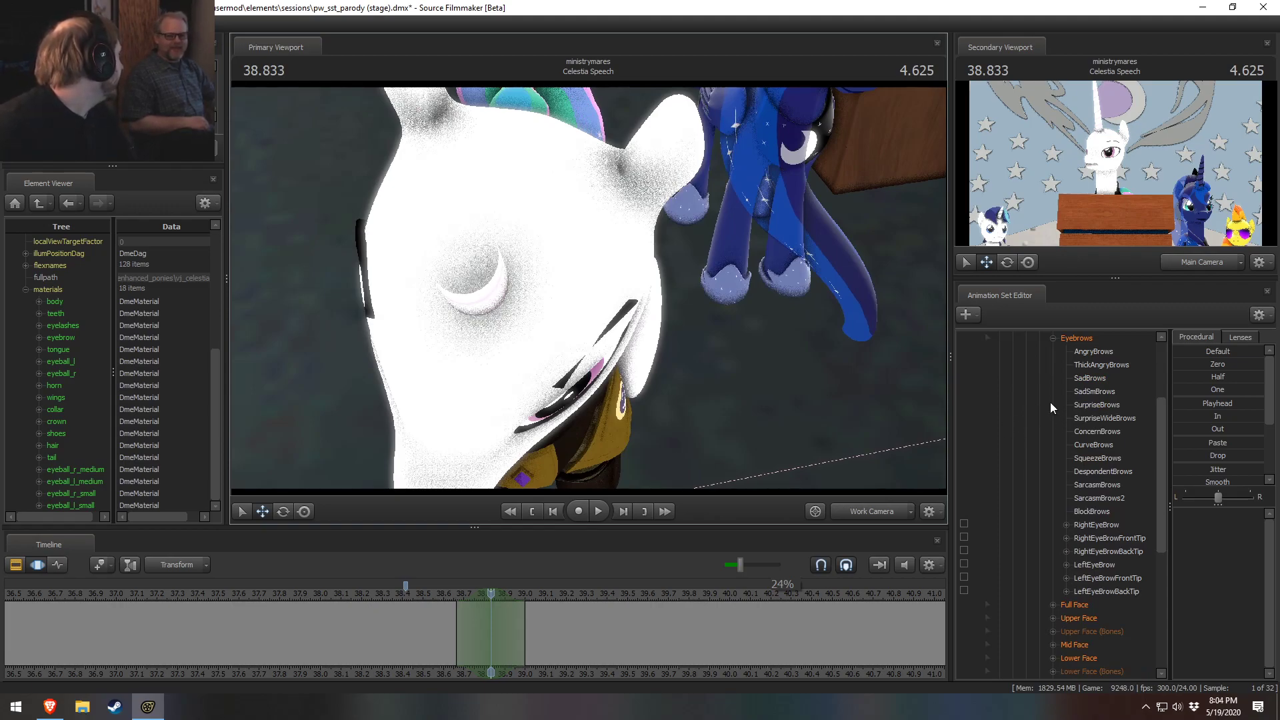
# Step: Select Celestia's LeftEyeBrow control and shift it sideways to fit her face at 38.833, viewed from above
pyautogui.scroll(-3, 1066, 538)
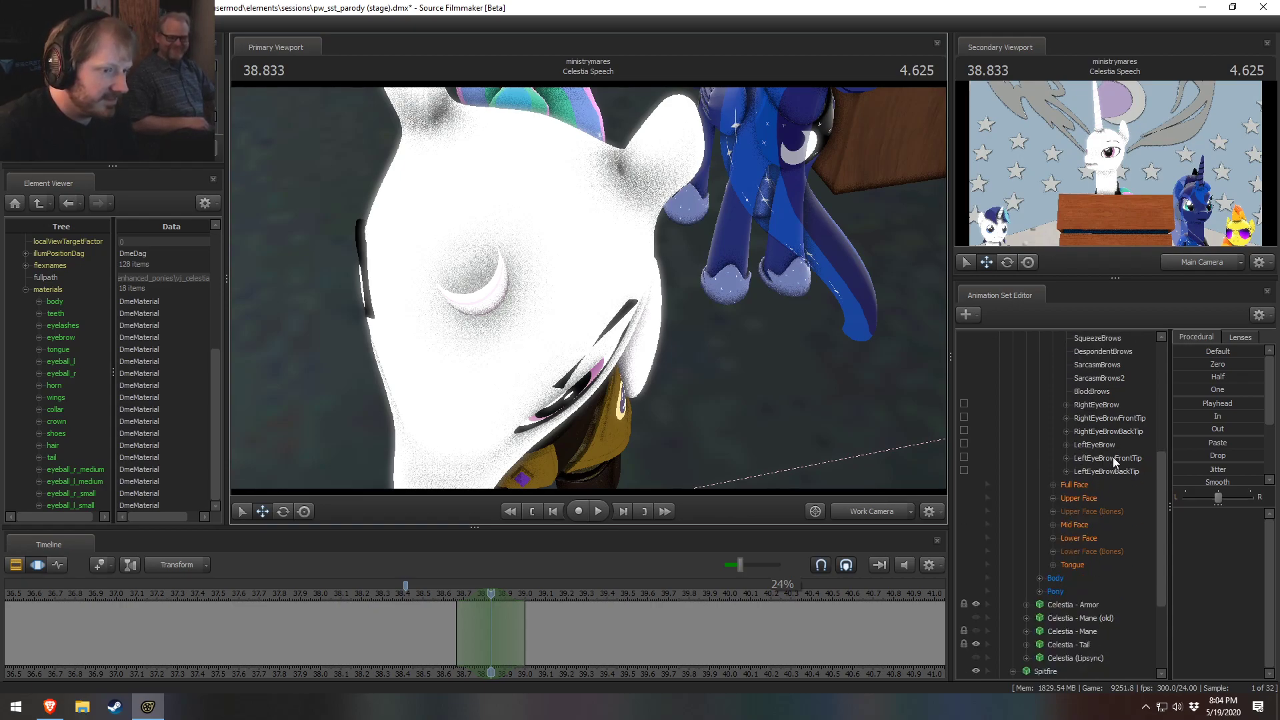
pyautogui.click(1114, 446)
pyautogui.keyDown('alt'); pyautogui.moveTo(662, 347); pyautogui.dragTo(588, 287); pyautogui.keyUp('alt')
pyautogui.moveTo(565, 337); pyautogui.dragTo(624, 334)
pyautogui.keyDown('alt'); pyautogui.moveTo(524, 313); pyautogui.dragTo(509, 303); pyautogui.keyUp('alt')
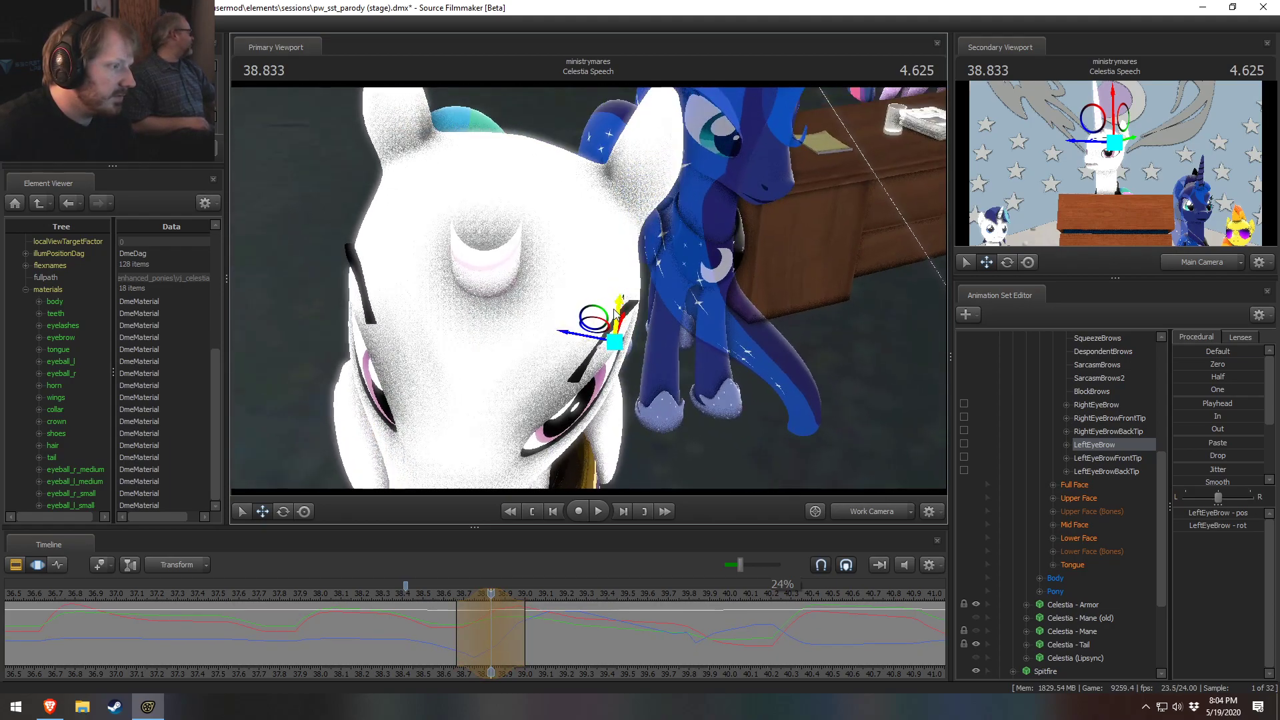
# Step: Play the shot from 38.583 through the Main Camera to check how Celestia's left eyebrow sits
pyautogui.click(862, 518)
pyautogui.click(439, 597)
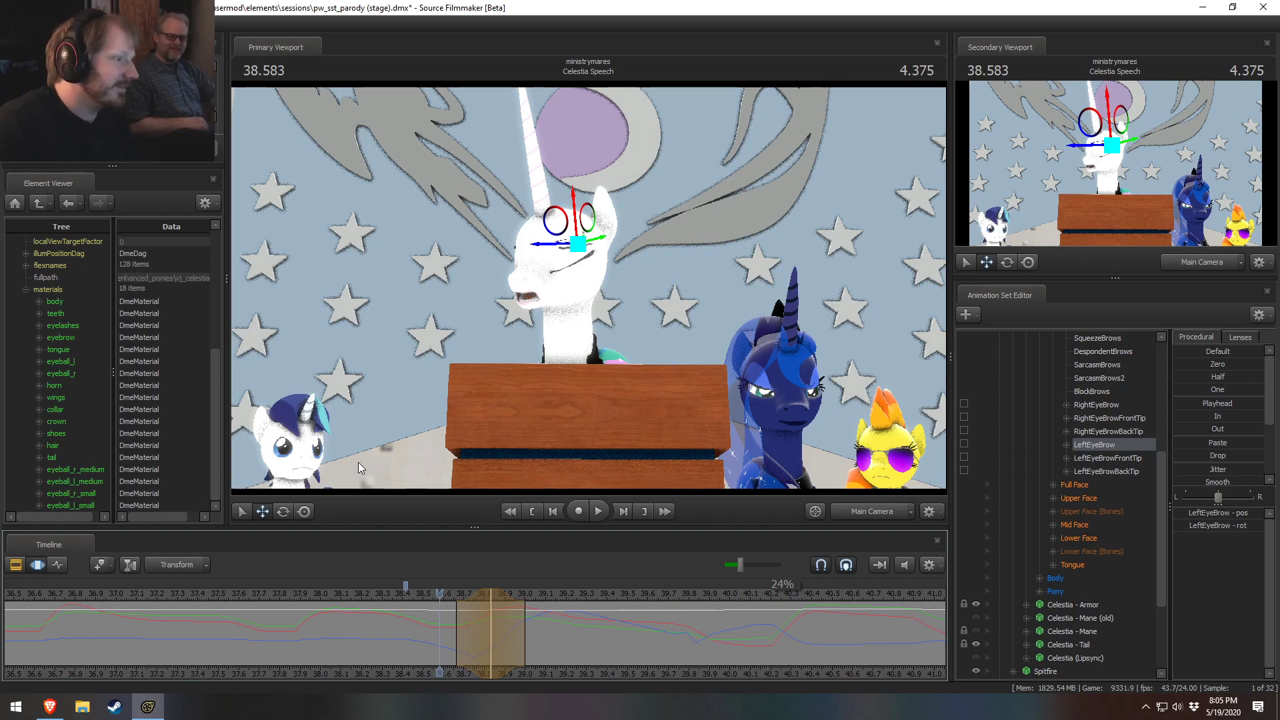
pyautogui.press('space')
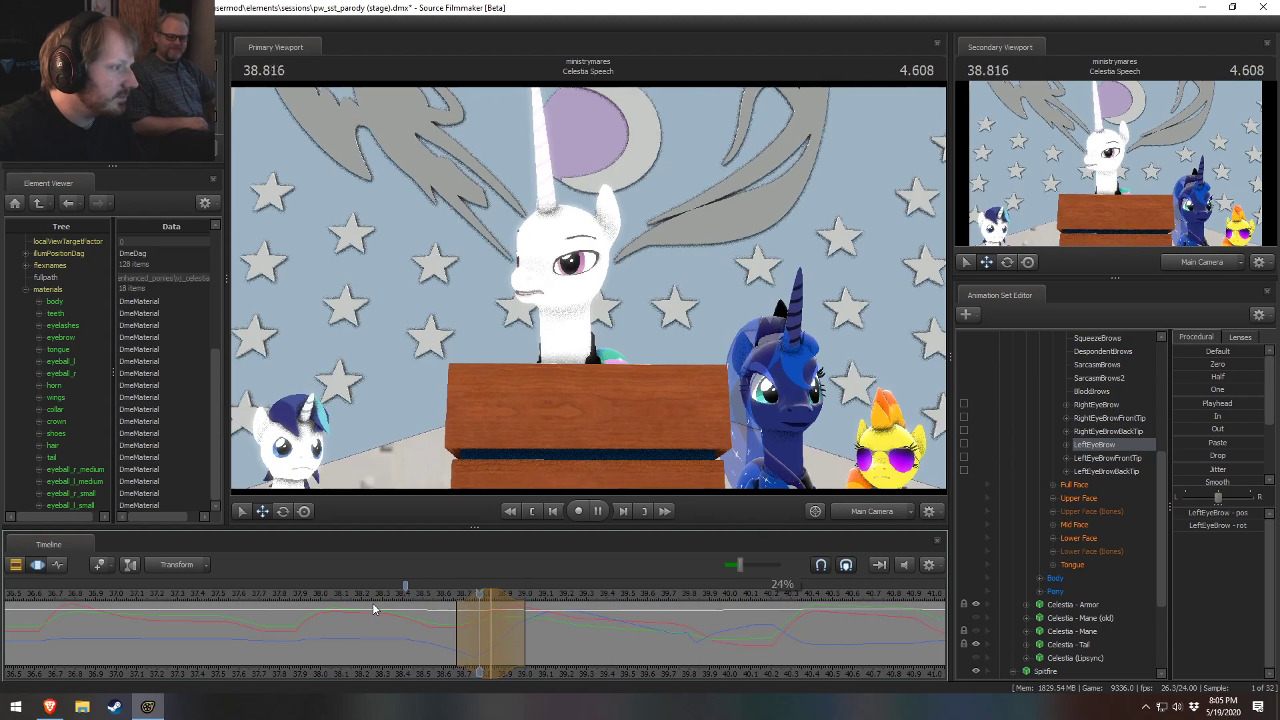
pyautogui.press('space')
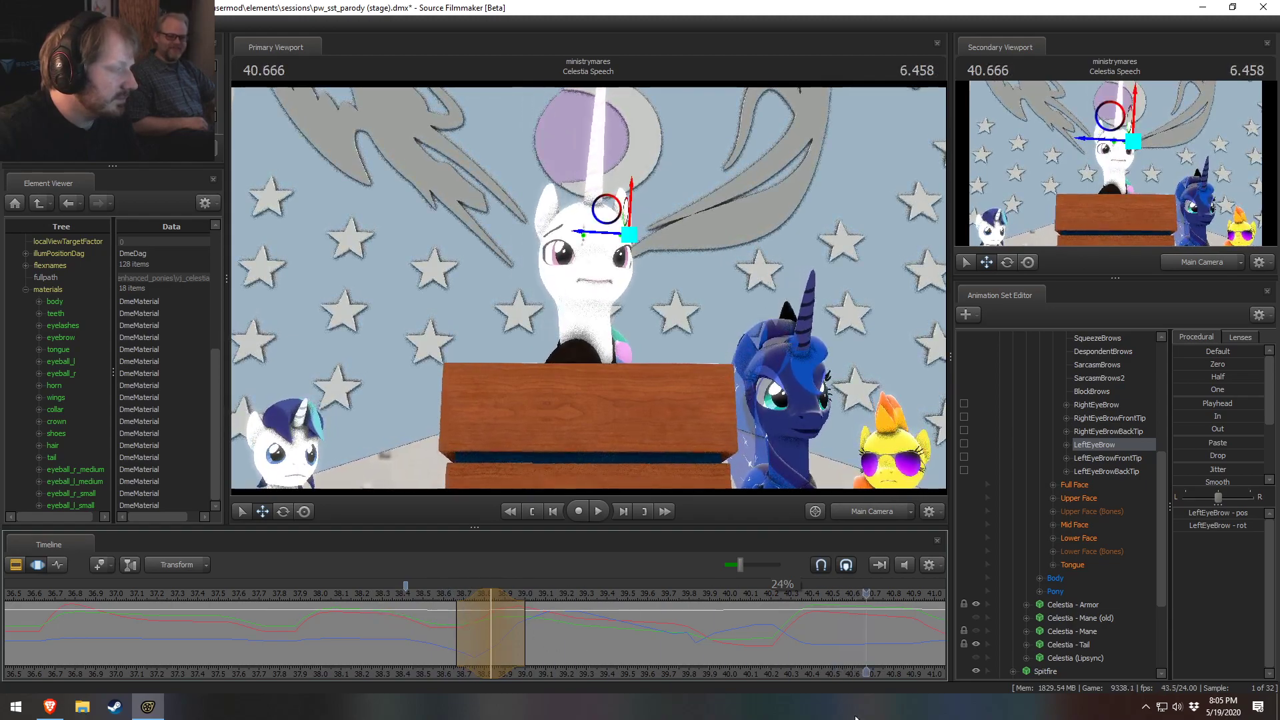
pyautogui.press('space')
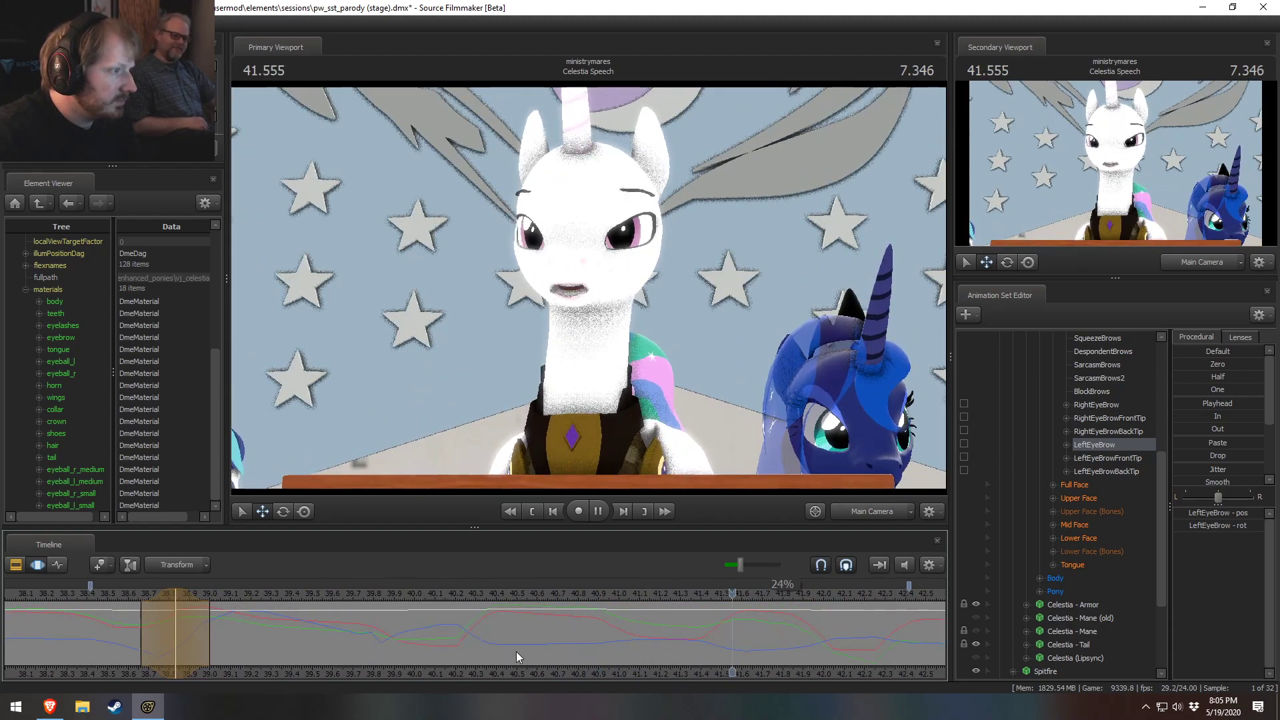
pyautogui.press('space')
# Step: Replay the shot between about 41 and 43.8 through the Main Camera to examine Celestia's eyebrows during her head turns
pyautogui.scroll(-6, 710, 667)
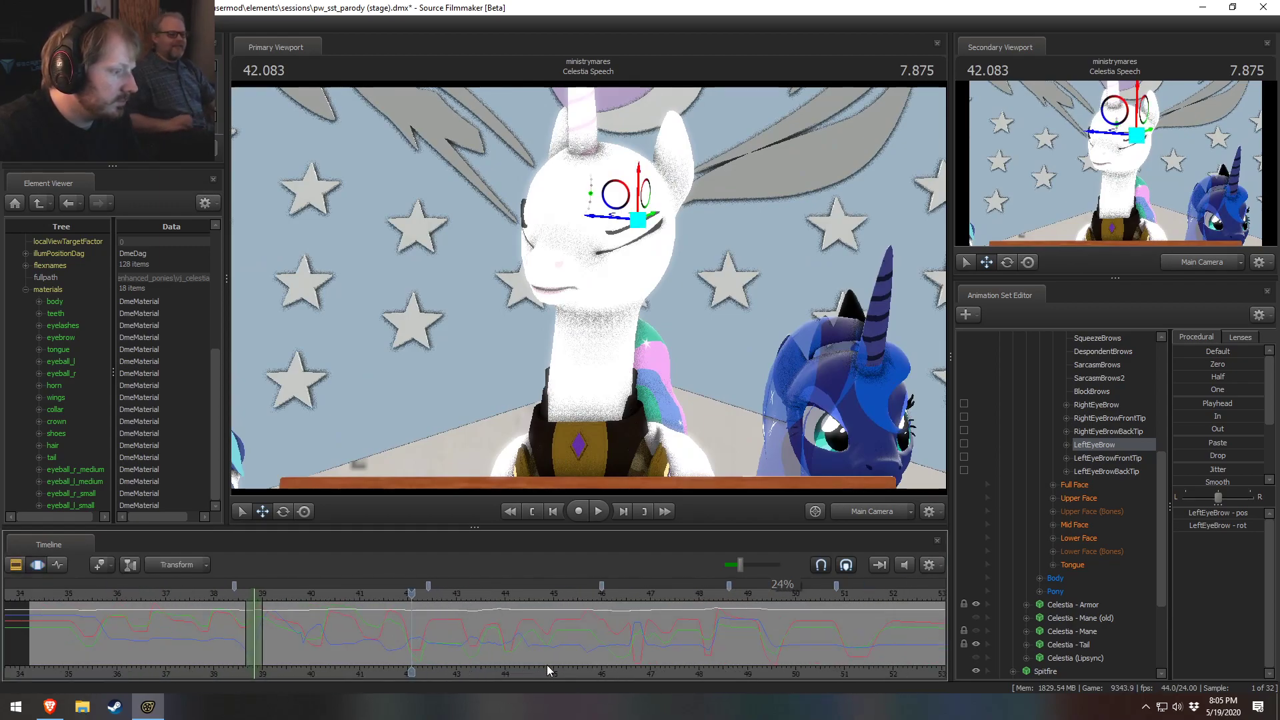
pyautogui.scroll(-1, 542, 666)
pyautogui.press('space')
pyautogui.press('space')
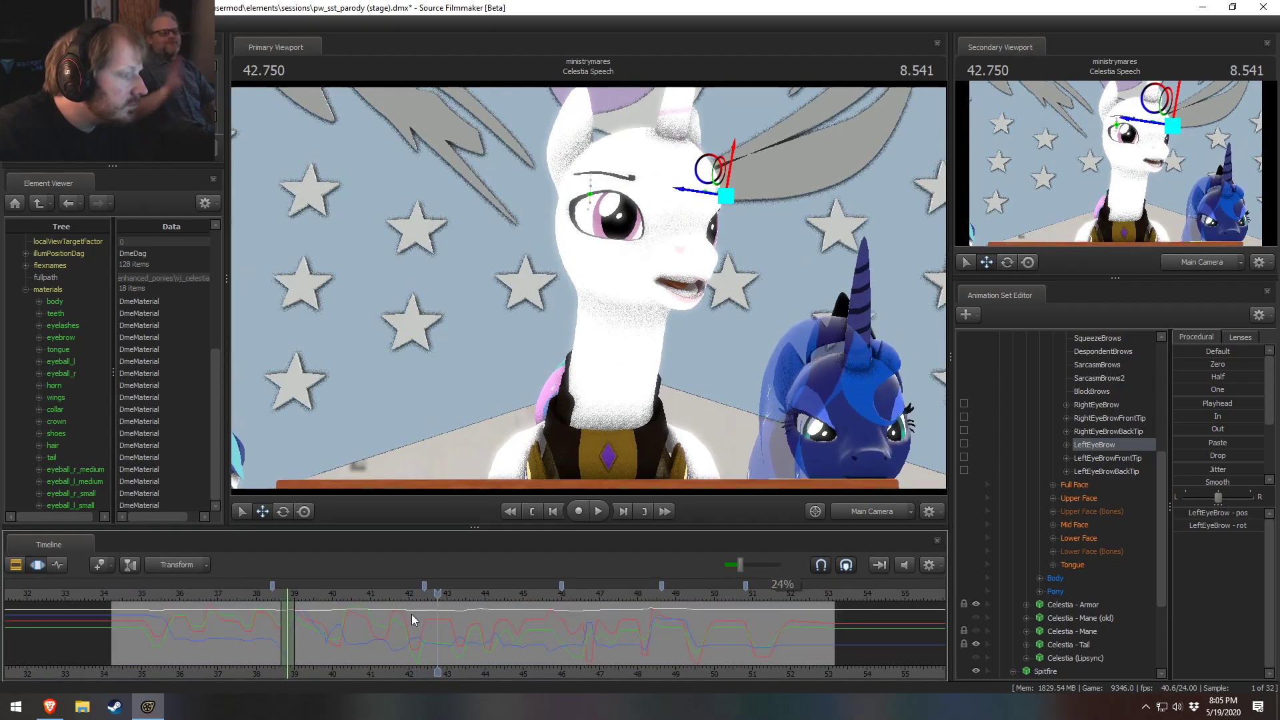
pyautogui.click(384, 598)
pyautogui.press('space')
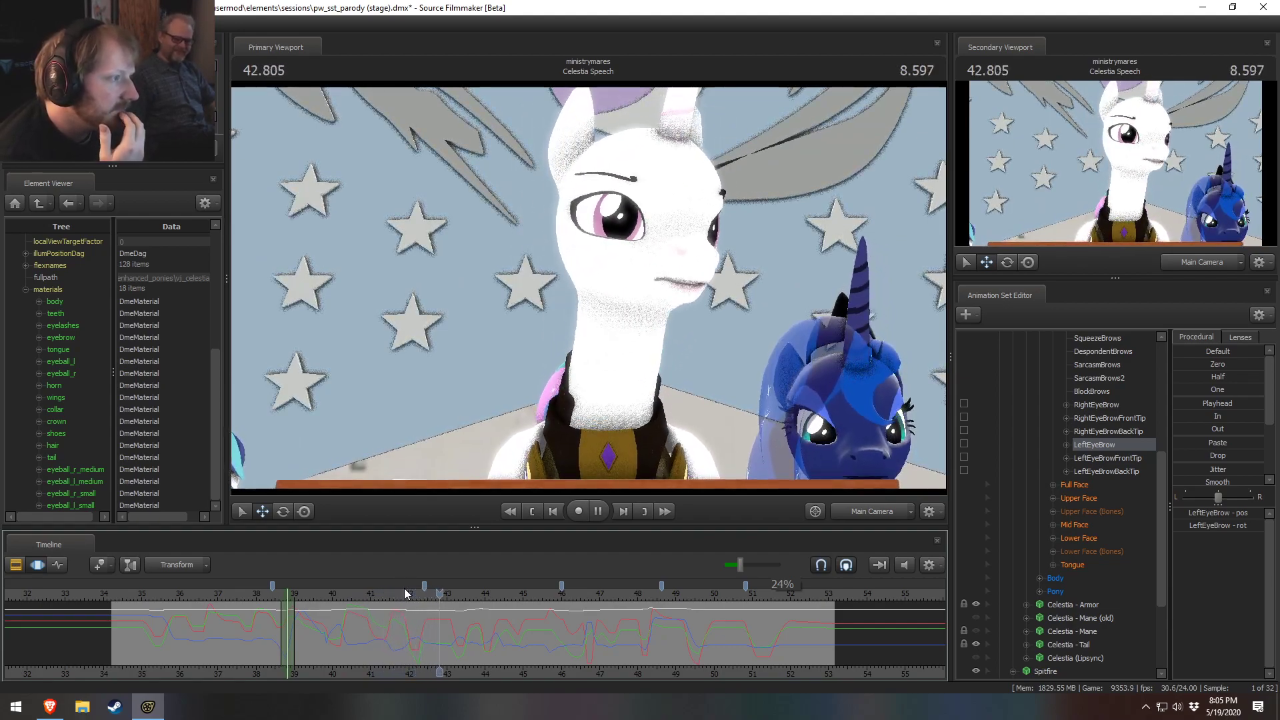
pyautogui.press('space')
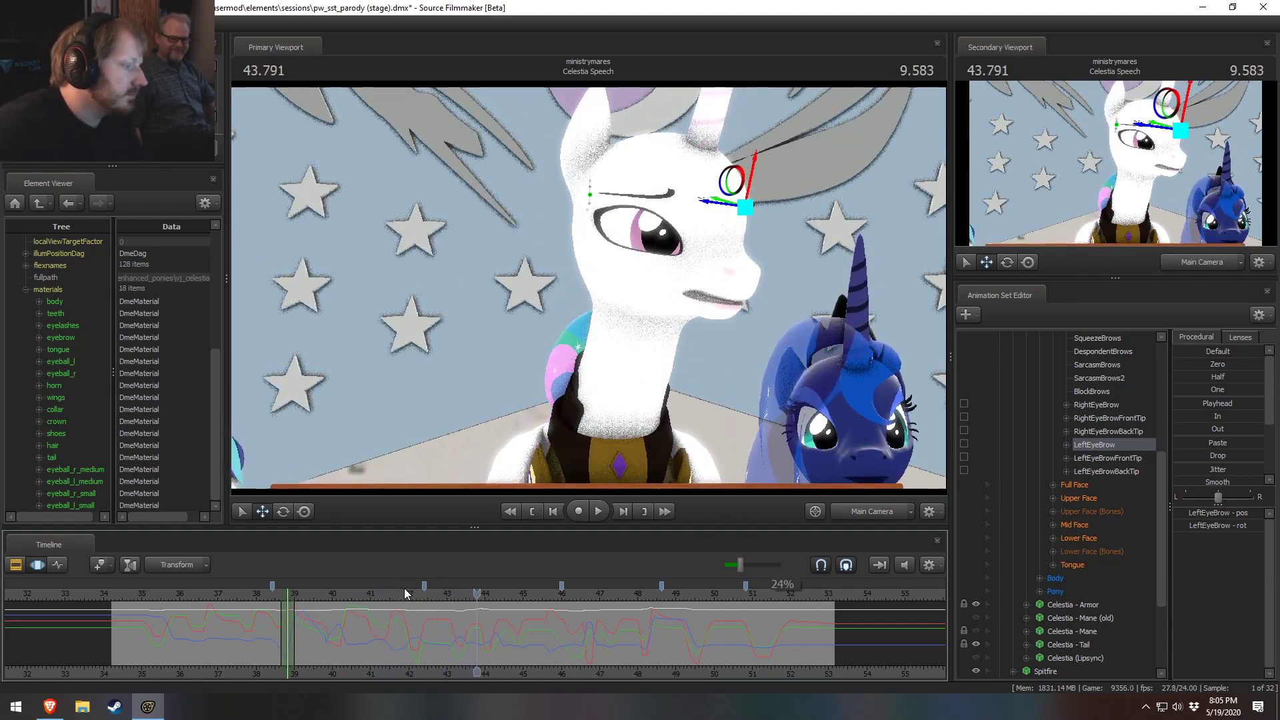
# Step: Clear the control selection and scrub to 42.541 to examine Celestia's eyebrows as her head turns
pyautogui.scroll(5, 395, 634)
pyautogui.moveTo(395, 634); pyautogui.dragTo(356, 627)
pyautogui.click(747, 313)
pyautogui.scroll(5, 414, 631)
pyautogui.scroll(-4, 292, 672)
pyautogui.moveTo(277, 667); pyautogui.dragTo(621, 646, button='middle')
pyautogui.press('shift')
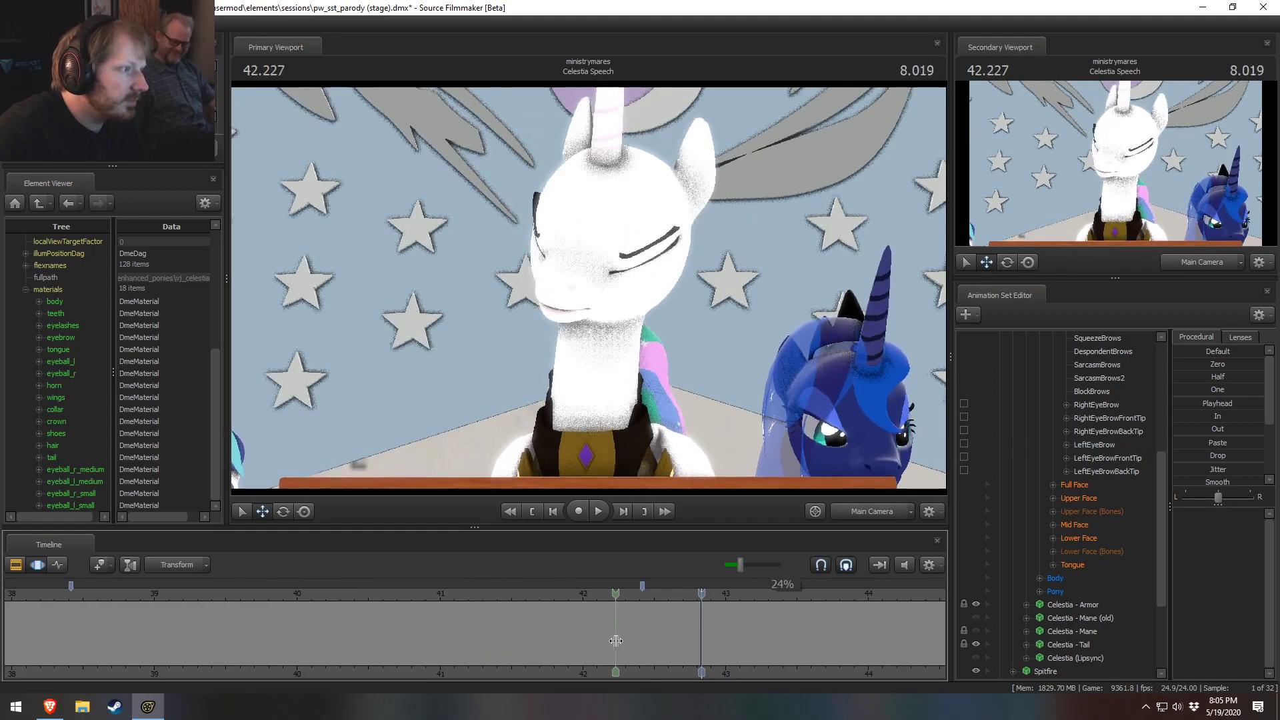
pyautogui.moveTo(645, 642)
pyautogui.mouseDown()
pyautogui.moveTo(684, 642)
pyautogui.moveTo(661, 647)
pyautogui.mouseUp()
# Step: Show Celestia - Mane again and check the shot up to 43.750
pyautogui.scroll(-5, 1059, 493)
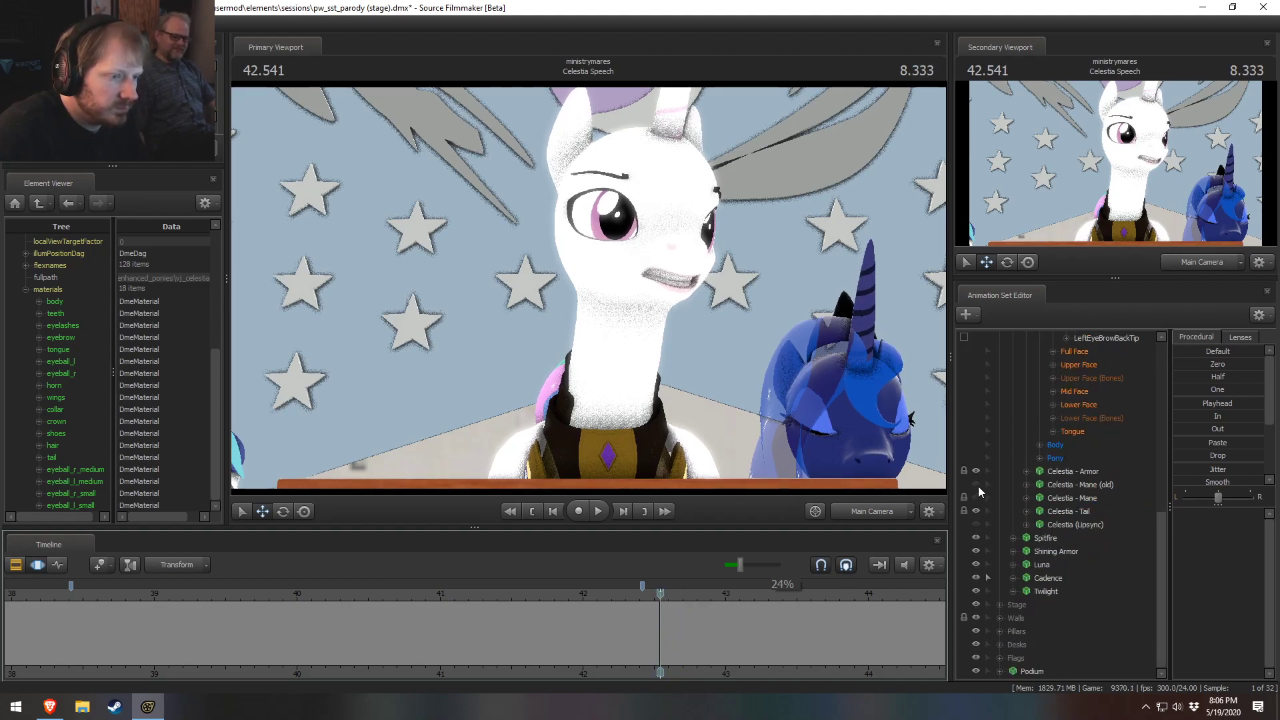
pyautogui.click(977, 497)
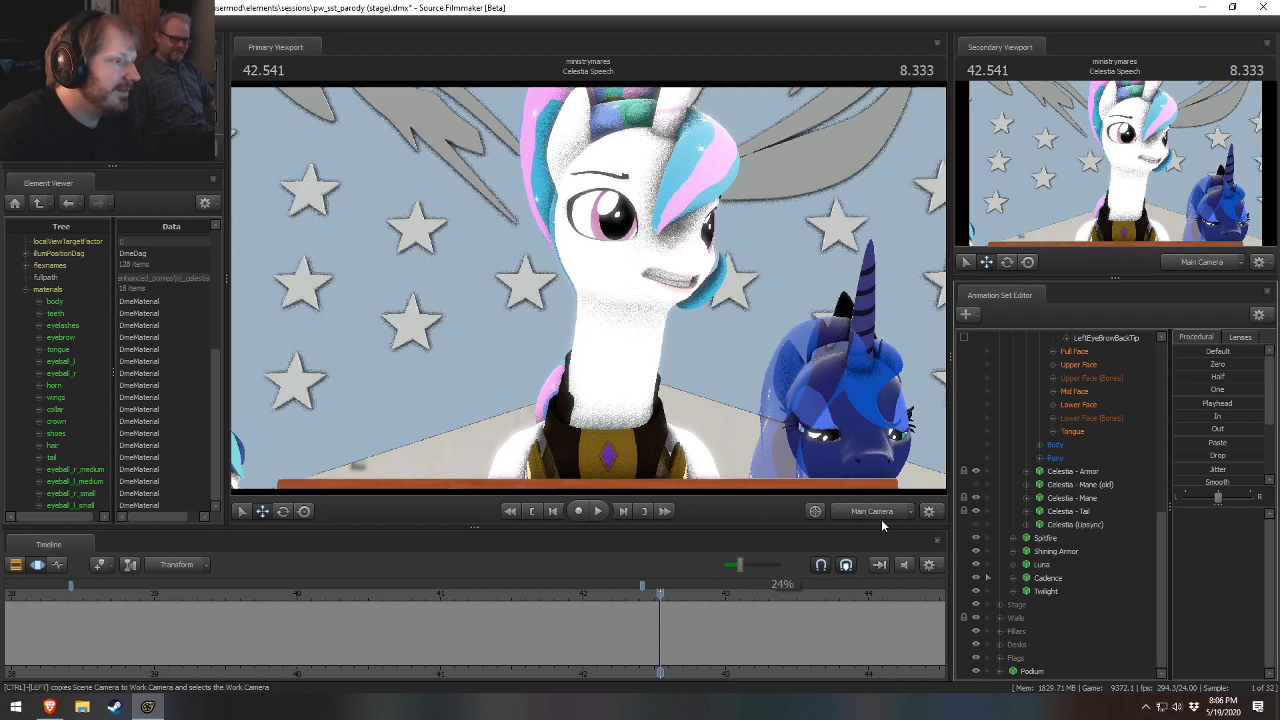
pyautogui.press('space')
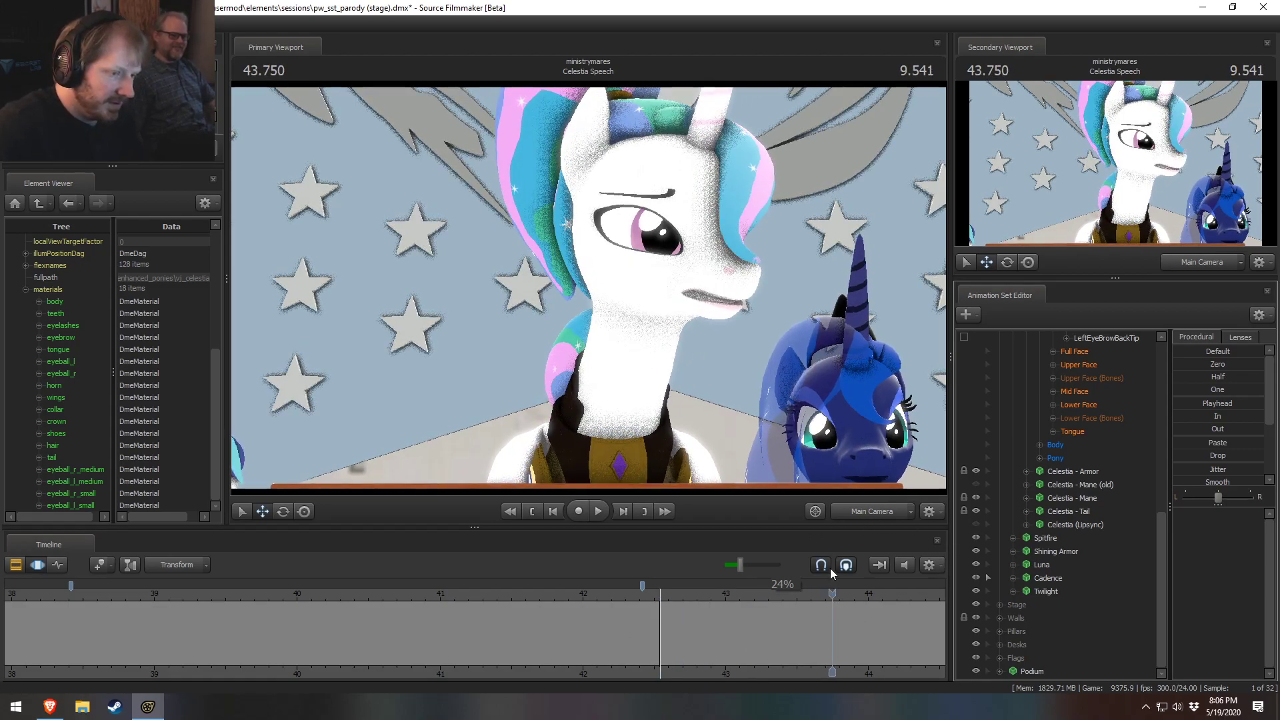
# Step: Remove the $alpha attribute from Celestia's eyelashes material
pyautogui.click(38, 326)
pyautogui.rightClick(77, 362)
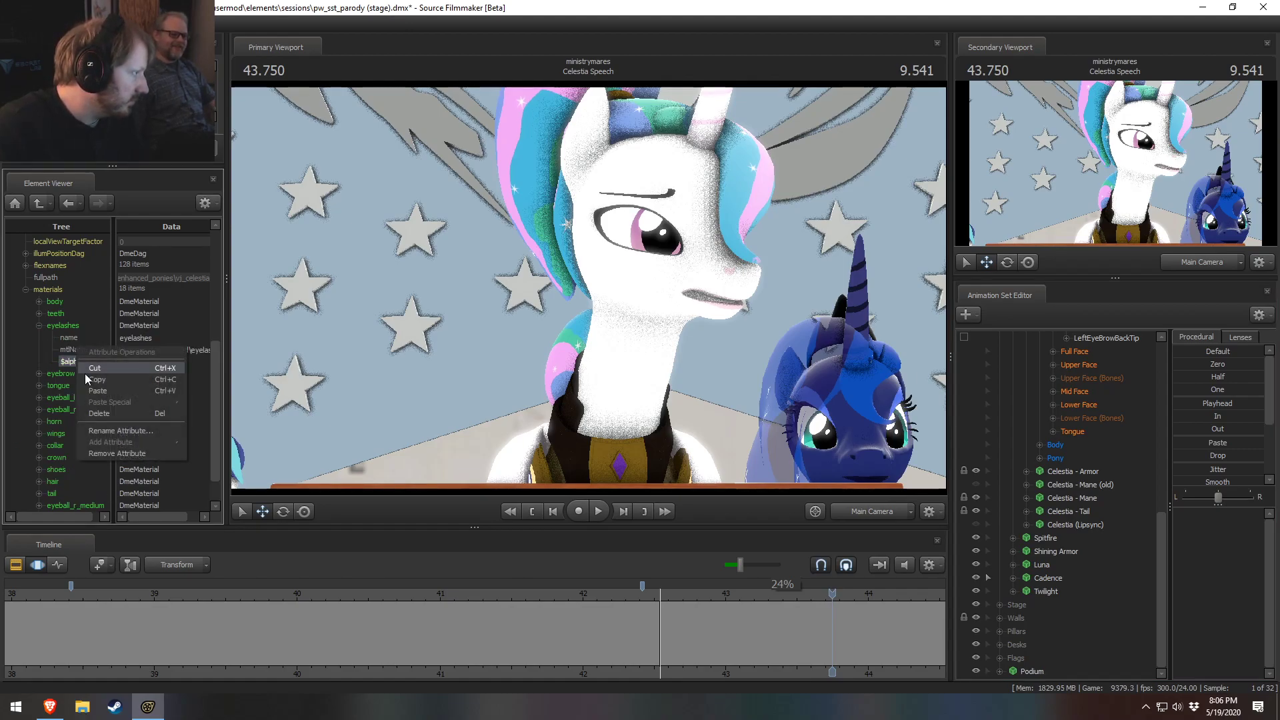
pyautogui.click(100, 413)
# Step: Play the shot from about 42.5 to 50.291 through the Main Camera to review Celestia with her mane and eyelashes shown
pyautogui.moveTo(804, 678); pyautogui.dragTo(523, 645, button='middle')
pyautogui.scroll(-3, 520, 645)
pyautogui.click(510, 595)
pyautogui.press('space')
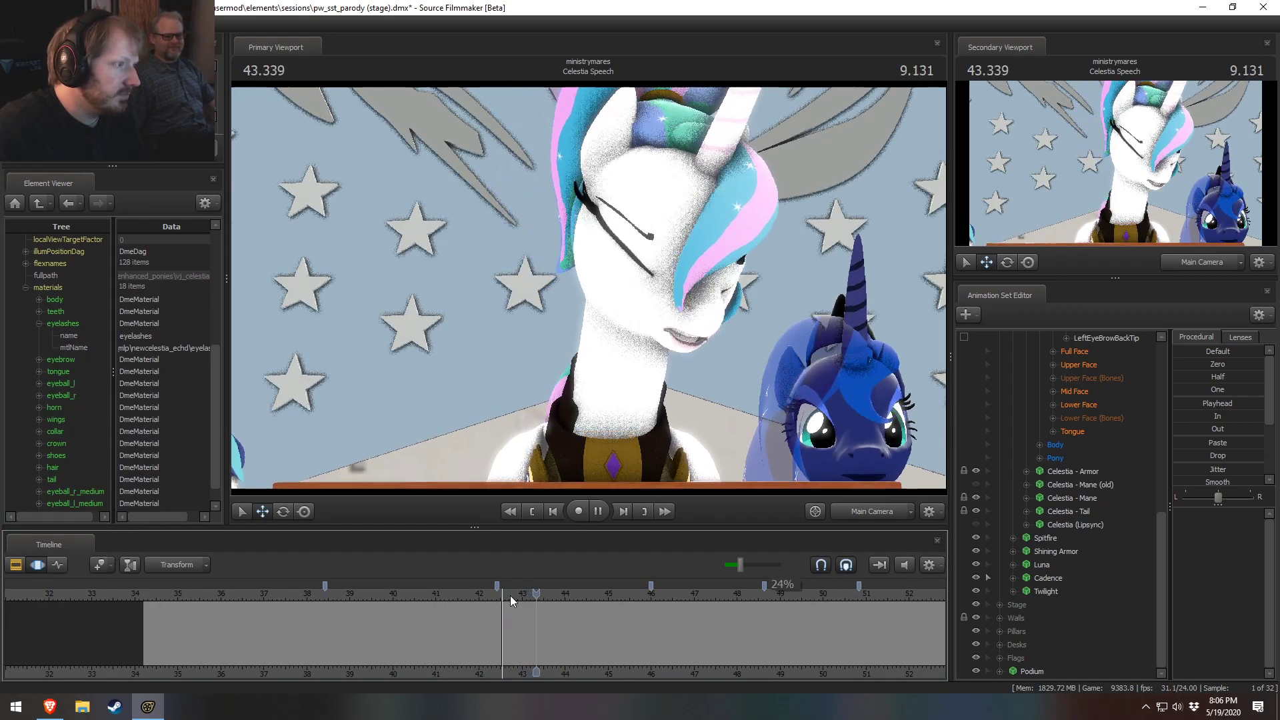
pyautogui.press('space')
pyautogui.click(503, 592)
pyautogui.moveTo(503, 591)
pyautogui.mouseDown()
pyautogui.moveTo(540, 603)
pyautogui.moveTo(521, 598)
pyautogui.mouseUp()
pyautogui.press('space')
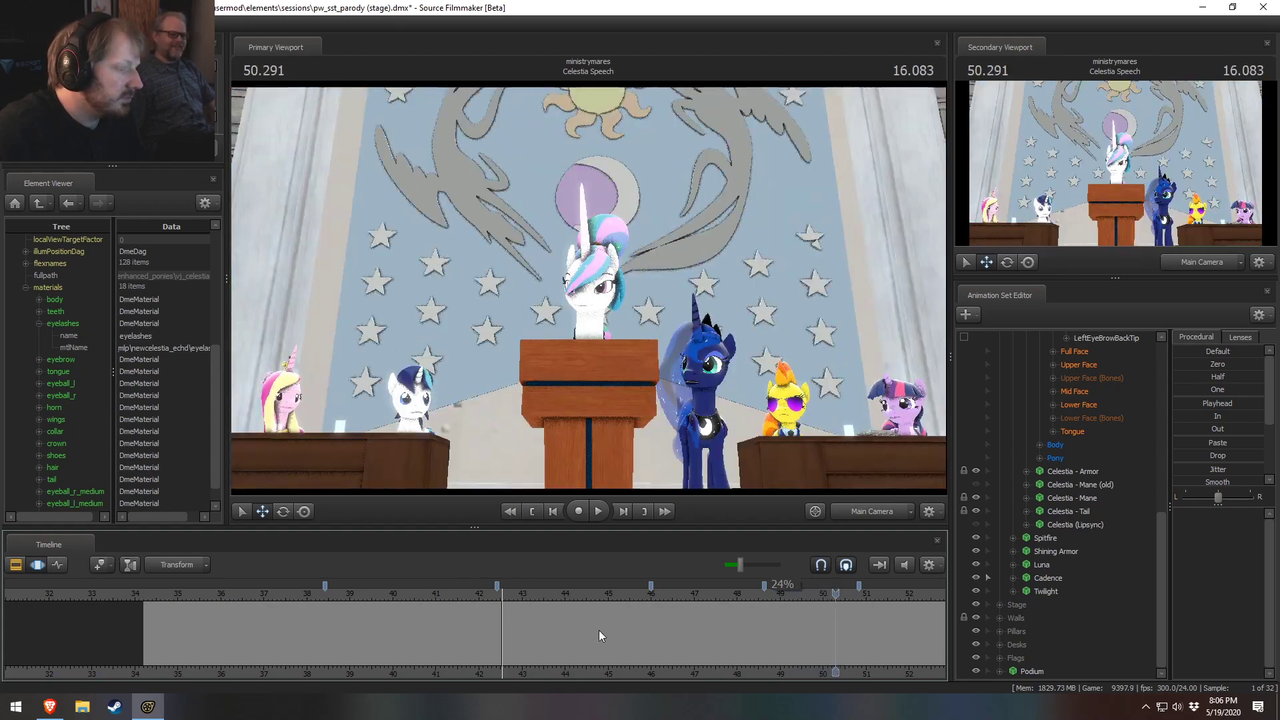
# Step: Replay the section from about 47 to 48.7 and stop at 48.208 to examine Celestia's head turn
pyautogui.click(704, 590)
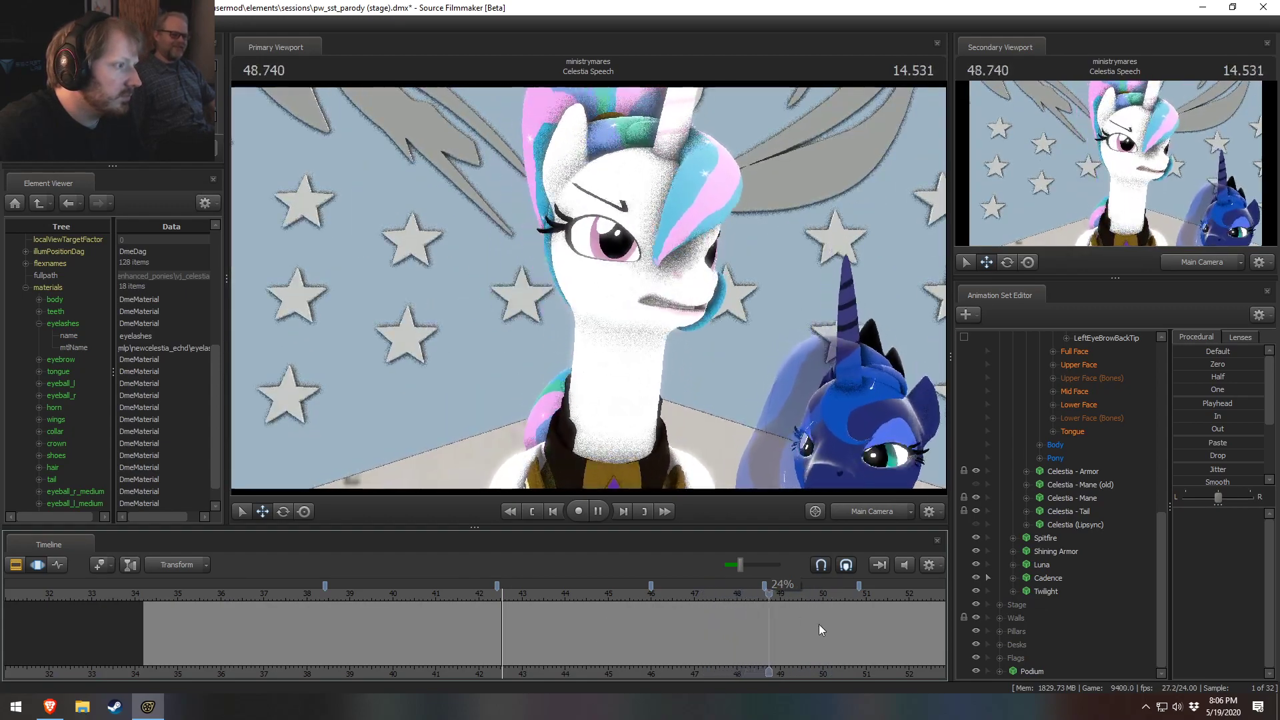
pyautogui.click(713, 593)
pyautogui.click(714, 595)
pyautogui.press('space')
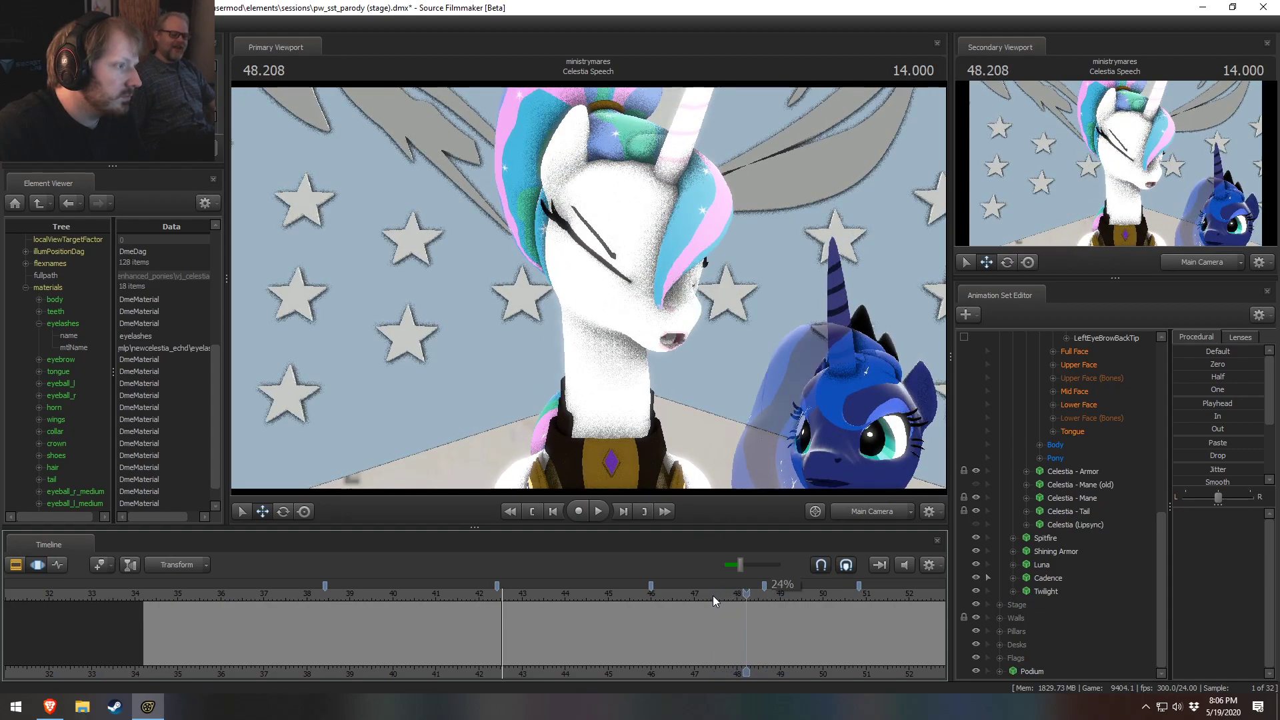
# Step: View Celestia from above in the Work Camera and play from about 48 past 51 to examine her face and mane
pyautogui.click(871, 515)
pyautogui.keyDown('alt'); pyautogui.moveTo(769, 360); pyautogui.dragTo(590, 281); pyautogui.keyUp('alt')
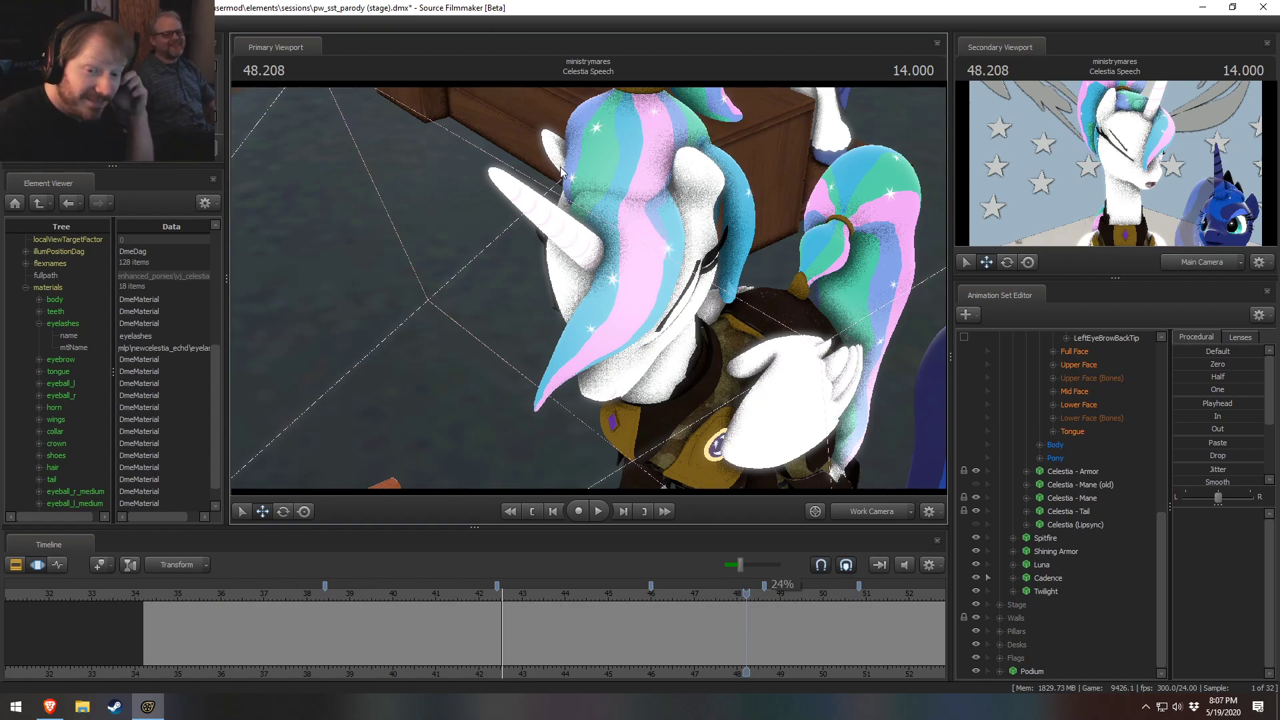
pyautogui.scroll(-3, 715, 667)
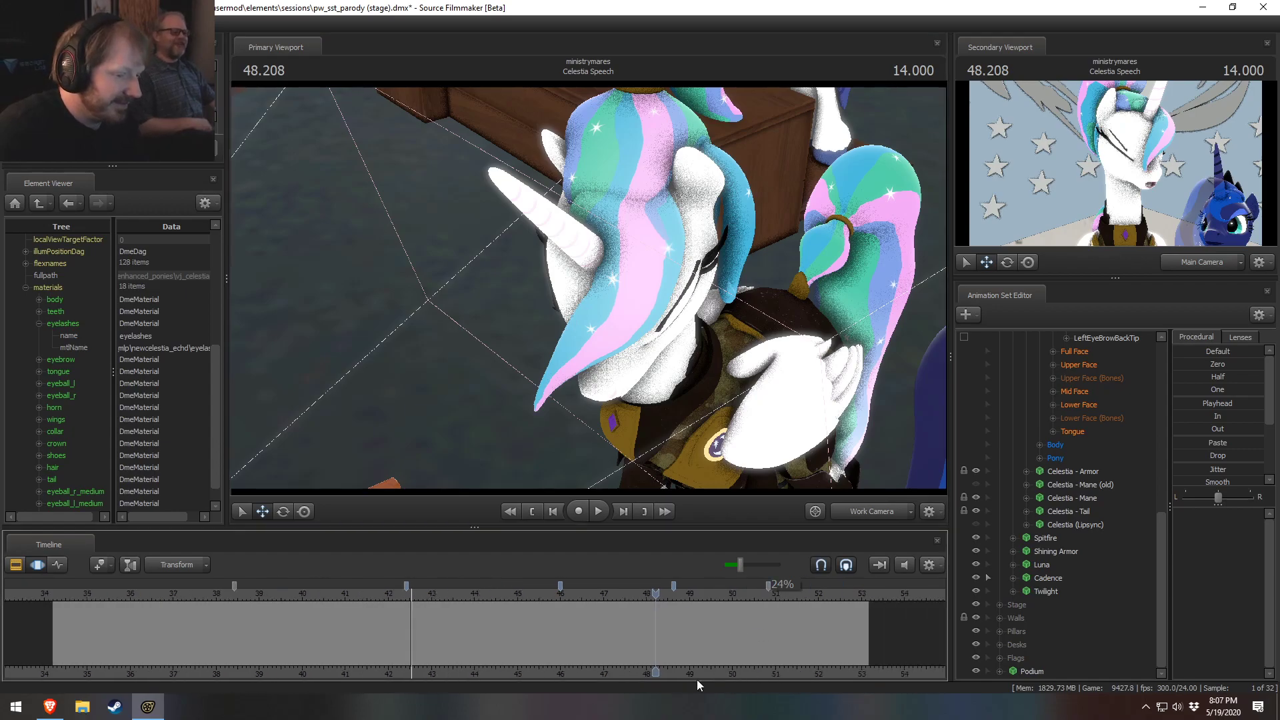
pyautogui.press('space')
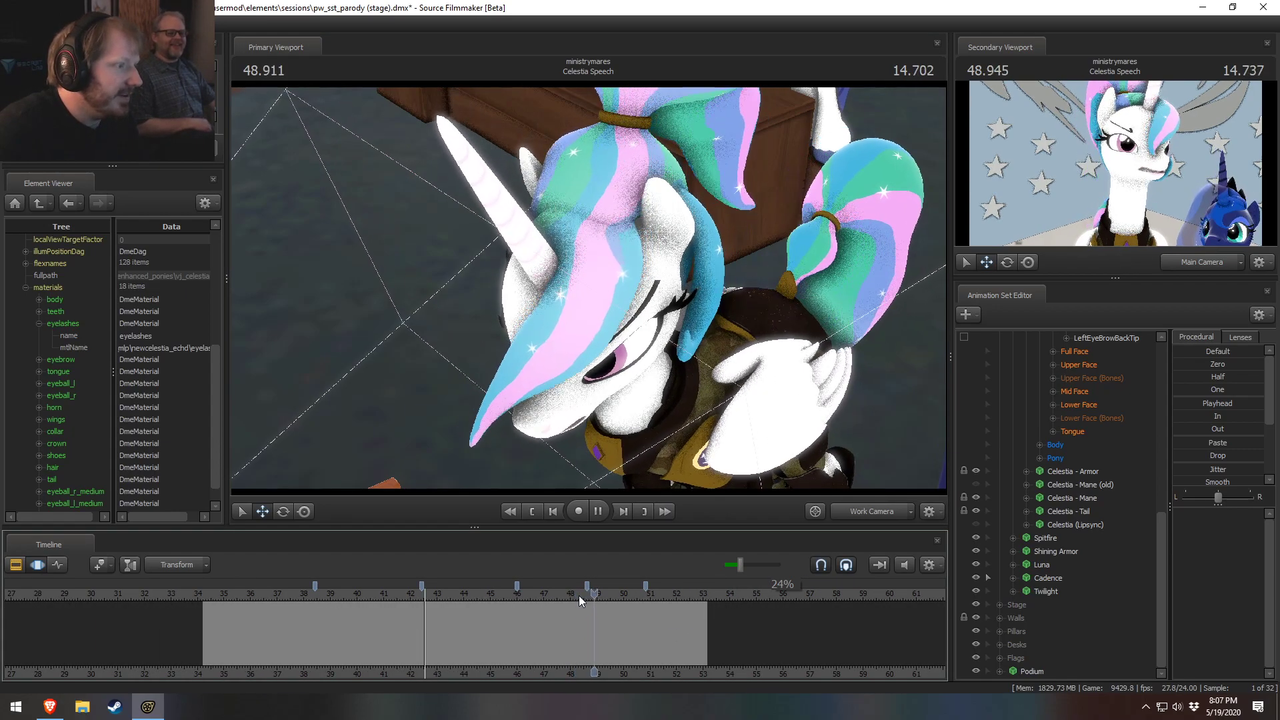
pyautogui.moveTo(579, 595); pyautogui.dragTo(566, 591)
pyautogui.press('space')
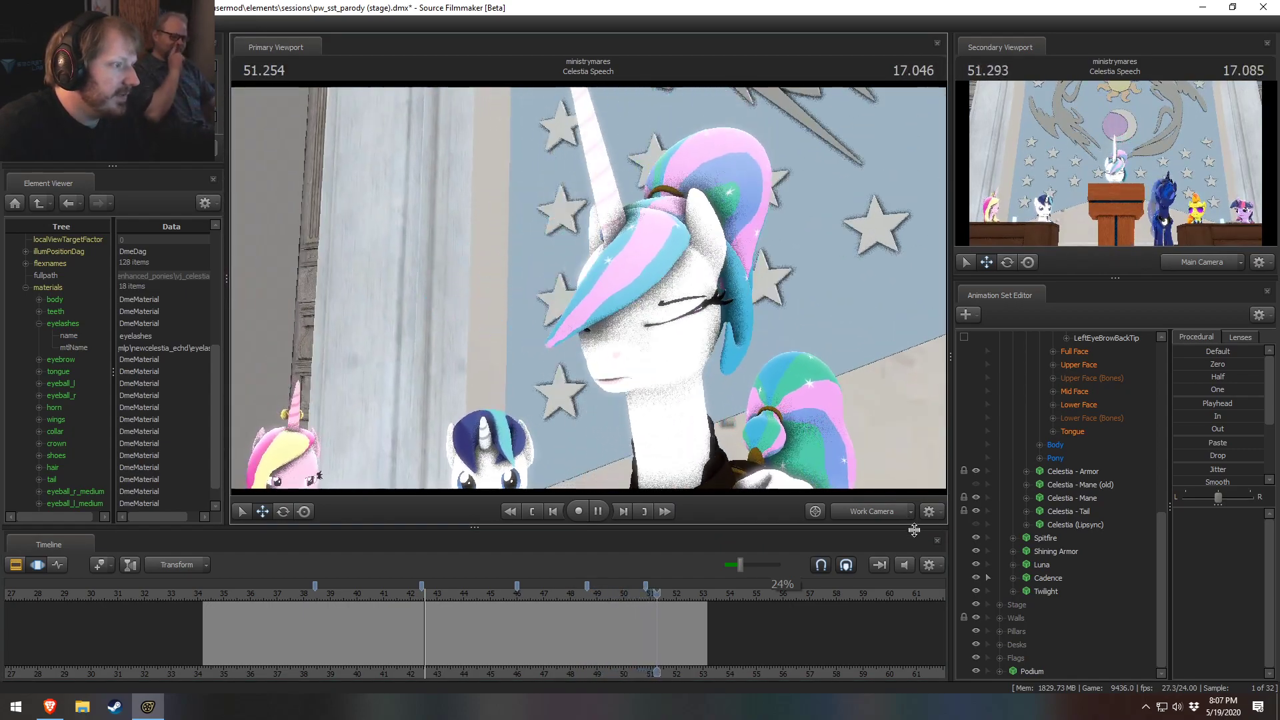
pyautogui.press('space')
# Step: Return to the Main Camera and play the rest of Celestia Speech into the Council Applause shot, stopping at 53.583
pyautogui.click(888, 508)
pyautogui.moveTo(539, 601); pyautogui.dragTo(612, 594)
pyautogui.press('space')
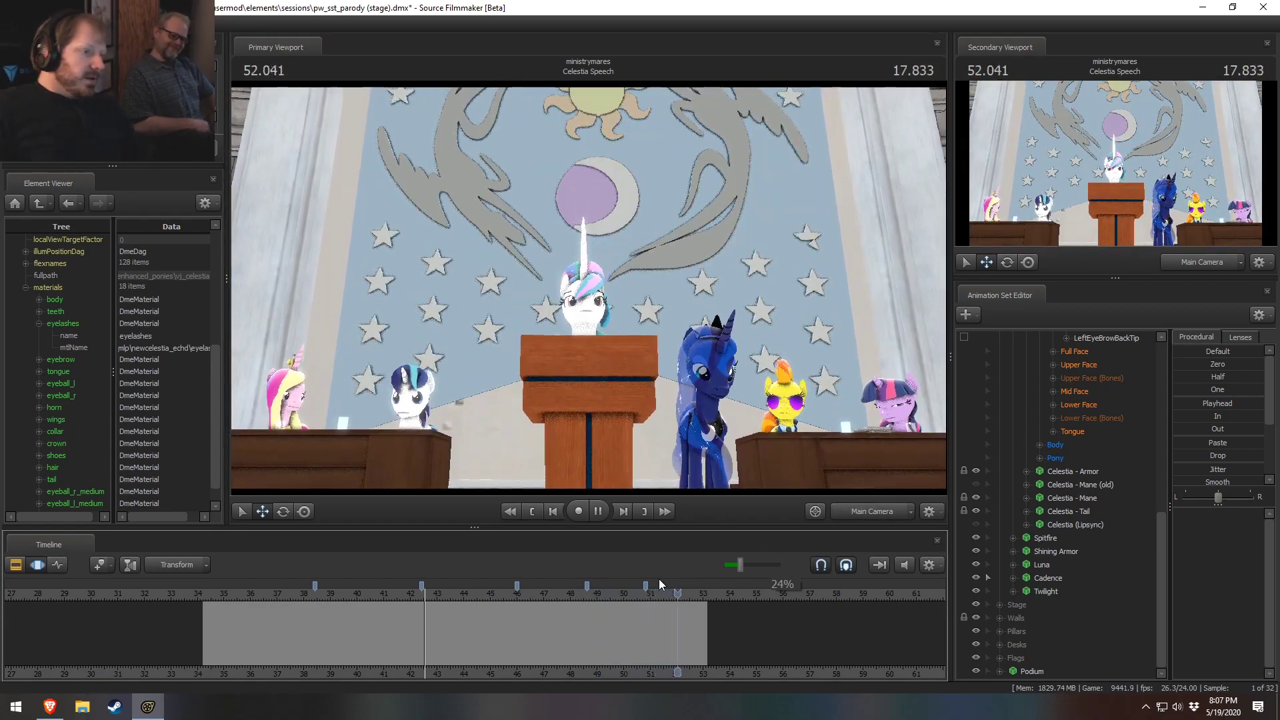
pyautogui.press('space')
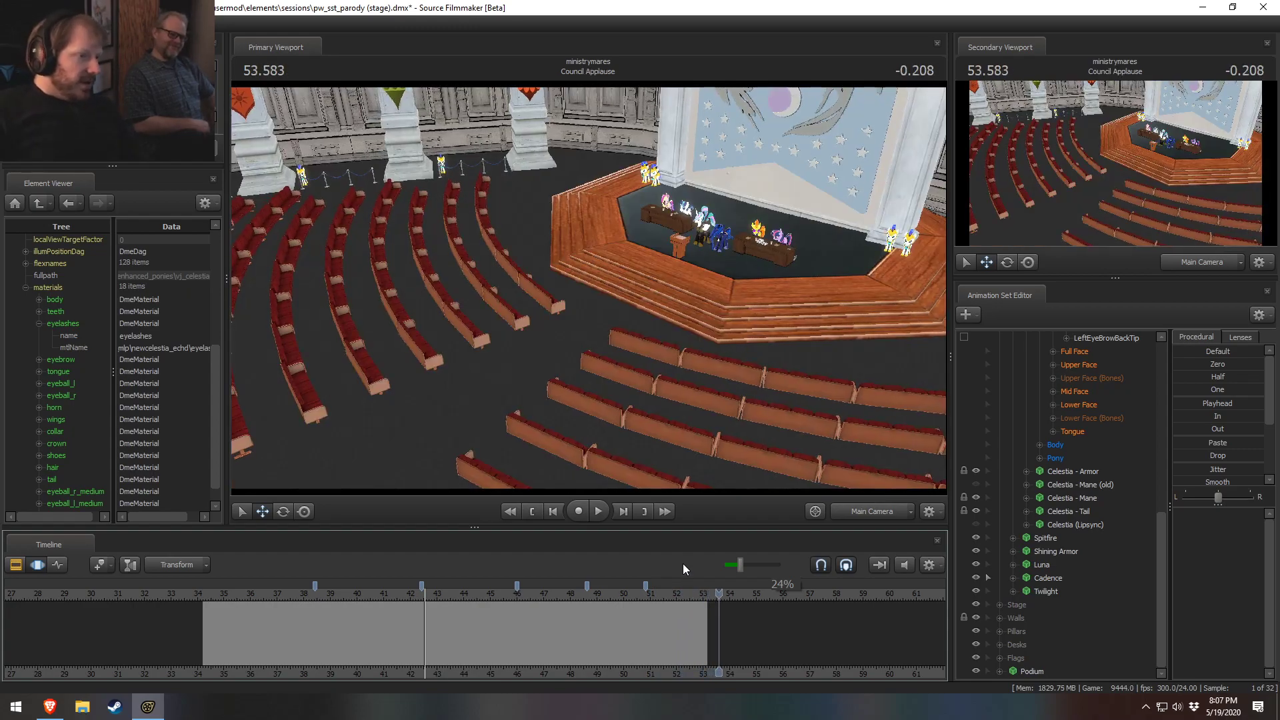
# Step: Fly the Work Camera close to the ponies on stage to examine their poses at 53.583
pyautogui.click(885, 513)
pyautogui.moveTo(861, 429)
pyautogui.mouseDown()
pyautogui.moveTo(887, 423)
pyautogui.moveTo(874, 430)
pyautogui.mouseUp()
pyautogui.press('w')
pyautogui.press('w')
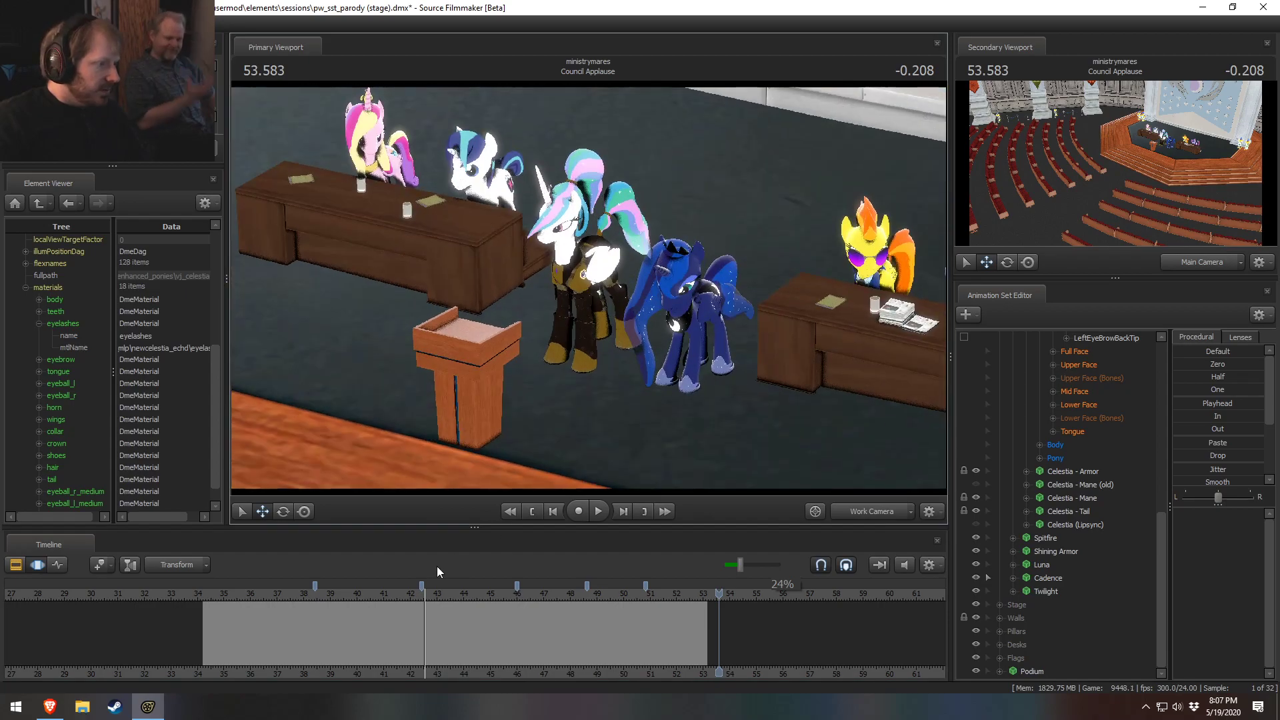
# Step: Go to the start of the Celestia Speech shot at 34.208 and select its clip in the Clip Editor
pyautogui.press('F2')
pyautogui.moveTo(214, 617); pyautogui.dragTo(203, 641)
pyautogui.press('F3')
pyautogui.doubleClick(503, 668)
# Step: Set the Celestia Speech clip's background color to red 0, green 150, blue 0
pyautogui.rightClick(373, 645)
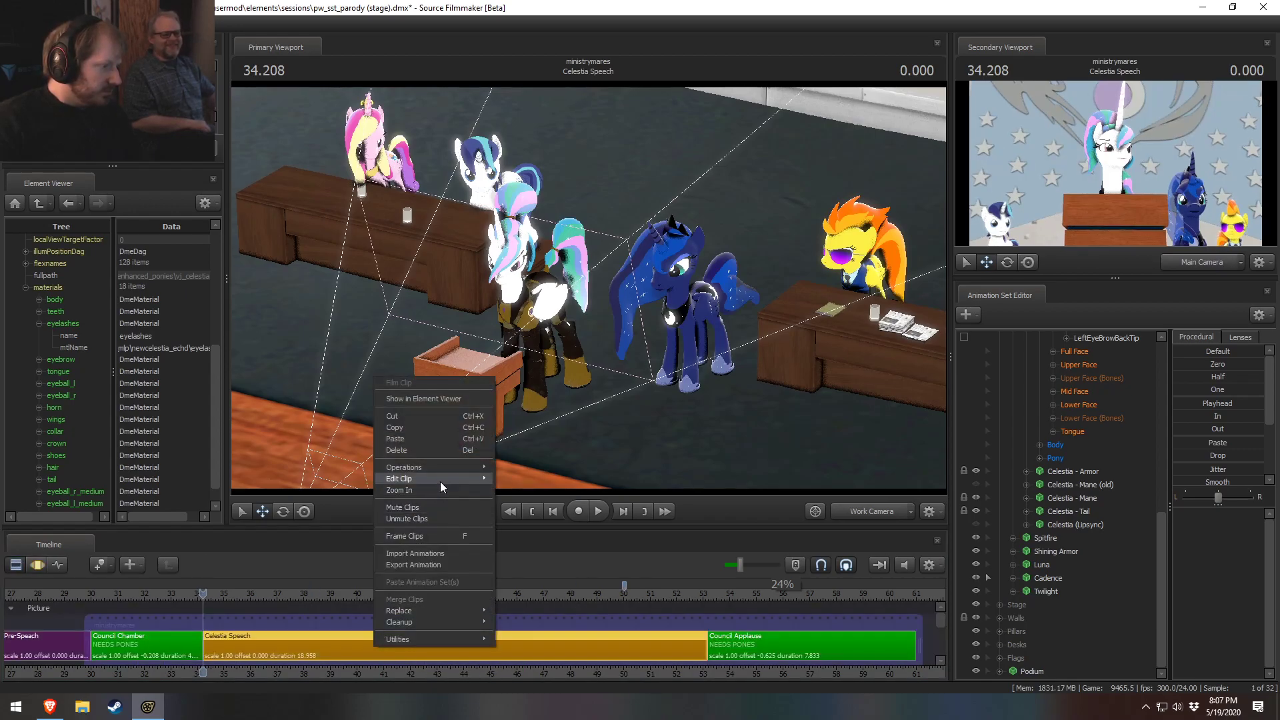
pyautogui.moveTo(440, 480)
pyautogui.click(529, 492)
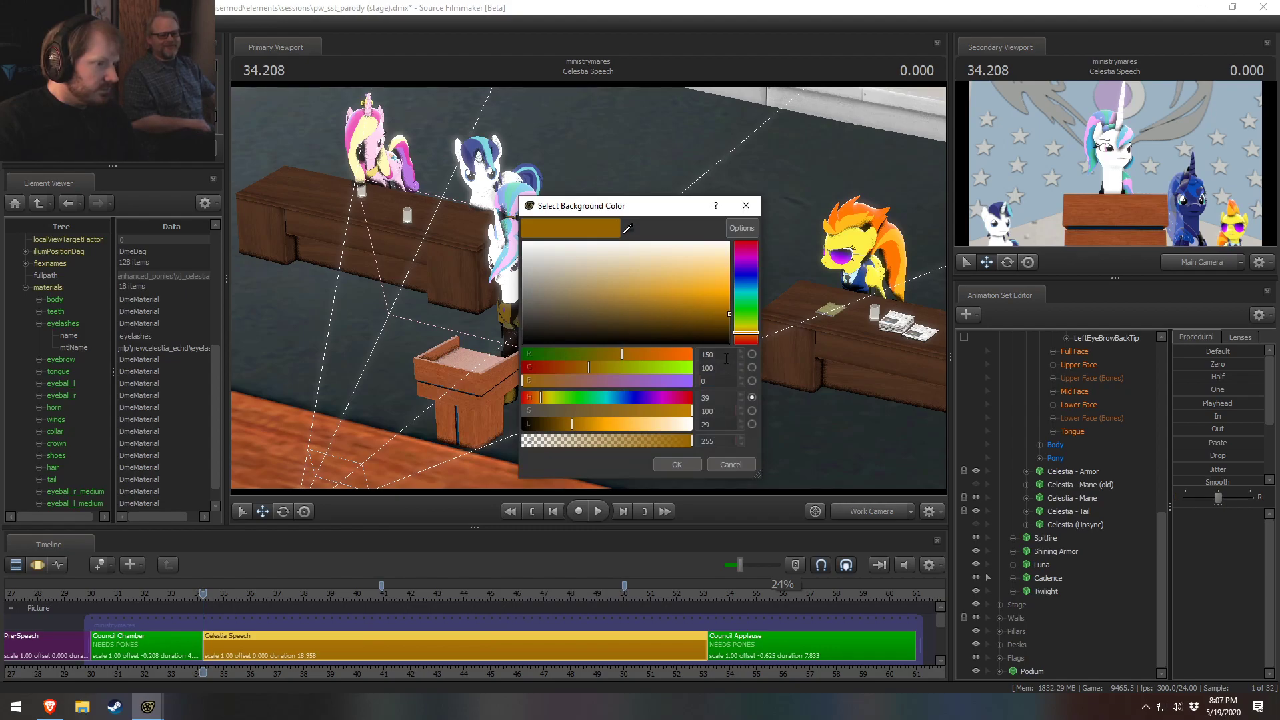
pyautogui.doubleClick(726, 358)
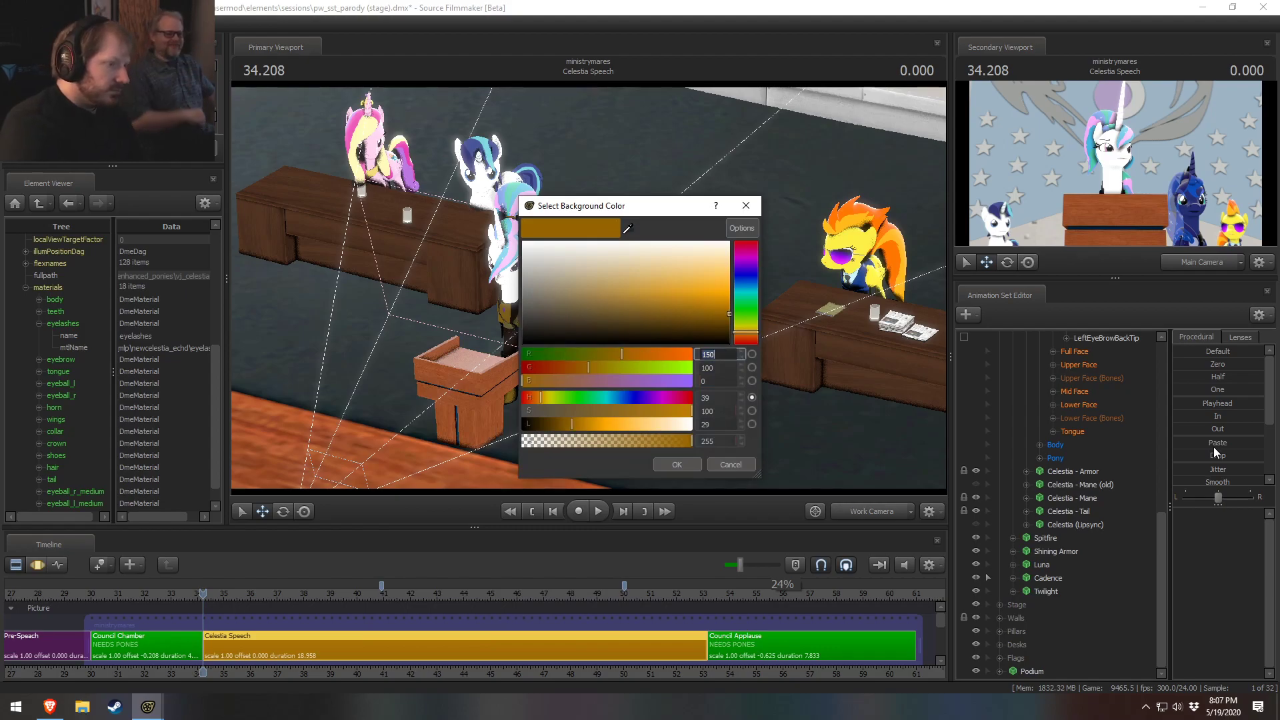
pyautogui.write('0')
pyautogui.press('Tab')
pyautogui.write('150')
pyautogui.press('Tab')
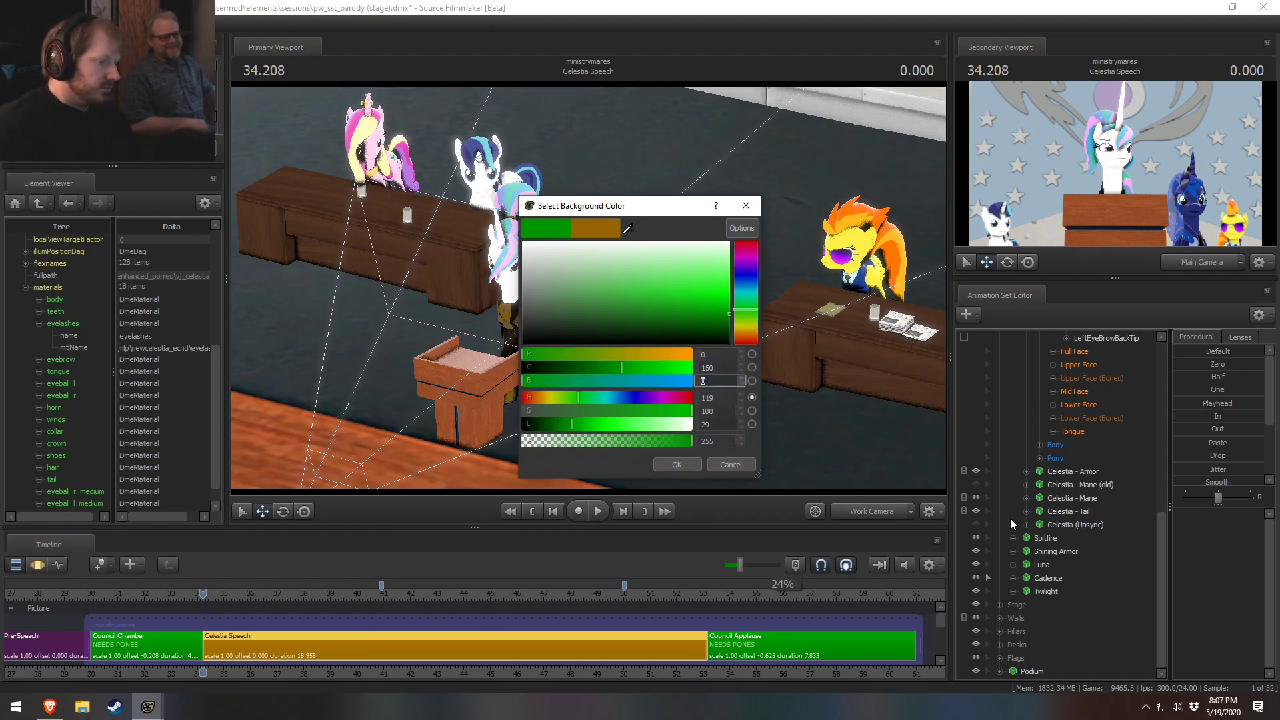
pyautogui.click(686, 463)
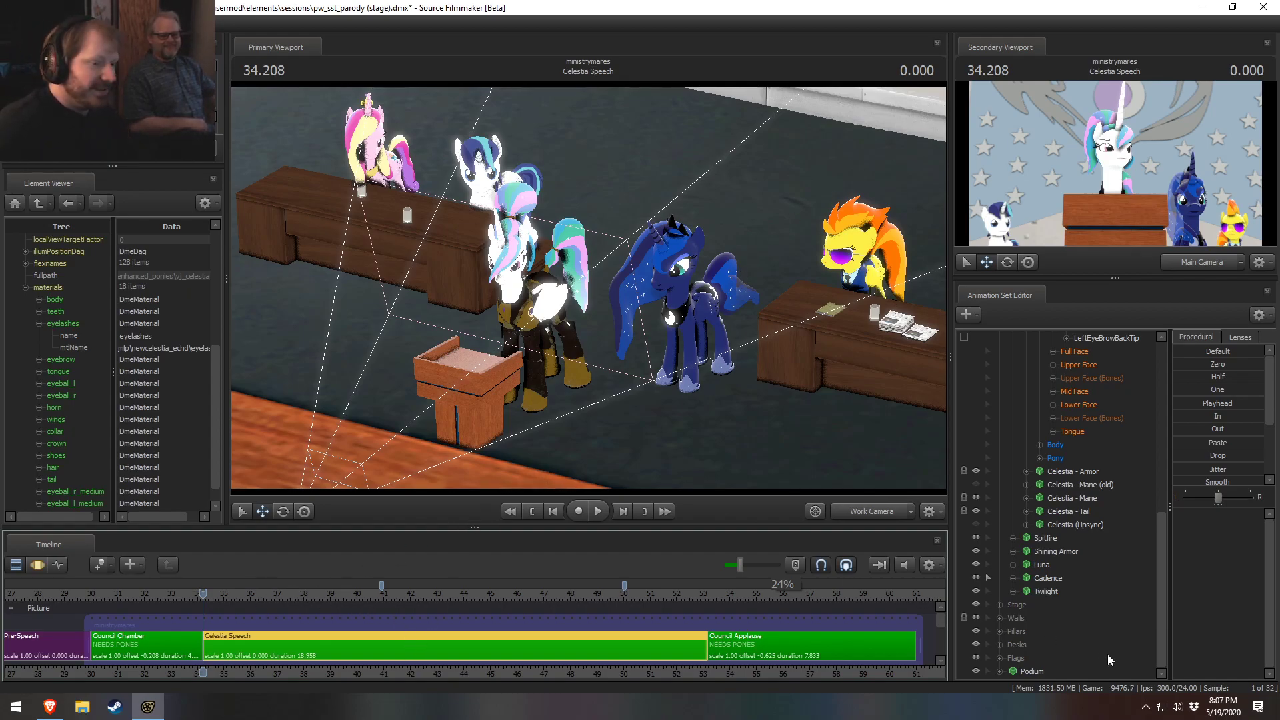
# Step: Select the Podium and raise it in front of Celestia in the Motion Editor across the whole shot
pyautogui.click(999, 645)
pyautogui.scroll(-3, 996, 644)
pyautogui.click(998, 527)
pyautogui.click(1000, 605)
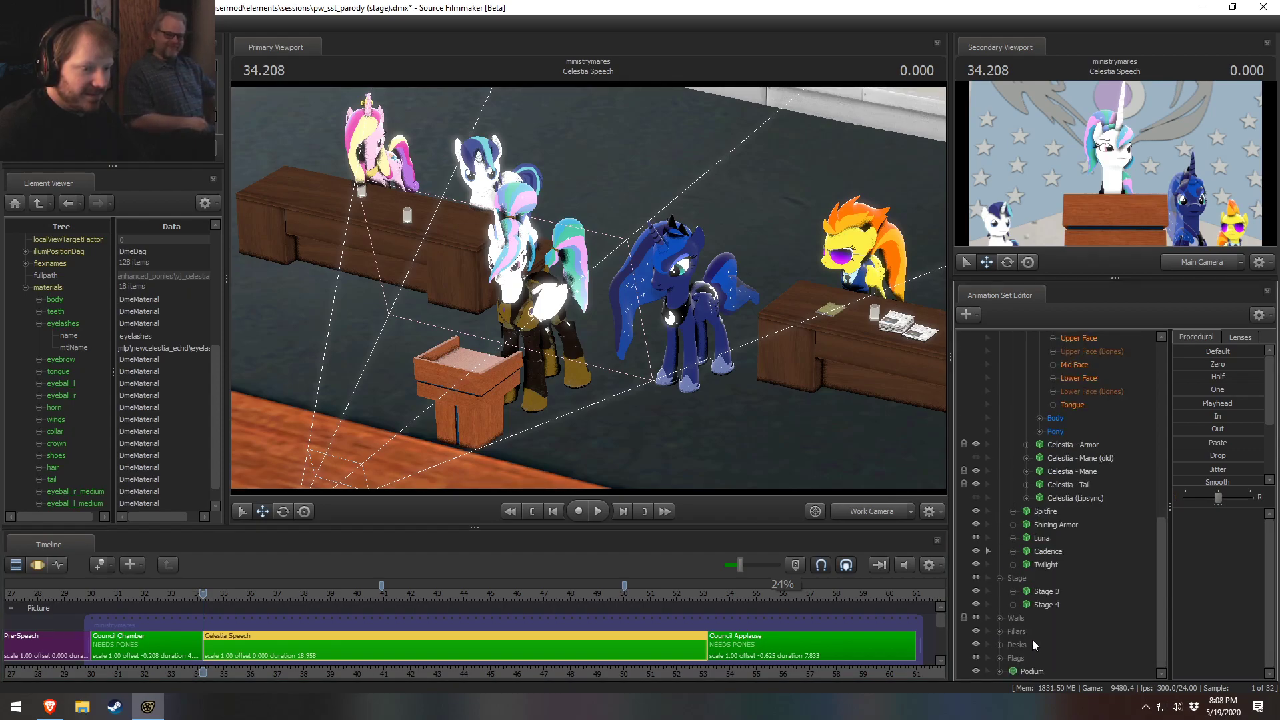
pyautogui.click(1017, 670)
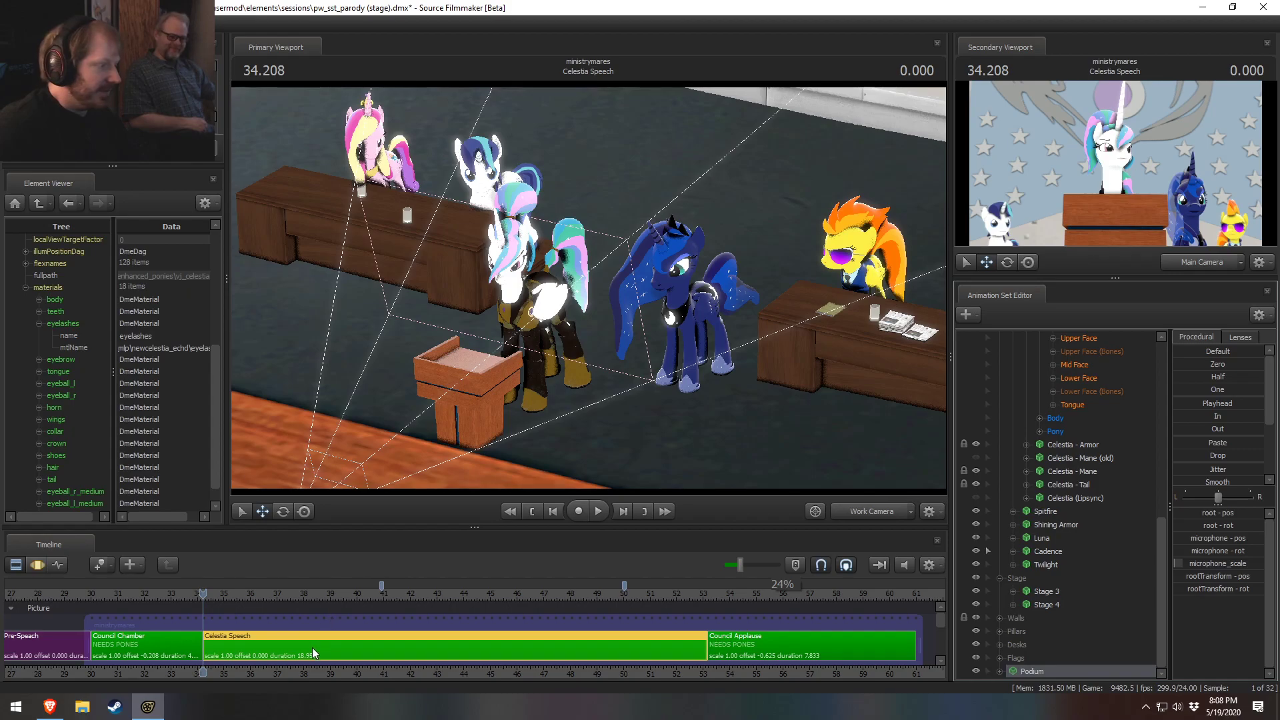
pyautogui.press('F3')
pyautogui.moveTo(471, 441); pyautogui.dragTo(493, 371)
pyautogui.press('e')
pyautogui.press('w')
# Step: Play the shot through the Main Camera and view the raised podium's base in the secondary viewport's Work Camera
pyautogui.press('space')
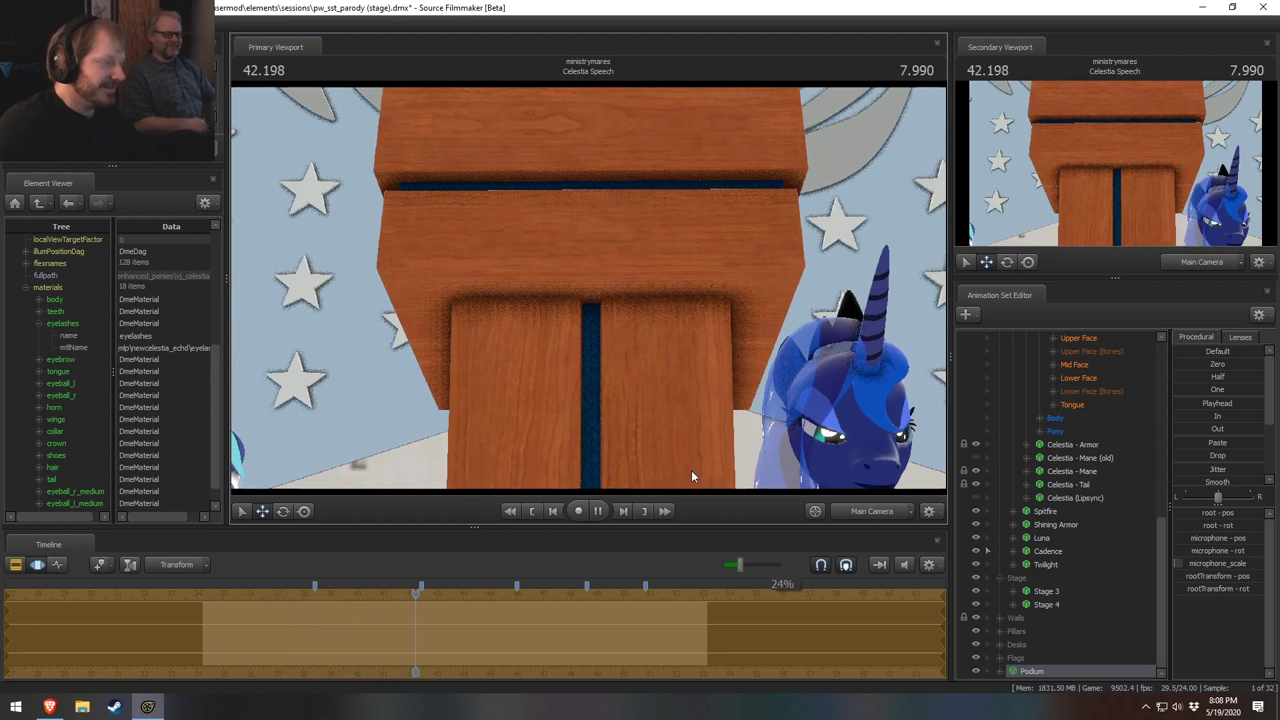
pyautogui.click(1202, 263)
pyautogui.moveTo(1139, 157); pyautogui.dragTo(1139, 220)
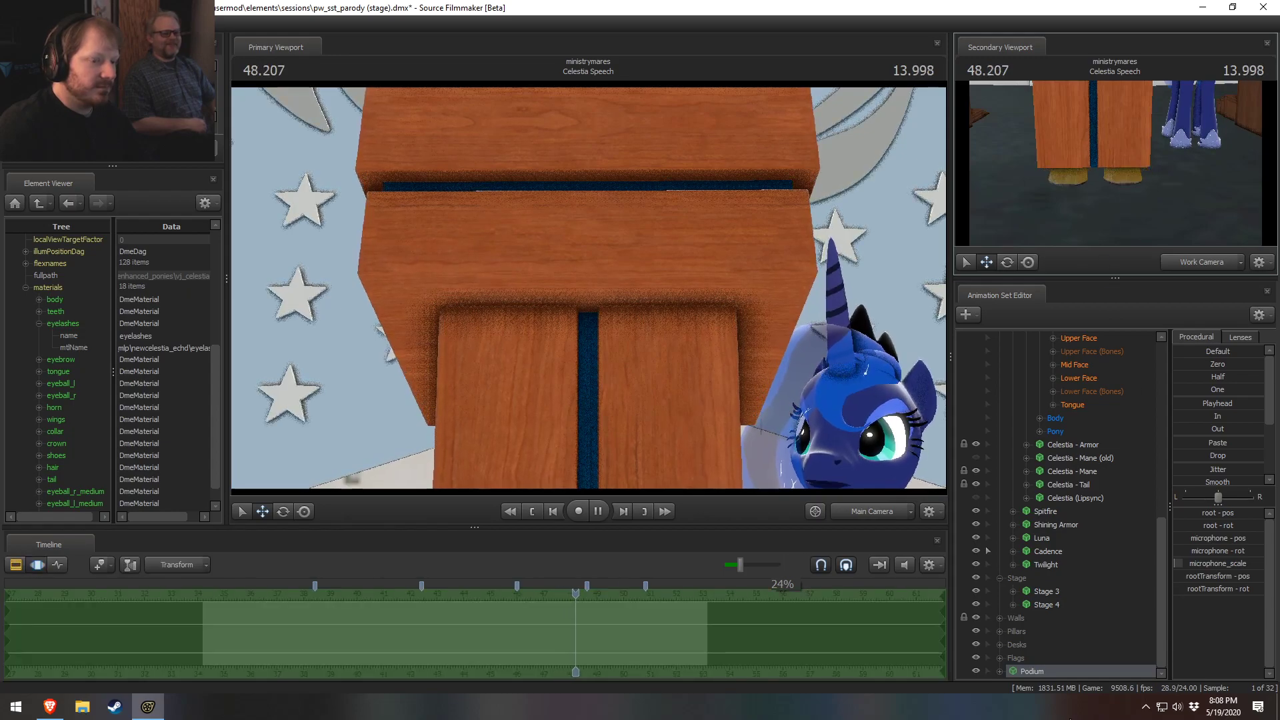
# Step: Show the whole stage in the secondary viewport, review the podium in Celestia Speech up to 52.958, and undo the last change
pyautogui.moveTo(1133, 175); pyautogui.dragTo(1134, 183)
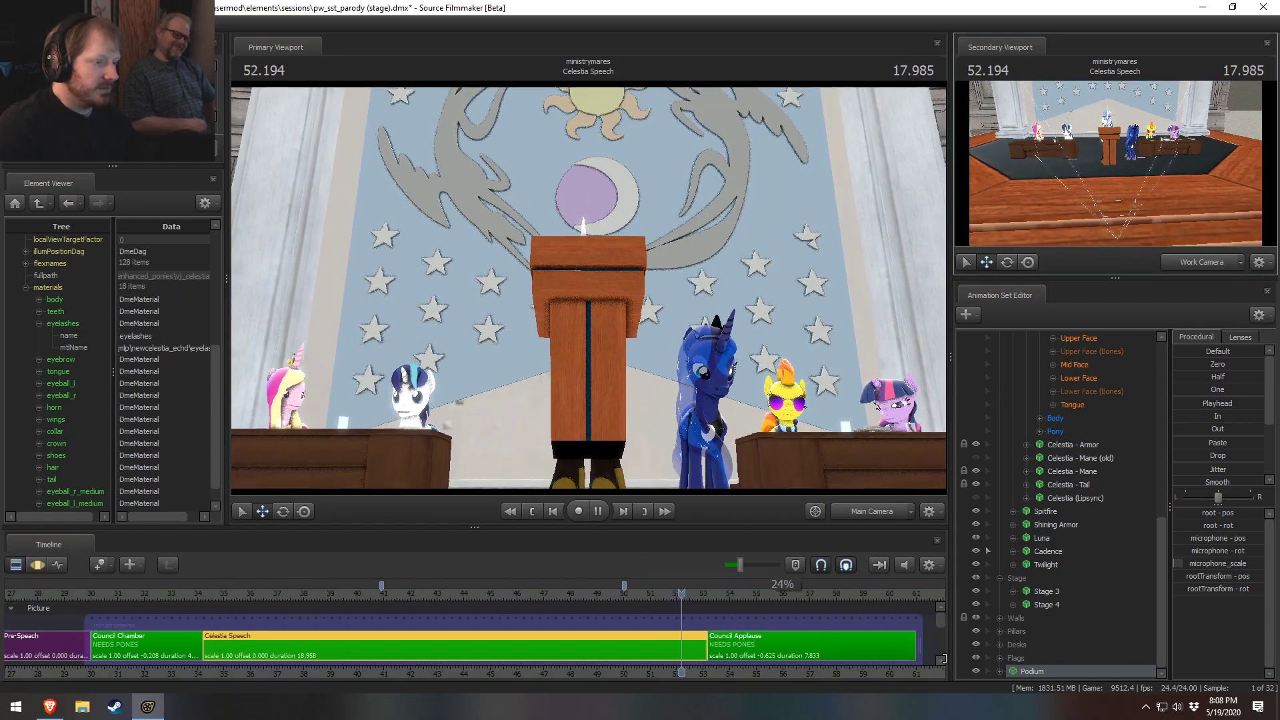
pyautogui.click(1044, 678)
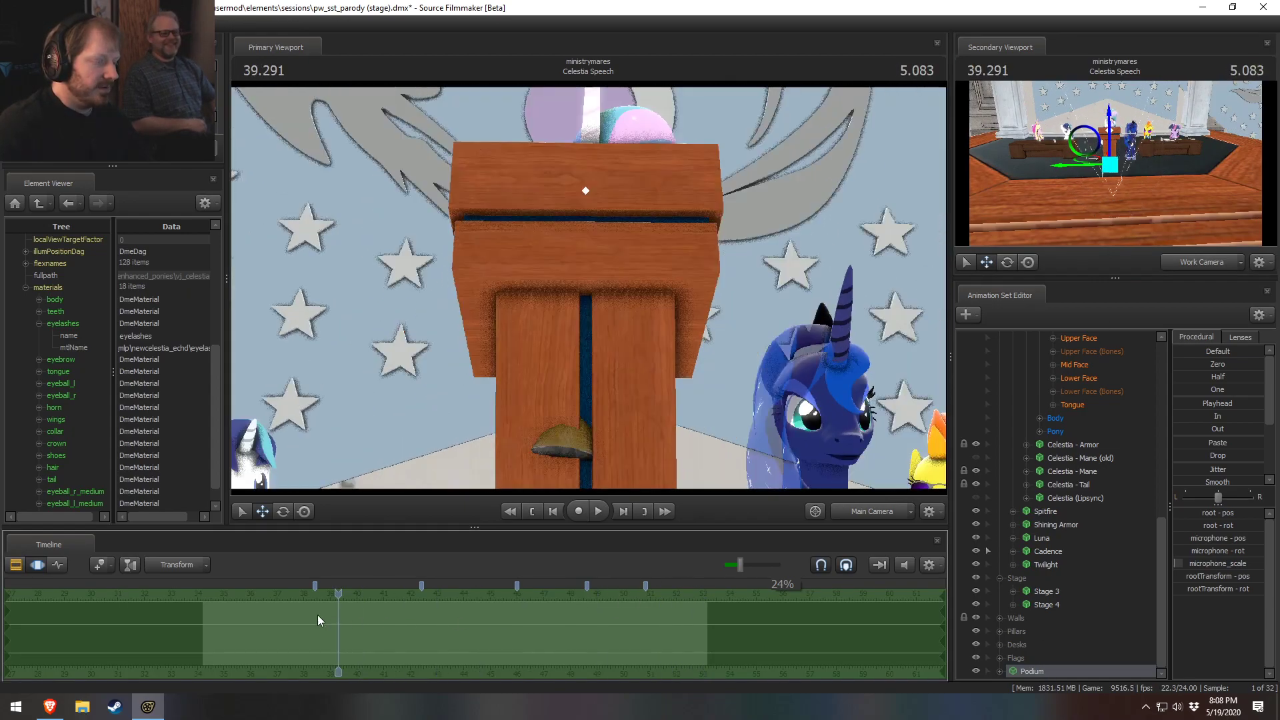
pyautogui.press('F2')
pyautogui.press('F3')
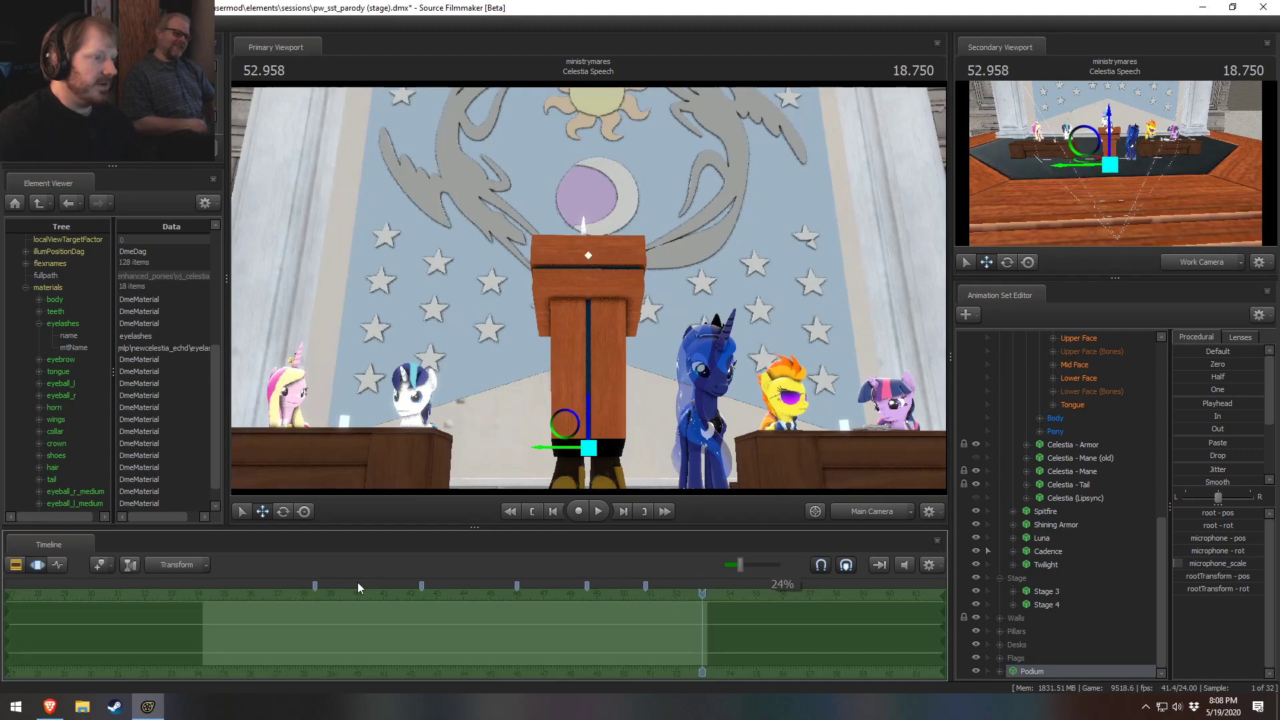
pyautogui.press('F2')
pyautogui.press('F3')
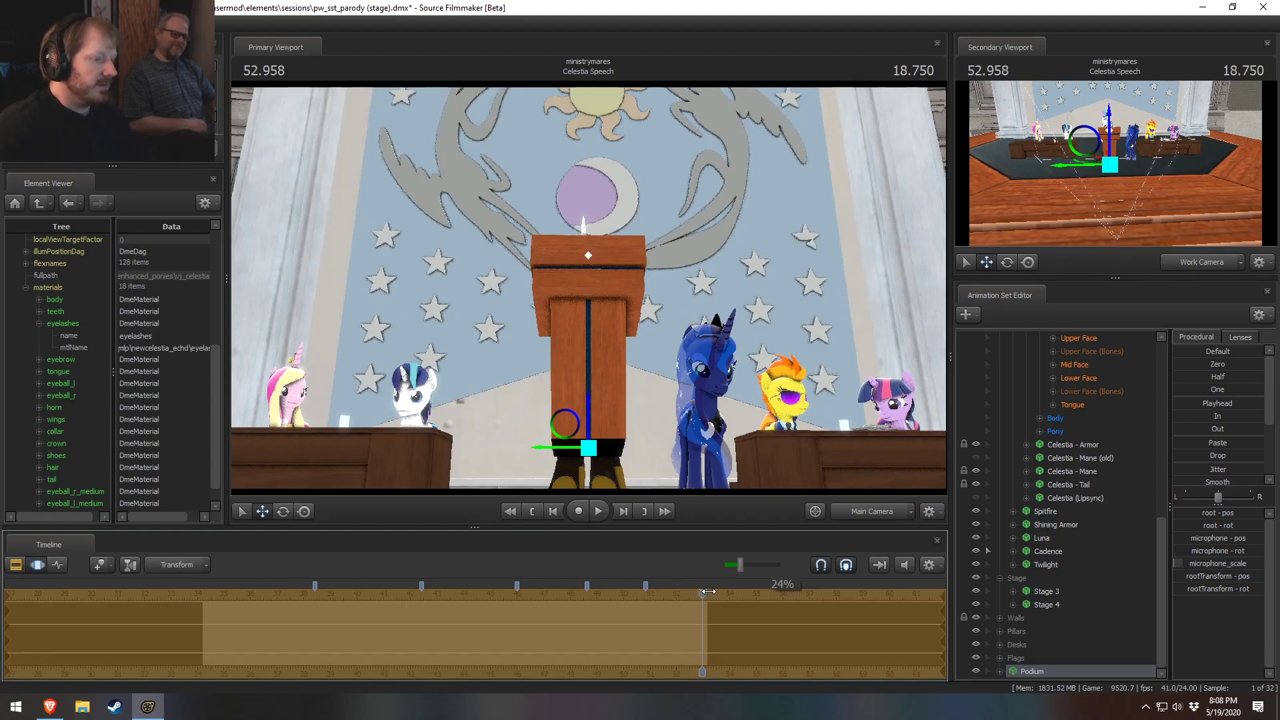
pyautogui.hotkey('ctrl', 'z')
# Step: Check the podium through the Work Camera at 51.458, and review through the Main Camera into Council Applause up to 57.625
pyautogui.moveTo(703, 593); pyautogui.dragTo(658, 594)
pyautogui.click(867, 509)
pyautogui.press('space')
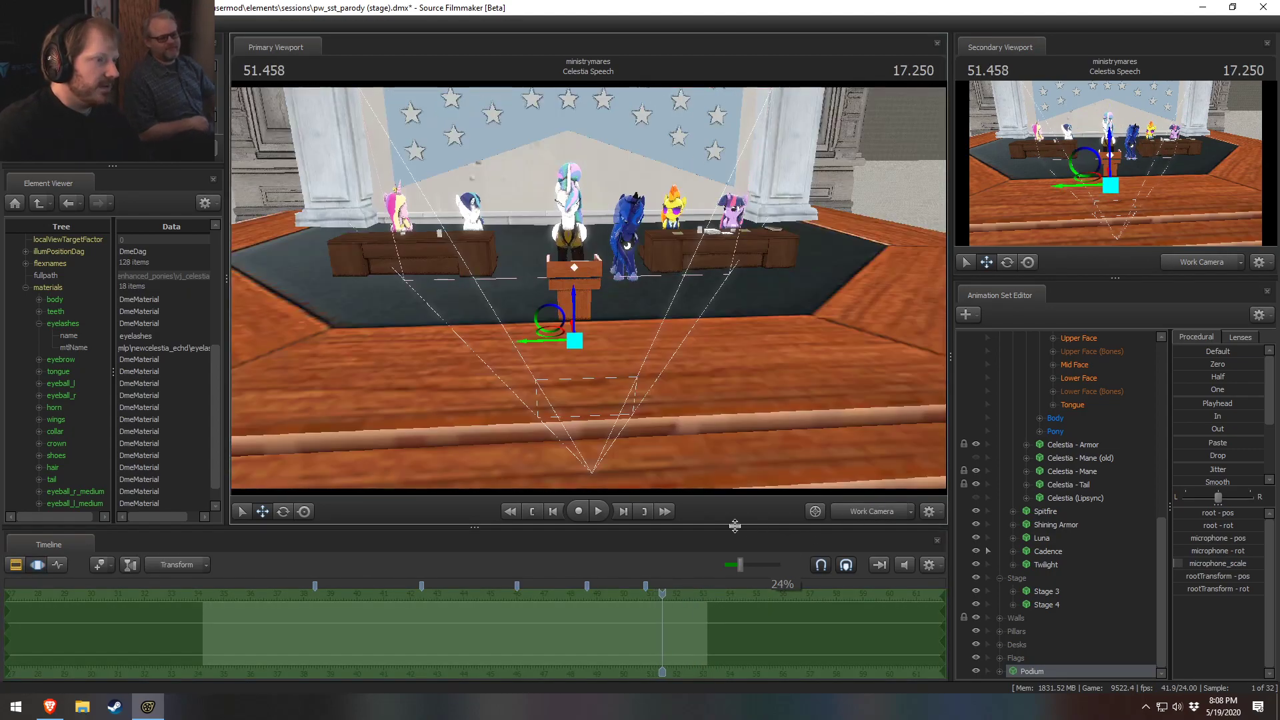
pyautogui.click(866, 511)
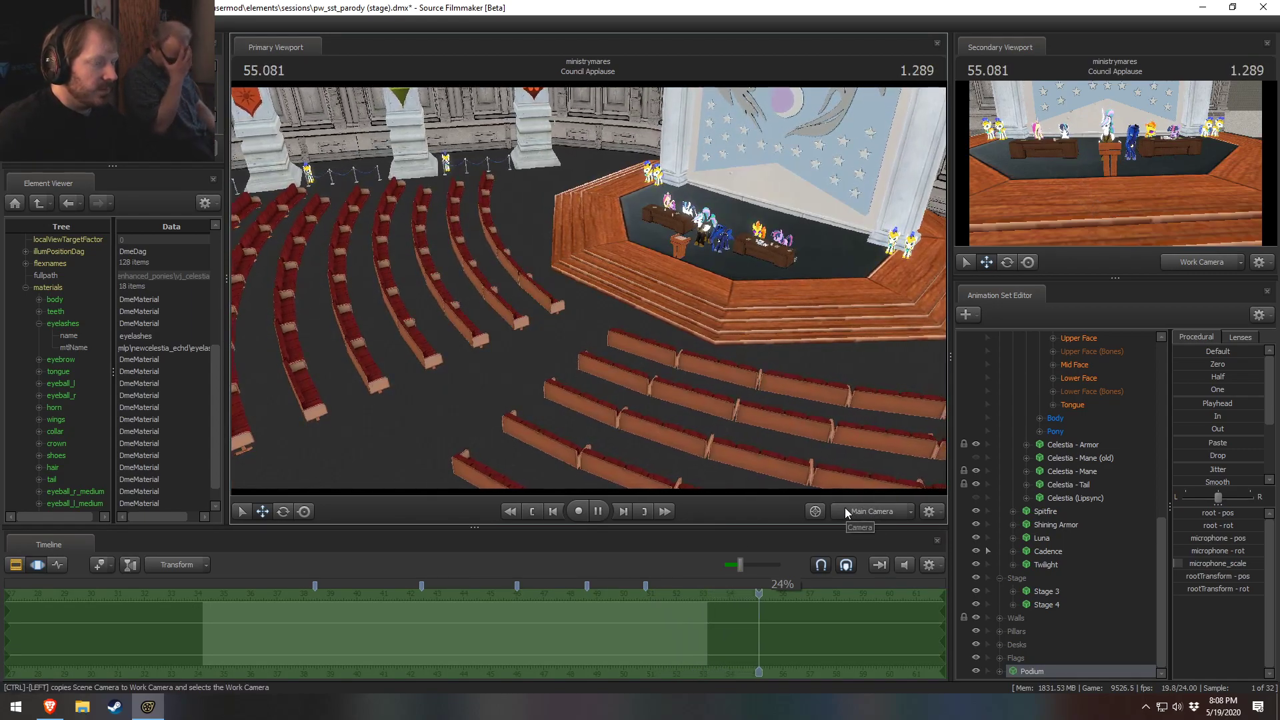
pyautogui.press('space')
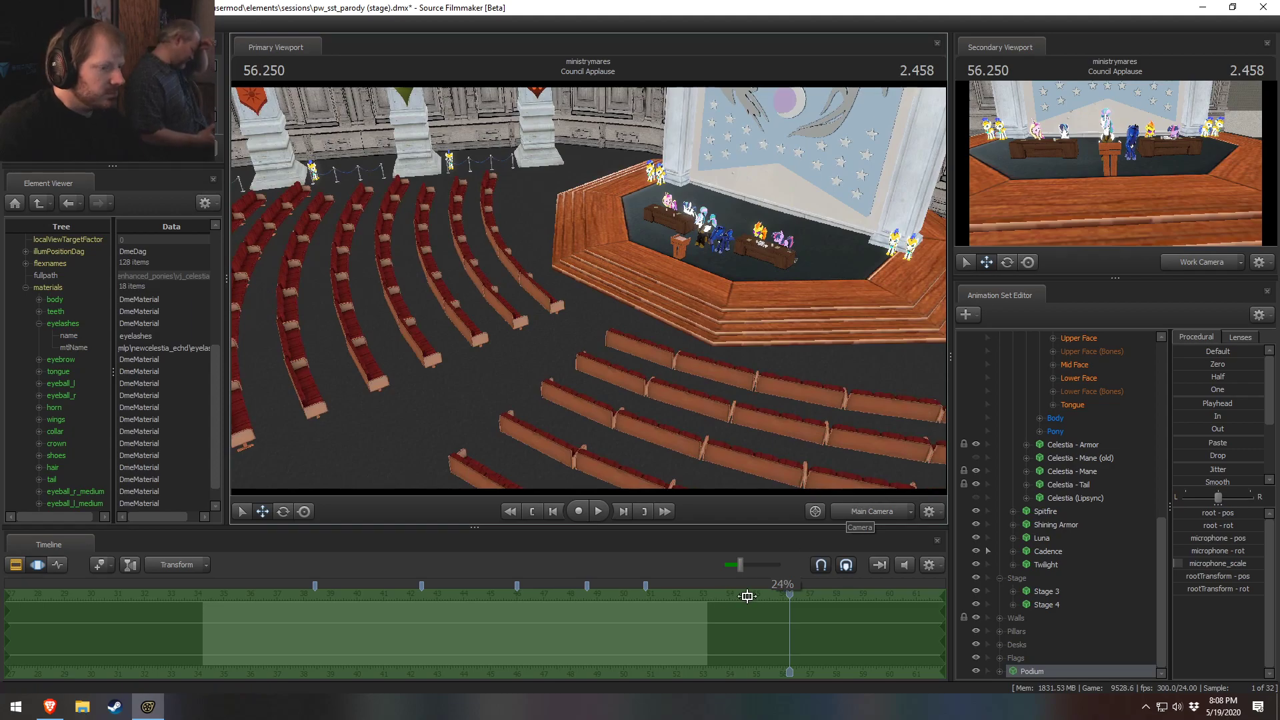
pyautogui.moveTo(787, 593); pyautogui.dragTo(827, 595)
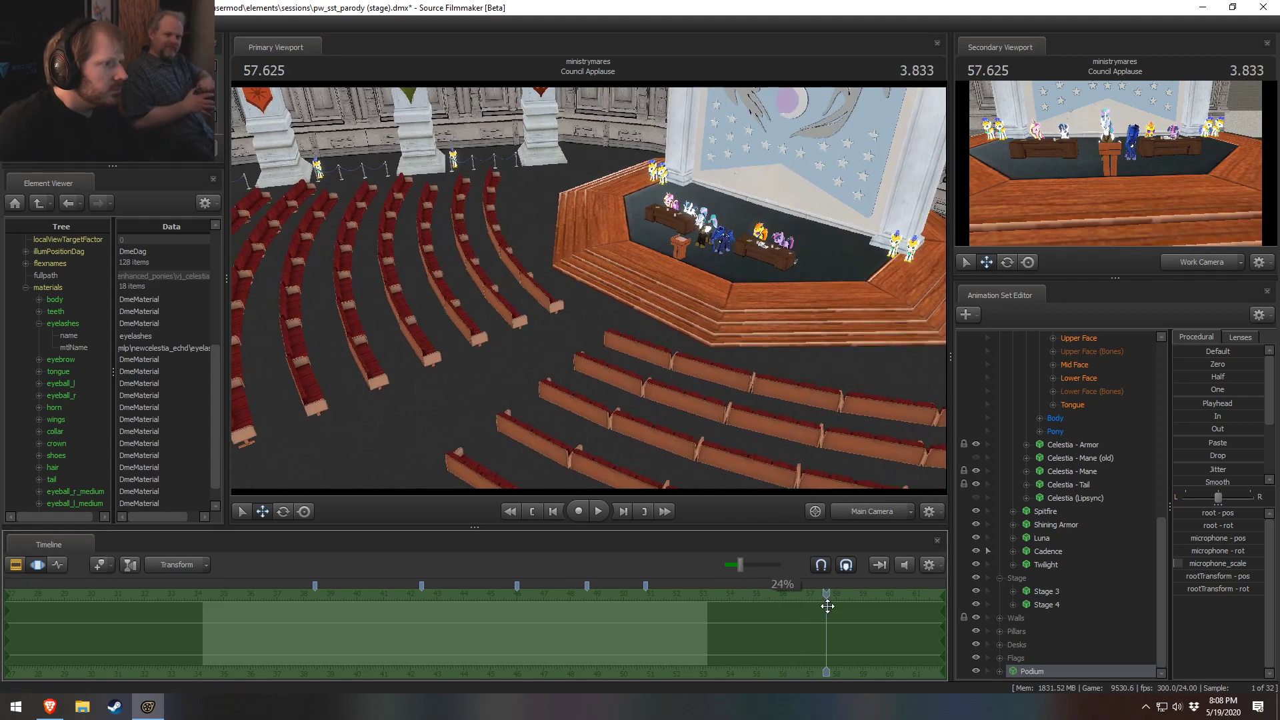
# Step: Save the session and raise the timeline's volume level to maximum
pyautogui.hotkey('ctrl', 's')
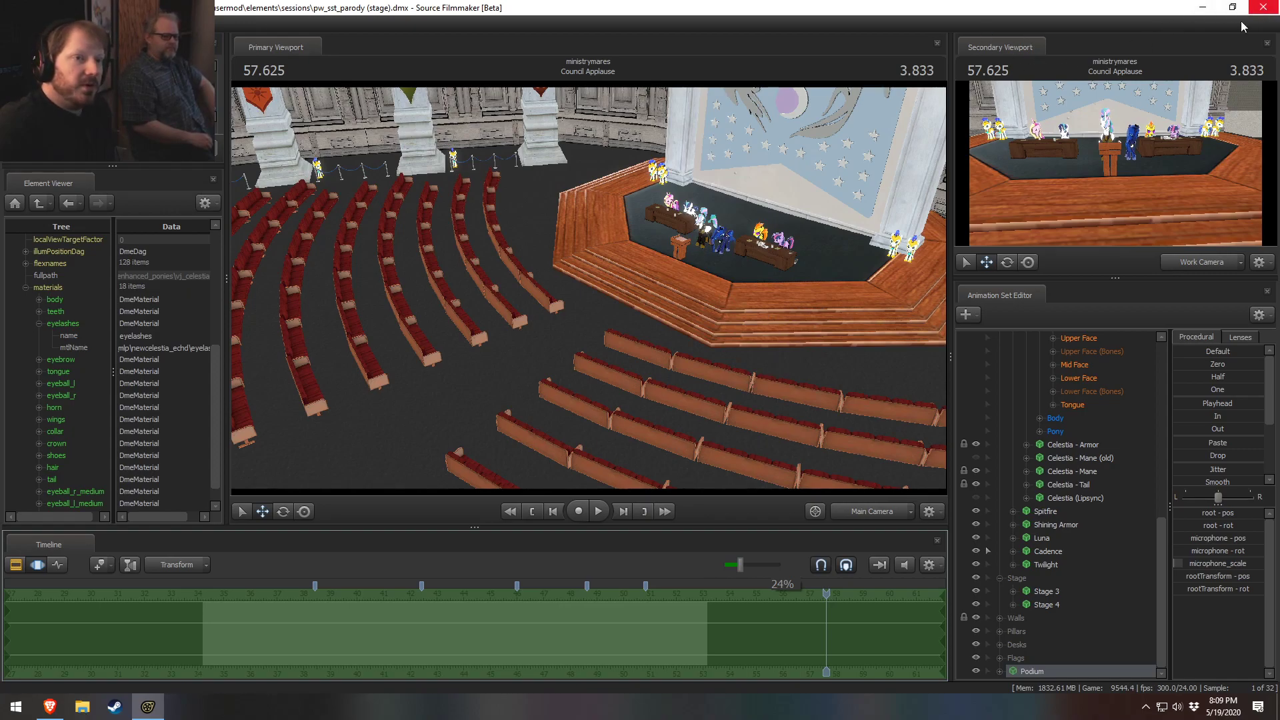
pyautogui.moveTo(739, 564); pyautogui.dragTo(776, 564)
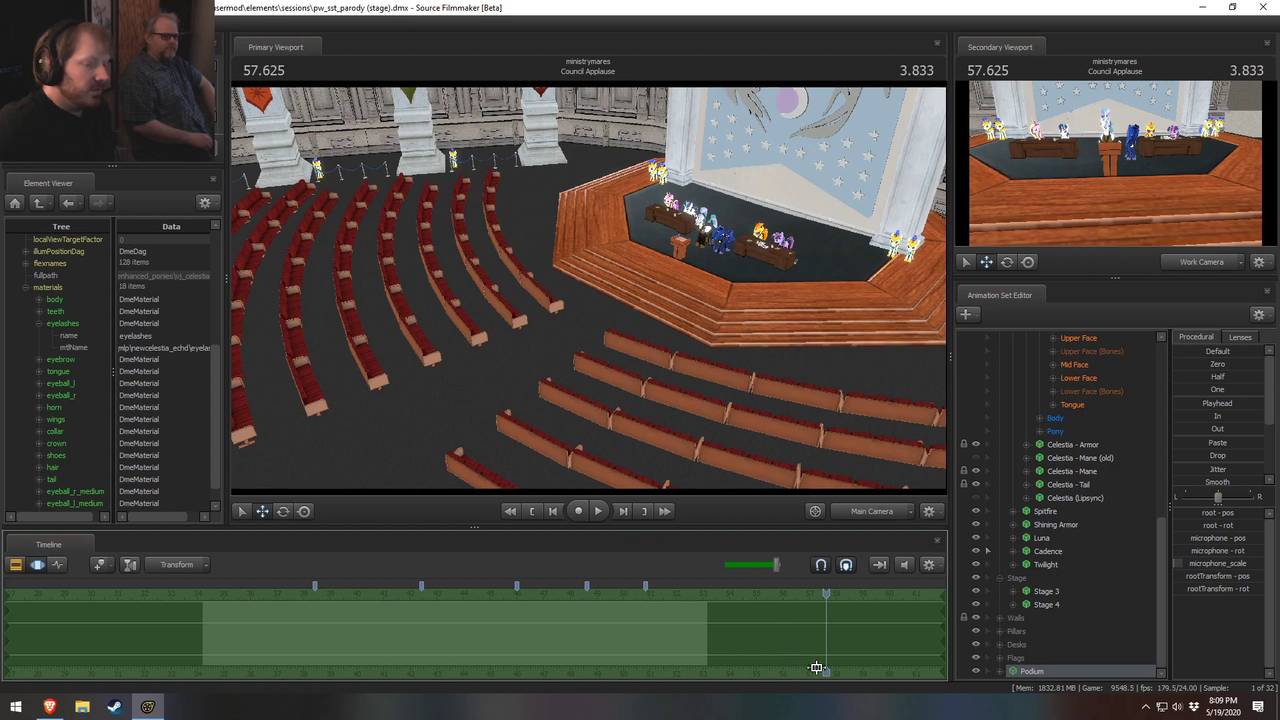
# Step: Close Source Filmmaker, saving the modified session, and close the web browser window
pyautogui.click(1263, 7)
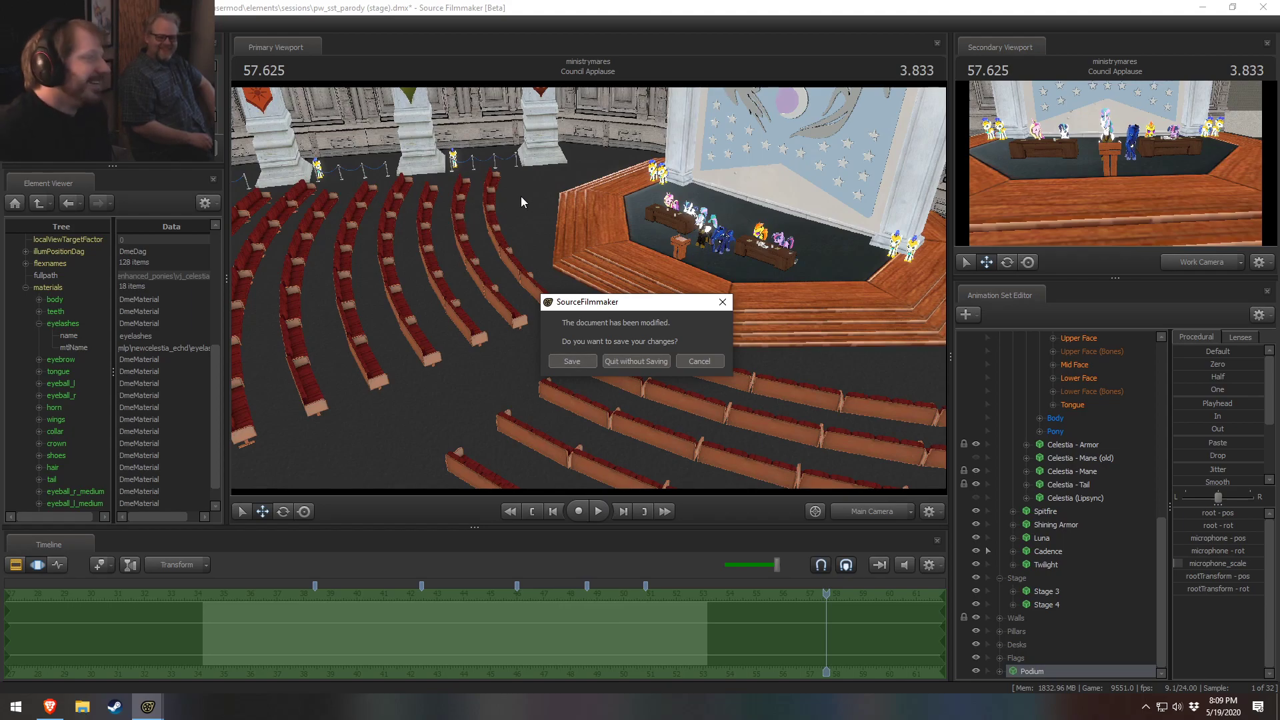
pyautogui.click(584, 361)
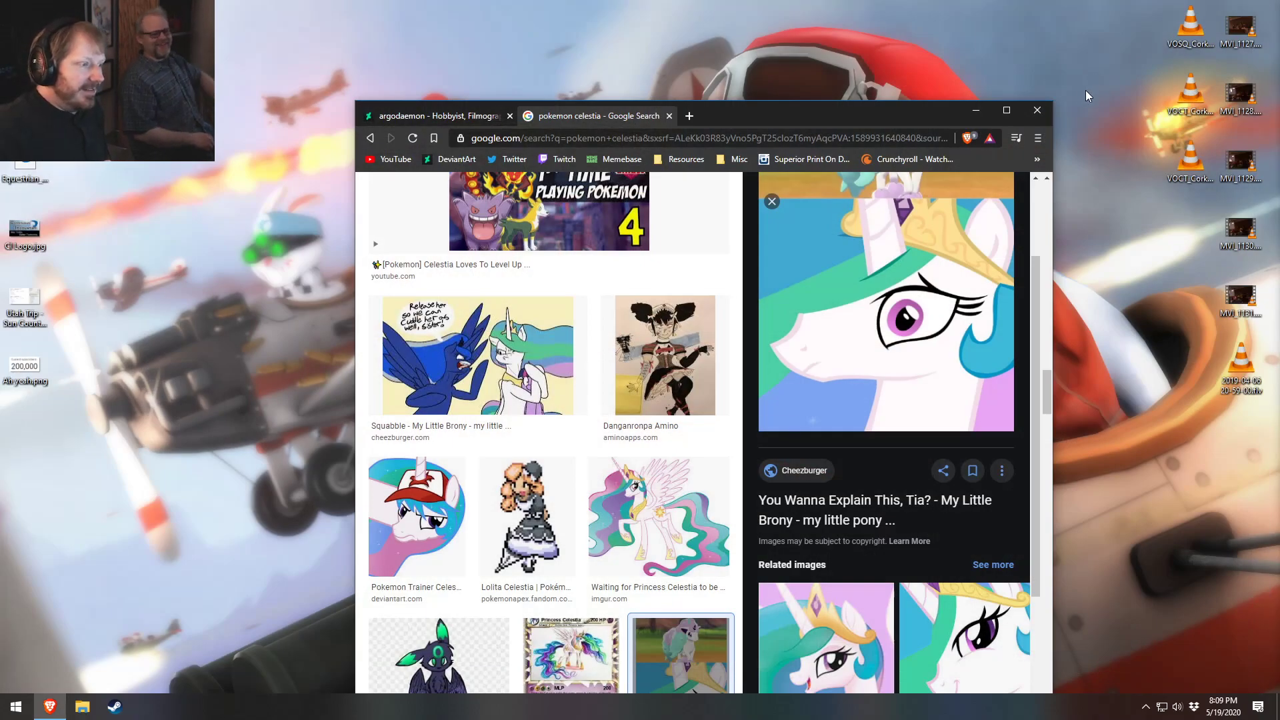
pyautogui.click(1038, 111)
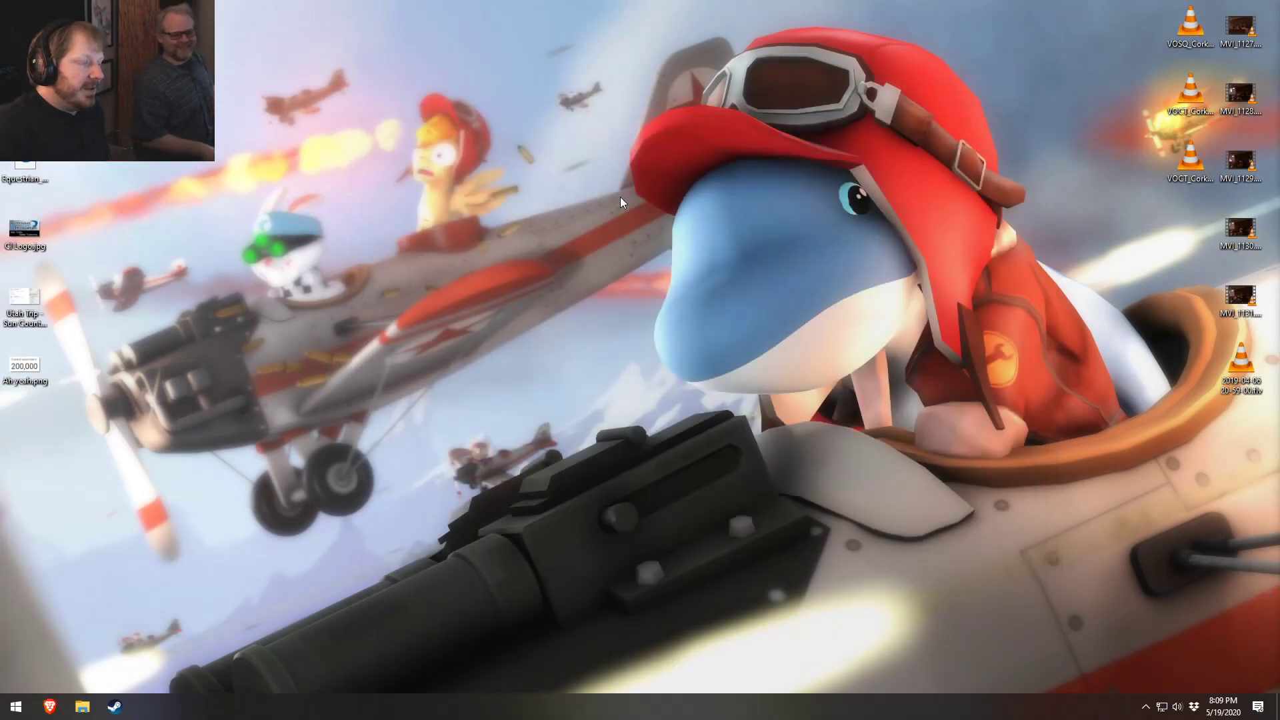